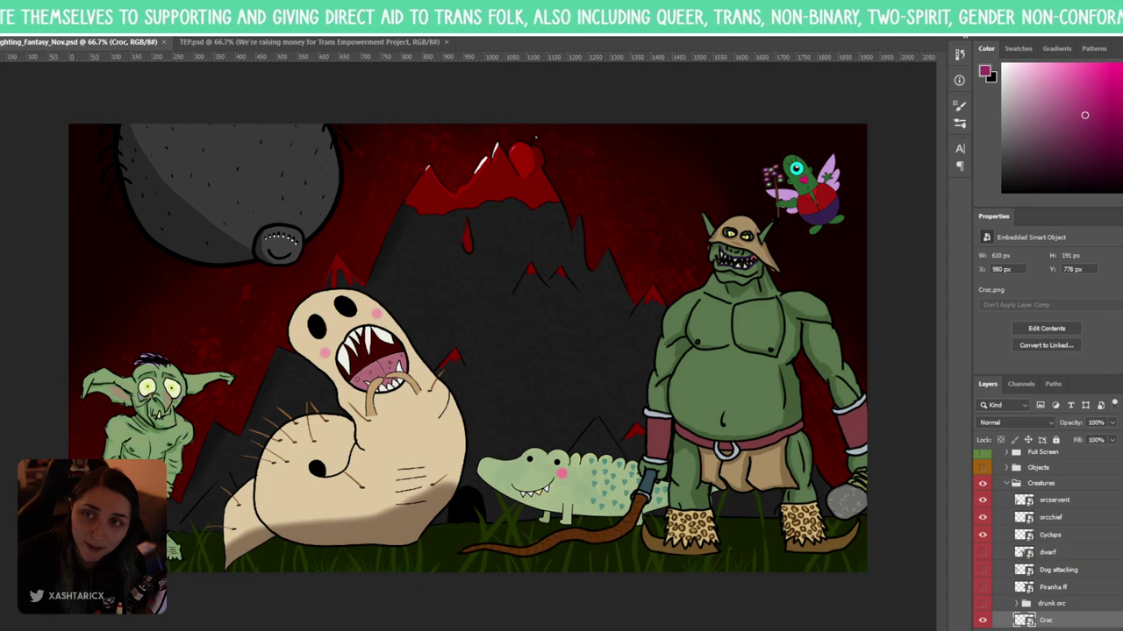
- Open the recent files moon_phases.png and sun.png
key("alt+f")
mouse_move(39, 79)
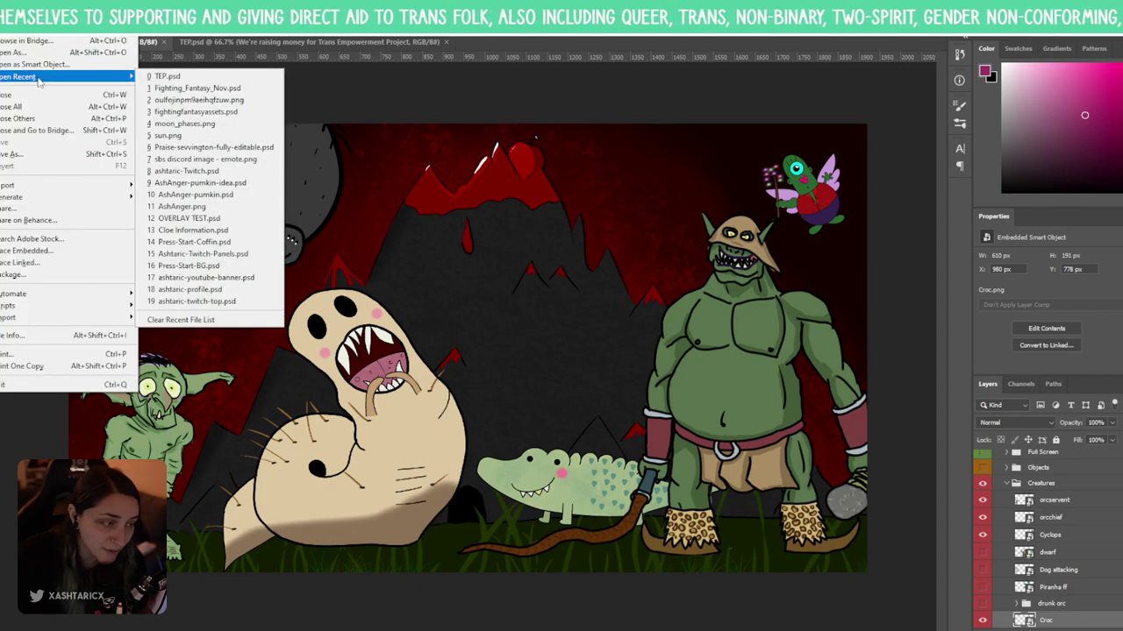
left_click(191, 124)
key("alt+f")
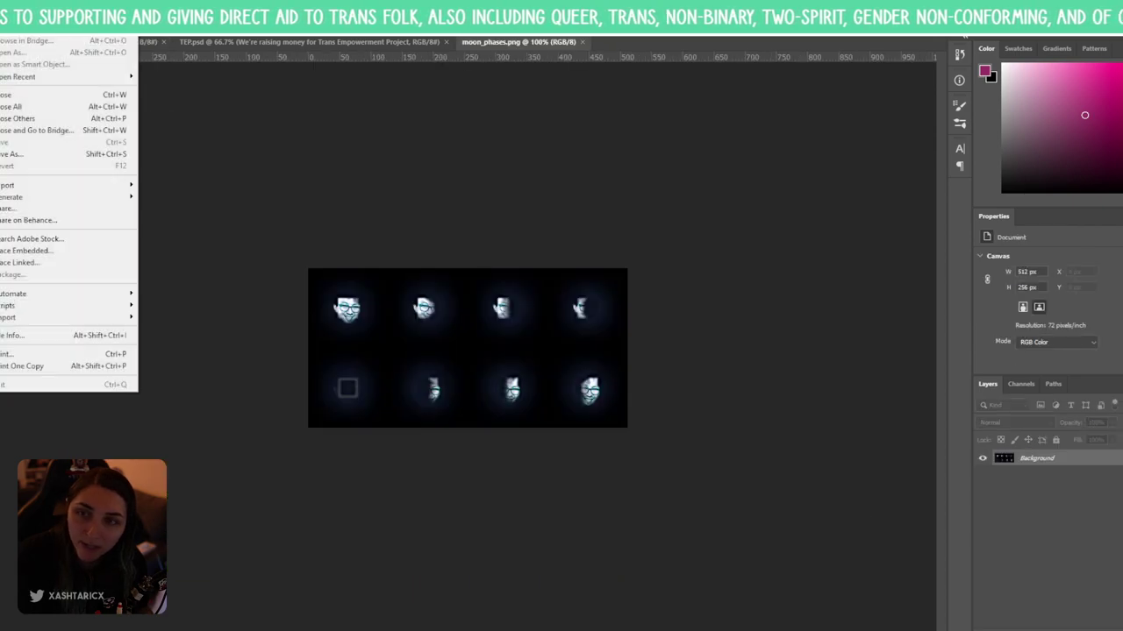
mouse_move(12, 79)
left_click(178, 136)
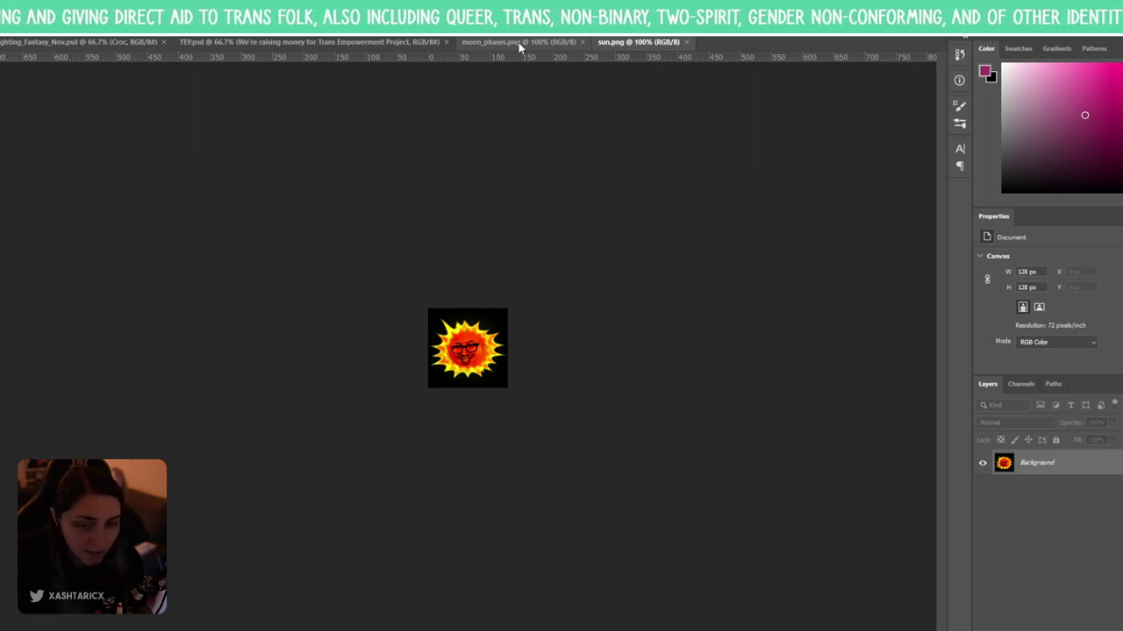
- Examine the sun.png and moon_phases.png images at an enlarged view
left_click_drag(485, 377, 759, 303)
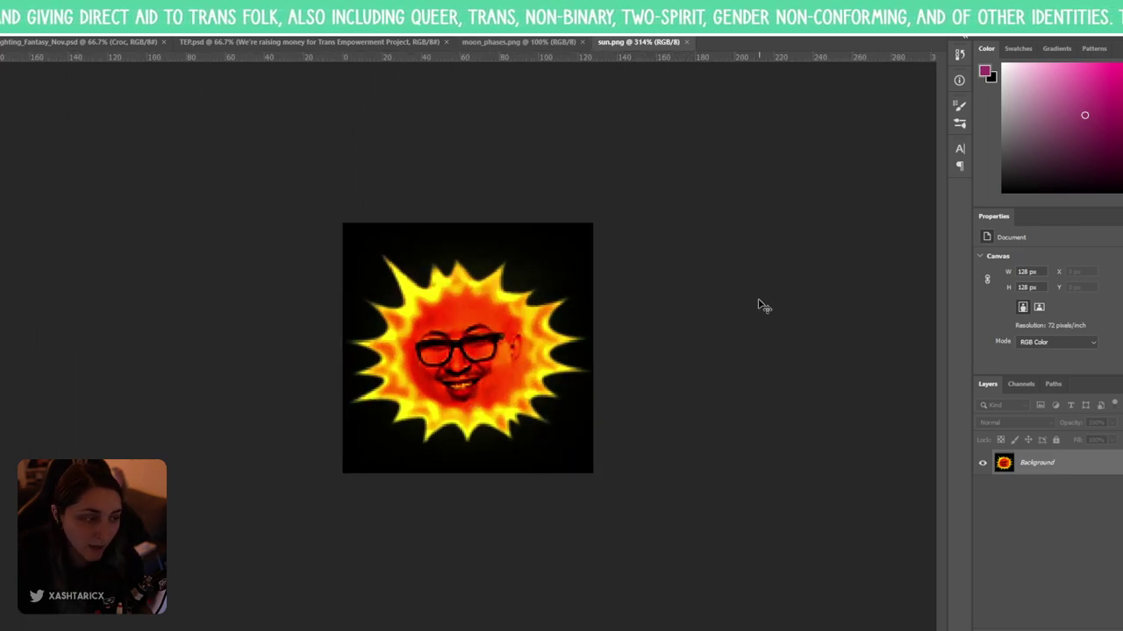
left_click(518, 43)
left_click_drag(443, 410, 507, 510)
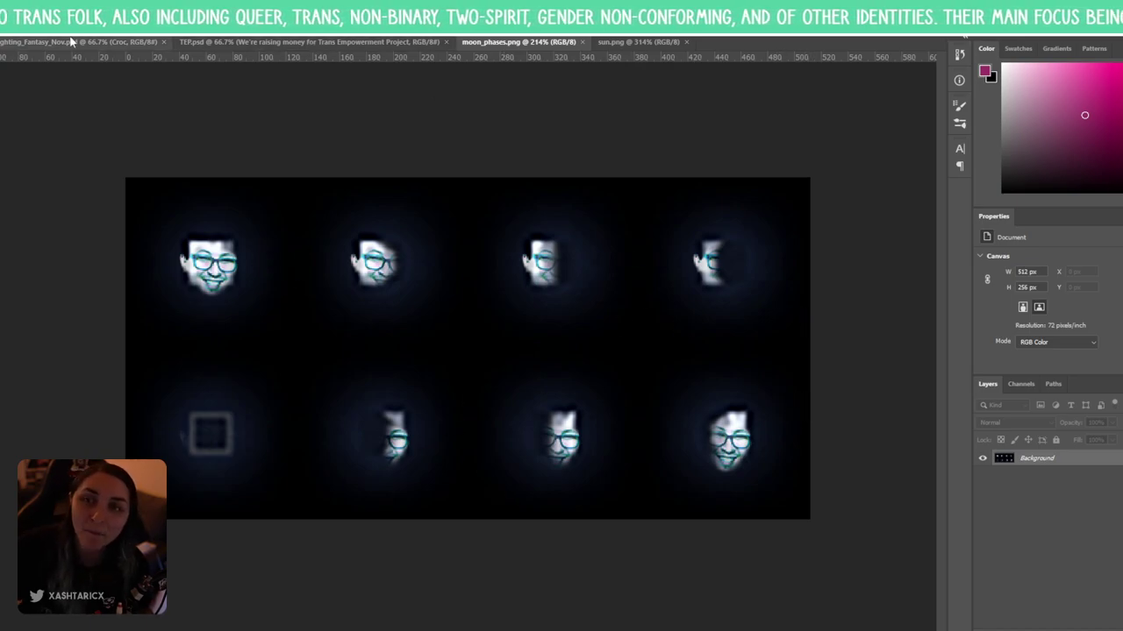
- Close TEP.psd and return to the Fighting_Fantasy_Nov.psd document
left_click(445, 41)
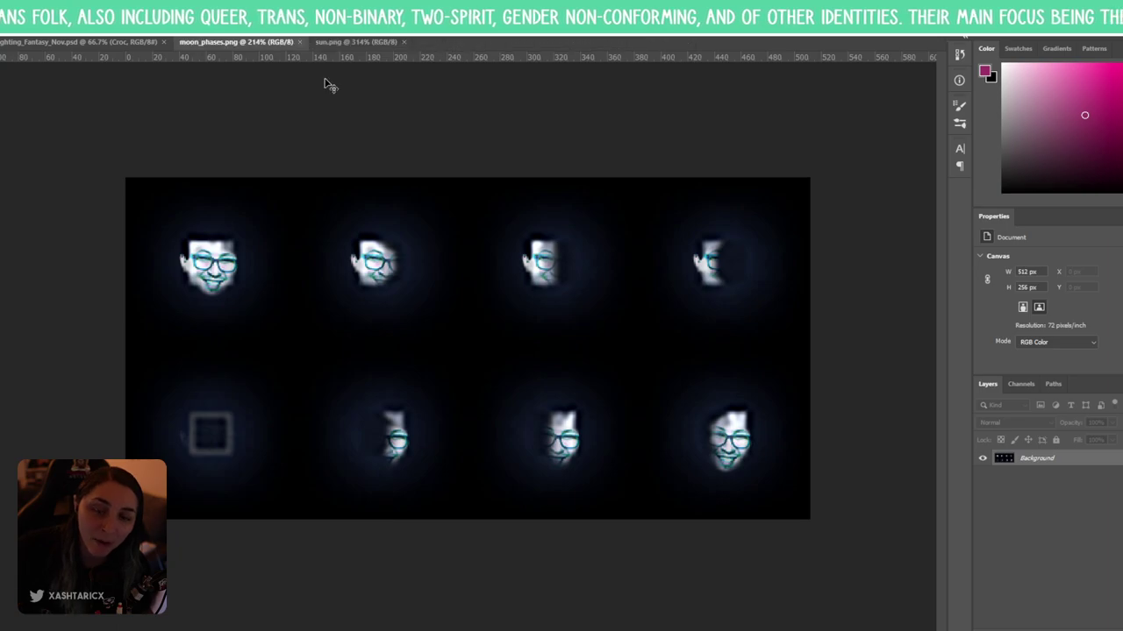
left_click(72, 46)
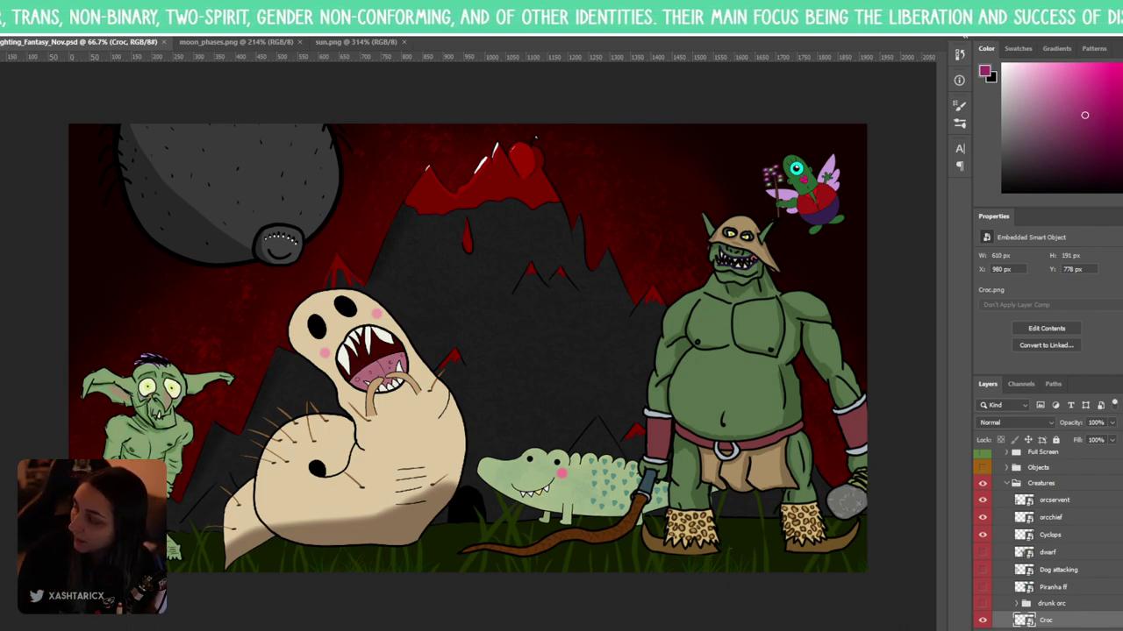
- Switch to File Explorer and browse the textures in Asset Possibilities' assets/minecraft/textures/block folder
key("alt+Tab")
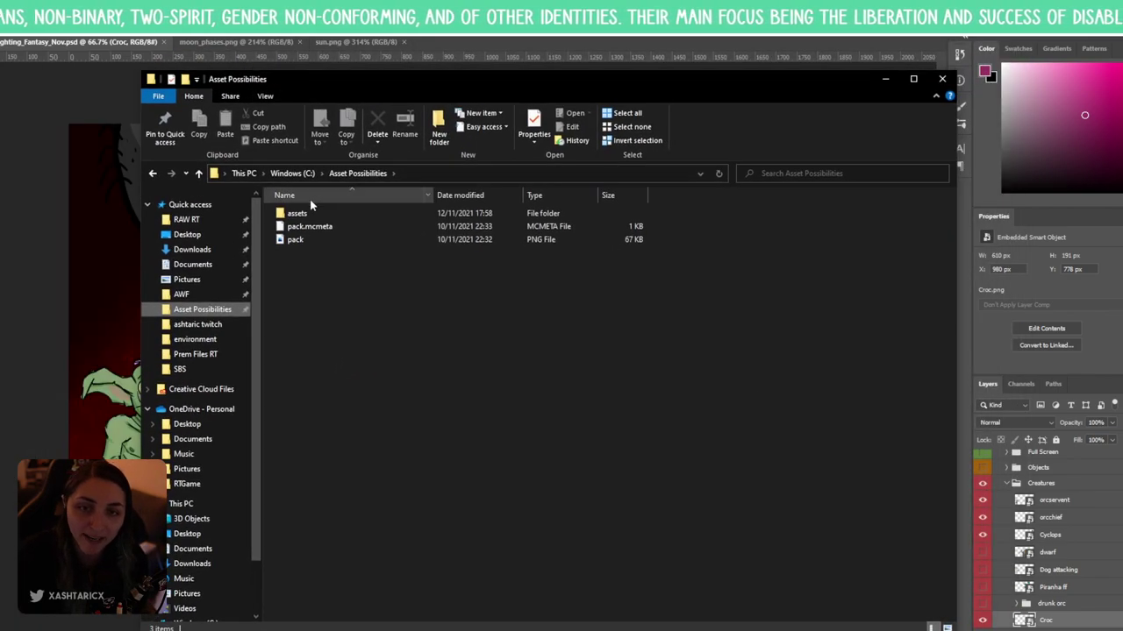
double_click(294, 214)
double_click(291, 213)
double_click(315, 213)
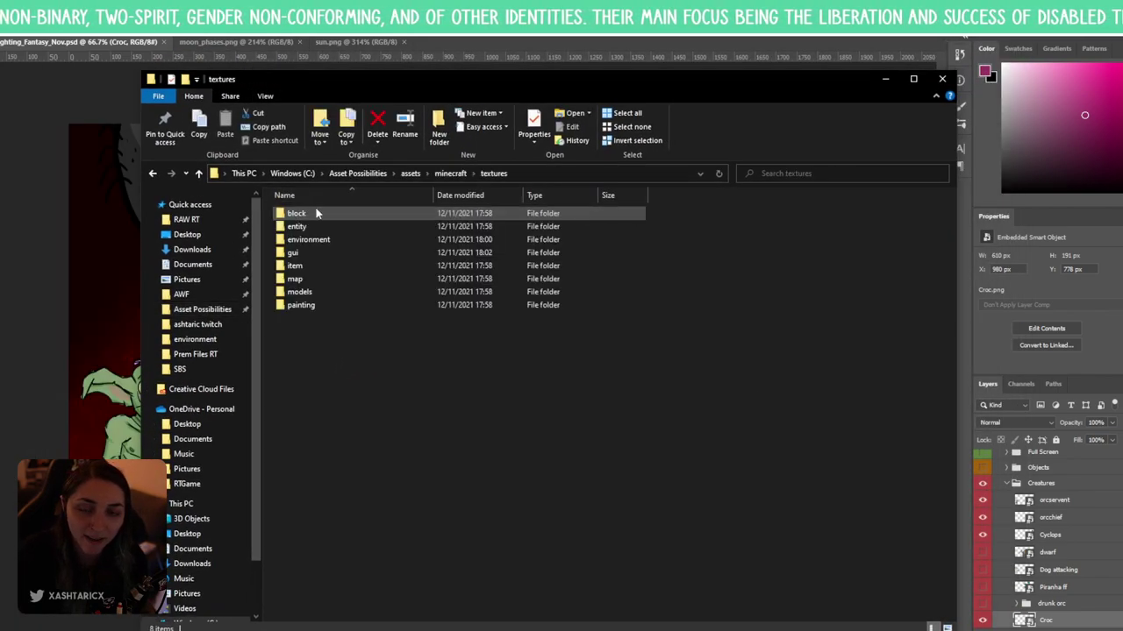
double_click(306, 216)
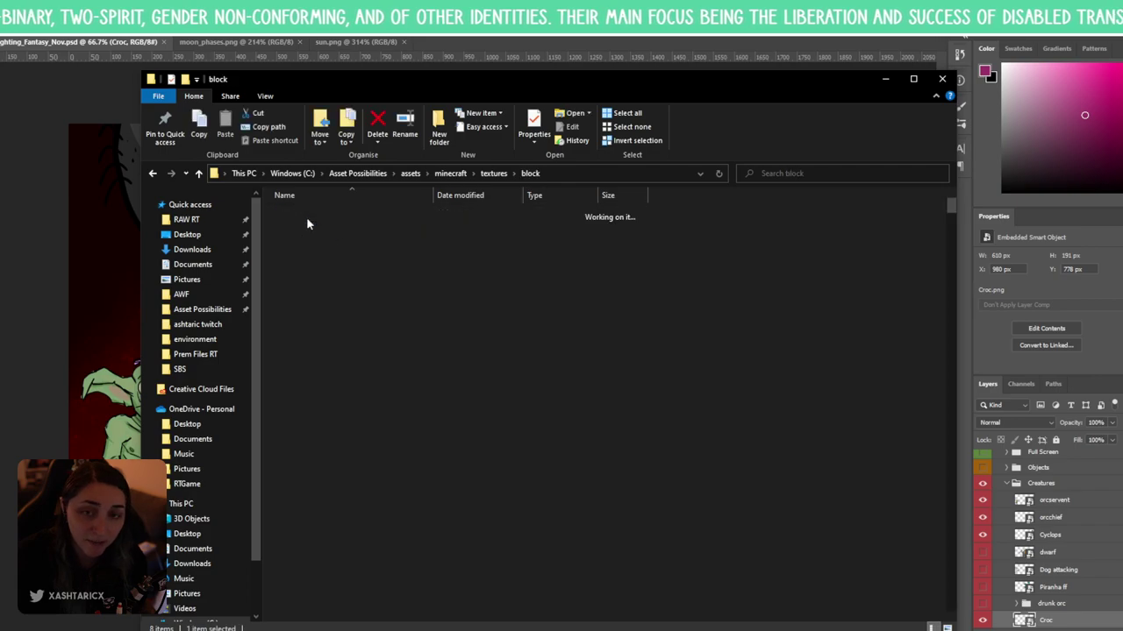
scroll(525, 391, "down", 3)
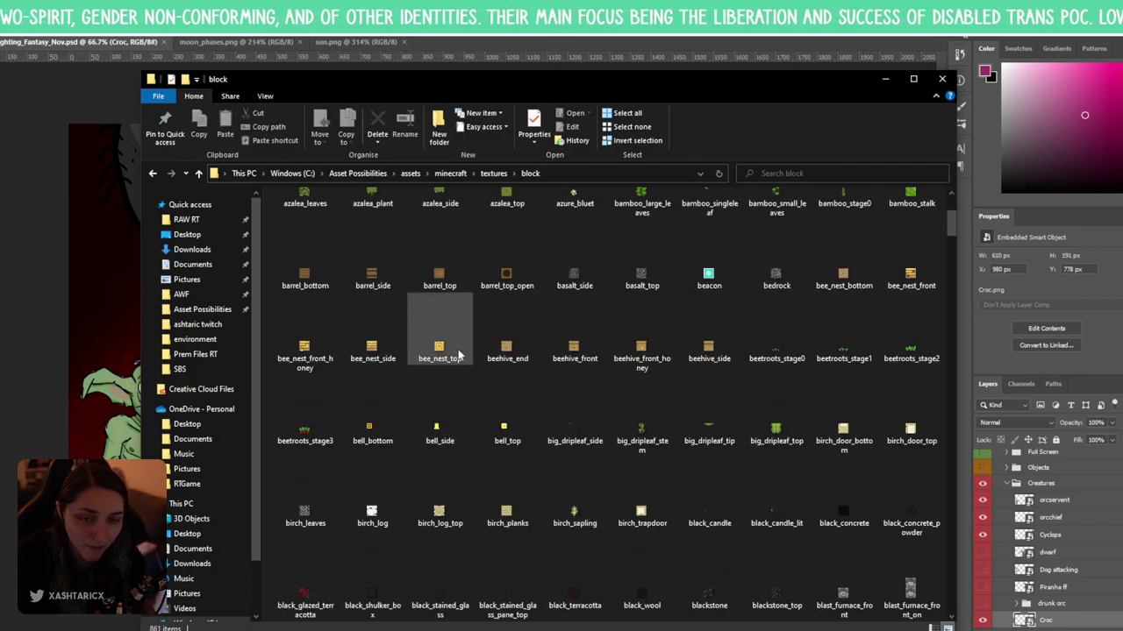
left_click(506, 351)
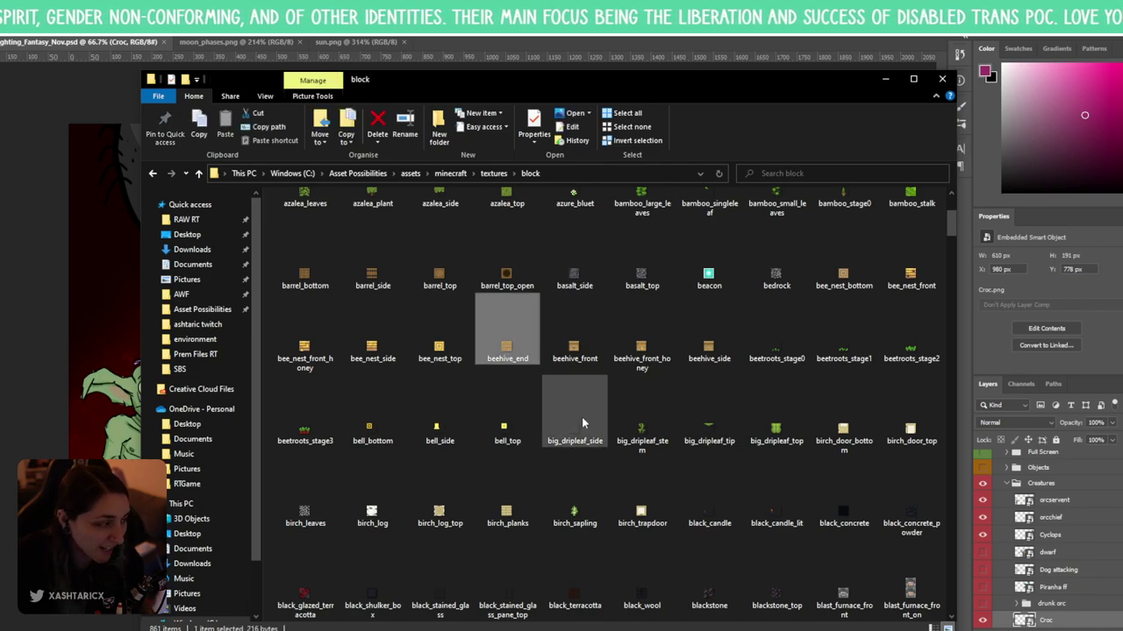
scroll(463, 399, "down", 10)
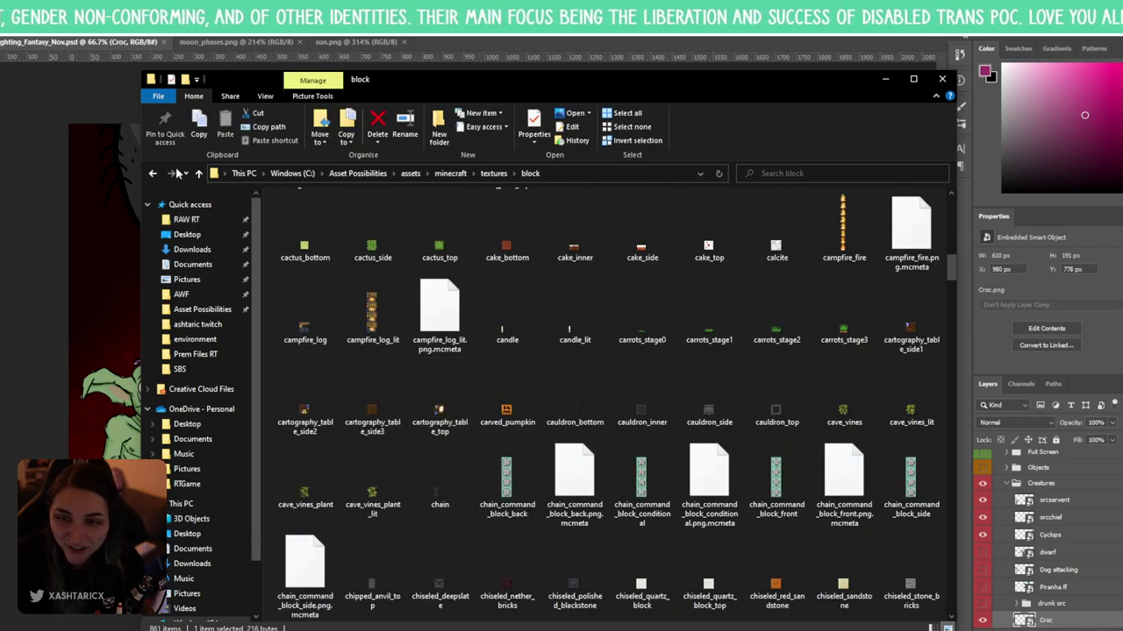
- Look at the polarbear texture in the entity/bear folder, and minimize File Explorer to return to Photoshop
left_click(152, 174)
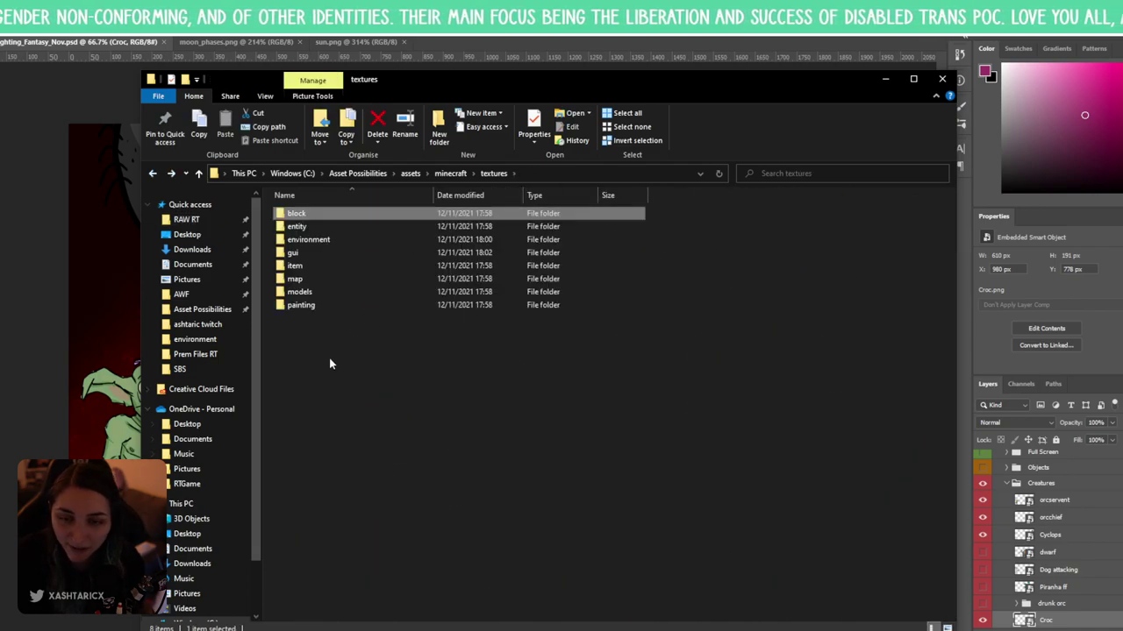
double_click(298, 228)
double_click(305, 252)
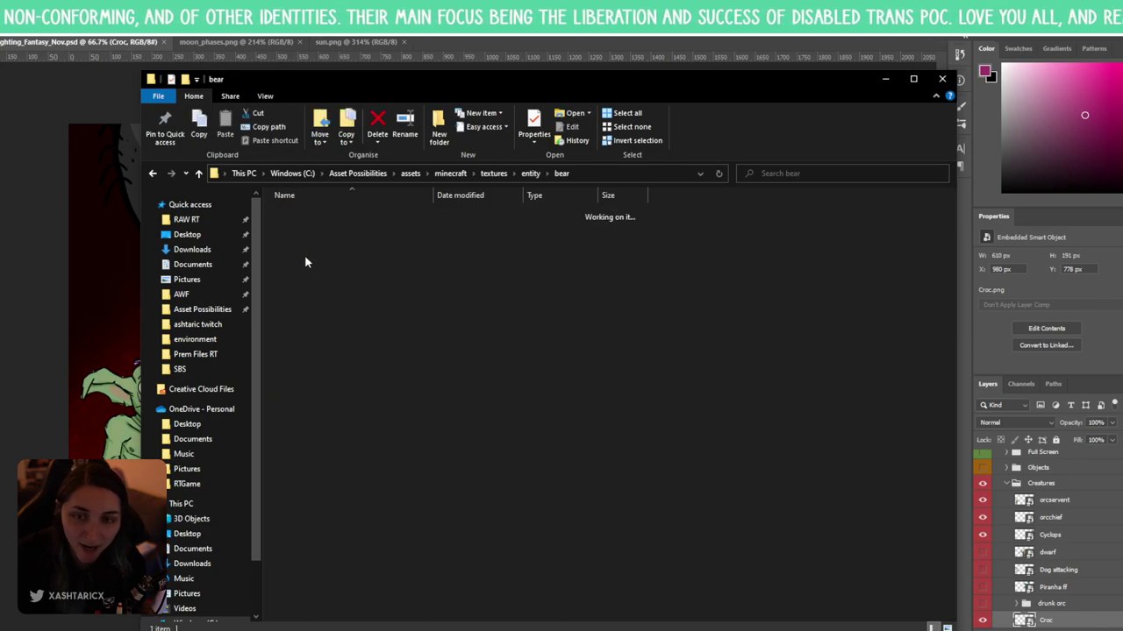
left_click(306, 247)
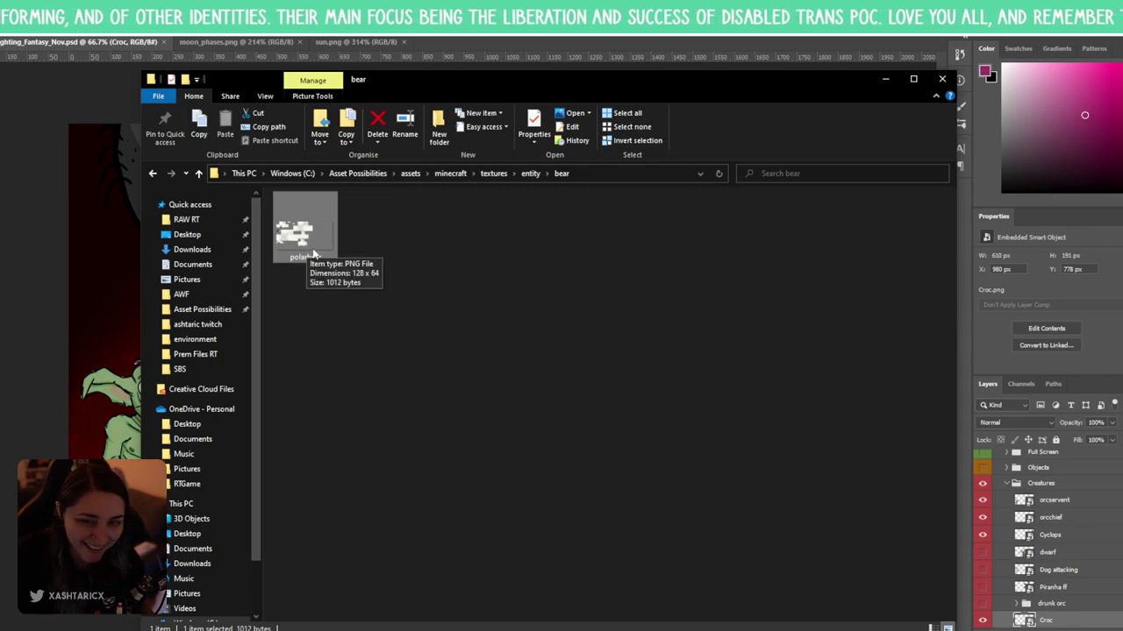
left_click(539, 284)
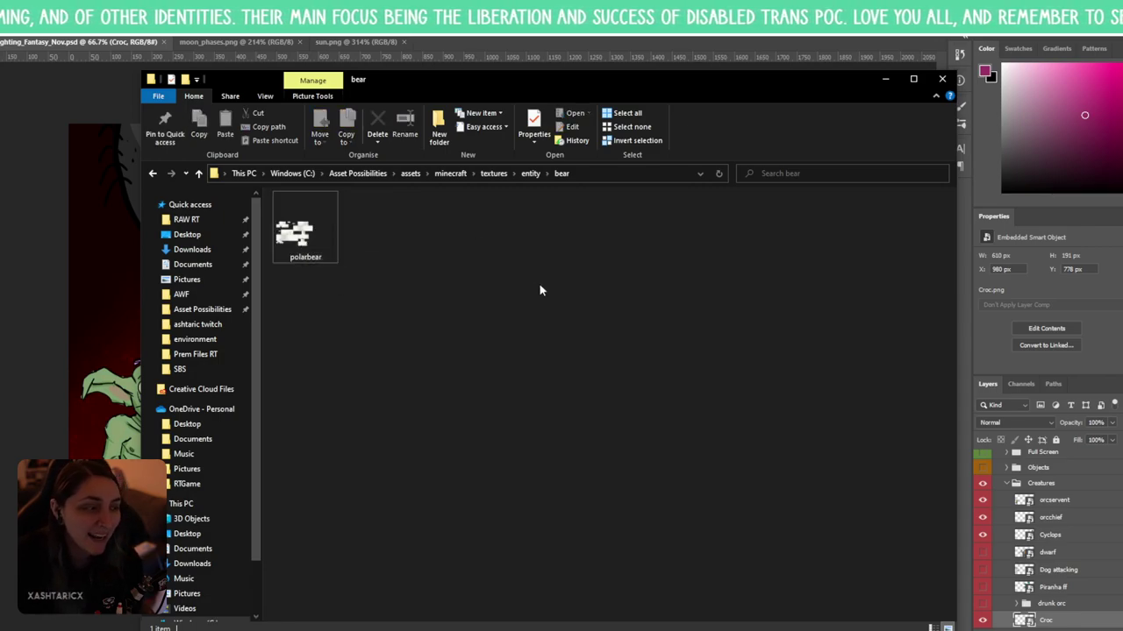
left_click(885, 79)
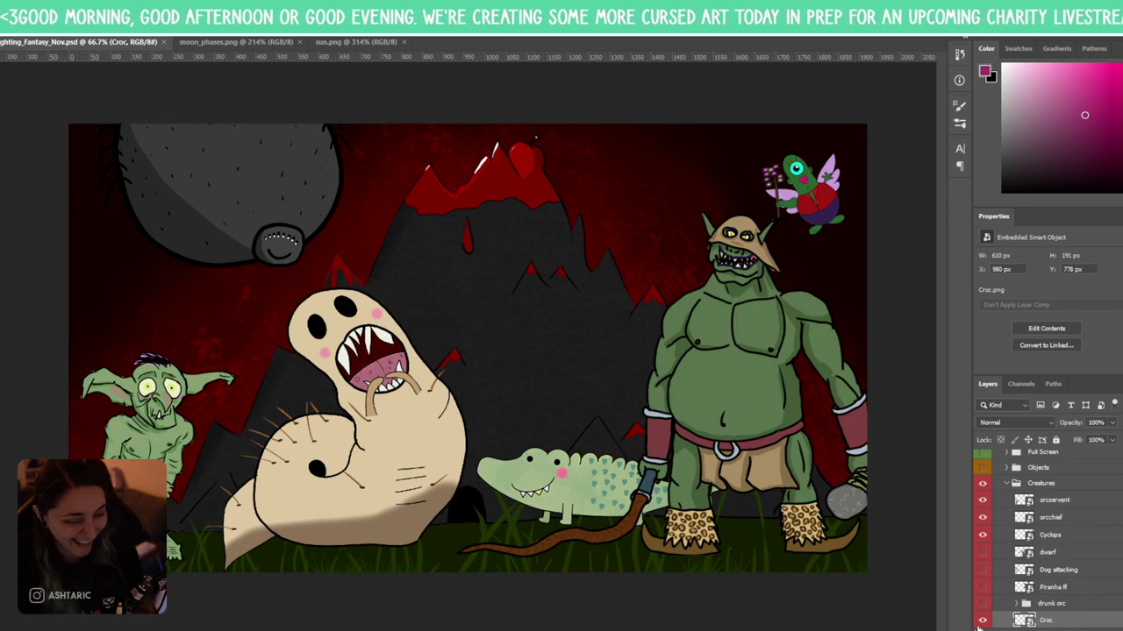
- Collapse and hide the Creatures group, and briefly toggle the visibility of the Bag and UI groups
left_click(1005, 485)
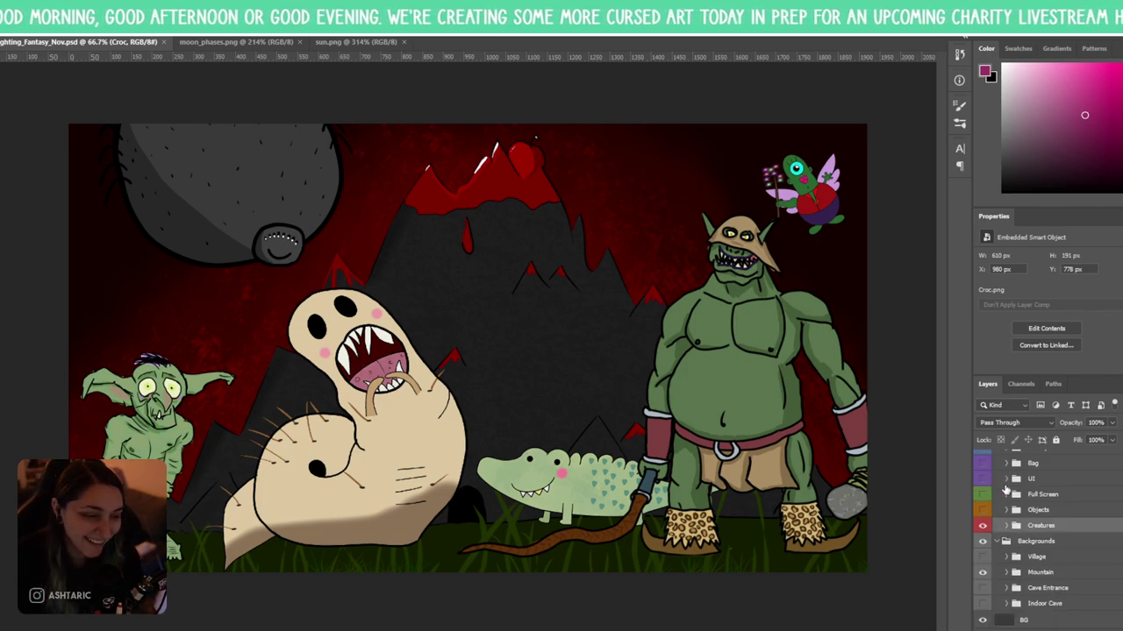
left_click(982, 525)
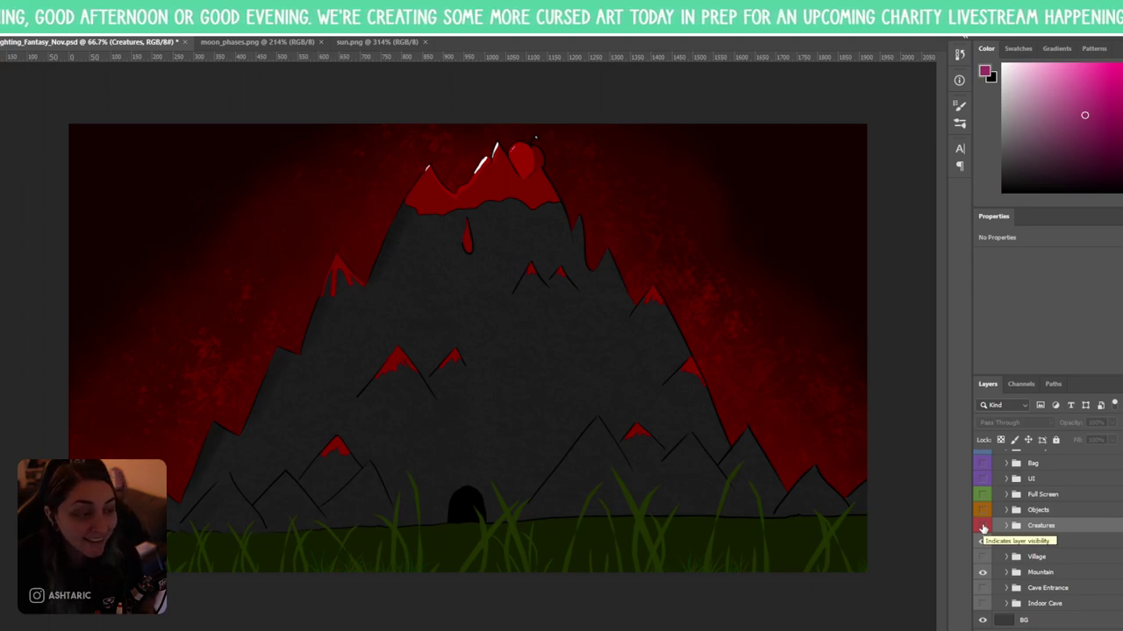
scroll(982, 527, "up", 2)
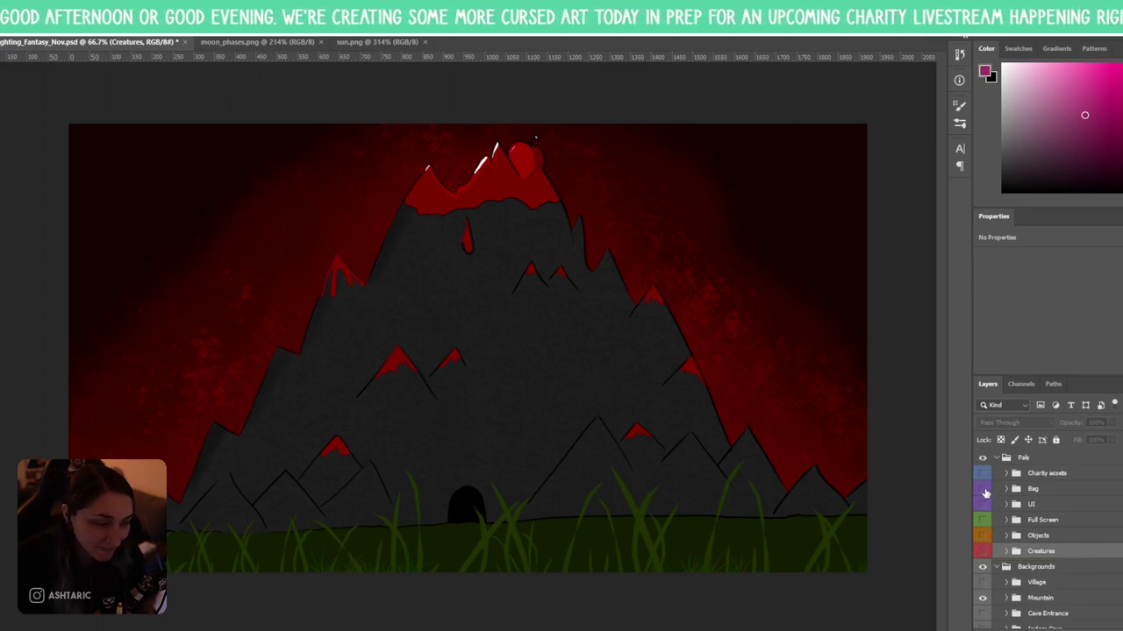
left_click(982, 489)
left_click(982, 490)
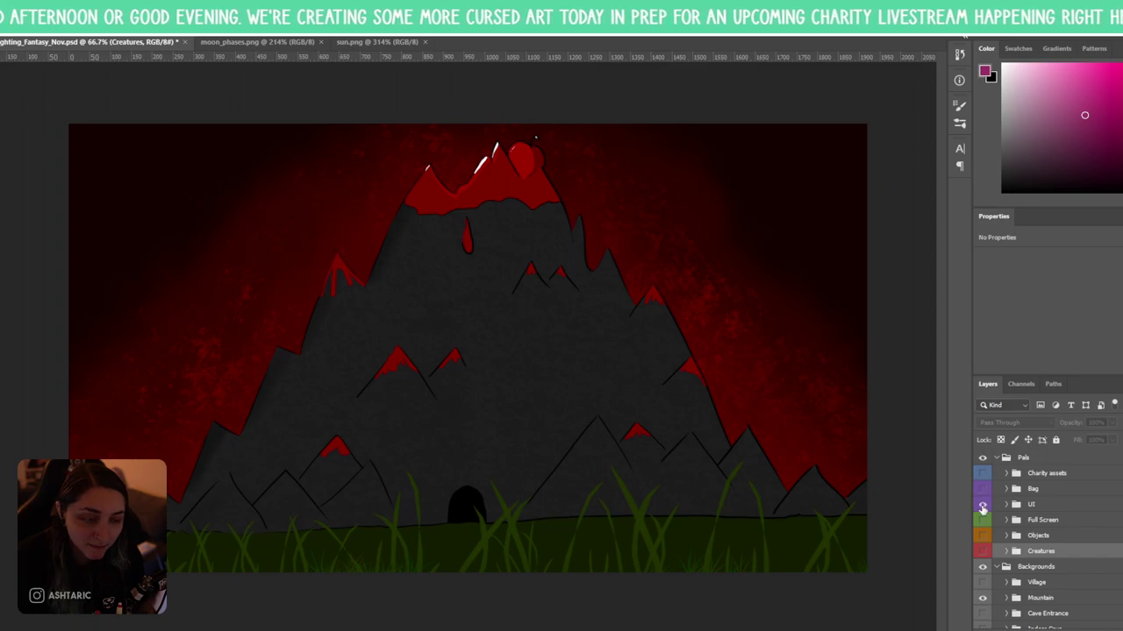
left_click(982, 505)
left_click(982, 507)
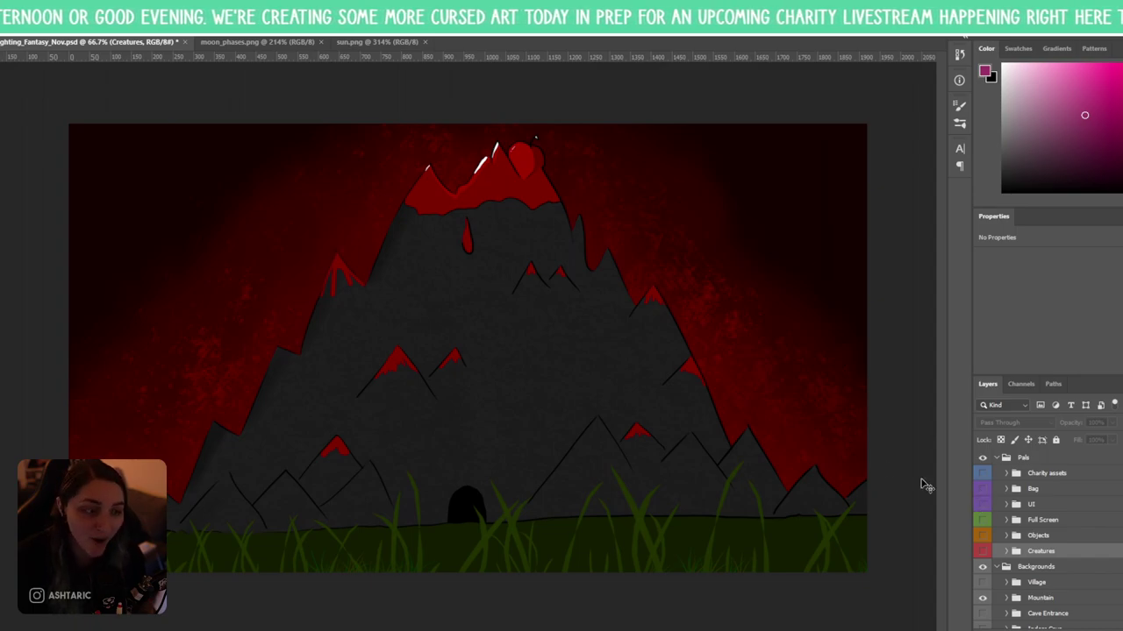
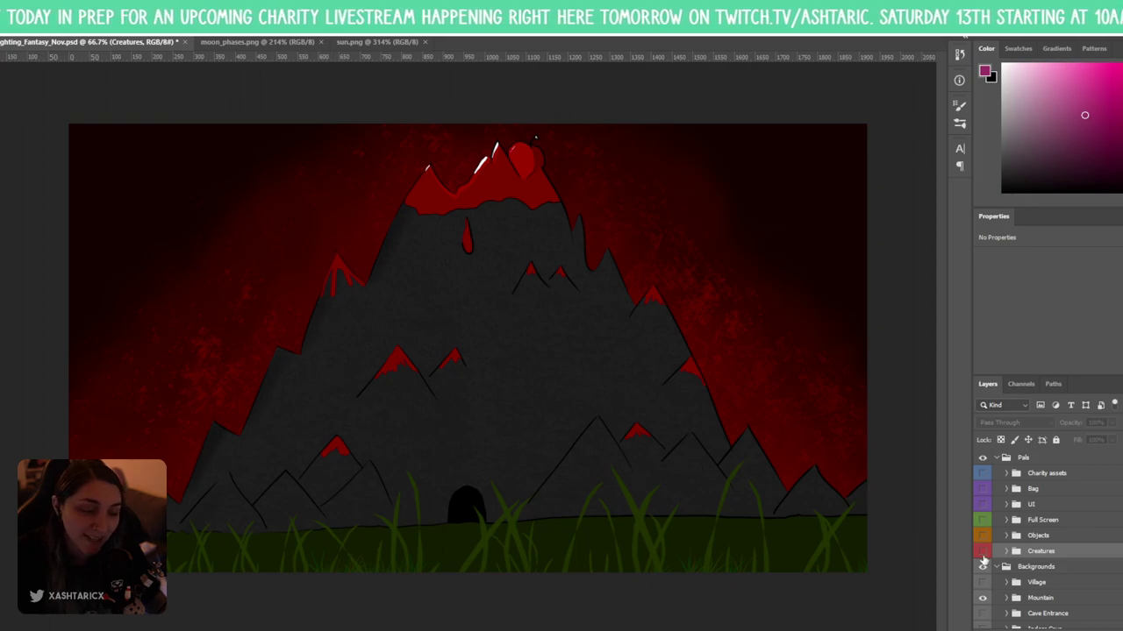
- Show the Creatures group, try moving the Sandwooorm layer higher over the mountain, and undo the moves
left_click(982, 551)
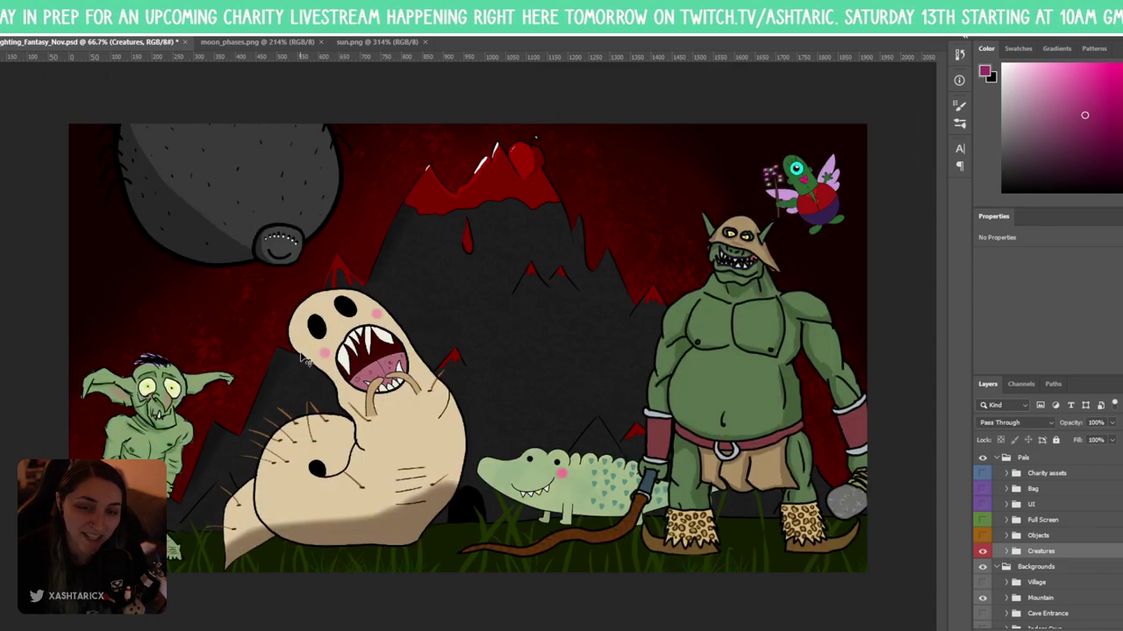
right_click(343, 331)
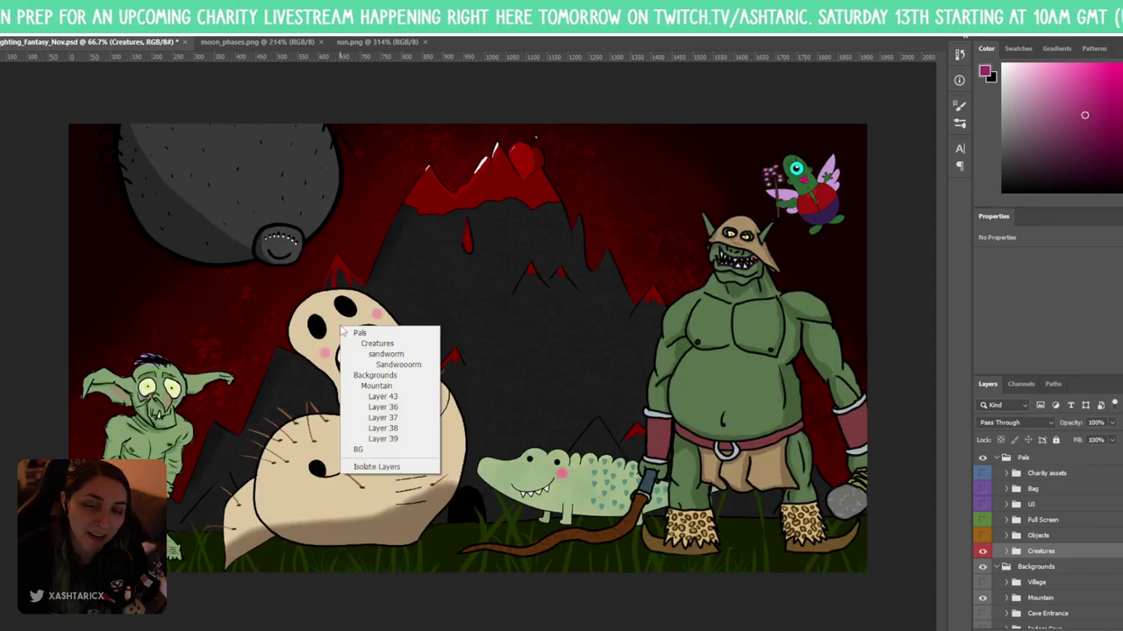
left_click(398, 364)
left_click_drag(401, 469, 488, 408)
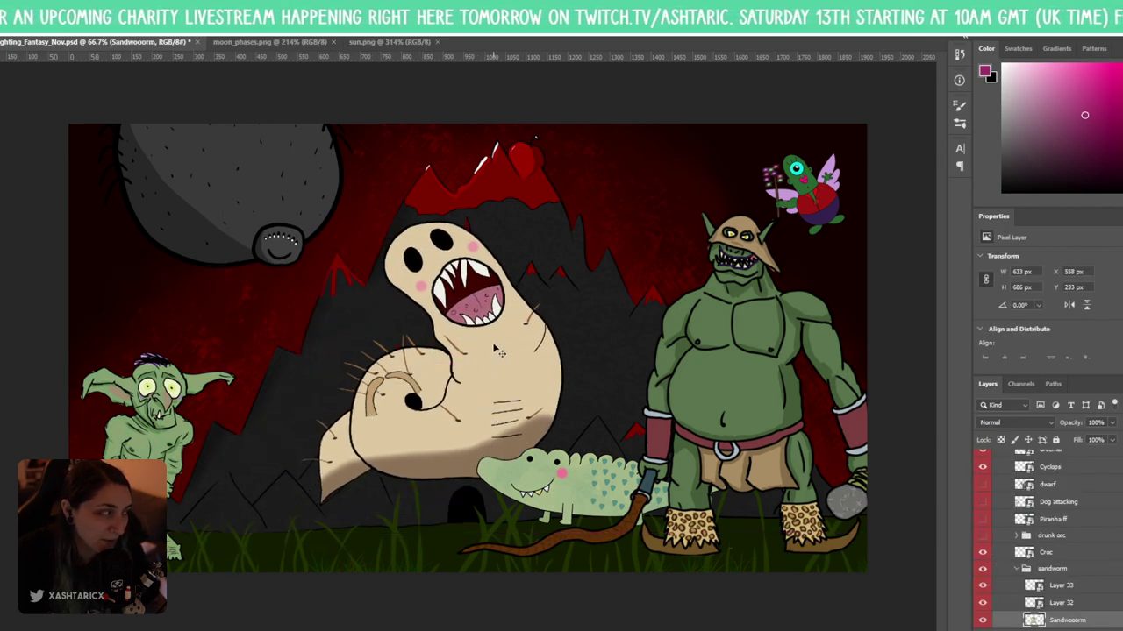
mouse_move(496, 351)
left_mouse_down()
mouse_move(458, 263)
mouse_move(471, 233)
mouse_move(438, 290)
mouse_move(496, 330)
left_mouse_up()
key("ctrl+z")
key("ctrl+z")
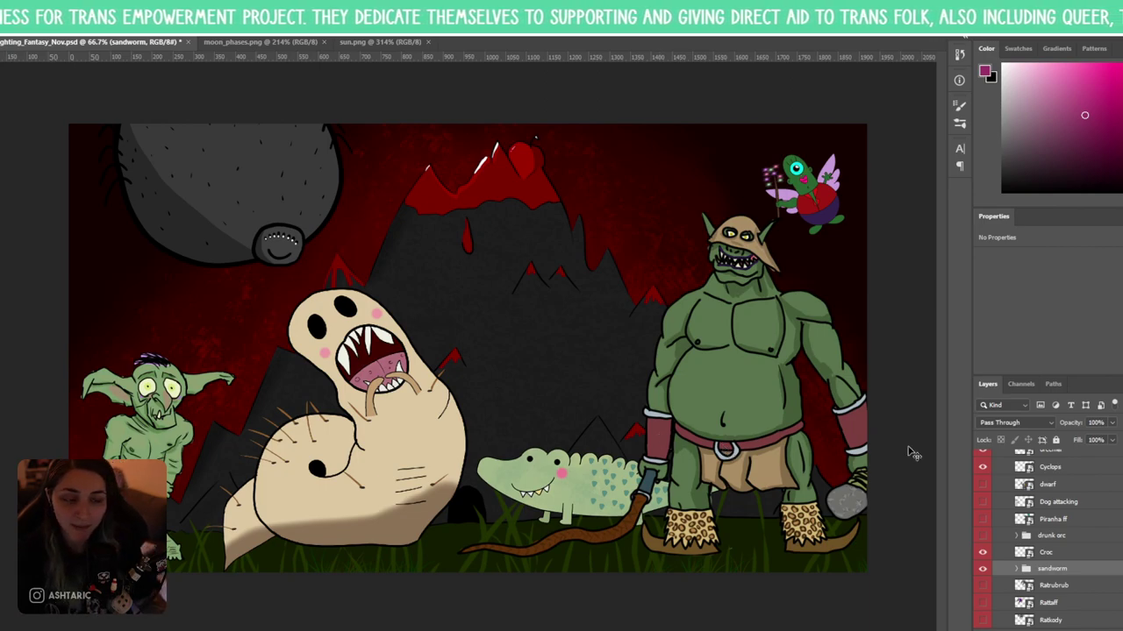
- Collapse and hide the Creatures group, and switch the visible background from the Mountain group to Indoor Cave
scroll(1009, 530, "up", 3)
scroll(1006, 530, "up", 3)
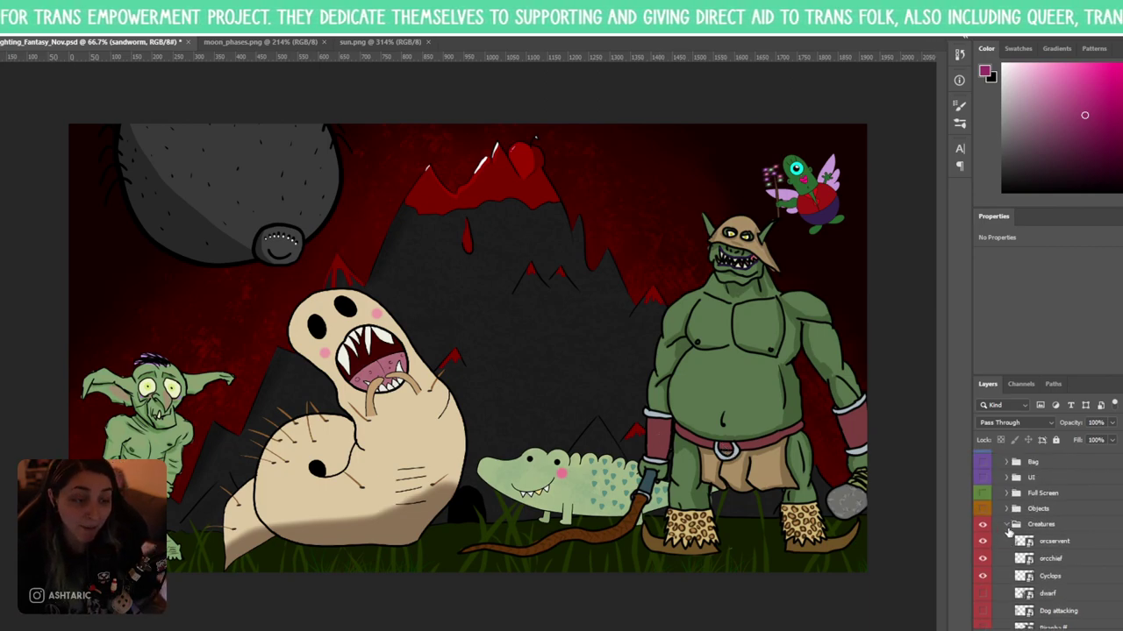
left_click(1006, 526)
left_click(983, 526)
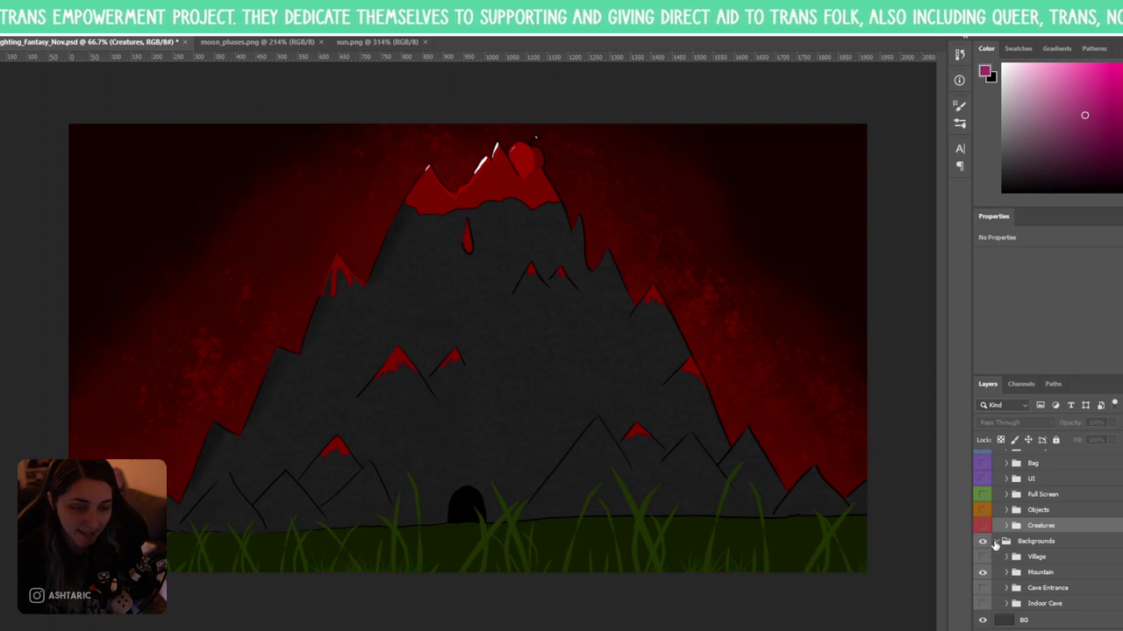
left_click(982, 572)
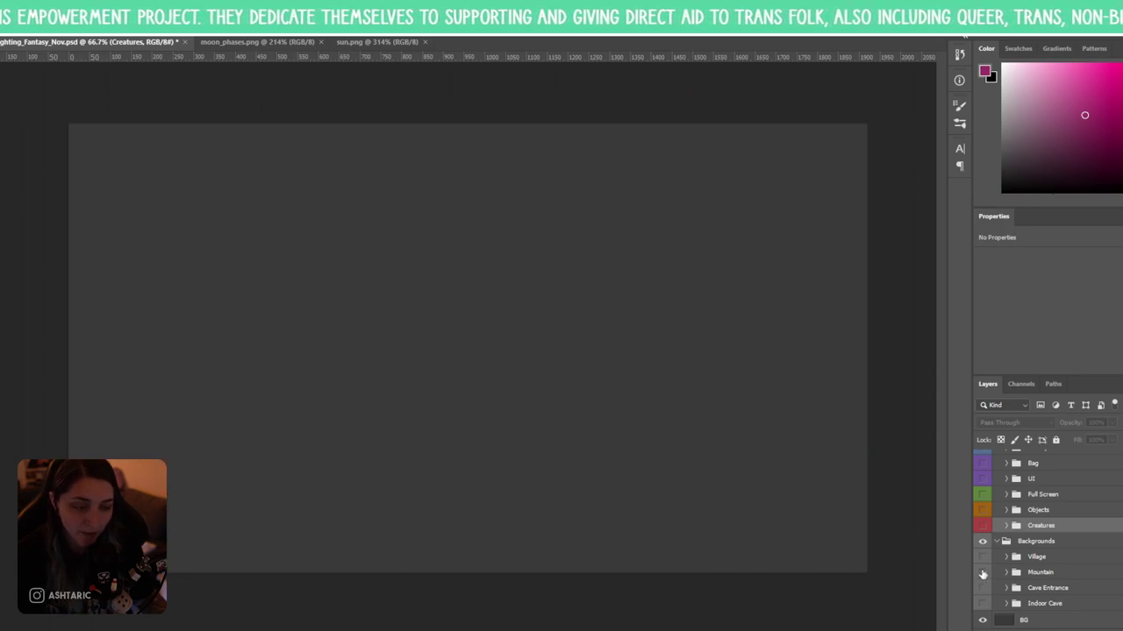
left_click(982, 603)
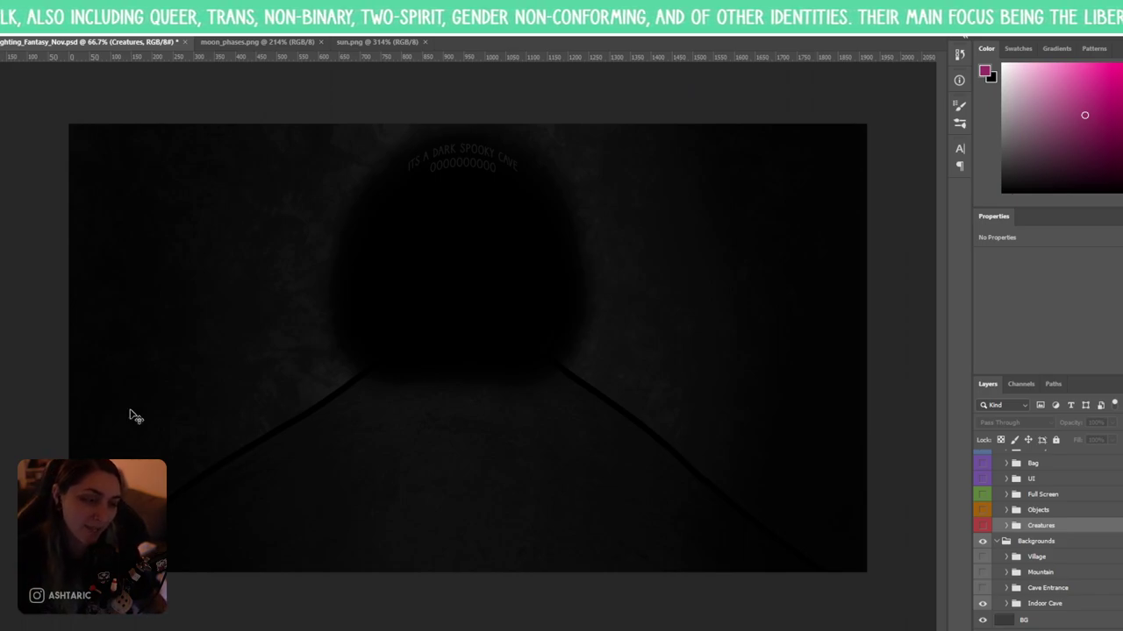
- Duplicate the Indoor Cave group and rename the copy Indoor Cave v2
left_click(1051, 605)
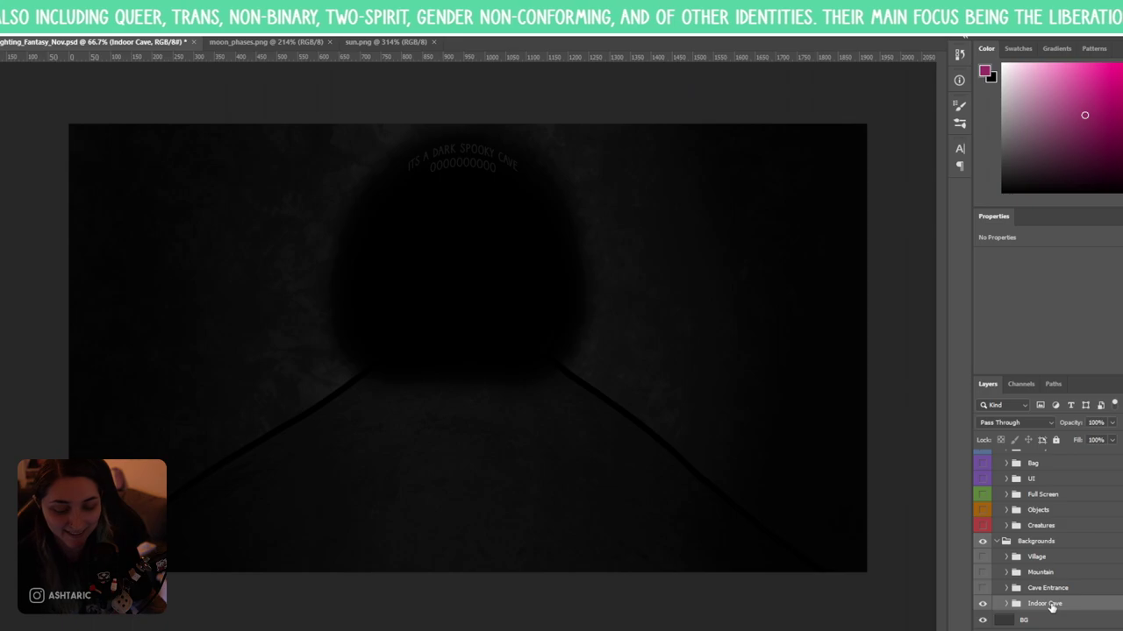
key("ctrl+j")
double_click(1053, 605)
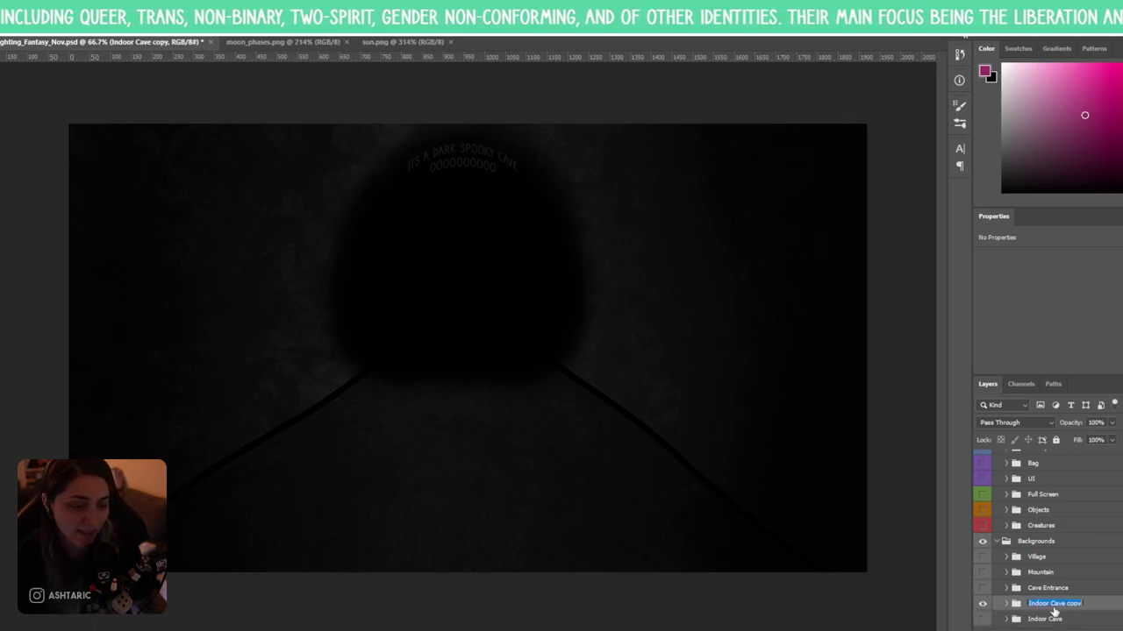
left_click(1102, 602)
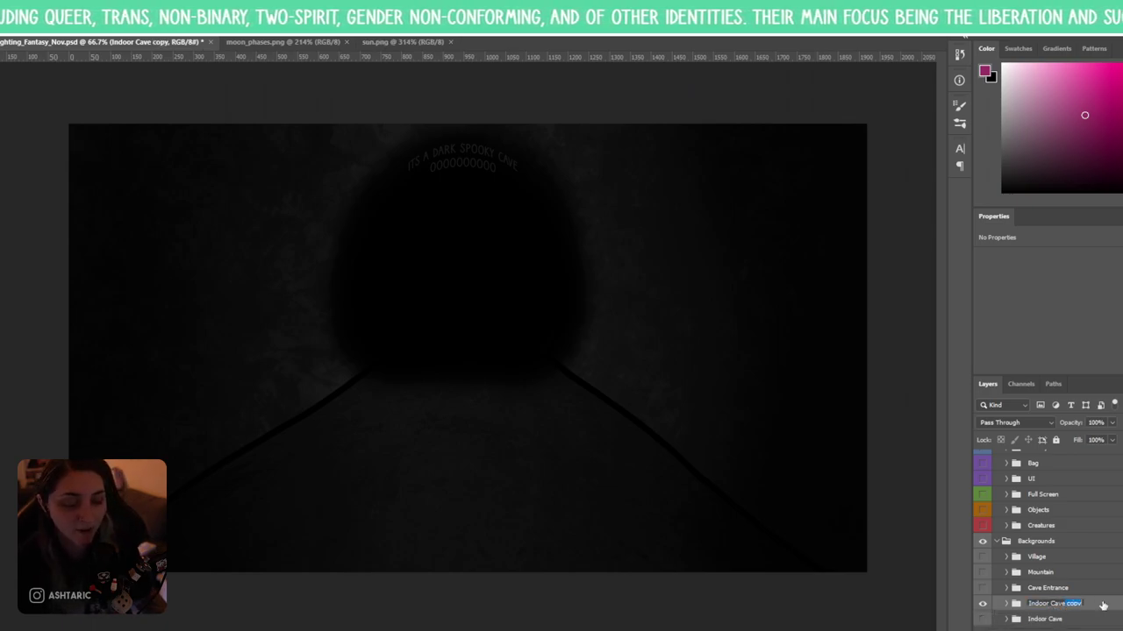
key("BackSpace")
key("BackSpace")
key("BackSpace")
key("BackSpace")
key("BackSpace")
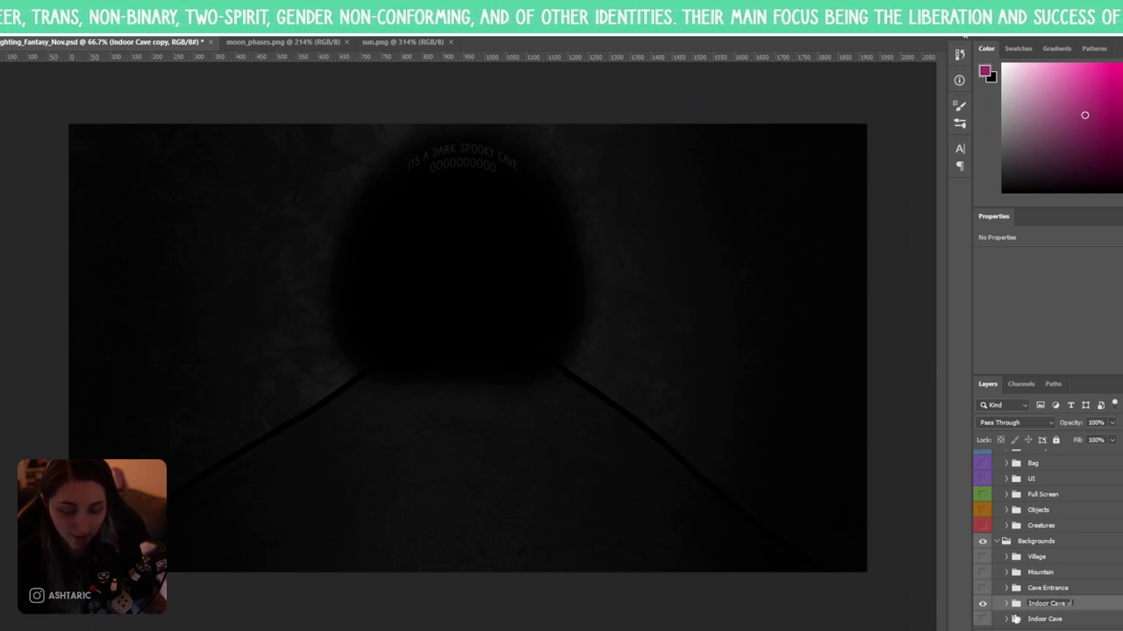
type("v2")
key("Return")
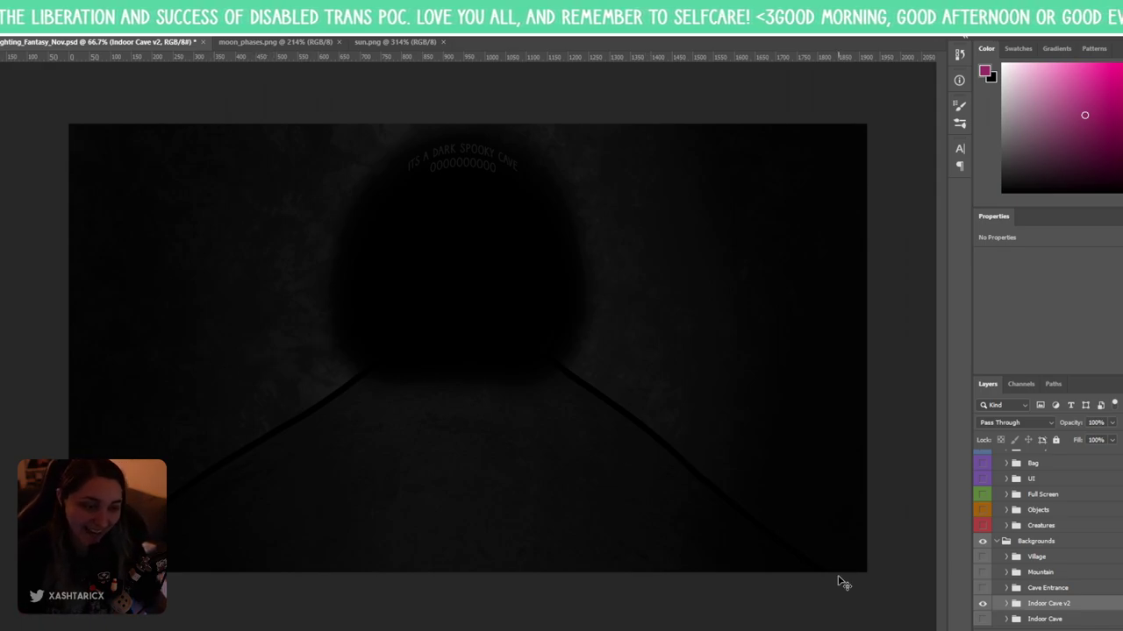
- Rename the Indoor Cave v2 group to Cave, and delete that group
double_click(1051, 605)
left_click(1052, 604)
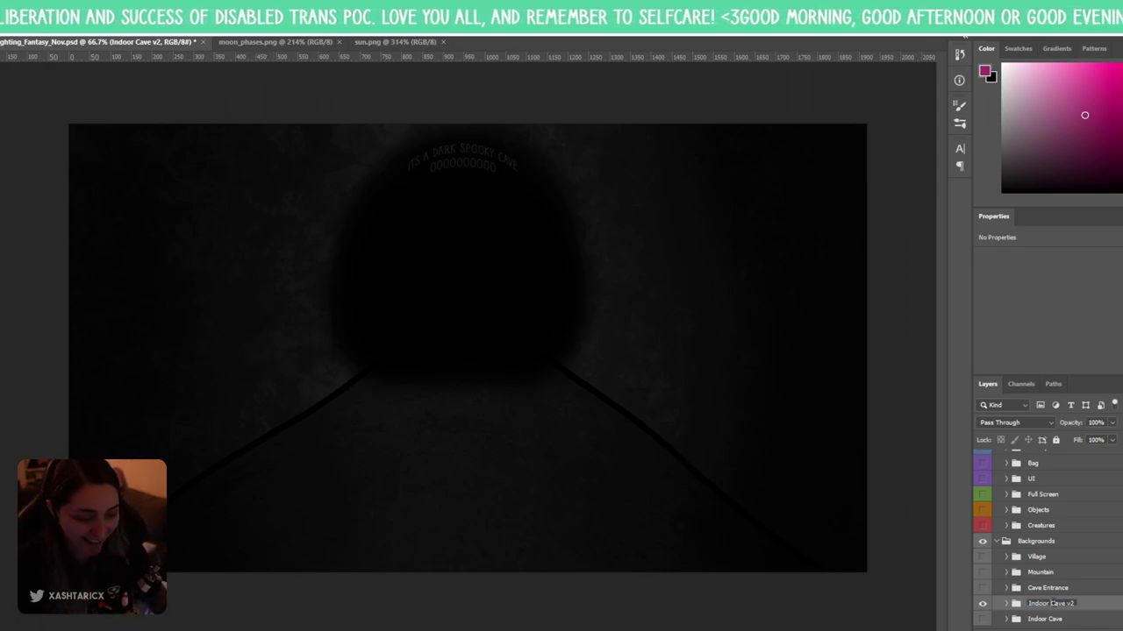
left_click_drag(1053, 603, 1009, 604)
key("BackSpace")
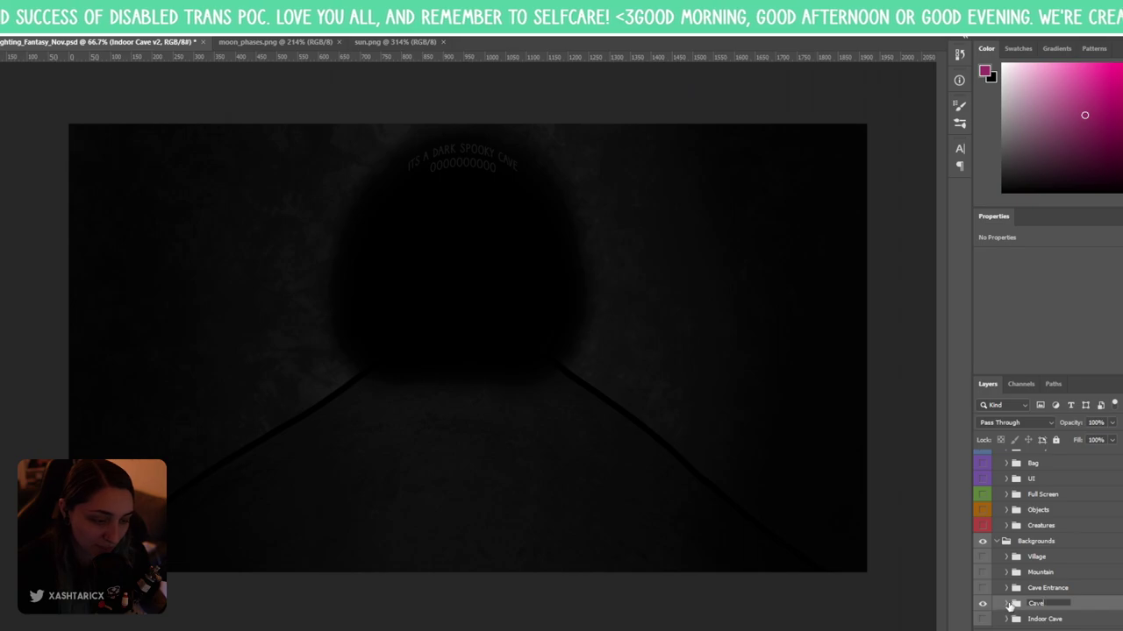
key("Return")
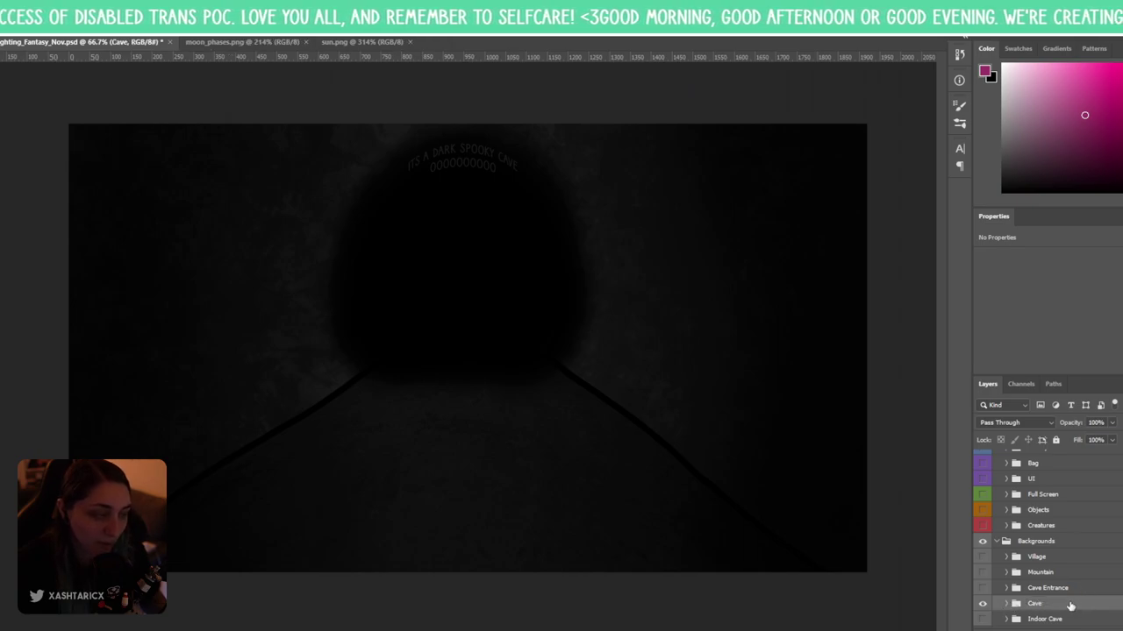
key("Delete")
- Show the original Indoor Cave group and expand it to list its layers
left_click(1048, 604)
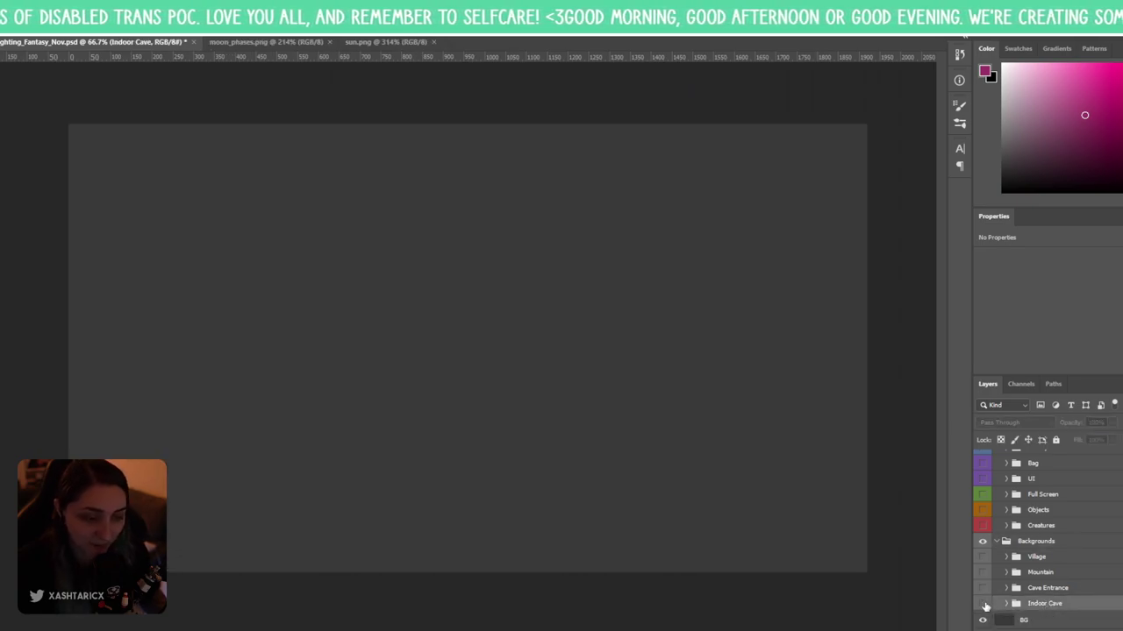
left_click(982, 603)
left_click(1006, 604)
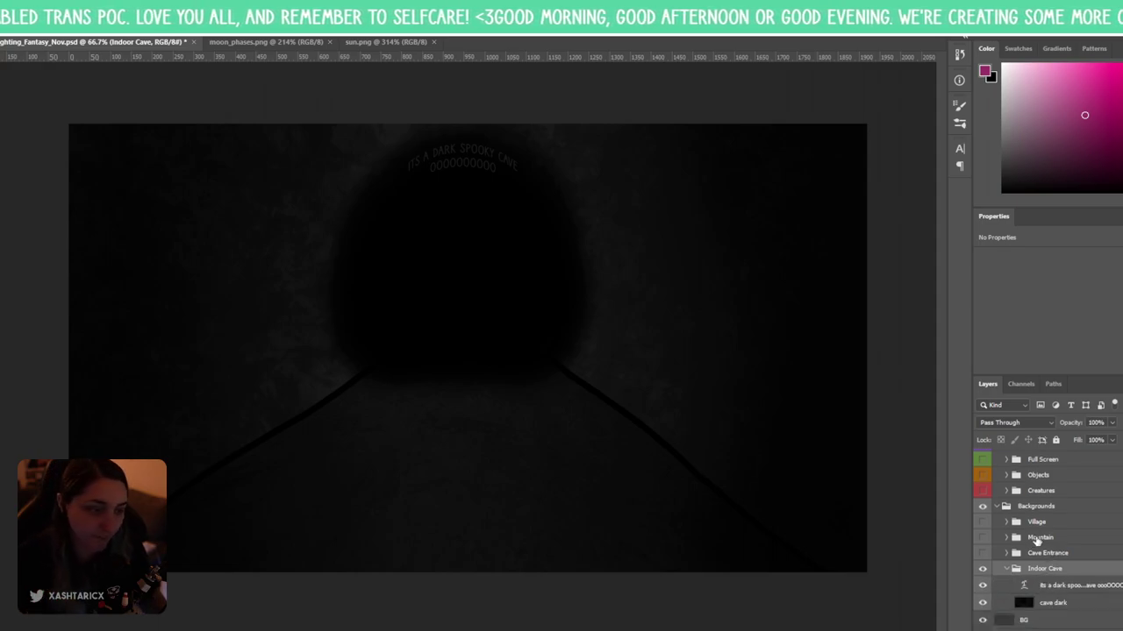
left_click(1040, 538)
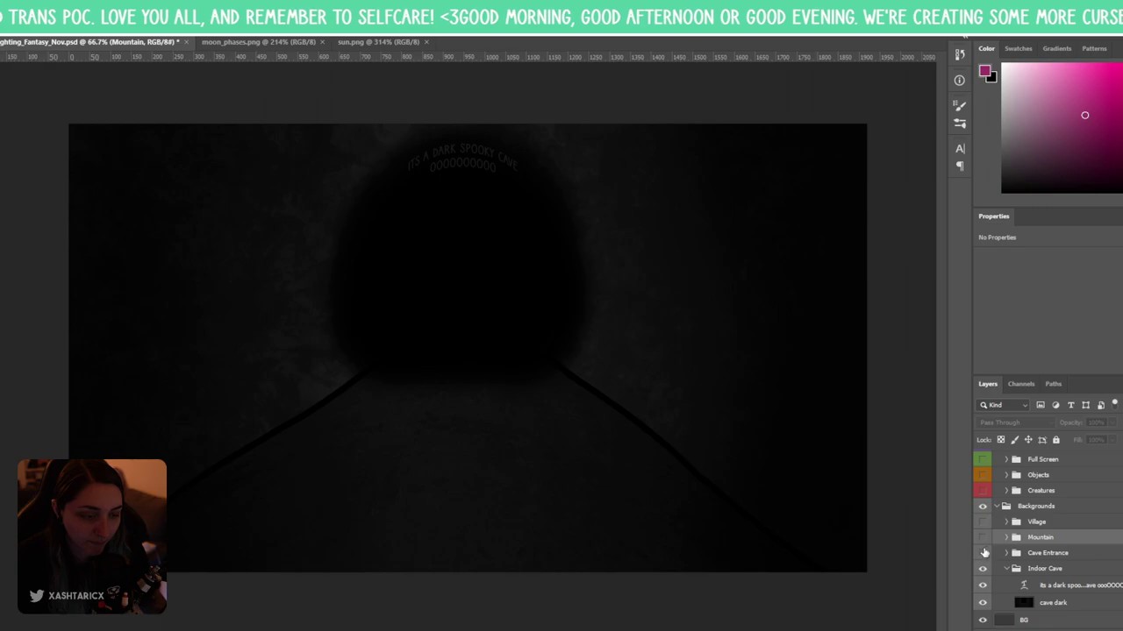
- Copy the wooden sign and its text layer from the Cave Entrance group into Indoor Cave, leaving Cave Entrance collapsed and hidden
left_click(982, 554)
left_click(1006, 553)
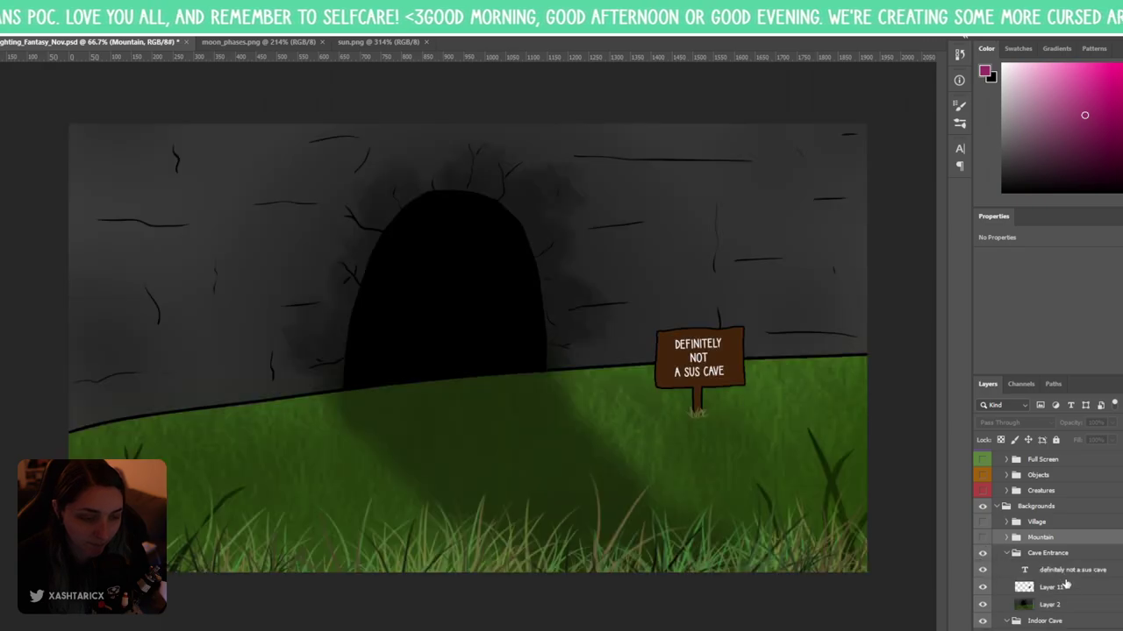
left_click(1066, 586)
left_click(1067, 570, "shift")
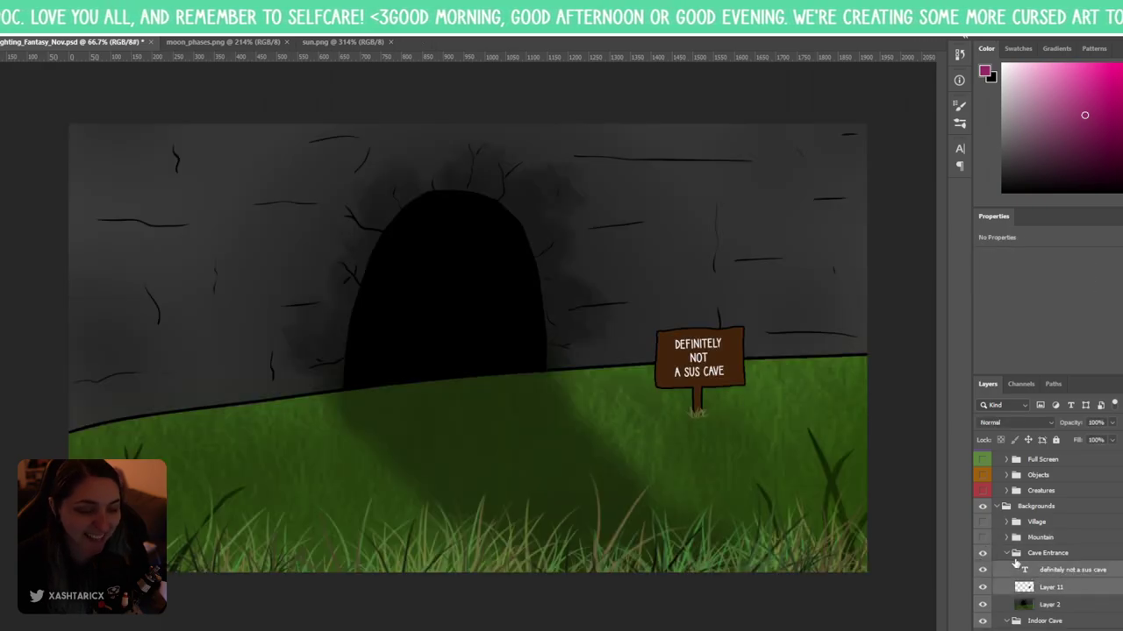
left_click(1006, 553)
left_click(982, 553)
left_click(1058, 589)
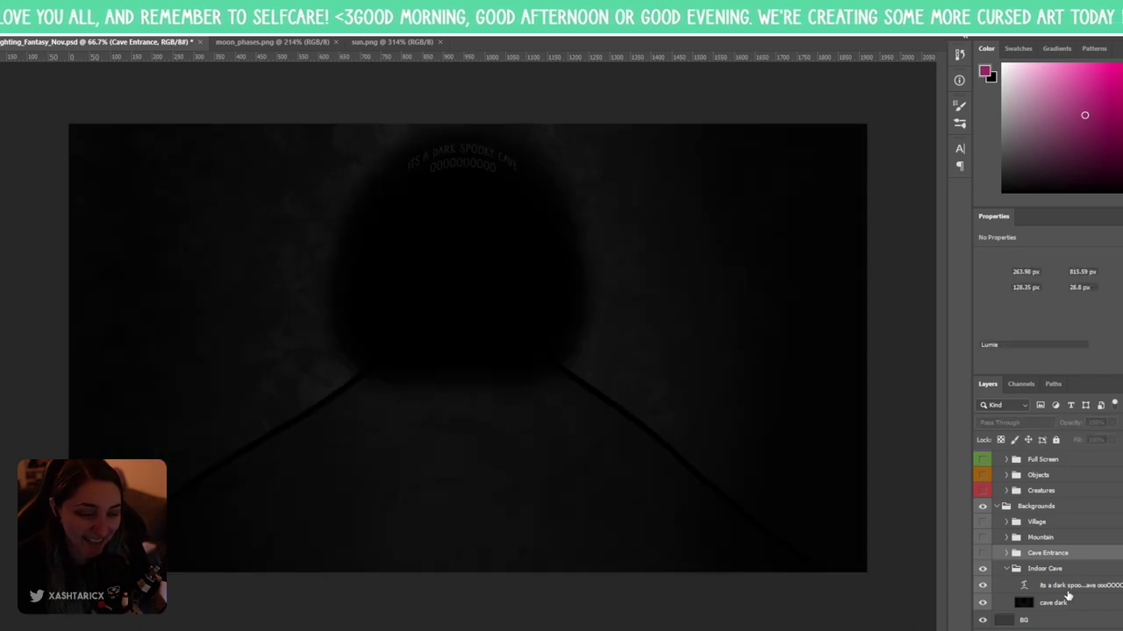
key("ctrl+v")
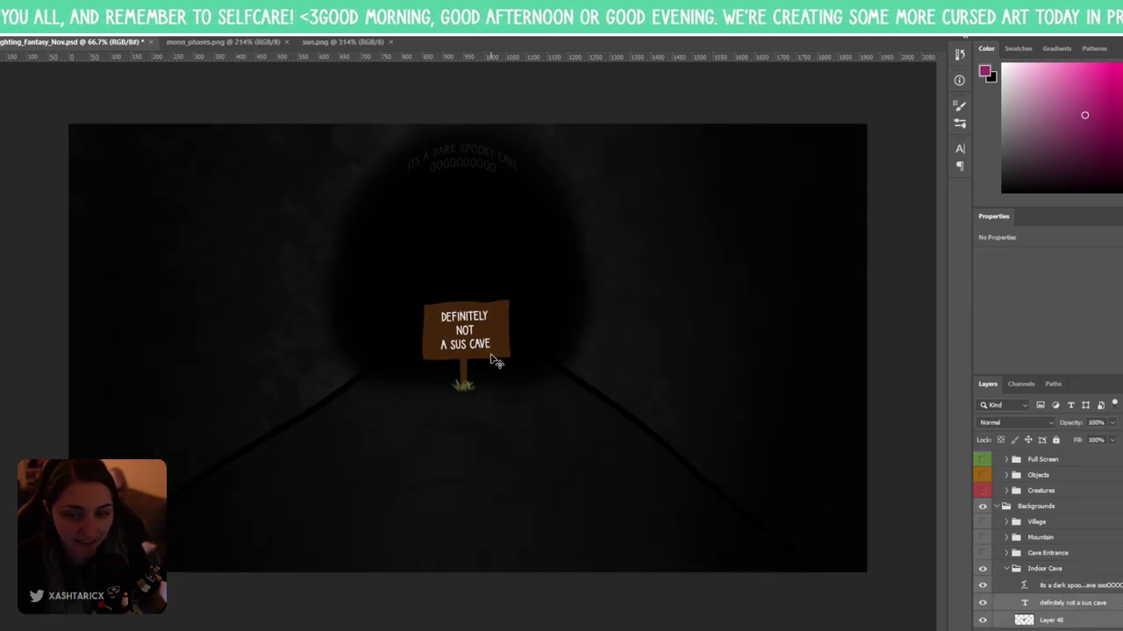
- Move the pasted sign down onto the cave floor, and delete the grass tuft at the foot of its post
left_click_drag(491, 383, 491, 442)
scroll(1107, 581, "down", 1)
left_click(1083, 593)
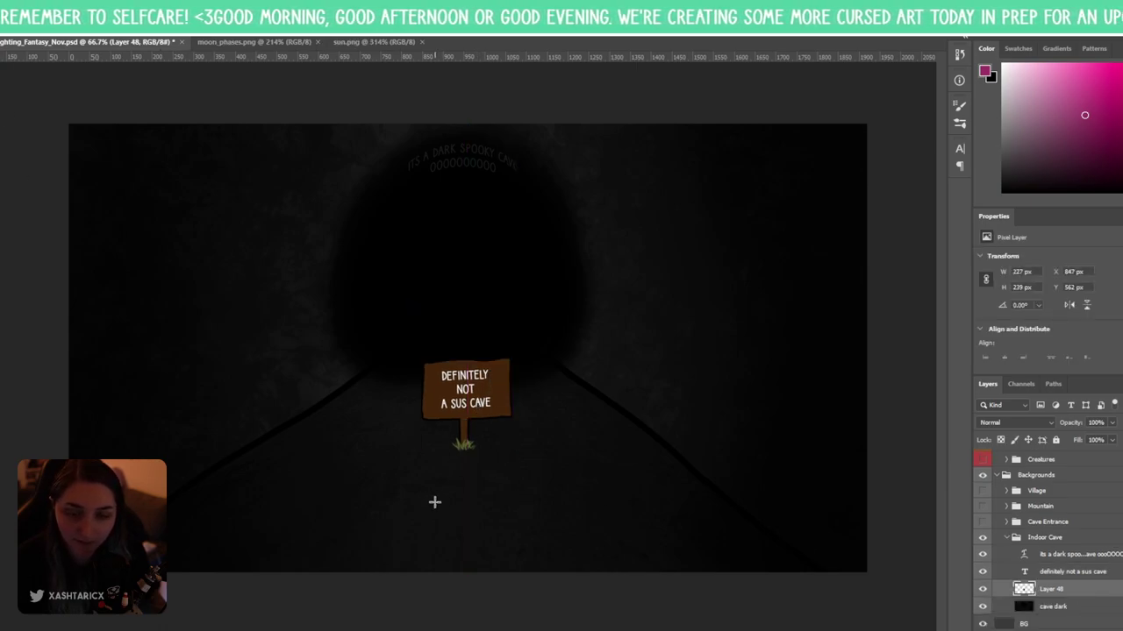
left_click_drag(442, 462, 485, 439)
key("Delete")
key("ctrl+d")
scroll(468, 476, "up", 5)
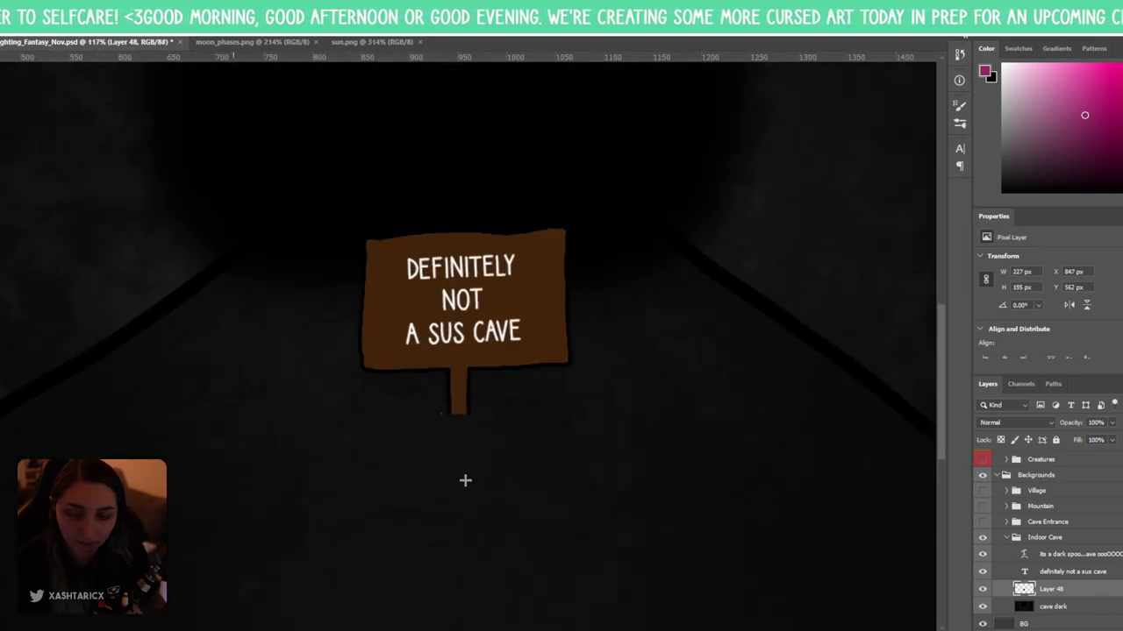
key("e")
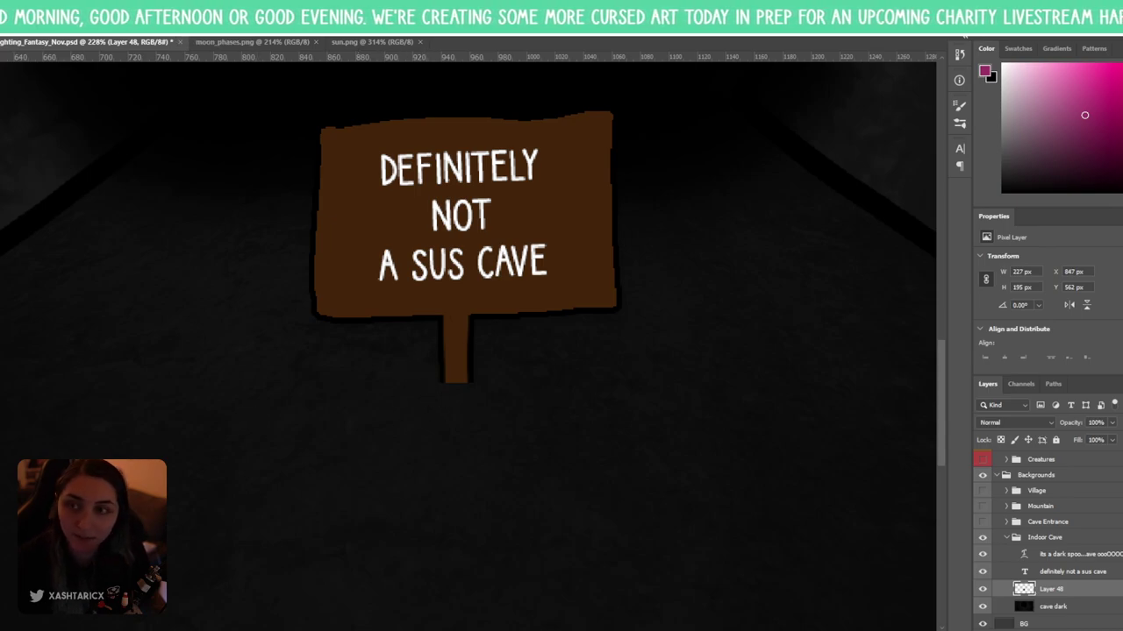
scroll(460, 434, "down", 6)
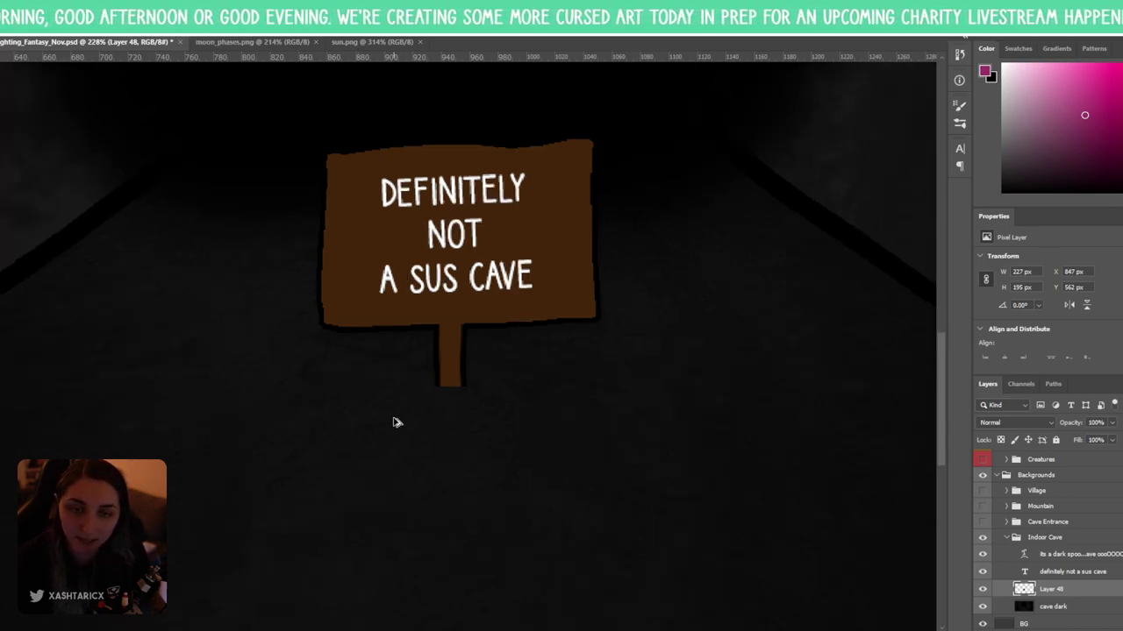
scroll(383, 436, "down", 2)
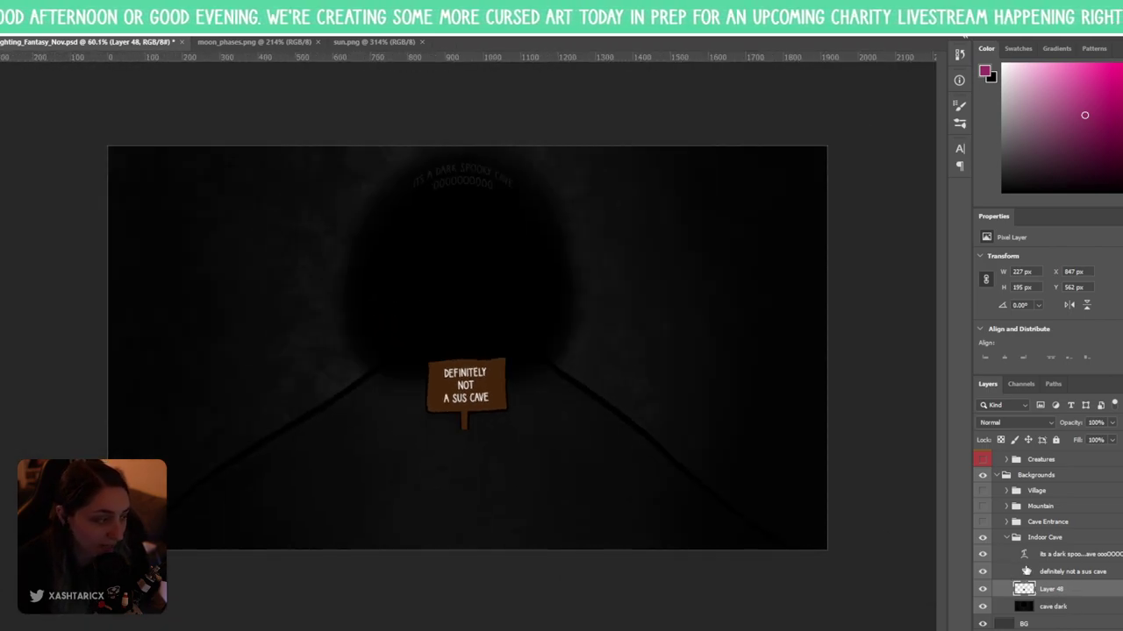
- Replace the sign's wording with "LEFT TURN"
left_click(1056, 579)
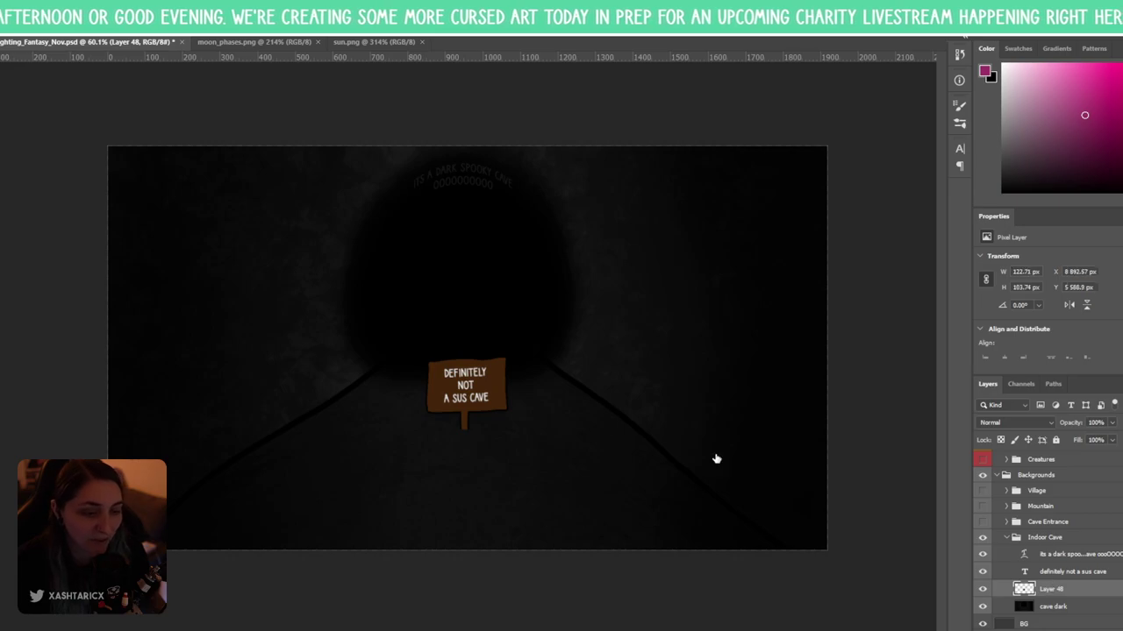
double_click(465, 386)
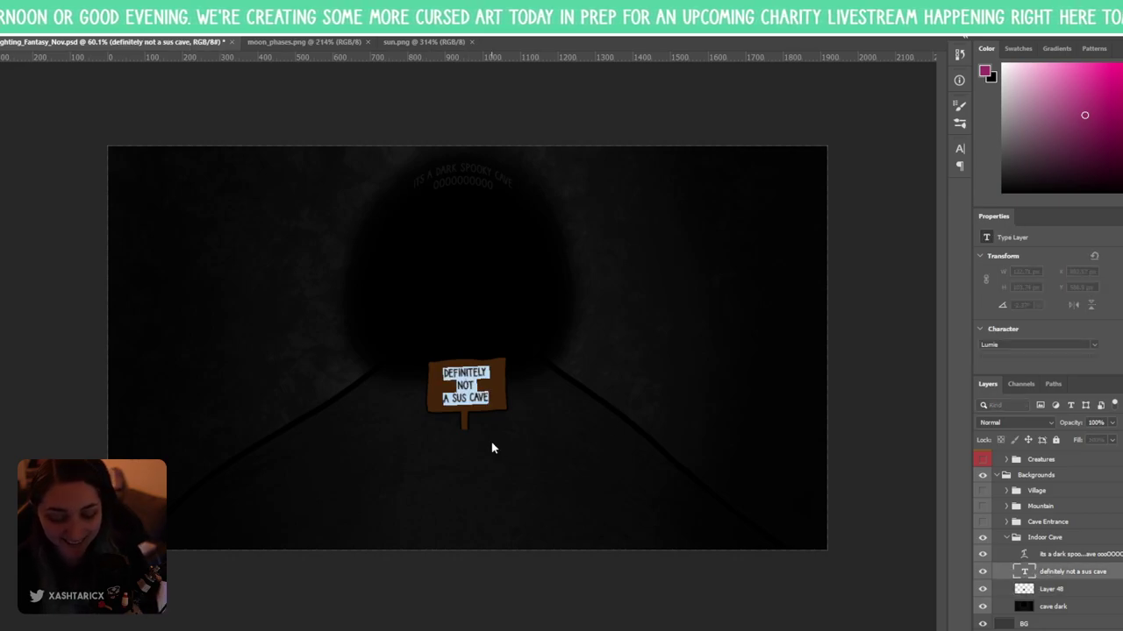
type("left turn")
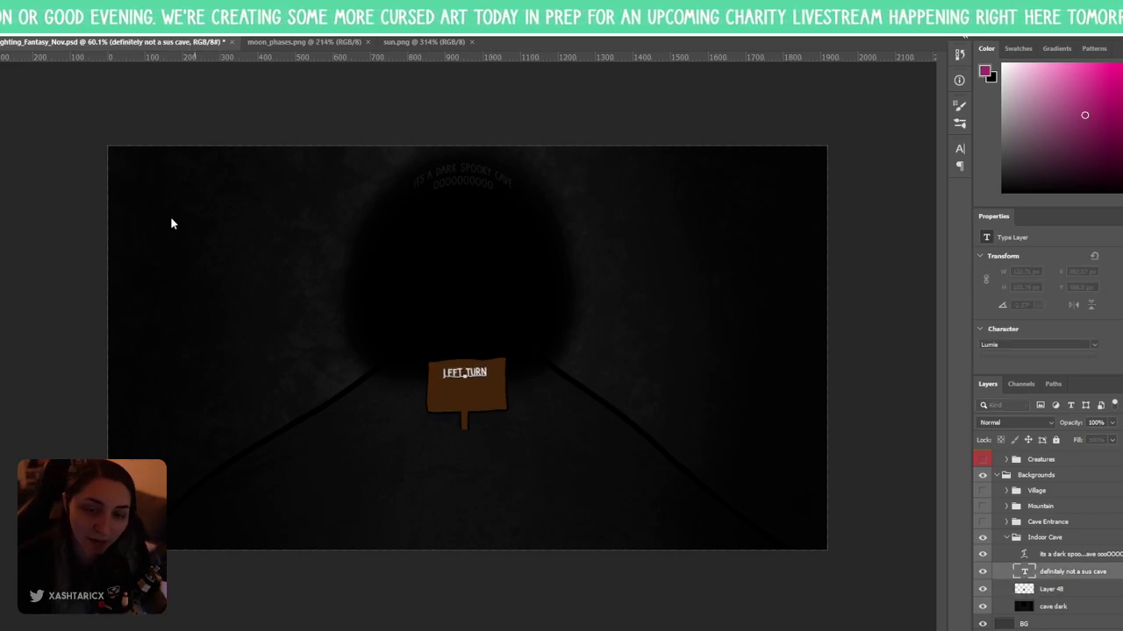
key("ctrl+Return")
- Browse the custom shape presets, expanding and collapsing the Flowers folder
scroll(495, 464, "up", 1)
scroll(480, 448, "up", 4)
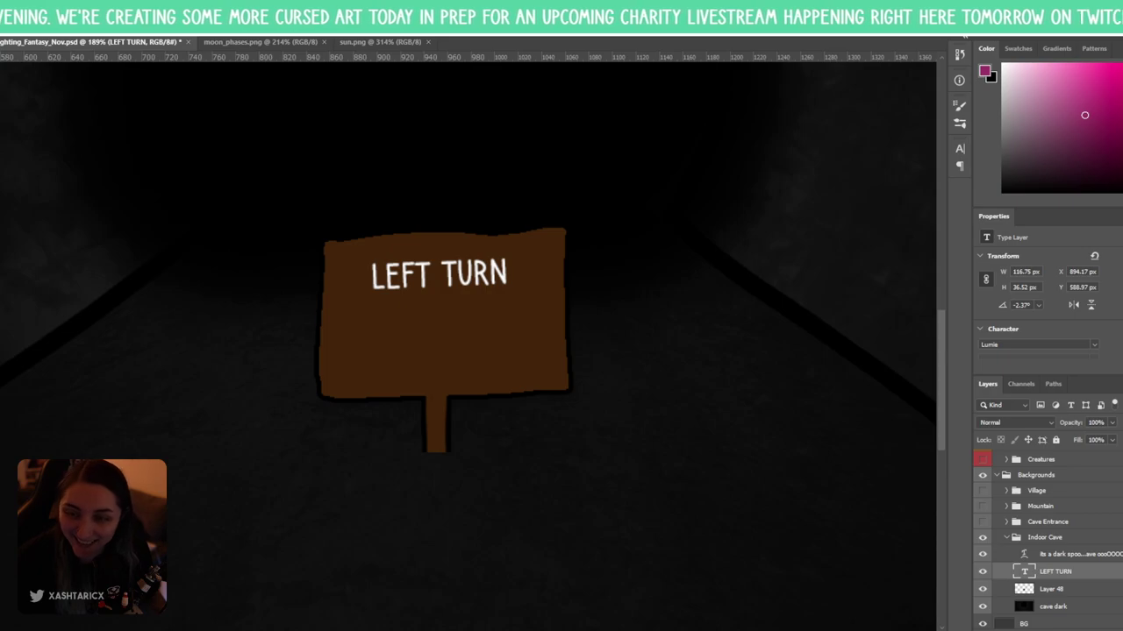
left_click(40, 409)
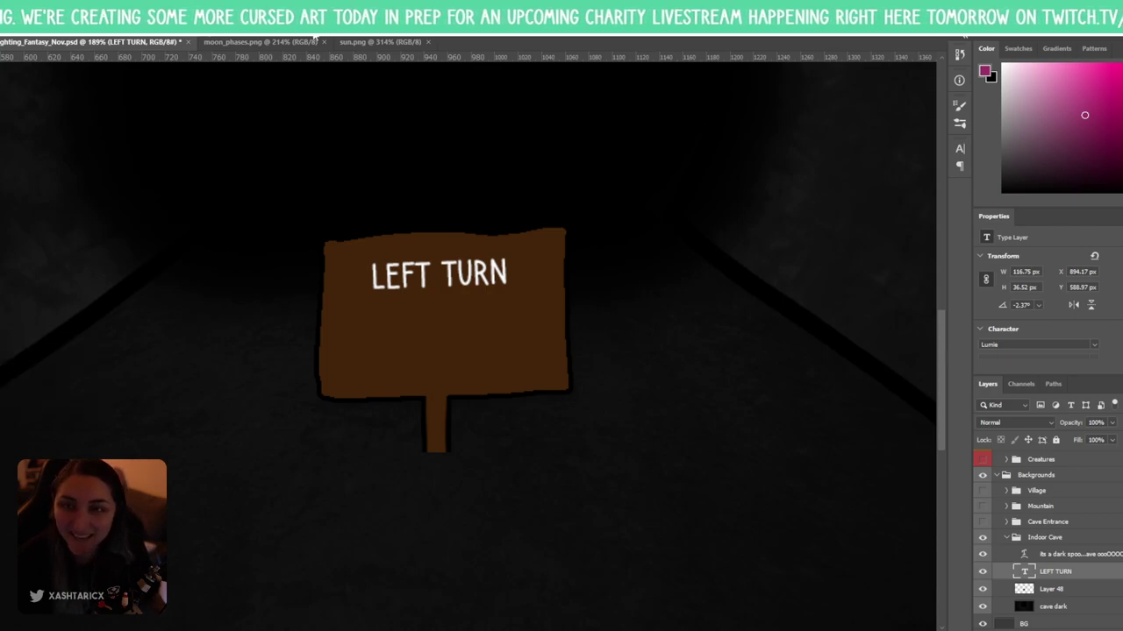
right_click(393, 53)
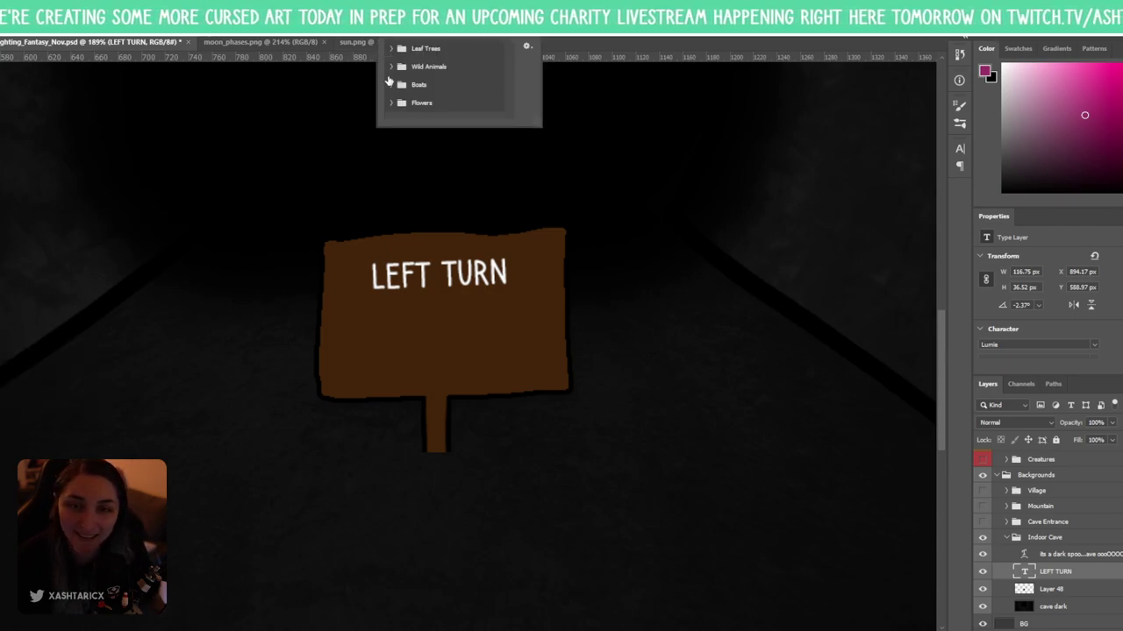
left_click(417, 102)
scroll(417, 87, "down", 2)
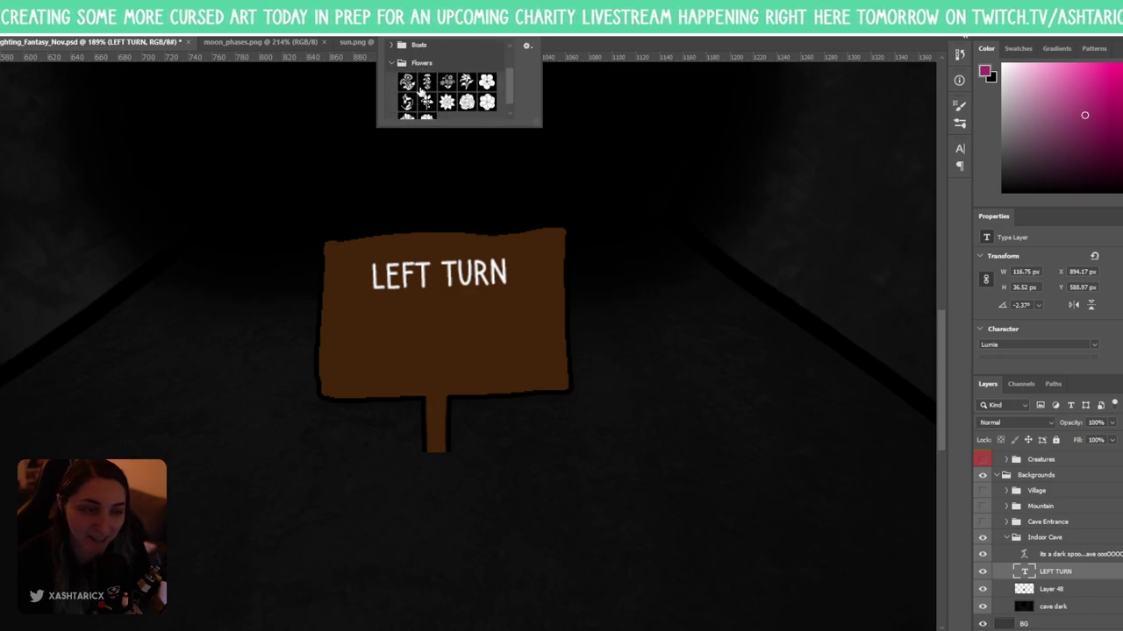
scroll(395, 81, "up", 1)
left_click(392, 80)
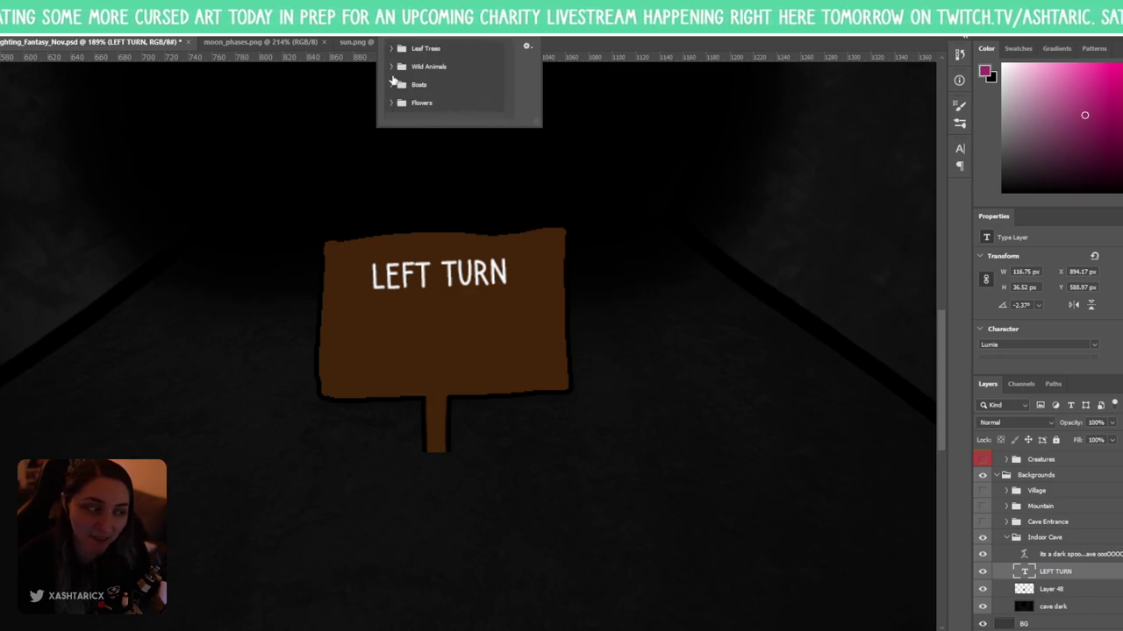
scroll(464, 351, "up", 1)
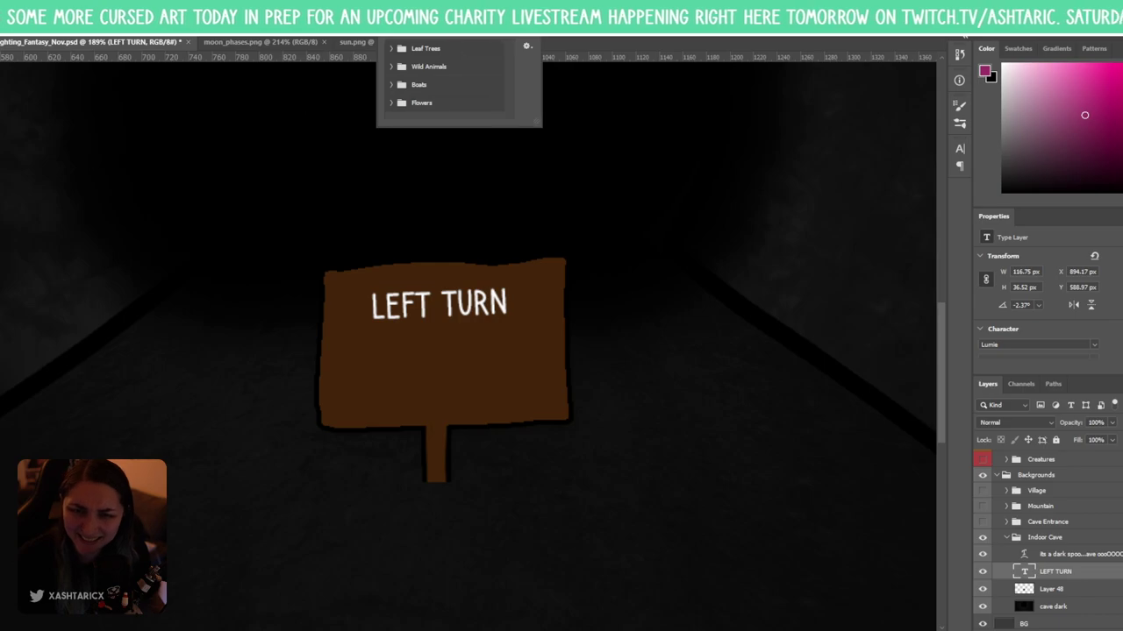
left_click(344, 26)
left_click(529, 35)
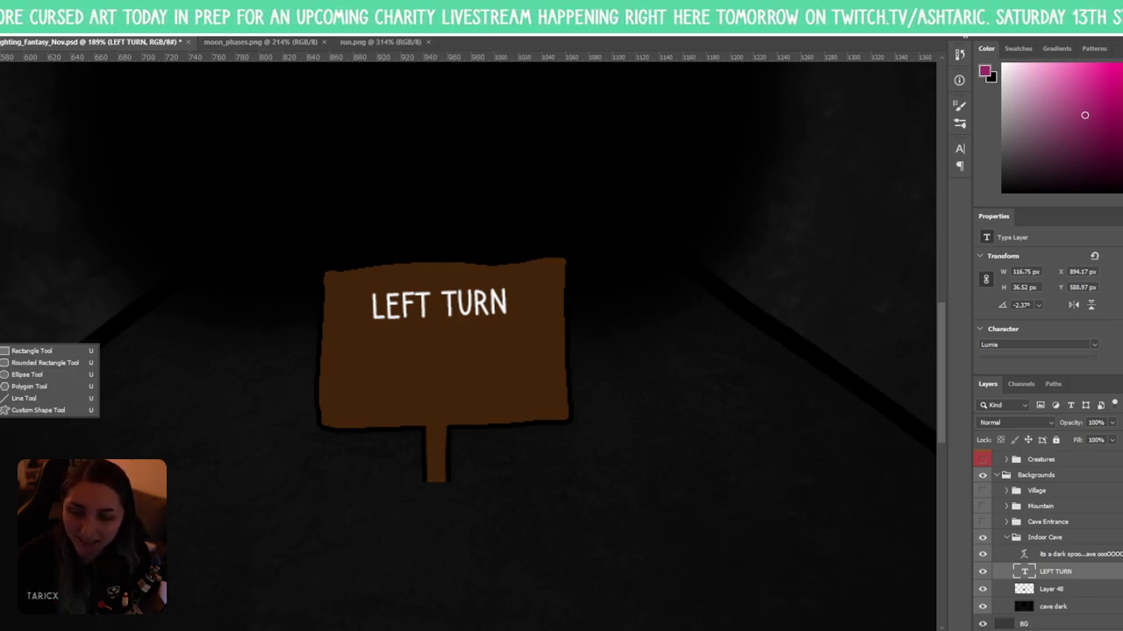
- Draw a white triangle pointing right with the Polygon Tool, on the cave wall beside the sign
left_click(47, 356)
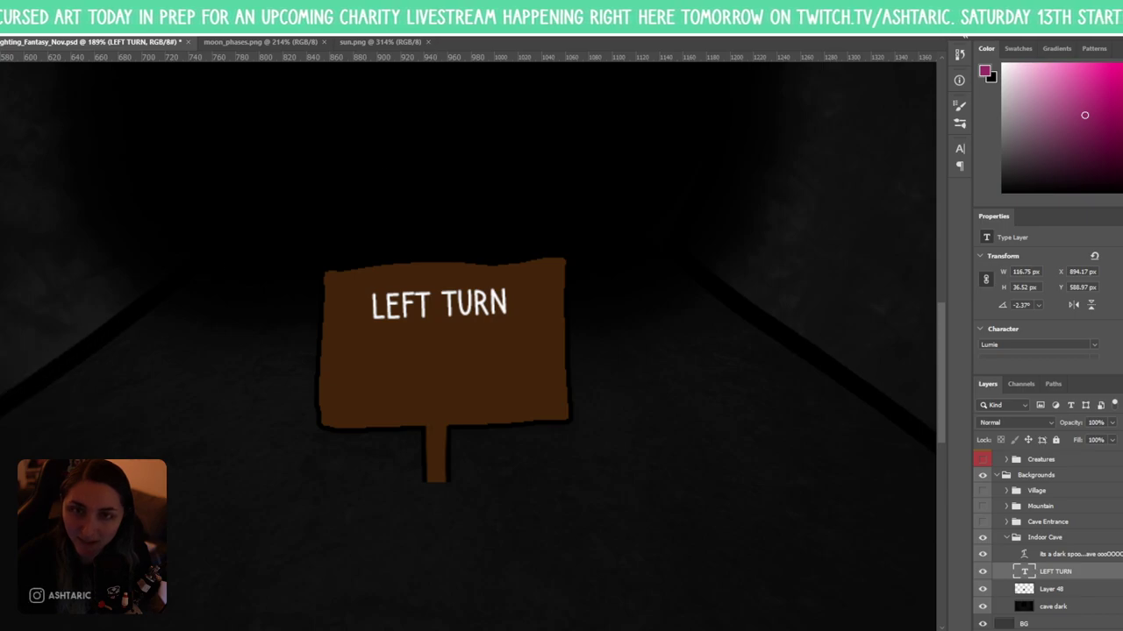
left_click(340, 222)
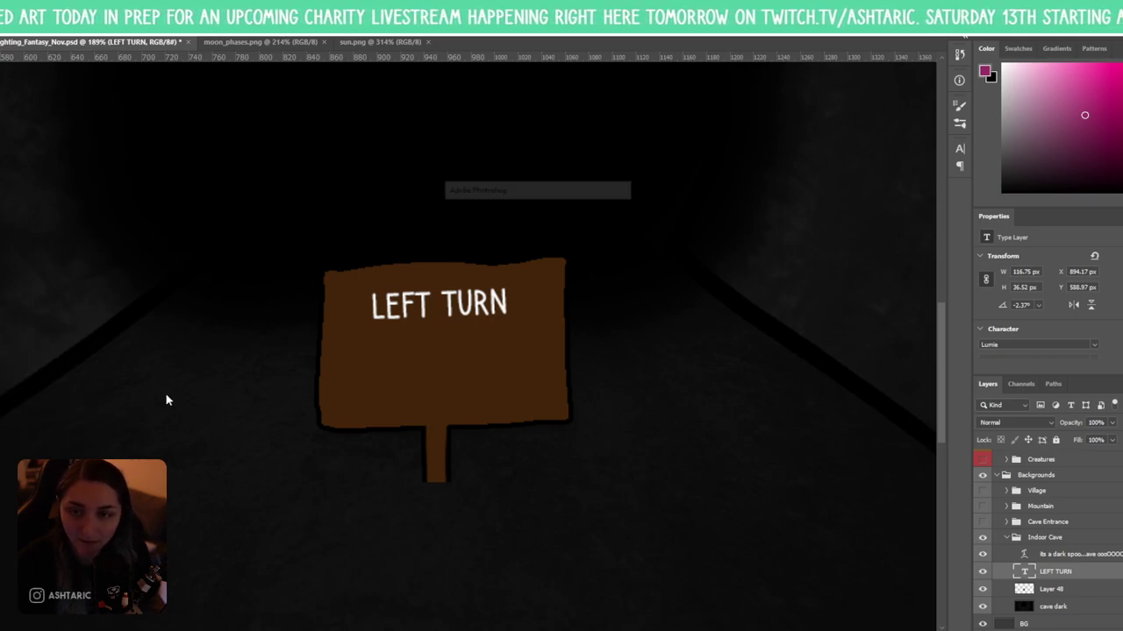
key("Return")
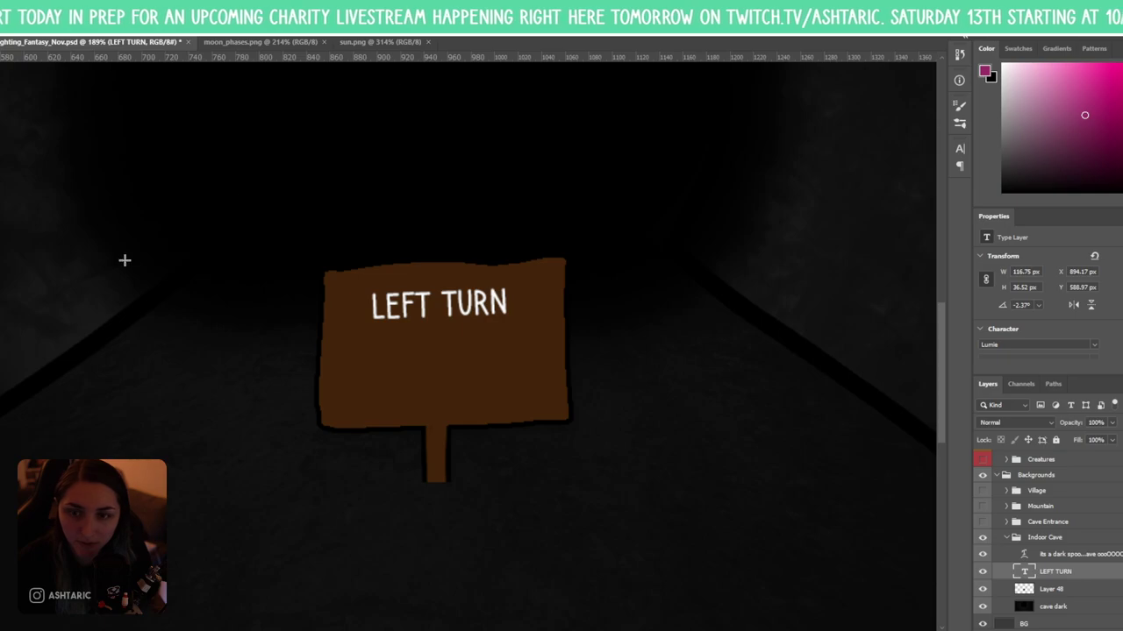
left_click_drag(123, 258, 184, 263)
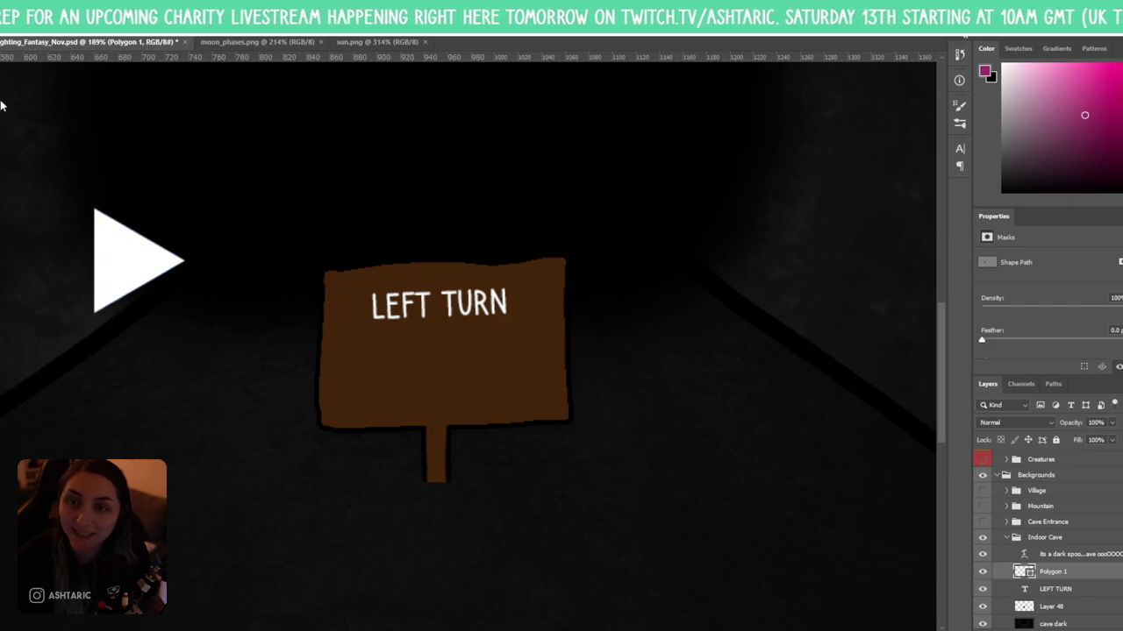
- Move the white triangle onto the sign below the wording, shrink it to about half size and turn it to point left
left_click_drag(127, 267, 474, 391)
key("ctrl+t")
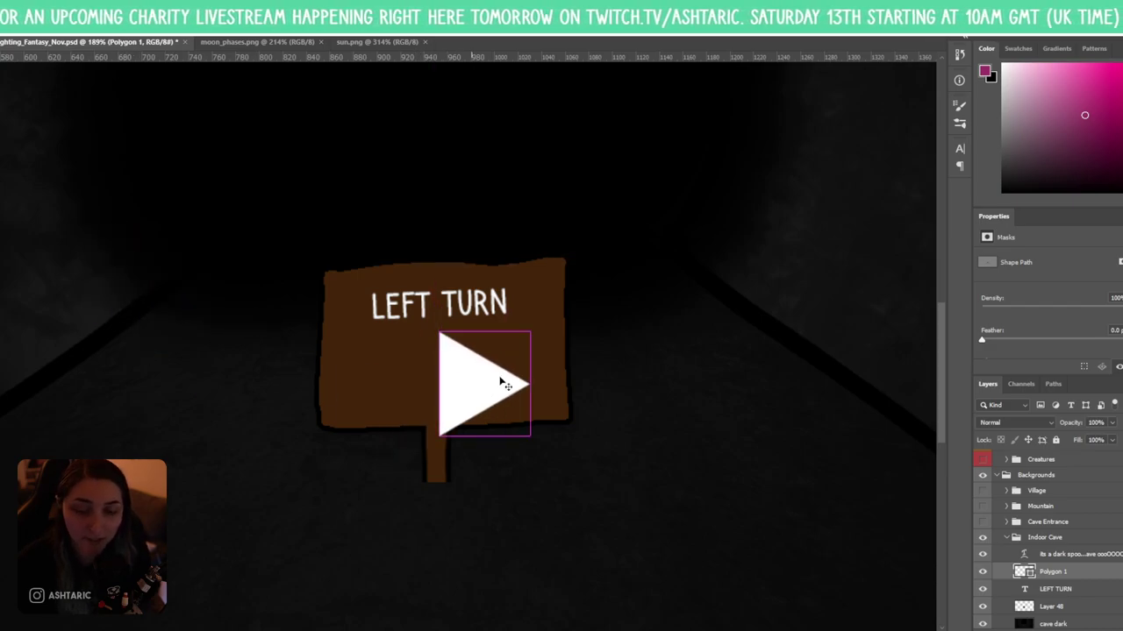
left_click_drag(547, 326, 365, 466)
left_click_drag(519, 341, 420, 355)
key("Return")
key("ctrl+t")
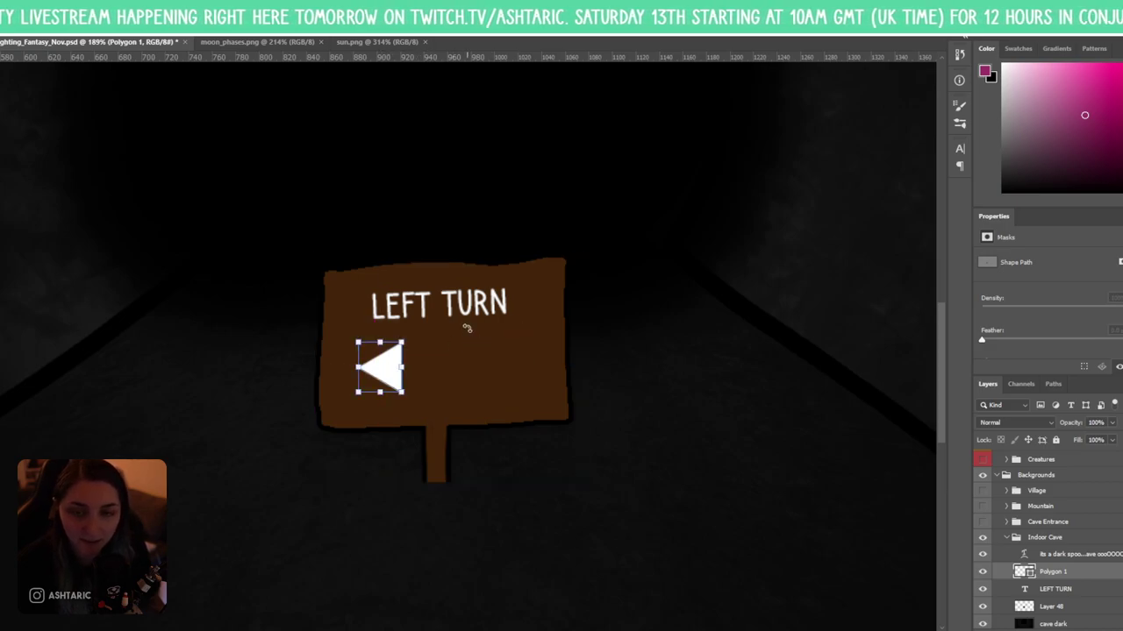
key("Return")
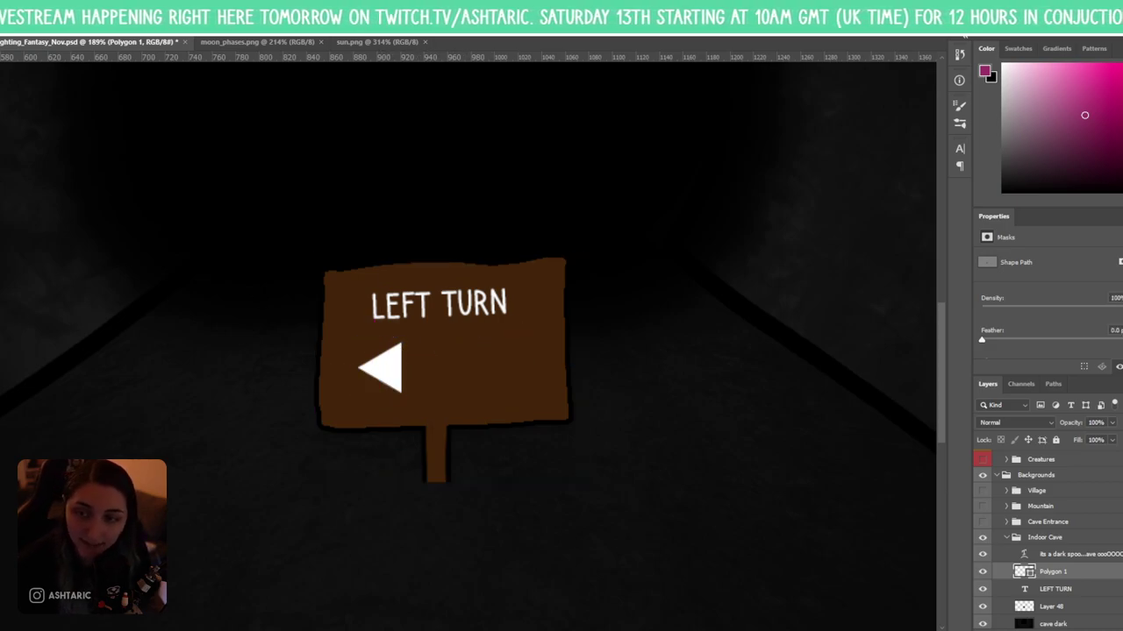
- Draw a white rectangle about 103 by 10 px as the arrow's shaft and align it vertically with the middle of the triangle
left_click(17, 355)
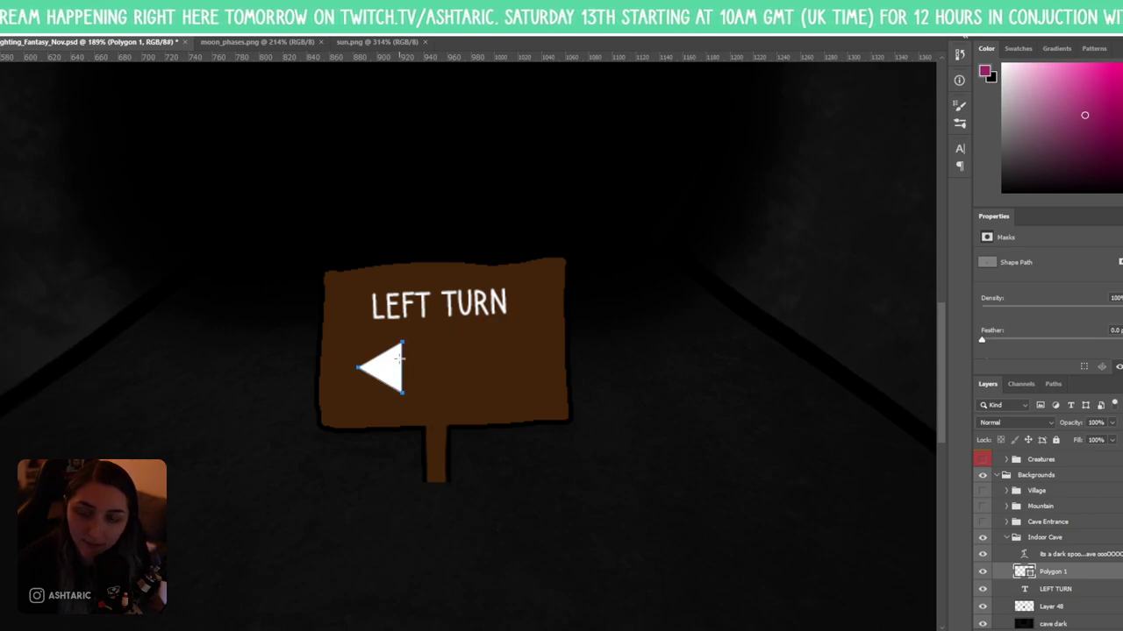
left_click_drag(400, 358, 521, 370)
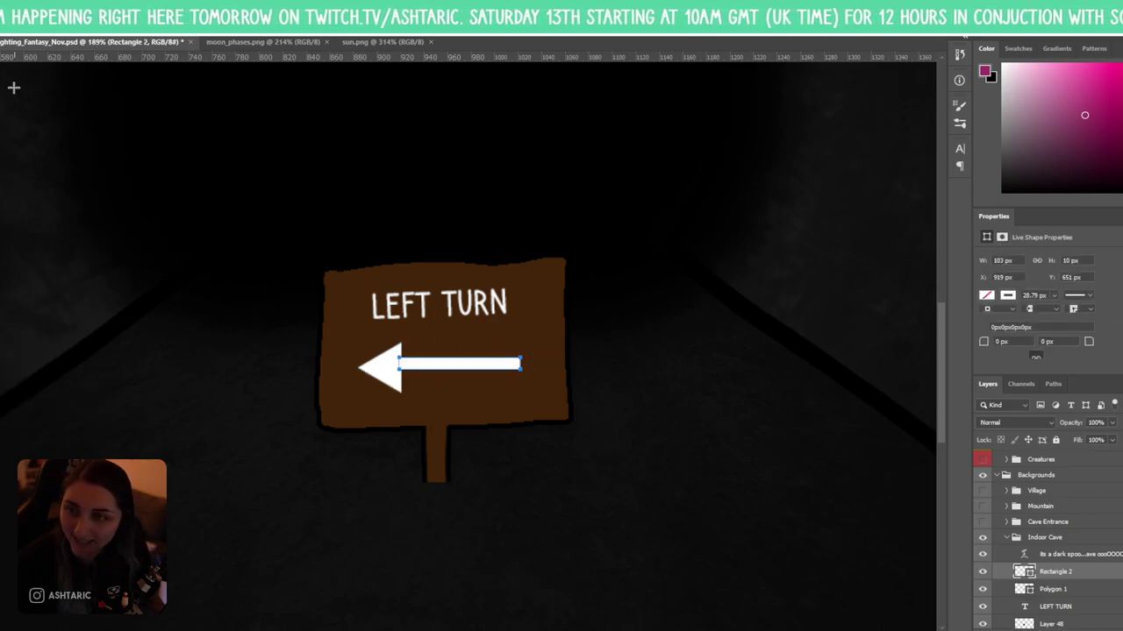
key("ctrl+t")
left_click_drag(428, 367, 414, 371)
key("Return")
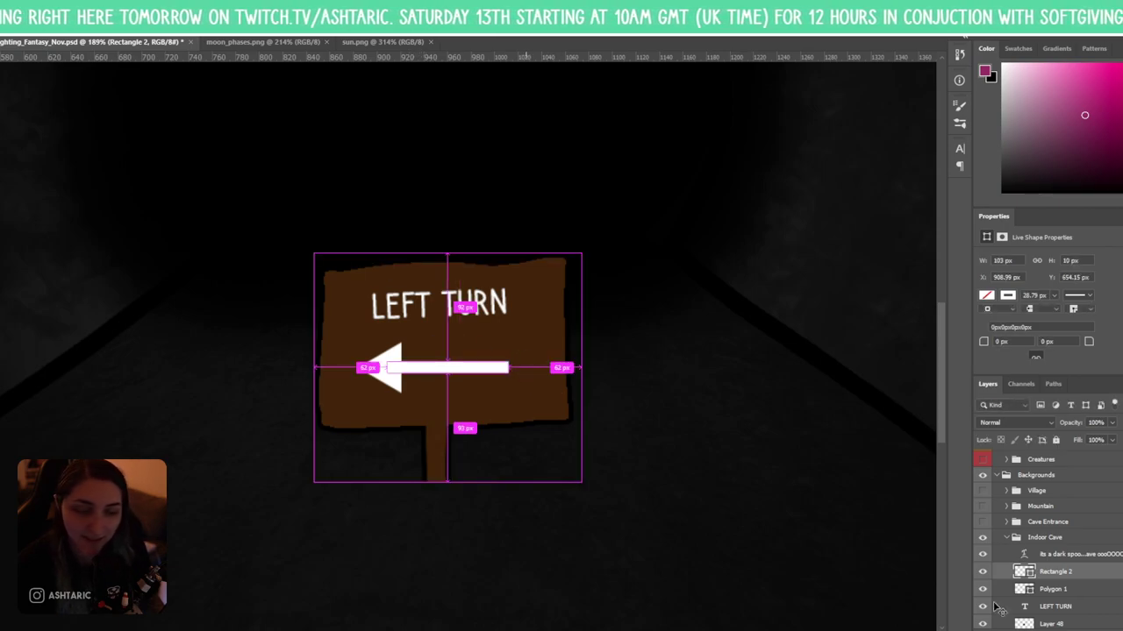
- Centre the triangle and rectangle together under the sign's wording and rotate them about -2.4° to match the text's tilt
left_click(1061, 589, "shift")
key("ctrl+t")
left_click_drag(456, 371, 468, 369)
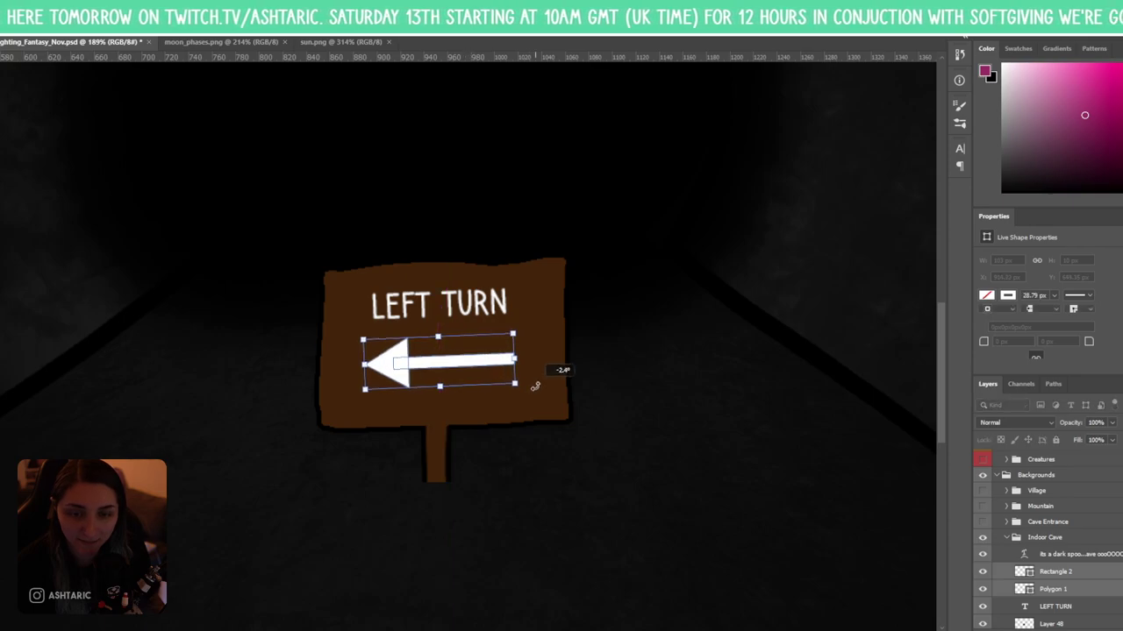
key("Return")
scroll(421, 432, "down", 5)
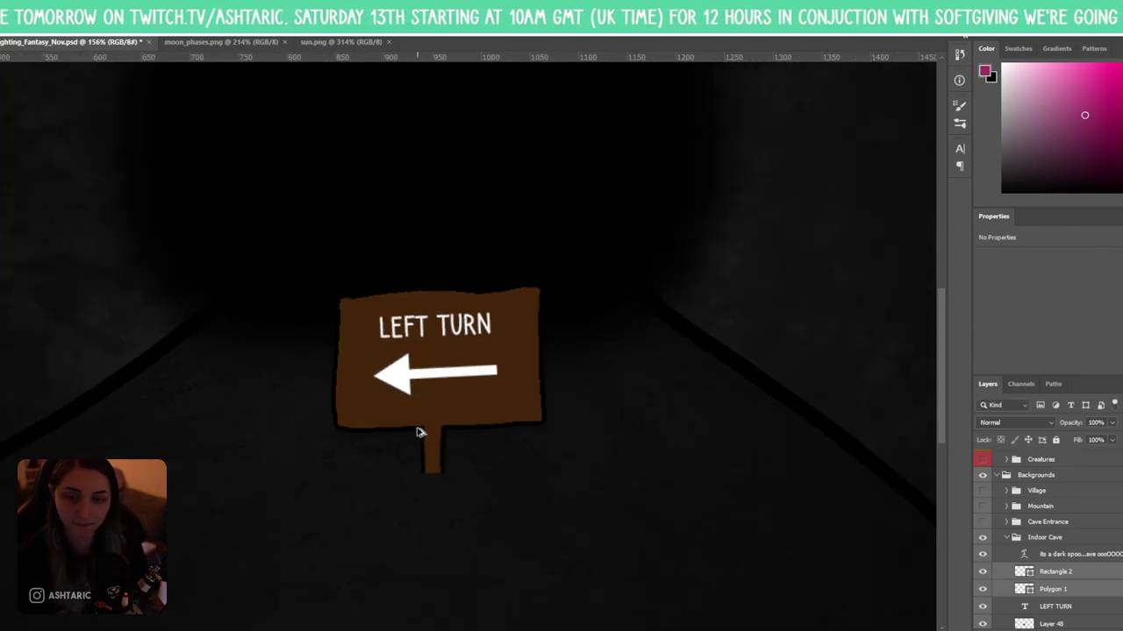
- Scale the whole arrow down slightly so it matches the width of the LEFT TURN wording
scroll(420, 431, "up", 5)
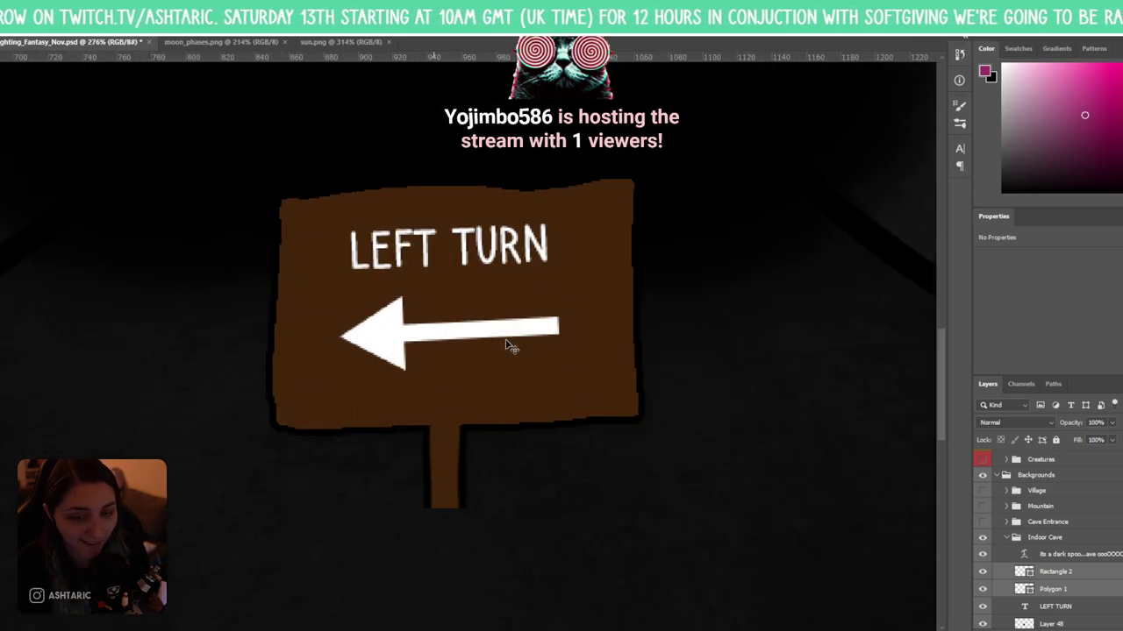
key("ctrl+t")
left_click_drag(556, 296, 550, 299)
key("Return")
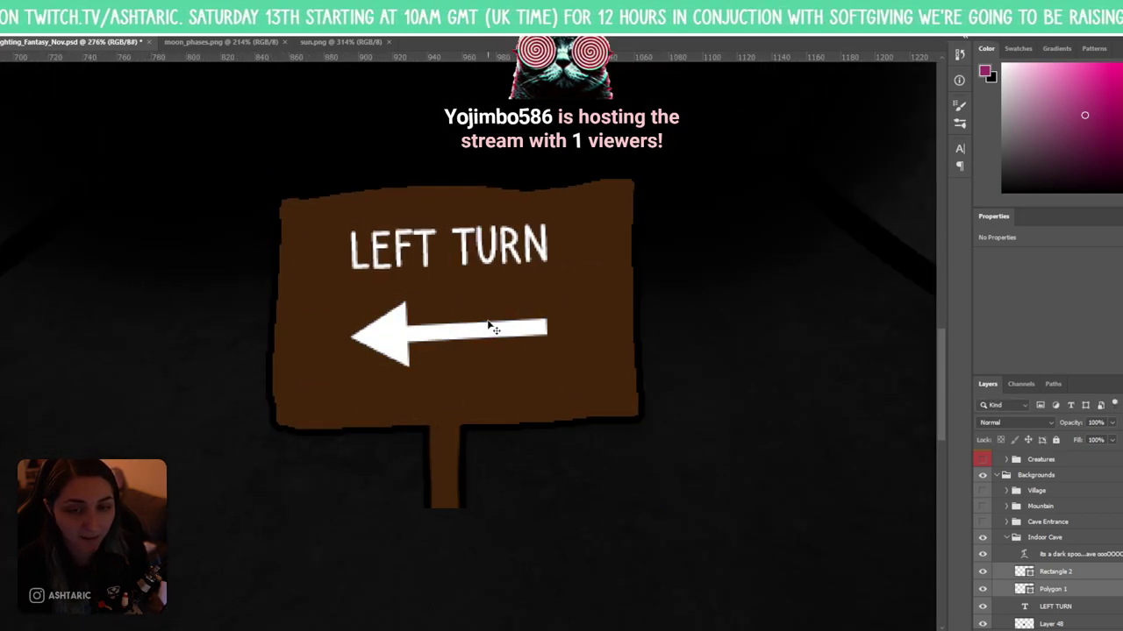
scroll(441, 473, "down", 1)
scroll(442, 474, "down", 3)
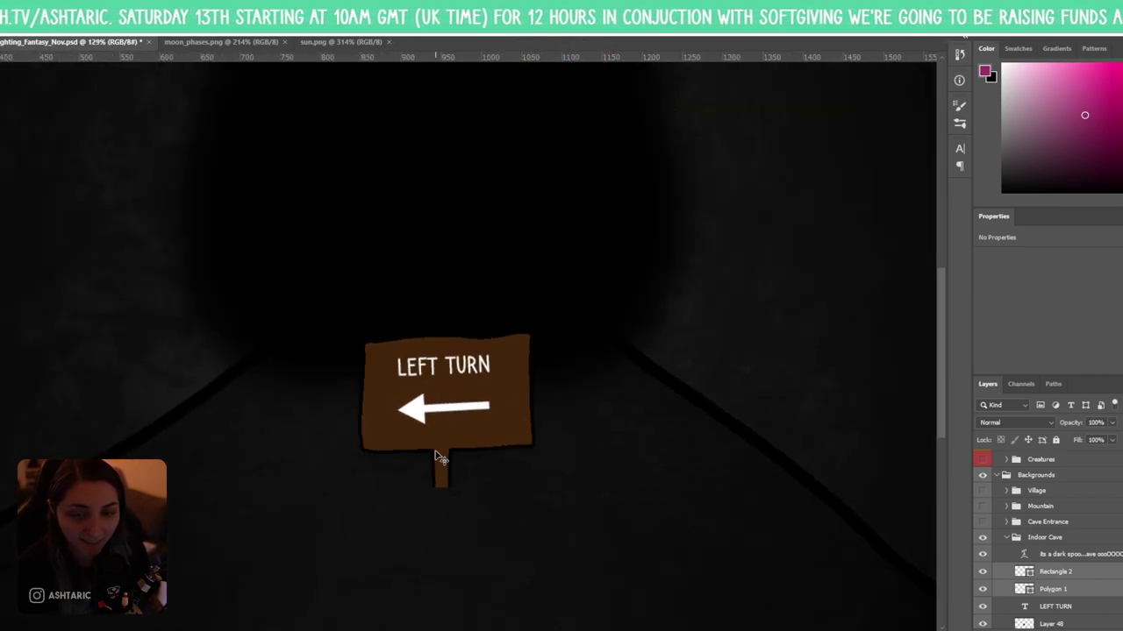
- Nudge the LEFT TURN text down 1 px and check the sign against the whole cave scene
left_click(1048, 607)
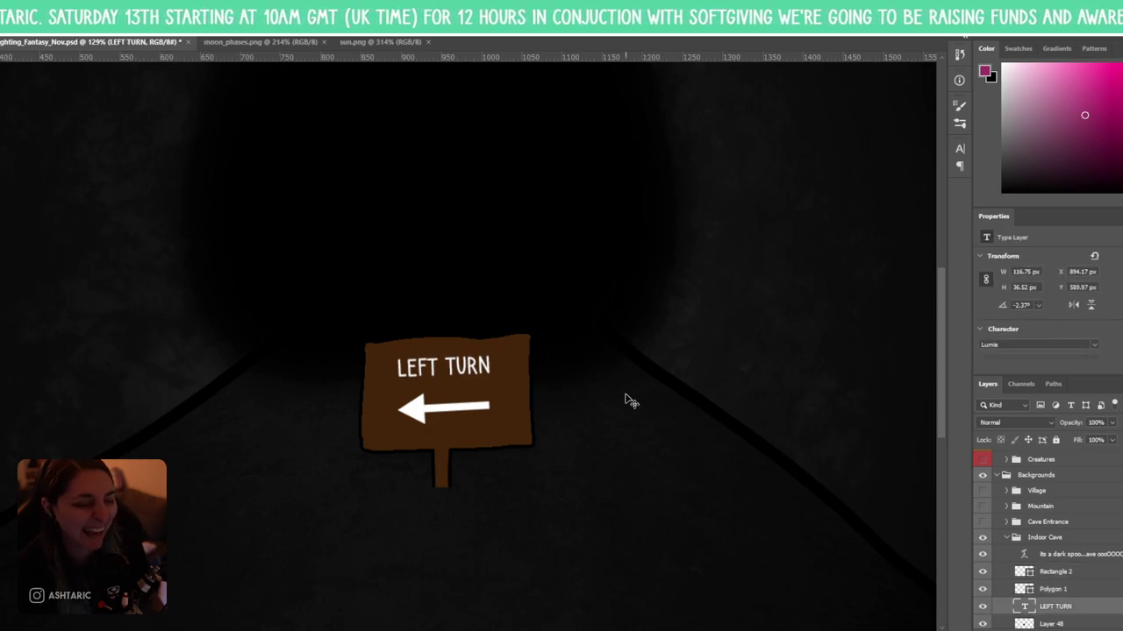
key("Down")
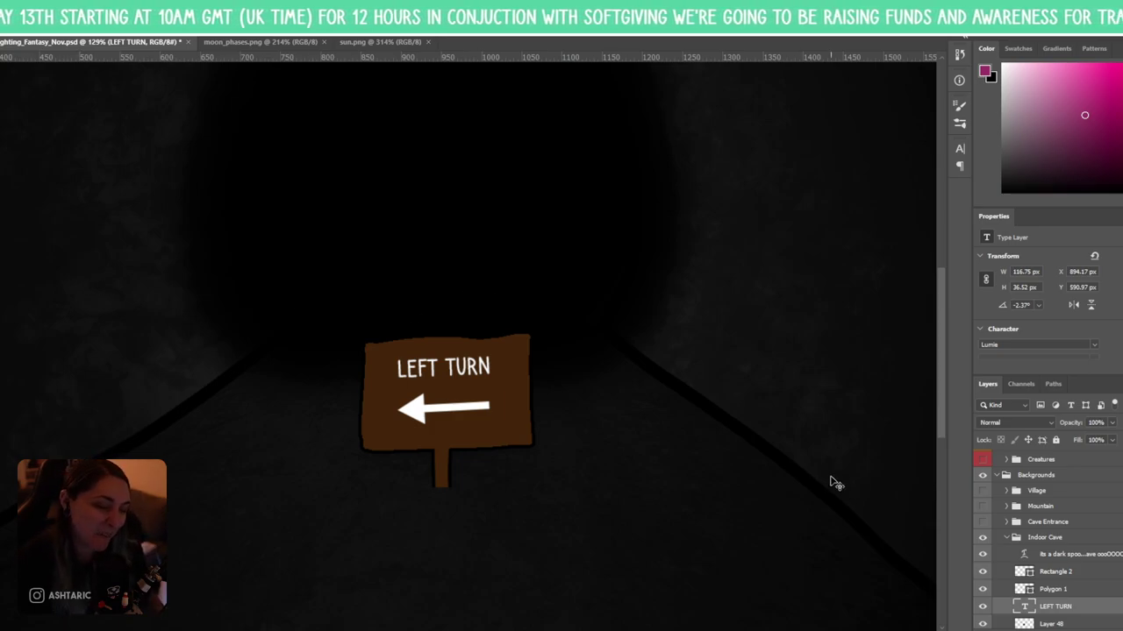
scroll(571, 556, "down", 5)
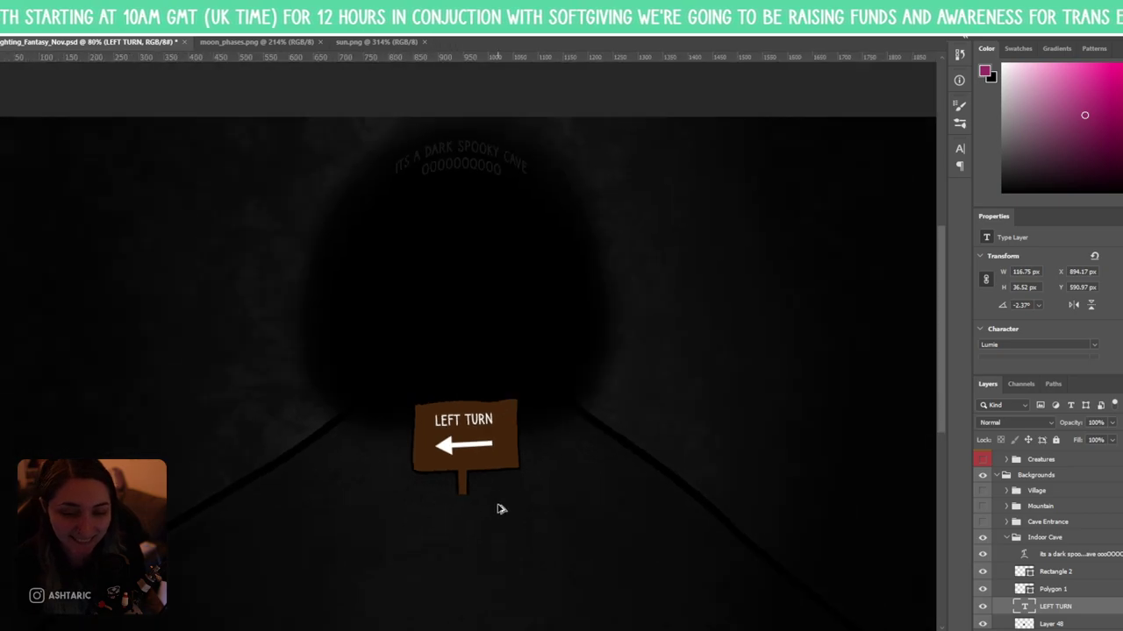
scroll(471, 490, "up", 3)
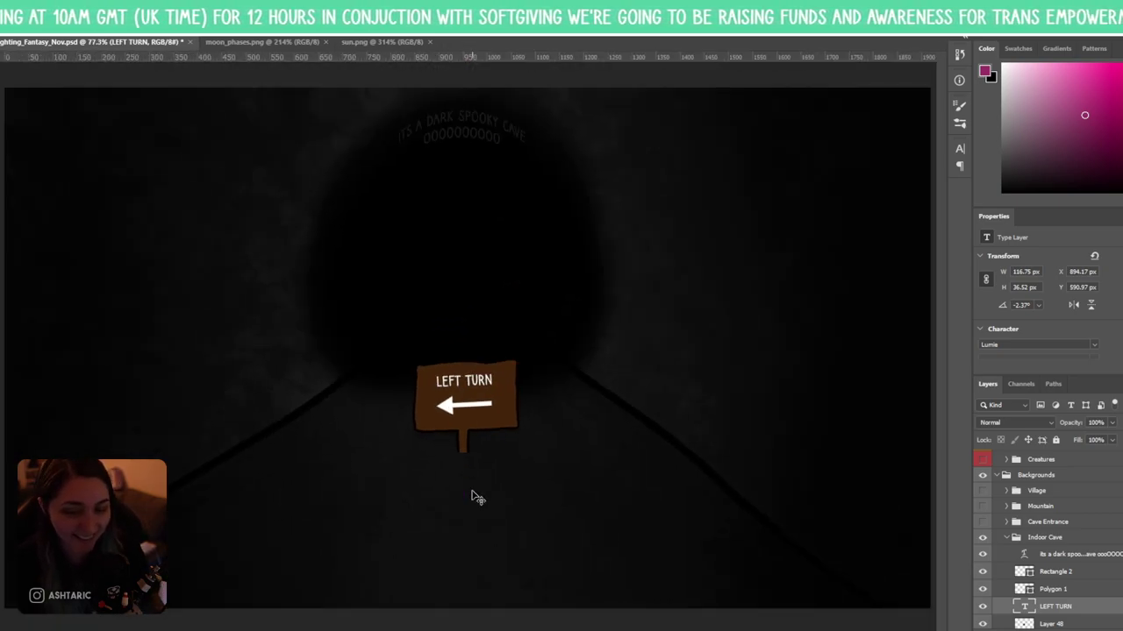
scroll(477, 498, "down", 1)
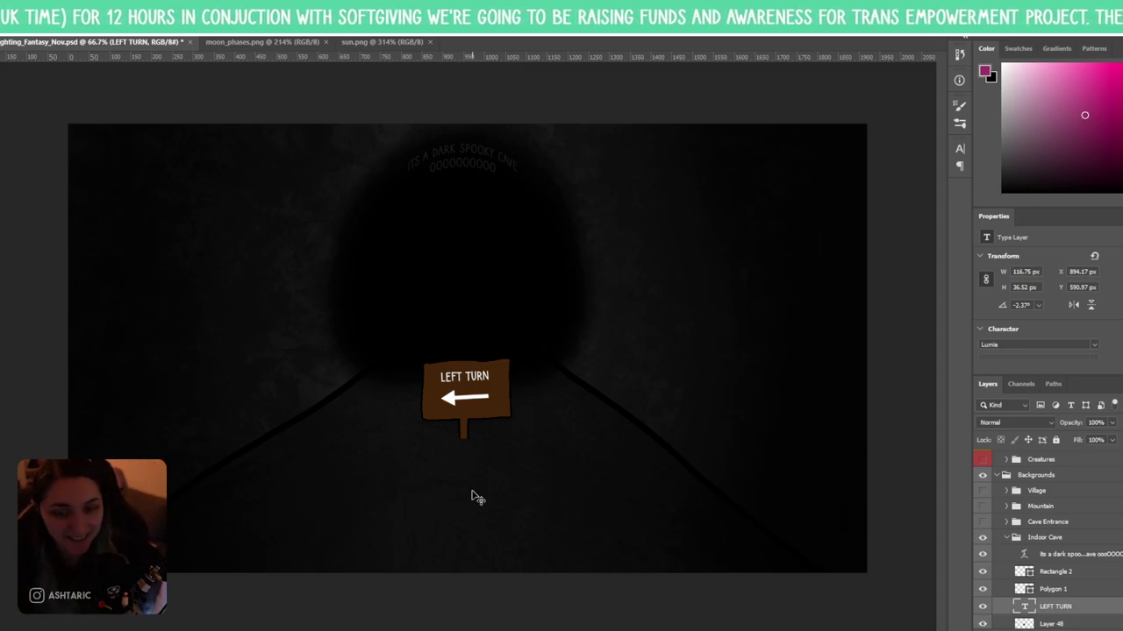
scroll(432, 456, "up", 6)
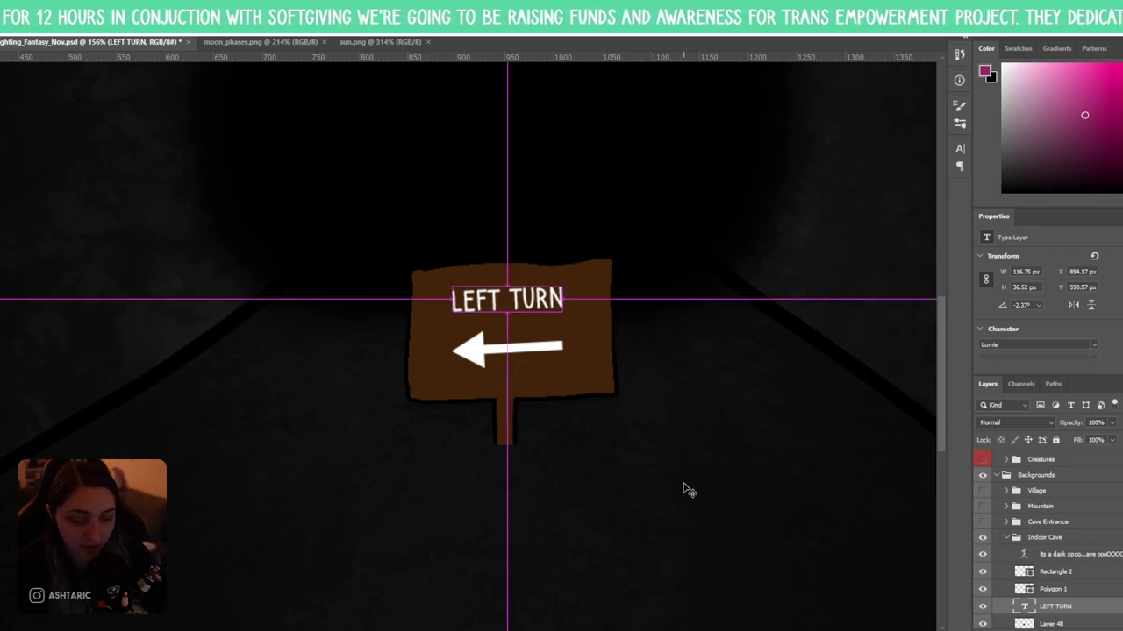
key("ctrl+0")
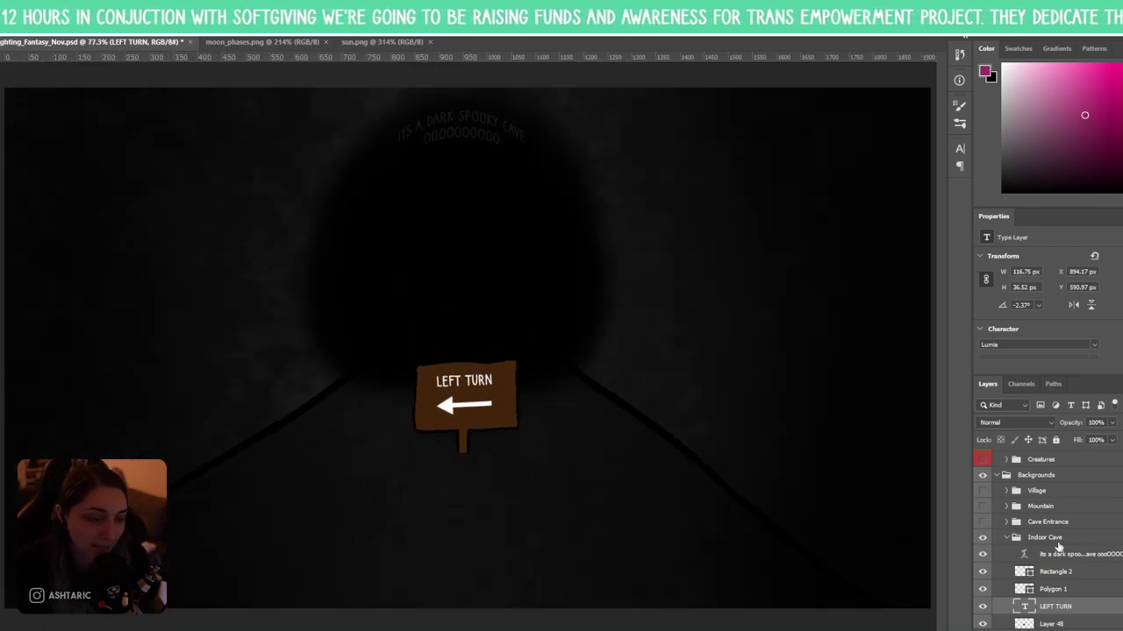
- Group the sign board, wording and arrow layers as "Left Turn", and toggle the group's visibility off and on
scroll(1061, 582, "down", 2)
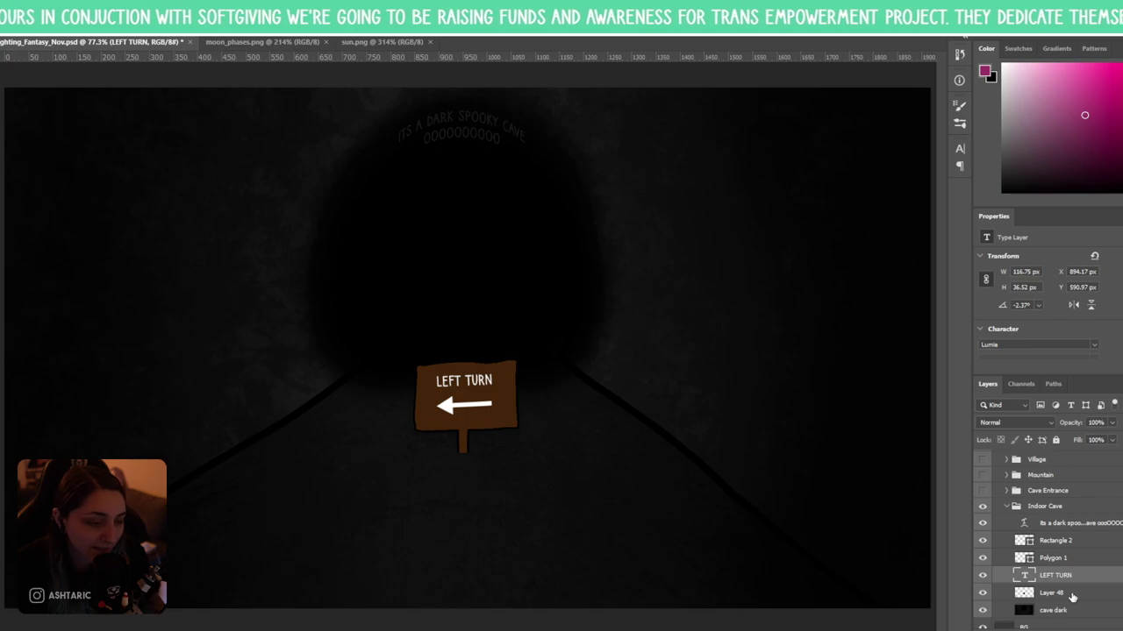
left_click(1057, 593)
left_click(1081, 546, "shift")
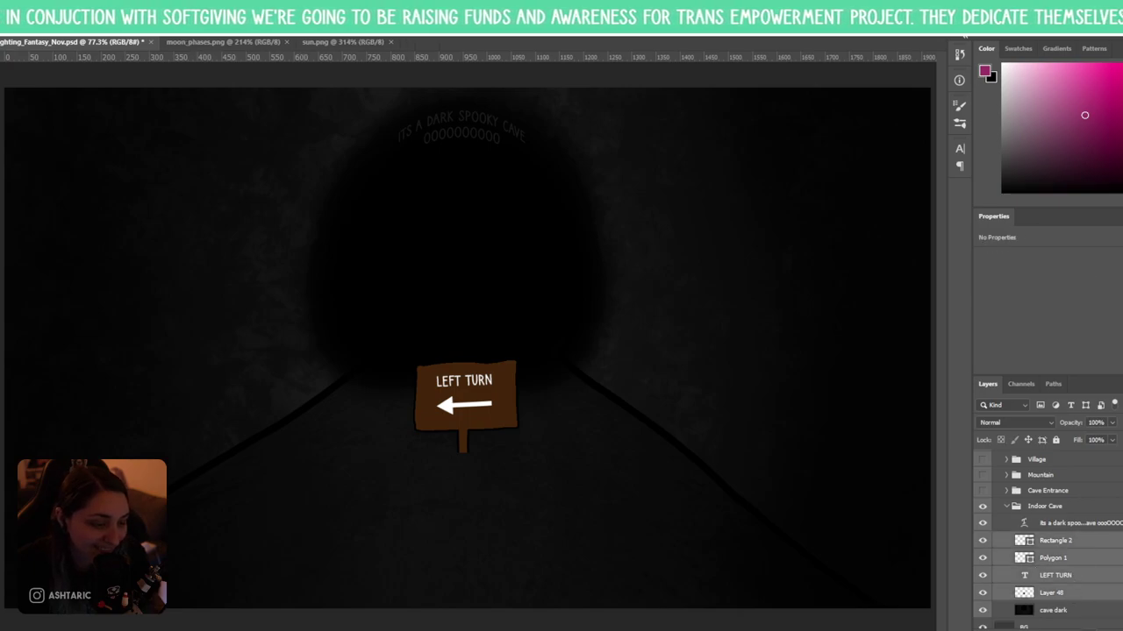
key("ctrl+g")
double_click(1050, 586)
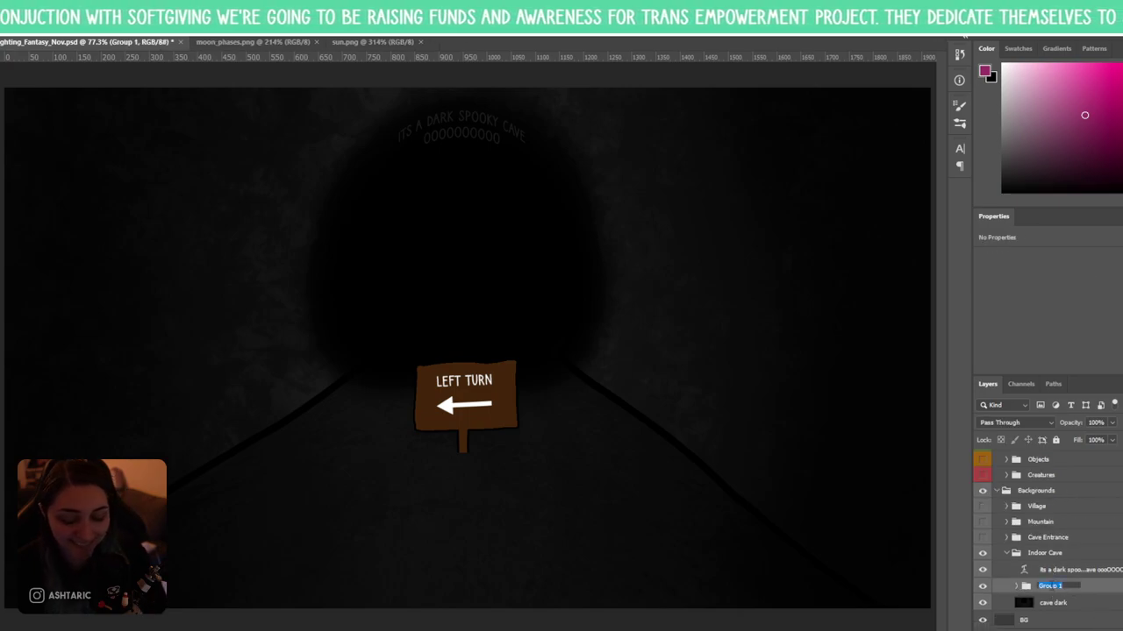
type("Left Turn")
key("Return")
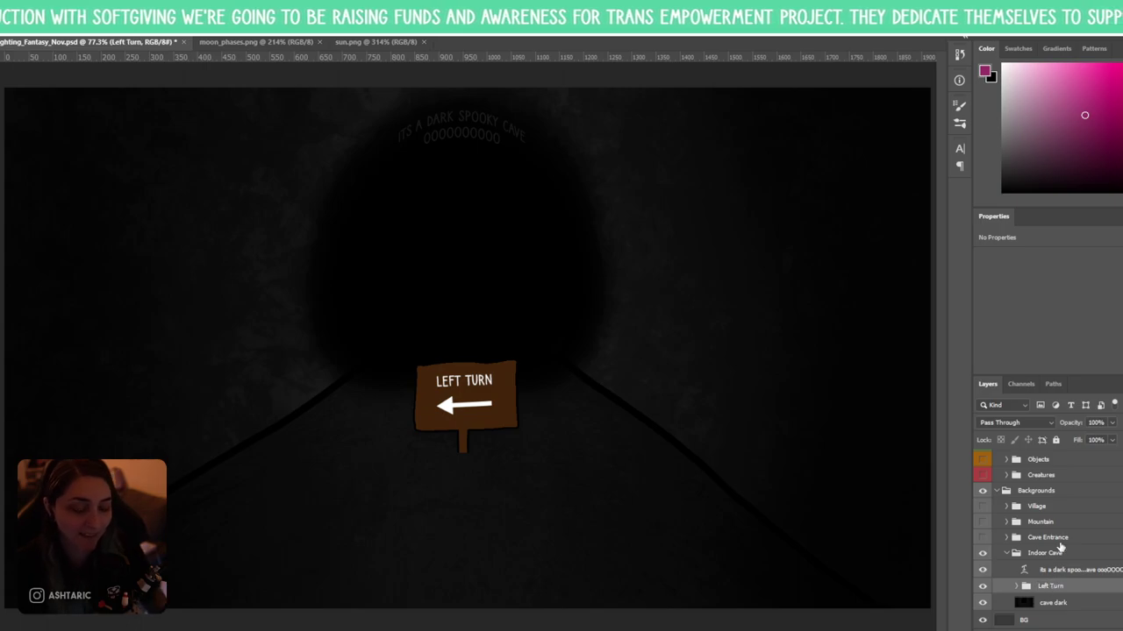
left_click(982, 586)
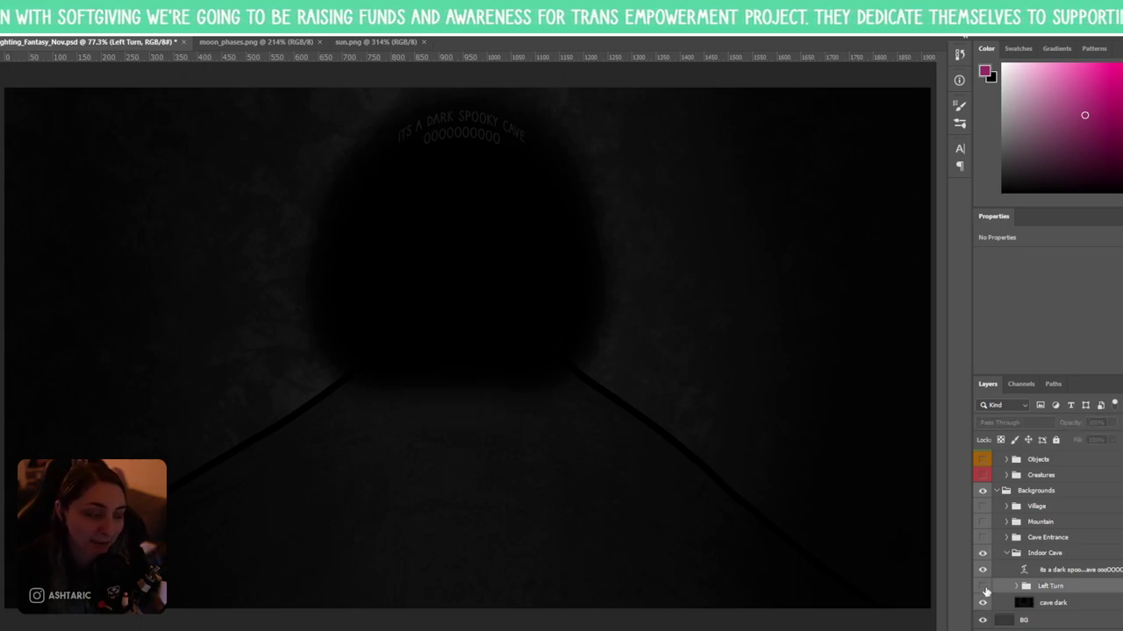
left_click(983, 586)
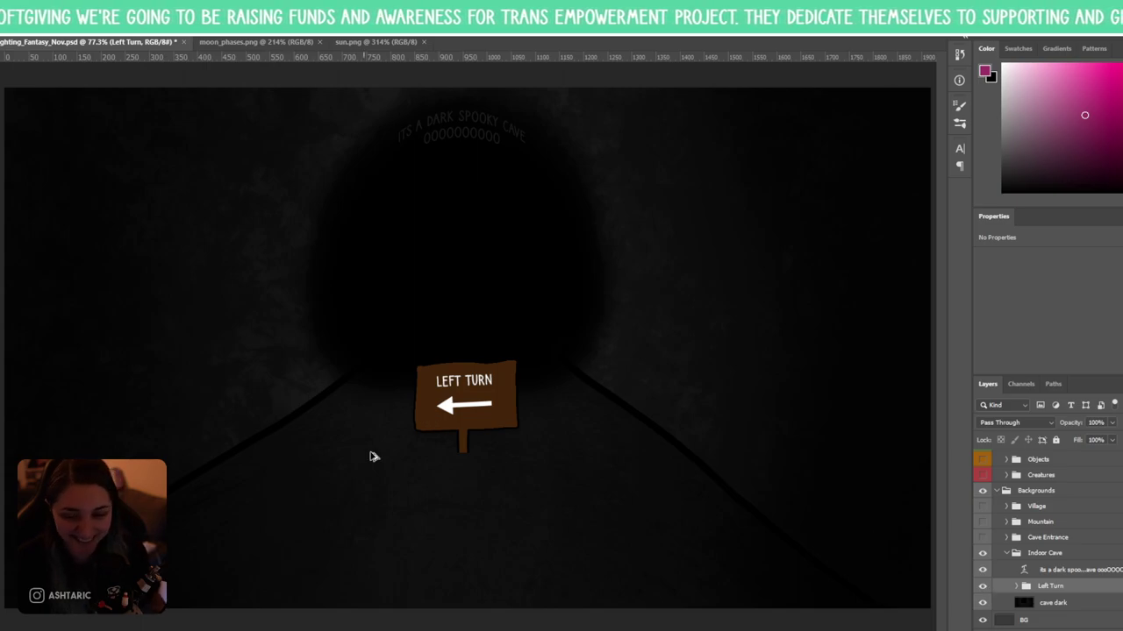
- Draw a flat ellipse about 54 by 10 px at the foot of the signpost and colour it black
scroll(466, 513, "up", 5)
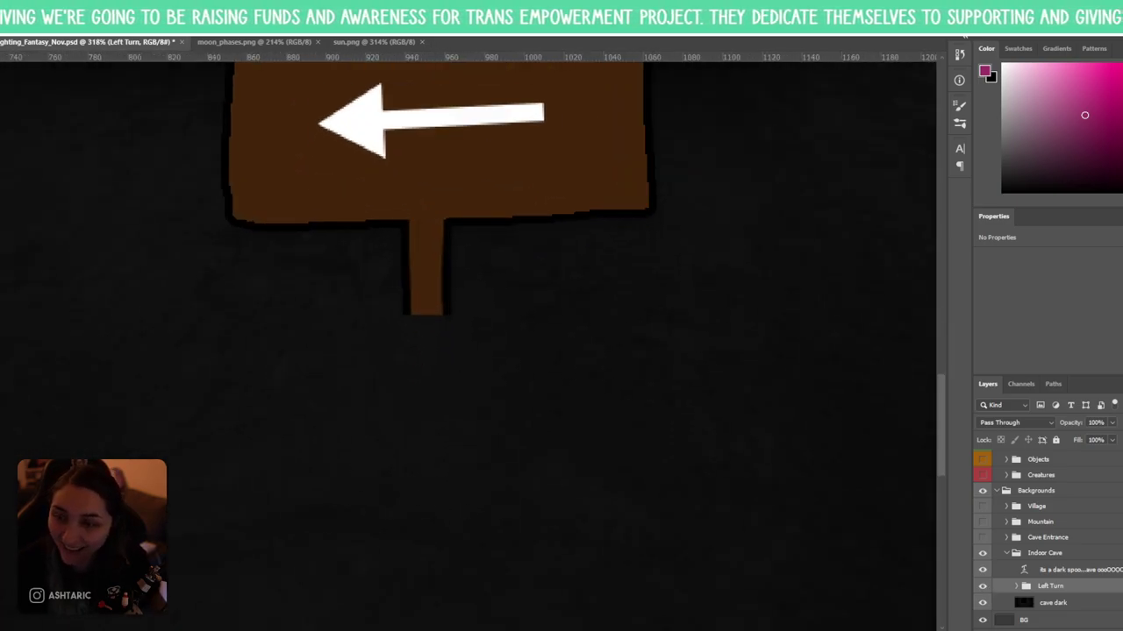
left_click(44, 378)
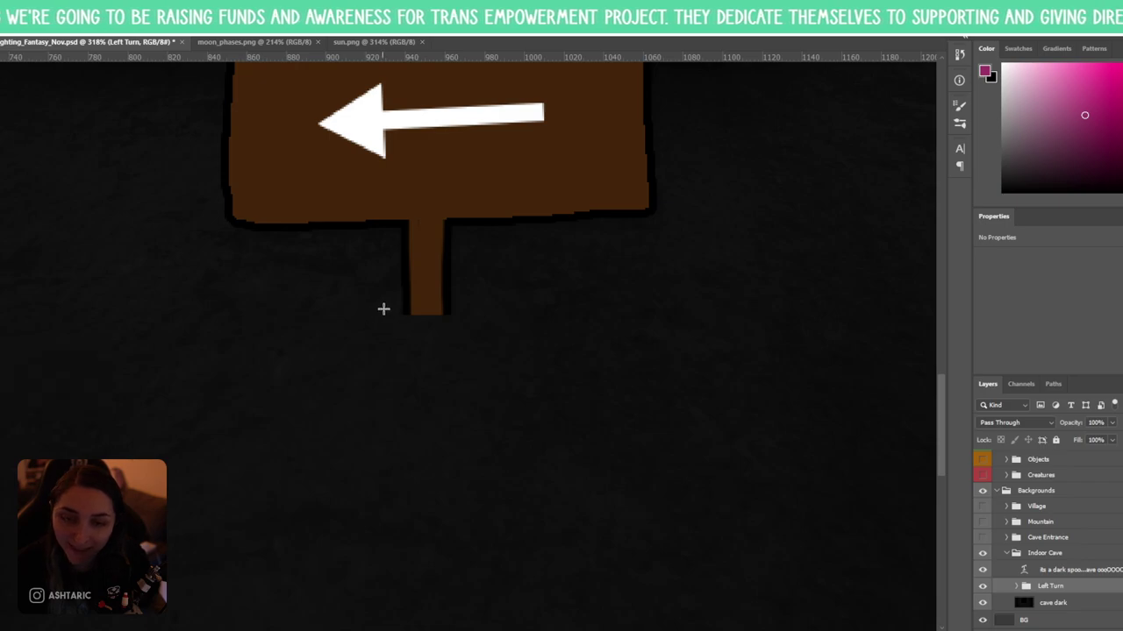
left_click_drag(383, 309, 486, 323)
left_click(66, 17)
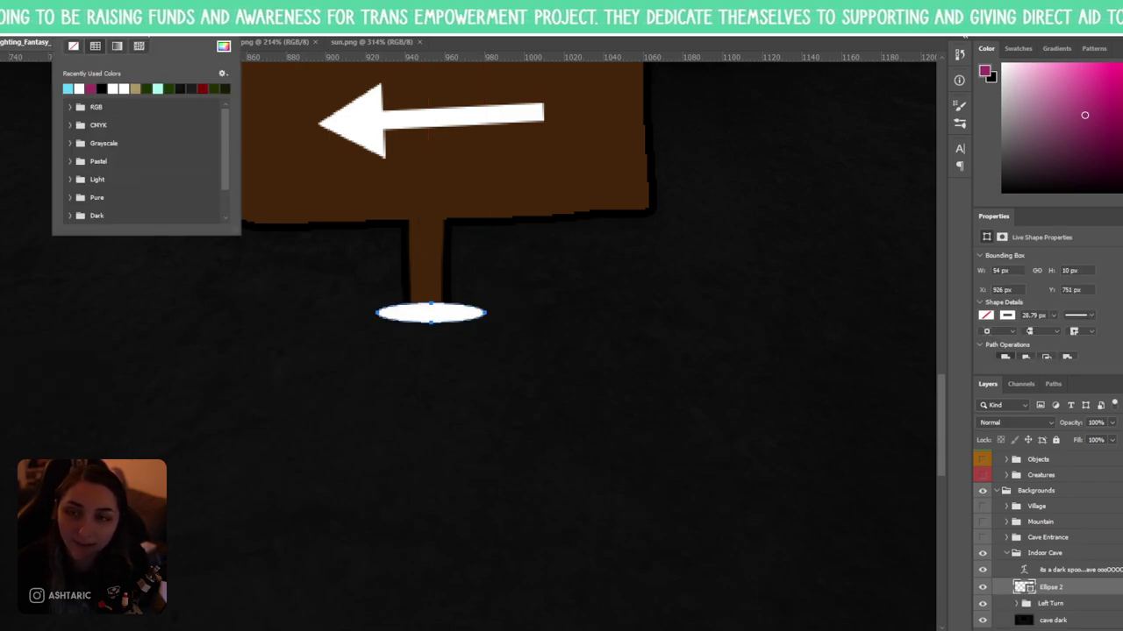
left_click(102, 89)
left_click(430, 200)
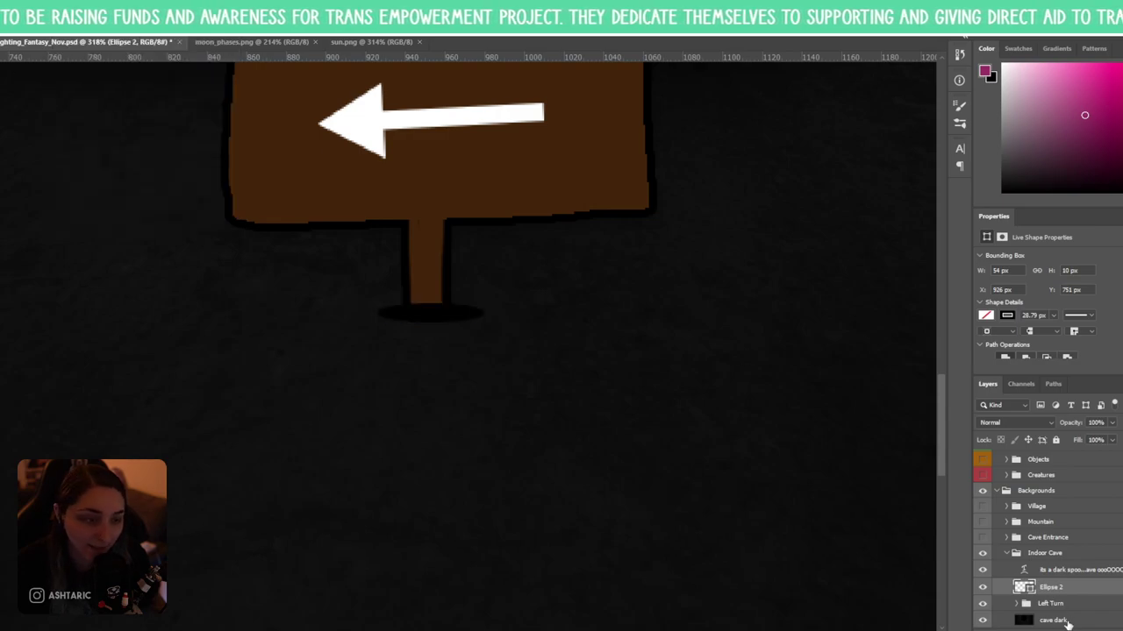
- Centre the black ellipse on the post's foot and place it at the bottom of the Left Turn group, behind the sign
left_click_drag(445, 332, 443, 321)
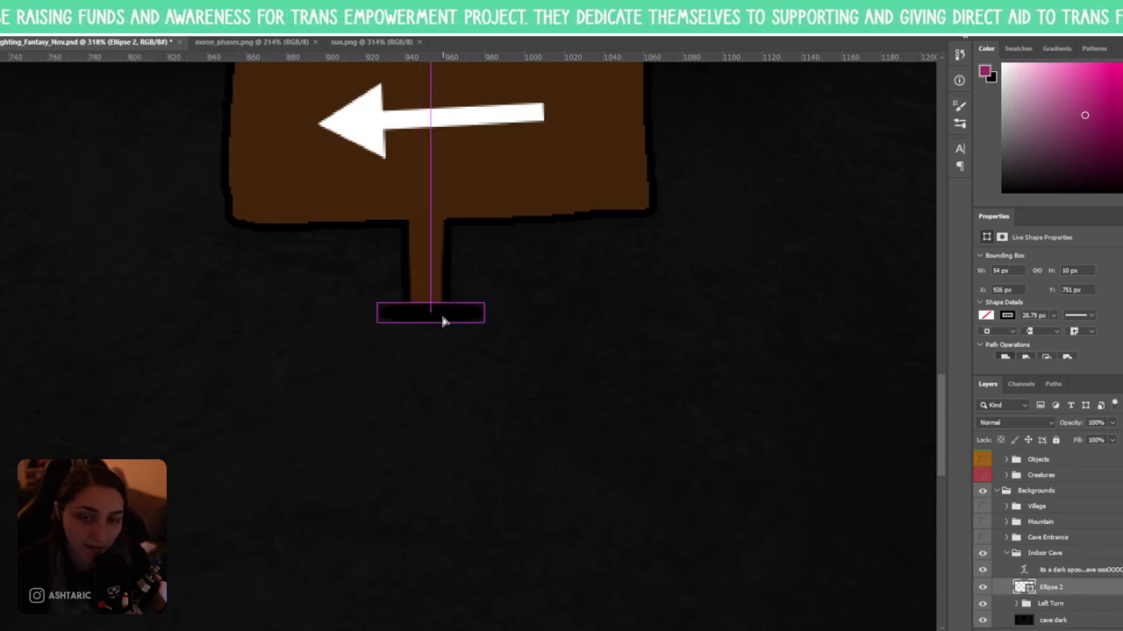
left_click_drag(1048, 600, 1069, 615)
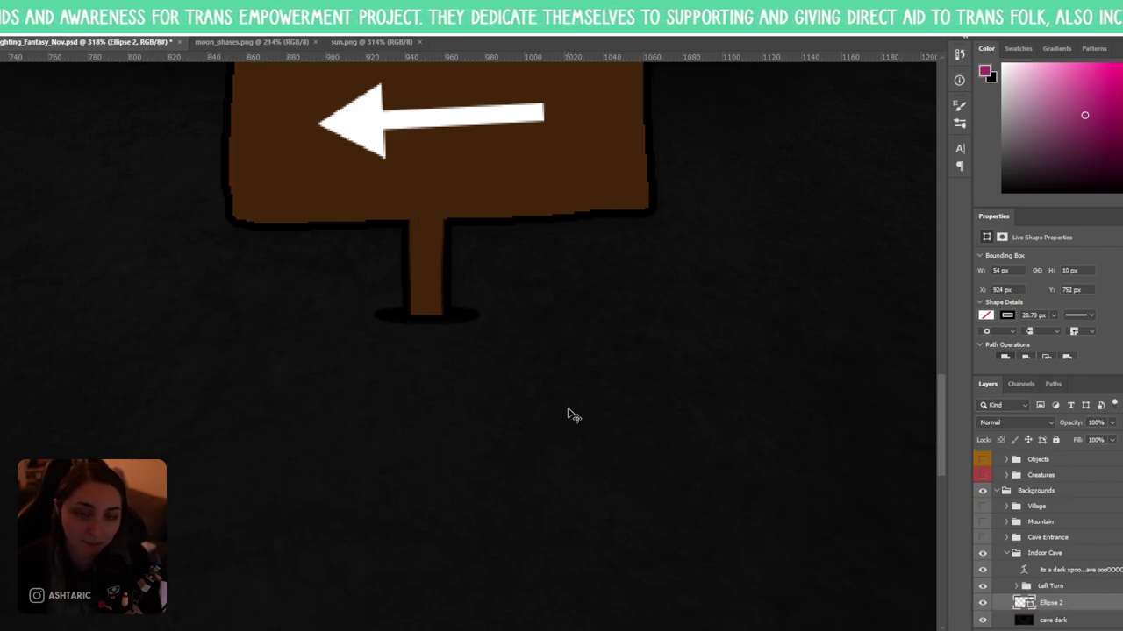
left_click_drag(1041, 611, 1057, 588)
scroll(1052, 569, "down", 3)
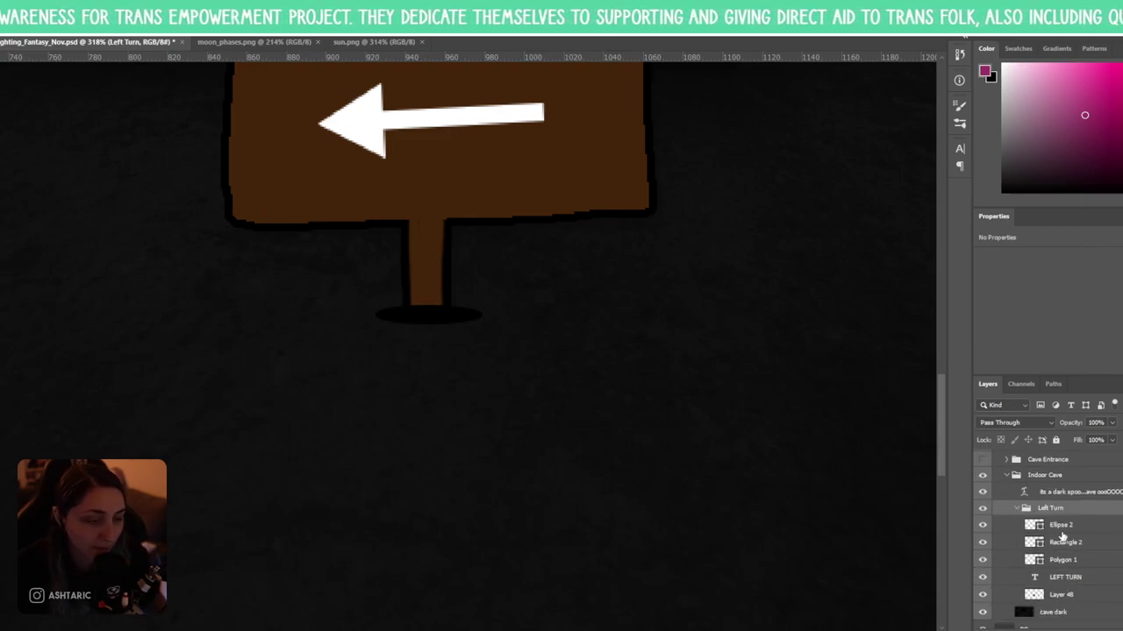
left_click_drag(1057, 526, 1052, 605)
left_click(1016, 508)
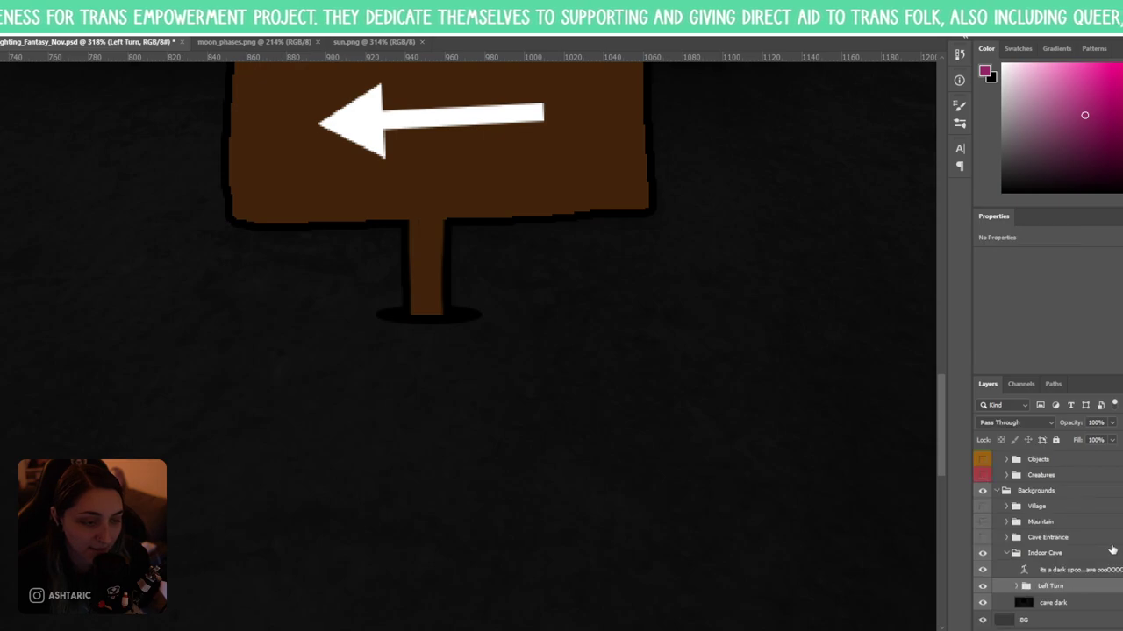
- Duplicate the Left Turn group within the Indoor Cave folder
scroll(555, 476, "down", 8)
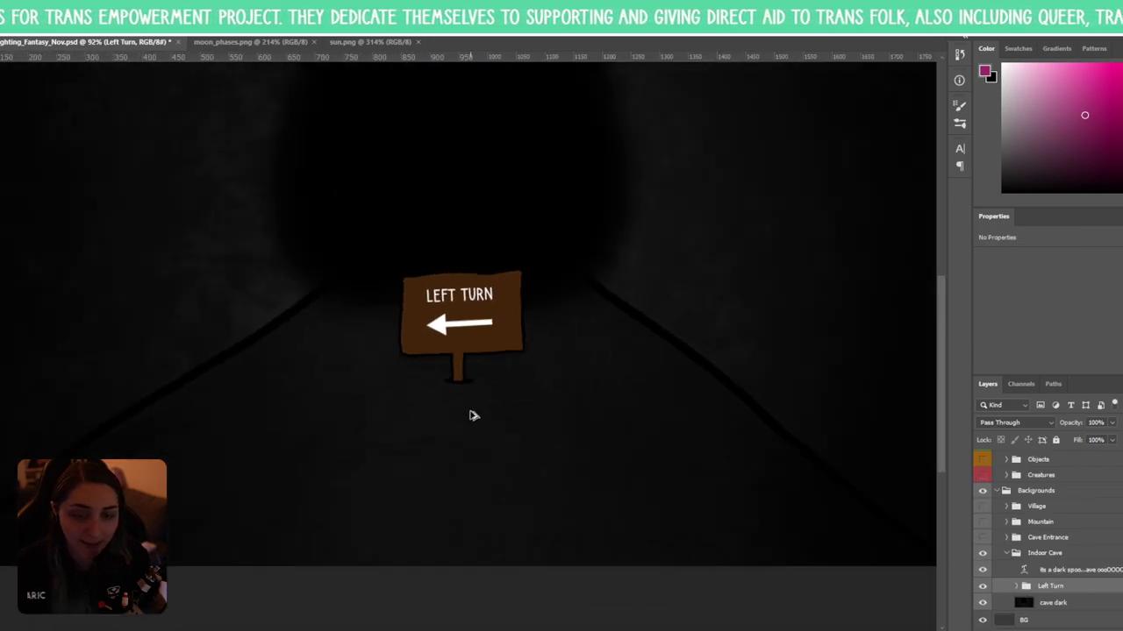
scroll(472, 418, "up", 2)
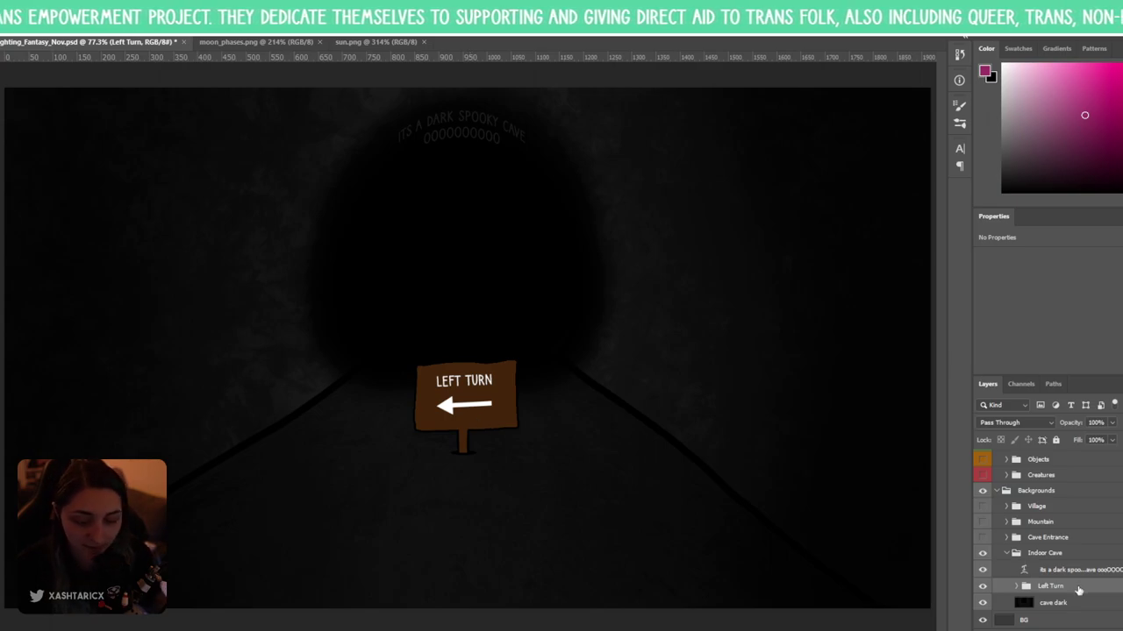
key("ctrl+j")
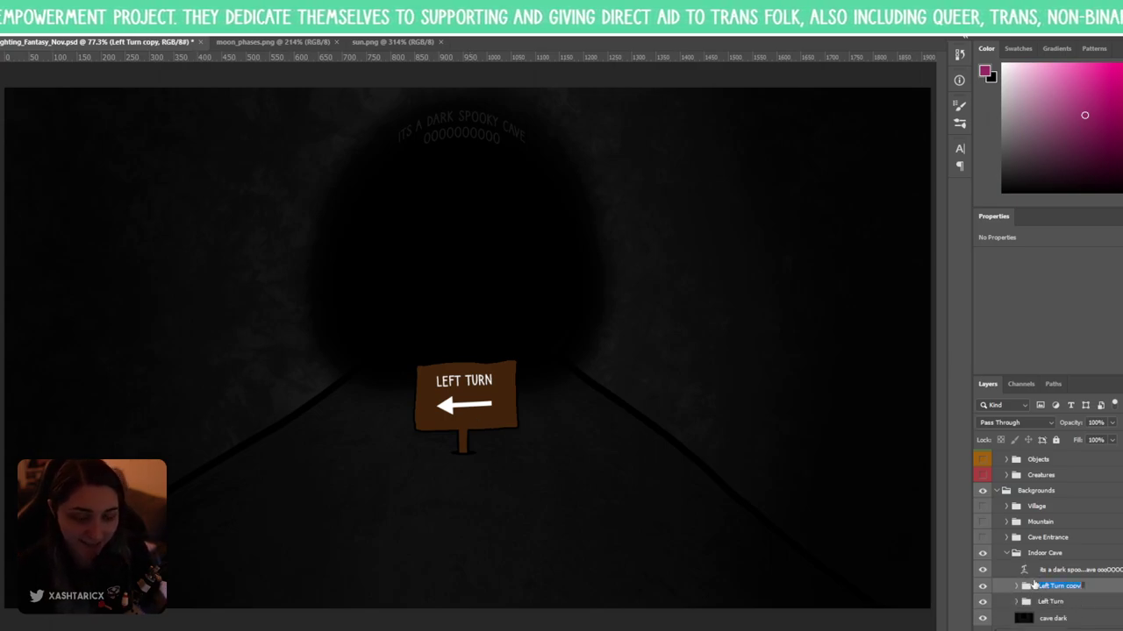
- Rename the duplicated sign group "Right Turn" and flip its arrow (Rectangle 2 and Polygon 1) horizontally
type("Right Turn")
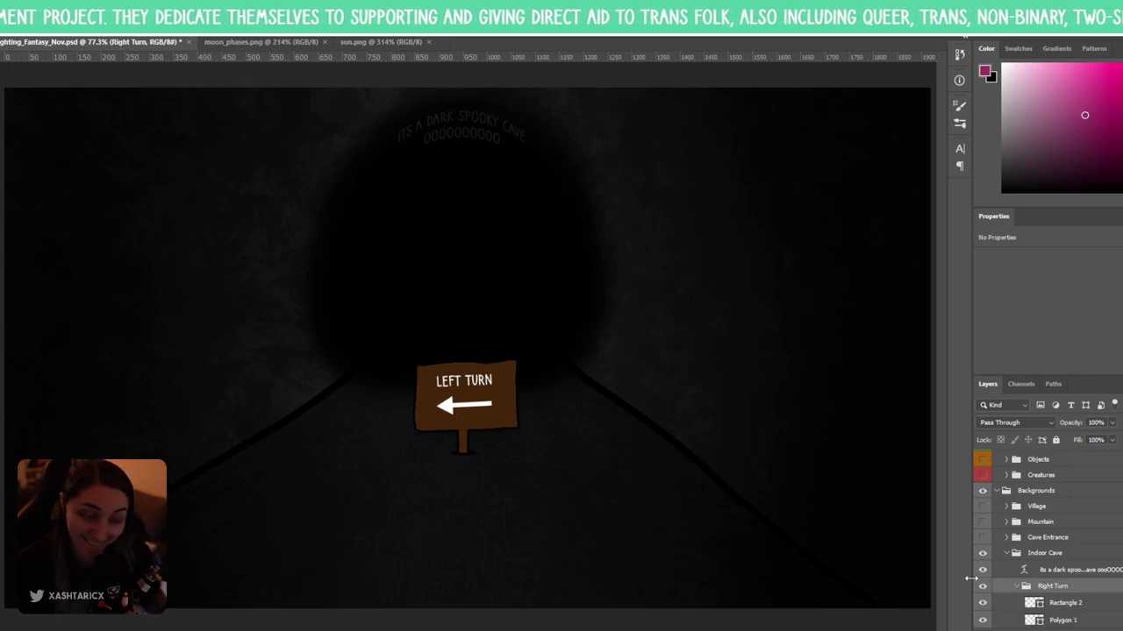
scroll(1078, 605, "down", 3)
left_click(1071, 529)
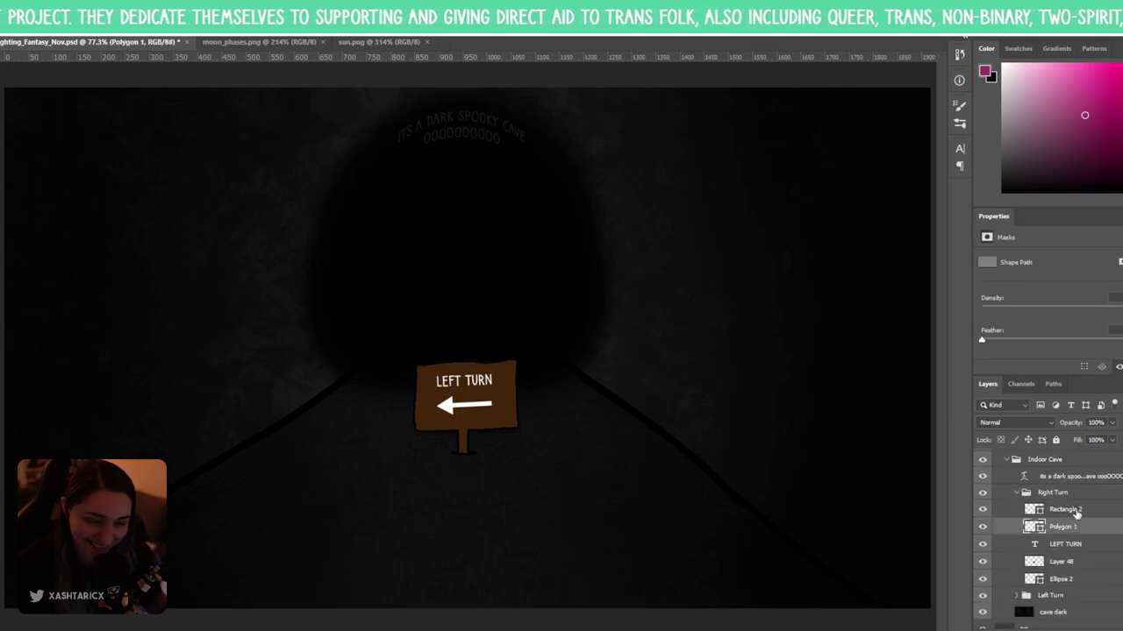
left_click(1077, 511, "shift")
key("ctrl+t")
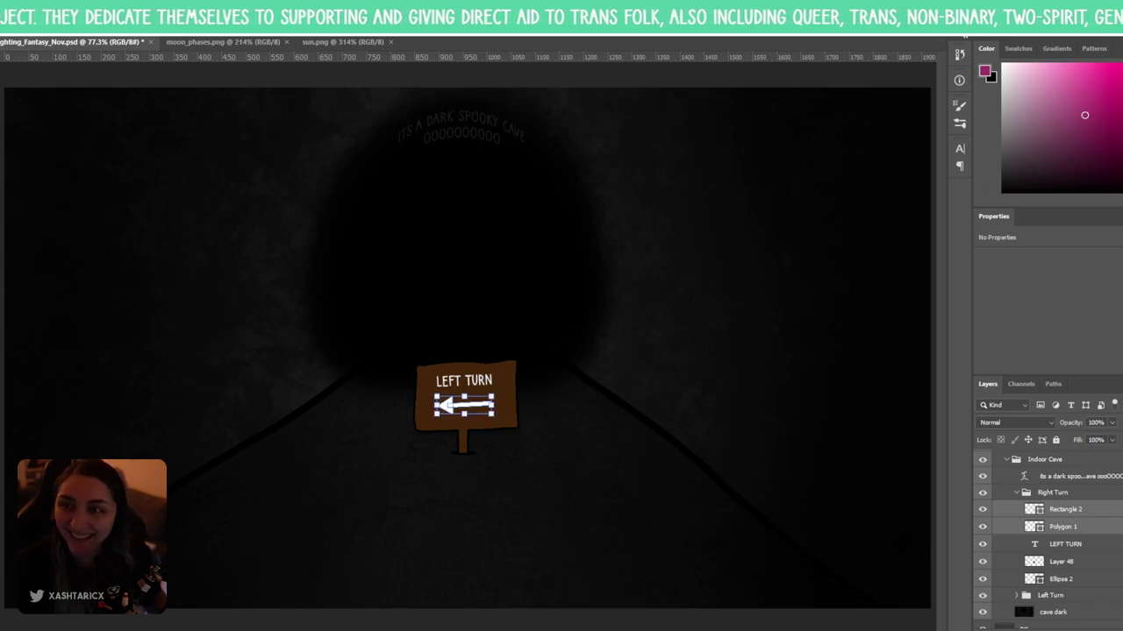
key("alt+e")
mouse_move(79, 291)
left_click(219, 482)
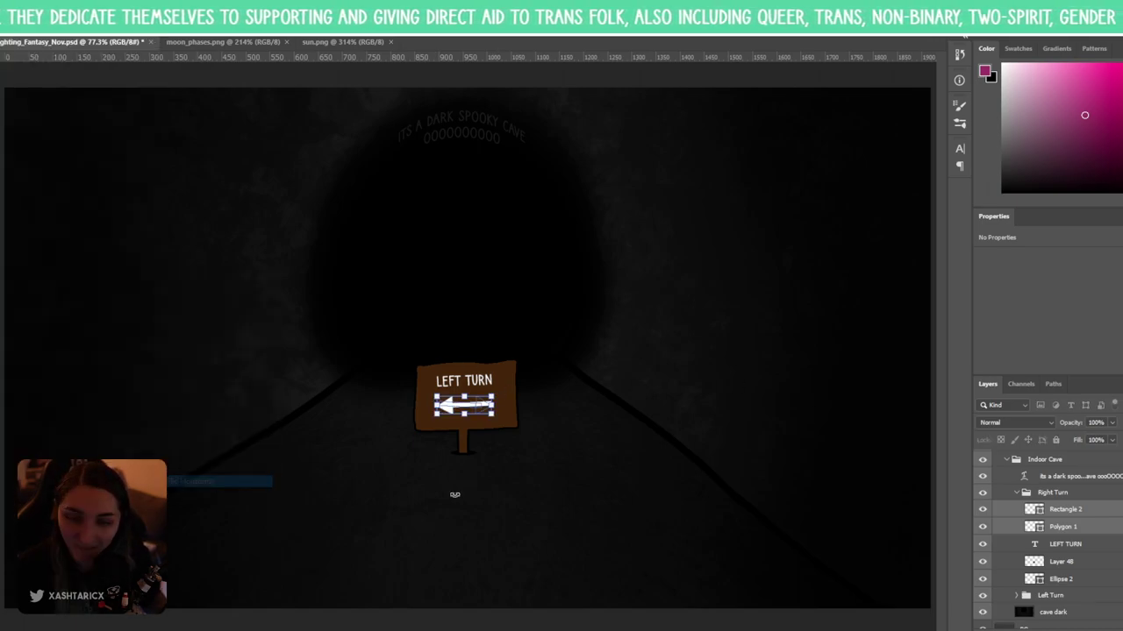
key("Return")
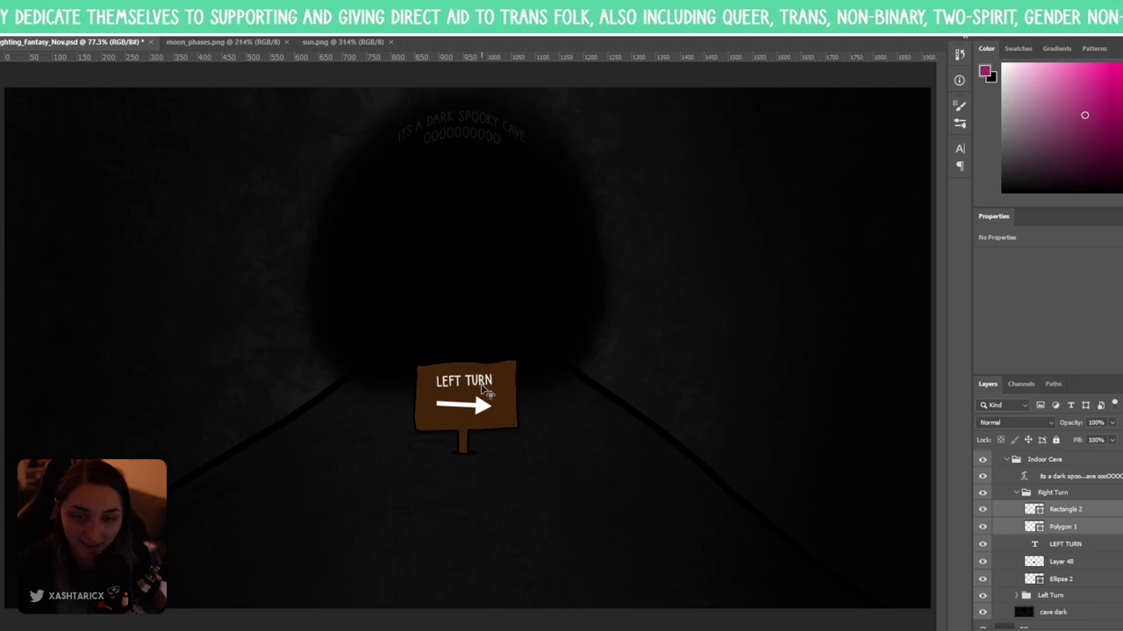
- Change the duplicated sign's wording to "RIGHT TURN" and tilt the text slightly to -2.37°
double_click(486, 392)
type("RIGHT TURN")
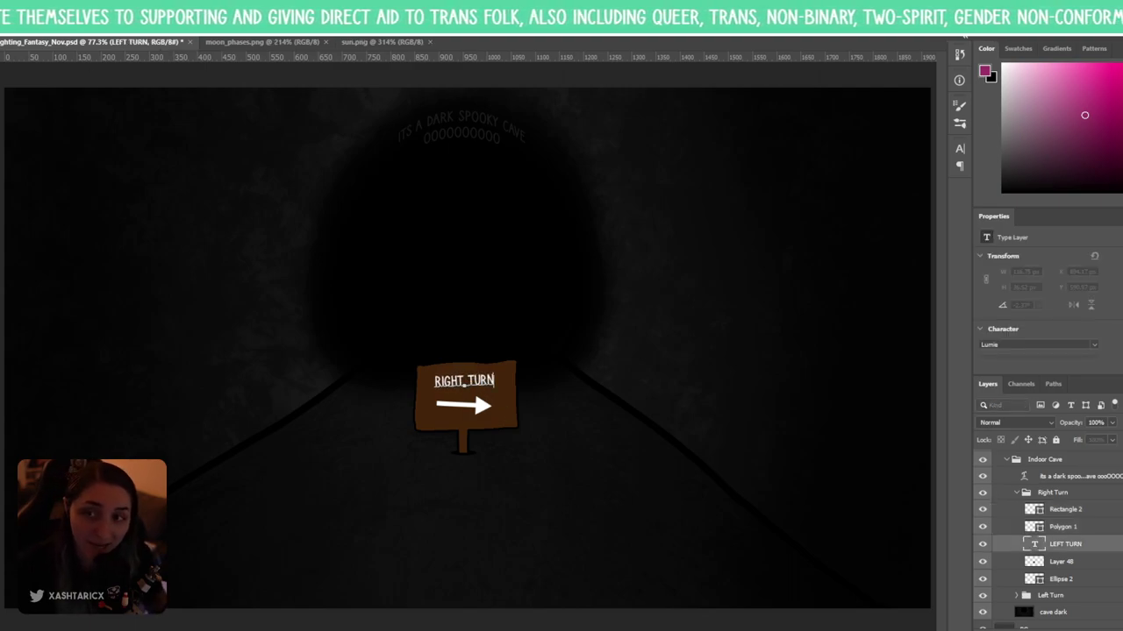
key("ctrl+Return")
key("ctrl+t")
left_click_drag(524, 361, 527, 356)
key("Return")
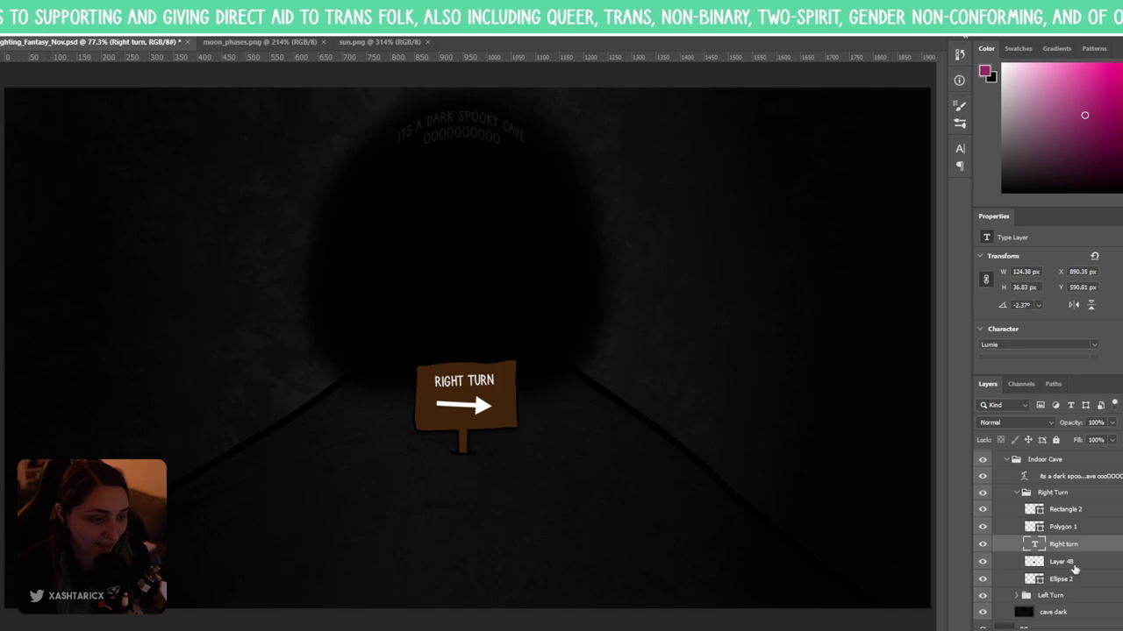
- Rotate the Right Turn arrow slightly so it tilts upward in line with the wording, and collapse the group
left_click(1075, 528)
left_click(1077, 510, "shift")
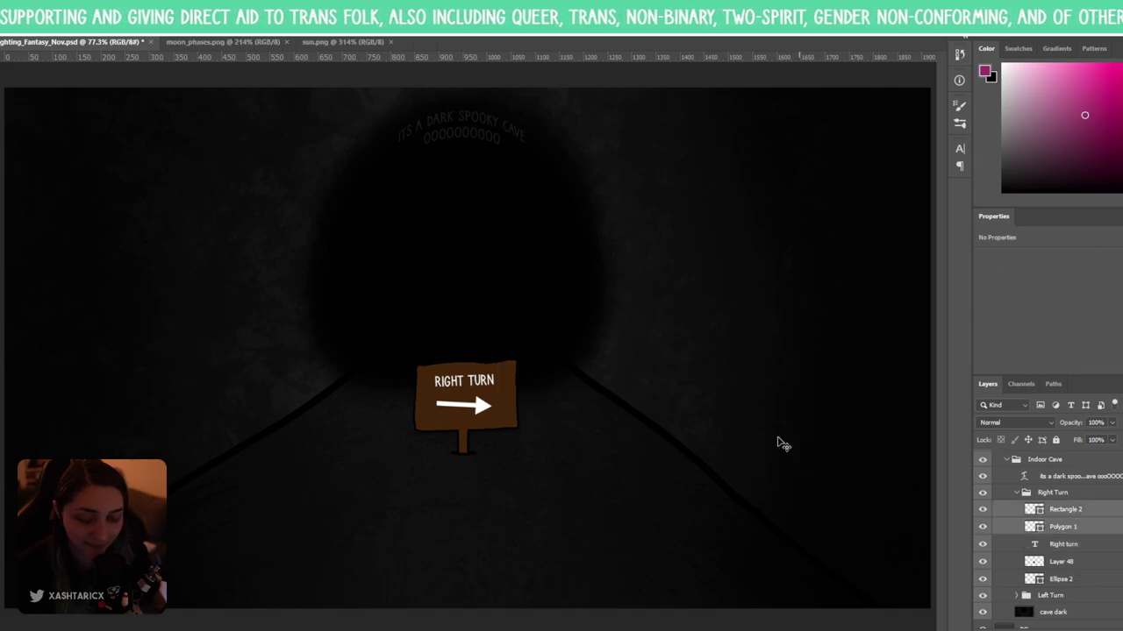
key("ctrl+t")
left_click_drag(516, 426, 524, 422)
key("Return")
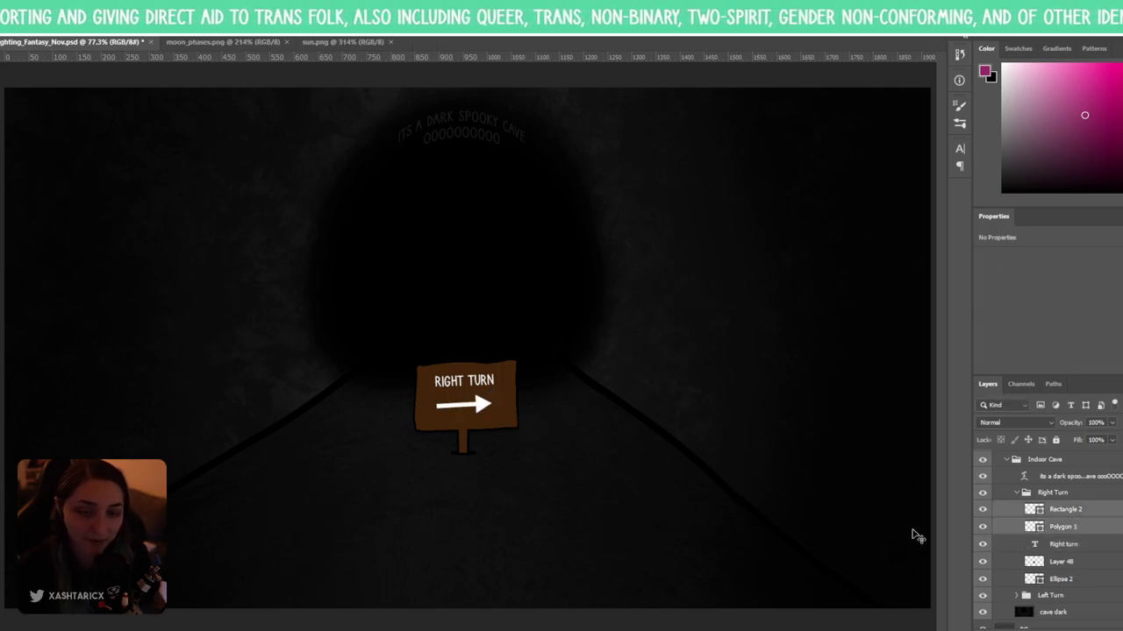
left_click(1017, 496)
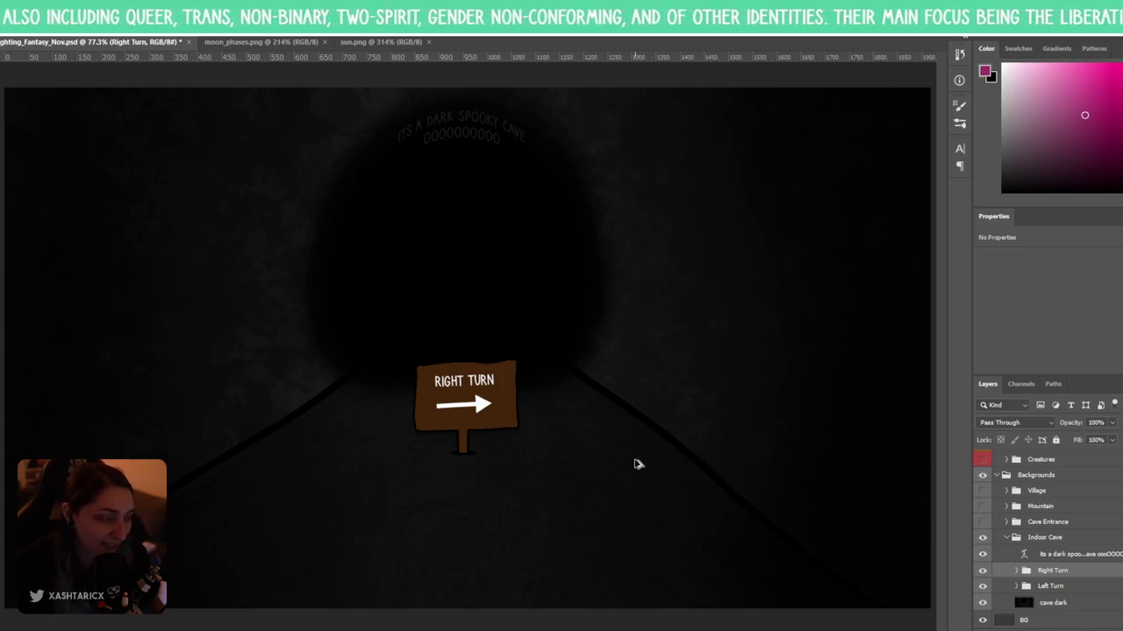
- Try to shift the cave dark layer to the left and stretch it to 3139 px wide
scroll(646, 459, "down", 2)
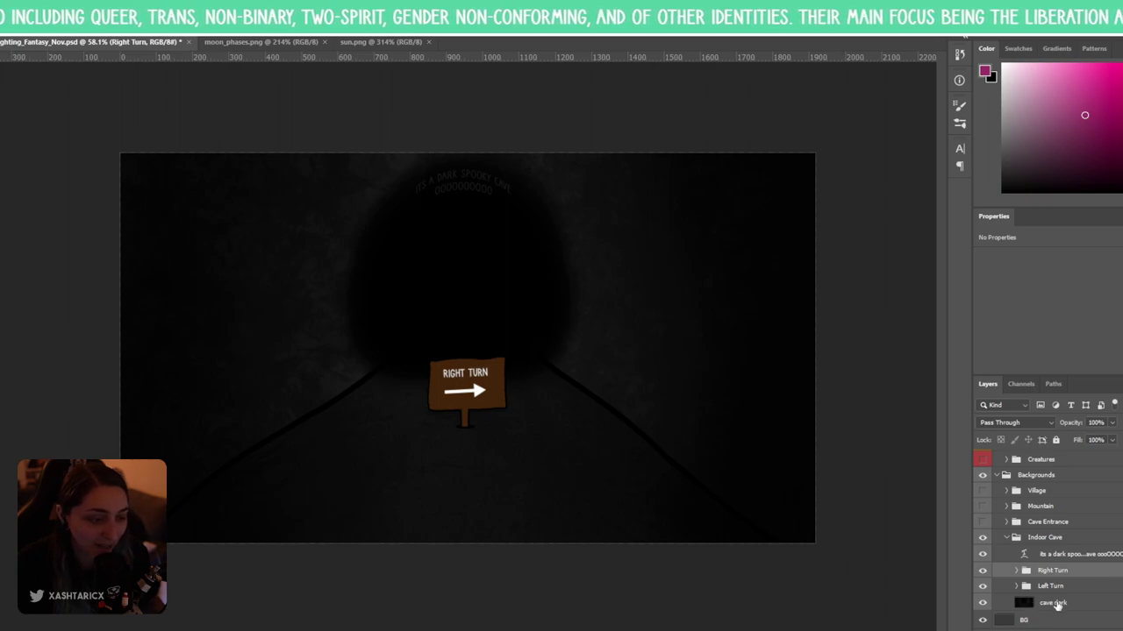
left_click(1042, 604)
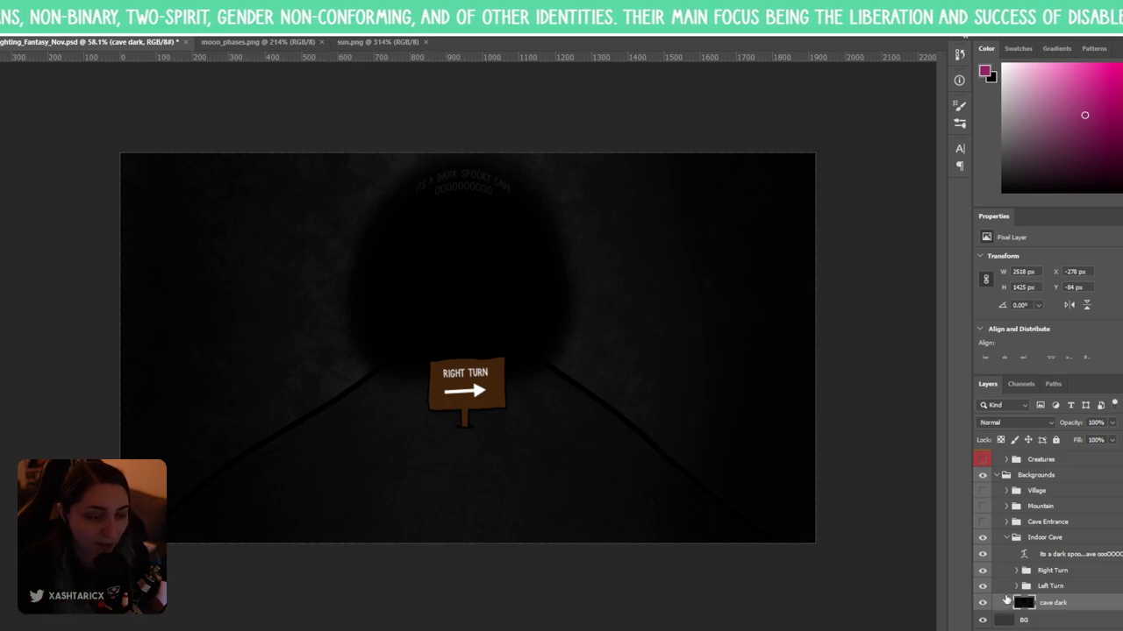
left_click_drag(680, 447, 410, 380)
key("ctrl+t")
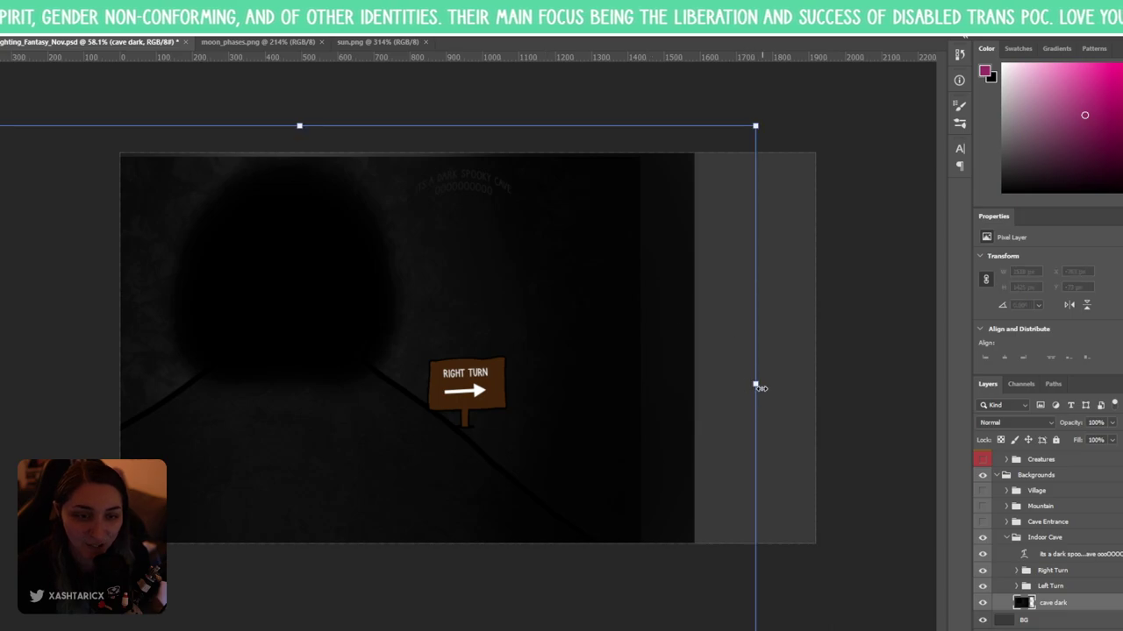
left_click_drag(755, 387, 917, 378)
left_click_drag(637, 306, 634, 380)
key("Return")
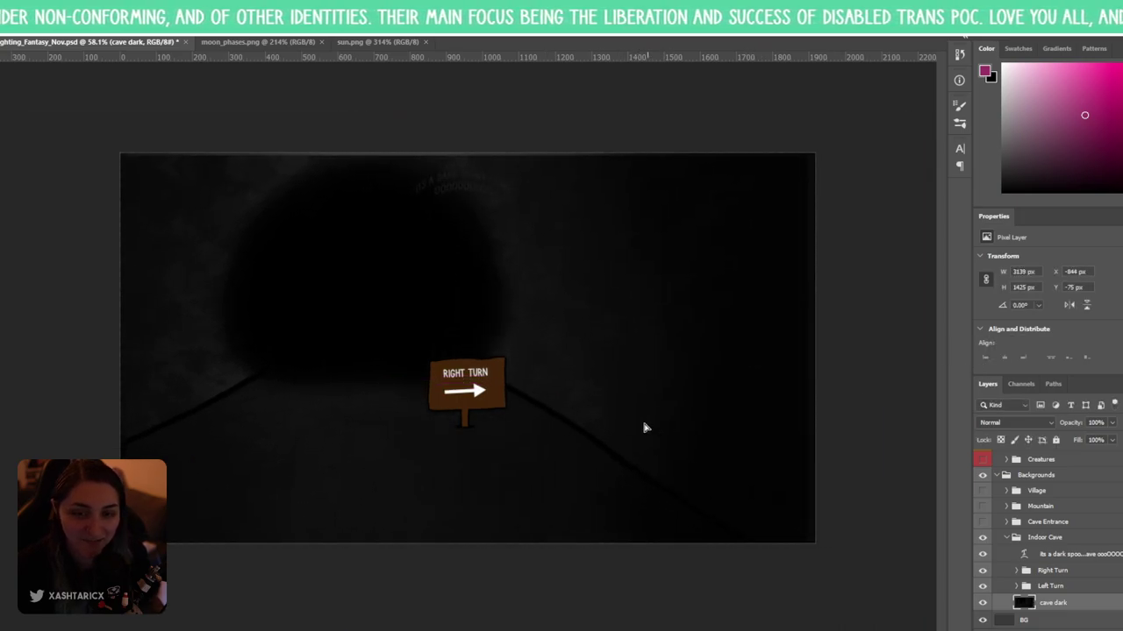
key("ctrl+z")
key("ctrl+z")
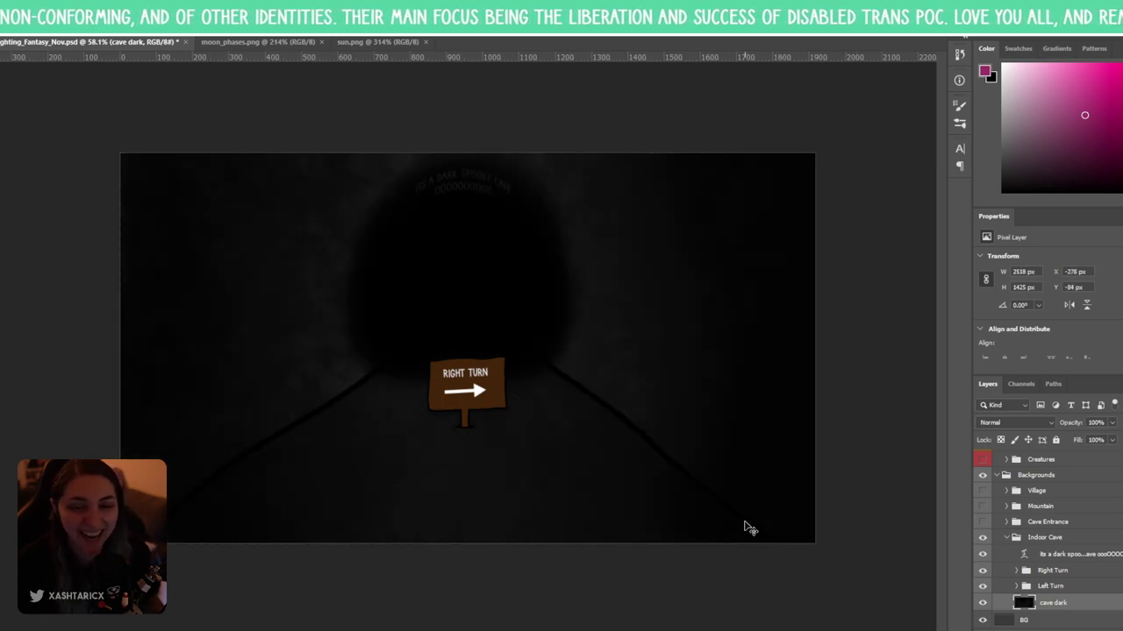
- Try to place the Left Turn and Right Turn signs side by side in front of the cave opening
left_click(1074, 589)
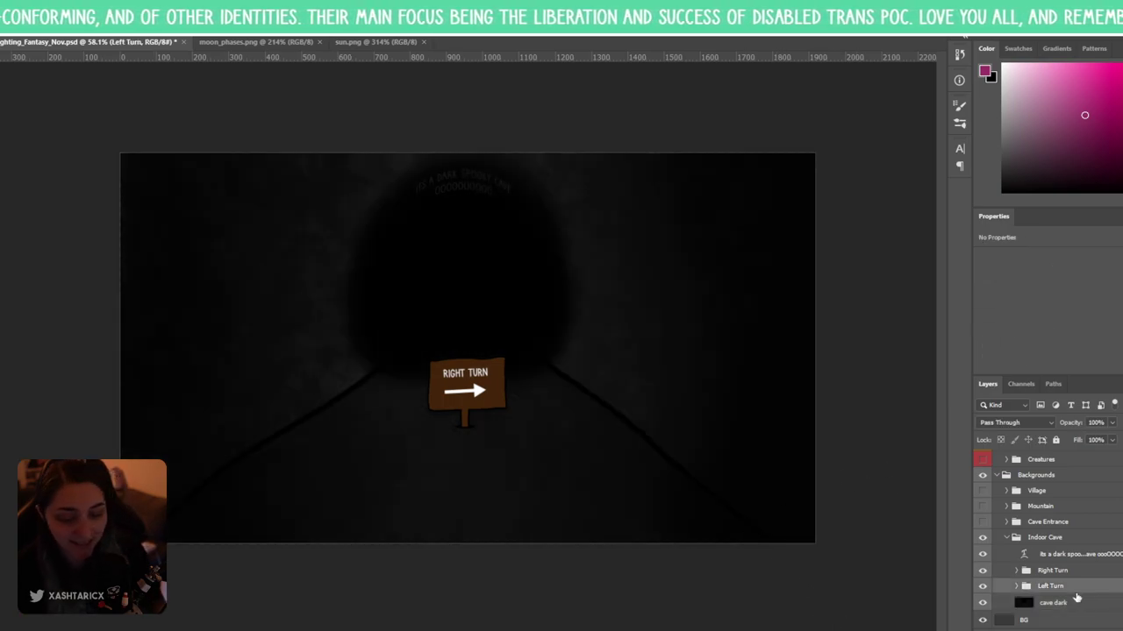
key("ctrl+0")
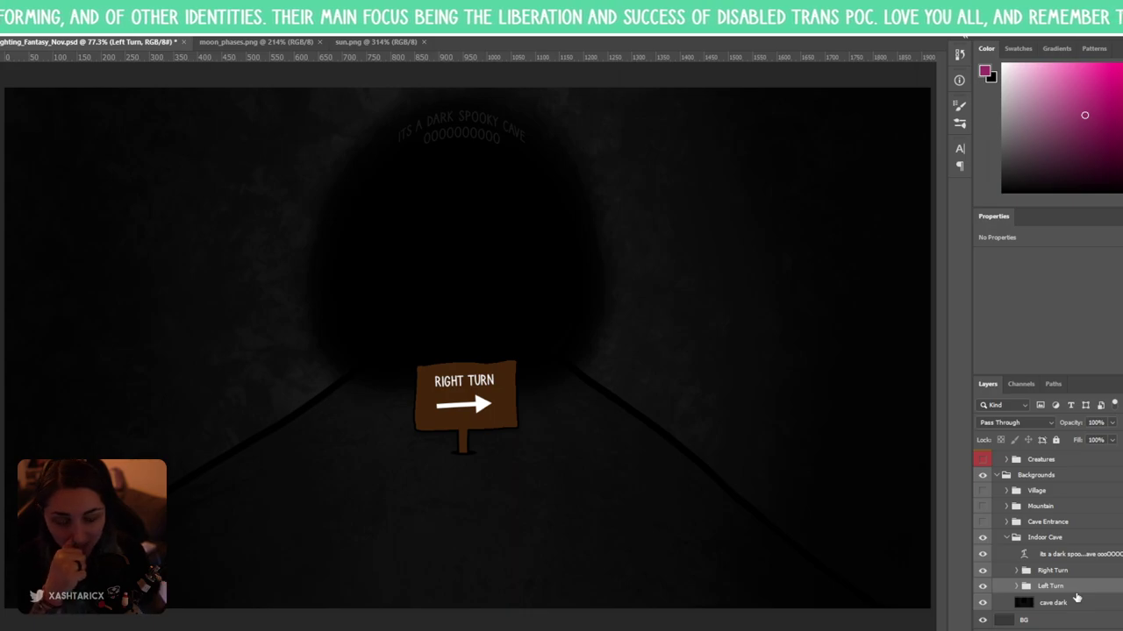
scroll(641, 529, "down", 1)
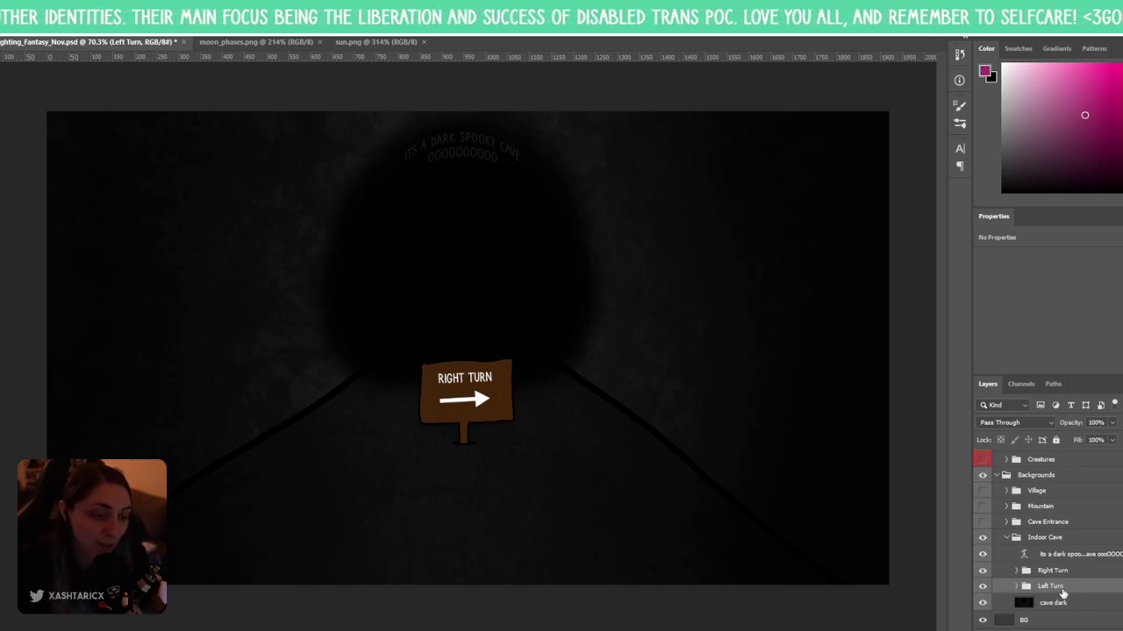
left_click_drag(576, 413, 470, 414)
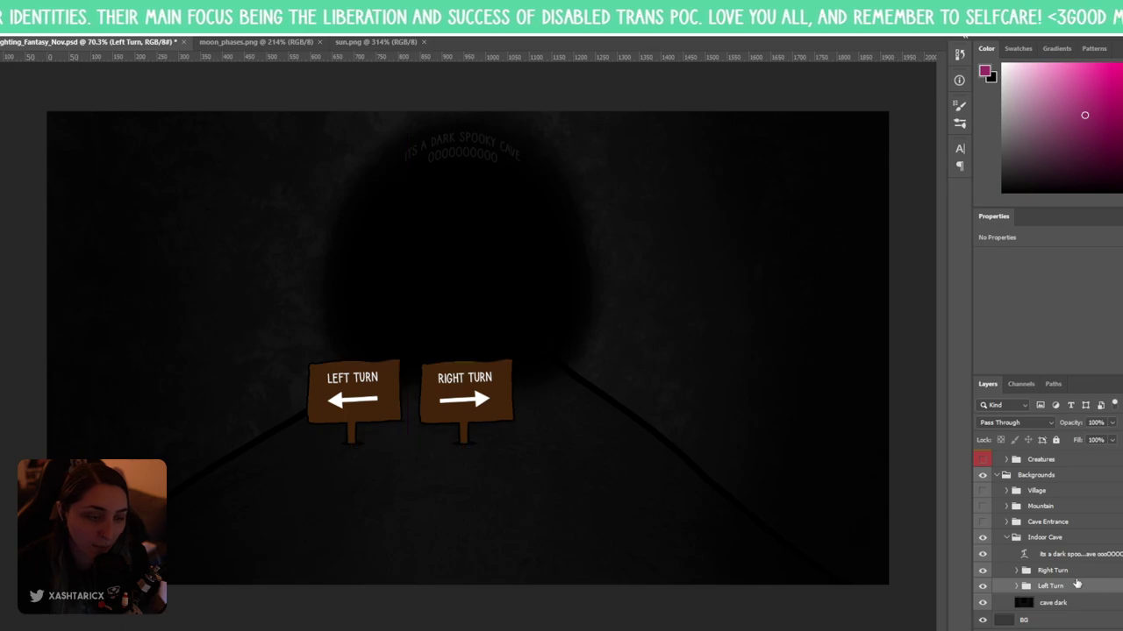
left_click(1061, 572, "shift")
left_click_drag(521, 446, 586, 442)
key("shift+Left")
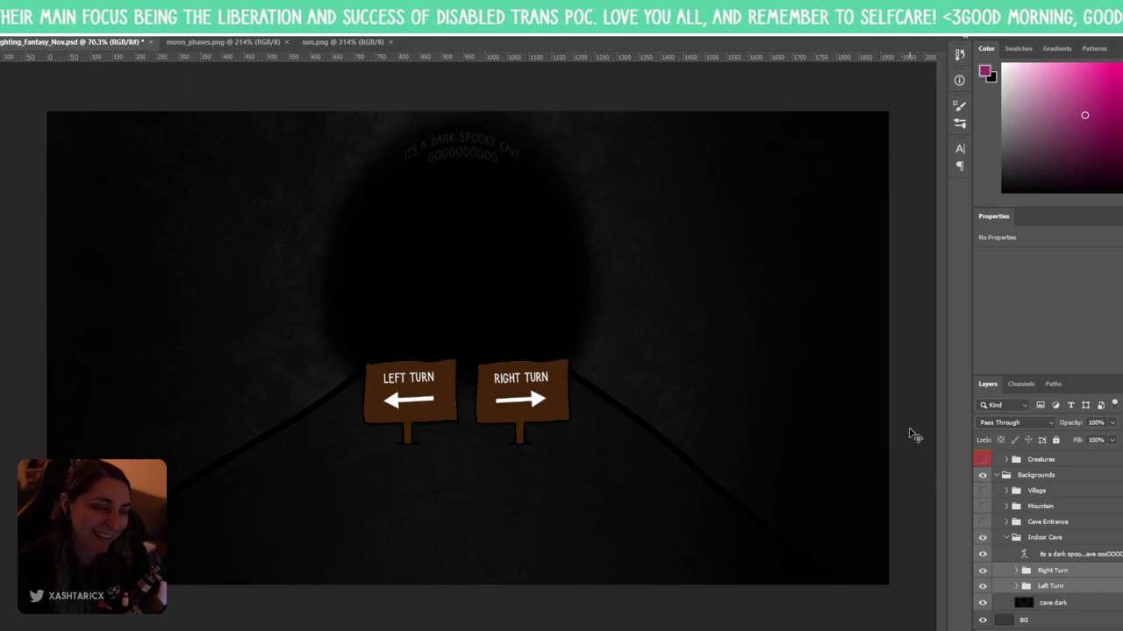
key("ctrl+z")
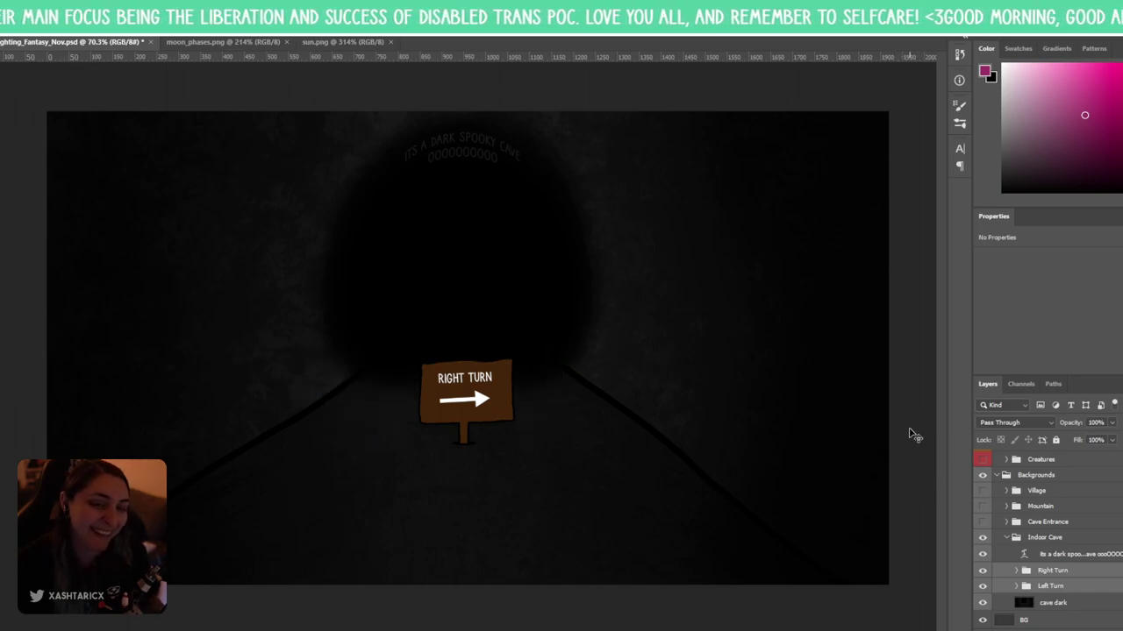
left_click(1085, 581, "ctrl")
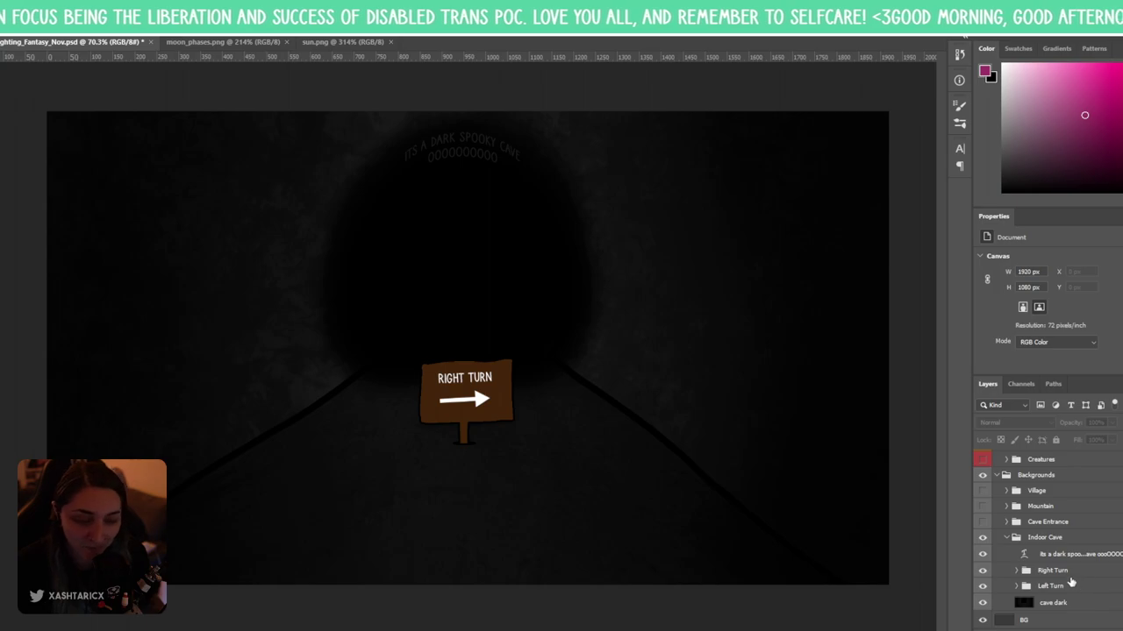
- Save the document and hide the Right Turn and Left Turn groups
key("ctrl+s")
left_click(983, 570)
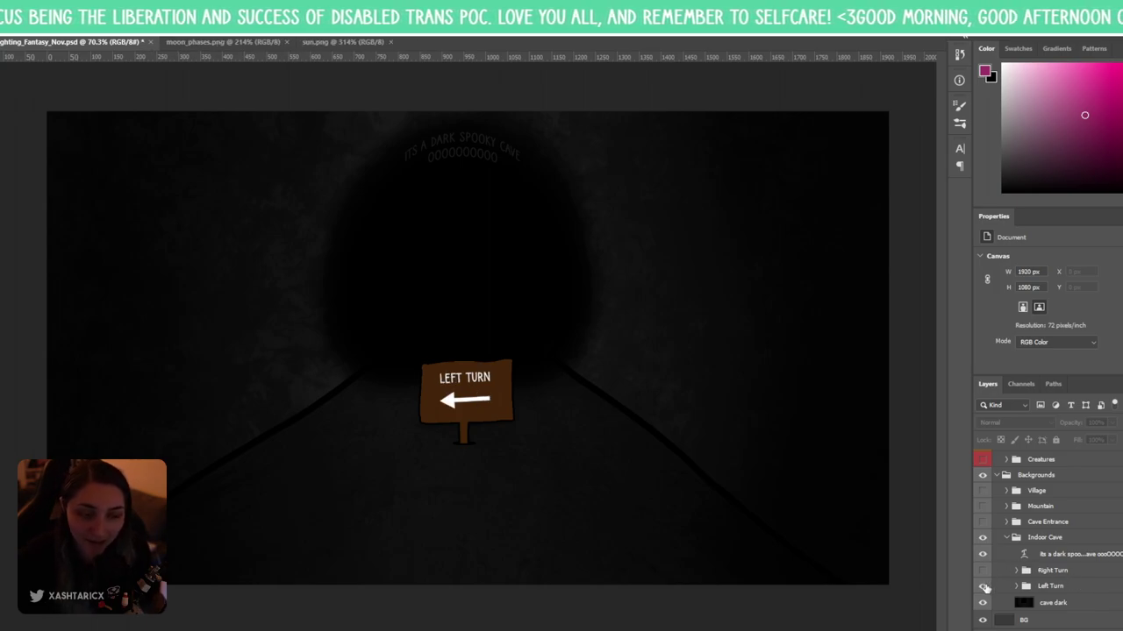
left_click(982, 586)
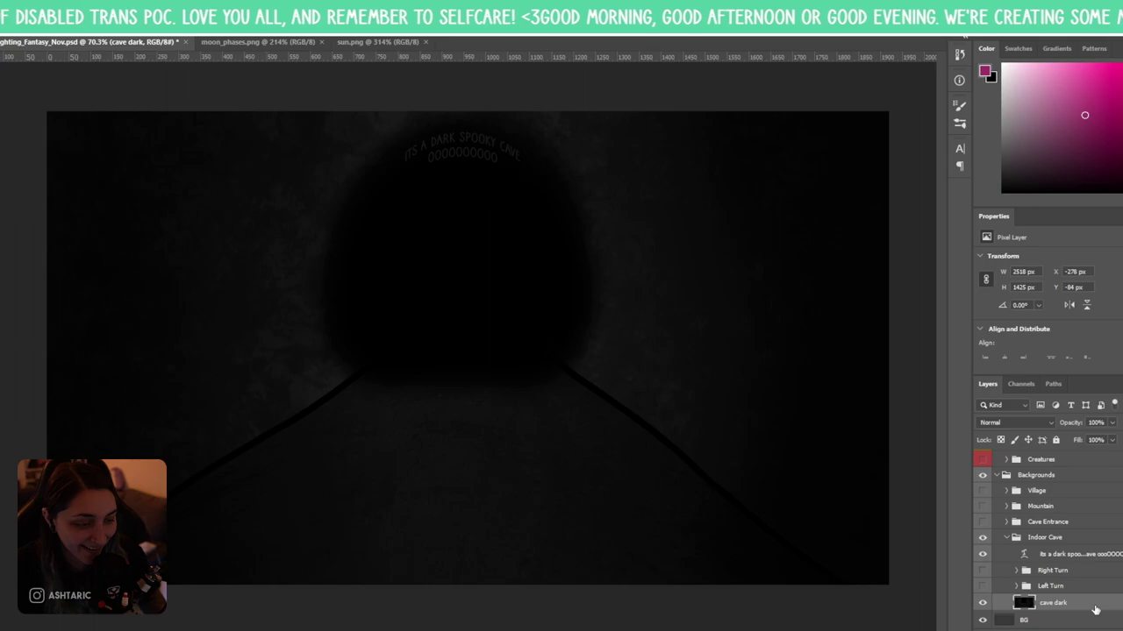
- Create a group named "Door" directly above the cave dark layer and add an empty layer inside it
left_click(1055, 605)
key("ctrl+g")
double_click(1049, 602)
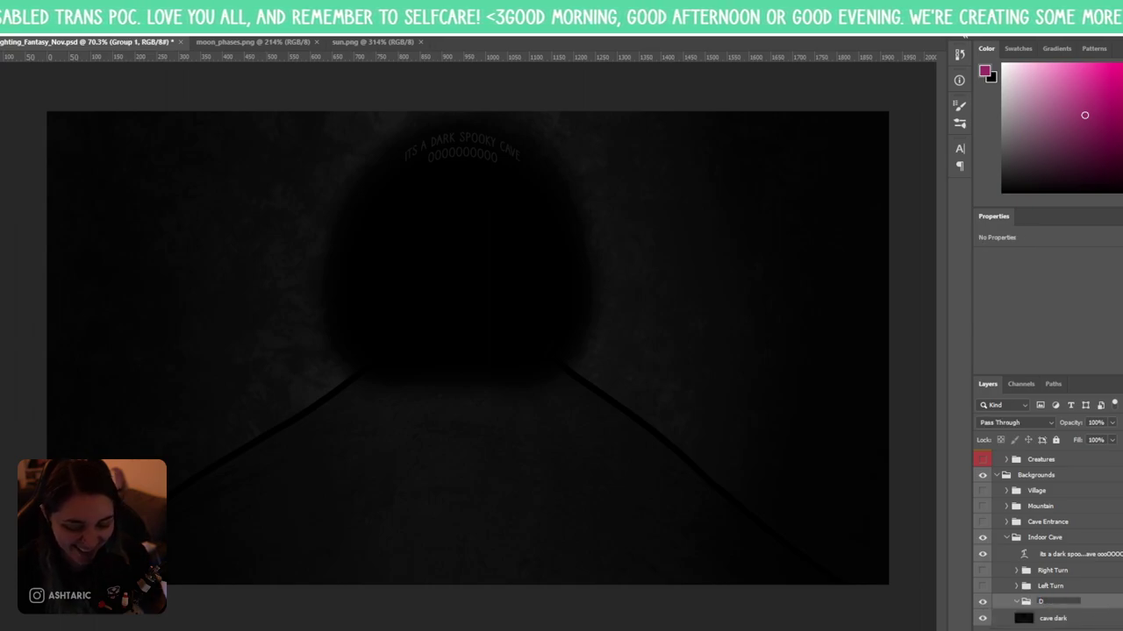
type("Door")
key("Return")
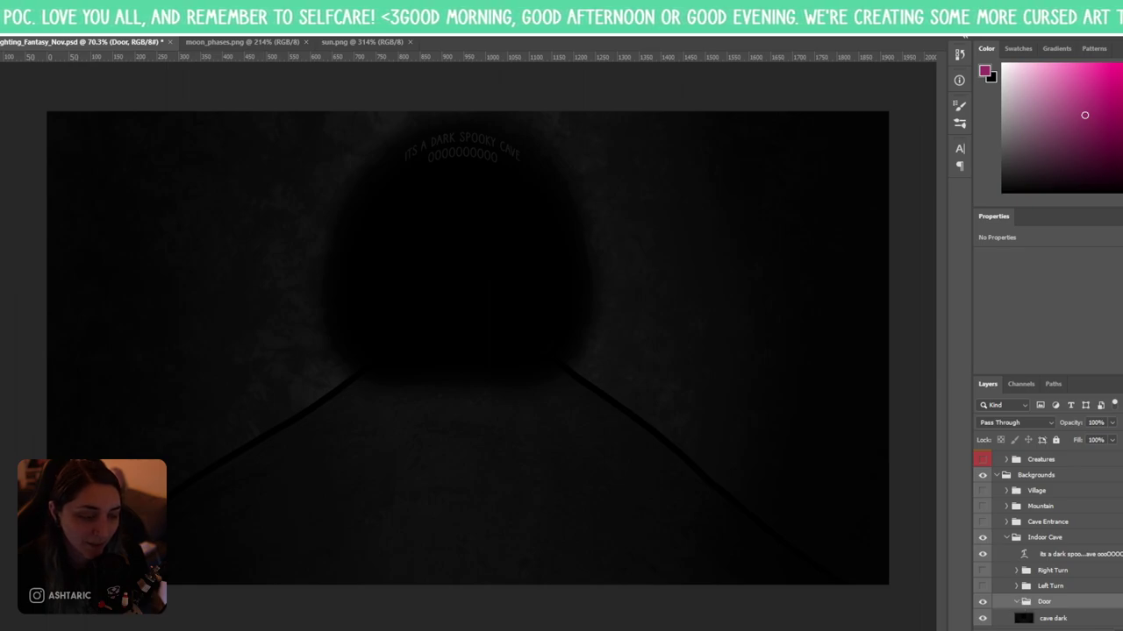
key("ctrl+shift+alt+n")
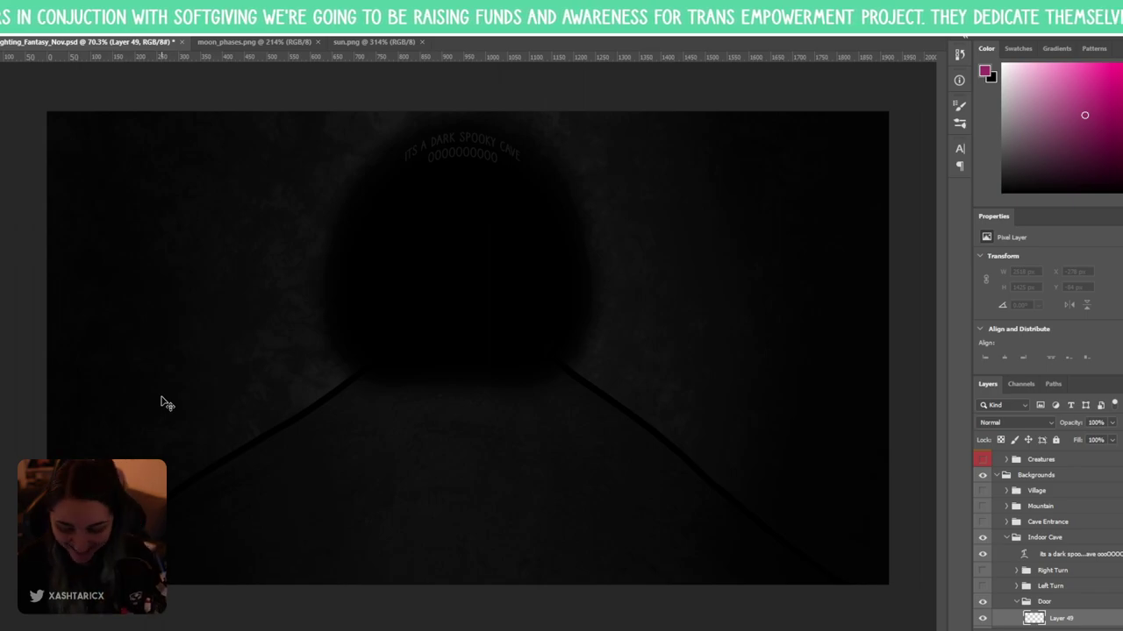
- Launch the Huion Tablet app from the system search
key("super")
type("huion")
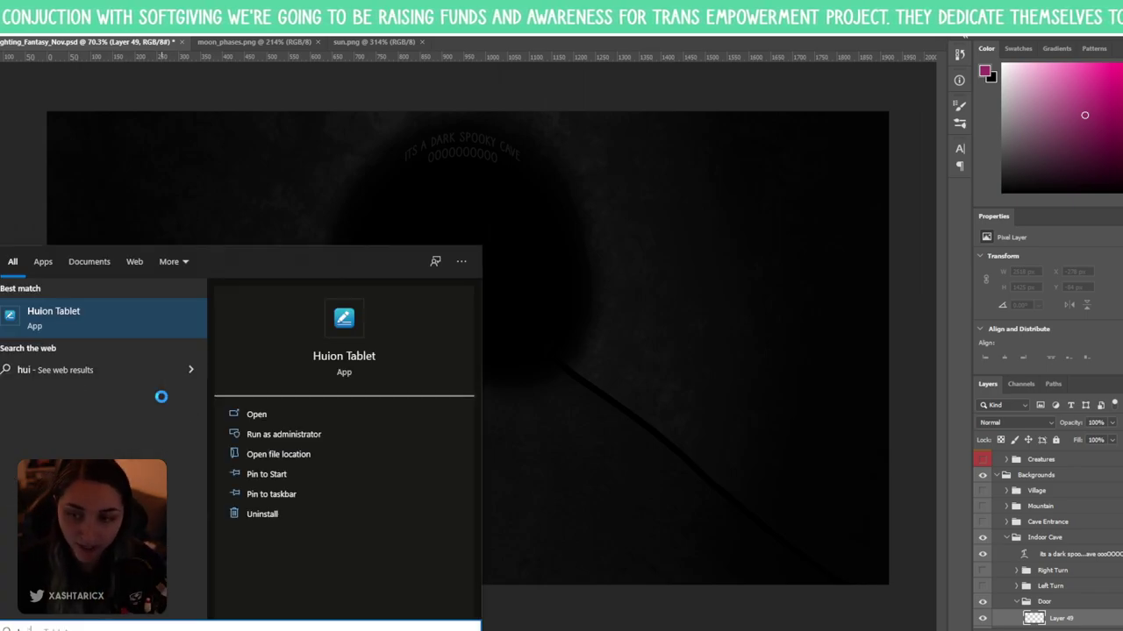
key("Return")
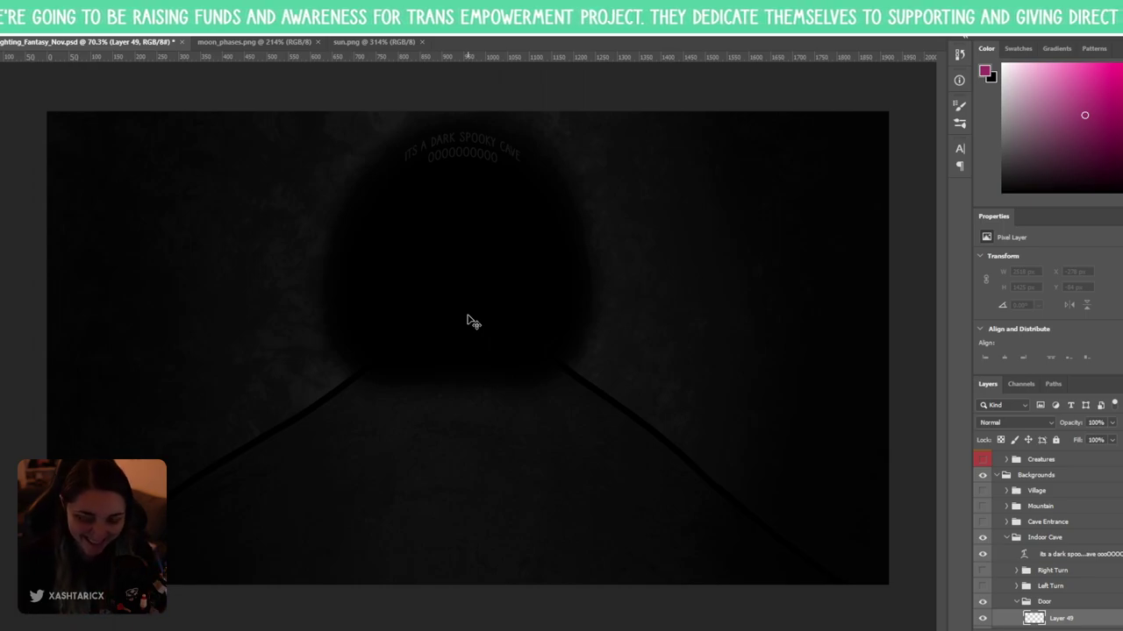
- Set up the Brush with a dark red foreground colour and a slightly larger tip for painting the door
key("b")
mouse_move(395, 352)
left_mouse_down()
mouse_move(423, 256)
mouse_move(447, 316)
left_mouse_up()
key("ctrl+z")
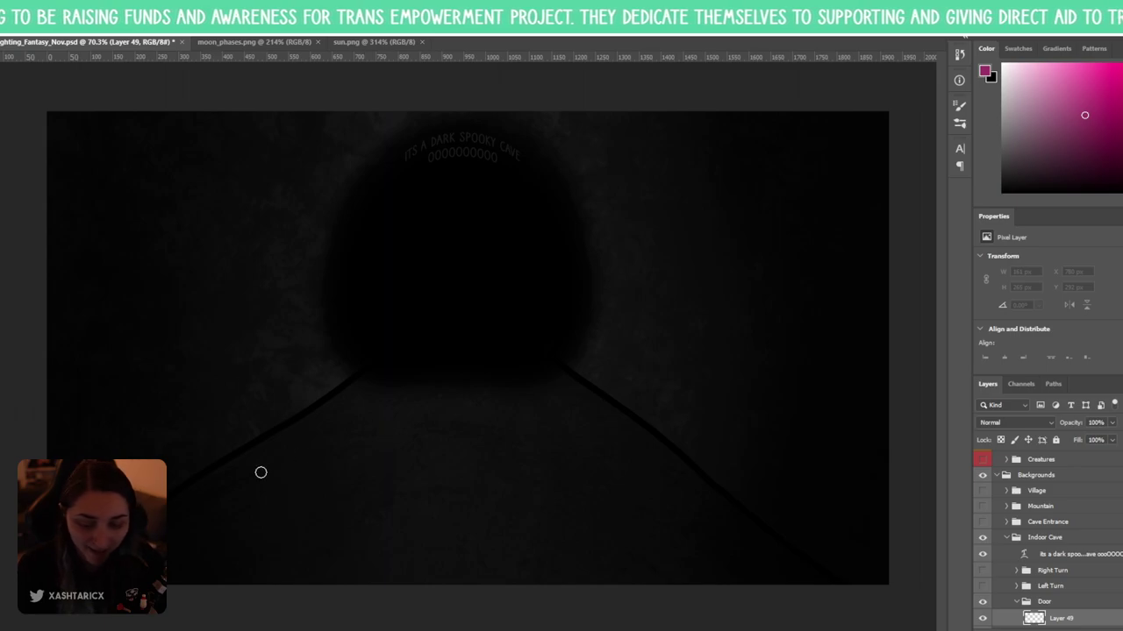
key("F6")
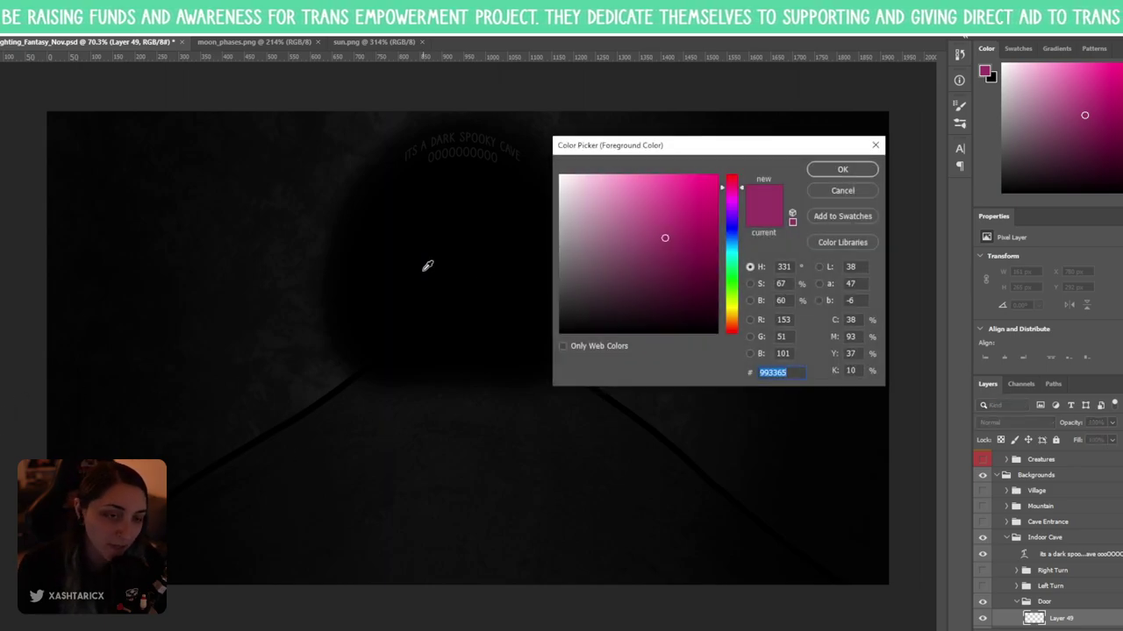
mouse_move(732, 245)
left_mouse_down()
mouse_move(732, 331)
mouse_move(694, 303)
mouse_move(714, 294)
mouse_move(695, 294)
left_mouse_up()
left_click(840, 170)
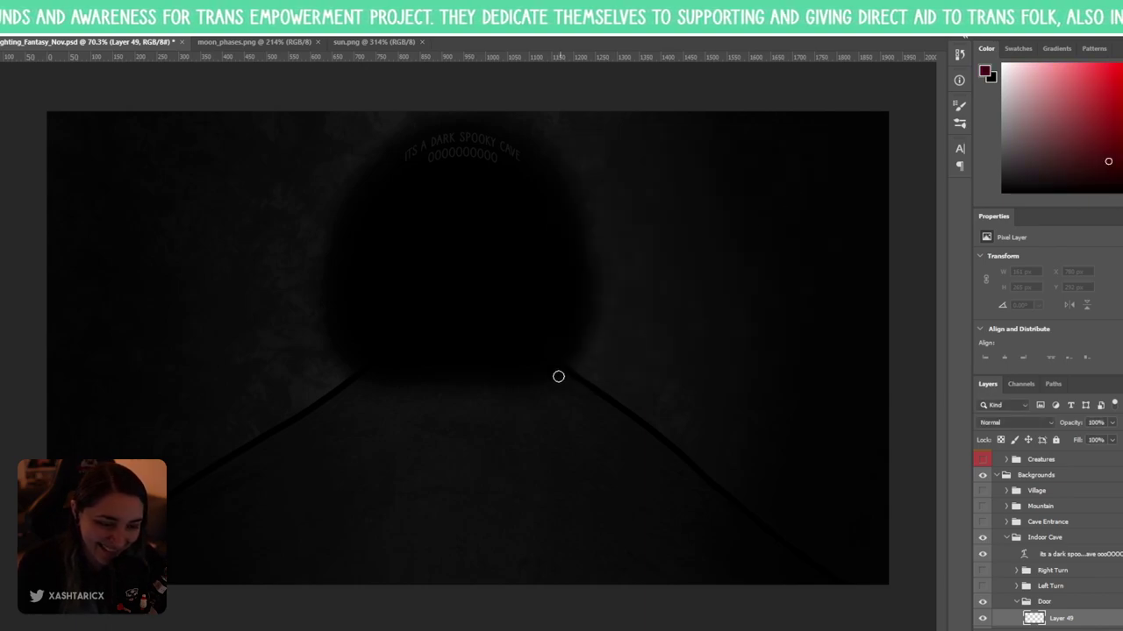
key("bracketright")
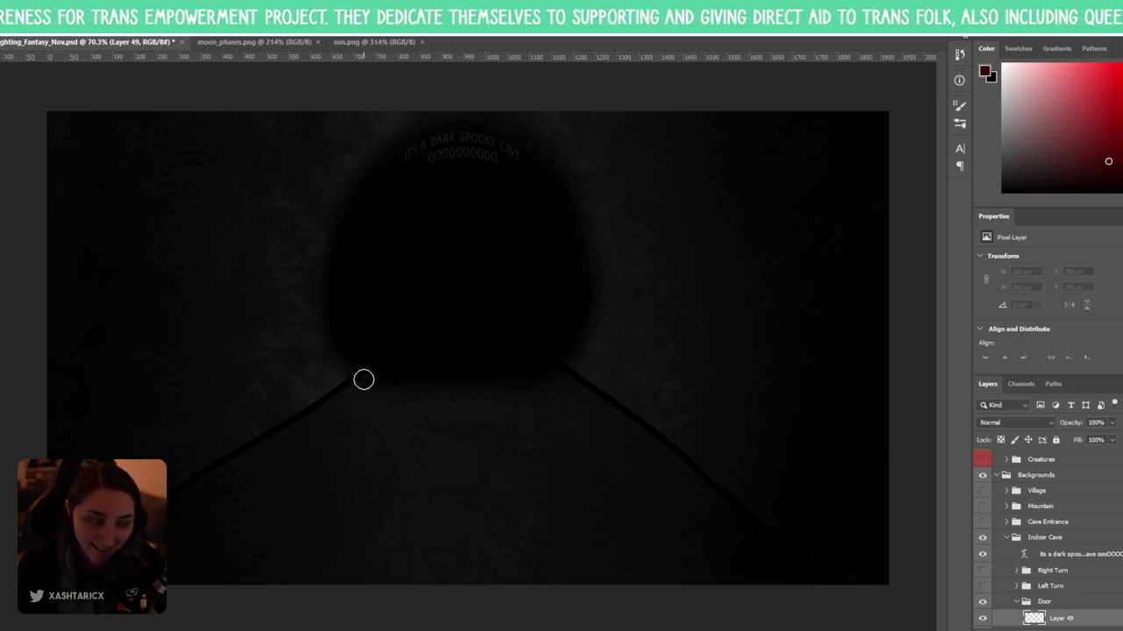
- Paint a dark red line about 466 px wide across the base of the cave opening, redoing the stroke until it is straighter
left_click_drag(363, 379, 555, 369)
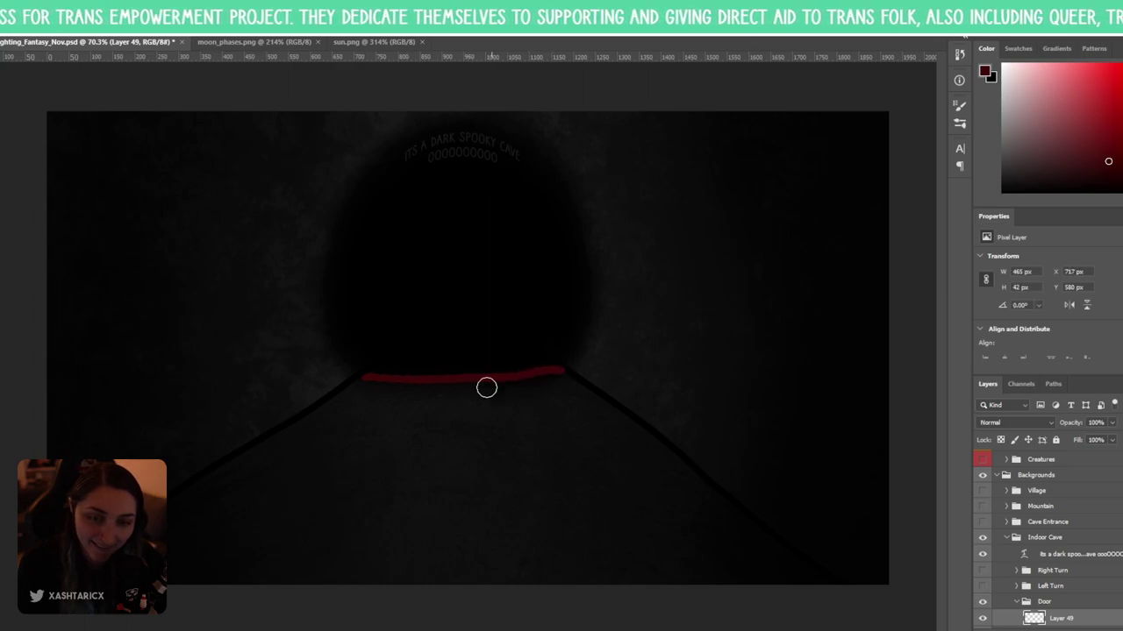
key("ctrl+z")
left_click_drag(366, 377, 553, 367)
key("ctrl+z")
left_click_drag(363, 378, 549, 361)
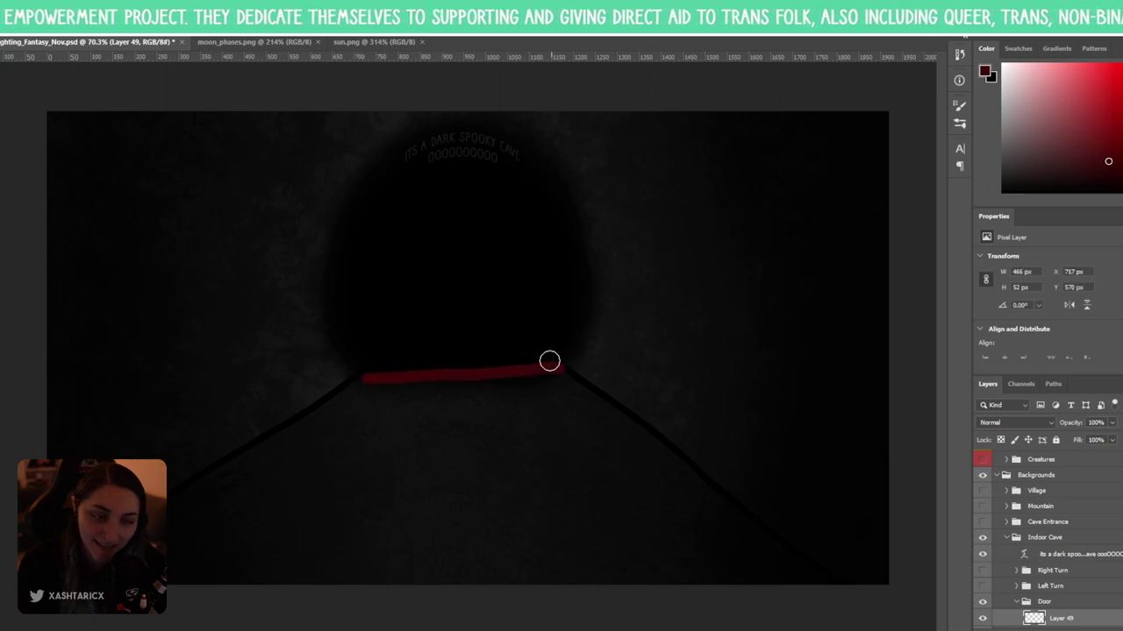
- Paint a dark red arched door outline about 493 px wide and 609 px high around the cave opening
mouse_move(371, 376)
left_mouse_down()
mouse_move(363, 328)
mouse_move(375, 219)
mouse_move(391, 171)
mouse_move(426, 128)
mouse_move(514, 140)
mouse_move(539, 173)
mouse_move(556, 215)
mouse_move(564, 370)
left_mouse_up()
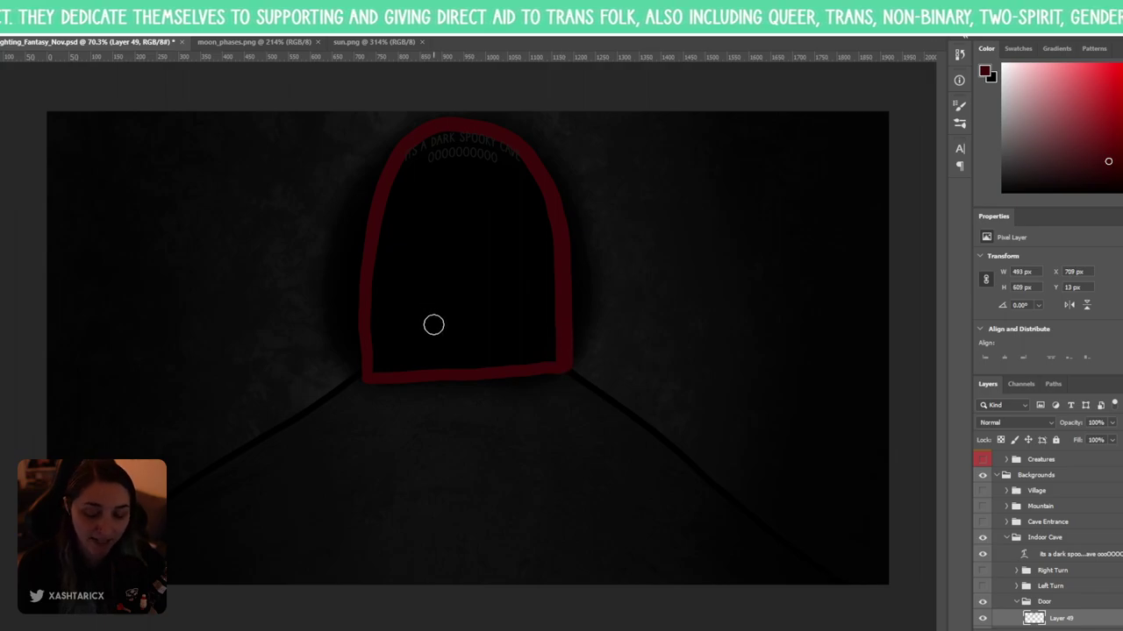
key("v")
key("alt+BackSpace")
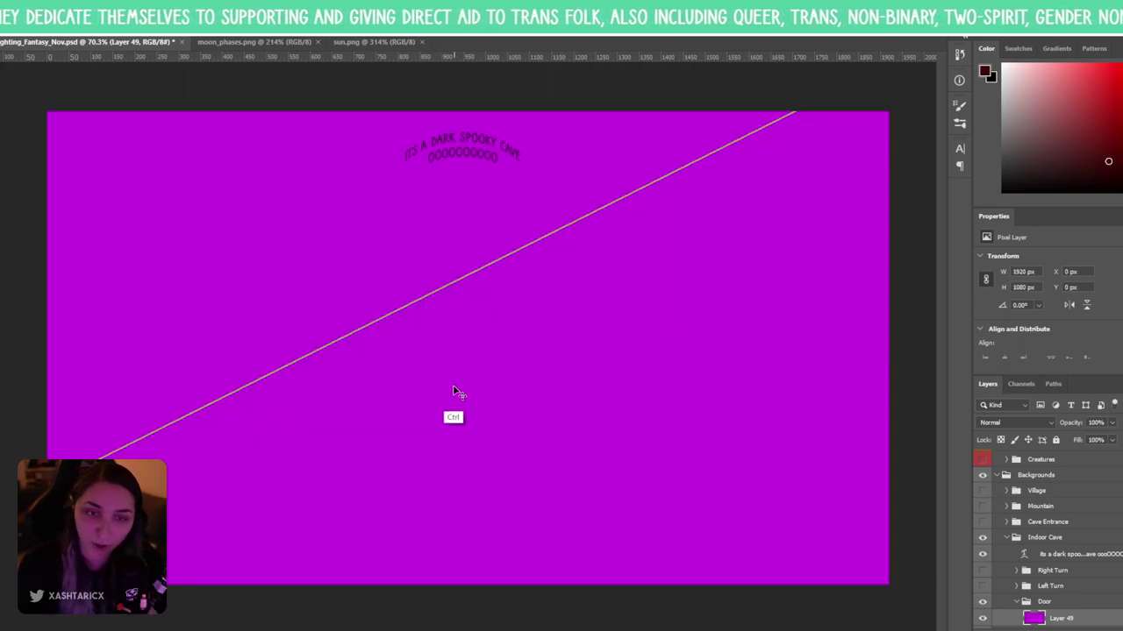
key("ctrl+z")
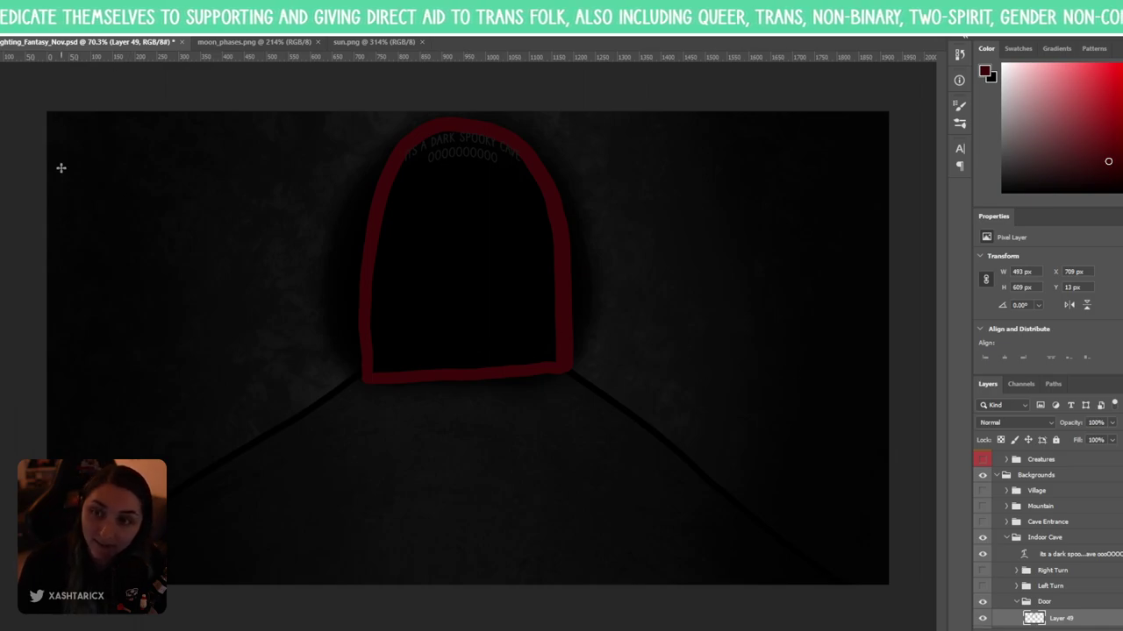
right_click(3, 254)
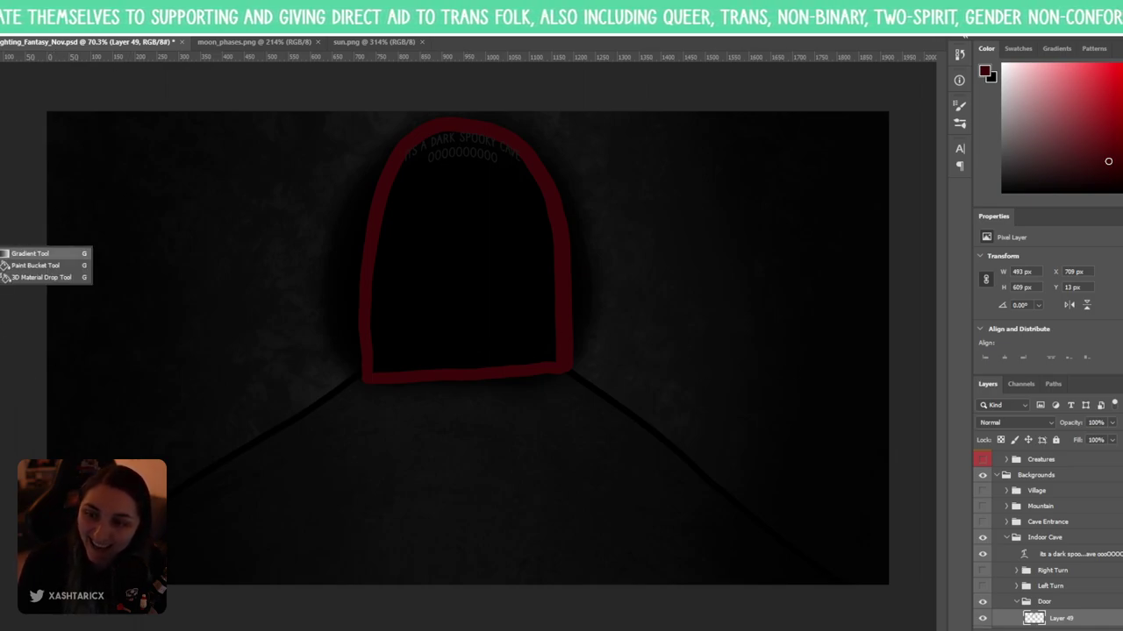
left_click(3, 255)
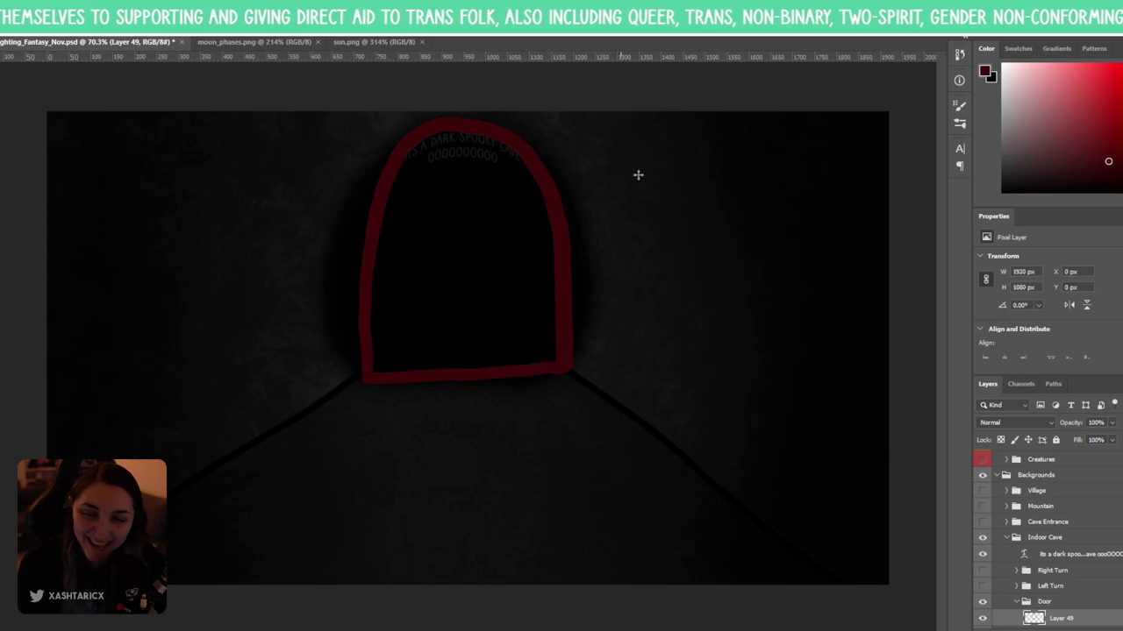
left_click_drag(637, 173, 360, 568)
key("ctrl+z")
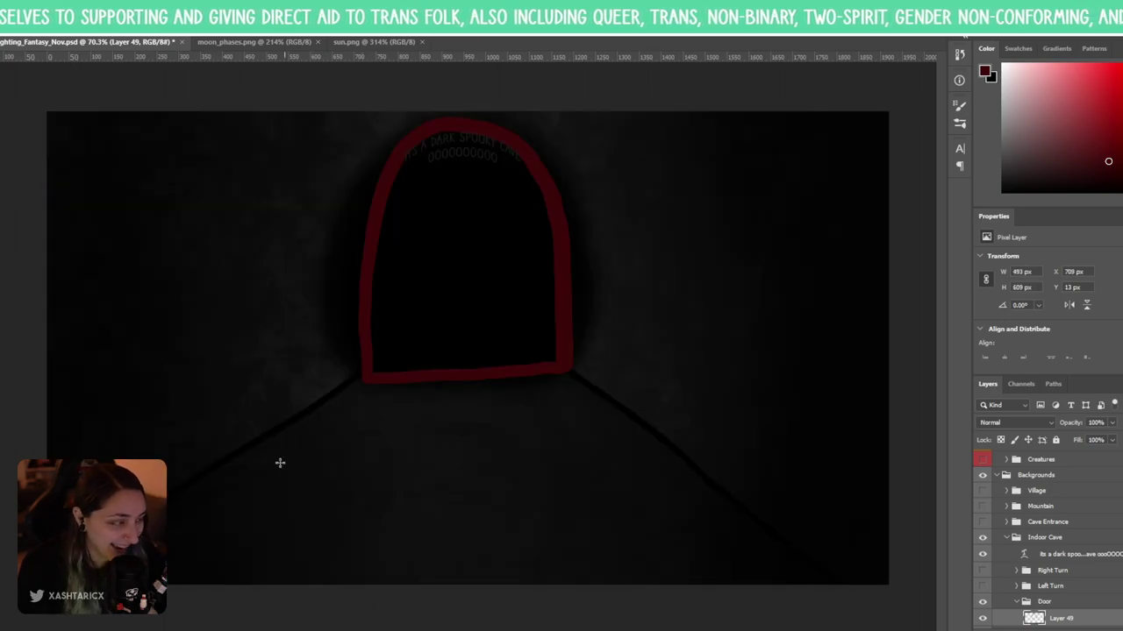
- Switch to the Paint Bucket tool for filling the door
right_click(3, 255)
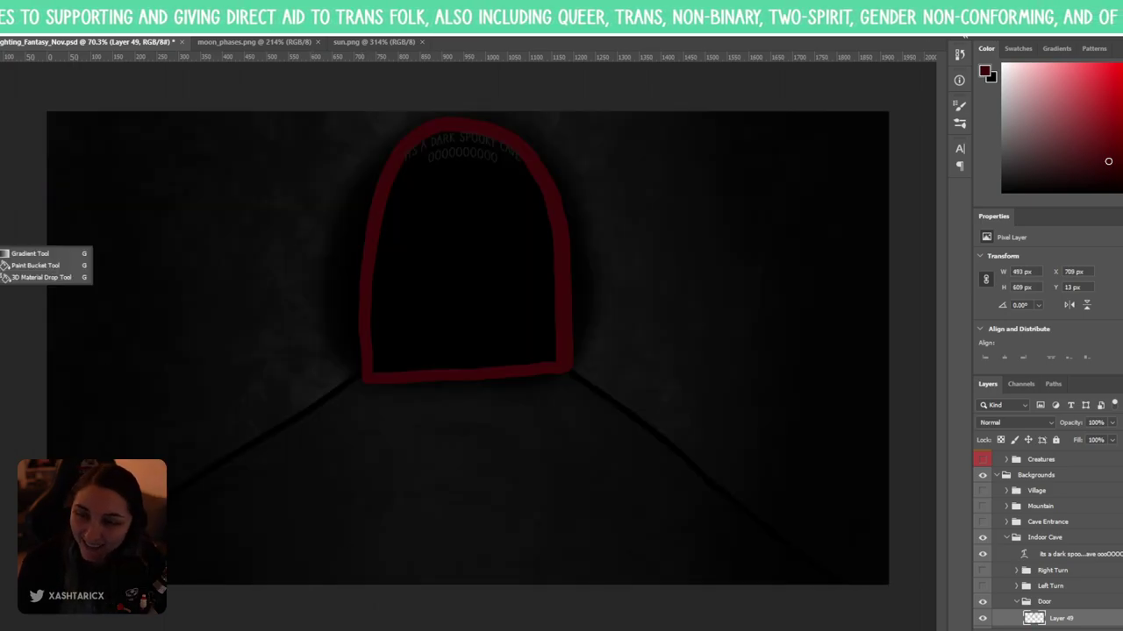
left_click(35, 263)
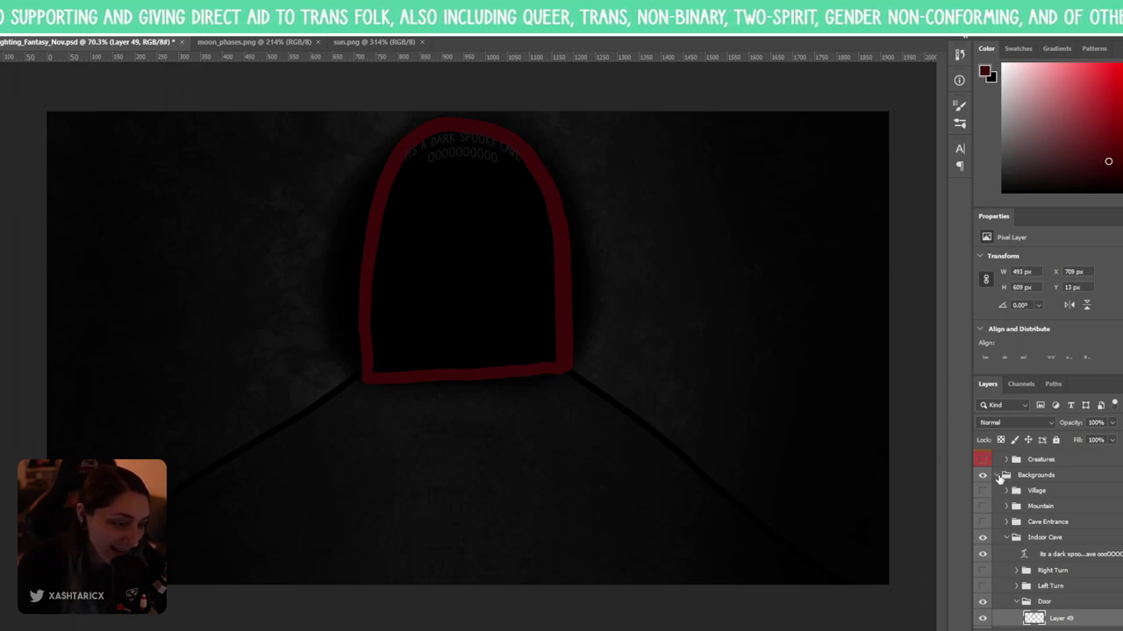
- Preview the Victory artwork in the Full Screen group, hide it again and collapse the group
left_click(1022, 475)
scroll(1014, 464, "up", 3)
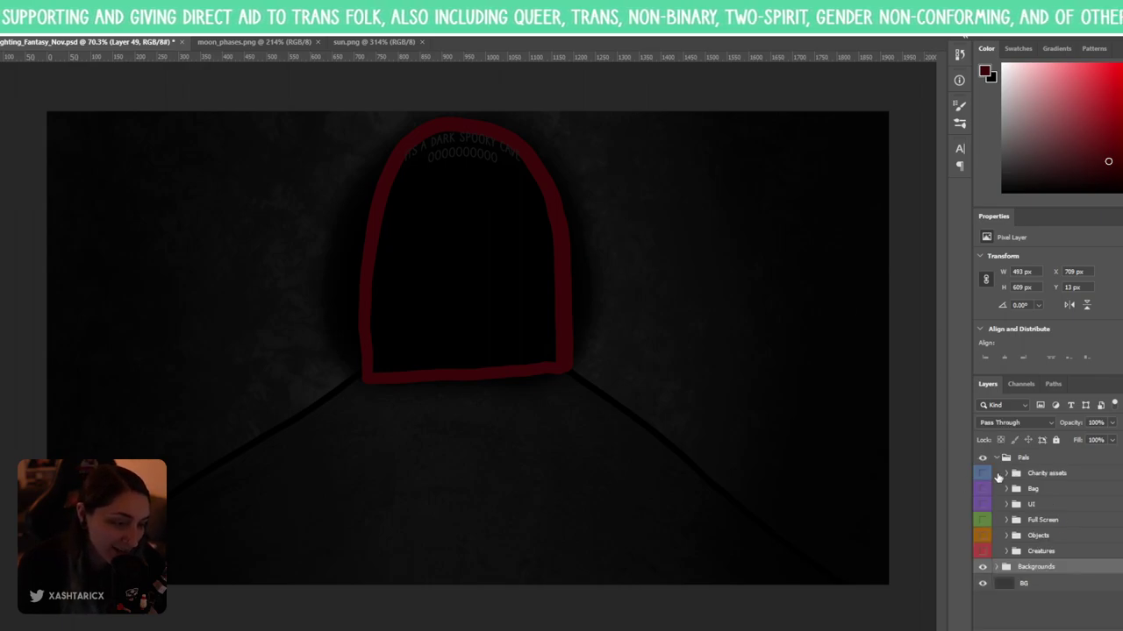
left_click(983, 521)
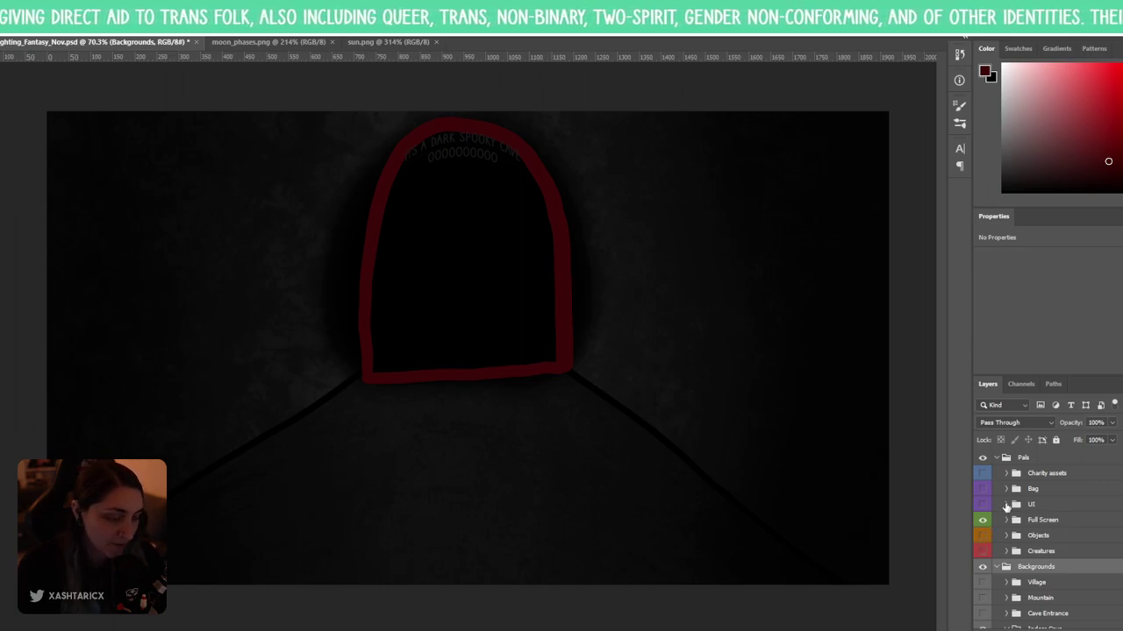
left_click(1006, 520)
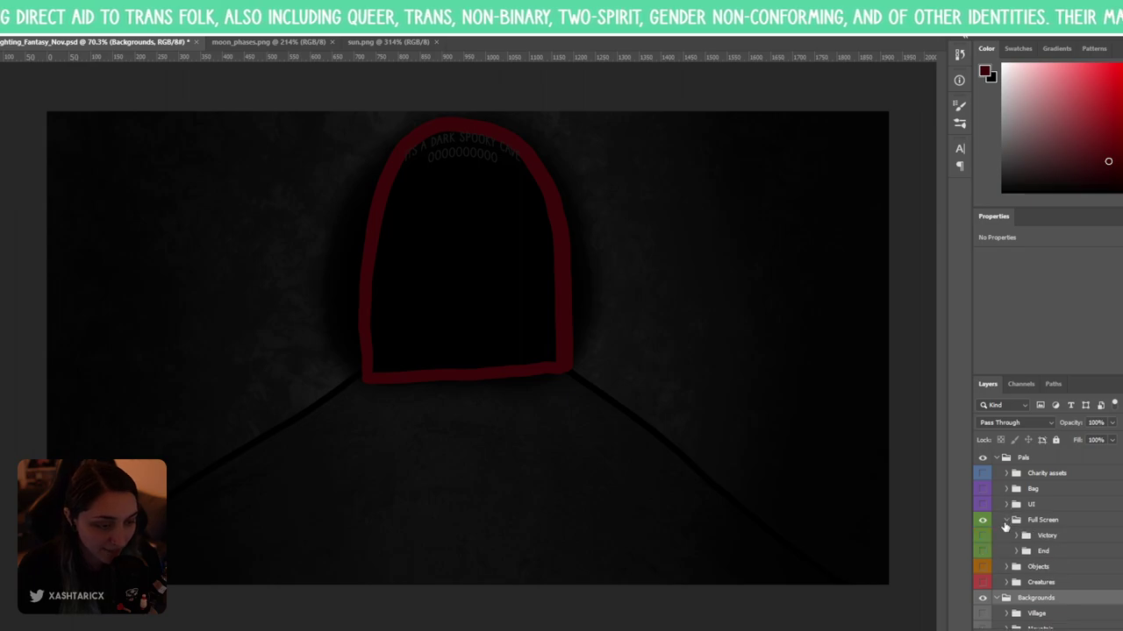
left_click(983, 536)
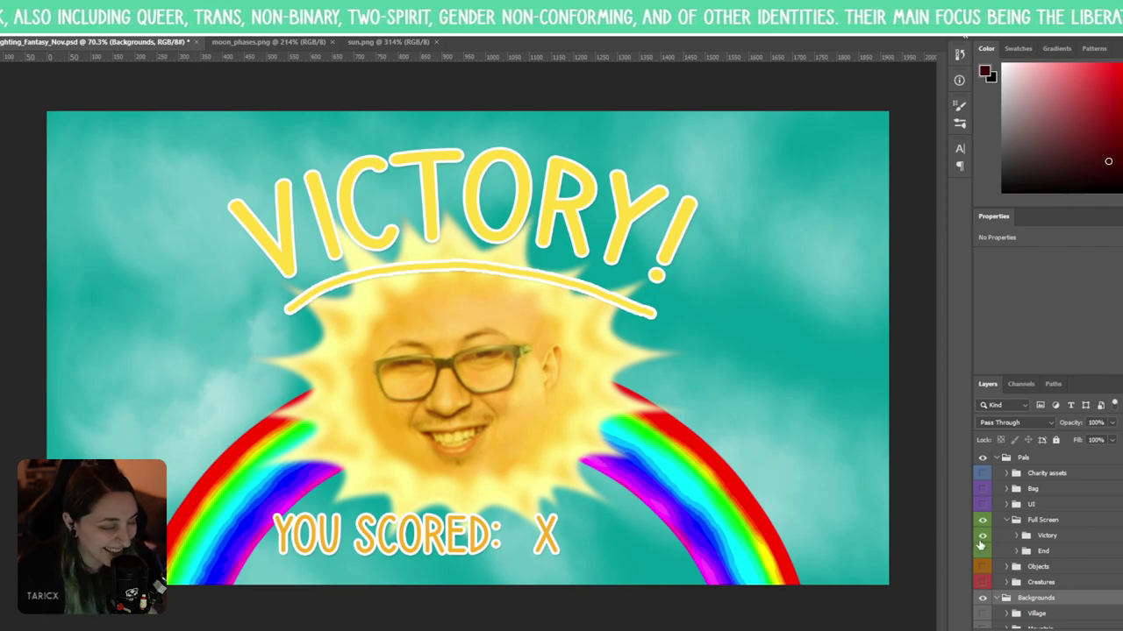
left_click(983, 536)
left_click(1006, 520)
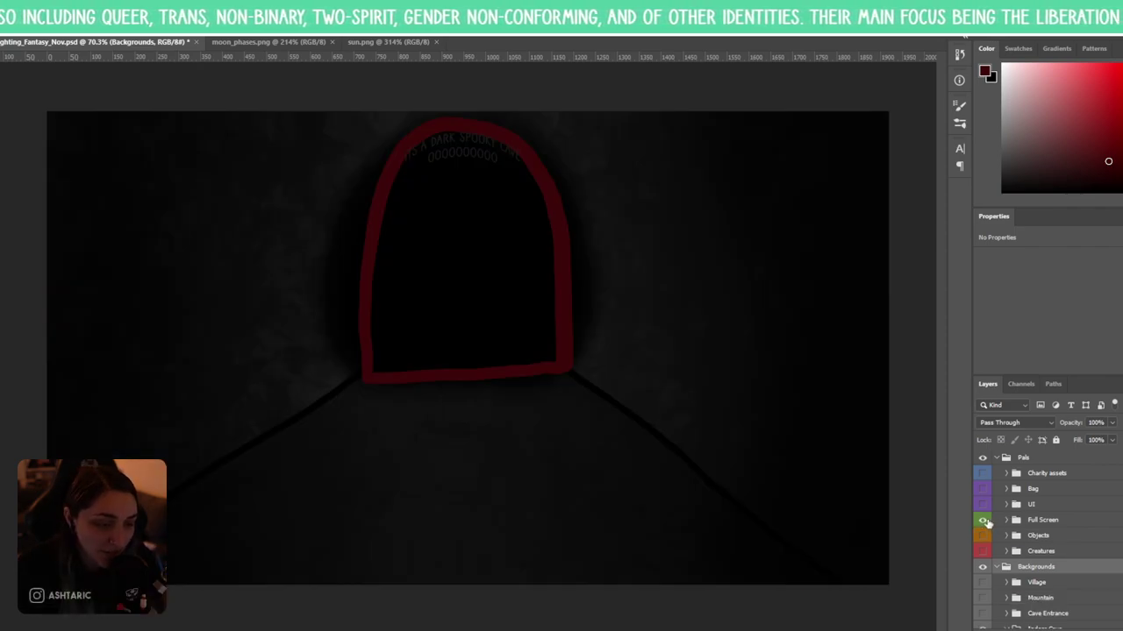
- Preview the Village background over the cave scene and hide it again
scroll(987, 517, "down", 3)
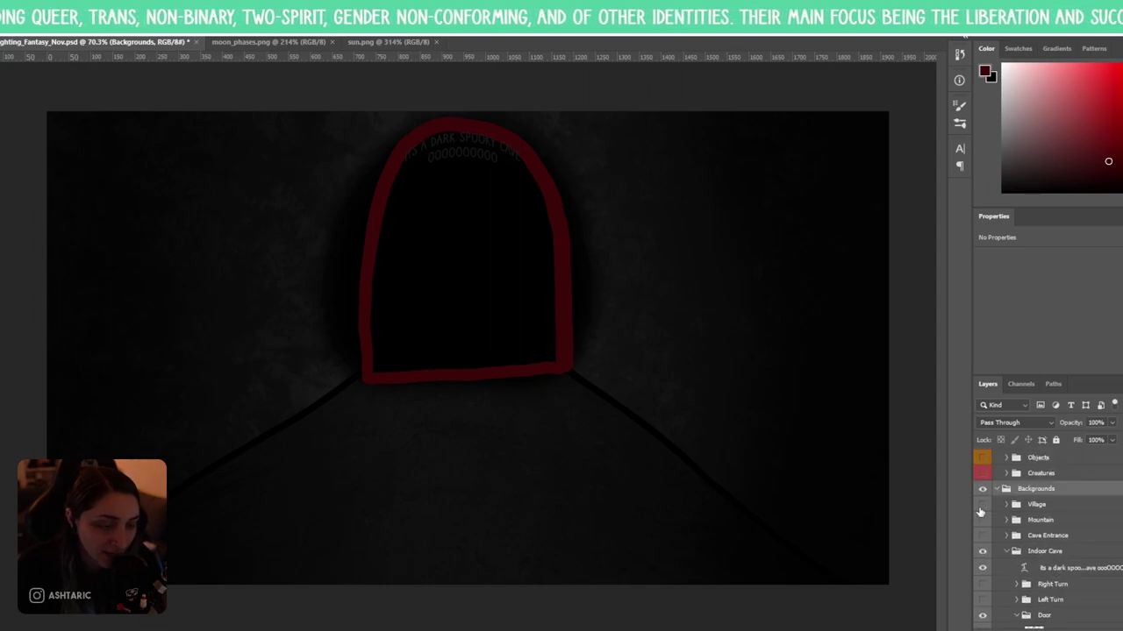
left_click(982, 507)
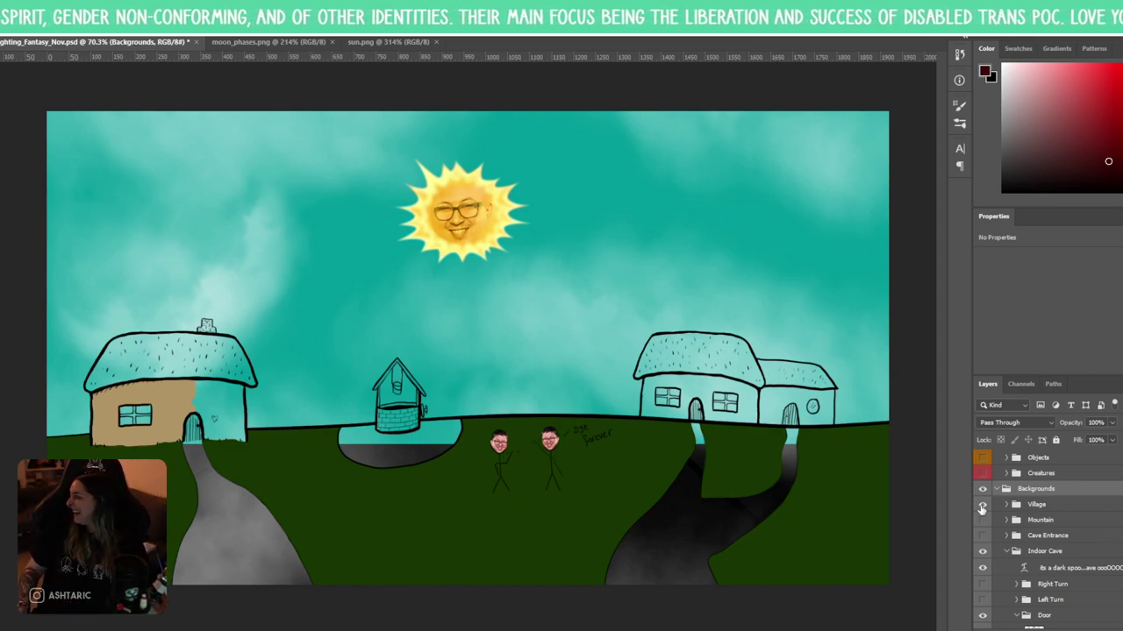
left_click(982, 505)
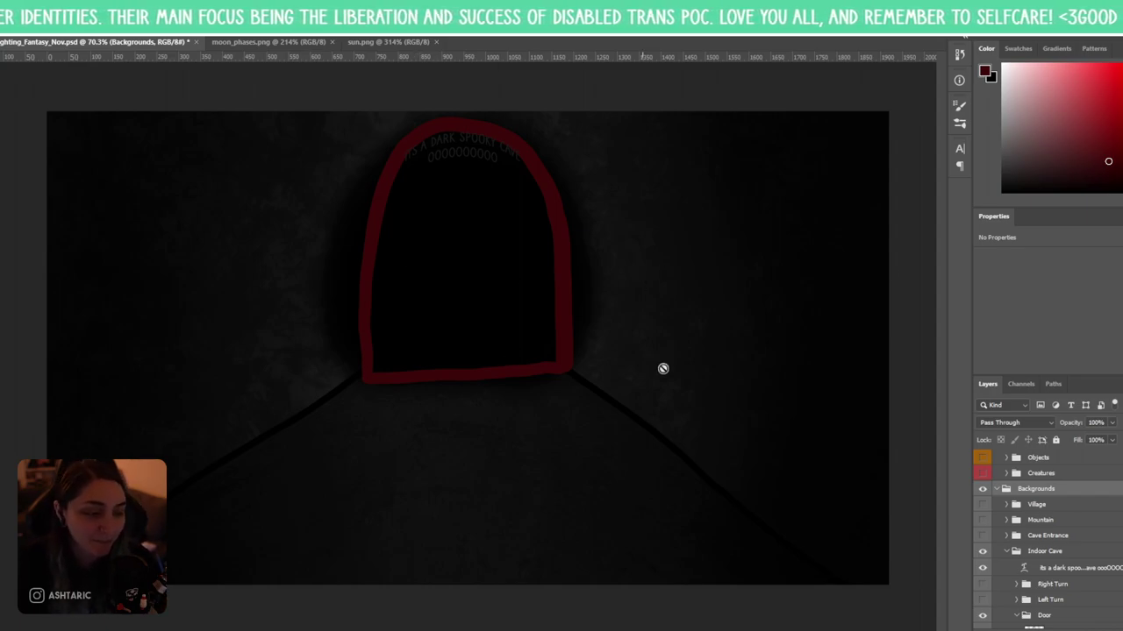
- Fill the inside of the arched outline with dark red on the layer in the Door group
scroll(1065, 581, "down", 2)
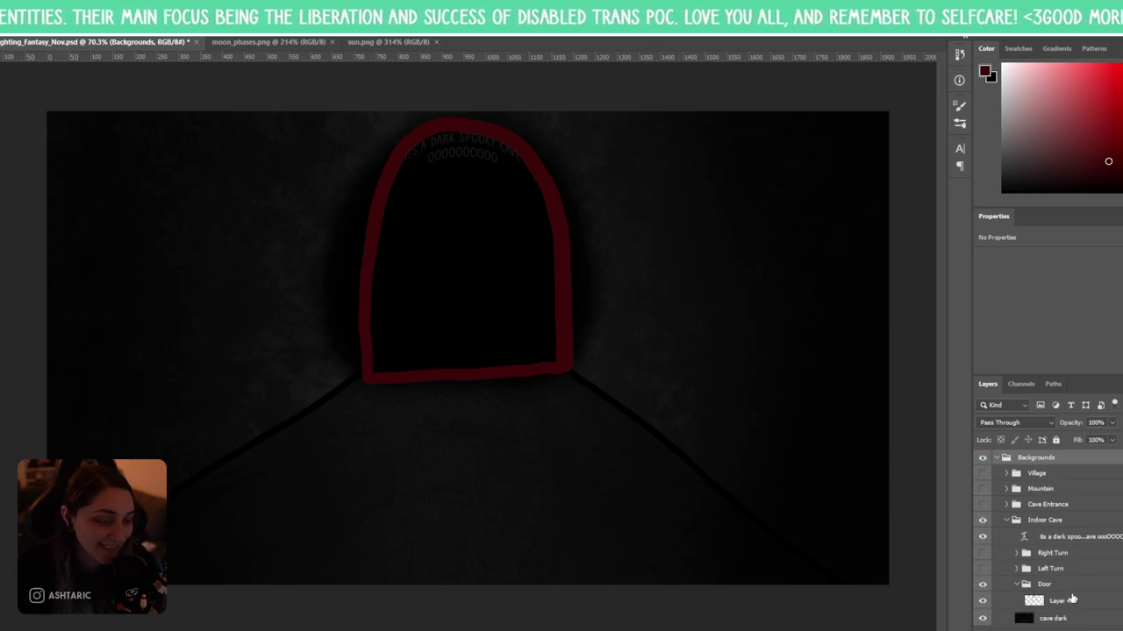
left_click(1061, 601)
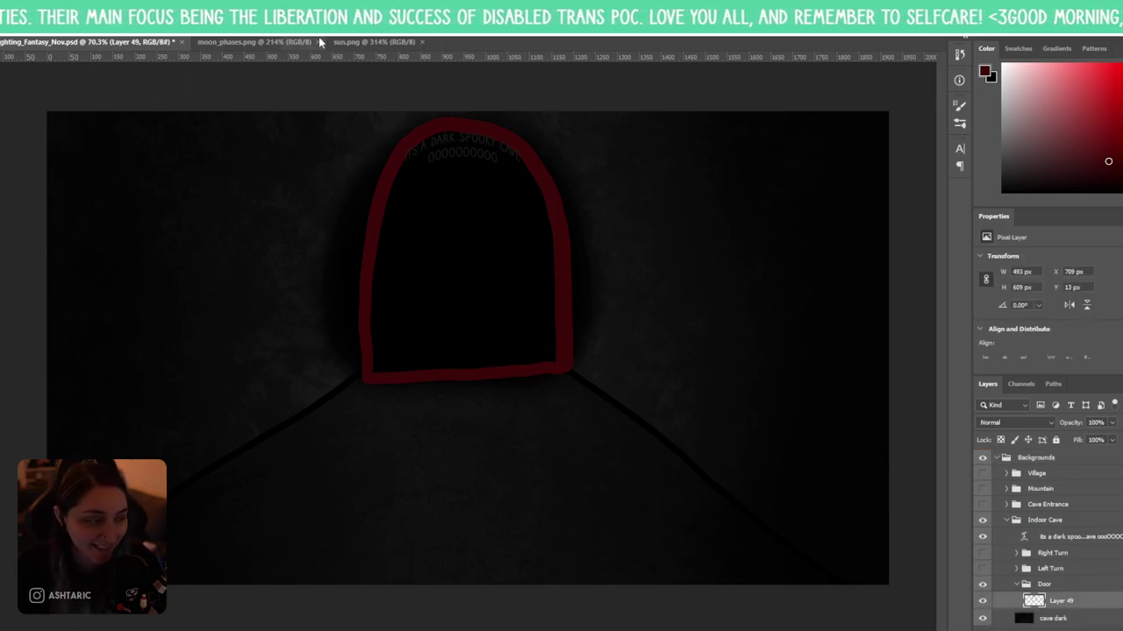
left_click(465, 306)
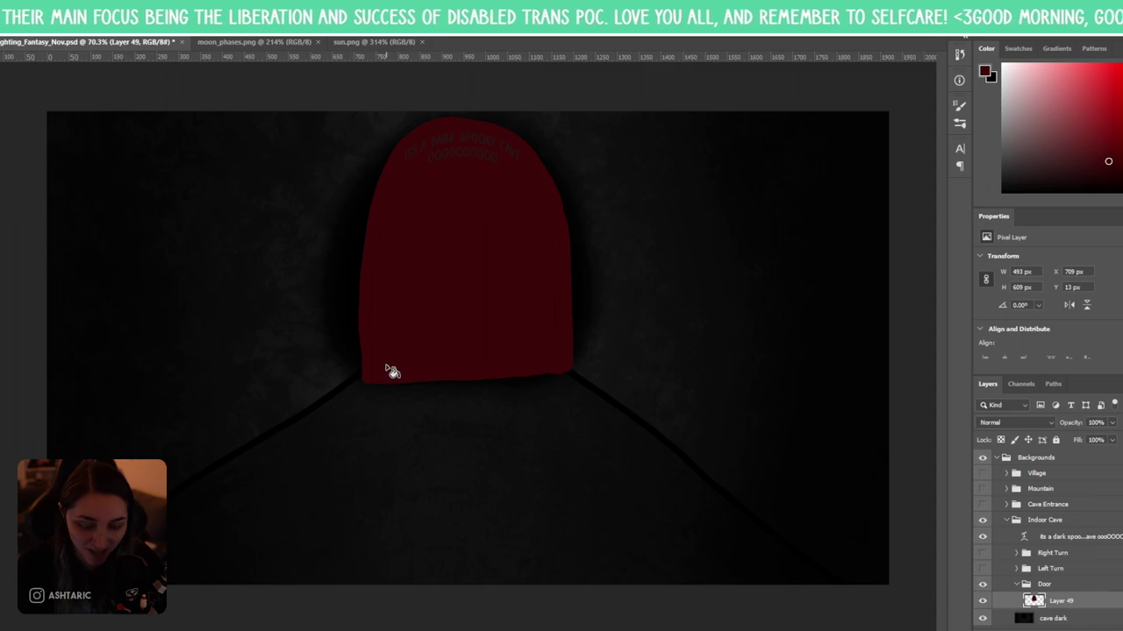
- Set the Brush foreground colour to black (000000) and paint an outline around the door's edge
key("b")
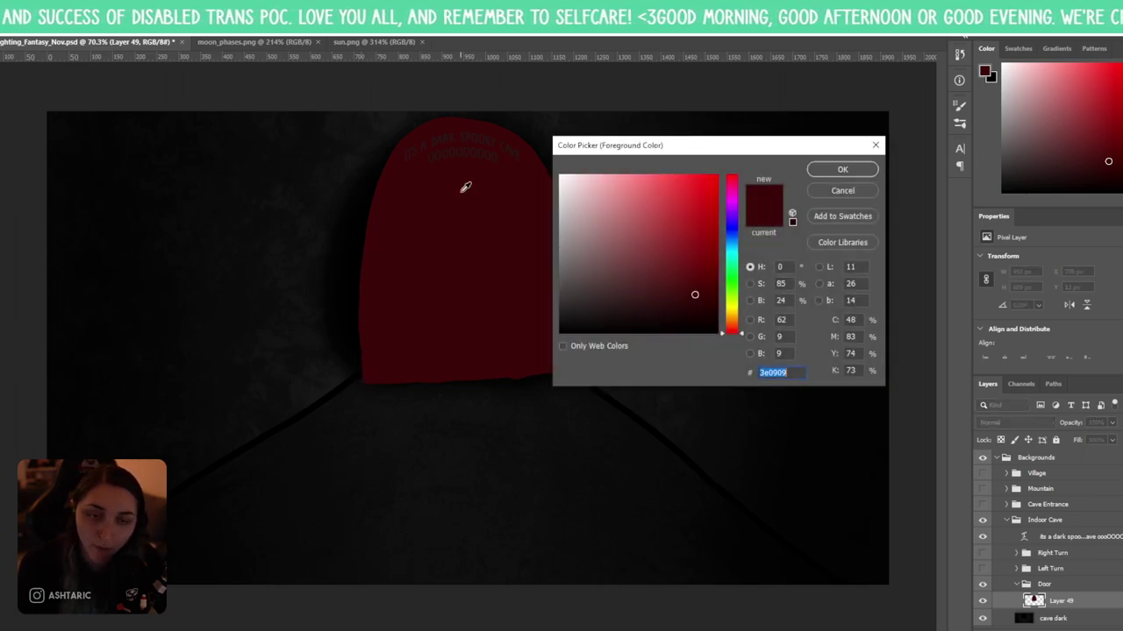
left_click_drag(594, 309, 539, 356)
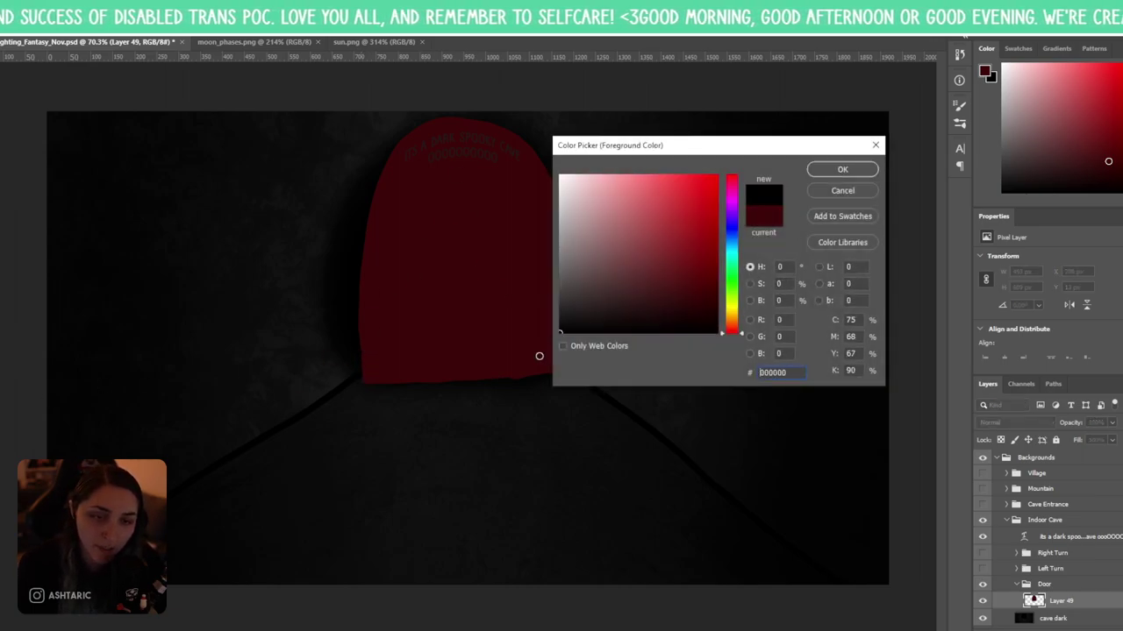
left_click(840, 170)
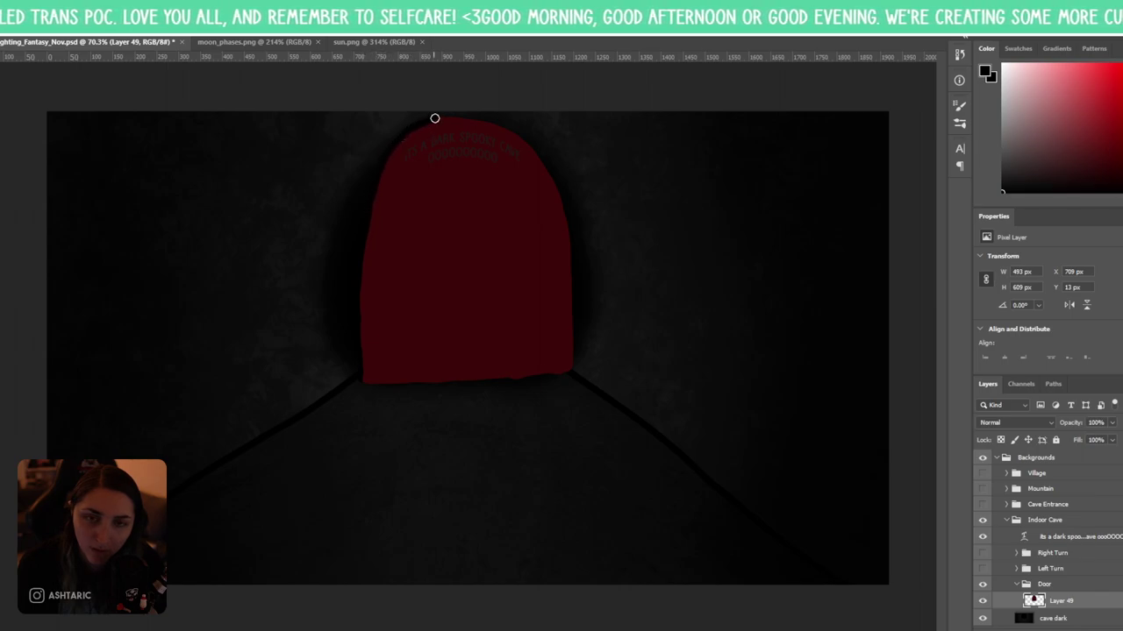
mouse_move(455, 117)
left_mouse_down()
mouse_move(522, 136)
mouse_move(558, 185)
mouse_move(576, 265)
mouse_move(568, 373)
mouse_move(370, 383)
mouse_move(354, 298)
left_mouse_up()
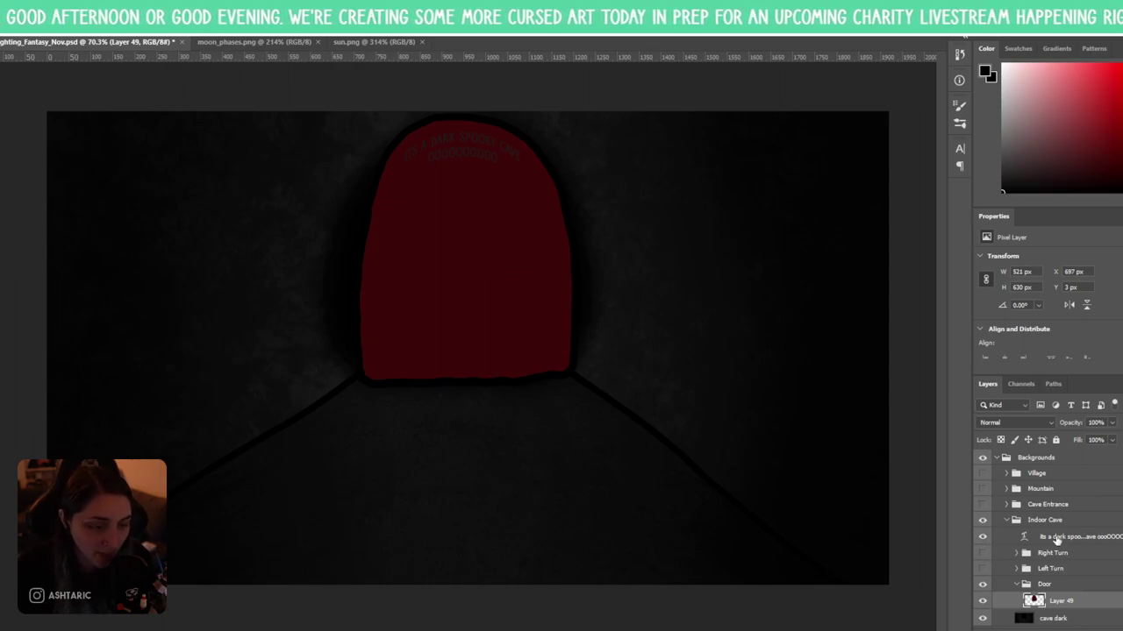
- Duplicate the spooky cave text layer, hide the original, and replace the word "cave" with "DOOR" in the copy
left_click(1016, 535)
key("ctrl+j")
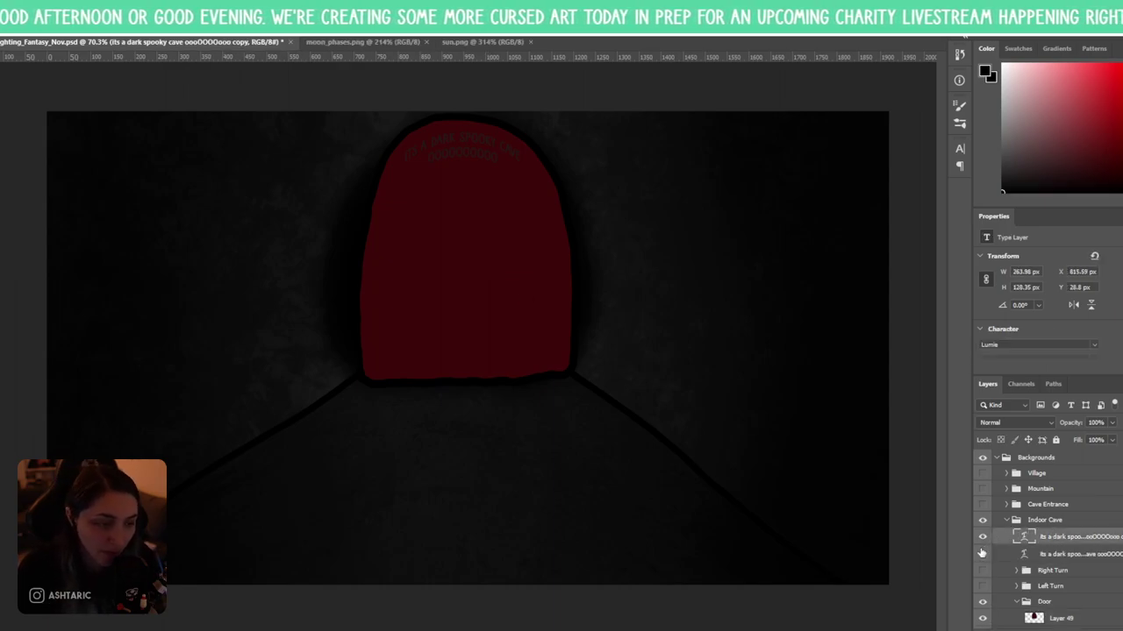
double_click(472, 147)
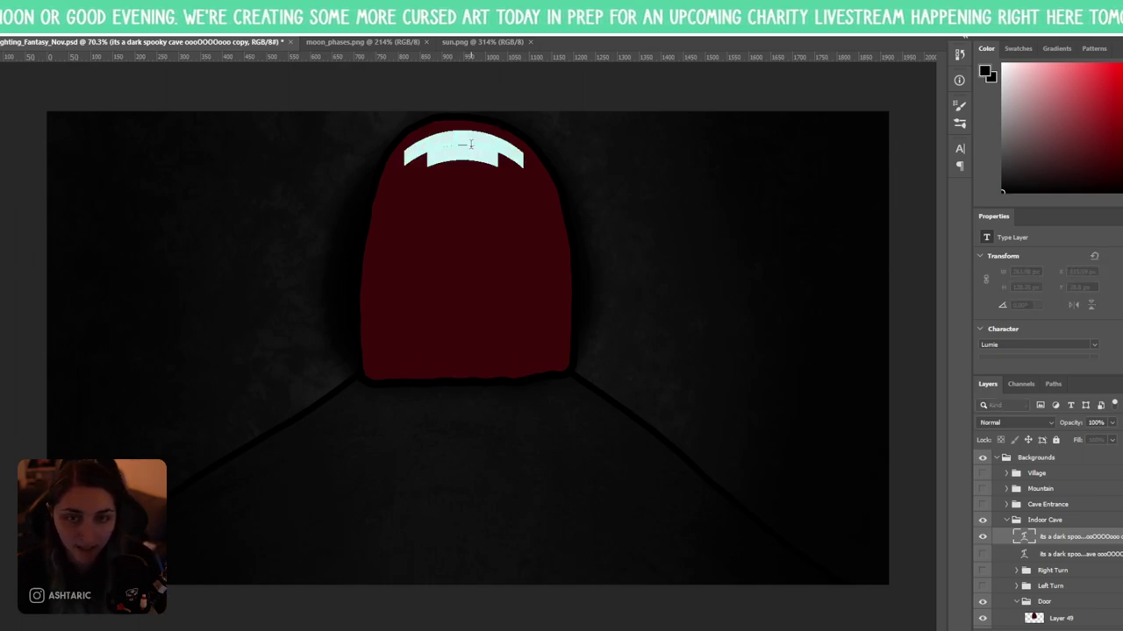
key("BackSpace")
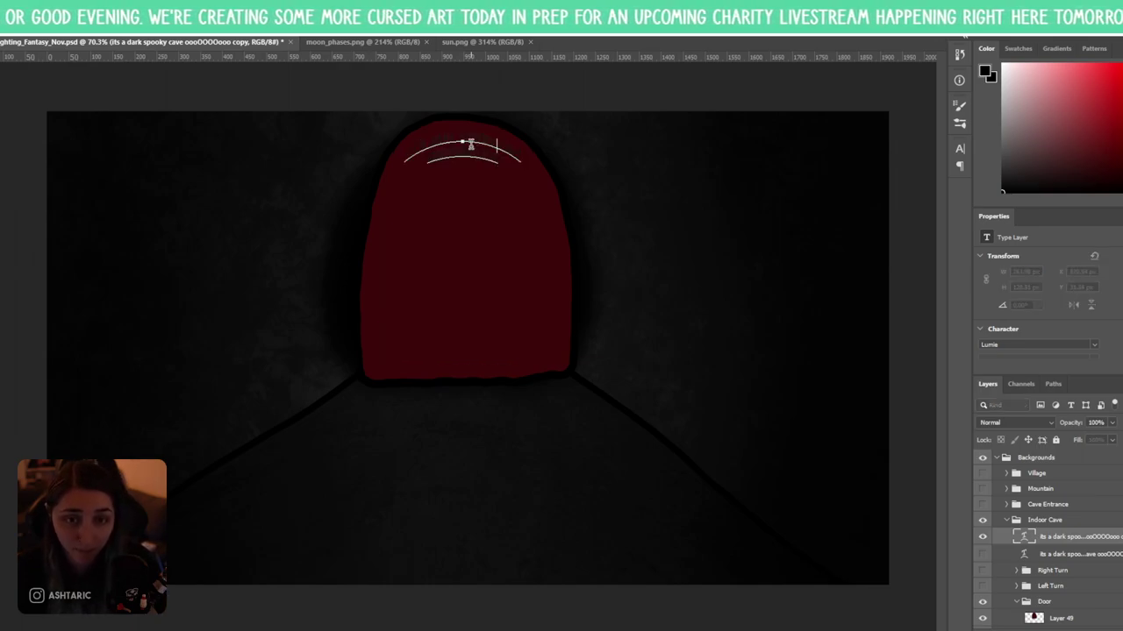
type("Door")
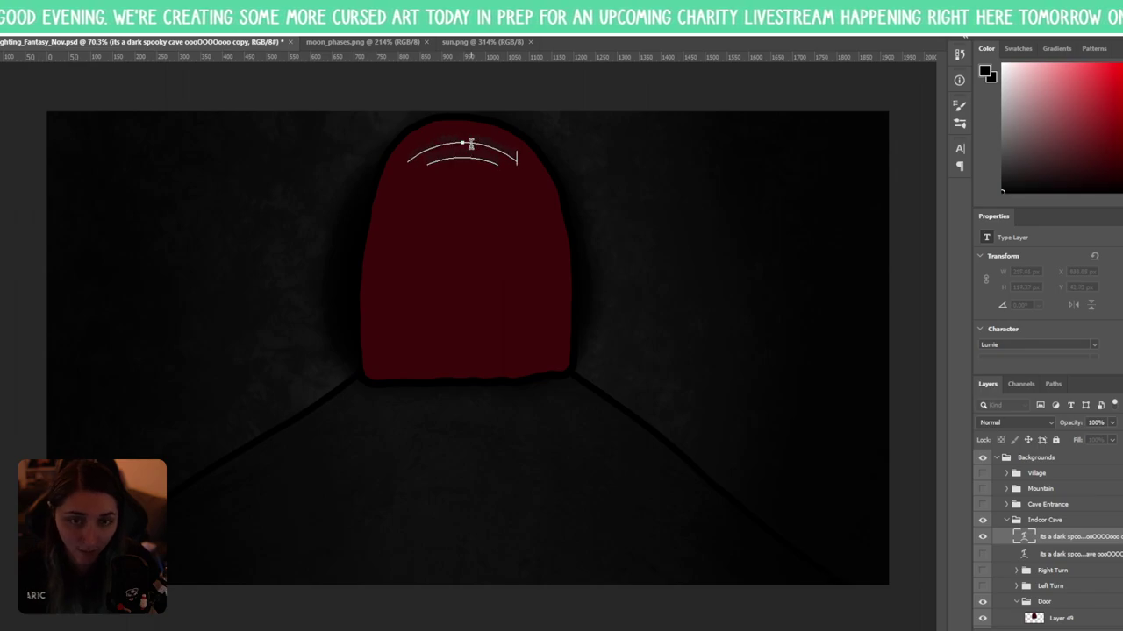
type("s")
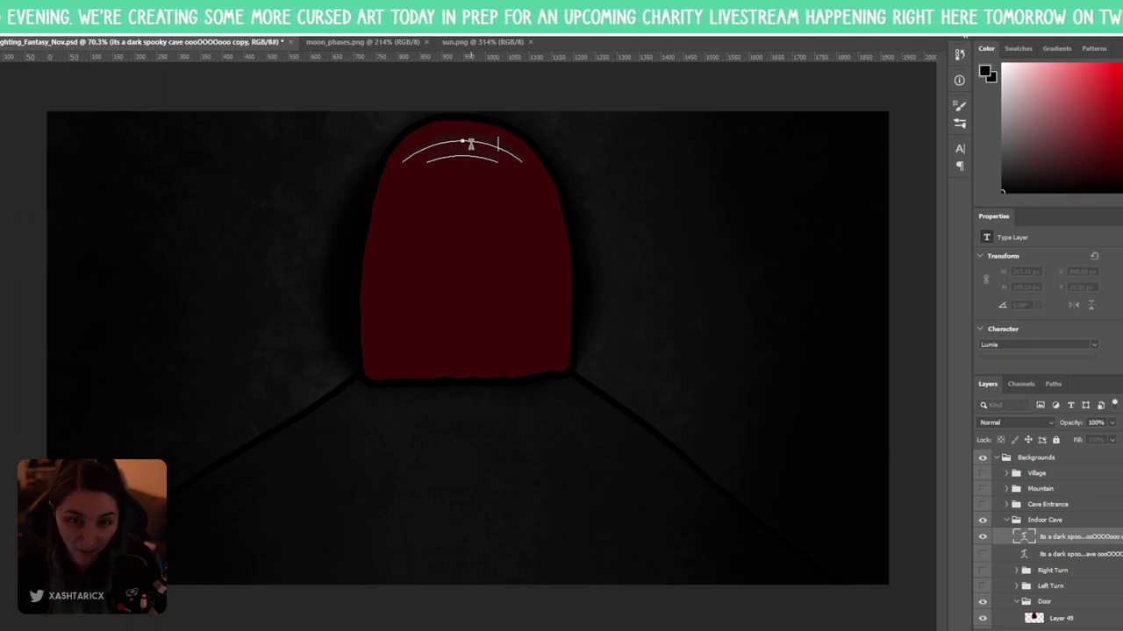
- Set the colour of the whole spooky door text to very dark red 160000
key("ctrl+a")
left_click(554, 23)
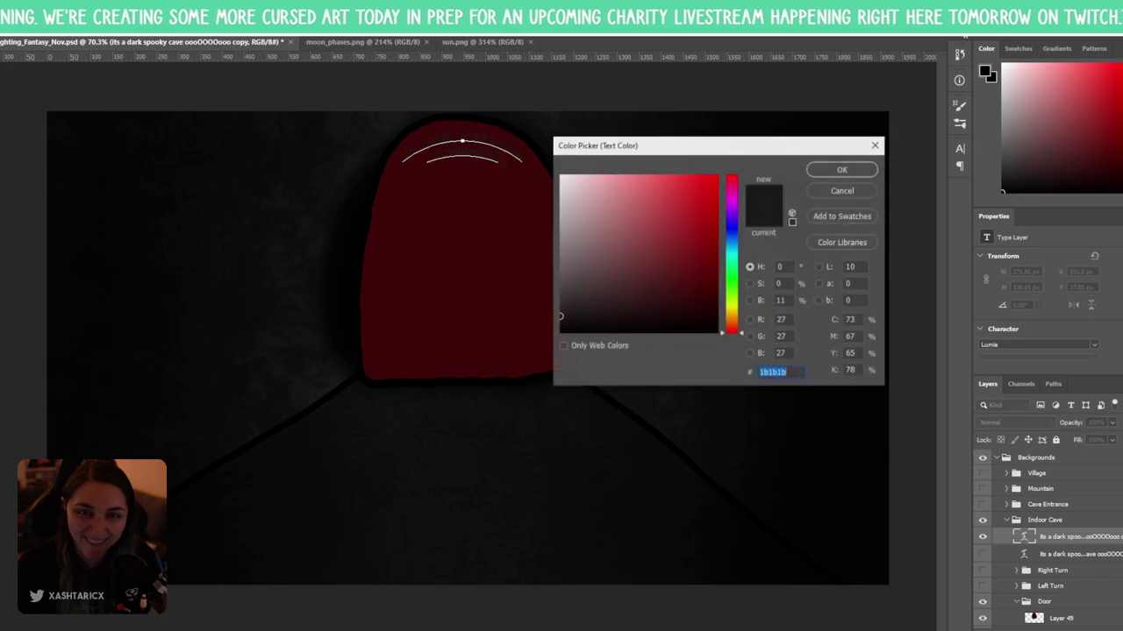
left_click_drag(702, 294, 716, 321)
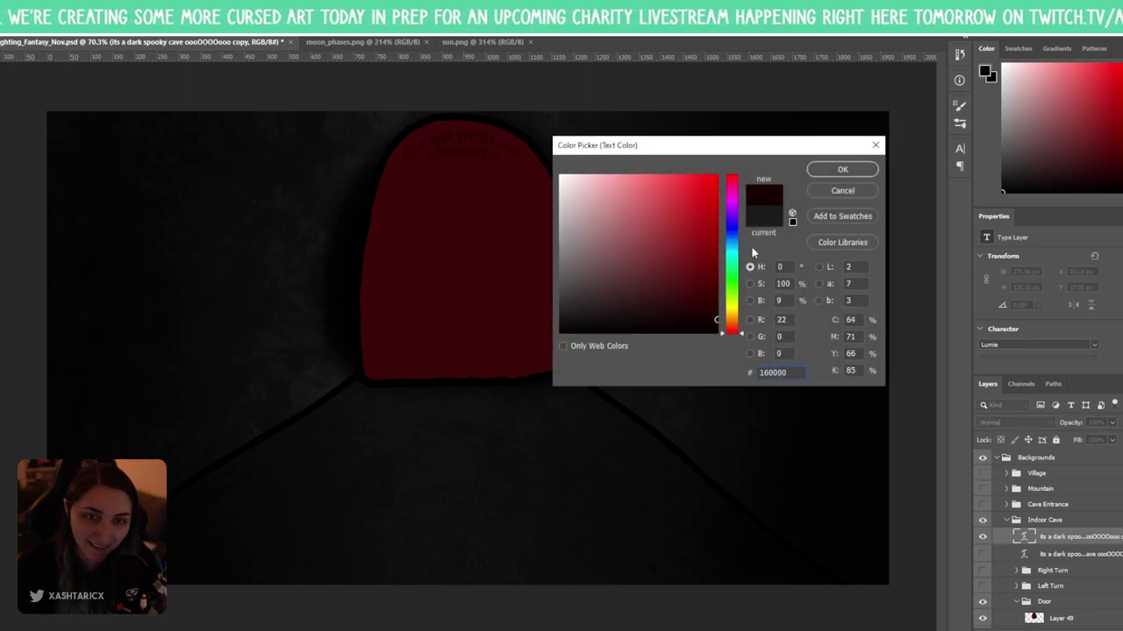
left_click(842, 169)
left_click(45, 99)
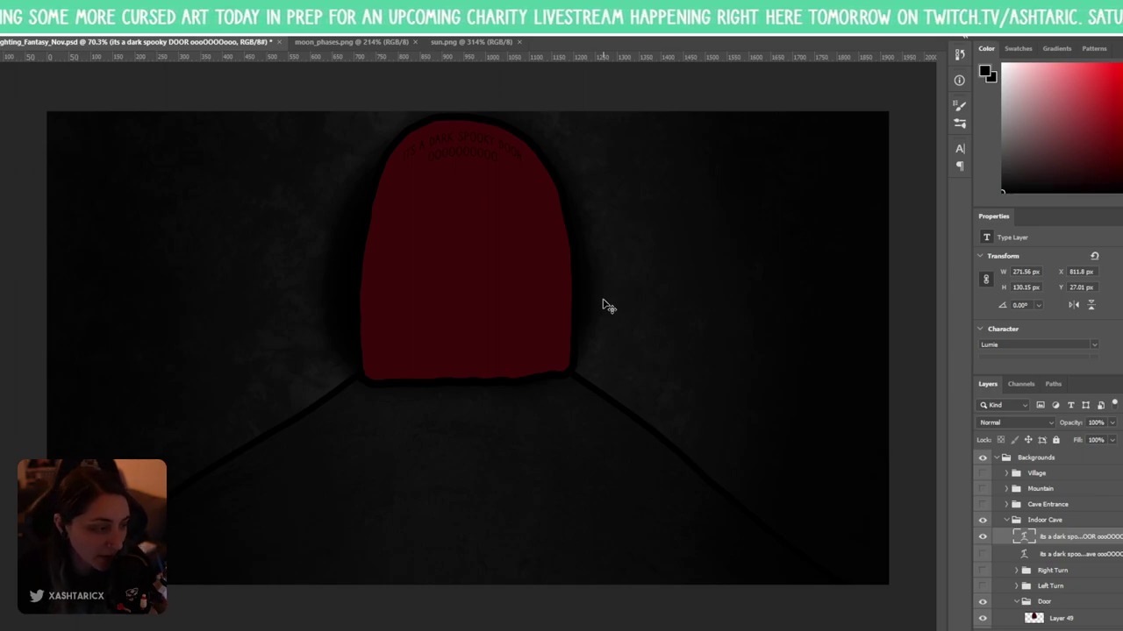
- Paint thin black vertical wood-grain lines down the red door on its layer in the Door group
left_click(1077, 619)
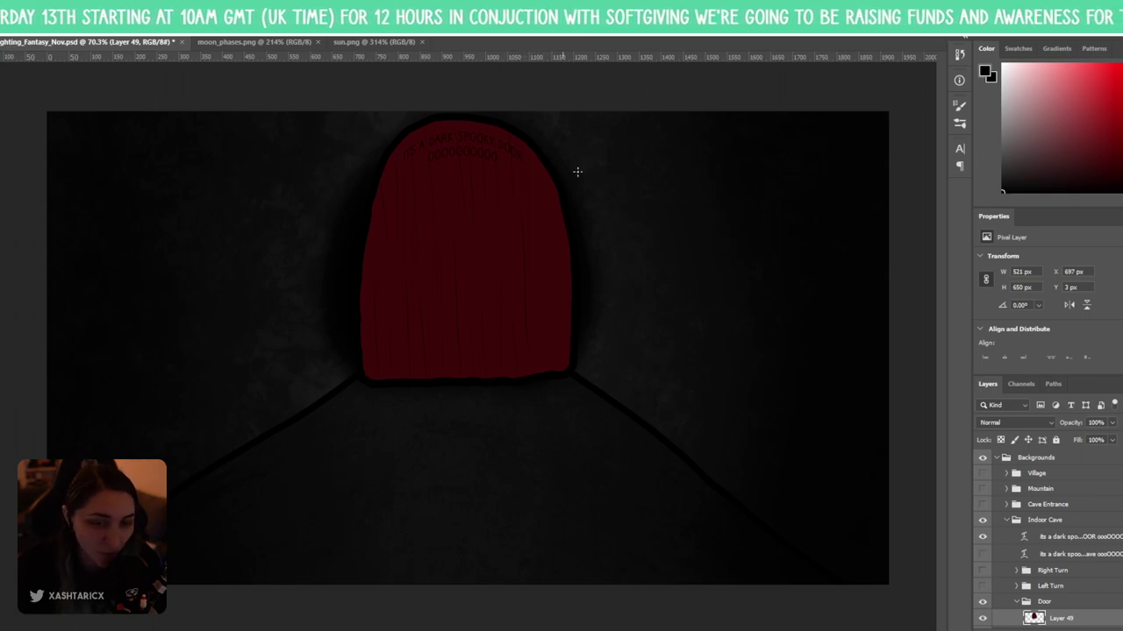
- Collapse the Indoor Cave group and preview the Creatures group with the backgrounds hidden and shown
left_click(1007, 521)
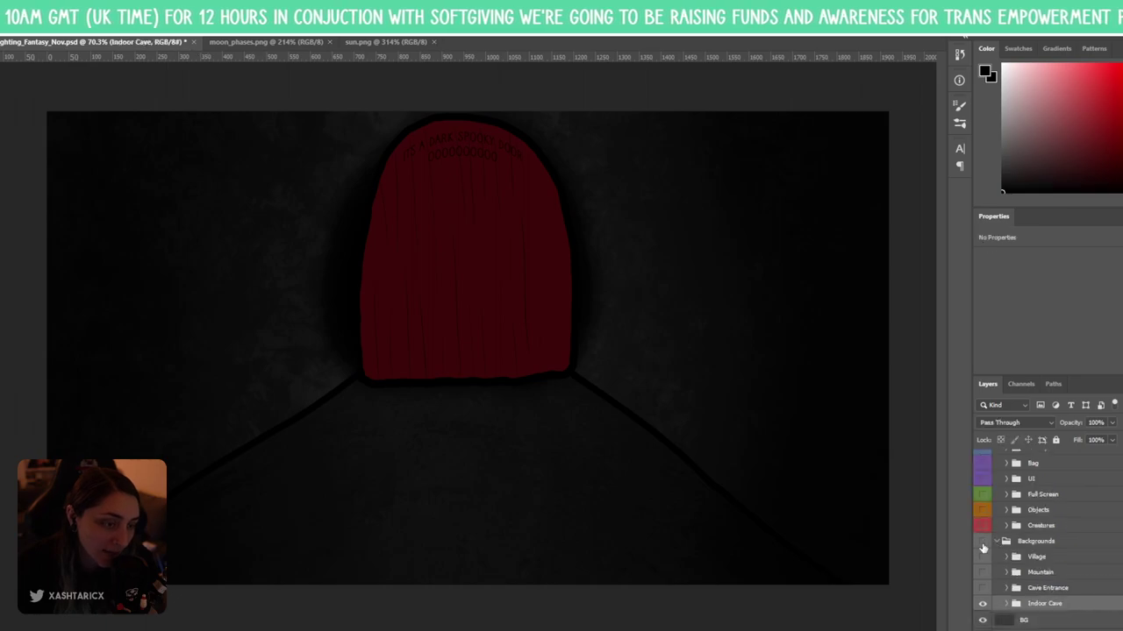
left_click(983, 542)
left_click(983, 526)
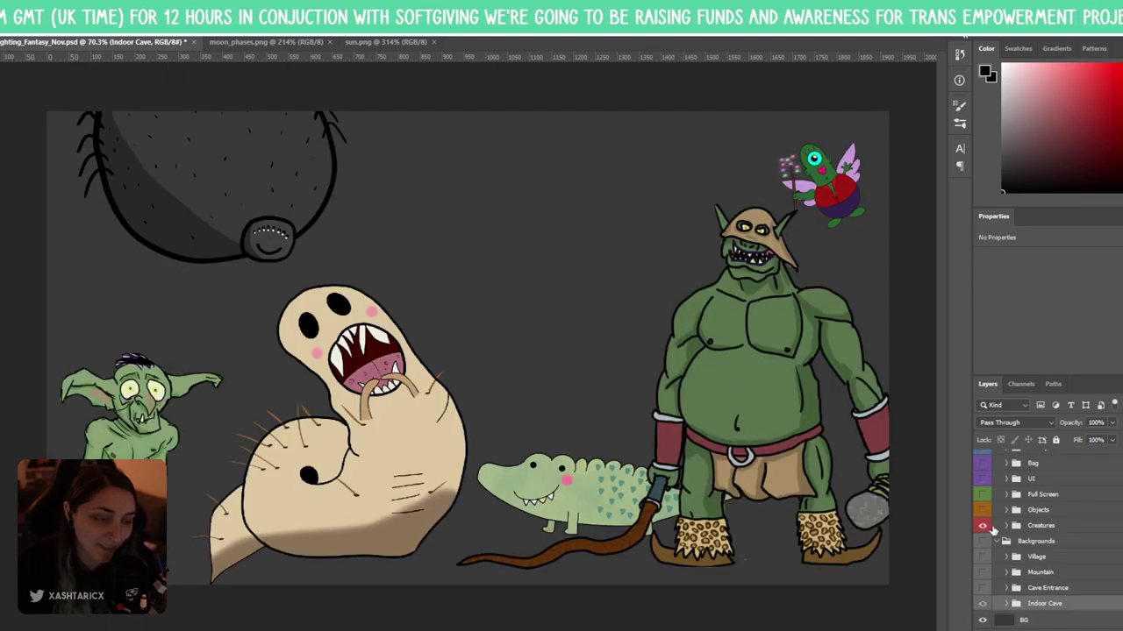
left_click(983, 589)
left_click(983, 588)
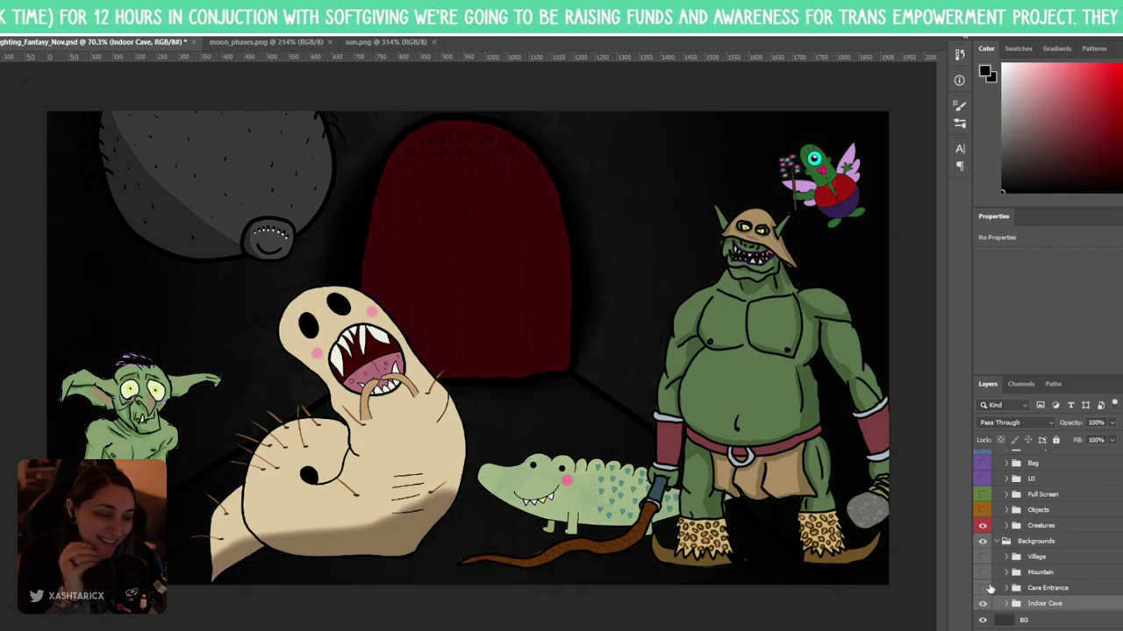
- Expand the Indoor Cave group and hide the Creatures group so only the door background shows
left_click(1007, 604)
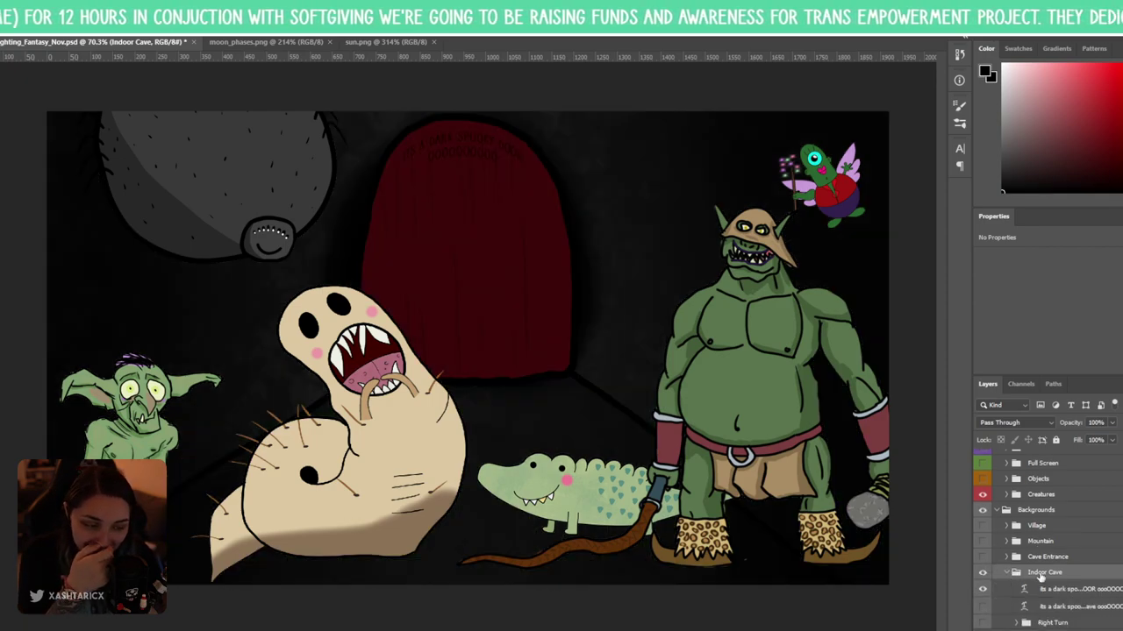
scroll(1035, 583, "down", 3)
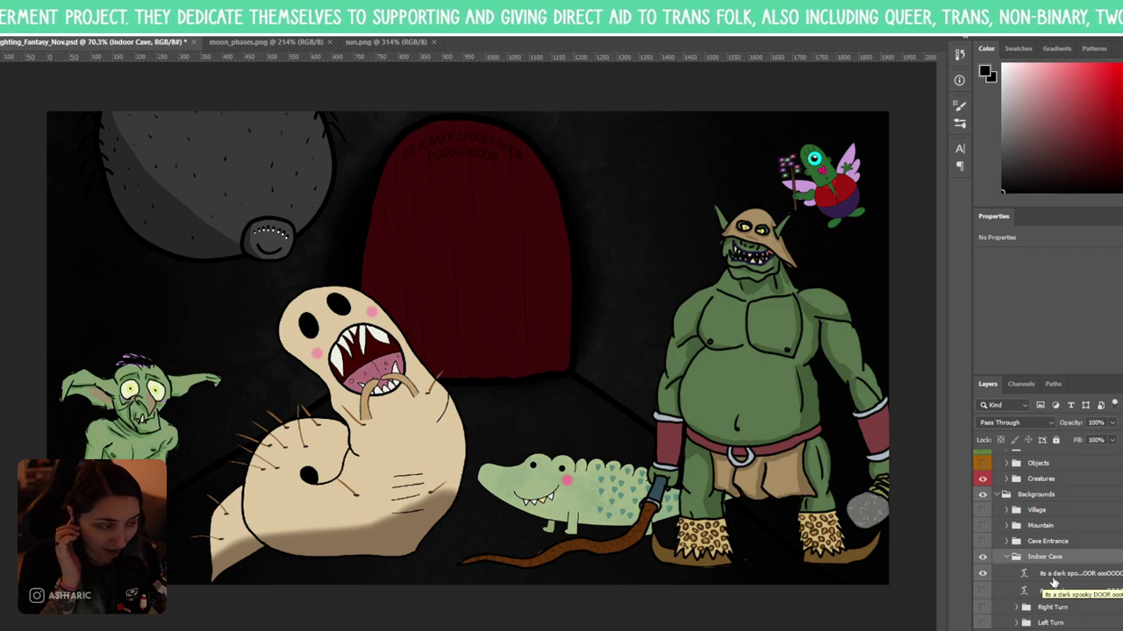
left_click(982, 479)
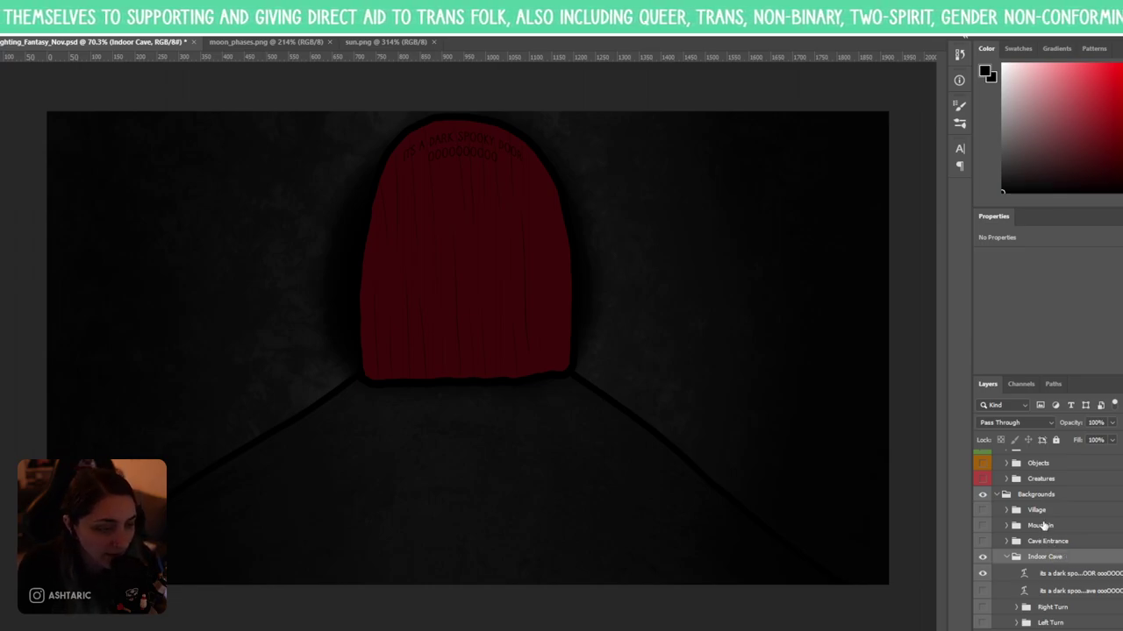
- Paint a small solid black oval doorknob near the red door's right edge on Layer 49 in the Door group
scroll(1043, 531, "down", 2)
scroll(1044, 526, "down", 1)
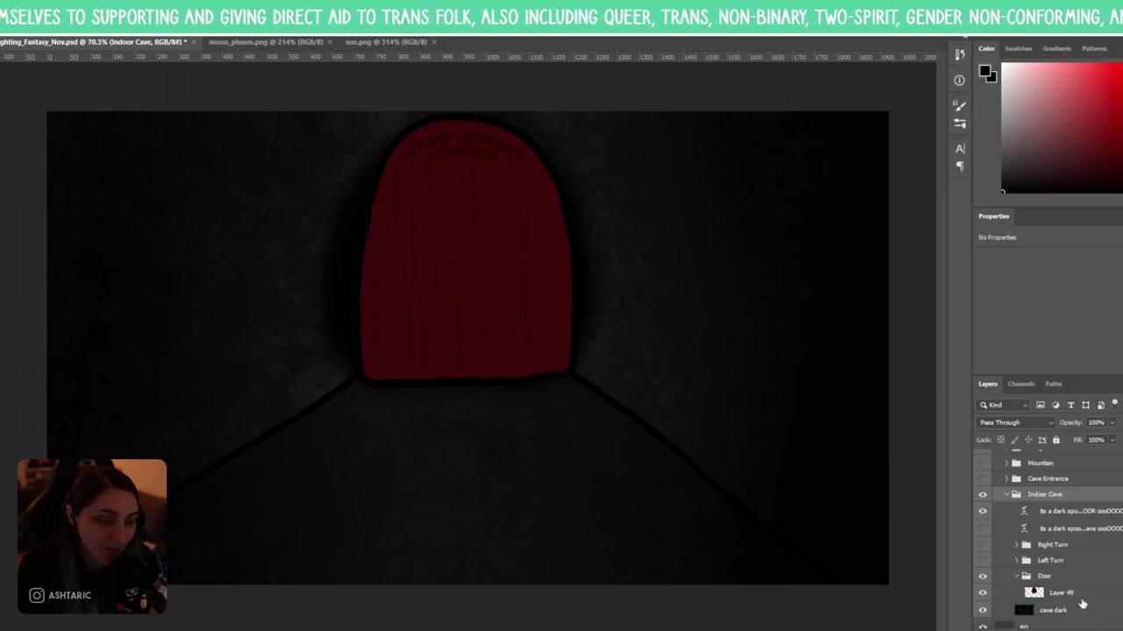
left_click(1082, 596)
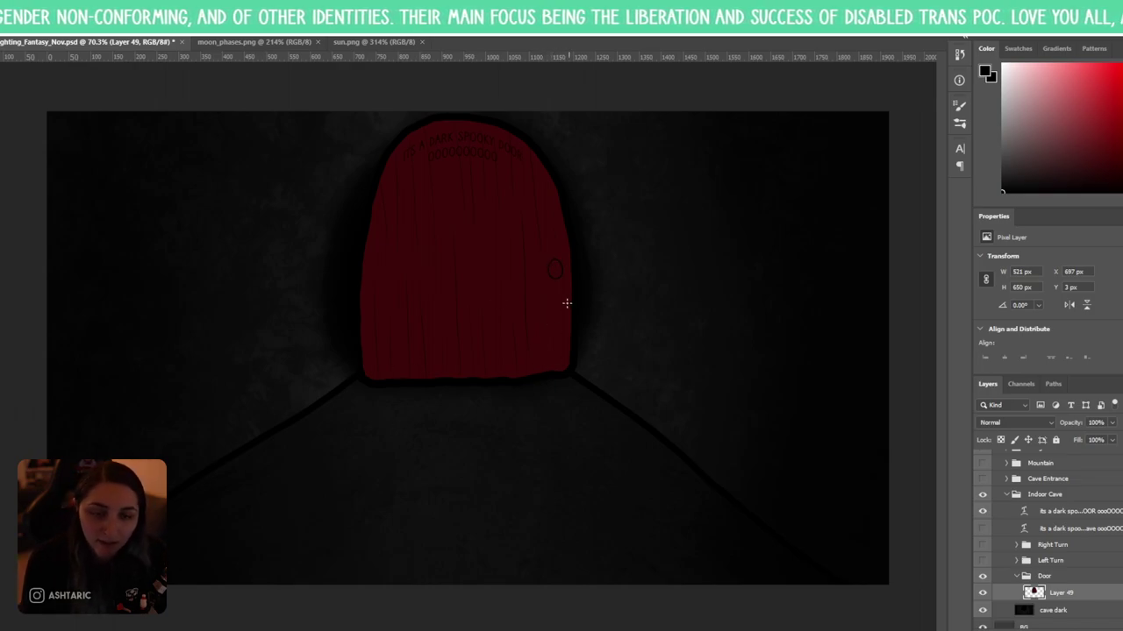
left_click(554, 272)
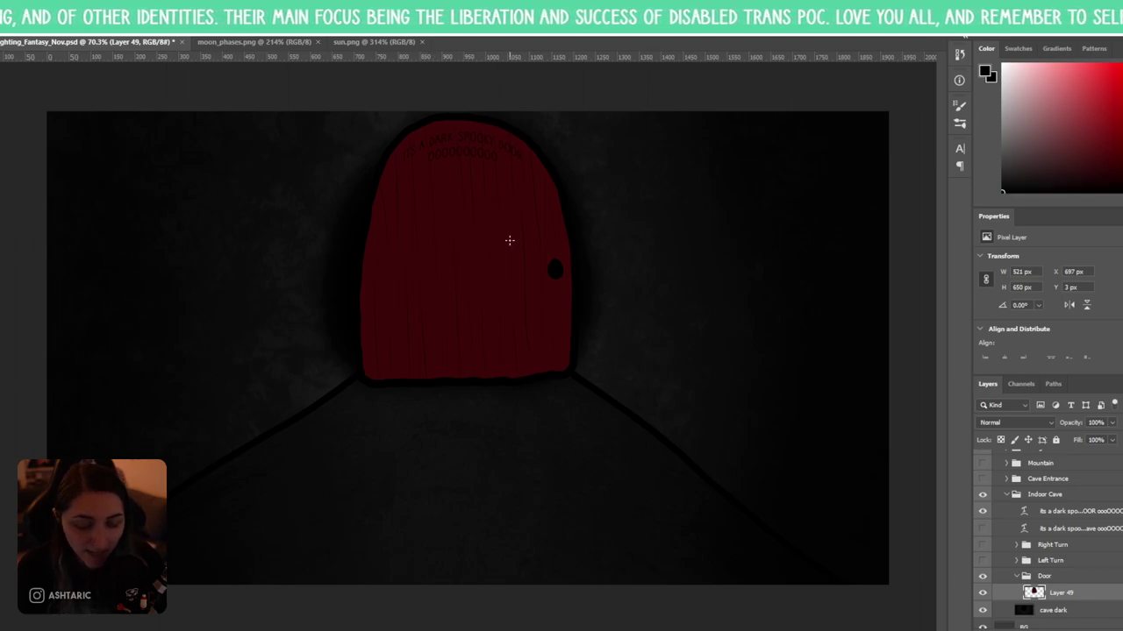
- Examine the red door's doorknob, wood grain and arched lettering up close from its top to the floor edge
key("ctrl+plus")
key("ctrl+plus")
left_click_drag(480, 275, 588, 348)
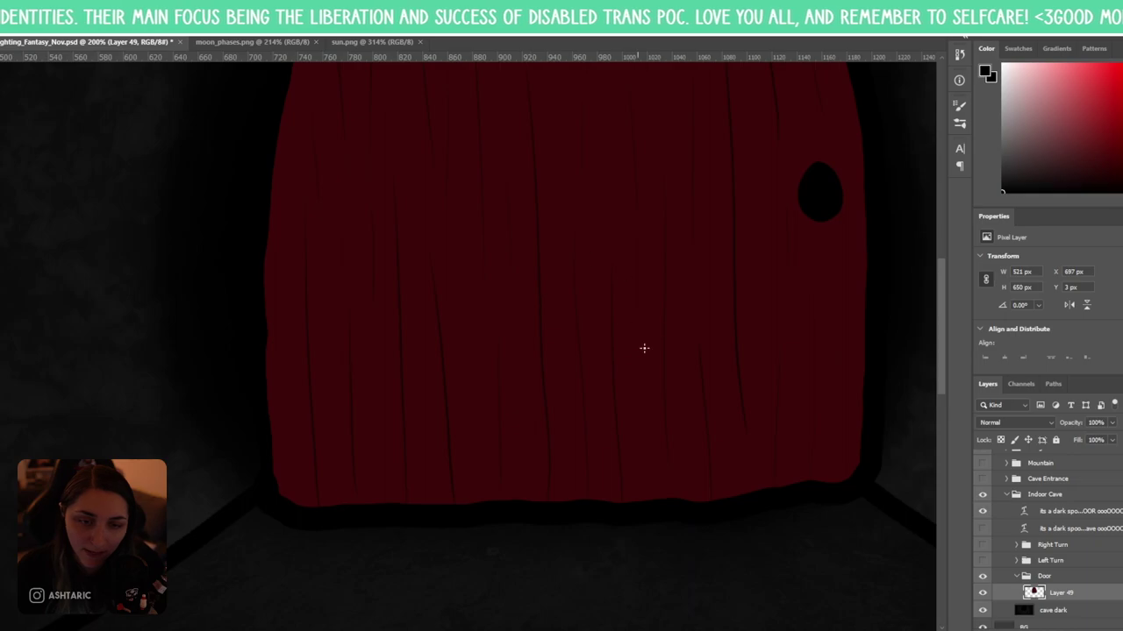
left_click_drag(689, 165, 679, 386)
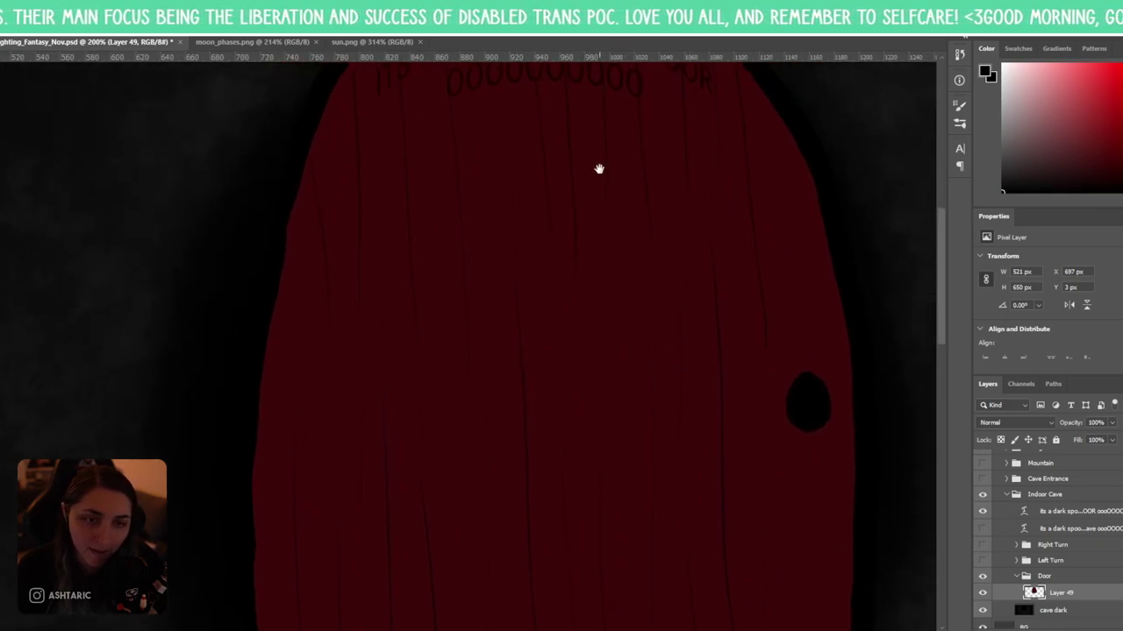
left_click_drag(599, 167, 661, 284)
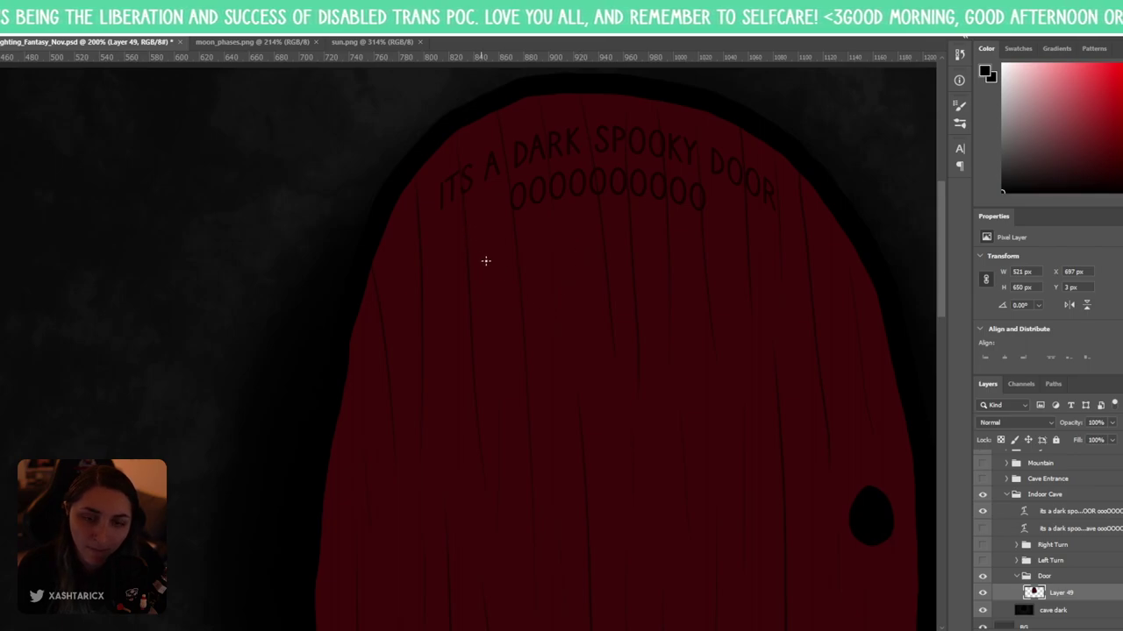
left_click_drag(742, 321, 579, 204)
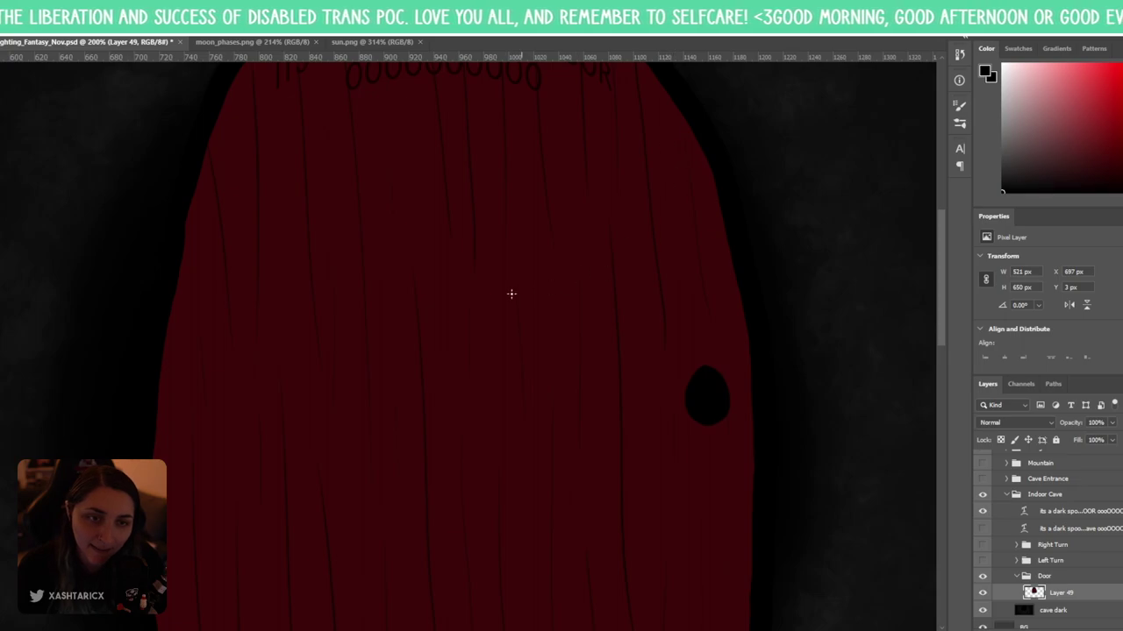
left_click_drag(371, 286, 521, 260)
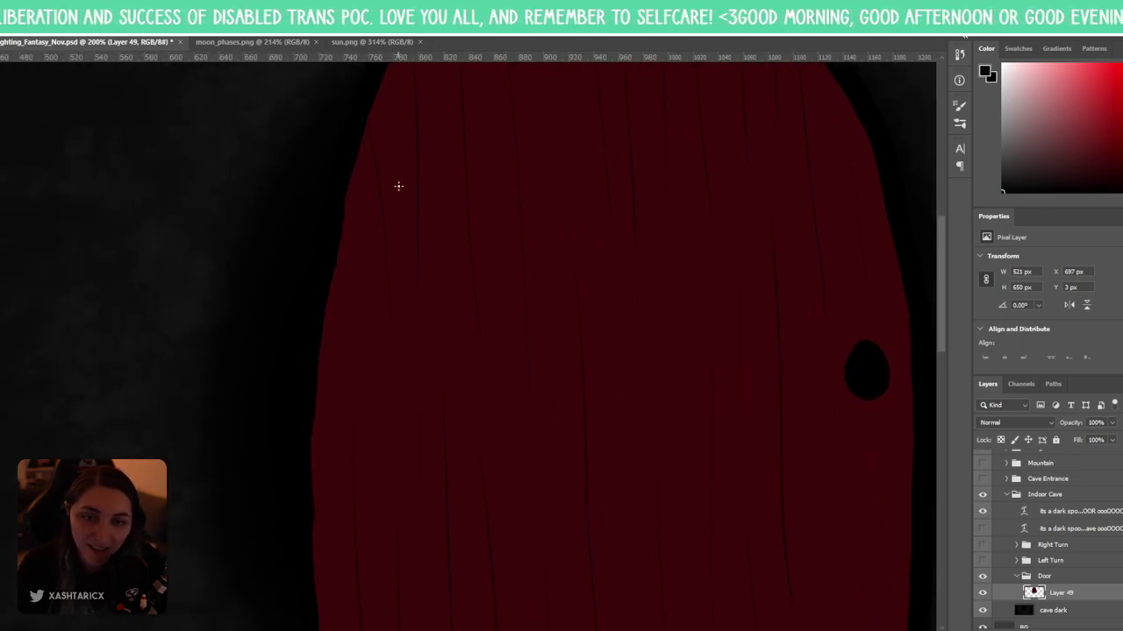
left_click_drag(434, 389, 481, 130)
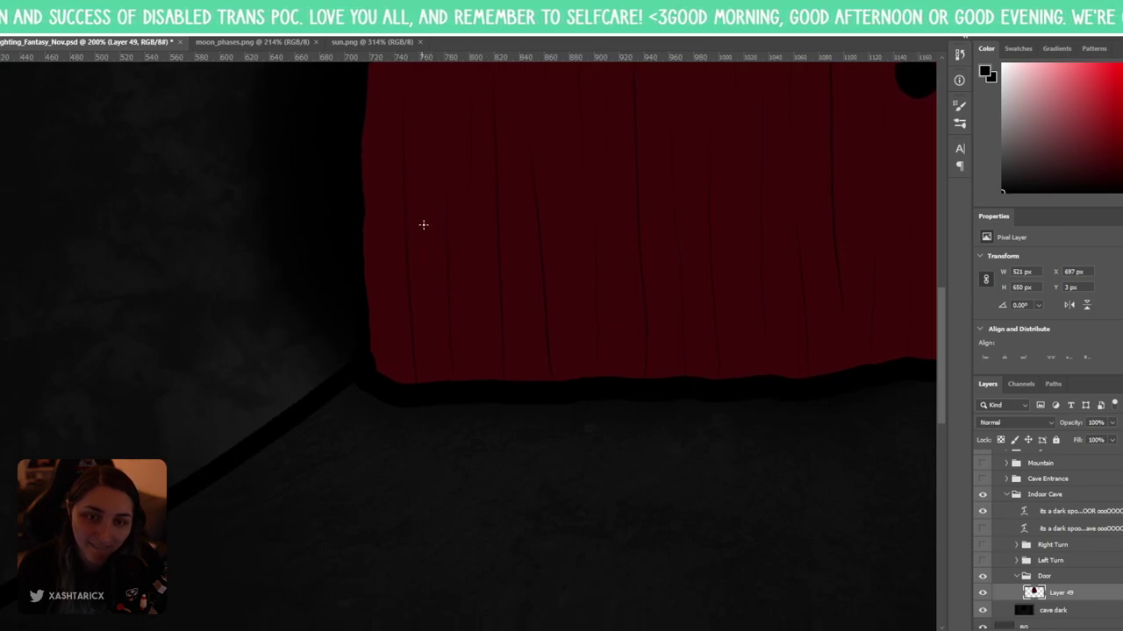
scroll(483, 243, "right", 4)
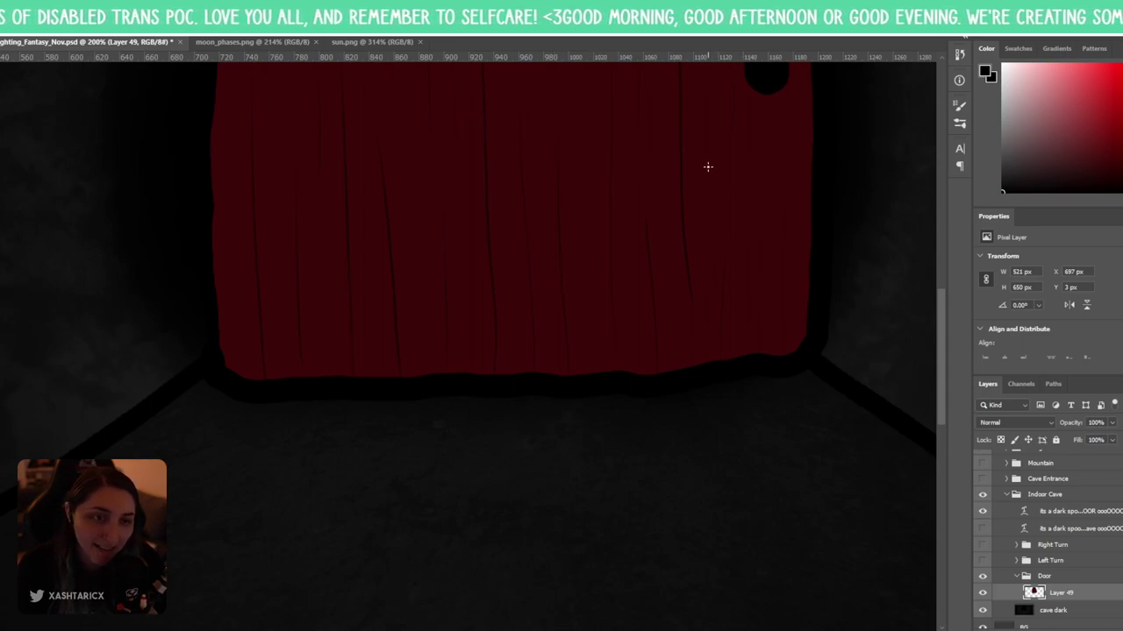
key("ctrl+minus")
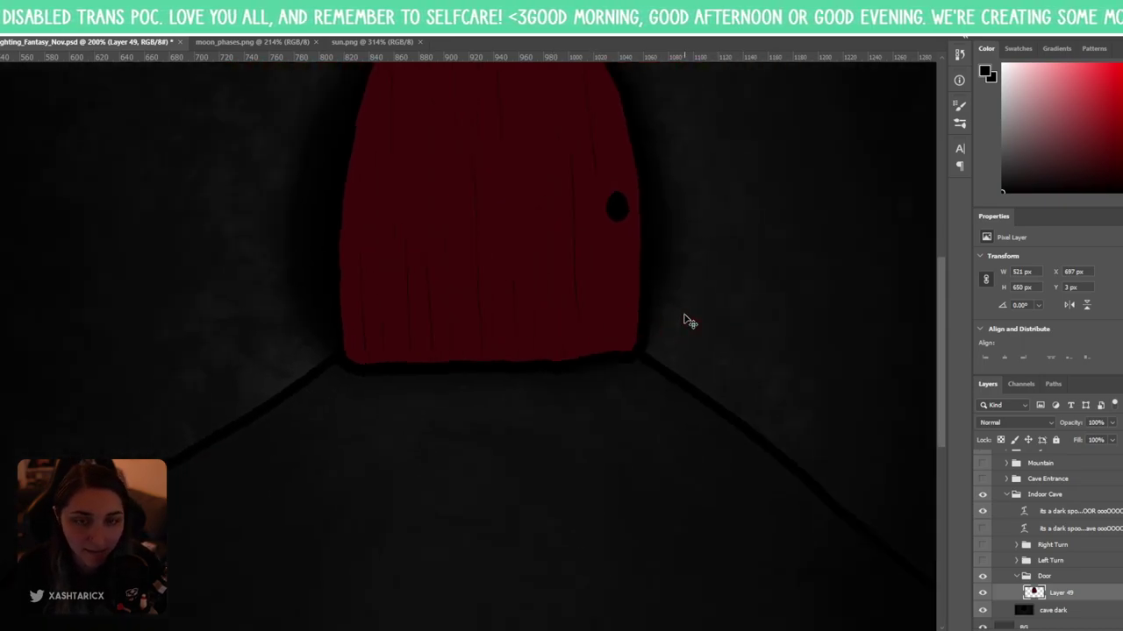
key("ctrl+minus")
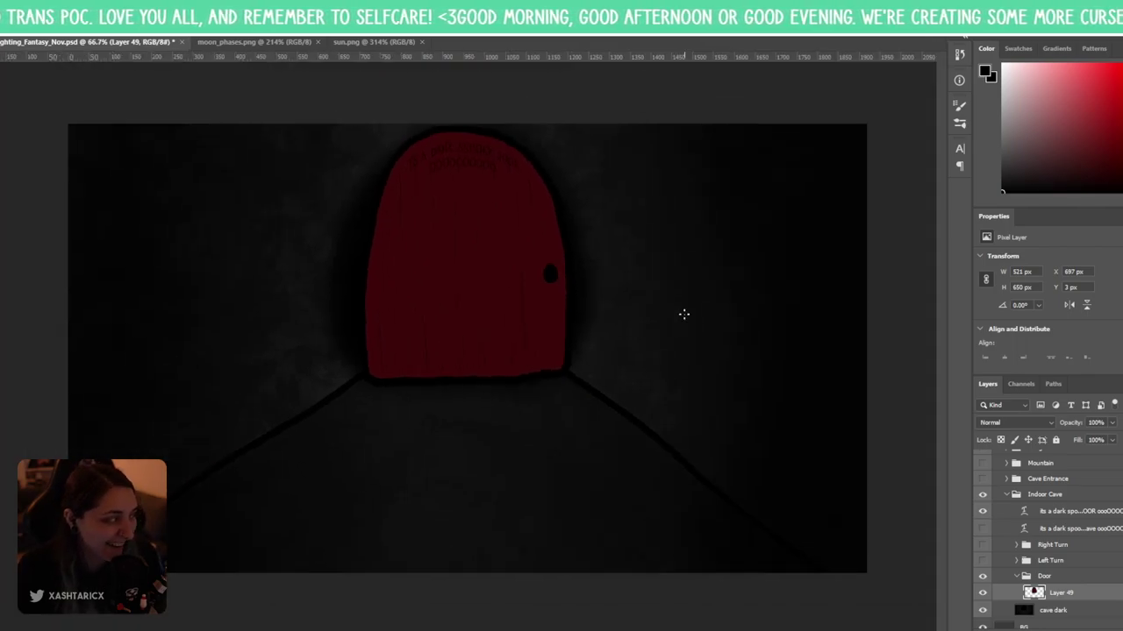
- Save the document and collapse the Indoor Cave and Backgrounds groups
key("ctrl+s")
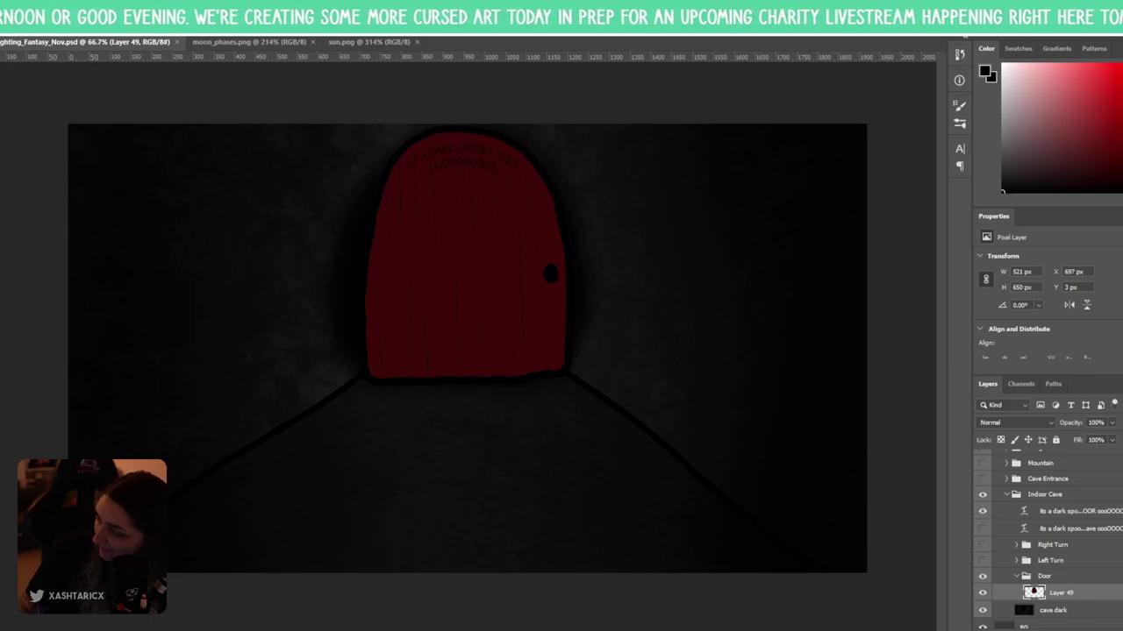
left_click(1005, 495)
left_click(1005, 566)
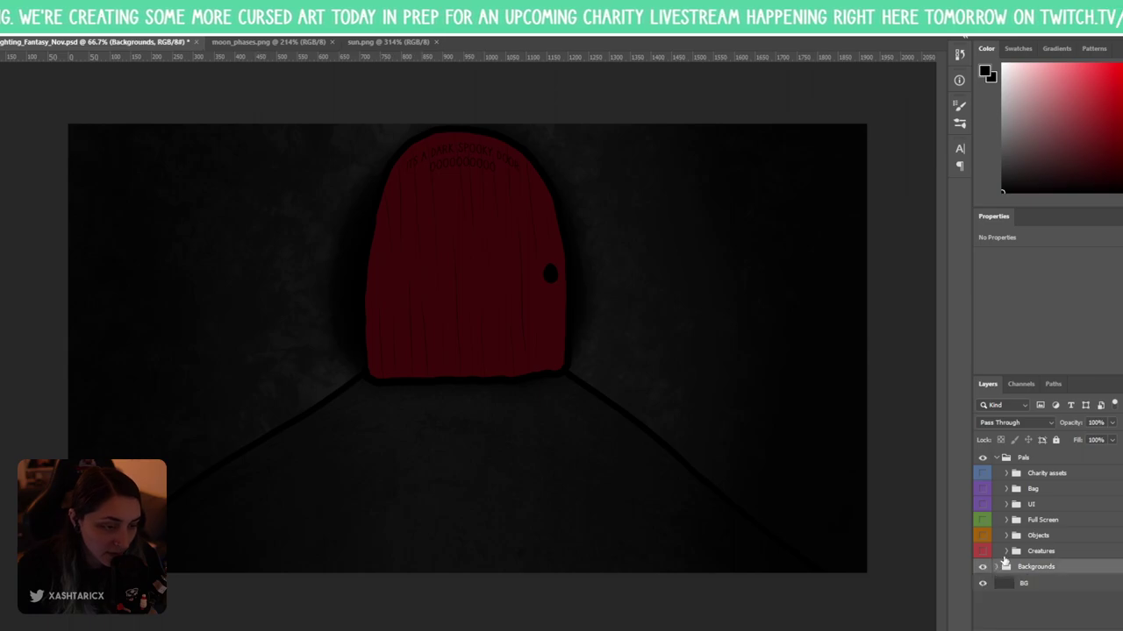
- Show and expand the Creatures group, then hide every visible creature layer inside it, including Croc, sandworm and Spider
left_click(1008, 552)
left_click(983, 550)
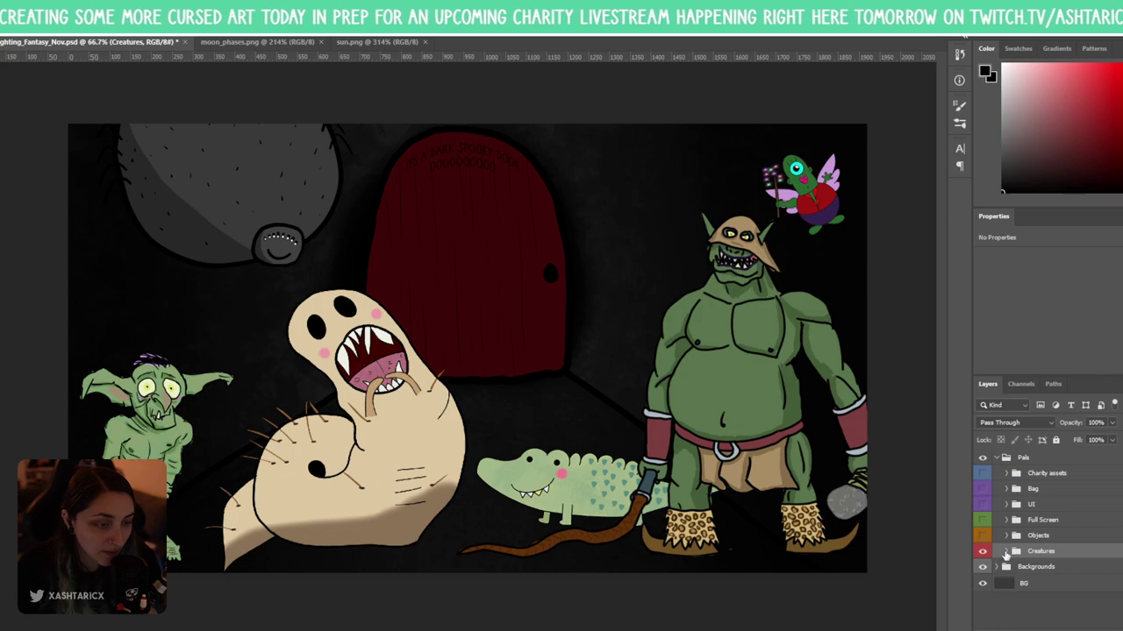
left_click(1006, 552)
left_click_drag(982, 475, 982, 578)
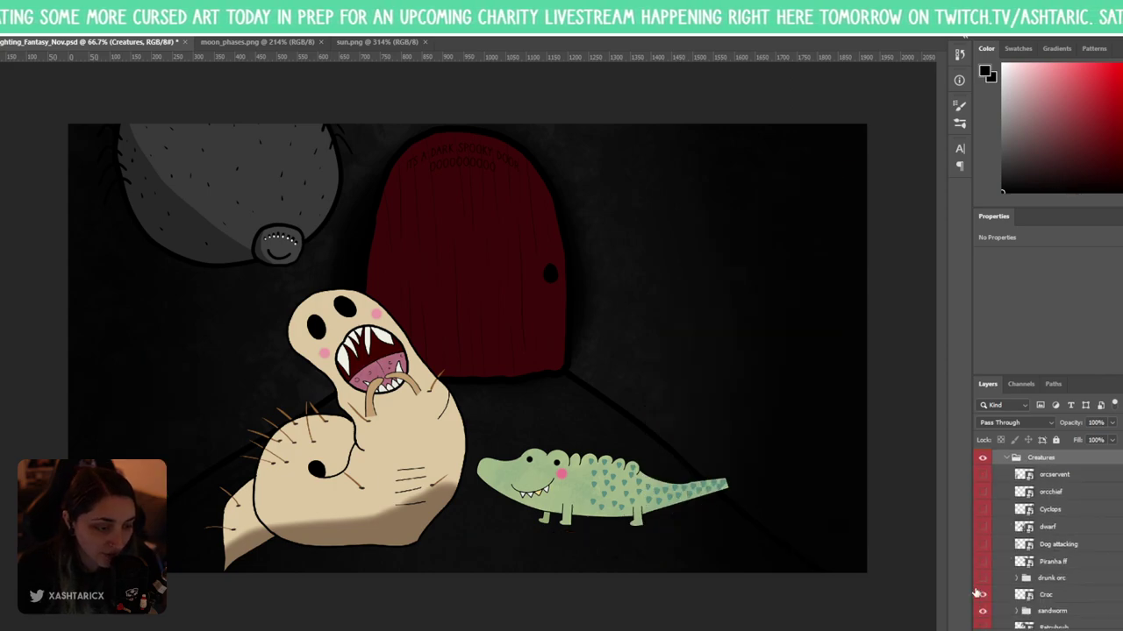
scroll(978, 594, "down", 1)
left_click(981, 565)
left_click(982, 583)
scroll(1017, 574, "up", 3)
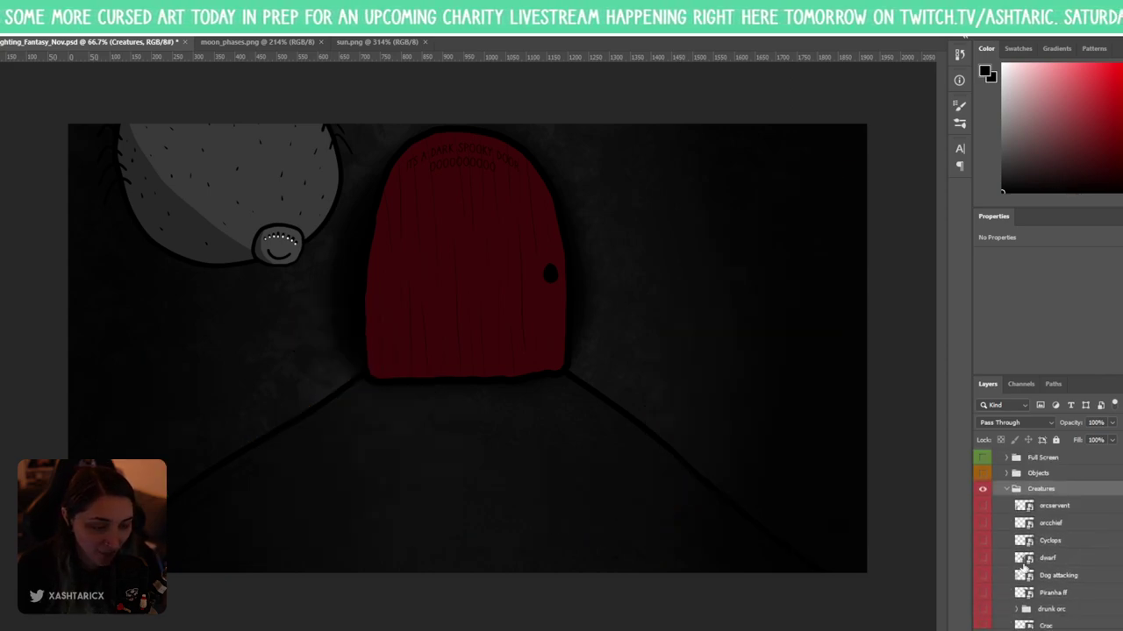
scroll(1022, 568, "down", 10)
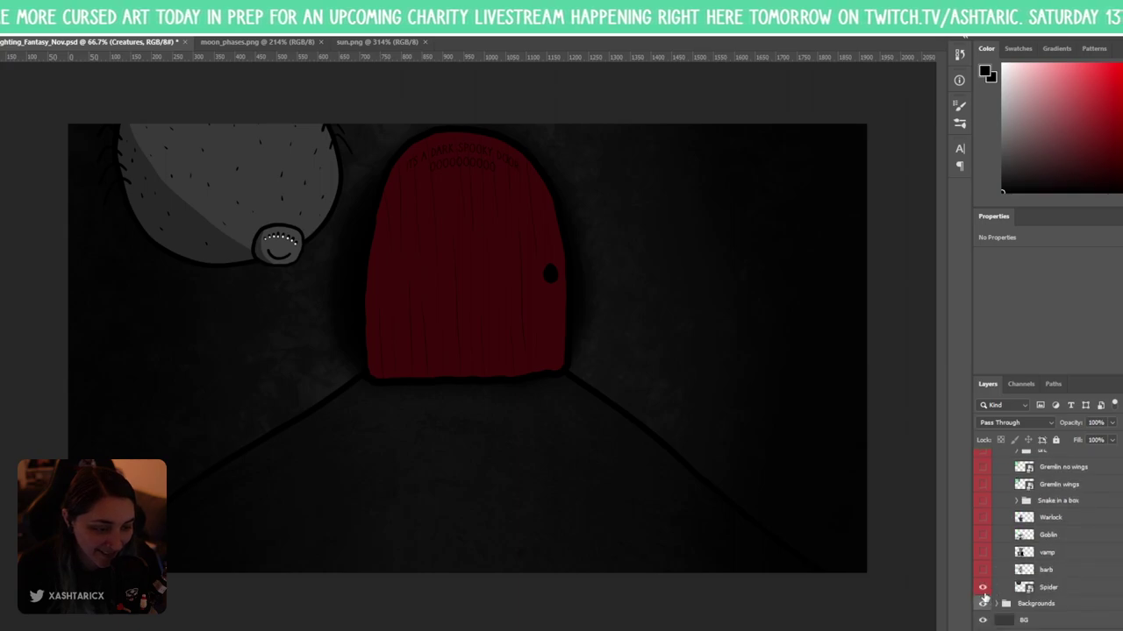
left_click(982, 588)
scroll(1027, 561, "up", 10)
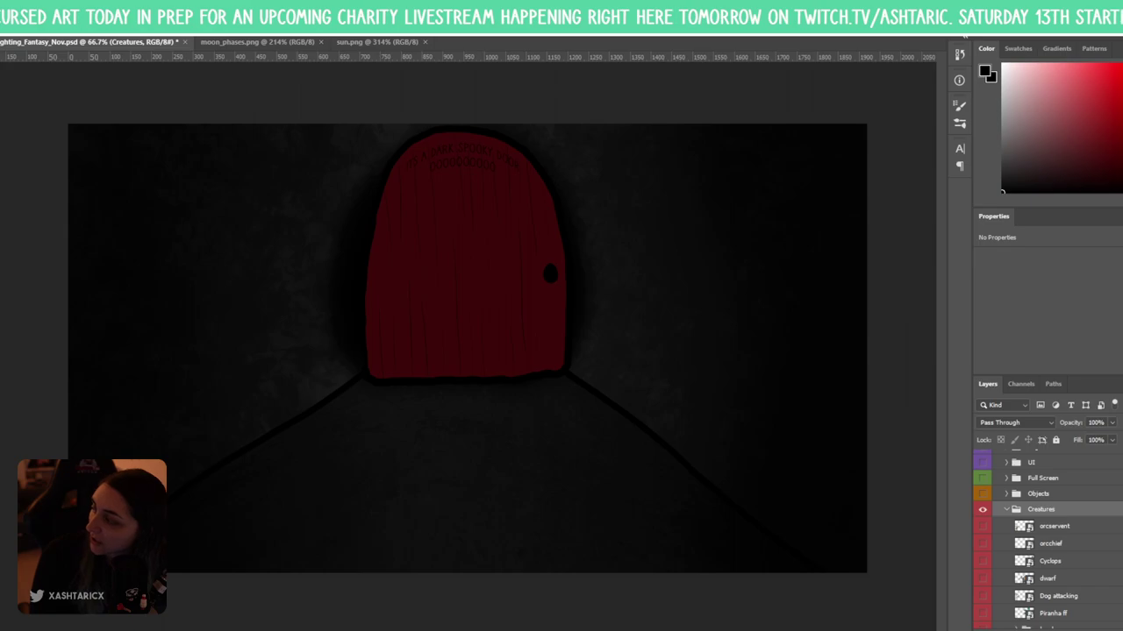
- Place giant.png in front of the red door and rename its layer "blue definitely not green giant"
left_click_drag(377, 269, 517, 350)
key("Return")
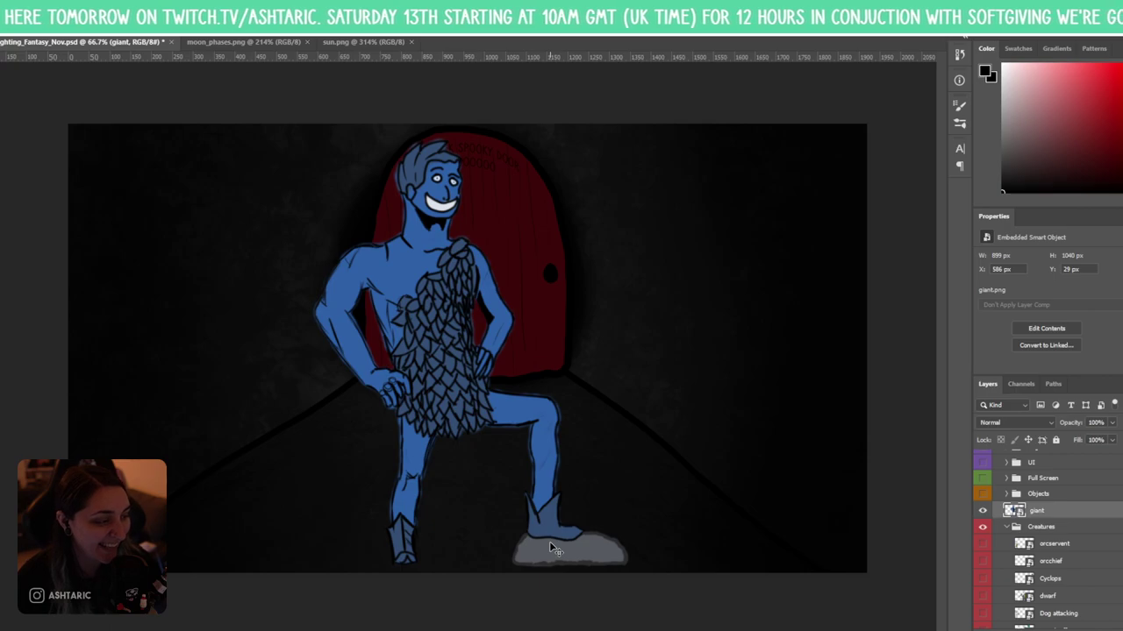
double_click(1037, 511)
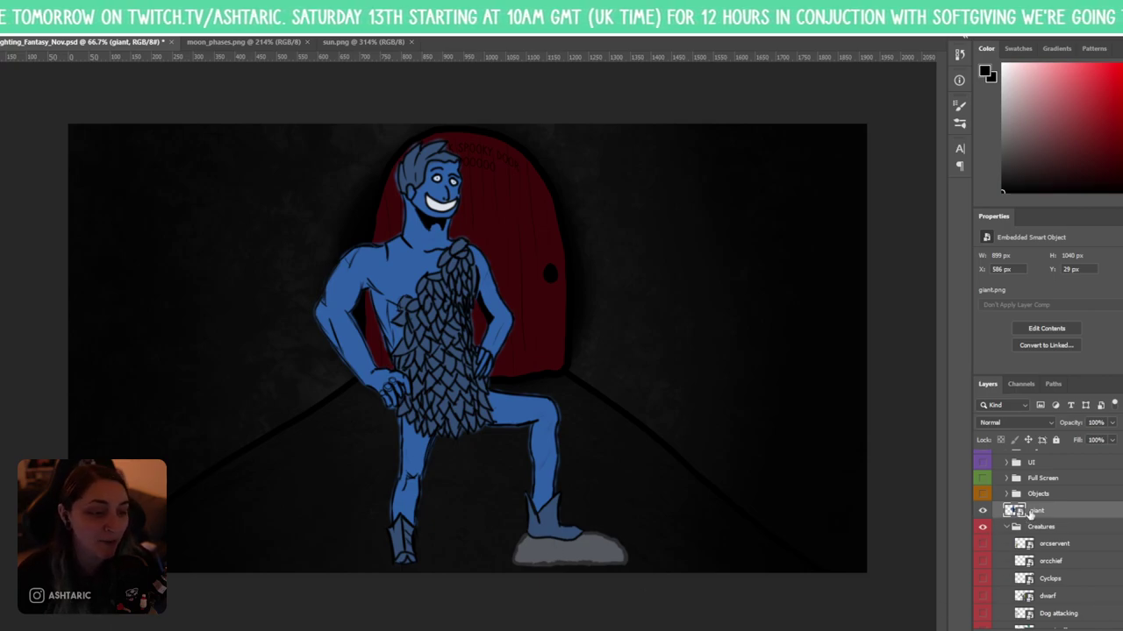
type("blue ")
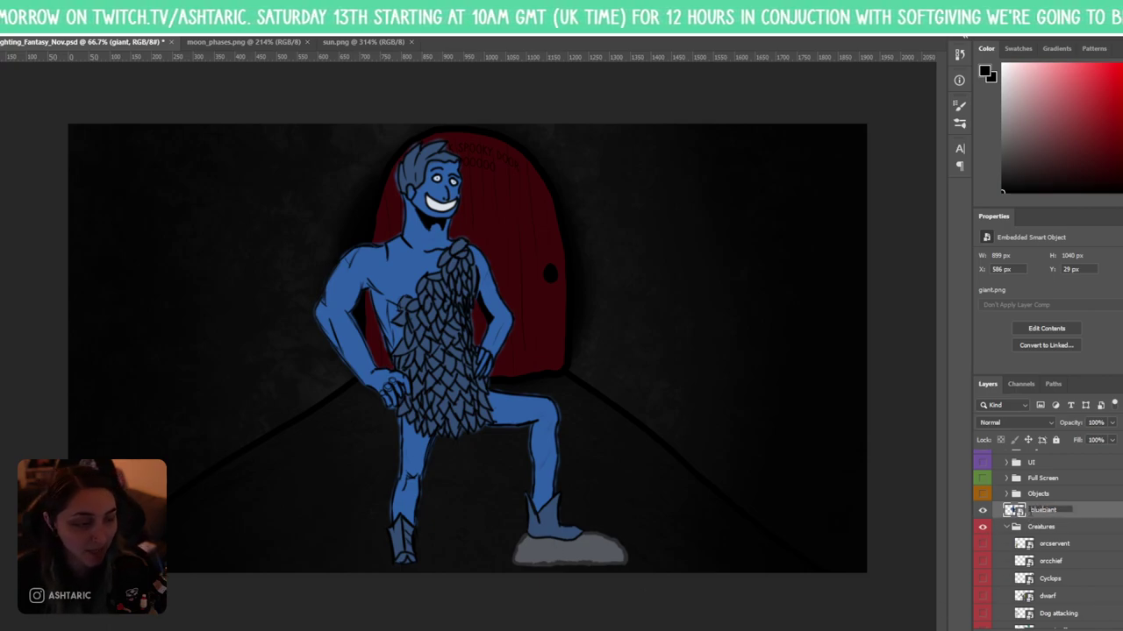
type("definitely not ")
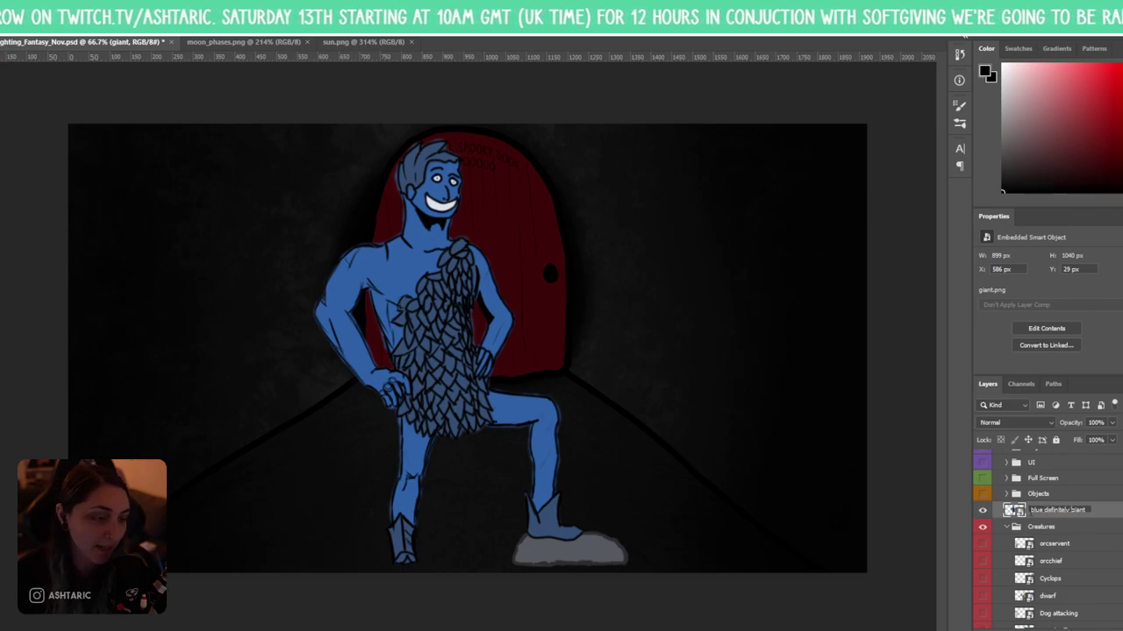
type("green")
key("Return")
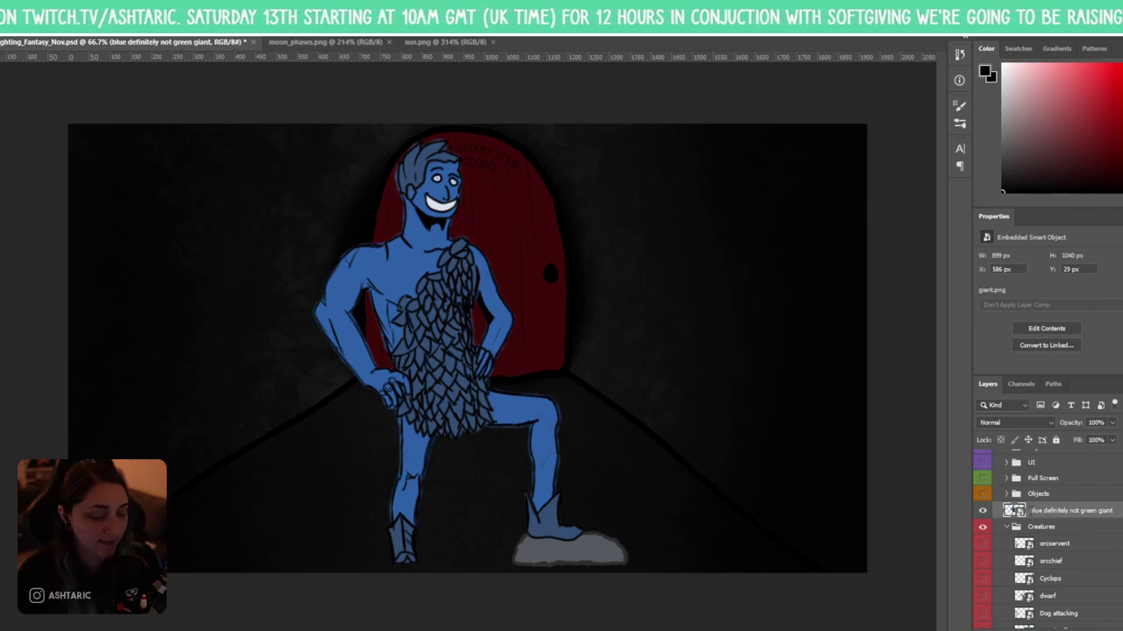
- Move the blue giant layer into the Creatures group as its first layer and hide it
key("ctrl+[")
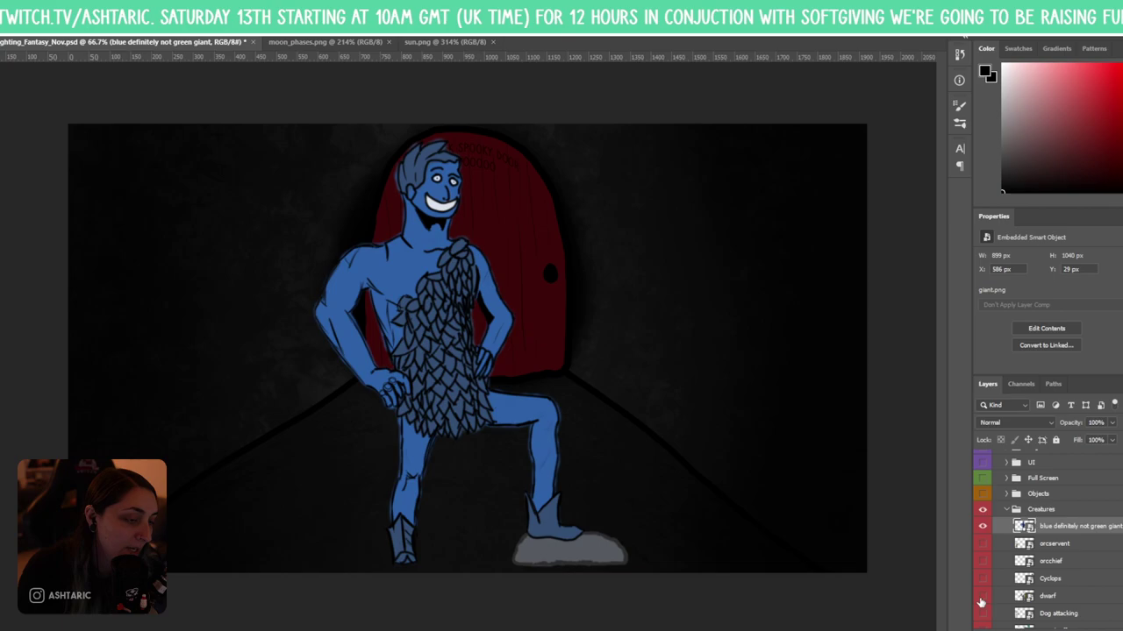
left_click(981, 526)
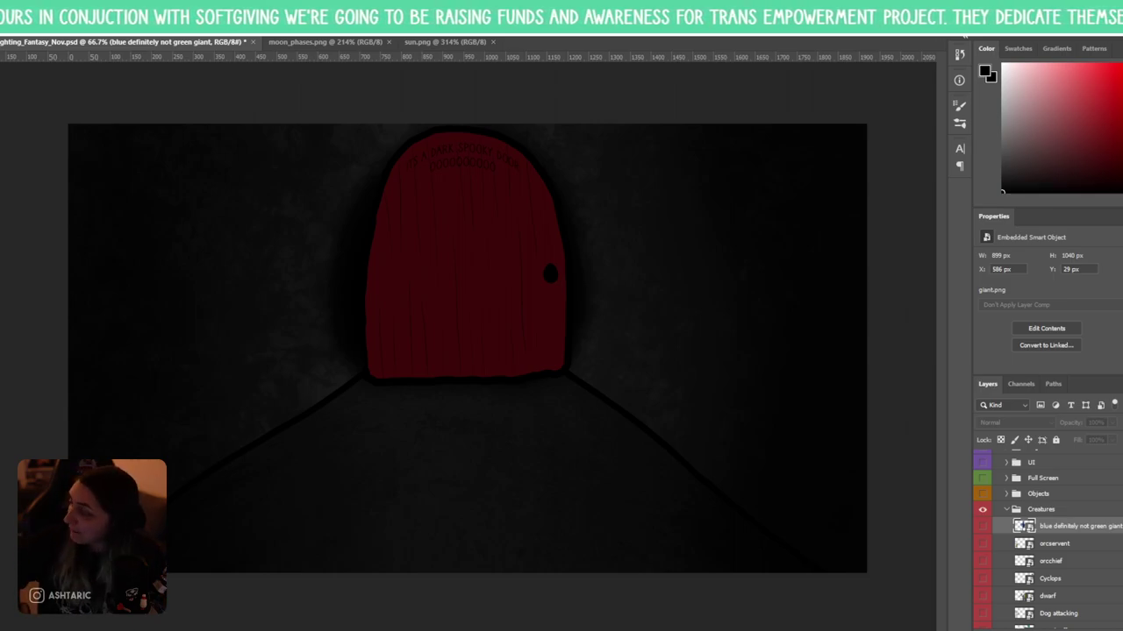
- Place Weererat.png in the Creatures group and move it up in front of the door to about X 697, Y 206 px
left_click_drag(446, 198, 474, 369)
key("Return")
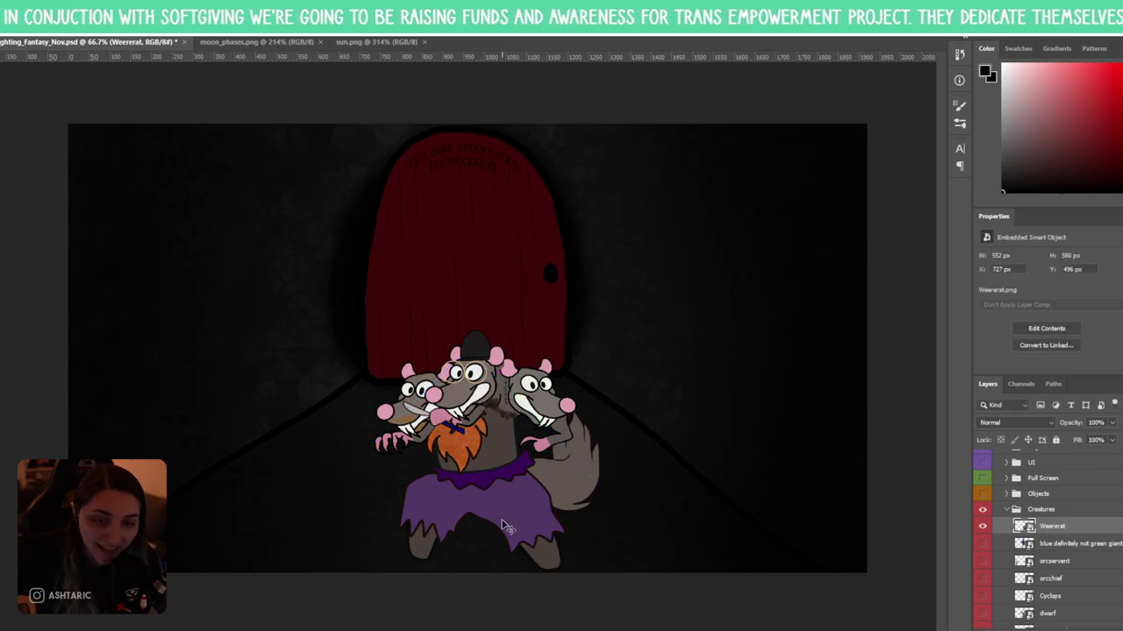
left_click_drag(505, 526, 491, 404)
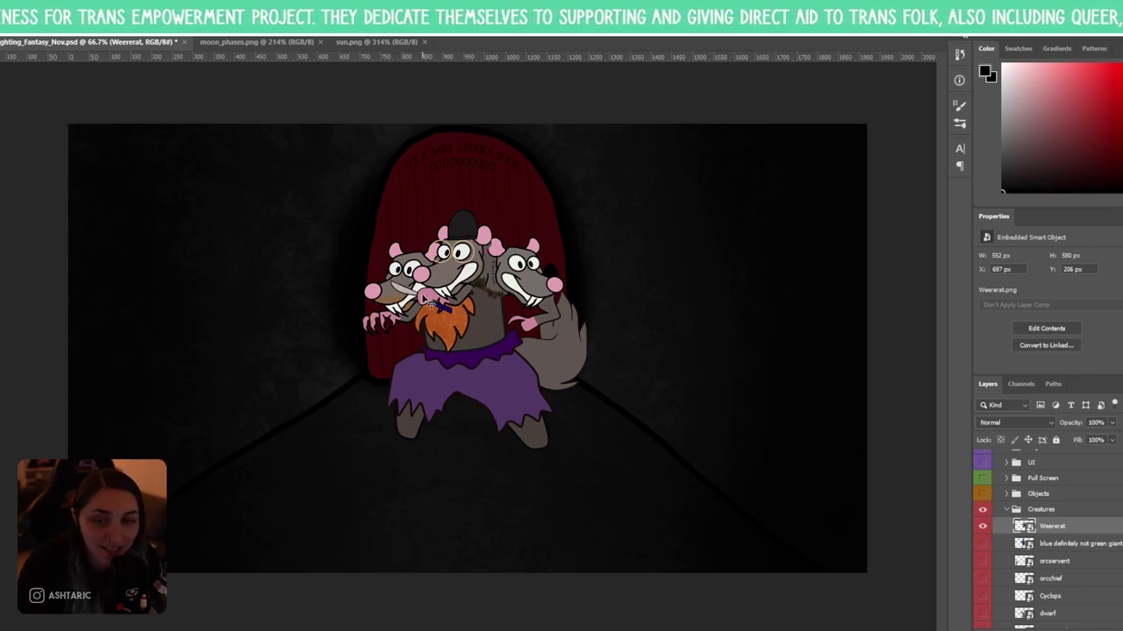
- Hide the Weererat layer and place Dragon.png in the Creatures group in front of the red door
left_click(982, 526)
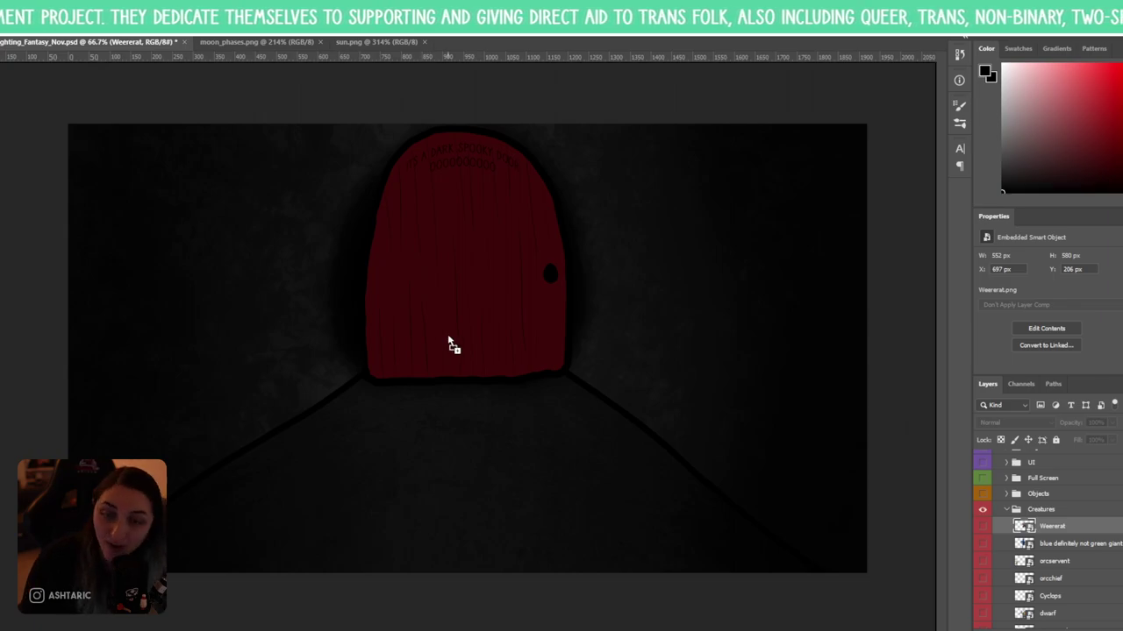
left_click_drag(448, 343, 449, 343)
key("Return")
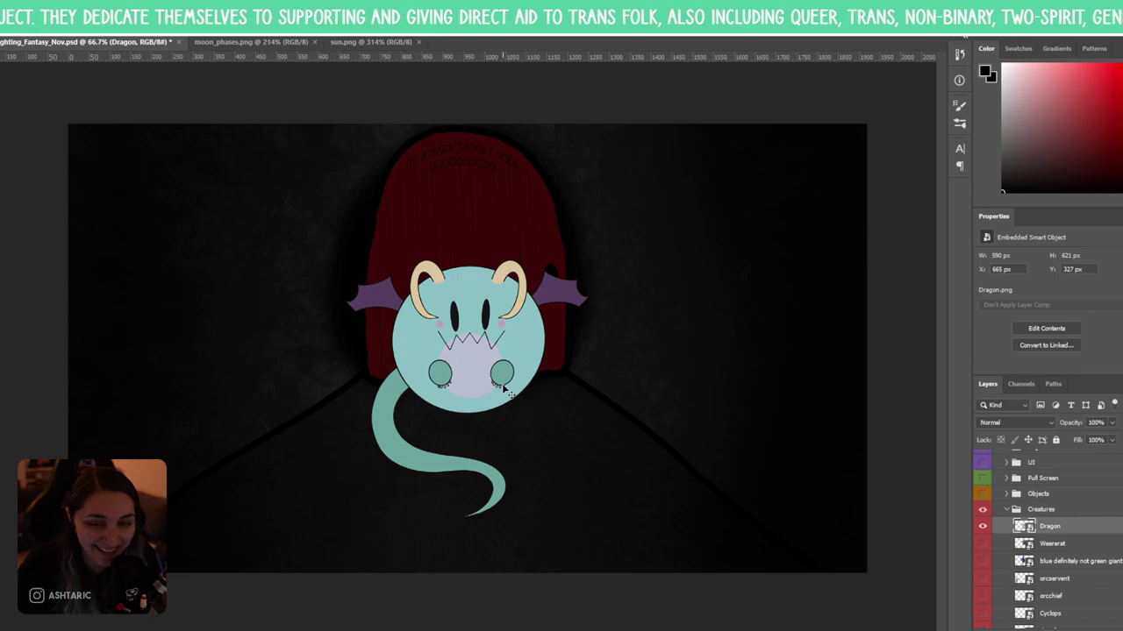
scroll(482, 364, "up", 2)
scroll(481, 353, "up", 4)
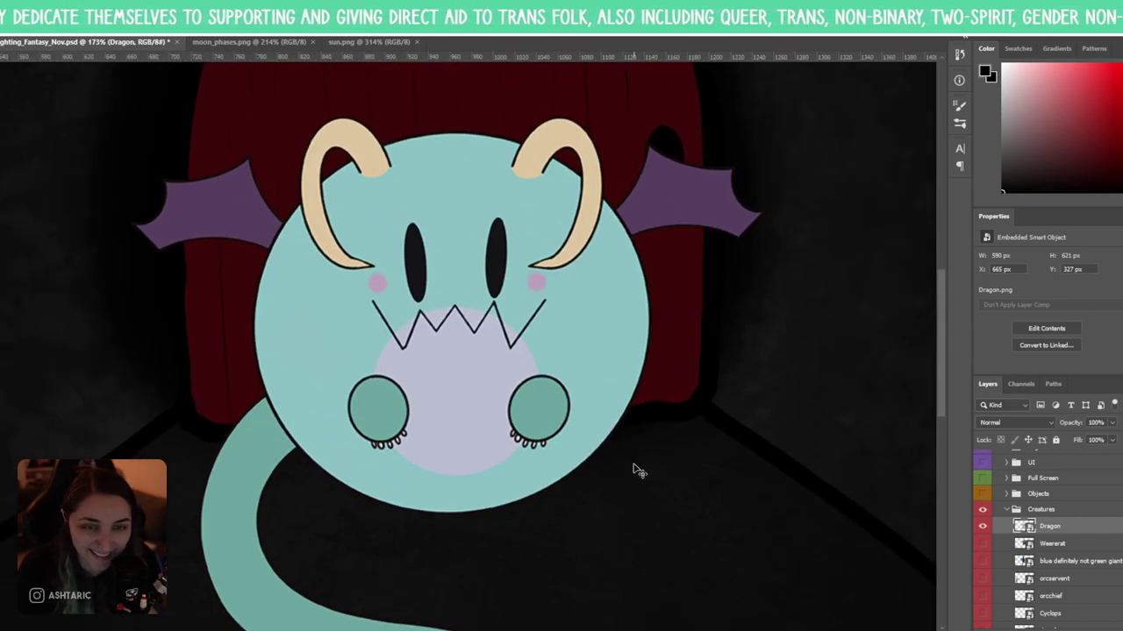
key("ctrl+1")
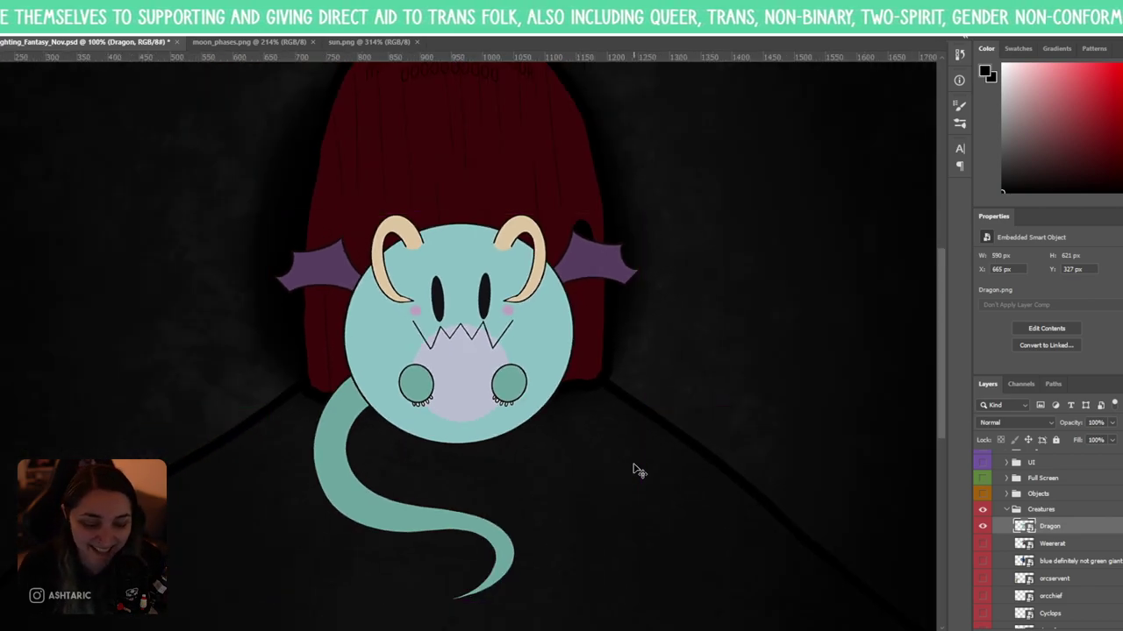
- Fit the whole canvas in view, then select and collapse the Creatures group
key("ctrl+z")
key("ctrl+0")
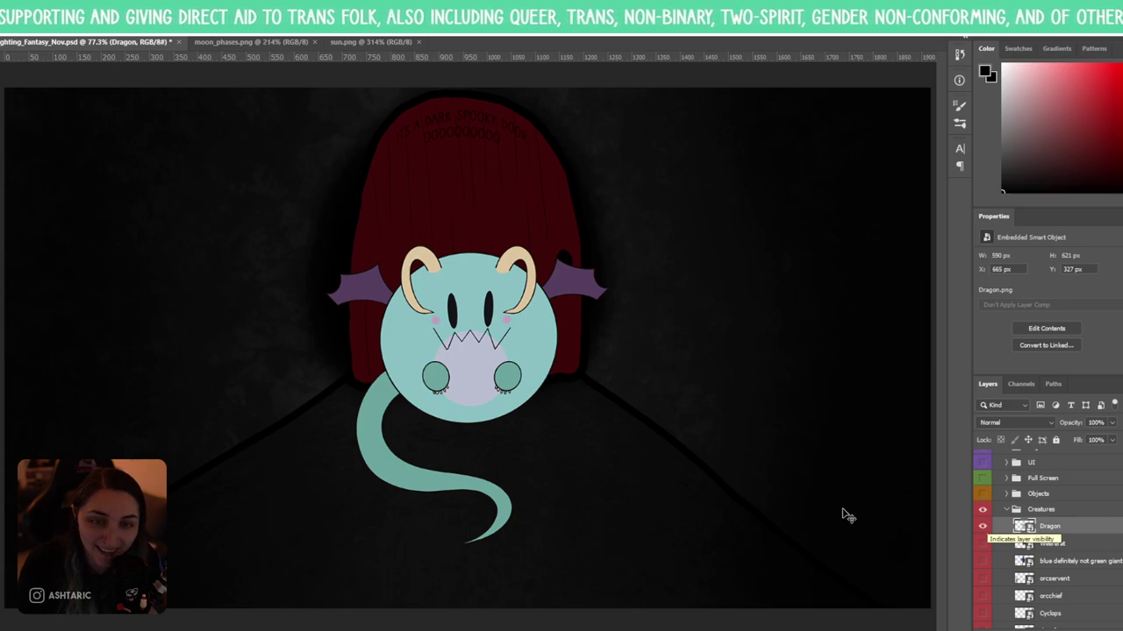
scroll(1037, 530, "down", 2)
scroll(1038, 530, "down", 2)
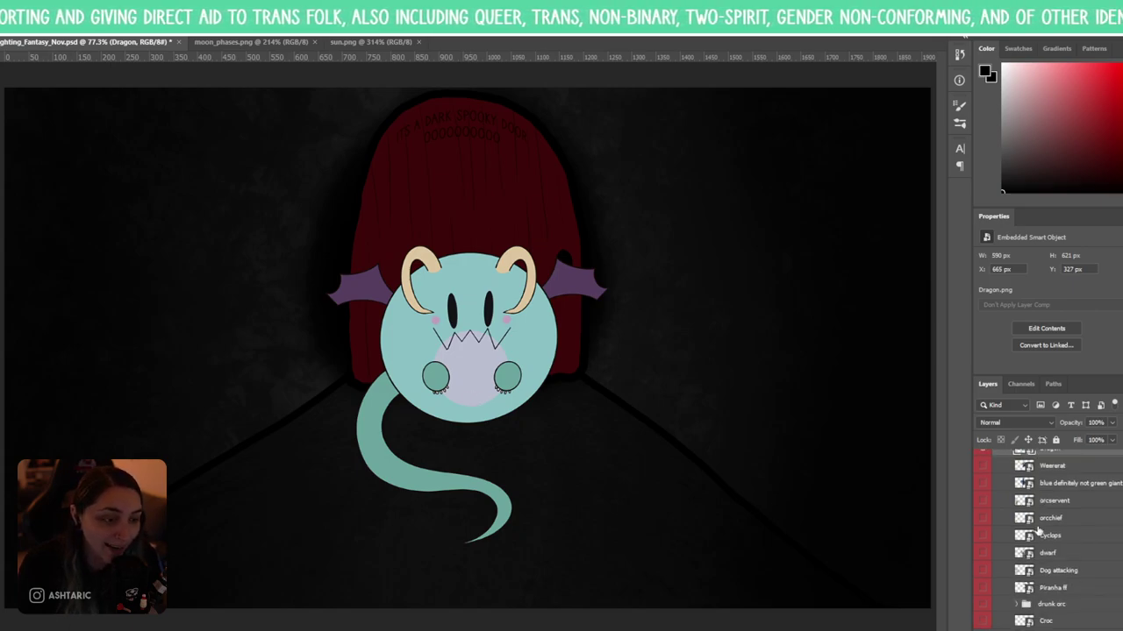
scroll(1041, 528, "up", 3)
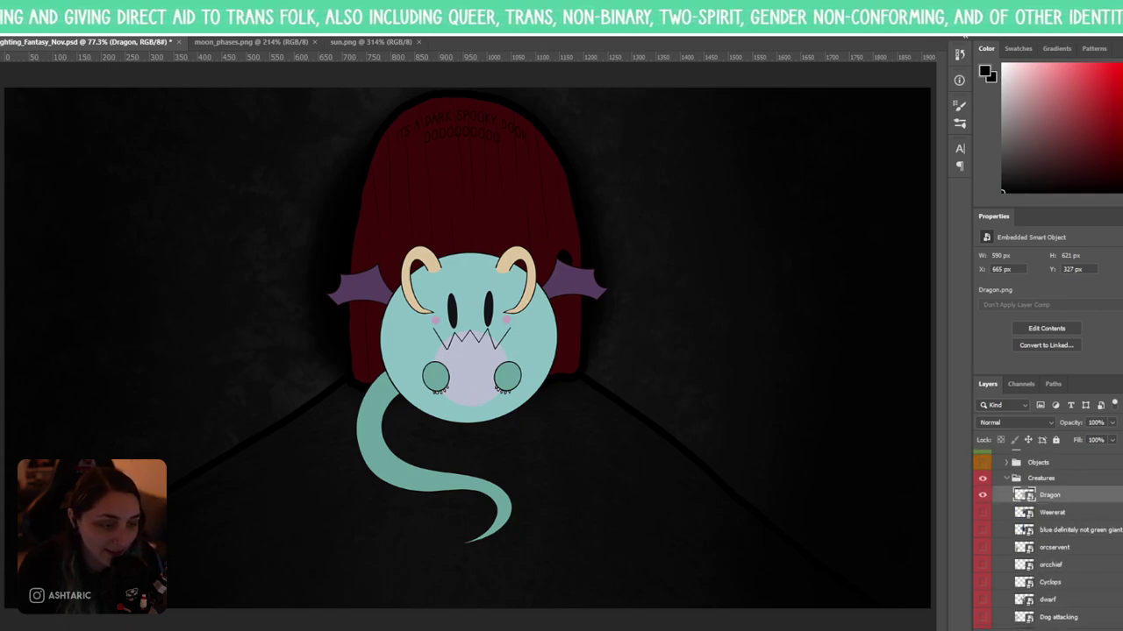
left_click(1016, 479)
left_click(1006, 479)
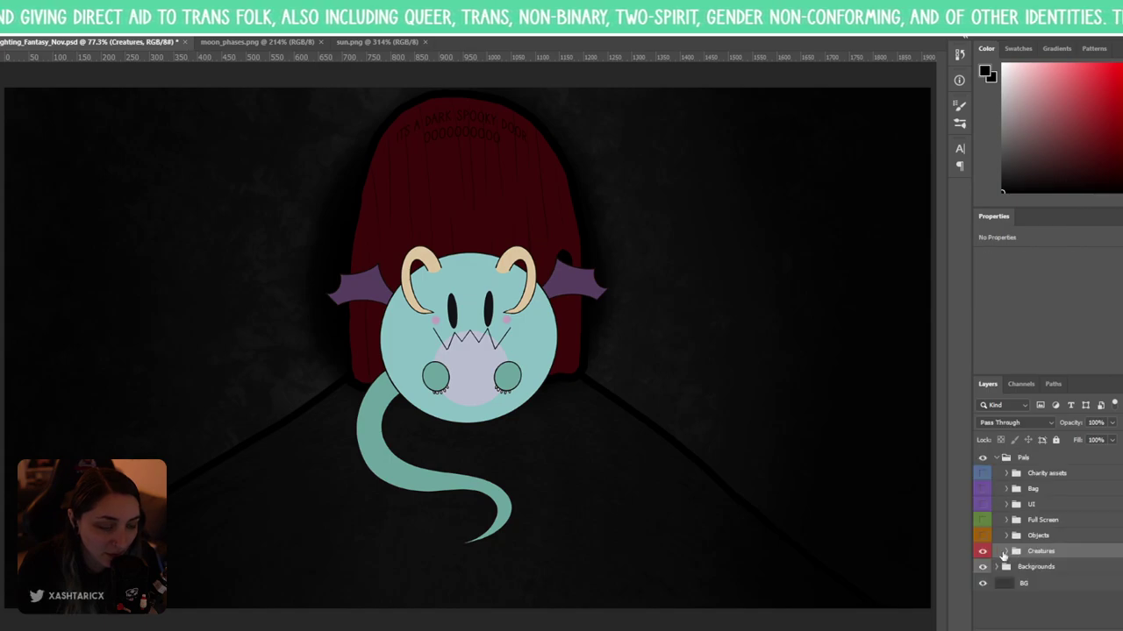
- Move the Creatures group into the Indoor Cave background's Door group, beneath Layer 49
left_click(998, 567)
scroll(1033, 566, "down", 2)
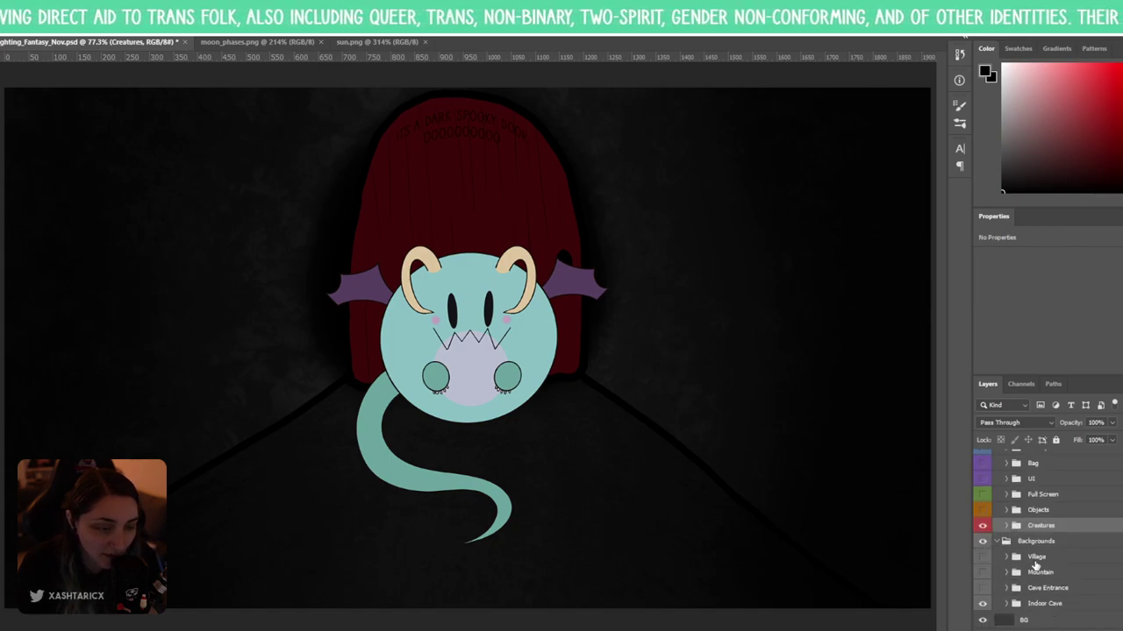
left_click(1005, 604)
scroll(1041, 583, "down", 3)
scroll(1041, 584, "down", 2)
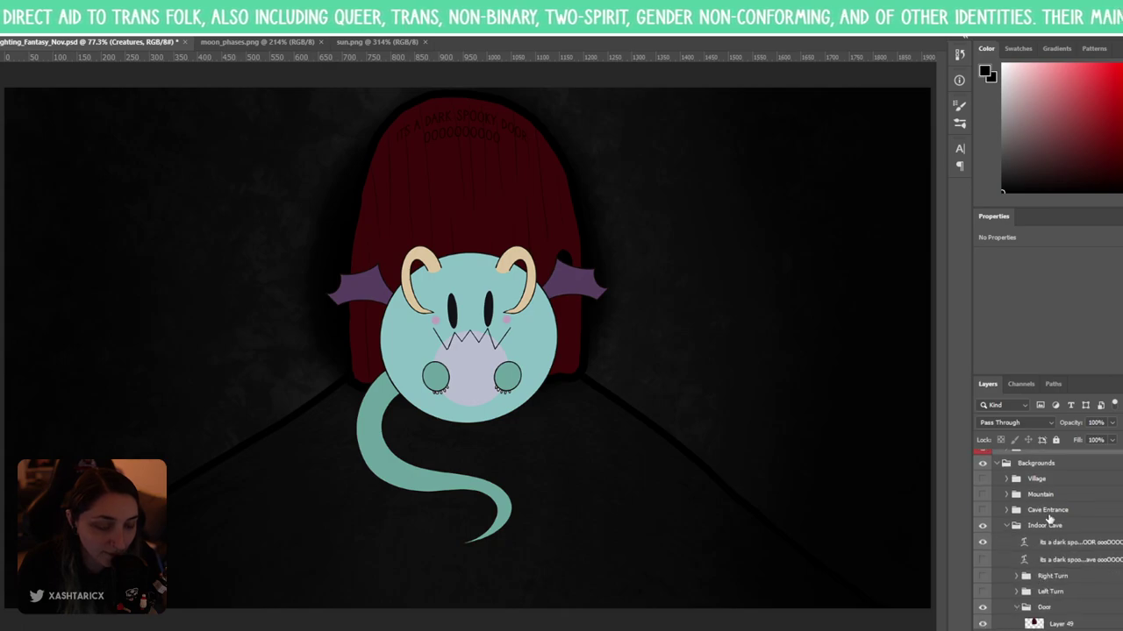
left_click_drag(1038, 454, 1063, 598)
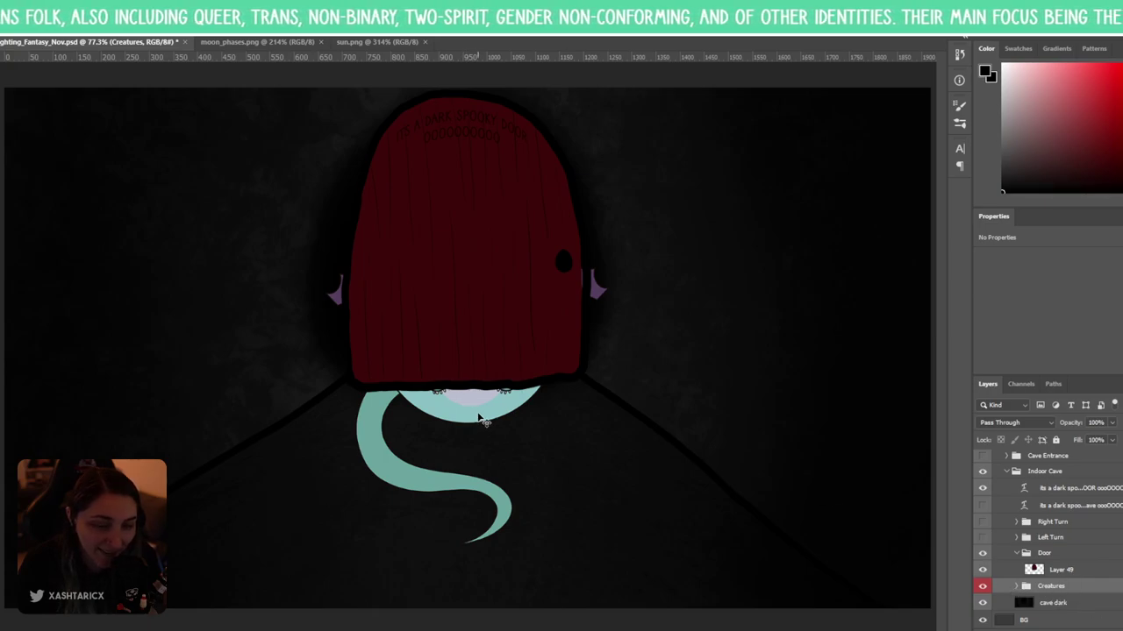
- Shift the creature artwork up on the canvas and return the Creatures group to its place directly above Backgrounds
left_click_drag(478, 417, 489, 313)
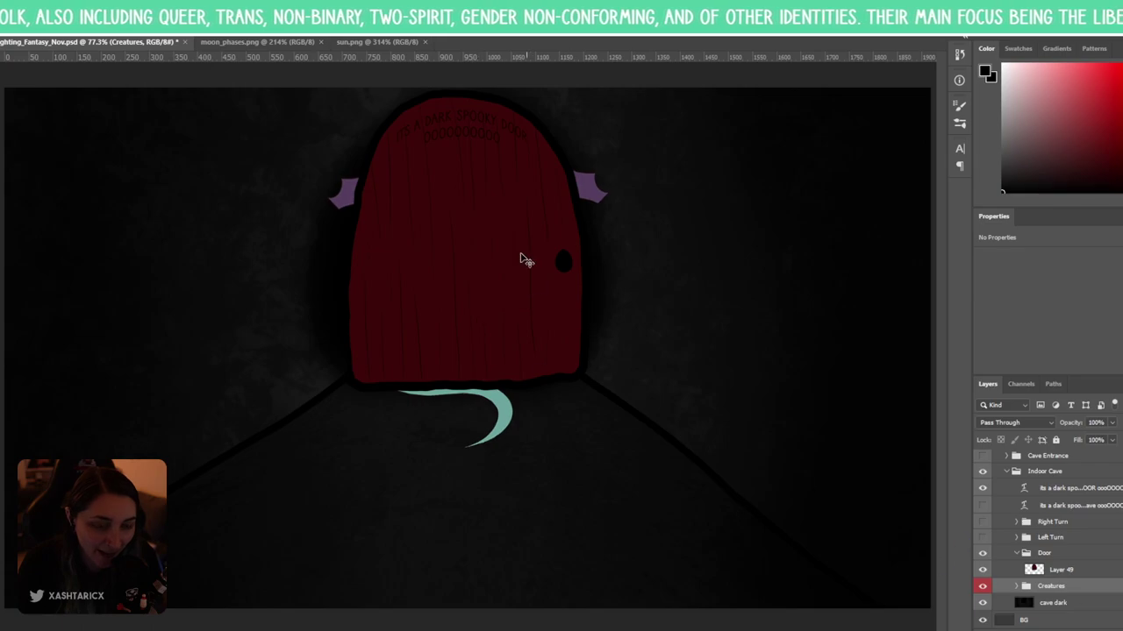
left_click(982, 571)
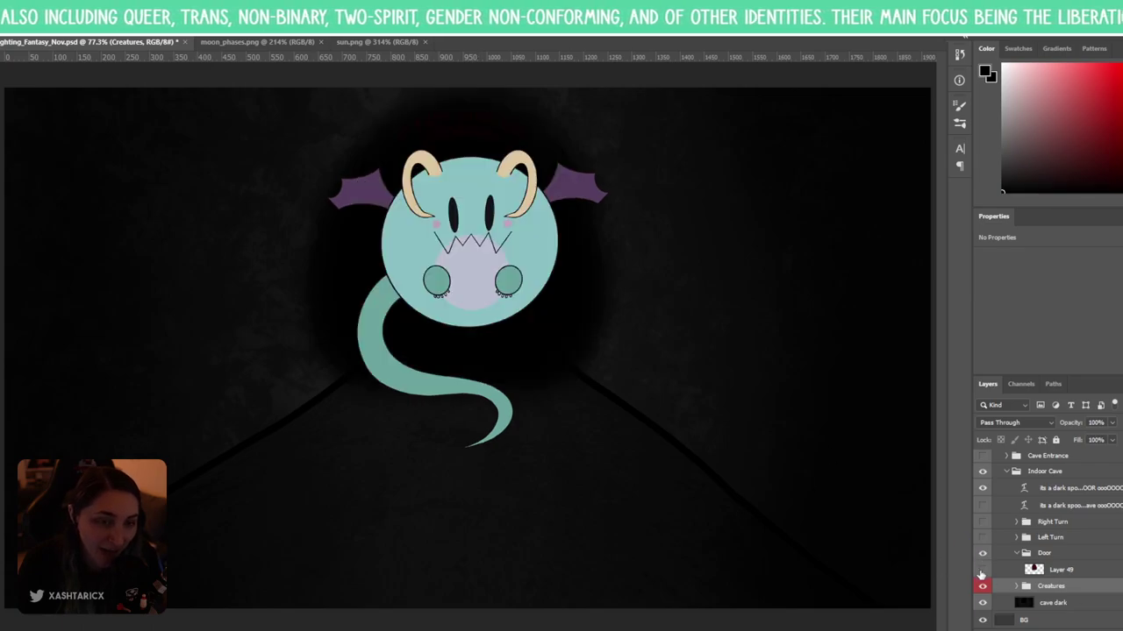
left_click(982, 571)
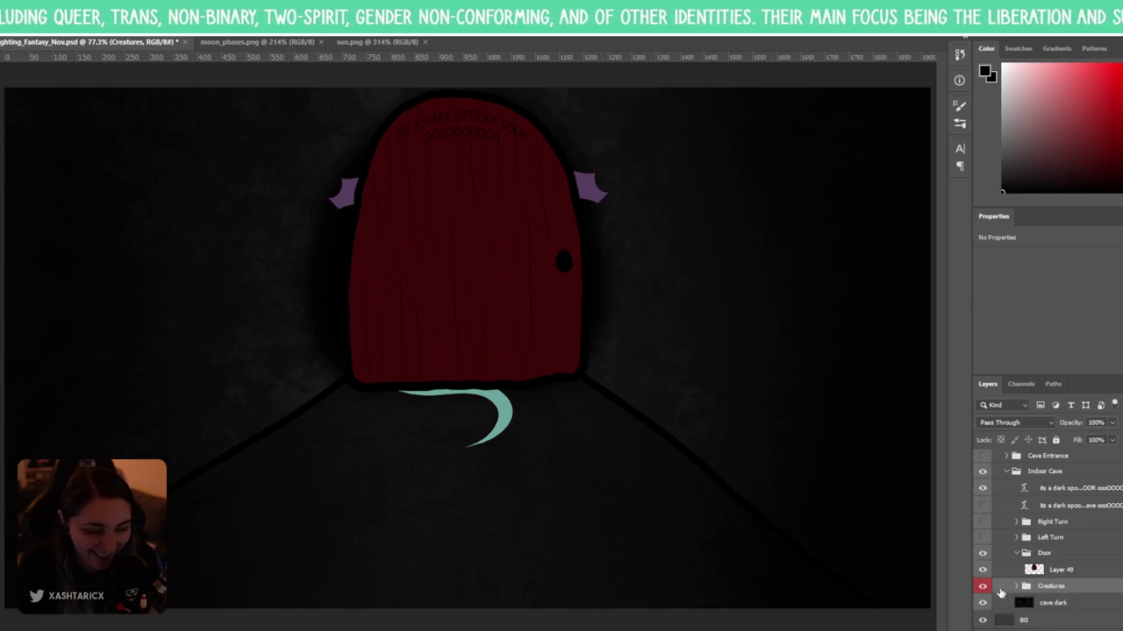
left_click_drag(1047, 593, 1043, 465)
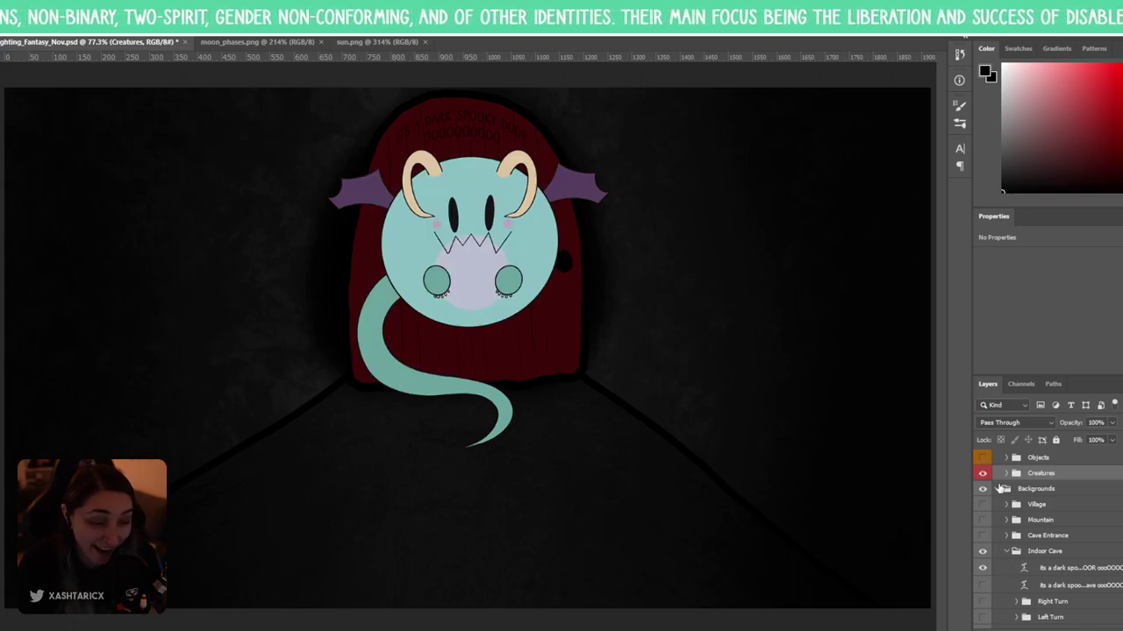
left_click(995, 489)
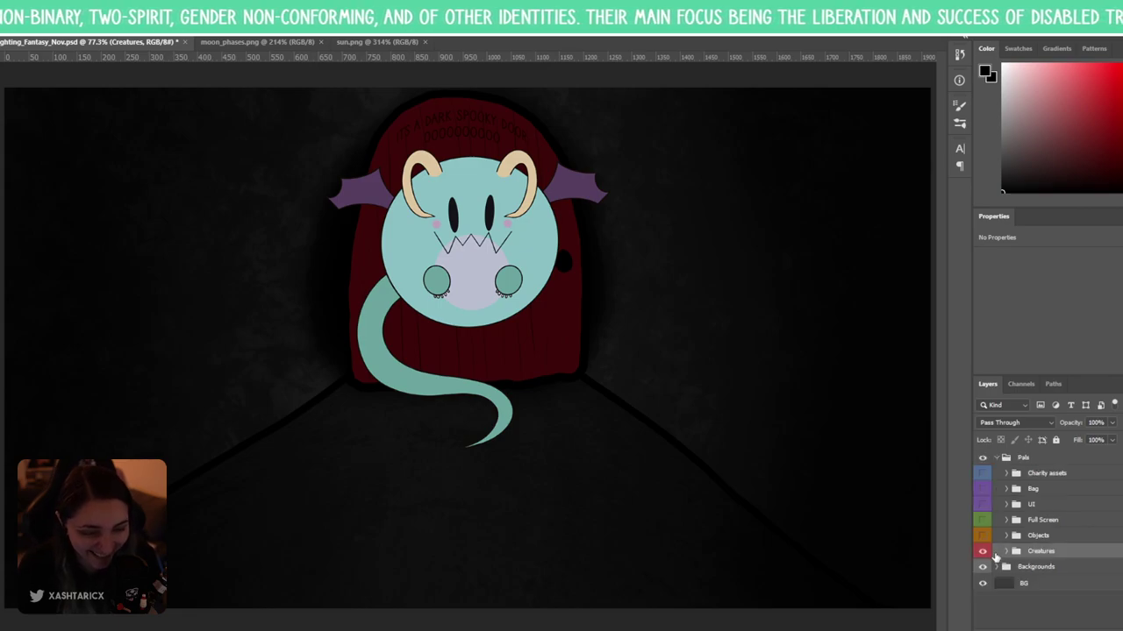
- Hide the Dragon layer and the collapsed Creatures group, and show the Objects group
left_click(1006, 551)
left_click(982, 567)
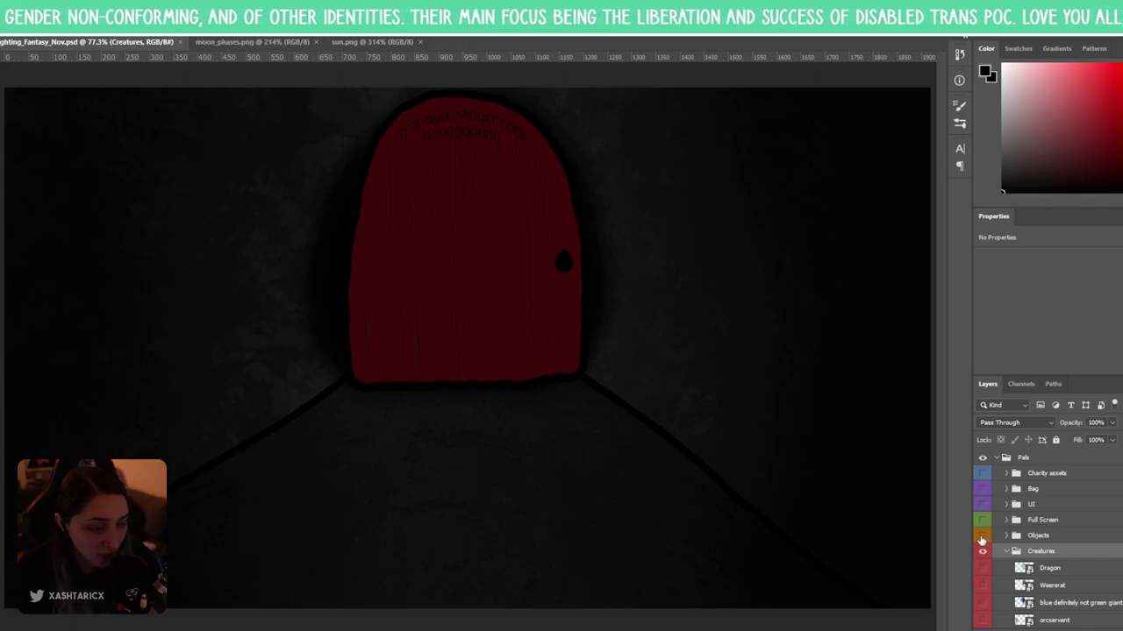
left_click(1006, 552)
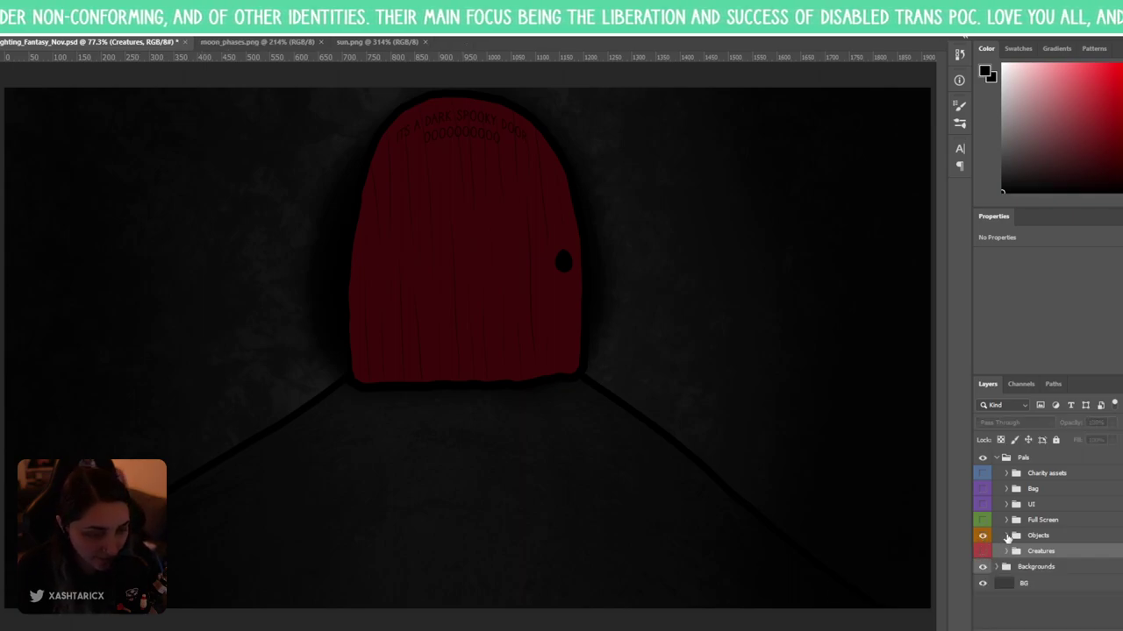
- Place houseboat.png over the door at X 387, Y 167 px and make it the first layer in the Objects group
left_click(1013, 537)
left_click(1007, 537)
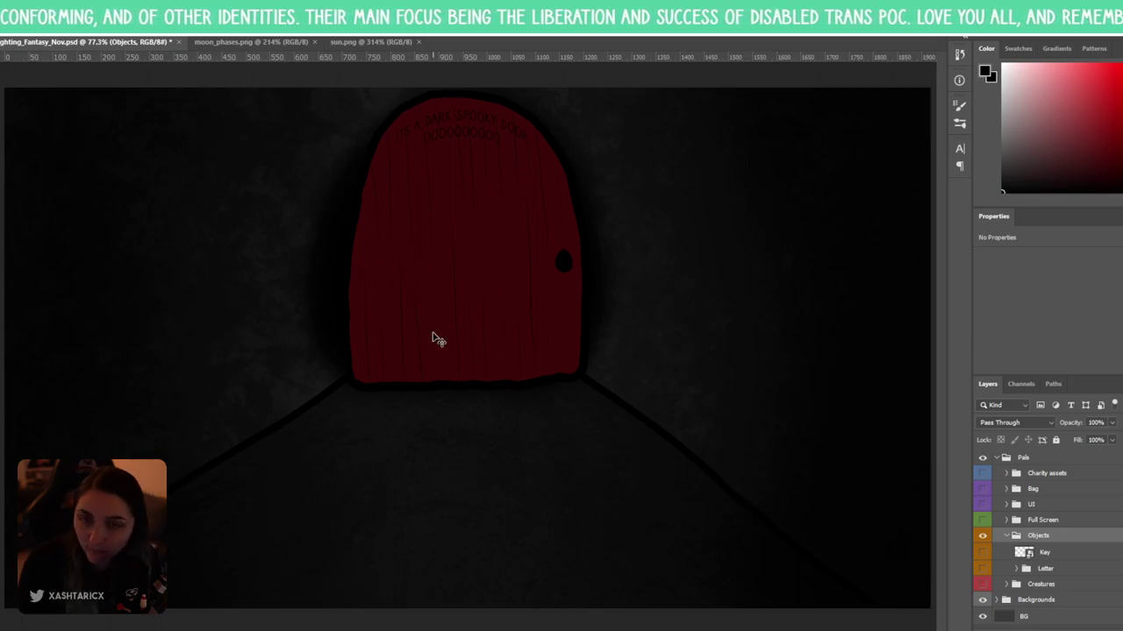
left_click_drag(431, 333, 518, 451)
key("Return")
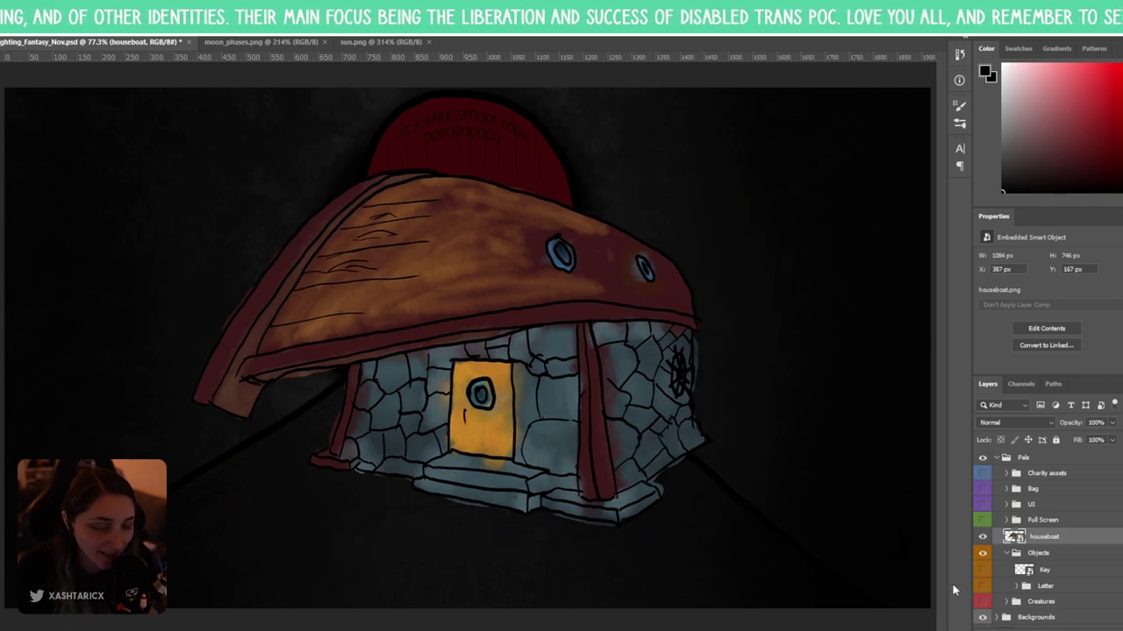
key("ctrl+bracketleft")
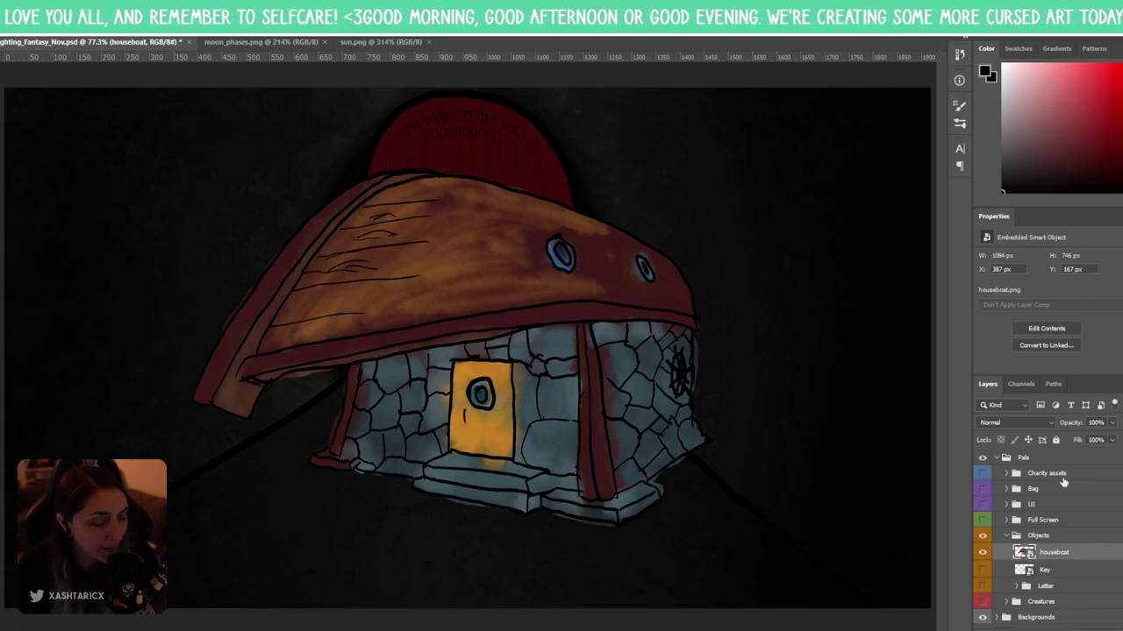
- Compare the scene with and without the houseboat, leave that layer hidden, and briefly preview the Letter group
scroll(1065, 484, "down", 1)
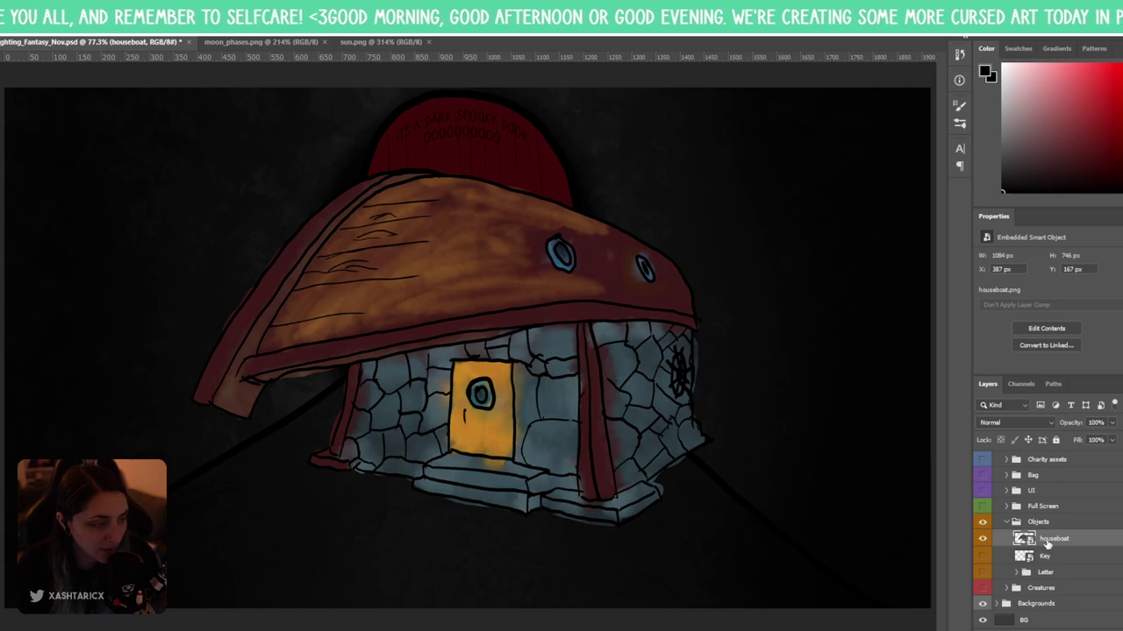
left_click(983, 539)
left_click(983, 539)
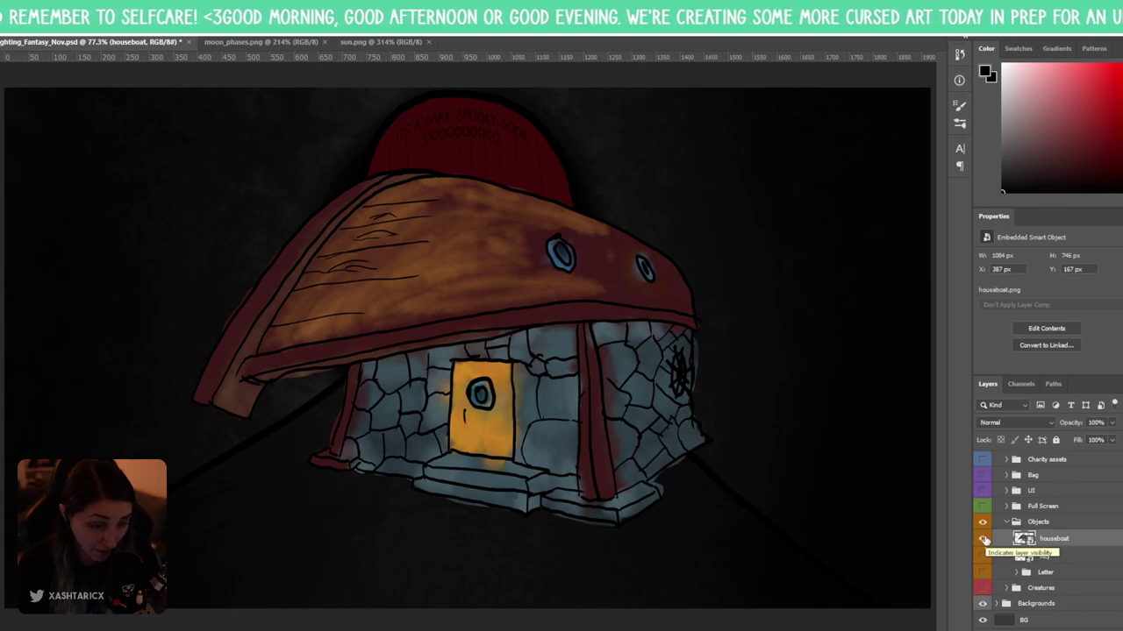
left_click(983, 538)
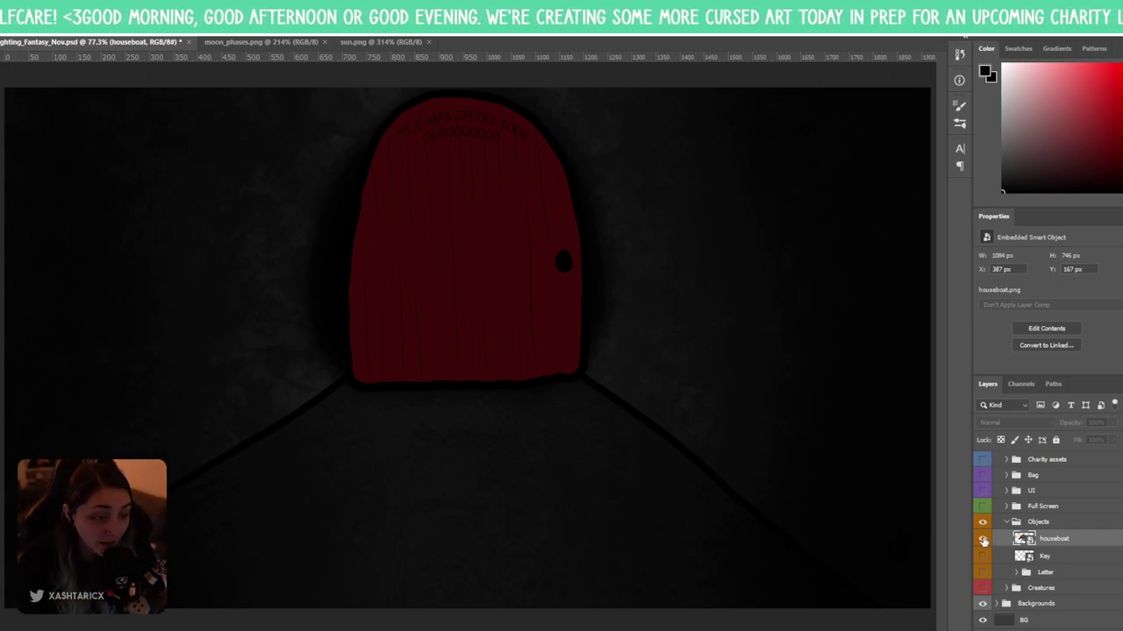
left_click(983, 540)
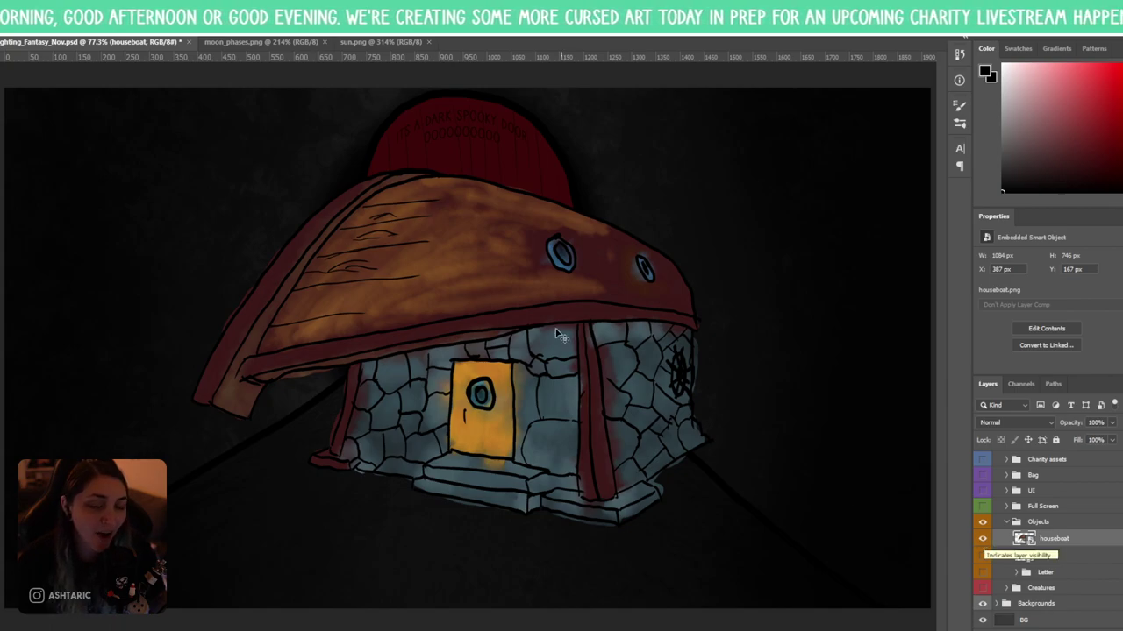
left_click(982, 542)
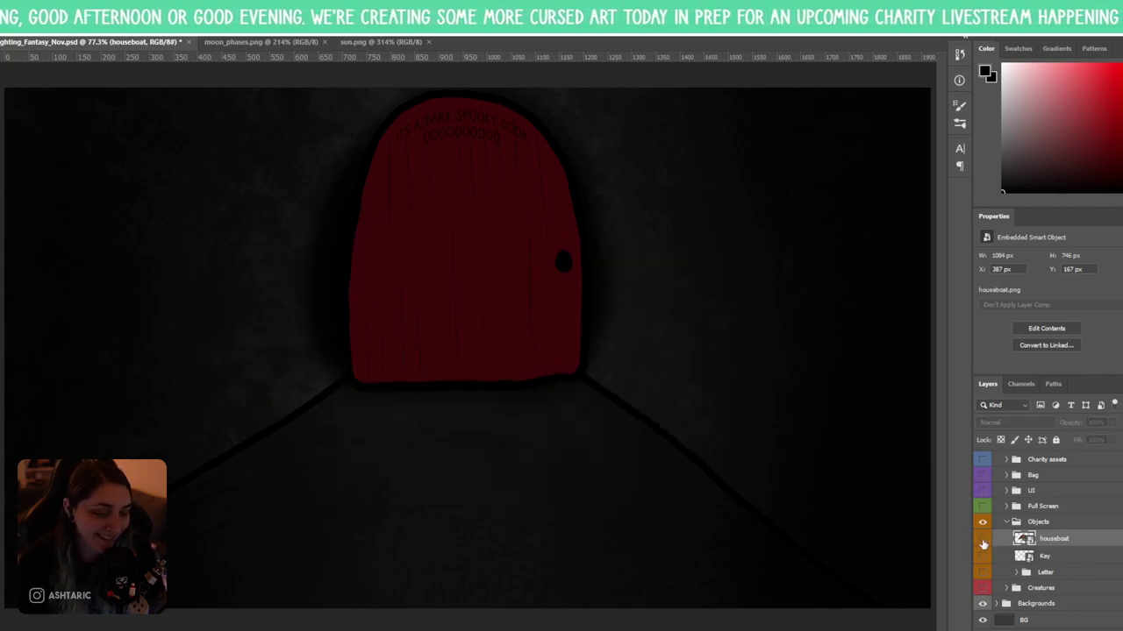
left_click(983, 571)
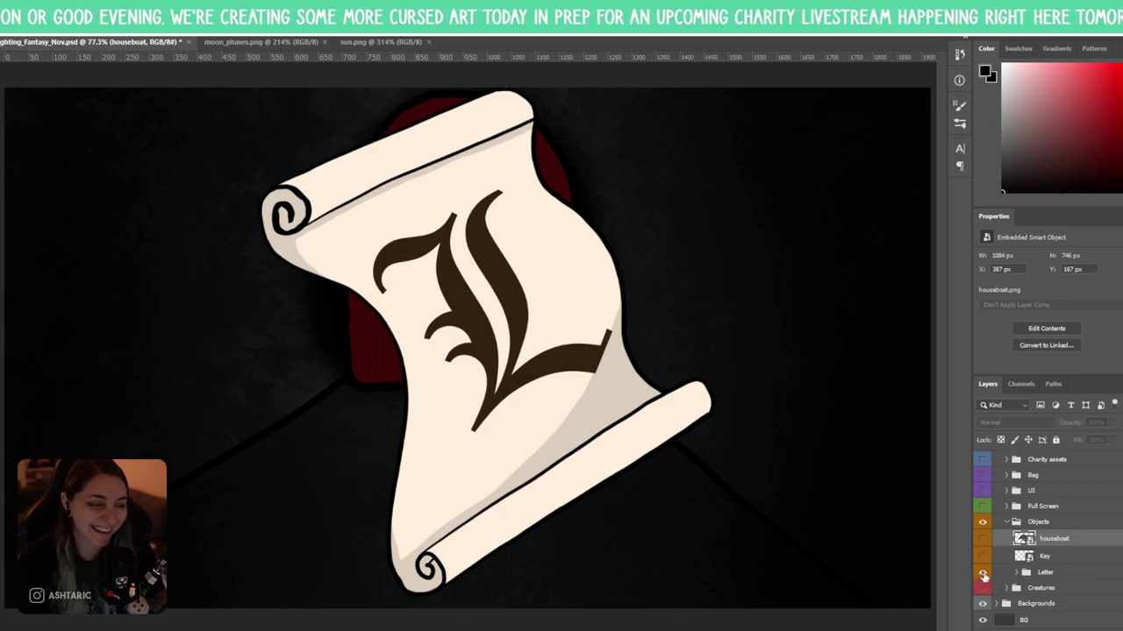
left_click(982, 573)
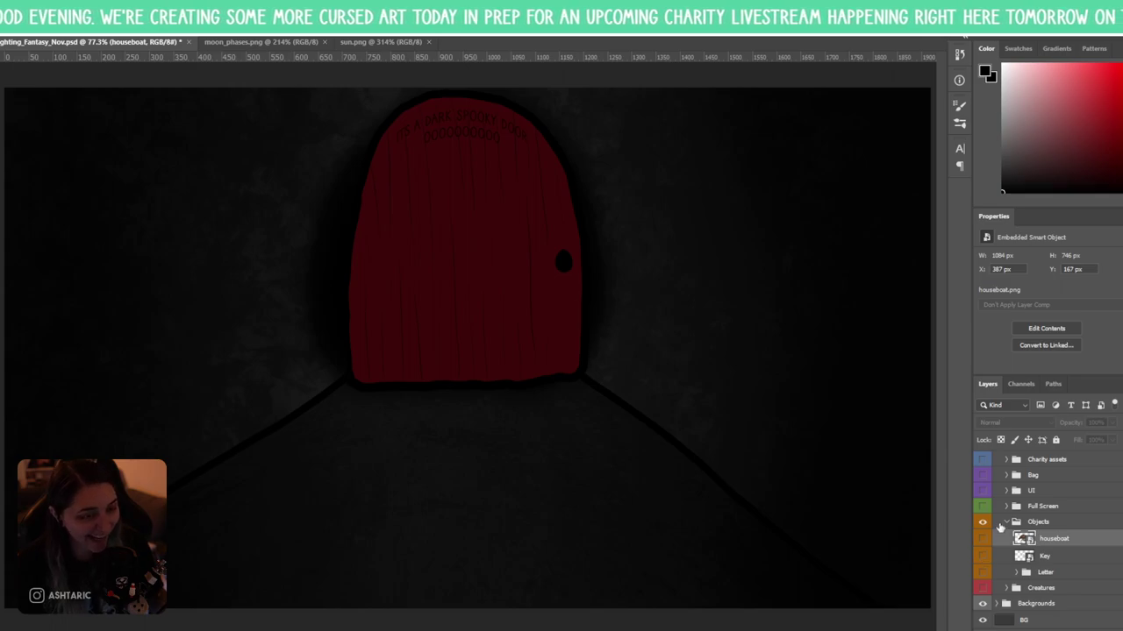
- Check the Right Turn and Left Turn groups of the Indoor Cave background by toggling their visibility
left_click(1049, 605)
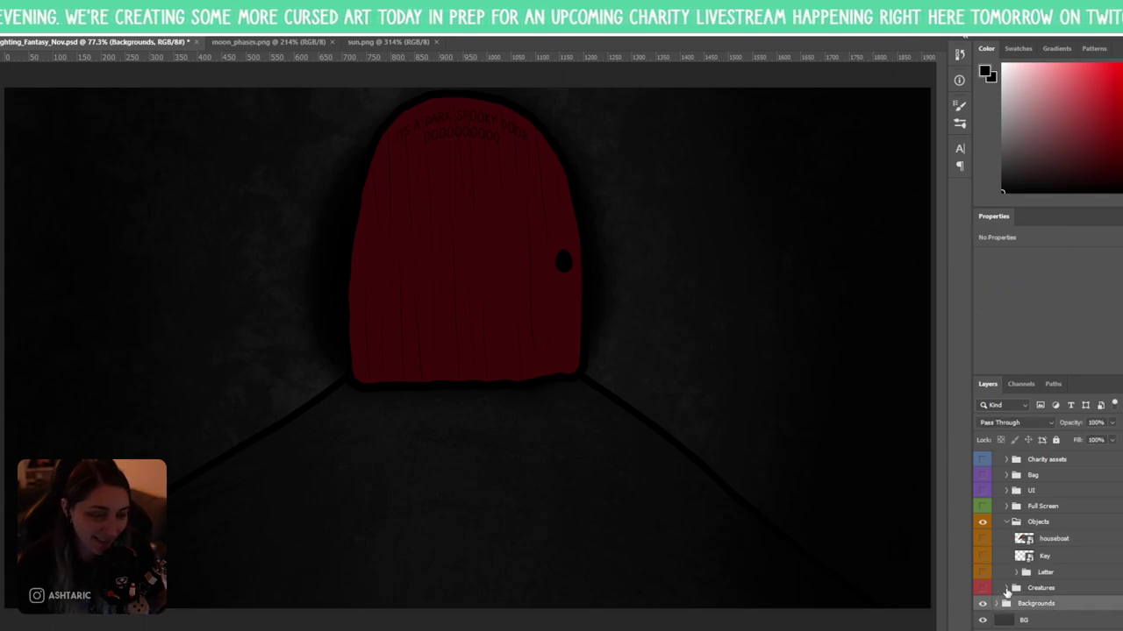
left_click(1006, 604)
scroll(1017, 586, "down", 3)
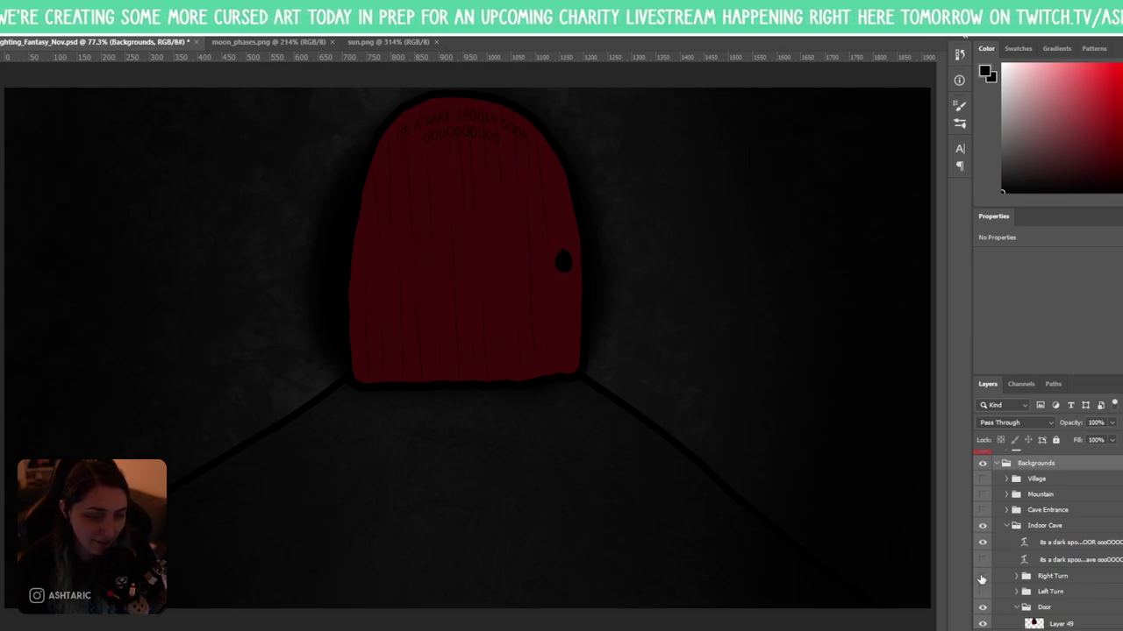
left_click(982, 576)
left_click(982, 577)
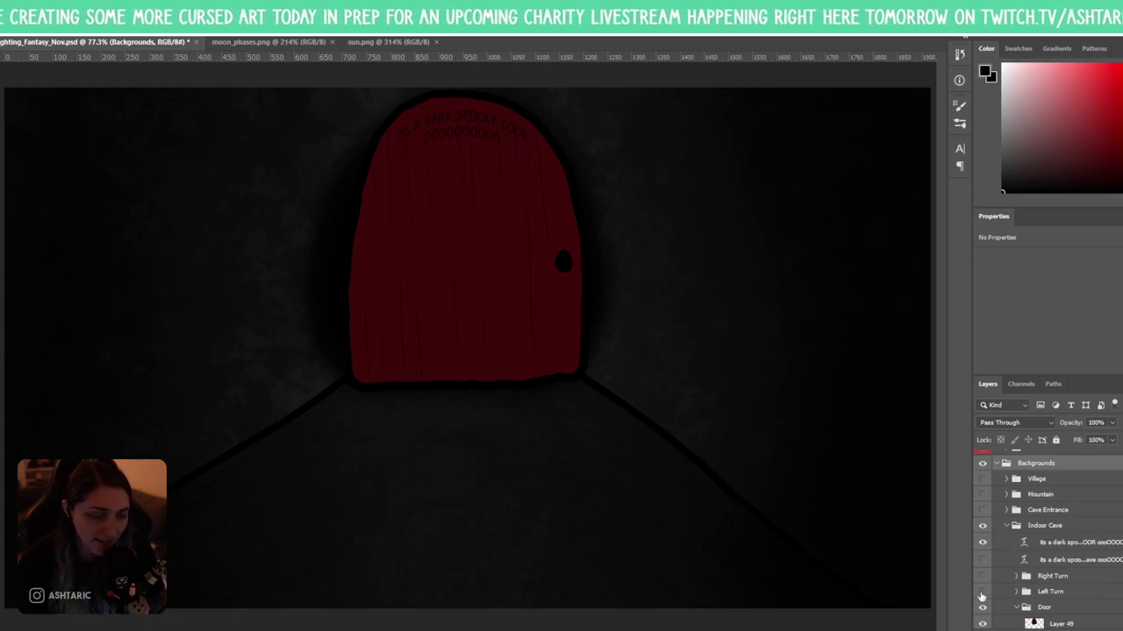
left_click(982, 592)
left_click(982, 592)
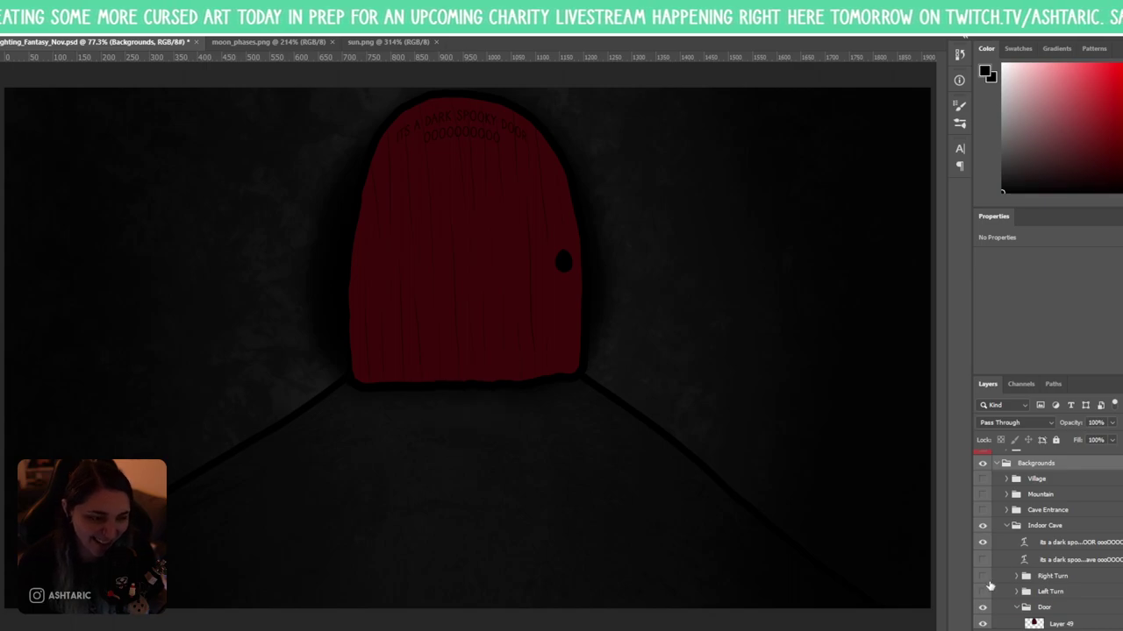
- Preview the Indoor Cave without its door and with the cave caption in place of the door caption
scroll(991, 585, "down", 1)
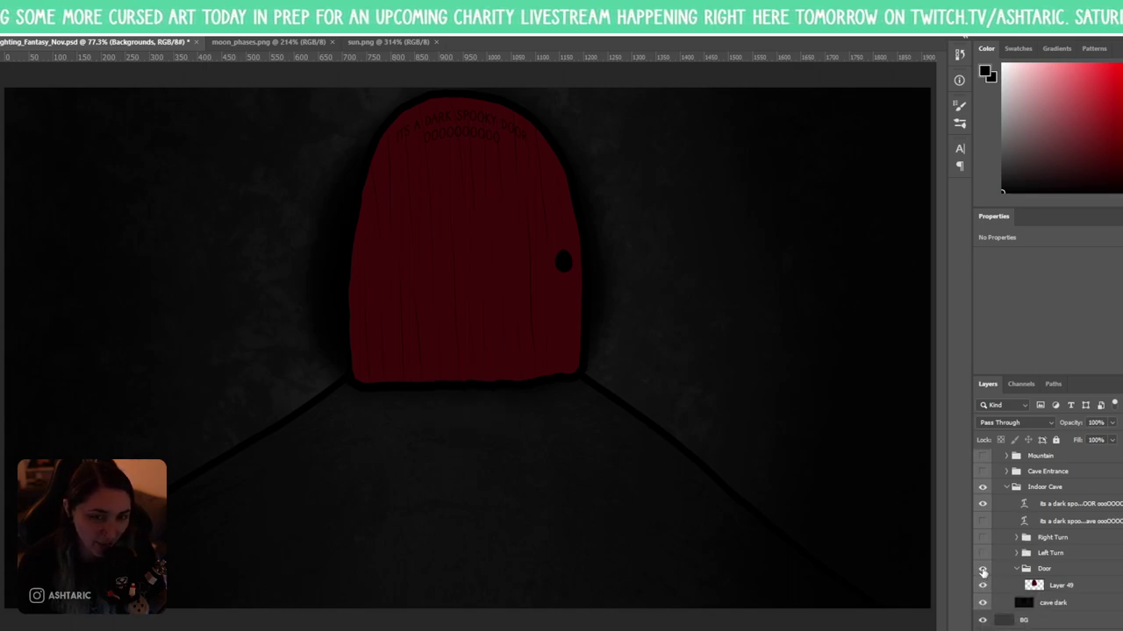
left_click(983, 568)
left_click(983, 504)
left_click(982, 521)
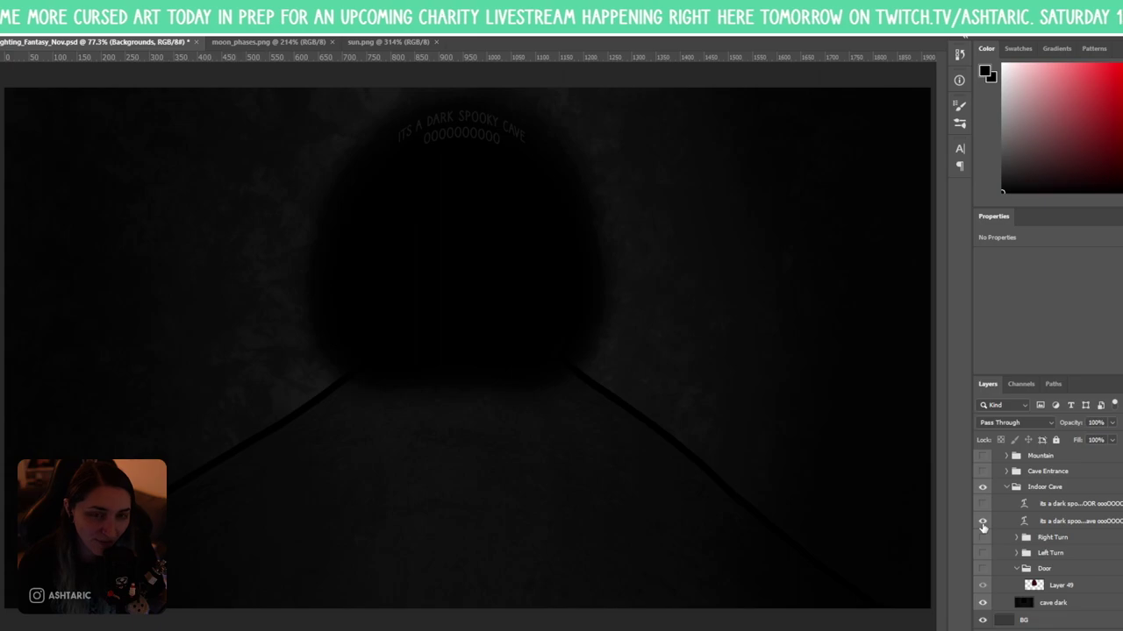
left_click(982, 521)
left_click(983, 504)
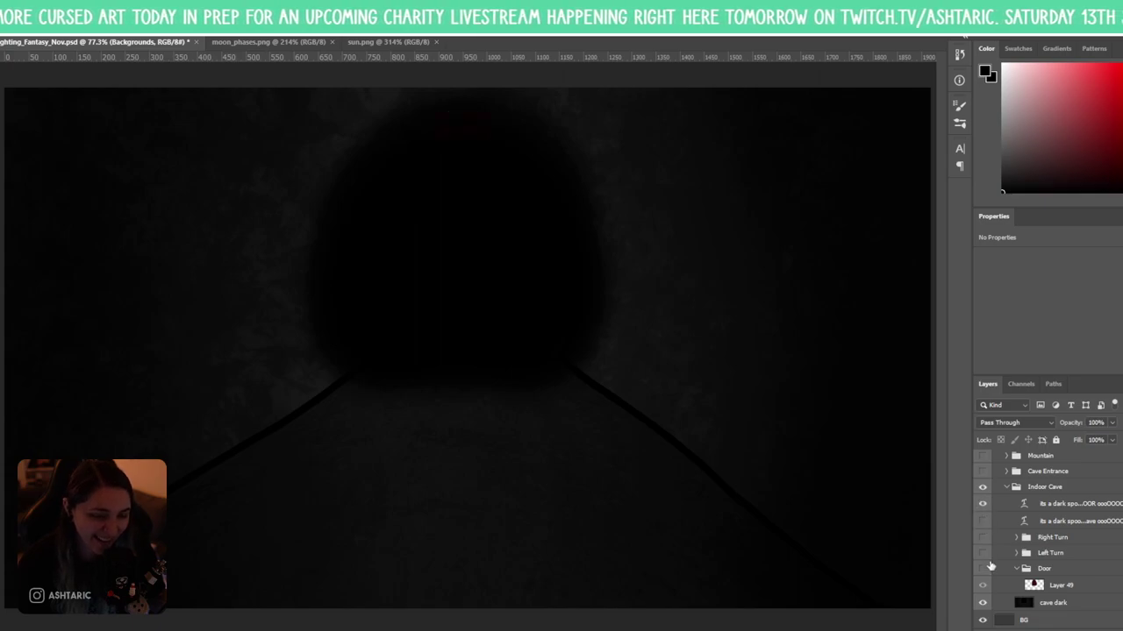
left_click(983, 568)
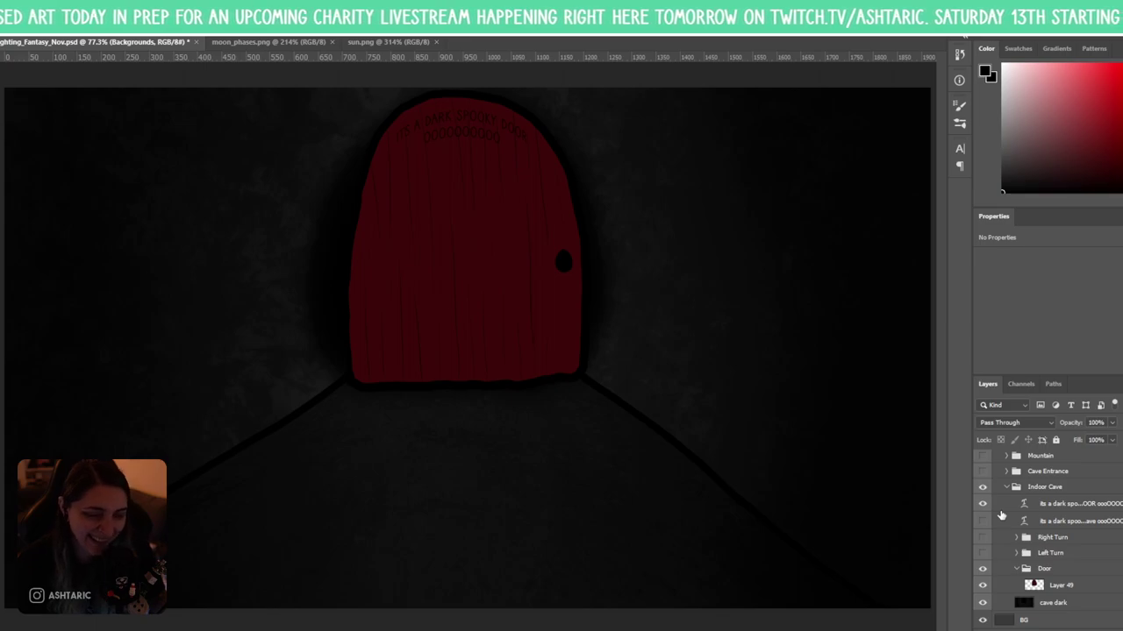
- Collapse and hide the Door group, and show the dark spooky cave caption instead of the door caption
left_click(1015, 569)
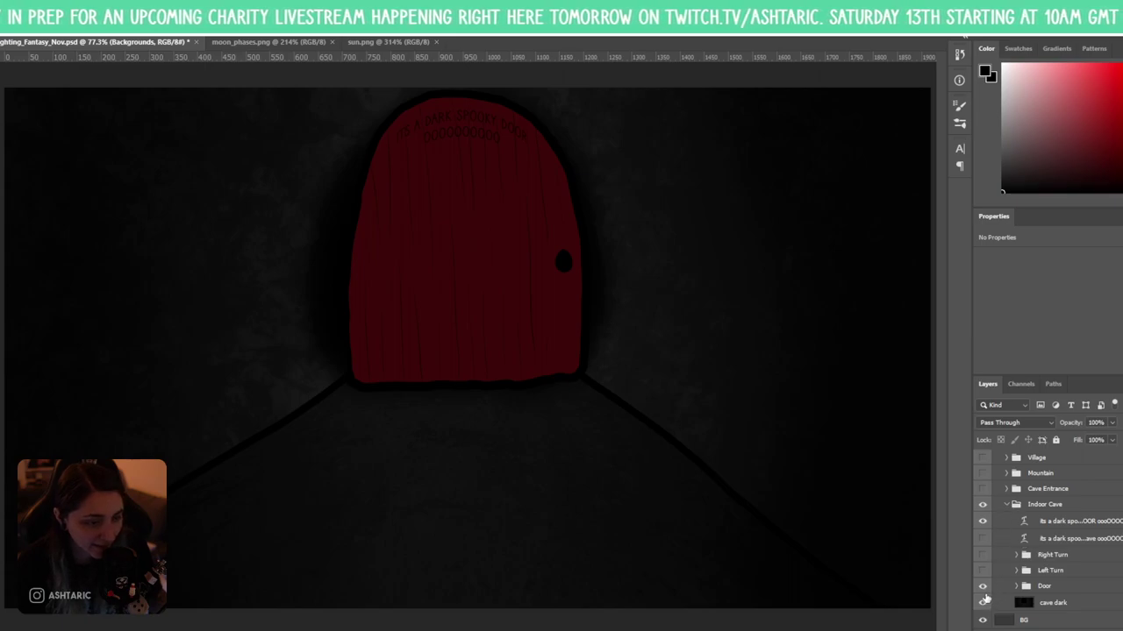
left_click(982, 586)
scroll(997, 546, "up", 2)
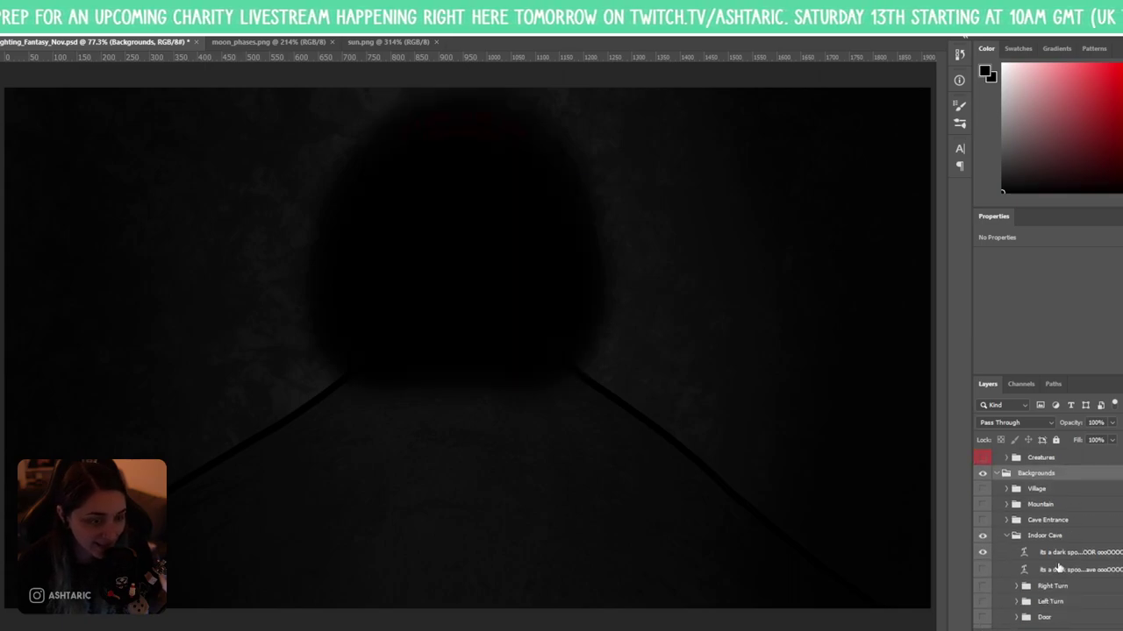
scroll(998, 545, "down", 2)
left_click(983, 539)
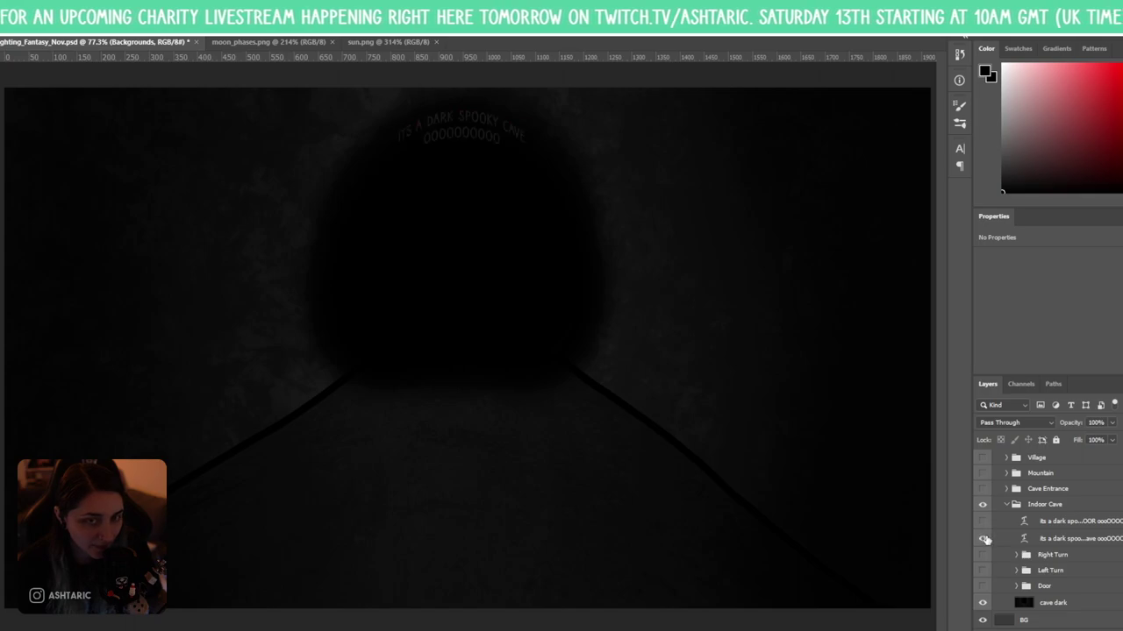
- Move the houseboat layer from the Objects group into the Indoor Cave group, just above the cave dark layer
scroll(985, 539, "up", 3)
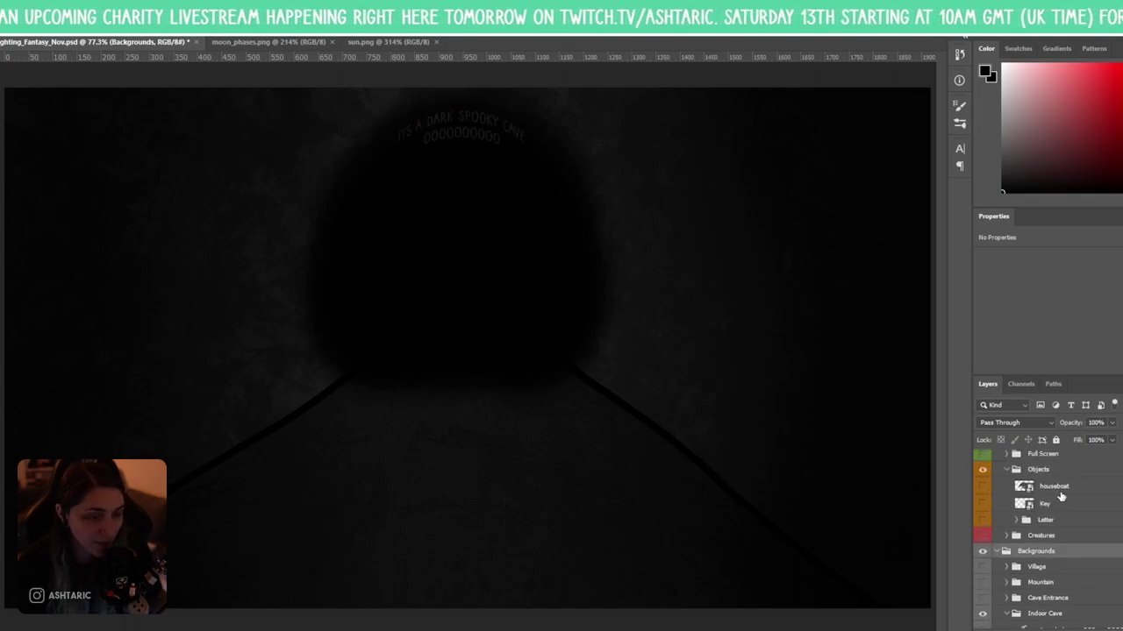
left_click(1057, 487)
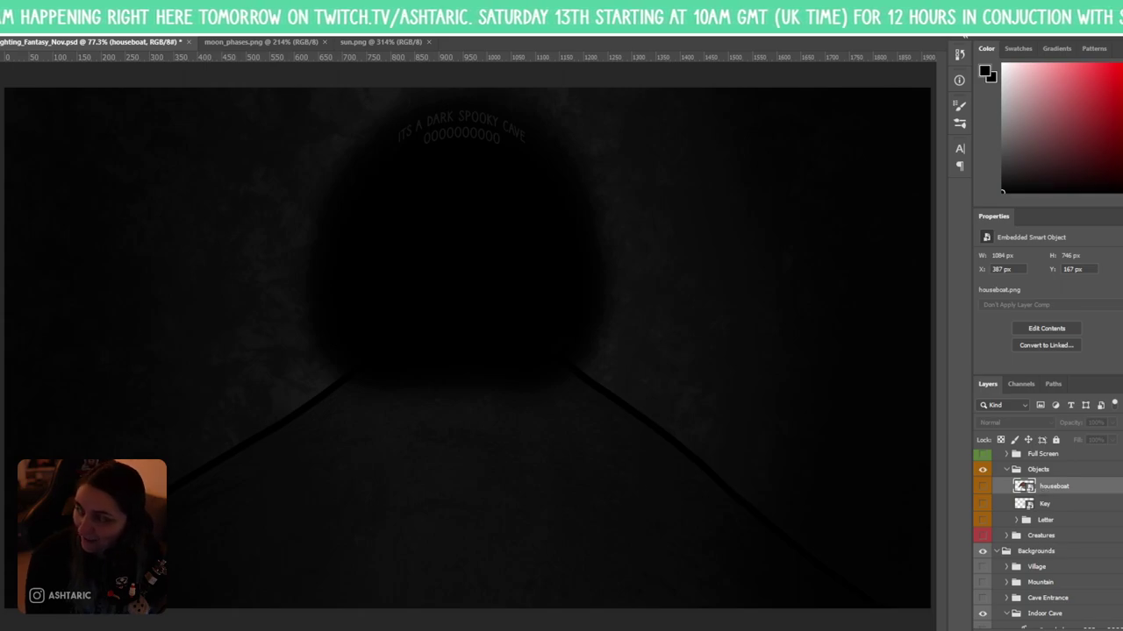
scroll(1017, 487, "down", 2)
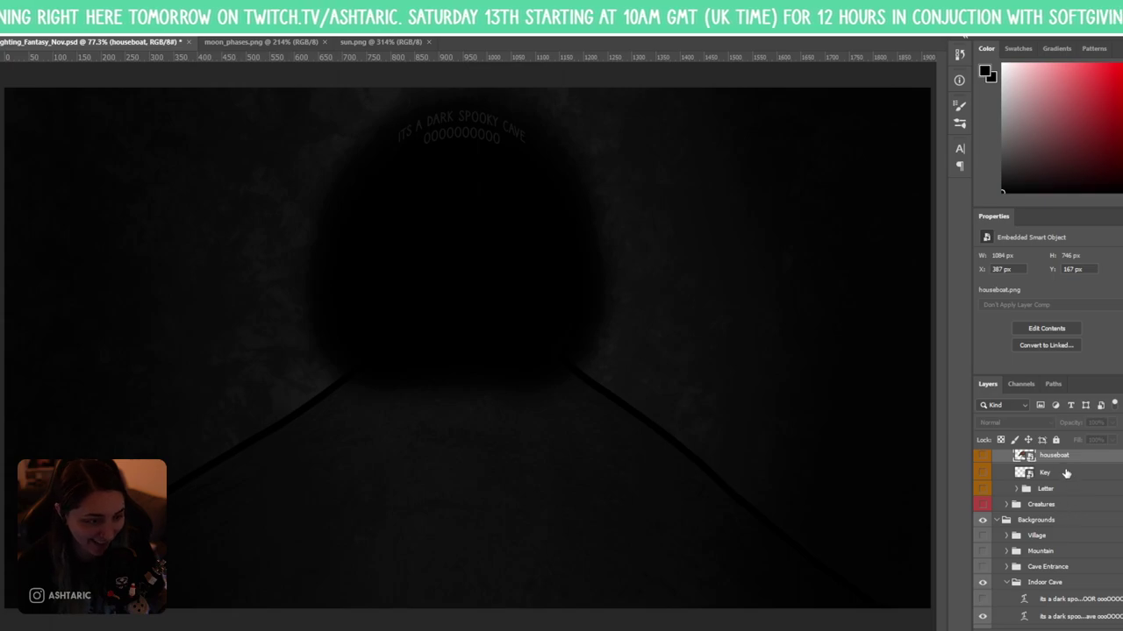
left_click_drag(1061, 463, 1073, 590)
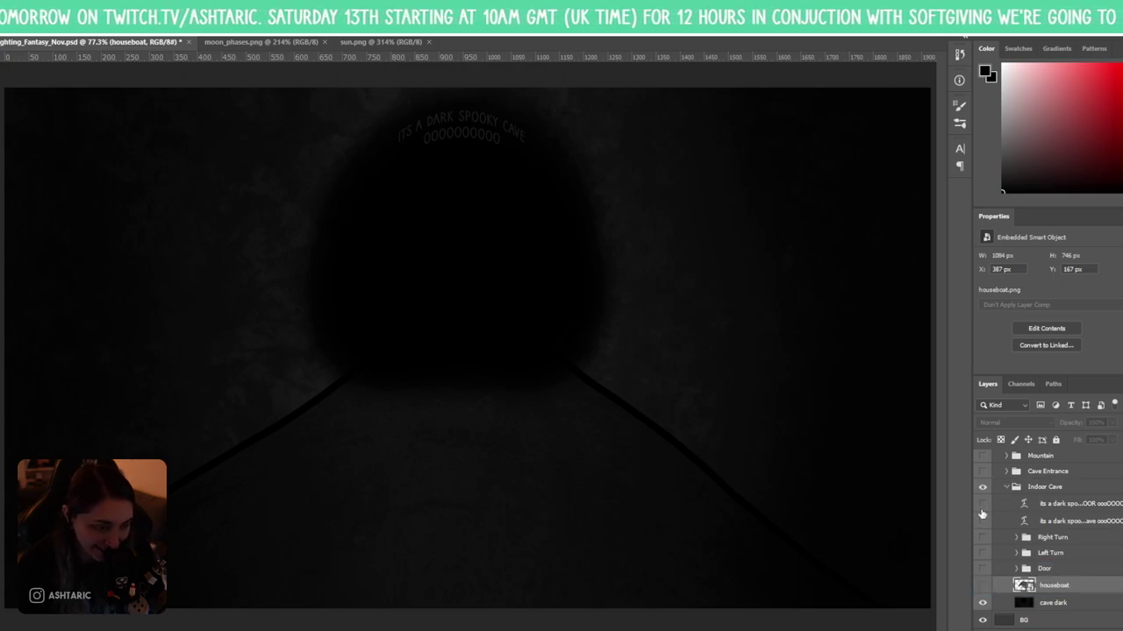
- Compare the Indoor Cave door and cave captions by toggling their visibility, leaving only the cave caption shown
left_click(982, 521)
left_click(982, 506)
left_click(982, 505)
left_click(982, 521)
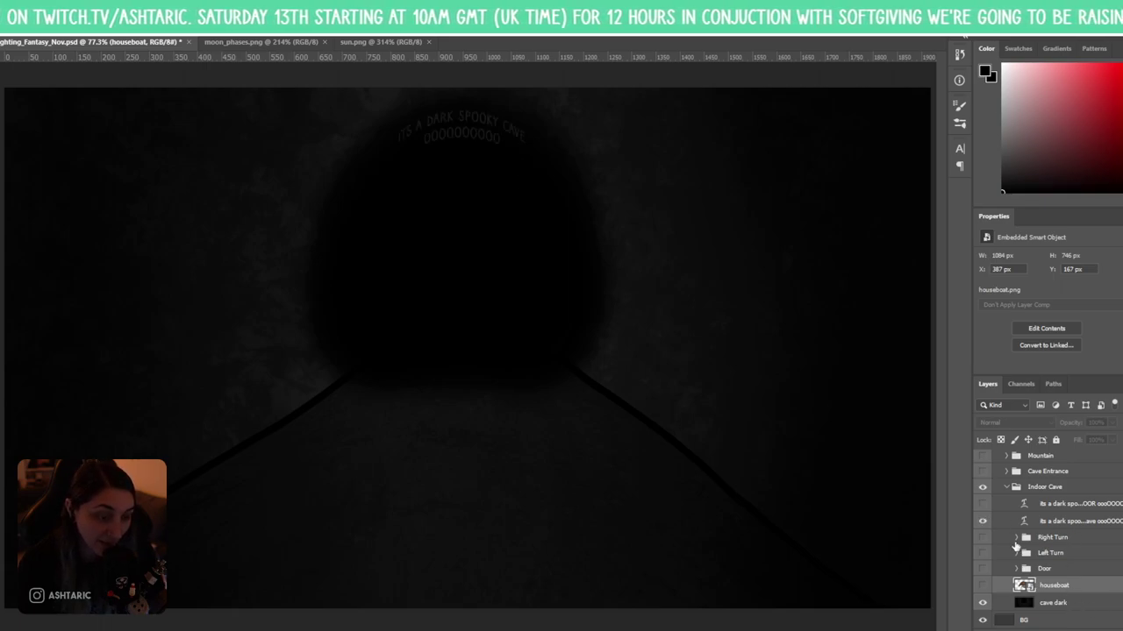
- Move the houseboat layer out of the Indoor Cave group to directly above it, and collapse that group
left_click_drag(1042, 583, 1026, 480)
left_click(1015, 506)
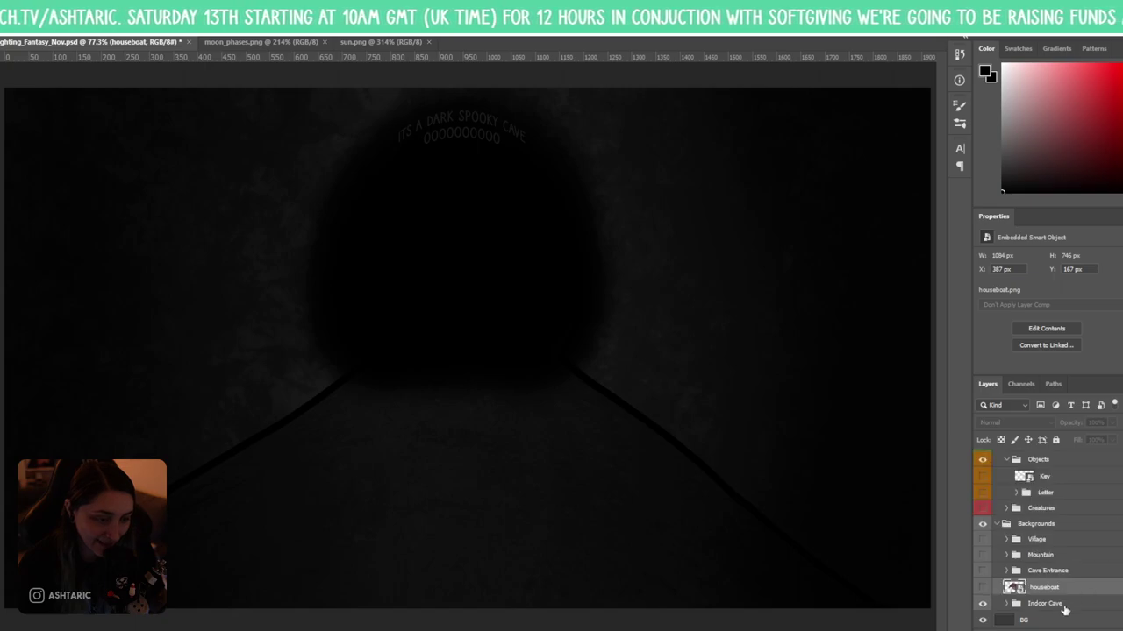
- Duplicate the Indoor Cave group and rename the copy "Cave with a river" followed by the person's first name in capitals
left_click(1066, 607)
key("ctrl+j")
double_click(1055, 604)
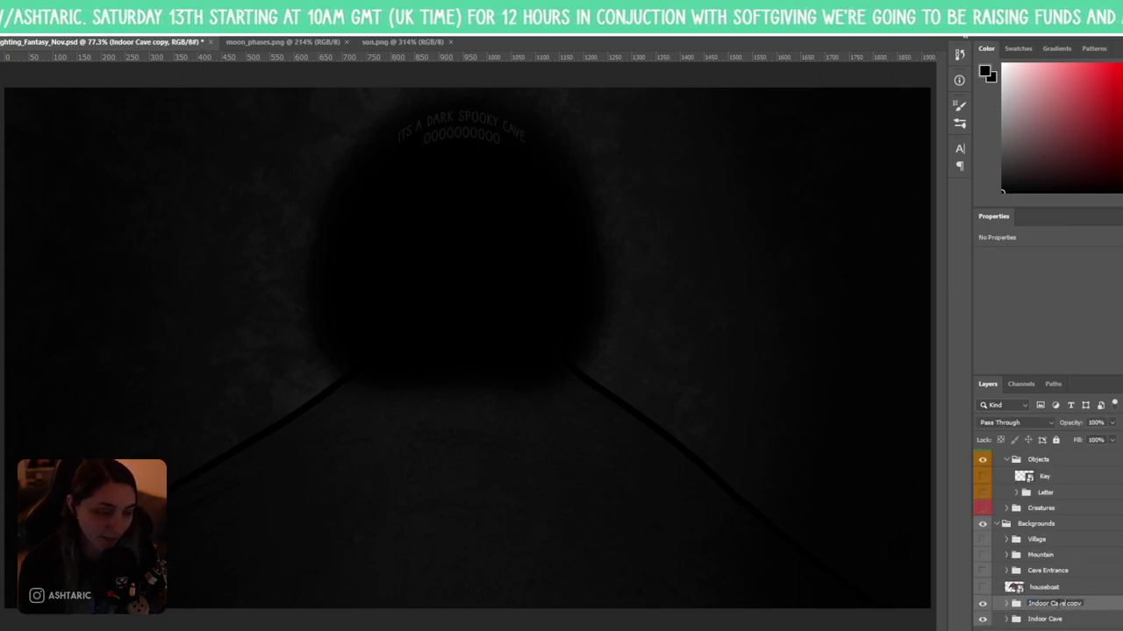
key("Home")
key("Delete")
key("Delete")
key("Delete")
key("Delete")
key("Delete")
key("Delete")
key("Delete")
key("End")
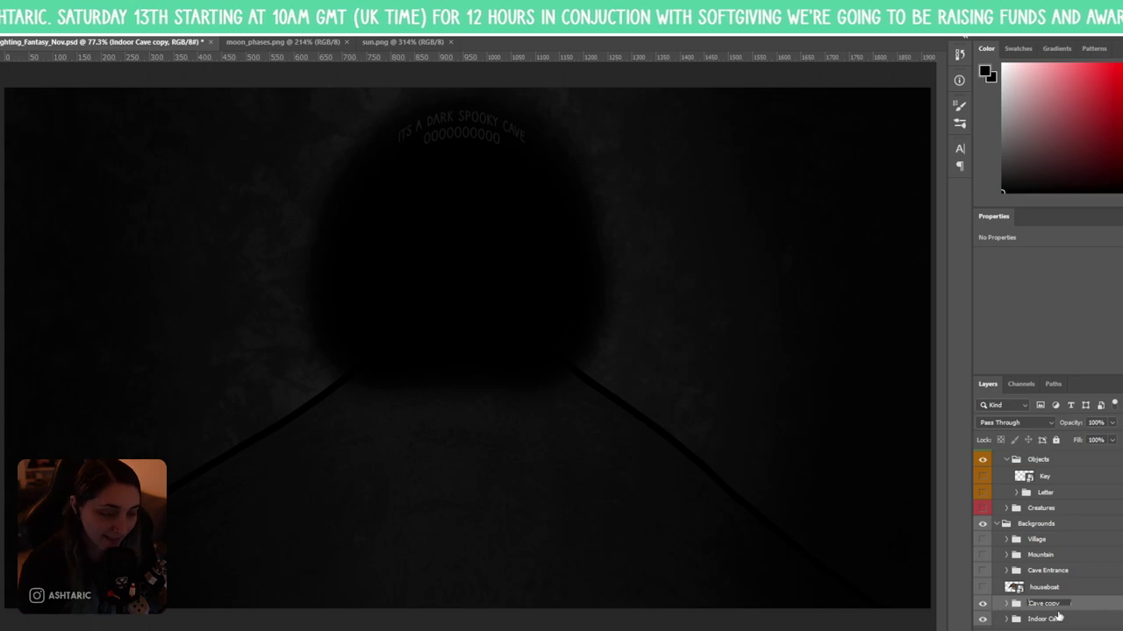
key("ctrl+shift+Left")
type("with a river")
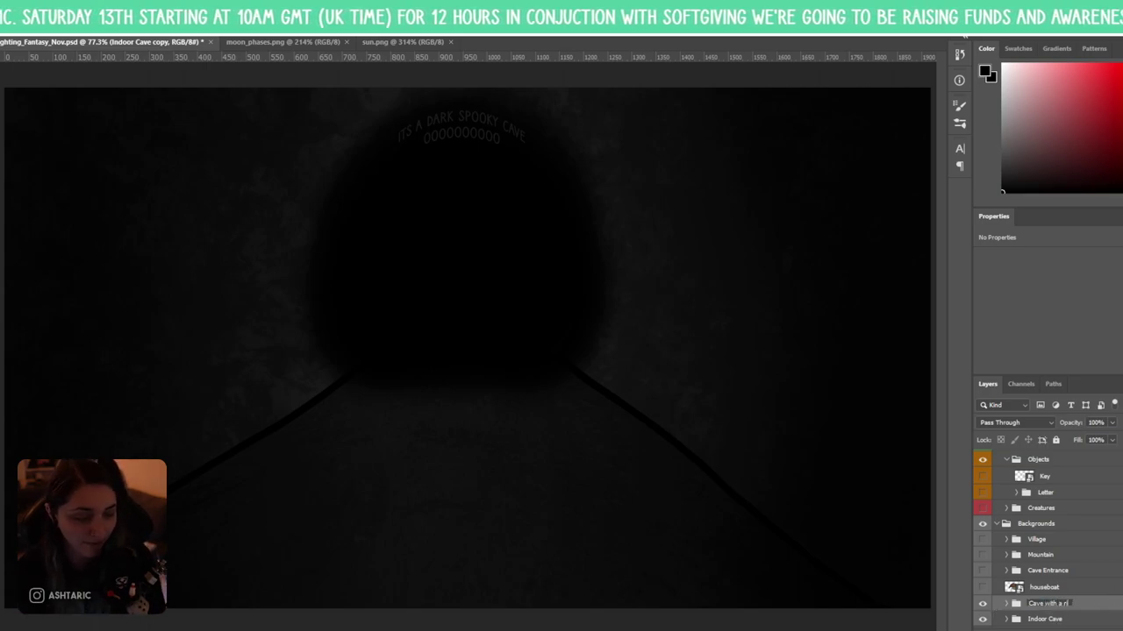
type(" PHIL")
key("Return")
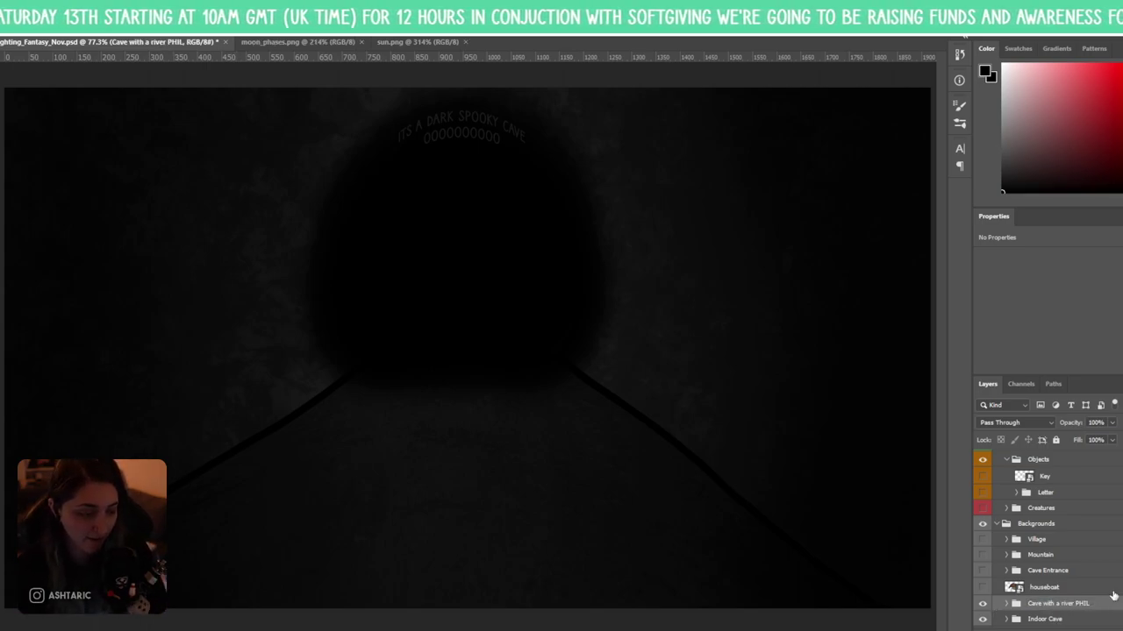
- Place the houseboat layer at the top of the new Cave with a river group, expand the group and show the houseboat
left_click_drag(1048, 588, 1044, 603)
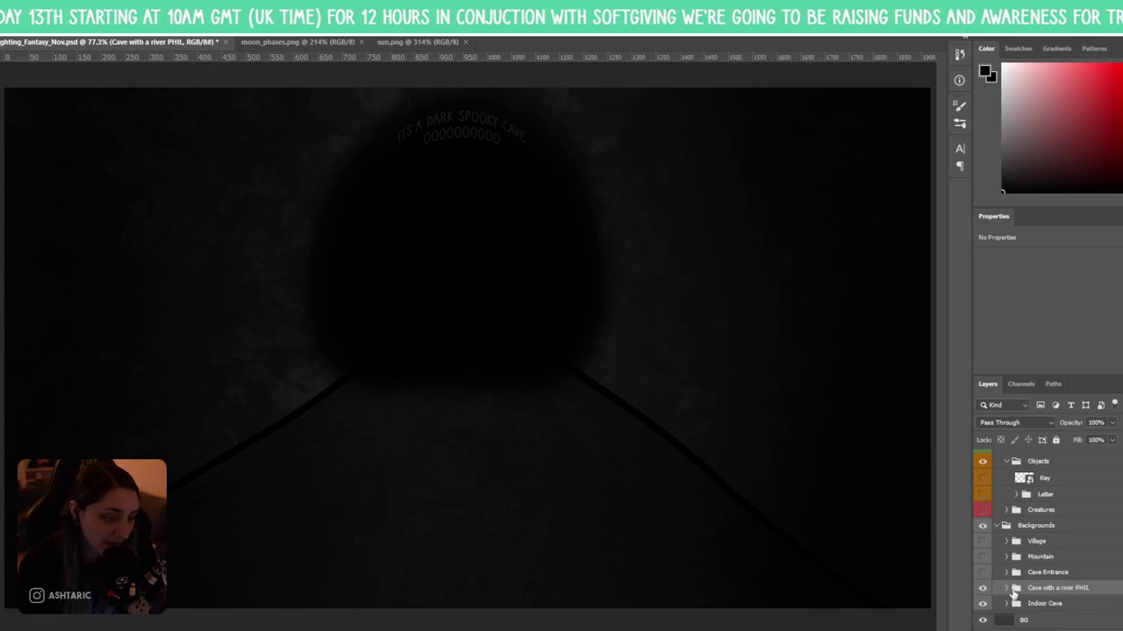
left_click(1006, 587)
left_click(983, 604)
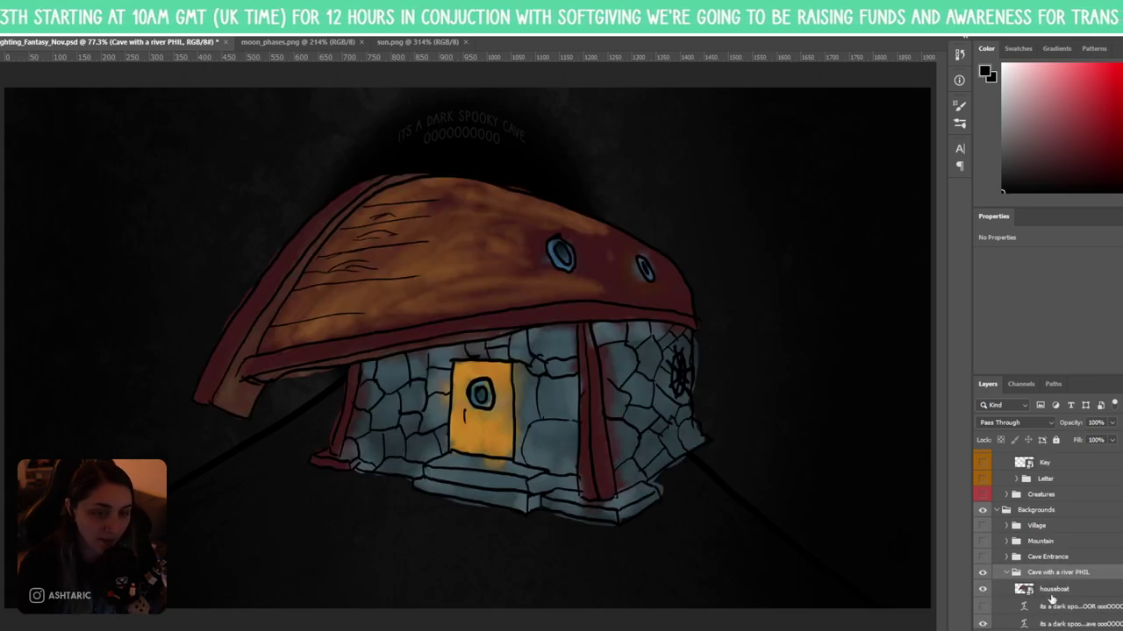
- Reposition the houseboat up and to the right in the cave, at about X 726 px and Y 59 px
left_click(1052, 604)
left_click_drag(576, 455, 688, 436)
left_click_drag(662, 357, 721, 332)
- Delete the dark spooky DOOR caption and the Right Turn group from the Cave with a river group
scroll(1052, 531, "down", 4)
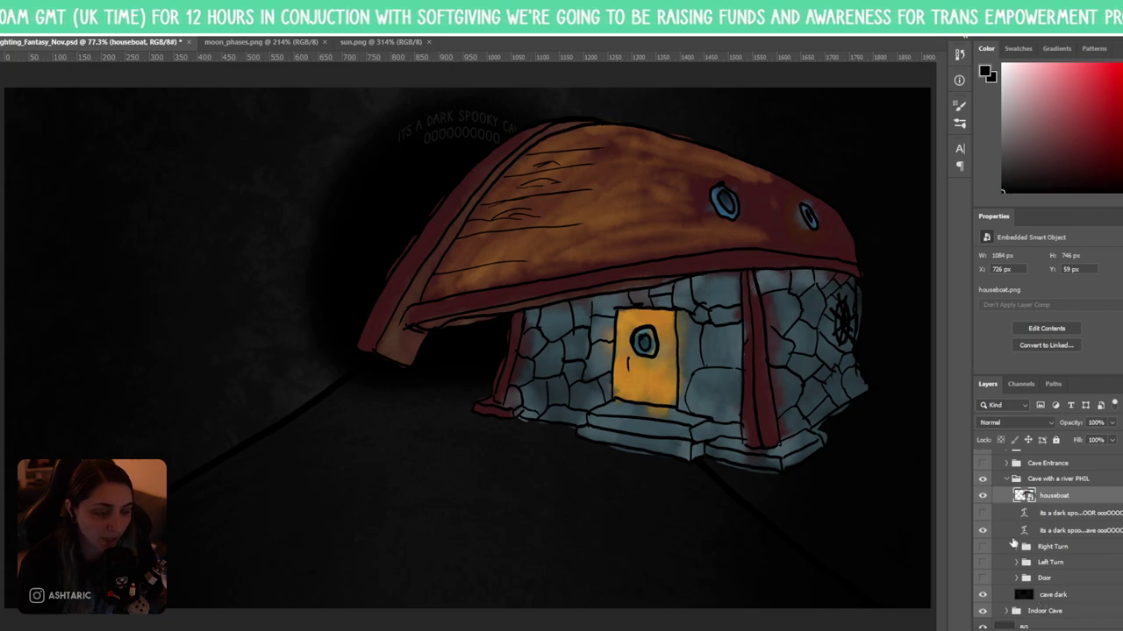
left_click(1057, 521)
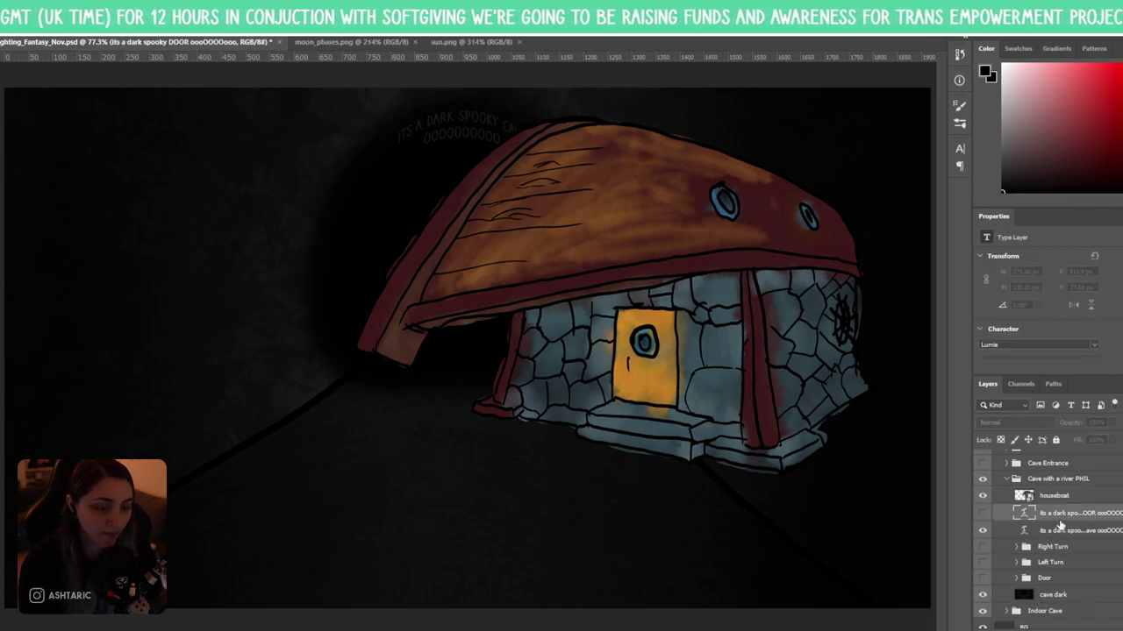
key("Delete")
left_click(1064, 542)
key("Delete")
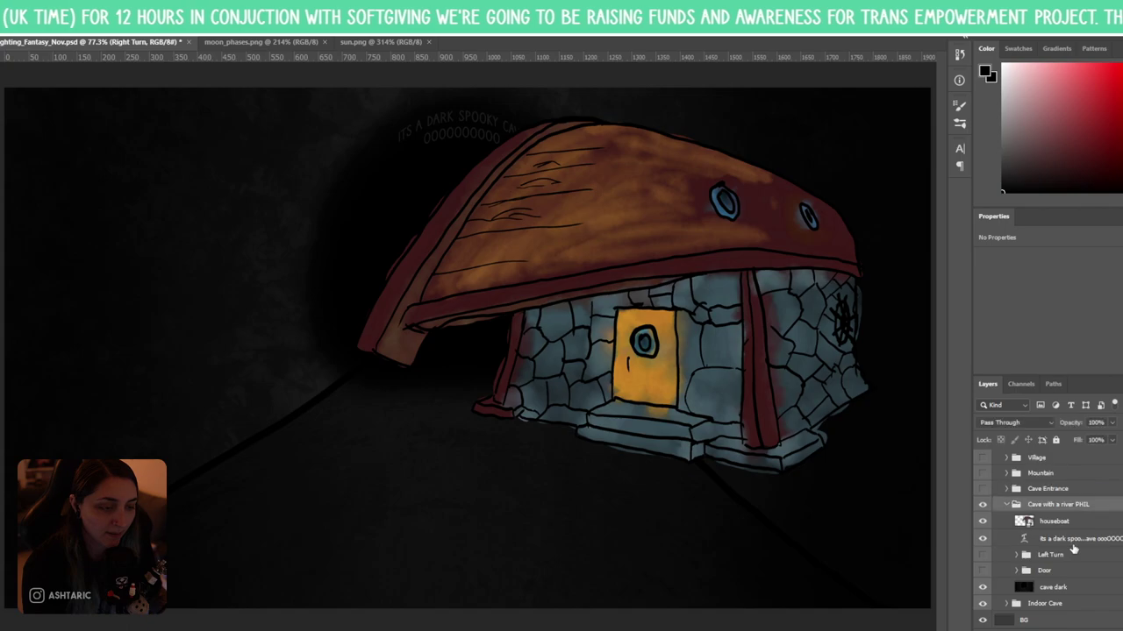
- Show the Left Turn sign, bring its group in front of the houseboat, and place it by the house's lower right corner
left_click(1070, 556)
left_click(982, 555)
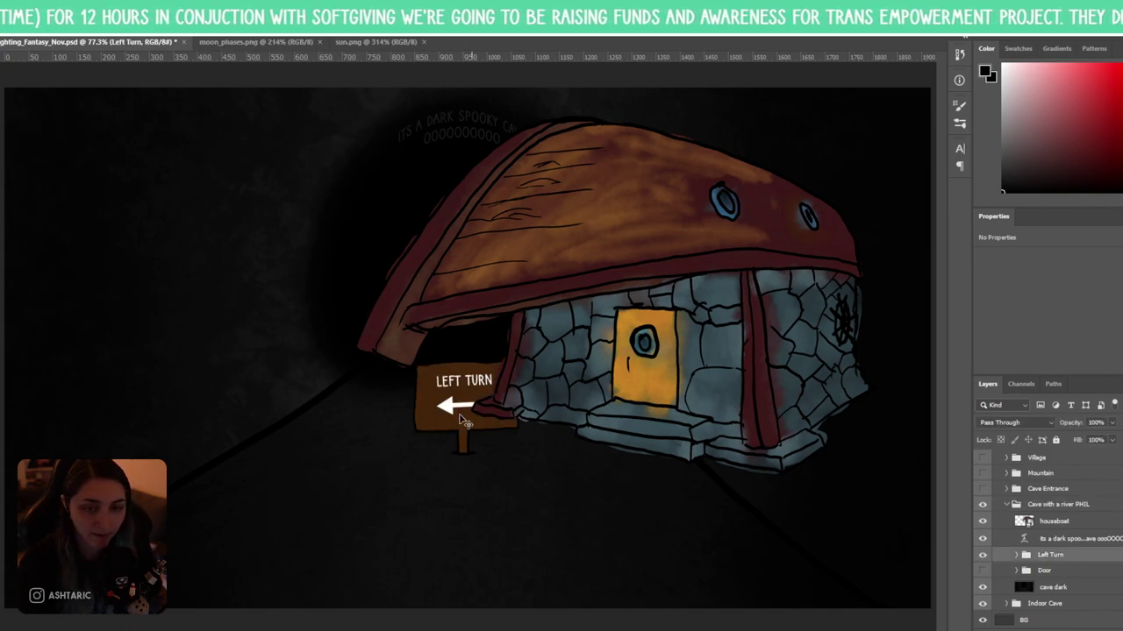
left_click_drag(447, 416, 766, 477)
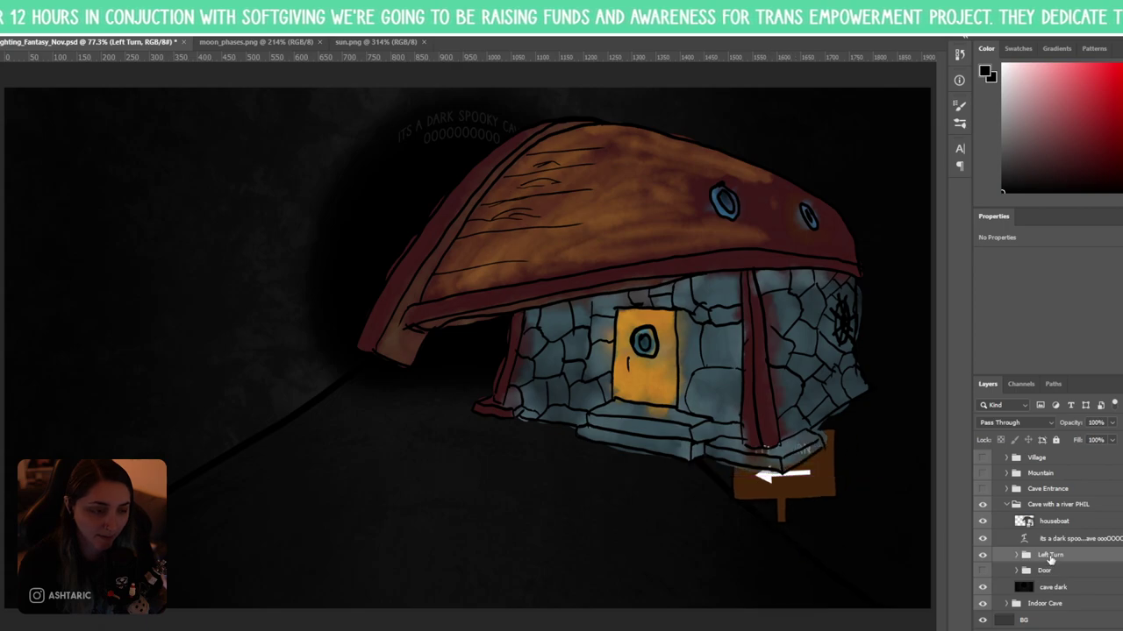
left_click_drag(1070, 523, 1077, 521)
left_click_drag(794, 504, 831, 449)
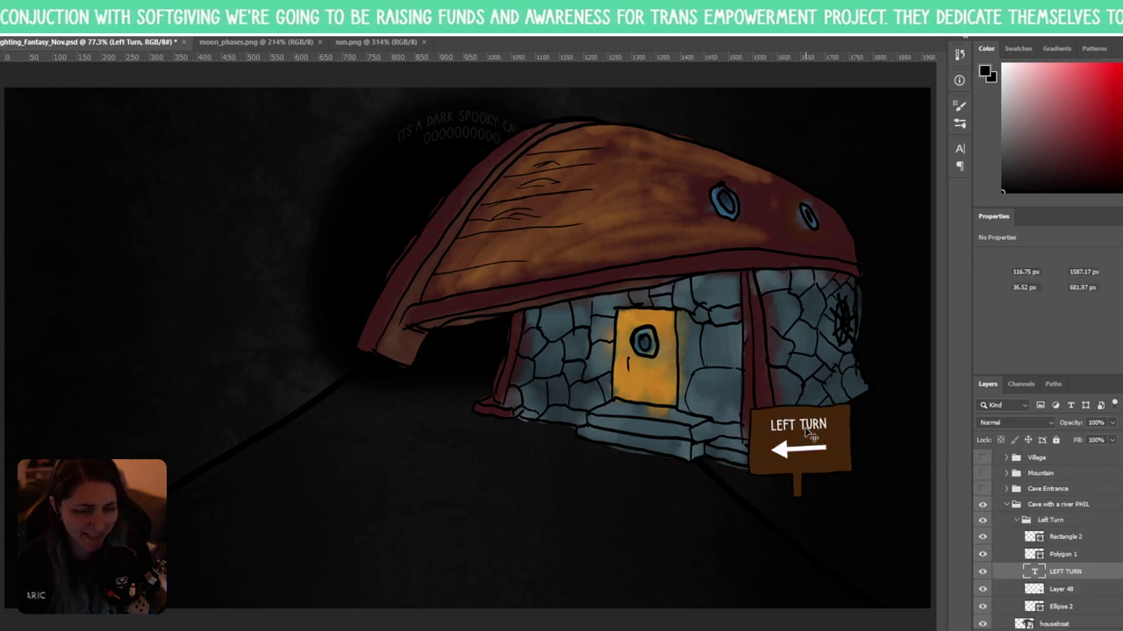
- Replace the sign's LEFT TURN text with "ITS A" / "HOUSEBOAT" on two lines and the person's first name on a third
double_click(798, 424)
type("ITS")
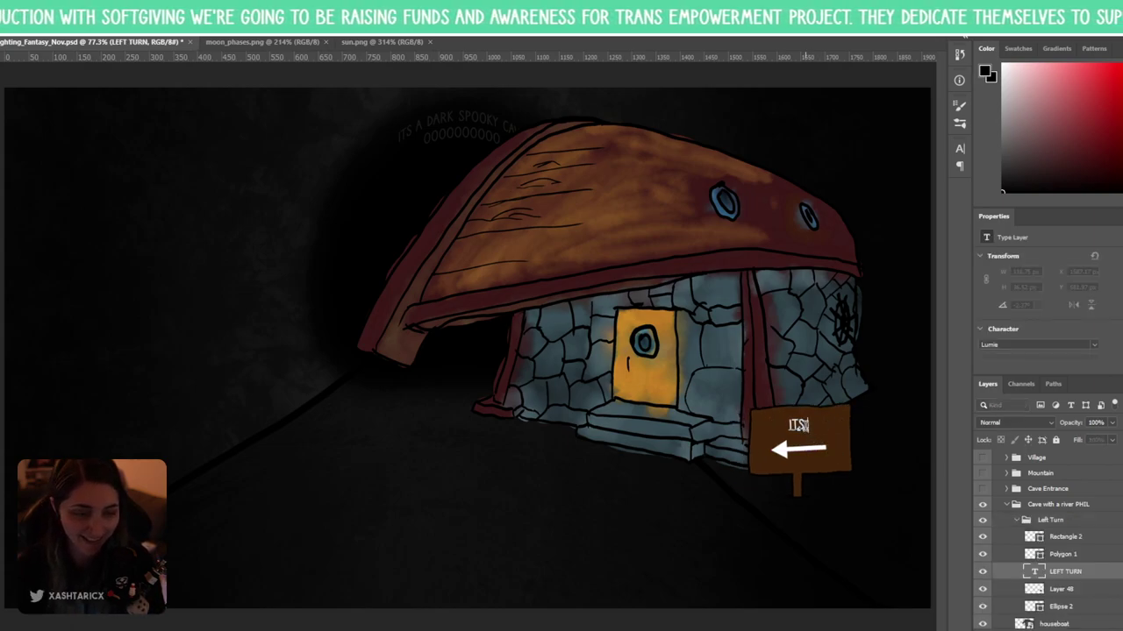
type(" A HOUSE")
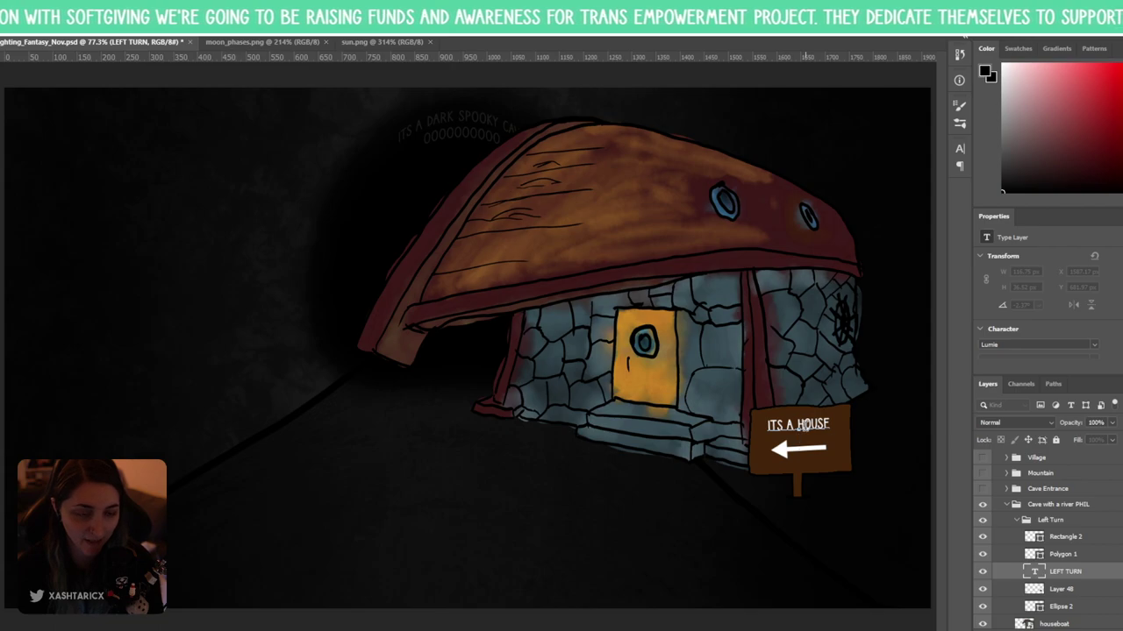
key("Return")
type("BOAT")
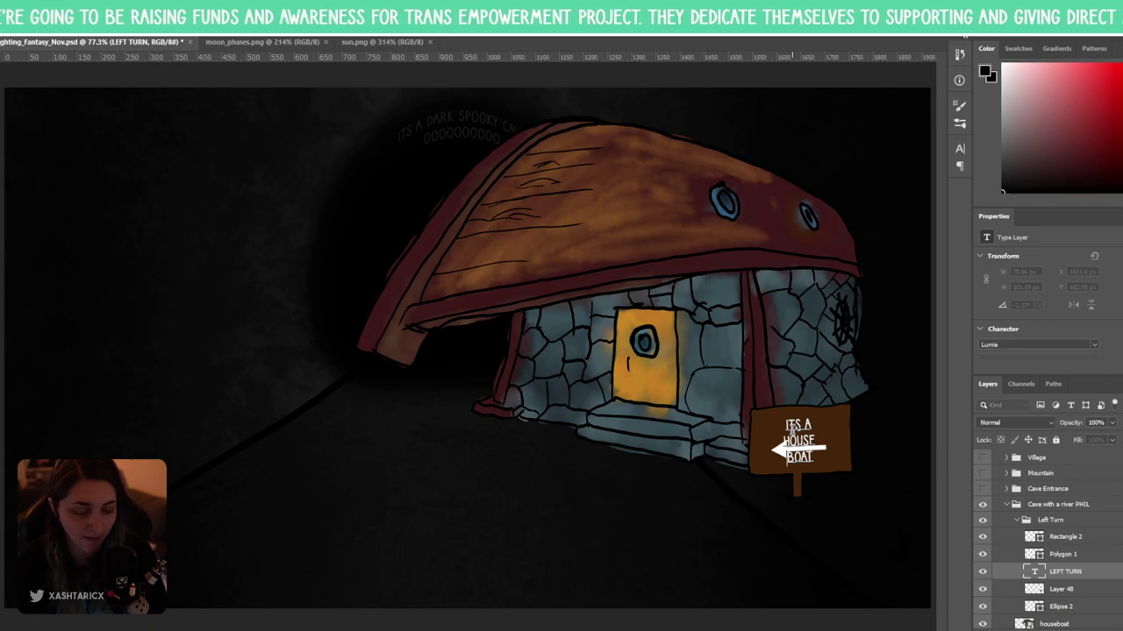
key("BackSpace")
key("BackSpace")
type("BOAT")
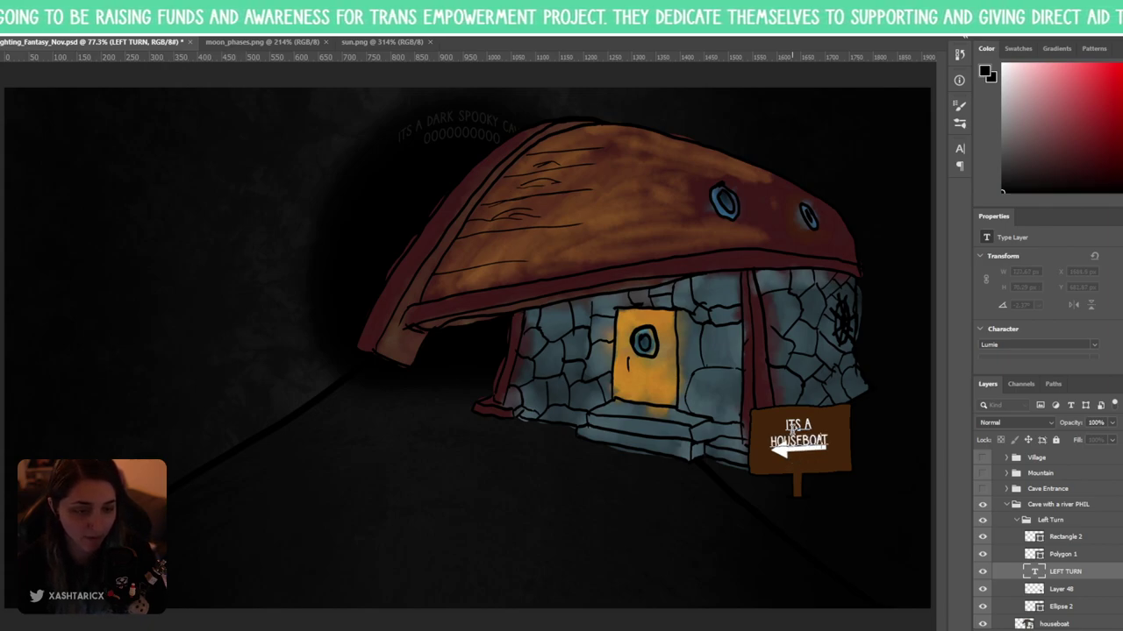
type("IL")
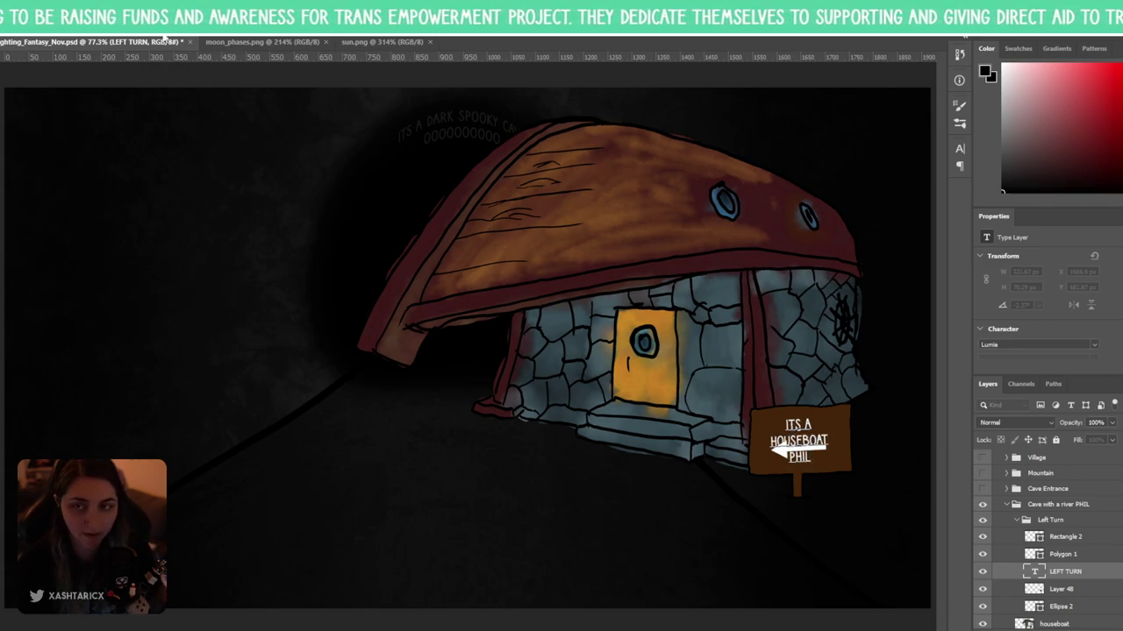
key("ctrl+Return")
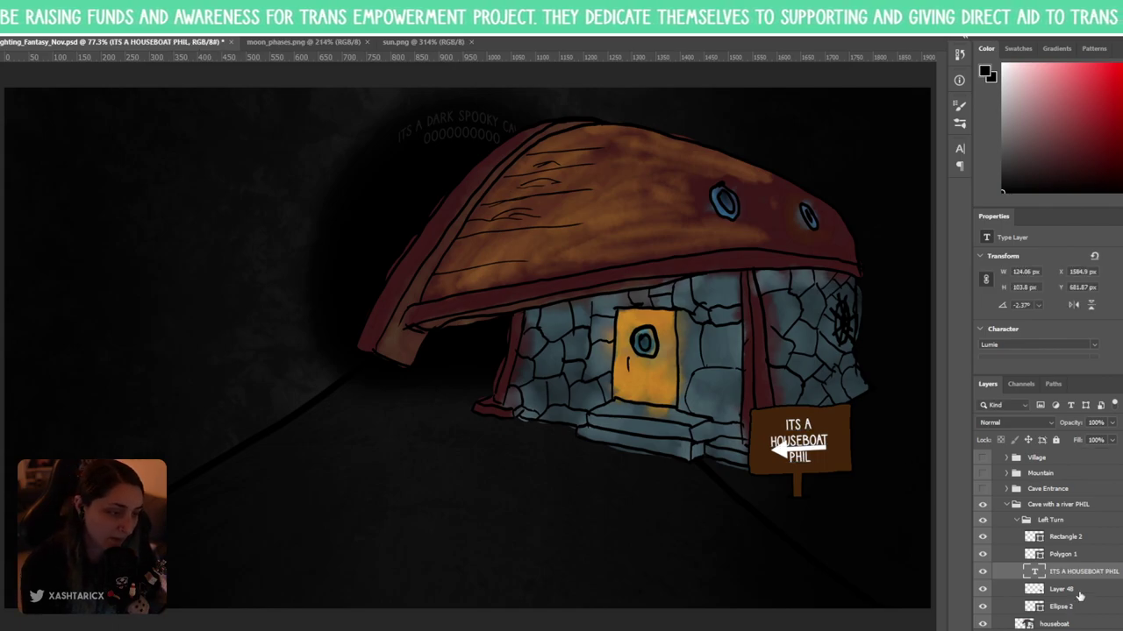
- Delete the sign's arrow shapes Polygon 1 and Rectangle 2, nudge its text up 3 px, and collapse the Left Turn group
left_click(1080, 555)
key("Delete")
key("Delete")
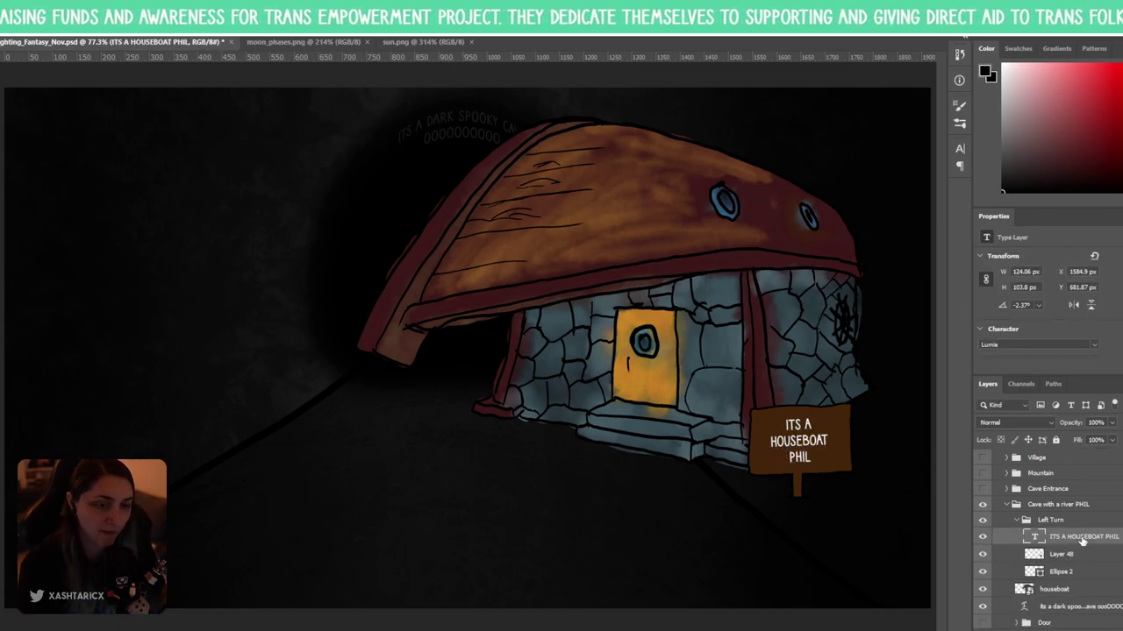
key("Up")
key("Up")
key("Up")
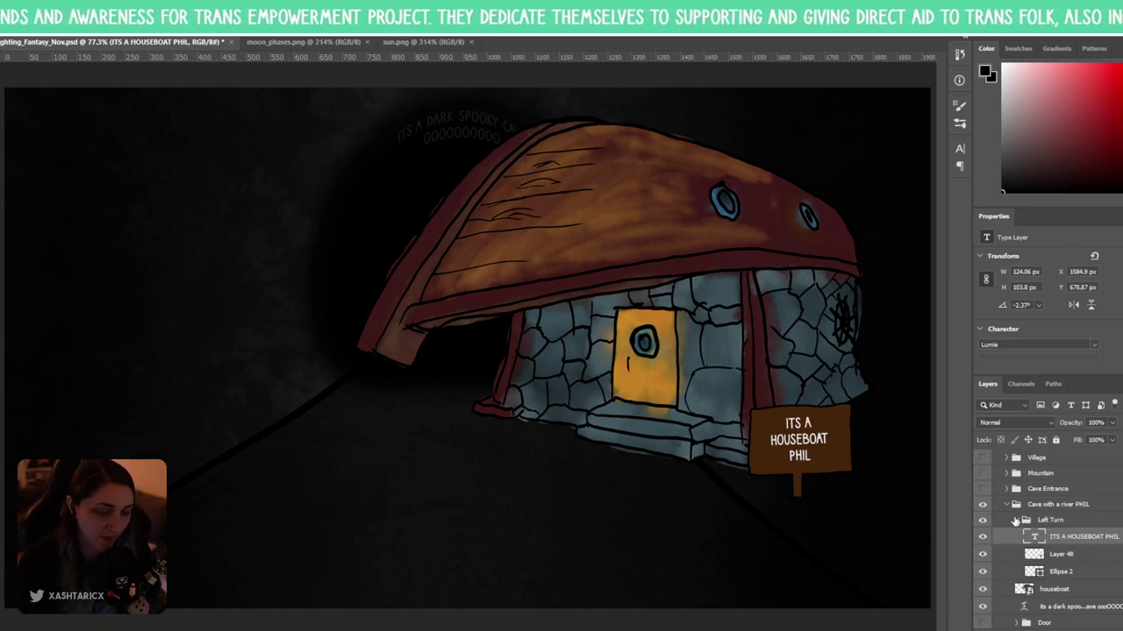
left_click(1016, 520)
- Warp the cave dark layer of the Cave with a river group so its floor line slopes diagonally down behind the houseboat
left_click(1068, 537)
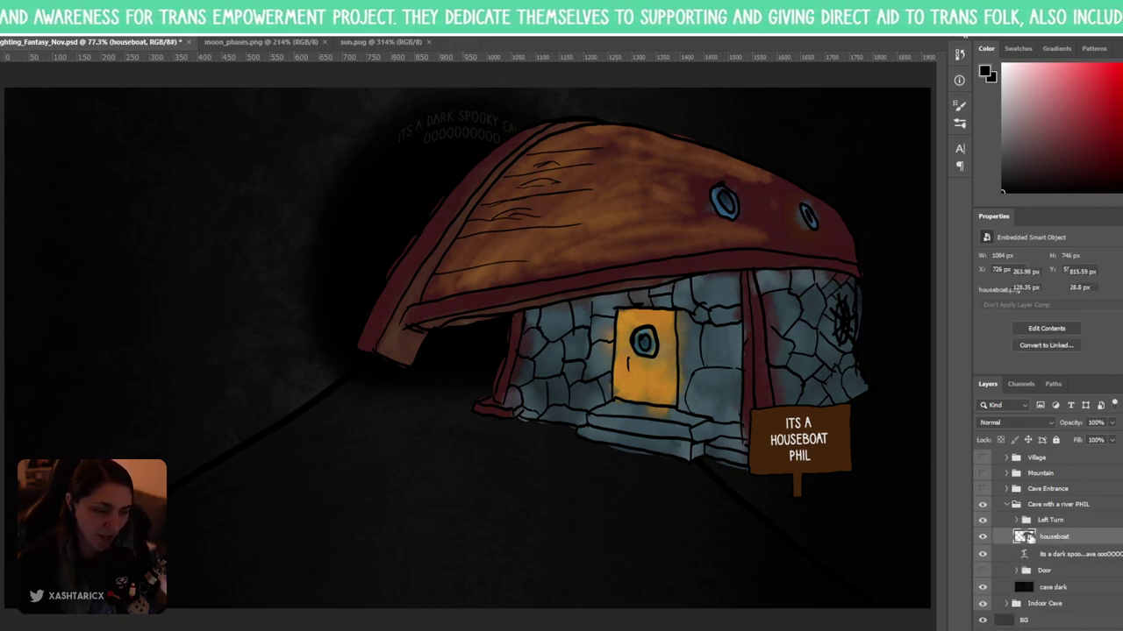
left_click(1071, 555)
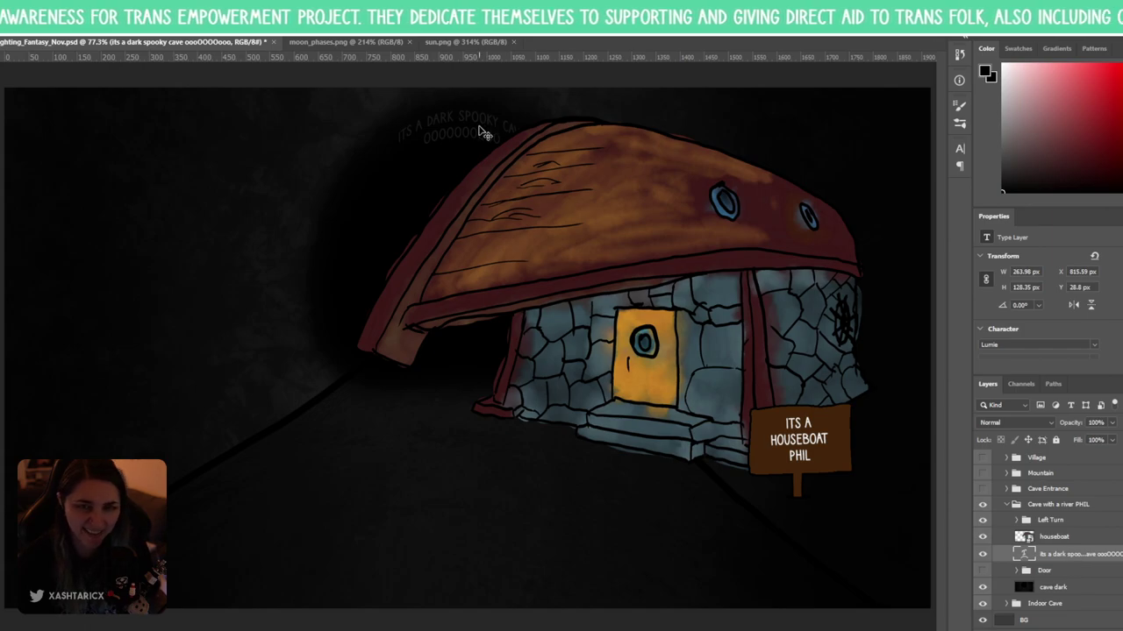
left_click(1075, 594)
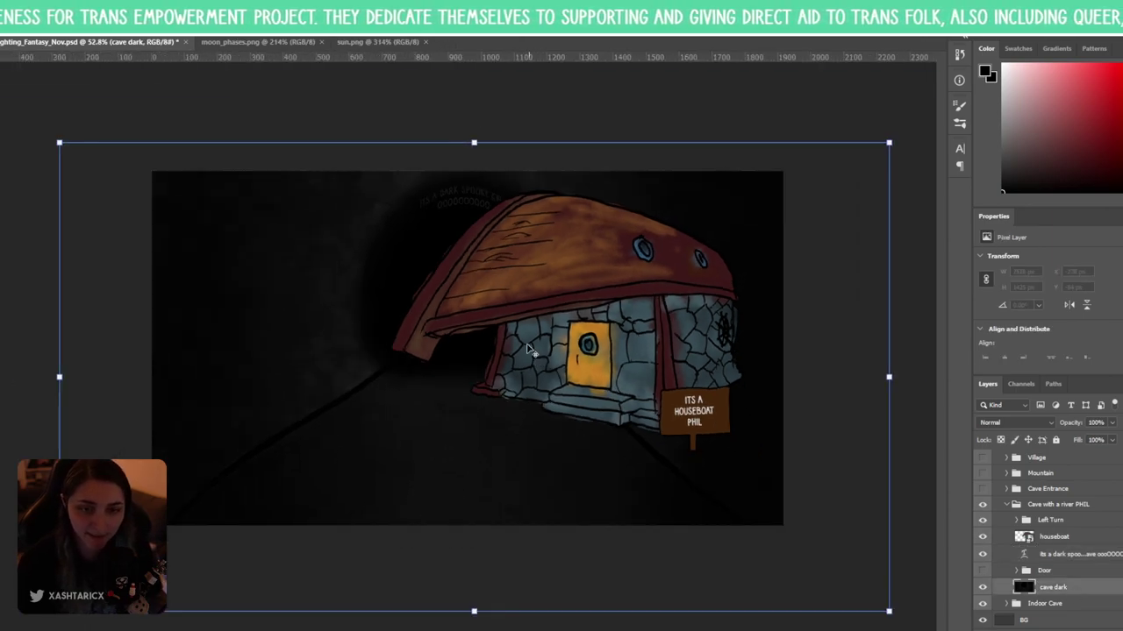
scroll(529, 344, "down", 5)
left_click_drag(646, 261, 719, 222)
mouse_move(576, 317)
left_mouse_down()
mouse_move(591, 317)
mouse_move(550, 345)
left_mouse_up()
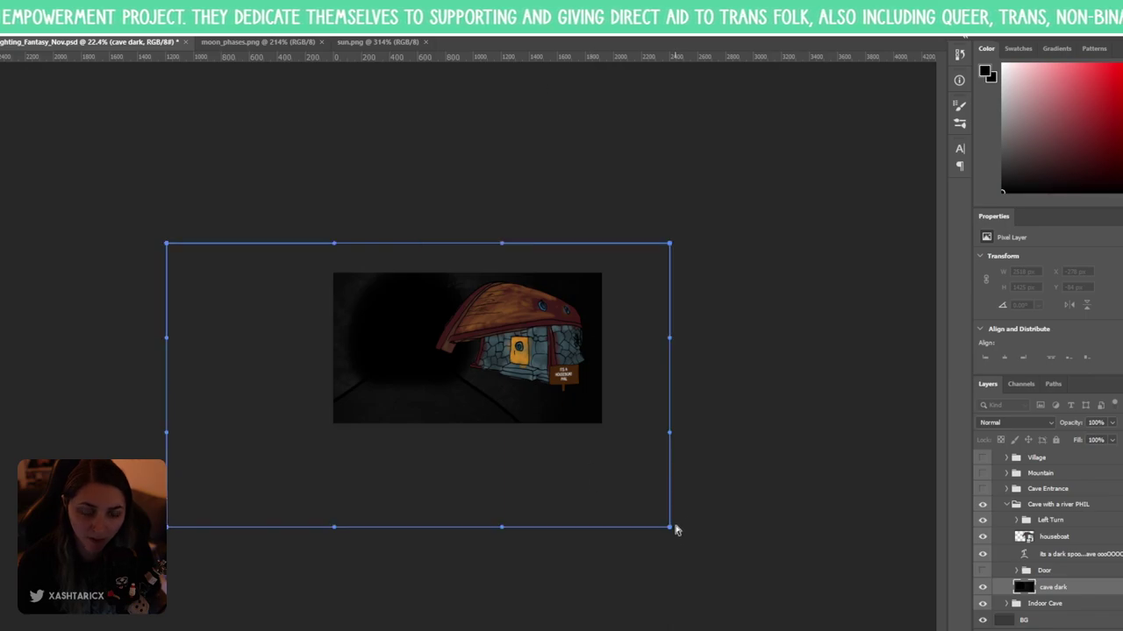
left_click_drag(672, 529, 739, 438)
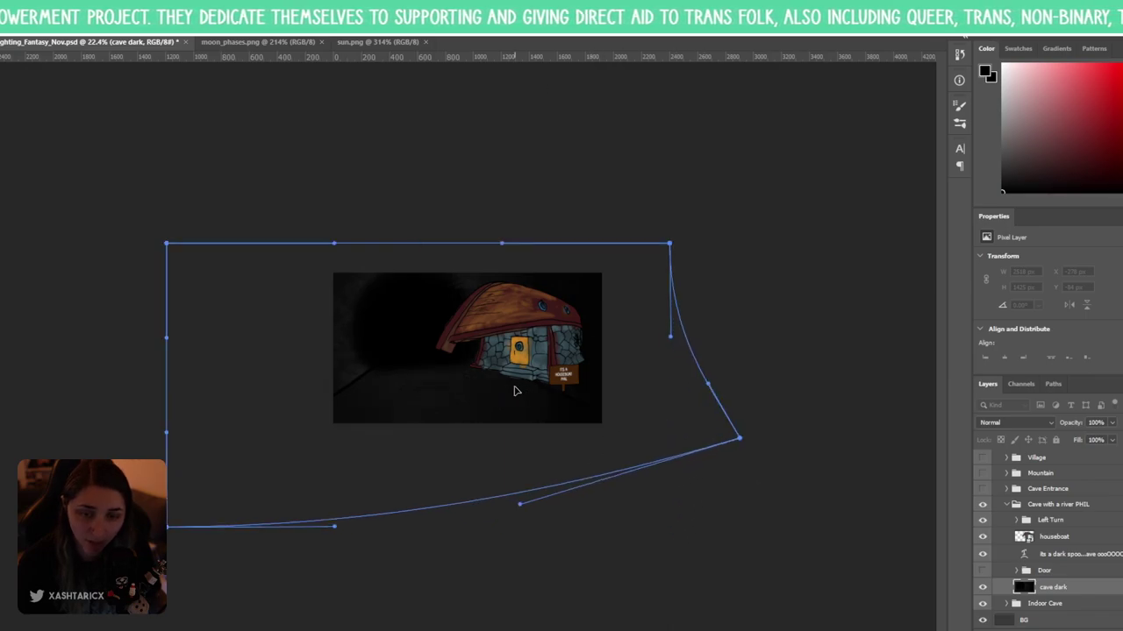
left_click_drag(516, 391, 617, 375)
left_click_drag(329, 250, 243, 246)
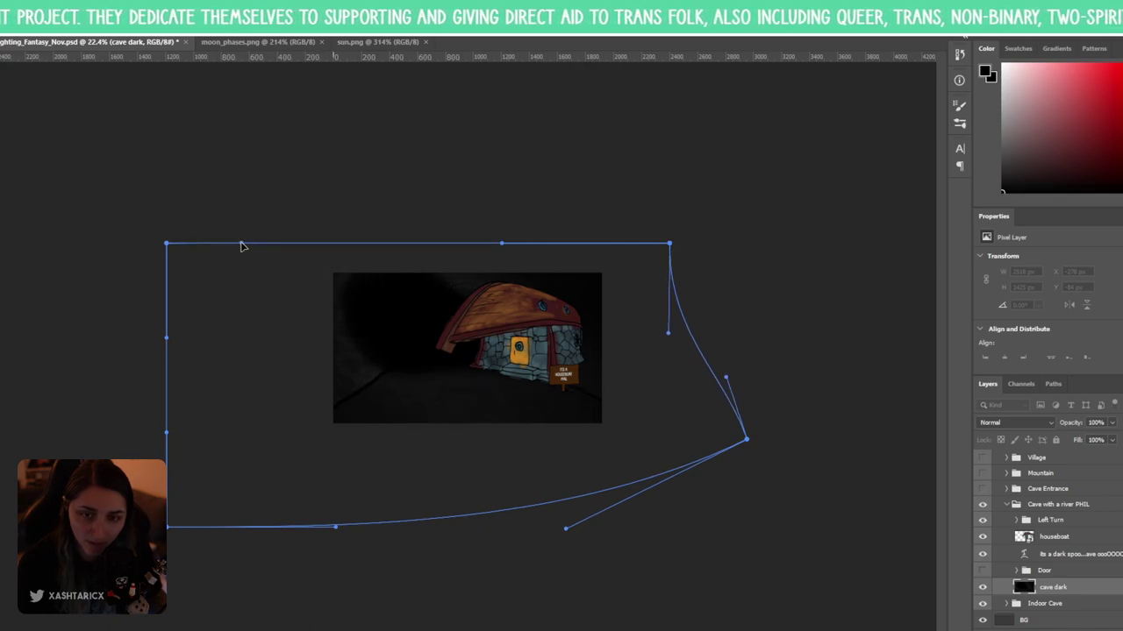
left_click_drag(675, 435, 477, 321)
left_click_drag(554, 392, 436, 339)
left_click_drag(371, 290, 471, 442)
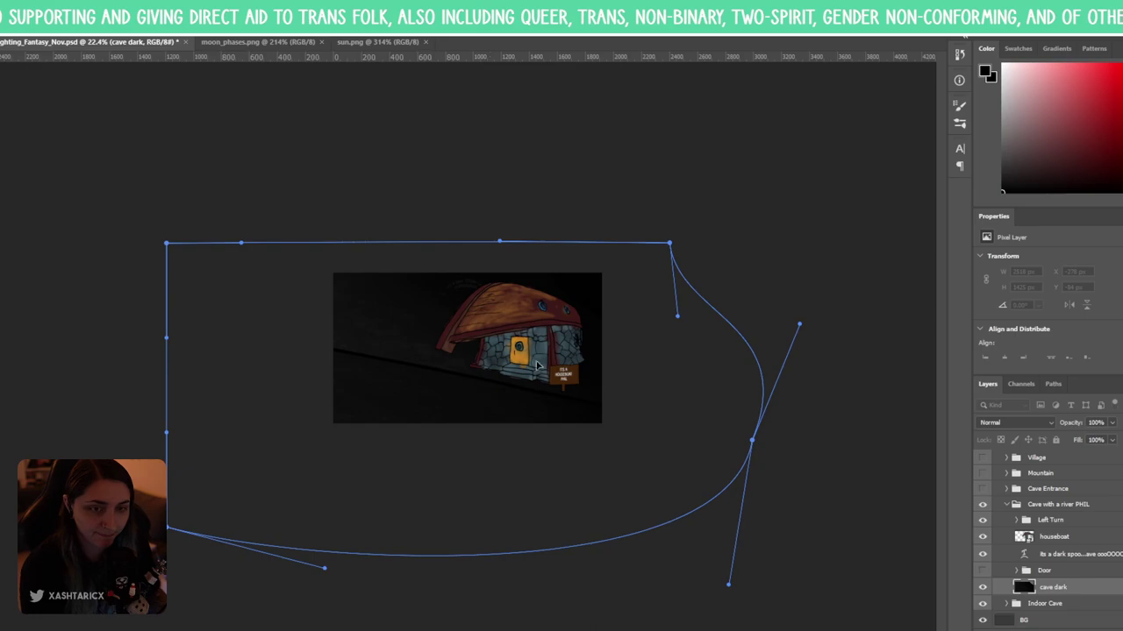
key("Return")
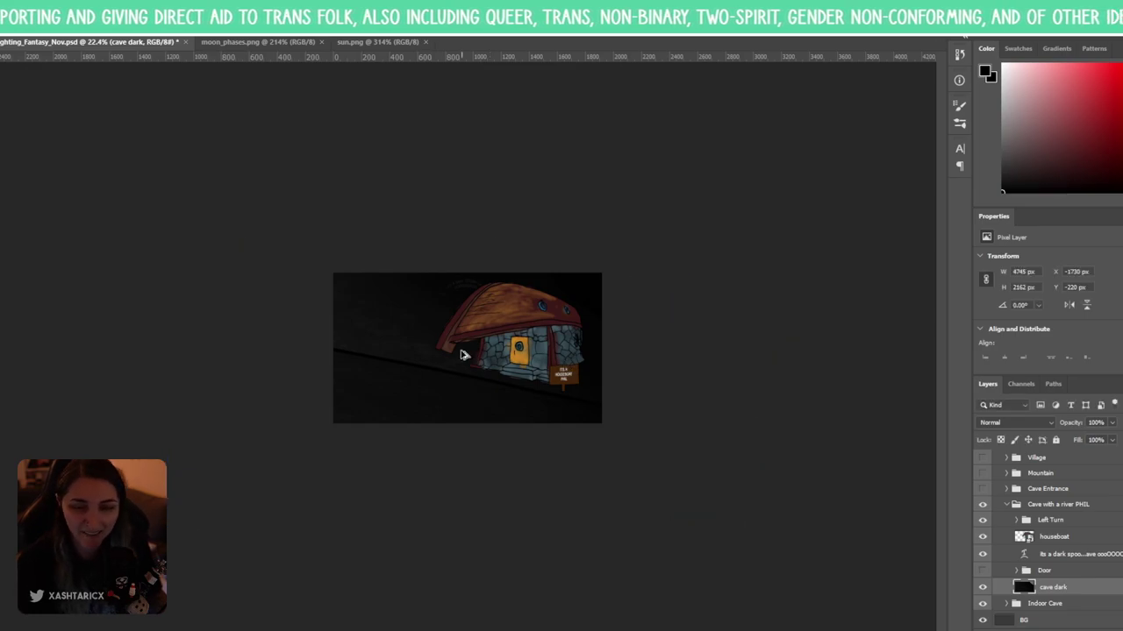
scroll(463, 356, "up", 5)
scroll(464, 356, "down", 1)
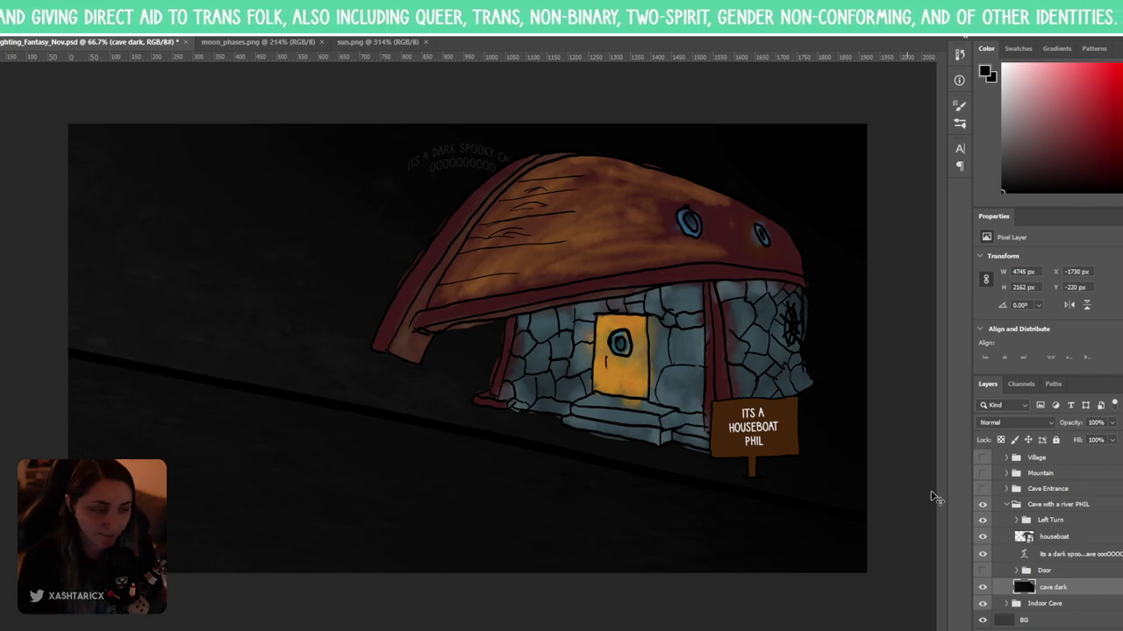
- Move the "its a dark spooky cave" text from behind the houseboat roof onto the dark cave wall beside it
left_click(1087, 554)
left_click_drag(460, 156, 260, 199)
key("Return")
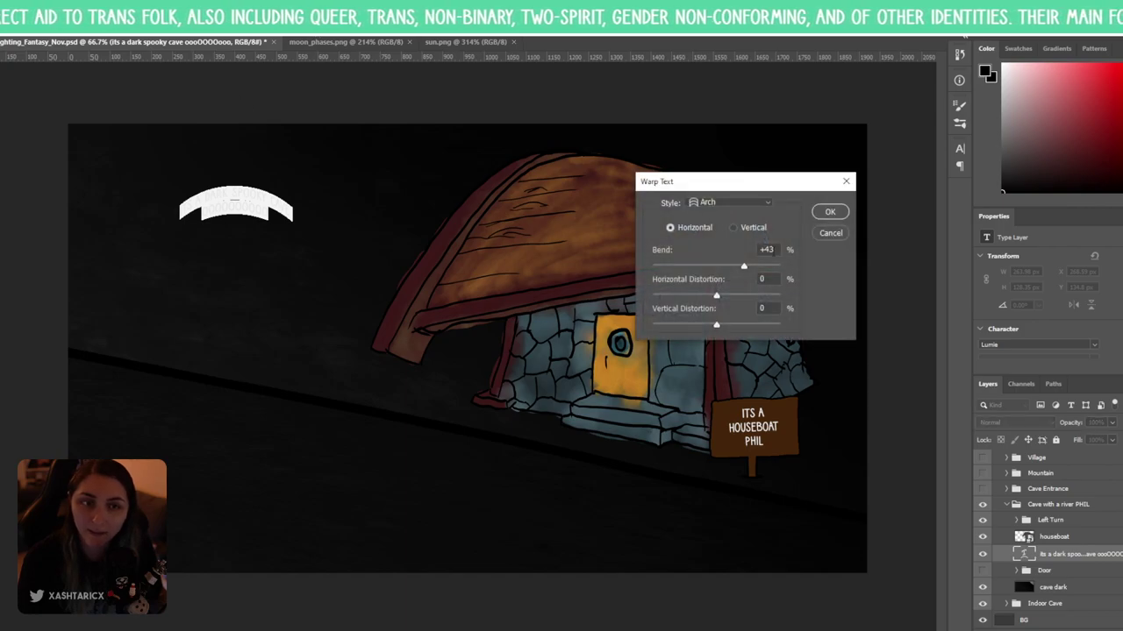
- Change the spooky cave text's warp to the Rise style with a bend of -34%
left_click(730, 202)
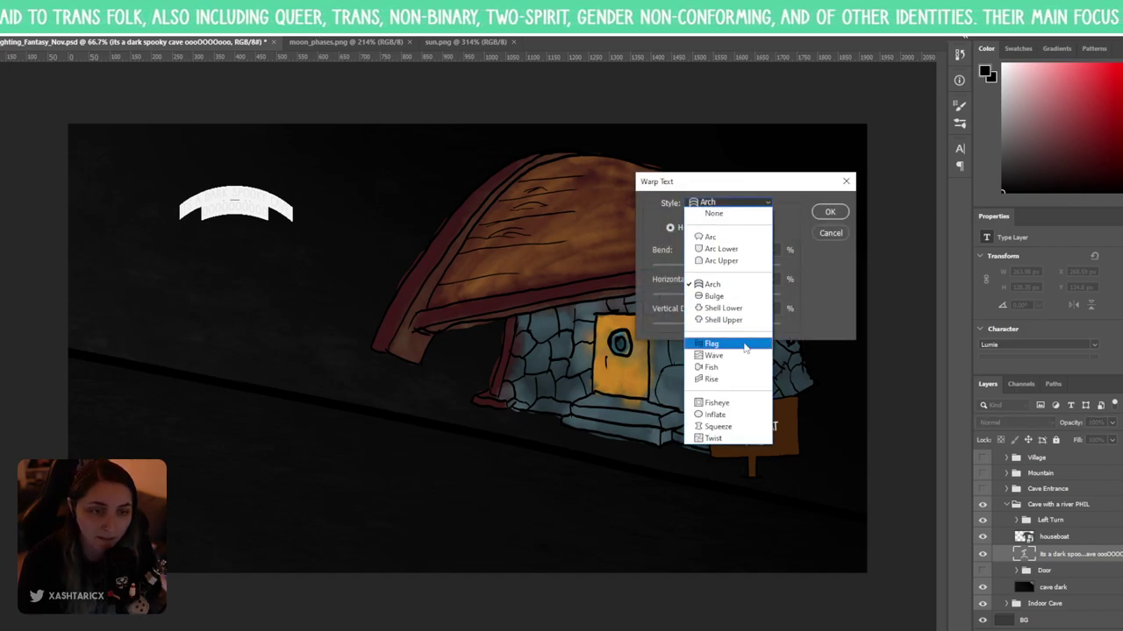
left_click(733, 343)
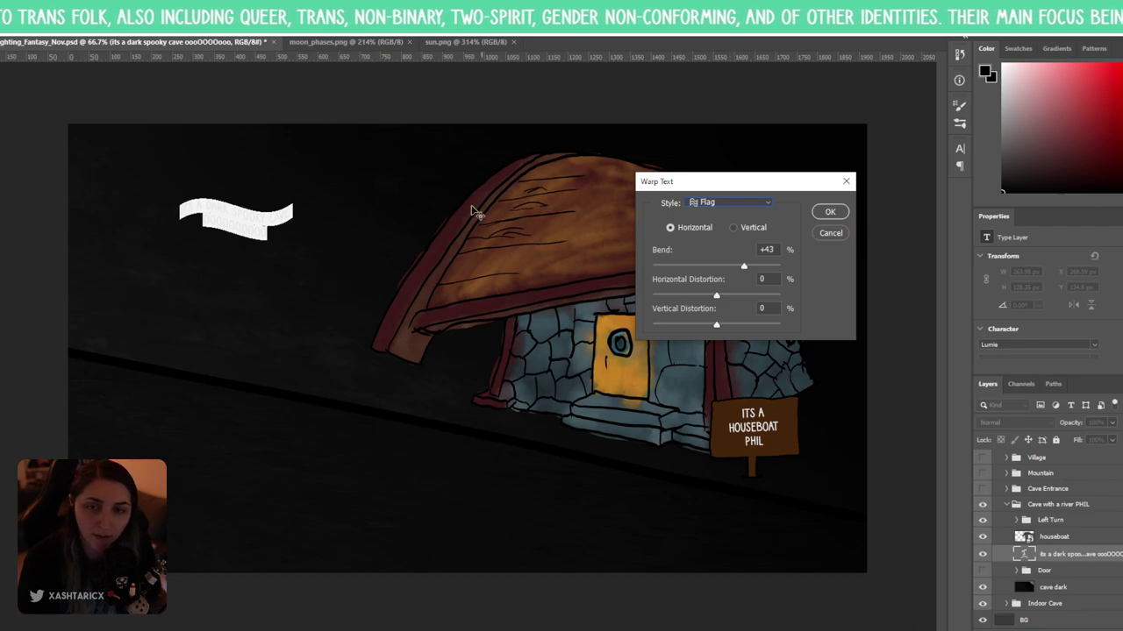
left_click(729, 203)
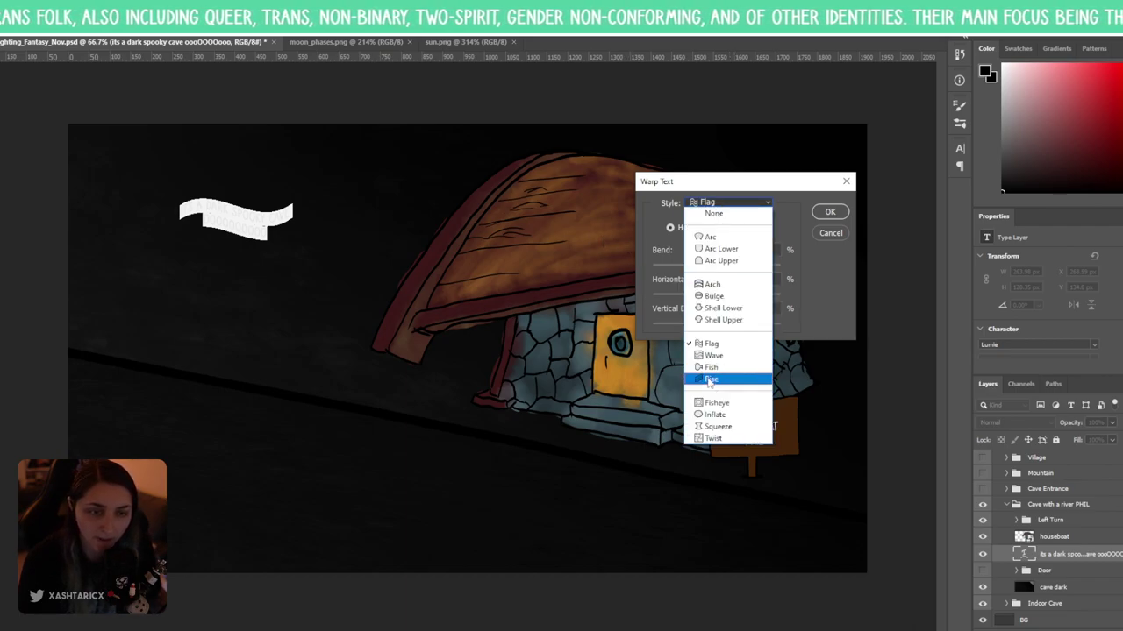
left_click(710, 379)
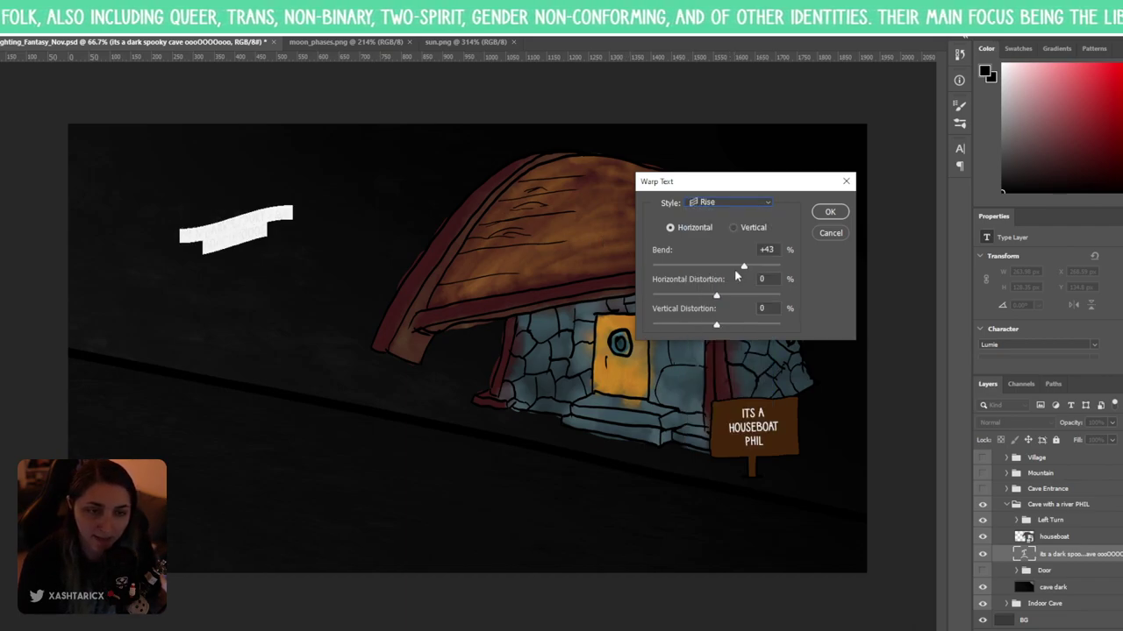
left_click_drag(743, 265, 695, 263)
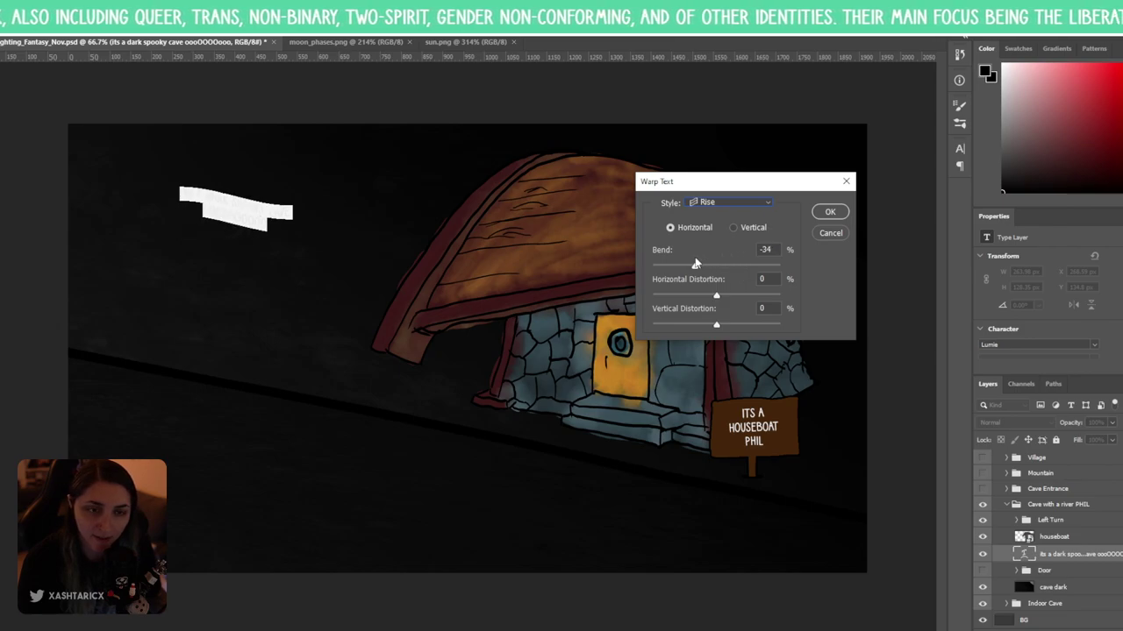
left_click(831, 212)
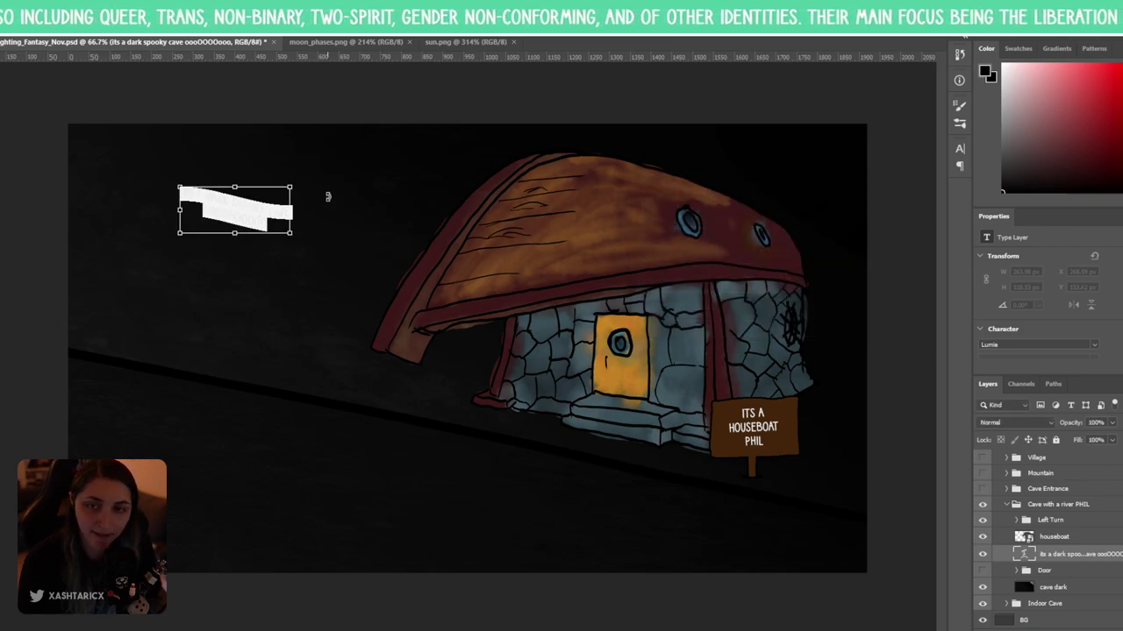
- Enlarge the warped spooky cave text to about 374 px wide
left_click(268, 210)
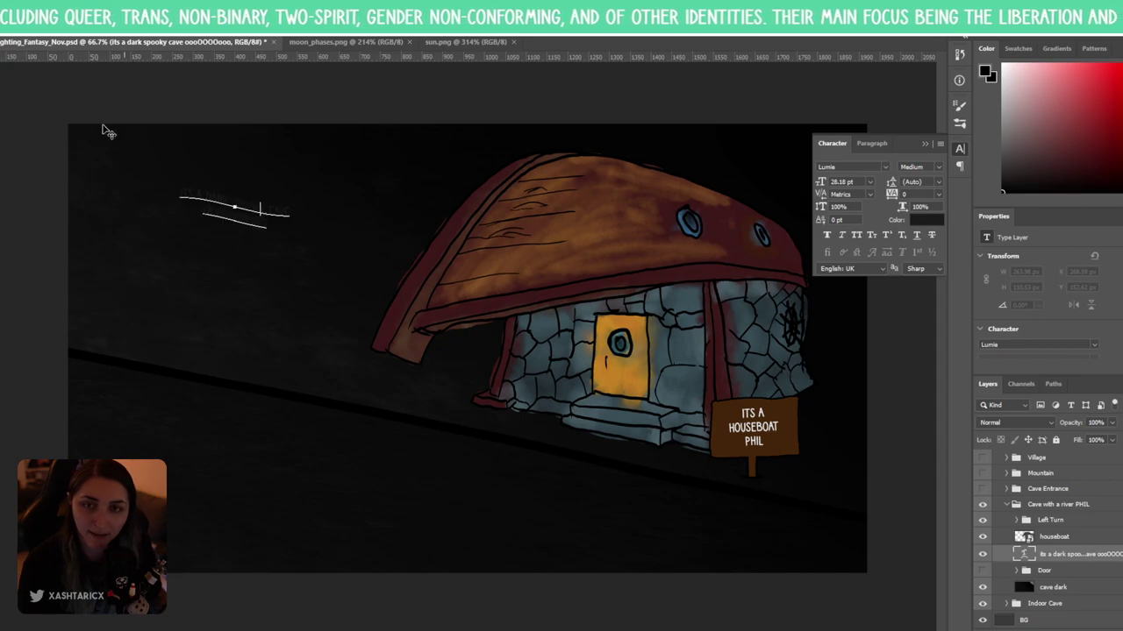
key("ctrl+Return")
key("ctrl+t")
left_click_drag(295, 225, 342, 257)
key("Return")
- Insert "WITH A RIVER" as a separate line between the spooky cave wording and the row of Os
left_click(321, 218)
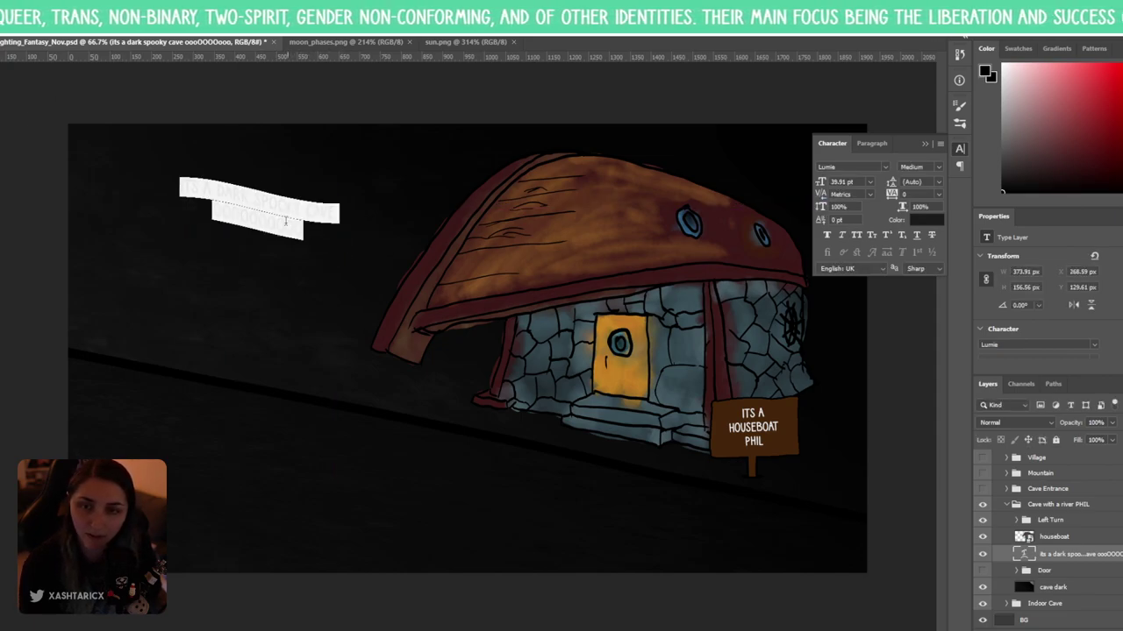
left_click(275, 223)
key("Return")
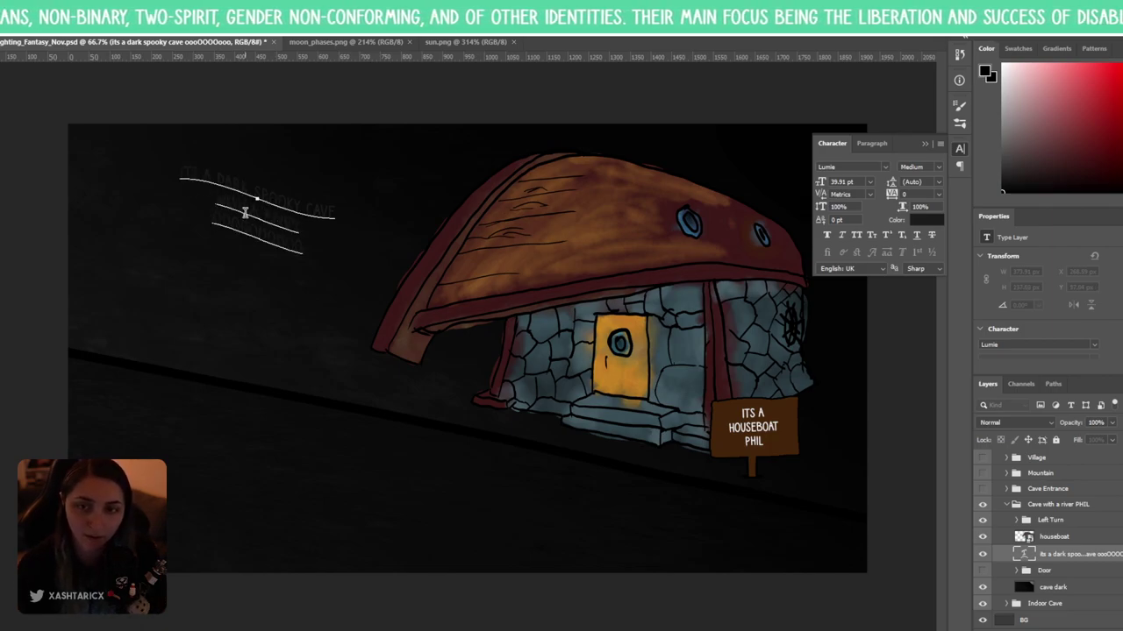
key("ctrl+Return")
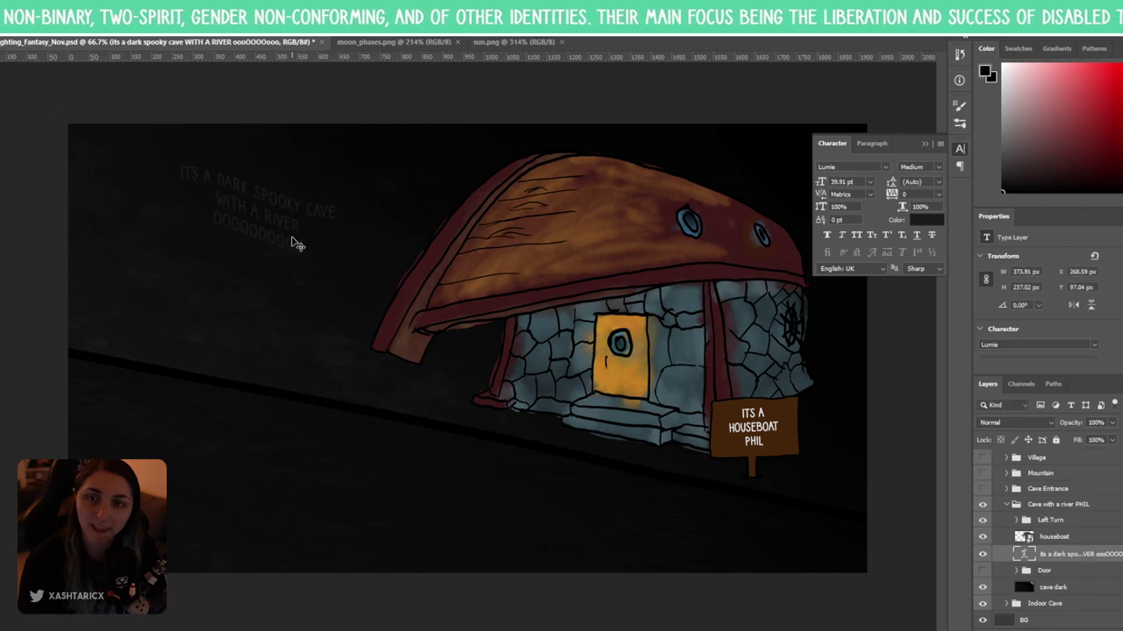
- Move the three-line cave text into the canvas's upper left area and rotate it to about -7.5°
left_click_drag(296, 243, 235, 228)
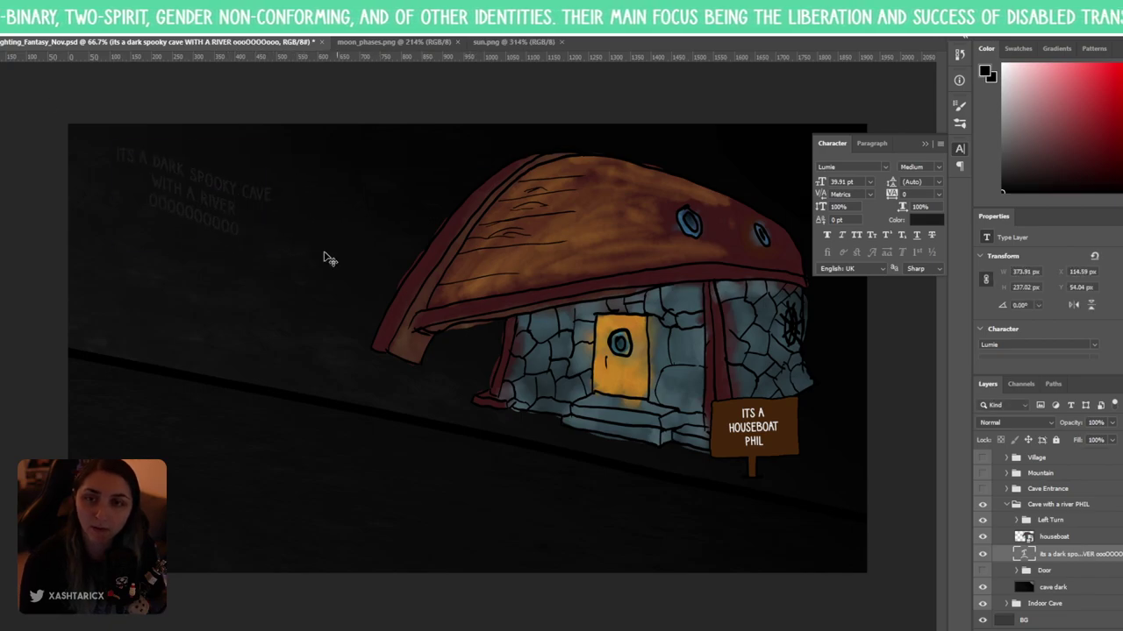
left_click_drag(324, 253, 298, 243)
left_click_drag(233, 205, 185, 206)
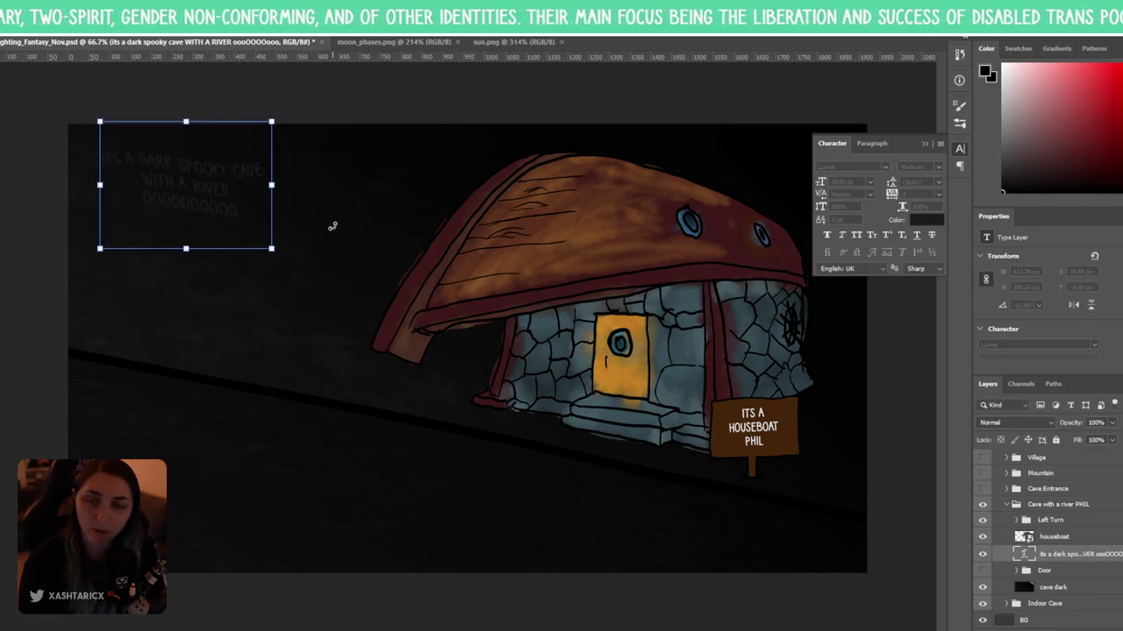
left_click_drag(328, 225, 325, 233)
key("Return")
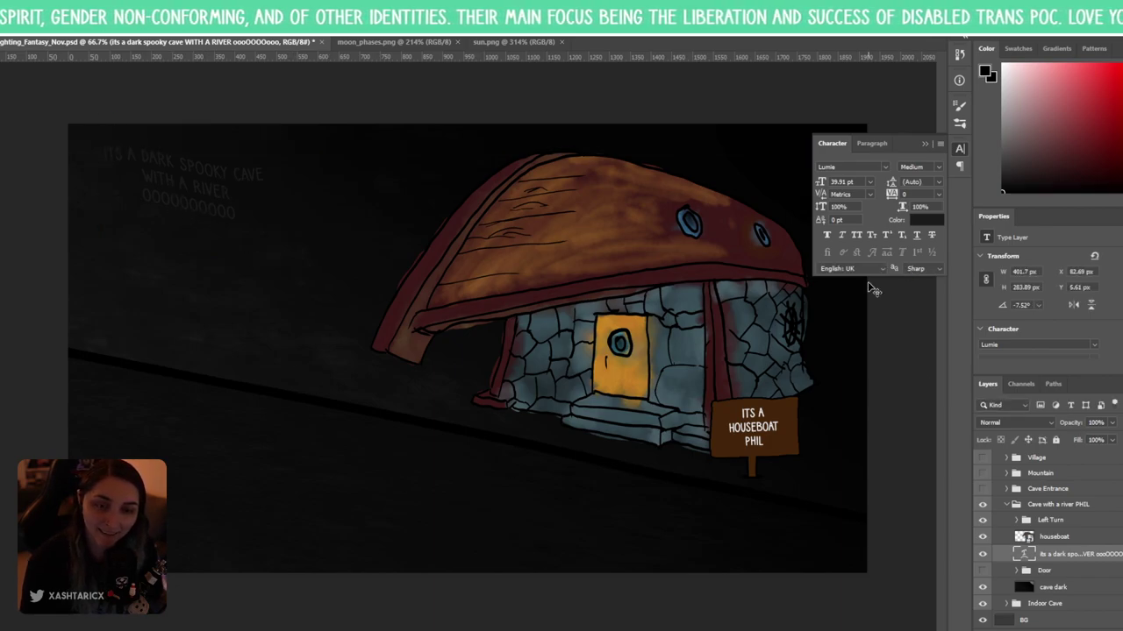
left_click(924, 144)
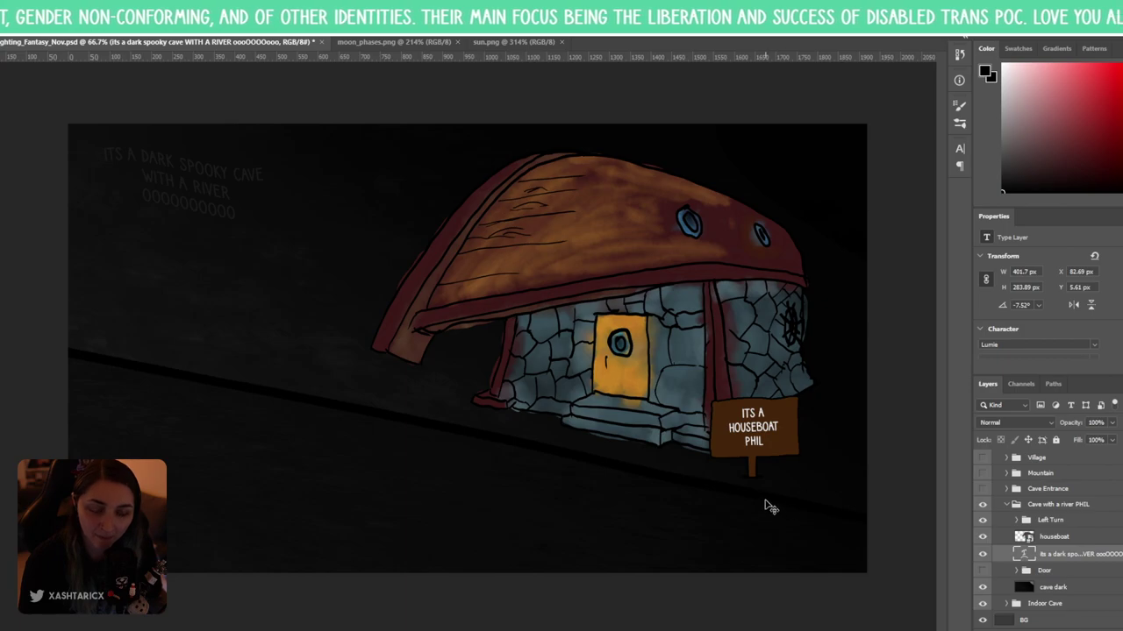
- Shift the cave dark layer up and slightly right so its floor line meets the houseboat's lower left corner
left_click(1085, 595)
left_click_drag(715, 487, 713, 443)
left_click_drag(882, 608, 877, 606)
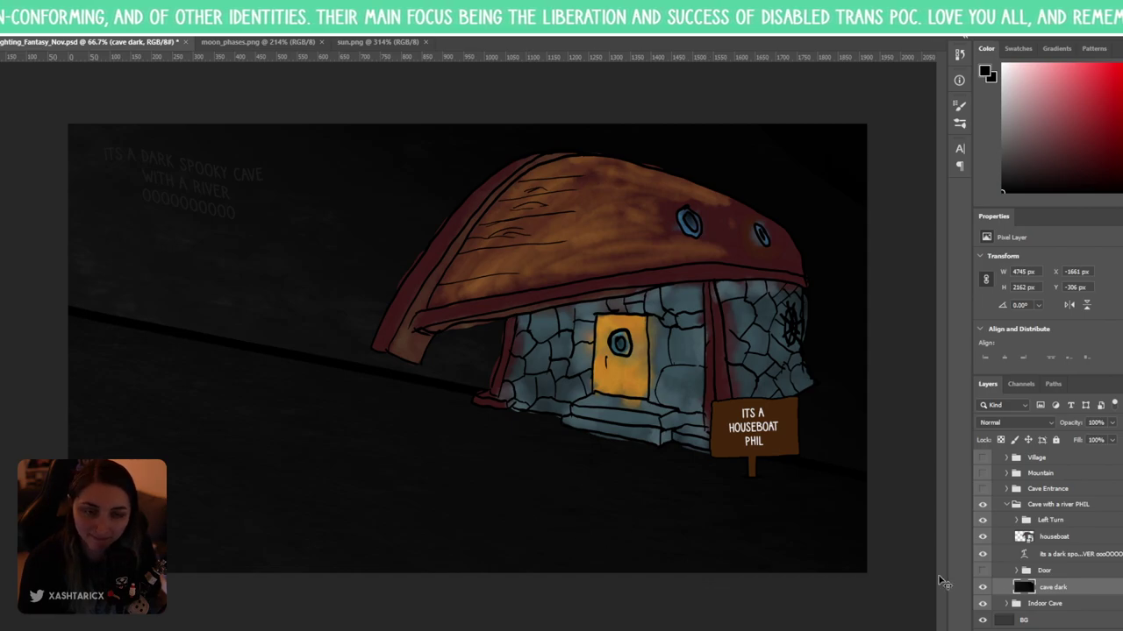
- On a new layer above cave dark, outline a sloping riverbank and paint the river across the lower left floor in dark blue 002562
key("ctrl+shift+alt+n")
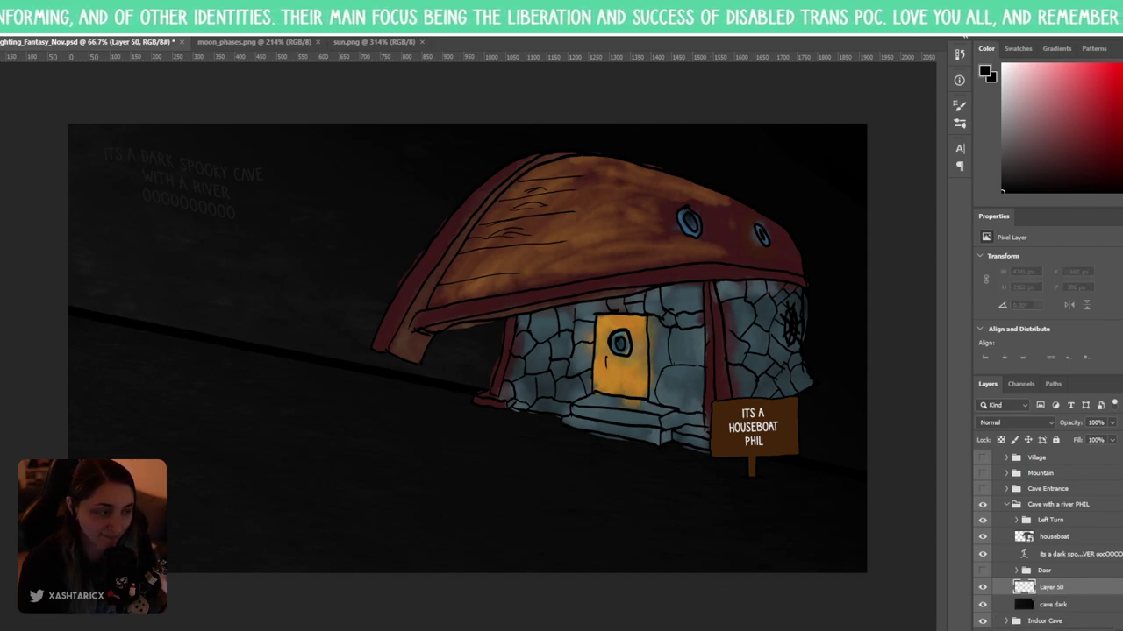
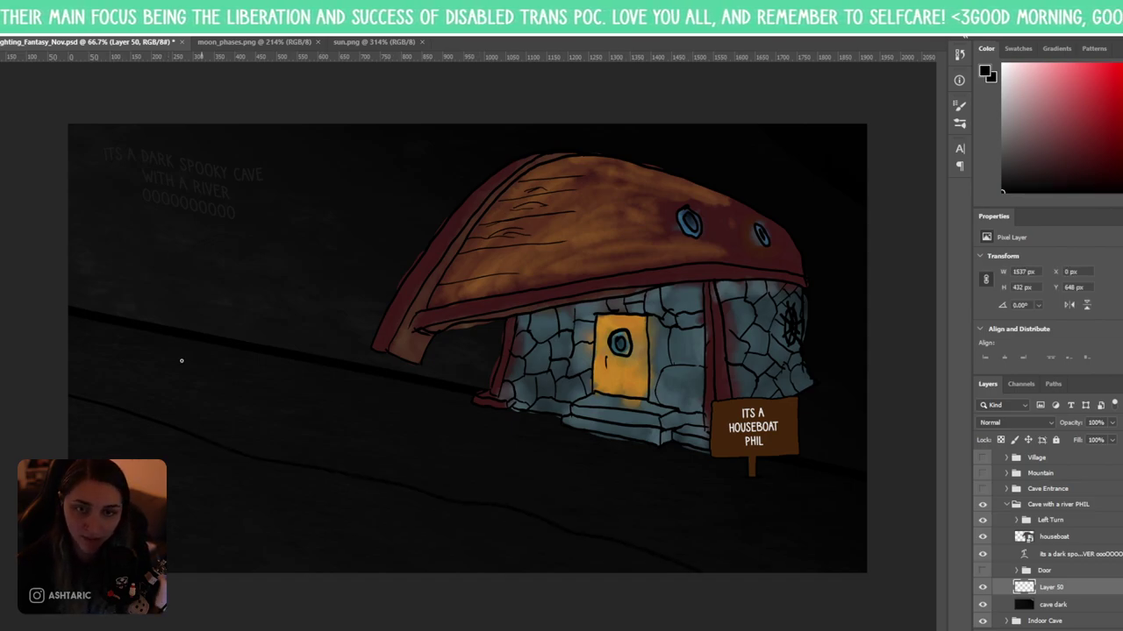
key("shift+F5")
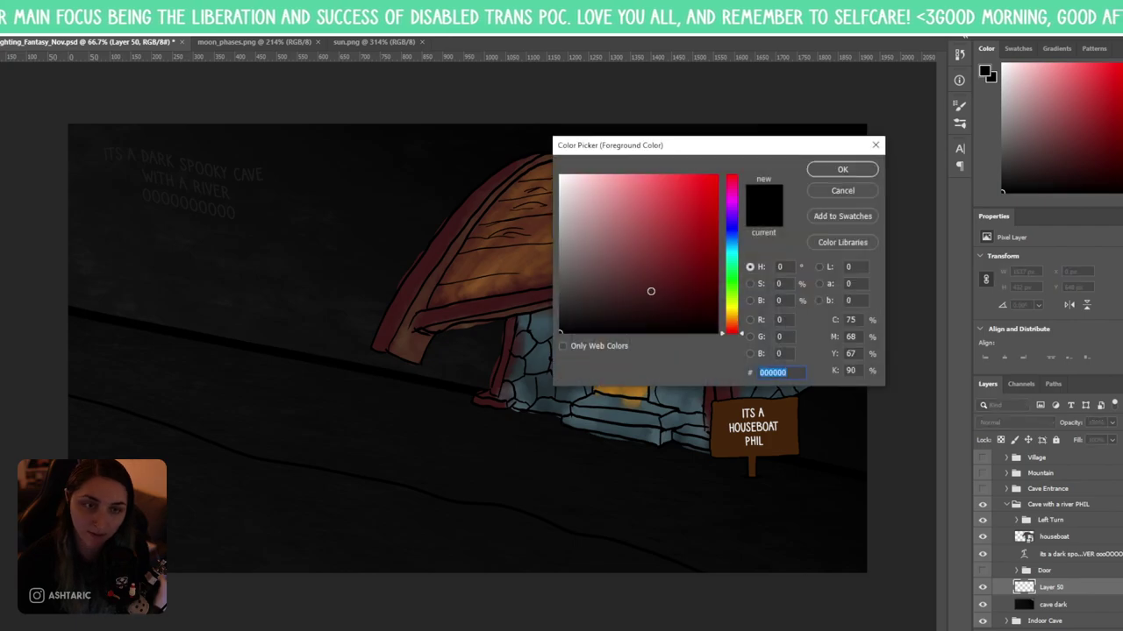
left_click(717, 272)
left_click_drag(735, 263, 759, 243)
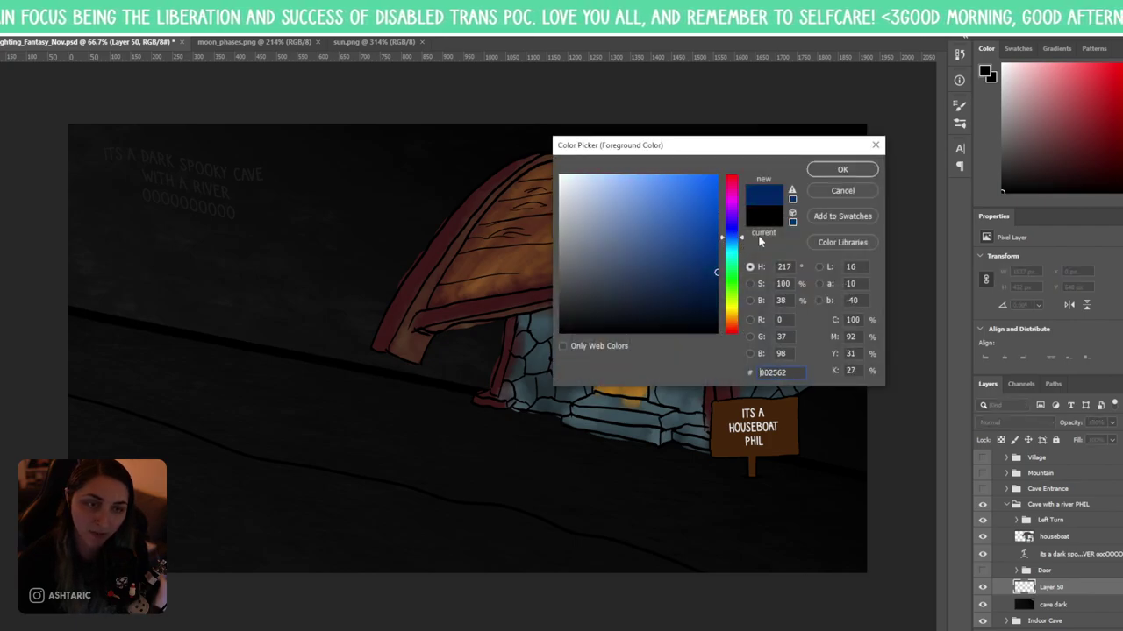
left_click(843, 172)
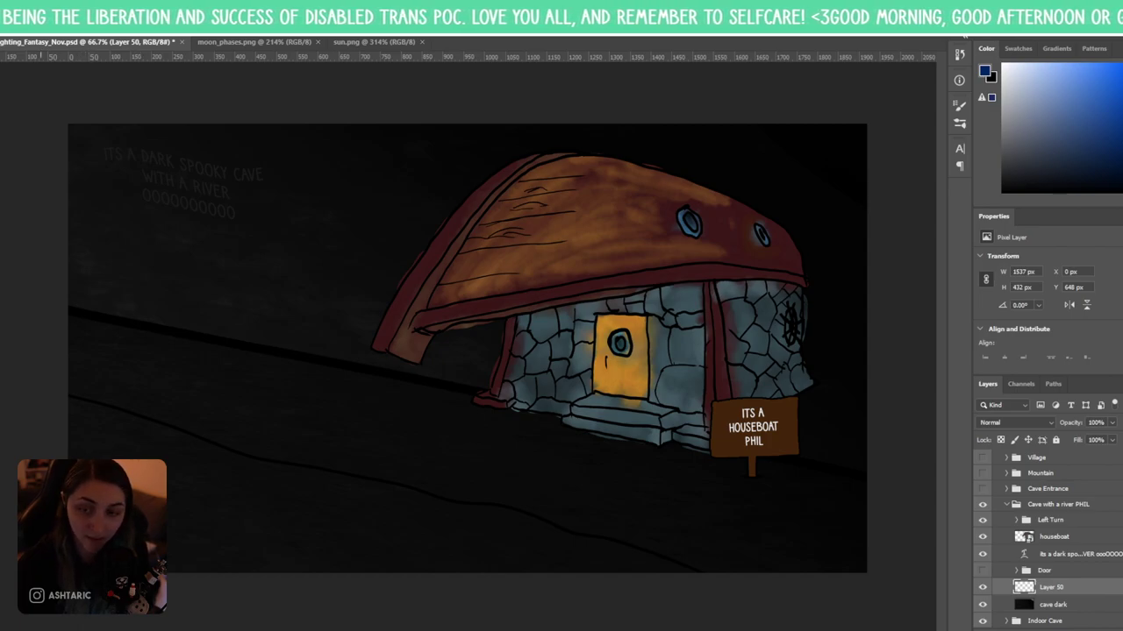
mouse_move(176, 568)
left_mouse_down()
mouse_move(175, 596)
mouse_move(324, 584)
mouse_move(172, 545)
left_mouse_up()
mouse_move(62, 449)
left_mouse_down()
mouse_move(396, 570)
mouse_move(54, 449)
mouse_move(240, 502)
mouse_move(455, 607)
mouse_move(81, 448)
mouse_move(49, 417)
mouse_move(92, 434)
mouse_move(54, 409)
mouse_move(233, 472)
mouse_move(700, 587)
mouse_move(230, 491)
mouse_move(500, 593)
mouse_move(543, 585)
mouse_move(355, 534)
mouse_move(450, 562)
mouse_move(615, 572)
left_mouse_up()
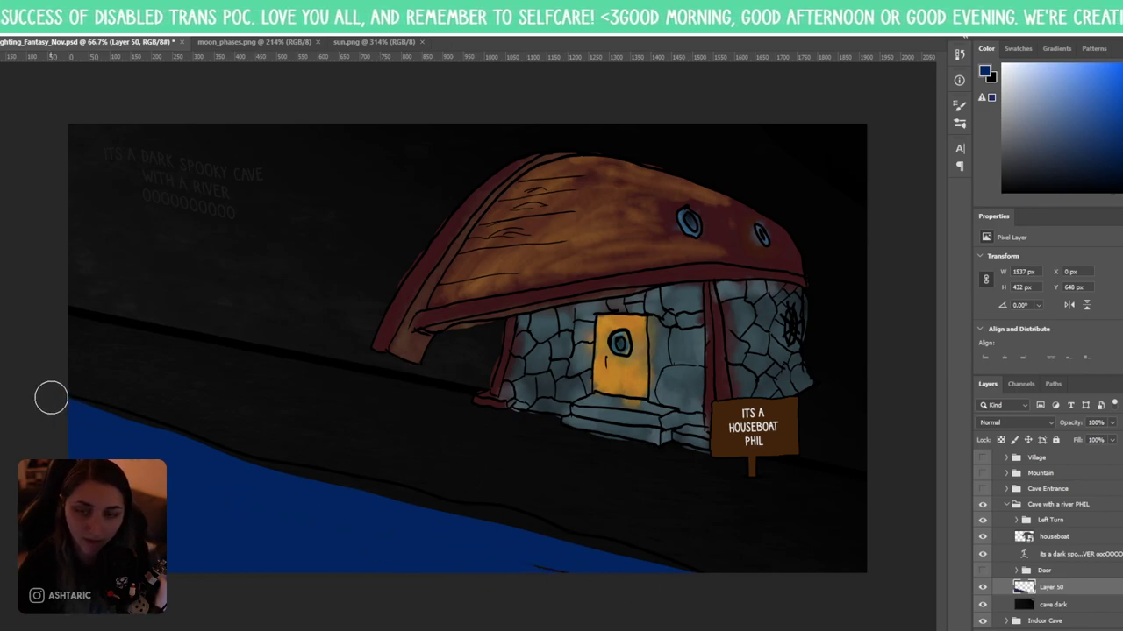
mouse_move(112, 413)
left_mouse_down()
mouse_move(55, 391)
mouse_move(236, 451)
mouse_move(521, 512)
mouse_move(711, 574)
left_mouse_up()
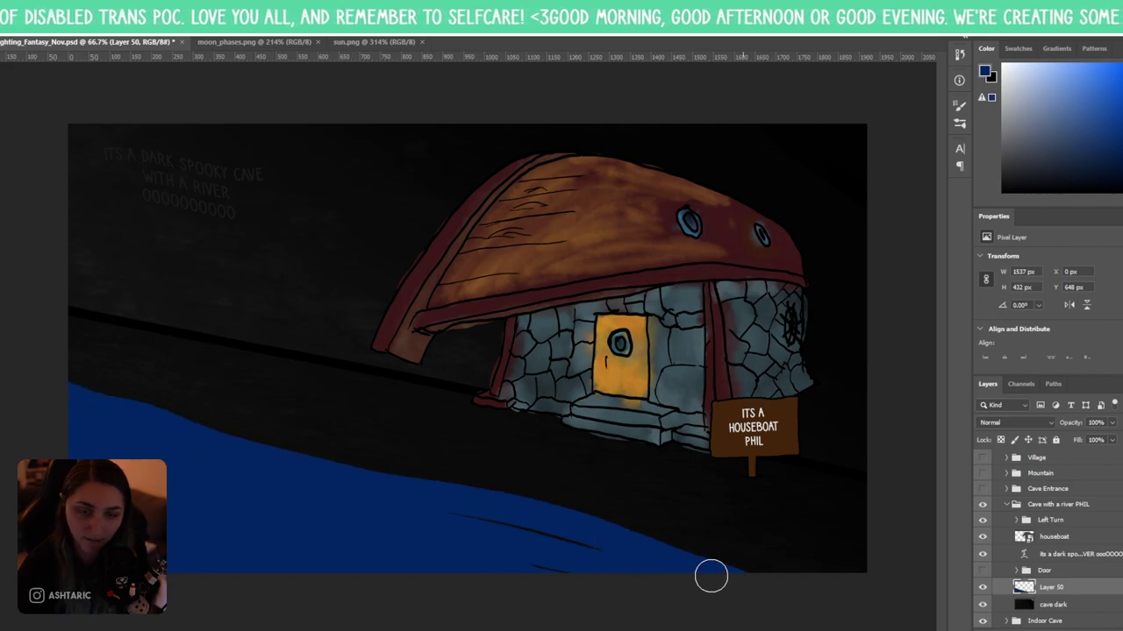
mouse_move(482, 528)
left_mouse_down()
mouse_move(523, 556)
mouse_move(705, 602)
left_mouse_up()
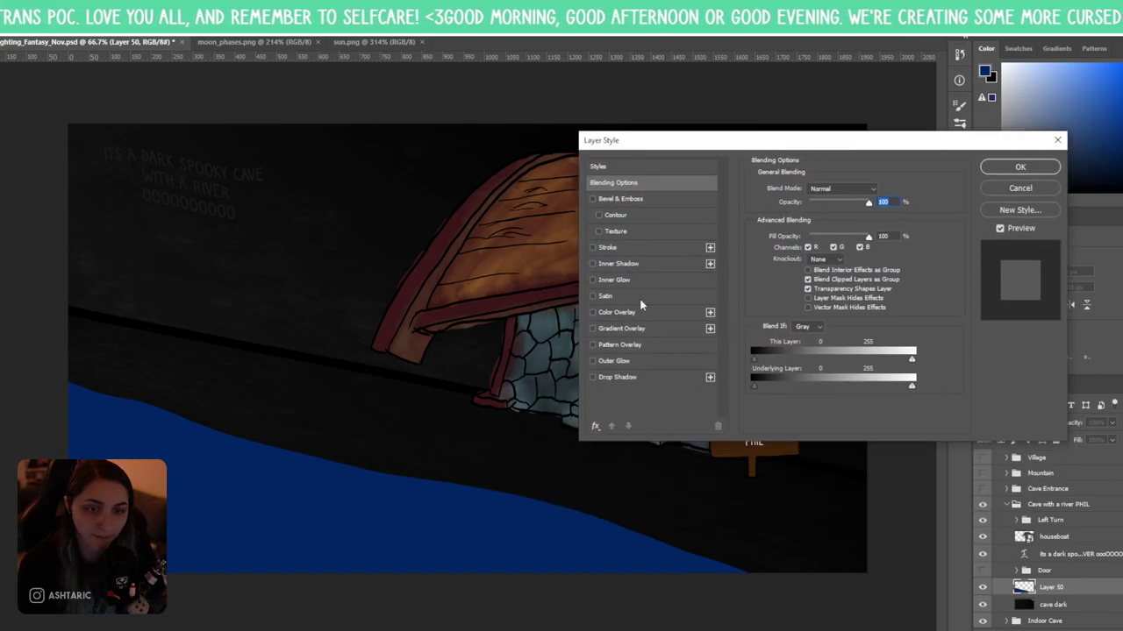
- Apply a Color Overlay in dark teal blue 002f4d to the painted river layer
left_click(594, 313)
left_click(616, 312)
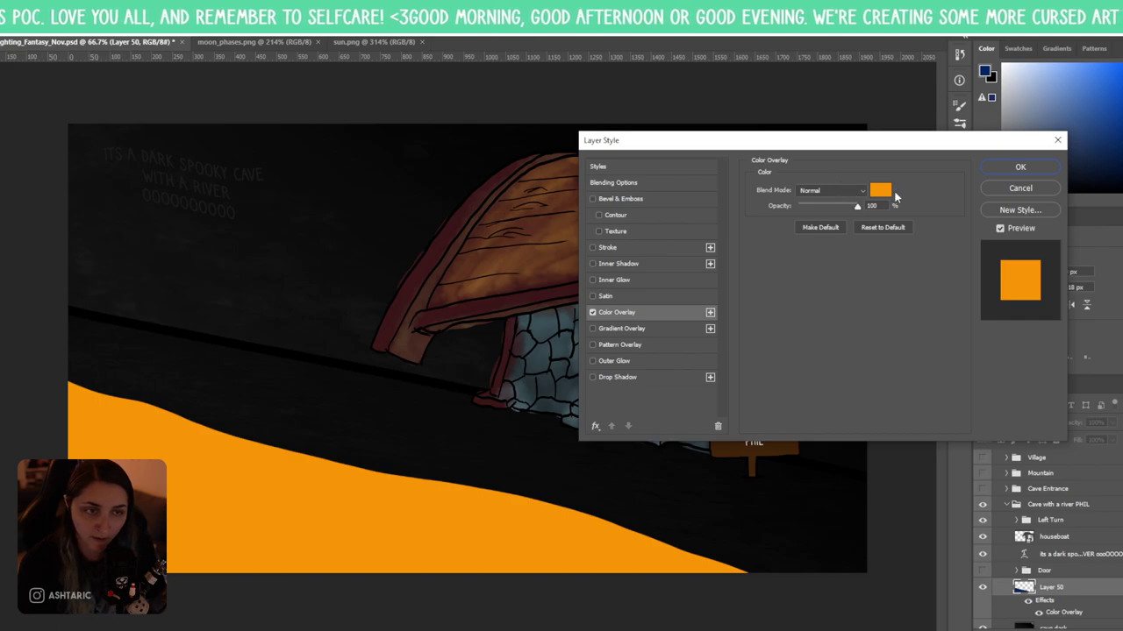
left_click(880, 190)
left_click_drag(739, 316, 740, 252)
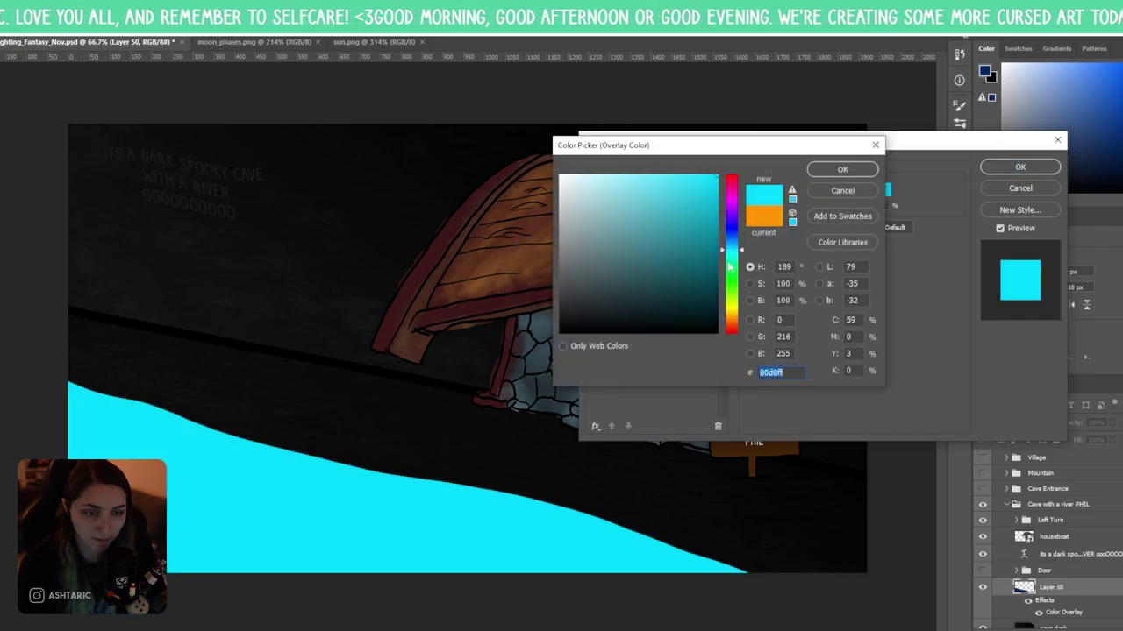
type("00")
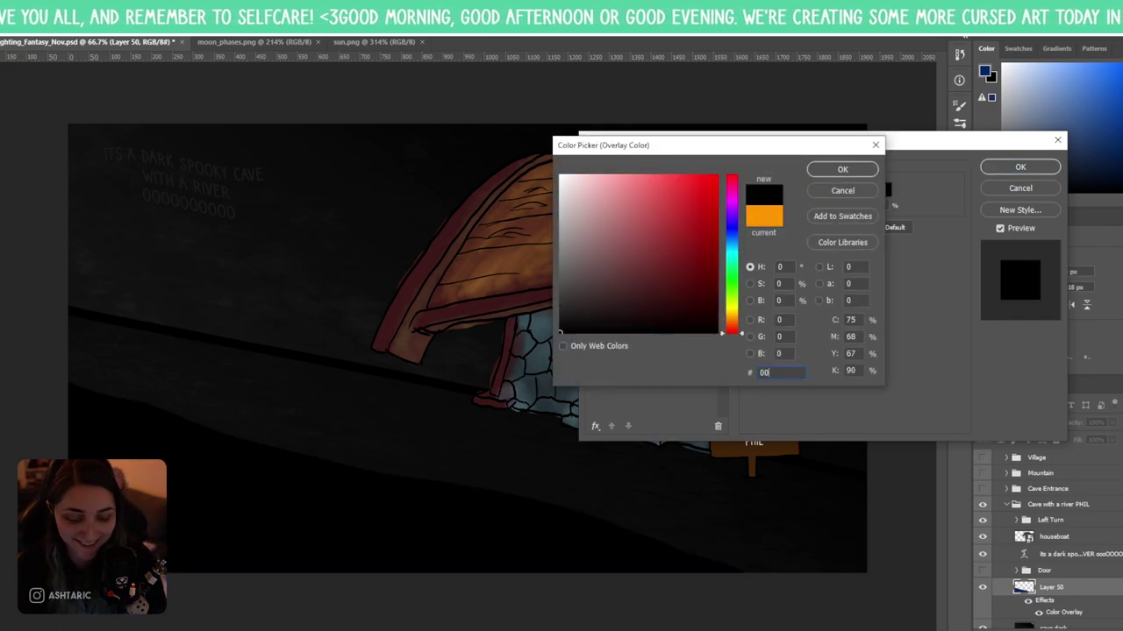
type("9afd")
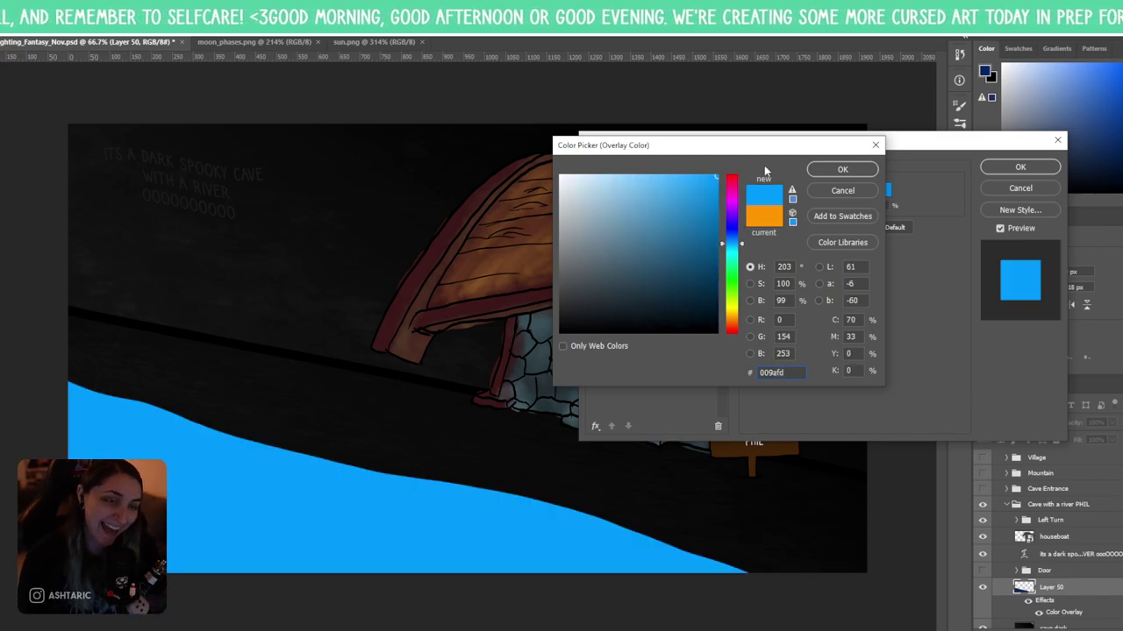
left_click_drag(712, 224, 717, 285)
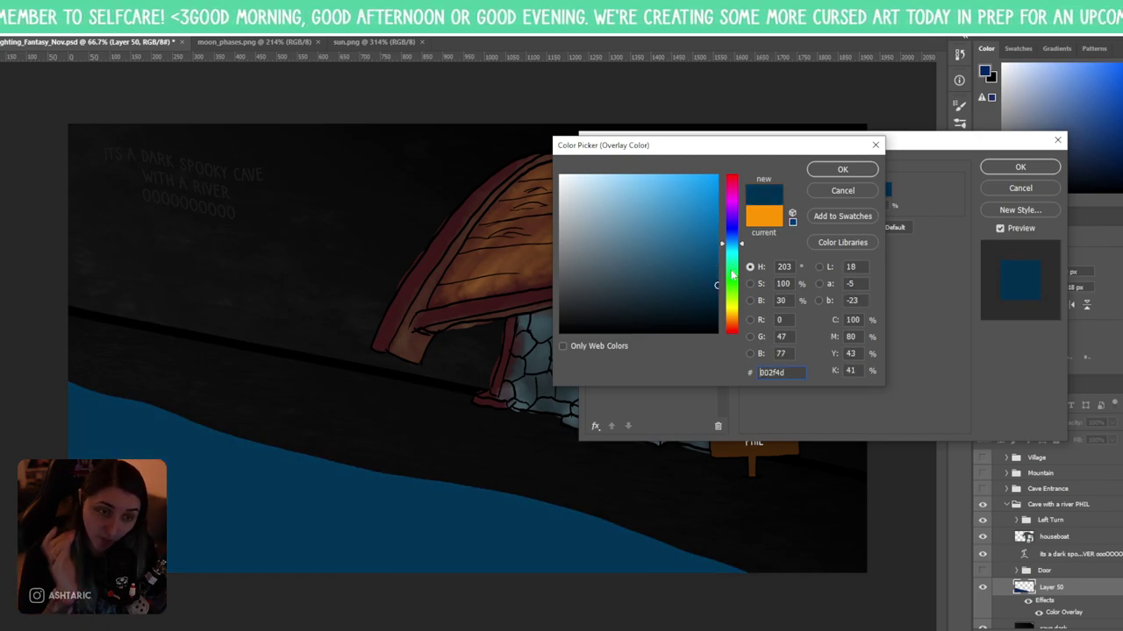
left_click(844, 170)
left_click(1020, 167)
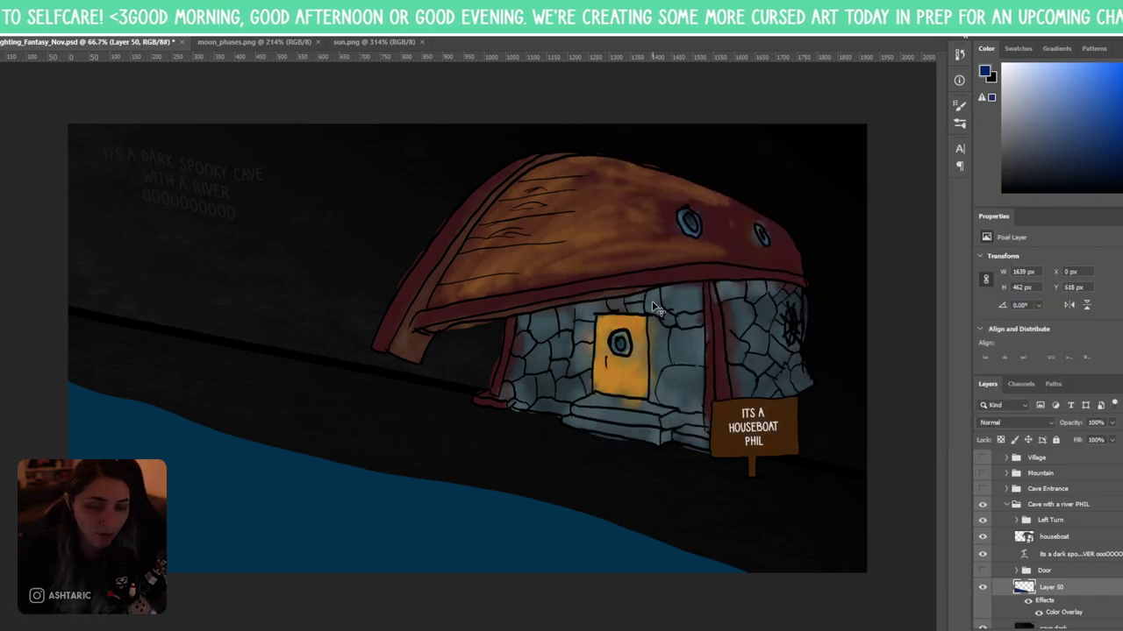
- Rasterize the Color Overlay style of the river layer, Layer 50, into its pixels
key("ctrl+u")
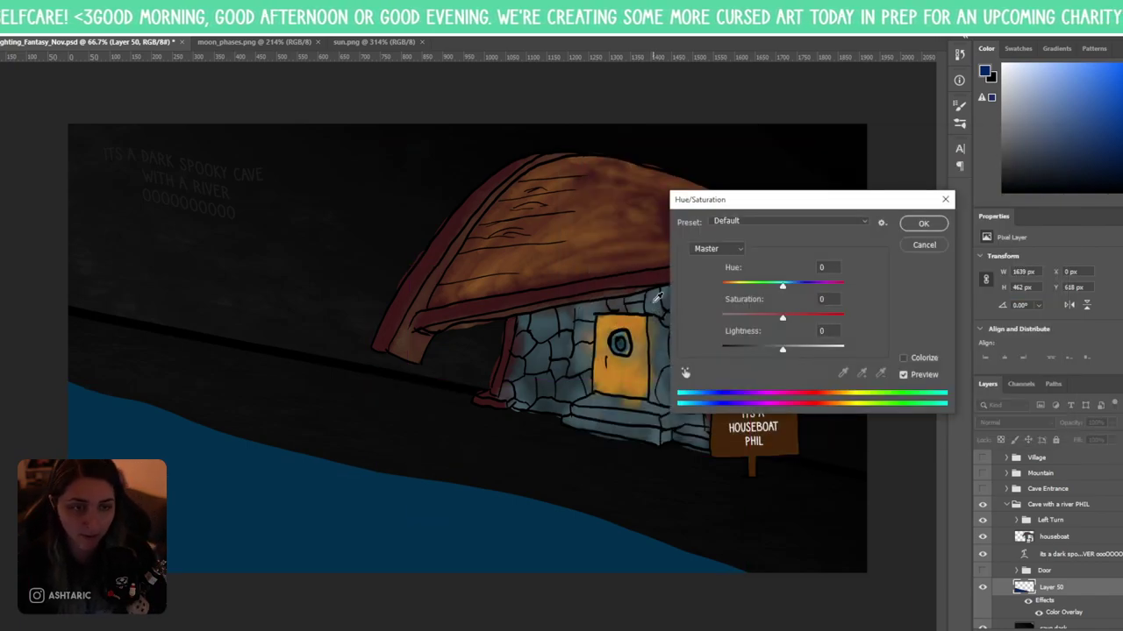
left_click(916, 244)
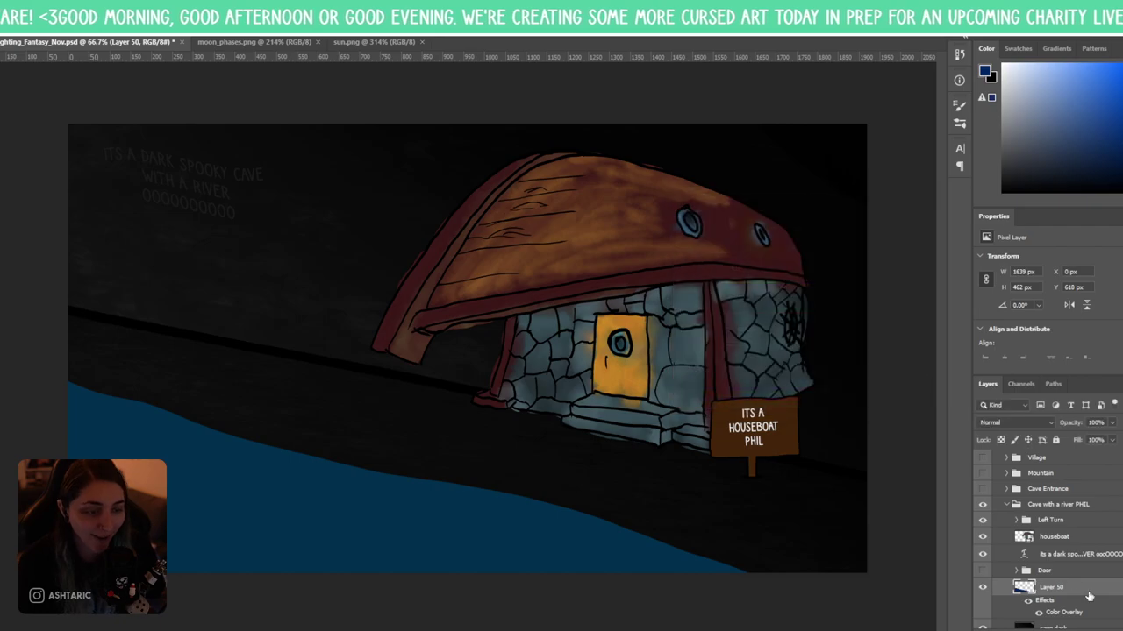
right_click(1088, 596)
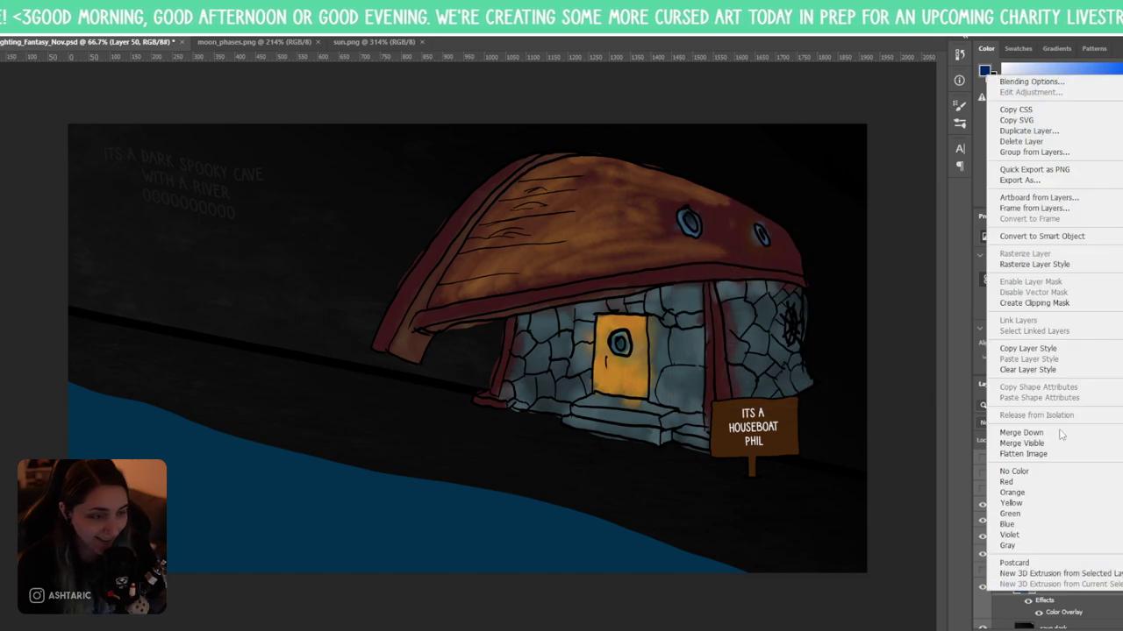
left_click(1053, 268)
- Colorize the river layer to a strongly saturated bright blue with Hue/Saturation
key("ctrl+u")
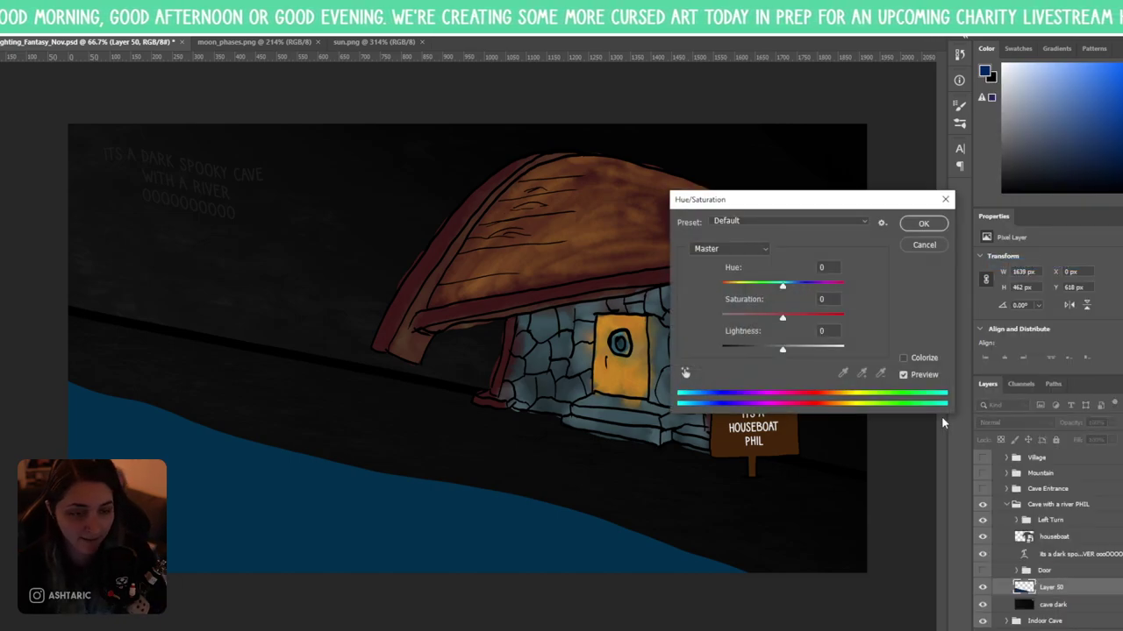
left_click(903, 358)
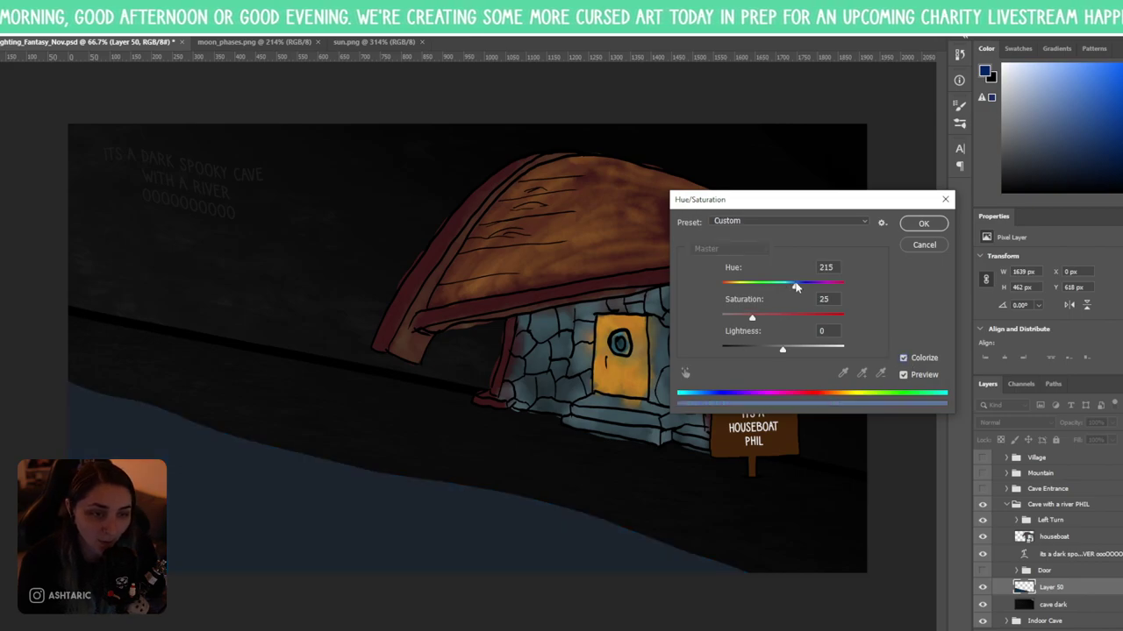
left_click_drag(795, 287, 806, 288)
left_click_drag(755, 318, 812, 321)
left_click(921, 224)
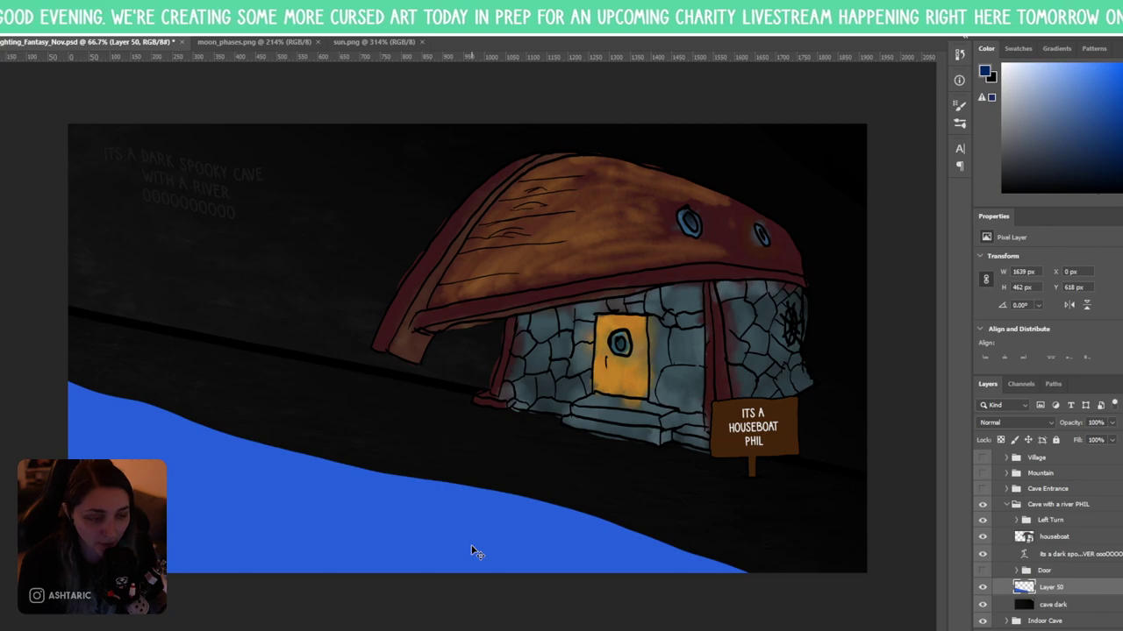
- Darken the river to deep navy with Hue/Saturation at Hue +16, Saturation -2 and Lightness -56
key("ctrl+u")
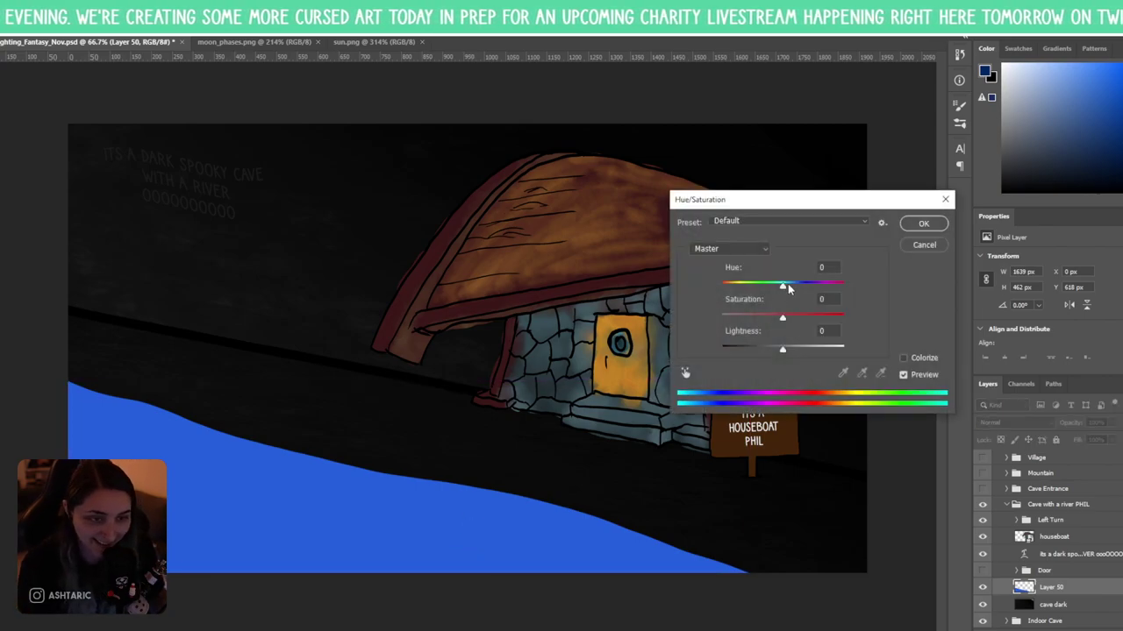
left_click_drag(784, 287, 792, 291)
mouse_move(783, 350)
left_mouse_down()
mouse_move(810, 353)
mouse_move(795, 350)
left_mouse_up()
left_click_drag(789, 287, 793, 289)
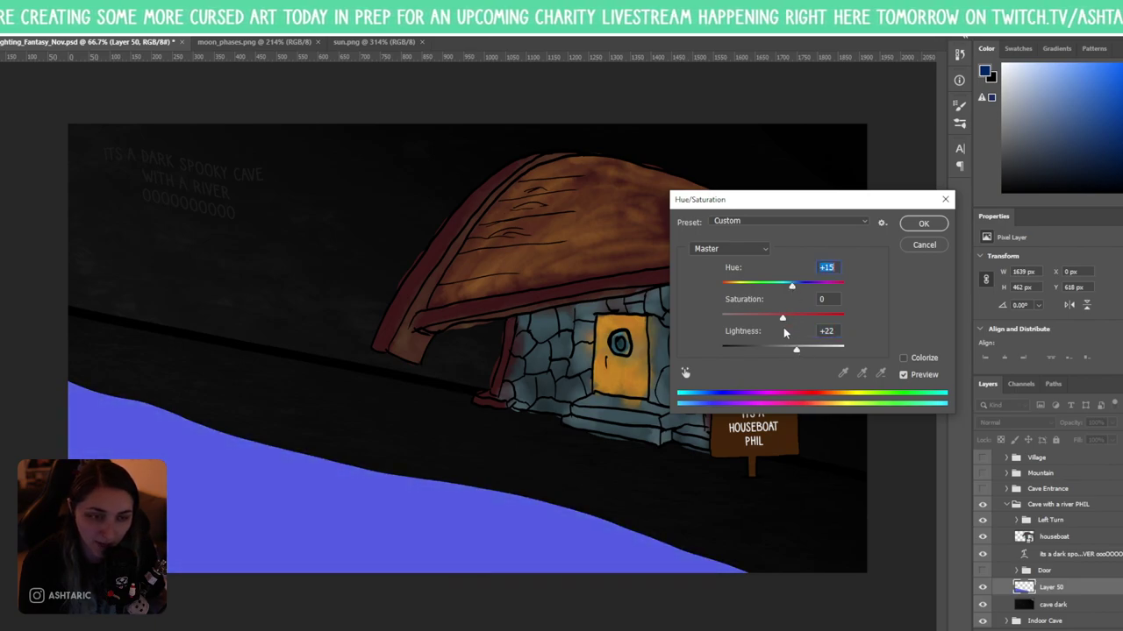
left_click_drag(795, 350, 751, 350)
left_click_drag(792, 286, 782, 317)
left_click_drag(751, 352, 748, 352)
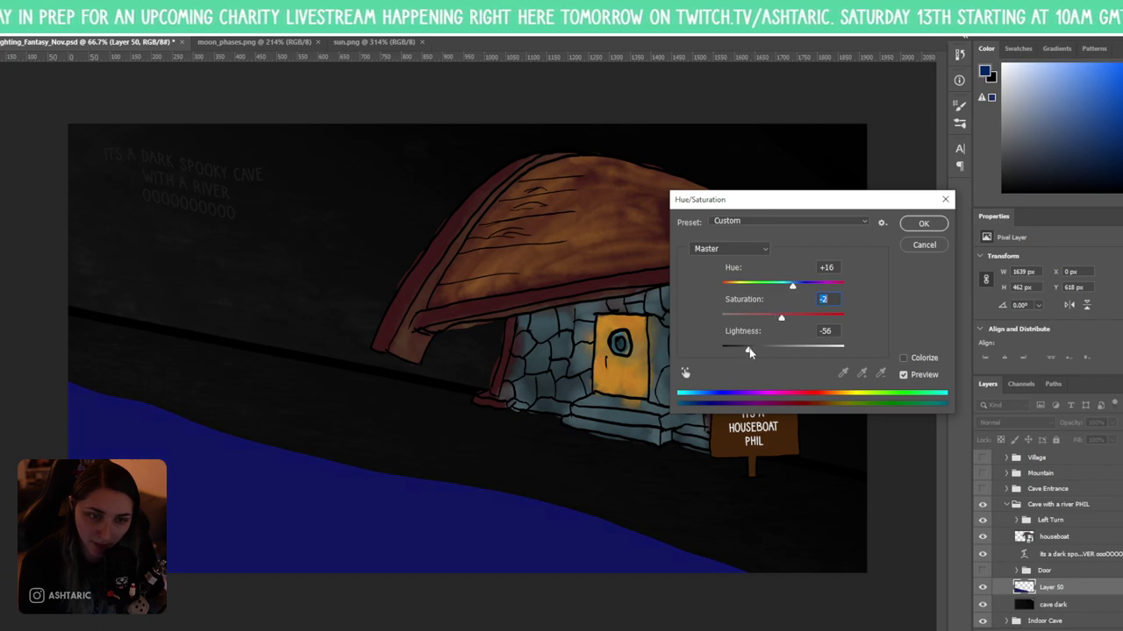
left_click(916, 227)
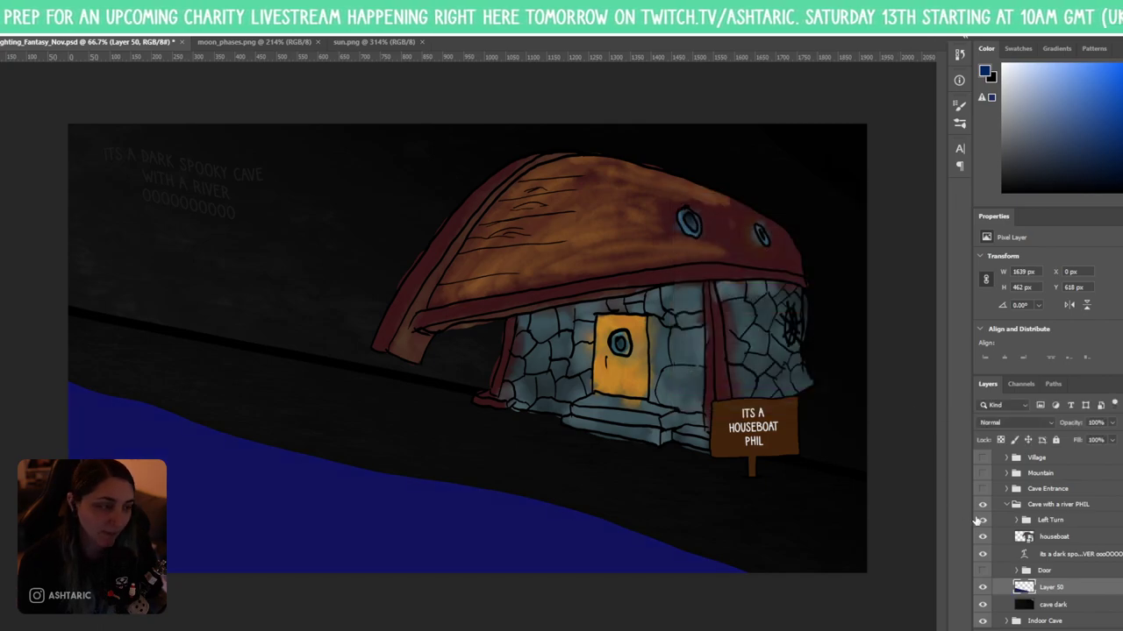
key("ctrl+shift+alt+n")
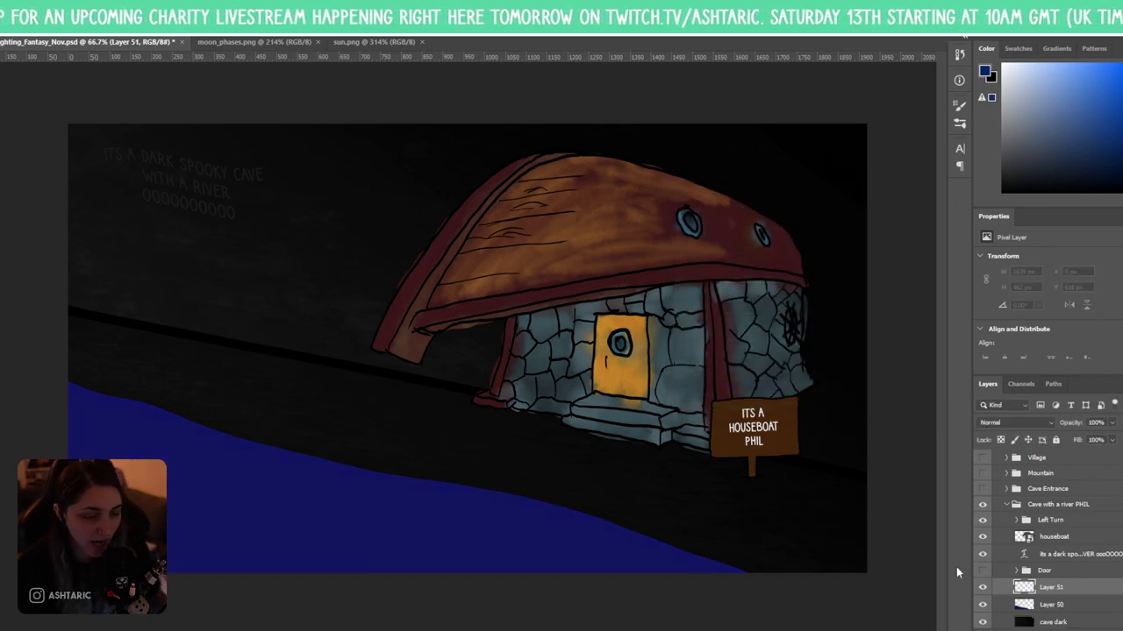
scroll(215, 439, "up", 2)
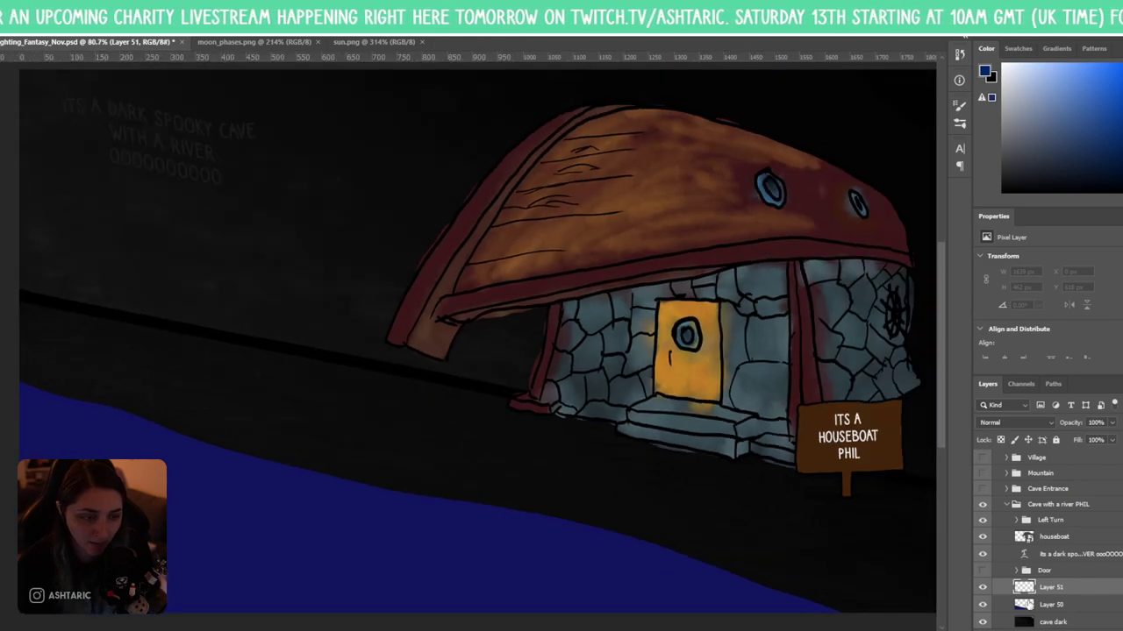
key("Delete")
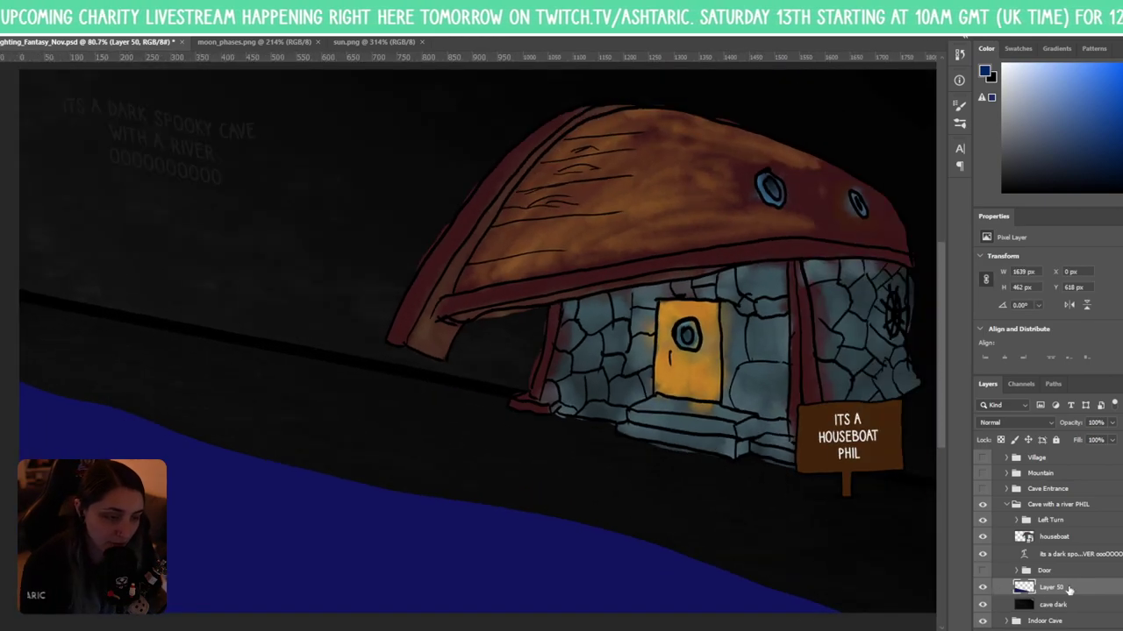
- Add a Stroke effect to the river layer and position it Outside
double_click(1081, 588)
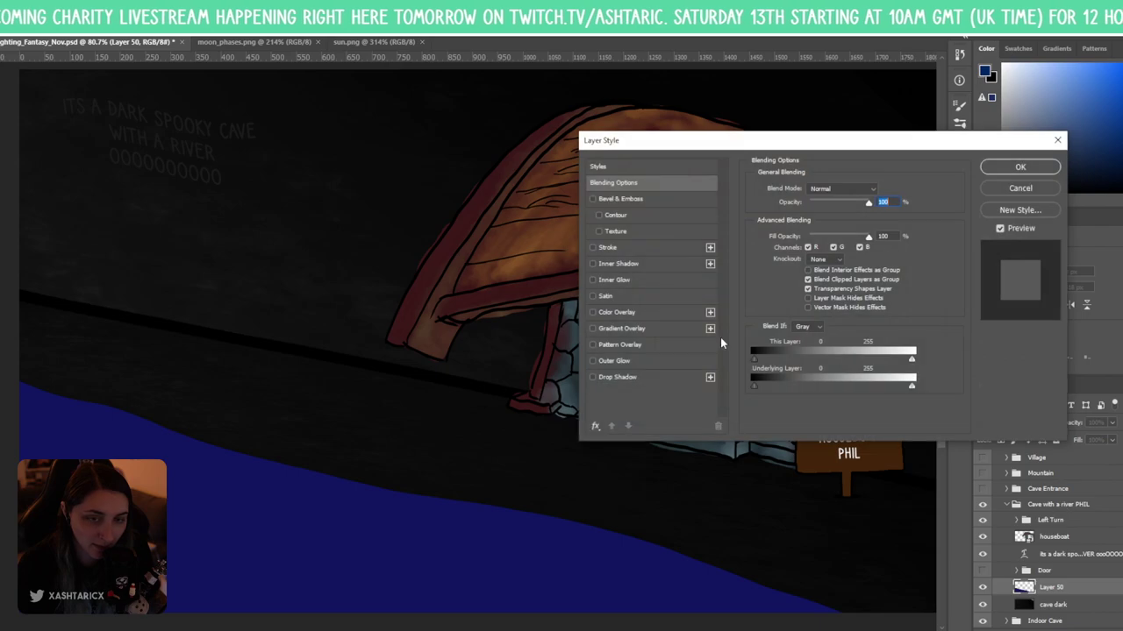
left_click(593, 248)
left_click(656, 246)
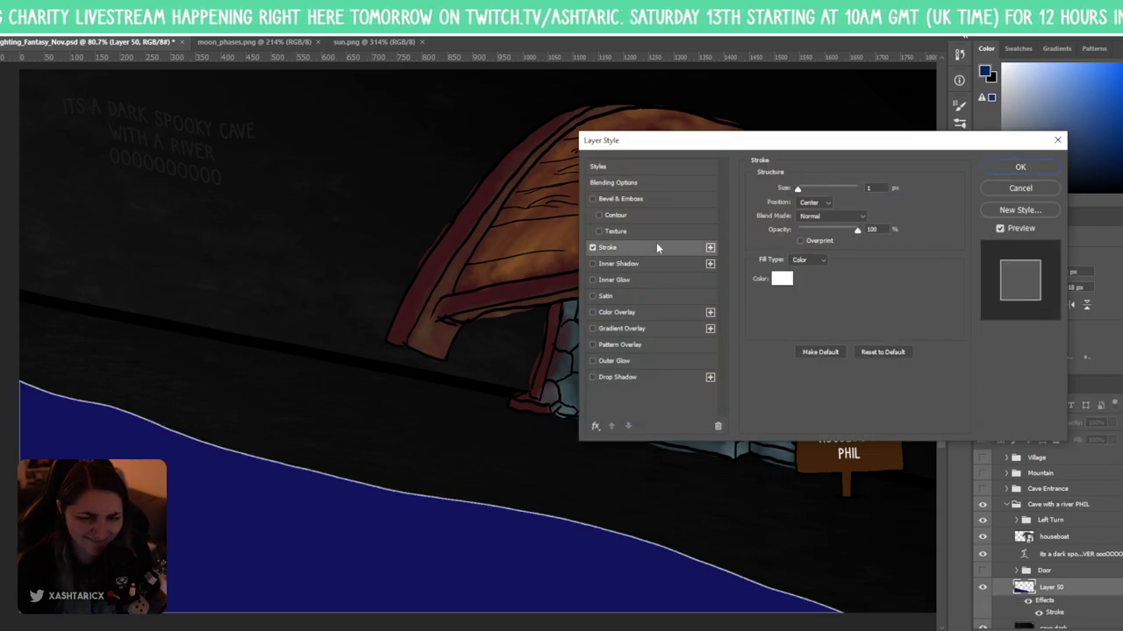
left_click(811, 203)
left_click(813, 200)
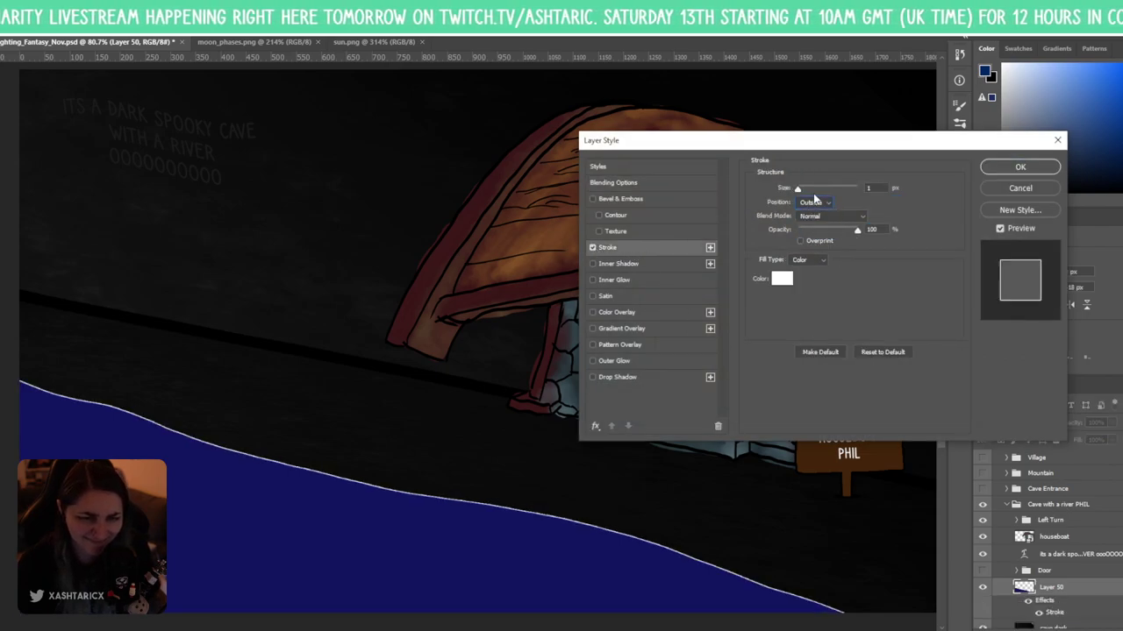
- Make the river's stroke black 000000 and a few pixels thicker, and rasterize the layer style
left_click(781, 279)
left_click_drag(602, 325, 500, 301)
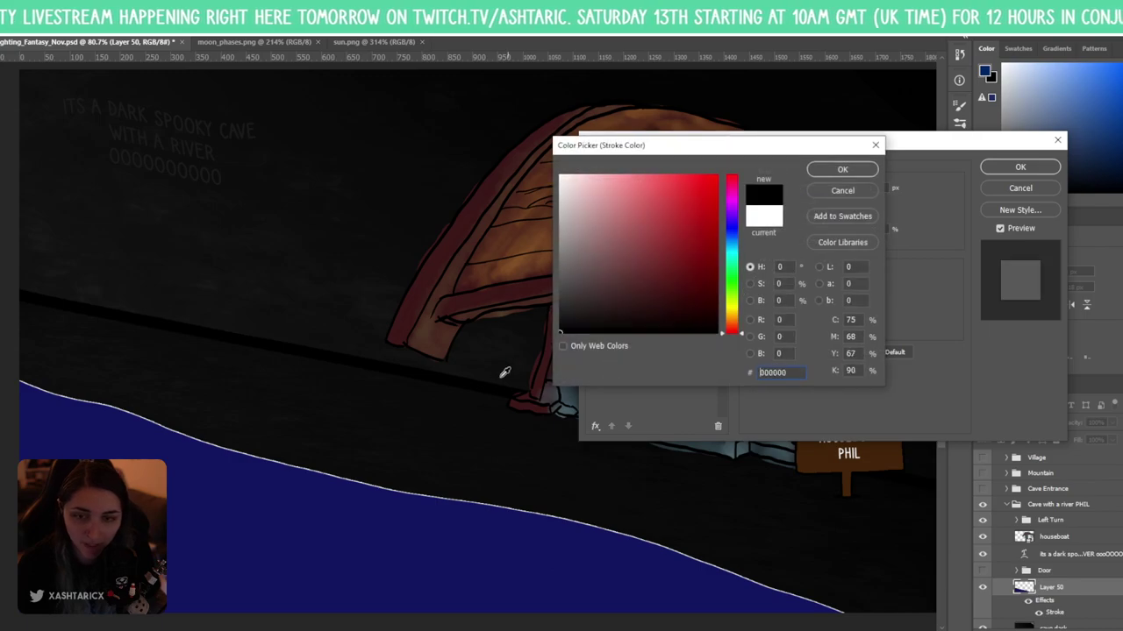
left_click(842, 170)
left_click_drag(805, 190, 802, 190)
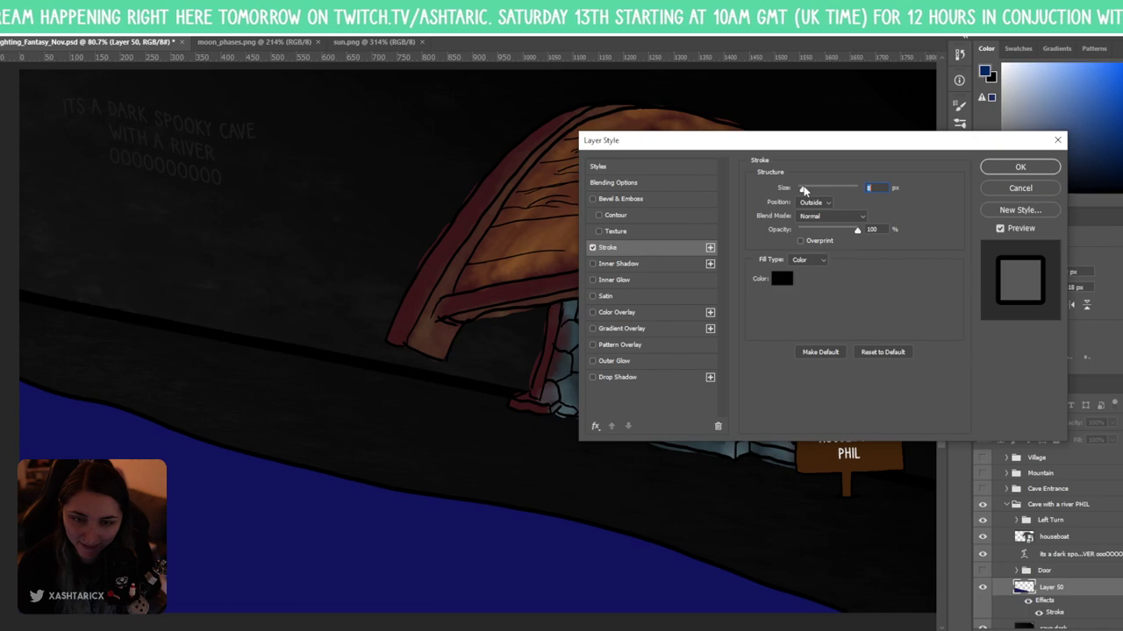
left_click(1009, 168)
scroll(464, 358, "down", 3)
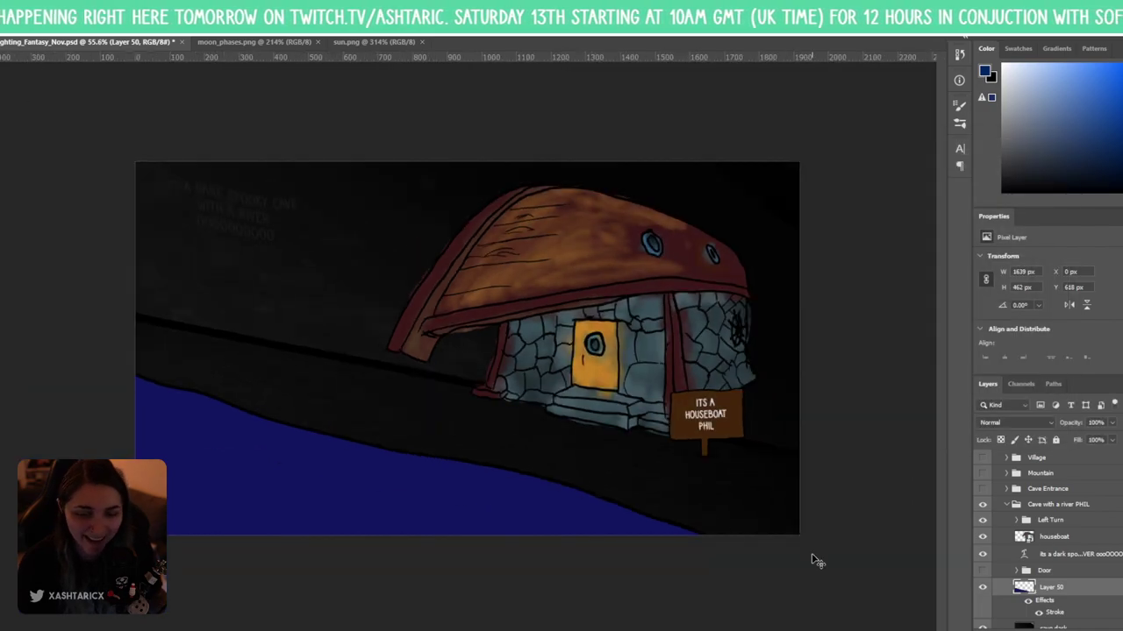
right_click(1066, 590)
left_click(1054, 262)
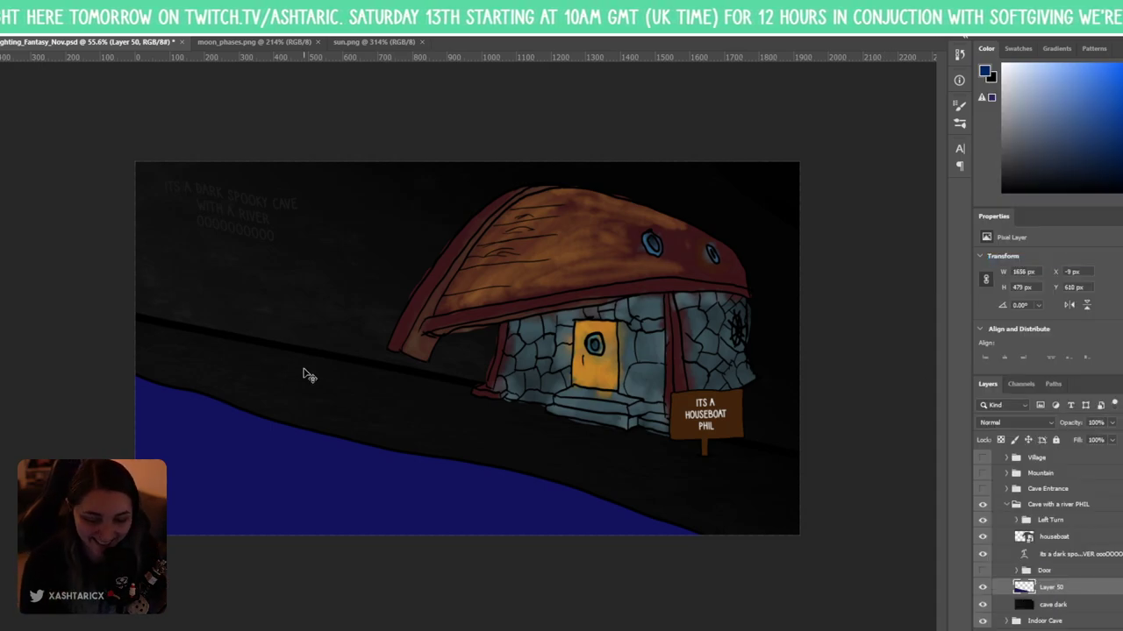
- Touch up the river's outline along the bank with a black brush on Layer 50 and save the document
scroll(309, 375, "up", 2)
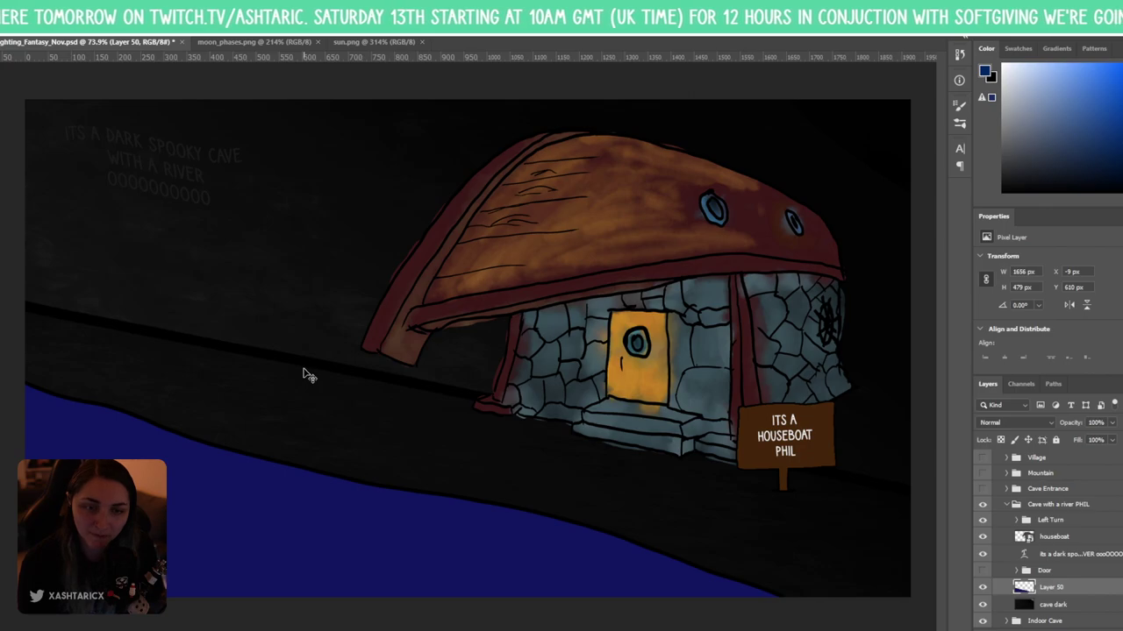
key("b")
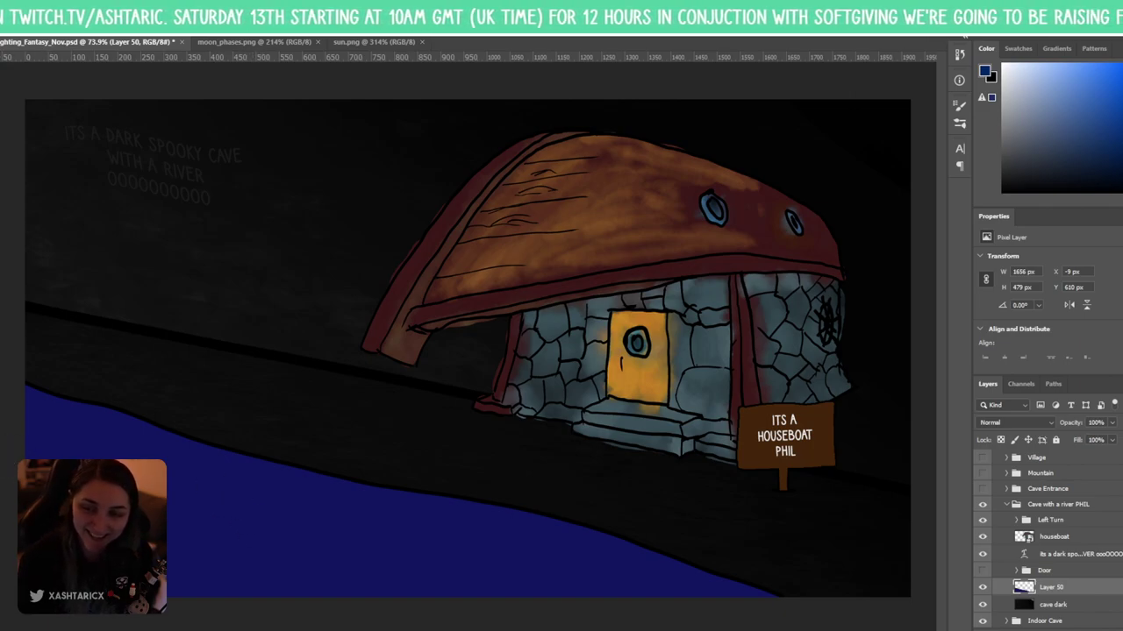
left_click(562, 333)
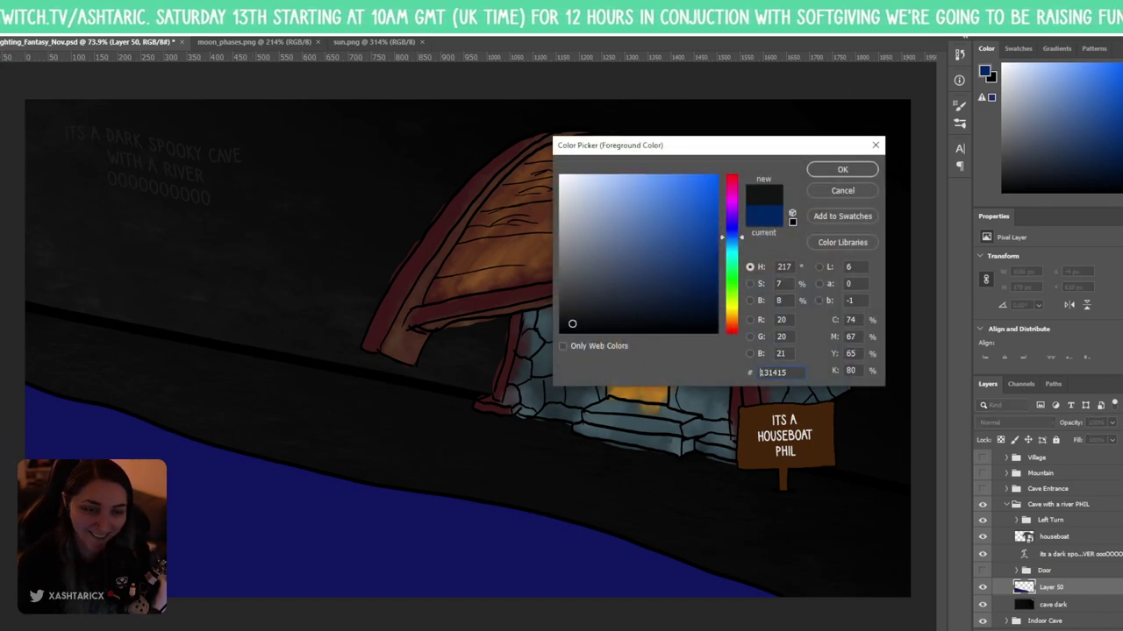
left_click(829, 172)
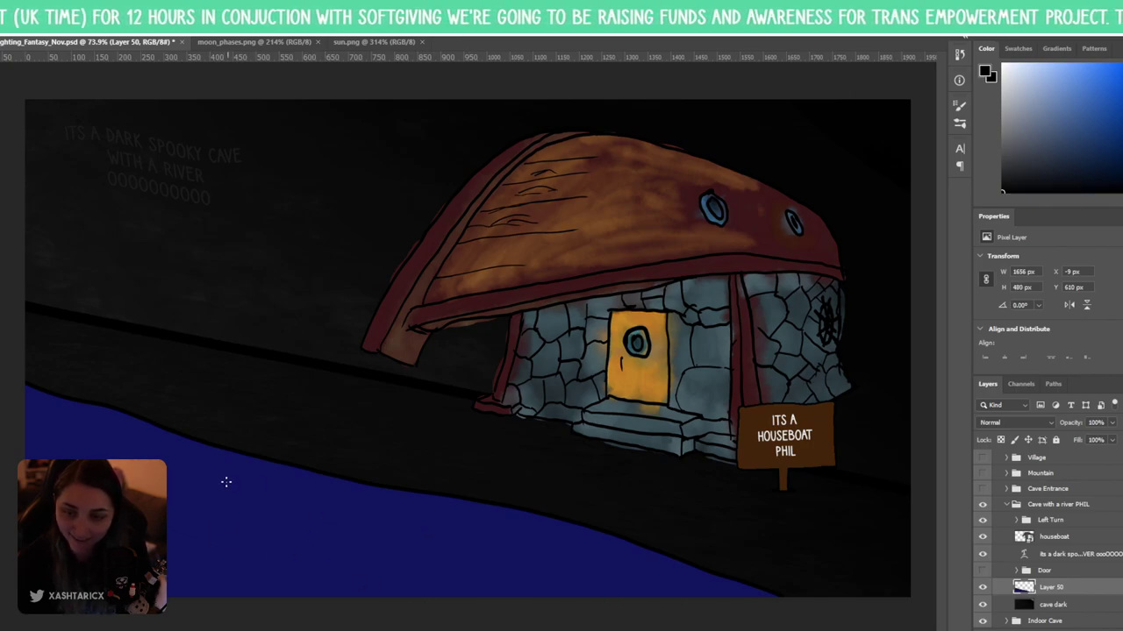
left_click(51, 406)
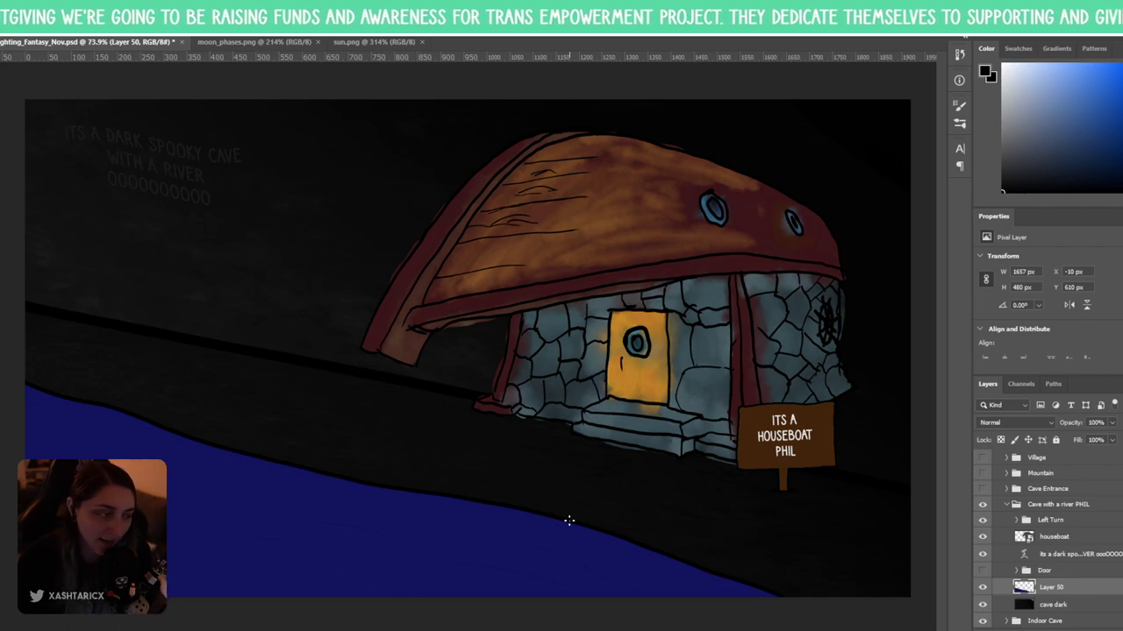
key("ctrl+minus")
key("ctrl+s")
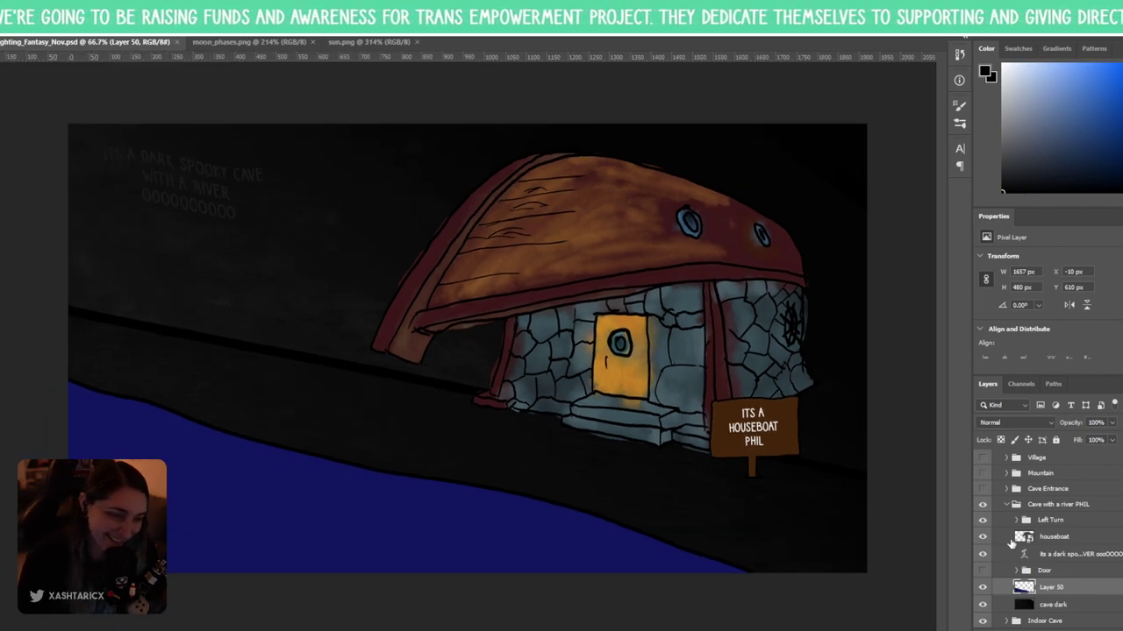
- Collapse and hide the Cave with a river PHIL group and show the Village background instead, checking Mountain in between
left_click(1006, 506)
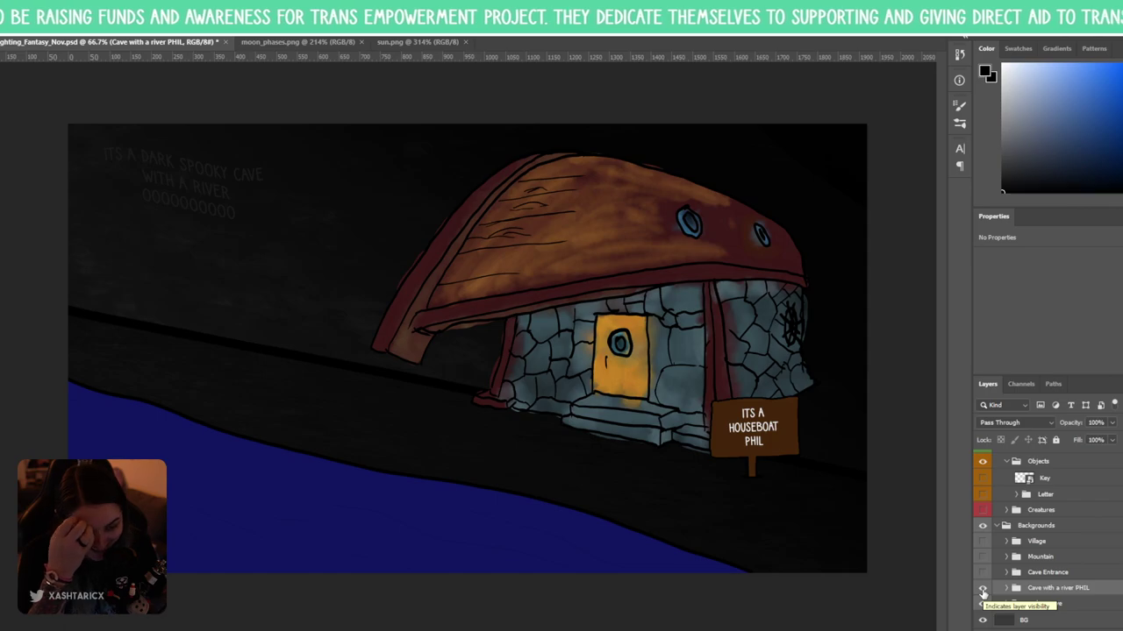
left_click(982, 589)
left_click(982, 558)
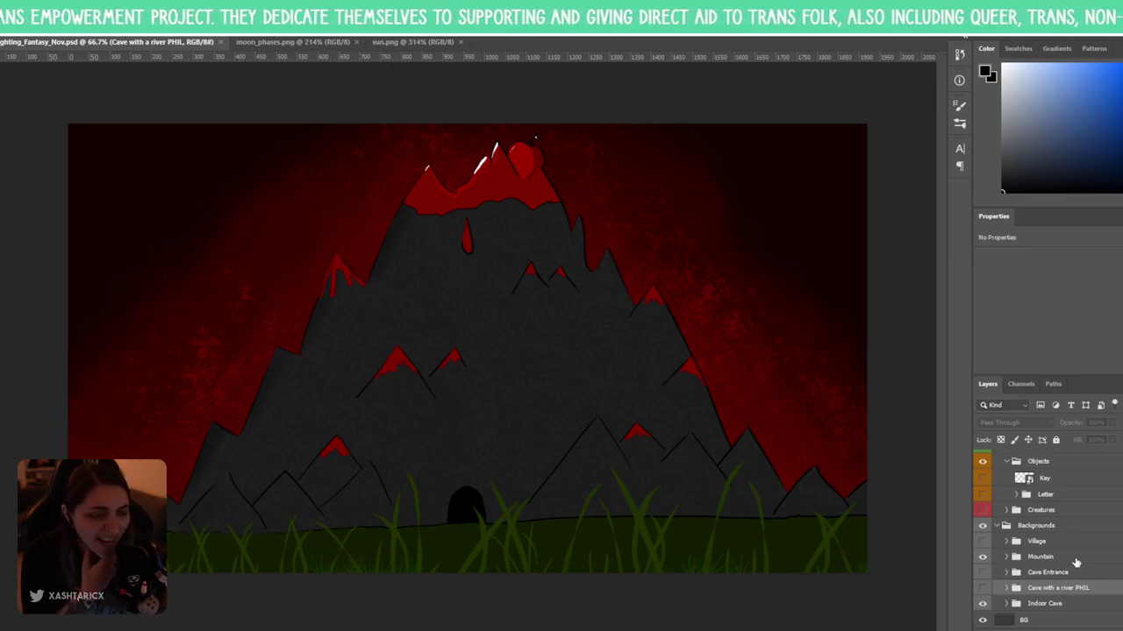
left_click(982, 557)
left_click(982, 542)
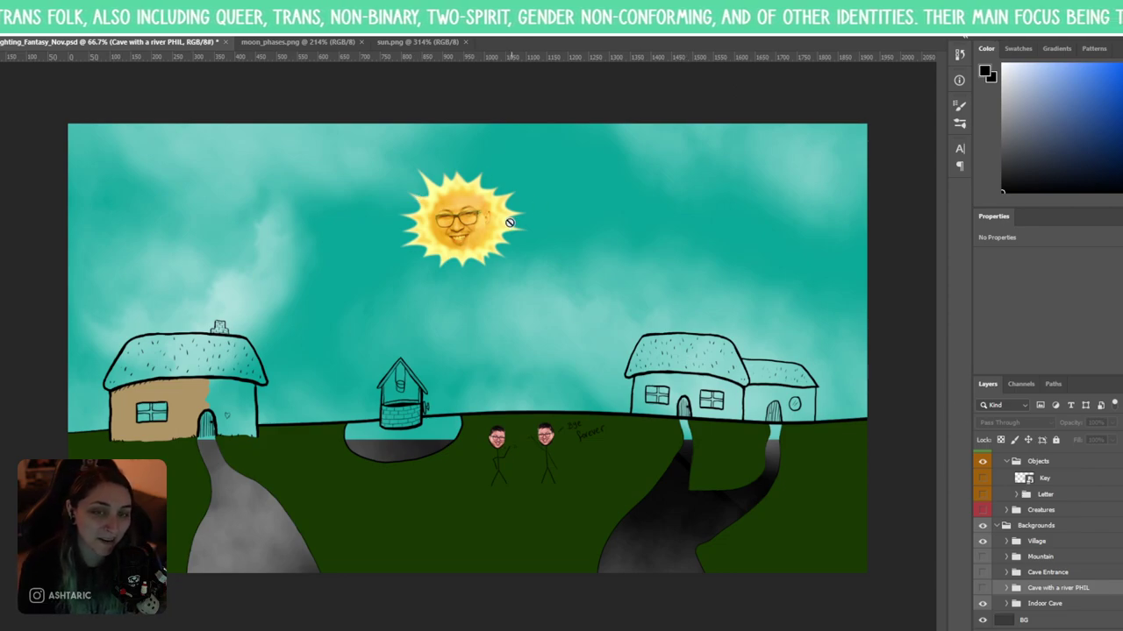
- Look through the contents of the UI layer group and collapse it again
scroll(1034, 553, "up", 5)
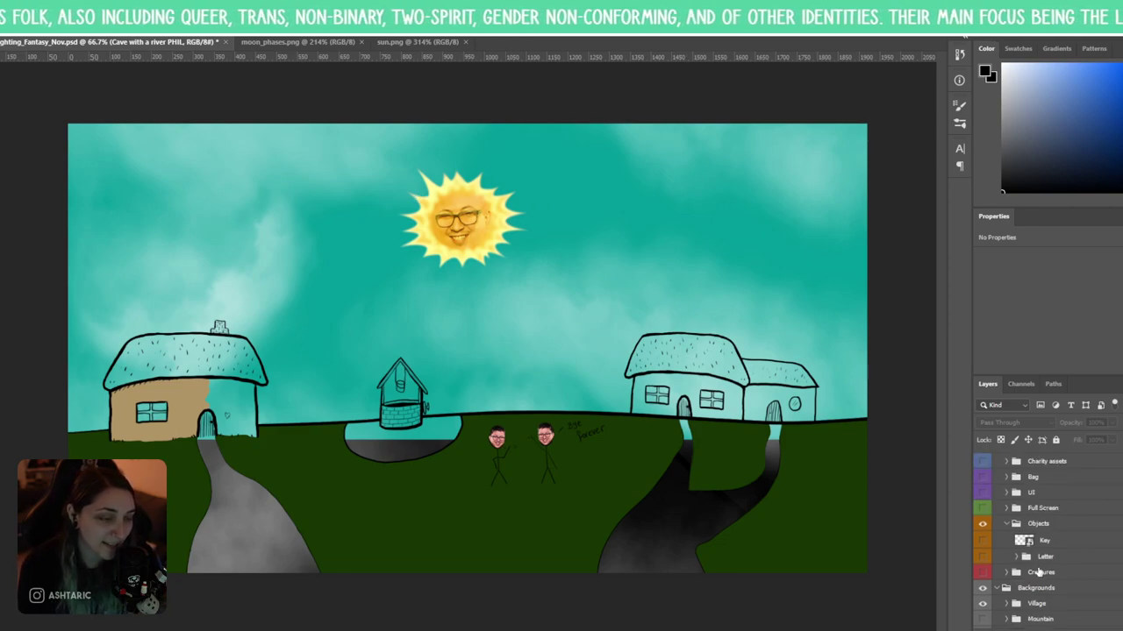
left_click(1006, 505)
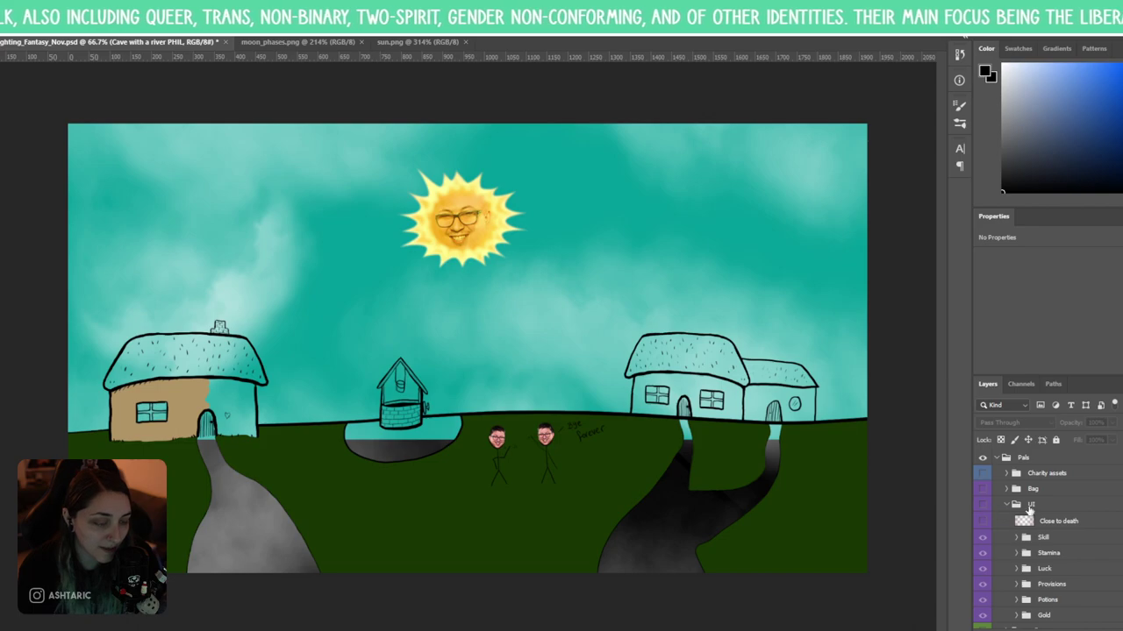
left_click(1006, 504)
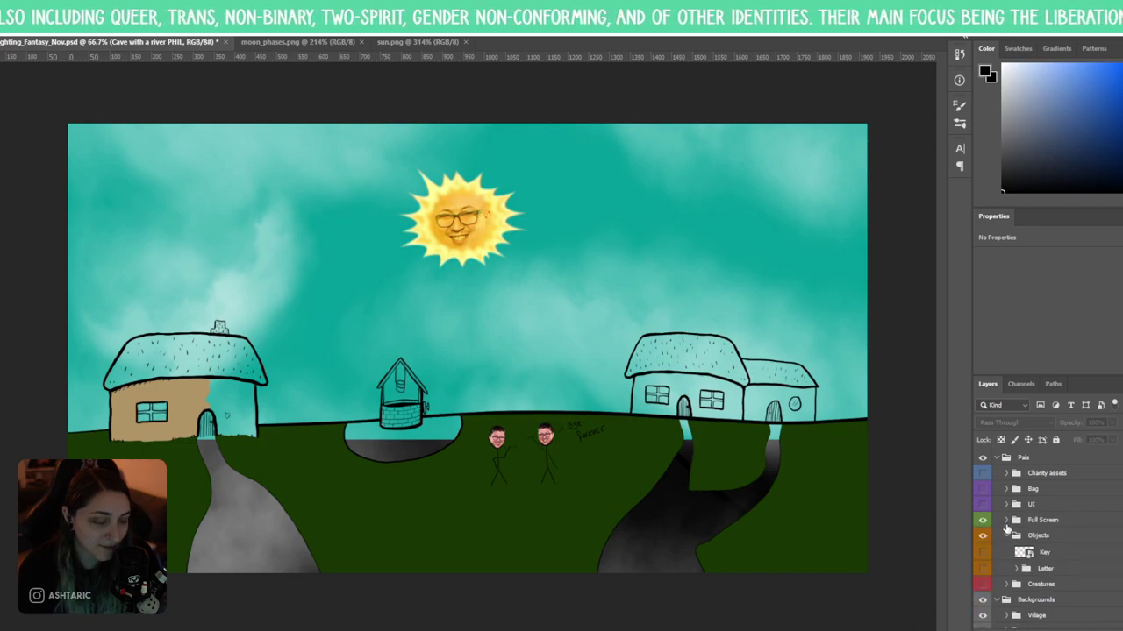
- Hide the Full Screen group and the Indoor Cave background group
left_click(1006, 520)
left_click(983, 535)
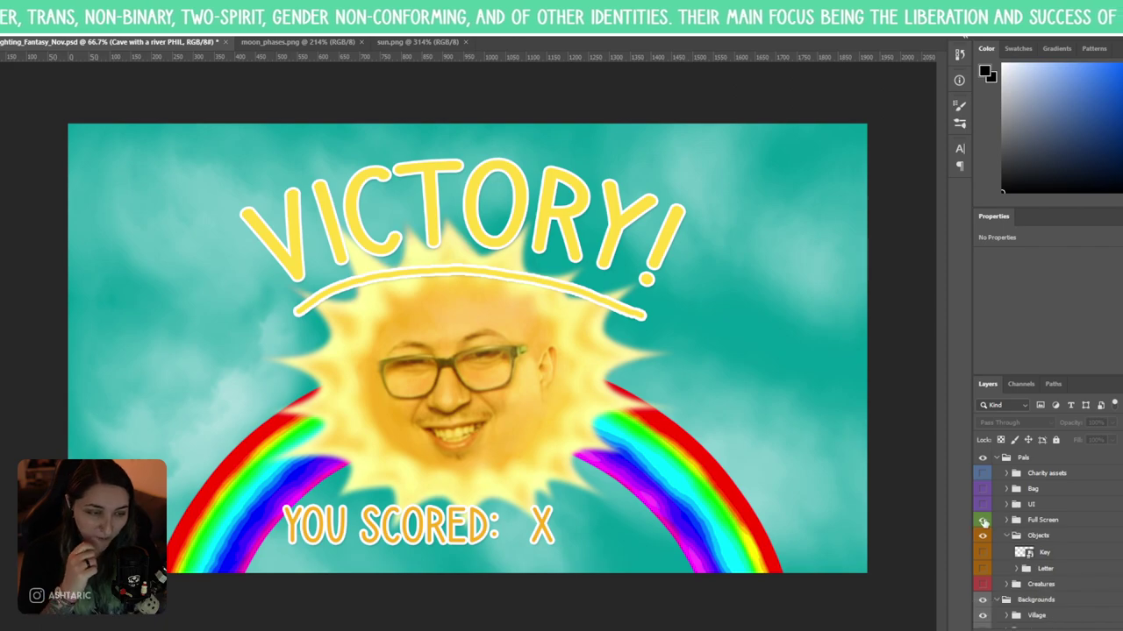
left_click(982, 520)
scroll(991, 526, "down", 3)
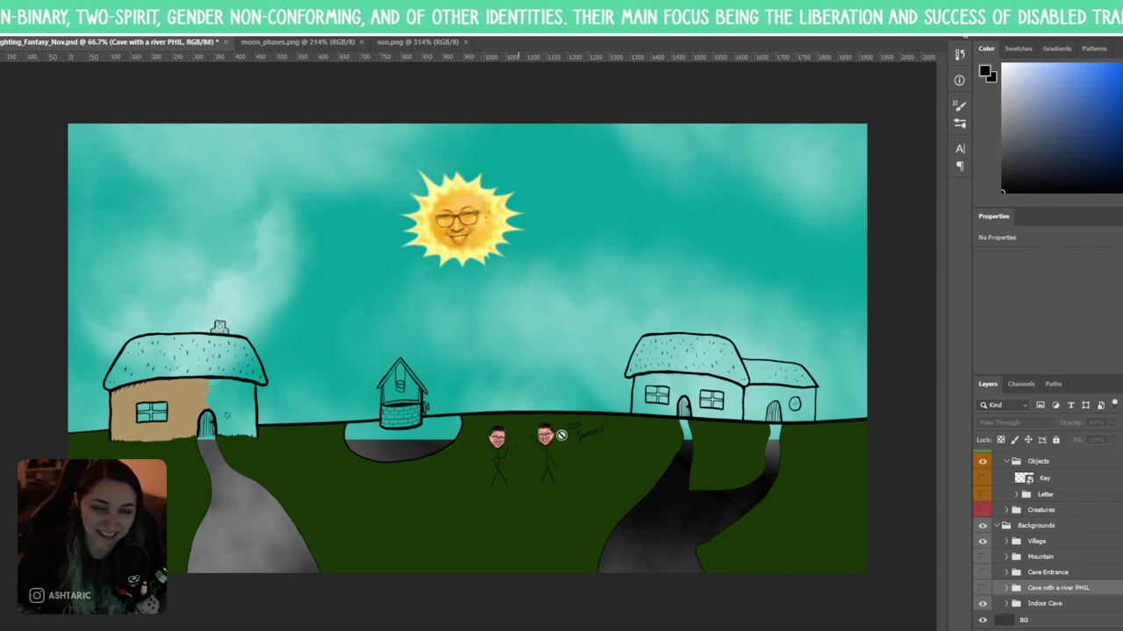
left_click(1044, 604)
left_click(982, 604)
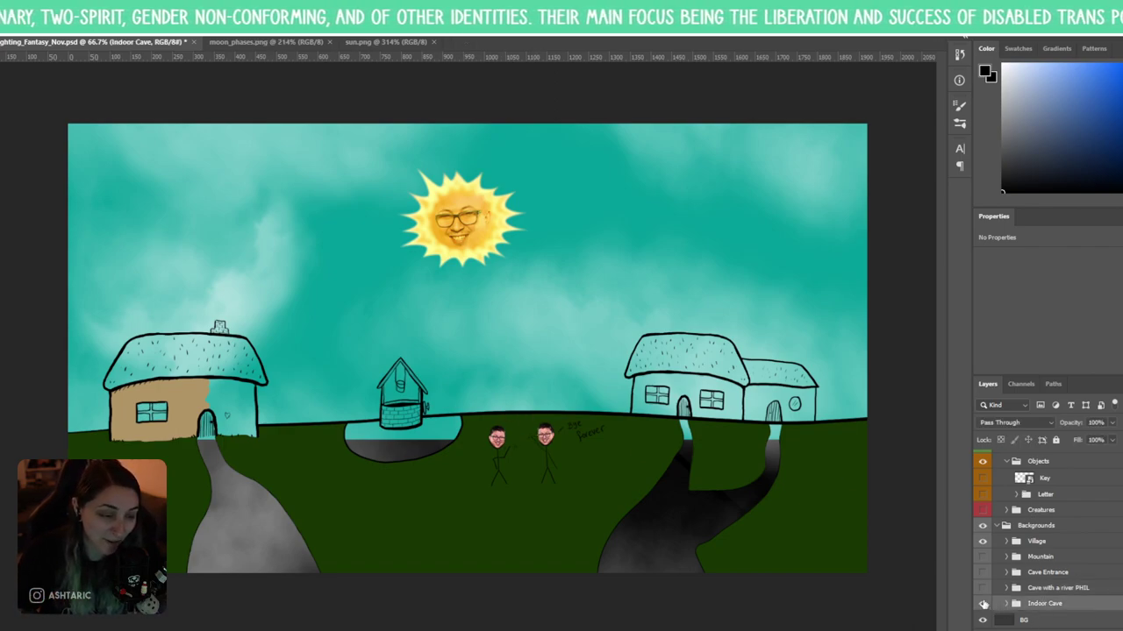
- Expand the Village background group and select Layer 47, toggling its visibility to check what it contains
left_click(1017, 544)
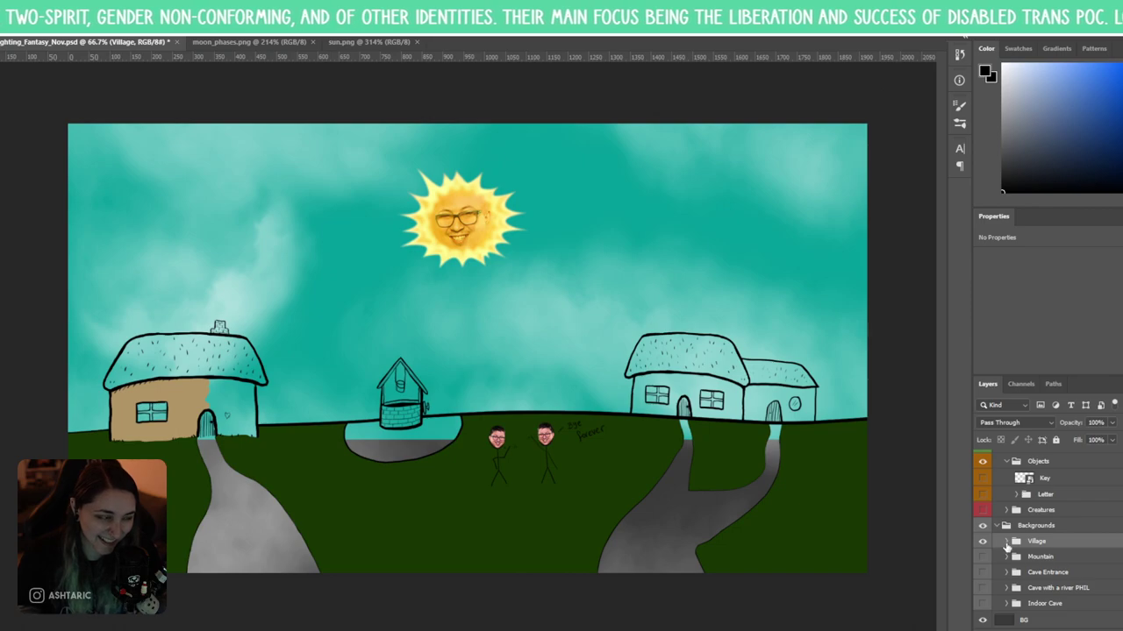
left_click(1007, 543)
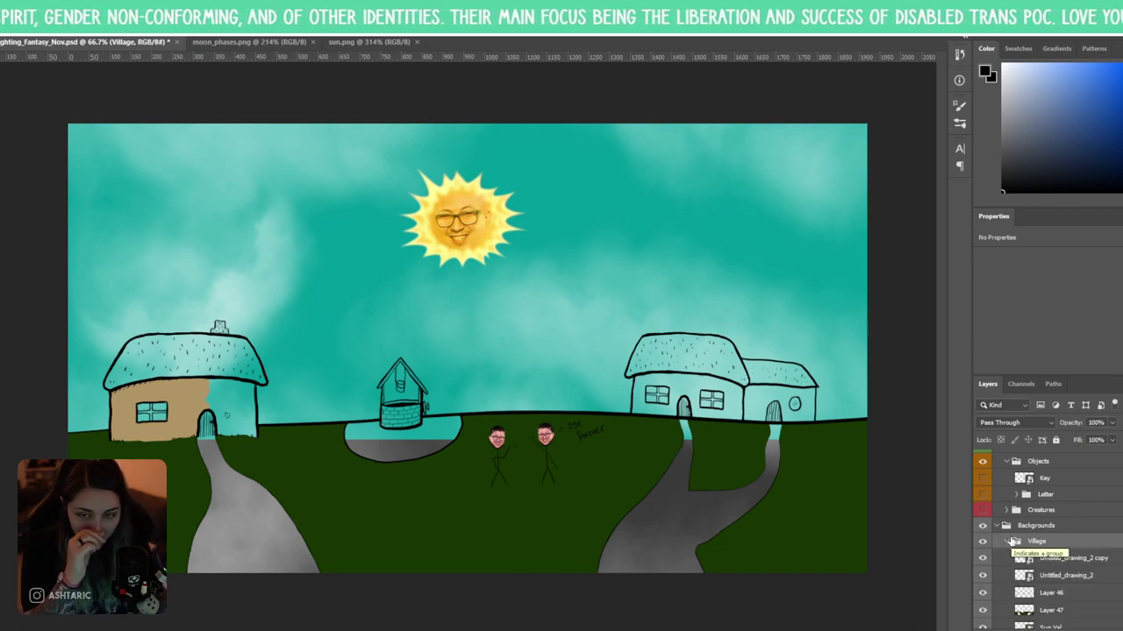
scroll(1061, 566, "down", 3)
left_click(1060, 570)
left_click(1064, 552)
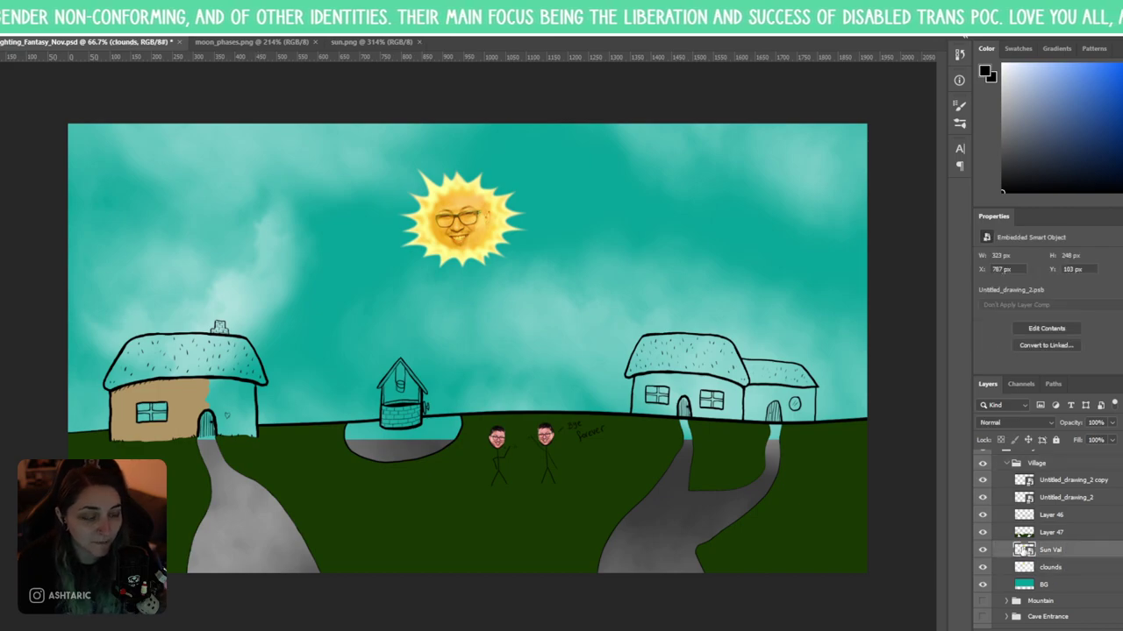
left_click(982, 533)
left_click(982, 533)
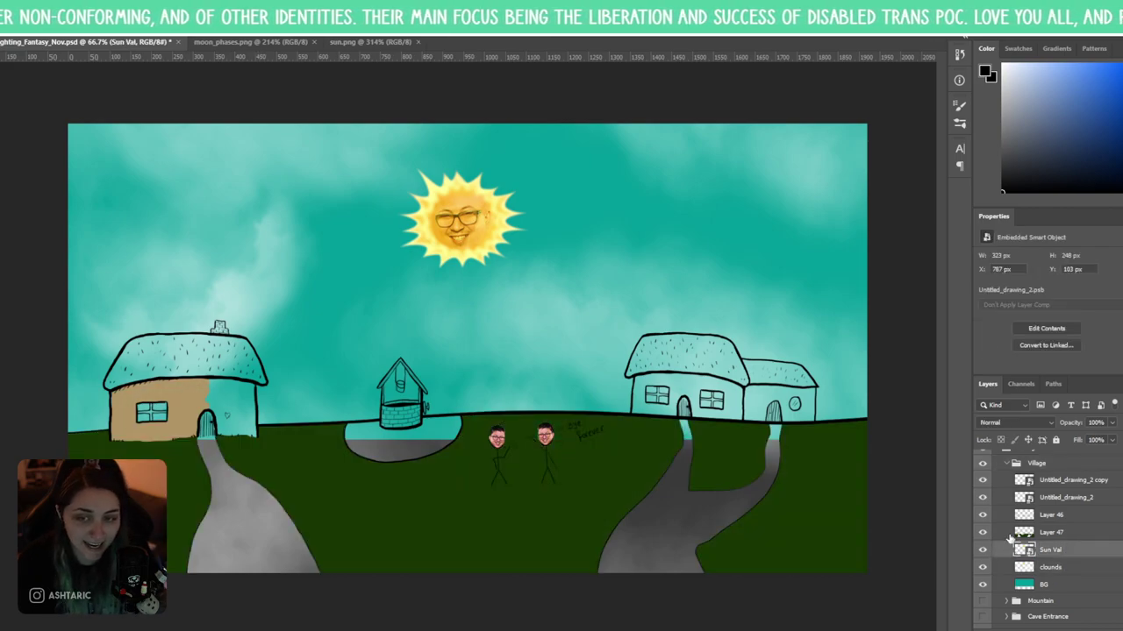
left_click(1042, 537)
scroll(280, 375, "up", 6)
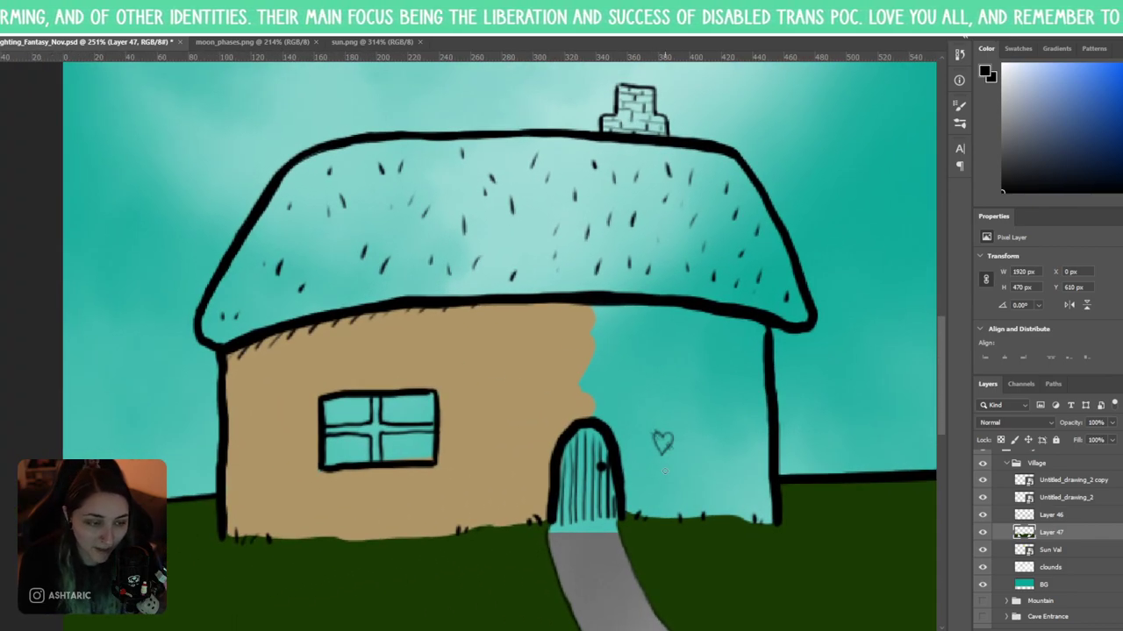
left_click(983, 534)
left_click(982, 534)
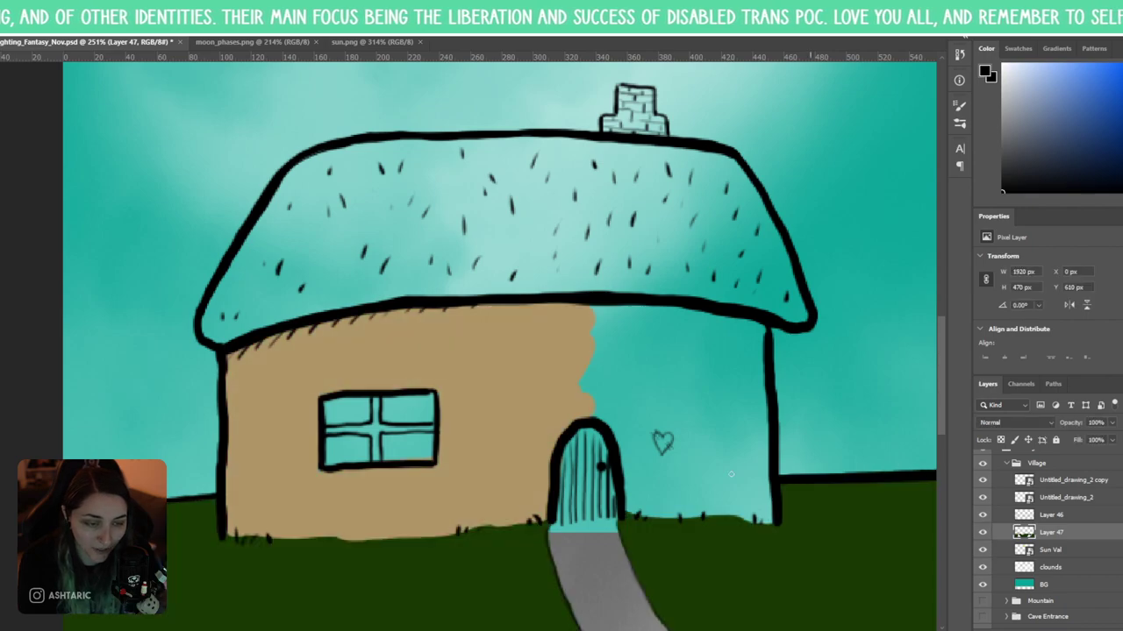
- Select the tan wall fill of the house with Color Range, sampling the wall colour
scroll(555, 455, "down", 5)
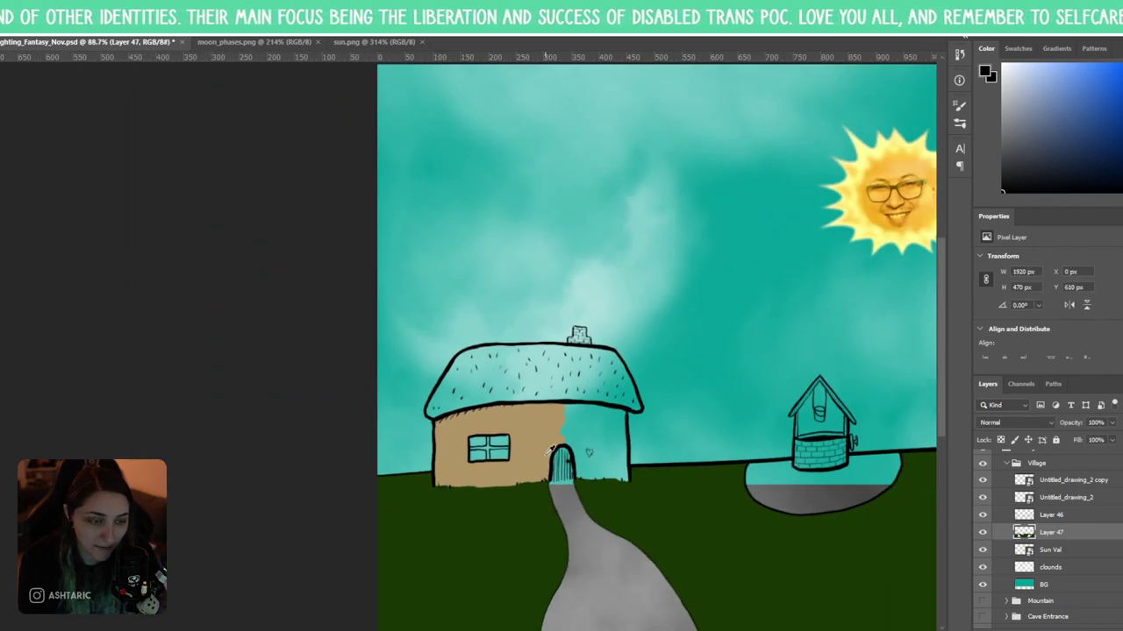
scroll(551, 452, "up", 2)
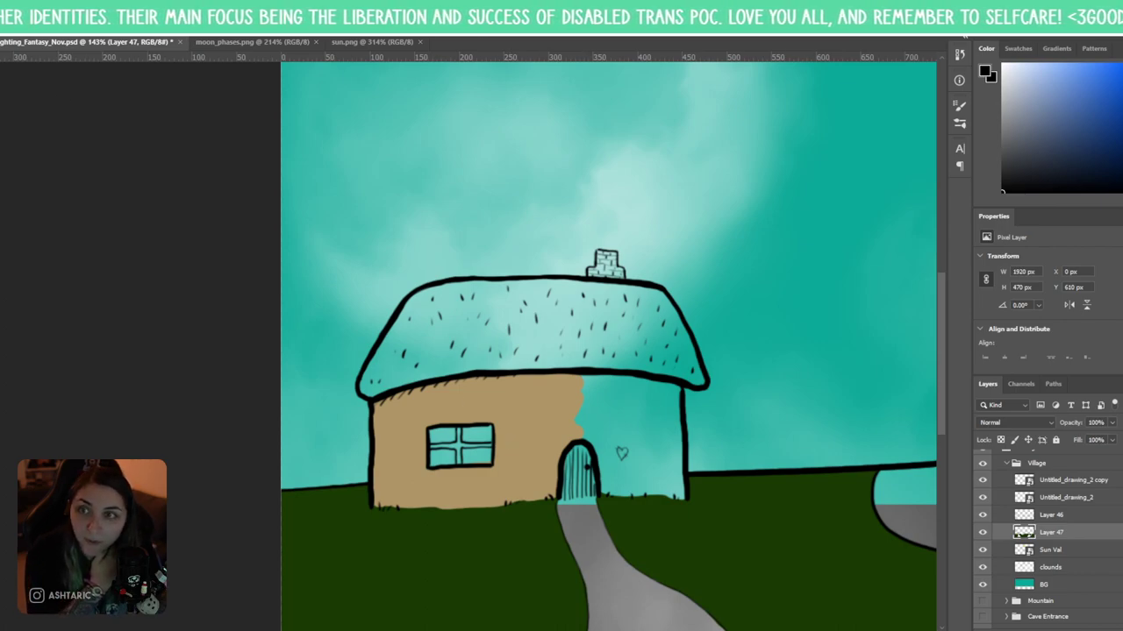
left_click(114, 26)
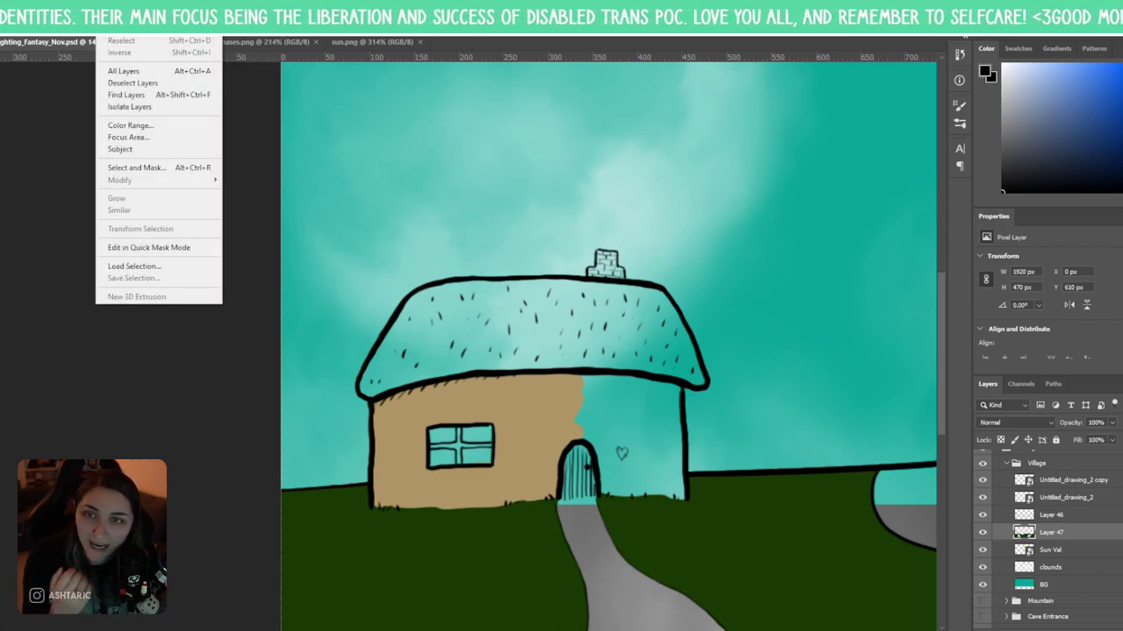
left_click(162, 126)
left_click(531, 391)
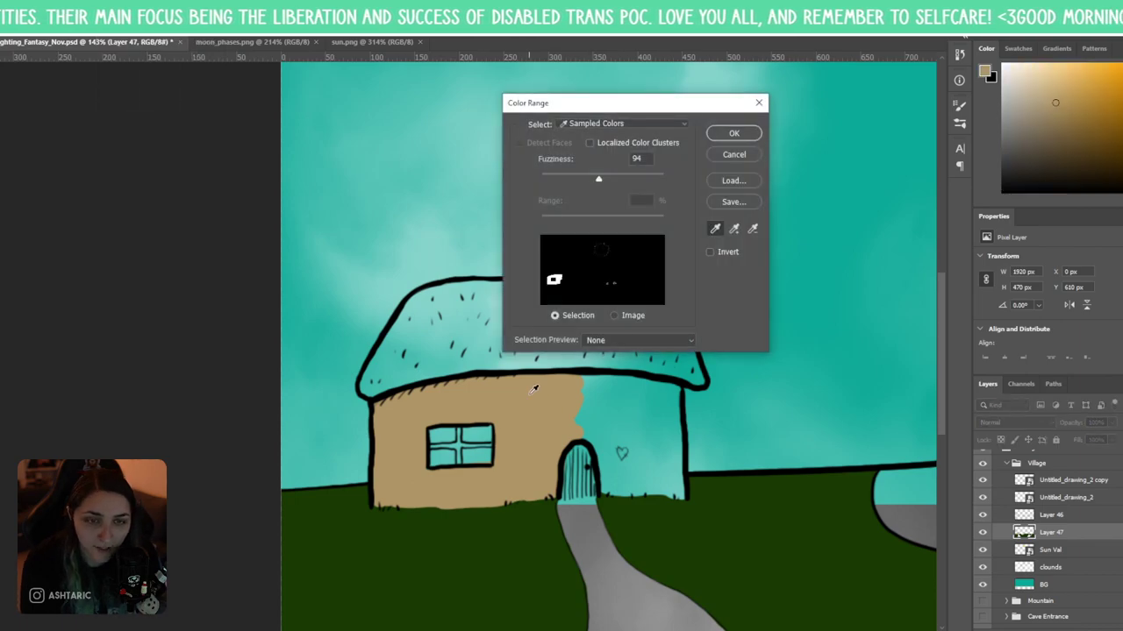
left_click(734, 133)
scroll(683, 359, "down", 5)
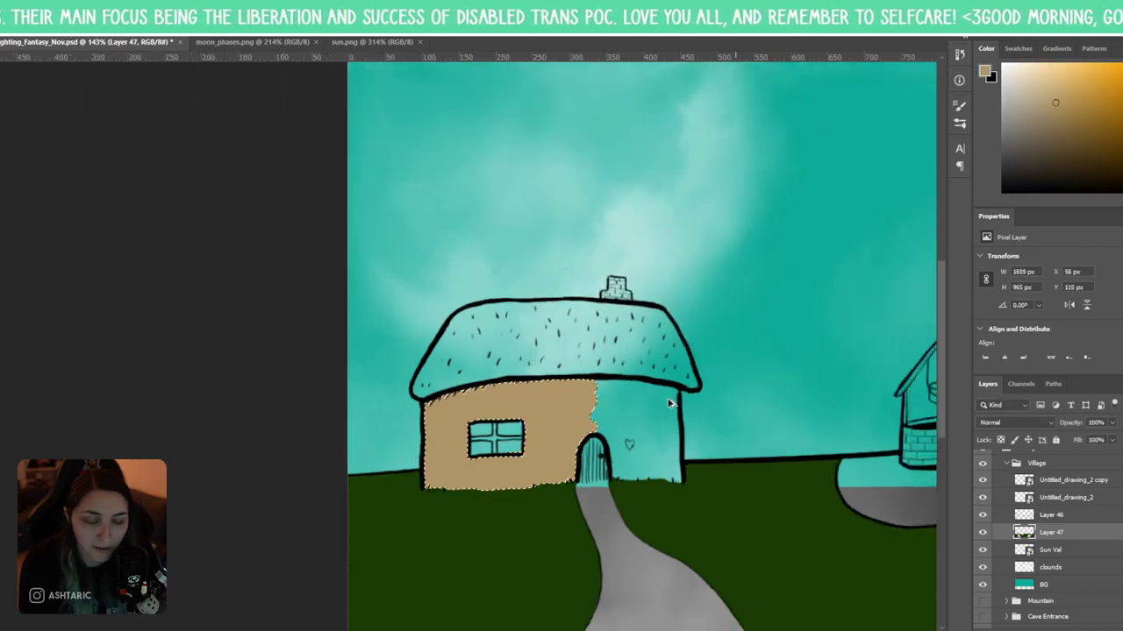
- Subtract the sun's area from the colour selection, keeping the house wall selected
scroll(485, 402, "up", 5)
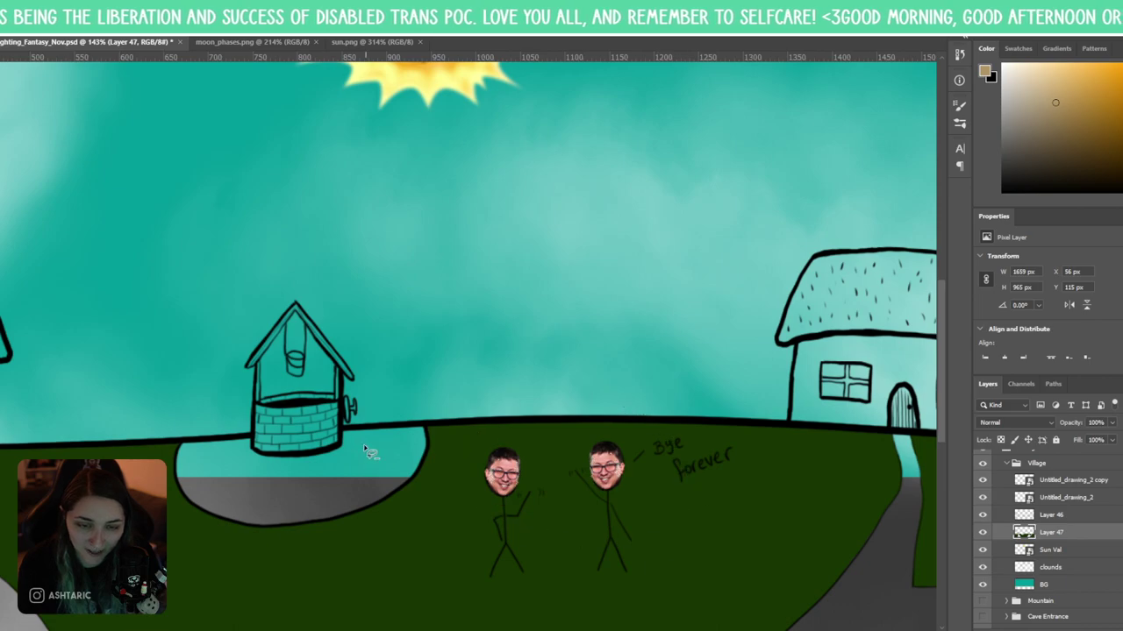
scroll(235, 368, "down", 4)
left_click_drag(264, 344, 586, 351)
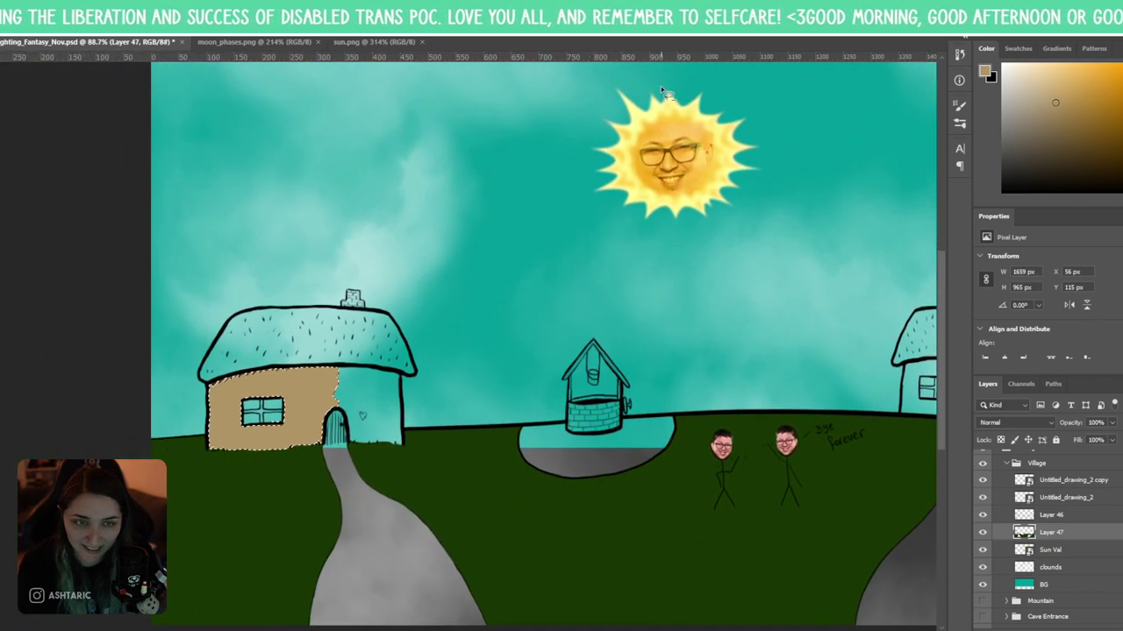
mouse_move(597, 92)
left_mouse_down()
mouse_move(658, 254)
mouse_move(572, 85)
left_mouse_up()
key("ctrl+z")
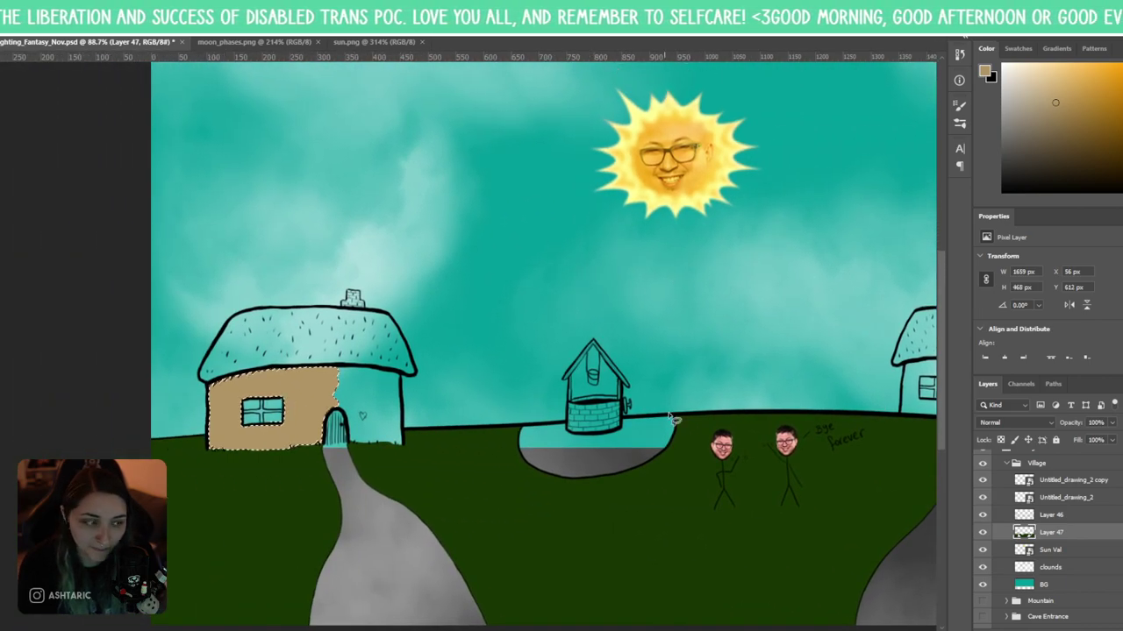
left_click_drag(684, 349, 584, 306)
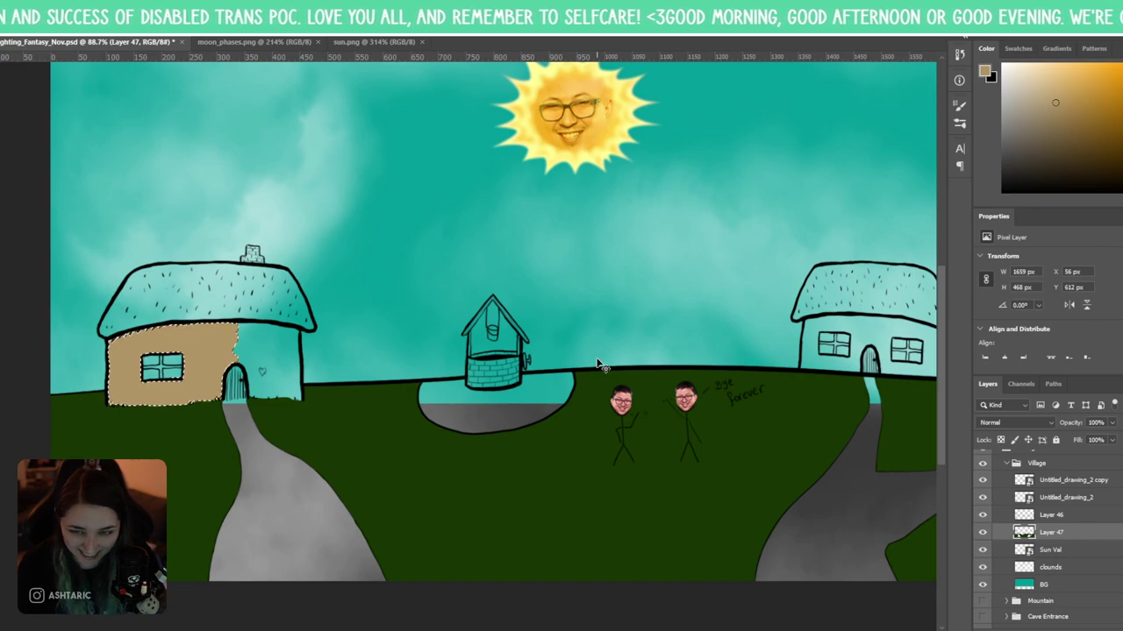
- Recolour the selected wall dark red using Hue/Saturation with Colorize, hue 11, saturation 88 and lightness -70, and clear the selection
key("ctrl+u")
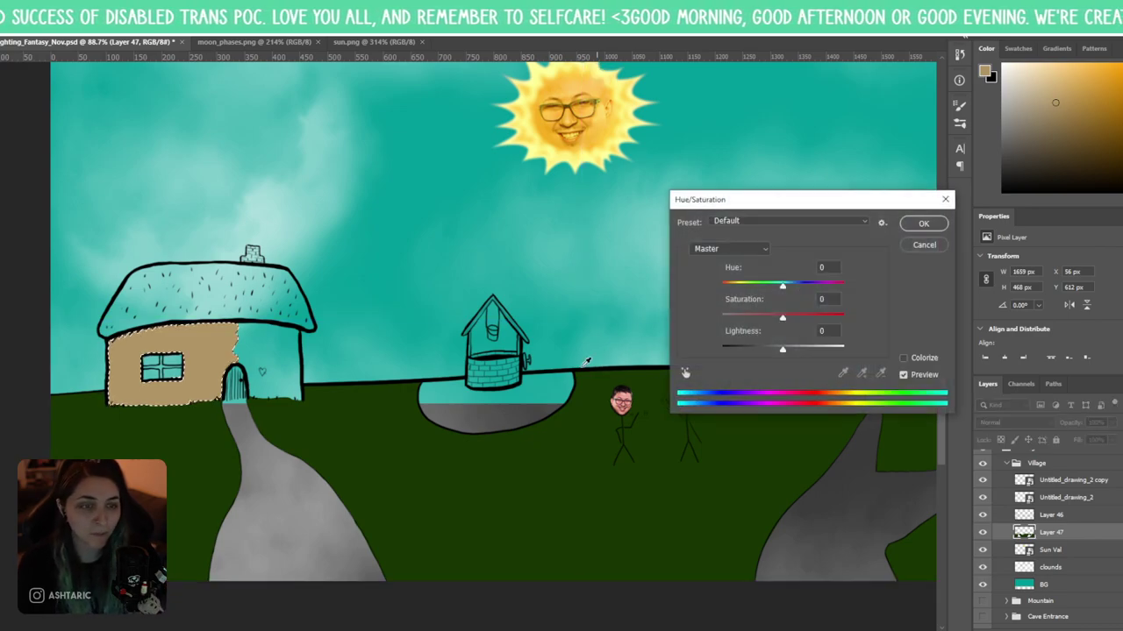
left_click(904, 358)
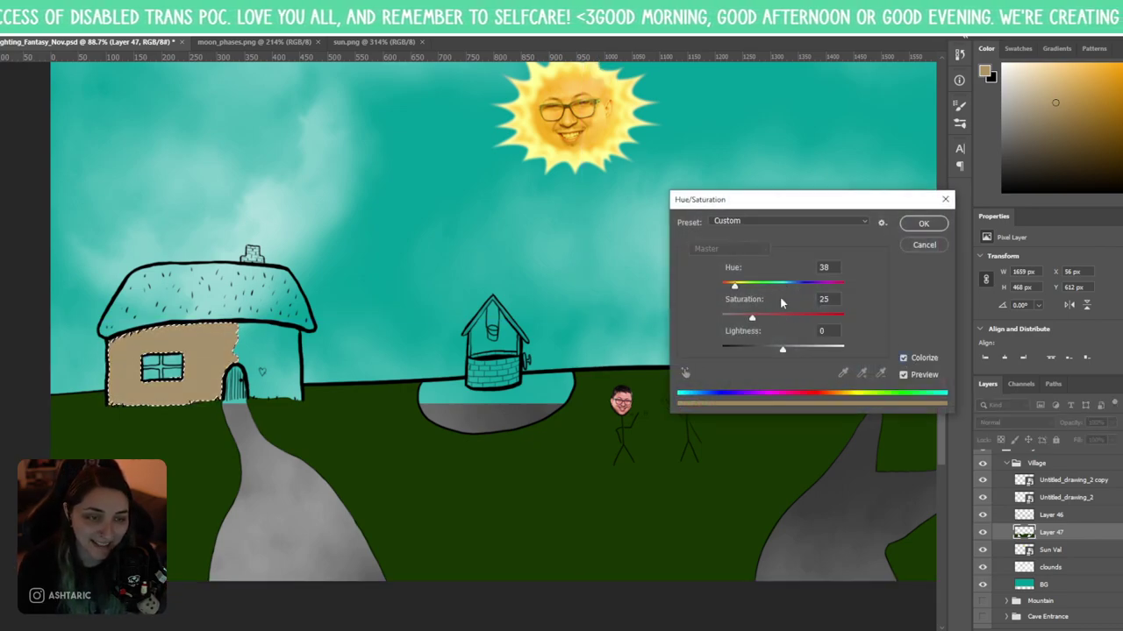
left_click_drag(741, 288, 709, 268)
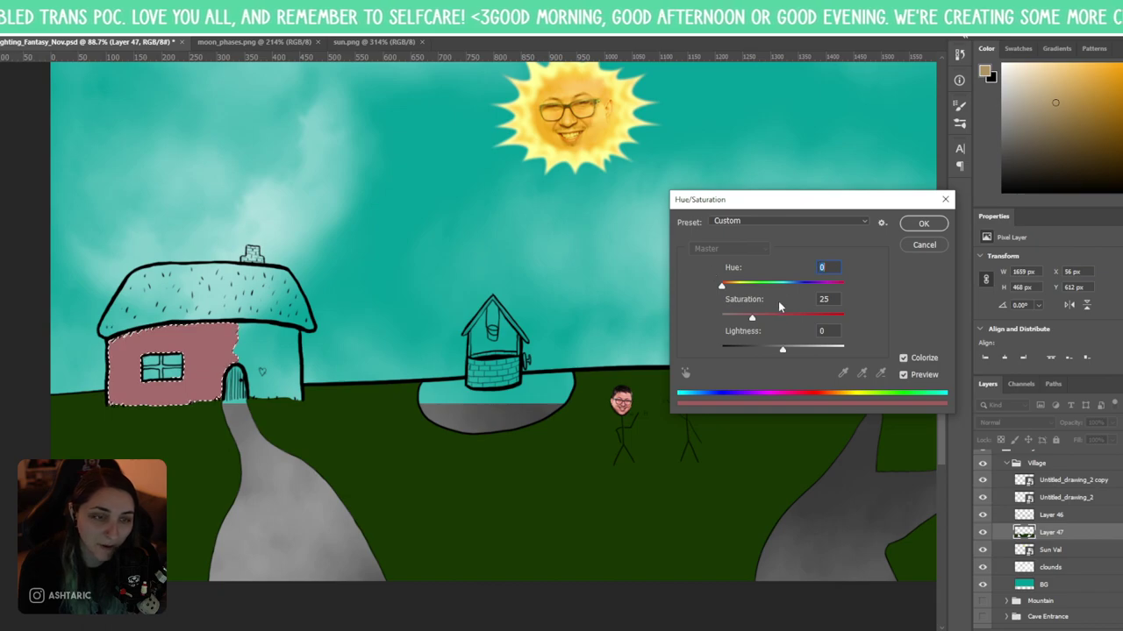
left_click_drag(758, 318, 770, 351)
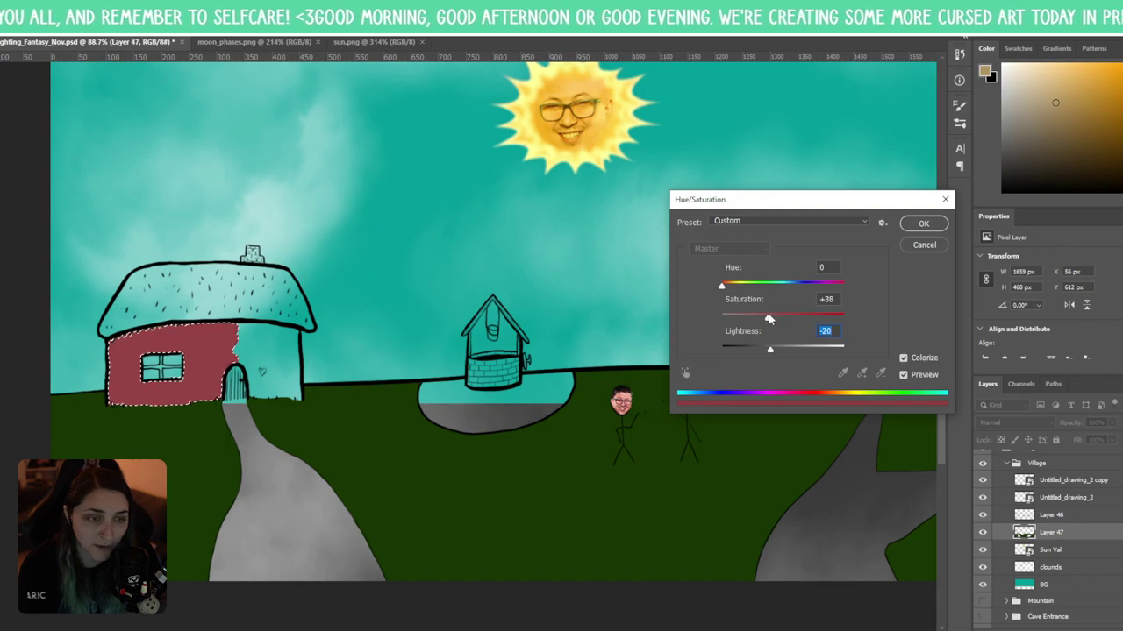
left_click(765, 316)
left_click_drag(744, 282, 844, 287)
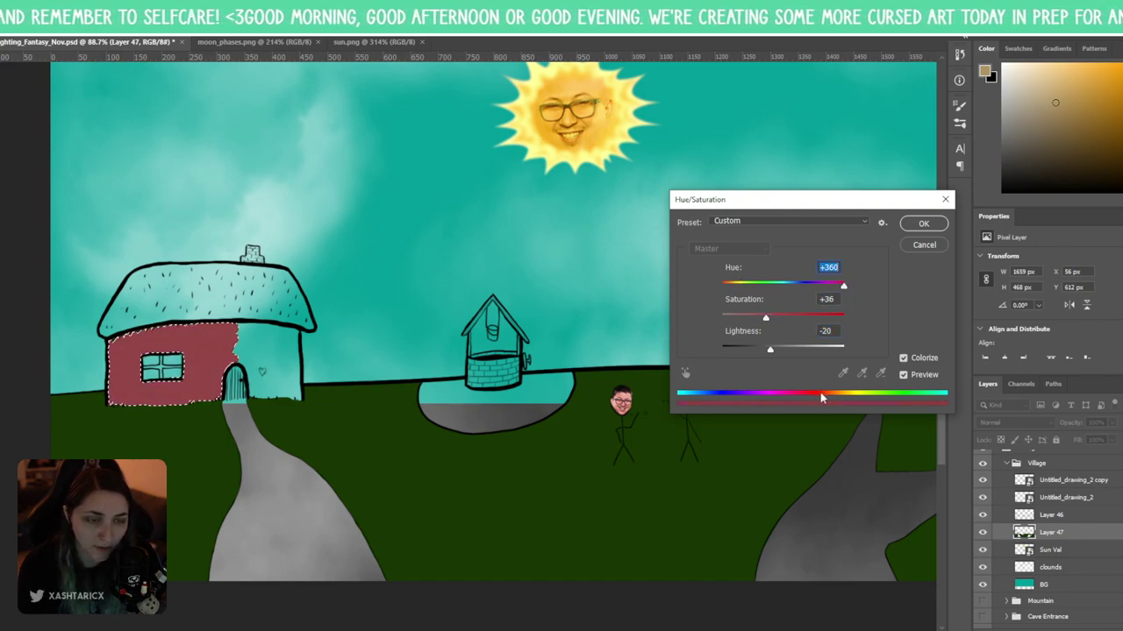
left_click_drag(765, 317, 720, 283)
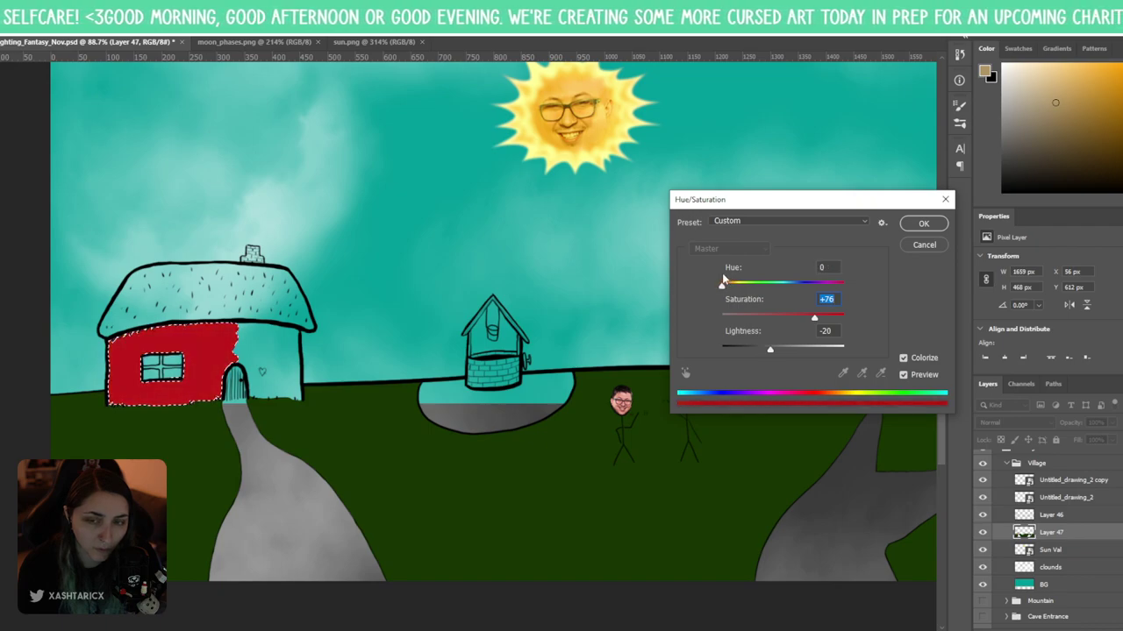
mouse_move(827, 322)
left_mouse_down()
mouse_move(779, 313)
mouse_move(828, 316)
left_mouse_up()
left_click_drag(770, 349, 740, 346)
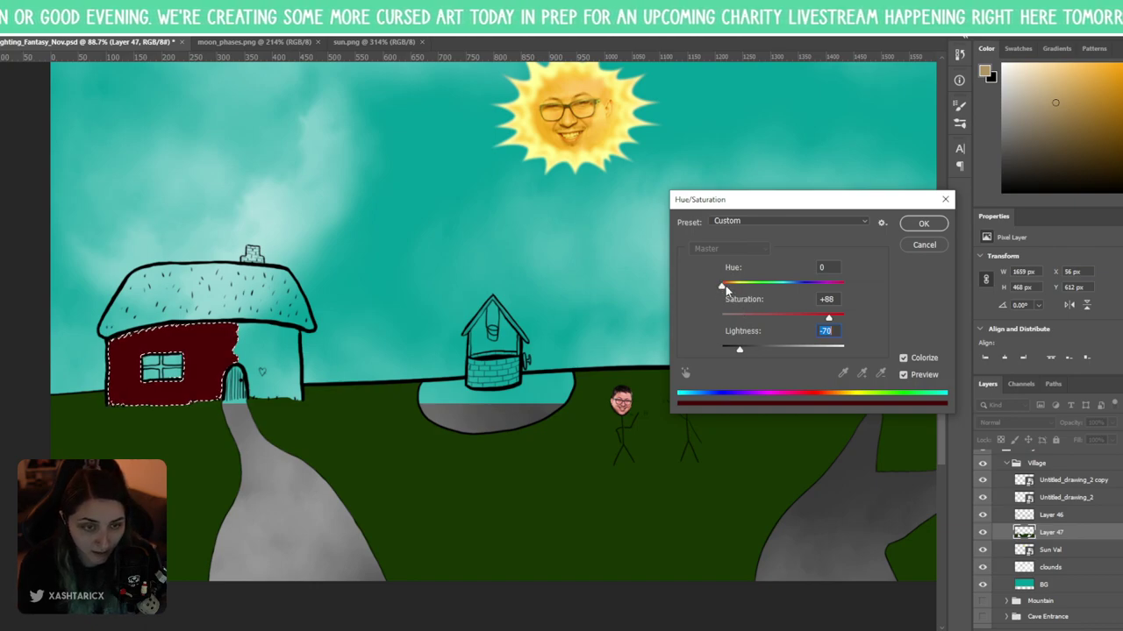
left_click_drag(725, 290, 725, 285)
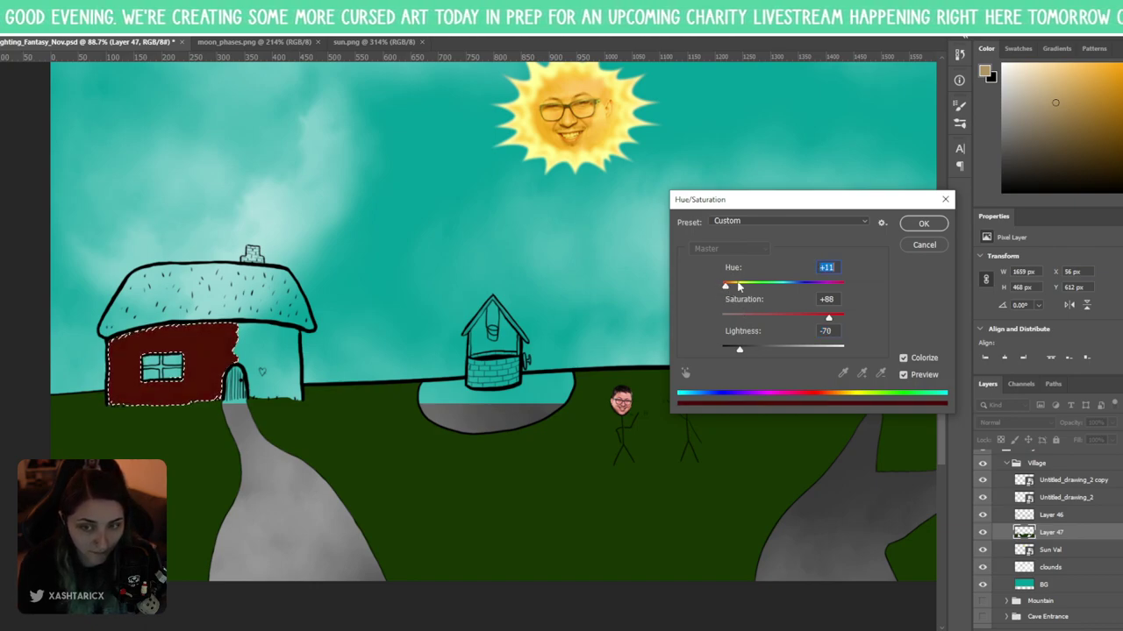
left_click(917, 227)
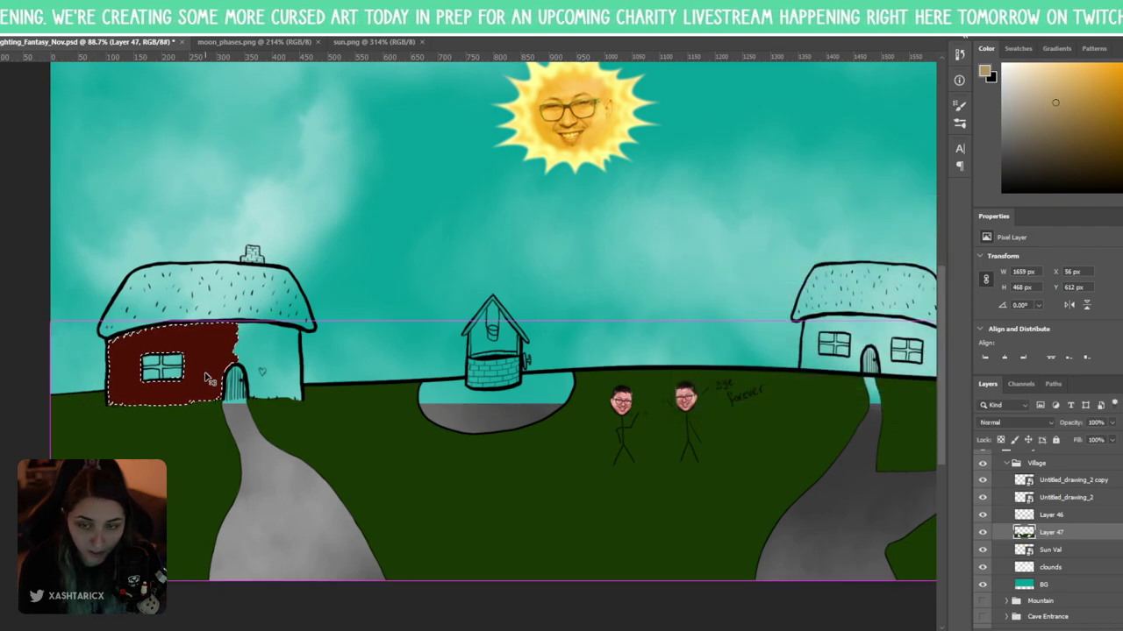
key("ctrl+d")
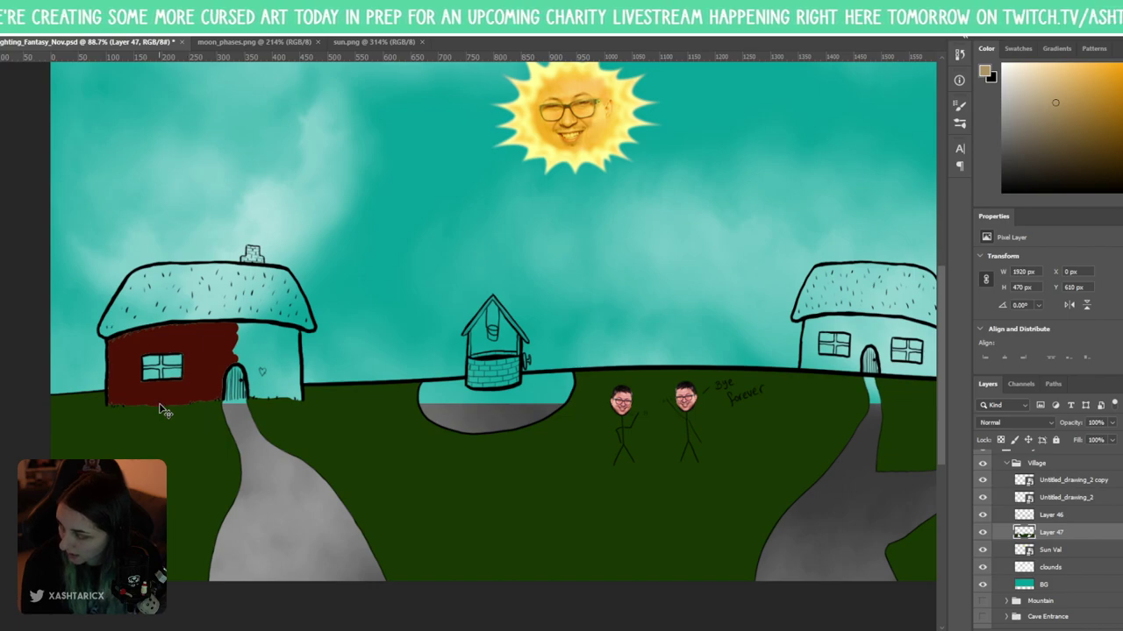
- Sample the house's dark red wall as the foreground colour
scroll(160, 406, "up", 6)
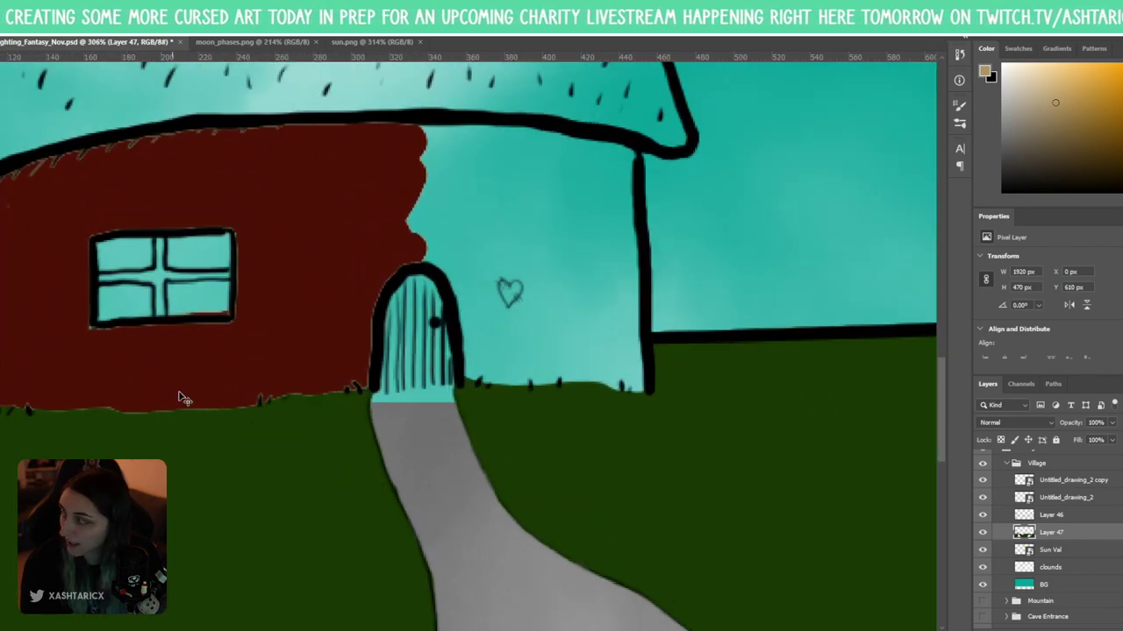
left_click_drag(185, 399, 376, 427)
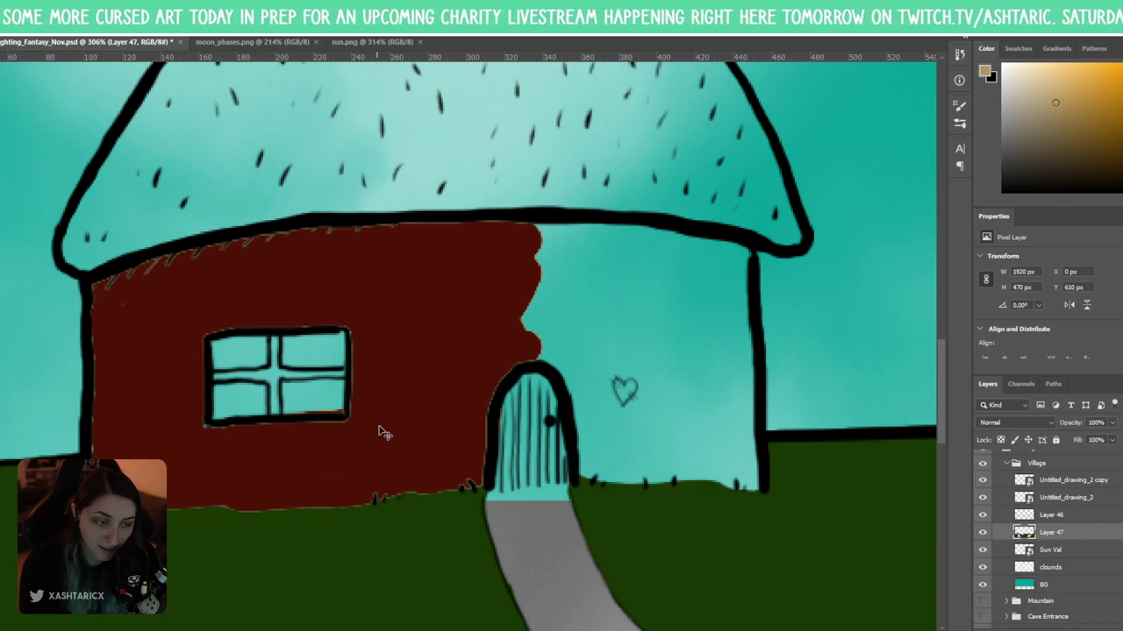
left_click(417, 349)
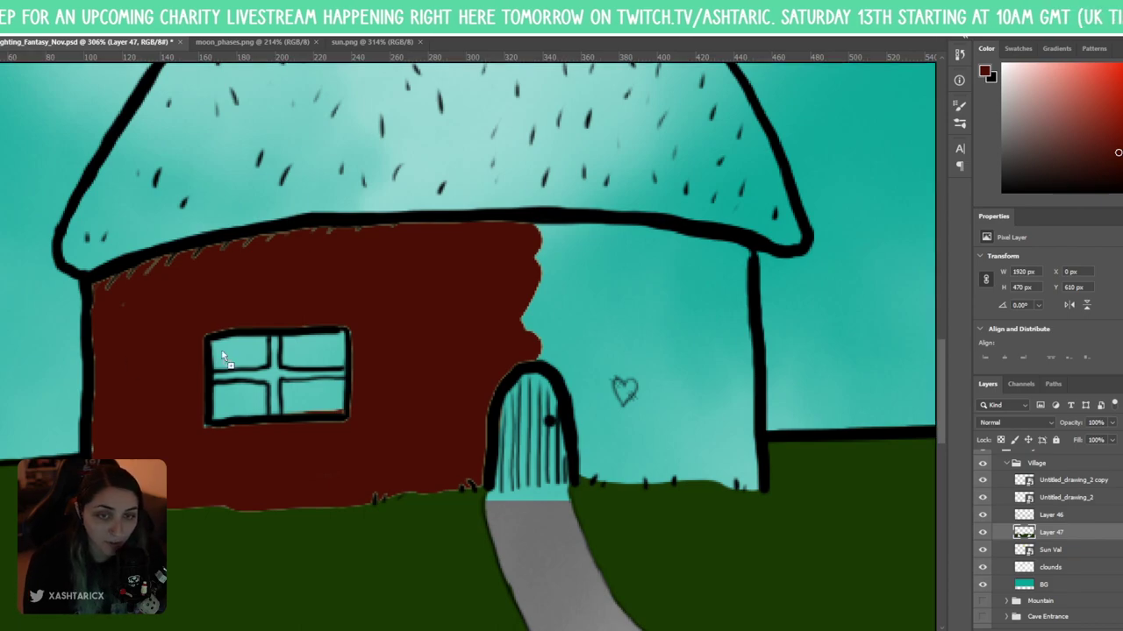
- Place the Caveman image in the village scene and move it between the houses, in front of the well
key("ctrl+t")
key("Return")
scroll(364, 401, "down", 10)
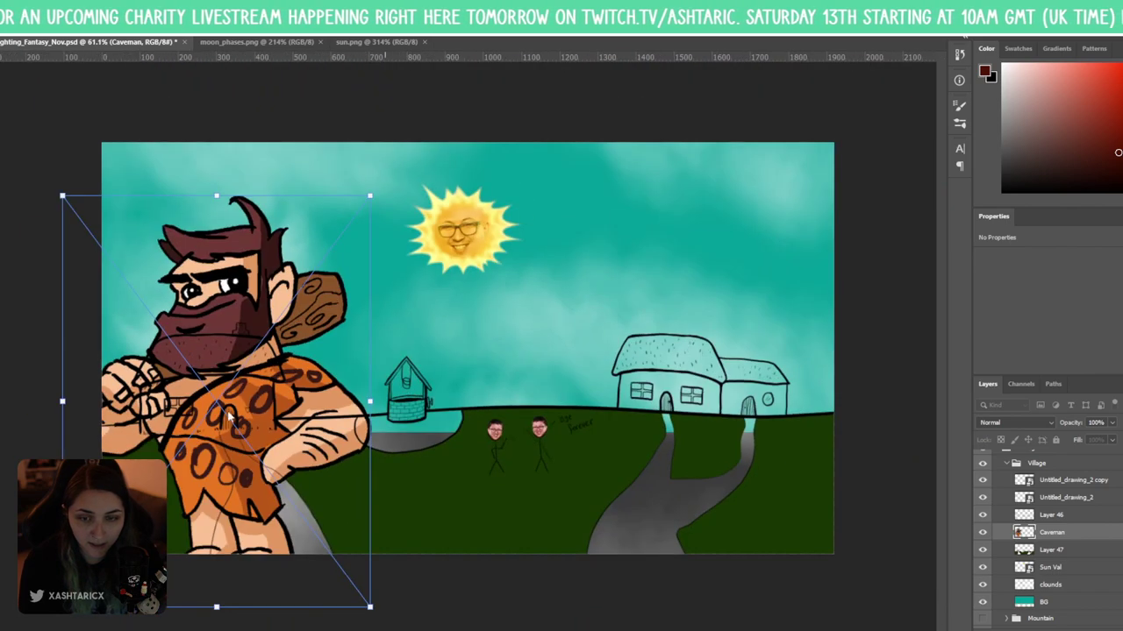
left_click_drag(320, 460, 387, 371)
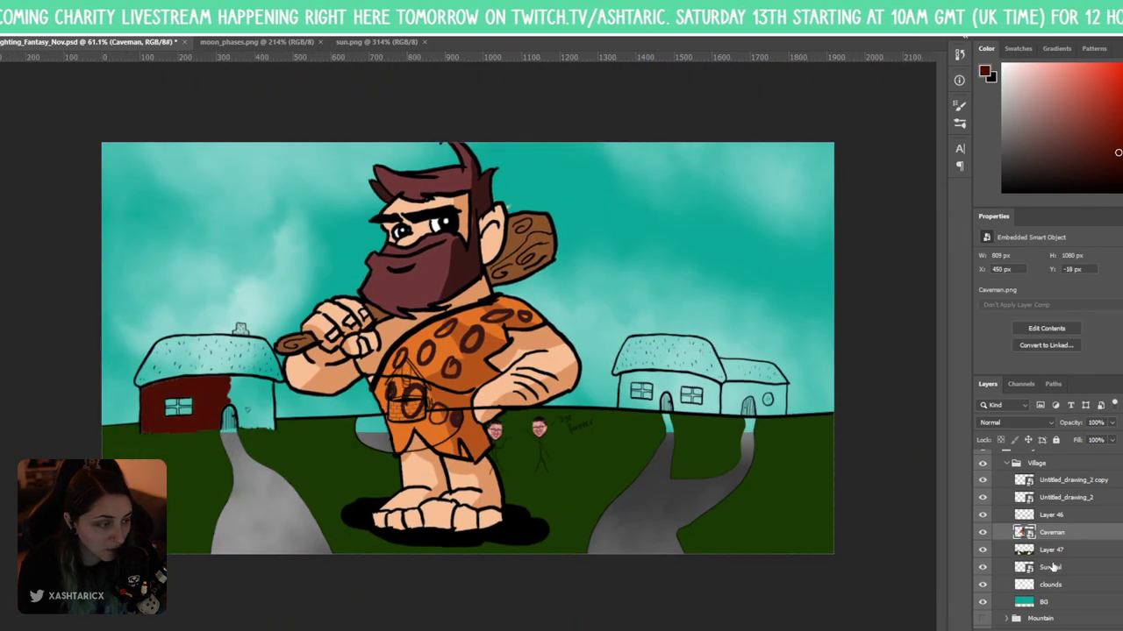
- Put the Caveman layer in the Creatures group, show the group and shift the caveman in front of the pair of joined houses
scroll(1052, 568, "up", 2)
left_click_drag(1061, 579, 1078, 481)
left_click(1007, 479)
left_click(985, 497)
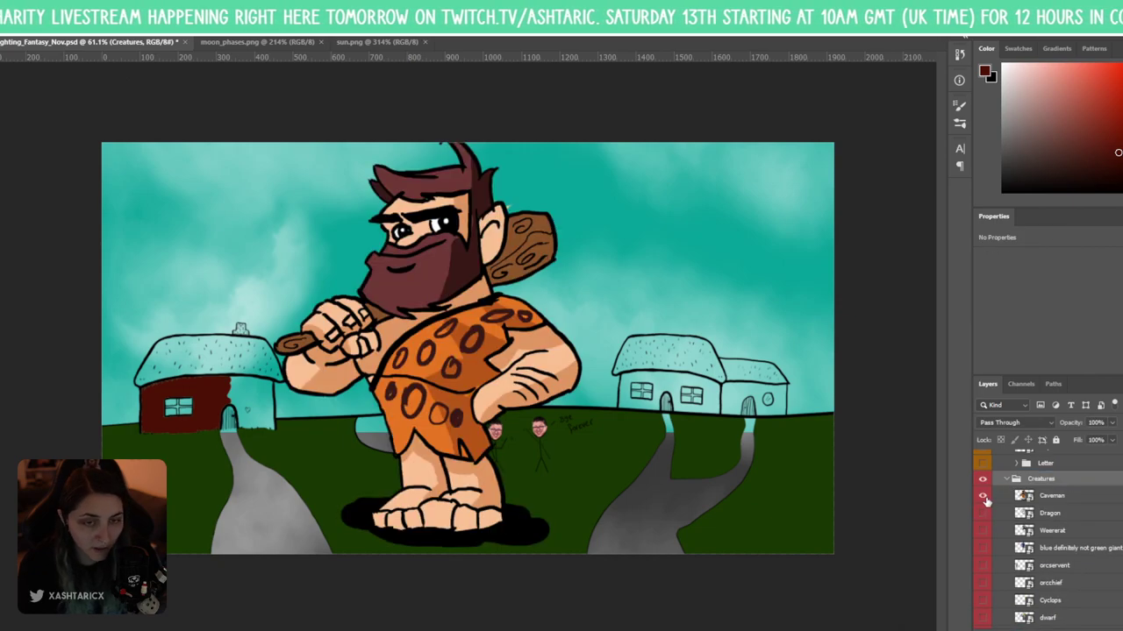
left_click_drag(452, 342, 676, 349)
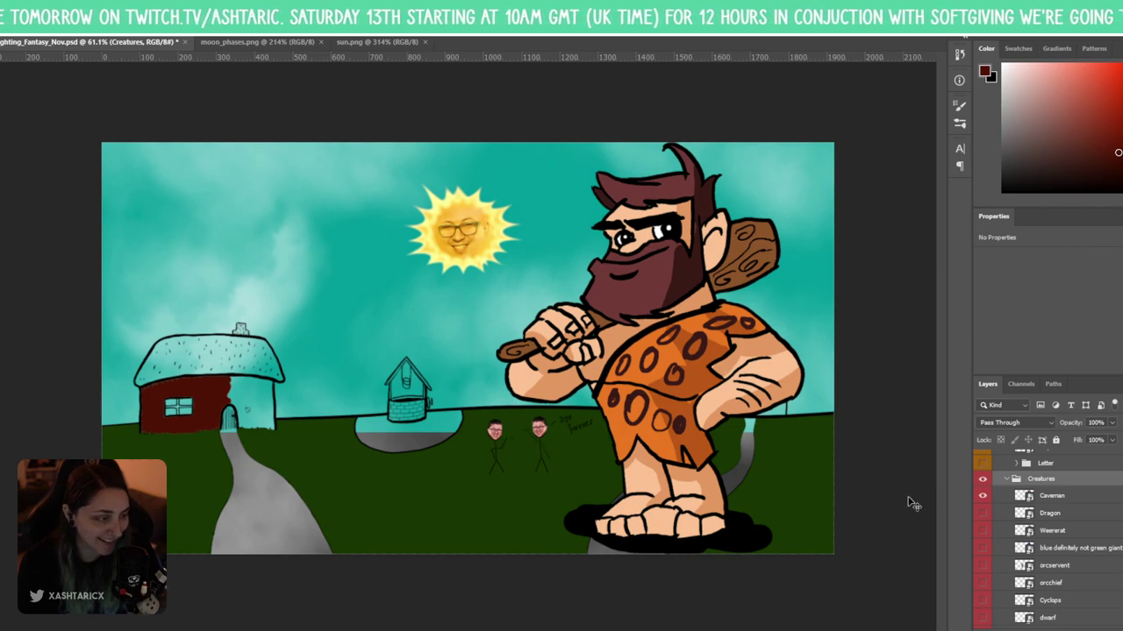
- Move the caveman across the scene in front of the red house and the well, and hide the Caveman layer
left_click(982, 502)
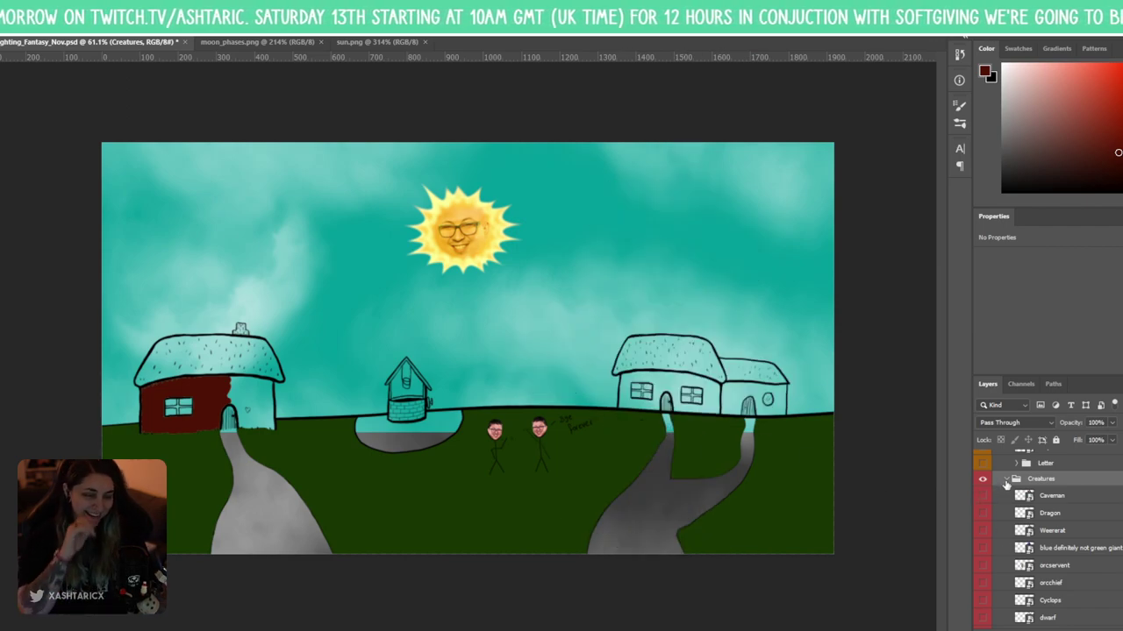
left_click(991, 495)
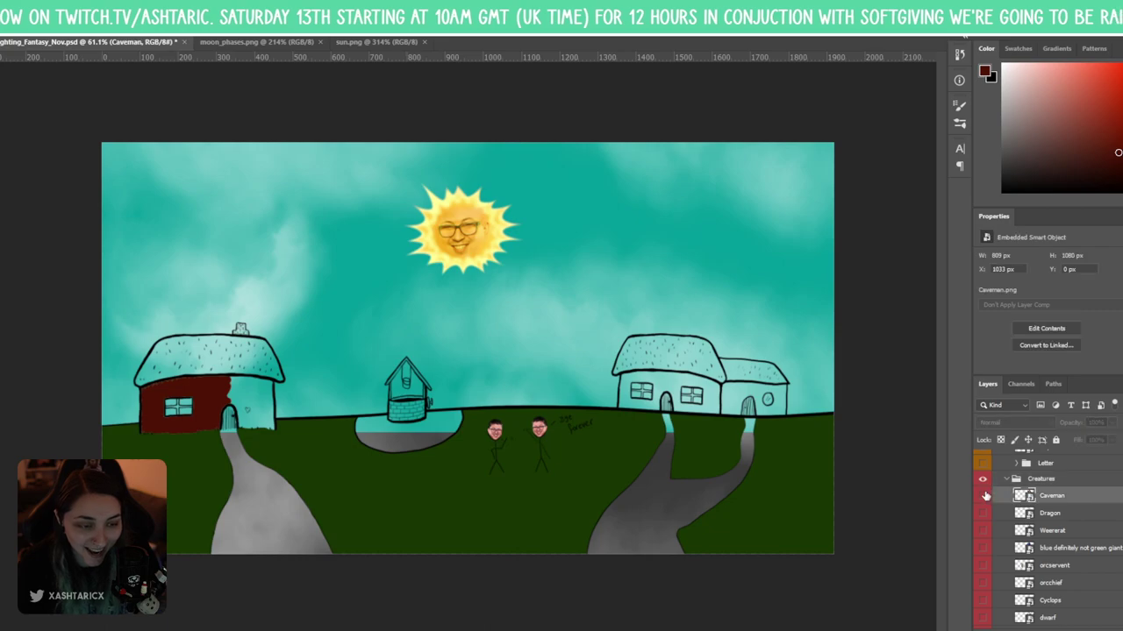
left_click(982, 496)
left_click_drag(652, 385, 349, 376)
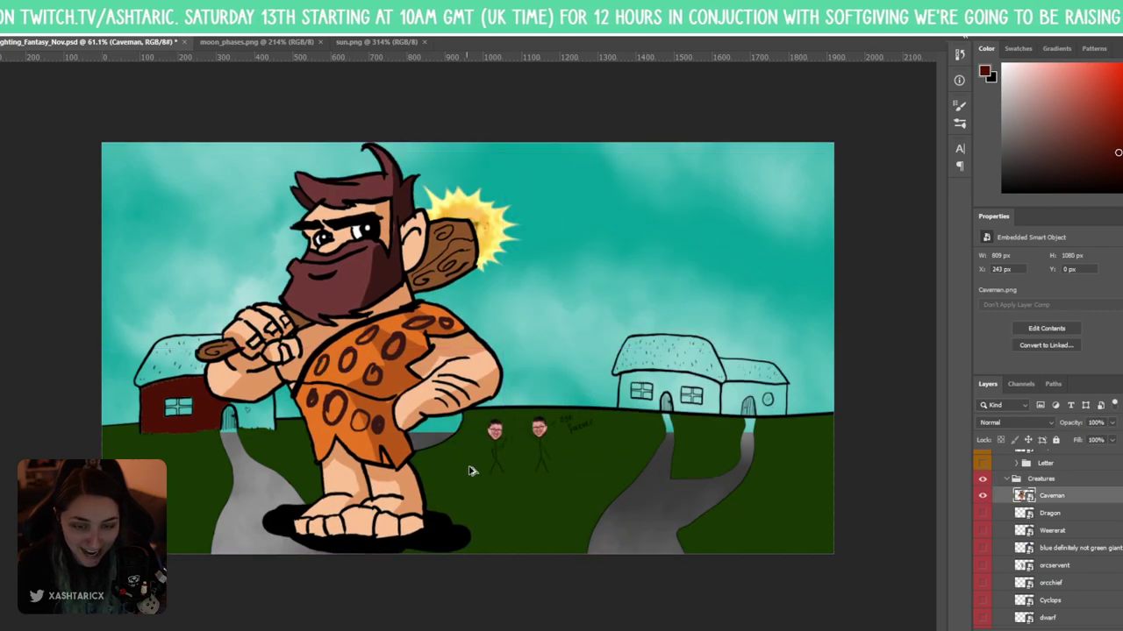
left_click_drag(491, 454, 552, 468)
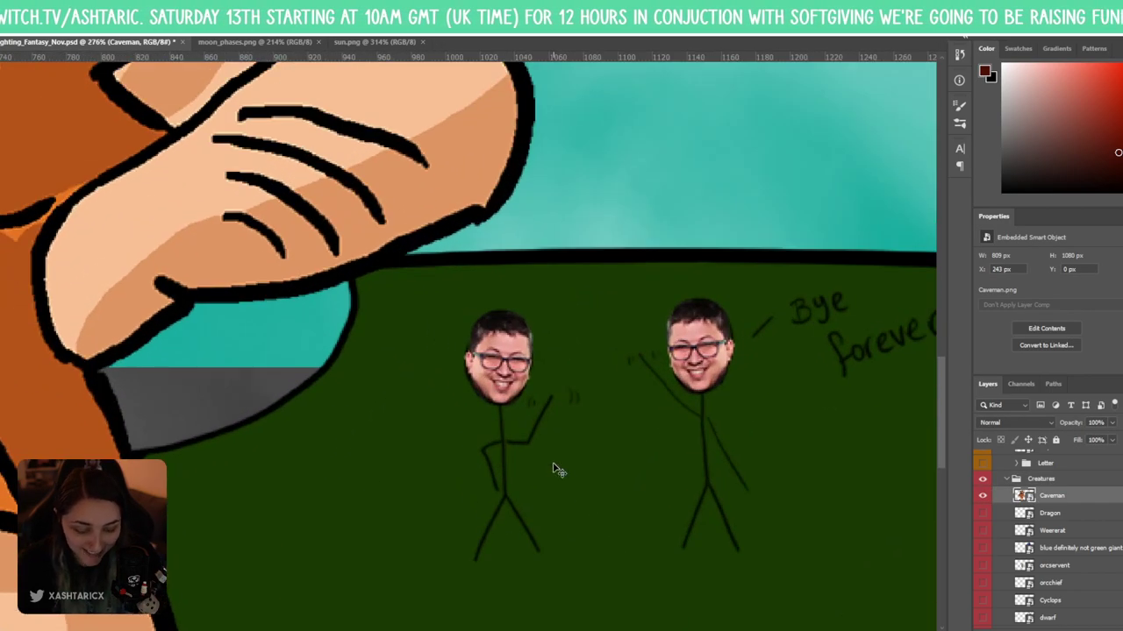
key("ctrl+0")
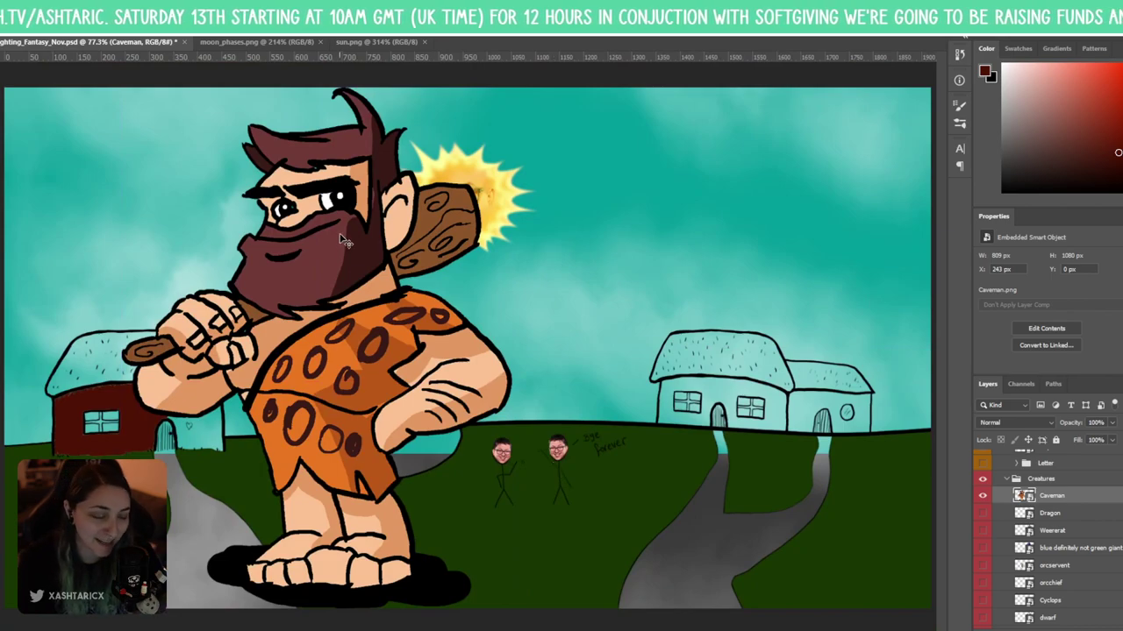
left_click(983, 497)
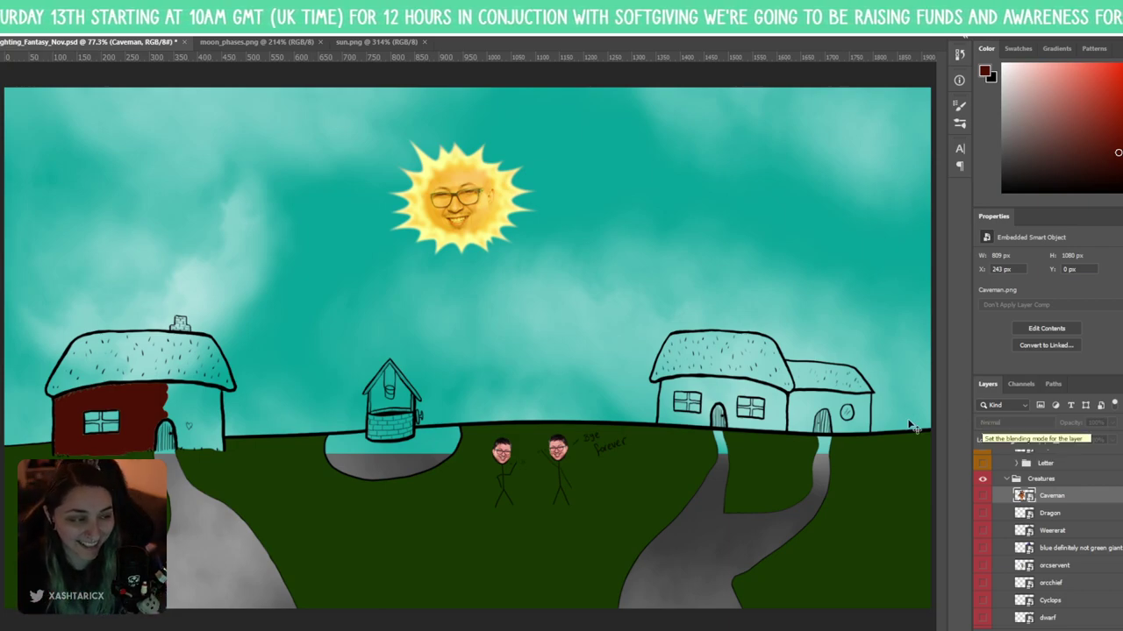
- On Layer 47 in the Village group, tidy the edges of the dark red wall and paint the uncoloured part of it dark red
scroll(400, 418, "up", 2)
scroll(400, 418, "down", 3)
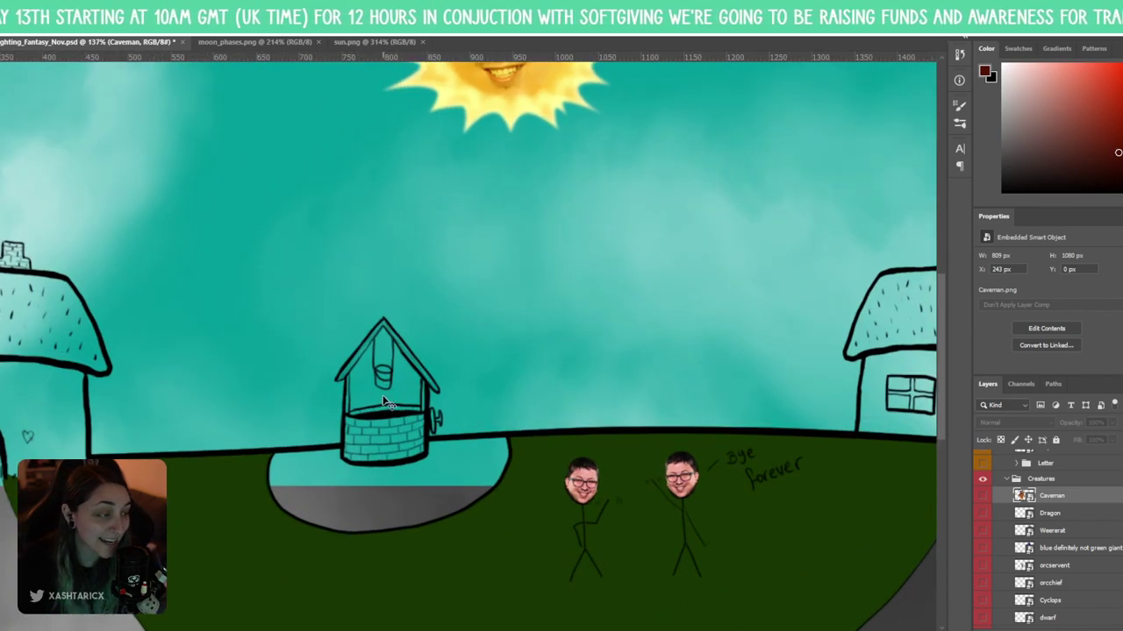
scroll(412, 388, "down", 1)
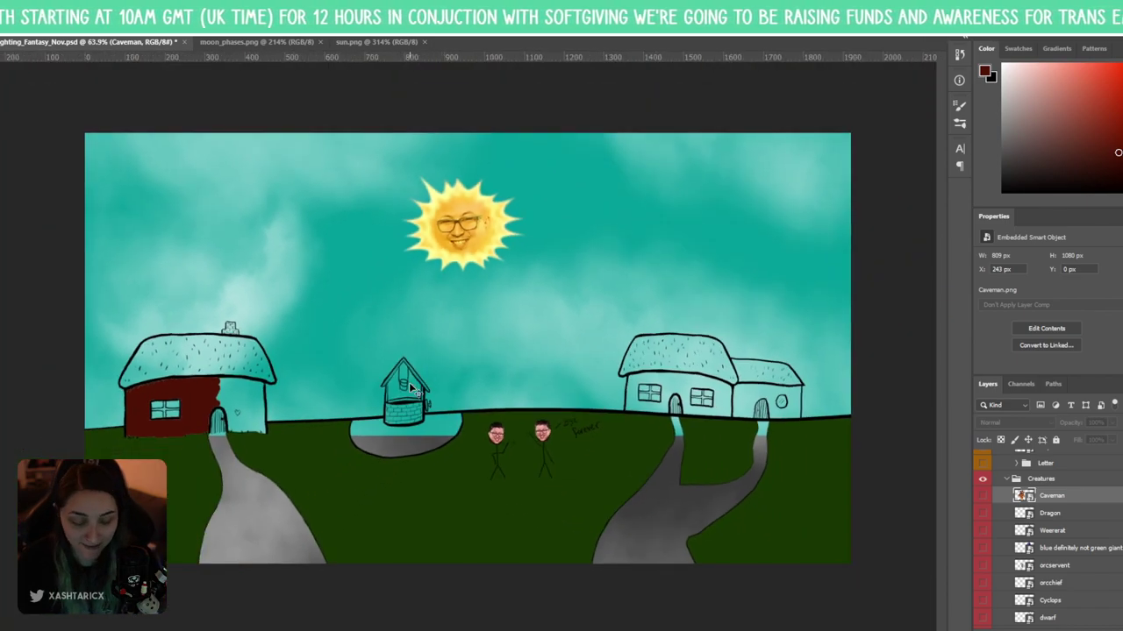
scroll(412, 388, "up", 10)
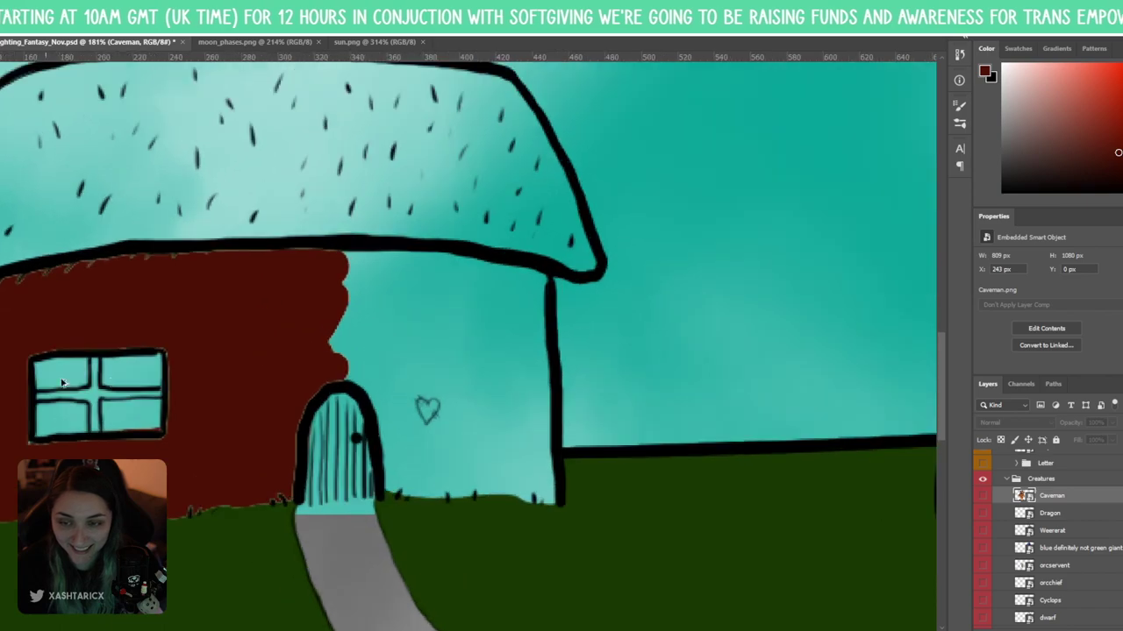
scroll(307, 357, "down", 3)
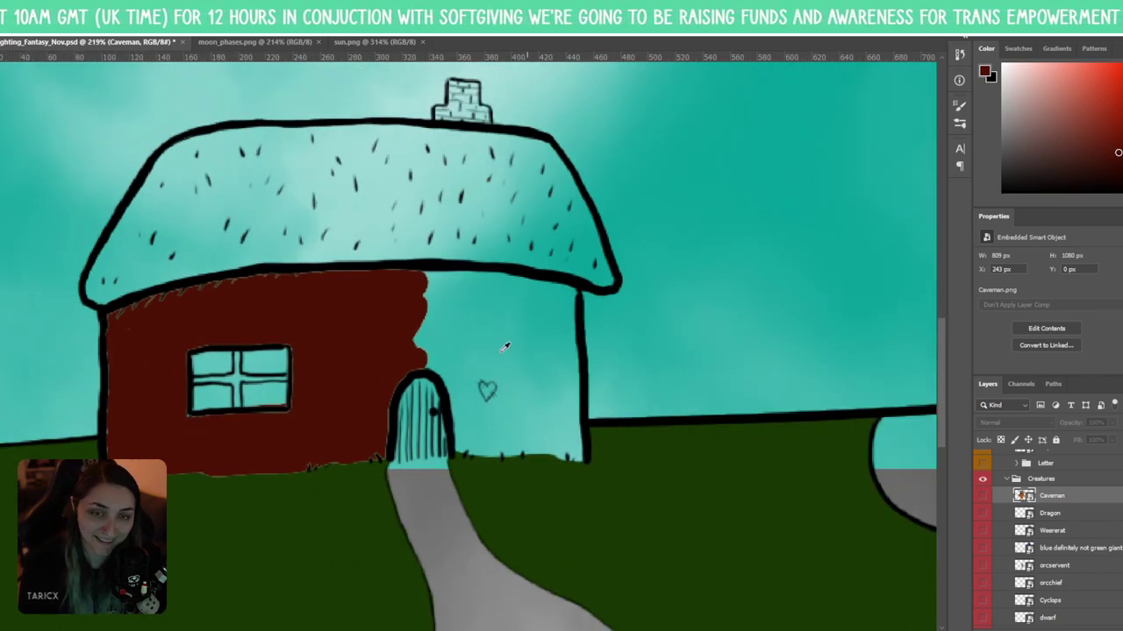
left_click(356, 303)
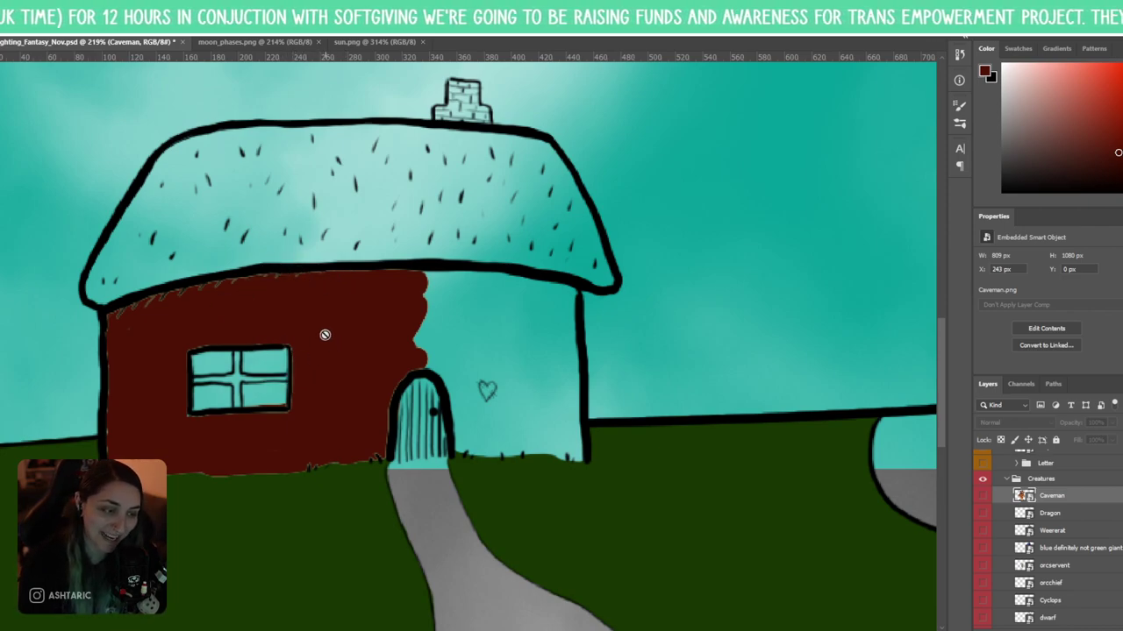
scroll(1088, 563, "down", 5)
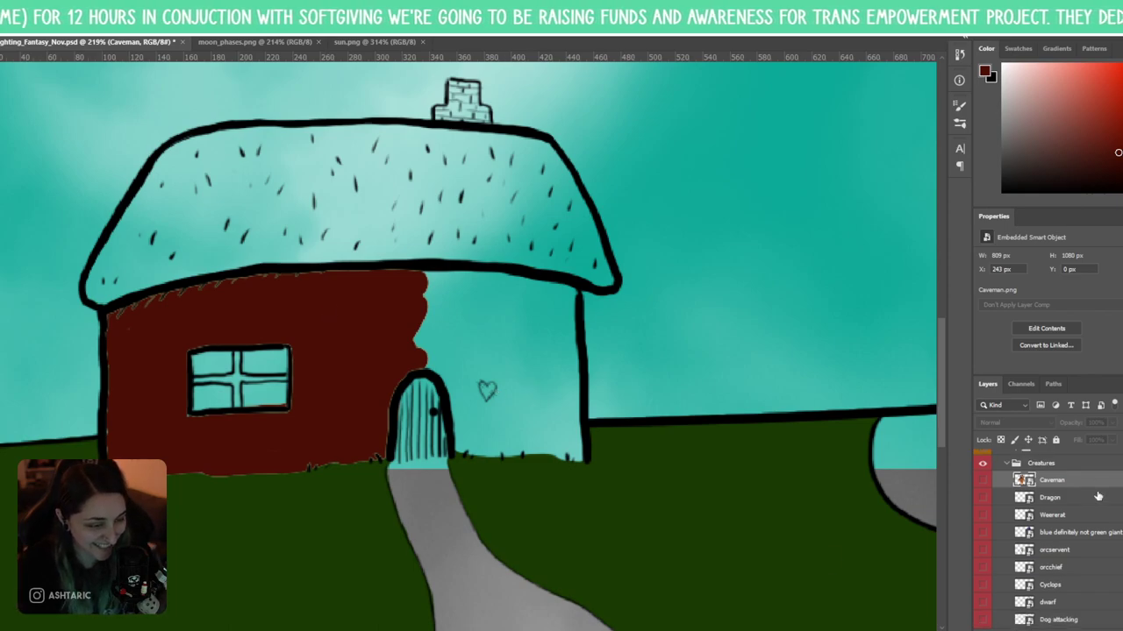
scroll(1087, 553, "down", 10)
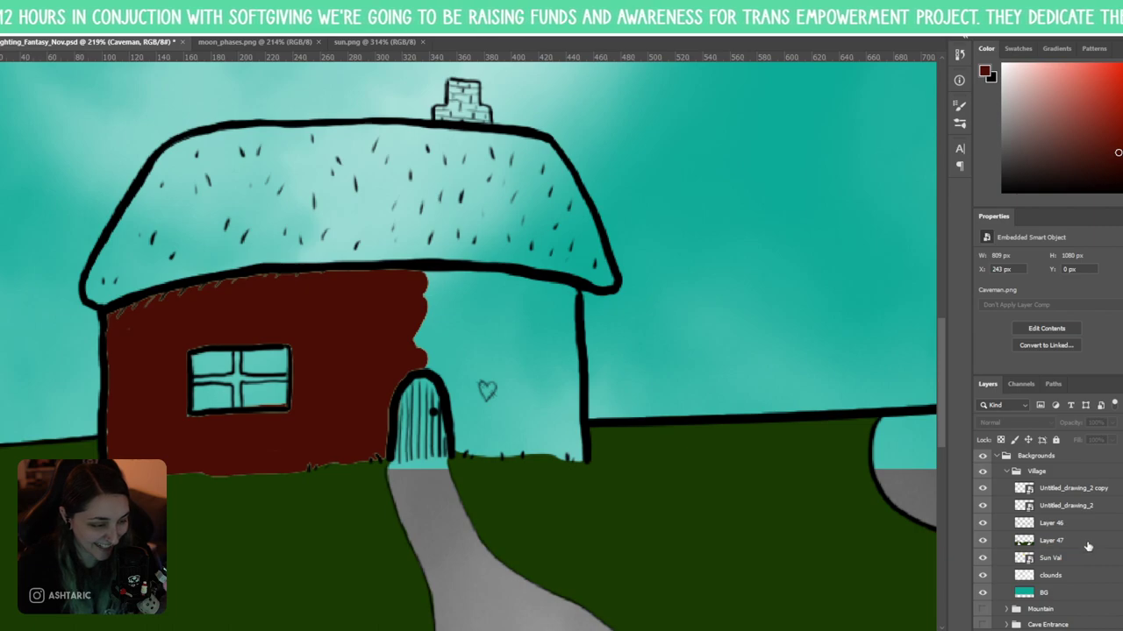
left_click(1089, 545)
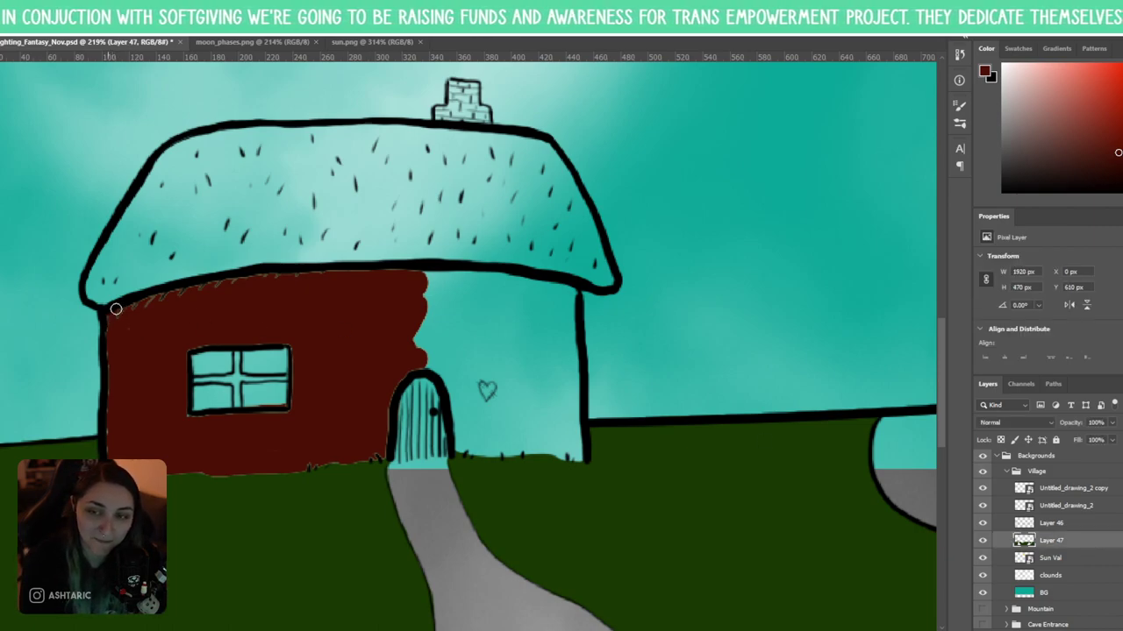
mouse_move(116, 308)
left_mouse_down()
mouse_move(140, 307)
mouse_move(109, 407)
left_mouse_up()
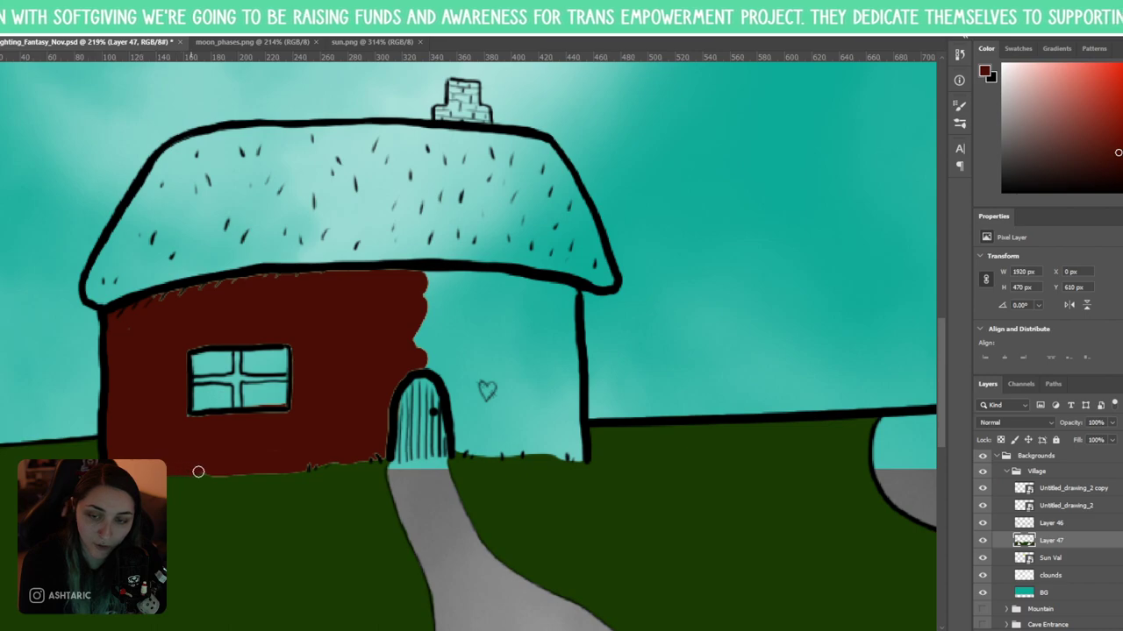
mouse_move(290, 469)
left_mouse_down()
mouse_move(381, 456)
mouse_move(394, 397)
mouse_move(426, 365)
mouse_move(421, 326)
mouse_move(418, 351)
mouse_move(413, 340)
mouse_move(422, 273)
mouse_move(294, 275)
mouse_move(150, 300)
mouse_move(294, 278)
left_mouse_up()
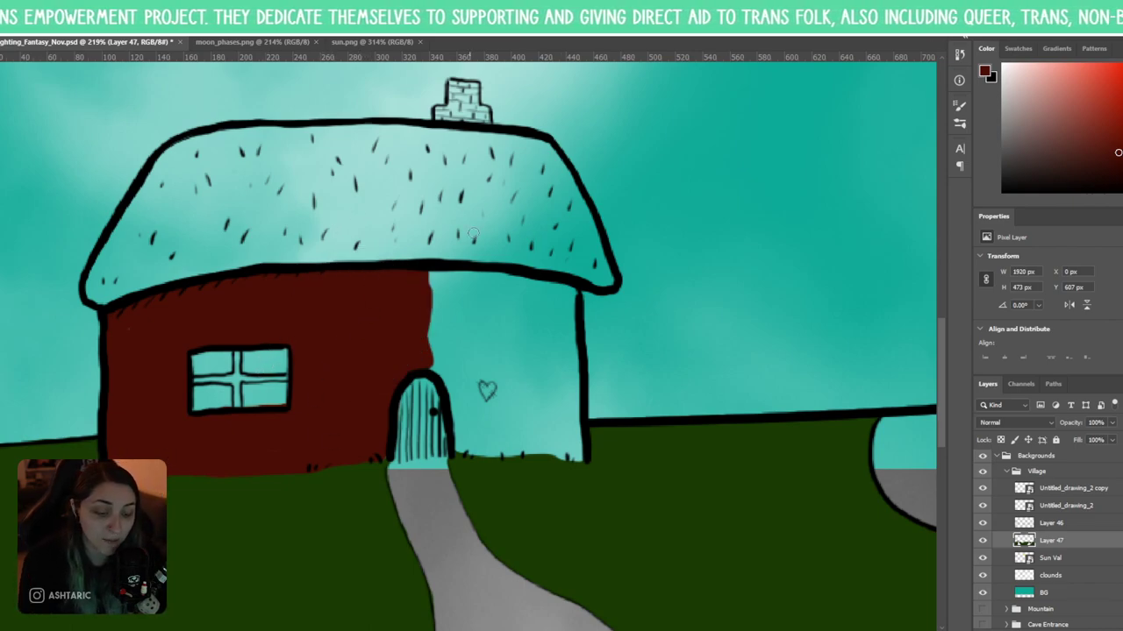
mouse_move(419, 296)
left_mouse_down()
mouse_move(459, 294)
mouse_move(441, 280)
mouse_move(521, 282)
mouse_move(573, 297)
mouse_move(426, 280)
mouse_move(555, 299)
mouse_move(563, 290)
mouse_move(576, 450)
mouse_move(465, 442)
mouse_move(450, 384)
mouse_move(426, 364)
mouse_move(433, 312)
mouse_move(447, 351)
mouse_move(457, 324)
mouse_move(476, 337)
mouse_move(505, 398)
mouse_move(546, 405)
mouse_move(542, 310)
mouse_move(545, 366)
mouse_move(521, 377)
mouse_move(512, 342)
mouse_move(475, 305)
mouse_move(473, 371)
left_mouse_up()
key("ctrl+z")
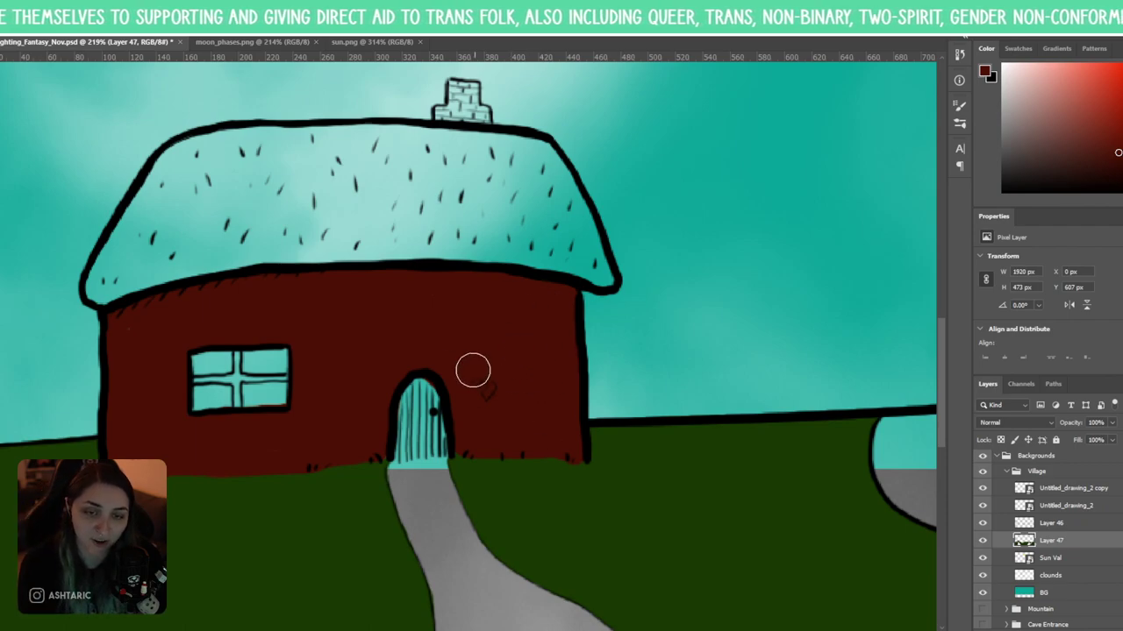
- Set the foreground colour to reddish brown #833523 and paint the house's arched door with it
left_click(984, 72)
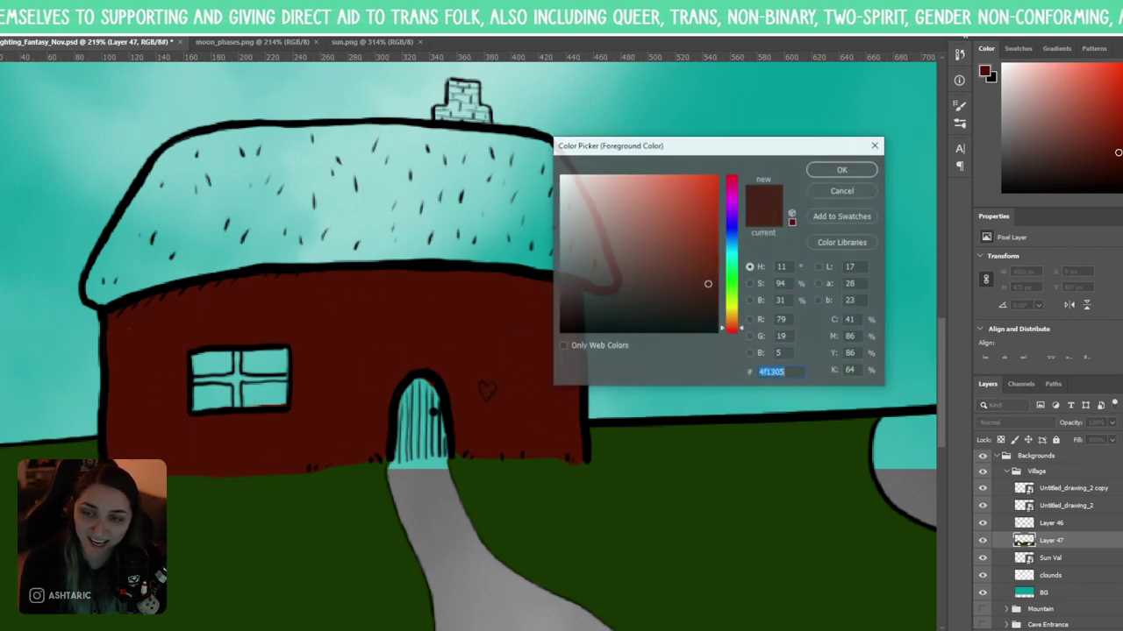
mouse_move(707, 279)
left_mouse_down()
mouse_move(693, 290)
mouse_move(659, 271)
mouse_move(675, 252)
left_mouse_up()
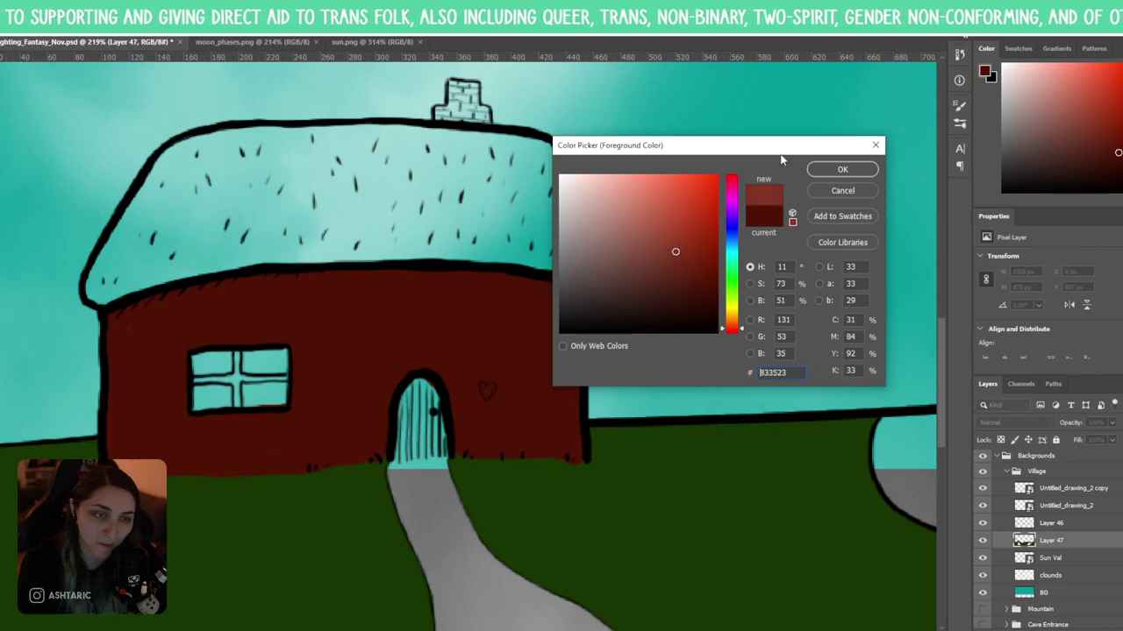
left_click(840, 169)
mouse_move(410, 405)
left_mouse_down()
mouse_move(406, 414)
mouse_move(412, 392)
mouse_move(426, 390)
mouse_move(441, 451)
mouse_move(401, 451)
mouse_move(409, 421)
left_mouse_up()
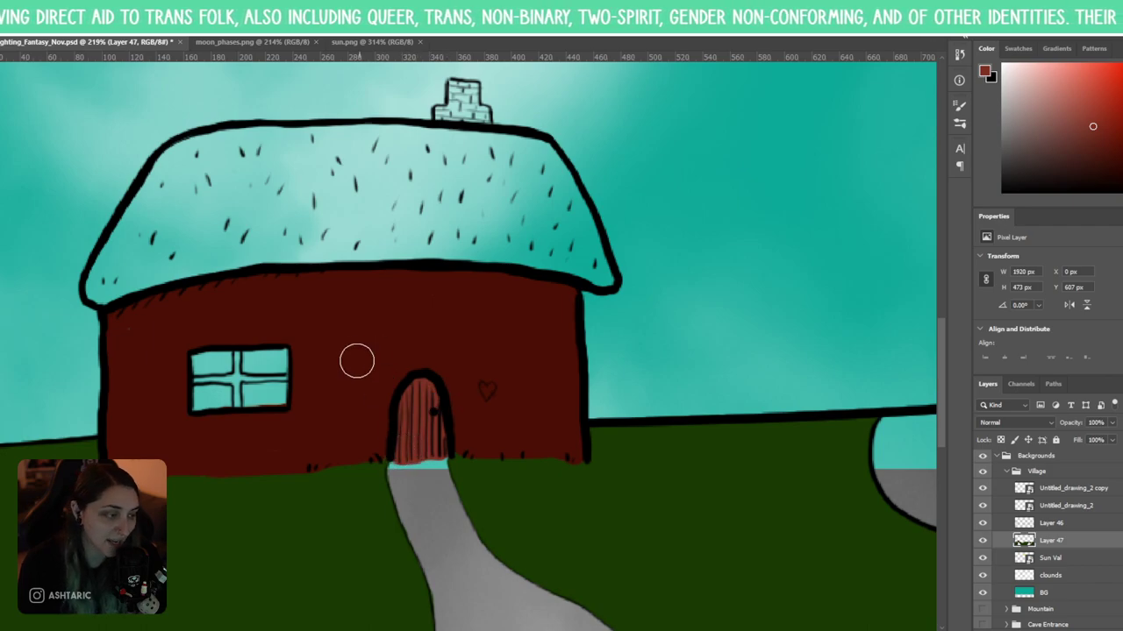
- Set the foreground colour to a light tan with hue 34, saturation 44 and brightness 84
key("F12")
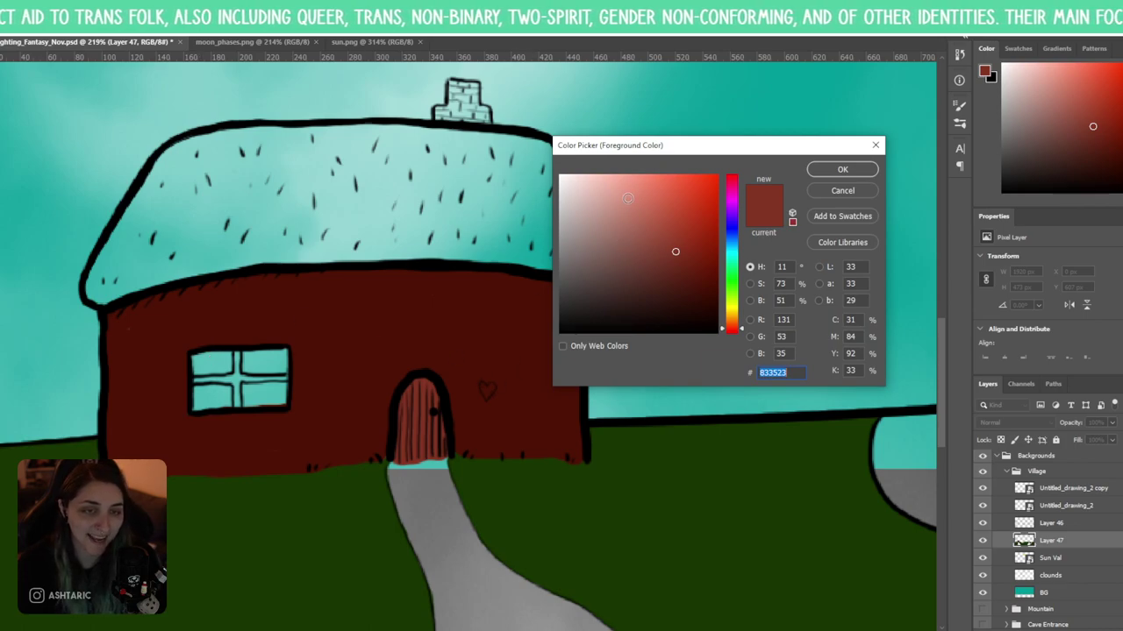
mouse_move(628, 198)
left_mouse_down()
mouse_move(634, 168)
mouse_move(596, 168)
left_mouse_up()
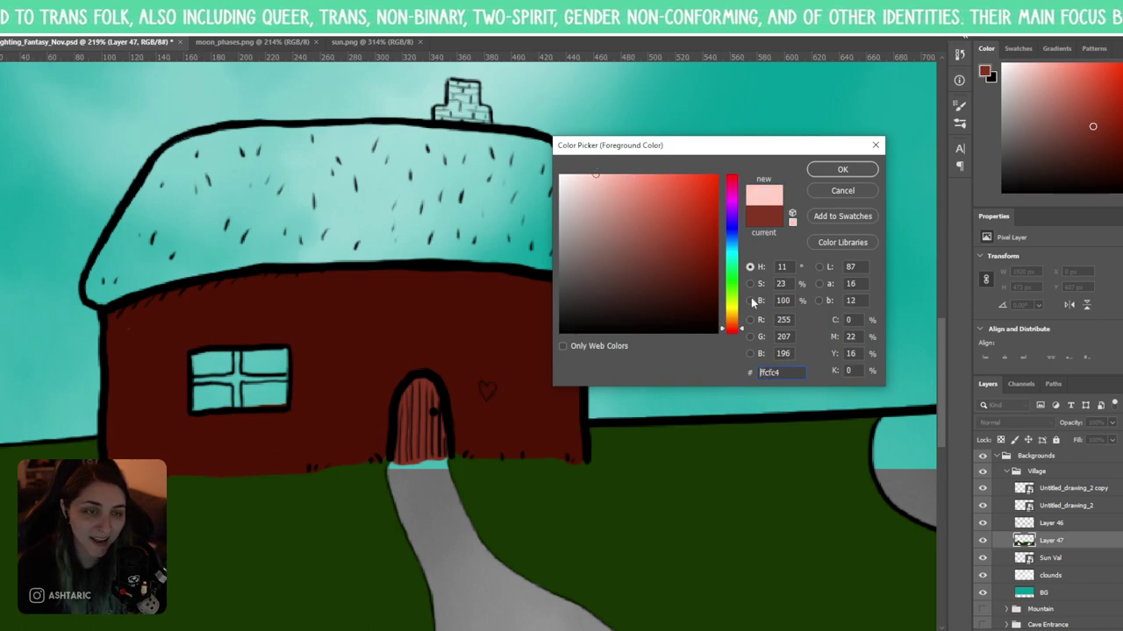
mouse_move(737, 279)
left_mouse_down()
mouse_move(741, 250)
mouse_move(739, 310)
left_mouse_up()
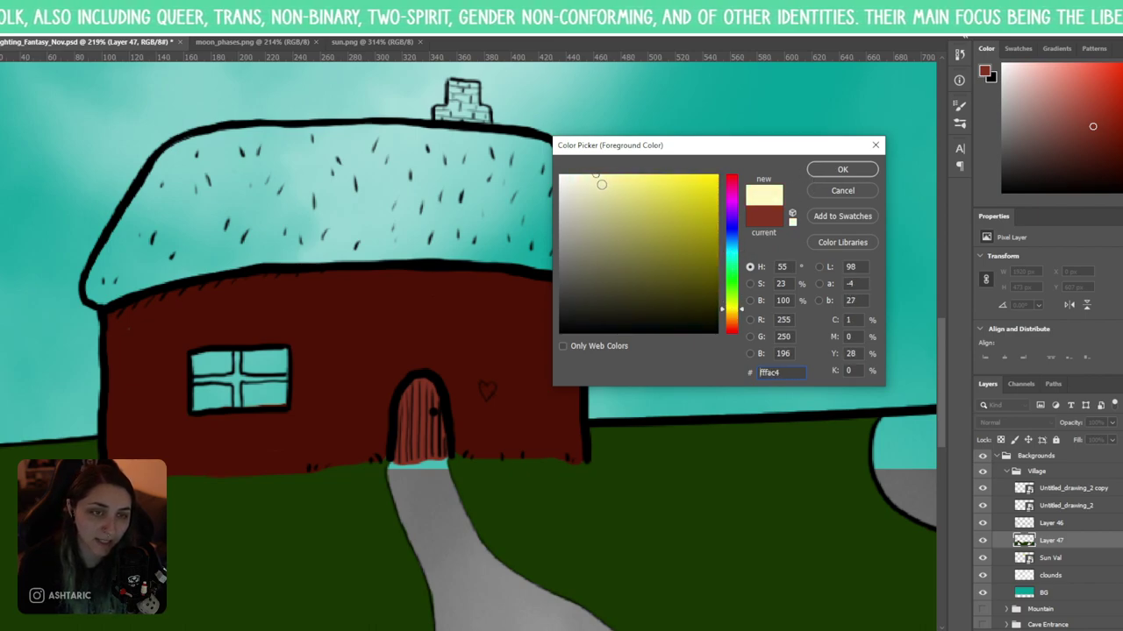
left_click_drag(601, 184, 608, 196)
left_click_drag(739, 308, 738, 315)
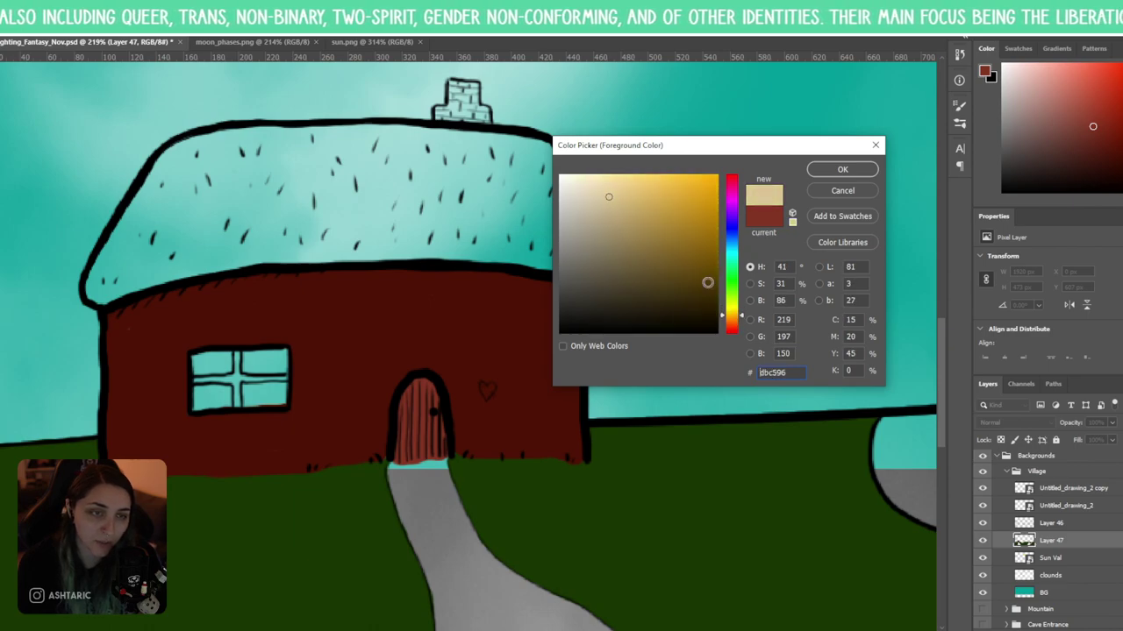
left_click_drag(596, 205, 627, 180)
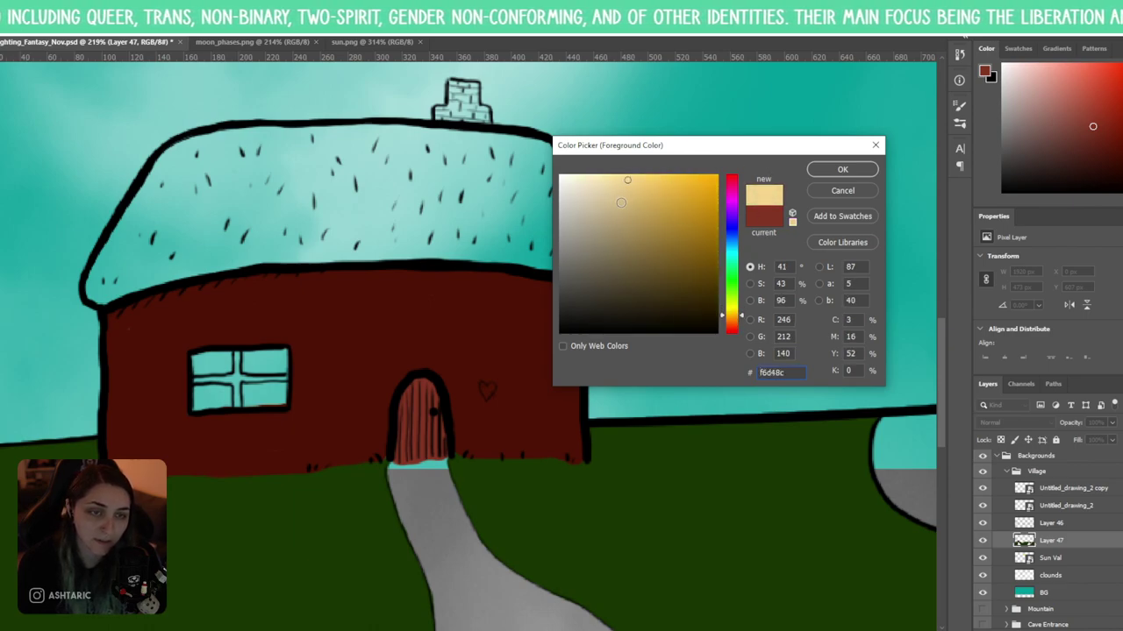
left_click(620, 196)
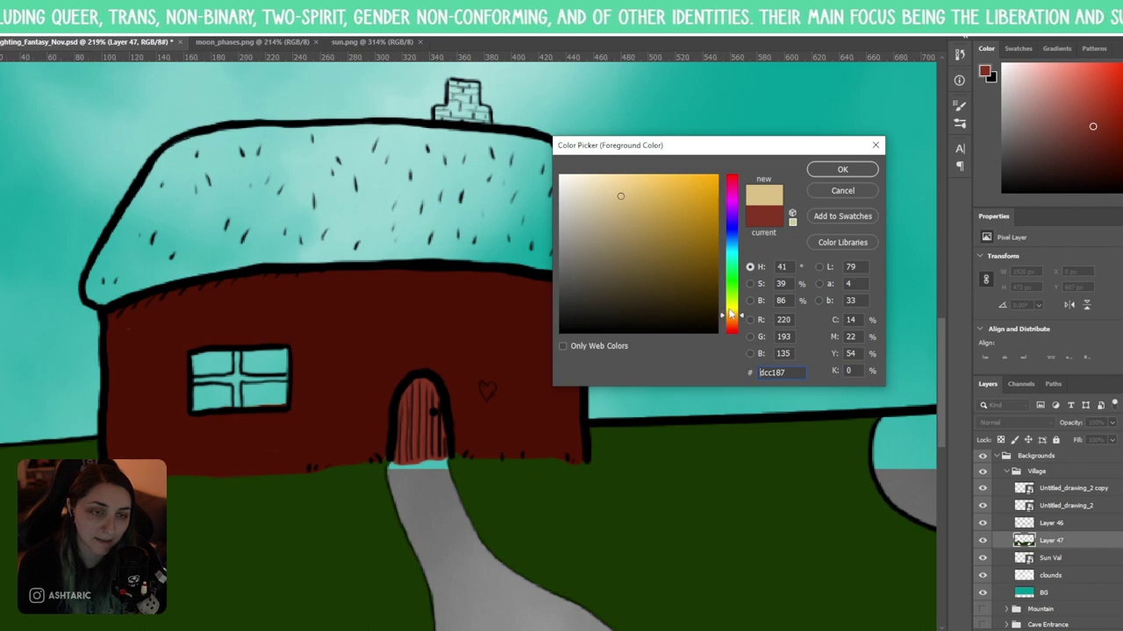
left_click(729, 314)
left_click_drag(735, 314, 738, 320)
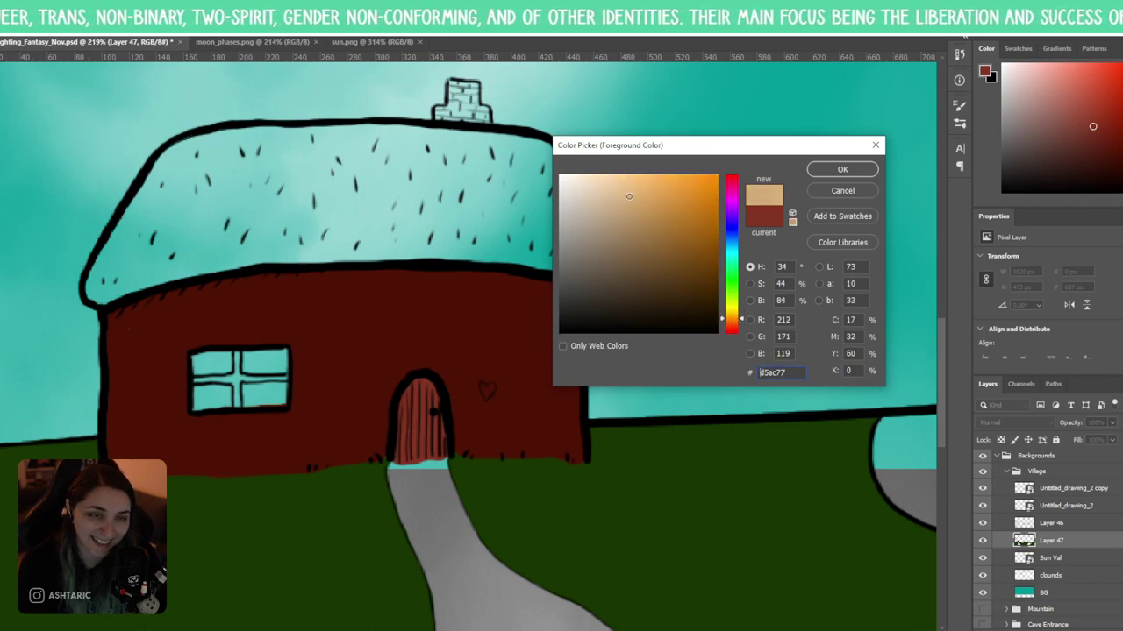
left_click(842, 169)
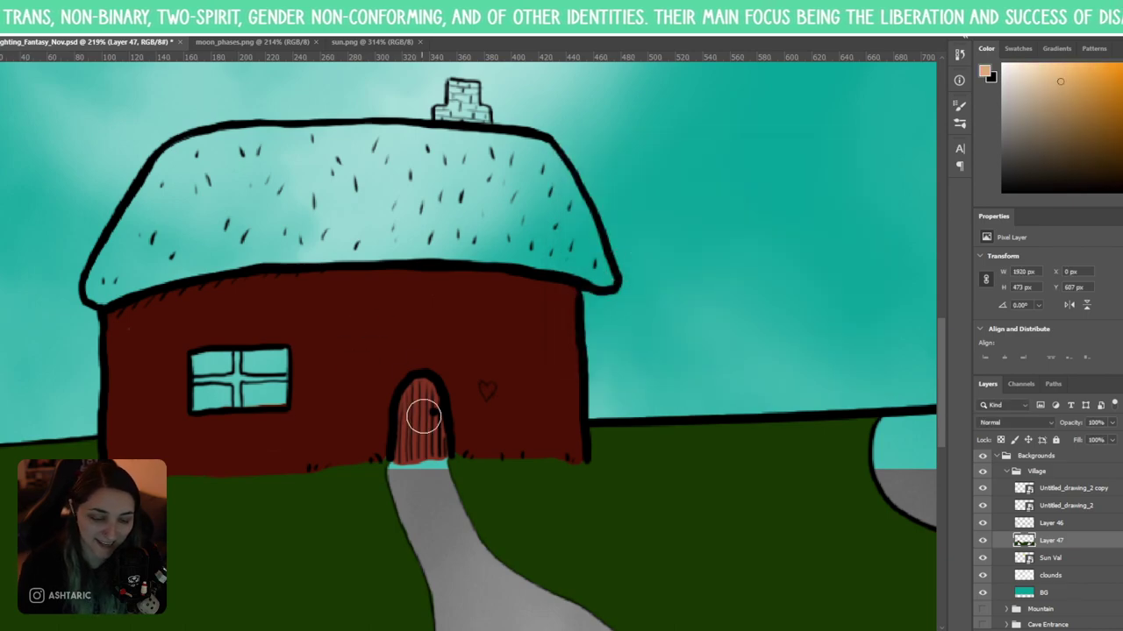
- Reduce the brush size and paint the four panes of the red house's window tan
key("bracketleft")
key("bracketleft")
key("bracketleft")
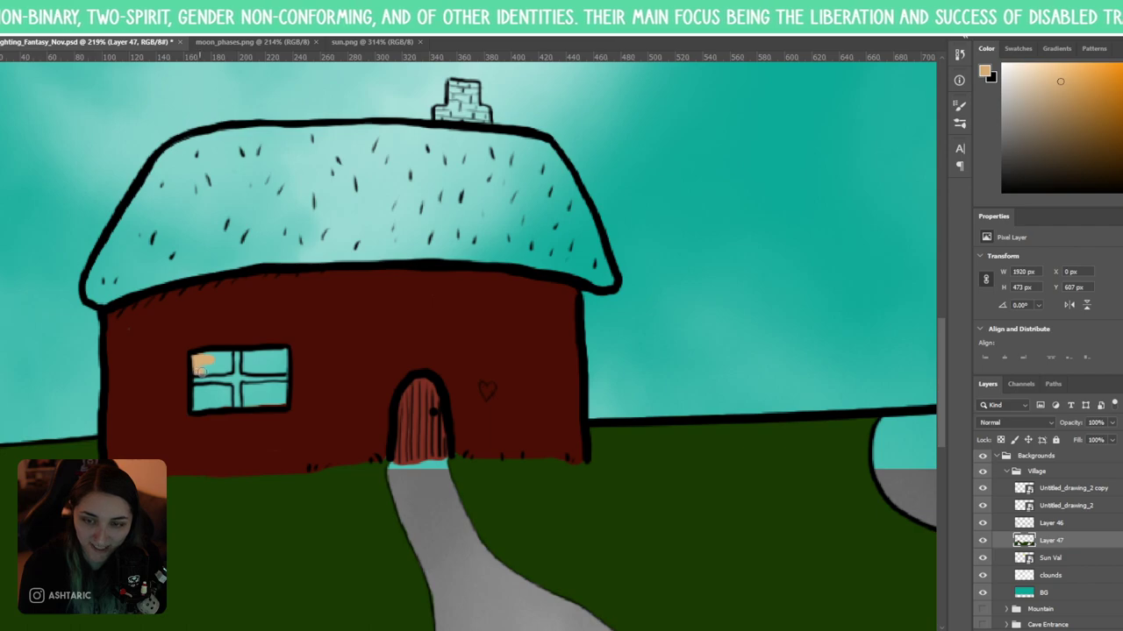
left_click_drag(228, 354, 204, 361)
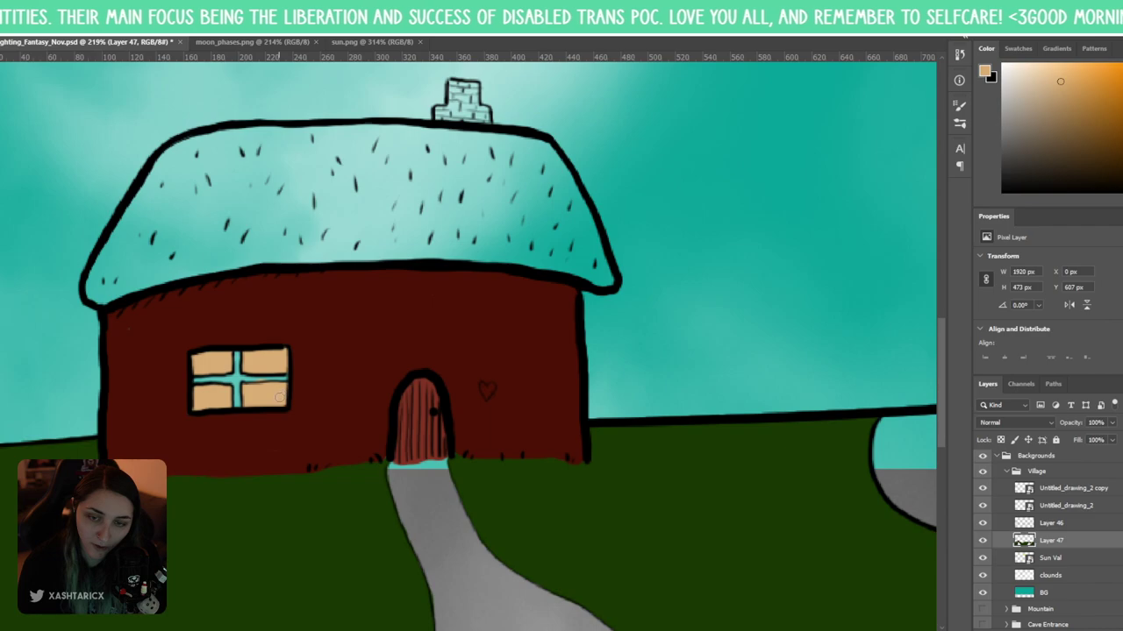
- Set the foreground colour to white #ffffff and paint the crossbars of the red house's window with it
key("ctrl+plus")
key("ctrl+plus")
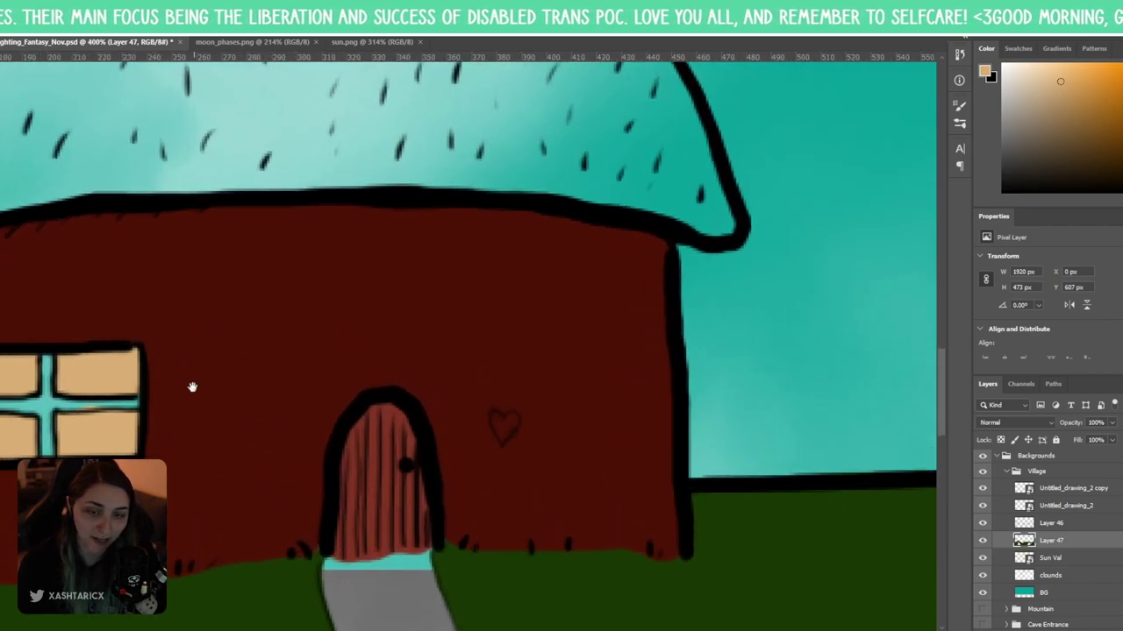
left_click_drag(192, 387, 406, 431)
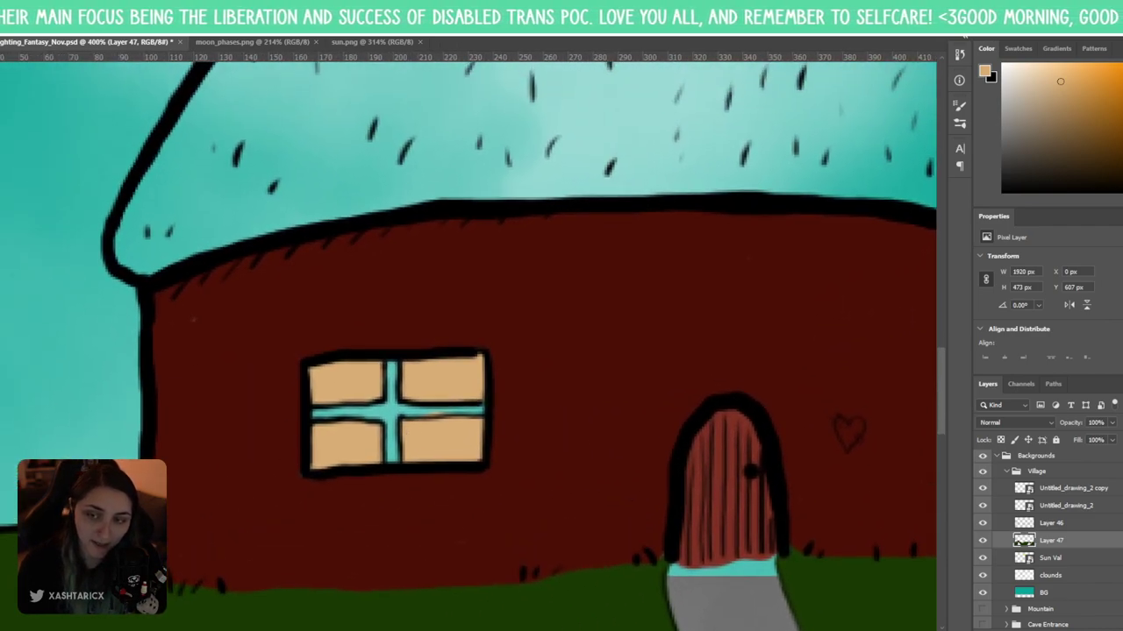
type("ffffff")
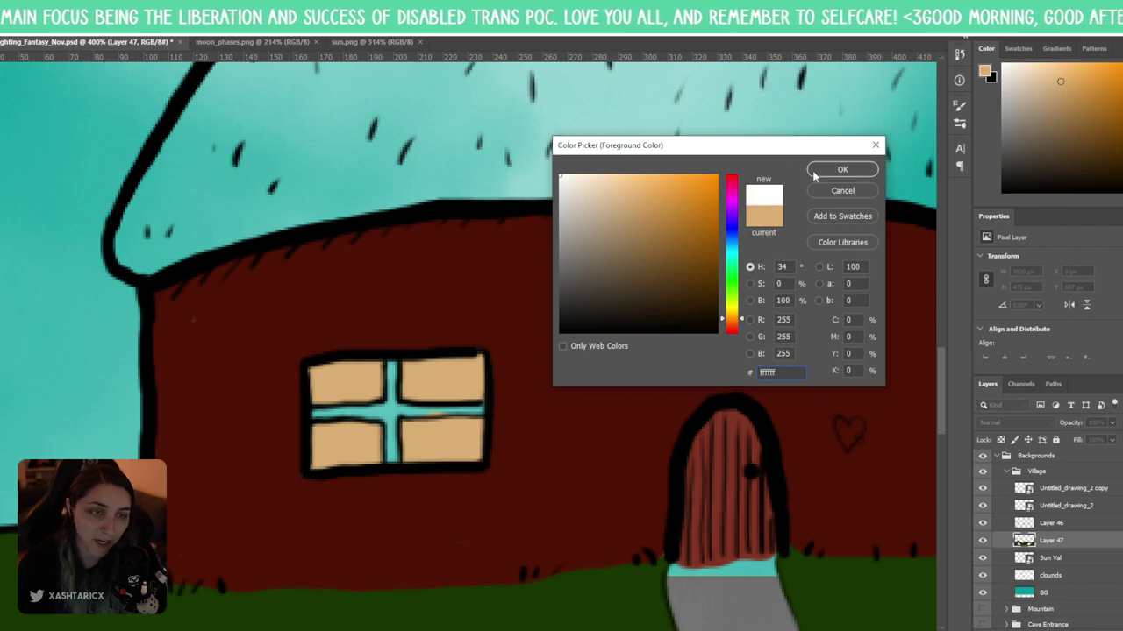
left_click(840, 169)
left_click_drag(392, 359, 393, 463)
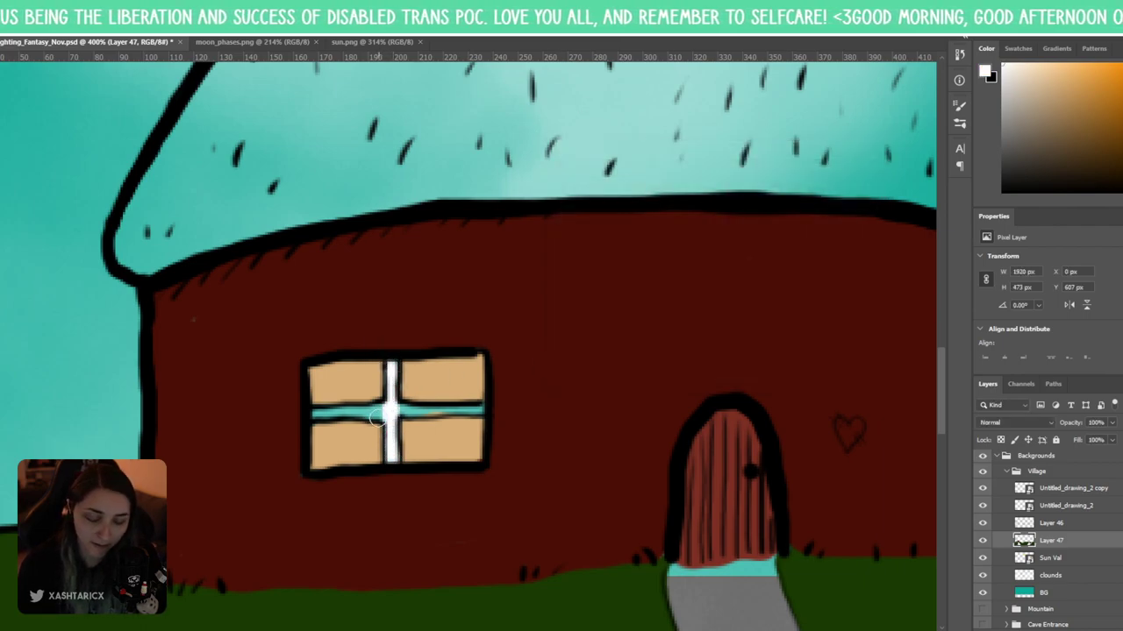
mouse_move(314, 416)
left_mouse_down()
mouse_move(381, 414)
mouse_move(306, 415)
mouse_move(381, 405)
left_mouse_up()
key("ctrl+z")
key("ctrl+z")
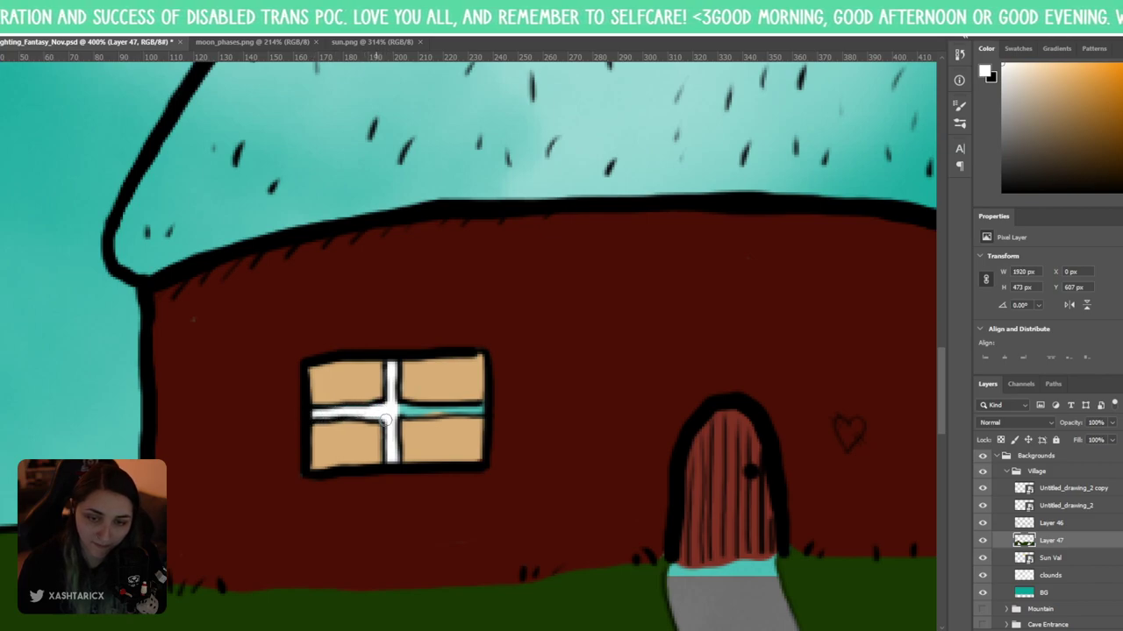
left_click_drag(405, 409, 481, 412)
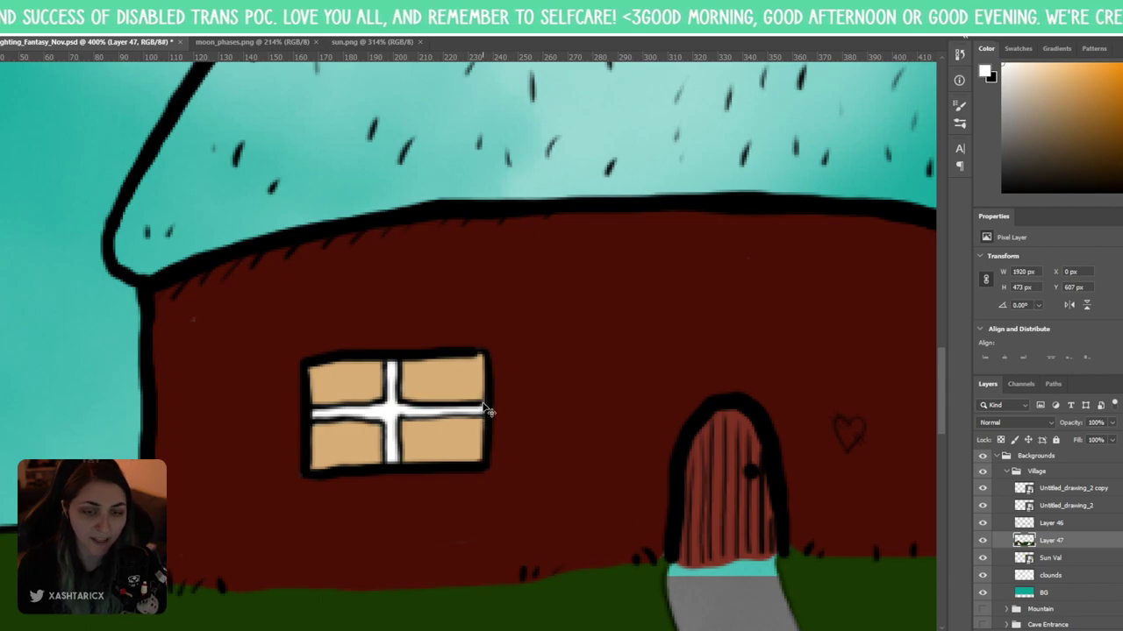
- Paint the crossbars of the uncoloured house's two square windows and the round window of its extension white
scroll(482, 403, "down", 2)
left_click_drag(692, 416, 464, 366)
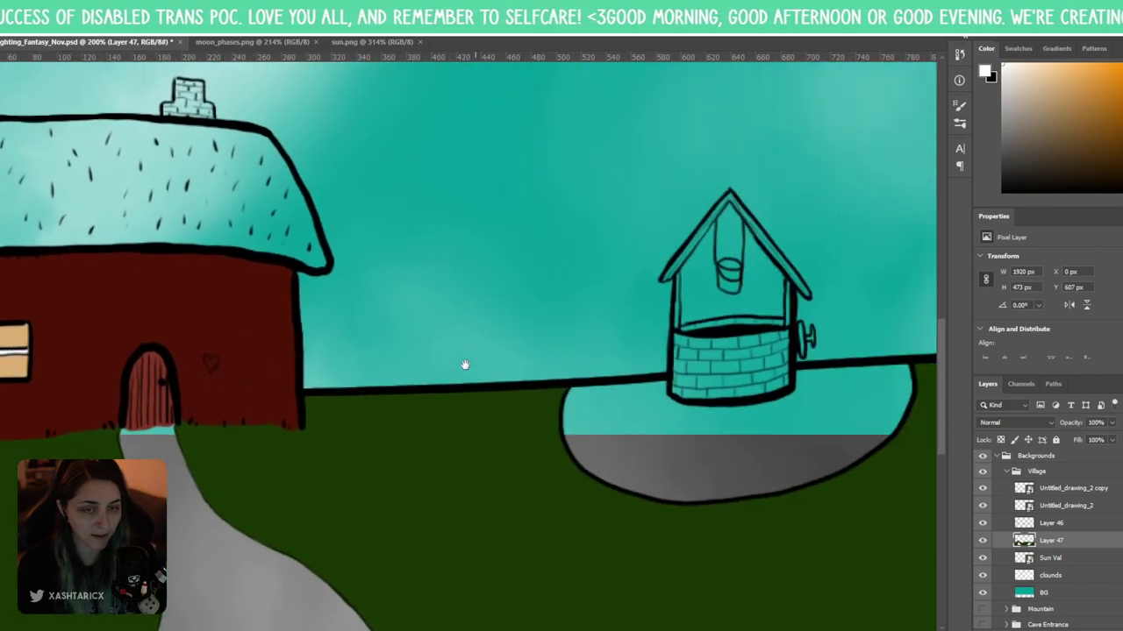
left_click_drag(711, 384, 643, 397)
scroll(643, 397, "up", 3)
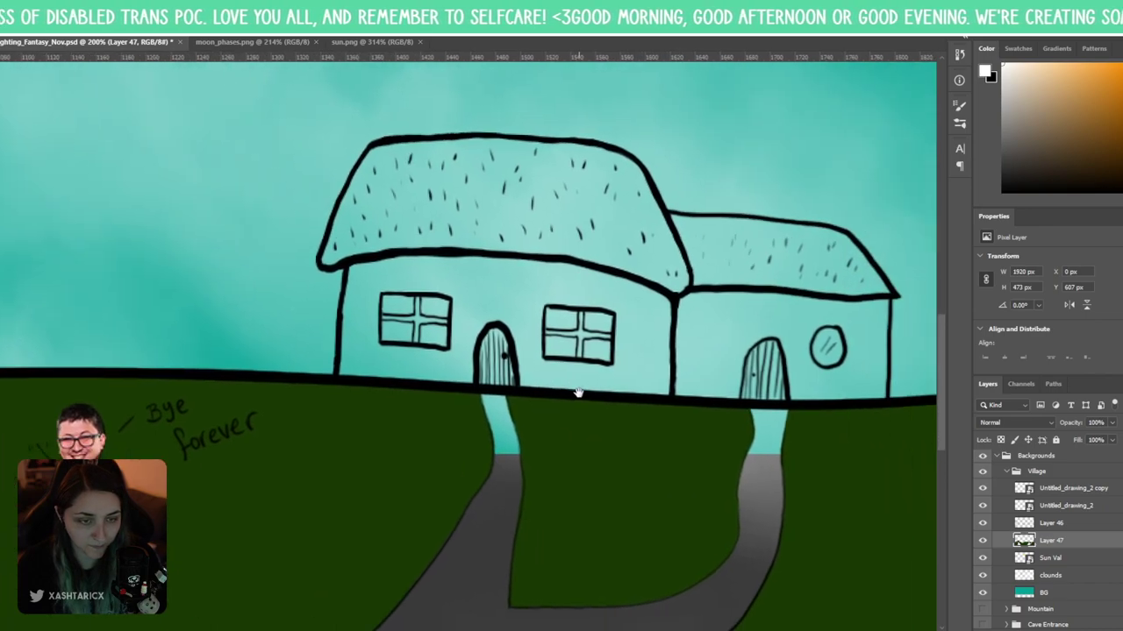
scroll(579, 373, "up", 3)
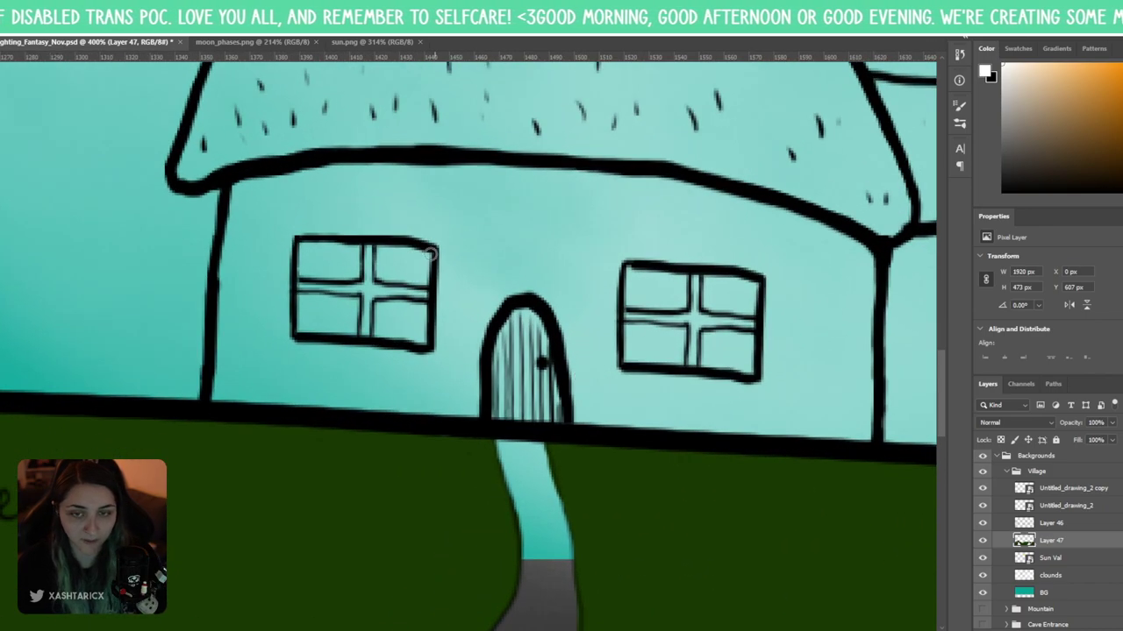
left_click_drag(368, 254, 366, 342)
left_click_drag(296, 287, 428, 297)
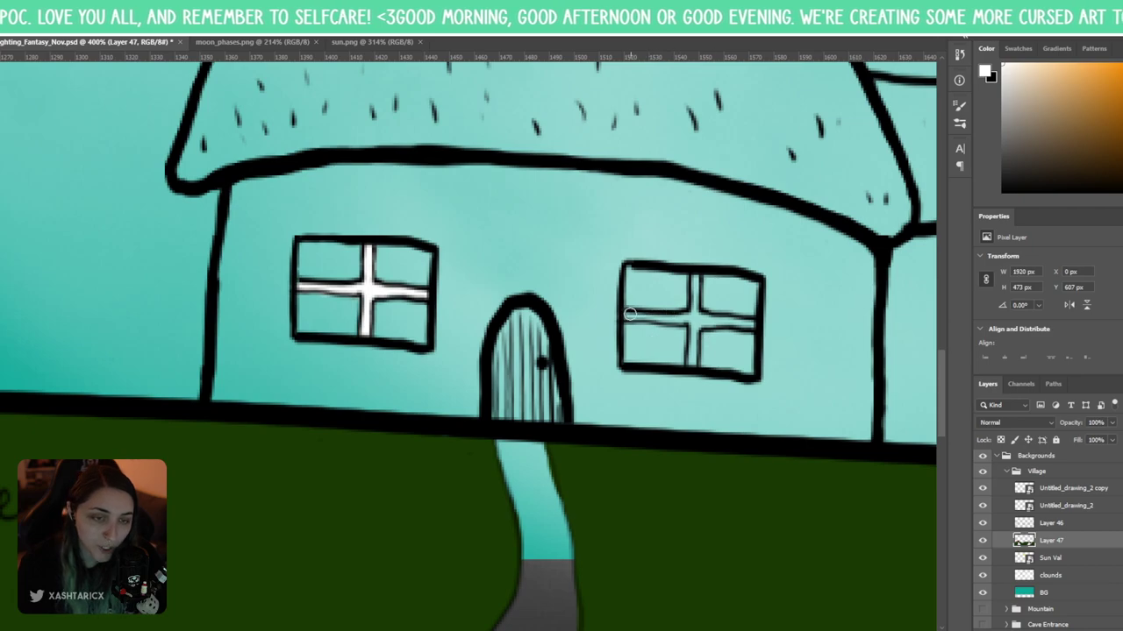
mouse_move(623, 316)
left_mouse_down()
mouse_move(698, 322)
mouse_move(692, 363)
mouse_move(694, 282)
left_mouse_up()
mouse_move(699, 324)
left_mouse_down()
mouse_move(753, 328)
mouse_move(617, 290)
left_mouse_up()
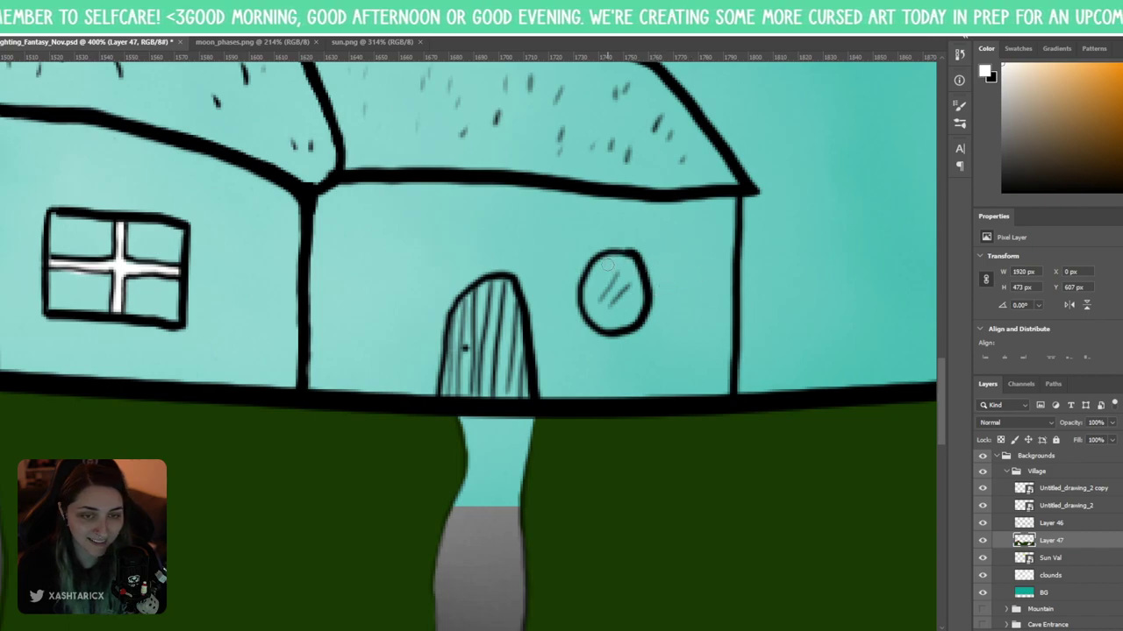
mouse_move(608, 265)
left_mouse_down()
mouse_move(591, 299)
mouse_move(614, 288)
mouse_move(634, 314)
mouse_move(614, 320)
mouse_move(638, 307)
mouse_move(637, 273)
mouse_move(623, 270)
mouse_move(625, 284)
mouse_move(610, 269)
mouse_move(589, 276)
mouse_move(602, 285)
mouse_move(604, 257)
left_mouse_up()
- Paint the bucket hanging inside the well white
scroll(456, 333, "left", 15)
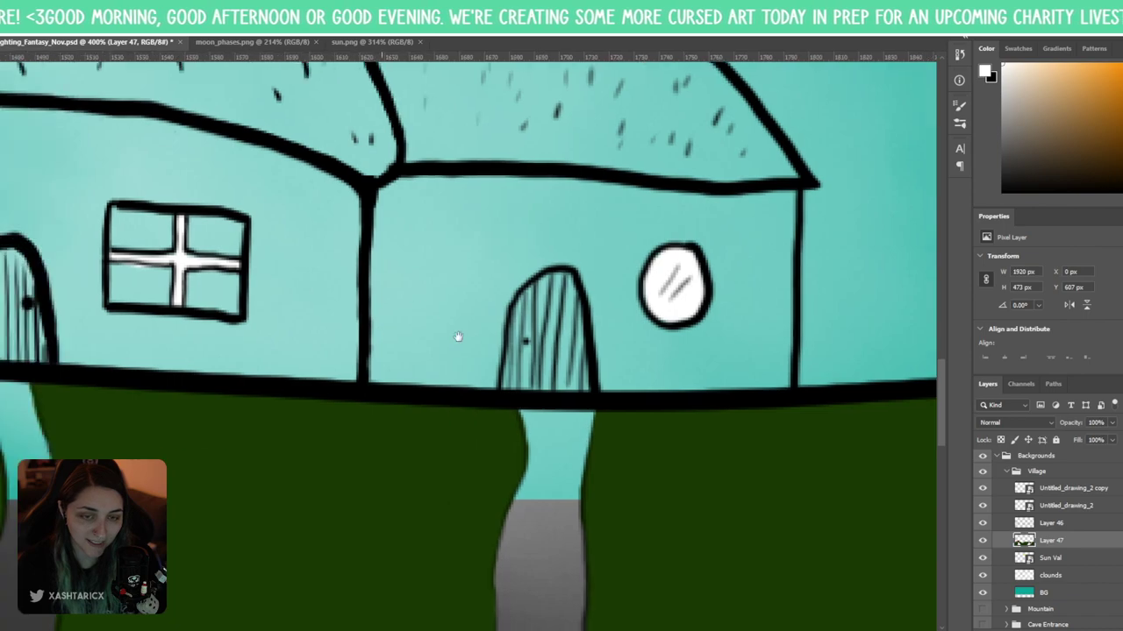
scroll(498, 400, "left", 9)
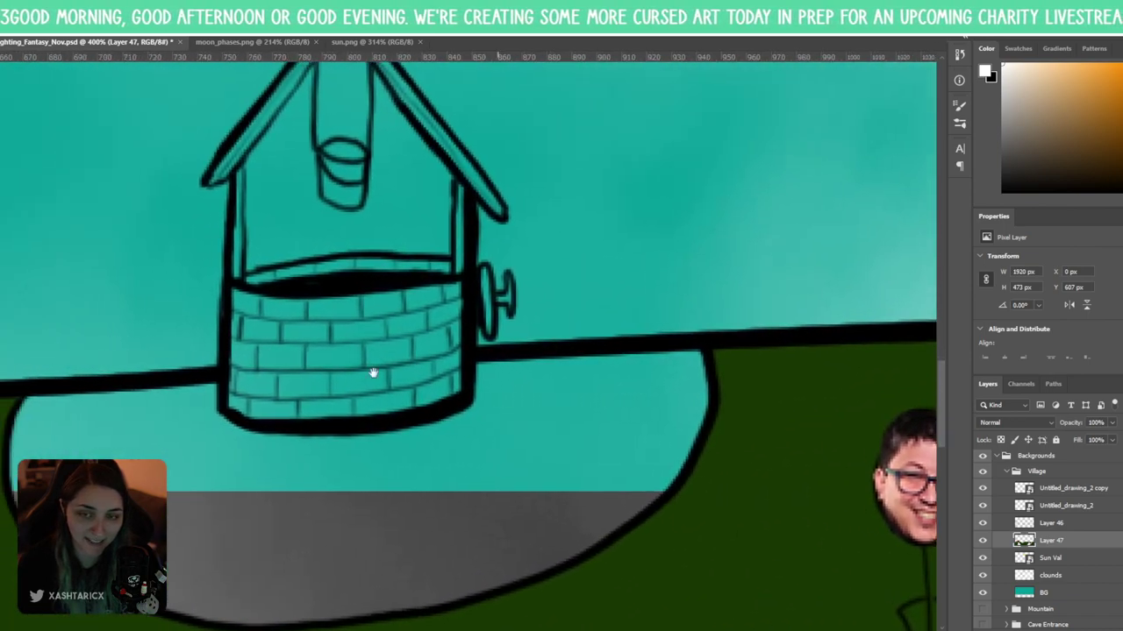
scroll(526, 386, "right", 3)
scroll(402, 504, "down", 1)
scroll(450, 439, "right", 1)
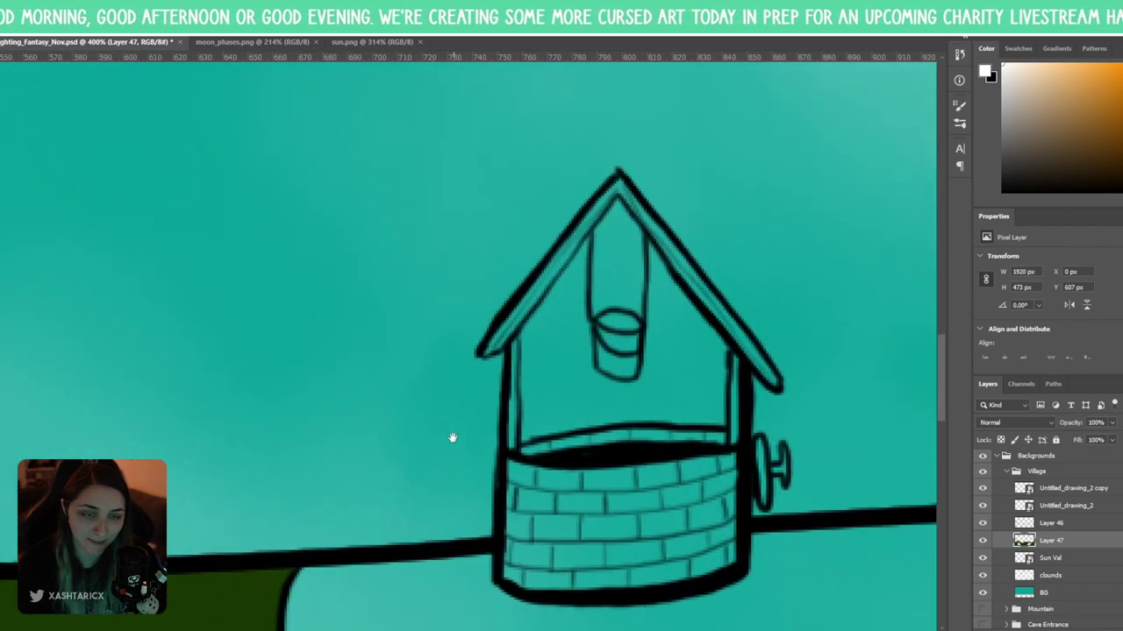
mouse_move(599, 343)
left_mouse_down()
mouse_move(596, 364)
mouse_move(618, 374)
mouse_move(599, 330)
mouse_move(633, 343)
mouse_move(618, 359)
mouse_move(630, 364)
mouse_move(636, 343)
mouse_move(633, 372)
mouse_move(620, 317)
left_mouse_up()
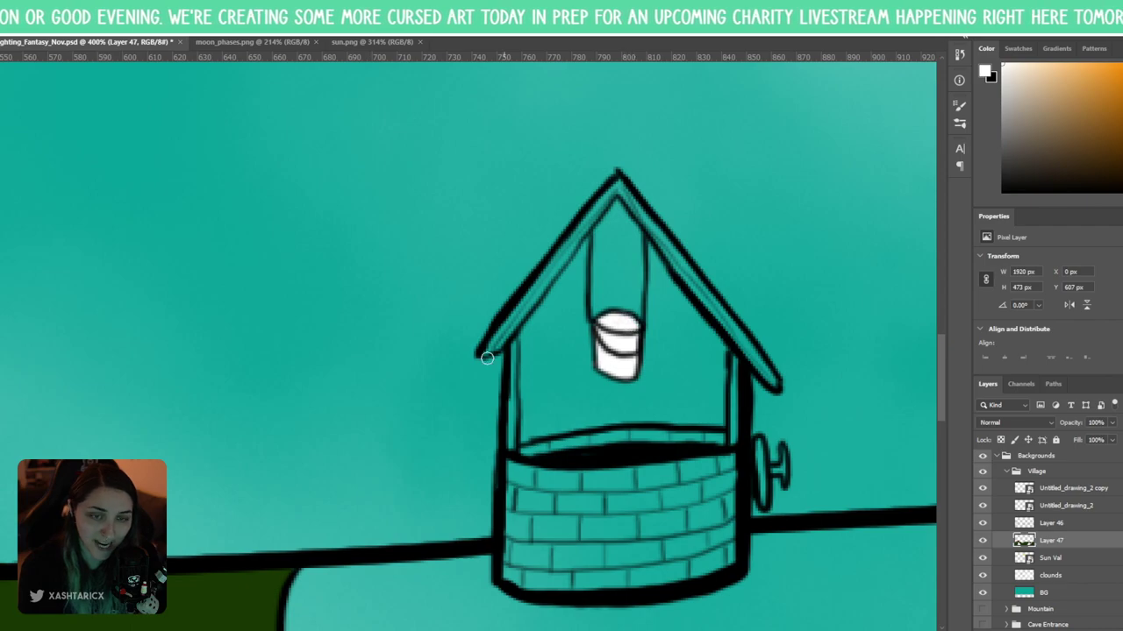
- Set the foreground colour to light grey #e4e4e4 and paint the opening of the well's bucket with it
key("shift+F5")
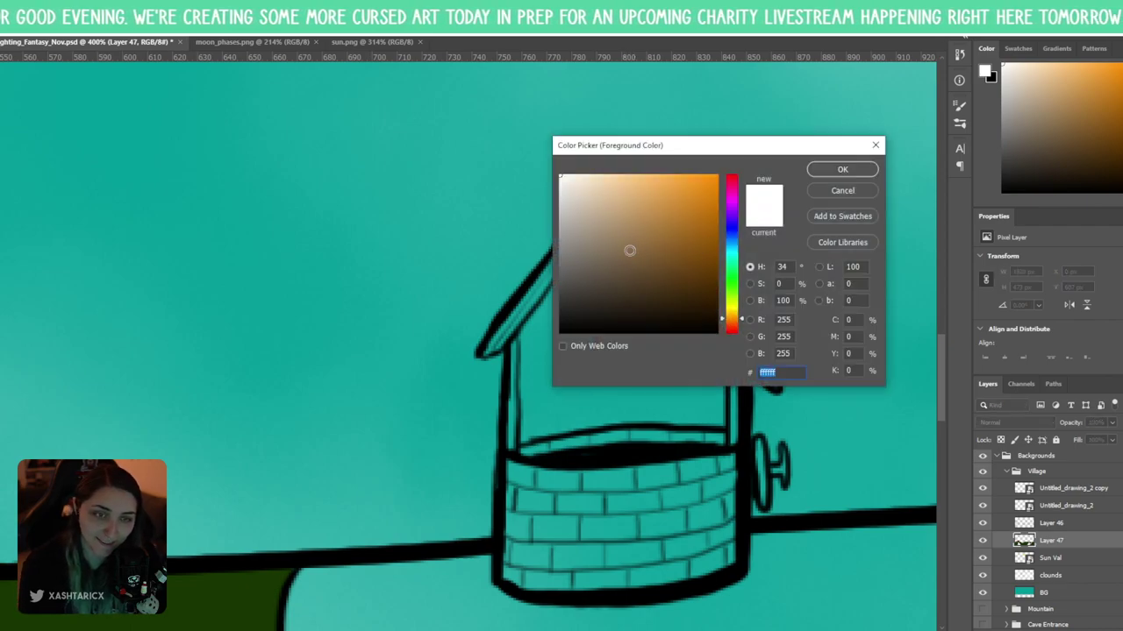
left_click(558, 193)
left_click(810, 171)
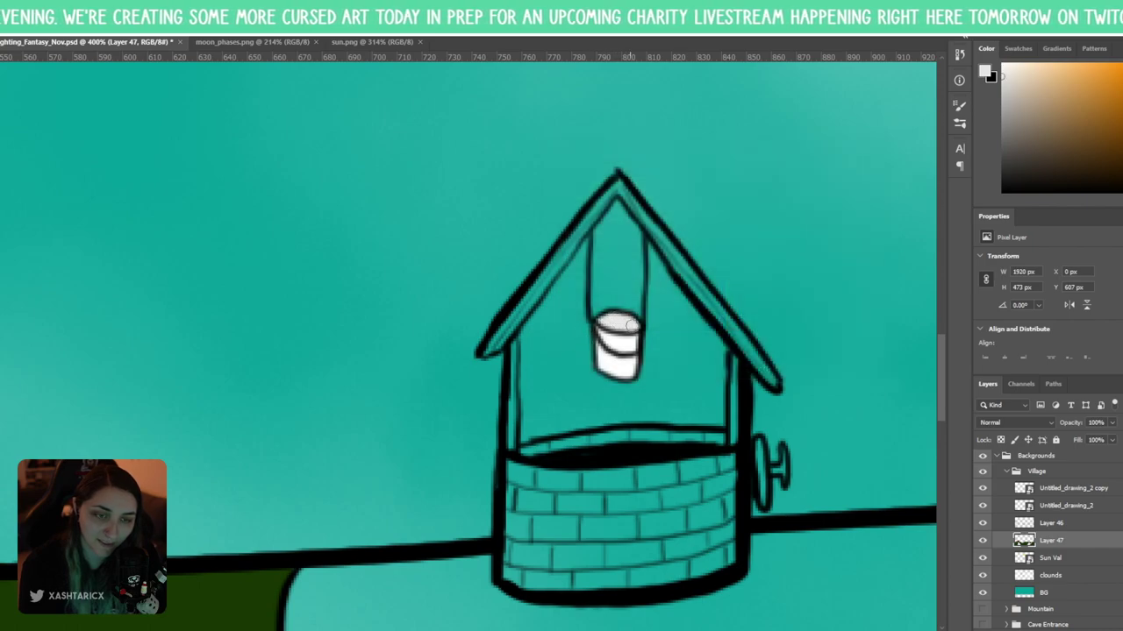
left_click_drag(634, 325, 604, 321)
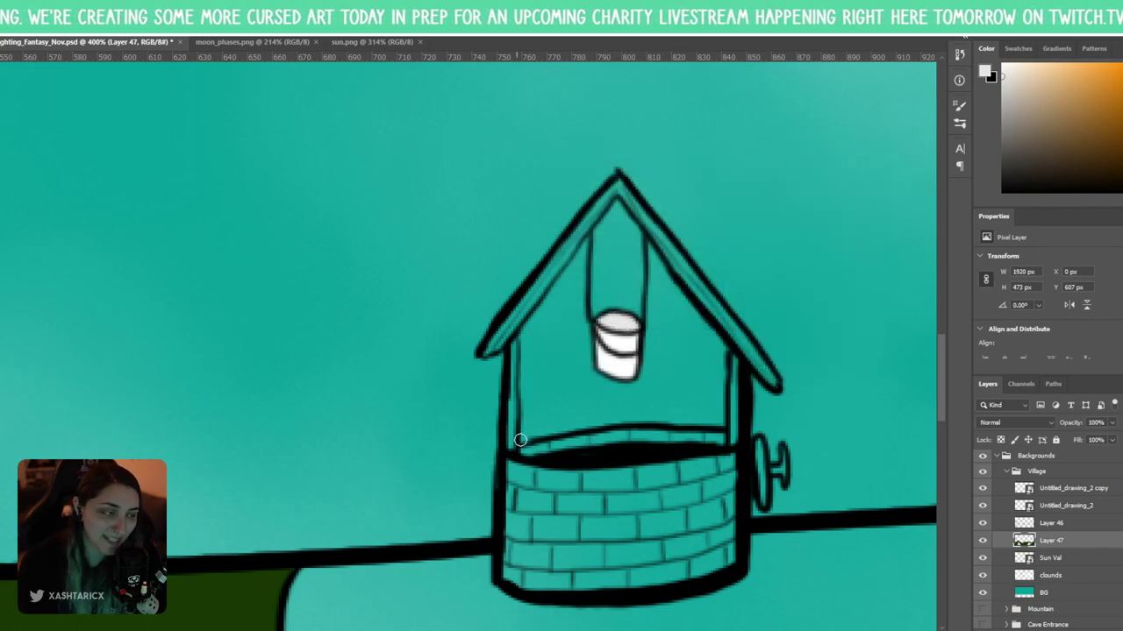
- Choose a darker grey as the foreground colour and paint the crank on the well's side with it
left_click(985, 72)
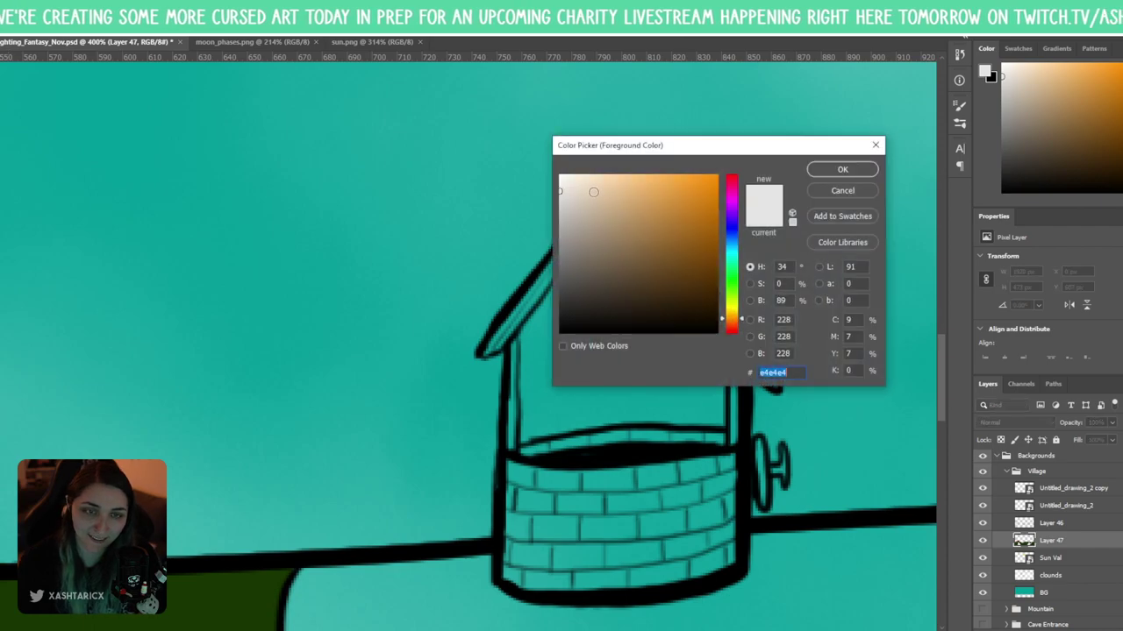
left_click(833, 173)
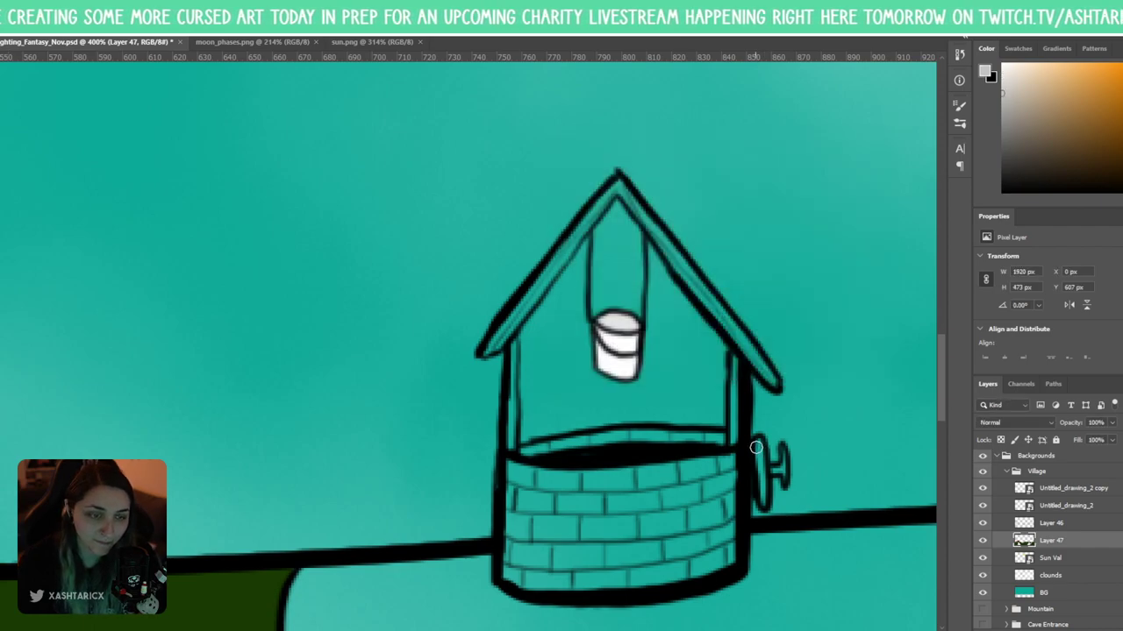
mouse_move(758, 446)
left_mouse_down()
mouse_move(763, 500)
mouse_move(760, 444)
mouse_move(769, 474)
mouse_move(785, 478)
mouse_move(784, 452)
mouse_move(783, 466)
left_mouse_up()
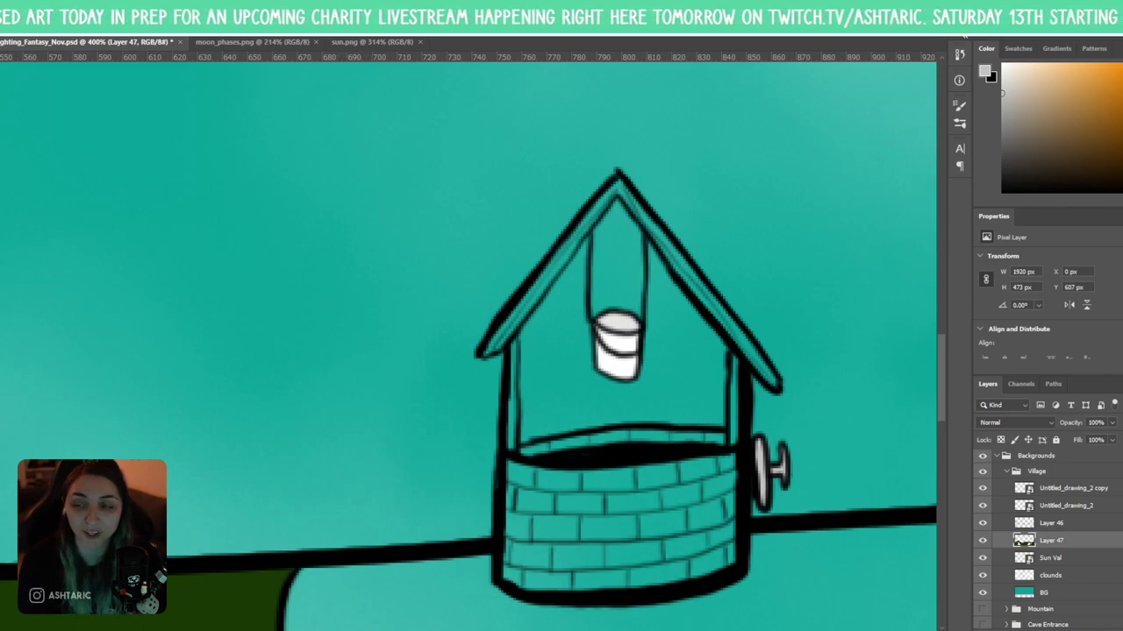
- Set the foreground colour to dark brown #351600 and paint both sloping roof beams of the well
left_click(984, 72)
mouse_move(732, 318)
left_mouse_down()
mouse_move(715, 300)
mouse_move(737, 207)
mouse_move(750, 312)
mouse_move(747, 323)
mouse_move(716, 311)
mouse_move(742, 307)
mouse_move(742, 323)
left_mouse_up()
left_click(712, 301)
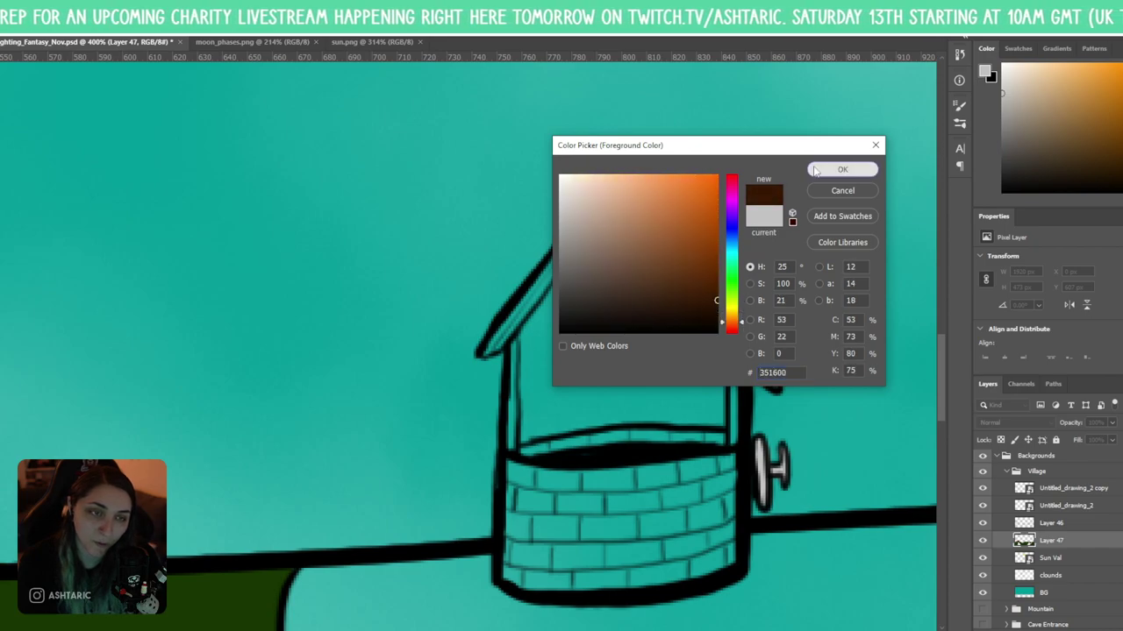
left_click(842, 169)
mouse_move(502, 326)
left_mouse_down()
mouse_move(487, 351)
mouse_move(617, 185)
mouse_move(721, 321)
left_mouse_up()
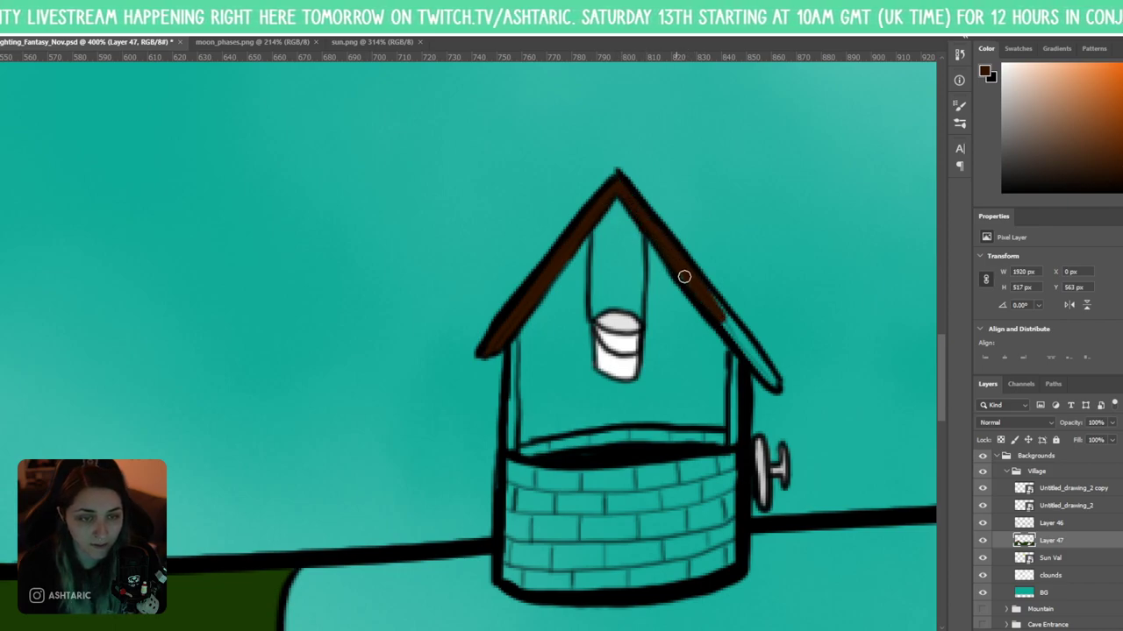
left_click_drag(684, 277, 777, 386)
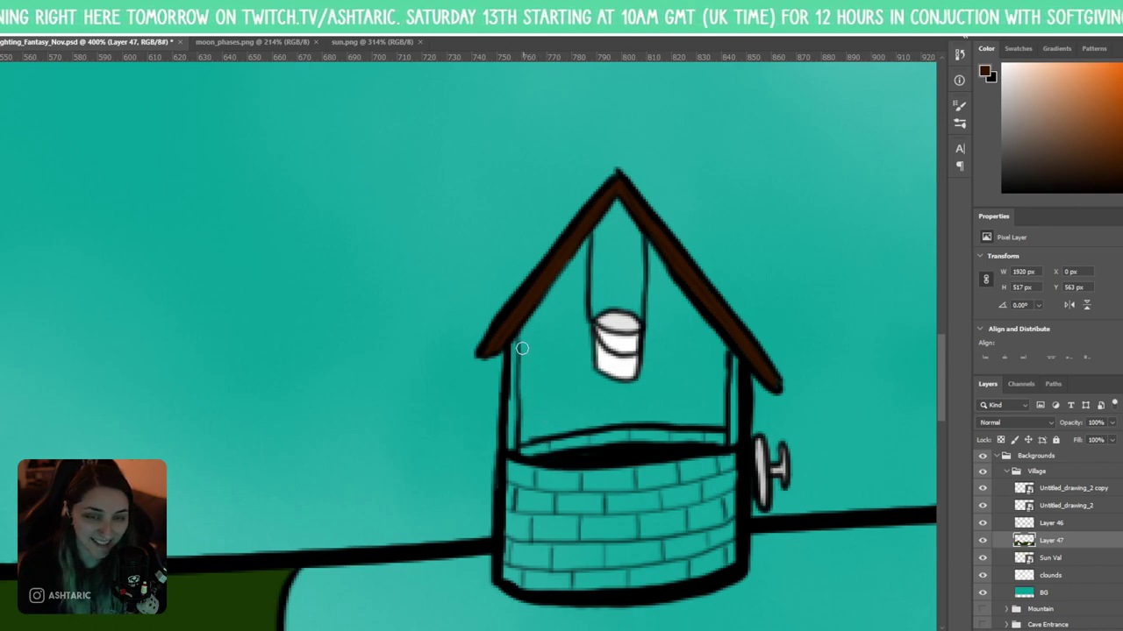
- Paint the two upright posts supporting the well's roof dark brown
mouse_move(511, 342)
left_mouse_down()
mouse_move(511, 449)
mouse_move(514, 336)
left_mouse_up()
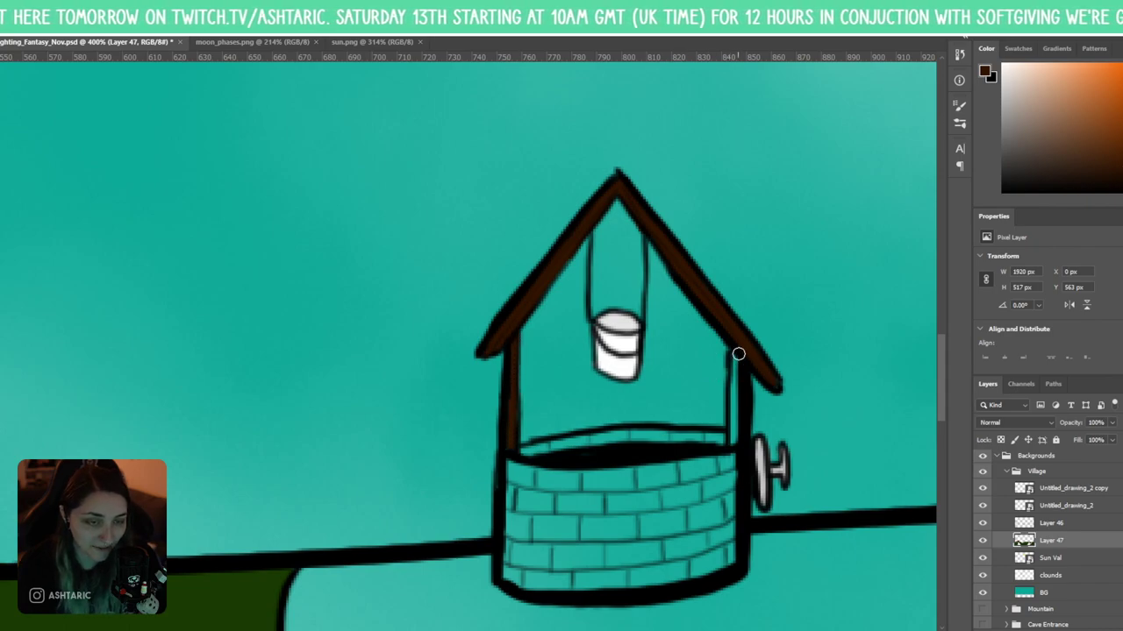
mouse_move(736, 354)
left_mouse_down()
mouse_move(733, 441)
mouse_move(740, 390)
left_mouse_up()
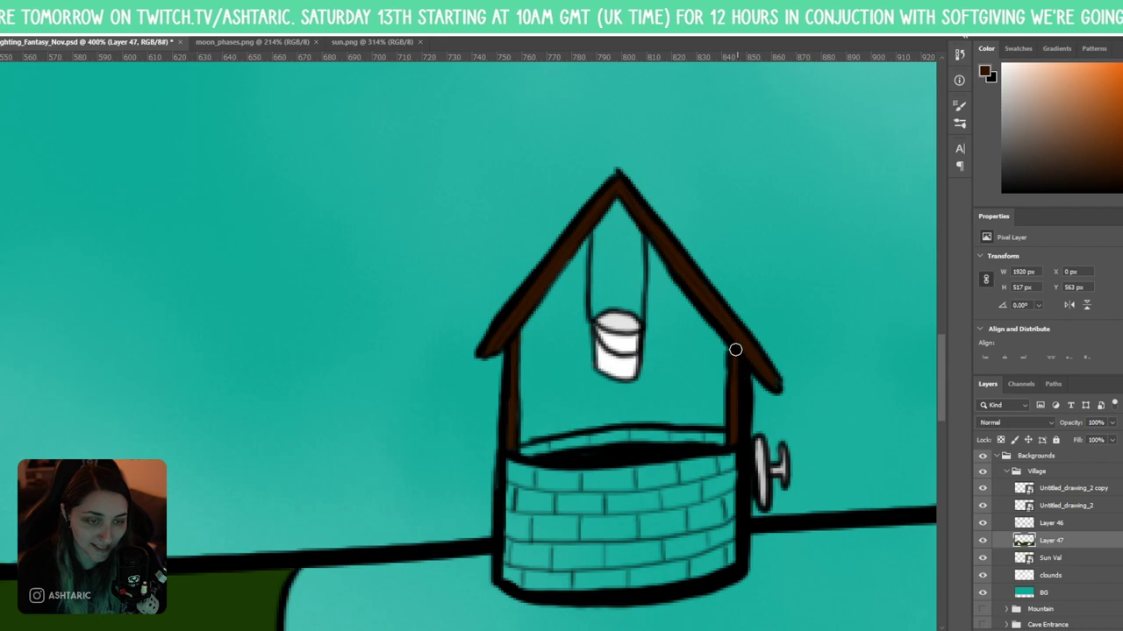
key("ctrl+minus")
key("ctrl+minus")
key("ctrl+minus")
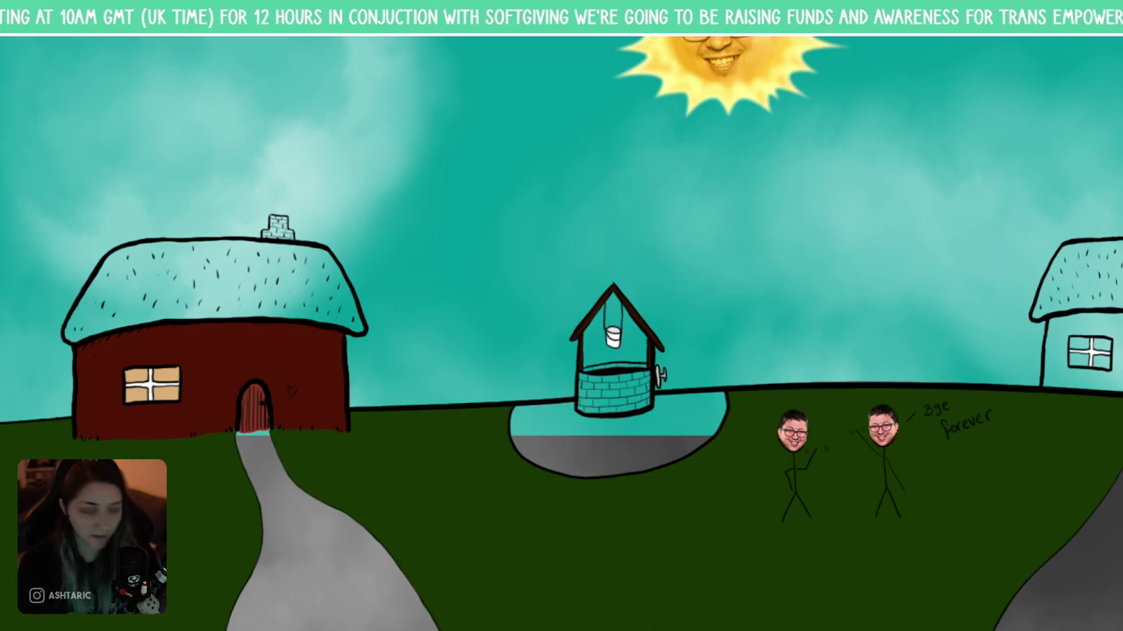
- Switch to the artwork checklist in Google Docs and go to the werewolf entry
key("alt+Tab")
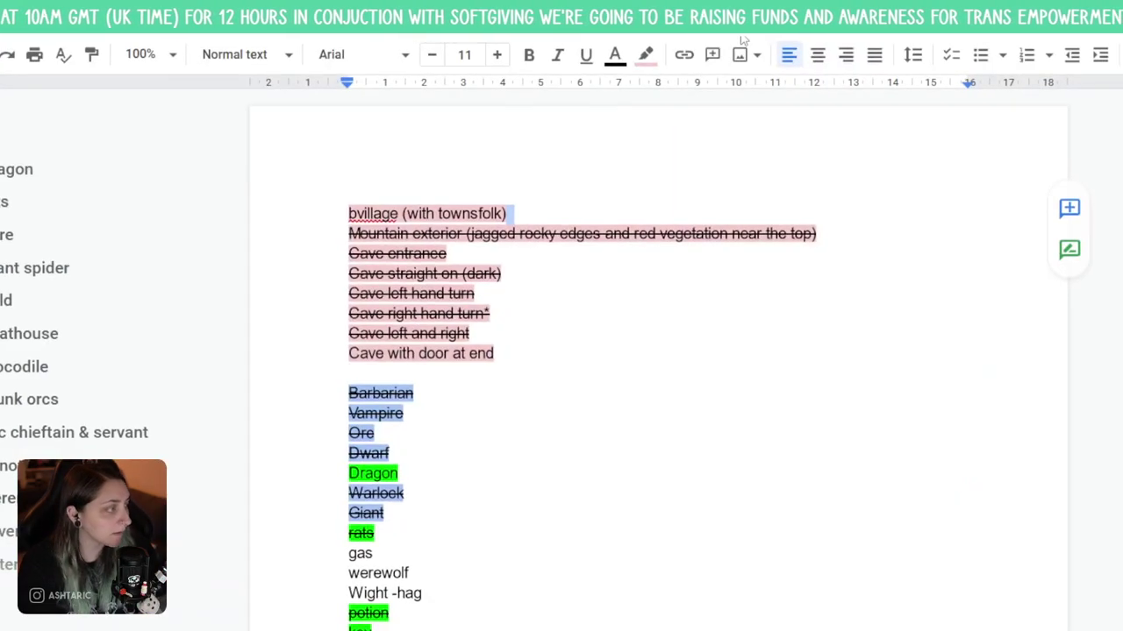
scroll(567, 302, "down", 4)
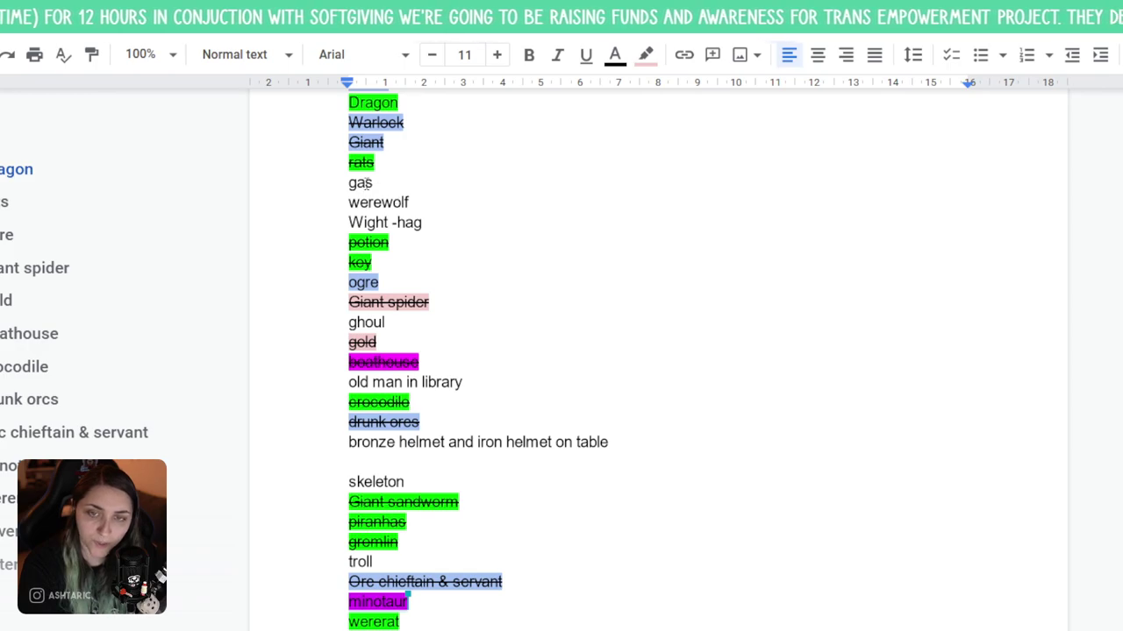
left_click(415, 201)
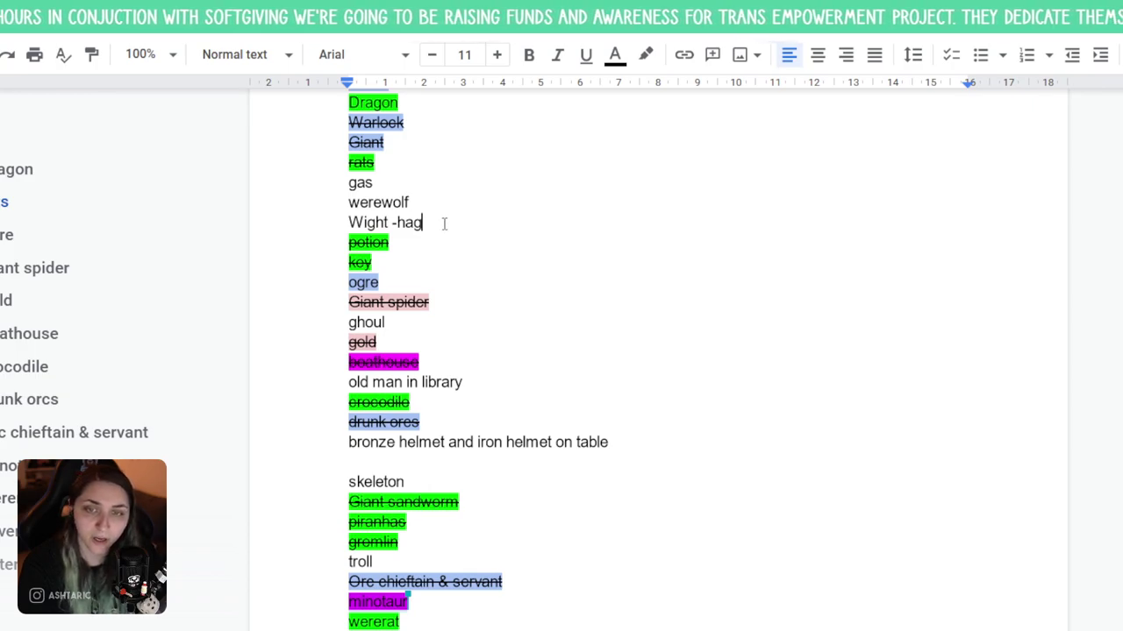
- Highlight the "werewolf" entry in pale green
left_click_drag(440, 207, 338, 200)
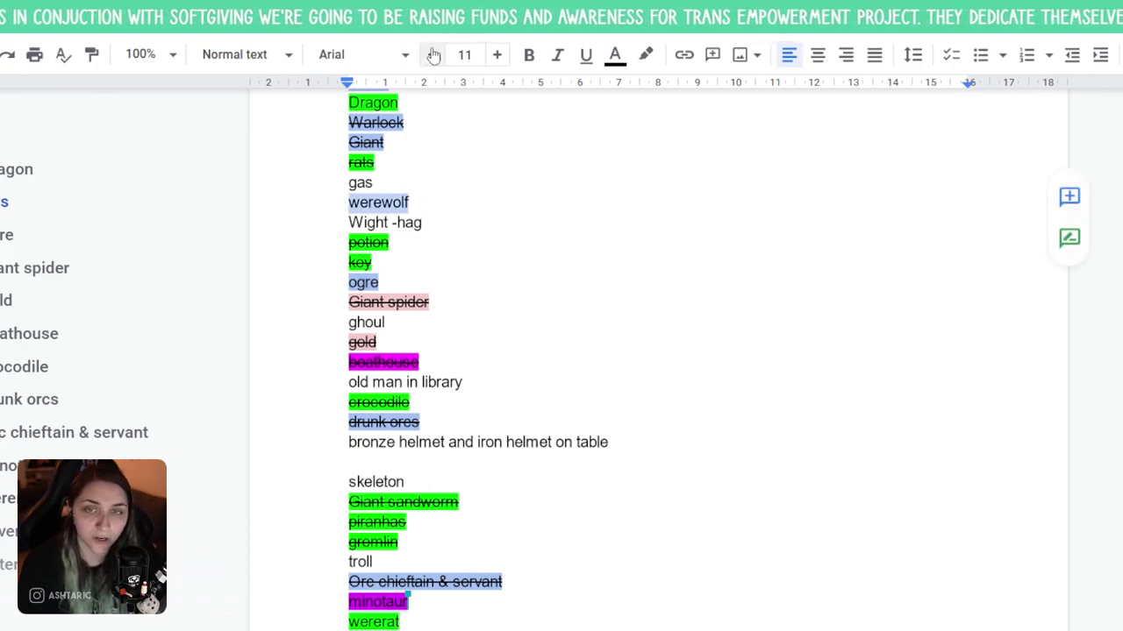
left_click(646, 55)
left_click(743, 211)
left_click(538, 357)
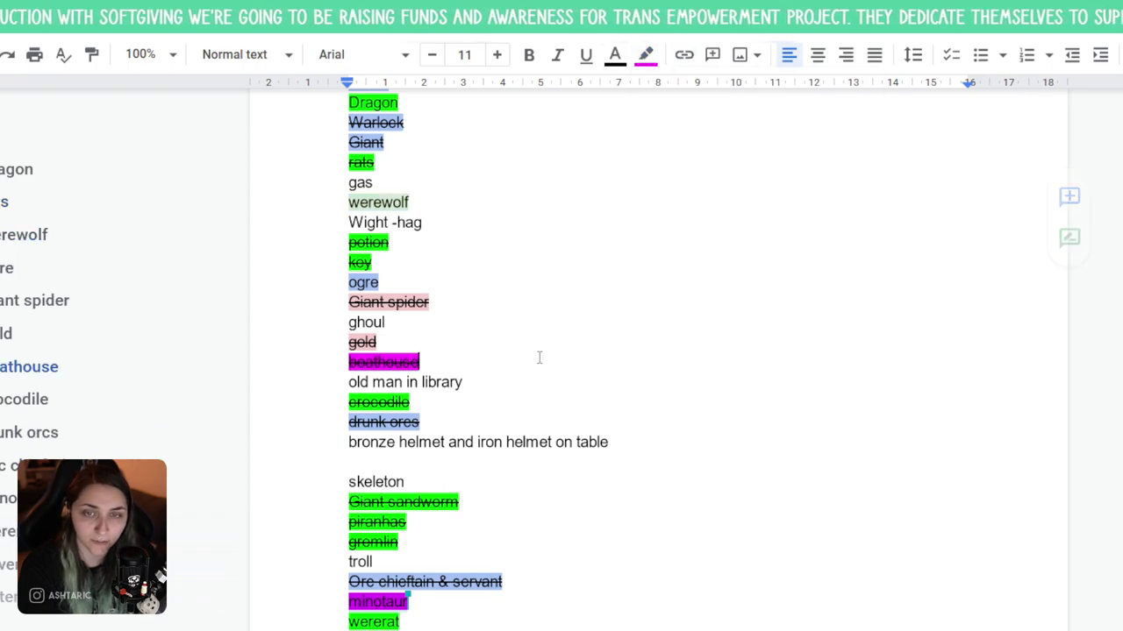
- Set the highlight of the "werewolf" entry to a medium green
double_click(420, 204)
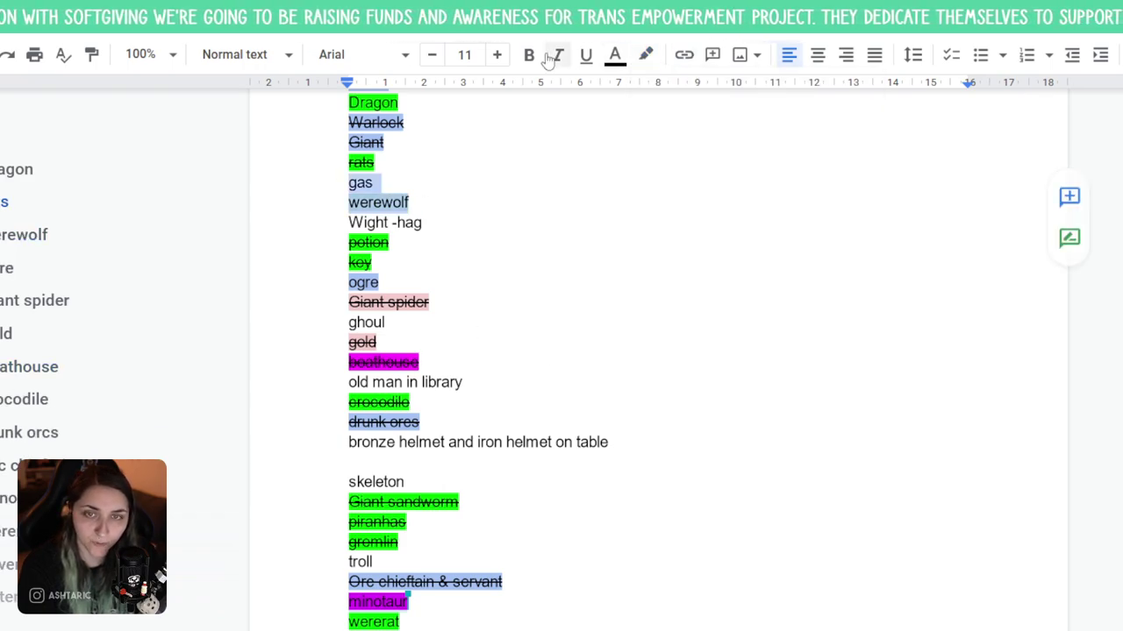
left_click(409, 196)
double_click(409, 198)
left_click(637, 56)
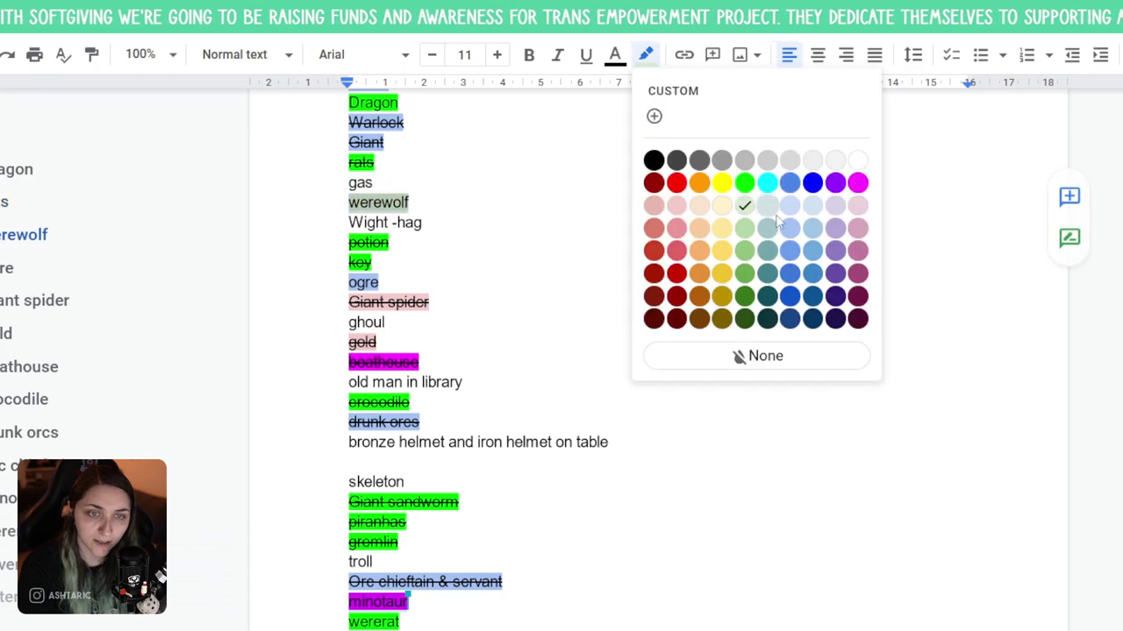
left_click(744, 247)
left_click(483, 322)
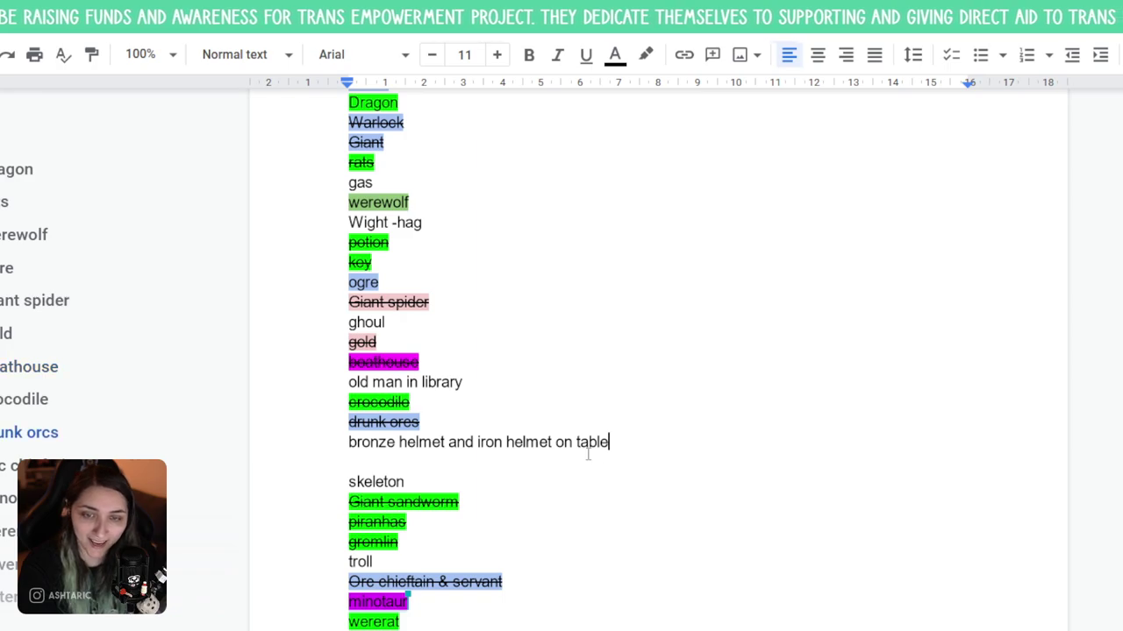
key("Left")
key("Left")
key("Left")
key("Left")
key("Left")
key("Left")
key("Left")
key("Left")
key("Left")
key("Left")
key("Left")
key("Left")
key("Left")
key("Left")
key("Left")
key("Left")
key("Left")
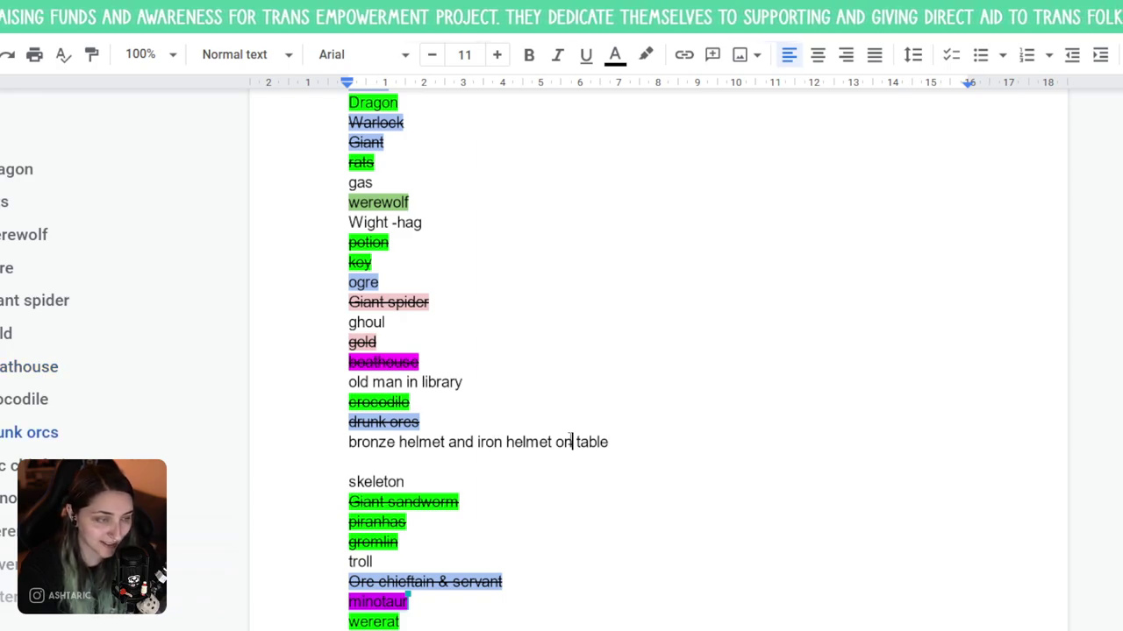
left_click(403, 549)
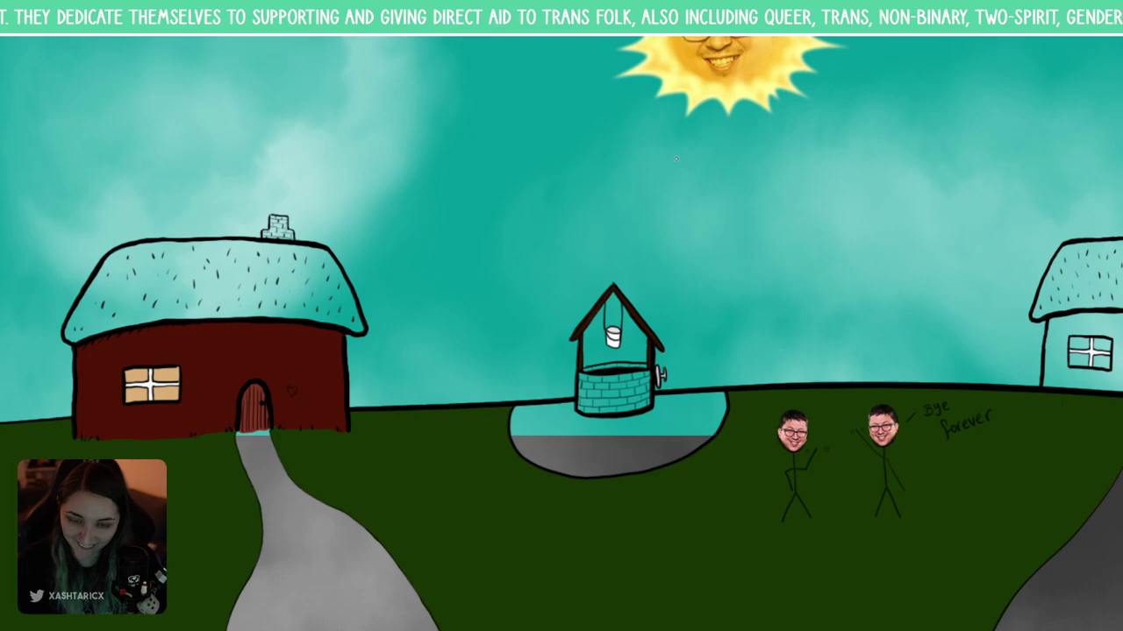
left_click_drag(722, 202, 777, 146)
key("ctrl+z")
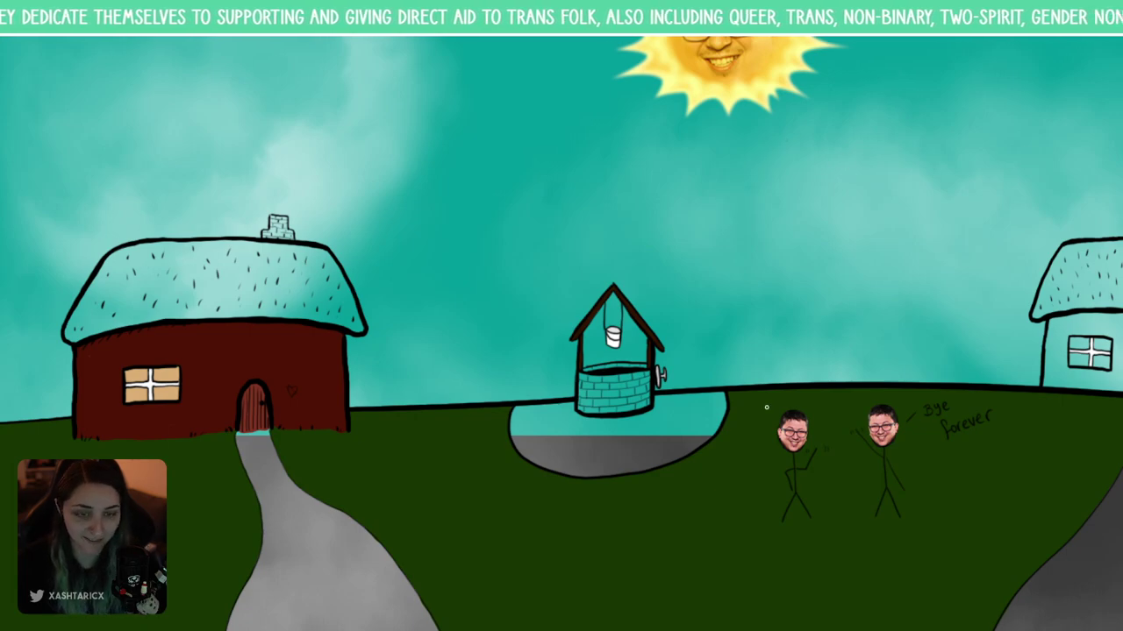
- Set the foreground colour to grey #686868 and paint the whole front brick wall of the well
key("ctrl+plus")
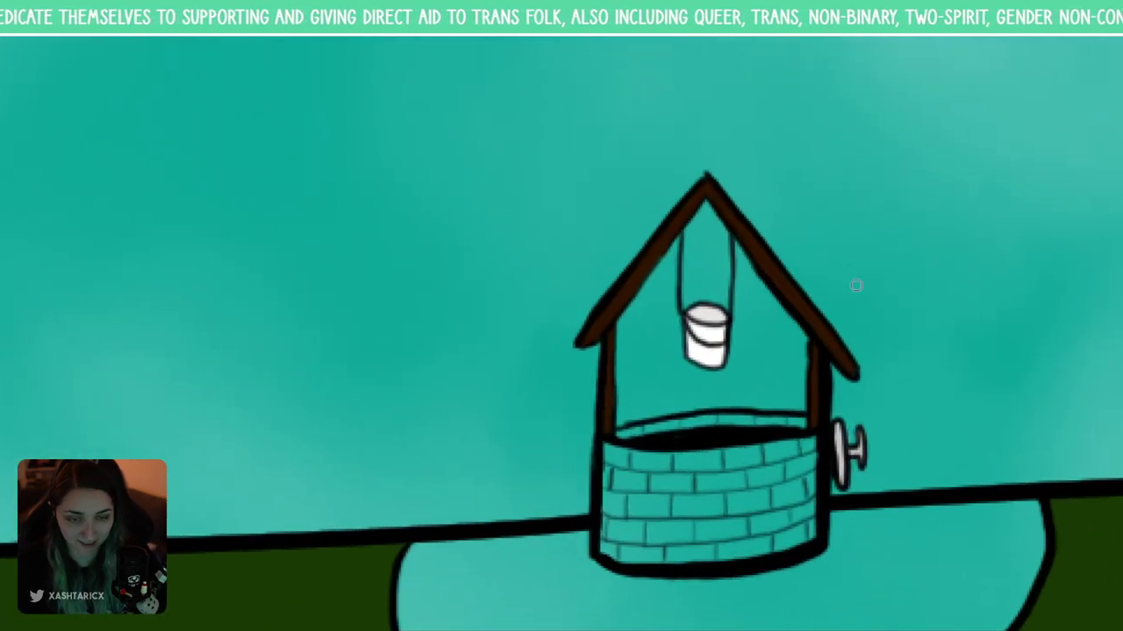
left_click_drag(803, 364, 582, 220)
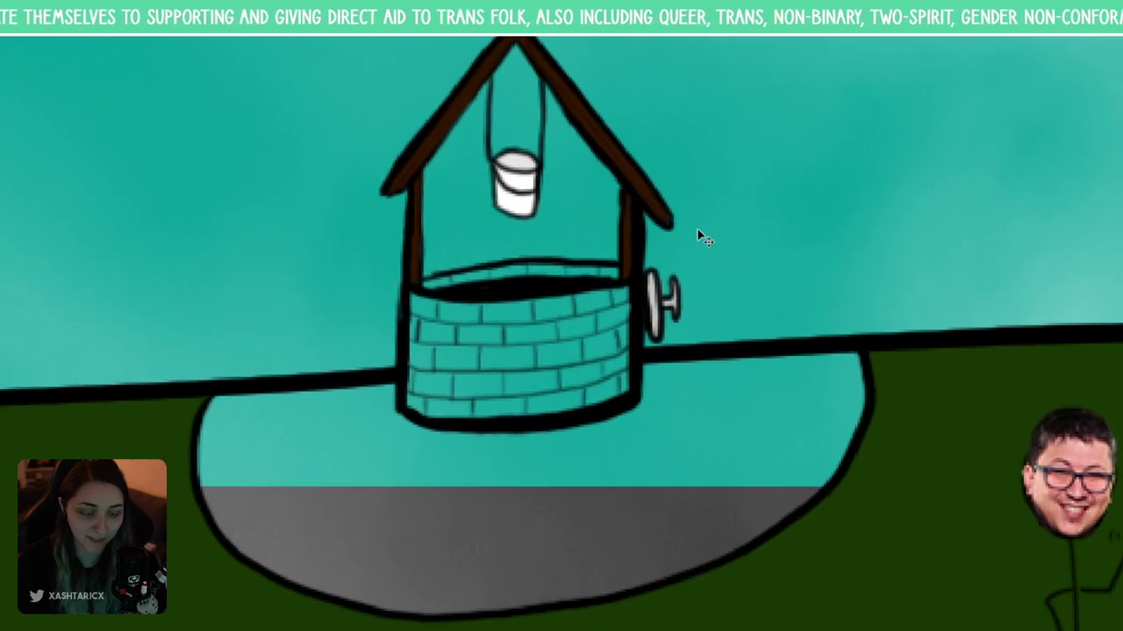
key("ctrl+plus")
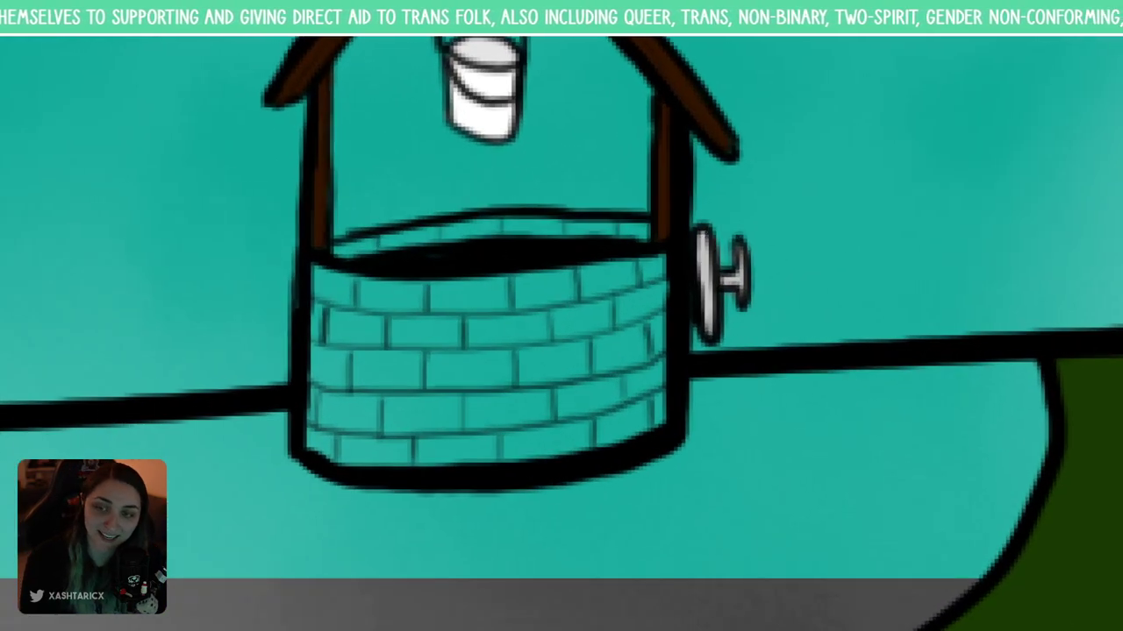
left_click(681, 238)
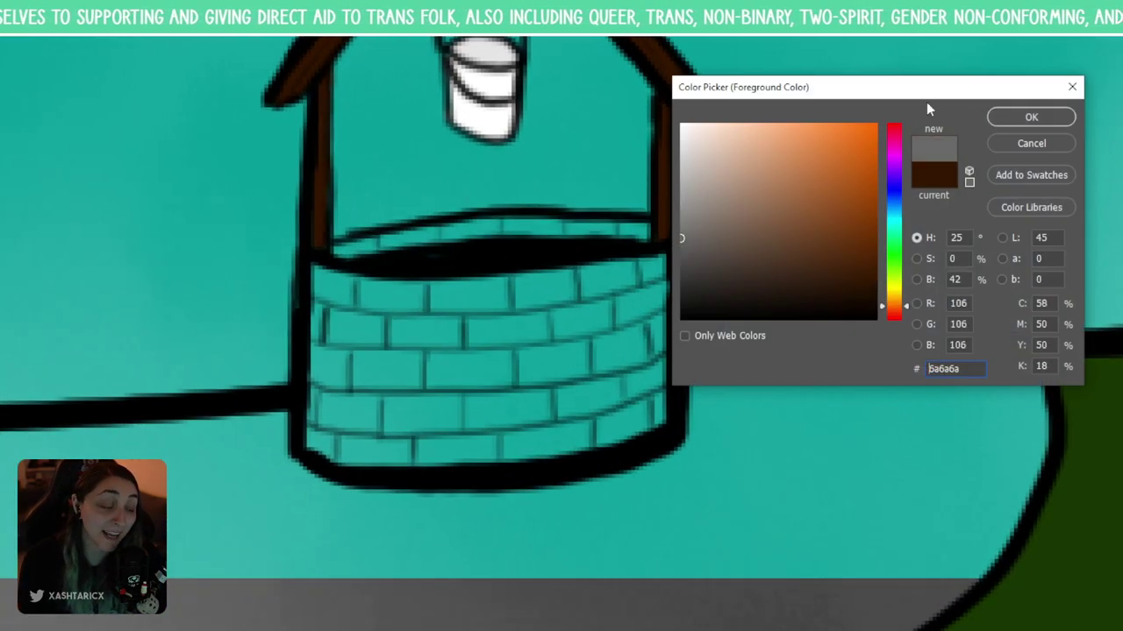
mouse_move(711, 254)
left_mouse_down()
mouse_move(679, 265)
mouse_move(674, 240)
left_mouse_up()
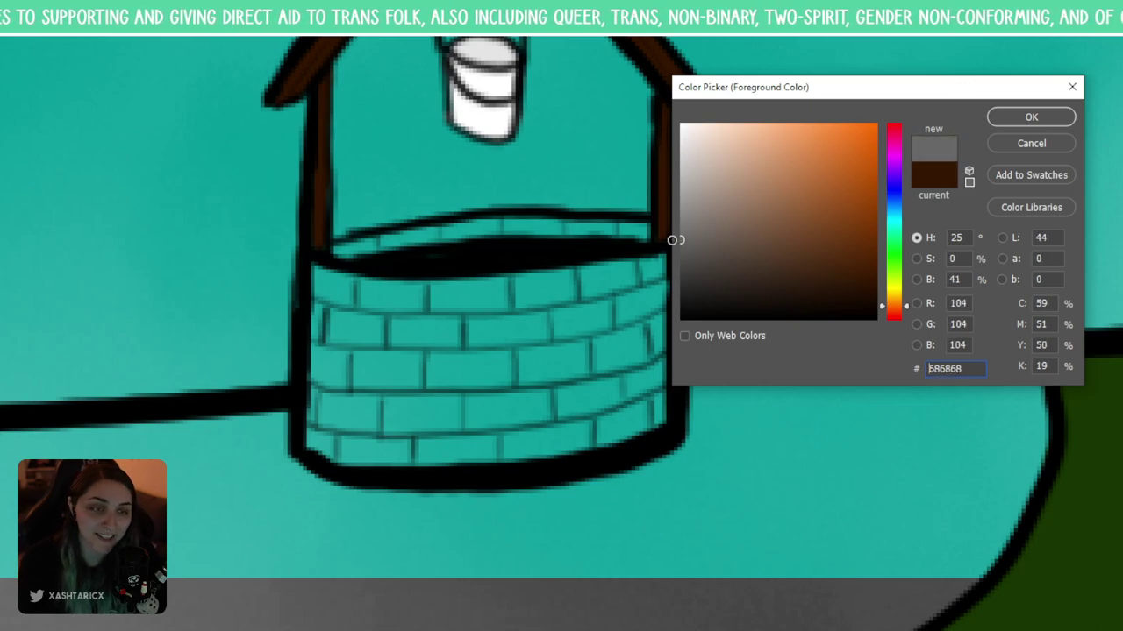
left_click(1031, 116)
mouse_move(413, 326)
left_mouse_down()
mouse_move(414, 391)
mouse_move(383, 438)
mouse_move(338, 441)
mouse_move(313, 383)
mouse_move(318, 266)
mouse_move(358, 286)
mouse_move(366, 328)
mouse_move(335, 314)
left_mouse_up()
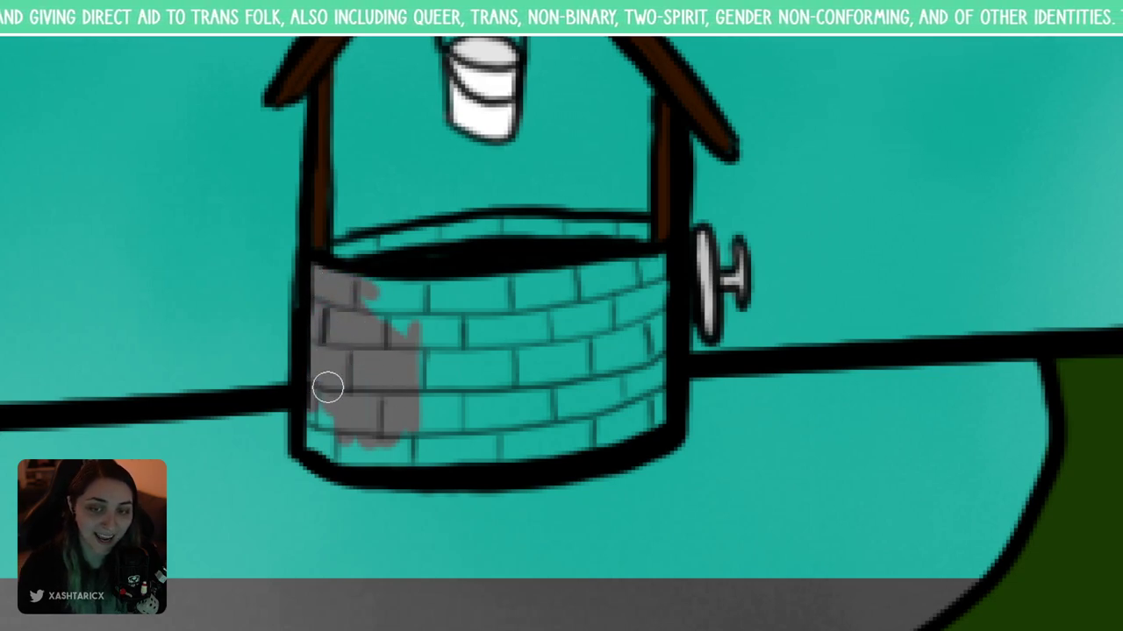
mouse_move(327, 387)
left_mouse_down()
mouse_move(338, 447)
mouse_move(322, 459)
mouse_move(315, 449)
mouse_move(349, 435)
mouse_move(456, 441)
mouse_move(447, 451)
mouse_move(419, 417)
mouse_move(442, 373)
mouse_move(379, 328)
mouse_move(357, 306)
mouse_move(362, 291)
mouse_move(429, 279)
mouse_move(411, 317)
mouse_move(440, 304)
mouse_move(448, 318)
mouse_move(441, 374)
mouse_move(555, 340)
mouse_move(547, 284)
mouse_move(575, 284)
mouse_move(574, 264)
mouse_move(659, 356)
mouse_move(639, 283)
mouse_move(658, 286)
mouse_move(661, 264)
mouse_move(669, 418)
mouse_move(648, 436)
mouse_move(512, 464)
mouse_move(426, 460)
mouse_move(589, 437)
mouse_move(628, 415)
mouse_move(641, 375)
mouse_move(609, 369)
left_mouse_up()
left_click_drag(571, 387, 529, 430)
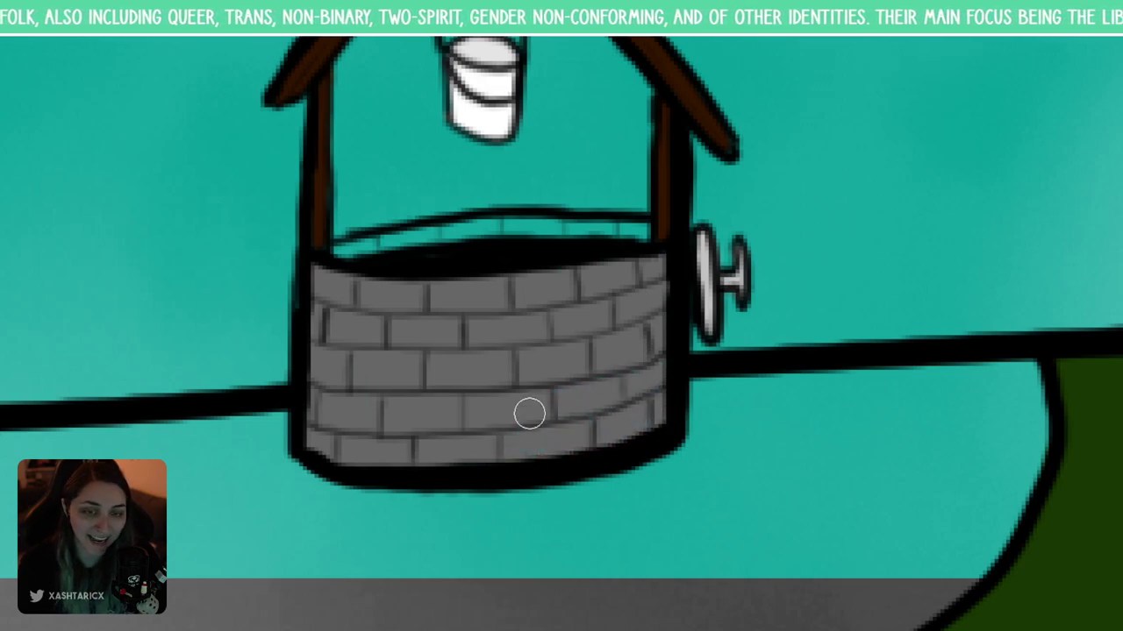
- Paint the strip of bricks along the well's inner back wall with the same grey as the front wall
scroll(507, 362, "down", 3)
scroll(507, 363, "down", 6)
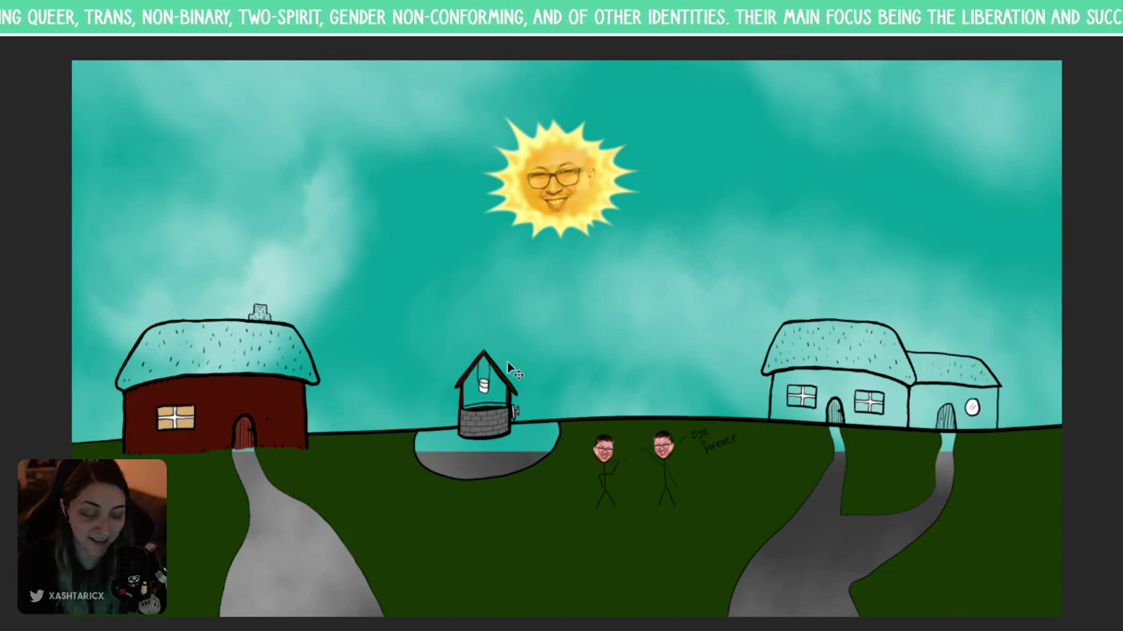
scroll(508, 363, "up", 8)
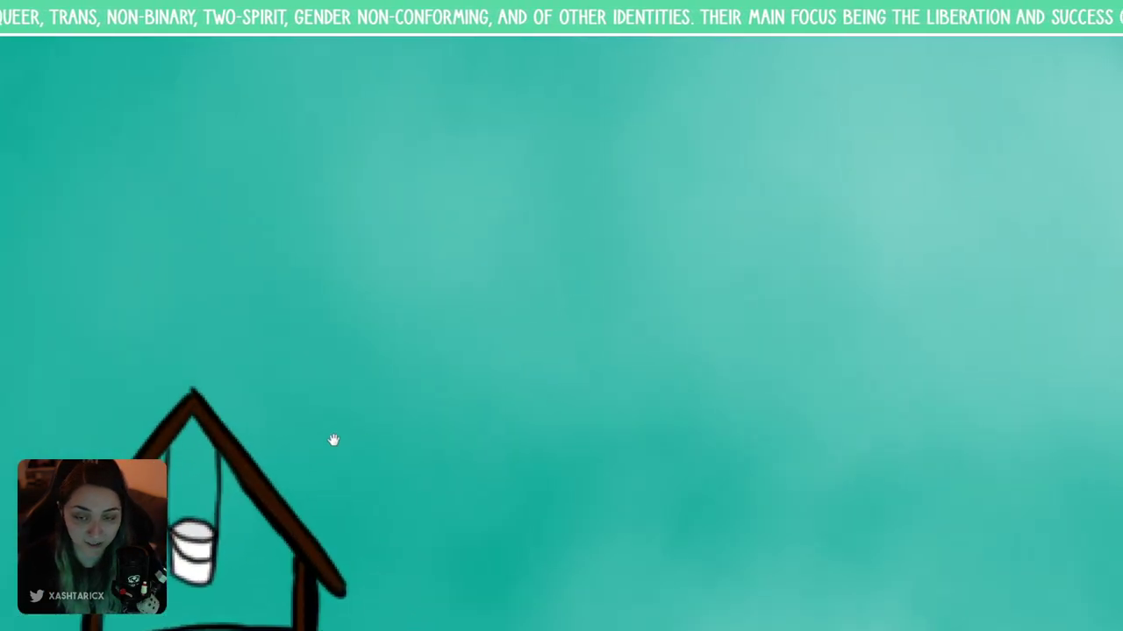
left_click_drag(333, 439, 679, 183)
scroll(685, 180, "up", 4)
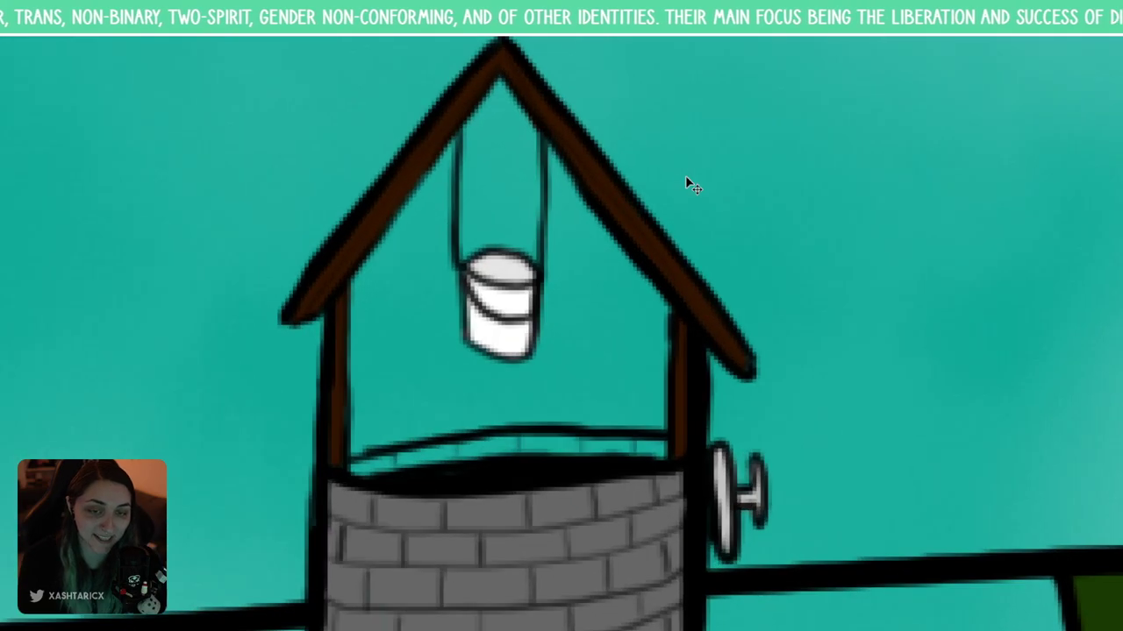
key("ctrl+plus")
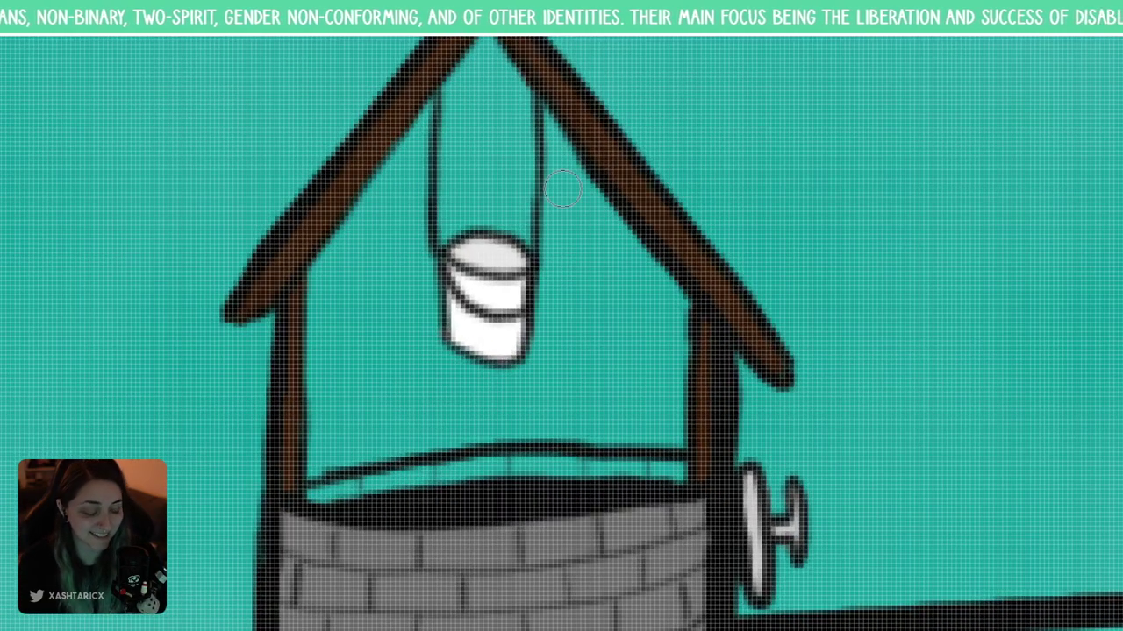
scroll(563, 188, "down", 2)
left_click_drag(527, 451, 614, 343)
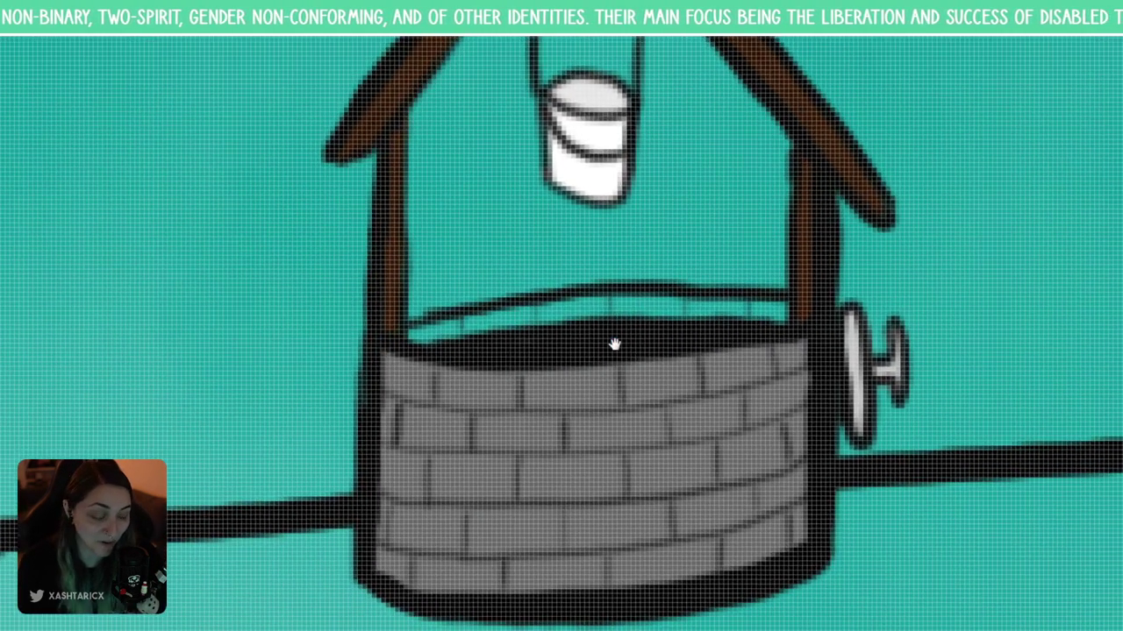
scroll(616, 349, "up", 1)
scroll(616, 349, "down", 2)
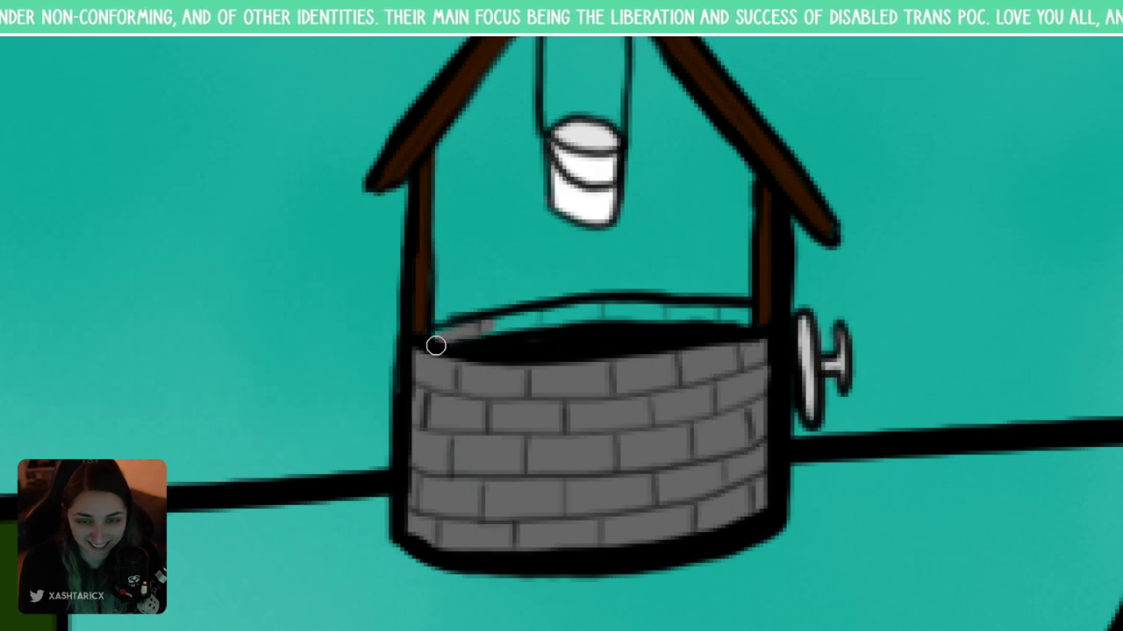
mouse_move(451, 331)
left_mouse_down()
mouse_move(599, 318)
mouse_move(505, 338)
mouse_move(529, 317)
mouse_move(589, 305)
mouse_move(729, 324)
mouse_move(689, 317)
mouse_move(744, 313)
left_mouse_up()
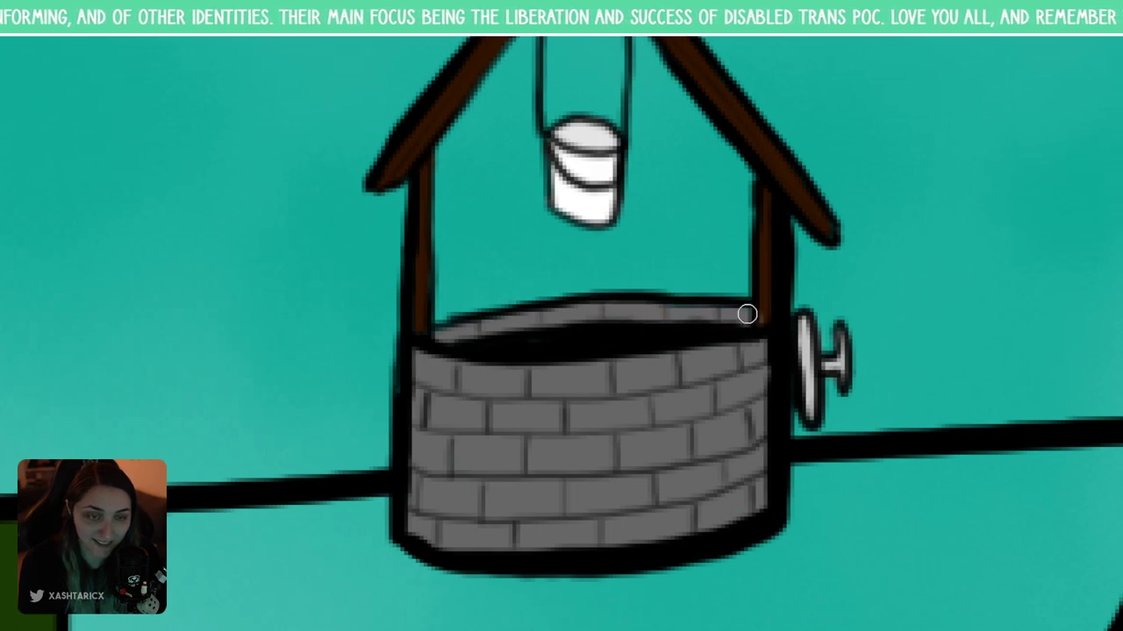
left_click_drag(757, 263, 772, 276)
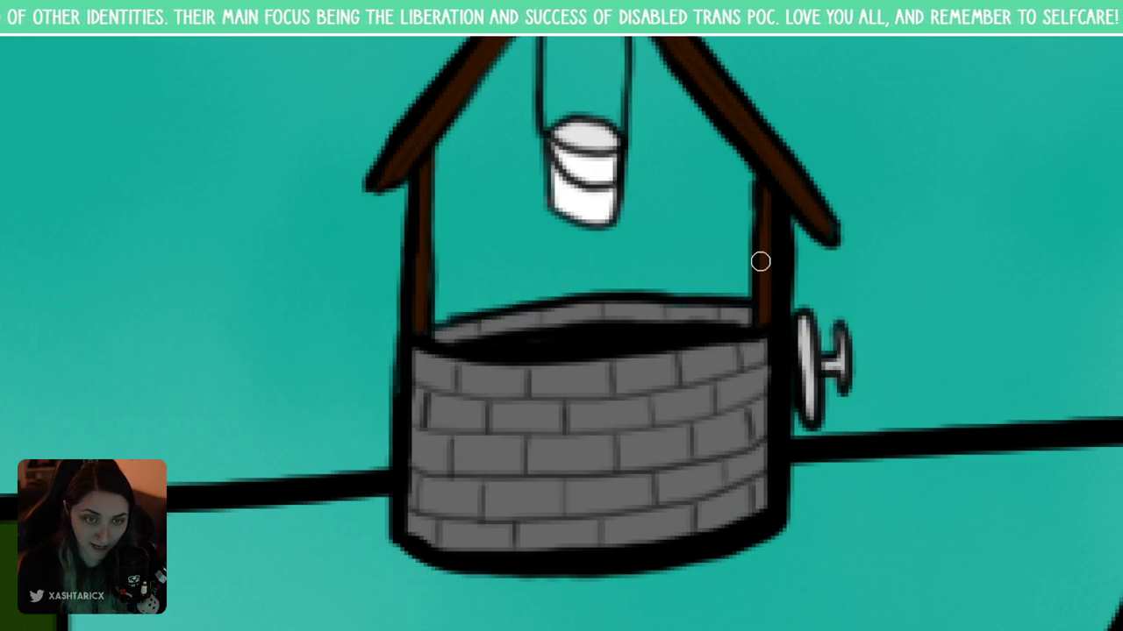
- Paint the bucket's opening dark grey and its body in grey #909090, leaving a white highlight along one side
key("ctrl+minus")
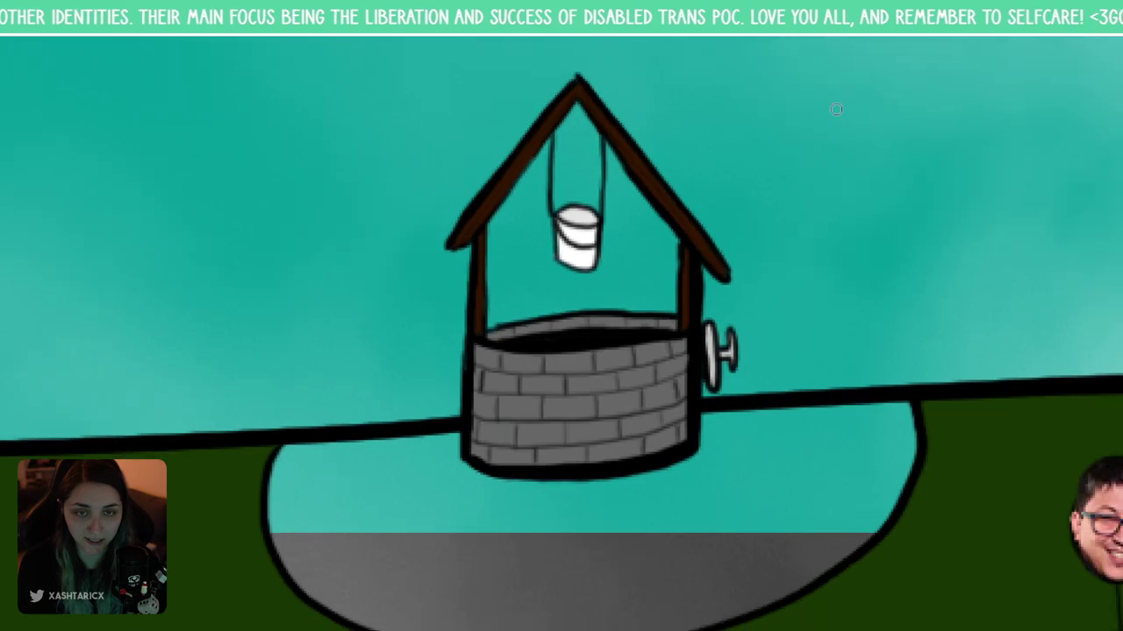
left_click_drag(615, 393, 616, 391)
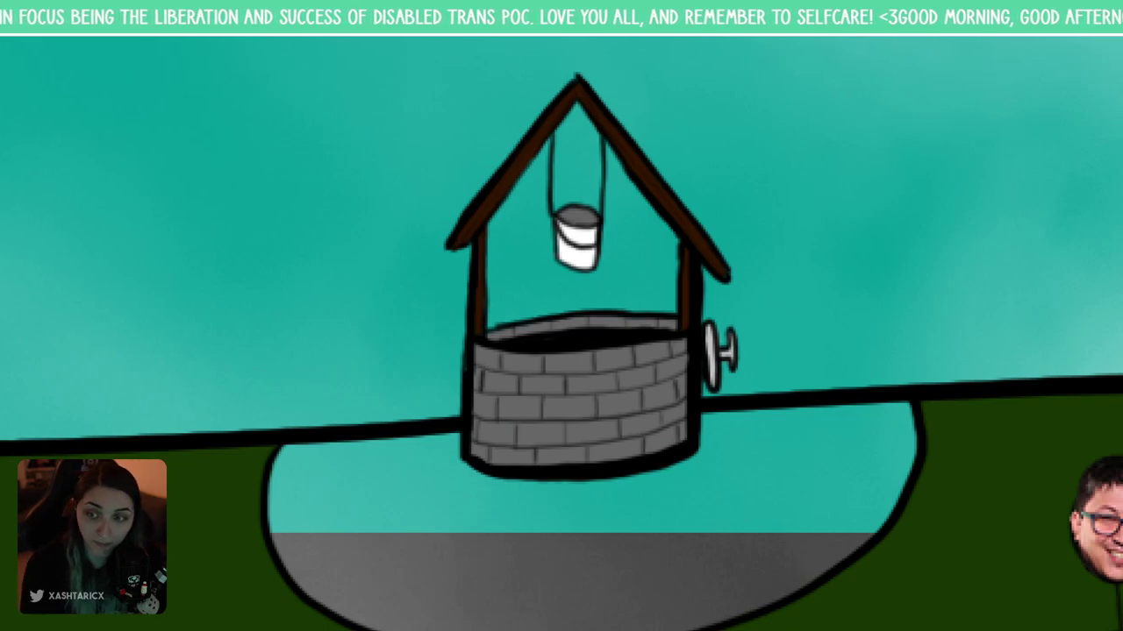
type("868686")
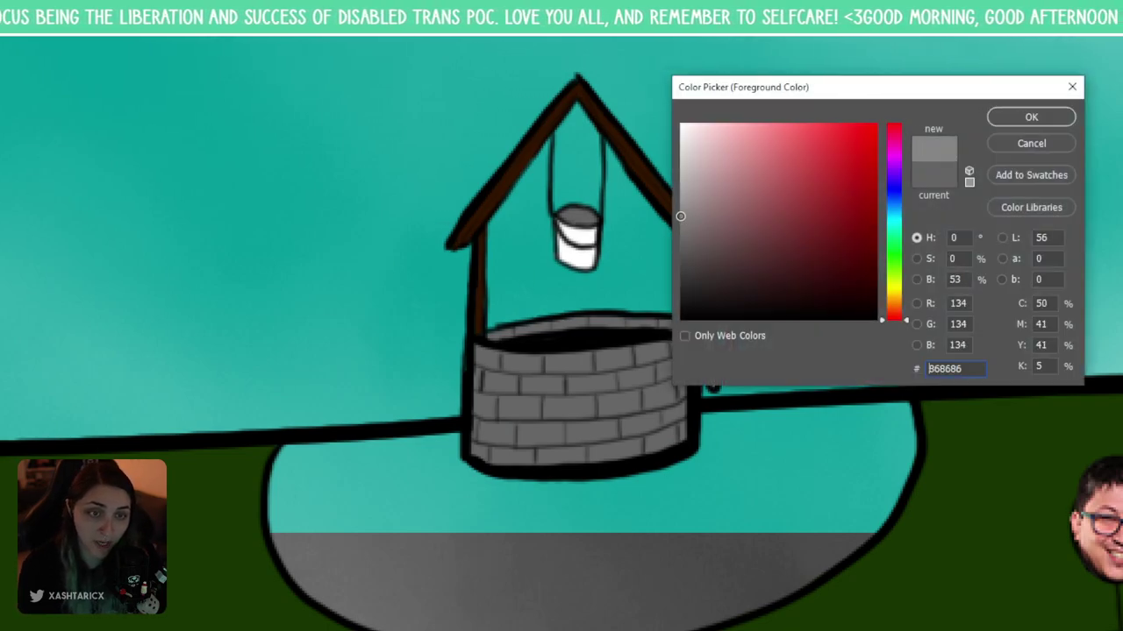
type("909090")
left_click(1030, 117)
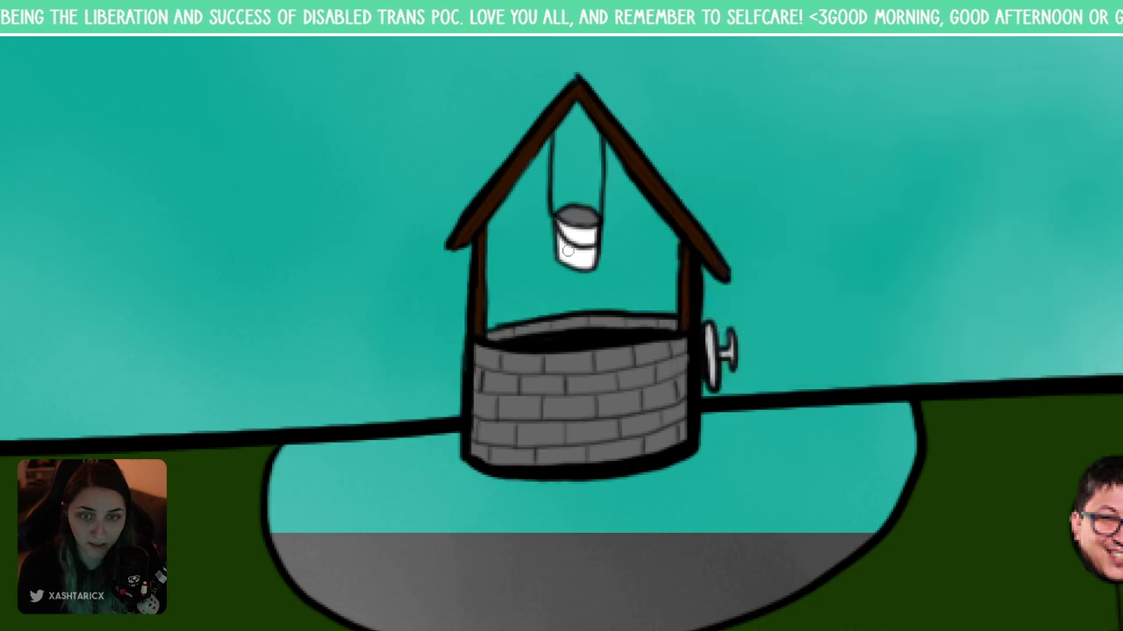
mouse_move(568, 251)
left_mouse_down()
mouse_move(563, 230)
mouse_move(580, 249)
mouse_move(589, 233)
left_mouse_up()
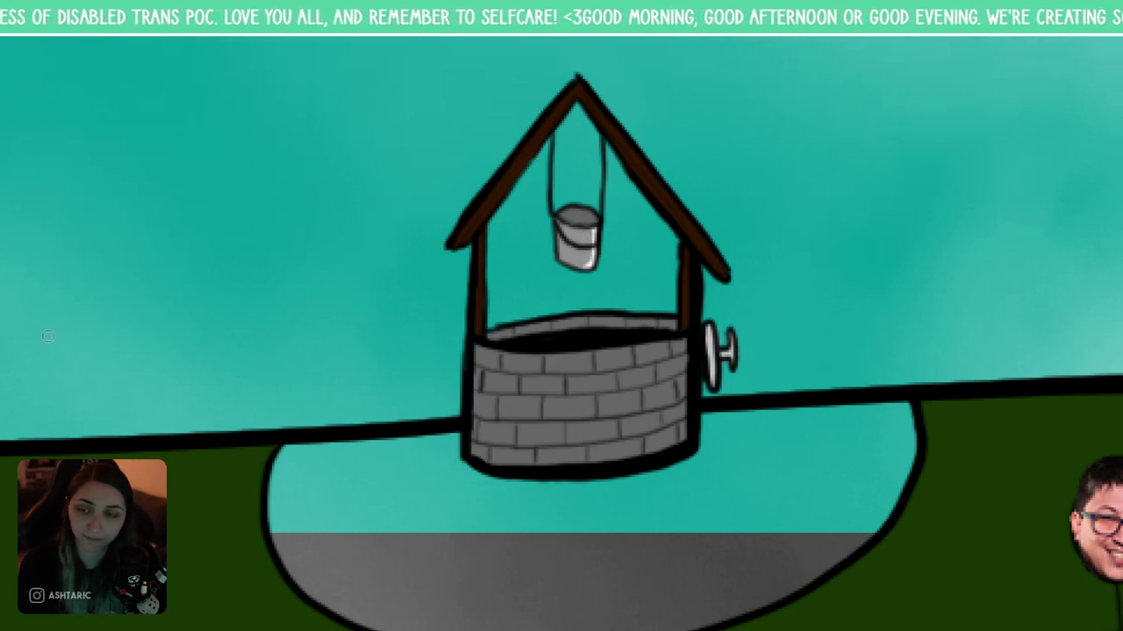
- Set the foreground colour to grey #707070 and paint the disc of the well's crank handle
key("F6")
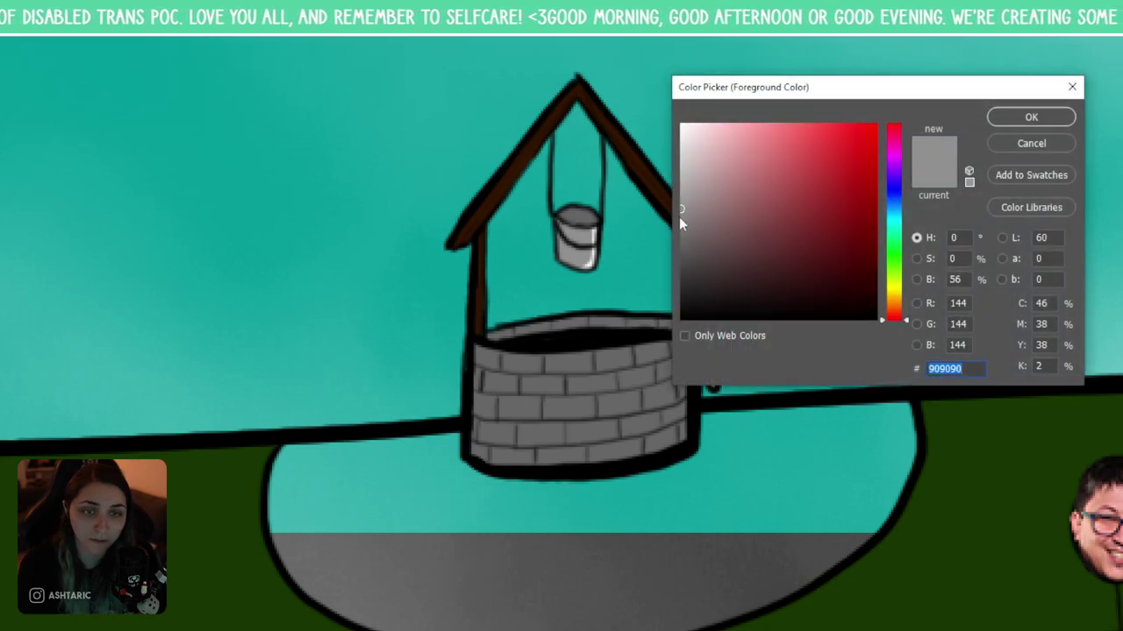
key("Down")
key("Down")
key("Down")
key("Down")
key("Down")
key("Down")
key("Down")
key("Down")
key("Down")
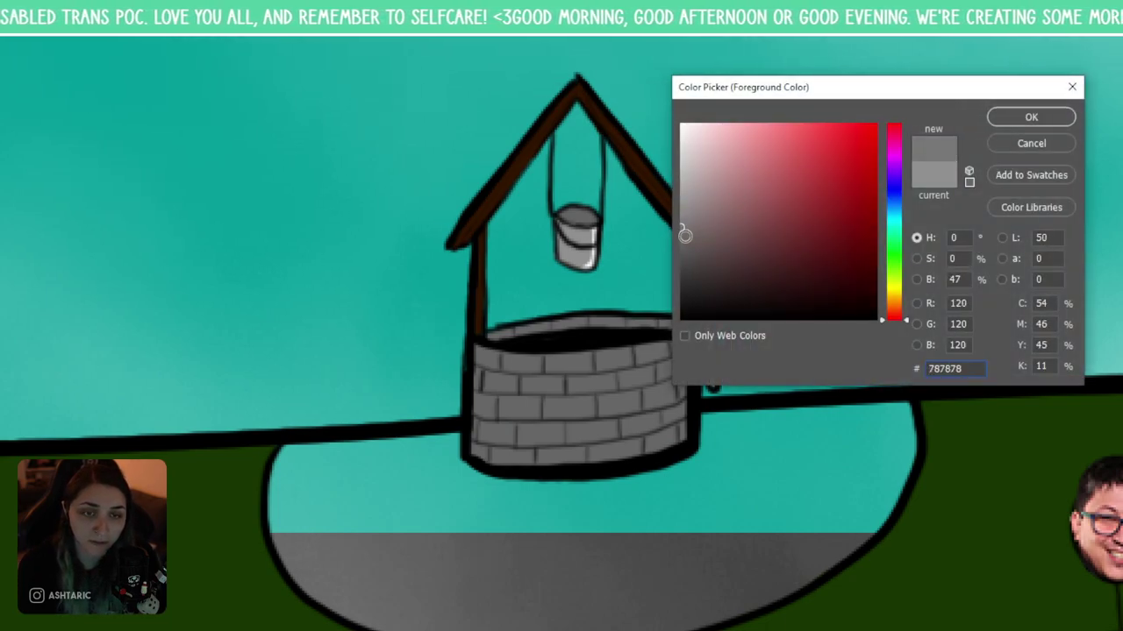
key("Down")
key("Down")
key("Down")
left_click(1026, 117)
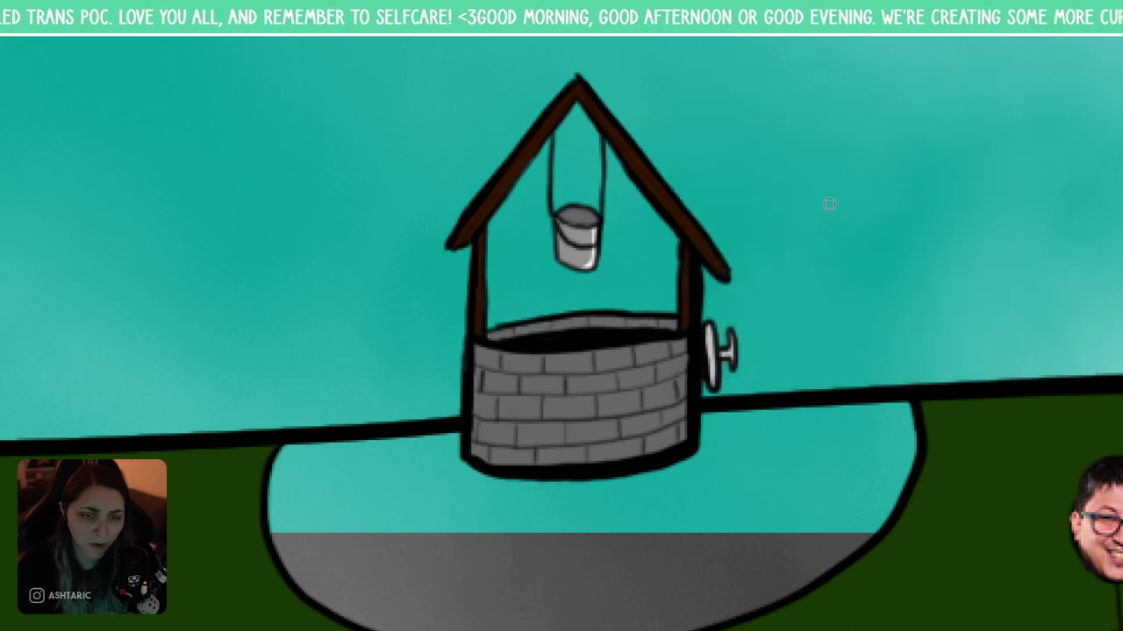
key("ctrl+plus")
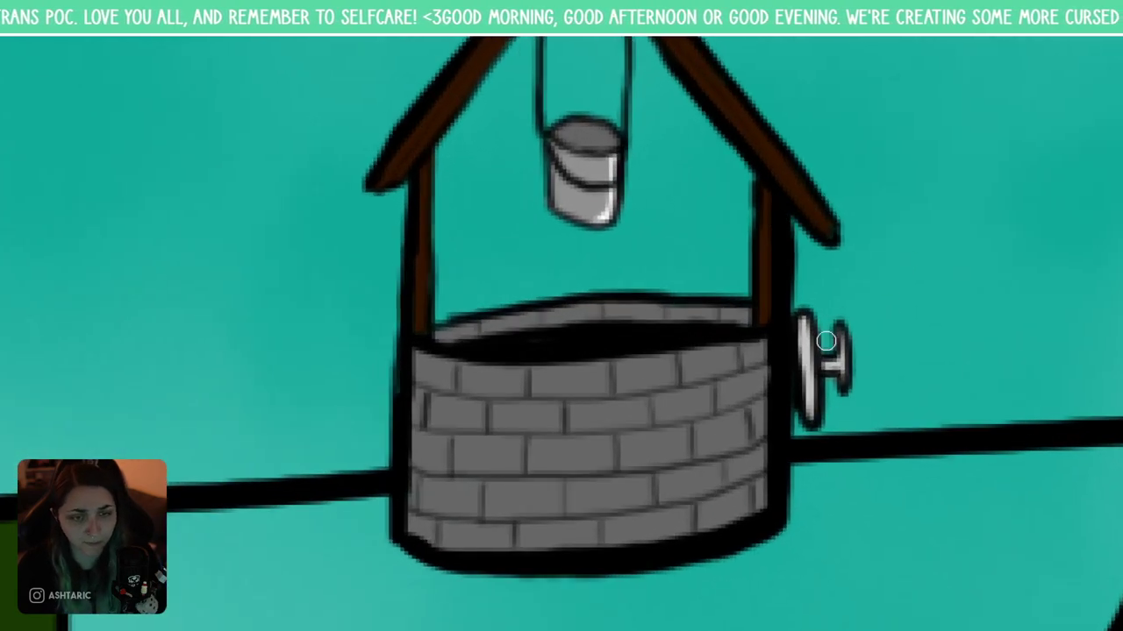
mouse_move(801, 360)
left_mouse_down()
mouse_move(804, 326)
mouse_move(810, 413)
mouse_move(816, 377)
left_mouse_up()
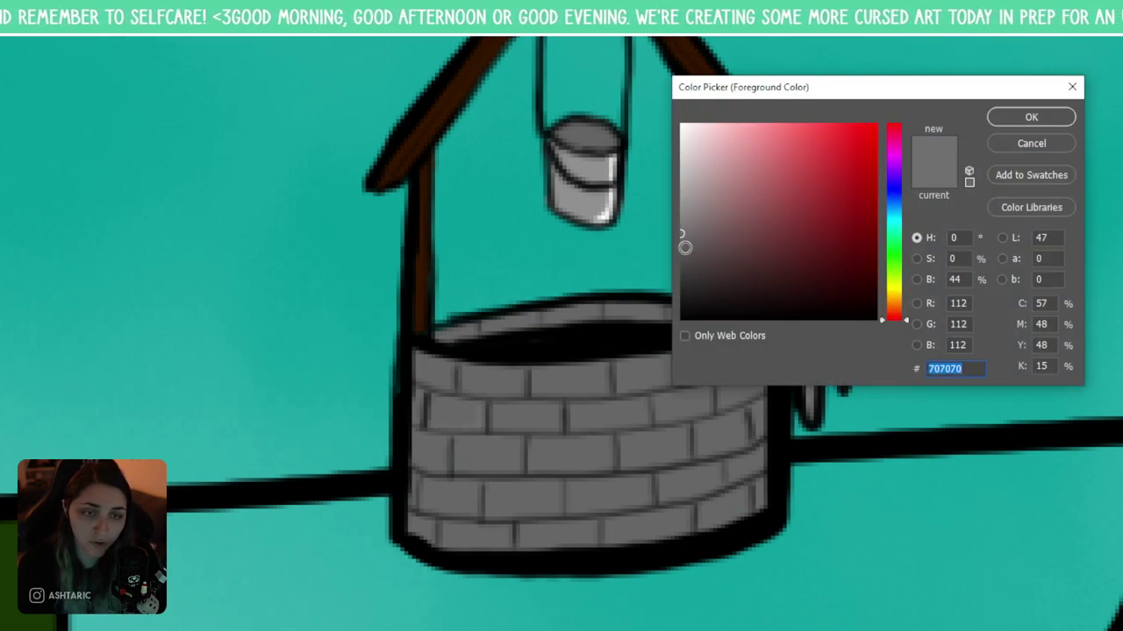
- Using dark grey #363636, thicken the mortar lines between the well's front bricks and shade its inner back wall
left_click(679, 263)
left_click_drag(680, 263, 681, 279)
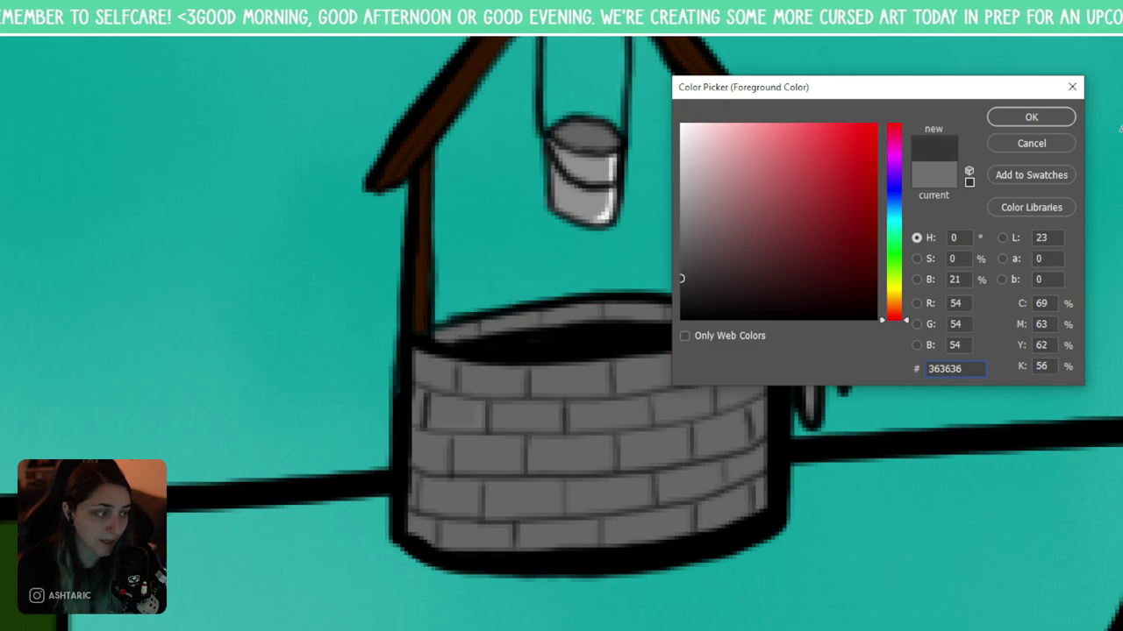
left_click(1032, 118)
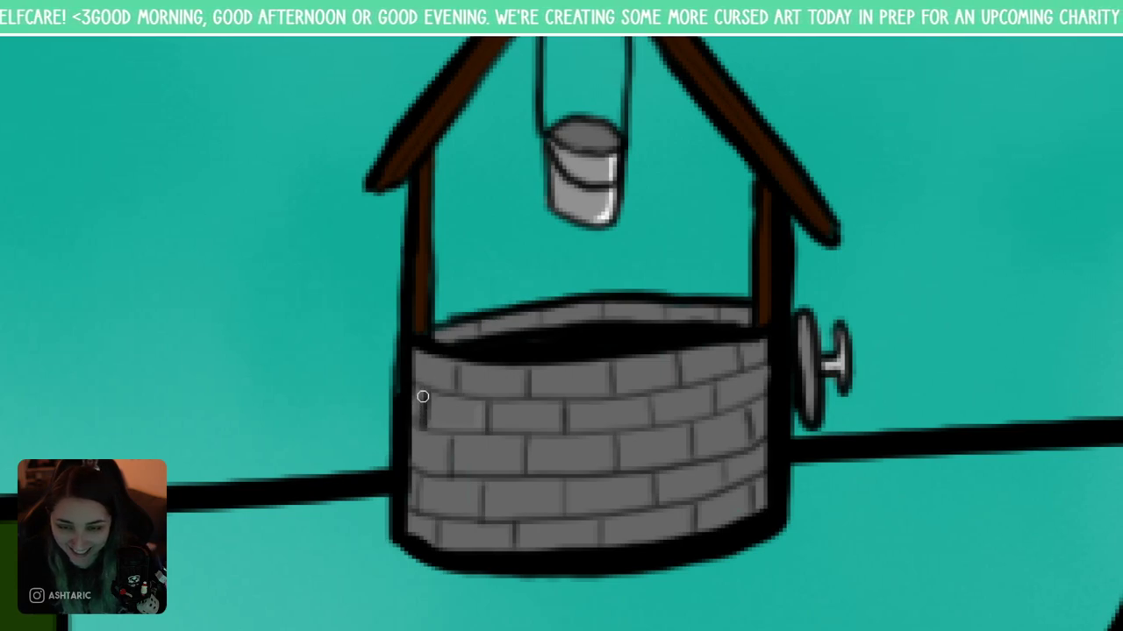
left_click_drag(425, 425, 471, 423)
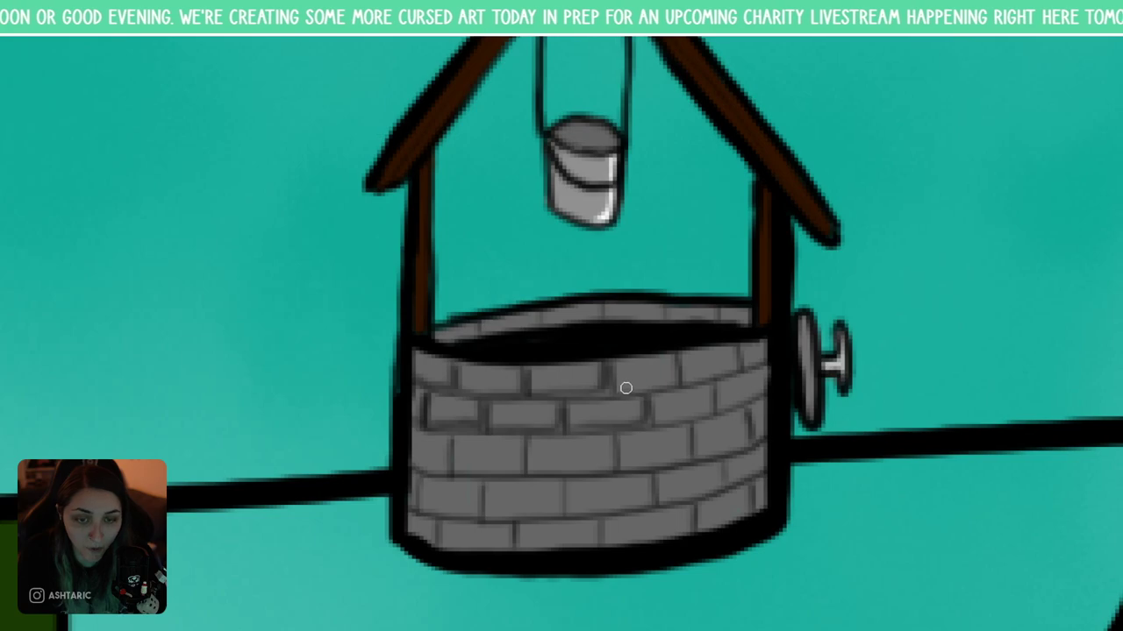
mouse_move(664, 408)
left_mouse_down()
mouse_move(709, 405)
mouse_move(697, 381)
mouse_move(740, 357)
mouse_move(733, 345)
mouse_move(724, 404)
mouse_move(753, 369)
left_mouse_up()
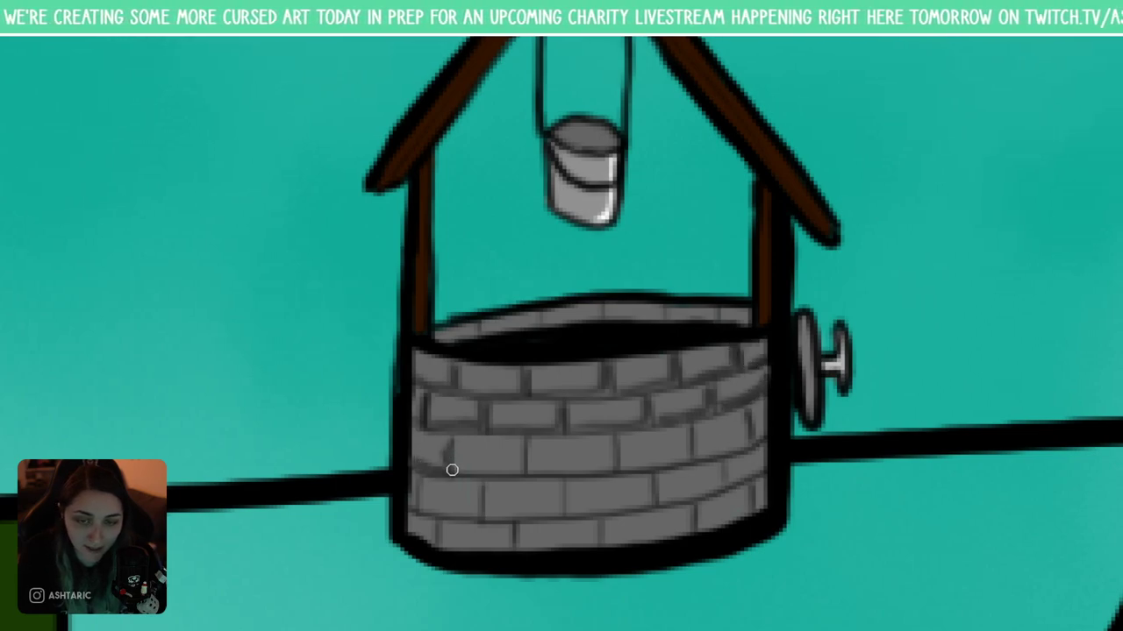
mouse_move(457, 473)
left_mouse_down()
mouse_move(521, 469)
mouse_move(522, 446)
mouse_move(536, 477)
mouse_move(609, 462)
mouse_move(594, 469)
mouse_move(613, 459)
mouse_move(612, 437)
mouse_move(601, 470)
mouse_move(587, 470)
mouse_move(680, 458)
mouse_move(689, 453)
mouse_move(630, 468)
mouse_move(685, 441)
mouse_move(698, 464)
mouse_move(745, 426)
mouse_move(746, 440)
mouse_move(664, 464)
left_mouse_up()
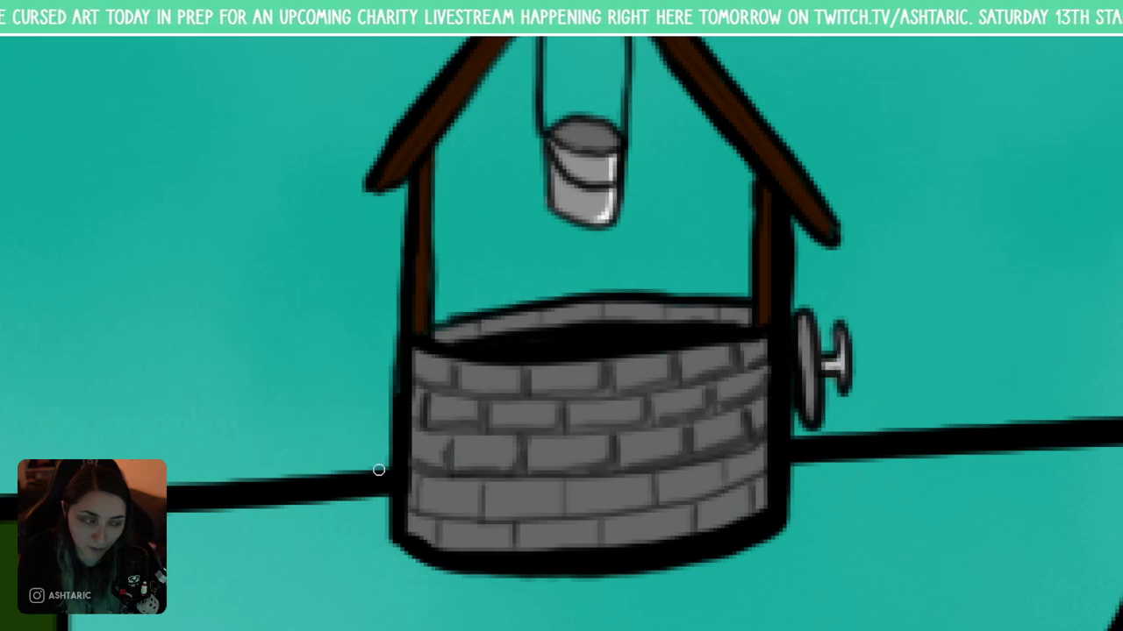
mouse_move(410, 496)
left_mouse_down()
mouse_move(477, 496)
mouse_move(496, 521)
mouse_move(490, 513)
mouse_move(545, 510)
mouse_move(556, 481)
mouse_move(567, 514)
mouse_move(620, 511)
mouse_move(587, 507)
mouse_move(641, 503)
mouse_move(649, 489)
mouse_move(659, 500)
mouse_move(717, 487)
mouse_move(694, 495)
mouse_move(716, 470)
mouse_move(719, 487)
mouse_move(769, 457)
left_mouse_up()
mouse_move(411, 532)
left_mouse_down()
mouse_move(498, 554)
mouse_move(452, 549)
mouse_move(490, 546)
mouse_move(506, 525)
mouse_move(529, 542)
mouse_move(515, 540)
mouse_move(597, 540)
mouse_move(545, 545)
mouse_move(645, 536)
mouse_move(600, 543)
mouse_move(679, 531)
mouse_move(664, 535)
mouse_move(682, 529)
mouse_move(689, 504)
mouse_move(698, 533)
mouse_move(754, 512)
left_mouse_up()
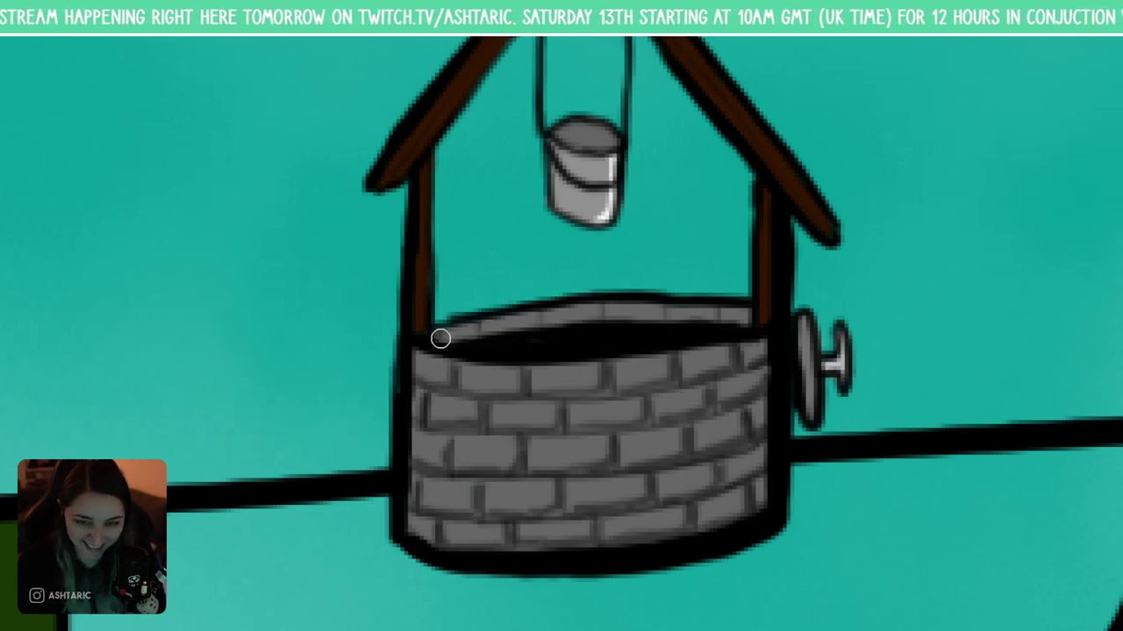
mouse_move(479, 328)
left_mouse_down()
mouse_move(607, 316)
mouse_move(563, 313)
mouse_move(743, 318)
left_mouse_up()
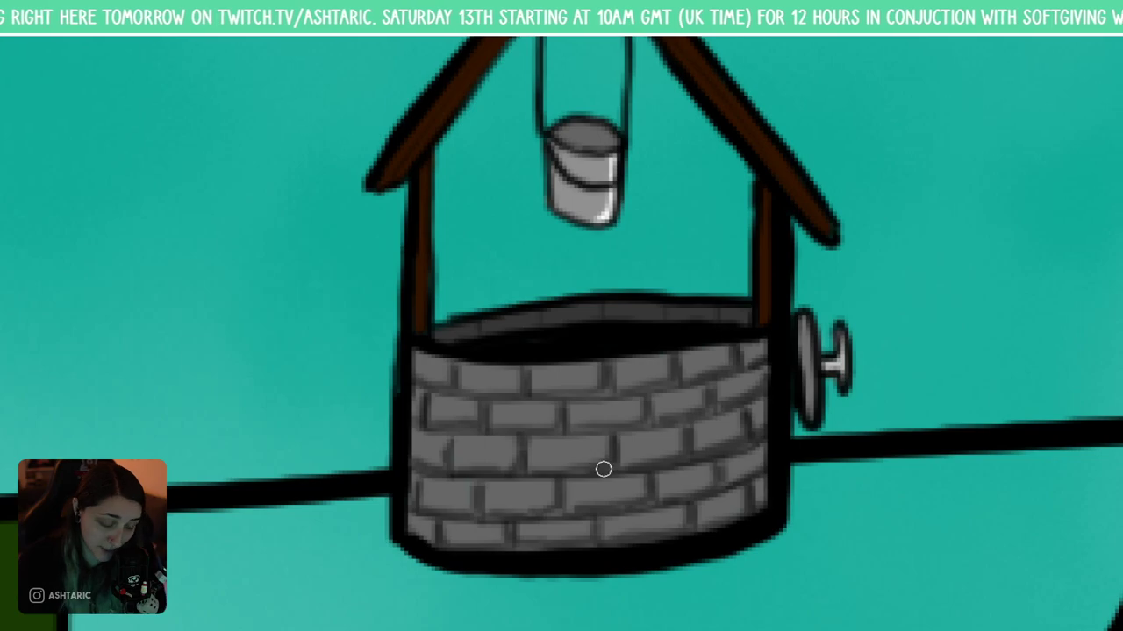
scroll(602, 468, "down", 5)
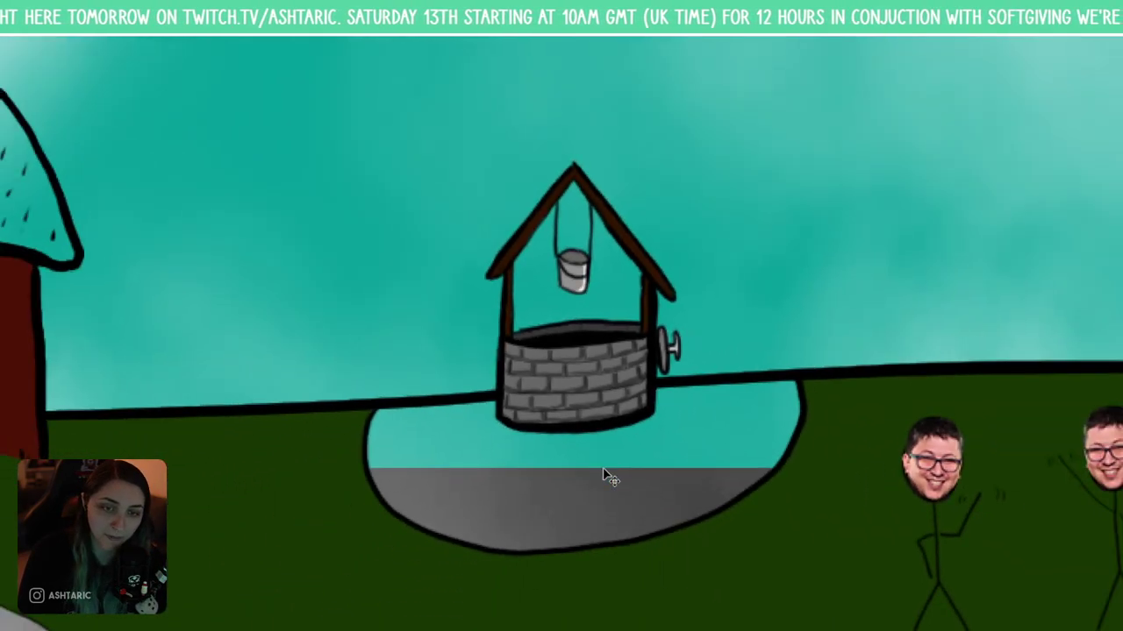
scroll(603, 469, "down", 4)
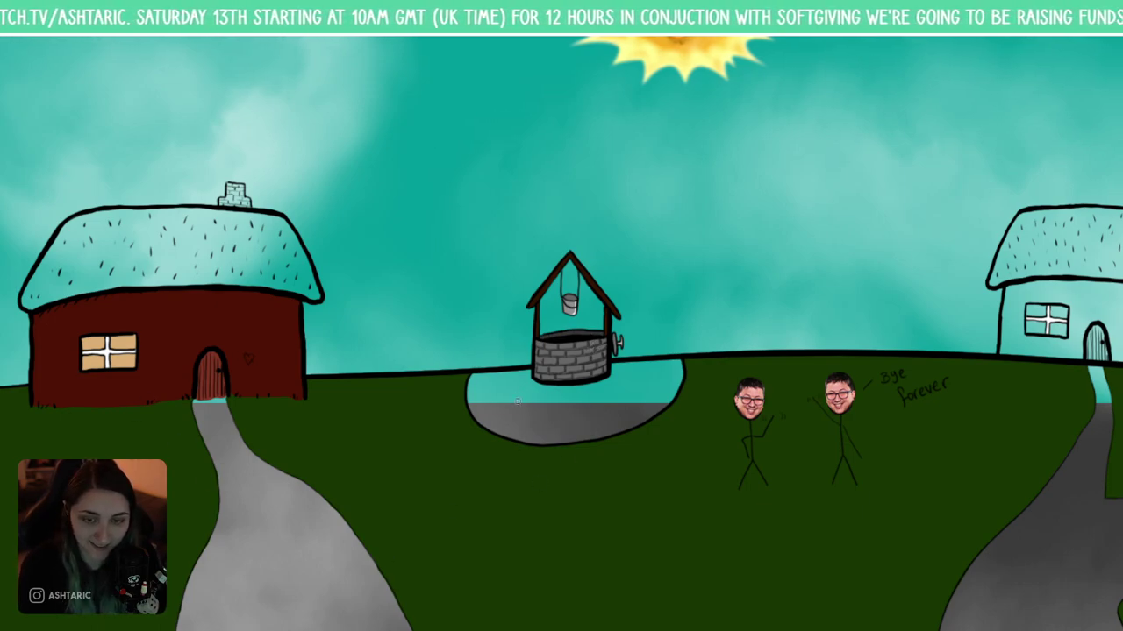
left_click_drag(519, 420, 528, 386)
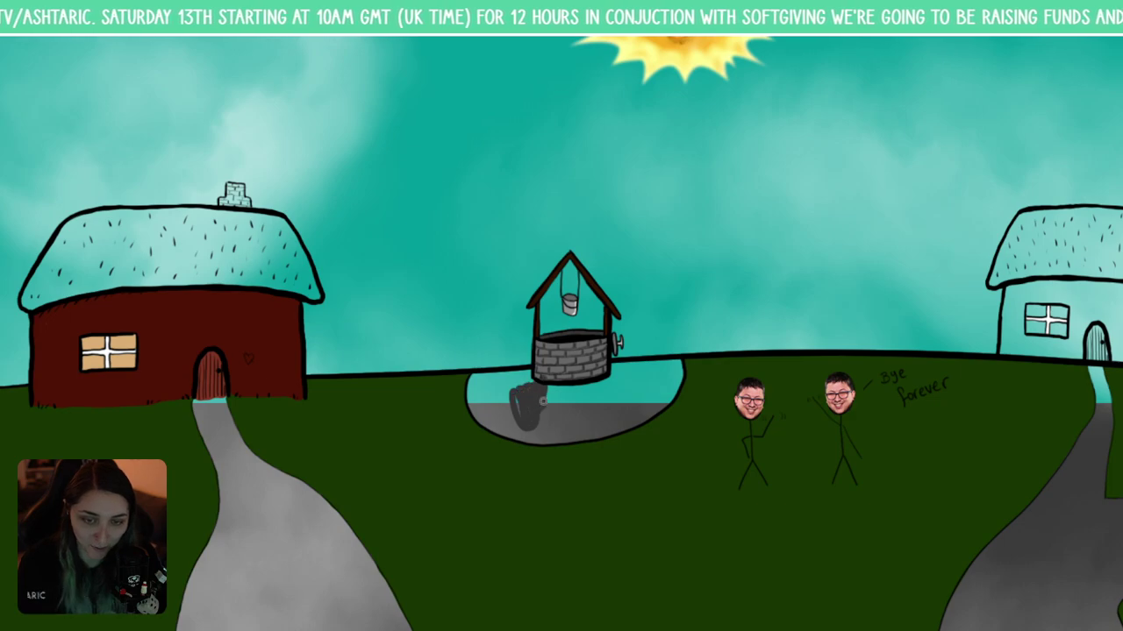
key("ctrl+z")
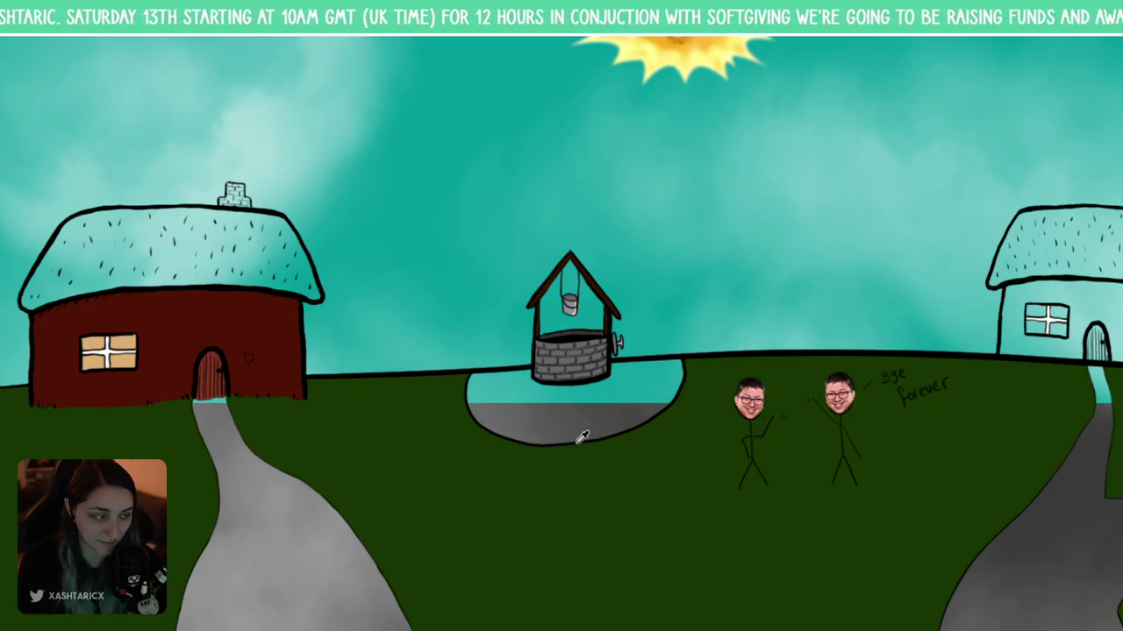
- Paint the whole rounded ground patch around the well's base dark grey, covering its lighter lower edge up to the outline
scroll(576, 442, "up", 5)
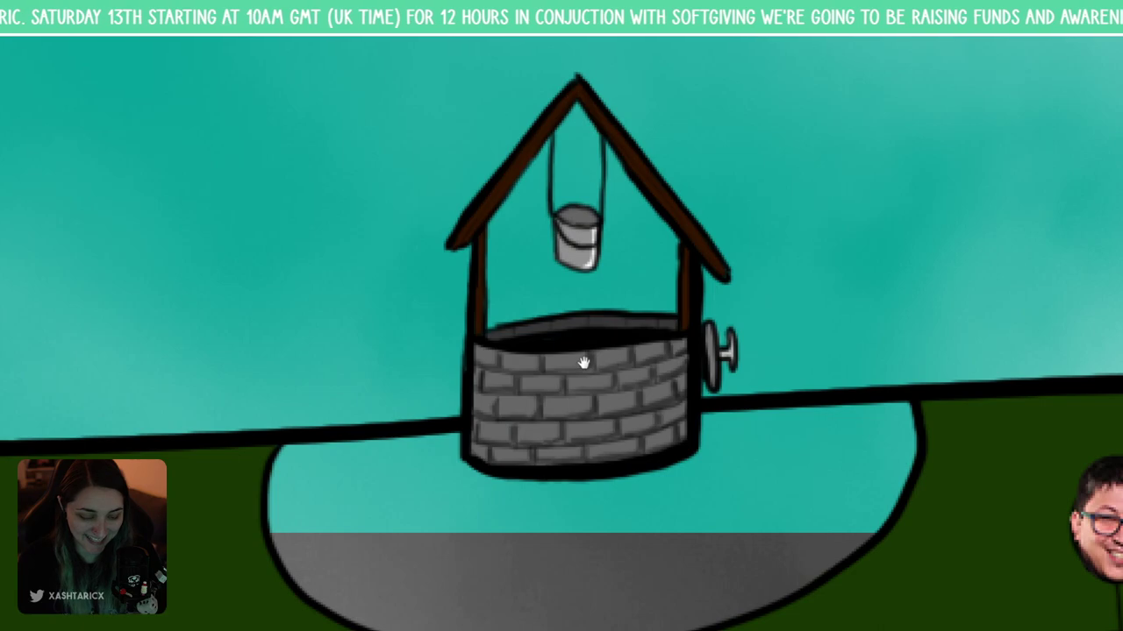
scroll(581, 363, "down", 2)
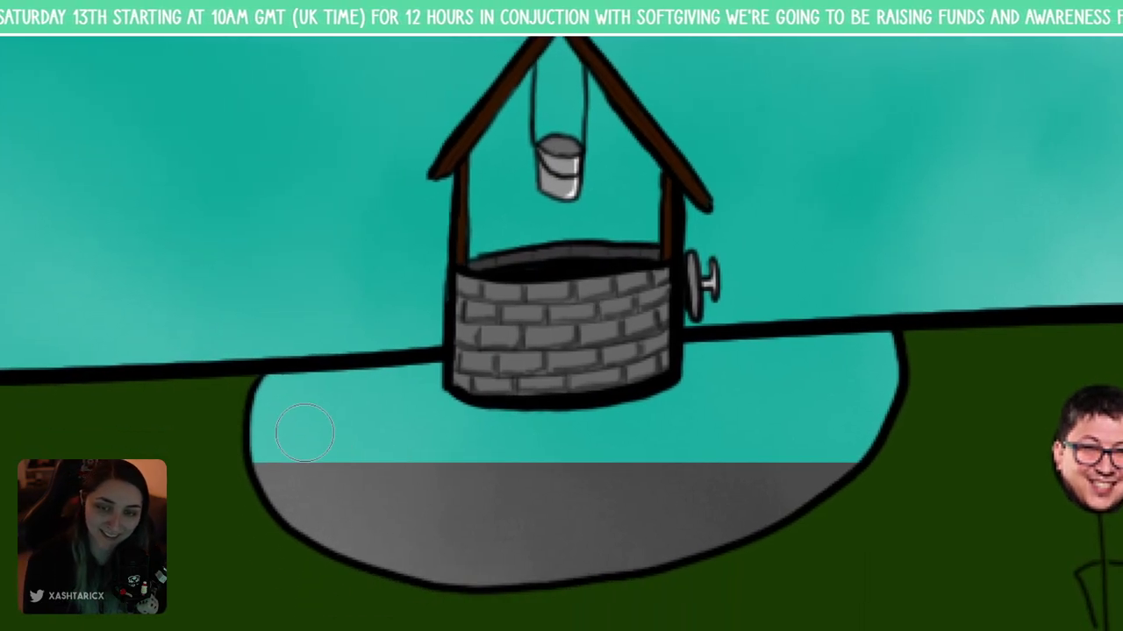
mouse_move(337, 469)
left_mouse_down()
mouse_move(304, 487)
mouse_move(298, 469)
mouse_move(332, 476)
mouse_move(342, 465)
mouse_move(349, 427)
mouse_move(362, 420)
mouse_move(426, 429)
mouse_move(459, 457)
left_mouse_up()
mouse_move(420, 509)
left_mouse_down()
mouse_move(384, 512)
mouse_move(390, 522)
mouse_move(587, 490)
mouse_move(470, 485)
mouse_move(594, 460)
mouse_move(465, 455)
mouse_move(700, 413)
mouse_move(522, 506)
mouse_move(444, 521)
mouse_move(529, 544)
mouse_move(714, 493)
mouse_move(818, 400)
mouse_move(687, 465)
mouse_move(775, 392)
mouse_move(723, 392)
mouse_move(709, 400)
mouse_move(717, 413)
mouse_move(701, 385)
mouse_move(720, 389)
mouse_move(707, 359)
mouse_move(680, 408)
mouse_move(693, 350)
mouse_move(753, 350)
mouse_move(701, 369)
mouse_move(746, 361)
mouse_move(745, 352)
mouse_move(813, 354)
mouse_move(786, 342)
mouse_move(886, 336)
mouse_move(890, 381)
mouse_move(874, 433)
mouse_move(807, 495)
mouse_move(714, 534)
mouse_move(805, 471)
mouse_move(855, 397)
mouse_move(831, 376)
mouse_move(871, 361)
mouse_move(842, 384)
mouse_move(851, 387)
mouse_move(871, 350)
mouse_move(869, 413)
mouse_move(714, 527)
left_mouse_up()
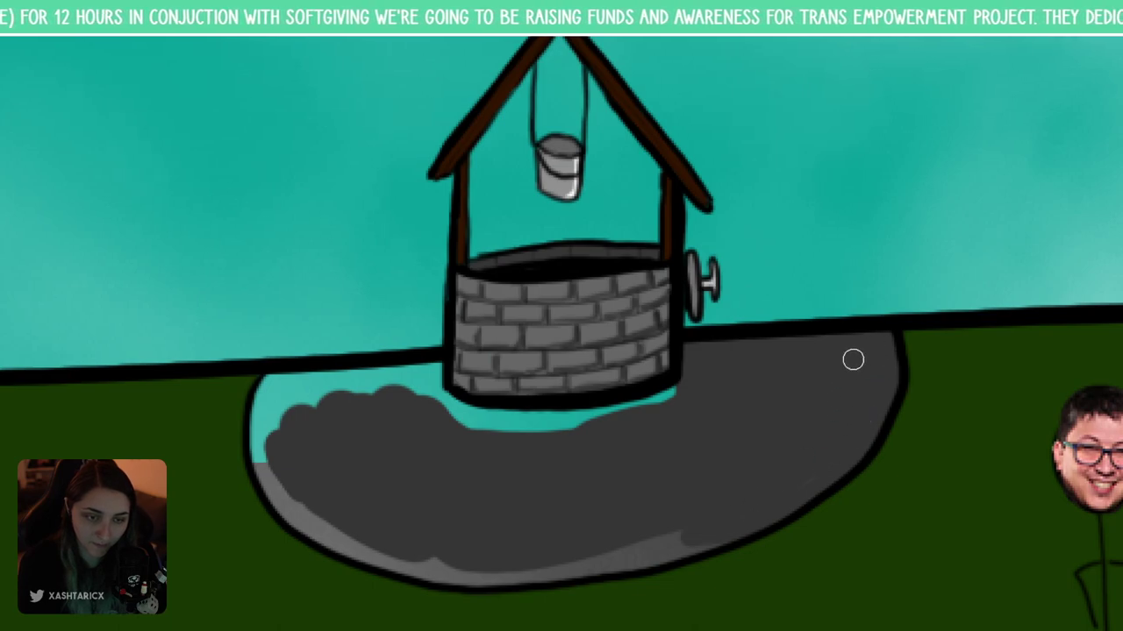
mouse_move(661, 399)
left_mouse_down()
mouse_move(552, 428)
mouse_move(495, 424)
mouse_move(437, 413)
mouse_move(422, 387)
mouse_move(491, 419)
mouse_move(631, 427)
left_mouse_up()
mouse_move(434, 387)
left_mouse_down()
mouse_move(274, 383)
mouse_move(268, 471)
mouse_move(254, 413)
mouse_move(268, 382)
mouse_move(286, 405)
mouse_move(322, 383)
left_mouse_up()
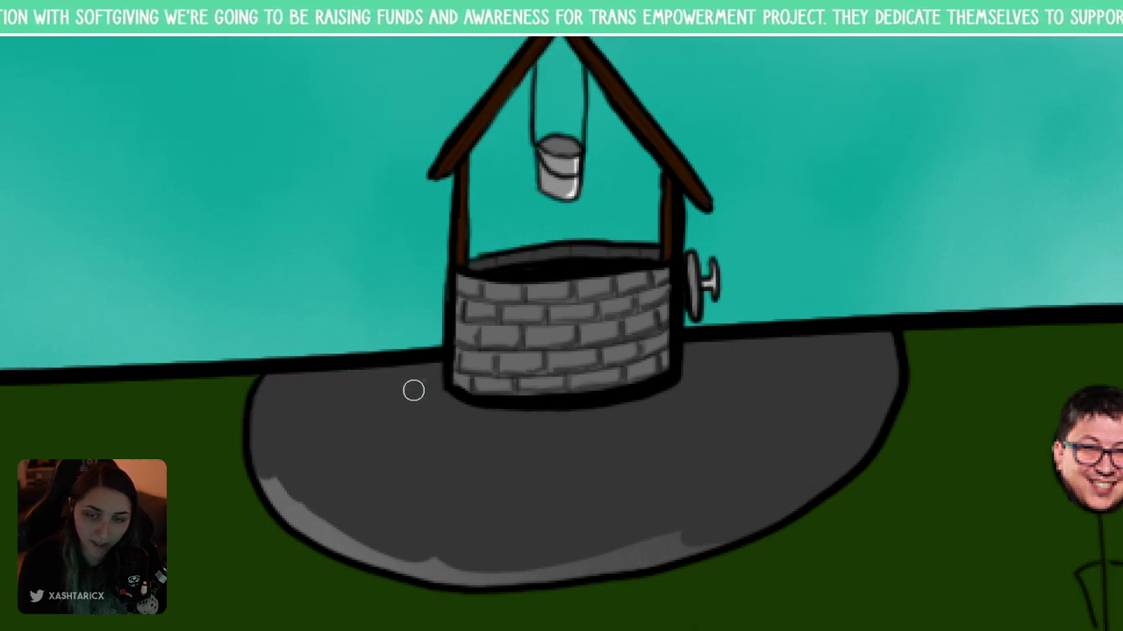
scroll(422, 387, "down", 3)
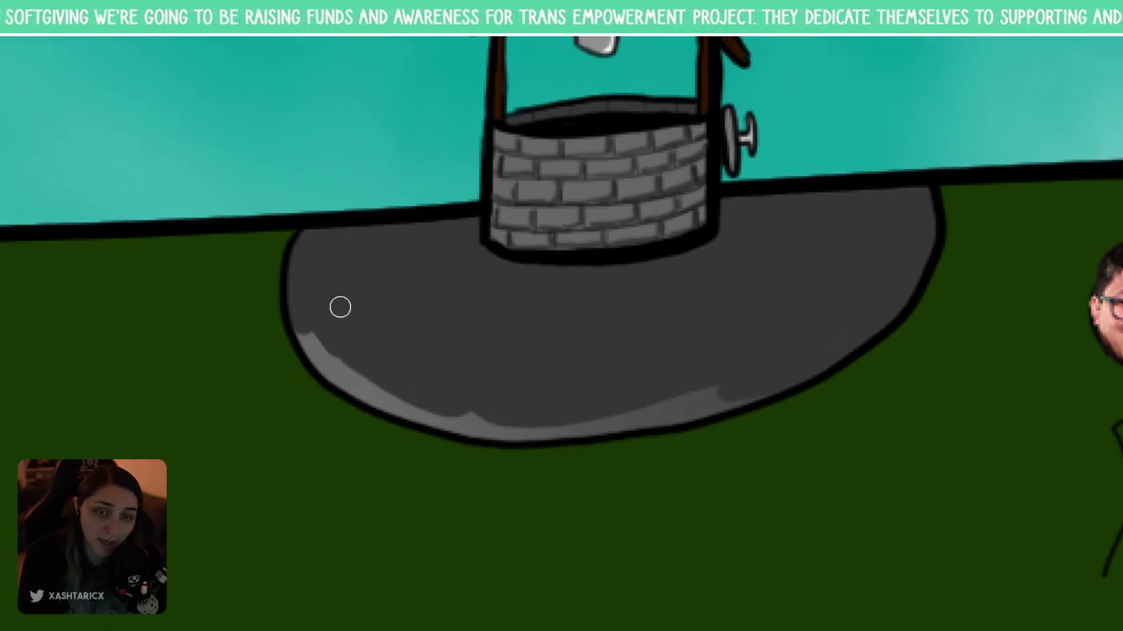
mouse_move(305, 325)
left_mouse_down()
mouse_move(324, 363)
mouse_move(306, 344)
mouse_move(362, 385)
mouse_move(335, 358)
mouse_move(358, 385)
mouse_move(324, 370)
mouse_move(367, 396)
mouse_move(421, 414)
mouse_move(377, 388)
mouse_move(463, 427)
mouse_move(403, 397)
mouse_move(450, 427)
mouse_move(518, 413)
left_mouse_up()
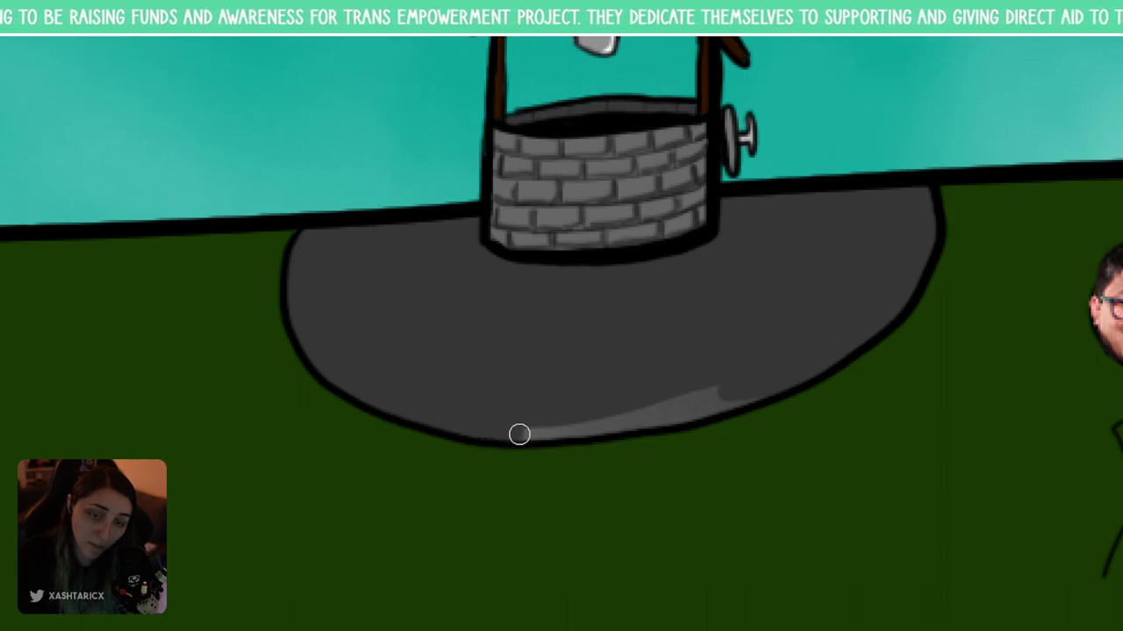
mouse_move(519, 434)
left_mouse_down()
mouse_move(663, 419)
mouse_move(774, 380)
mouse_move(607, 425)
left_mouse_up()
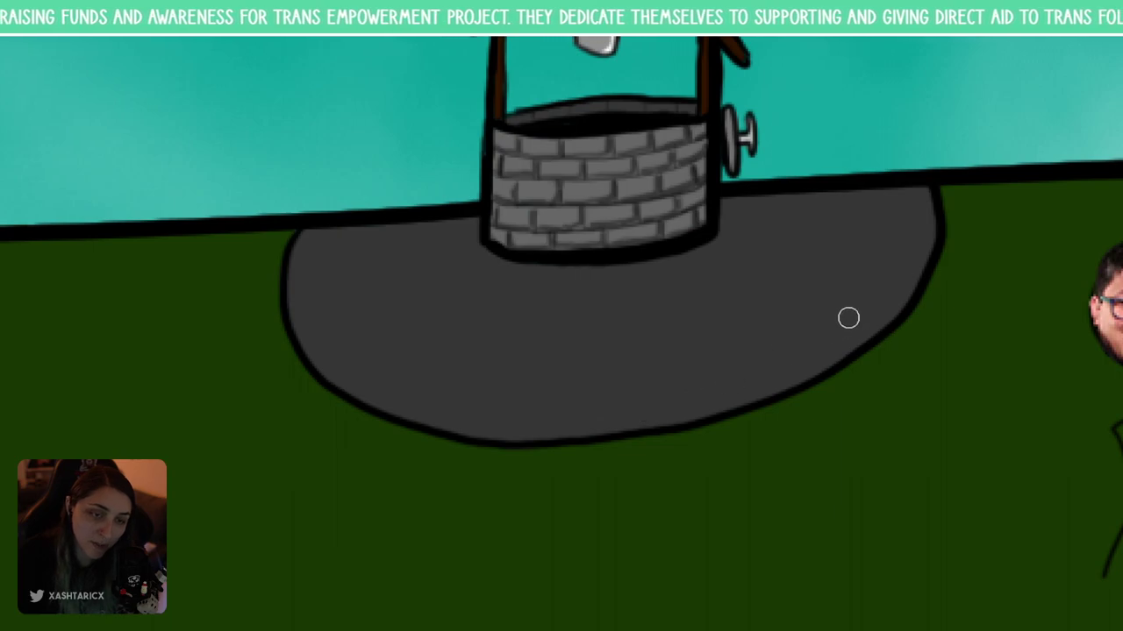
scroll(761, 329, "down", 4)
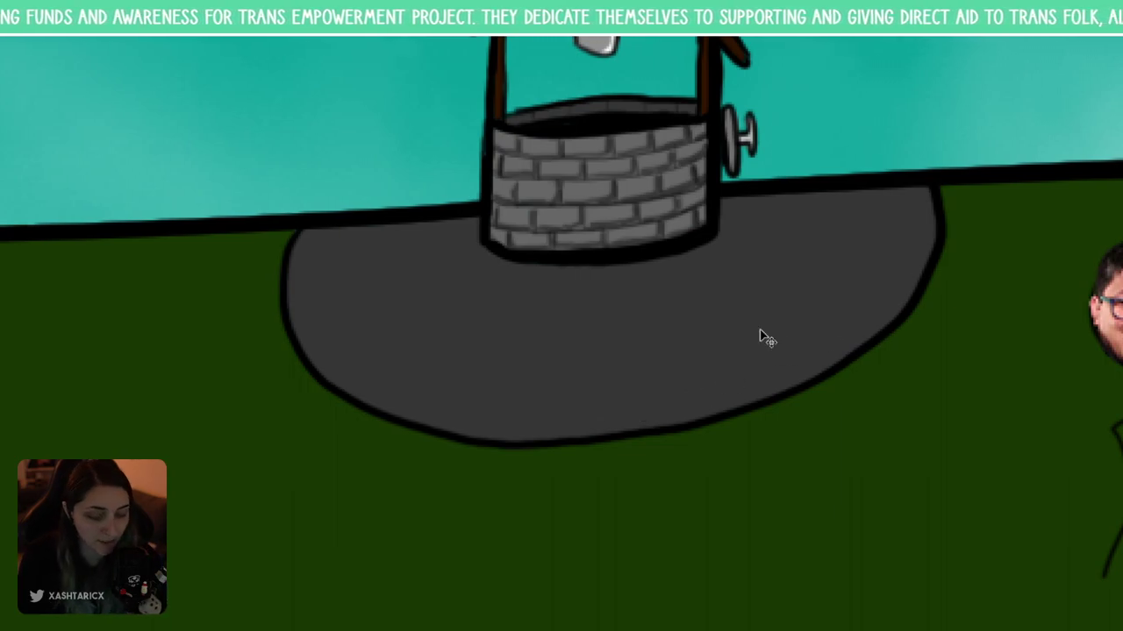
scroll(760, 332, "down", 2)
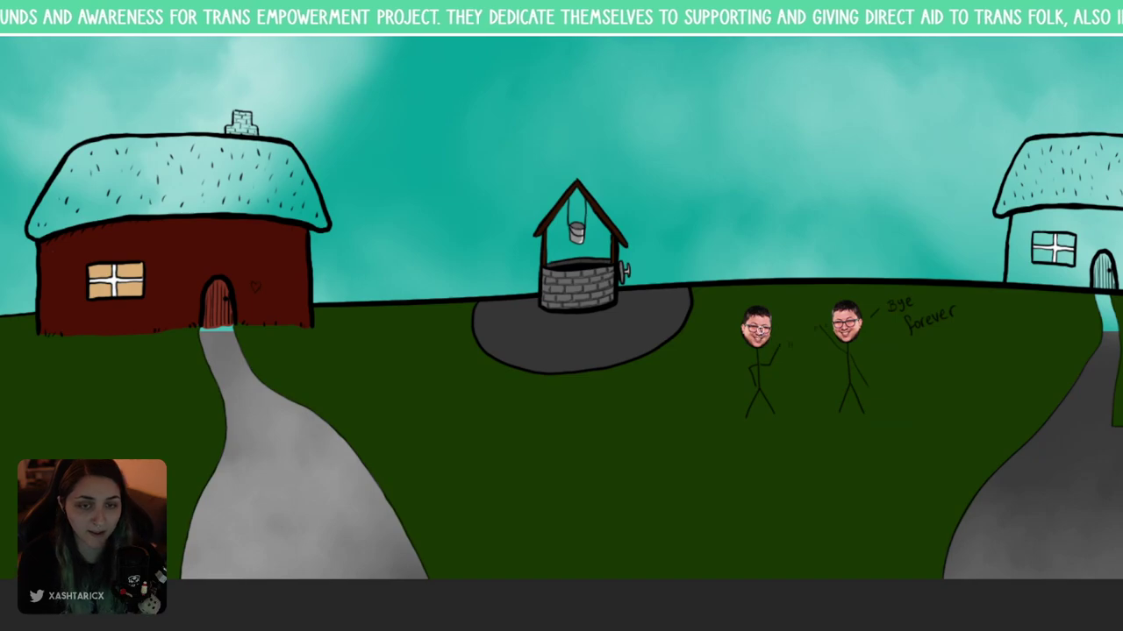
key("ctrl+plus")
key("ctrl+plus")
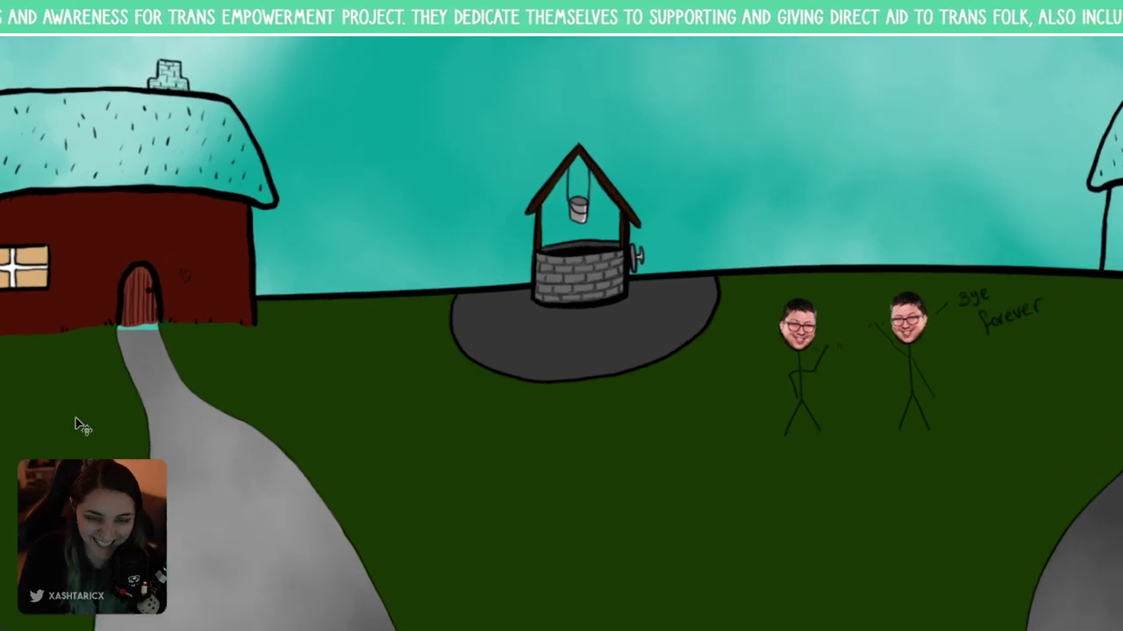
scroll(351, 366, "left", 6)
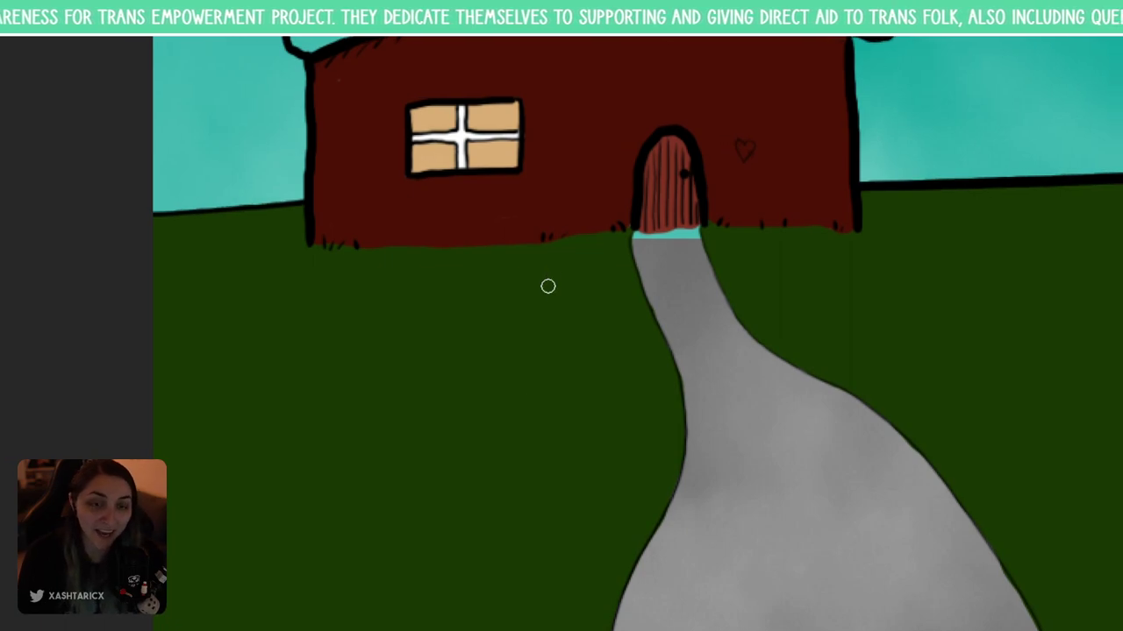
scroll(548, 295, "up", 2)
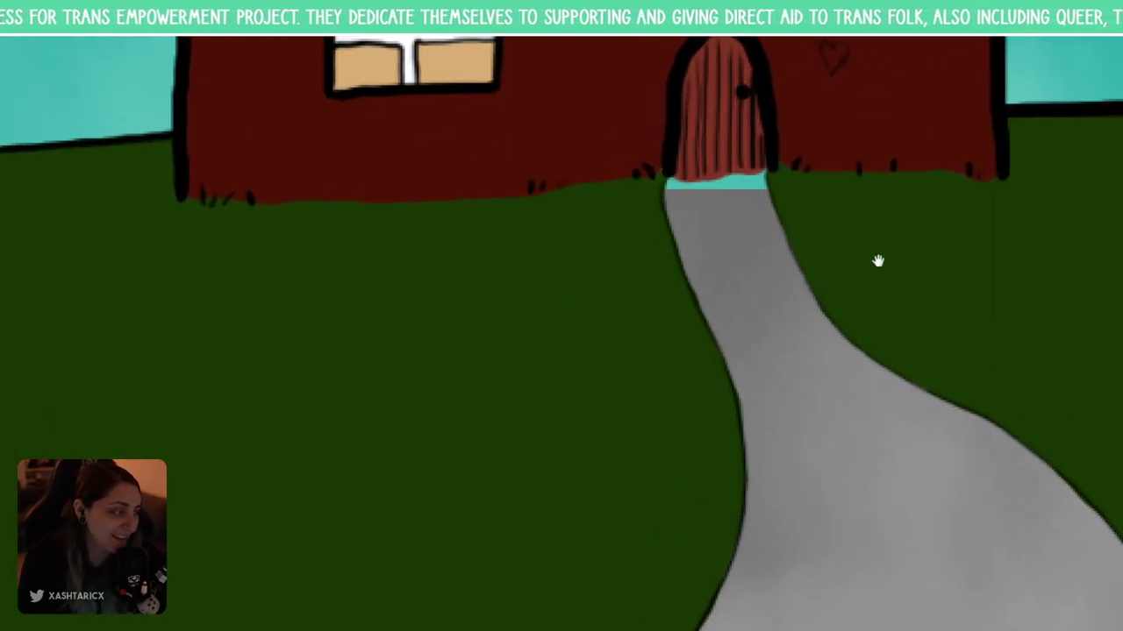
left_click_drag(878, 260, 744, 328)
key("ctrl+plus")
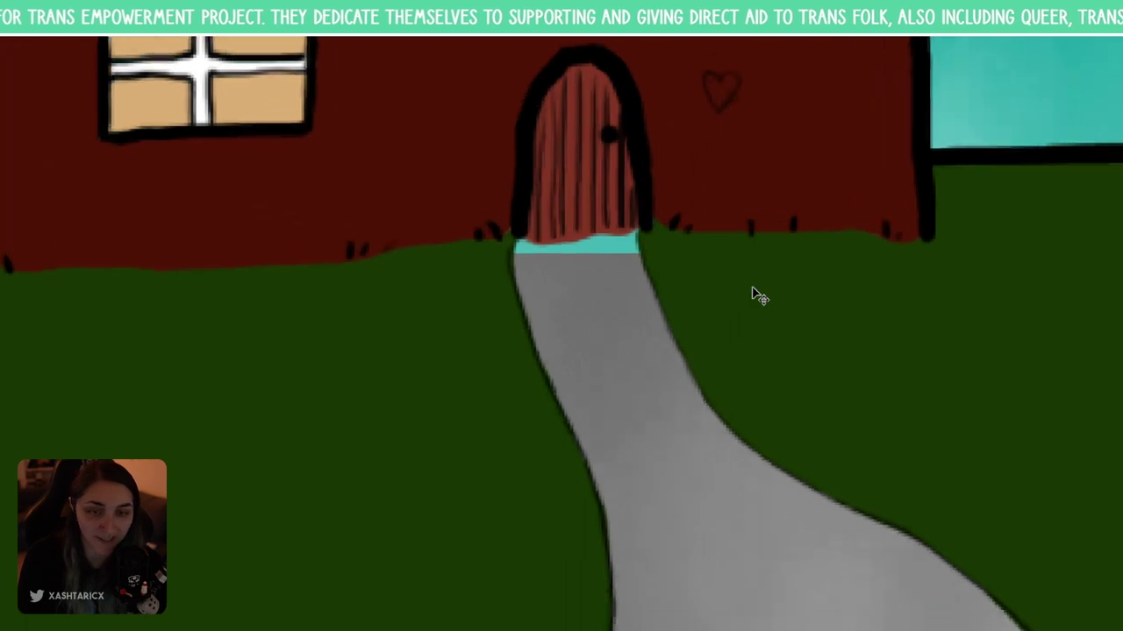
left_click_drag(529, 250, 537, 298)
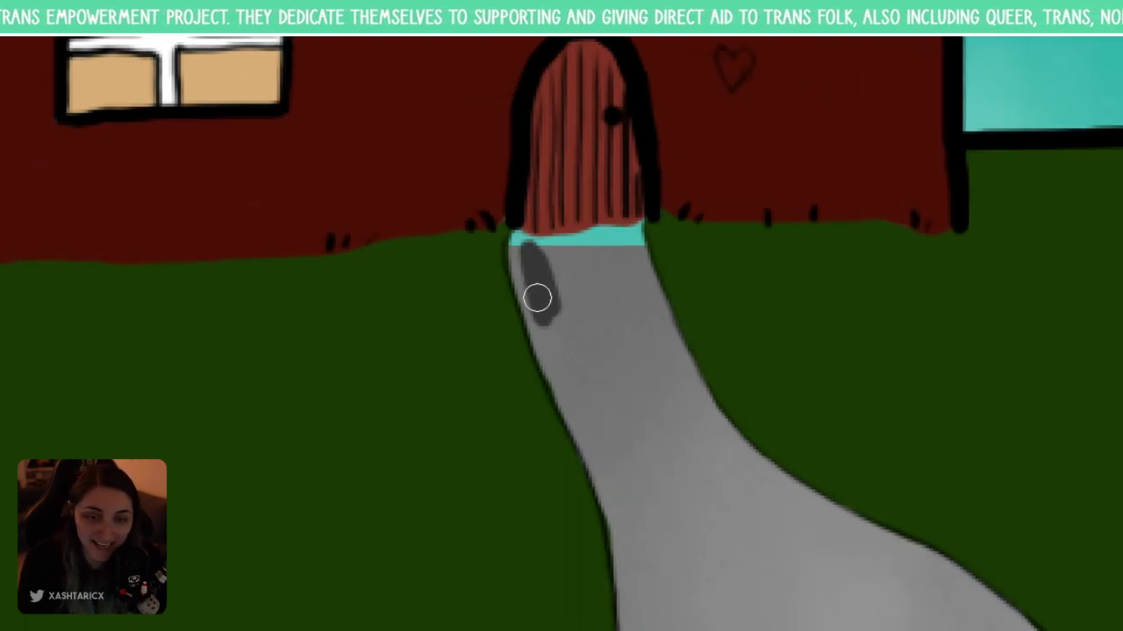
mouse_move(521, 247)
left_mouse_down()
mouse_move(526, 290)
mouse_move(566, 369)
left_mouse_up()
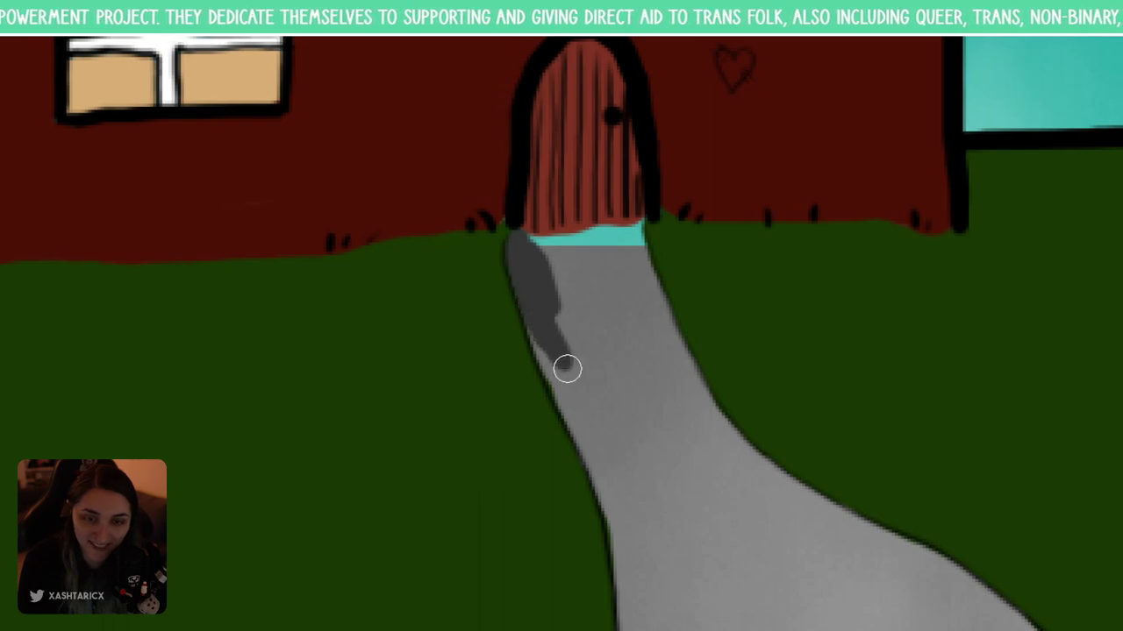
scroll(612, 419, "down", 3)
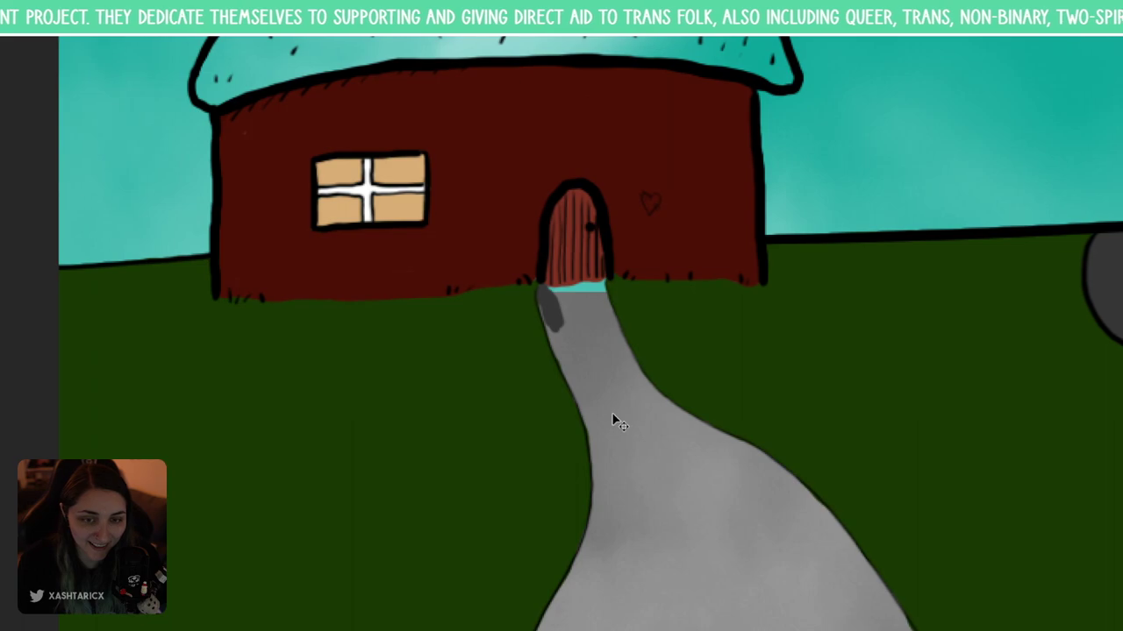
key("ctrl+z")
key("ctrl+z")
key("ctrl+z")
key("ctrl+z")
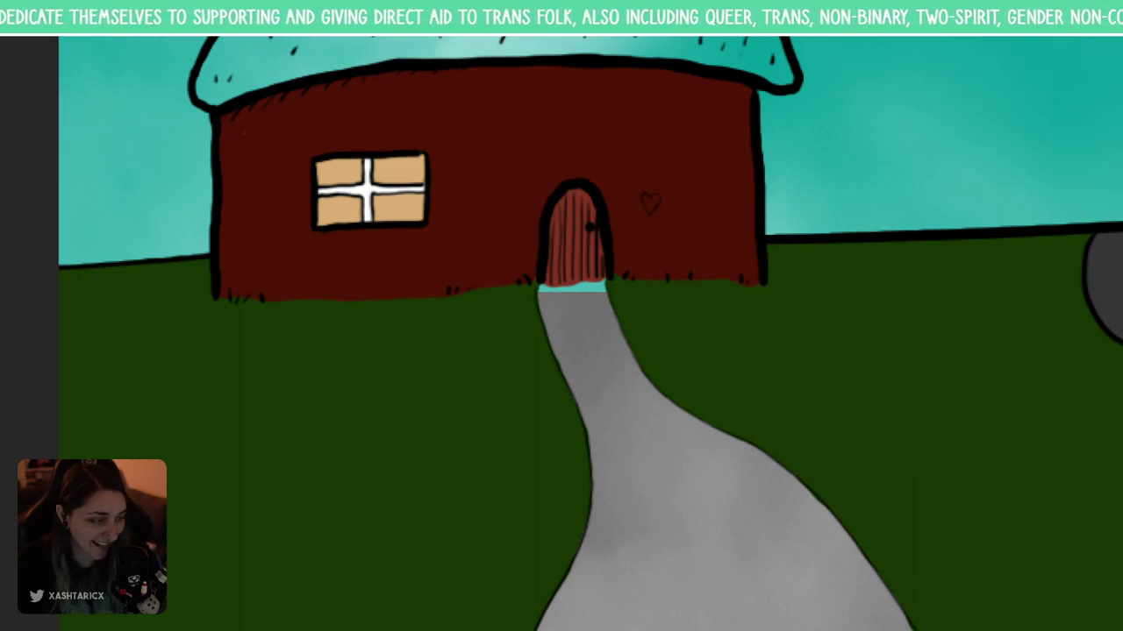
- Paint the entire path from the red house's door down to the canvas edge in the well patch's dark grey
key("ctrl+0")
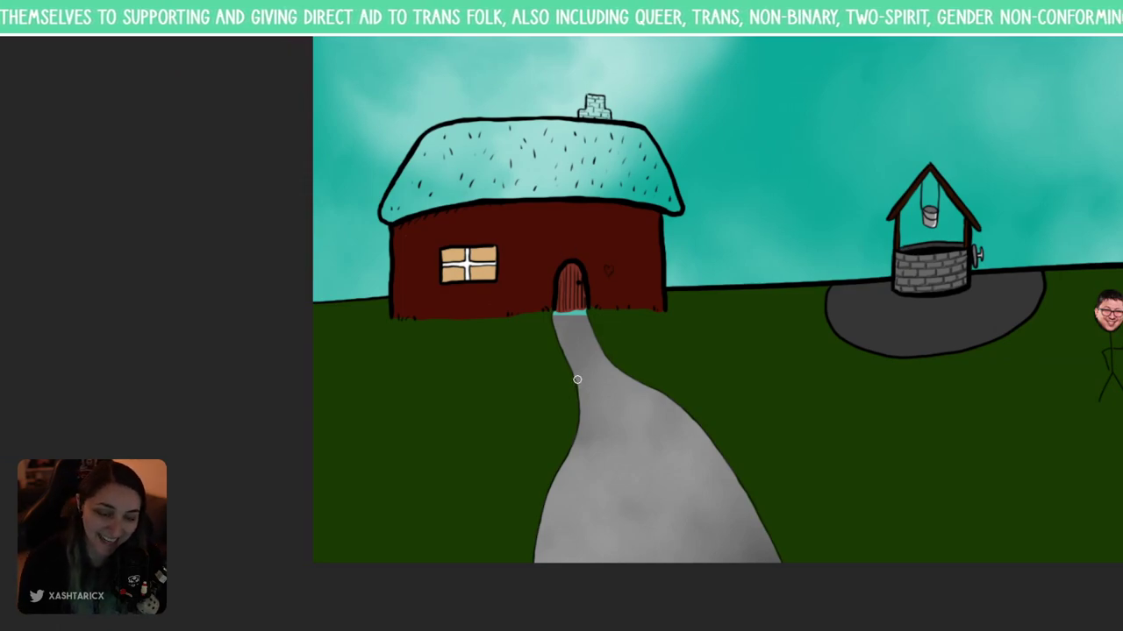
mouse_move(556, 311)
left_mouse_down()
mouse_move(564, 576)
mouse_move(538, 578)
mouse_move(587, 585)
mouse_move(622, 623)
mouse_move(640, 394)
mouse_move(655, 403)
mouse_move(729, 572)
mouse_move(734, 541)
mouse_move(576, 367)
mouse_move(647, 393)
mouse_move(762, 529)
mouse_move(603, 353)
mouse_move(656, 367)
mouse_move(733, 512)
left_mouse_up()
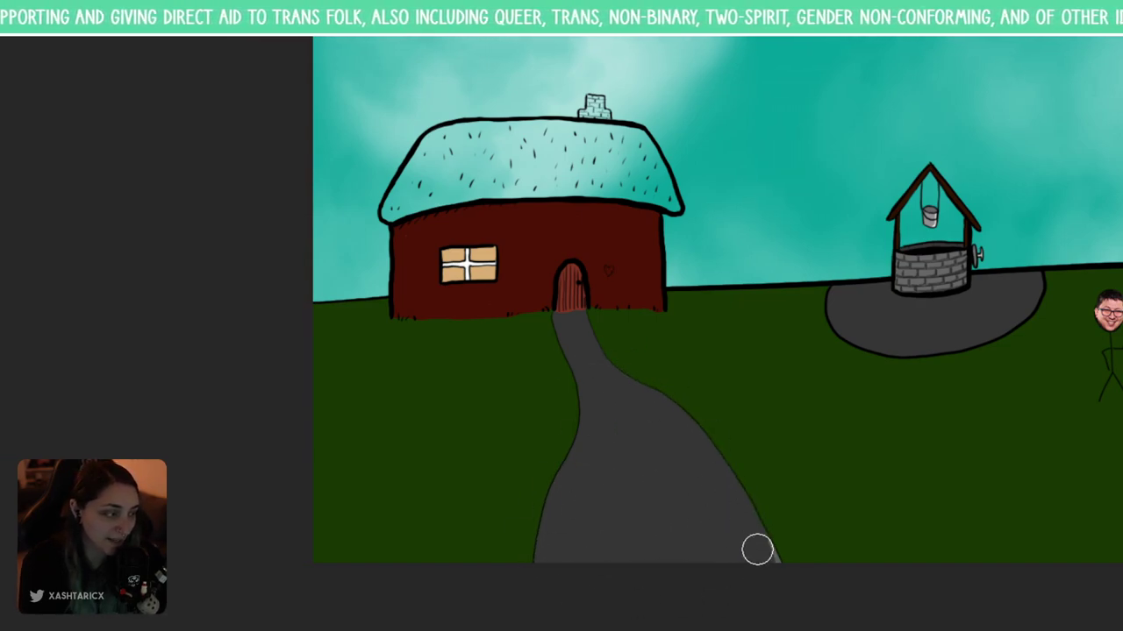
left_click_drag(758, 550, 774, 562)
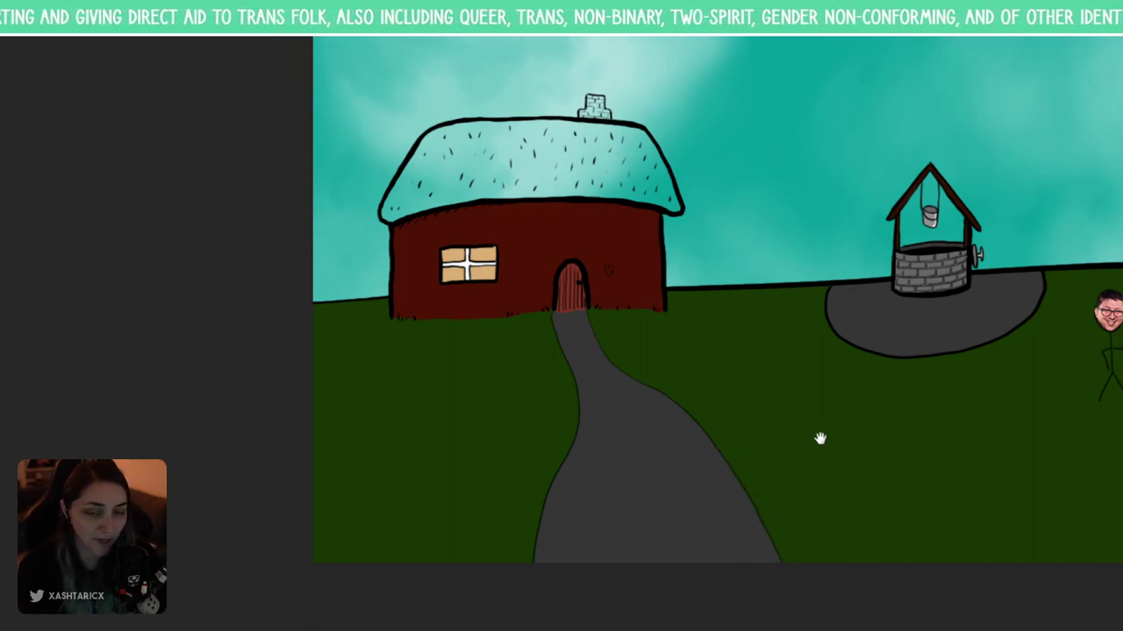
- Paint the forked path in front of the uncoloured houses dark grey, including both branches up to the doors
left_click_drag(819, 439, 641, 388)
mouse_move(702, 425)
left_mouse_down()
mouse_move(677, 453)
mouse_move(747, 306)
mouse_move(757, 438)
mouse_move(819, 298)
mouse_move(849, 332)
mouse_move(885, 313)
mouse_move(927, 394)
mouse_move(980, 194)
mouse_move(957, 238)
left_mouse_up()
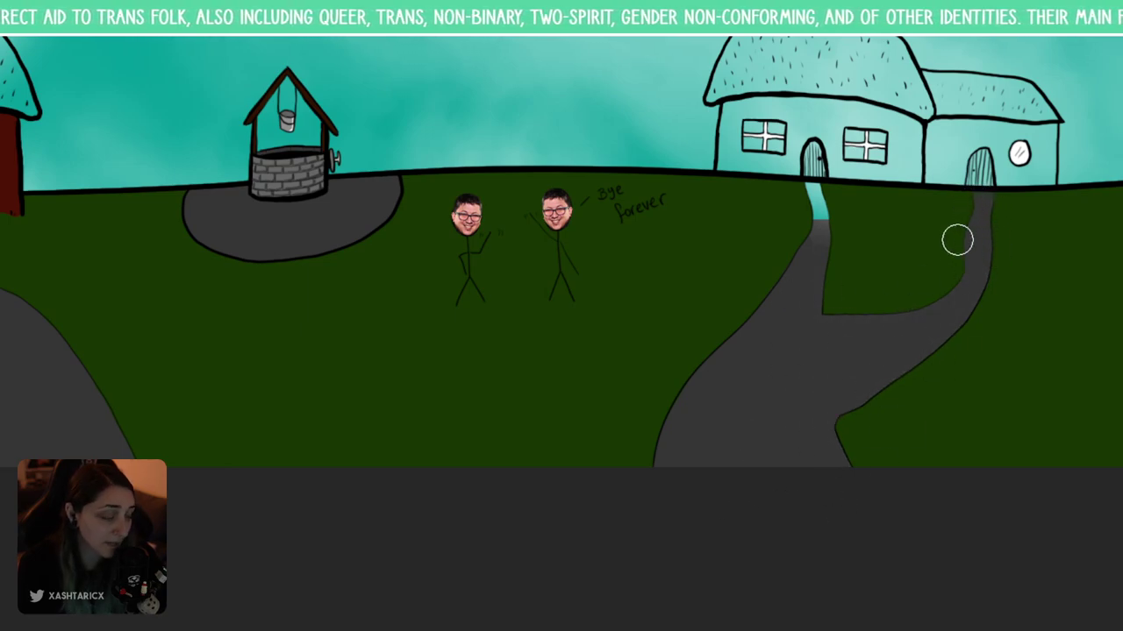
mouse_move(784, 278)
left_mouse_down()
mouse_move(821, 214)
mouse_move(820, 248)
mouse_move(815, 204)
left_mouse_up()
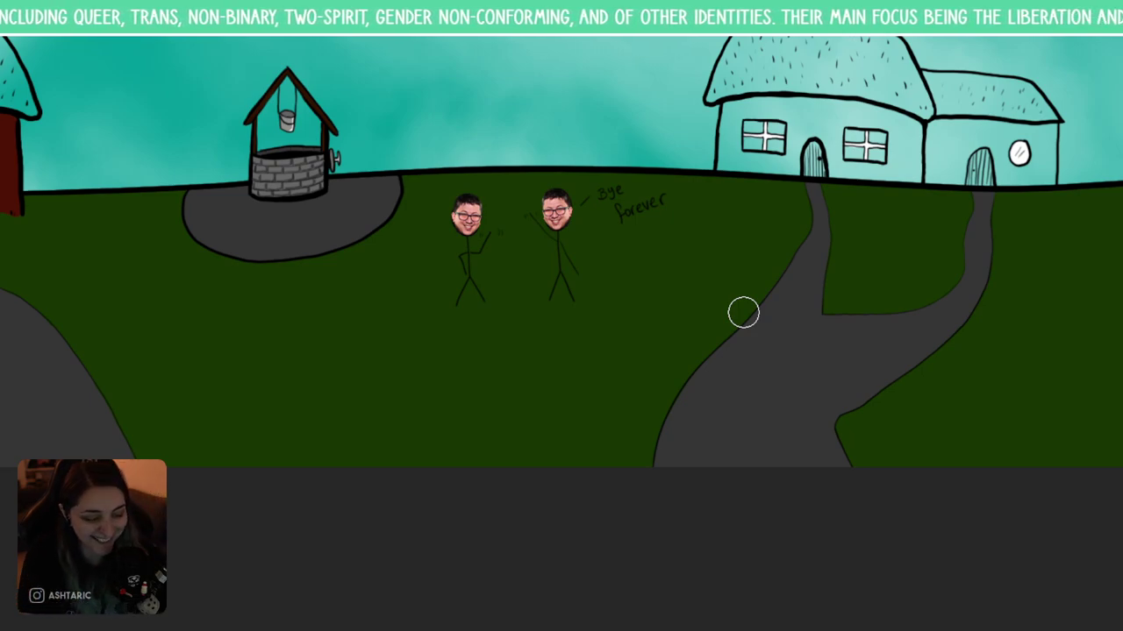
- Paint the red house's roof dark grey, first along the inside of its outline and then across the middle
key("ctrl+0")
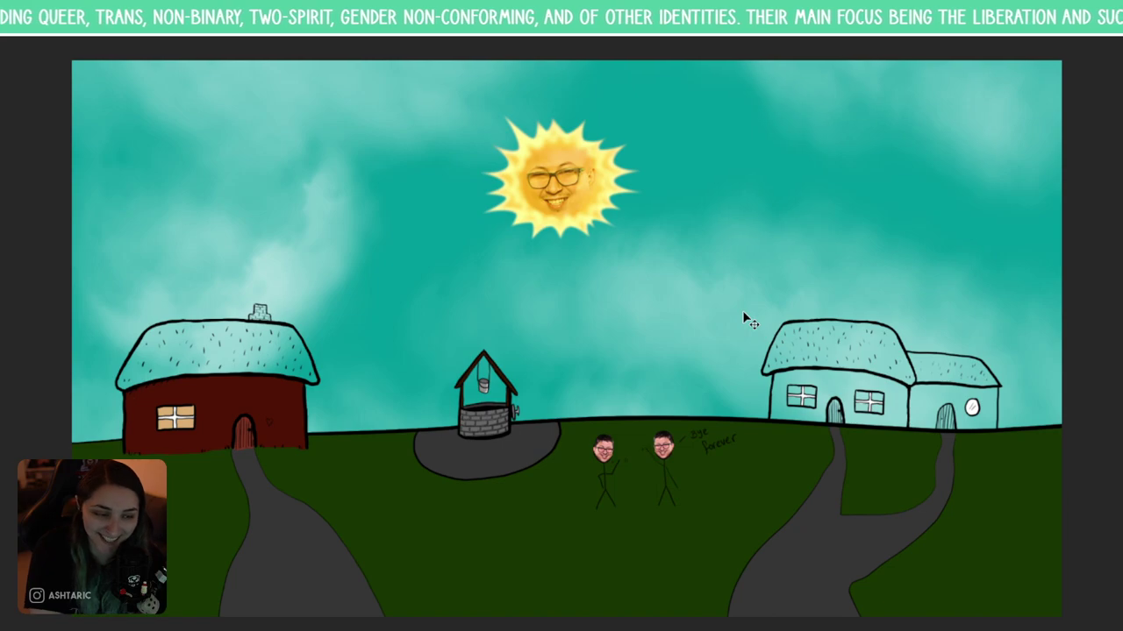
scroll(742, 311, "up", 5)
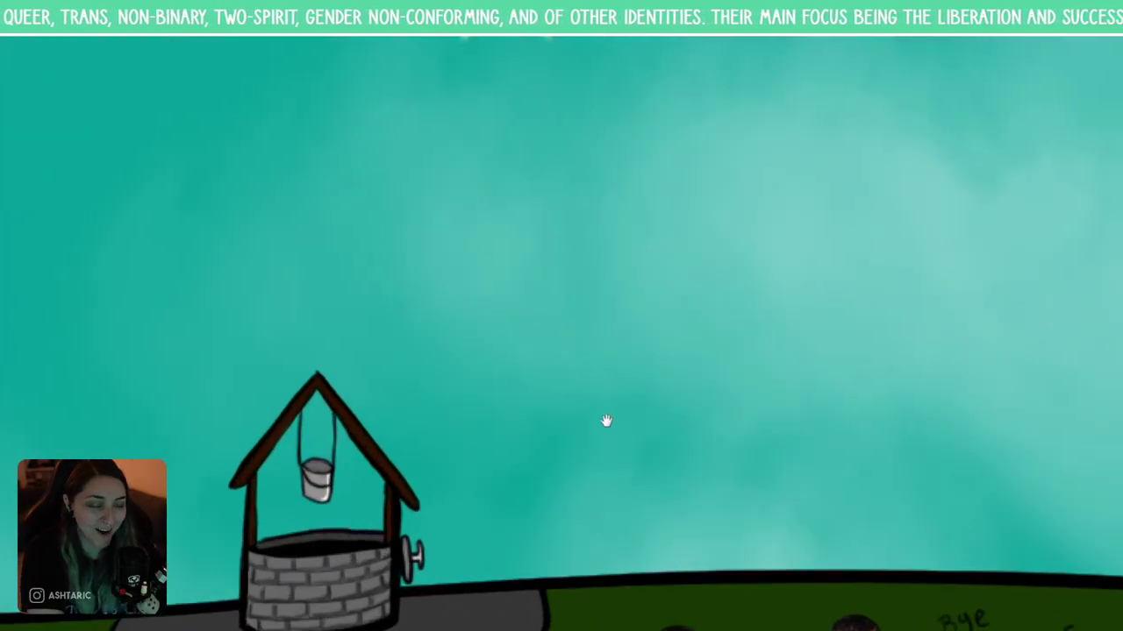
mouse_move(605, 421)
left_mouse_down()
mouse_move(704, 354)
mouse_move(671, 395)
left_mouse_up()
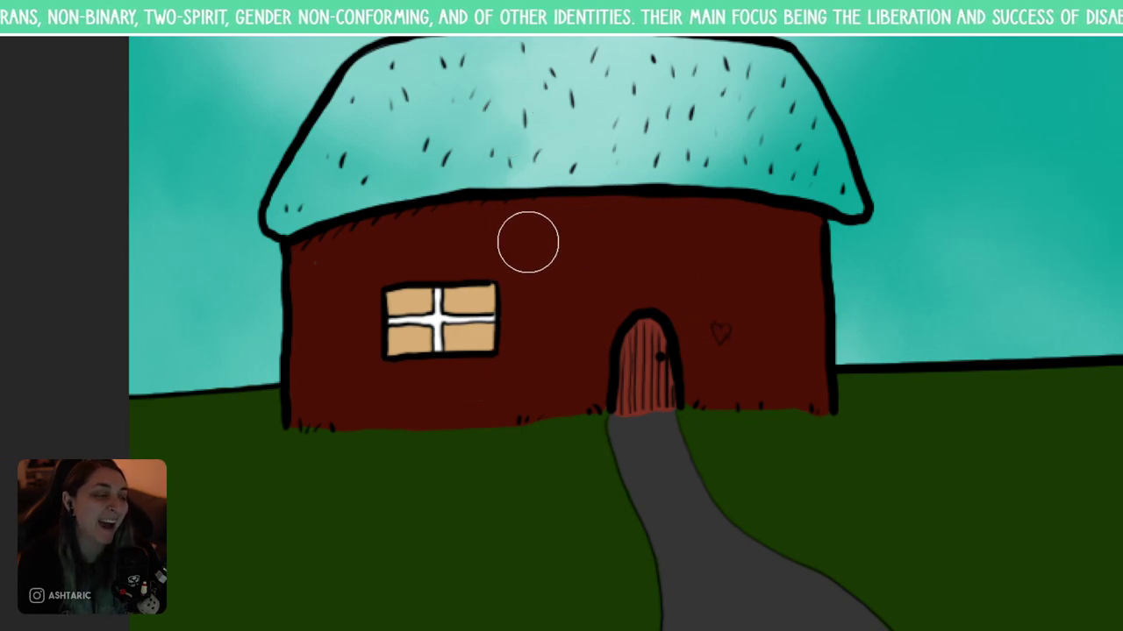
mouse_move(301, 224)
left_mouse_down()
mouse_move(273, 209)
mouse_move(281, 219)
mouse_move(355, 79)
mouse_move(433, 55)
left_mouse_up()
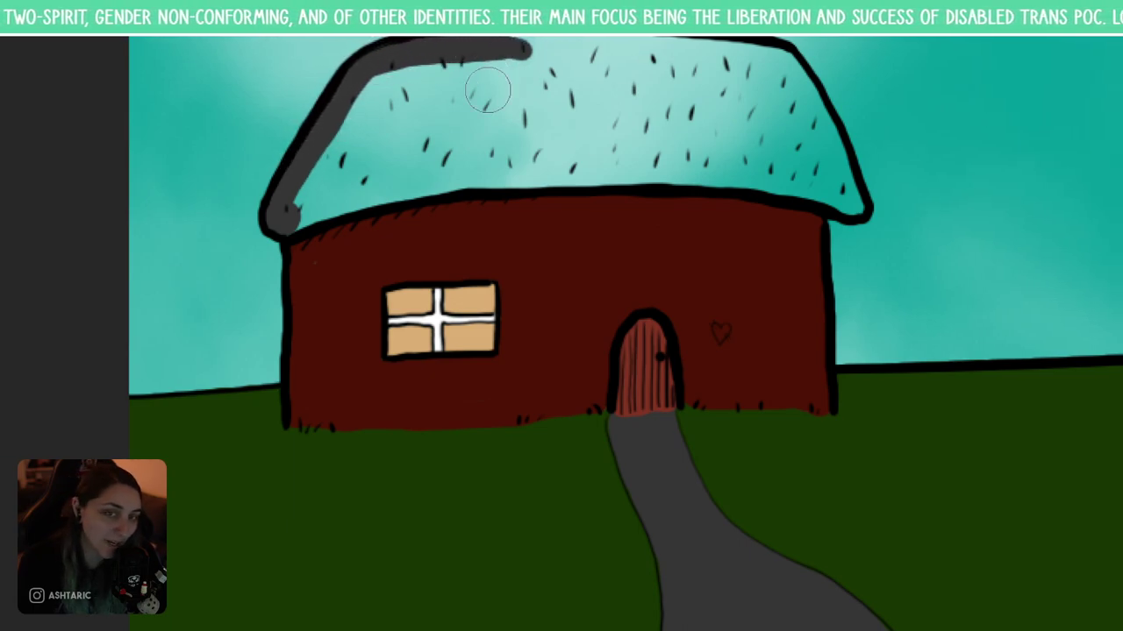
mouse_move(296, 213)
left_mouse_down()
mouse_move(310, 210)
mouse_move(286, 228)
mouse_move(339, 205)
mouse_move(483, 178)
mouse_move(727, 175)
mouse_move(852, 195)
mouse_move(804, 85)
mouse_move(781, 62)
mouse_move(510, 57)
left_mouse_up()
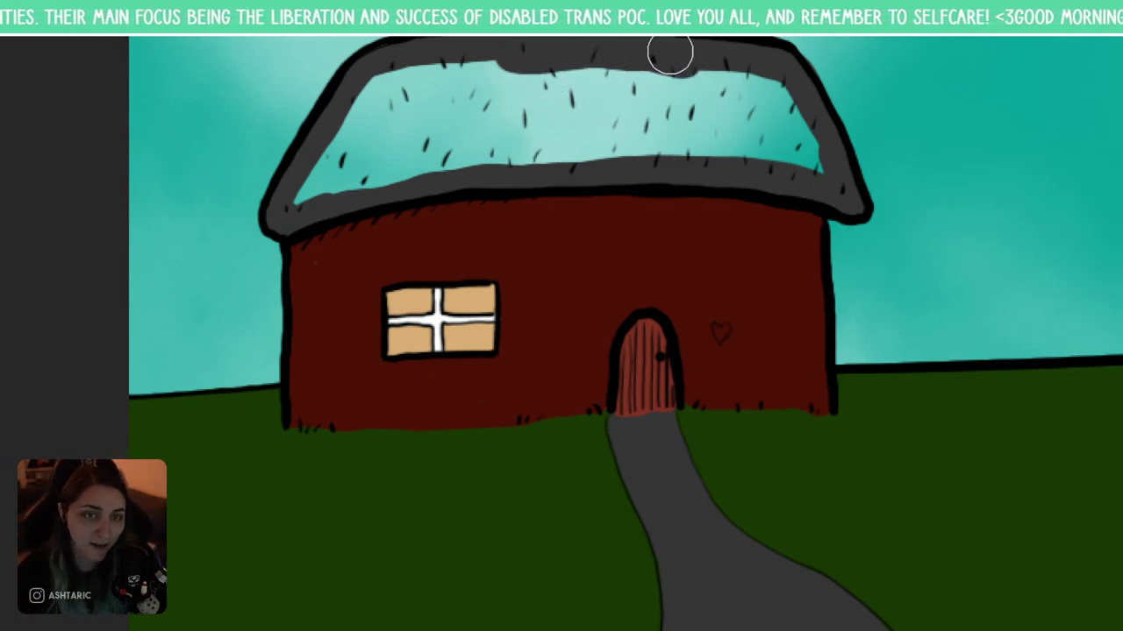
mouse_move(668, 52)
left_mouse_down()
mouse_move(718, 100)
mouse_move(726, 90)
mouse_move(724, 142)
mouse_move(740, 139)
mouse_move(746, 87)
mouse_move(792, 126)
mouse_move(786, 97)
mouse_move(820, 173)
mouse_move(683, 95)
mouse_move(690, 128)
mouse_move(671, 150)
mouse_move(611, 158)
mouse_move(539, 130)
mouse_move(524, 92)
mouse_move(491, 95)
mouse_move(479, 71)
mouse_move(325, 192)
mouse_move(327, 158)
mouse_move(299, 212)
mouse_move(373, 180)
left_mouse_up()
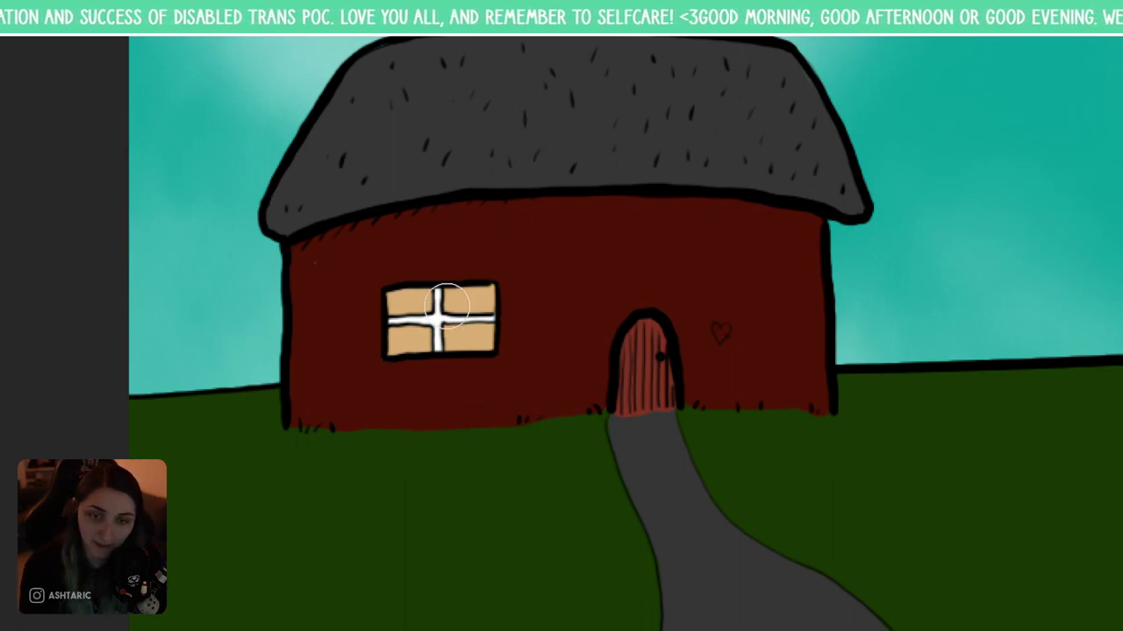
left_click_drag(641, 134, 504, 114)
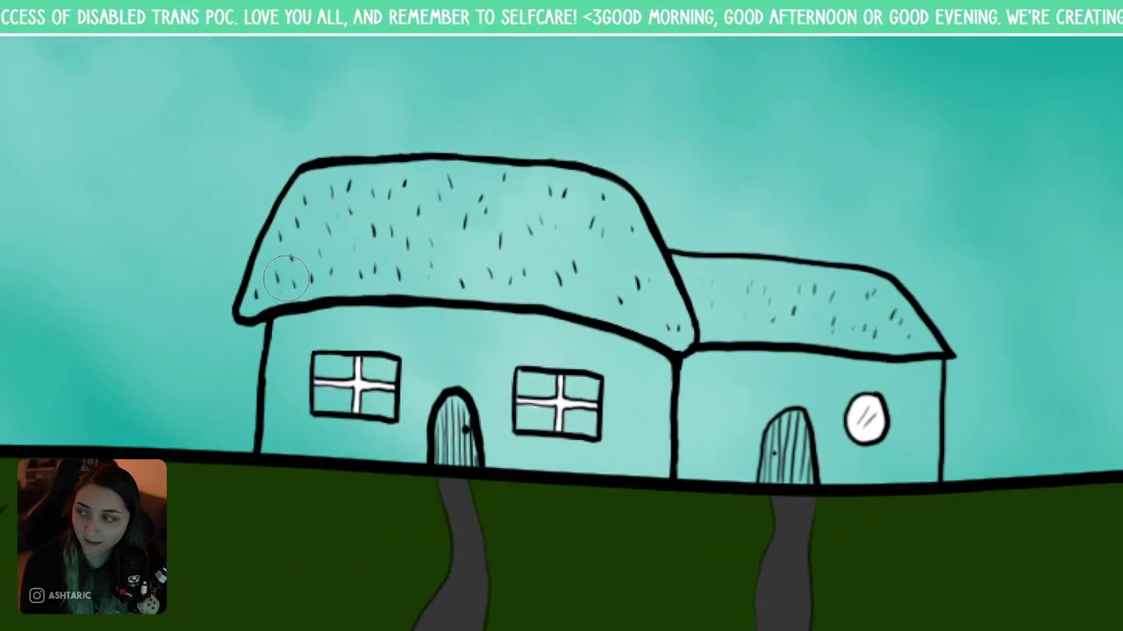
mouse_move(286, 279)
left_mouse_down()
mouse_move(248, 307)
mouse_move(272, 285)
left_mouse_up()
key("ctrl")
key("ctrl+z")
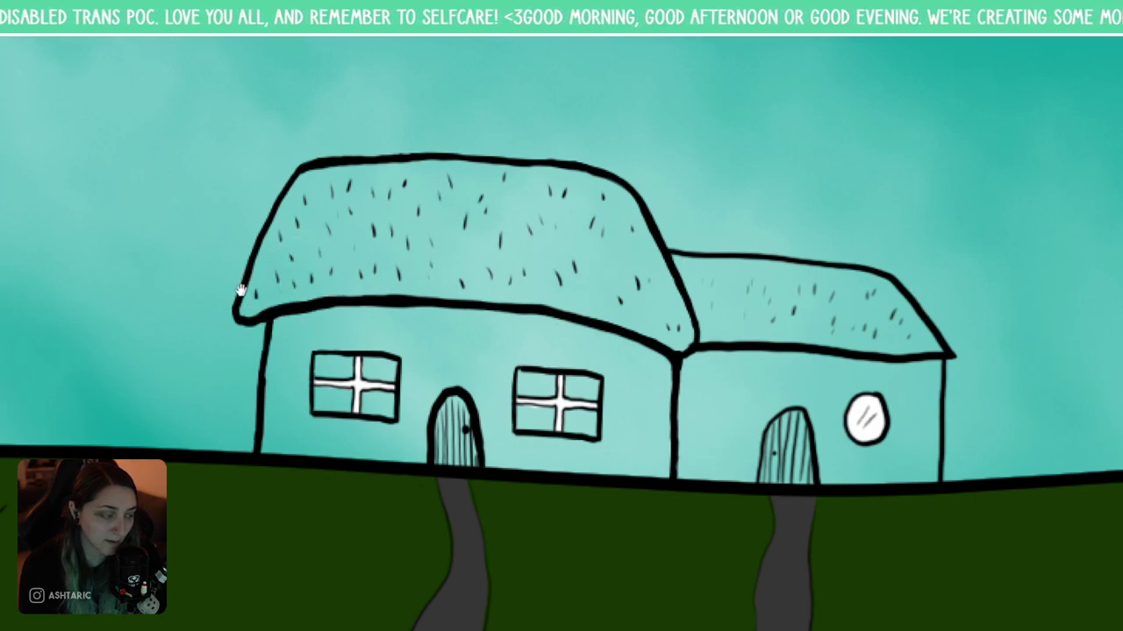
scroll(448, 318, "left", 20)
scroll(514, 316, "up", 3)
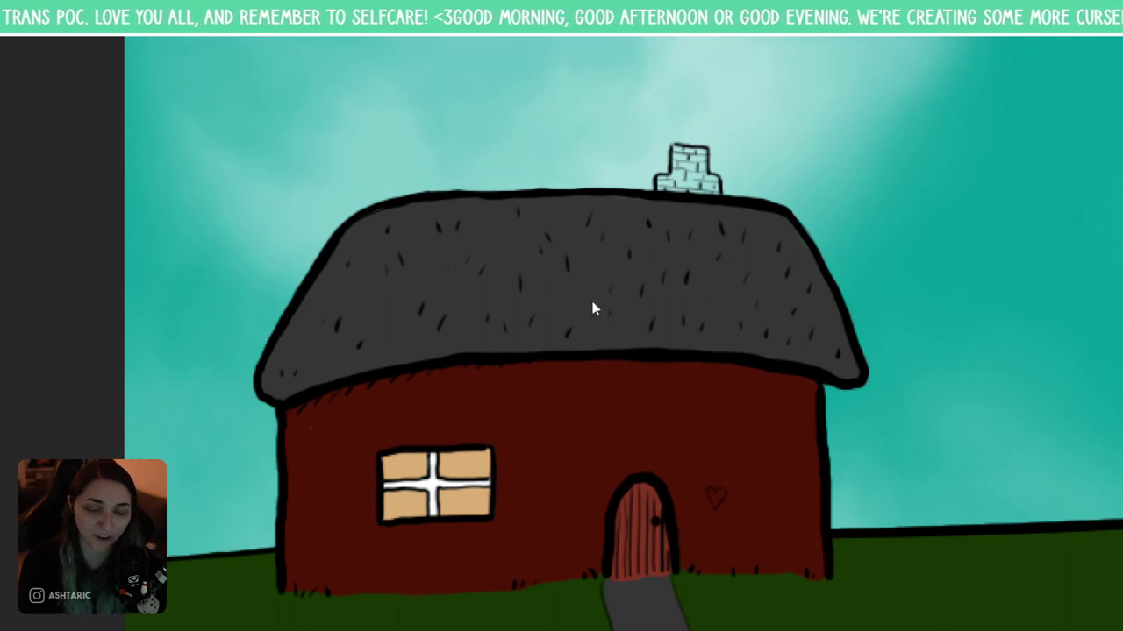
- Paint the roofs of both joined uncoloured houses dark grey and tidy the paint along their outlines
key("ctrl+0")
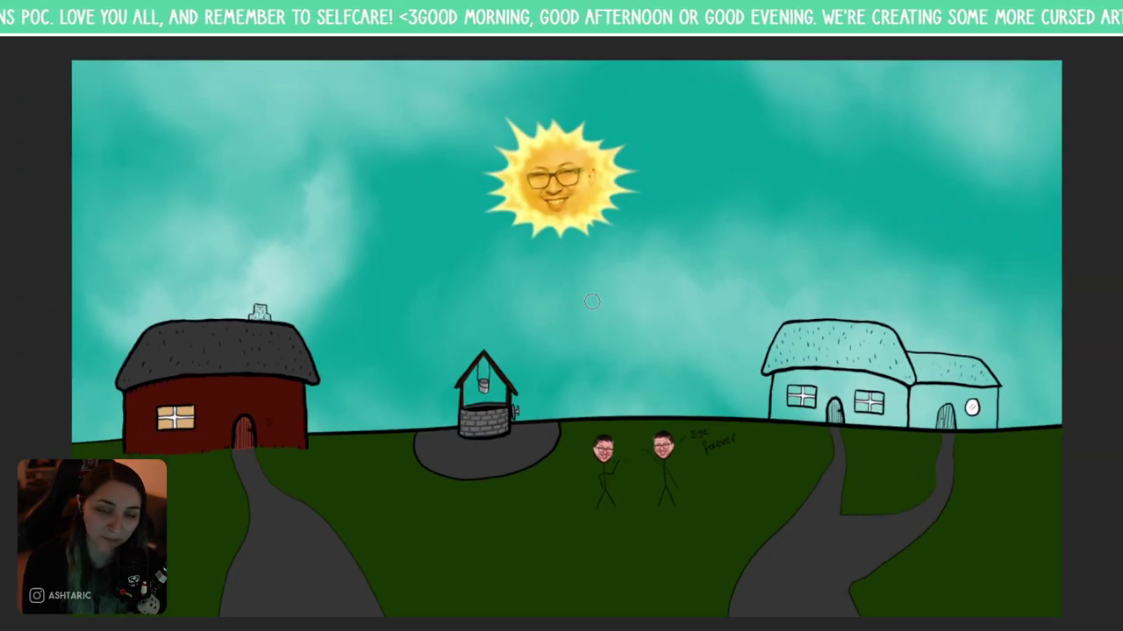
scroll(593, 307, "up", 5)
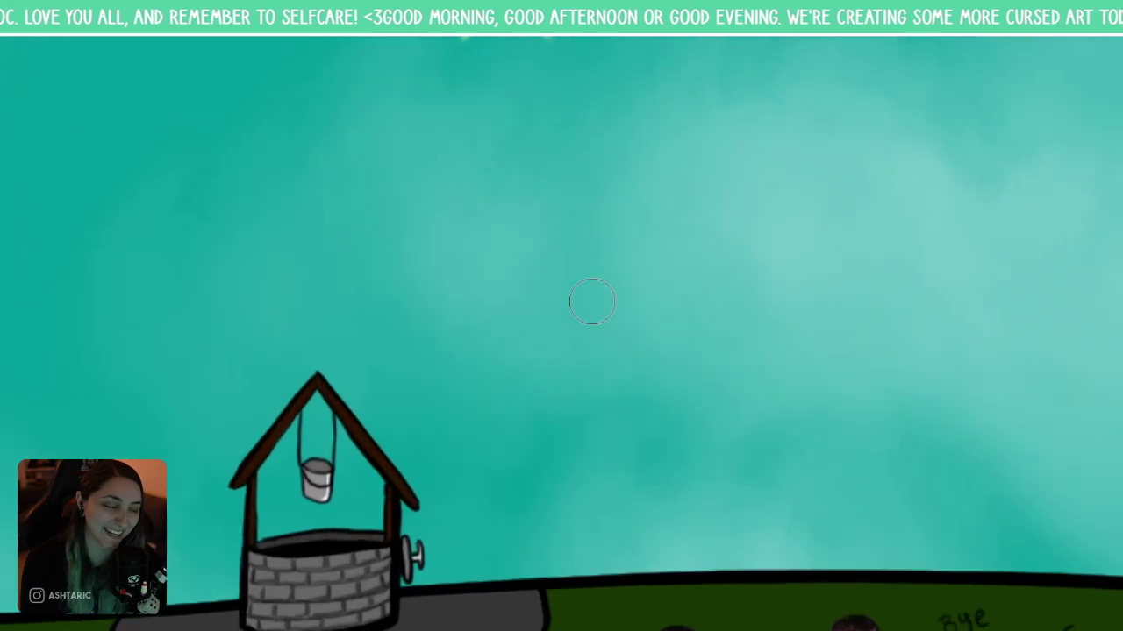
left_click_drag(869, 325, 776, 271)
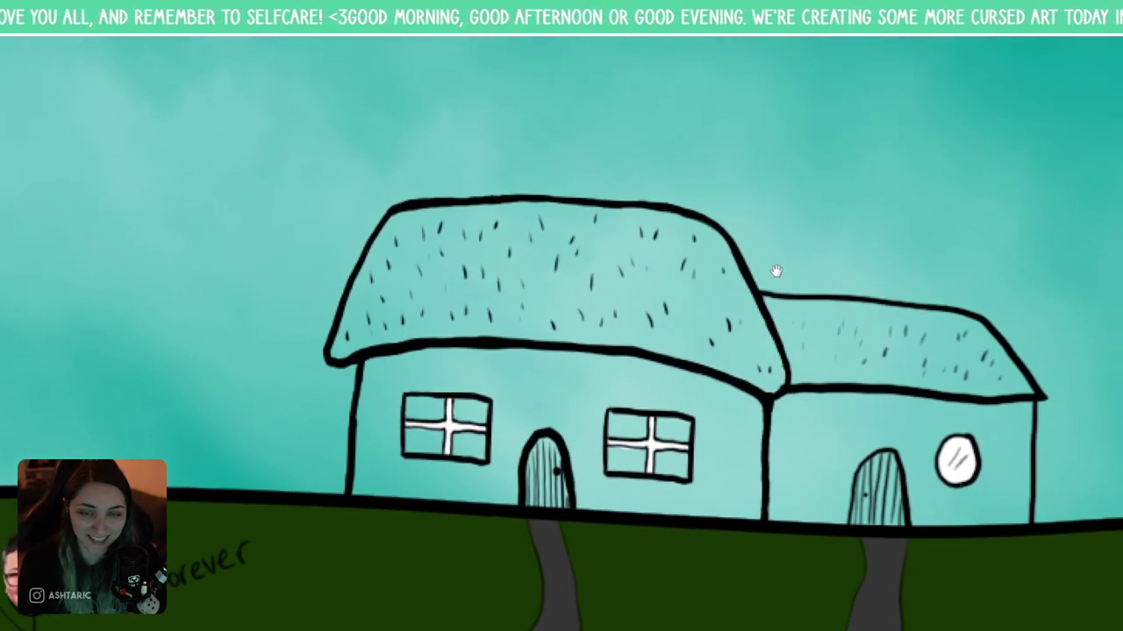
mouse_move(344, 344)
left_mouse_down()
mouse_move(360, 281)
mouse_move(399, 224)
mouse_move(524, 210)
left_mouse_up()
mouse_move(612, 218)
left_mouse_down()
mouse_move(700, 235)
mouse_move(728, 271)
mouse_move(769, 380)
mouse_move(743, 310)
mouse_move(755, 374)
mouse_move(605, 336)
mouse_move(360, 339)
mouse_move(379, 286)
mouse_move(419, 235)
mouse_move(397, 302)
mouse_move(440, 237)
mouse_move(443, 279)
mouse_move(478, 249)
mouse_move(479, 277)
mouse_move(520, 230)
mouse_move(522, 298)
mouse_move(585, 240)
mouse_move(623, 246)
mouse_move(704, 332)
mouse_move(713, 292)
left_mouse_up()
left_click_drag(768, 361, 965, 362)
mouse_move(777, 307)
left_mouse_down()
mouse_move(841, 343)
mouse_move(814, 352)
mouse_move(790, 338)
mouse_move(857, 331)
mouse_move(792, 318)
mouse_move(874, 334)
mouse_move(851, 325)
mouse_move(867, 322)
mouse_move(890, 337)
mouse_move(810, 314)
mouse_move(866, 324)
mouse_move(828, 353)
mouse_move(848, 373)
mouse_move(783, 365)
mouse_move(876, 360)
mouse_move(860, 317)
mouse_move(826, 322)
mouse_move(889, 381)
left_mouse_up()
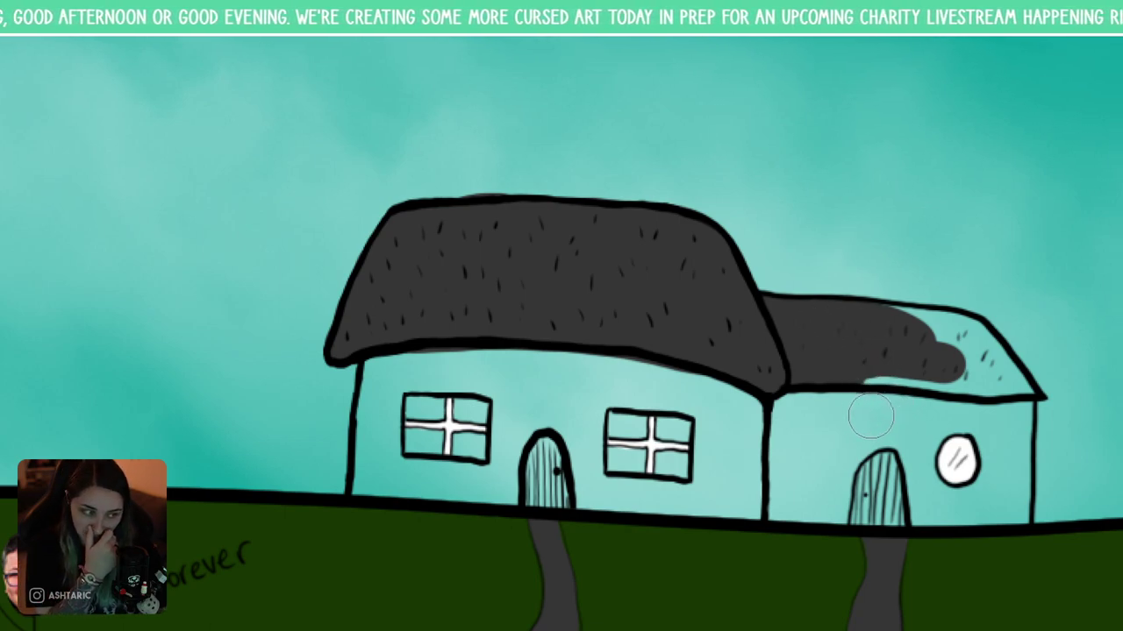
mouse_move(841, 373)
left_mouse_down()
mouse_move(884, 367)
mouse_move(1022, 392)
mouse_move(974, 333)
mouse_move(1007, 368)
mouse_move(945, 330)
mouse_move(935, 342)
mouse_move(971, 351)
mouse_move(890, 322)
mouse_move(962, 328)
mouse_move(920, 323)
mouse_move(977, 399)
mouse_move(967, 371)
mouse_move(1026, 396)
mouse_move(1005, 417)
left_mouse_up()
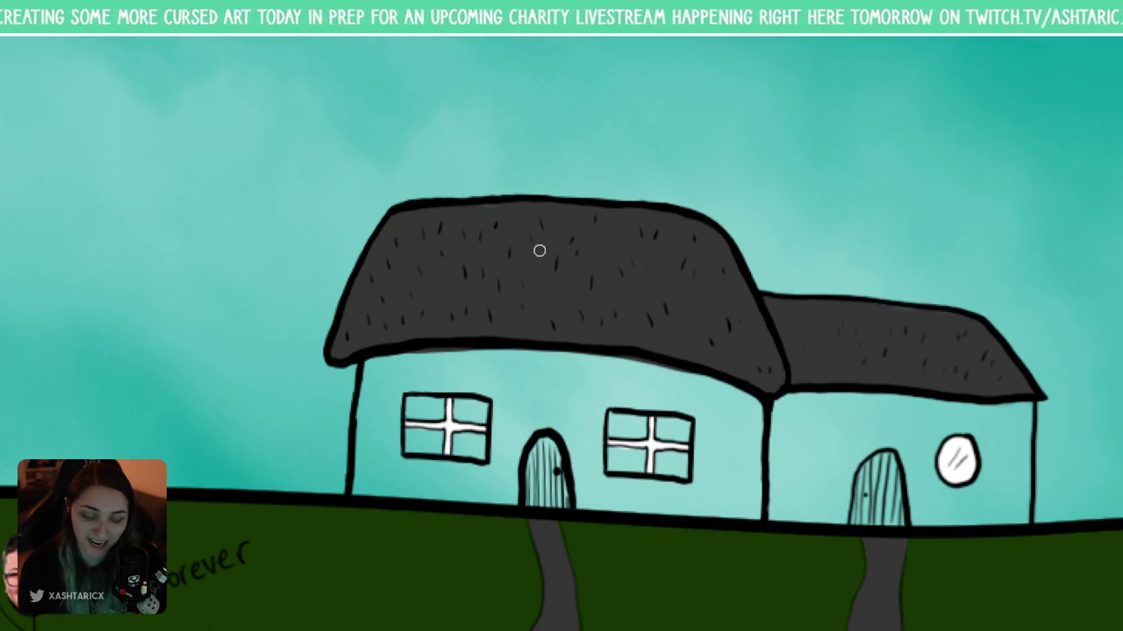
key("bracketright")
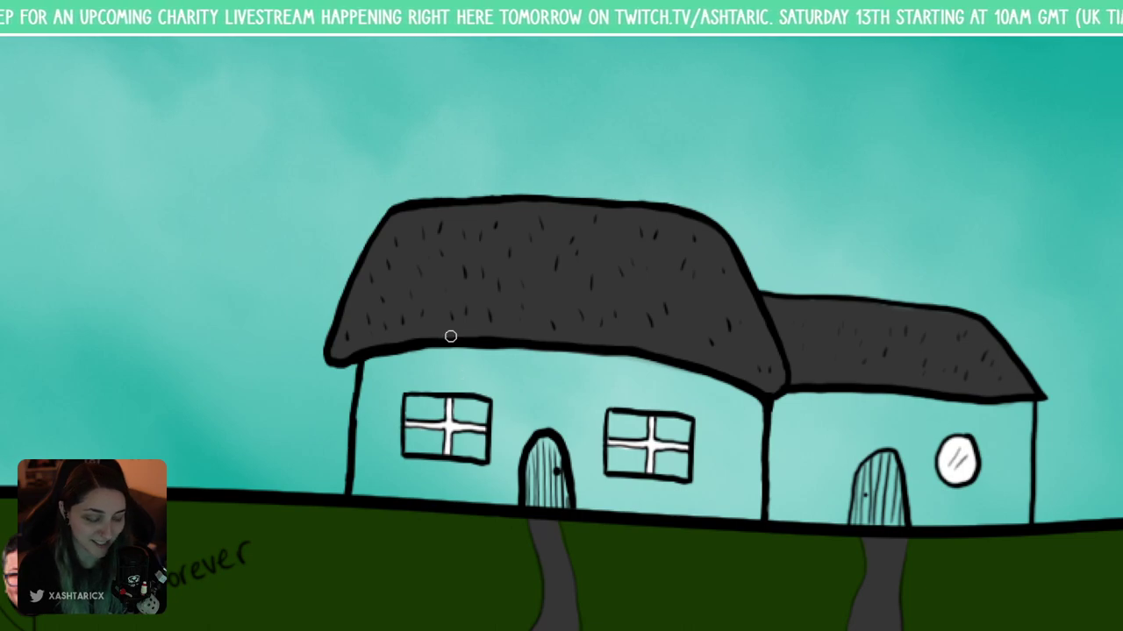
- Sample the red house's dark red wall colour and paint it below the larger joined house's roof and beside its windows
key("ctrl+0")
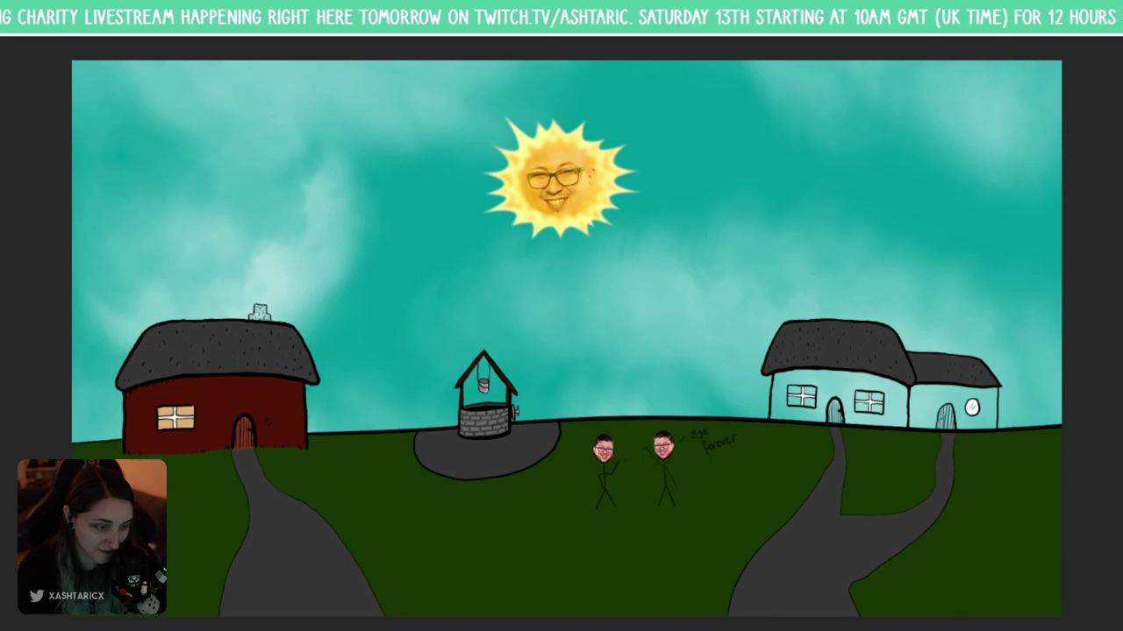
key("ctrl+plus")
key("ctrl+plus")
key("ctrl+plus")
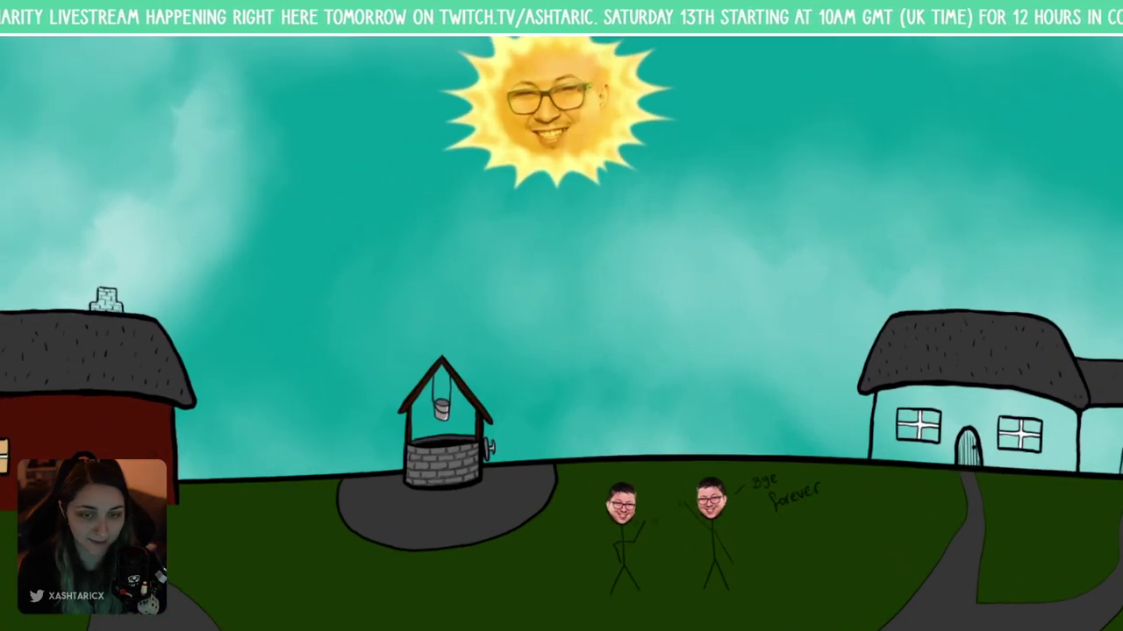
left_click_drag(874, 396, 126, 296)
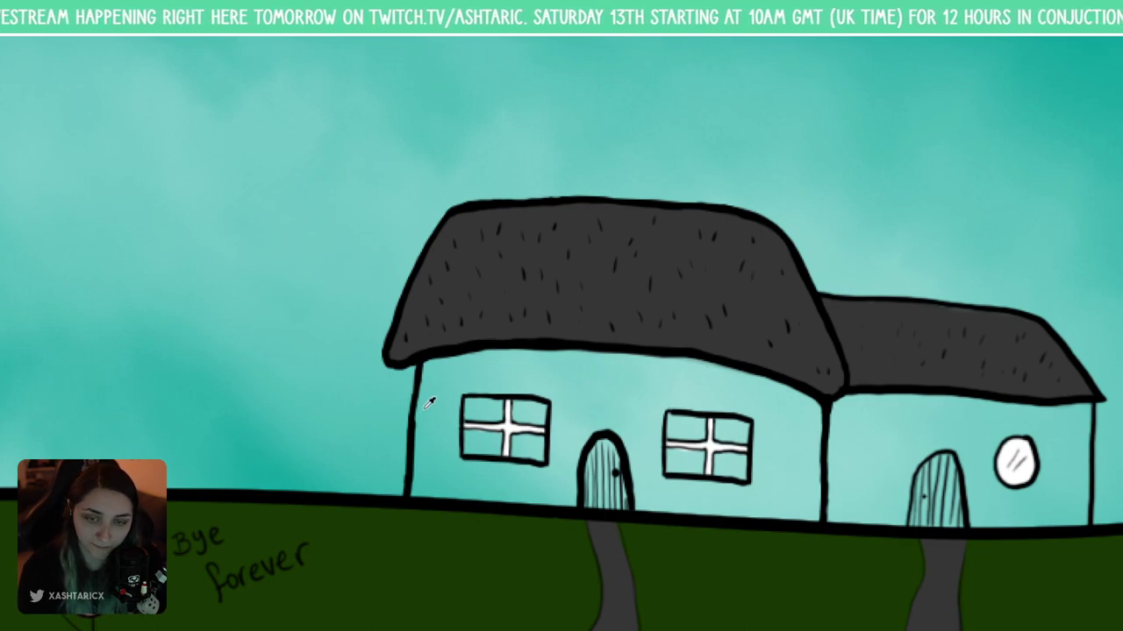
key("ctrl+minus")
key("ctrl+minus")
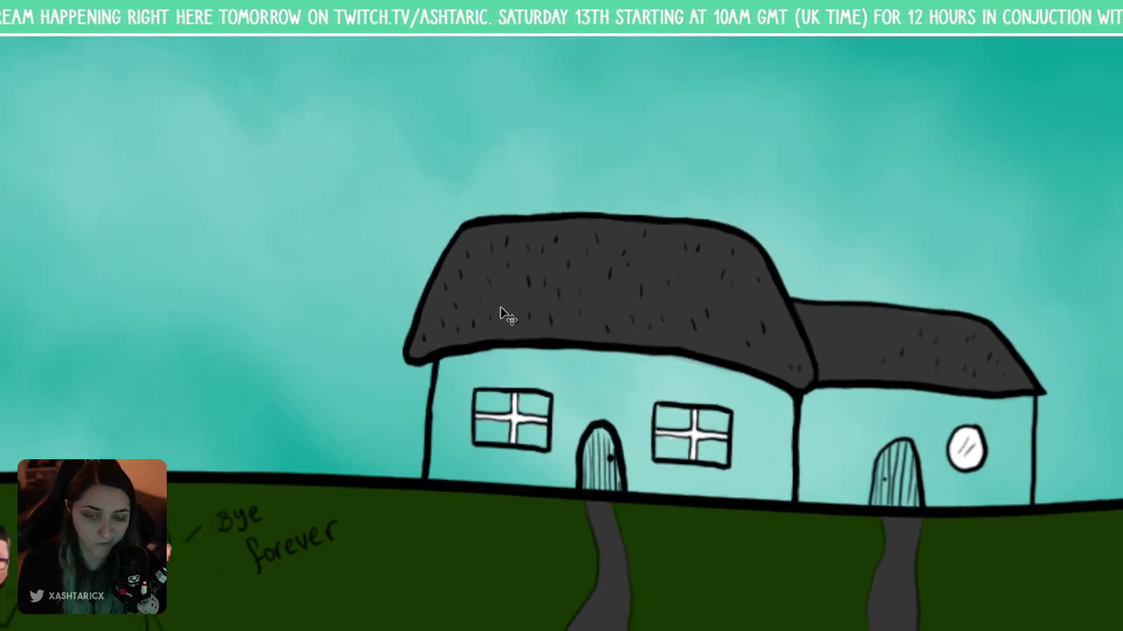
scroll(411, 404, "left", 5)
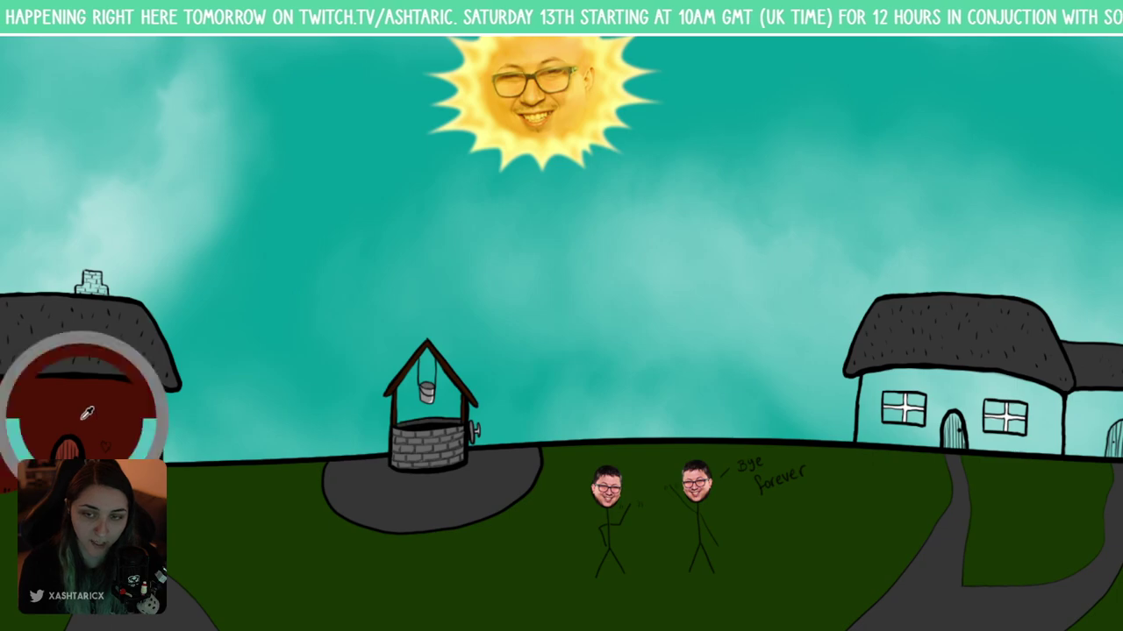
left_click_drag(762, 426, 554, 386)
scroll(556, 367, "up", 4)
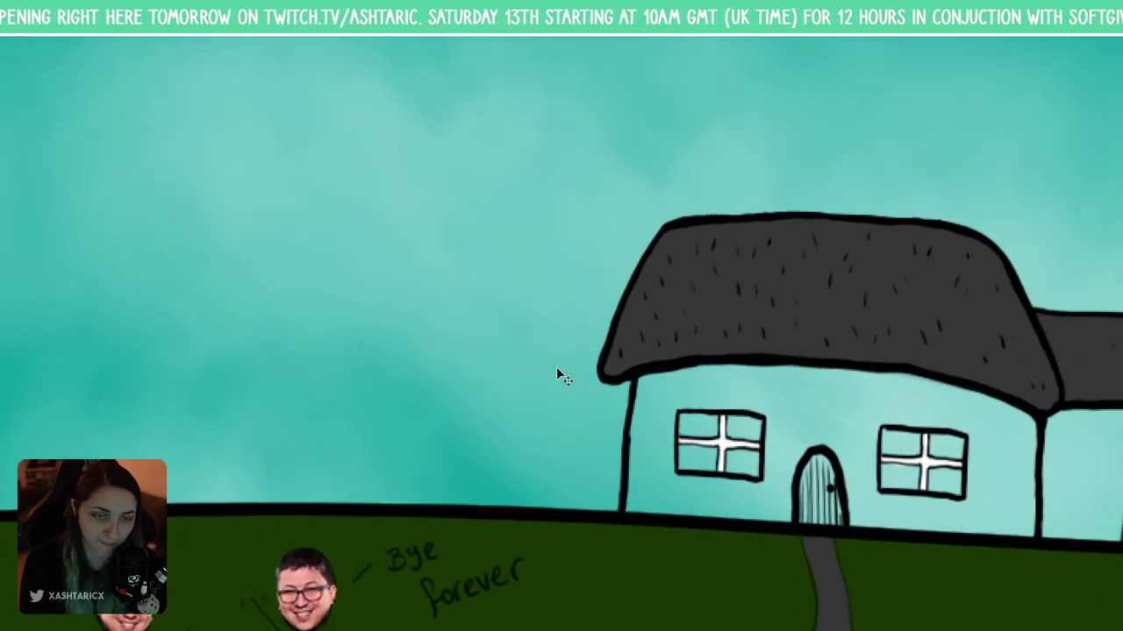
left_click_drag(844, 360, 552, 271)
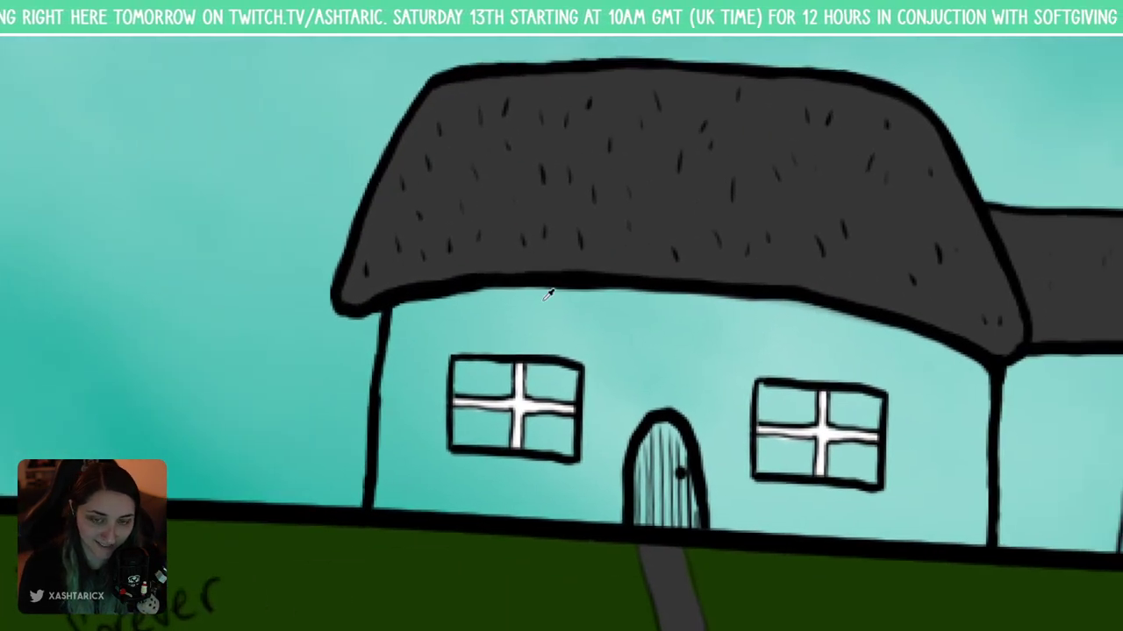
mouse_move(399, 343)
left_mouse_down()
mouse_move(412, 394)
mouse_move(405, 426)
mouse_move(410, 327)
mouse_move(421, 314)
mouse_move(471, 306)
mouse_move(806, 321)
mouse_move(954, 376)
mouse_move(977, 437)
mouse_move(1005, 420)
mouse_move(1035, 368)
mouse_move(998, 497)
mouse_move(969, 517)
mouse_move(907, 518)
mouse_move(907, 459)
mouse_move(927, 426)
mouse_move(947, 427)
mouse_move(894, 358)
mouse_move(807, 343)
mouse_move(453, 330)
mouse_move(447, 373)
left_mouse_up()
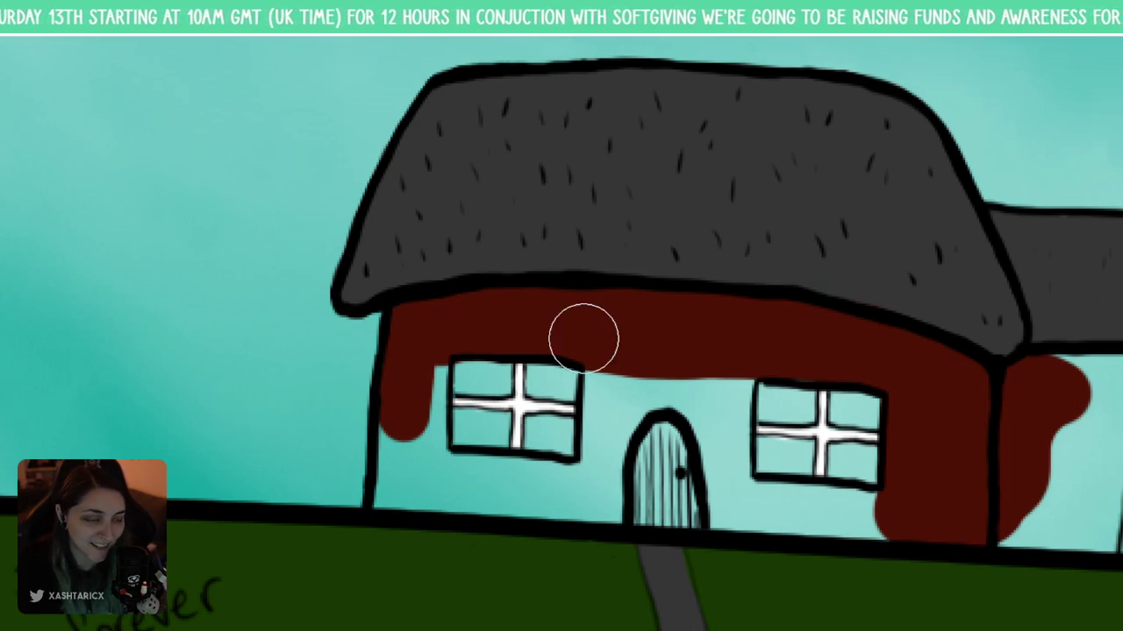
- Fill the rest of the larger joined house's wall dark red with a smaller brush, working around the windows and door
key("bracketleft")
key("bracketleft")
key("bracketleft")
key("bracketleft")
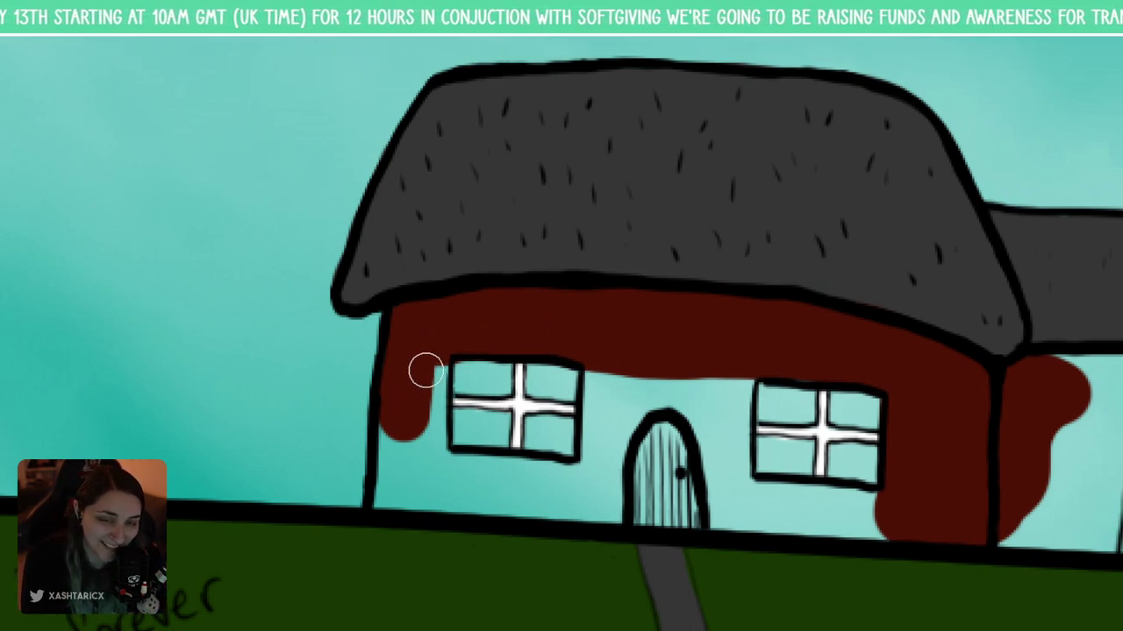
mouse_move(434, 410)
left_mouse_down()
mouse_move(435, 384)
mouse_move(441, 469)
mouse_move(420, 431)
mouse_move(394, 443)
mouse_move(385, 426)
mouse_move(382, 504)
mouse_move(439, 500)
mouse_move(401, 483)
mouse_move(441, 498)
mouse_move(410, 507)
mouse_move(464, 498)
mouse_move(423, 470)
mouse_move(594, 484)
left_mouse_up()
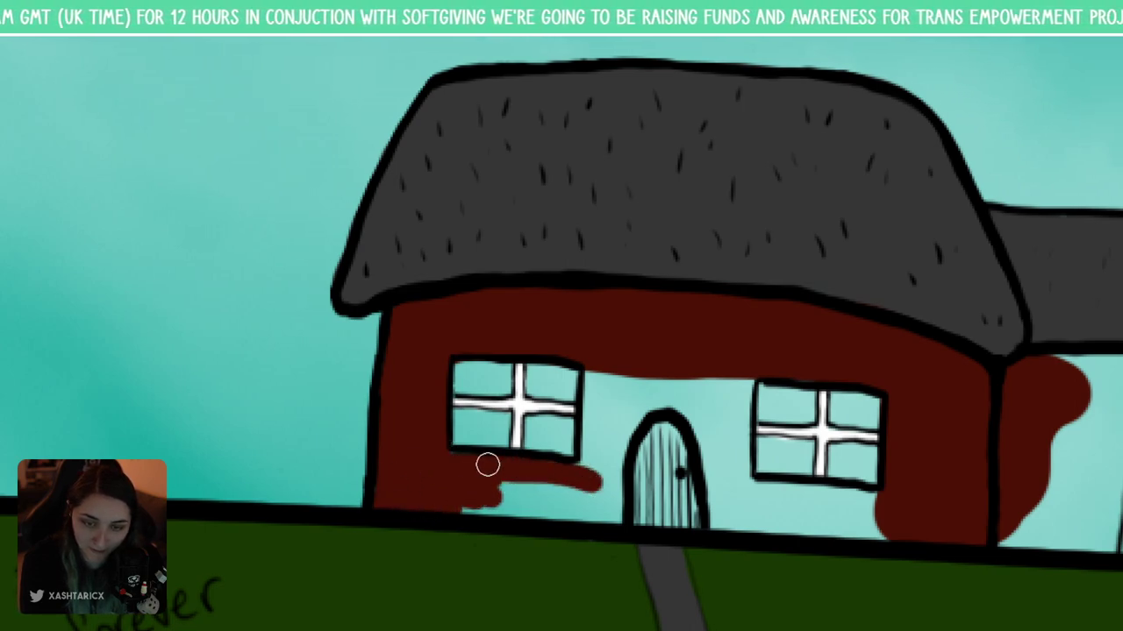
mouse_move(465, 500)
left_mouse_down()
mouse_move(568, 509)
mouse_move(526, 492)
mouse_move(576, 491)
mouse_move(595, 518)
mouse_move(613, 514)
mouse_move(631, 384)
mouse_move(606, 375)
mouse_move(592, 385)
mouse_move(593, 370)
mouse_move(592, 461)
left_mouse_up()
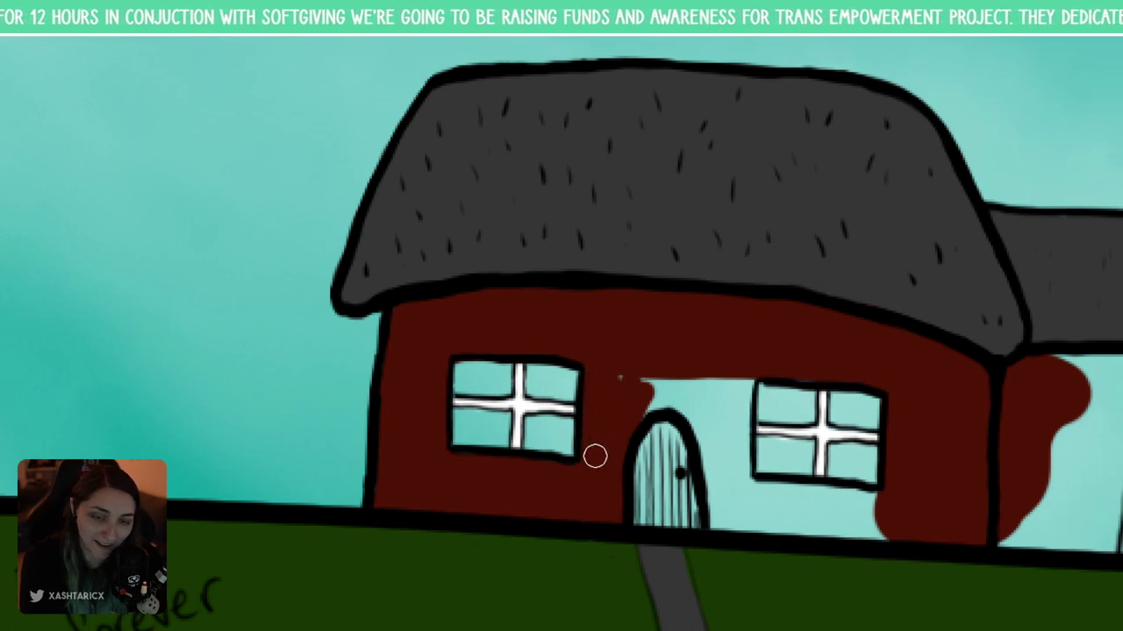
mouse_move(642, 397)
left_mouse_down()
mouse_move(664, 377)
mouse_move(649, 398)
mouse_move(655, 389)
mouse_move(699, 426)
mouse_move(695, 405)
mouse_move(715, 528)
mouse_move(733, 527)
mouse_move(740, 370)
mouse_move(741, 479)
mouse_move(701, 390)
left_mouse_up()
mouse_move(787, 469)
left_mouse_down()
mouse_move(602, 412)
mouse_move(576, 391)
left_mouse_up()
mouse_move(556, 431)
left_mouse_down()
mouse_move(575, 410)
mouse_move(558, 416)
mouse_move(584, 444)
mouse_move(539, 441)
mouse_move(588, 421)
mouse_move(562, 417)
mouse_move(594, 409)
mouse_move(676, 426)
mouse_move(669, 441)
mouse_move(594, 447)
mouse_move(676, 453)
mouse_move(630, 452)
left_mouse_up()
- Paint the whole wall of the smaller adjoining house dark red, leaving its door and round window unpainted
left_click_drag(771, 350, 535, 296)
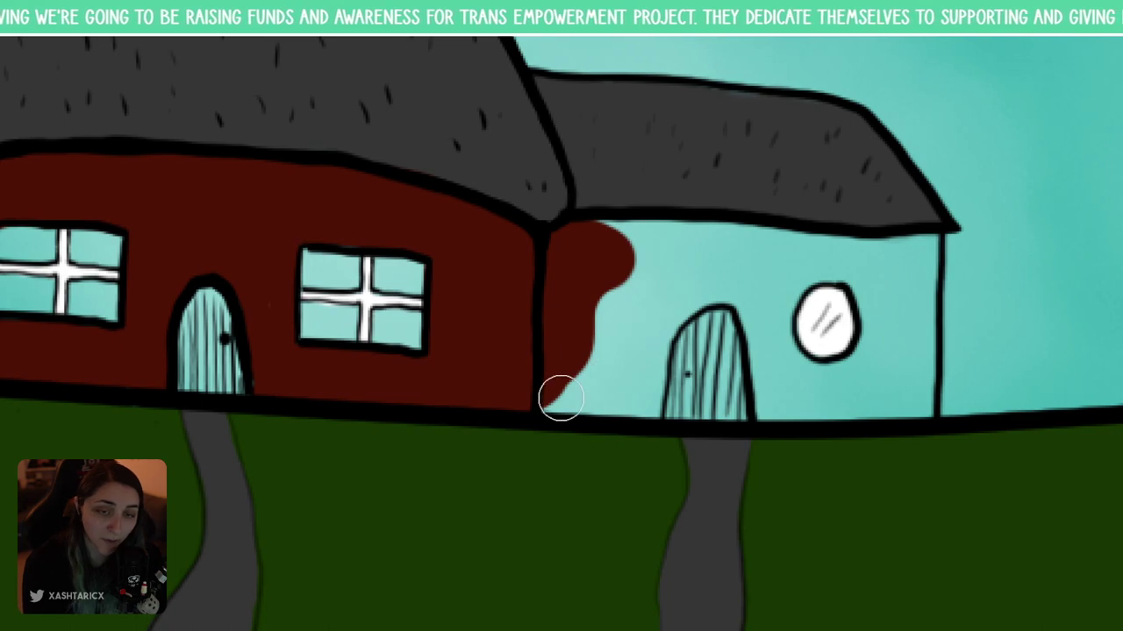
mouse_move(562, 395)
left_mouse_down()
mouse_move(638, 407)
mouse_move(587, 336)
mouse_move(587, 319)
mouse_move(627, 281)
mouse_move(632, 372)
mouse_move(638, 329)
left_mouse_up()
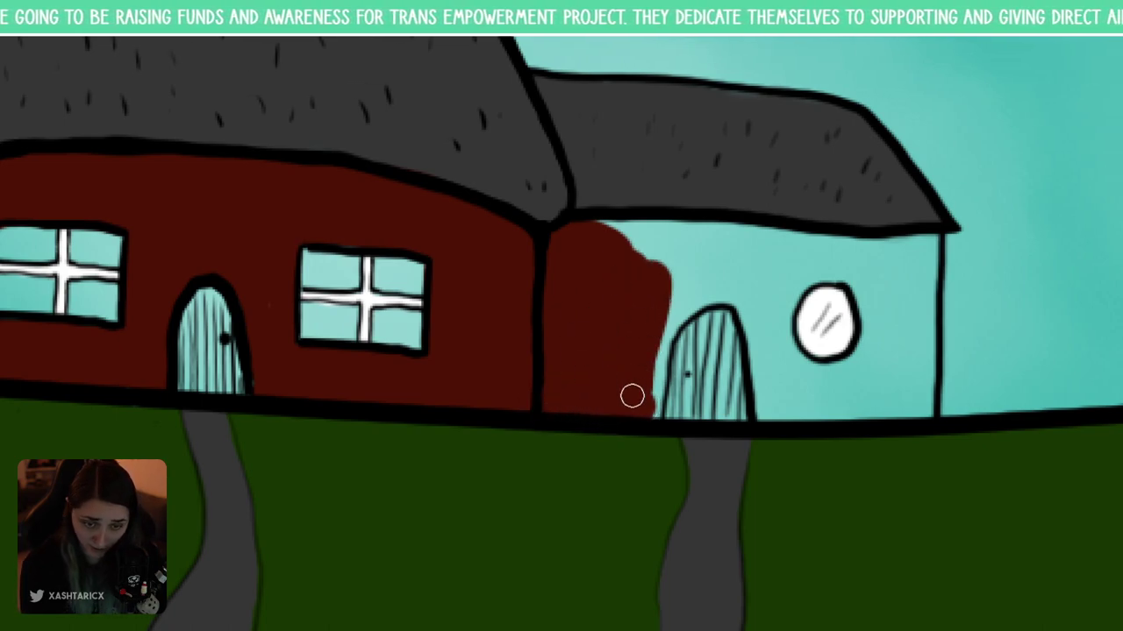
mouse_move(657, 425)
left_mouse_down()
mouse_move(662, 351)
mouse_move(657, 386)
mouse_move(684, 308)
mouse_move(671, 323)
mouse_move(687, 276)
mouse_move(714, 251)
mouse_move(602, 234)
mouse_move(671, 222)
mouse_move(649, 230)
mouse_move(692, 233)
mouse_move(765, 350)
mouse_move(713, 290)
left_mouse_up()
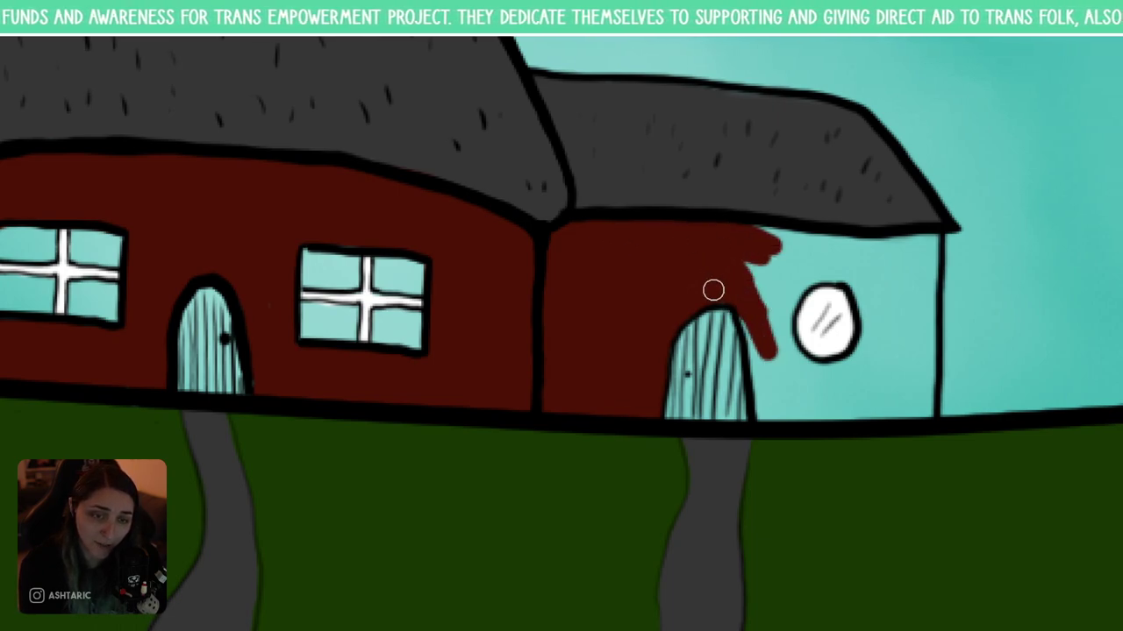
left_click_drag(759, 354, 747, 325)
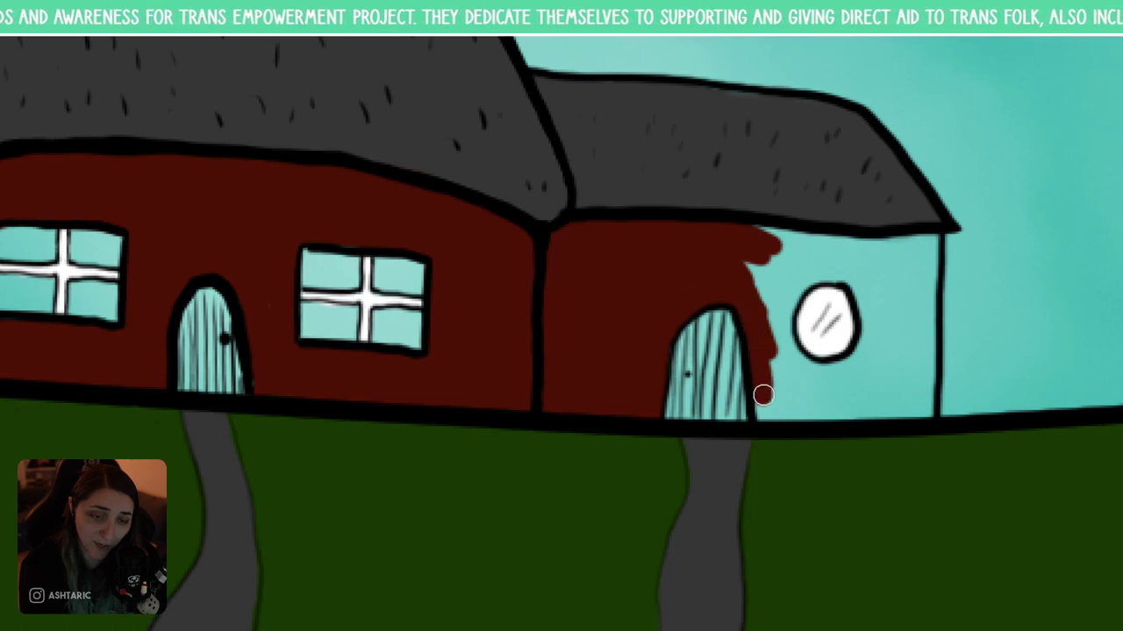
mouse_move(763, 402)
left_mouse_down()
mouse_move(774, 359)
mouse_move(796, 404)
mouse_move(780, 319)
mouse_move(783, 310)
mouse_move(785, 351)
mouse_move(784, 316)
mouse_move(814, 272)
mouse_move(768, 313)
mouse_move(794, 271)
mouse_move(780, 273)
mouse_move(771, 302)
mouse_move(747, 267)
mouse_move(750, 248)
mouse_move(813, 253)
mouse_move(778, 235)
mouse_move(840, 256)
mouse_move(814, 244)
mouse_move(883, 248)
mouse_move(851, 243)
mouse_move(807, 265)
mouse_move(851, 268)
mouse_move(810, 278)
mouse_move(870, 281)
mouse_move(846, 276)
mouse_move(865, 304)
mouse_move(829, 268)
mouse_move(863, 297)
mouse_move(884, 349)
mouse_move(872, 343)
mouse_move(876, 359)
mouse_move(895, 293)
mouse_move(890, 251)
mouse_move(909, 255)
mouse_move(911, 244)
mouse_move(889, 246)
mouse_move(929, 247)
mouse_move(932, 236)
mouse_move(909, 342)
left_mouse_up()
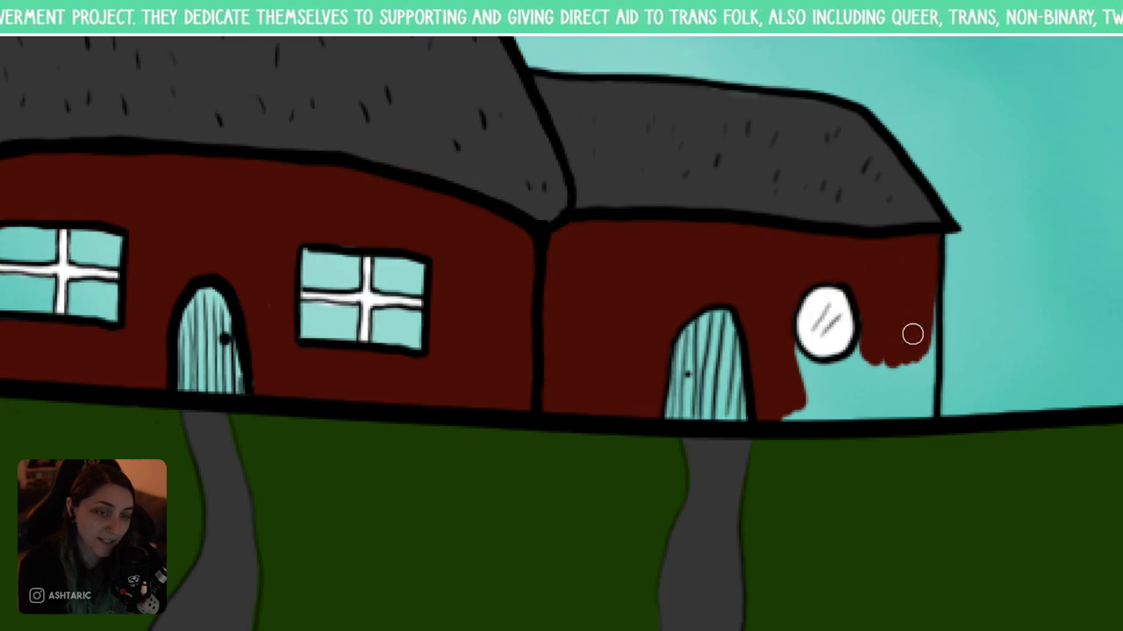
mouse_move(927, 284)
left_mouse_down()
mouse_move(927, 409)
mouse_move(909, 357)
mouse_move(870, 370)
mouse_move(862, 353)
mouse_move(875, 323)
left_mouse_up()
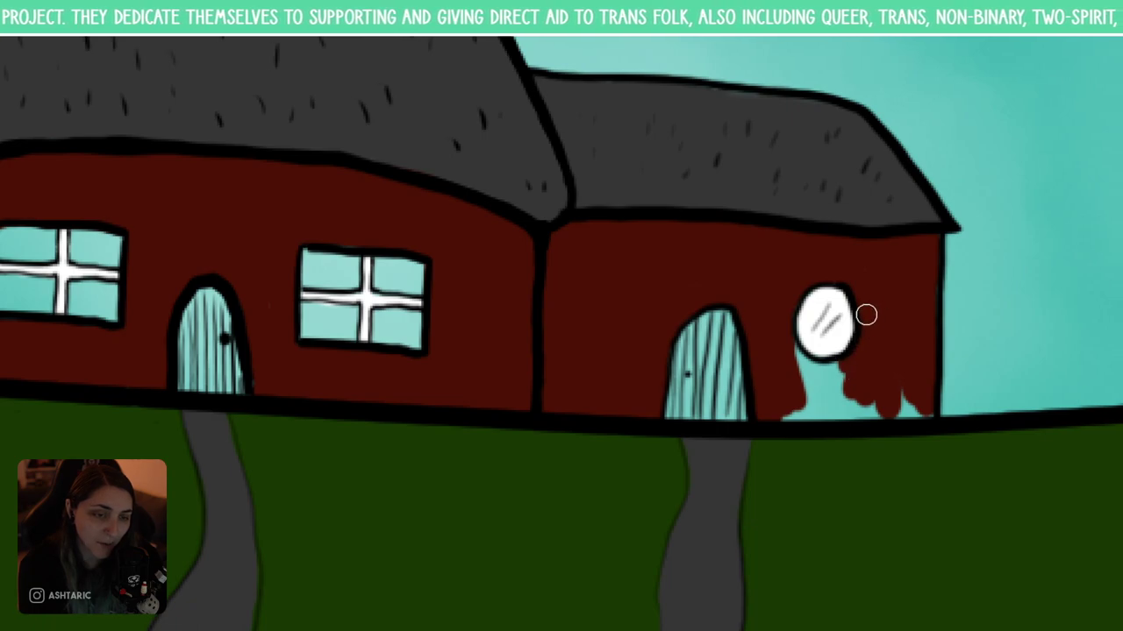
mouse_move(805, 365)
left_mouse_down()
mouse_move(817, 386)
mouse_move(847, 379)
left_mouse_up()
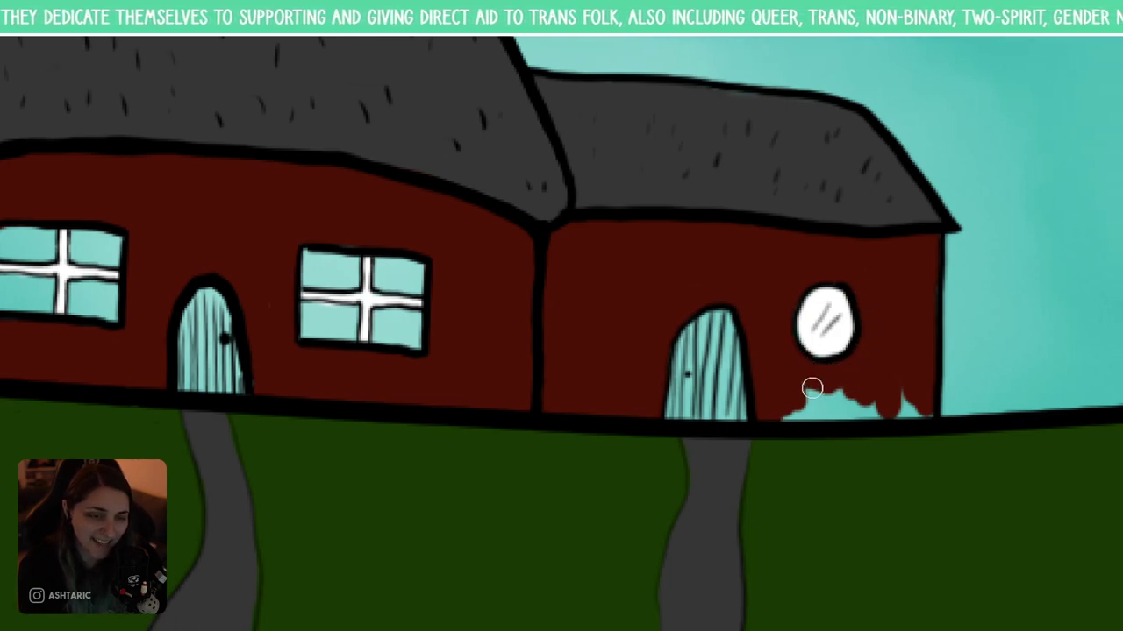
mouse_move(815, 395)
left_mouse_down()
mouse_move(783, 416)
mouse_move(876, 407)
left_mouse_up()
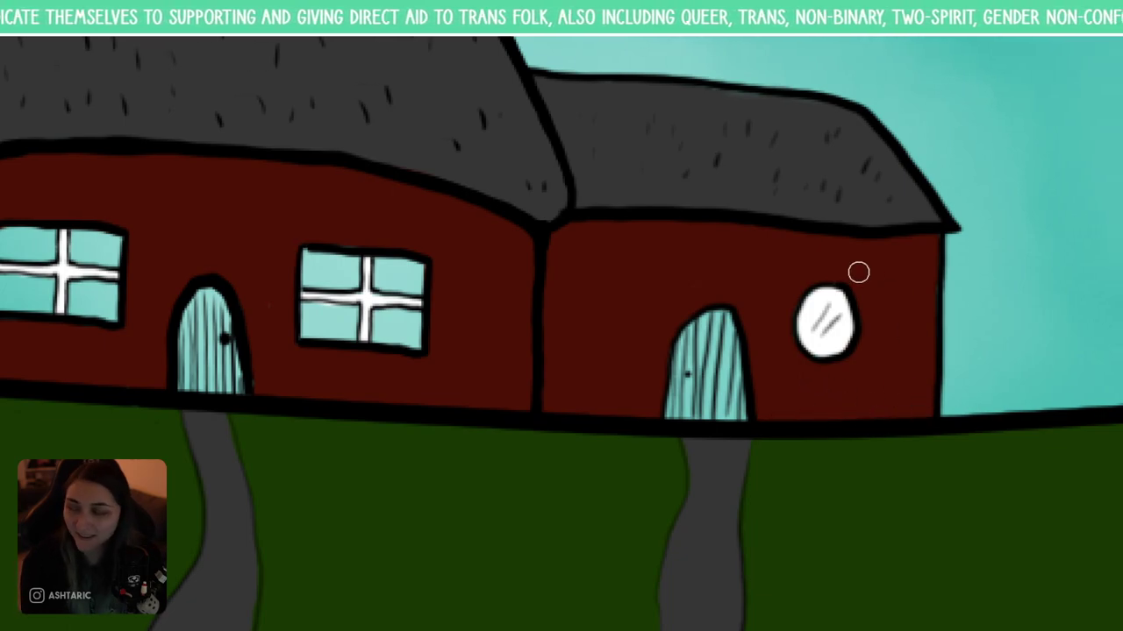
- Set the foreground colour to muted reddish brown 7c4c41 and paint the doors of both joined houses with it
left_click_drag(580, 334, 719, 368)
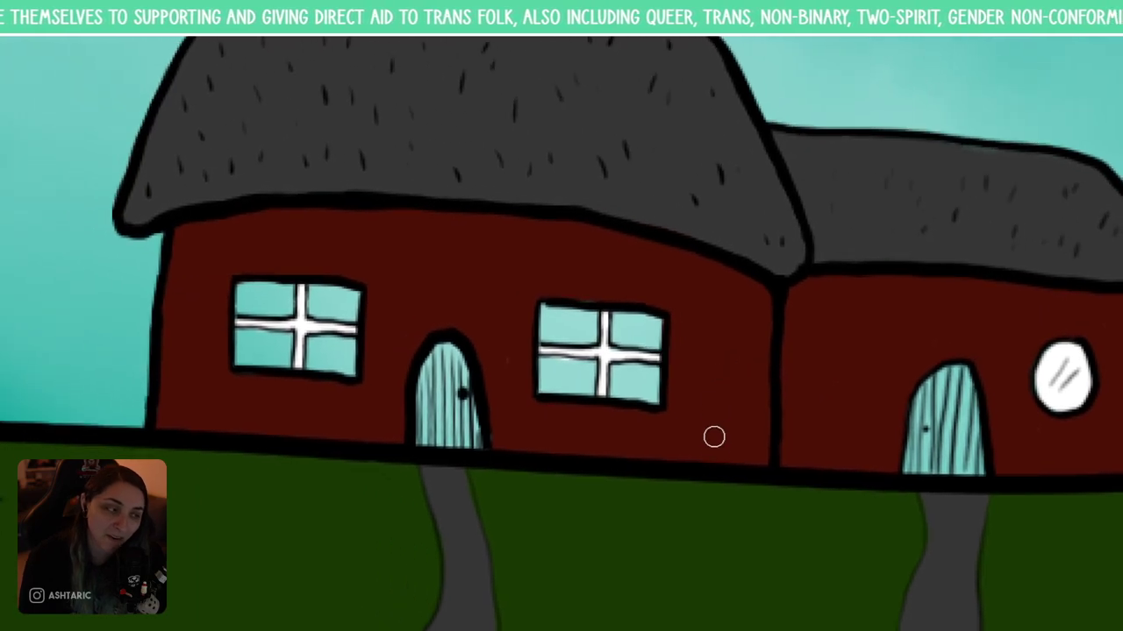
key("minus")
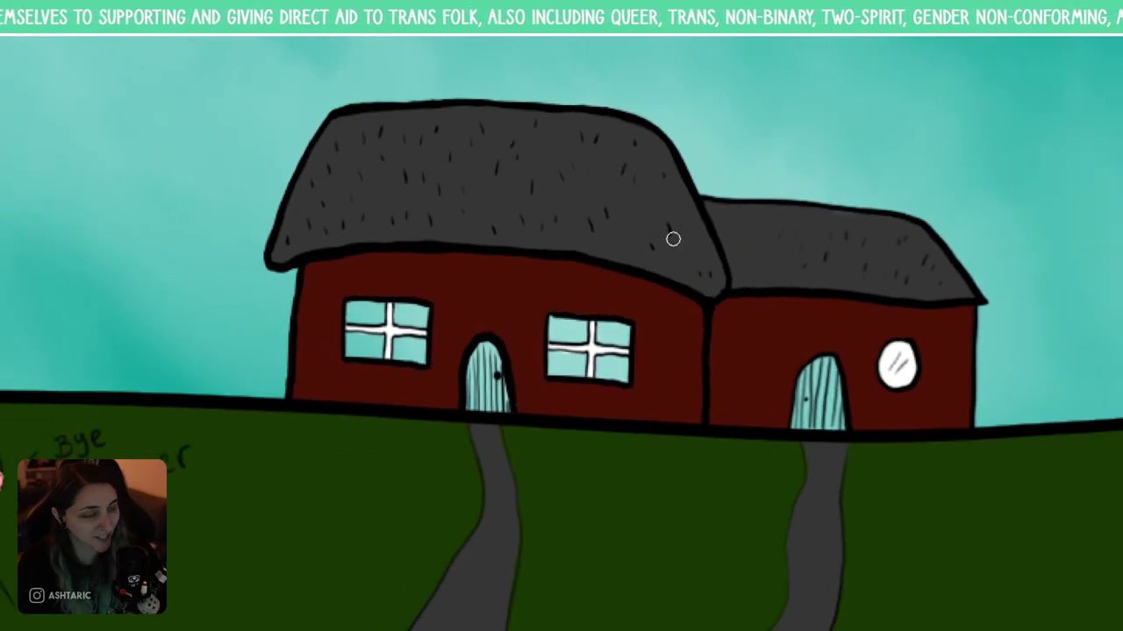
left_click(3, 387)
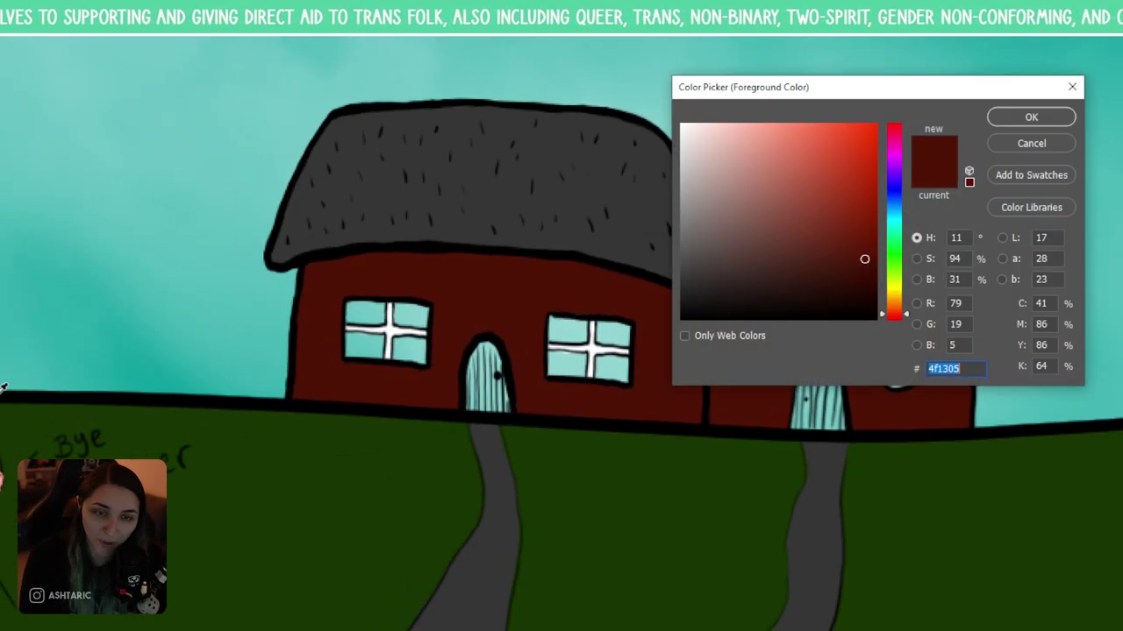
mouse_move(759, 260)
left_mouse_down()
mouse_move(777, 225)
mouse_move(772, 208)
mouse_move(772, 224)
left_mouse_up()
left_click(1031, 116)
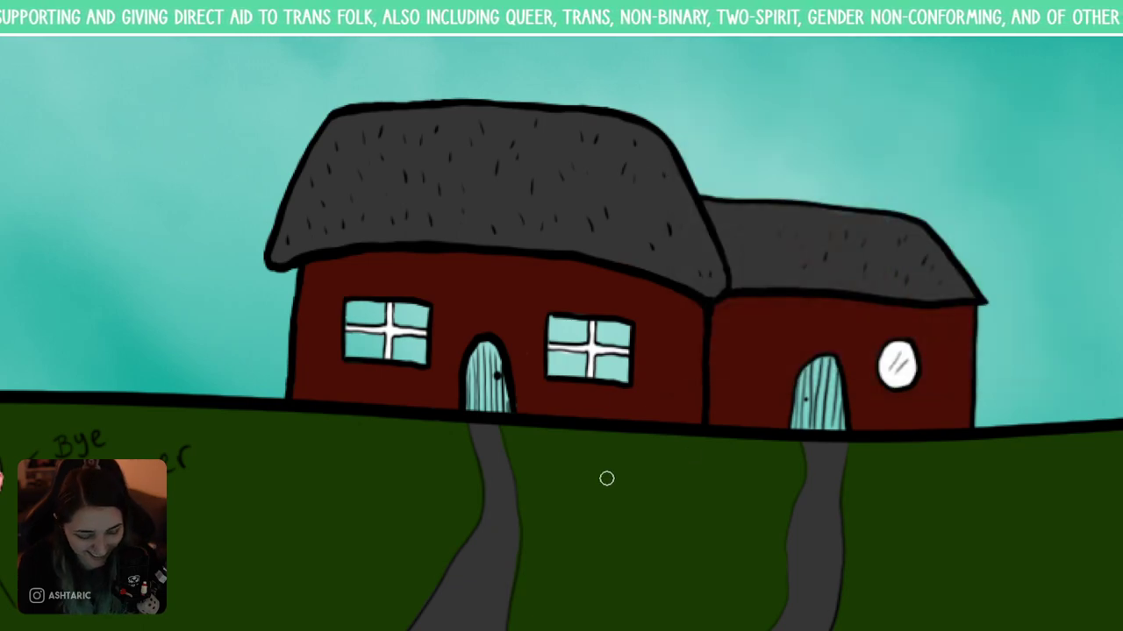
key("ctrl+plus")
mouse_move(430, 428)
left_mouse_down()
mouse_move(428, 376)
mouse_move(423, 385)
mouse_move(445, 352)
mouse_move(468, 381)
mouse_move(477, 446)
mouse_move(456, 435)
mouse_move(455, 446)
mouse_move(431, 391)
mouse_move(442, 370)
mouse_move(443, 437)
left_mouse_up()
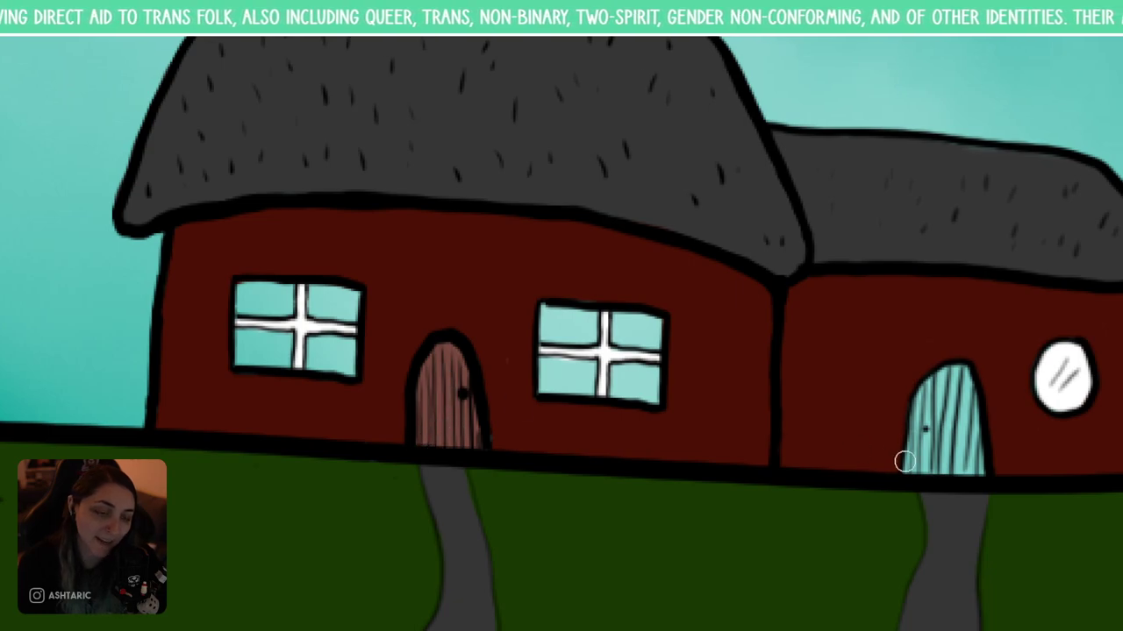
mouse_move(917, 468)
left_mouse_down()
mouse_move(927, 395)
mouse_move(916, 417)
mouse_move(940, 378)
mouse_move(963, 378)
mouse_move(974, 423)
mouse_move(962, 374)
mouse_move(979, 473)
mouse_move(925, 470)
mouse_move(954, 405)
left_mouse_up()
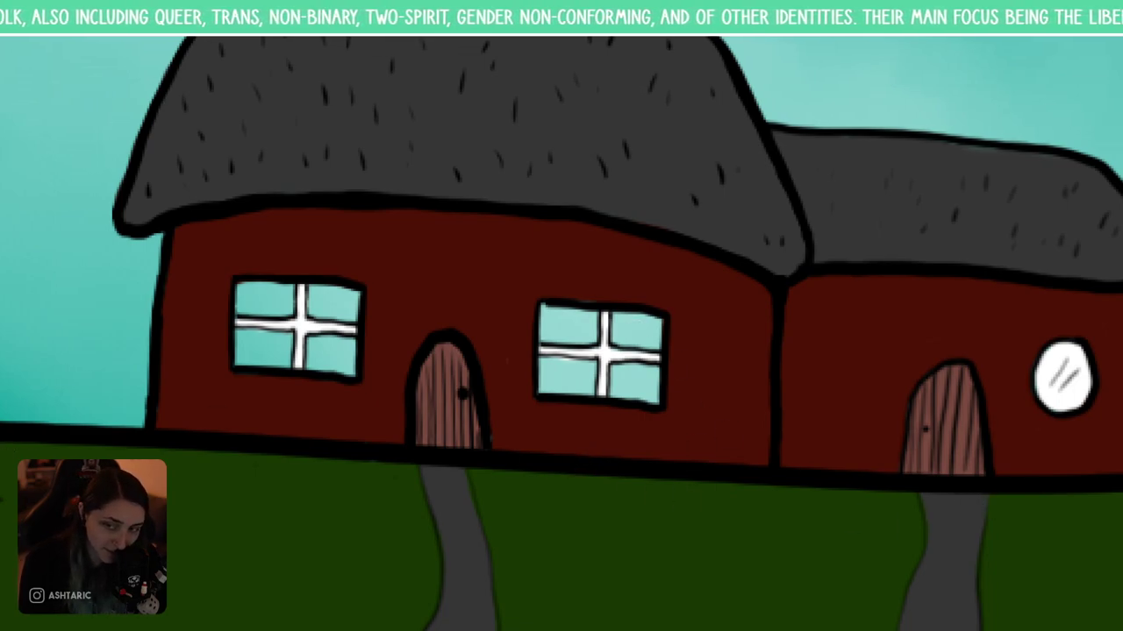
- Set the foreground colour to light yellow-green d7ffa8 and try it on a pane of the larger joined house's left window
left_click(1, 438)
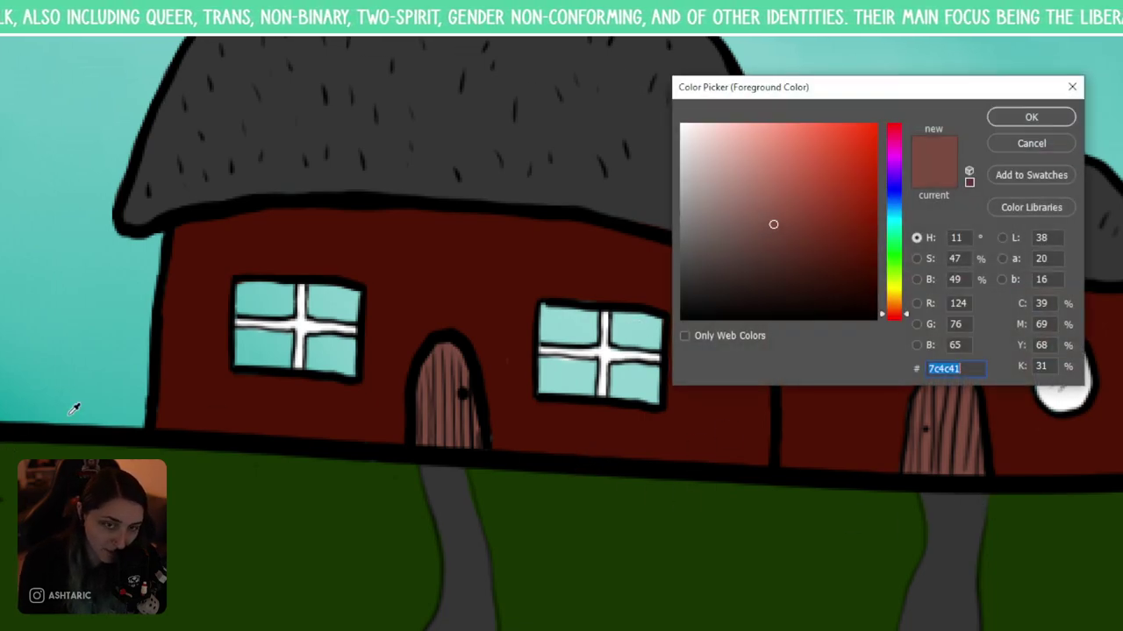
left_click(896, 292)
left_click(895, 298)
left_click(896, 304)
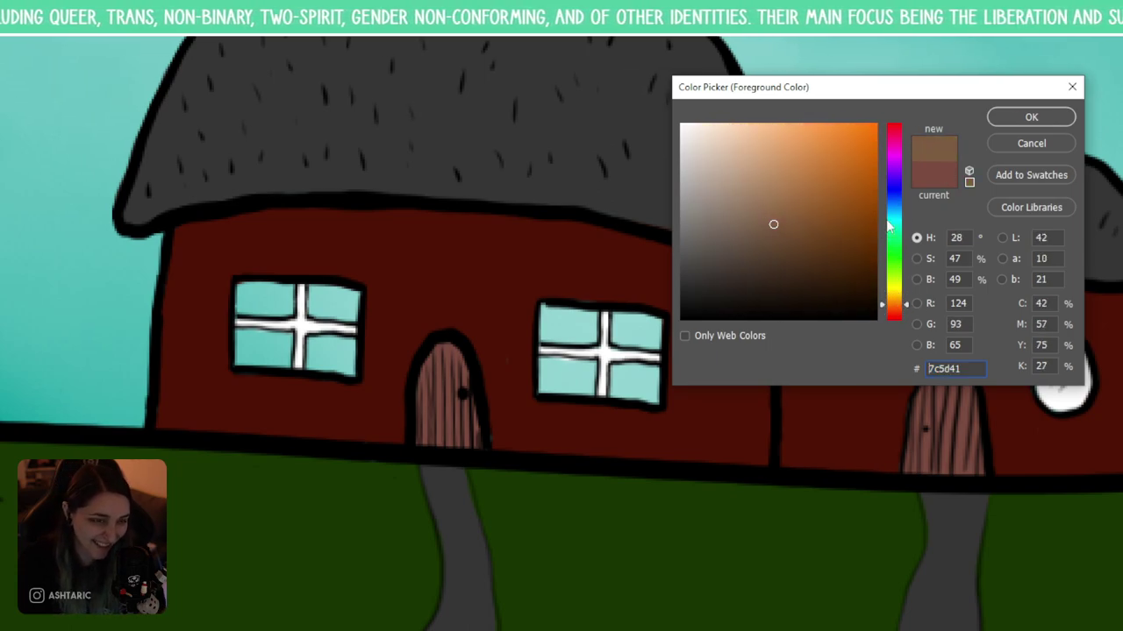
left_click_drag(891, 177, 892, 218)
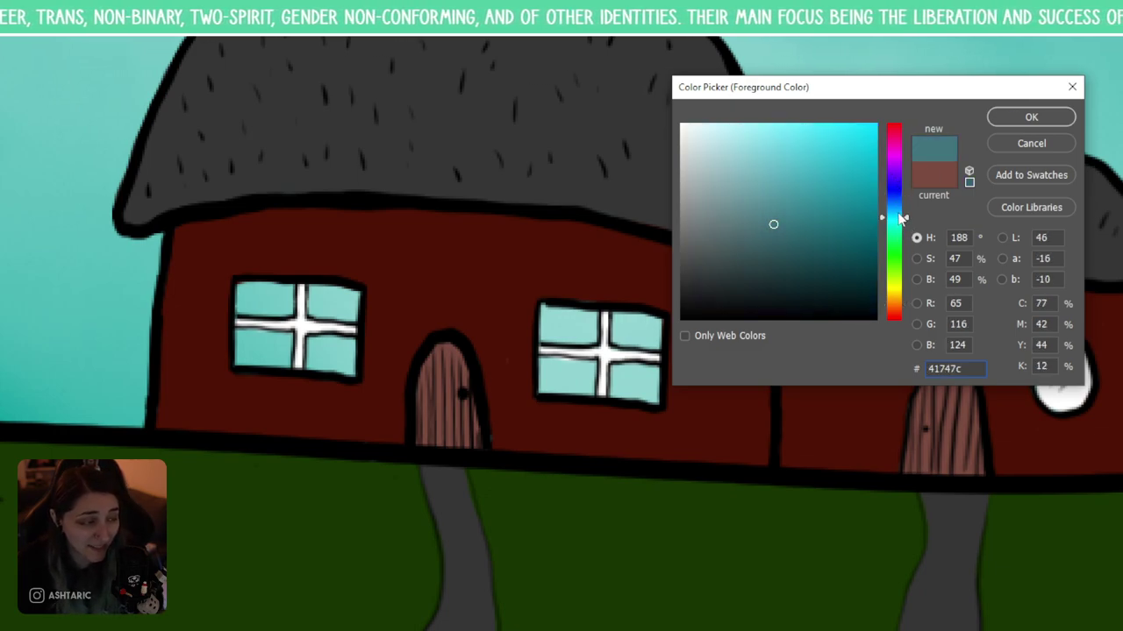
left_click_drag(899, 224, 909, 273)
left_click(745, 125)
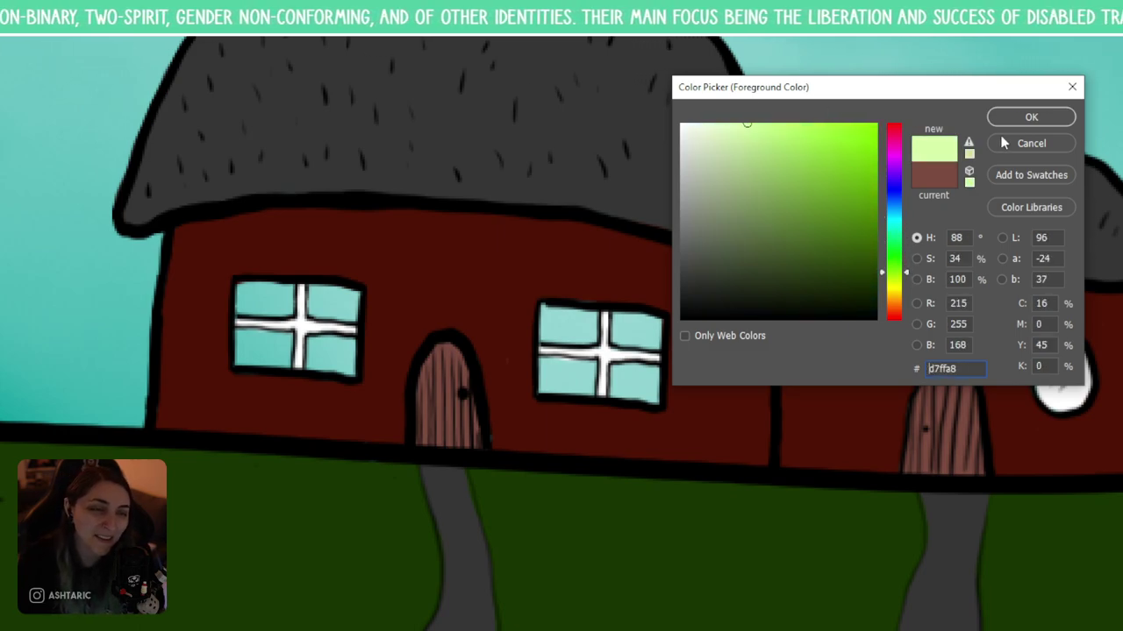
left_click(1024, 119)
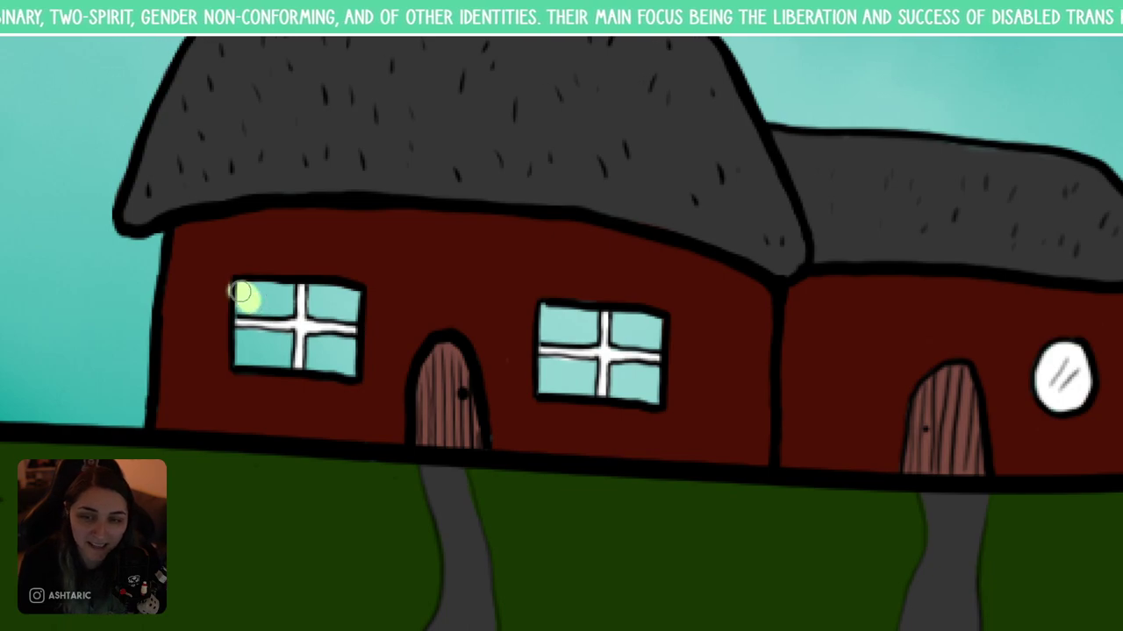
- Sample the dark red wall colour, darken it to 2f0900 and paint the panes of both windows on the larger joined house
scroll(296, 291, "up", 2)
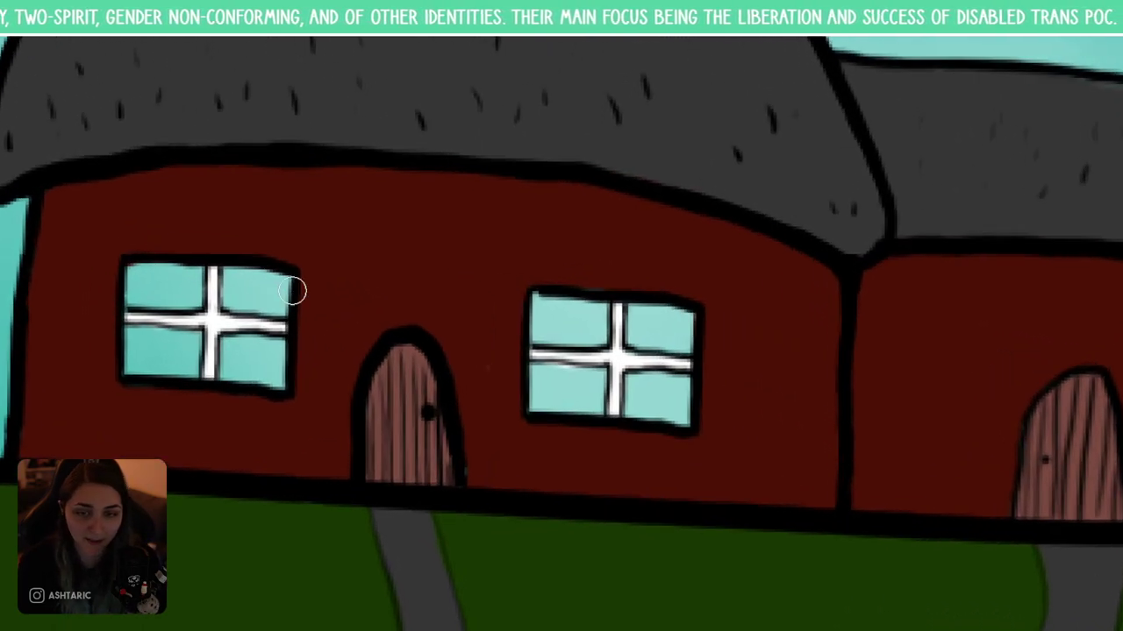
scroll(401, 321, "left", 3)
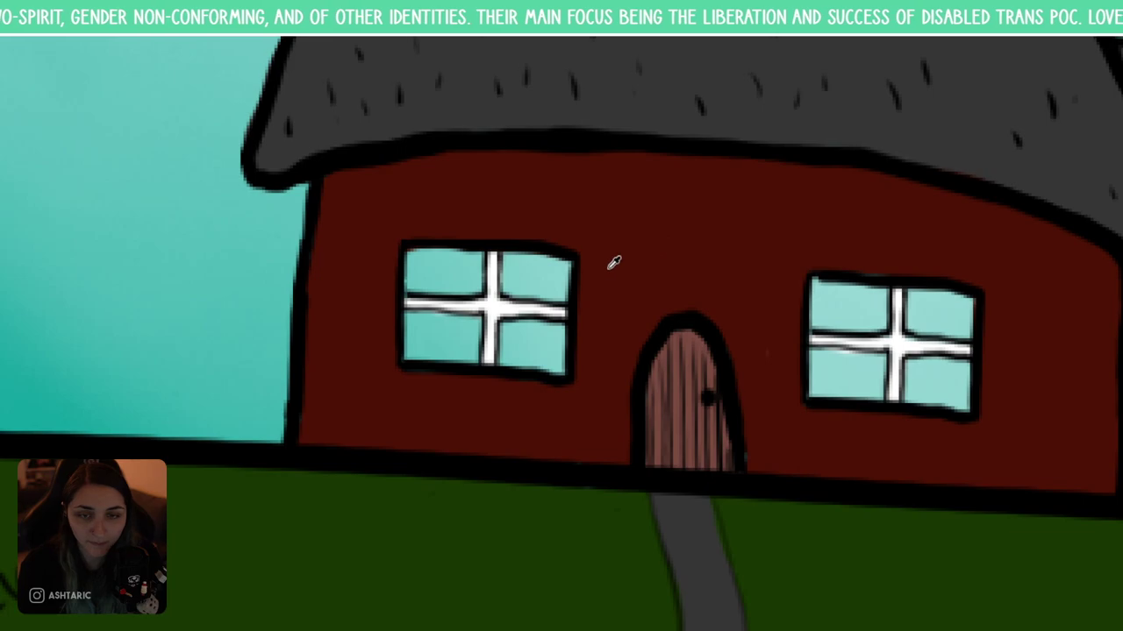
left_click(4, 586)
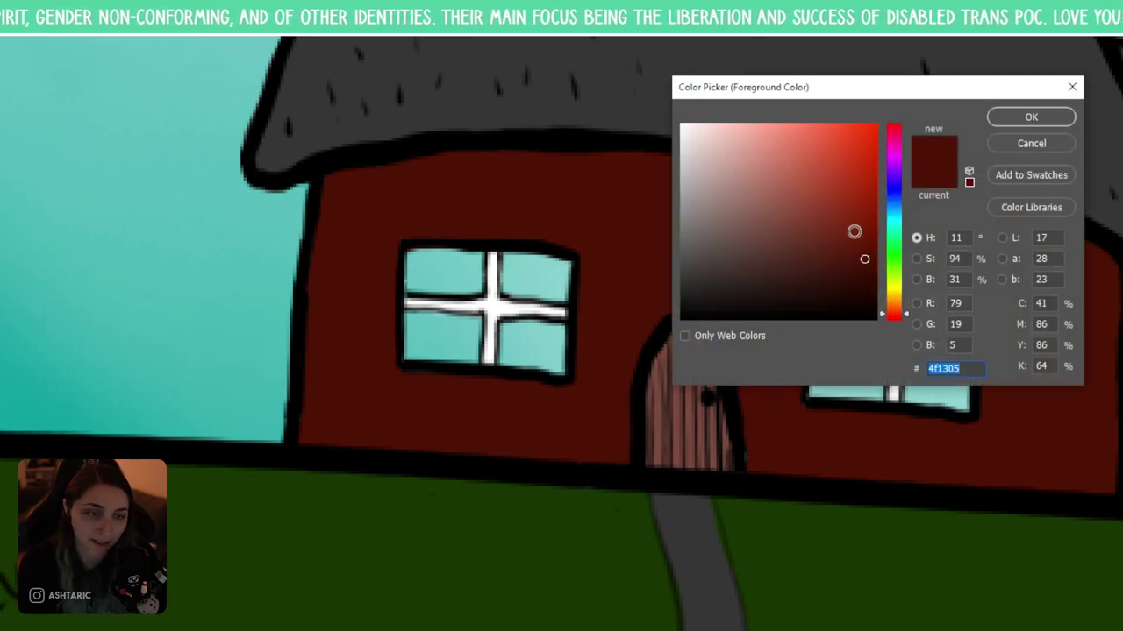
left_click_drag(854, 232, 875, 284)
left_click(993, 123)
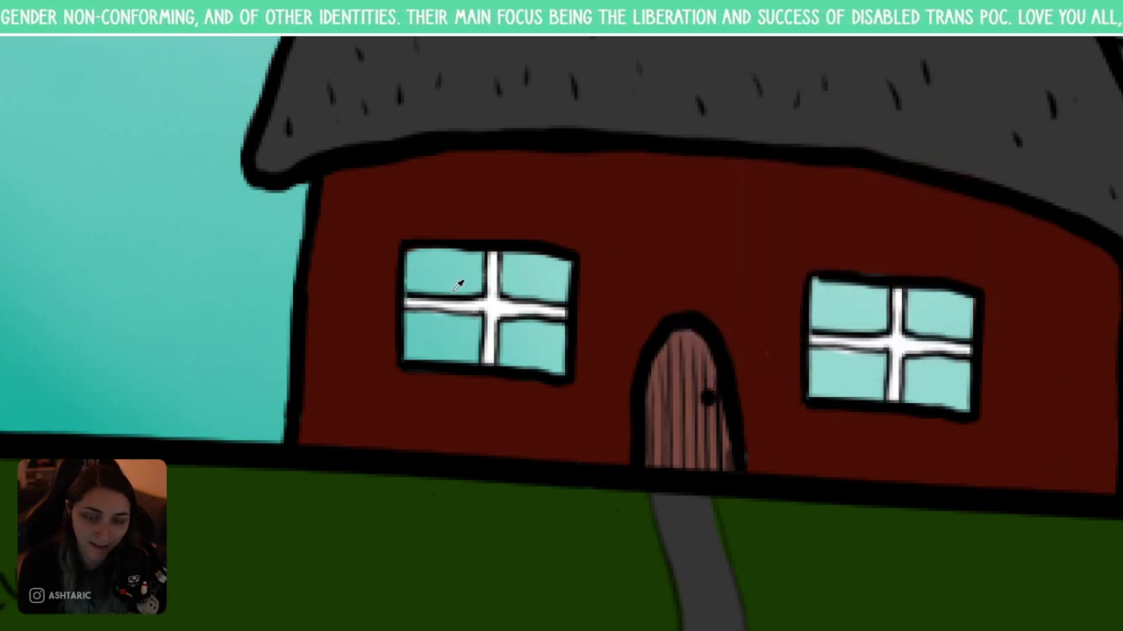
mouse_move(416, 270)
left_mouse_down()
mouse_move(410, 262)
mouse_move(477, 264)
mouse_move(478, 255)
mouse_move(449, 282)
mouse_move(408, 280)
mouse_move(473, 286)
mouse_move(424, 271)
mouse_move(414, 285)
left_mouse_up()
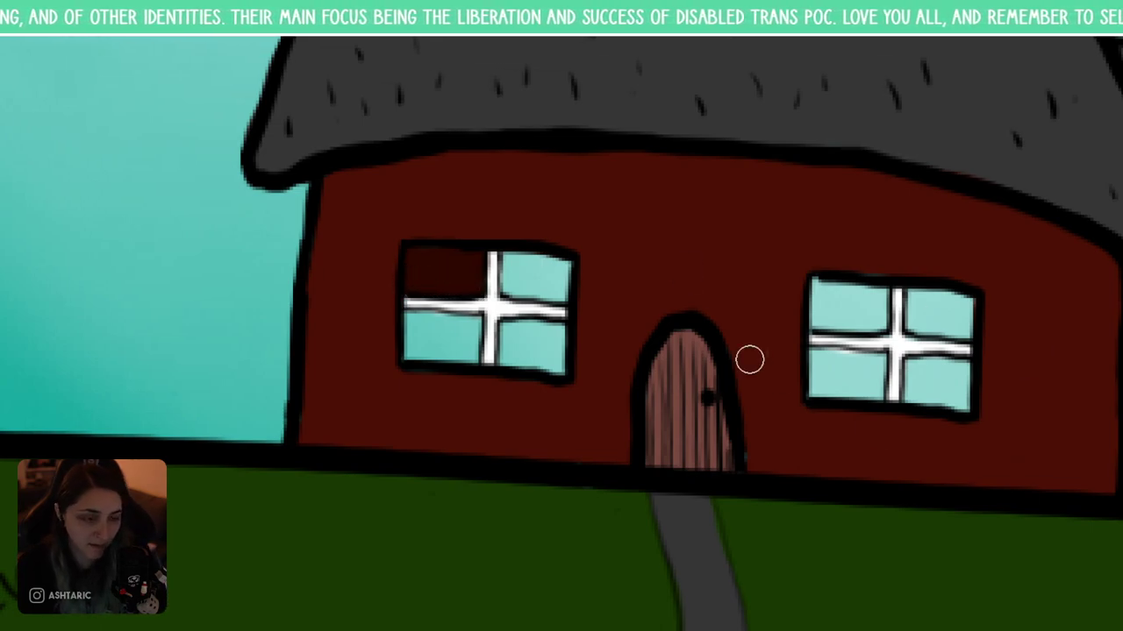
mouse_move(414, 325)
left_mouse_down()
mouse_move(486, 371)
mouse_move(527, 347)
mouse_move(571, 343)
left_mouse_up()
mouse_move(858, 334)
left_mouse_down()
mouse_move(851, 295)
mouse_move(955, 311)
mouse_move(711, 198)
left_mouse_up()
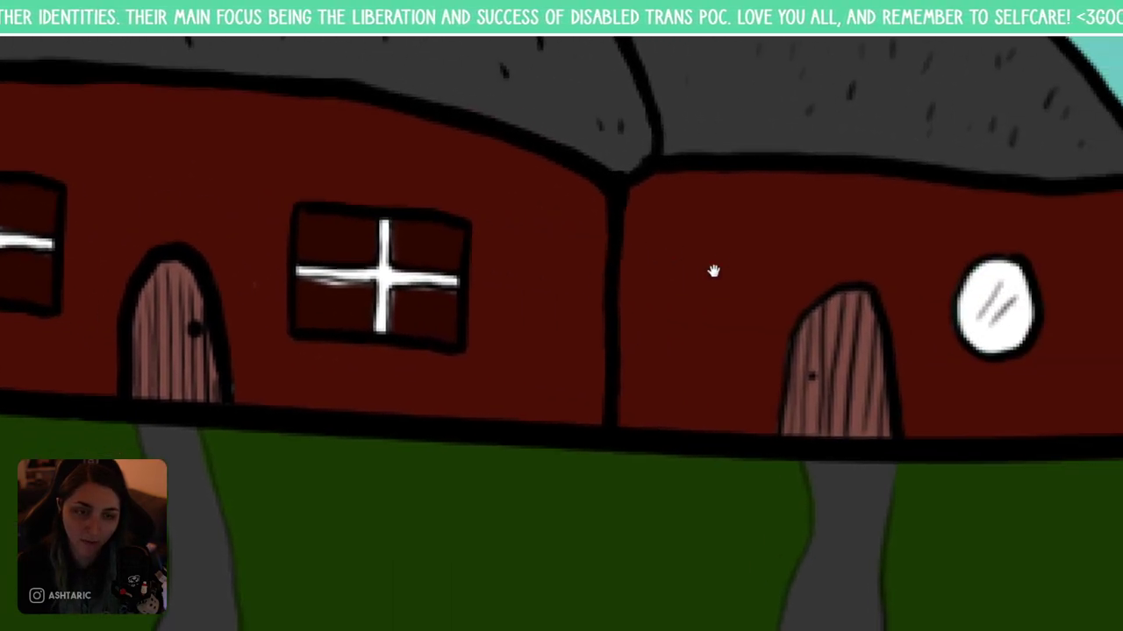
- Clean up the edges of the white crossbars in the larger joined house's windows with a much smaller brush in the dark pane colour
left_click_drag(852, 265, 792, 319)
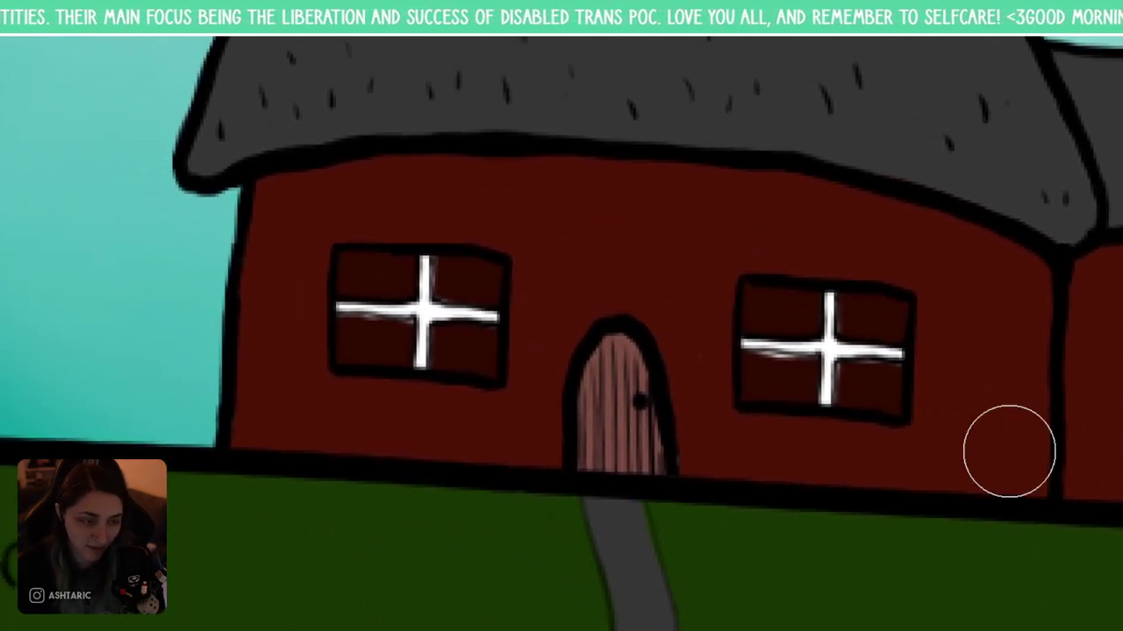
key("bracketleft")
key("bracketleft")
key("bracketleft")
key("bracketleft")
key("bracketleft")
key("bracketleft")
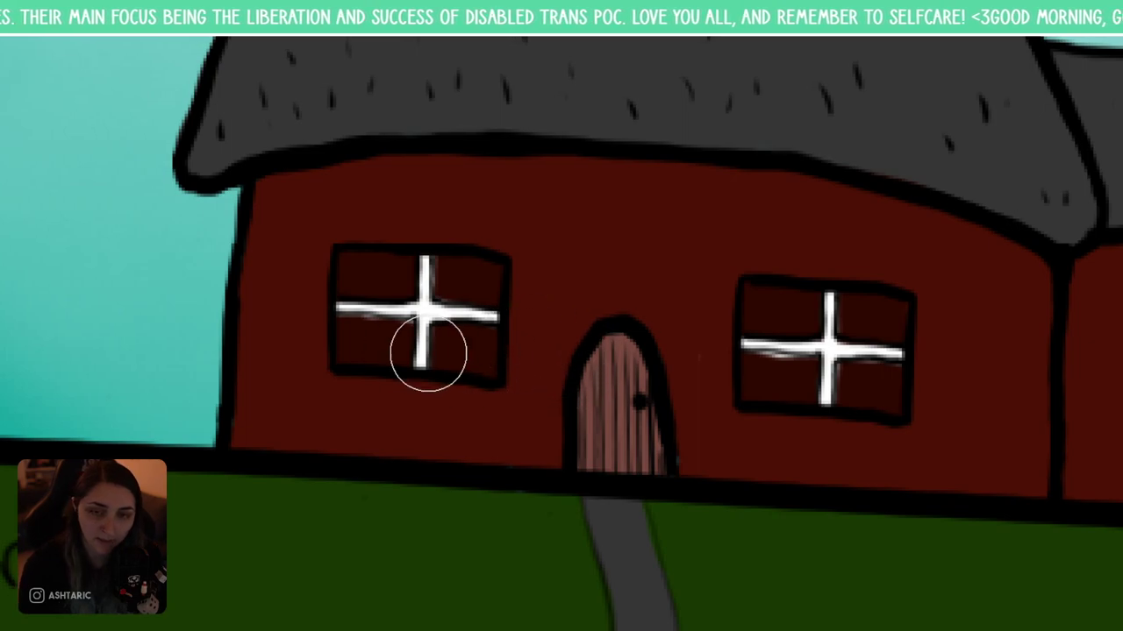
key("bracketleft")
key("bracketleft")
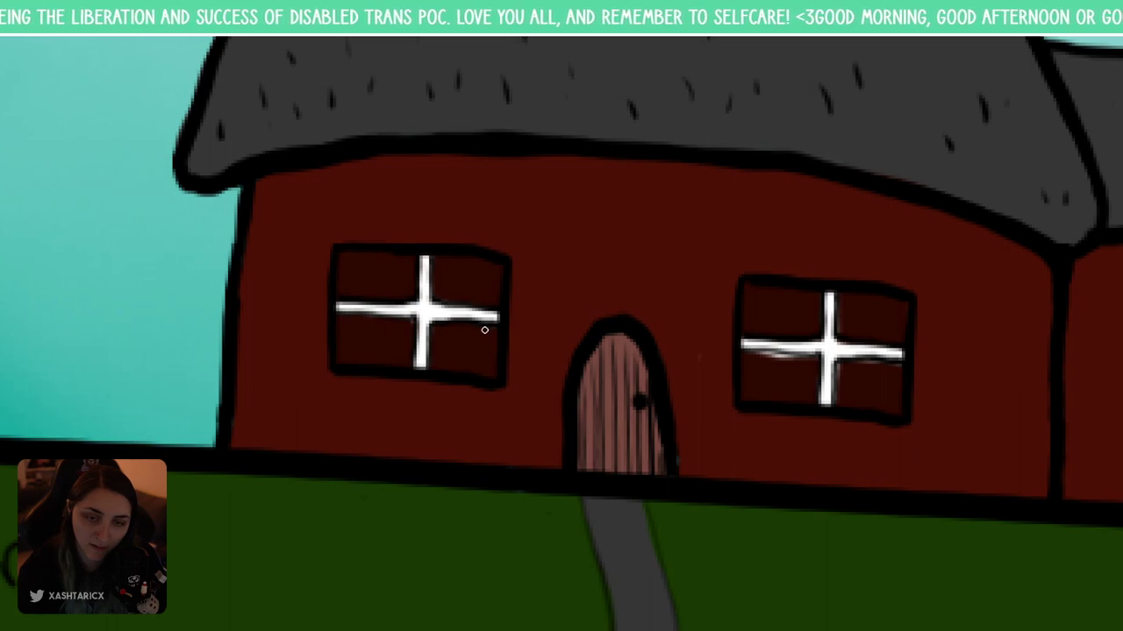
mouse_move(745, 354)
left_mouse_down()
mouse_move(802, 355)
mouse_move(784, 357)
left_mouse_up()
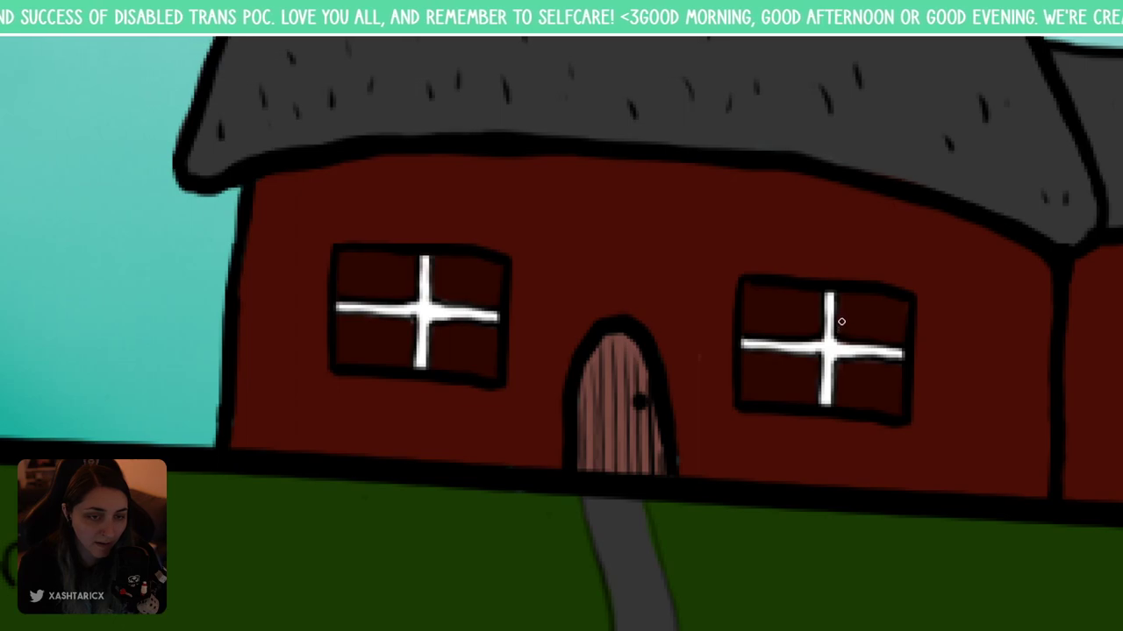
- Examine the whole village scene, including both houses, the well, the paths and the stick figures, for parts left uncoloured
key("ctrl+minus")
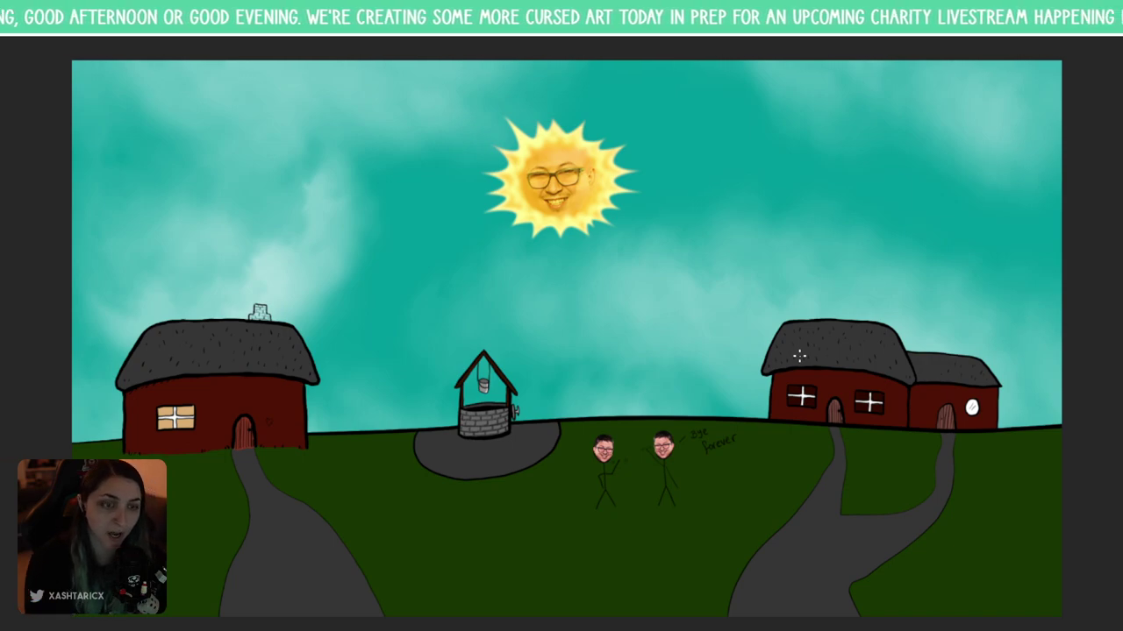
key("ctrl+plus")
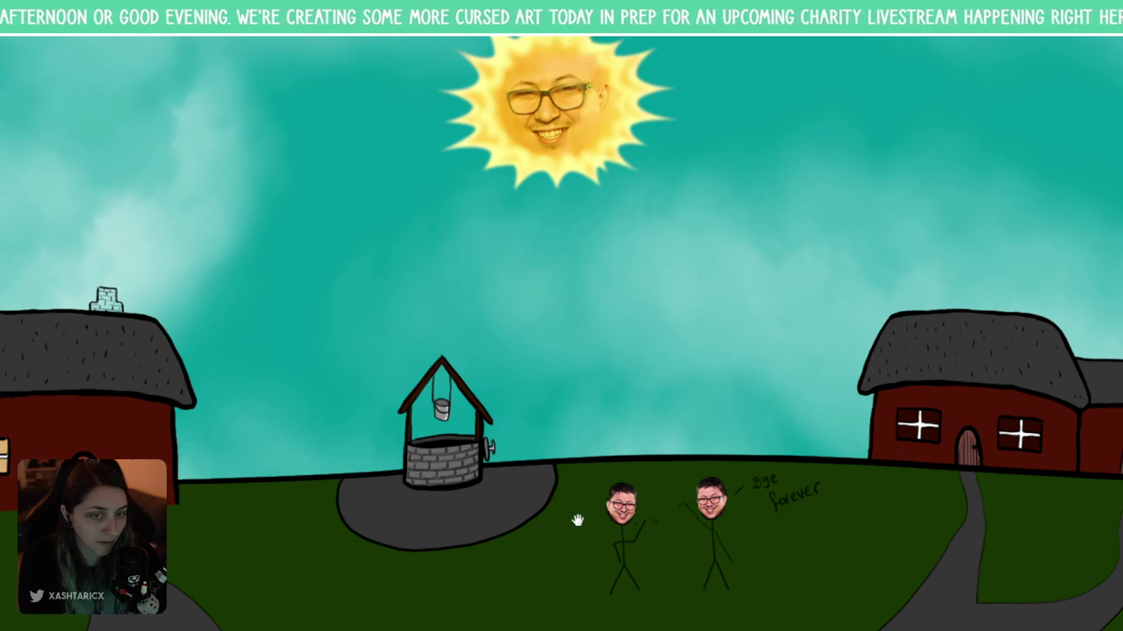
left_click_drag(574, 518, 684, 328)
scroll(687, 331, "down", 2)
scroll(686, 329, "down", 2)
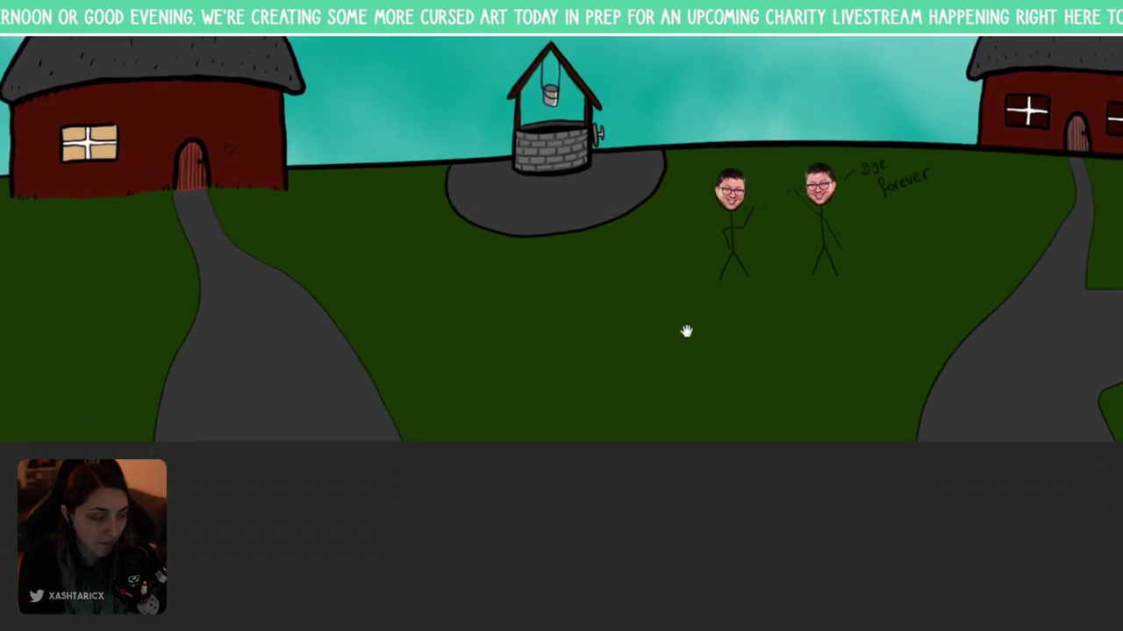
scroll(670, 240, "up", 1)
left_click_drag(669, 240, 632, 376)
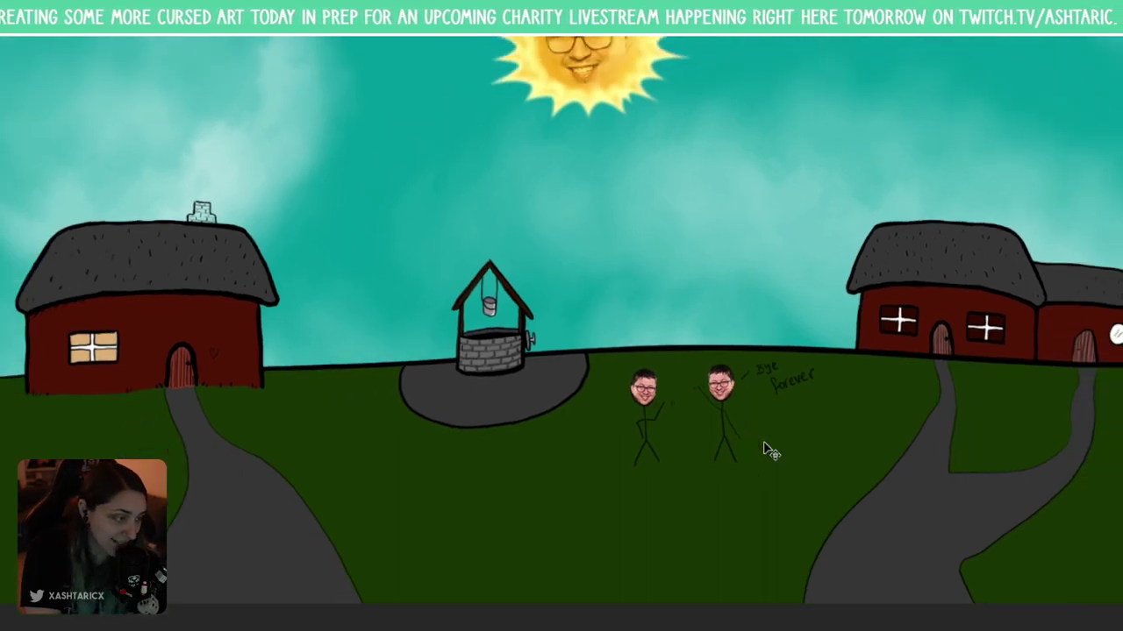
key("ctrl+0")
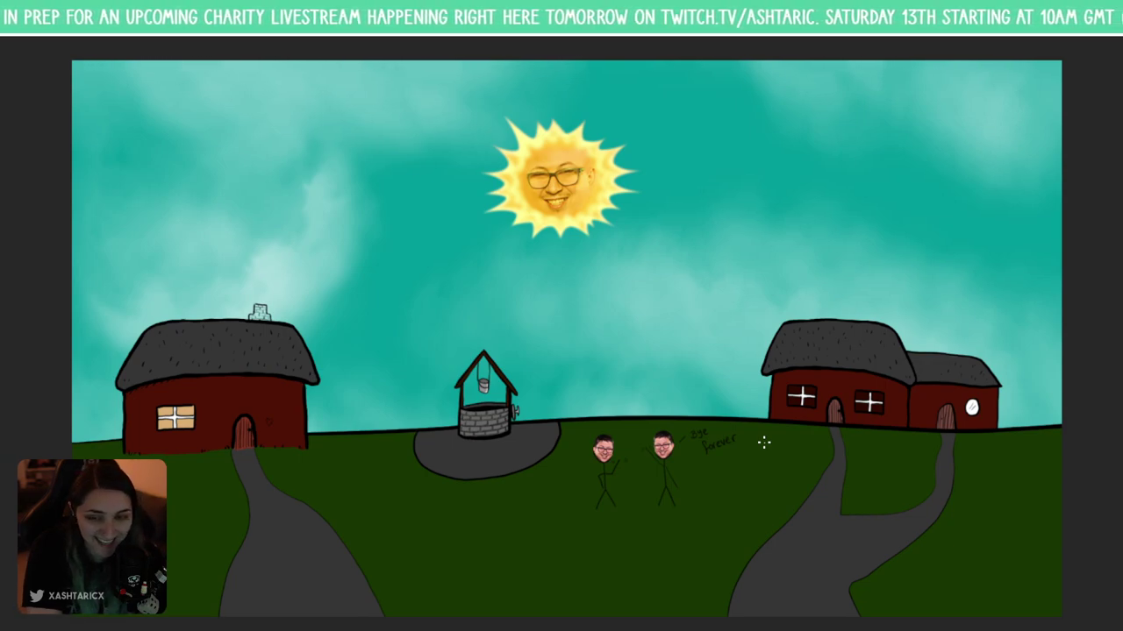
- Set the foreground colour to a brick red and paint all the bricks of the single red house's chimney with it
scroll(764, 443, "up", 4)
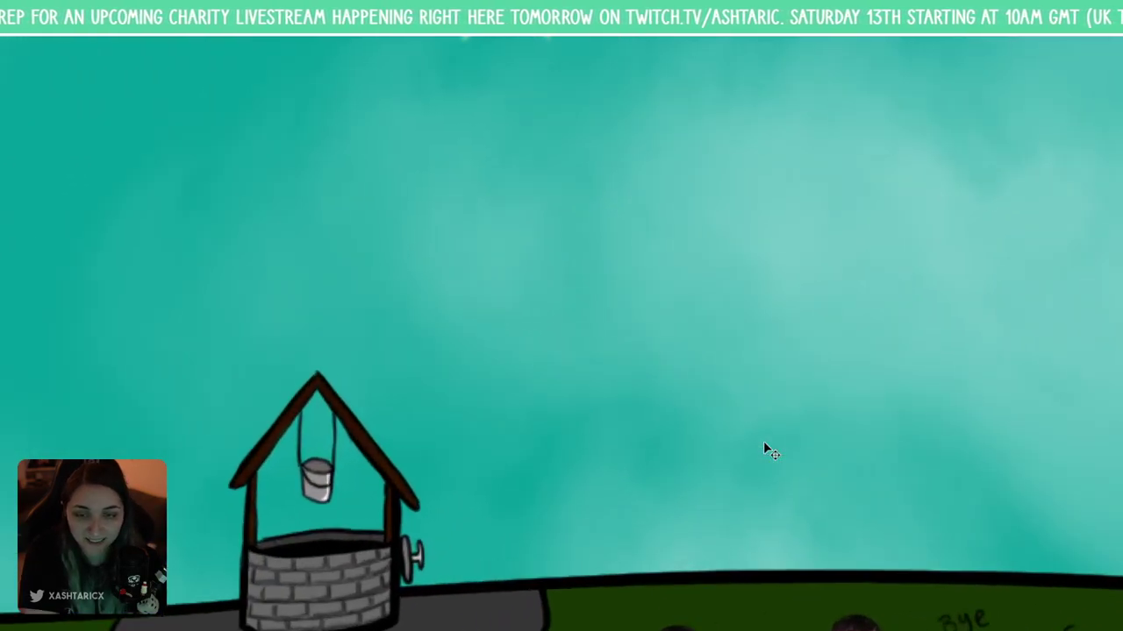
mouse_move(242, 419)
left_mouse_down()
mouse_move(323, 381)
mouse_move(401, 384)
mouse_move(582, 483)
left_mouse_up()
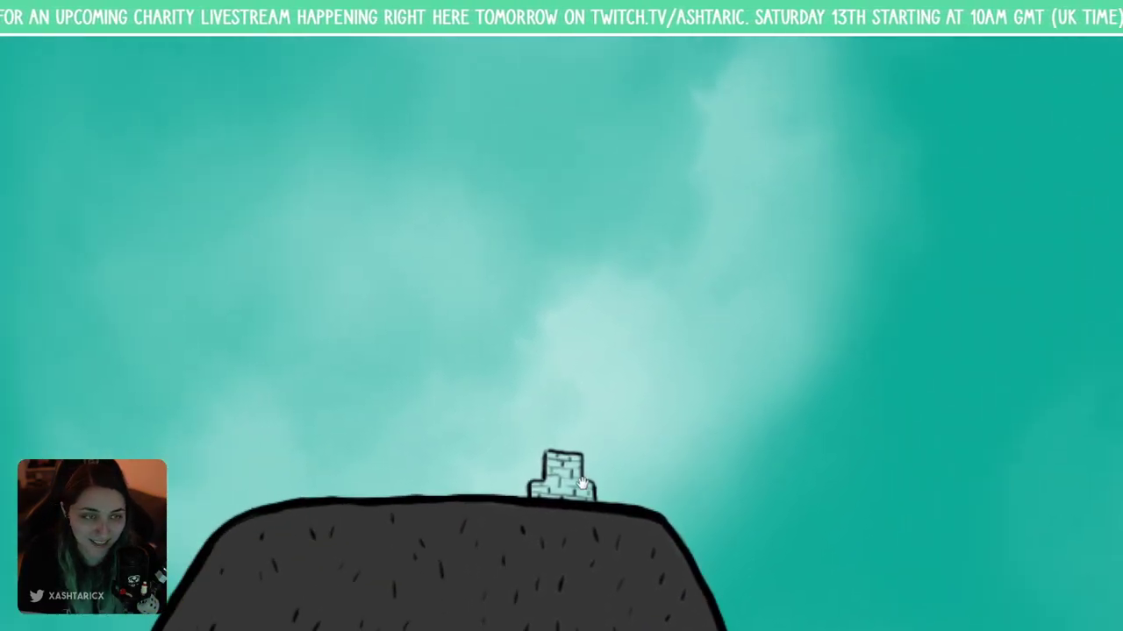
scroll(582, 482, "up", 2)
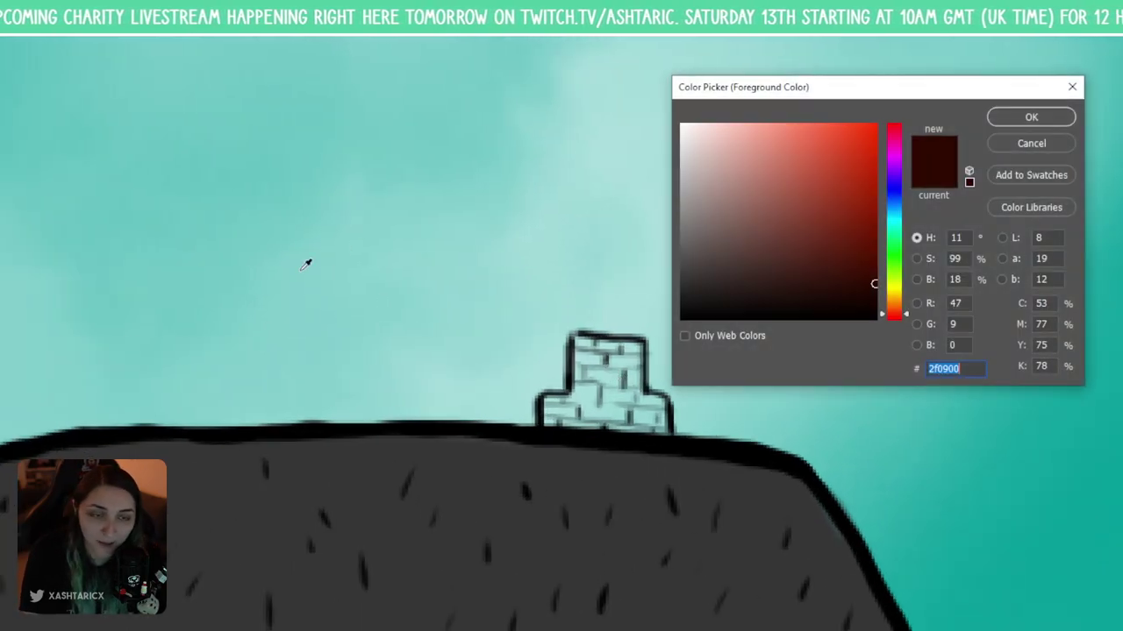
left_click_drag(782, 188, 823, 111)
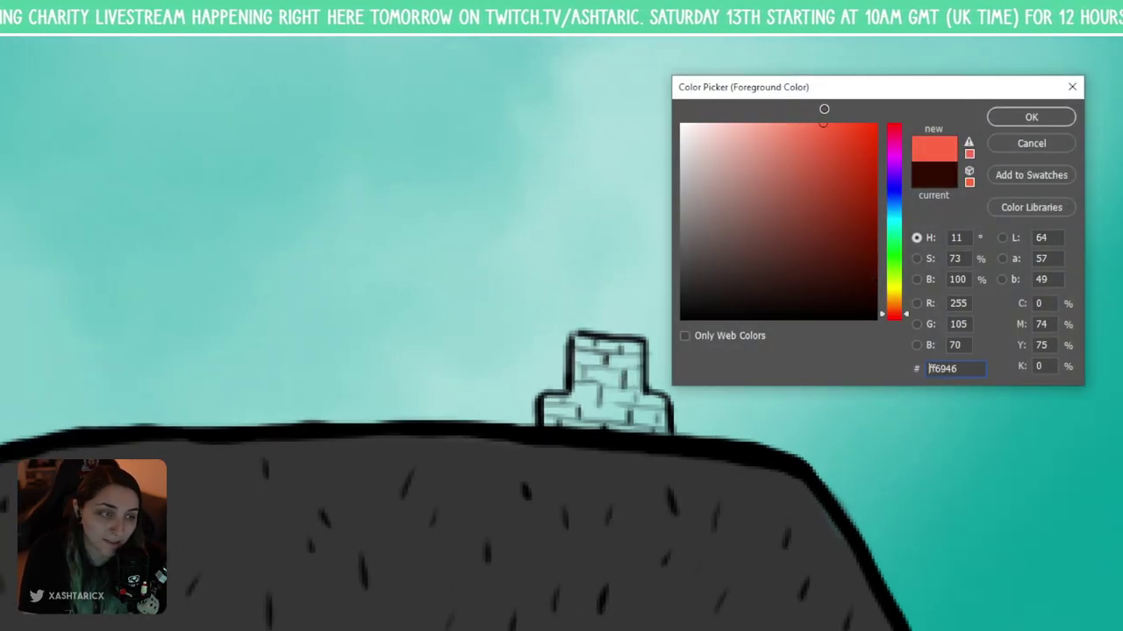
mouse_move(834, 152)
left_mouse_down()
mouse_move(820, 150)
mouse_move(821, 183)
left_mouse_up()
left_click(1017, 121)
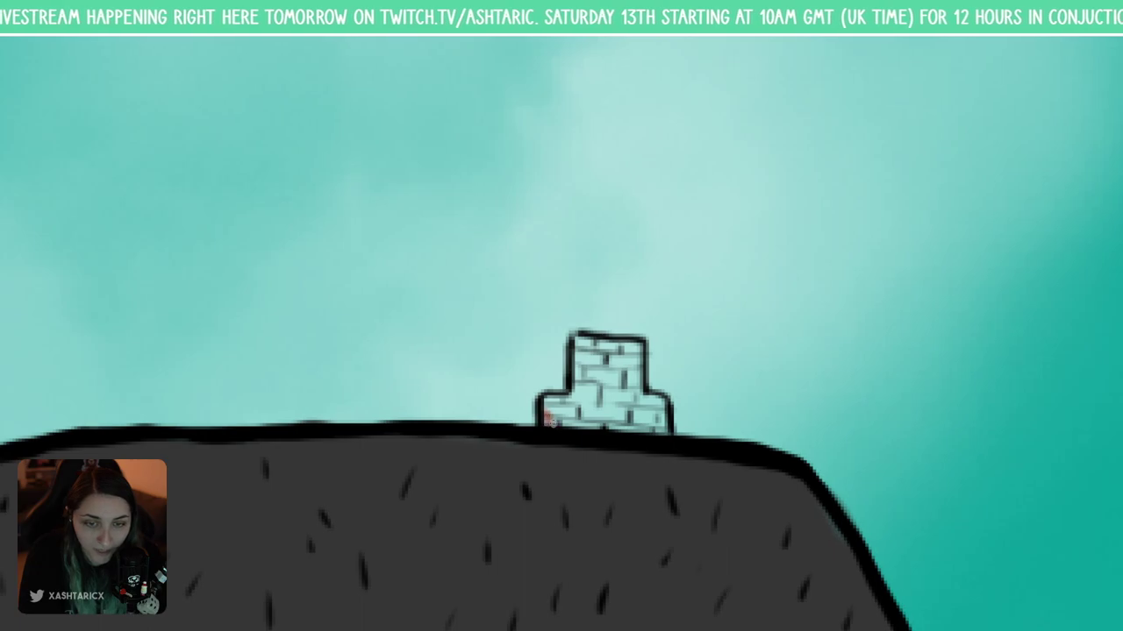
mouse_move(547, 410)
left_mouse_down()
mouse_move(582, 402)
mouse_move(573, 426)
mouse_move(592, 407)
mouse_move(560, 412)
mouse_move(633, 426)
mouse_move(614, 426)
mouse_move(629, 416)
mouse_move(664, 436)
mouse_move(657, 400)
mouse_move(579, 390)
mouse_move(581, 341)
mouse_move(617, 364)
mouse_move(589, 365)
mouse_move(575, 395)
mouse_move(585, 362)
mouse_move(624, 404)
mouse_move(632, 364)
mouse_move(634, 395)
mouse_move(637, 346)
mouse_move(584, 340)
mouse_move(622, 356)
left_mouse_up()
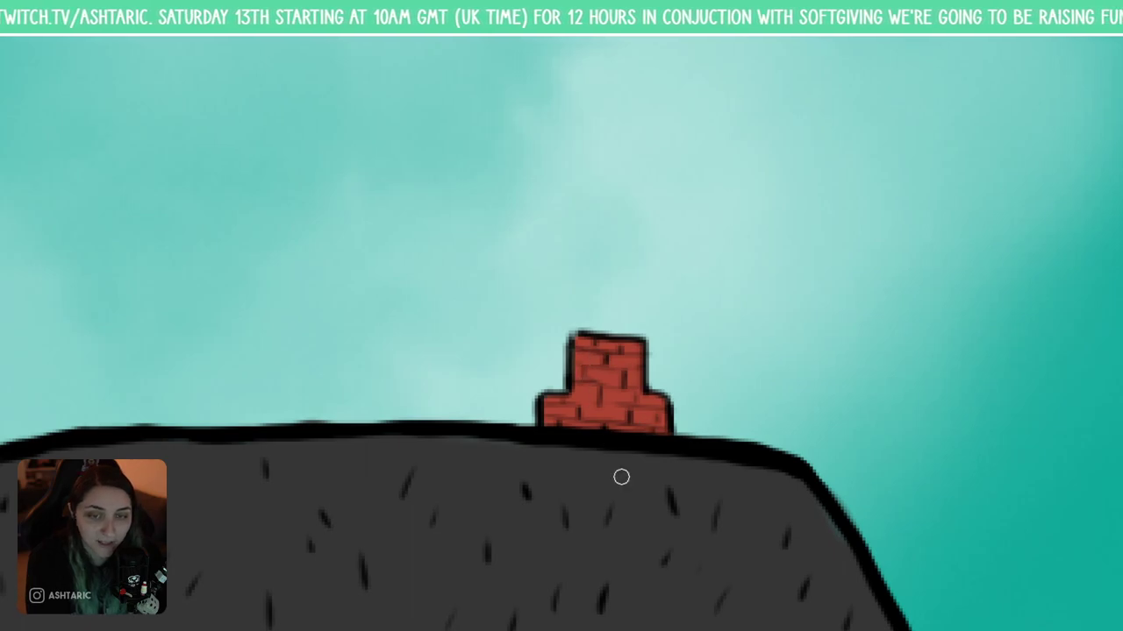
left_click(658, 541)
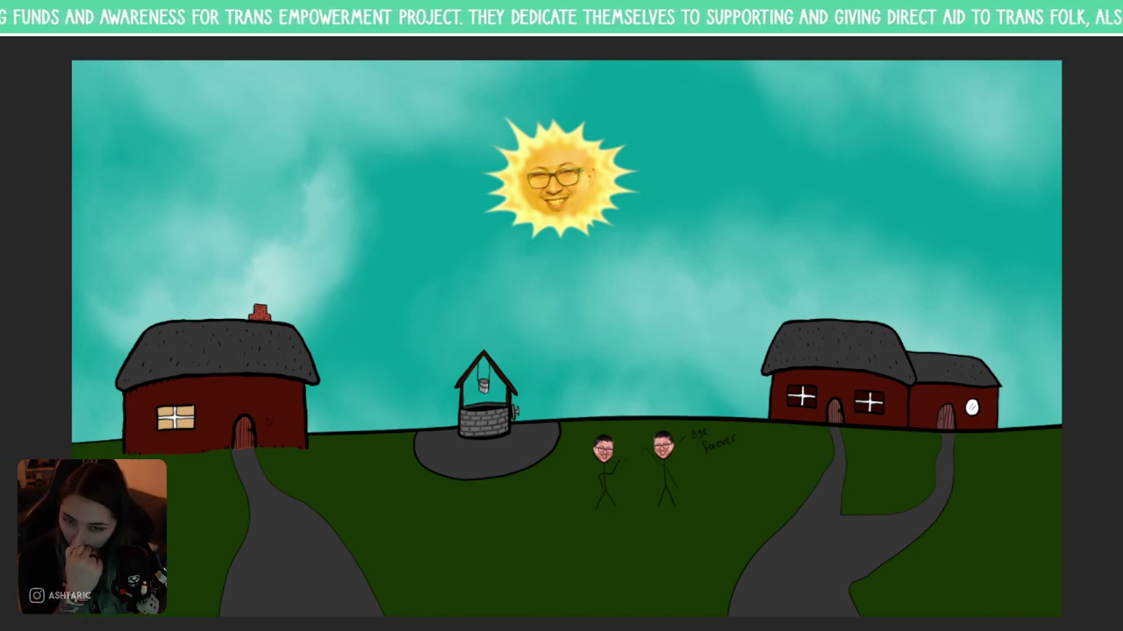
scroll(886, 364, "up", 3)
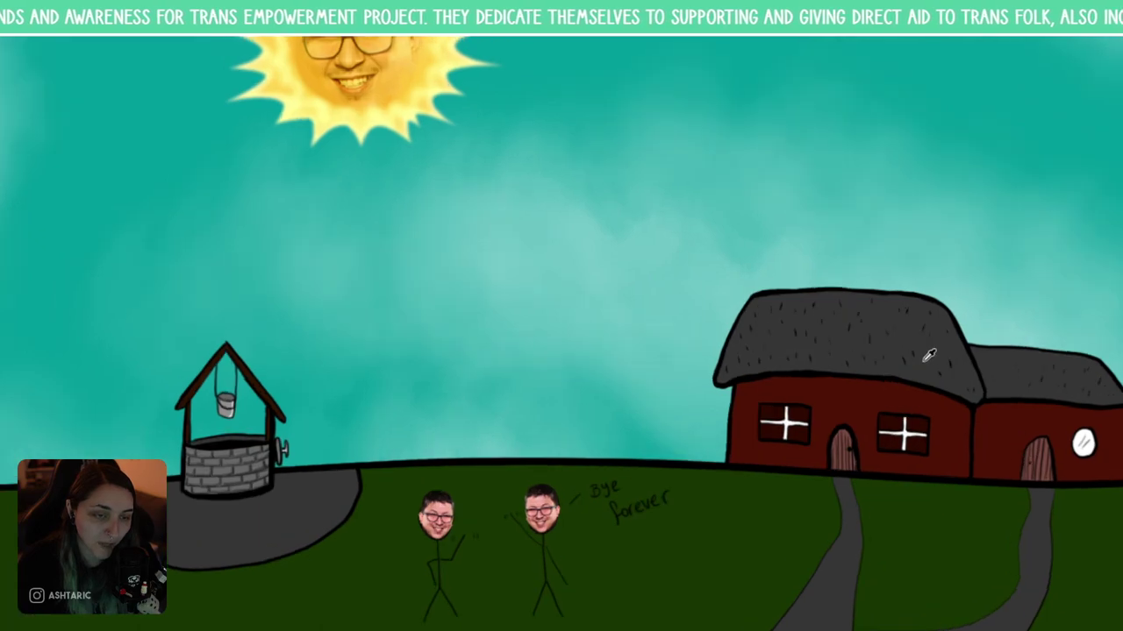
scroll(930, 355, "up", 3)
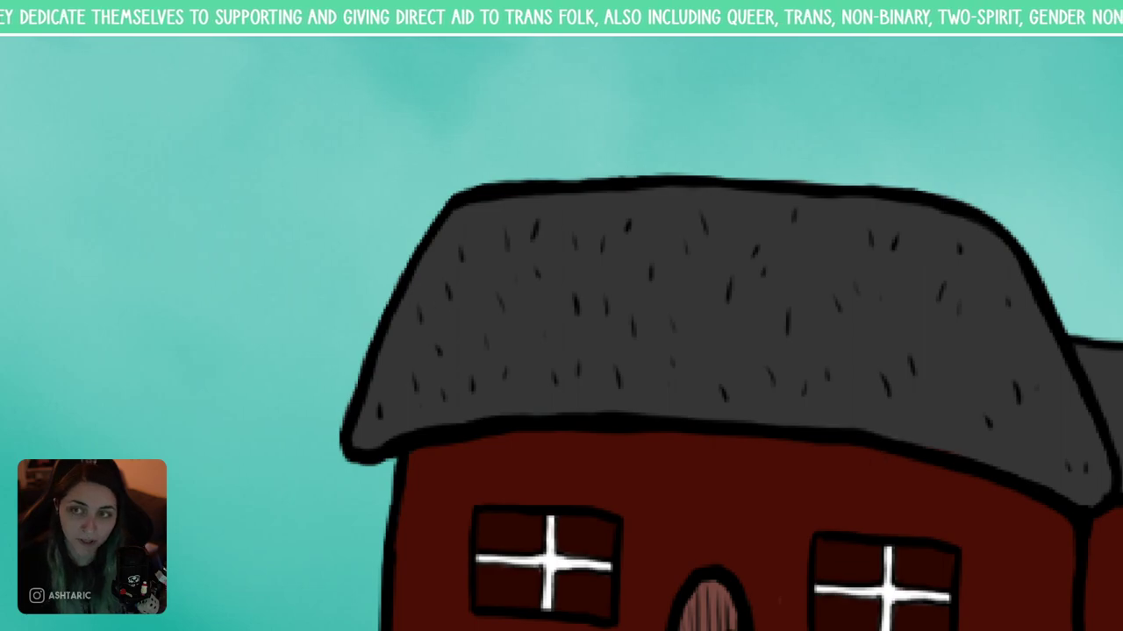
scroll(357, 187, "down", 3)
scroll(341, 213, "down", 3)
key("ctrl+0")
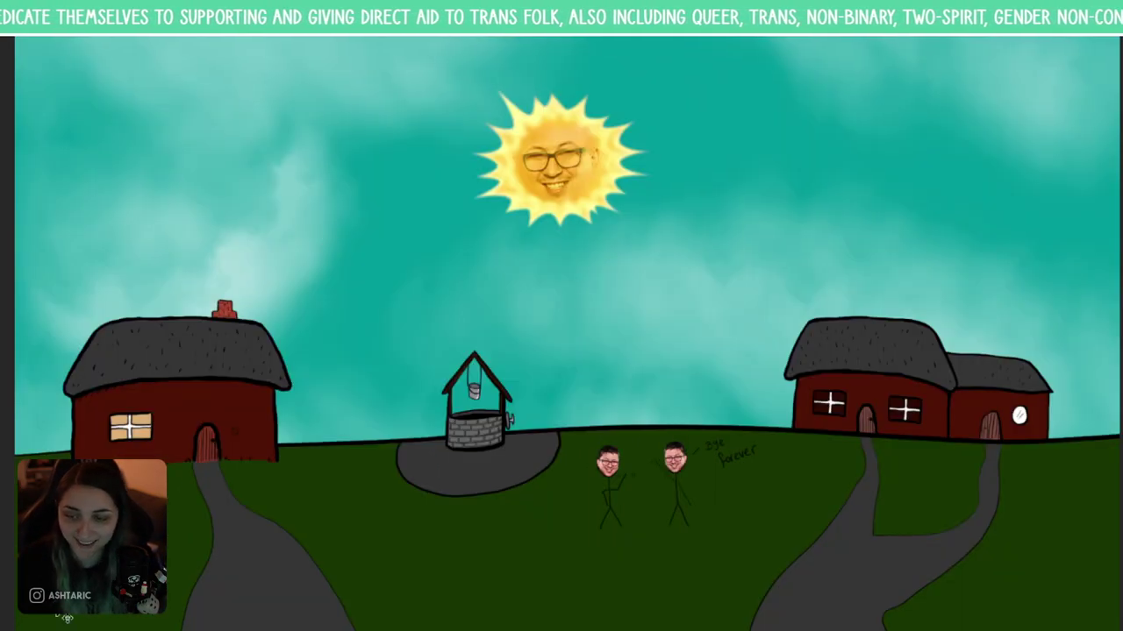
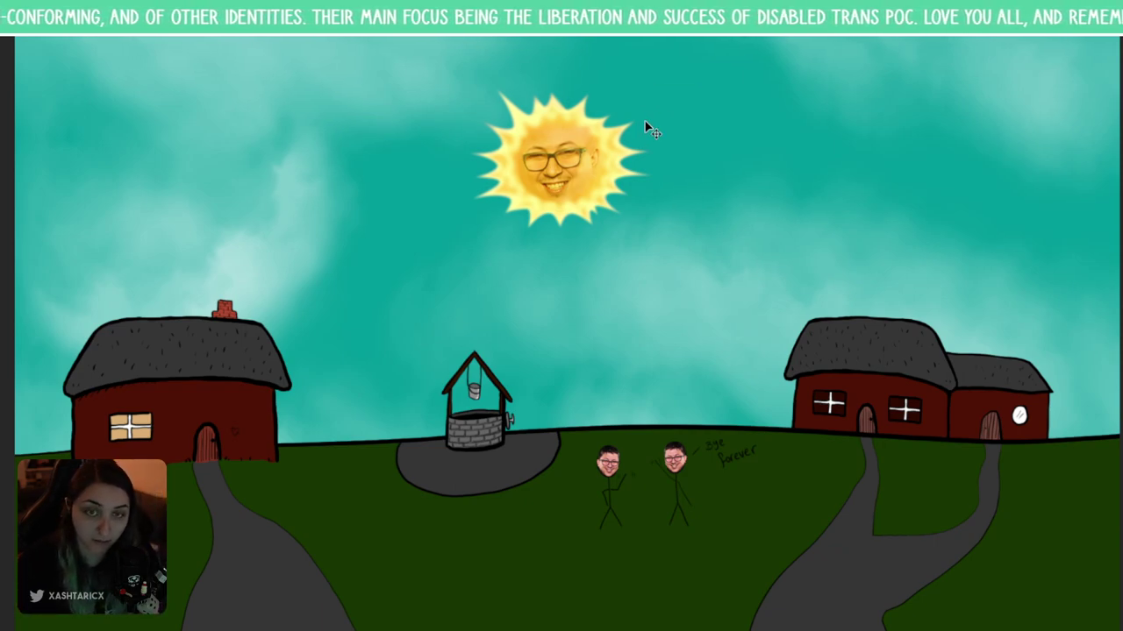
- Paste the green flame image above the larger joined house's roof and scale it down proportionally
key("ctrl+v")
left_click_drag(593, 335, 896, 260)
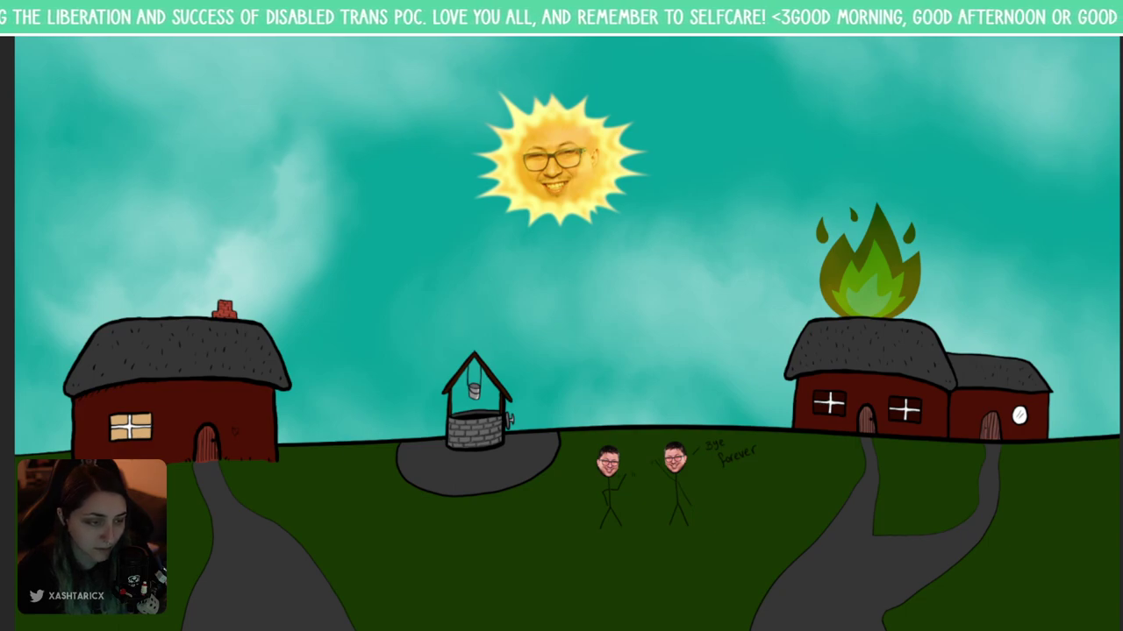
key("ctrl+t")
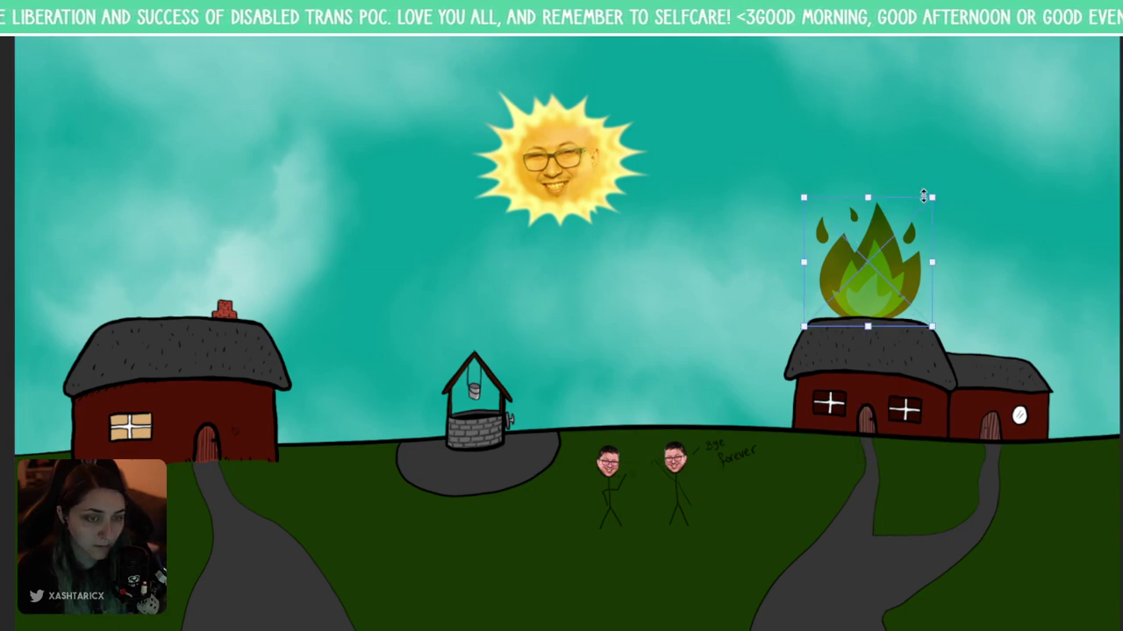
left_click_drag(927, 194, 898, 204)
key("Return")
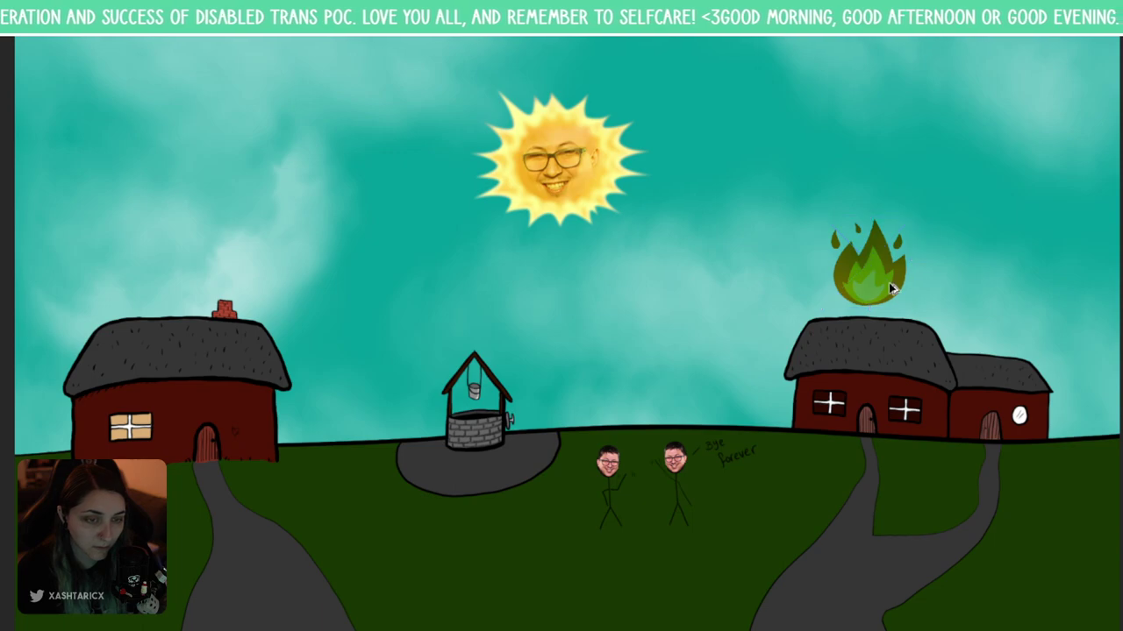
- Move the flame down so its base rests on the ridge of the larger joined house's roof
scroll(890, 290, "up", 3)
left_click_drag(889, 288, 882, 313)
scroll(592, 456, "down", 1)
scroll(592, 459, "down", 2)
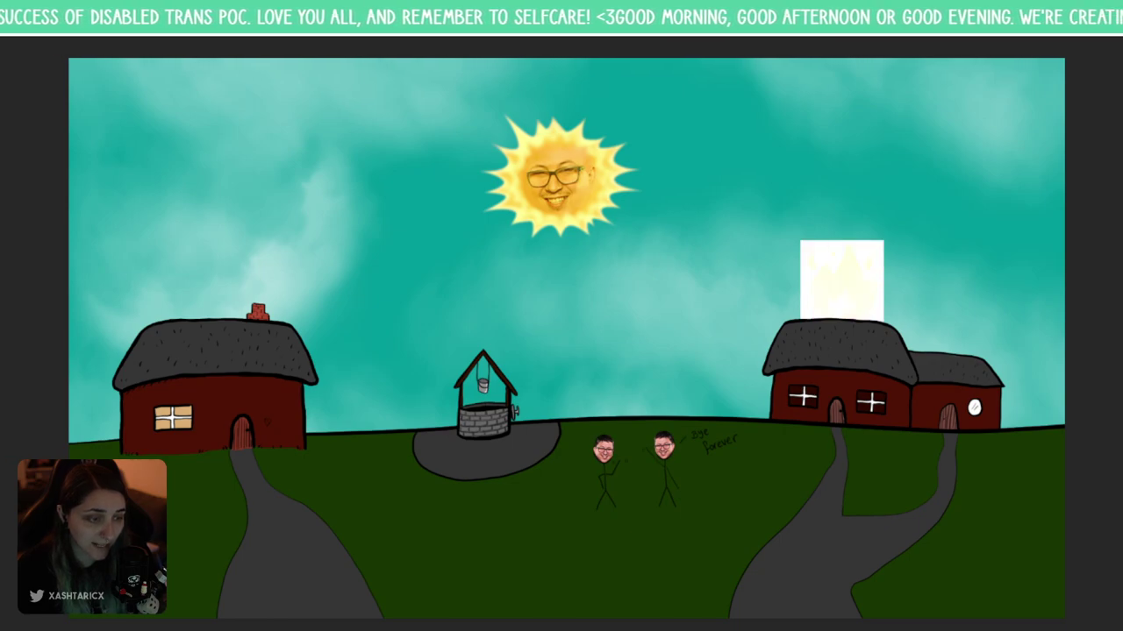
- Cycle the flame image through other blend modes and set its layer to Normal blending
key("ctrl+i")
key("shift+plus")
key("shift+plus")
key("shift+plus")
key("shift+plus")
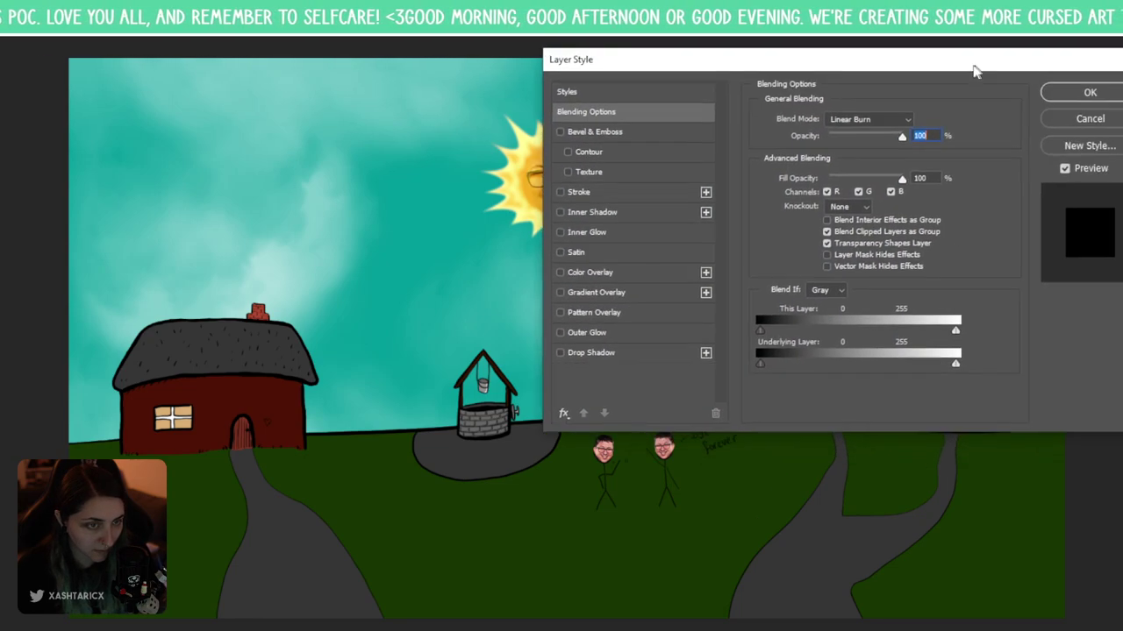
left_click(863, 122)
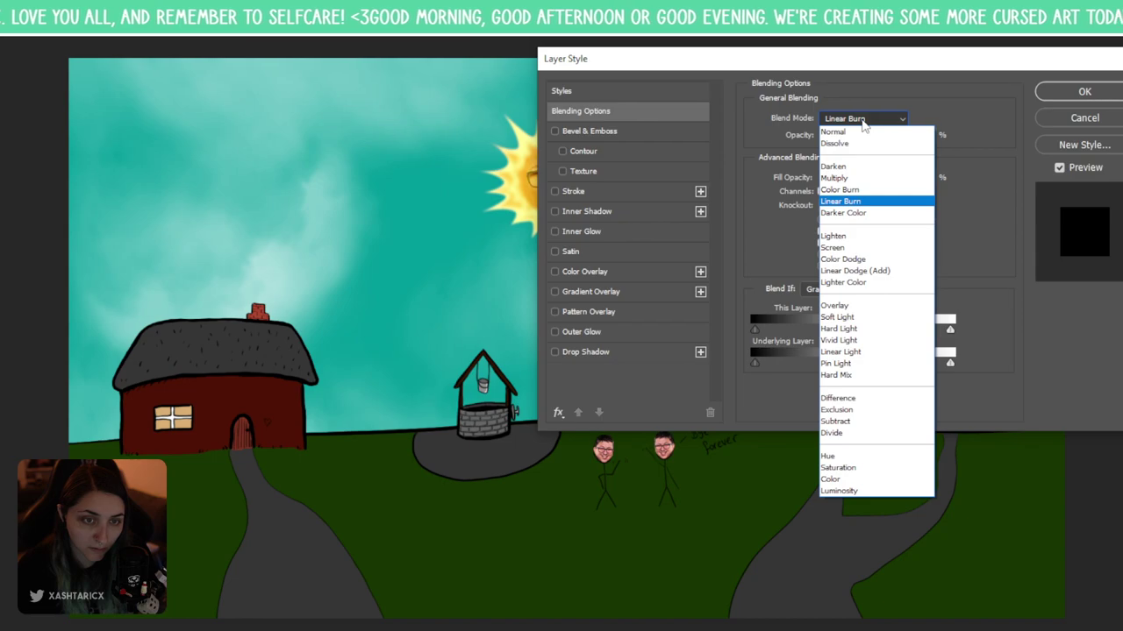
left_click(835, 132)
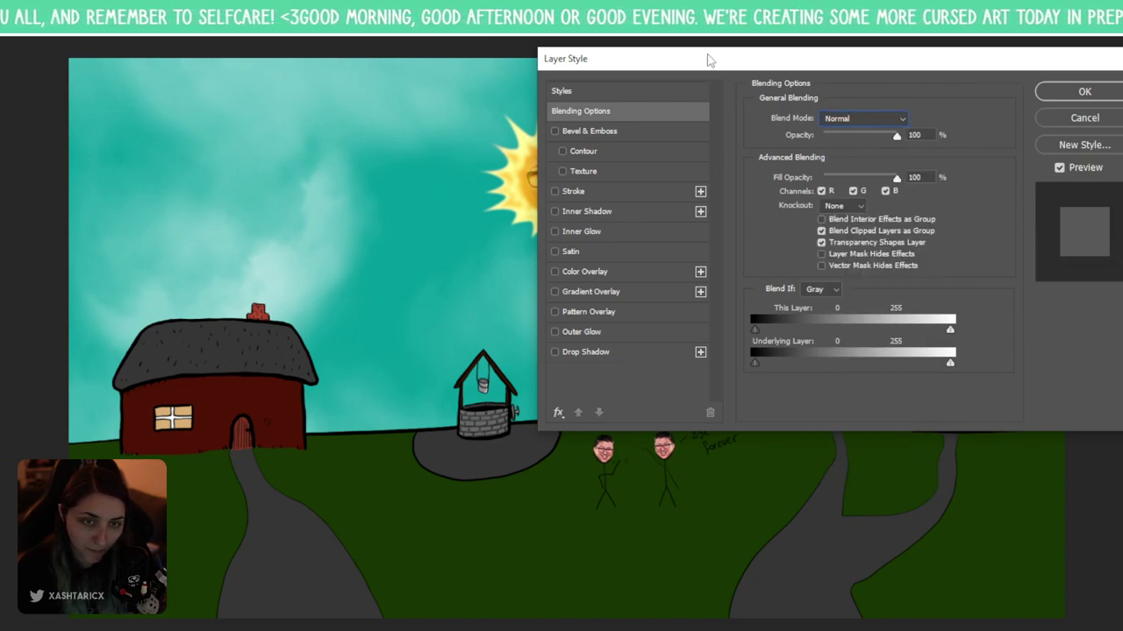
- Hide the flame image's white background by lowering the This Layer white point of its Blend If range to 231
mouse_move(711, 60)
left_mouse_down()
mouse_move(150, 2)
mouse_move(222, 1)
left_mouse_up()
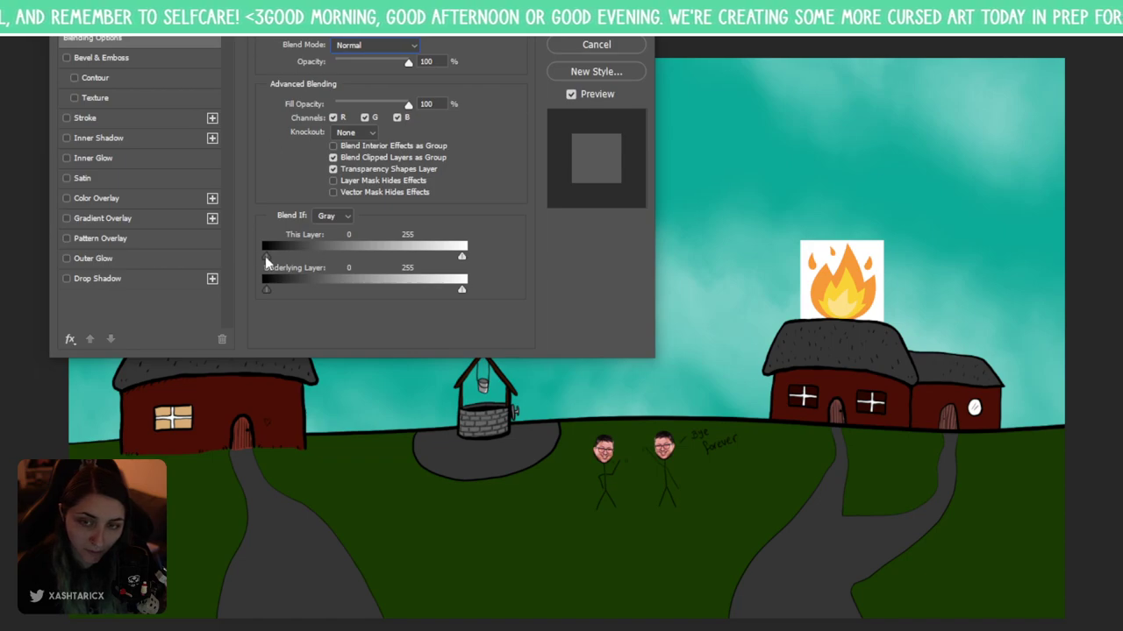
mouse_move(462, 257)
left_mouse_down()
mouse_move(413, 255)
mouse_move(454, 258)
mouse_move(416, 255)
mouse_move(442, 257)
left_mouse_up()
key("alt")
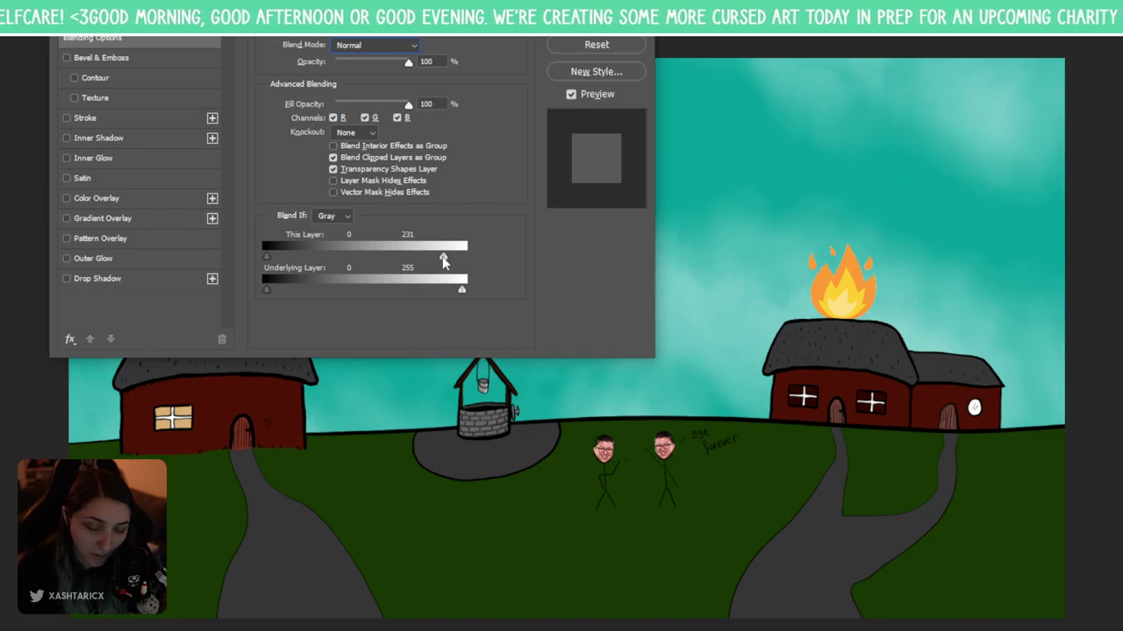
mouse_move(442, 256)
left_mouse_down()
mouse_move(432, 266)
mouse_move(464, 259)
mouse_move(394, 263)
mouse_move(455, 261)
mouse_move(432, 265)
mouse_move(443, 260)
left_mouse_up()
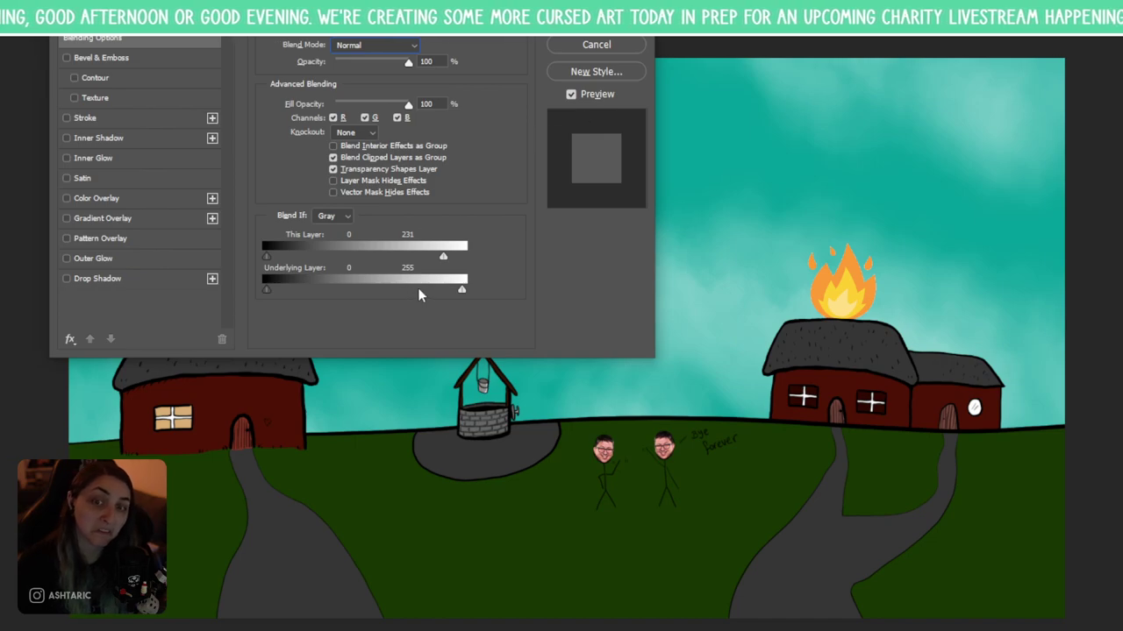
mouse_move(460, 290)
left_mouse_down()
mouse_move(412, 292)
mouse_move(461, 291)
left_mouse_up()
left_click_drag(266, 290, 213, 282)
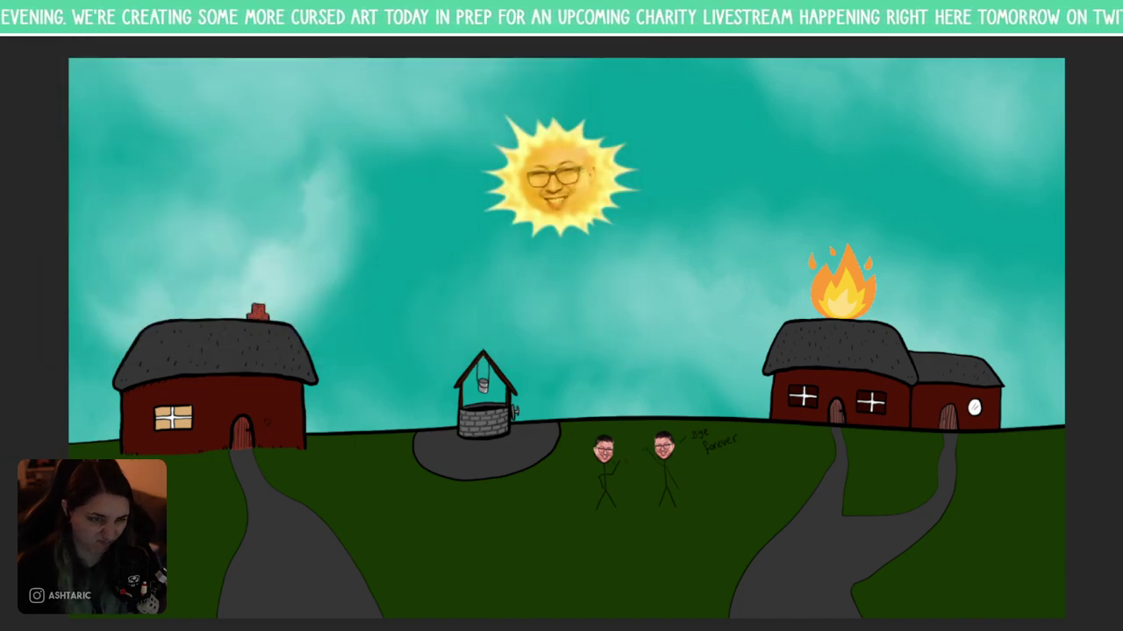
key("Return")
- Try a black 8 px outside stroke and an outer glow on the flame layer
scroll(811, 309, "up", 3)
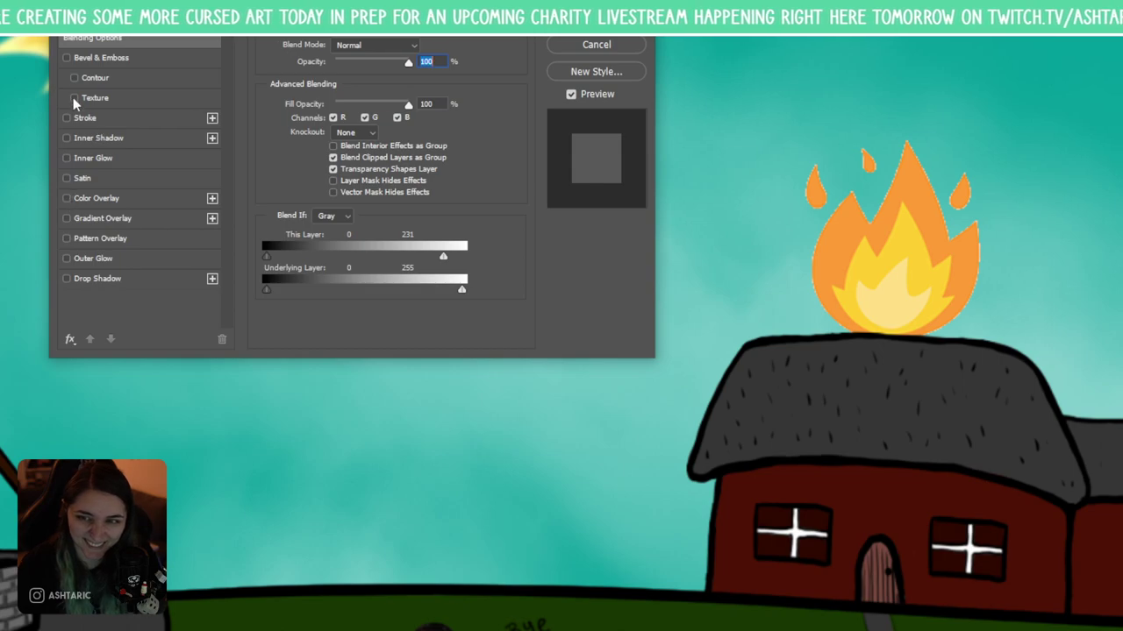
left_click(77, 118)
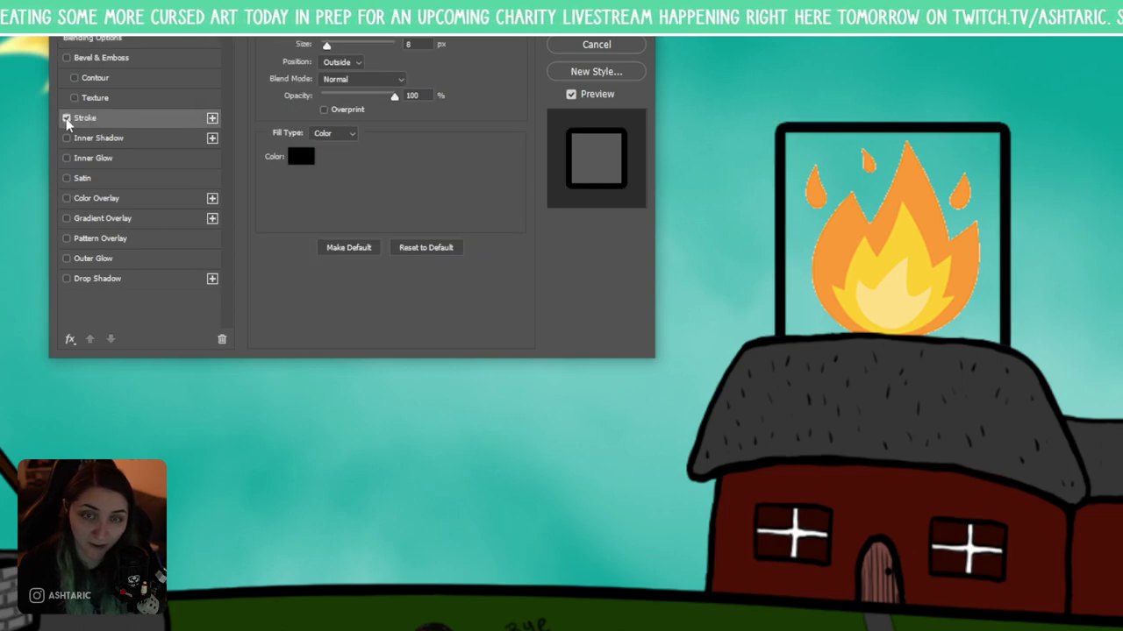
left_click(65, 118)
left_click(65, 258)
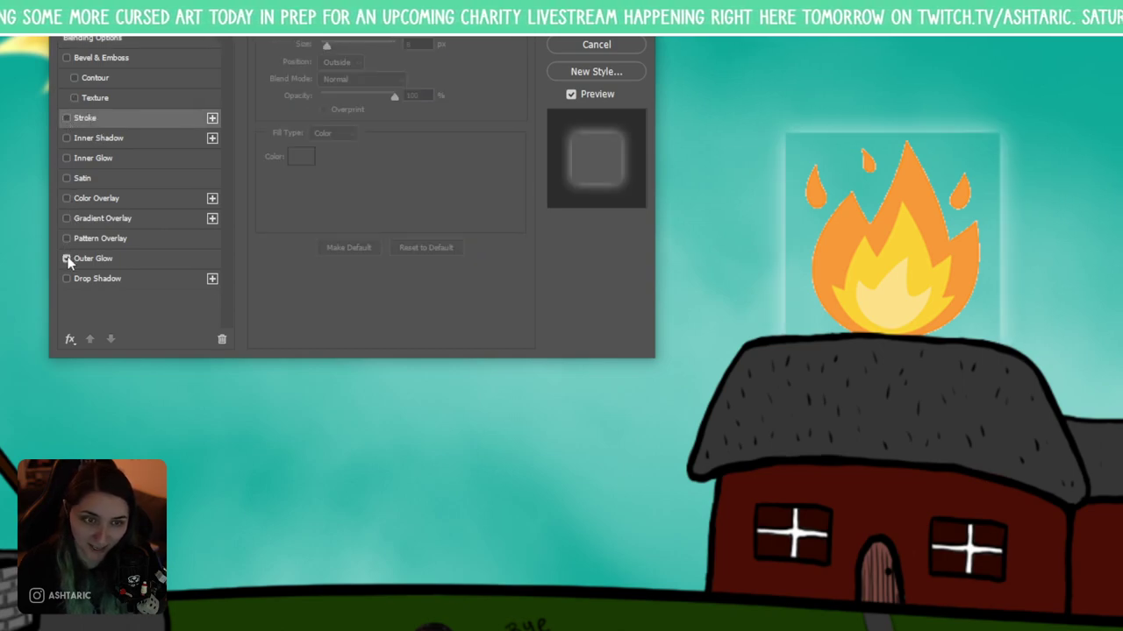
left_click(66, 258)
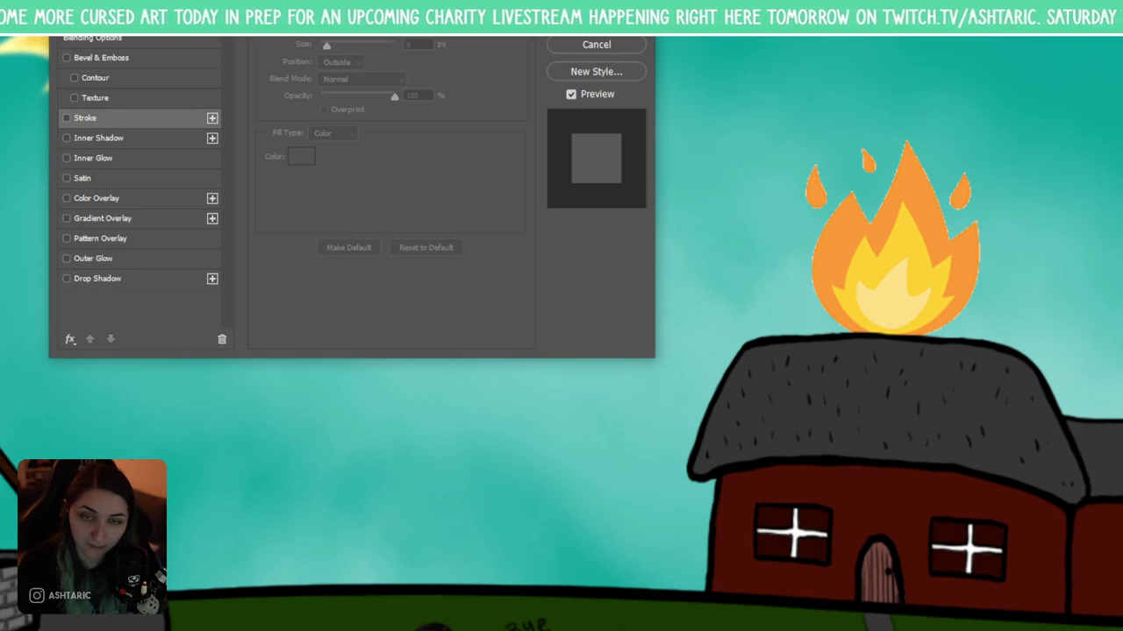
left_click(617, 42)
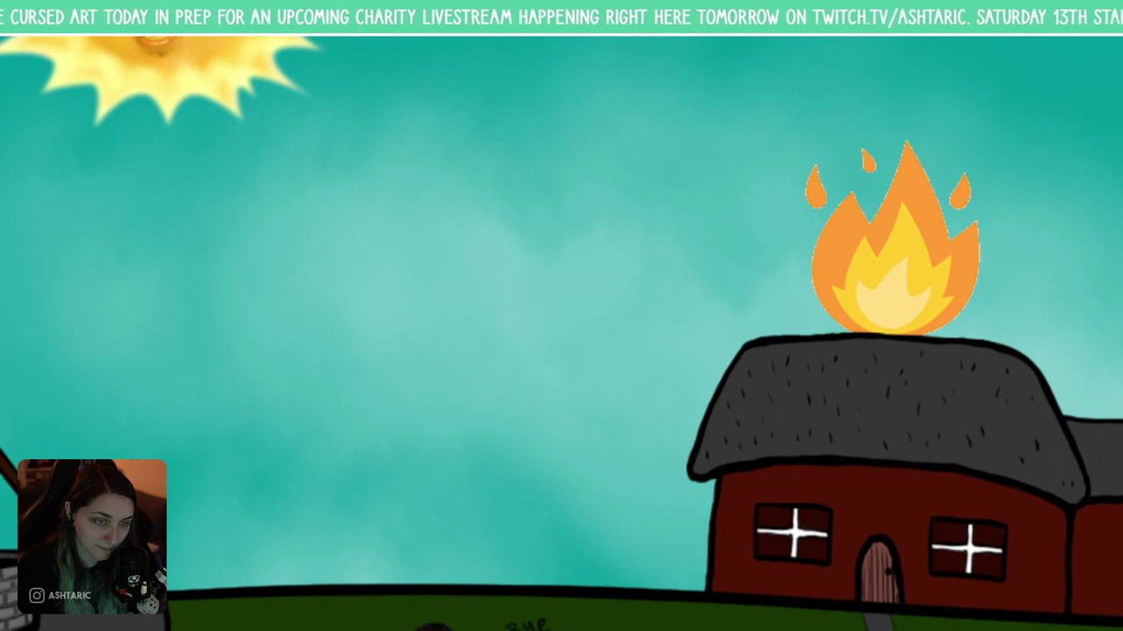
- Bake the flame's hidden background into its layer and add a white (ffffff) stroke around the flame
key("ctrl+z")
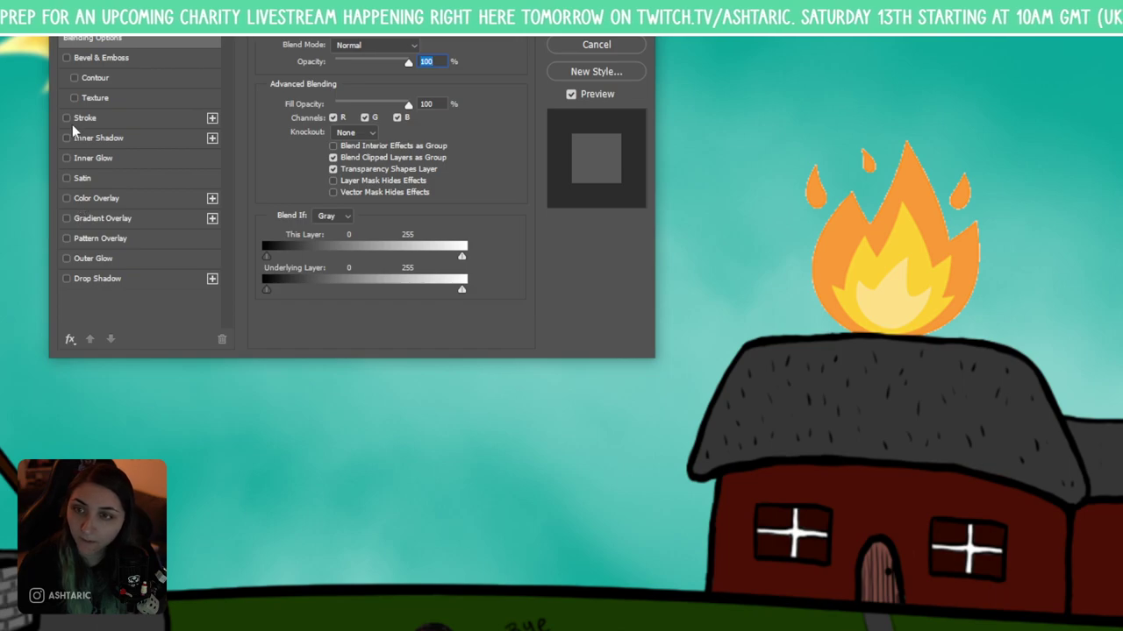
left_click(68, 118)
left_click(95, 116)
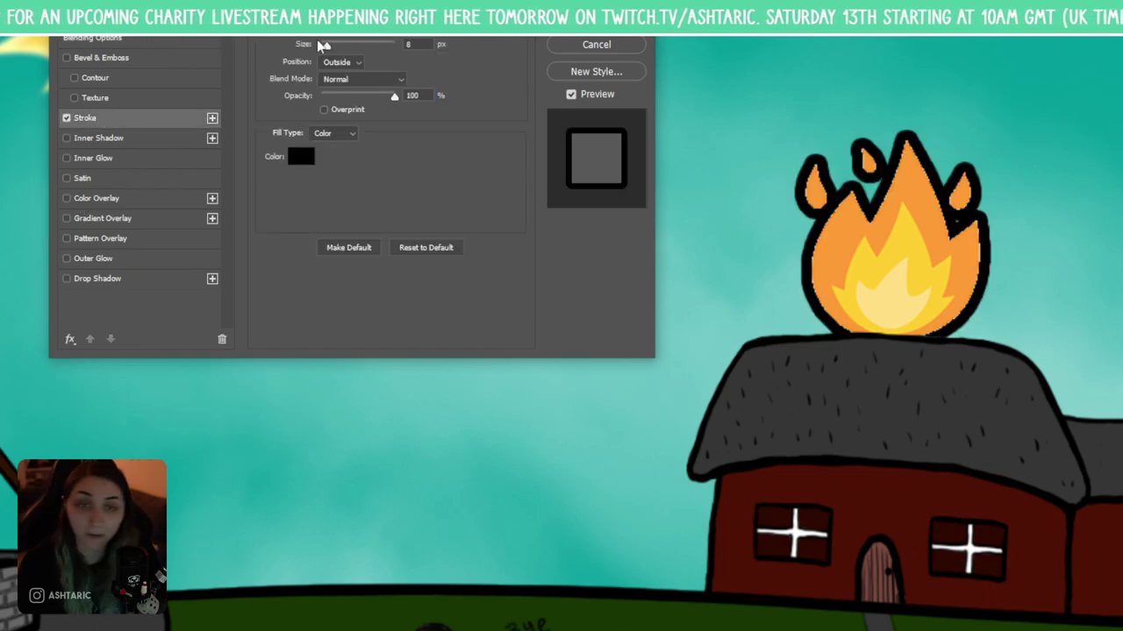
left_click(300, 156)
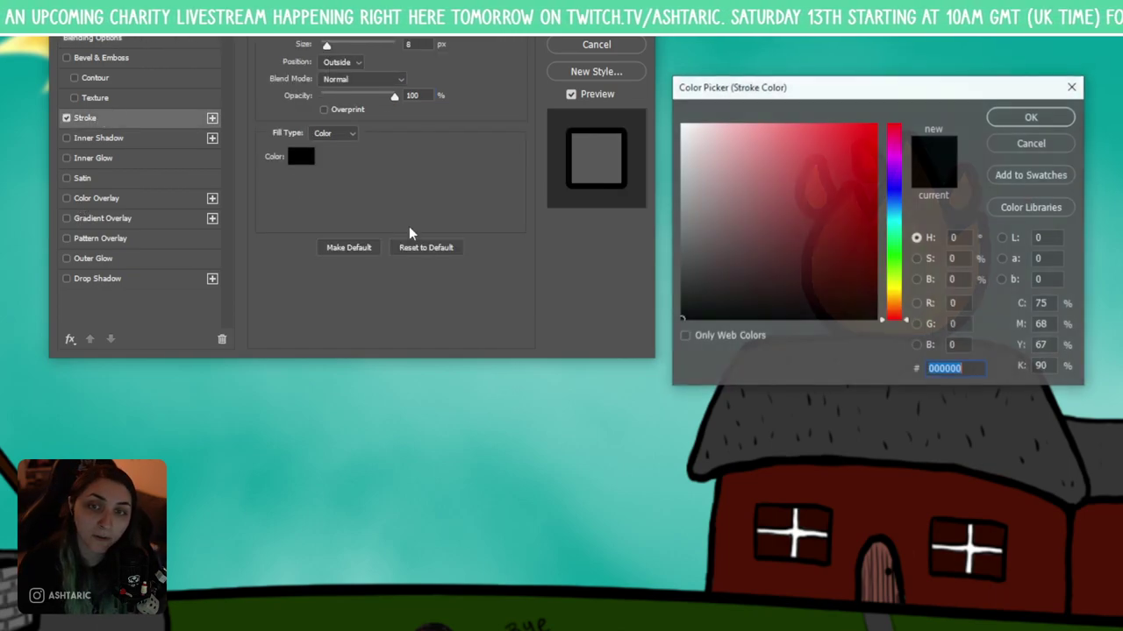
type("ffffff")
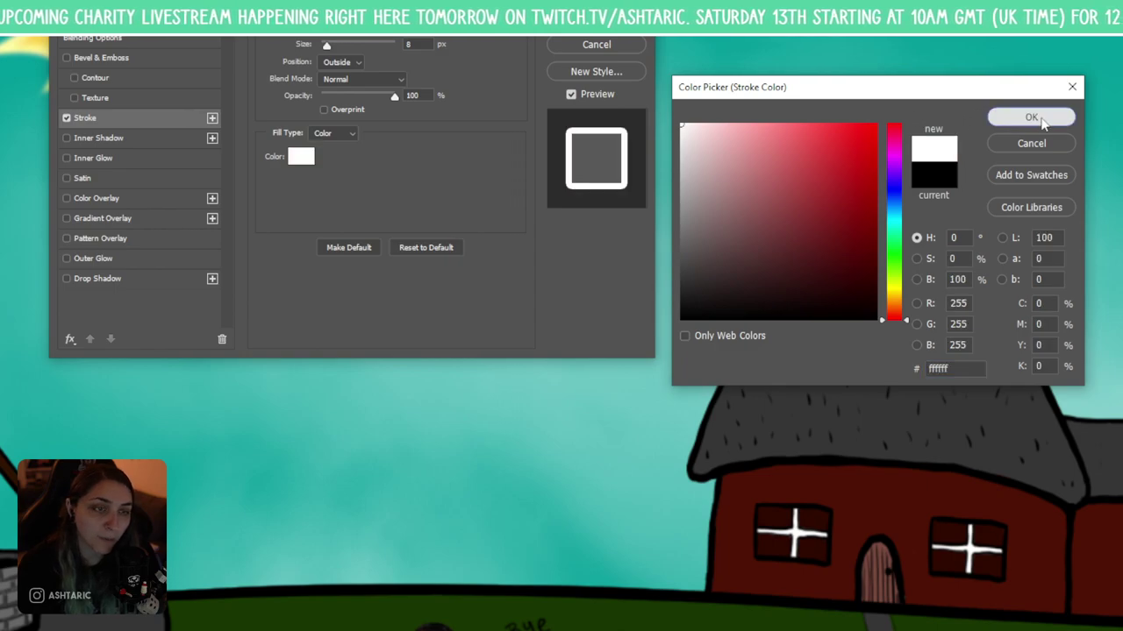
left_click(1032, 117)
- Keep the flame's stroke positioned Outside, set its size to 3 px and apply the layer style
left_click(342, 62)
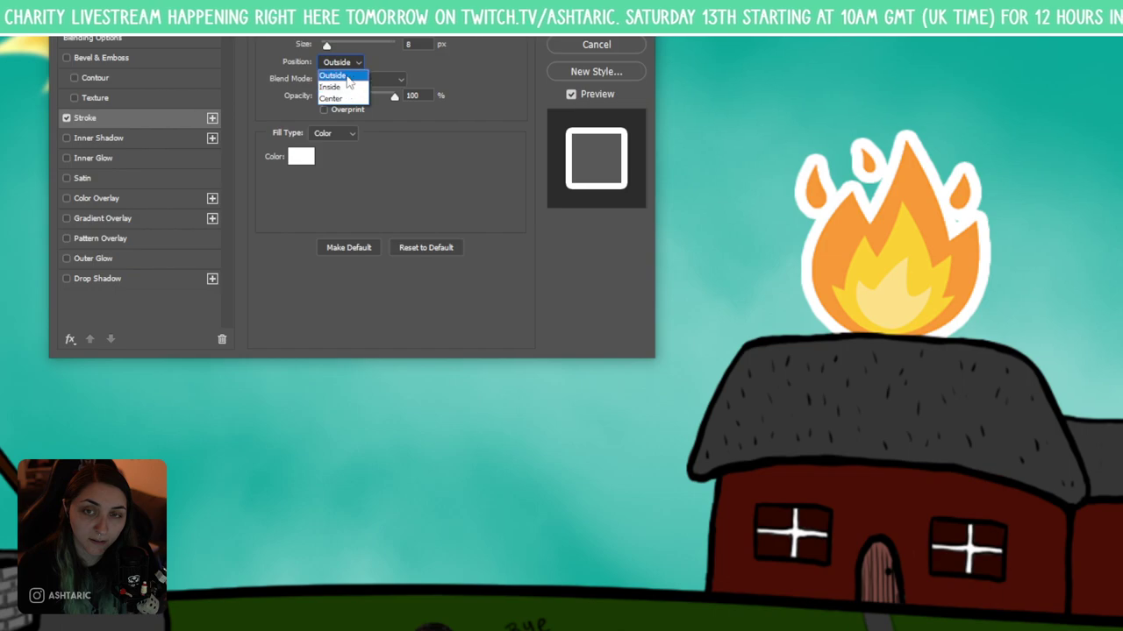
left_click(333, 76)
left_click_drag(326, 44, 320, 43)
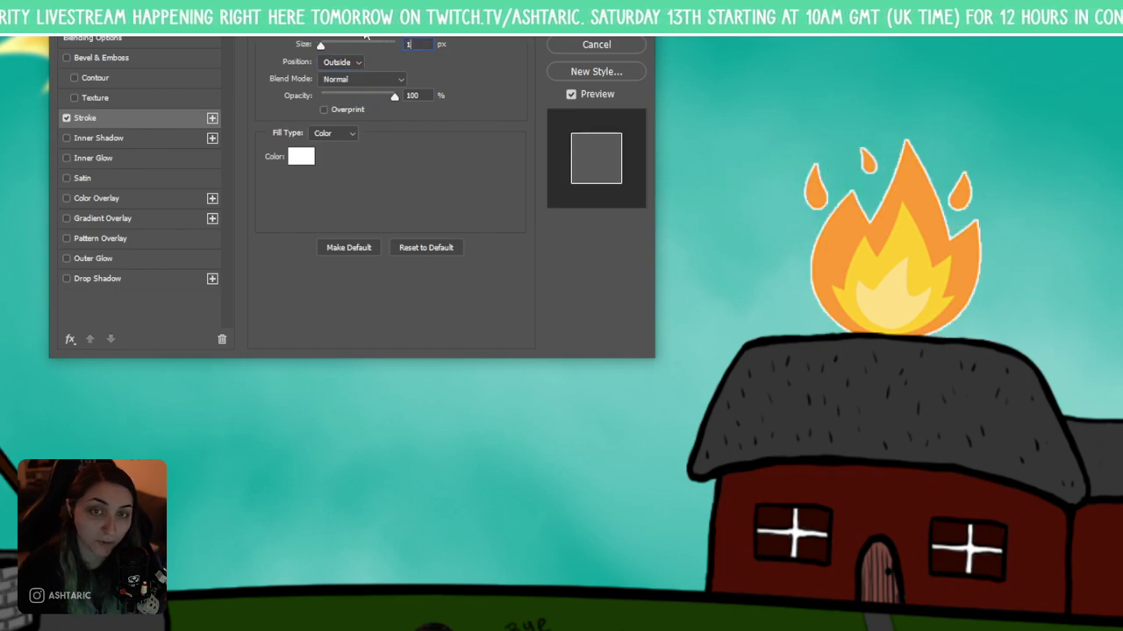
key("Up")
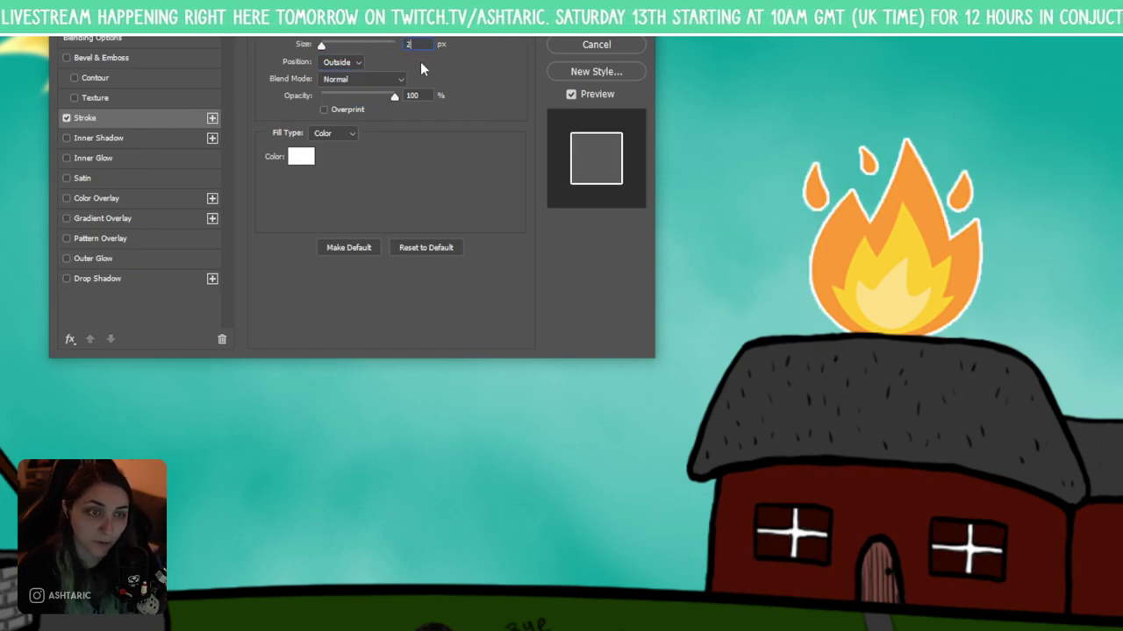
key("Up")
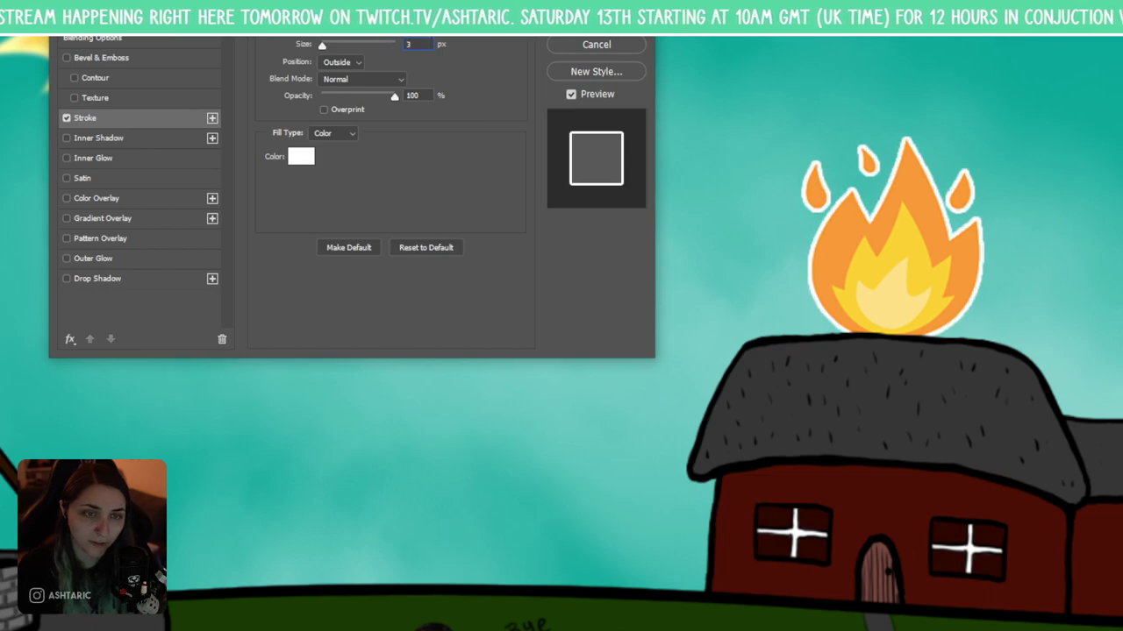
key("Return")
- Reposition the outlined flame so its base tucks behind the ridge of the larger joined house's roof
scroll(552, 321, "down", 6)
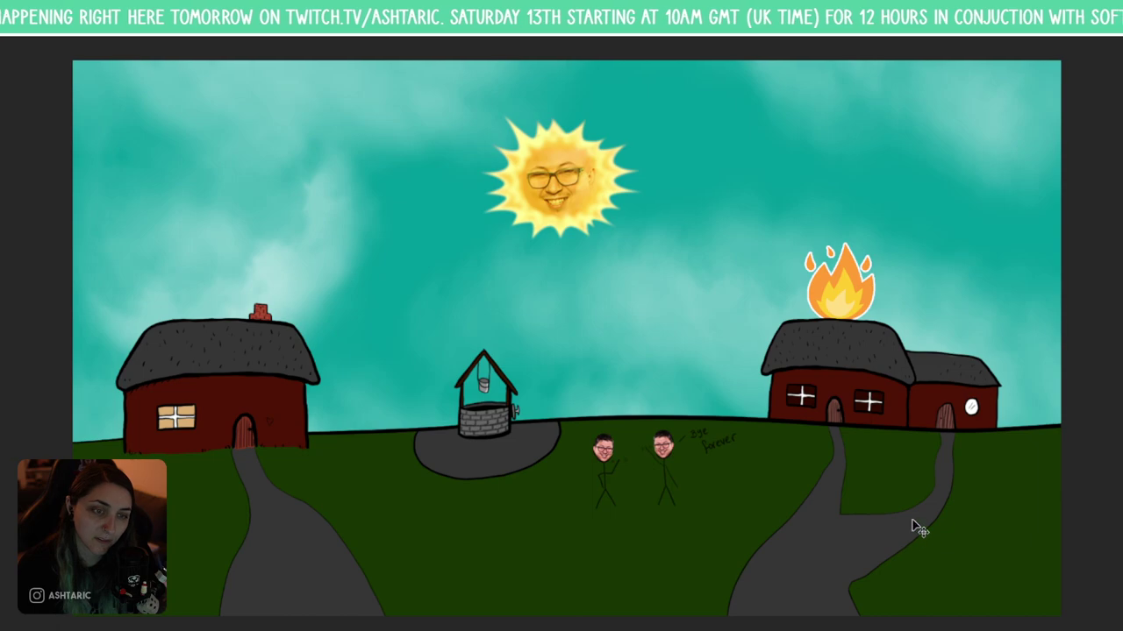
left_click_drag(861, 282, 864, 273)
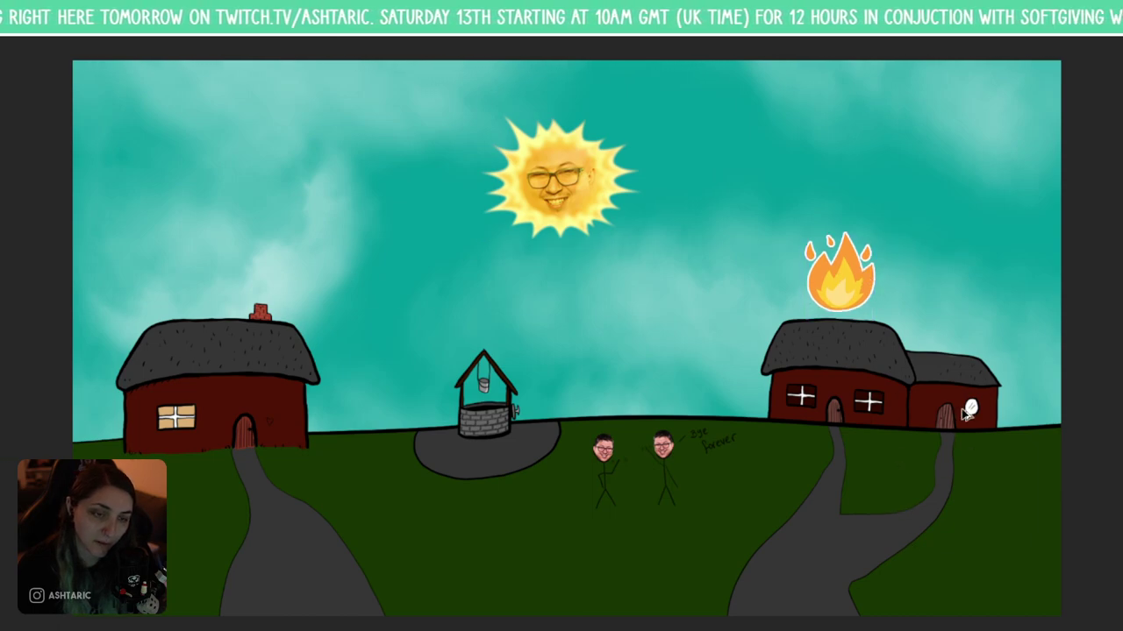
scroll(924, 313, "up", 5)
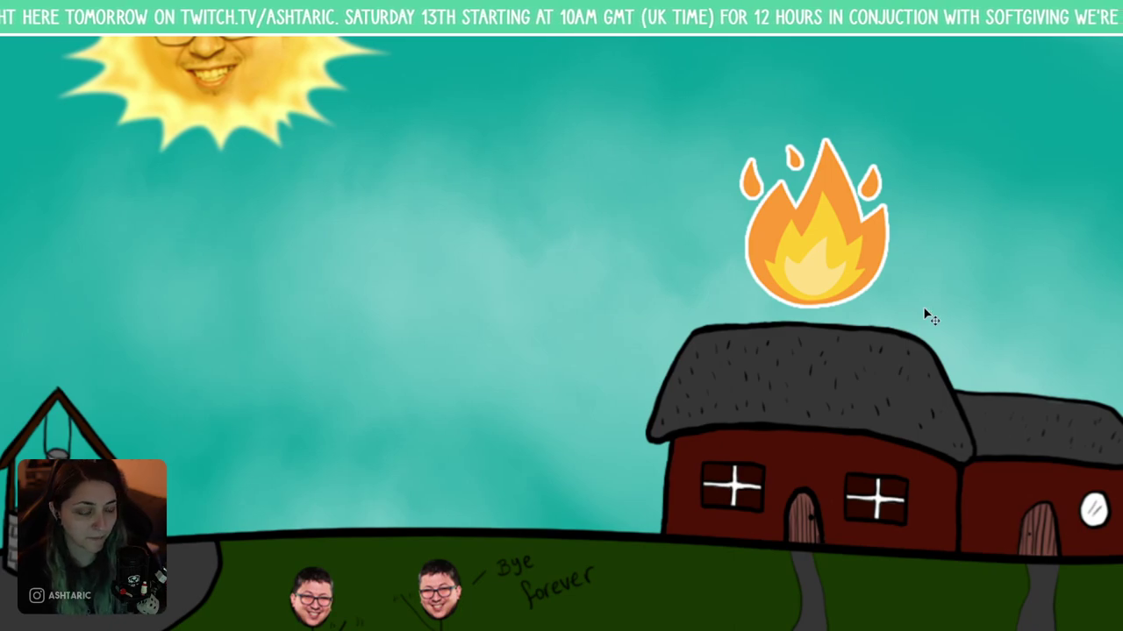
left_click_drag(829, 251, 828, 281)
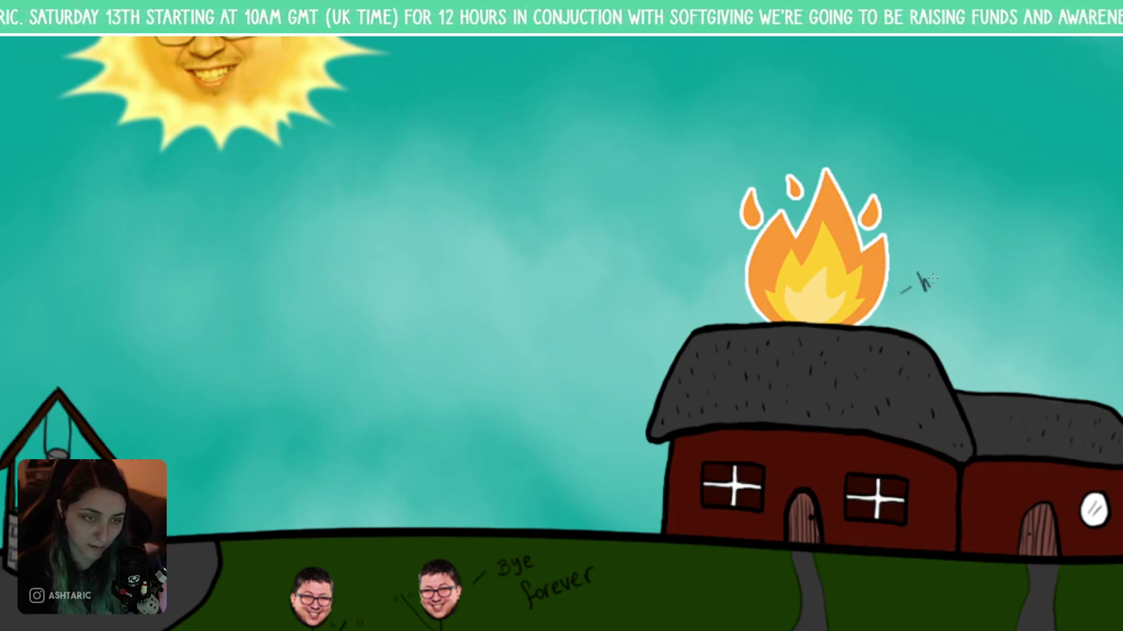
- Handwrite a small dark "help" with a short leading dash beside the flame above the joined house's roof
left_click_drag(937, 286, 944, 286)
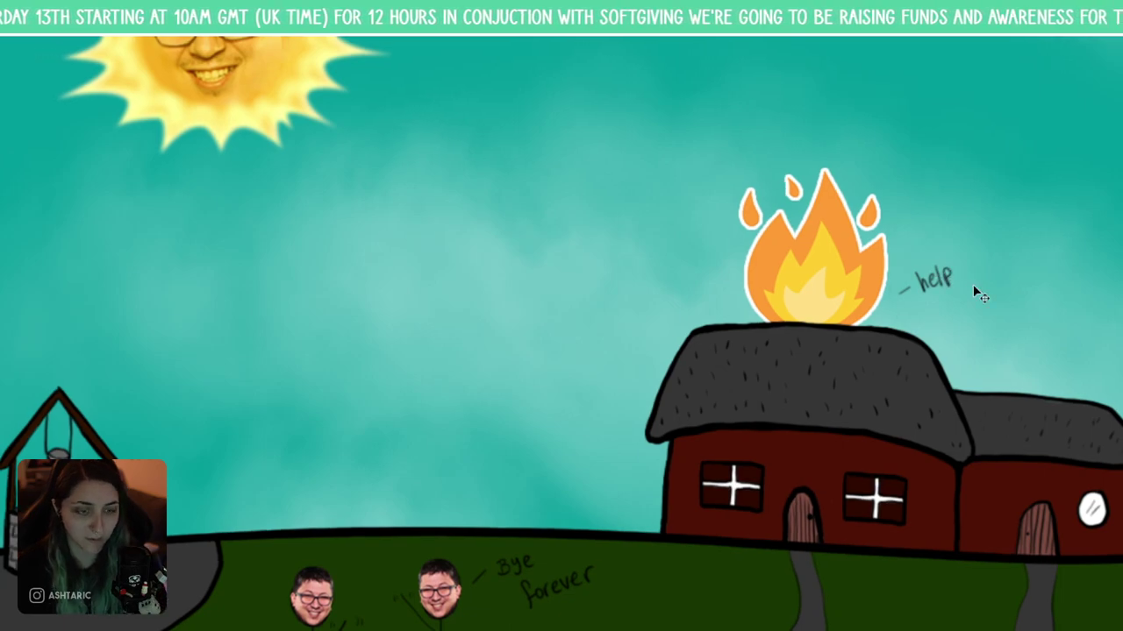
key("ctrl+0")
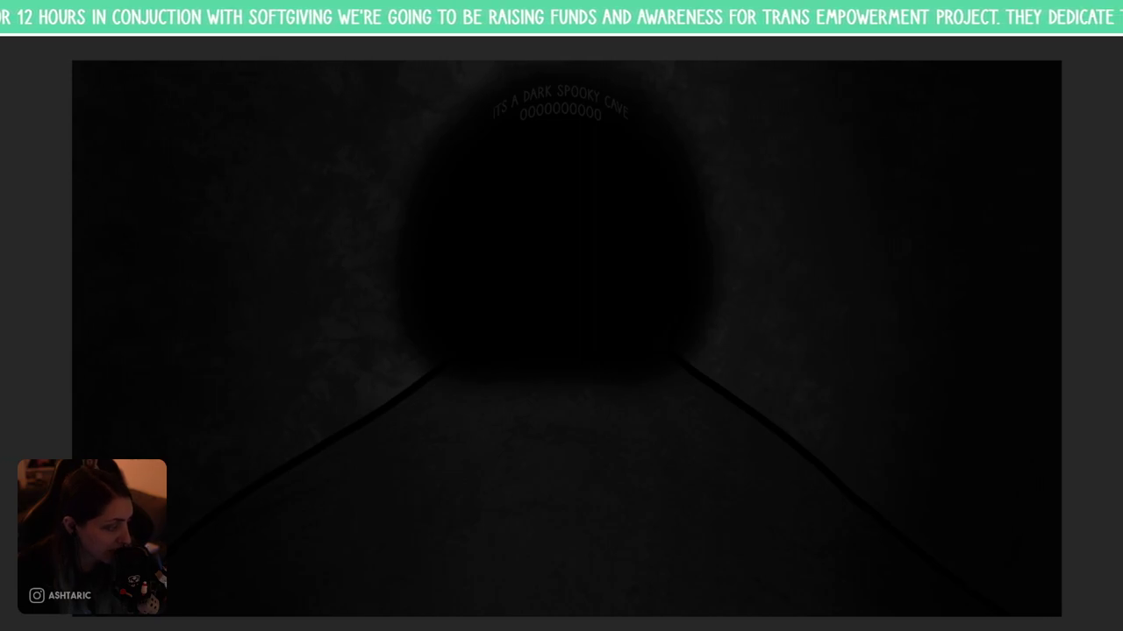
- Leave the full-screen view and collapse the Backgrounds layer group to reach the Creatures group
key("f")
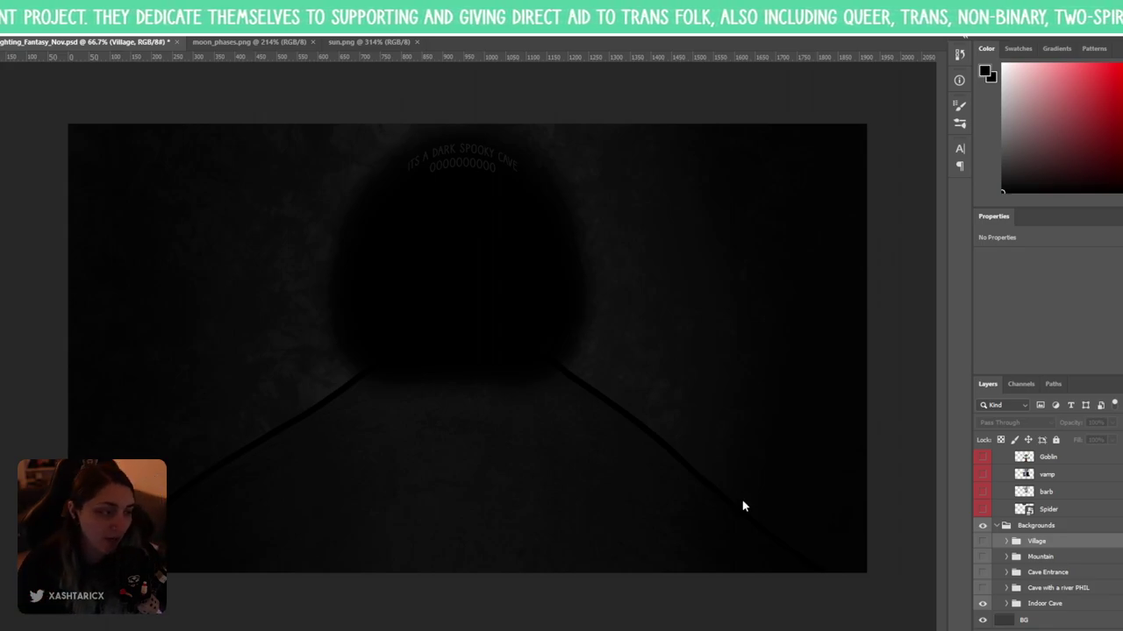
scroll(1052, 541, "up", 2)
scroll(1053, 541, "up", 2)
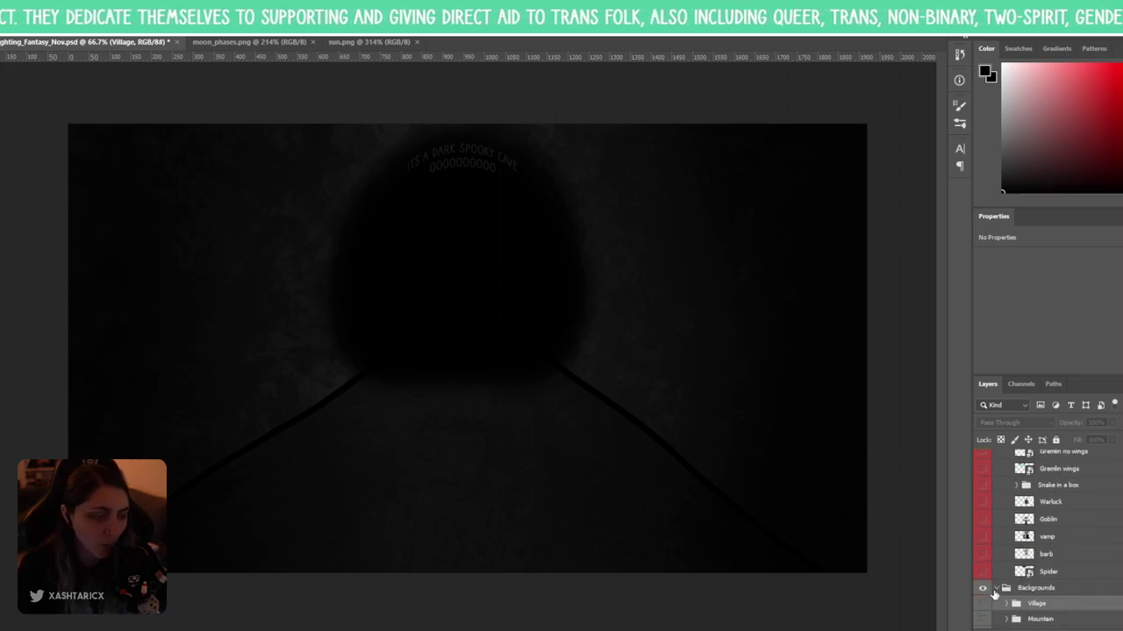
left_click(997, 589)
scroll(1013, 546, "up", 8)
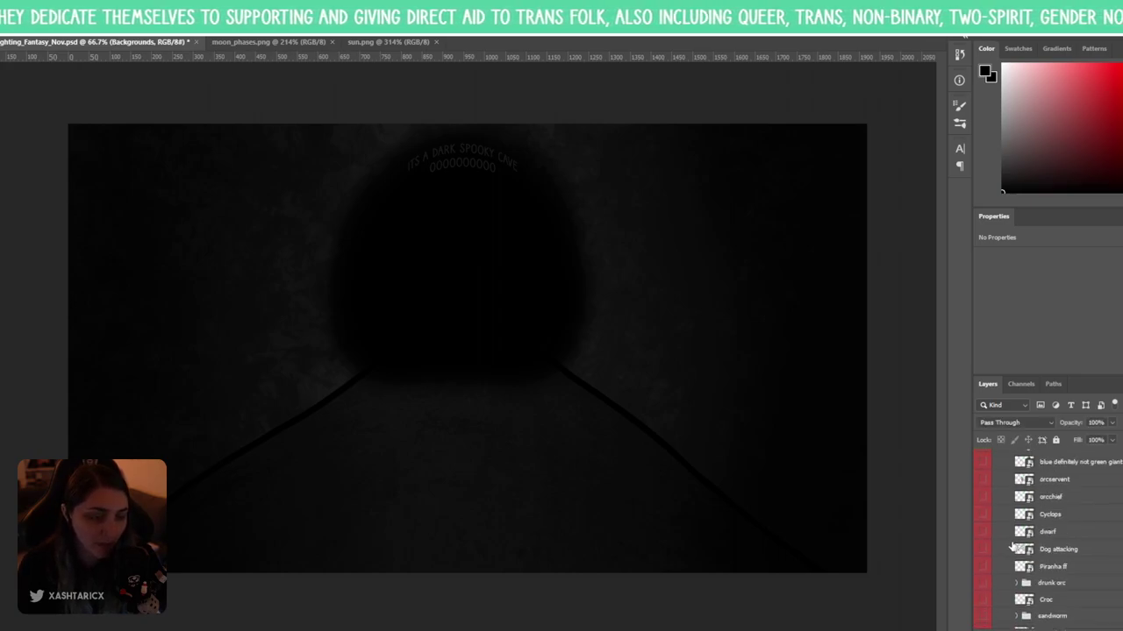
scroll(1011, 544, "up", 5)
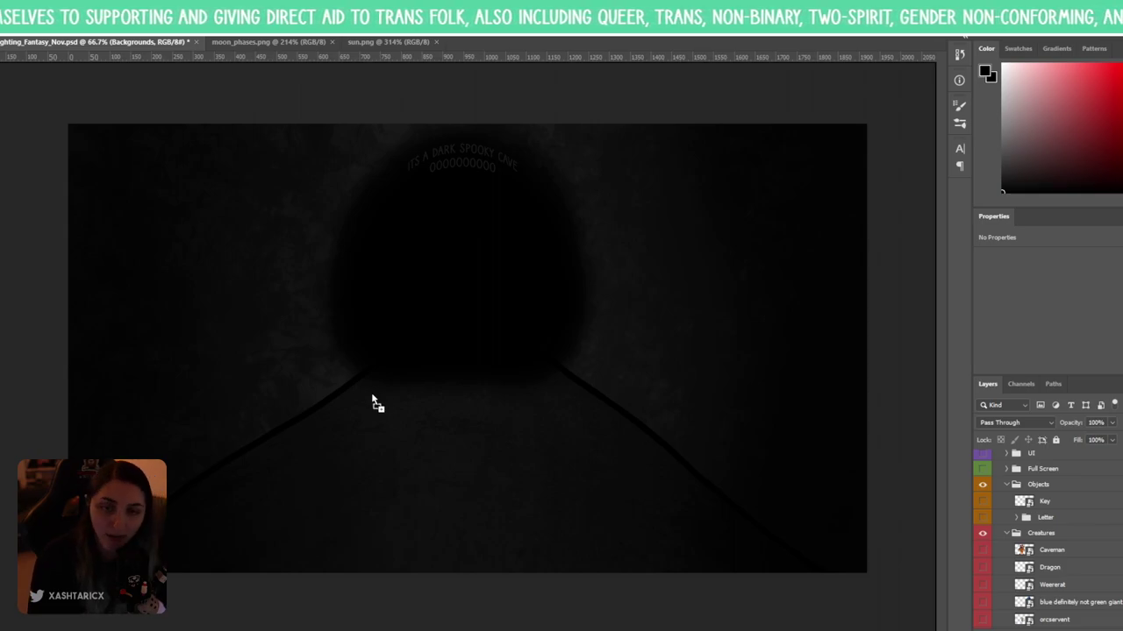
- Place Werewolf.png over the cave at about X 573, Y 105 px and file its hidden layer below Spider in Creatures
key("ctrl+t")
key("Return")
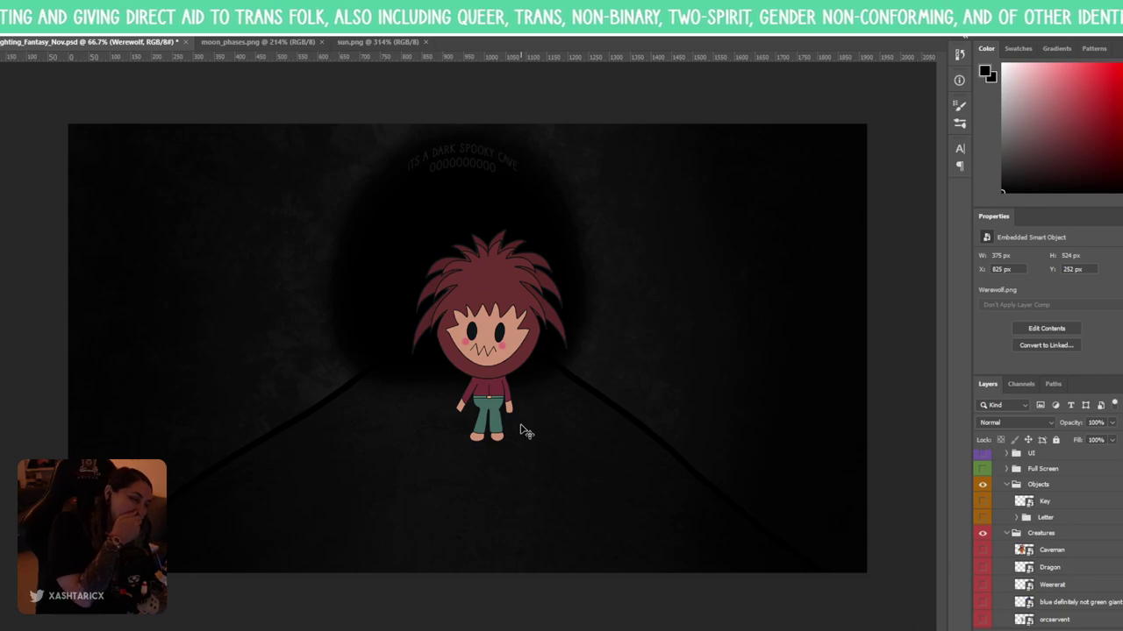
left_click_drag(513, 427, 391, 386)
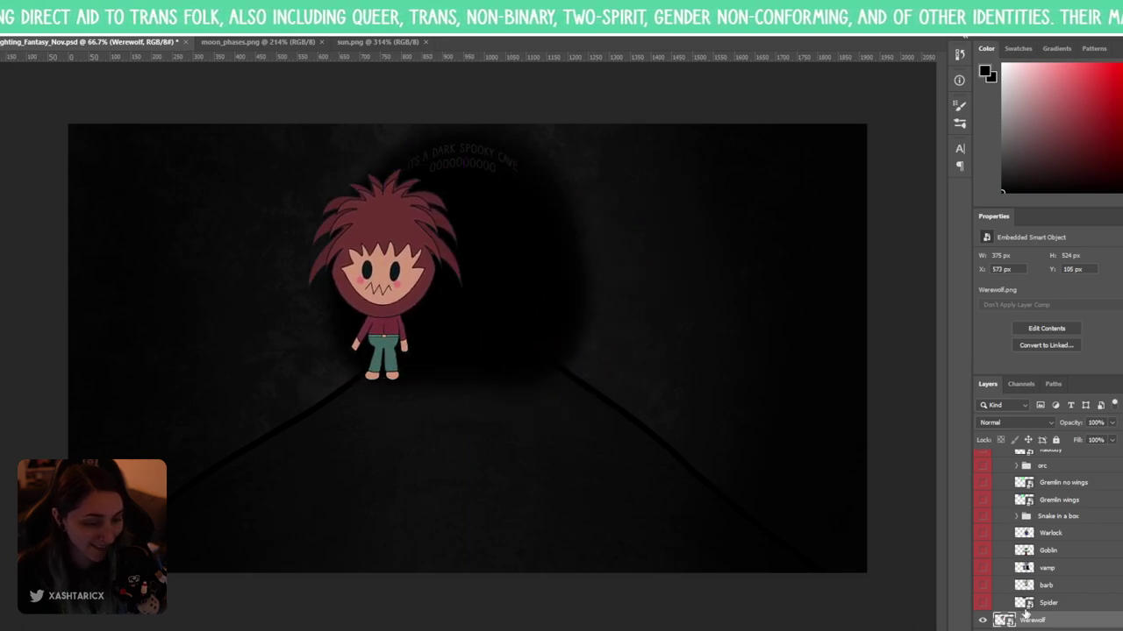
left_click(982, 621)
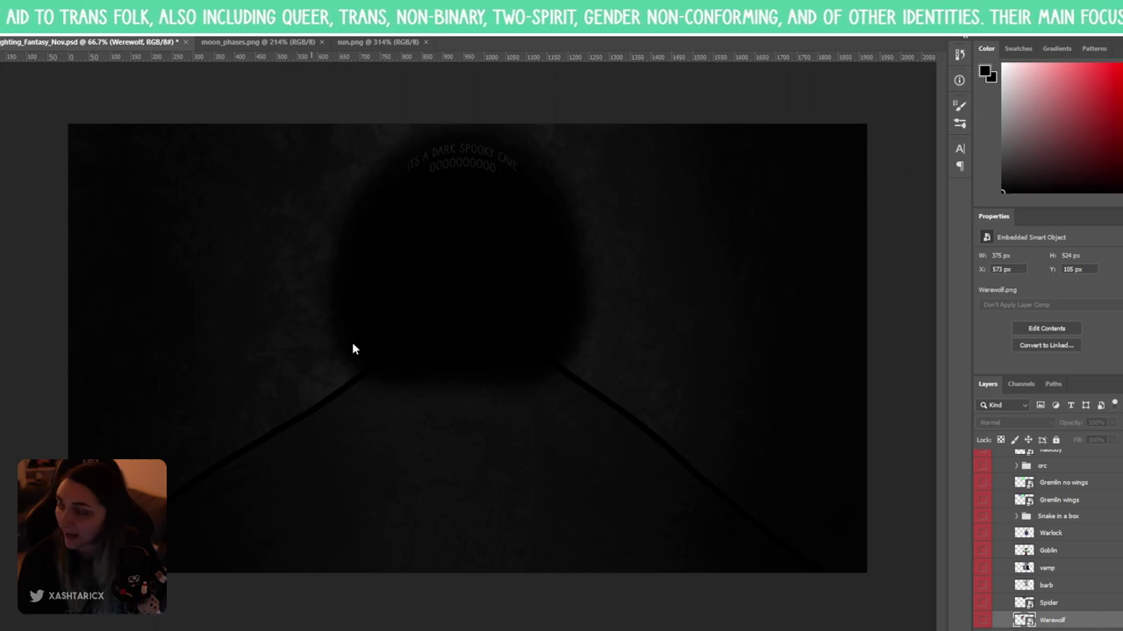
- Place Skeleton.png in the Creatures group below Spider and move it to about X 1079, Y 233 px beside the cave opening
left_click_drag(354, 348, 536, 301)
key("Return")
left_click_drag(473, 430, 578, 322)
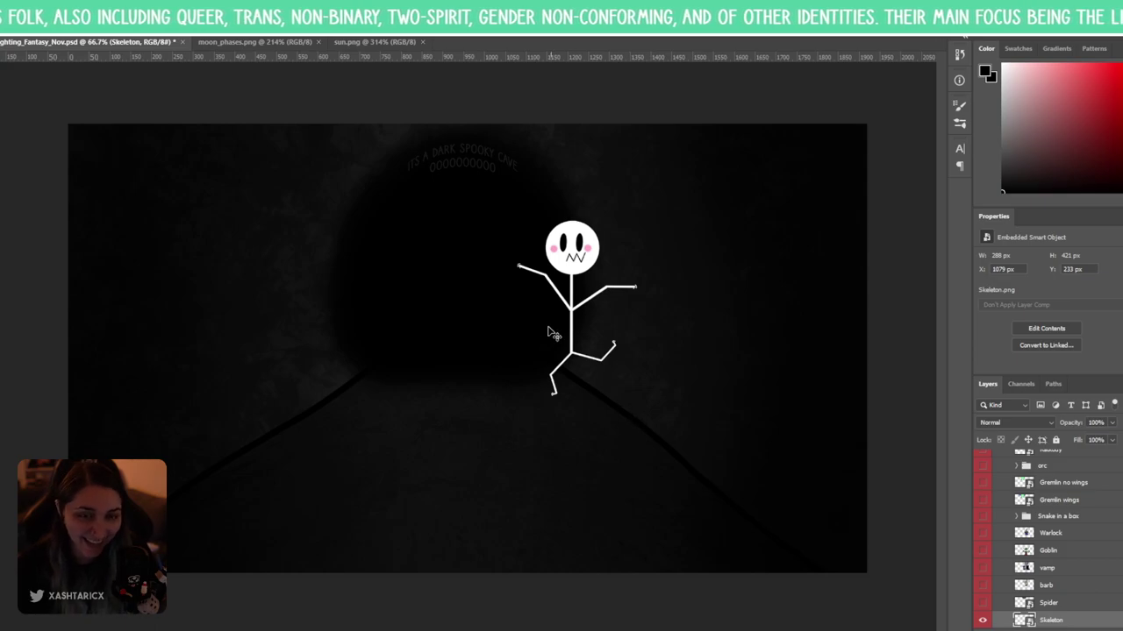
scroll(609, 301, "up", 3)
scroll(609, 292, "up", 1)
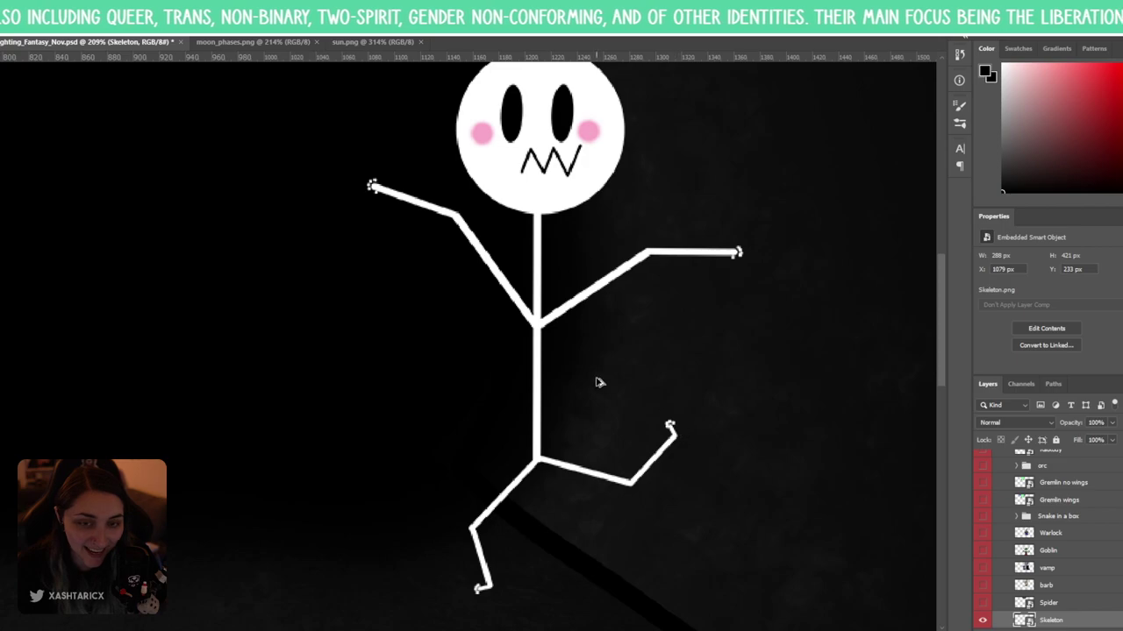
- Hide the Skeleton layer in the Creatures group
scroll(588, 377, "down", 4)
scroll(552, 329, "down", 1)
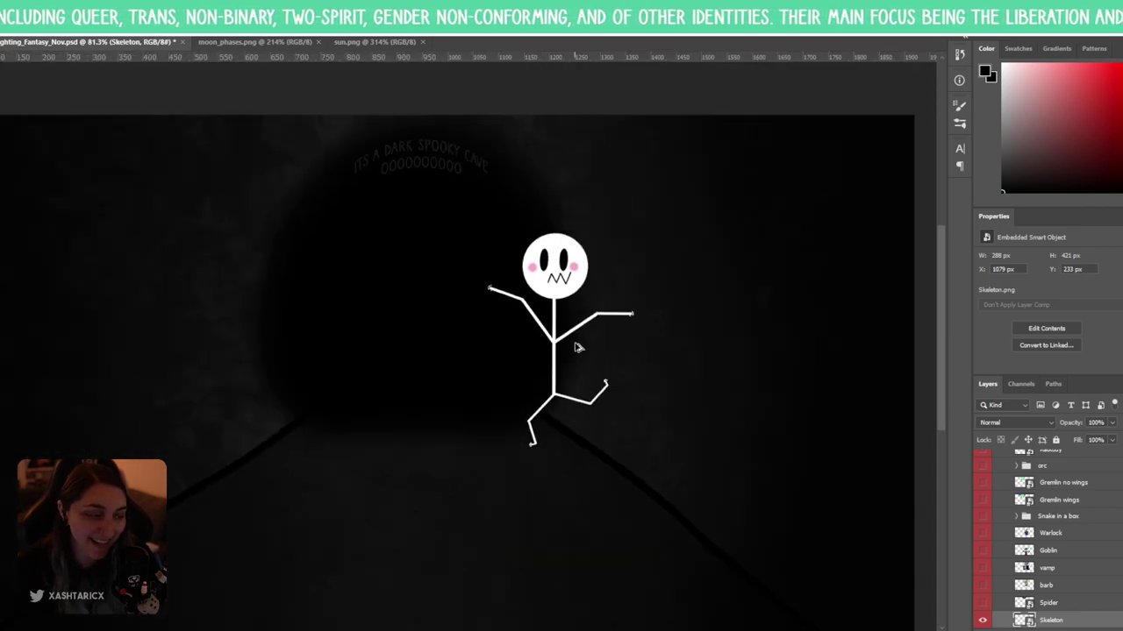
scroll(614, 386, "down", 1)
left_click(982, 620)
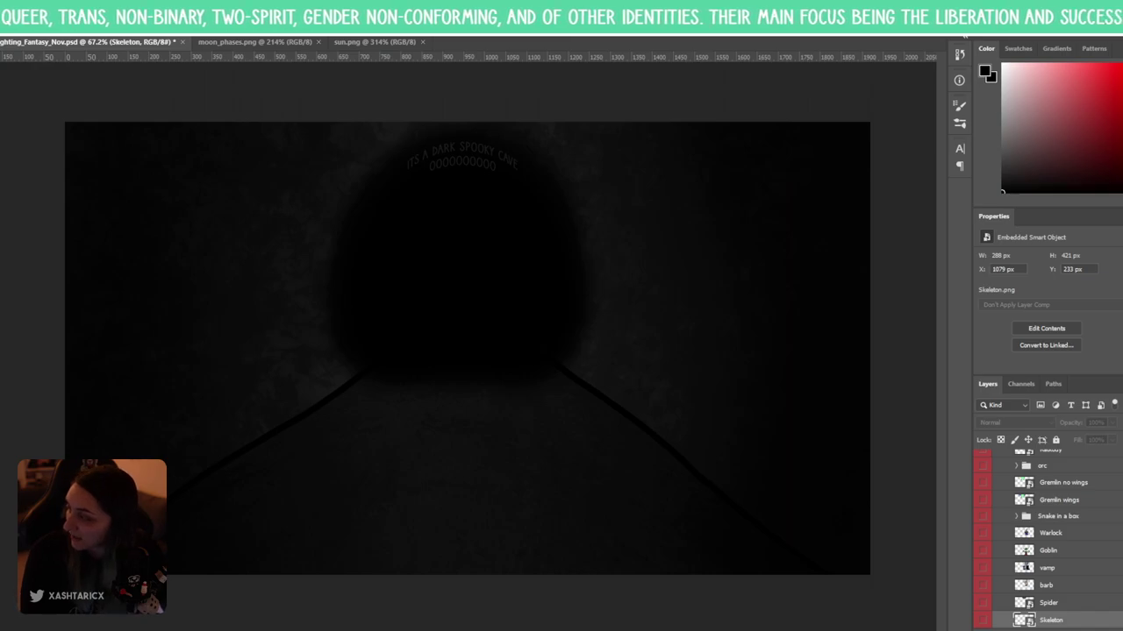
- Place minotaur.png over the cave at X 629, Y 106 px, directly below Spider in Creatures, and hide its layer
left_click_drag(413, 308, 458, 336)
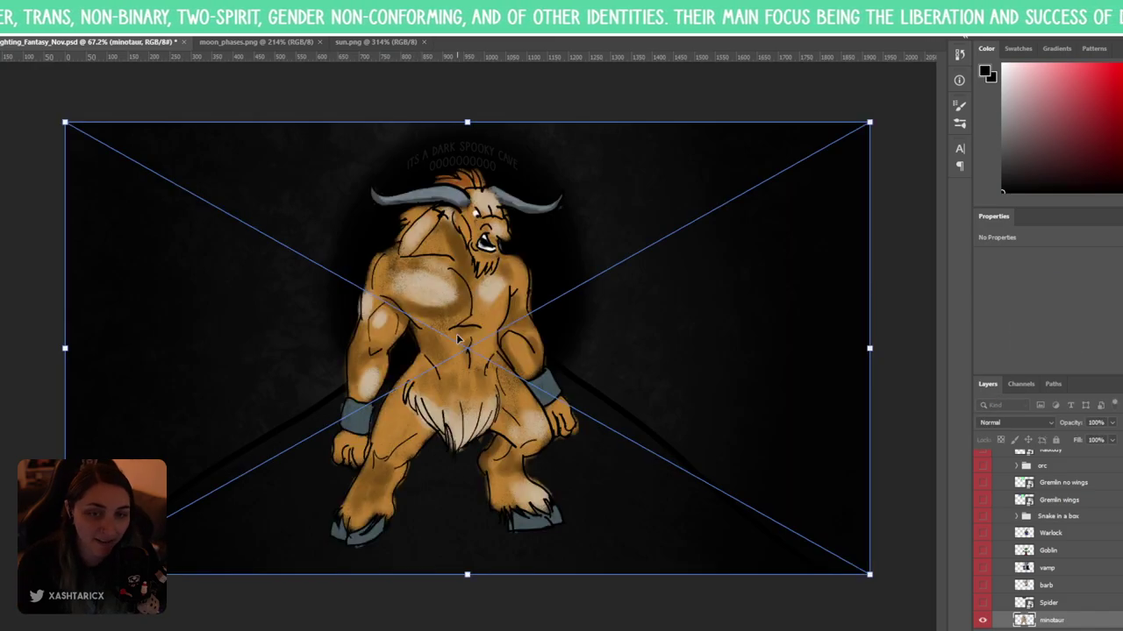
key("Return")
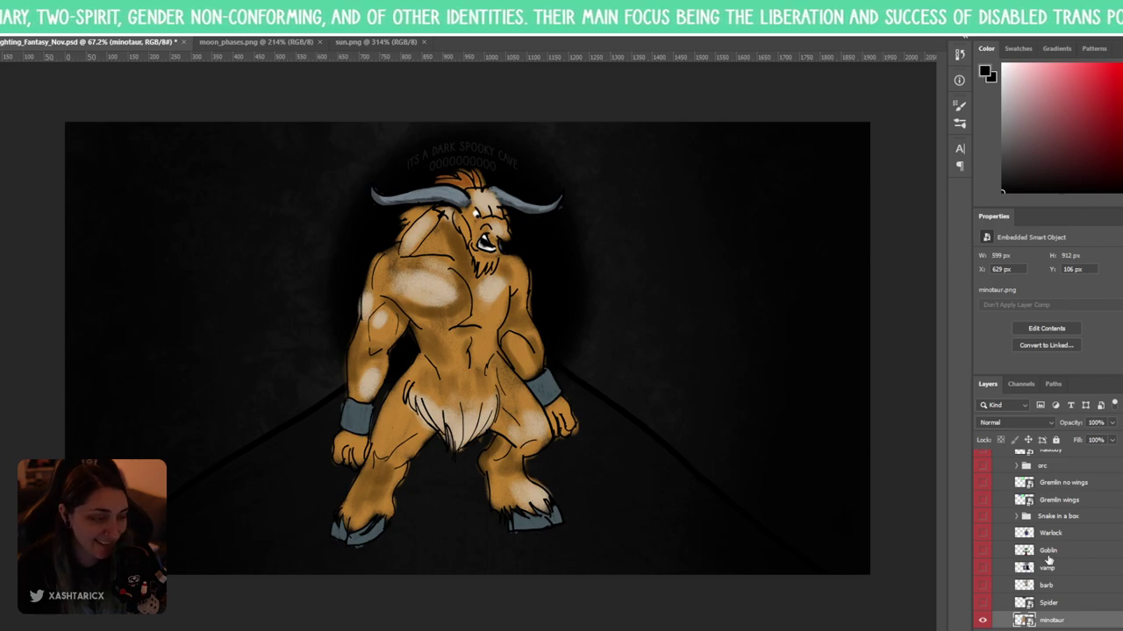
left_click(981, 620)
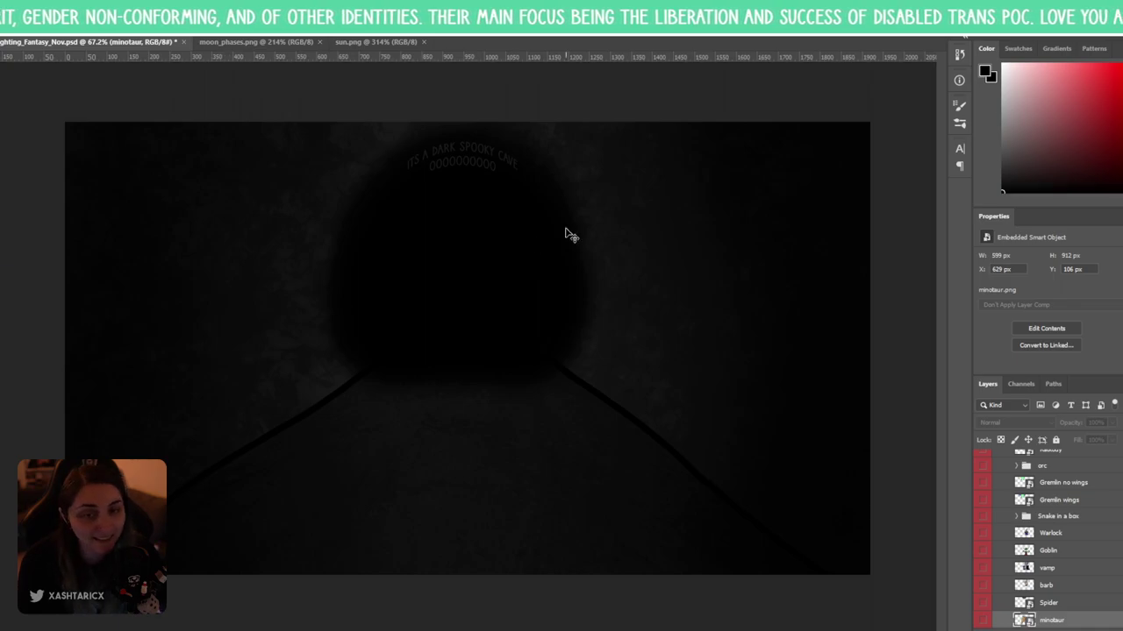
- Place ogre.png over the cave at X 221, Y 94 px, directly below Spider in Creatures, and hide its layer
key("Return")
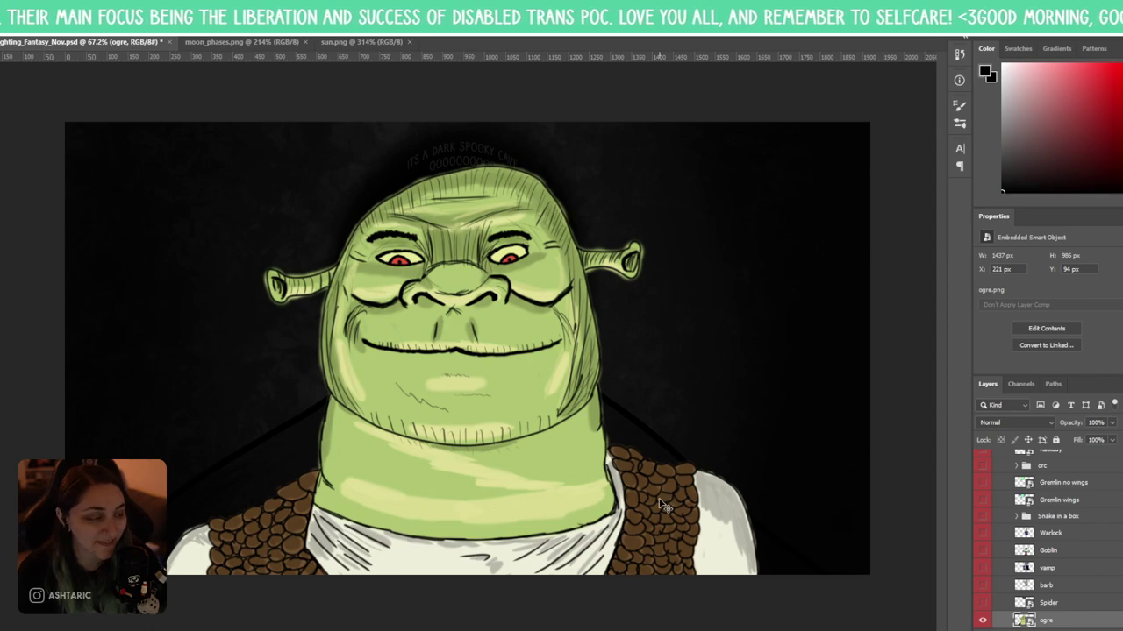
left_click(975, 534)
left_click(974, 533)
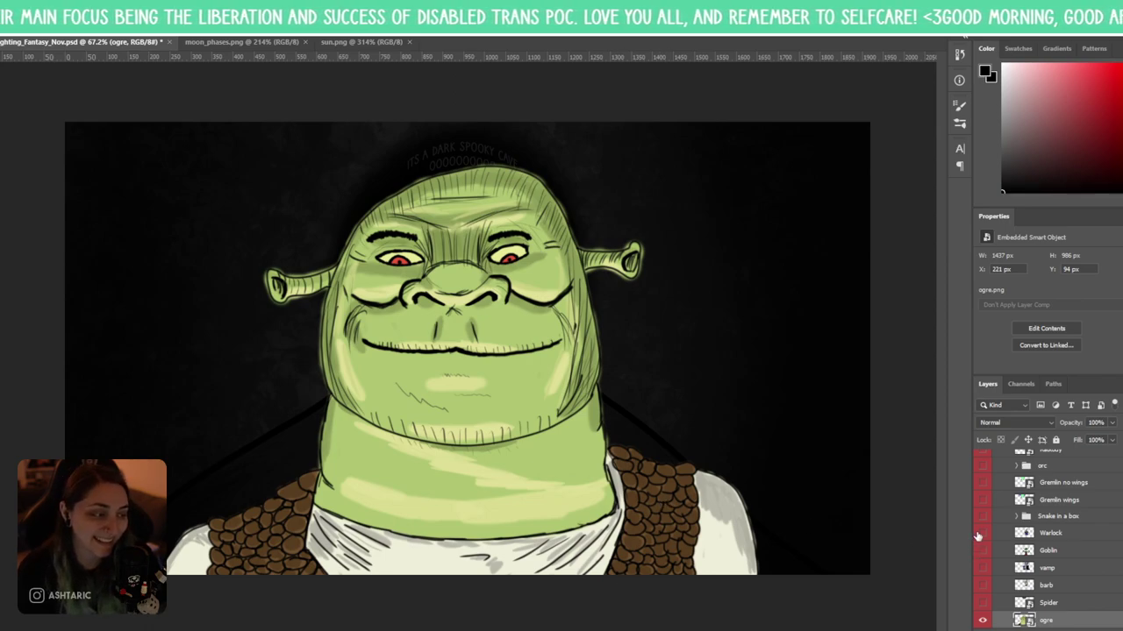
left_click(983, 621)
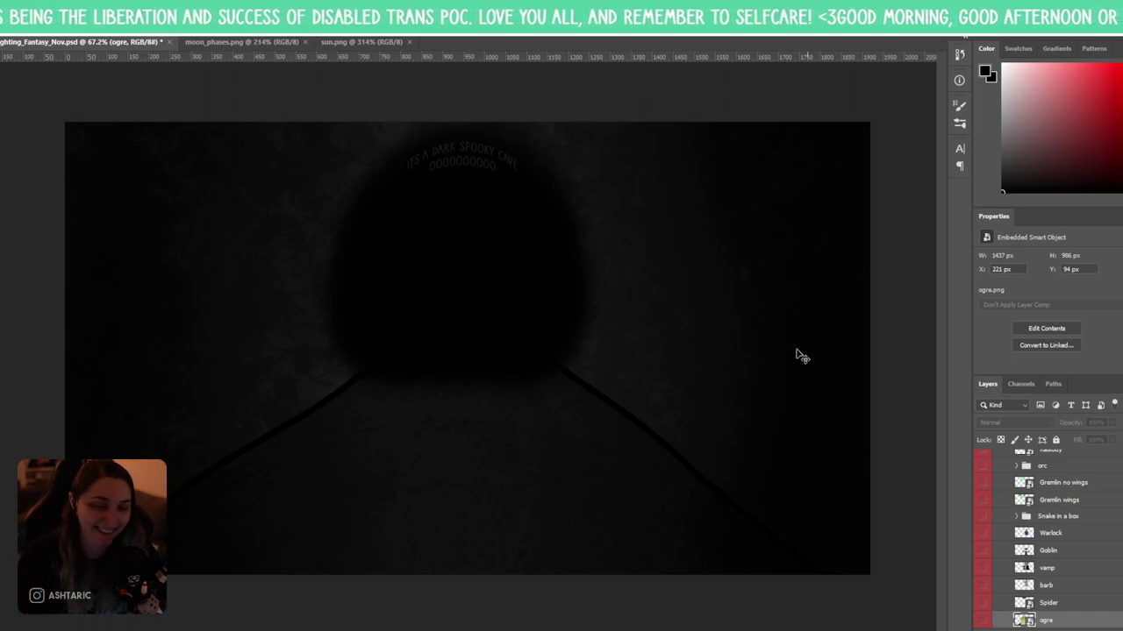
- Show the ogre layer again and expand the Backgrounds group
left_click(982, 621)
scroll(1020, 557, "down", 2)
scroll(1018, 556, "down", 1)
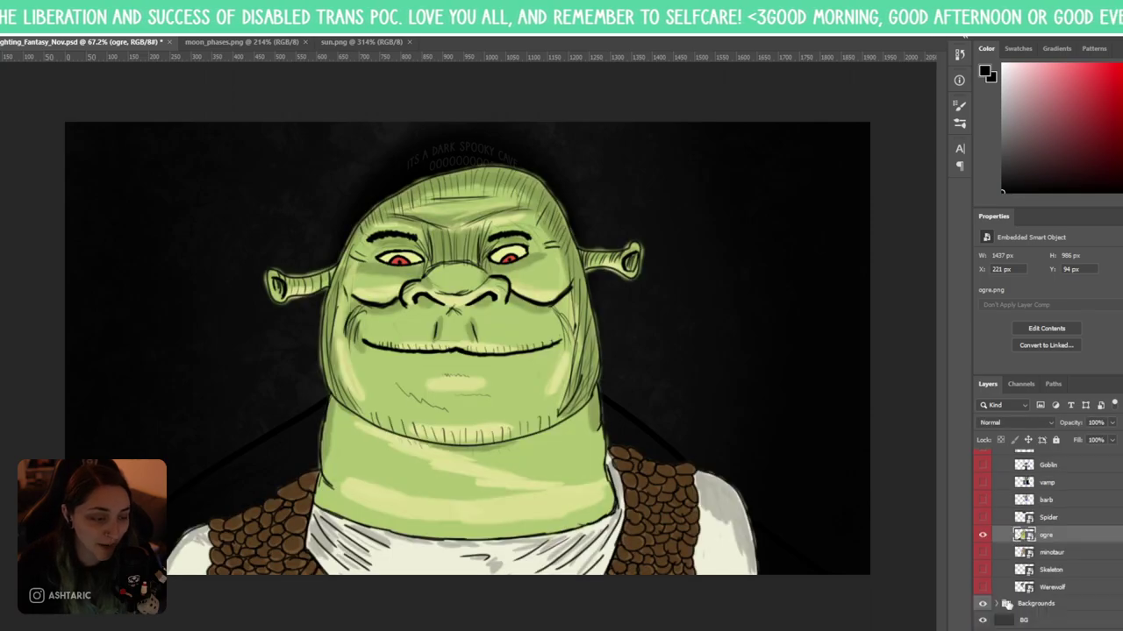
left_click(994, 607)
left_click(997, 605)
scroll(991, 579, "down", 3)
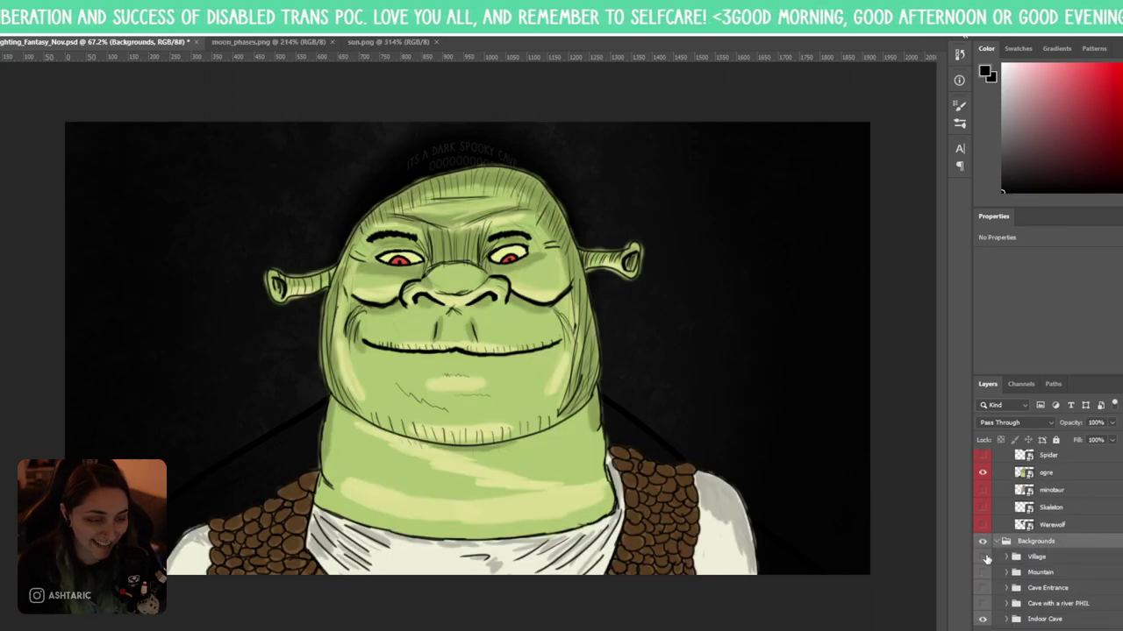
- Preview the ogre in turn against the Village, Mountain, Cave Entrance and Cave with a river PHIL backgrounds
left_click(982, 557)
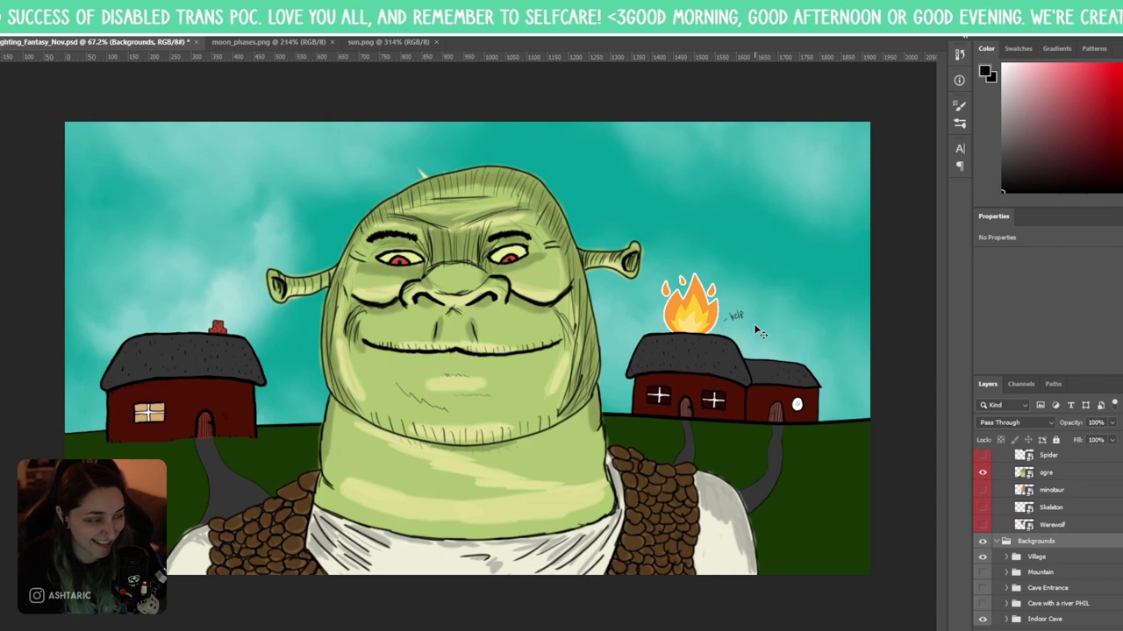
left_click(983, 558)
left_click(982, 573)
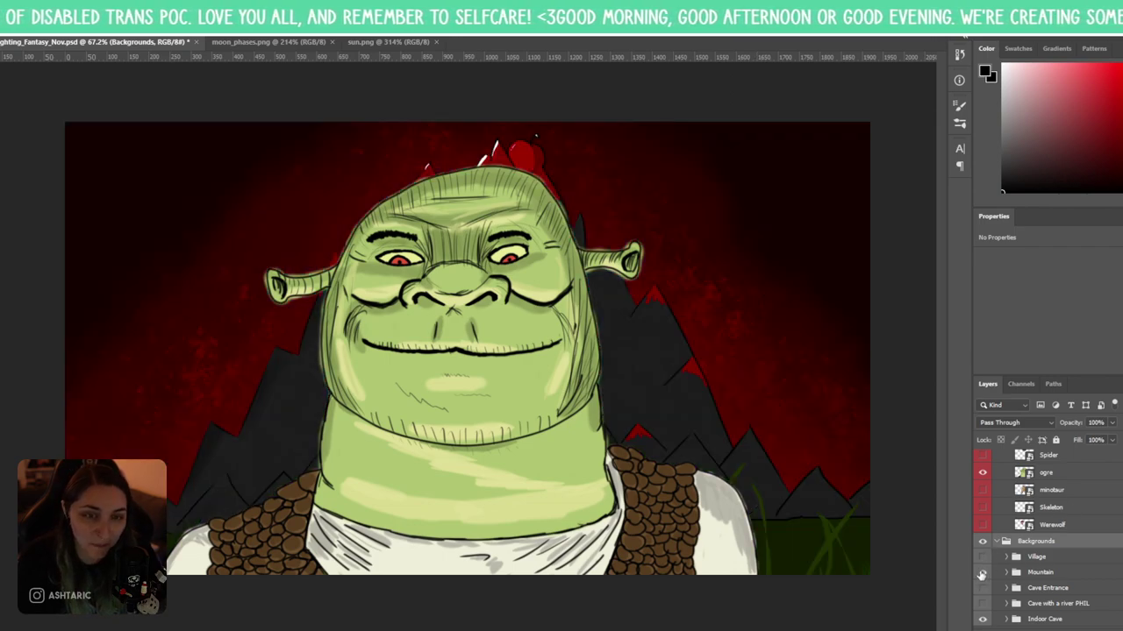
left_click(982, 573)
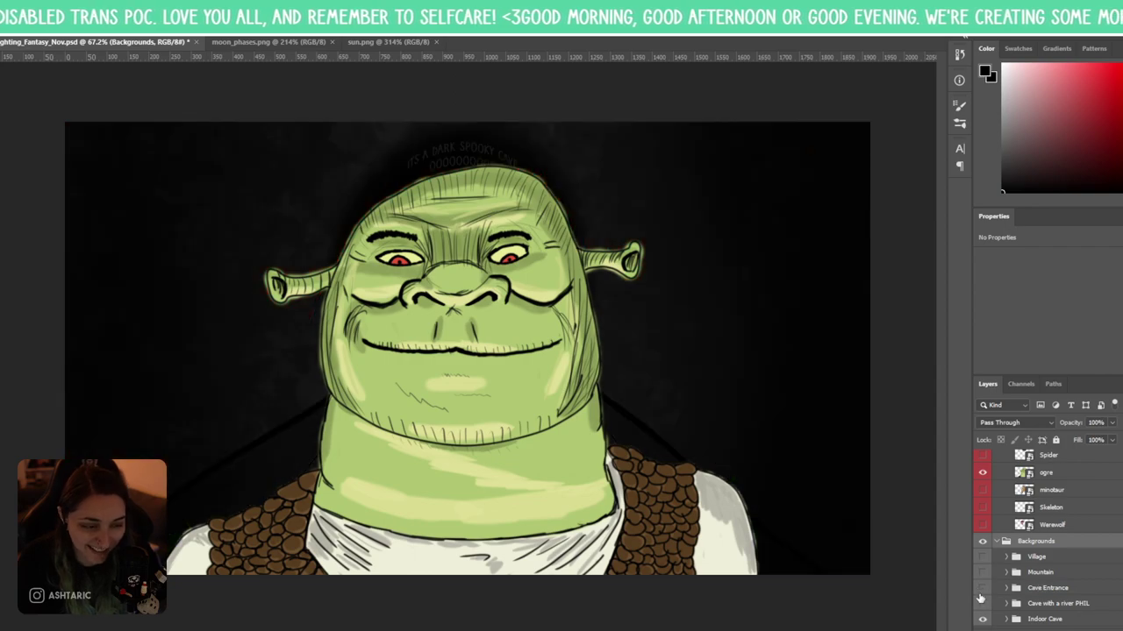
left_click(983, 588)
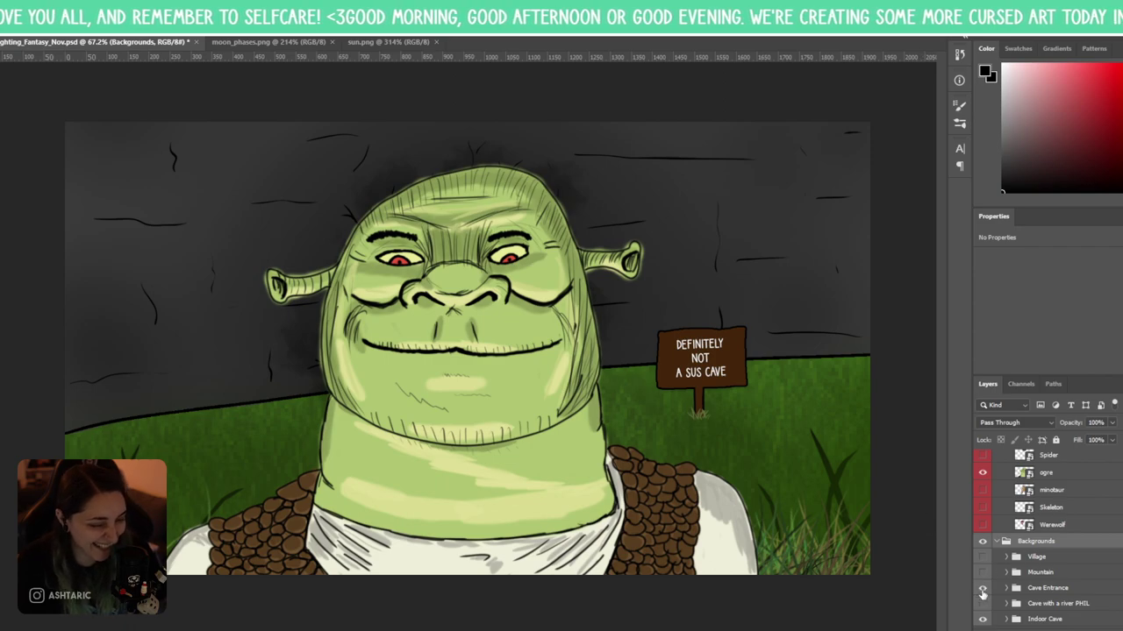
left_click(982, 590)
left_click(982, 605)
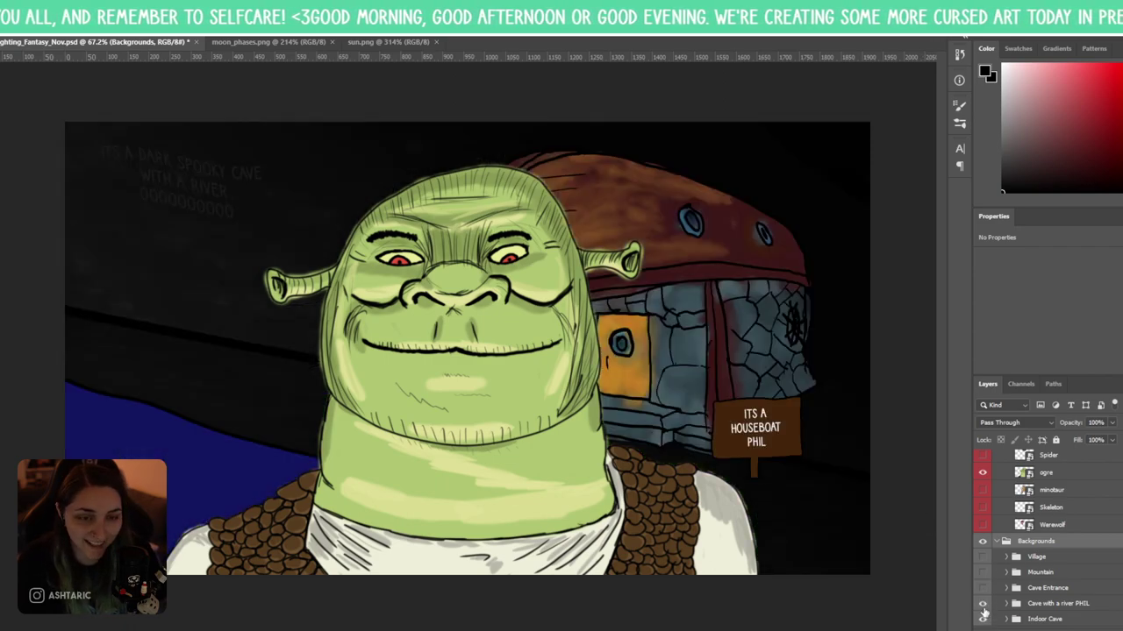
- Move the ogre 486 px left to X -265 px, and hide both it and the Cave with a river PHIL background
left_click(1048, 473)
left_click_drag(540, 529, 319, 509)
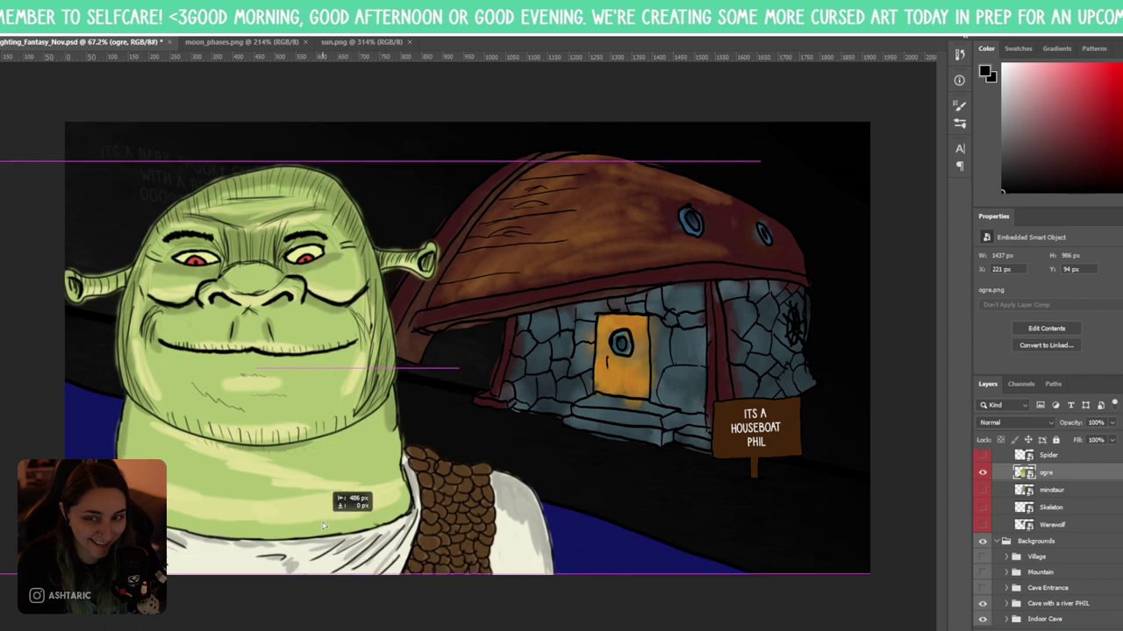
left_click(982, 472)
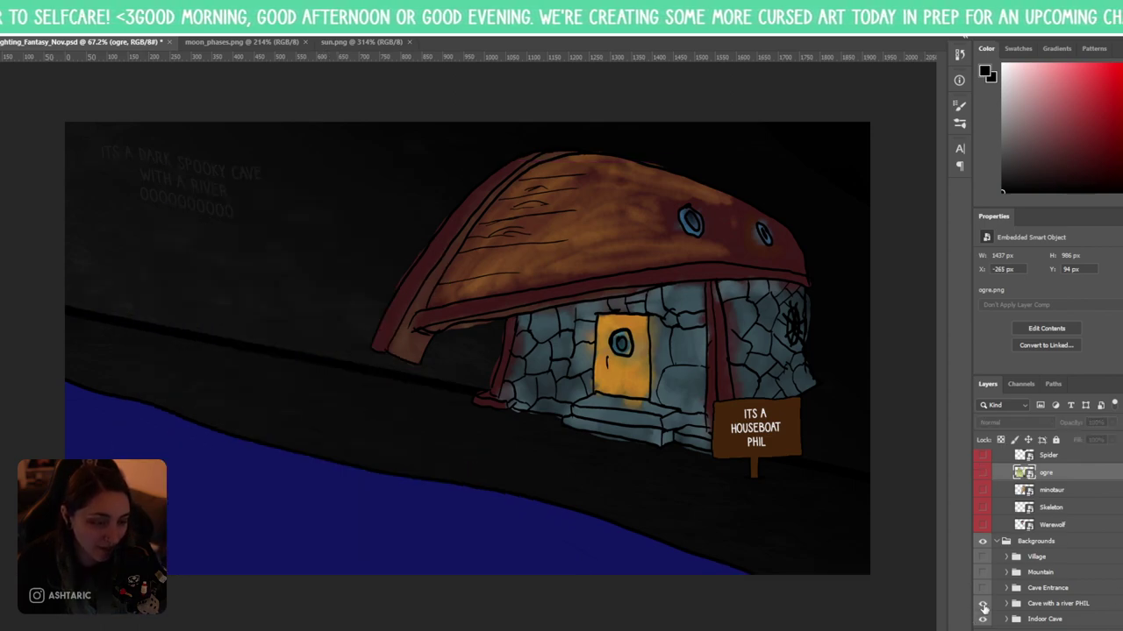
left_click(983, 604)
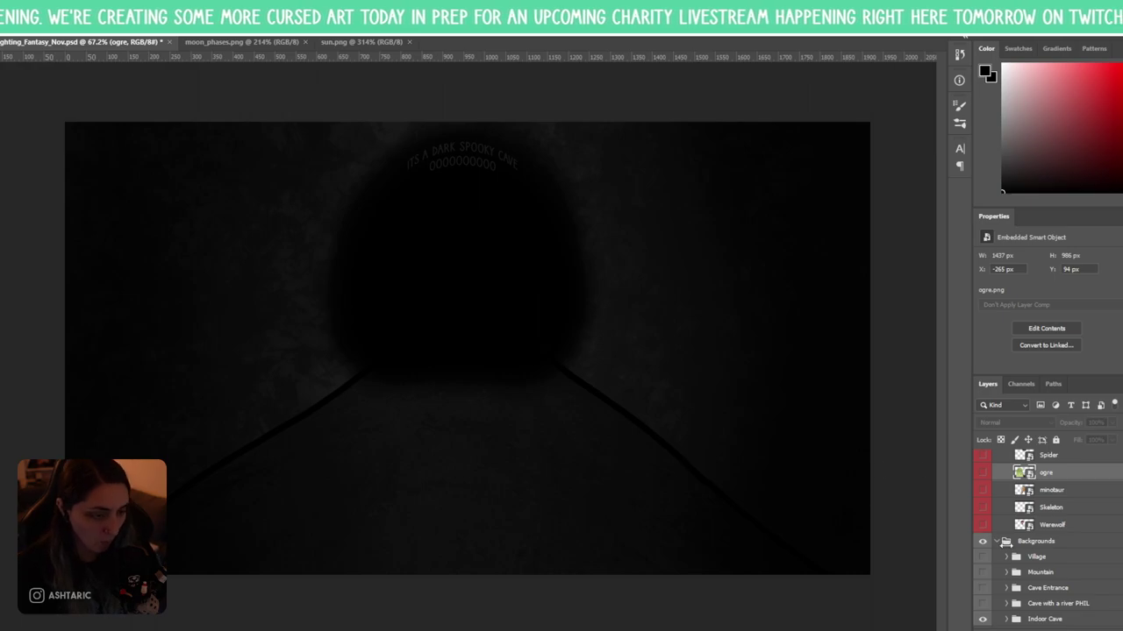
- Look through the creature layers and briefly preview the Mountain background without any creature
scroll(1008, 545, "up", 5)
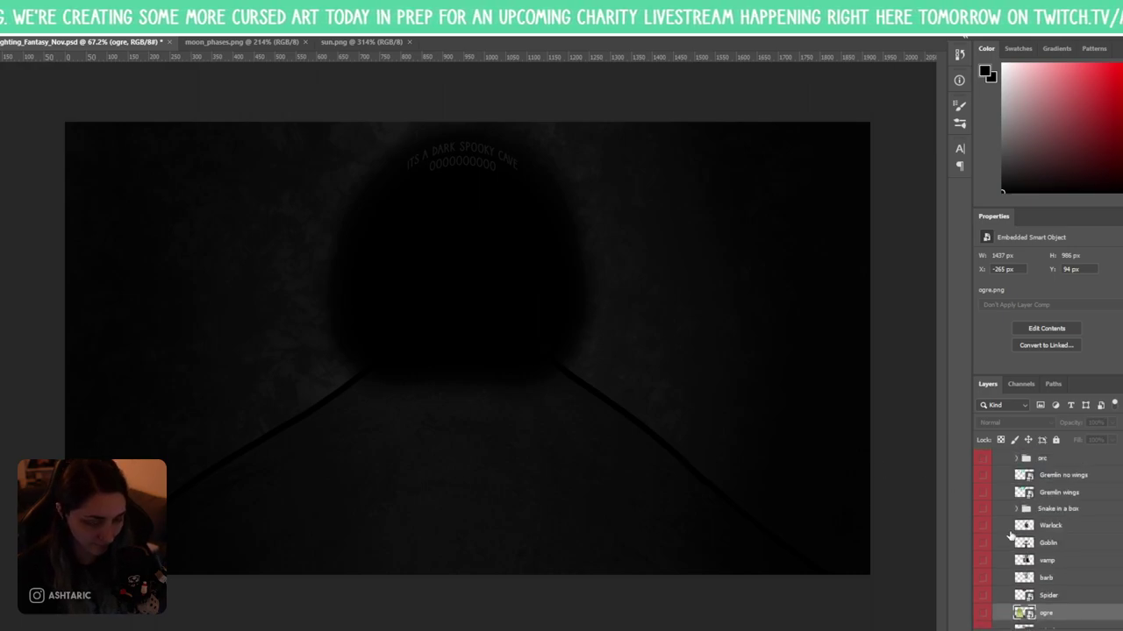
scroll(997, 614, "down", 5)
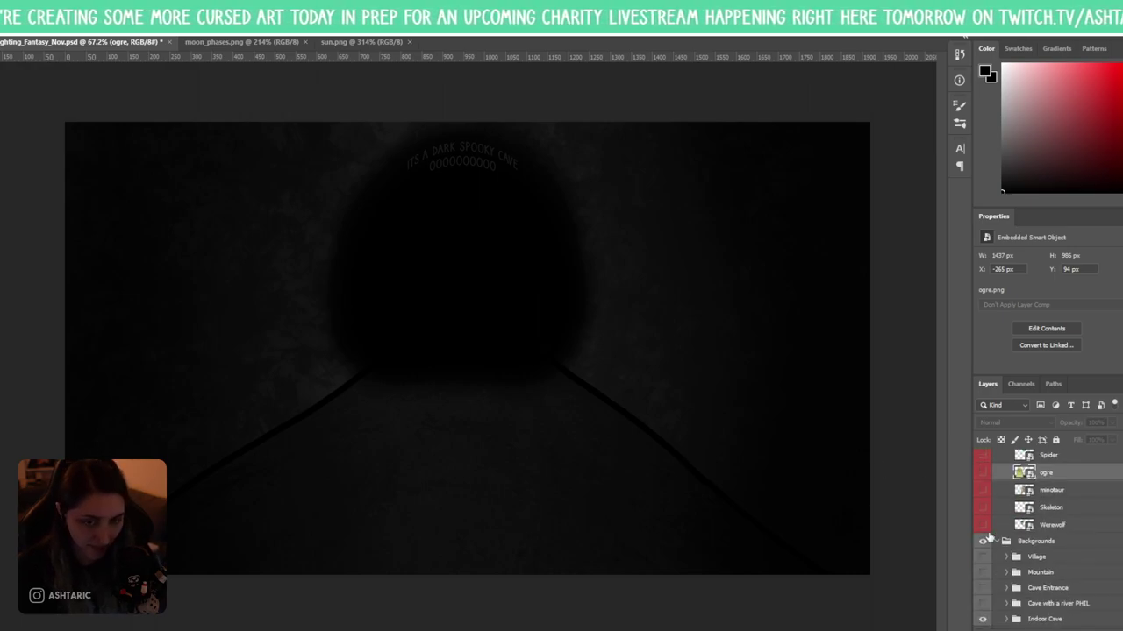
left_click(982, 572)
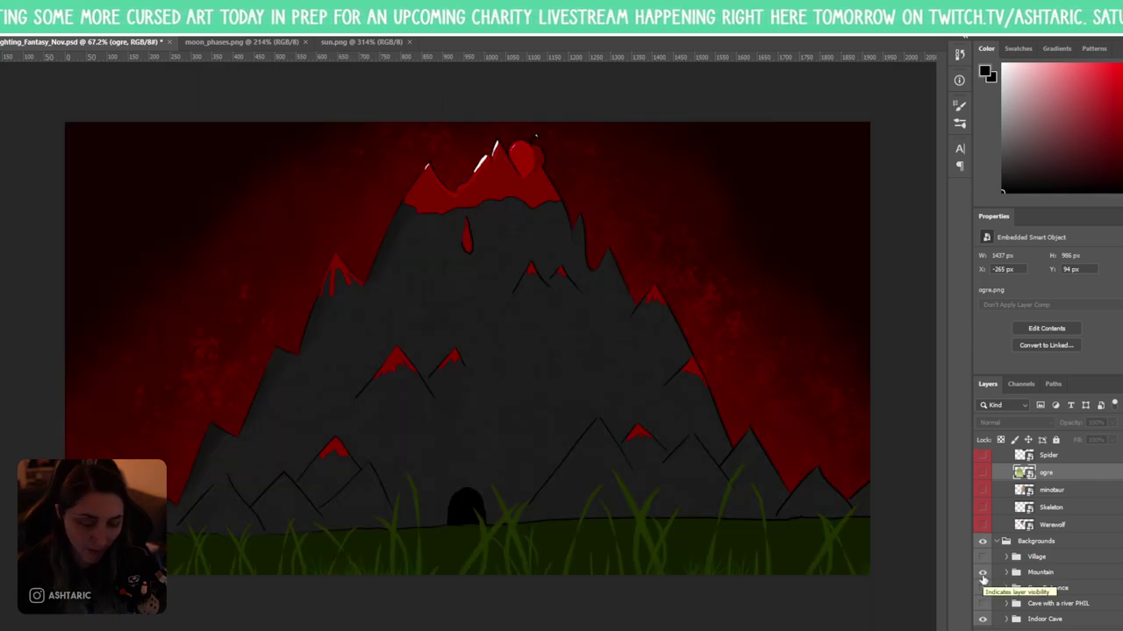
left_click(982, 575)
- Collapse the Backgrounds, Creatures and Objects layer groups
scroll(1018, 570, "up", 6)
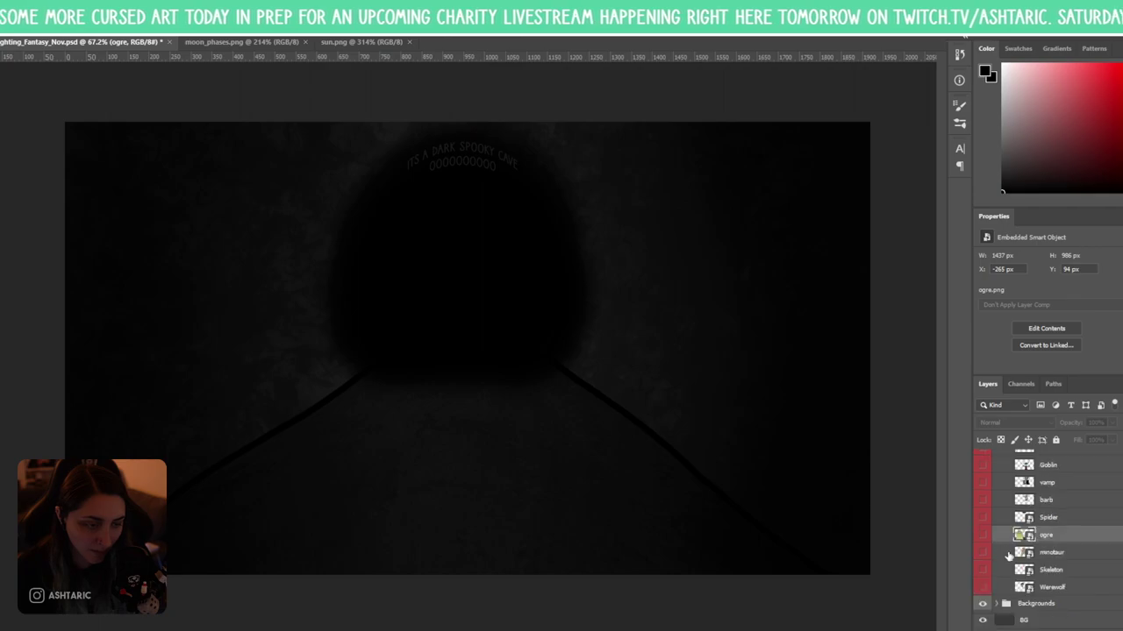
scroll(1028, 575, "up", 10)
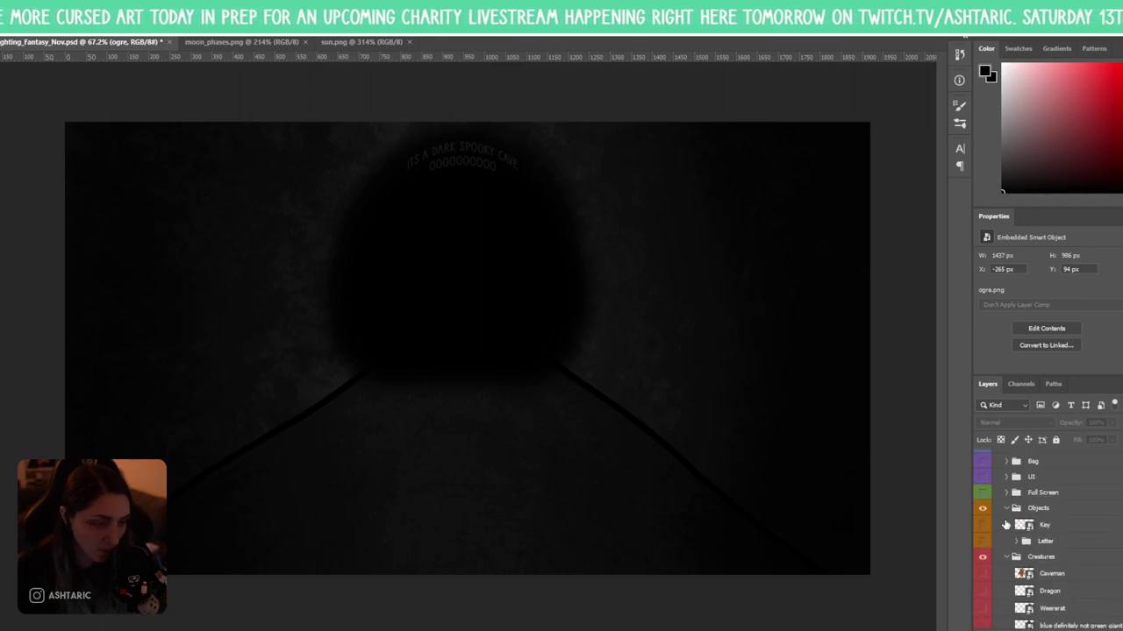
left_click(1002, 558)
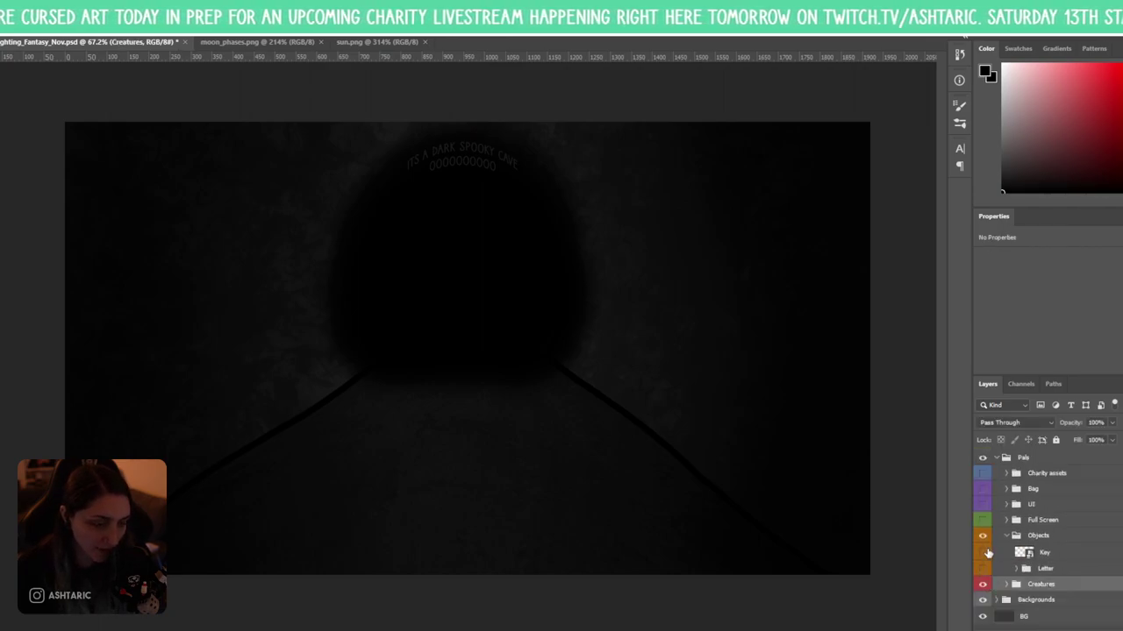
left_click(1006, 536)
- Show and expand the Full Screen group, hide its Victory screen and display the End screen instead
left_click(982, 520)
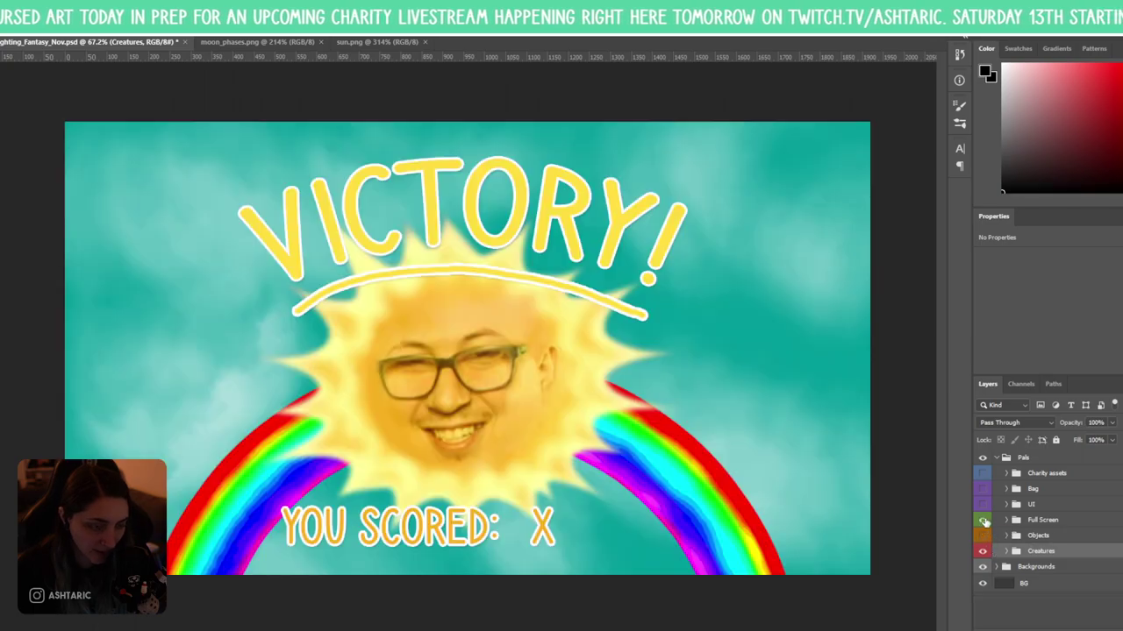
left_click(1006, 521)
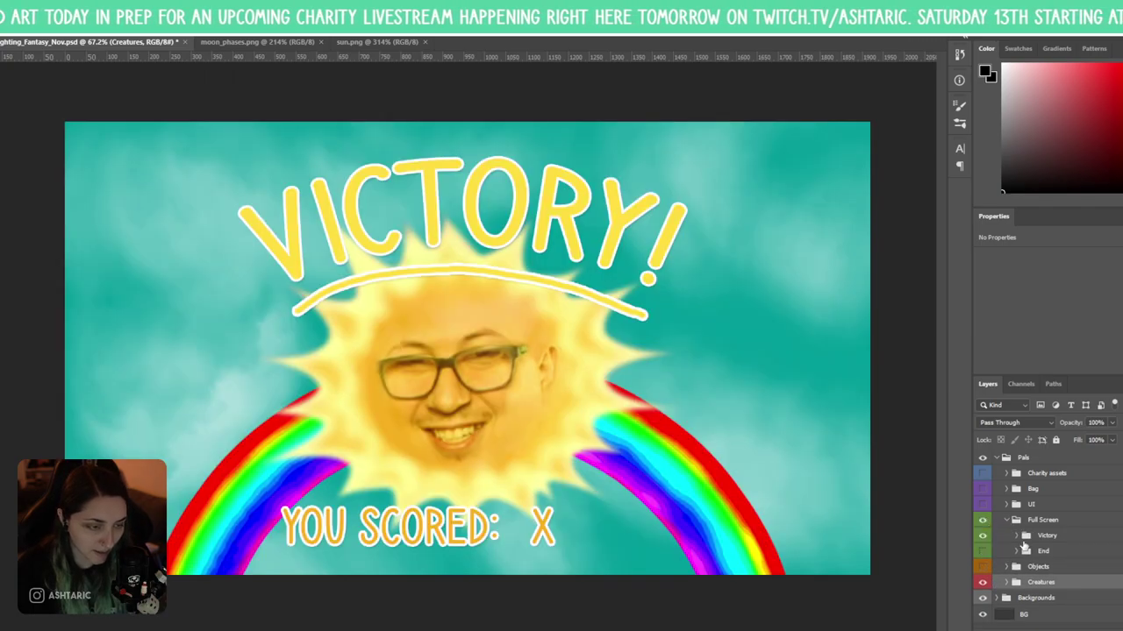
left_click(1053, 537)
left_click(983, 535)
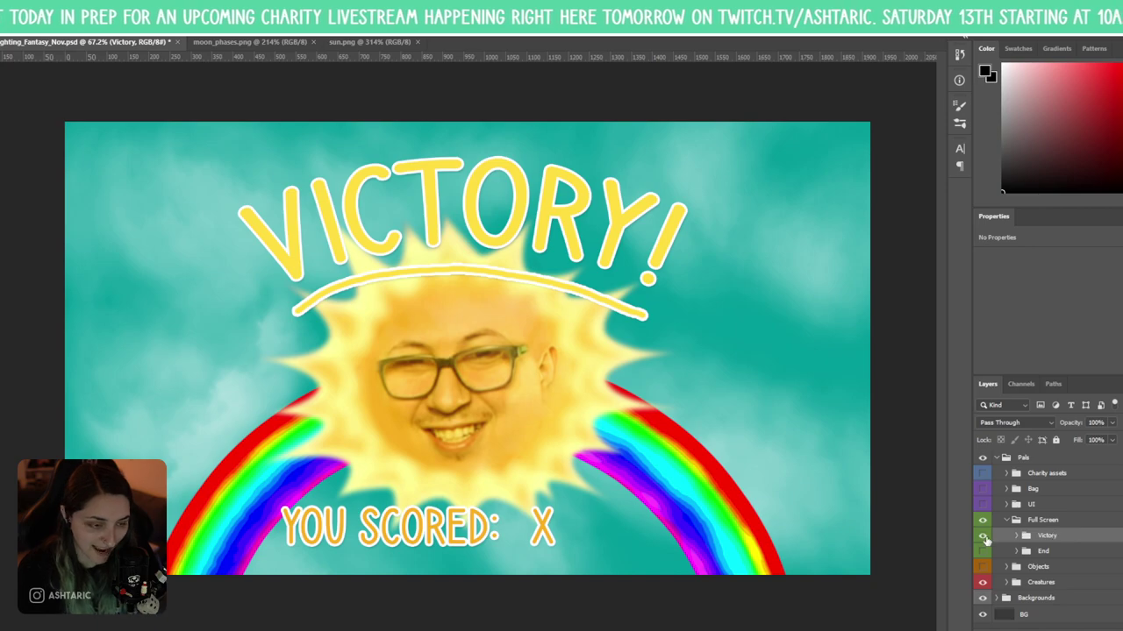
left_click(983, 551)
left_click(1042, 552)
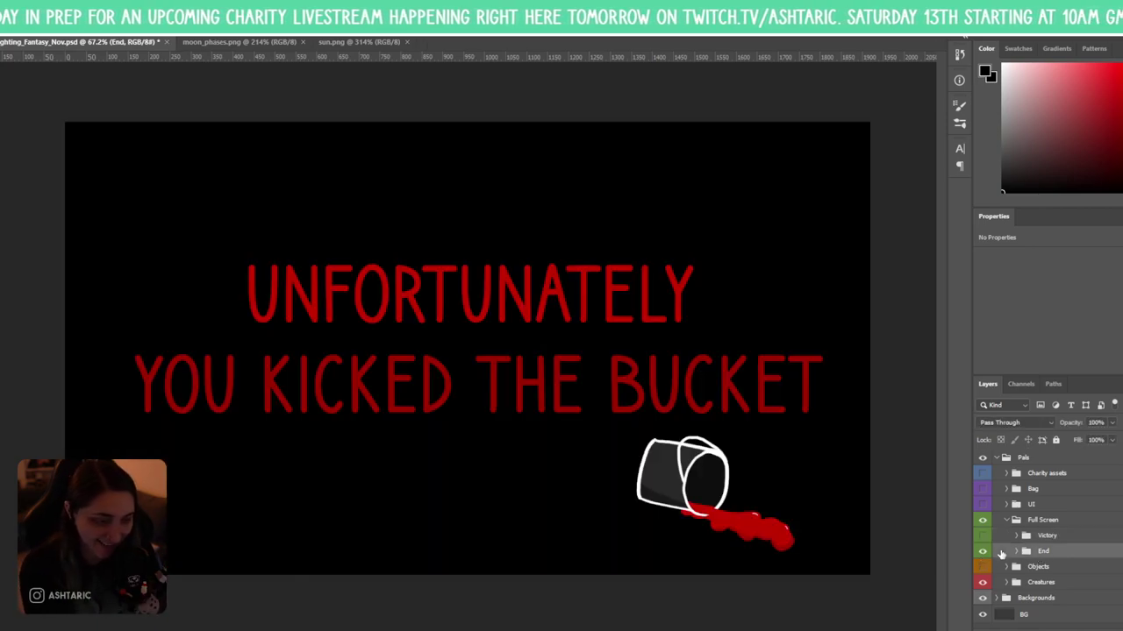
- Duplicate the End group, hide the original, and rename the copy MAP
key("ctrl+k")
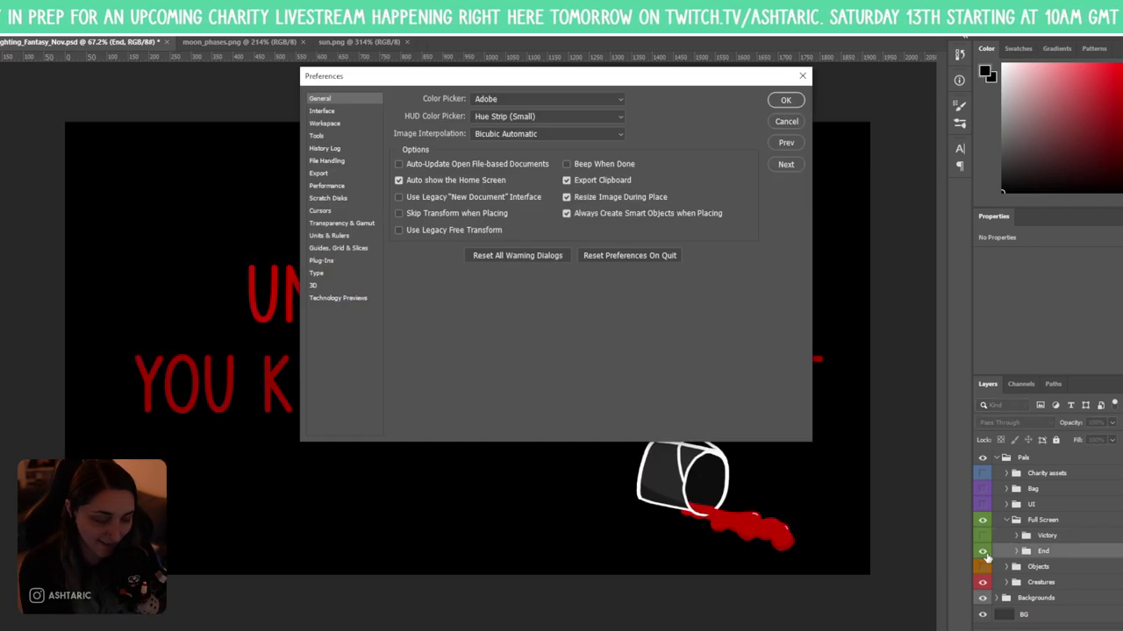
left_click(779, 123)
key("ctrl+j")
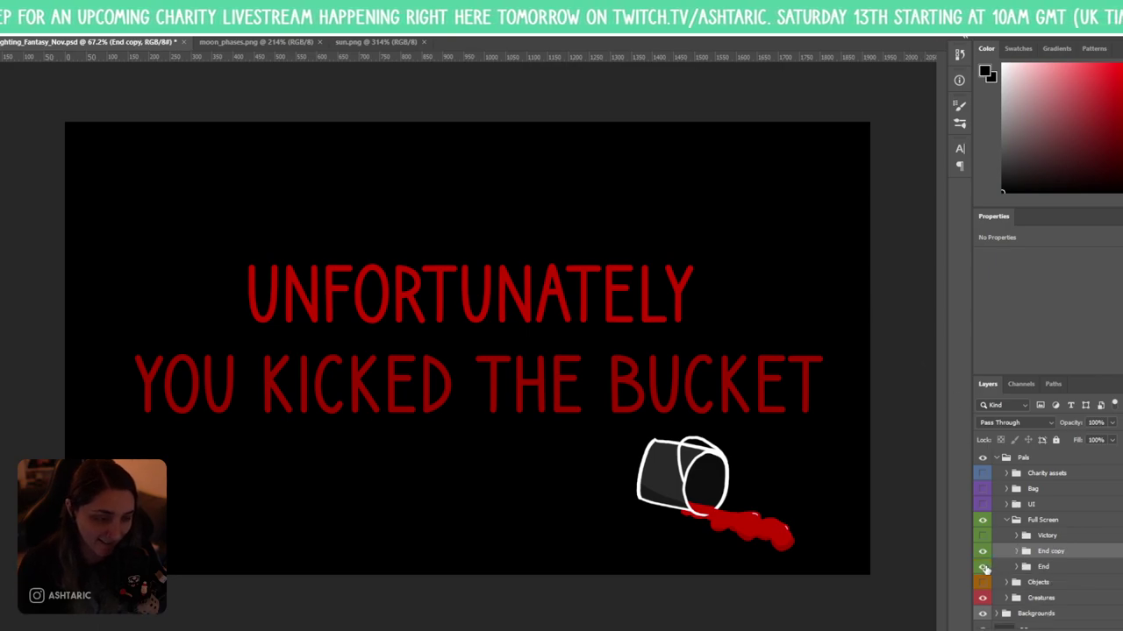
double_click(1045, 552)
type("MAP")
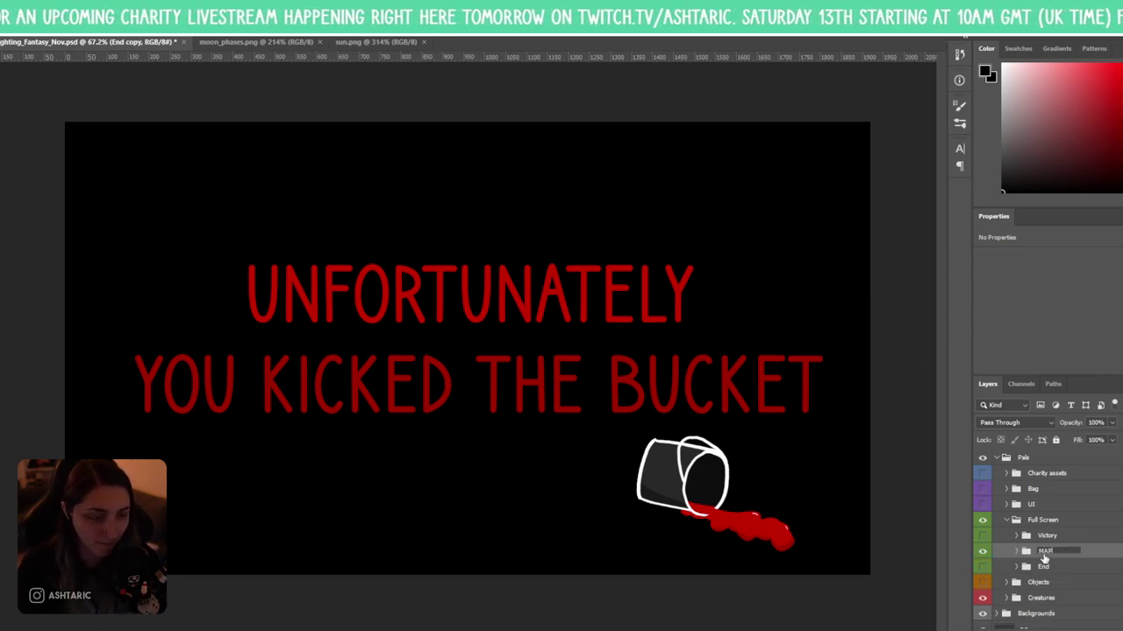
key("Return")
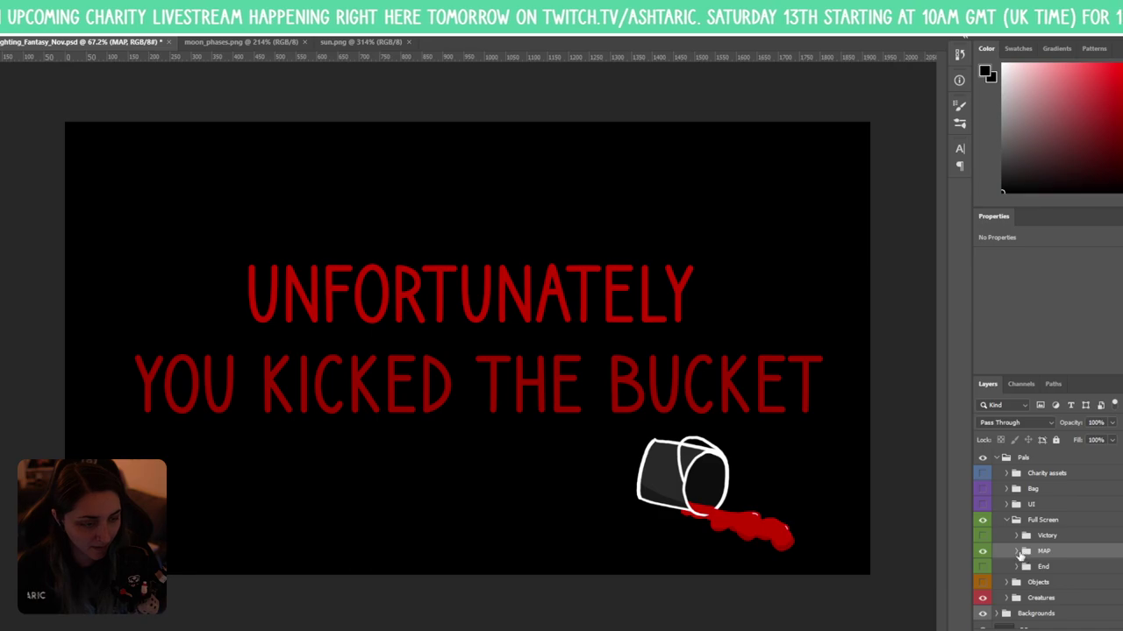
- Replace the MAP group's "Unfortunately you kicked the bucket" text with THIS IS A MAP
left_click(1018, 551)
left_click(1063, 570)
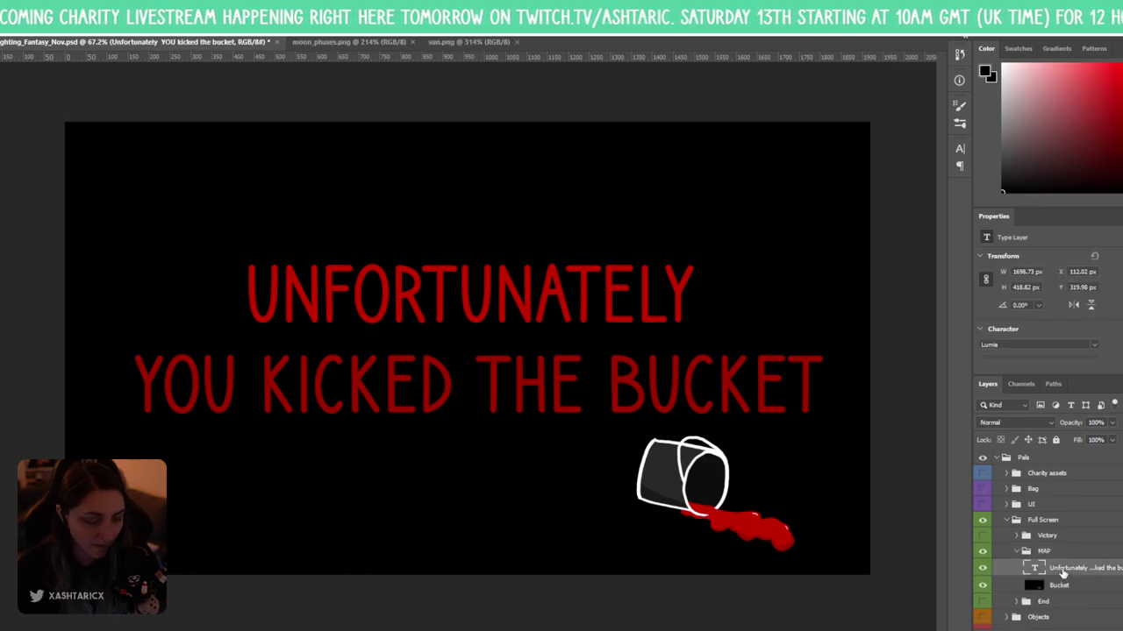
double_click(541, 377)
type("THIS IS")
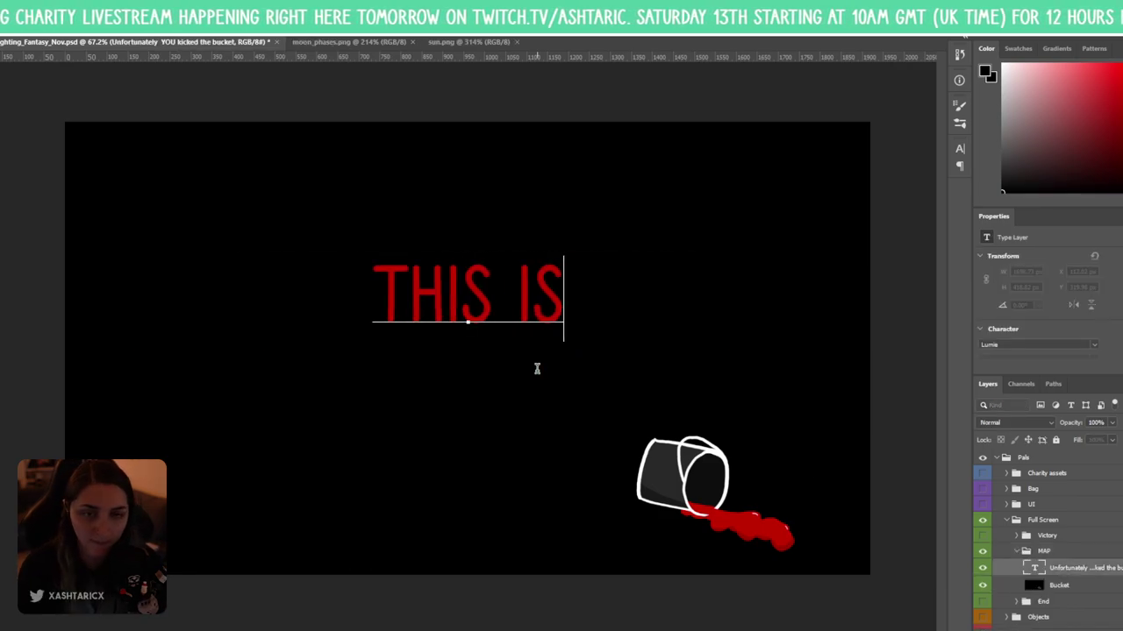
type(" A MAP")
- Recolour the THIS IS A MAP text to grey 616161, then shrink it and place it centred near the canvas's upper edge
key("ctrl+a")
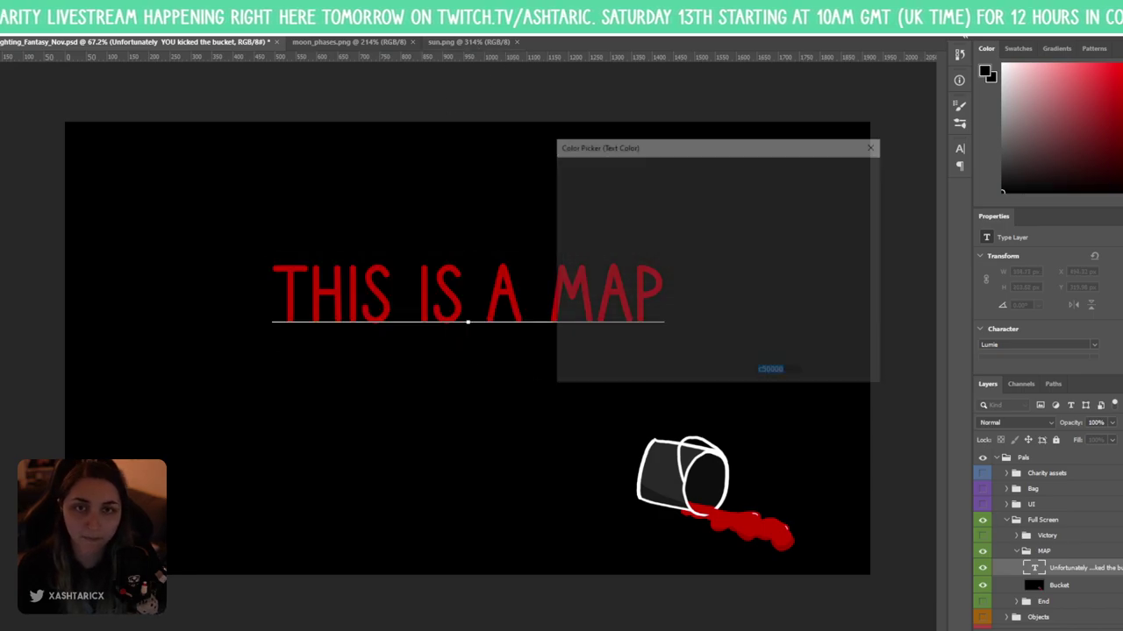
type("ffffff")
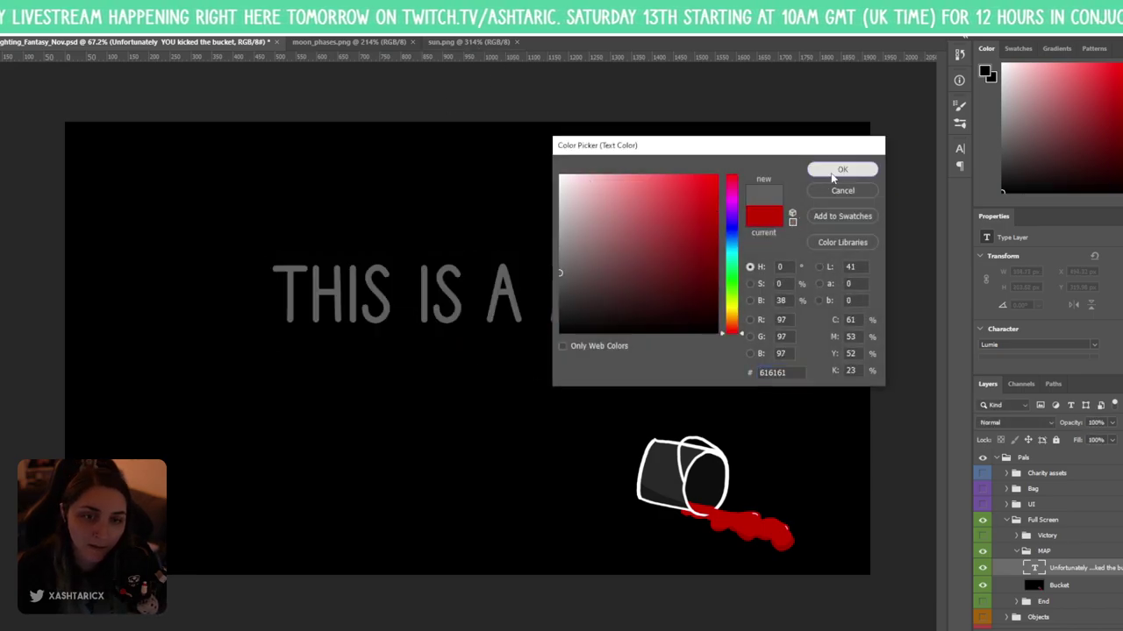
key("Return")
key("ctrl+Return")
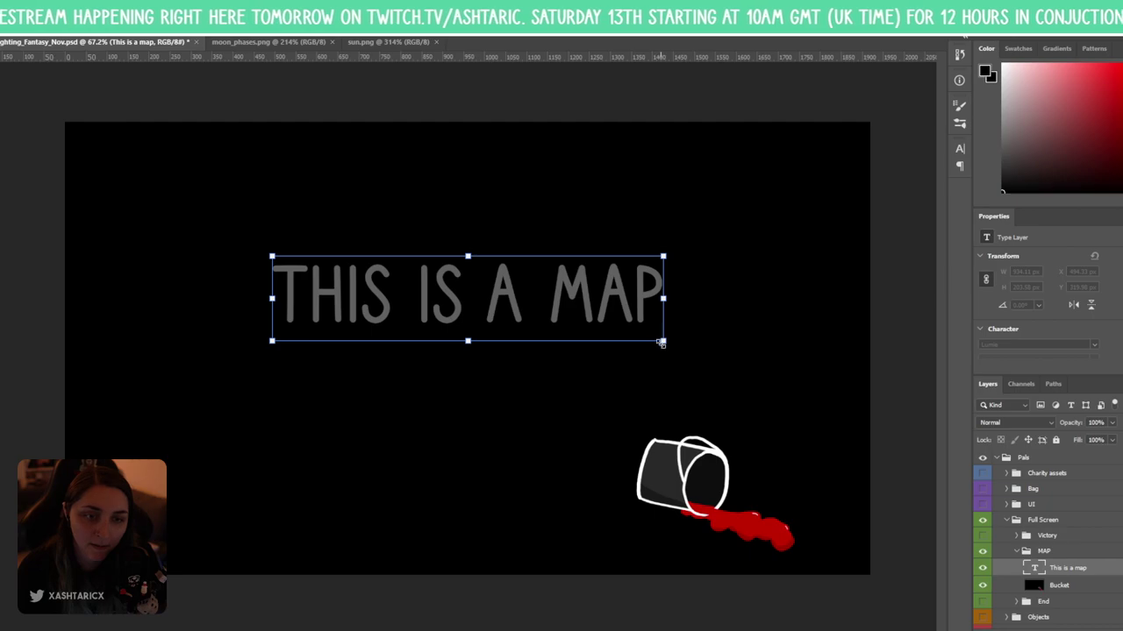
left_click_drag(662, 343, 495, 149)
key("Return")
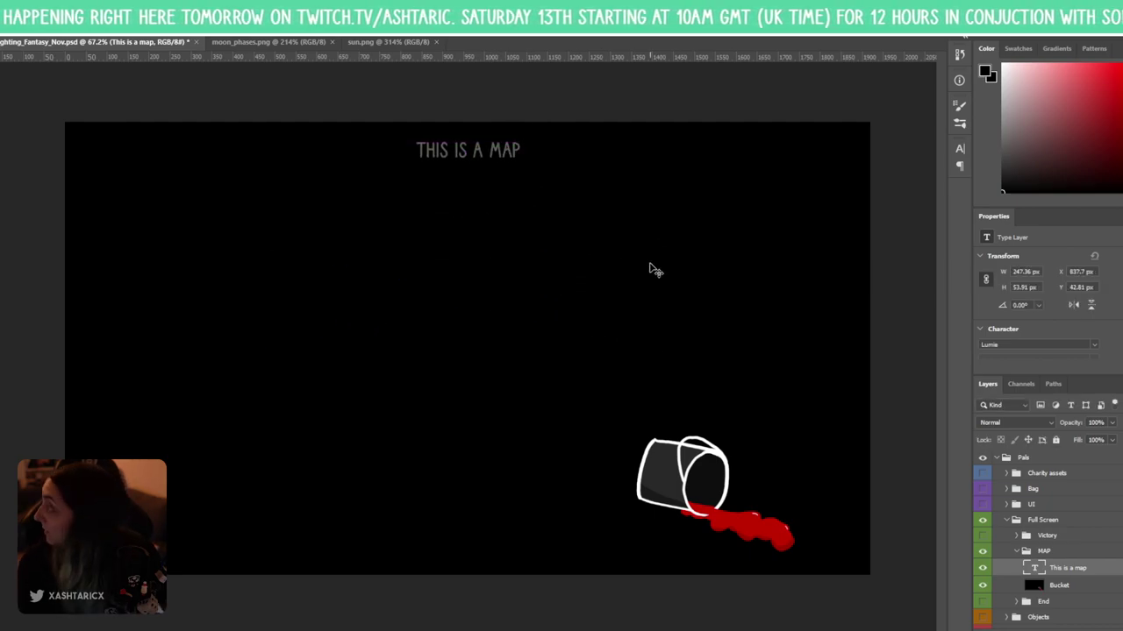
- Delete the Bucket layer from the MAP group and add an empty layer beneath the THIS IS A MAP text
left_click(1074, 586)
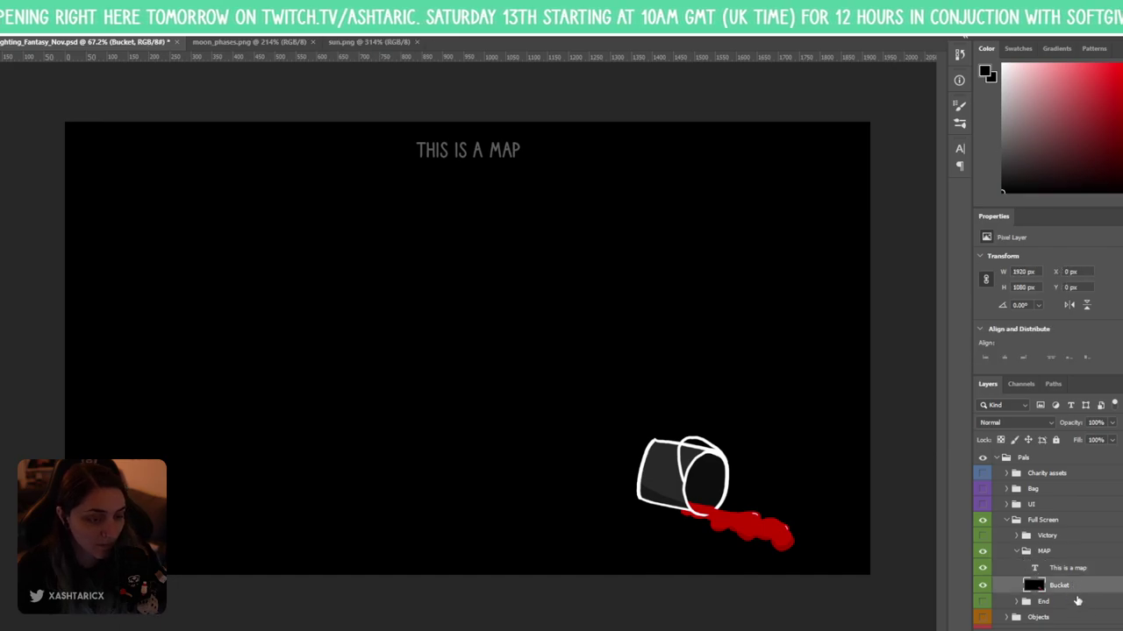
left_click(1070, 568)
key("ctrl+v")
left_click_drag(1070, 577, 1081, 594)
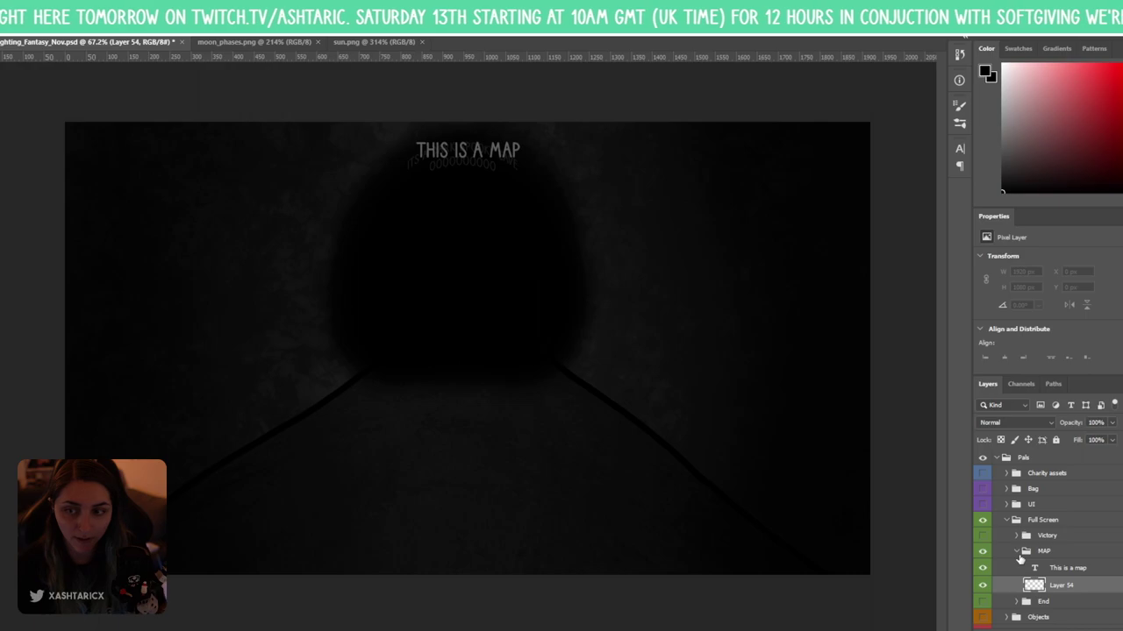
- Hide the Backgrounds group and paint the whole empty MAP layer tan d5b392 with an enlarged brush
left_click(987, 73)
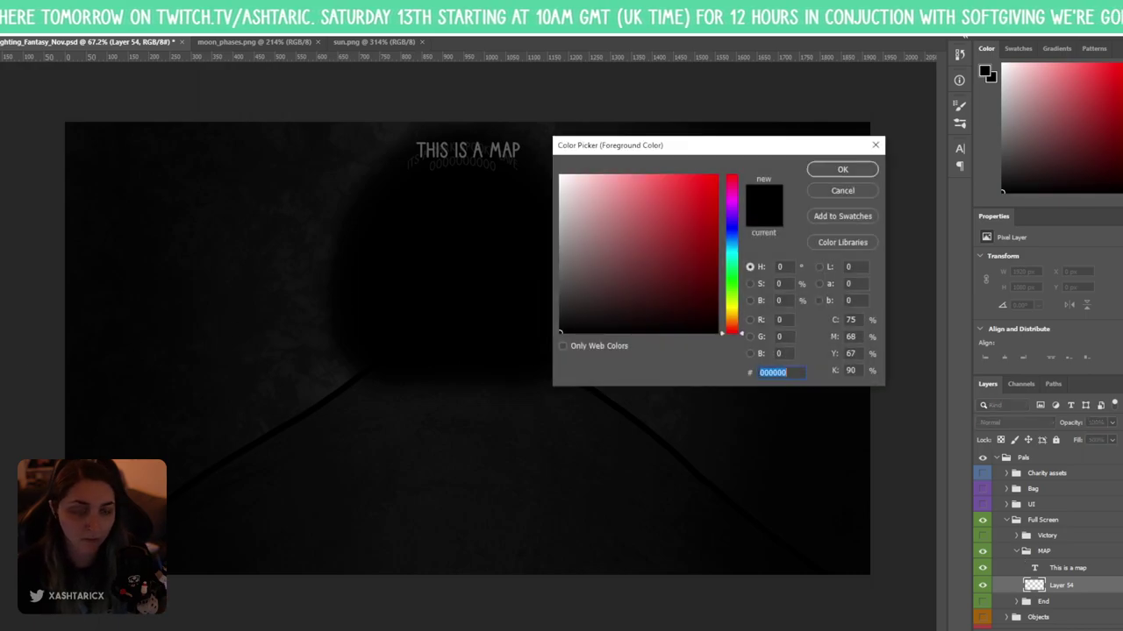
left_click_drag(731, 330, 656, 309)
left_click_drag(626, 273, 643, 220)
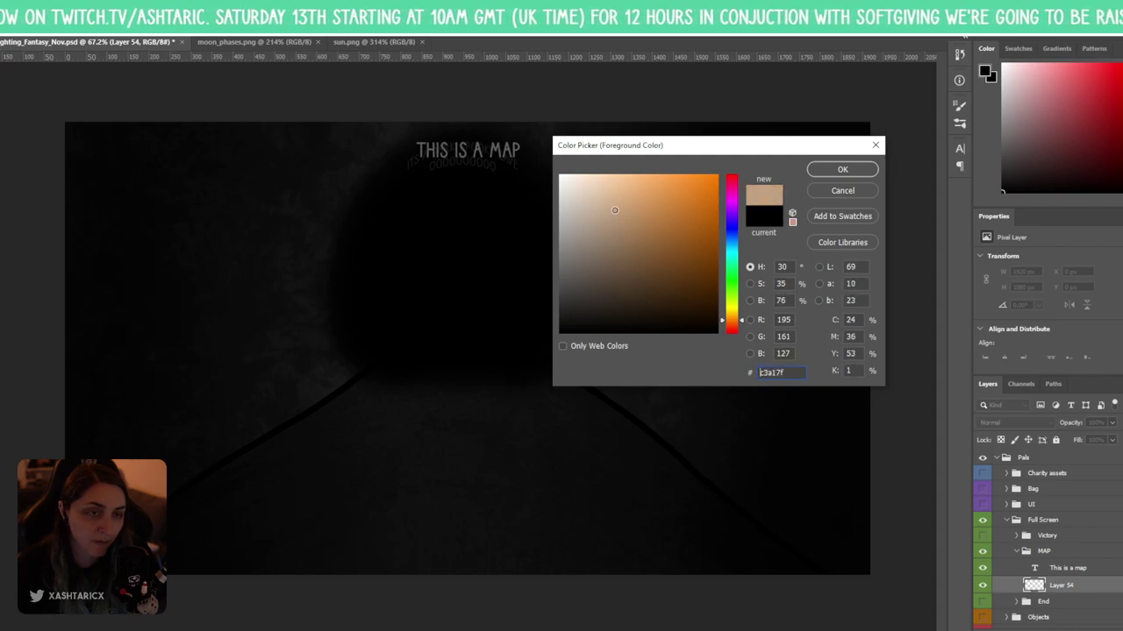
left_click(838, 172)
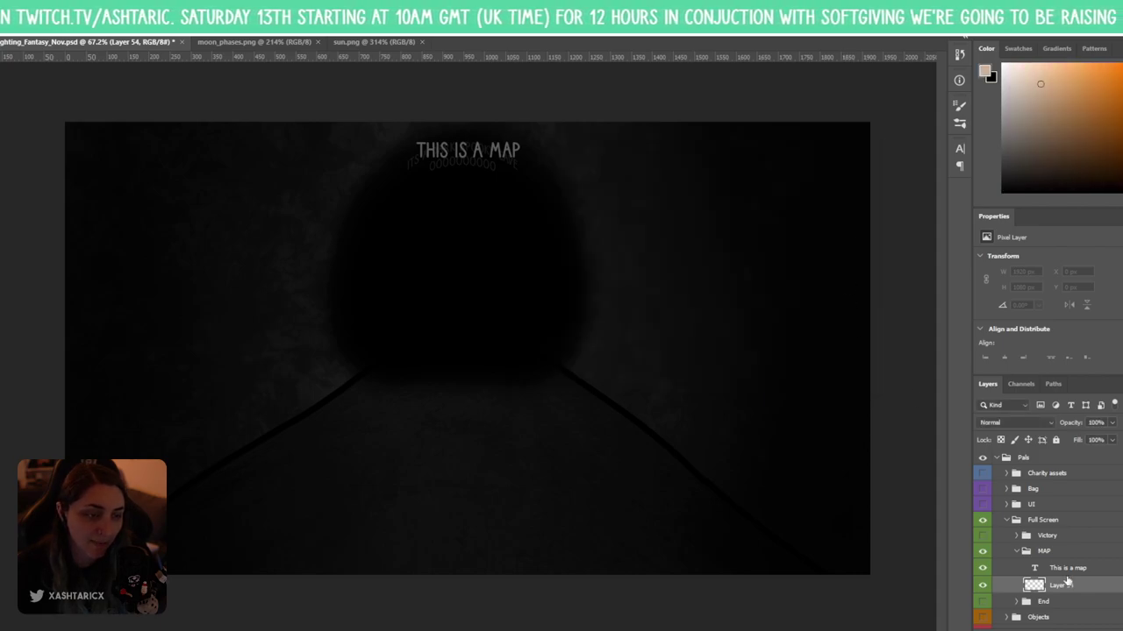
scroll(1017, 561, "down", 1)
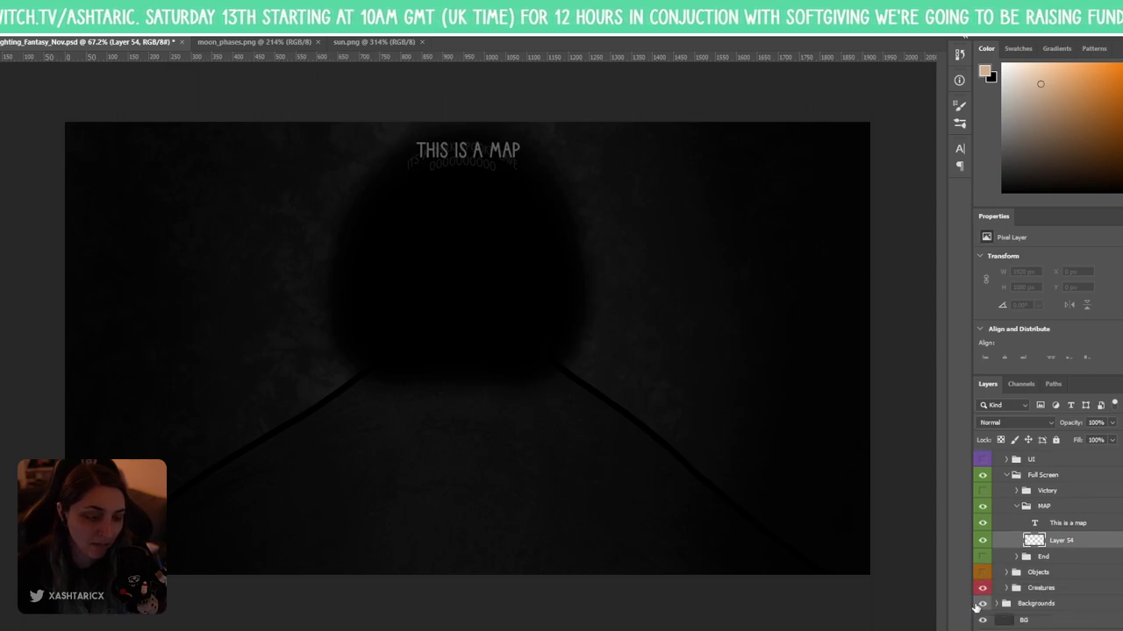
left_click(982, 604)
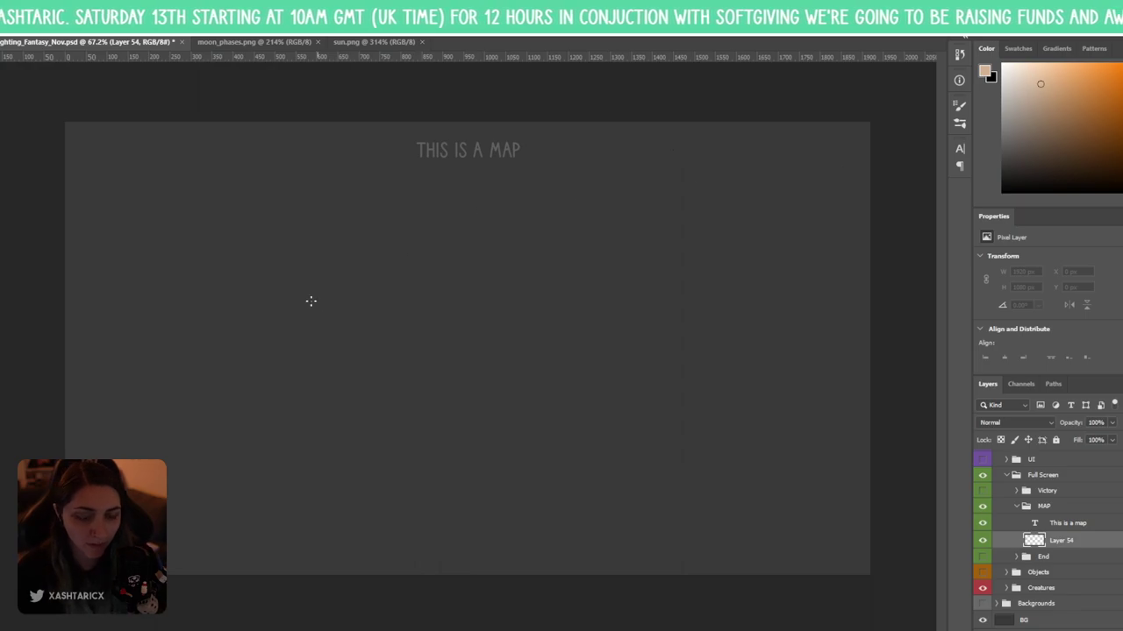
key("bracketright")
key("bracketright")
key("bracketright")
key("bracketright")
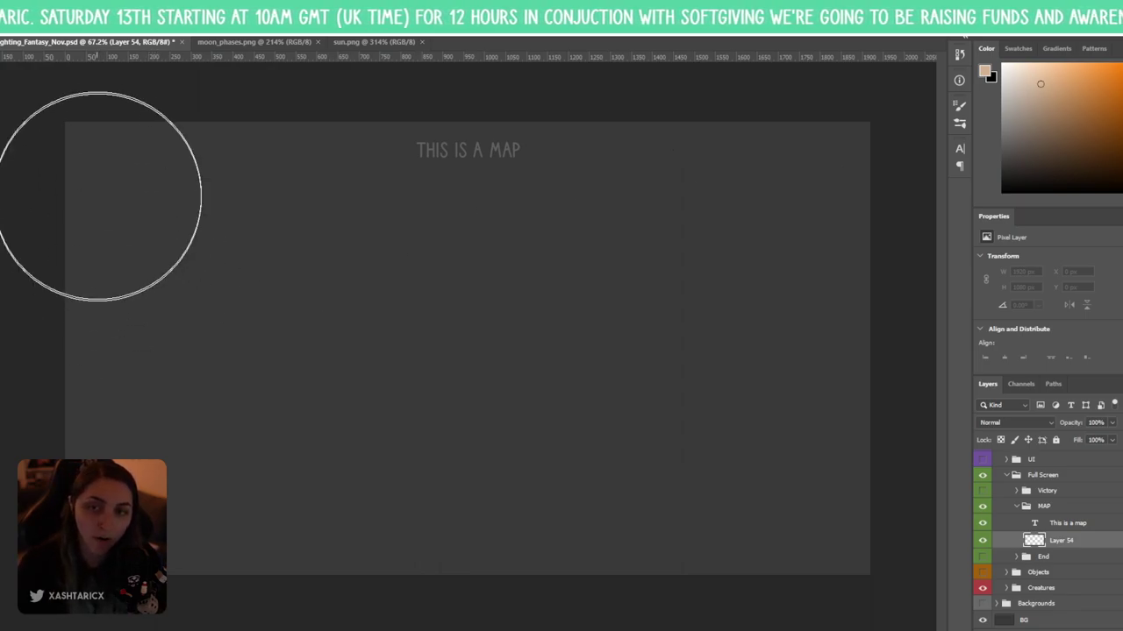
mouse_move(126, 143)
left_mouse_down()
mouse_move(112, 163)
mouse_move(251, 205)
mouse_move(145, 342)
mouse_move(133, 388)
mouse_move(419, 223)
mouse_move(439, 351)
mouse_move(96, 526)
mouse_move(727, 113)
mouse_move(439, 371)
mouse_move(439, 401)
mouse_move(772, 271)
mouse_move(497, 514)
mouse_move(752, 376)
mouse_move(977, 477)
mouse_move(875, 589)
left_mouse_up()
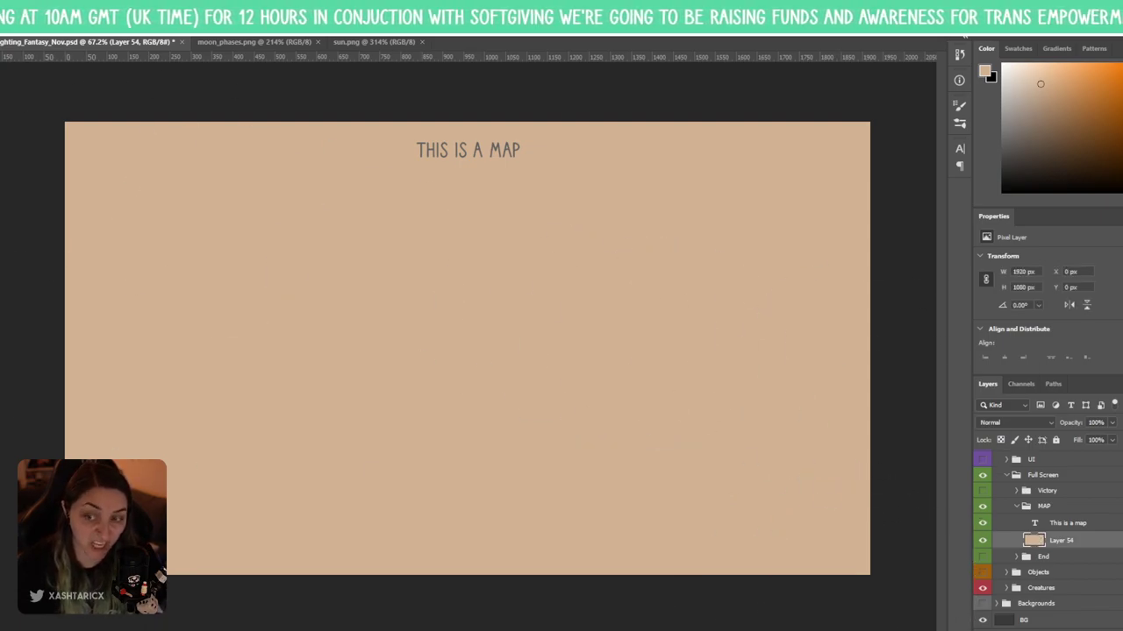
- Choose a lighter peach foreground colour and fill the map background layer with it using the Paint Bucket
left_click(984, 72)
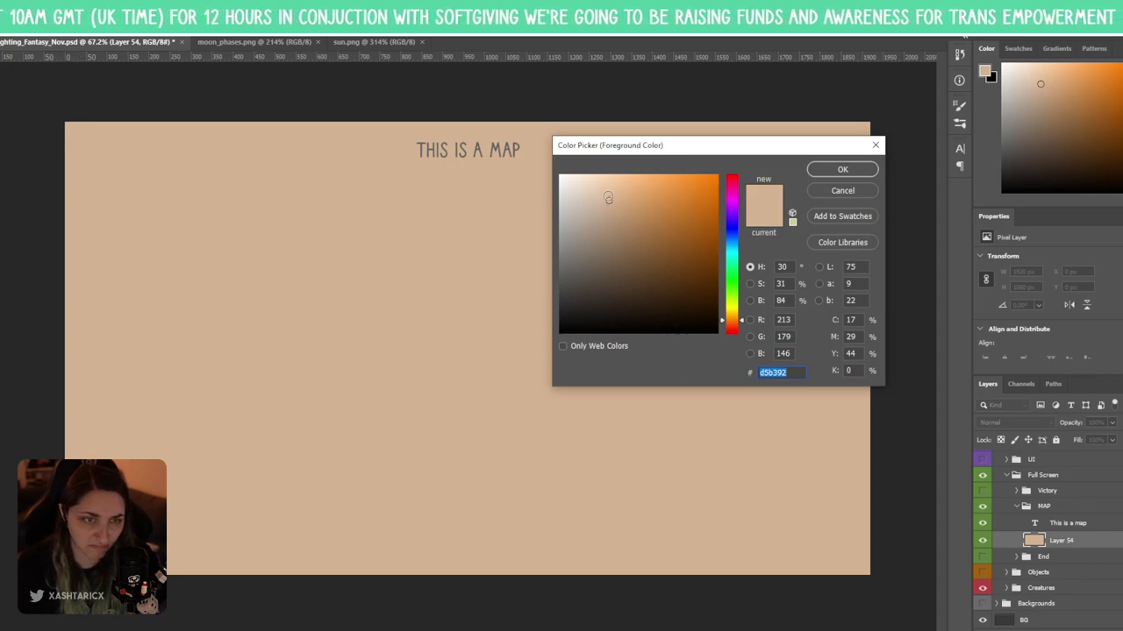
left_click(611, 210)
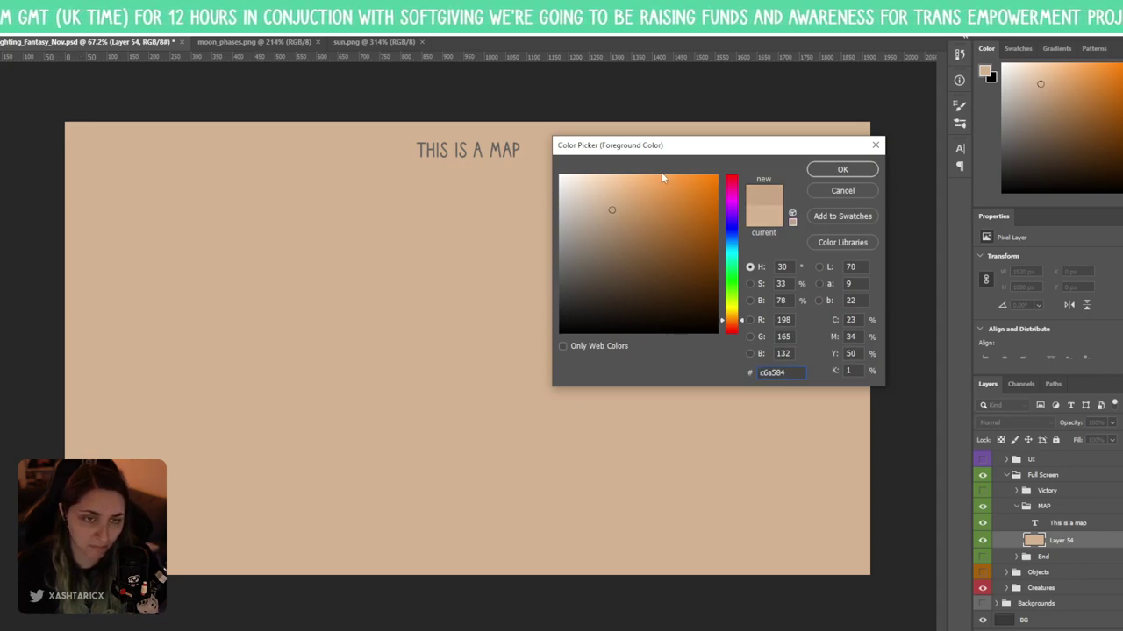
left_click_drag(664, 181, 606, 179)
key("Return")
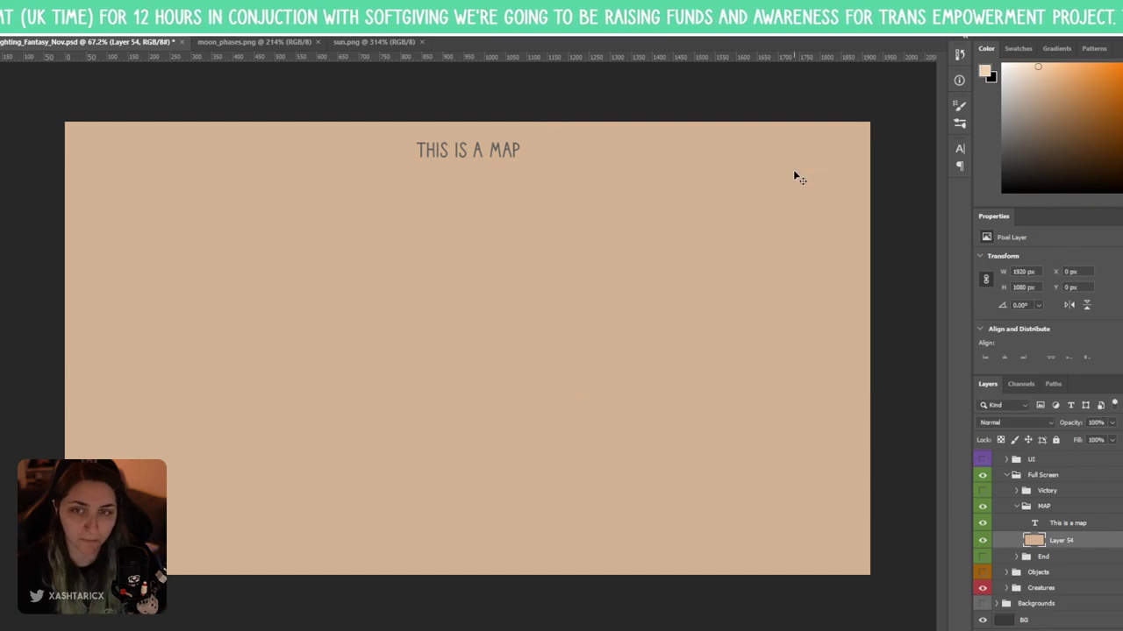
left_click_drag(491, 263, 307, 365)
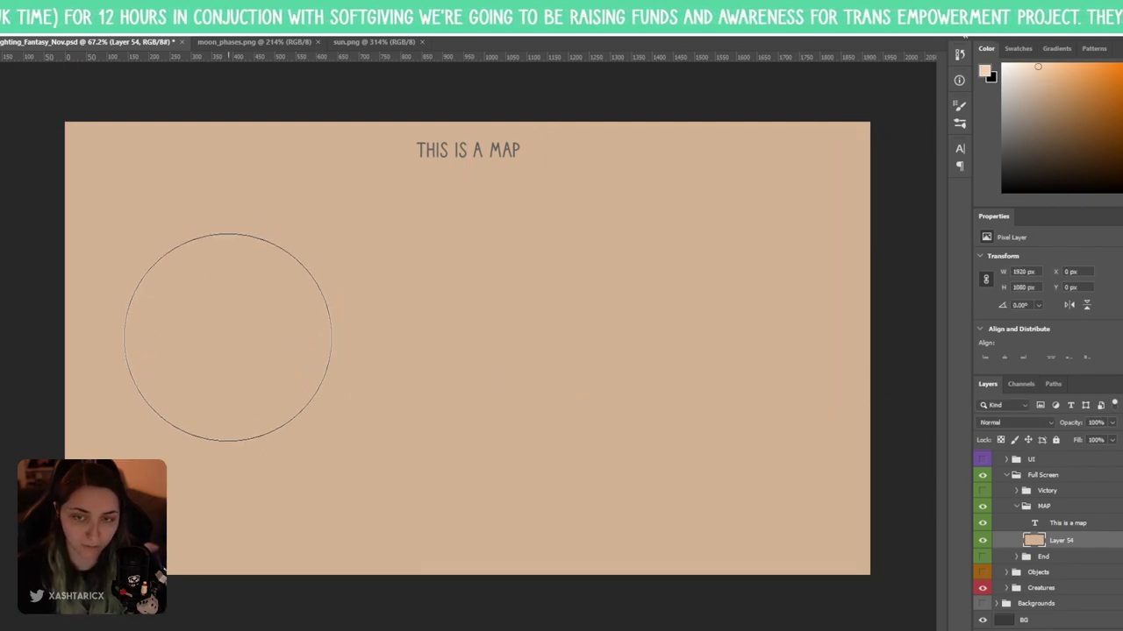
key("g")
left_click(267, 359)
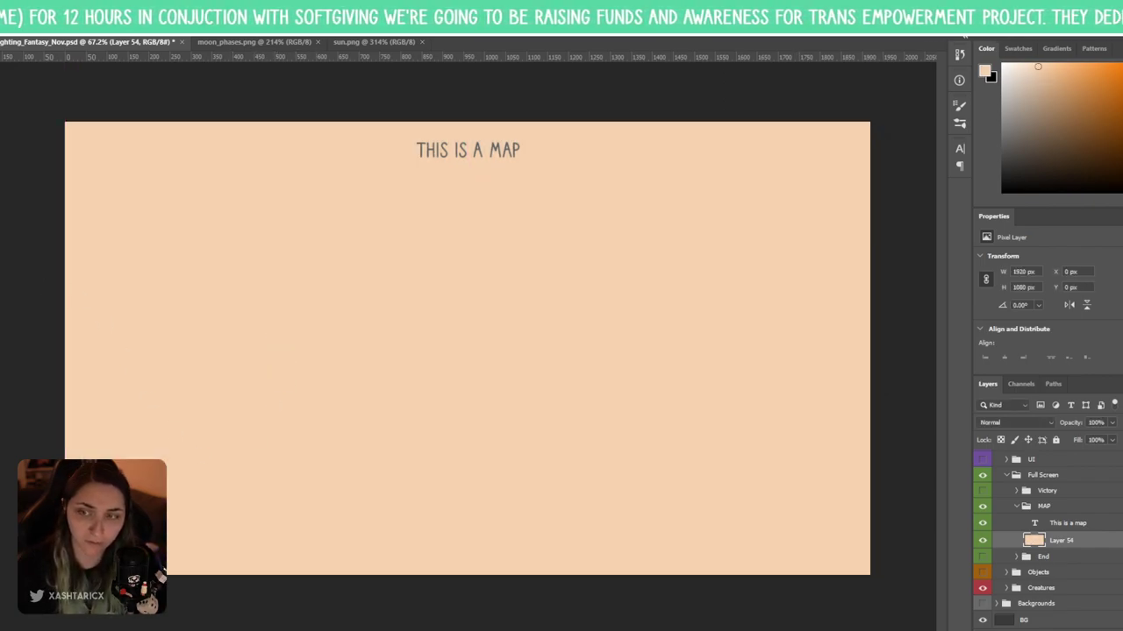
- Paint mottled parchment shading over the map background in e8c29c with the 445 px textured cloud brush
left_click(984, 71)
left_click(613, 190)
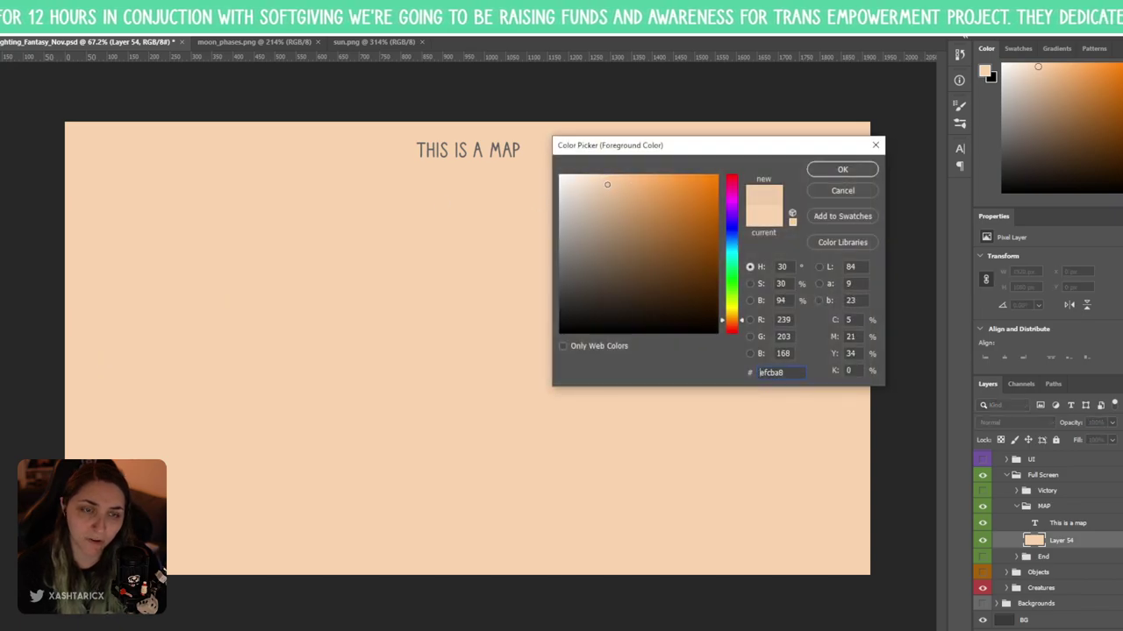
left_click(862, 171)
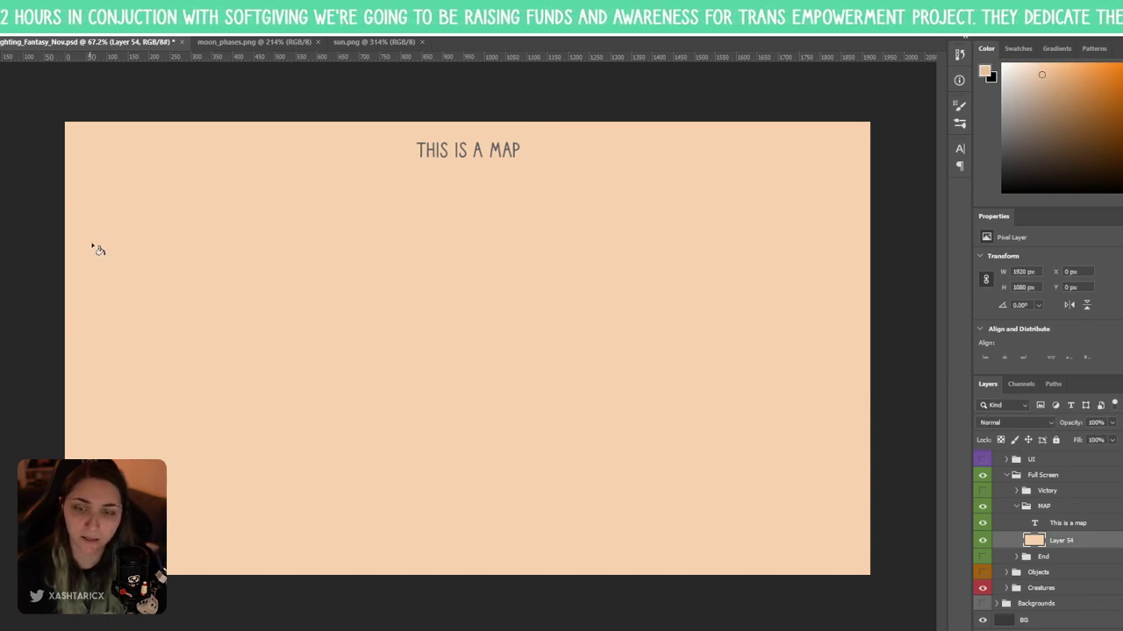
key("b")
left_click(48, 26)
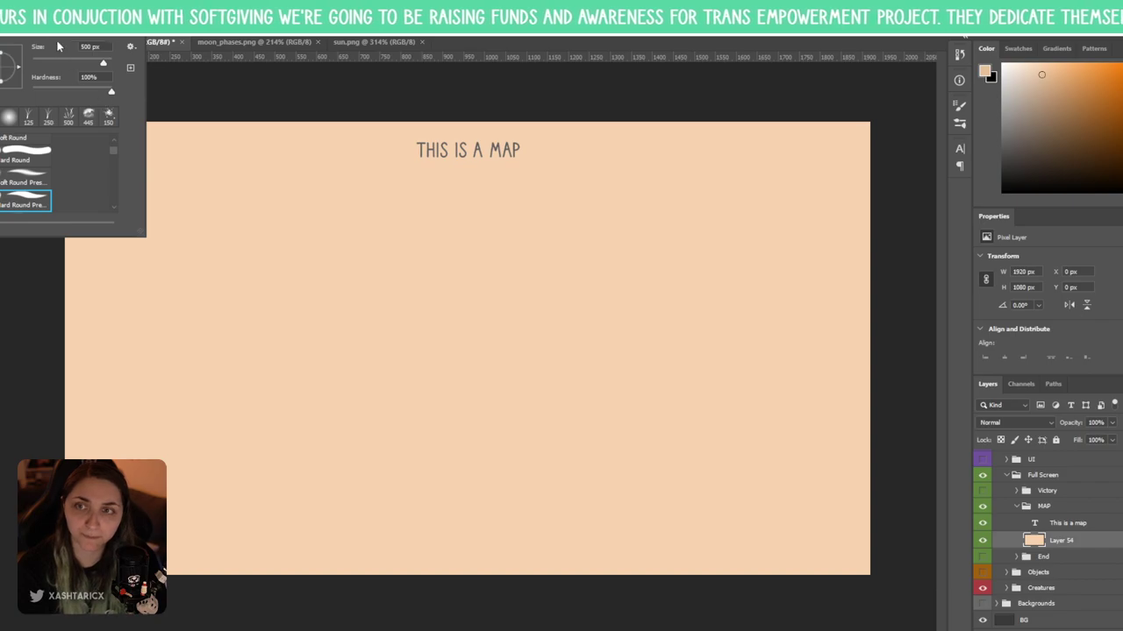
left_click(131, 47)
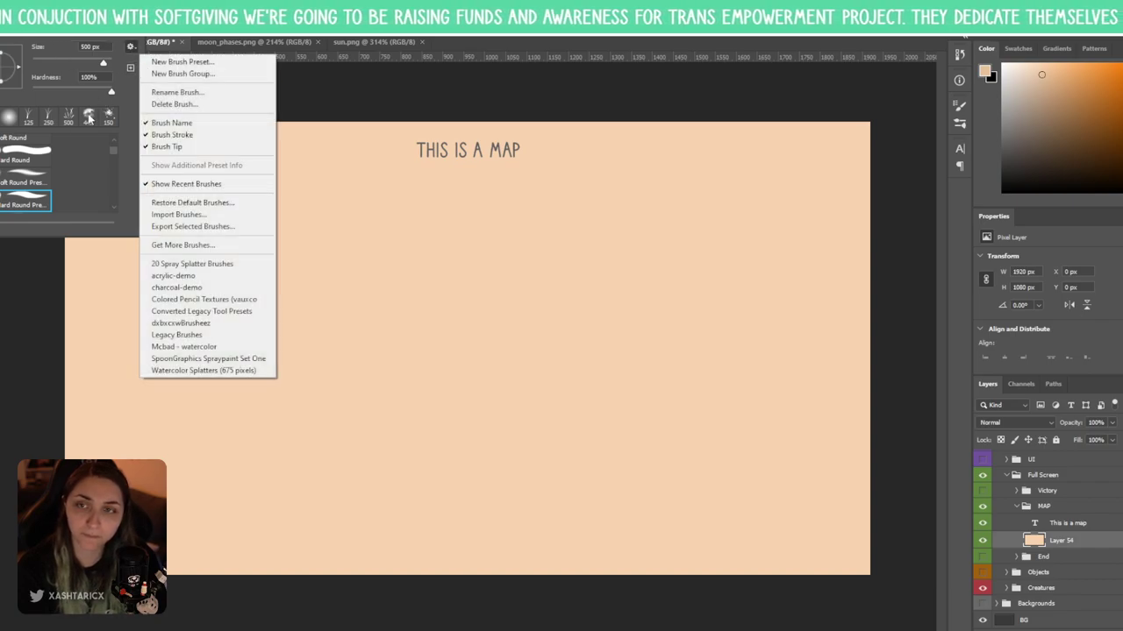
key("Escape")
mouse_move(192, 290)
left_mouse_down()
mouse_move(357, 230)
mouse_move(549, 451)
mouse_move(710, 433)
mouse_move(468, 300)
mouse_move(350, 375)
mouse_move(660, 432)
mouse_move(752, 514)
left_mouse_up()
mouse_move(131, 246)
left_mouse_down()
mouse_move(263, 228)
mouse_move(281, 343)
mouse_move(176, 343)
mouse_move(882, 234)
mouse_move(388, 411)
mouse_move(223, 271)
mouse_move(1078, 553)
mouse_move(746, 278)
mouse_move(96, 285)
mouse_move(378, 589)
left_mouse_up()
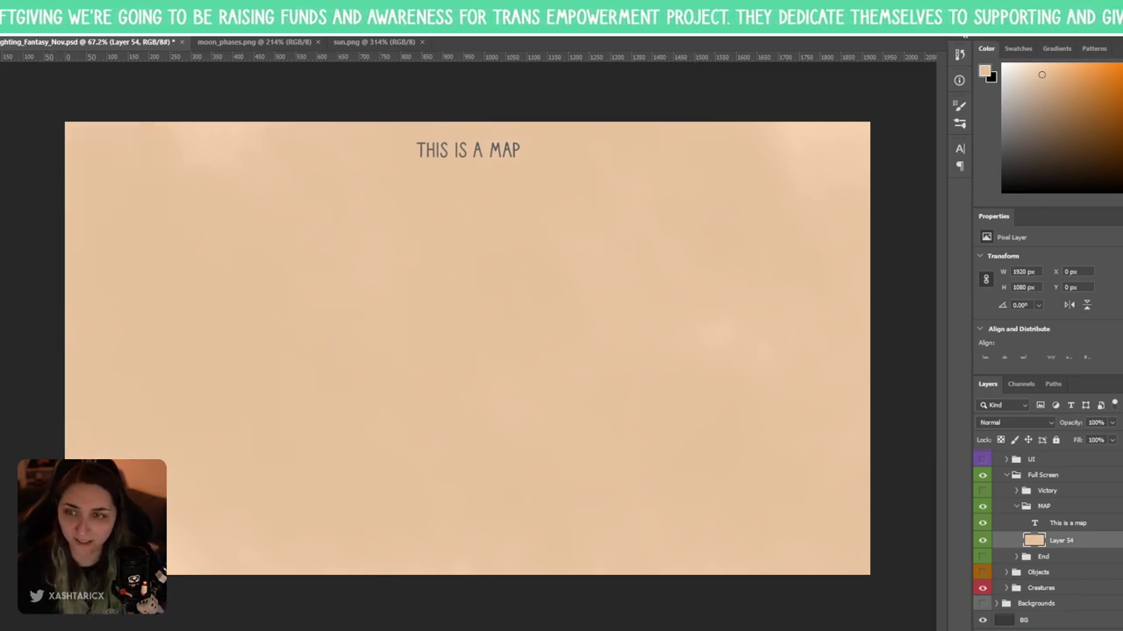
- Set the foreground colour to a slightly darker tan for more parchment texture
left_click(984, 72)
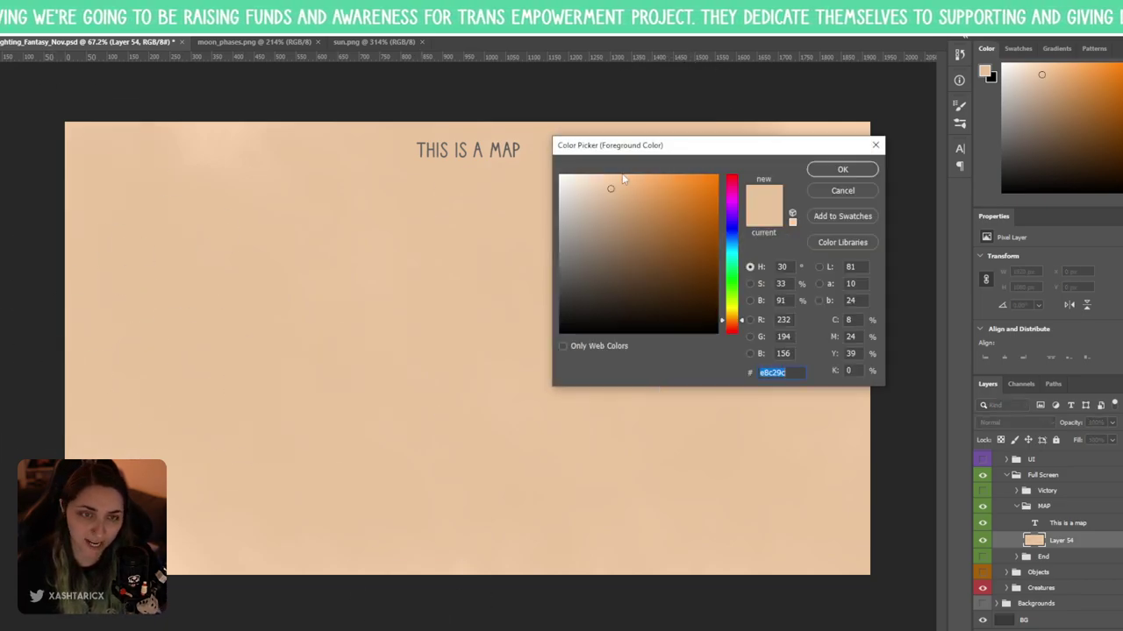
left_click(615, 197)
left_click(838, 173)
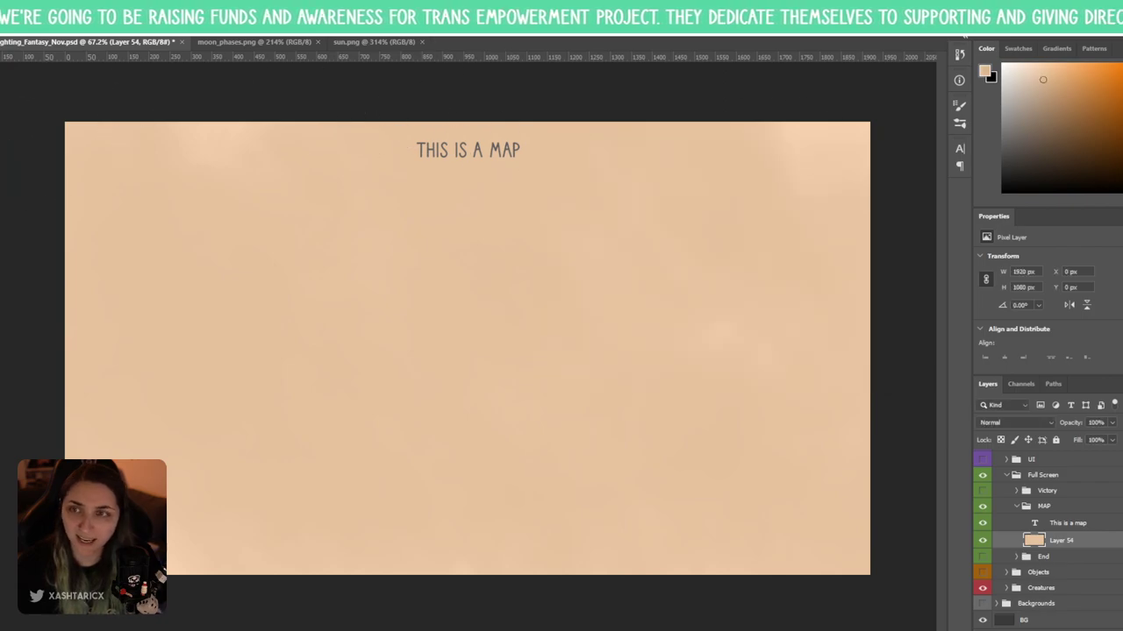
left_click(35, 26)
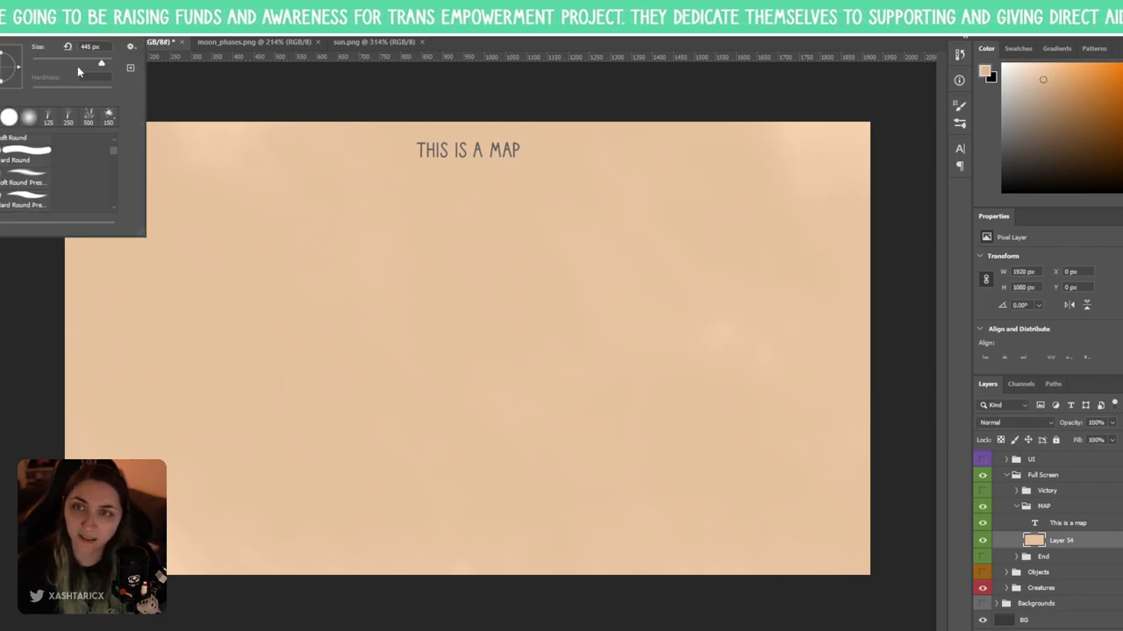
right_click(274, 252)
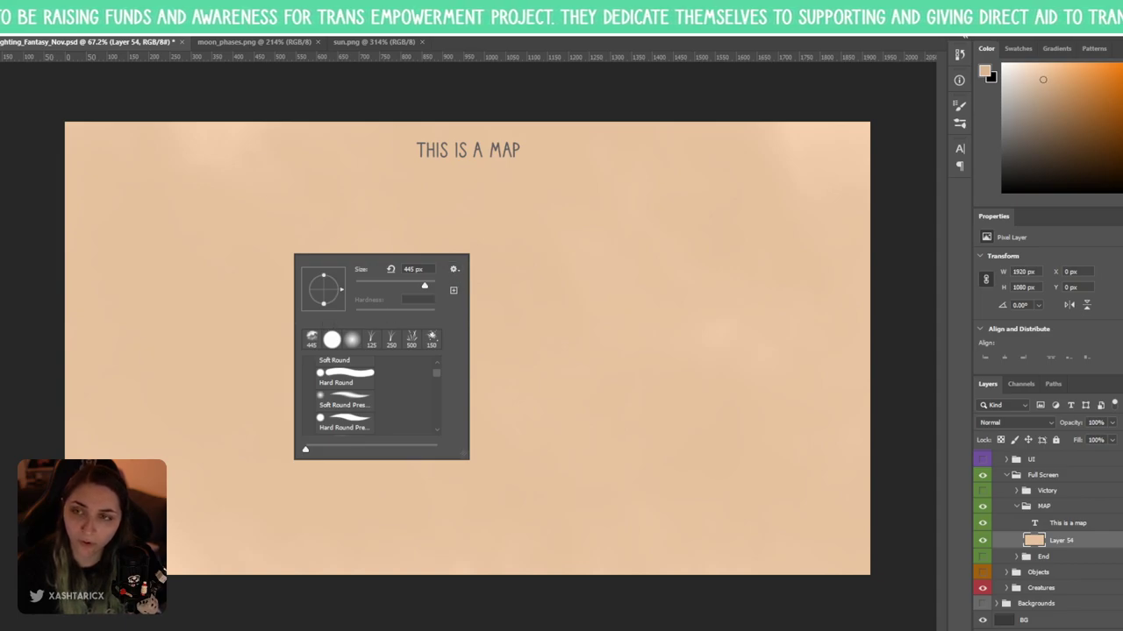
key("Escape")
left_click(35, 26)
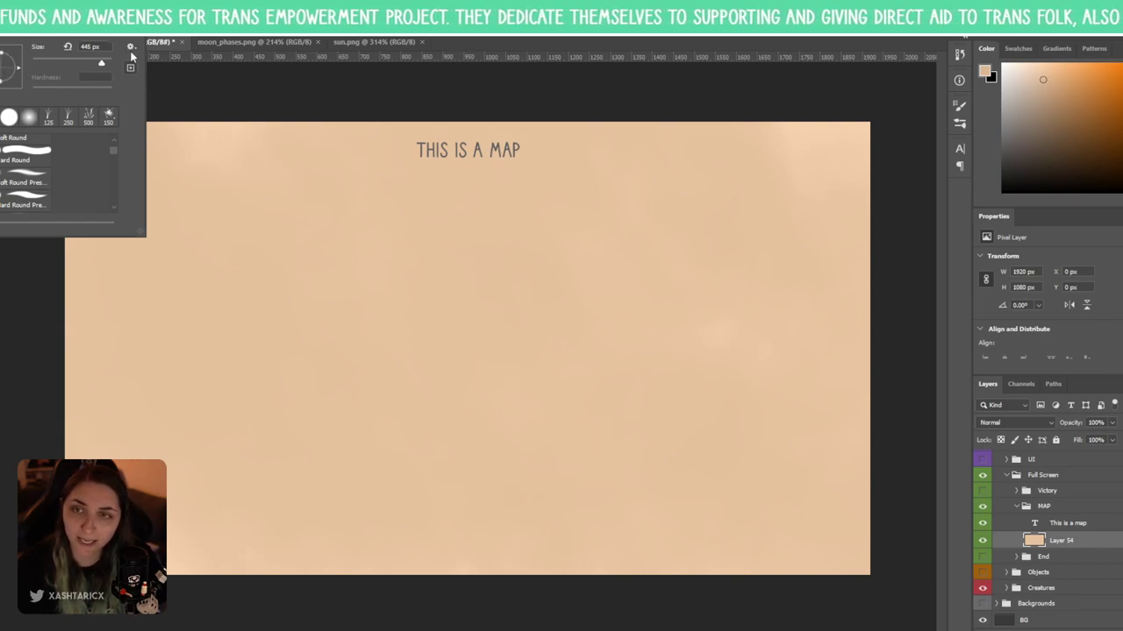
left_click(28, 35)
left_click(28, 35)
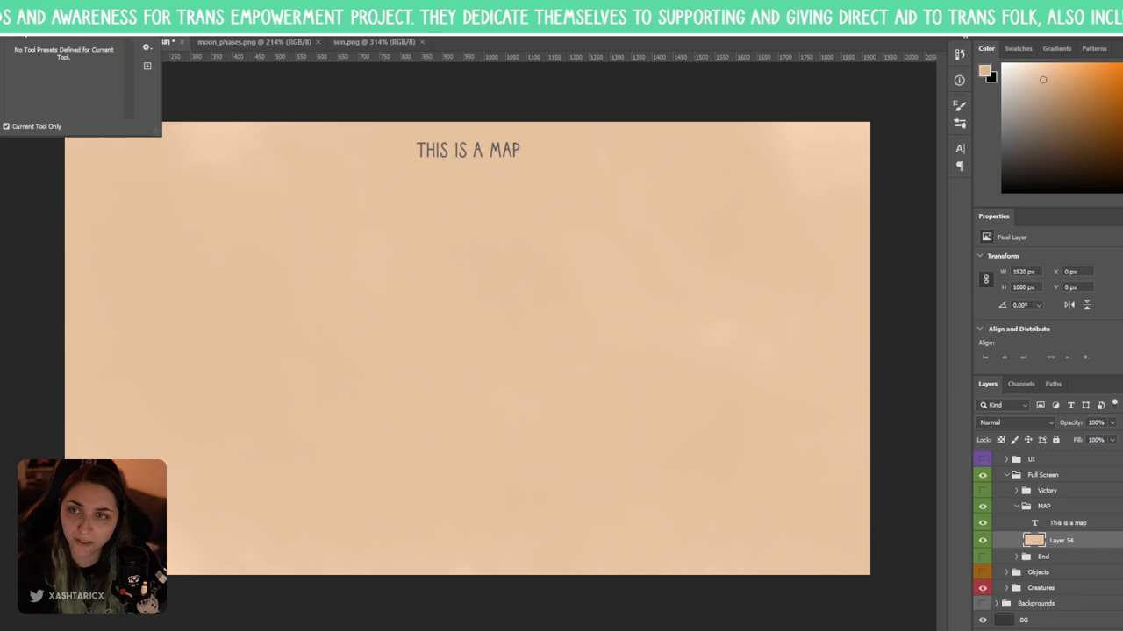
key("Escape")
left_click(35, 26)
key("Escape")
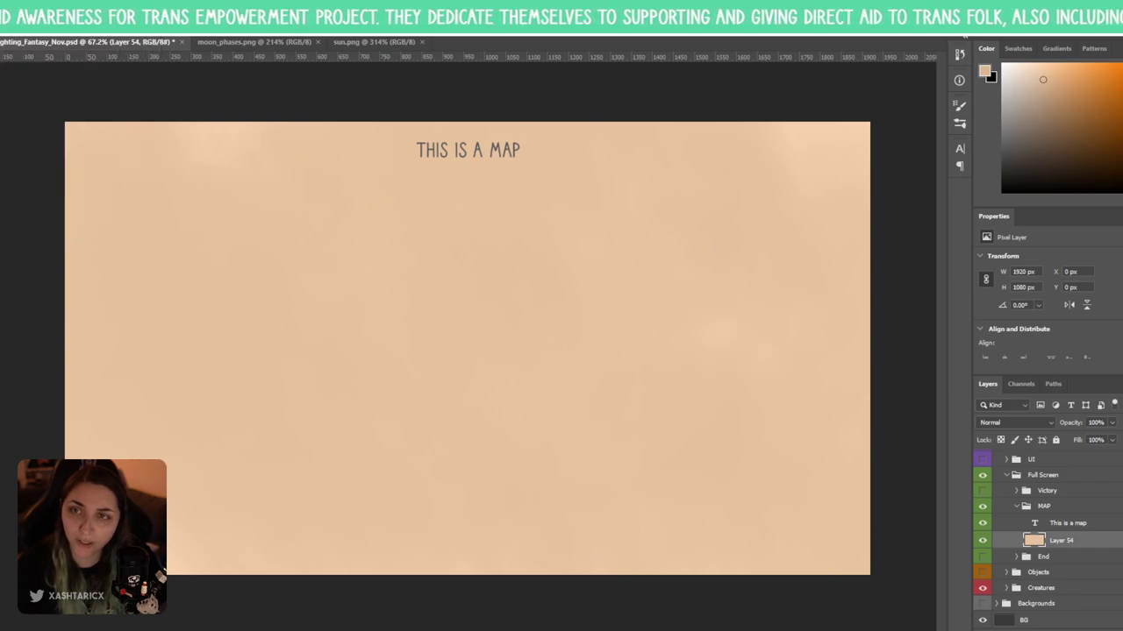
left_click(70, 26)
left_click(70, 27)
- Try a stroke on the parchment with the speckled Hard Round 253 1 brush and undo it
left_click(959, 105)
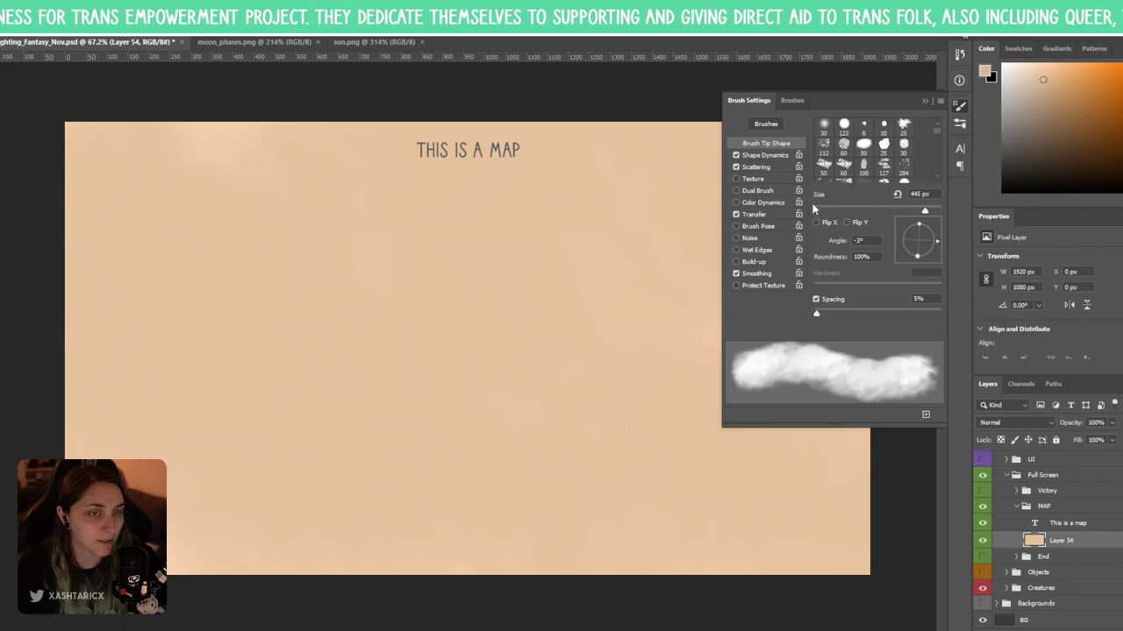
left_click(765, 124)
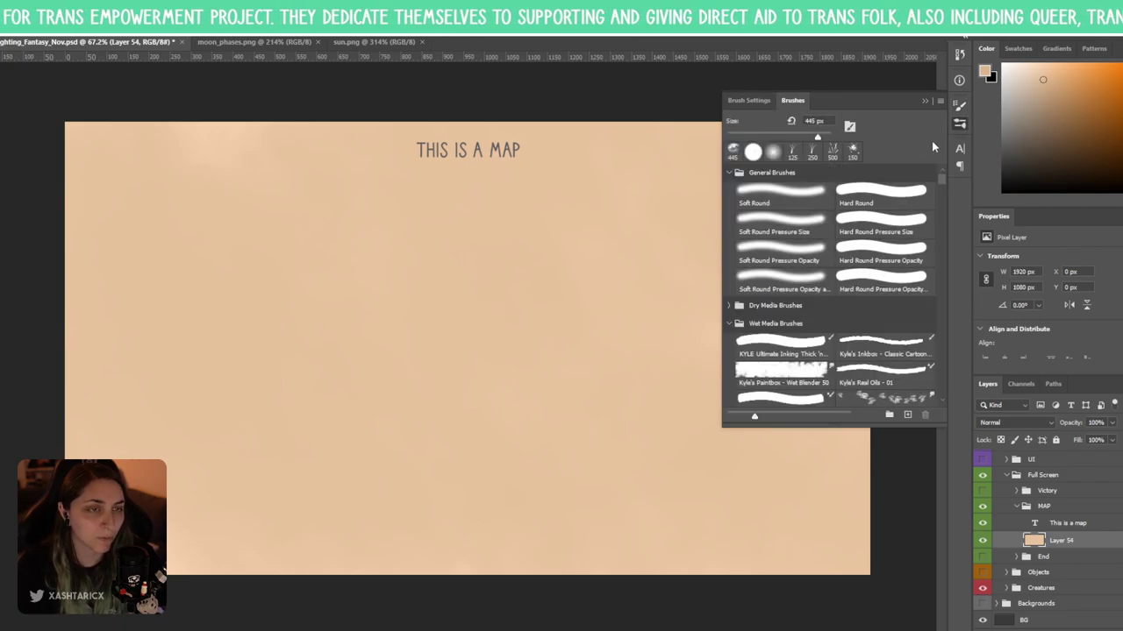
left_click_drag(941, 181, 937, 339)
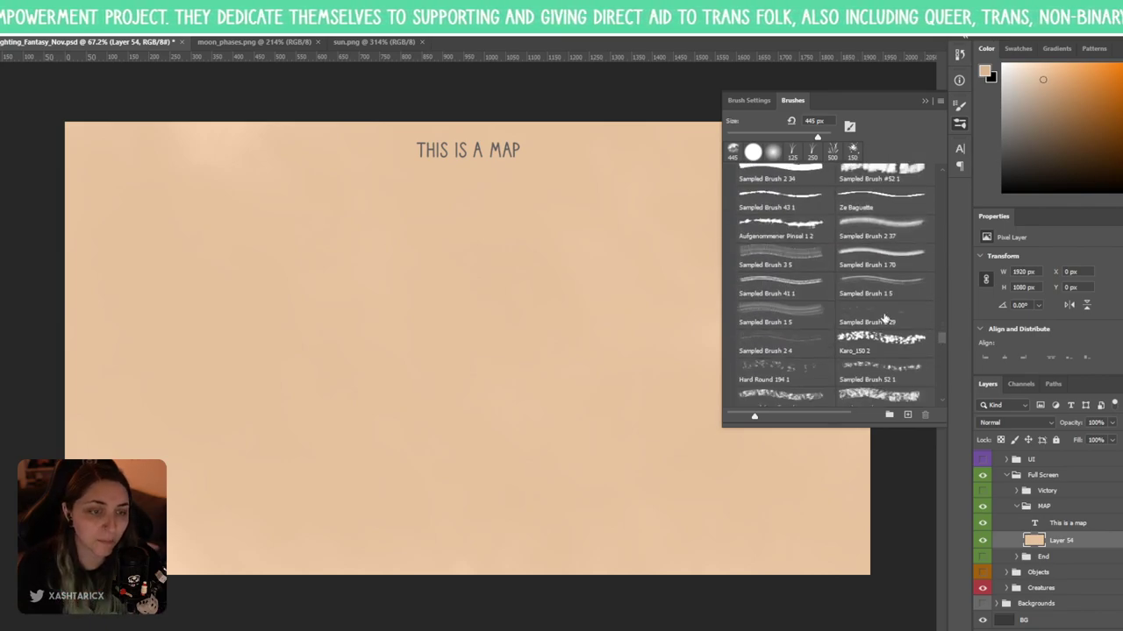
left_click(871, 403)
mouse_move(394, 281)
left_mouse_down()
mouse_move(459, 451)
mouse_move(559, 580)
left_mouse_up()
key("ctrl+z")
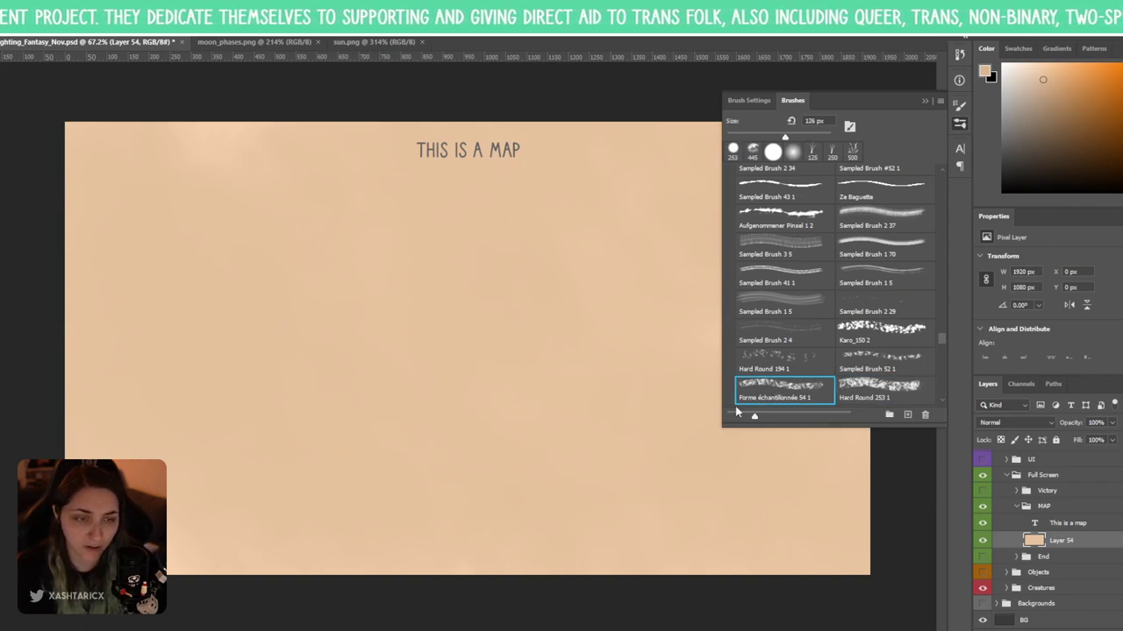
- Try the Forme échantillonnée 54 1 brush and the Sampled Brush 3 5 brush enlarged to 400 px with strokes across the map
mouse_move(473, 429)
left_mouse_down()
mouse_move(623, 513)
mouse_move(653, 382)
left_mouse_up()
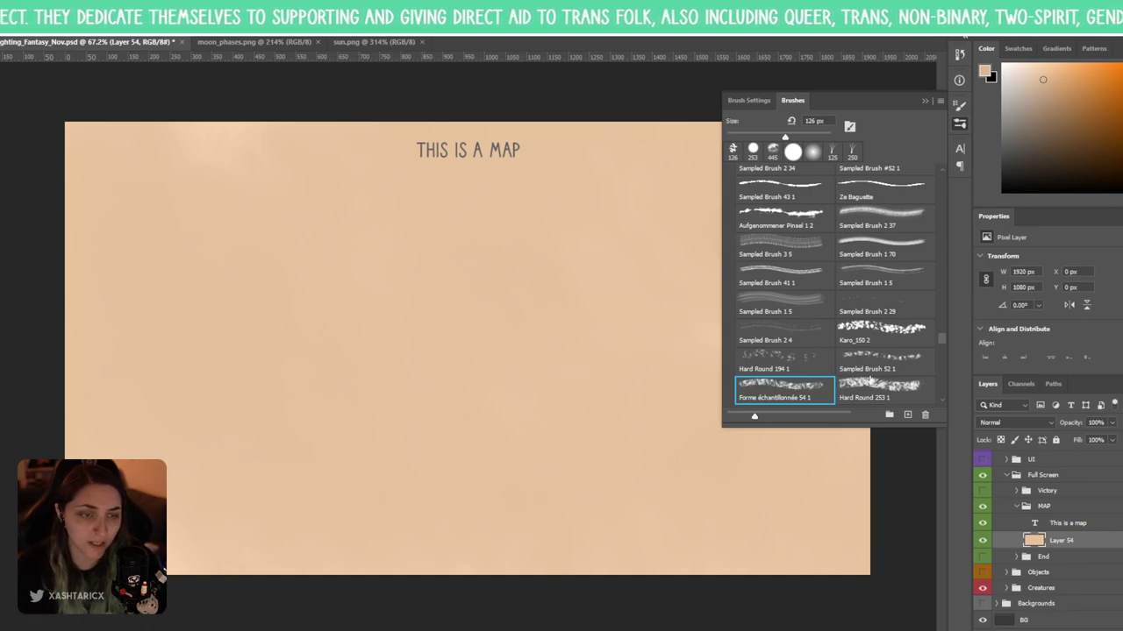
left_click(775, 247)
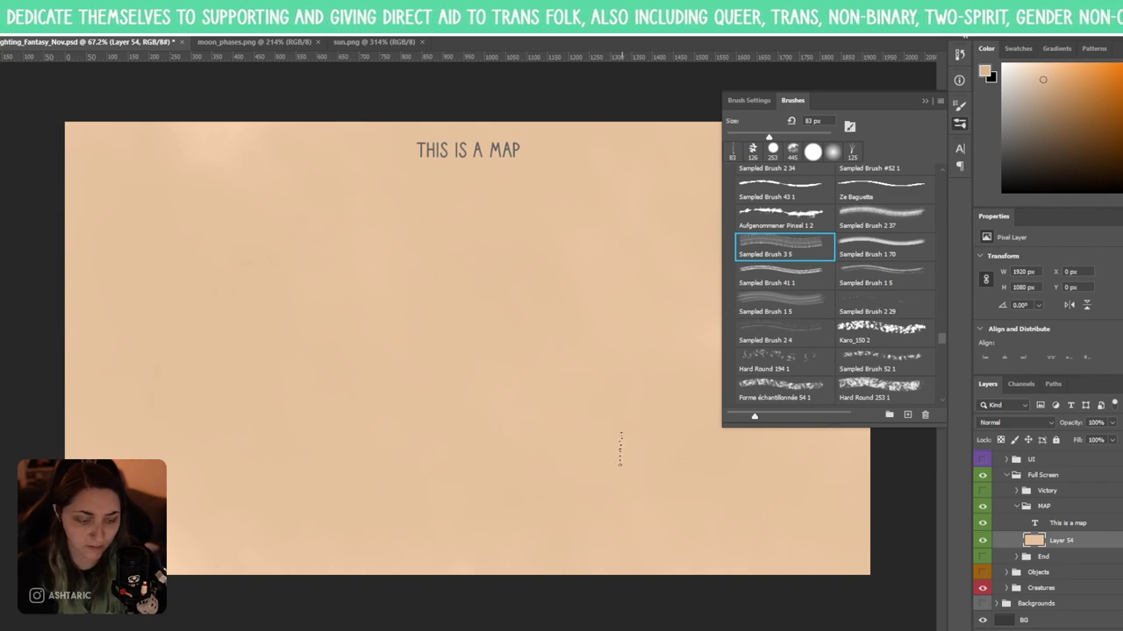
key("bracketright")
key("bracketright")
key("bracketright")
mouse_move(140, 404)
left_mouse_down()
mouse_move(297, 385)
mouse_move(667, 386)
left_mouse_up()
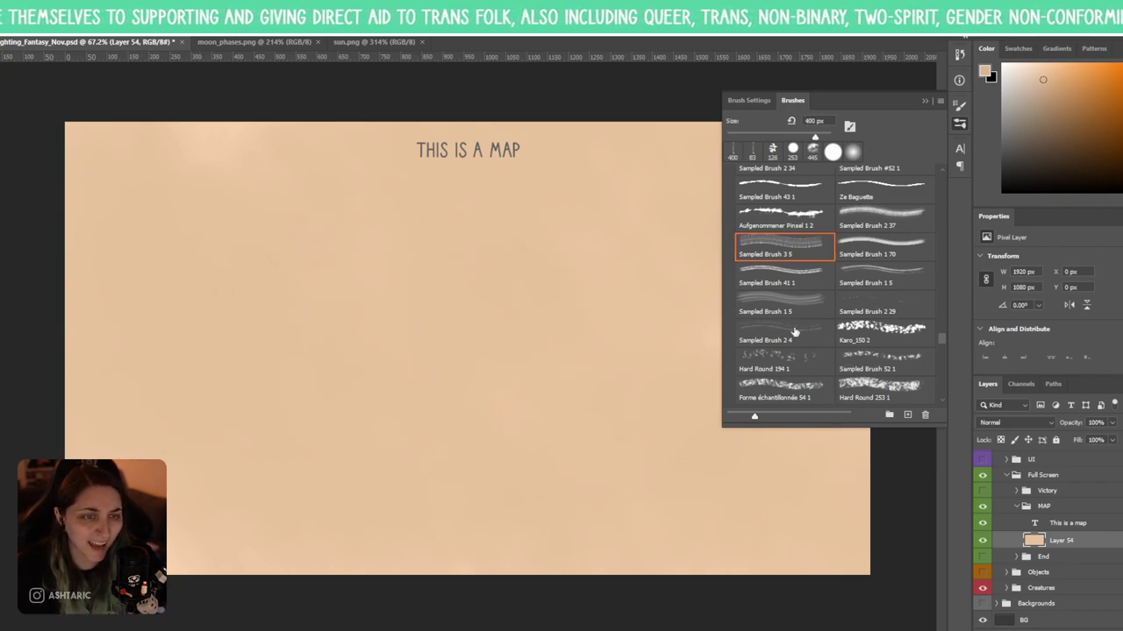
- Try the Aufgenommener Pinsel 1 2 brush at 150 px and the Sampled Brush 2 4 brush at 583 px on Layer 54, undoing the strokes
mouse_move(455, 259)
left_mouse_down()
mouse_move(557, 316)
mouse_move(746, 562)
left_mouse_up()
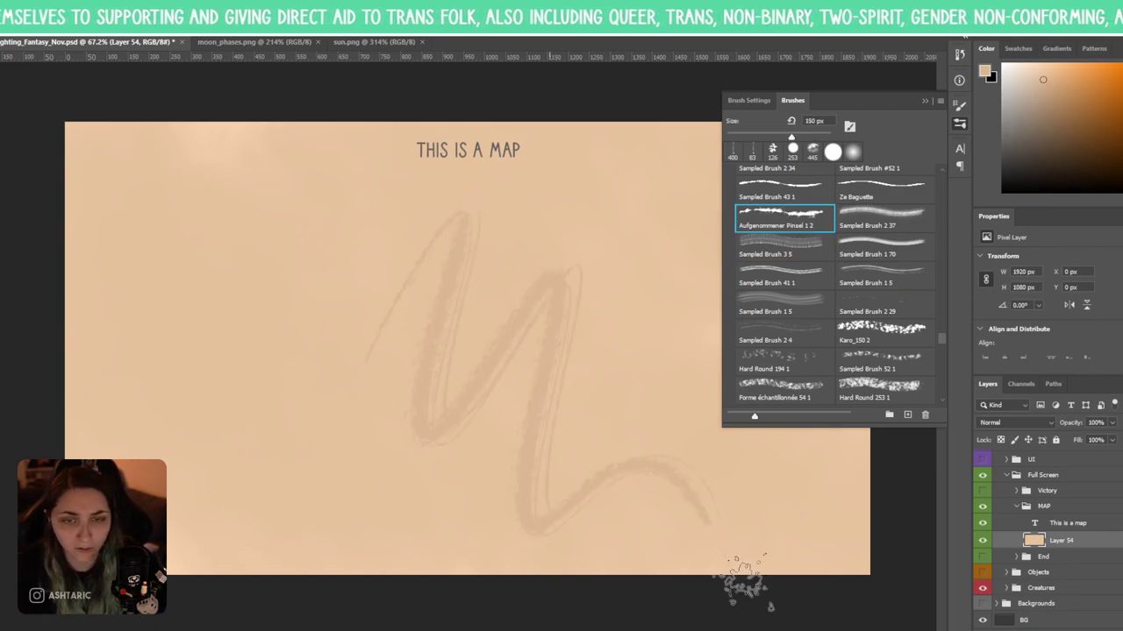
key("ctrl+z")
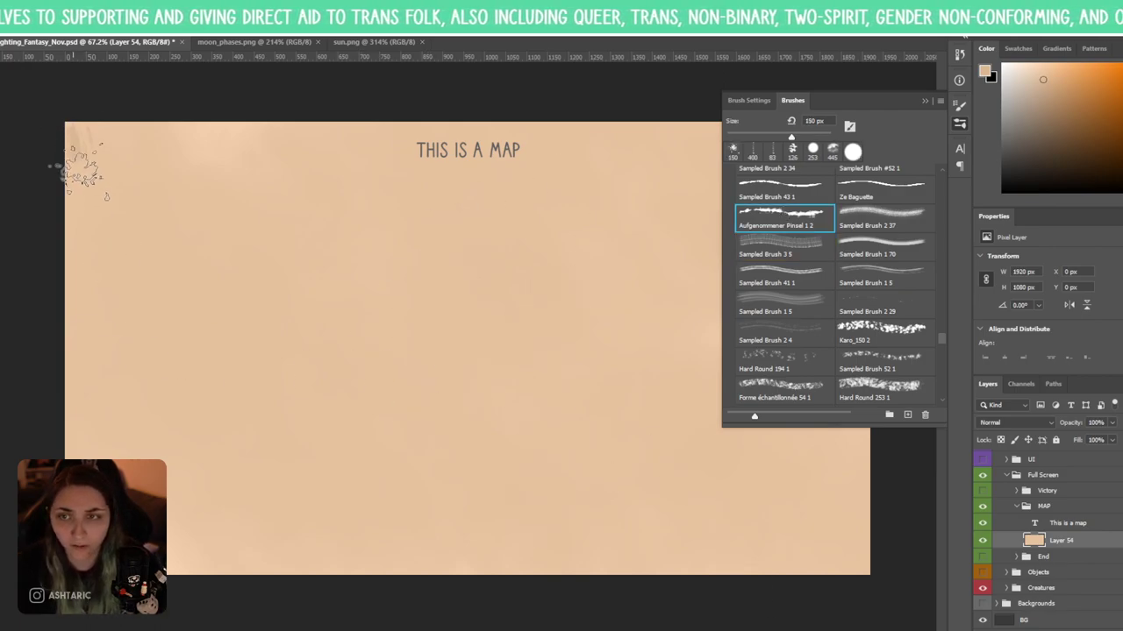
left_click_drag(82, 167, 78, 438)
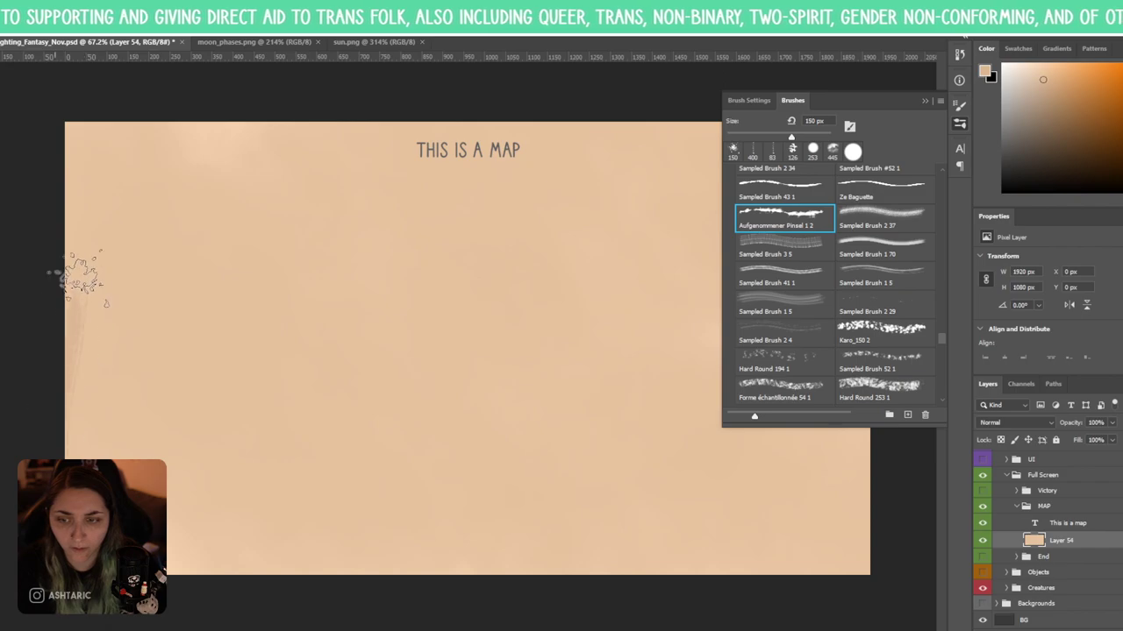
key("ctrl+z")
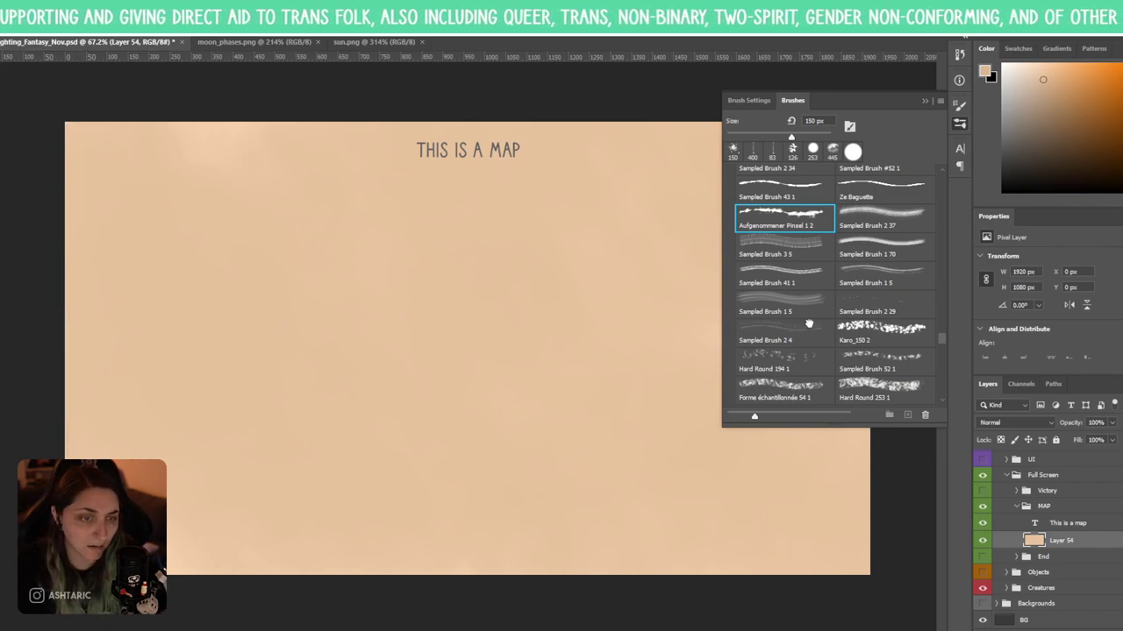
left_click(809, 325)
left_click_drag(316, 184, 561, 438)
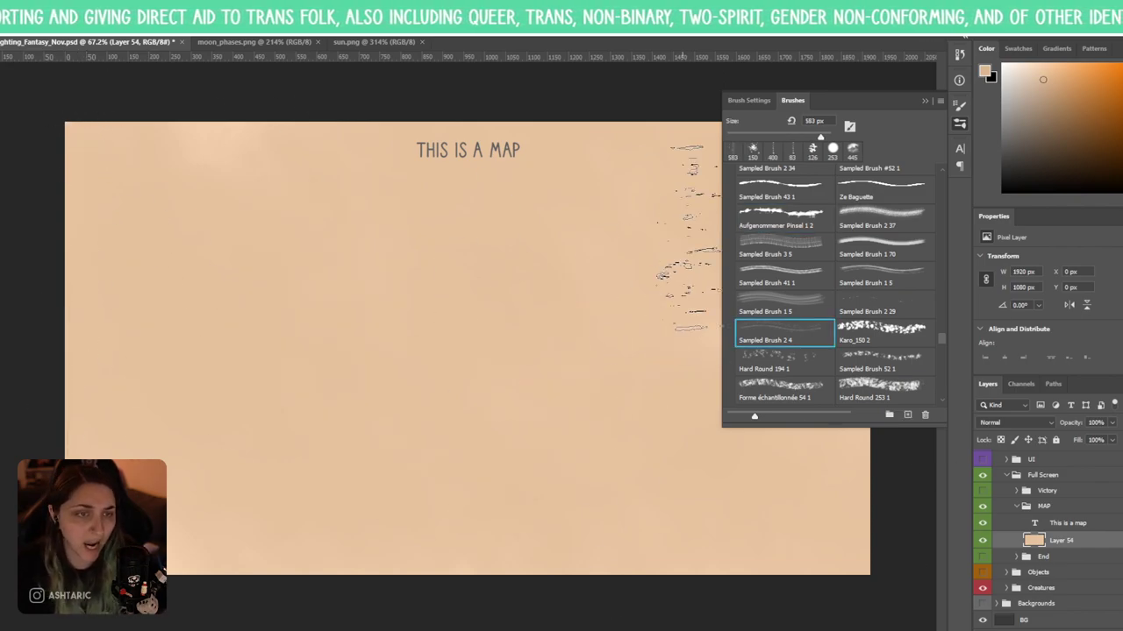
- Try covering the map background with the 样本画笔 4 1 brush at 441 px and undo the strokes
left_click_drag(940, 339, 941, 363)
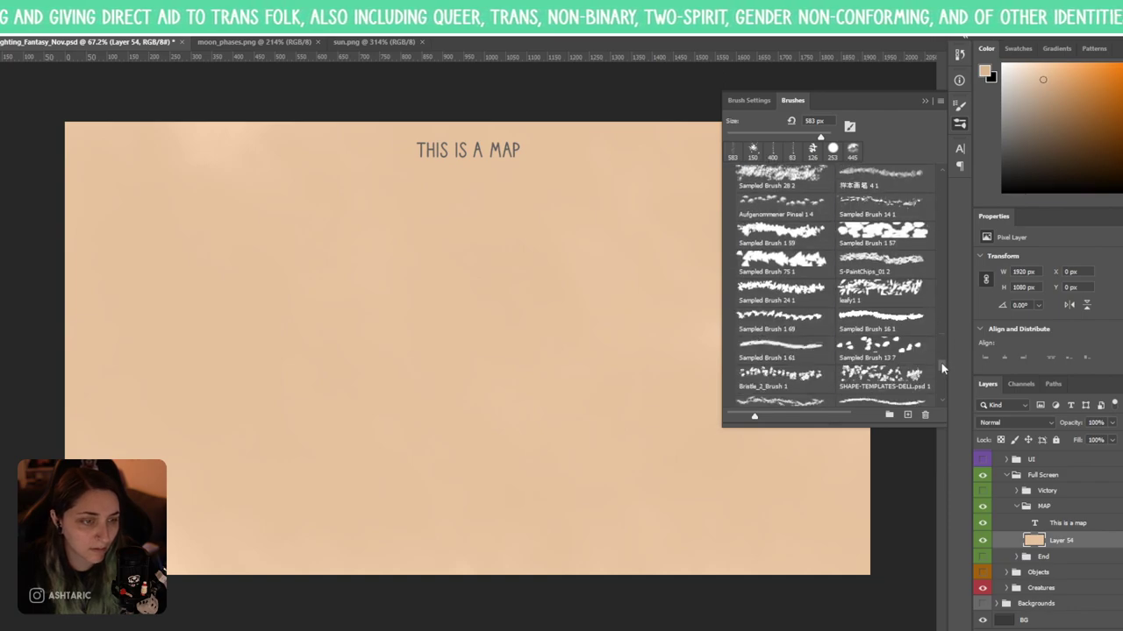
left_click(869, 181)
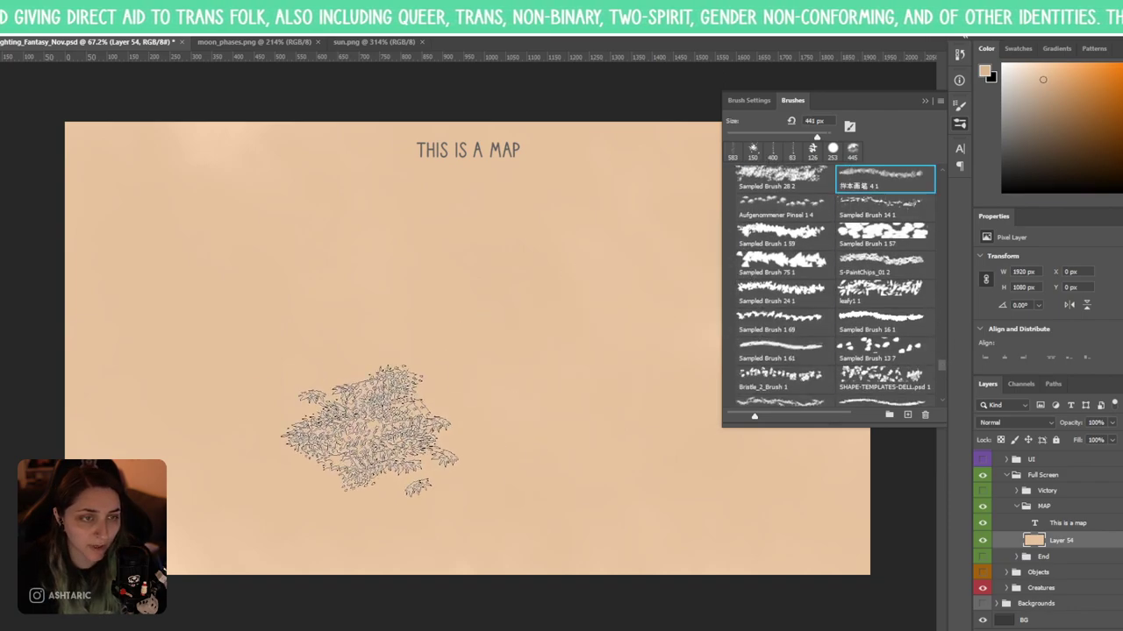
left_click_drag(364, 425, 671, 447)
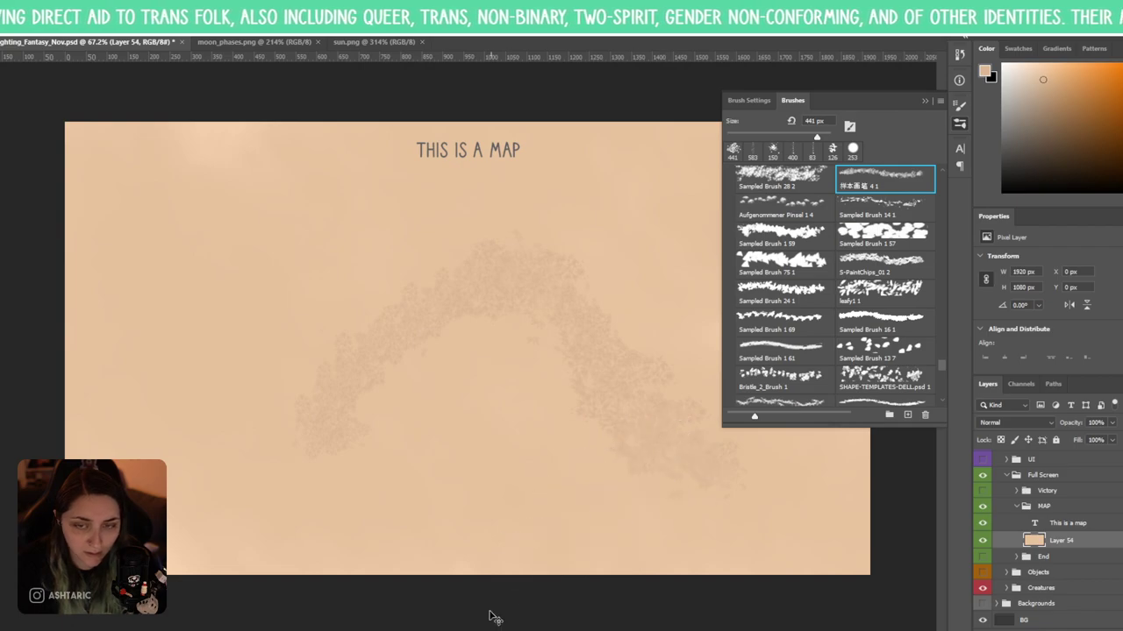
key("ctrl+z")
left_click_drag(140, 263, 105, 167)
mouse_move(231, 101)
left_mouse_down()
mouse_move(366, 117)
mouse_move(418, 171)
mouse_move(561, 236)
mouse_move(482, 540)
left_mouse_up()
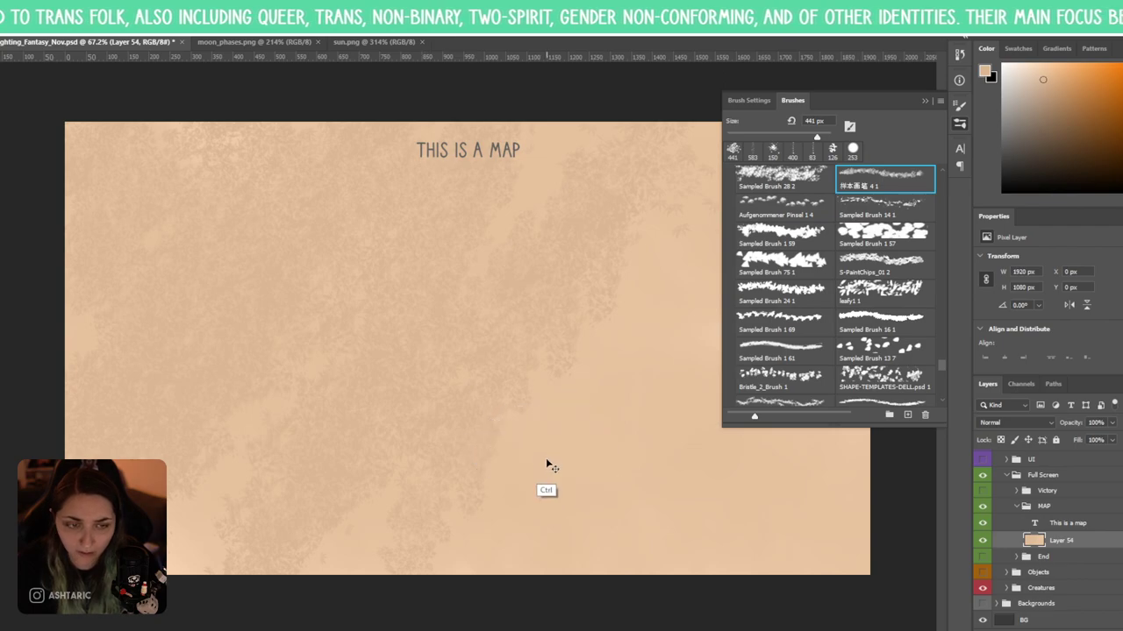
key("ctrl+z")
- Try a curved stroke with the Bristle_2_Brush 1 brush at 90 px on the map and undo it
left_click(779, 377)
left_click_drag(347, 458, 467, 301)
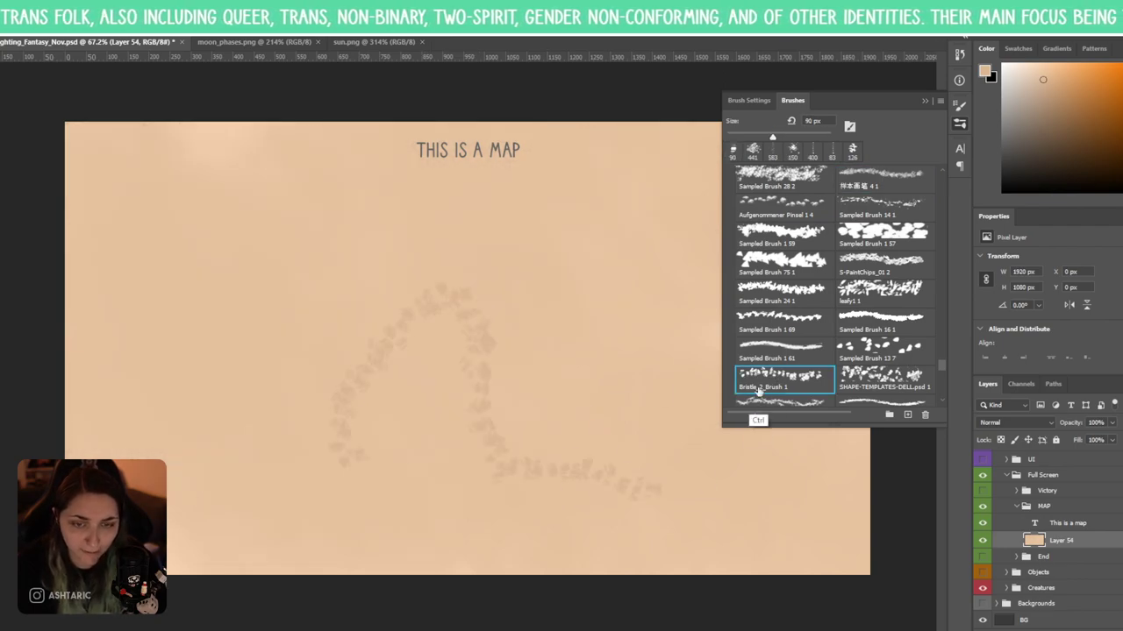
key("ctrl+z")
- Try the speckle brush Sampled Brush 14 2, the Sampled Brush 2 33 brush and the scribbles 1 brush on the map background
left_click_drag(941, 366, 941, 386)
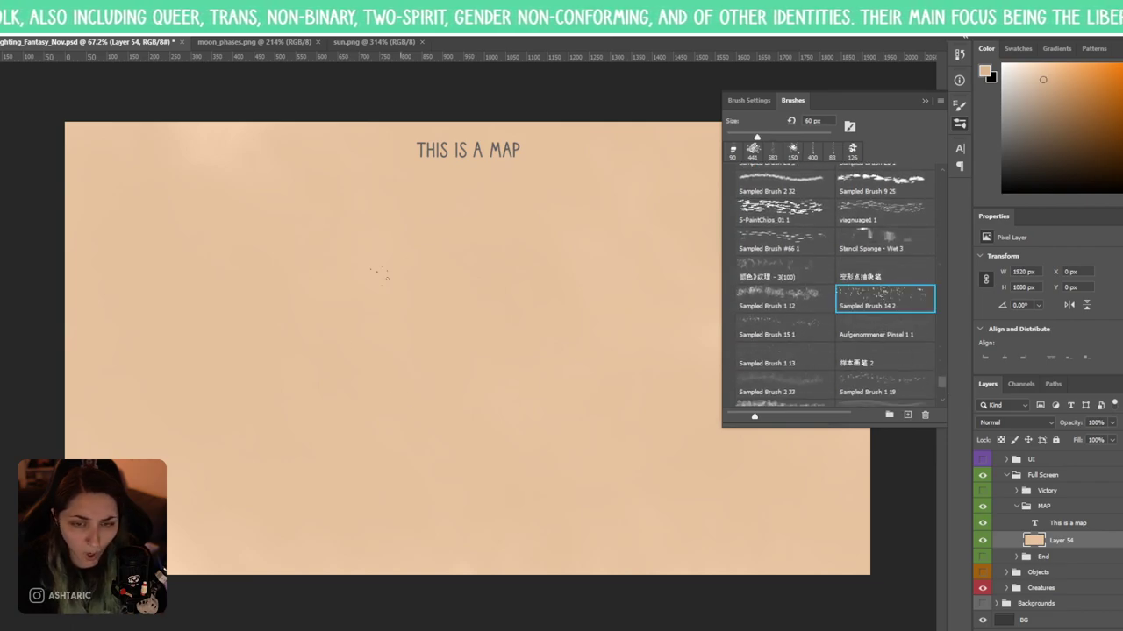
left_click(775, 327)
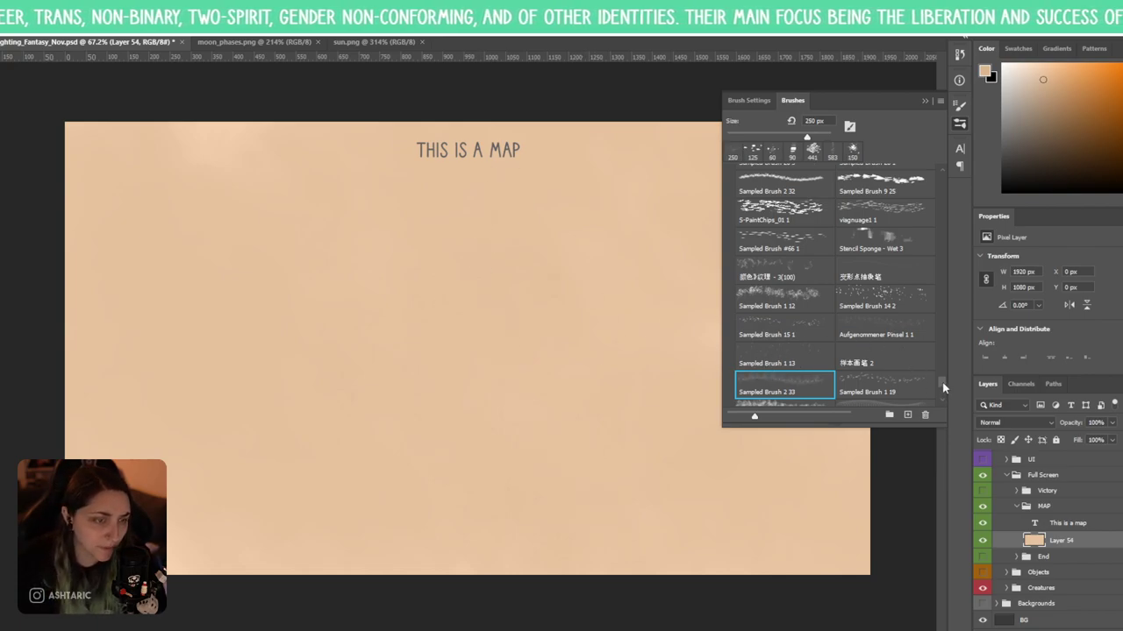
scroll(942, 387, "down", 5)
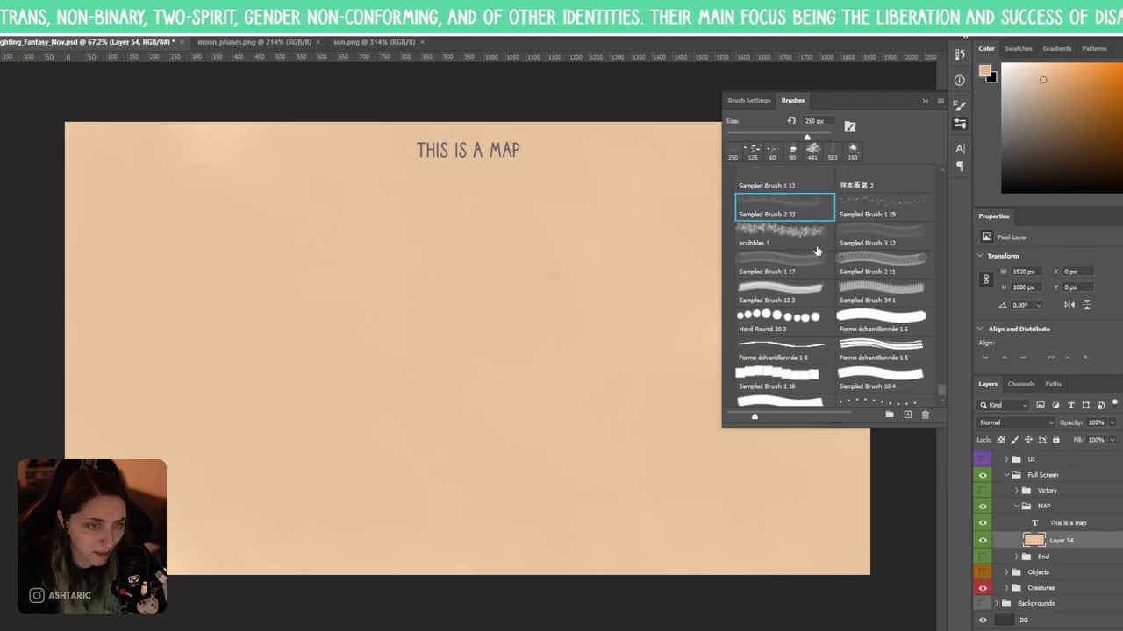
mouse_move(527, 451)
left_mouse_down()
mouse_move(271, 232)
mouse_move(438, 242)
mouse_move(587, 407)
mouse_move(732, 451)
mouse_move(780, 449)
left_mouse_up()
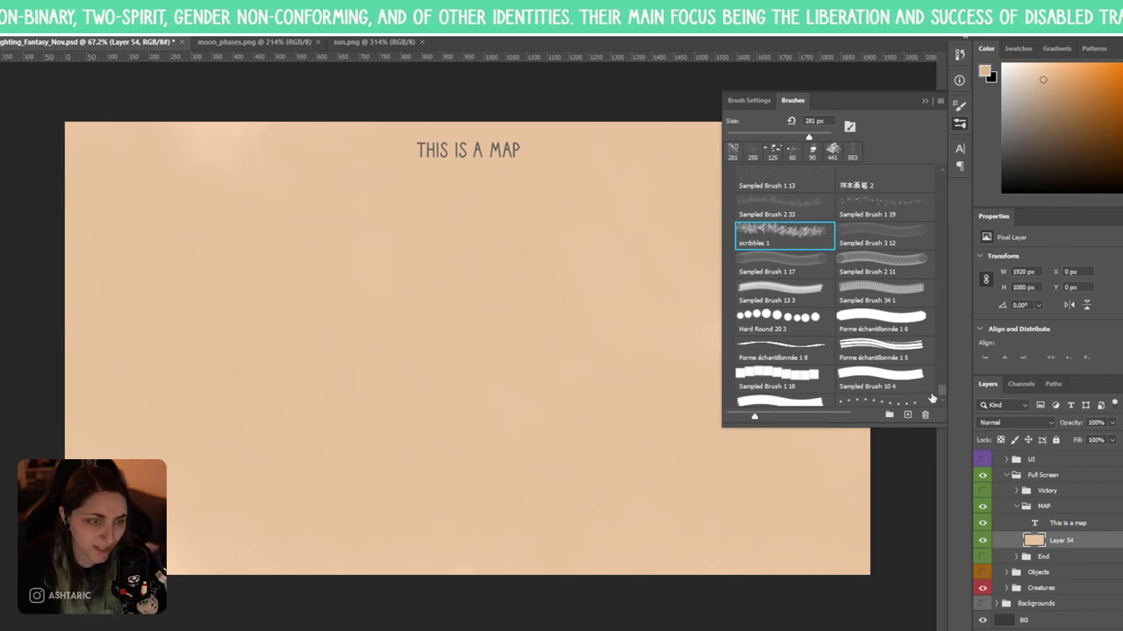
- Try the Sampled Brush 1 8 brush at 84 px and the Hard Round 253 1 brush at 253 px, undoing the test strokes
left_click_drag(943, 409, 947, 349)
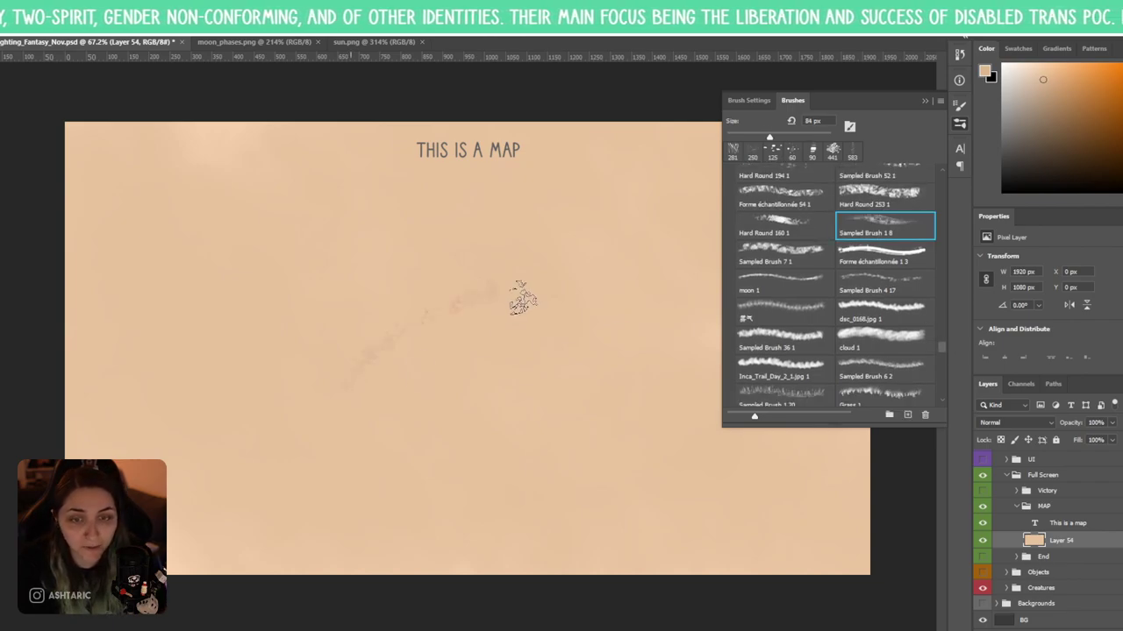
left_click(884, 189)
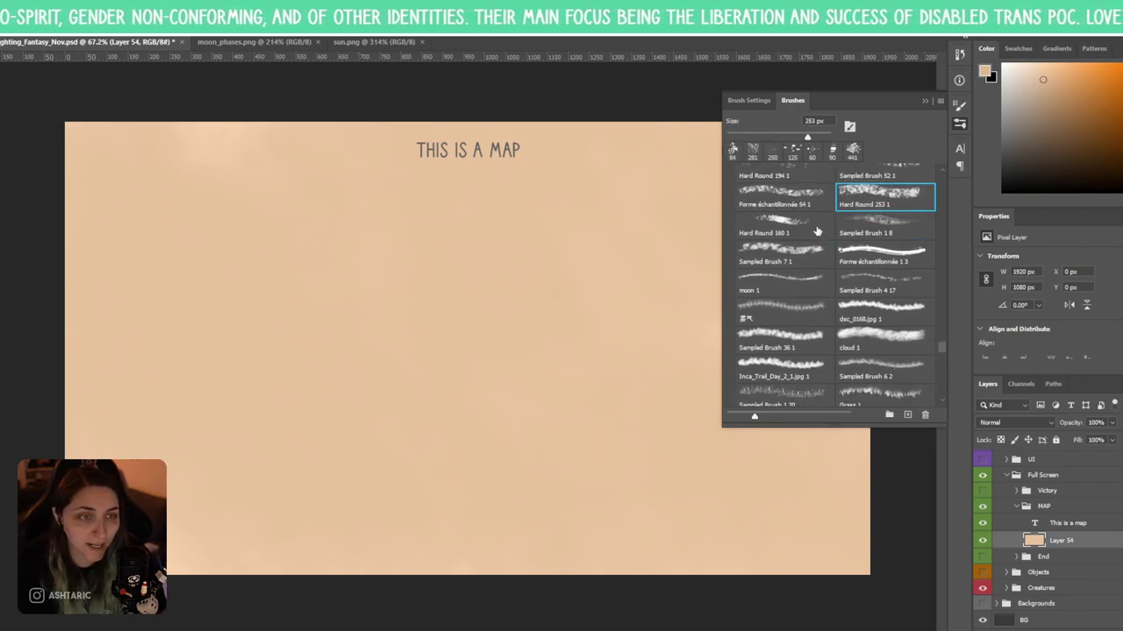
mouse_move(446, 339)
left_mouse_down()
mouse_move(416, 512)
mouse_move(624, 480)
mouse_move(727, 413)
left_mouse_up()
key("ctrl+z")
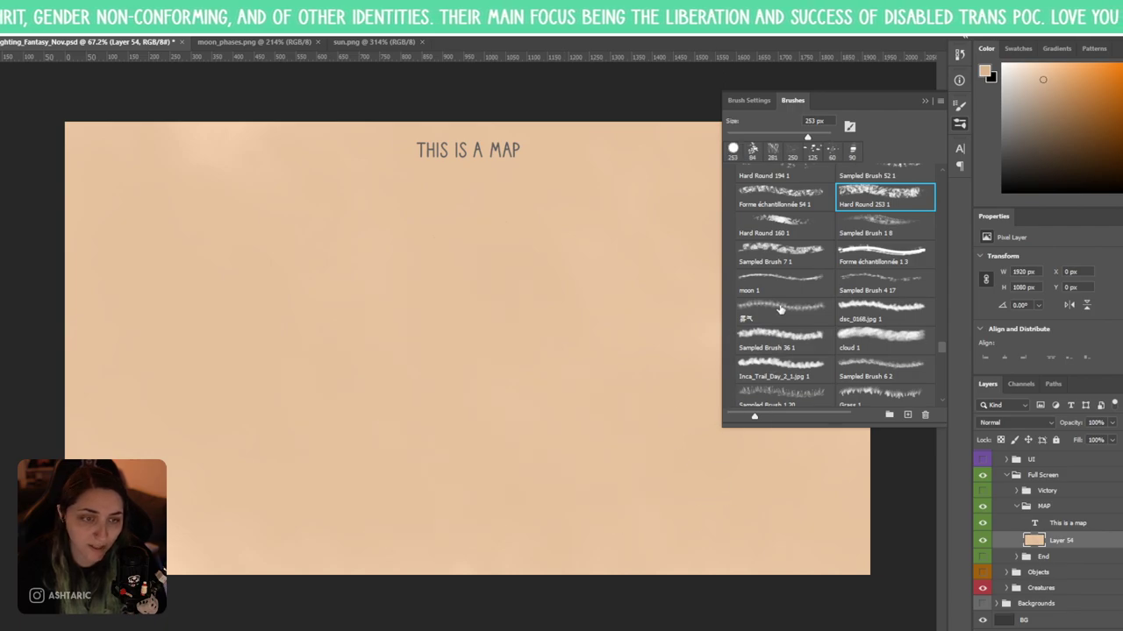
- Paint soft, slightly darker cloudy patches across the map background on Layer 54 with the Inca_Trail_Day_2_1.jpg 1 brush at 661 px
left_click(780, 310)
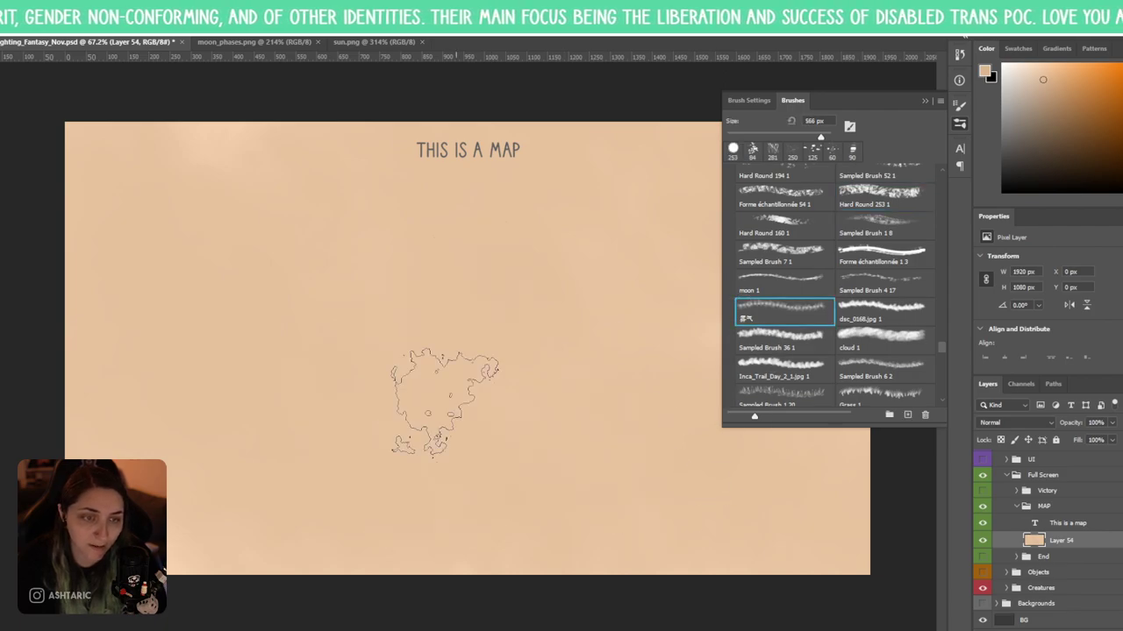
left_click(781, 364)
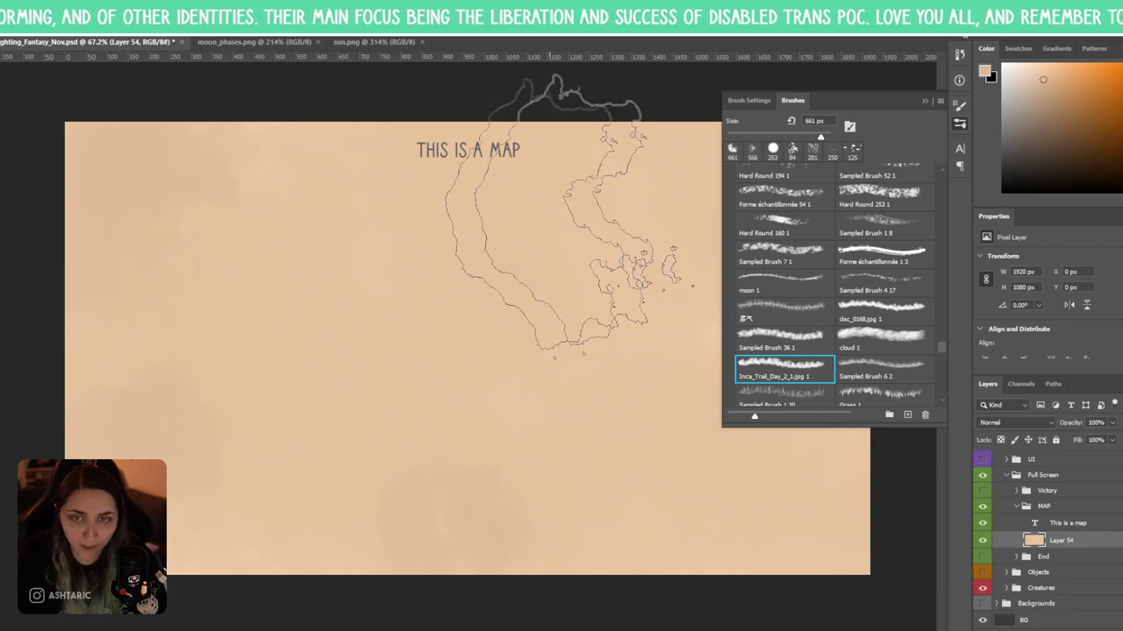
left_click(927, 99)
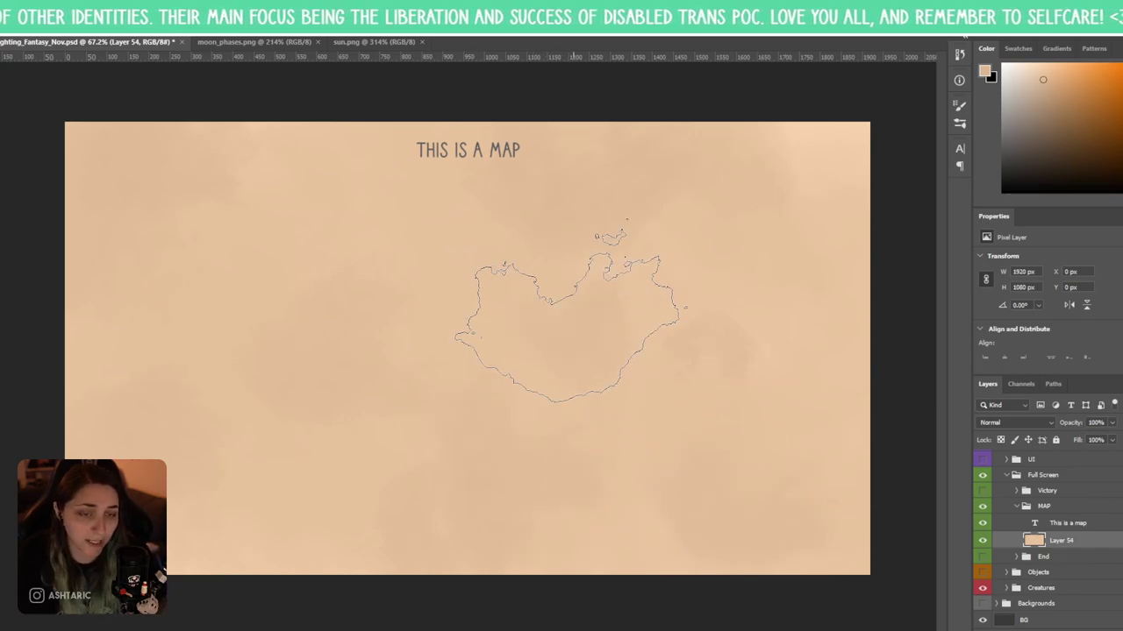
- Set the foreground colour to the darker tan #cfa77f
left_click(985, 71)
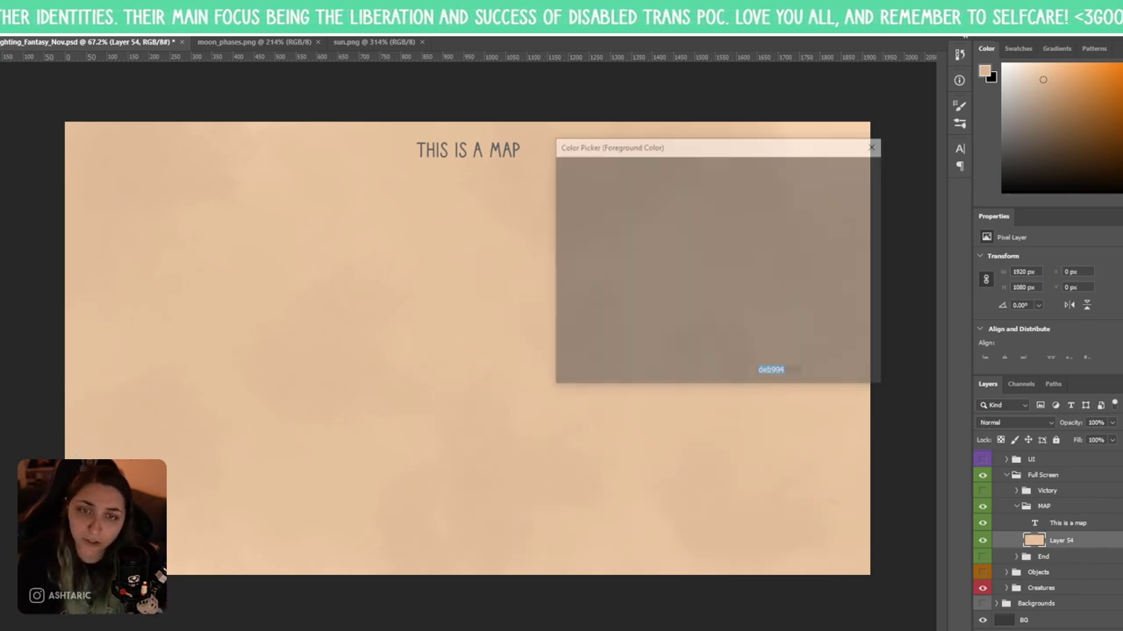
left_click(612, 210)
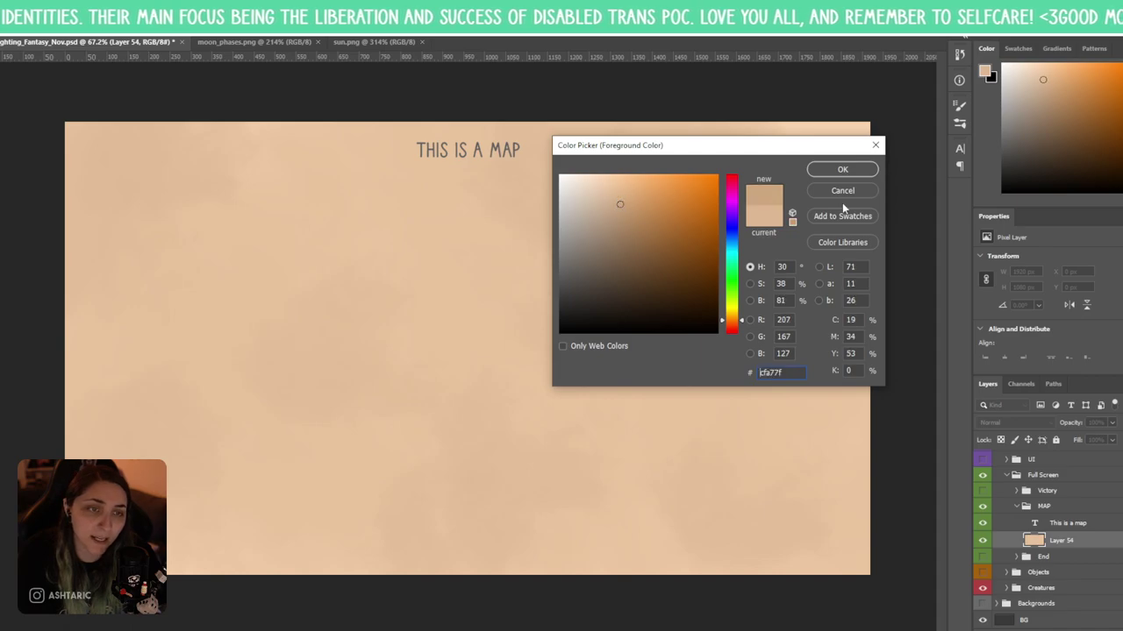
left_click(840, 170)
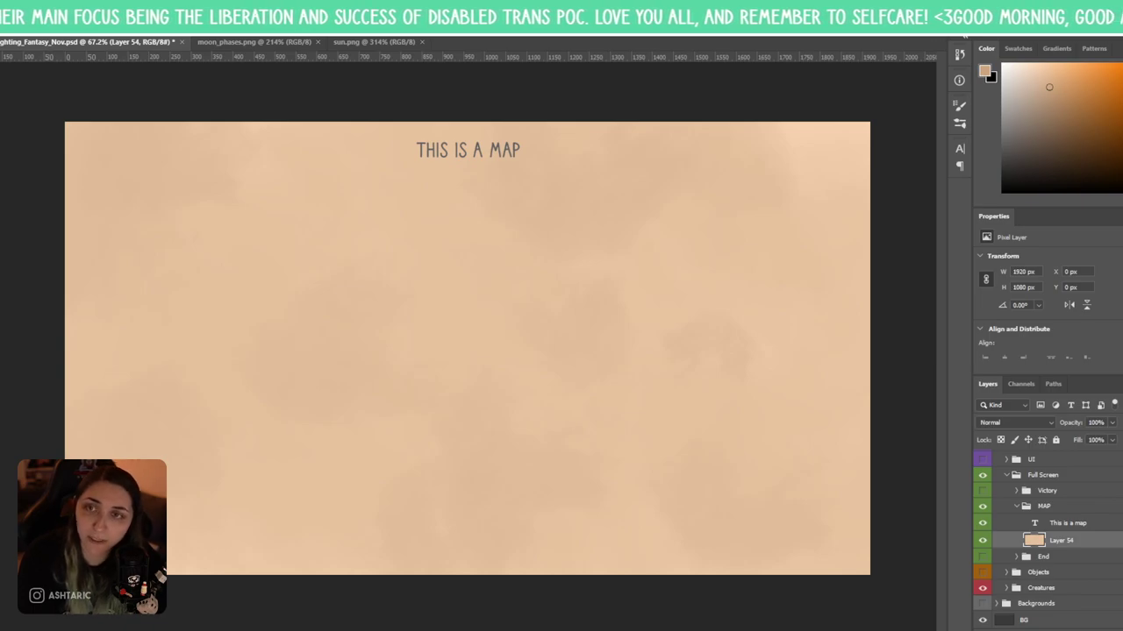
- Try the Stencil Sponge - Wet 3 brush at 389 px over the map background and undo the stroke
key("F5")
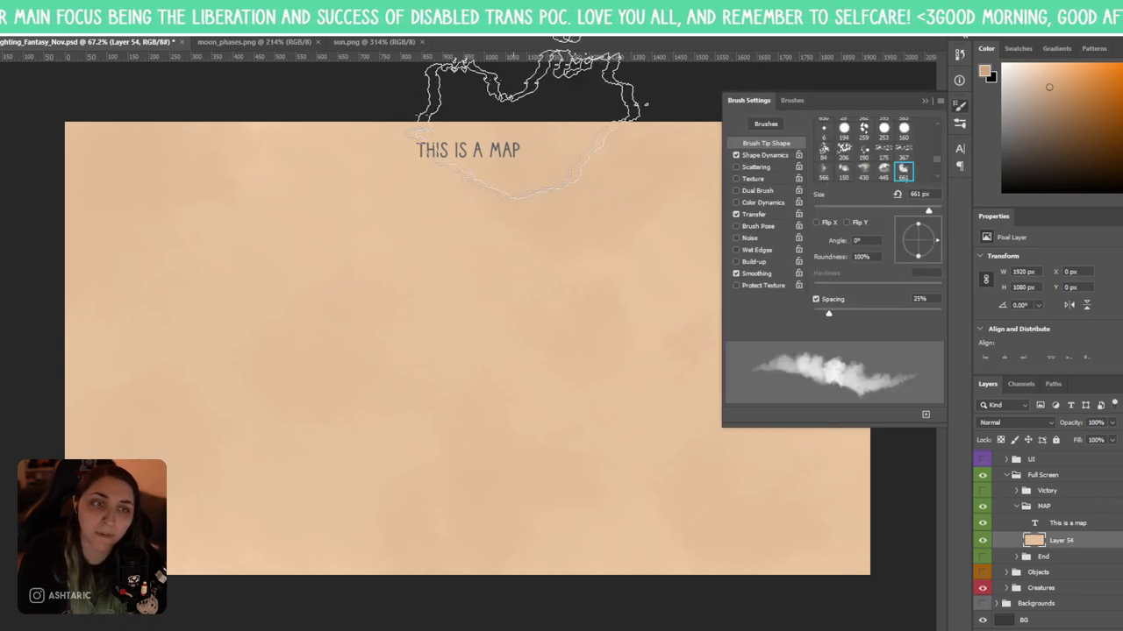
left_click(772, 123)
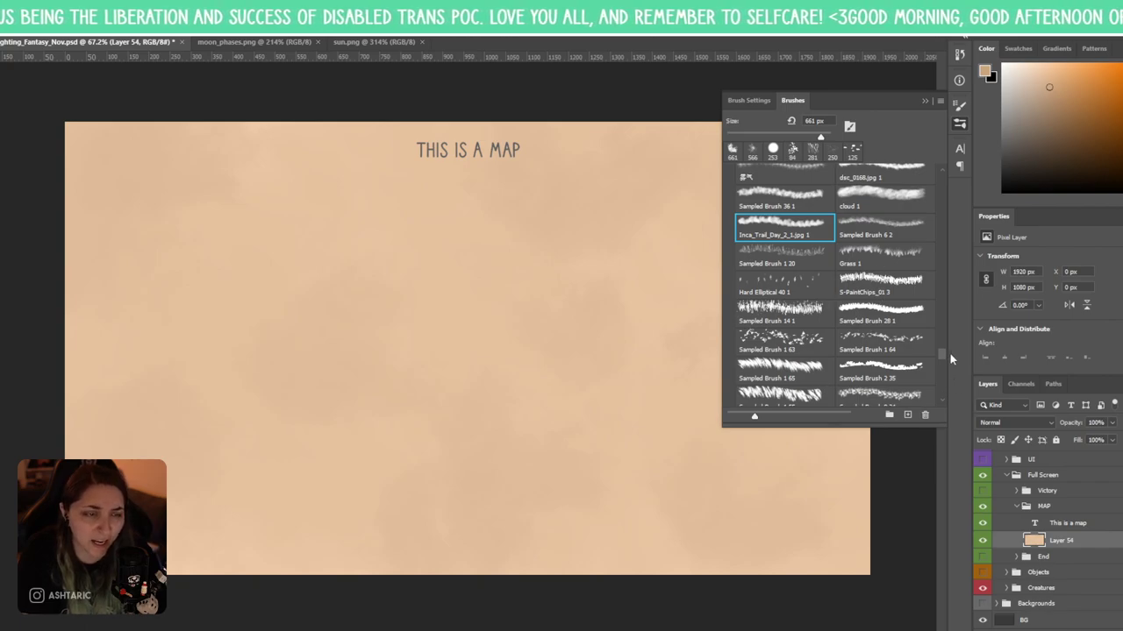
left_click_drag(944, 349, 944, 377)
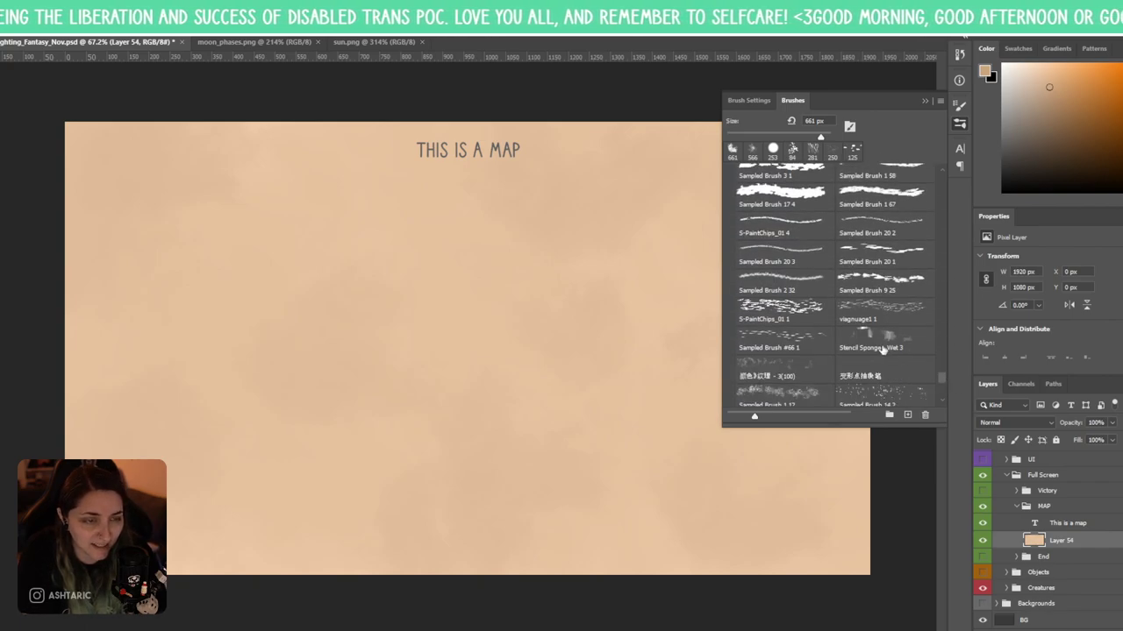
left_click(885, 340)
left_click_drag(301, 289, 201, 255)
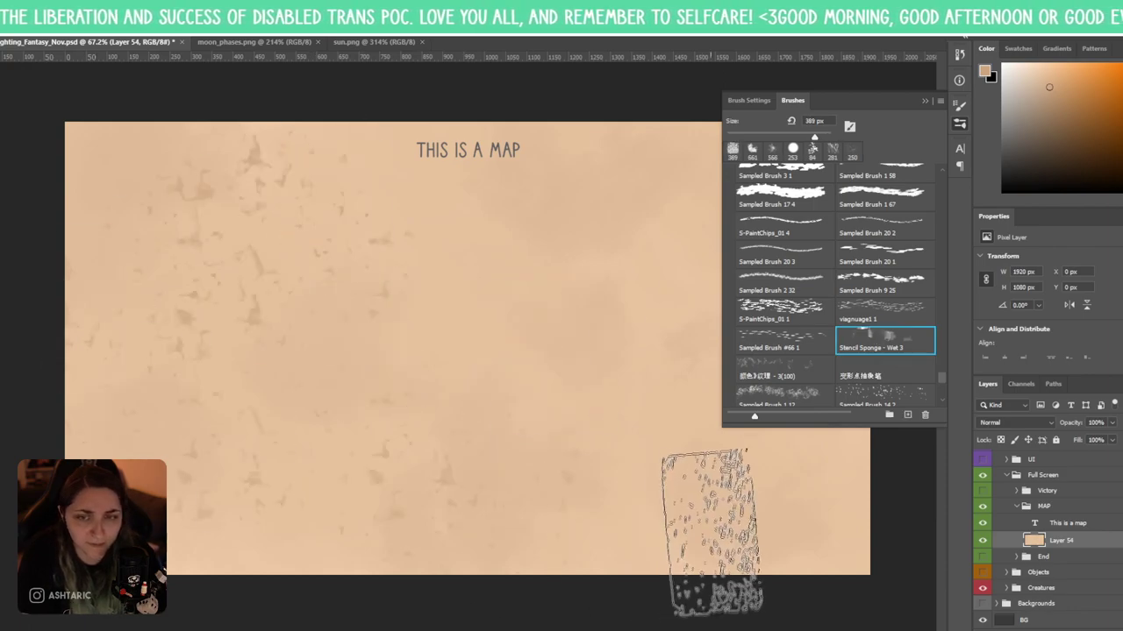
key("ctrl+z")
- Choose the blotchy texture brush ending in 3(100), test it with a stroke that is undone, and enlarge it to 1000 px
left_click(774, 369)
mouse_move(237, 394)
left_mouse_down()
mouse_move(264, 369)
mouse_move(290, 500)
mouse_move(526, 552)
left_mouse_up()
key("ctrl+z")
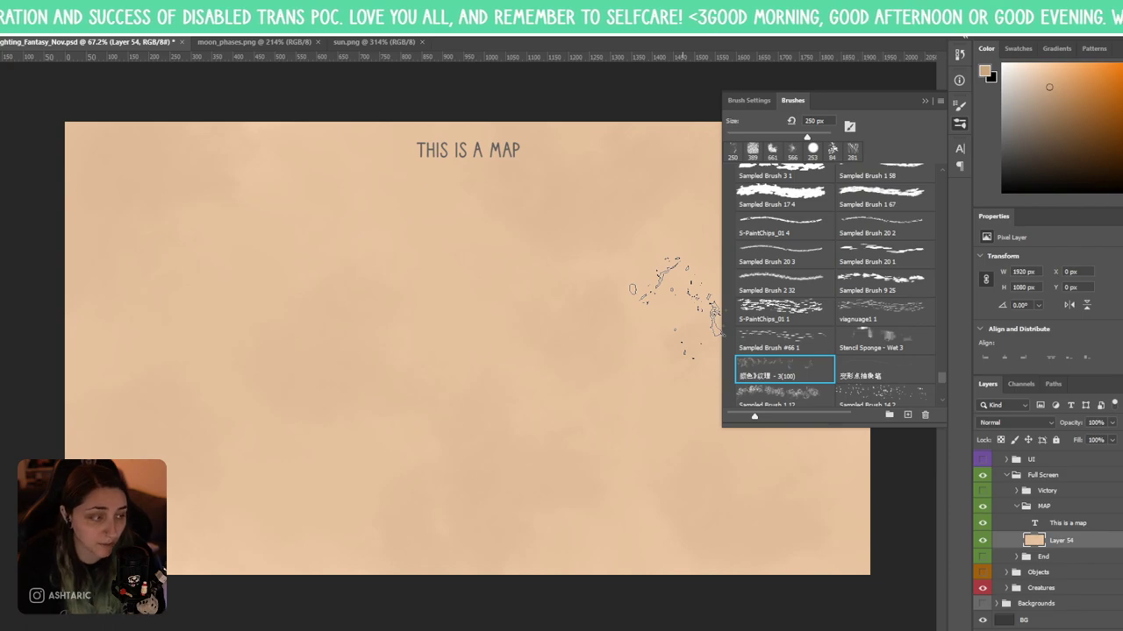
key("bracketright")
key("bracketright")
key("bracketright")
key("bracketright")
key("bracketright")
key("bracketright")
key("bracketright")
key("bracketright")
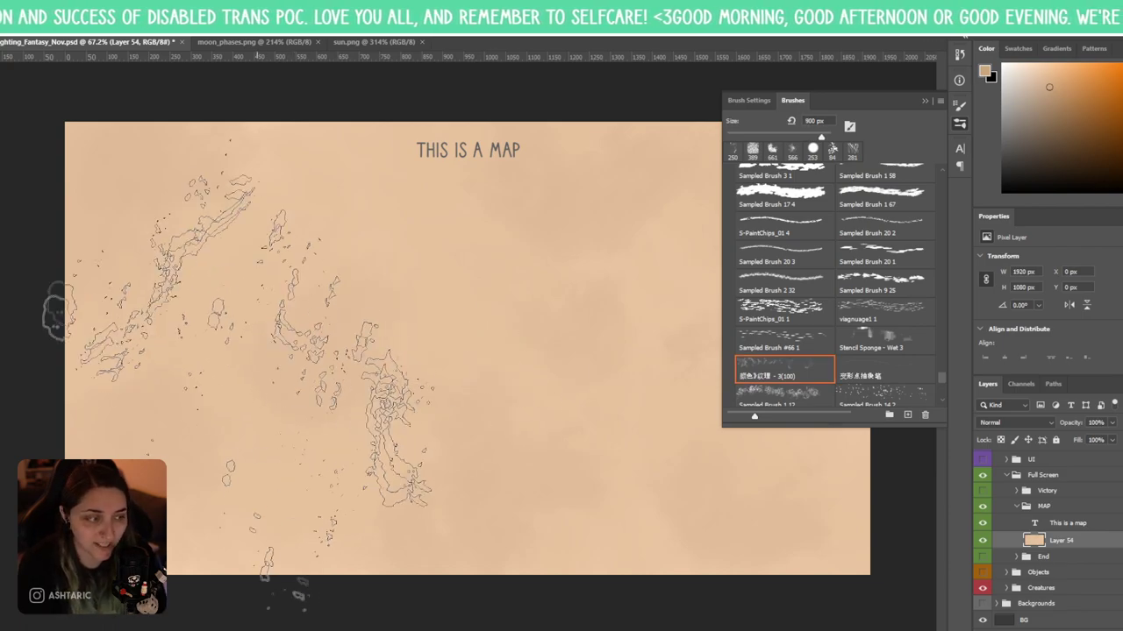
- Try covering Layer 54 with the blotchy texture, undo it, and add a new empty layer above Layer 54
mouse_move(125, 438)
left_mouse_down()
mouse_move(551, 163)
mouse_move(719, 368)
left_mouse_up()
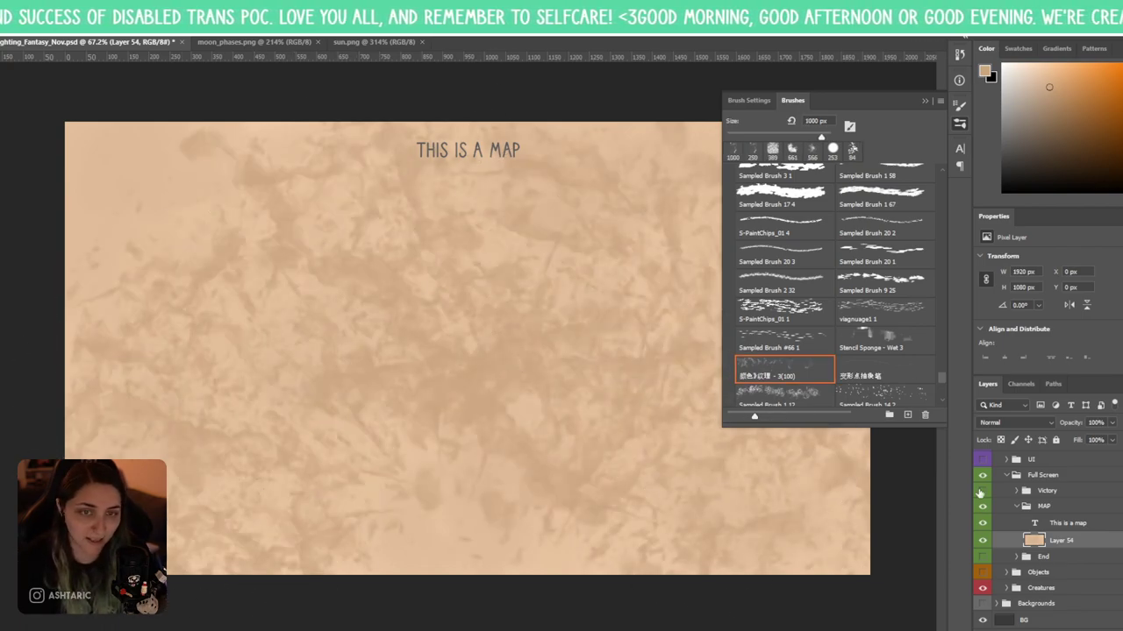
key("ctrl+z")
left_click(924, 101)
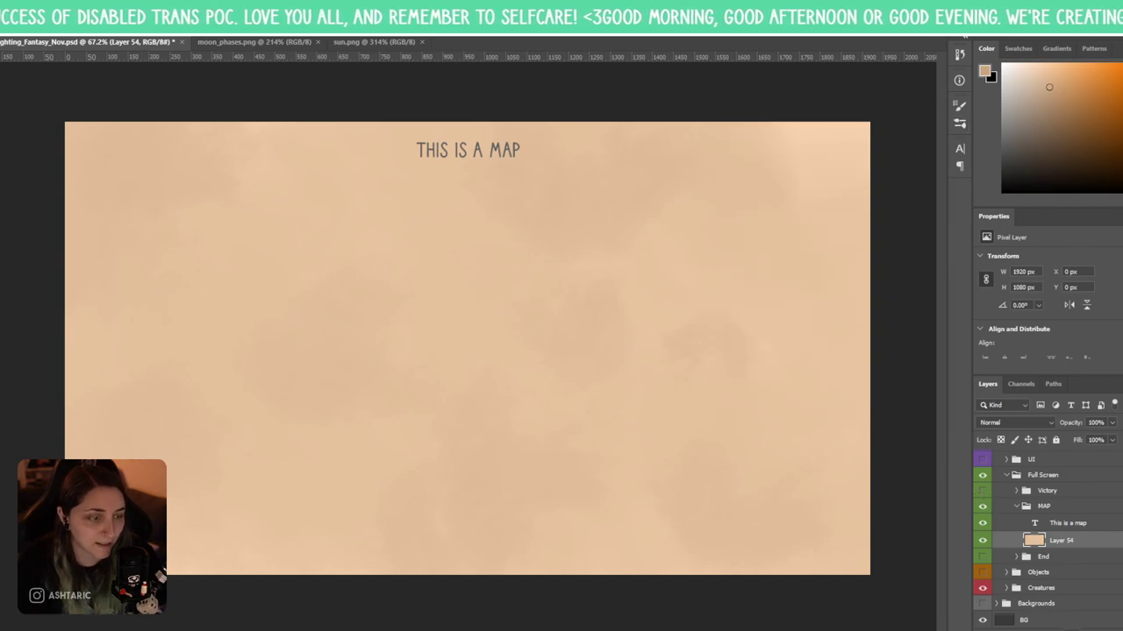
key("ctrl+shift+alt+n")
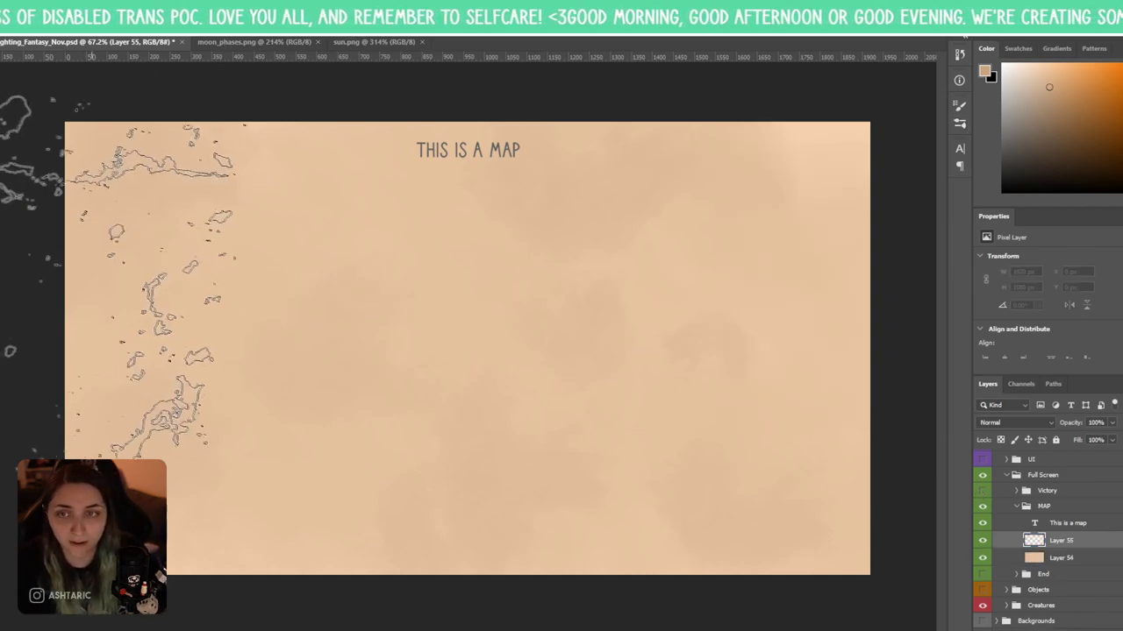
- Paint the blotchy tan texture over the whole map on Layer 55 and set the layer's opacity to 35%
mouse_move(149, 254)
left_mouse_down()
mouse_move(675, 272)
mouse_move(202, 570)
mouse_move(132, 421)
left_mouse_up()
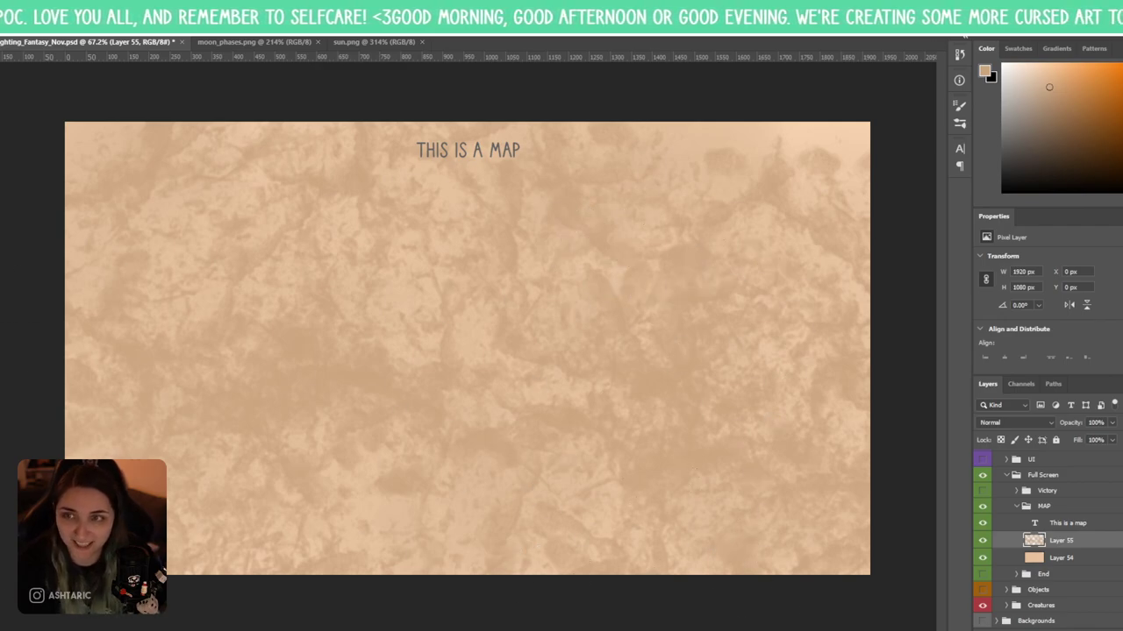
left_click_drag(1112, 424, 1077, 423)
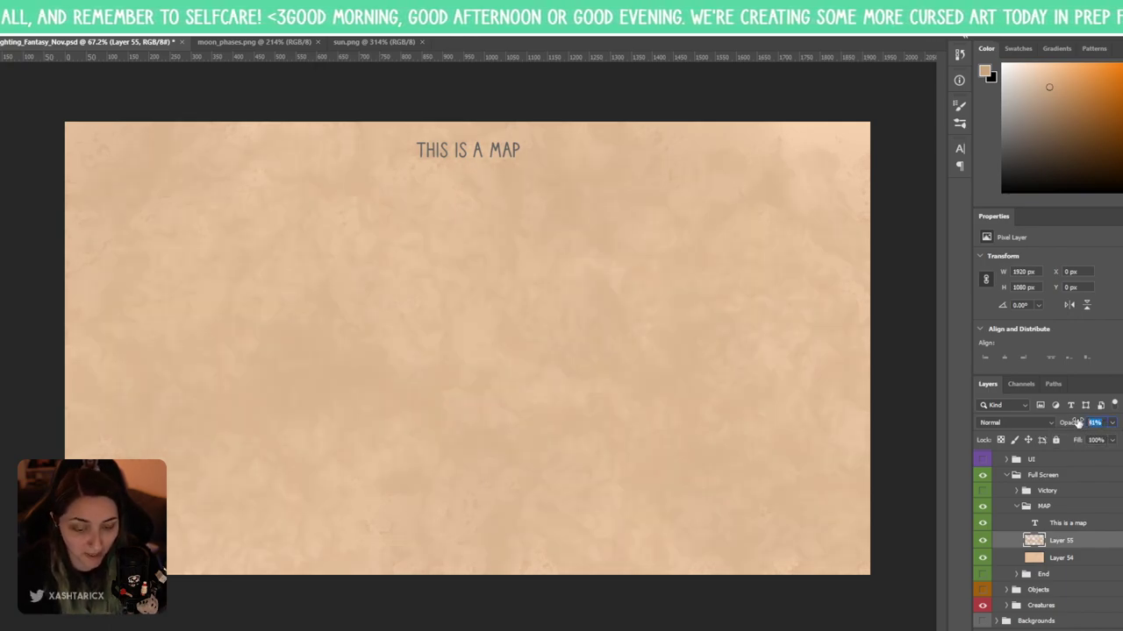
type("35")
key("Tab")
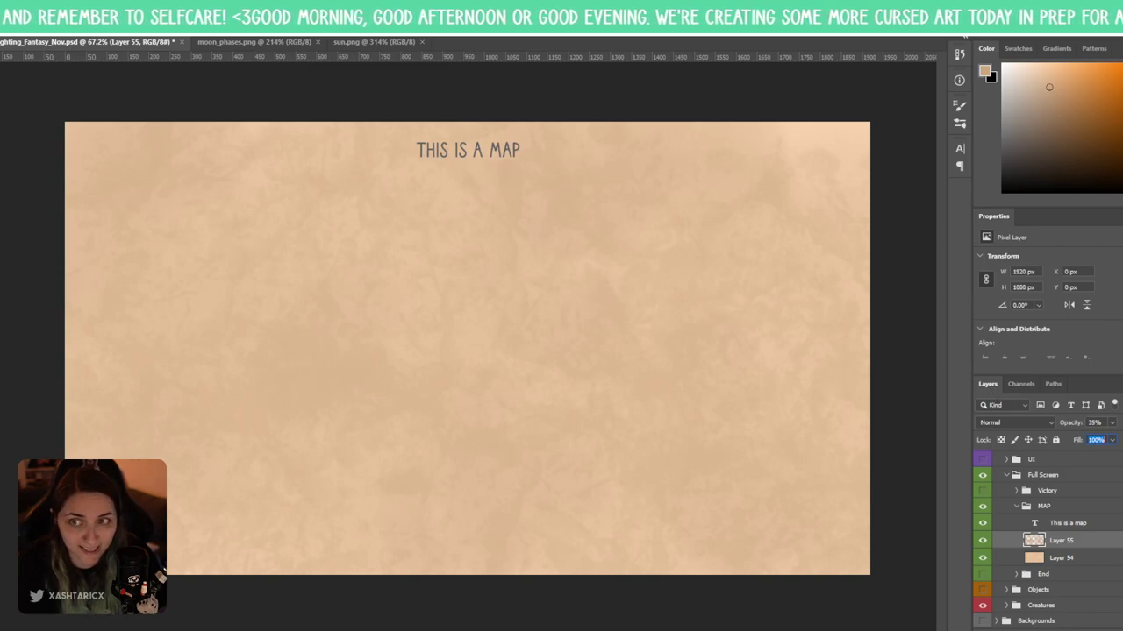
- Merge the textured Layer 55 with the background Layer 54 into one layer
left_click(1084, 559)
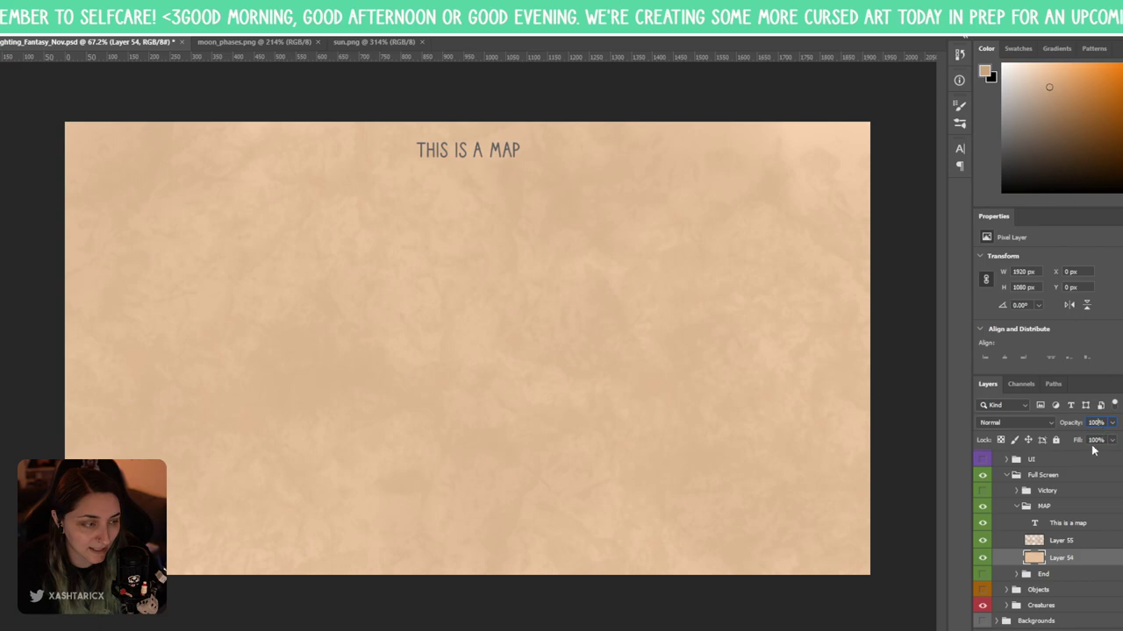
left_click(1071, 546)
right_click(1080, 546)
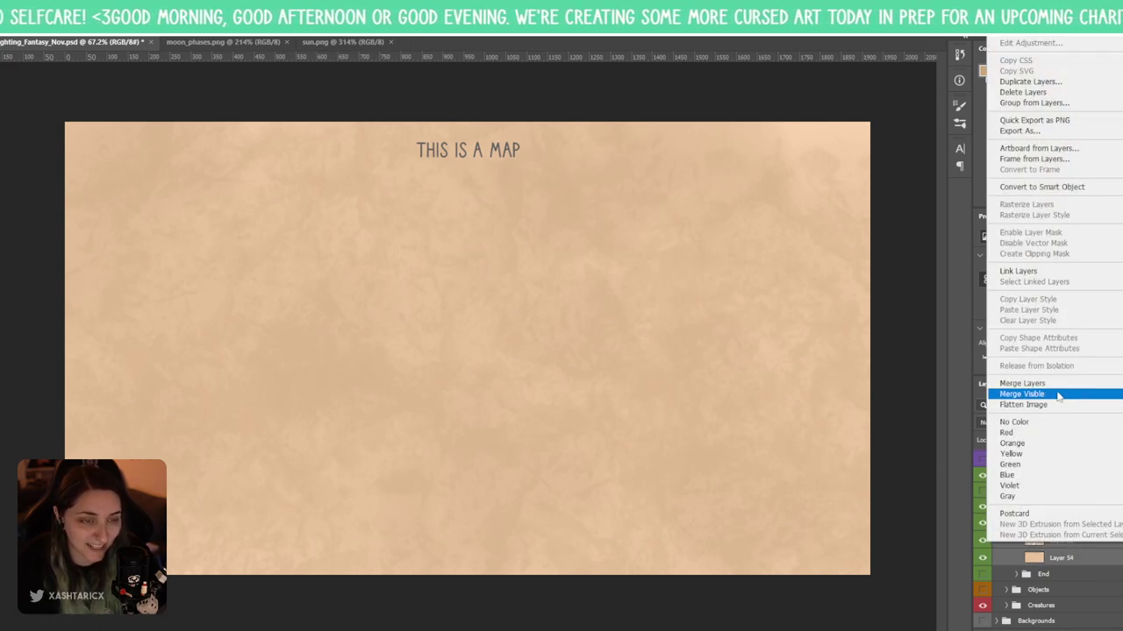
left_click(1055, 392)
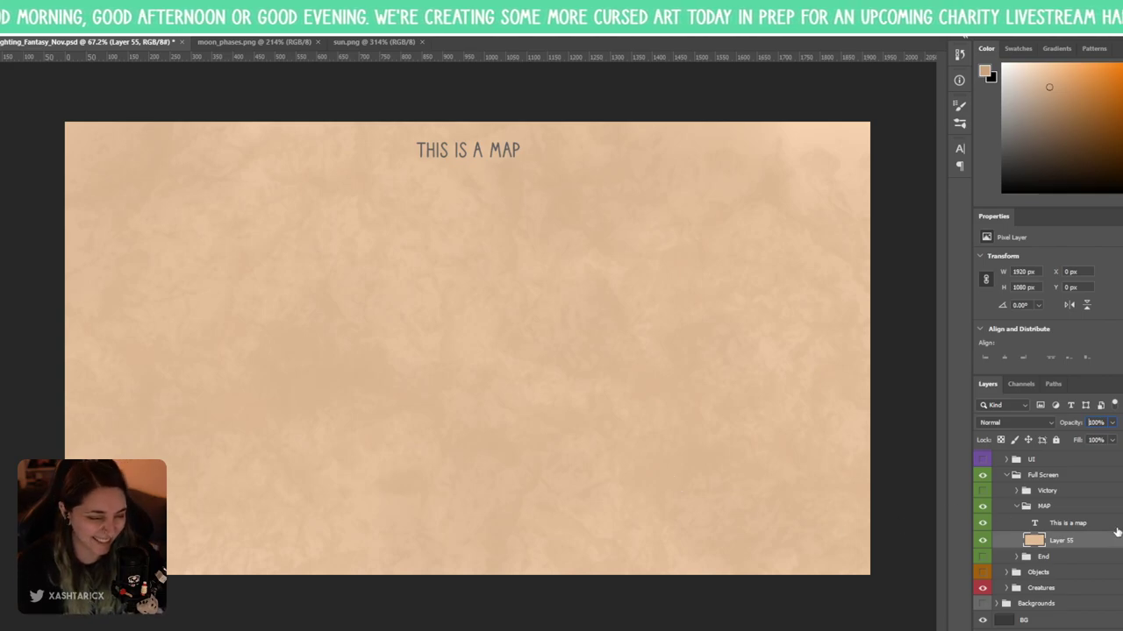
- Change the colour of the "This is a map" title text to white, #ffffff
left_click(521, 151)
double_click(492, 152)
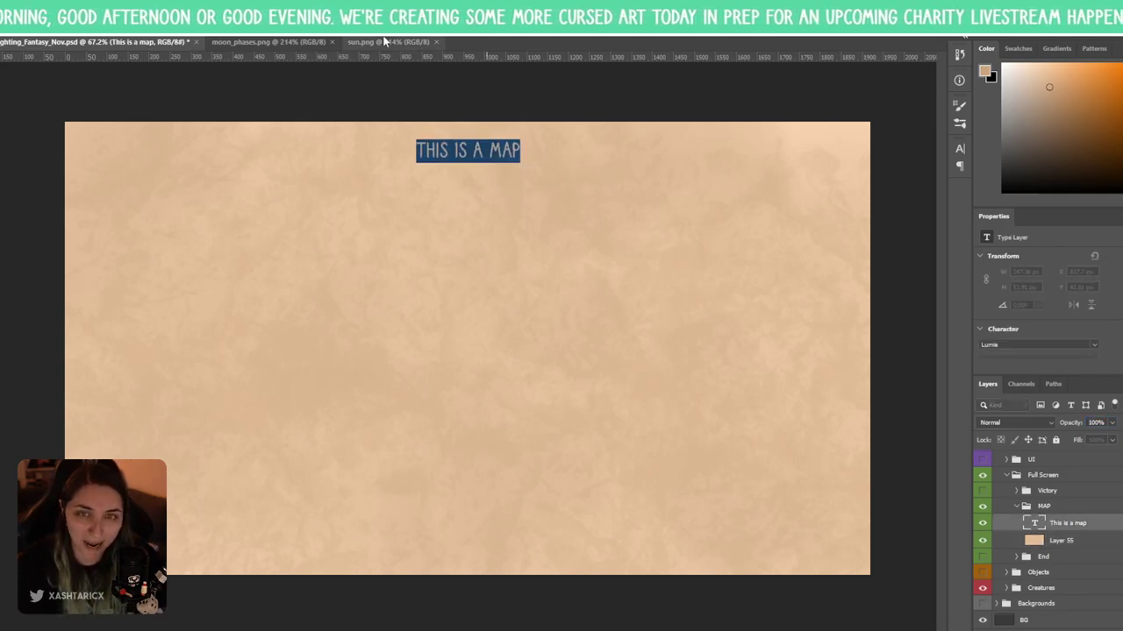
type("ffffff")
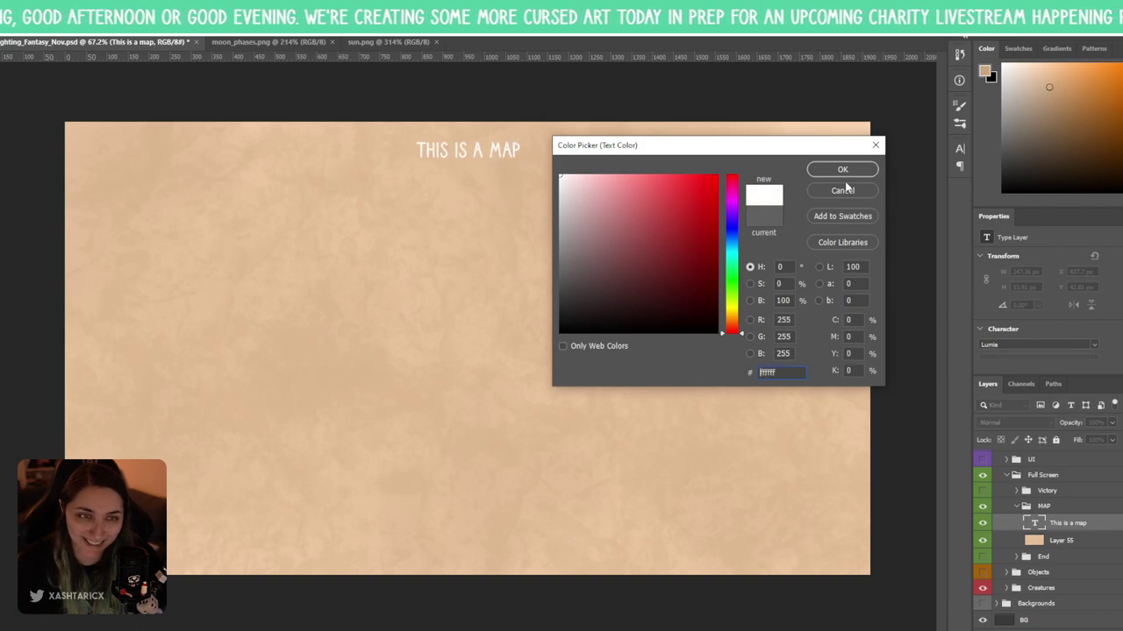
left_click(836, 172)
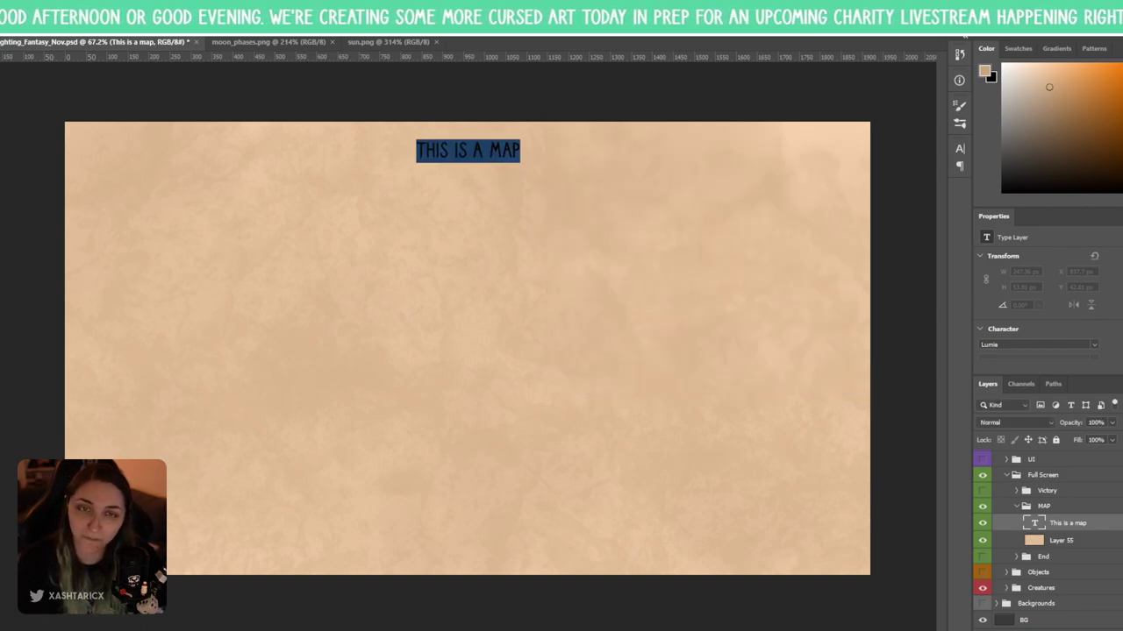
left_click(542, 156)
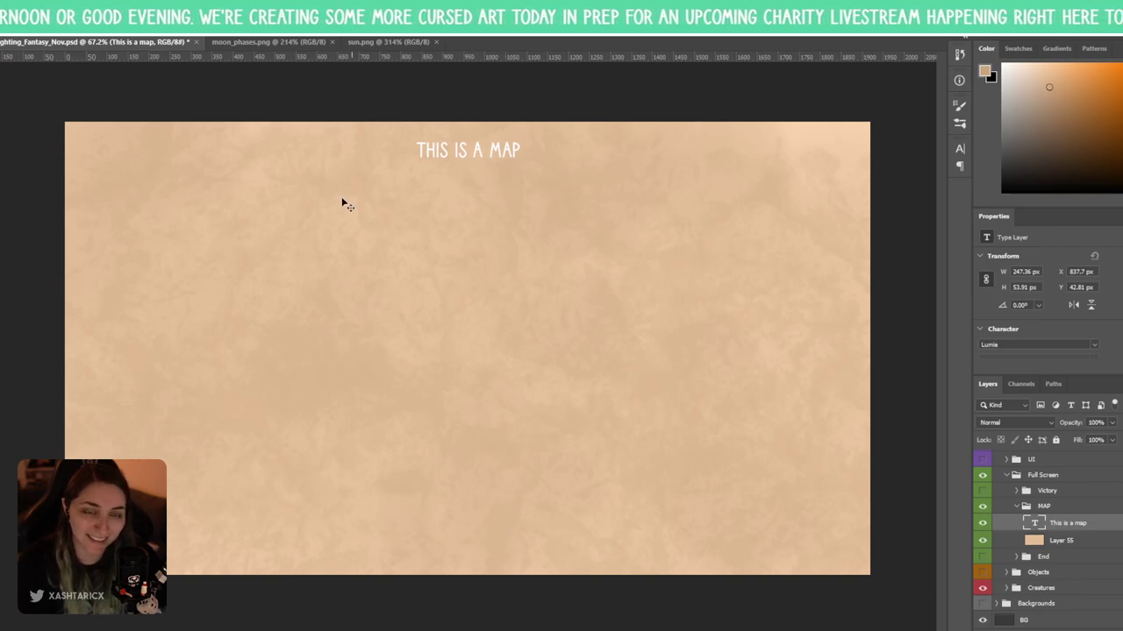
- Underline the whole "This is a map" title and change its text colour to a dark golden brown
double_click(456, 156)
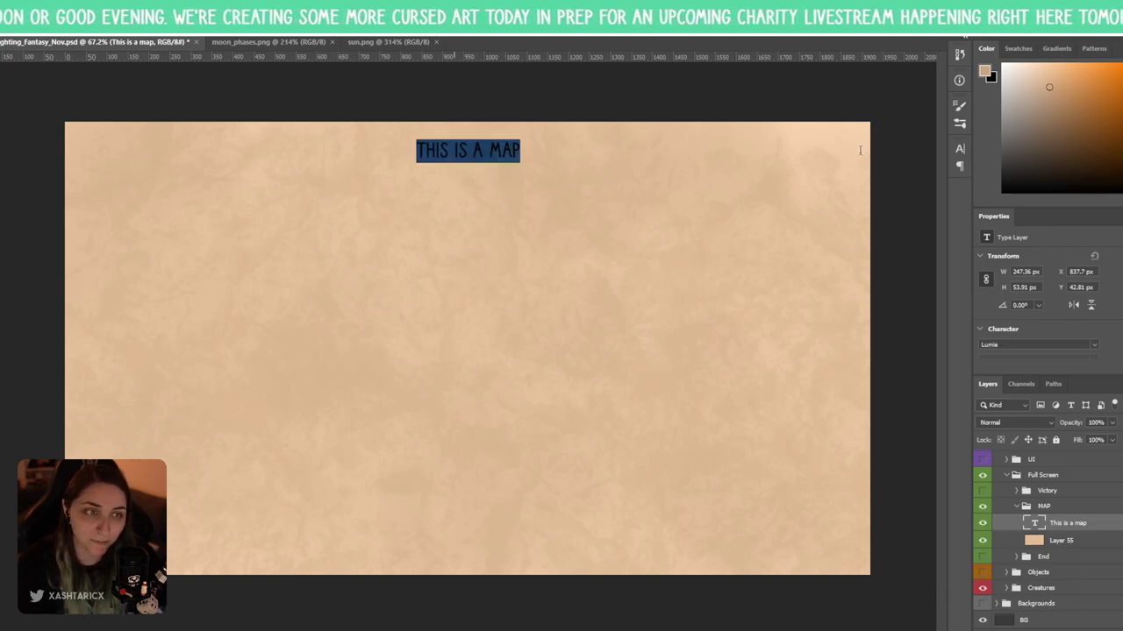
left_click(959, 149)
left_click(916, 235)
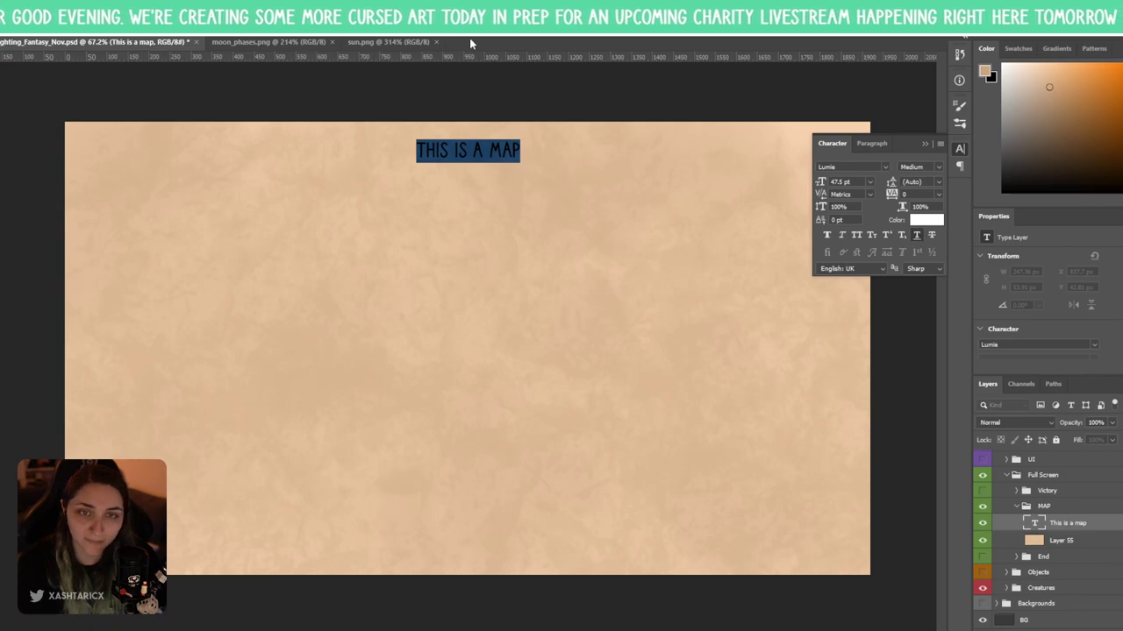
left_click(927, 219)
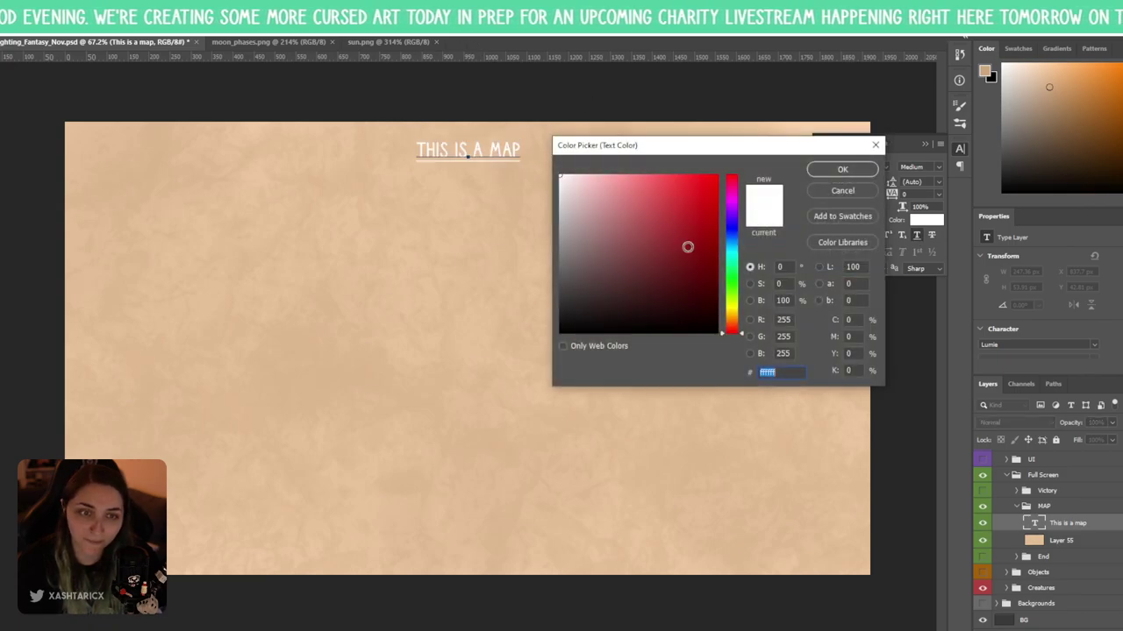
left_click_drag(729, 319, 739, 317)
left_click(649, 175)
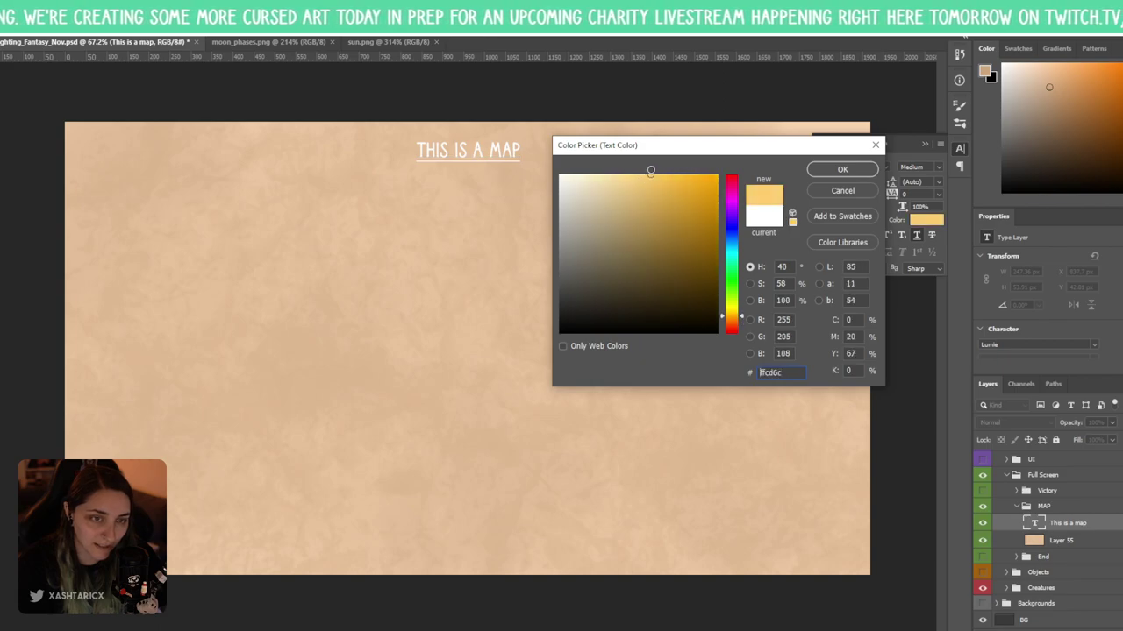
mouse_move(647, 186)
left_mouse_down()
mouse_move(693, 176)
mouse_move(697, 250)
mouse_move(709, 263)
left_mouse_up()
left_click(842, 171)
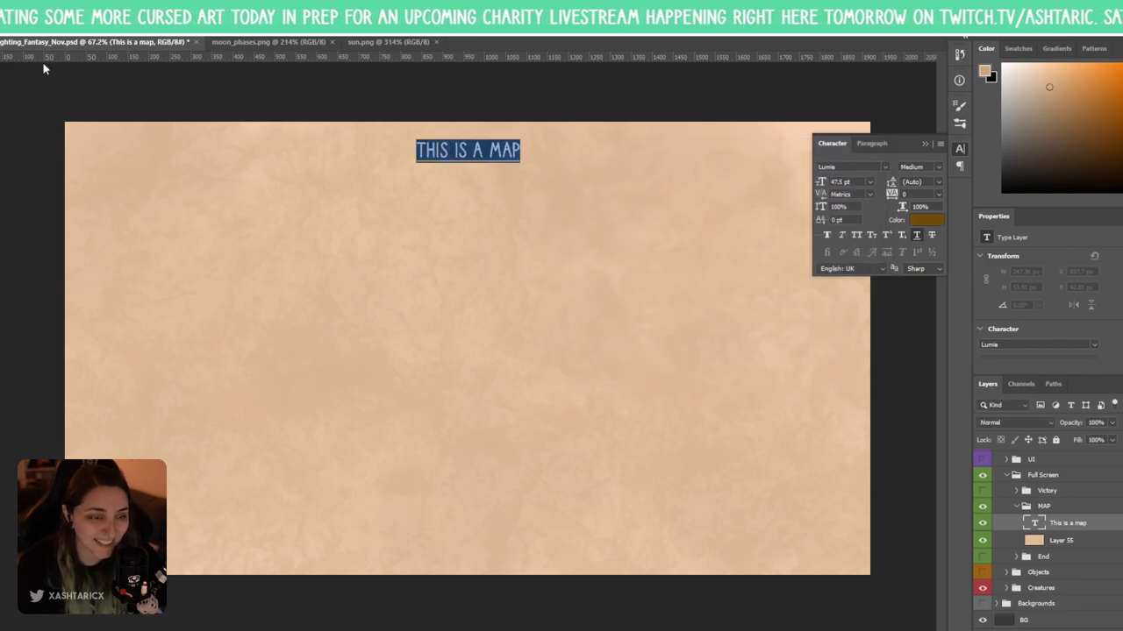
left_click(117, 114)
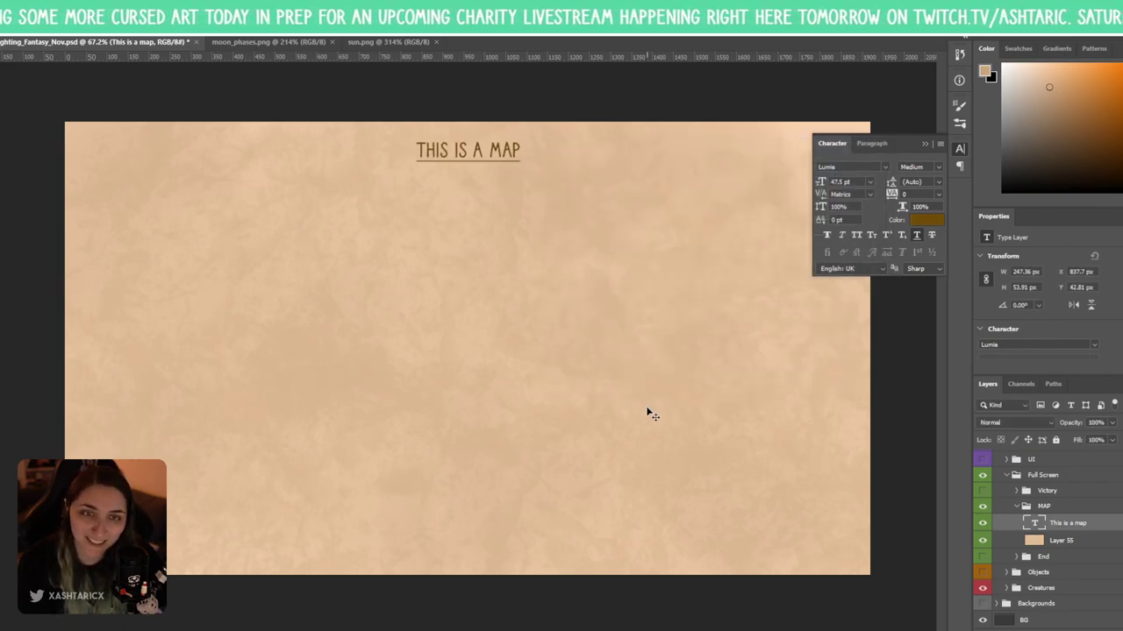
- Add a drop shadow to the title layer with 34% opacity, 2 px distance and 0 px size
double_click(1109, 524)
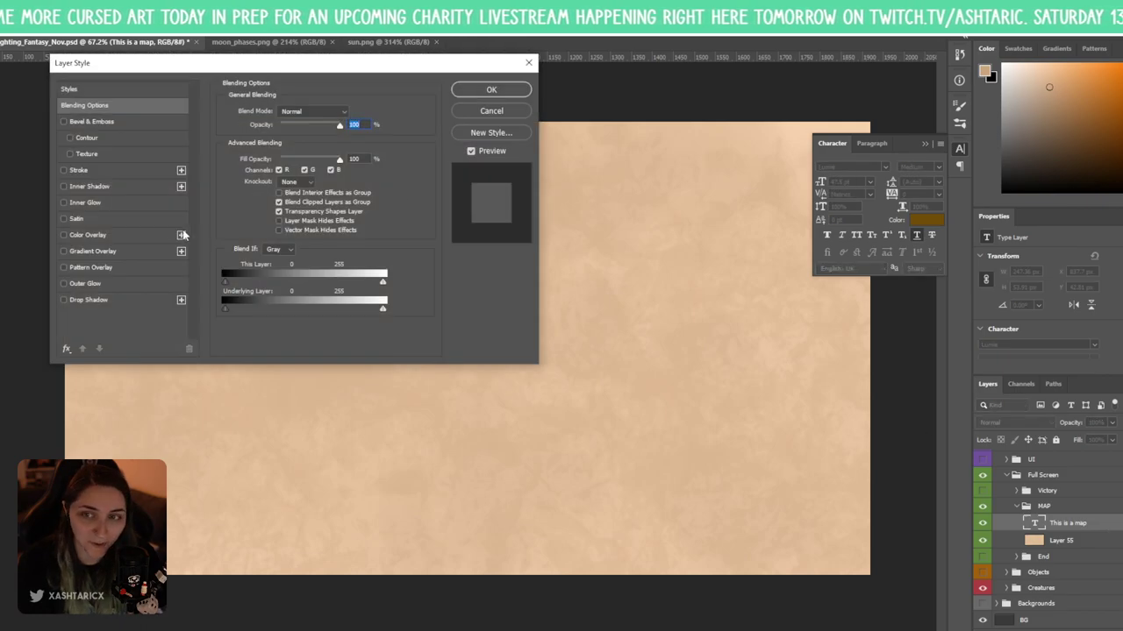
left_click_drag(188, 62, 501, 260)
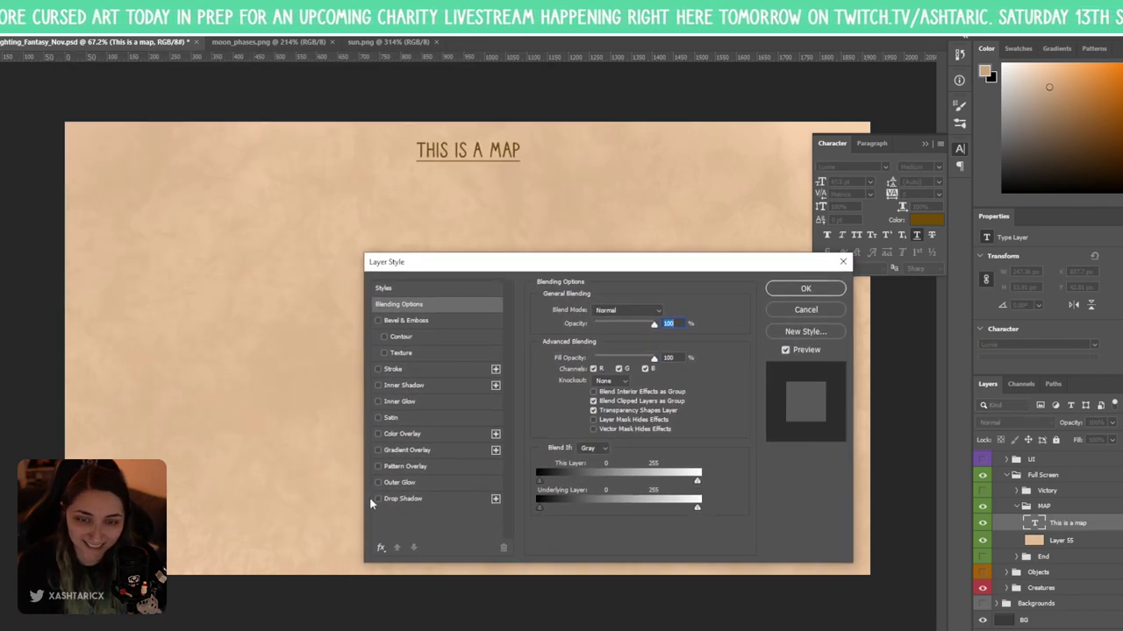
left_click(415, 499)
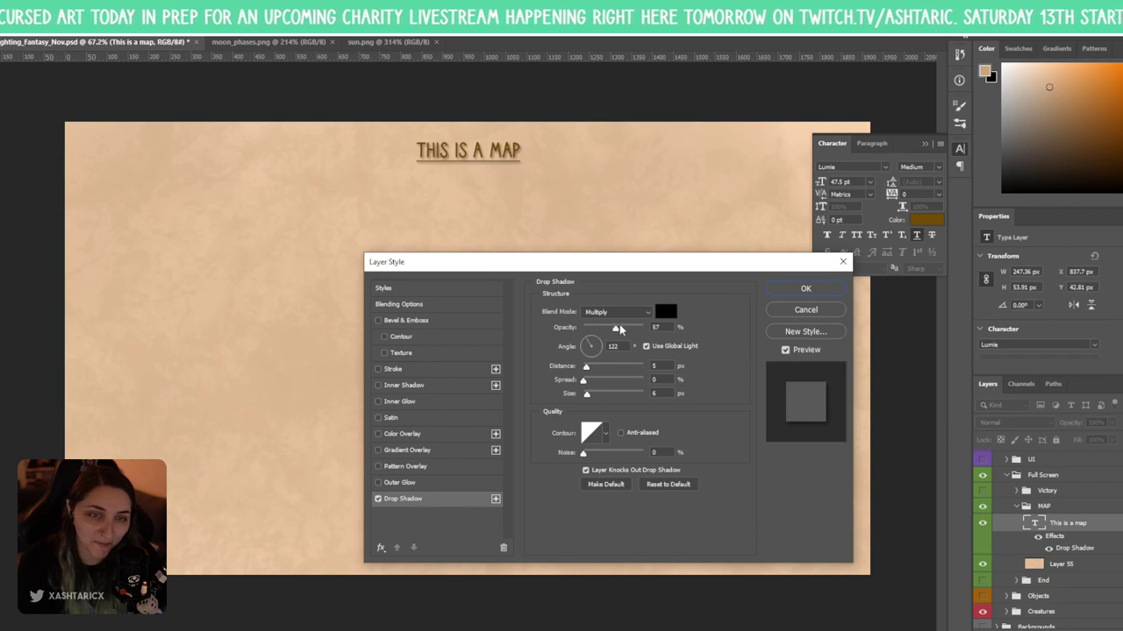
left_click_drag(619, 329, 624, 329)
mouse_move(585, 367)
left_mouse_down()
mouse_move(599, 396)
mouse_move(570, 397)
mouse_move(586, 372)
left_mouse_up()
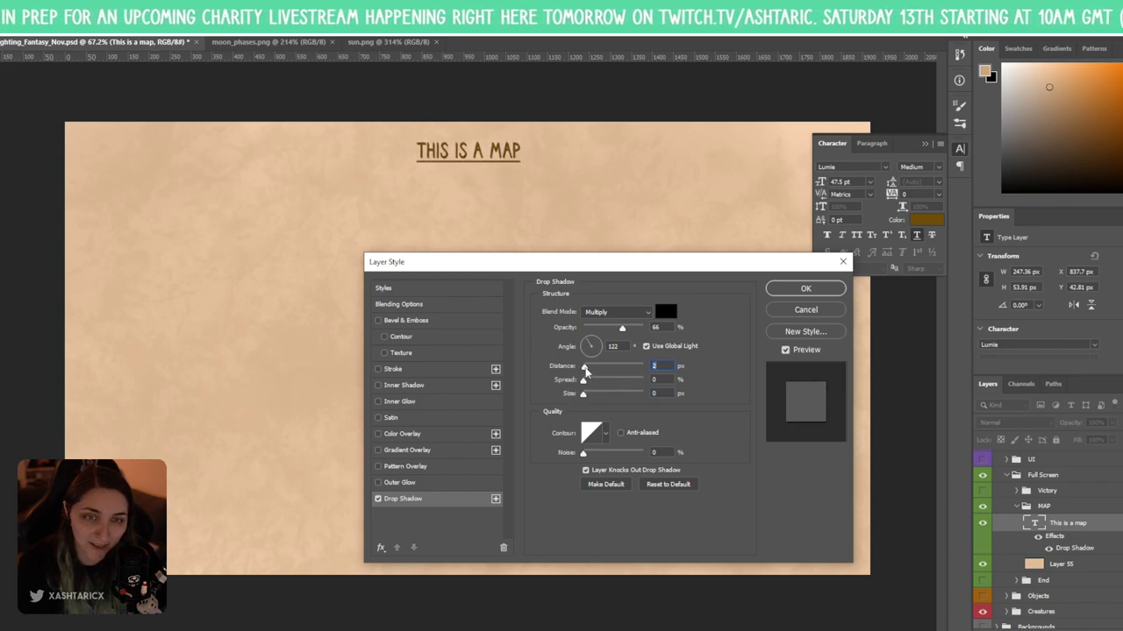
left_click_drag(622, 328, 613, 331)
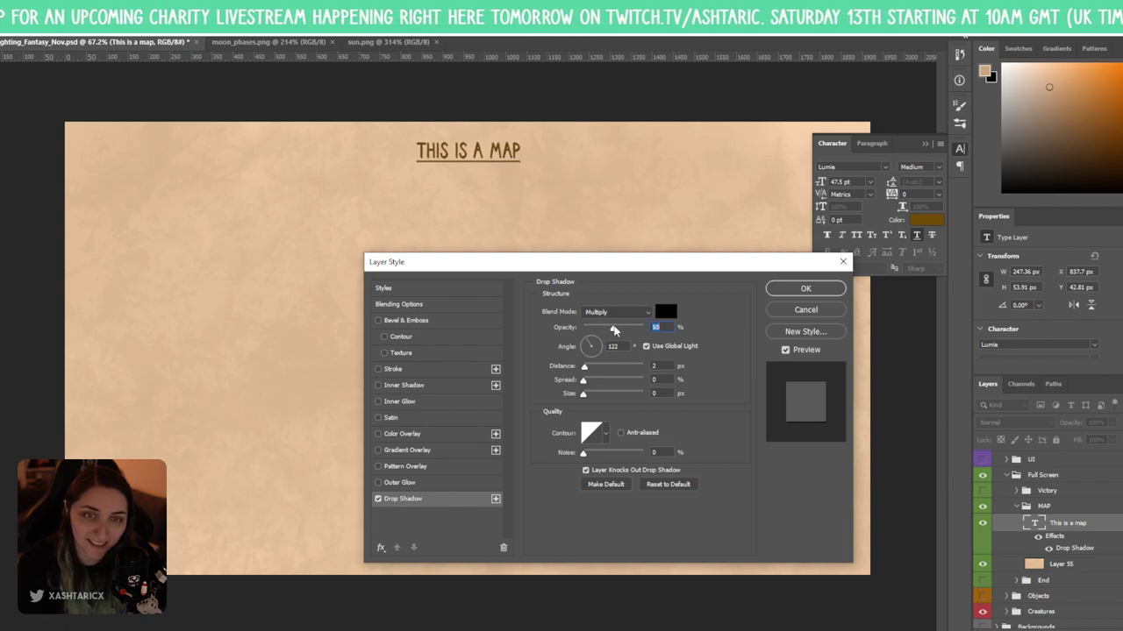
left_click(585, 383)
left_click(584, 394)
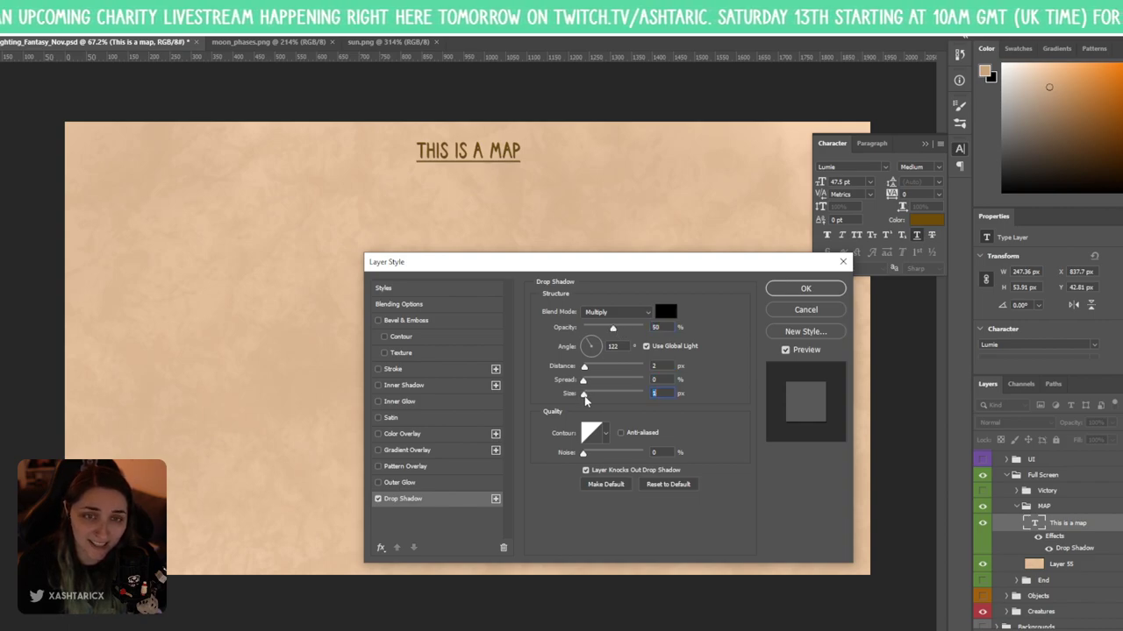
left_click_drag(585, 399, 583, 395)
left_click_drag(613, 331, 605, 330)
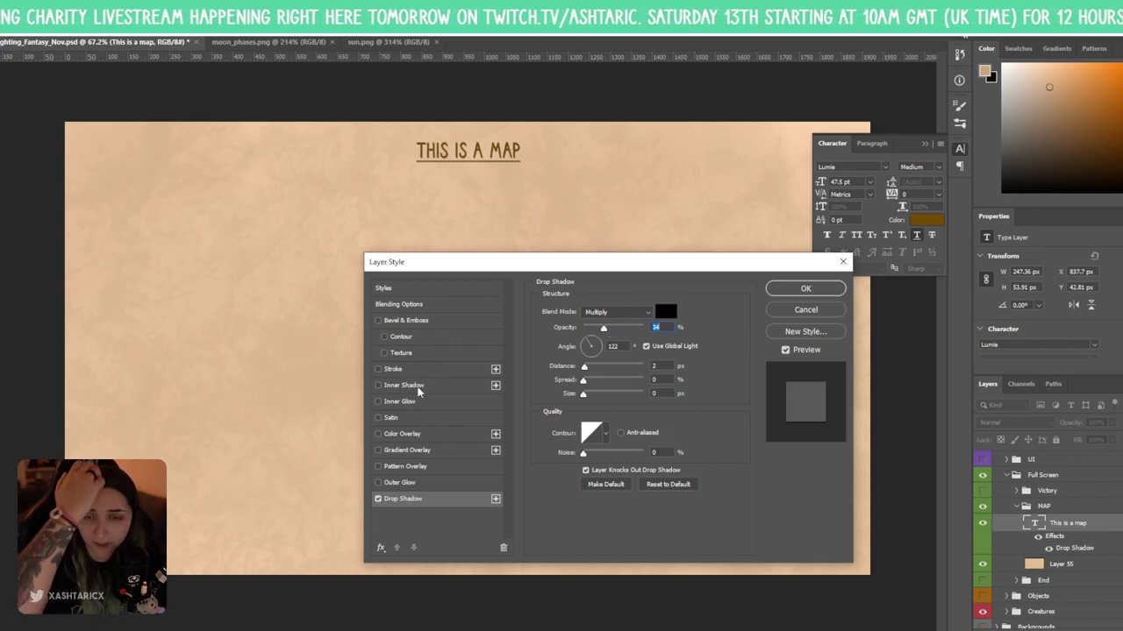
- Try the Bevel & Emboss and Gradient Overlay effects on the title and turn each off again
left_click(378, 321)
left_click(378, 321)
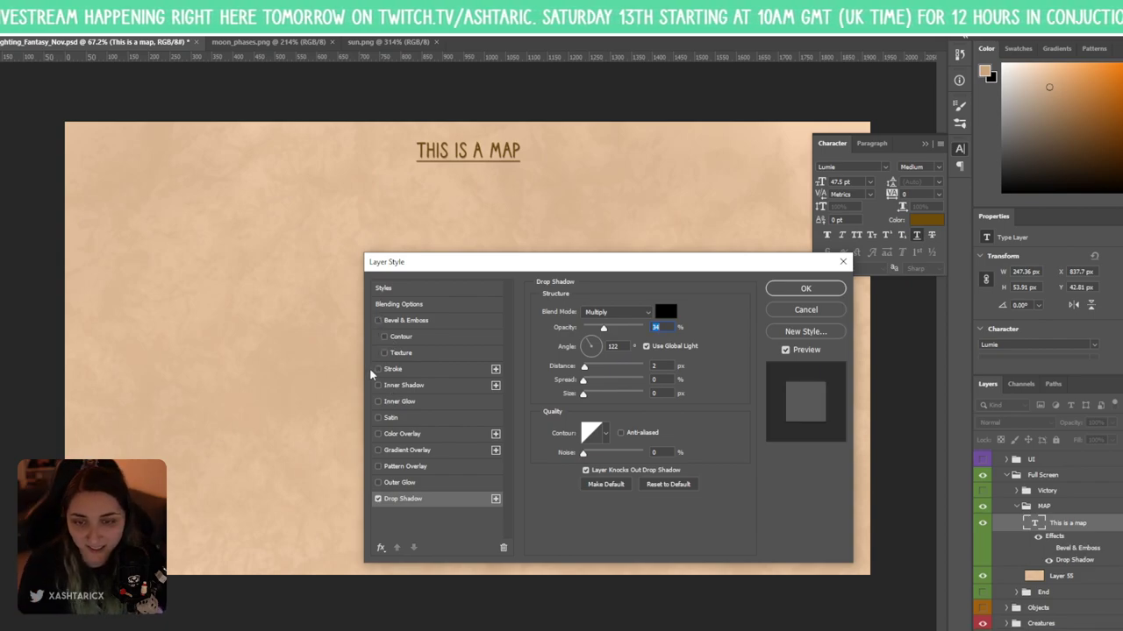
left_click(379, 452)
left_click(379, 451)
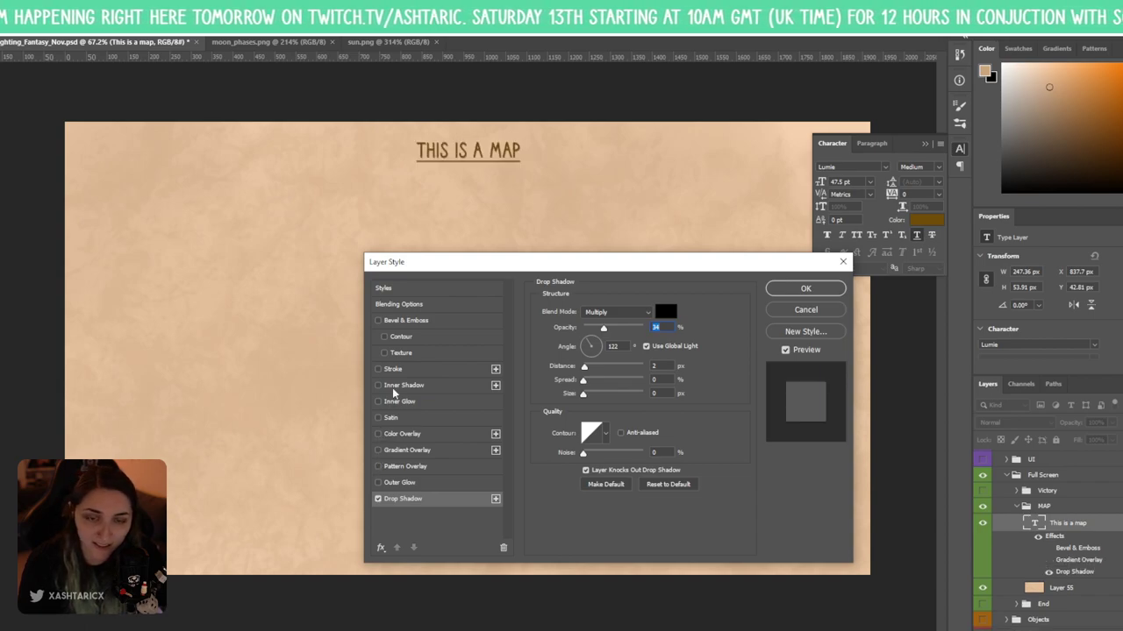
- Raise the title's drop shadow opacity very slightly, apply the layer style, collapse the MAP group and save the document
left_click_drag(604, 329, 605, 330)
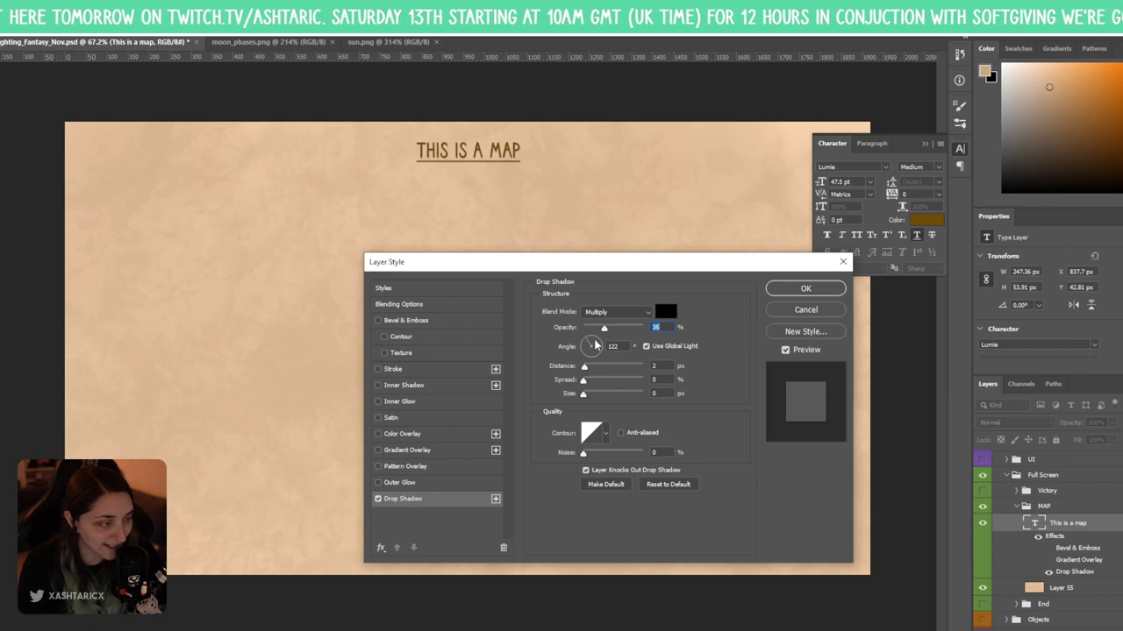
left_click(802, 289)
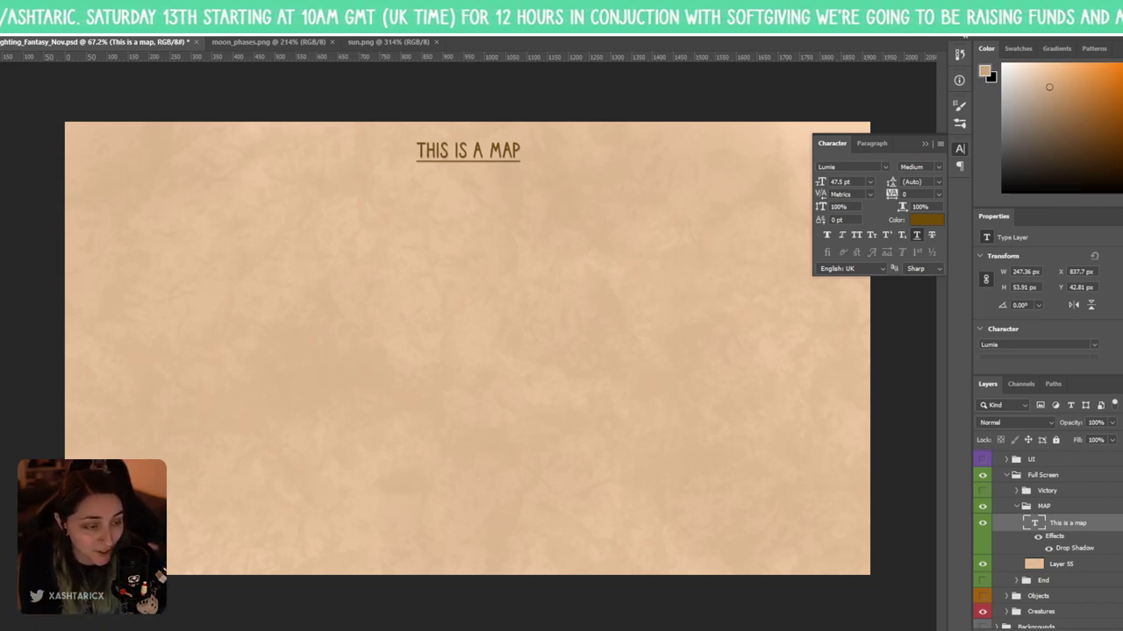
left_click(1116, 522)
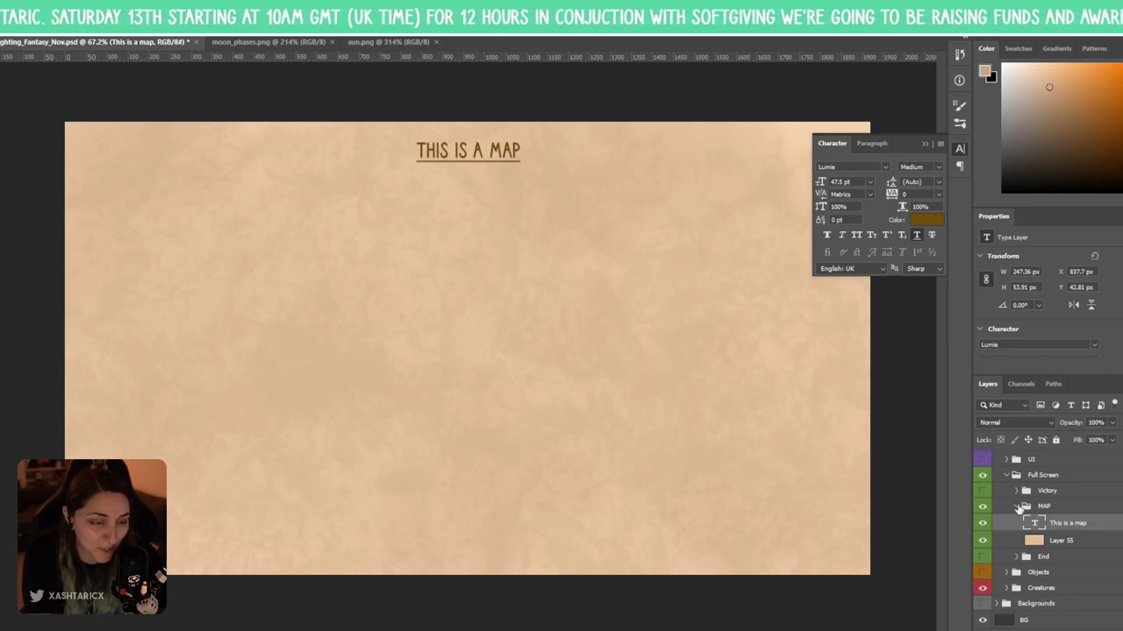
left_click(1017, 507)
key("ctrl+s")
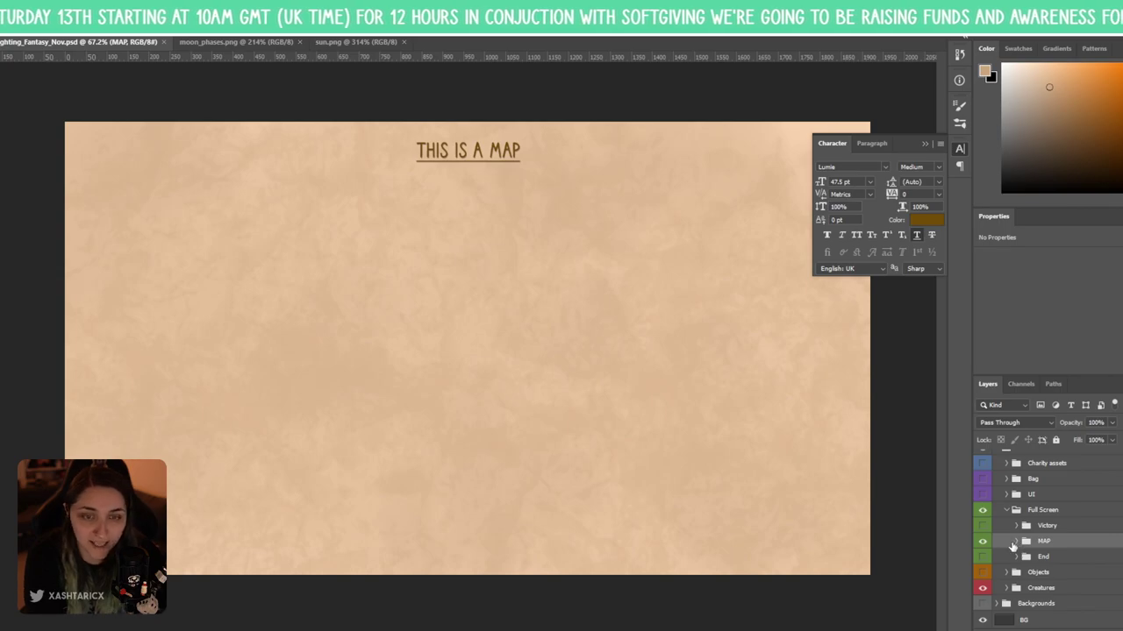
- Add a new empty layer above Layer 55 in the MAP group and choose the Hard Round Pressure brush
left_click(1016, 541)
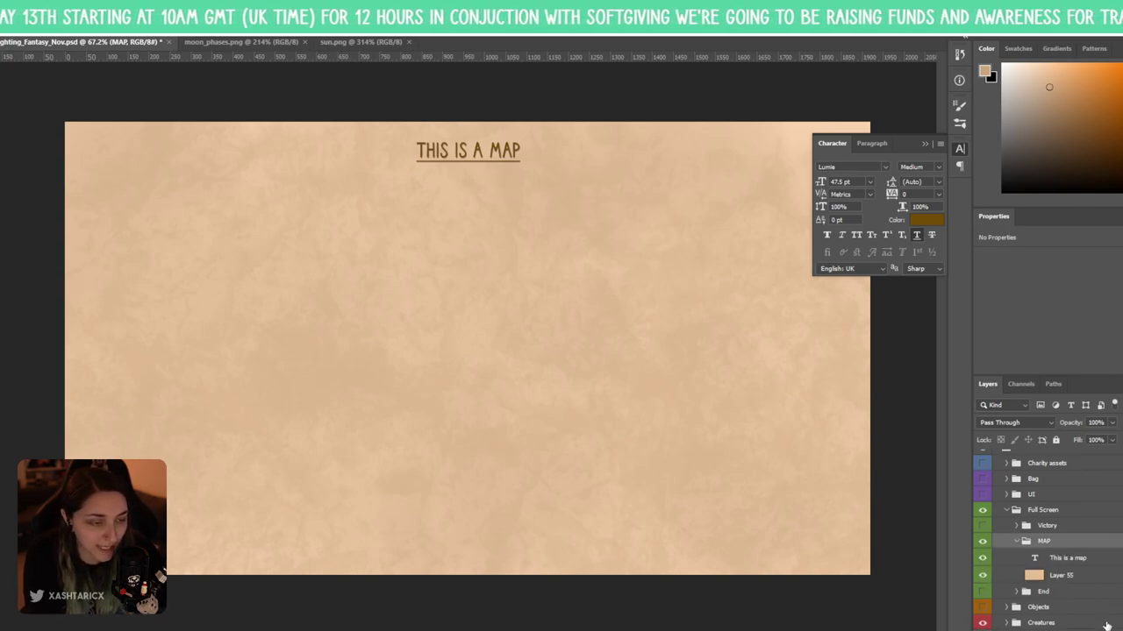
left_click(1063, 576)
key("ctrl+shift+alt+n")
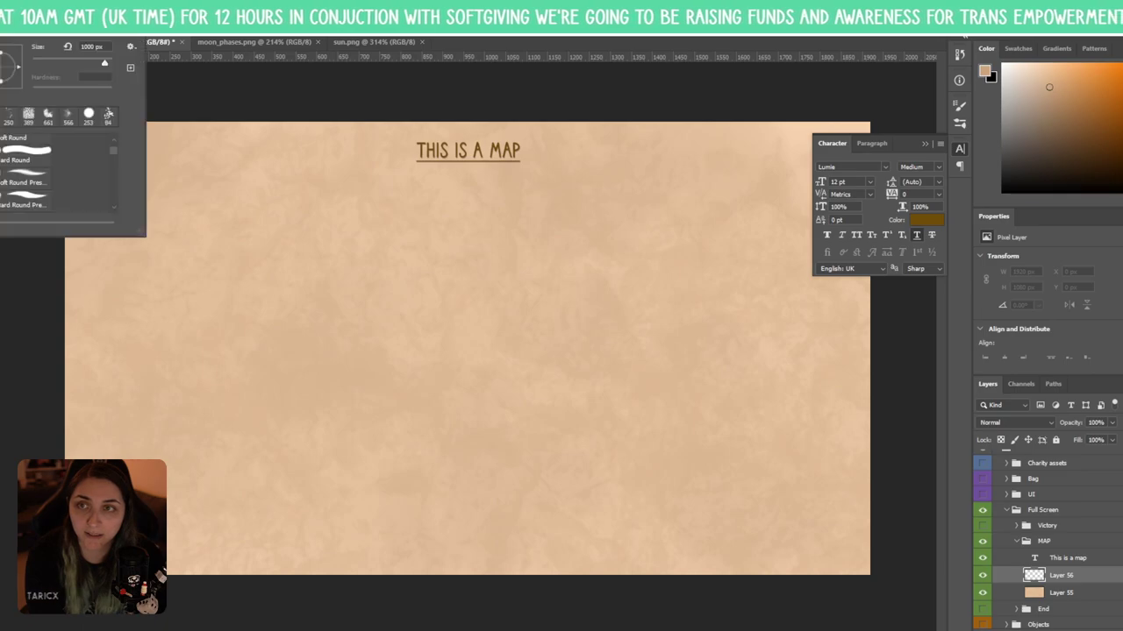
left_click(26, 203)
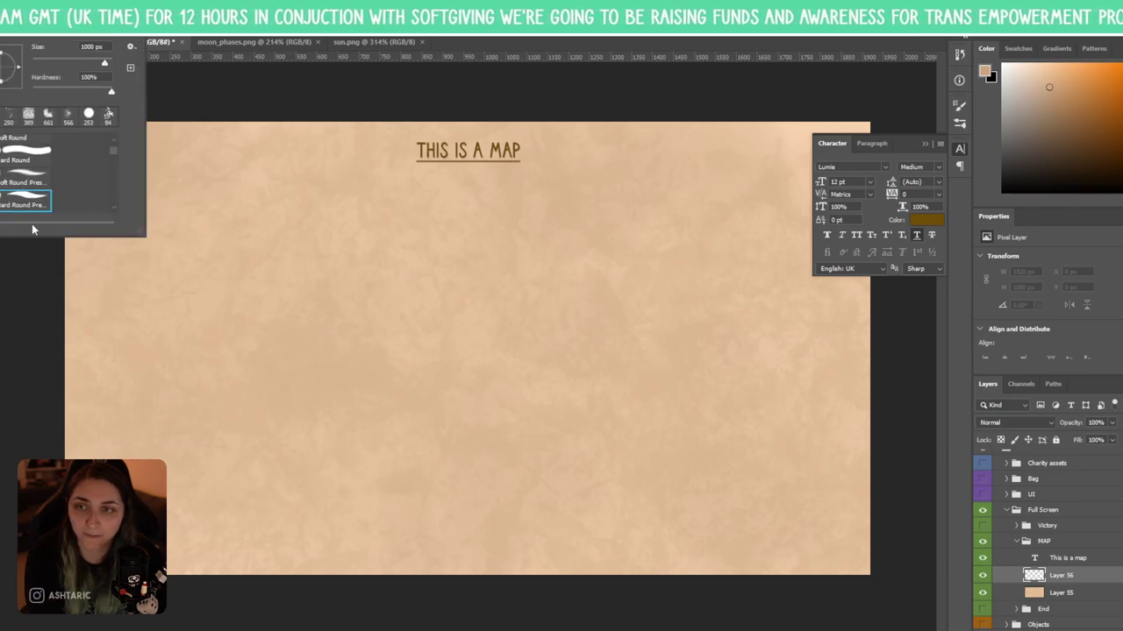
- Set the foreground colour to a saturated dark red
left_click(3, 377)
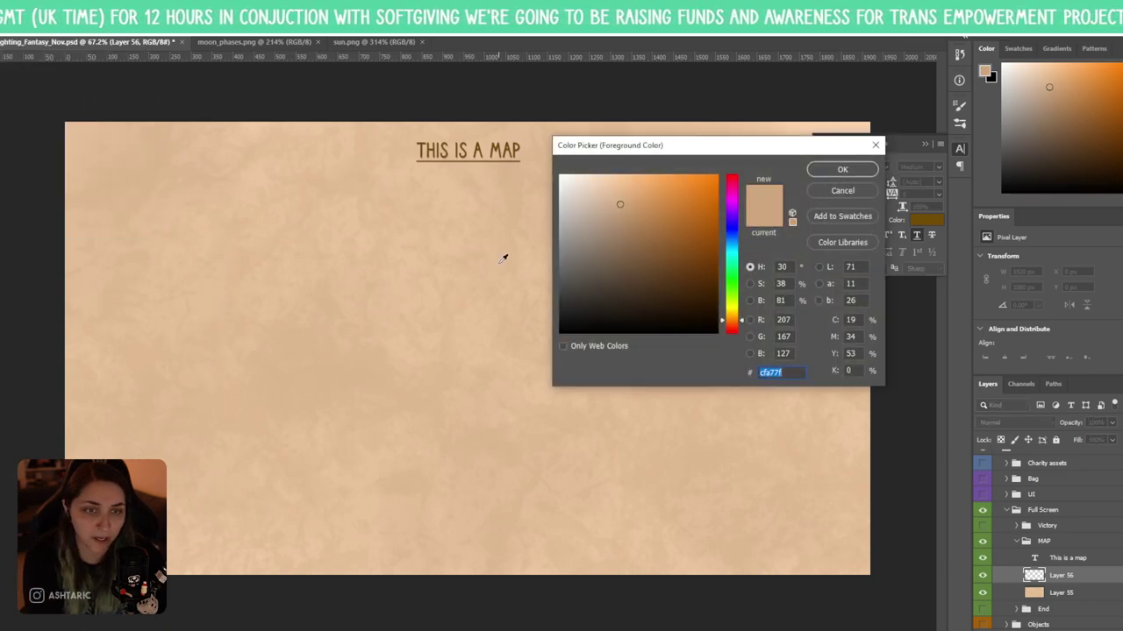
left_click_drag(596, 221, 613, 279)
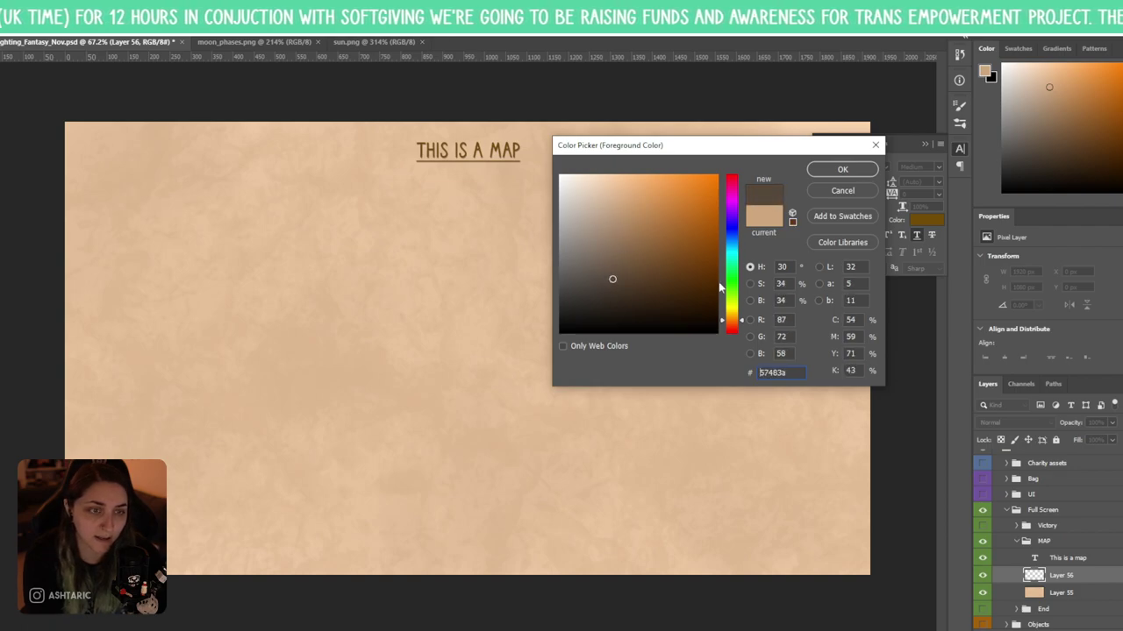
left_click_drag(735, 317, 737, 174)
left_click_drag(716, 212, 716, 237)
left_click(834, 172)
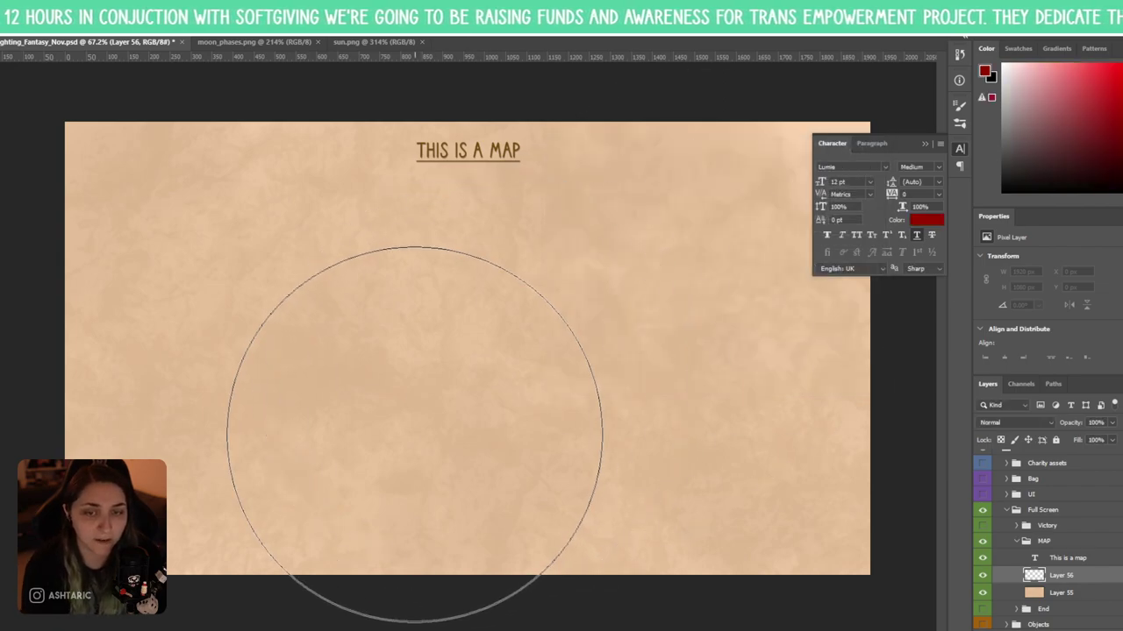
- Try drawing a winding dark red route with a village label, crown, hut and mountains on the parchment, using a much smaller brush
key("bracketleft")
key("bracketleft")
key("bracketleft")
key("bracketleft")
key("bracketleft")
key("bracketleft")
key("bracketleft")
key("bracketleft")
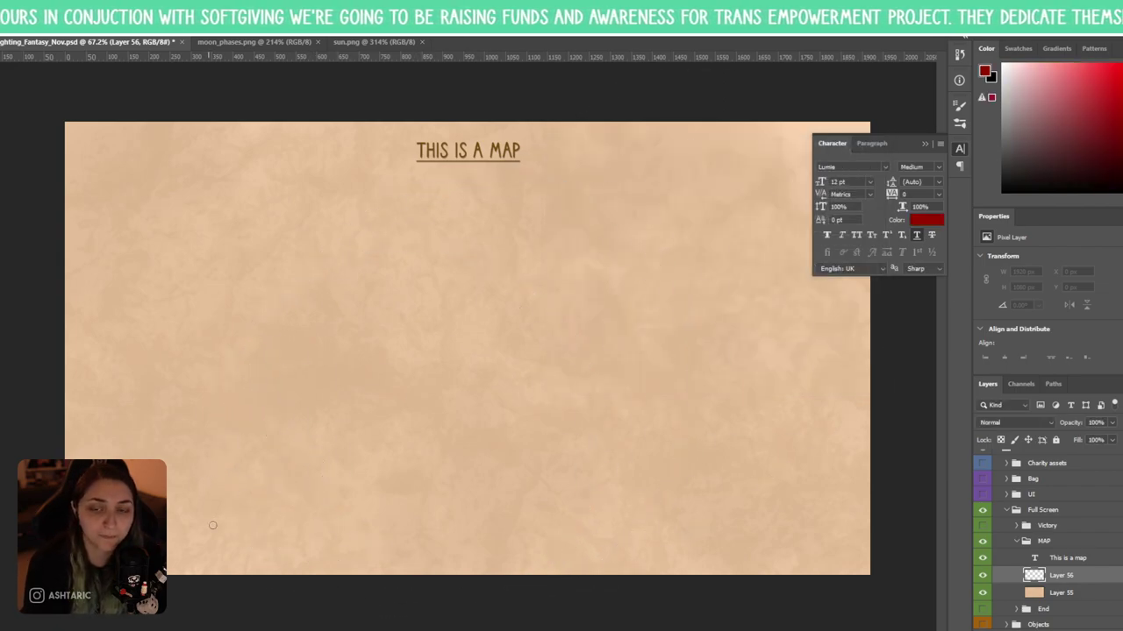
left_click_drag(441, 446, 468, 444)
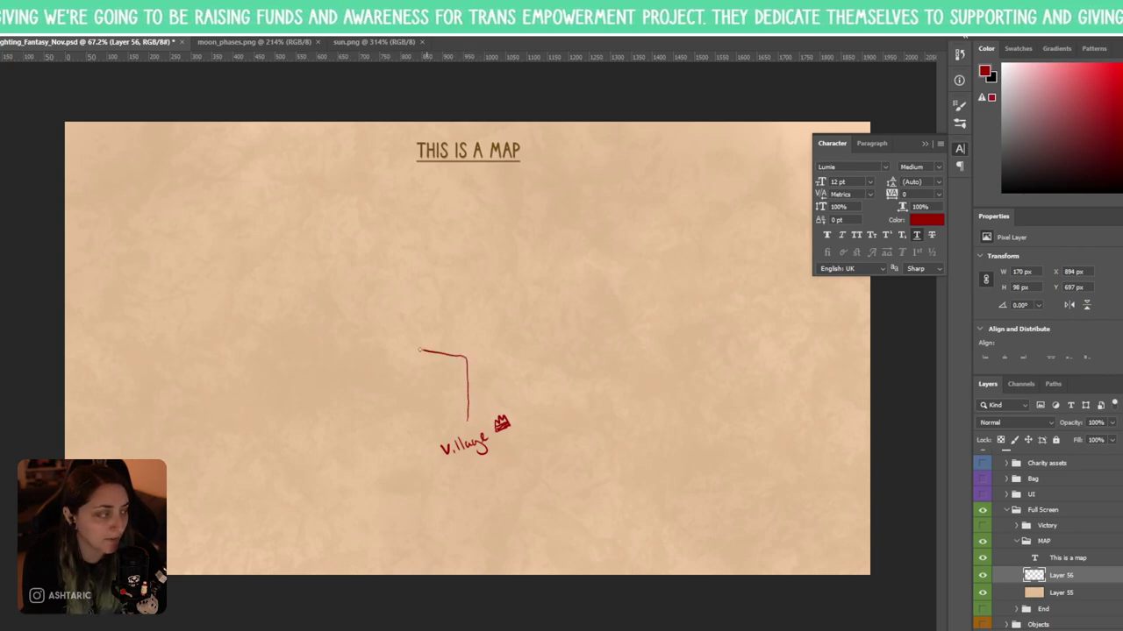
left_click_drag(420, 350, 372, 354)
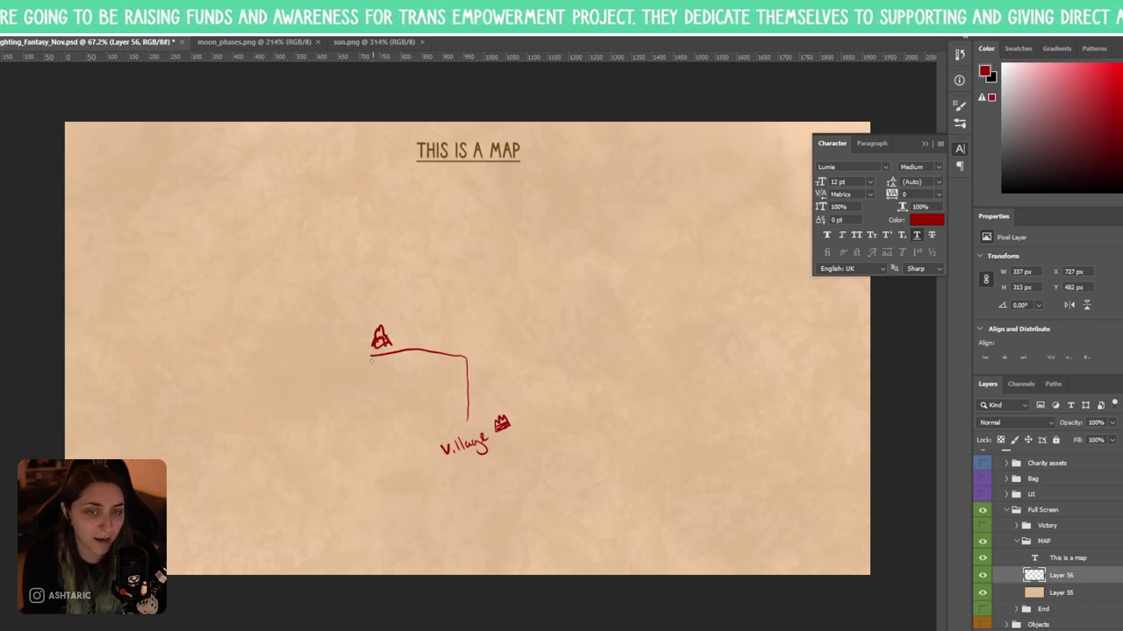
mouse_move(372, 355)
left_mouse_down()
mouse_move(375, 402)
mouse_move(337, 399)
mouse_move(328, 299)
mouse_move(393, 299)
mouse_move(390, 250)
mouse_move(436, 250)
mouse_move(443, 285)
mouse_move(522, 319)
mouse_move(563, 405)
mouse_move(612, 333)
mouse_move(538, 253)
mouse_move(611, 250)
mouse_move(567, 253)
mouse_move(617, 241)
mouse_move(616, 197)
mouse_move(652, 133)
mouse_move(672, 186)
mouse_move(682, 161)
mouse_move(703, 167)
mouse_move(703, 195)
mouse_move(601, 200)
mouse_move(694, 174)
left_mouse_up()
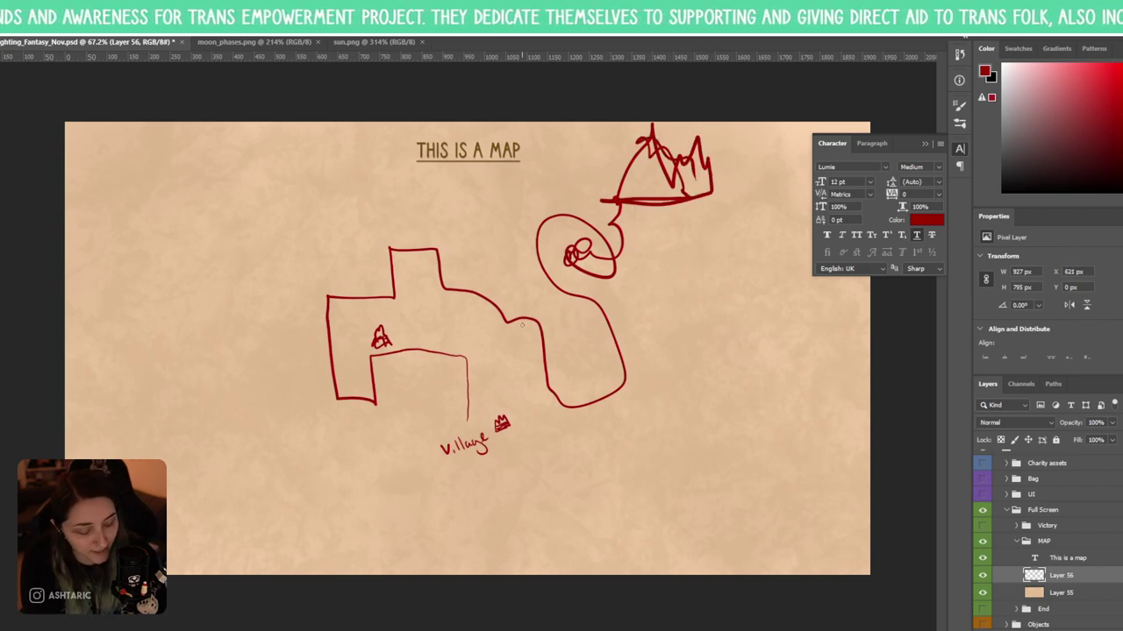
- Undo all the hand-drawn route, icon and label strokes on the map
key("v")
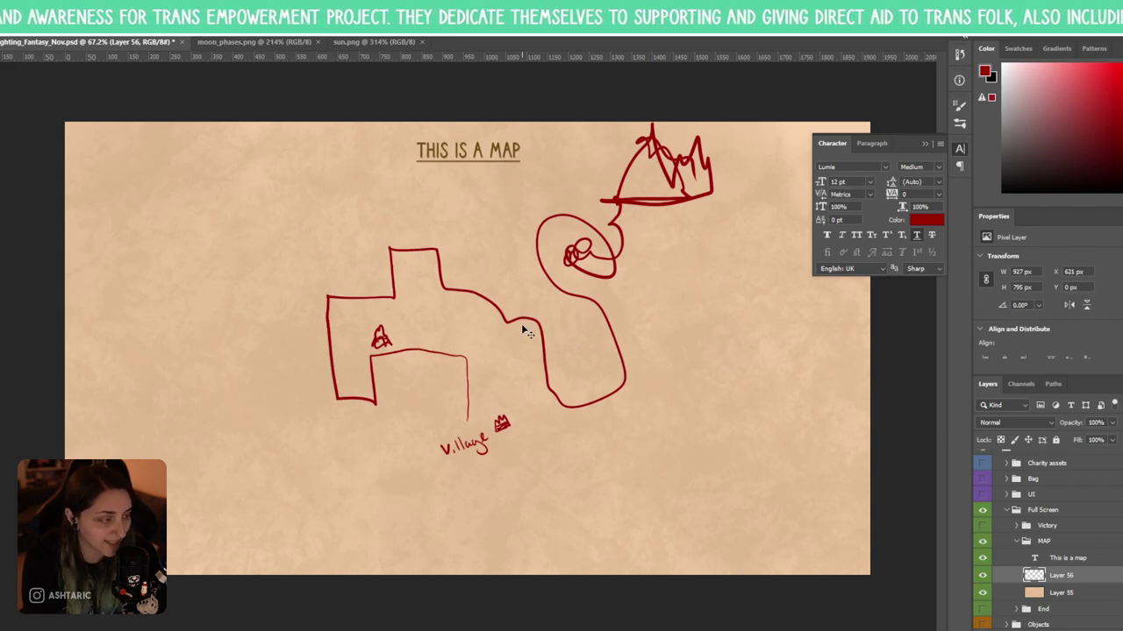
key("ctrl+z")
key("ctrl+z")
key("ctrl+z")
key("ctrl+z")
key("ctrl+z")
key("ctrl+z")
key("ctrl+z")
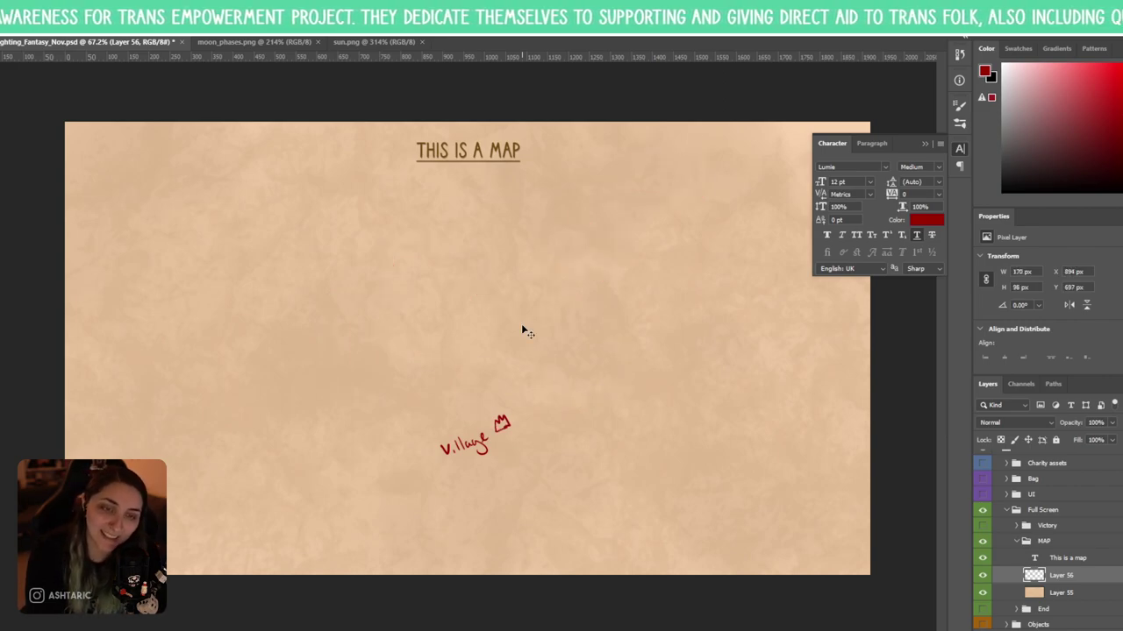
key("ctrl+z")
key("ctrl+z")
key("ctrl+z")
key("ctrl+z")
key("ctrl+z")
key("ctrl+z")
key("ctrl+z")
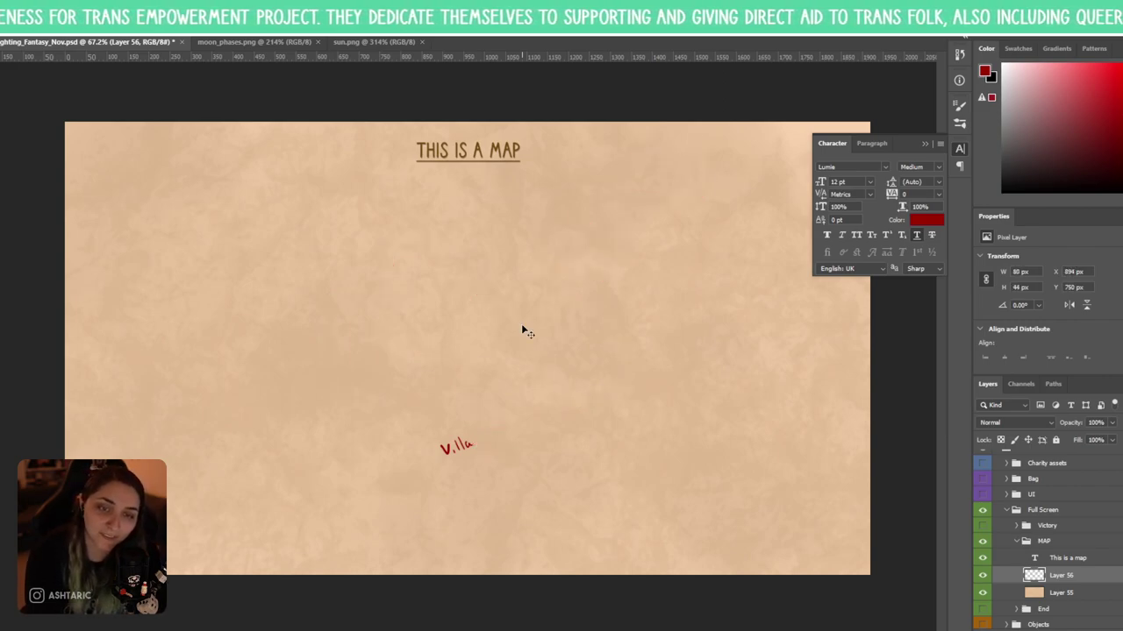
key("ctrl+z")
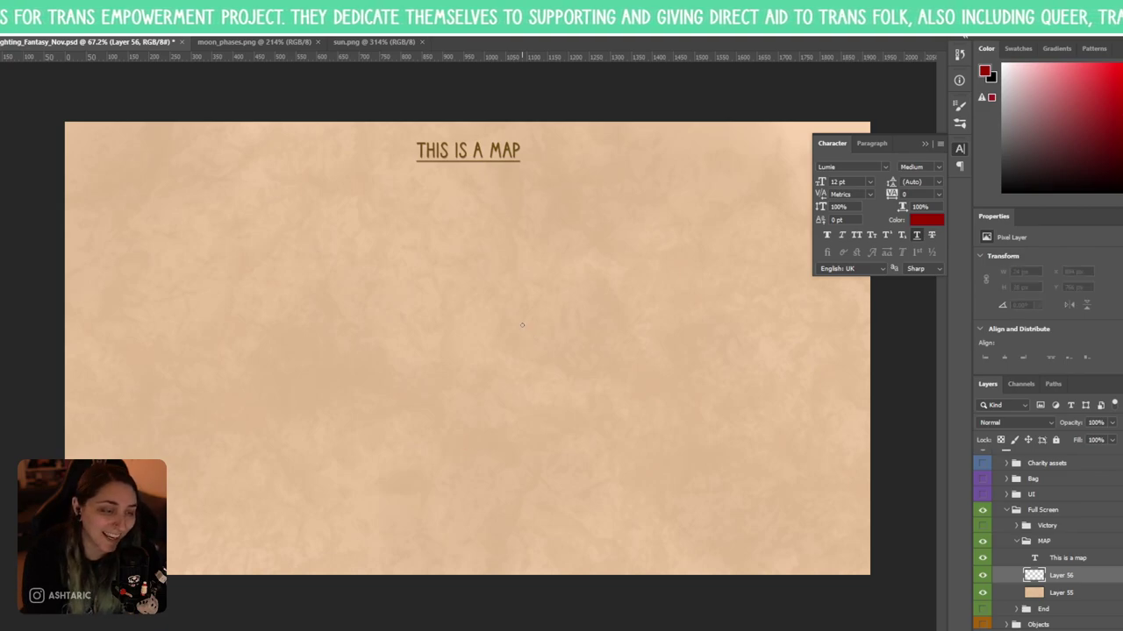
- Collapse and hide the MAP group, and briefly check the visibility of the End and Victory groups
left_click(1016, 543)
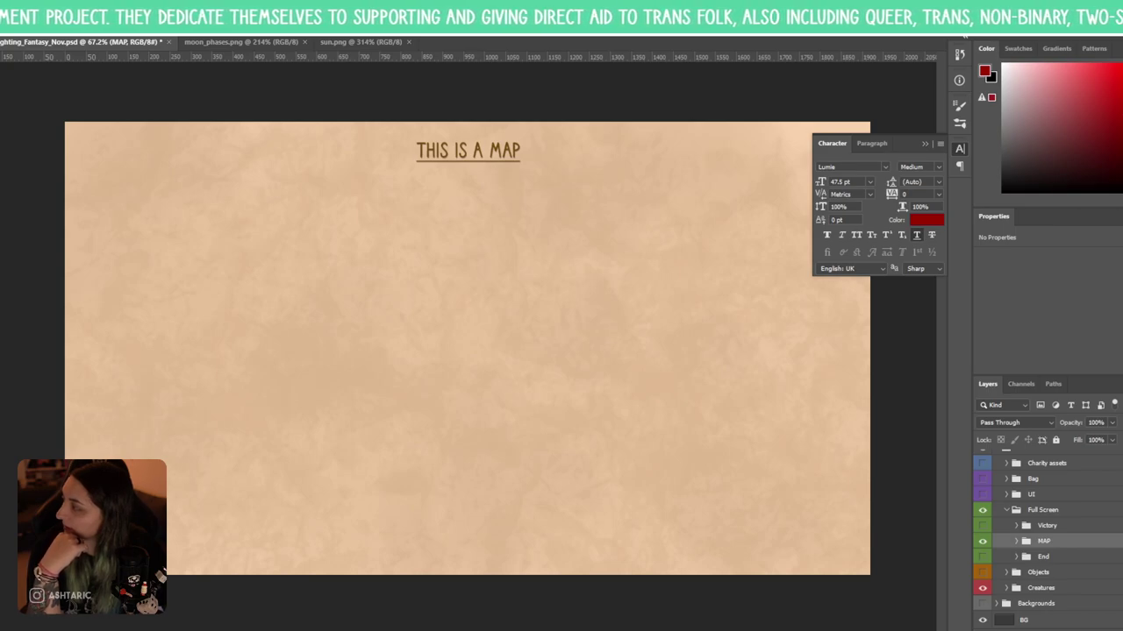
left_click(983, 542)
left_click(983, 557)
left_click(983, 559)
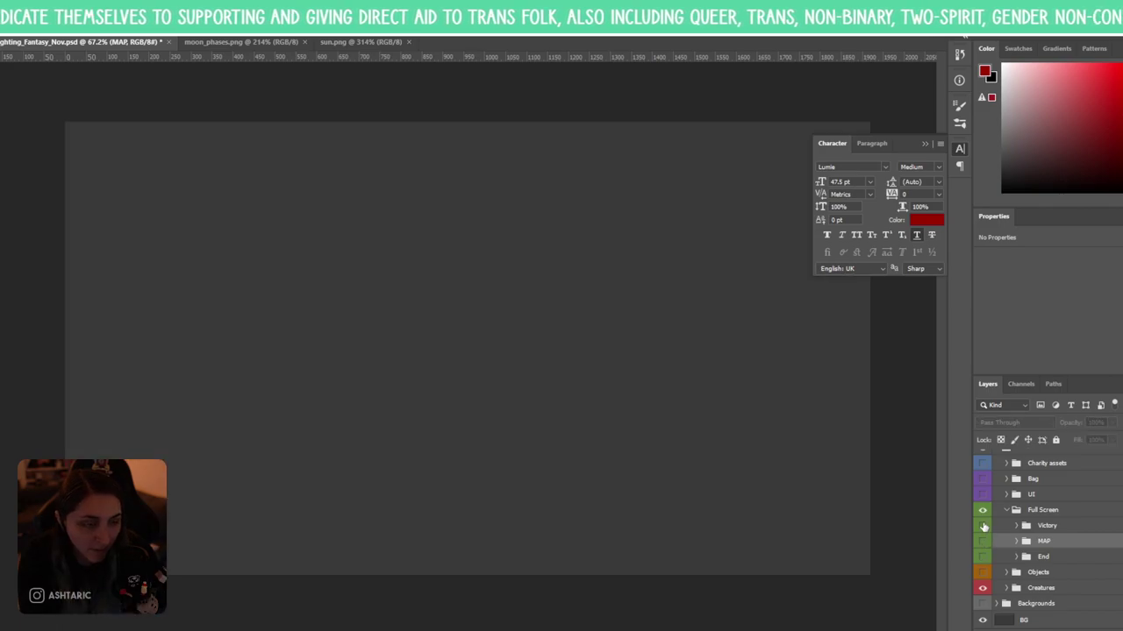
left_click(984, 526)
left_click(983, 526)
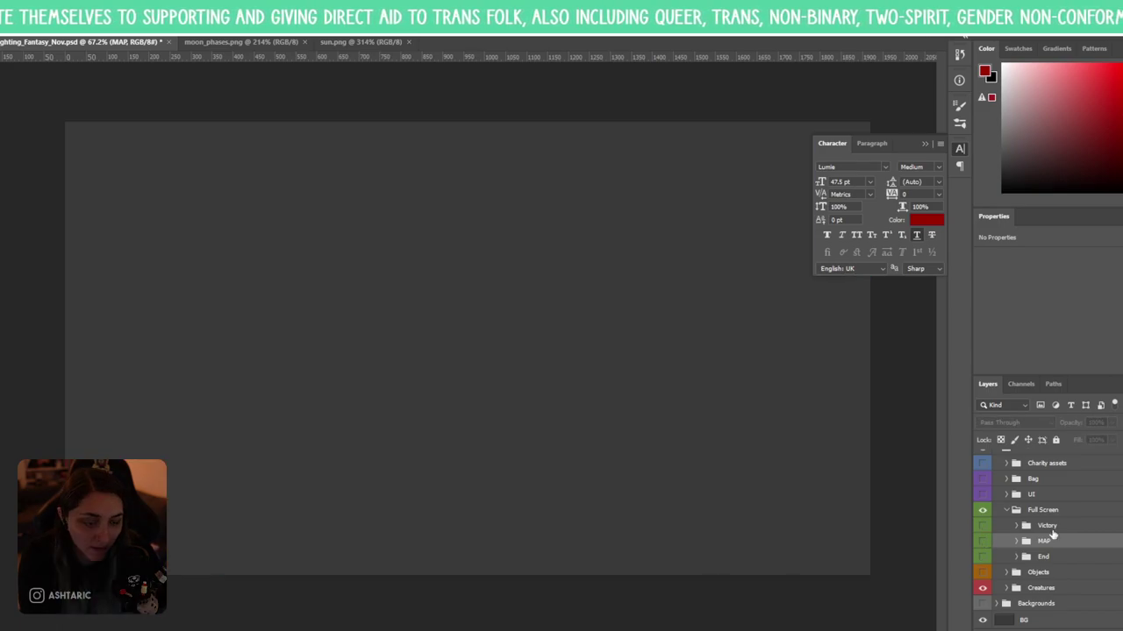
- Duplicate the Victory group, rename the copy Start and make it visible
left_click(1044, 526)
key("ctrl+j")
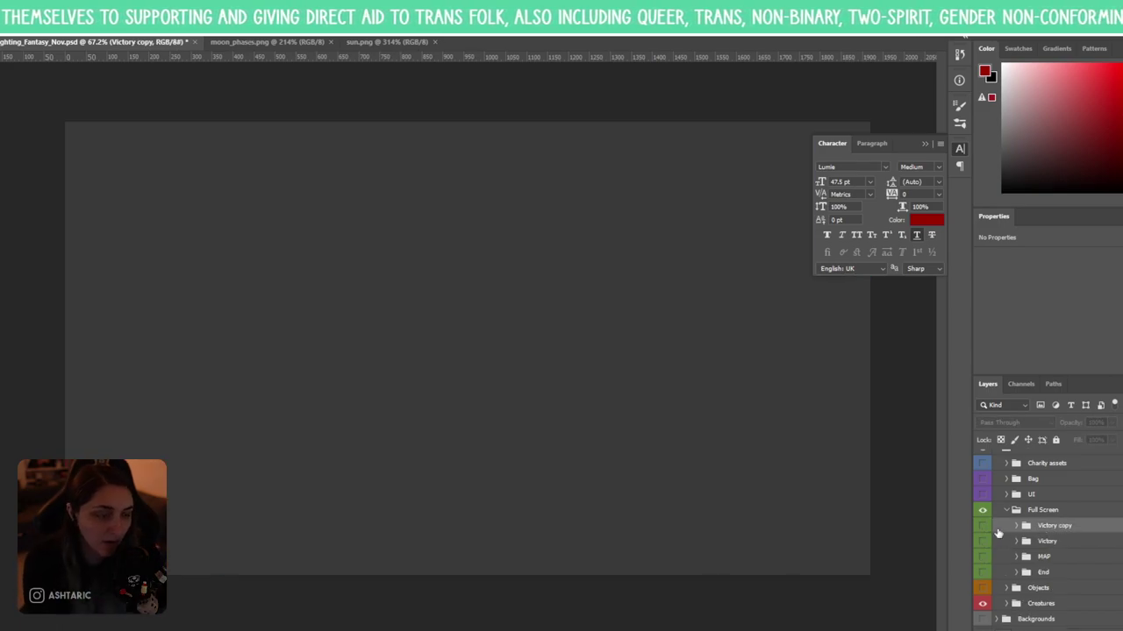
double_click(1045, 526)
type("Start")
key("Return")
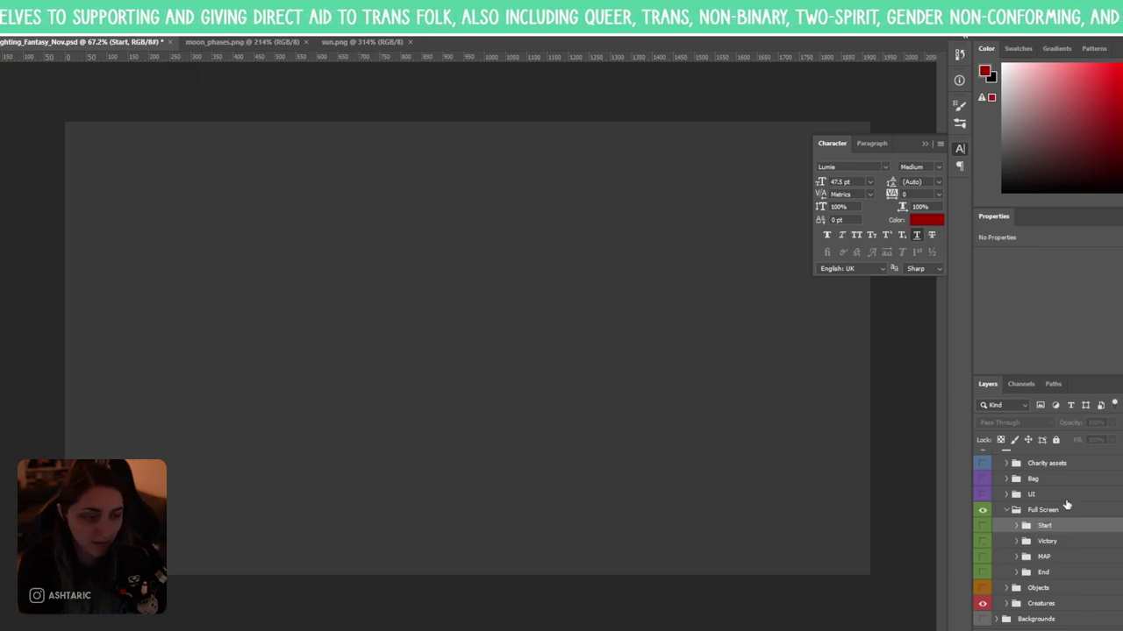
left_click(983, 527)
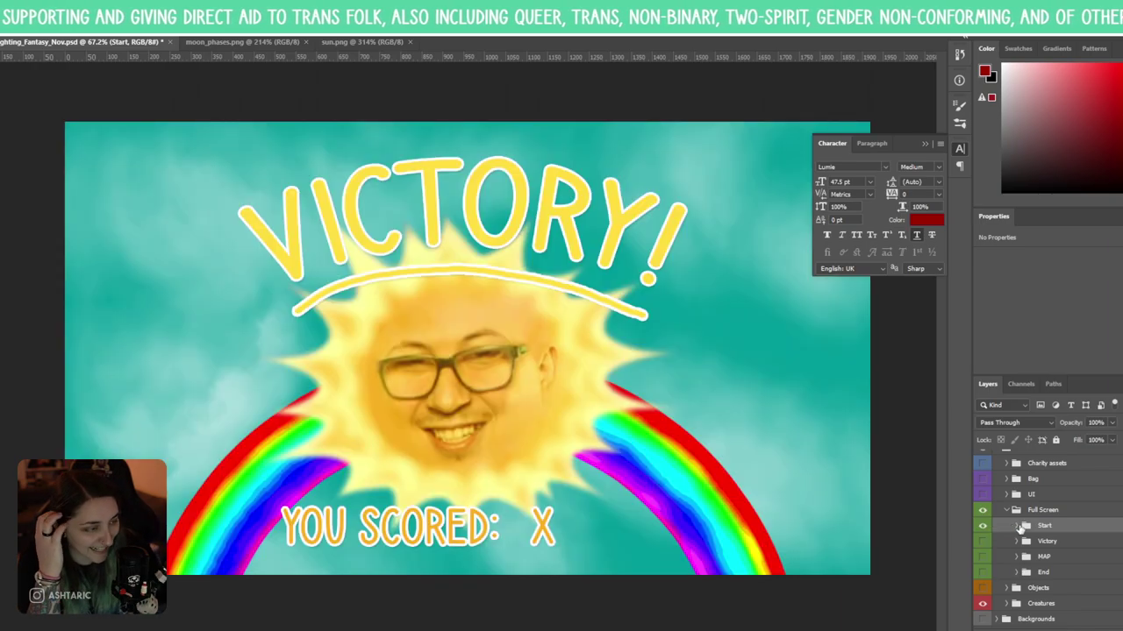
- Scale the Sun Val layer in the Start group down to about 363 × 279 px
left_click(1017, 526)
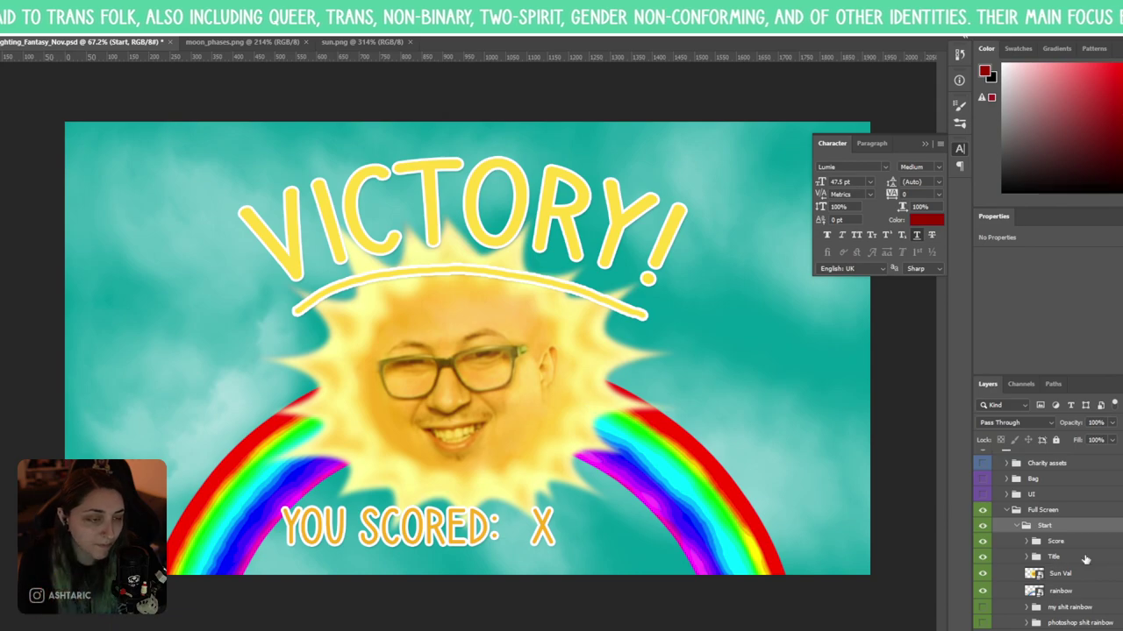
left_click(1065, 574)
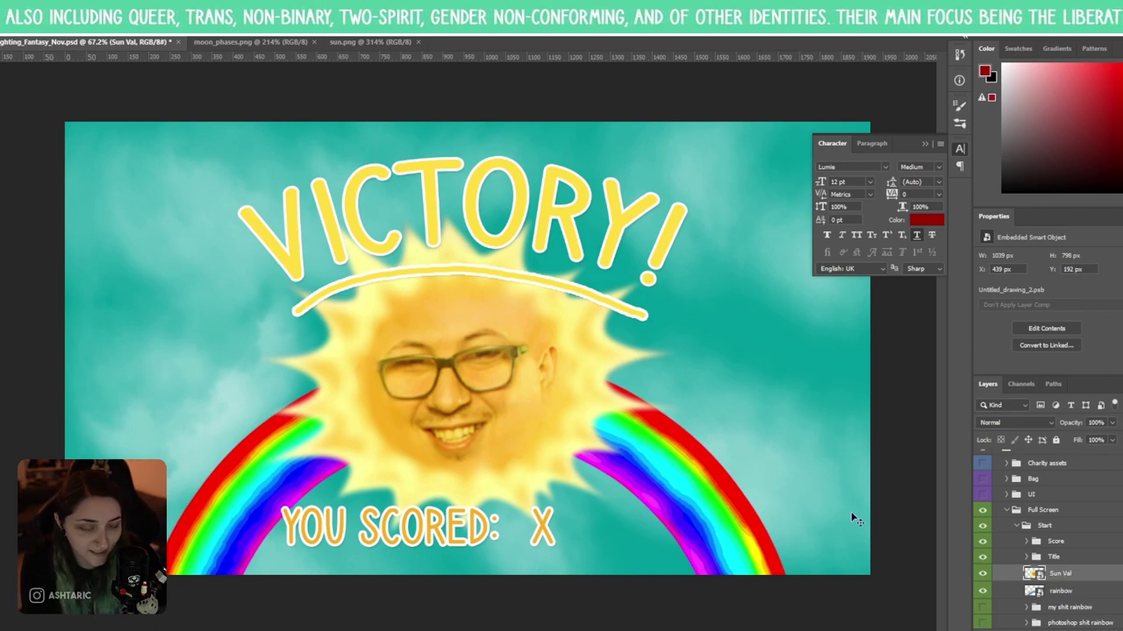
key("ctrl+t")
left_click_drag(684, 537, 540, 431)
key("Return")
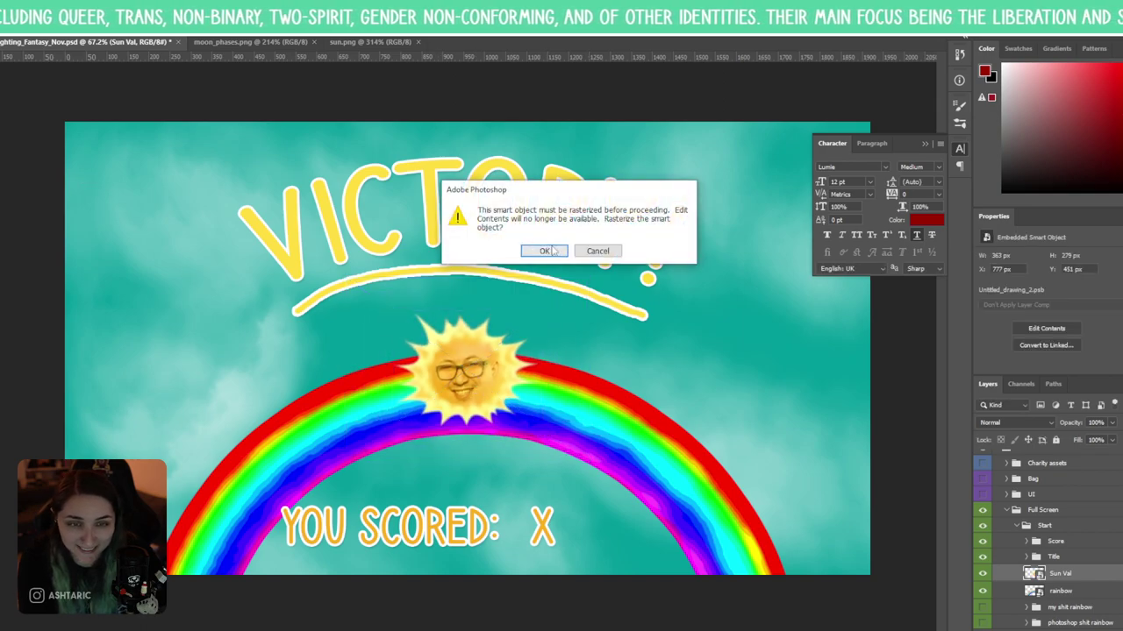
key("Escape")
- Move the small sun into the canvas's upper-left corner, at about X 20 px and Y 26 px
left_click_drag(495, 384, 183, 200)
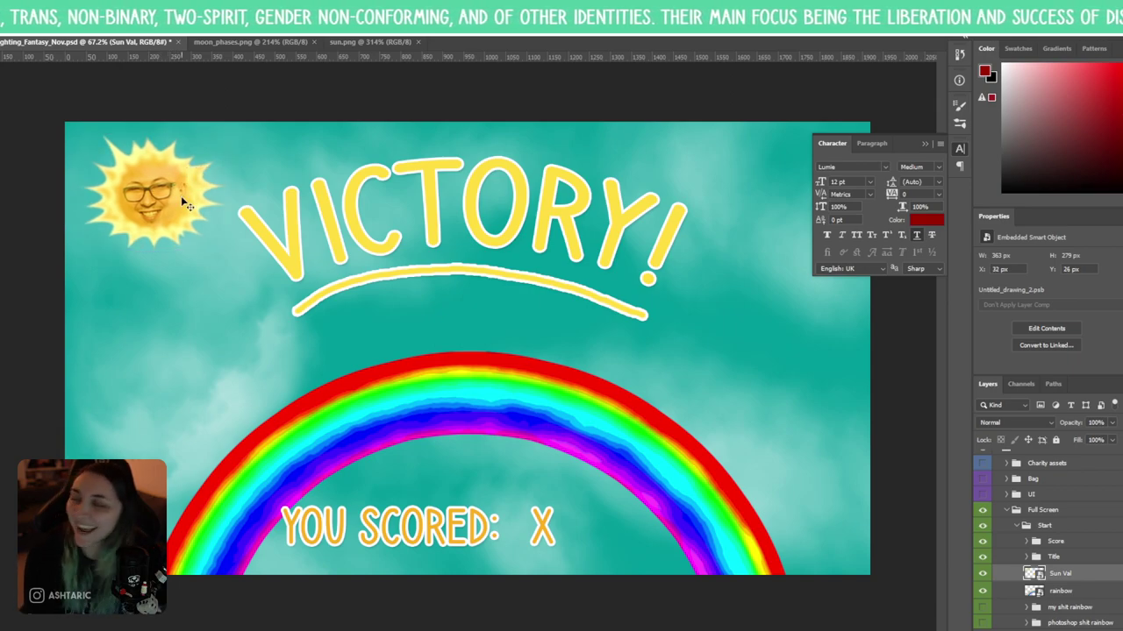
key("shift+Left")
key("shift+Left")
key("shift+Left")
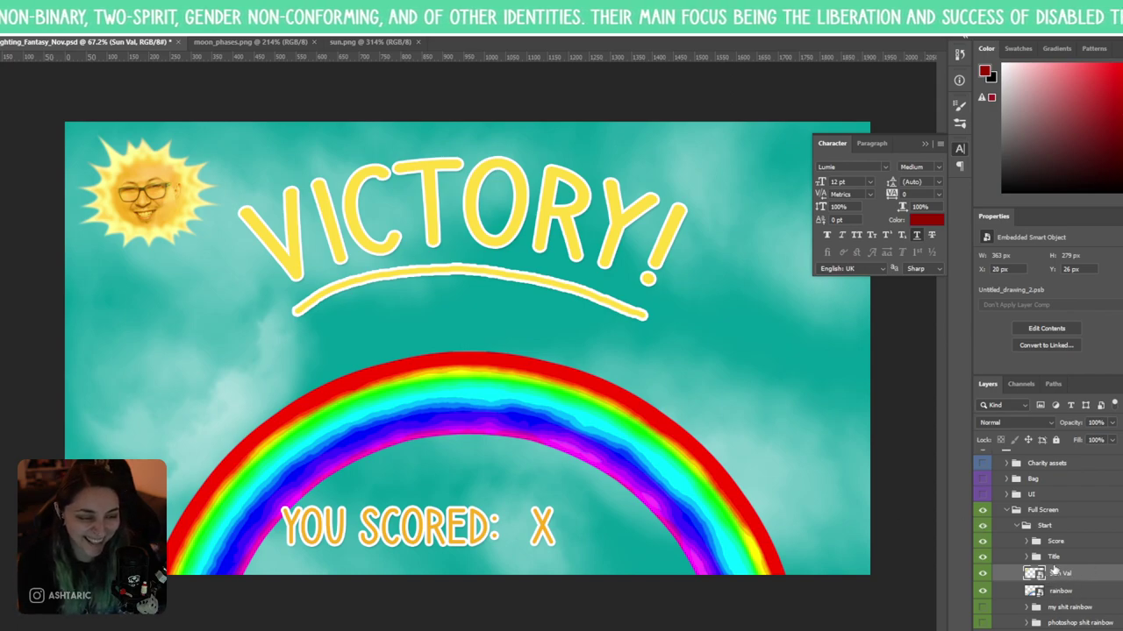
- Delete the rainbow layer from the Start group
left_click(1056, 557)
left_click(1055, 543)
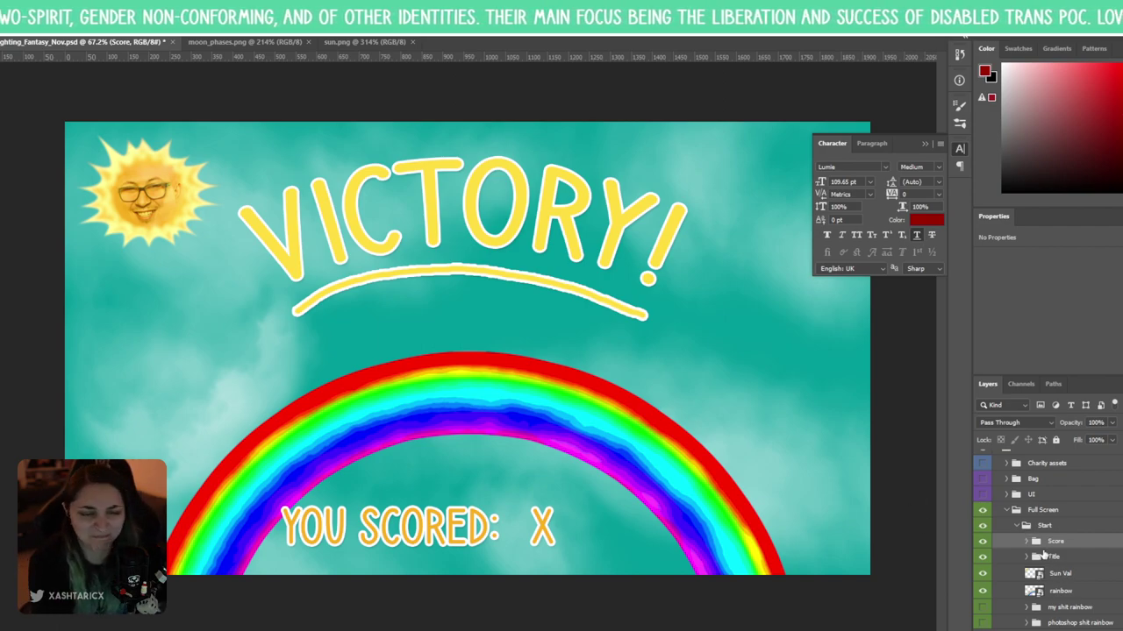
left_click(1064, 561)
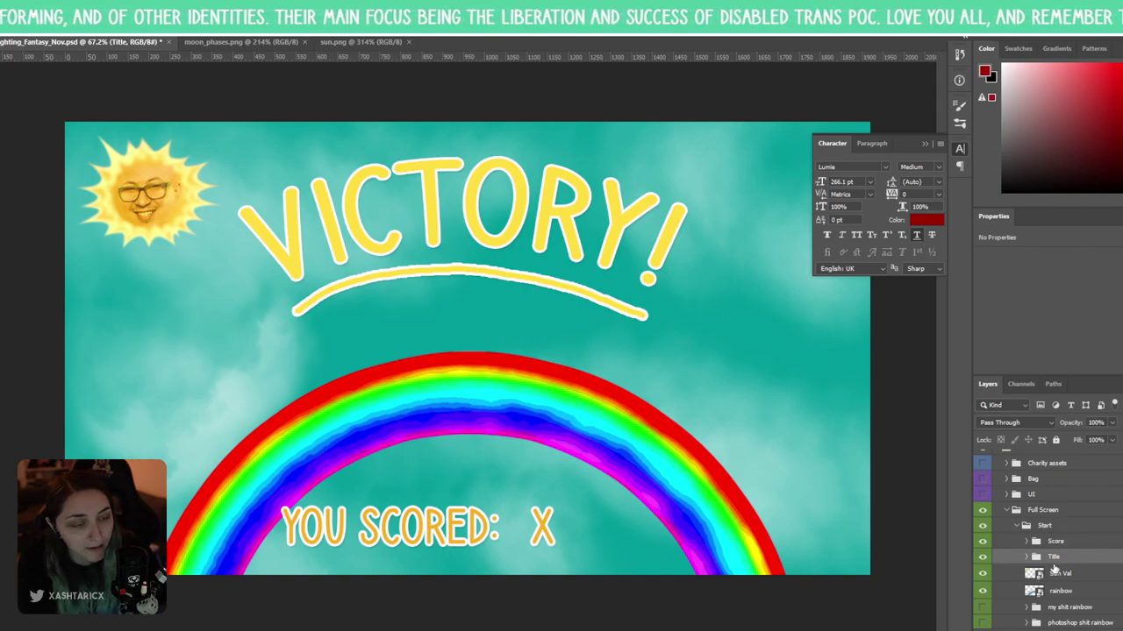
left_click(1070, 596)
key("Delete")
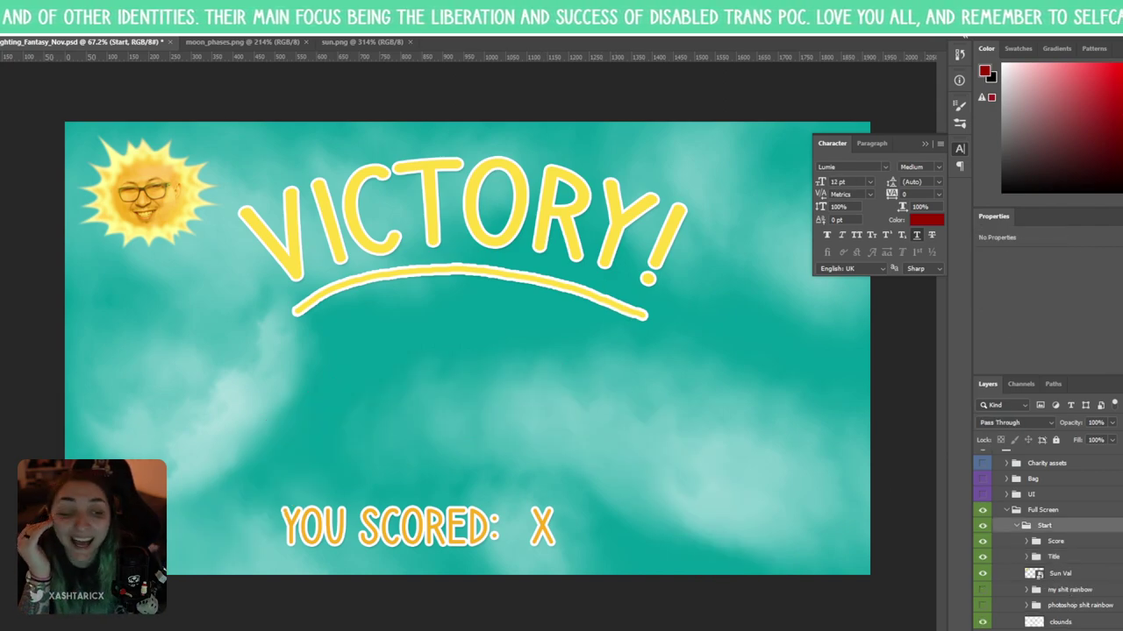
- Delete the curved underline on Layer 24 from the Start screen's Title group
left_click(1035, 558)
left_click(1027, 557)
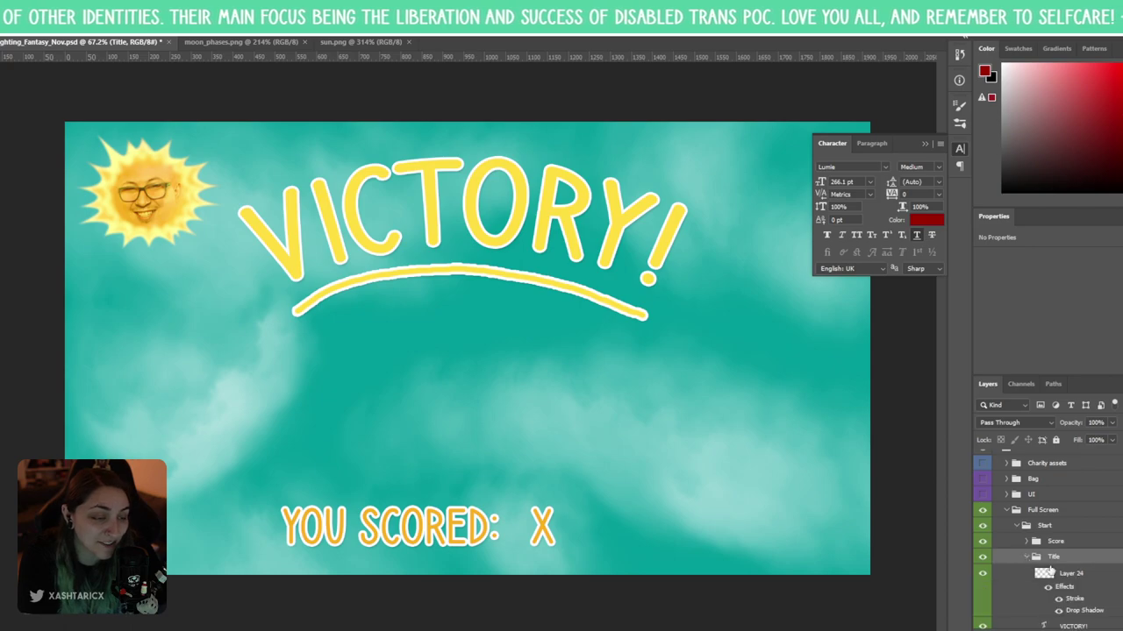
left_click(1070, 574)
scroll(1073, 565, "down", 3)
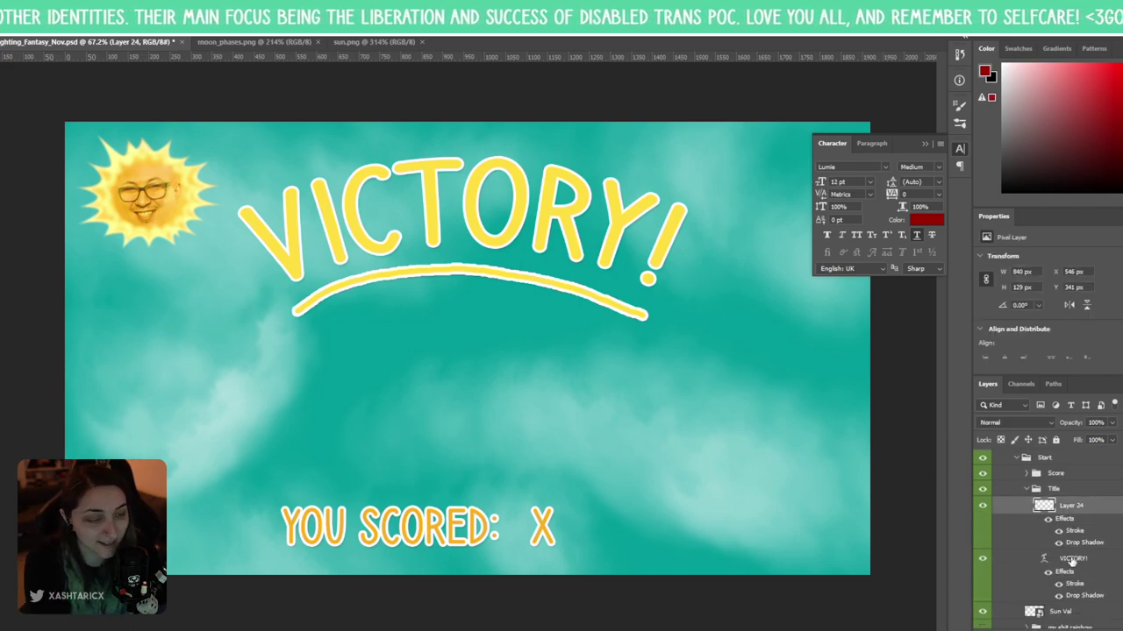
key("Delete")
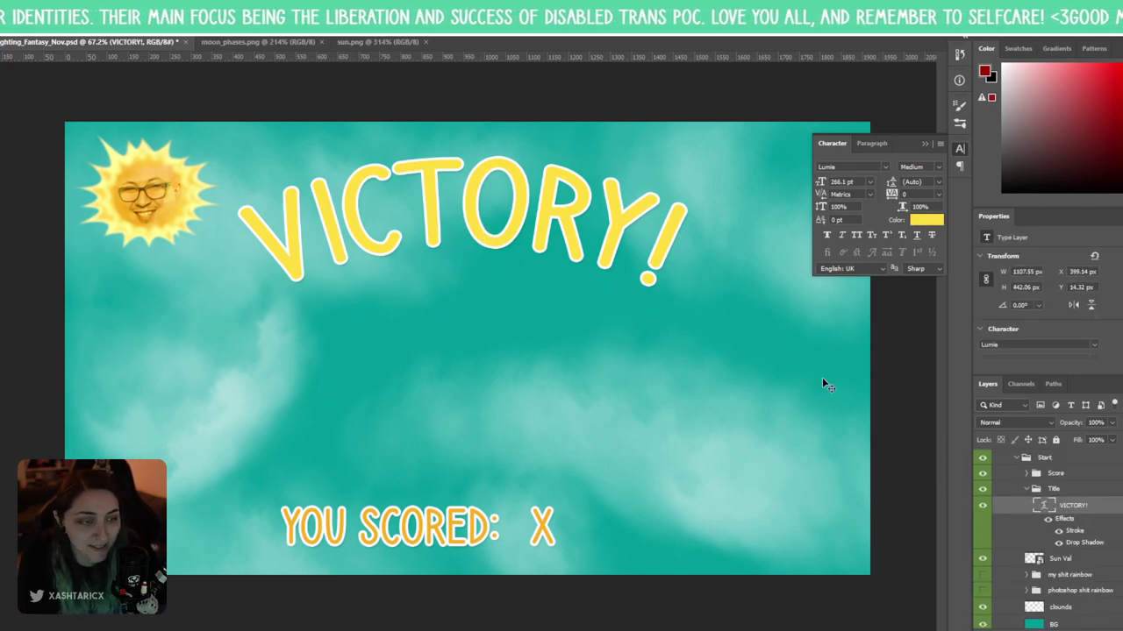
- Delete the X text layer from the Start screen's Score group
left_click(1060, 559)
left_click(1061, 474)
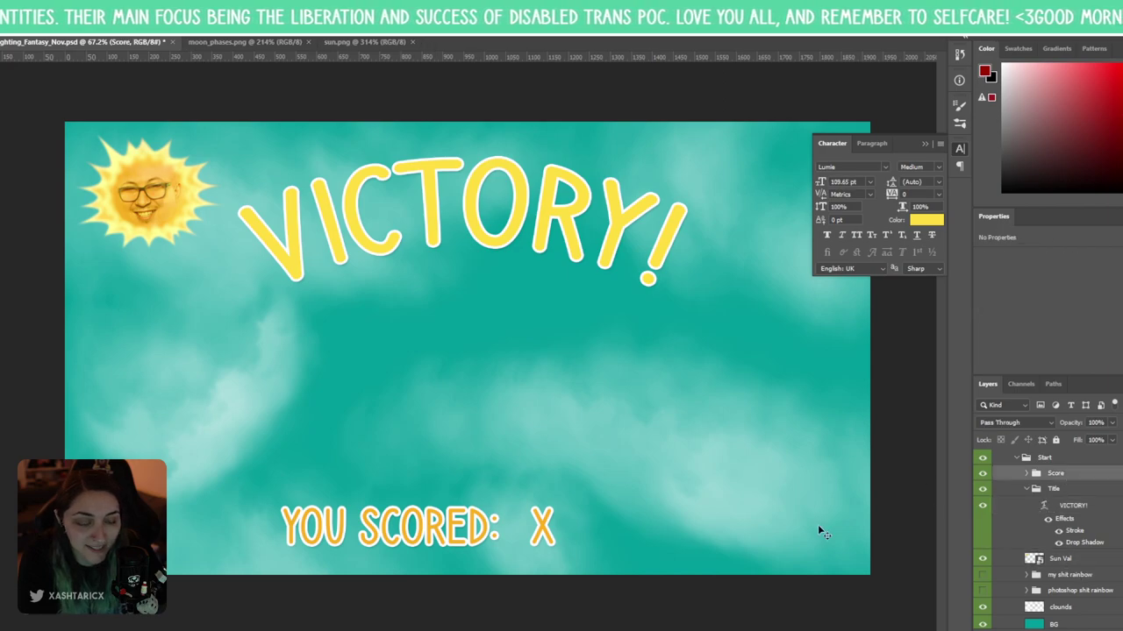
left_click(1026, 474)
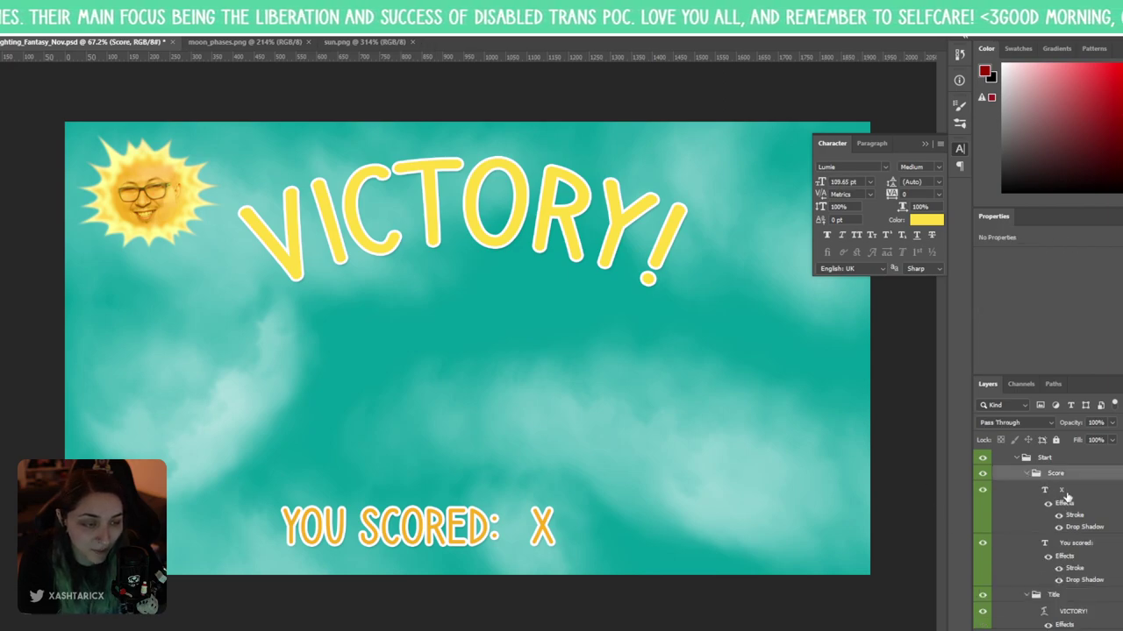
left_click(1069, 490)
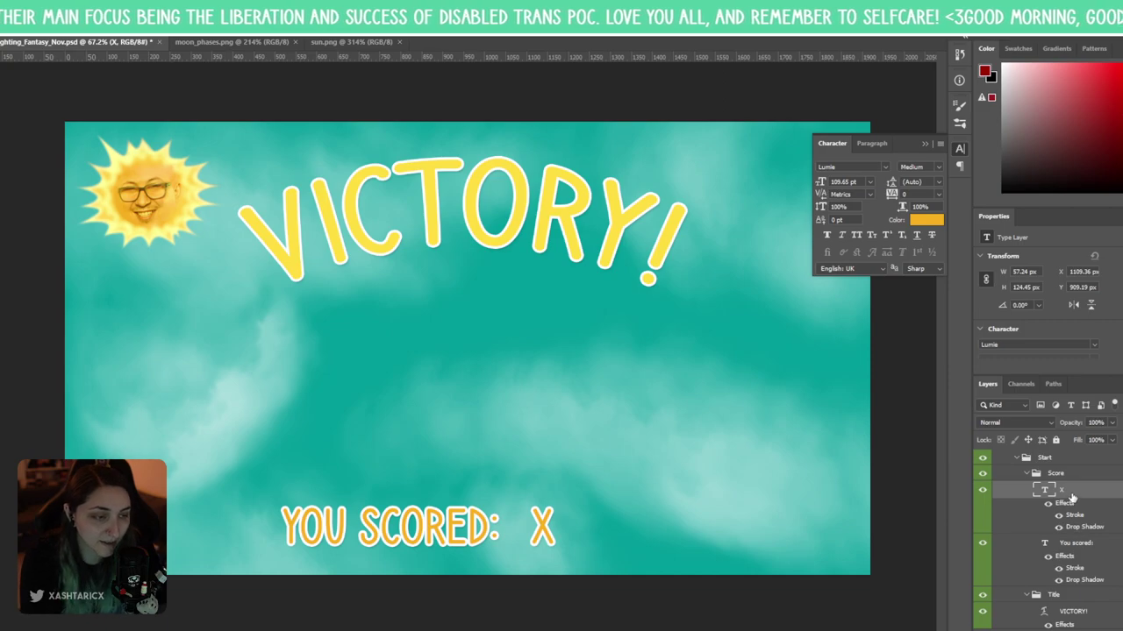
key("Delete")
- Place the "You scored:" text layer in the Title group and delete the Score group
left_click_drag(1072, 500, 1048, 537)
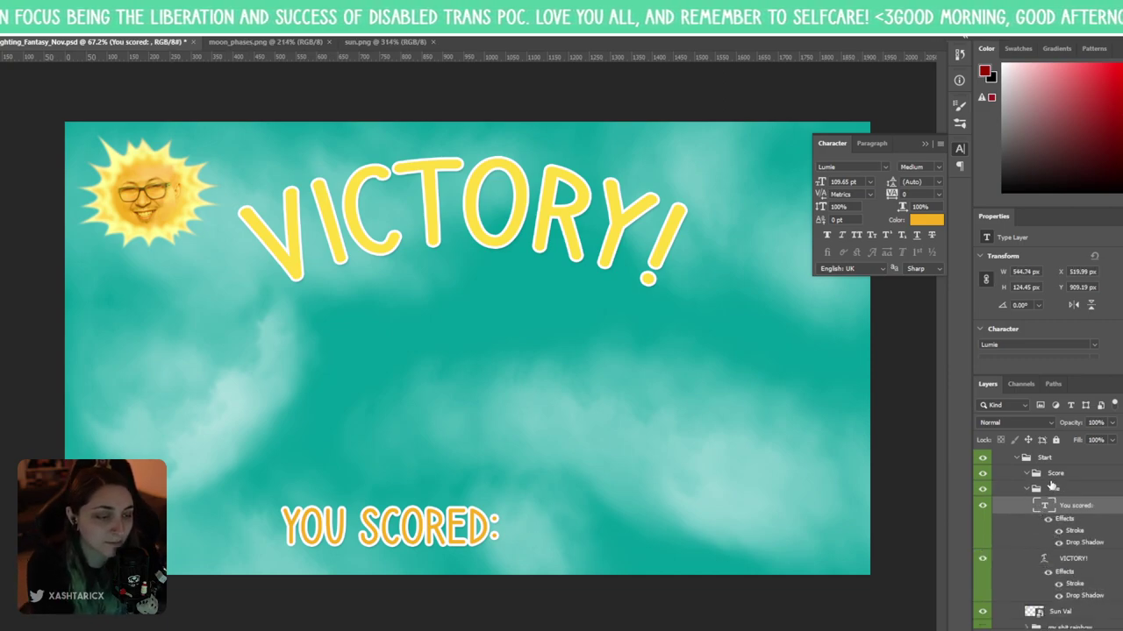
left_click(1051, 478)
key("Delete")
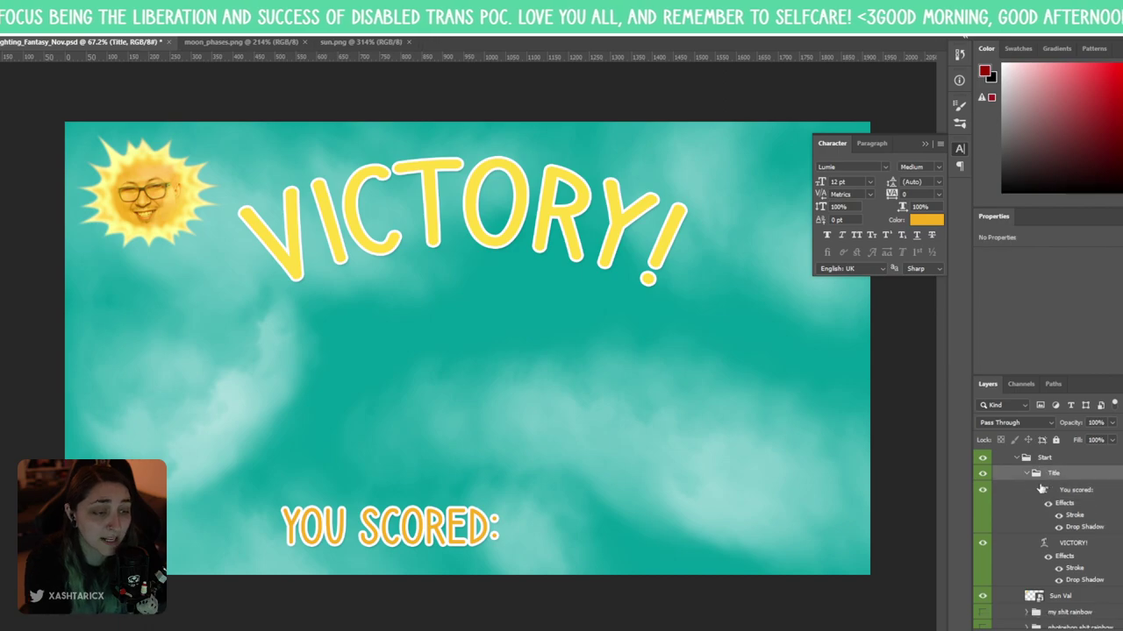
- Replace the curved VICTORY! text with TOTALLY and nudge the word slightly down and right
left_click(546, 235)
double_click(455, 200)
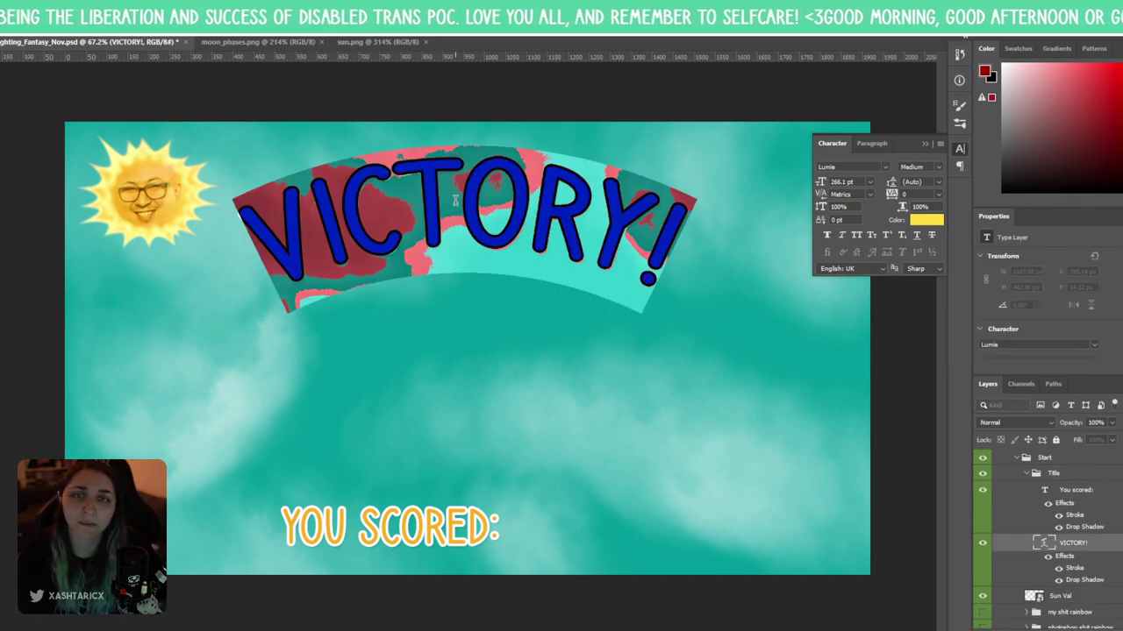
type("TOTALLY")
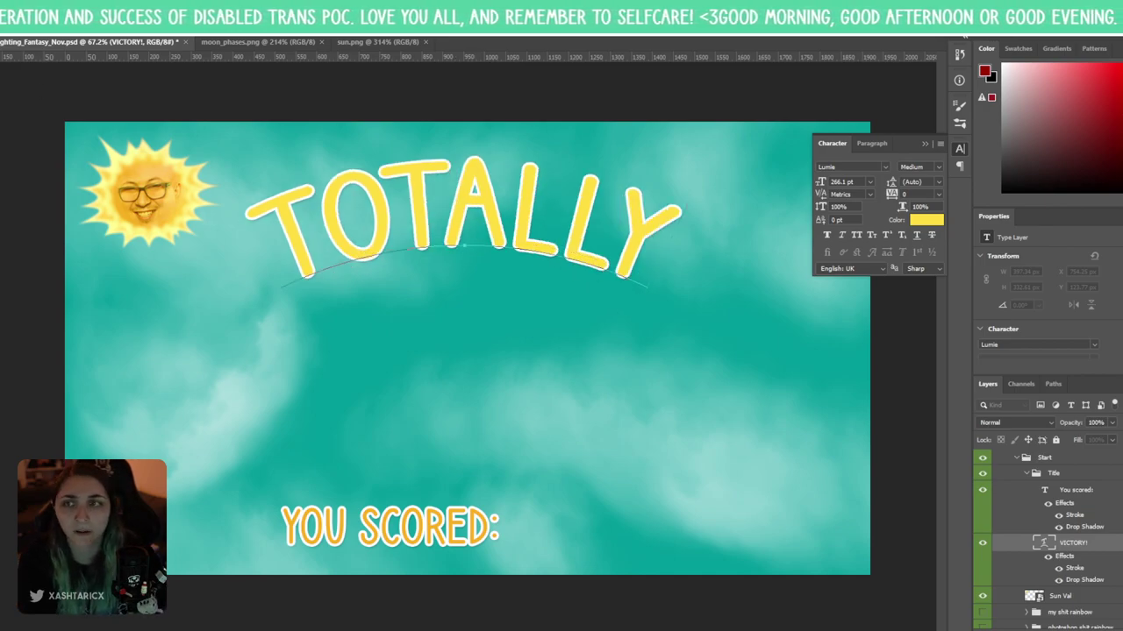
key("ctrl+Return")
key("v")
mouse_move(377, 147)
left_mouse_down()
mouse_move(487, 373)
mouse_move(382, 156)
left_mouse_up()
- Move the "You scored:" text just below TOTALLY and replace its wording with FIGHTING FANTASY
left_click_drag(443, 561, 536, 369)
triple_click(588, 342)
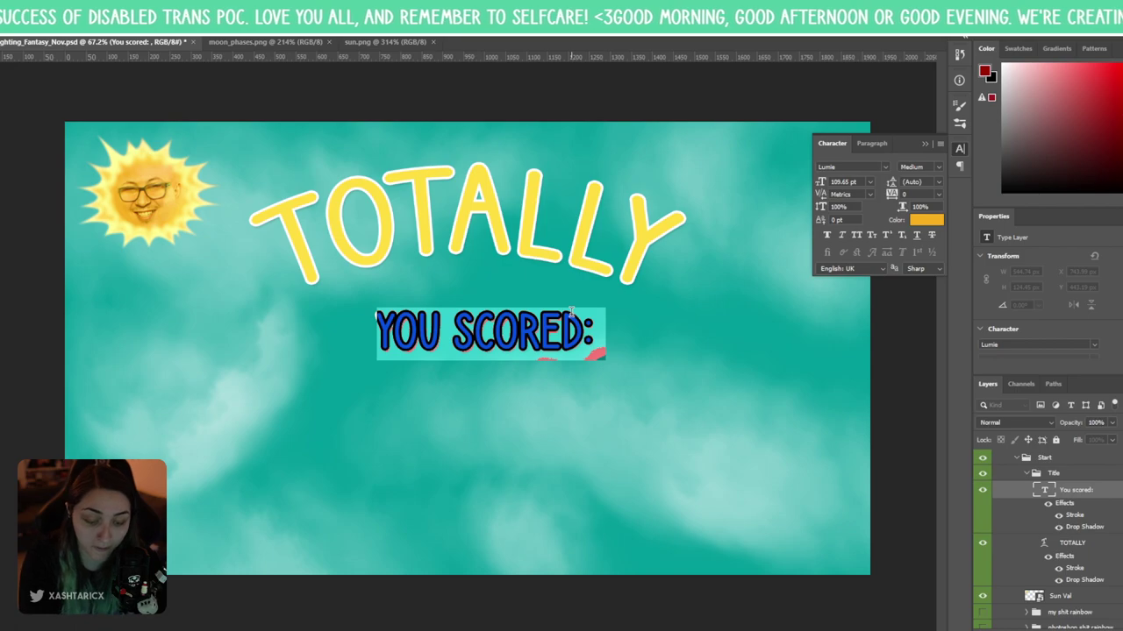
type("FIGHTING FANTASY")
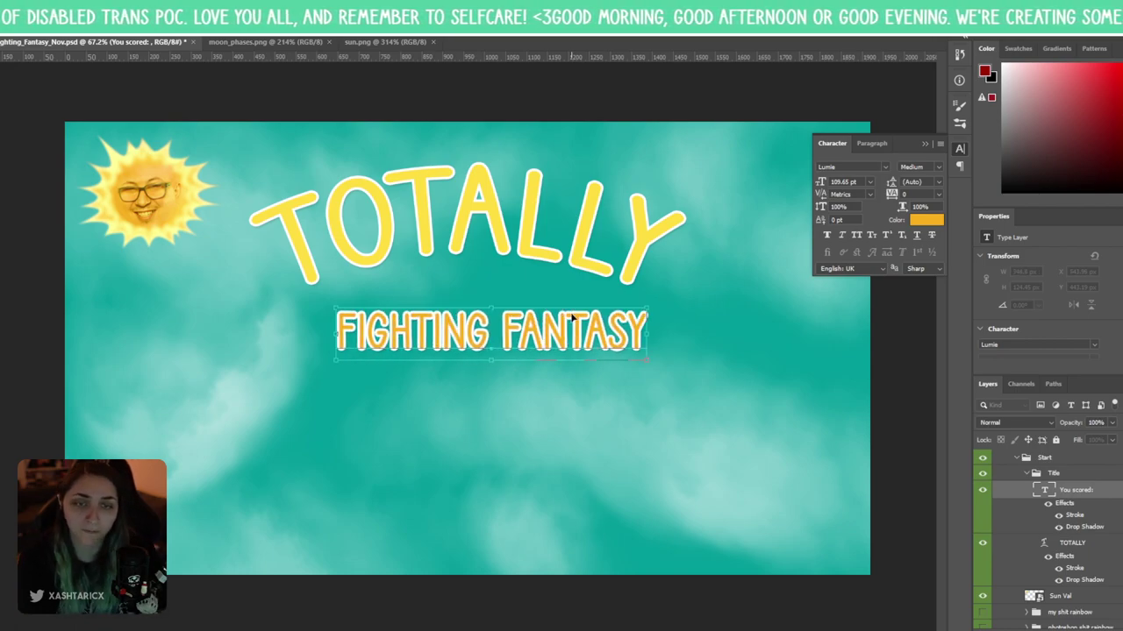
- Set the FIGHTING FANTASY text's font to 123Marker
key("ctrl+a")
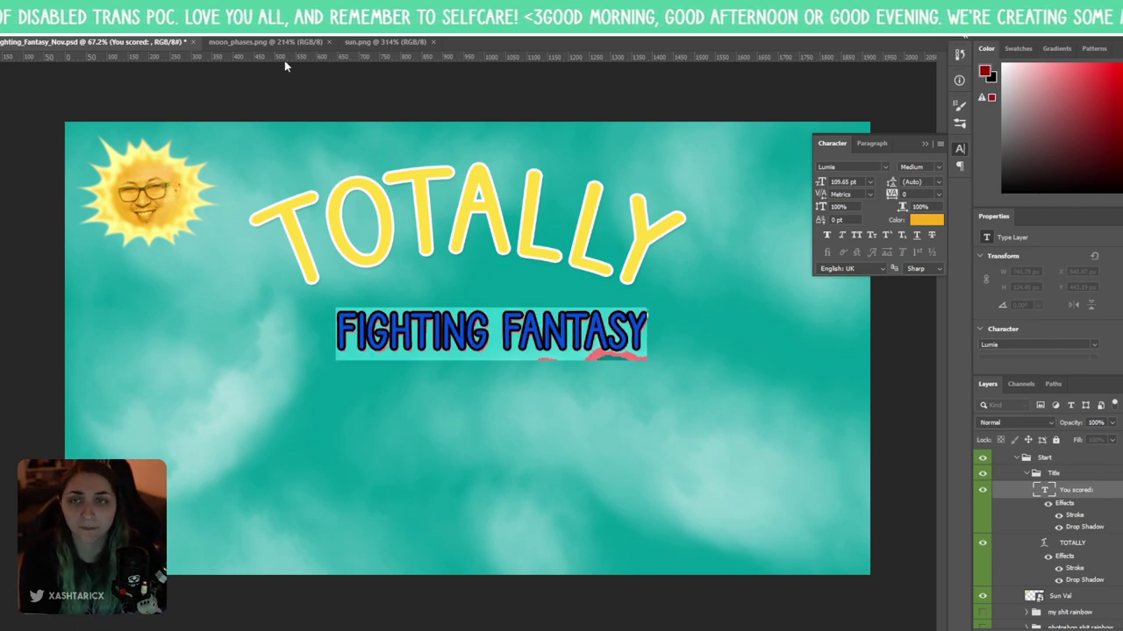
left_click(176, 26)
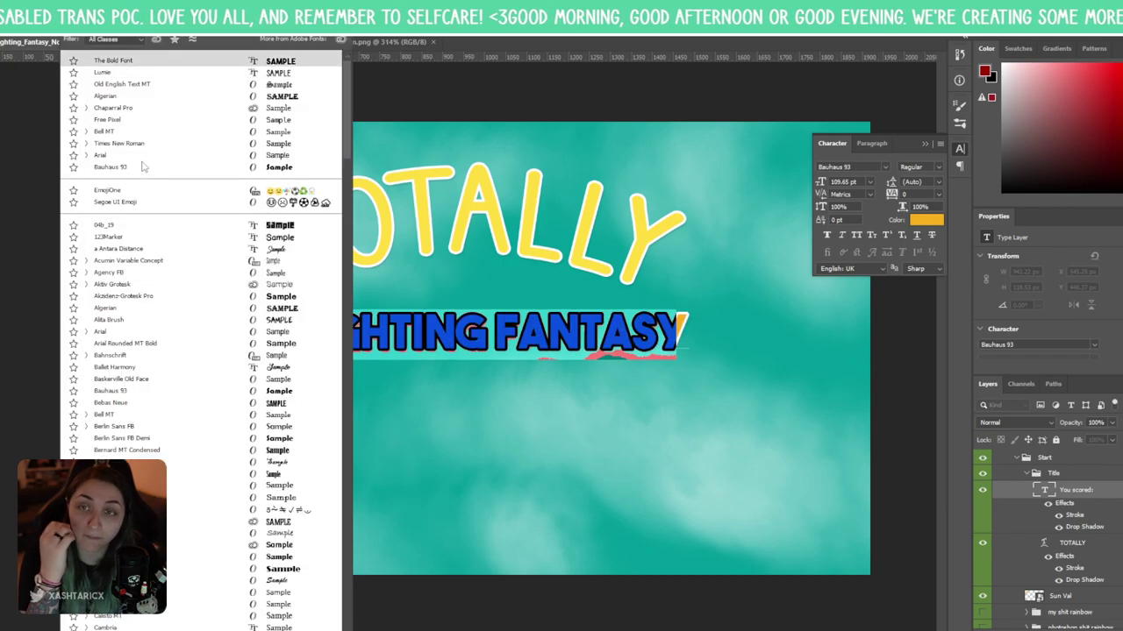
left_click(200, 237)
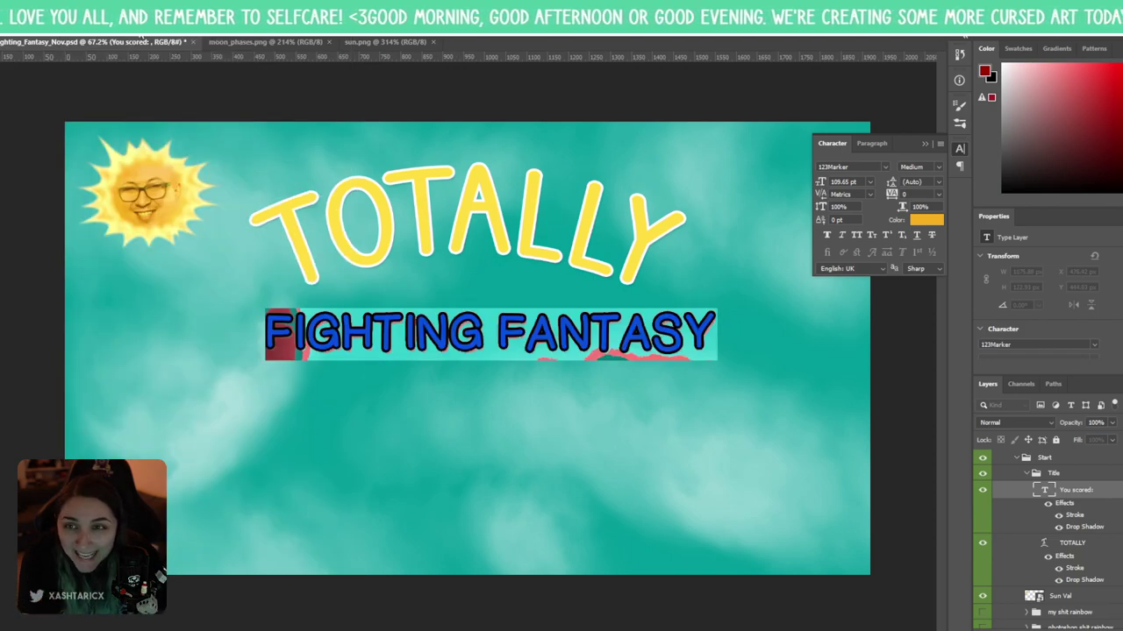
- Change the font of the FIGHTING FANTASY text to Chiller
left_click(132, 27)
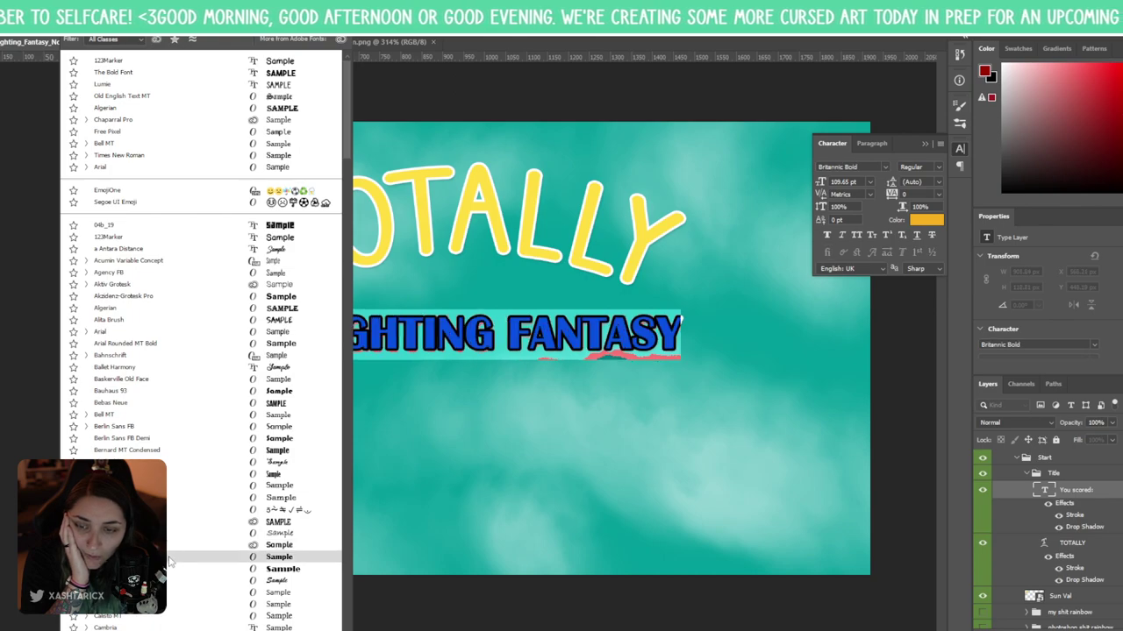
scroll(189, 473, "down", 4)
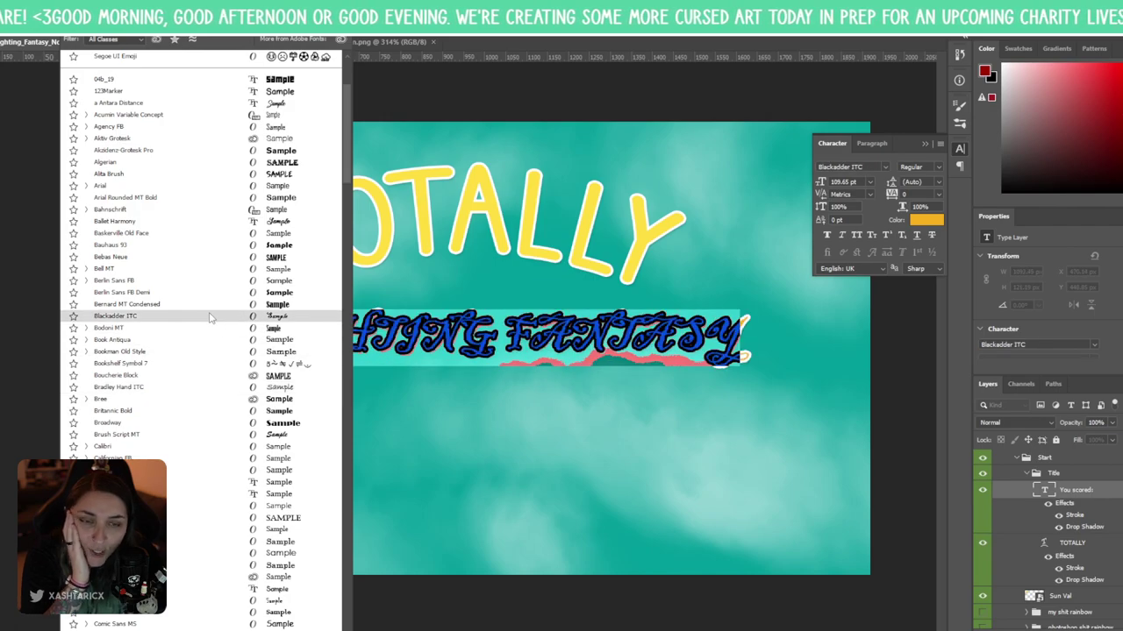
scroll(206, 342, "down", 4)
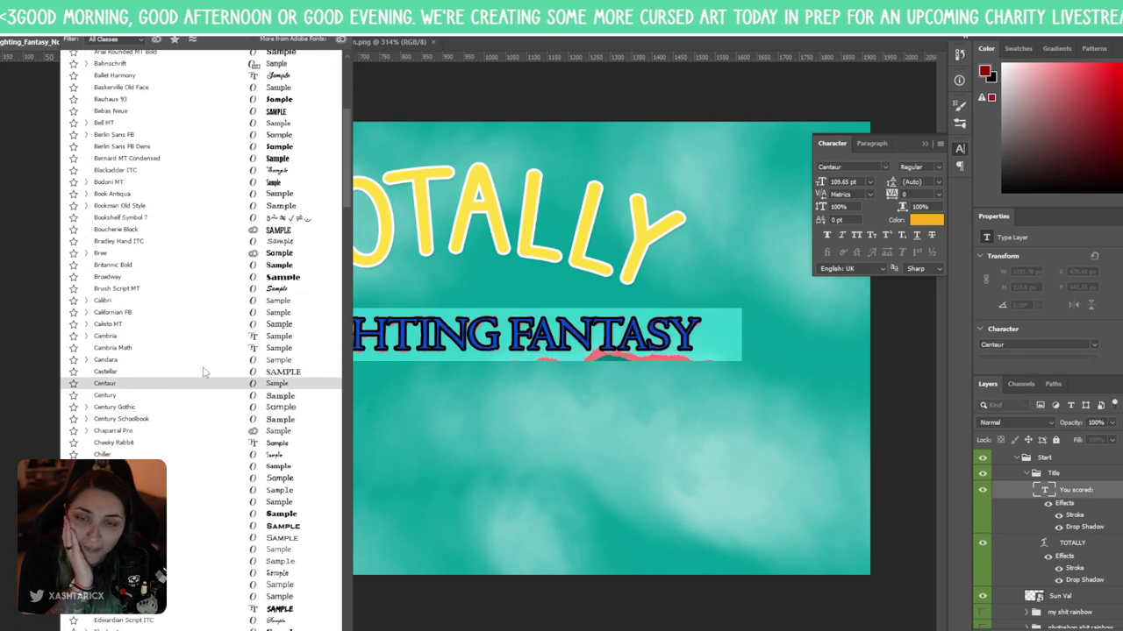
left_click(184, 455)
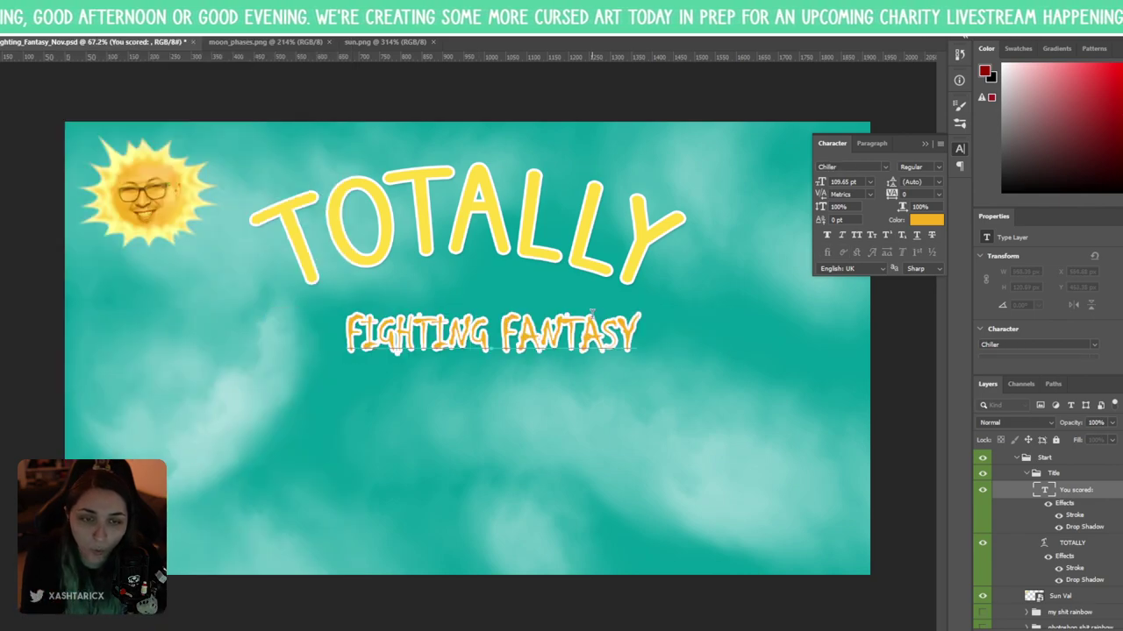
- Recolour the whole FIGHTING FANTASY text dark red and commit the text edit
left_click_drag(637, 331, 346, 335)
left_click(926, 219)
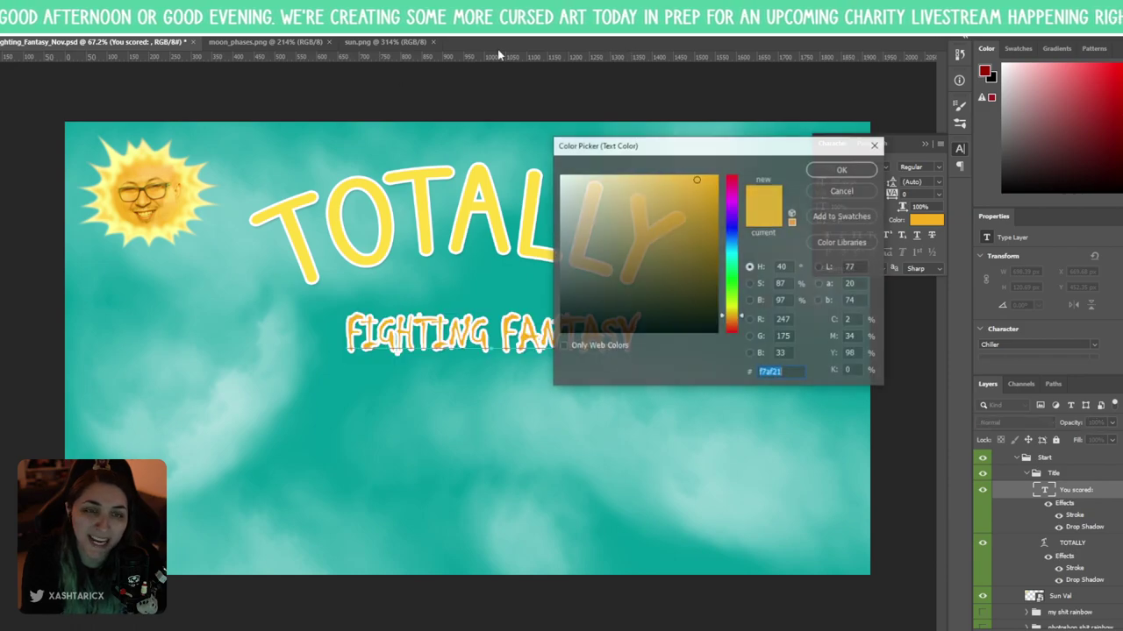
left_click(732, 176)
left_click_drag(718, 183, 720, 234)
left_click(842, 169)
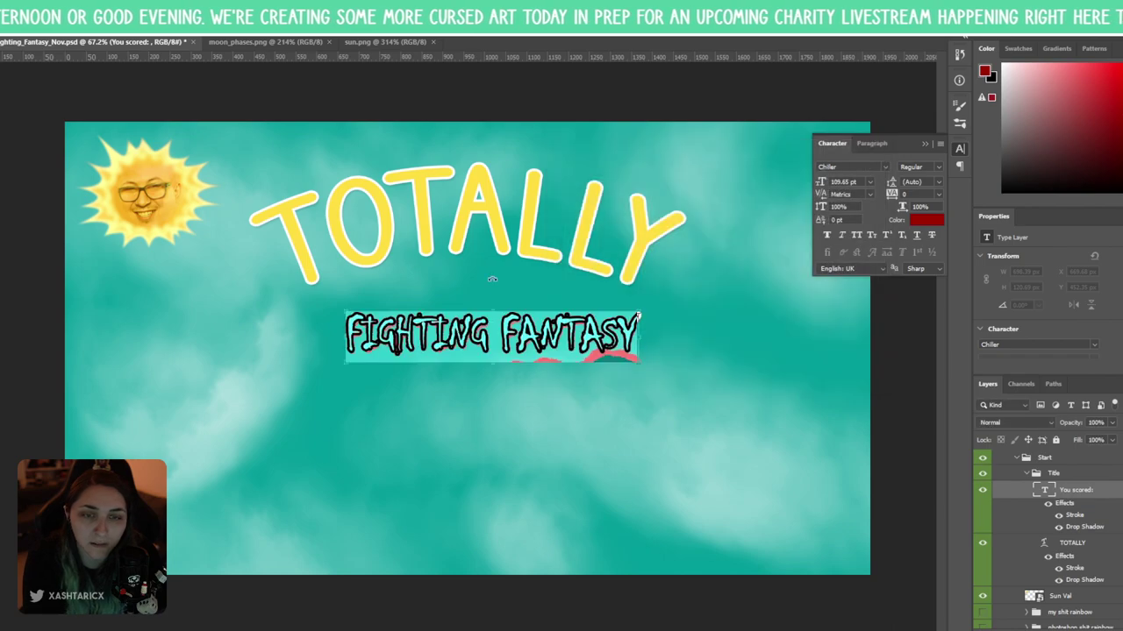
key("ctrl+Return")
- Enlarge the FIGHTING FANTASY text to about 1110 px wide and move it lower beneath TOTALLY, roughly centred
key("ctrl+t")
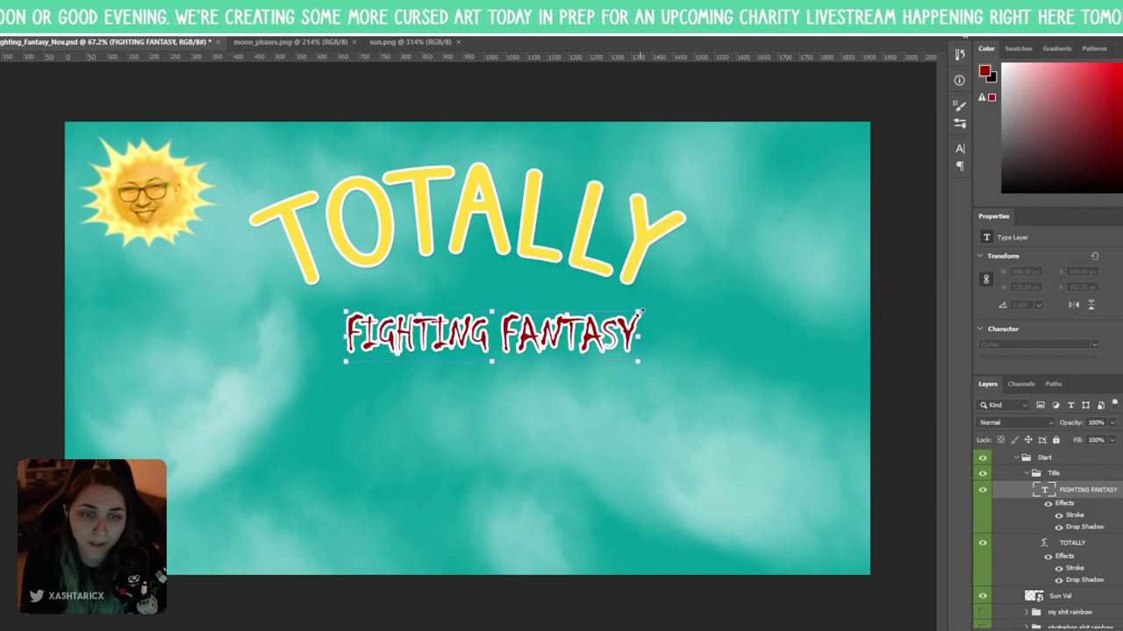
left_click_drag(639, 309, 716, 246)
key("Return")
left_click_drag(570, 325, 558, 391)
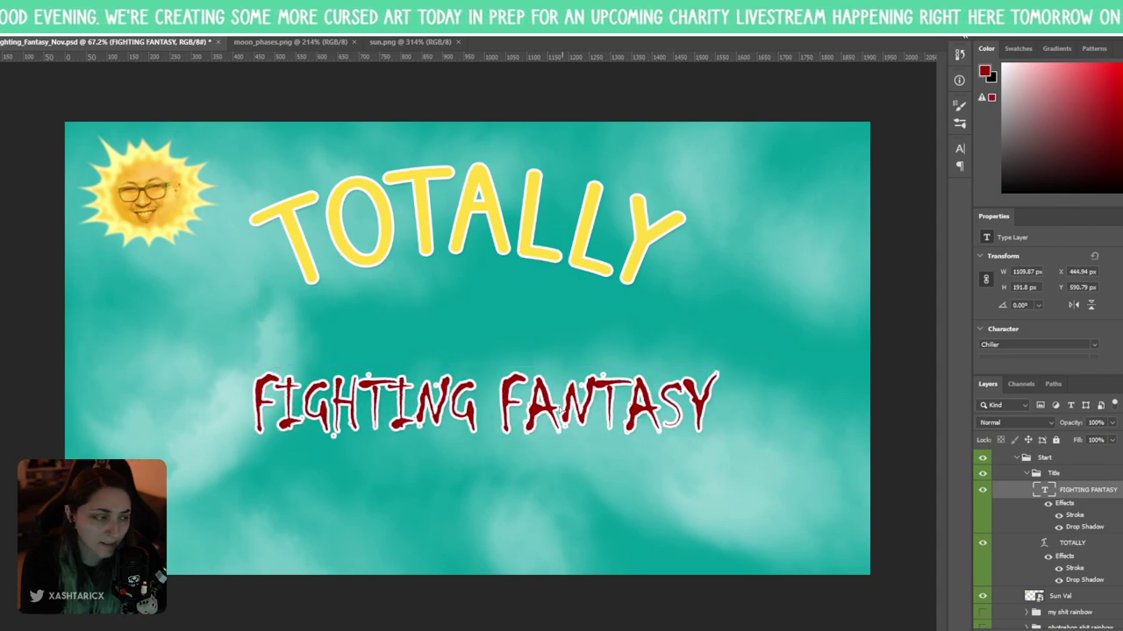
- Delete the two hidden rainbow groups below the Sun Val layer in the Start group
left_click(1083, 601)
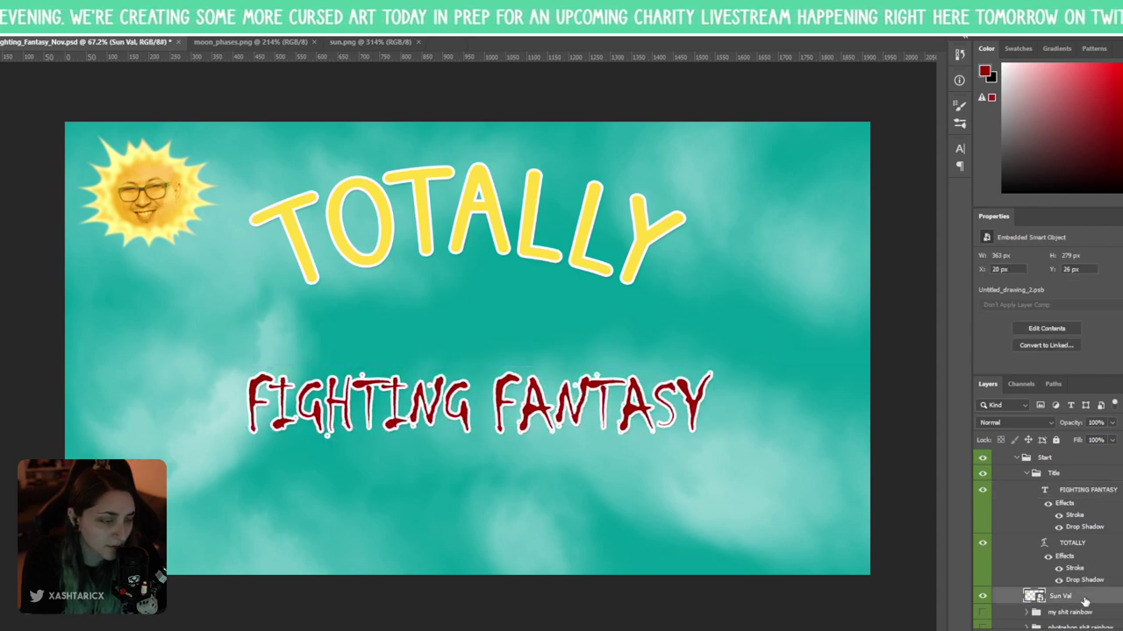
scroll(1076, 572, "down", 1)
scroll(1077, 578, "down", 3)
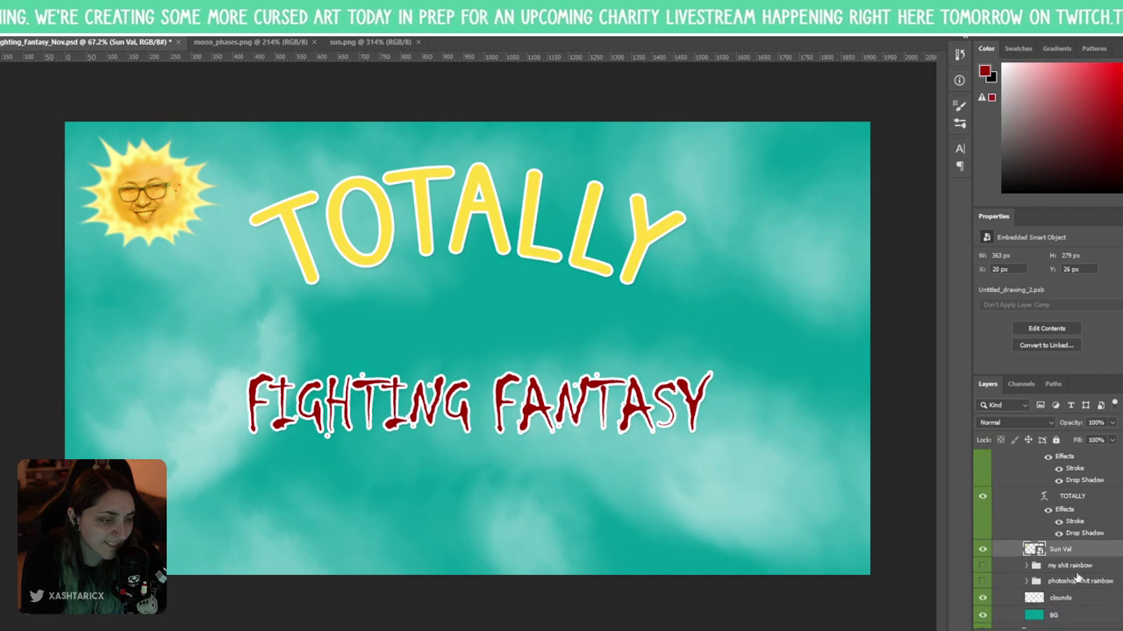
left_click(1071, 535)
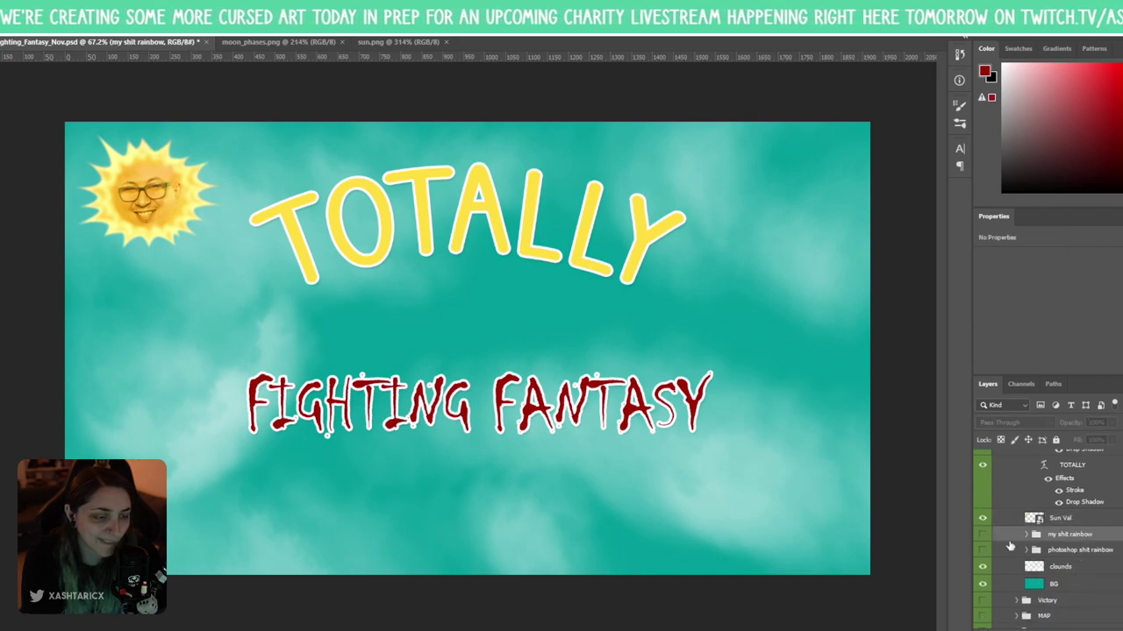
key("Delete")
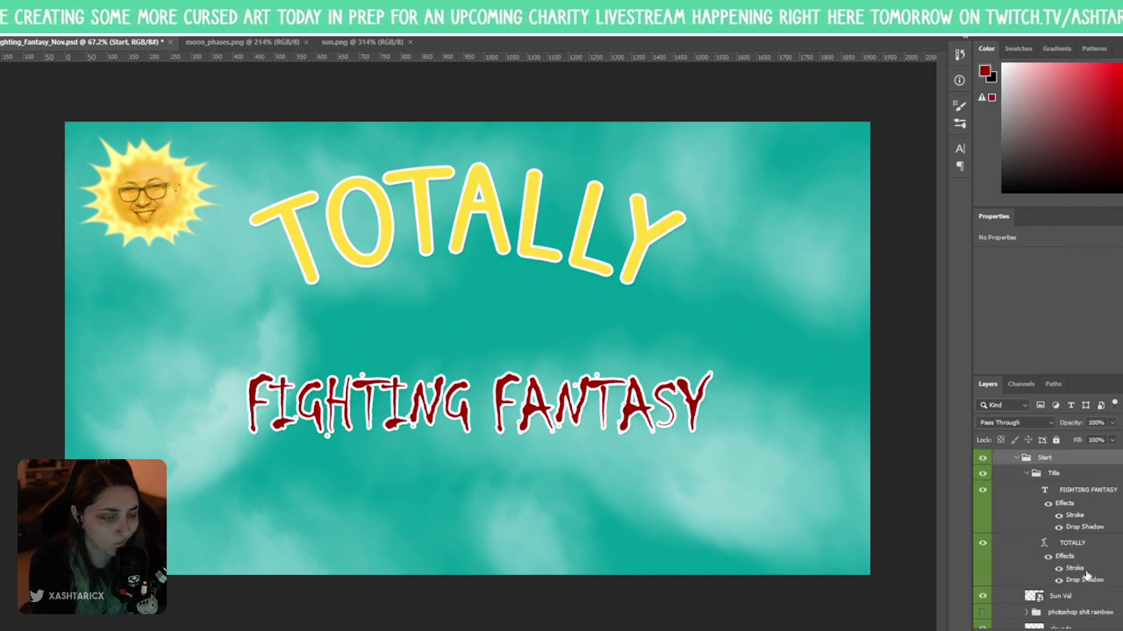
scroll(1094, 567, "down", 3)
left_click(1082, 521)
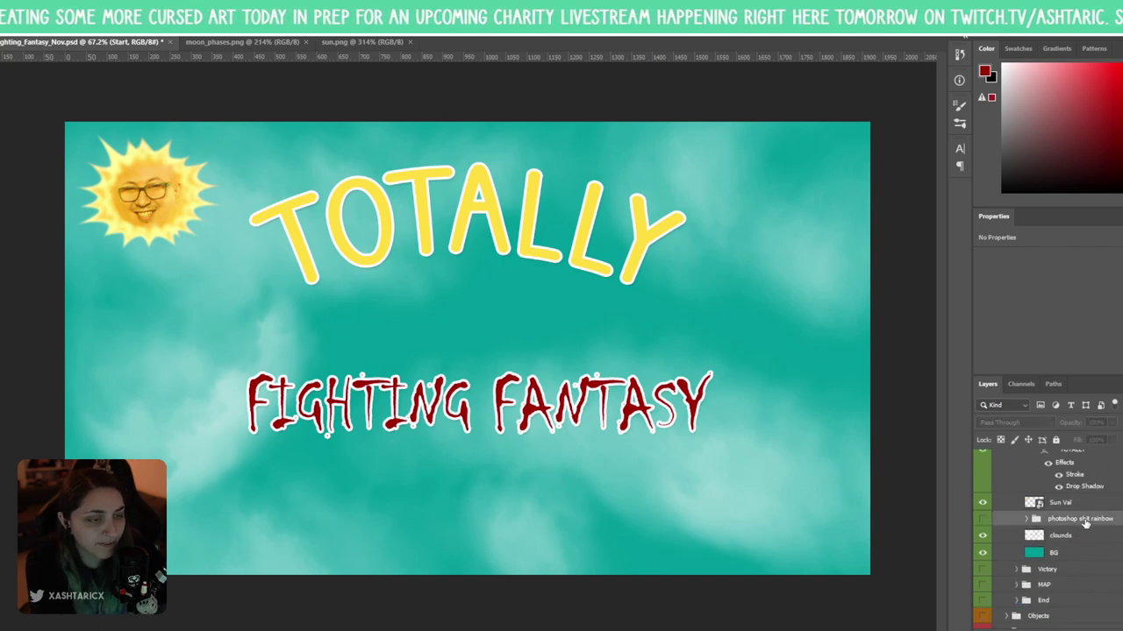
- Check the Start screen without the "clounds" layer by toggling its visibility, and delete that layer
left_click(986, 522)
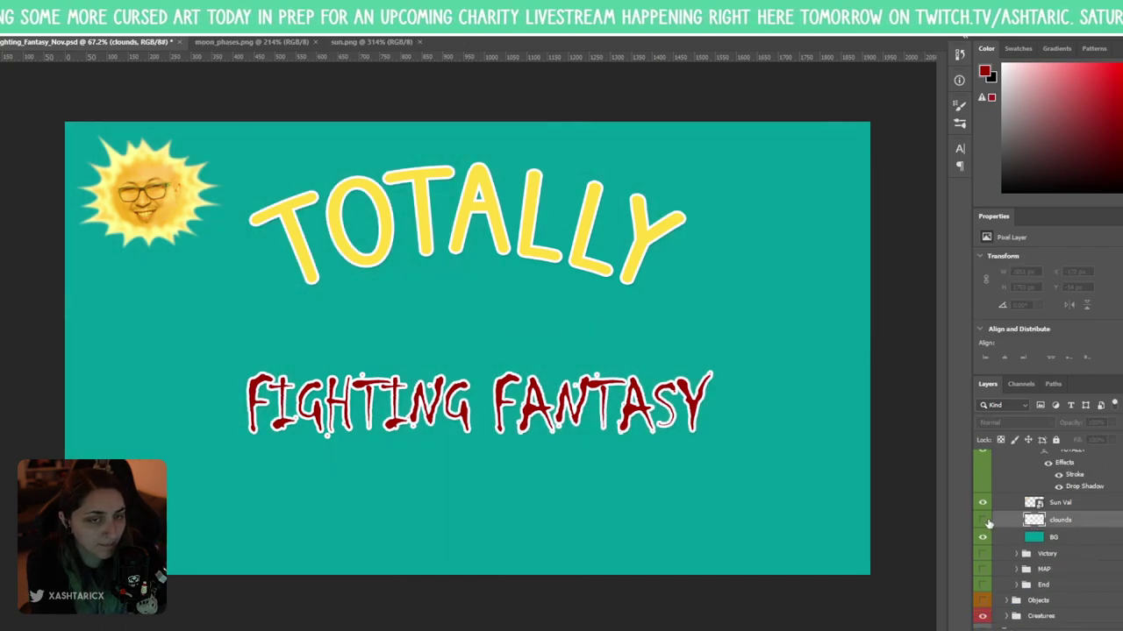
left_click(983, 521)
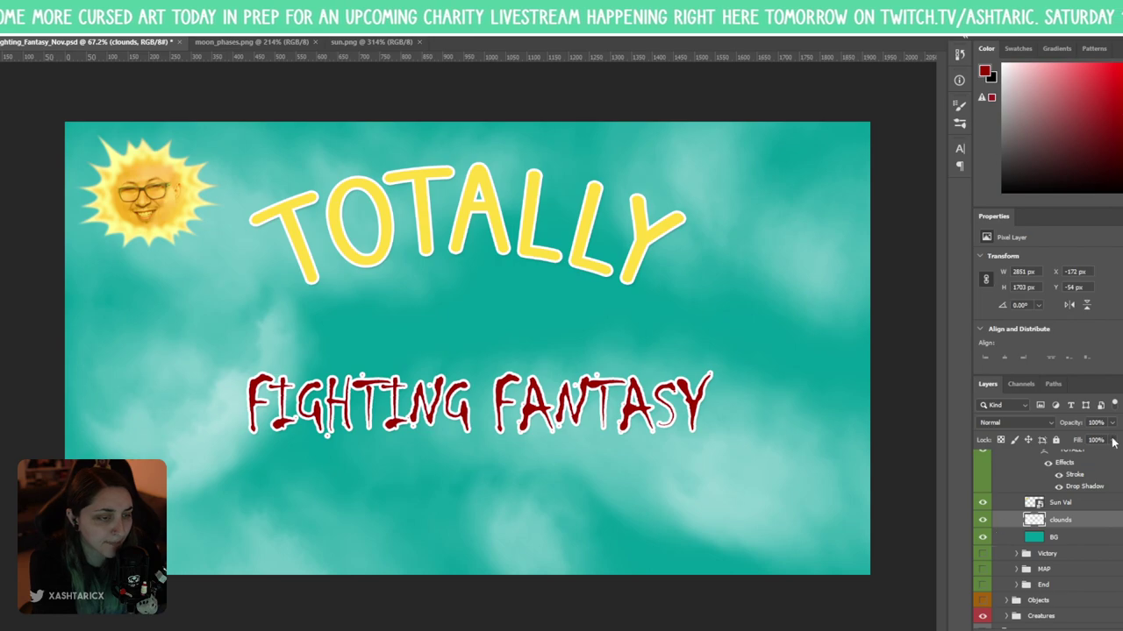
key("Delete")
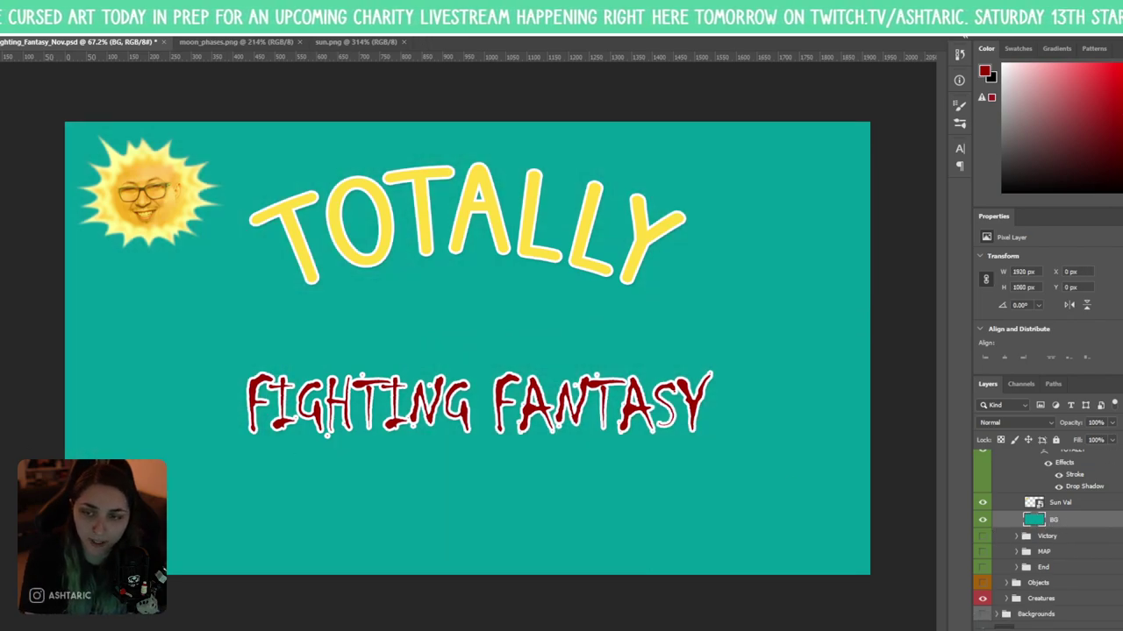
- Fill the Start screen's BG layer with the dark red foreground colour
left_click(985, 72)
left_click(842, 169)
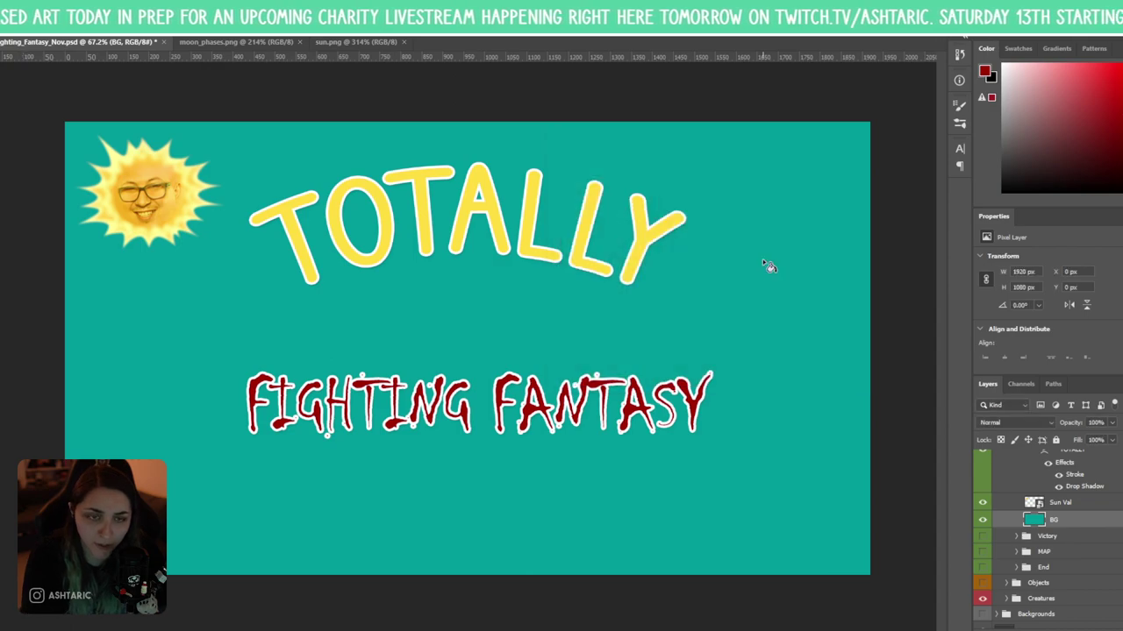
key("alt+BackSpace")
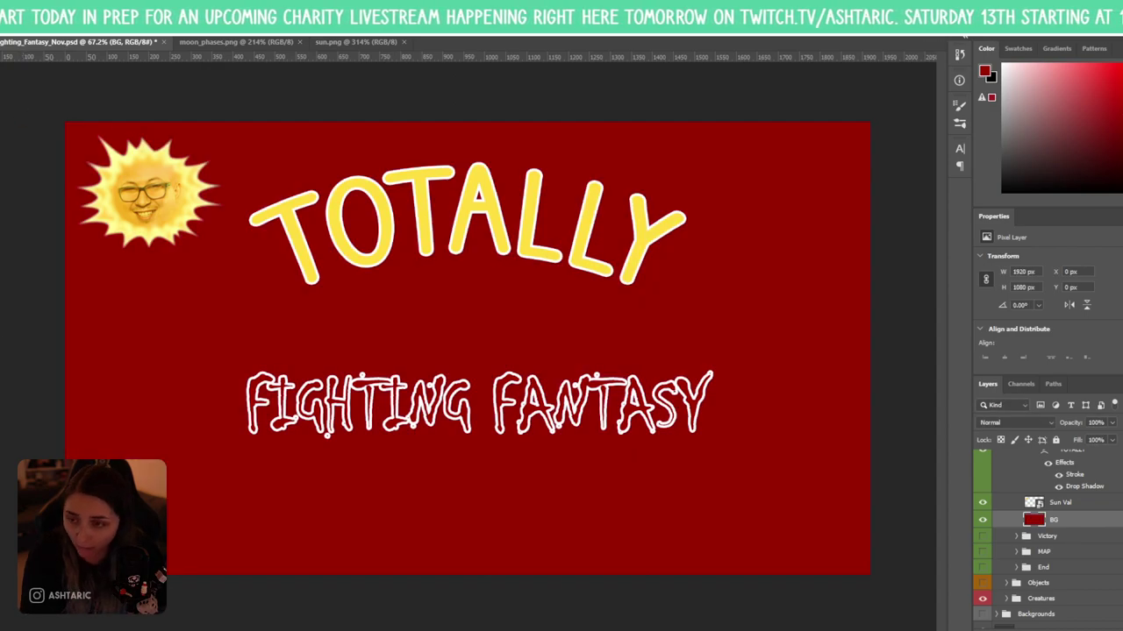
- Set the foreground colour to a very dark red, #3b0000, and fill the BG layer with it
left_click_drag(661, 260, 719, 296)
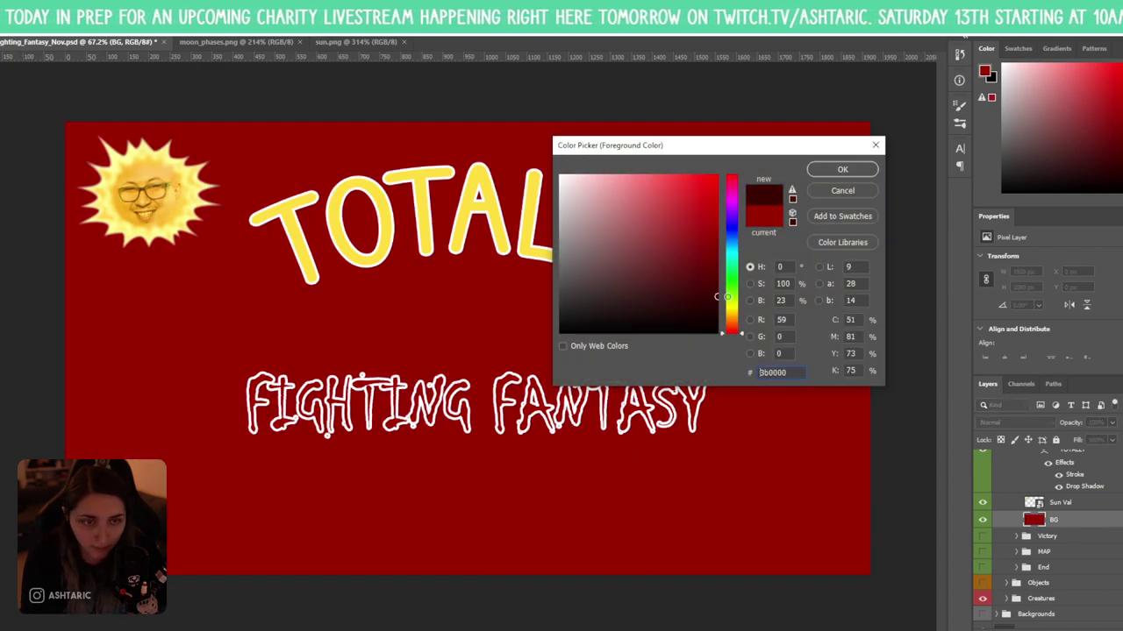
left_click(858, 172)
key("alt+BackSpace")
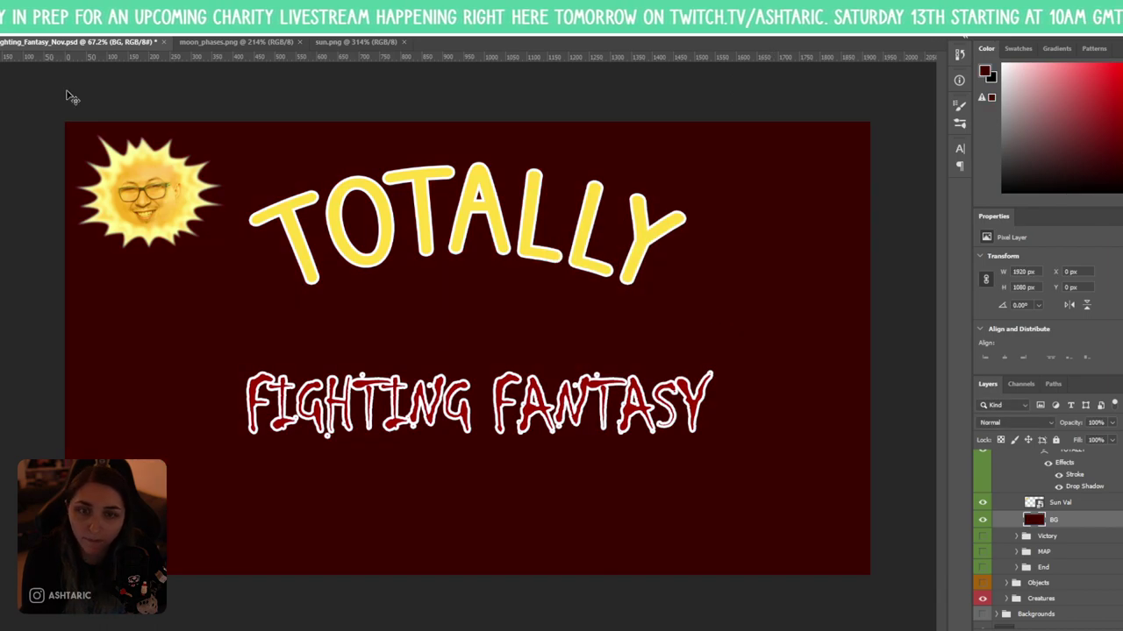
- Select the FIGHTING FANTASY text and change its font to Edo SZ
scroll(1087, 513, "up", 3)
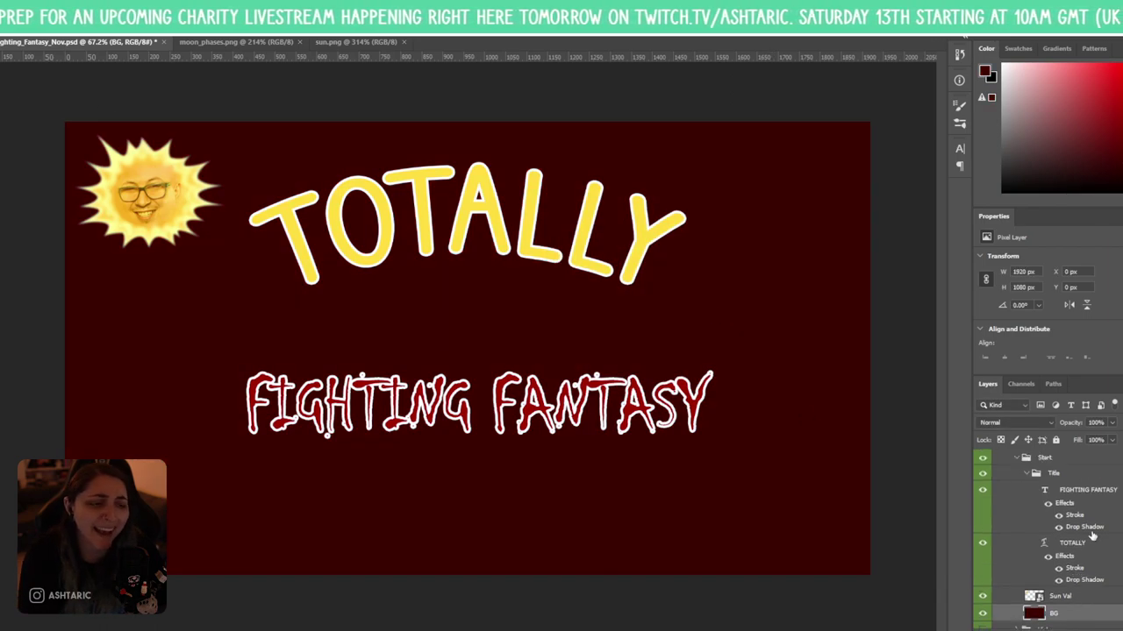
left_click(1093, 523)
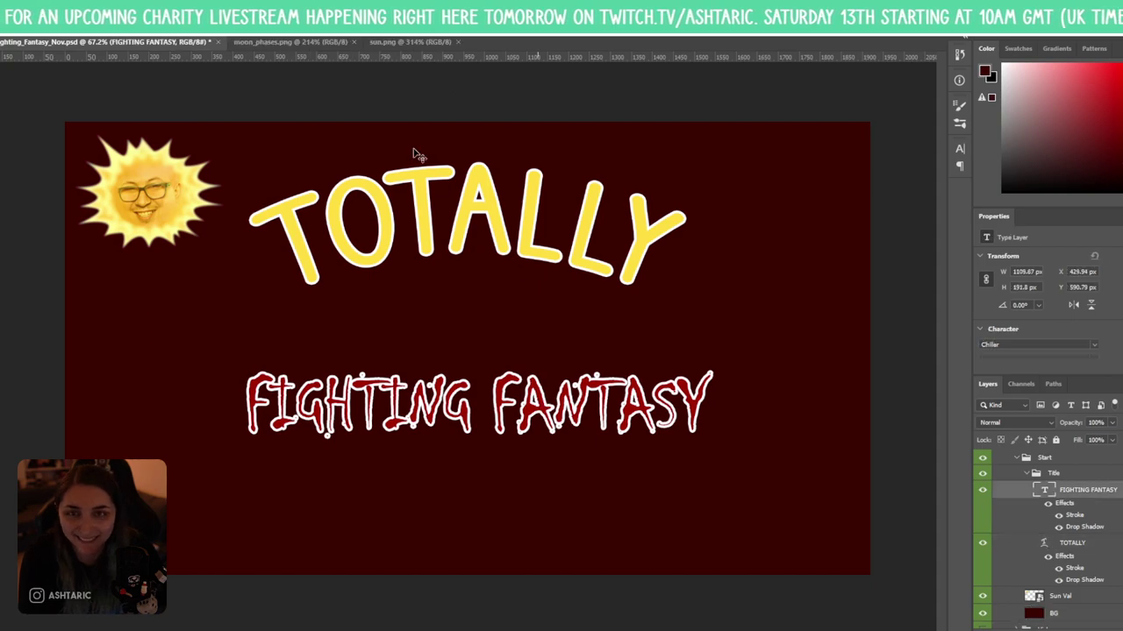
double_click(709, 377)
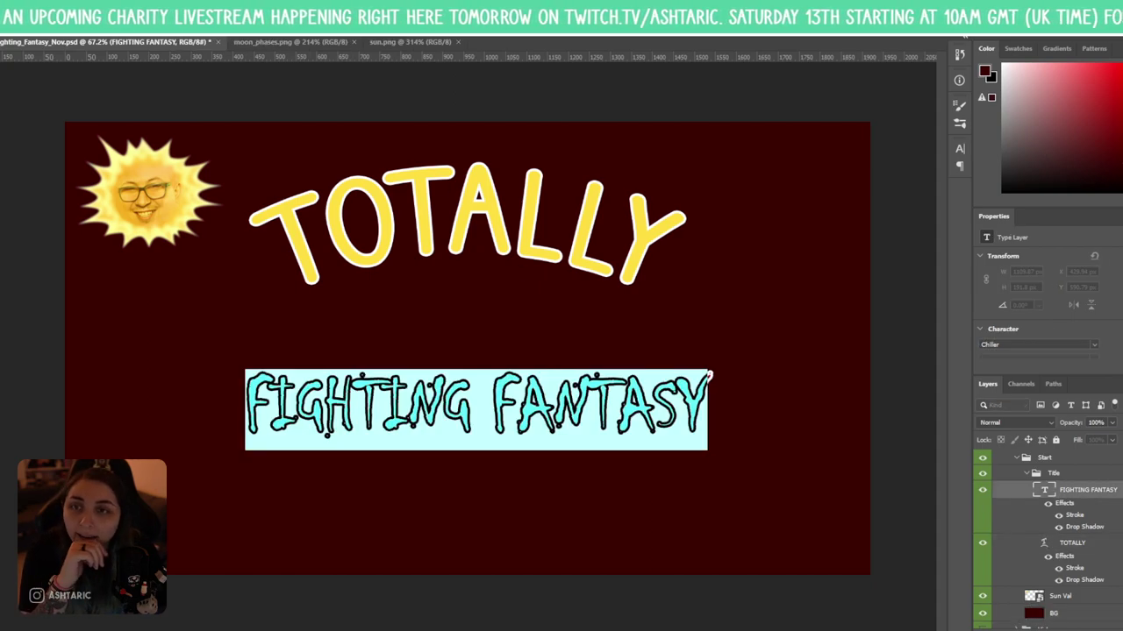
left_click(140, 22)
scroll(147, 443, "down", 3)
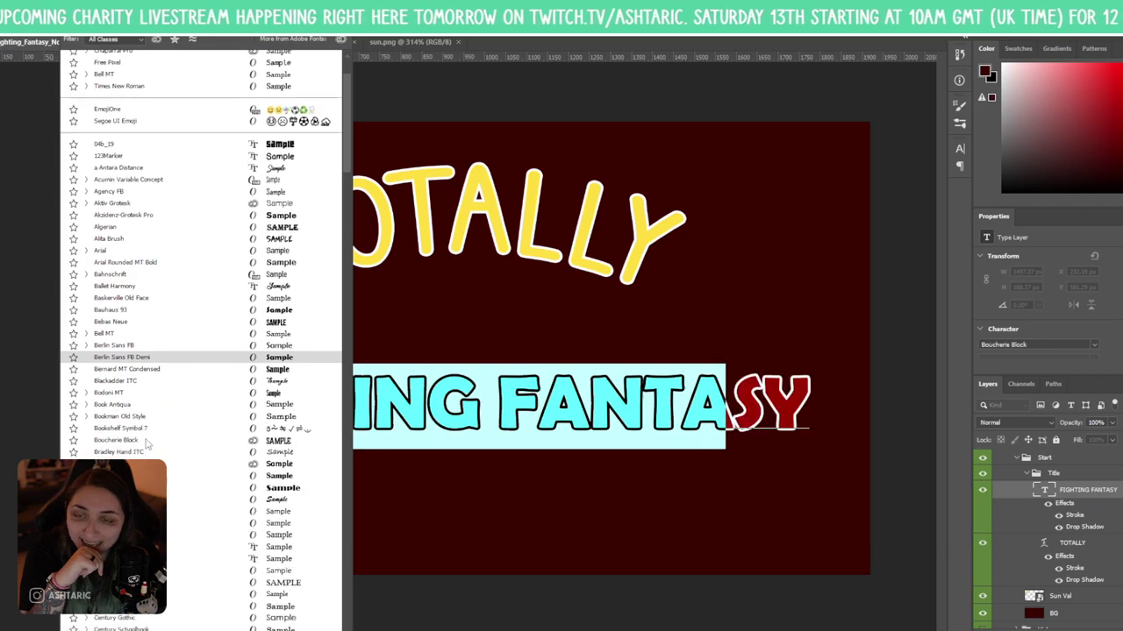
scroll(154, 412, "down", 10)
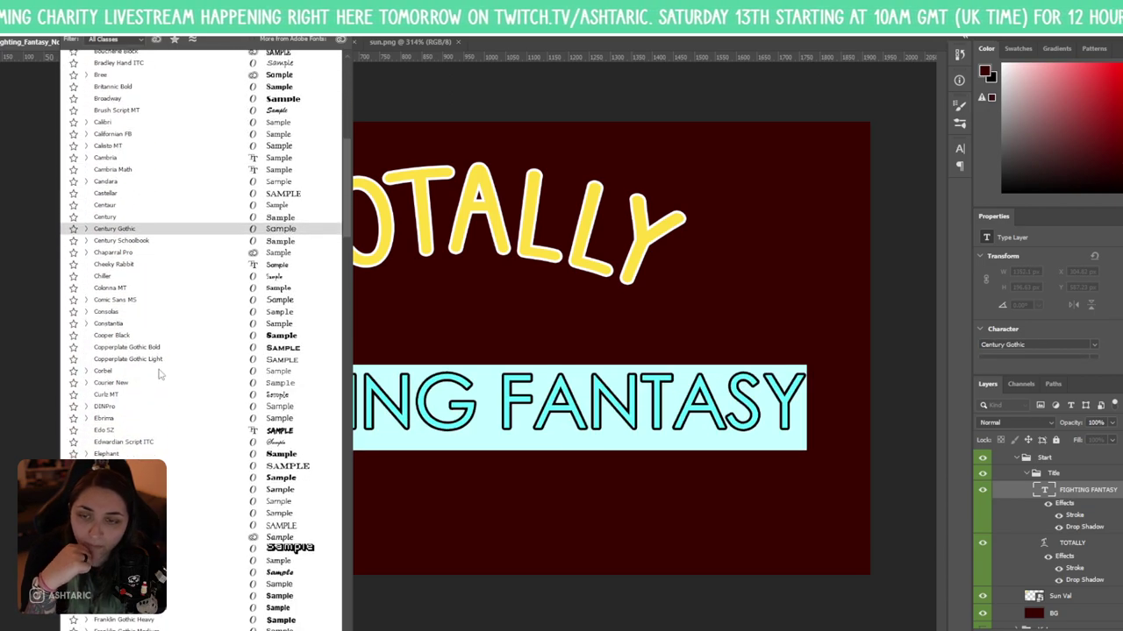
left_click(197, 430)
- Change the FIGHTING FANTASY text's font to the pixel-style Fipps
left_click_drag(747, 412, 26, 241)
left_click(132, 25)
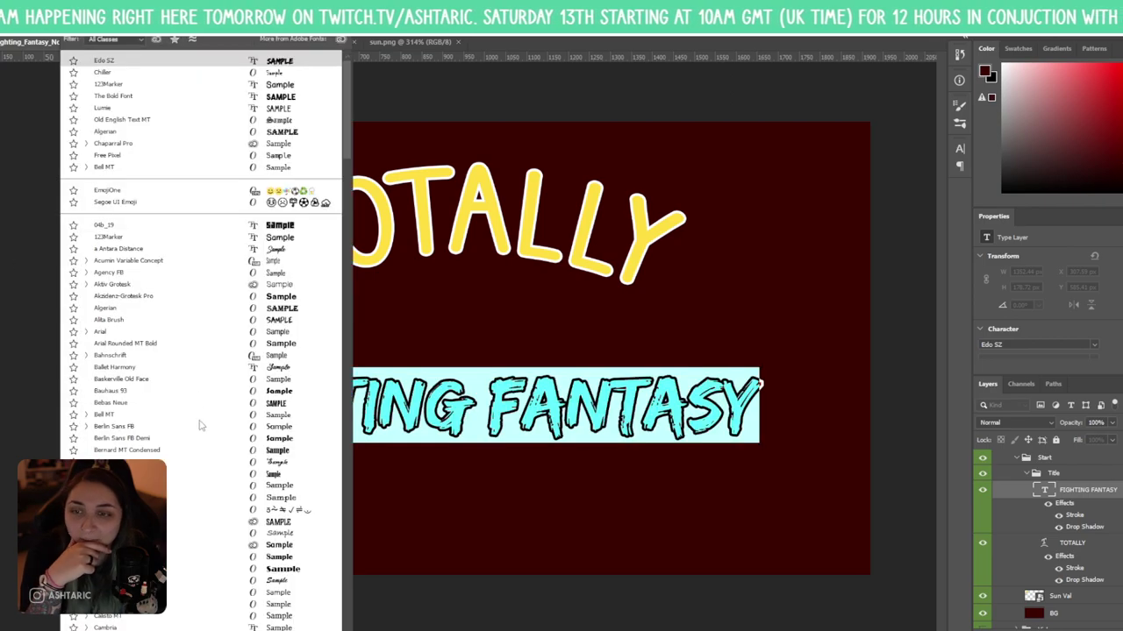
scroll(184, 526, "down", 10)
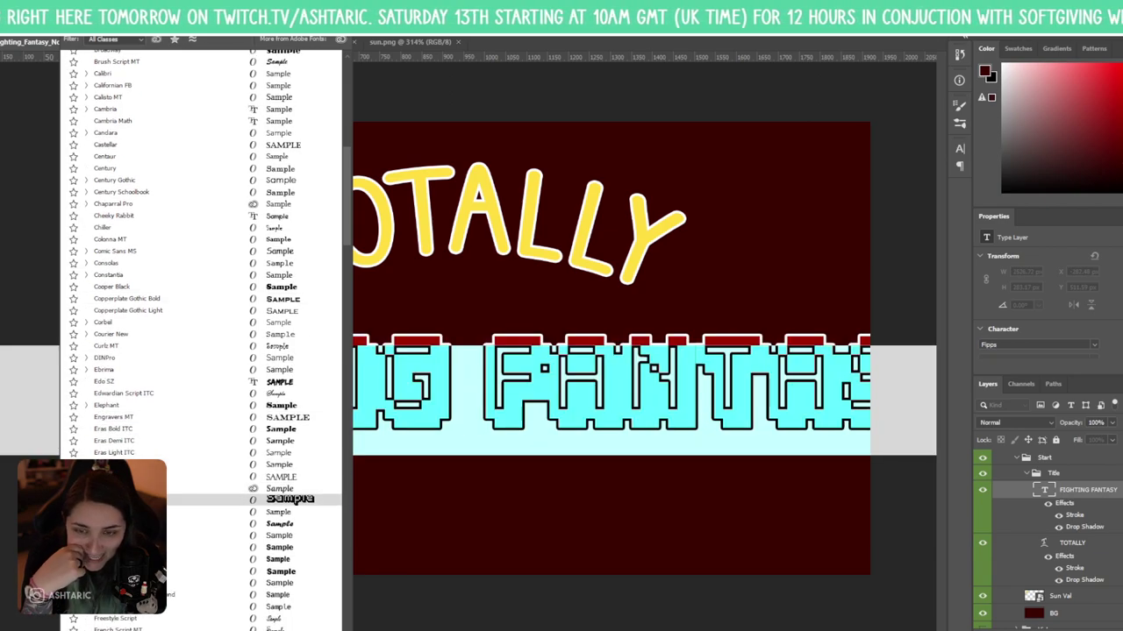
left_click(316, 499)
left_click(485, 429)
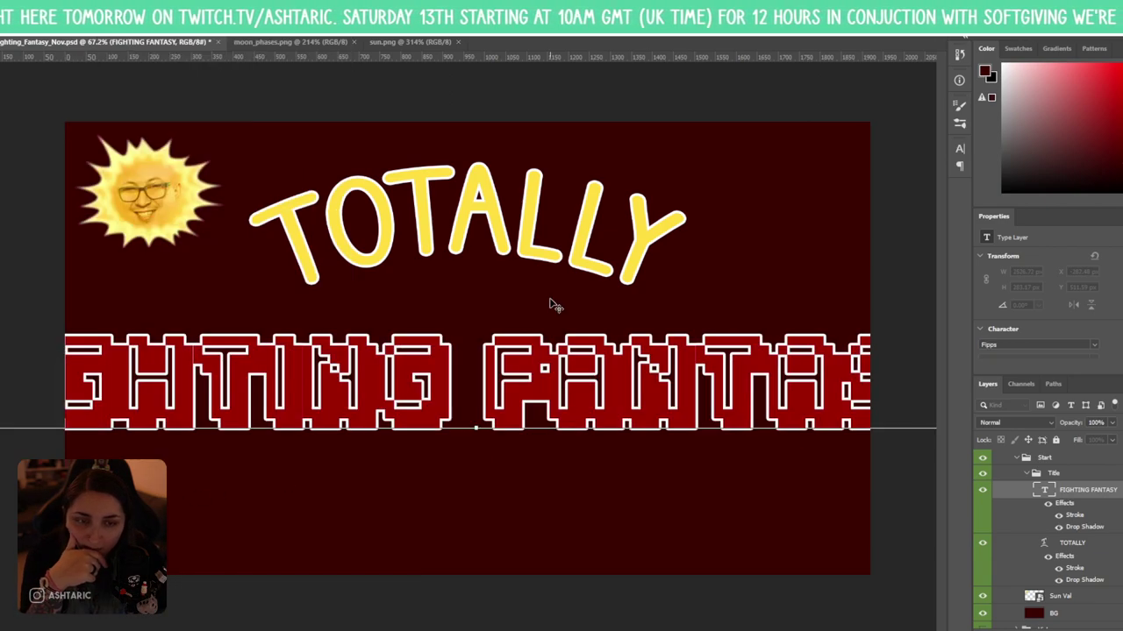
- Browse typefaces for the FIGHTING FANTASY text and apply the dripping Green Fuz font
key("ctrl+a")
left_click(197, 27)
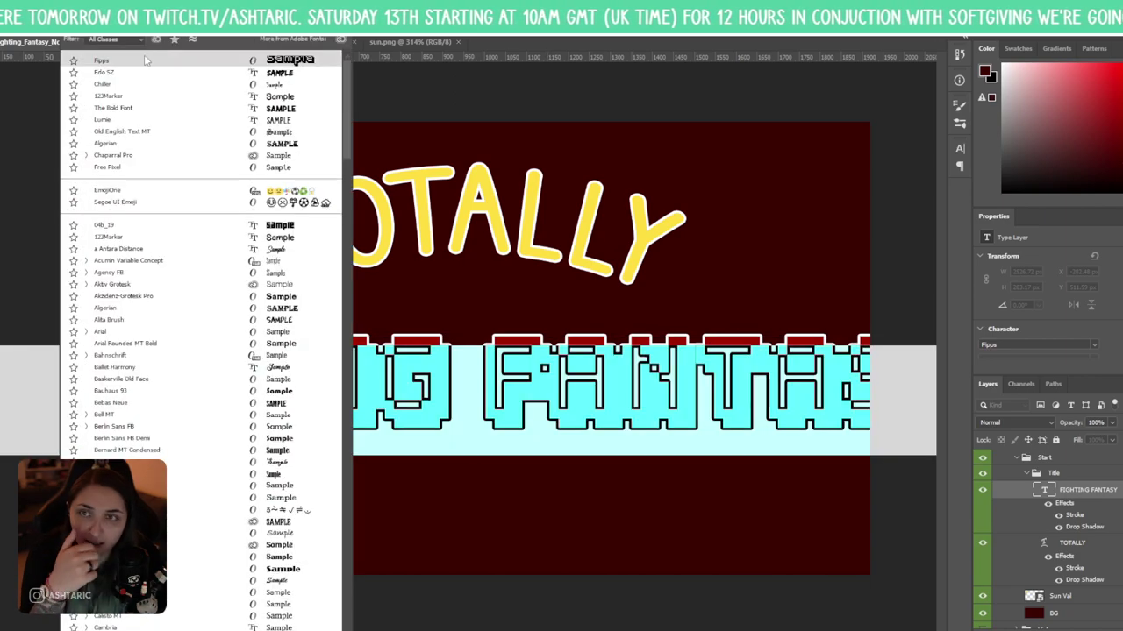
scroll(169, 542, "down", 14)
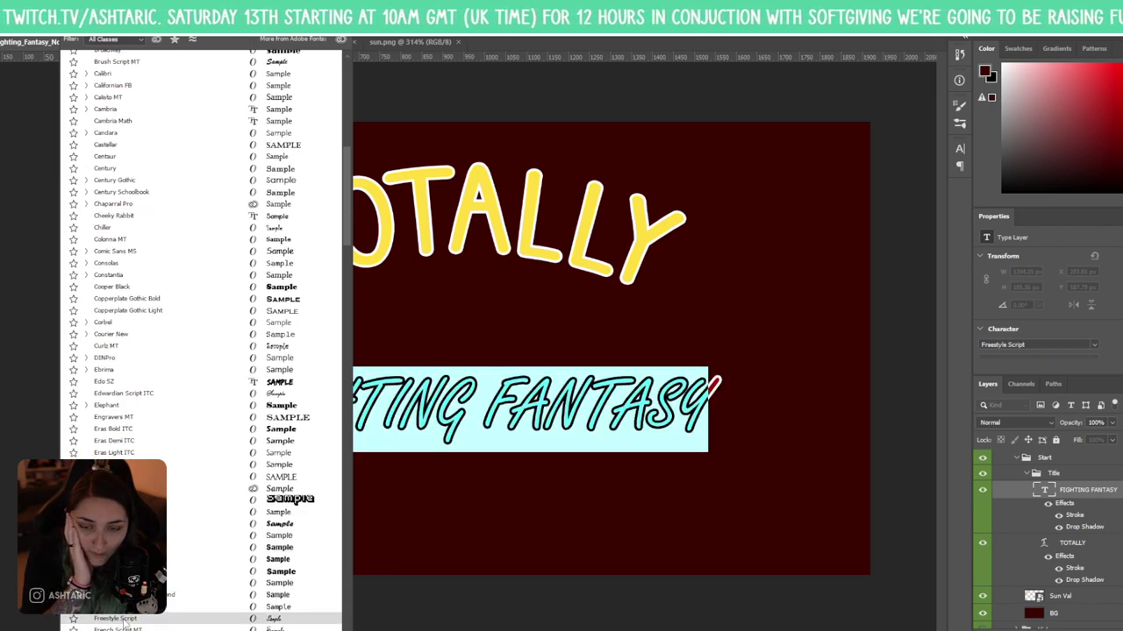
scroll(140, 619, "down", 2)
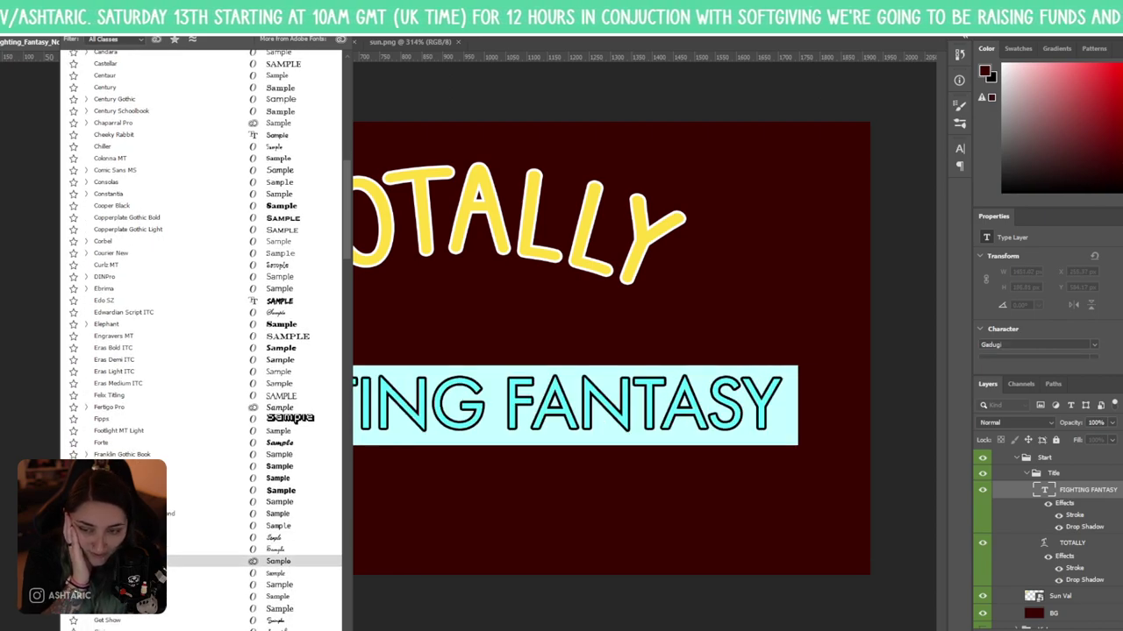
scroll(202, 563, "down", 2)
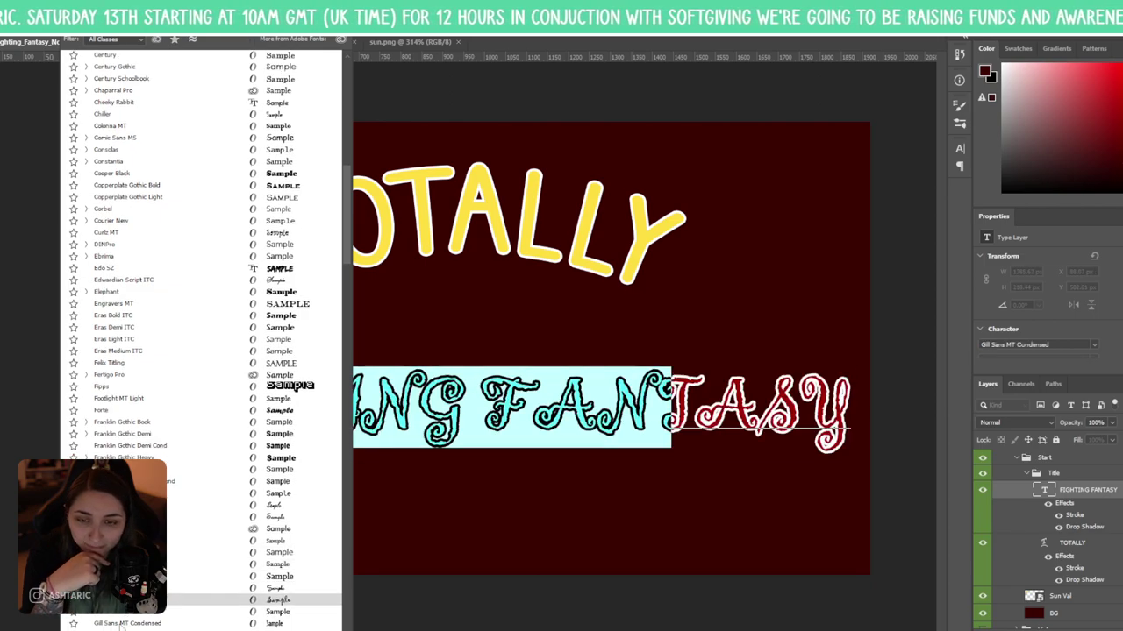
scroll(202, 526, "down", 3)
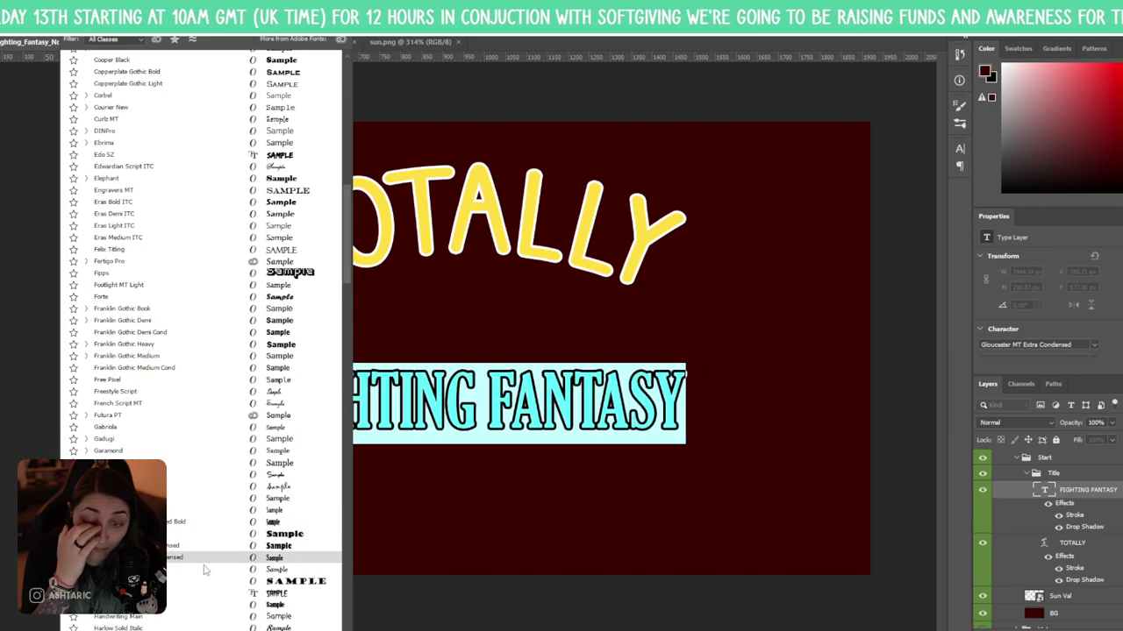
scroll(202, 522, "down", 3)
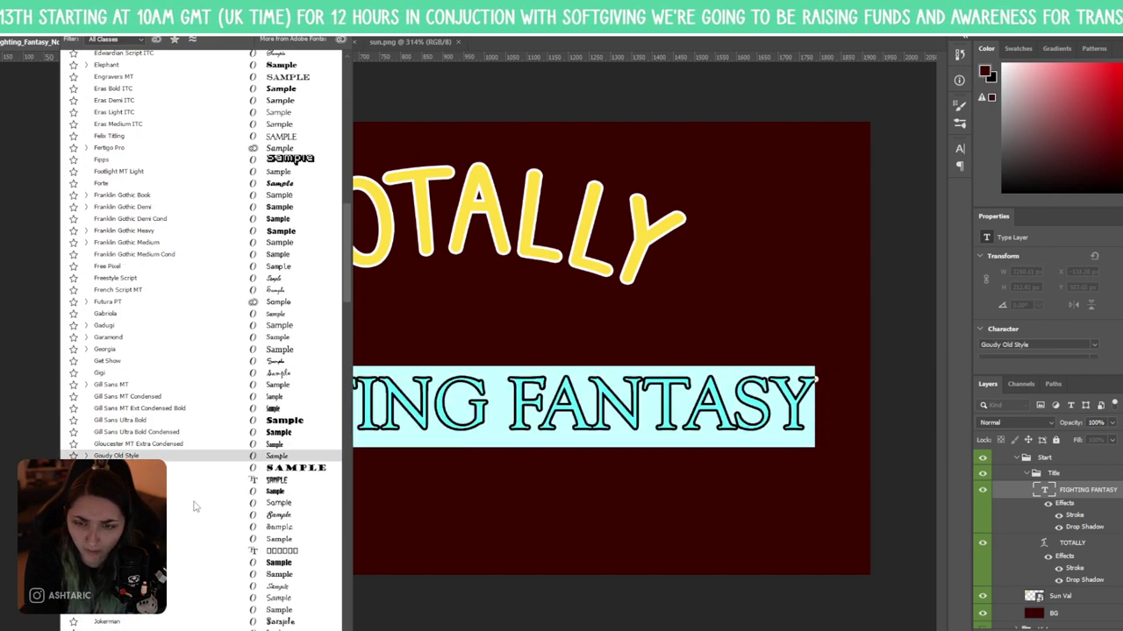
left_click(131, 159)
left_click(527, 425)
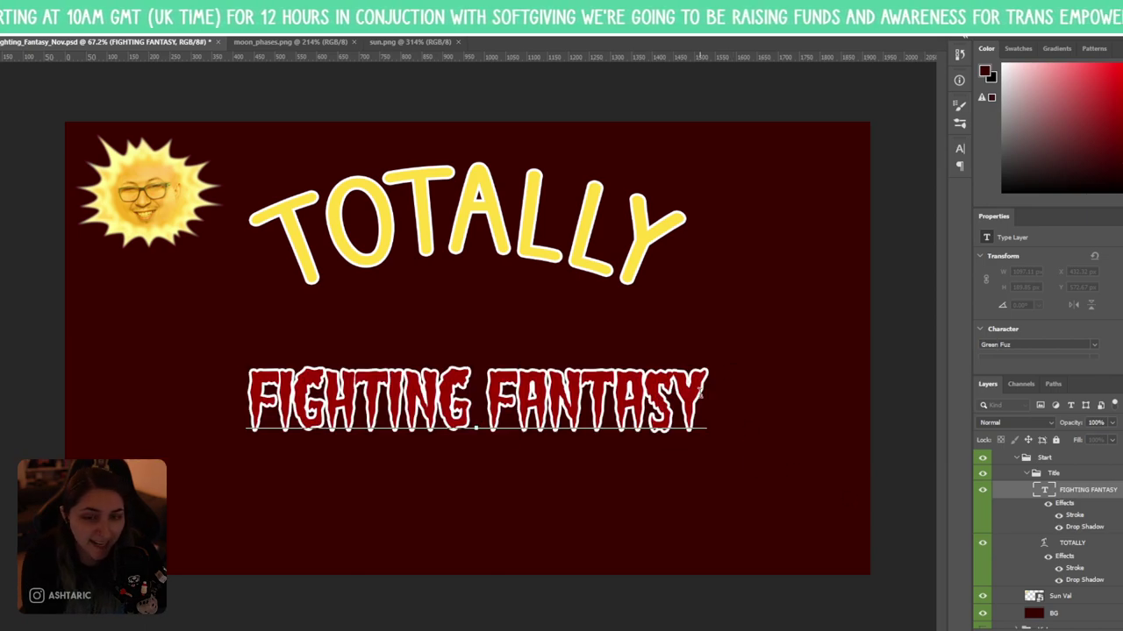
- Change the whole FIGHTING FANTASY text's font to Komika Title and commit the edit
key("ctrl+a")
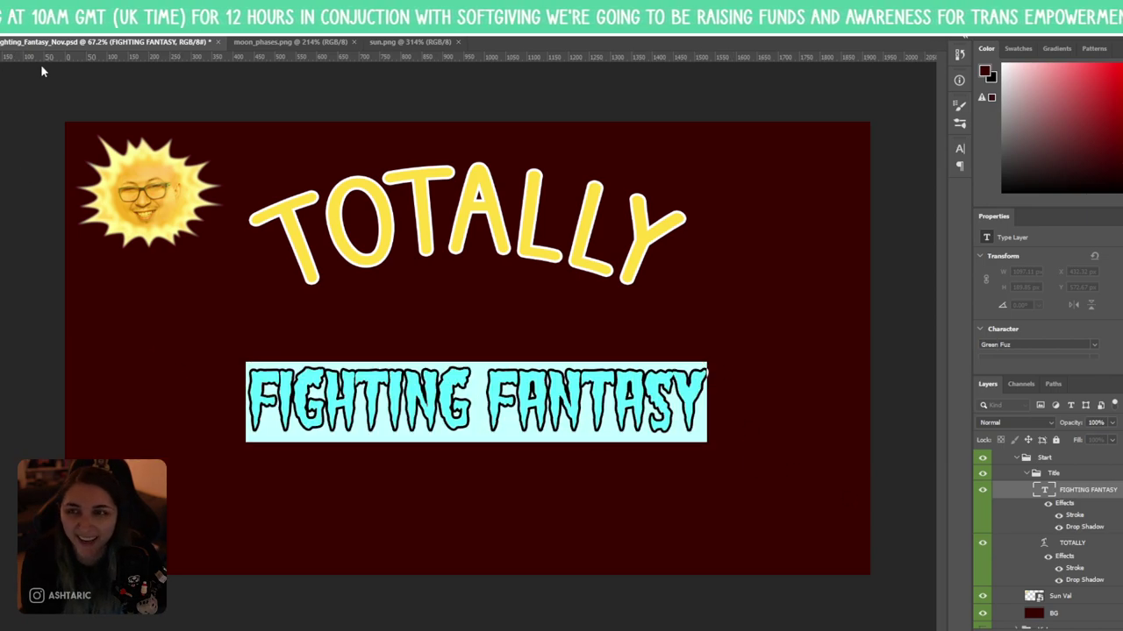
left_click(513, 394)
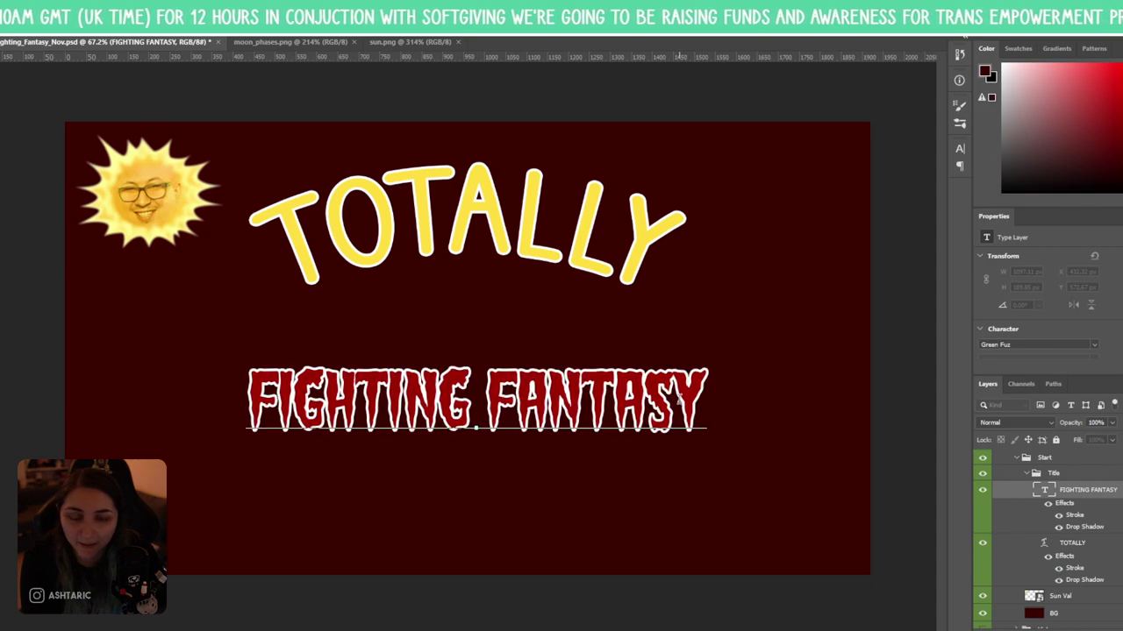
left_click_drag(697, 395, 296, 102)
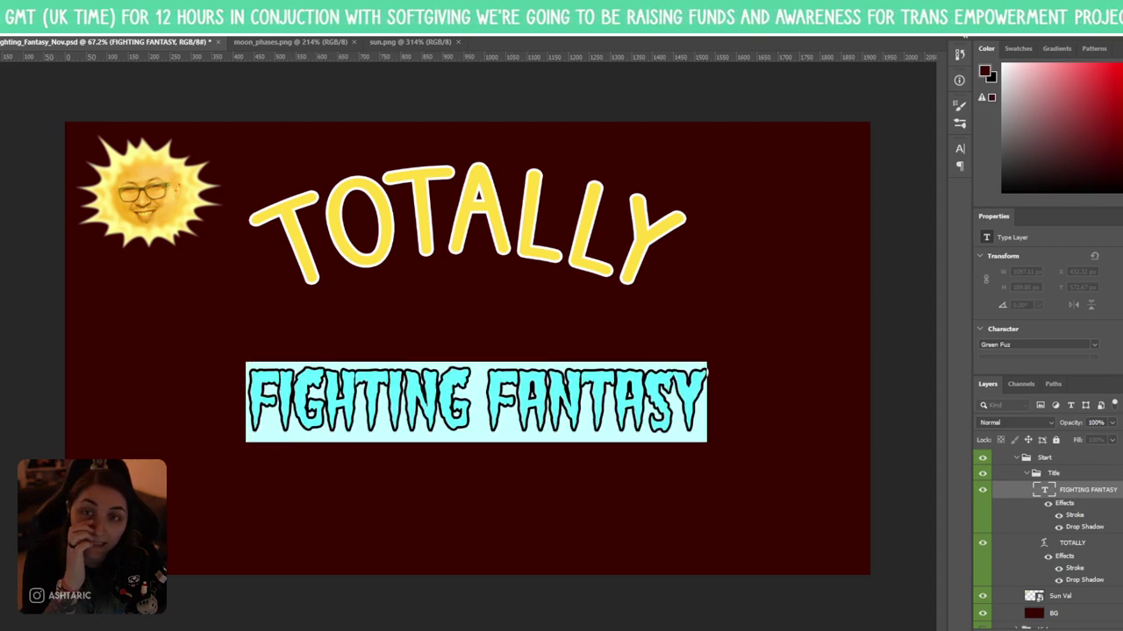
left_click(132, 26)
scroll(200, 334, "down", 10)
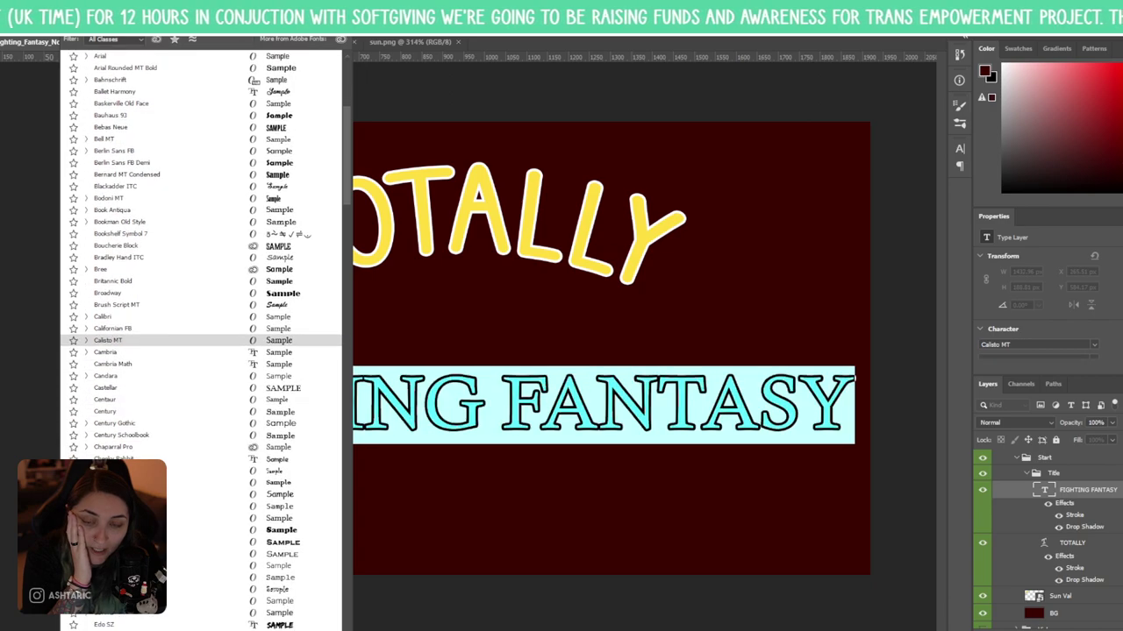
scroll(200, 378, "down", 15)
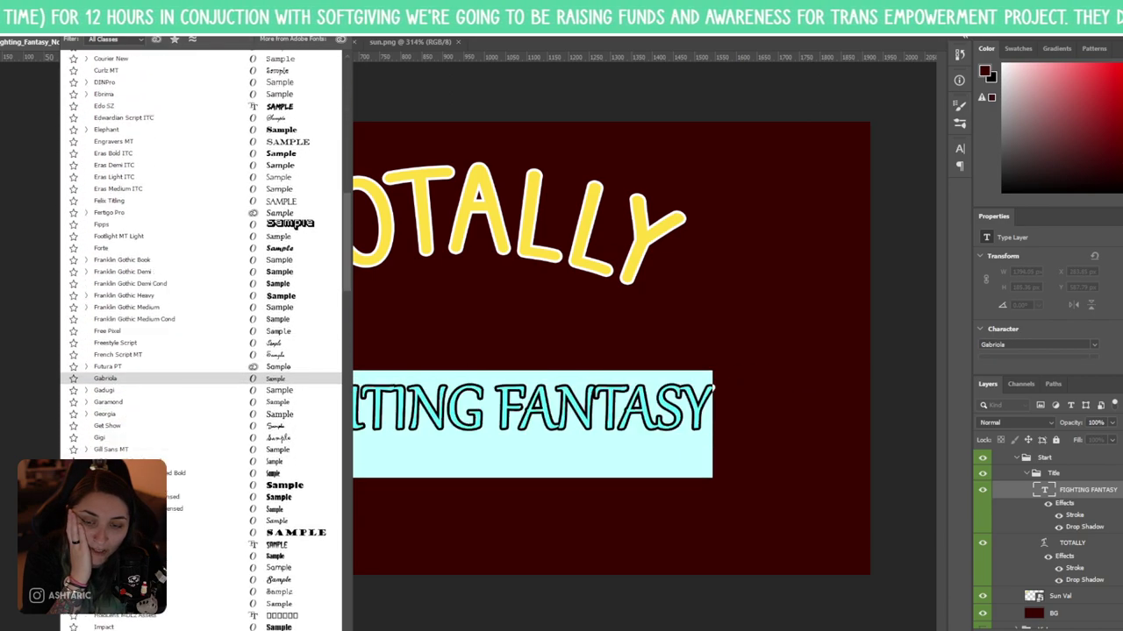
scroll(219, 520, "down", 15)
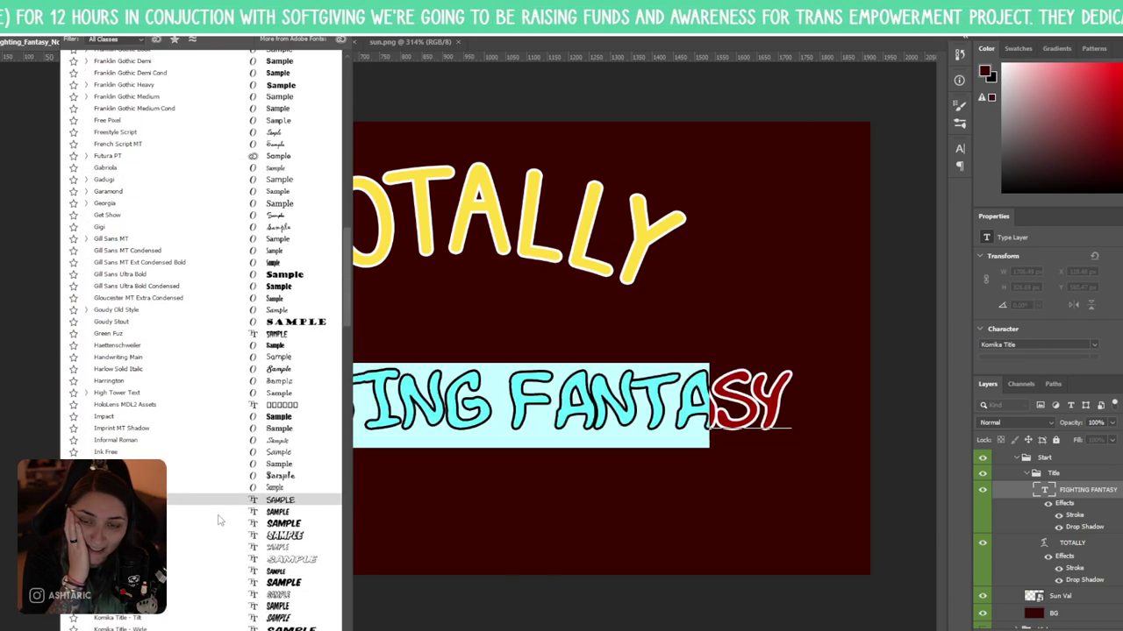
left_click(219, 521)
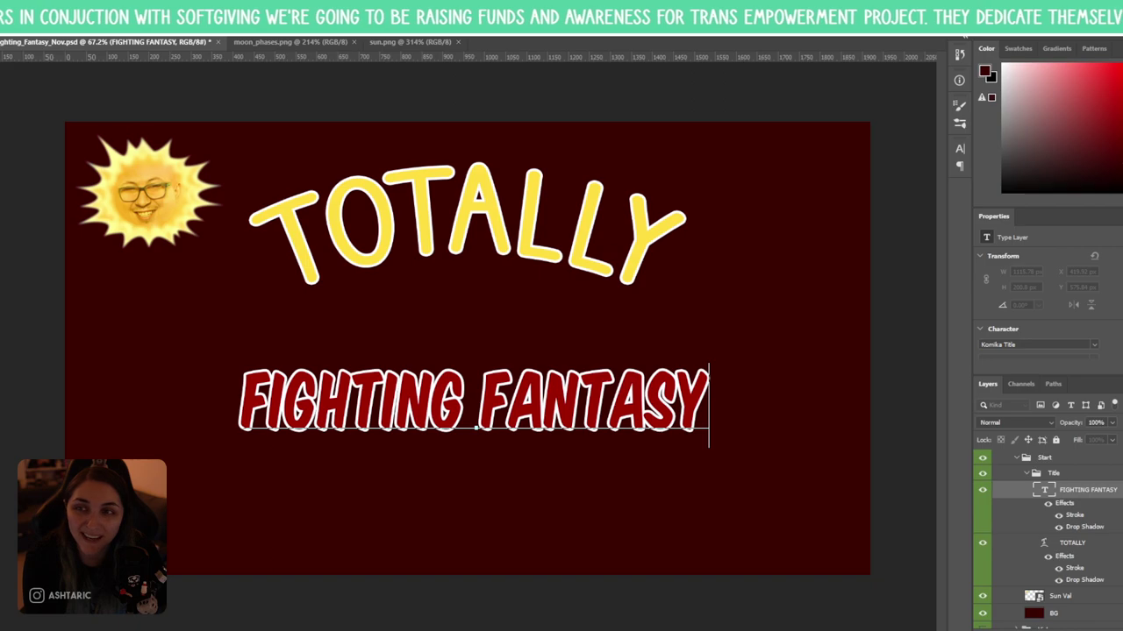
key("ctrl+Return")
- Duplicate the TOTALLY text just above FIGHTING FANTASY and select the copy's wording for editing
left_click(1091, 549)
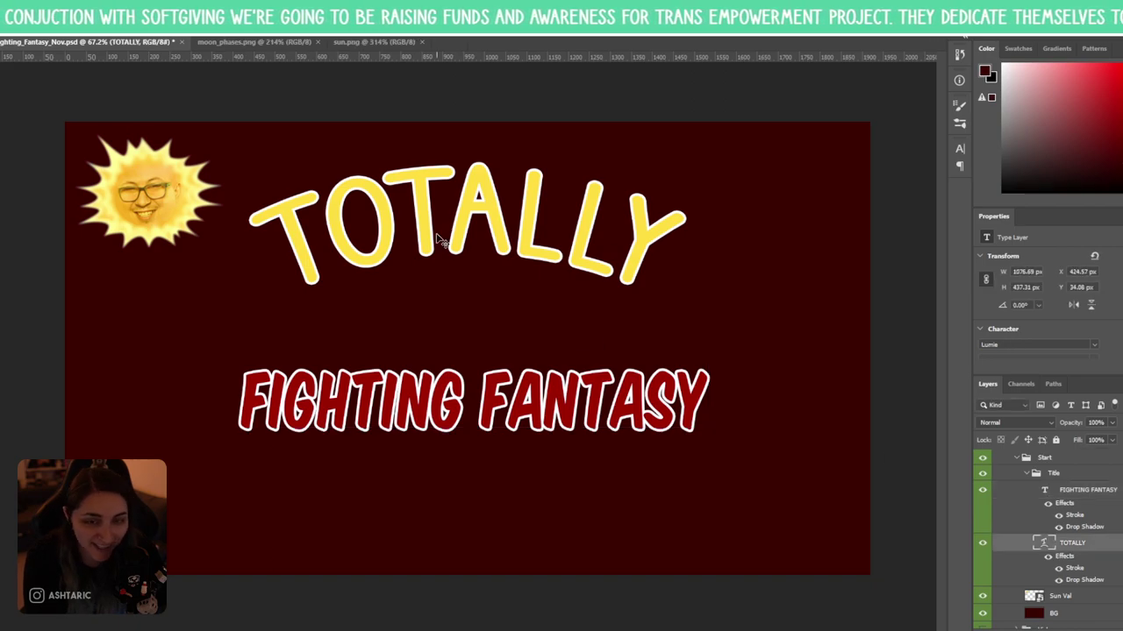
left_click_drag(447, 233, 439, 316)
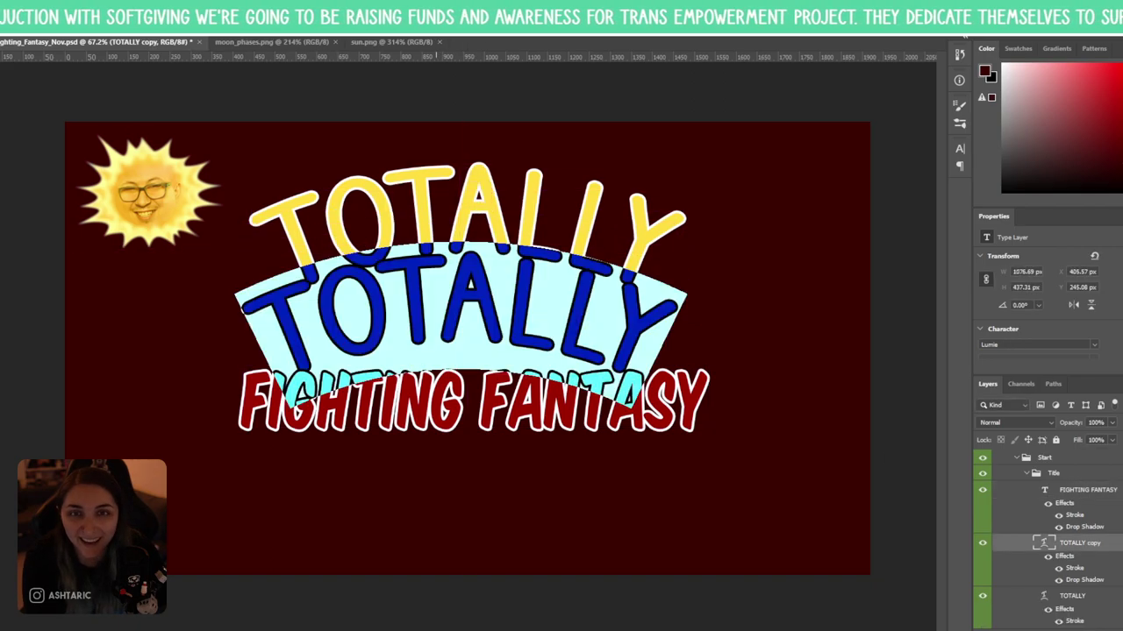
double_click(439, 315)
- Try the Arch and Flag warp styles on the copied TOTALLY text and apply Inflate
left_click(664, 18)
left_click(725, 205)
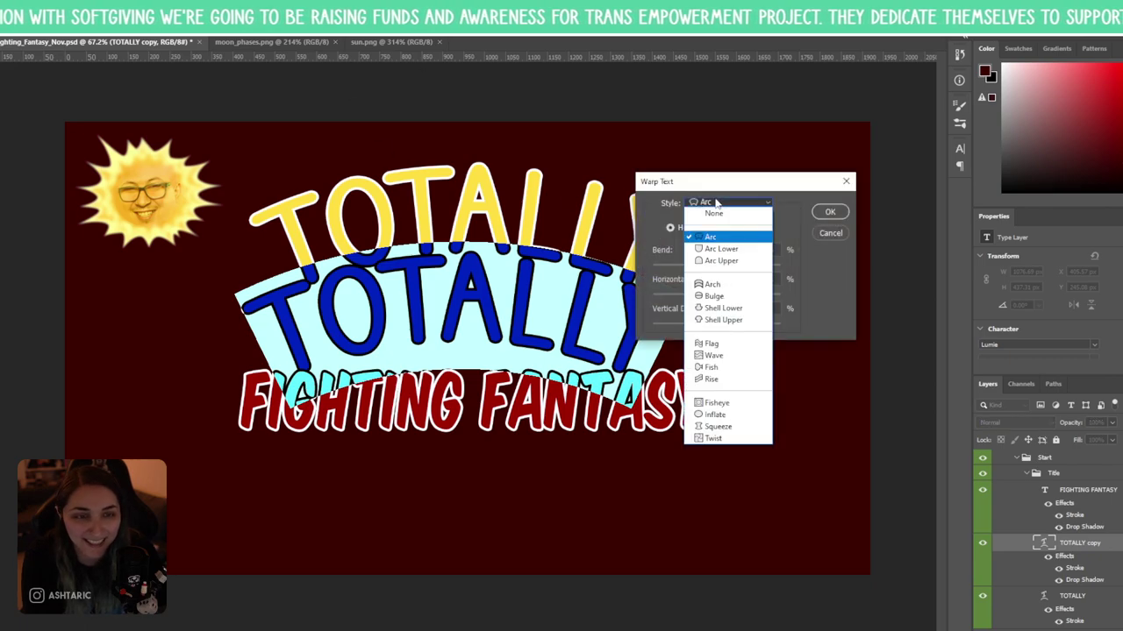
left_click(722, 283)
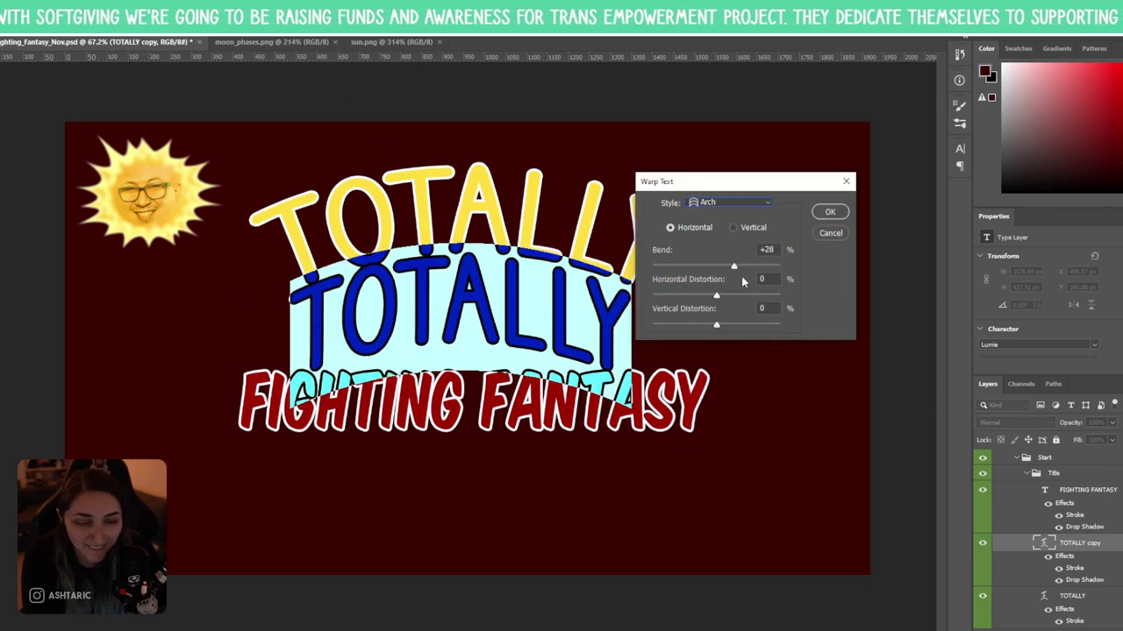
left_click(728, 205)
left_click(715, 345)
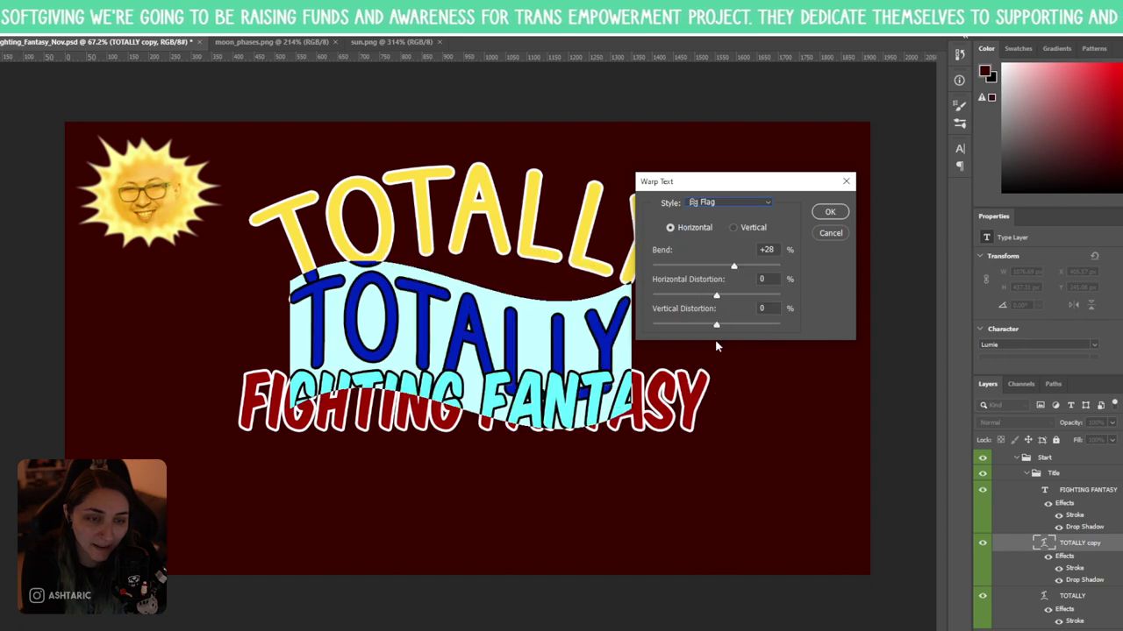
left_click(720, 205)
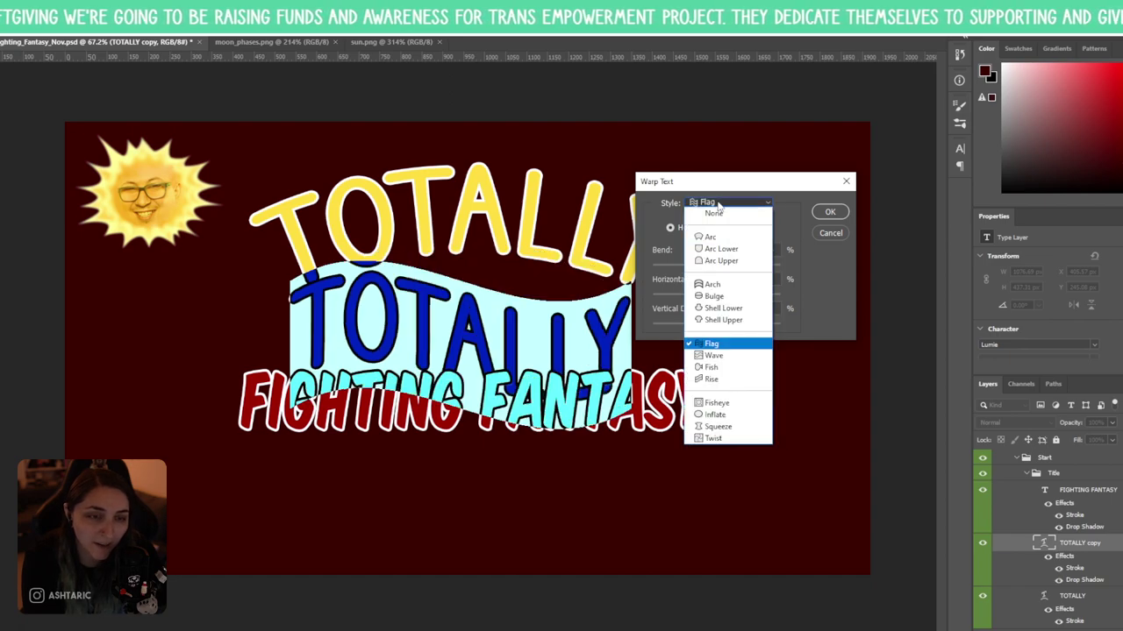
left_click(716, 414)
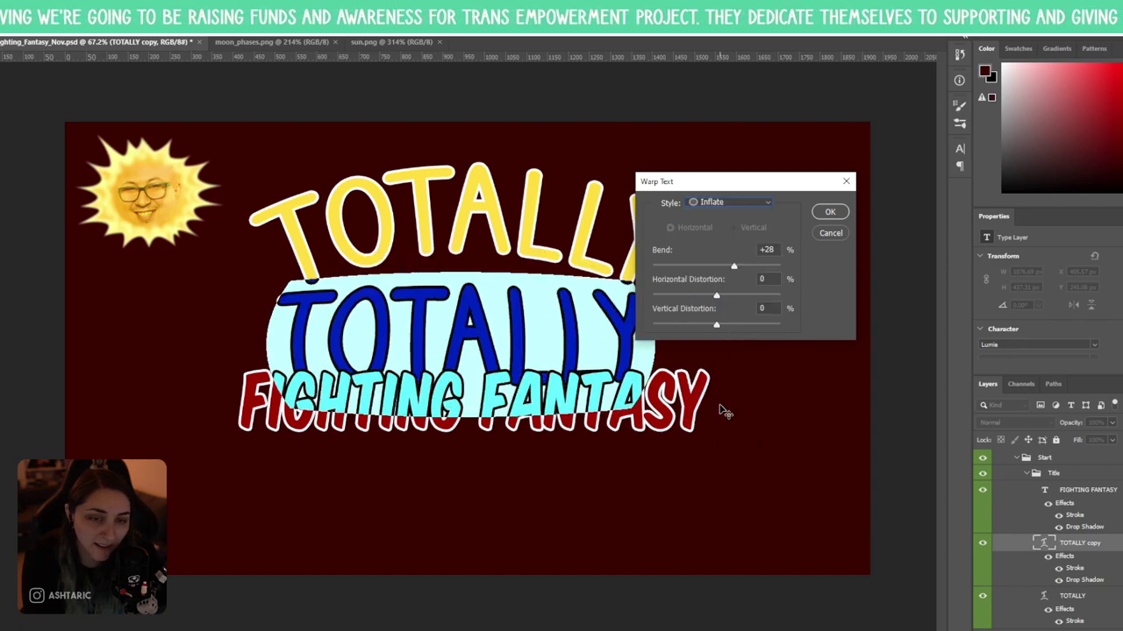
left_click(829, 212)
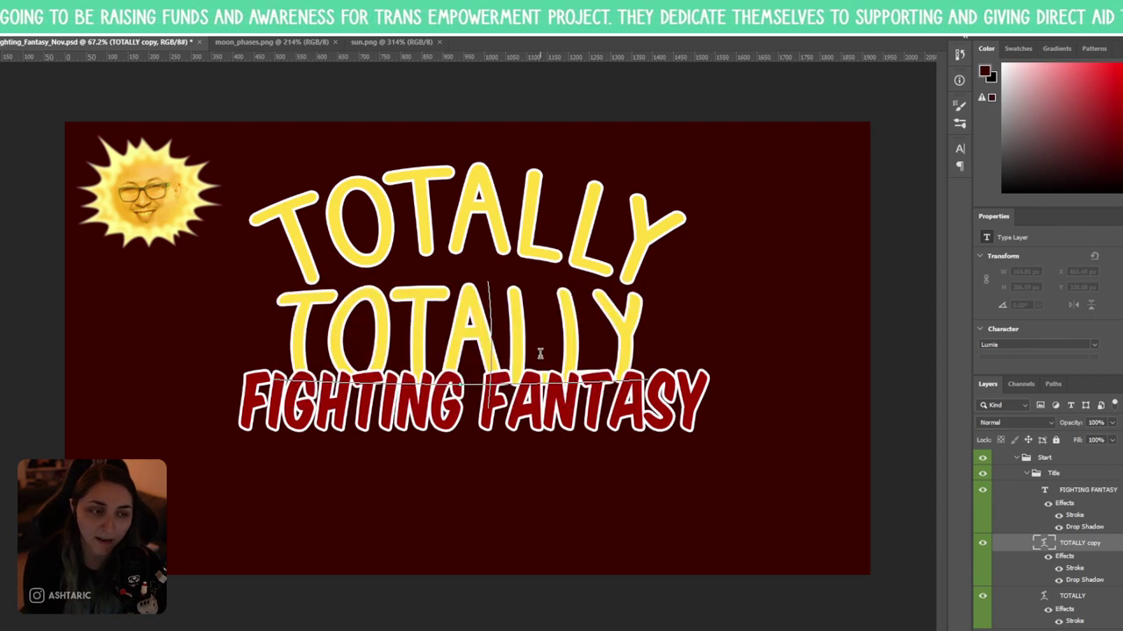
type("DEFINITEL")
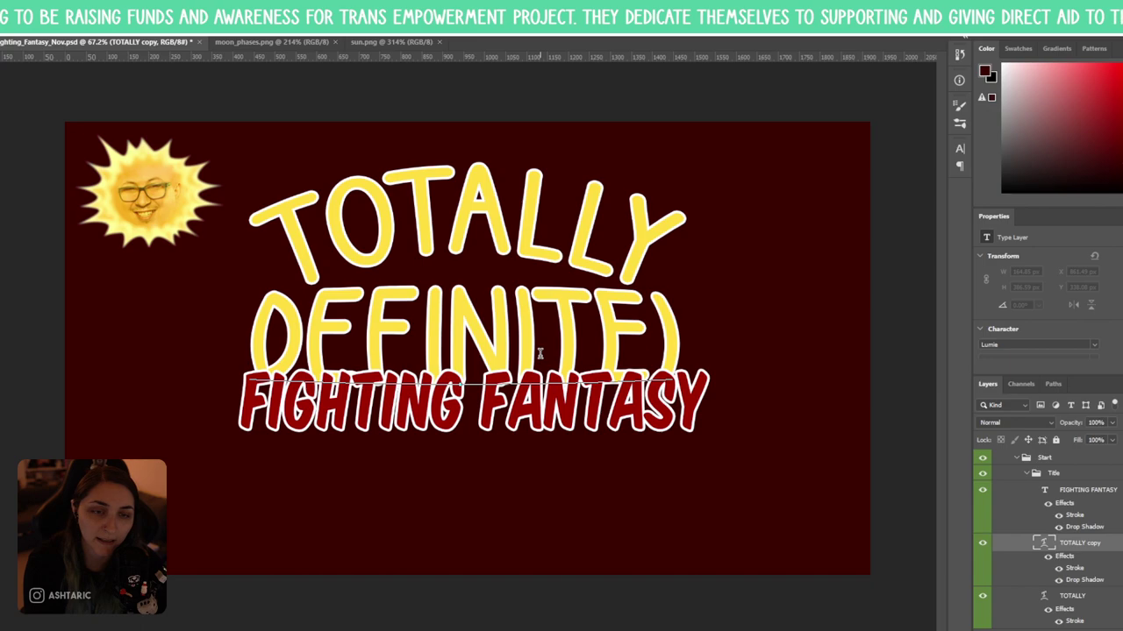
key("BackSpace")
key("BackSpace")
key("BackSpace")
key("BackSpace")
key("BackSpace")
key("BackSpace")
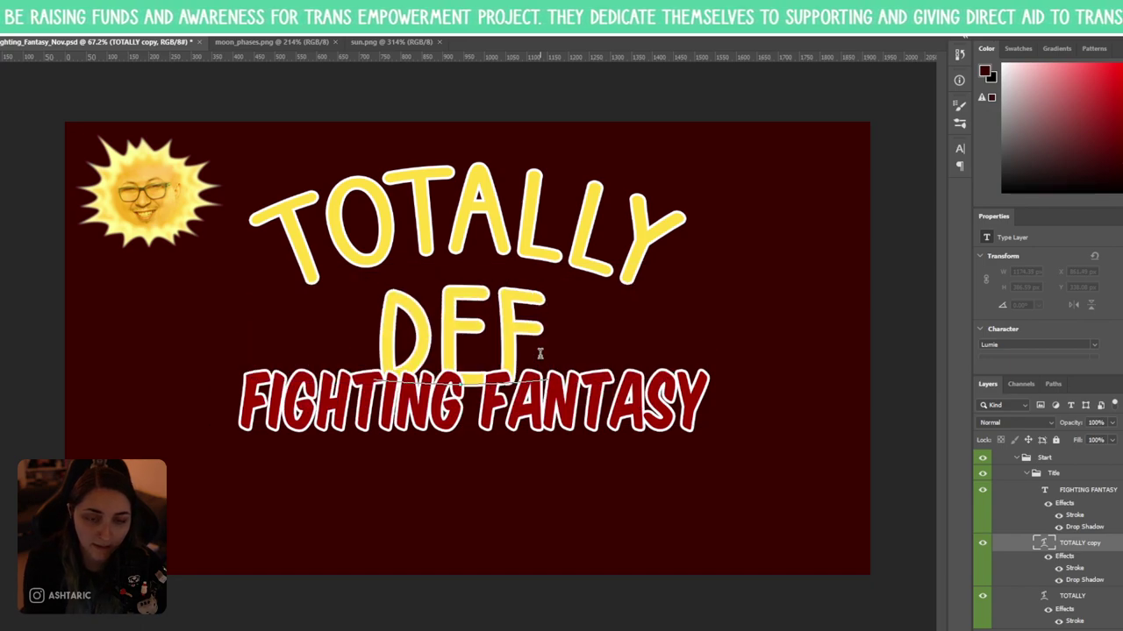
- Replace the copied text's wording with "you should definitely check out yogscast fig" and commit it
key("ctrl+a")
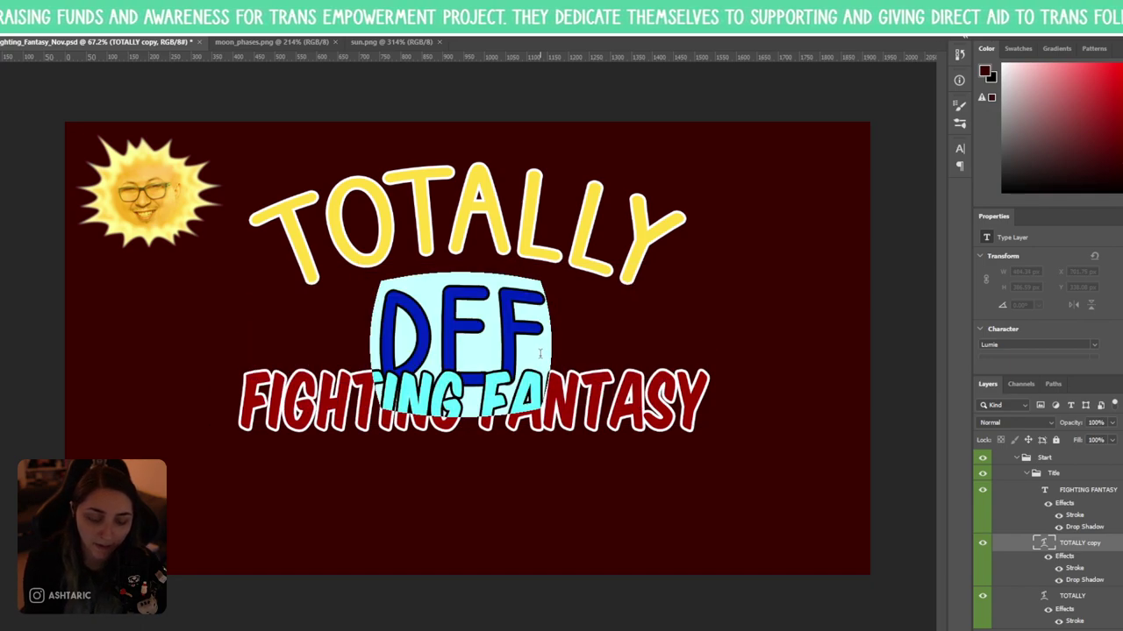
type("YOU SHO")
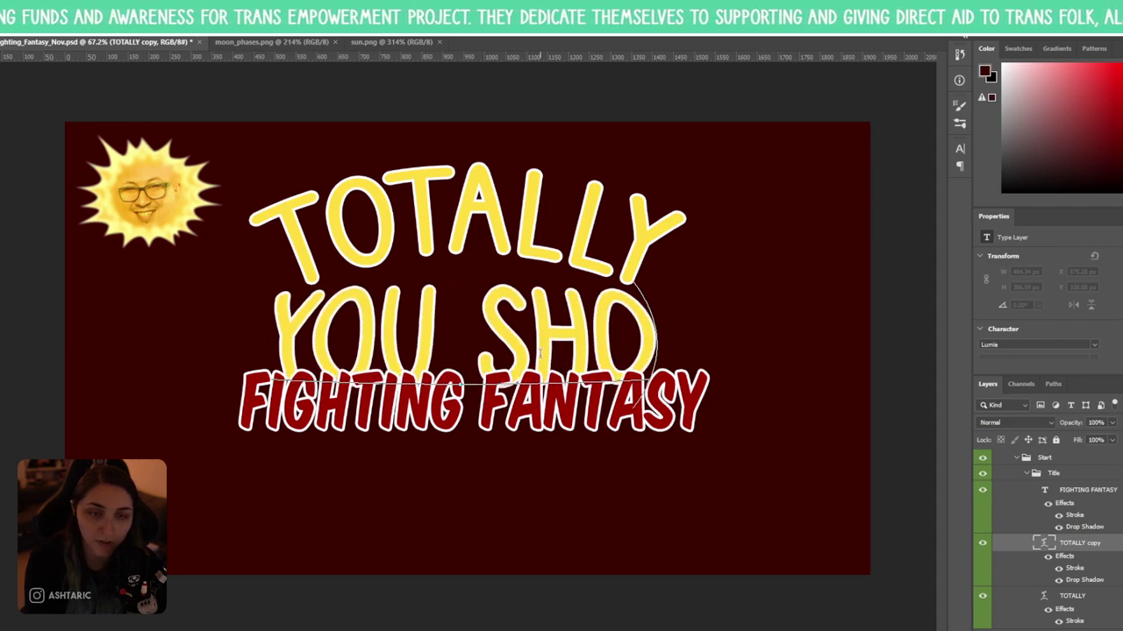
type("ULD")
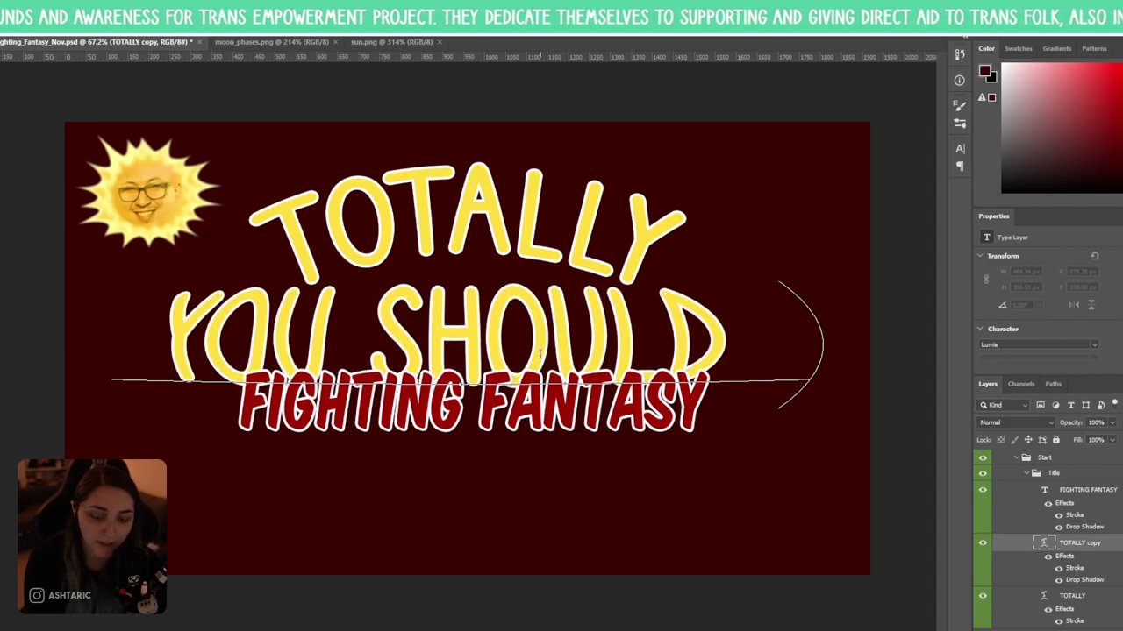
type(" DEFINITELY")
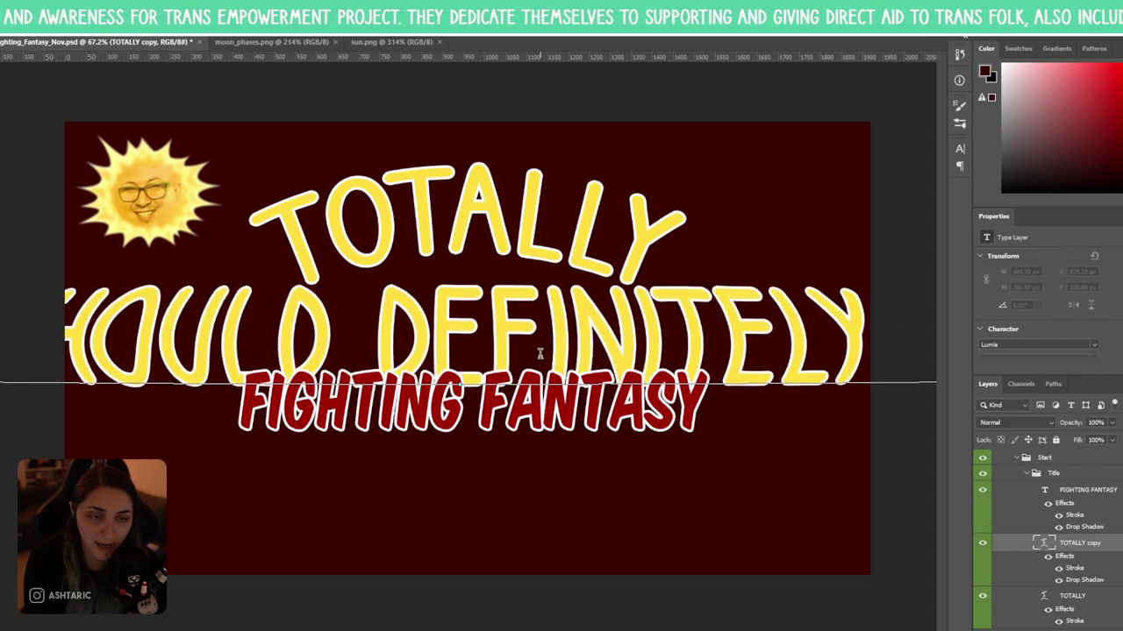
type(" DOE")
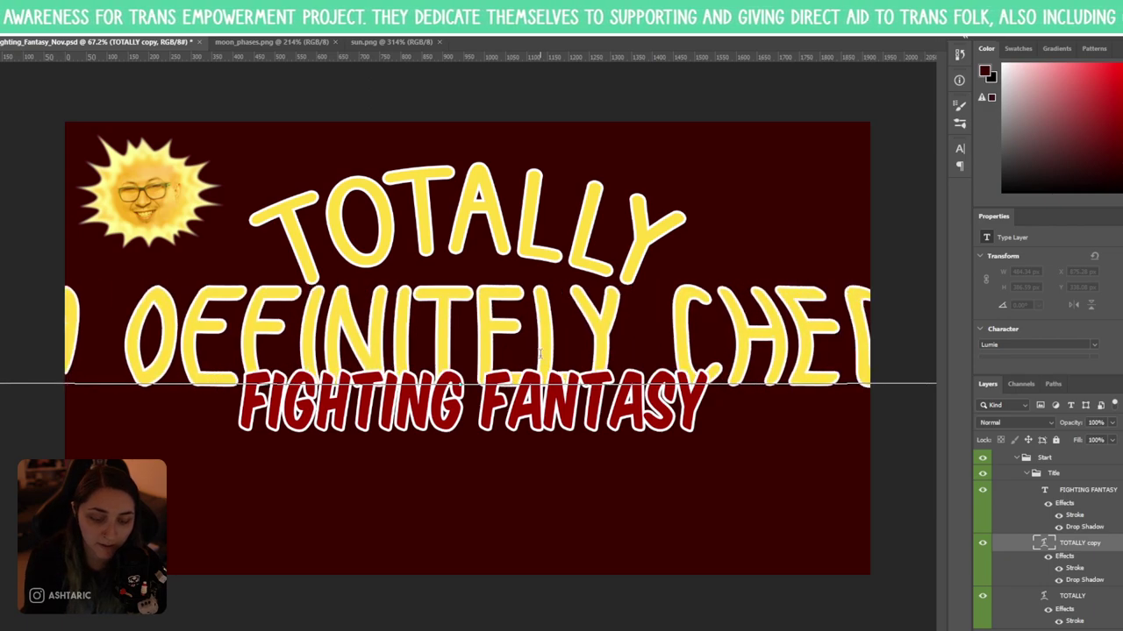
type("CK OUT Y")
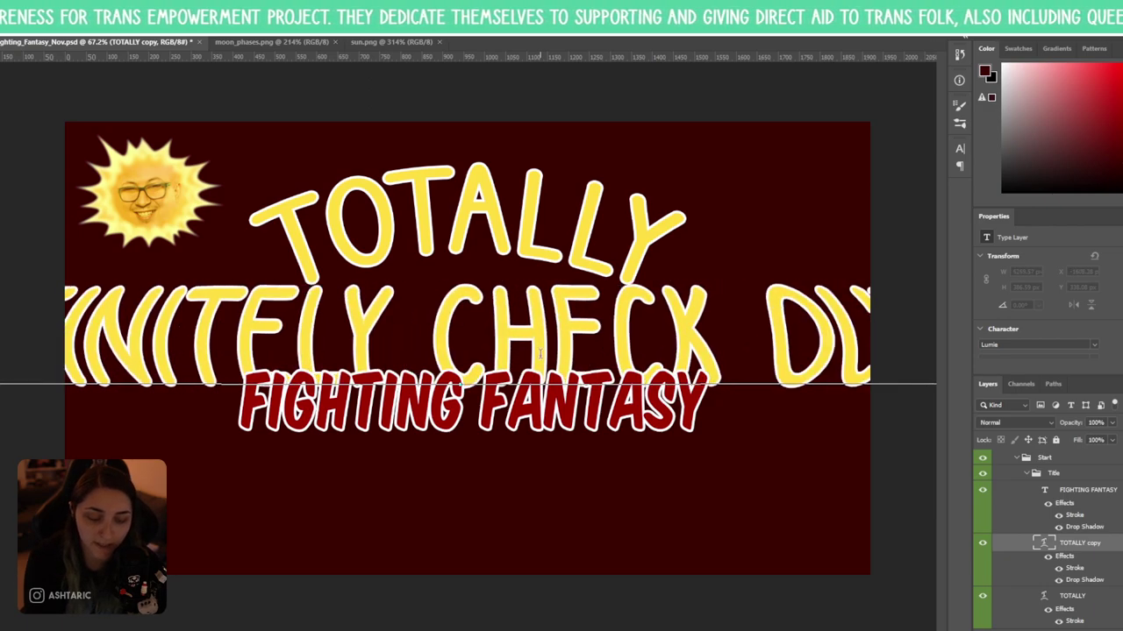
key("BackSpace")
key("BackSpace")
key("BackSpace")
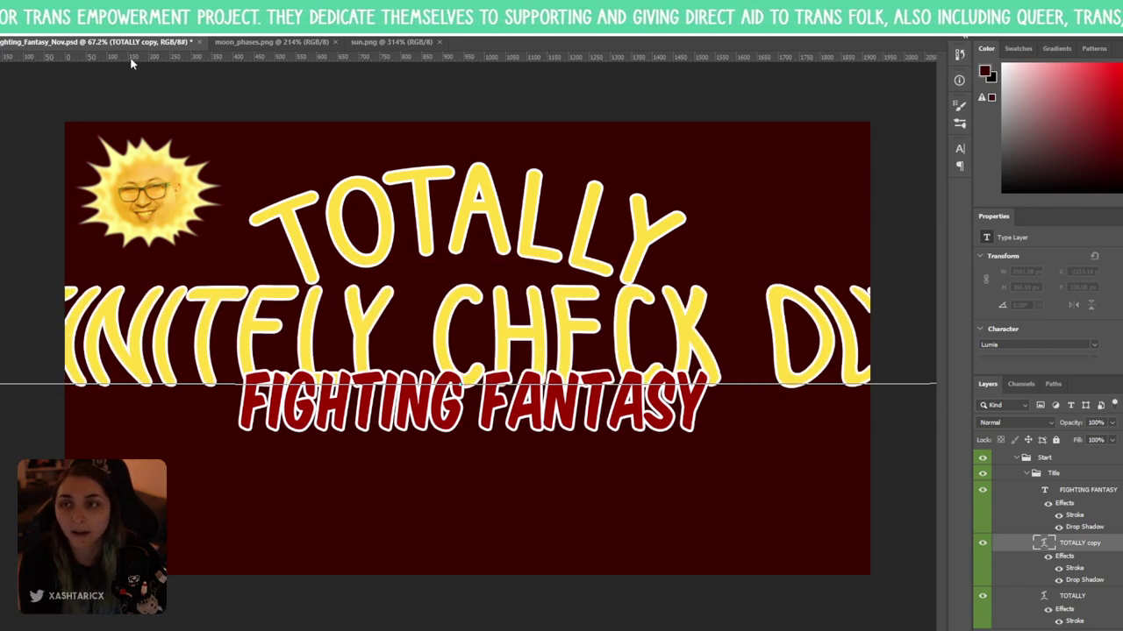
key("ctrl+Return")
- Scale the new tagline down to about 1290 by 78 px so it fits between TOTALLY and FIGHTING FANTASY
scroll(639, 321, "down", 4)
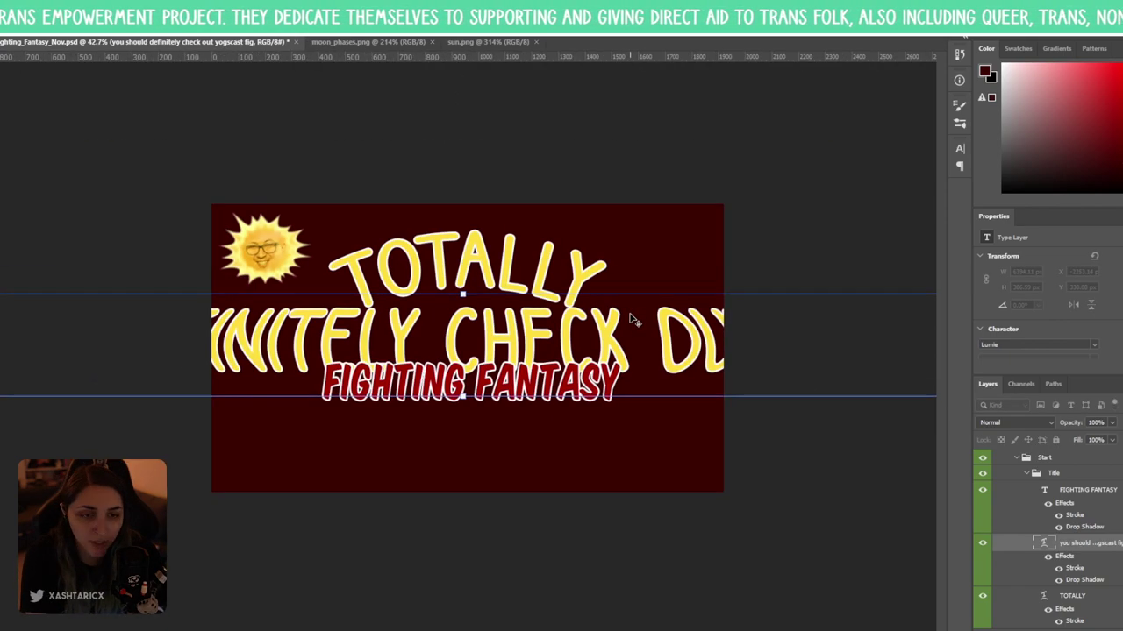
scroll(742, 369, "down", 3)
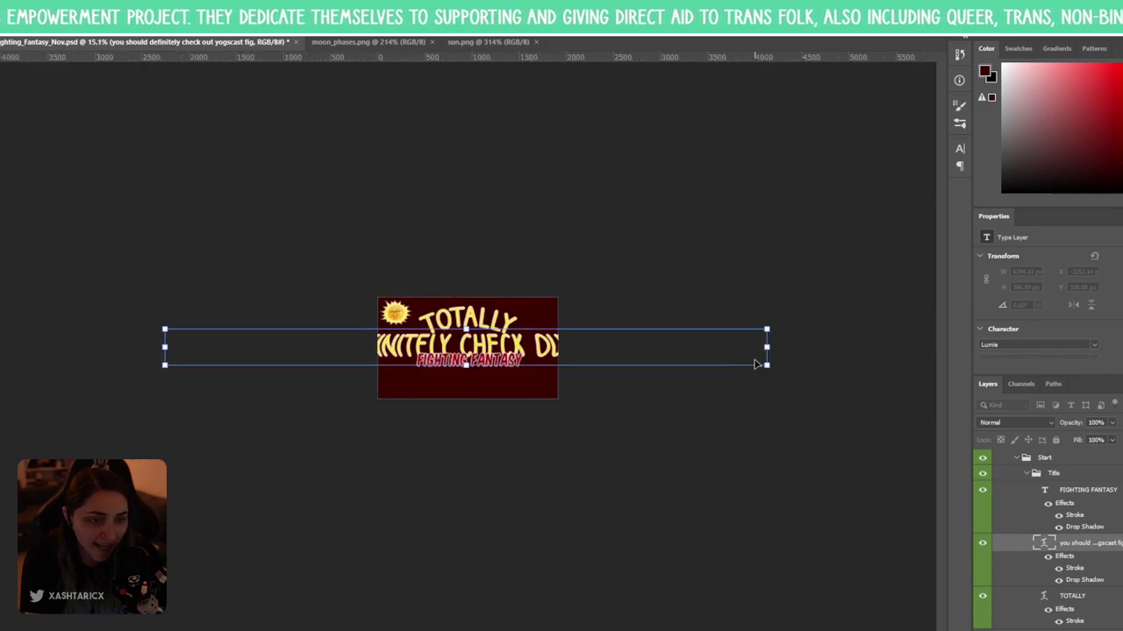
left_click_drag(769, 368, 524, 349)
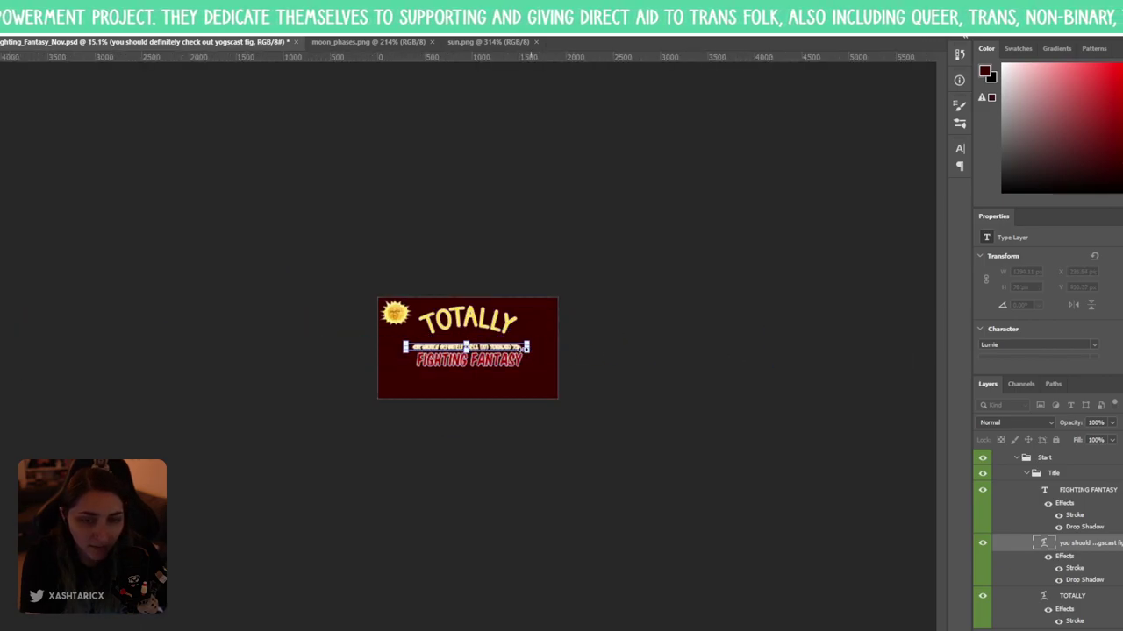
key("Return")
scroll(505, 373, "up", 2)
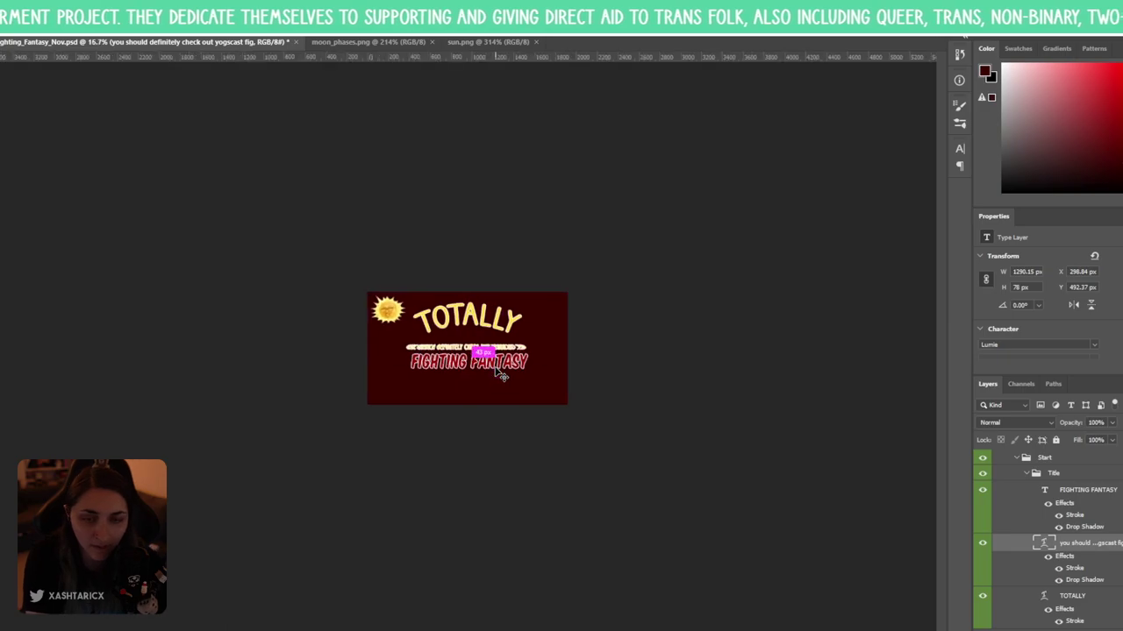
- Remove the Stroke effect from the tagline between TOTALLY and FIGHTING FANTASY, keeping its drop shadow
scroll(500, 373, "up", 3)
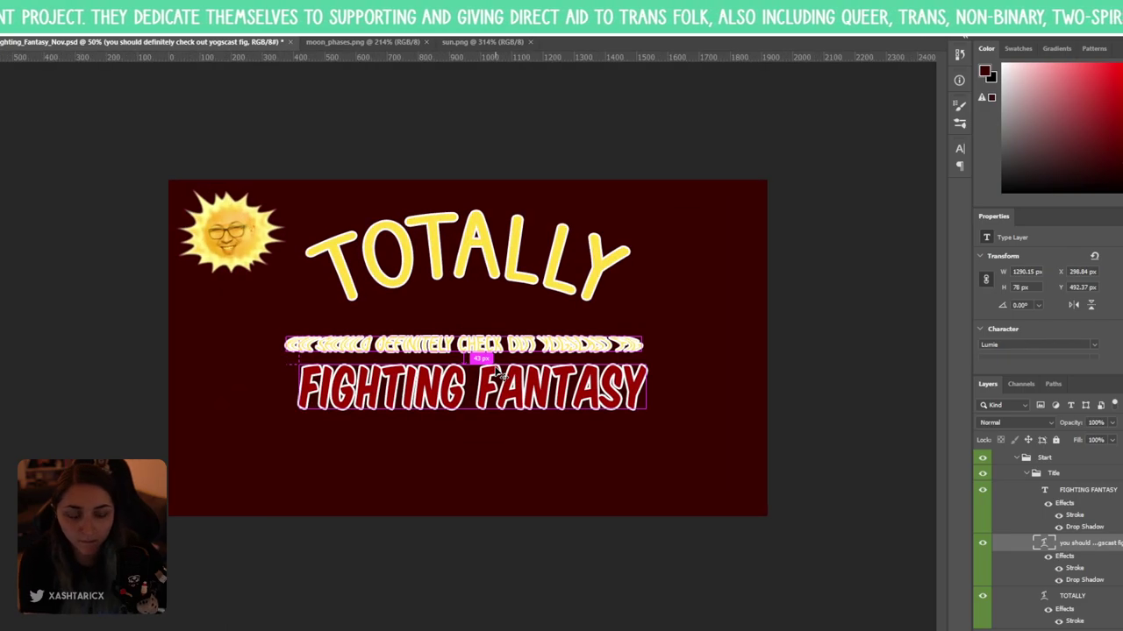
key("ctrl+plus")
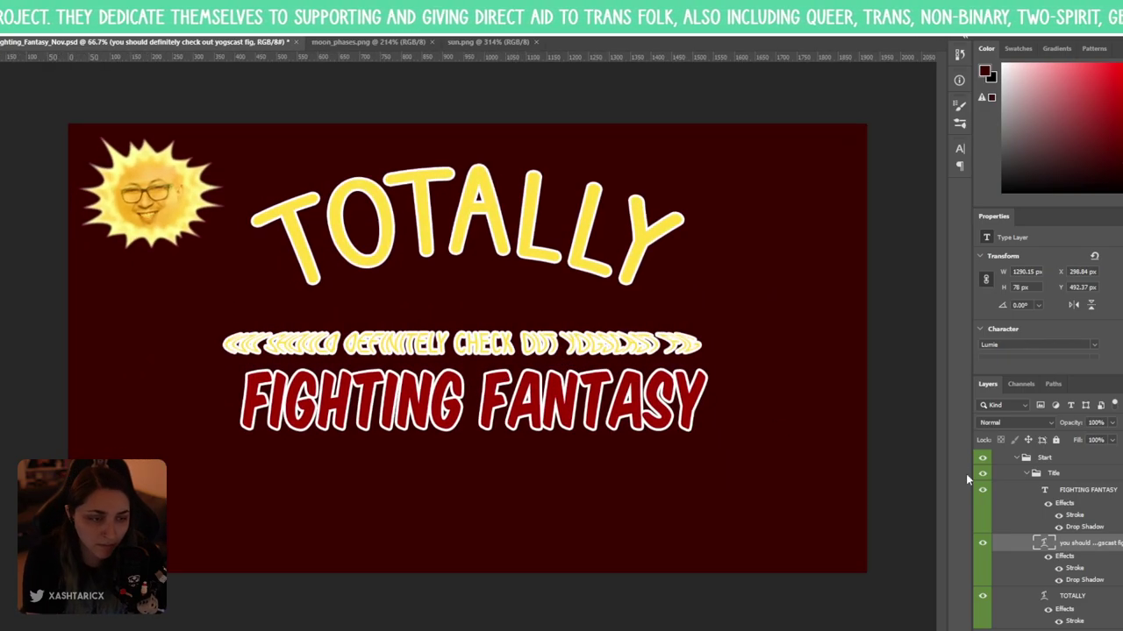
double_click(1020, 551)
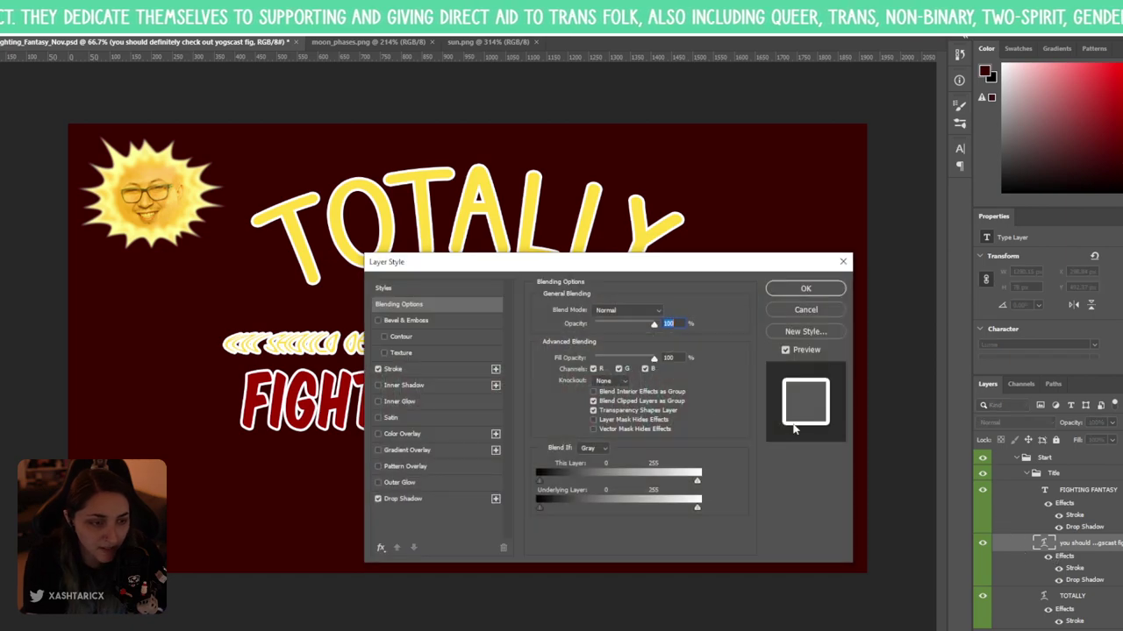
left_click(378, 369)
left_click(805, 289)
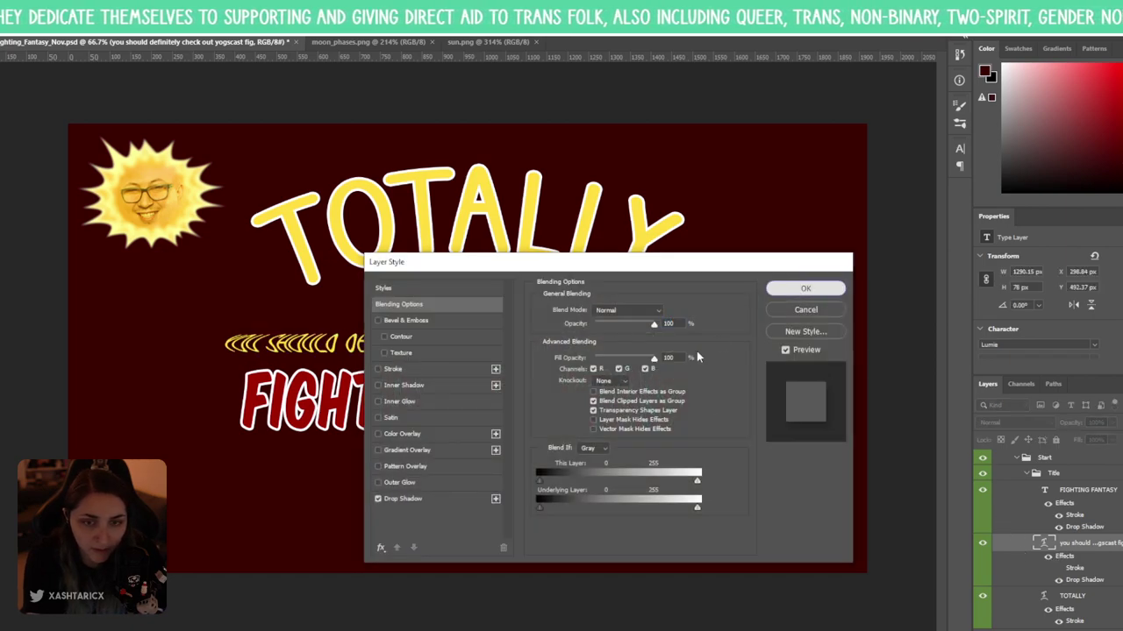
- Delete the word "fig" from the end of the tagline and commit the text
left_click(620, 344)
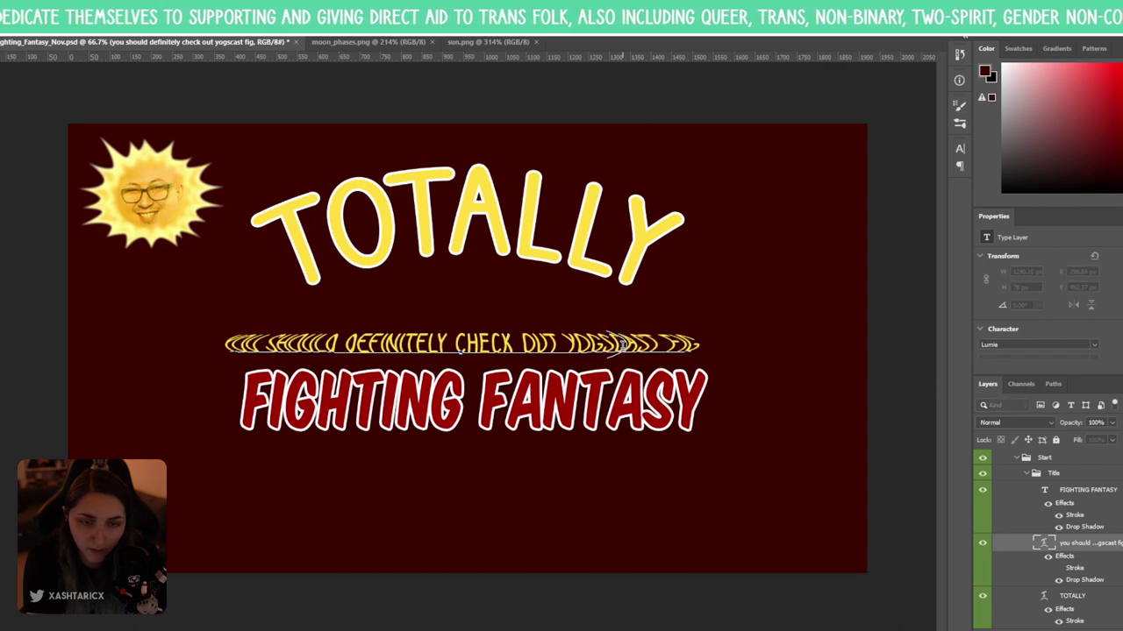
left_click_drag(638, 345, 752, 345)
key("BackSpace")
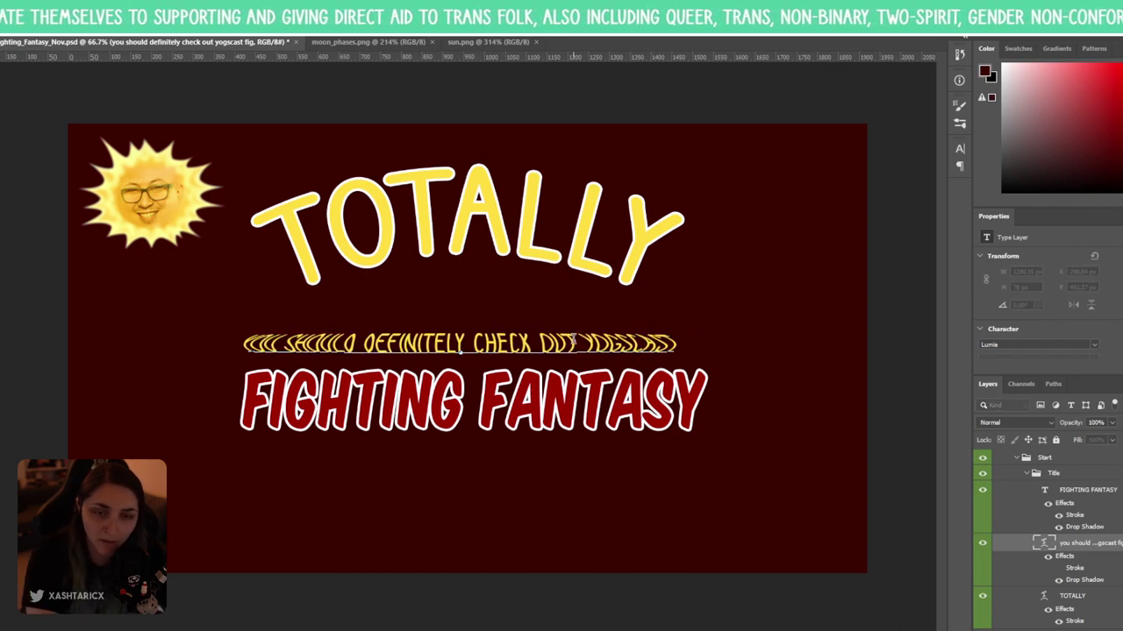
key("ctrl+Return")
- Try the Squeeze, Twist and Shell Lower warp styles on the tagline and apply Shell Upper
left_click(347, 17)
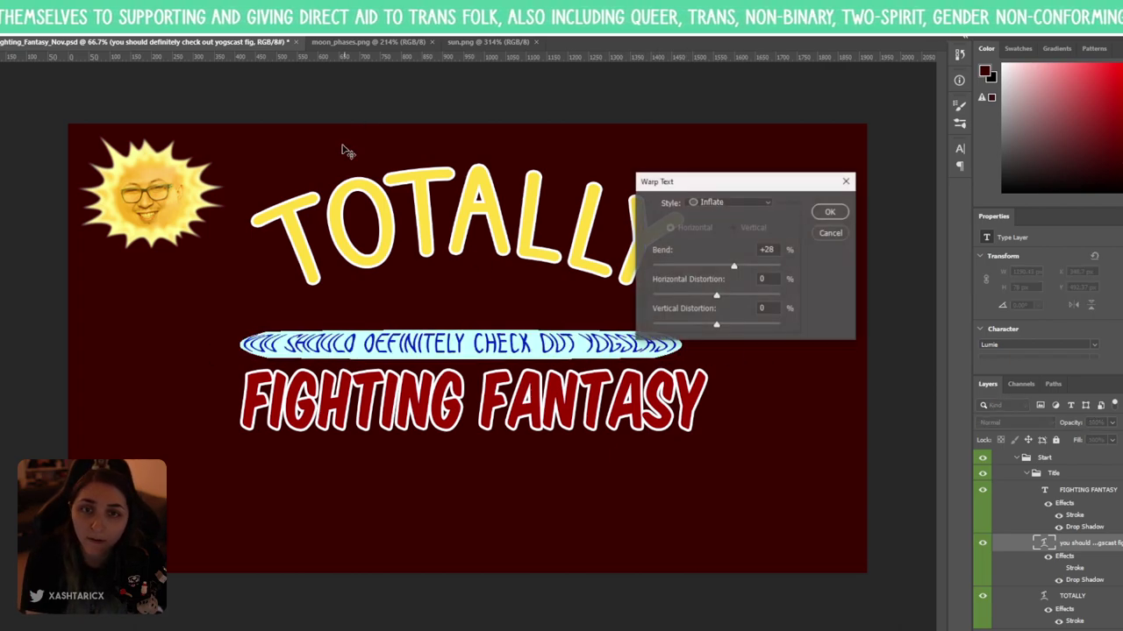
left_click(727, 203)
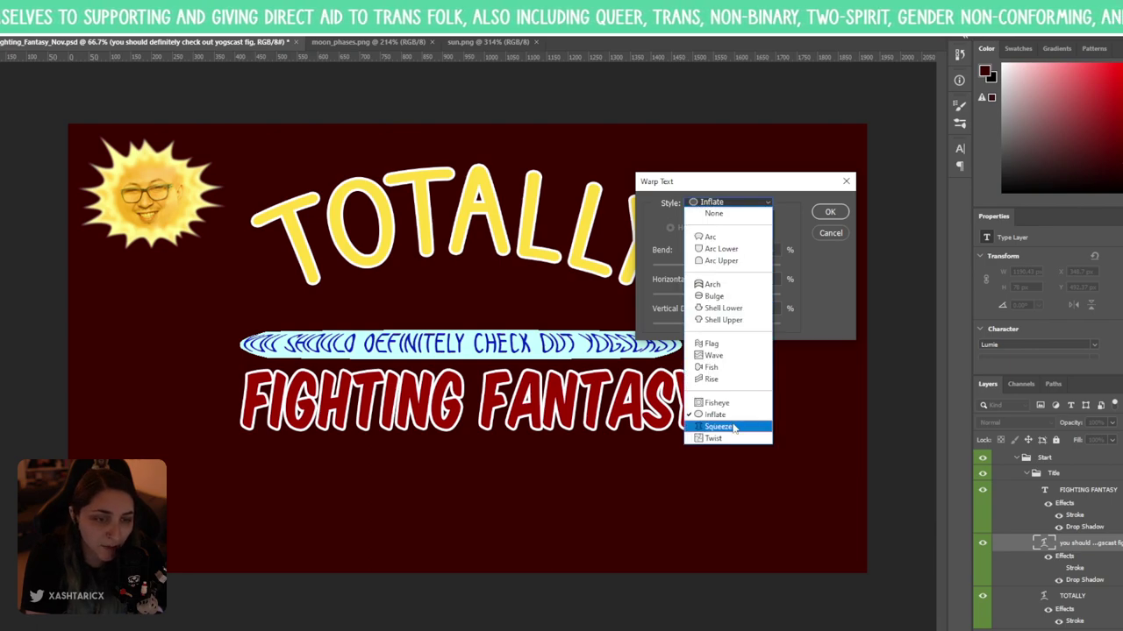
left_click(739, 421)
left_click(725, 202)
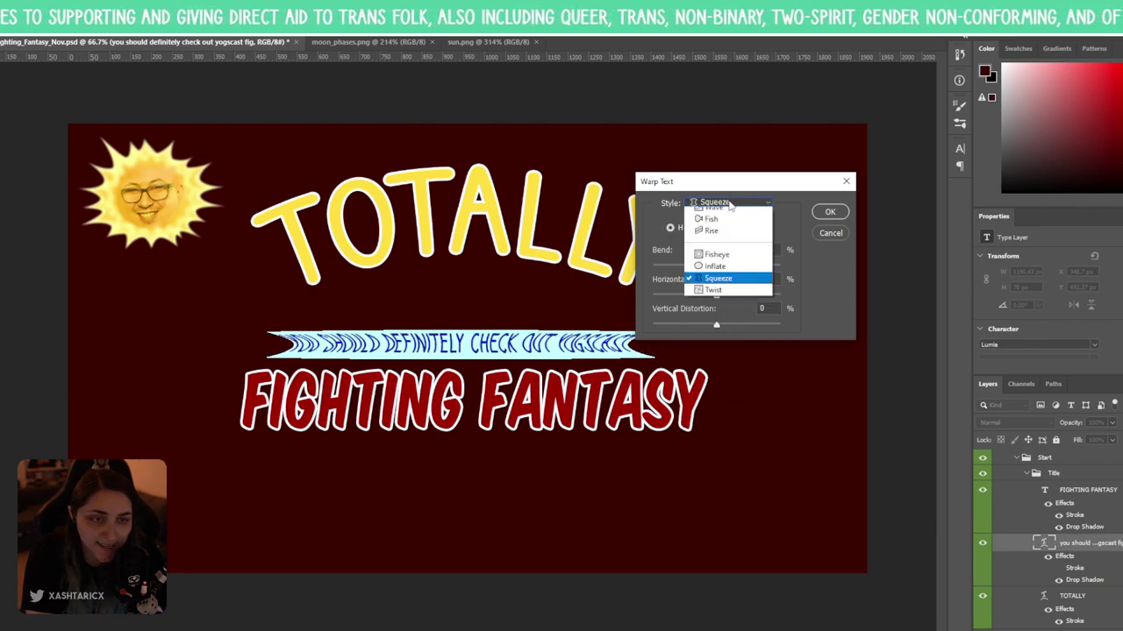
left_click(740, 446)
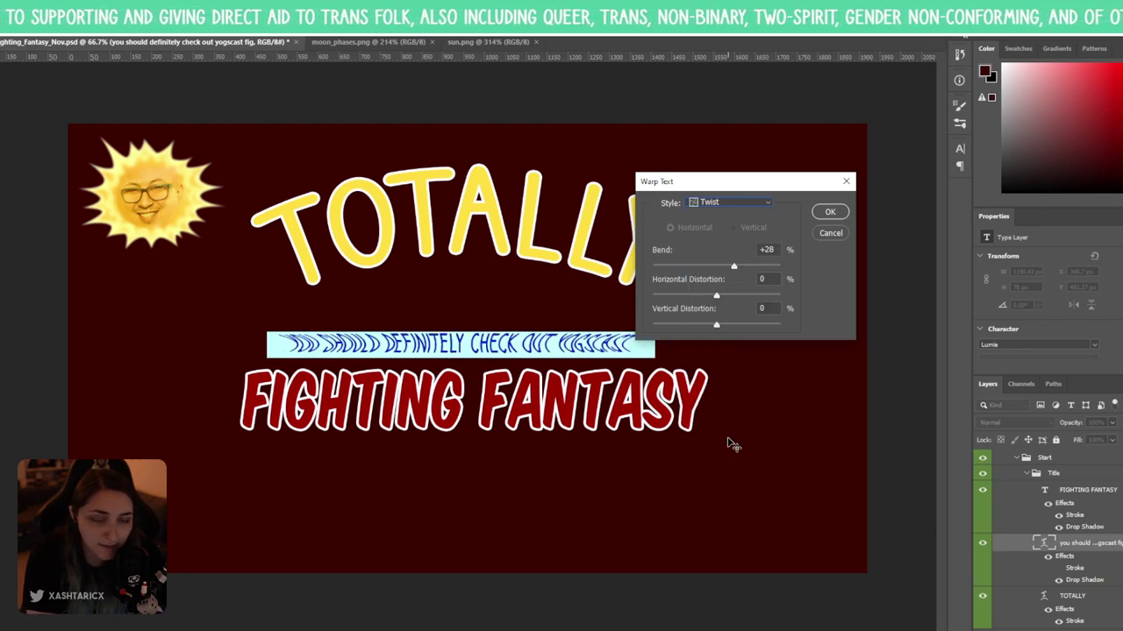
left_click(705, 203)
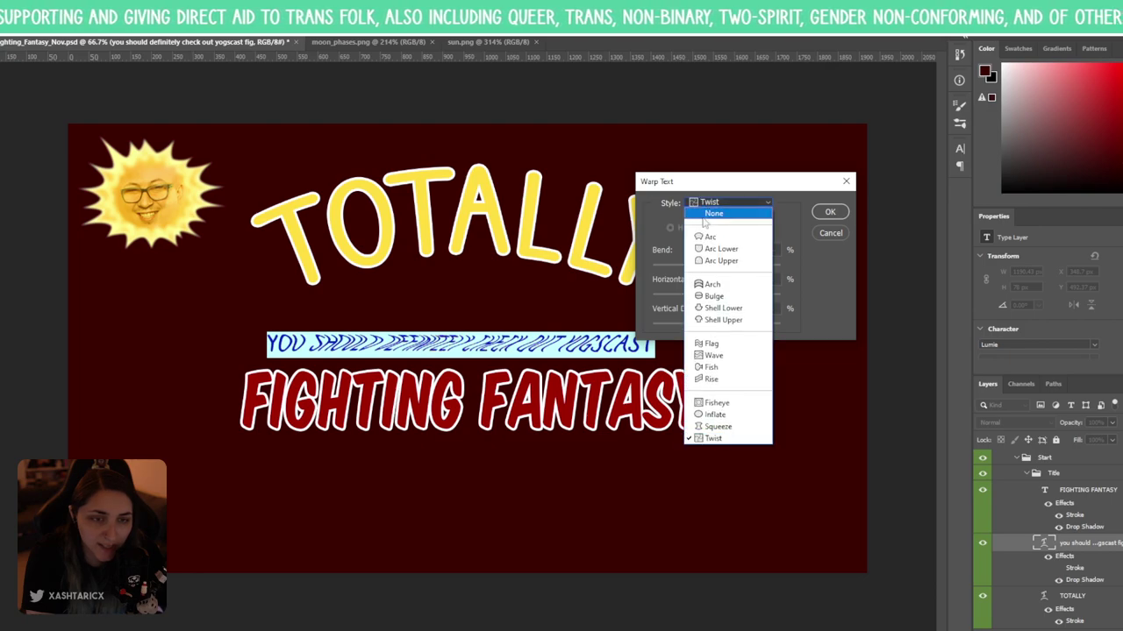
left_click(719, 308)
left_click(728, 202)
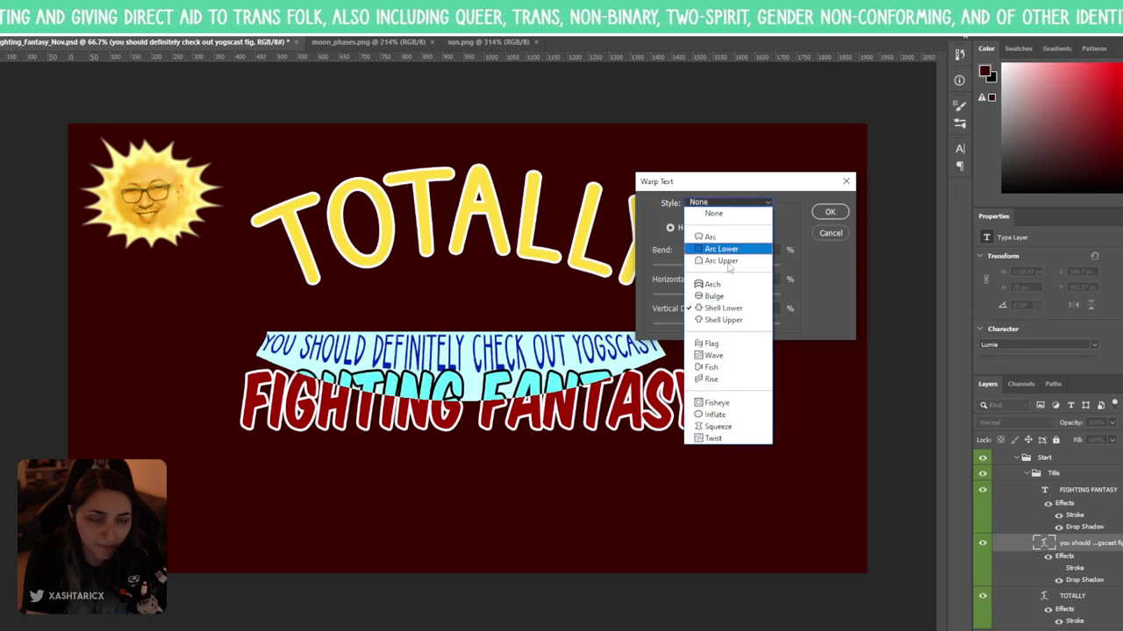
left_click(723, 319)
left_click(829, 214)
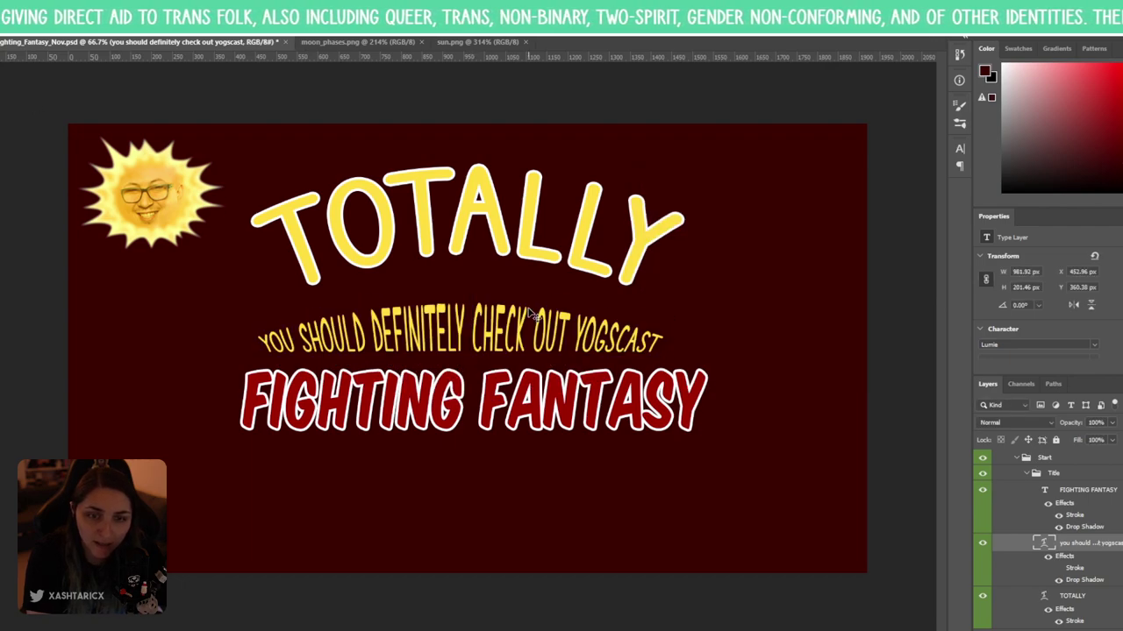
- Set the tagline's Shell Upper bend to +14% and centre the text just above FIGHTING FANTASY
left_click_drag(529, 312, 530, 321)
double_click(530, 349)
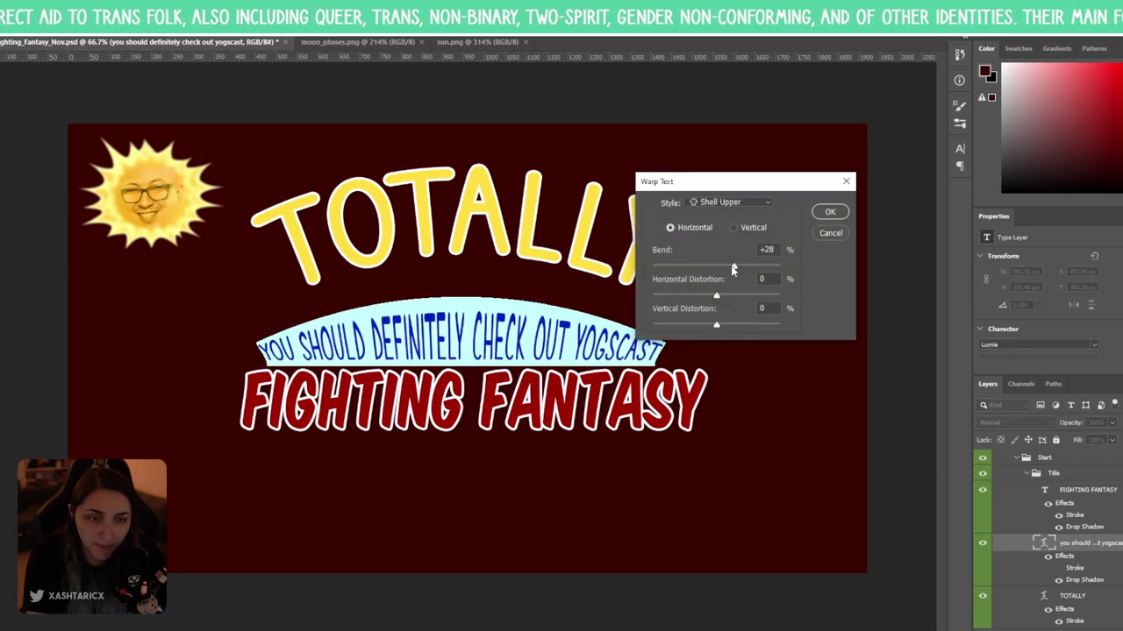
left_click_drag(734, 269, 725, 269)
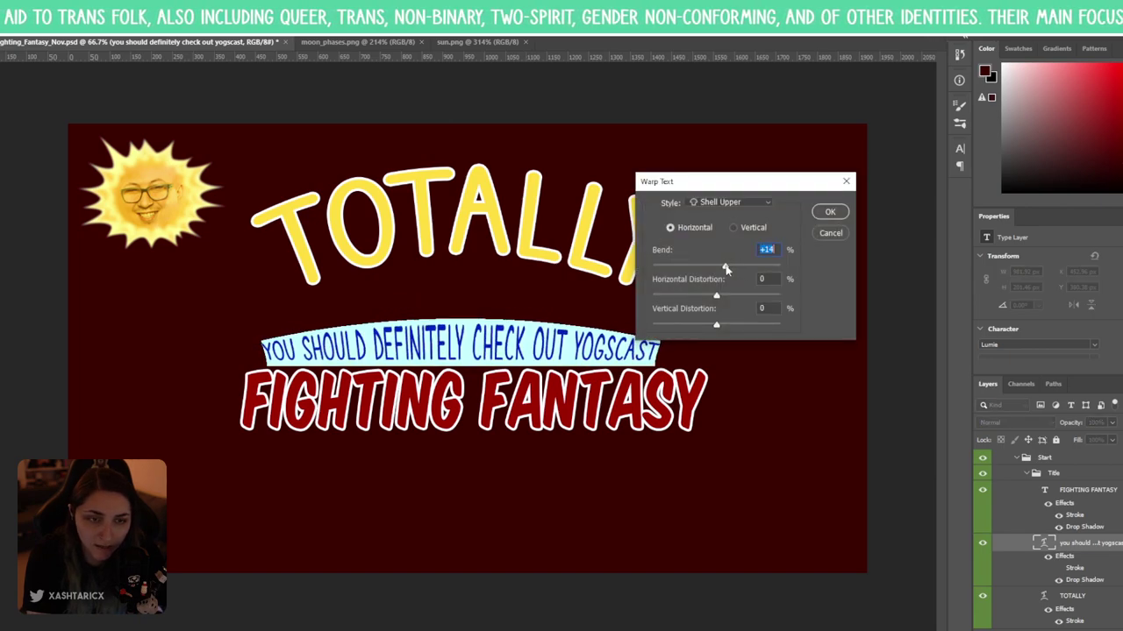
key("Return")
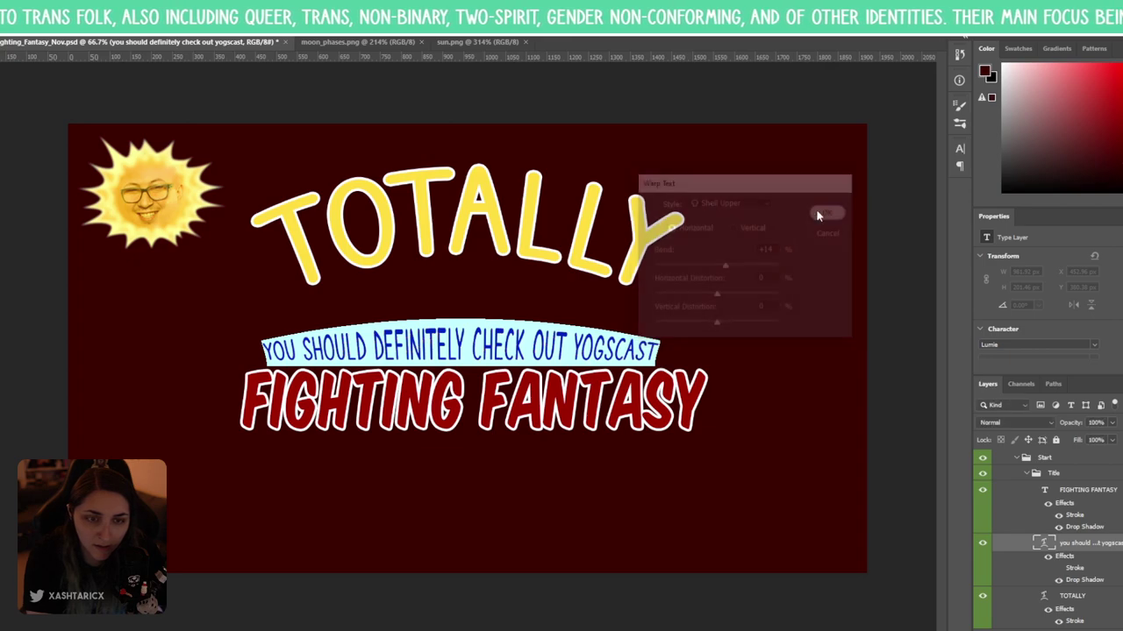
key("Escape")
left_click(533, 338)
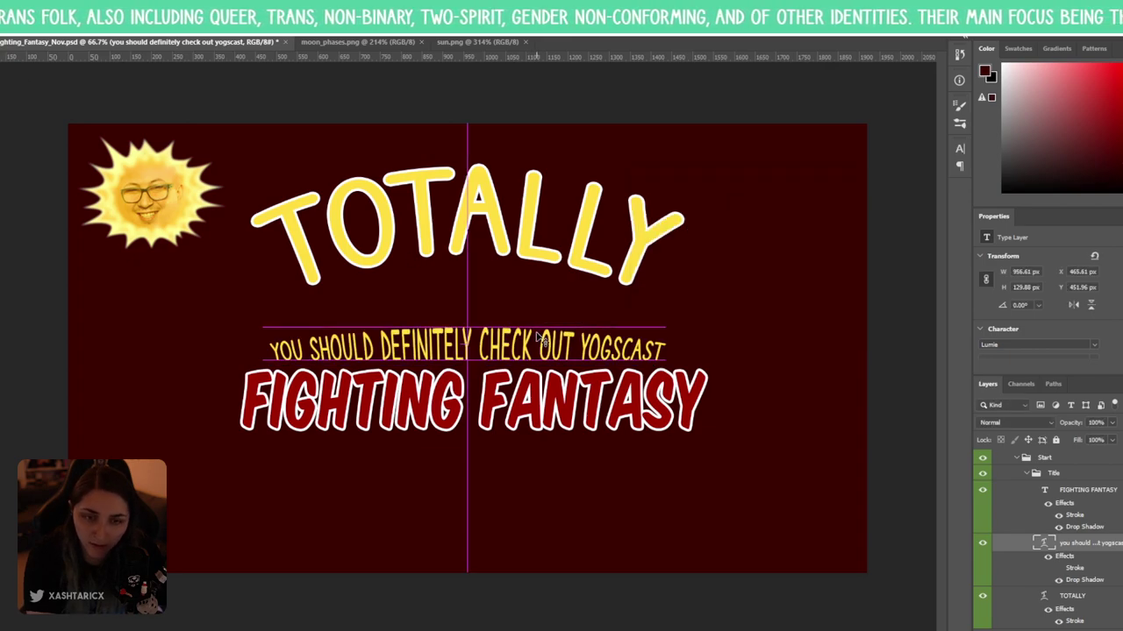
- Extend the tagline to read "you should definitely check out yogscast's fighting fantasy because its amazing" and commit it
double_click(656, 355)
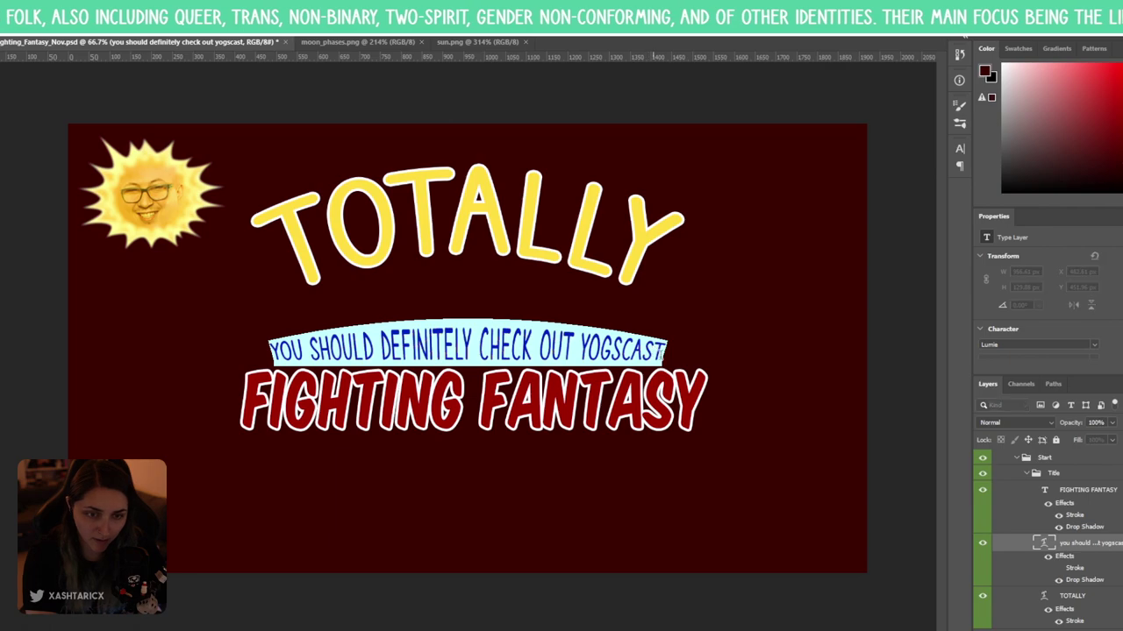
left_click(669, 359)
type("s")
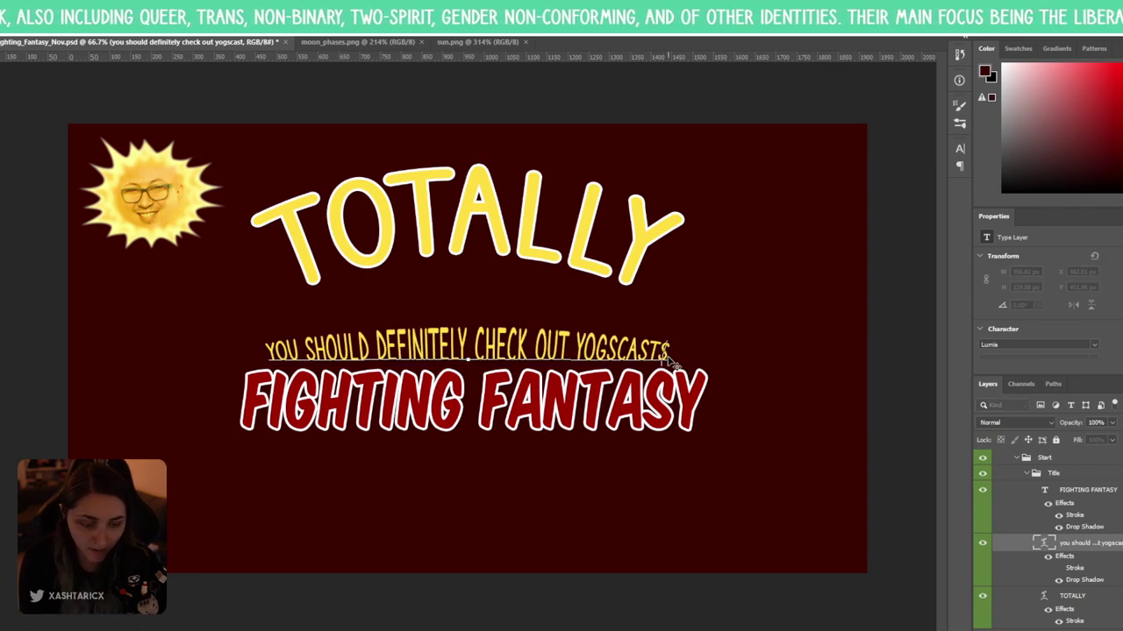
key("BackSpace")
type("'s")
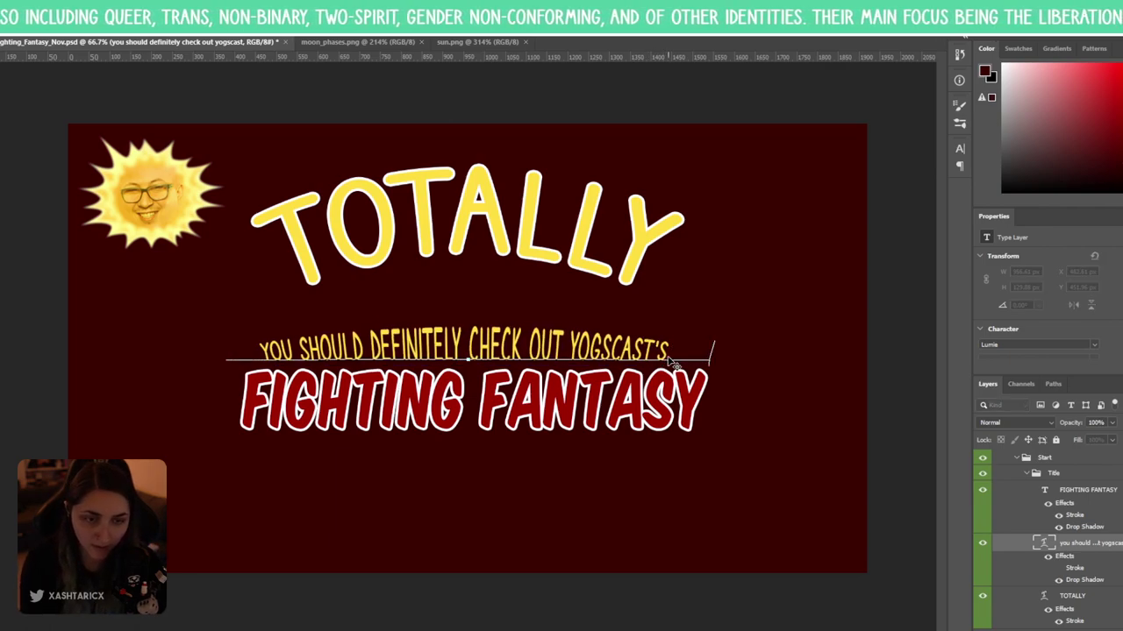
type(" fighting fa")
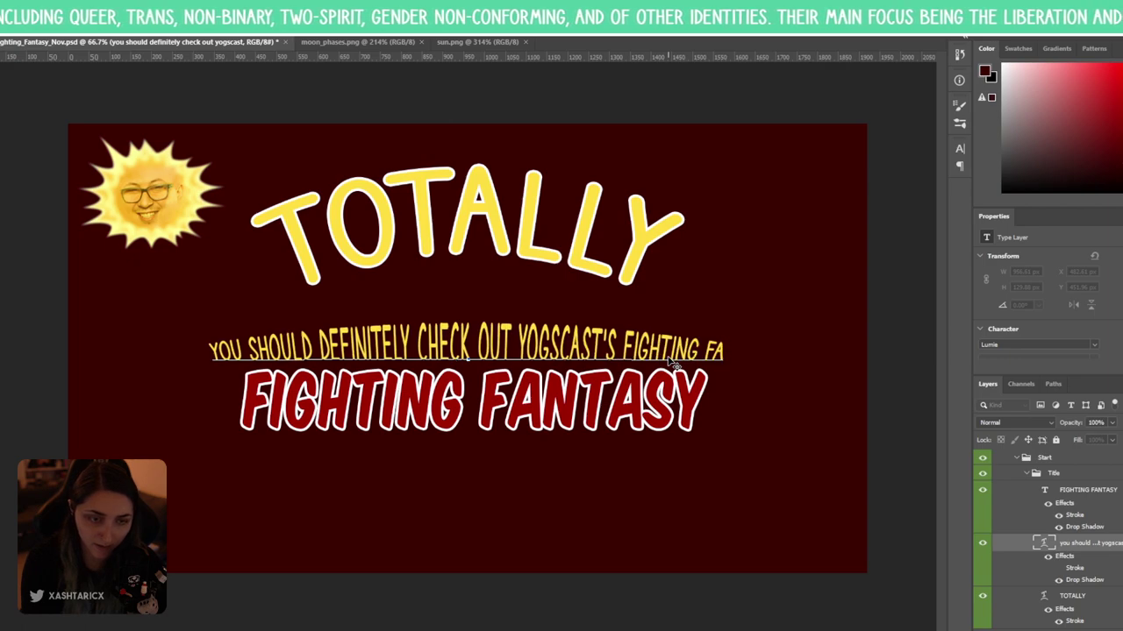
type("ntasy")
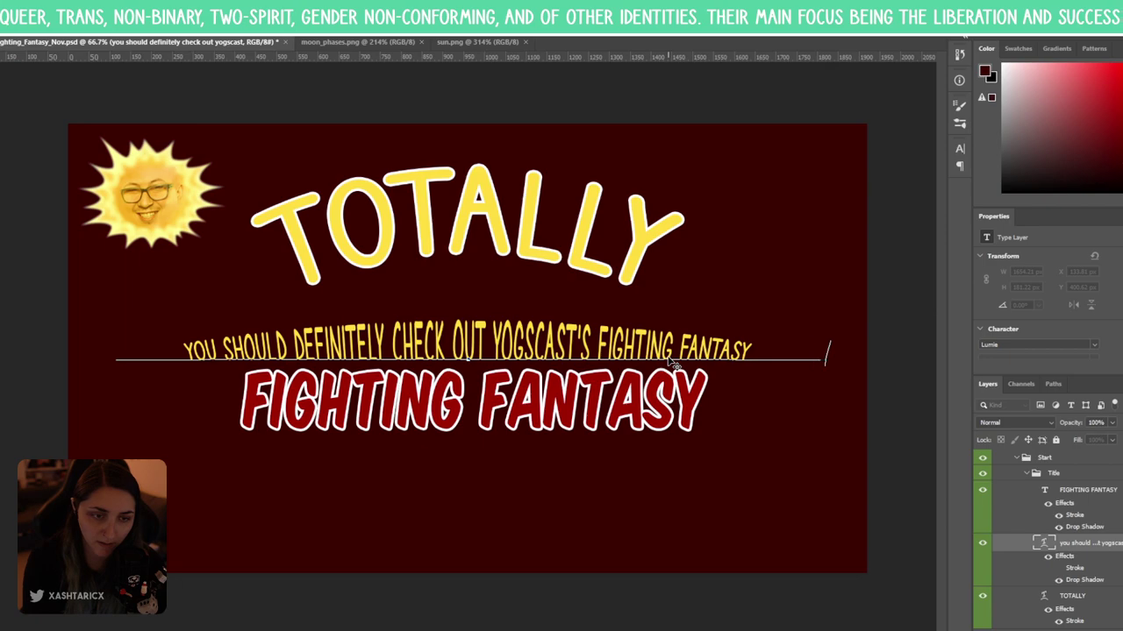
type(" because its amazing")
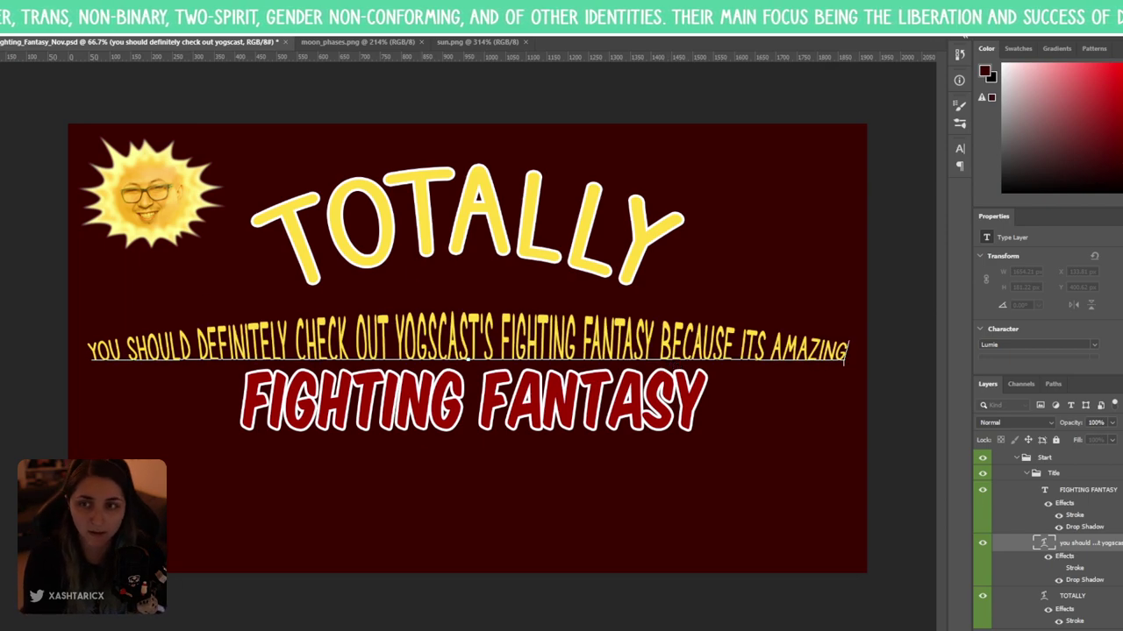
key("ctrl+Return")
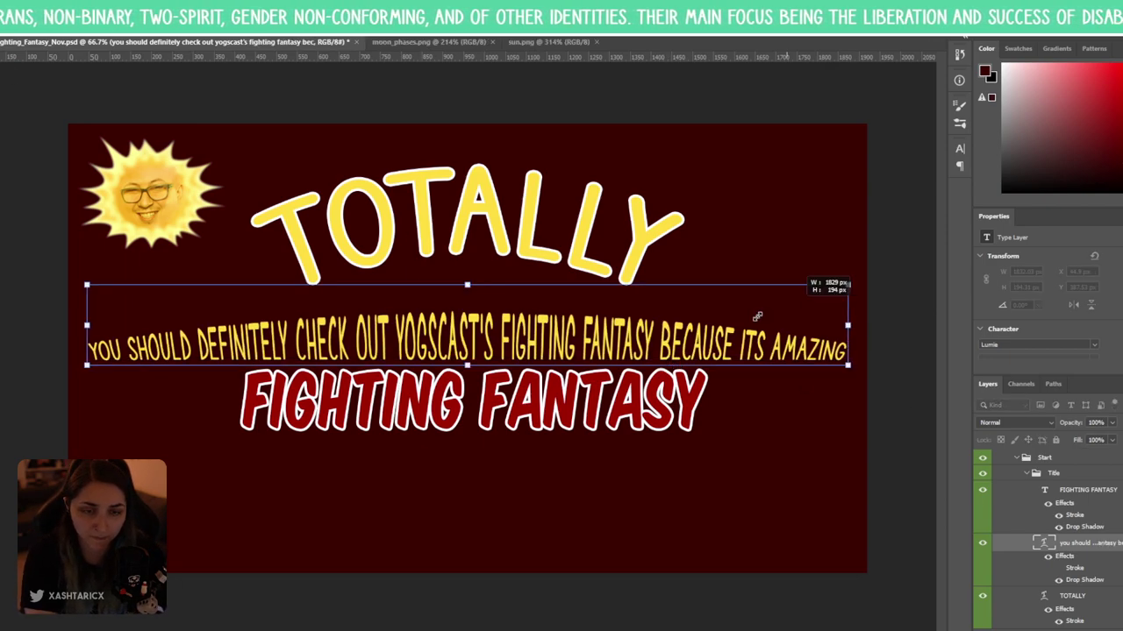
- Scale the tagline down to about 1020 by 108 px and place it directly above FIGHTING FANTASY
left_click_drag(758, 315, 707, 326)
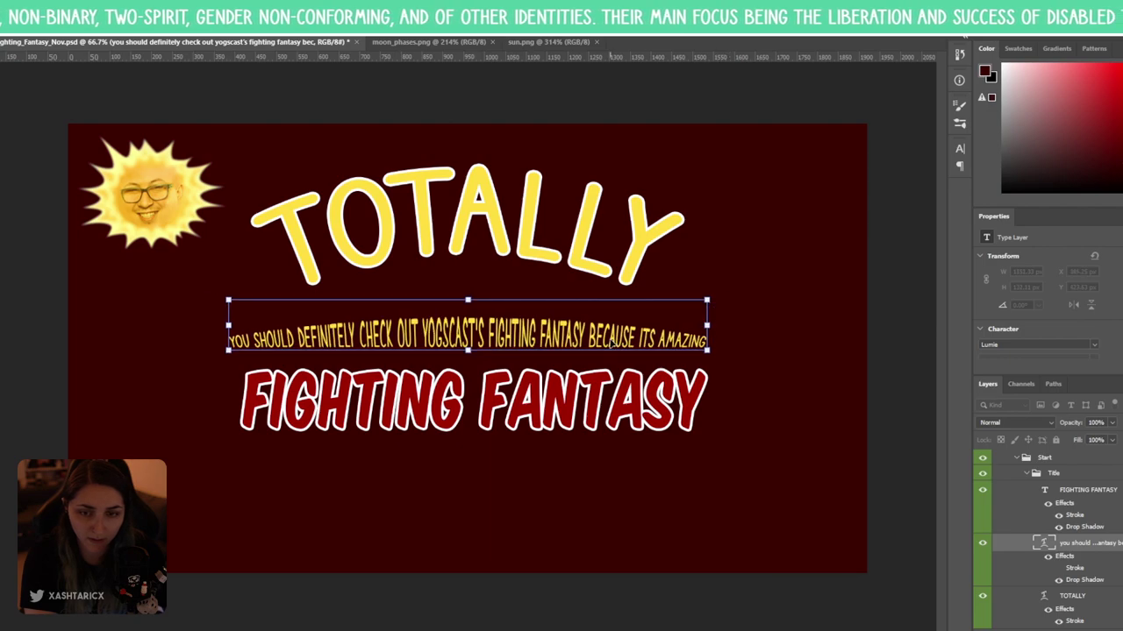
key("Return")
left_click_drag(612, 342, 614, 355)
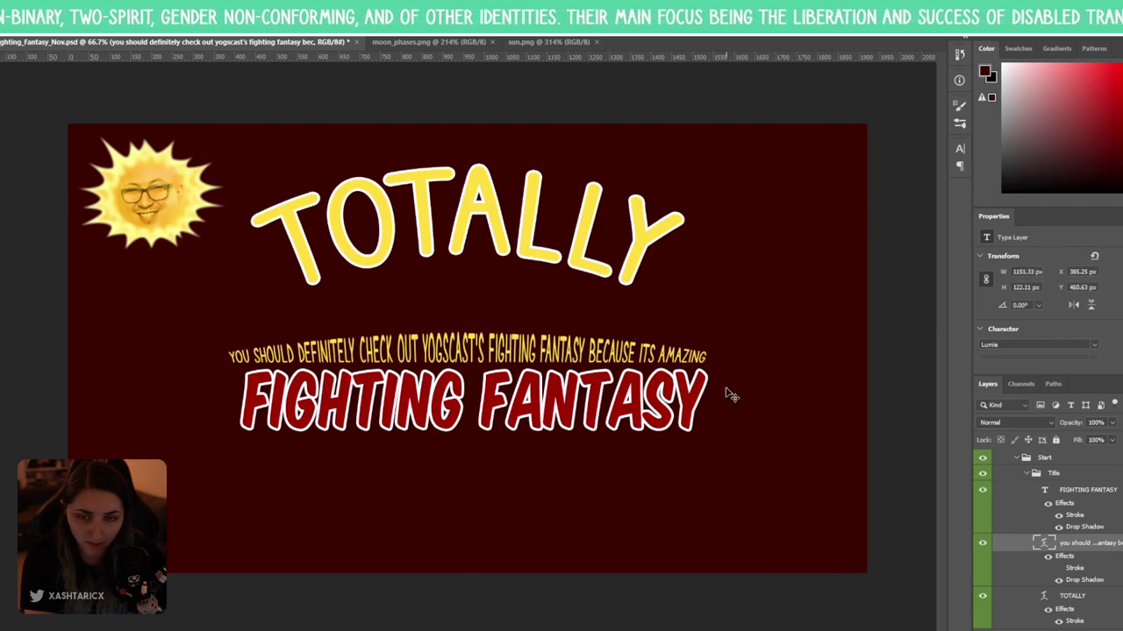
key("ctrl+t")
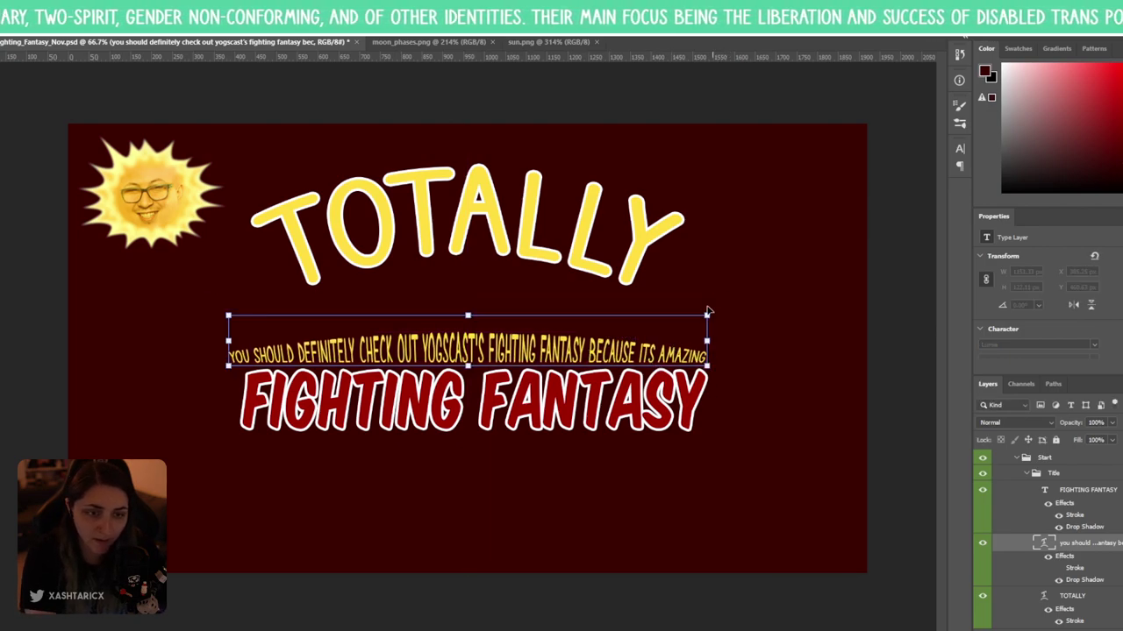
left_click_drag(705, 313, 681, 317)
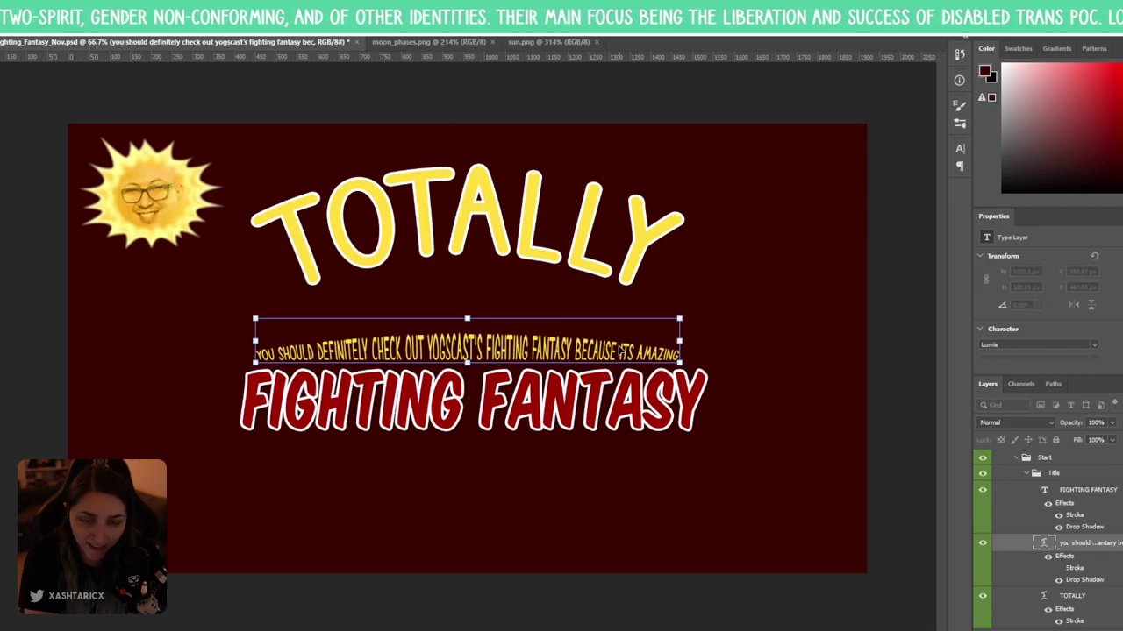
key("Return")
left_click_drag(619, 351, 627, 351)
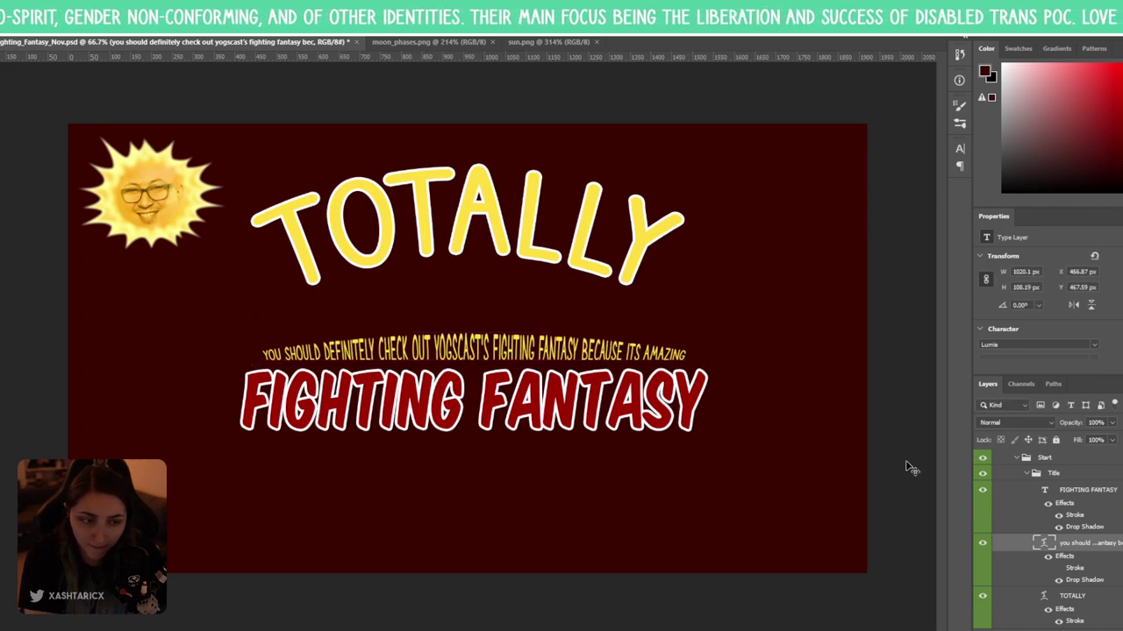
- Move the FIGHTING FANTASY text slightly left so it is centred horizontally on the canvas
left_click(1070, 489)
key("ctrl+t")
left_click_drag(547, 423, 538, 422)
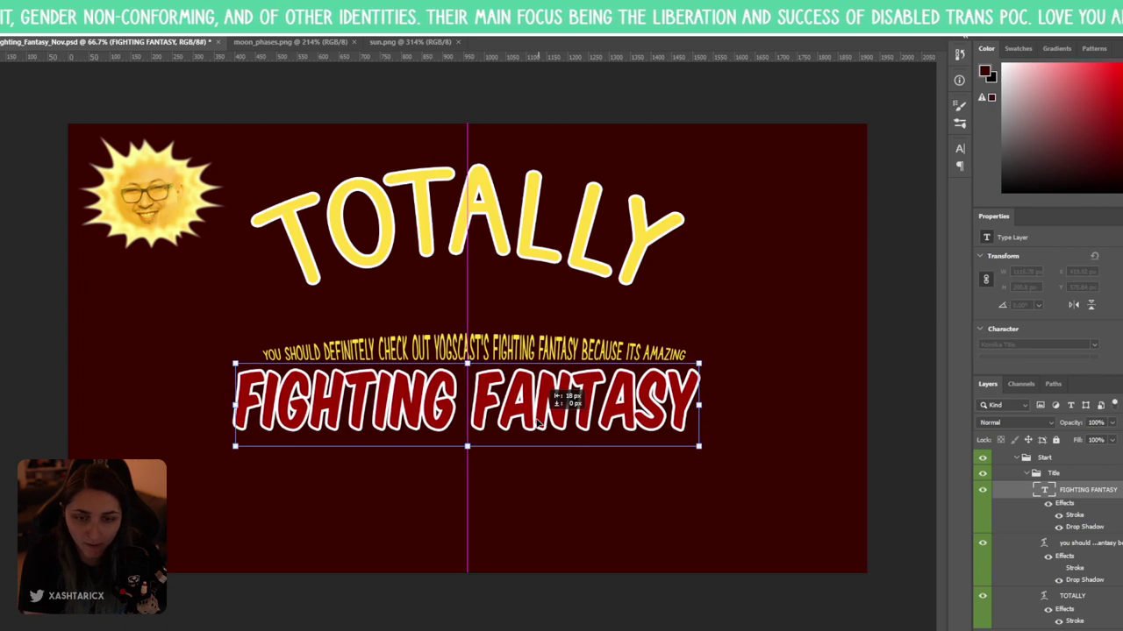
key("Return")
- Try the Komika Title - Tilt and Komika Title - Paint fonts on the tagline text
double_click(554, 360)
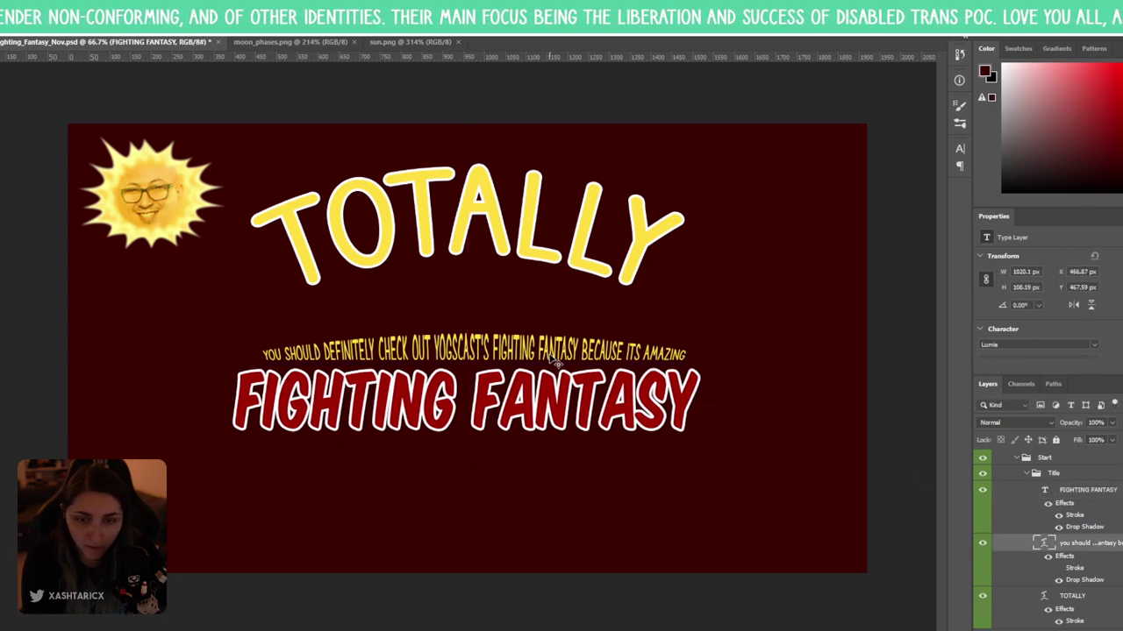
left_click(176, 25)
scroll(268, 400, "down", 10)
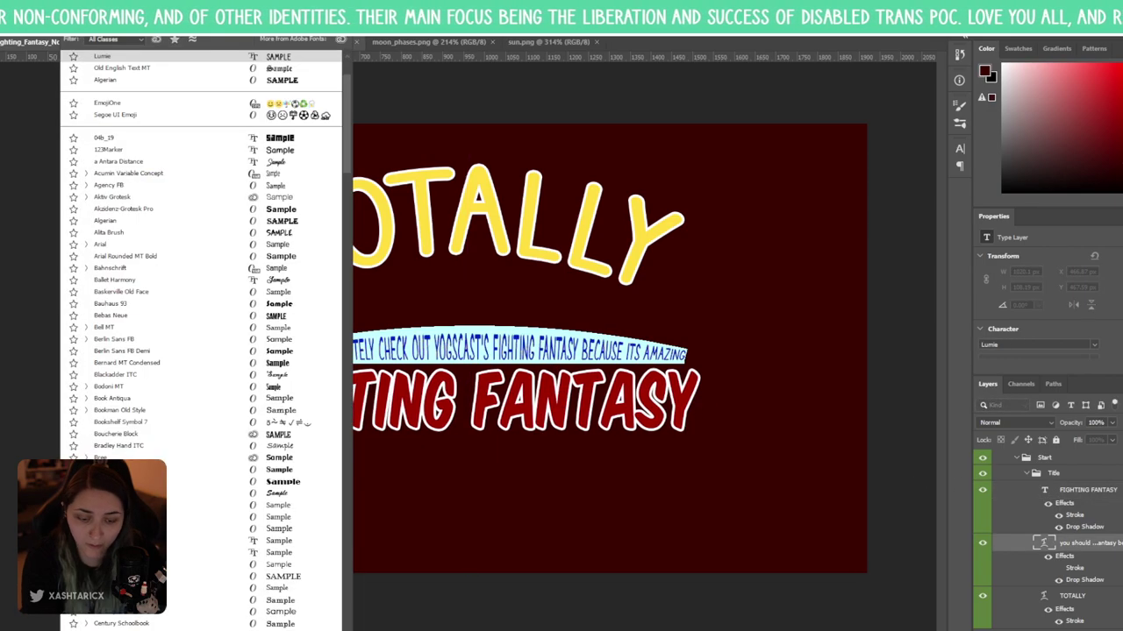
key("Down")
key("Down")
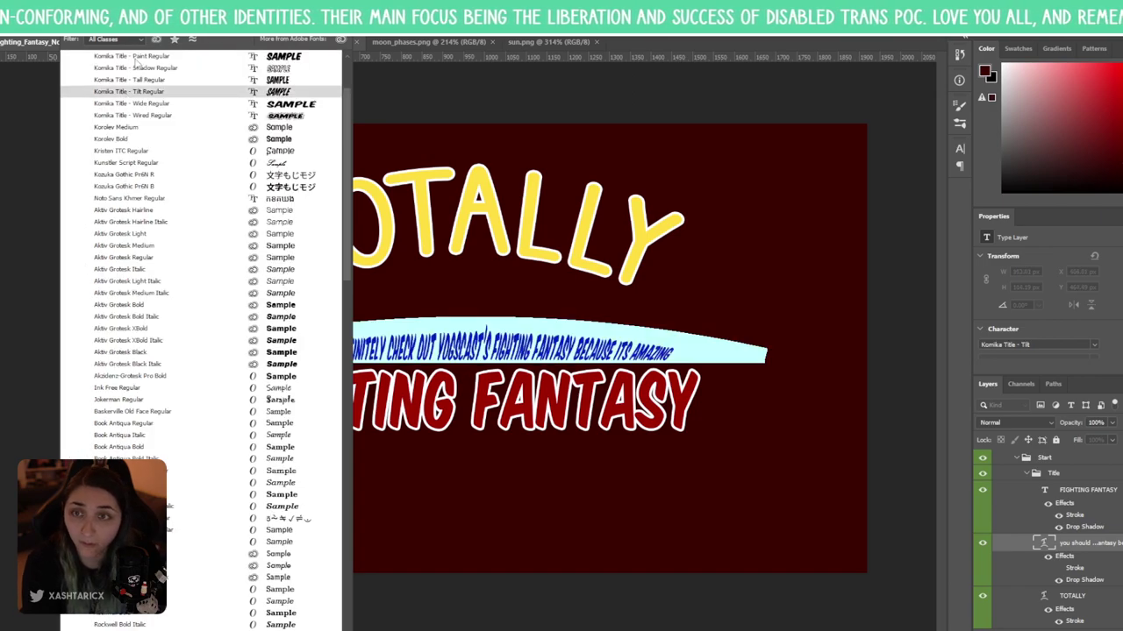
left_click(133, 57)
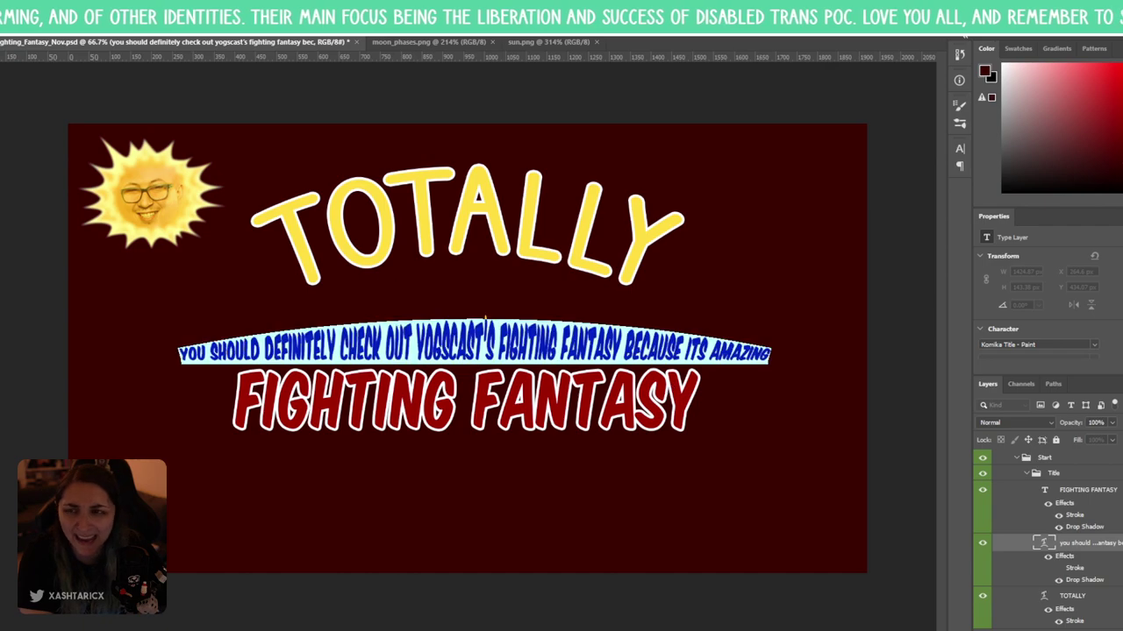
key("Escape")
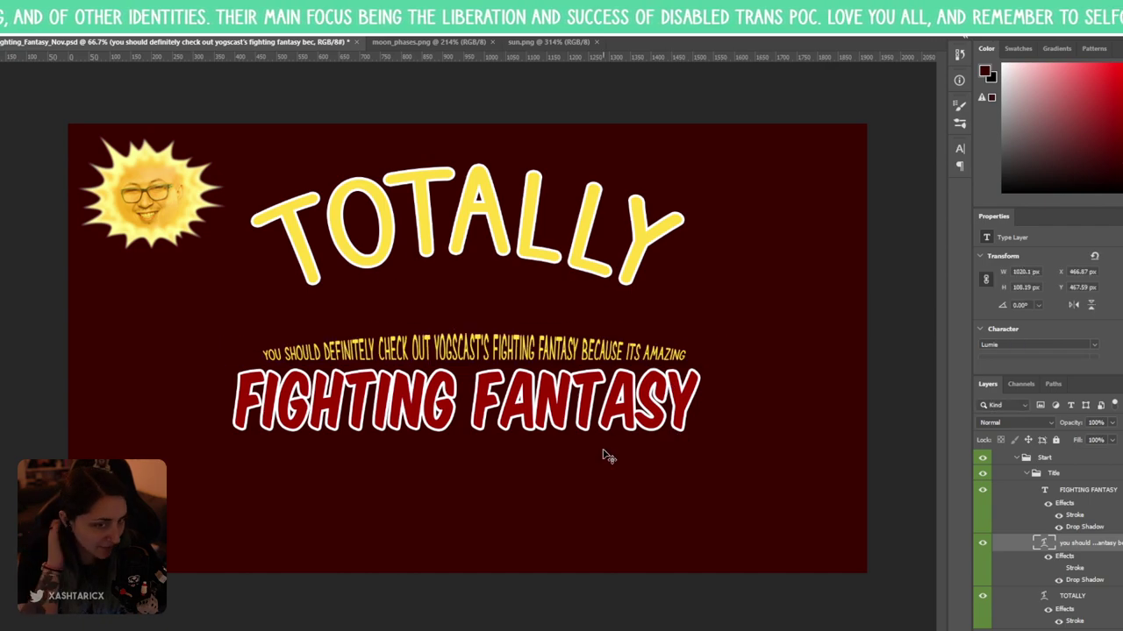
- Slightly reduce the bend of the tagline's Shell Upper text warp
triple_click(618, 359)
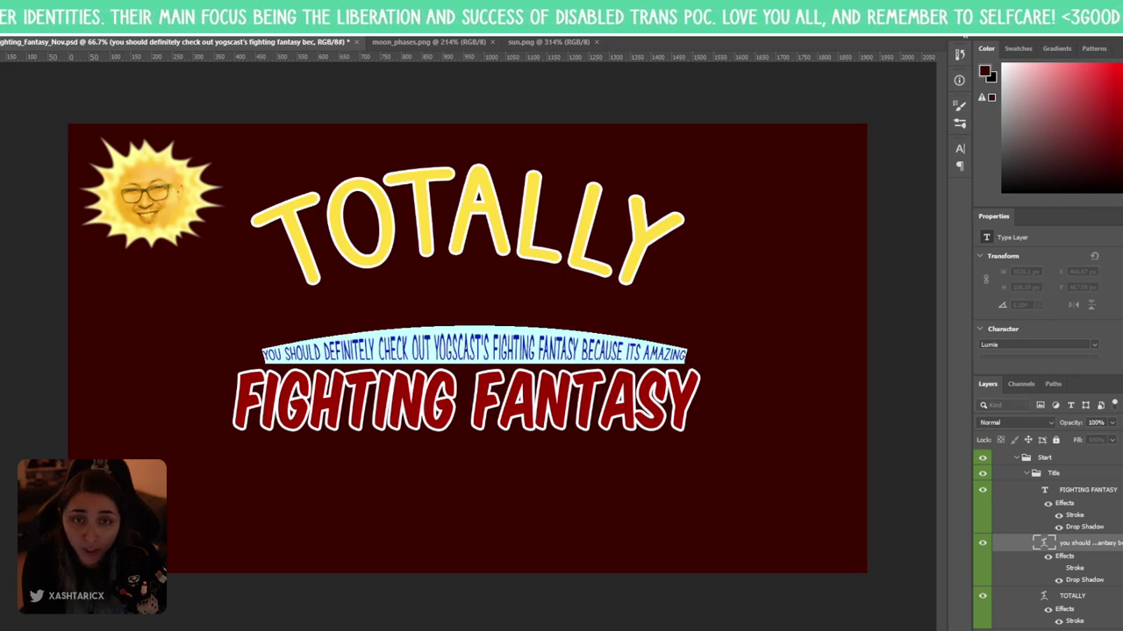
left_click(712, 24)
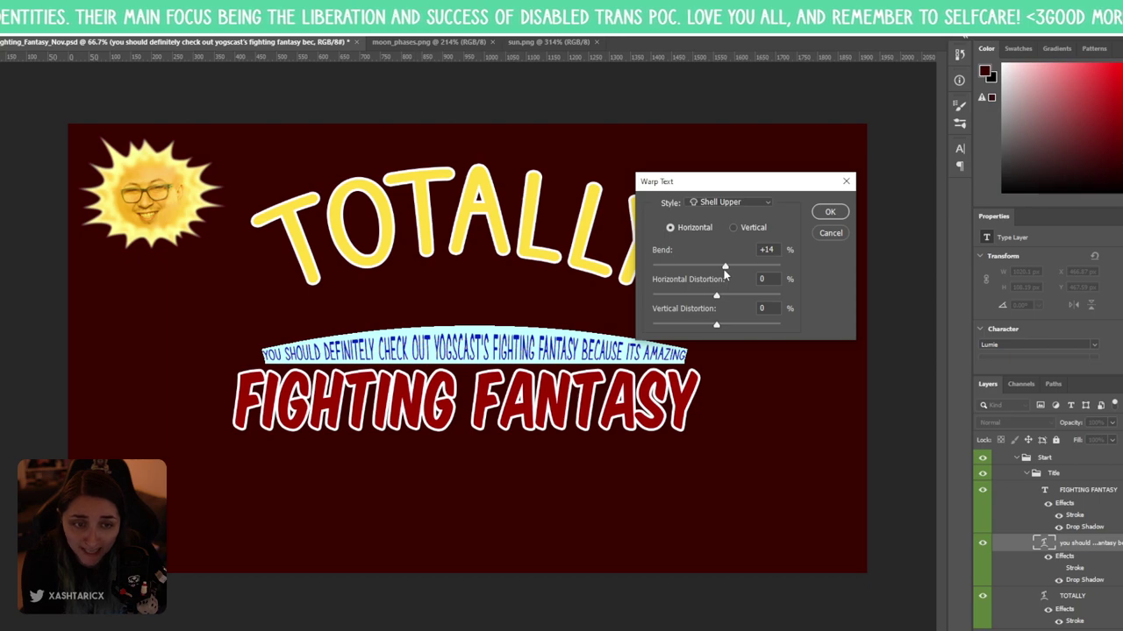
left_click_drag(724, 269, 722, 271)
left_click(829, 212)
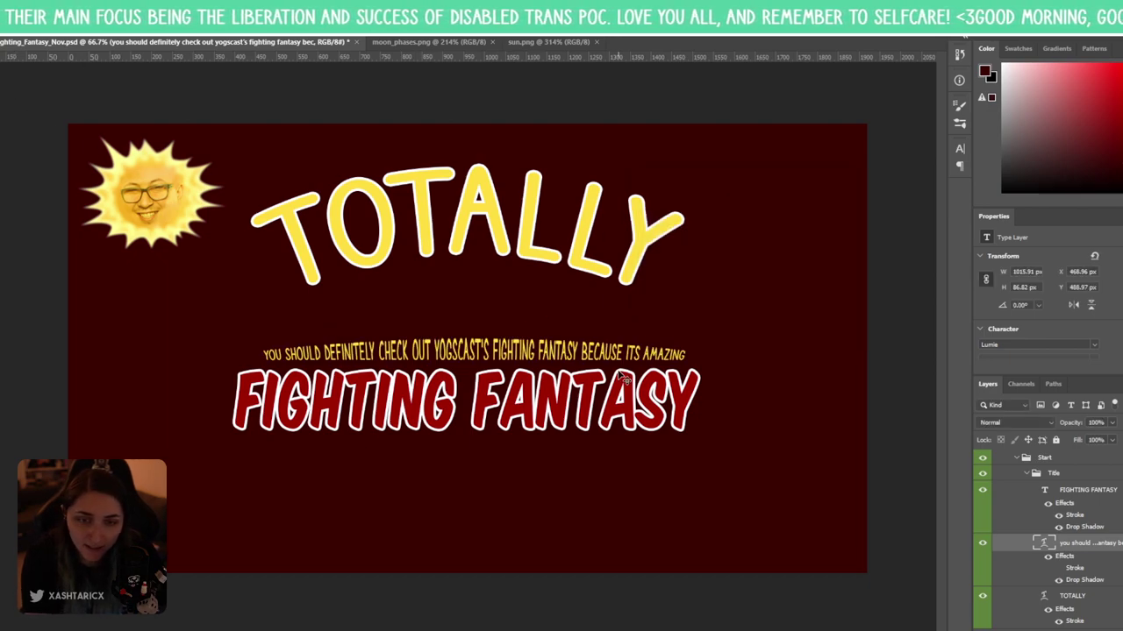
- Extend the TOTALLY text to read "TOTALLY GOING TO FAIL" and commit it
double_click(495, 250)
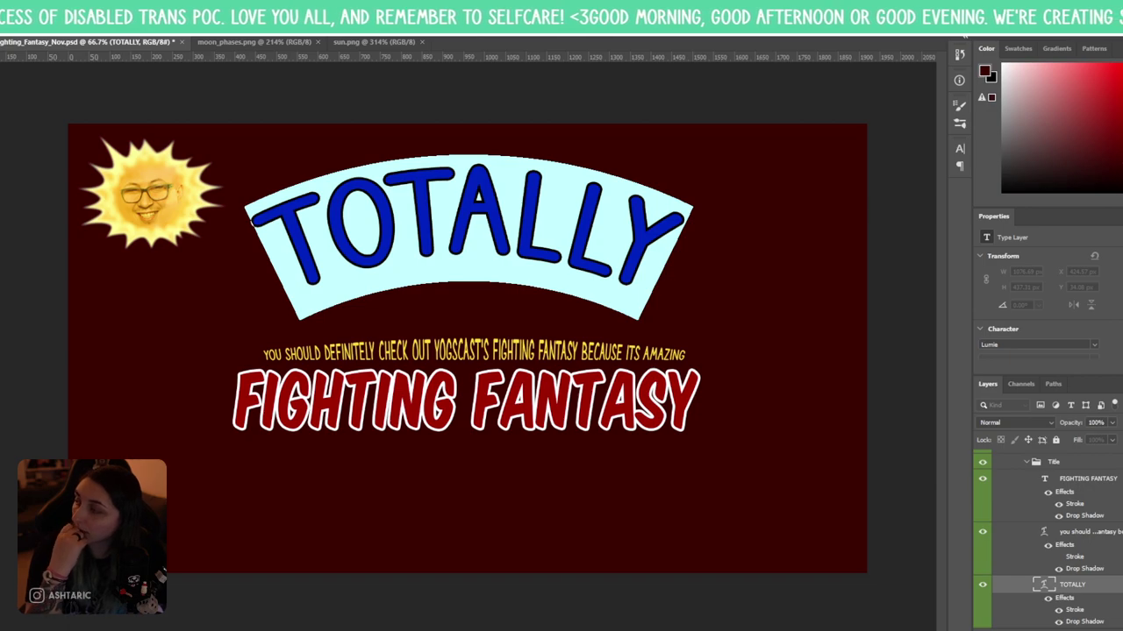
left_click(621, 246)
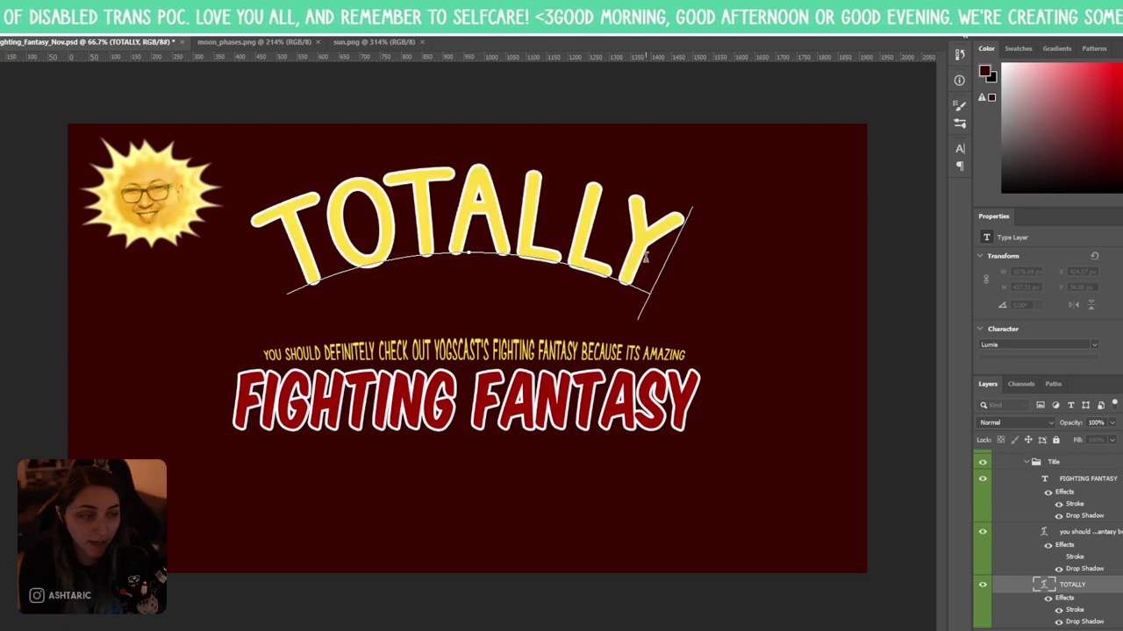
type("GOING TO")
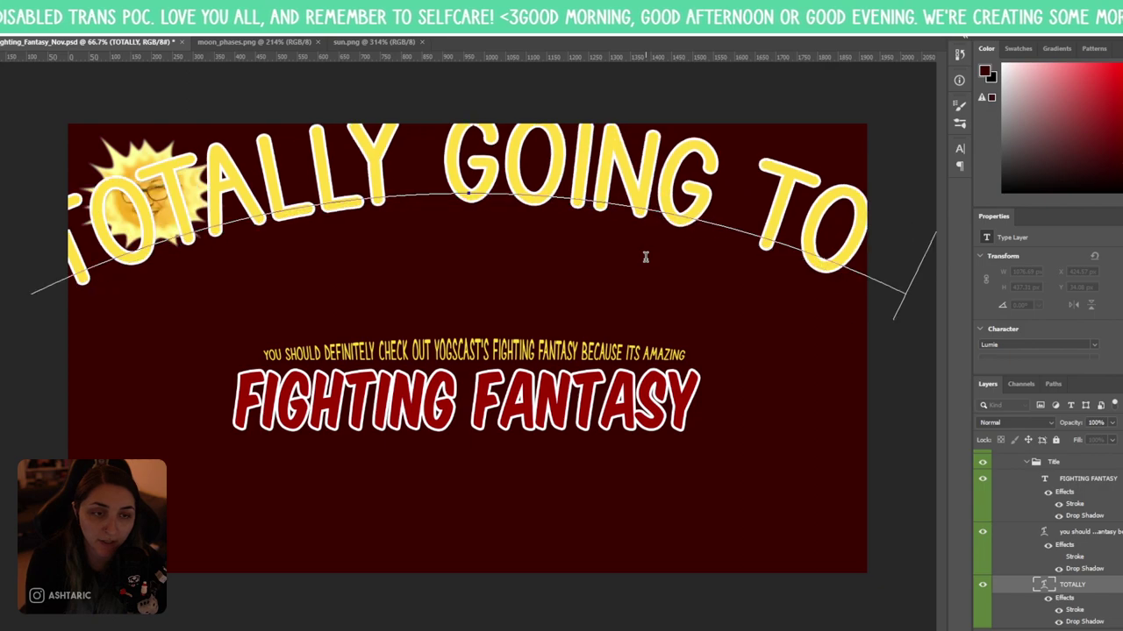
type(" LI")
key("BackSpace")
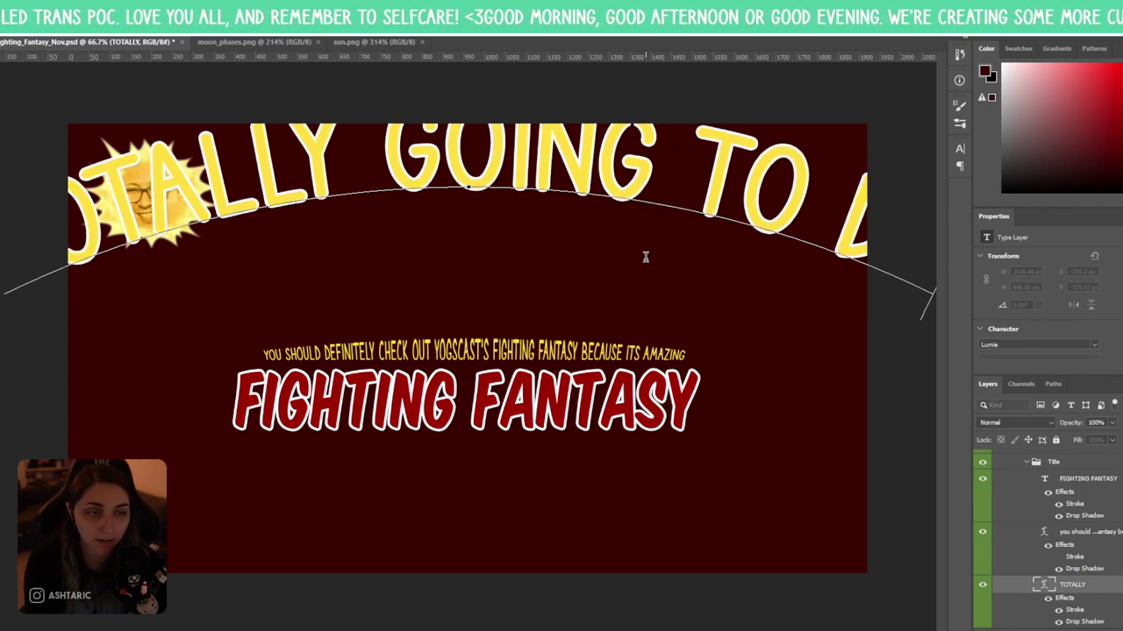
type("A")
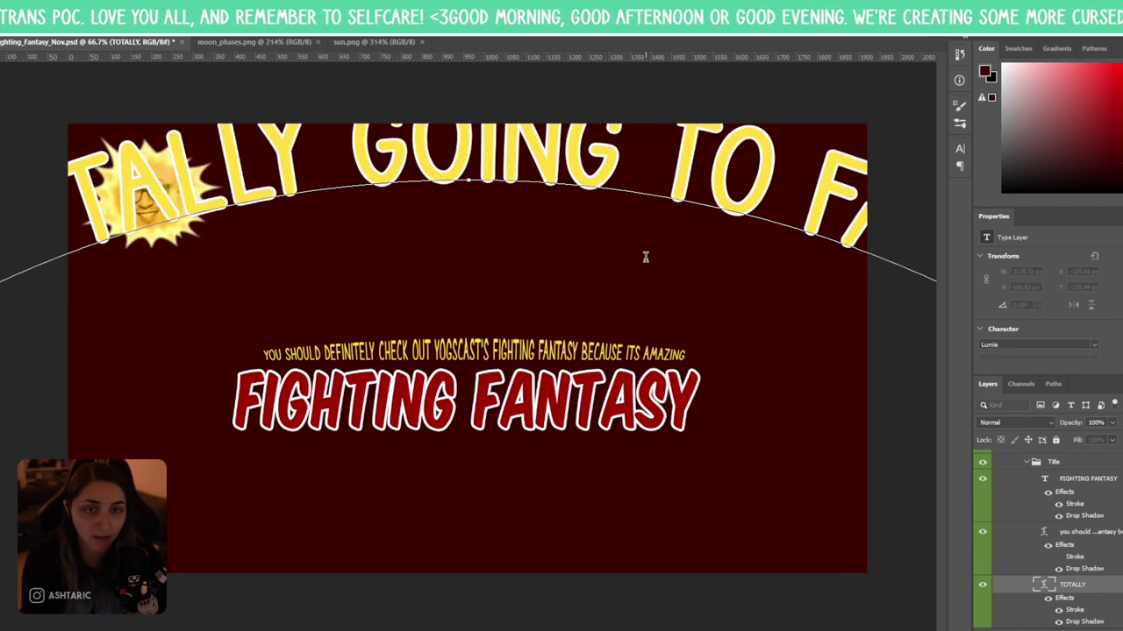
key("ctrl+Return")
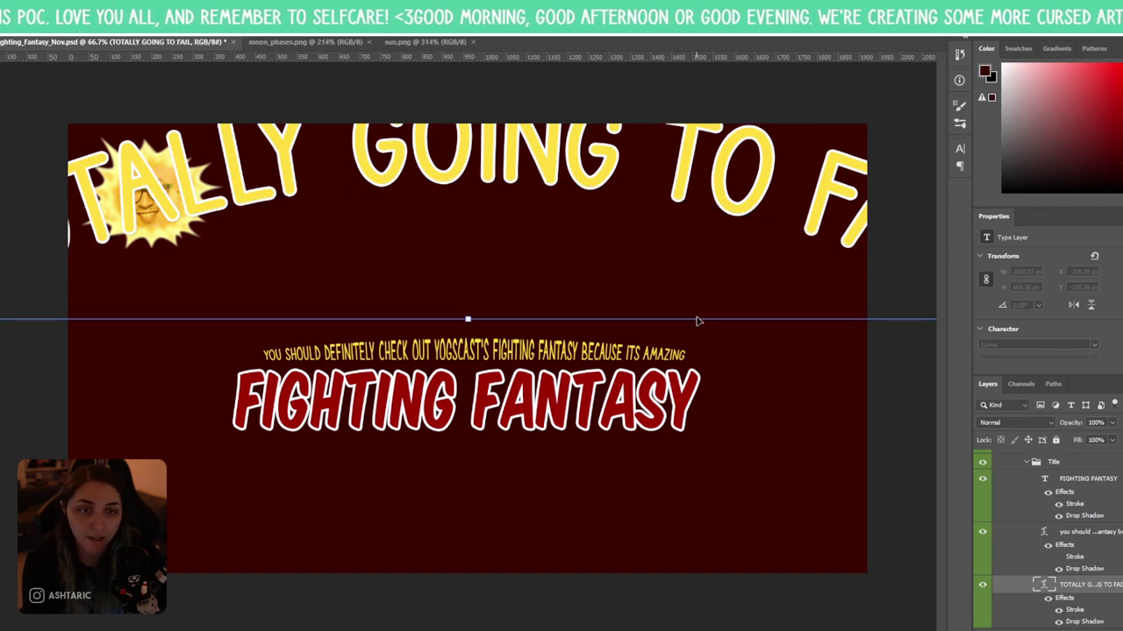
- Scale TOTALLY GOING TO FAIL down to about 1258 by 326 px so it fits above the tagline
scroll(468, 349, "down", 3)
left_click_drag(692, 219, 578, 263)
key("Return")
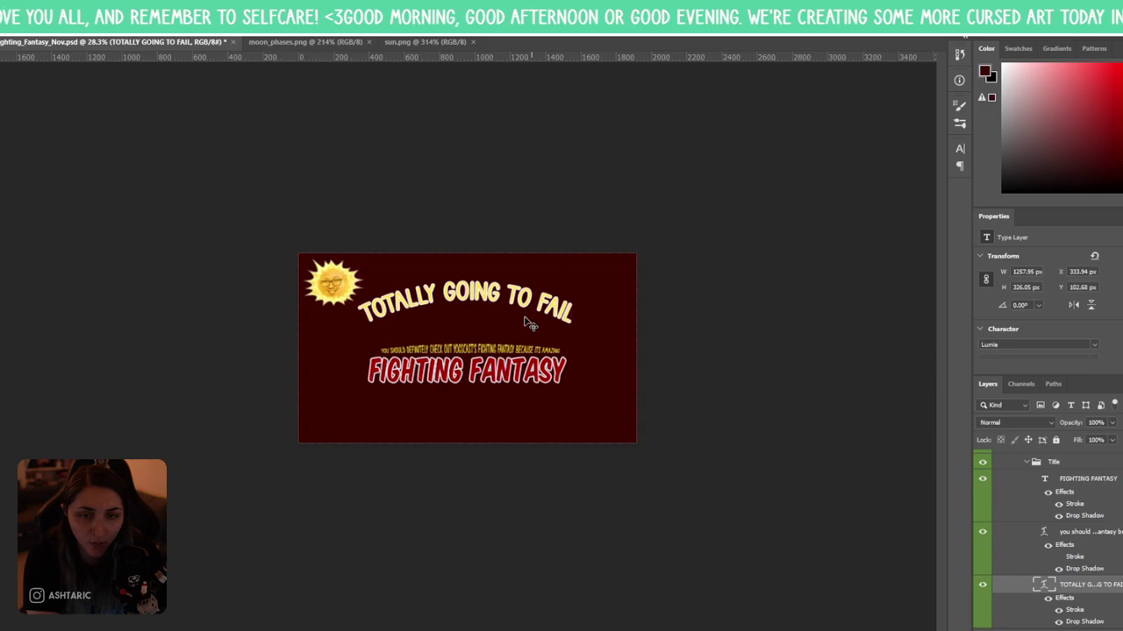
scroll(467, 348, "up", 3)
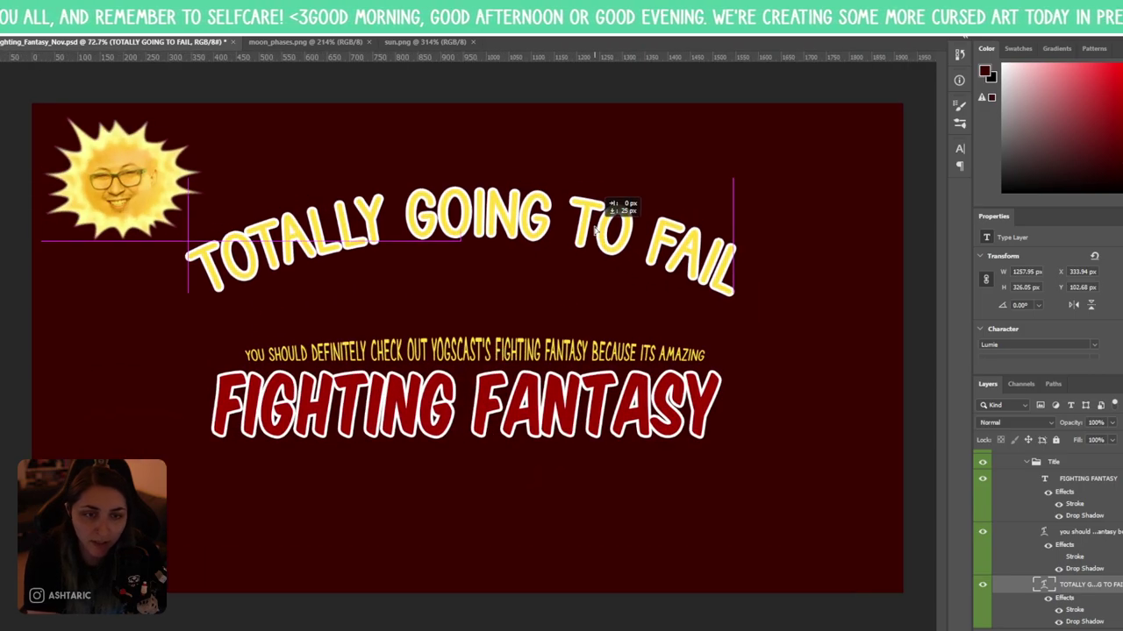
- Duplicate TOTALLY GOING TO FAIL just below itself and change the copy's text to "NOT ARTISTICALLY SKILLED"
left_click_drag(556, 221, 550, 276)
double_click(550, 276)
type("NO")
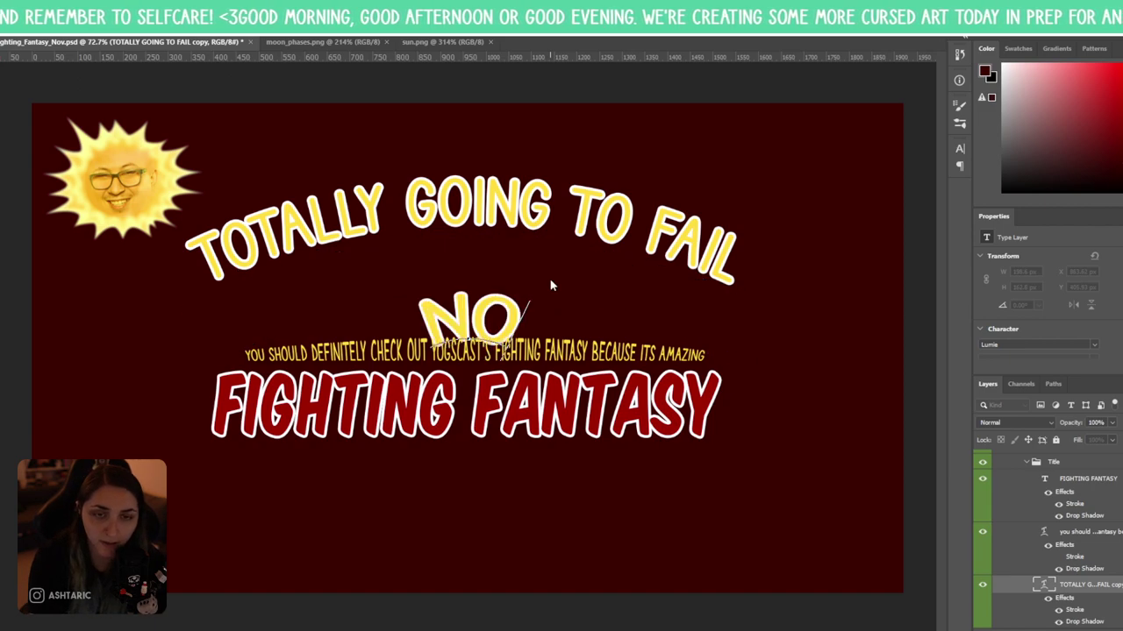
type("T ART")
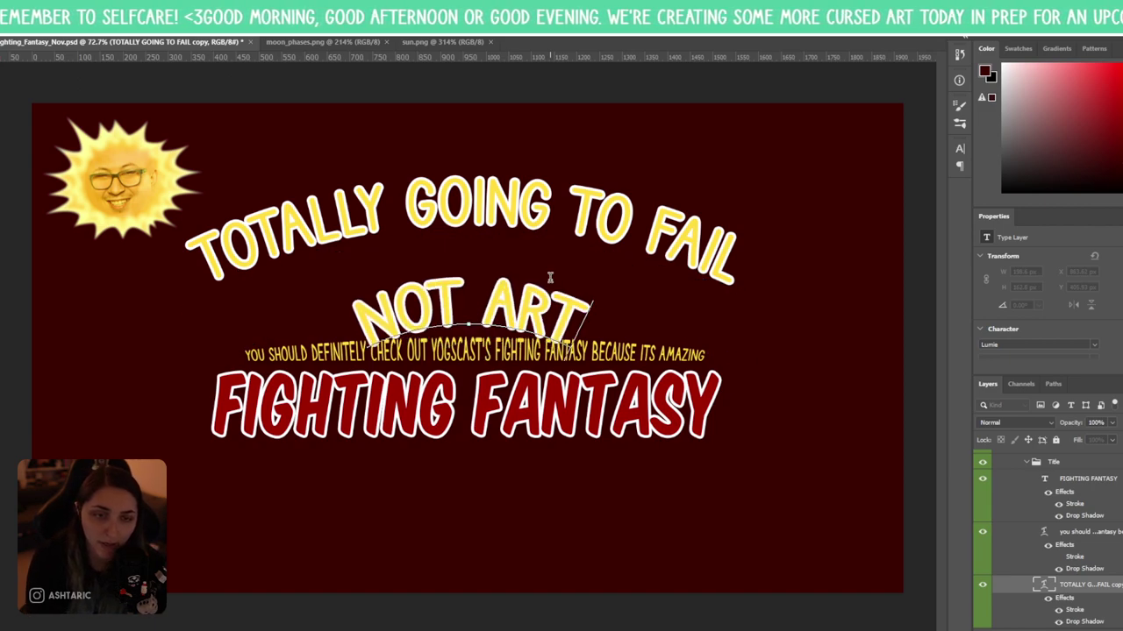
type("ISTI")
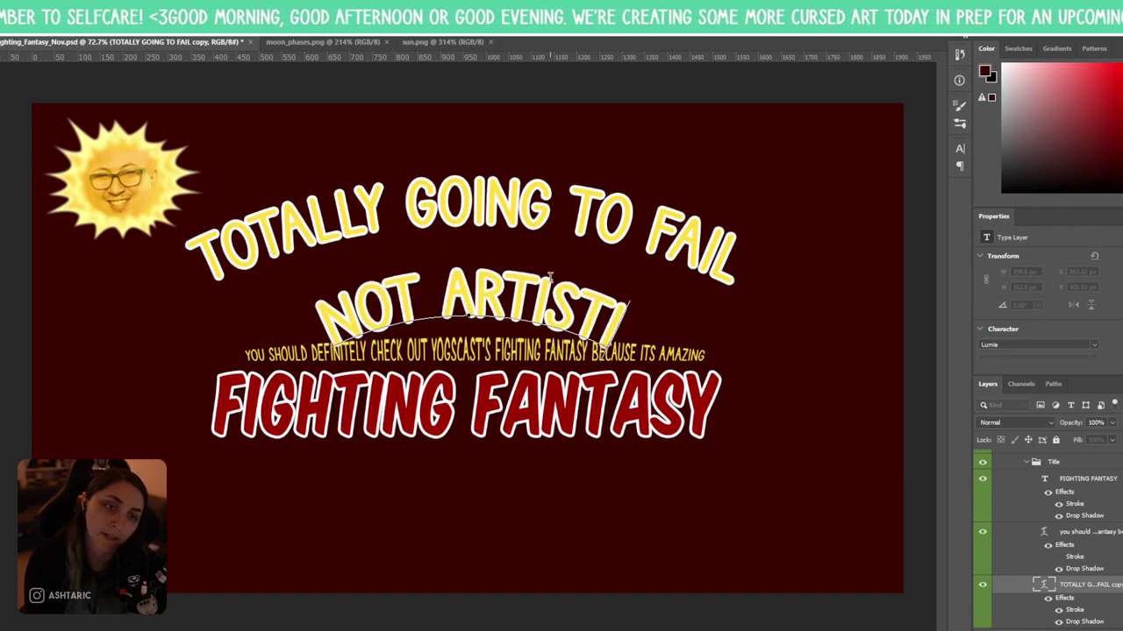
type("CALLY SKILLED")
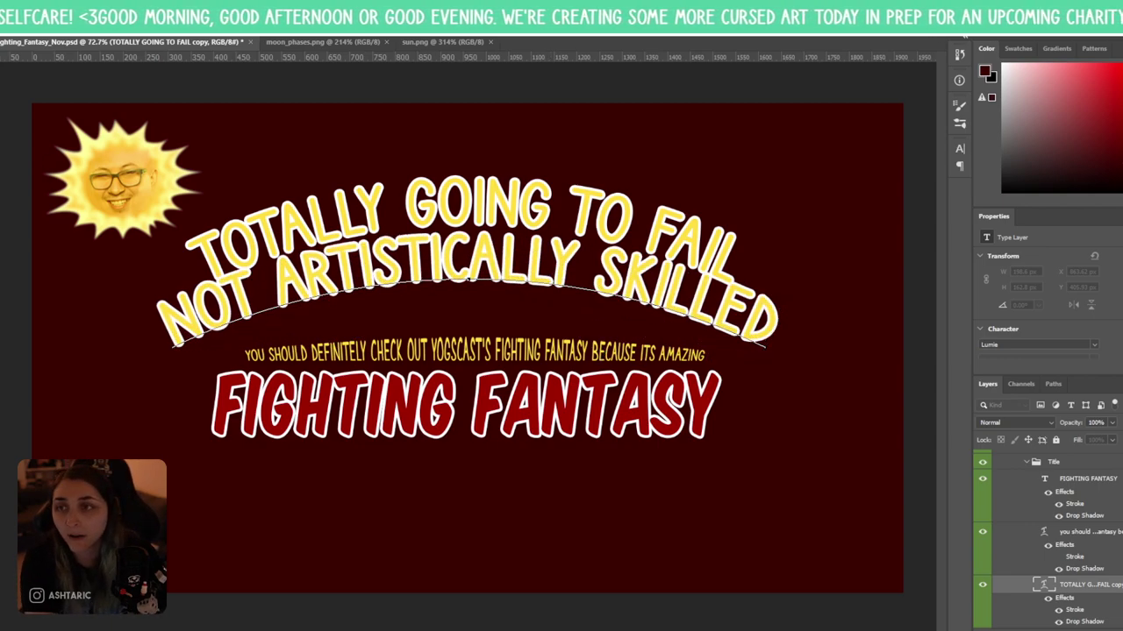
- Try an Arc warp bend of +18% on the NOT ARTISTICALLY SKILLED text
left_click(456, 26)
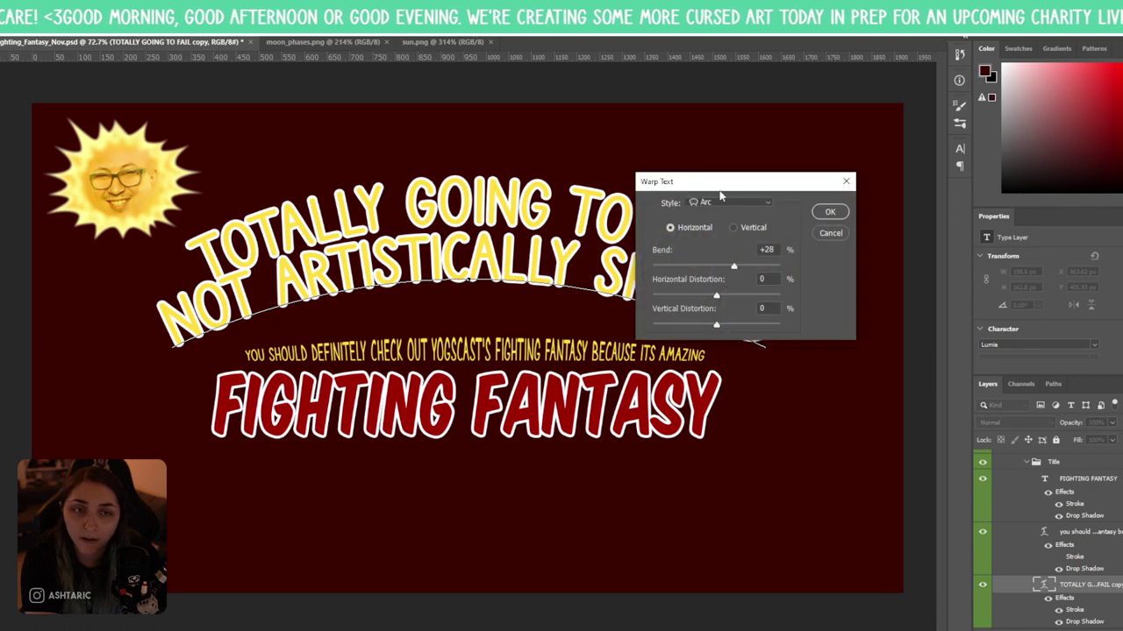
left_click_drag(739, 266, 728, 268)
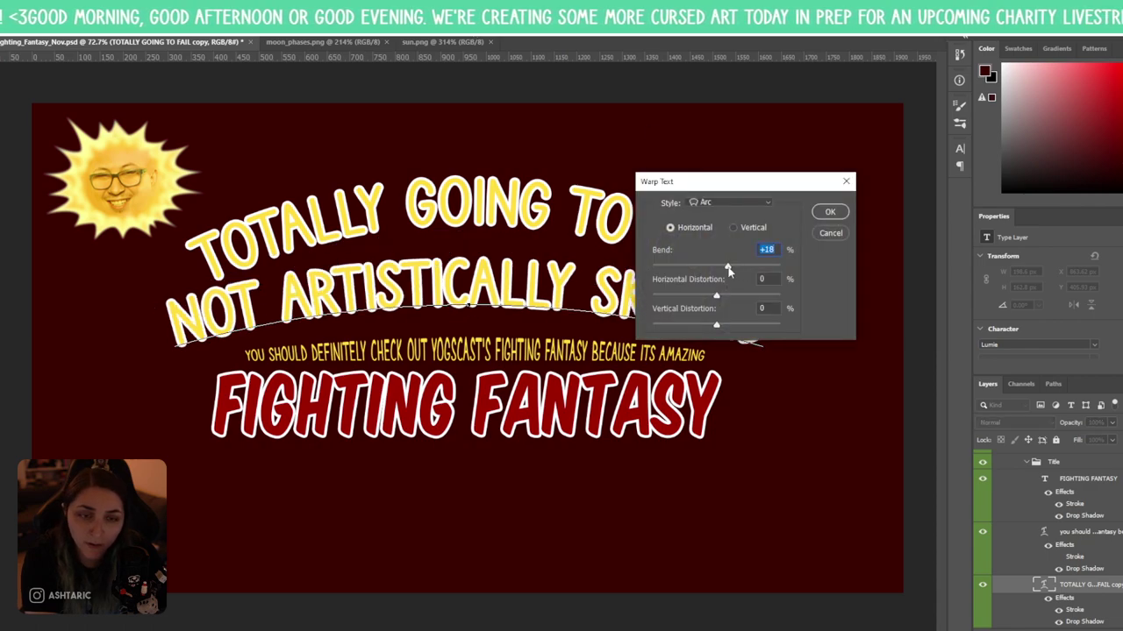
key("Return")
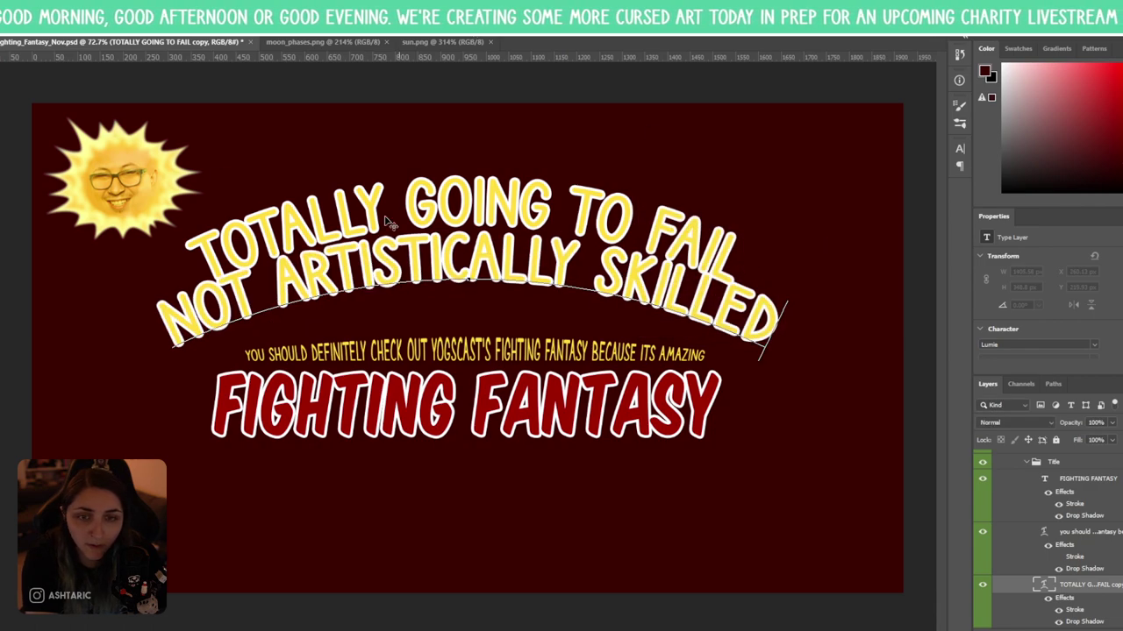
- Scale NOT ARTISTICALLY SKILLED down to about 867 by 215 px and tuck it directly under TOTALLY GOING TO FAIL
key("ctrl+t")
left_click_drag(785, 349, 649, 323)
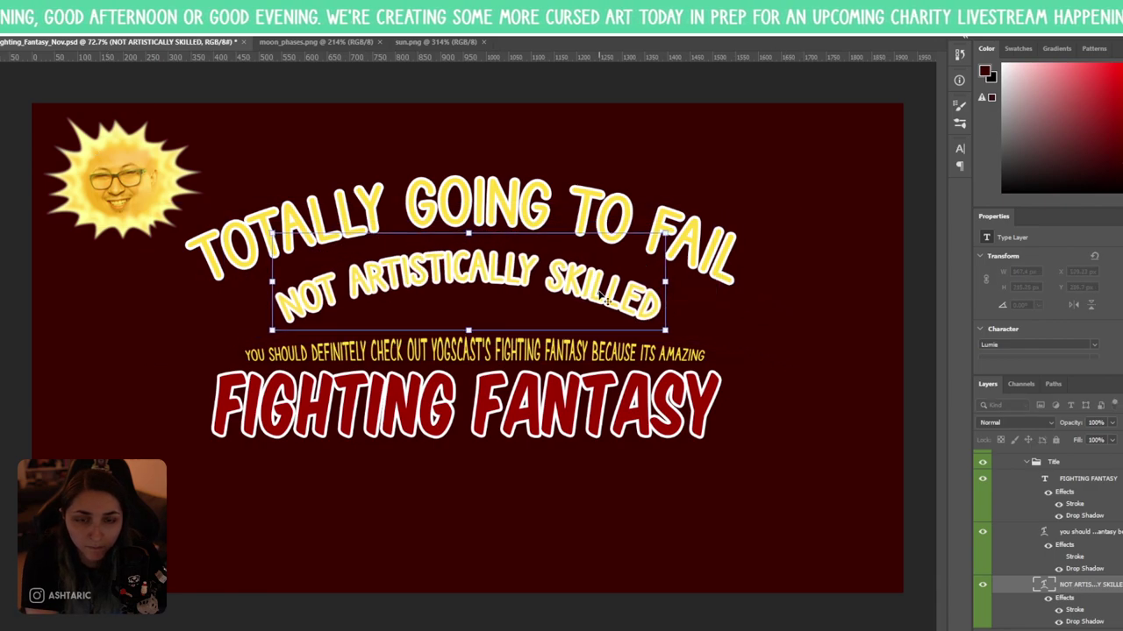
key("Return")
left_click_drag(541, 307, 555, 268)
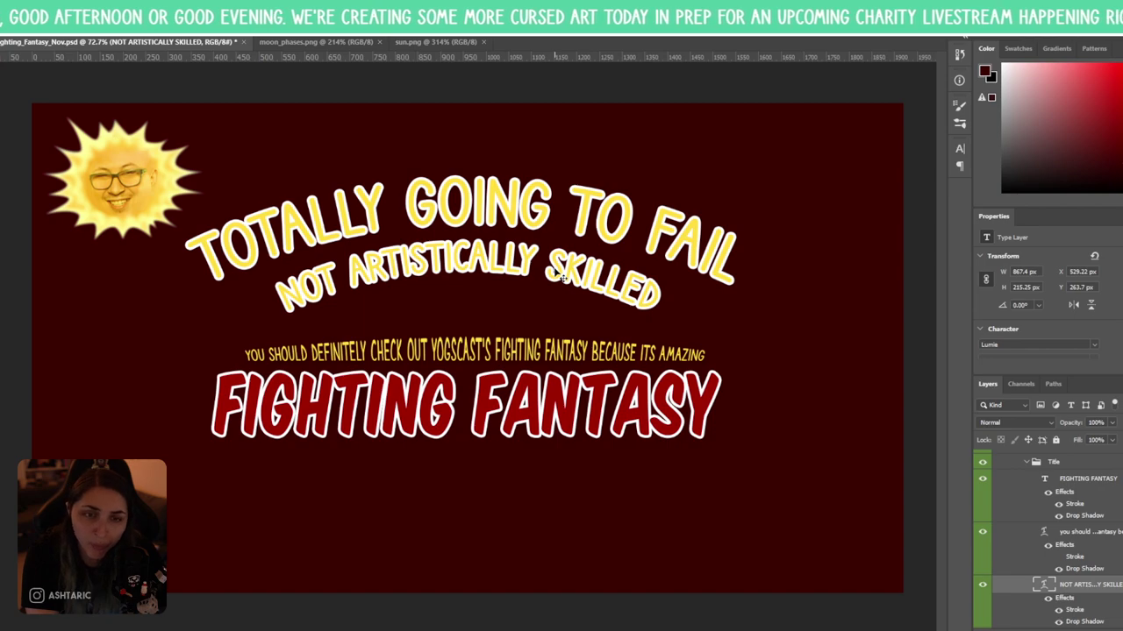
- Set the Arc warp bend of NOT ARTISTICALLY SKILLED to +25%
left_click(509, 26)
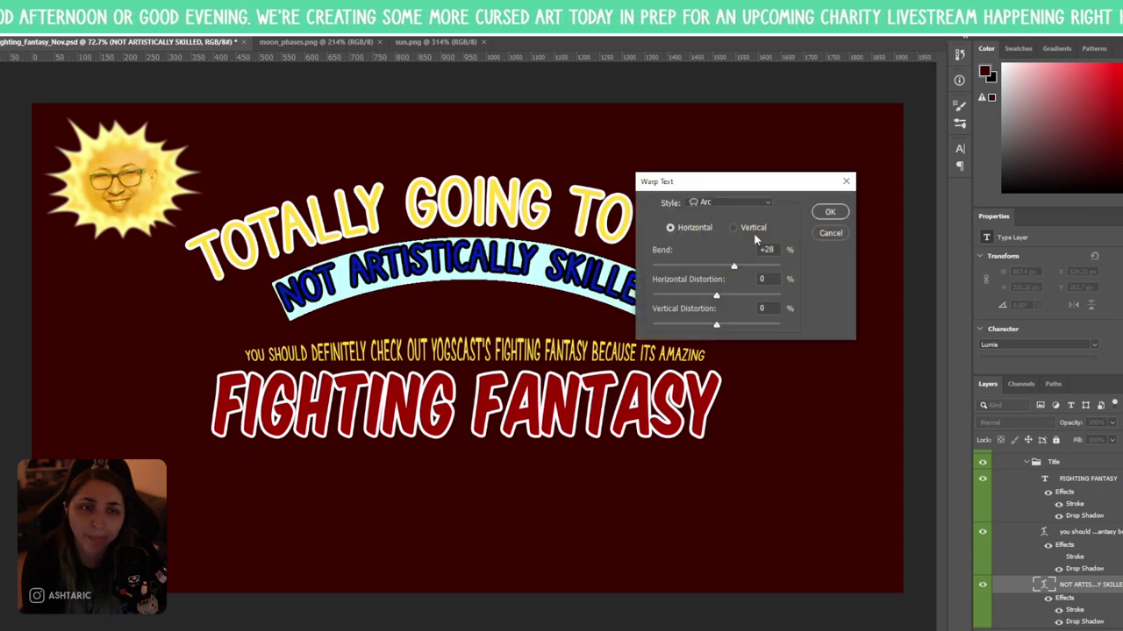
left_click_drag(748, 267, 732, 268)
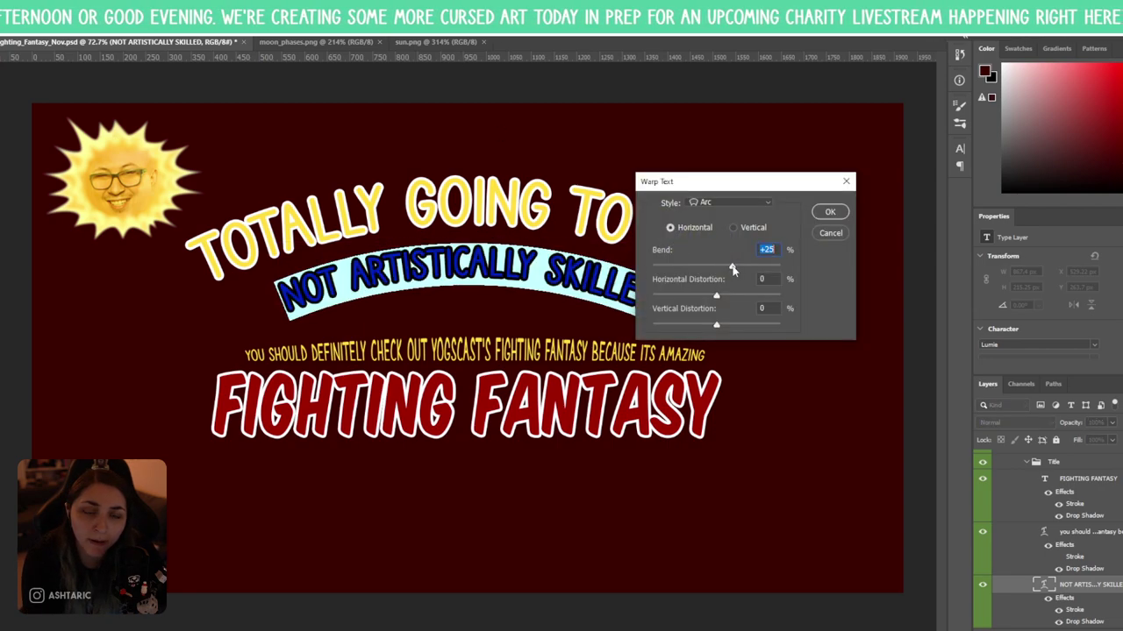
left_click(829, 213)
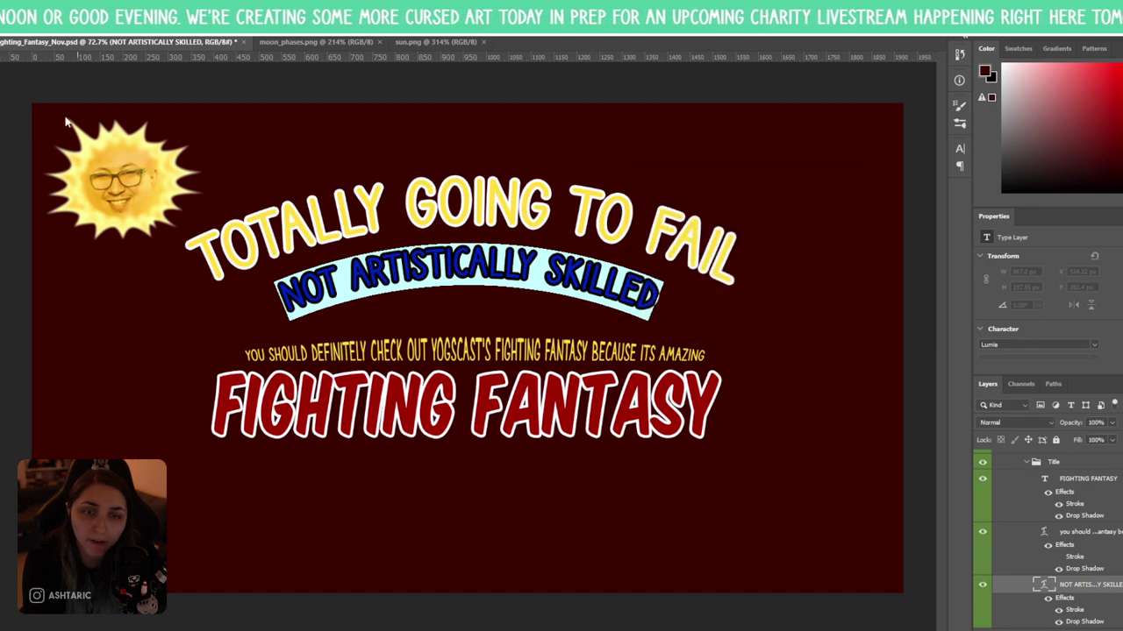
double_click(1044, 584)
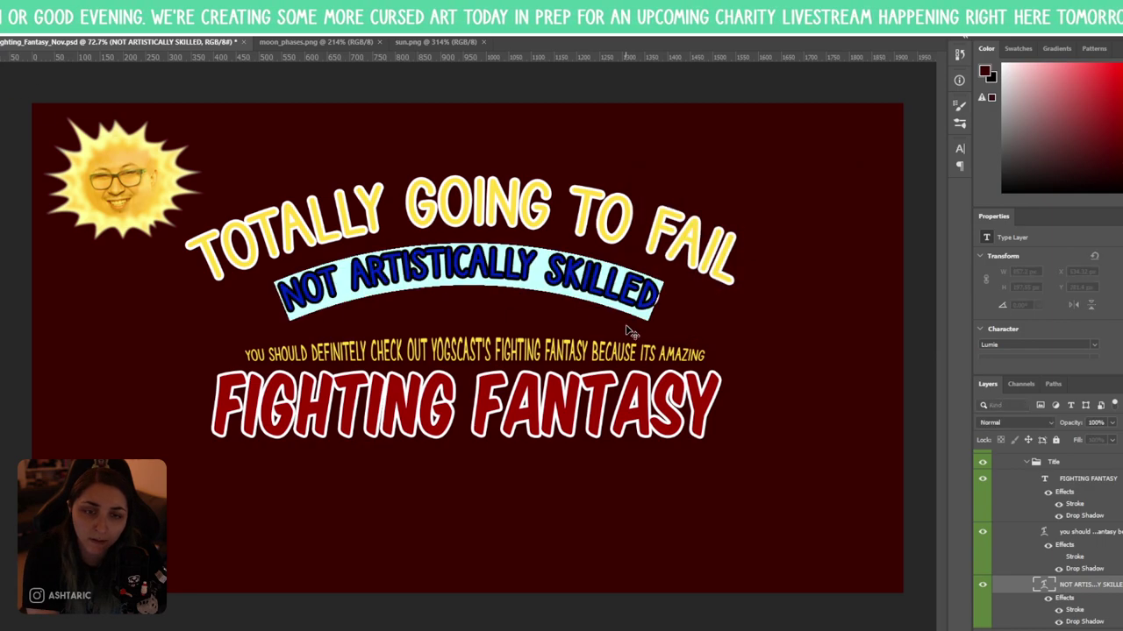
- Place the NOT ARTISTICALLY SKILLED layer above the tagline layer with its stroke hidden, and nudge the text up 13 px
left_click(1092, 572)
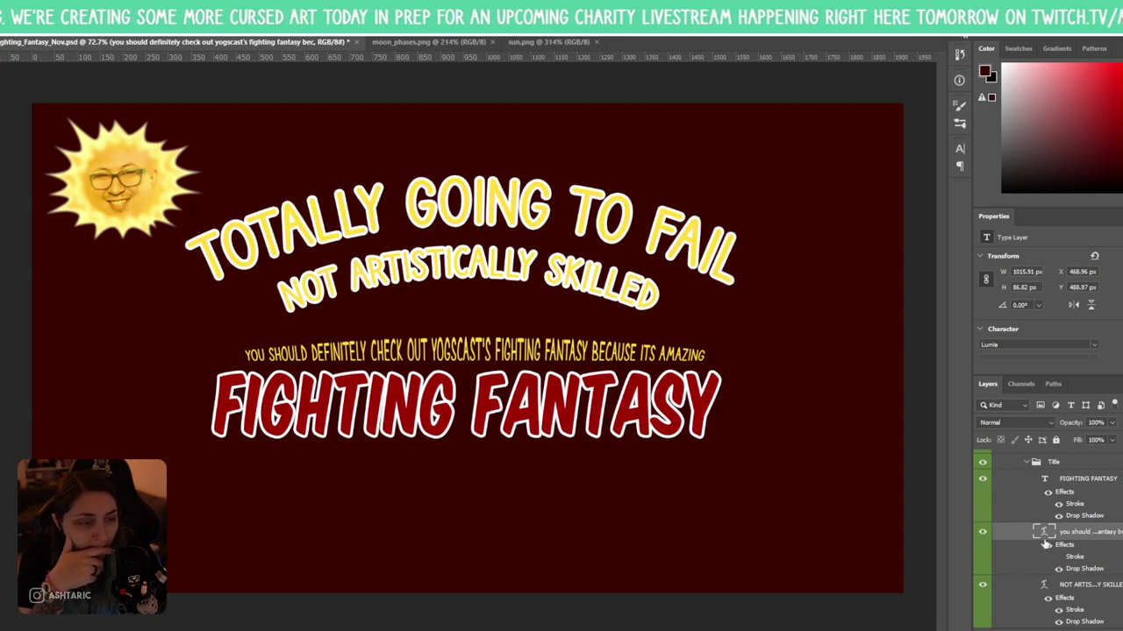
left_click_drag(1043, 532, 1052, 584)
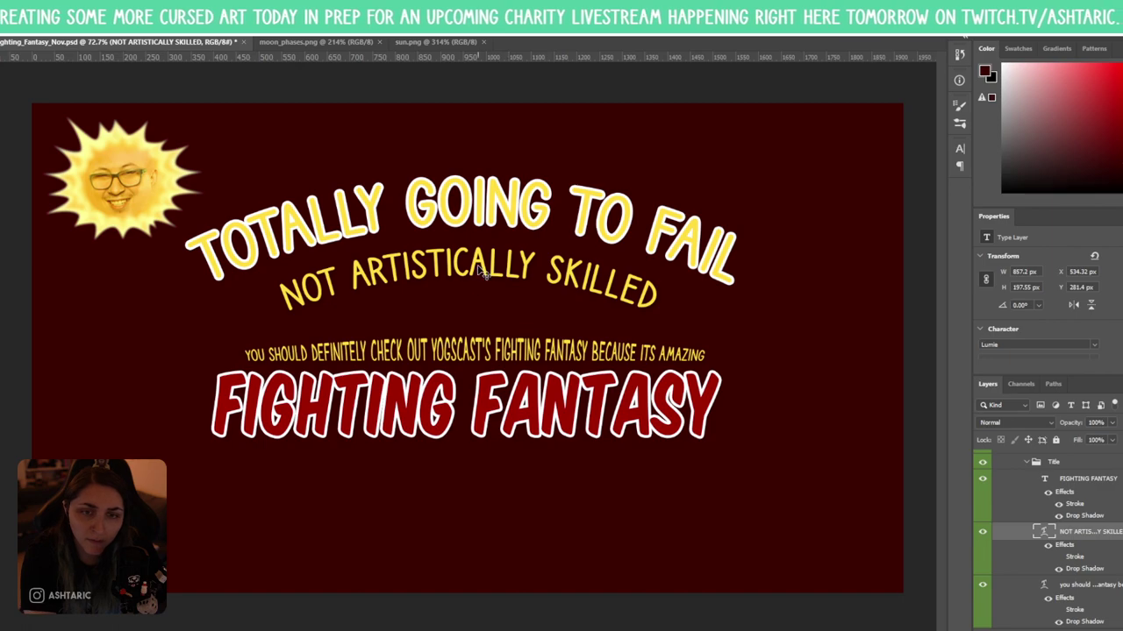
key("shift+Up")
key("Up")
key("Up")
key("Up")
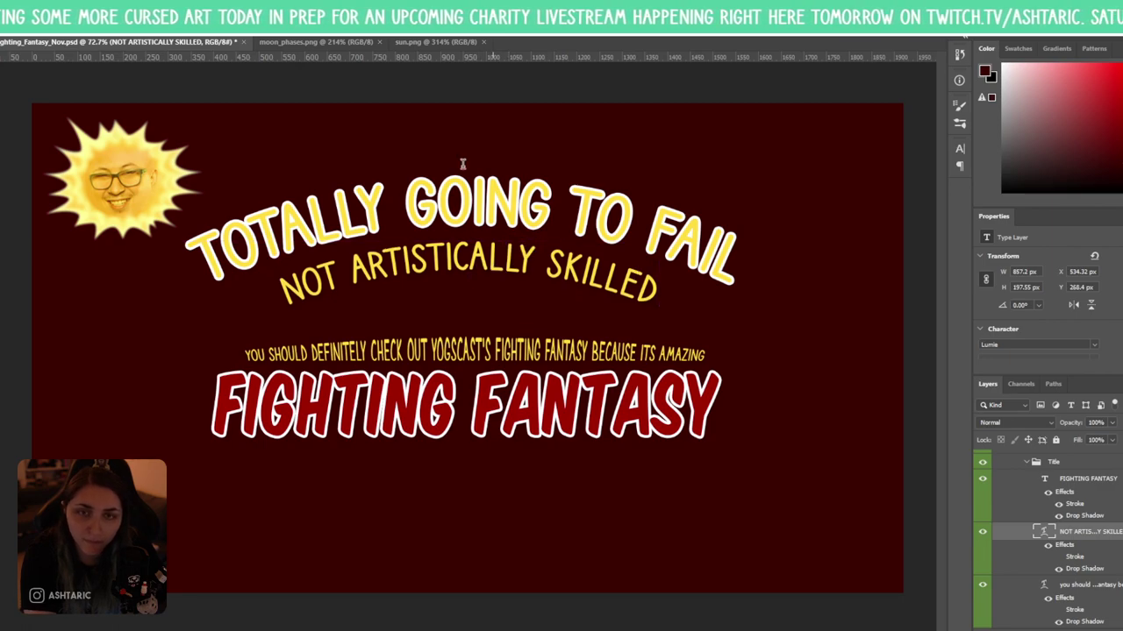
- Set the Arc warp bend of NOT ARTISTICALLY SKILLED to +21% and move the text down to just above the tagline
key("Return")
left_click(479, 28)
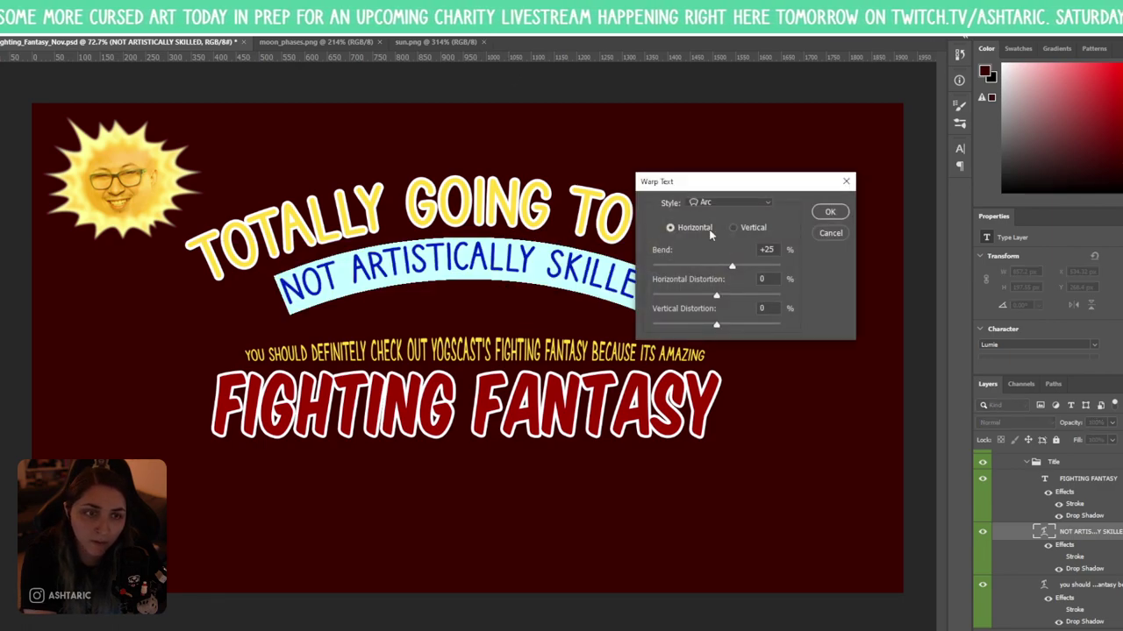
left_click(829, 212)
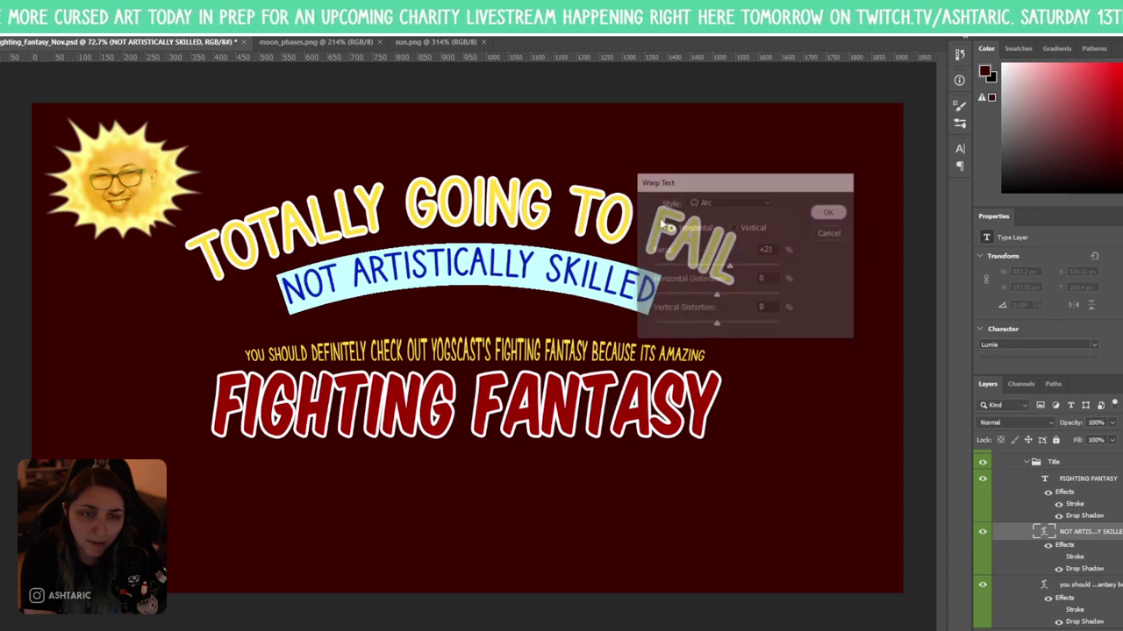
key("ctrl+Return")
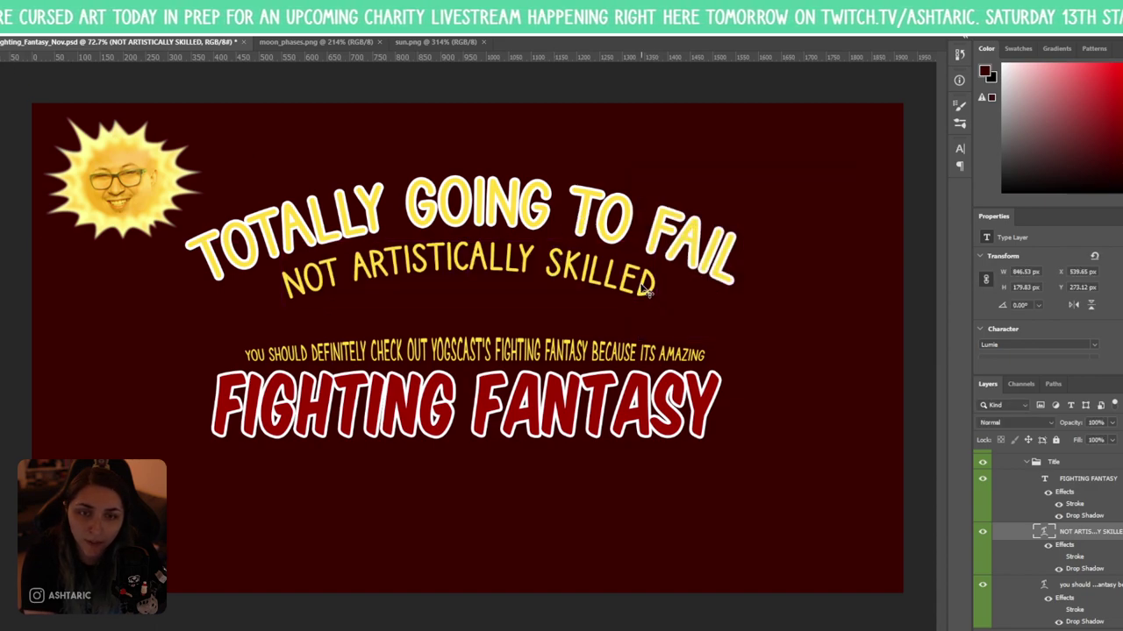
left_click_drag(572, 272, 567, 308)
- Reorder the Title group with TOTALLY GOING TO FAIL on top and FIGHTING FANTASY below NOT ARTISTICALLY SKILLED
left_click(1061, 484)
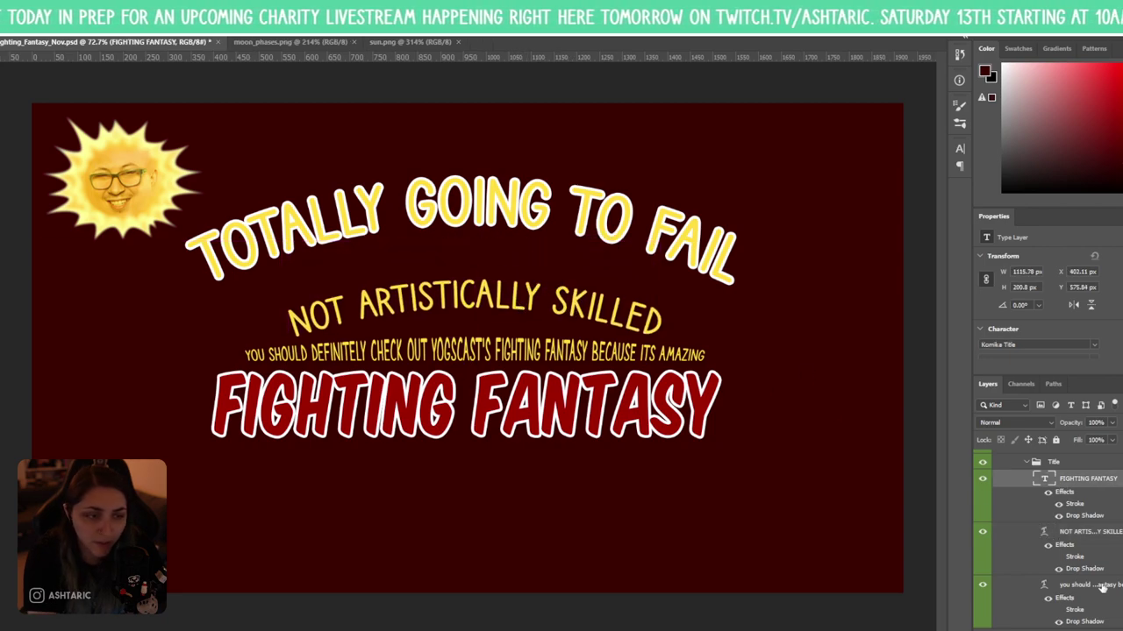
left_click(1101, 588)
scroll(1070, 550, "down", 1)
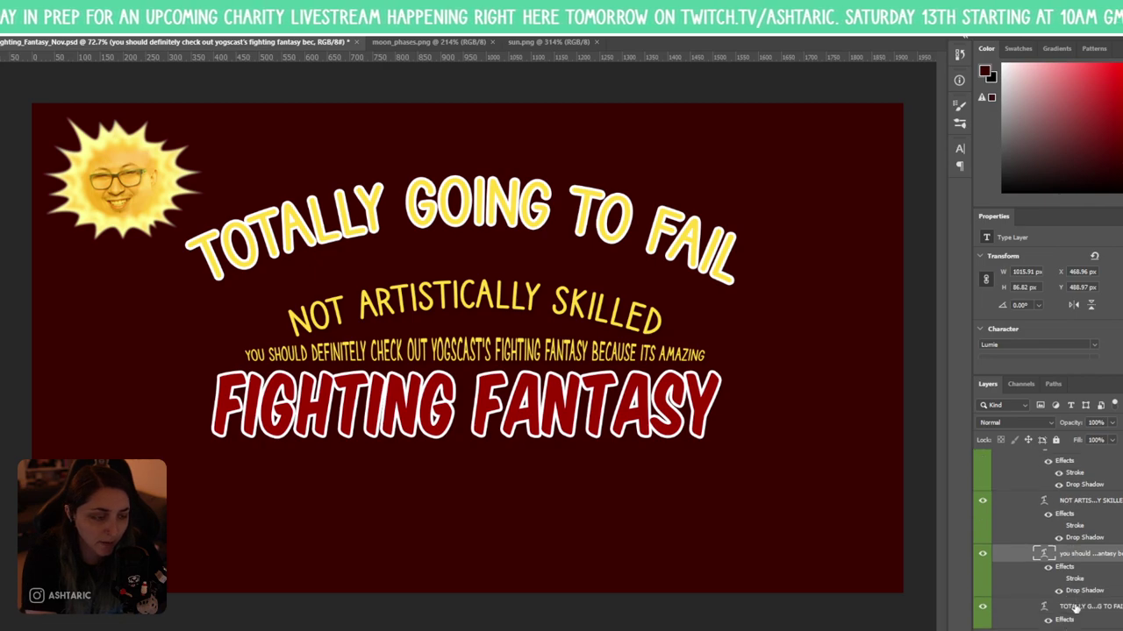
left_click_drag(1075, 609, 1070, 544)
left_click(1075, 570)
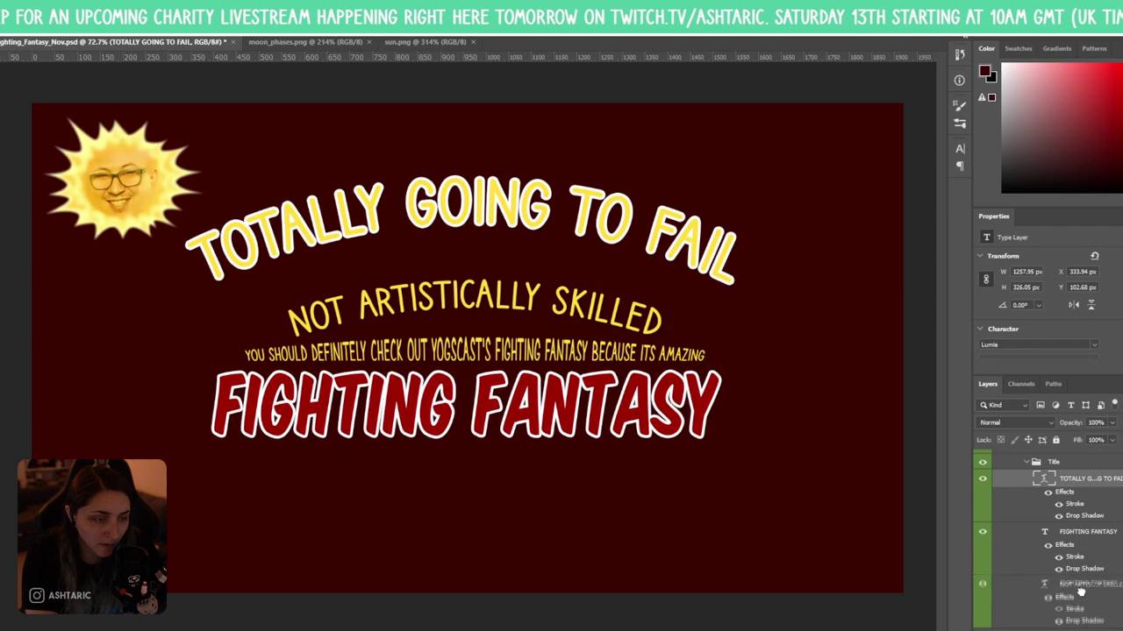
- Move the stroke and drop shadow effects from the FIGHTING FANTASY layer onto the tagline layer
scroll(1108, 564, "down", 1)
scroll(1087, 548, "down", 1)
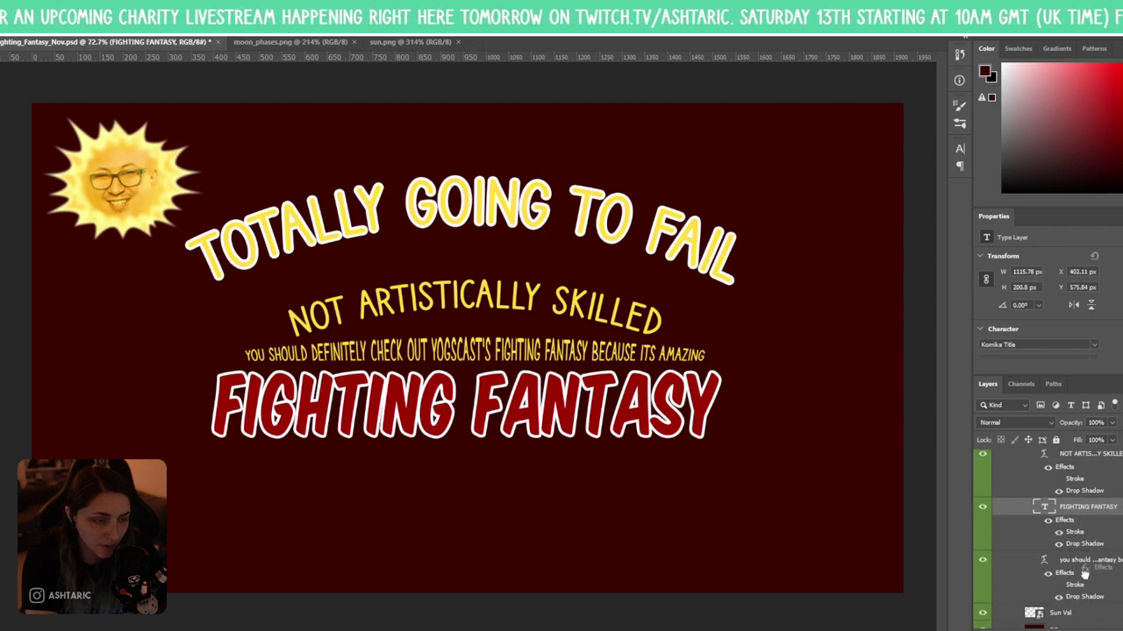
left_click_drag(1064, 596, 1063, 593)
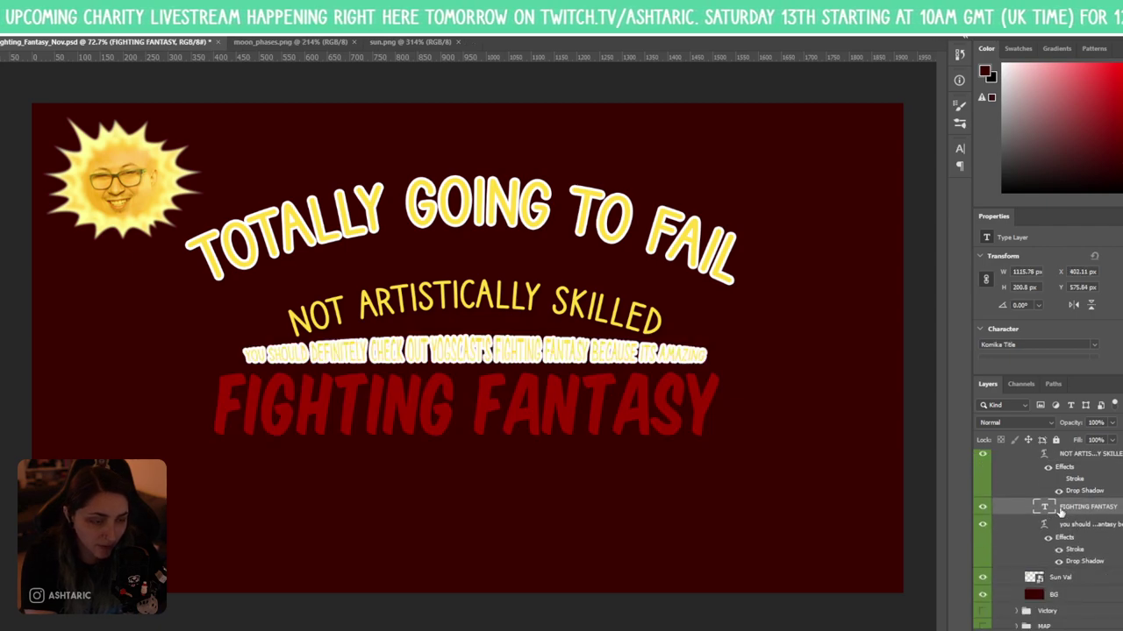
- Undo moving the effects from FIGHTING FANTASY to the tagline, and collapse the effects lists of the two uppermost Title text layers
key("ctrl+z")
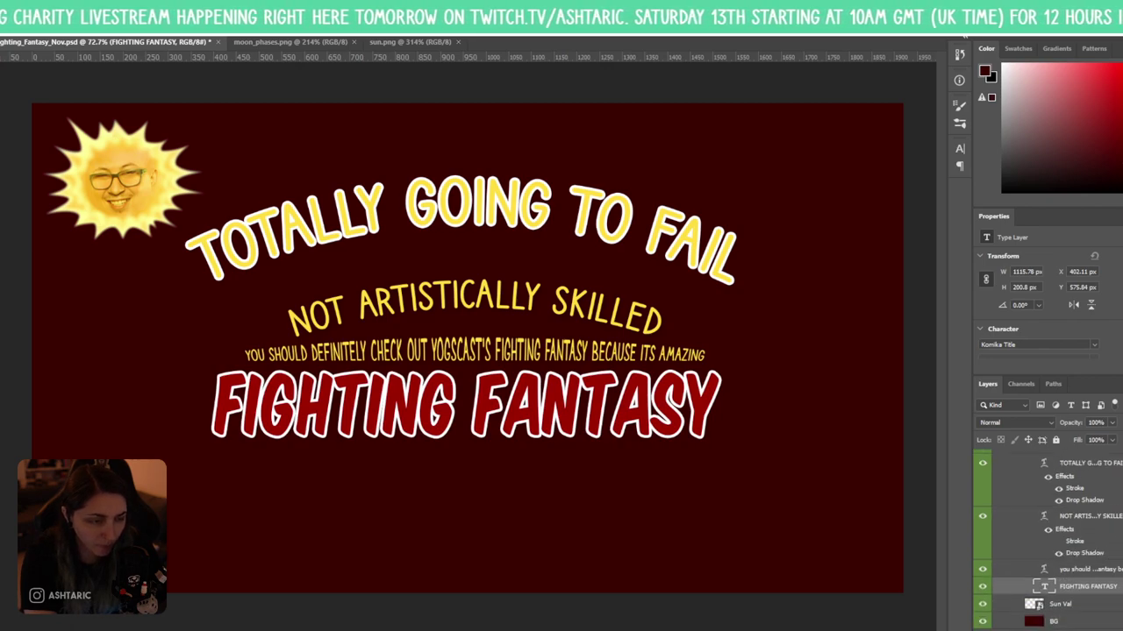
scroll(1049, 539, "up", 3)
left_click(1088, 525)
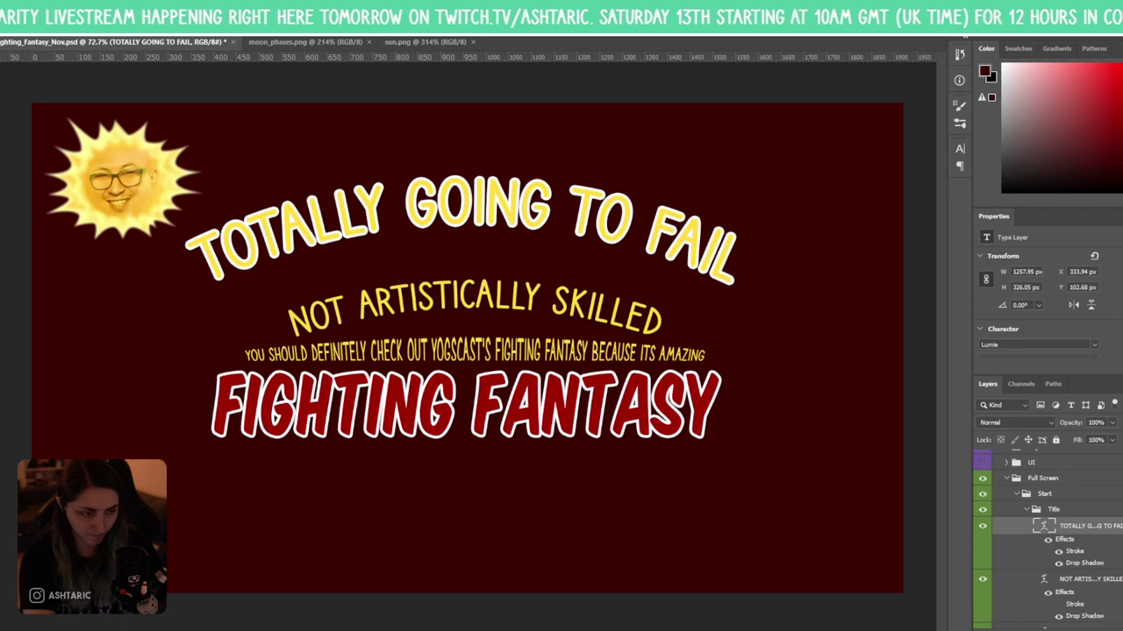
left_click(1114, 526)
left_click(1112, 543)
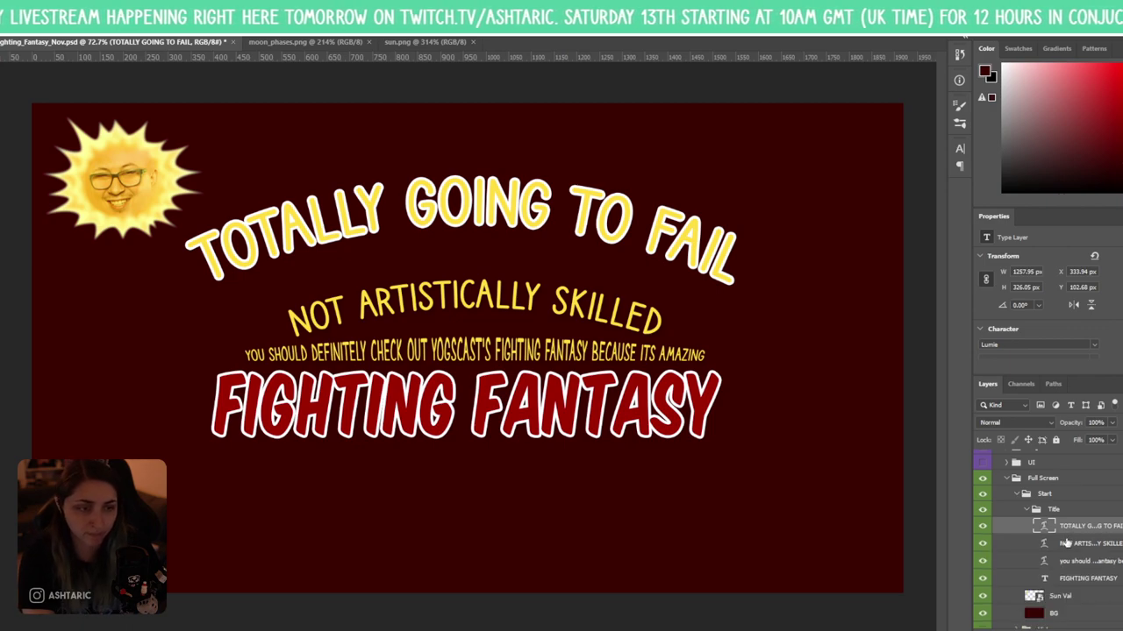
- Reposition NOT ARTISTICALLY SKILLED just above the tagline at about X 538, Y 364 px, and shift the tagline slightly to the left
left_click_drag(544, 311, 623, 285)
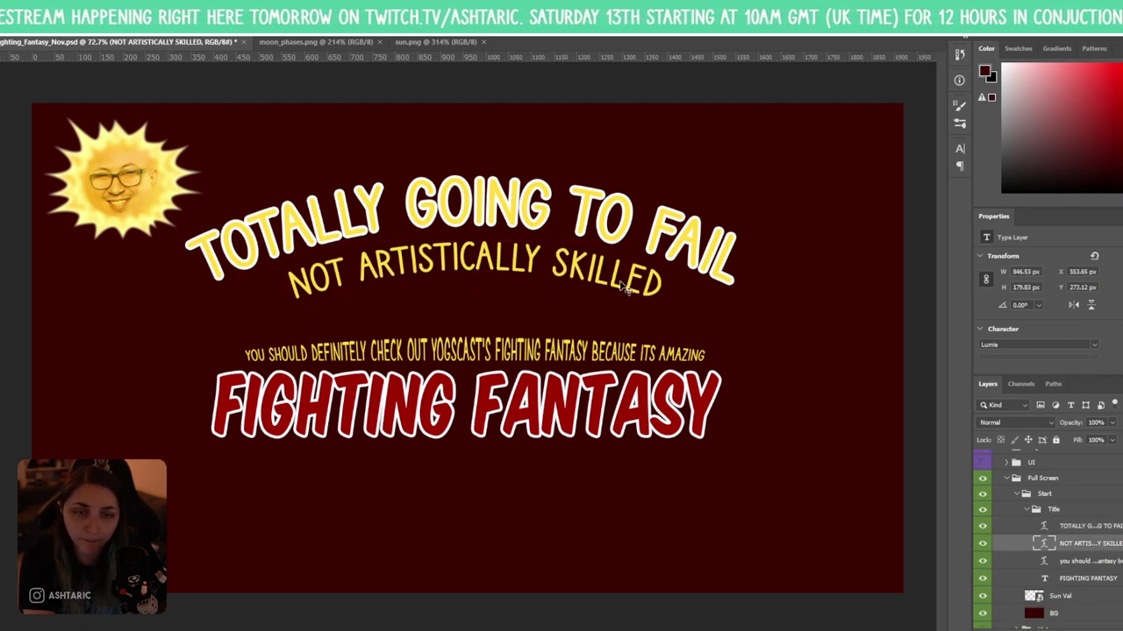
left_click_drag(517, 275, 509, 317)
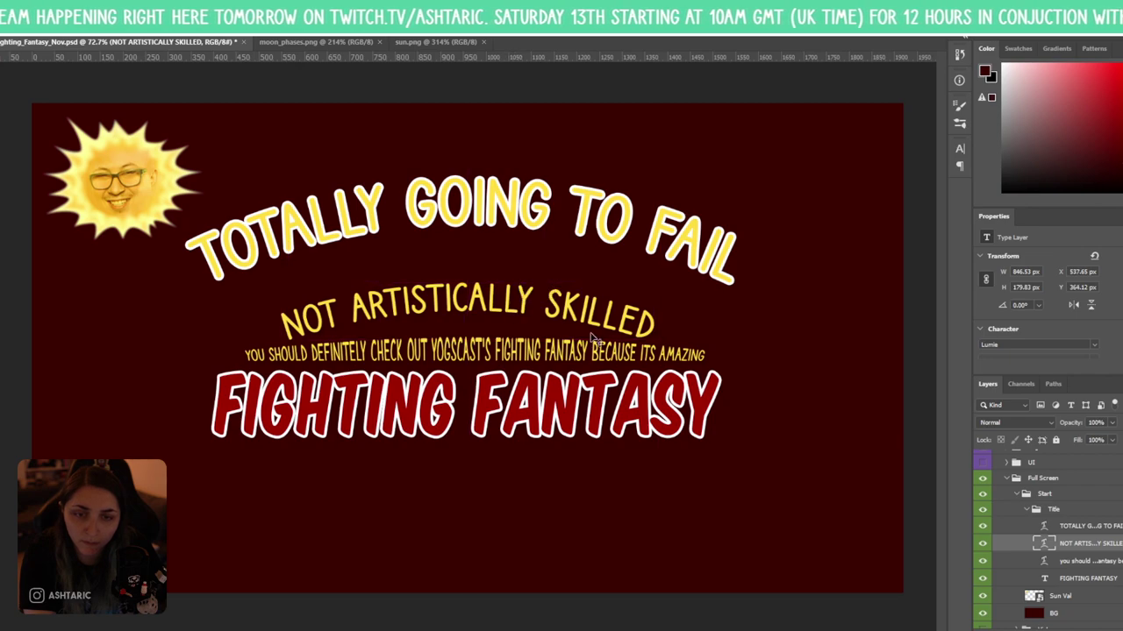
left_click(1079, 560)
left_click_drag(625, 426, 584, 418)
- Move TOTALLY GOING TO FAIL down to sit just above NOT ARTISTICALLY SKILLED, at about X 349, Y 197 px
left_click(1085, 578)
left_click(1083, 526)
left_click_drag(562, 213, 510, 270)
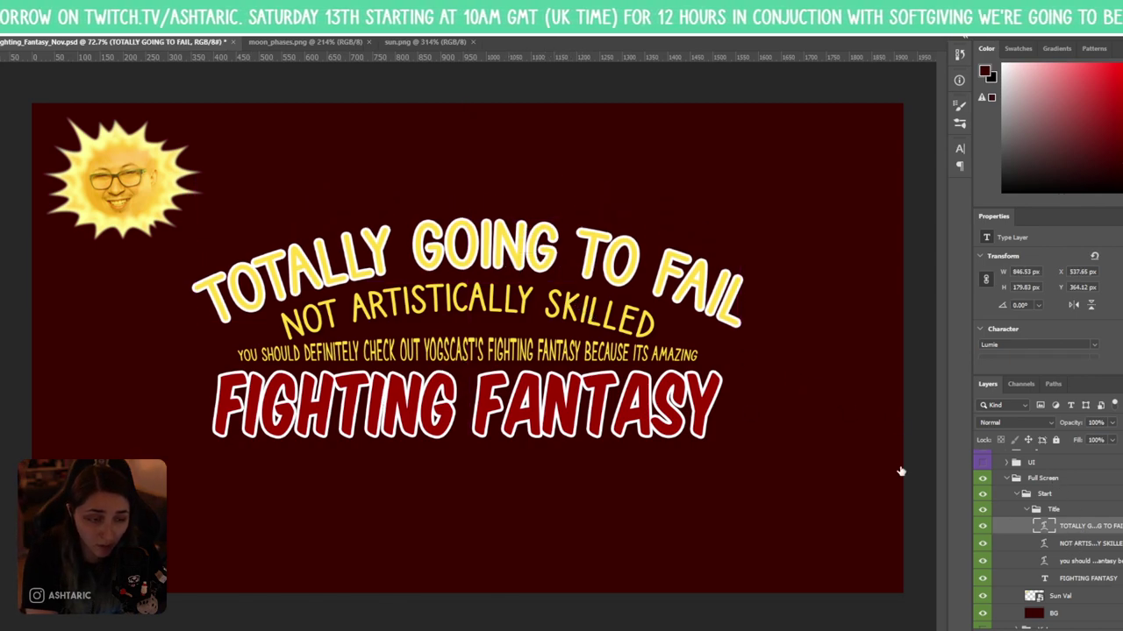
left_click(1083, 544)
left_click_drag(487, 294, 487, 295)
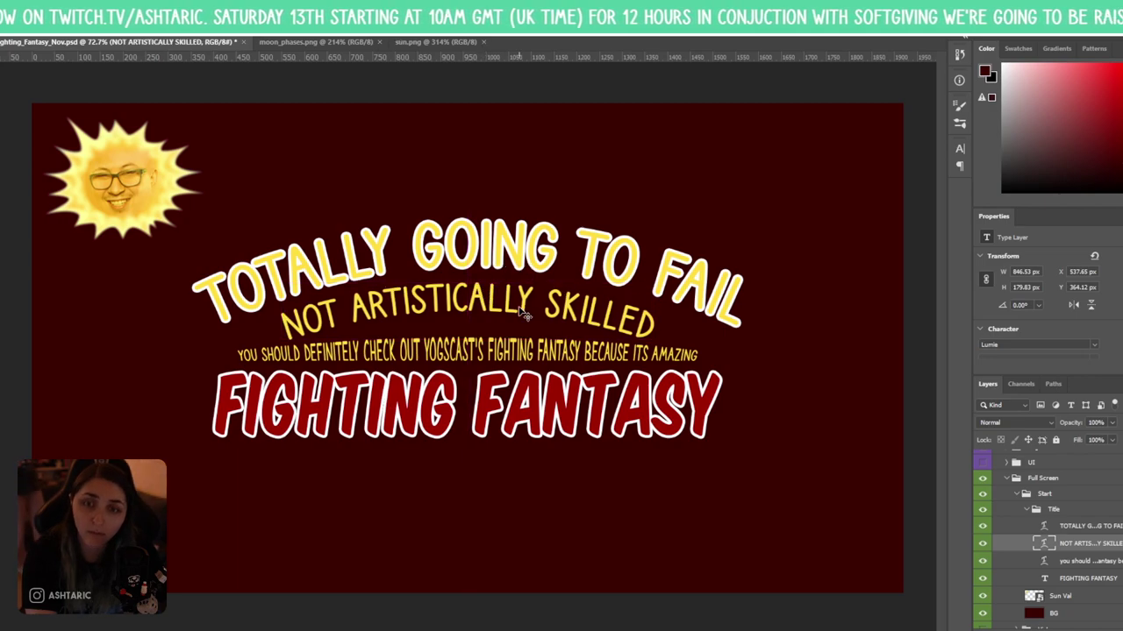
- Check the Arc warp bend of the TOTALLY GOING TO FAIL text
double_click(1043, 526)
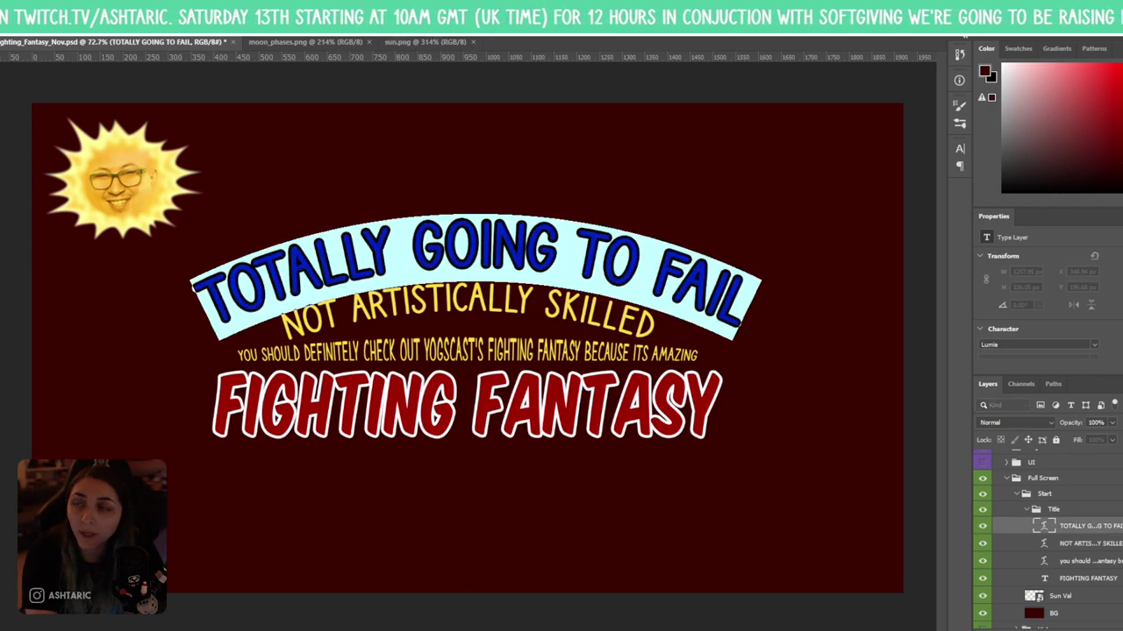
left_click(537, 19)
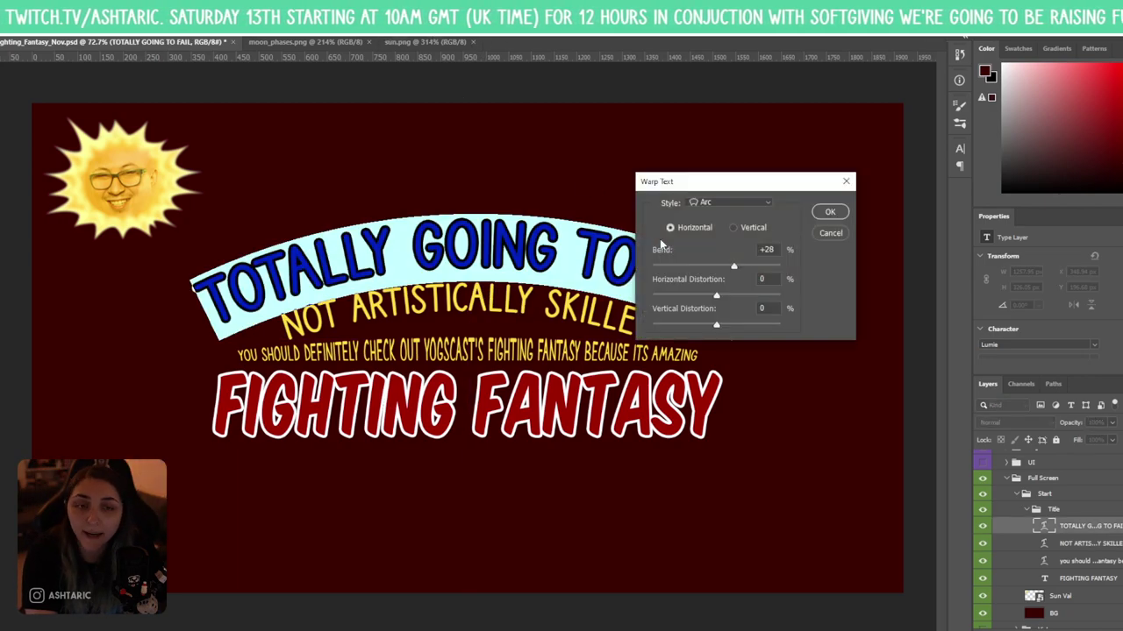
left_click(829, 212)
left_click(1086, 544)
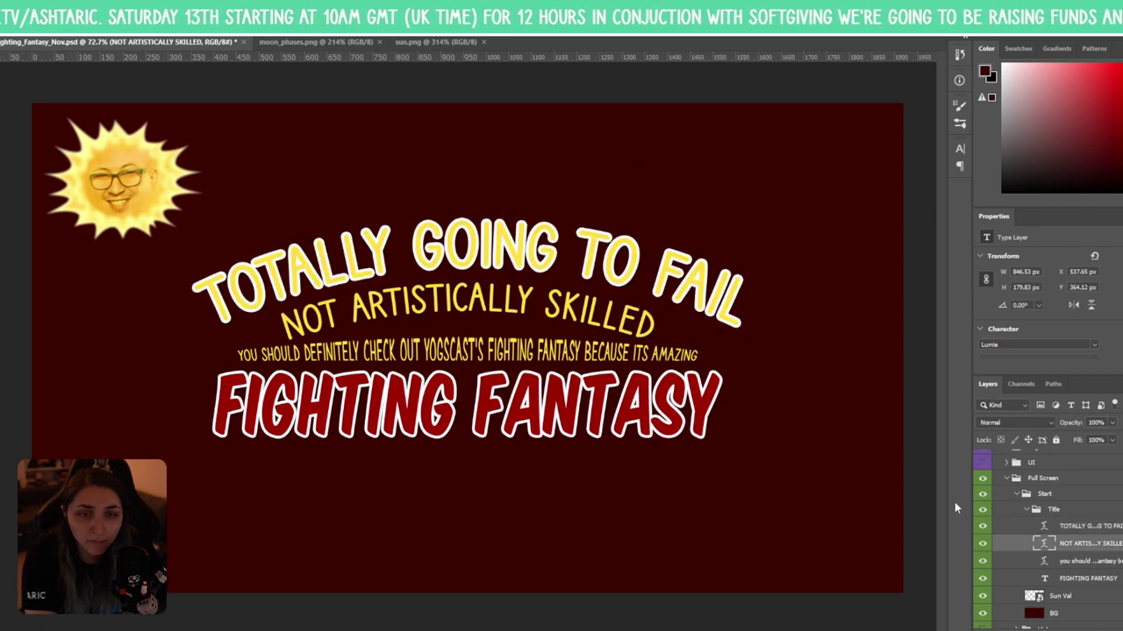
double_click(1044, 526)
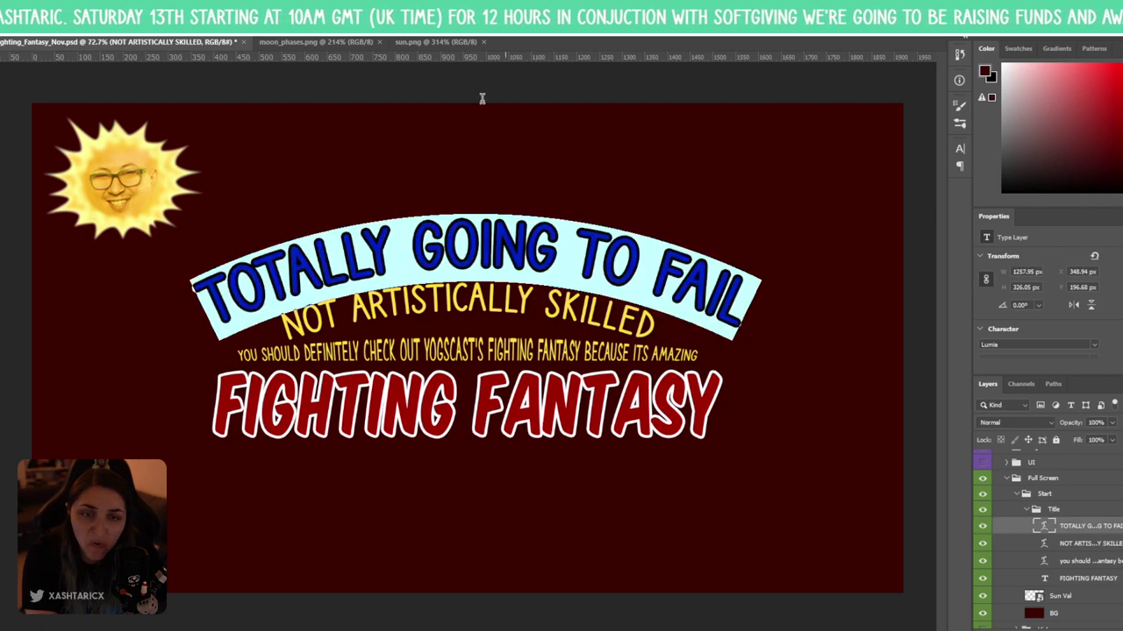
left_click(34, 77)
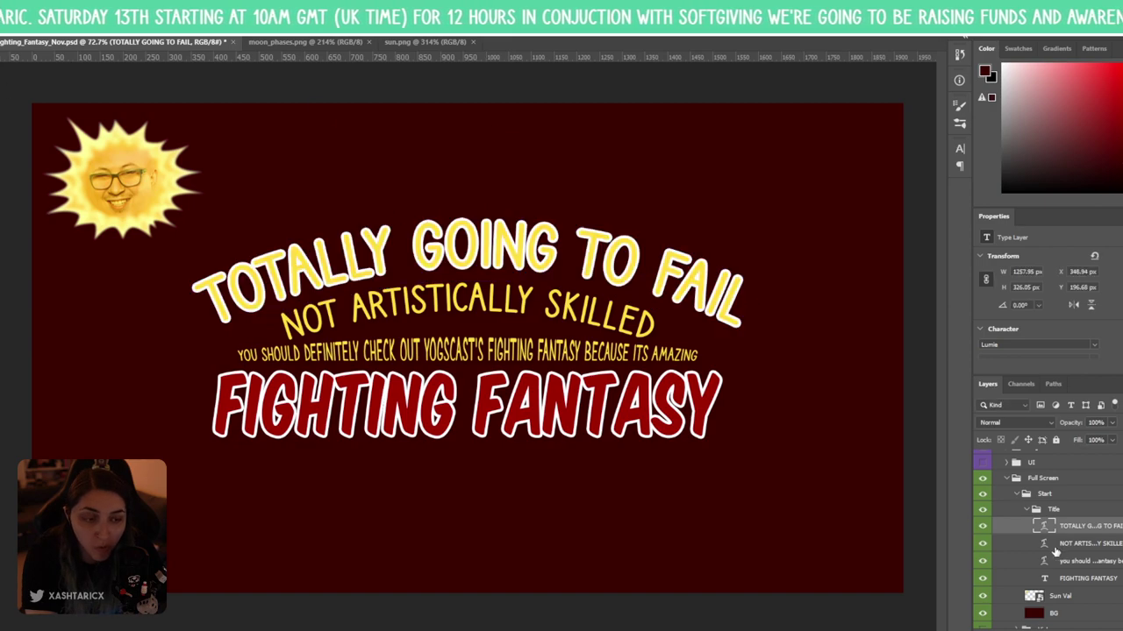
key("alt+bracketleft")
key("alt+bracketright")
key("Return")
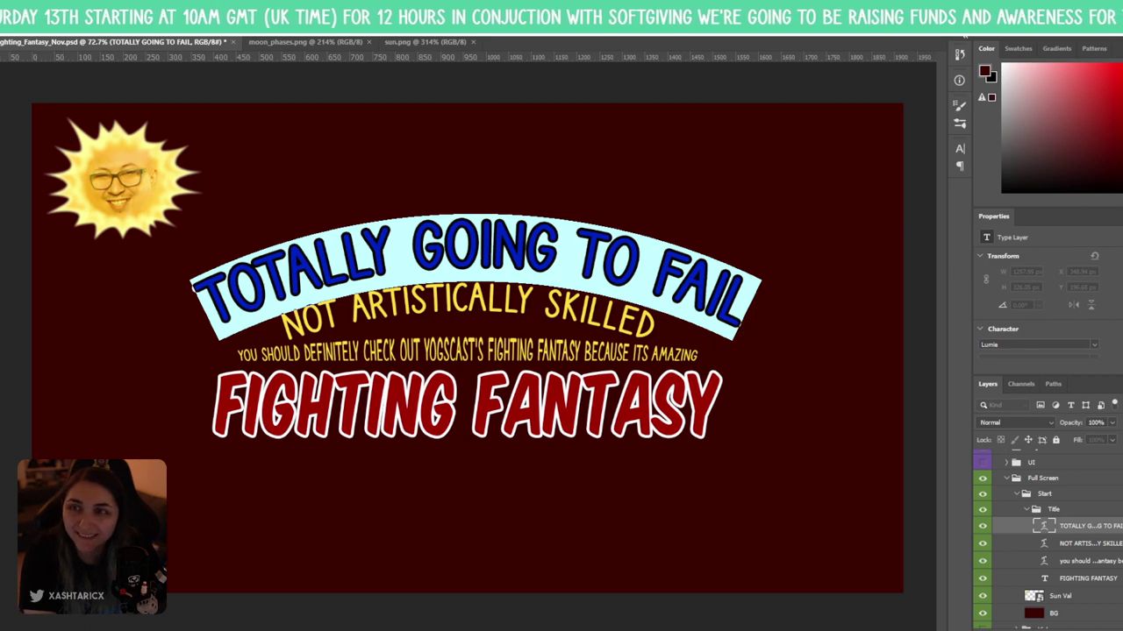
left_click(252, 184)
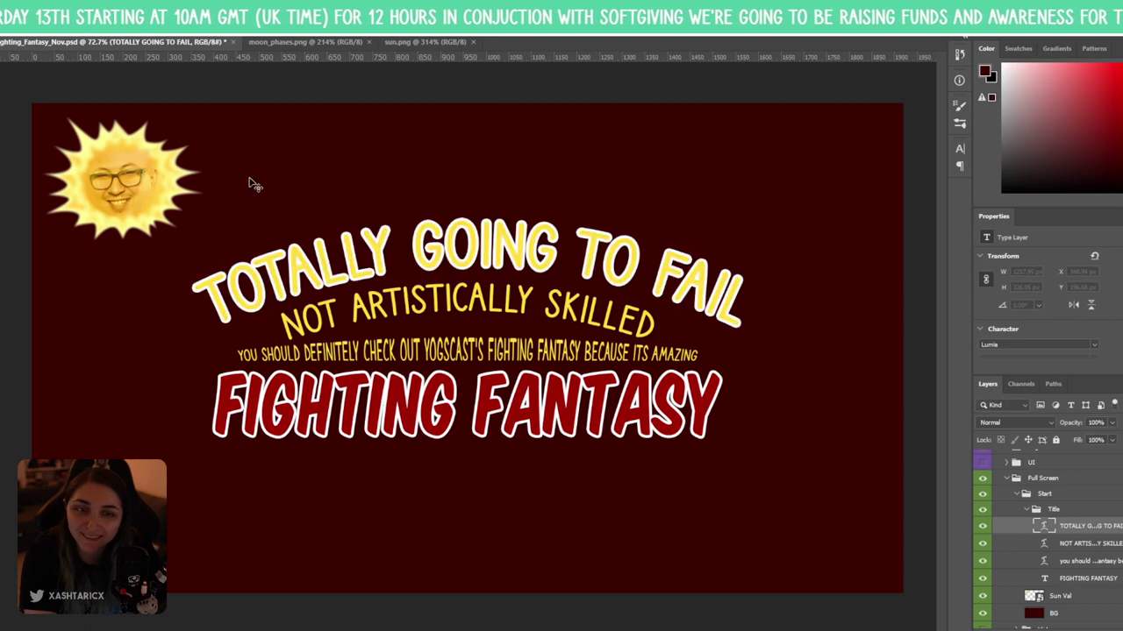
- Set the Arc warp bend of NOT ARTISTICALLY SKILLED to +22% and shift the text 14 px to the right
left_click(1030, 546)
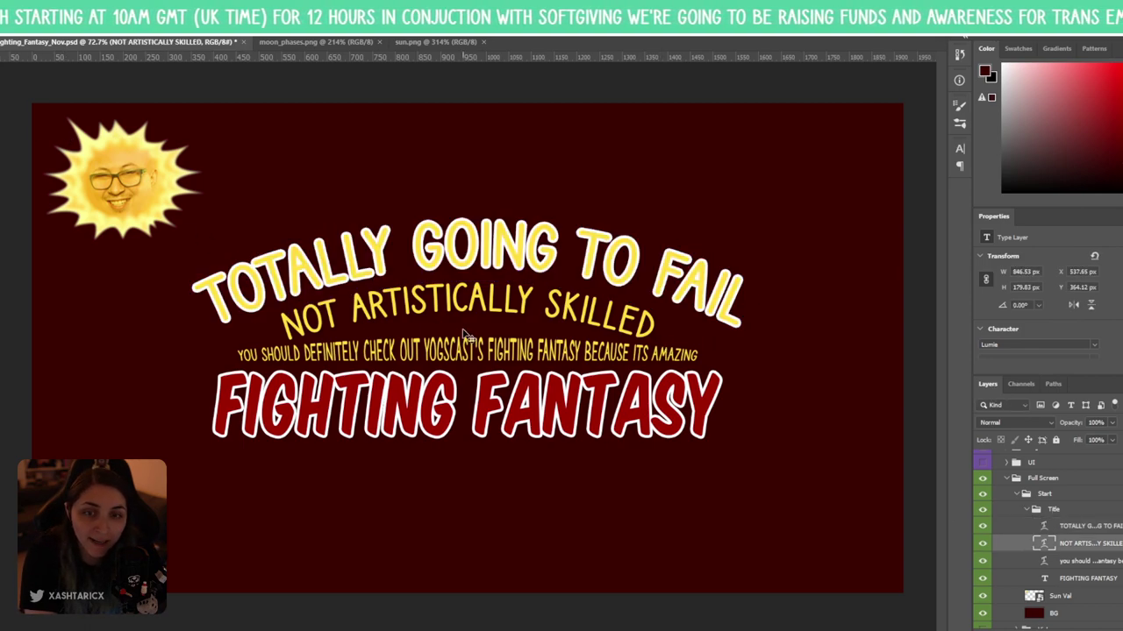
double_click(653, 329)
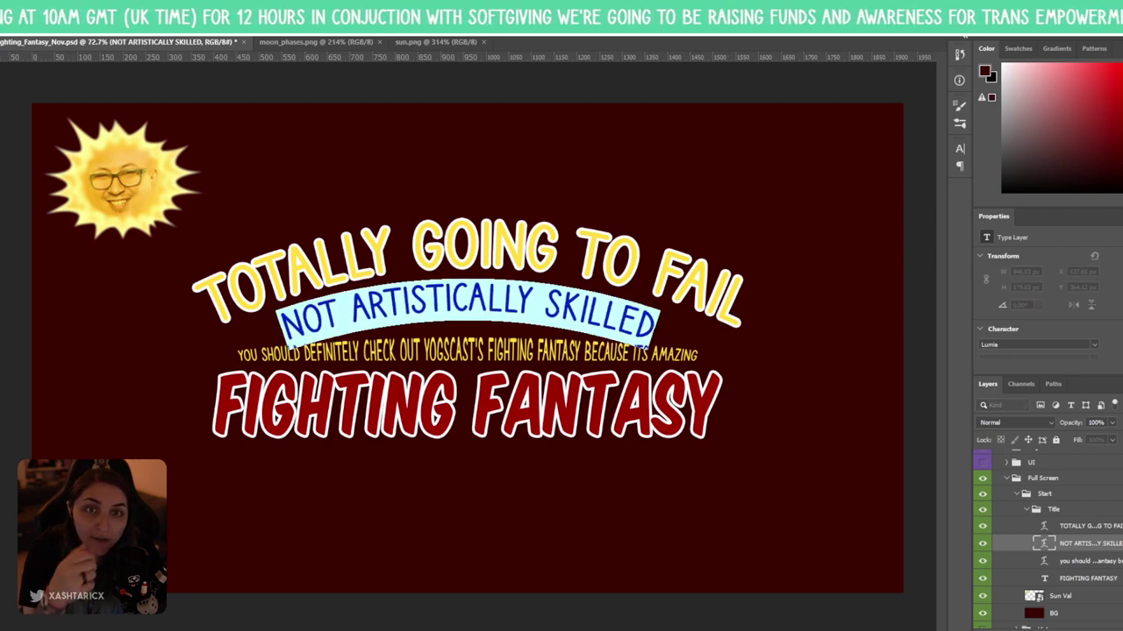
left_click(541, 1)
left_click_drag(729, 270, 731, 271)
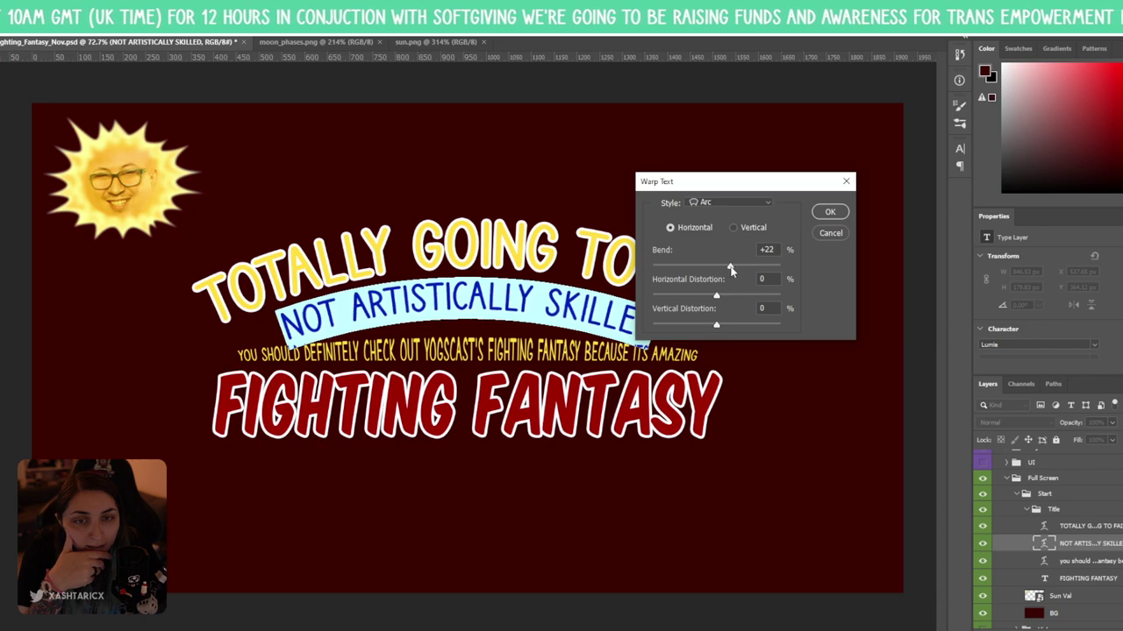
left_click(830, 213)
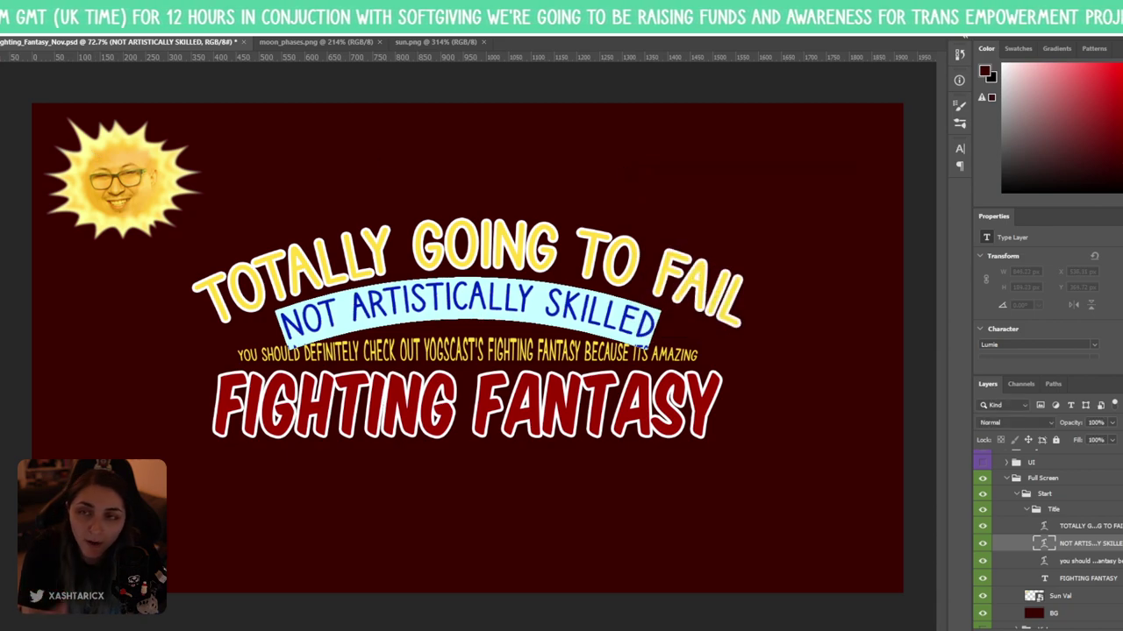
key("ctrl+Return")
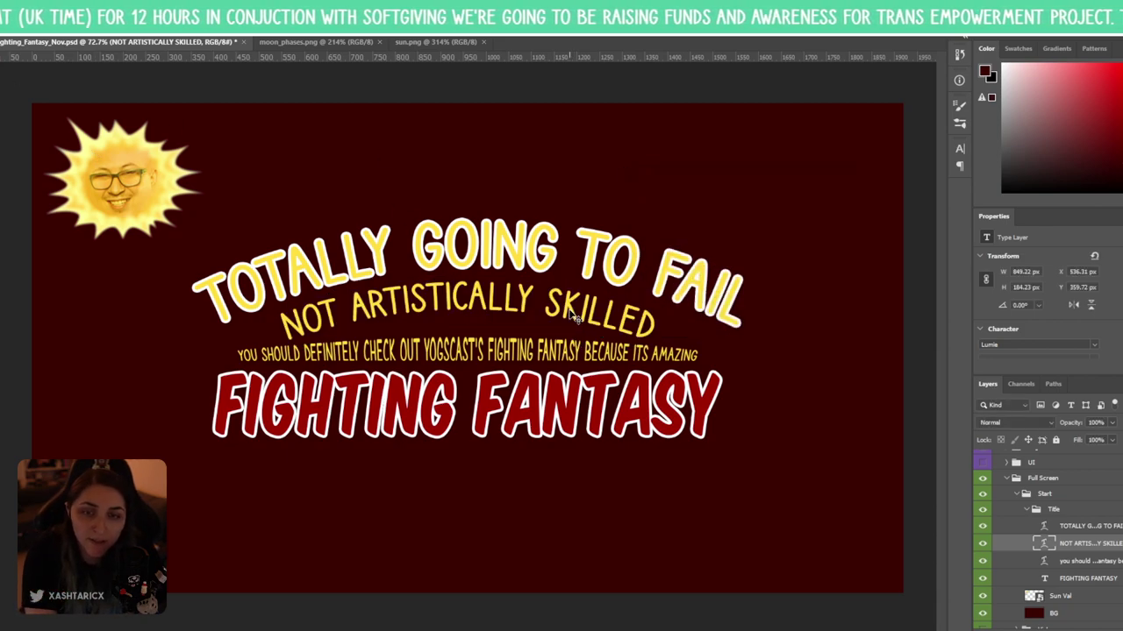
left_click_drag(574, 316, 577, 317)
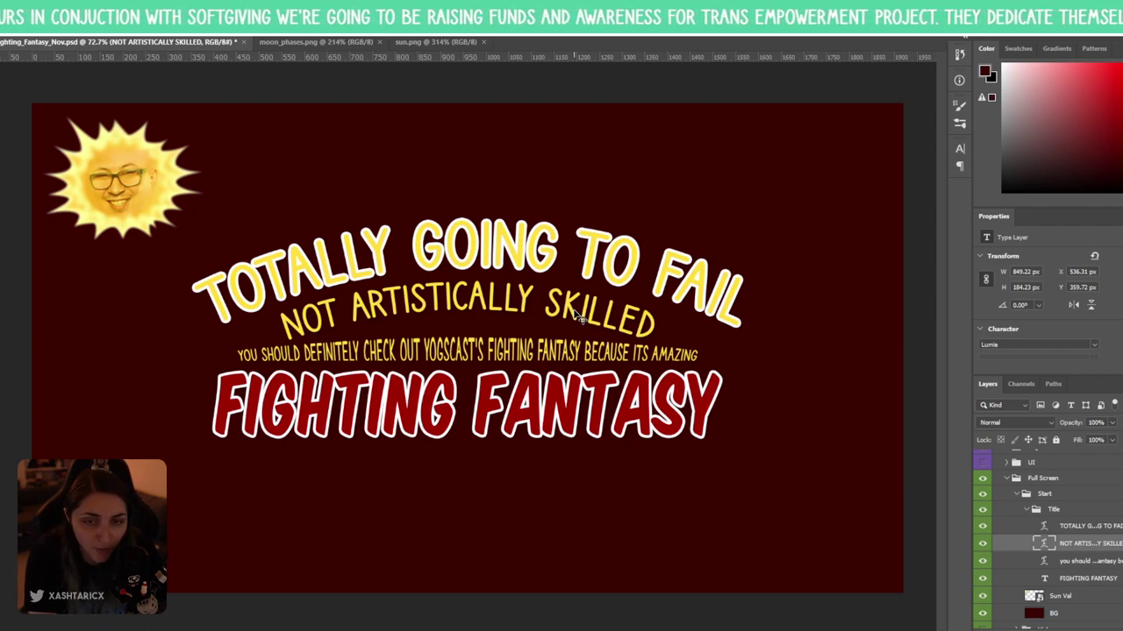
left_click_drag(577, 316, 581, 313)
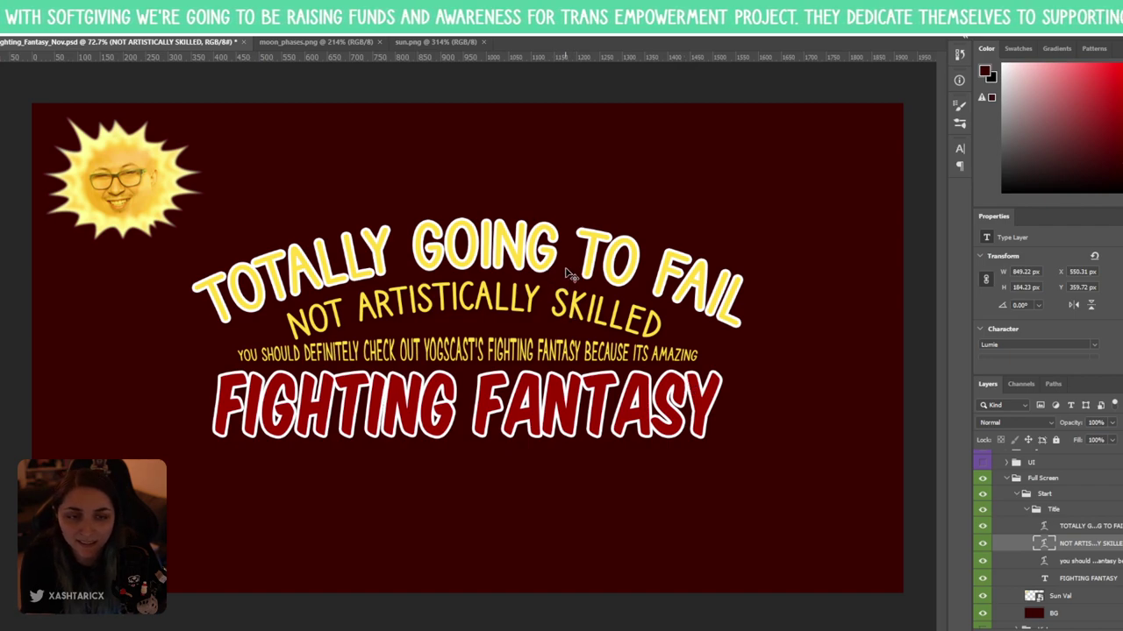
- Set the stroke size of the TOTALLY GOING TO FAIL layer to 5 px
left_click(1024, 527)
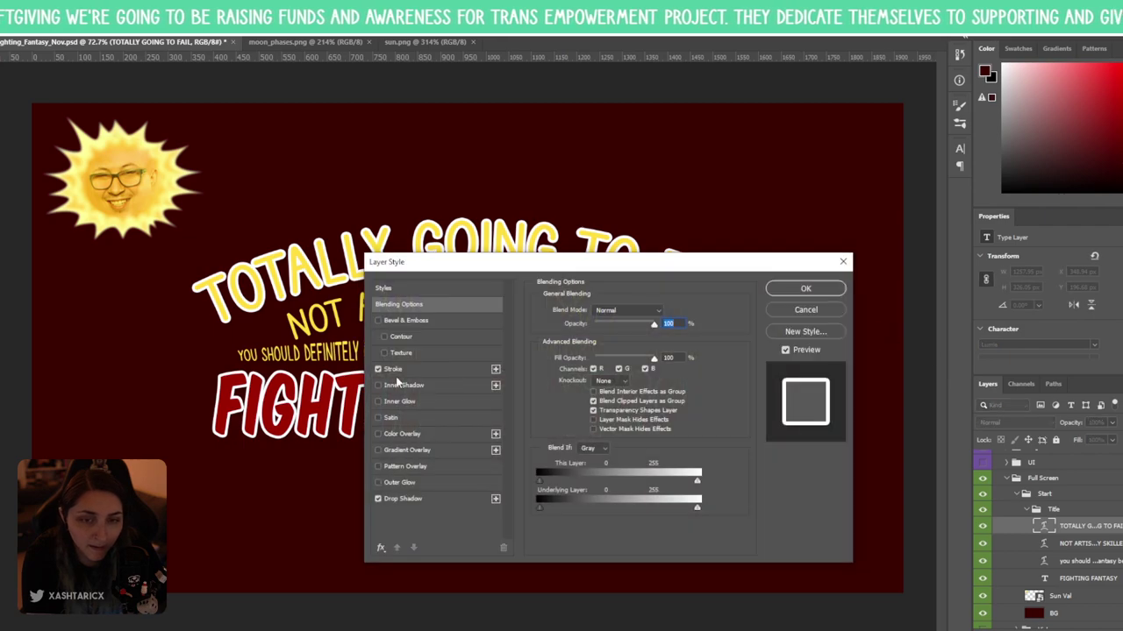
left_click(394, 369)
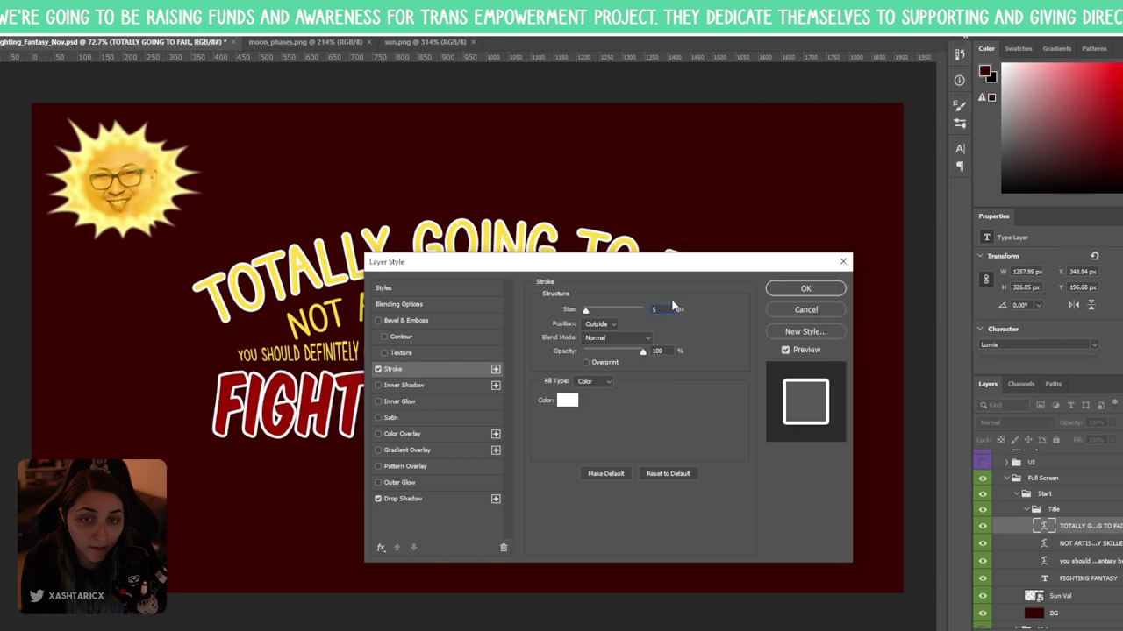
left_click(807, 289)
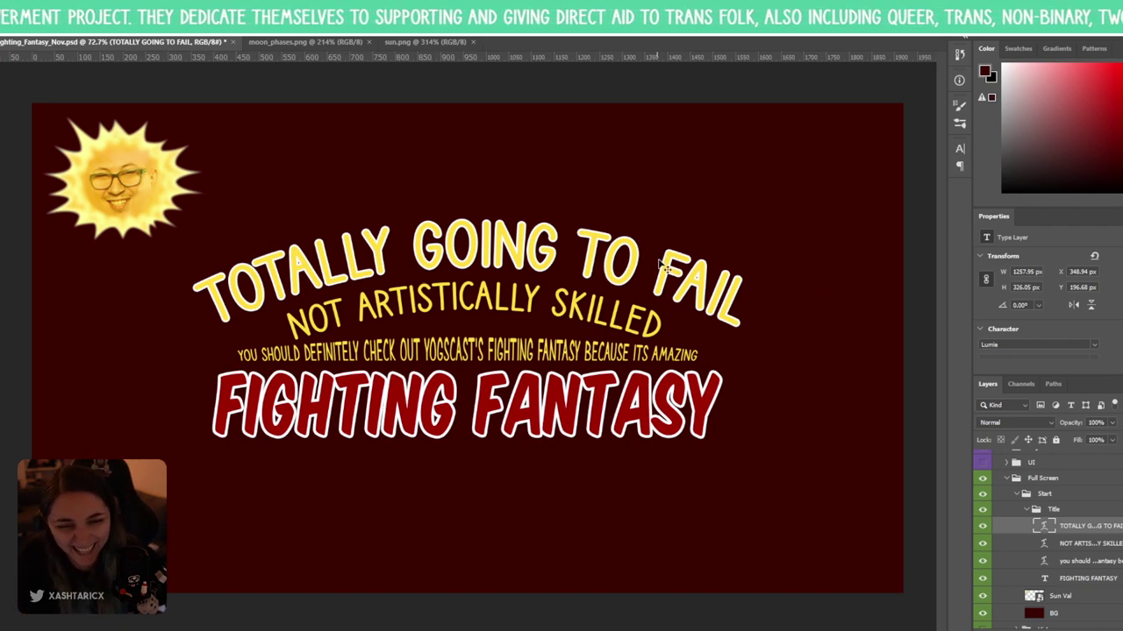
- Move TOTALLY GOING TO FAIL up 69 px, clear of the NOT ARTISTICALLY SKILLED line
double_click(483, 224)
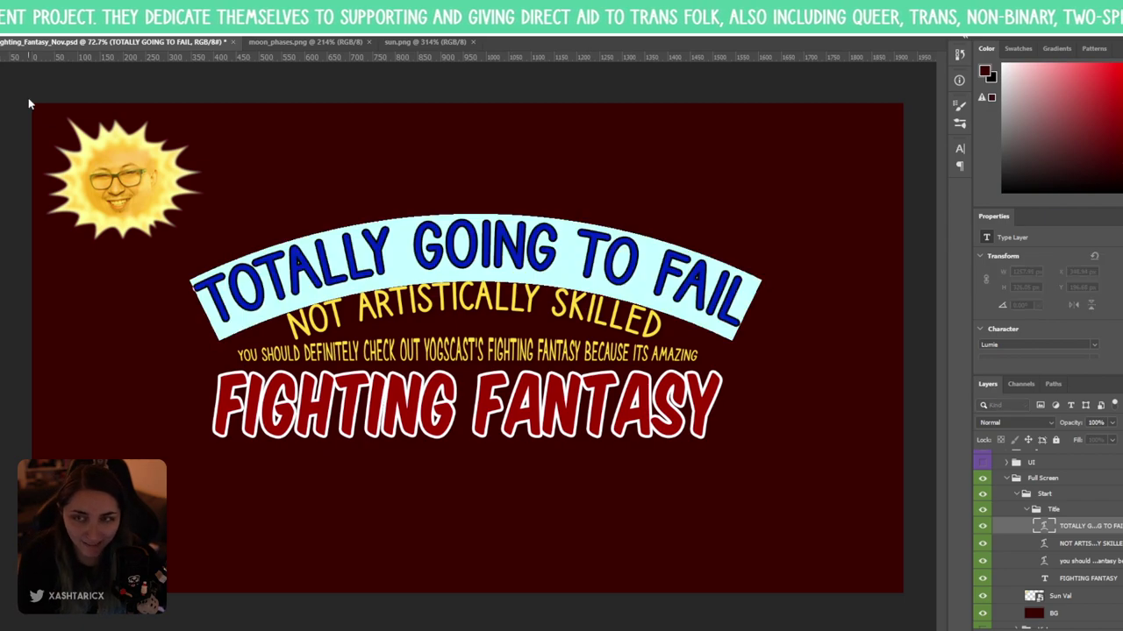
key("Escape")
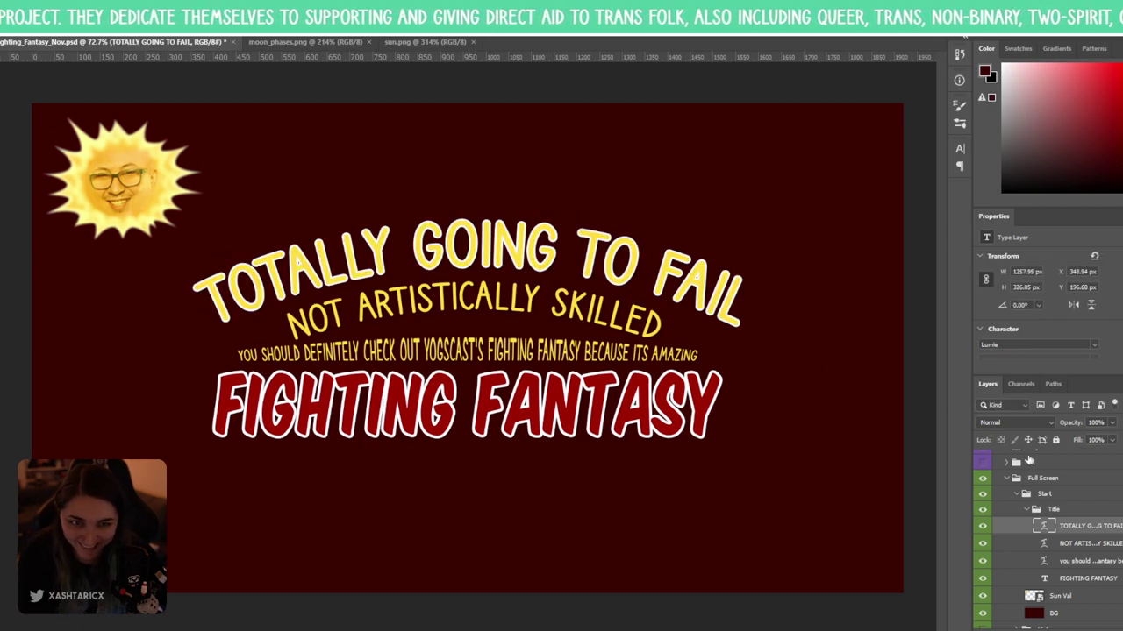
left_click(1031, 544)
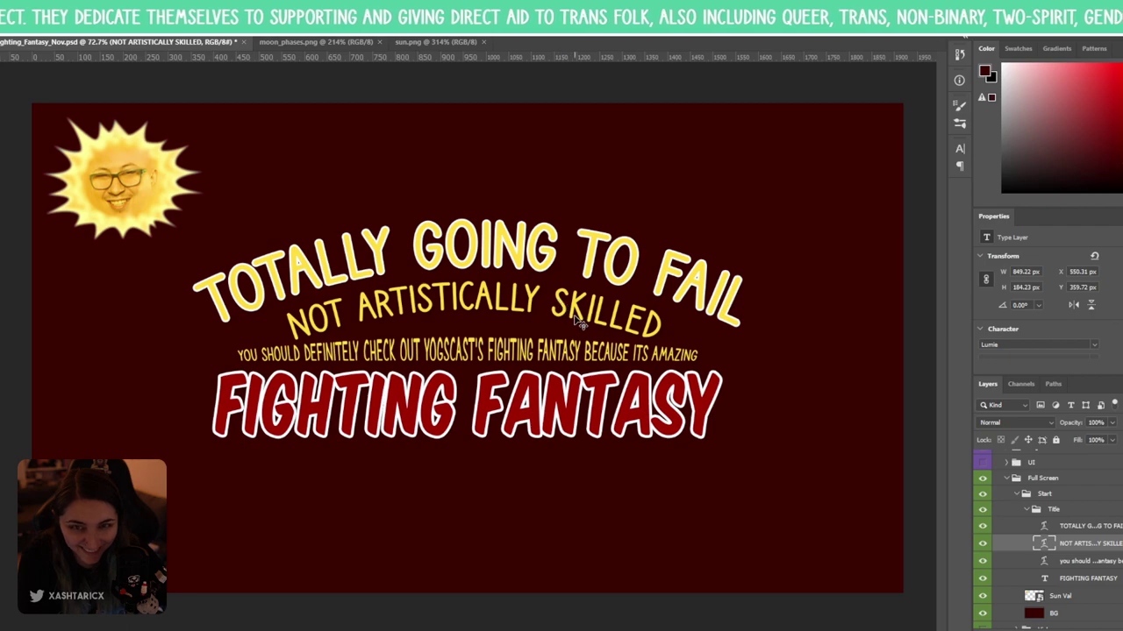
double_click(575, 311)
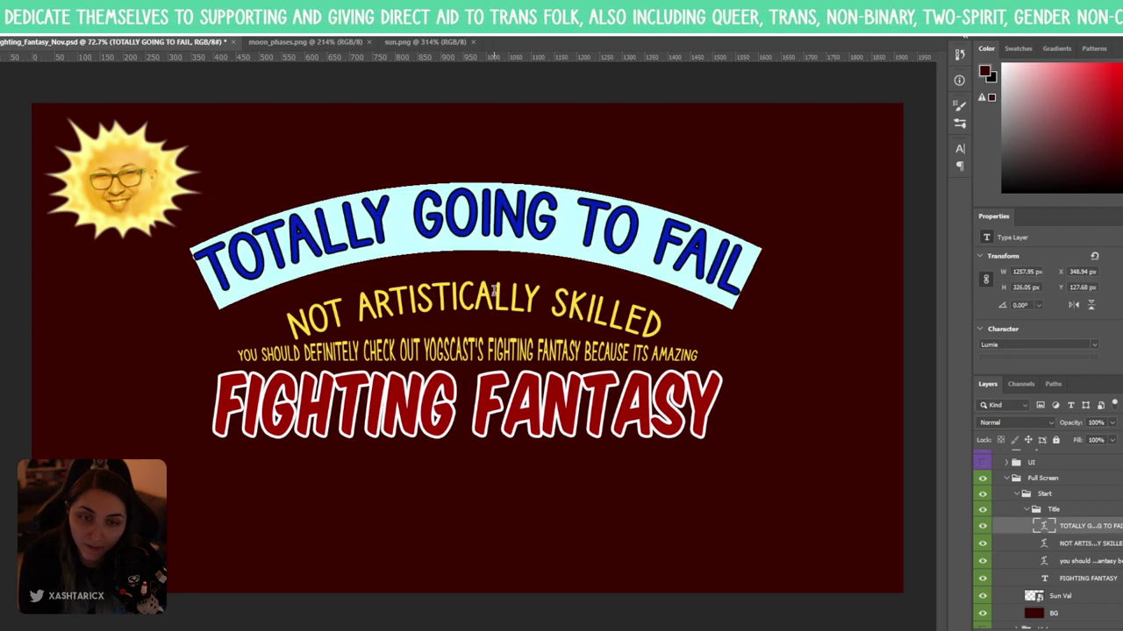
left_click_drag(419, 267, 419, 235)
key("ctrl+Return")
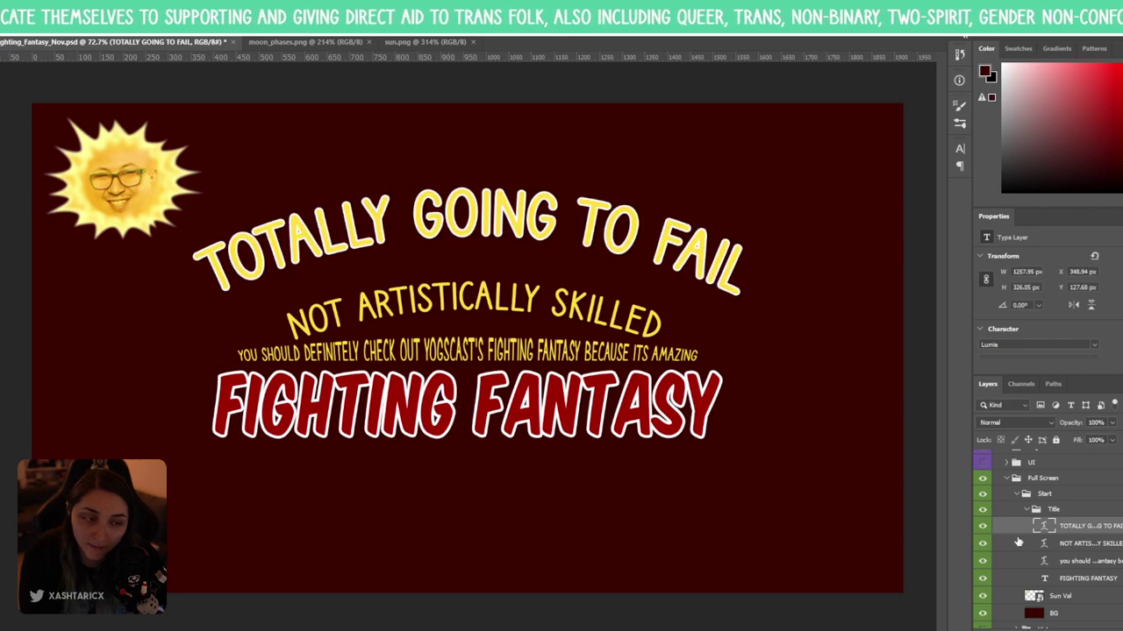
- Change the text color of NOT ARTISTICALLY SKILLED to white
left_click(1028, 545)
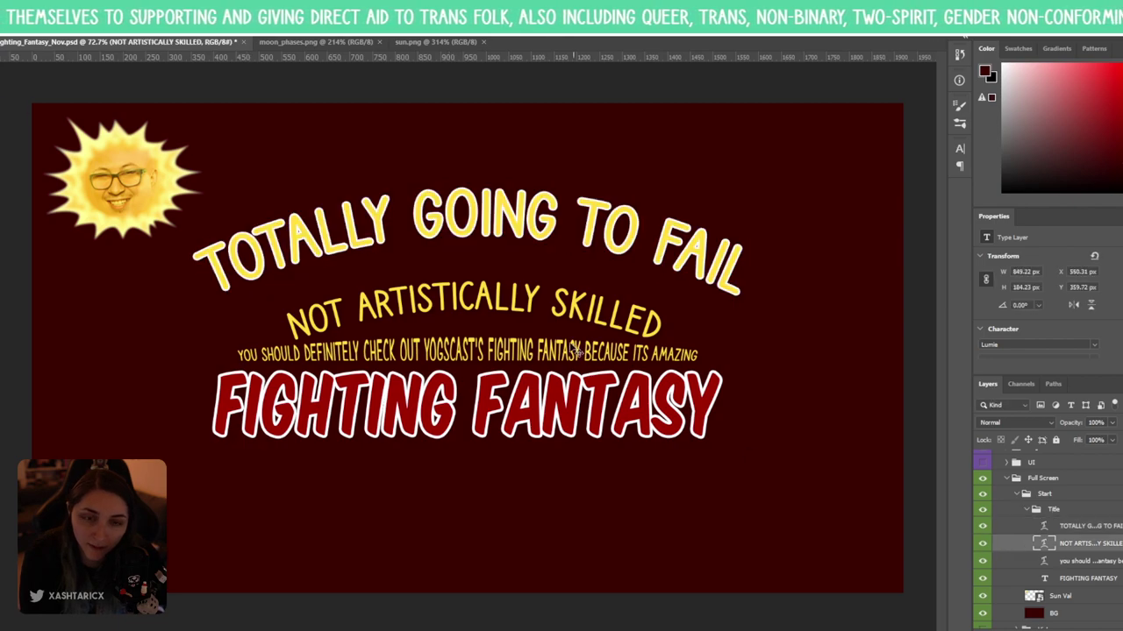
double_click(558, 321)
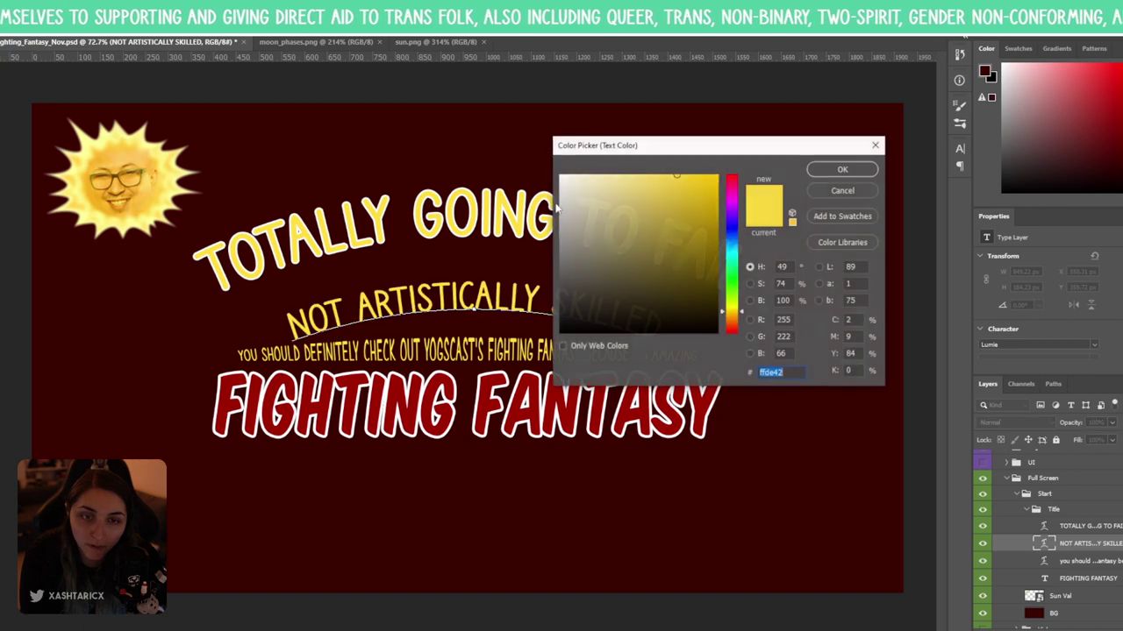
left_click(561, 178)
left_click(842, 174)
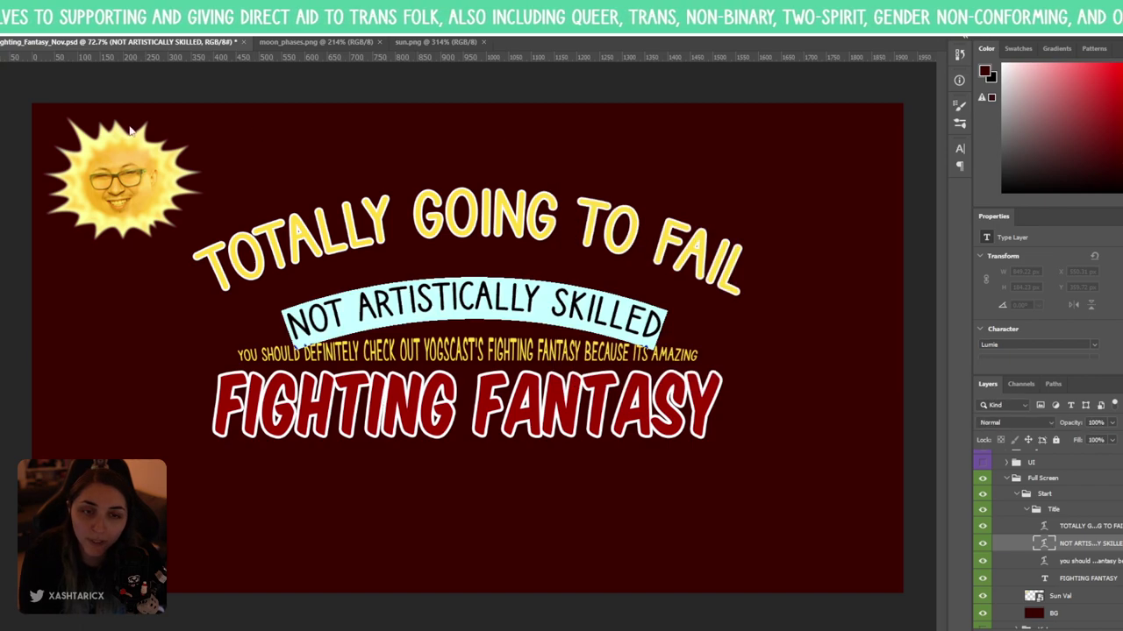
key("ctrl+Return")
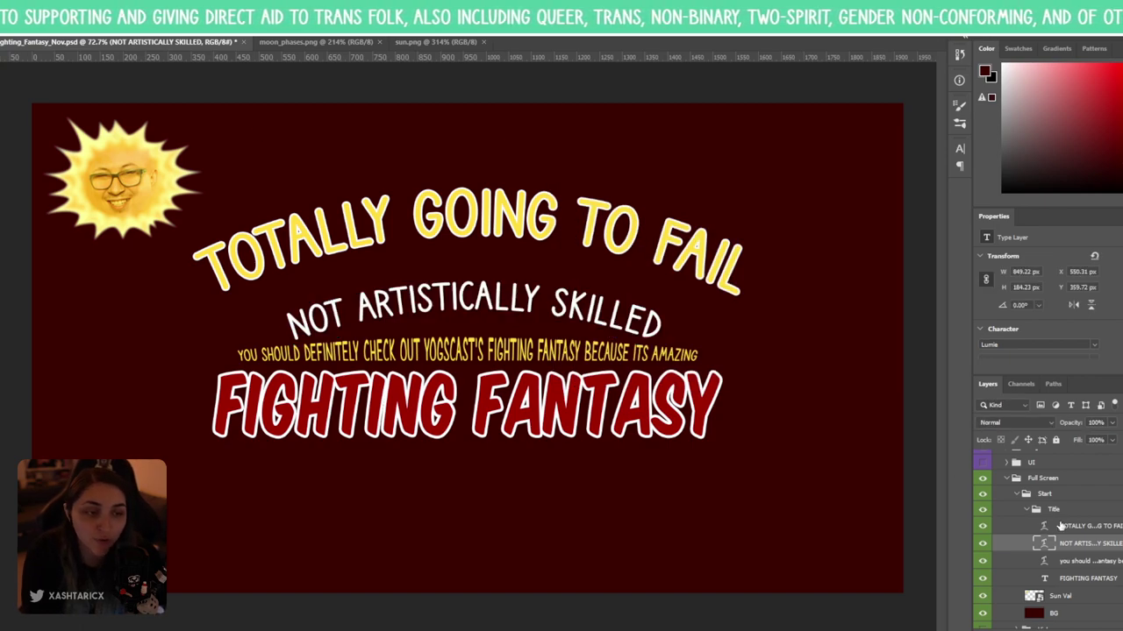
- Move TOTALLY GOING TO FAIL down close above NOT ARTISTICALLY SKILLED, nudging it up 14 px to a Y position of 200.68 px
left_click(631, 273)
left_click_drag(590, 239, 589, 286)
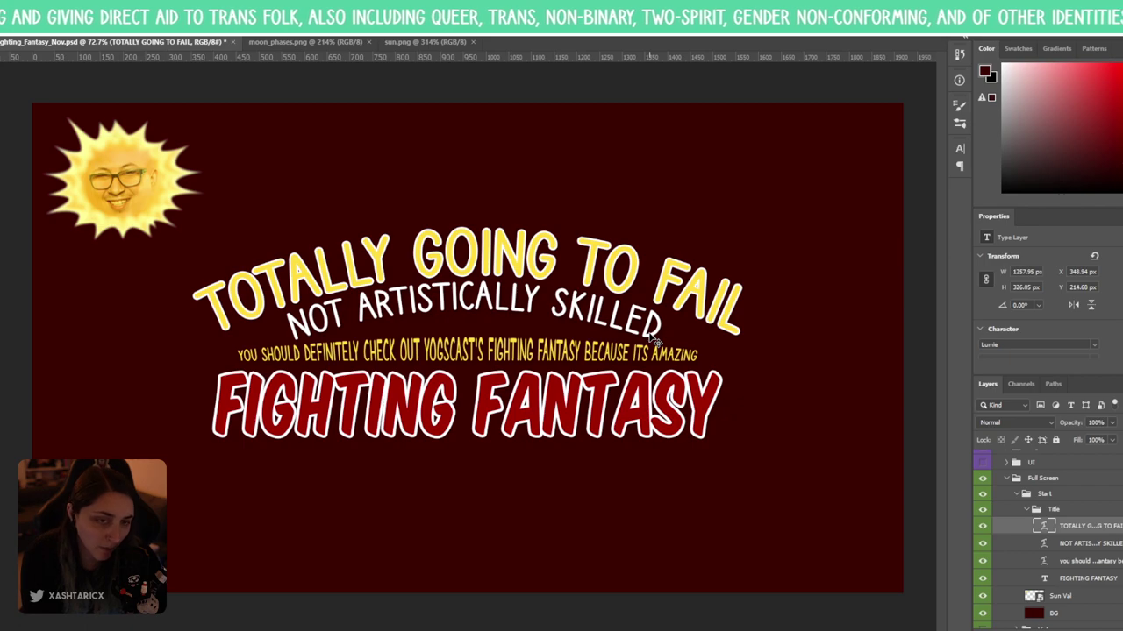
key("Up")
key("Up")
key("Up")
key("Up")
key("Up")
key("Up")
key("Up")
key("Up")
key("Up")
key("Up")
key("Up")
key("Up")
key("Up")
key("Up")
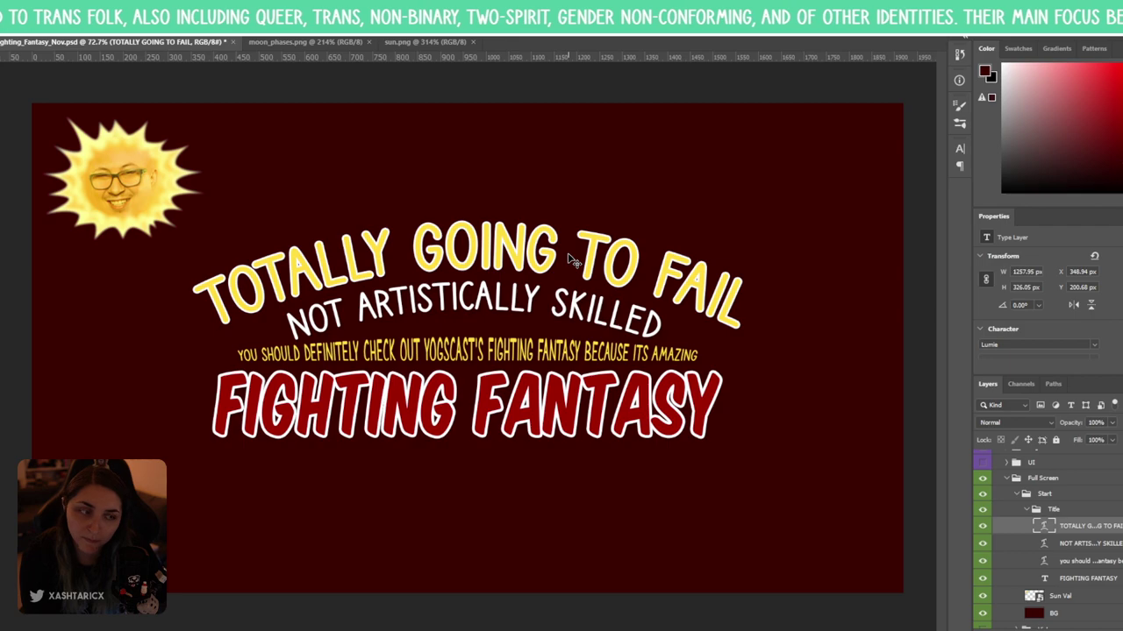
- Move the TOTALLY GOING TO FAIL line up to the top edge of the canvas, well clear of NOT ARTISTICALLY SKILLED
left_click_drag(570, 260, 570, 242)
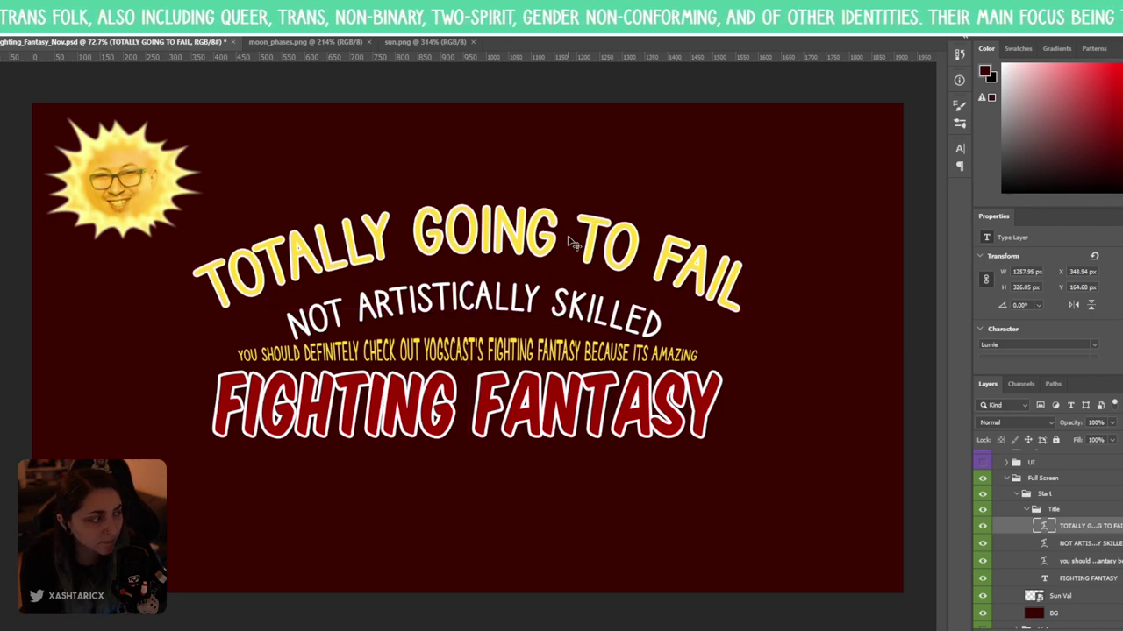
double_click(565, 279)
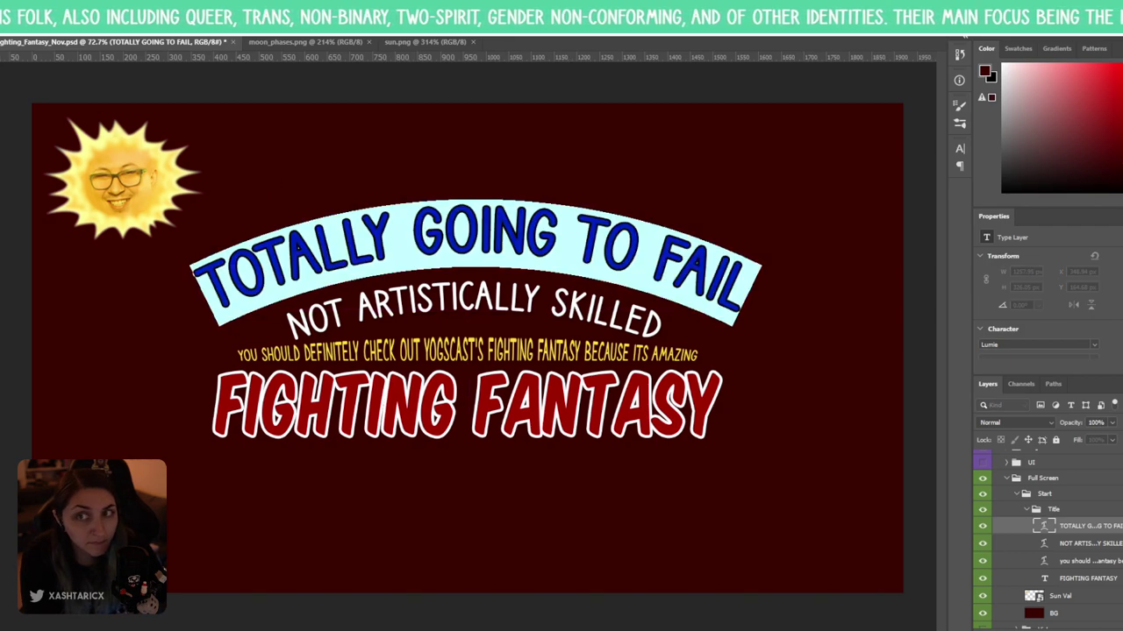
key("Escape")
left_click(1036, 545)
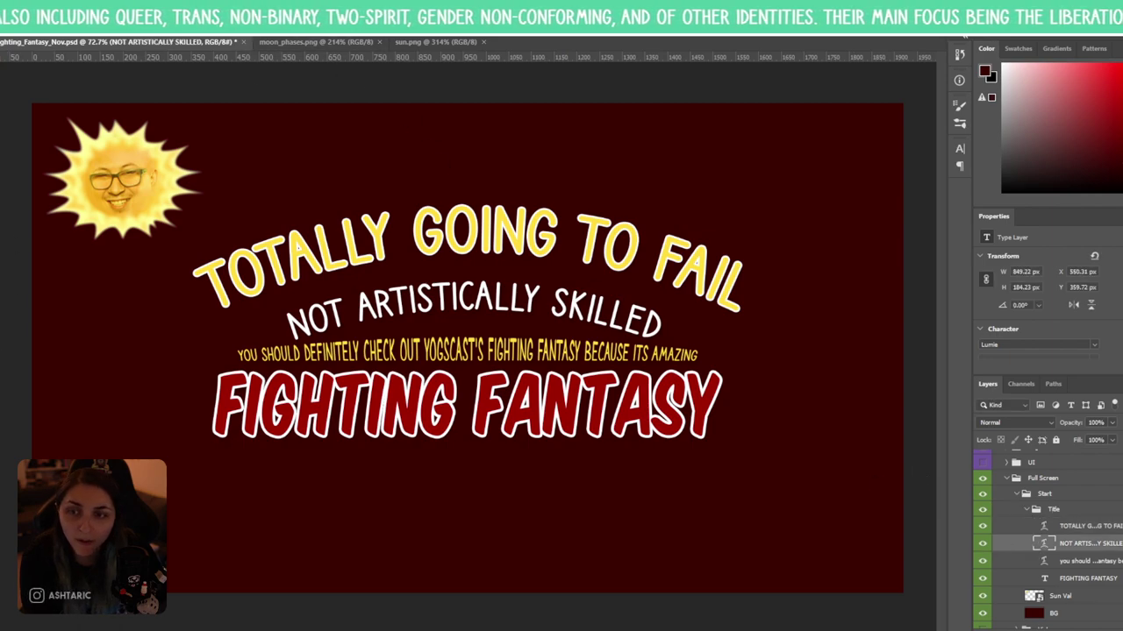
left_click(488, 237)
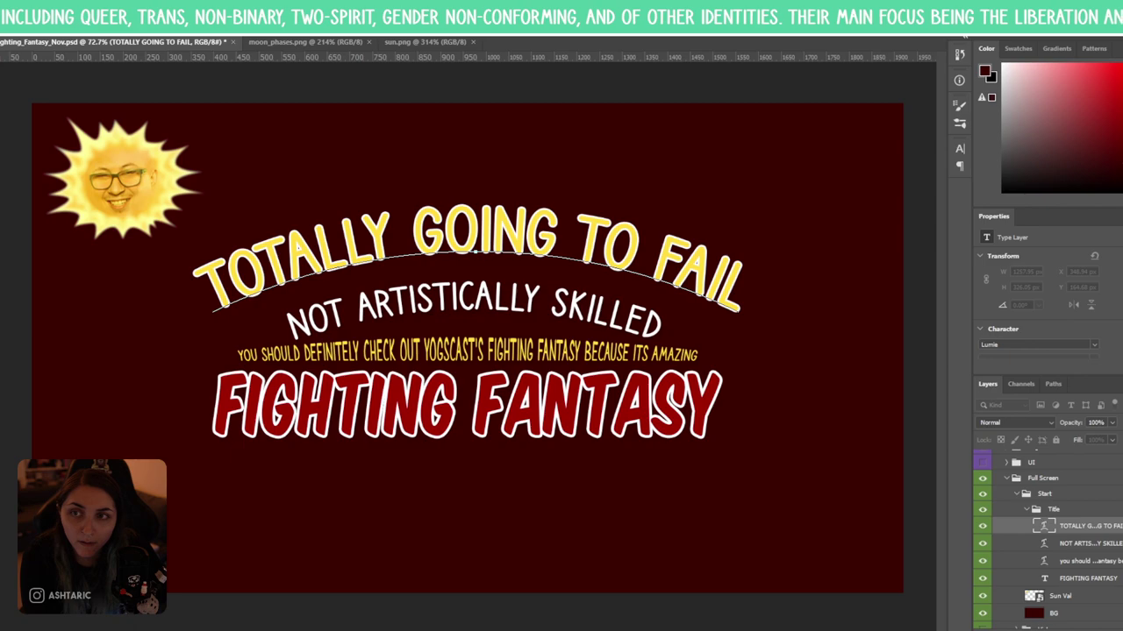
key("ctrl+Return")
left_click_drag(514, 219, 514, 132)
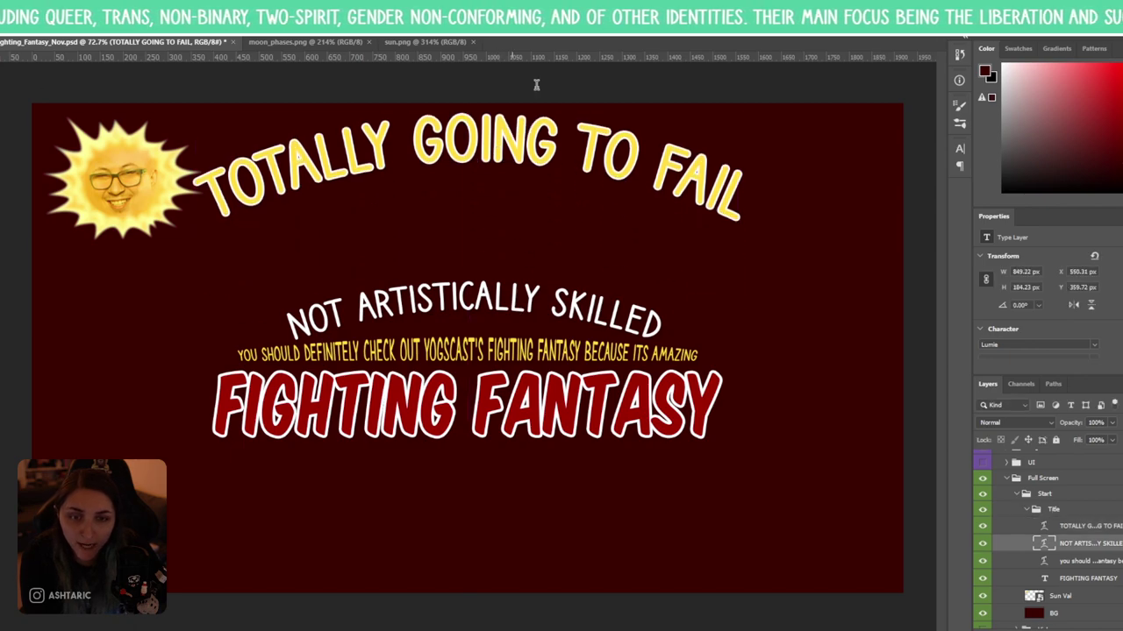
- Change the warp style of the NOT ARTISTICALLY SKILLED text to Shell Upper with a +22% bend
key("Return")
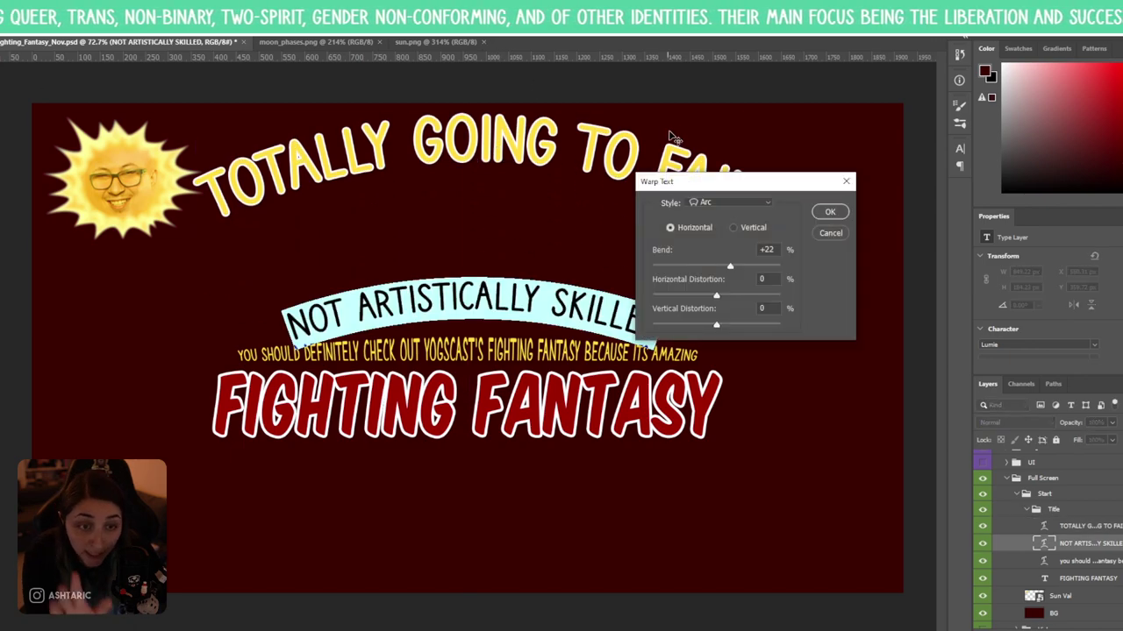
left_click(728, 203)
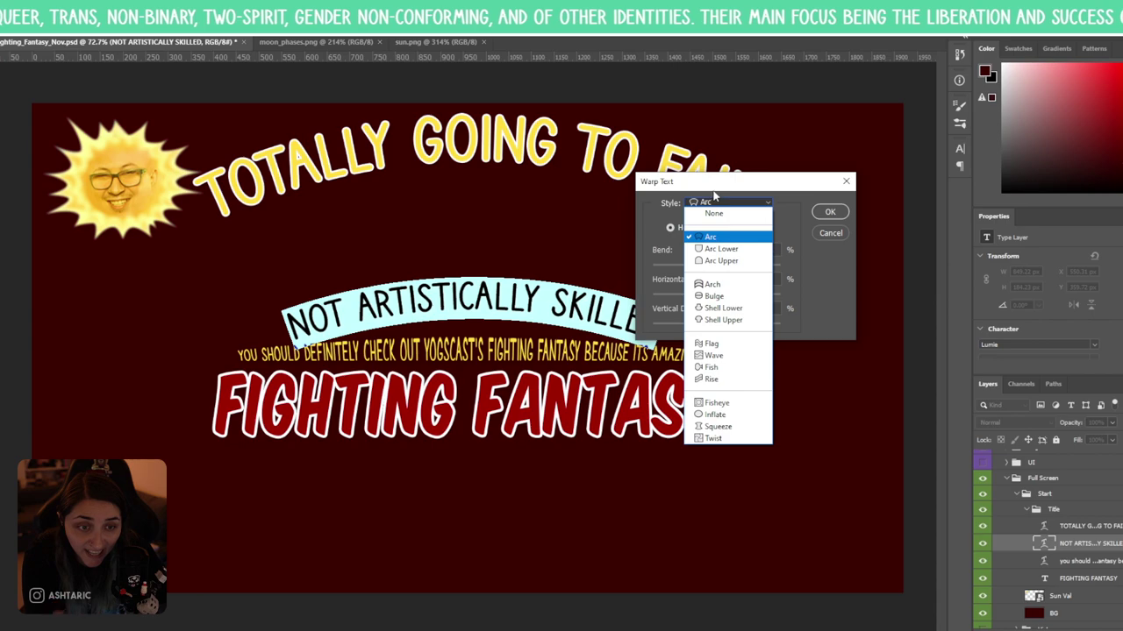
left_click(724, 320)
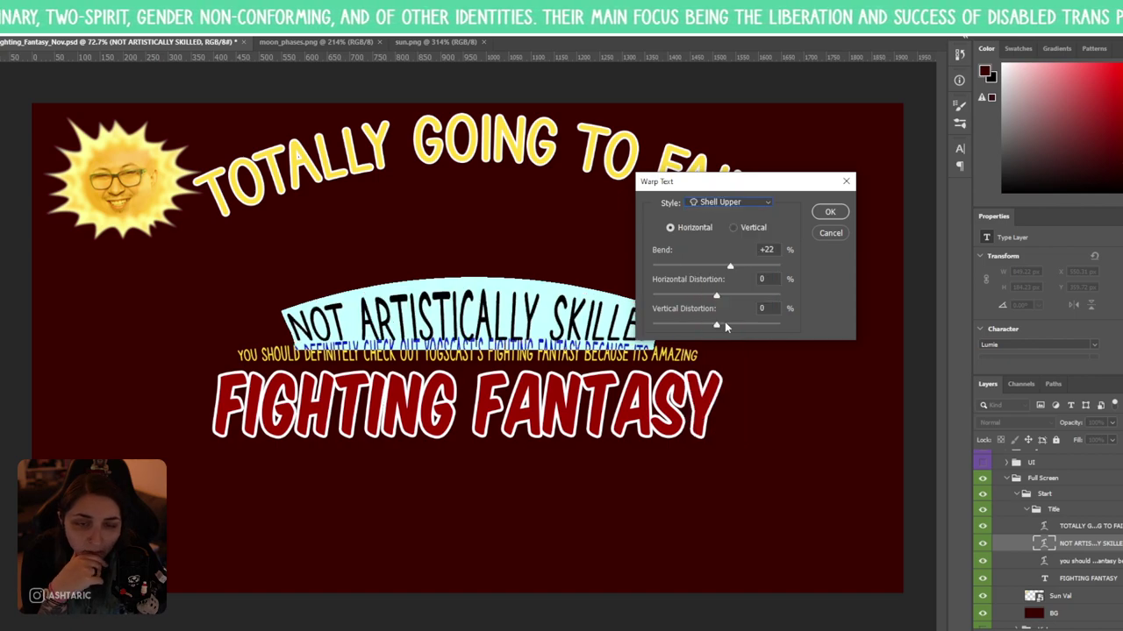
left_click(816, 215)
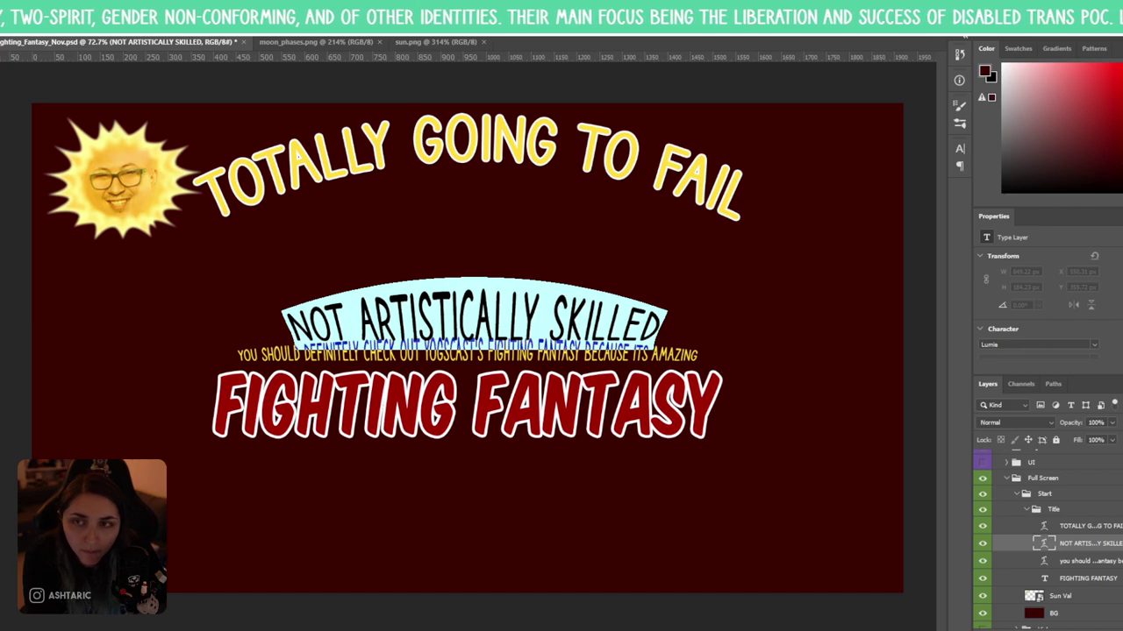
key("ctrl+Return")
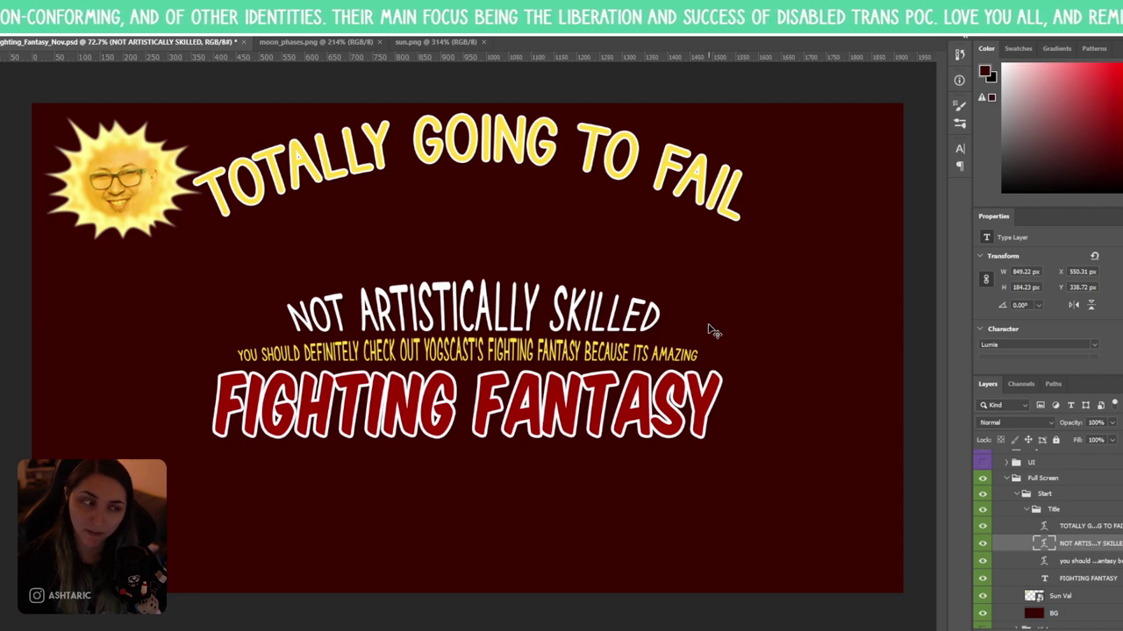
- Remove the warp from the NOT ARTISTICALLY SKILLED text by setting its style to None
double_click(493, 319)
key("Escape")
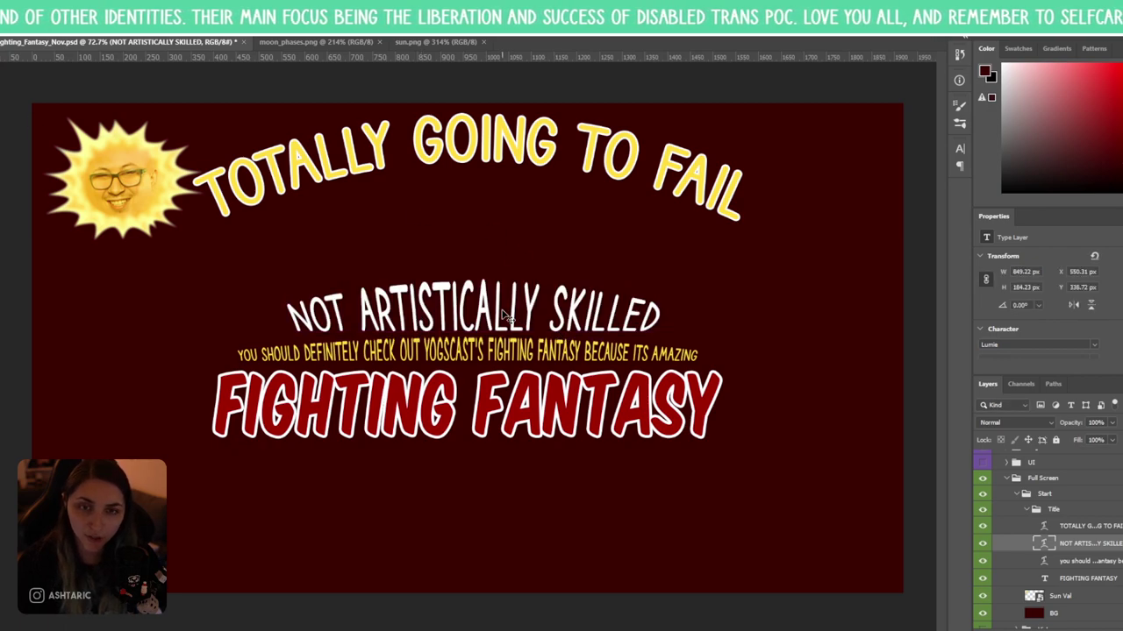
key("Return")
left_click(566, 26)
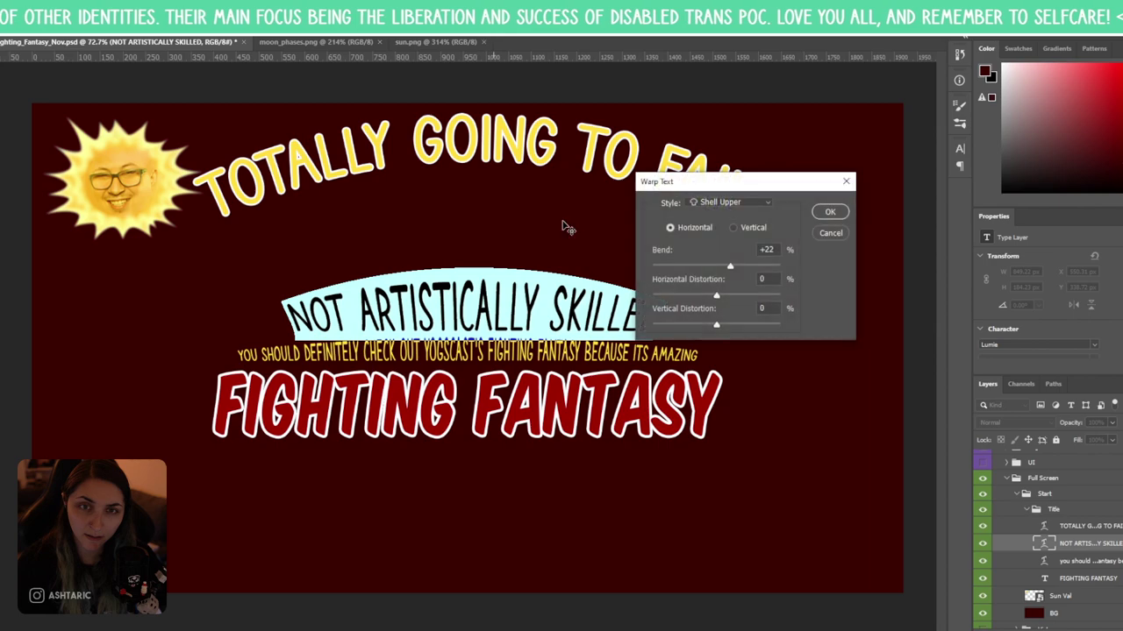
left_click(713, 205)
left_click(721, 215)
left_click(829, 211)
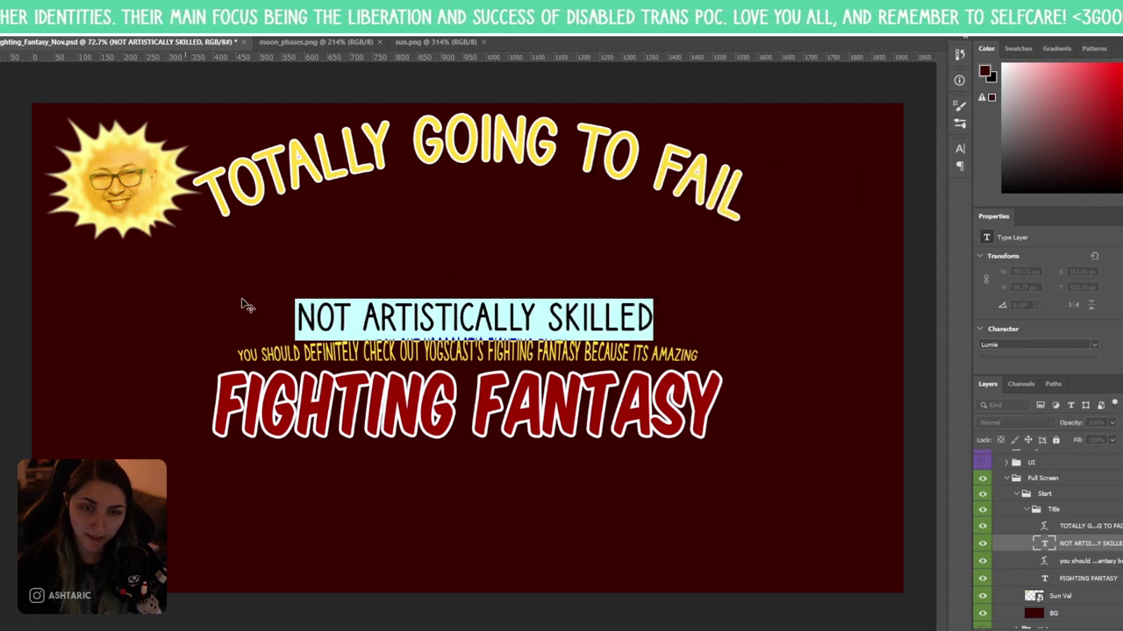
- Shorten the NOT ARTISTICALLY SKILLED text to NO ARTISTICALLY
left_click(299, 314)
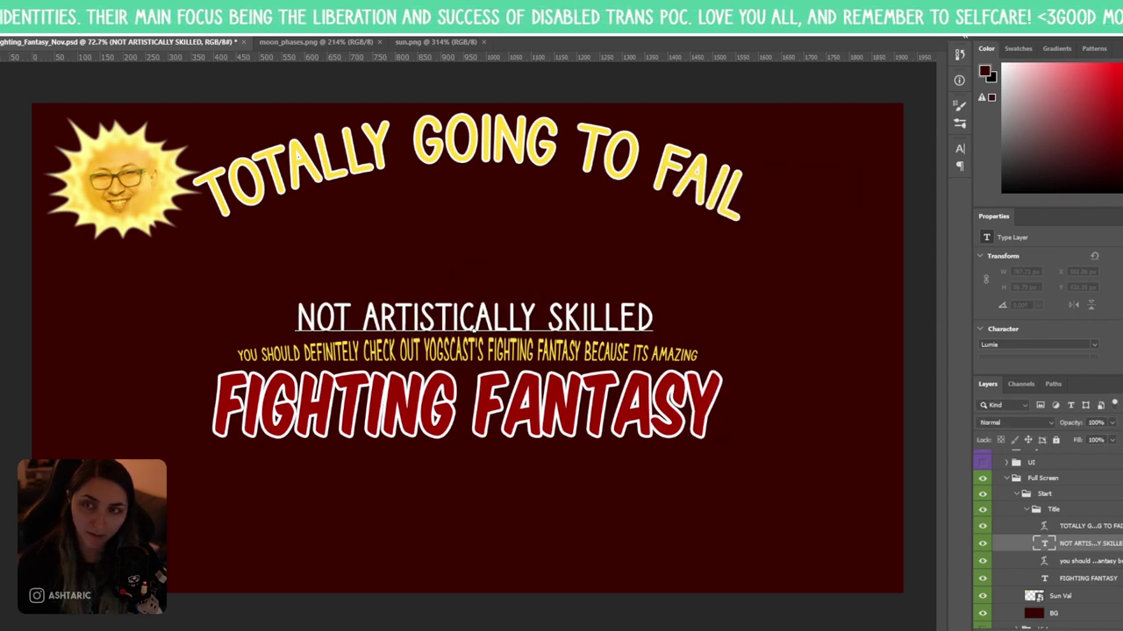
left_click(546, 318)
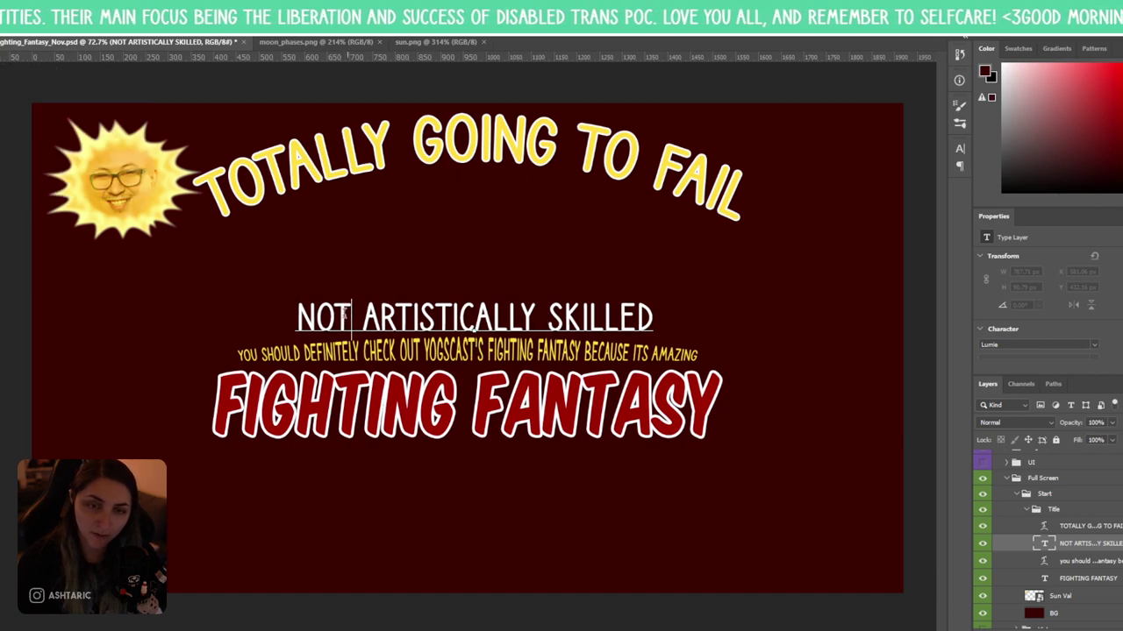
left_click_drag(351, 316, 336, 315)
key("BackSpace")
left_click_drag(540, 318, 687, 324)
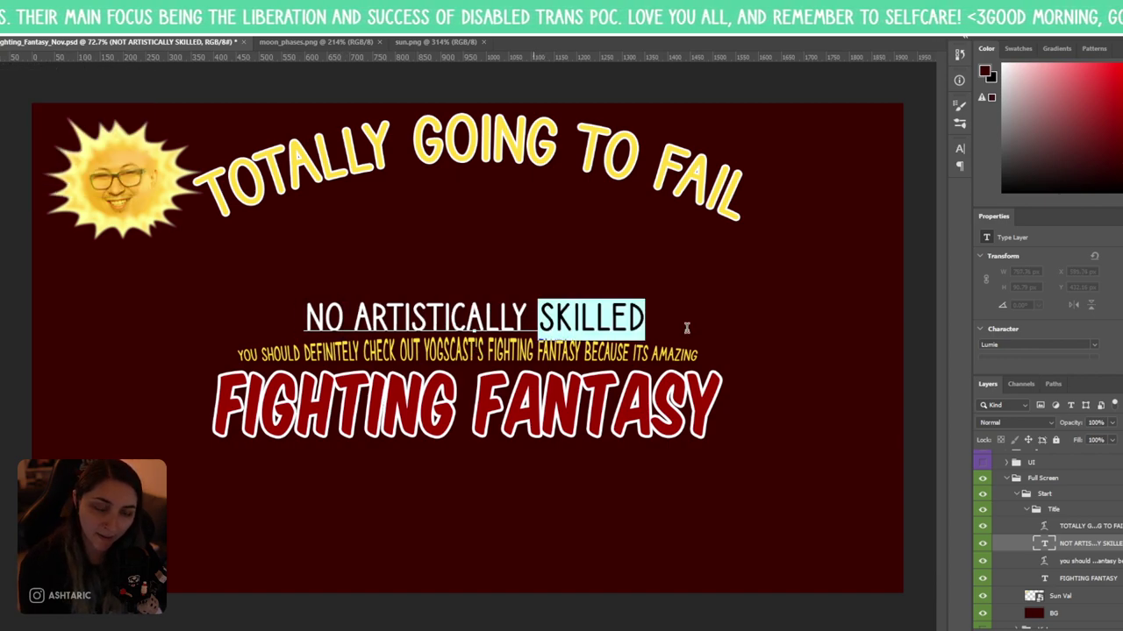
key("BackSpace")
key("ctrl+Return")
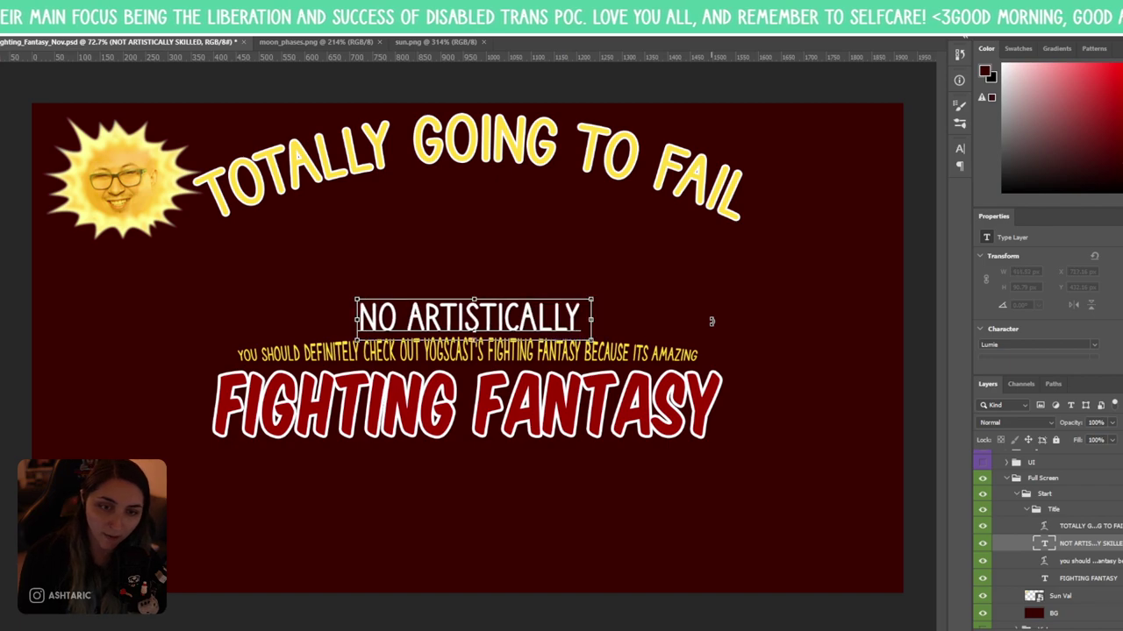
- Reword the white line above the yellow Yogscast line to read *NO ARTISTIC INCLUDED
key("Return")
key("BackSpace")
key("BackSpace")
key("BackSpace")
key("BackSpace")
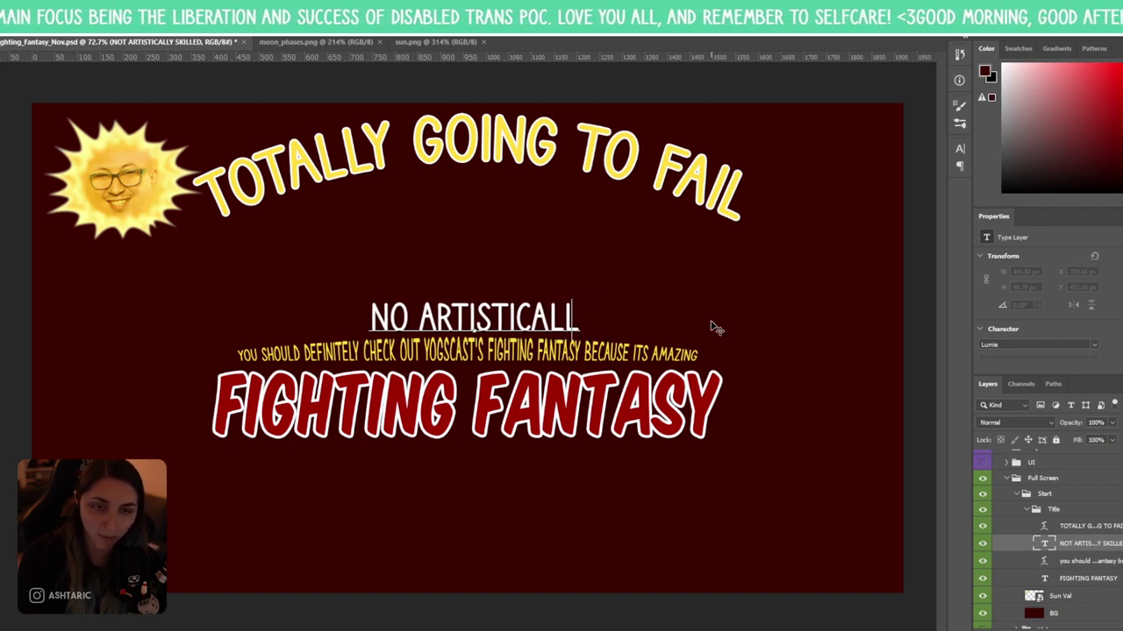
type("INCLUDED")
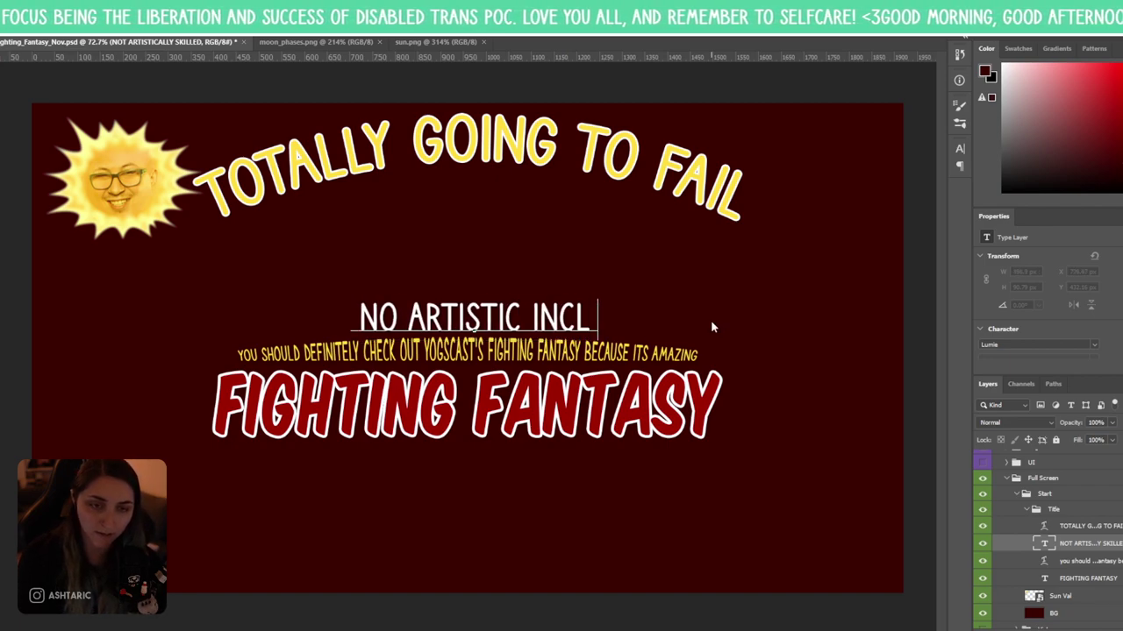
left_click(322, 314)
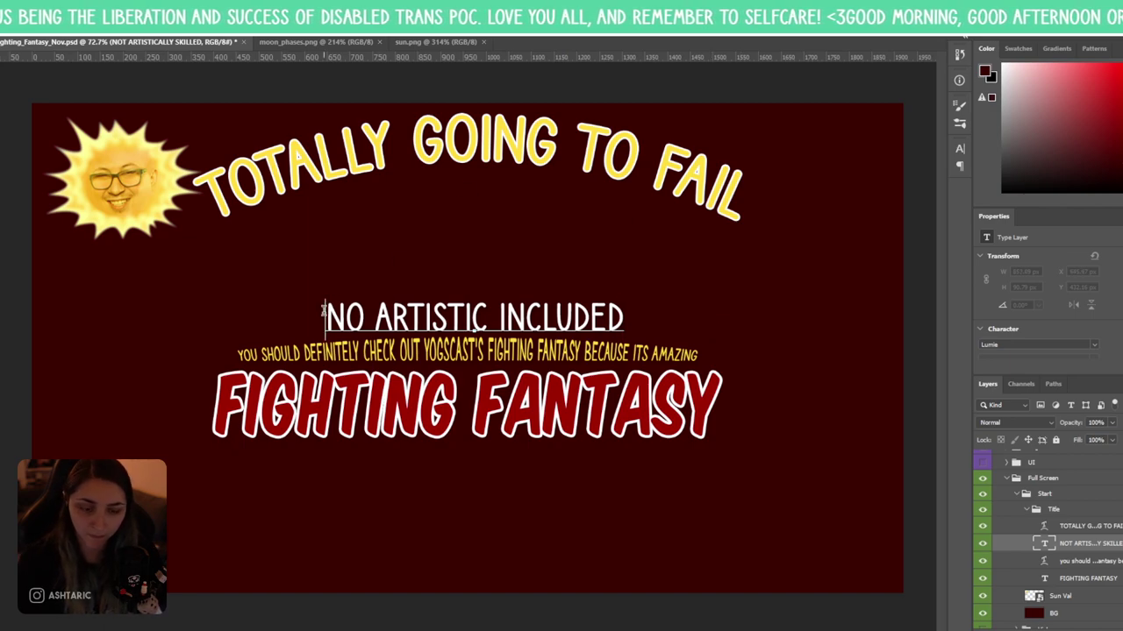
type("*")
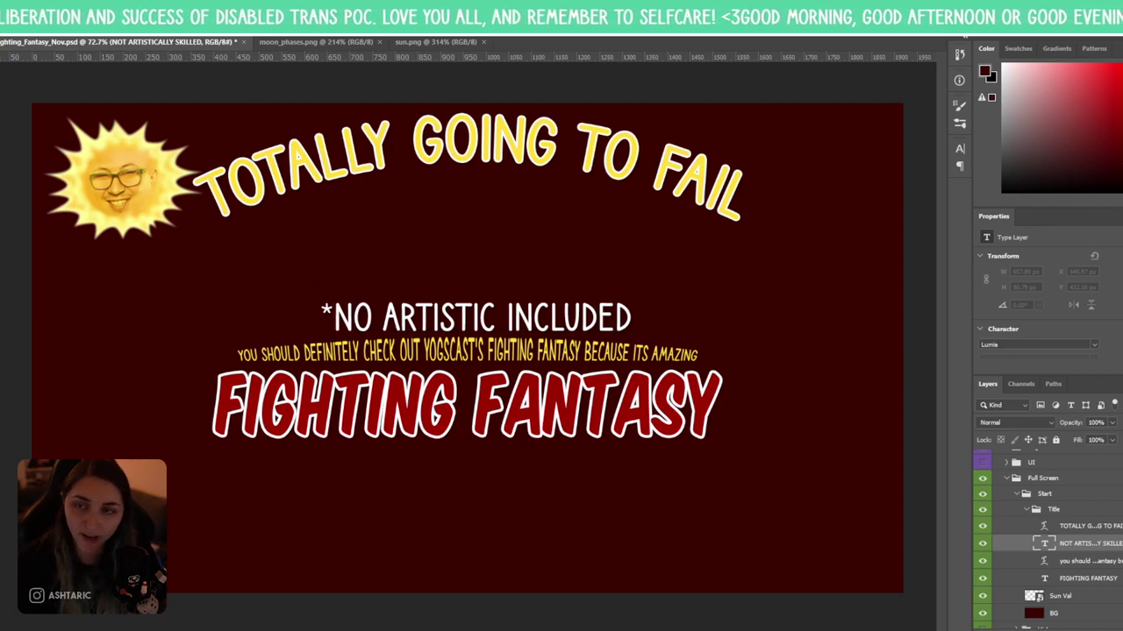
key("ctrl+Return")
- Scale *NO ARTISTIC INCLUDED down to about 257 px wide and place it beside the word FAIL, tilted to follow the arc
key("ctrl+t")
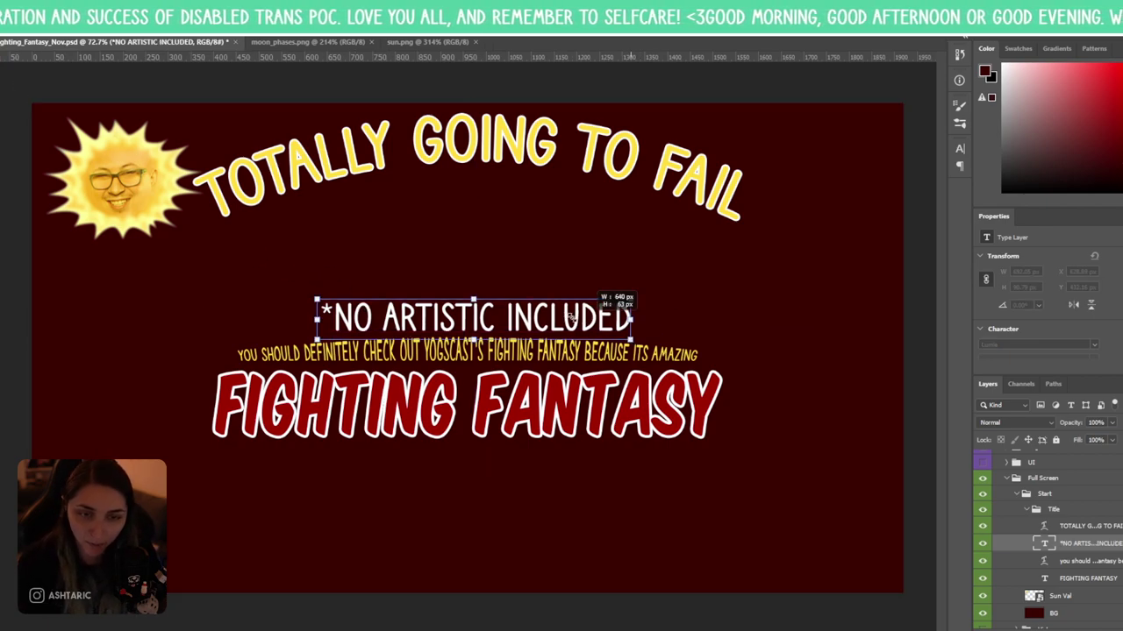
left_click_drag(632, 332, 868, 305)
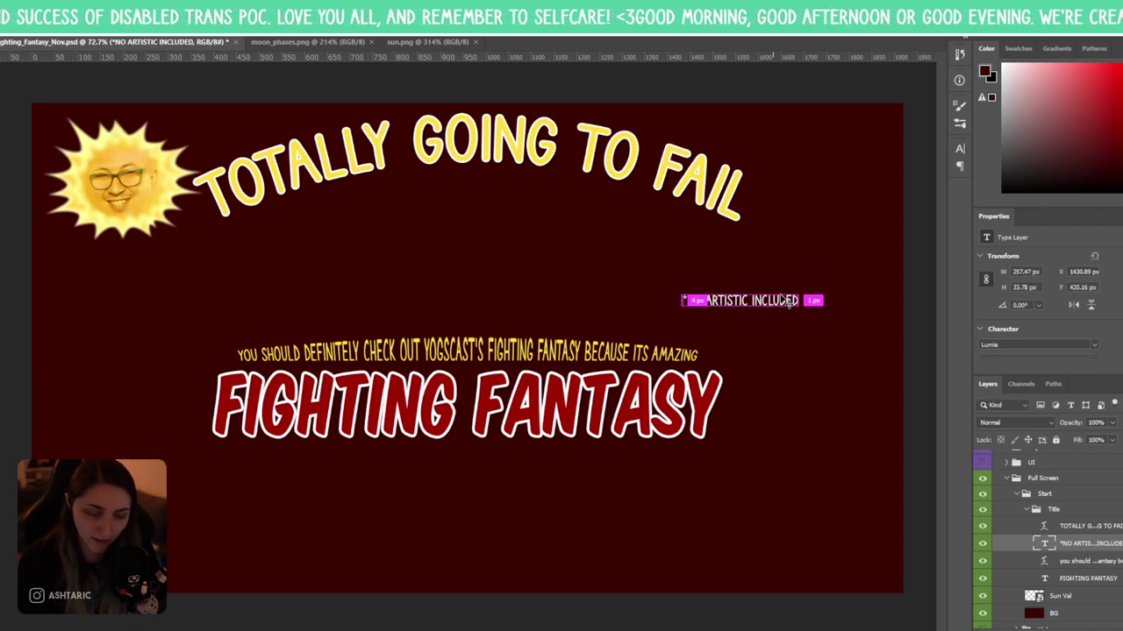
left_click_drag(806, 277, 789, 324)
key("Return")
- Move TOTALLY GOING TO FAIL back down over the yellow Yogscast line and scale it down slightly
left_click_drag(568, 199, 560, 307)
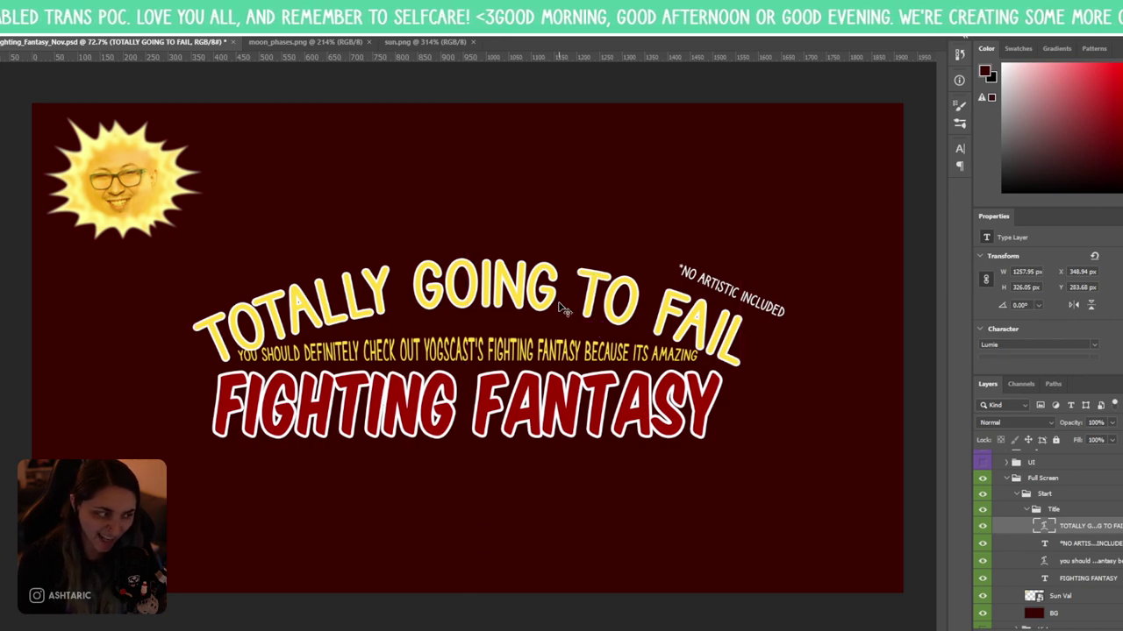
key("ctrl+t")
mouse_move(760, 380)
left_mouse_down()
mouse_move(802, 405)
mouse_move(765, 370)
mouse_move(754, 378)
left_mouse_up()
key("Return")
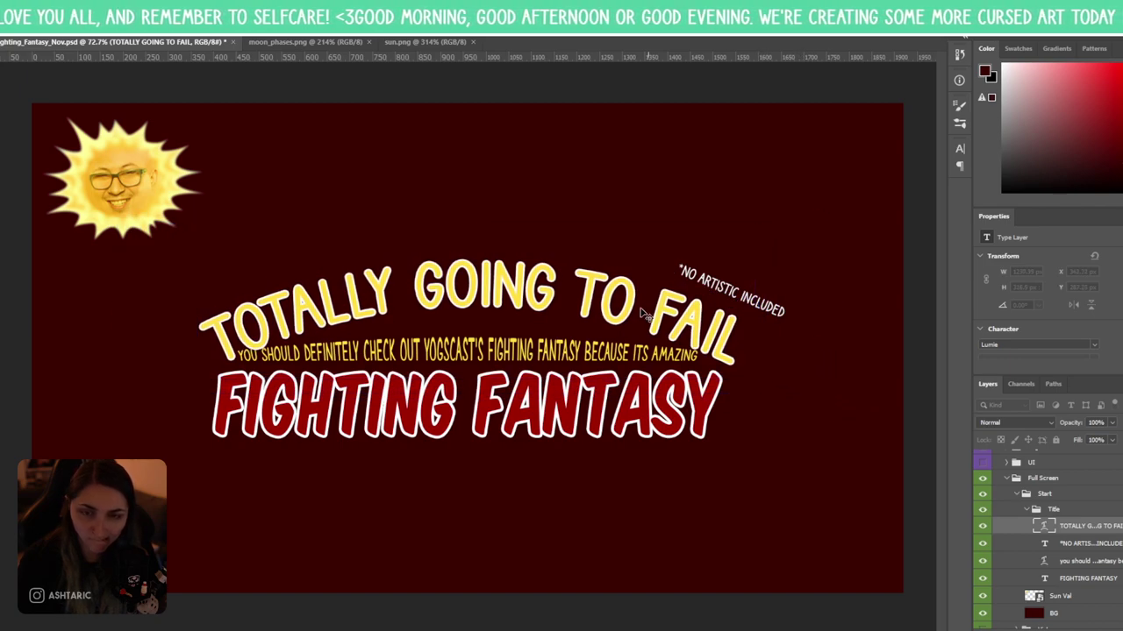
key("Return")
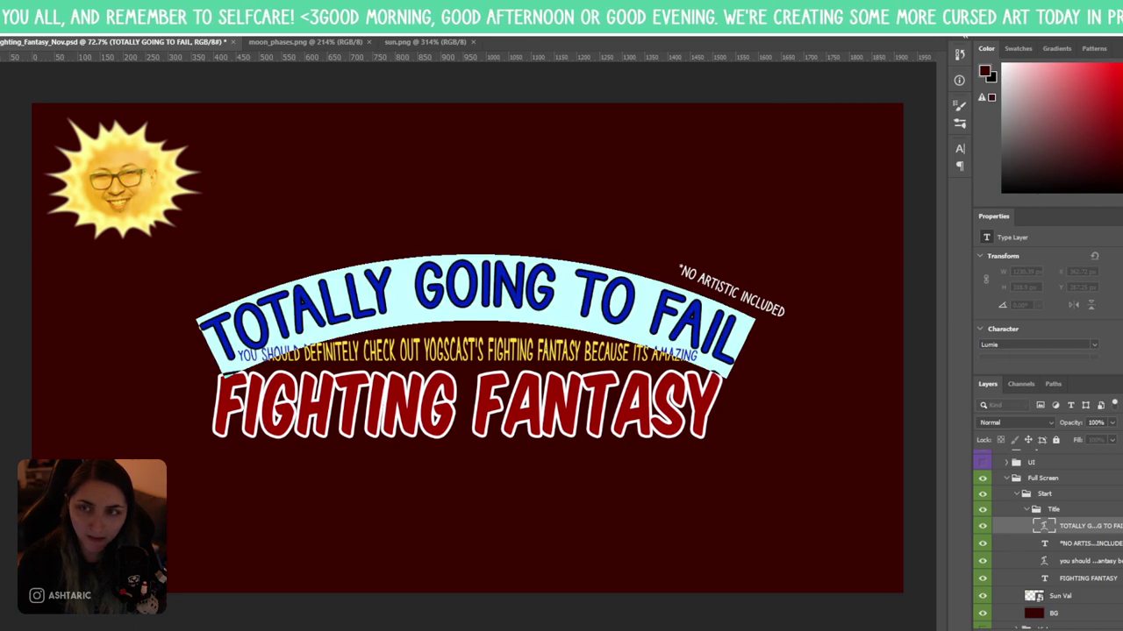
key("Escape")
- Scale the small yellow Yogscast line down to about 775 px wide, centered between TOTALLY GOING TO FAIL and FIGHTING FANTASY
left_click(1057, 566)
key("ctrl+t")
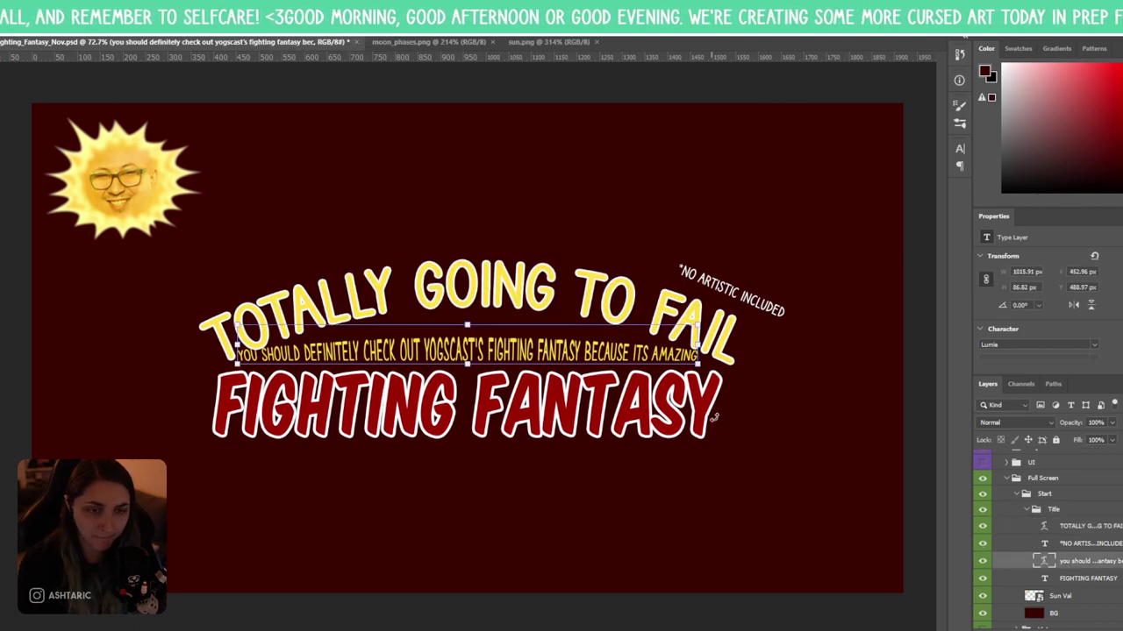
left_click_drag(702, 323, 659, 335)
left_click_drag(589, 322, 589, 327)
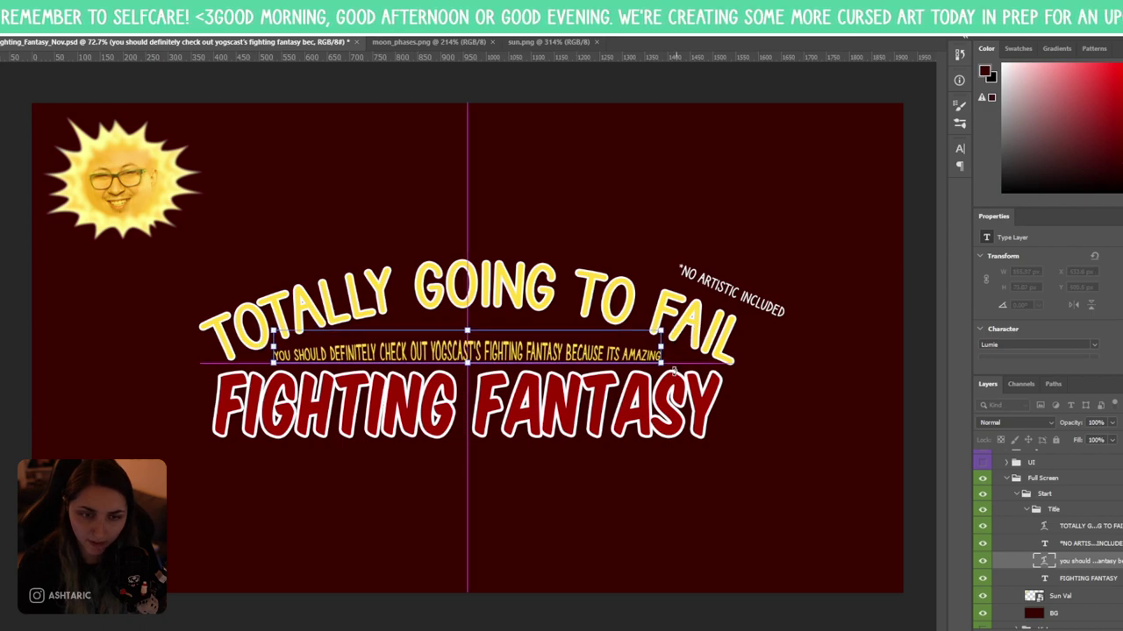
left_click_drag(662, 360, 646, 360)
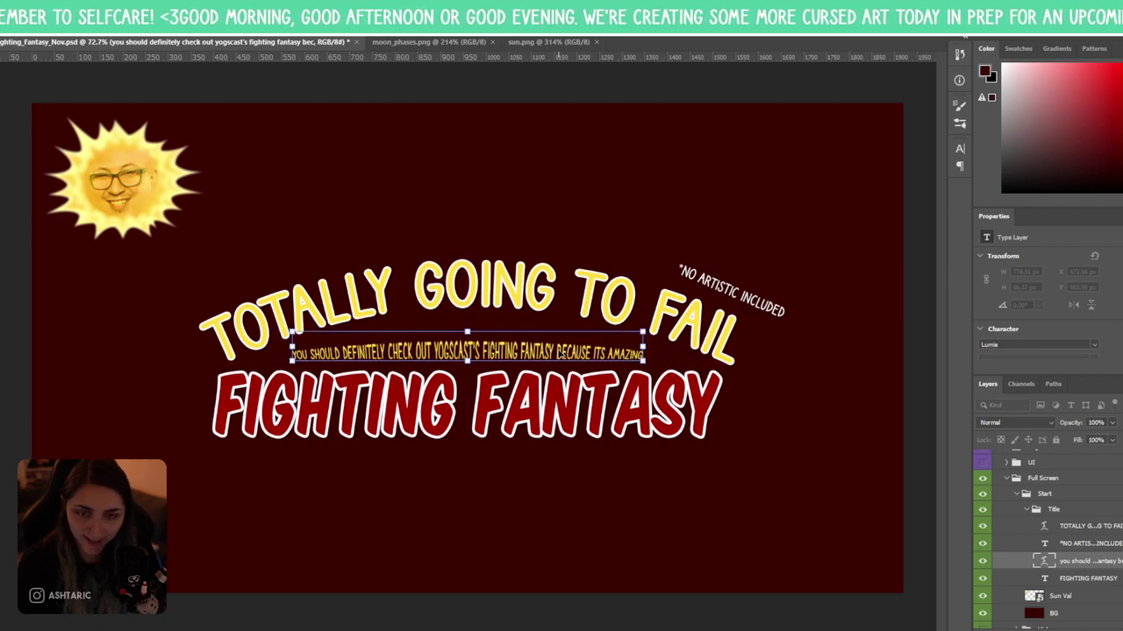
key("Return")
- Set the arc warp bend of the TOTALLY GOING TO FAIL text to +26%
double_click(491, 289)
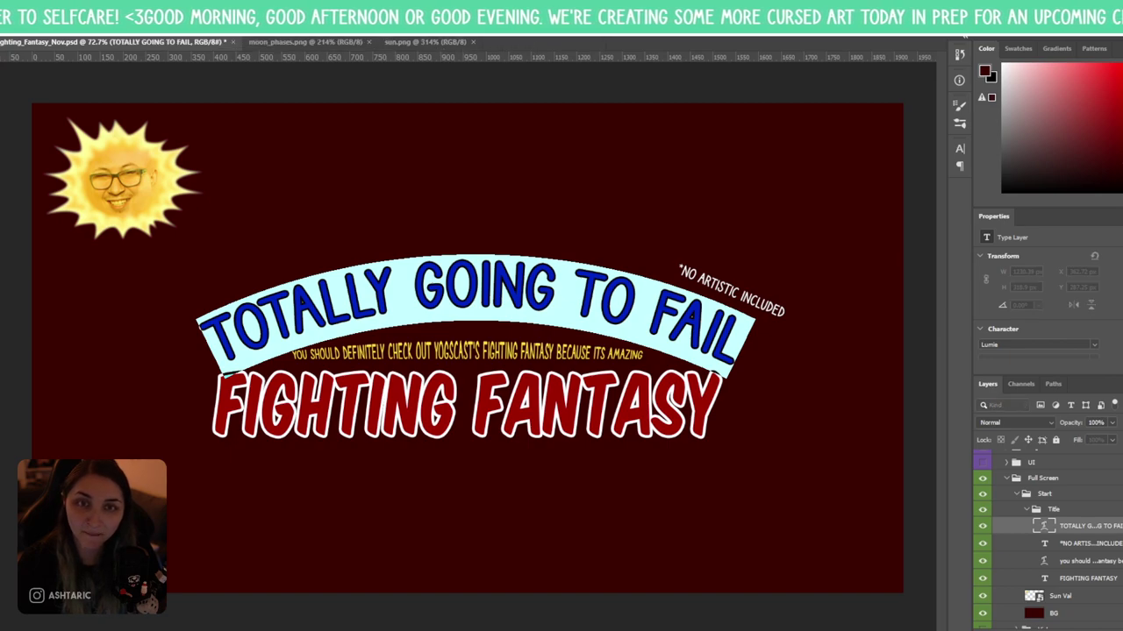
left_click(824, 233)
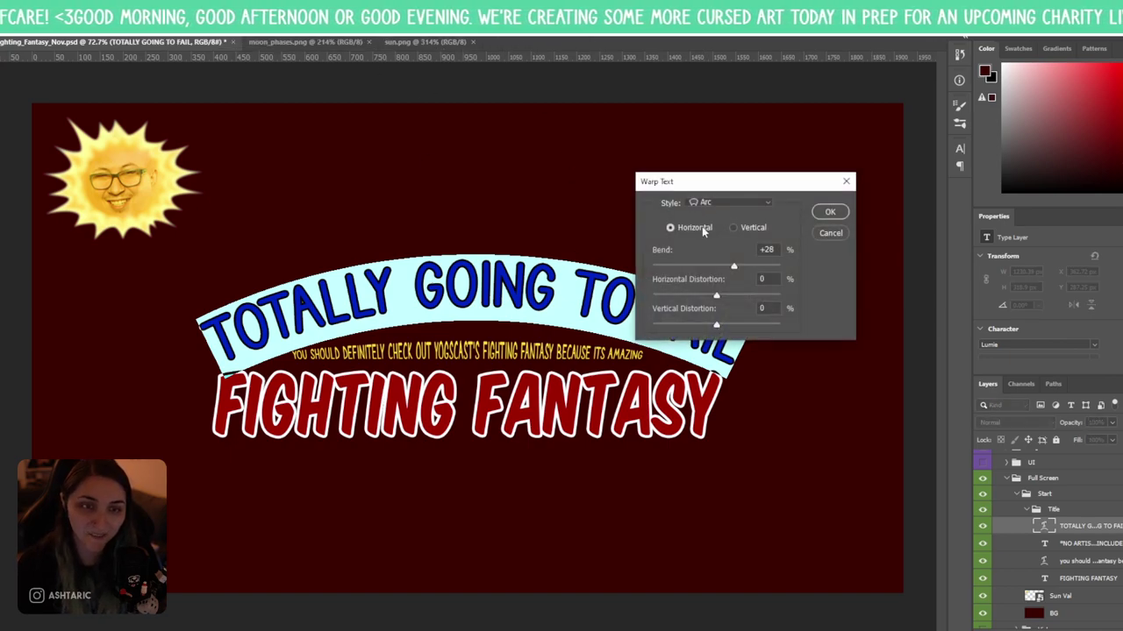
left_click_drag(736, 267, 733, 270)
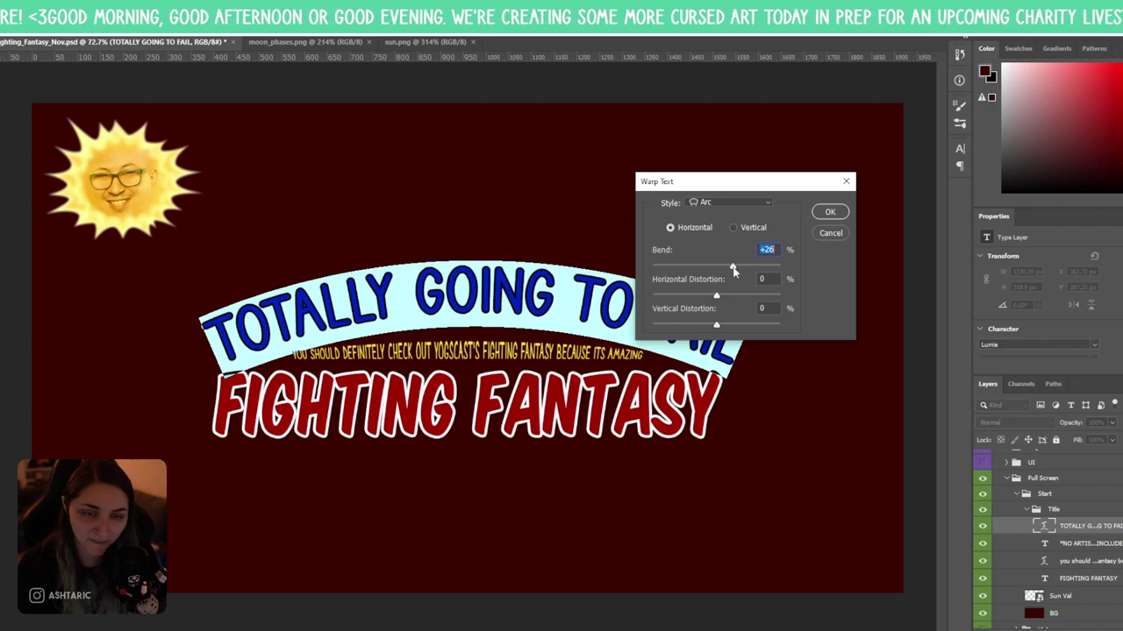
left_click(828, 212)
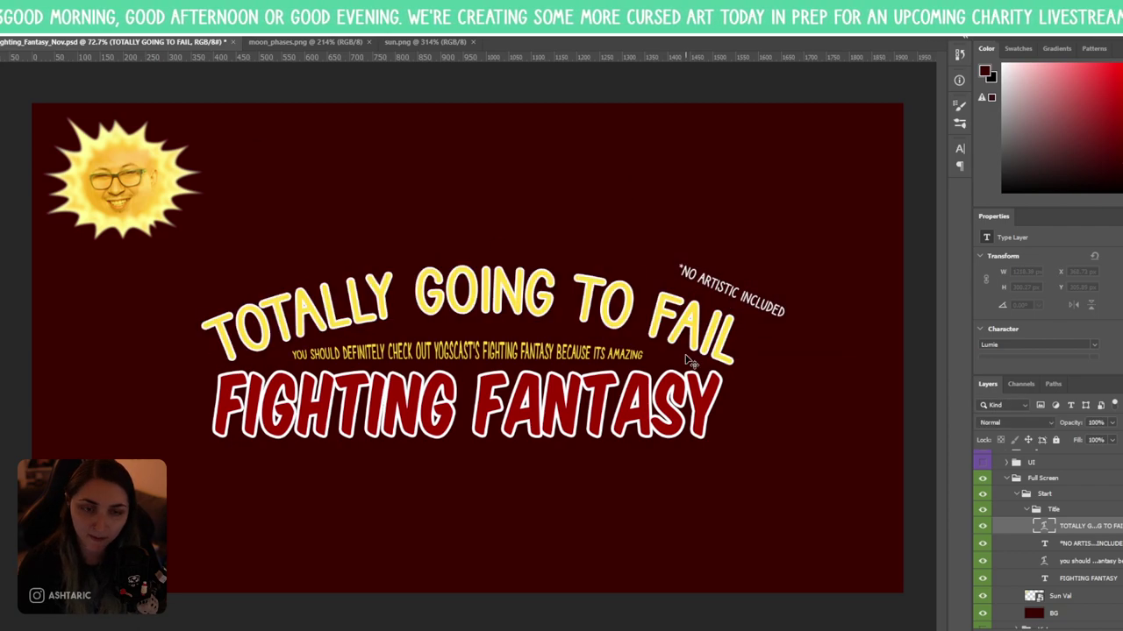
- Scale TOTALLY GOING TO FAIL down to about 950 by 234 px and shift it slightly left above the yellow line
key("ctrl+t")
left_click_drag(737, 235, 682, 257)
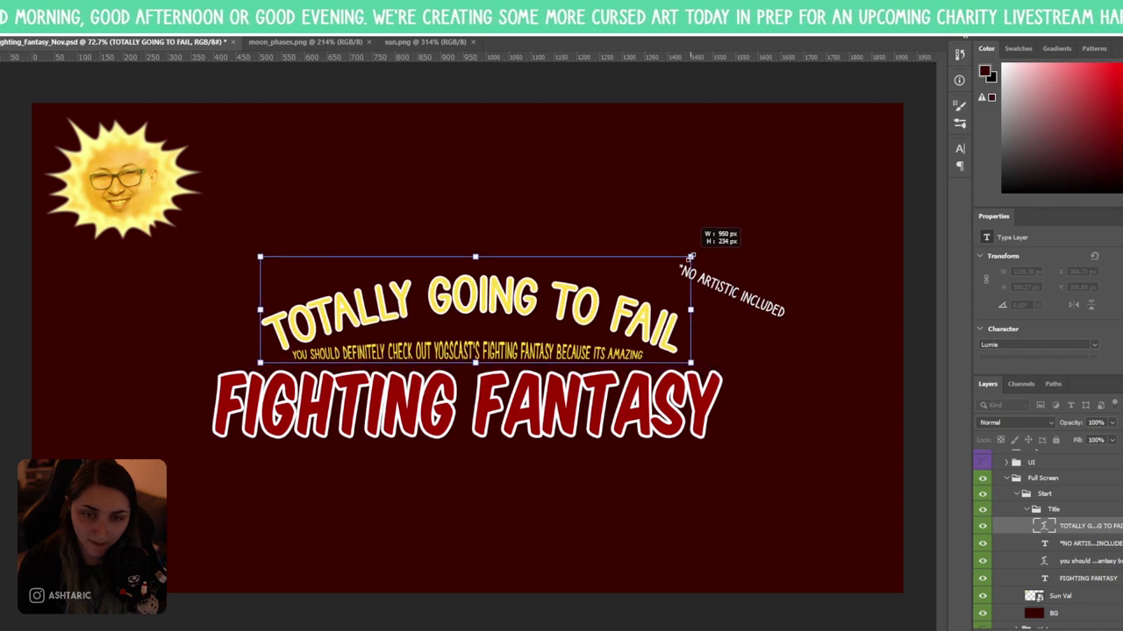
key("Return")
key("Left")
key("Left")
key("Left")
key("Left")
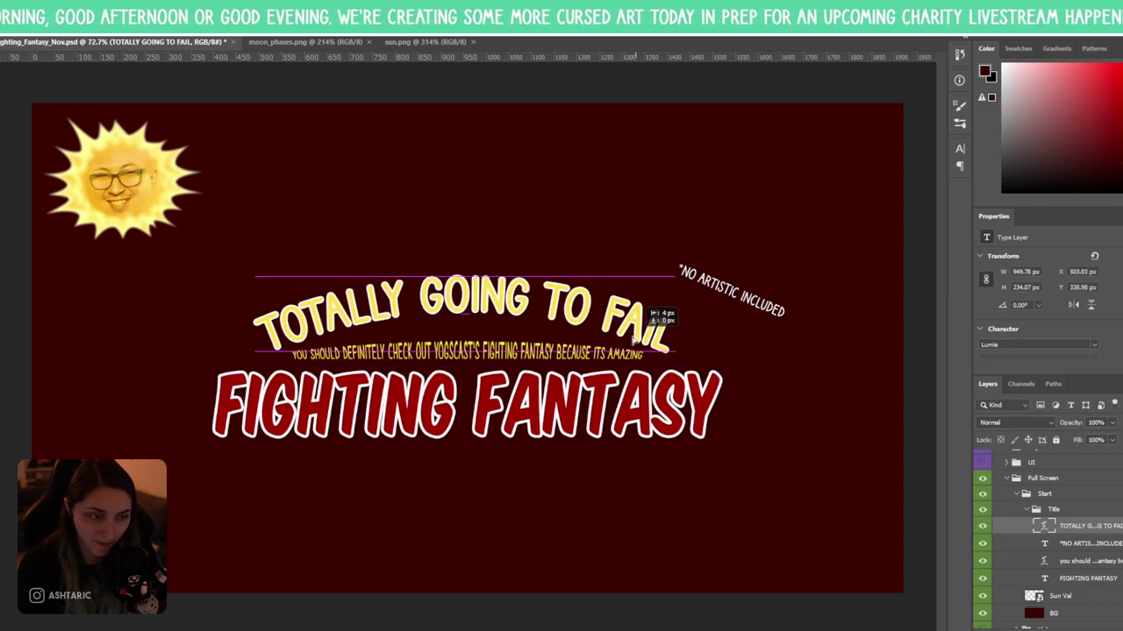
- Reorder the Title group so the *NO ARTISTIC INCLUDED layer sits above TOTALLY GOING TO FAIL
left_click(1096, 545)
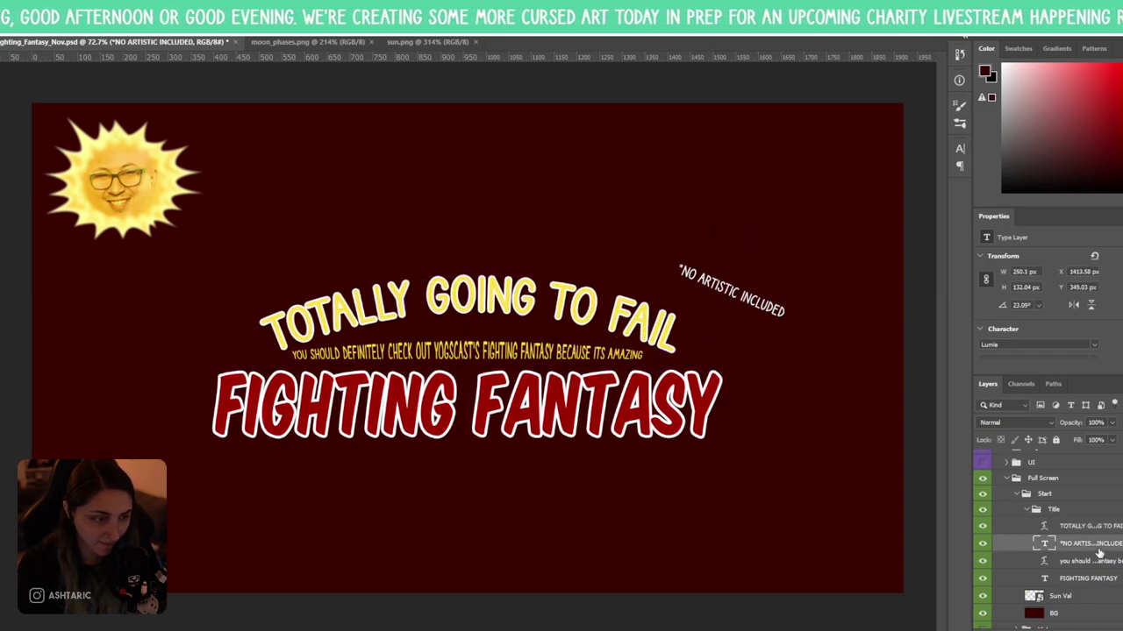
left_click_drag(1090, 561, 1070, 525)
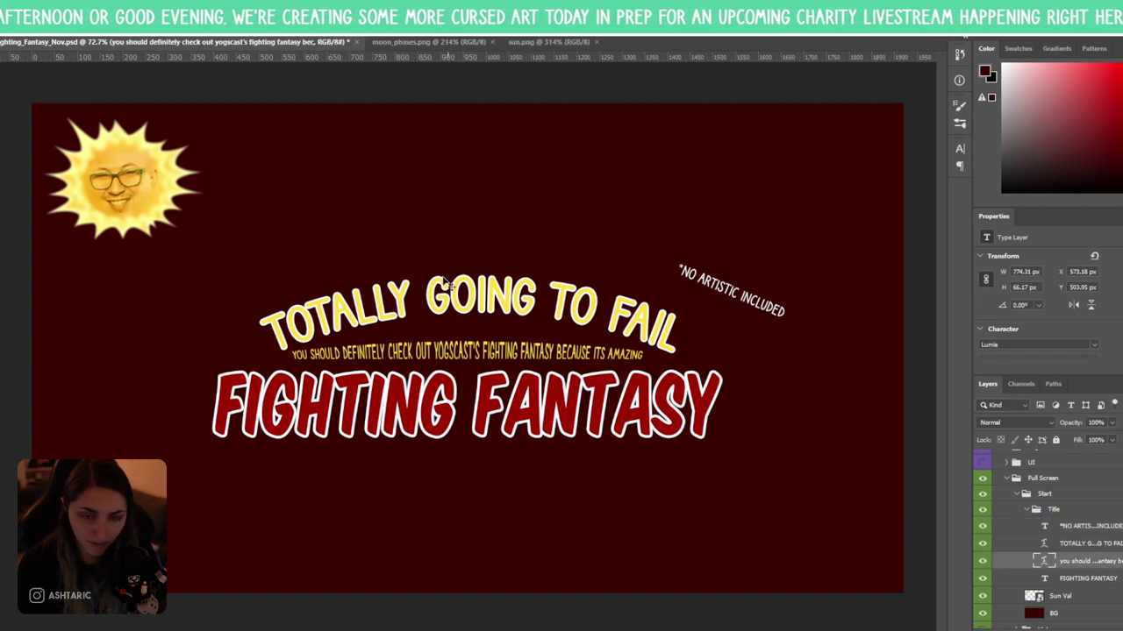
- Try a Shell Upper warp bend of about +32% on the yellow Yogscast line and undo it
double_click(541, 363)
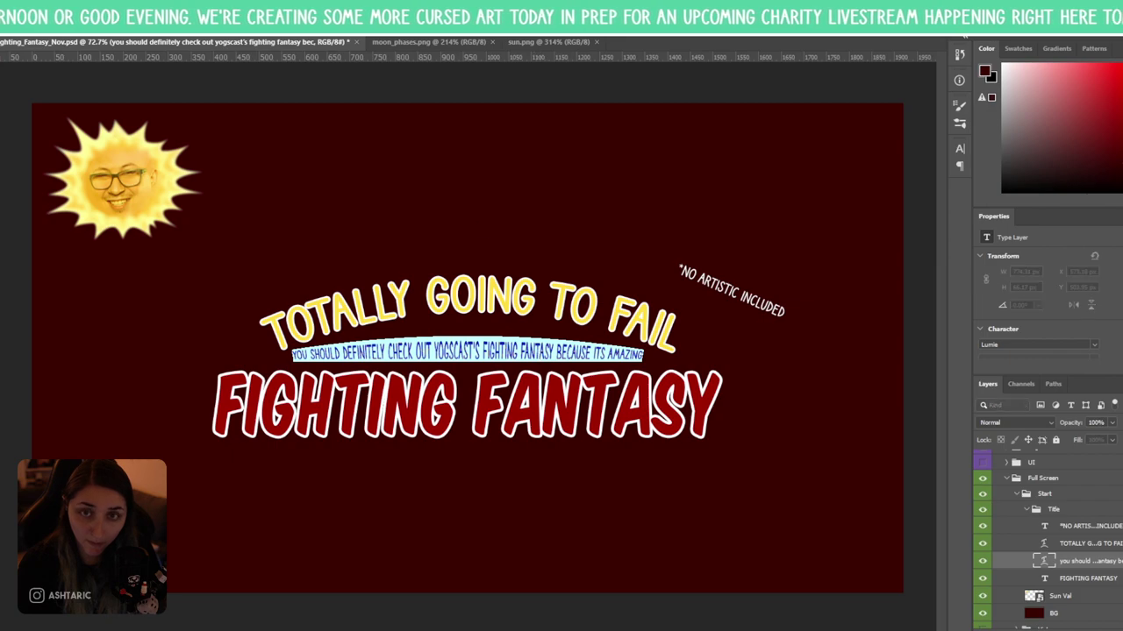
left_click(544, 27)
left_click_drag(729, 267, 737, 271)
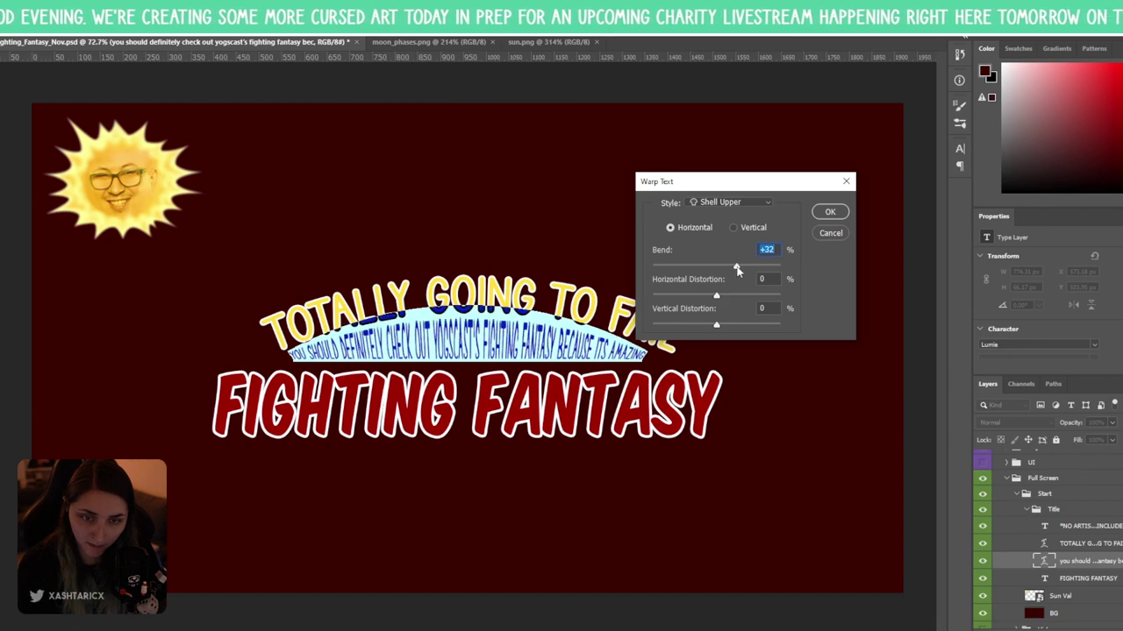
left_click(829, 211)
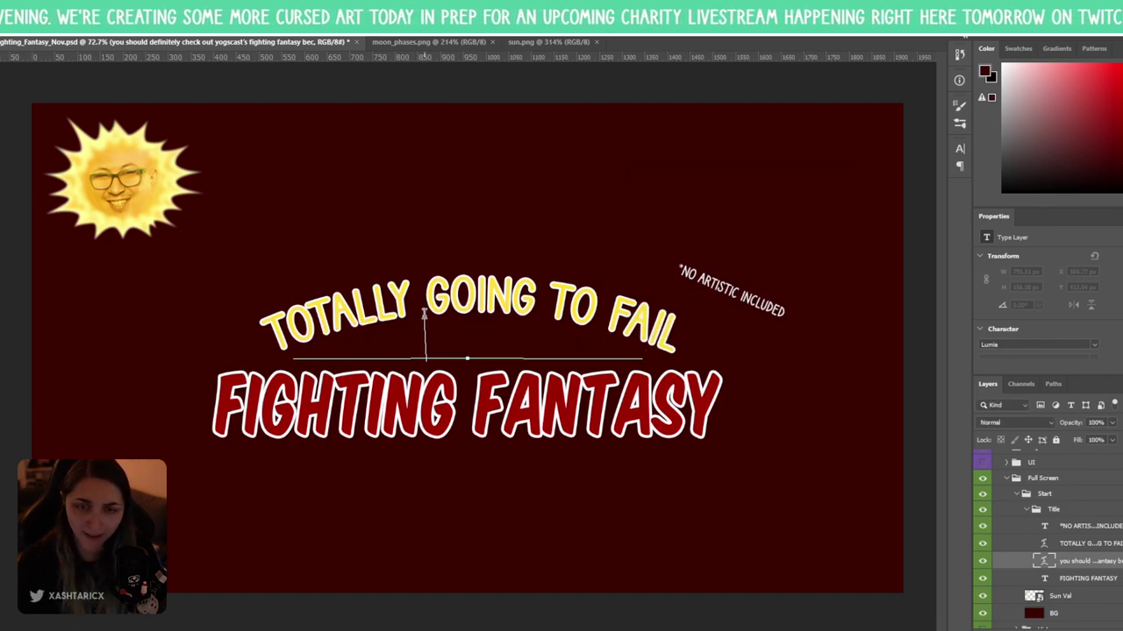
key("ctrl+Return")
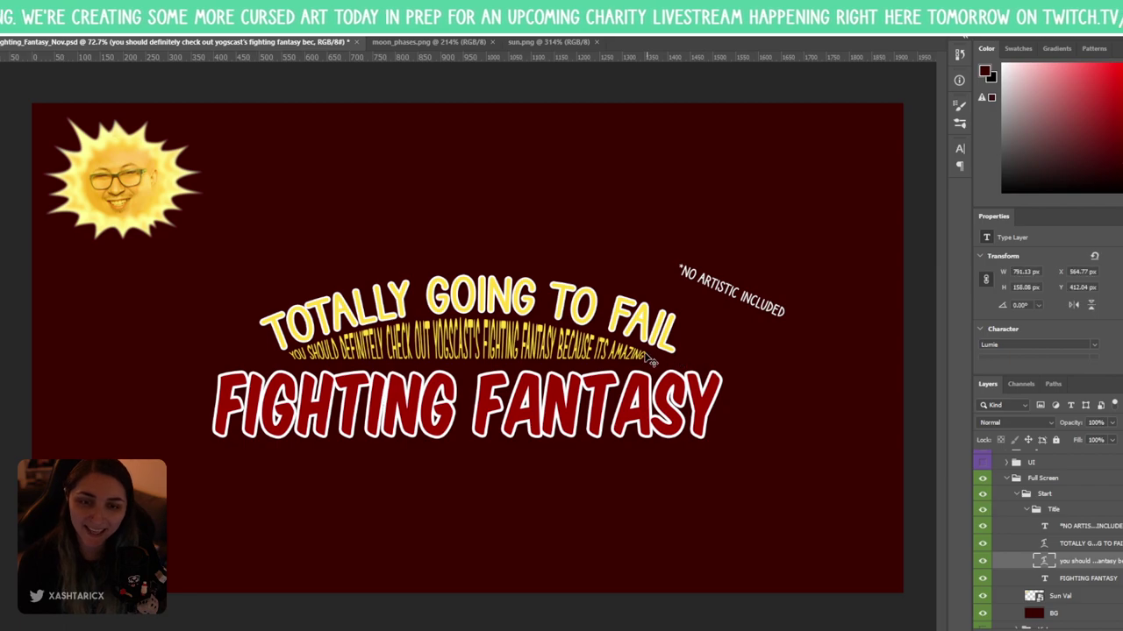
key("ctrl+z")
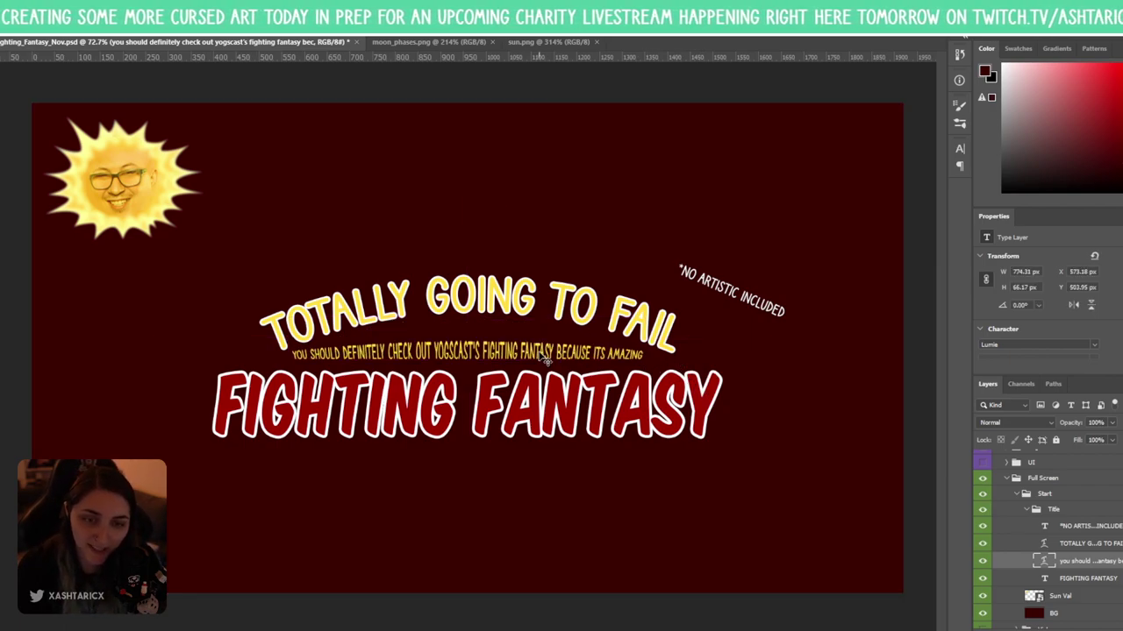
- Shorten the yellow Yogscast line by removing DEFINITELY and BECAUSE, and correct ITS to IT'S
double_click(518, 351)
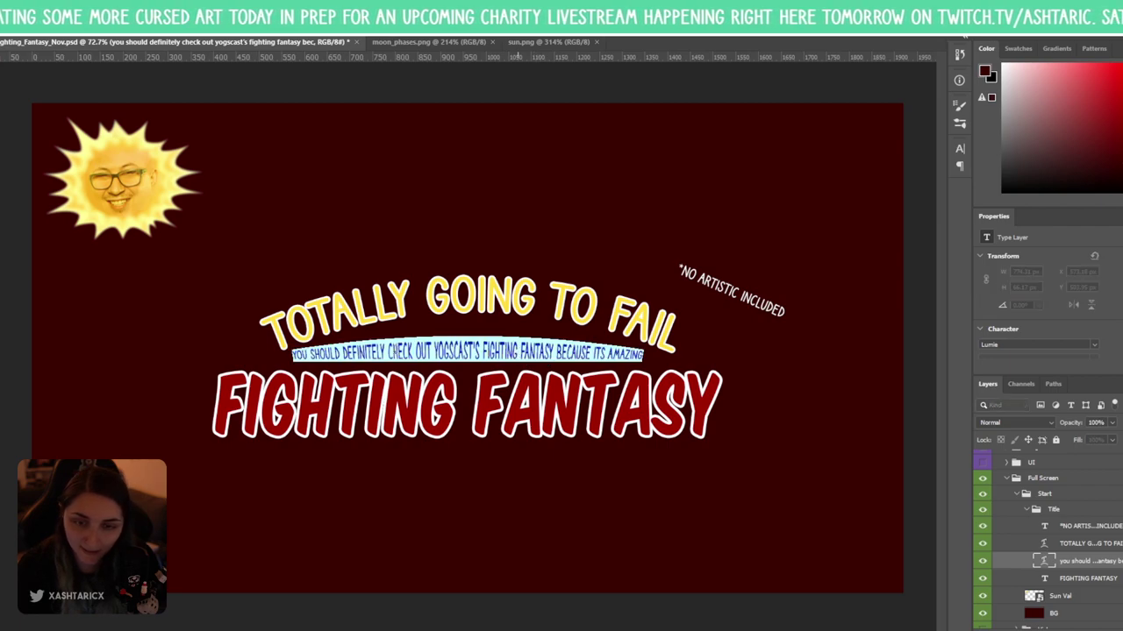
left_click(392, 351)
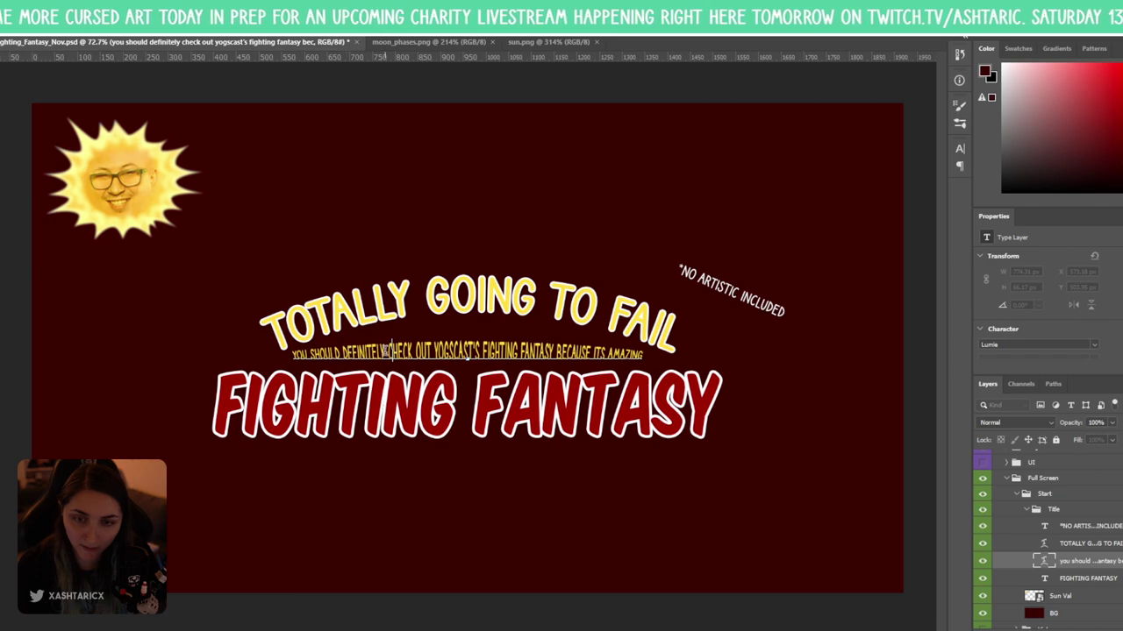
left_click_drag(386, 351, 336, 352)
key("BackSpace")
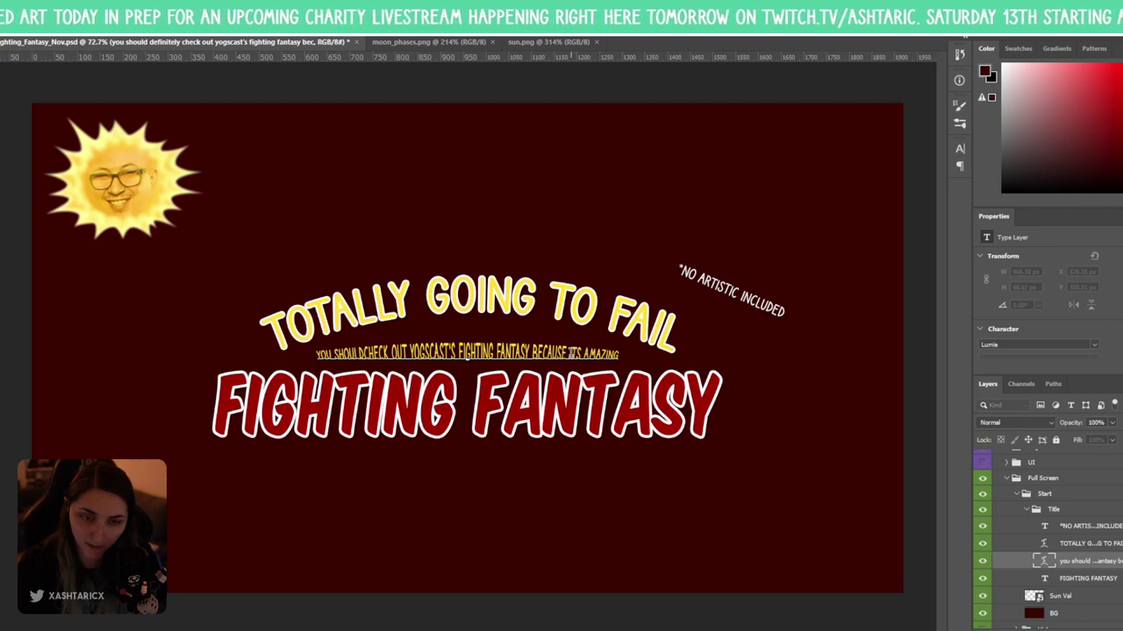
left_click_drag(532, 349, 566, 352)
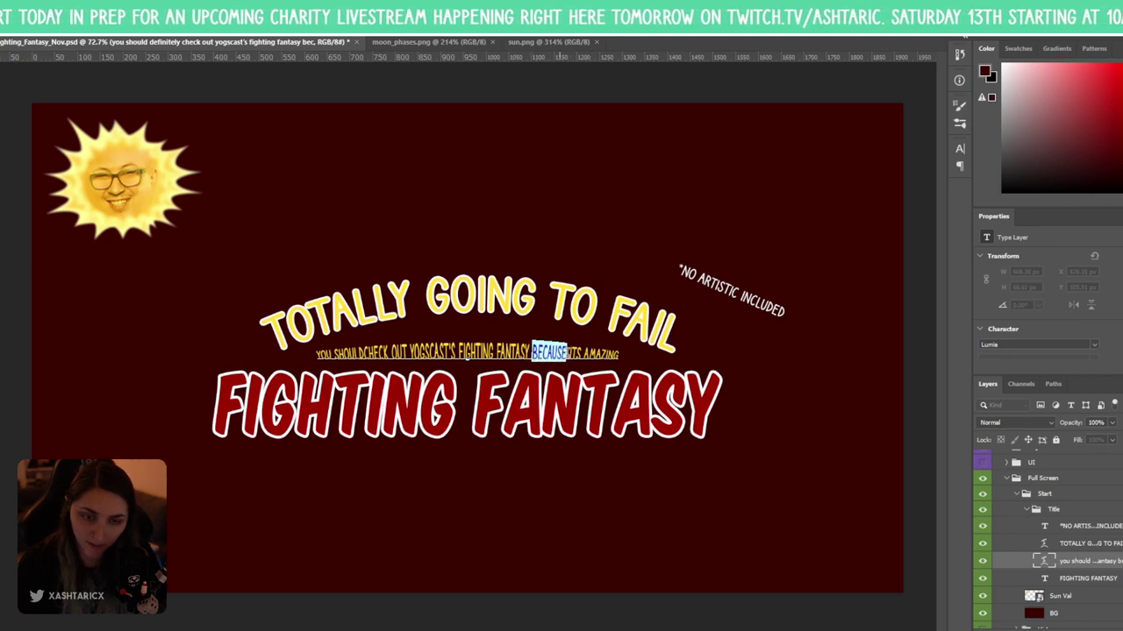
key("BackSpace")
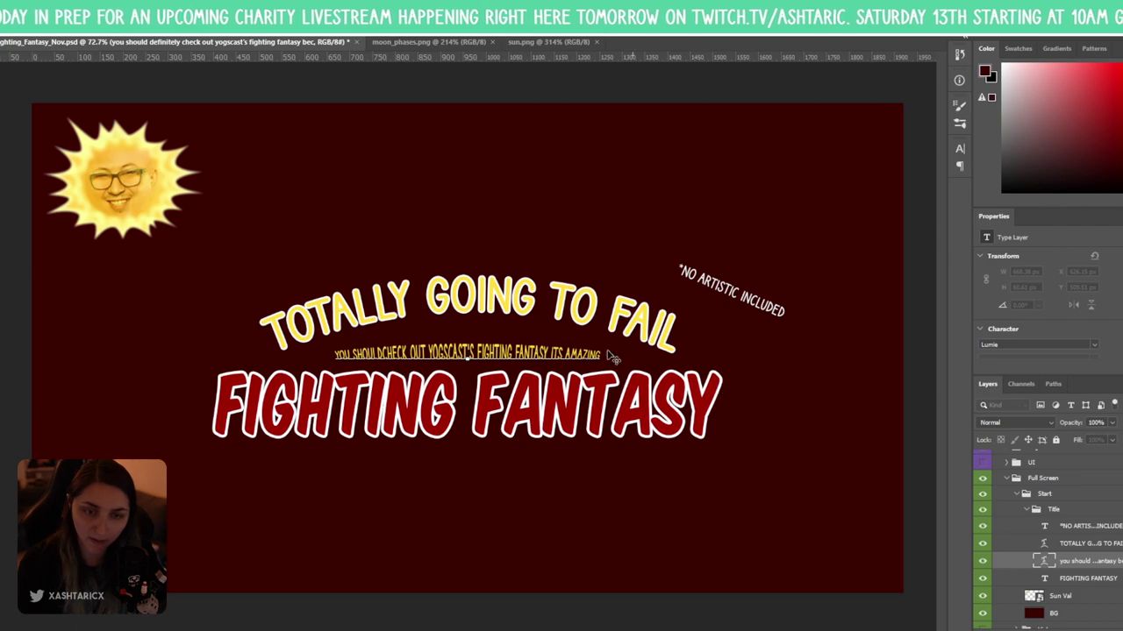
key("BackSpace")
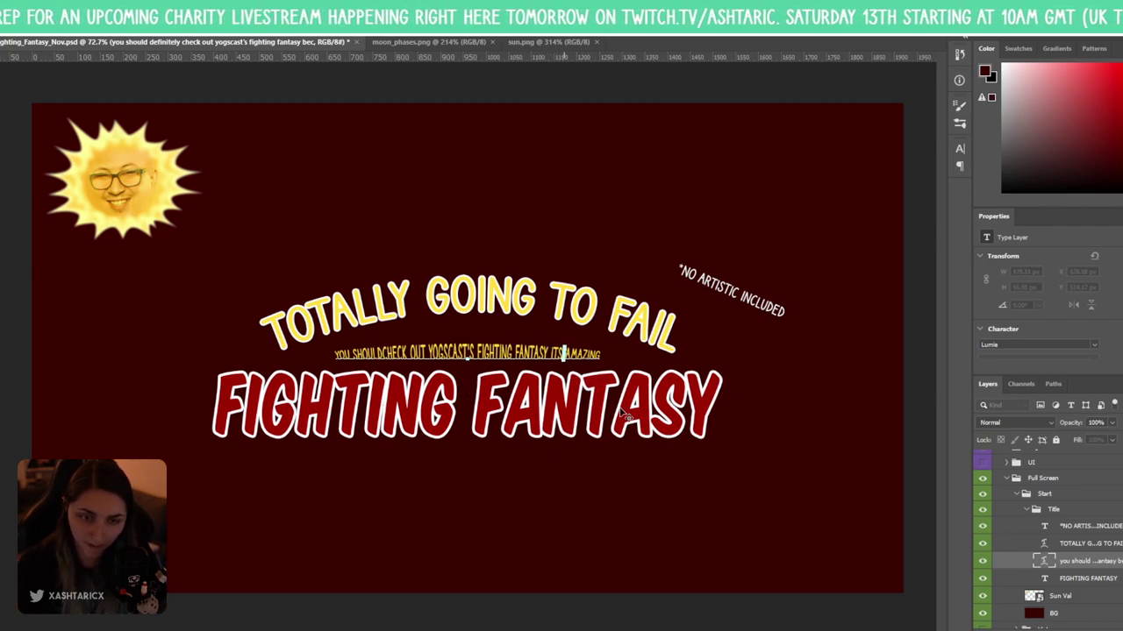
left_click(553, 353)
type("'")
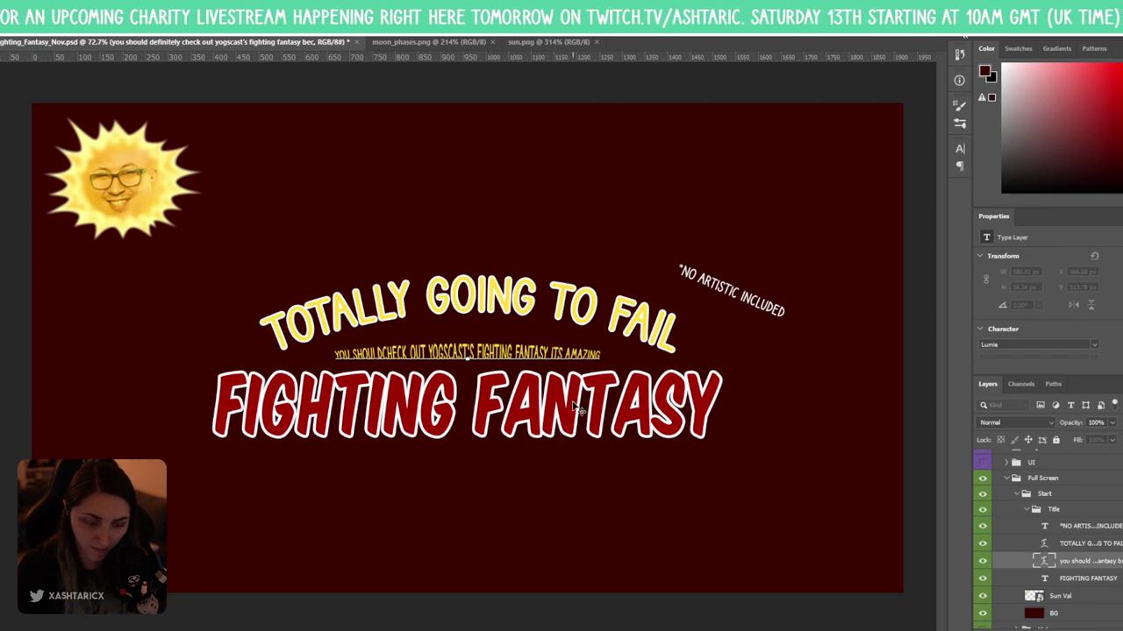
type("'")
key("ctrl+Return")
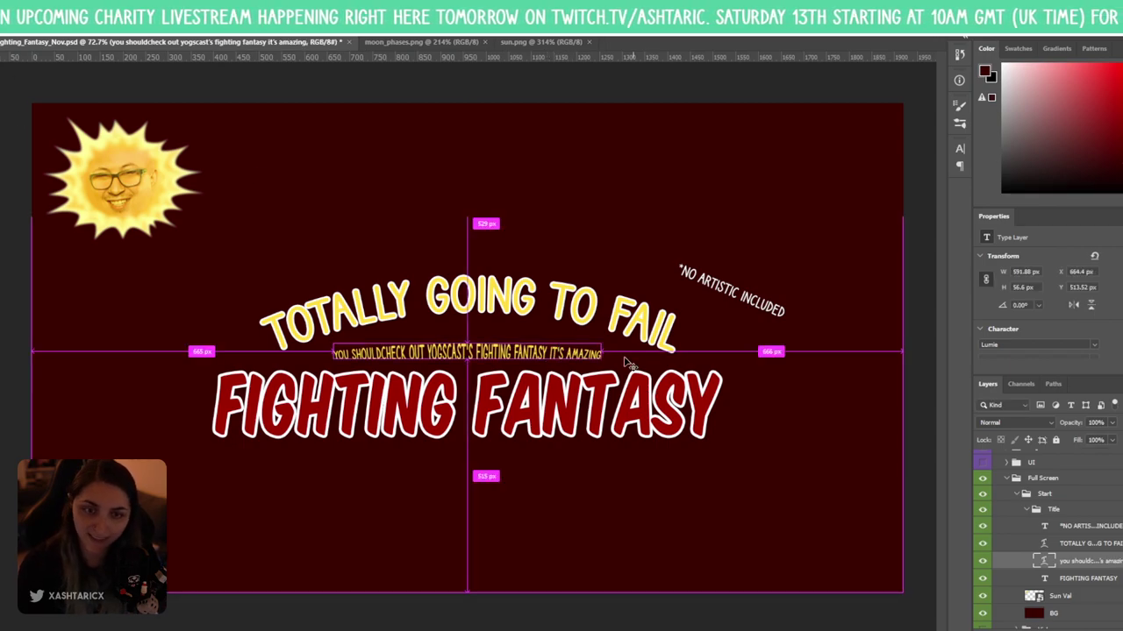
- Set the arc warp bend of TOTALLY GOING TO FAIL to +21% and move it up, clear of the yellow line
double_click(657, 326)
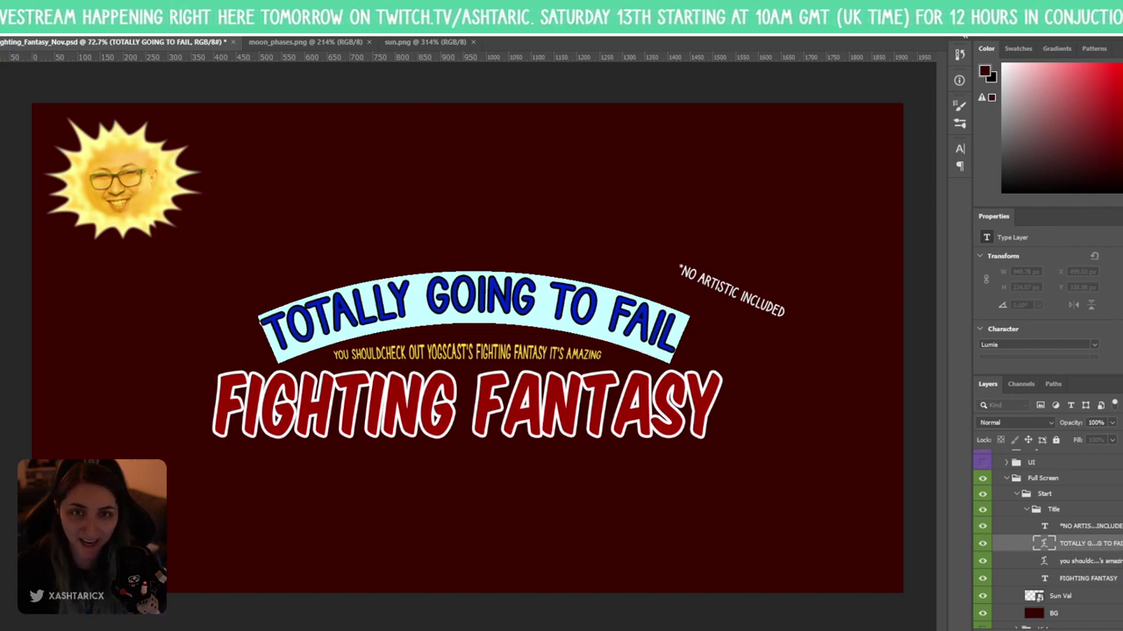
left_click(491, 26)
left_click_drag(734, 267, 737, 267)
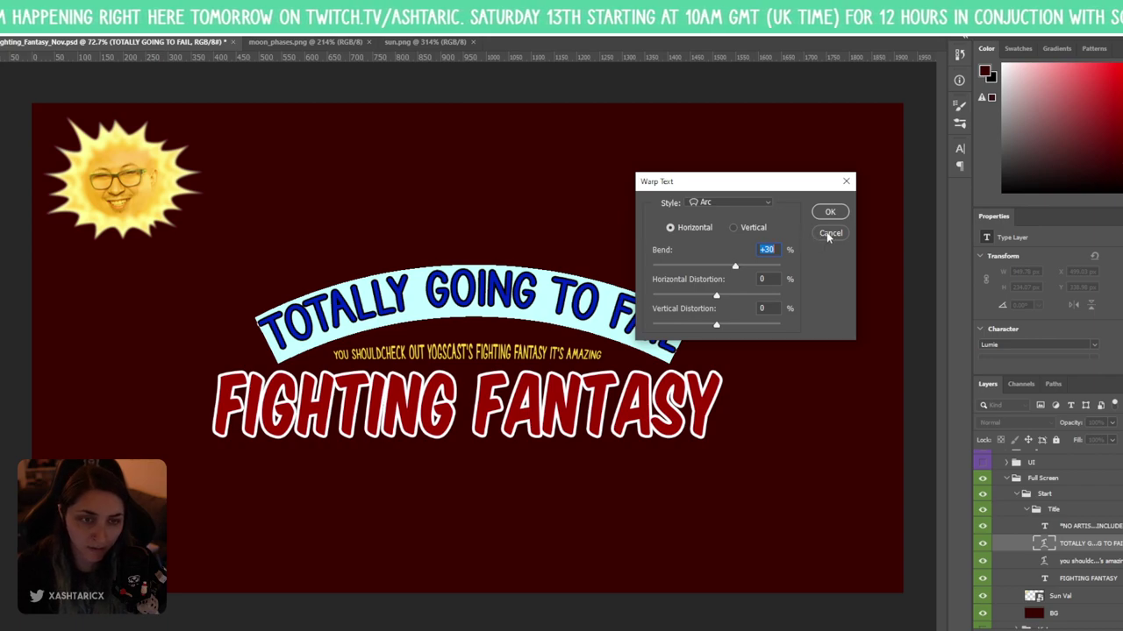
left_click_drag(741, 260, 732, 270)
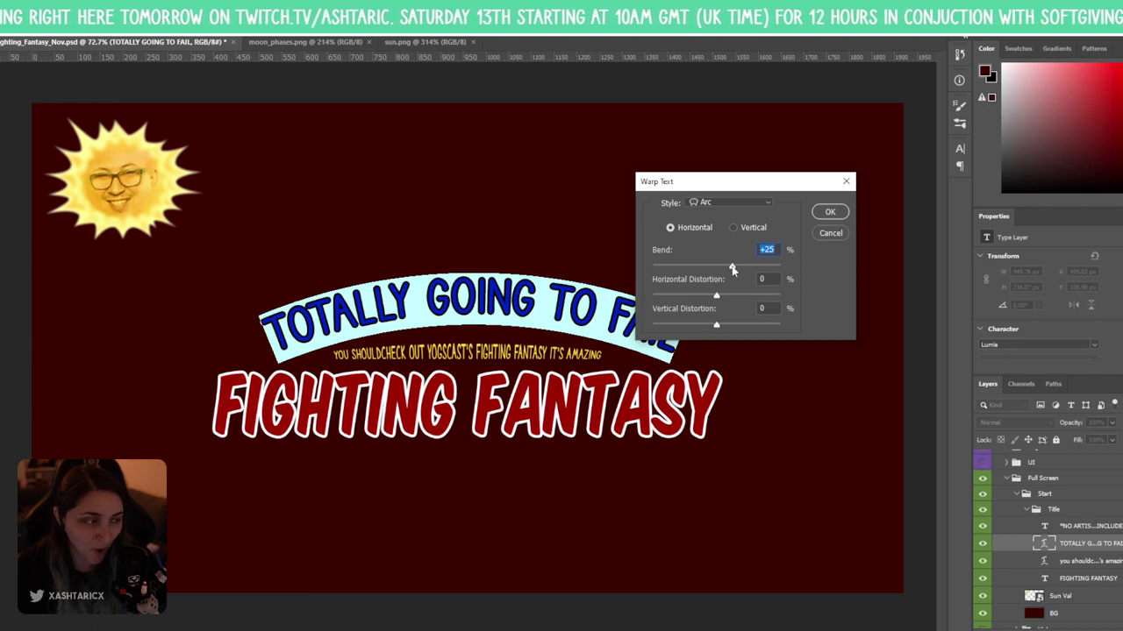
left_click_drag(733, 270, 730, 270)
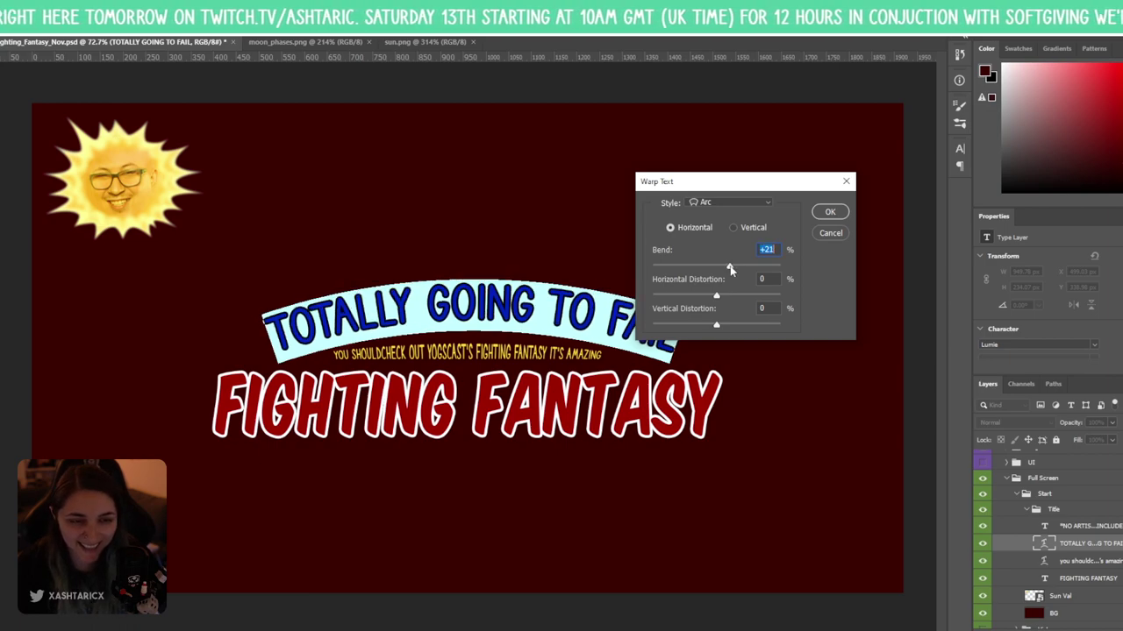
left_click(830, 212)
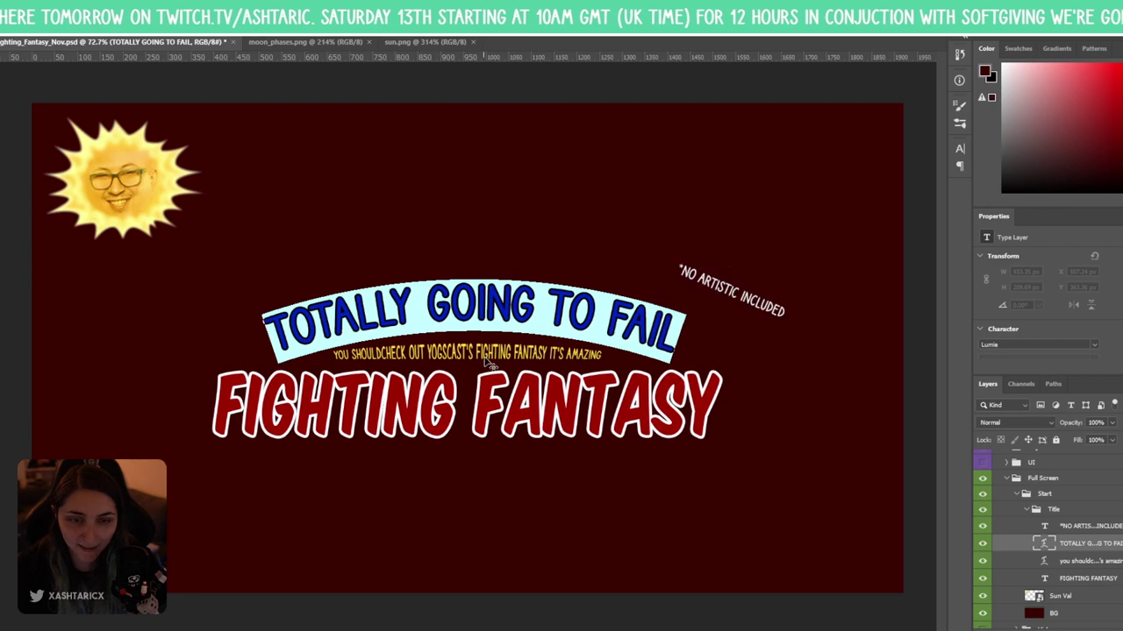
left_click(4, 66)
- Increase the Shell Upper warp bend of the yellow Yogscast line to about +19%
left_click(513, 351)
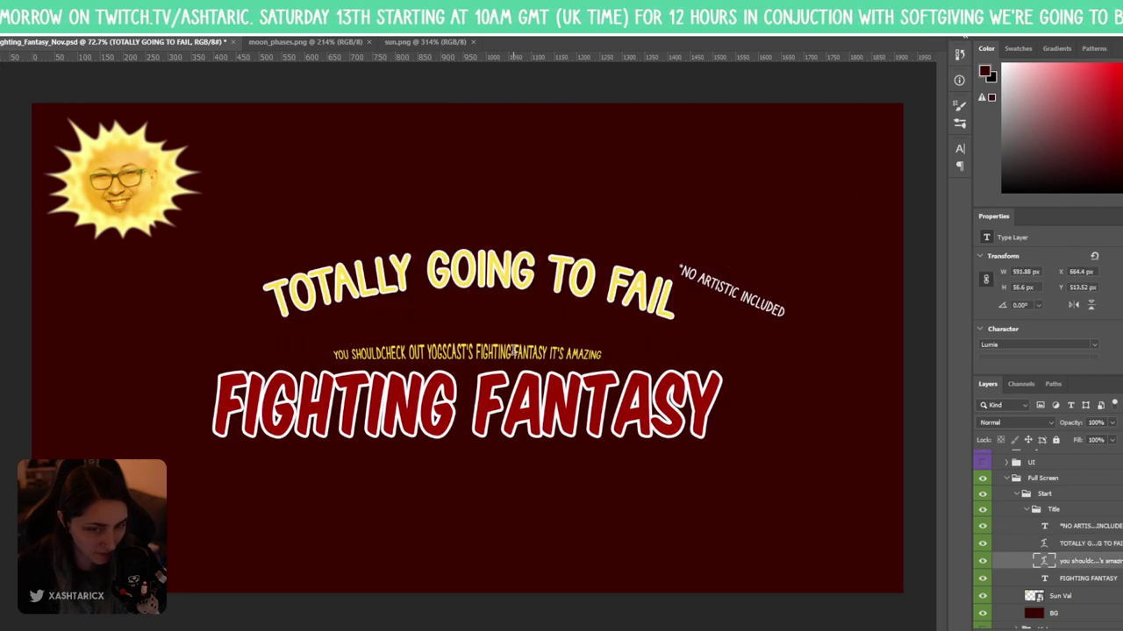
double_click(513, 351)
left_click(669, 27)
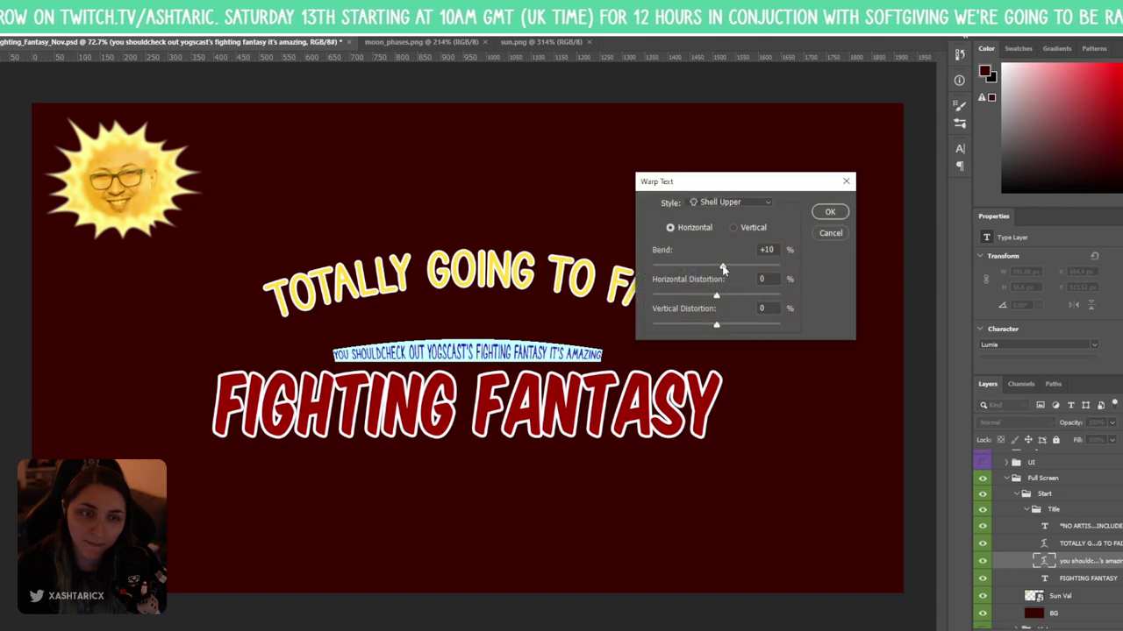
left_click_drag(723, 269, 729, 270)
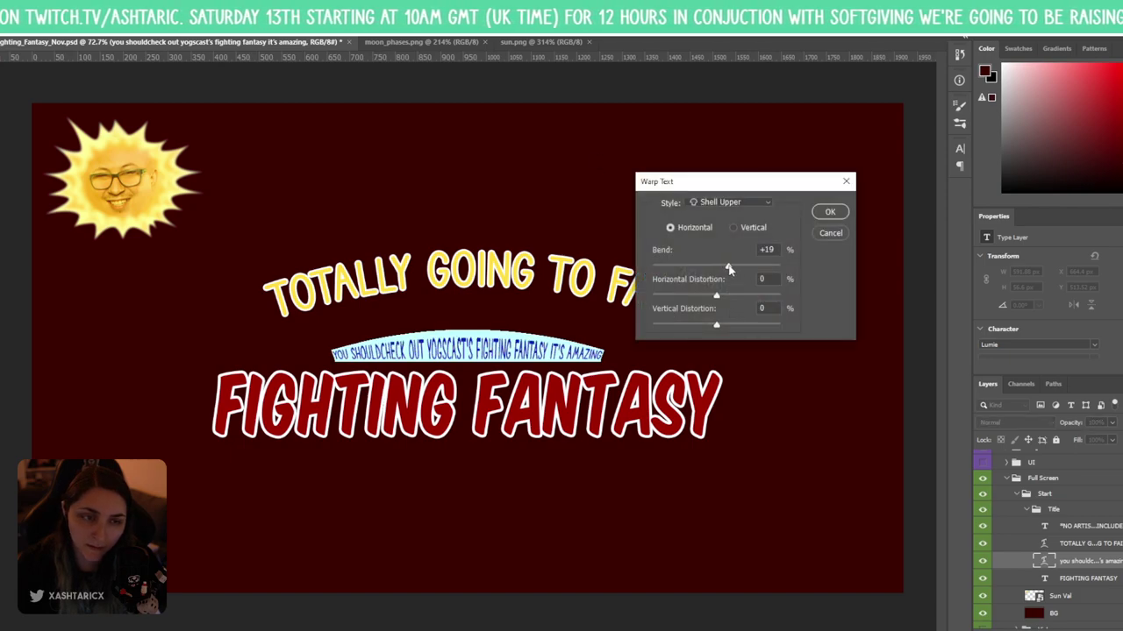
left_click(829, 212)
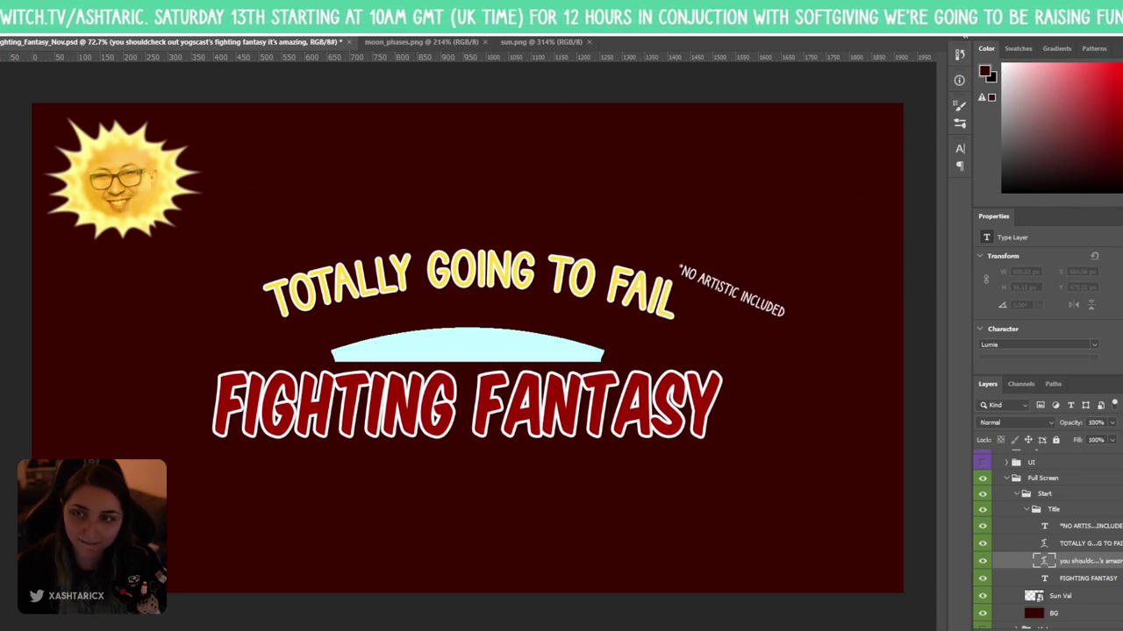
key("ctrl+Return")
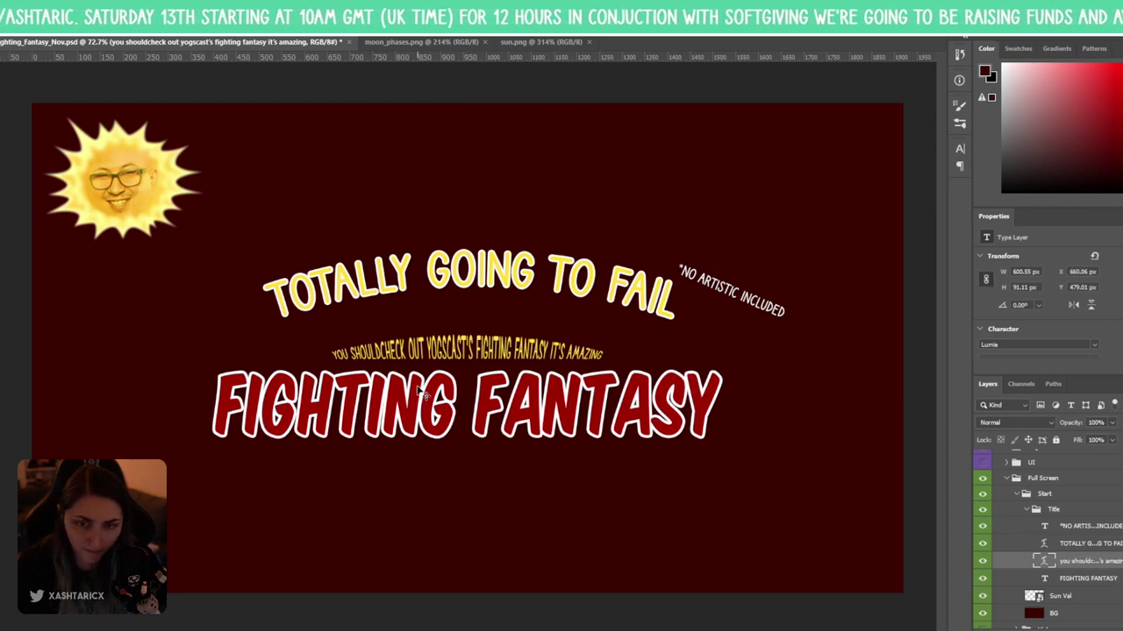
- Insert the missing space between SHOULD and CHECK in the yellow Yogscast line
double_click(402, 351)
left_click(379, 350)
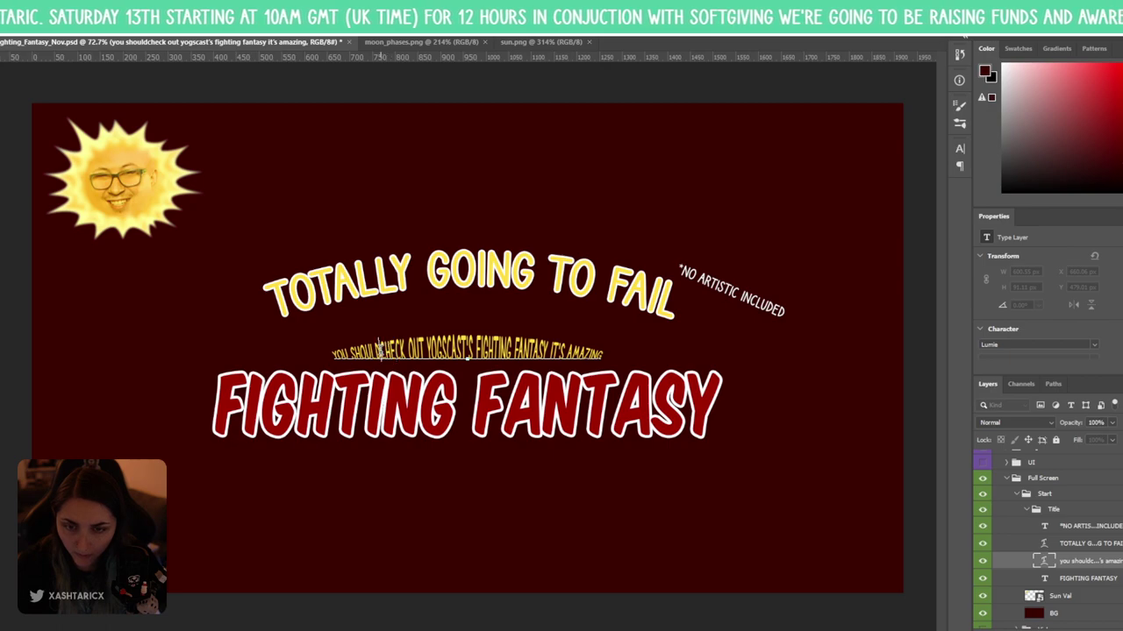
key("ctrl+Return")
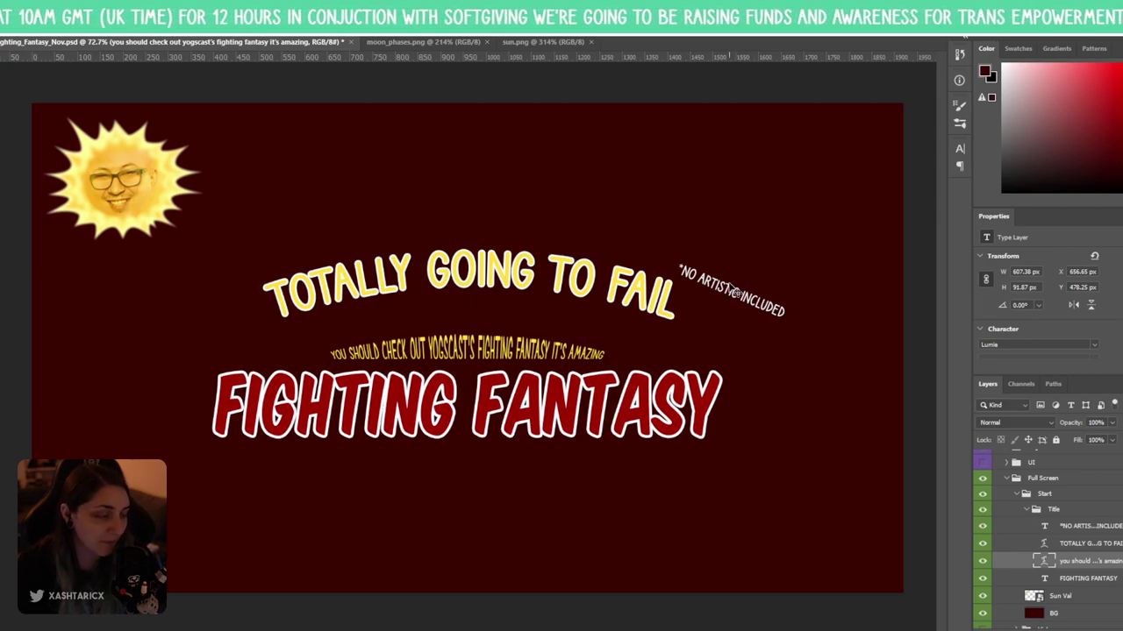
- Move TOTALLY GOING TO FAIL back down against the yellow line and open its text for editing
left_click(1088, 544)
left_click_drag(528, 285, 555, 323)
double_click(556, 323)
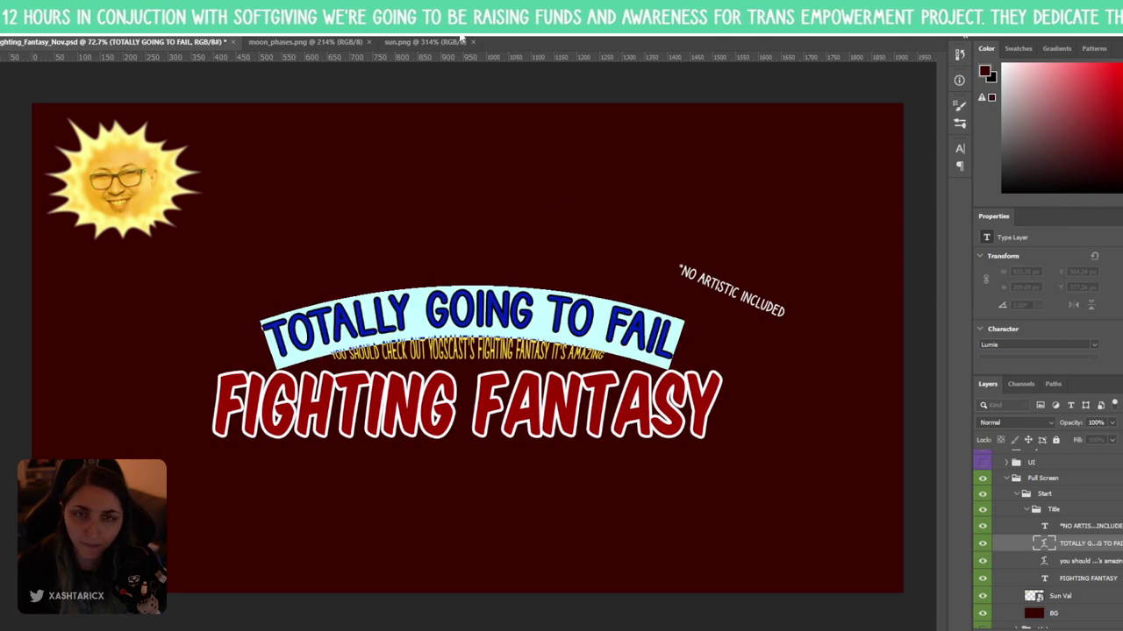
- Set the horizontal Arc warp bend of the TOTALLY GOING TO FAIL text to +22%
left_click(487, 26)
left_click_drag(732, 265, 734, 269)
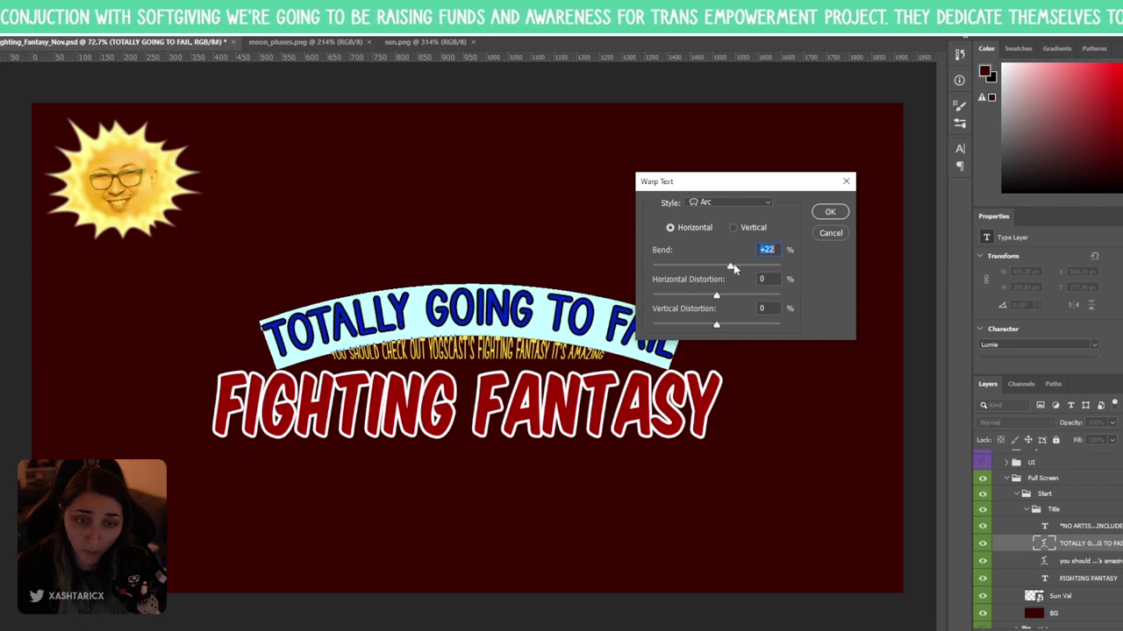
left_click(827, 212)
key("ctrl+Return")
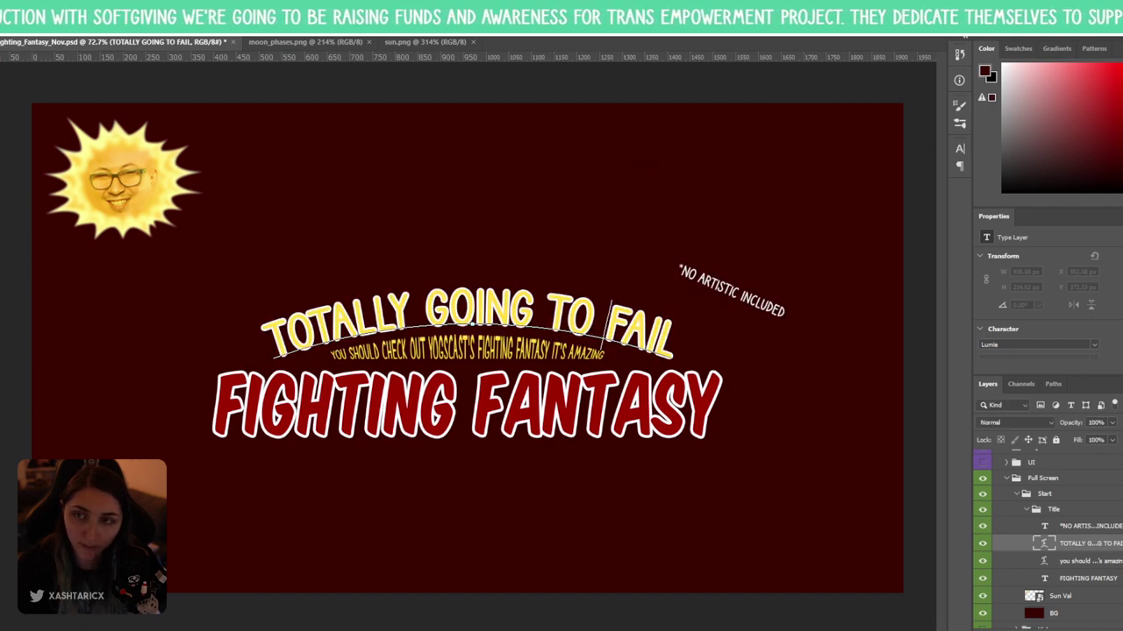
- Scale the TOTALLY GOING TO FAIL text down to about 831 px wide
key("v")
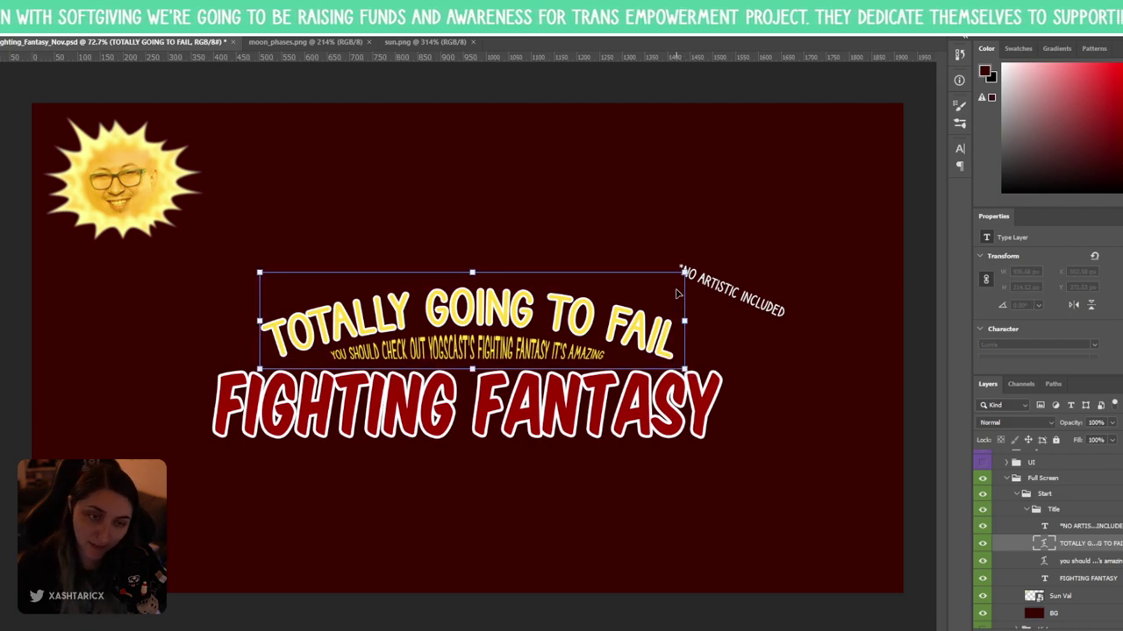
left_click_drag(683, 272, 658, 281)
key("Return")
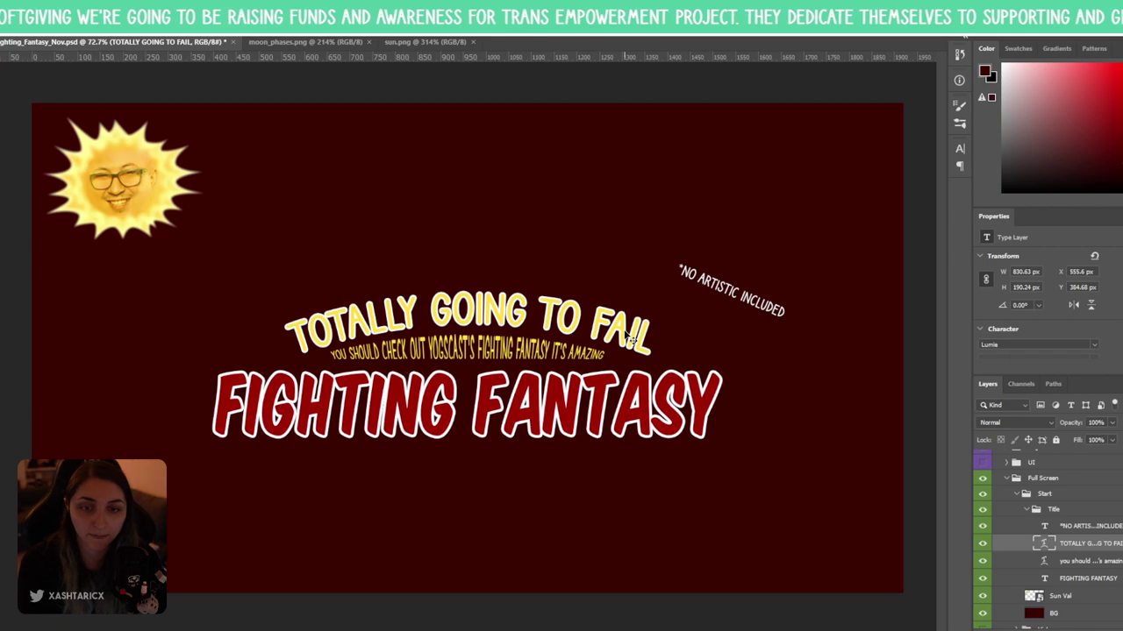
- Reposition the TOTALLY GOING TO FAIL text centrally above FIGHTING FANTASY, at about X 548 px, Y 381 px
key("Left")
key("Left")
key("Left")
key("Left")
key("Left")
key("Left")
key("Down")
key("Down")
key("Down")
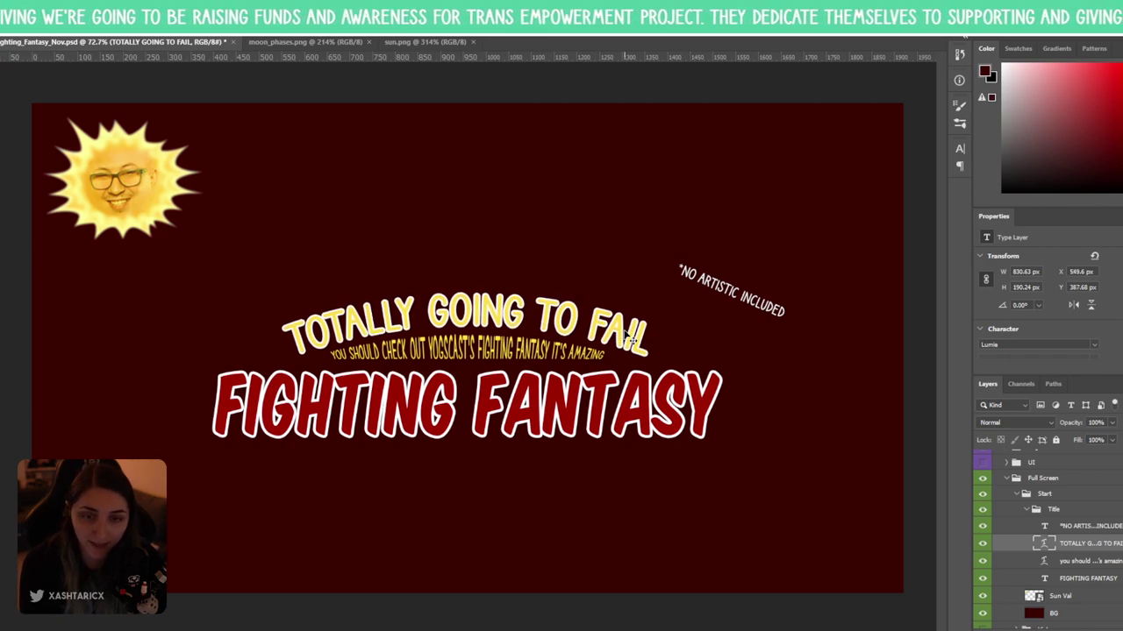
key("Left")
key("Left")
key("Down")
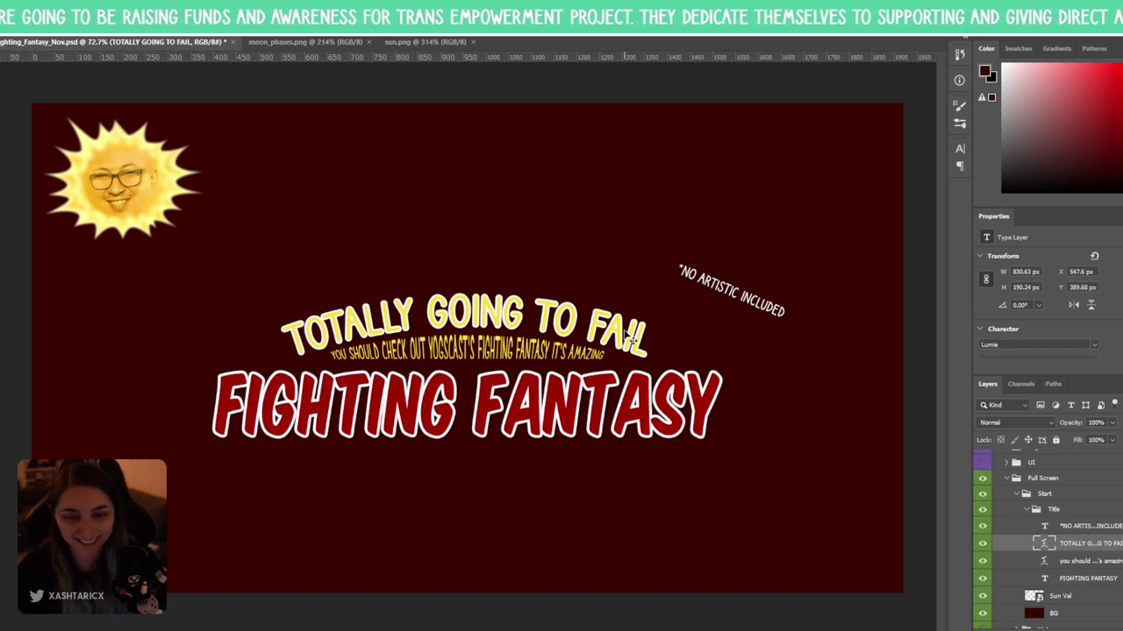
left_click_drag(621, 333, 620, 327)
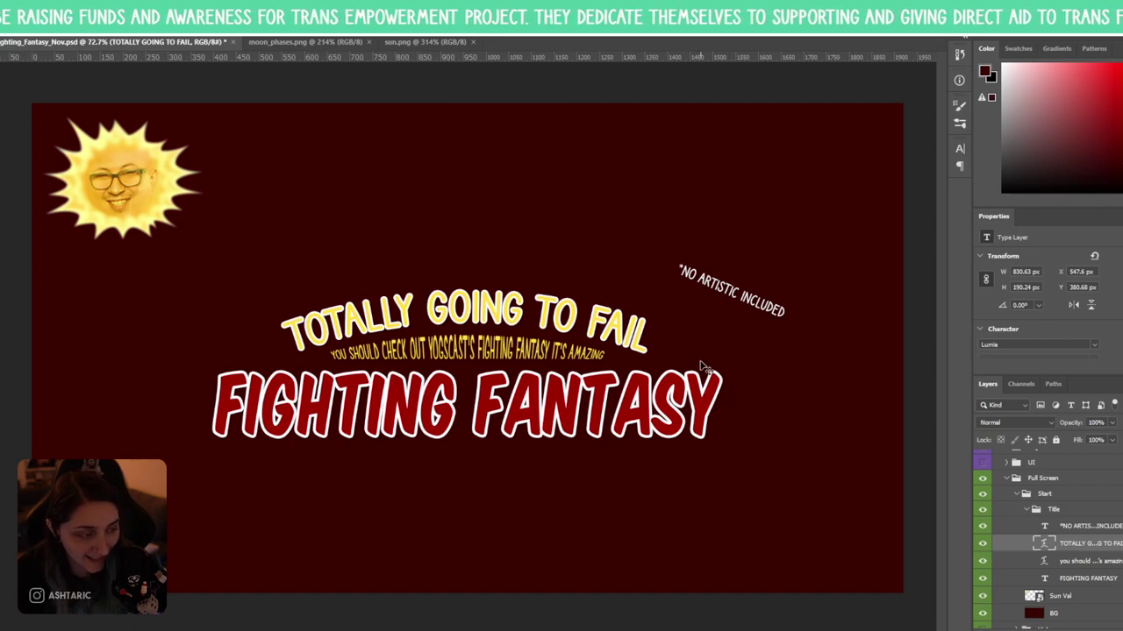
- Fine-tune the bend of the Arc warp on the TOTALLY GOING TO FAIL text
double_click(536, 318)
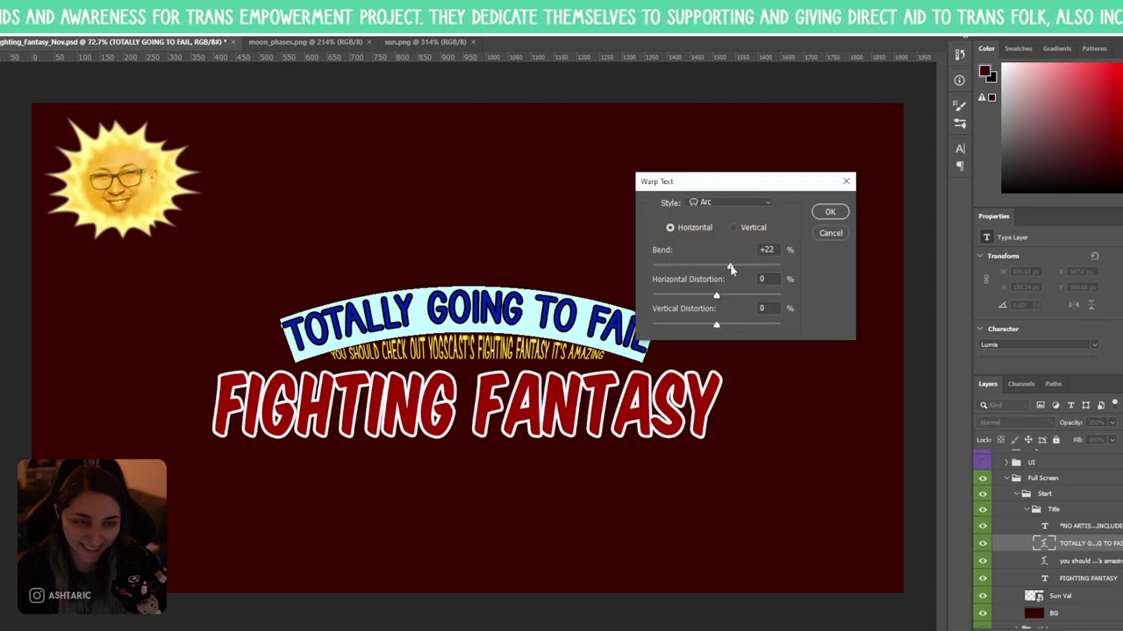
left_click(829, 212)
left_click(124, 108)
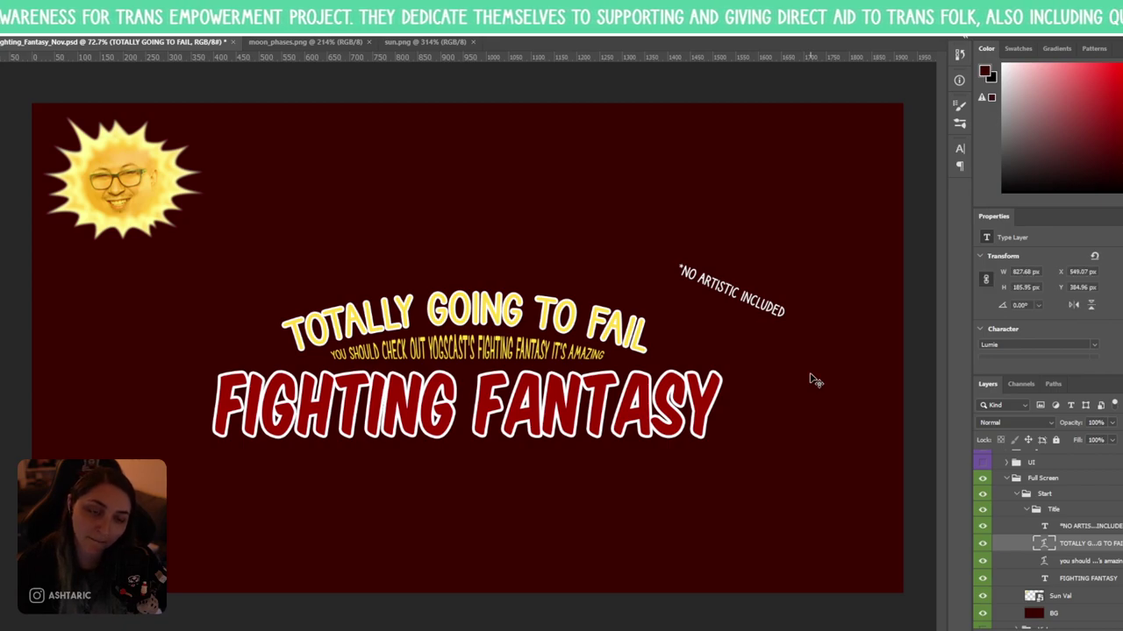
- Shrink the *NO ARTISTIC INCLUDED note to about 187 px wide, rotate it to about 29°, and place it just above the word FAIL
left_click(1085, 526)
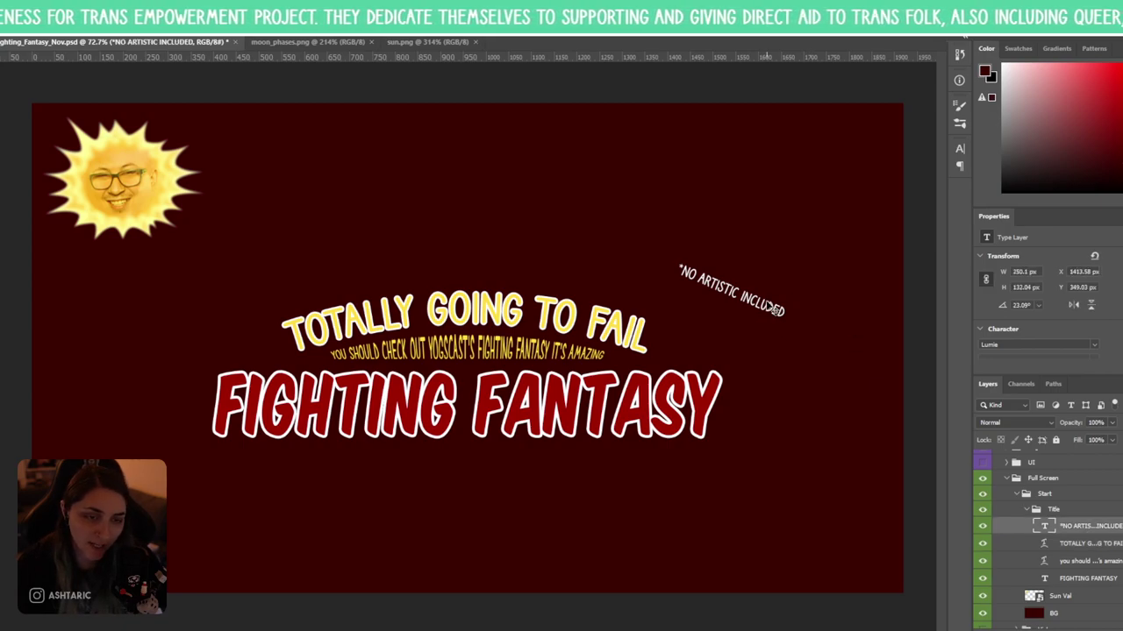
left_click_drag(807, 303, 706, 329)
key("ctrl+t")
key("Return")
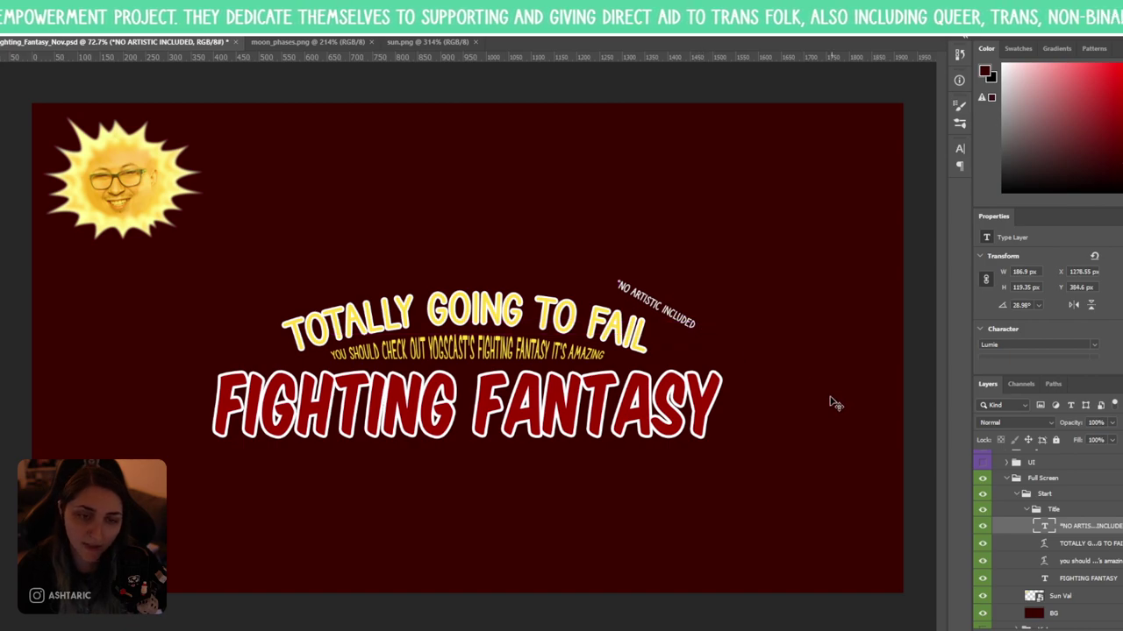
double_click(718, 408)
left_click(720, 399)
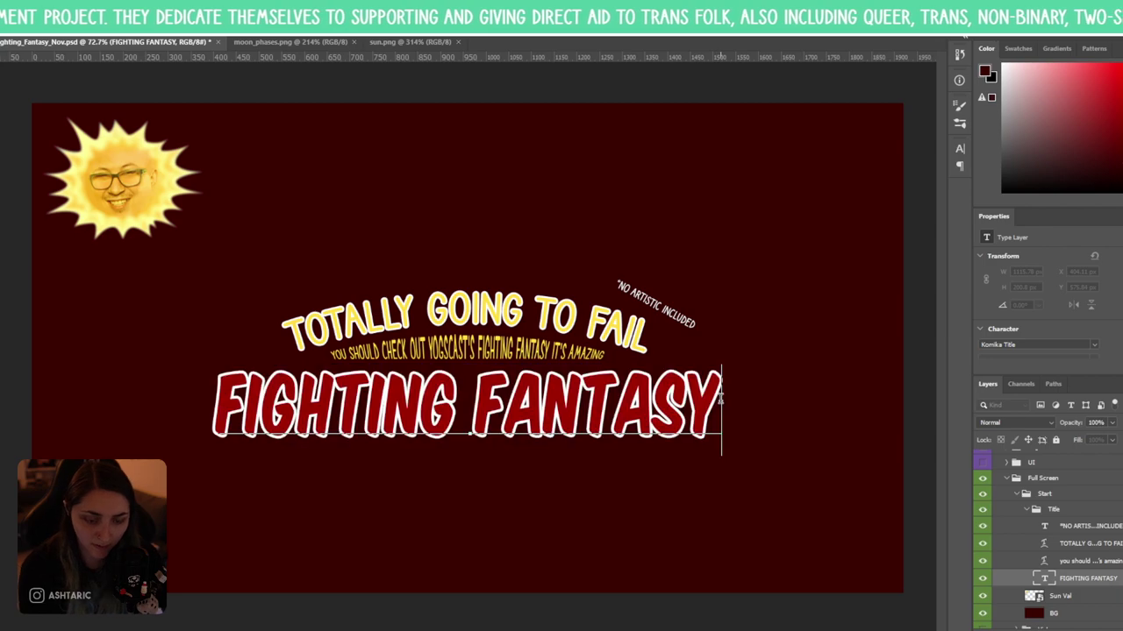
type("*")
key("shift+Left")
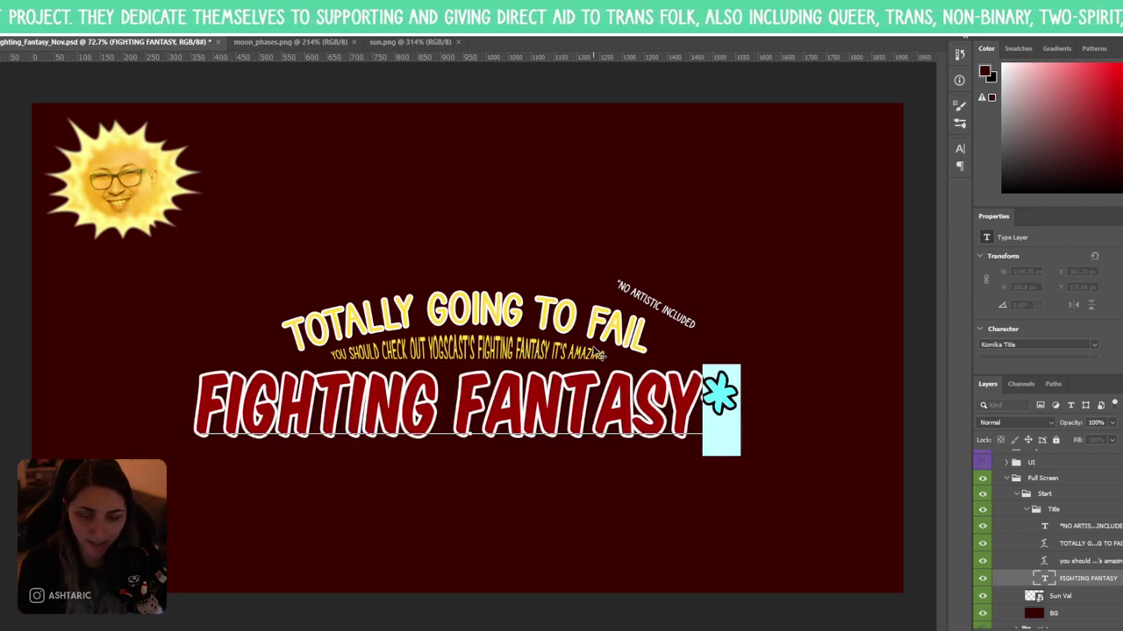
key("Escape")
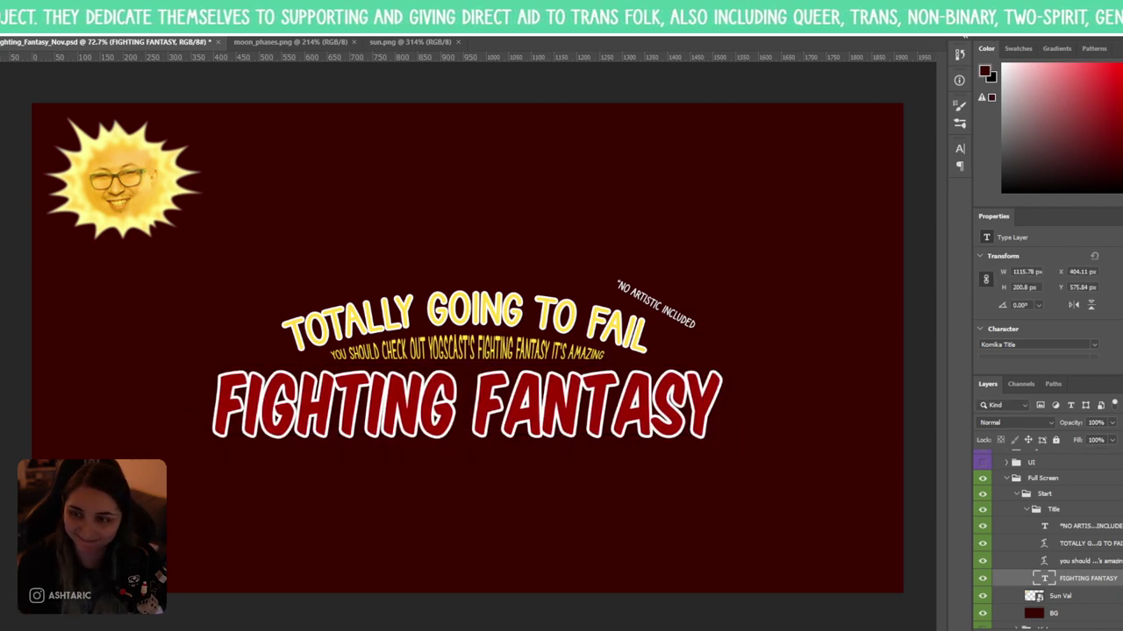
- Add a separate text layer containing * beside FANTASY and enlarge it to about 48 by 117 px
left_click(747, 410)
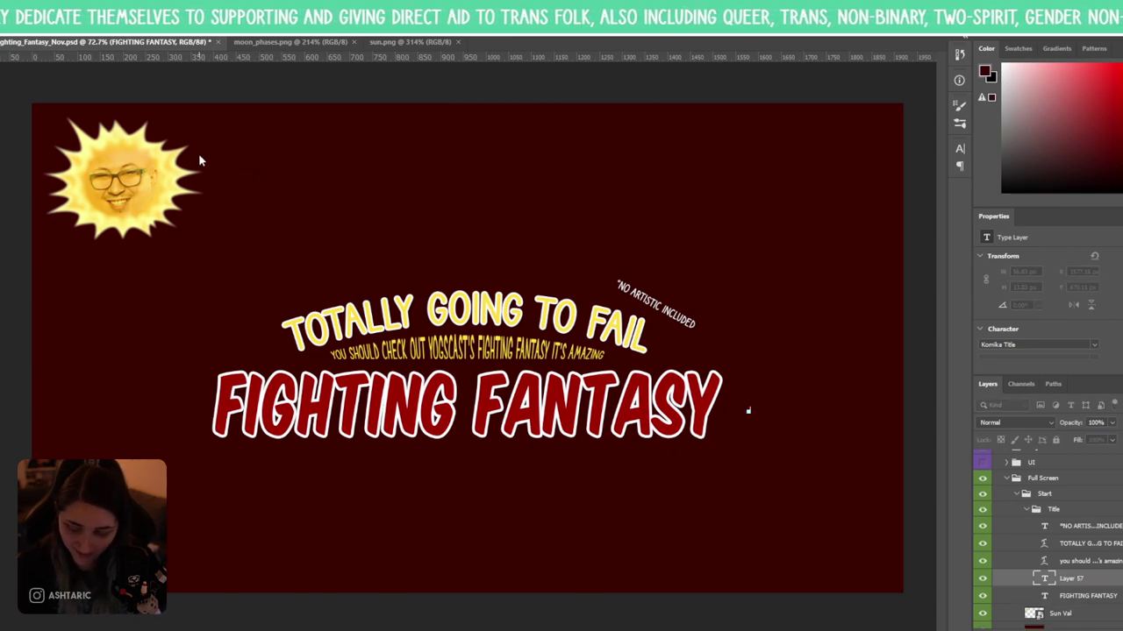
type("*")
key("Escape")
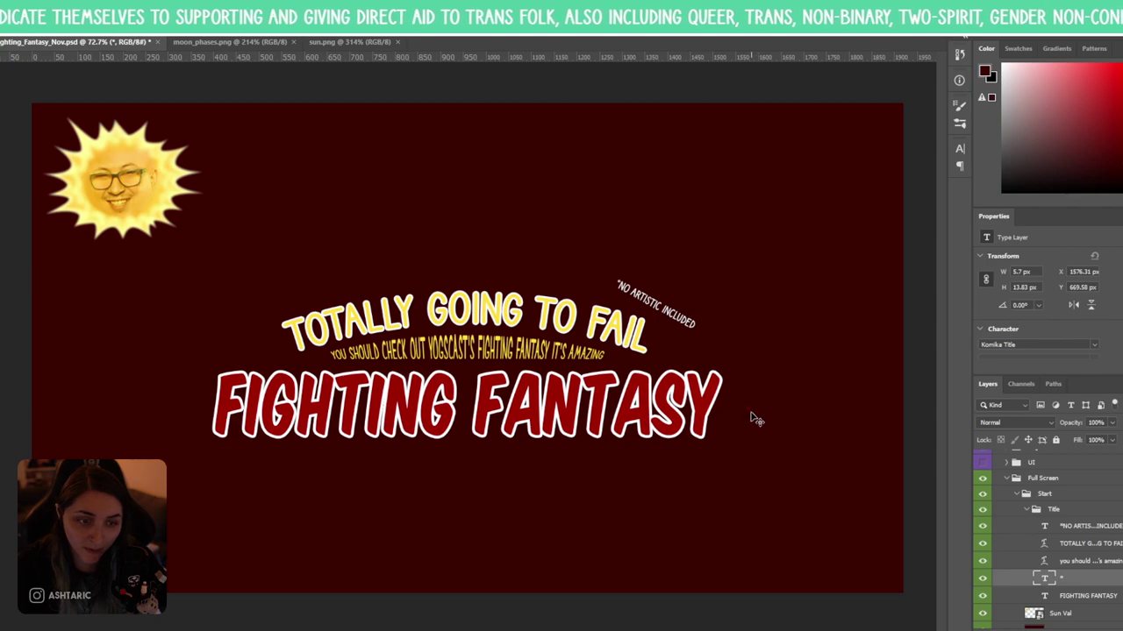
key("Return")
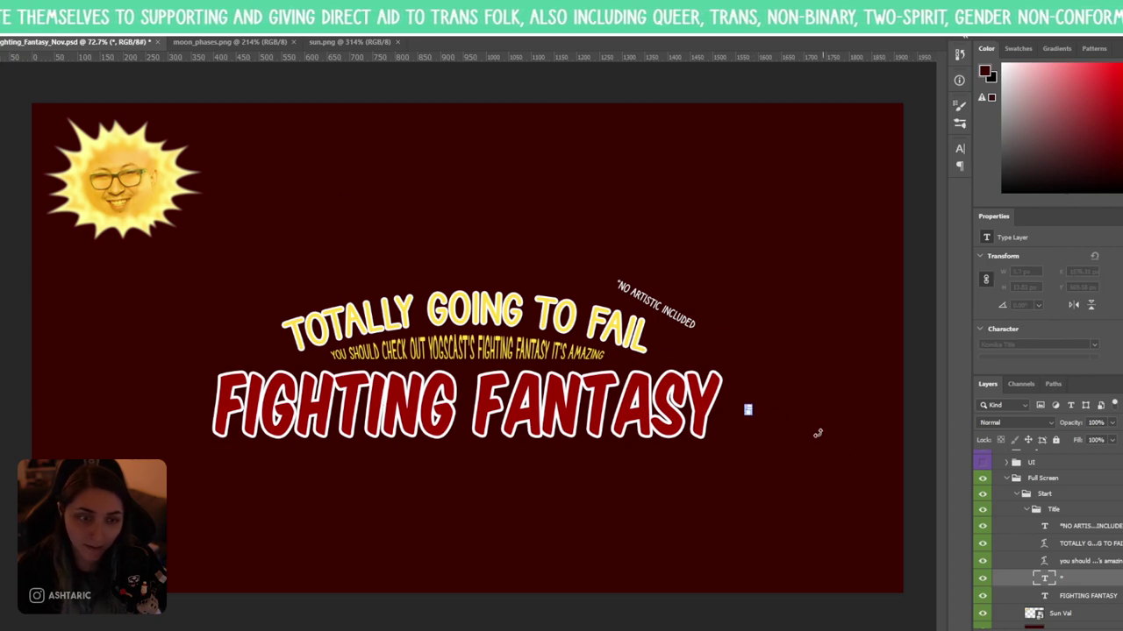
left_click_drag(751, 409, 793, 368)
key("ctrl+Return")
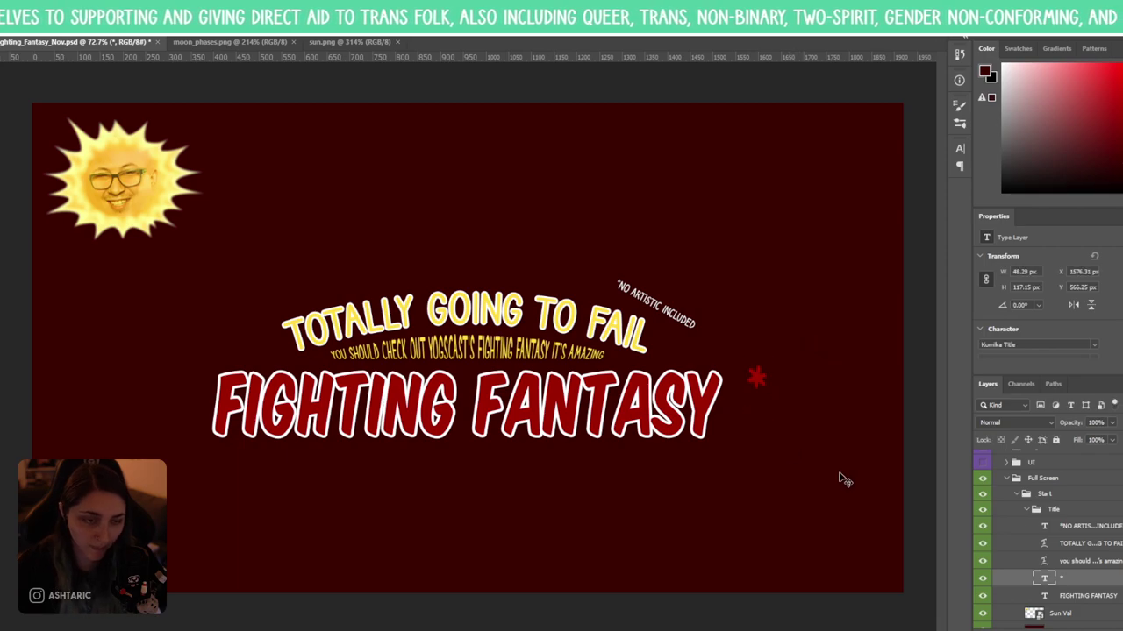
- Copy the FIGHTING FANTASY layer style onto the asterisk layer and move the asterisk close to the Y of FANTASY
left_click(1090, 592)
right_click(1090, 593)
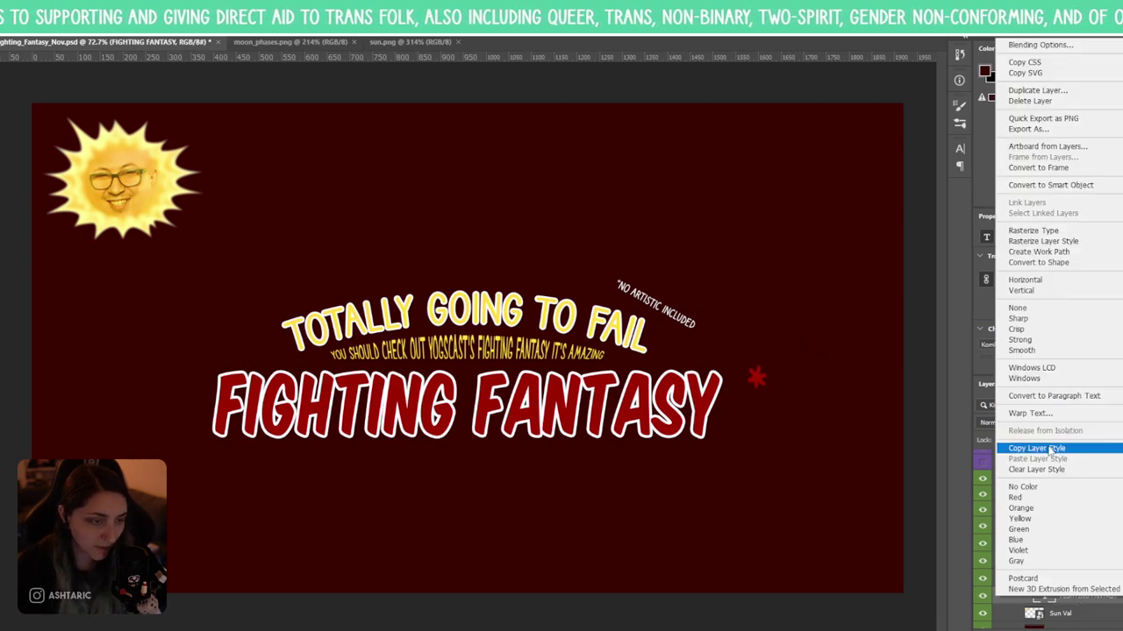
left_click(1104, 576)
left_click(1103, 577)
right_click(1103, 578)
left_click(1057, 441)
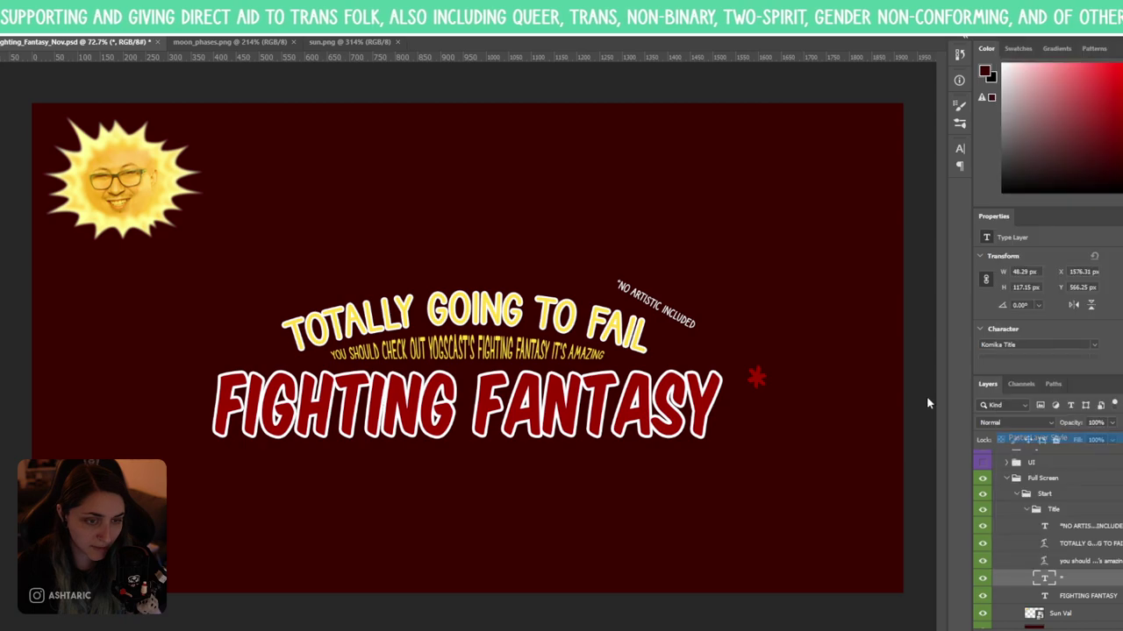
mouse_move(776, 386)
left_mouse_down()
mouse_move(747, 388)
mouse_move(775, 401)
left_mouse_up()
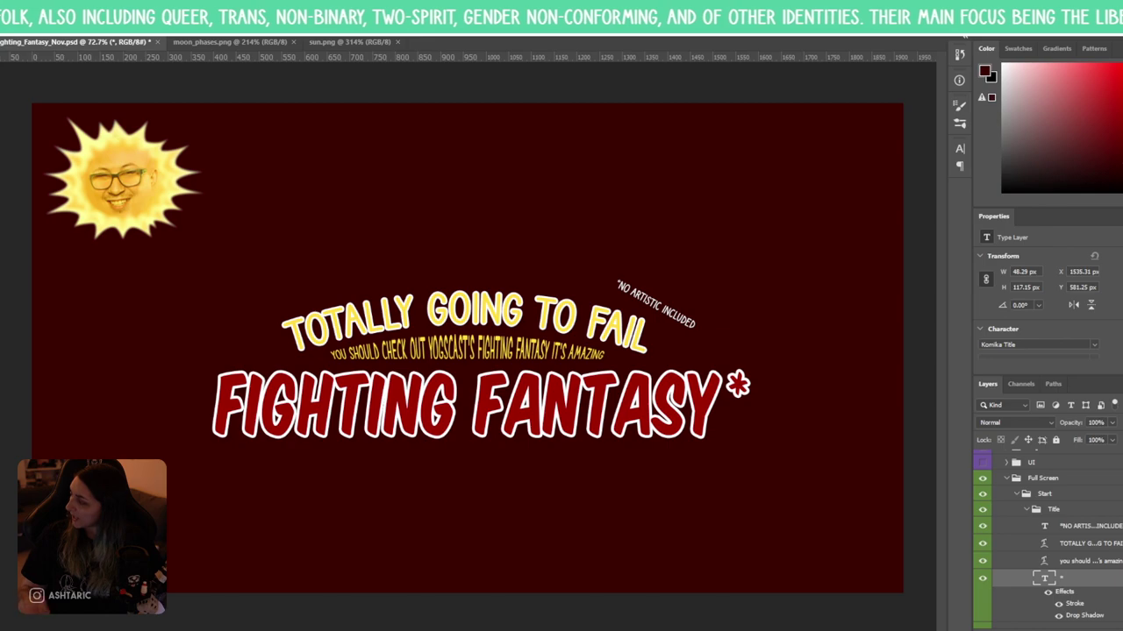
- Collapse and hide the Full Screen group, and expand and select the Creatures group
left_click(1015, 495)
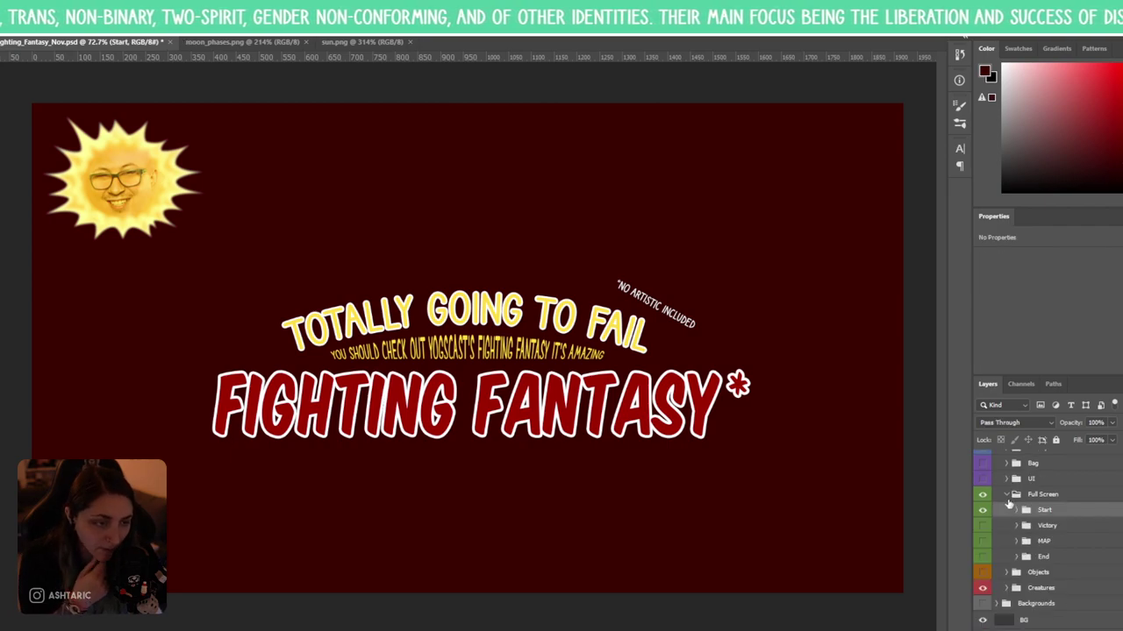
left_click(1007, 496)
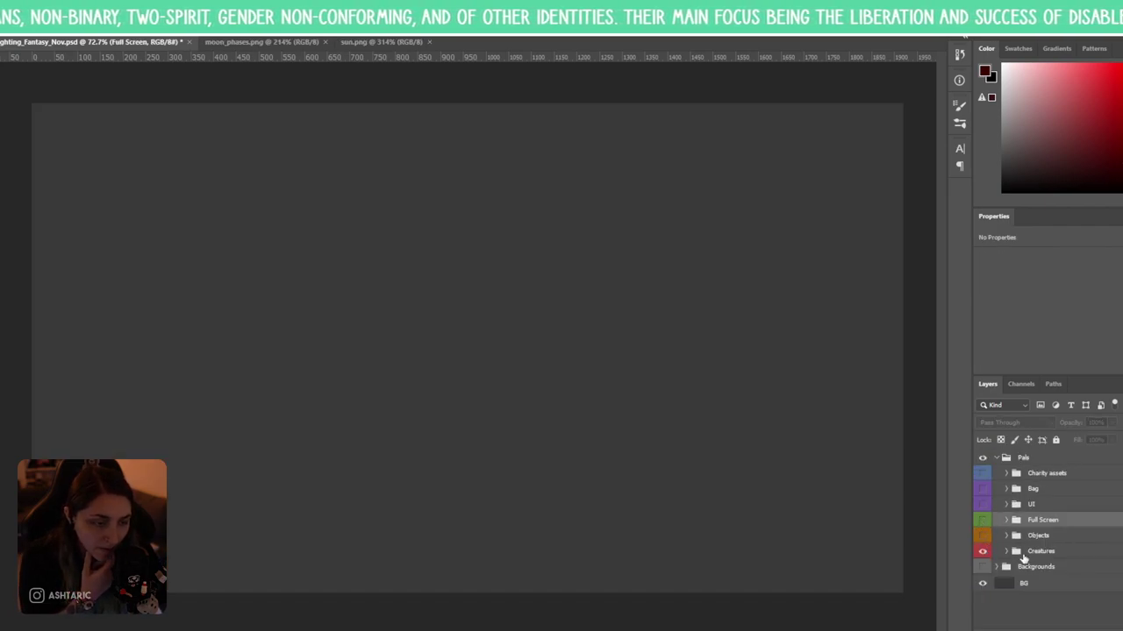
left_click(1007, 552)
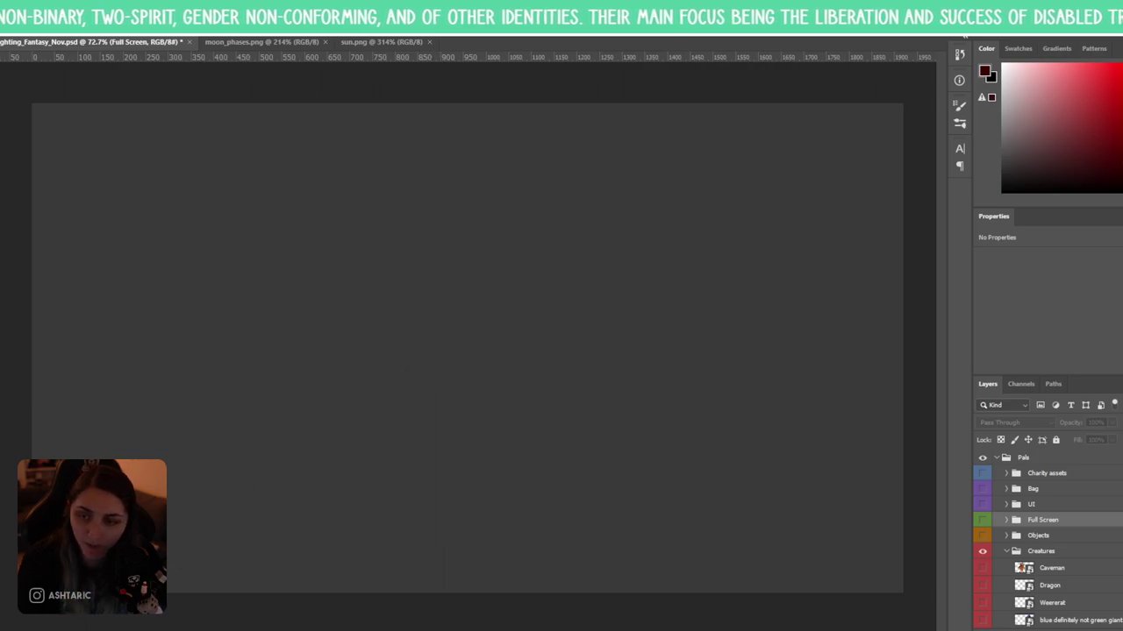
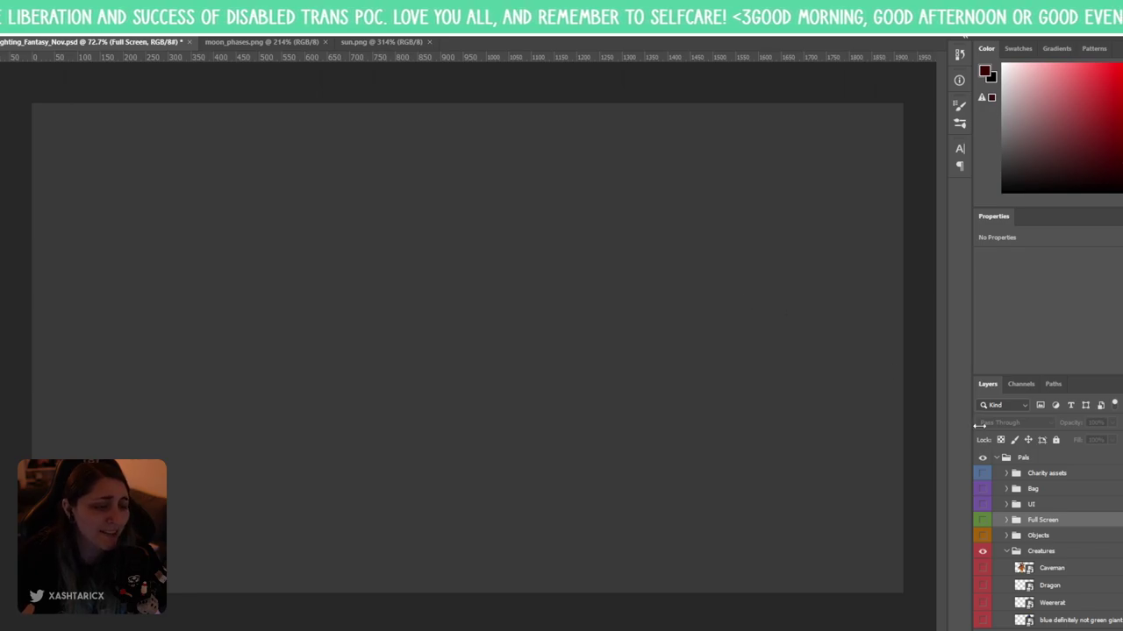
left_click(1031, 551)
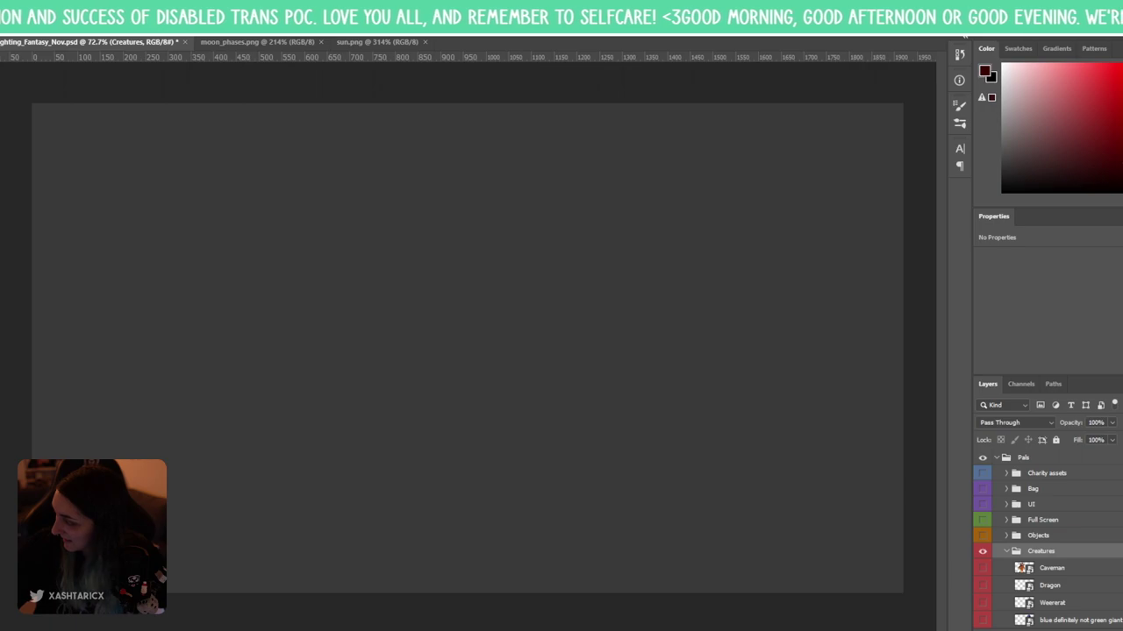
- Place Bats.png and gas.png into the document as embedded smart objects above the Creatures group
left_click_drag(294, 234, 286, 233)
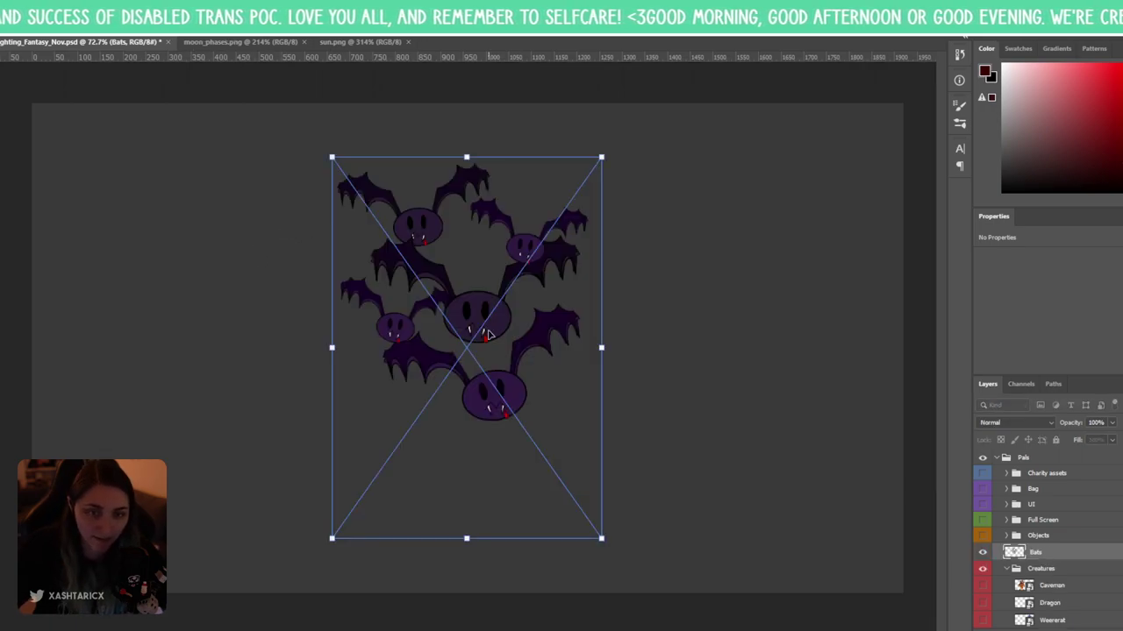
key("Return")
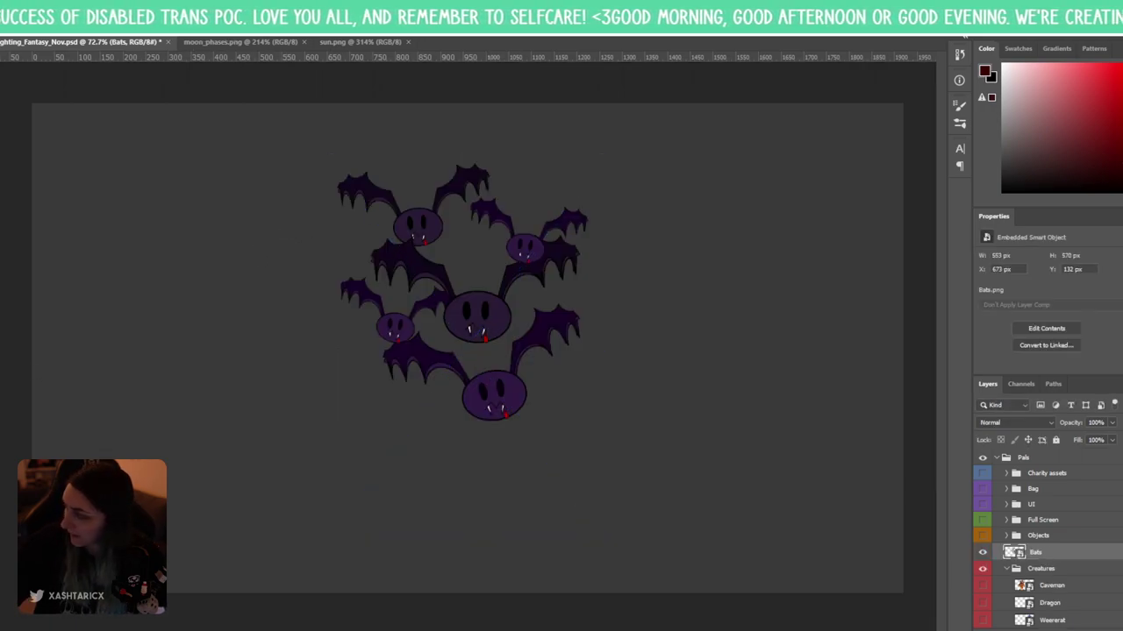
left_click_drag(455, 320, 485, 321)
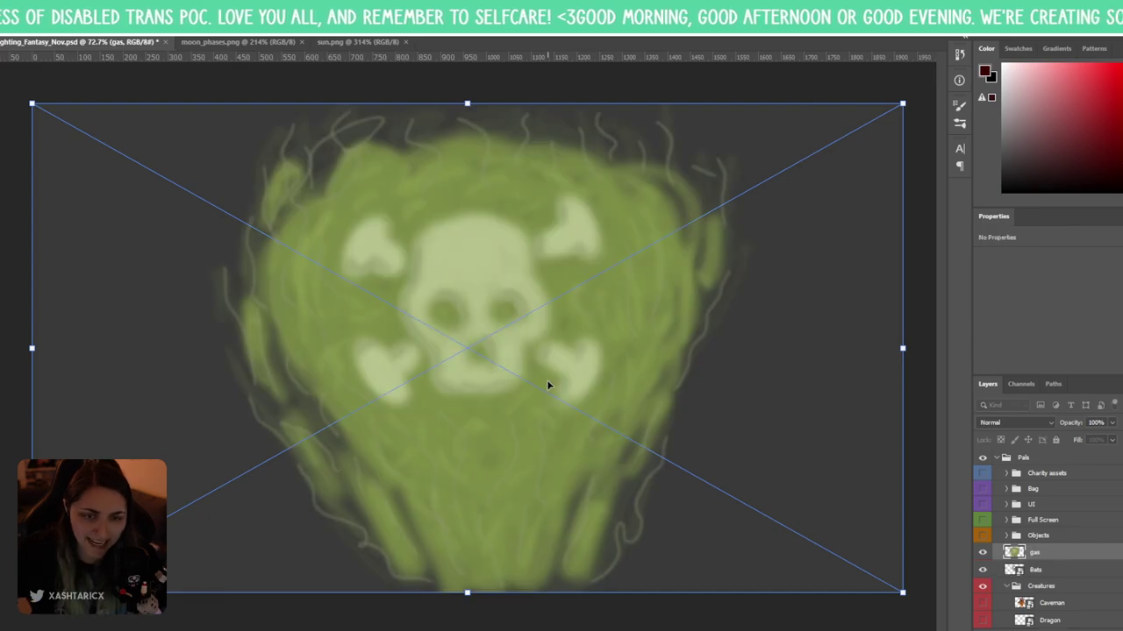
key("Return")
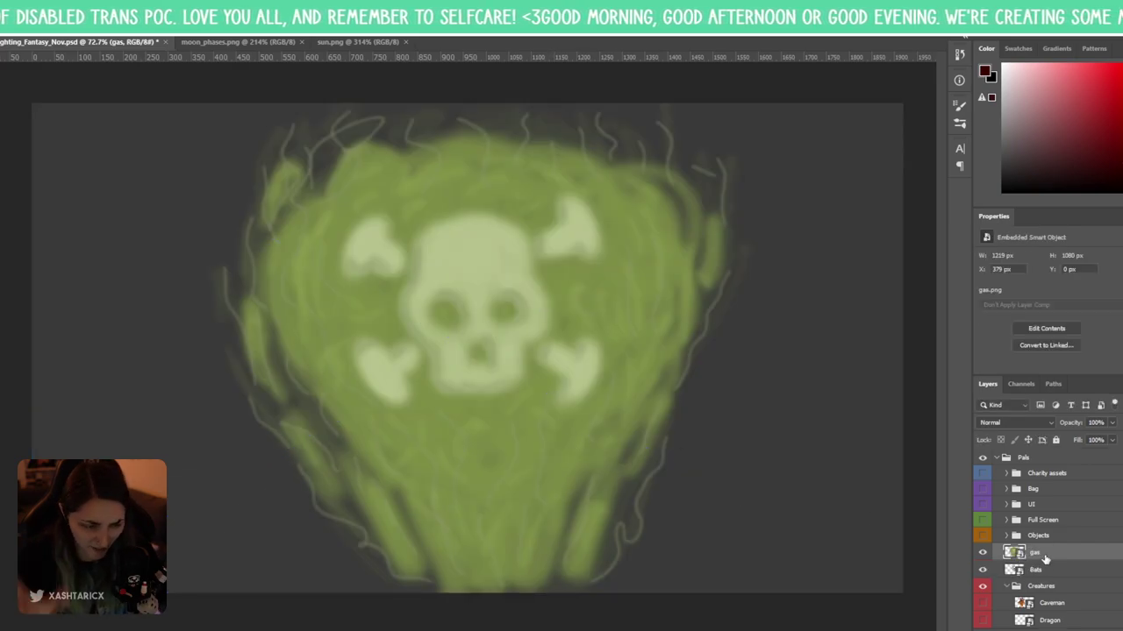
- File the gas layer in the Objects group and the Bats layer in the Creatures group below Caveman, and hide both layers
left_click_drag(1043, 559, 1051, 586)
left_click(982, 585)
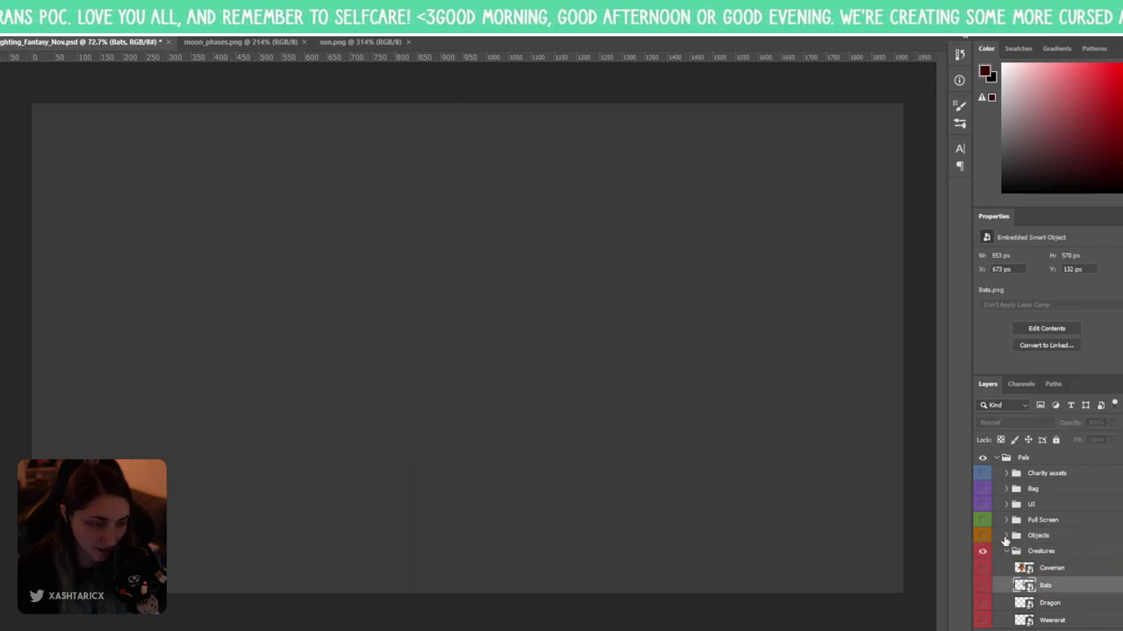
left_click(1006, 536)
left_click(982, 535)
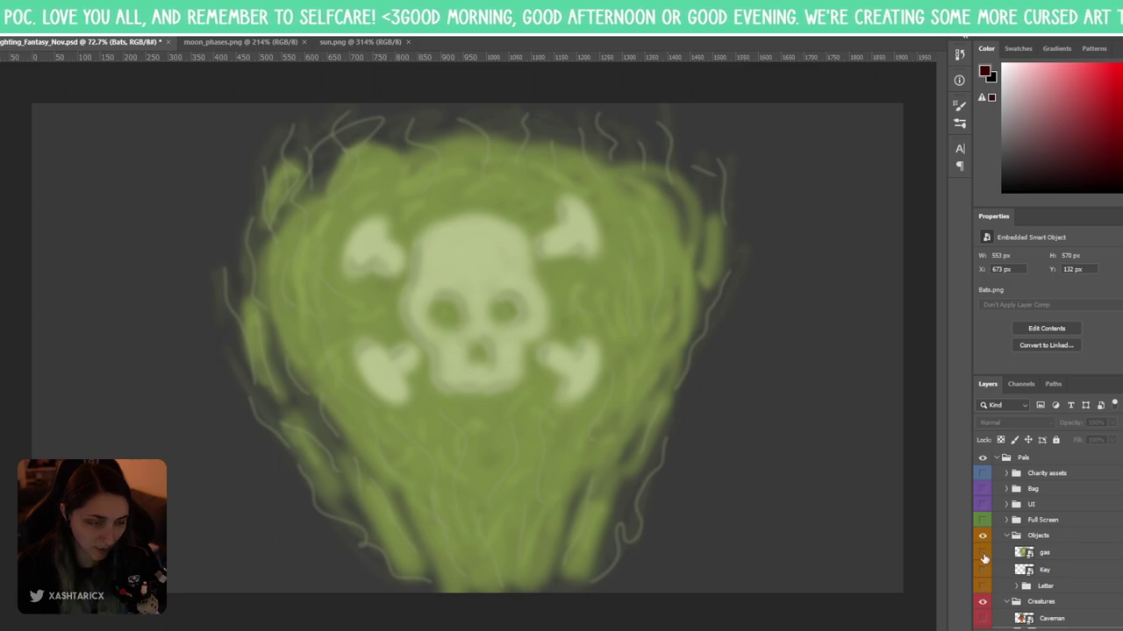
left_click(983, 554)
left_click(1005, 536)
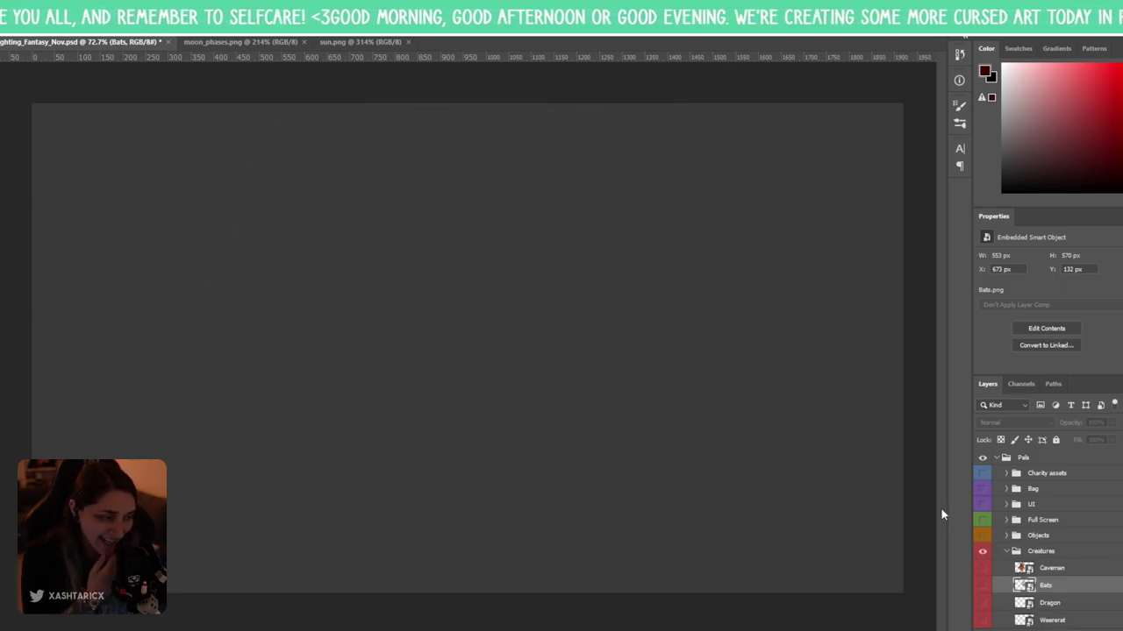
left_click(982, 585)
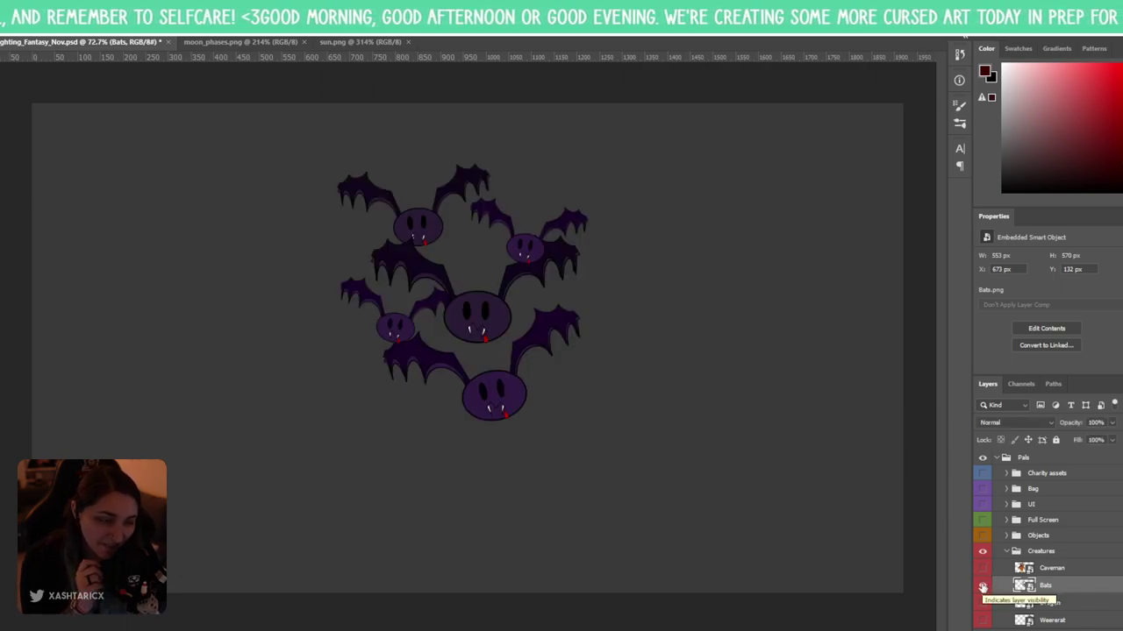
left_click(982, 586)
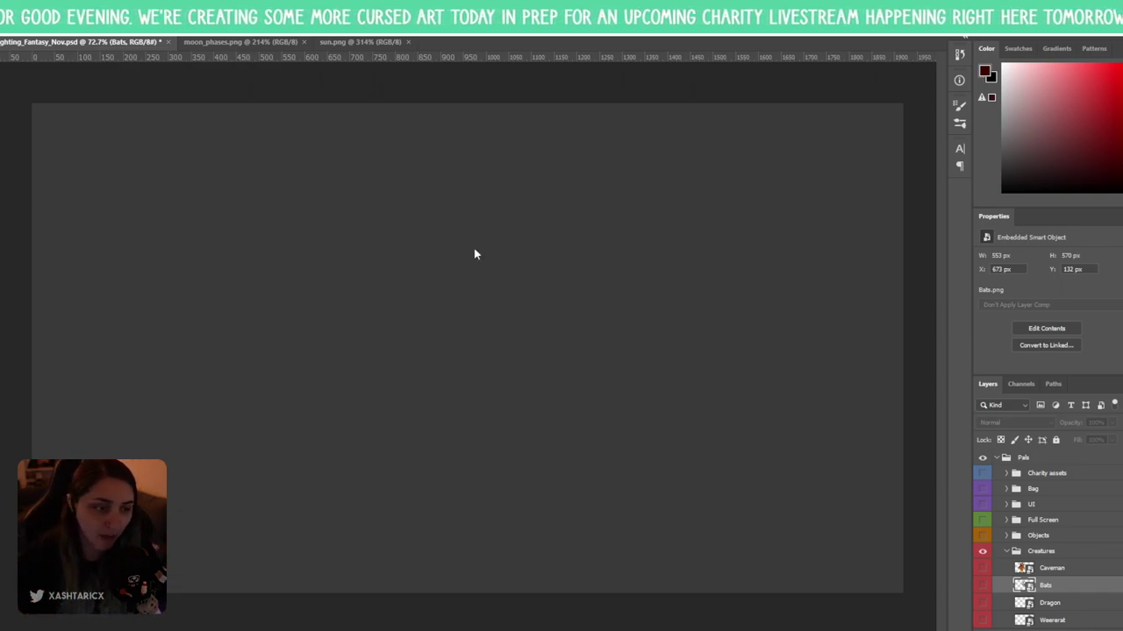
- Show the Weererat layer in the Creatures group, move the creature to the middle of the canvas, and hide the layer again
scroll(1056, 549, "down", 10)
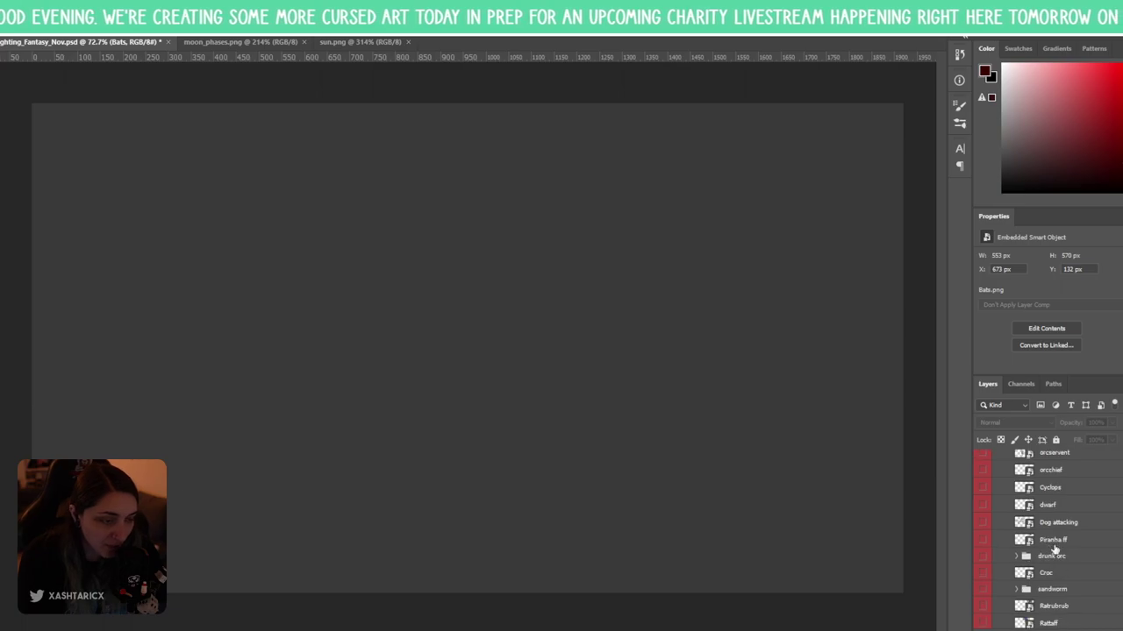
scroll(1055, 549, "down", 10)
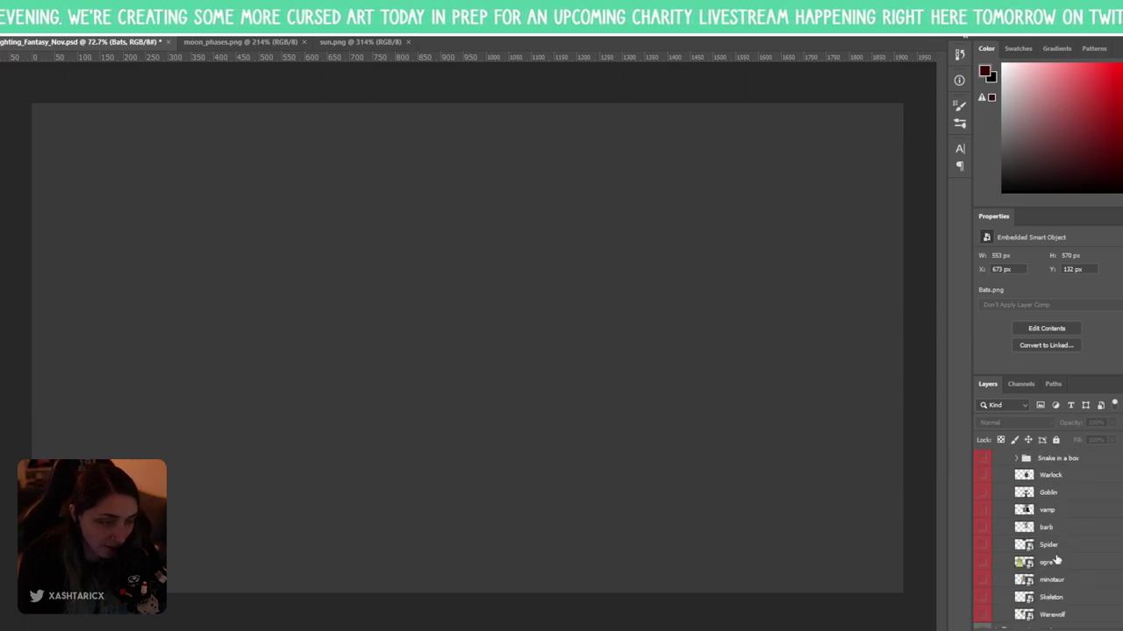
scroll(1057, 559, "down", 3)
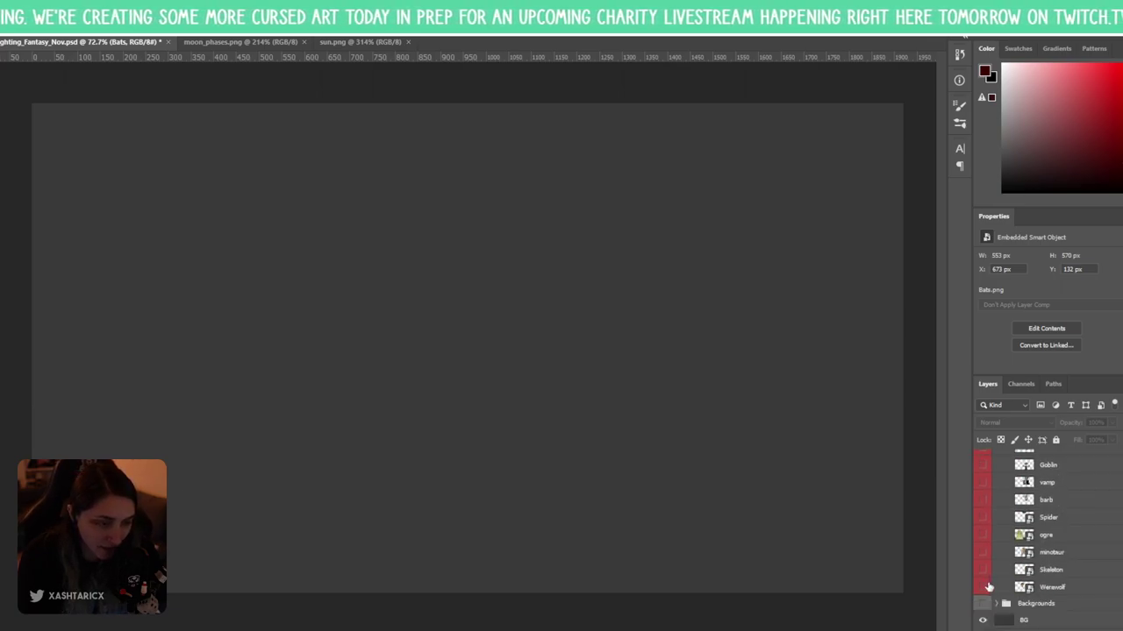
scroll(1042, 582, "up", 4)
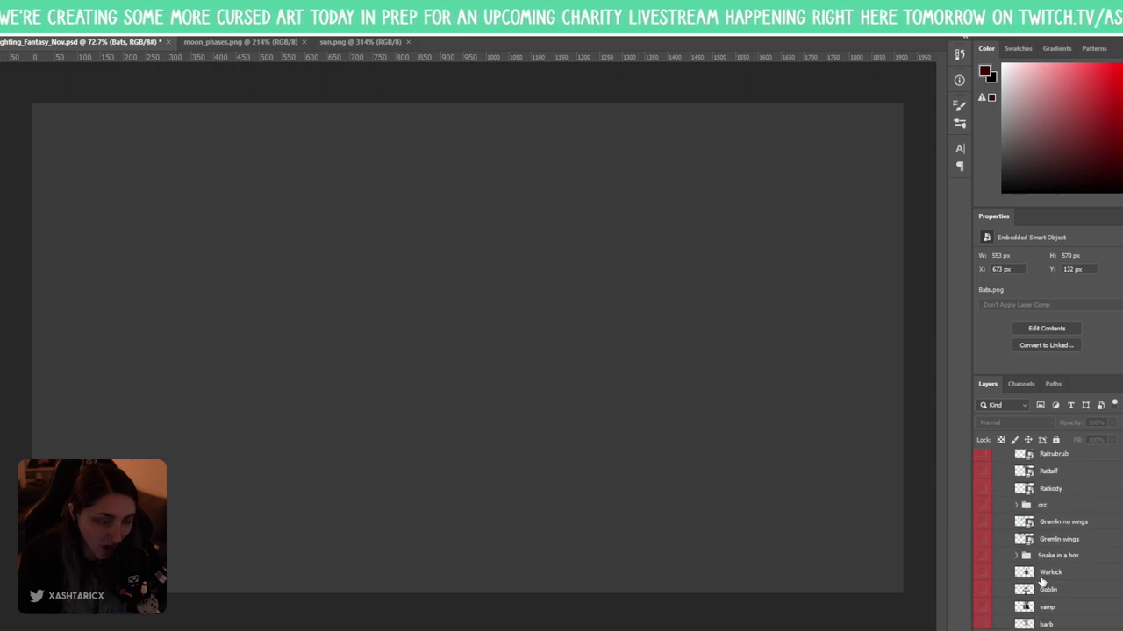
scroll(1042, 583, "up", 8)
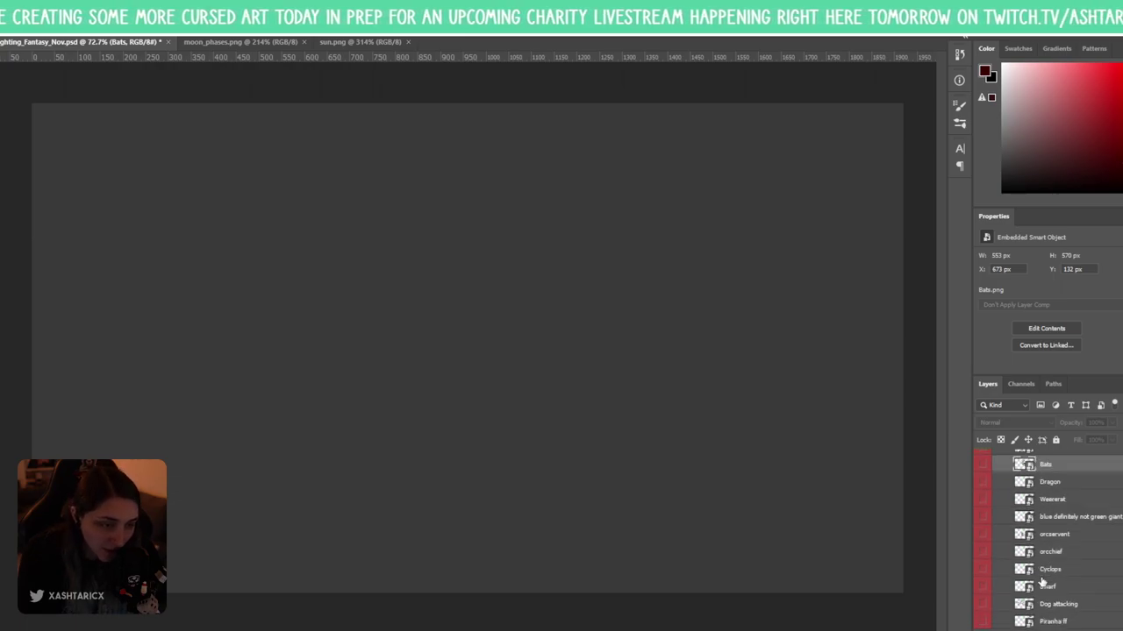
scroll(1042, 582, "up", 2)
left_click(982, 547)
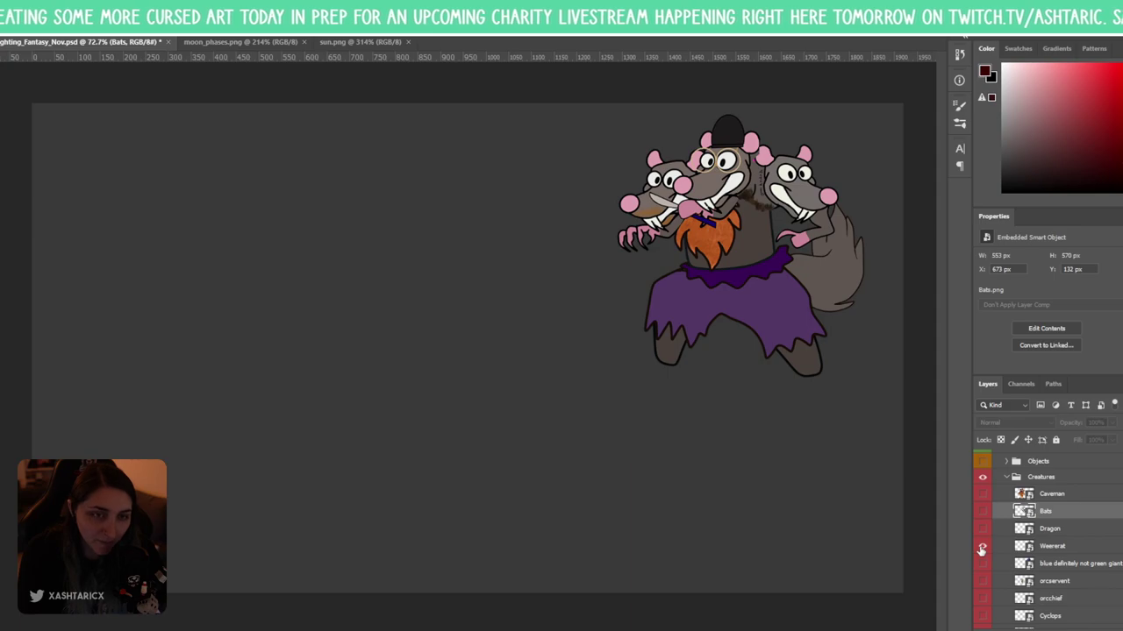
left_click(1039, 548)
left_click_drag(800, 297, 543, 372)
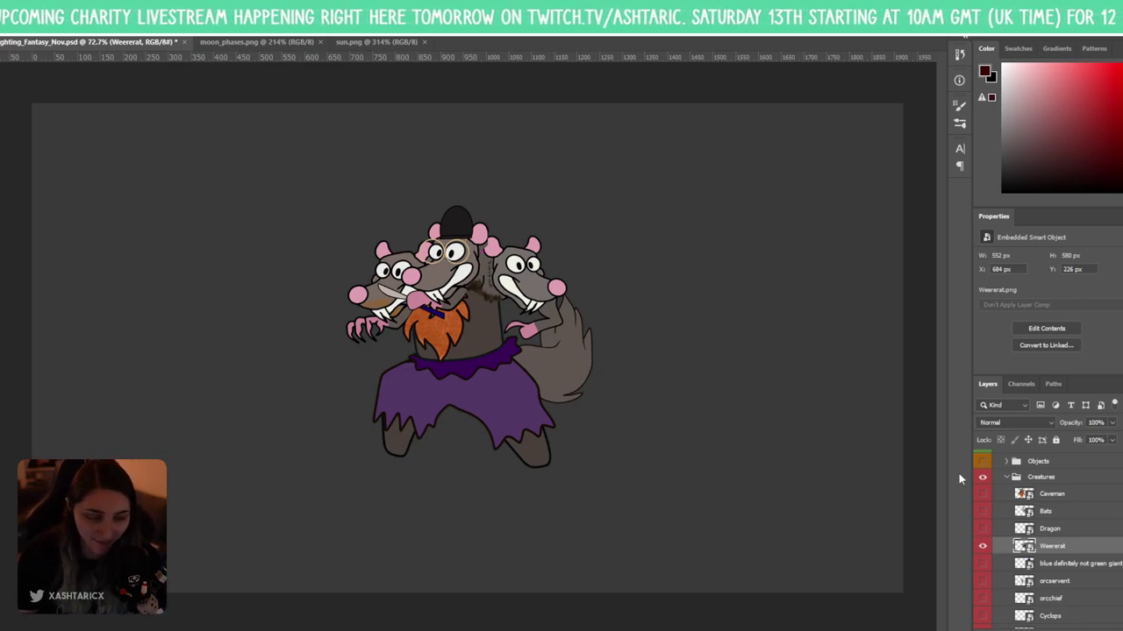
left_click(983, 547)
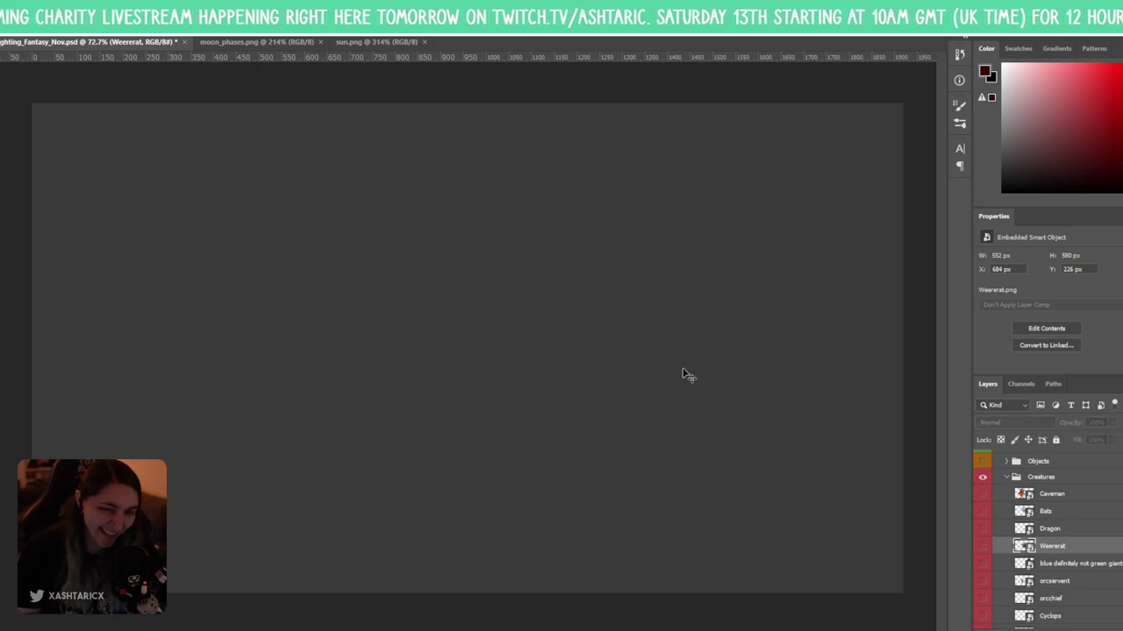
- Collapse and hide the Creatures group, and make the Backgrounds group visible
left_click(1008, 477)
left_click(1004, 478)
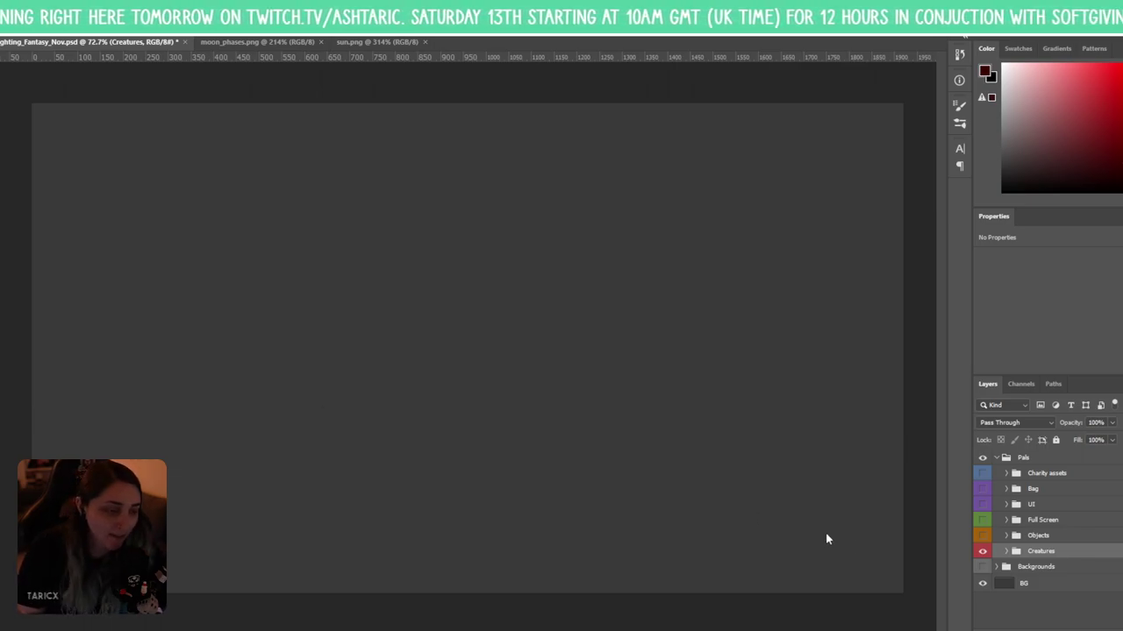
left_click(982, 569)
left_click(982, 550)
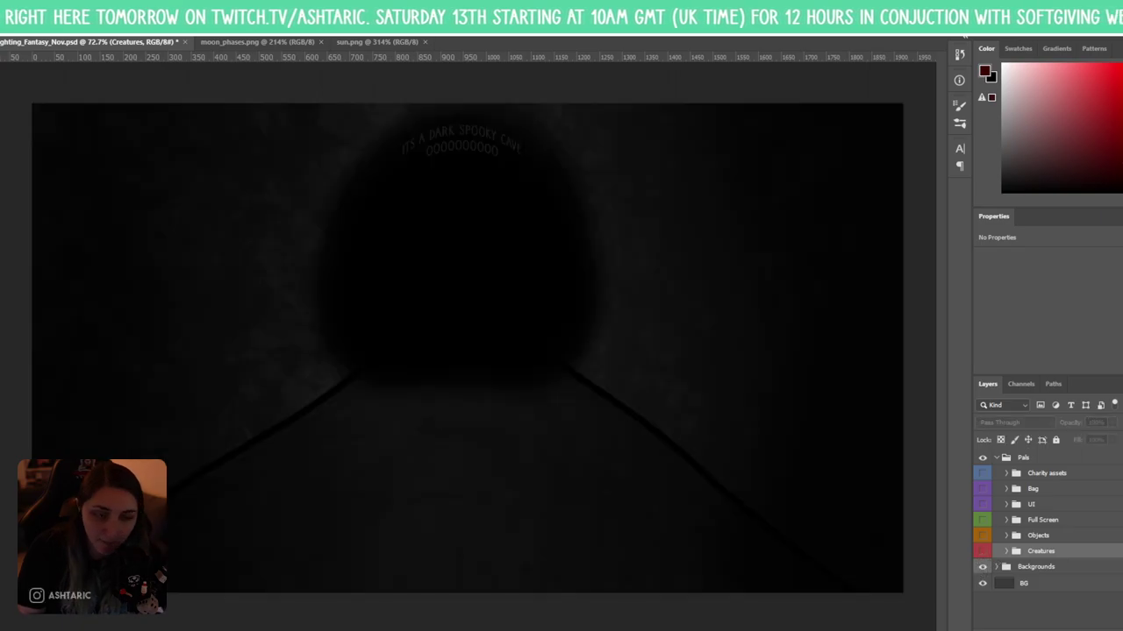
- Place zombie.png as an embedded smart object above the Creatures group and move it to about X 726, Y 153 px
left_click_drag(245, 346, 228, 349)
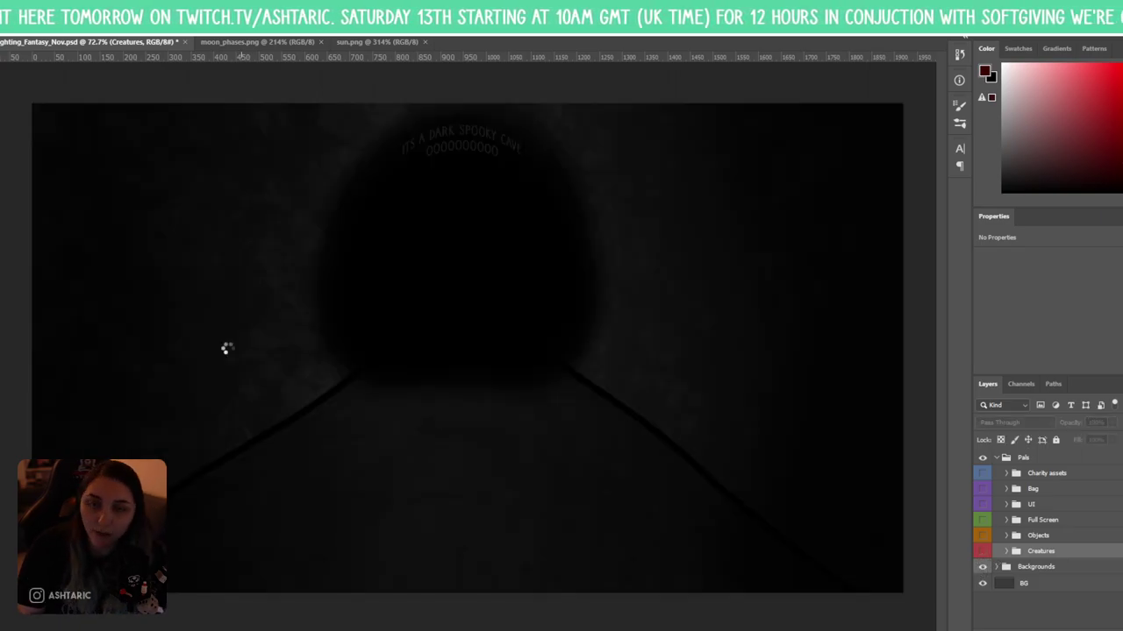
key("Return")
left_click_drag(202, 309, 434, 355)
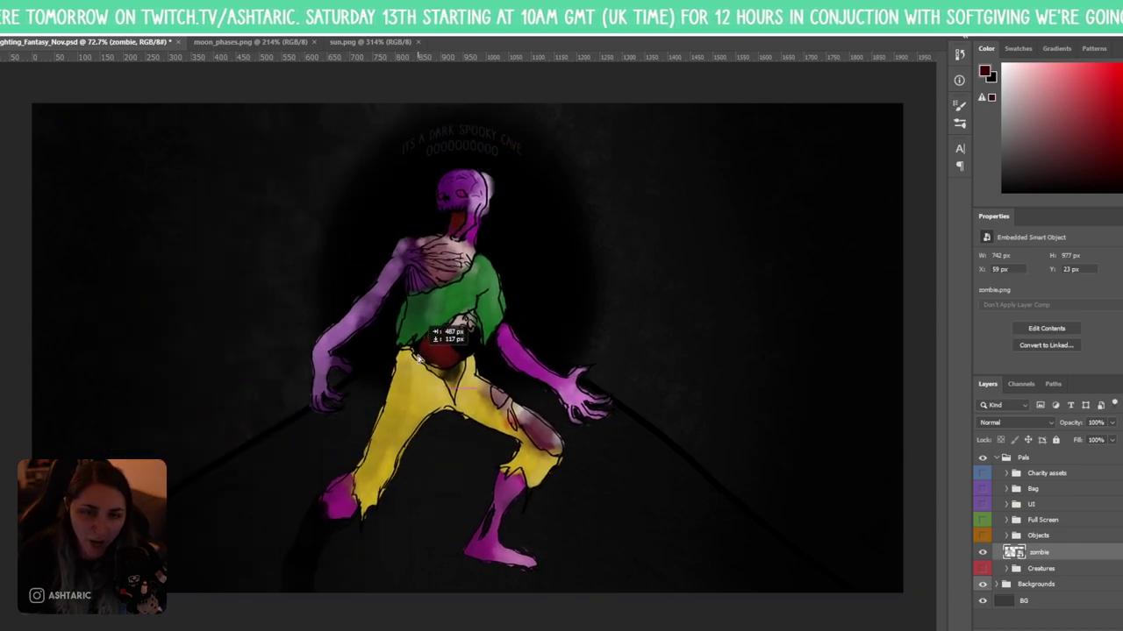
left_click_drag(475, 484, 482, 455)
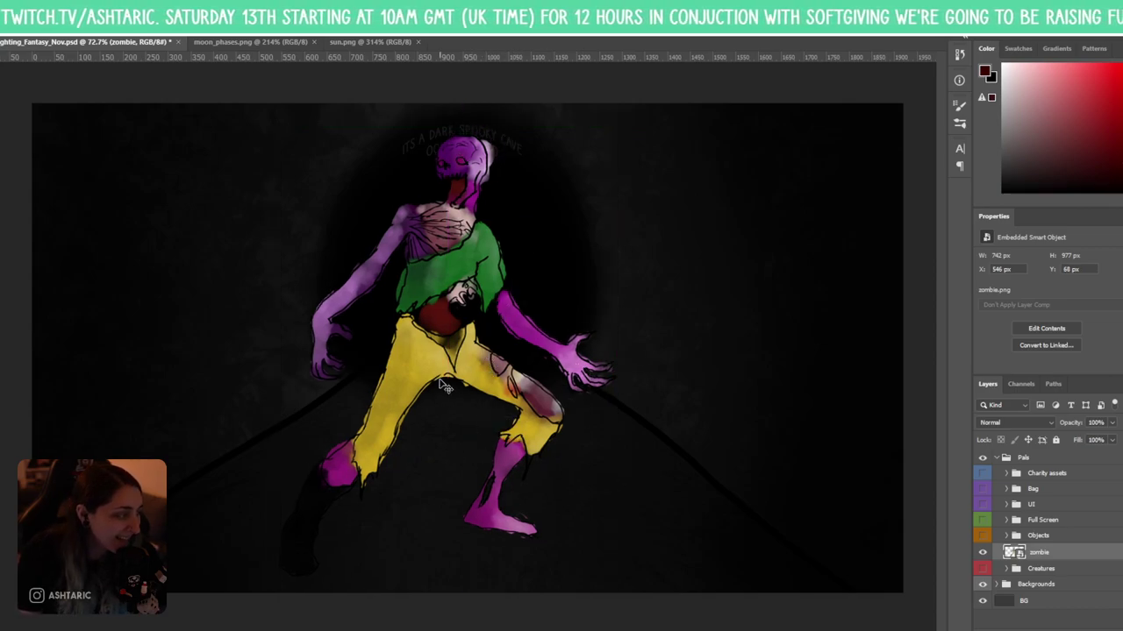
left_click_drag(447, 396, 523, 423)
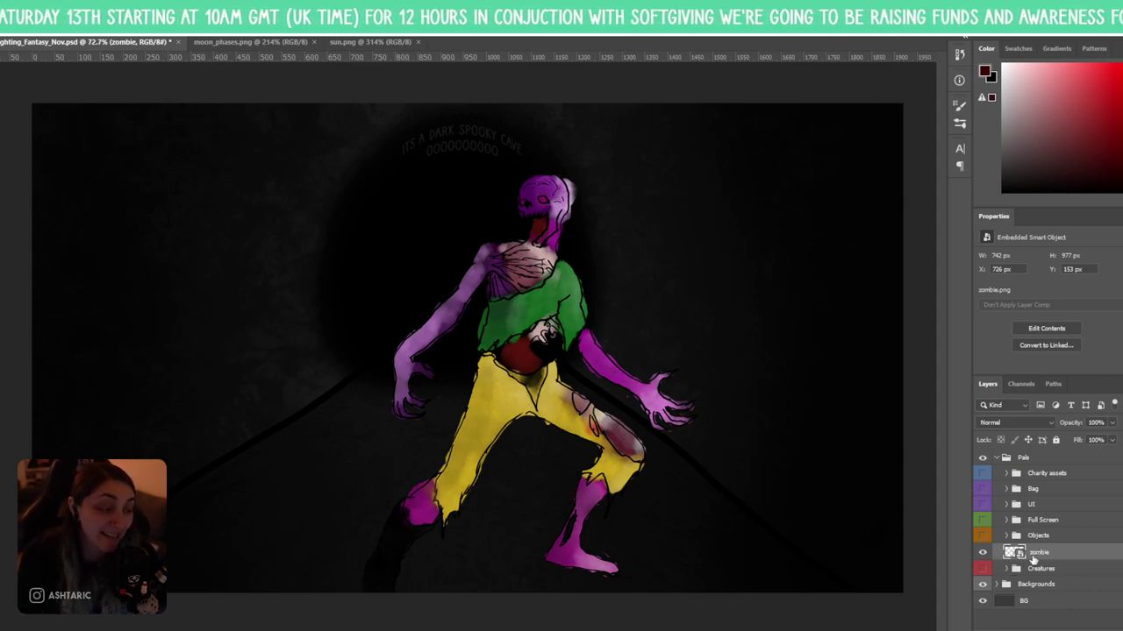
- File the zombie layer above Caveman in the Creatures group, hide the layer, and collapse and hide the group
left_click_drag(1033, 560, 1005, 561)
left_click(1006, 552)
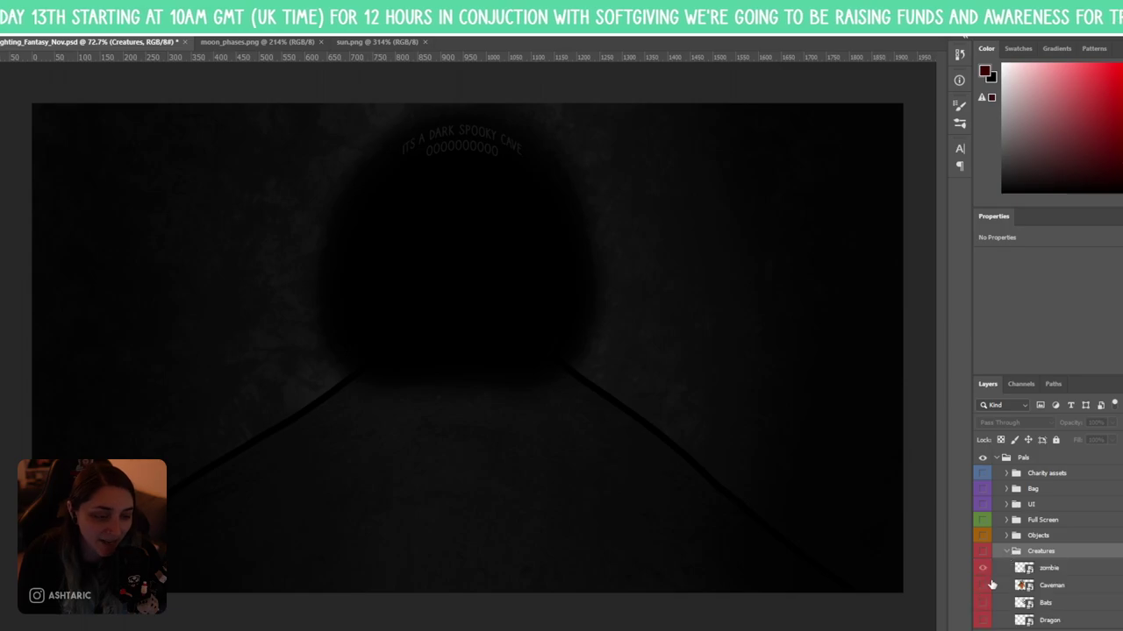
left_click(983, 570)
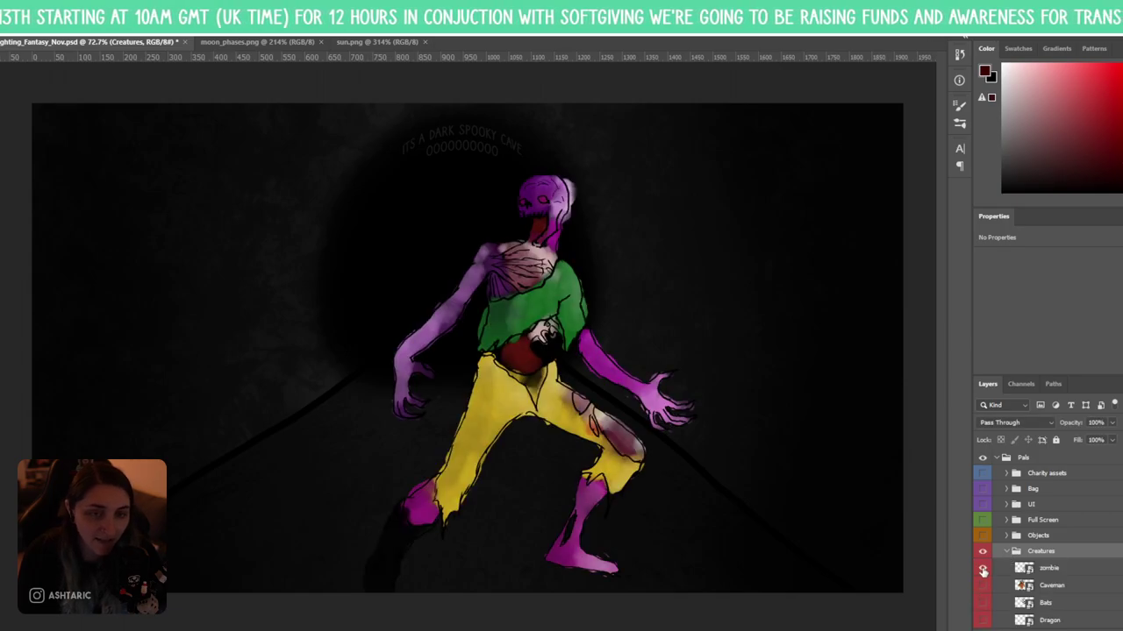
left_click_drag(614, 456, 546, 408)
left_click(982, 568)
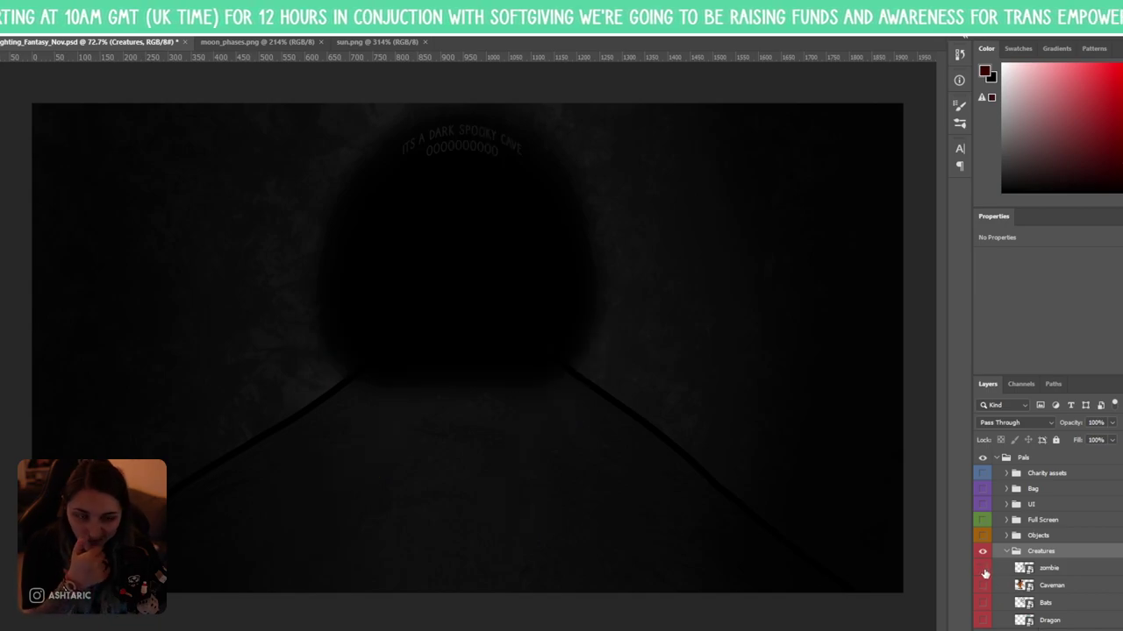
left_click(1006, 551)
left_click(982, 551)
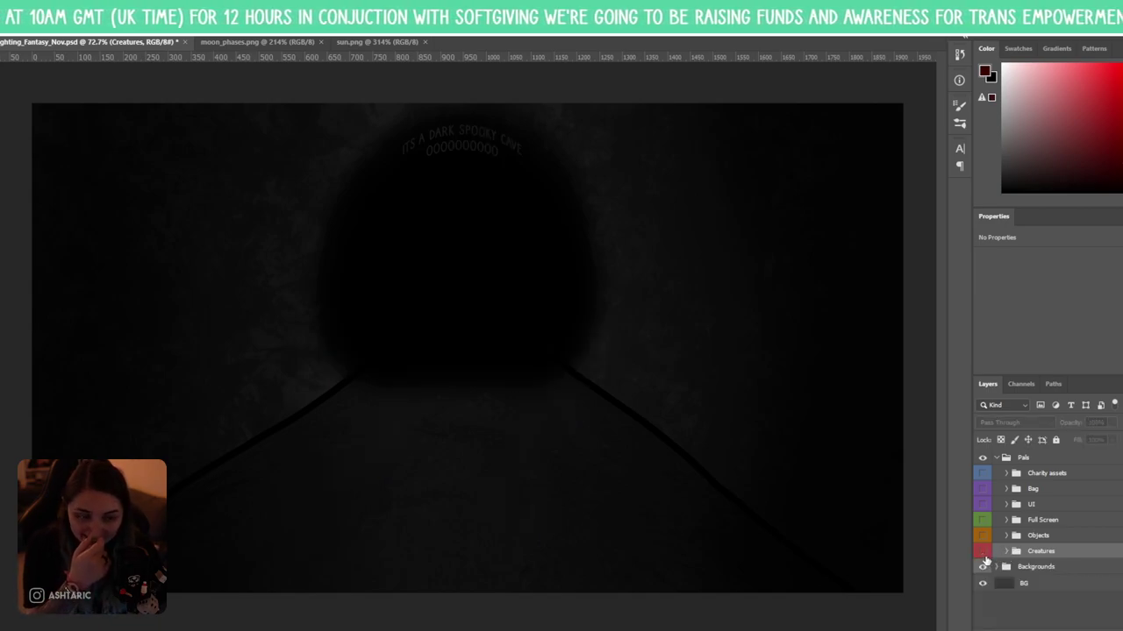
- Preview the Charity assets, Bag and UI groups one after another, hiding each again
left_click(983, 473)
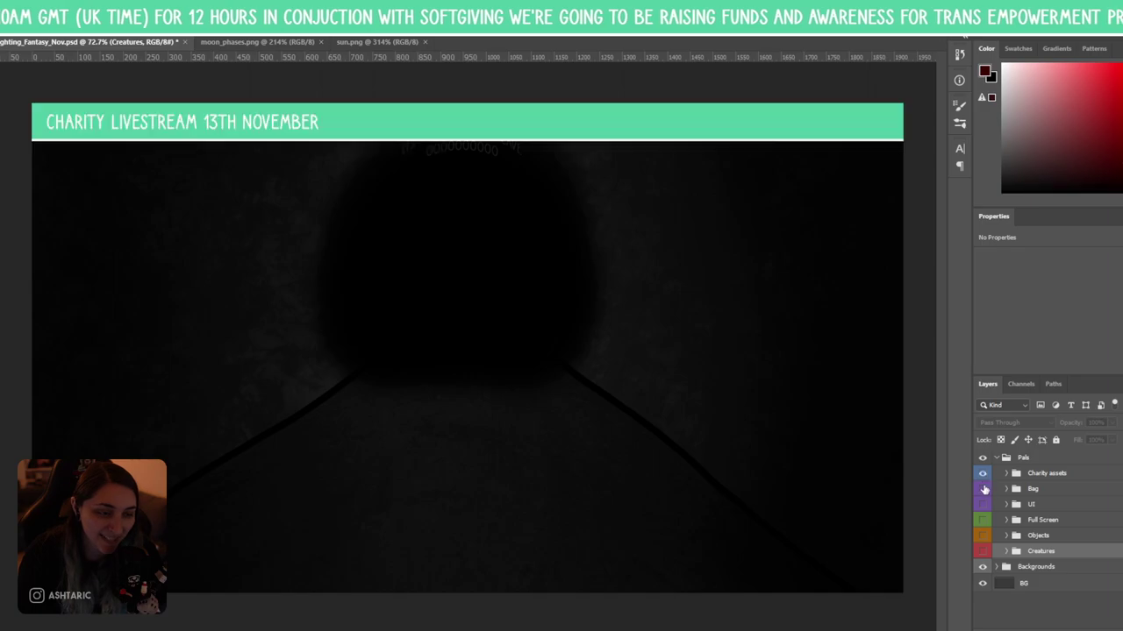
left_click(983, 474)
left_click(982, 488)
left_click(982, 491)
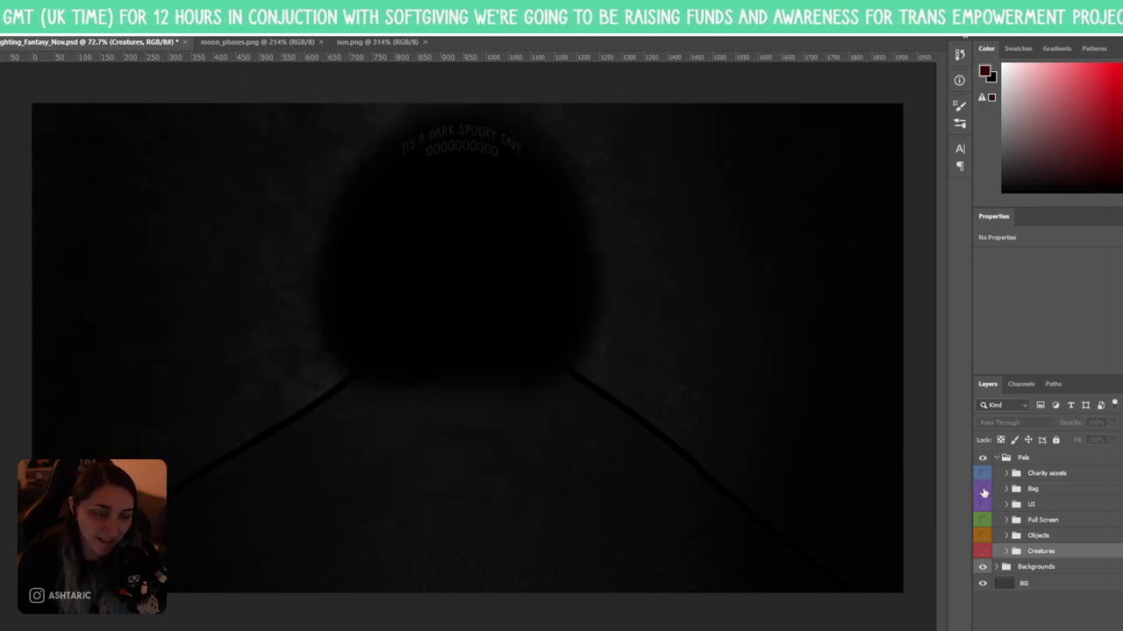
left_click(983, 504)
left_click(983, 505)
- Show and expand the Full Screen group, and hide the Backgrounds group
left_click(984, 520)
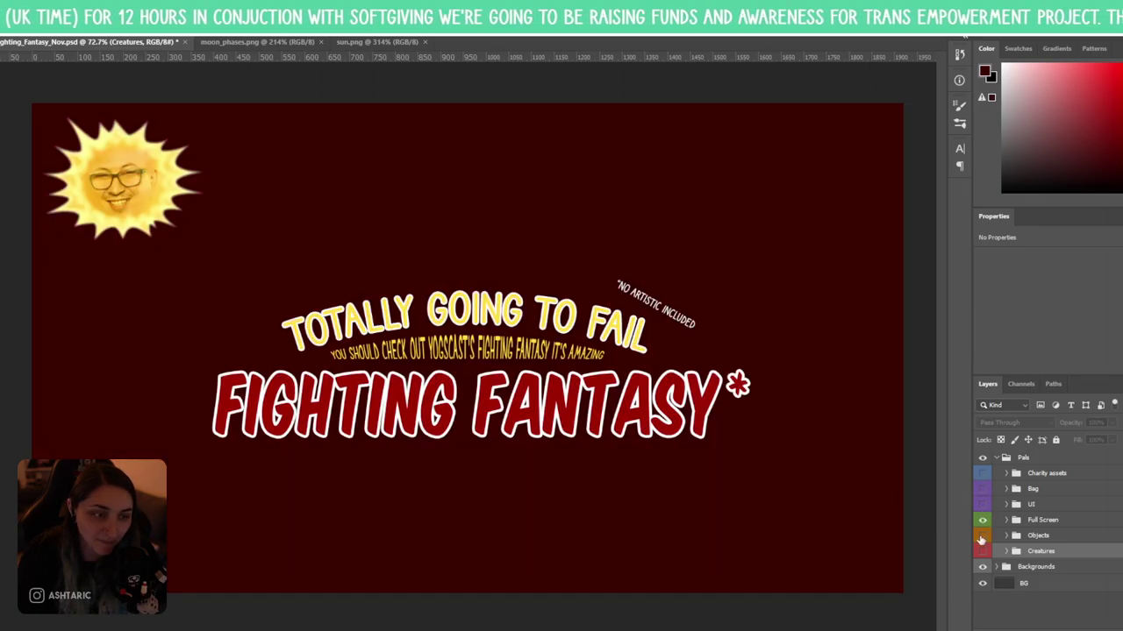
left_click(982, 567)
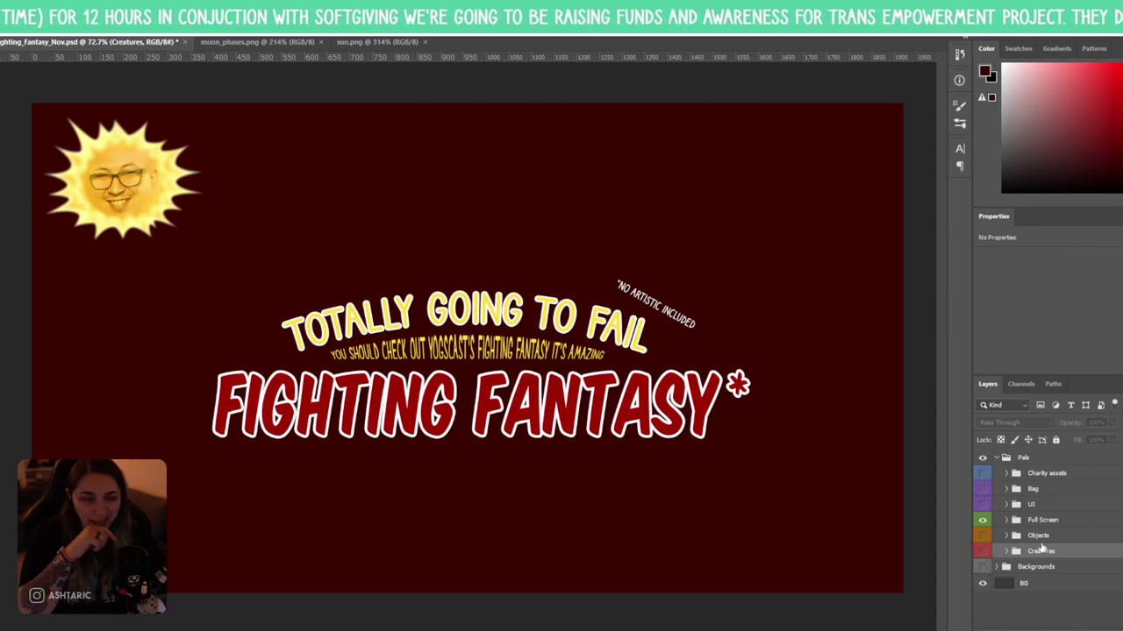
left_click(1011, 525)
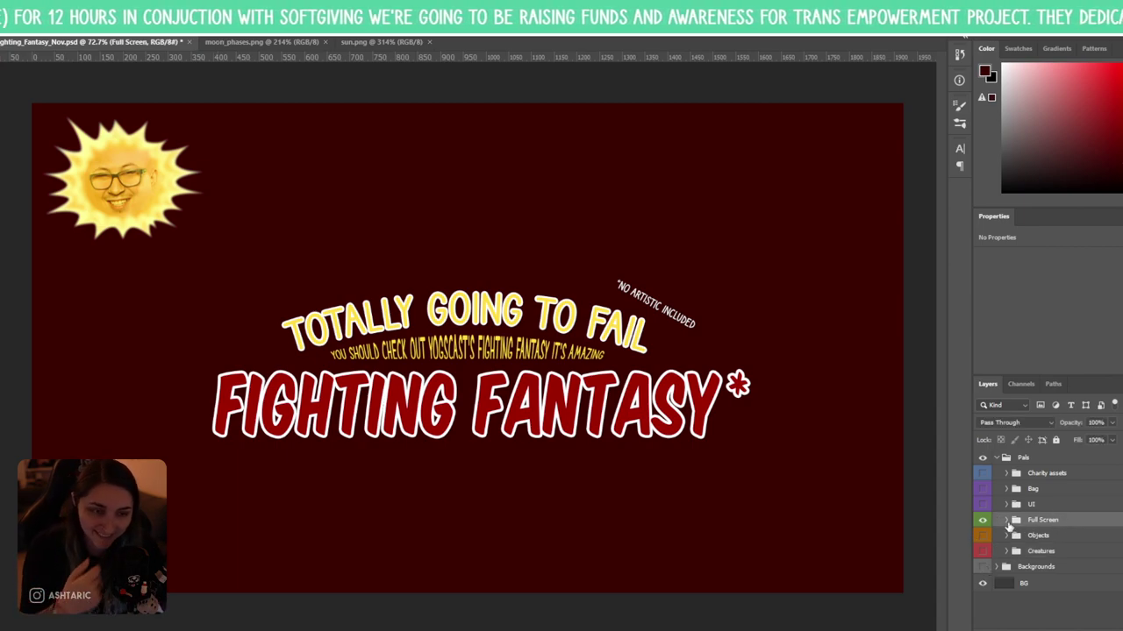
left_click(1006, 521)
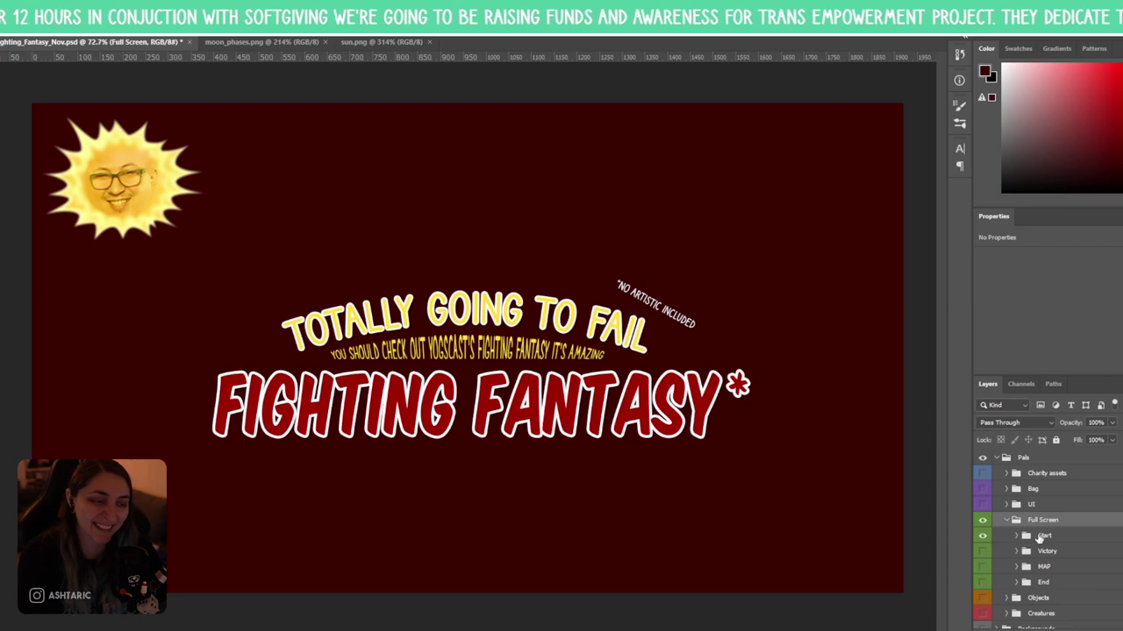
- Expand the Start group, collapse its Title group, and move the whole title slightly up and to the right on the canvas
left_click(1042, 536)
left_click(1016, 537)
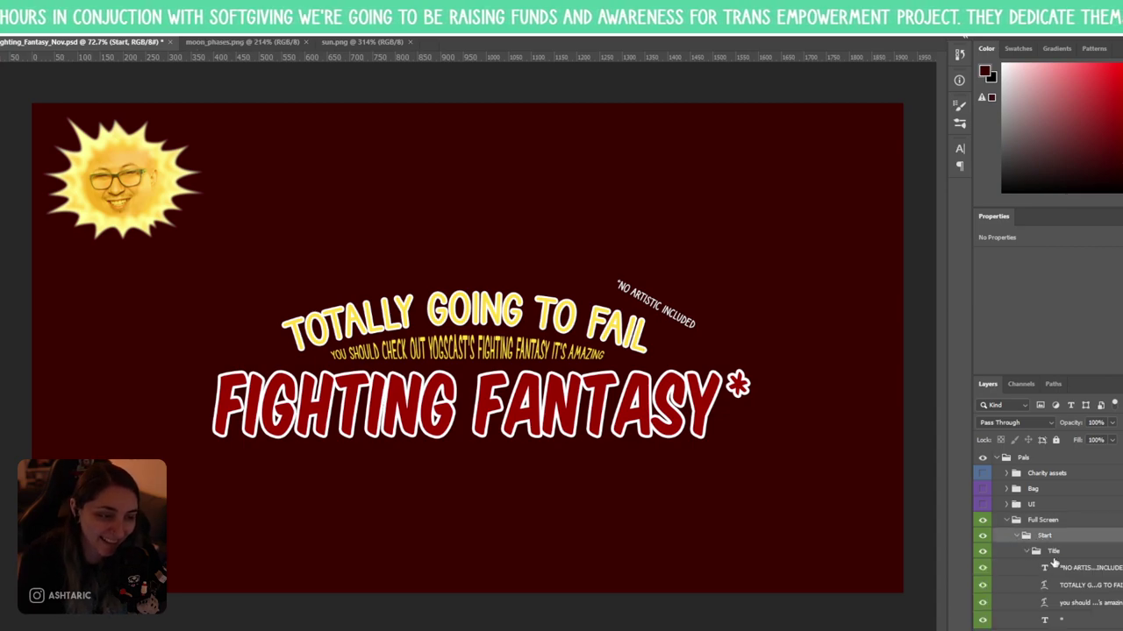
left_click(1024, 551)
scroll(1042, 569, "down", 3)
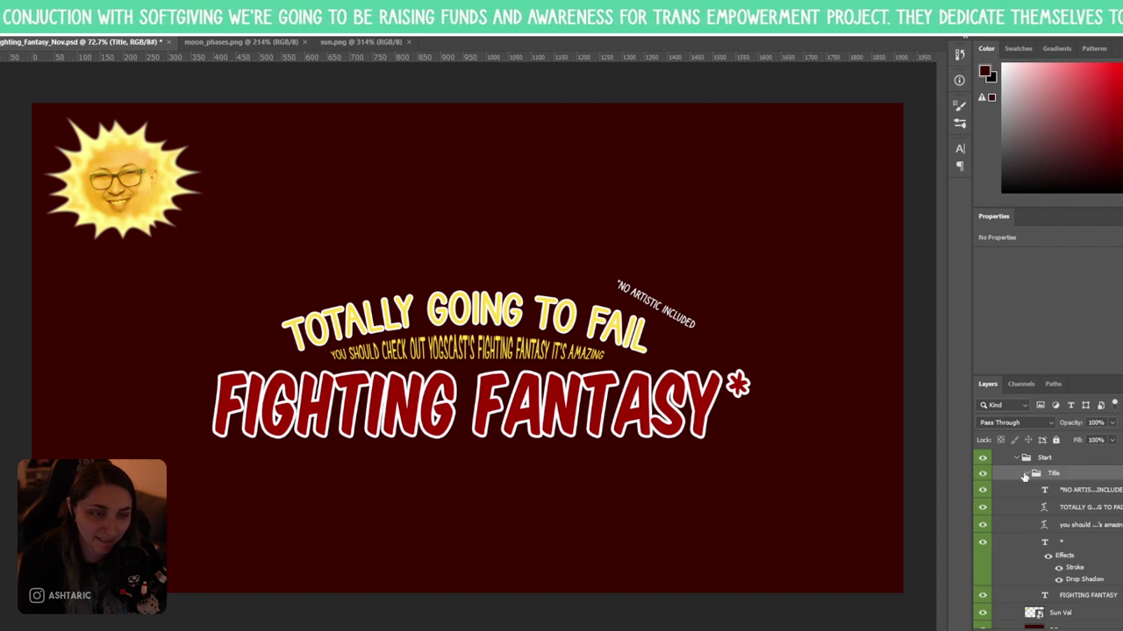
left_click(1027, 477)
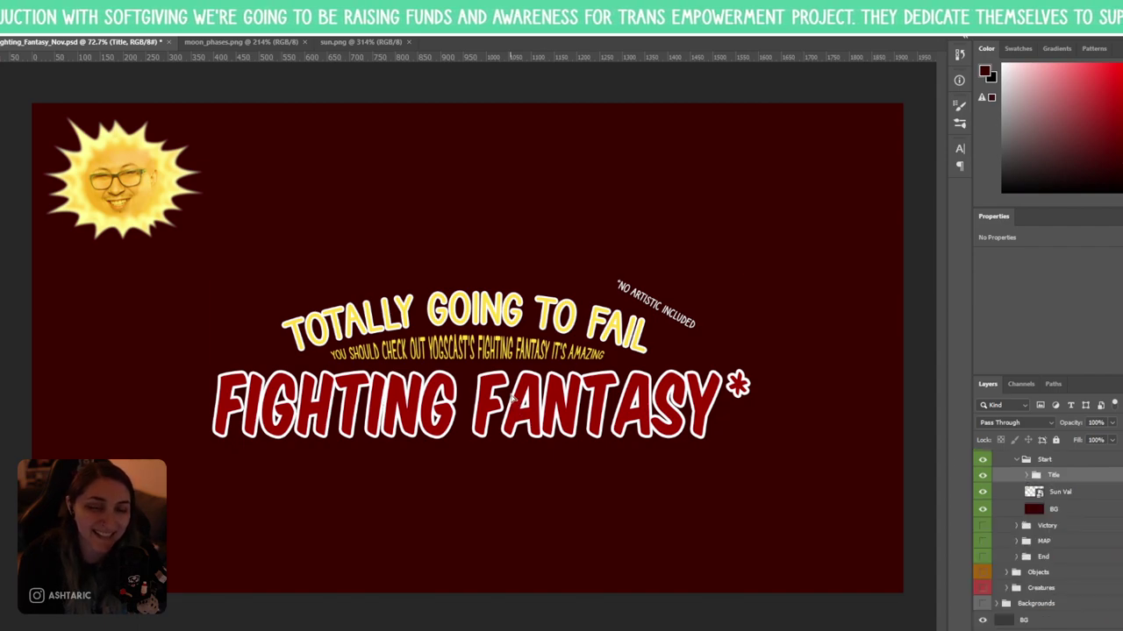
mouse_move(513, 399)
left_mouse_down()
mouse_move(526, 353)
mouse_move(534, 392)
mouse_move(522, 397)
mouse_move(517, 383)
mouse_move(513, 399)
mouse_move(525, 390)
left_mouse_up()
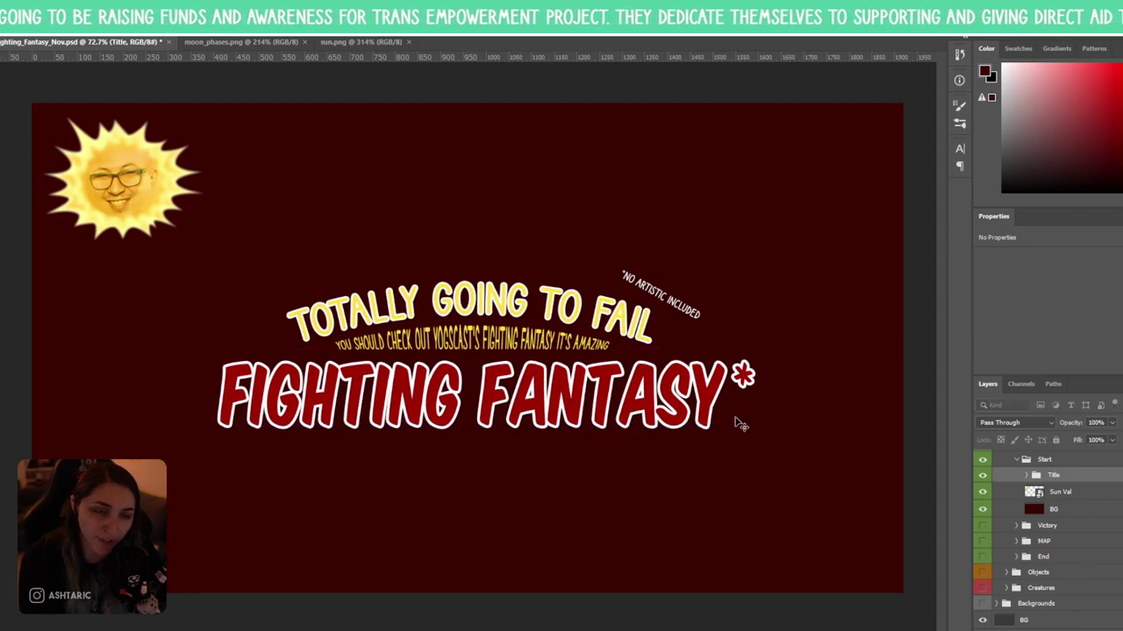
- Expand the Title group, collapse the asterisk layer's effects list, and select all five text layers
left_click(1026, 475)
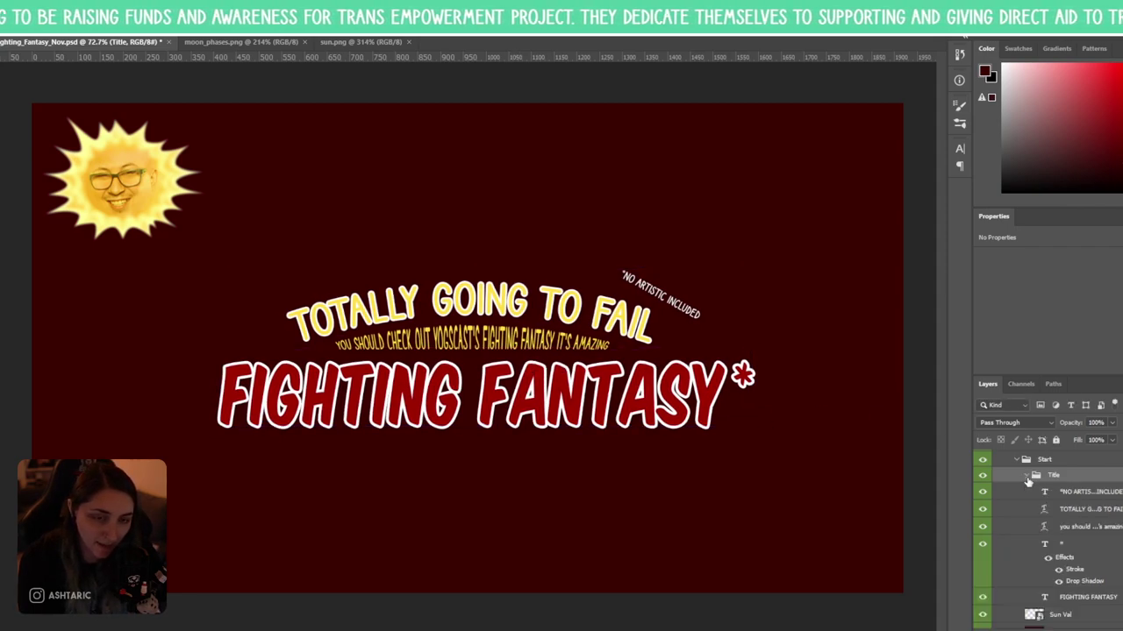
left_click(1048, 494)
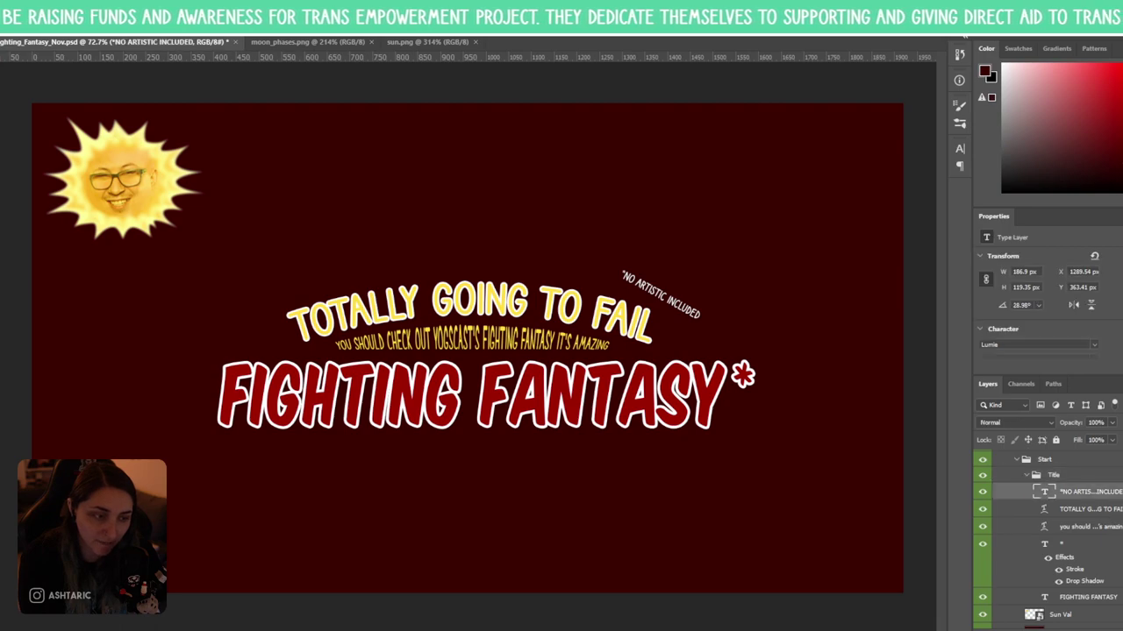
left_click(1106, 551)
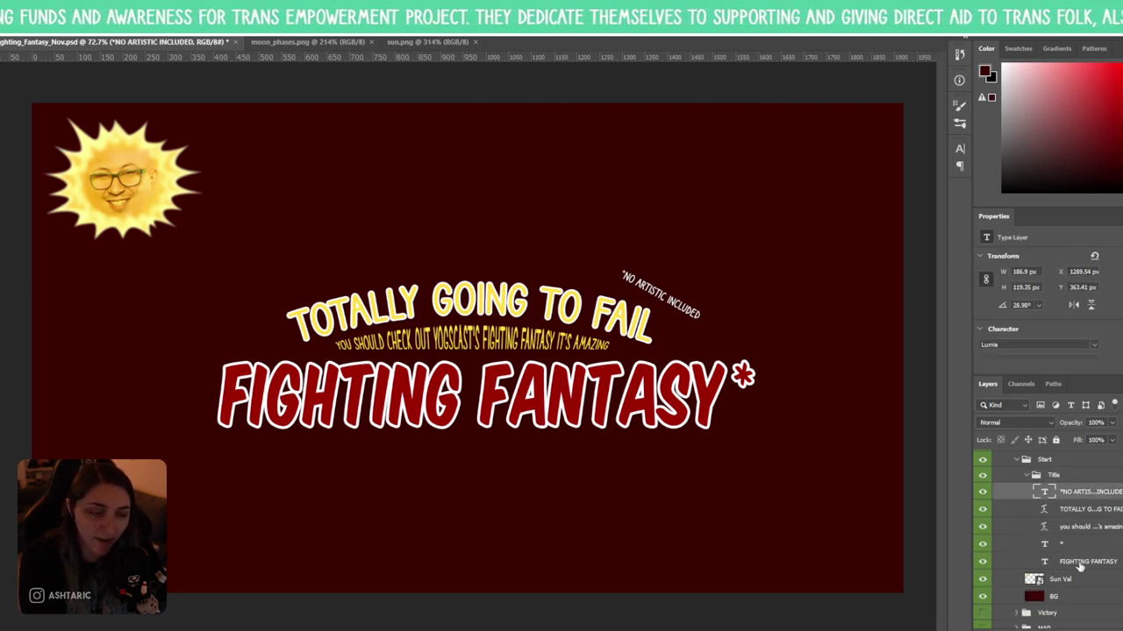
left_click(1080, 567, "shift")
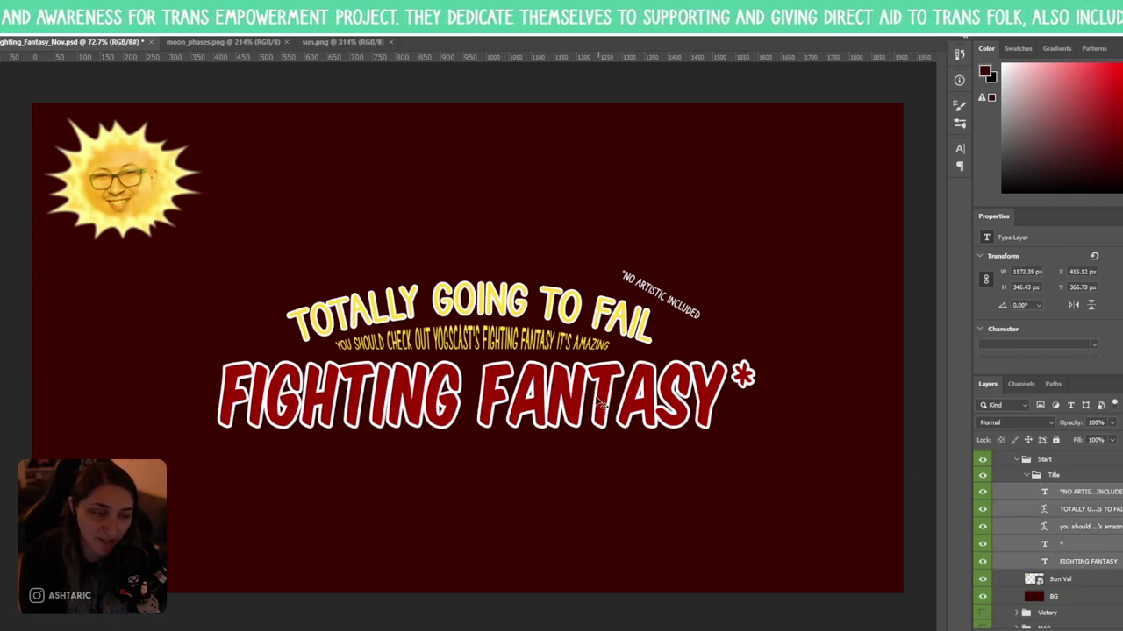
- Select only the *NO ARTISTIC INCLUDED text layer and save the document
left_click_drag(529, 360, 524, 359)
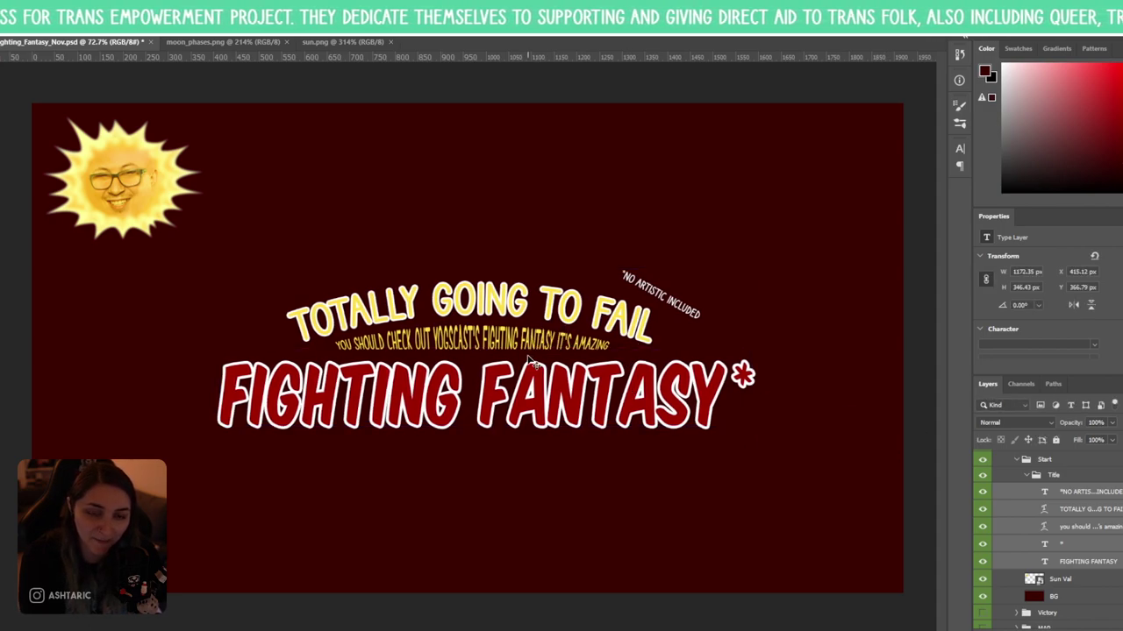
left_click(1107, 503)
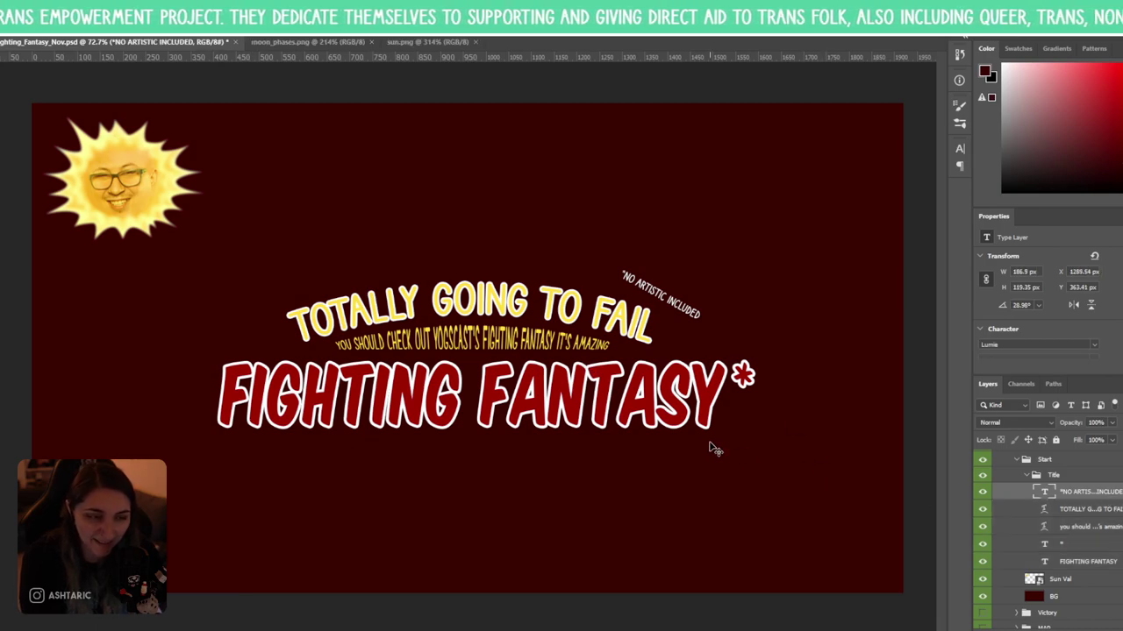
key("ctrl")
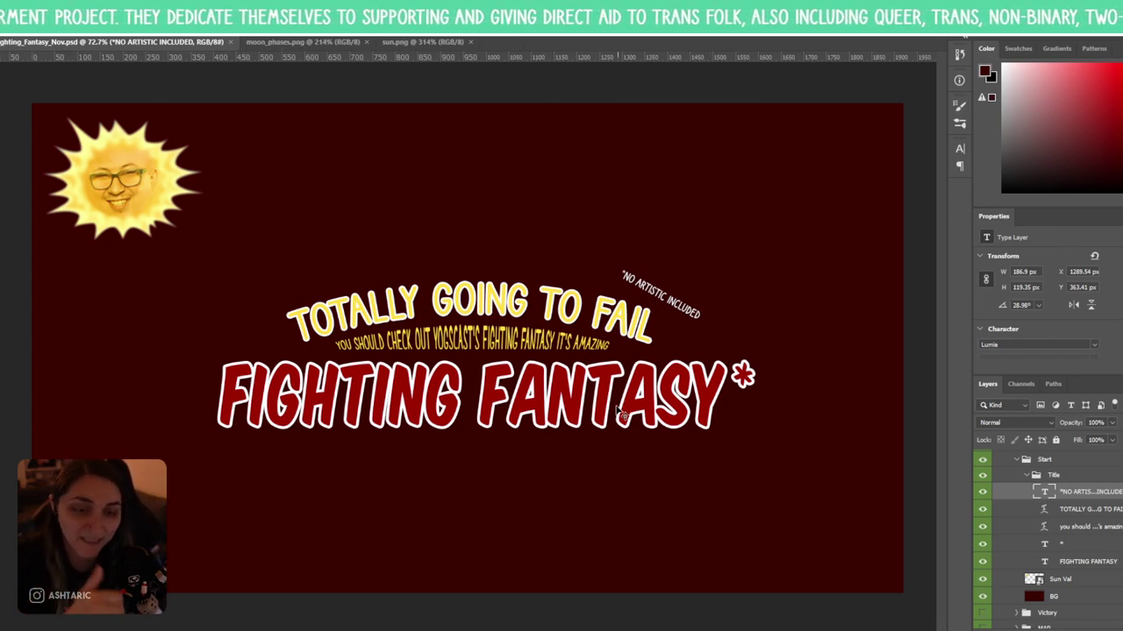
- Convert the five selected title text layers into one smart object and check it by toggling its visibility
right_click(1089, 564)
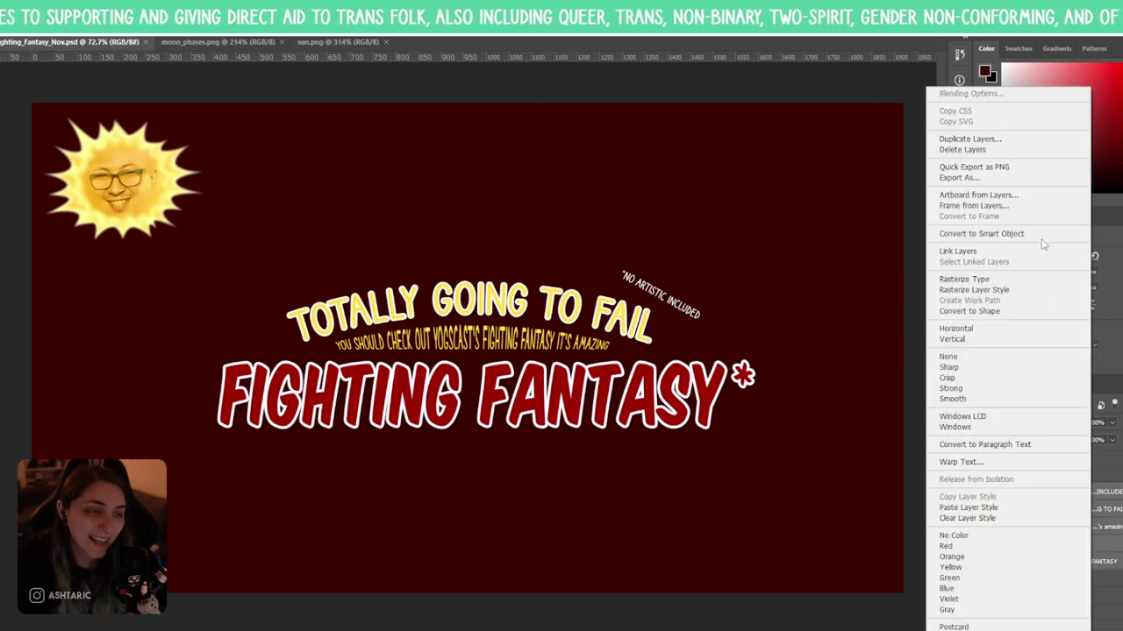
left_click(1042, 235)
left_click(983, 494)
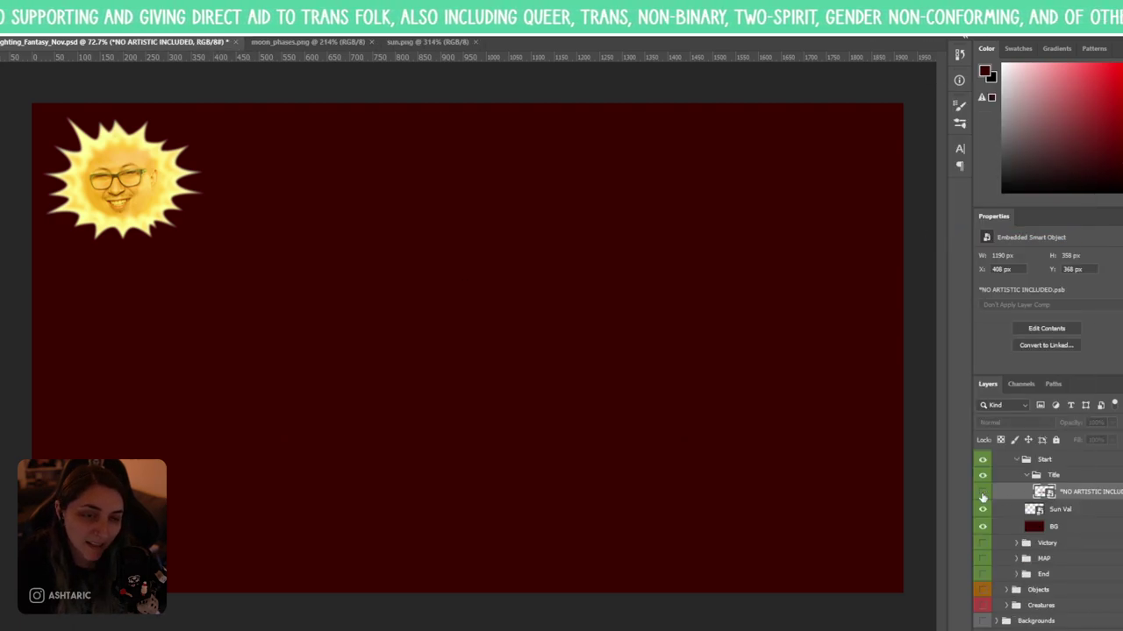
left_click(982, 495)
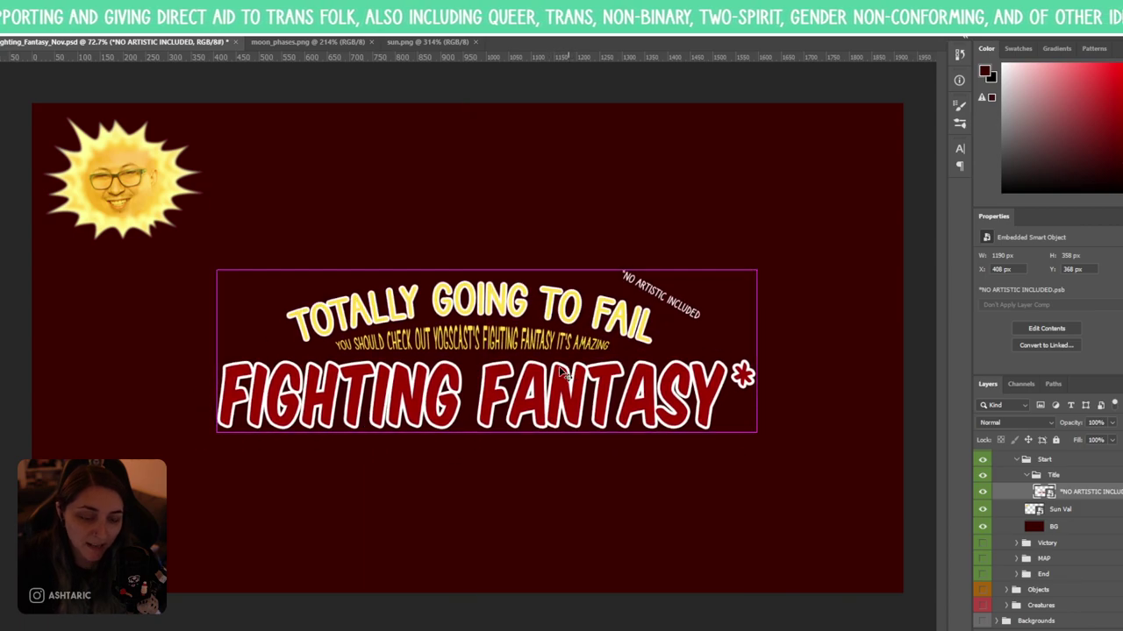
mouse_move(563, 374)
left_mouse_down()
mouse_move(588, 378)
mouse_move(552, 379)
left_mouse_up()
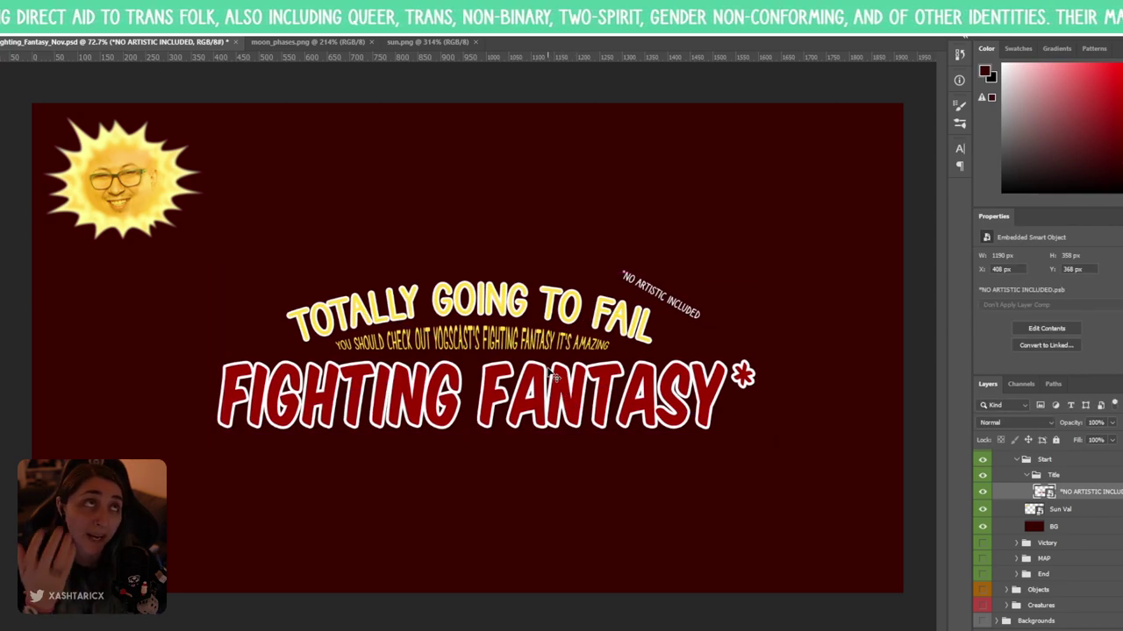
- Open the contents of the title smart object to inspect its text layers, and close them again
left_click(1053, 475)
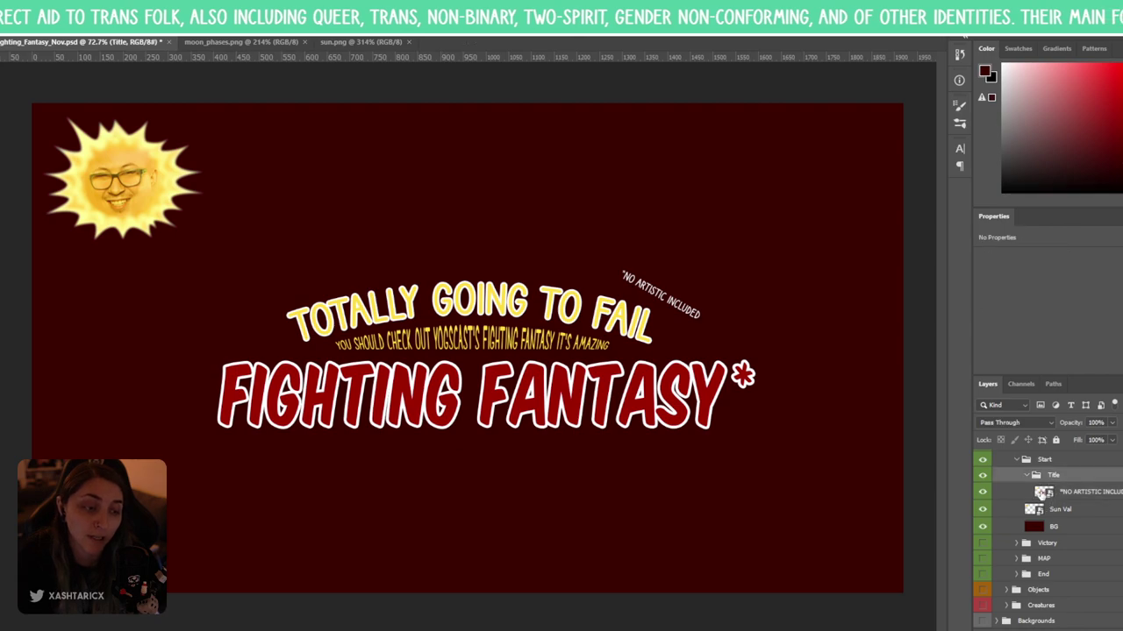
double_click(1043, 493)
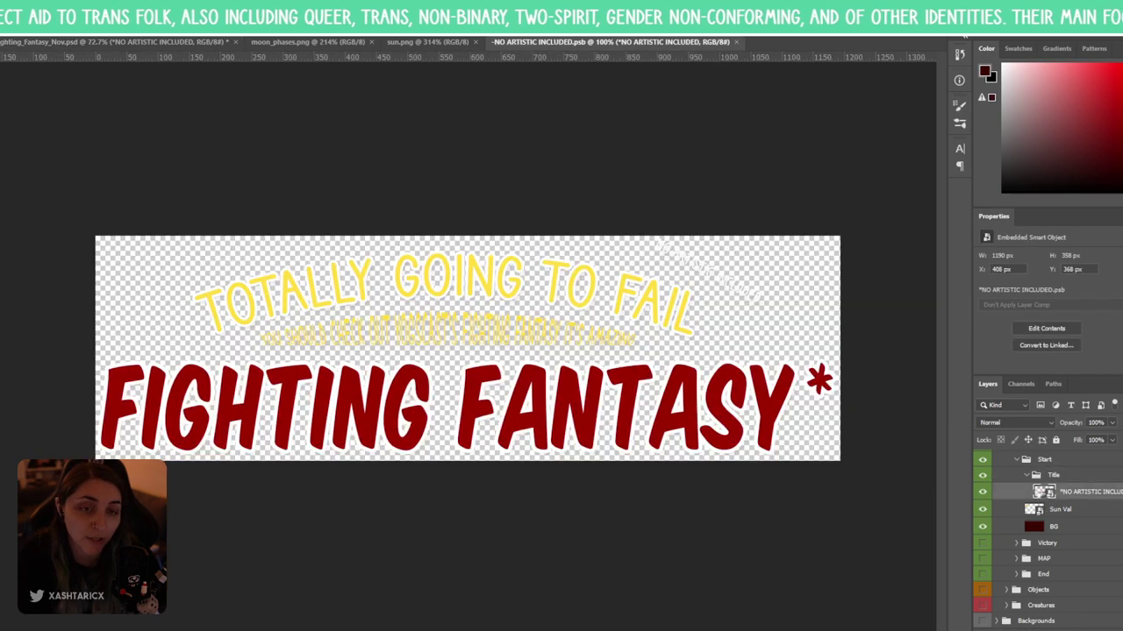
right_click(673, 44)
left_click(702, 71)
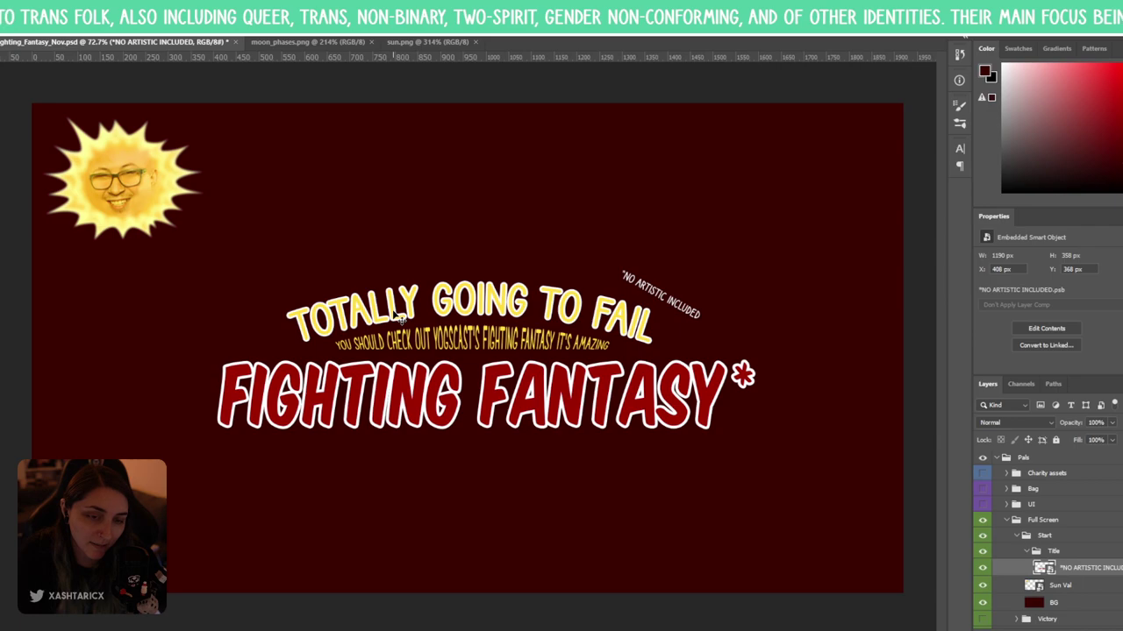
- Add a blank layer to the Title group and place it beneath the title smart object
key("ctrl+shift+alt+n")
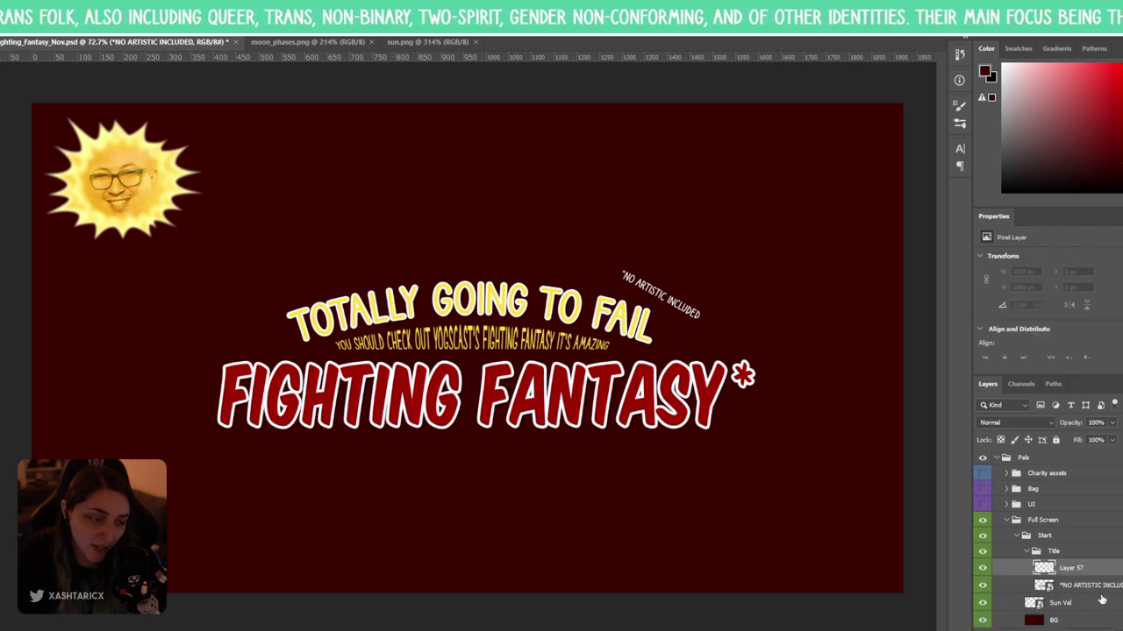
left_click_drag(1072, 569, 1072, 594)
scroll(487, 355, "up", 2)
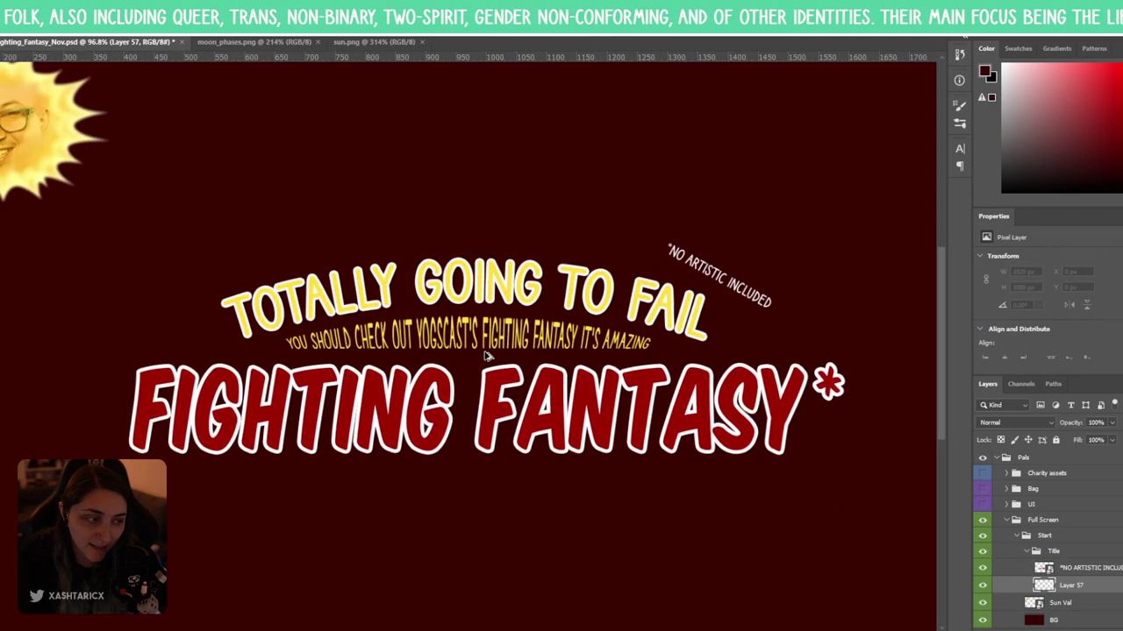
scroll(486, 355, "up", 2)
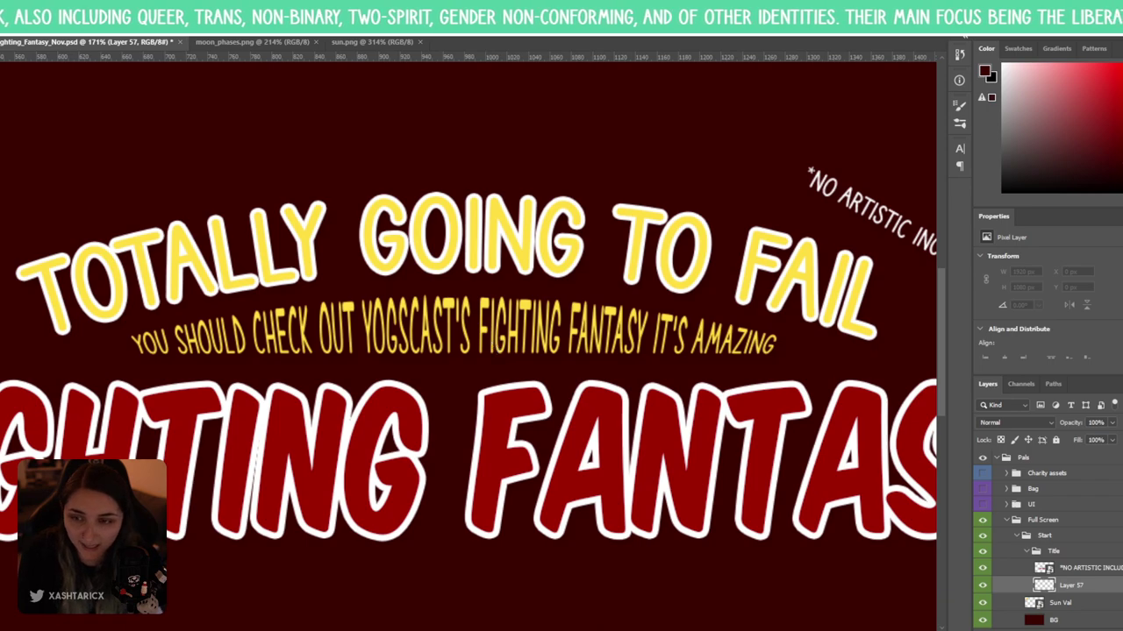
left_click(0, 350)
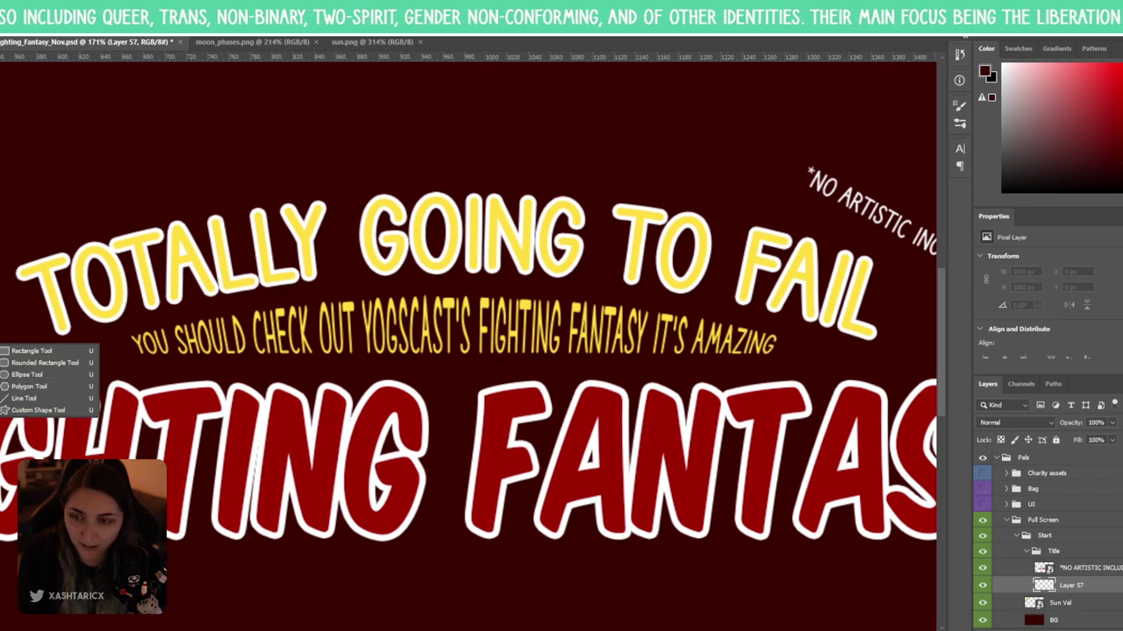
key("Escape")
scroll(335, 343, "down", 2)
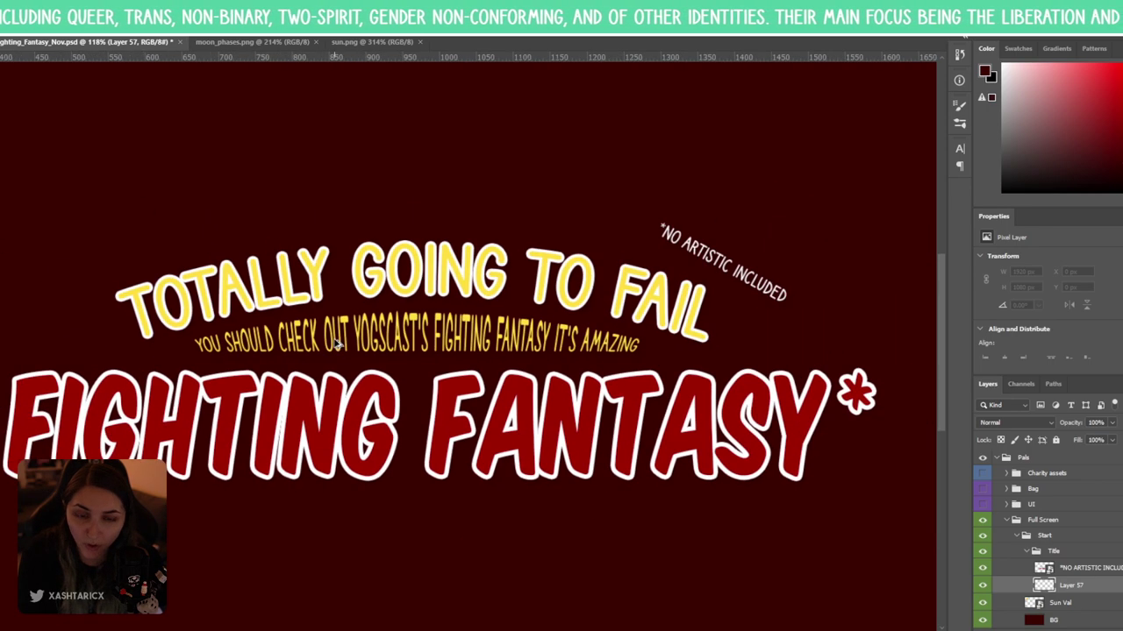
scroll(335, 343, "down", 3)
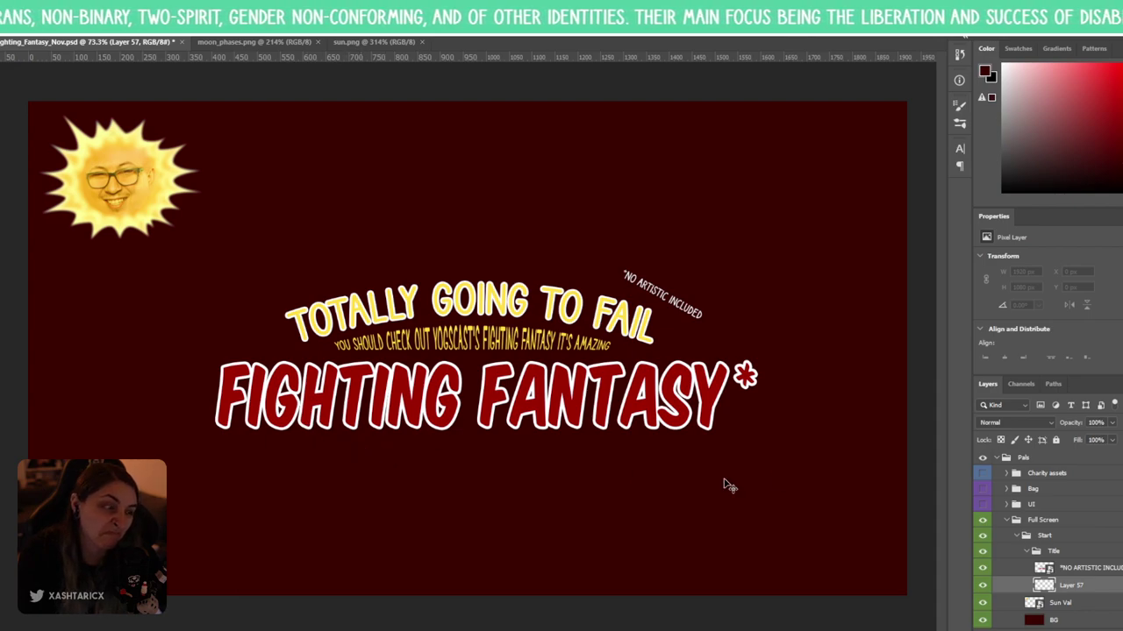
- Delete the Sun Val layer and fill the BG layer with the foreground colour 212121
left_click(1074, 604)
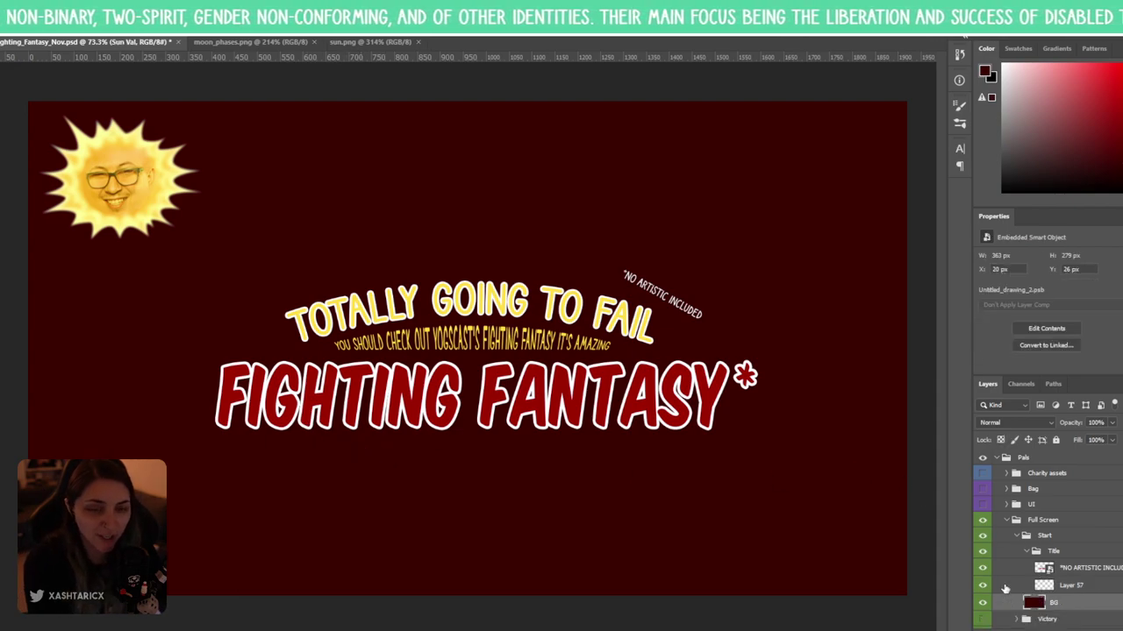
key("Delete")
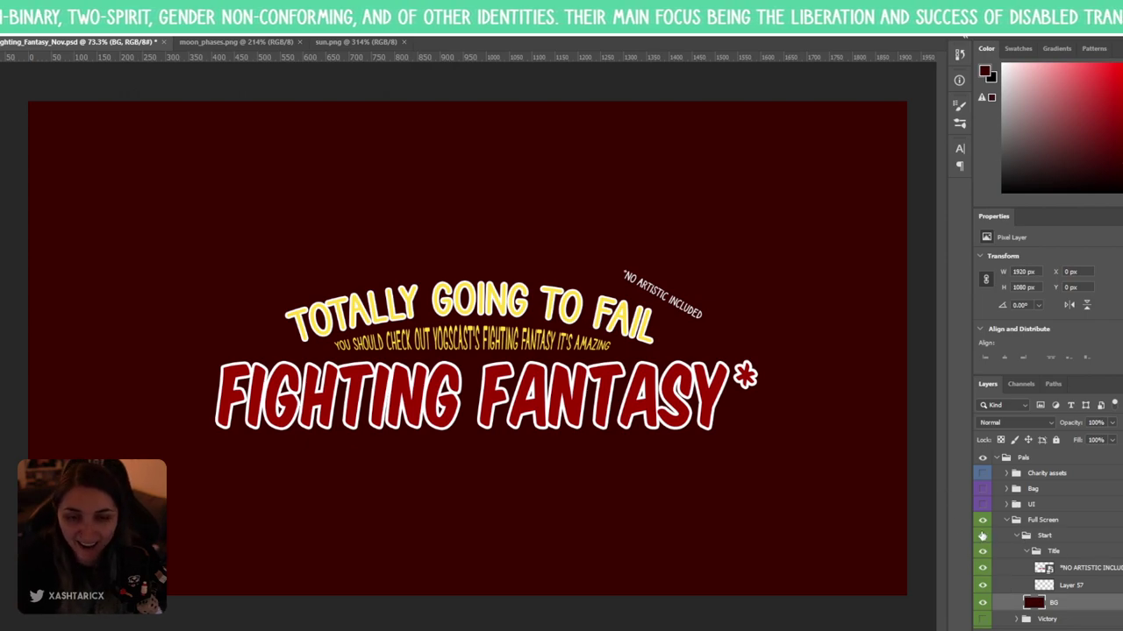
left_click(985, 71)
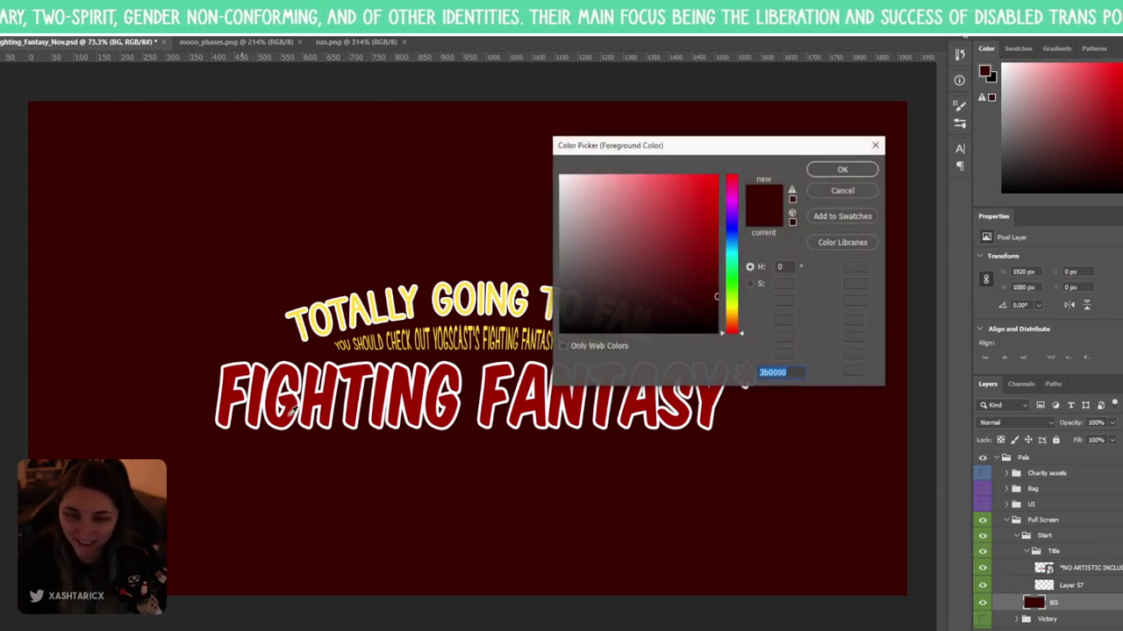
type("212121")
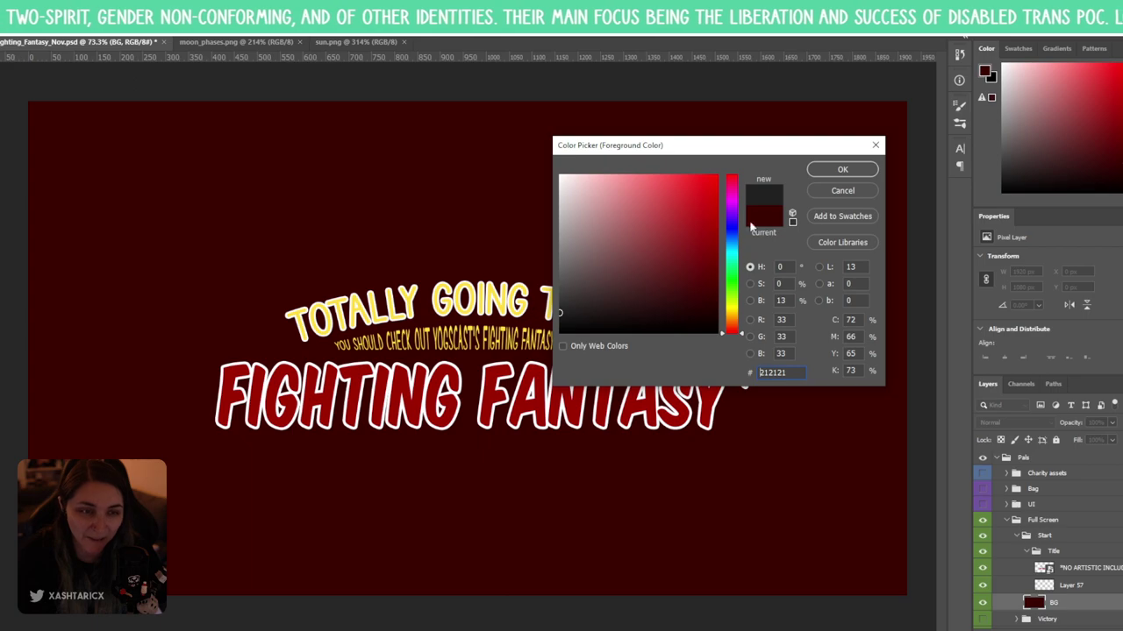
left_click(840, 169)
key("alt+BackSpace")
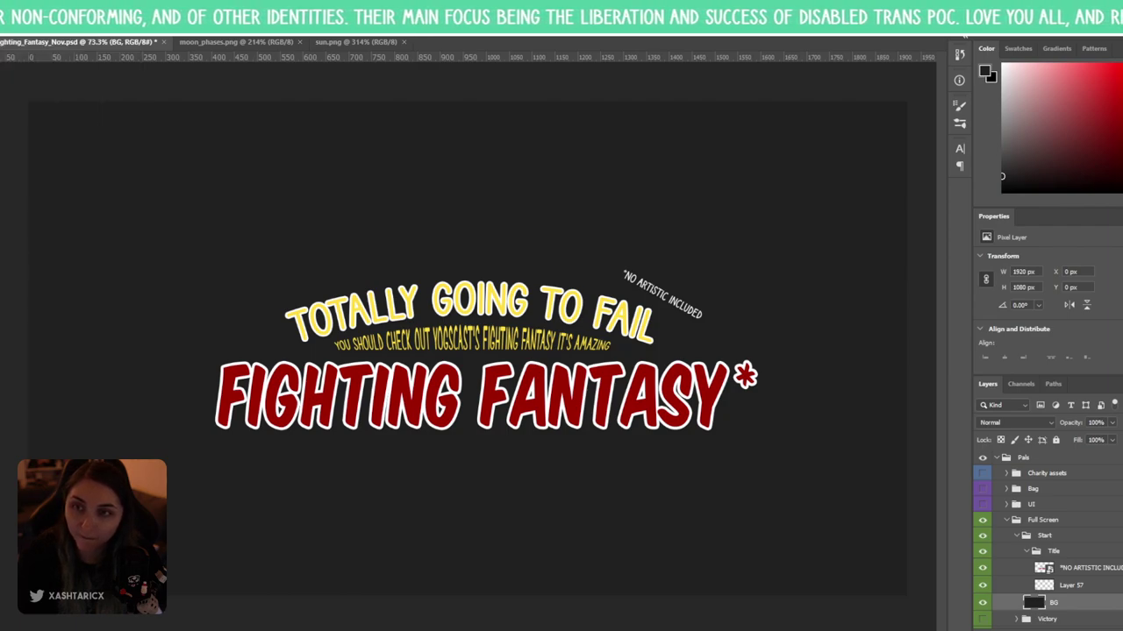
- Draw a radial dark grey to black gradient on the BG layer, from the canvas's bottom centre up to its top centre
left_click(65, 39)
left_click(3, 46)
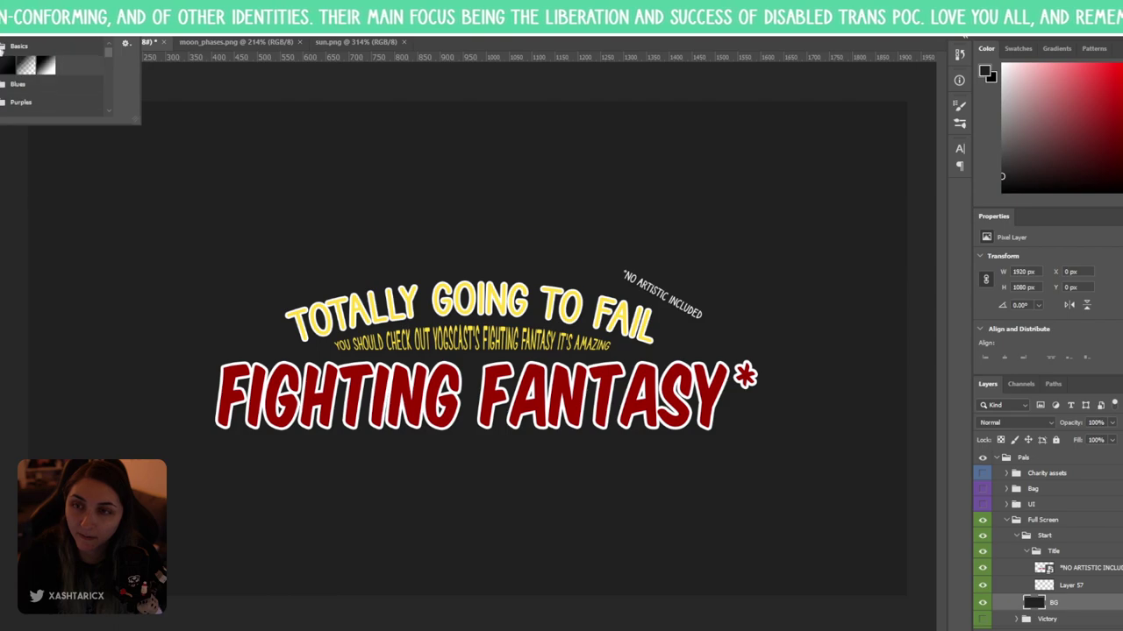
double_click(4, 73)
left_click_drag(438, 277, 581, 329)
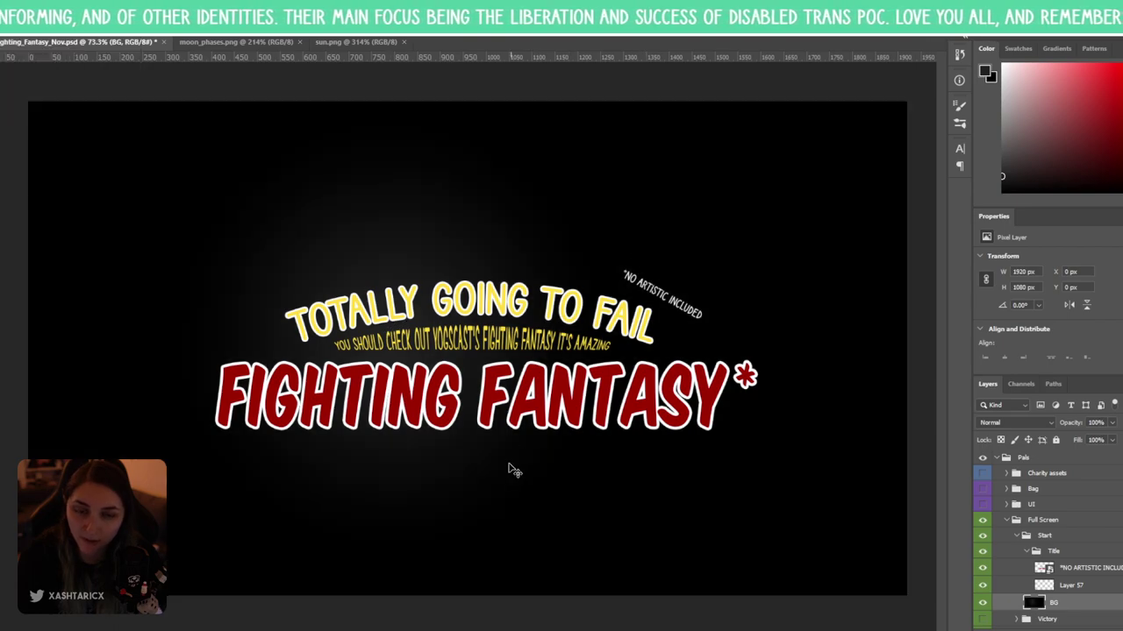
key("ctrl+z")
left_click_drag(467, 597, 466, 103)
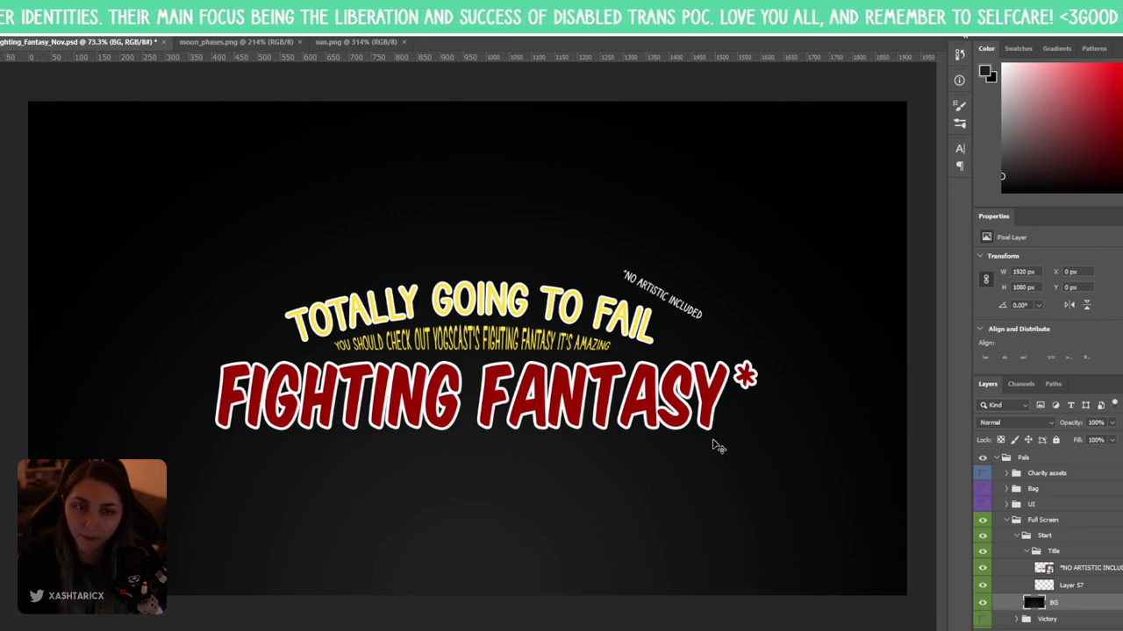
- Add a white Color Overlay effect to the title smart object and set its blend mode to Color
left_click(1092, 569)
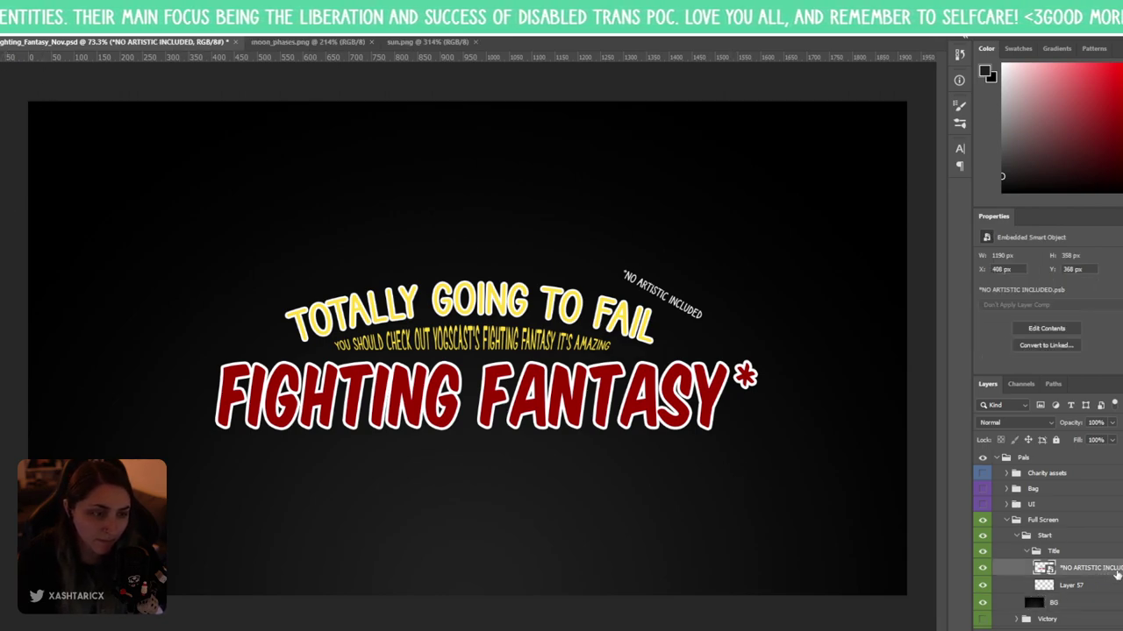
double_click(1092, 568)
key("Return")
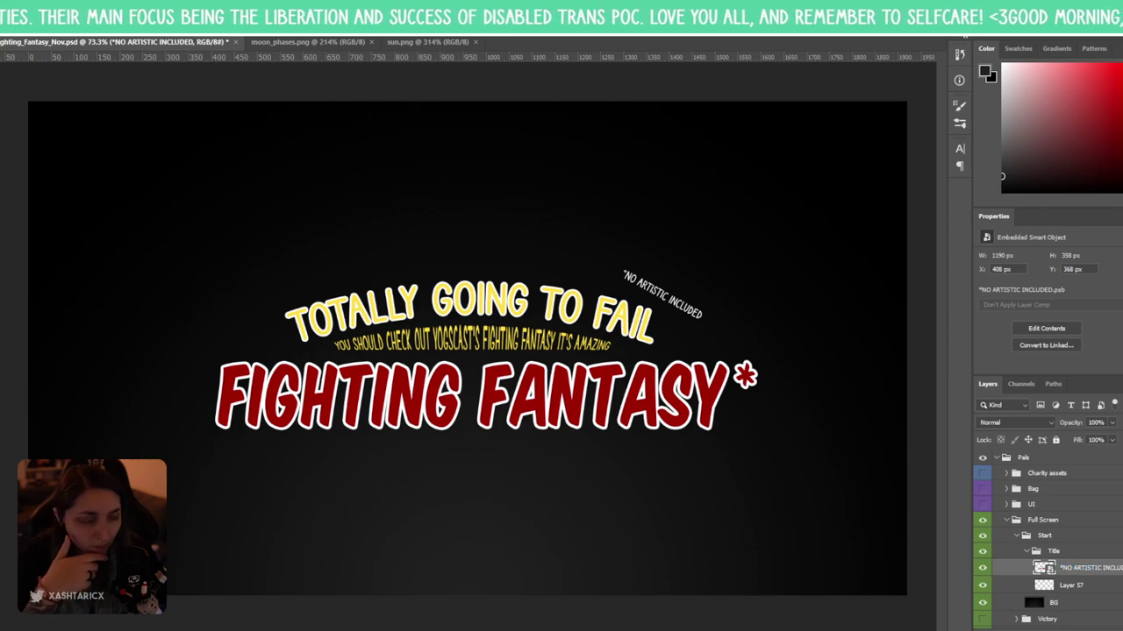
double_click(1022, 569)
left_click_drag(470, 188, 726, 167)
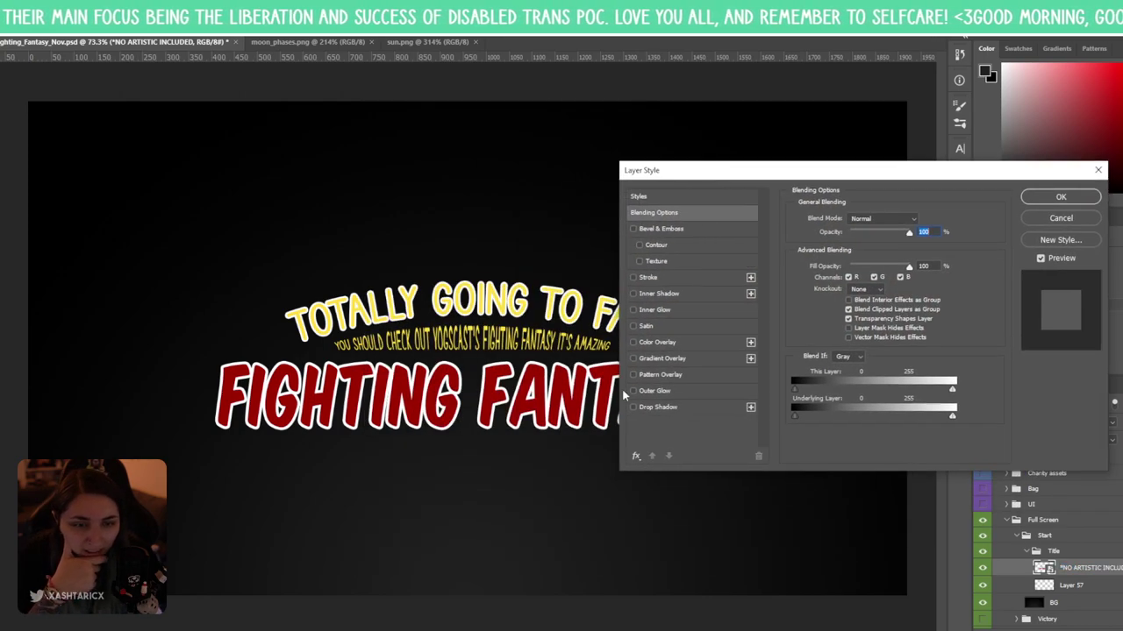
left_click(635, 343)
left_click(658, 343)
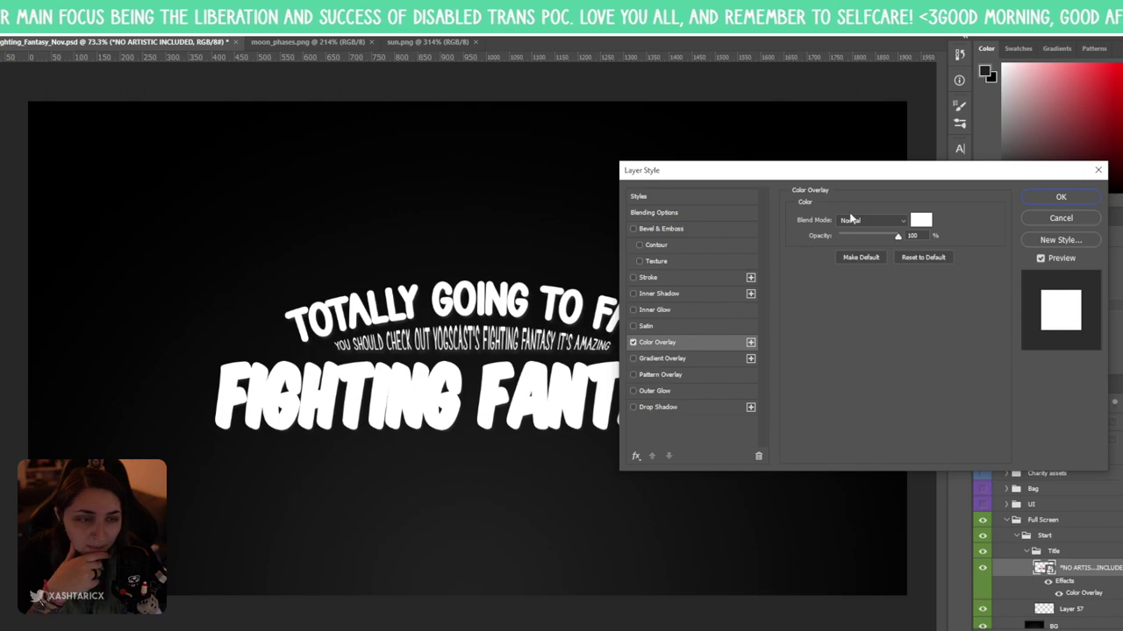
left_click(871, 220)
left_click(846, 511)
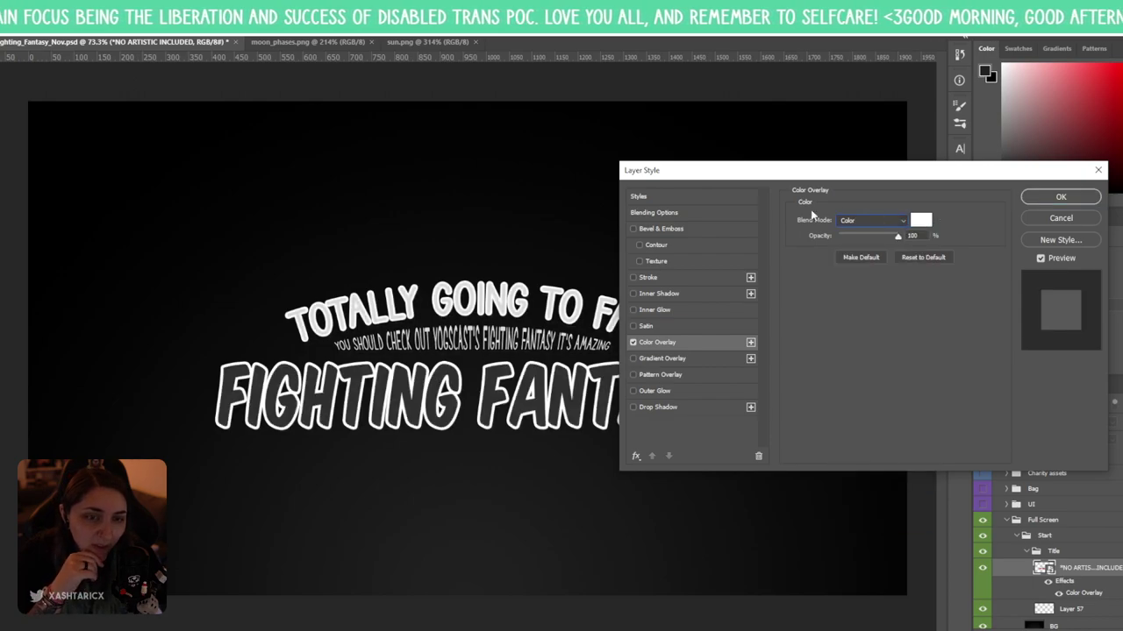
left_click_drag(757, 176, 942, 108)
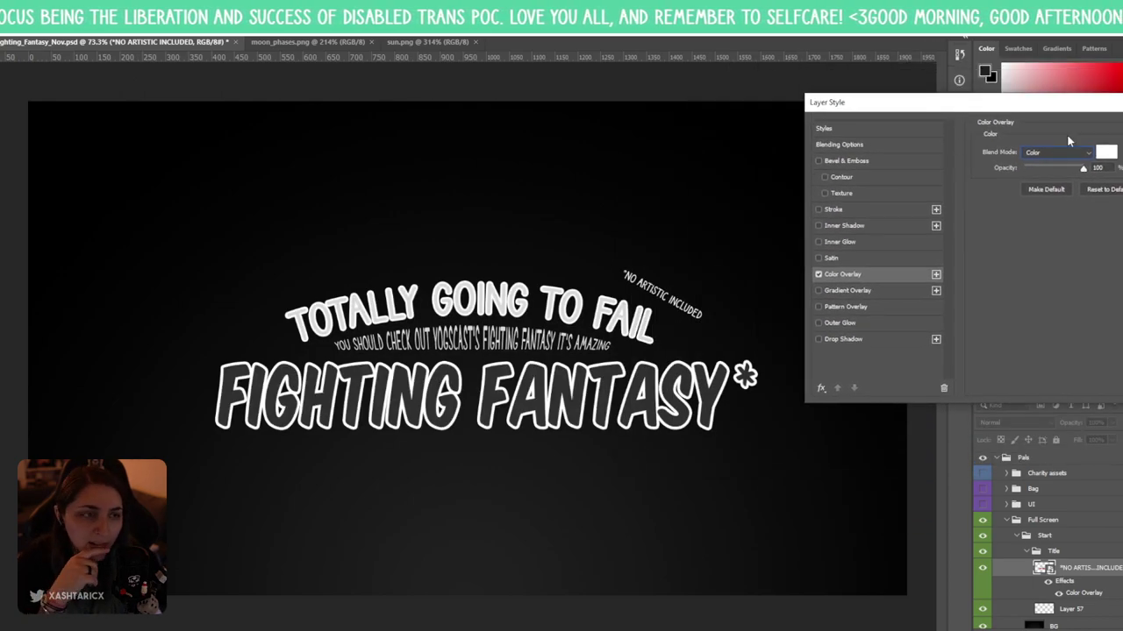
- Try blue, bright green and yellow hues for the title's Color Overlay and settle on a teal green
left_click(1106, 153)
left_click_drag(659, 147, 887, 136)
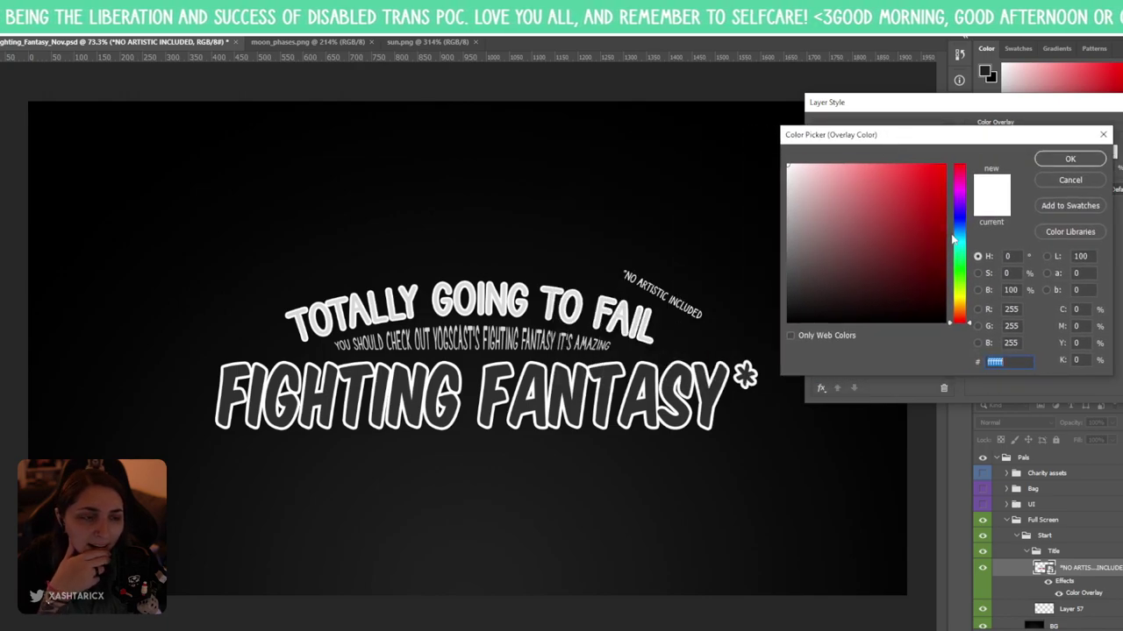
left_click(960, 231)
left_click(901, 218)
left_click(868, 165)
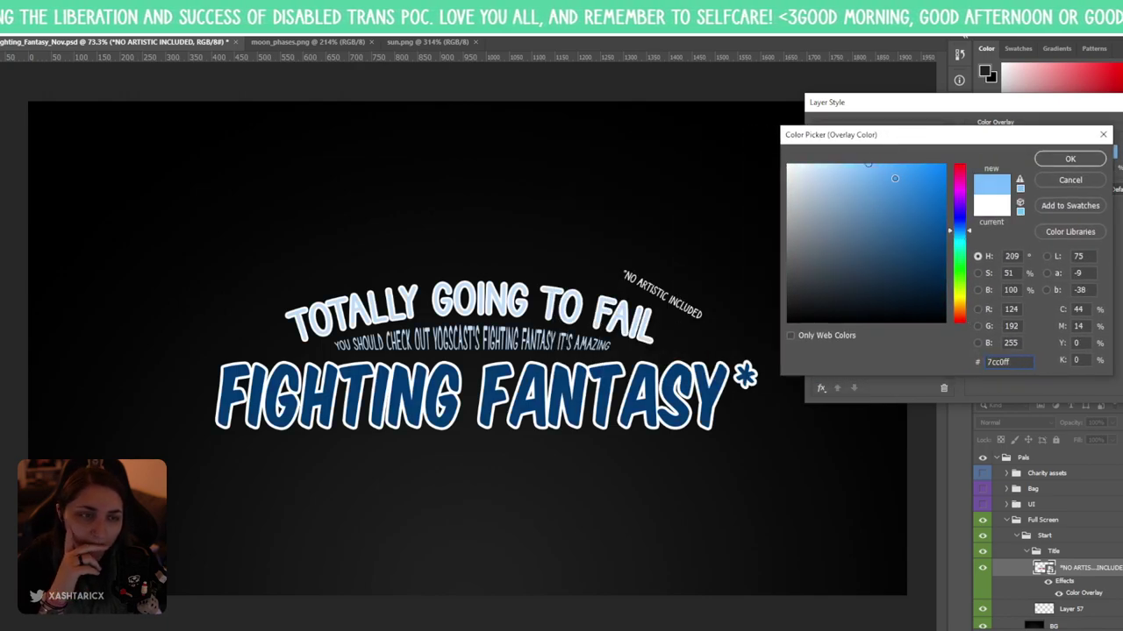
left_click_drag(894, 178, 949, 163)
mouse_move(968, 242)
left_mouse_down()
mouse_move(965, 254)
mouse_move(964, 226)
mouse_move(935, 265)
mouse_move(949, 295)
mouse_move(968, 275)
mouse_move(927, 271)
mouse_move(921, 260)
mouse_move(925, 282)
mouse_move(928, 265)
mouse_move(951, 255)
mouse_move(944, 242)
left_mouse_up()
left_click_drag(972, 144, 843, 109)
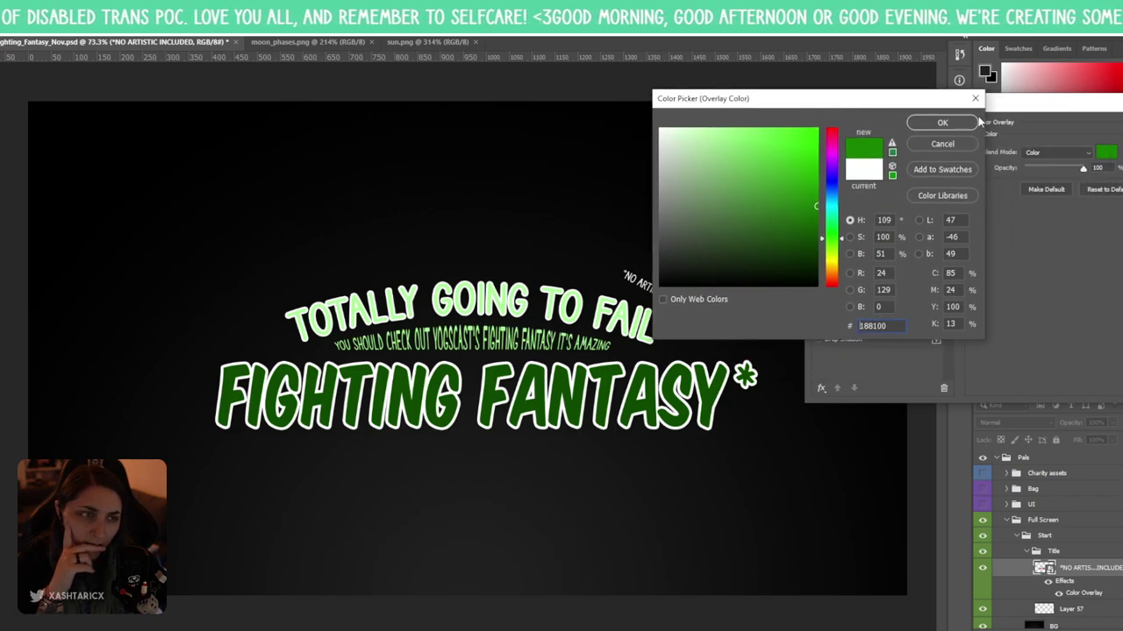
left_click(835, 265)
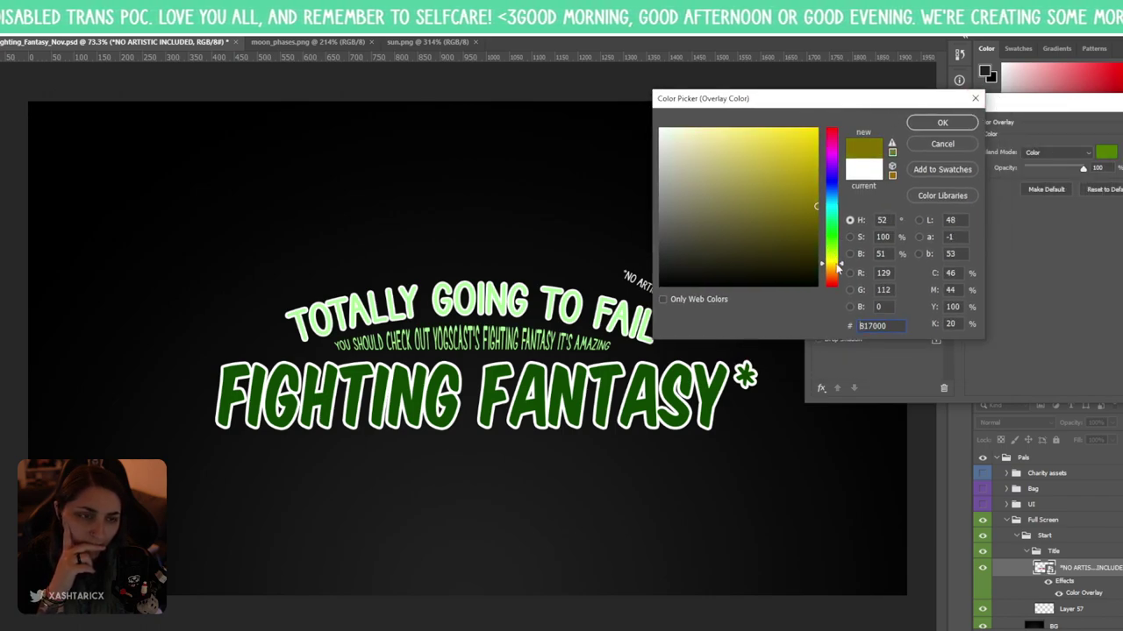
left_click_drag(835, 266, 782, 237)
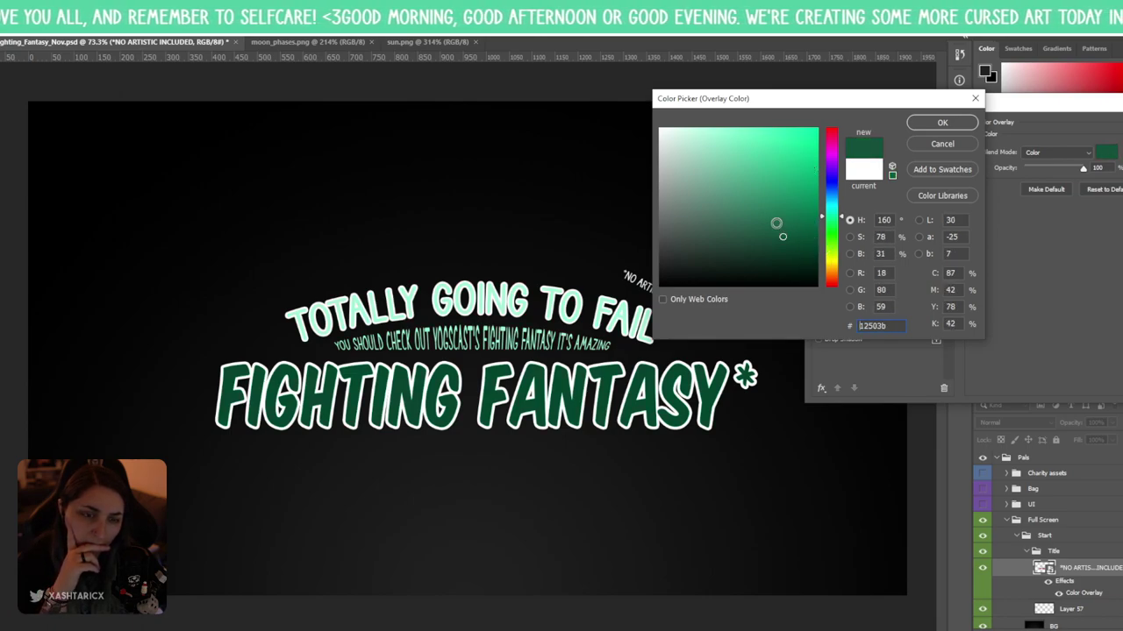
left_click(941, 123)
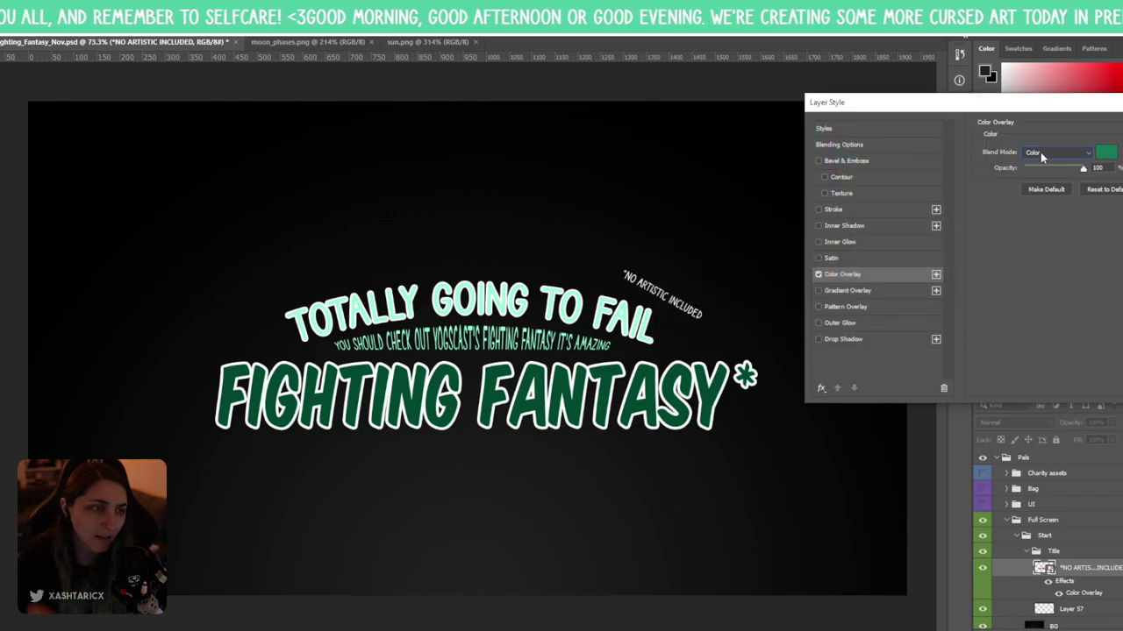
- Try the Normal blend mode for the title's Color Overlay and change it to Saturation
left_click(1040, 151)
left_click(1038, 167)
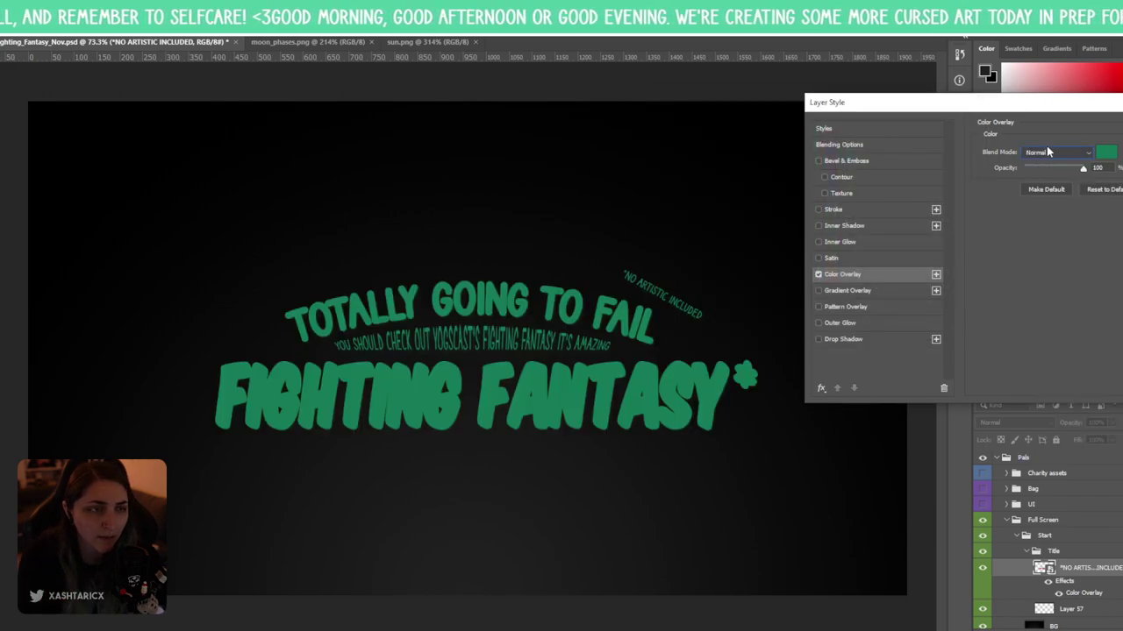
left_click(1047, 152)
left_click(1040, 431)
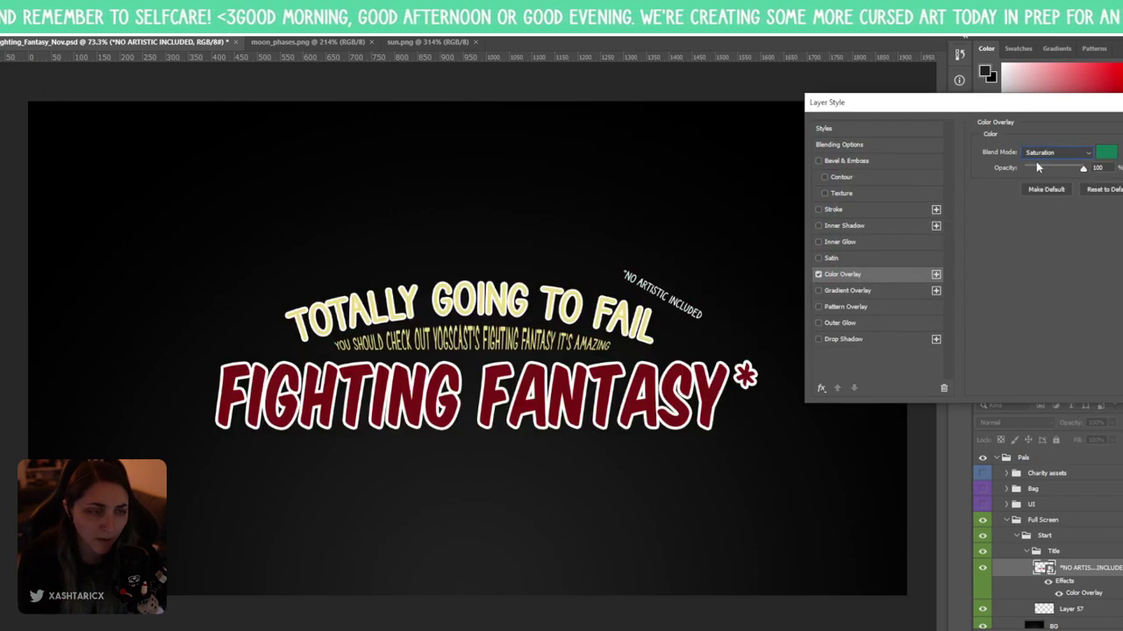
- Set the blend mode of the title's Color Overlay to Color and apply the layer style
left_click(1044, 152)
left_click(1044, 443)
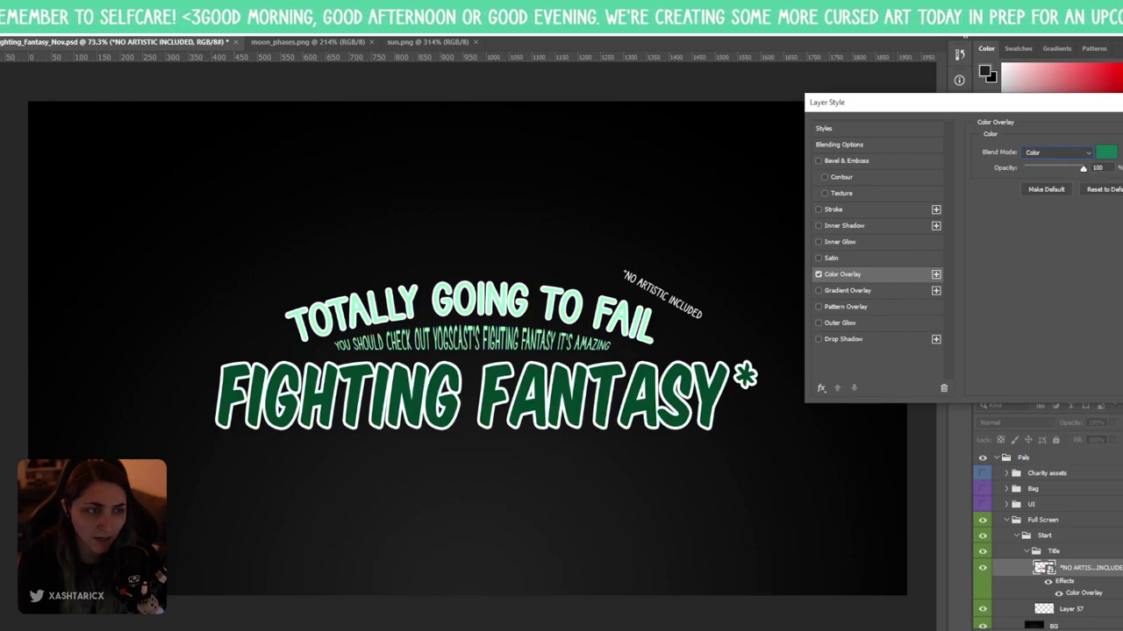
left_click_drag(1099, 110, 850, 77)
left_click(996, 96)
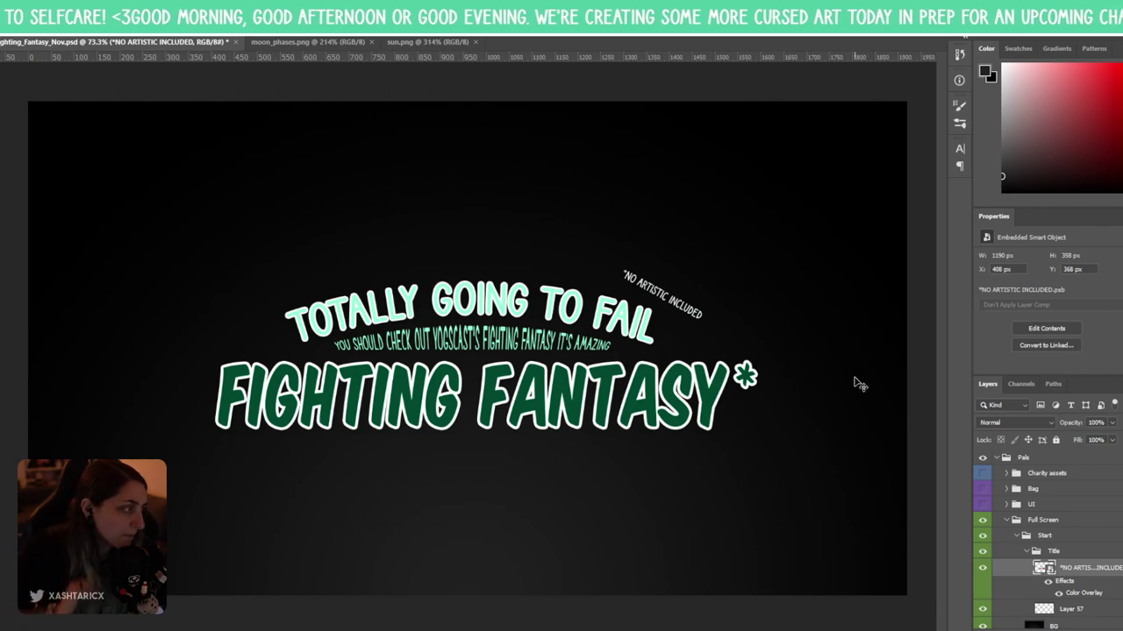
- Try enlarging the title smart object about its centre to about 1528 px wide, and undo the resize
key("ctrl+t")
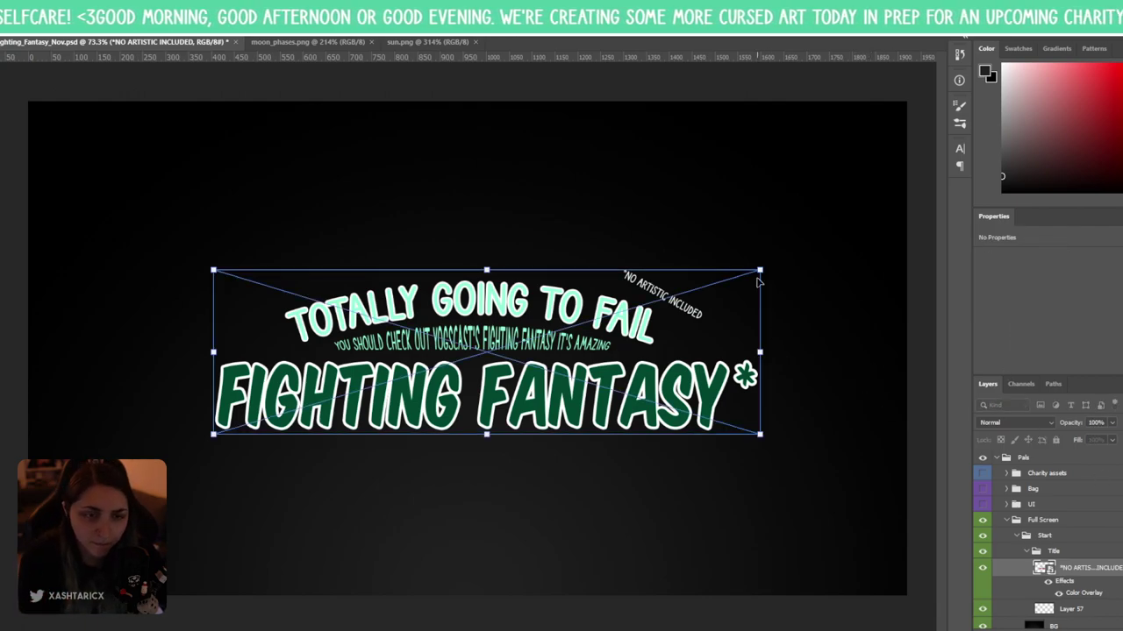
left_click_drag(763, 267, 828, 213)
key("Return")
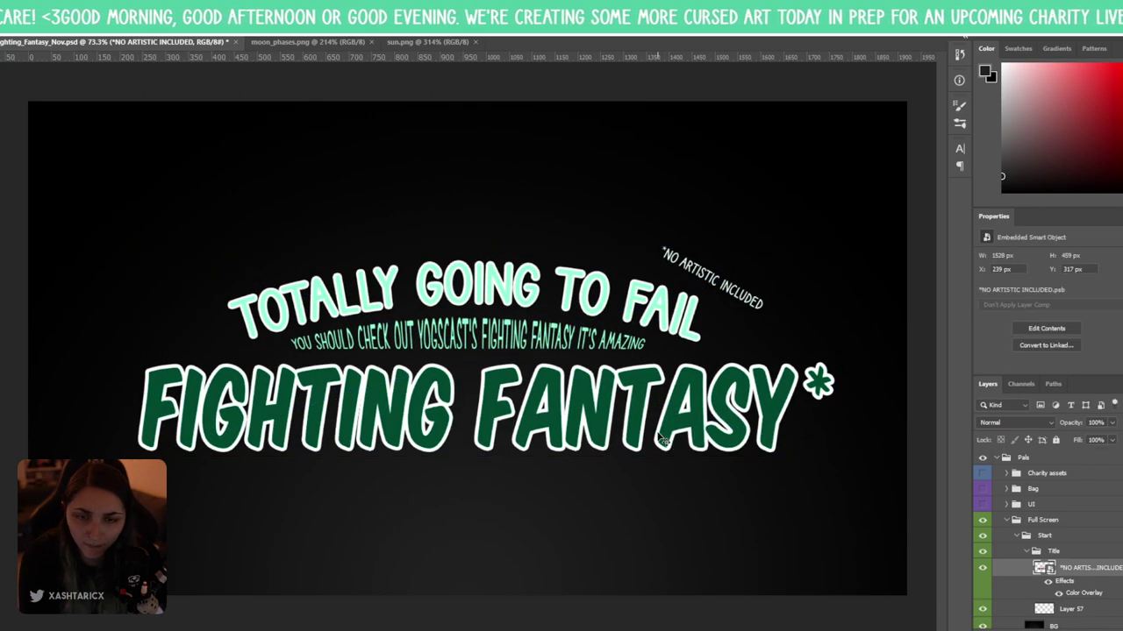
scroll(507, 402, "up", 3)
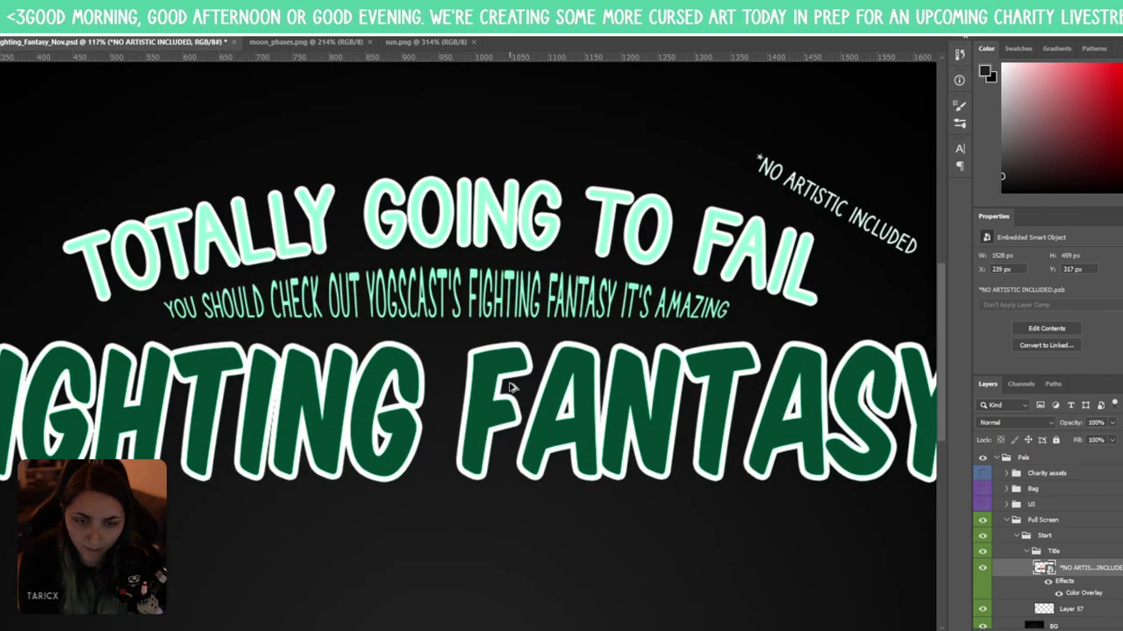
key("ctrl+z")
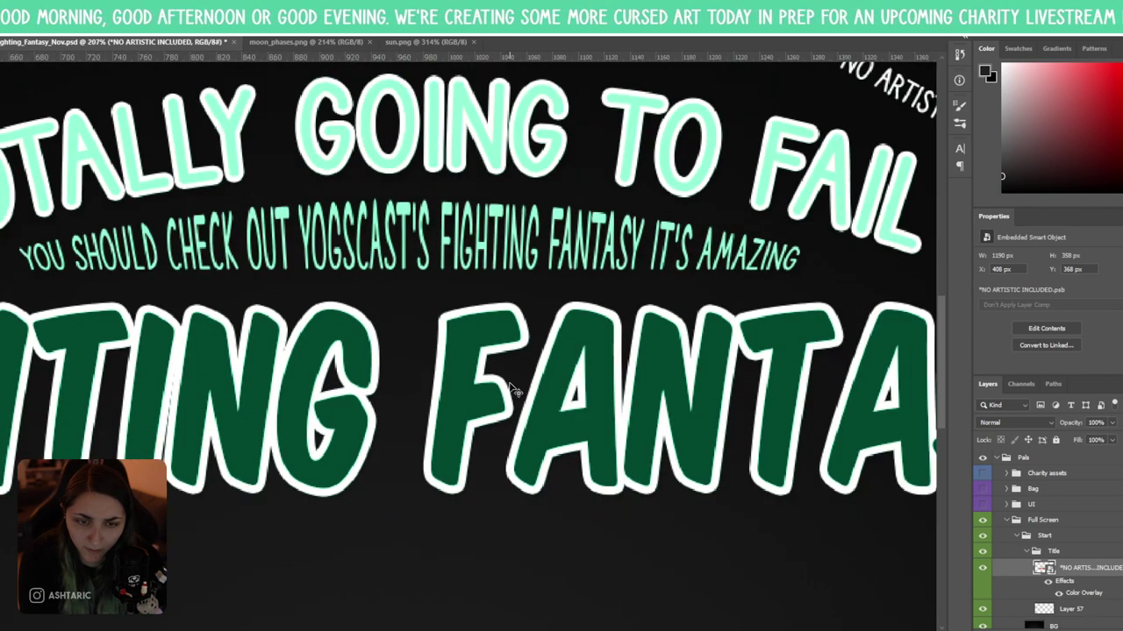
- Inspect the recoloured title at 100% zoom and preview the whole canvas in full-screen mode
left_click_drag(513, 390, 513, 390)
key("1")
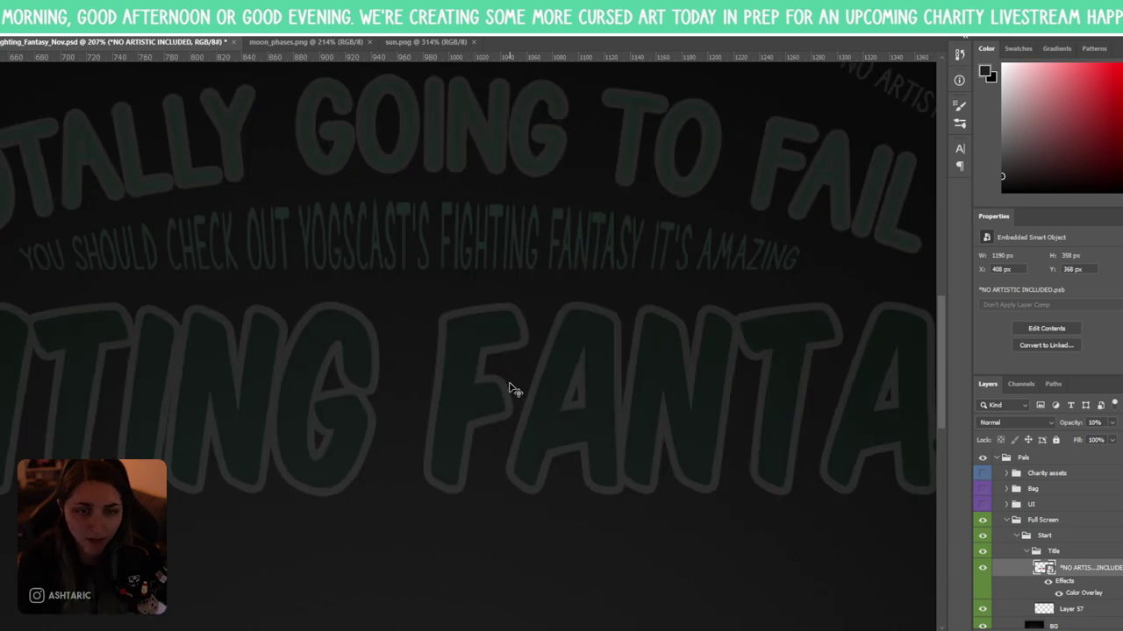
key("0")
key("ctrl+1")
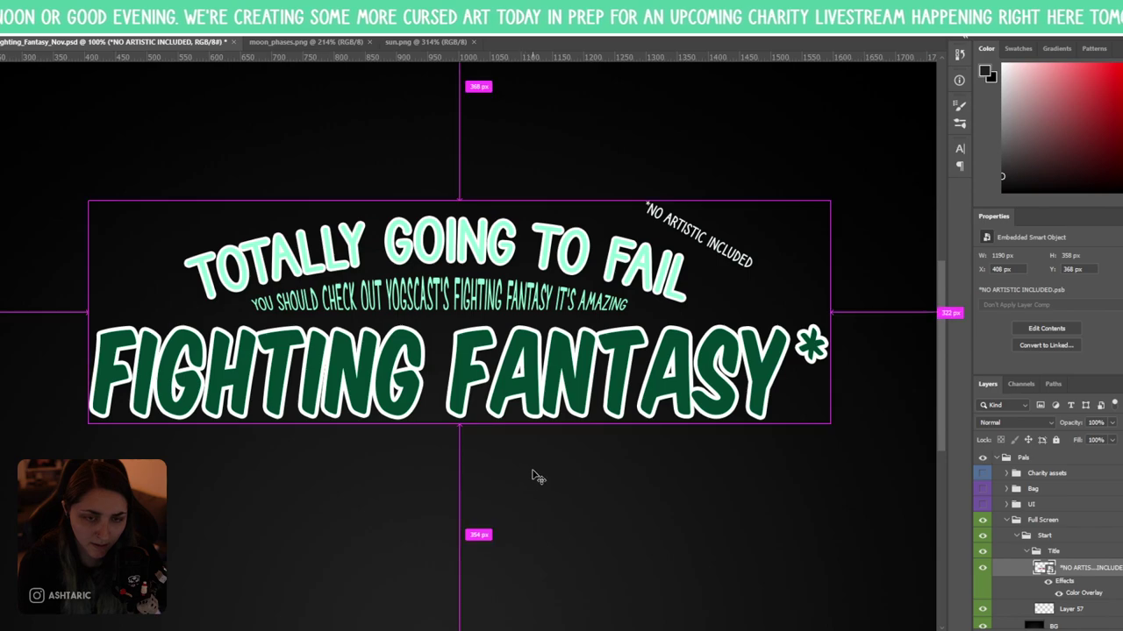
scroll(560, 419, "down", 2)
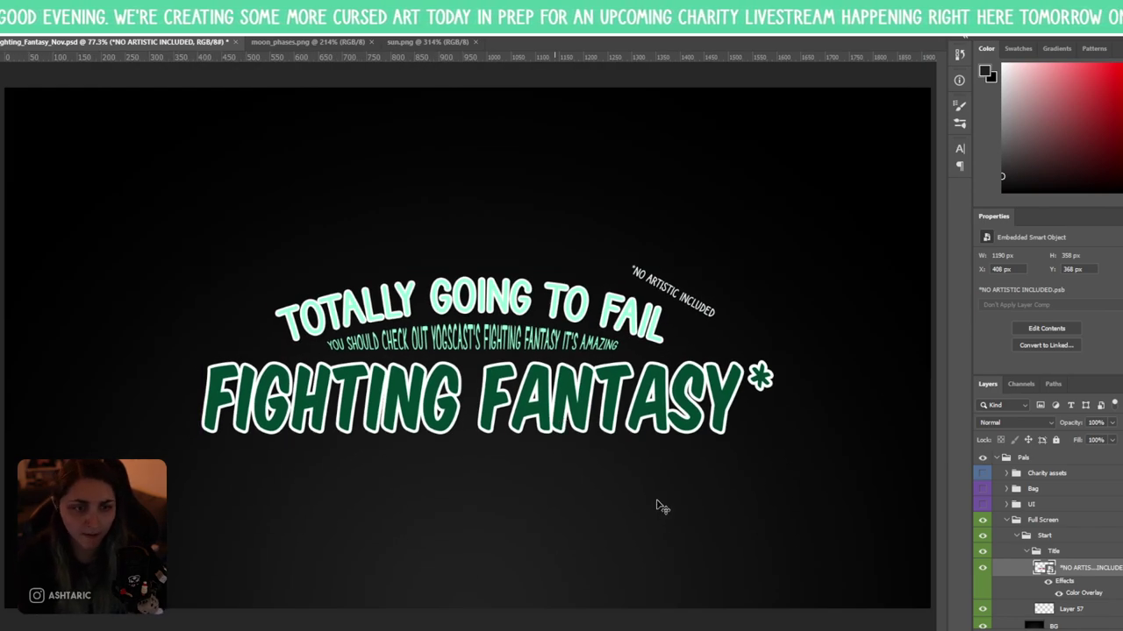
key("f")
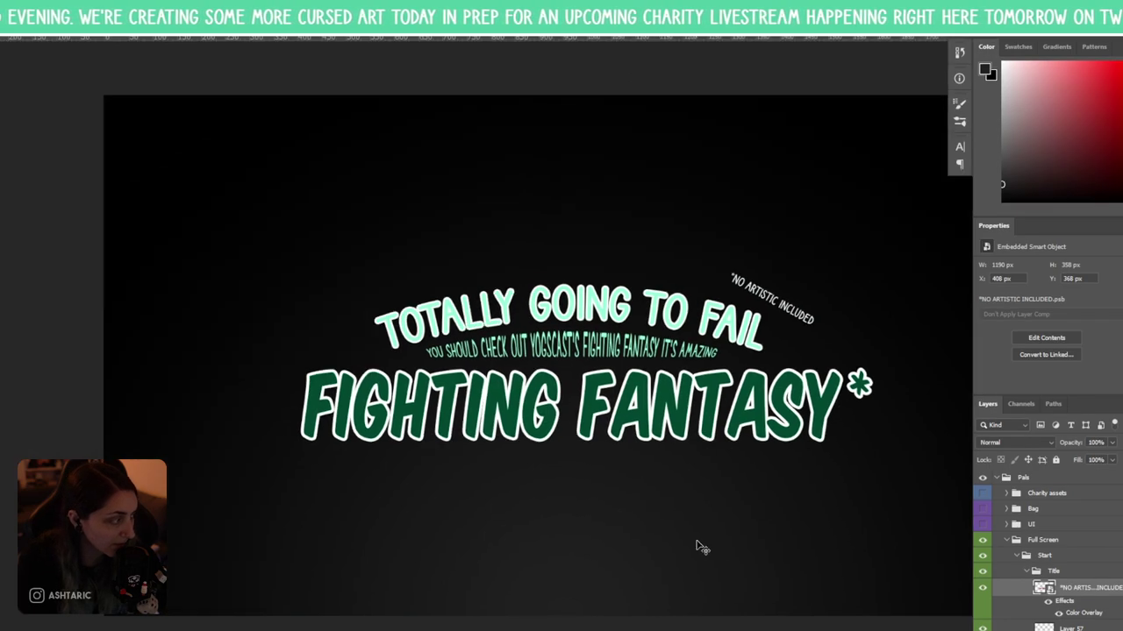
key("f")
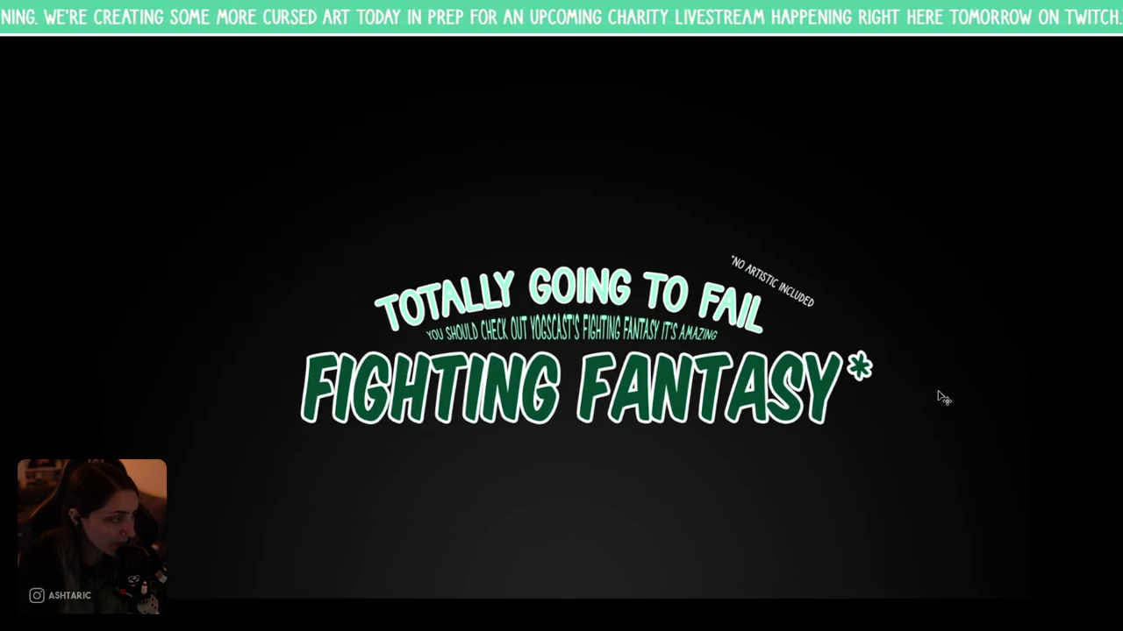
key("f")
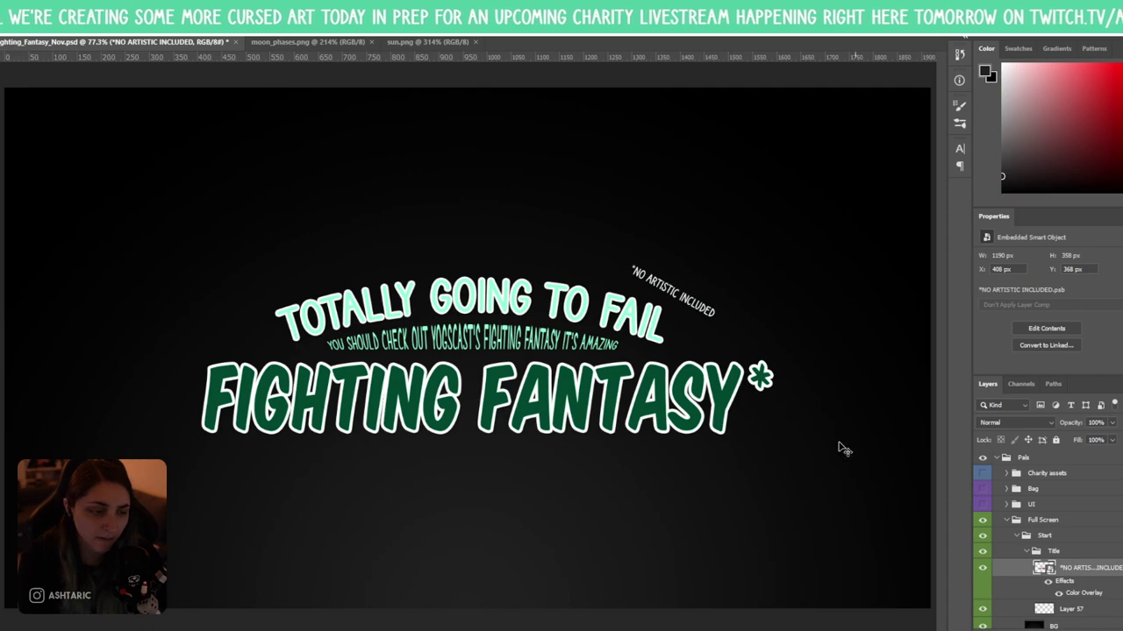
- Collapse the title layer's effects list, select Layer 57 and choose the Ellipse Tool
left_click(1116, 569)
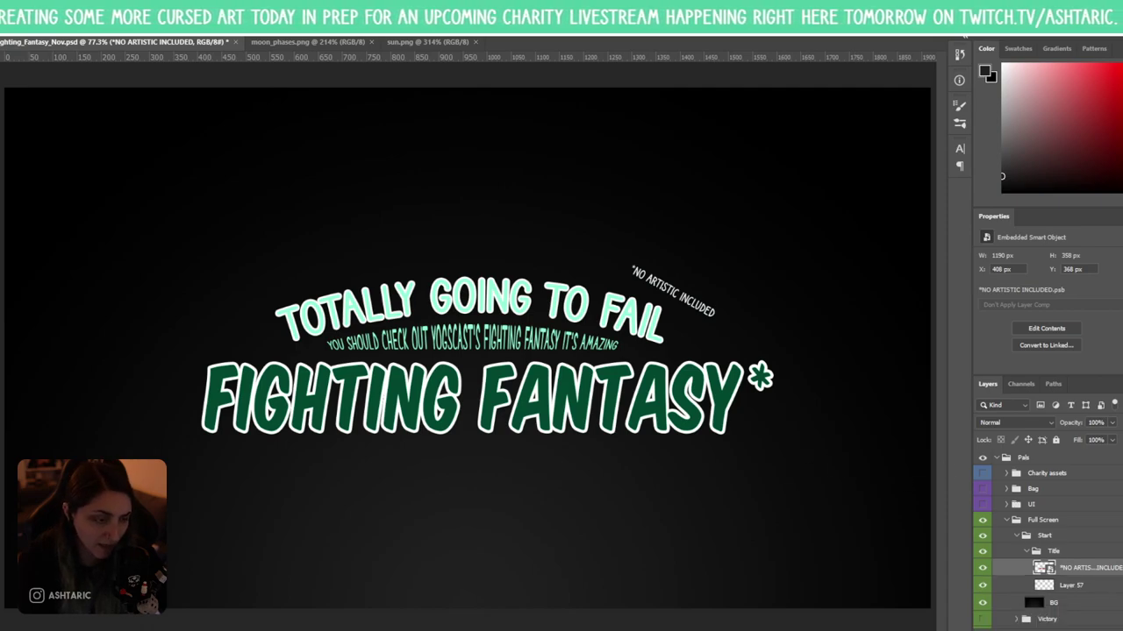
left_click(1105, 585)
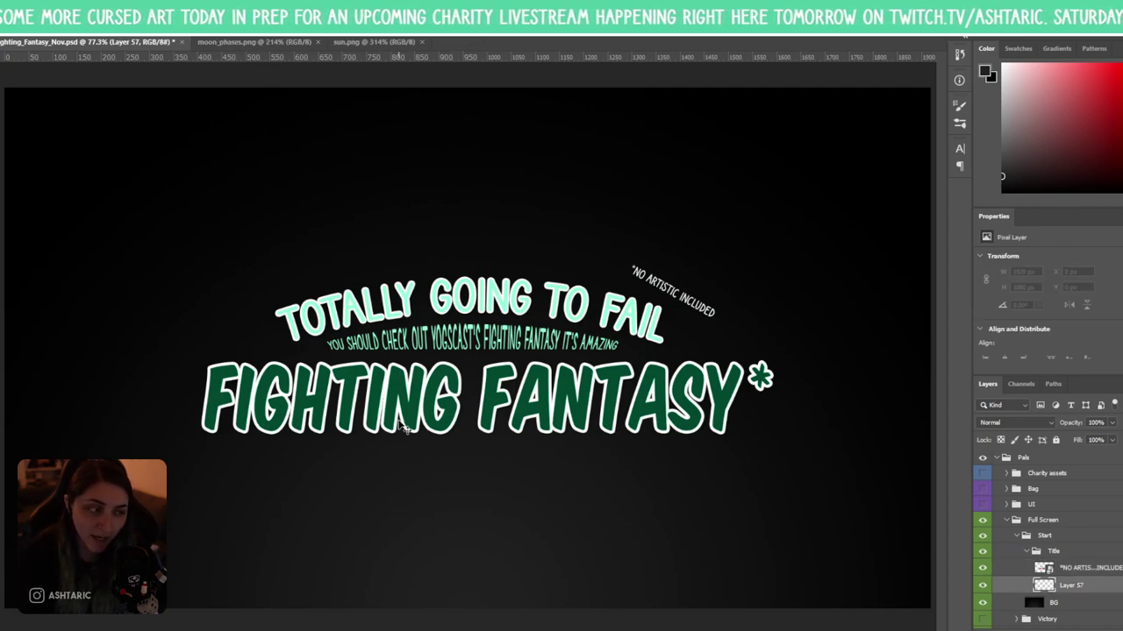
right_click(2, 350)
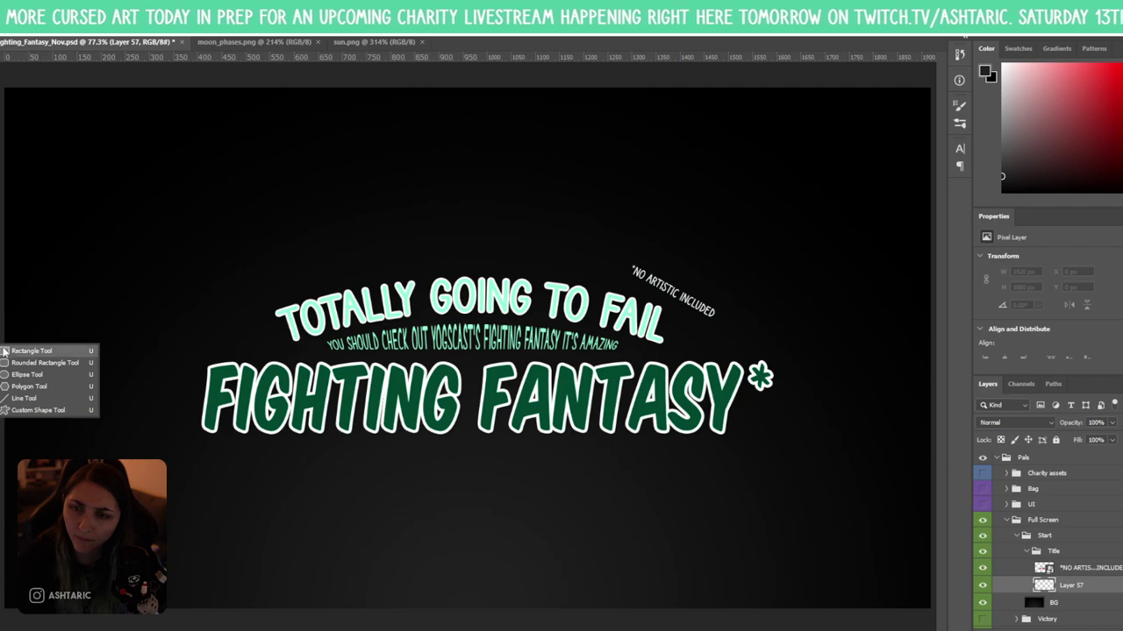
left_click(35, 375)
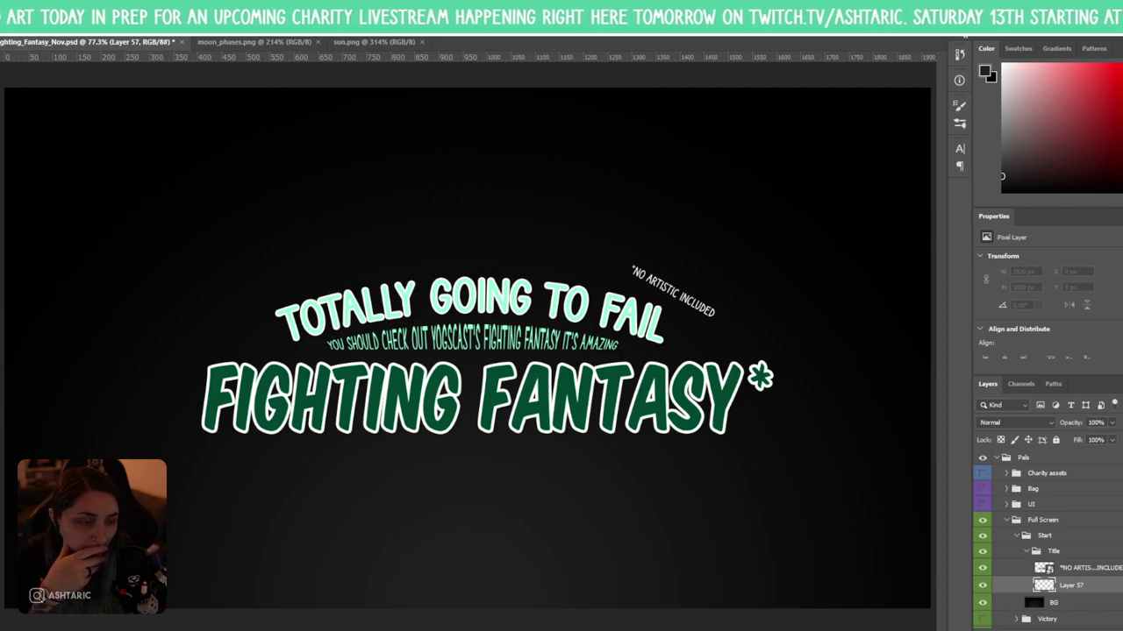
- Duplicate the Mountain group from Backgrounds and move the copy into the Start group, between Layer 57 and BG
scroll(1011, 604, "down", 3)
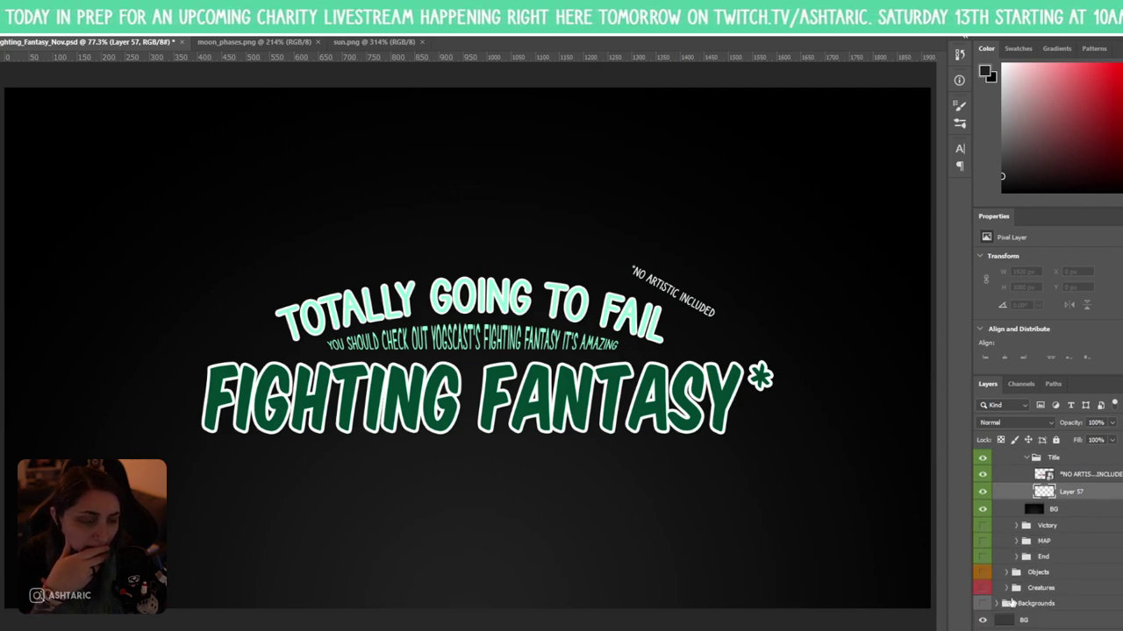
left_click(1040, 604)
left_click(1006, 603)
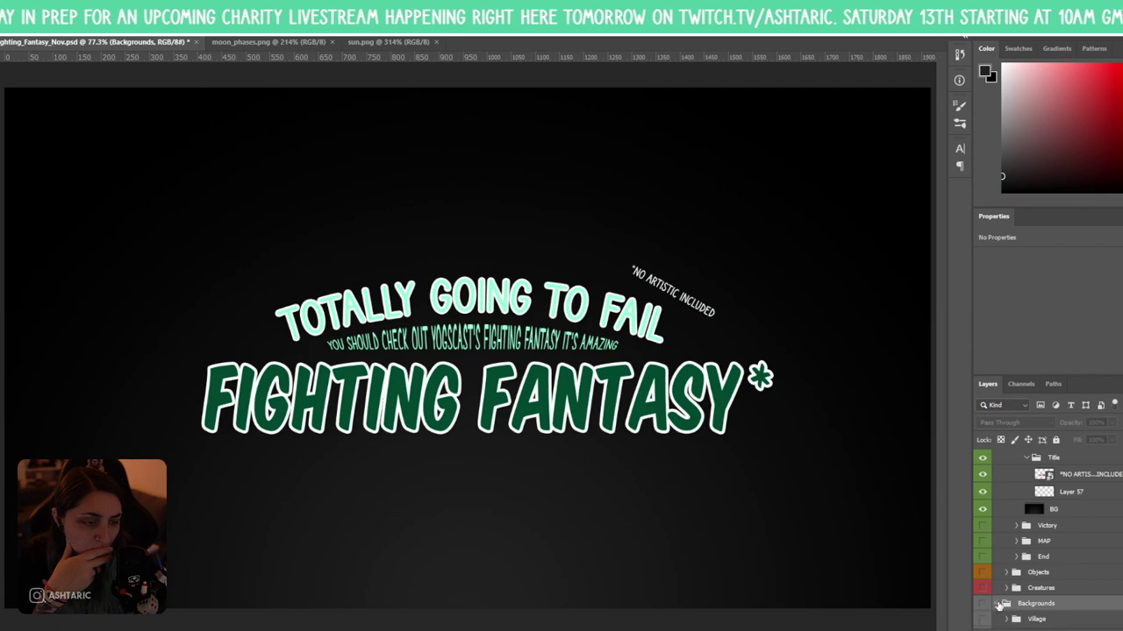
scroll(1015, 587, "down", 2)
left_click(1041, 572)
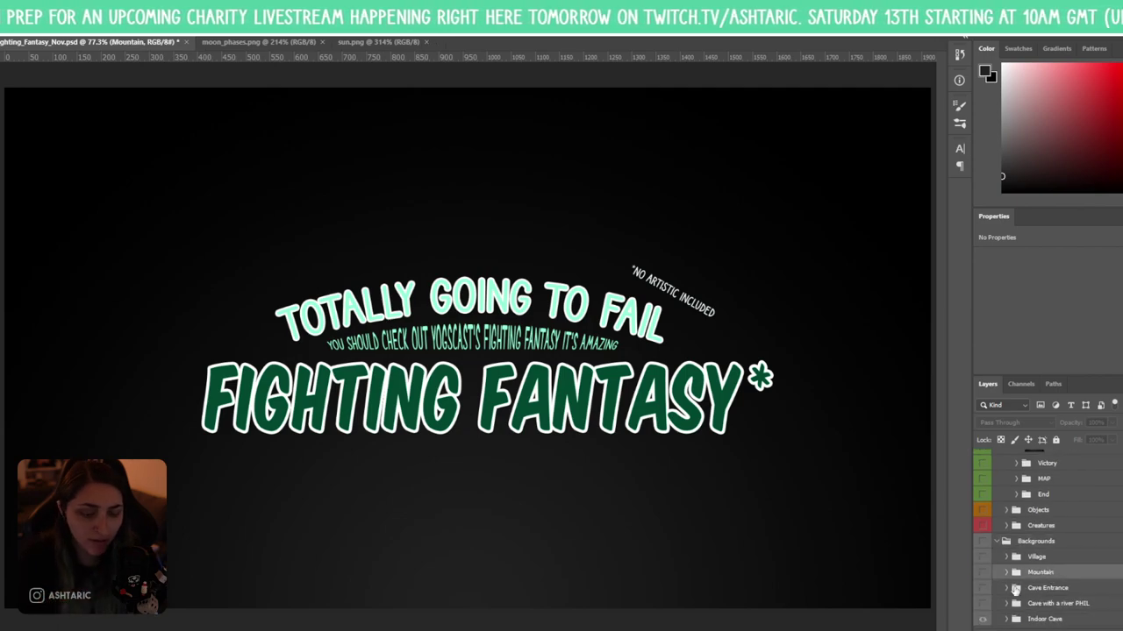
key("ctrl+j")
left_click_drag(1022, 577, 1024, 501)
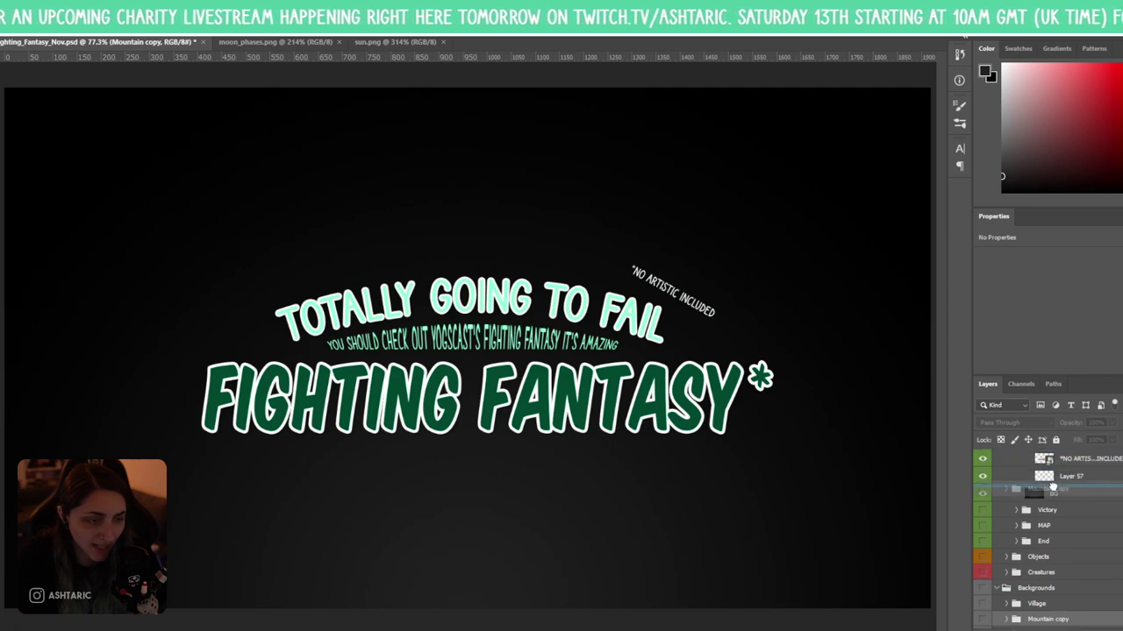
left_click(995, 542)
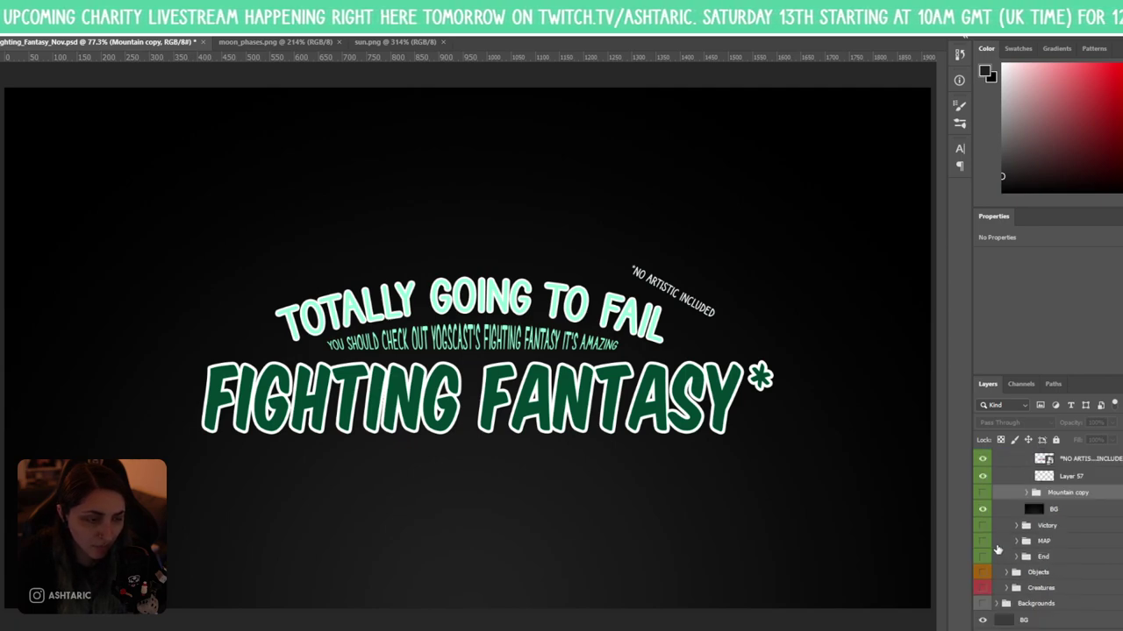
- Show the Mountain copy group in the title artwork and expand it
scroll(1058, 537, "up", 1)
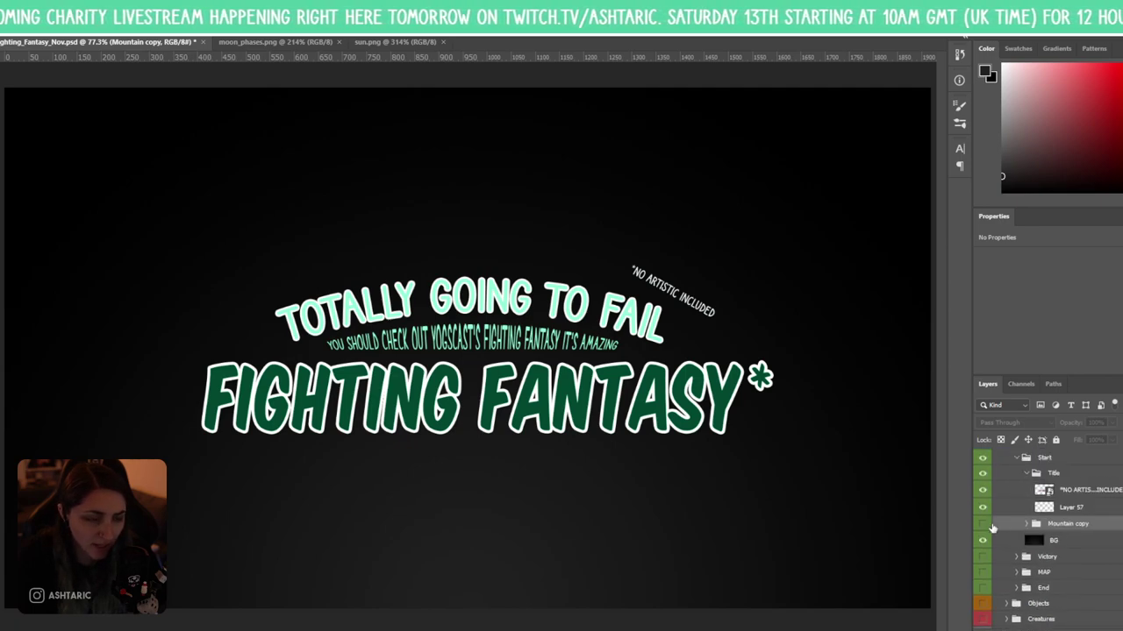
left_click(982, 523)
left_click(1026, 525)
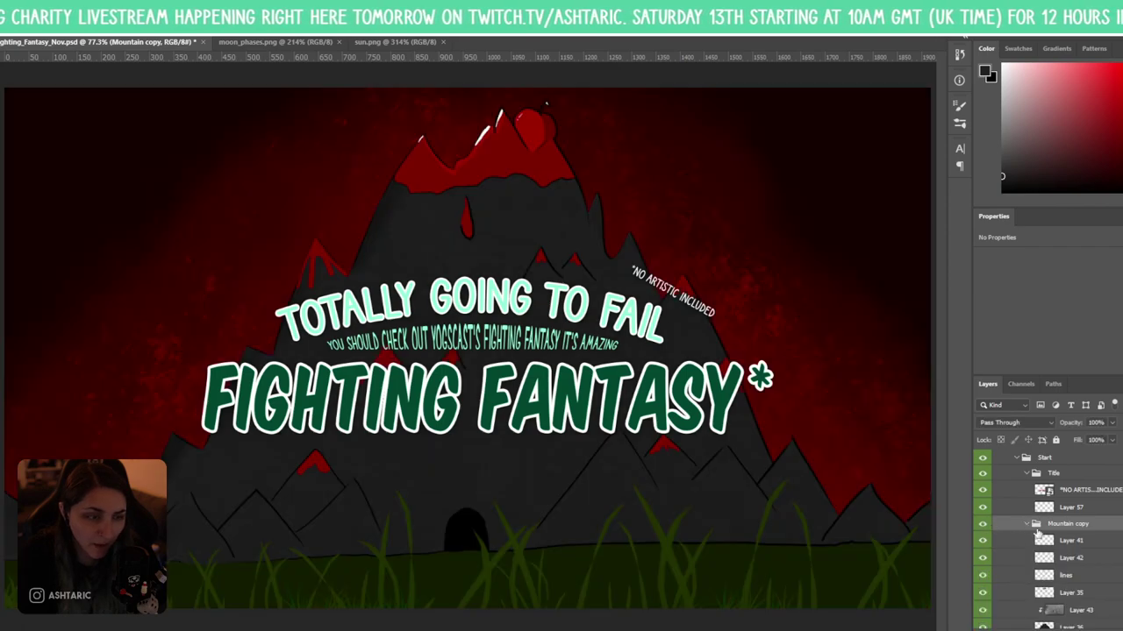
- Try merging the Mountain copy group's layers from Layer 41 down to Layer 39 into one
left_click(1084, 544)
scroll(1103, 584, "down", 1)
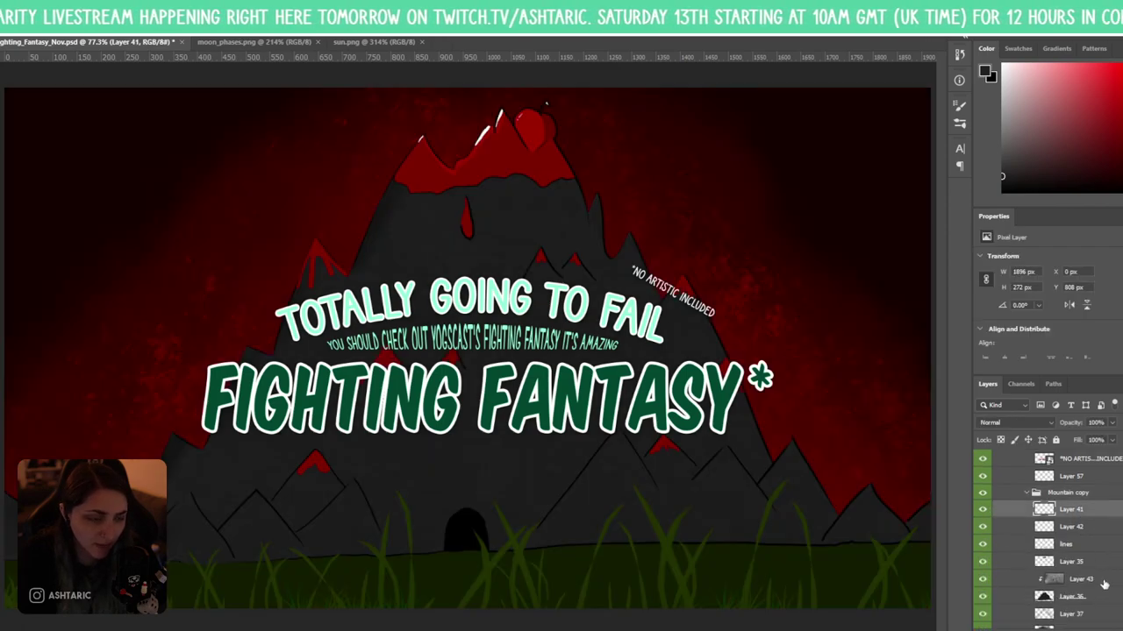
scroll(1083, 583, "down", 2)
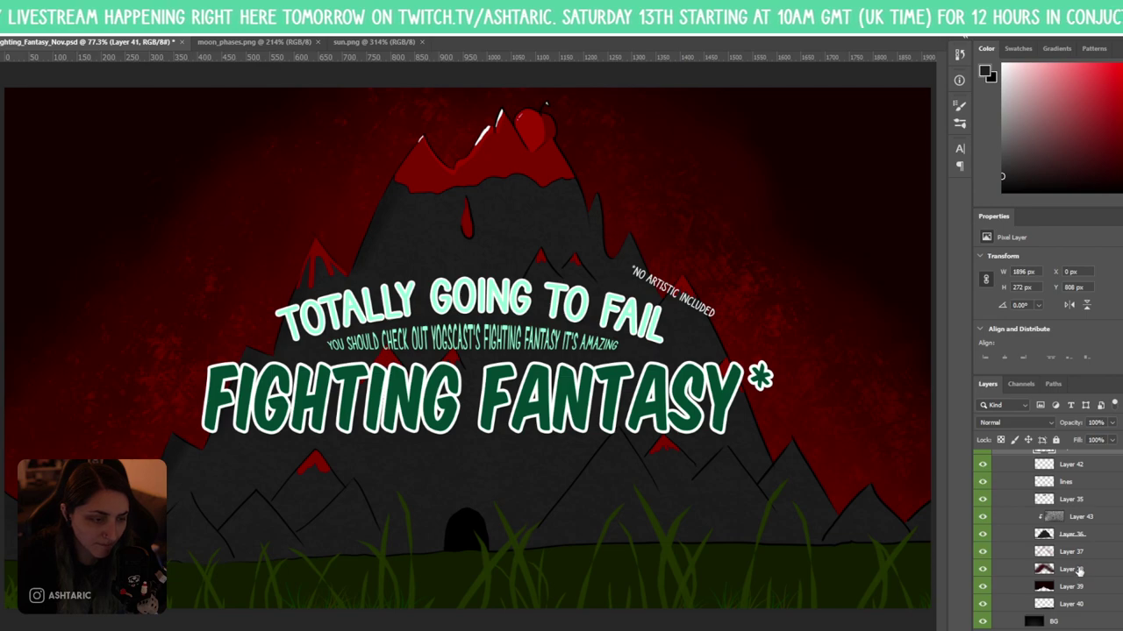
left_click(1101, 592, "shift")
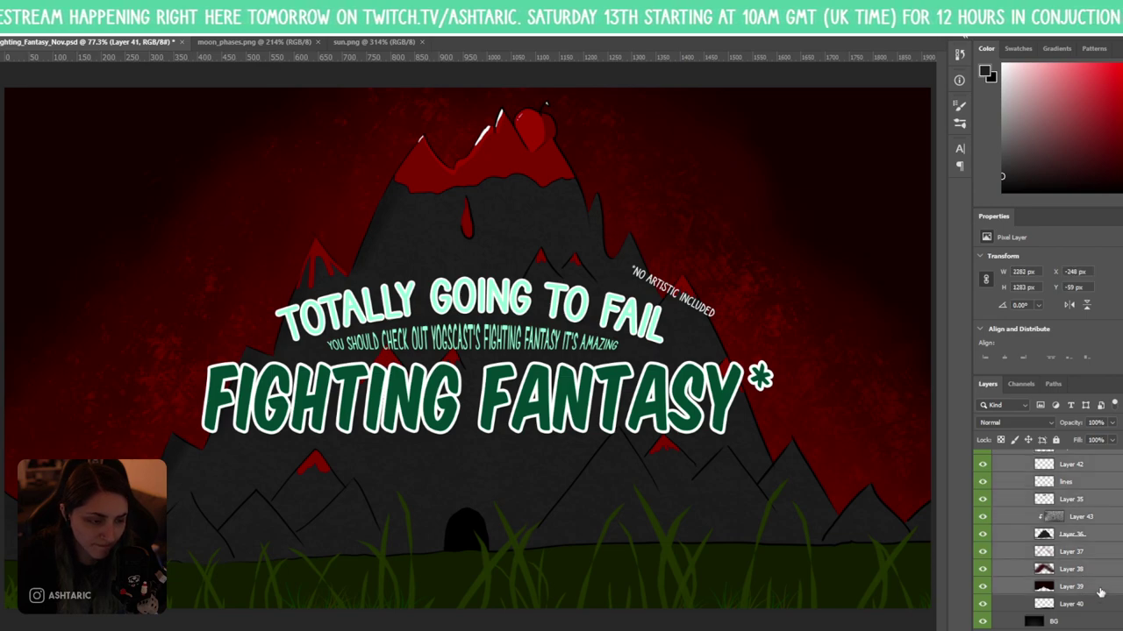
right_click(1096, 589)
left_click(1063, 431)
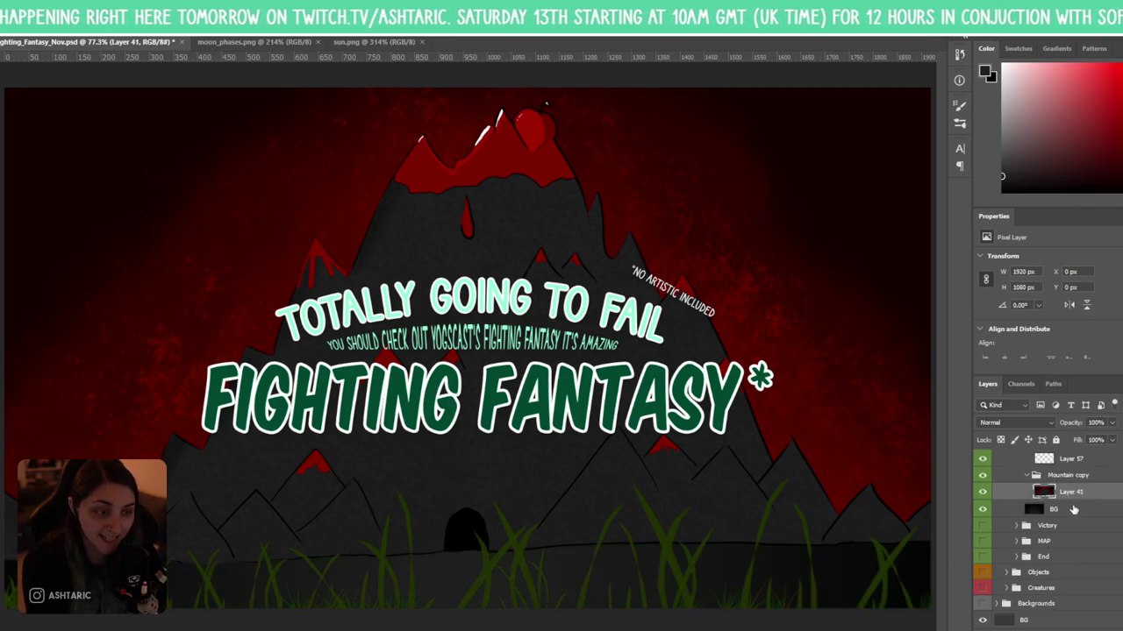
- Undo the deletion of Layer 40 and the merge of the mountain layers
left_click(1066, 511)
scroll(1096, 552, "up", 3)
scroll(1106, 570, "up", 2)
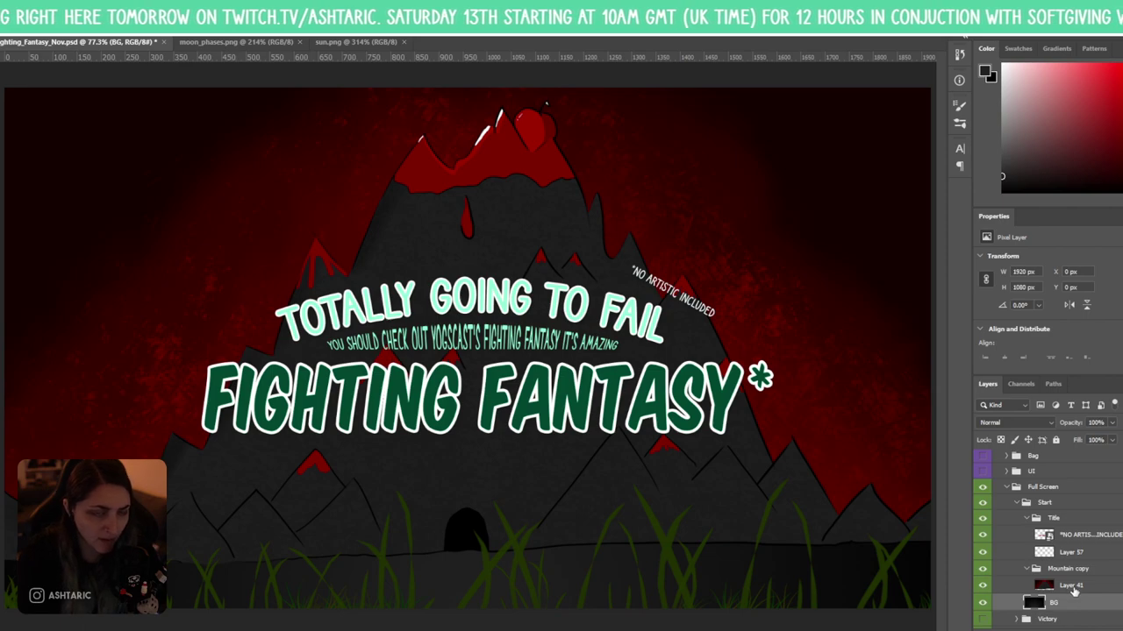
left_click(1072, 586, "shift")
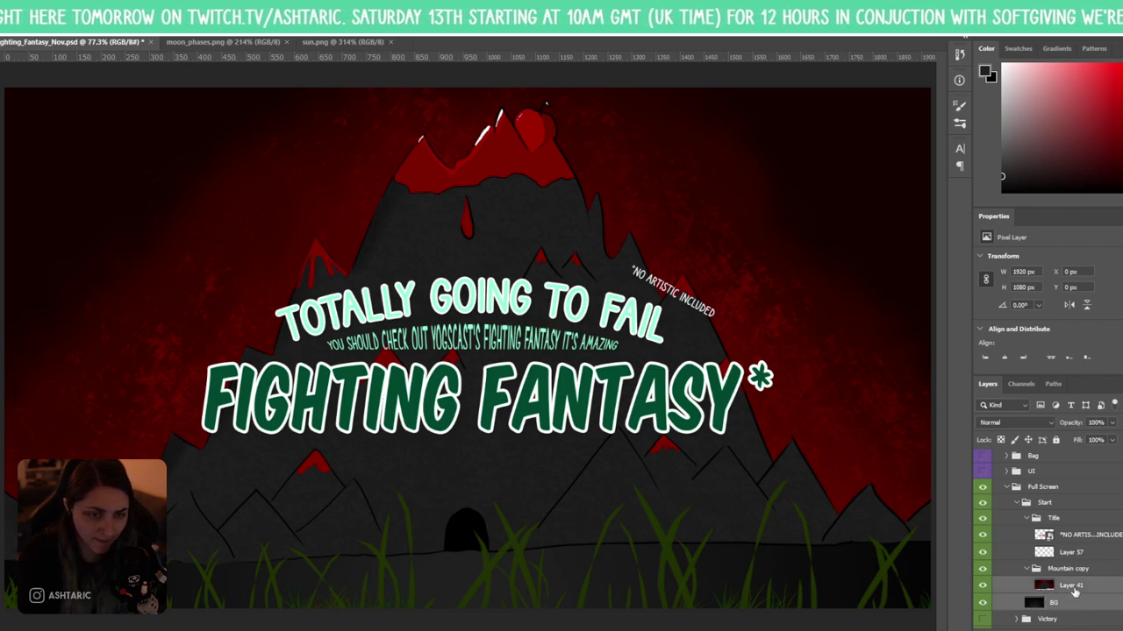
key("ctrl+z")
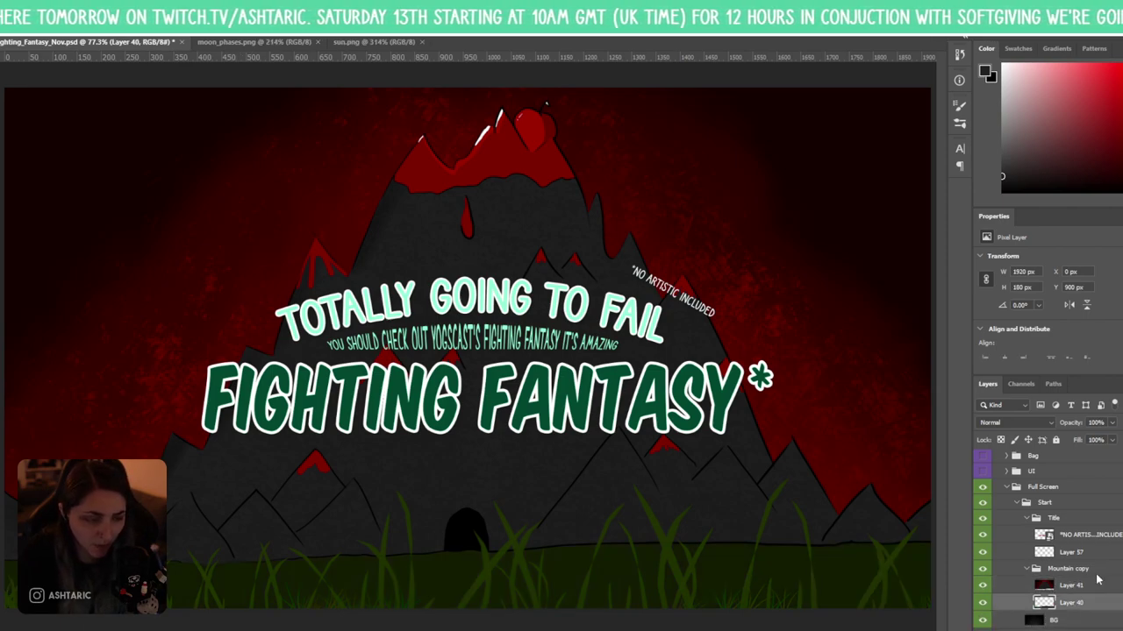
- Delete the two grass layers, Layer 41 and Layer 42, from the Mountain copy group
left_click(1074, 586)
scroll(1074, 578, "down", 2)
key("Delete")
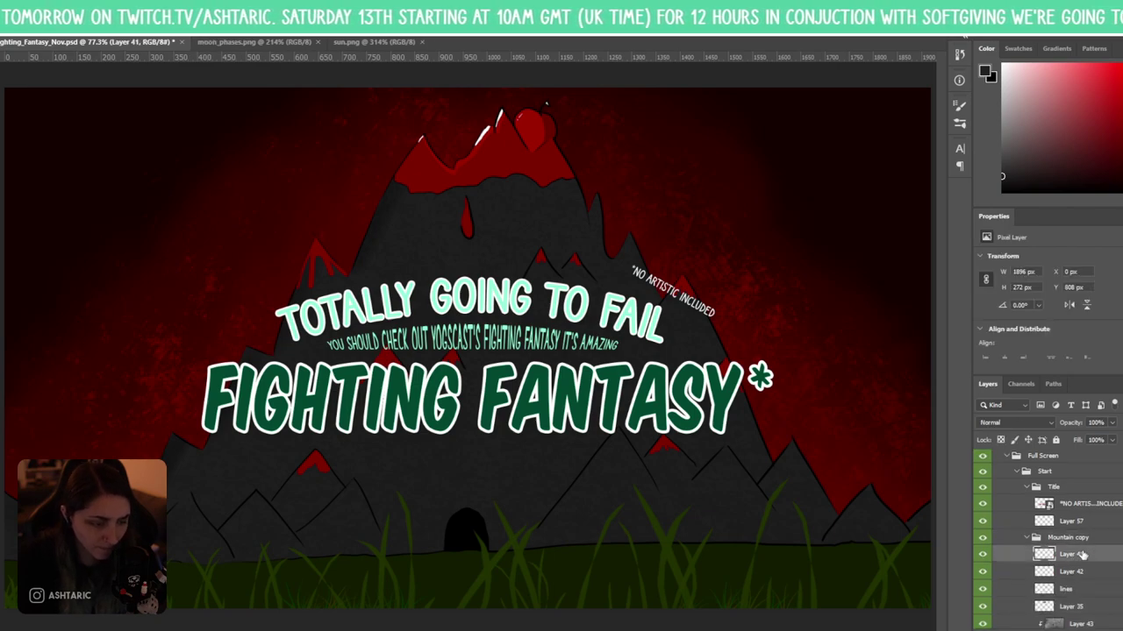
scroll(1073, 564, "down", 3)
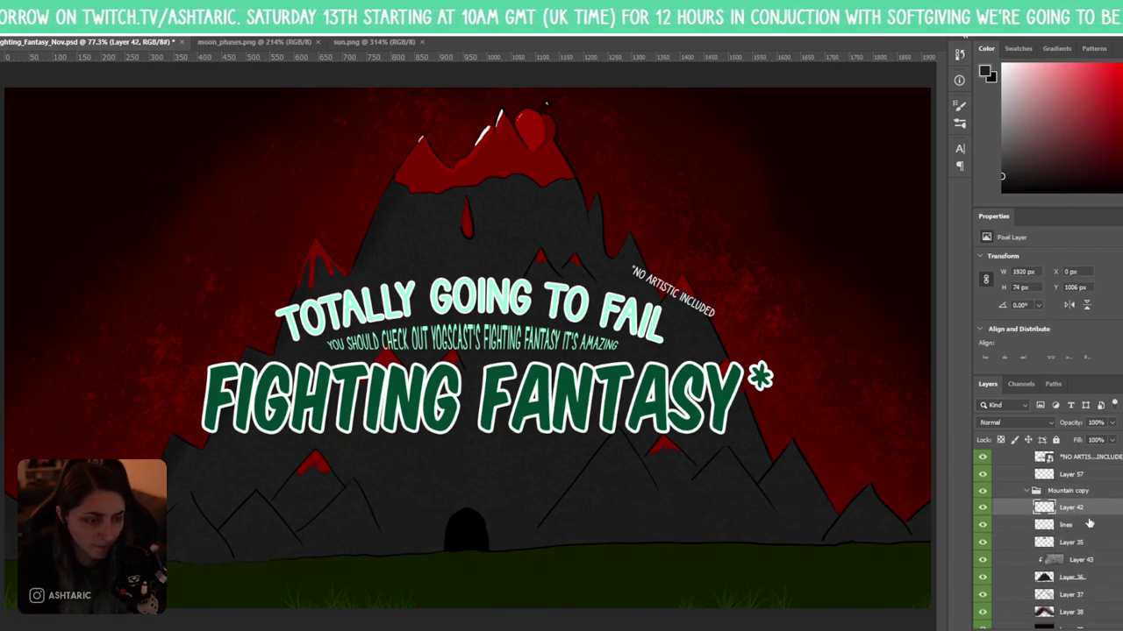
left_click(982, 511)
key("Delete")
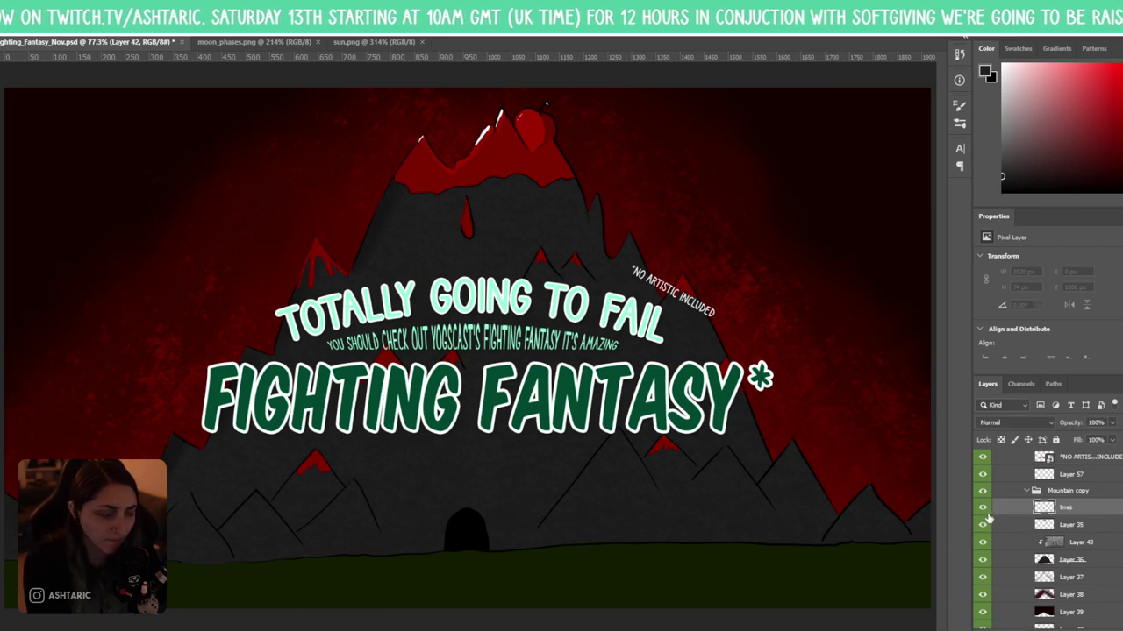
- Toggle the visibility of the lines layer and Layer 35 to check what each one contributes to the mountain
left_click(983, 507)
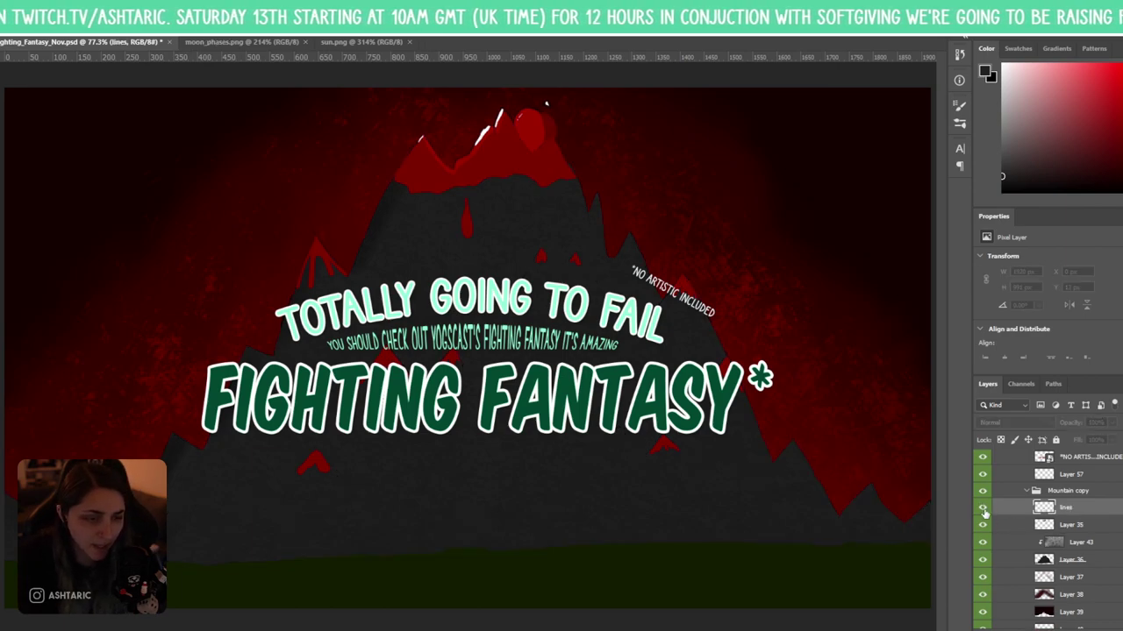
left_click(982, 507)
left_click(983, 525)
left_click(982, 524)
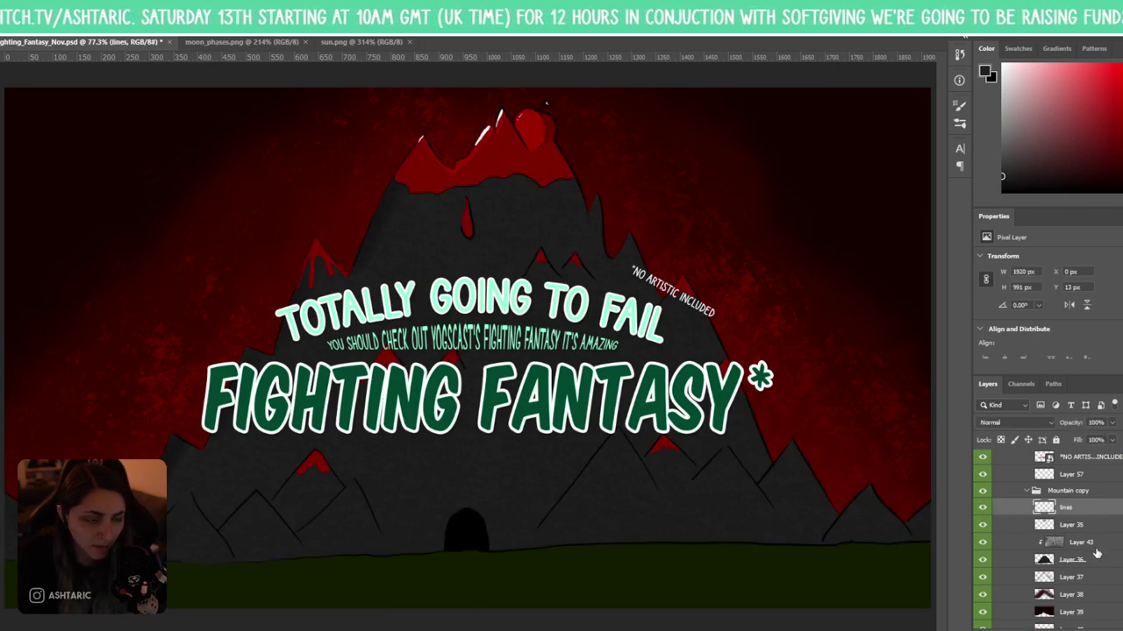
- Merge the Mountain copy group's layers from lines down to Layer 39 into one and remove Layer 40
scroll(1088, 558, "down", 2)
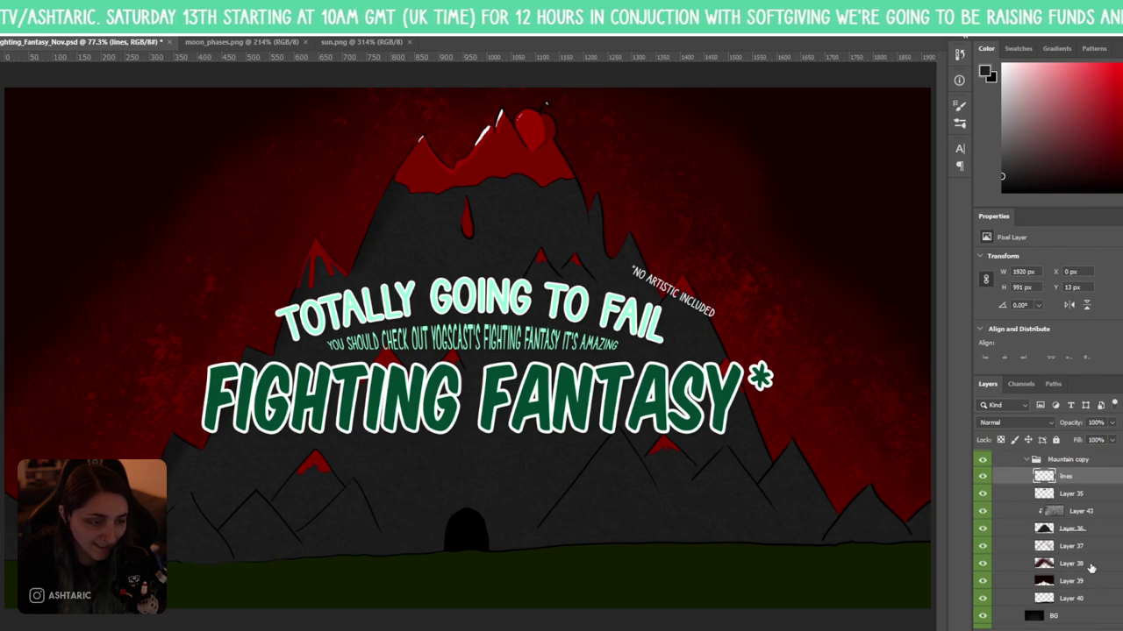
left_click(1088, 582, "shift")
right_click(1087, 583)
left_click(1037, 422)
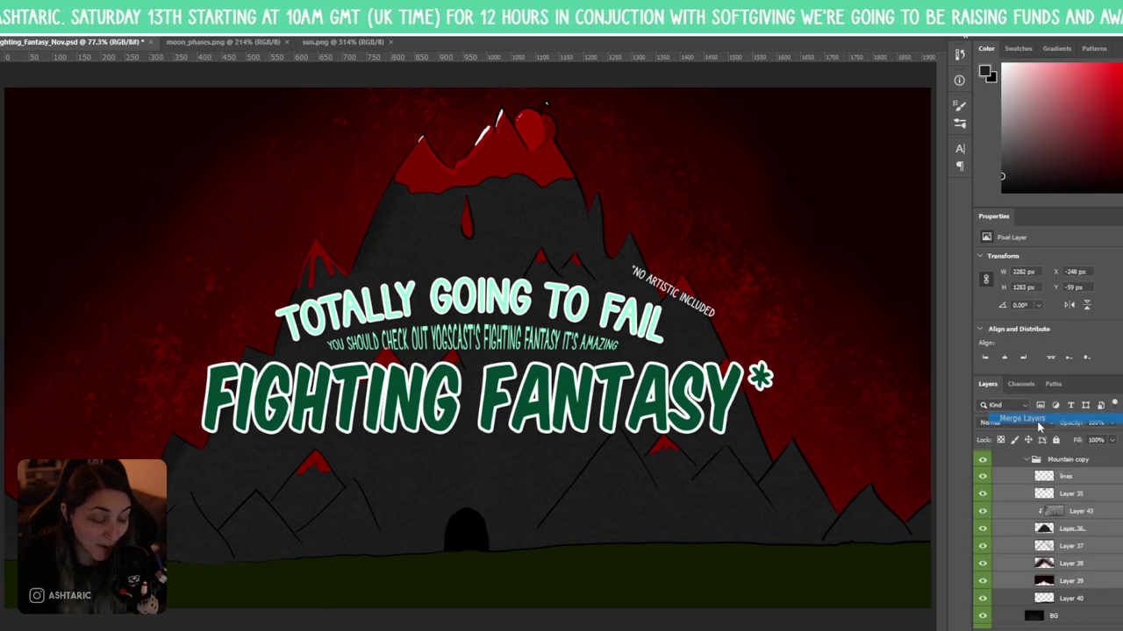
left_click_drag(1087, 496, 1072, 456)
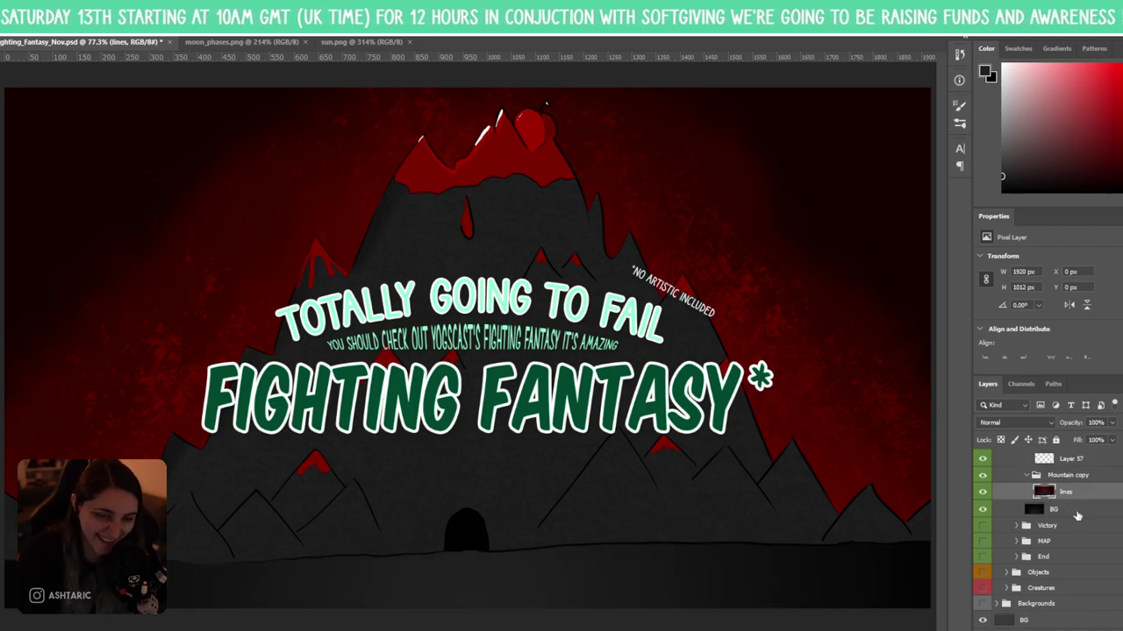
- Scale up the merged lines layer together with BG to about 3156 by 1847 px and reposition them behind the title
left_click(1077, 516)
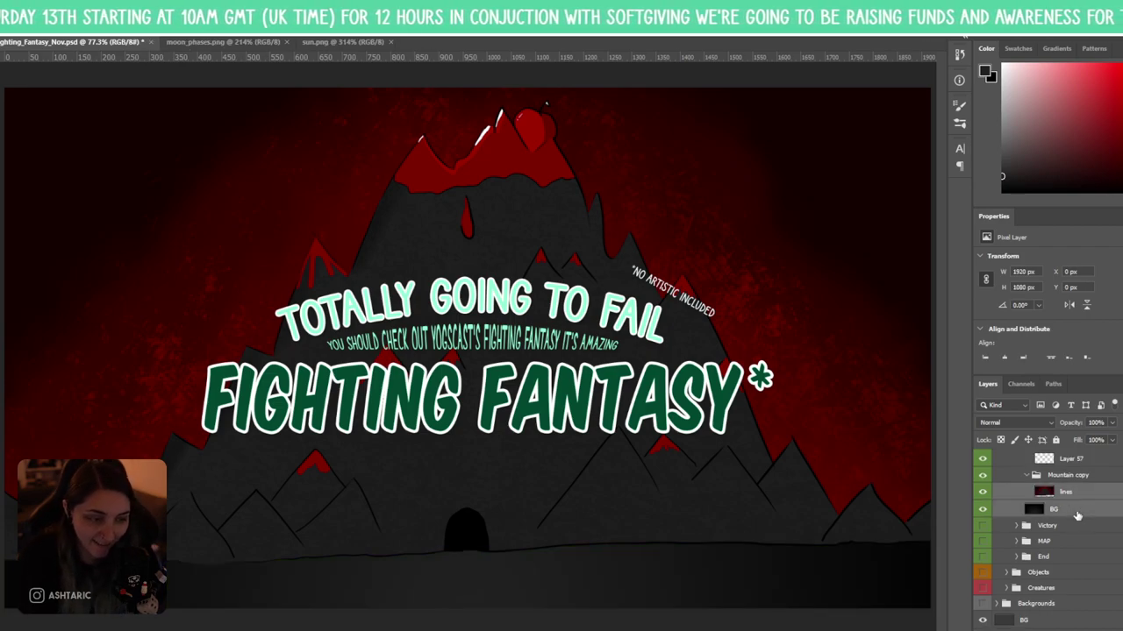
scroll(429, 385, "down", 3)
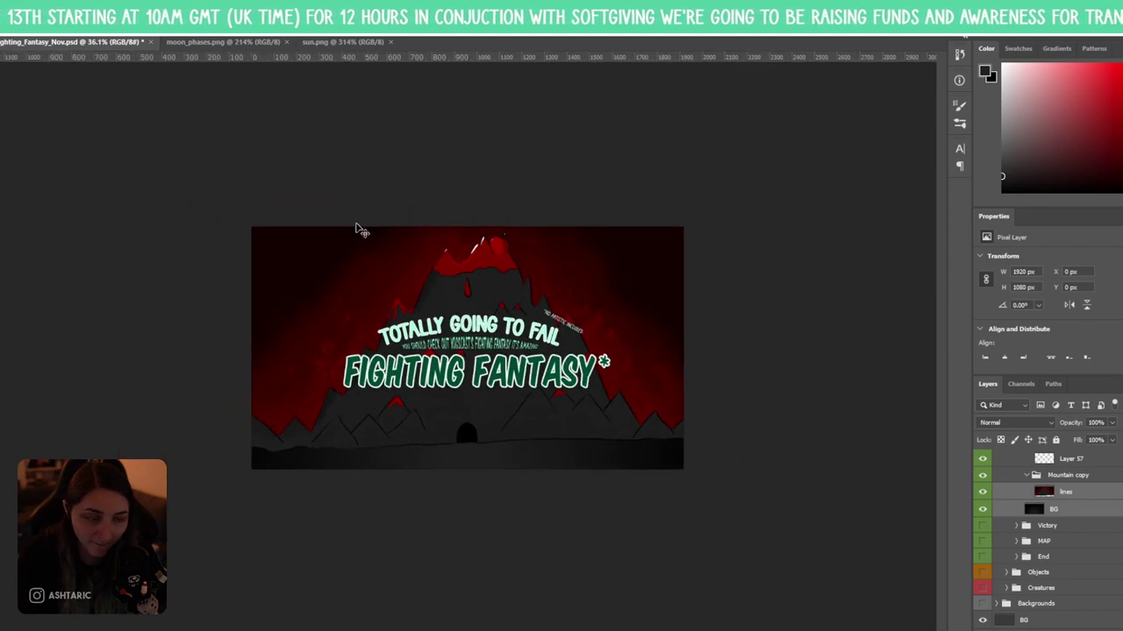
key("ctrl+t")
left_click_drag(684, 224, 814, 152)
left_click_drag(624, 306, 620, 270)
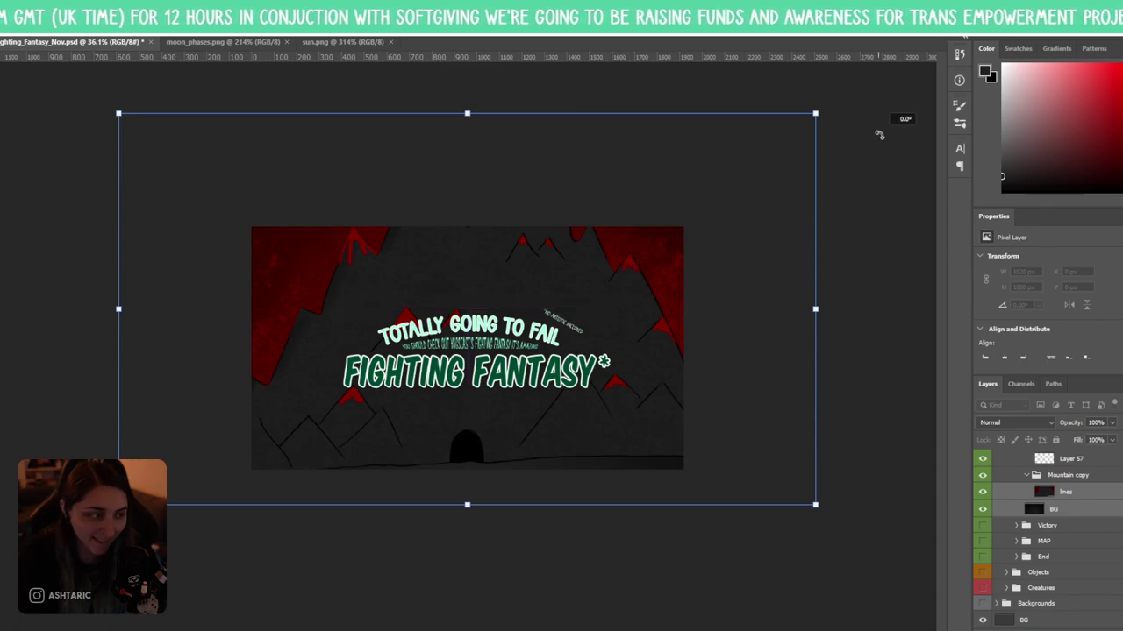
left_click_drag(875, 132, 912, 137)
left_click_drag(617, 278, 616, 335)
key("Return")
scroll(536, 434, "up", 5)
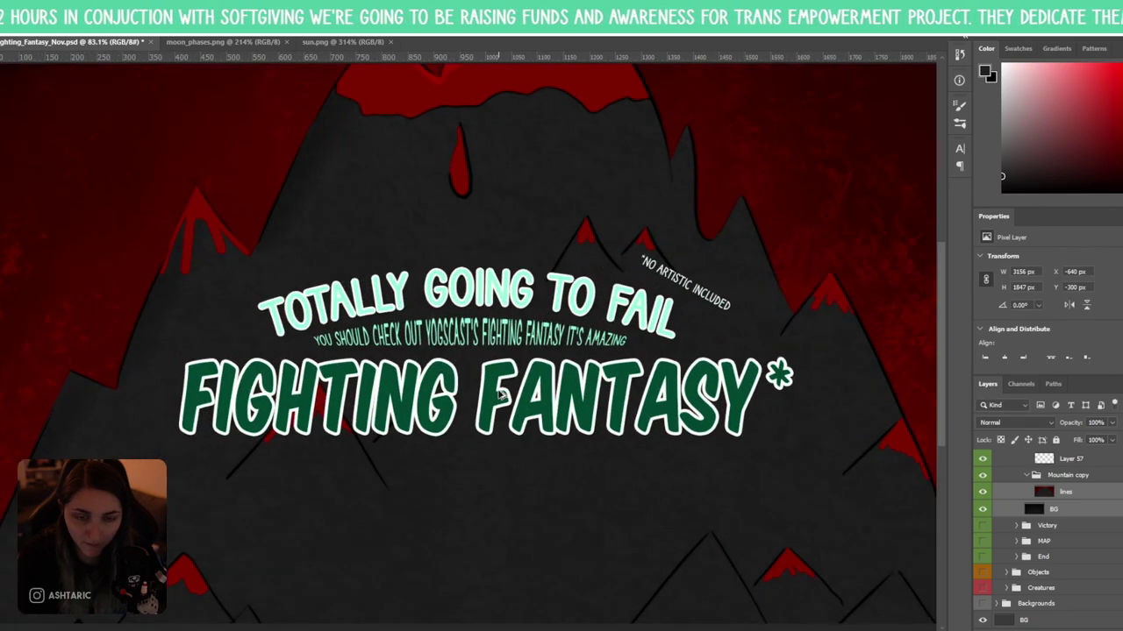
scroll(502, 396, "down", 3)
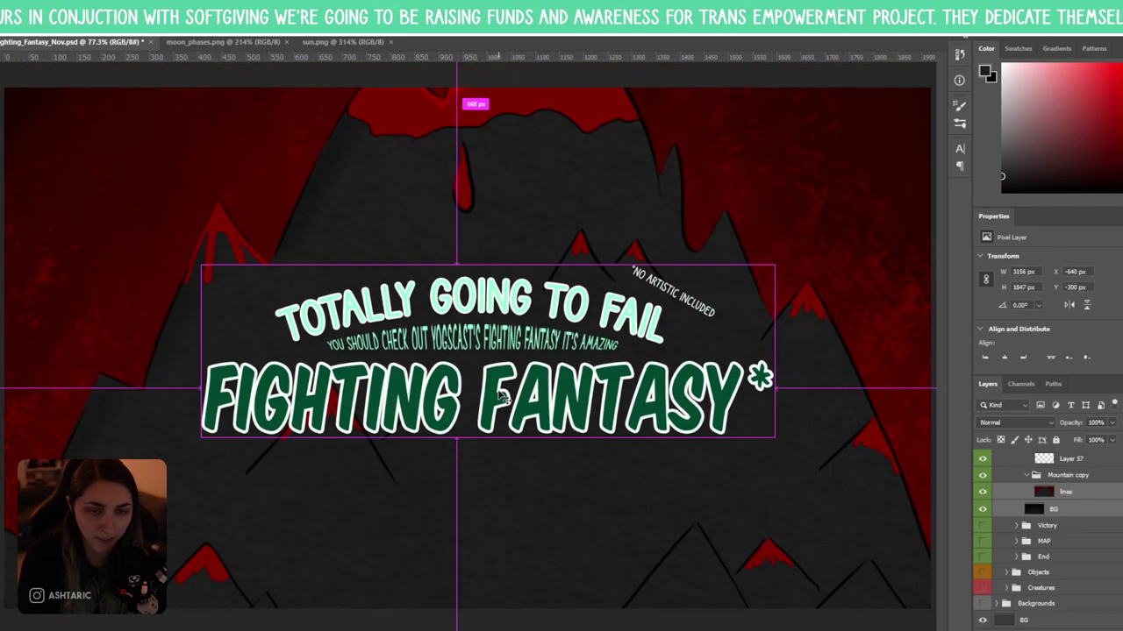
- Collapse the Mountain copy group and reduce its fill to 59%
left_click(1093, 492)
scroll(1068, 540, "up", 2)
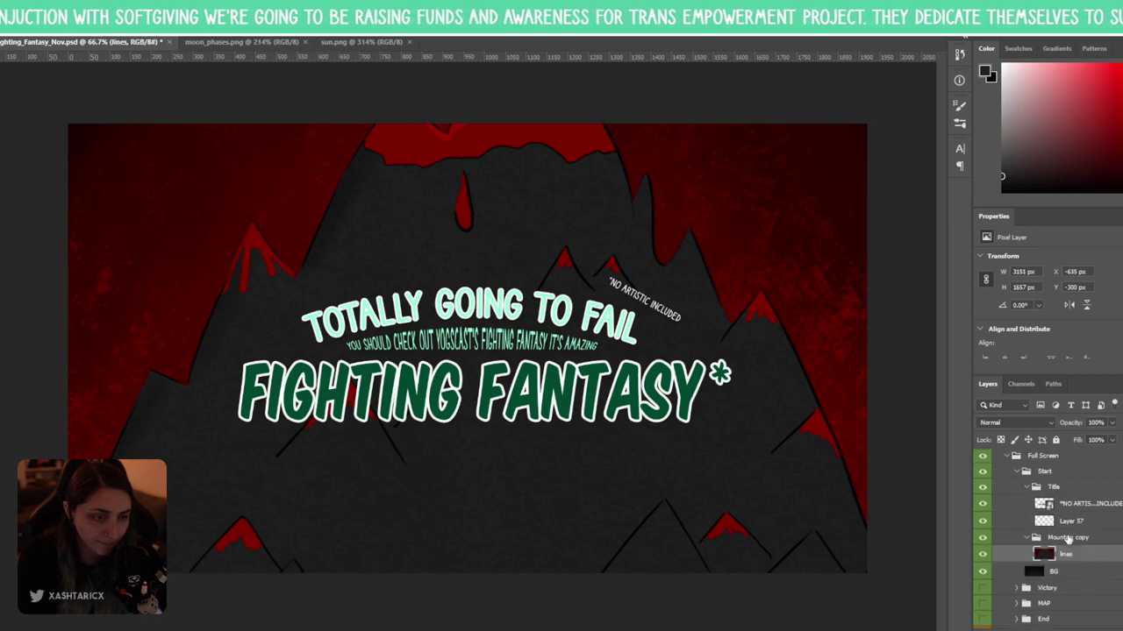
left_click(1027, 537)
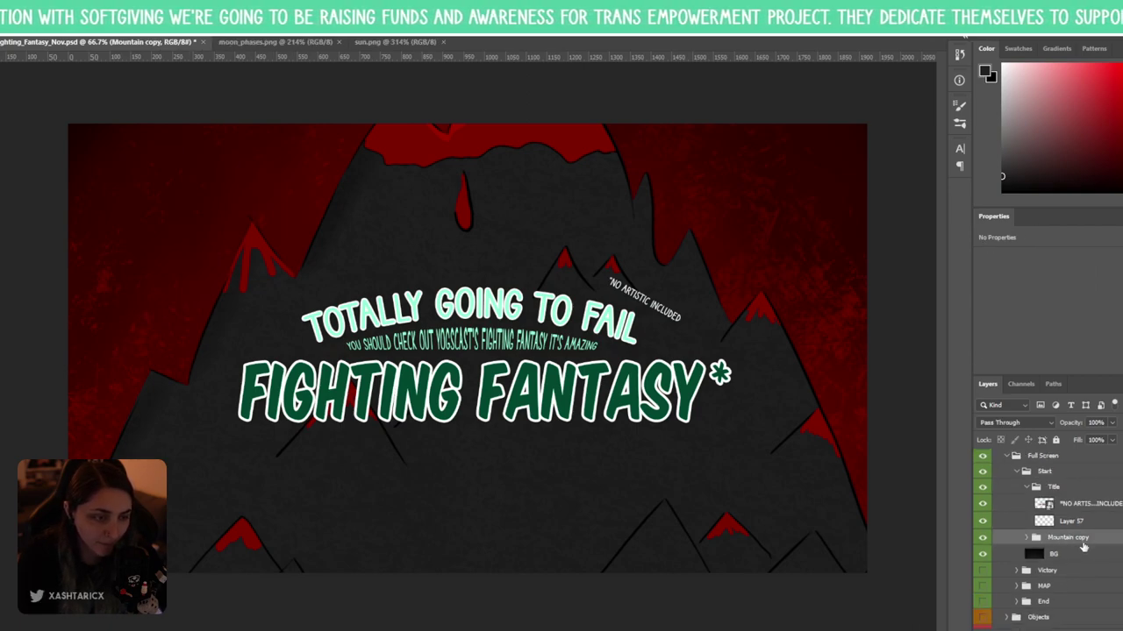
left_click(1111, 440)
left_click_drag(1113, 455, 1089, 456)
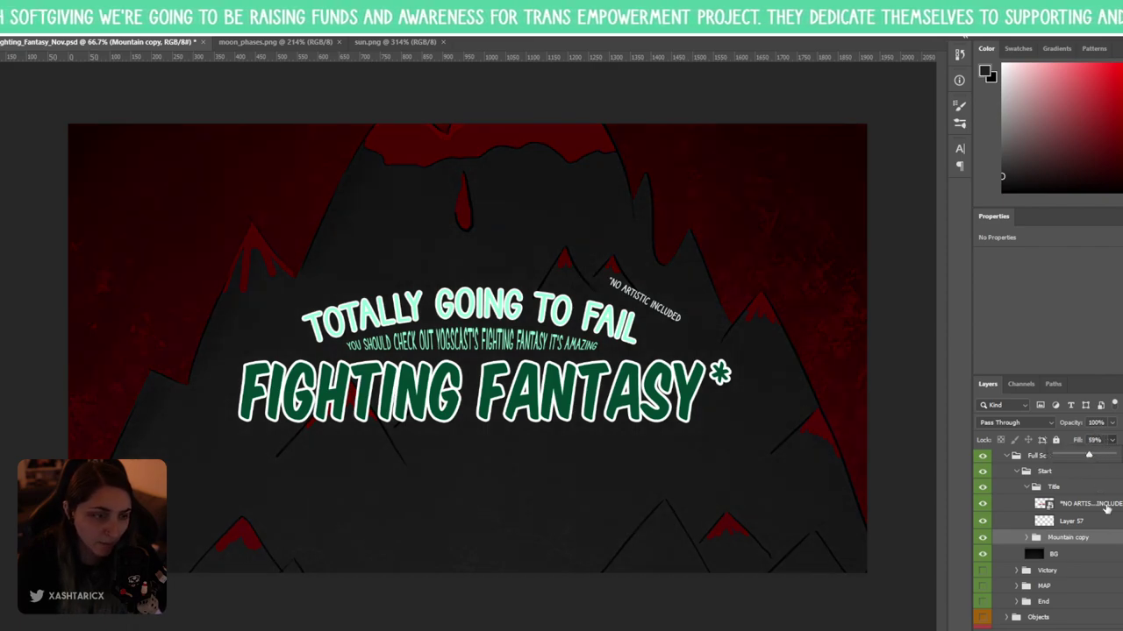
left_click(1115, 553)
left_click(1118, 542)
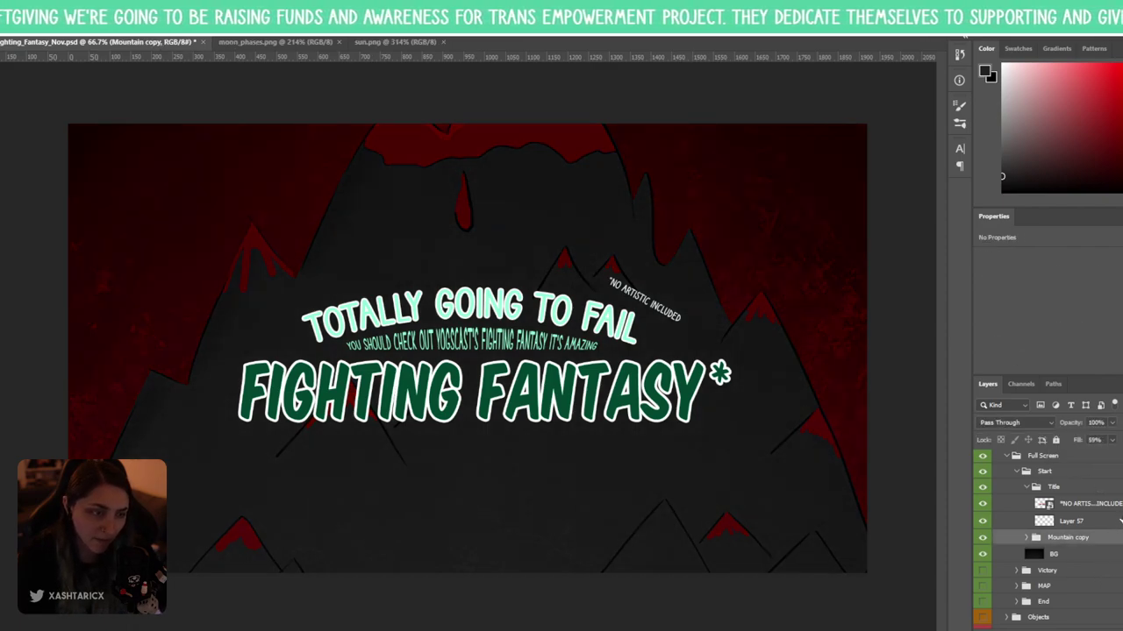
- Add a drop shadow to the title lettering smart object with 33% opacity, 10 px distance, 8% spread and 6 px size
double_click(1019, 508)
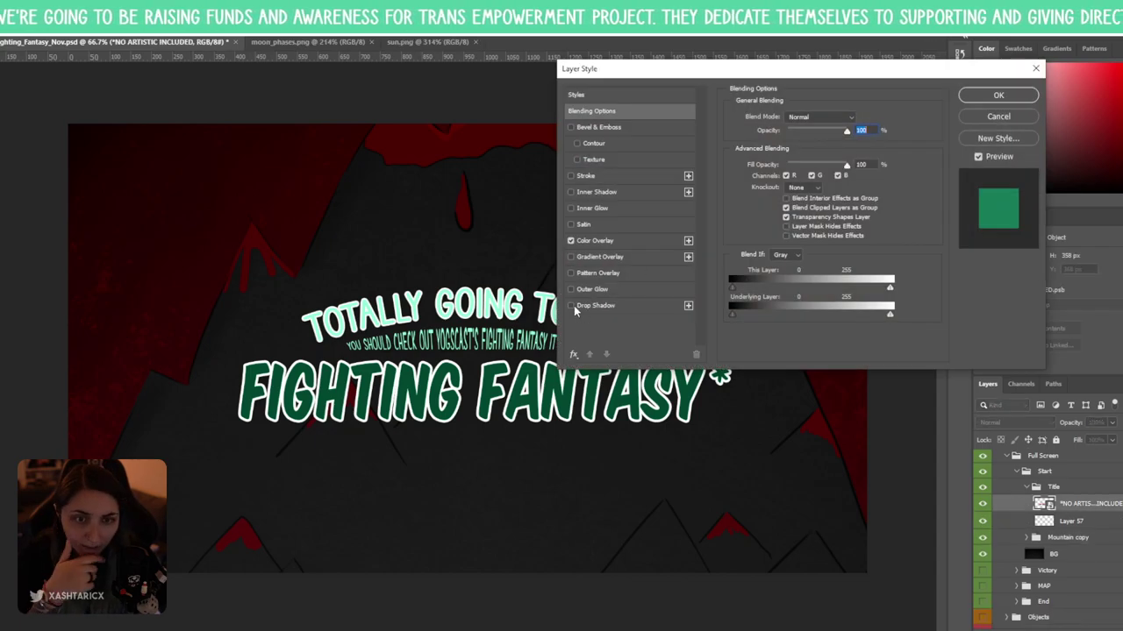
left_click(587, 307)
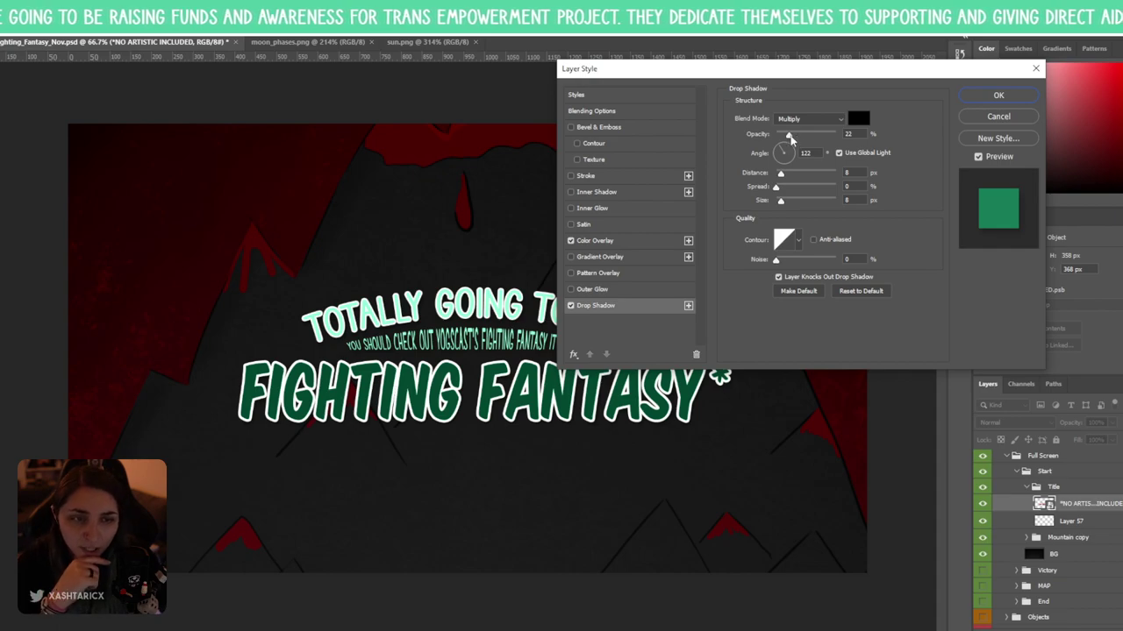
left_click_drag(780, 176, 784, 180)
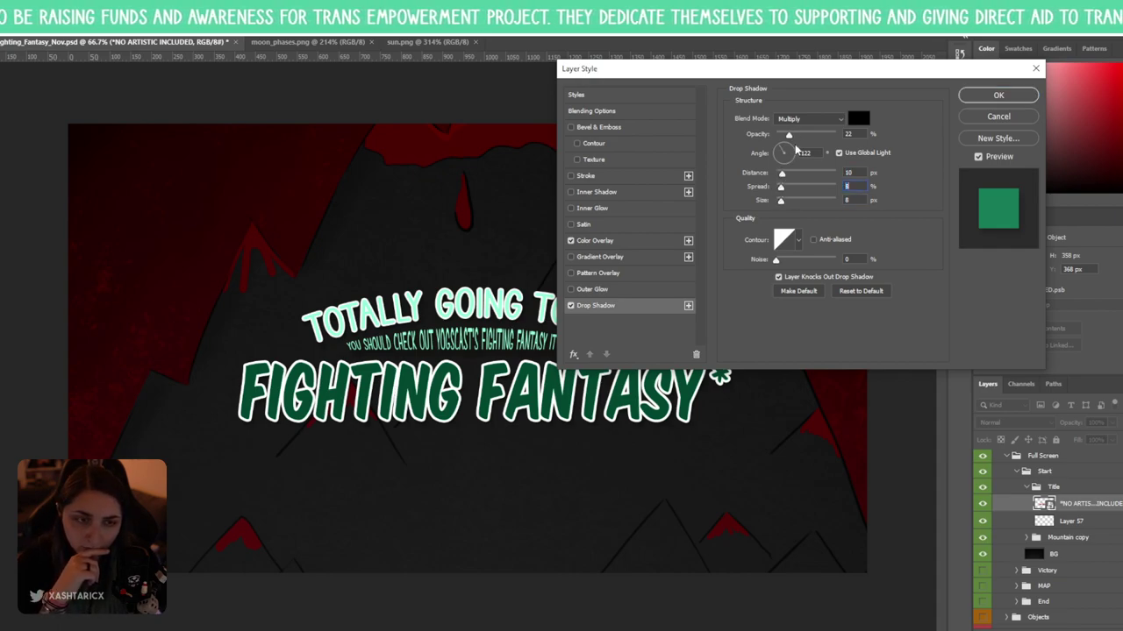
left_click_drag(792, 136, 800, 139)
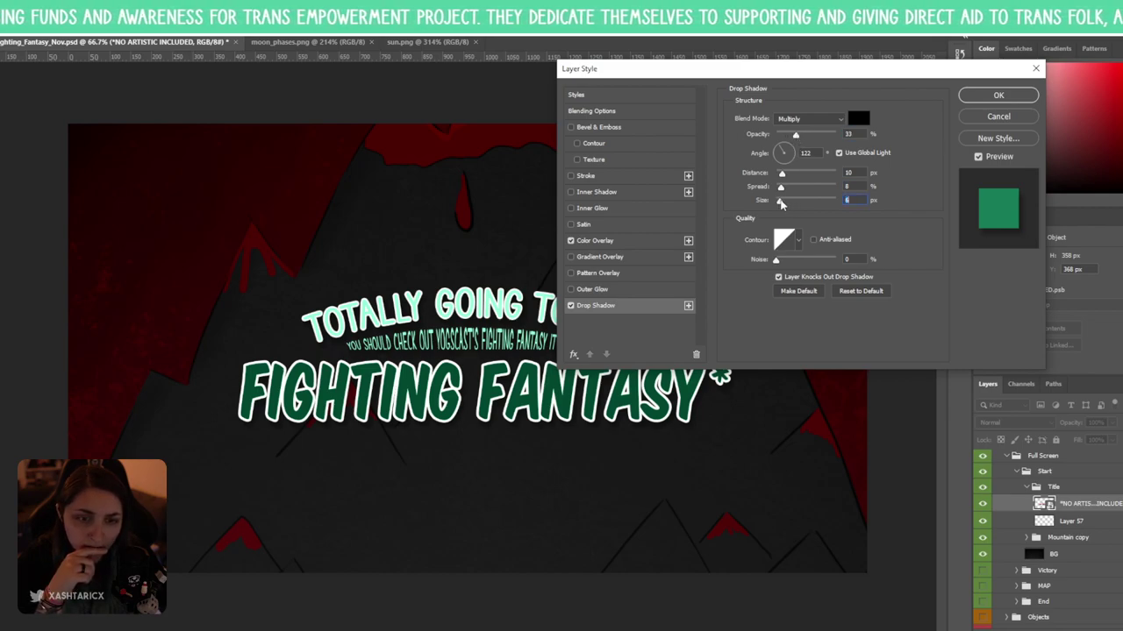
key("Return")
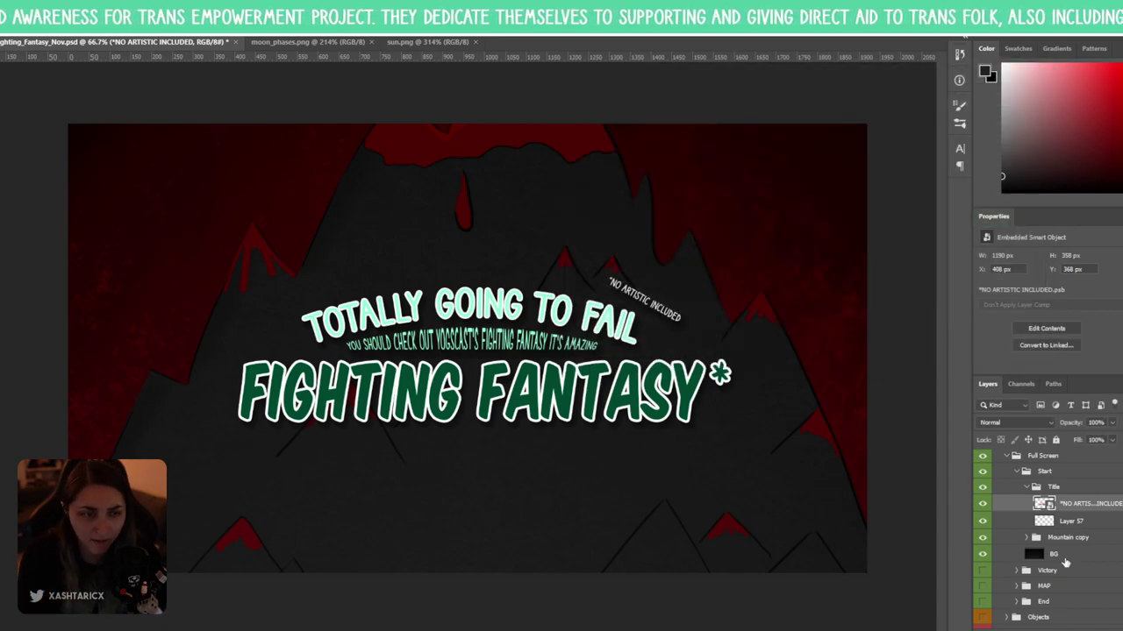
- Collapse the Title group and set the Mountain copy group's fill to 50% and opacity to 80%
left_click(1029, 488)
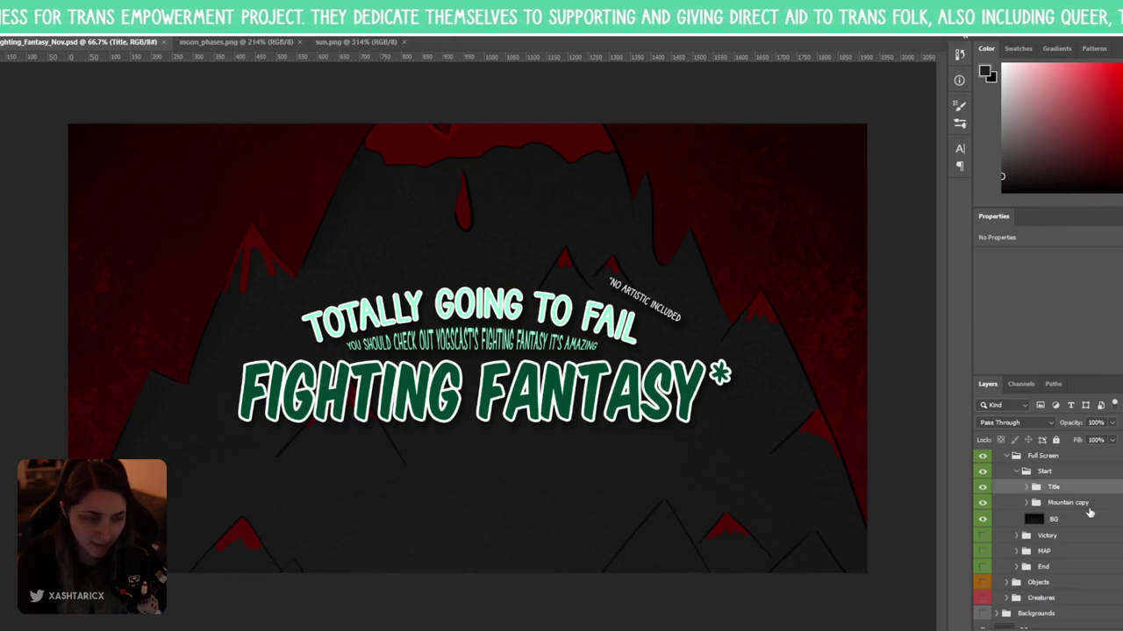
left_click(982, 504)
left_click(983, 504)
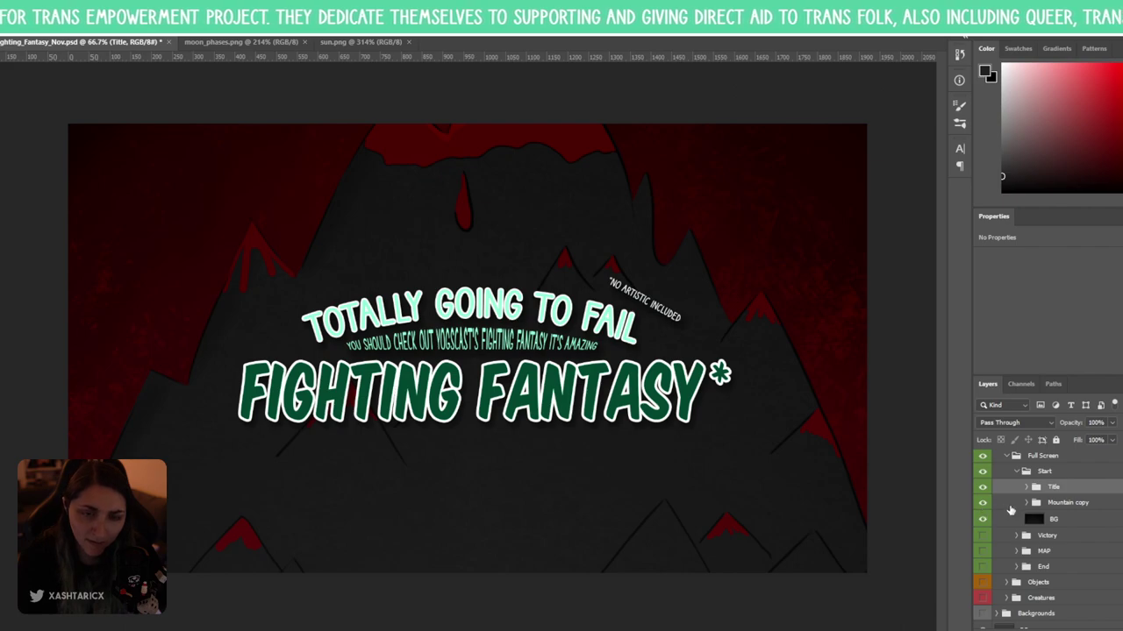
left_click(1100, 502)
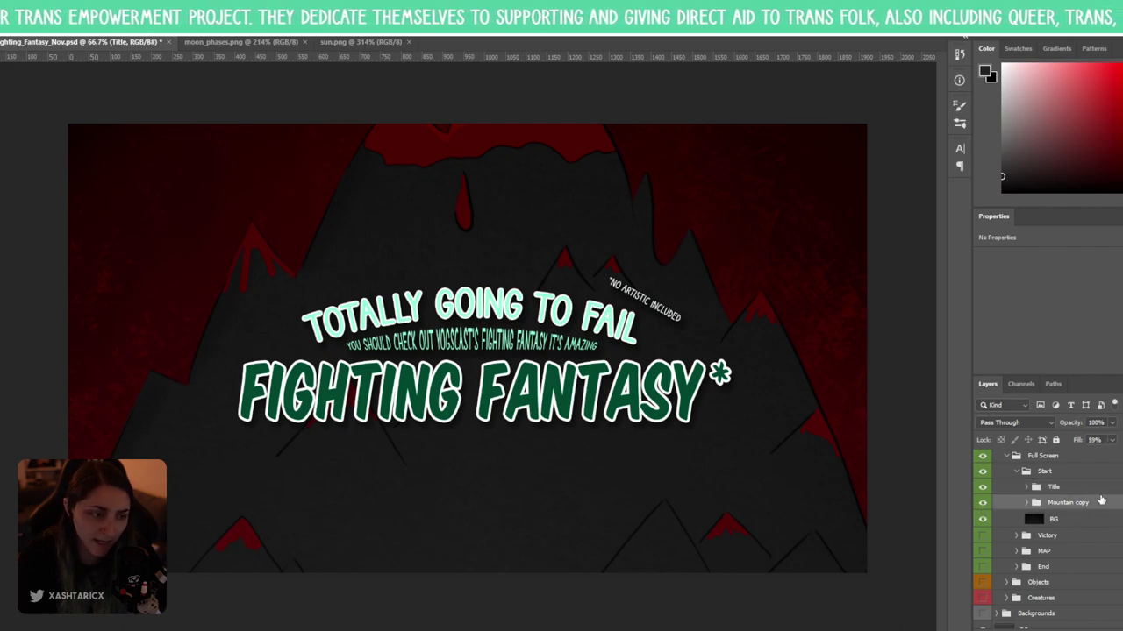
left_click(1112, 441)
left_click_drag(1104, 456, 1107, 458)
left_click(1112, 438)
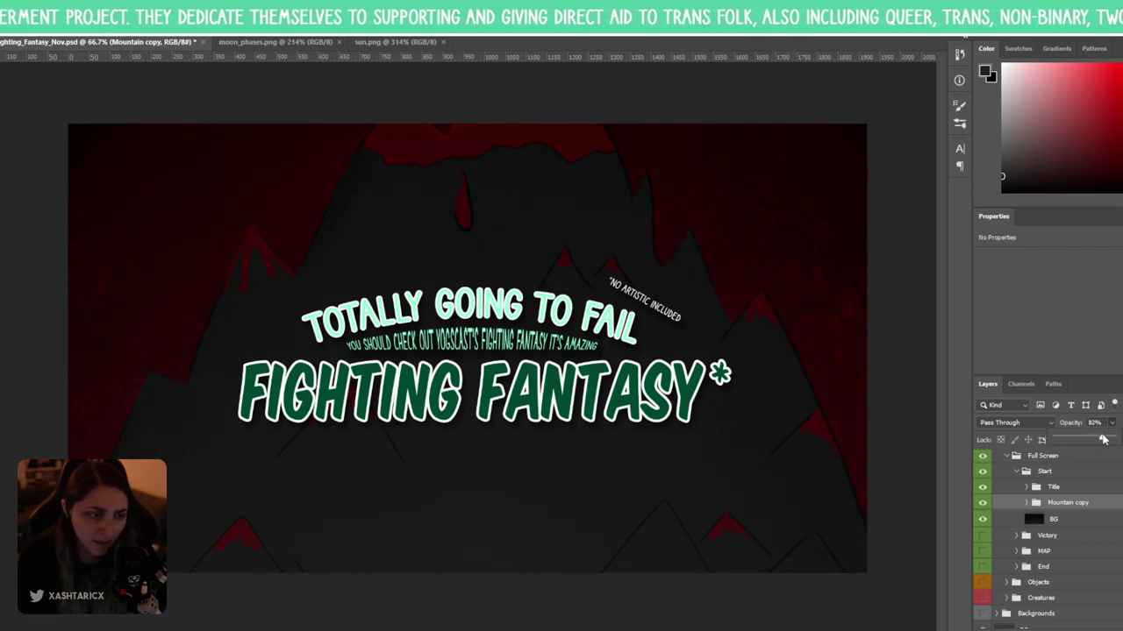
left_click_drag(1102, 436, 1100, 436)
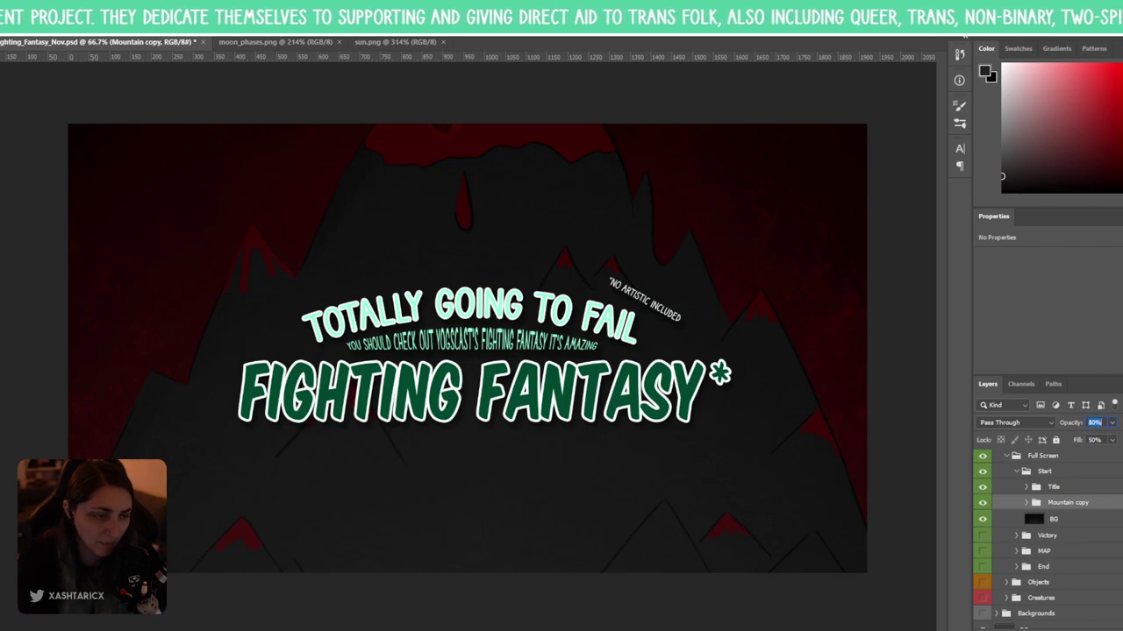
left_click(1099, 489)
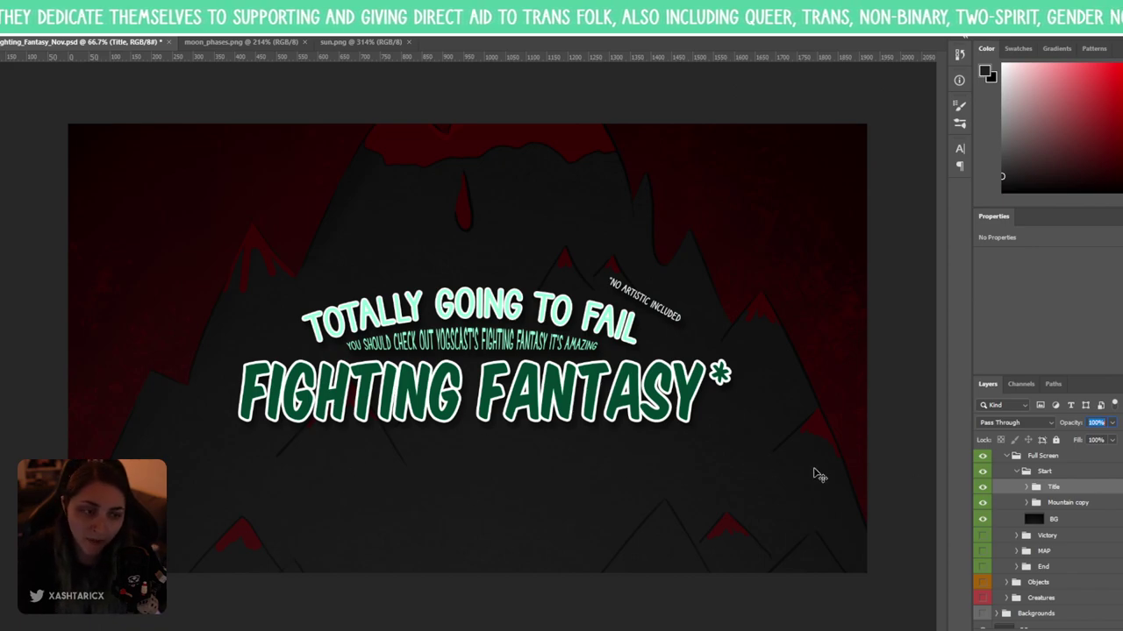
left_click(1086, 505)
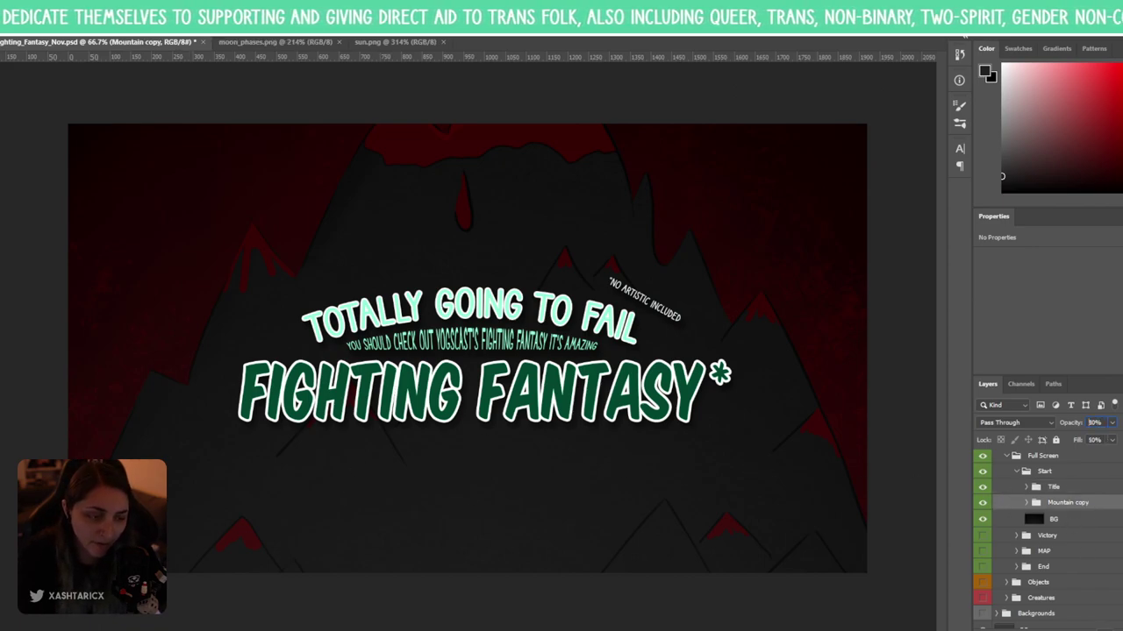
key("ctrl+shift+alt+n")
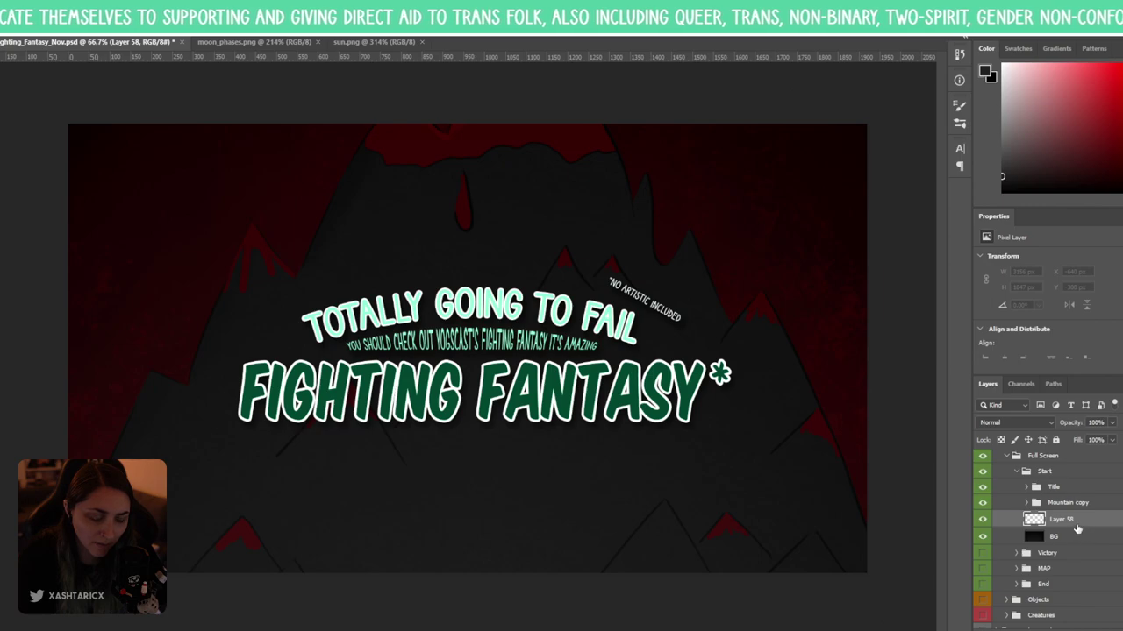
key("Delete")
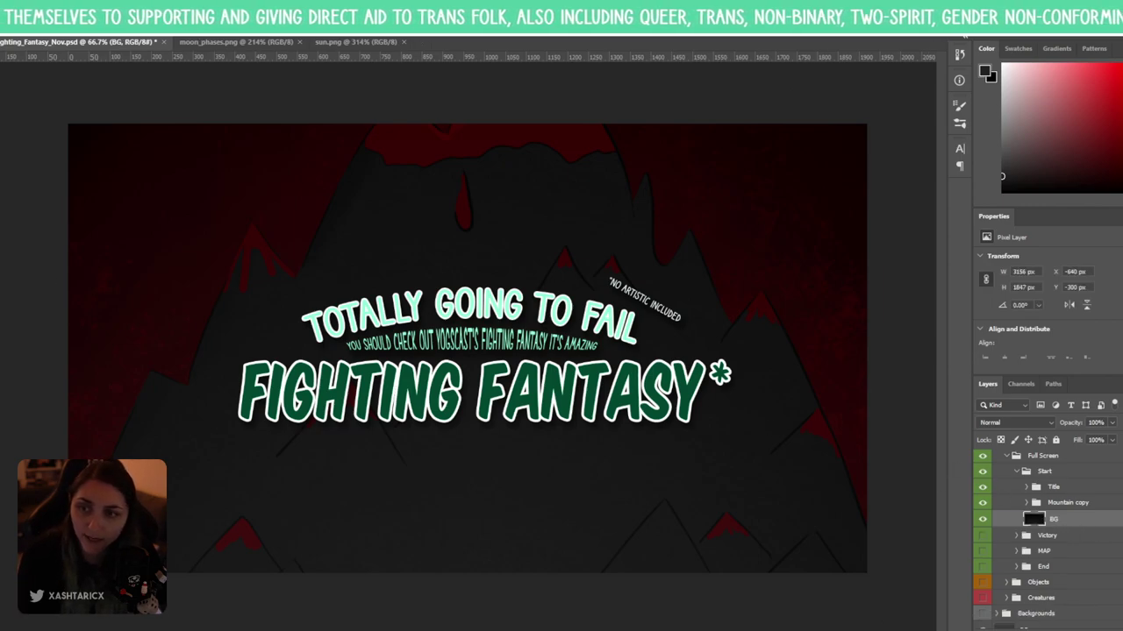
- Add the text "Starting" in purple (af08a5) below the title and enlarge it to about 231 by 75 px
left_click(386, 26)
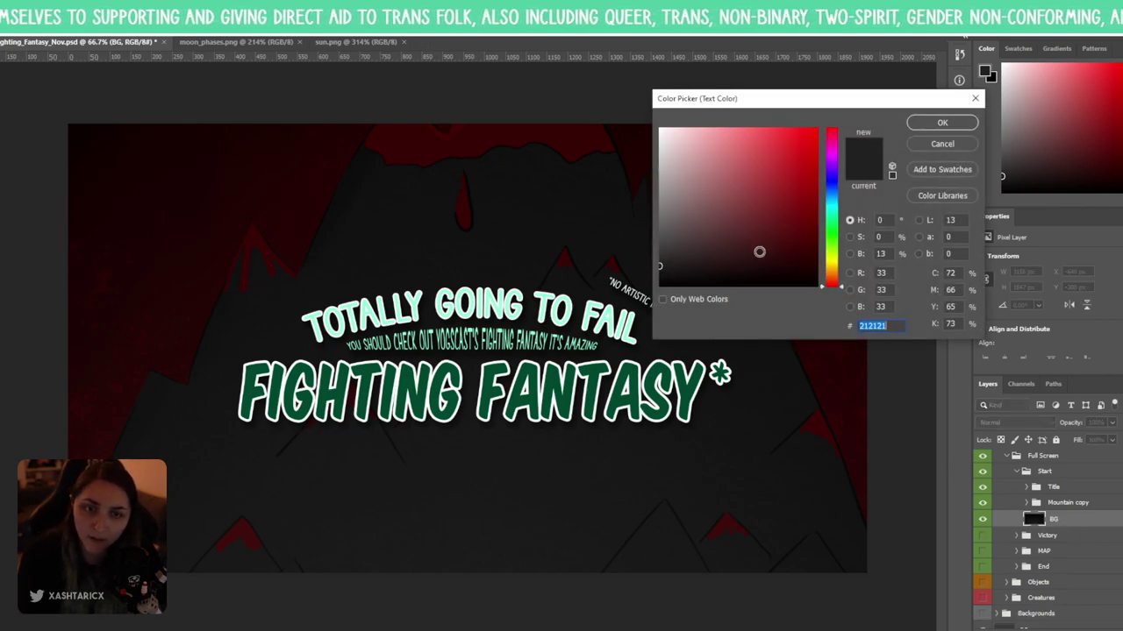
left_click_drag(834, 249, 849, 156)
left_click_drag(783, 169, 806, 178)
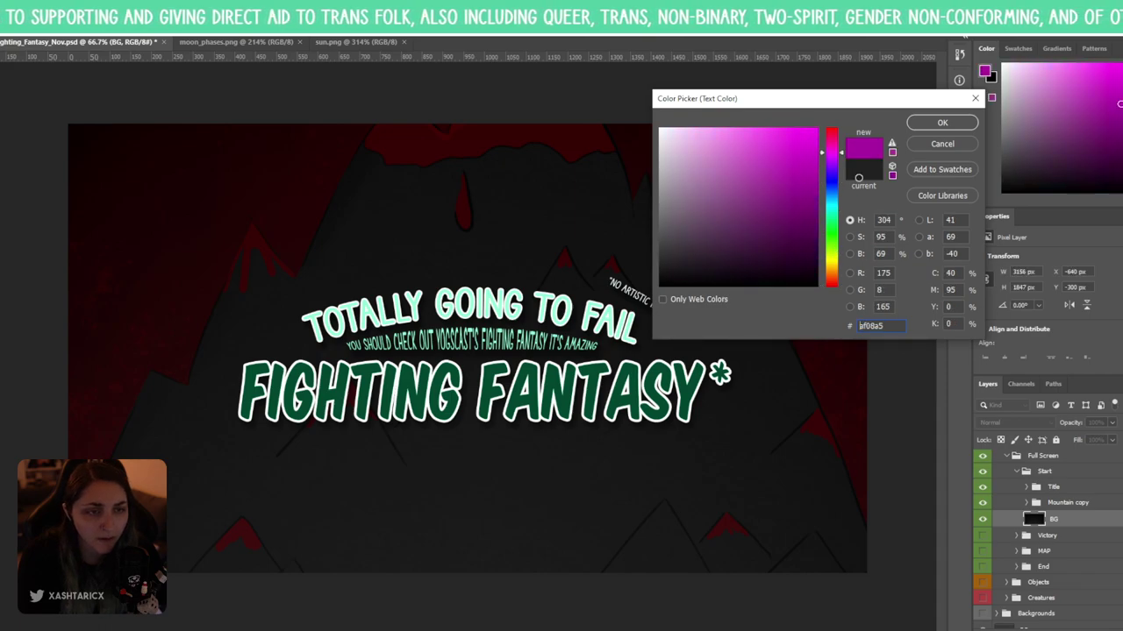
left_click(942, 122)
left_click(305, 506)
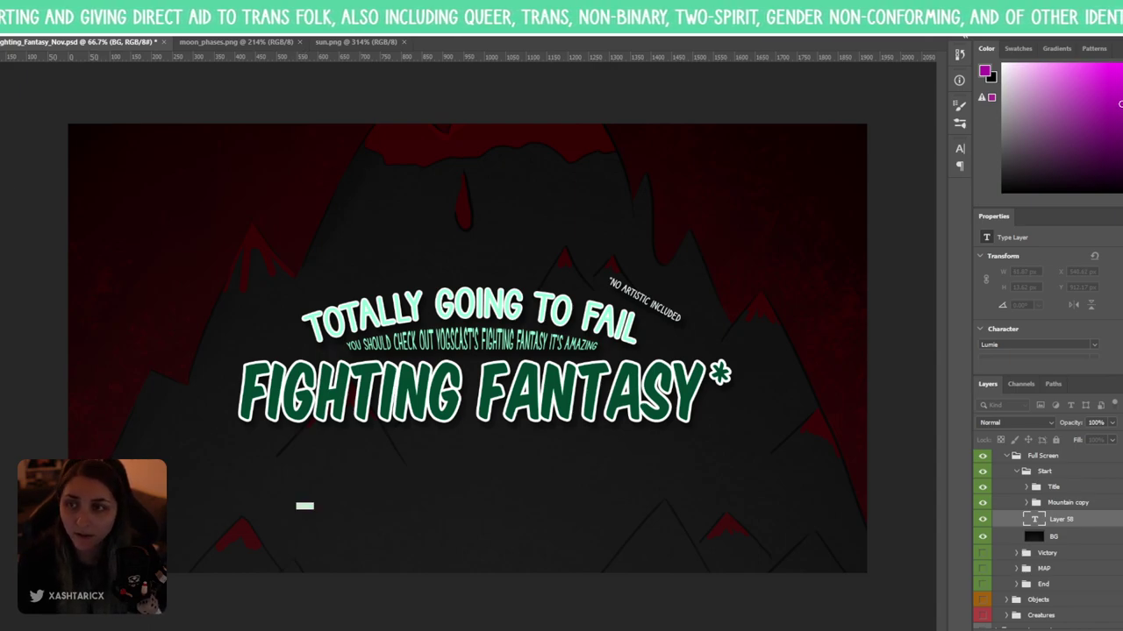
type("Starting")
left_click_drag(321, 502, 393, 474)
key("ctrl+Return")
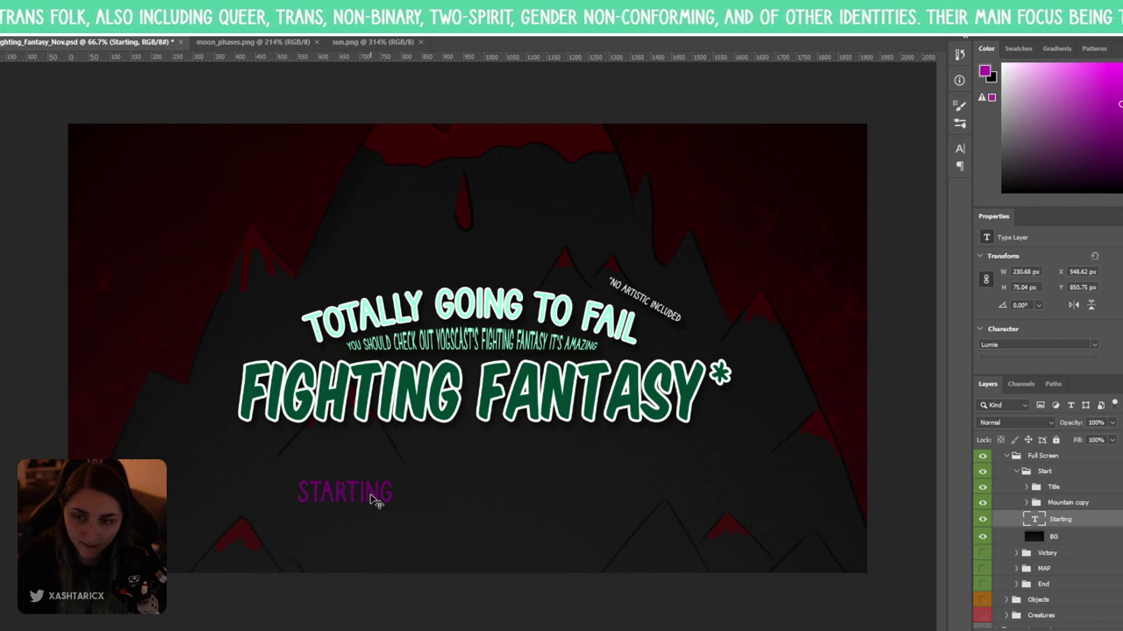
- Correct the purple "Starting" text below the title to read "Starring"
left_click_drag(344, 493, 519, 504)
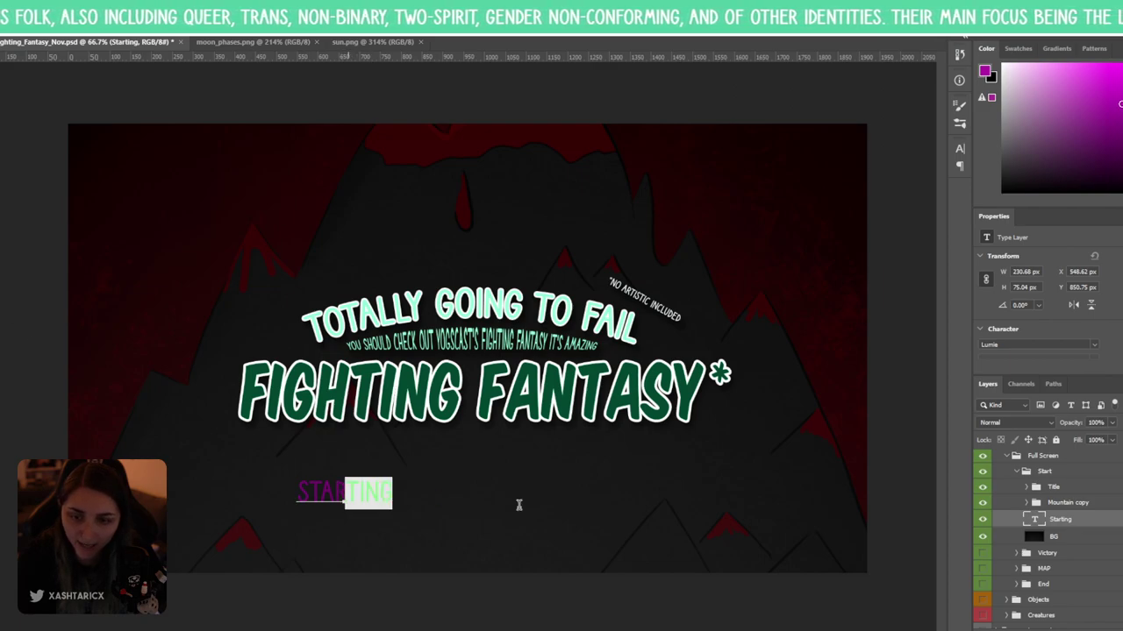
type("ING")
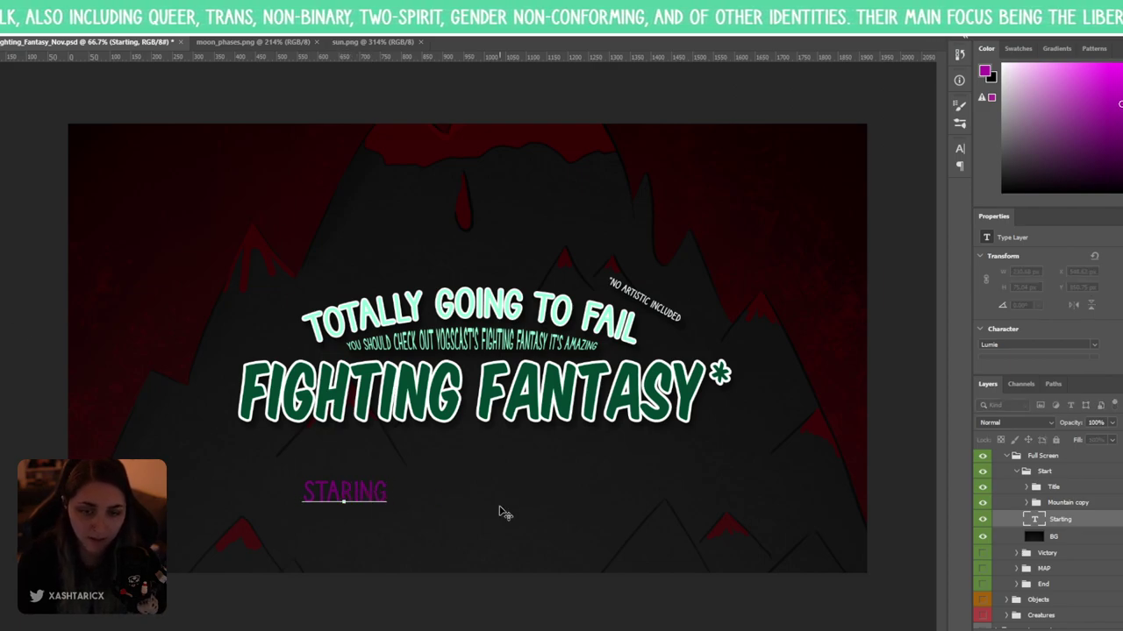
key("Left")
key("Left")
key("Left")
type("R")
key("End")
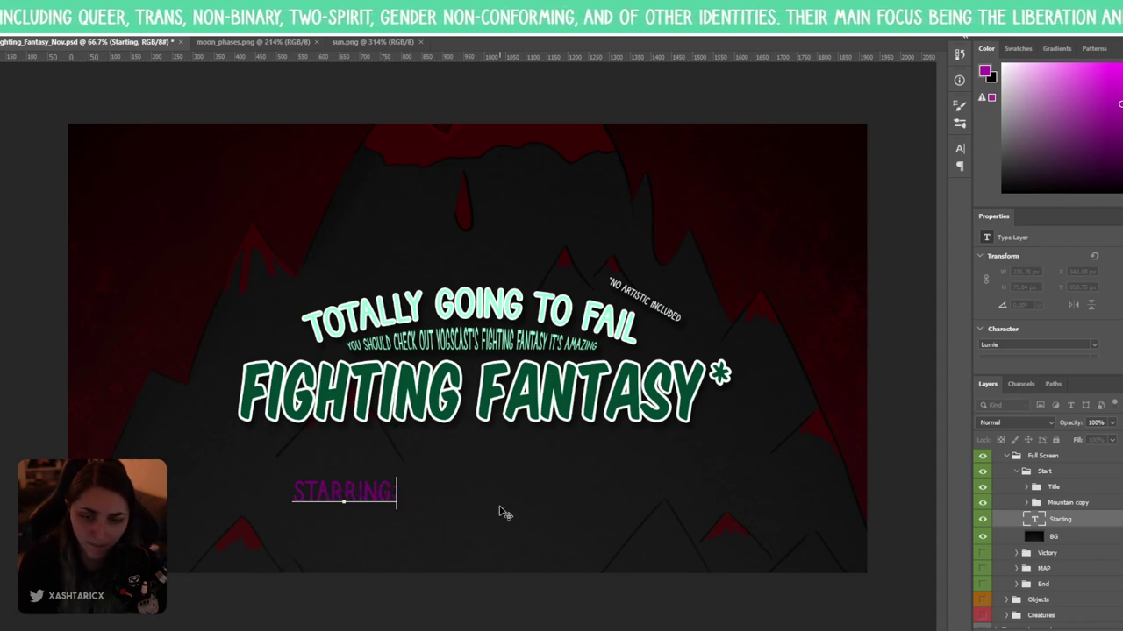
type(":")
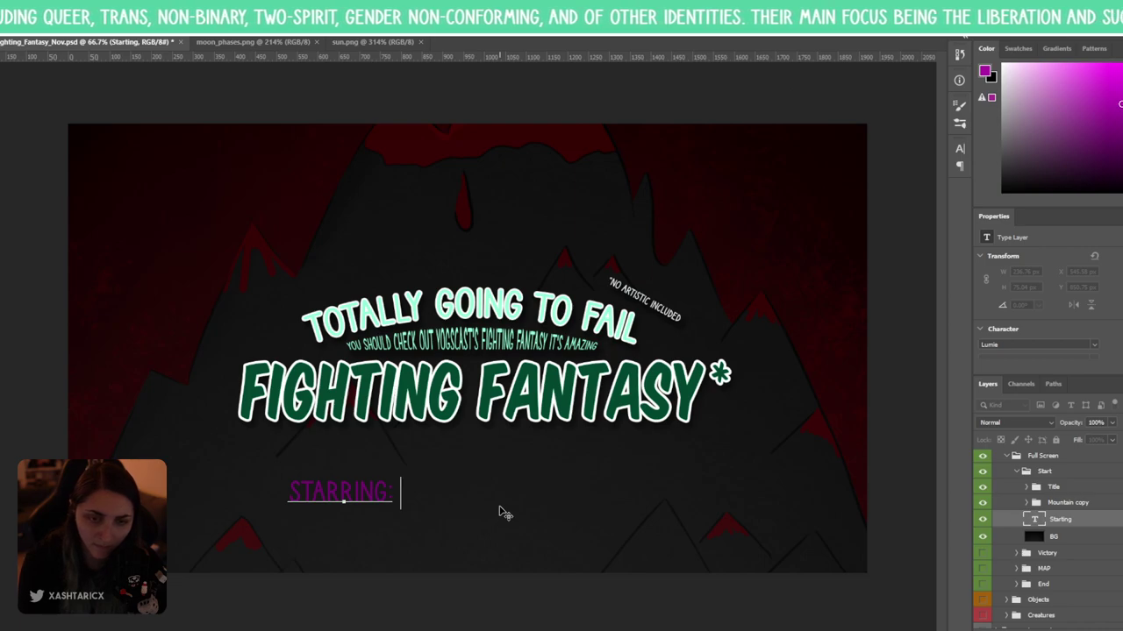
type(" CHARK")
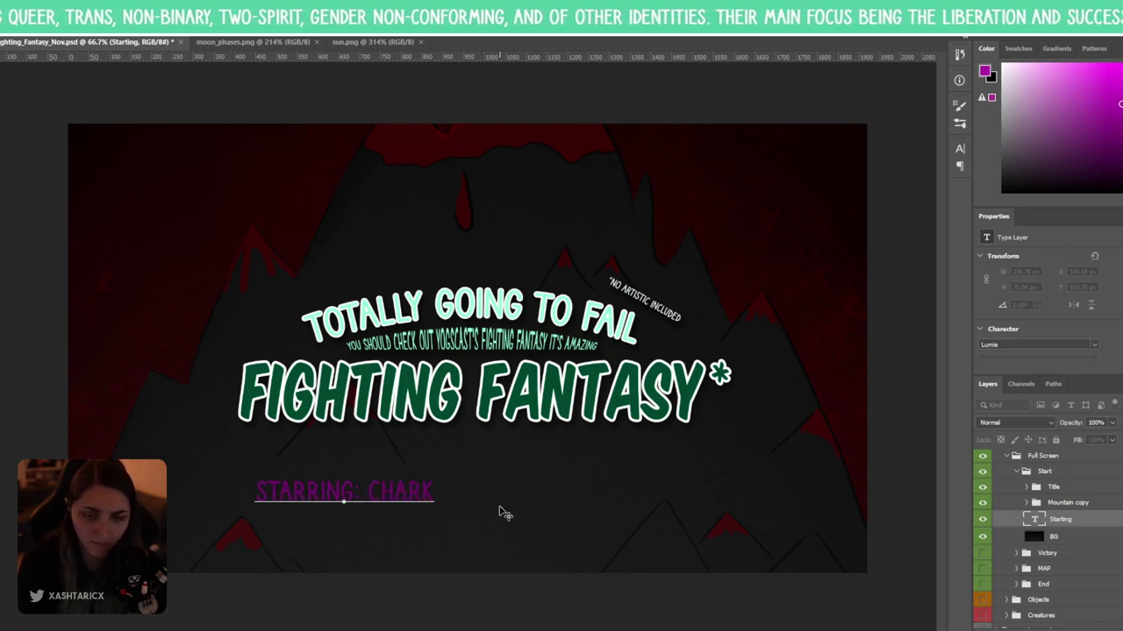
key("BackSpace")
key("BackSpace")
key("BackSpace")
key("BackSpace")
key("BackSpace")
key("BackSpace")
key("BackSpace")
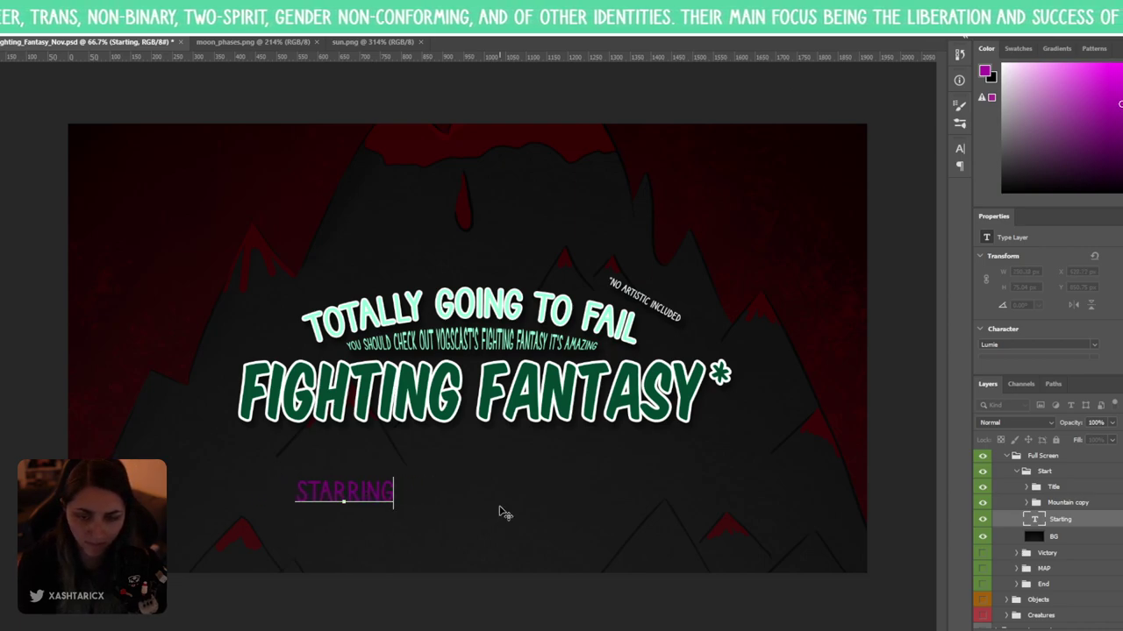
- Add a second line under "Starring" crediting two players as the survivors, one person as the narrator and another as the 'illustrator'
type("CHARLIE ")
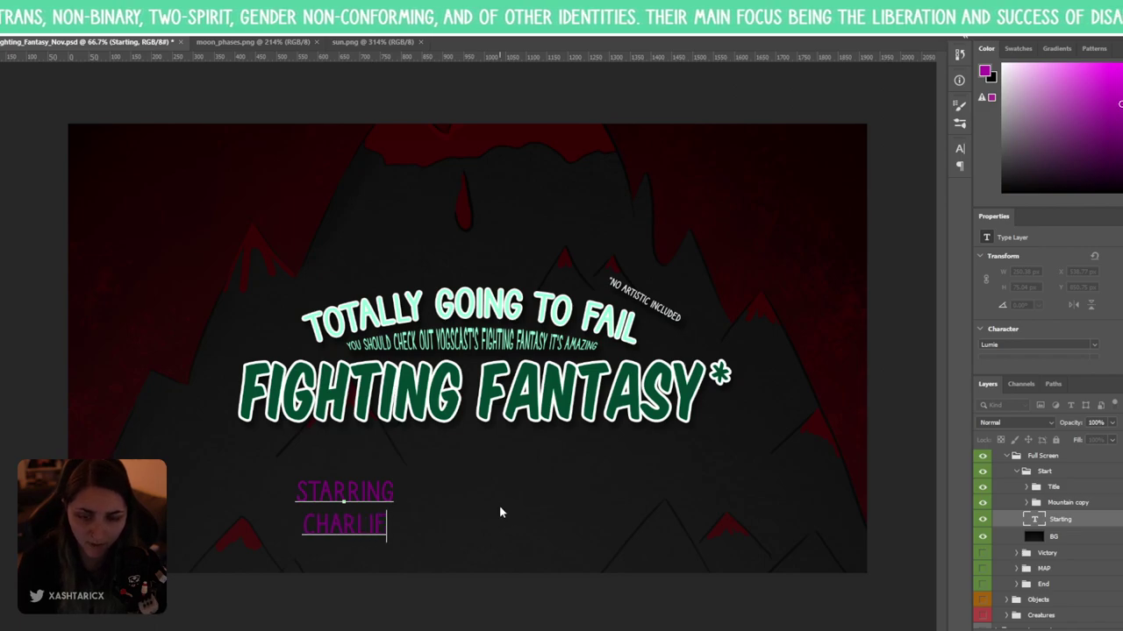
type("& VAL")
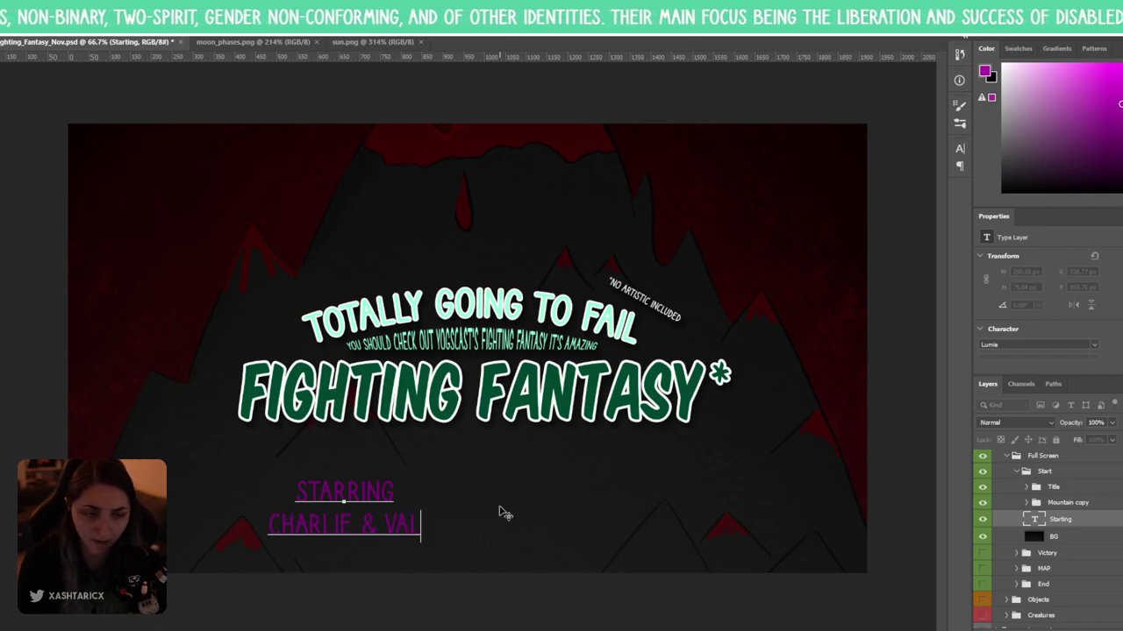
type(" AS THE S")
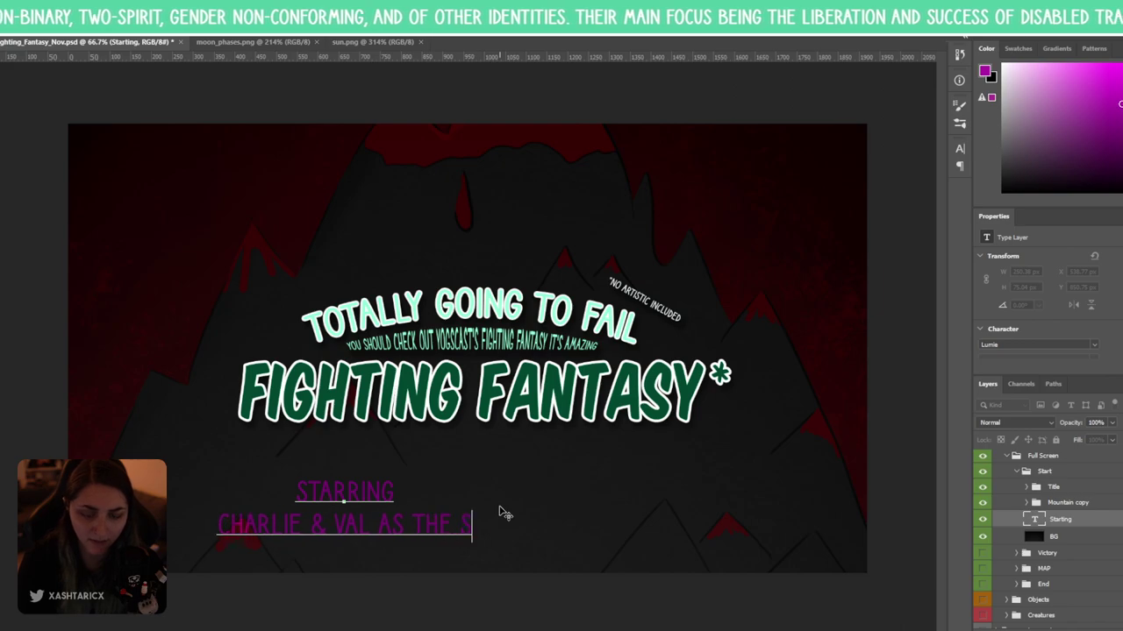
type("URVIVORS")
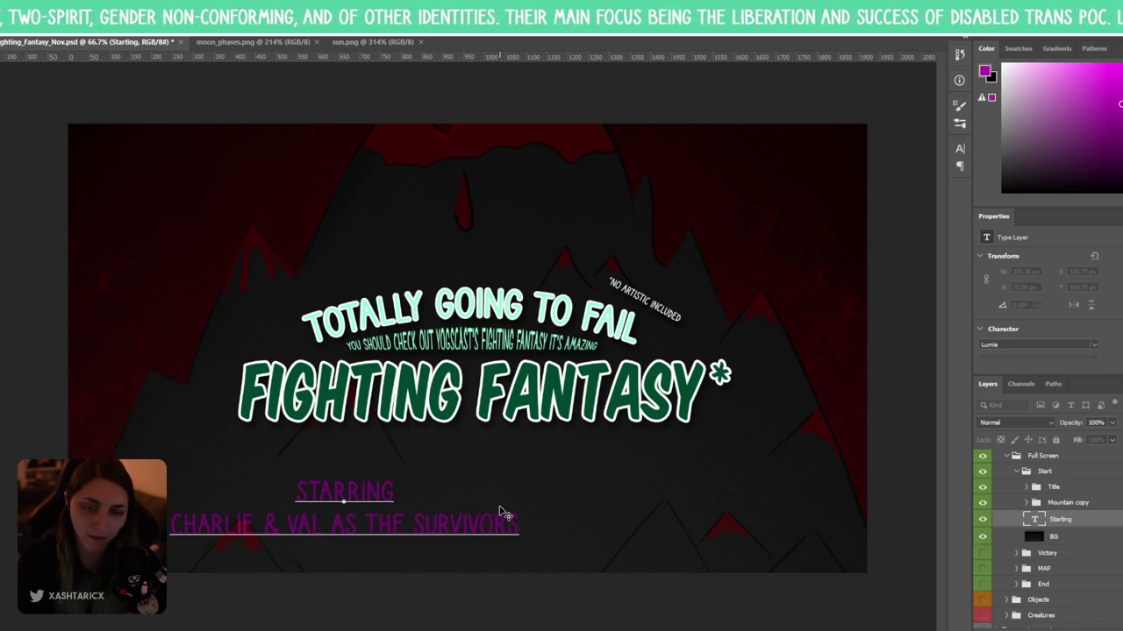
type(" PHIL")
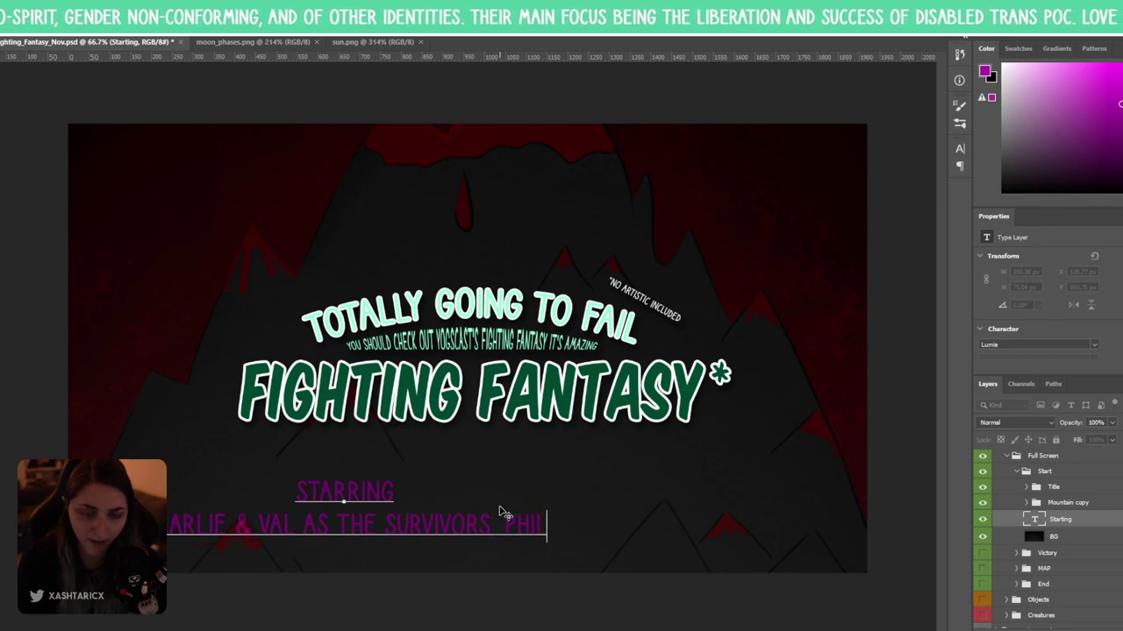
type(" AS THE NARR")
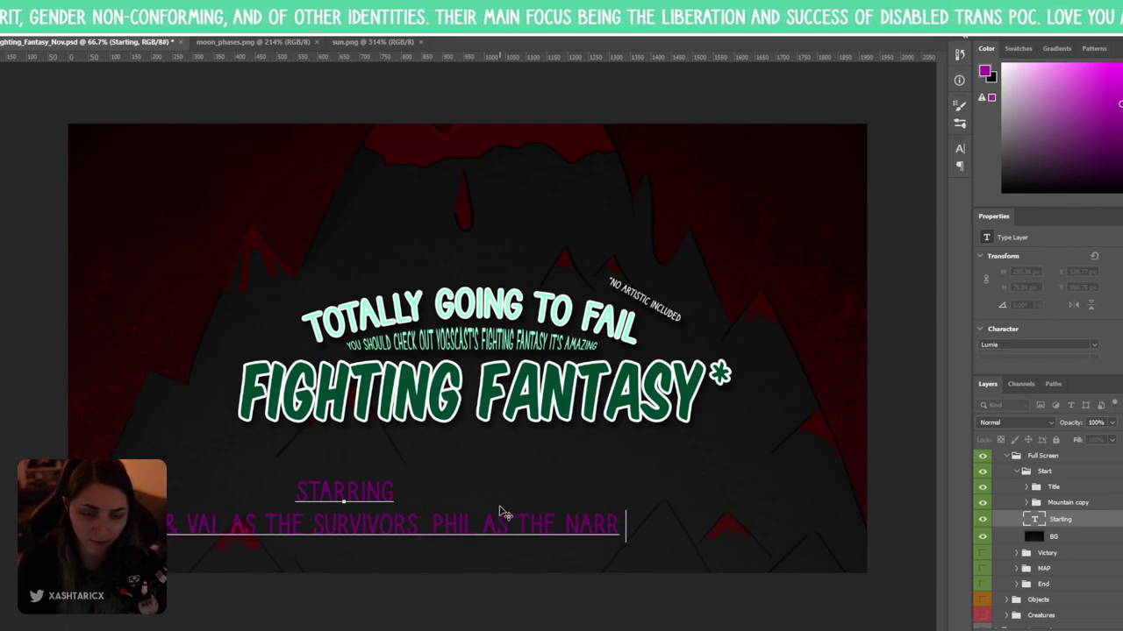
type("ATOR A")
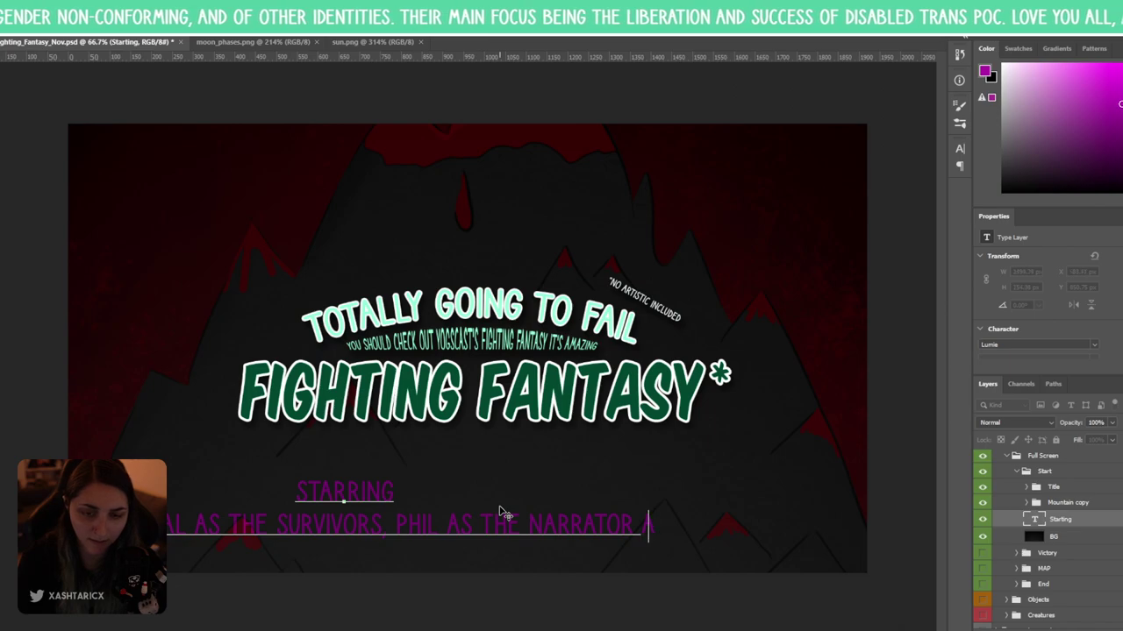
type(" CLOF")
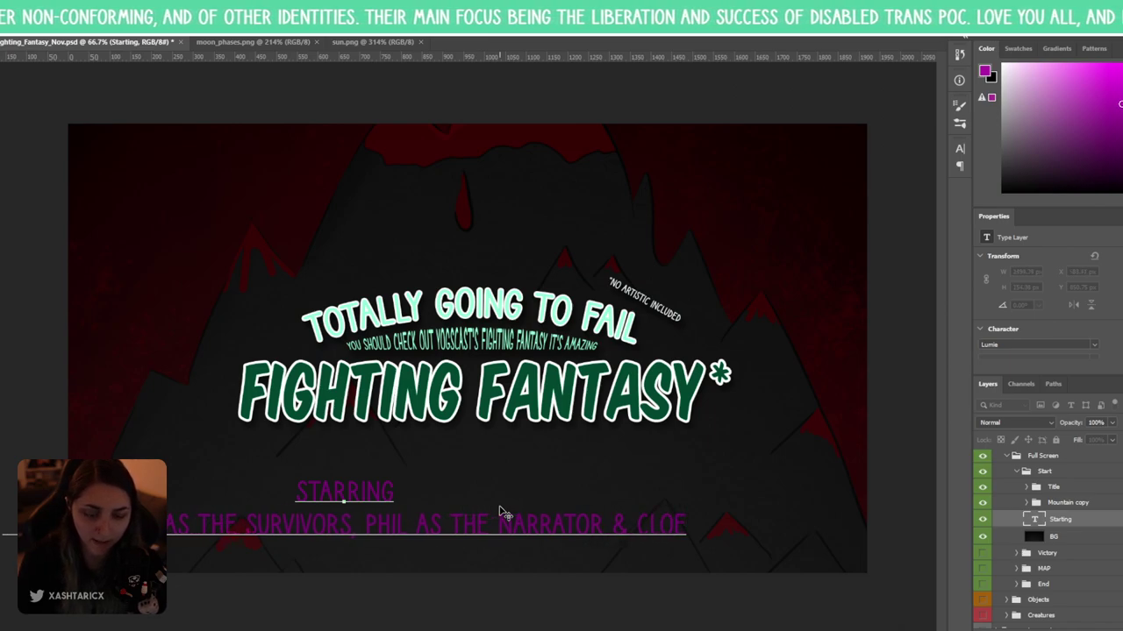
type(" AS THE")
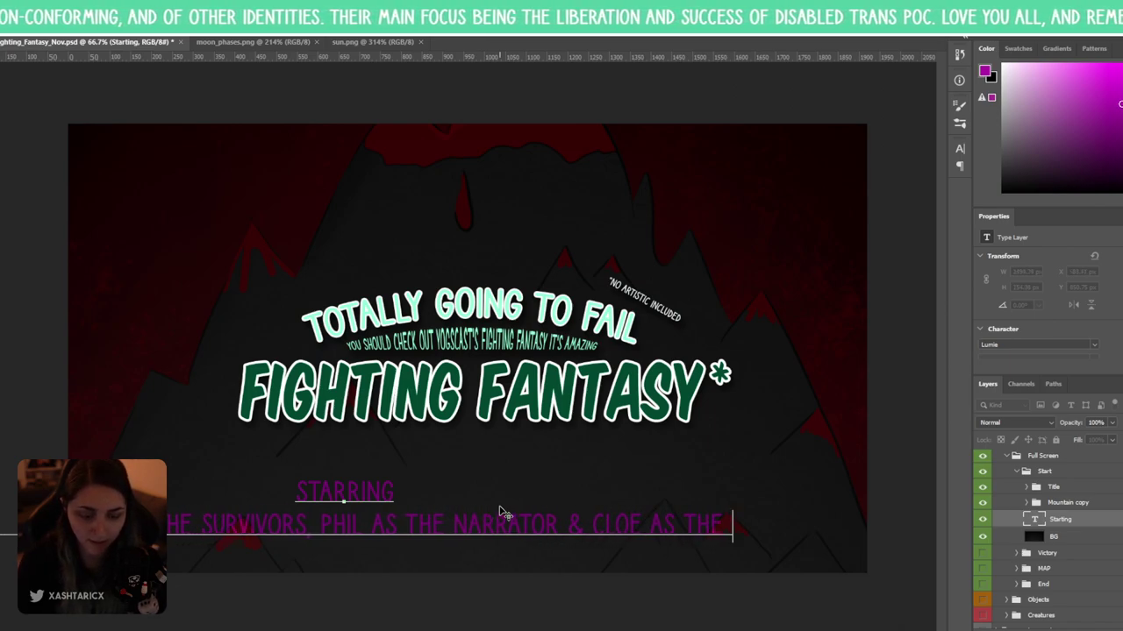
type(" 'ILLUS")
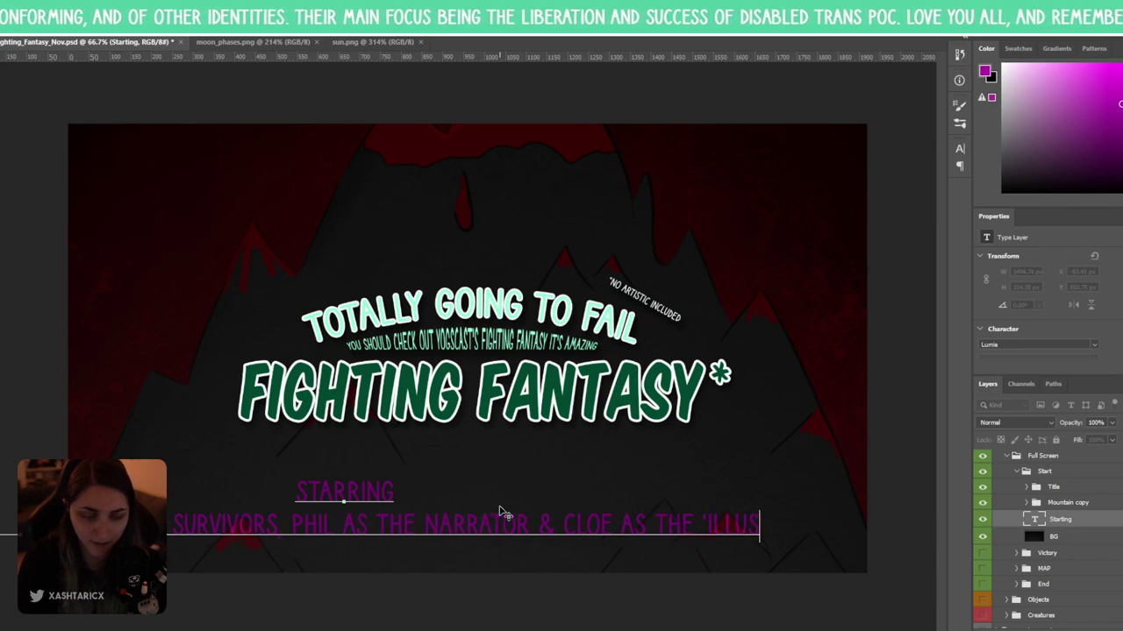
type("TRATOR'")
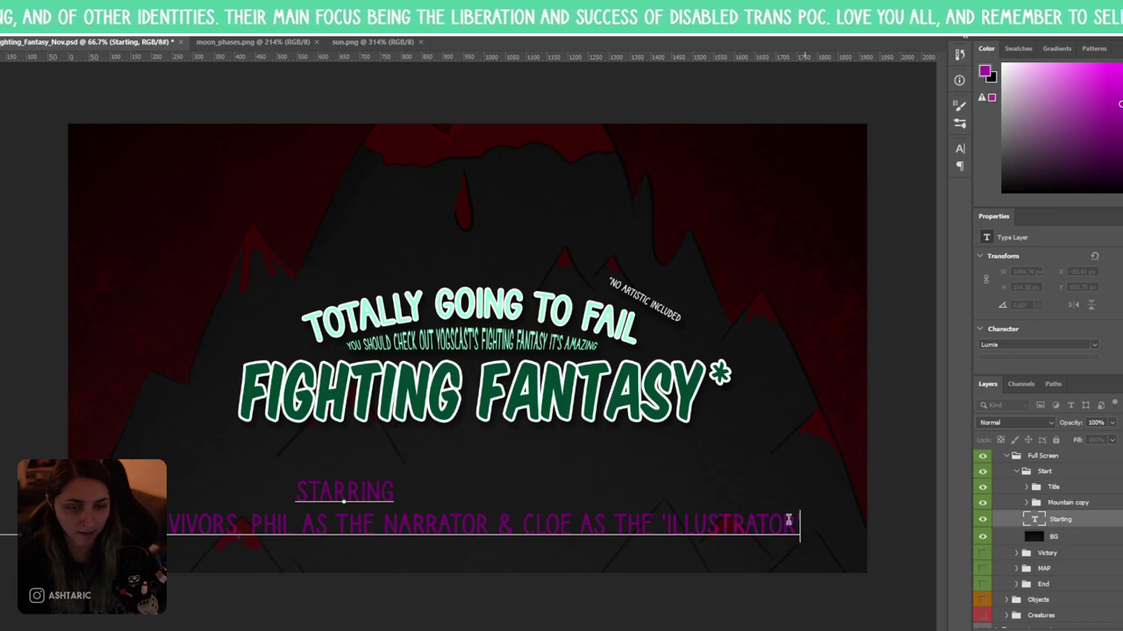
- Recolour both lines of the starring credit text to white (ffffff)
left_click_drag(788, 521, 2, 488)
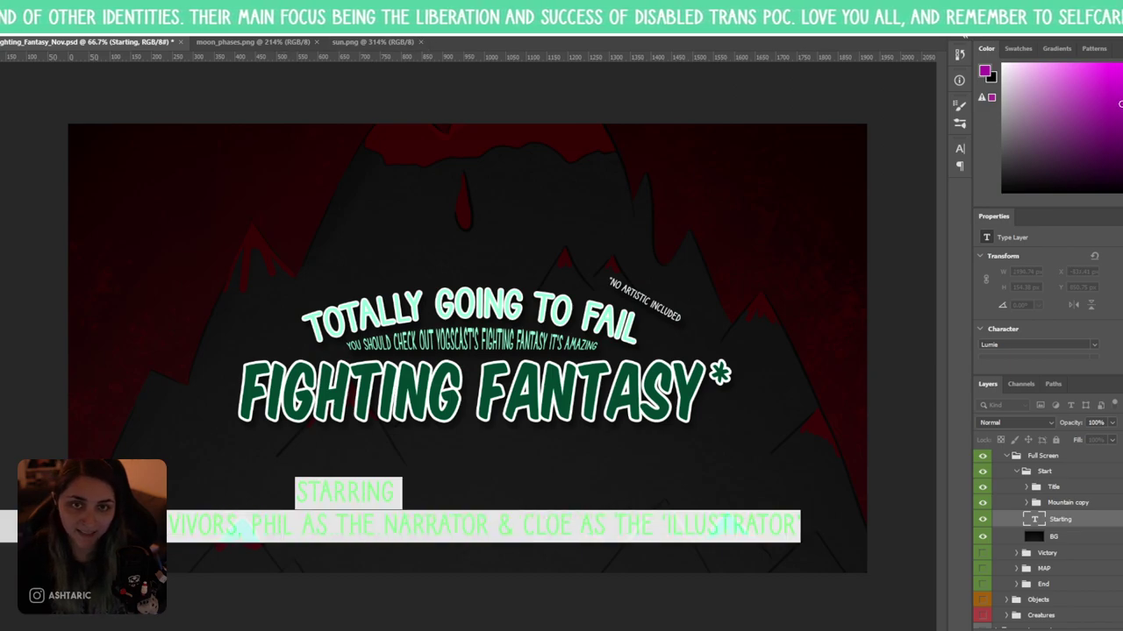
left_click(609, 22)
type("ffffff")
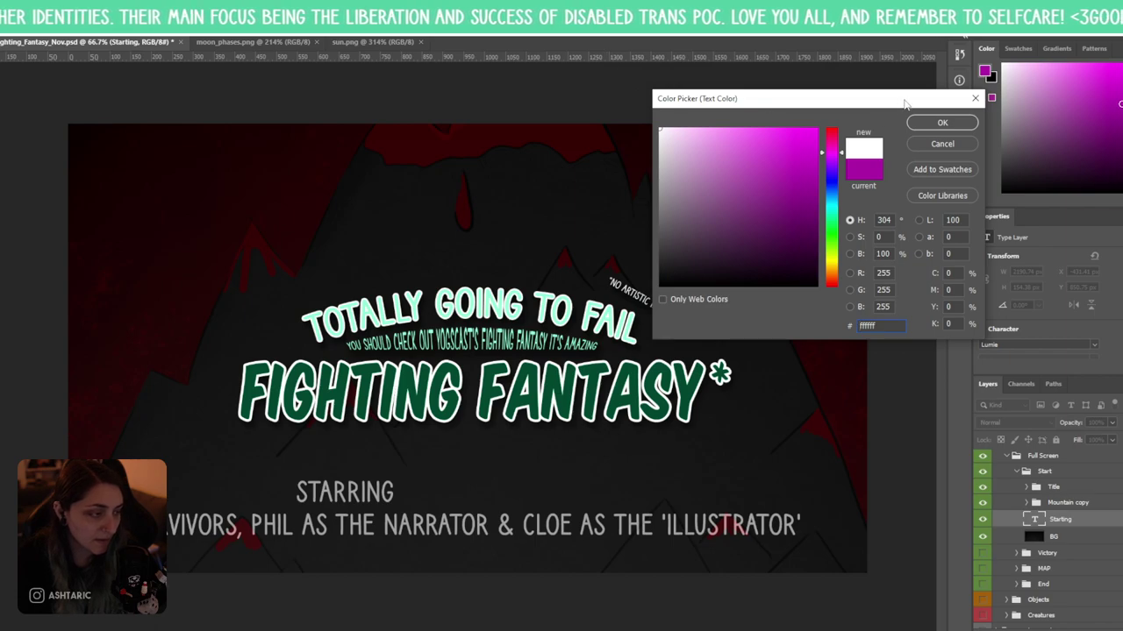
left_click(954, 128)
key("ctrl+Return")
- Place the credit text layer above the Mountain copy group and scale the text to about 1374 by 97 px, centred near the canvas's lower edge
left_click_drag(491, 526, 566, 547)
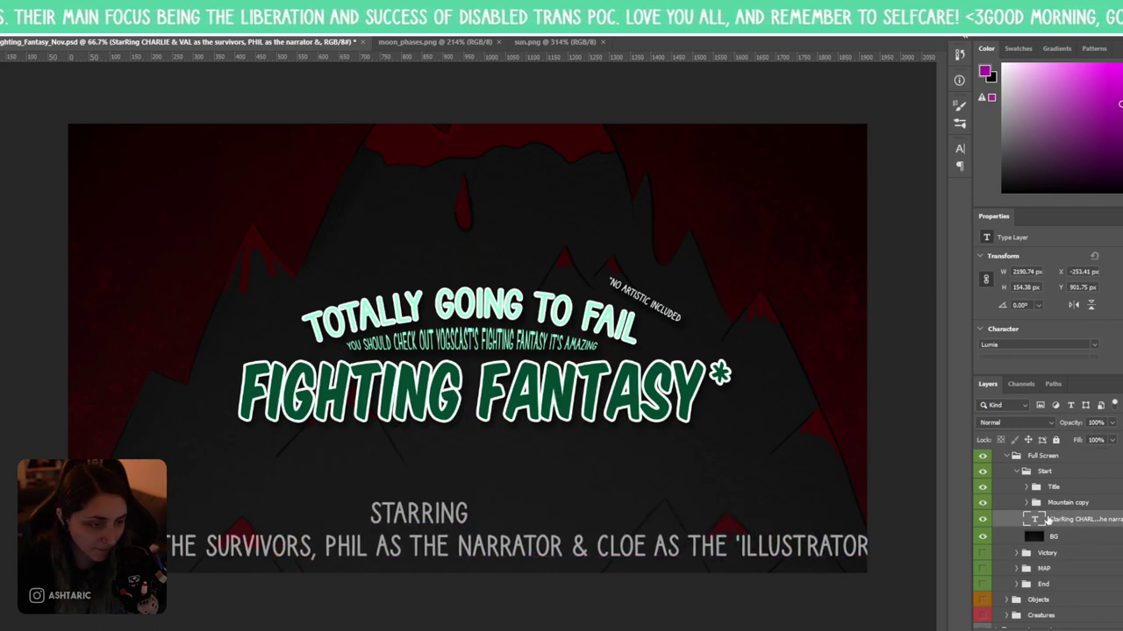
left_click_drag(1047, 520, 1065, 500)
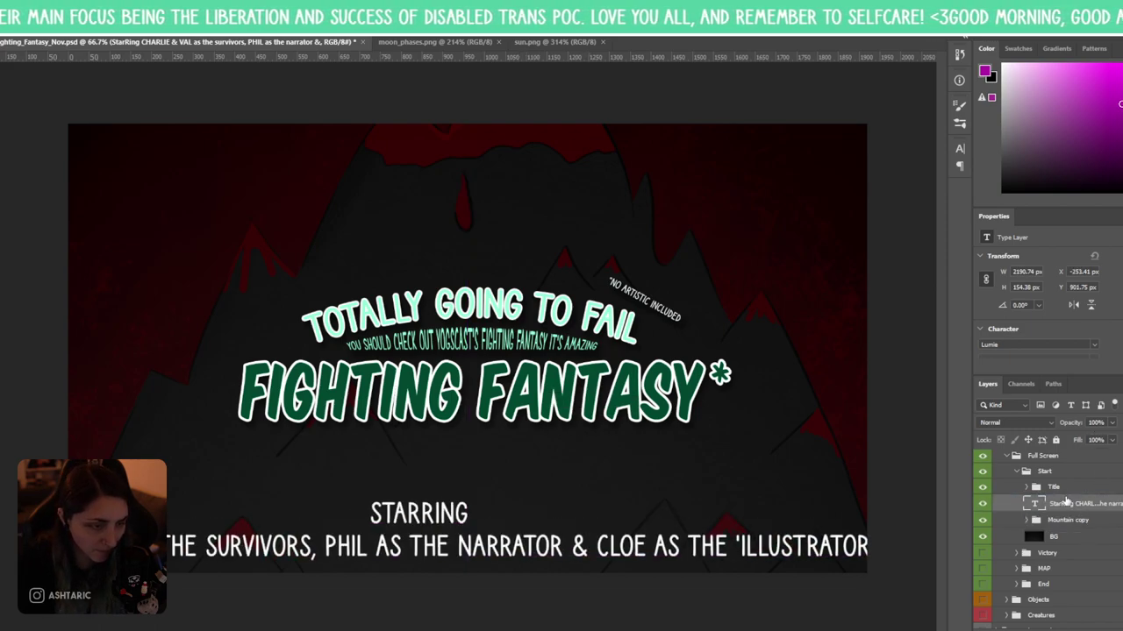
left_click_drag(773, 541, 754, 504)
key("Return")
left_click_drag(544, 527, 585, 546)
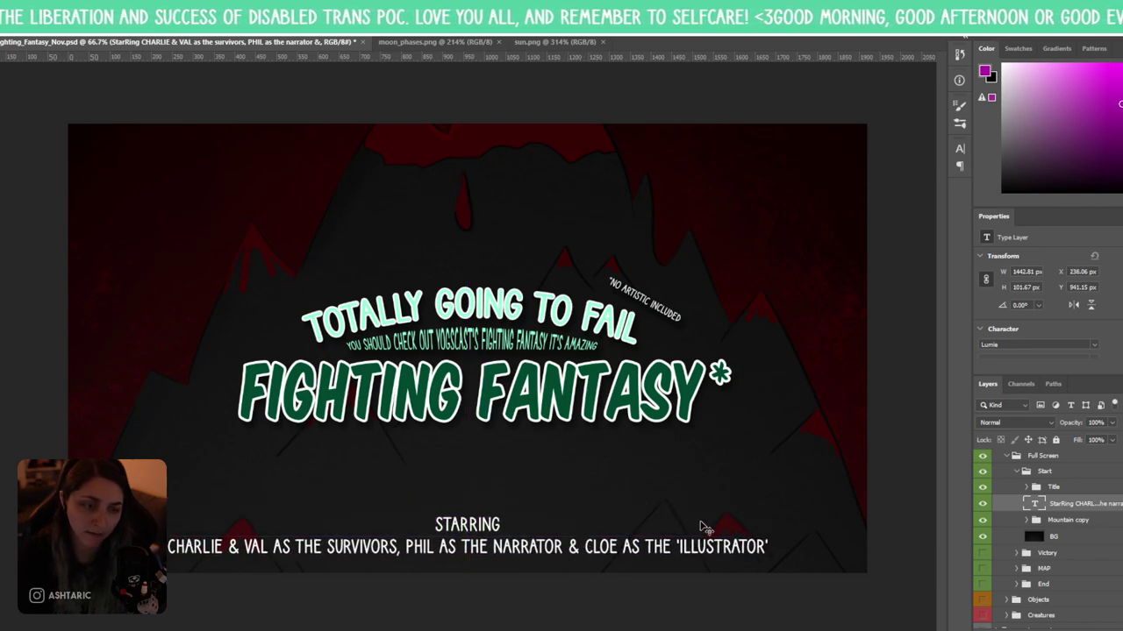
key("ctrl+t")
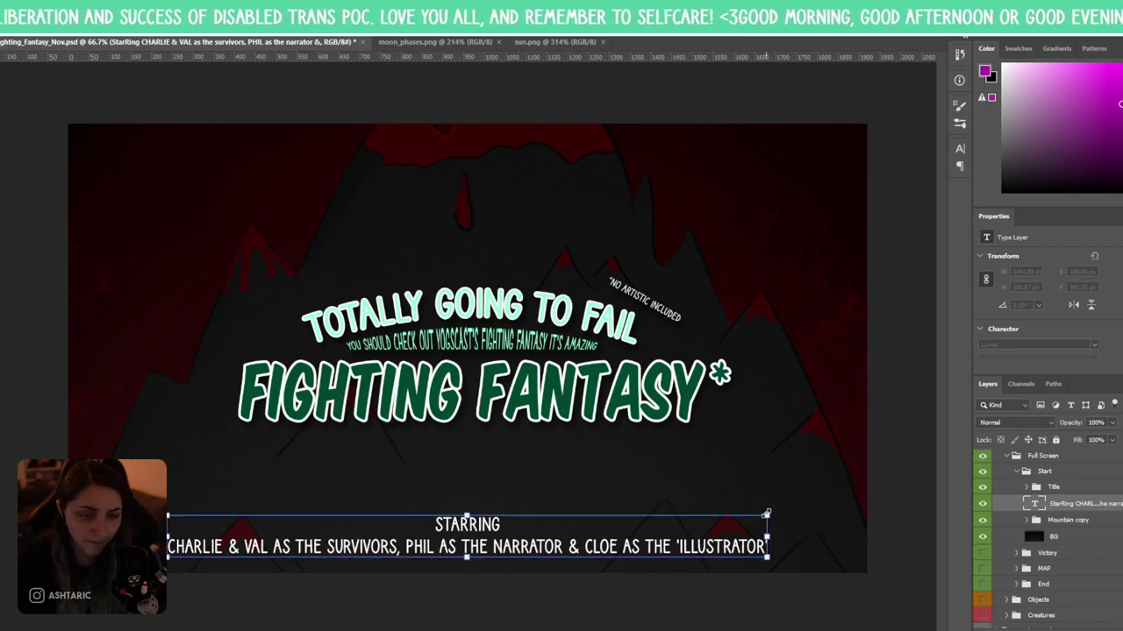
left_click_drag(767, 515, 752, 515)
key("Return")
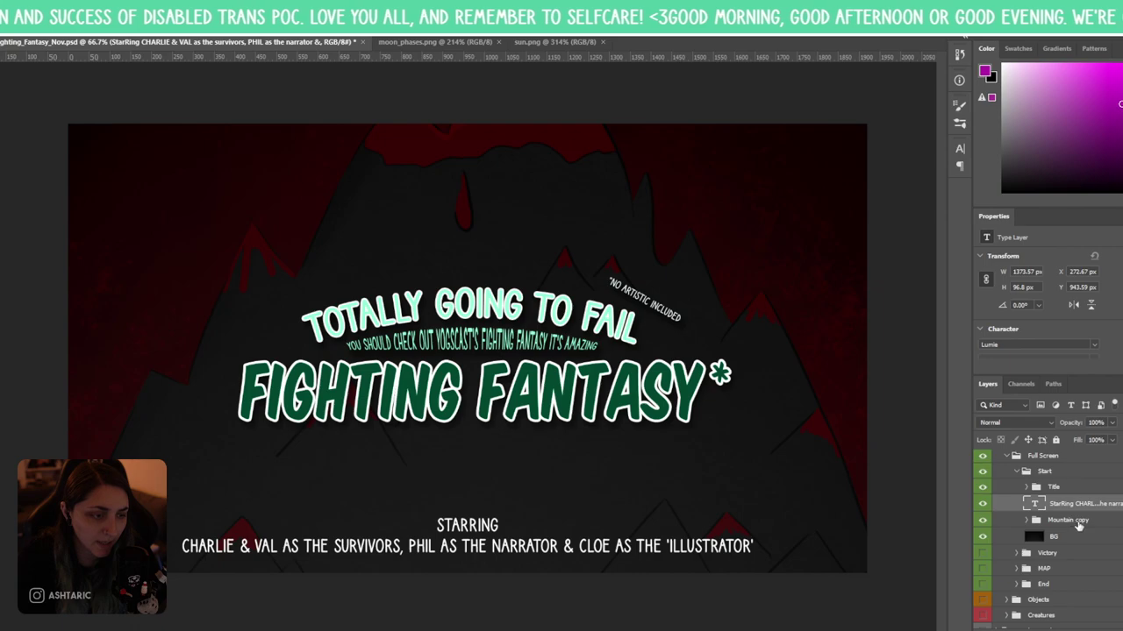
- Move the Title group higher on the canvas and place a duplicate of the credit text just below it
left_click(1073, 489)
left_click_drag(649, 397, 562, 314)
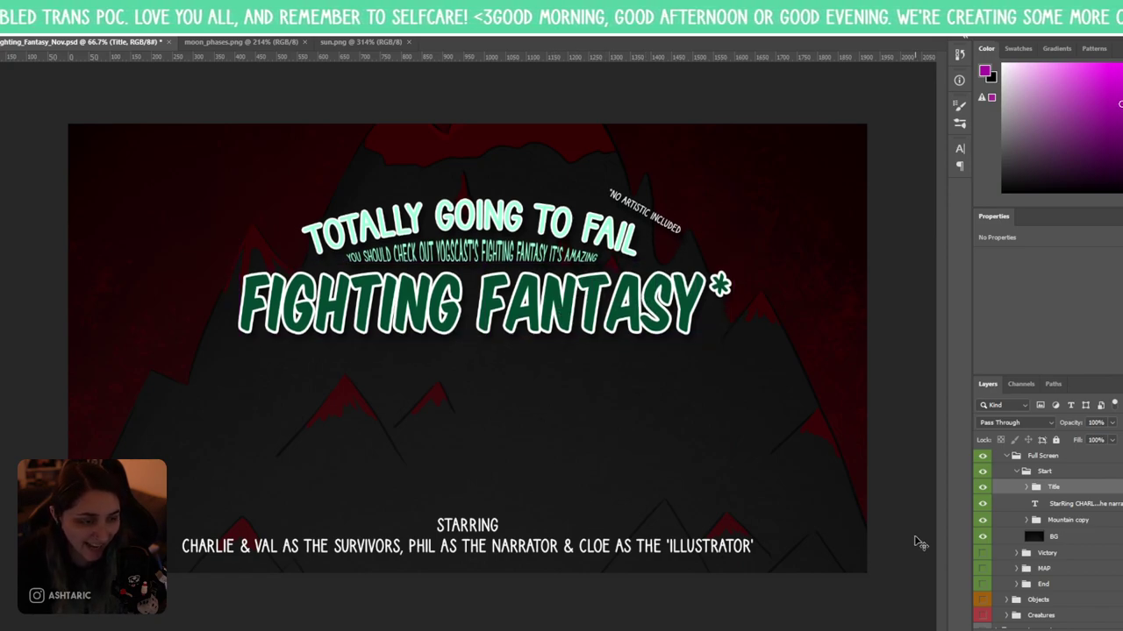
left_click(1085, 507)
left_click_drag(522, 527, 522, 393)
- Replace the duplicated credit text with the subtitle "The Warklock of Firetop Mountain"
double_click(520, 392)
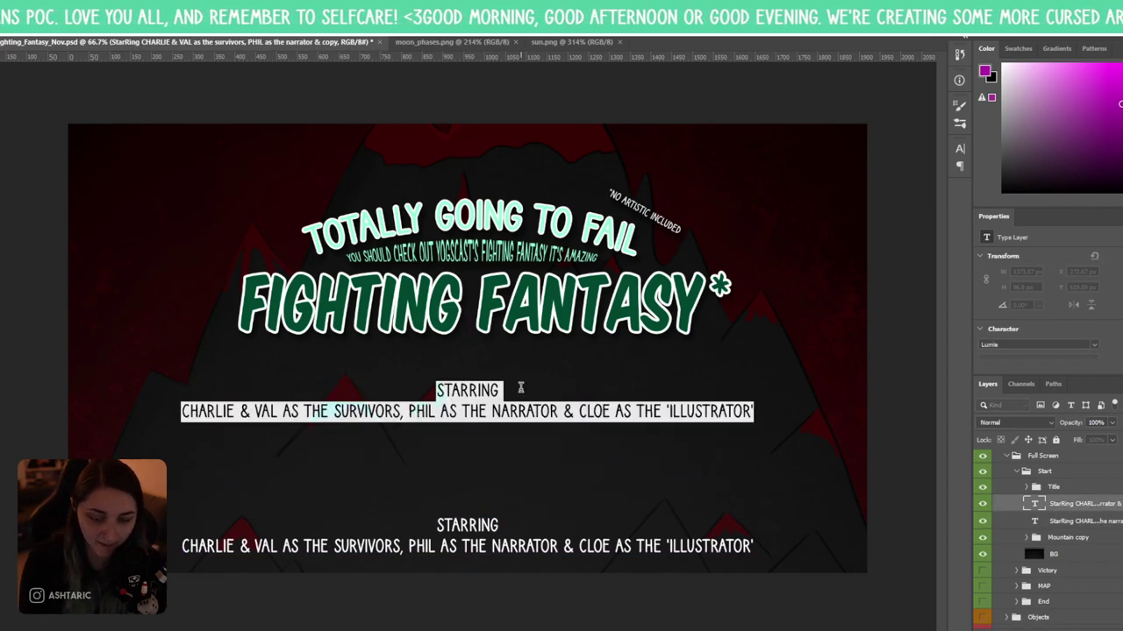
type("THE WARKI")
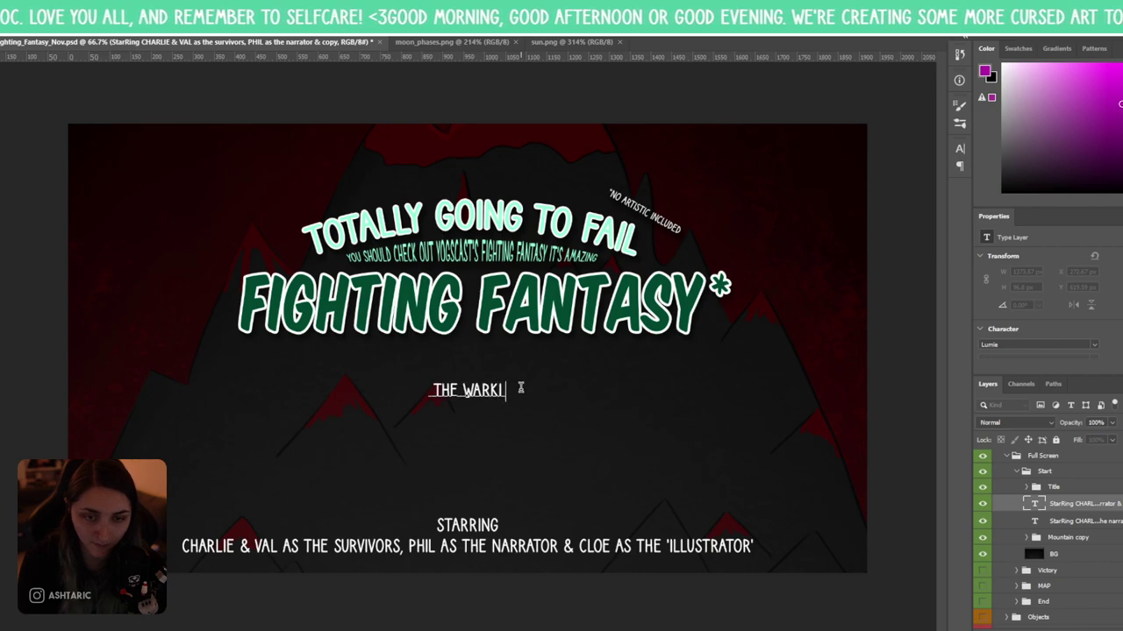
type("L")
key("BackSpace")
key("BackSpace")
type("LOI")
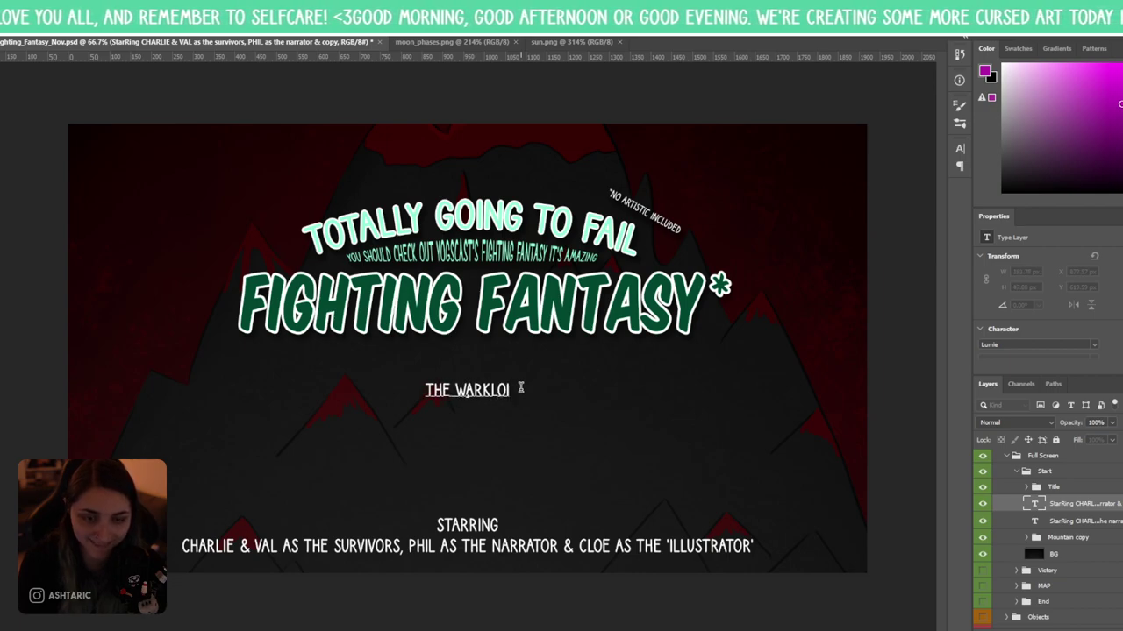
key("BackSpace")
type("CK OF")
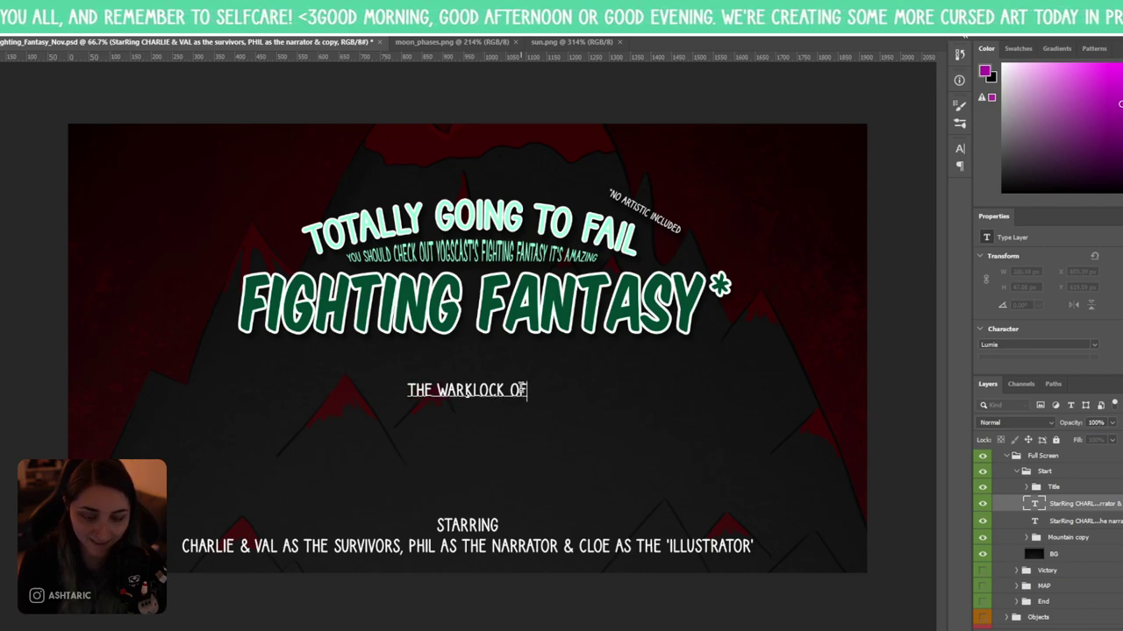
type(" FIRETOP ")
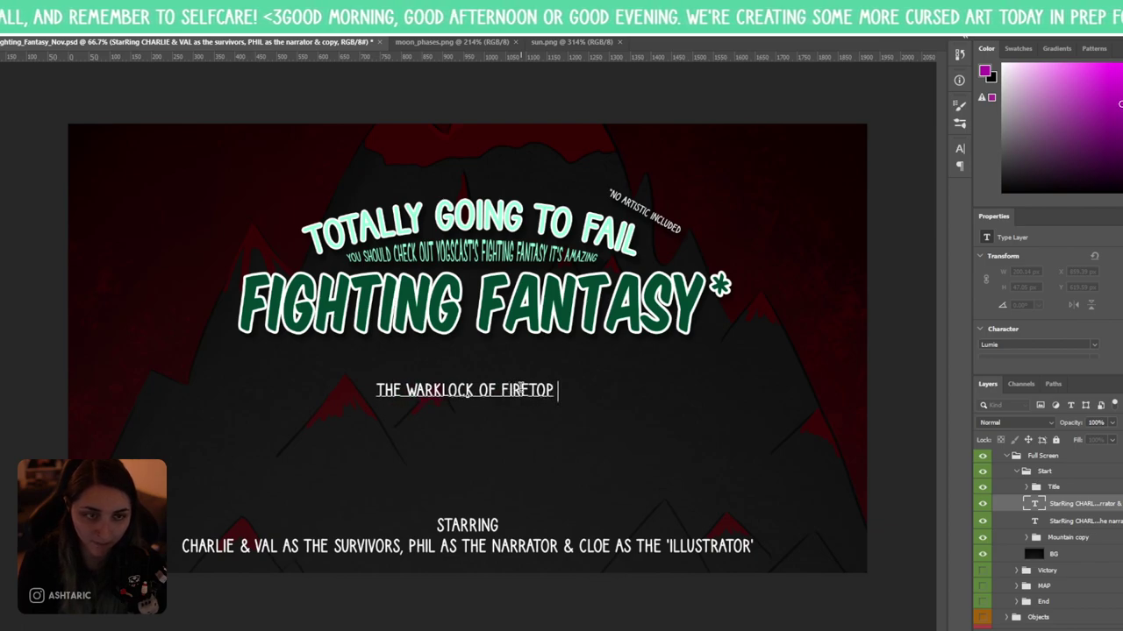
type("MOUNTAIN")
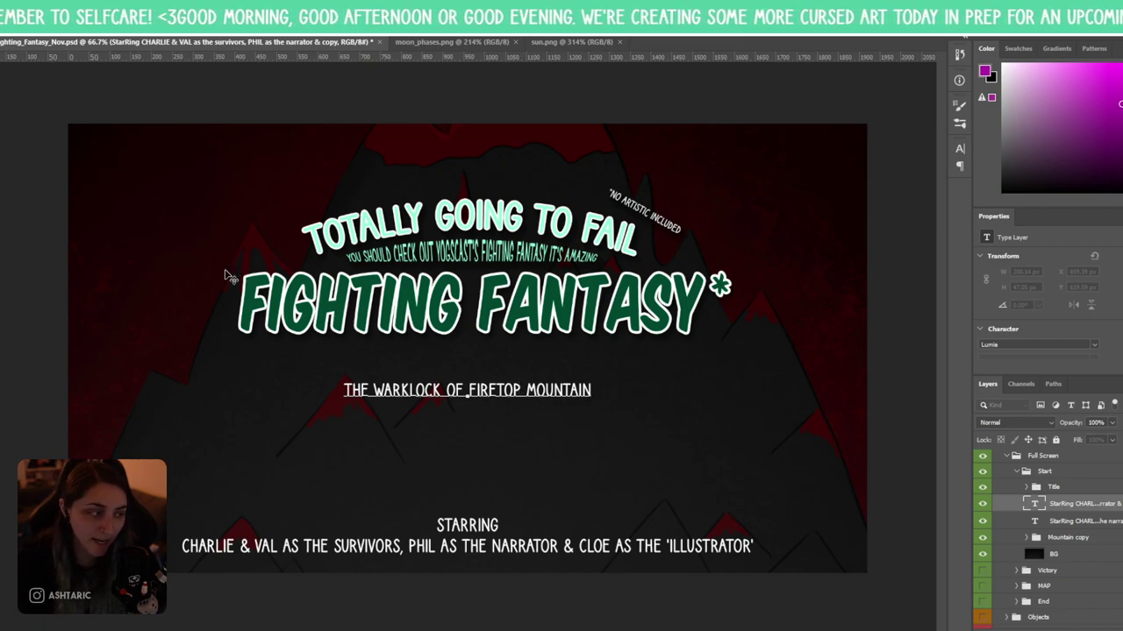
key("ctrl+Return")
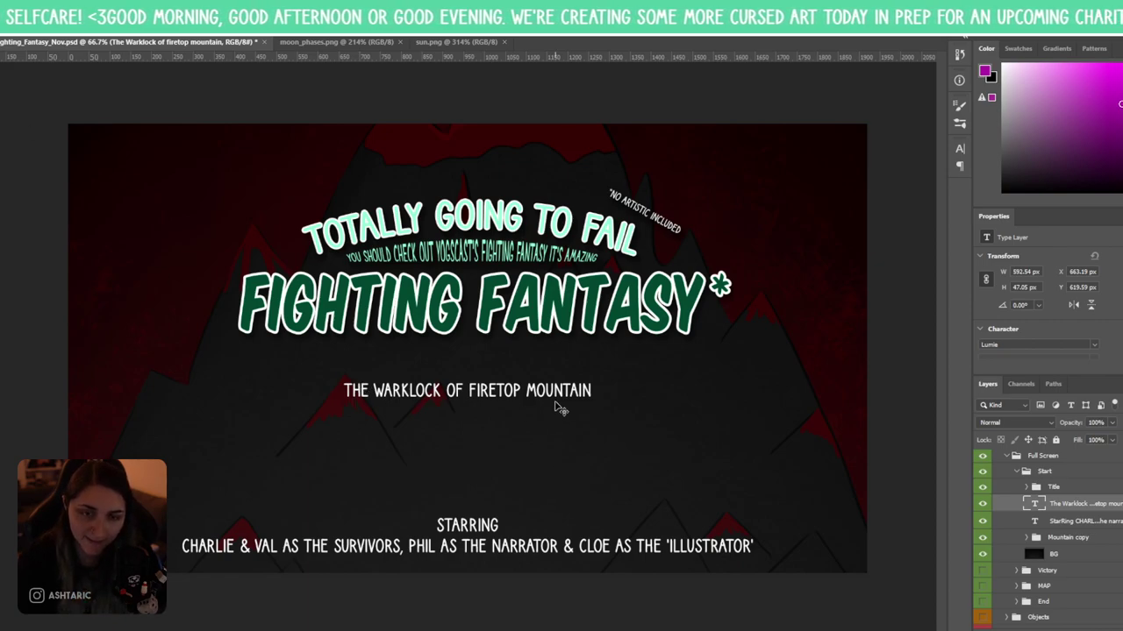
- Enlarge the subtitle to about 57 px high and correct its wording to "The Warlock of Firetop Mountain"
key("ctrl+t")
left_click_drag(591, 379, 620, 379)
key("Return")
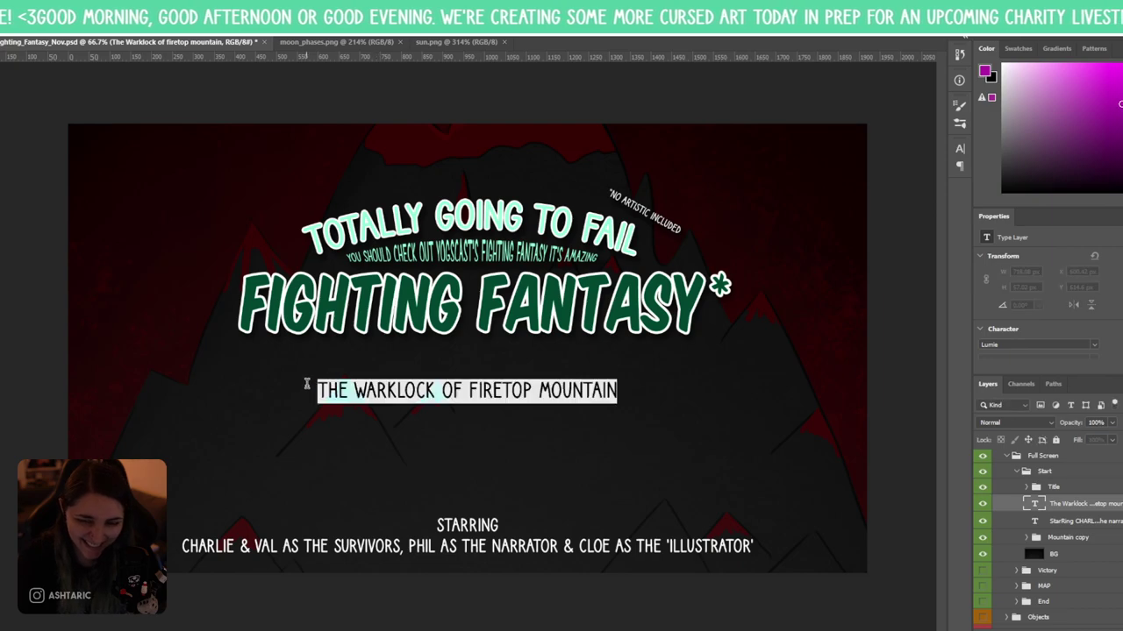
left_click(324, 390)
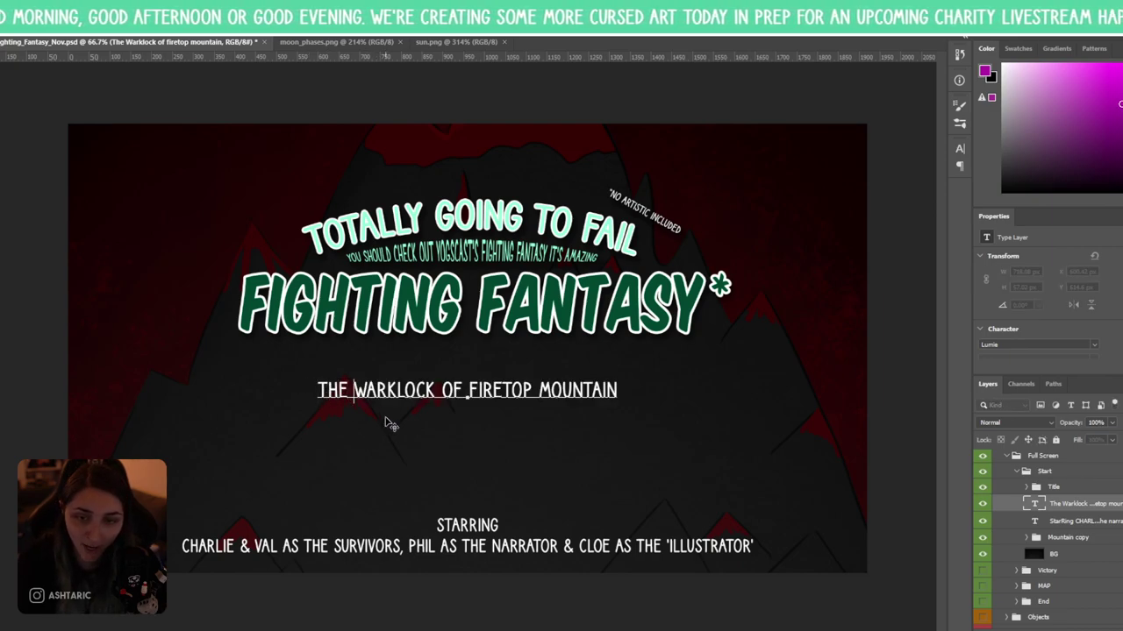
key("BackSpace")
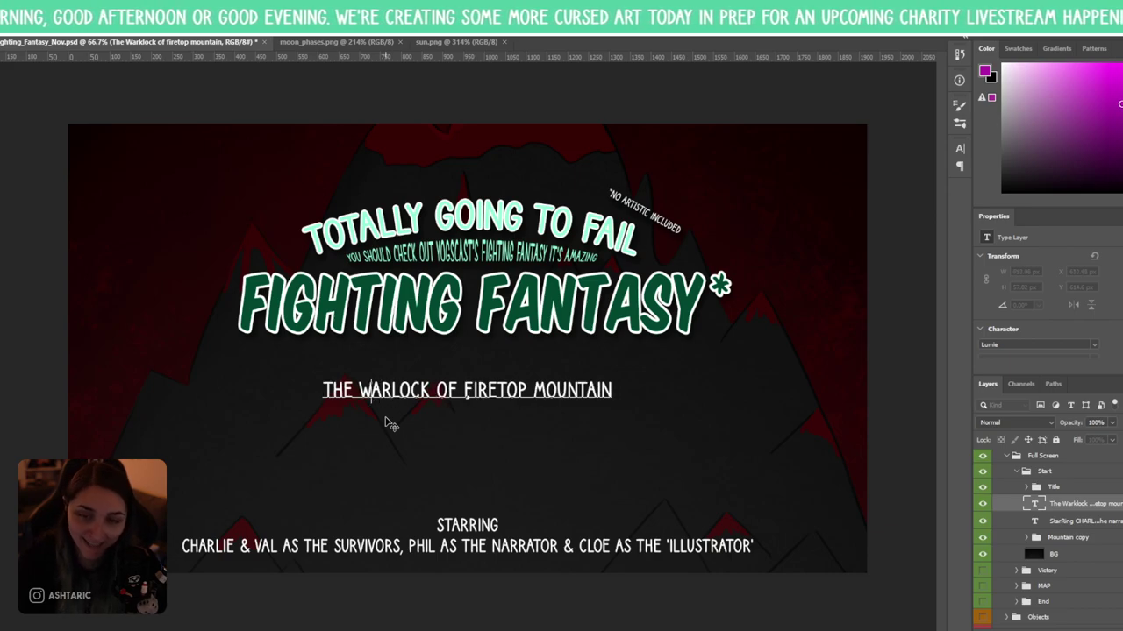
- Enclose the subtitle in double quotation marks so it reads "The Warlock of Firetop Mountain" in quotes
key("Home")
type("\"")
key("Right")
key("Right")
key("Right")
key("Right")
key("Right")
key("Right")
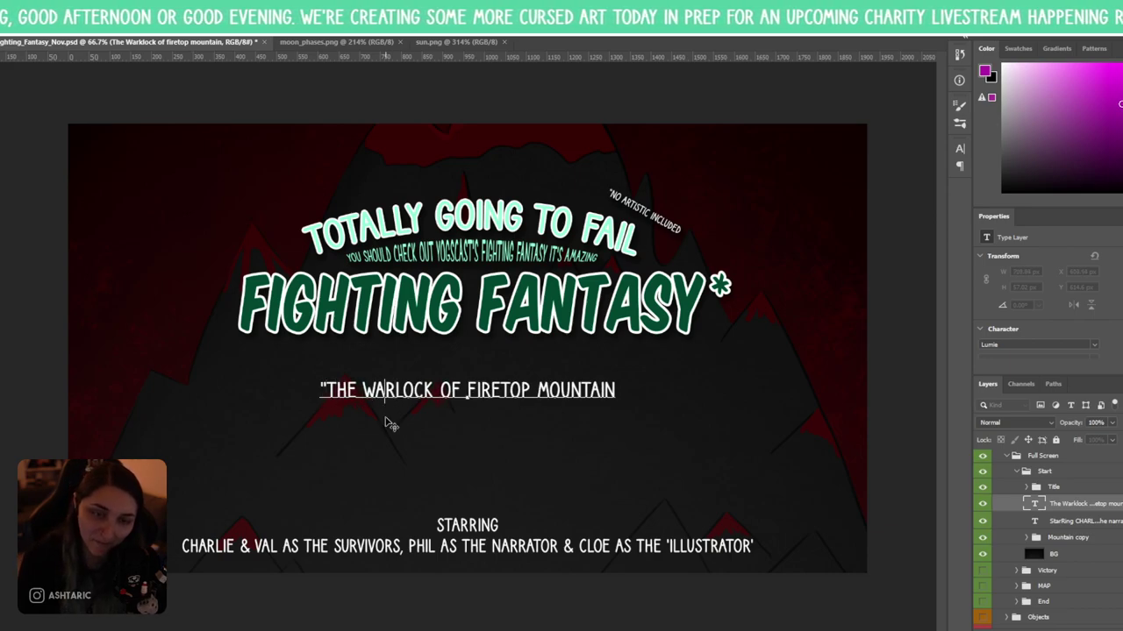
key("Right")
key("Right")
key("Right")
key("Right")
key("Right")
key("Right")
key("Right")
key("Right")
key("Right")
key("Right")
key("Right")
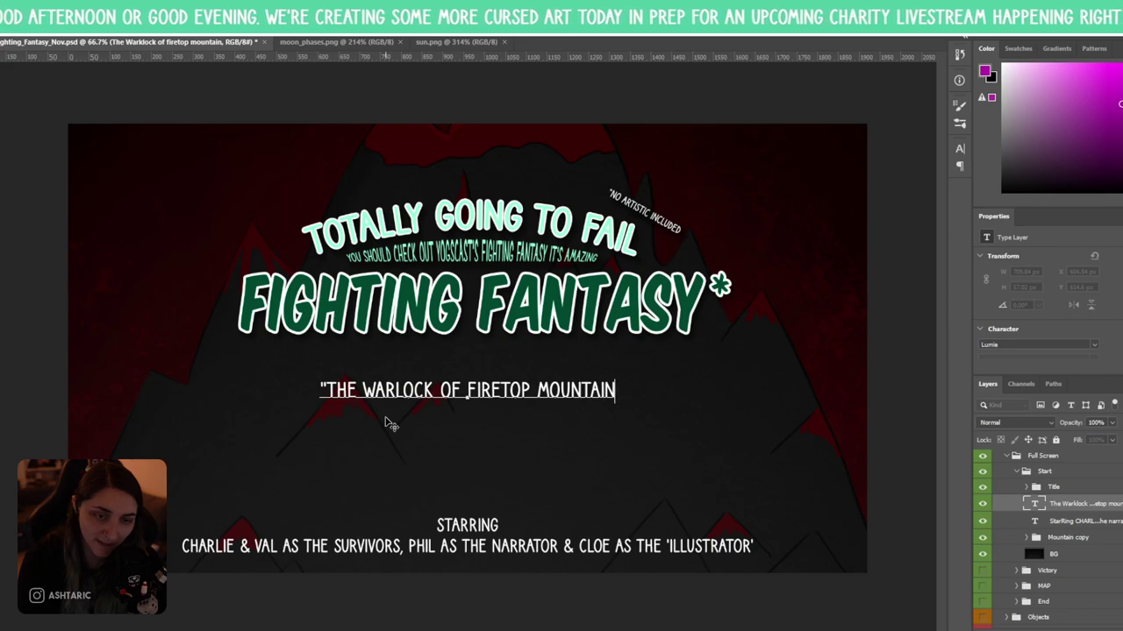
type("\"")
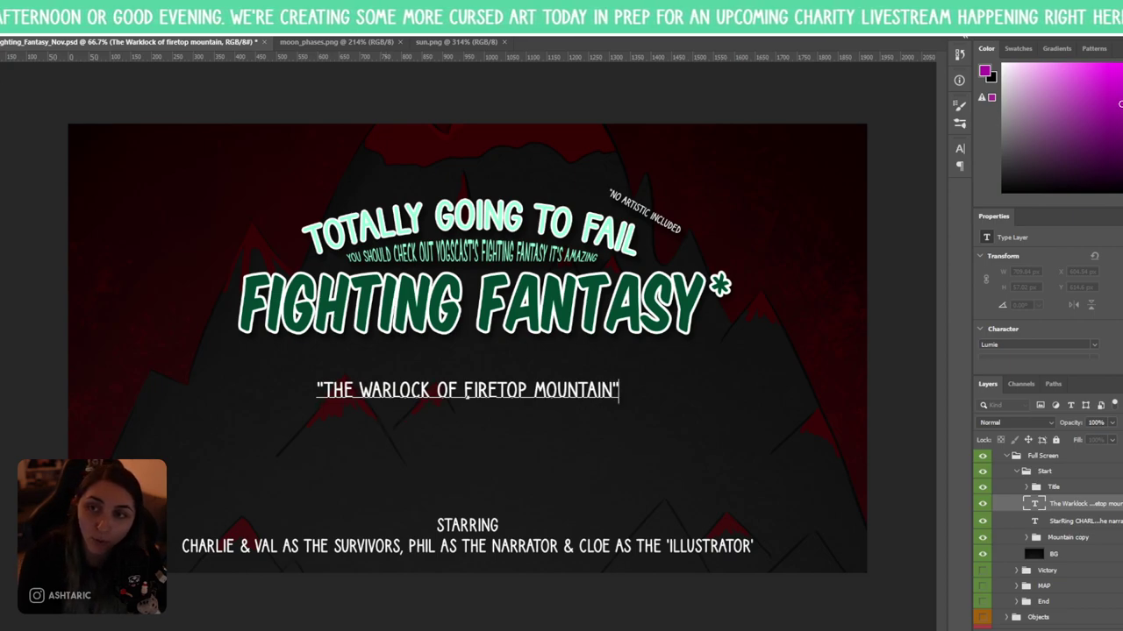
key("ctrl+Return")
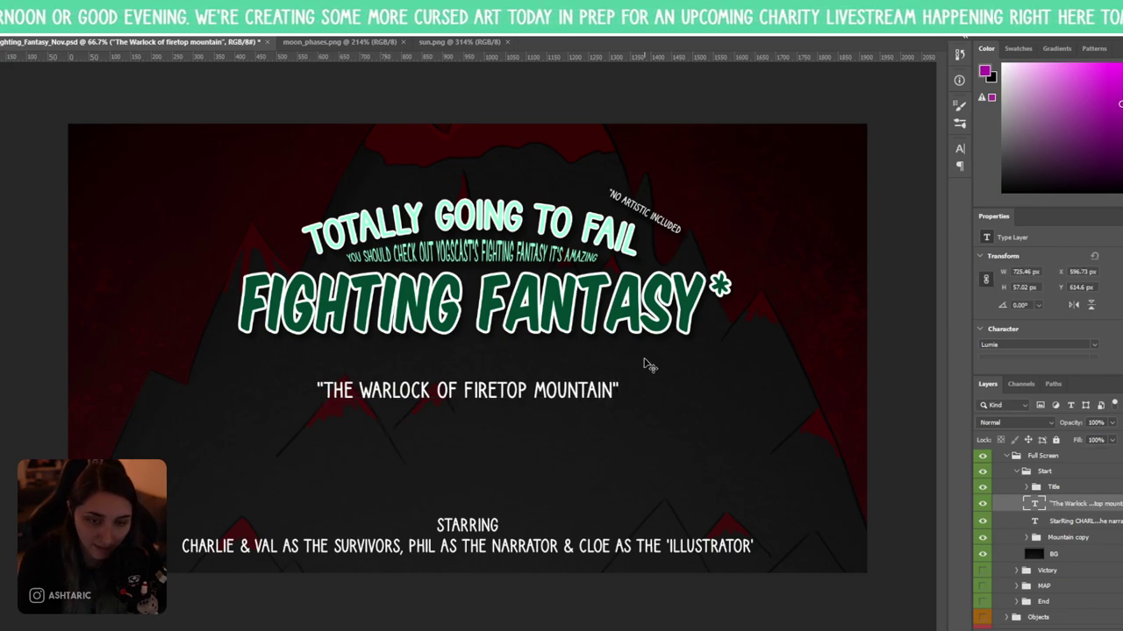
- Enlarge the quoted subtitle to about 759 by 60 px and recolor its text bright green, 00fca7
key("ctrl+t")
left_click_drag(620, 400, 626, 401)
double_click(575, 400)
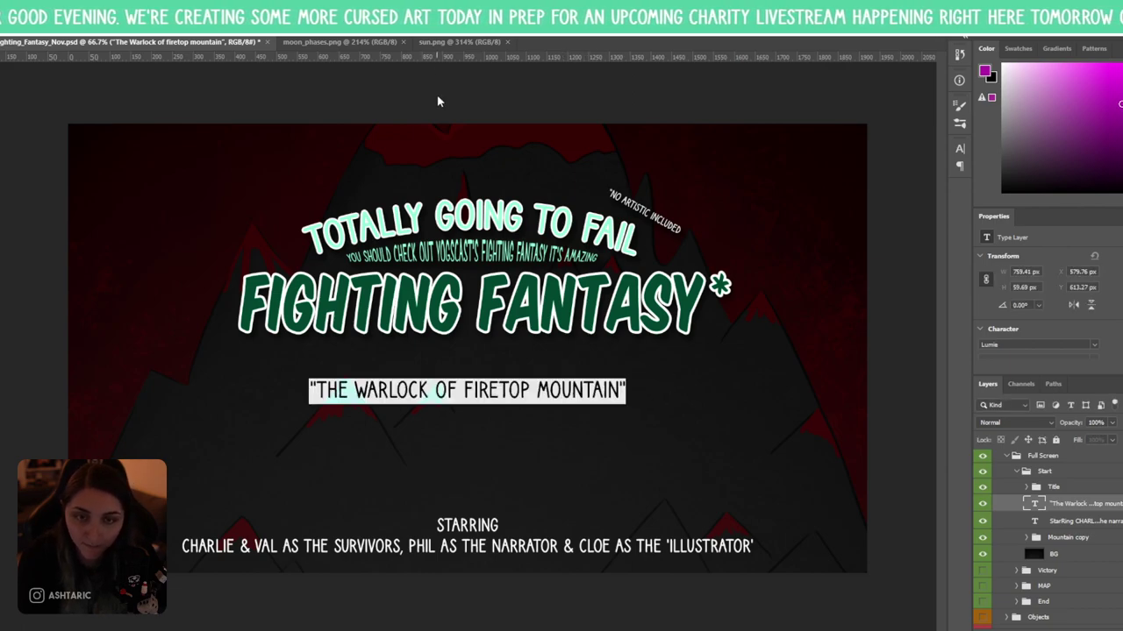
left_click(458, 55)
left_click(461, 281)
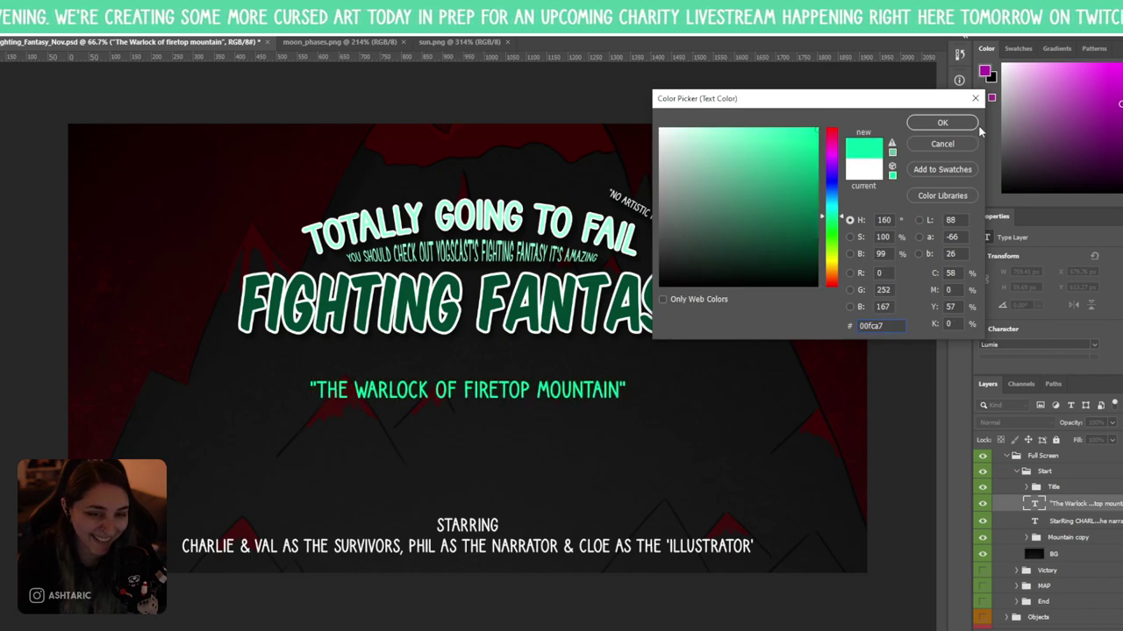
left_click(942, 123)
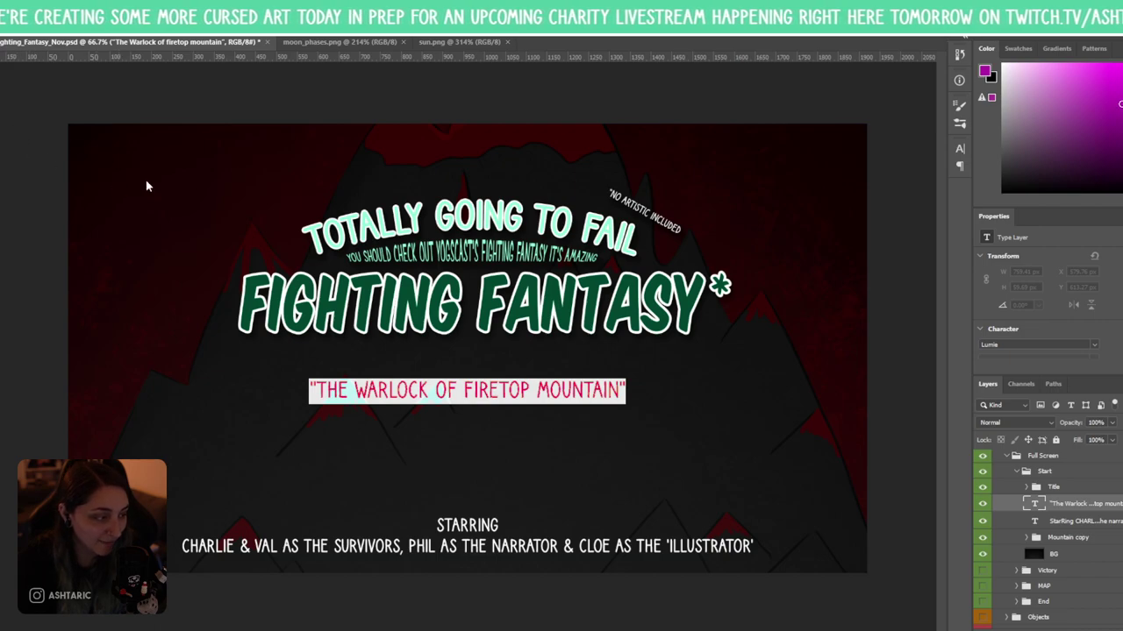
key("ctrl+Return")
- Scale the green subtitle to about 841 by 66 px and move it lower on the canvas, to about Y 667 px
key("ctrl+t")
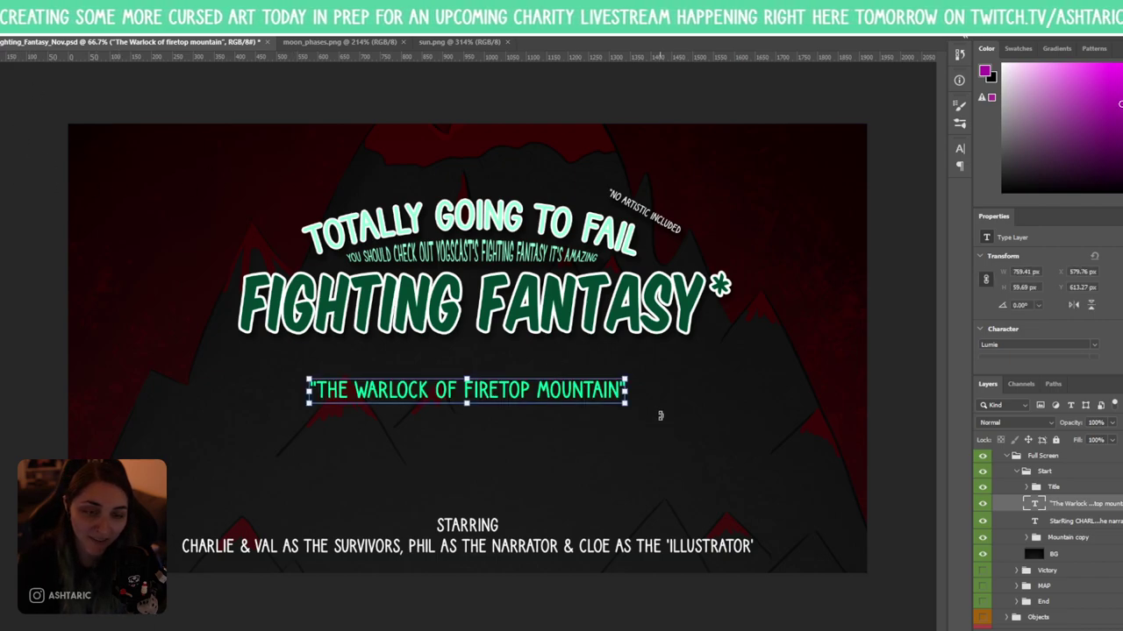
left_click_drag(625, 403, 672, 412)
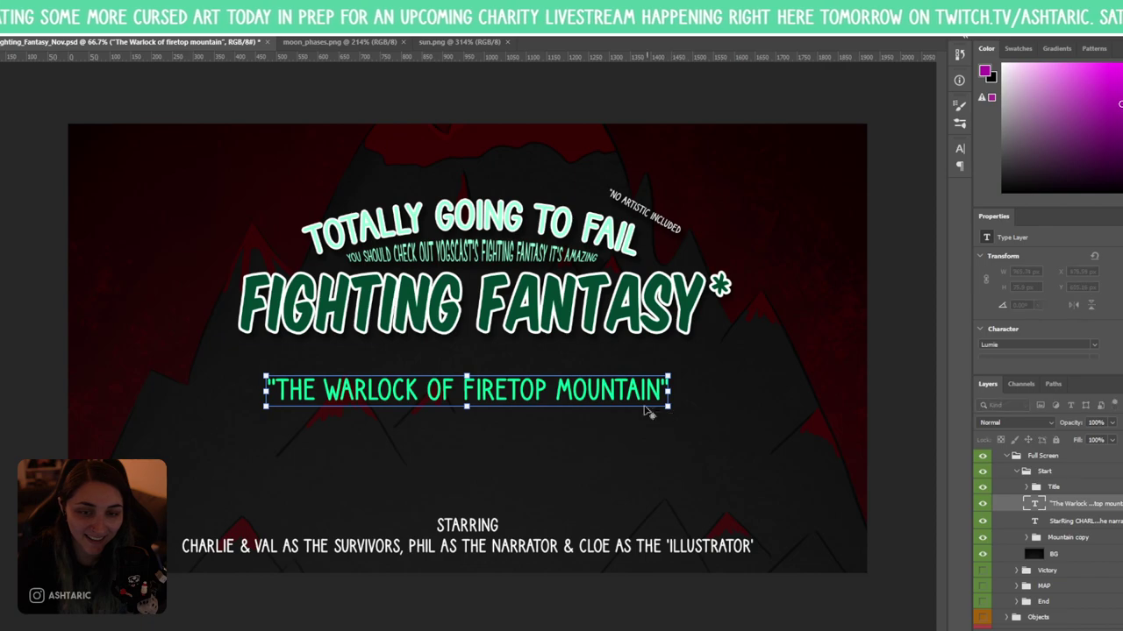
key("Return")
left_click_drag(601, 395, 602, 401)
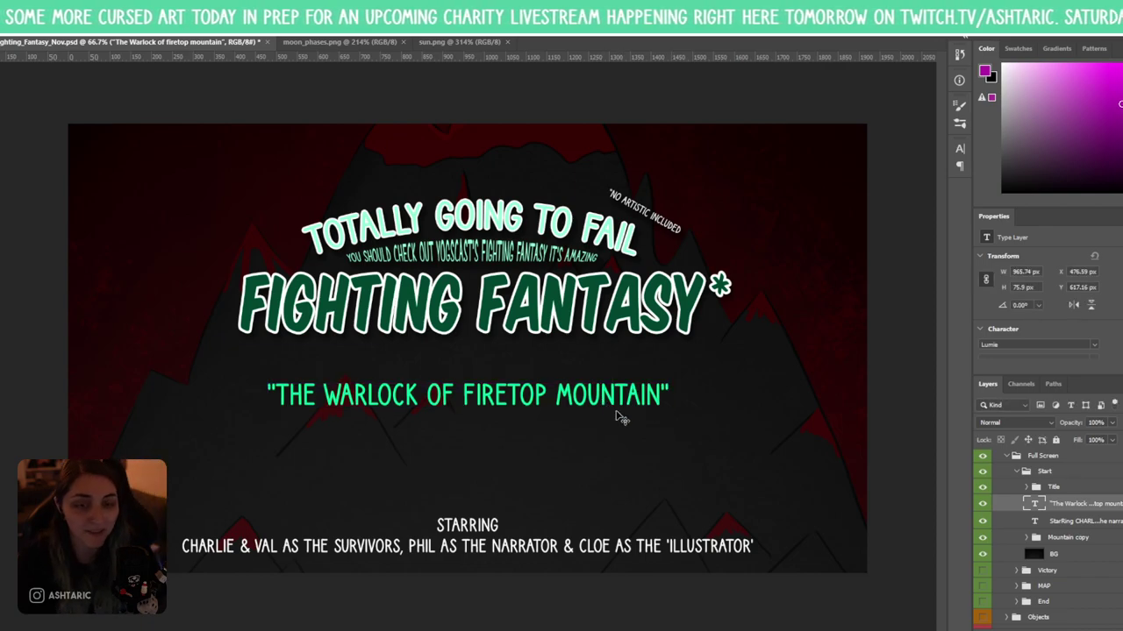
key("ctrl+t")
left_click_drag(672, 409, 641, 405)
key("Return")
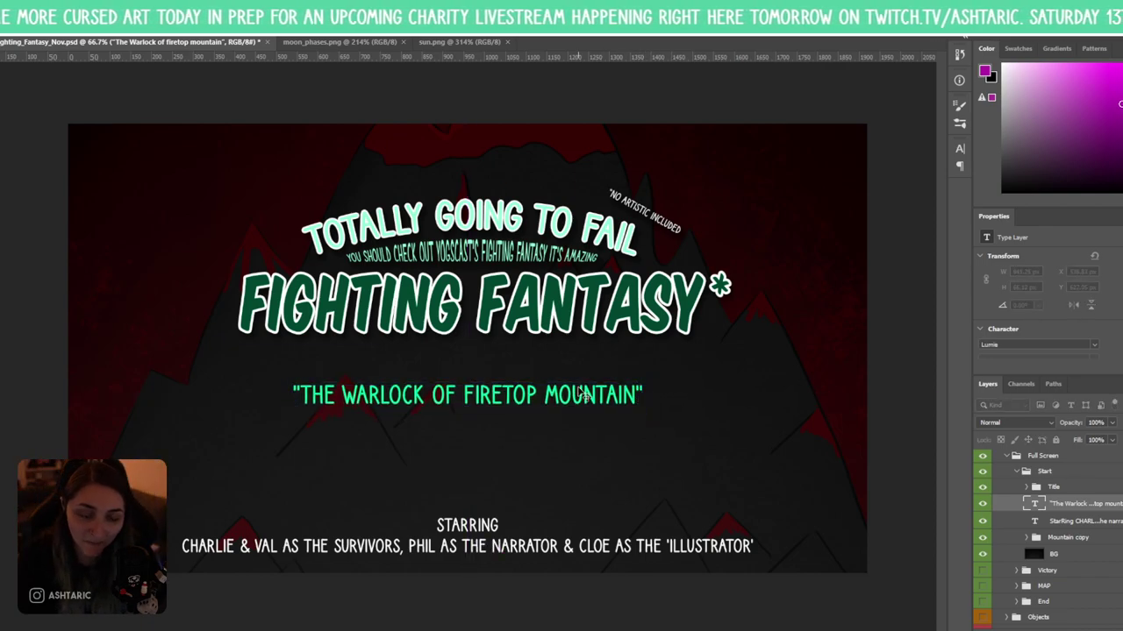
left_click_drag(556, 401, 557, 421)
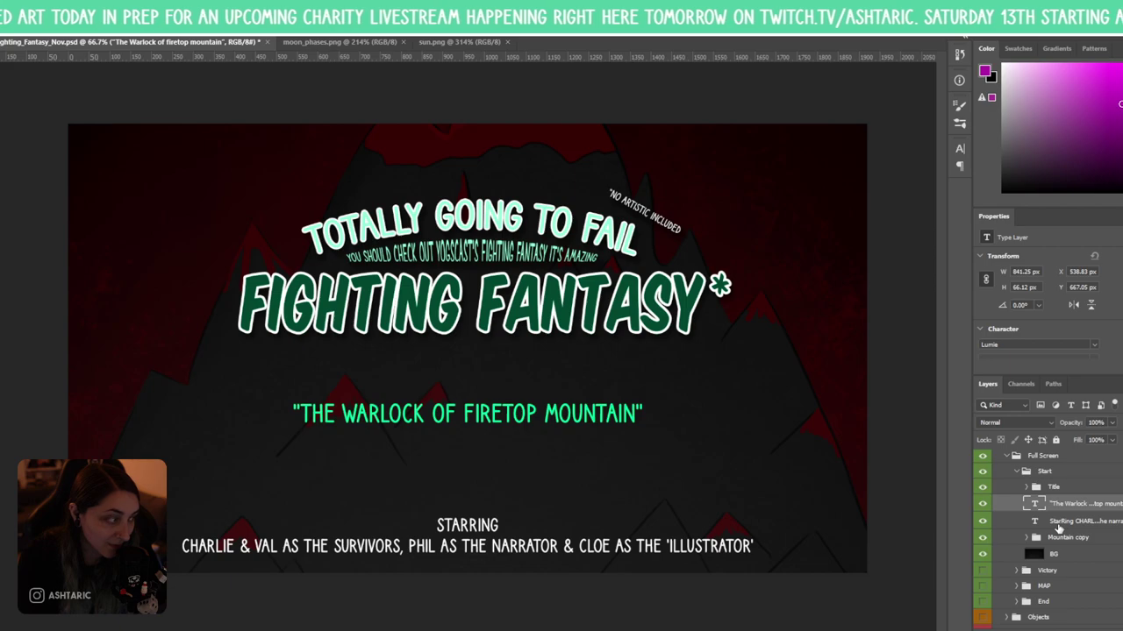
- Shrink the Title group slightly around its center and move it higher, centered above the subtitle
left_click(1059, 523)
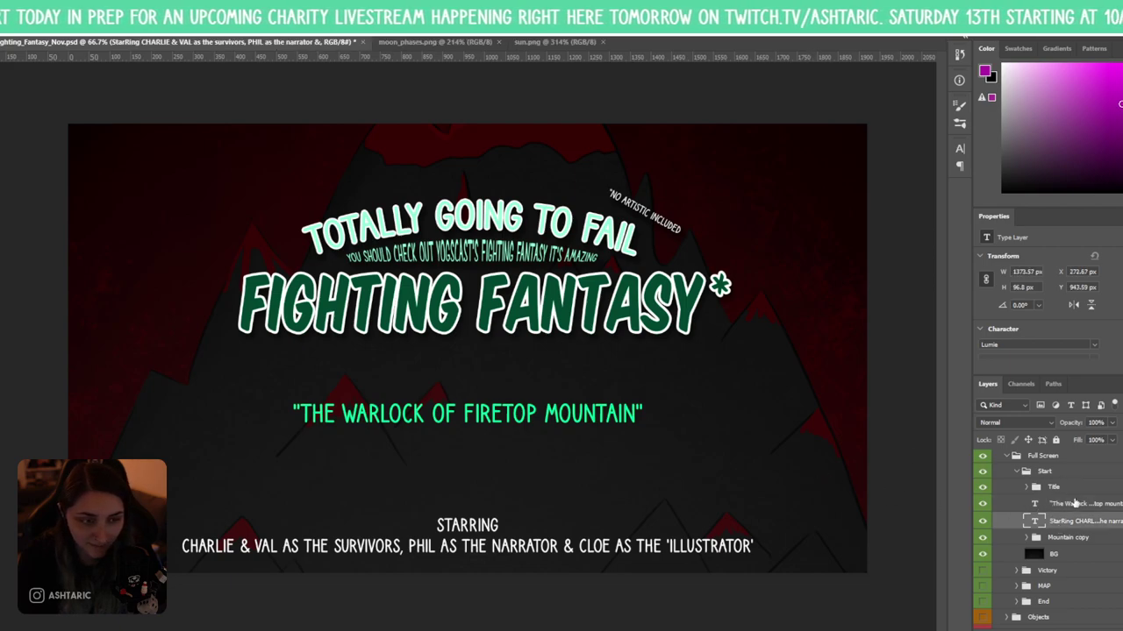
left_click(1055, 488)
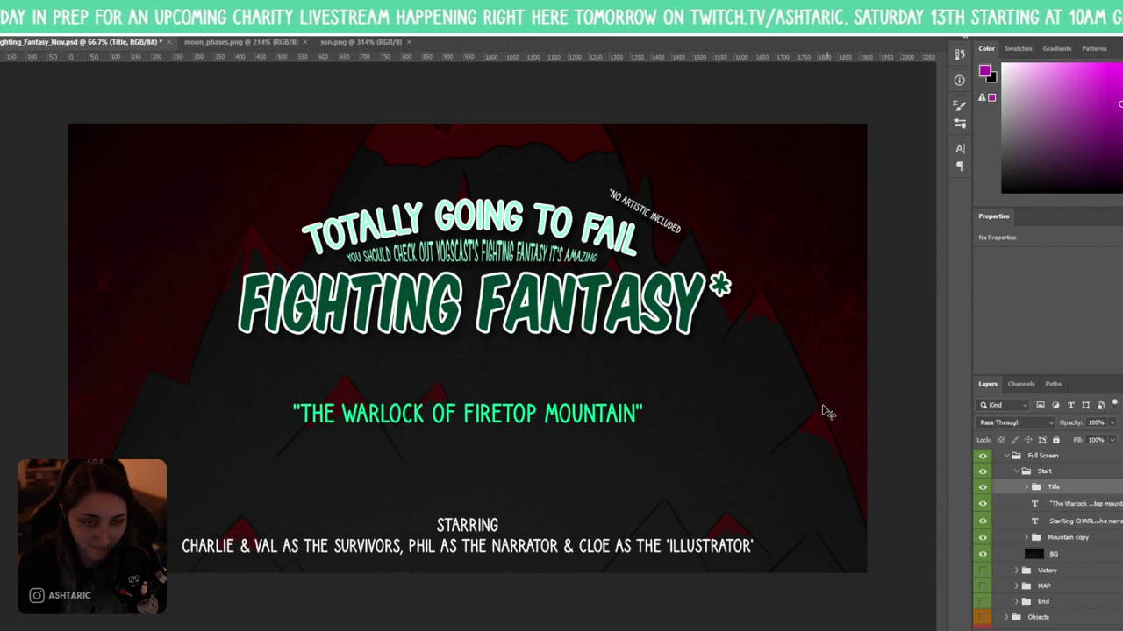
key("ctrl+t")
left_click_drag(734, 336, 713, 335)
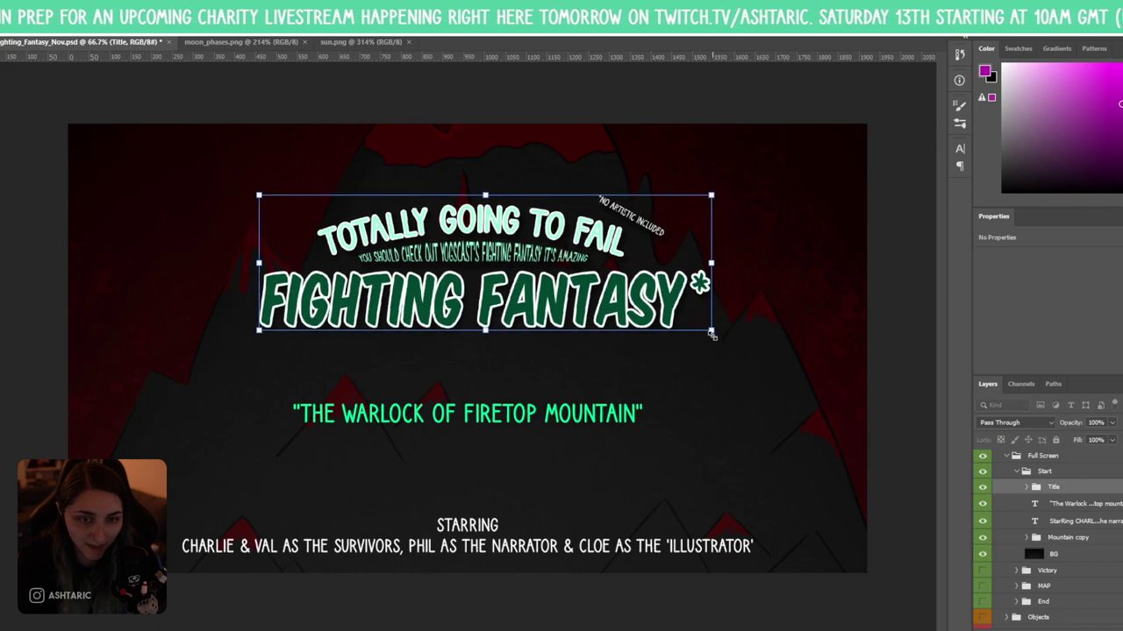
key("Return")
left_click_drag(605, 308, 583, 285)
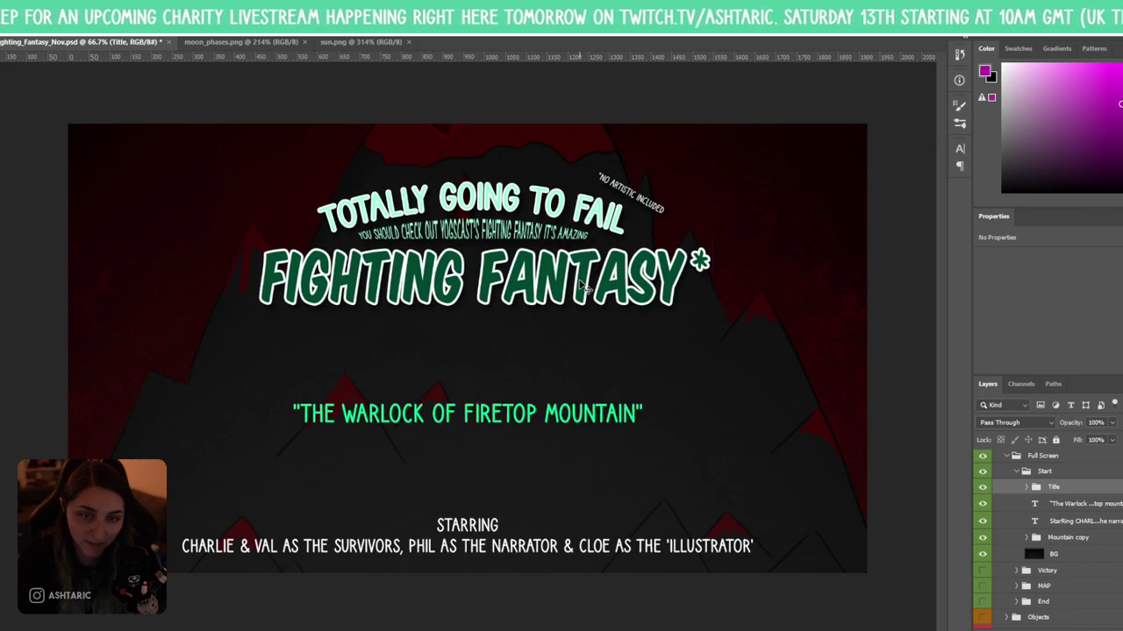
- Enlarge the green subtitle around its center to about 981 by 77 px
left_click(1053, 507)
key("ctrl+t")
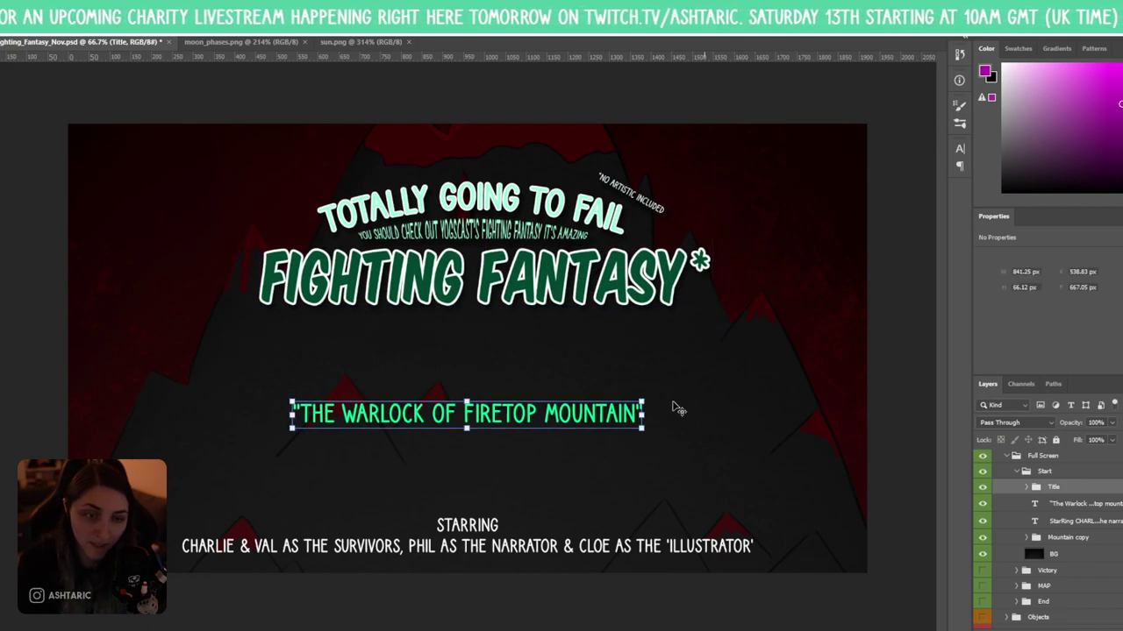
left_click_drag(646, 401, 677, 396)
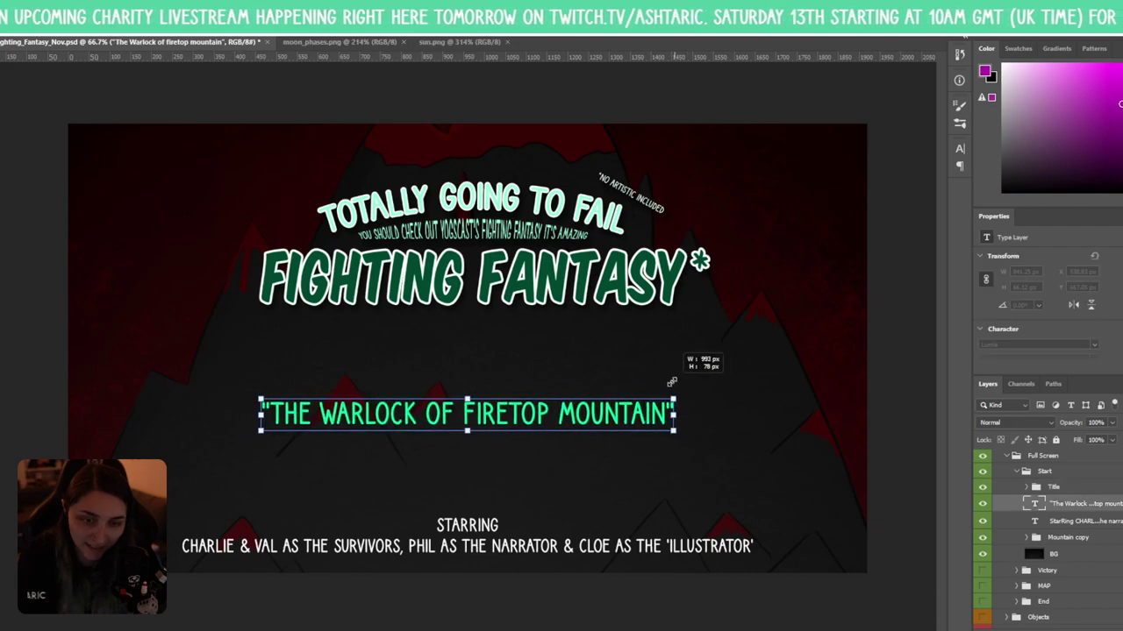
key("Return")
- Shrink the starring credits around their center to about 1188 by 84 px
left_click(1070, 523)
key("ctrl+t")
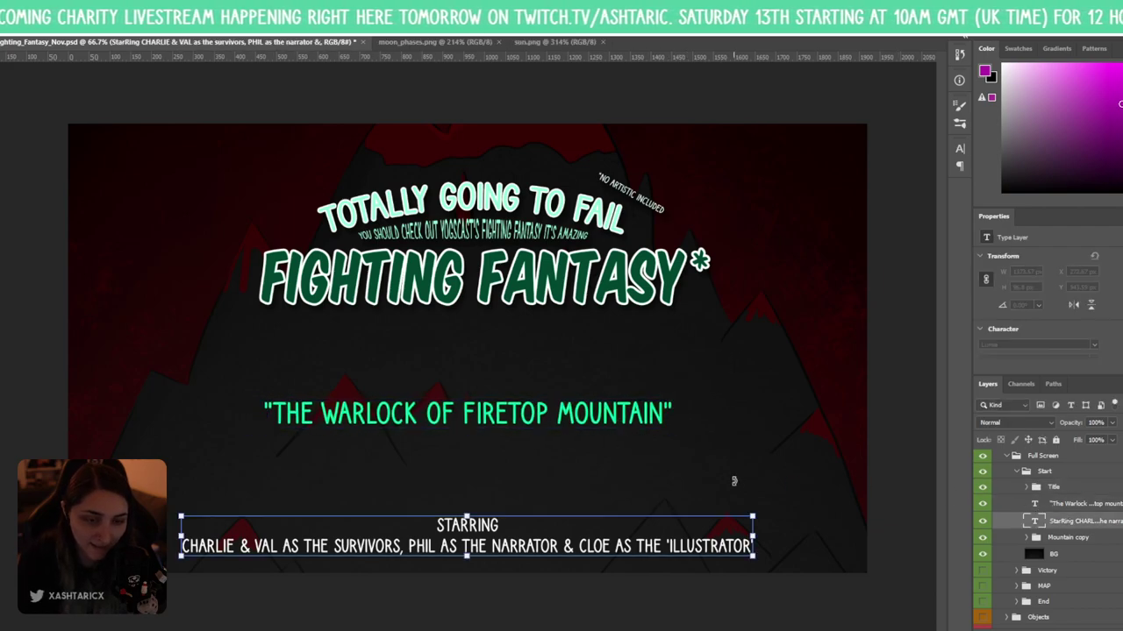
left_click_drag(750, 516, 718, 518)
key("Return")
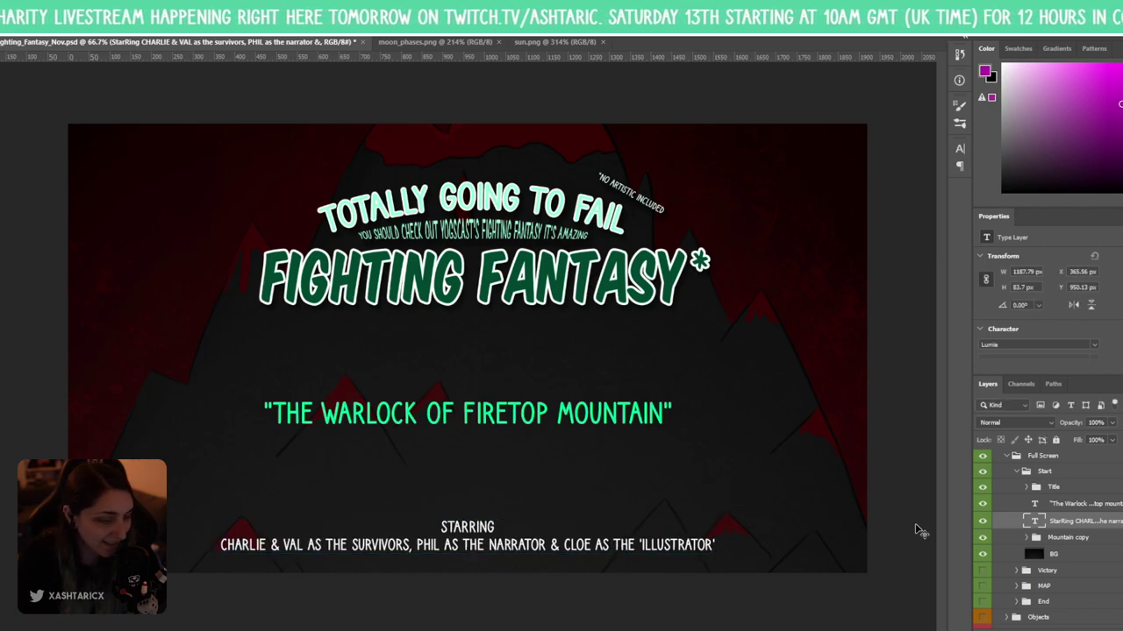
- Enlarge the subtitle to about 1363 by 107 px and move it up to about Y 598 px
left_click(1063, 506)
left_click_drag(618, 441, 619, 430)
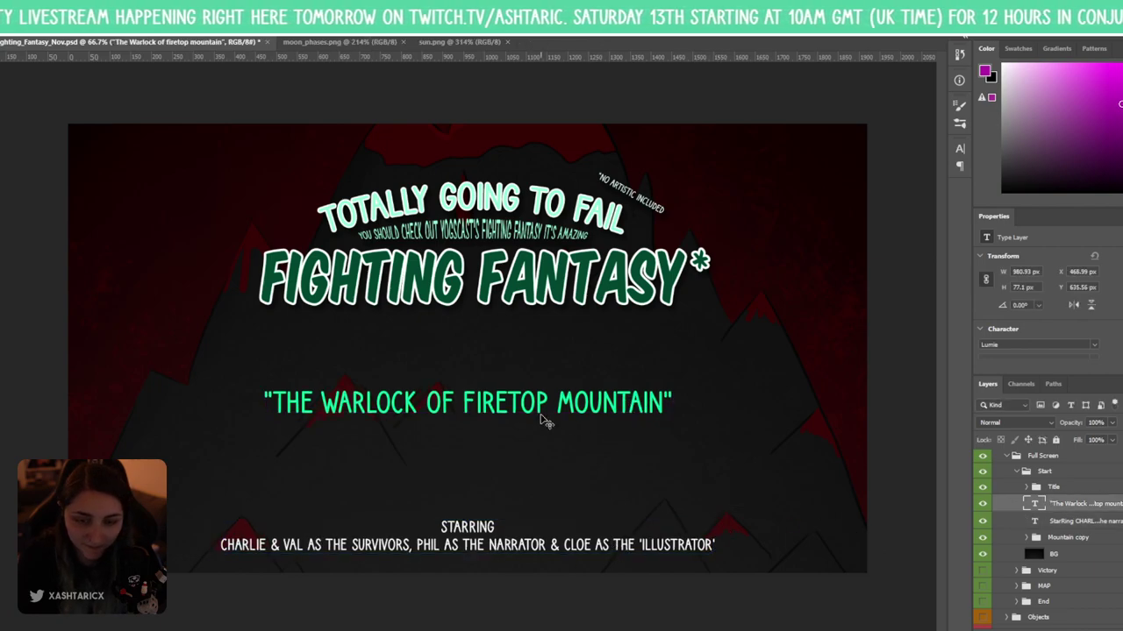
key("ctrl+t")
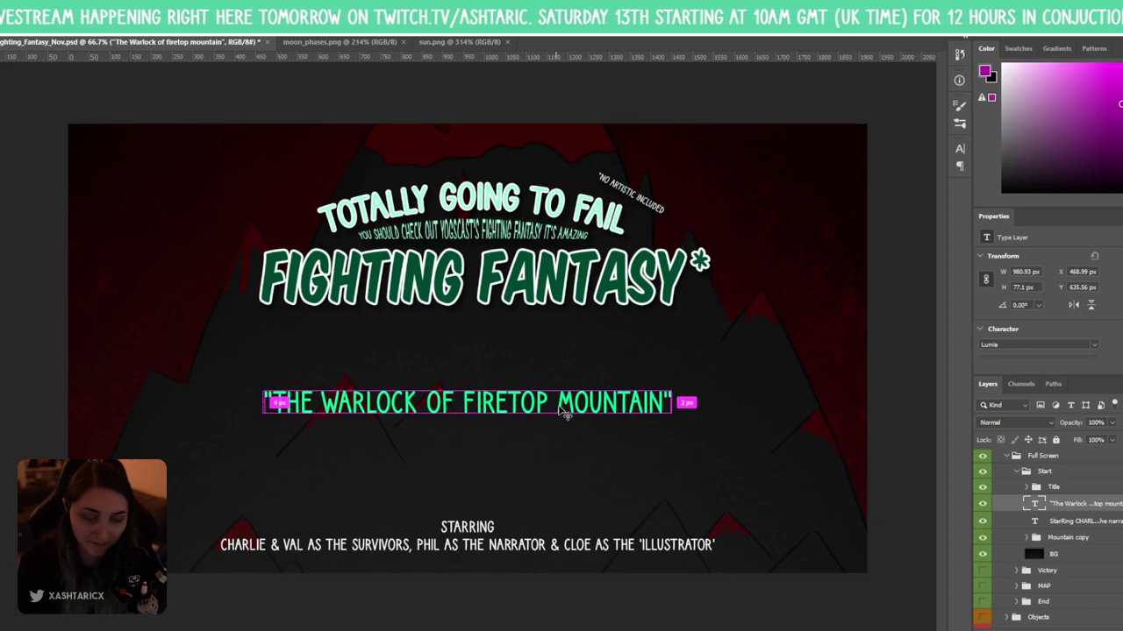
left_click_drag(669, 387, 751, 384)
key("Return")
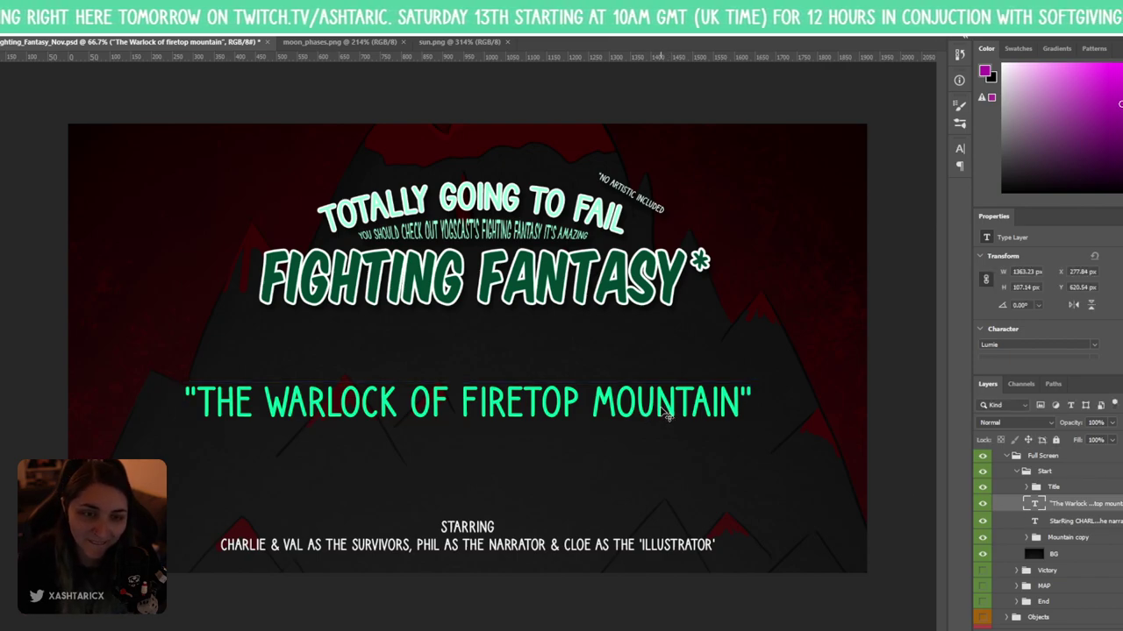
left_click_drag(672, 413, 672, 400)
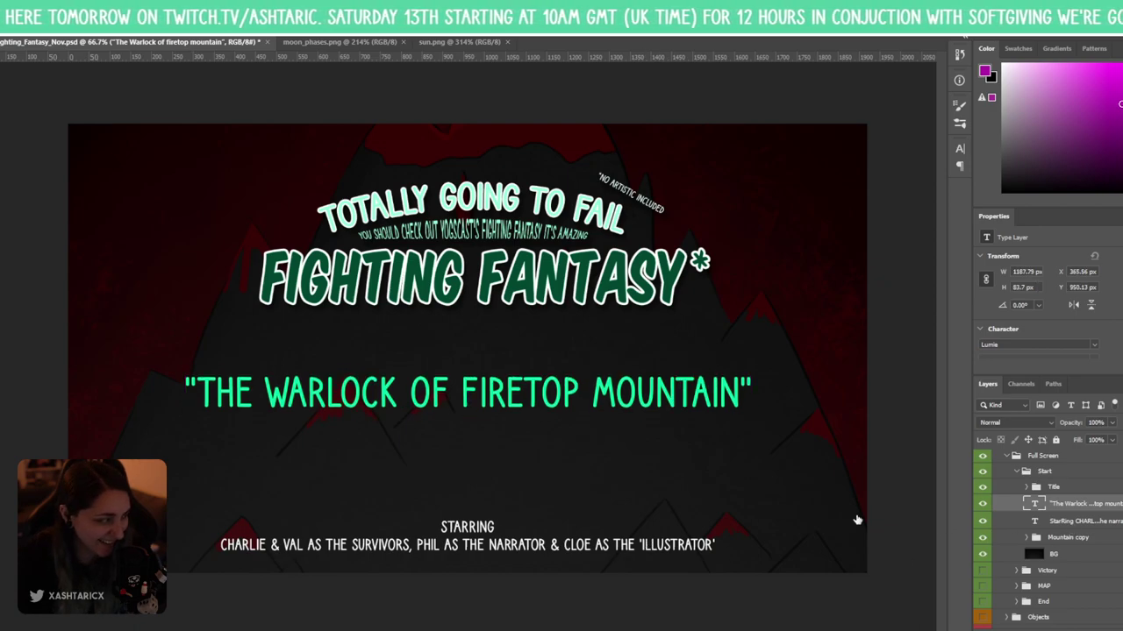
- Try moving the starring credits higher, undo that shift, and lower the subtitle to about Y 617 px
left_click_drag(675, 540, 675, 529)
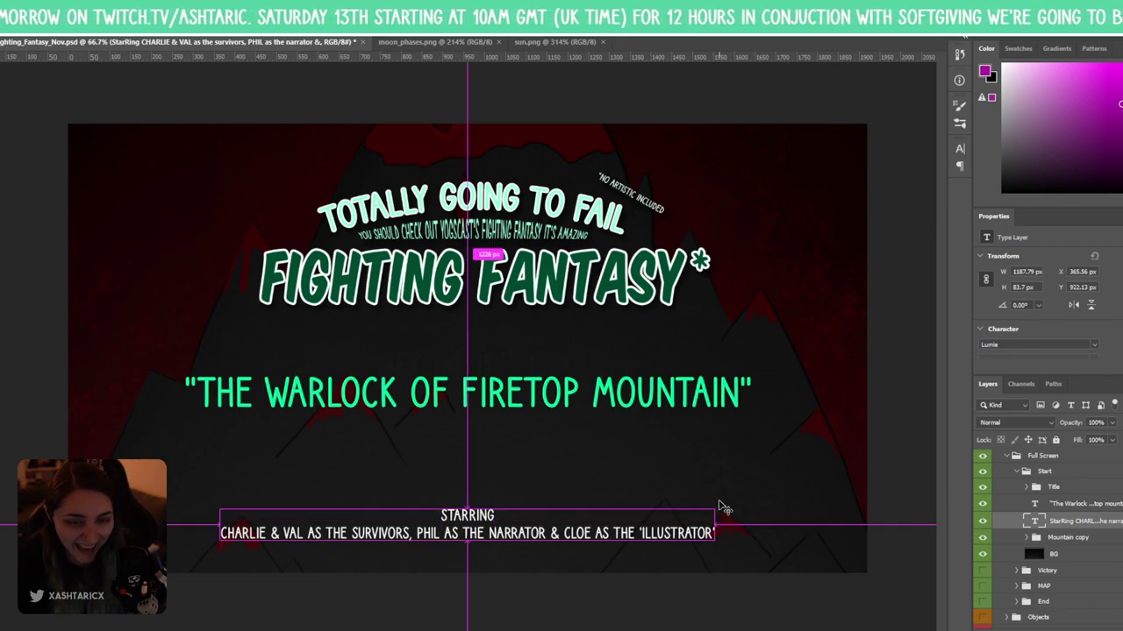
key("ctrl+z")
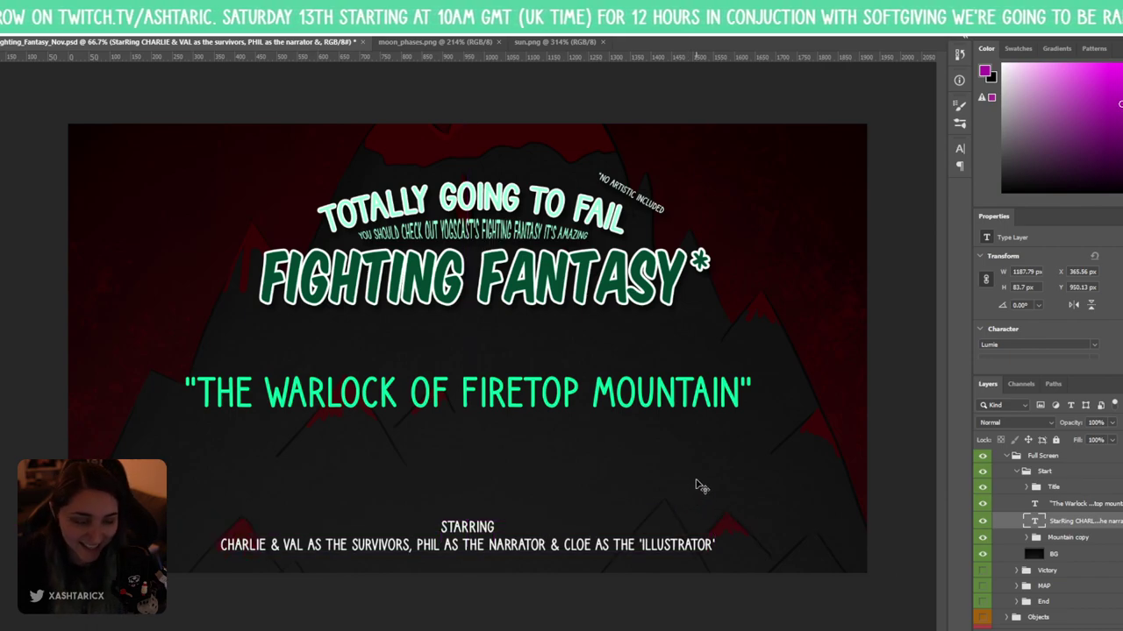
left_click_drag(575, 397, 575, 404)
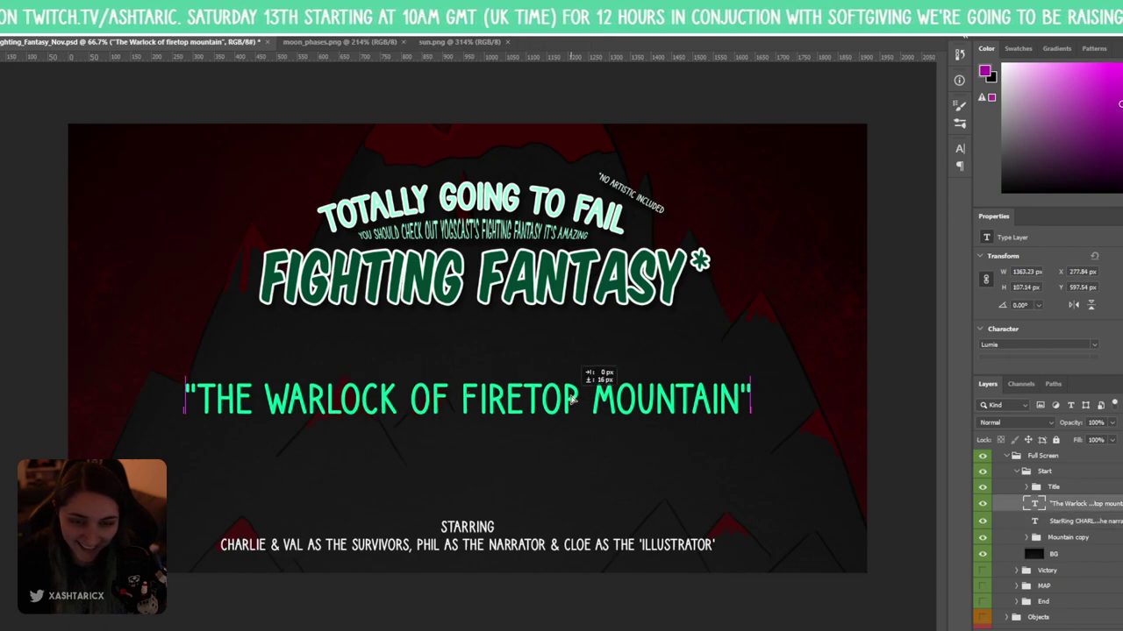
key("Down")
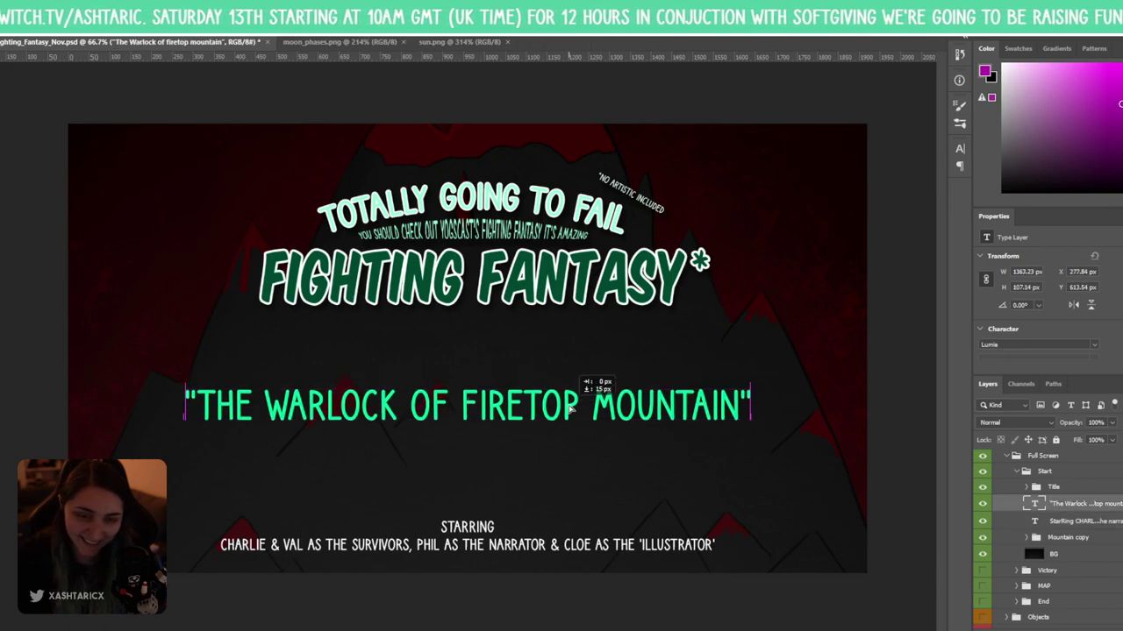
key("Down")
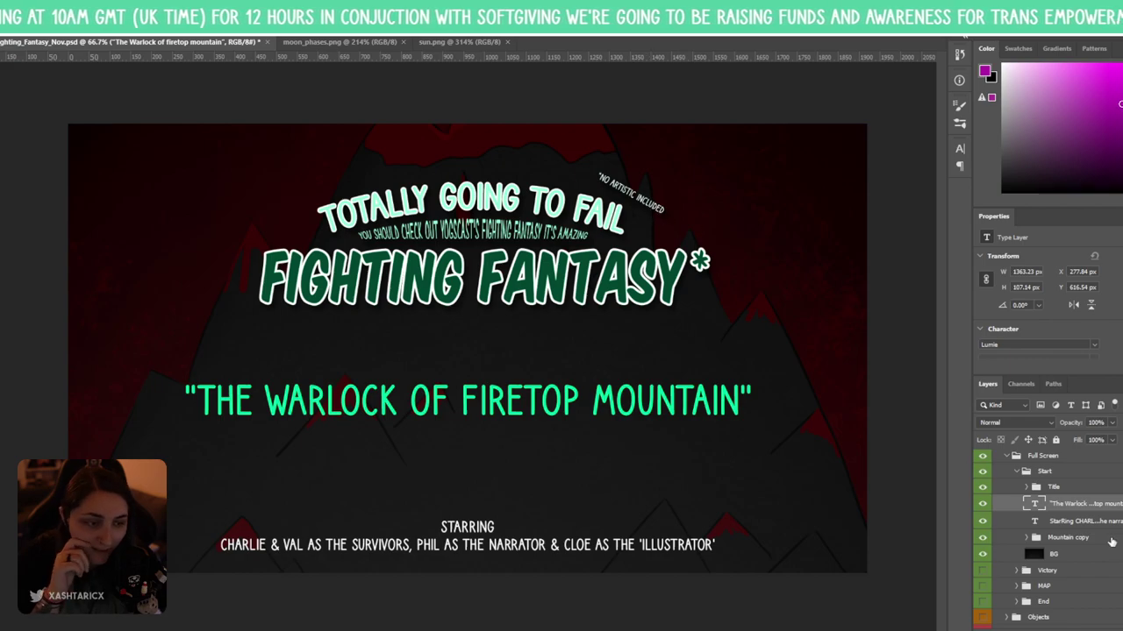
- Expand the Title group and open its "*NO ARTISTIC INCLUDED" smart object for editing
left_click(1027, 488)
left_click(1026, 488)
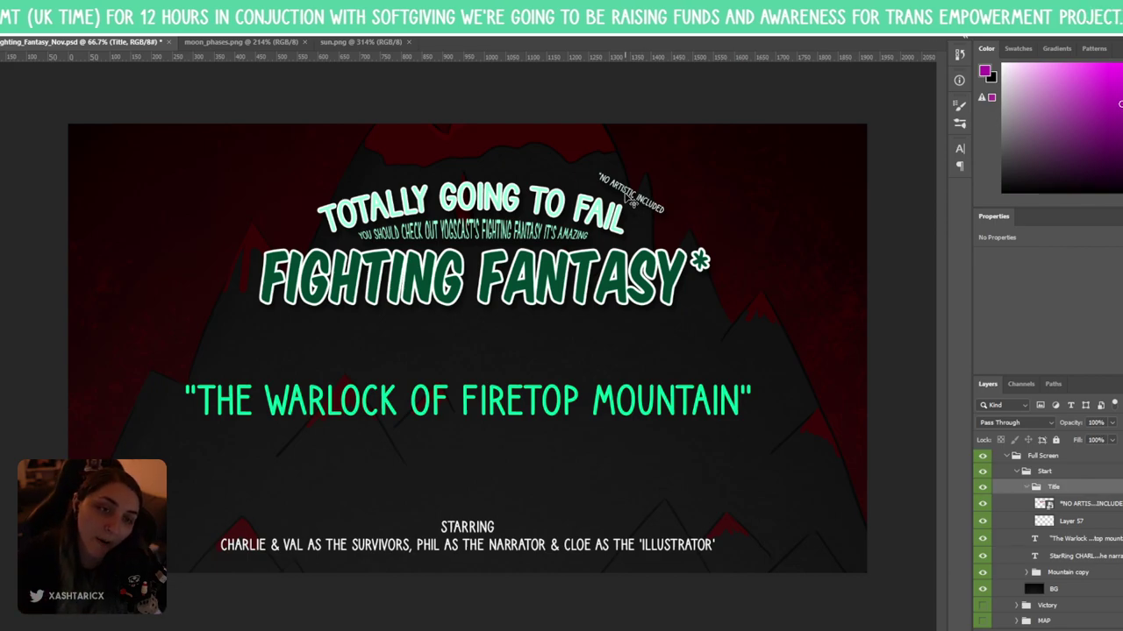
left_click(1085, 507)
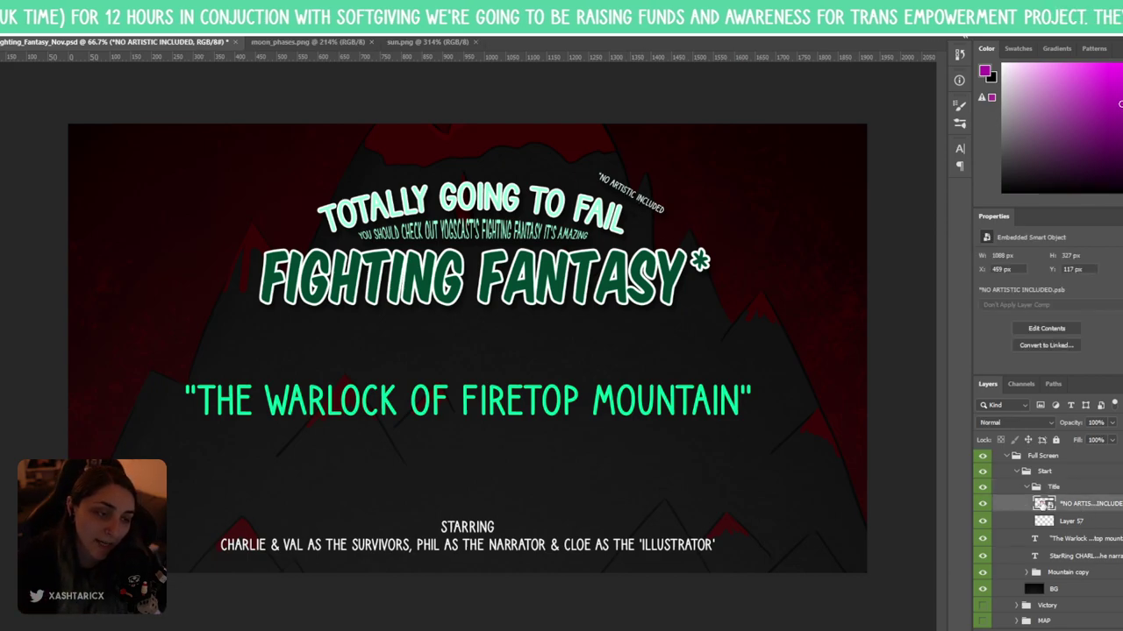
double_click(1043, 504)
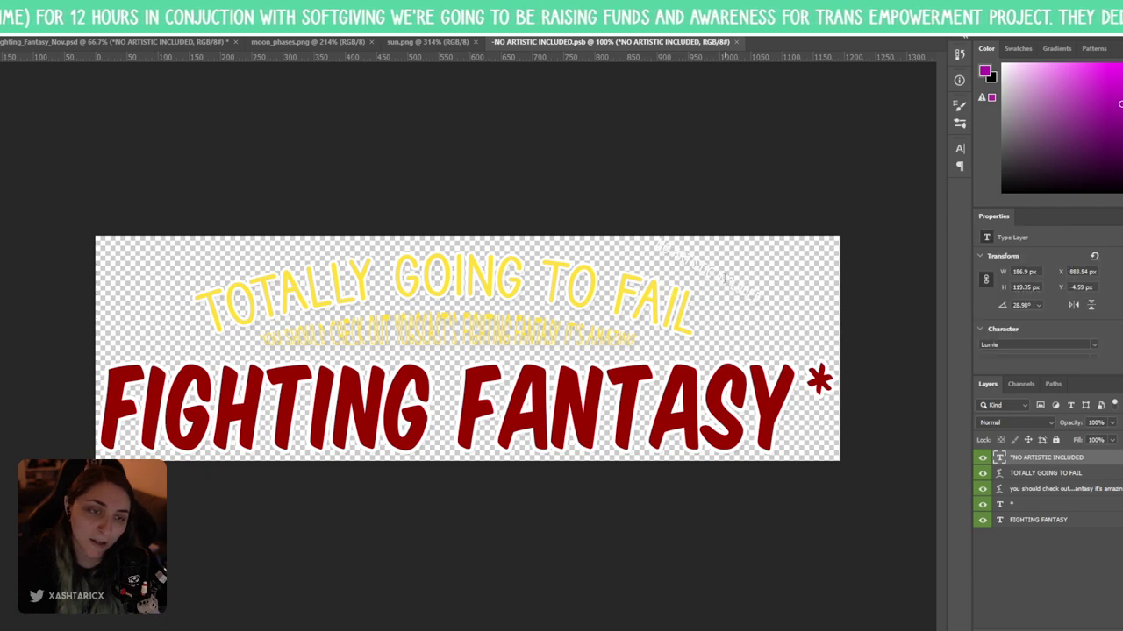
- Reword the artistic note to "*NO ARTISTIC Iskills required" and scale it down to about 167 by 103 px
left_click(671, 256)
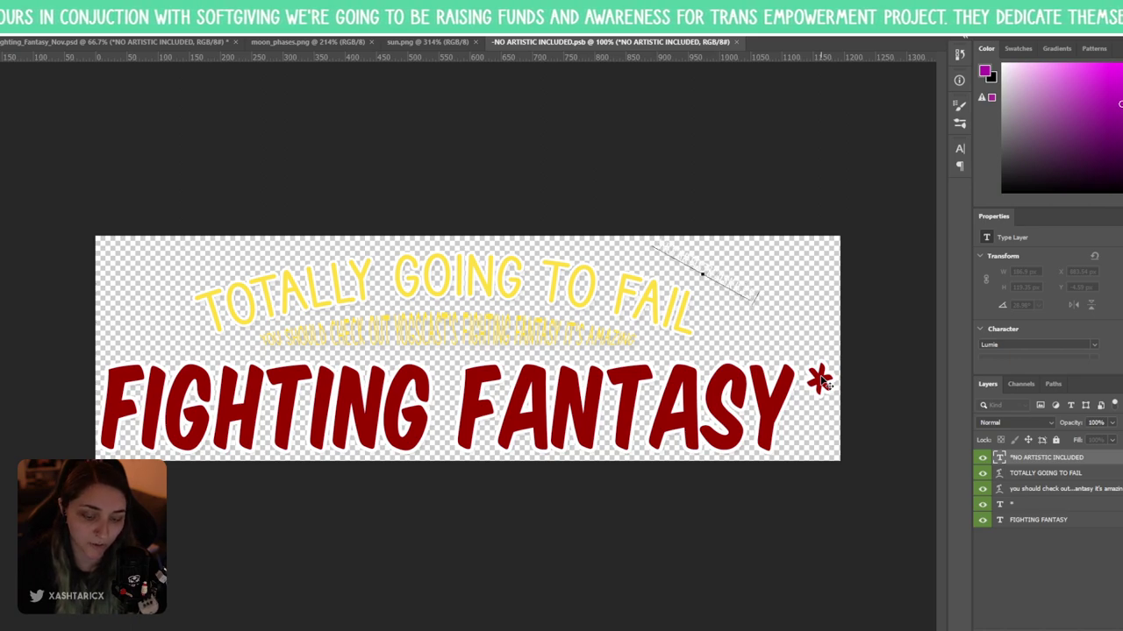
left_click(750, 338)
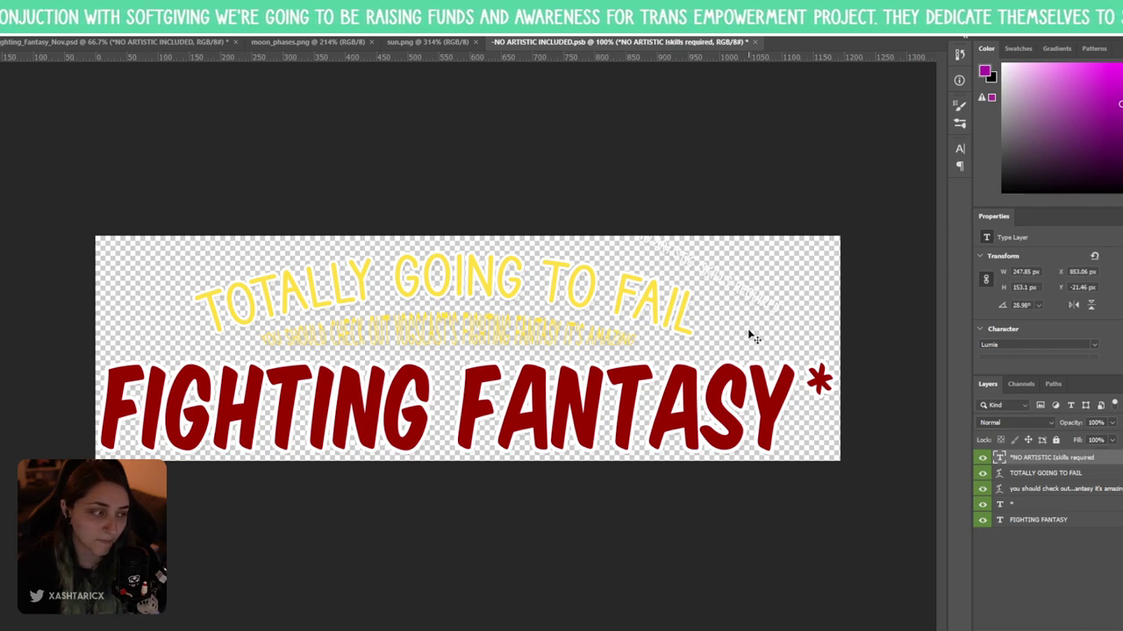
key("ctrl+t")
left_click_drag(782, 314, 746, 301)
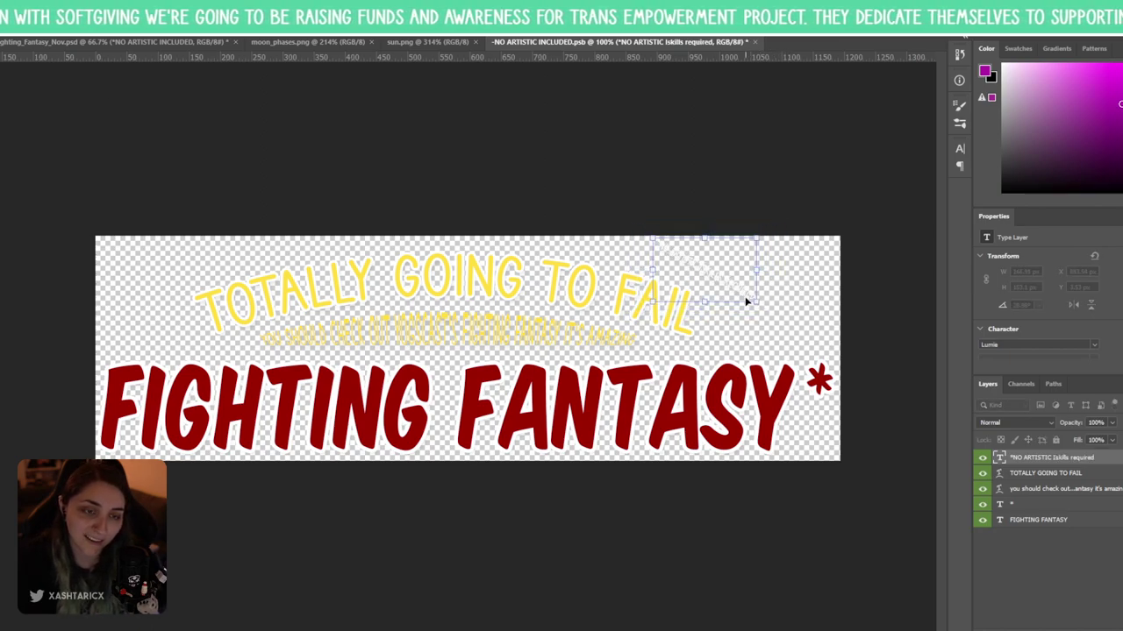
key("Return")
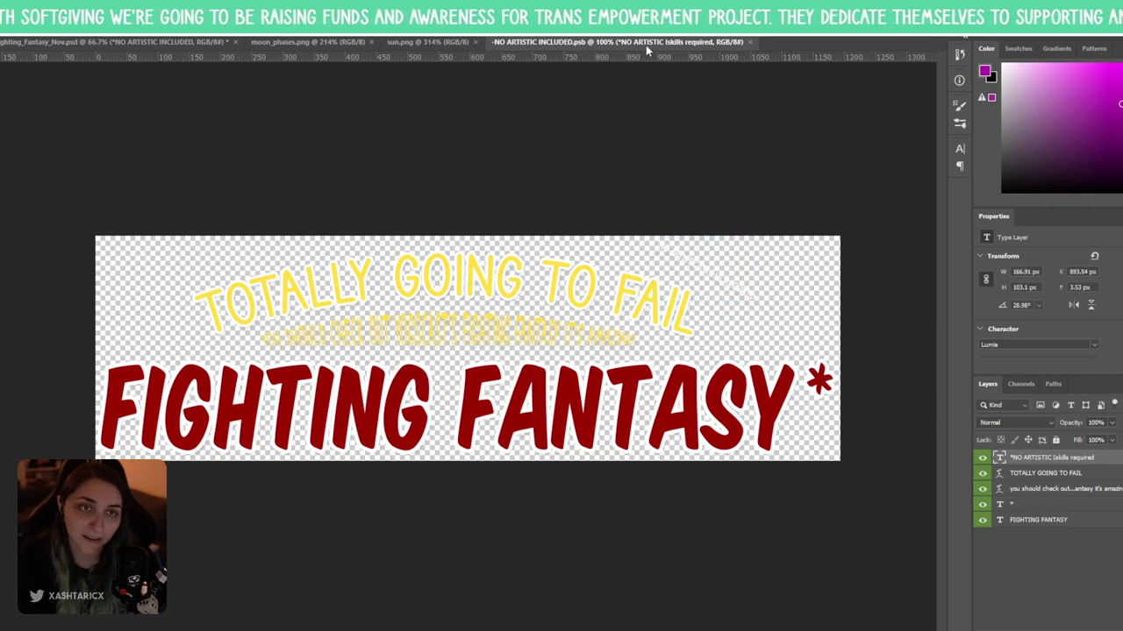
- Close the edited title artwork and reopen its smart object contents from the "*NO ARTISTIC INCLUDED" layer
right_click(646, 44)
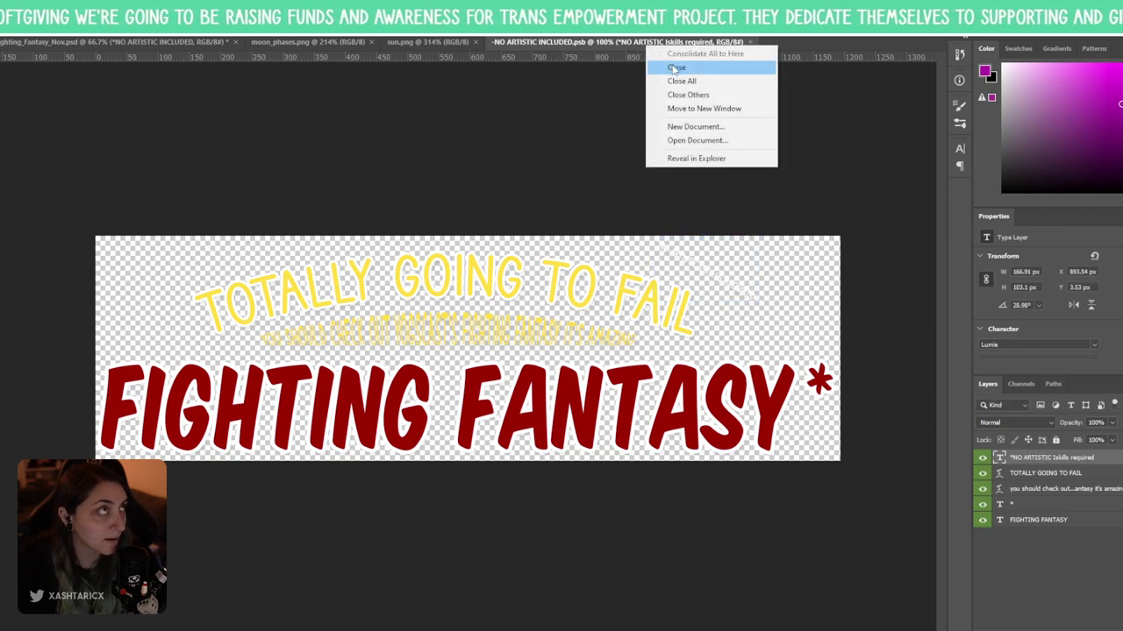
left_click(674, 69)
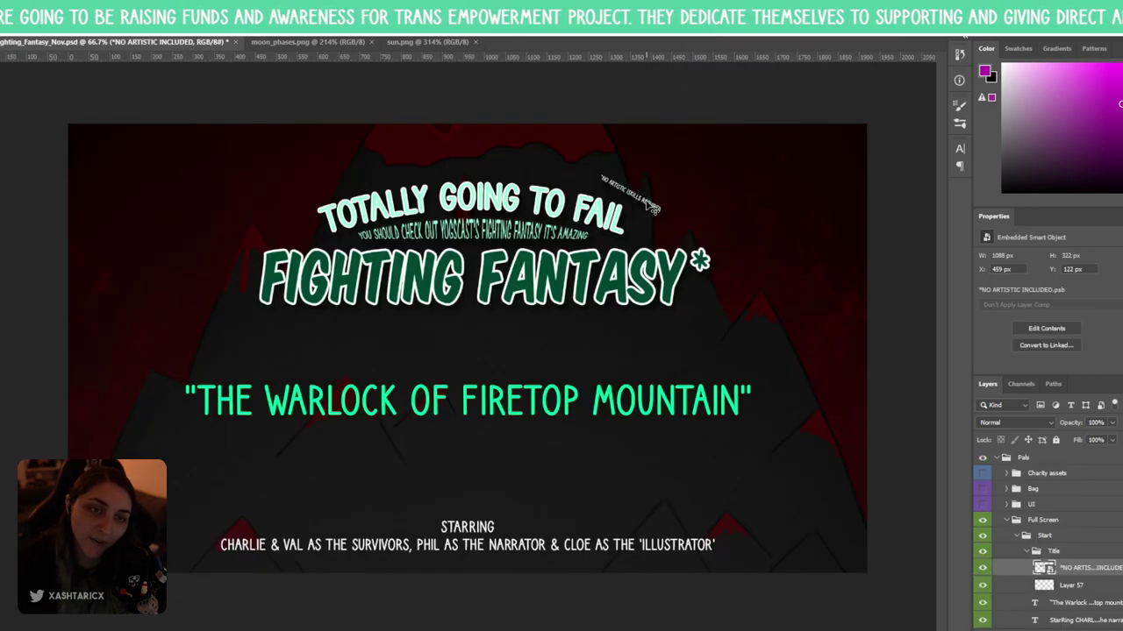
double_click(1094, 569)
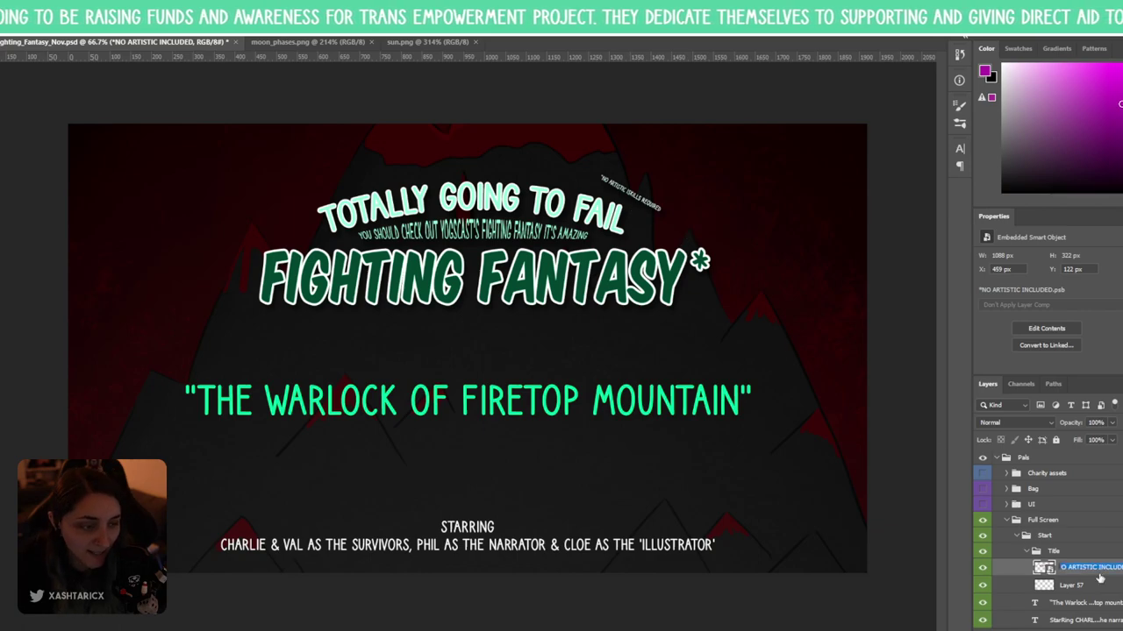
double_click(1044, 570)
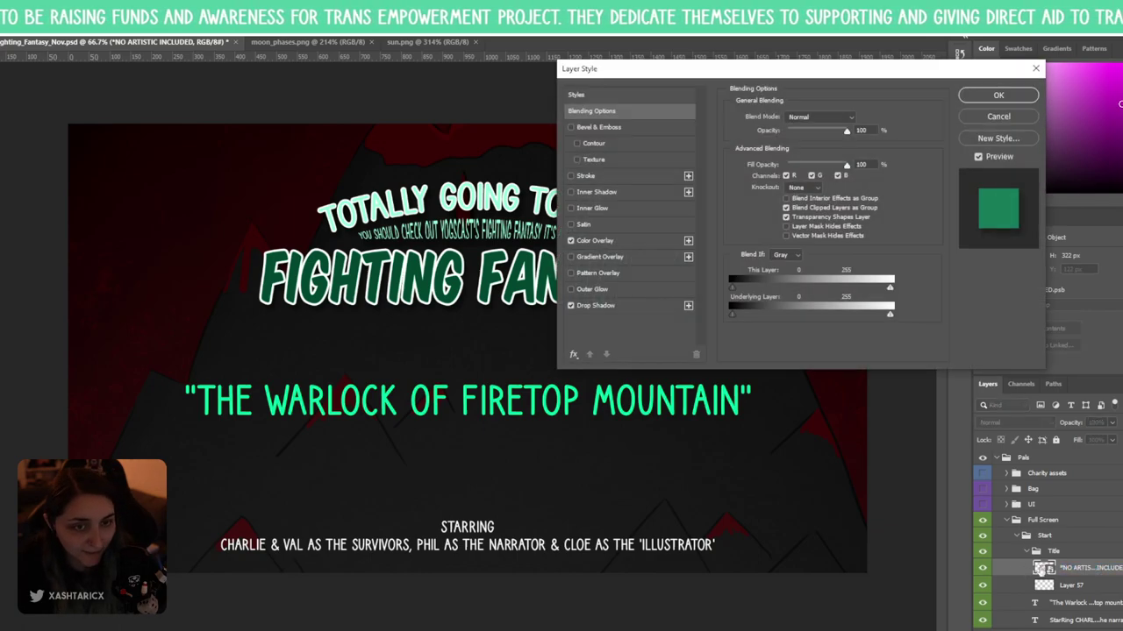
key("Escape")
double_click(1043, 568)
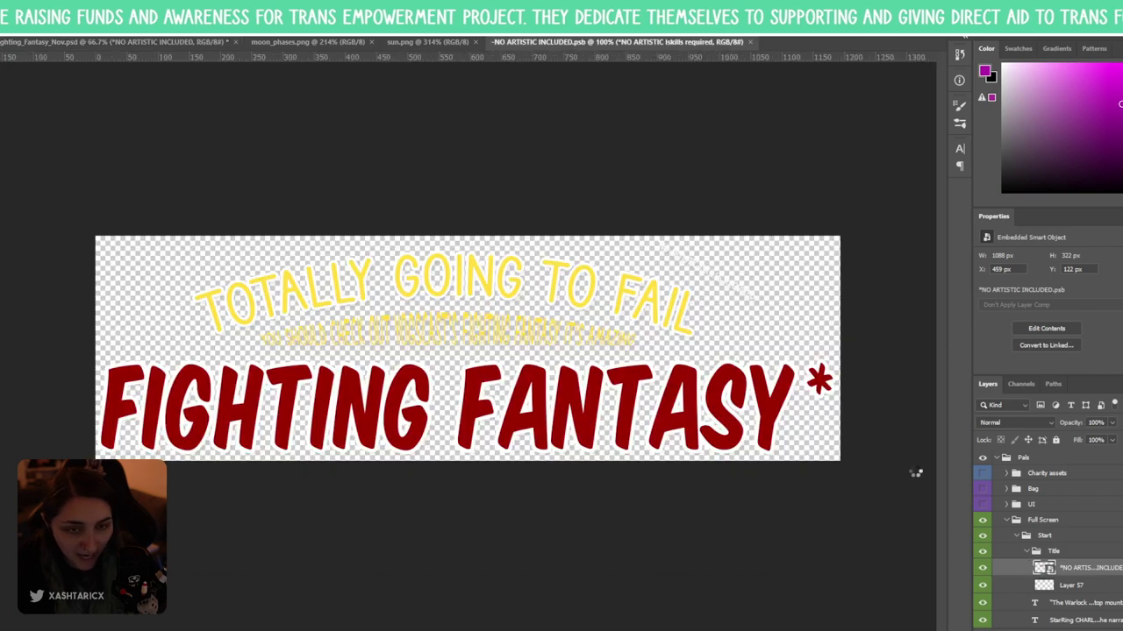
- Add a new layer beneath all the text and fill it with a purple-to-black radial gradient behind the white note
scroll(702, 255, "up", 10)
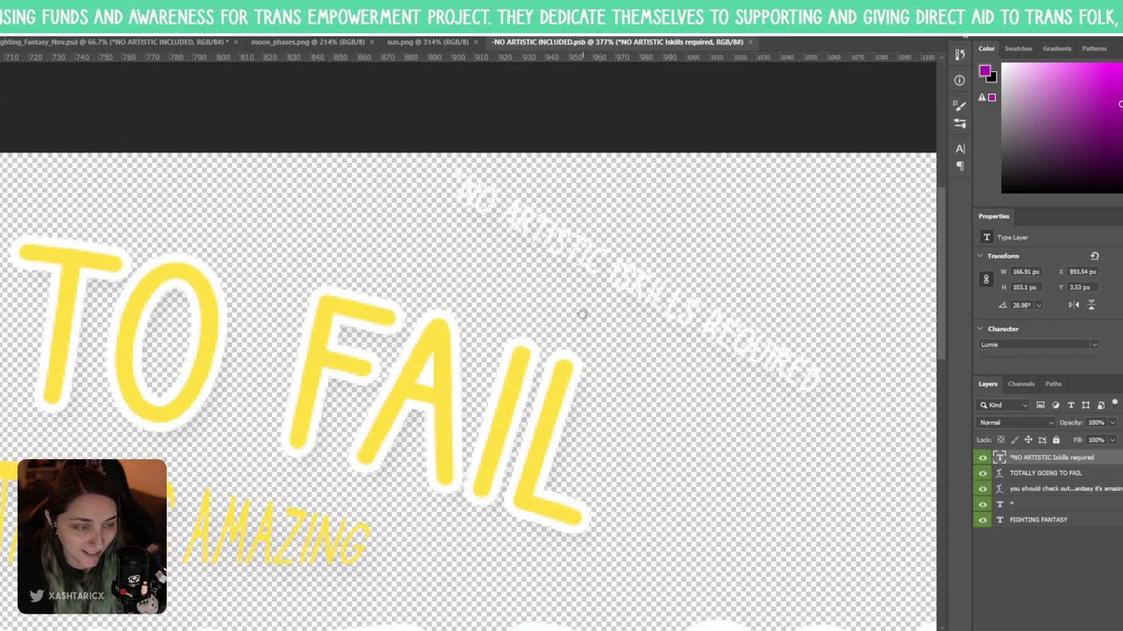
key("ctrl+shift+alt+n")
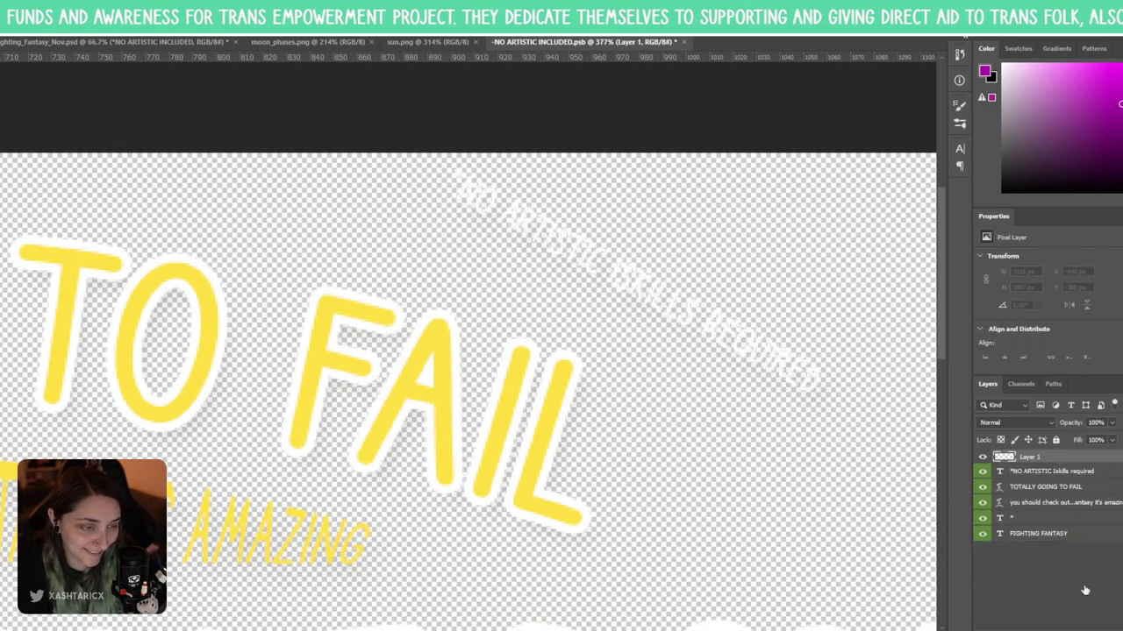
key("ctrl+shift+bracketleft")
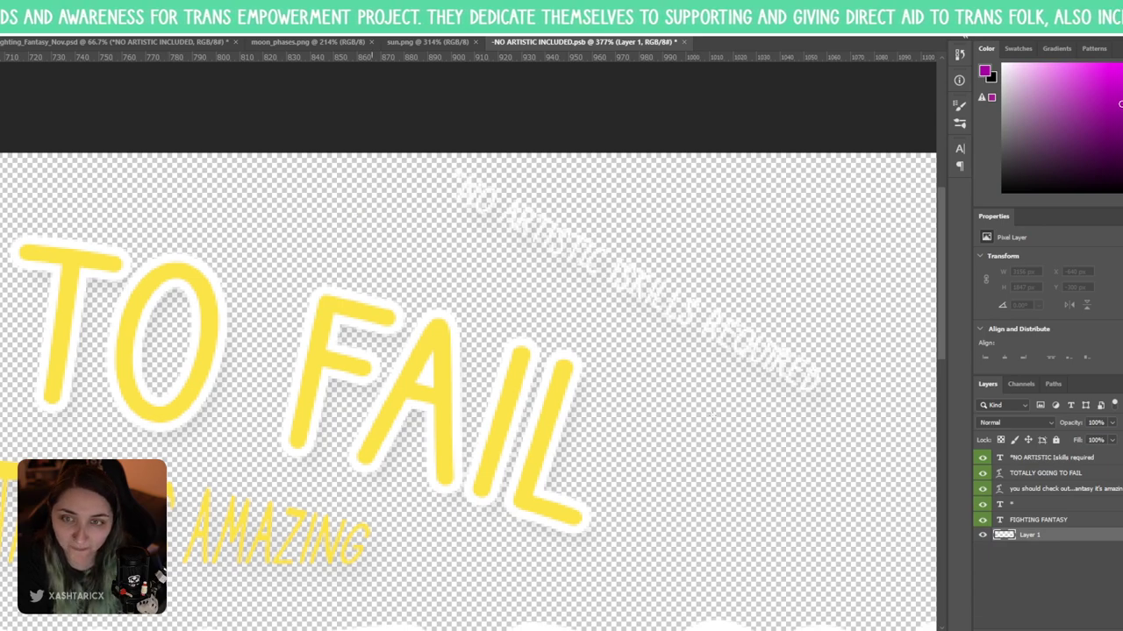
left_click_drag(527, 158, 609, 351)
left_click_drag(464, 255, 719, 491)
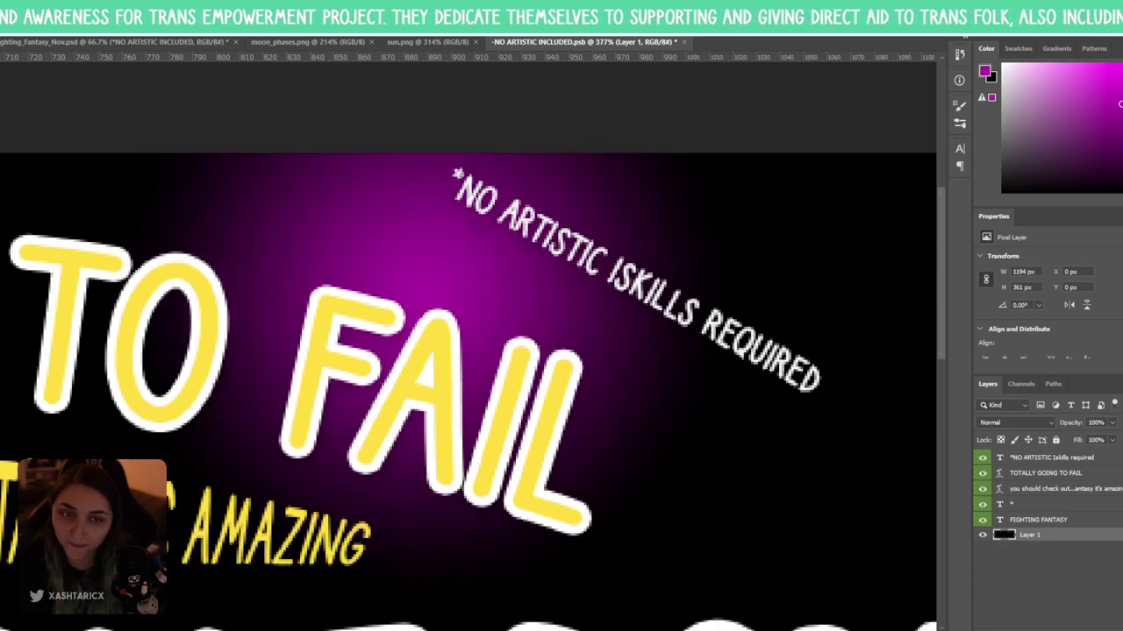
- Correct the slanted note to read "*NO ARTISTIC skills included" and enlarge it to about 193 by 120 px
double_click(635, 271)
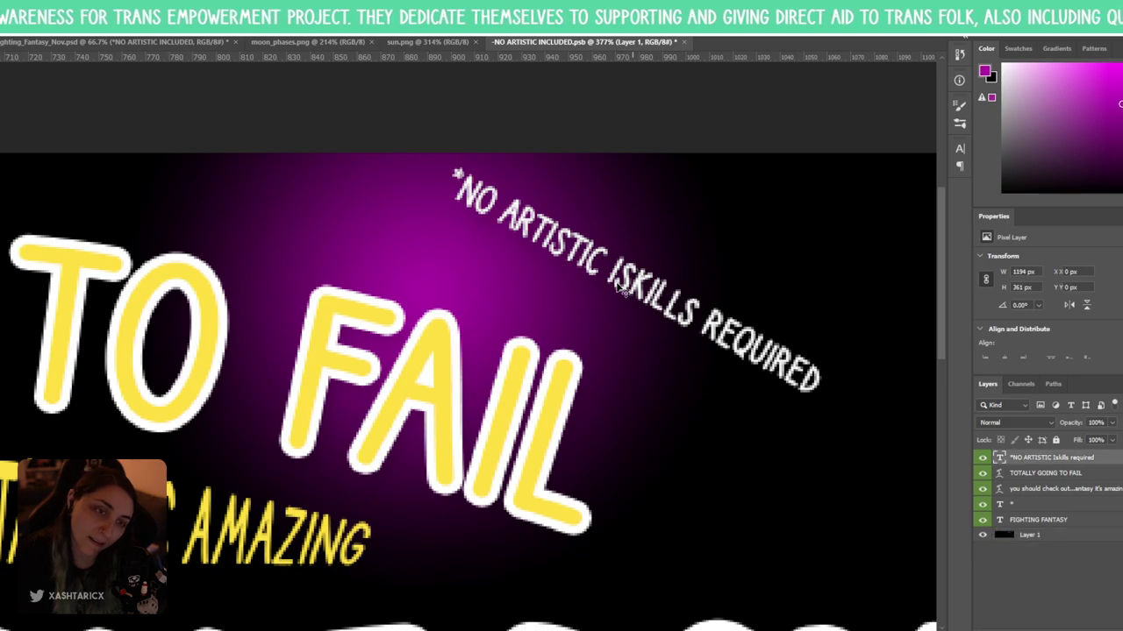
key("BackSpace")
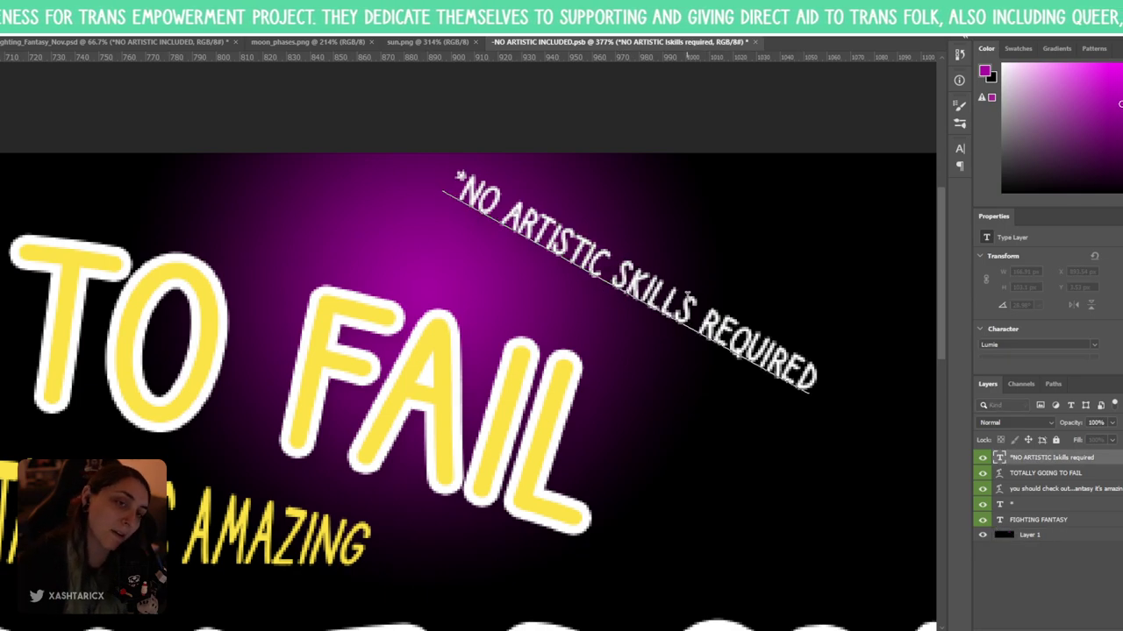
left_click_drag(697, 314, 850, 395)
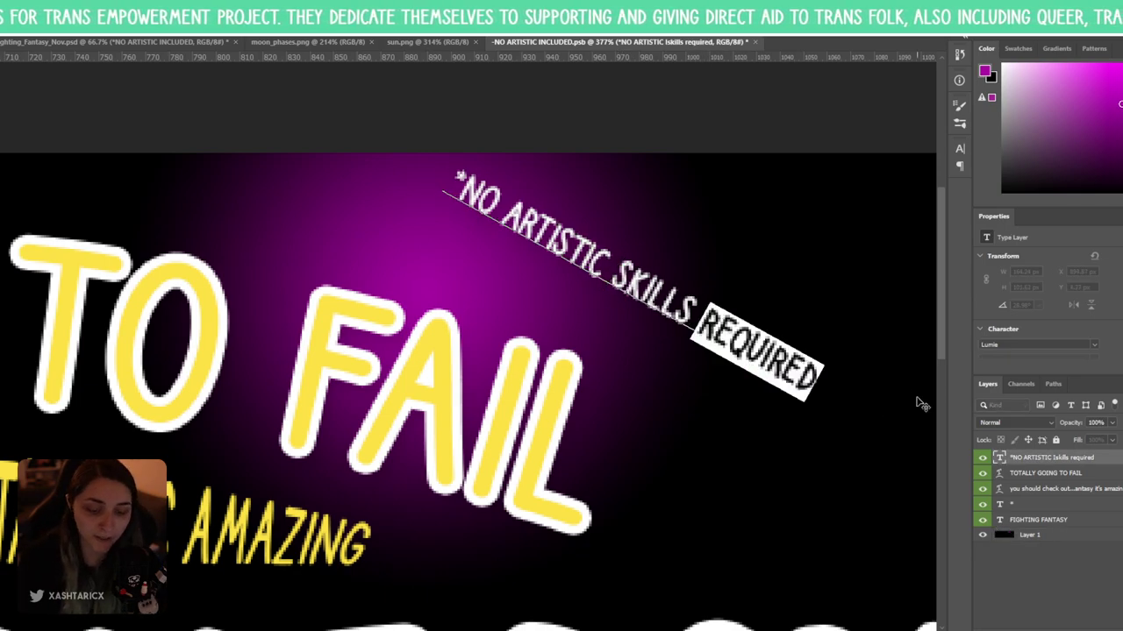
type("included")
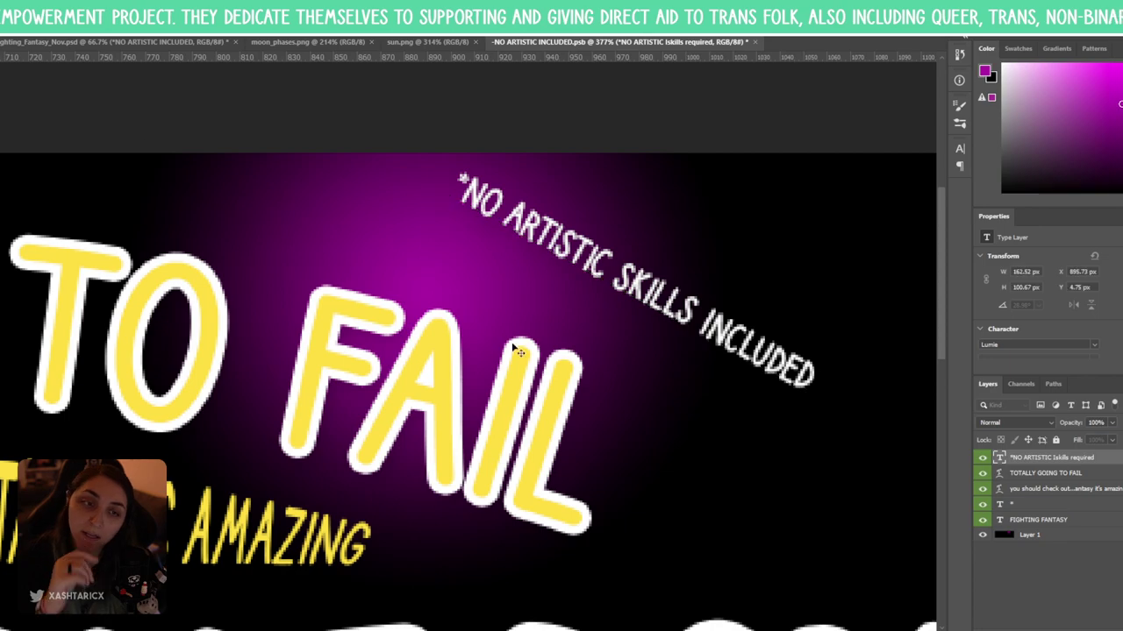
key("ctrl+Return")
left_click_drag(821, 401, 890, 443)
key("Return")
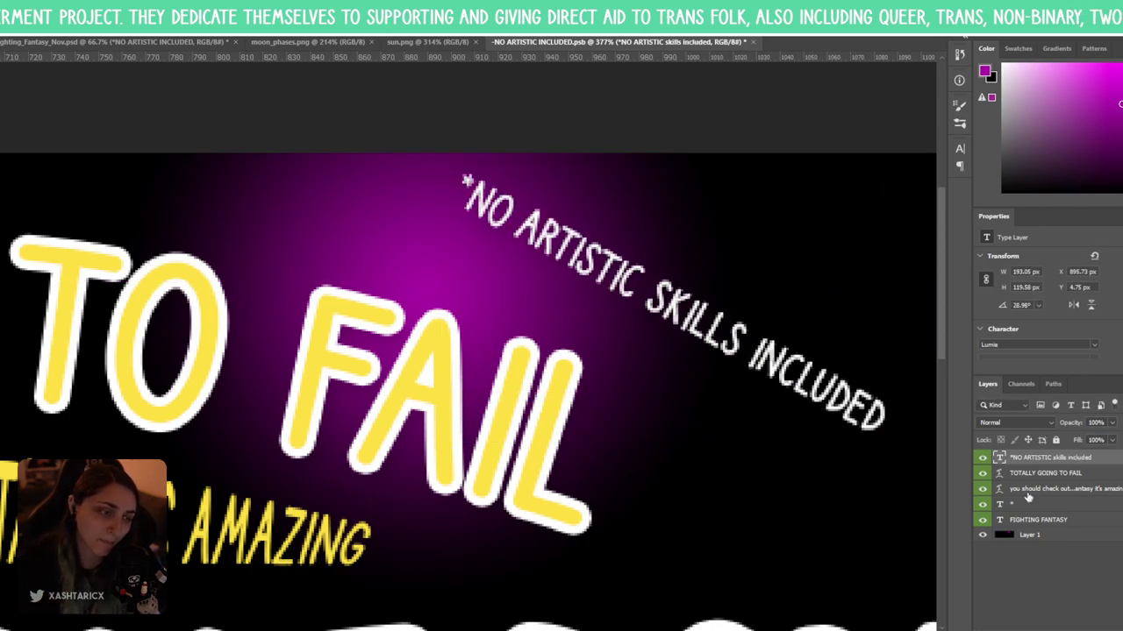
- Hide the gradient backdrop layer and close the smart object with its changes saved
left_click(983, 535)
left_click(746, 42)
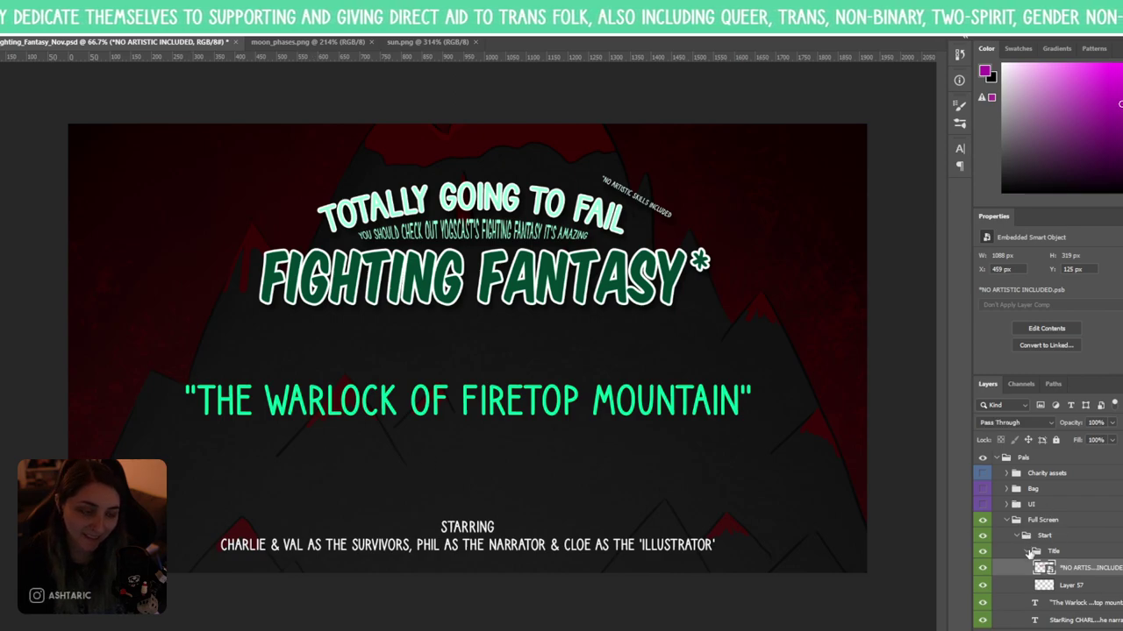
- Collapse the Title group and shift it slightly higher, and raise the Firetop Mountain subtitle to about Y 608 px
left_click(1028, 550)
left_click(1045, 548)
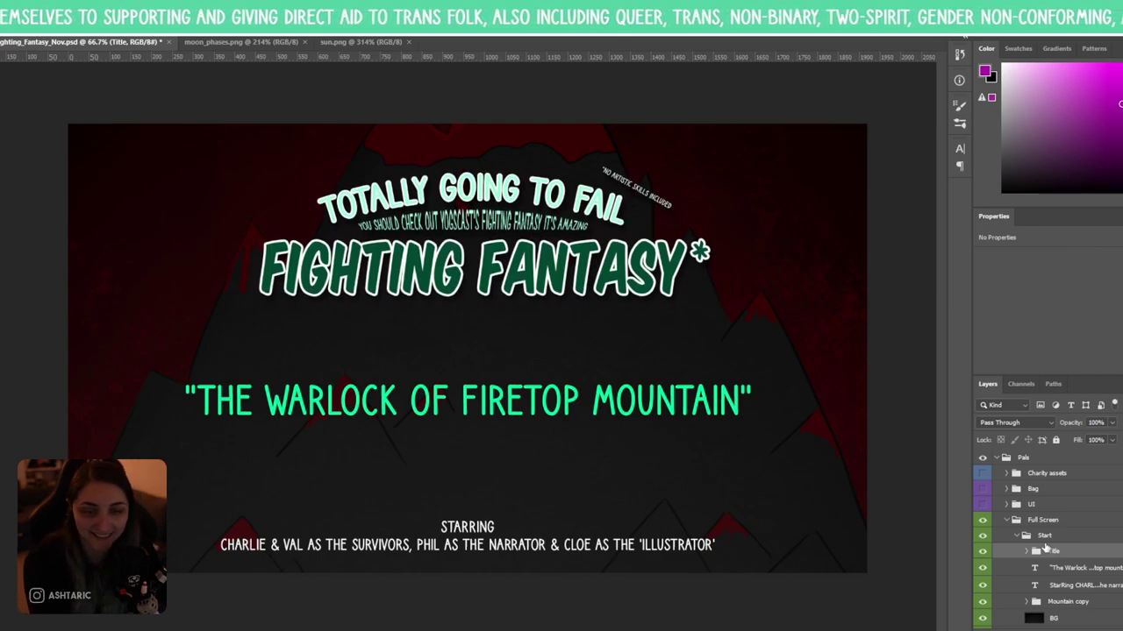
left_click(1079, 570)
key("Up")
key("Up")
key("Up")
key("Up")
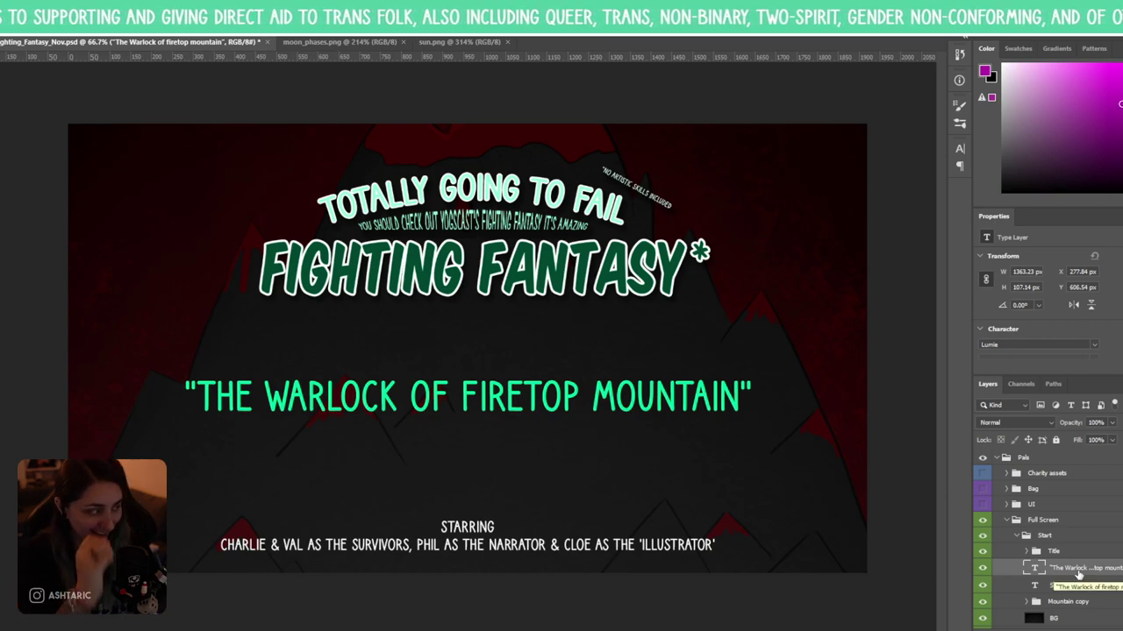
key("Up")
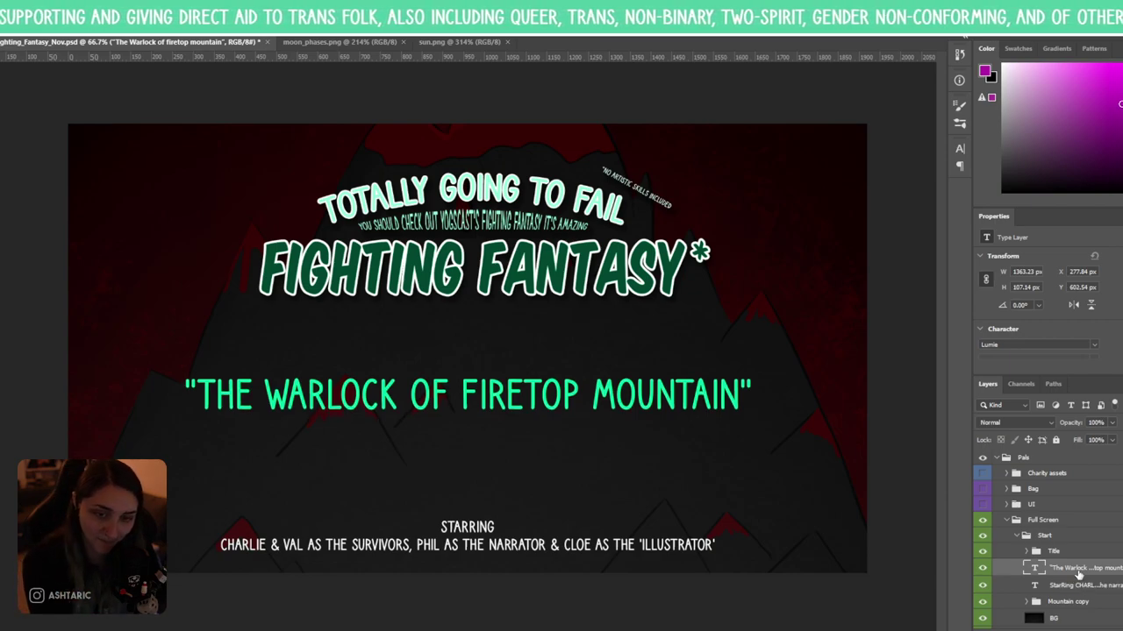
key("Down")
key("Down")
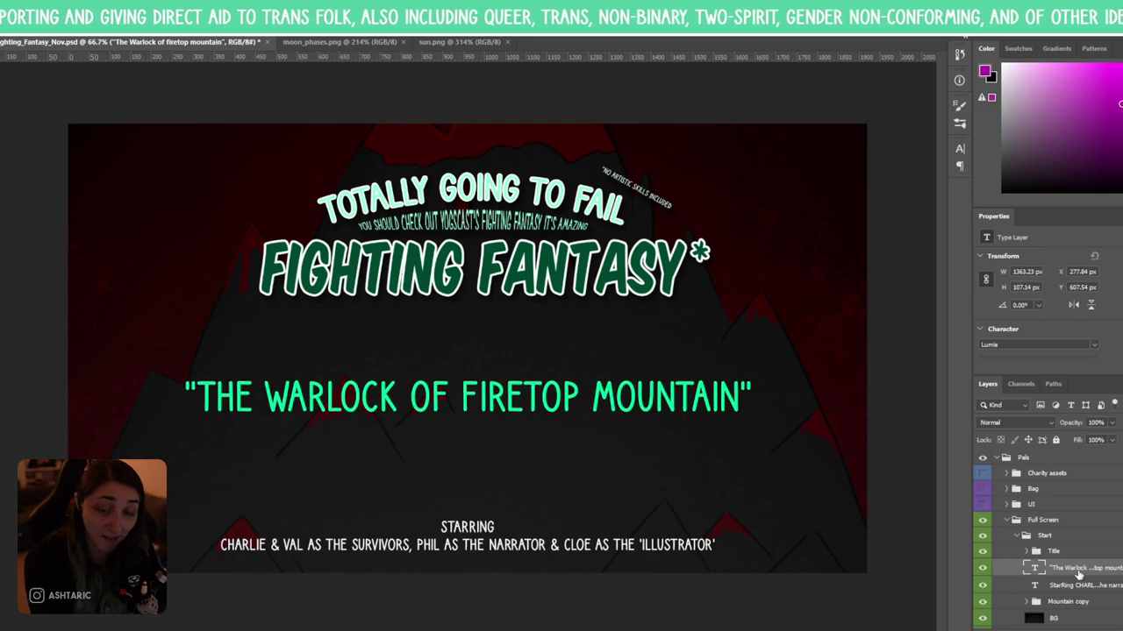
- Reduce the font size of the word "Starring" above the cast credits
double_click(489, 530)
left_click_drag(495, 528, 411, 522)
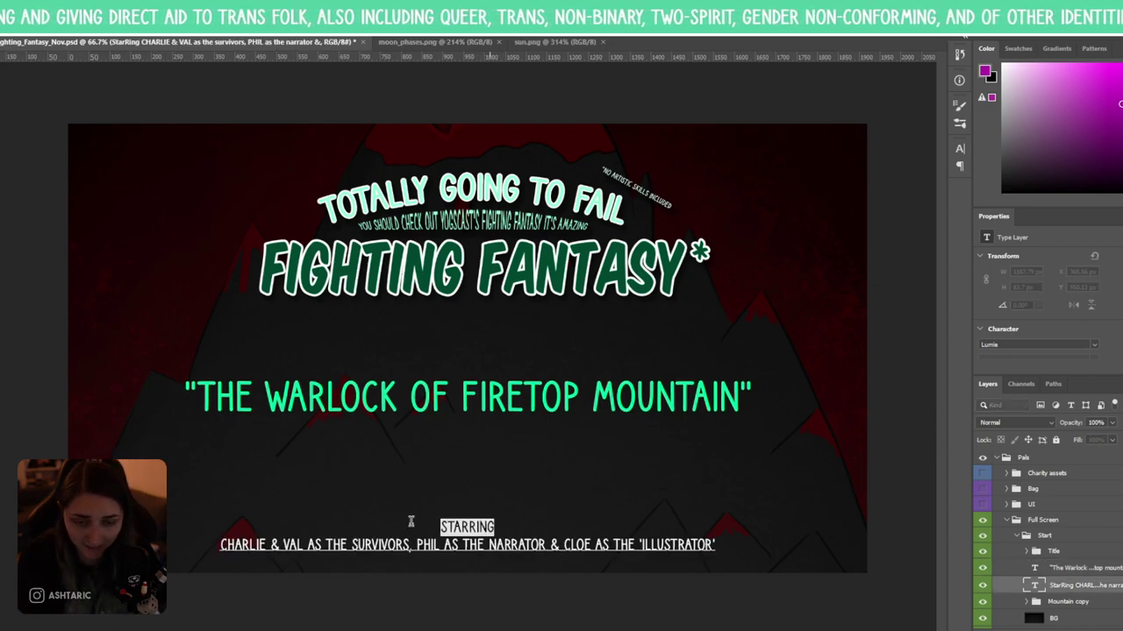
key("ctrl+shift+comma")
key("ctrl+shift+comma")
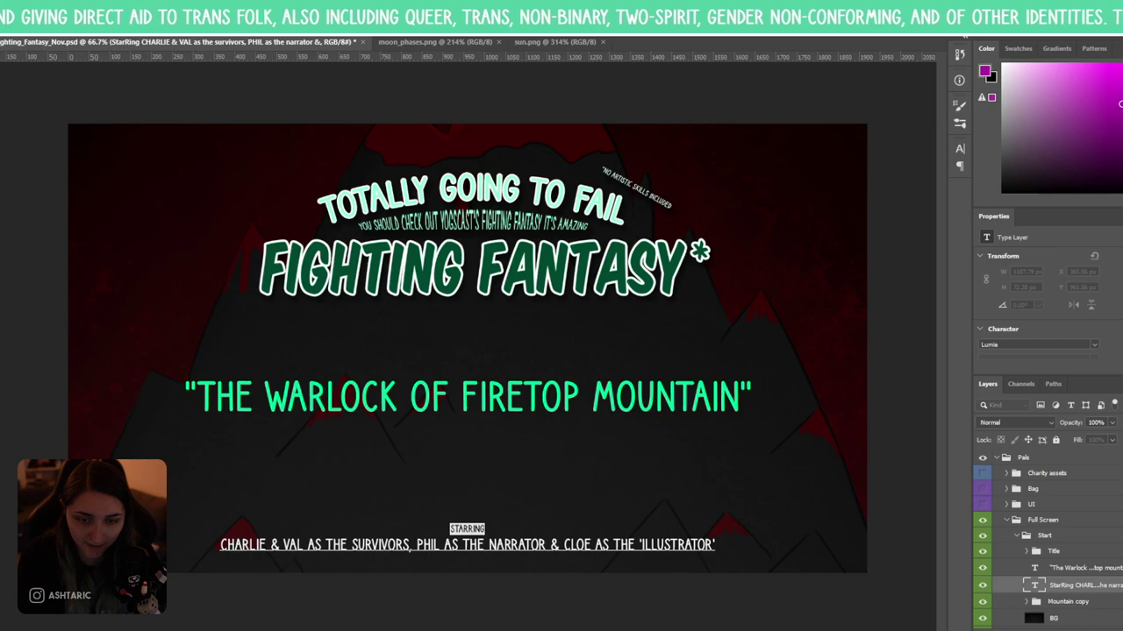
key("ctrl+Return")
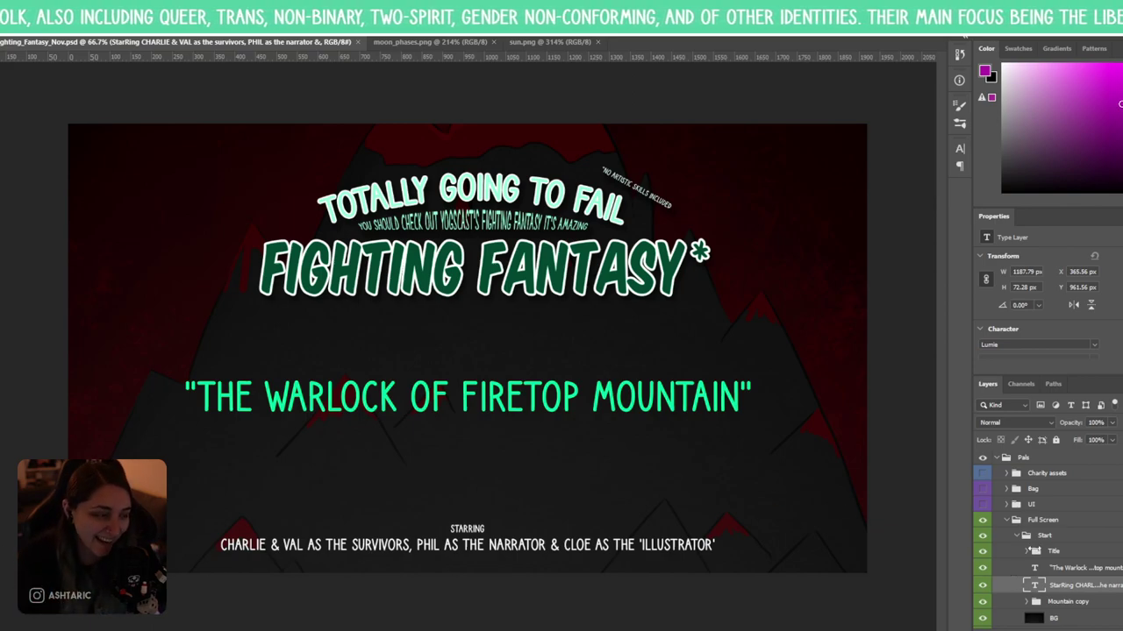
- Collapse the Start group and hide it from the canvas
left_click(1015, 539)
left_click(1015, 536)
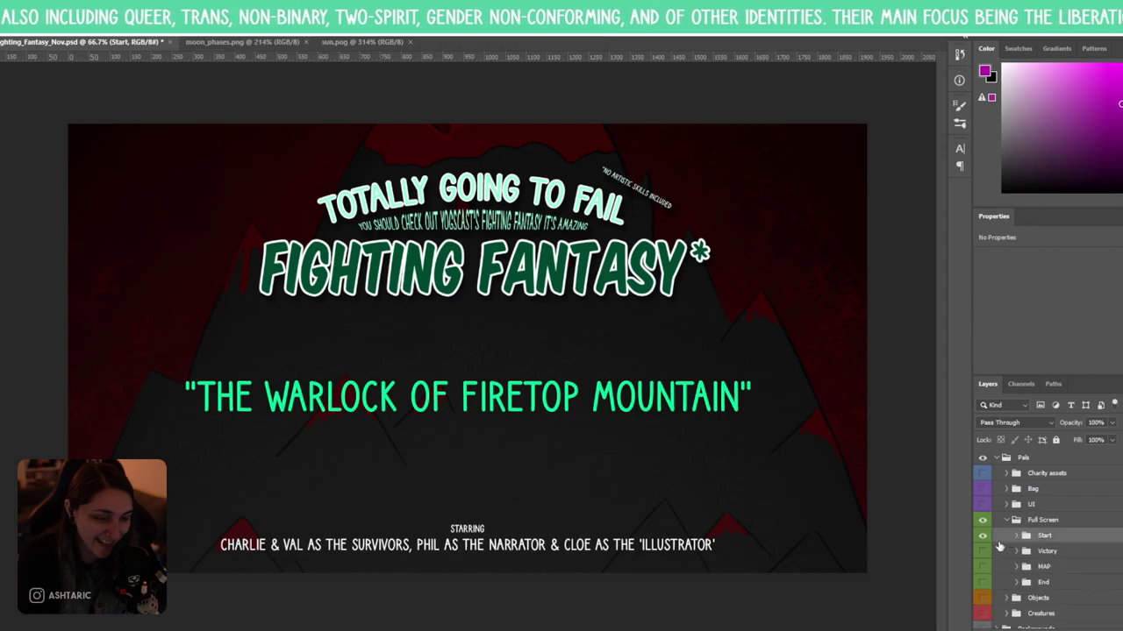
left_click(982, 536)
scroll(1008, 552, "down", 1)
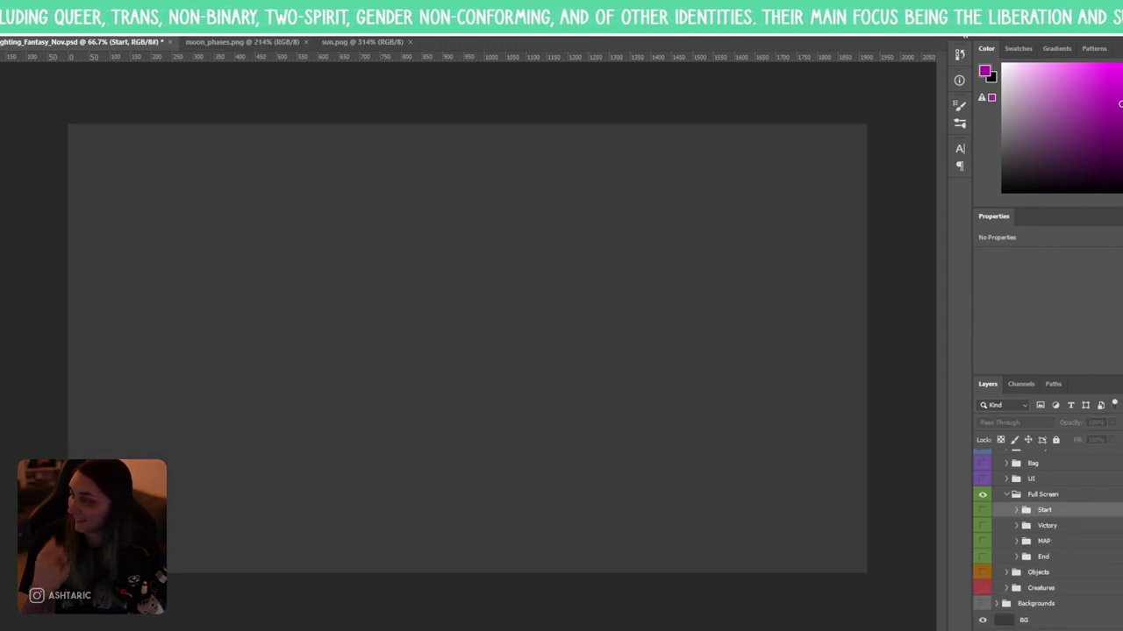
- Place the "Zombie with pickaxe" image on the canvas and file it in the Creatures group
key("Return")
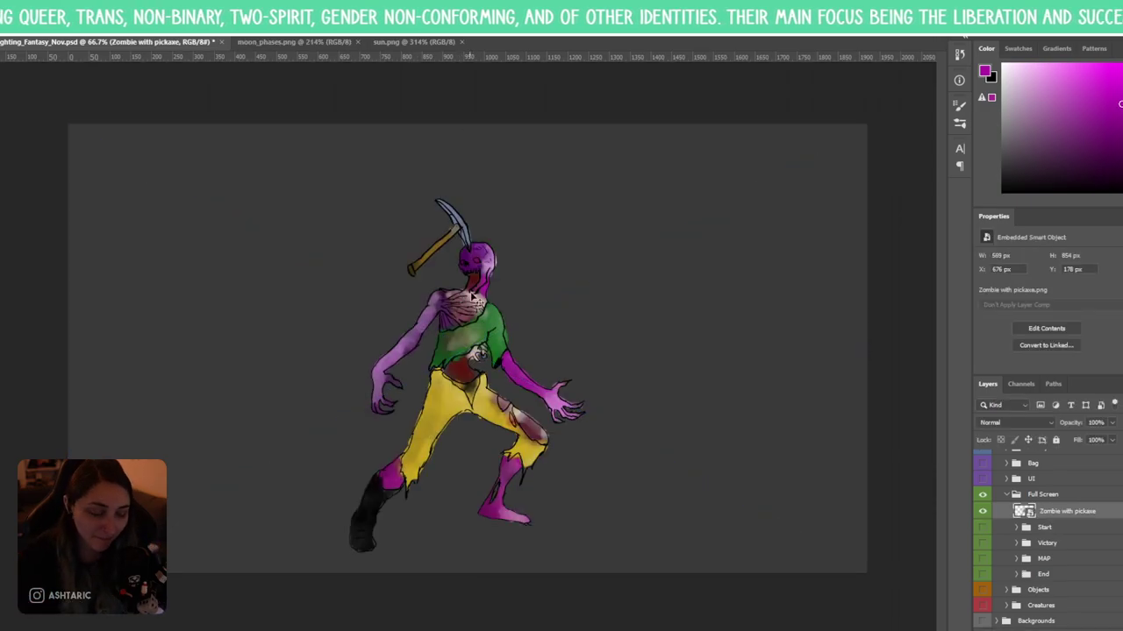
left_click_drag(1025, 514, 1041, 607)
left_click(1007, 589)
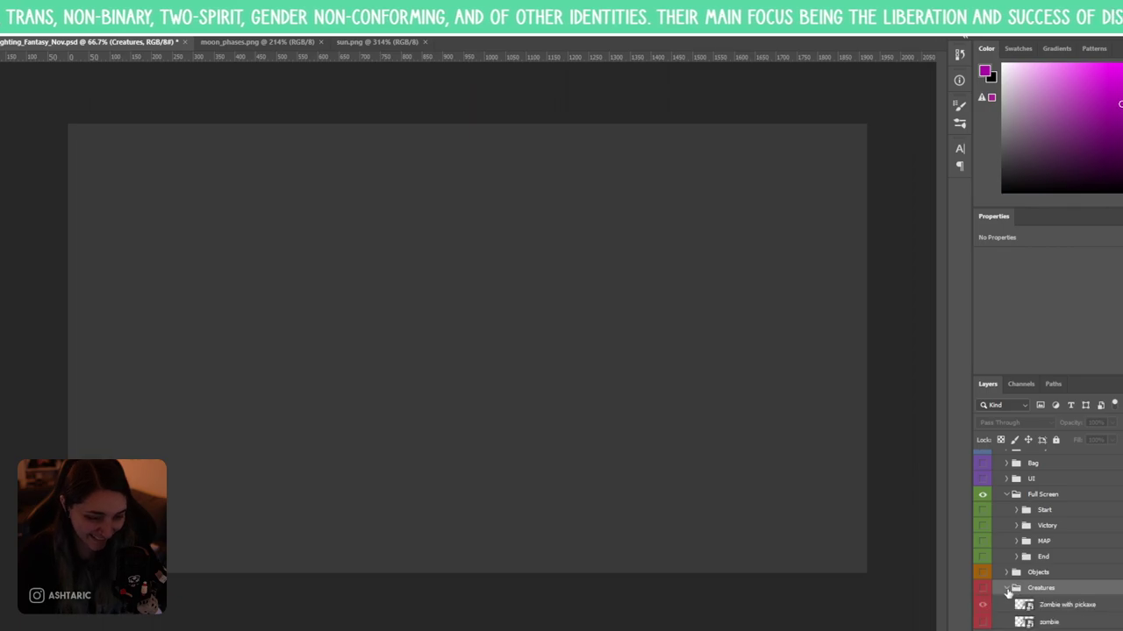
- Compare the "Zombie with pickaxe" and "zombie" layers by toggling their visibility, leave both hidden, and collapse the Creatures group
scroll(1004, 588, "down", 2)
left_click(984, 559)
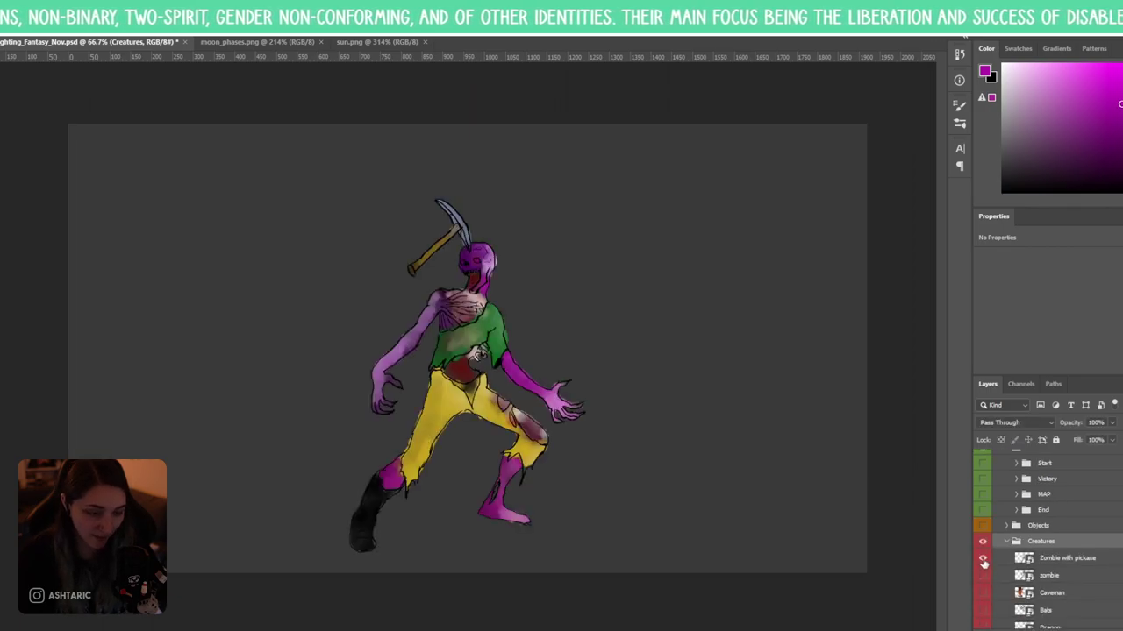
left_click(983, 559)
left_click(984, 575)
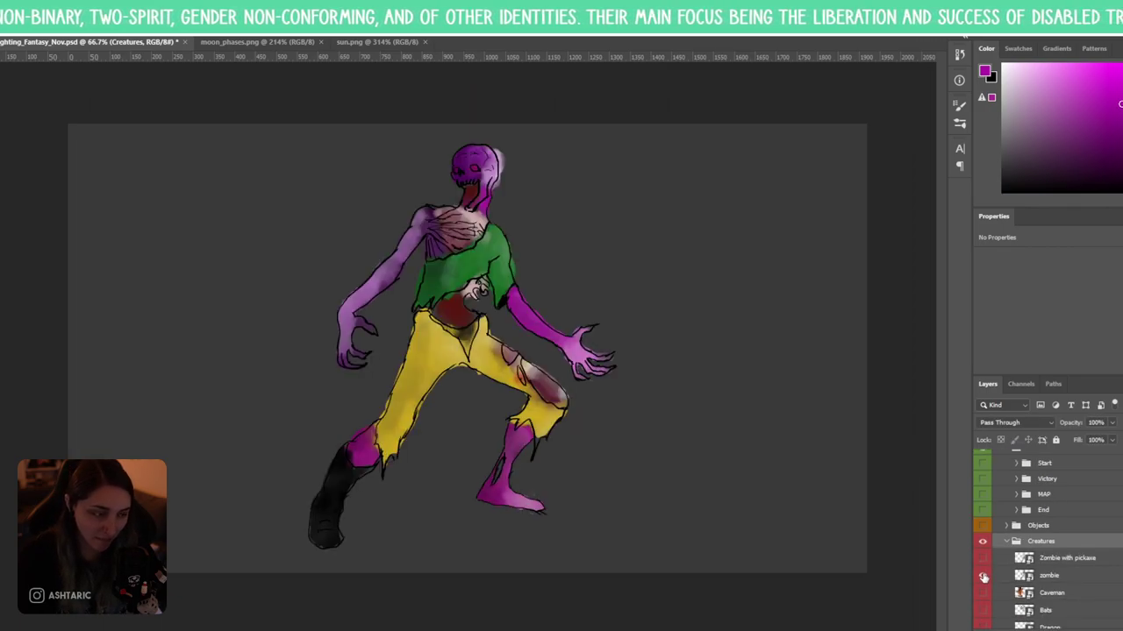
left_click(983, 575)
left_click(983, 559)
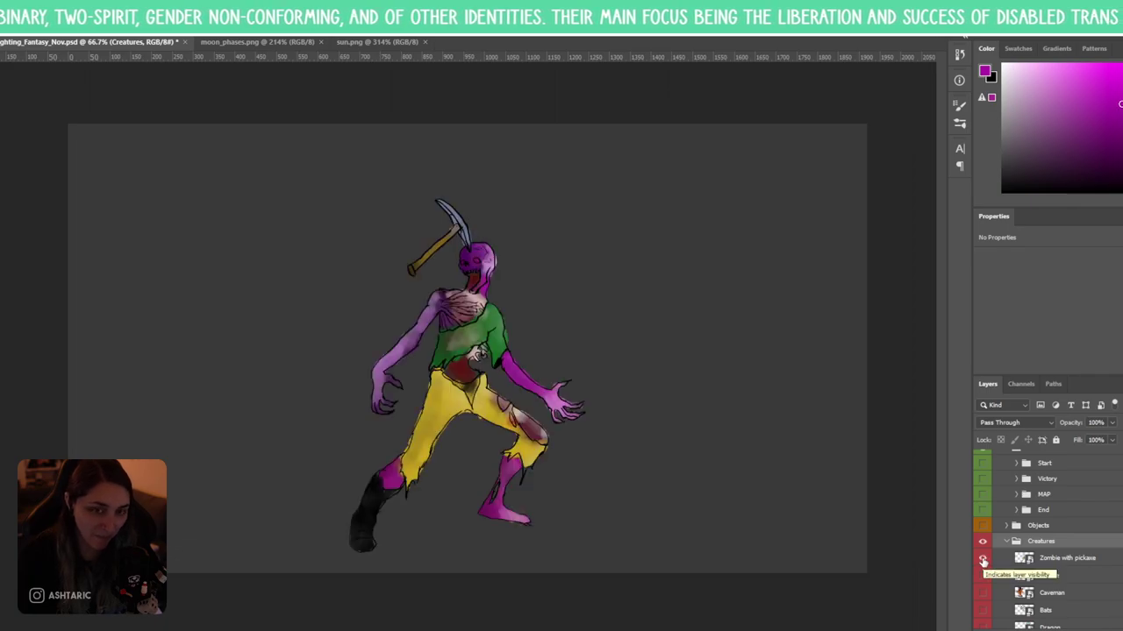
left_click(983, 559)
left_click(1006, 541)
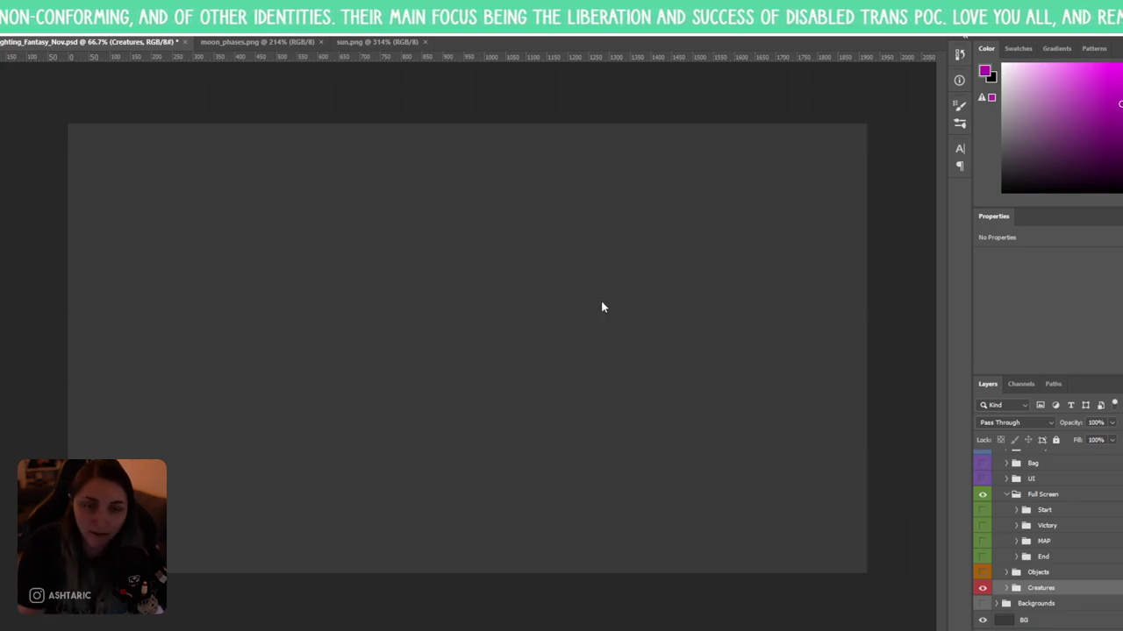
- Place the wight.png image on the canvas, directly above the Creatures group
left_click_drag(601, 300, 556, 345)
key("Return")
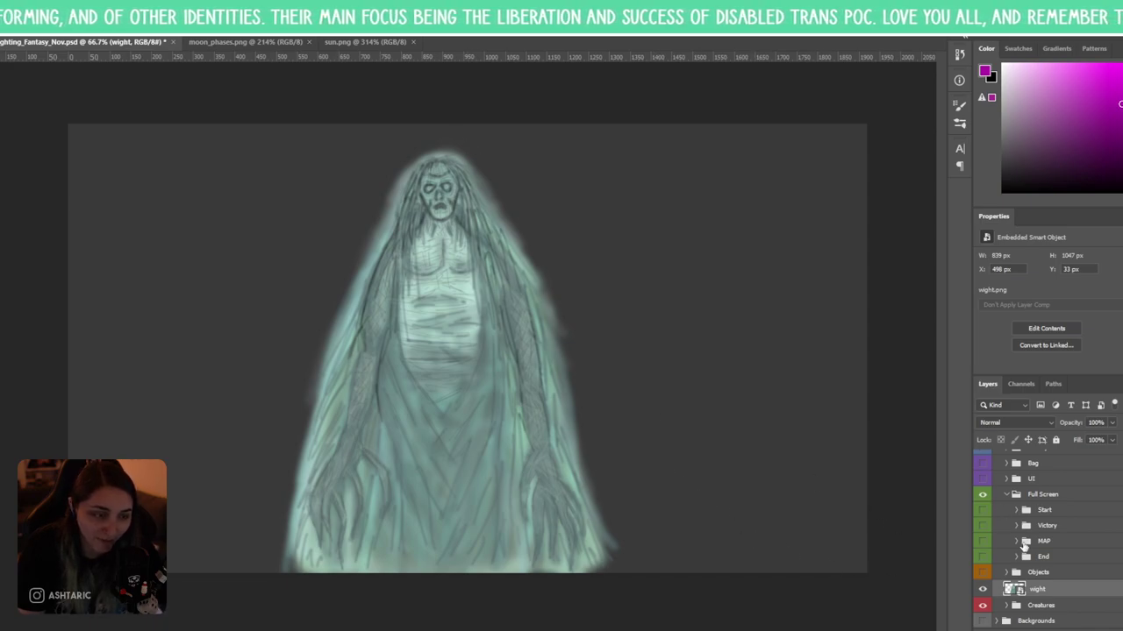
- Move the wight layer into the Creatures group and expand the group to show its layers
scroll(1048, 573, "down", 1)
left_click_drag(1032, 574, 1035, 590)
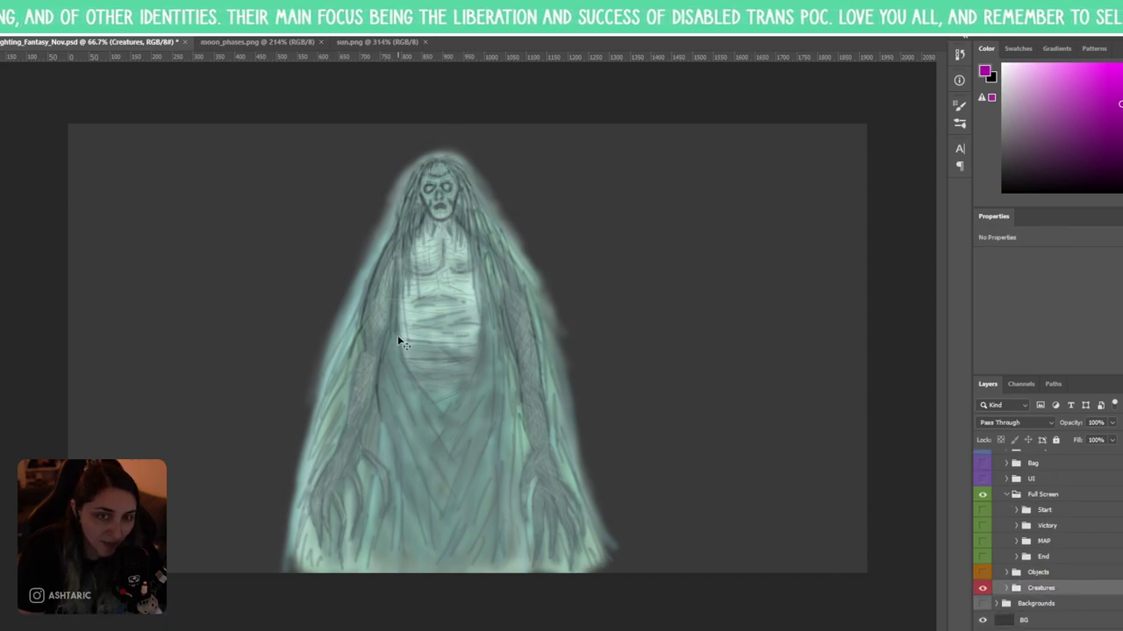
left_click(1004, 589)
scroll(1093, 531, "down", 2)
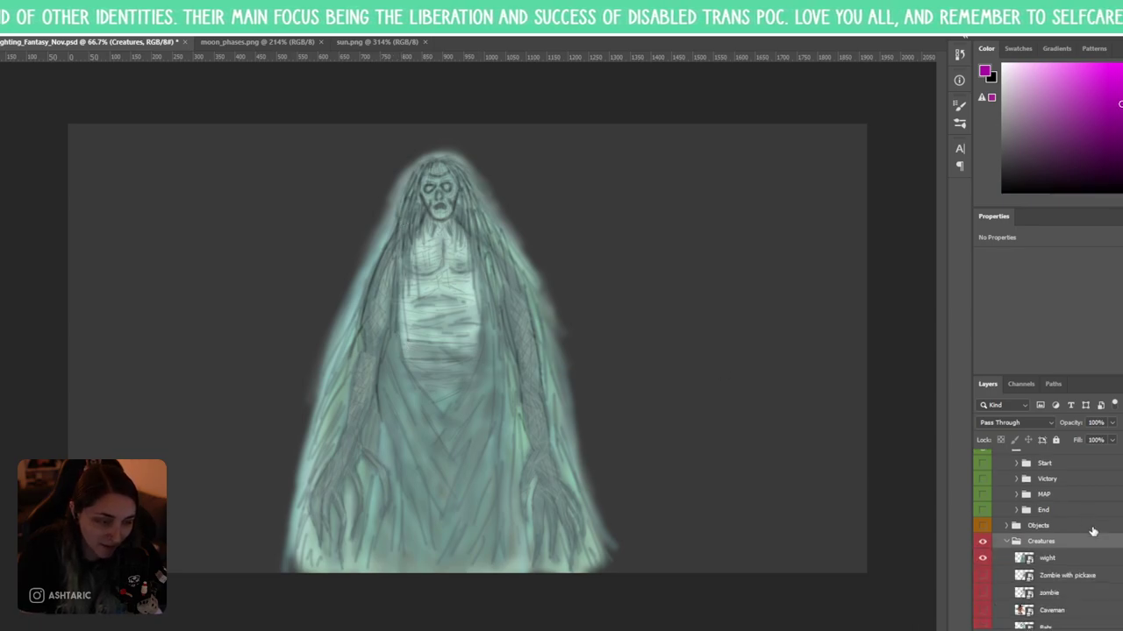
- Toggle the wight layer's visibility, leave it hidden, and save the document
left_click(983, 562)
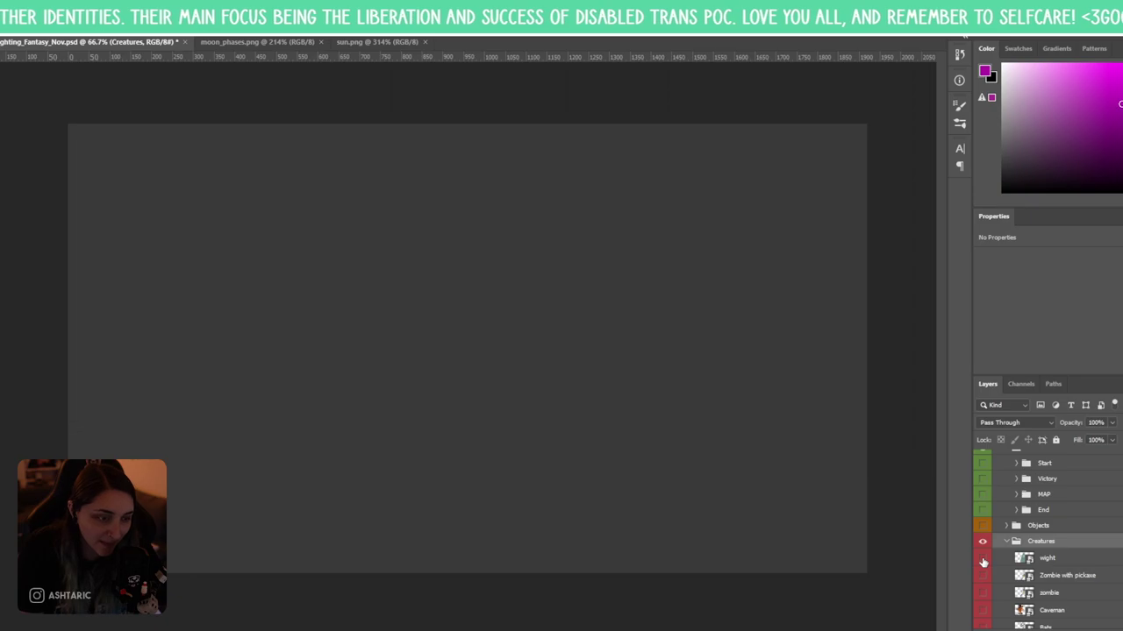
left_click(983, 561)
left_click(983, 562)
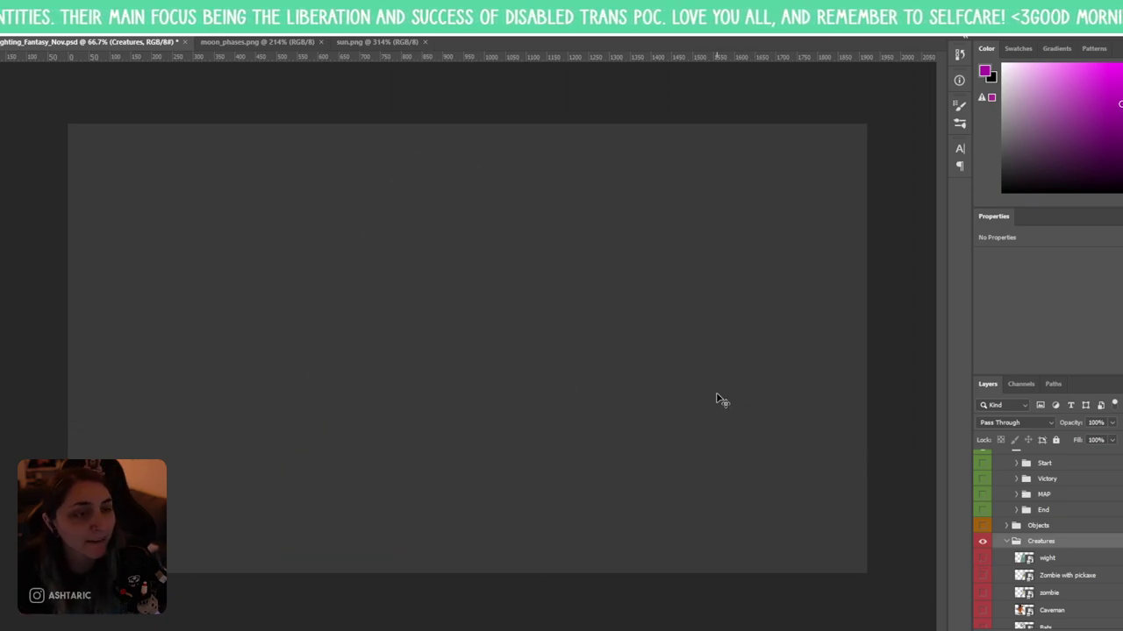
key("ctrl+s")
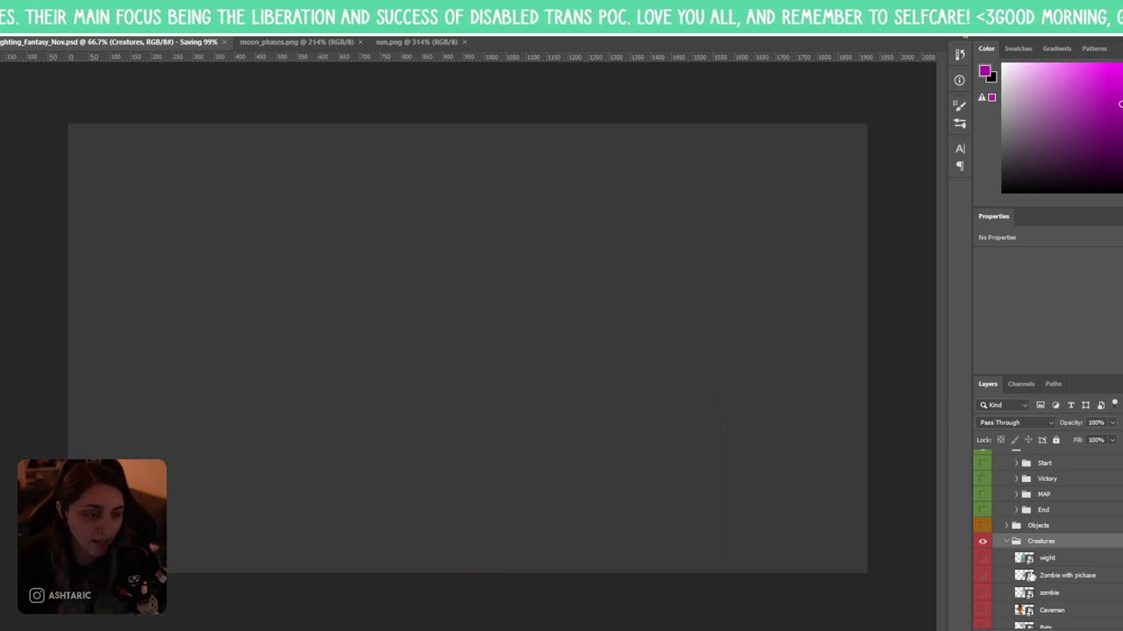
- Collapse and hide the Creatures group, and show the Backgrounds group
left_click(1007, 542)
left_click(983, 603)
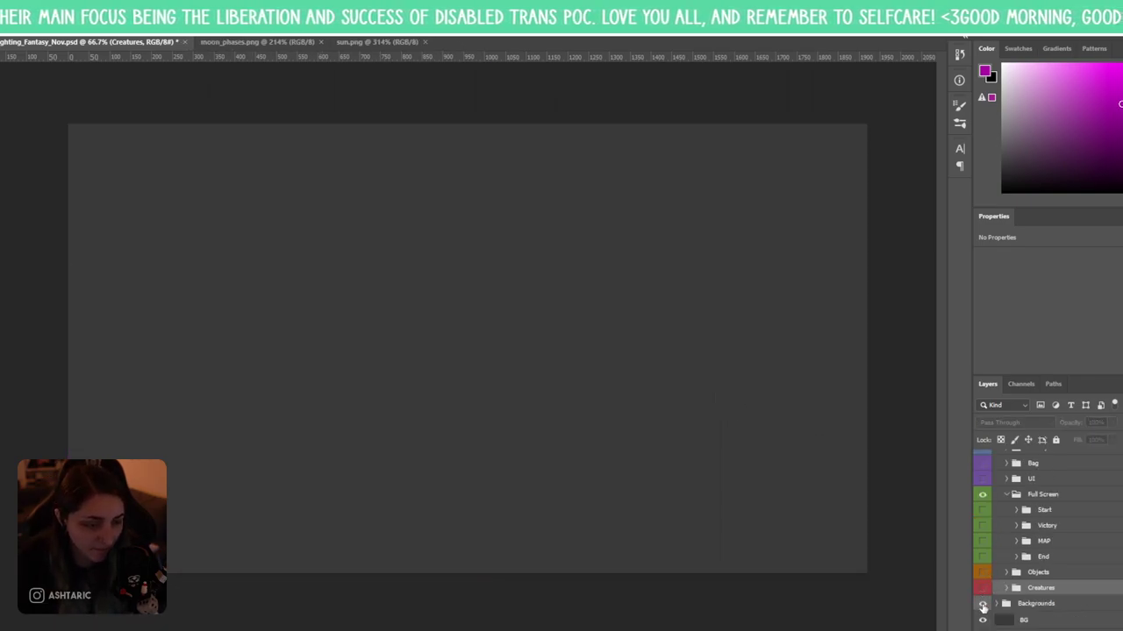
scroll(998, 546, "up", 1)
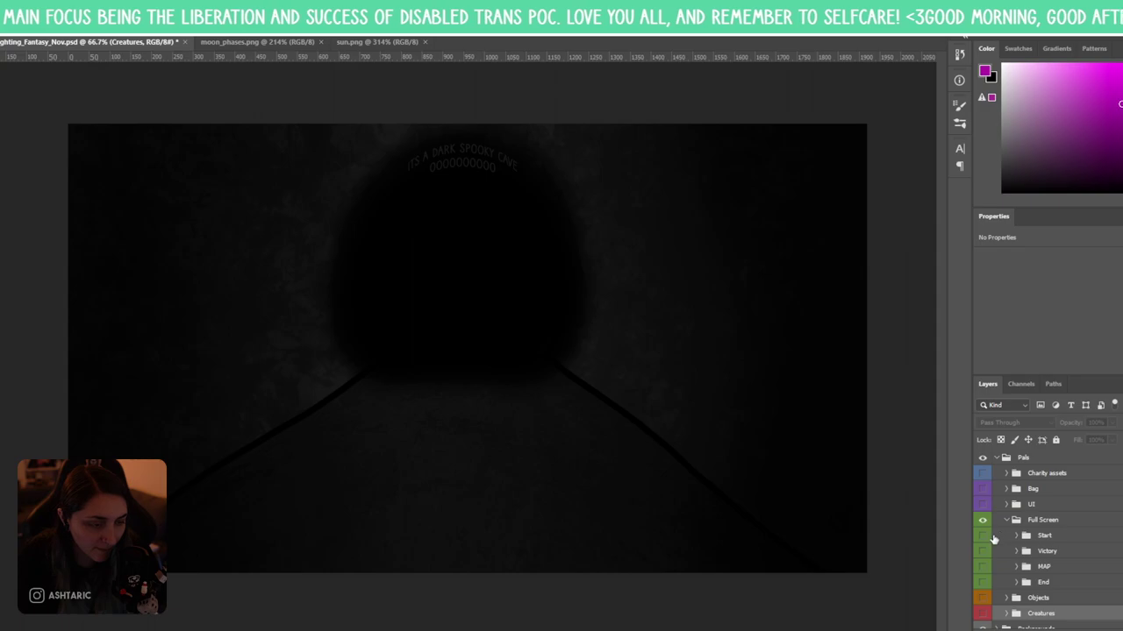
- Preview the Start, Victory, MAP and End groups one at a time, leaving the Full Screen group collapsed and hidden
left_click(983, 536)
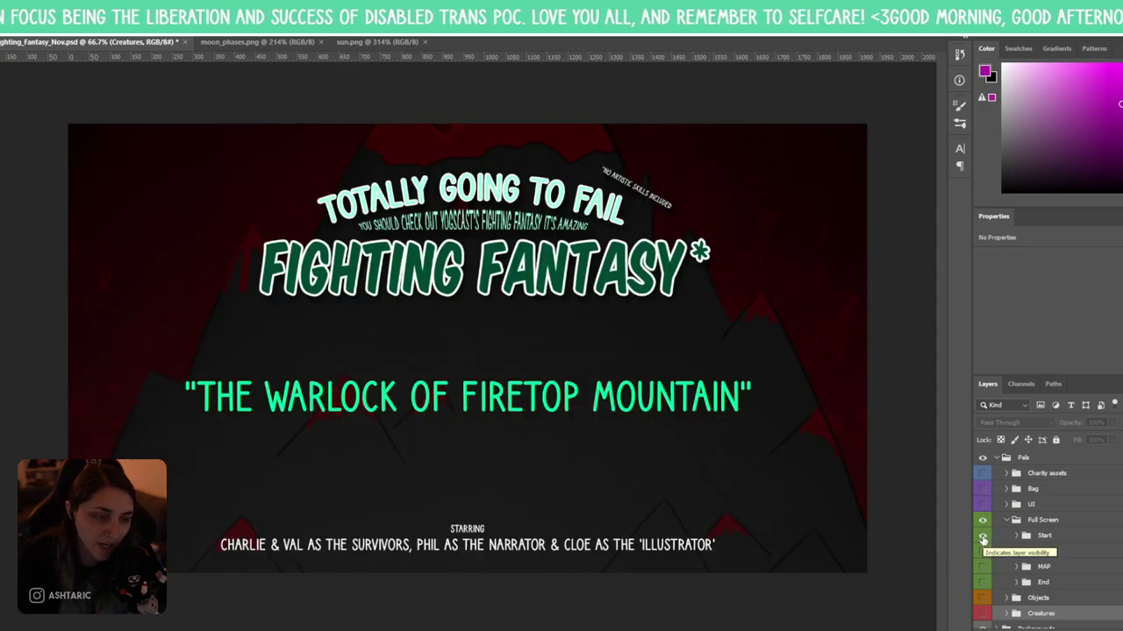
left_click(982, 537)
left_click(982, 551)
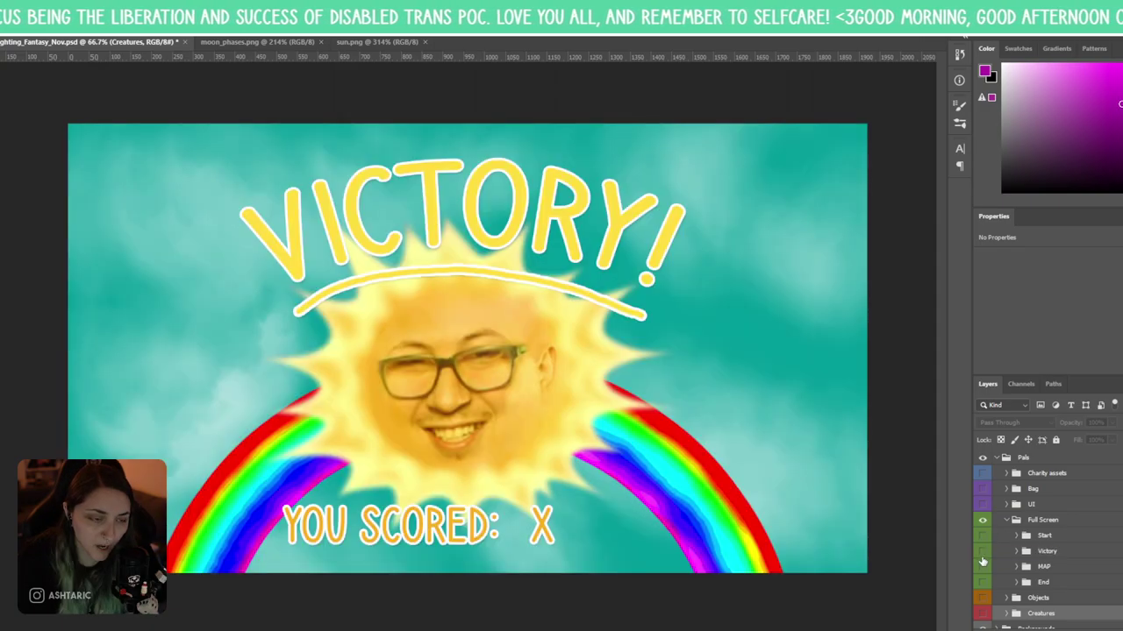
left_click(982, 552)
left_click(982, 567)
left_click(982, 566)
left_click(982, 582)
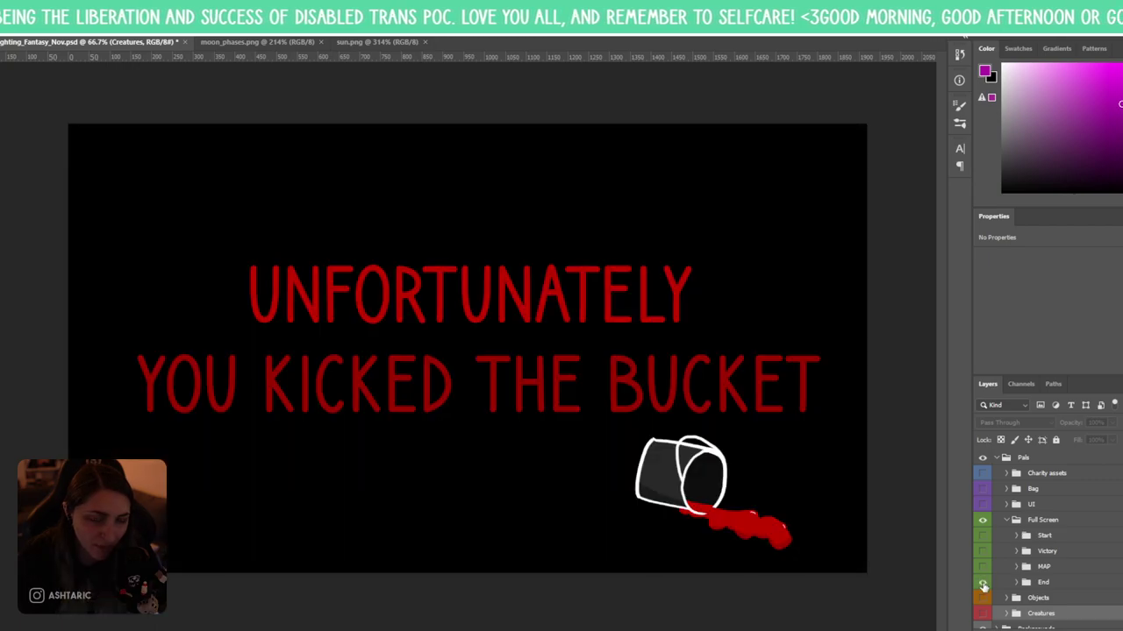
left_click(983, 582)
left_click(1006, 521)
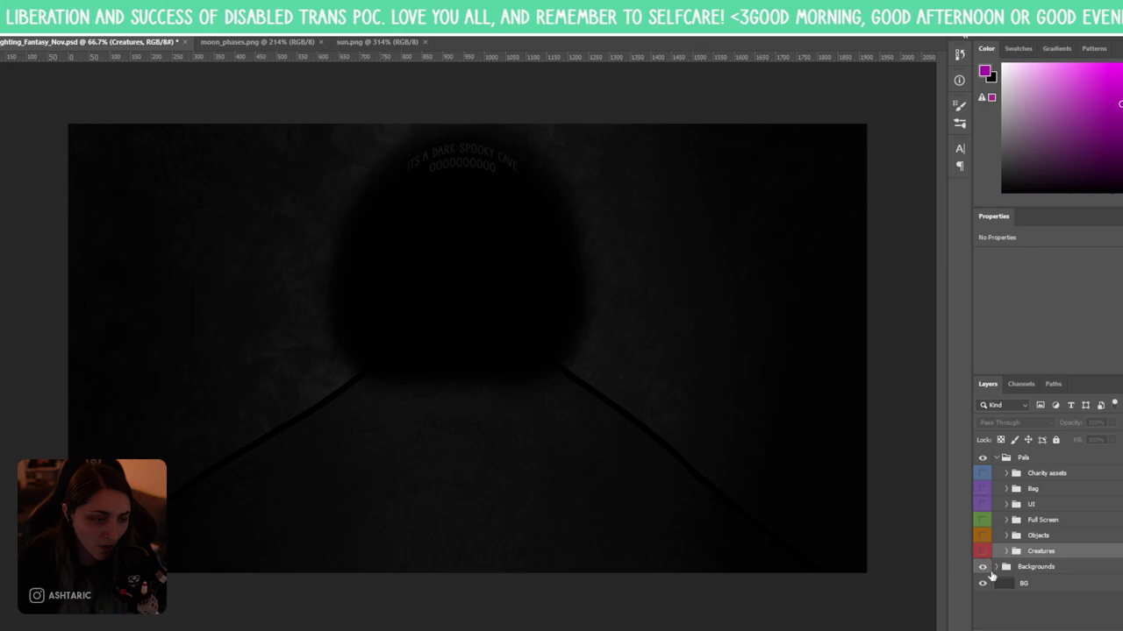
- Preview the Bag group, show the UI group on the canvas, and leave the Backgrounds group hidden
left_click(982, 567)
left_click(982, 489)
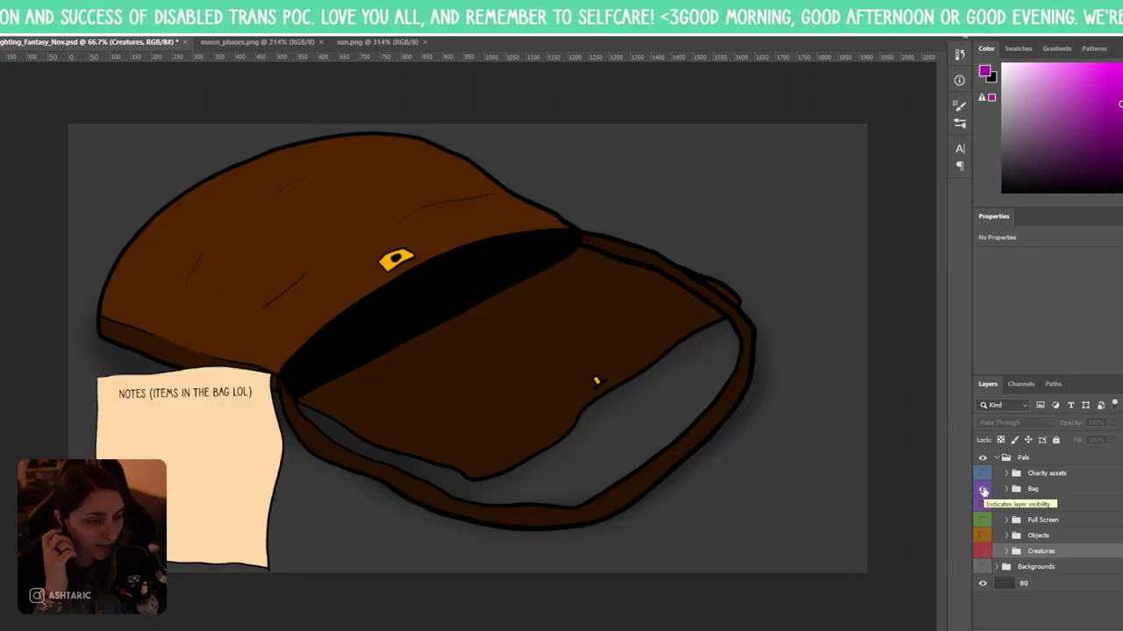
left_click(982, 489)
left_click(983, 505)
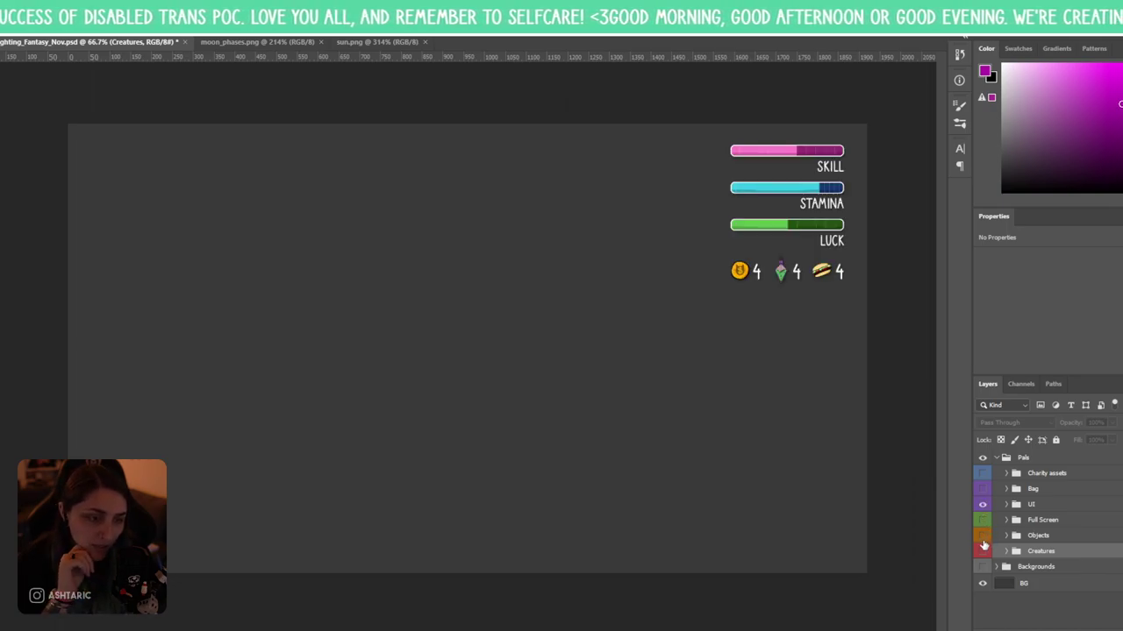
left_click(983, 566)
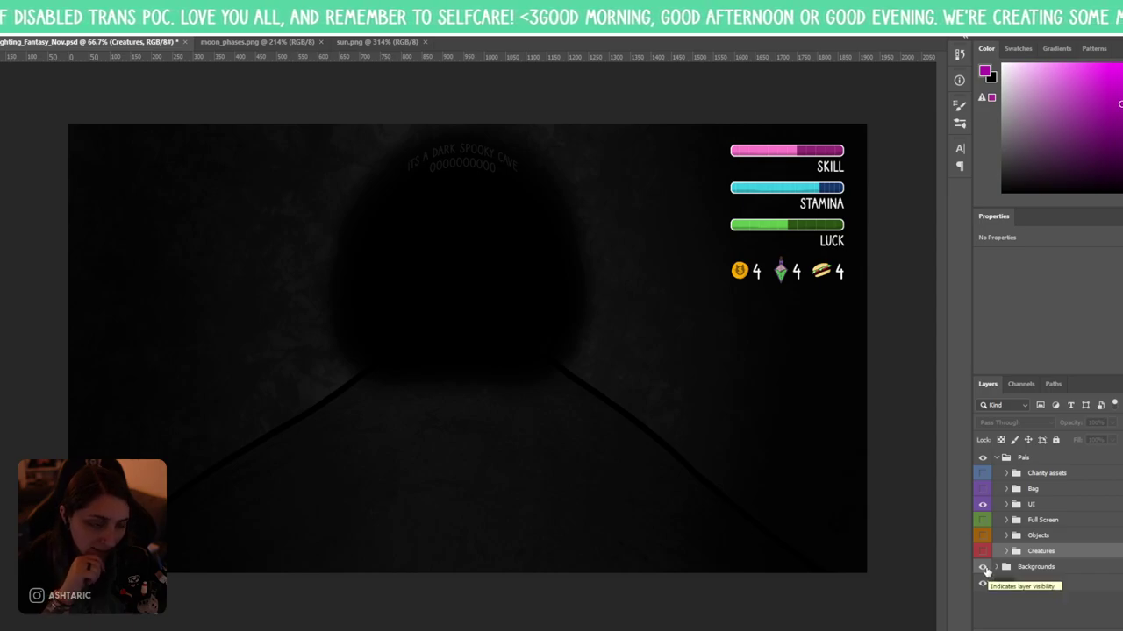
left_click(983, 568)
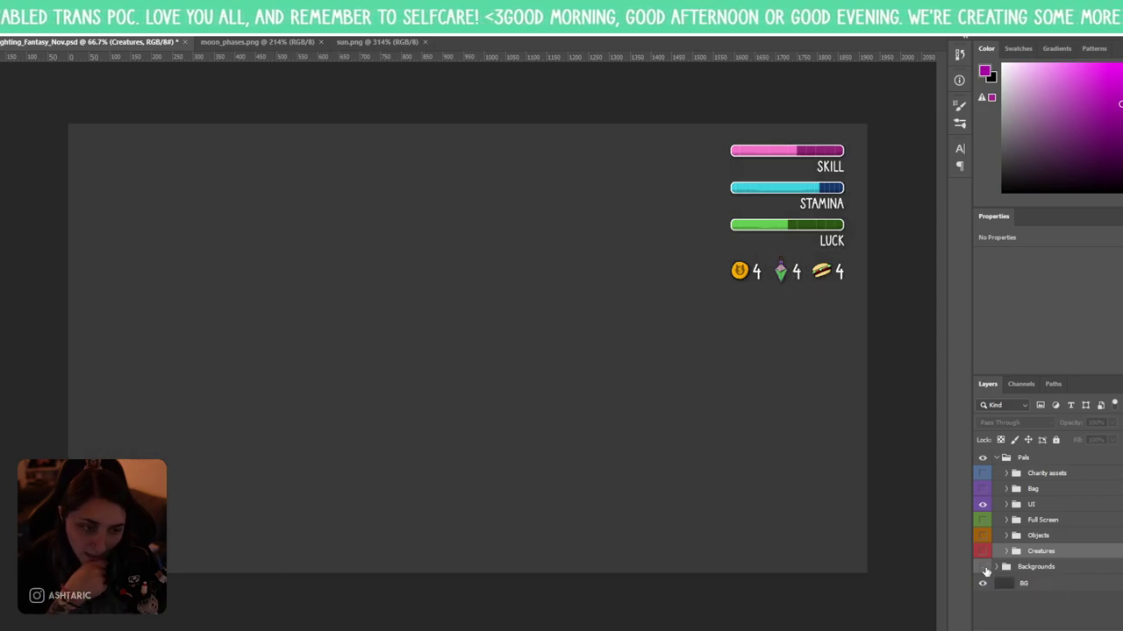
- Expand and show the Backgrounds group, and preview Village, Mountain, Cave Entrance, Cave with a river PHIL and Indoor Cave one at a time
left_click(996, 568)
left_click(984, 584)
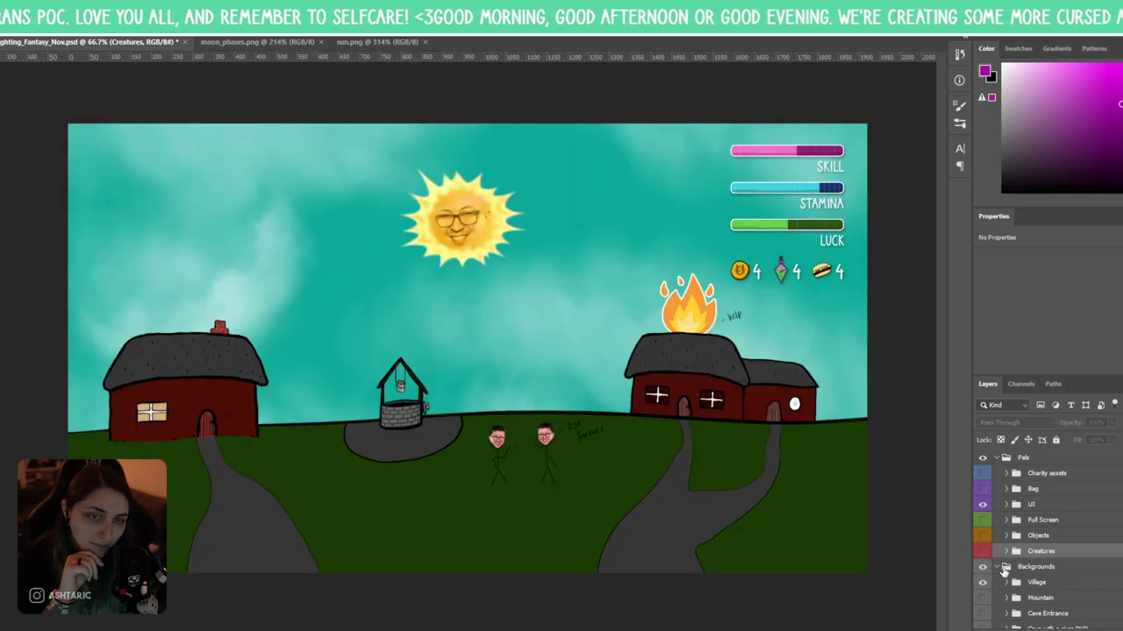
scroll(1061, 558, "down", 2)
left_click(982, 543)
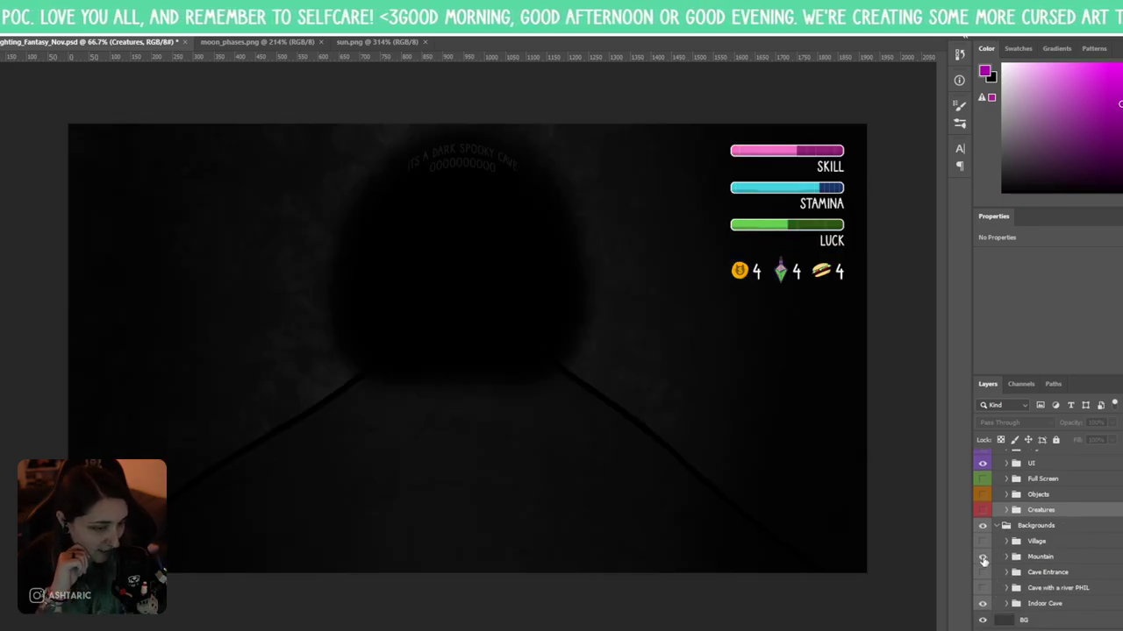
left_click(983, 558)
left_click(983, 559)
left_click(983, 574)
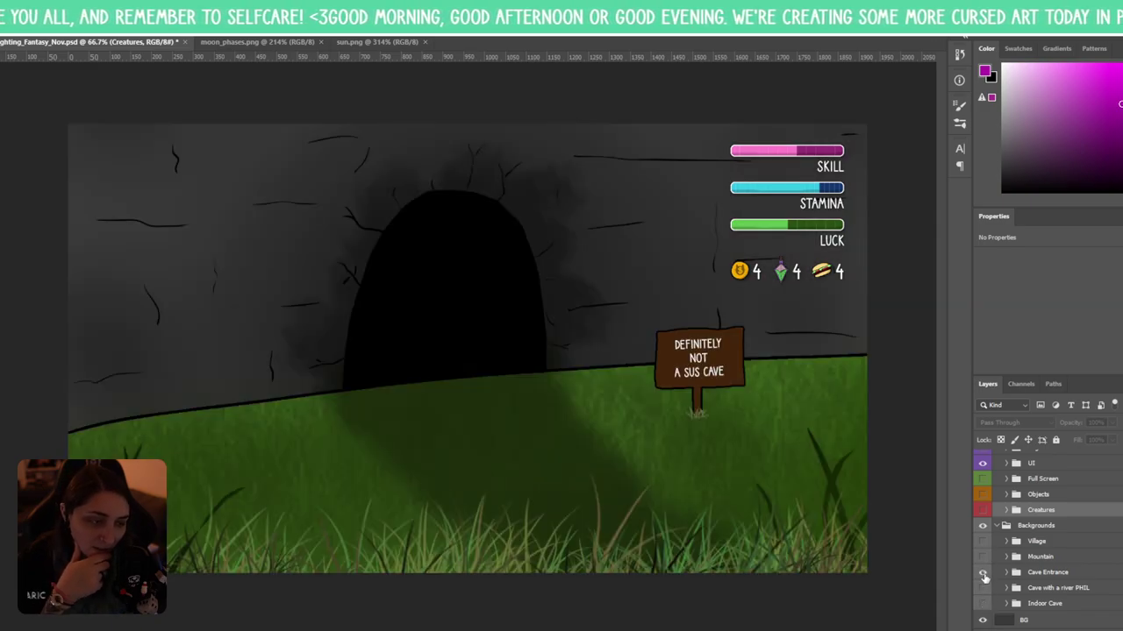
left_click(982, 574)
left_click(982, 588)
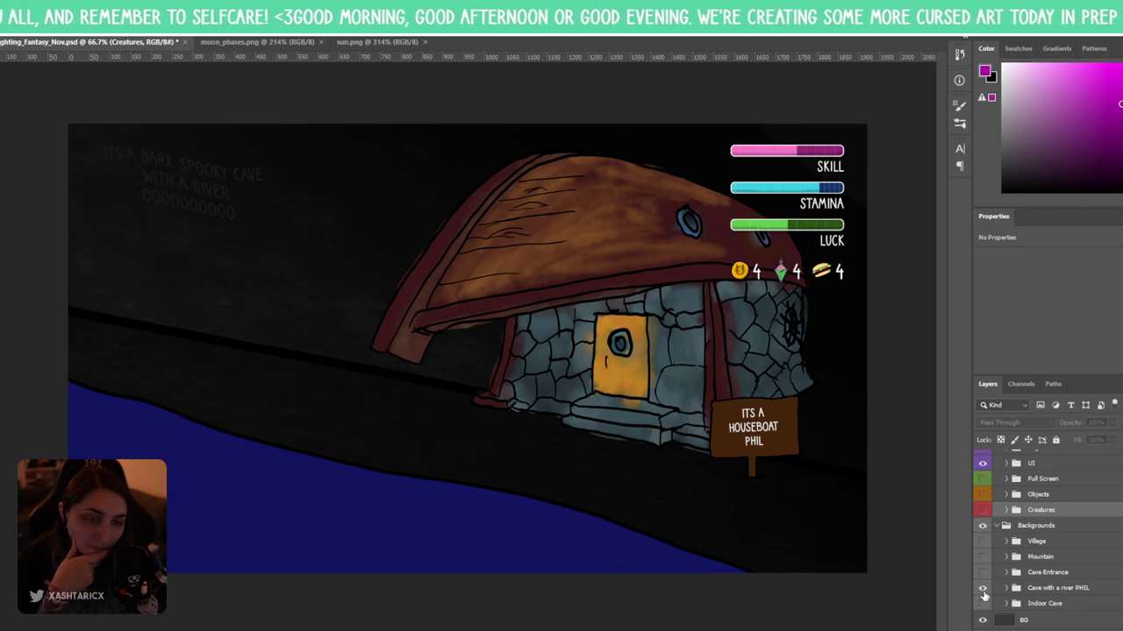
left_click(983, 589)
left_click(983, 604)
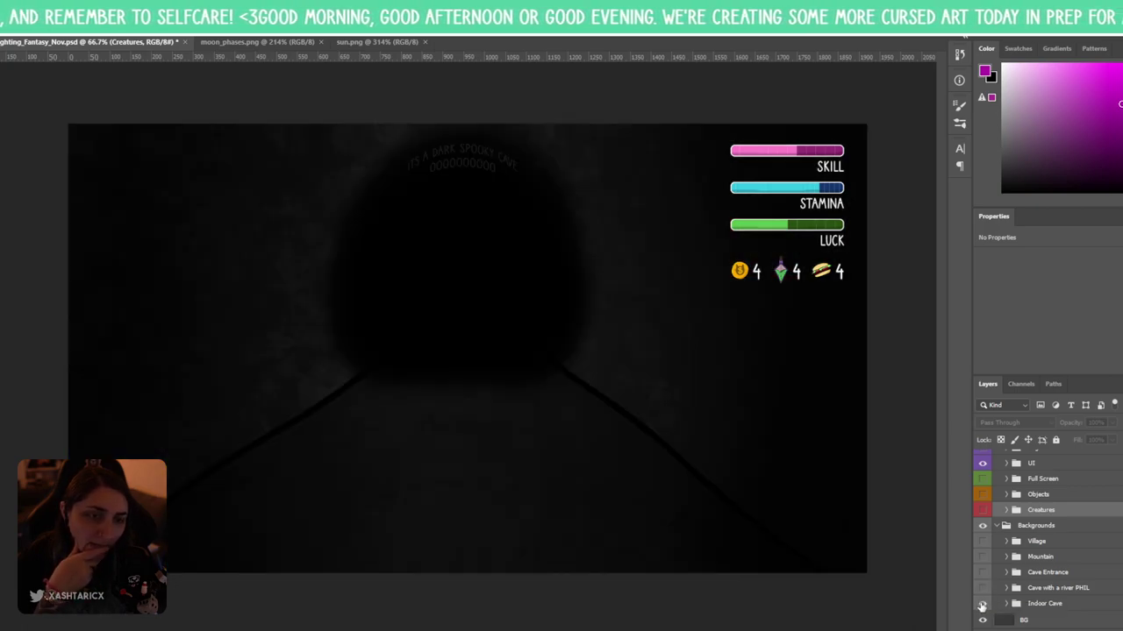
- Expand the Indoor Cave group, preview its Right Turn, Left Turn and Door variants and text layers, restore their visibility, and collapse it
left_click(1006, 604)
scroll(1008, 587, "down", 2)
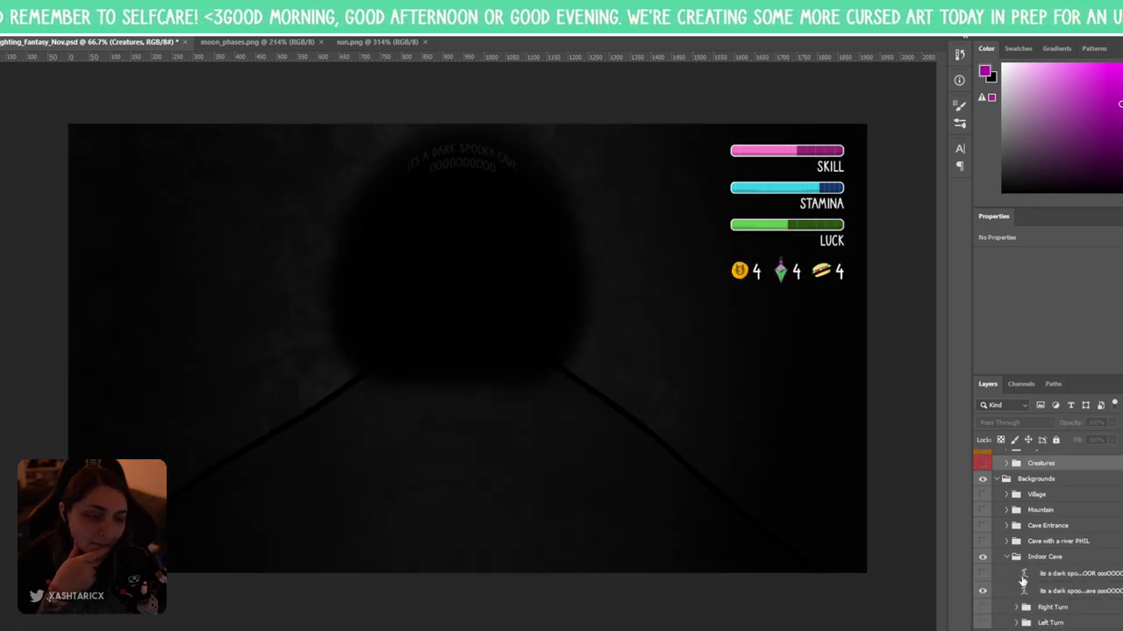
left_click(982, 560)
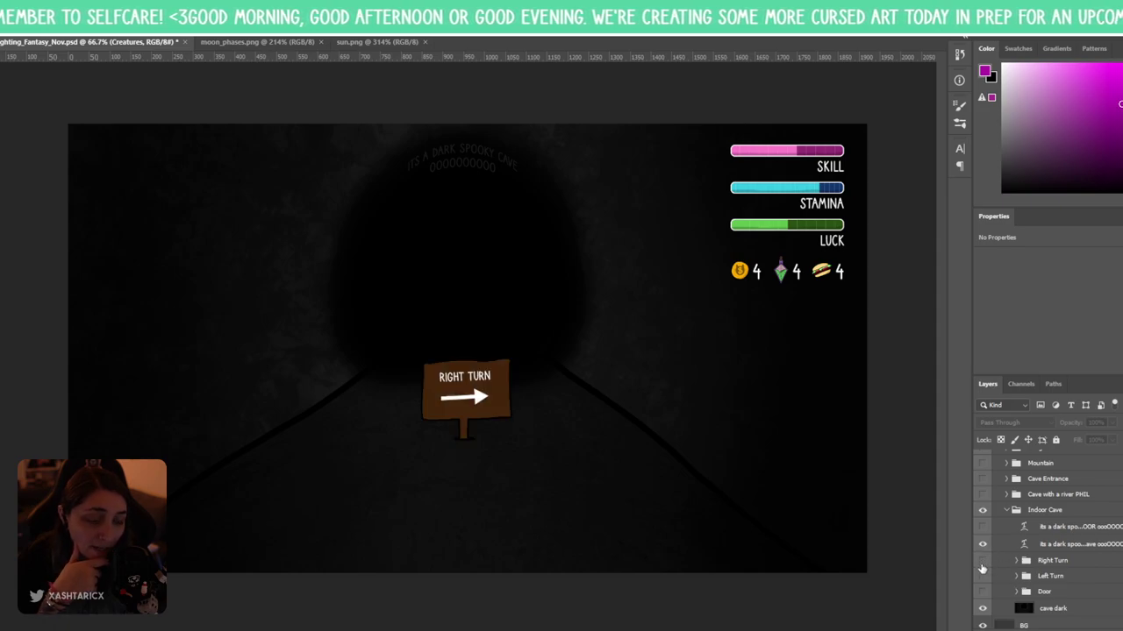
left_click(982, 560)
left_click(982, 576)
left_click(982, 593)
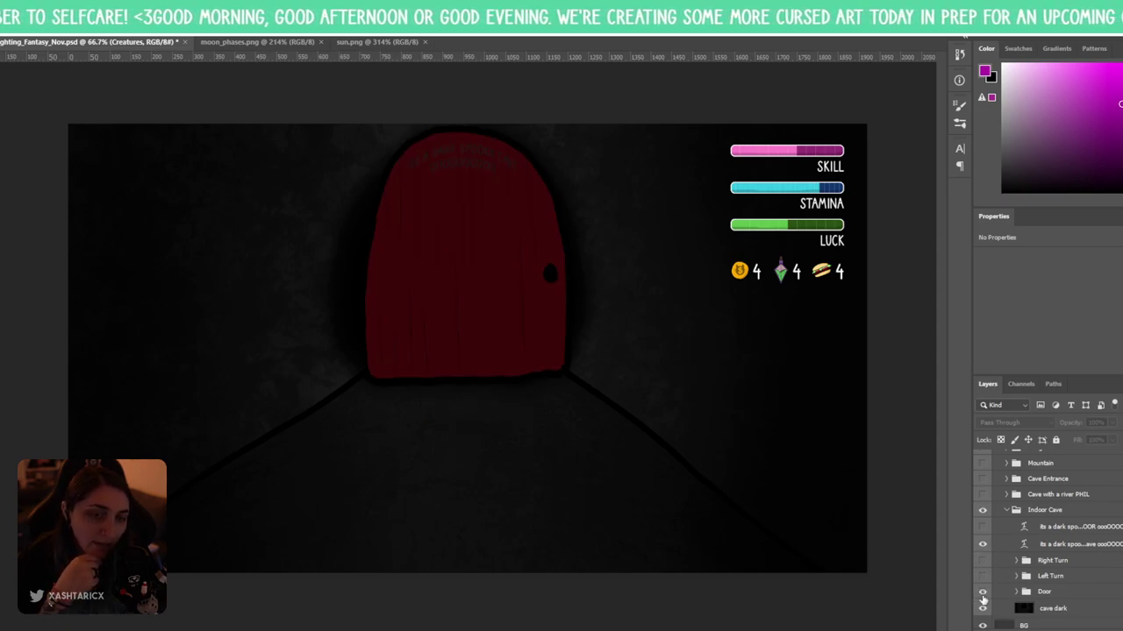
left_click(984, 544)
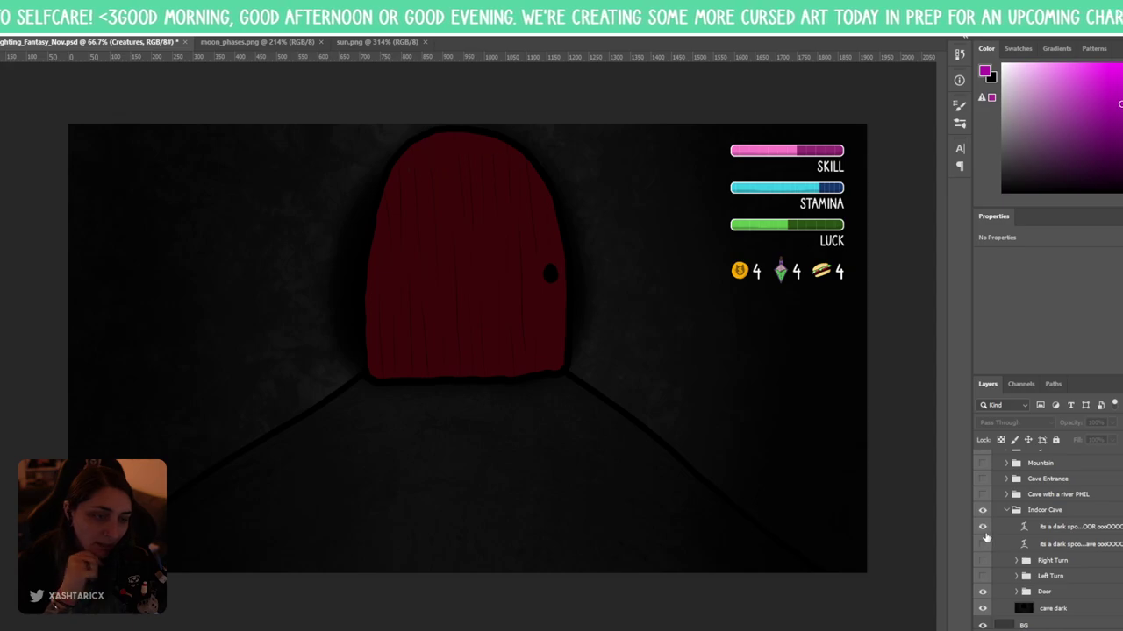
left_click(983, 527)
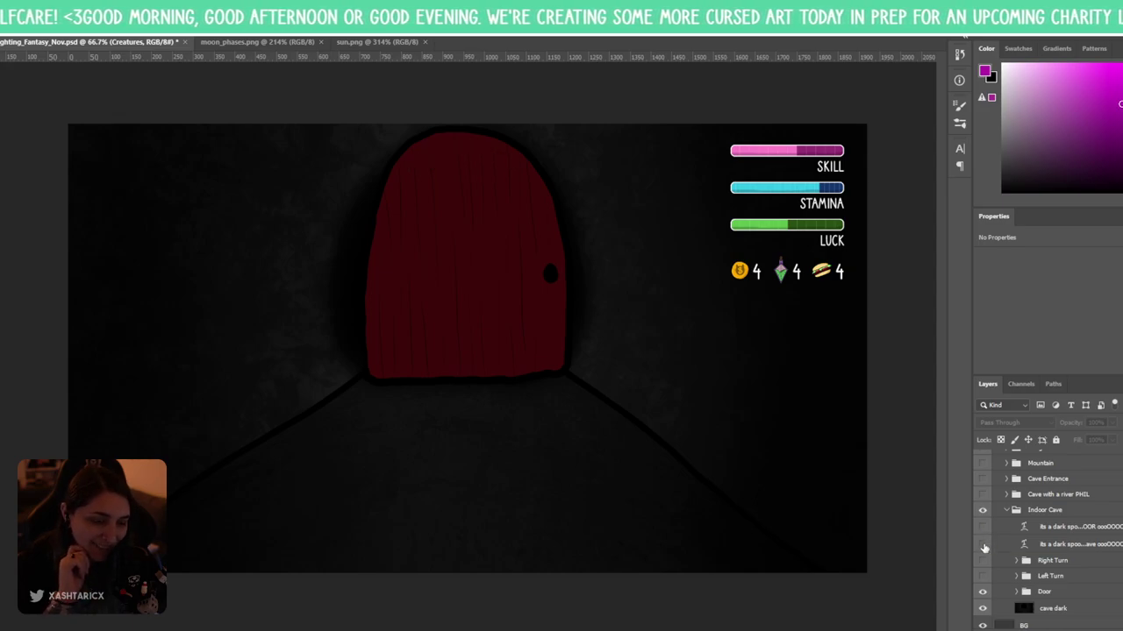
left_click(982, 593)
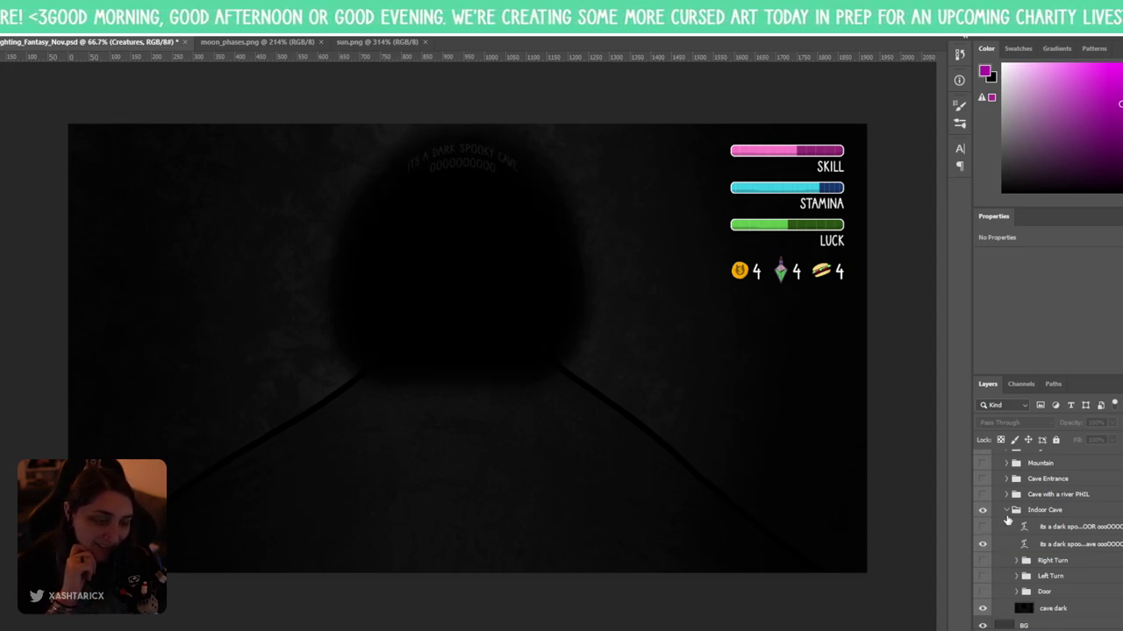
left_click(1006, 510)
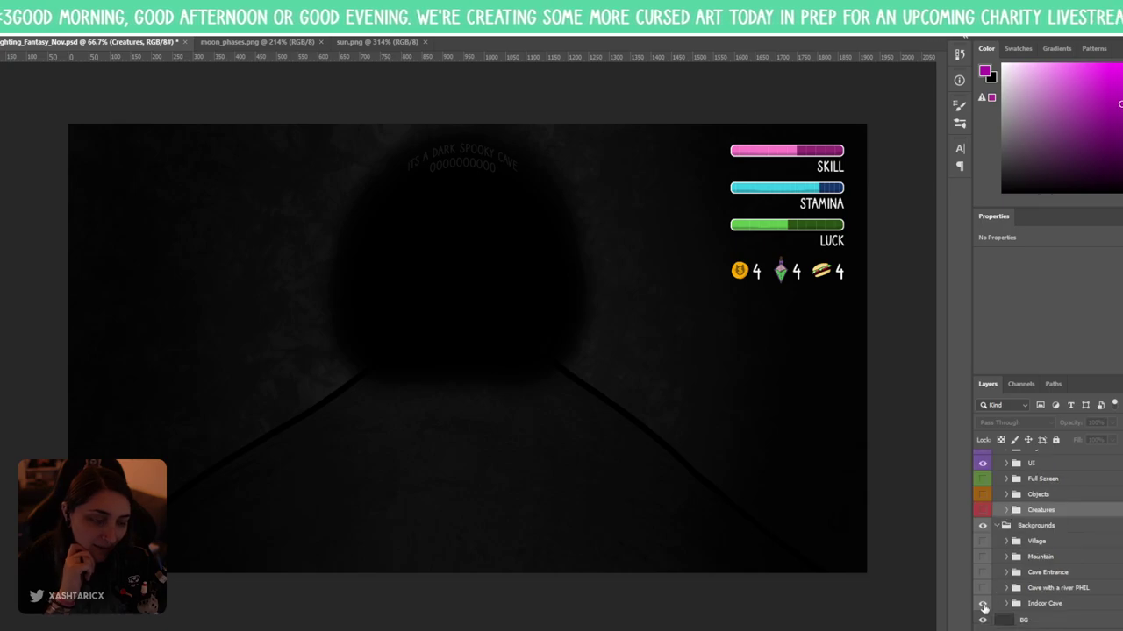
- Hide the Indoor Cave group, check the Village background, and select the BG layer
left_click(982, 603)
left_click(982, 541)
left_click(983, 541)
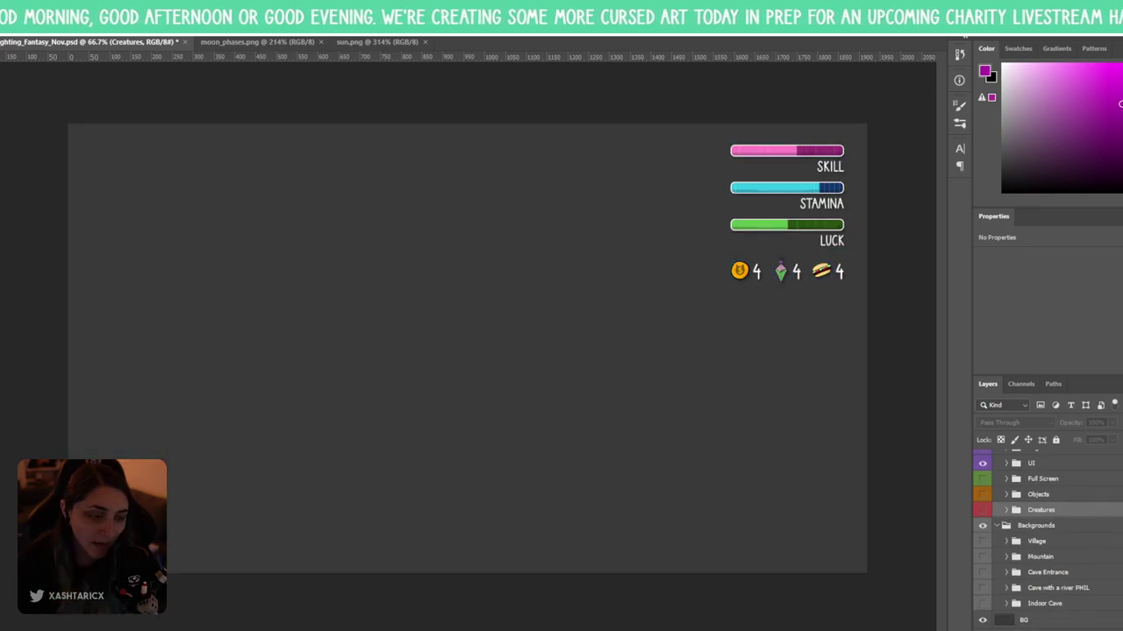
left_click(1022, 620)
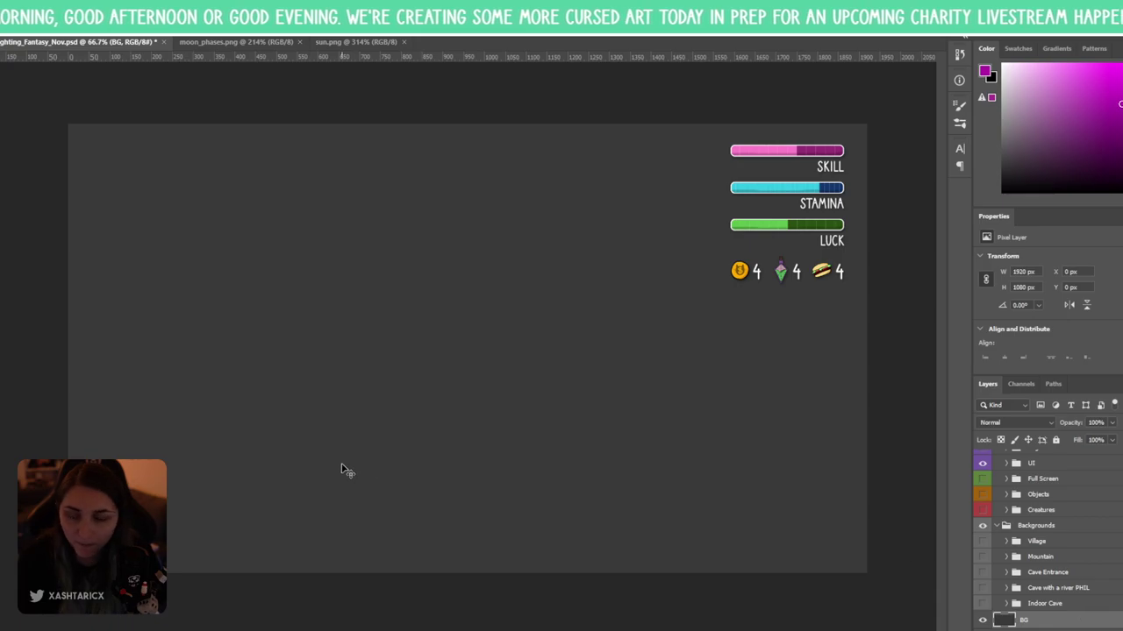
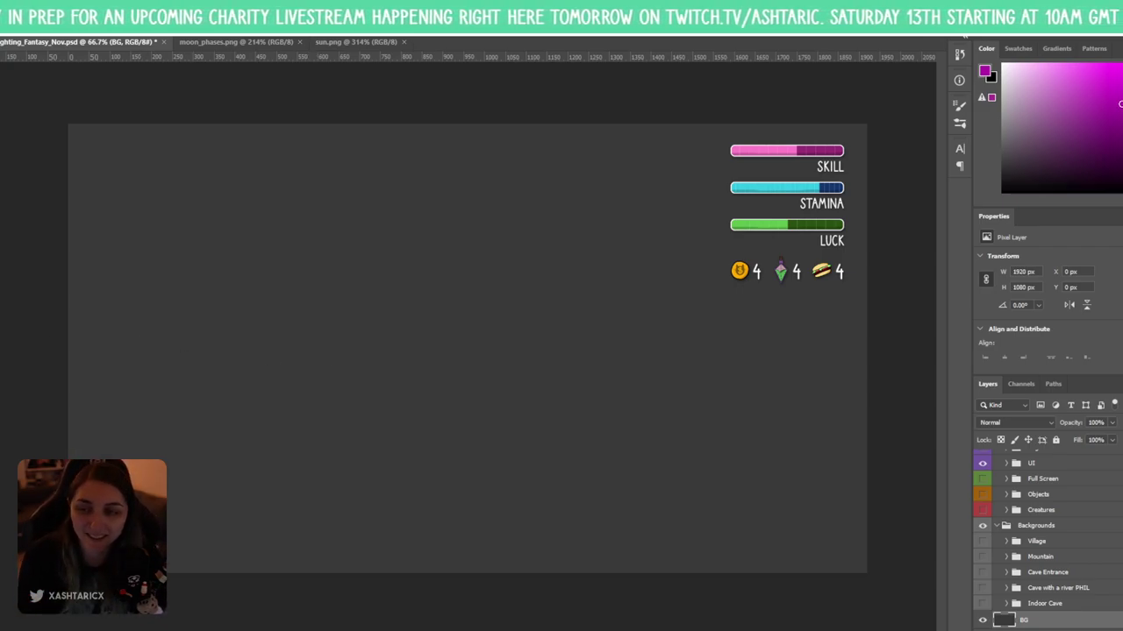
- Switch to a shape tool and set its fill colour to black, 000000
right_click(2, 351)
left_click(21, 379)
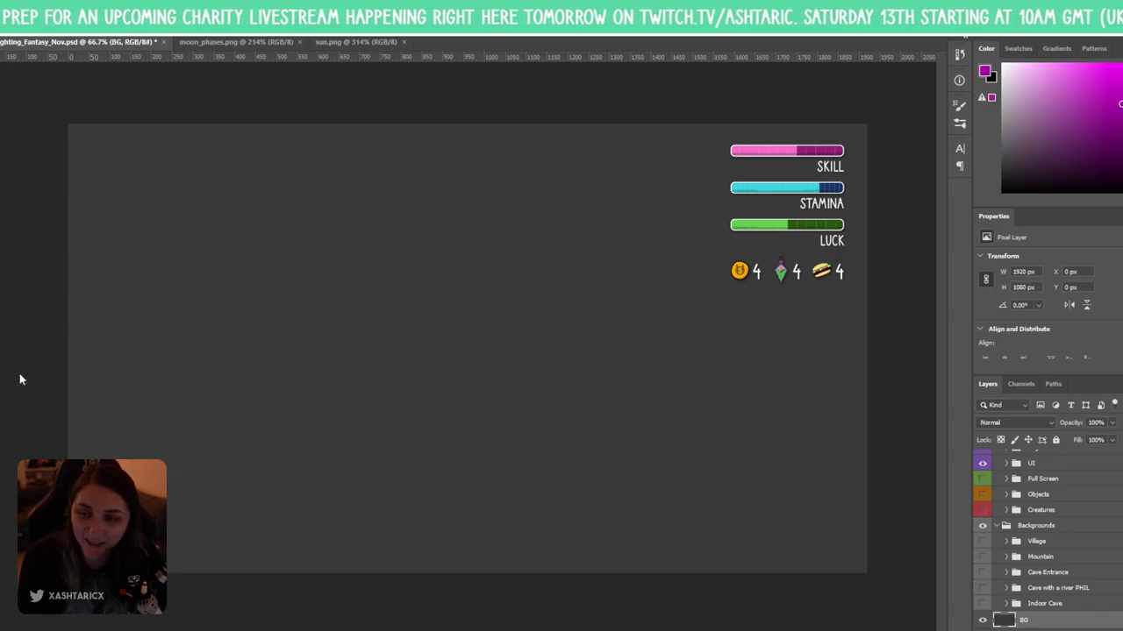
left_click(60, 21)
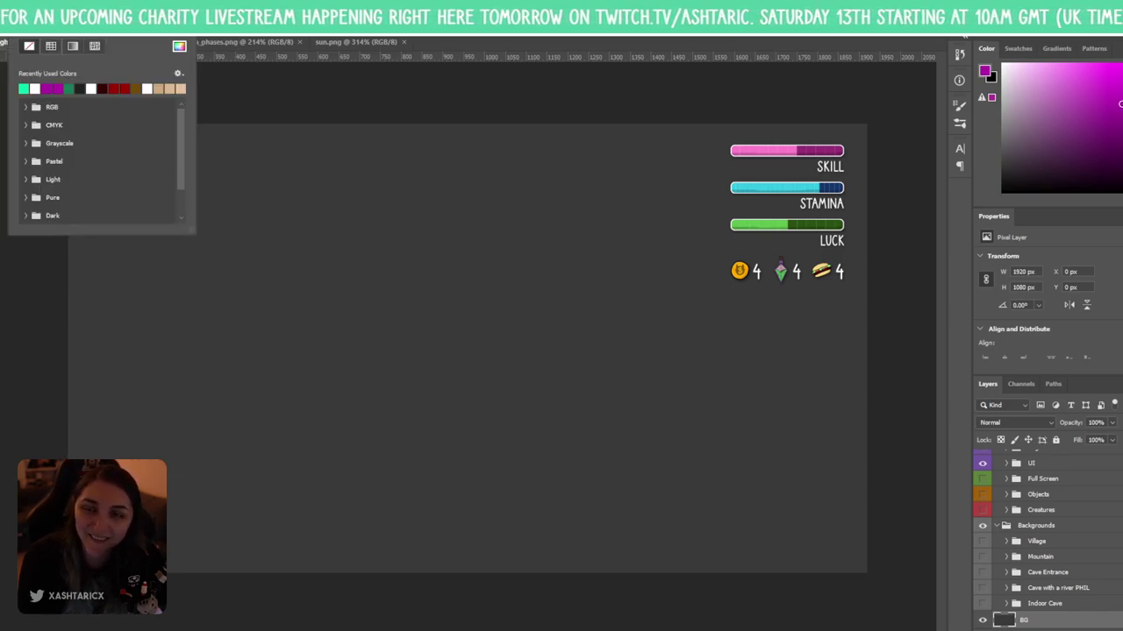
left_click(179, 45)
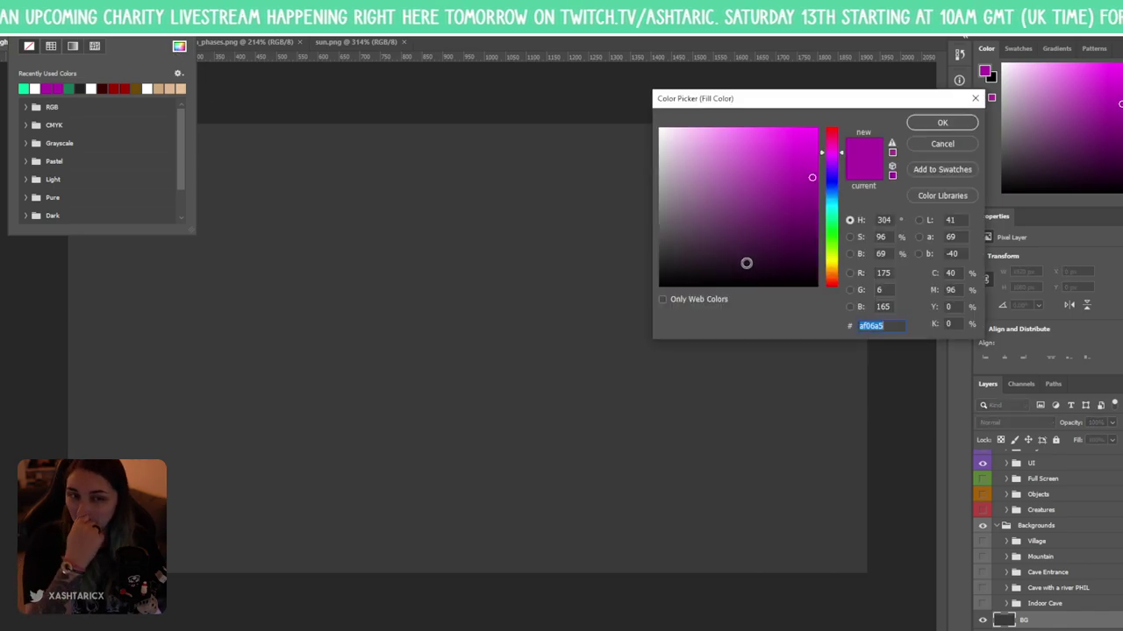
type("000000")
left_click(935, 127)
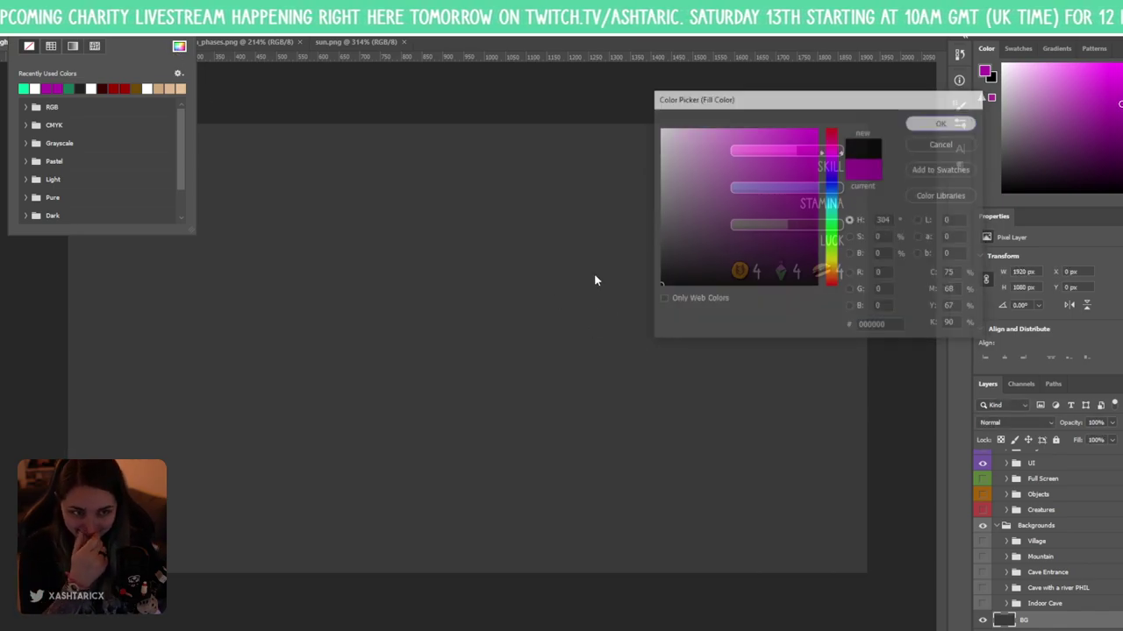
key("Escape")
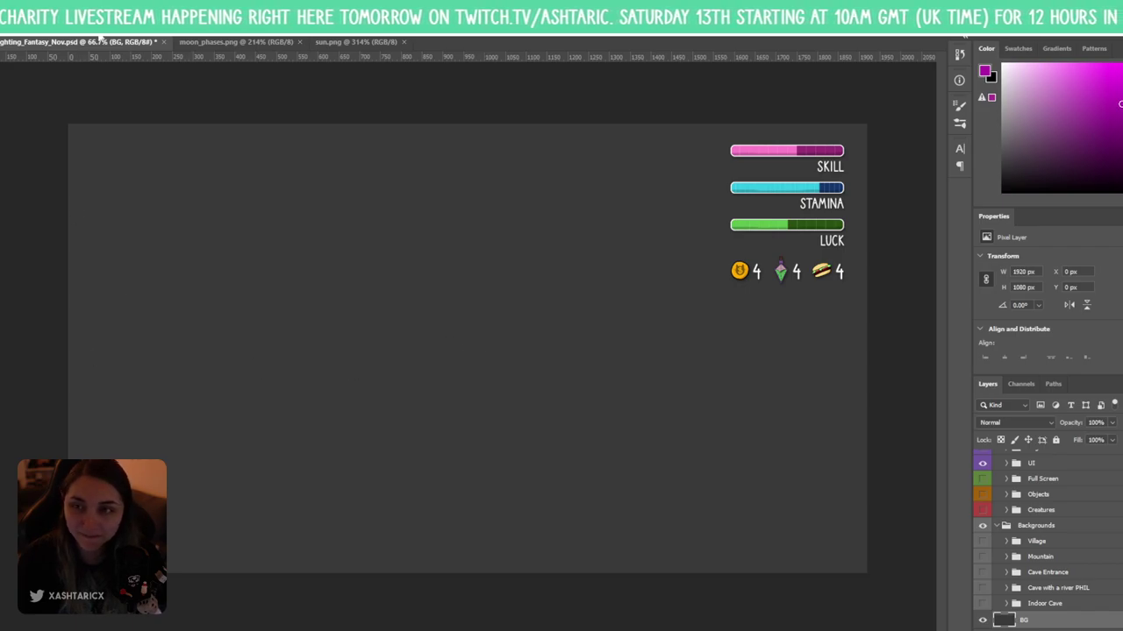
- Draw a black circle about 24 px across near the upper middle of the canvas and hide the UI group
mouse_move(390, 357)
left_mouse_down()
mouse_move(399, 366)
mouse_move(478, 292)
left_mouse_up()
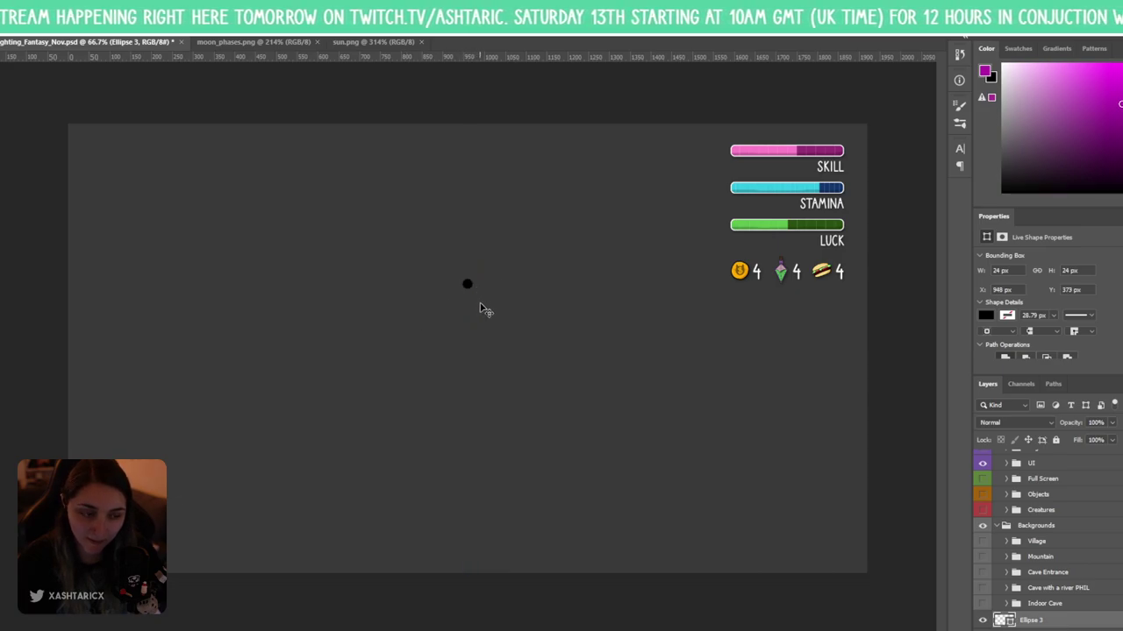
scroll(1005, 517, "up", 2)
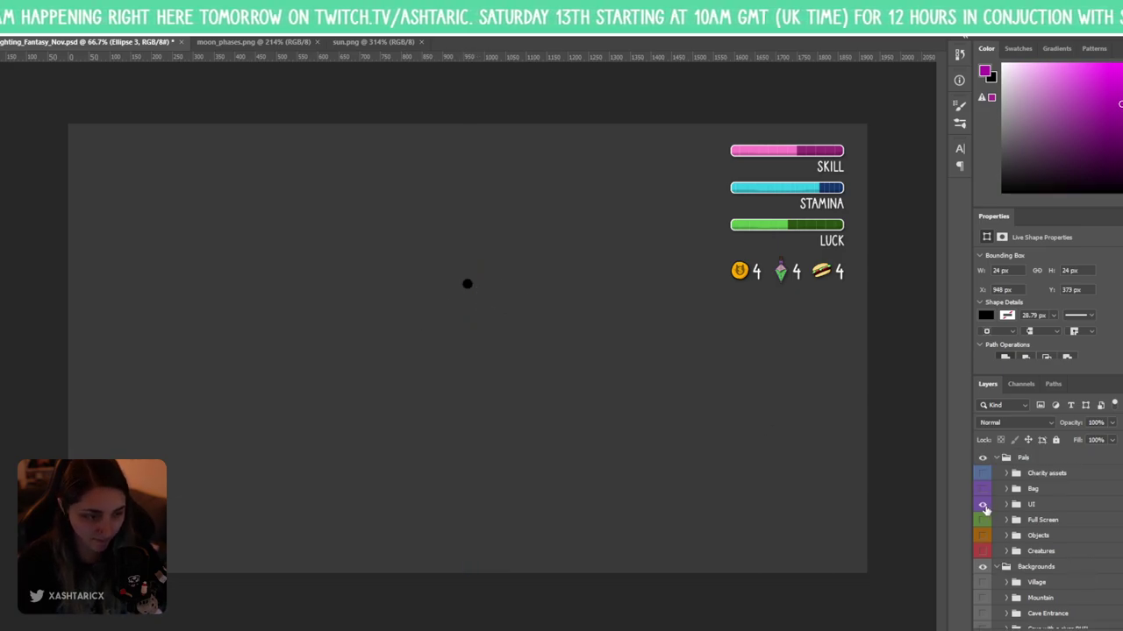
left_click(983, 504)
scroll(517, 316, "up", 3)
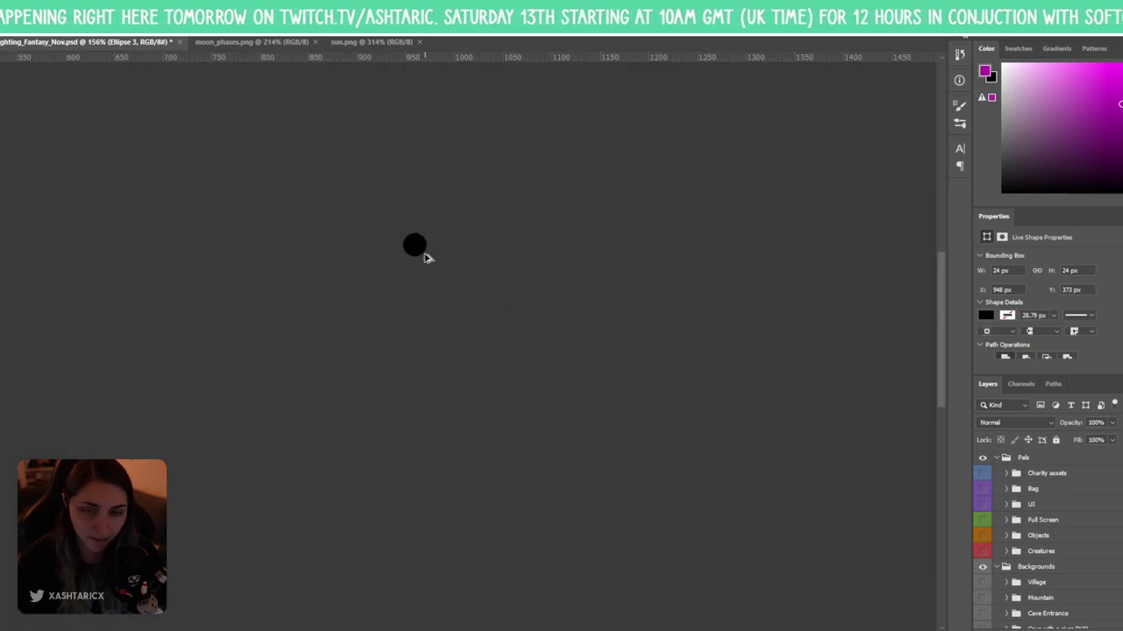
- Duplicate the black circle three times and arrange the four dots in a diamond with top, right, bottom and left positions
left_click_drag(424, 253, 422, 326)
key("ctrl+z")
left_click_drag(419, 379, 349, 316)
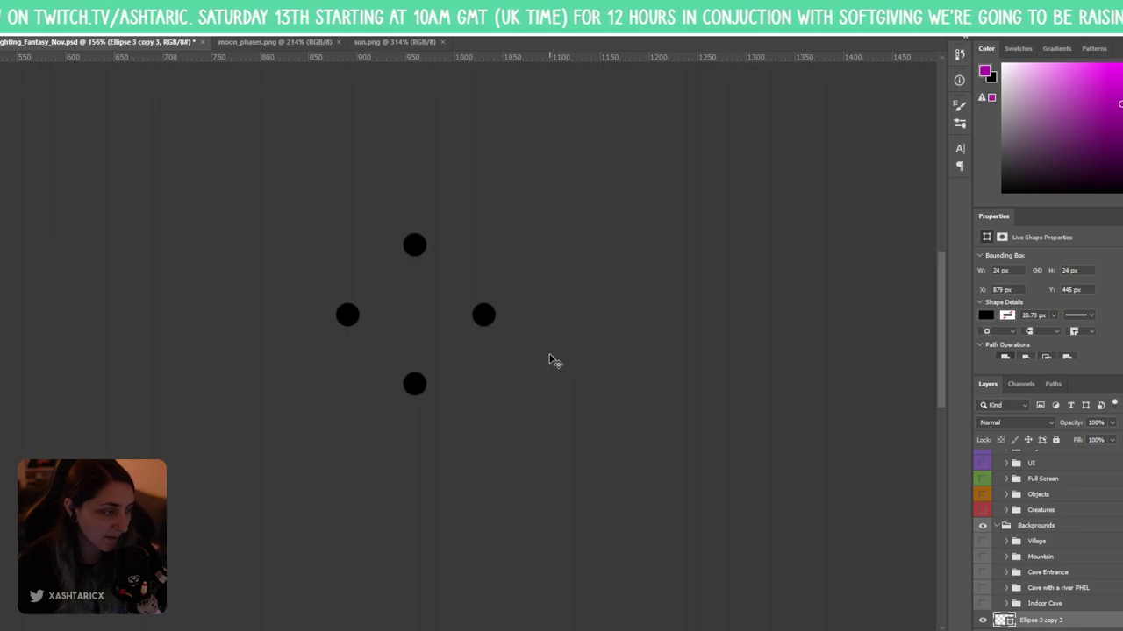
- Select all four ellipse layers, duplicate them, and rotate the duplicates into the gaps to form an evenly spaced ring of eight dots
scroll(1052, 584, "down", 2)
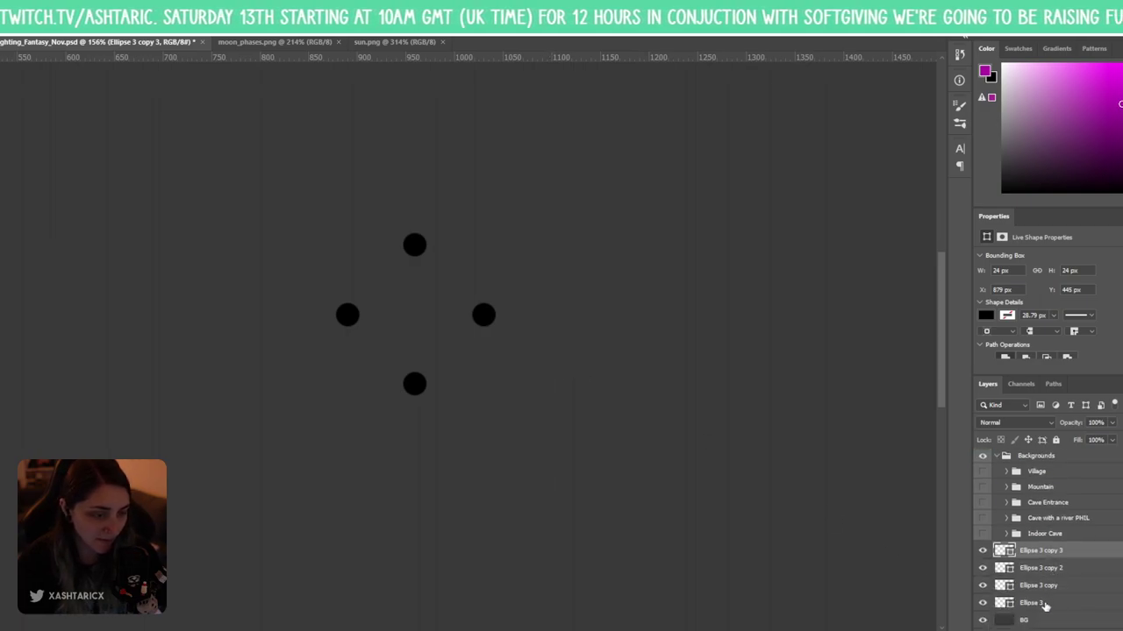
left_click(1042, 603, "shift")
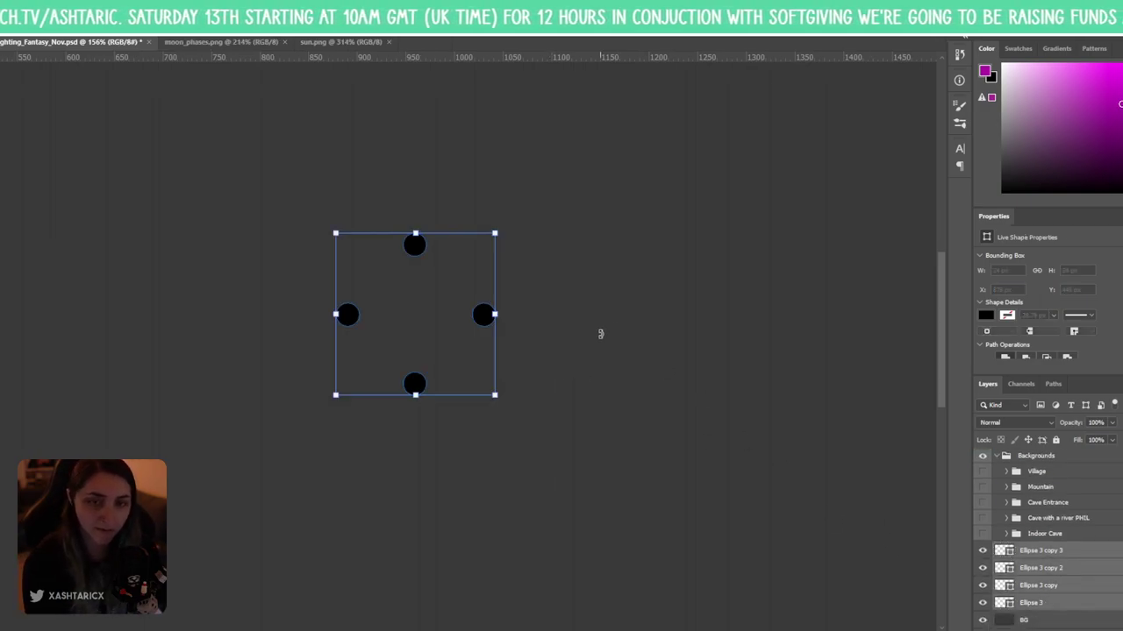
key("ctrl+j")
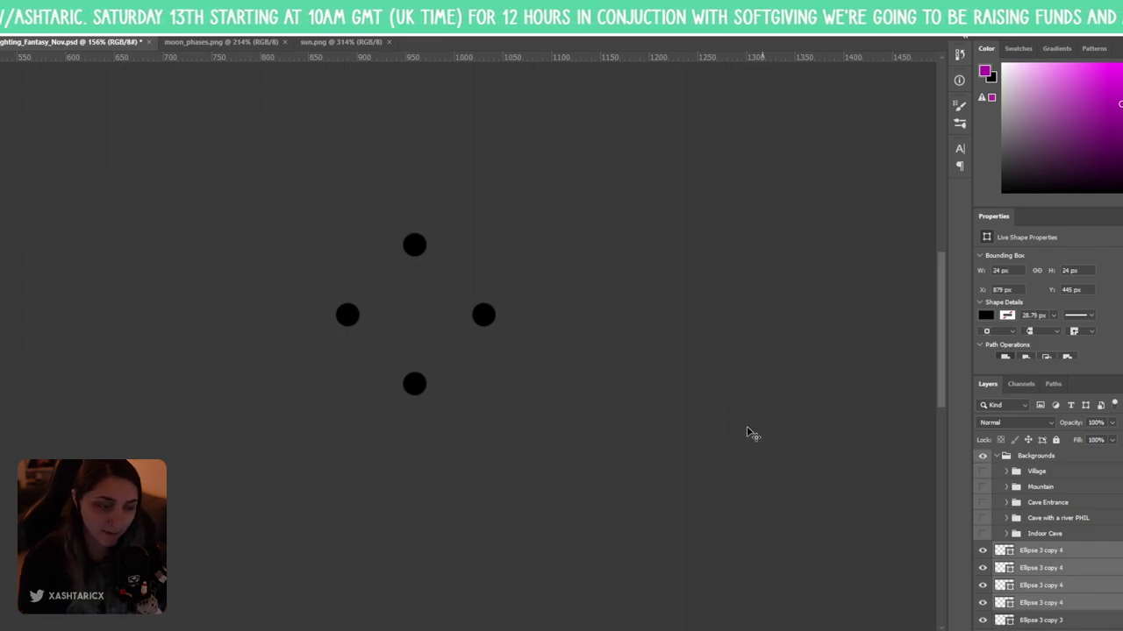
key("ctrl+t")
left_click_drag(524, 214, 608, 342)
key("Return")
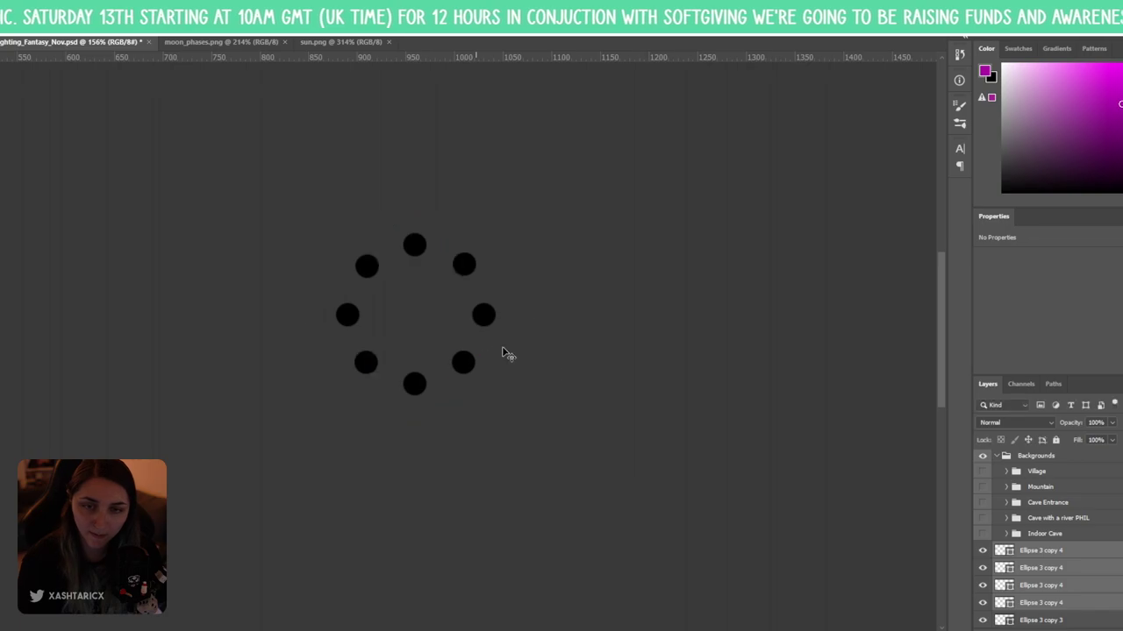
- Group all eight ellipse layers and rename the group buffering
left_click(1077, 559)
scroll(1079, 561, "down", 2)
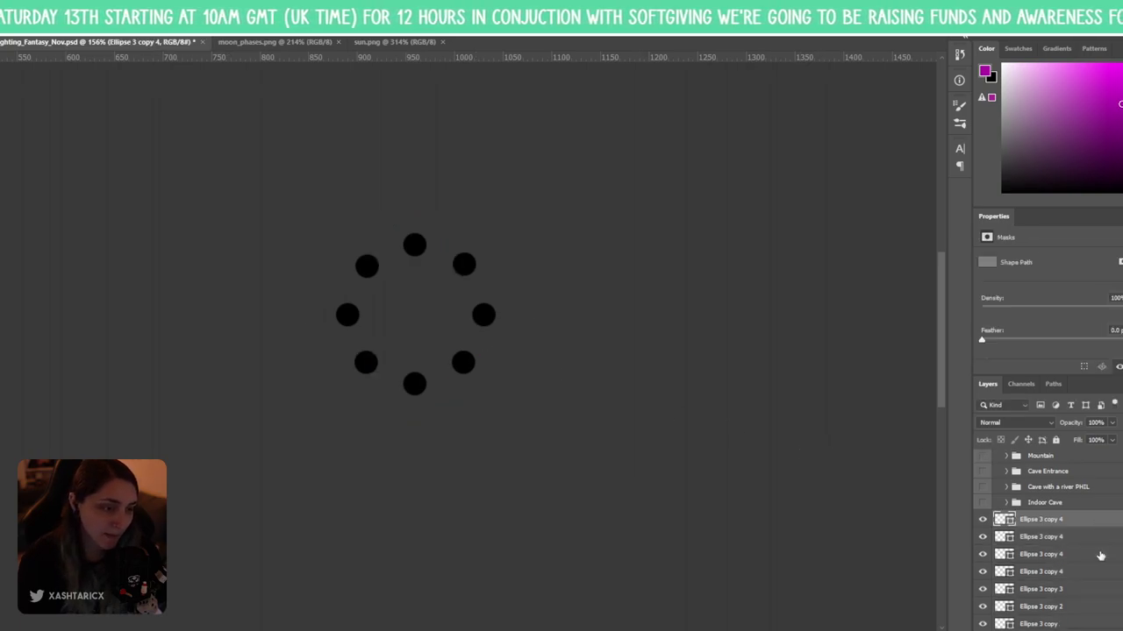
left_click(1063, 613, "shift")
key("ctrl+g")
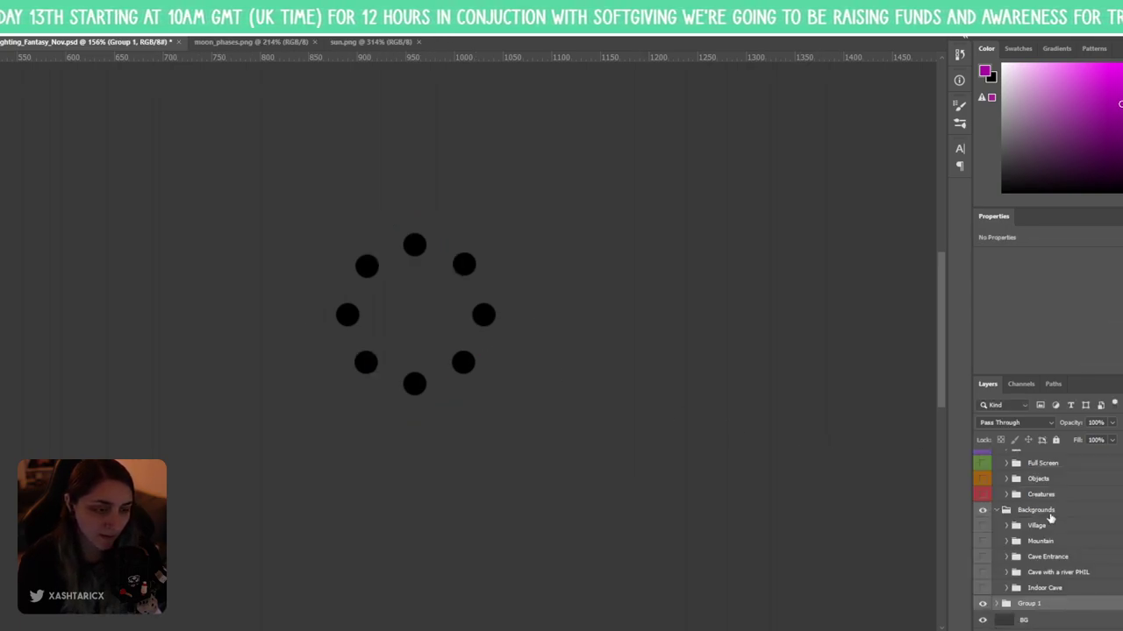
double_click(1028, 605)
type("Lo")
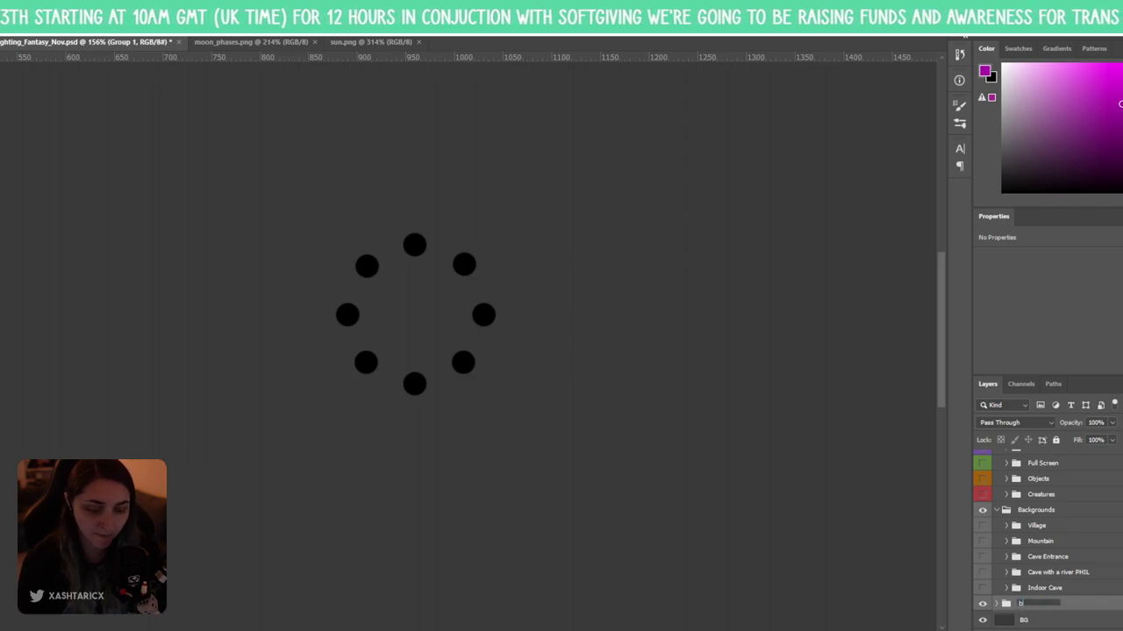
type("fferi")
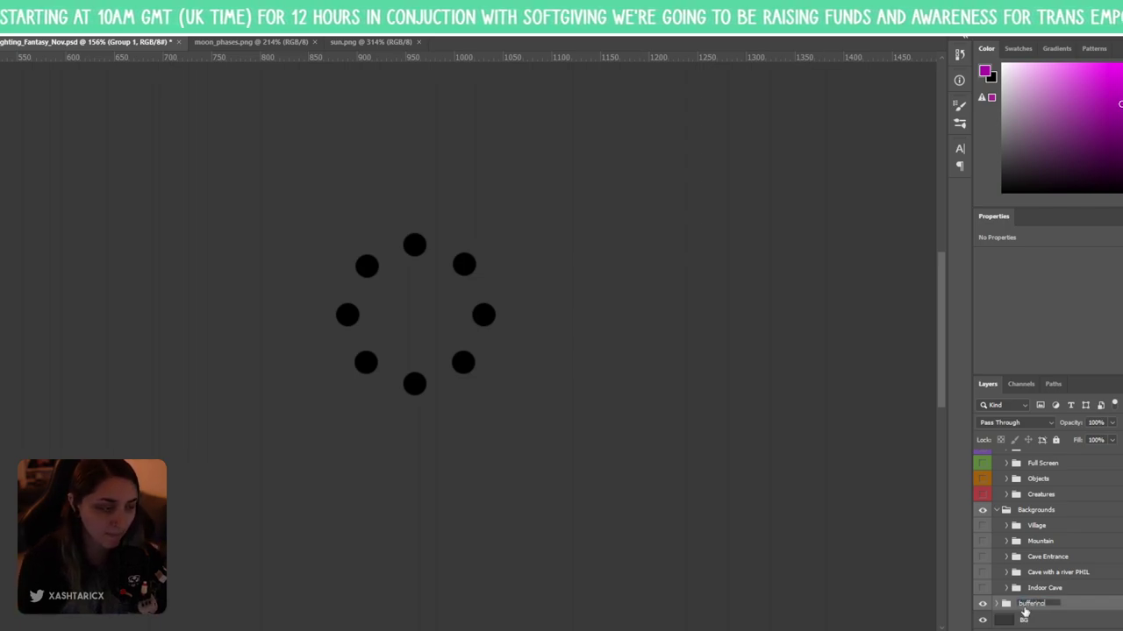
type("ng")
key("Return")
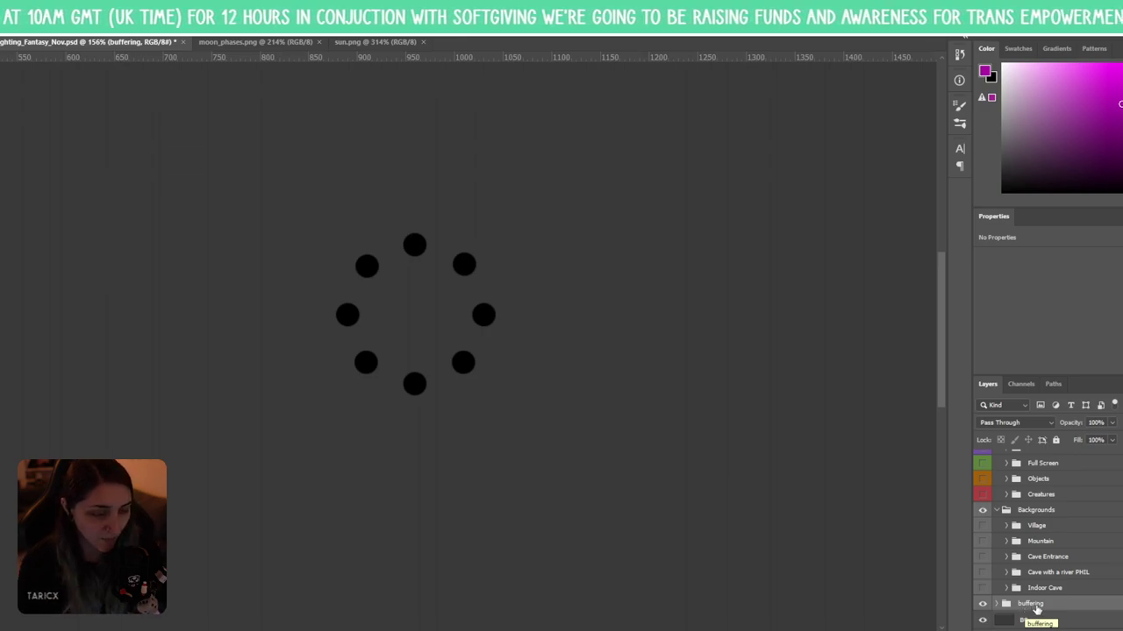
- Expand the buffering group, identify the ring's top dot by toggling layer visibility, and move its Ellipse 3 layer to the top of the group
left_click(997, 605)
scroll(1032, 586, "down", 2)
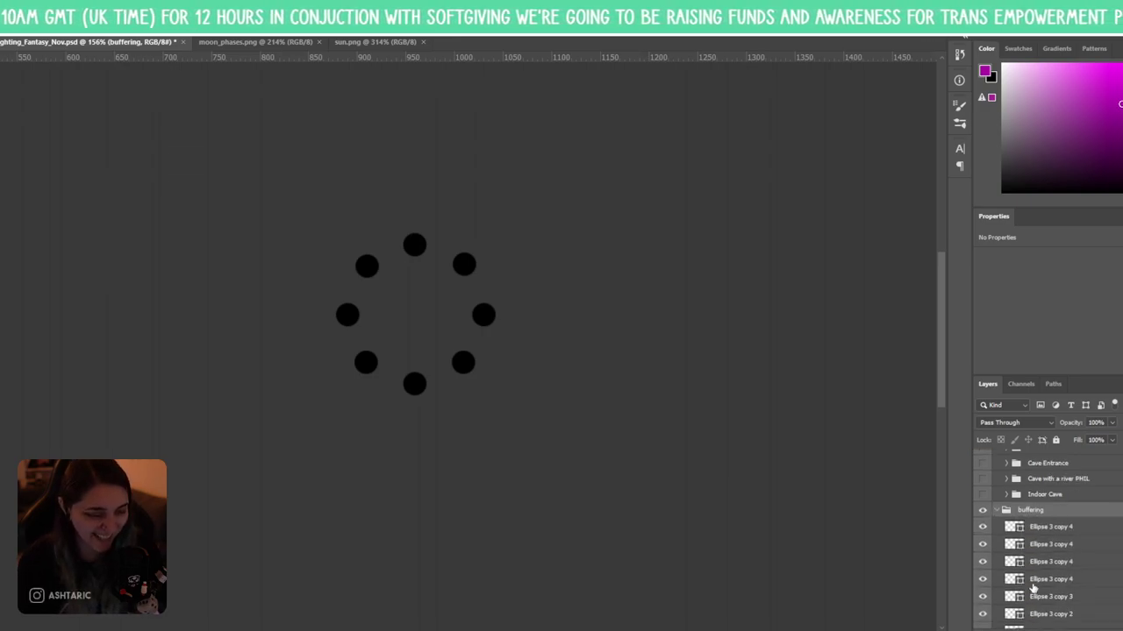
left_click(1075, 530)
scroll(1061, 552, "down", 1)
left_click(983, 604)
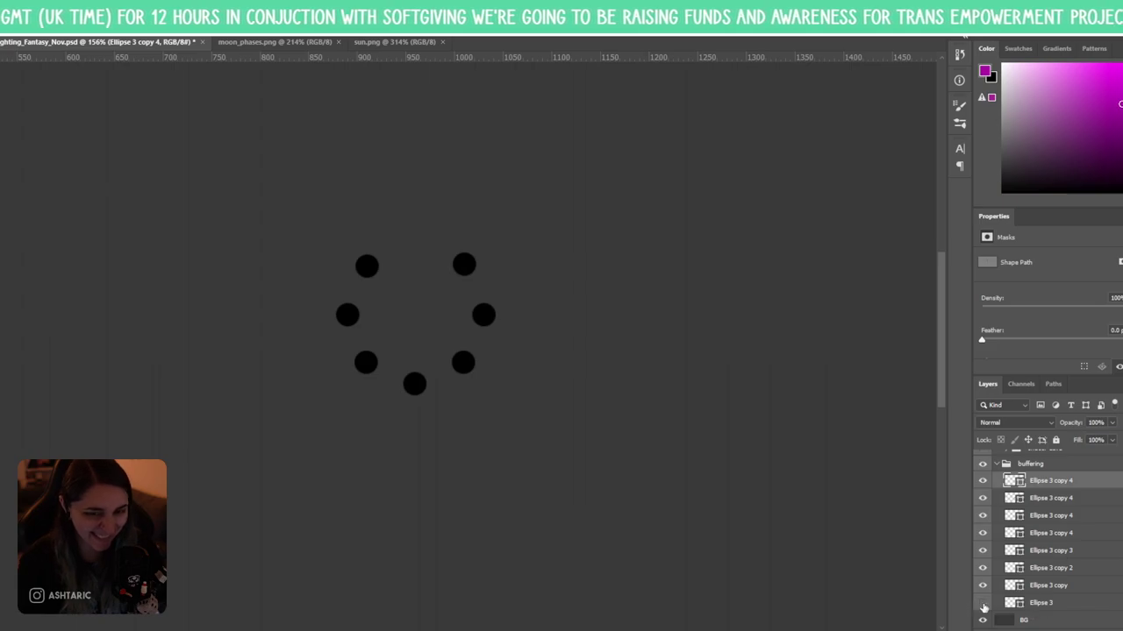
left_click(982, 603)
left_click(983, 585)
left_click(982, 585)
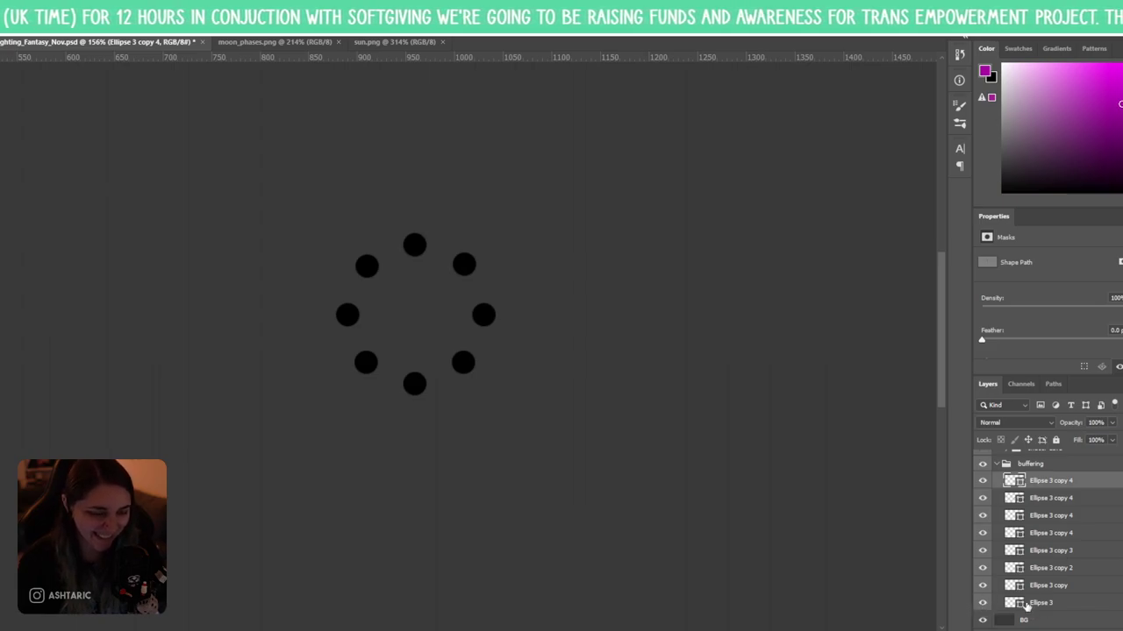
left_click_drag(1028, 607, 1063, 481)
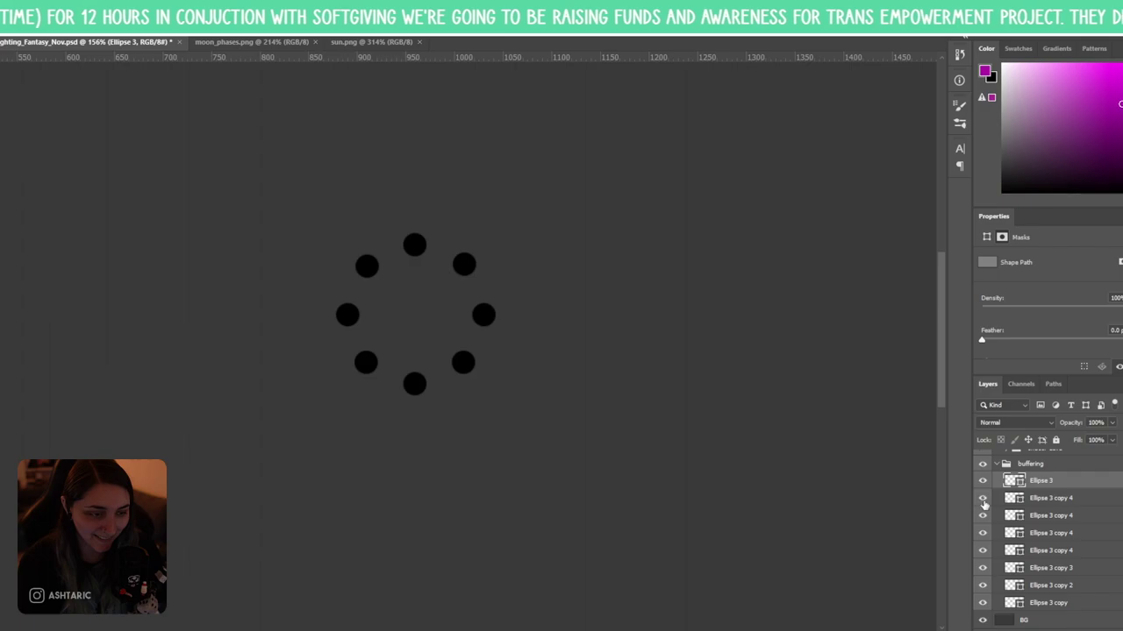
- Identify the upper-right dot's layer by toggling visibility, place it directly below Ellipse 3, and hide both layers
left_click(982, 498)
left_click(982, 499)
left_click(983, 515)
left_click(983, 516)
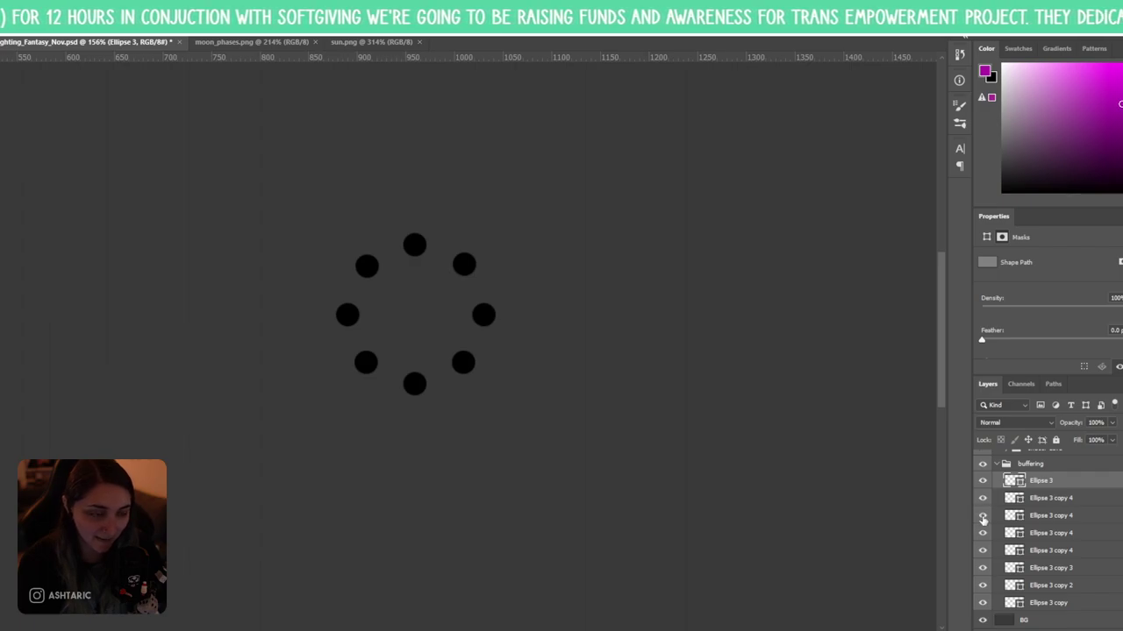
left_click(982, 534)
left_click(983, 533)
left_click(982, 551)
left_click(983, 551)
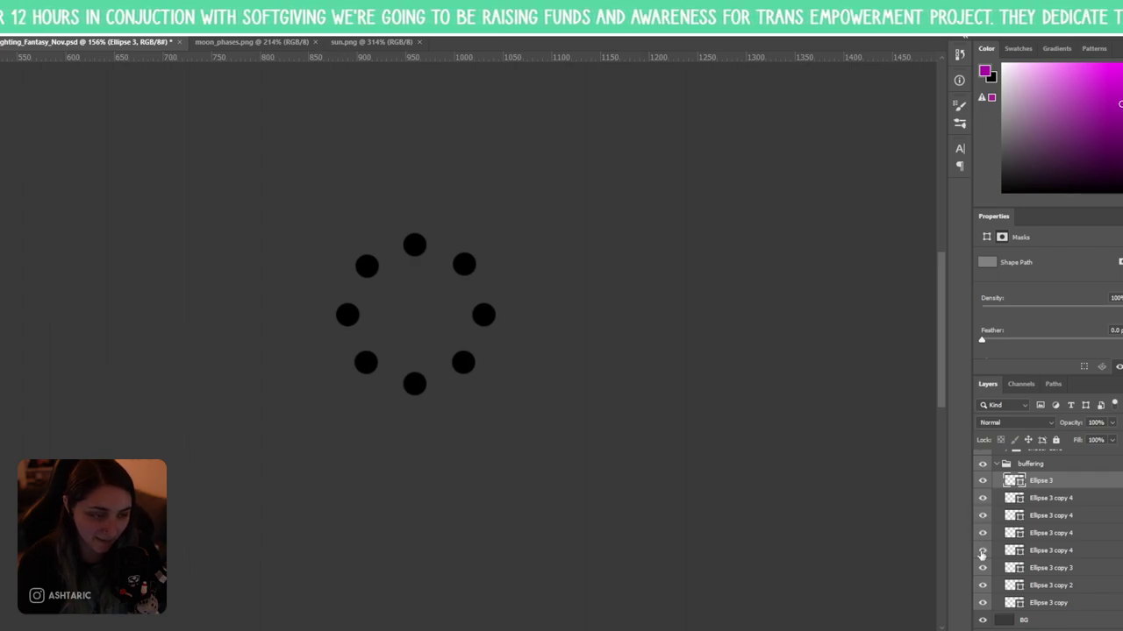
left_click(1013, 500)
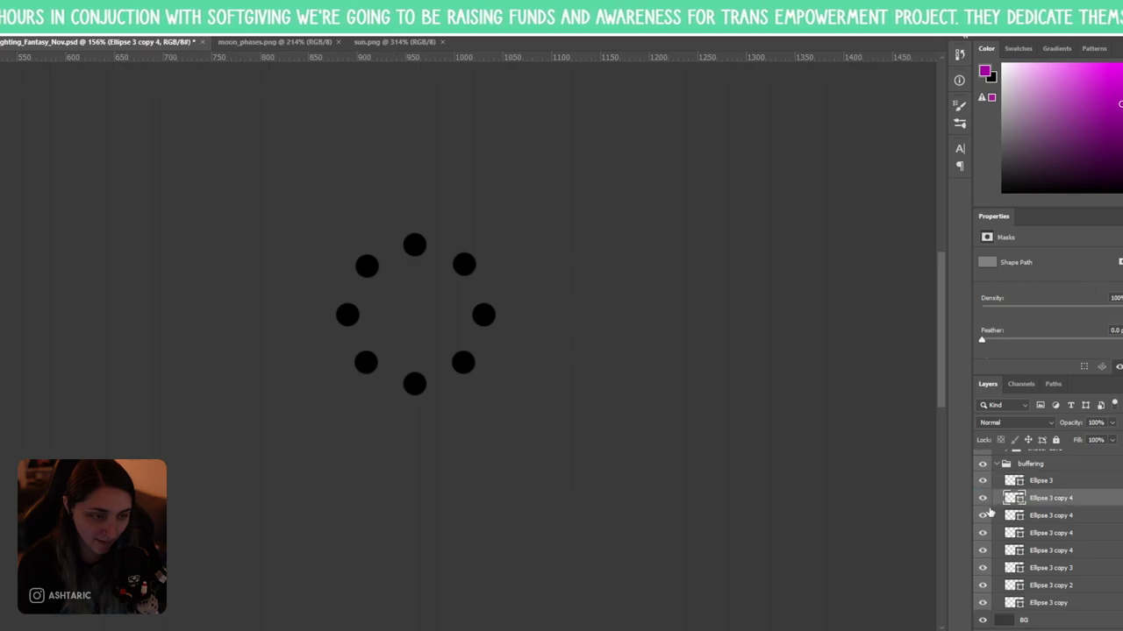
left_click(982, 481)
left_click(982, 481)
left_click(983, 480)
left_click(982, 498)
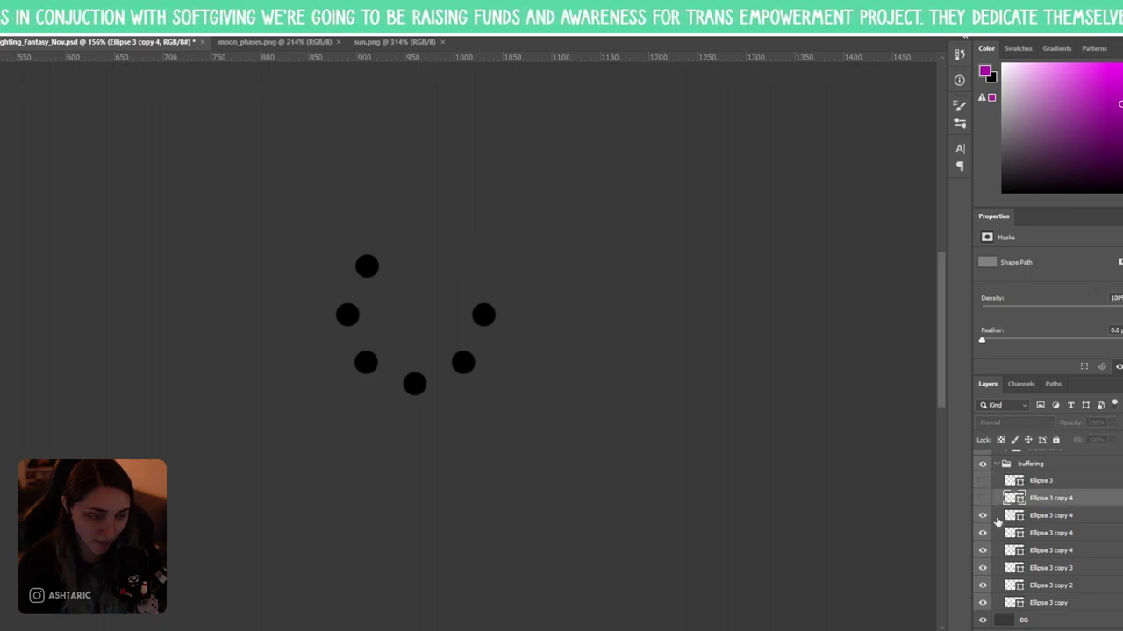
- Identify the ring's right dot by toggling visibility, move its Ellipse 3 copy 2 layer to third place in the group, and hide it
left_click(982, 518)
left_click(982, 519)
left_click(984, 534)
left_click(984, 533)
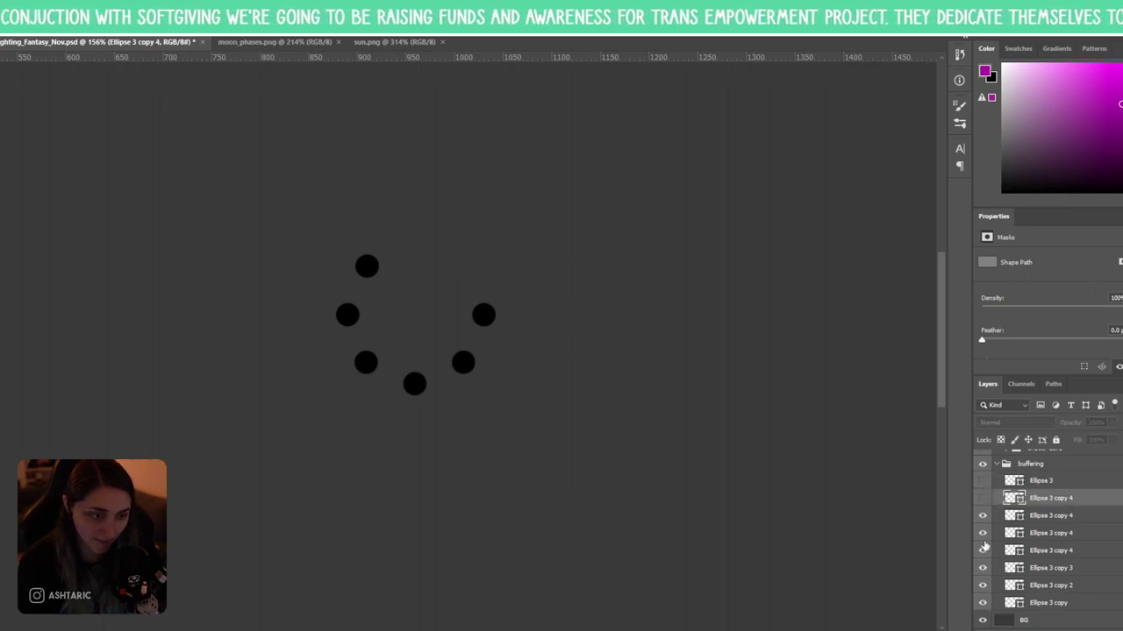
left_click(983, 533)
left_click(982, 533)
left_click(983, 551)
left_click(983, 551)
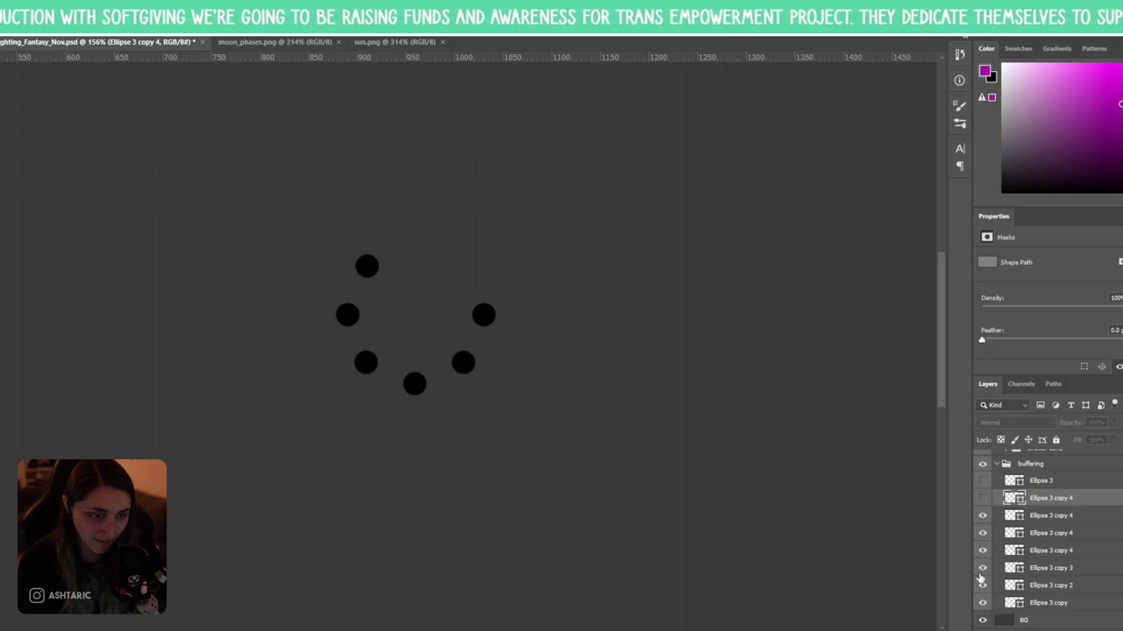
left_click(982, 568)
left_click(982, 568)
left_click(982, 585)
left_click(982, 585)
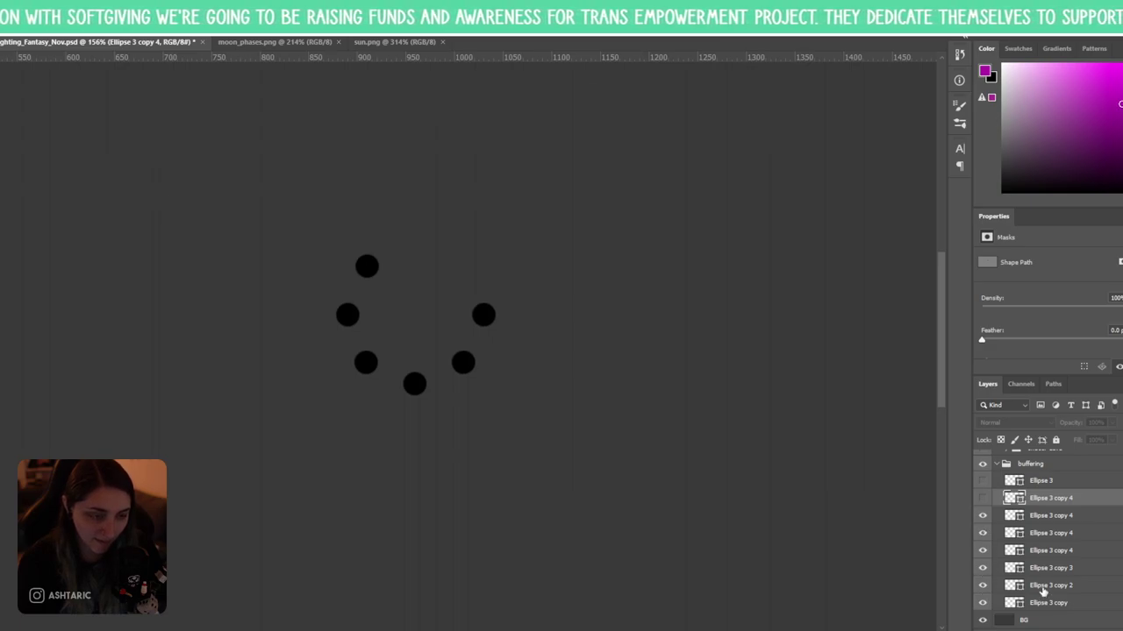
left_click_drag(1022, 568, 1050, 518)
left_click(982, 515)
- Identify the lower-right dot's layer by toggling visibility, place it fourth in the buffering group, and hide it
left_click(982, 532)
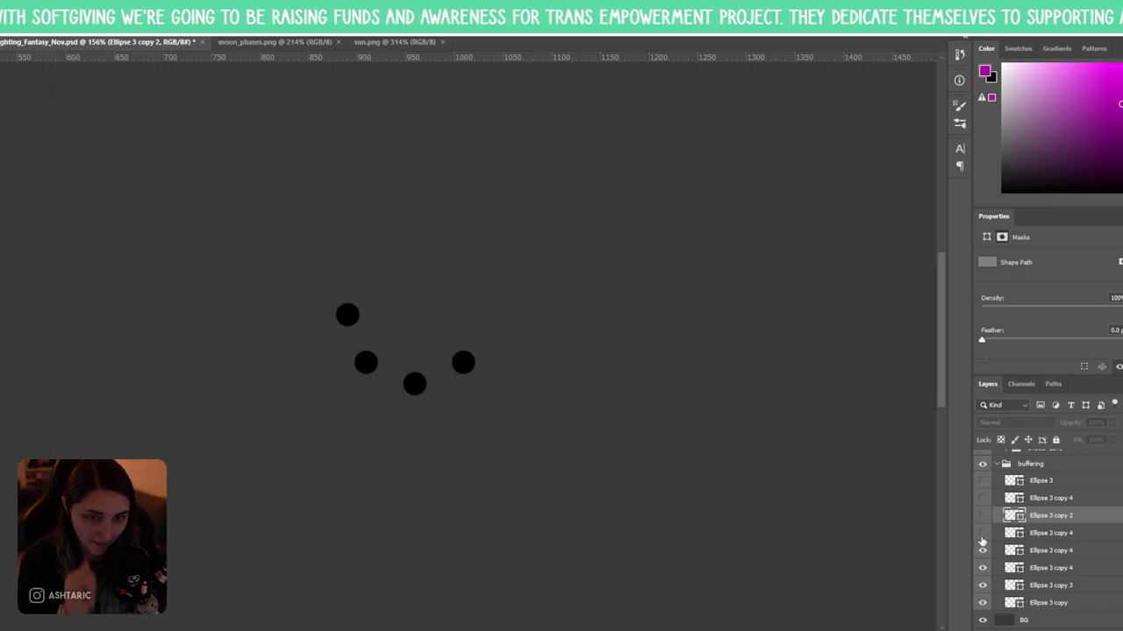
left_click(982, 532)
left_click(982, 551)
left_click(983, 551)
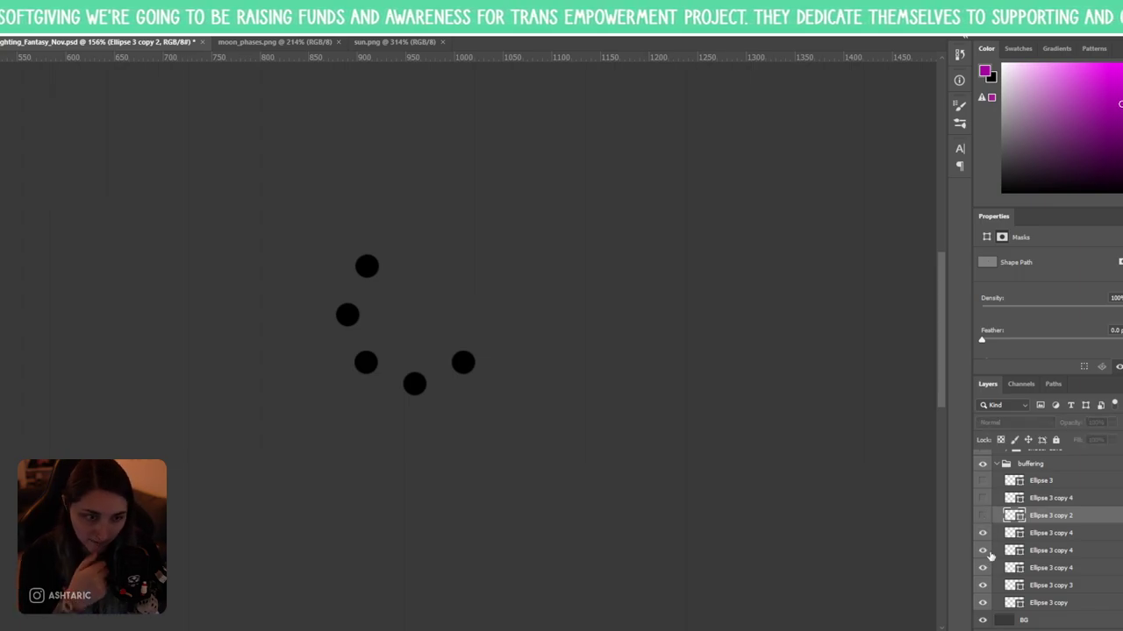
left_click(989, 534)
left_click(982, 532)
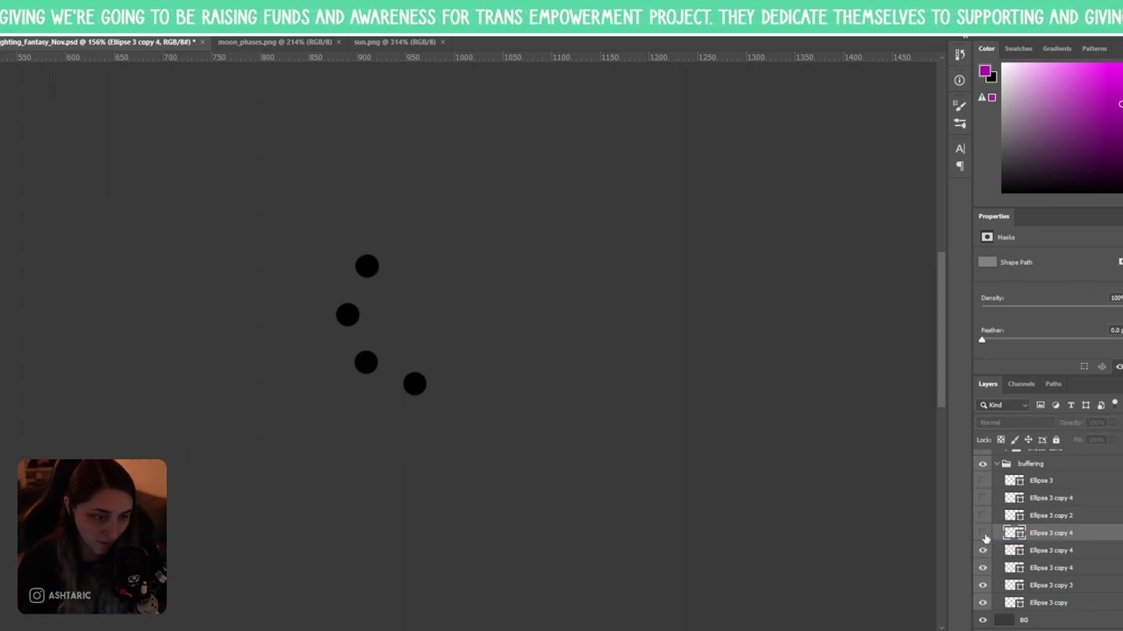
- Identify the ring's bottom dot by toggling visibility, move its Ellipse 3 copy layer to fifth place in the group, and hide it
left_click(982, 551)
left_click(983, 551)
left_click(982, 567)
left_click(982, 567)
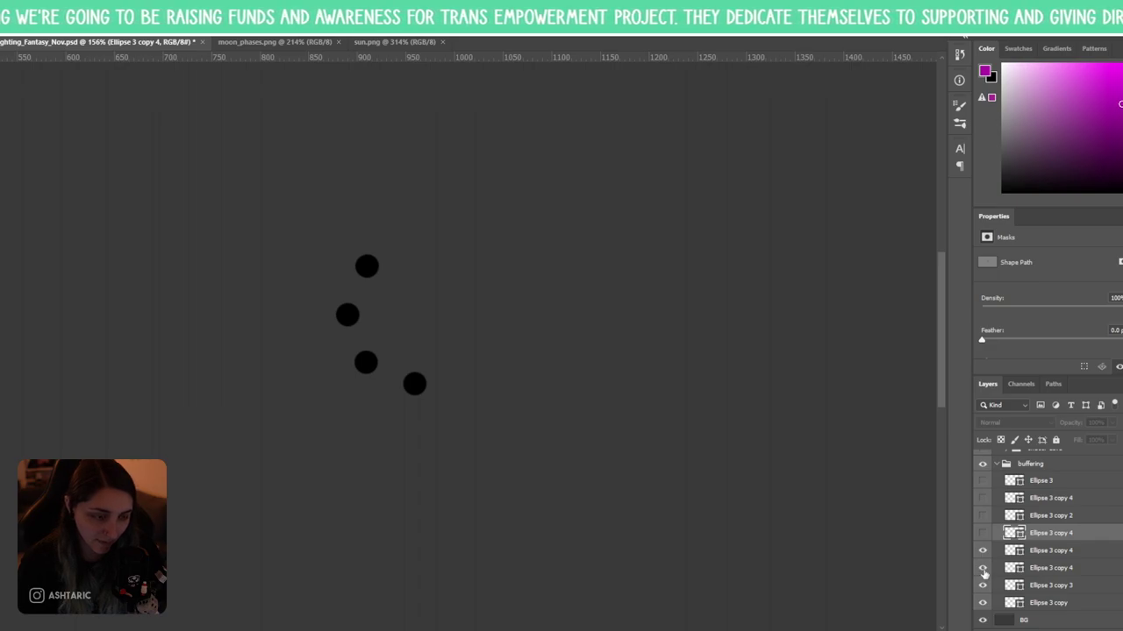
left_click(983, 585)
left_click(982, 585)
left_click(982, 603)
left_click(982, 603)
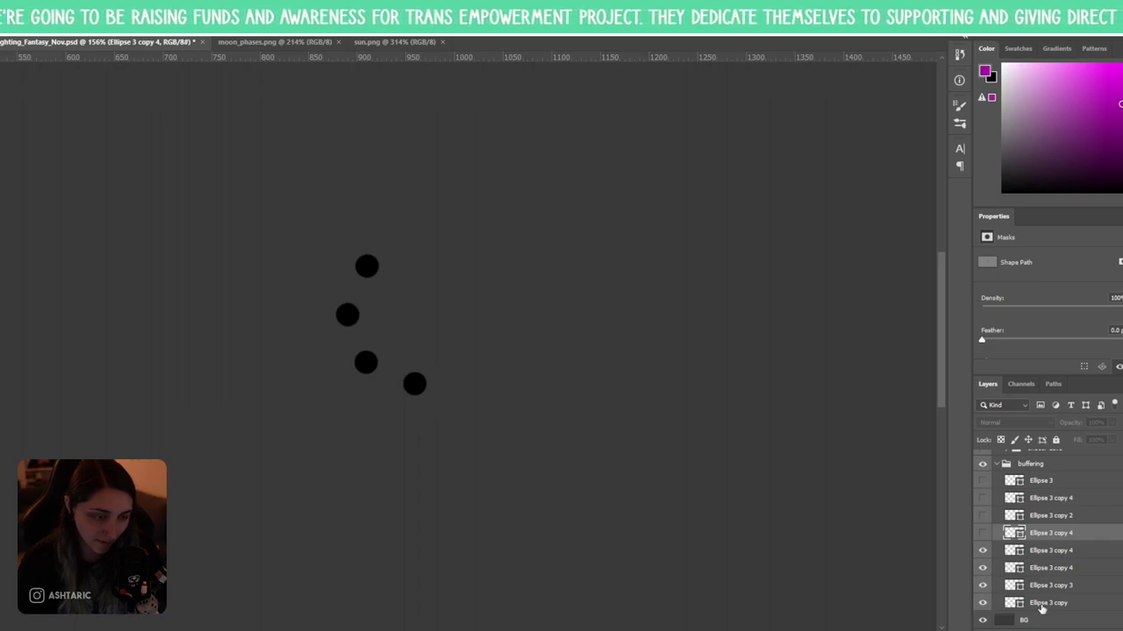
left_click_drag(991, 603, 986, 551)
left_click(983, 551)
- Identify the lower-left dot's layer by toggling visibility, place it sixth in the buffering group, and hide it
left_click(982, 567)
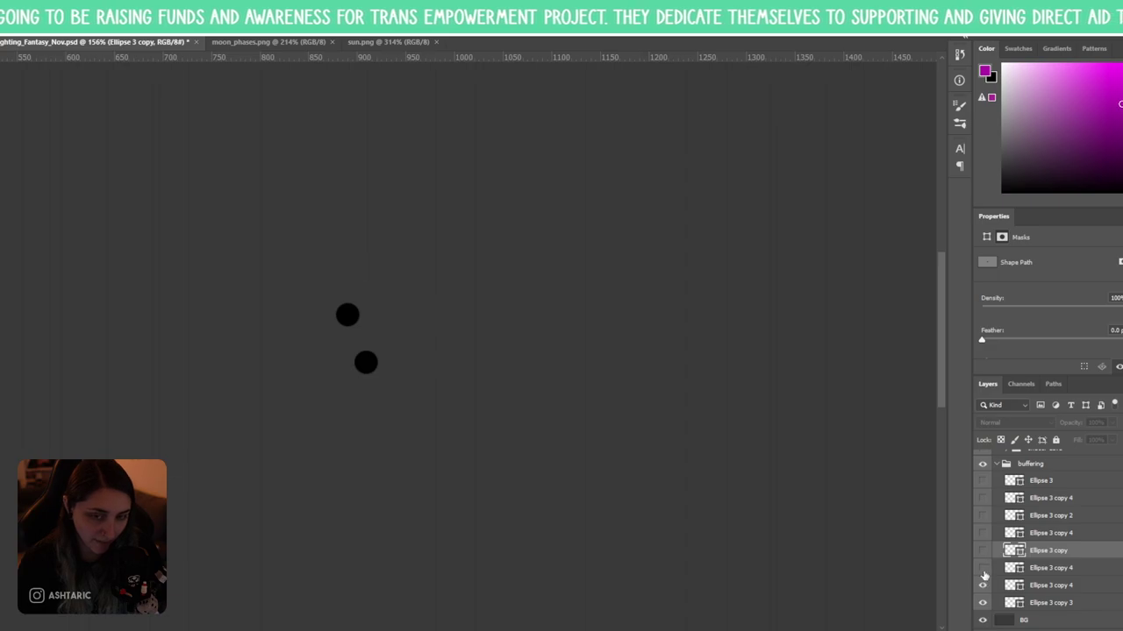
left_click(983, 568)
left_click(982, 585)
left_click(982, 585)
left_click(993, 567)
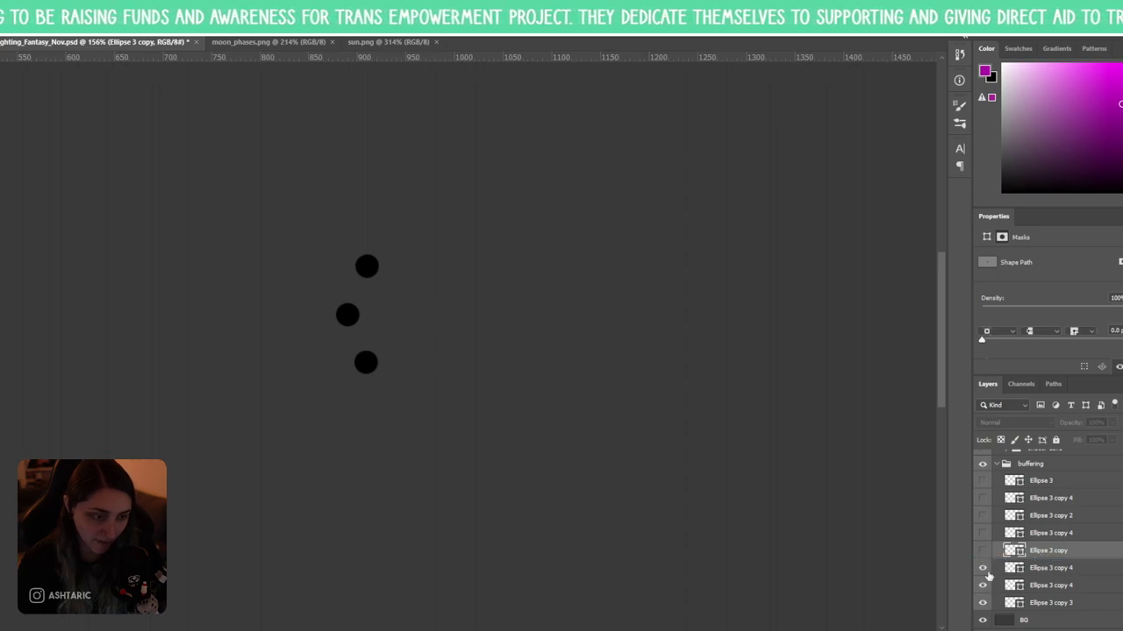
left_click(982, 567)
left_click(984, 585)
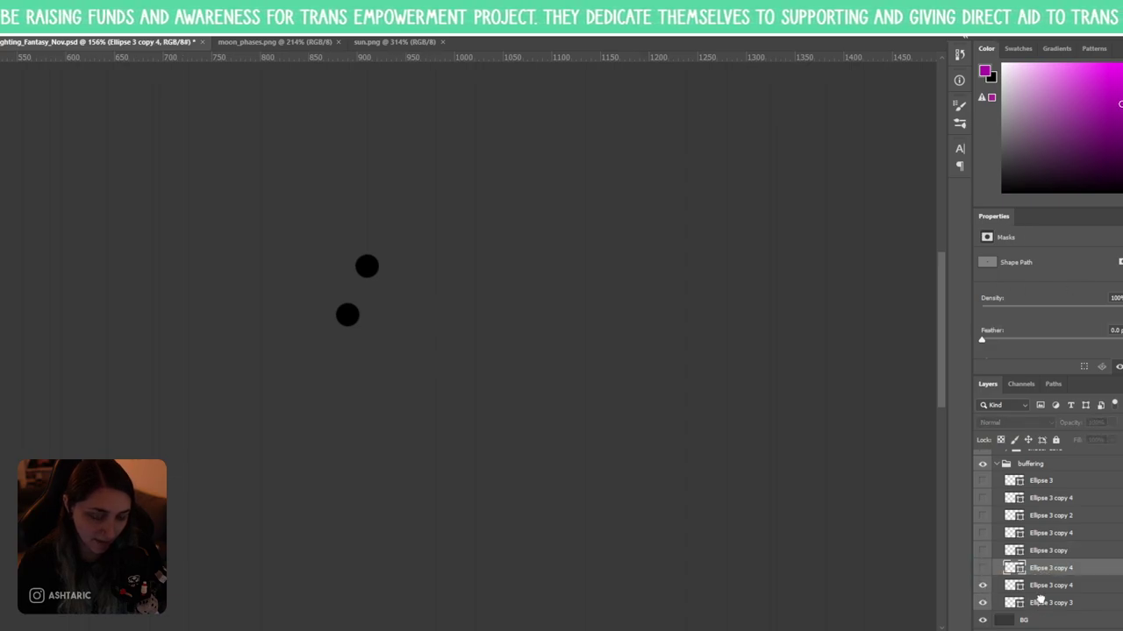
- Move Ellipse 3 copy 3 above the lowest Ellipse 3 copy 4 layer and make all eight dots in the buffering group visible
left_click_drag(1039, 603, 1039, 583)
left_click(983, 602)
left_click(983, 585)
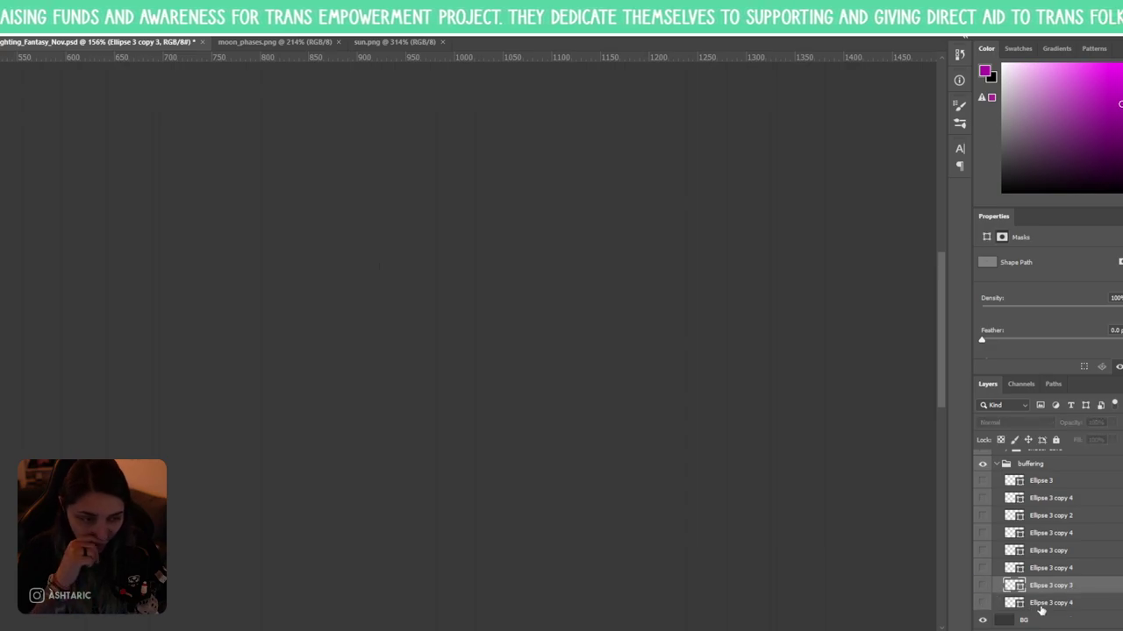
left_click(1041, 603)
left_click(982, 480)
left_click(982, 498)
left_click_drag(983, 523, 982, 604)
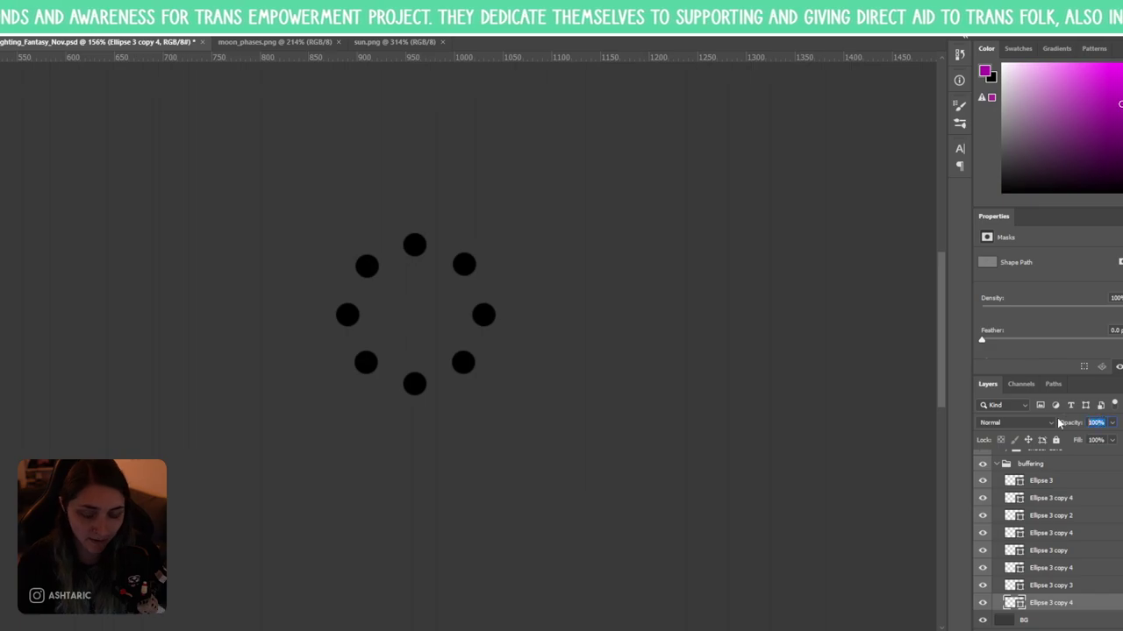
- Set the opacity of the five lowest dot layers in the buffering group, from the lowest up, to 10, 20, 30, 40 and 50%
type("10")
key("Return")
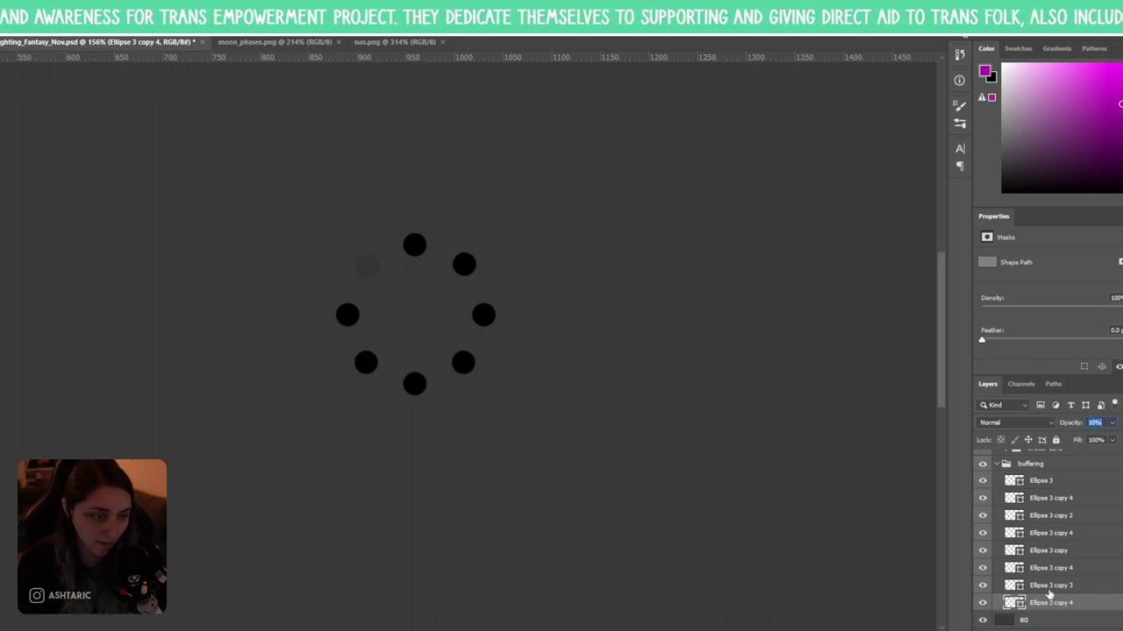
left_click(1048, 590)
type("20")
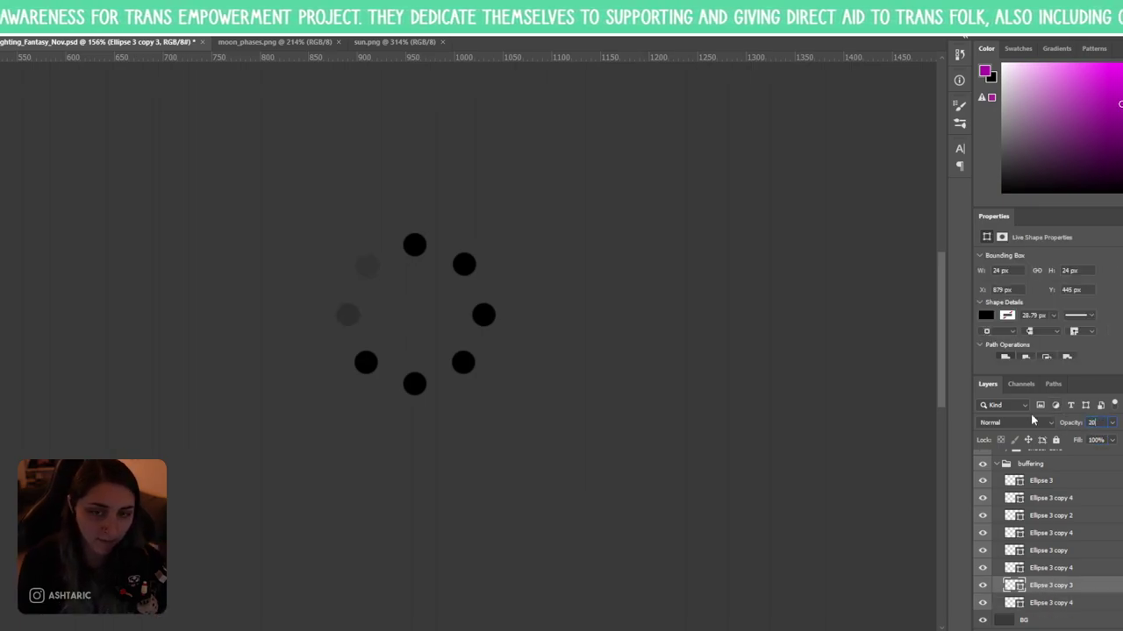
left_click(1044, 570)
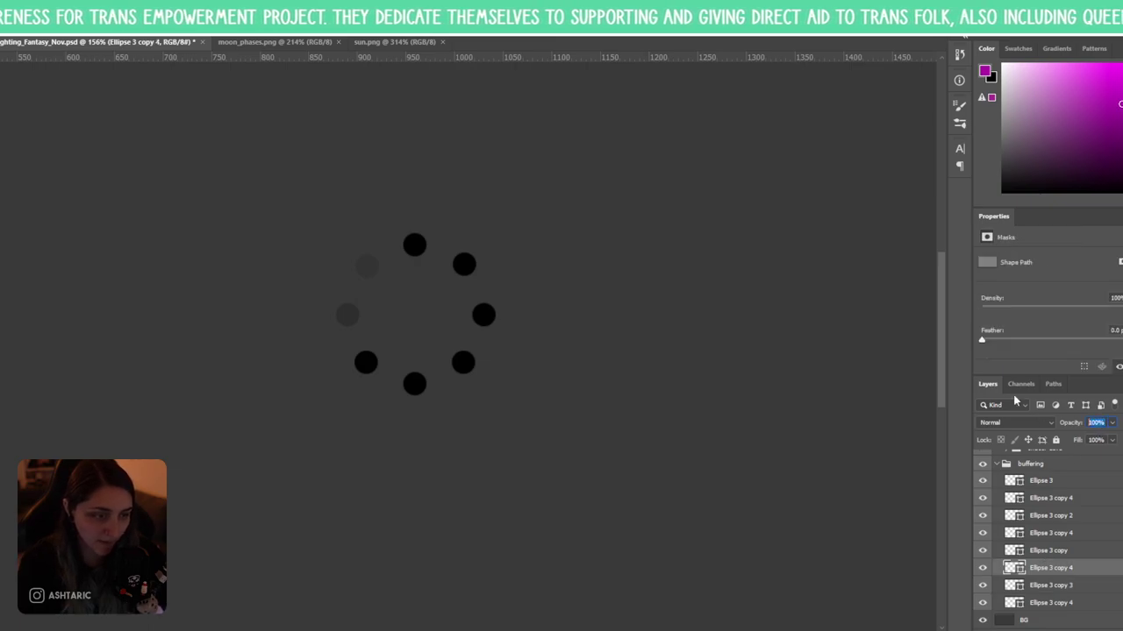
type("30")
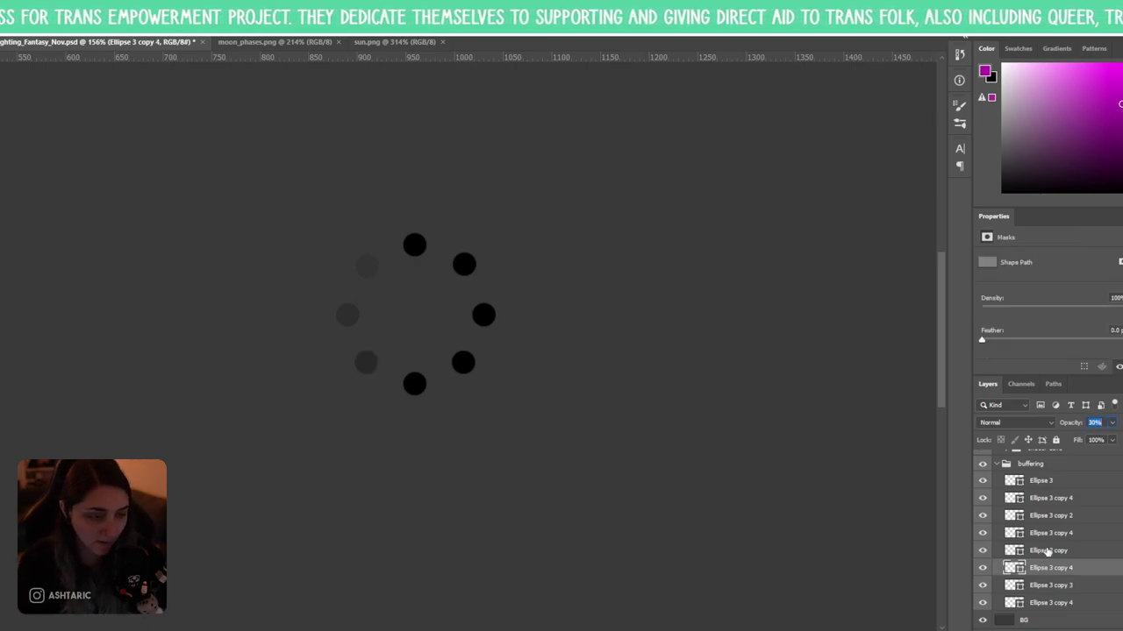
left_click(1047, 552)
type("40")
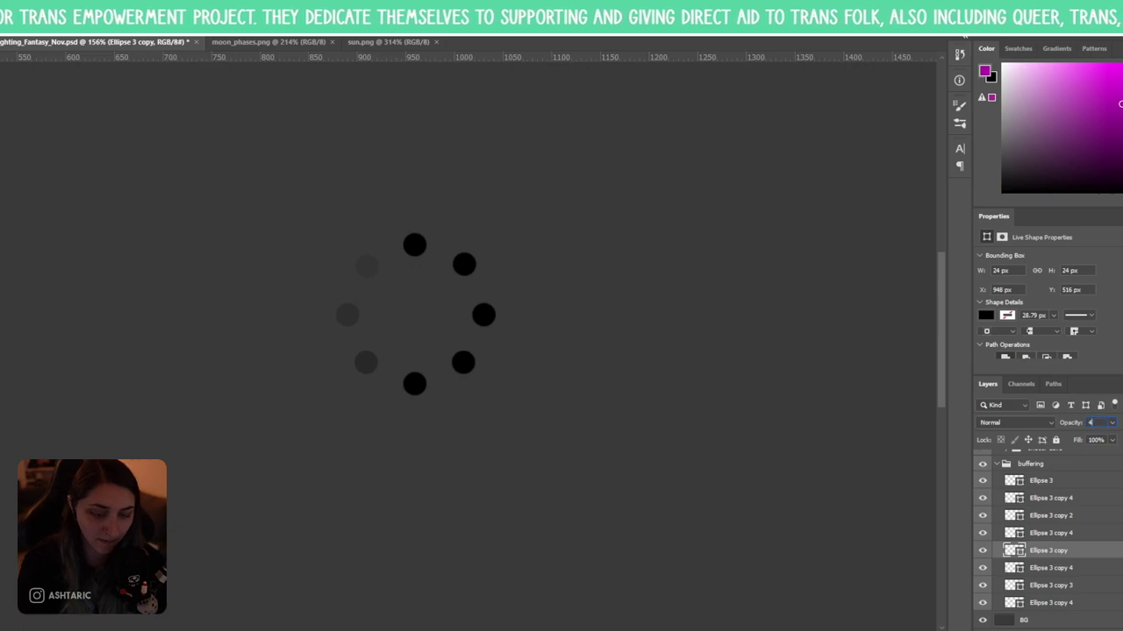
left_click(1052, 532)
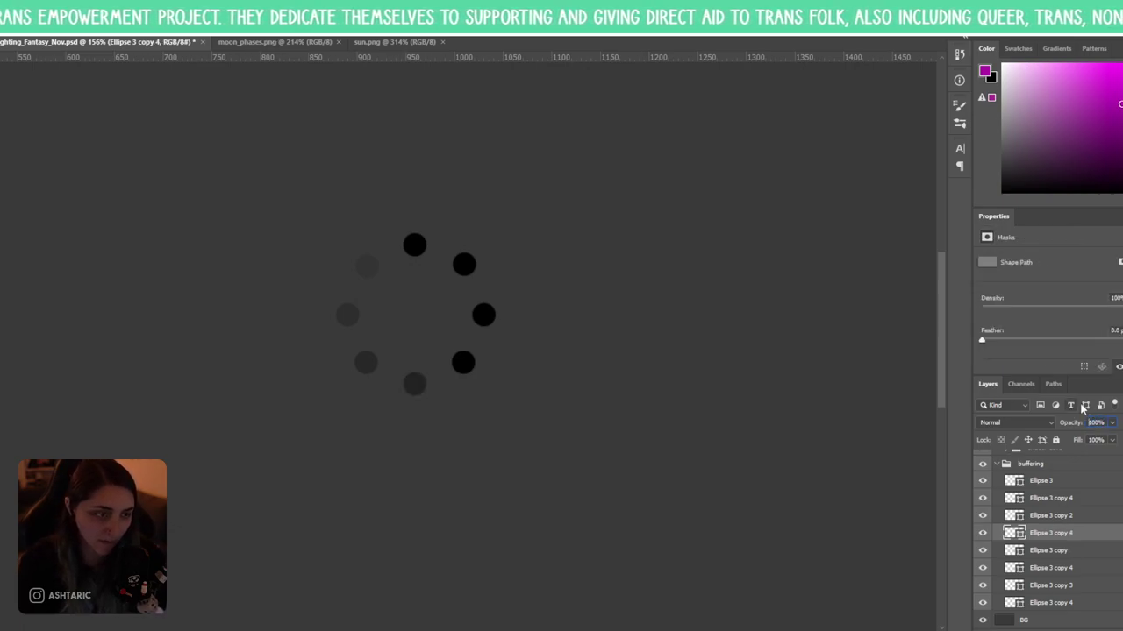
type("50")
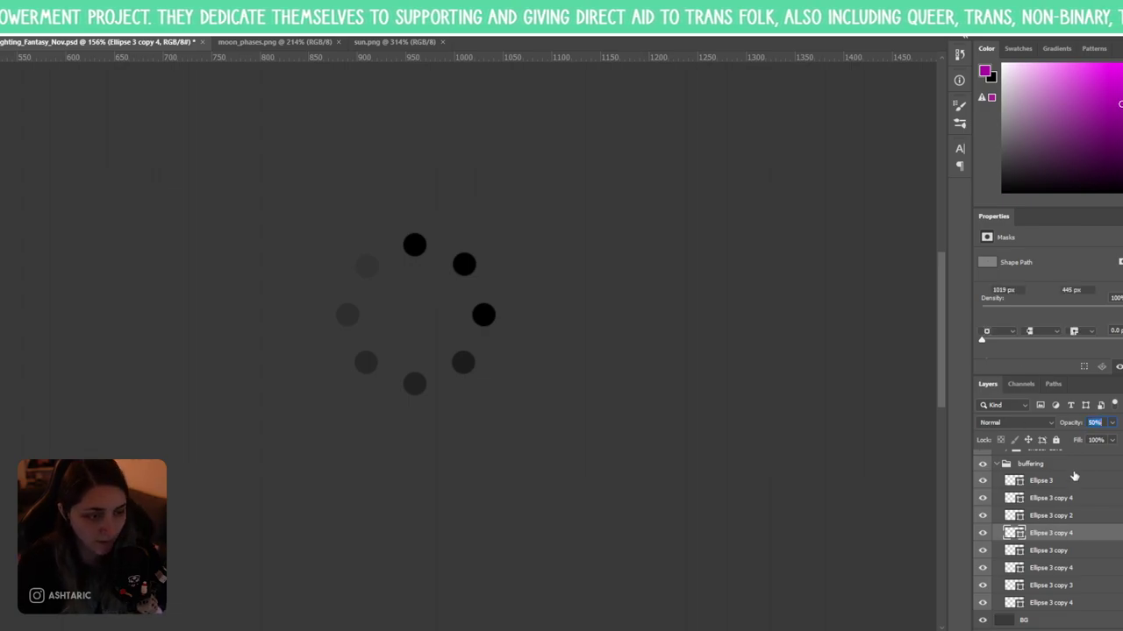
- Set the opacity of Ellipse 3 copy 2 to 60% and of the Ellipse 3 copy 4 layer directly above it to 80%
left_click(1053, 516)
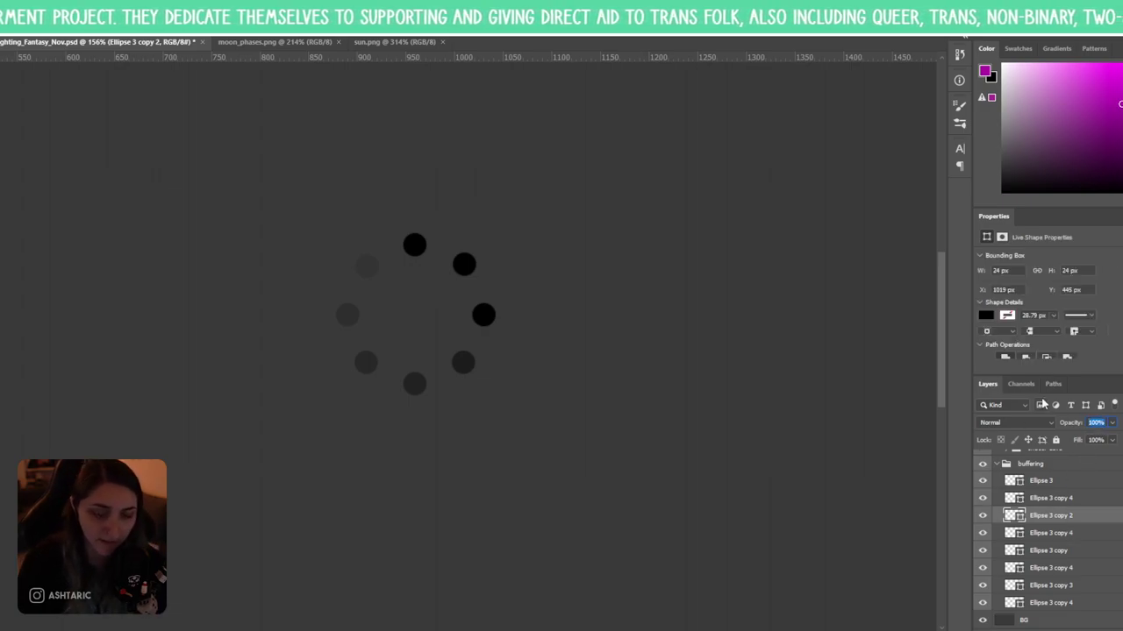
type("60")
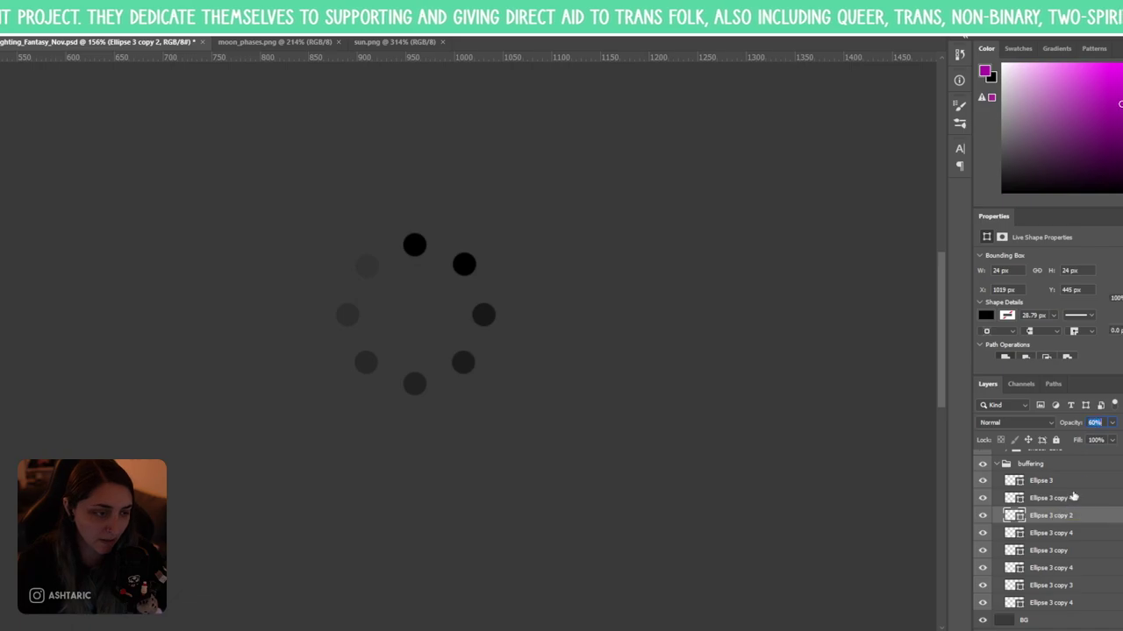
left_click(1057, 497)
type("80")
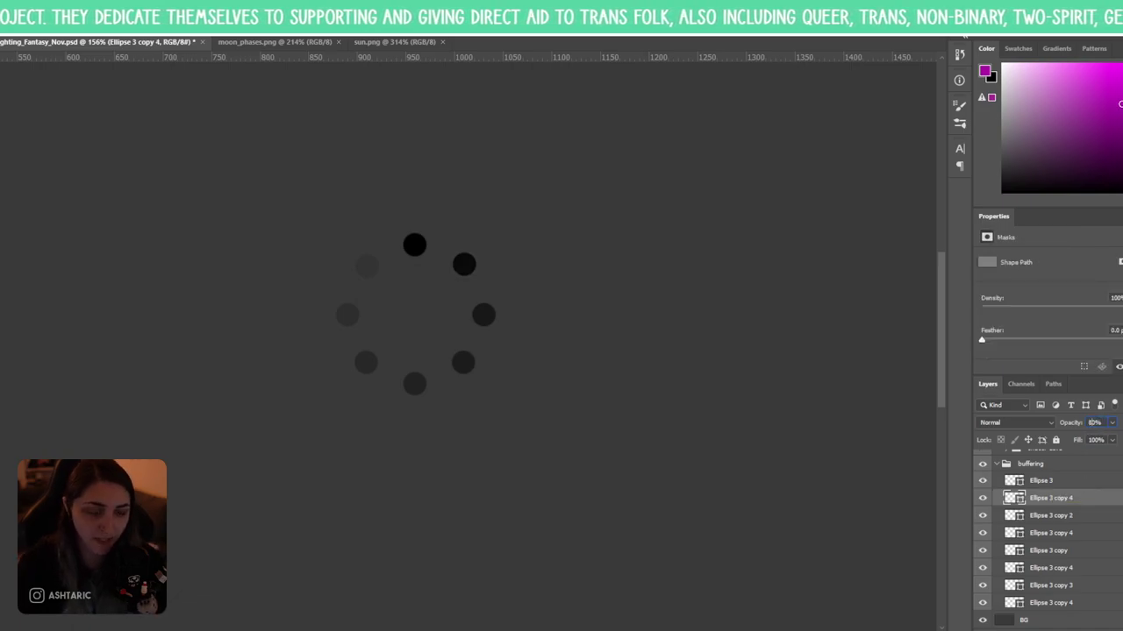
key("Return")
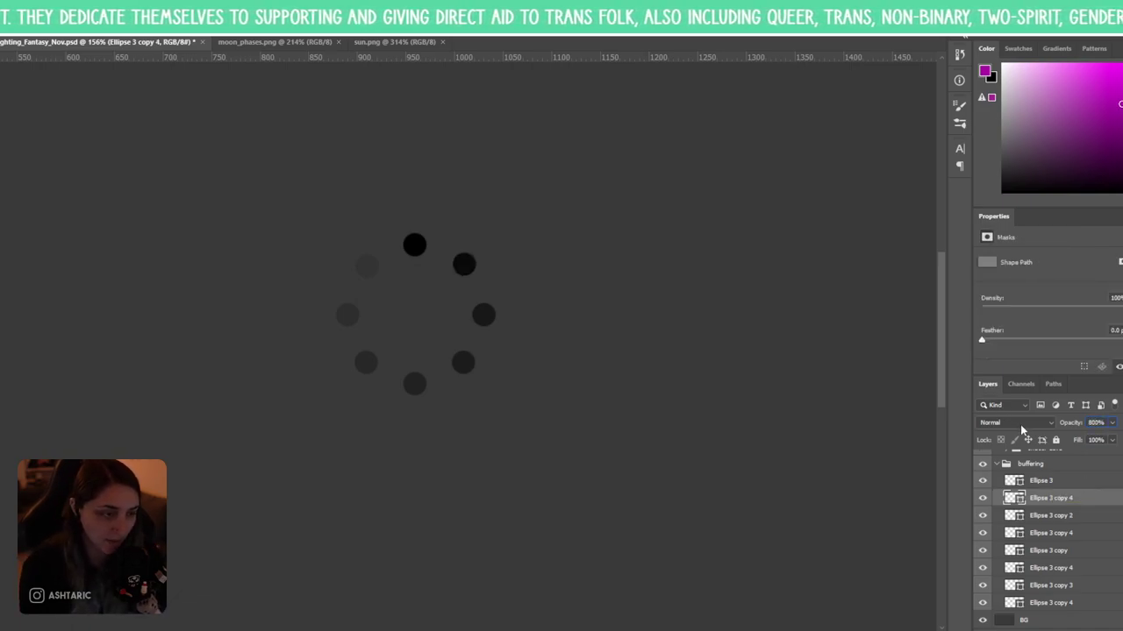
left_click(1057, 516)
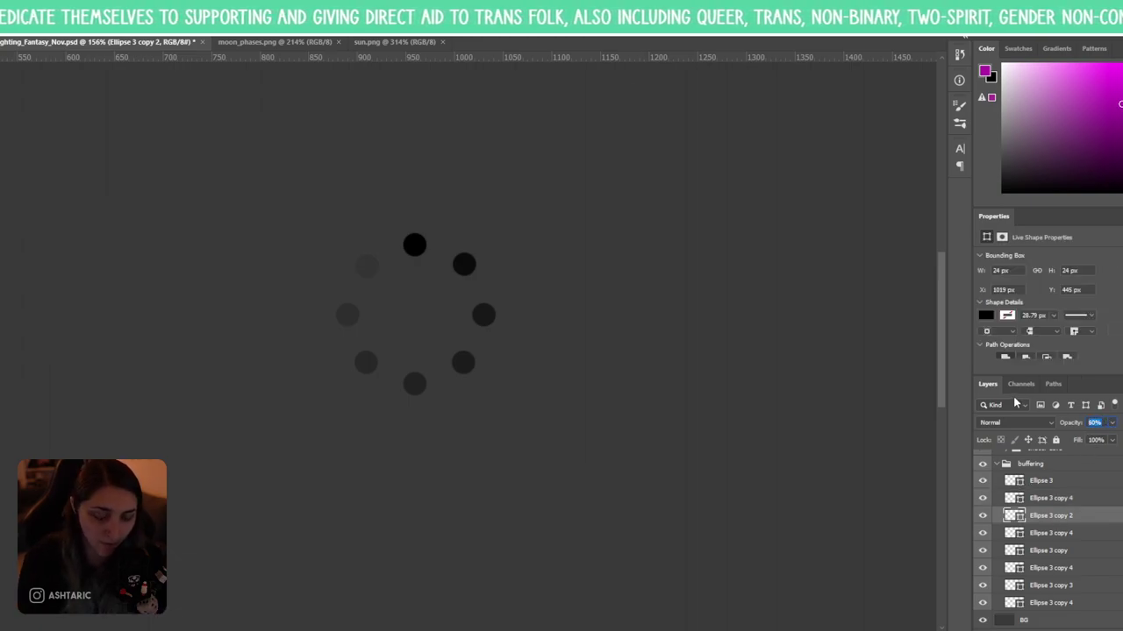
type("60")
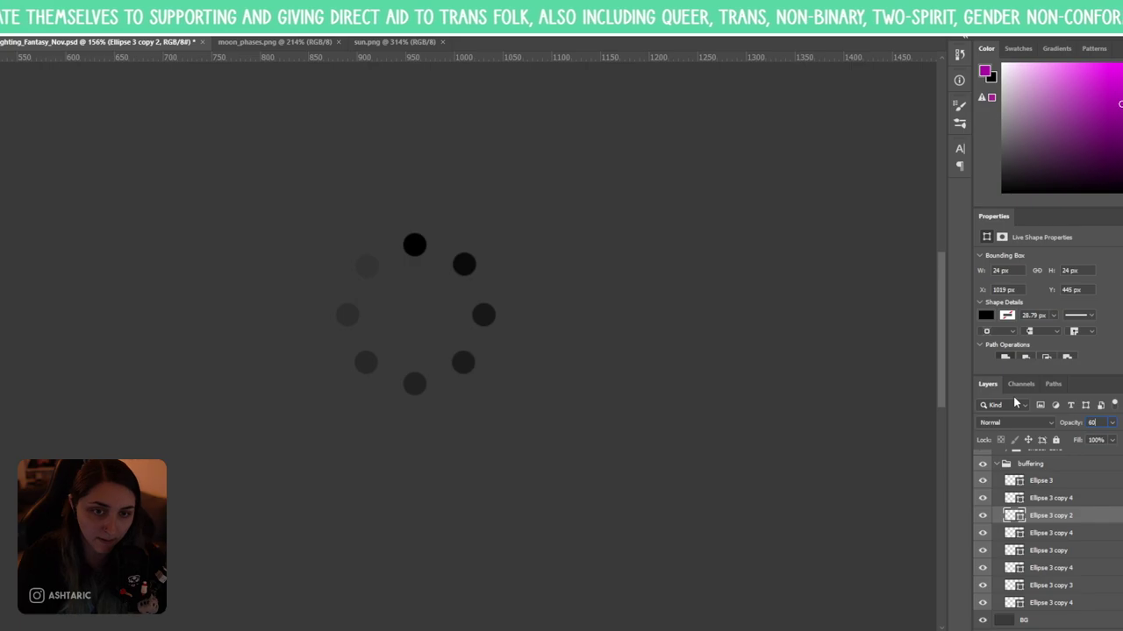
- Set the opacity of the three dot layers directly below Ellipse 3 copy 2, in descending order, to 40, 30 and 20%
left_click(1059, 535)
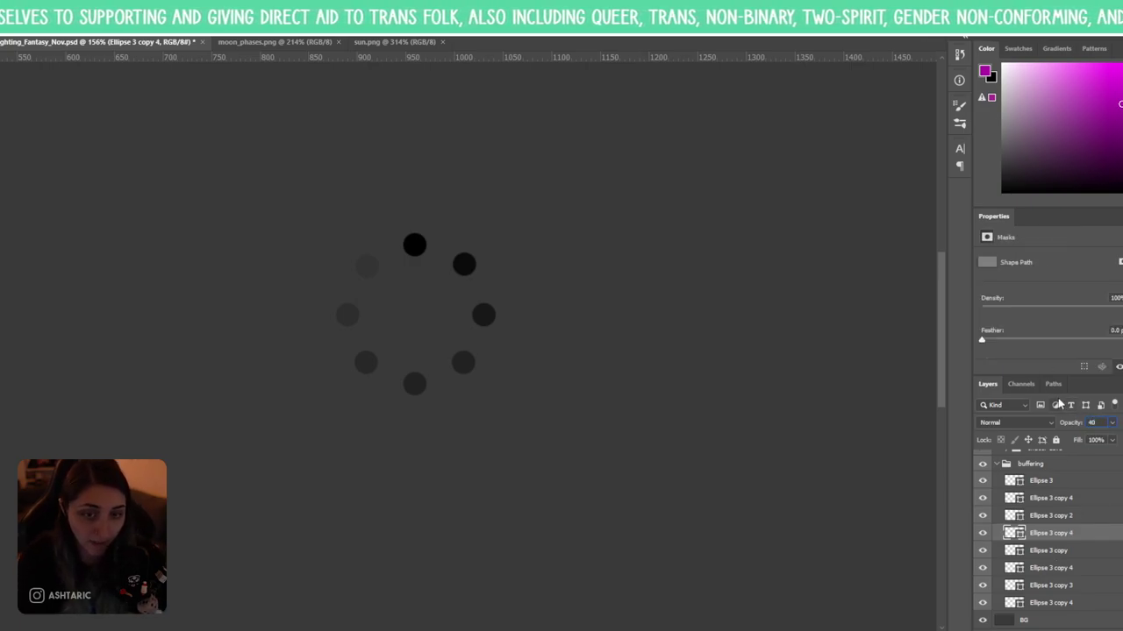
left_click(1060, 550)
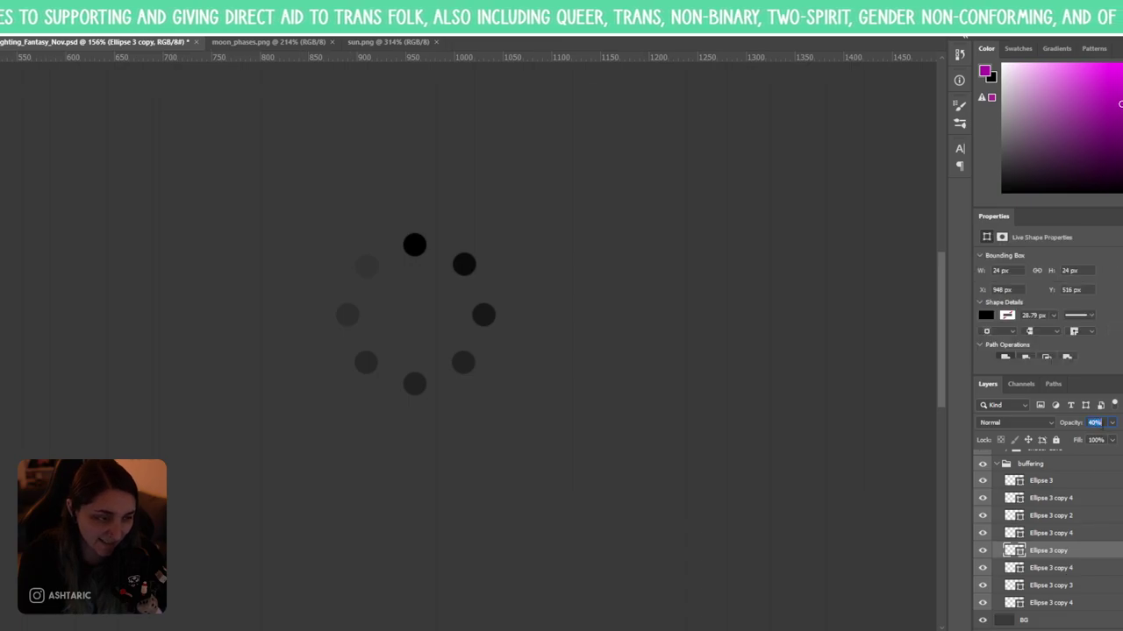
type("30")
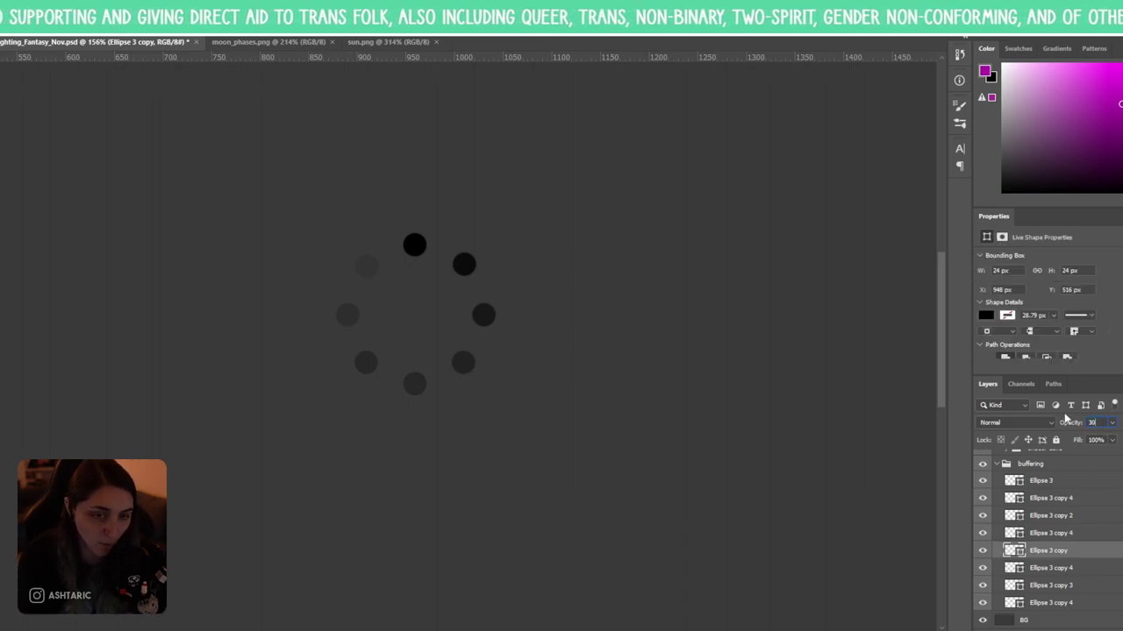
key("Return")
left_click(1059, 572)
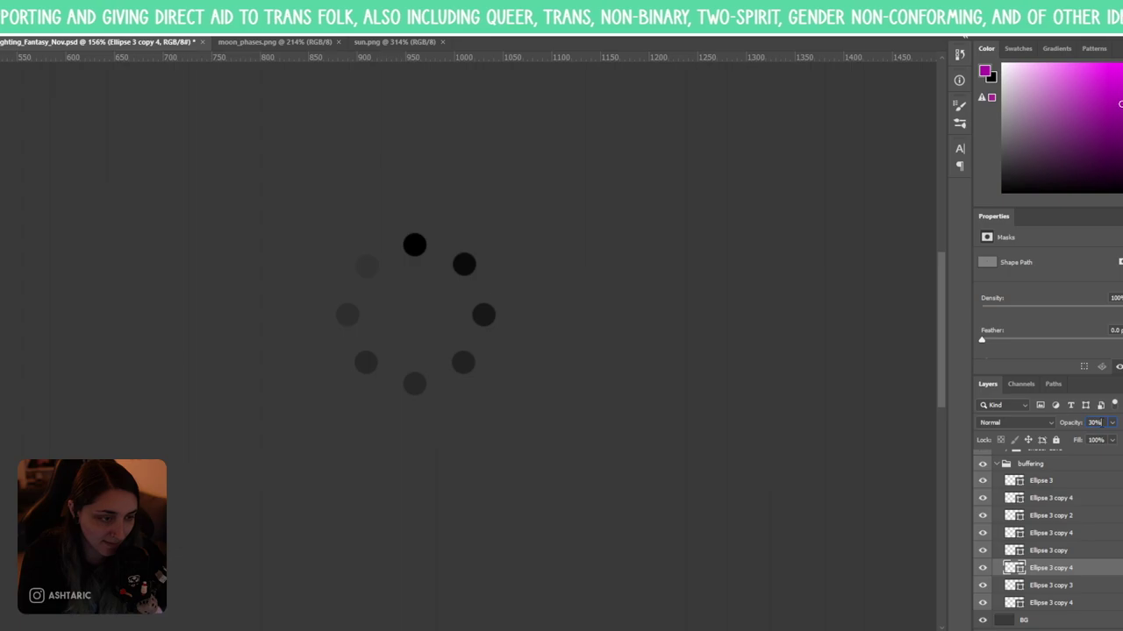
type("20")
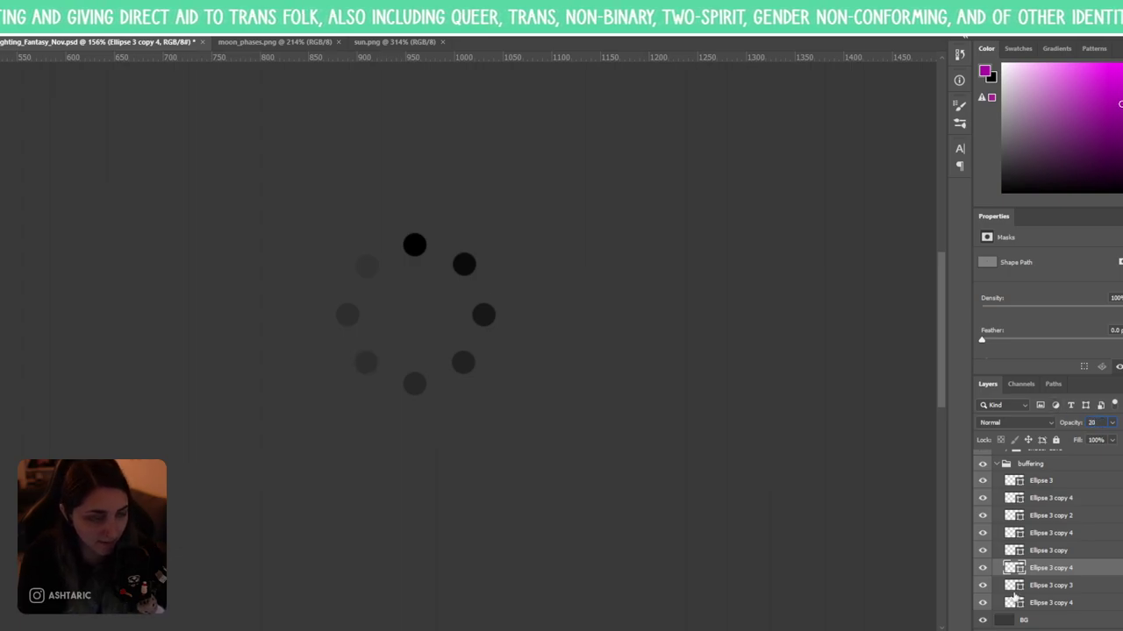
key("Return")
- Set the opacity of Ellipse 3 copy 3 to 10% and of the lowest Ellipse 3 copy 4 layer to 5%
left_click(1013, 587)
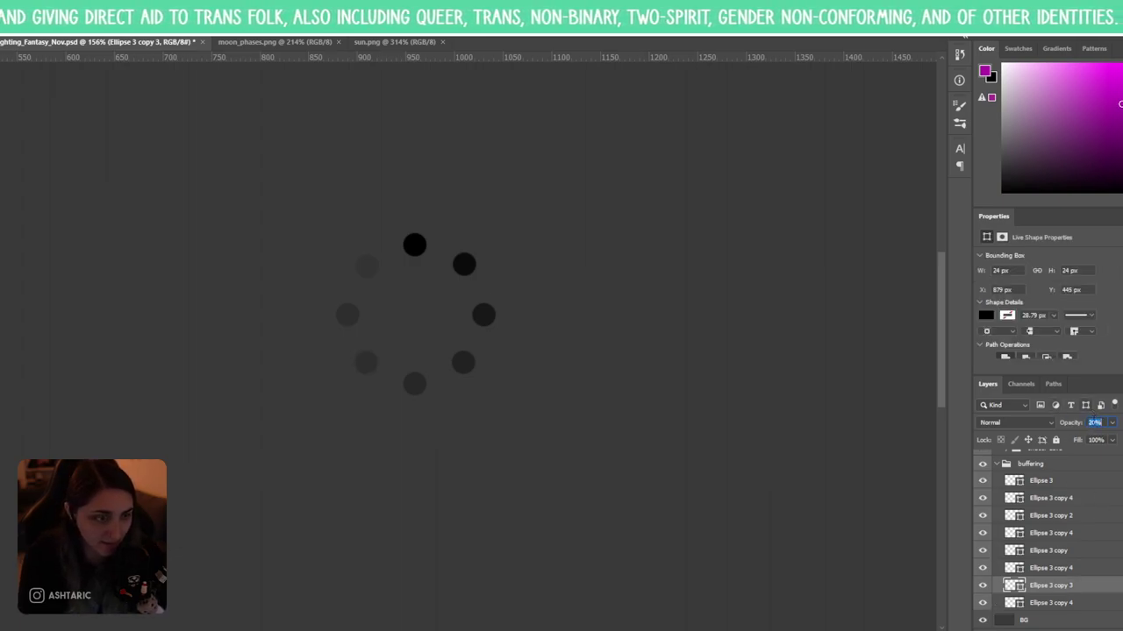
type("10")
key("Return")
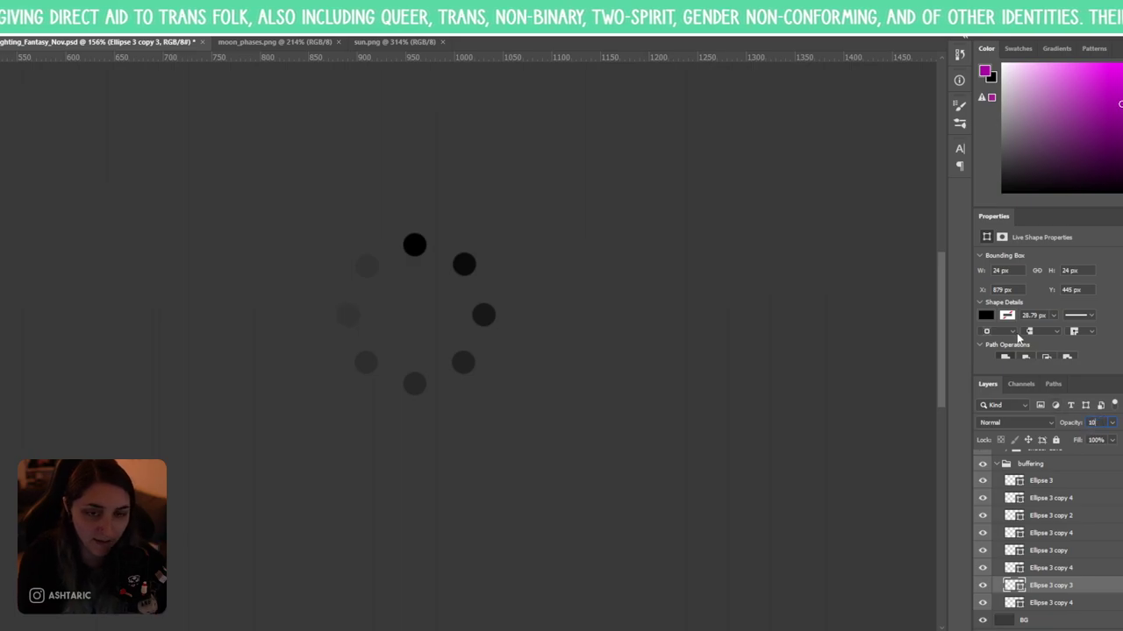
left_click(1045, 604)
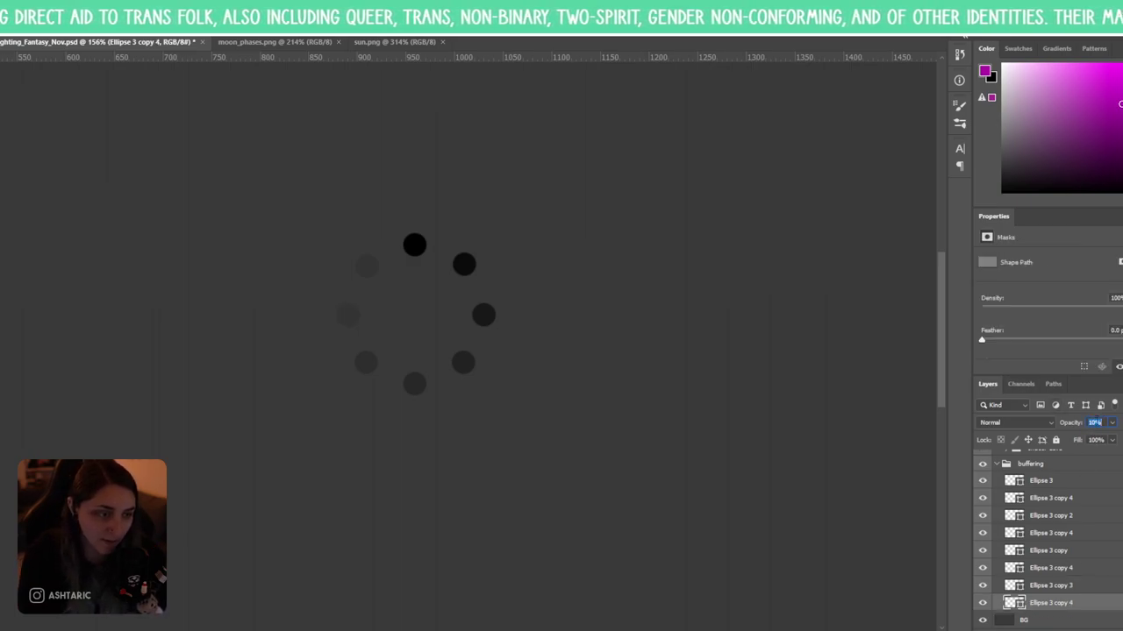
type("5")
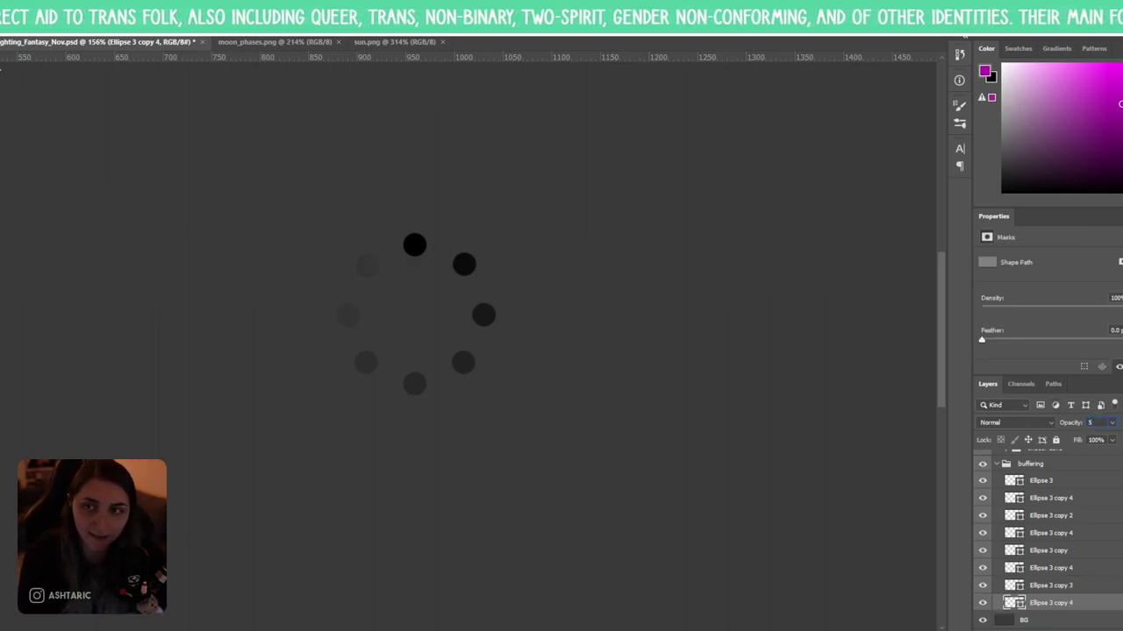
key("Return")
- Collapse the buffering group and move the whole ring of dots down to the centre of the canvas
key("ctrl+0")
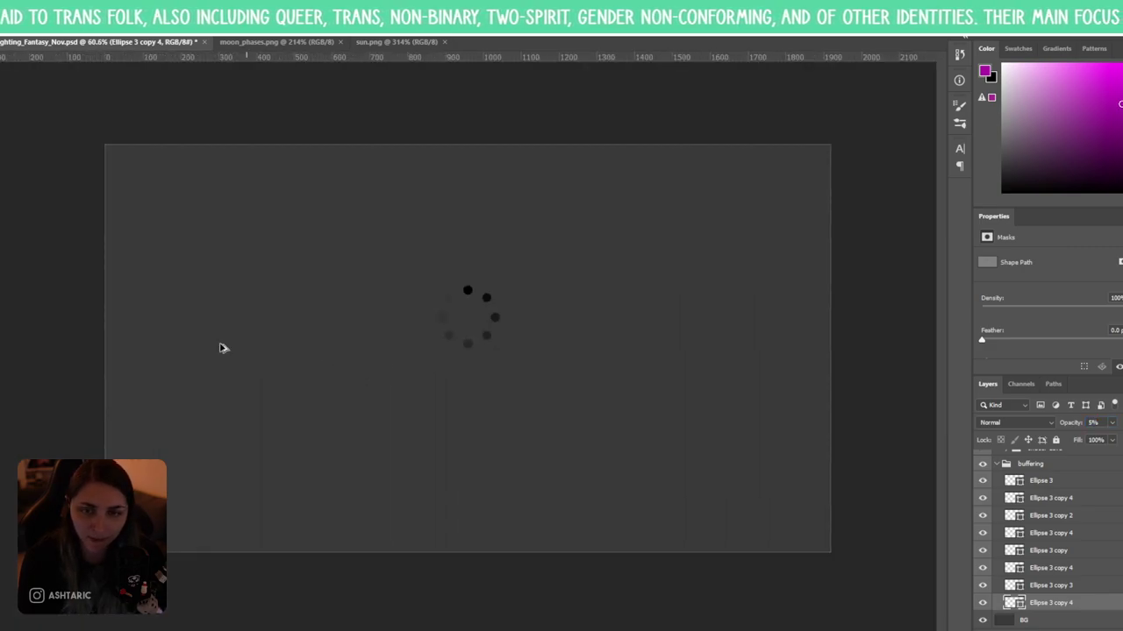
left_click(997, 463)
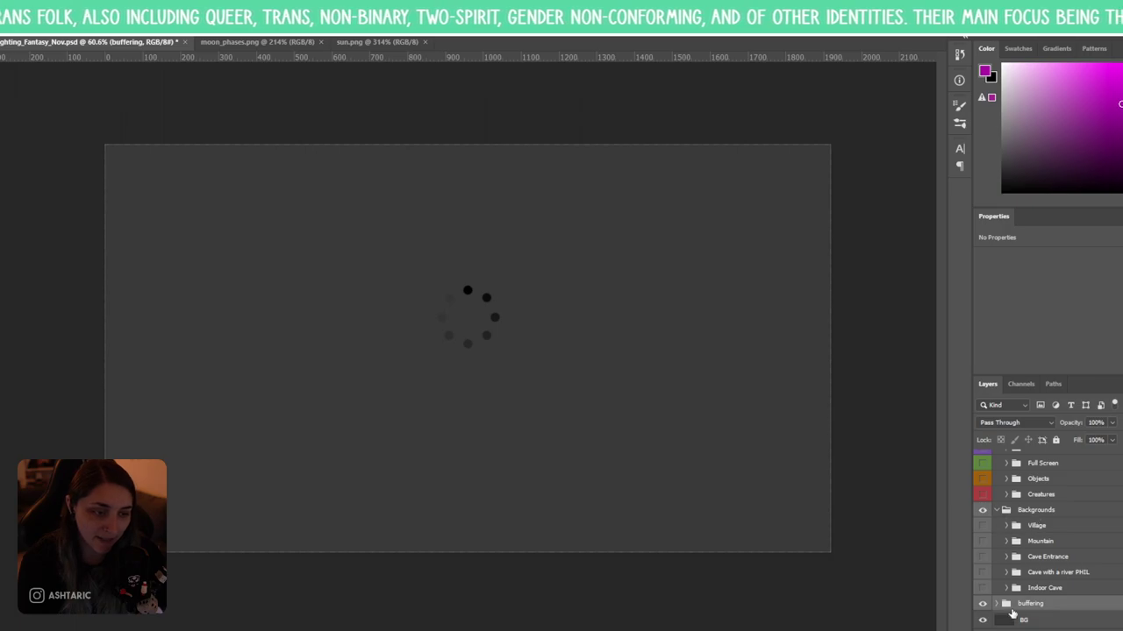
left_click_drag(483, 323, 472, 354)
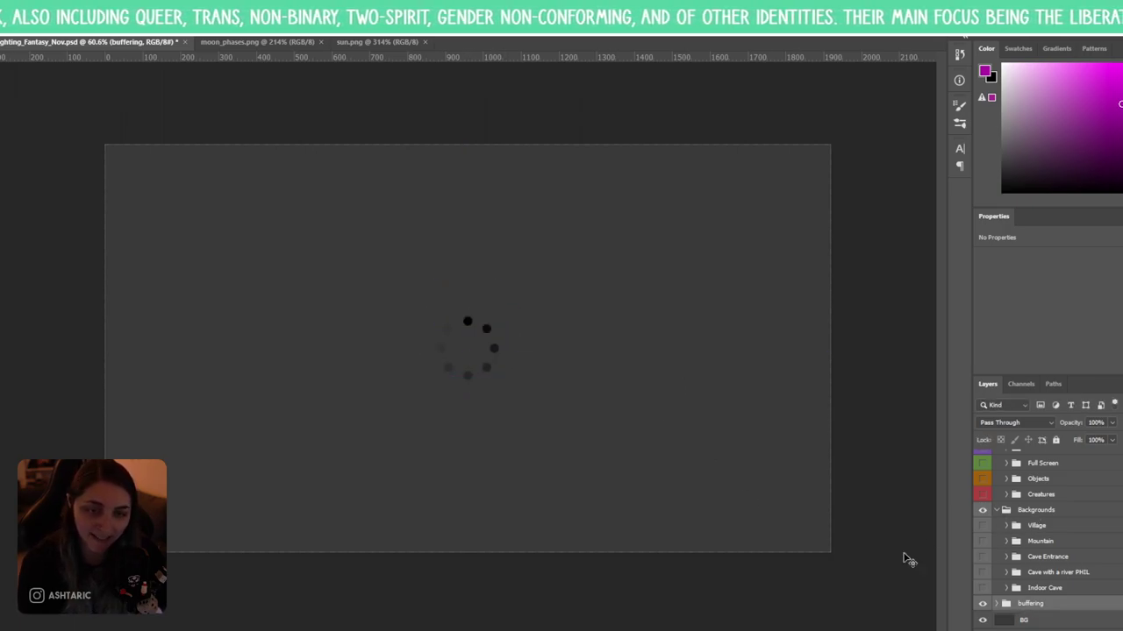
- Select the BG layer and set the foreground colour to a very dark grey, about #1b1b1b
left_click(1052, 623)
left_click(984, 72)
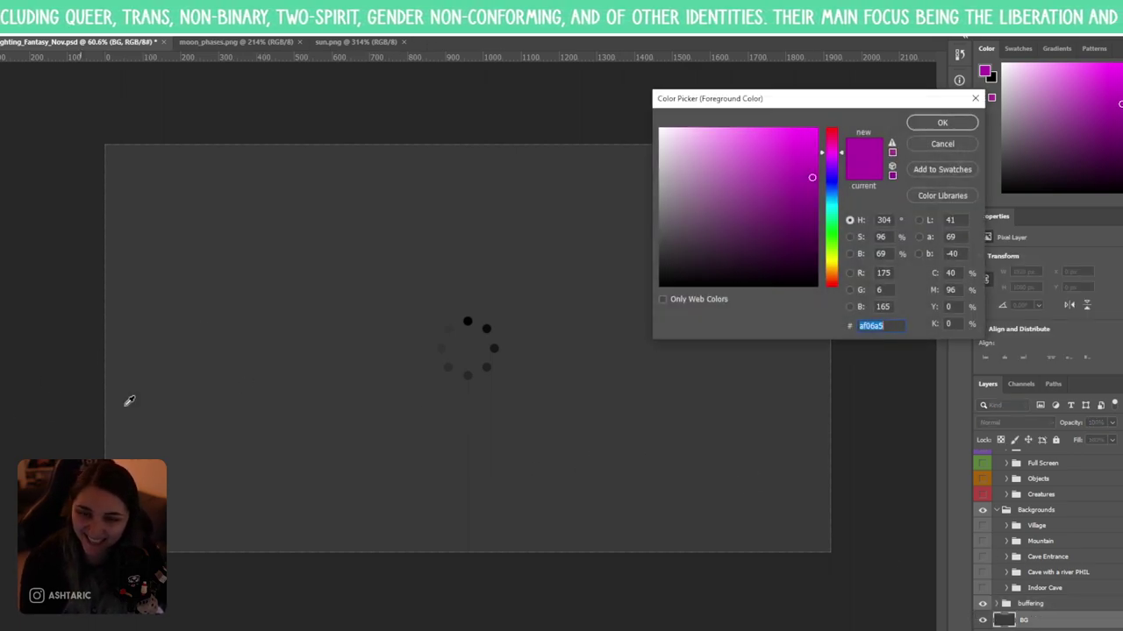
type("2e2e2e")
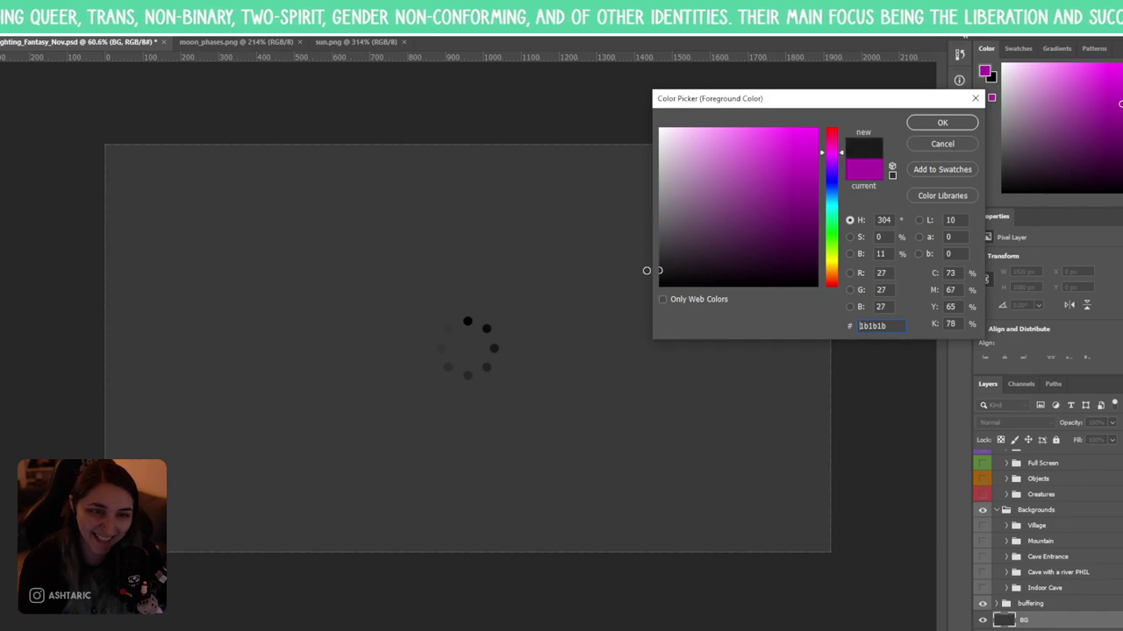
left_click(942, 123)
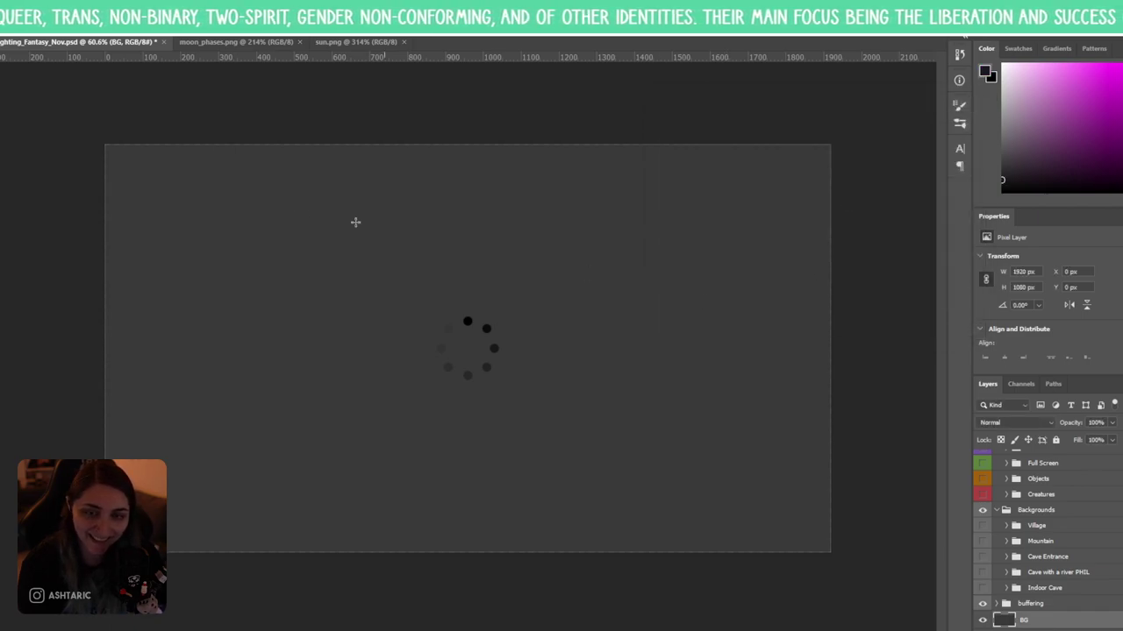
- Try a dark gradient on the BG layer, running upward from below the canvas to above it, and undo it
left_click_drag(234, 220, 352, 323)
key("ctrl+z")
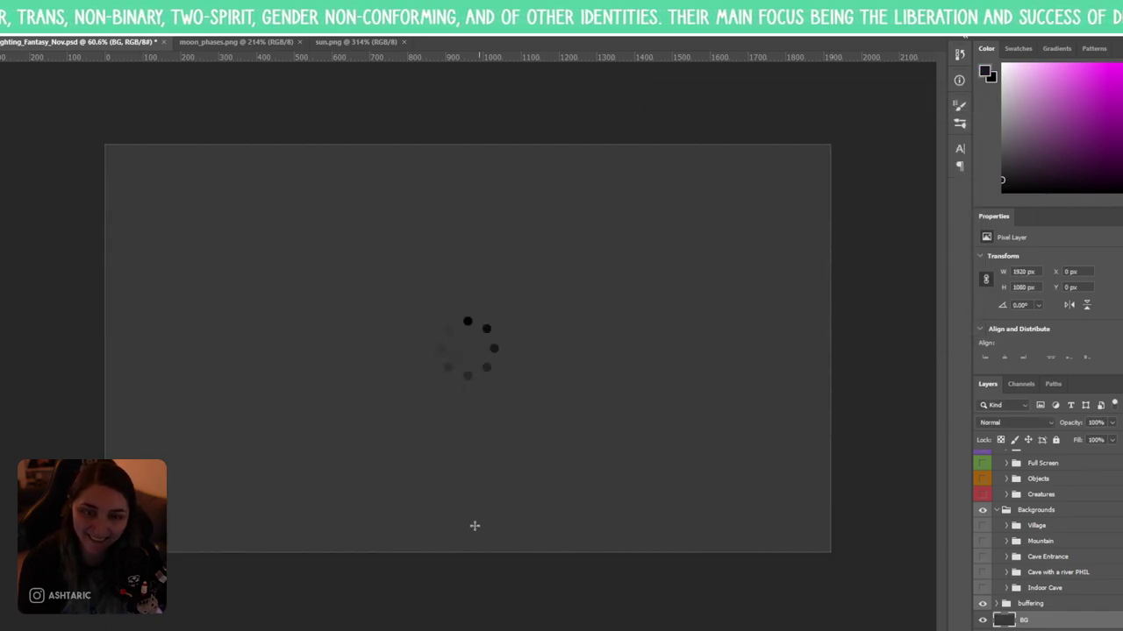
left_click_drag(457, 586, 458, 63)
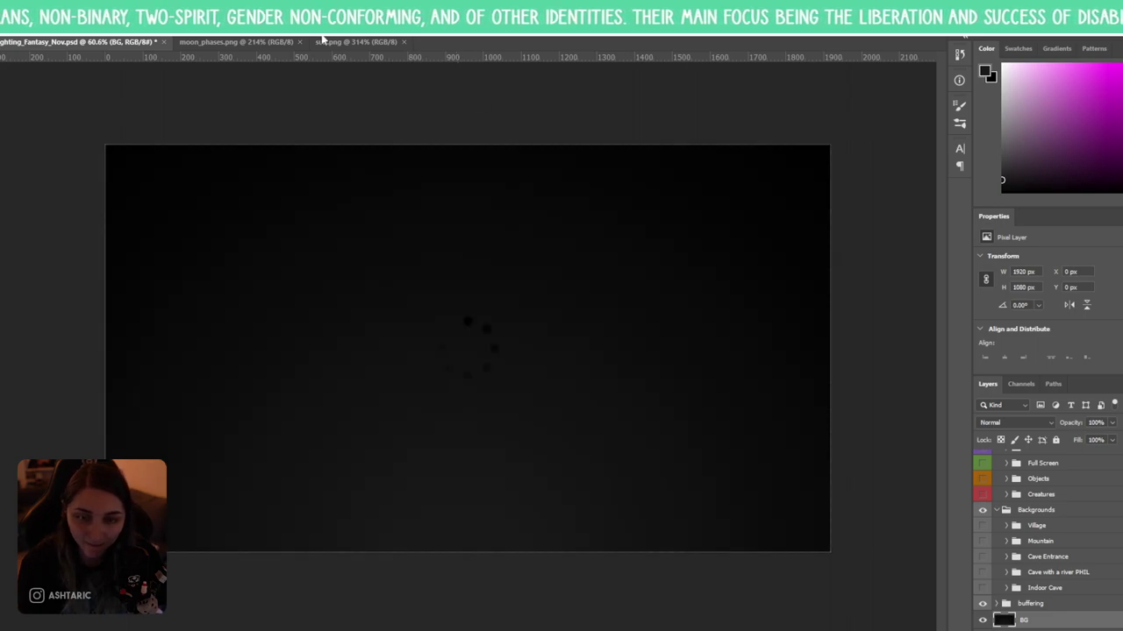
key("ctrl+z")
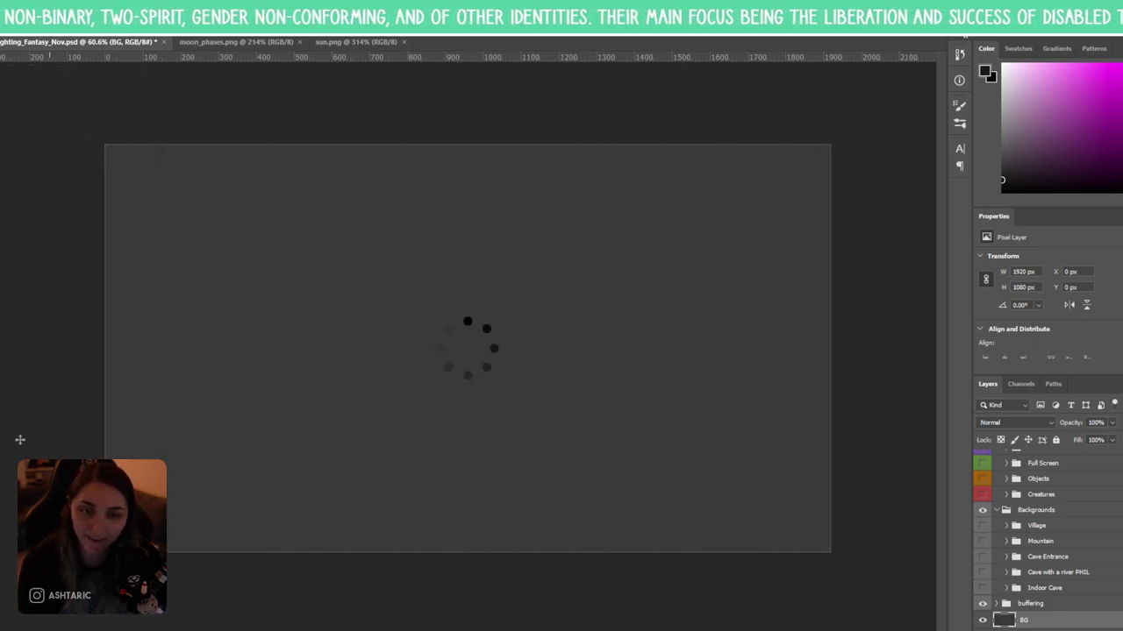
- Change the foreground colour to a slightly darker grey
left_click(3, 439)
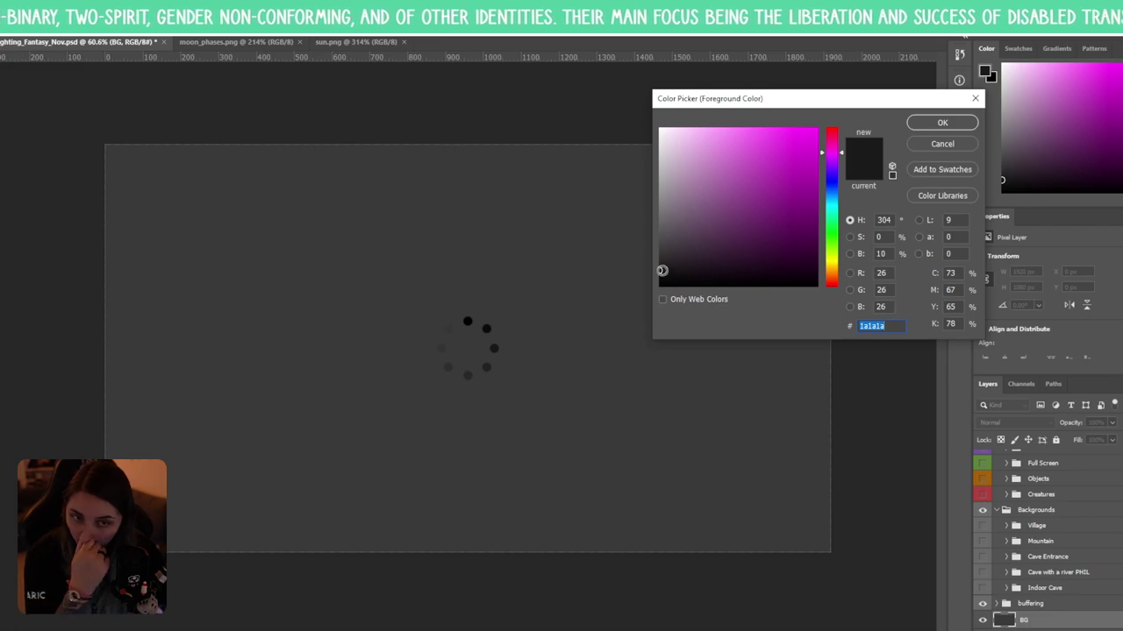
left_click(943, 121)
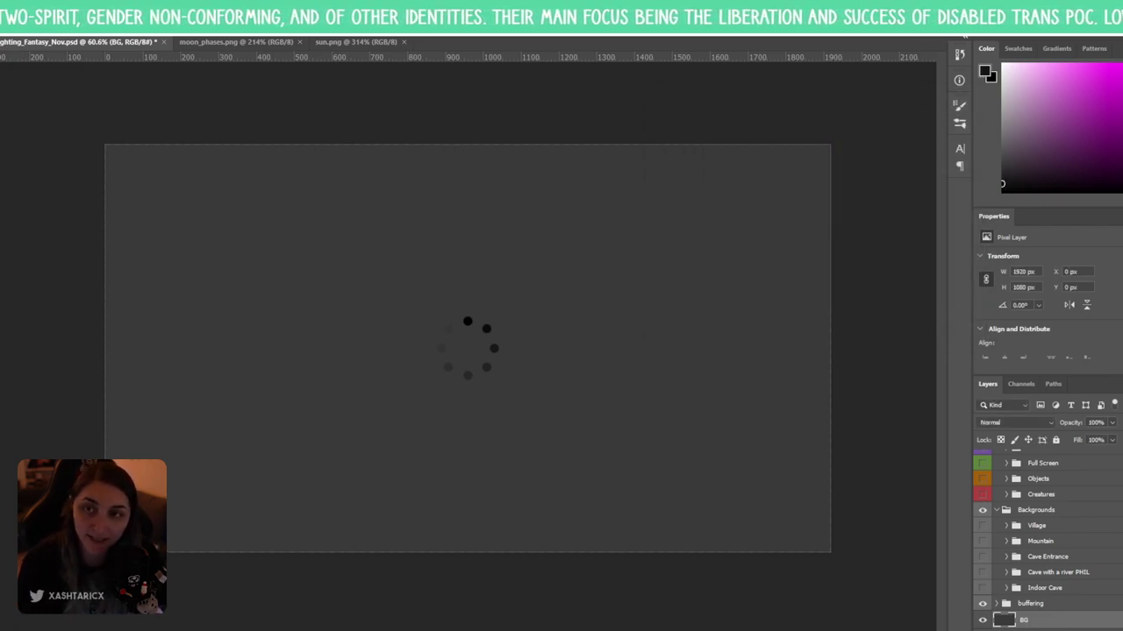
- Fill the BG layer with the near-black foreground colour and put it with the buffering group into a new group named BG
left_click(35, 265)
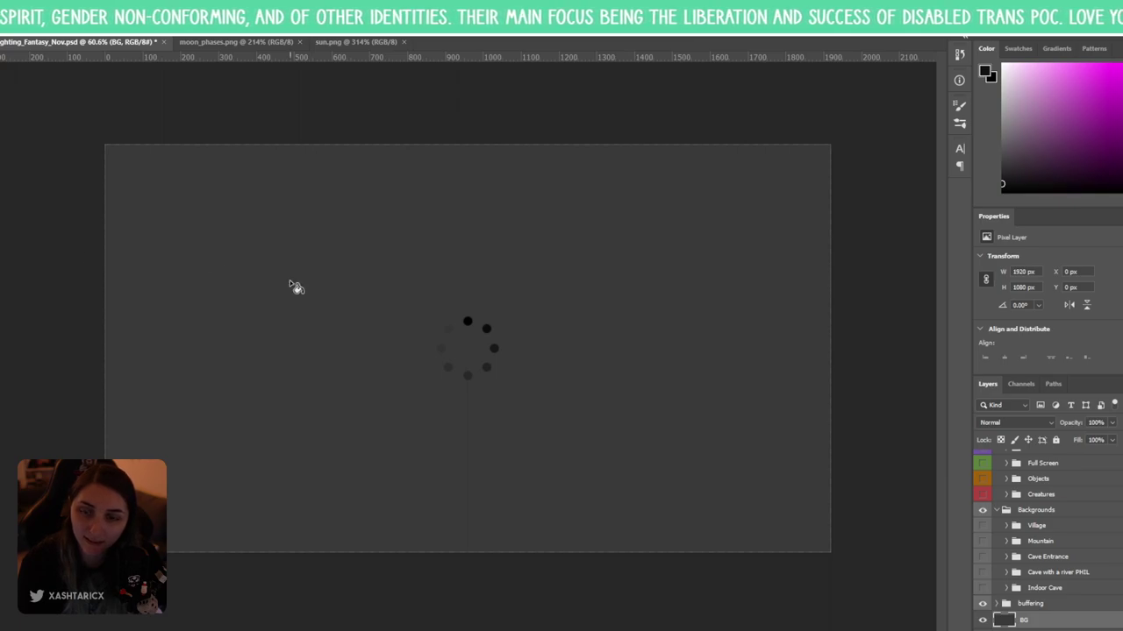
left_click(121, 147)
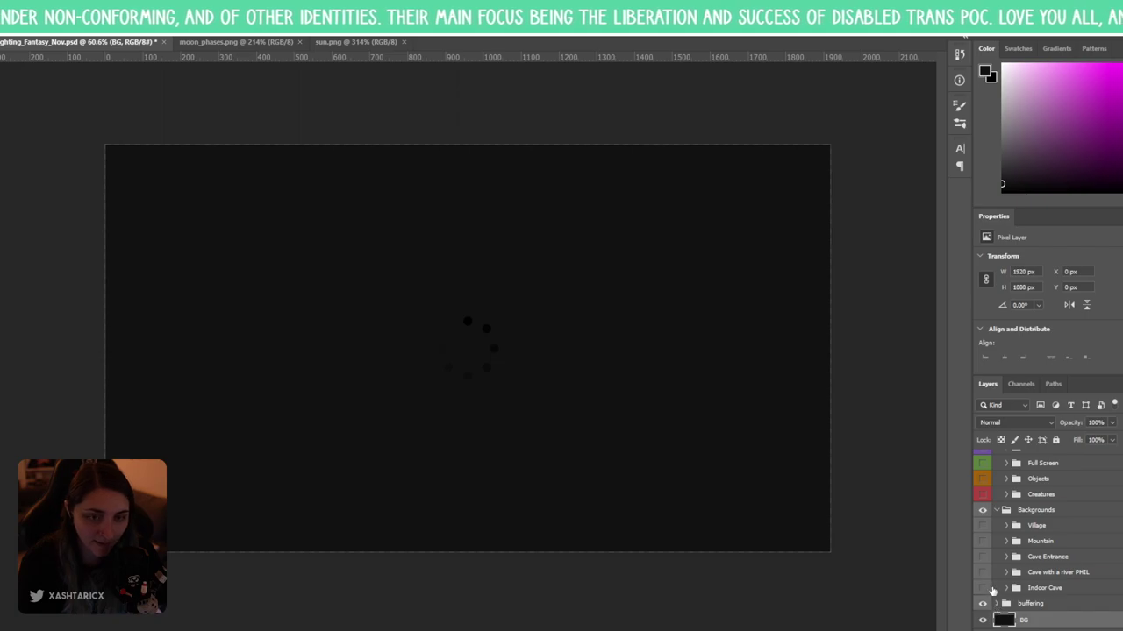
left_click(1046, 605)
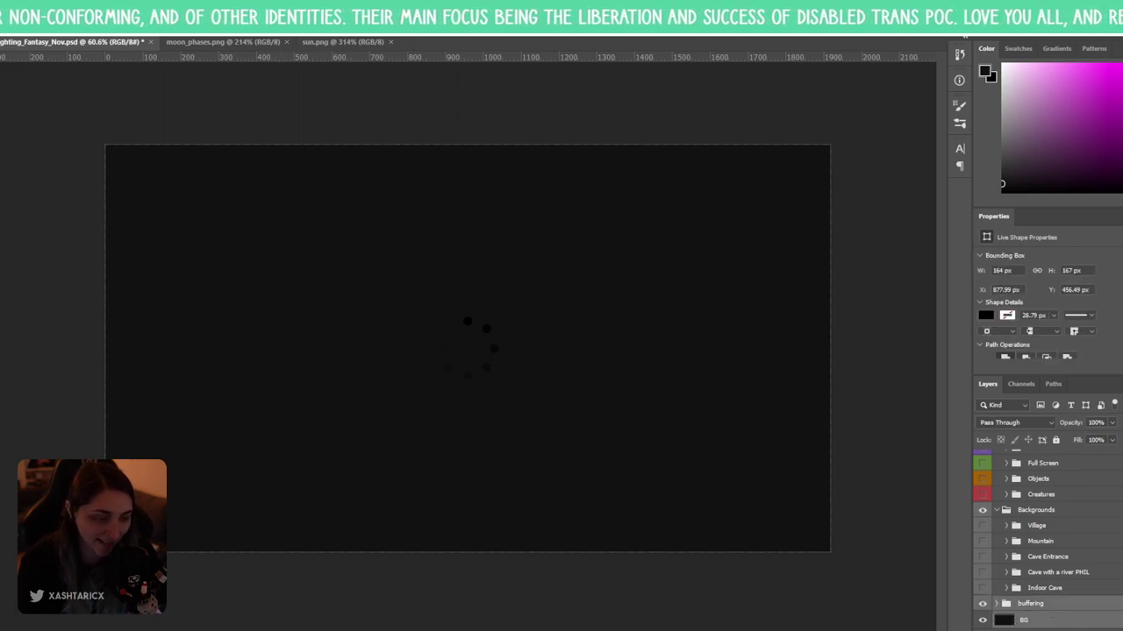
key("ctrl+g")
double_click(1031, 621)
type("BG")
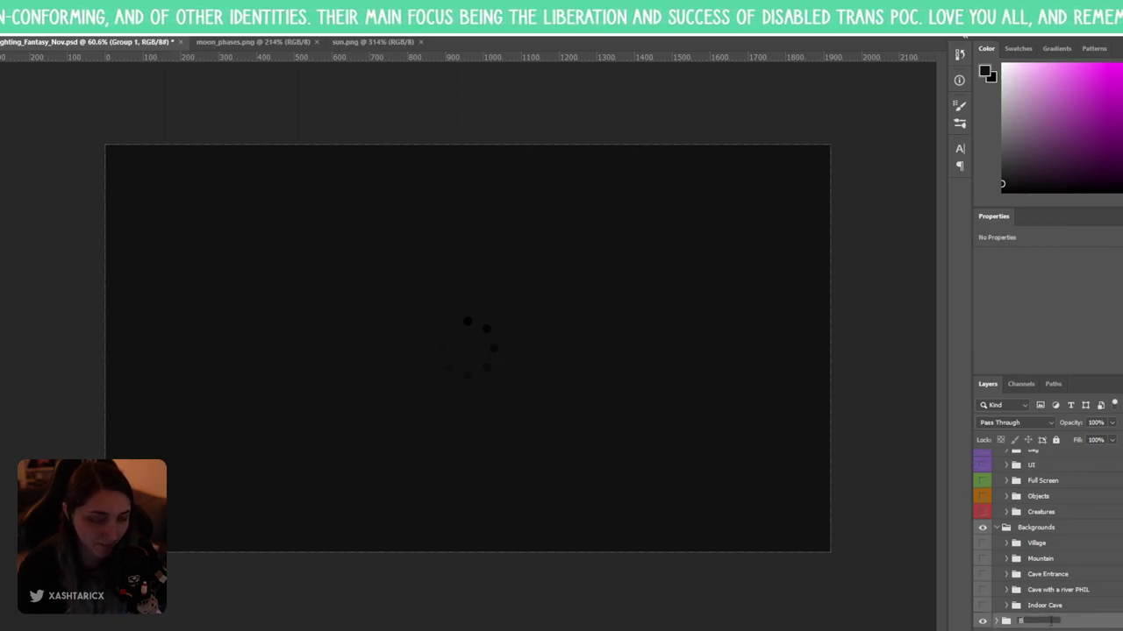
key("Return")
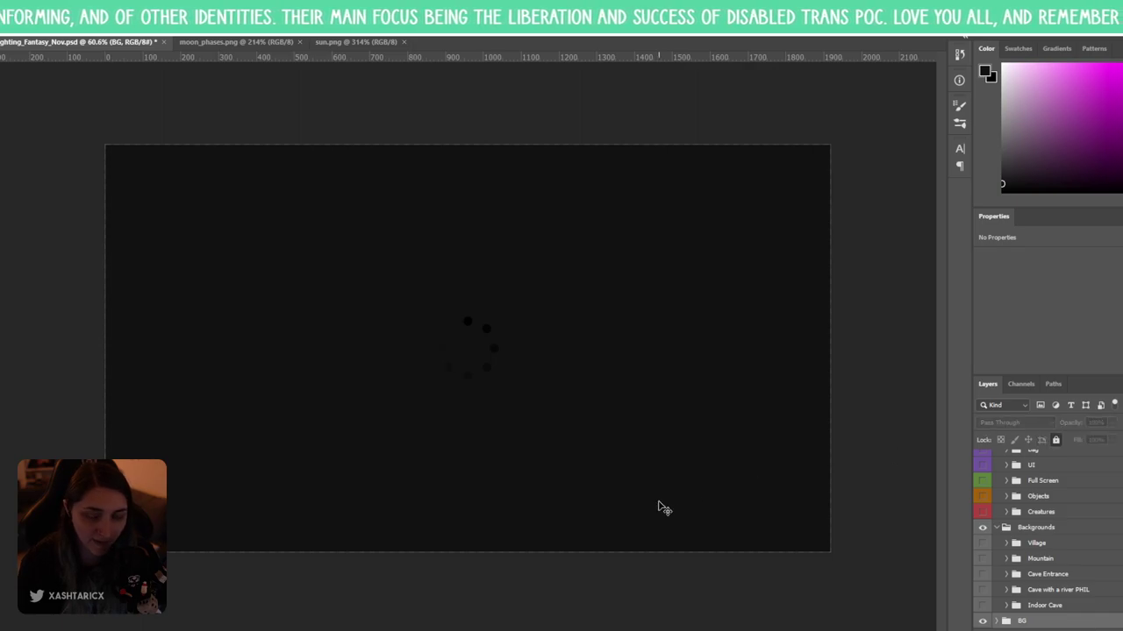
- Add a Color Overlay effect to the buffering group and set its blend mode to Normal
scroll(561, 474, "down", 3)
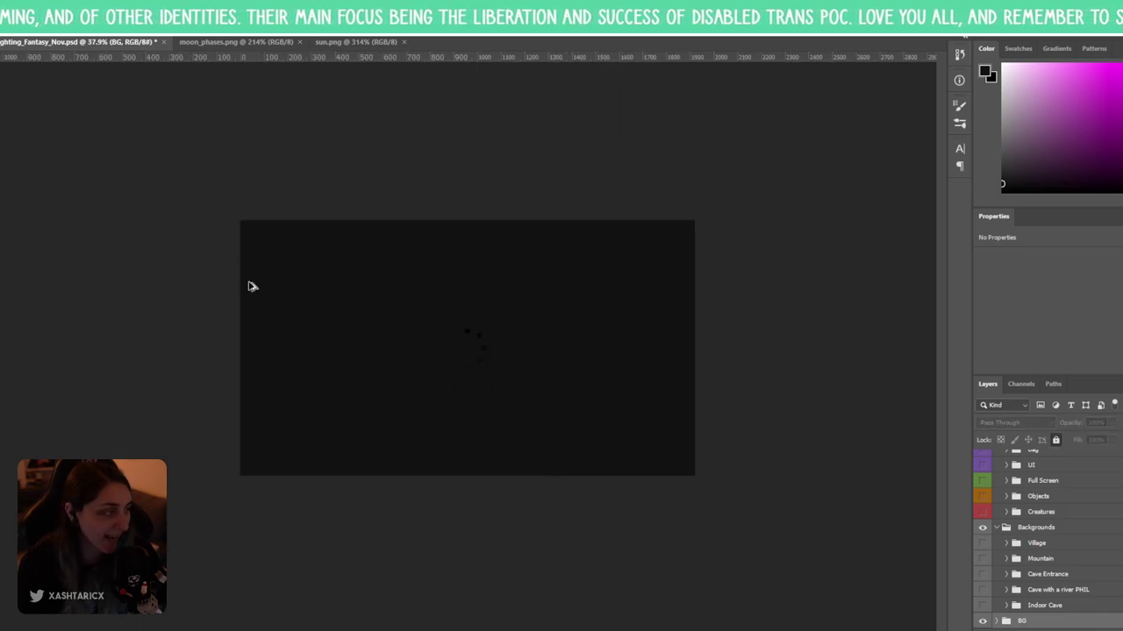
scroll(371, 359, "up", 4)
scroll(371, 359, "down", 1)
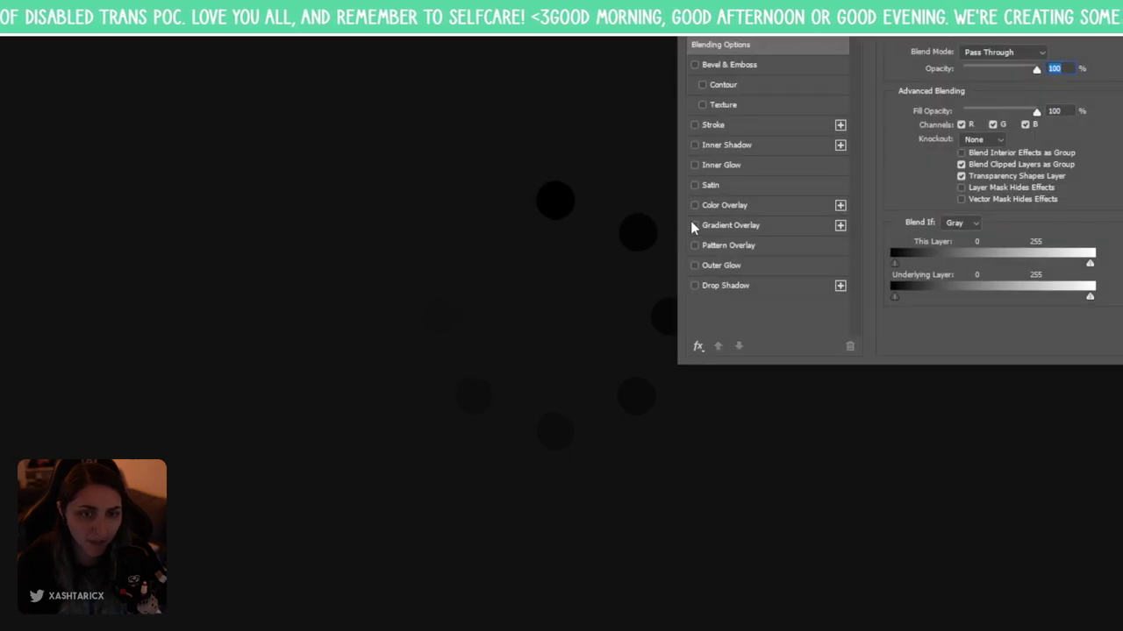
left_click(721, 205)
left_click(1007, 62)
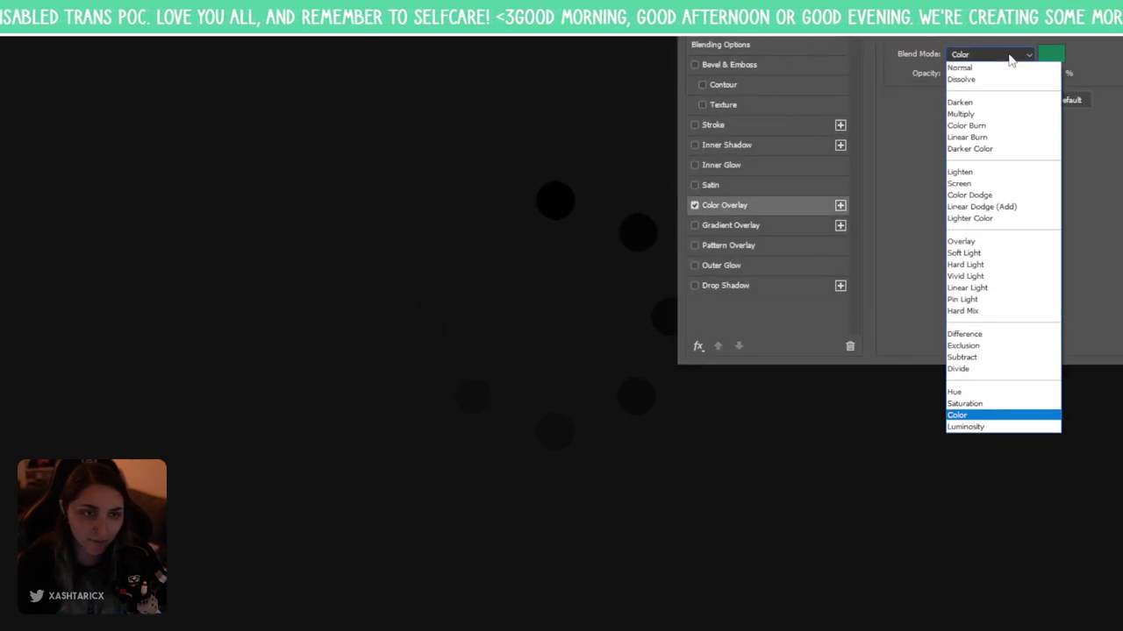
left_click(1009, 57)
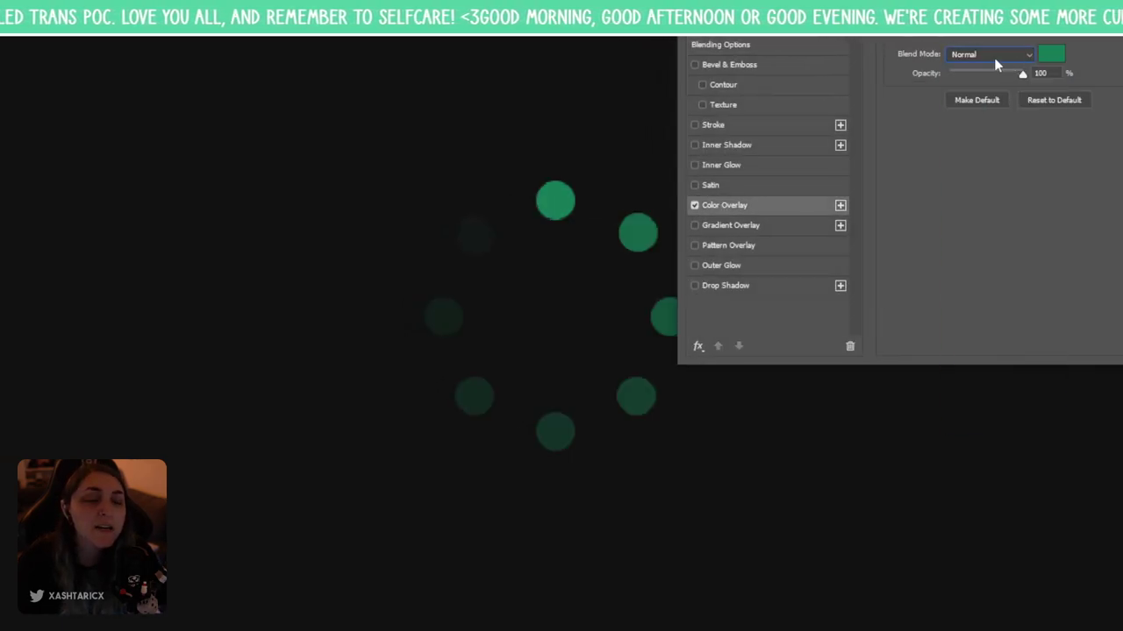
left_click(998, 60)
- Change the buffering group's overlay colour to a light grey and apply the layer style
left_click(1049, 59)
left_click(1049, 58)
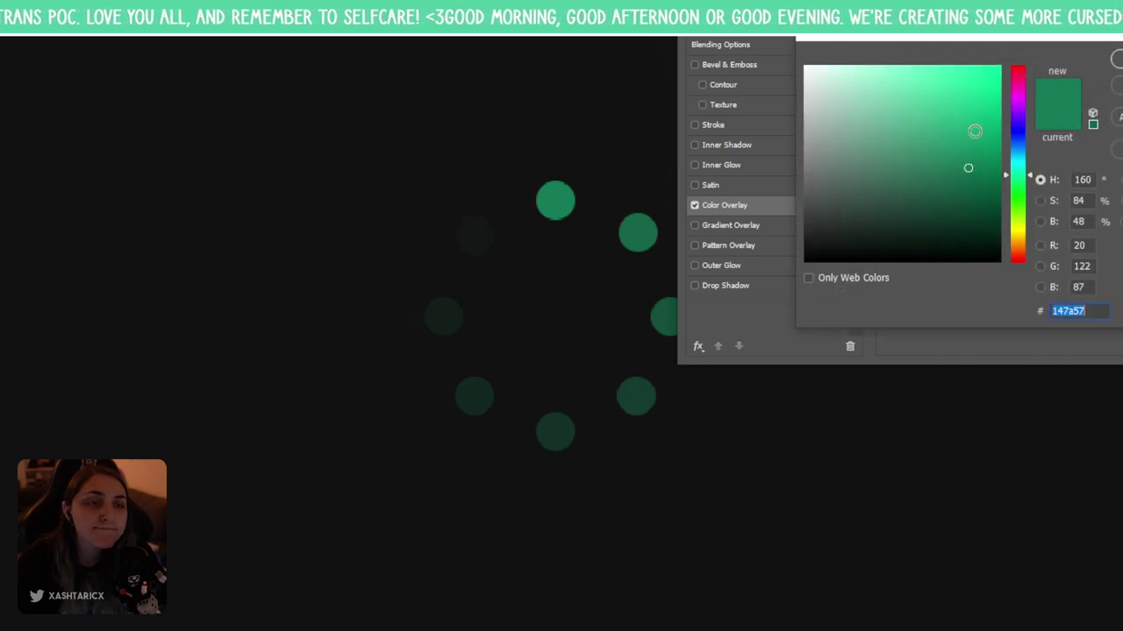
mouse_move(970, 175)
left_mouse_down()
mouse_move(990, 207)
mouse_move(845, 185)
mouse_move(815, 155)
mouse_move(803, 115)
left_mouse_up()
key("Return")
key("Return")
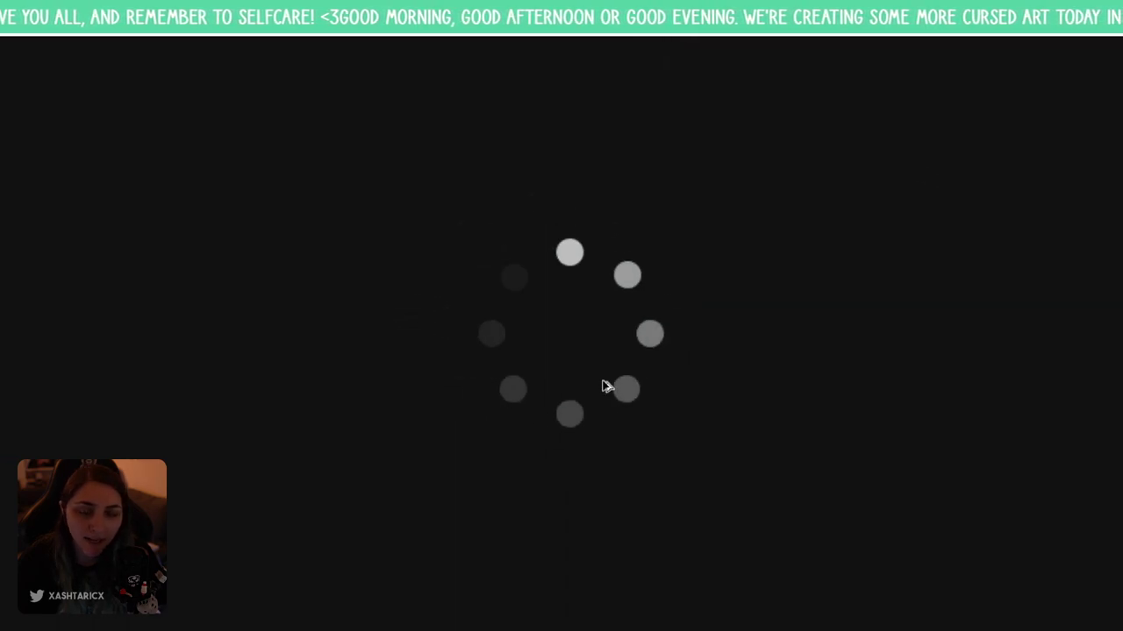
- Add the small text LOADING in light grey inside the ring of dots
scroll(526, 383, "down", 3)
scroll(488, 366, "up", 2)
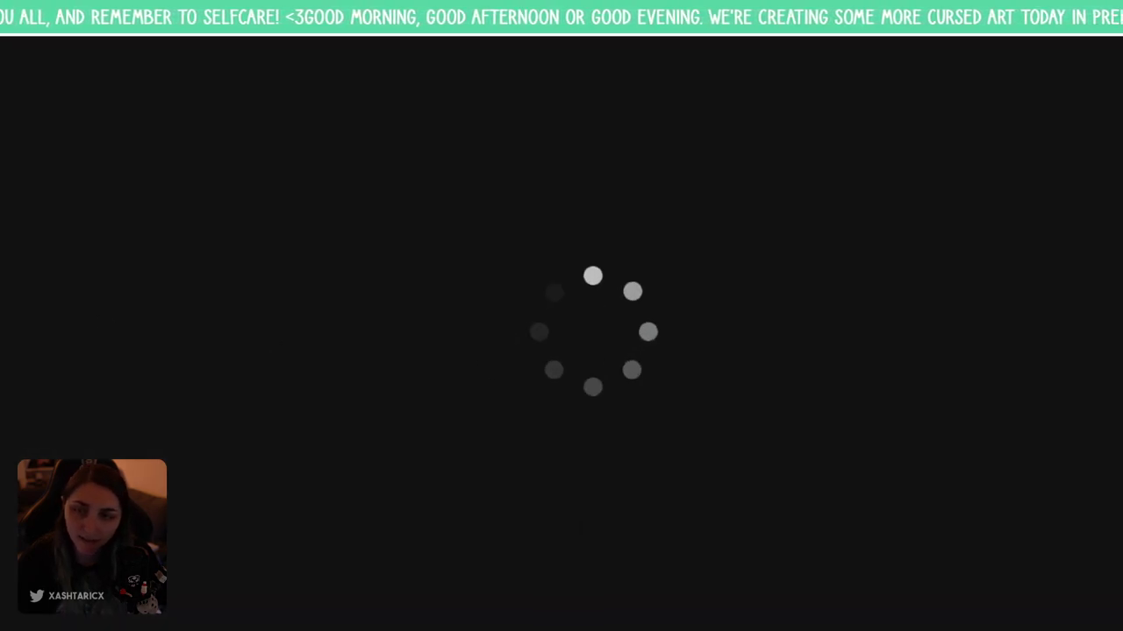
key("t")
left_click(575, 337)
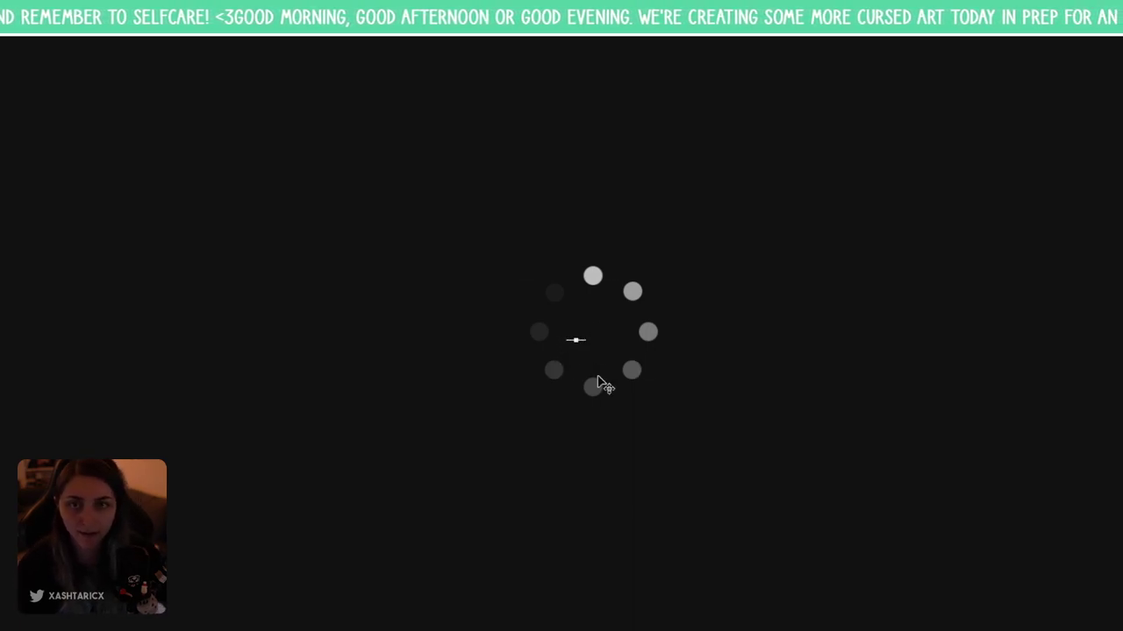
left_click(594, 263)
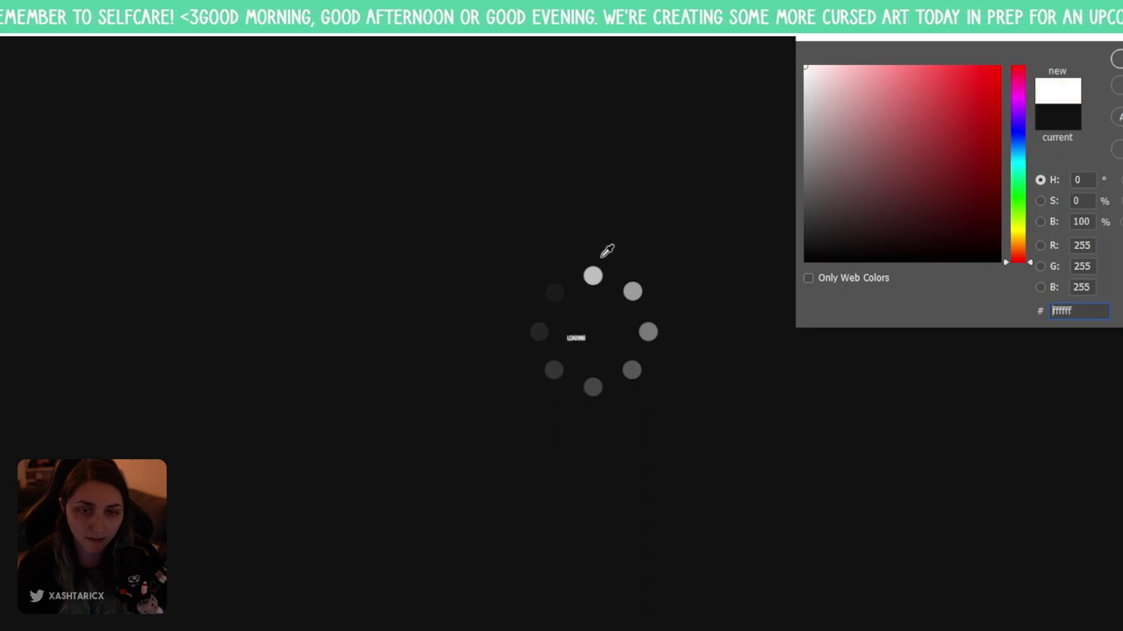
key("Return")
key("BackSpace")
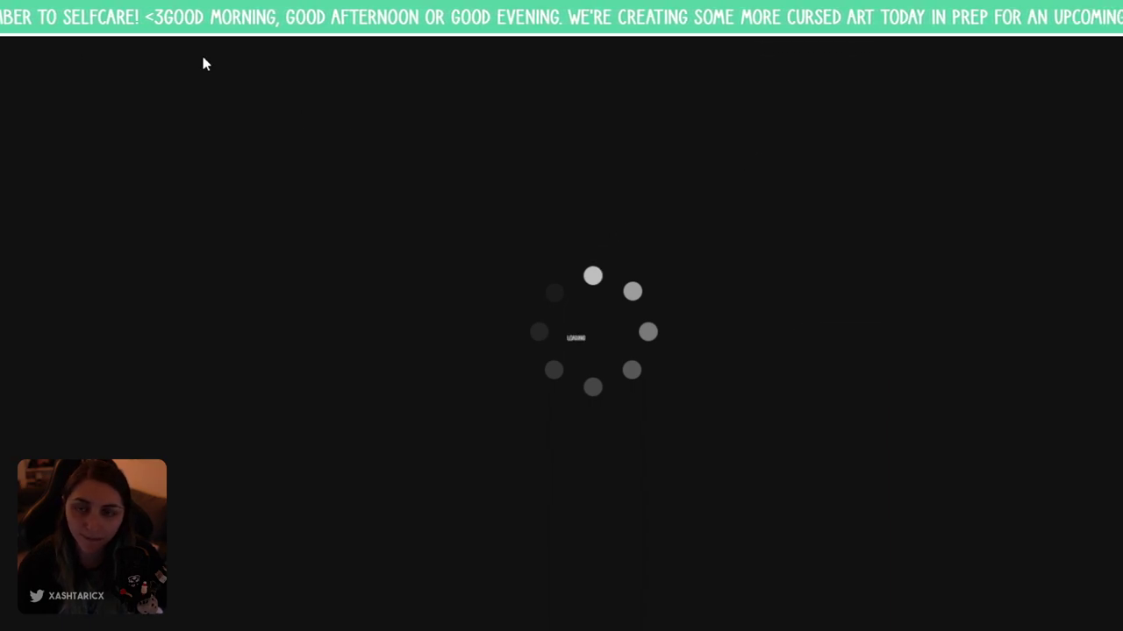
type("...")
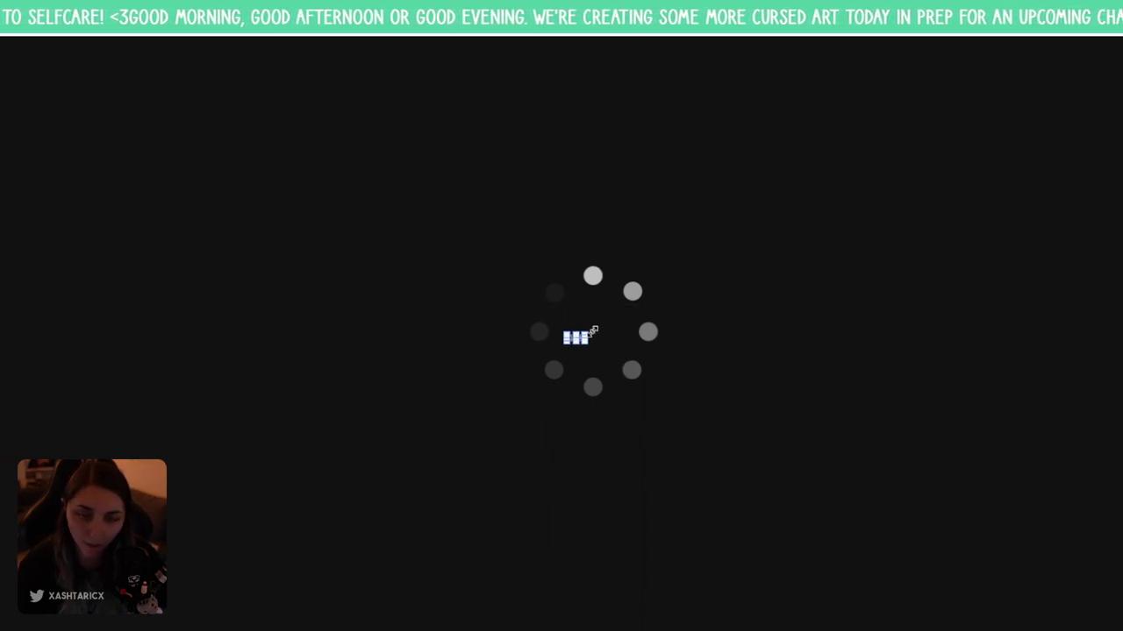
- Enlarge the LOADING text to span most of the ring's inside and centre it among the dots
left_click_drag(593, 323, 634, 289)
key("Return")
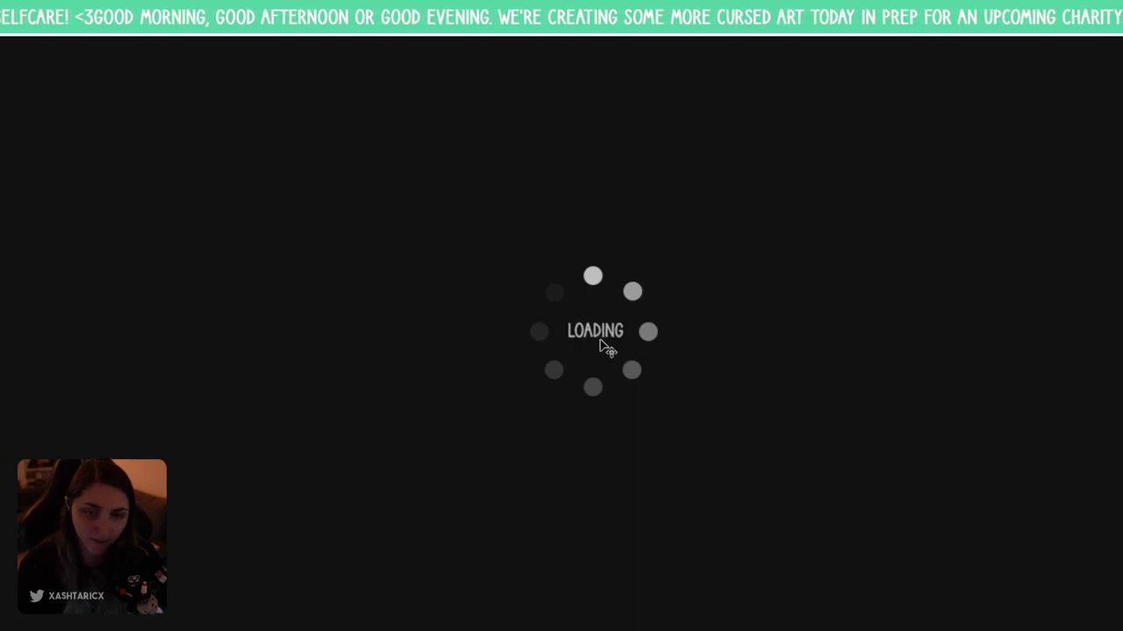
left_click_drag(603, 344, 597, 341)
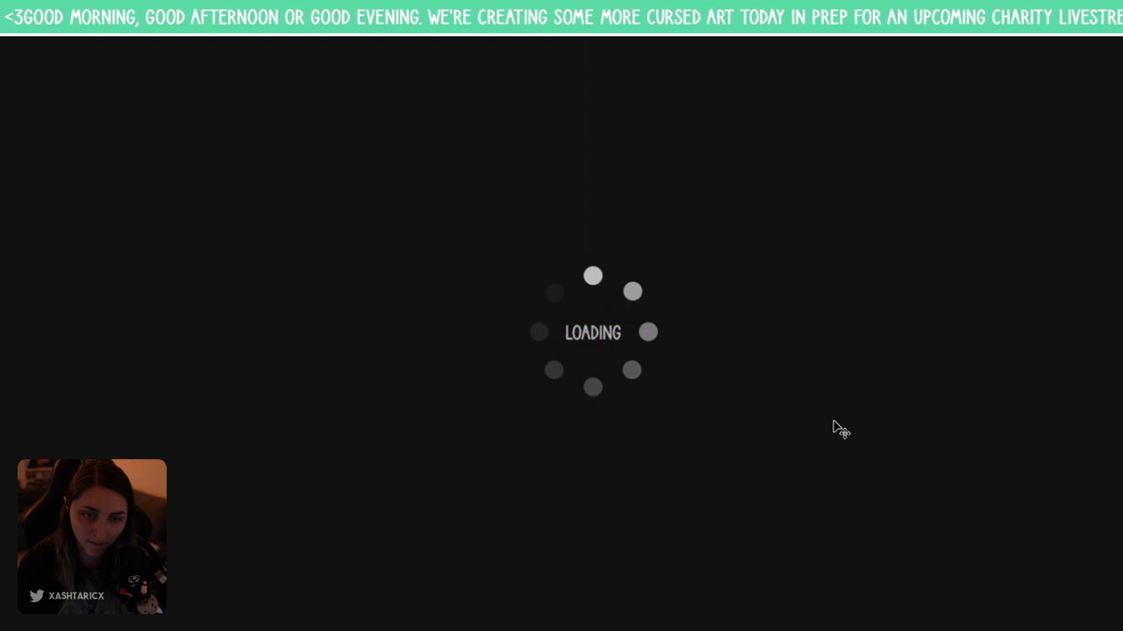
key("ctrl")
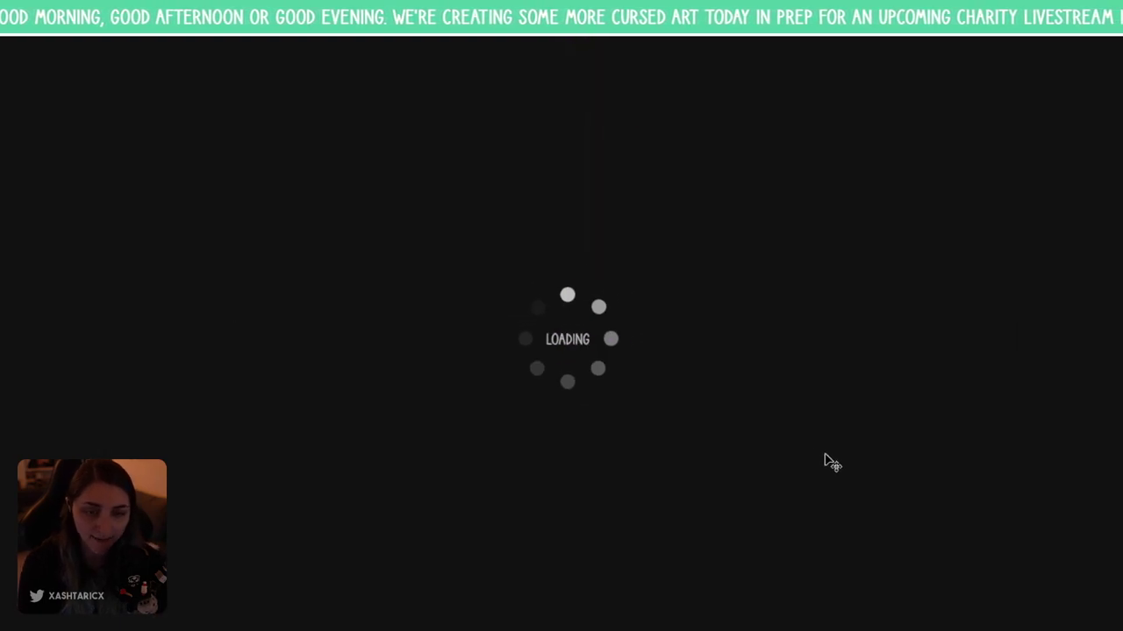
key("ctrl+0")
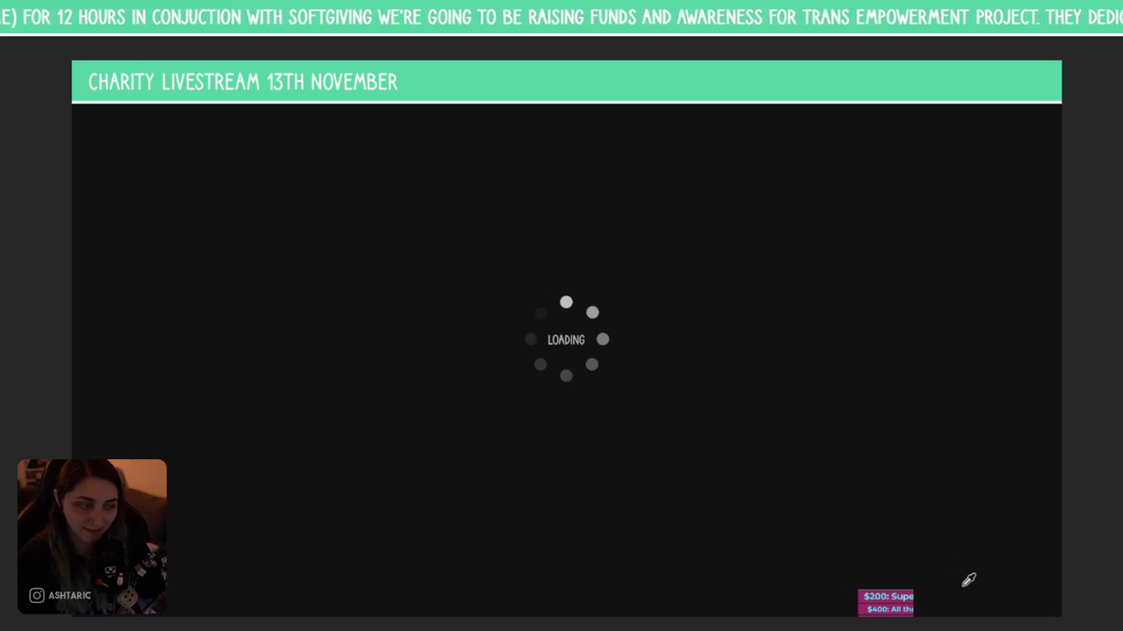
- Recolour the Charity Livestream title bar with the magenta sampled from the donation tier graphic
left_click(865, 592)
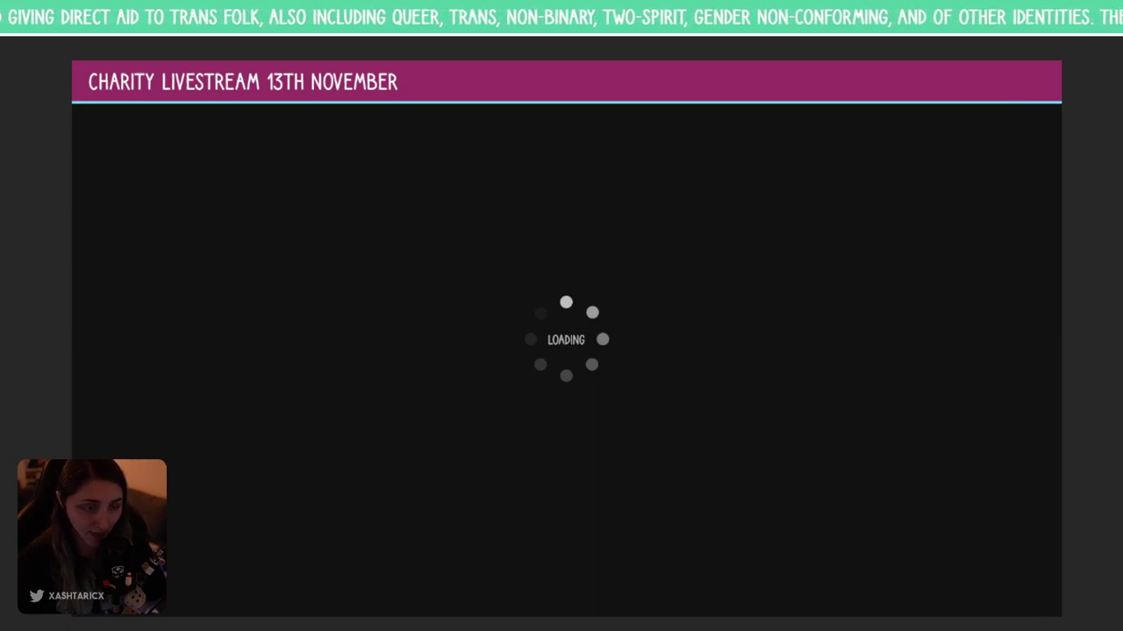
left_click_drag(486, 266, 676, 430)
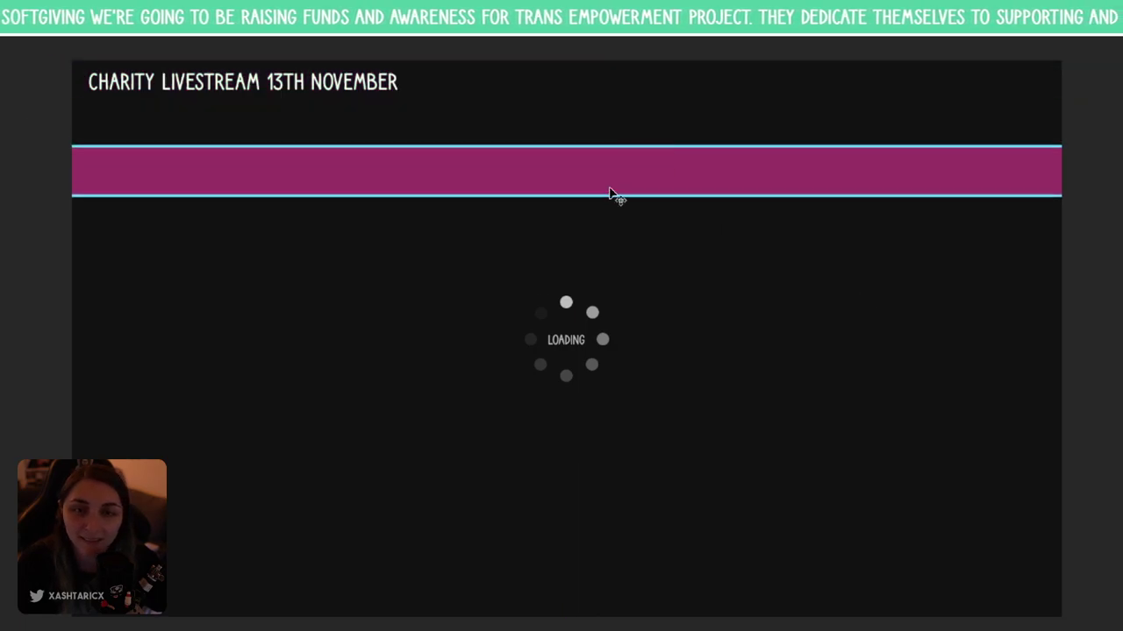
- Place the magenta bar along the canvas's upper edge and reduce its height so it forms a slimmer header
left_click_drag(611, 193, 611, 193)
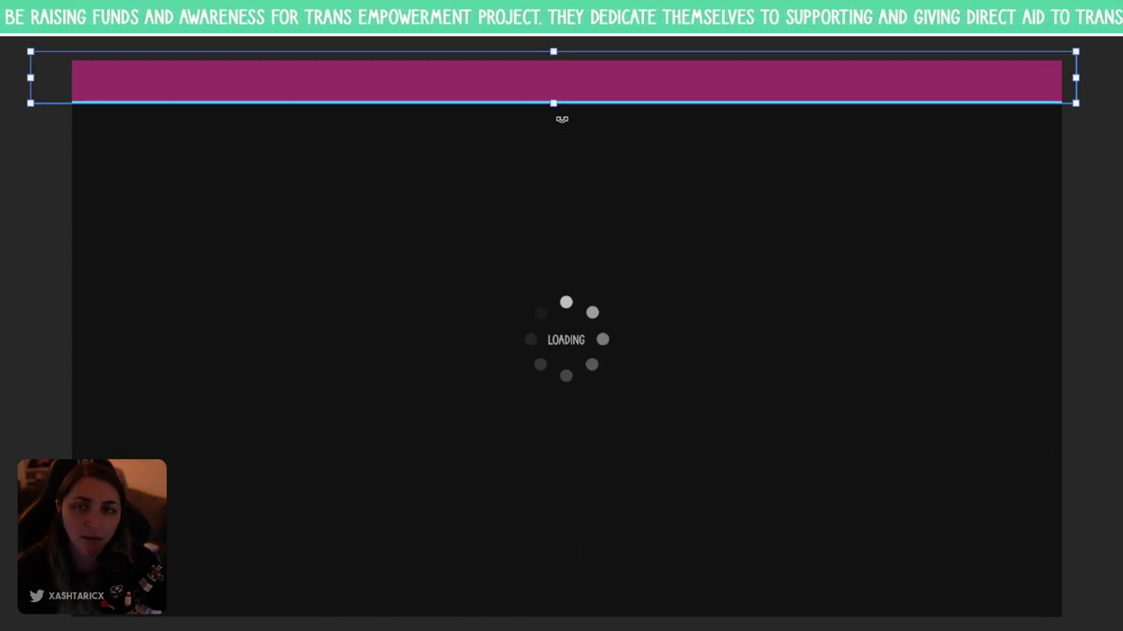
left_click_drag(552, 103, 598, 92)
key("Return")
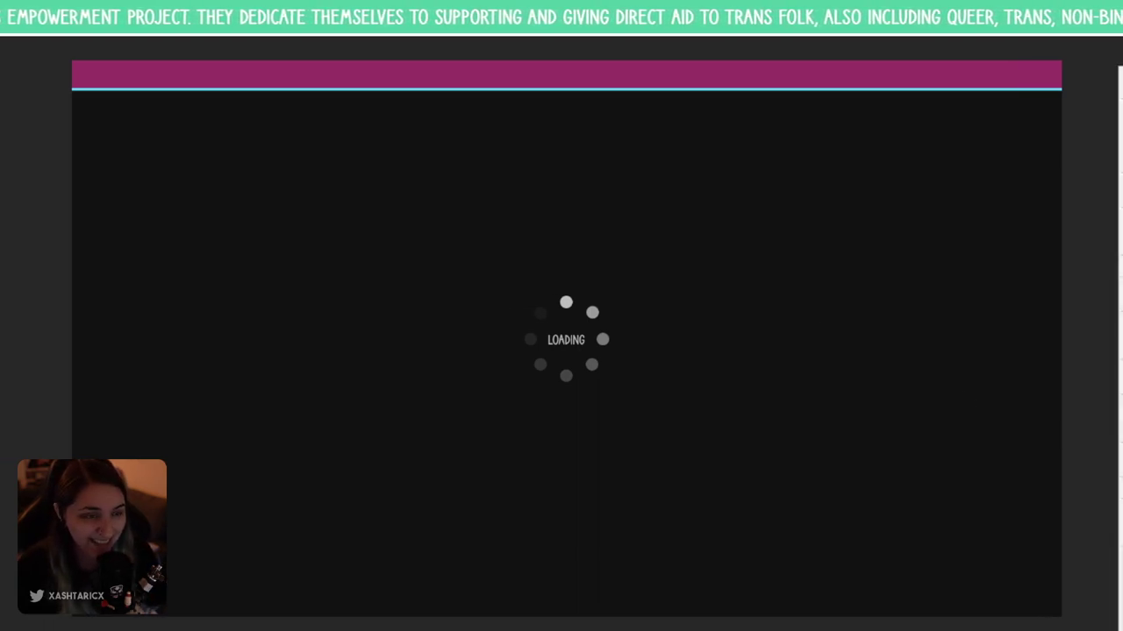
left_click(649, 74)
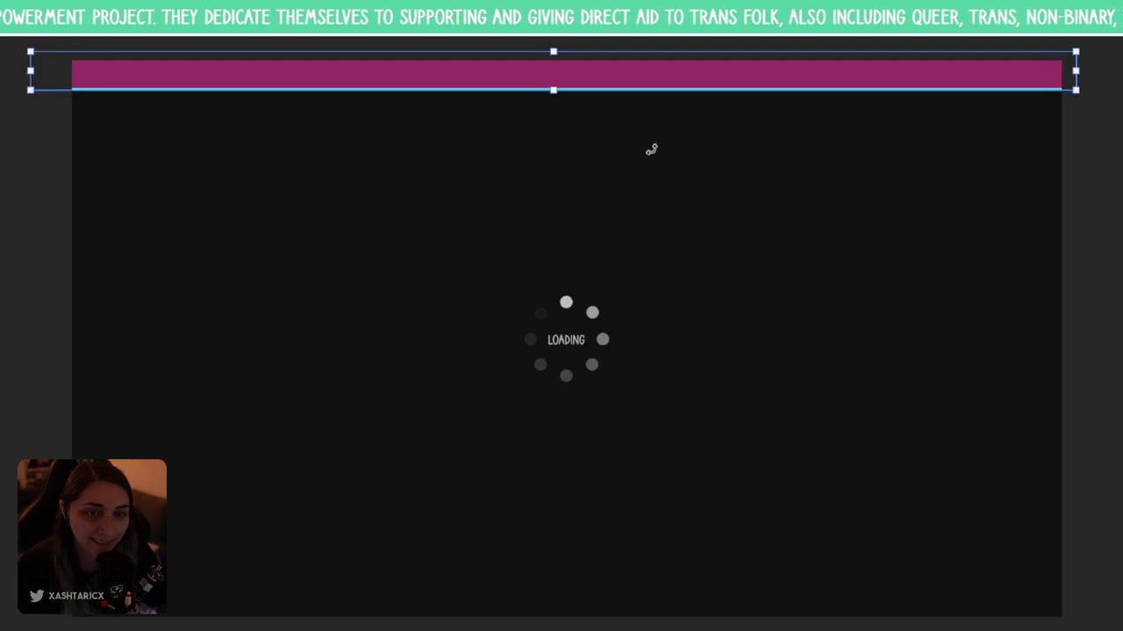
left_click_drag(554, 94, 562, 96)
left_click(667, 99)
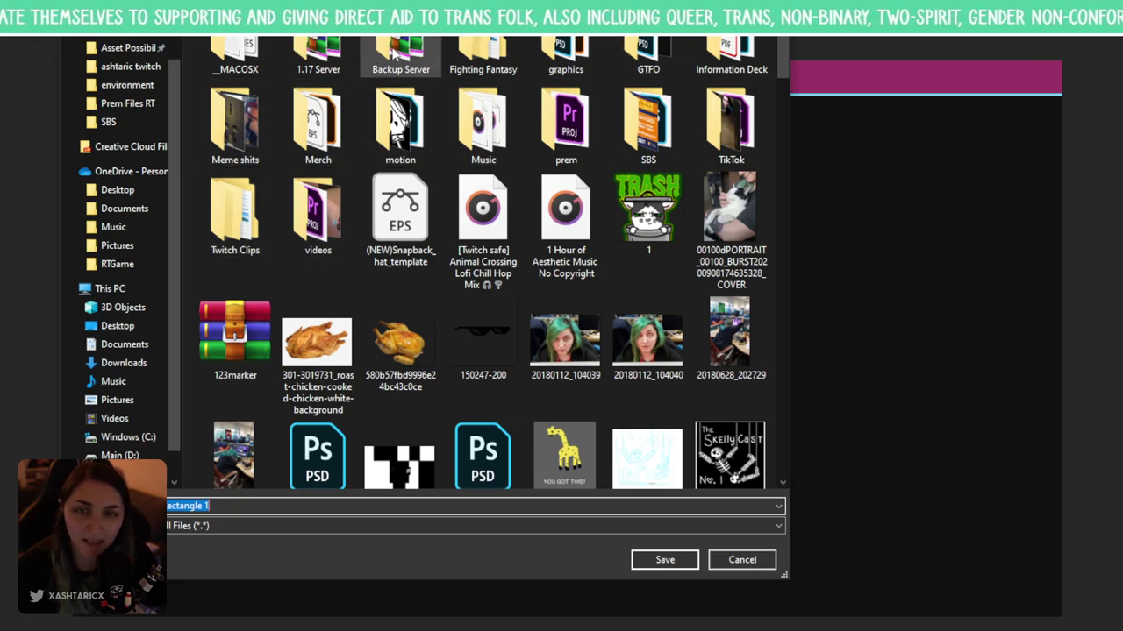
- Save the exported bar as Rectangle 1 in the Fighting Fantasy folder
double_click(480, 55)
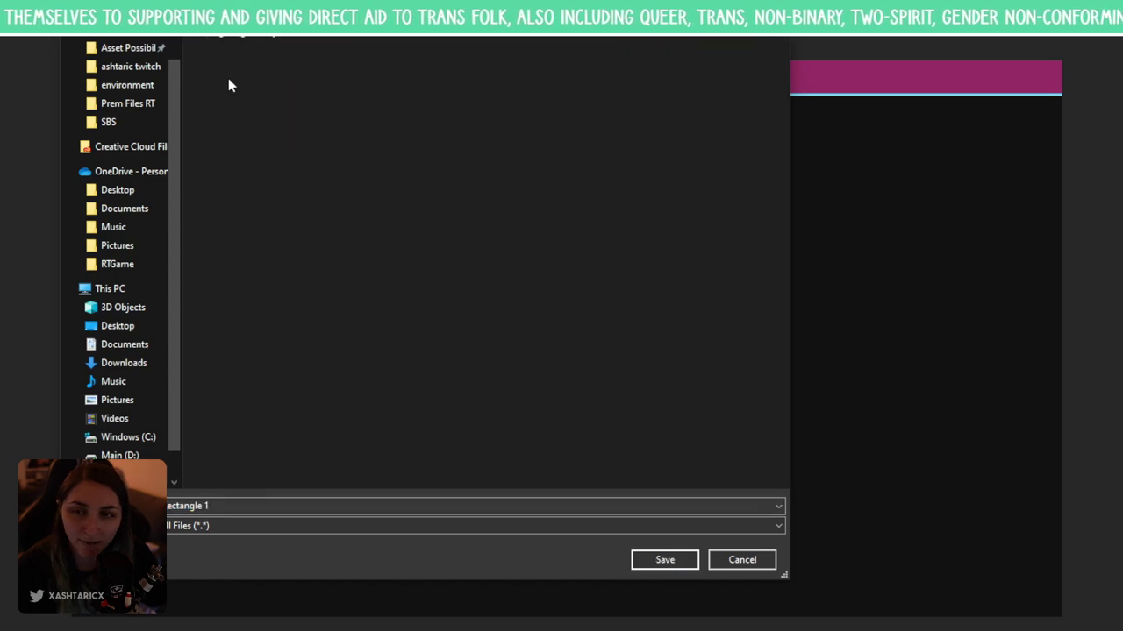
left_click(664, 560)
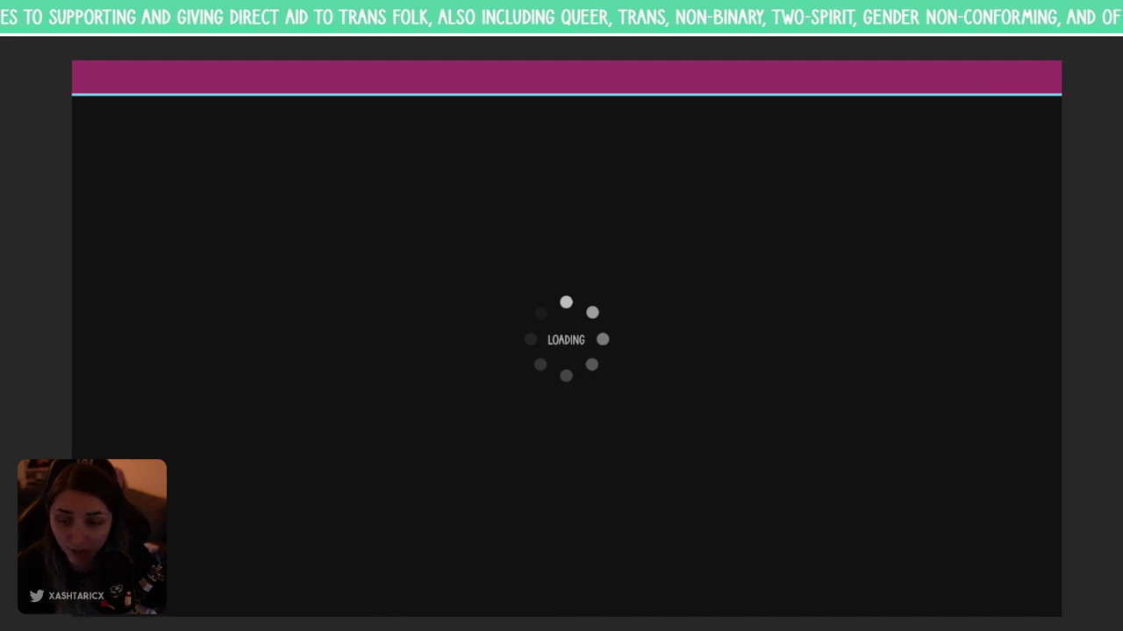
- Examine the wall photo, enlarging the Praise Be cat poster and the LEGO box for detail
mouse_move(340, 627)
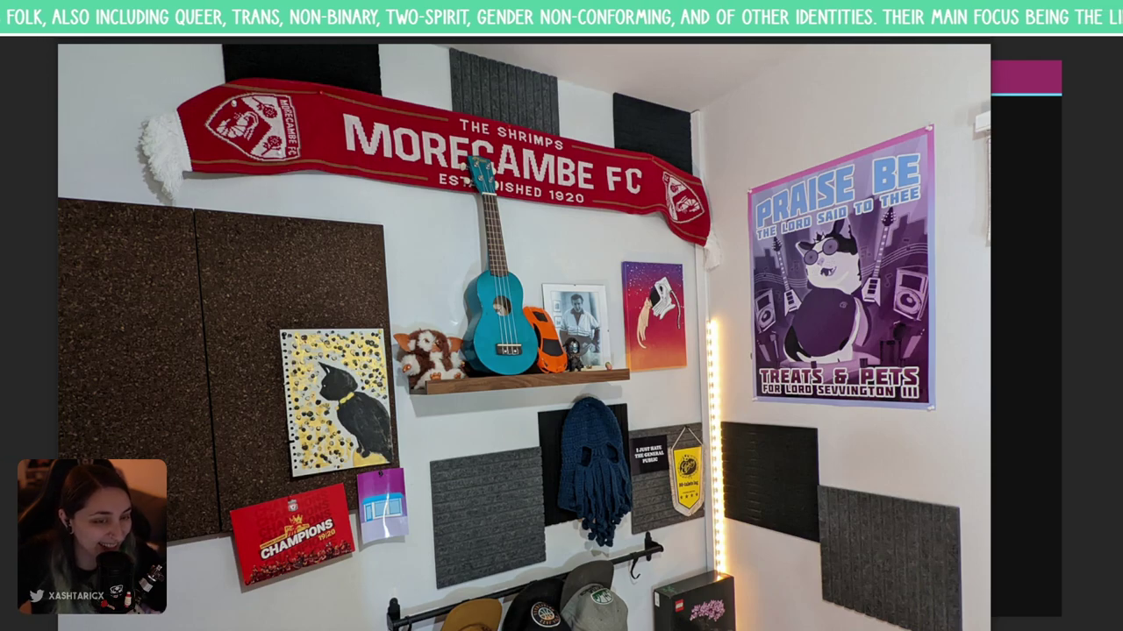
left_click(875, 283)
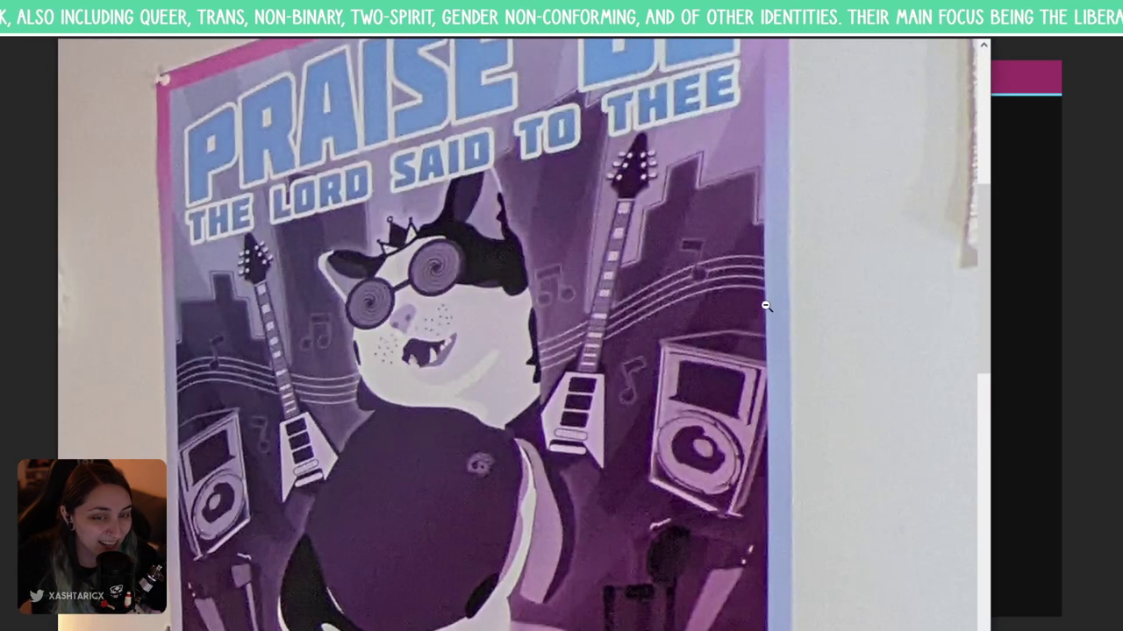
left_click(555, 370)
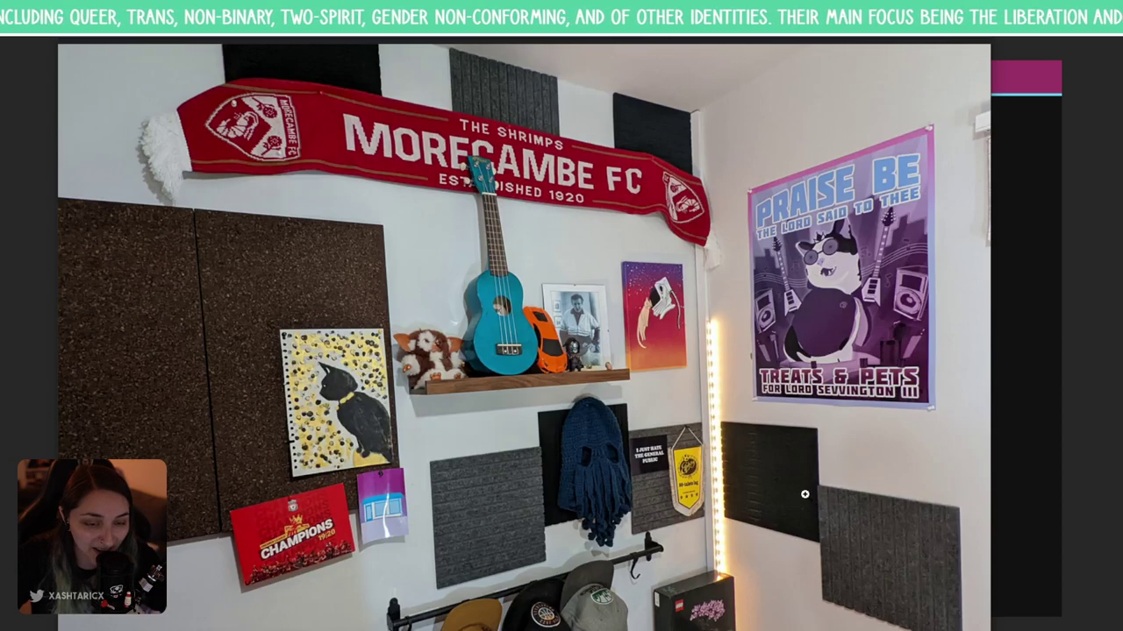
left_click(715, 611)
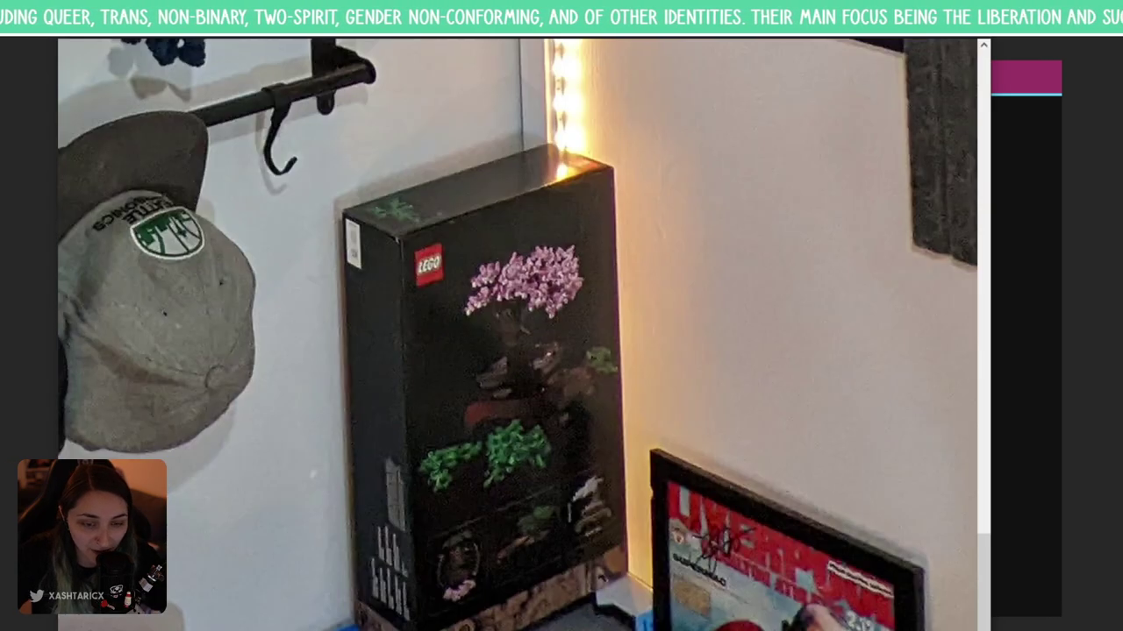
left_click(499, 350)
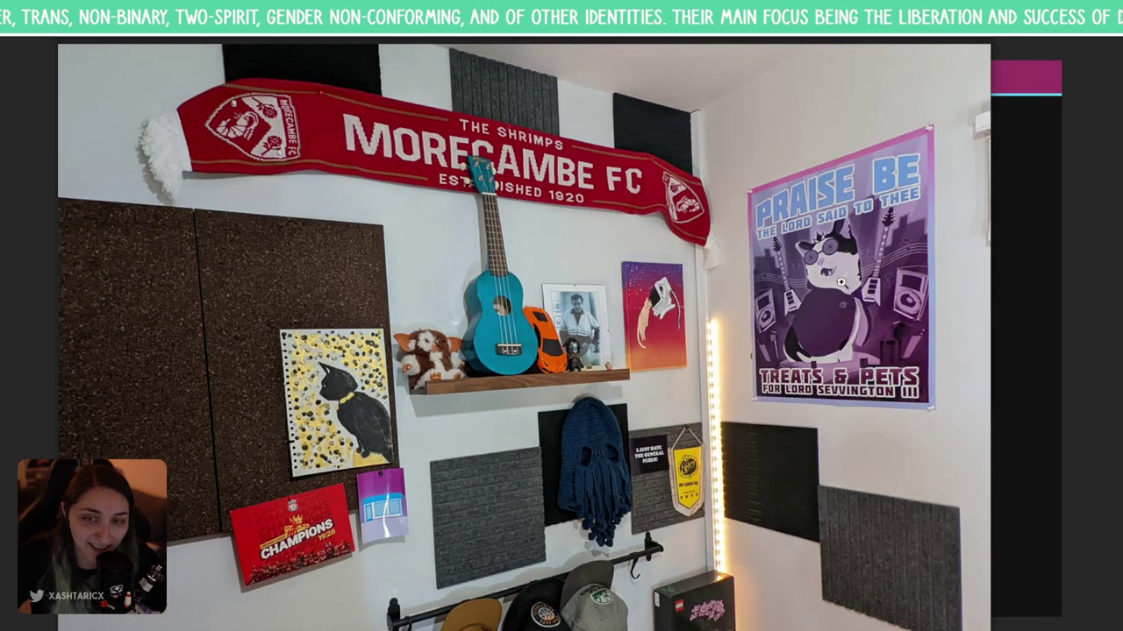
left_click(831, 274)
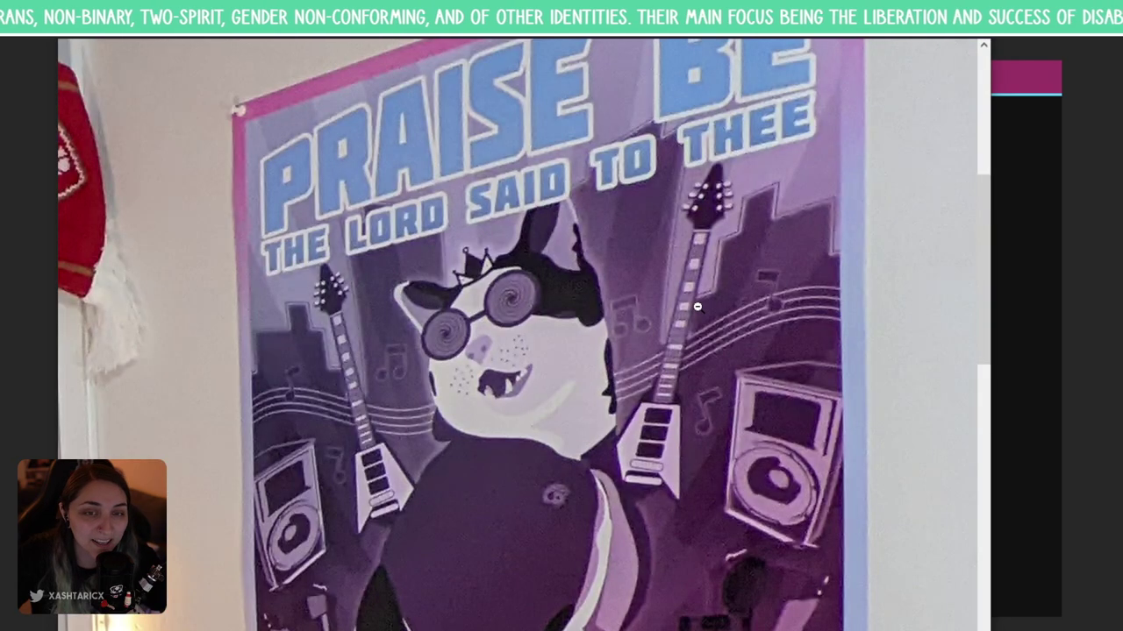
left_click(699, 307)
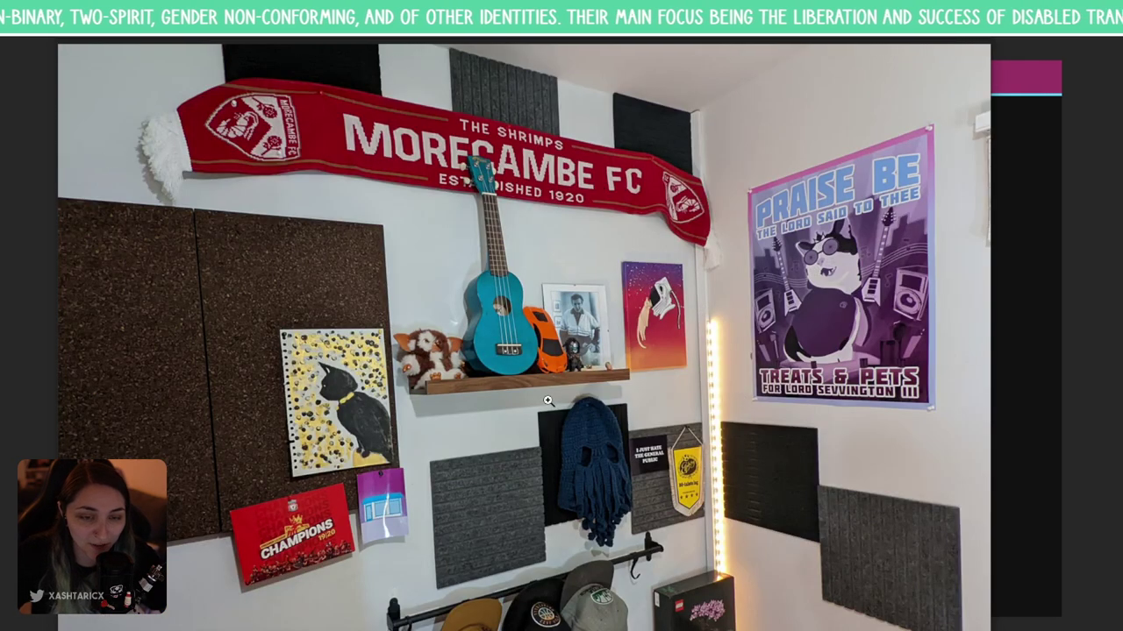
- Examine the wall photo, enlarging the knitted tentacle mask, the slogan sign and the yellow pennant for detail
left_click(661, 460)
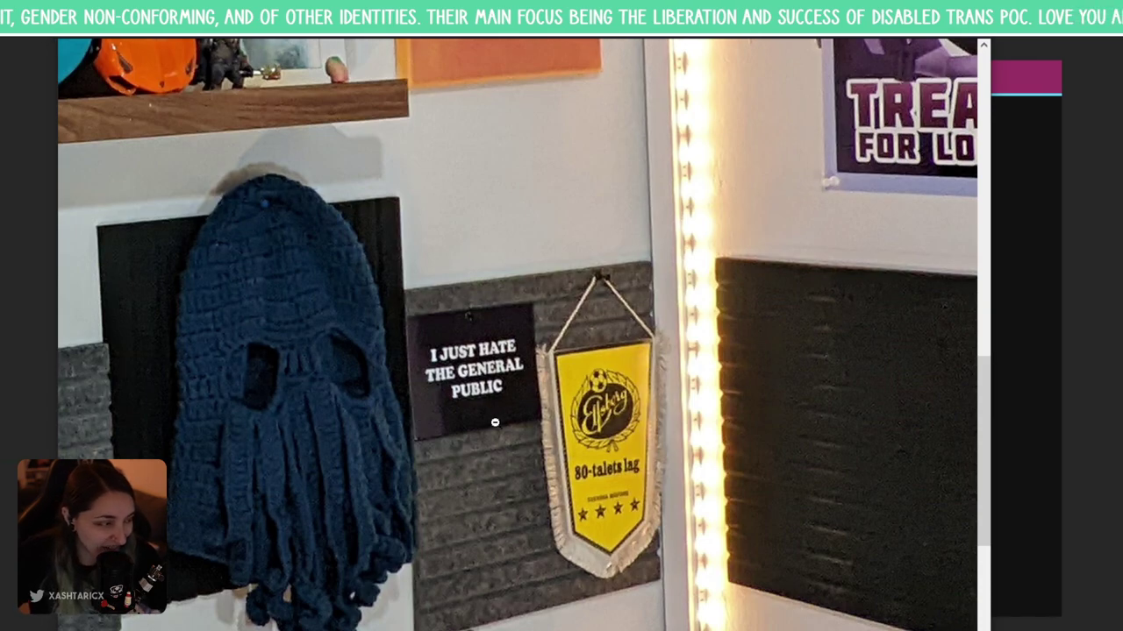
left_click(278, 401)
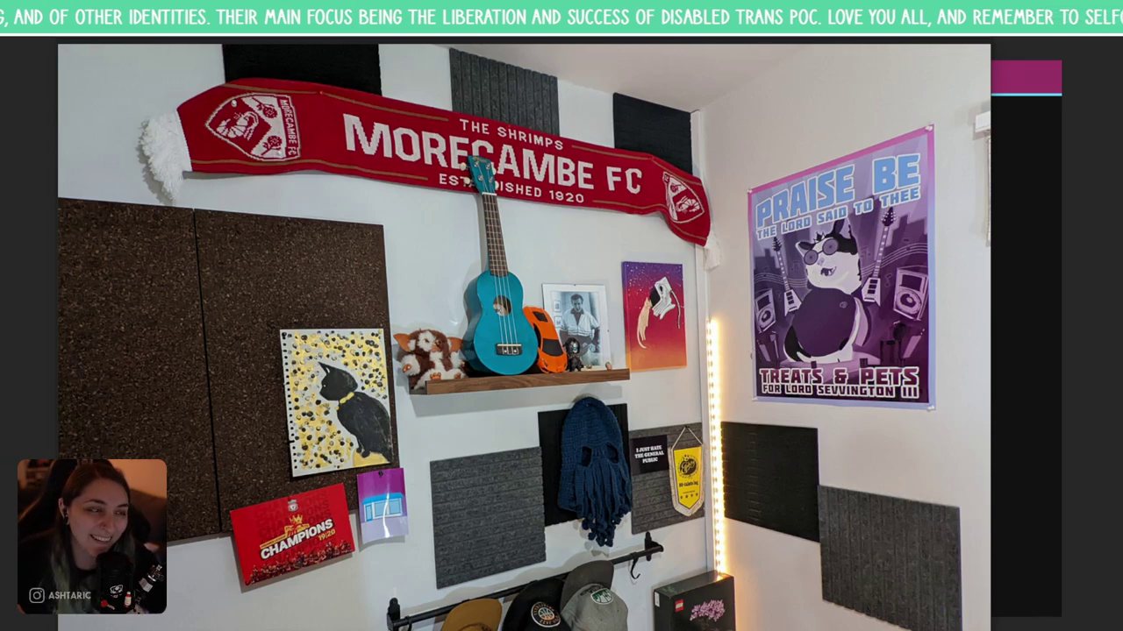
left_click(730, 245)
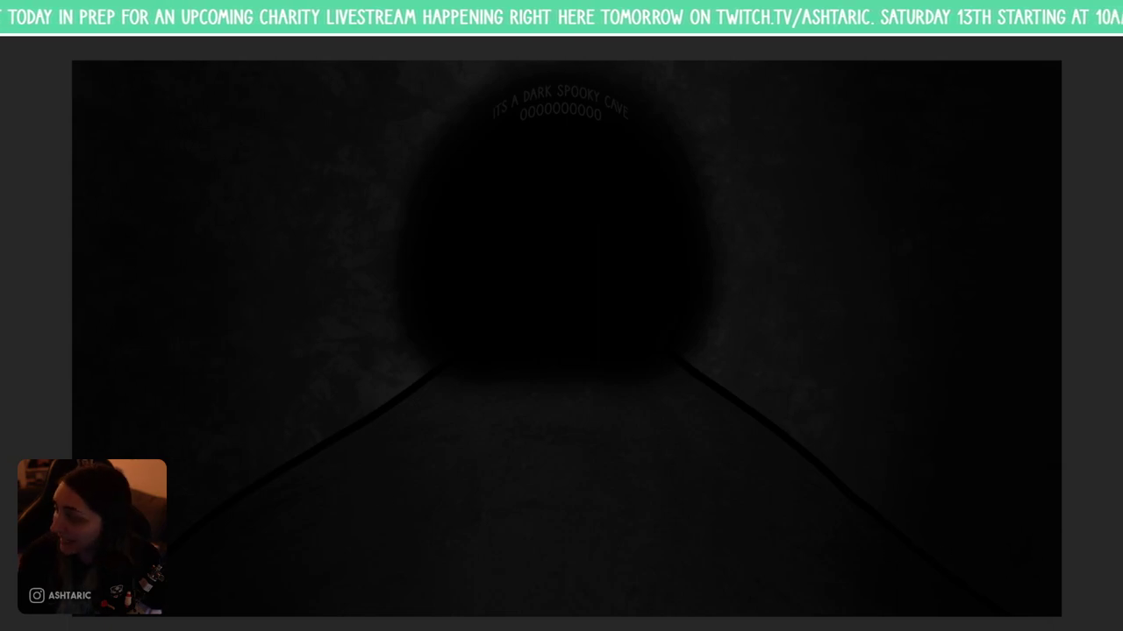
- Paste the copied image onto the dark spooky cave scene and enlarge it towards the canvas's upper edge
key("ctrl+v")
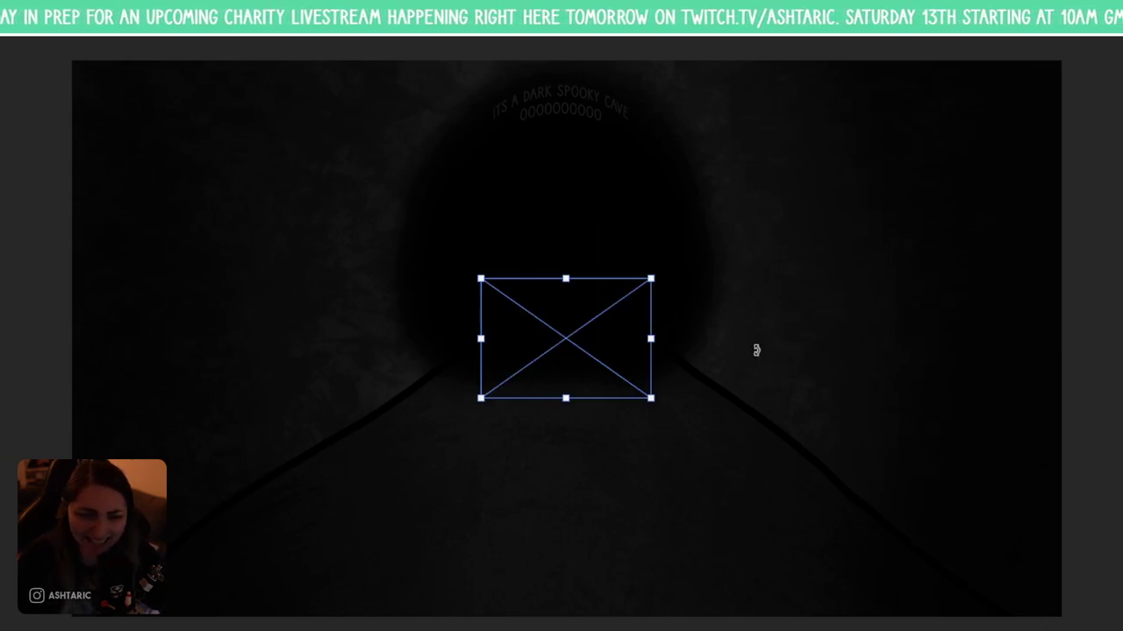
left_click_drag(652, 278, 942, 73)
key("Return")
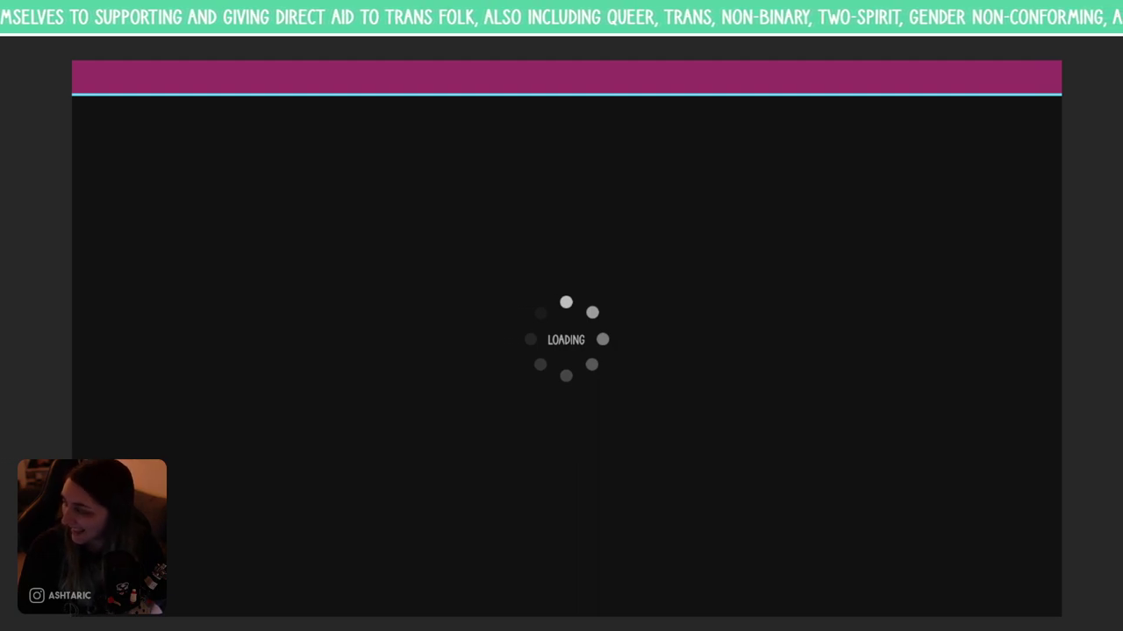
- Place the tall room artwork on the loading screen canvas, scale it to full canvas width and shift it down to show the door and chandelier
key("Return")
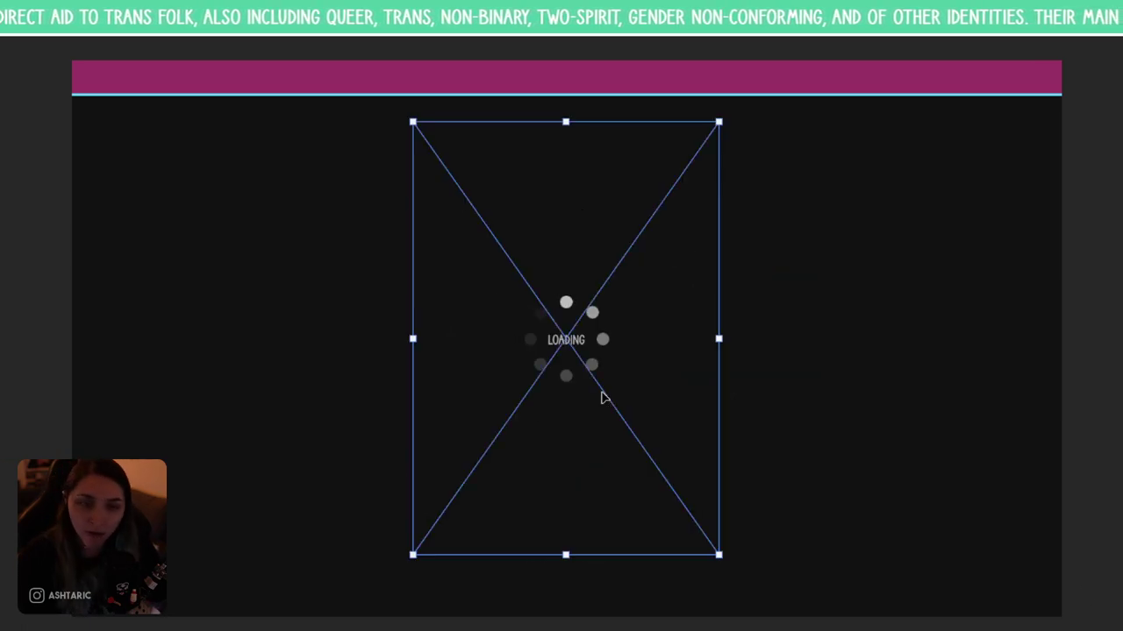
left_click_drag(719, 123, 1061, 5)
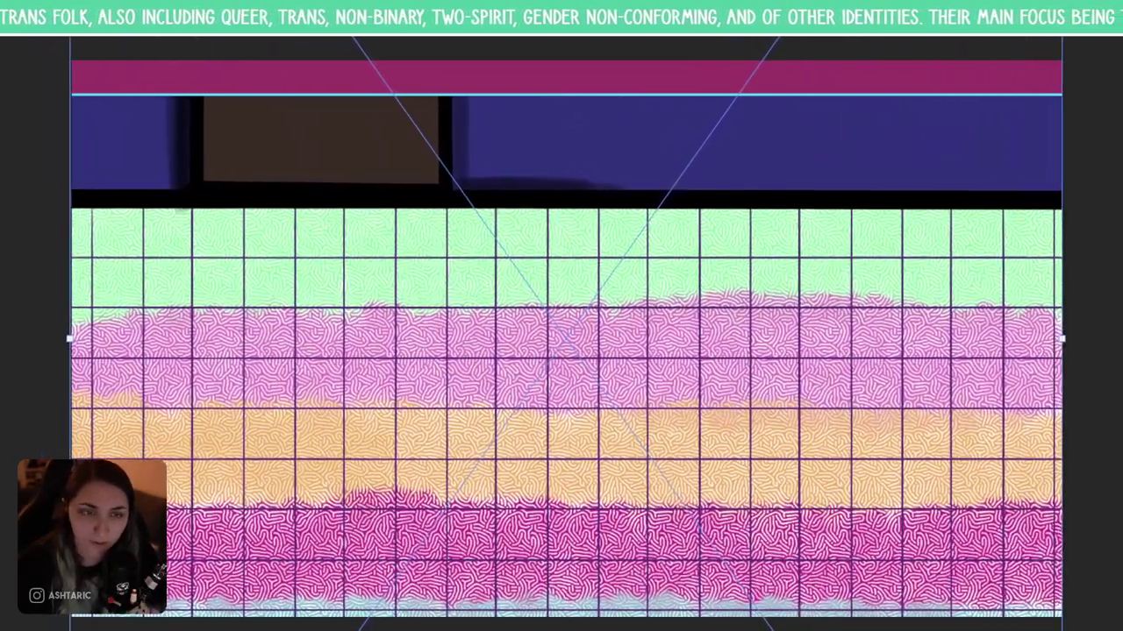
key("Return")
left_click_drag(741, 184, 720, 439)
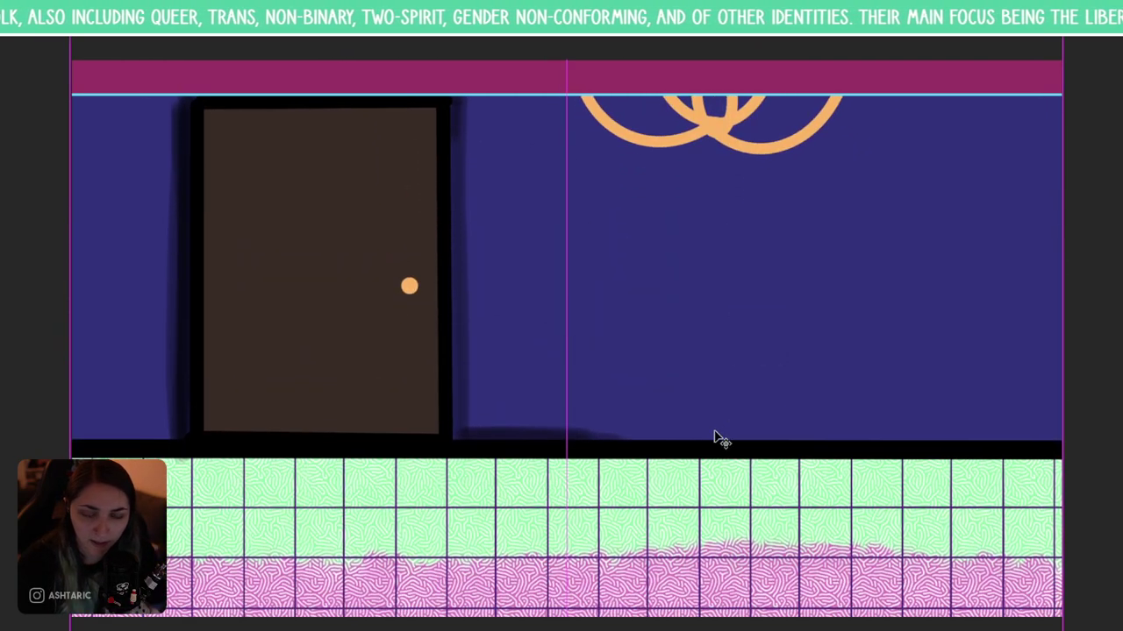
key("ctrl+minus")
key("ctrl+minus")
left_click_drag(614, 319, 585, 392)
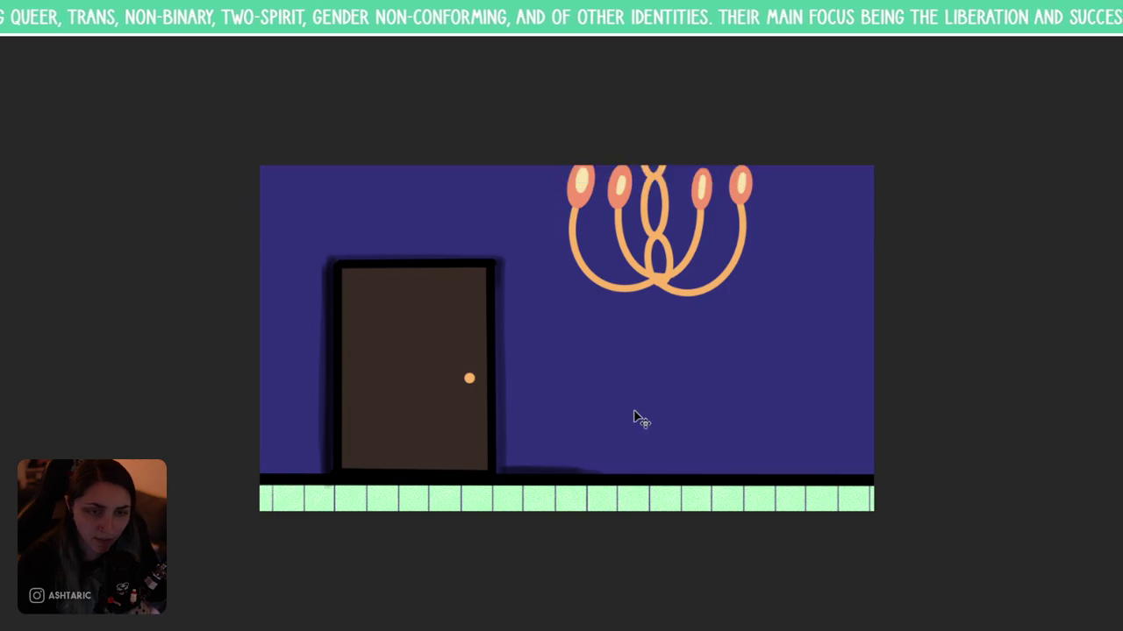
- Examine the tall artwork by sliding it up and down the canvas across its coloured floor bands
left_click_drag(618, 439, 701, 27)
key("ctrl+z")
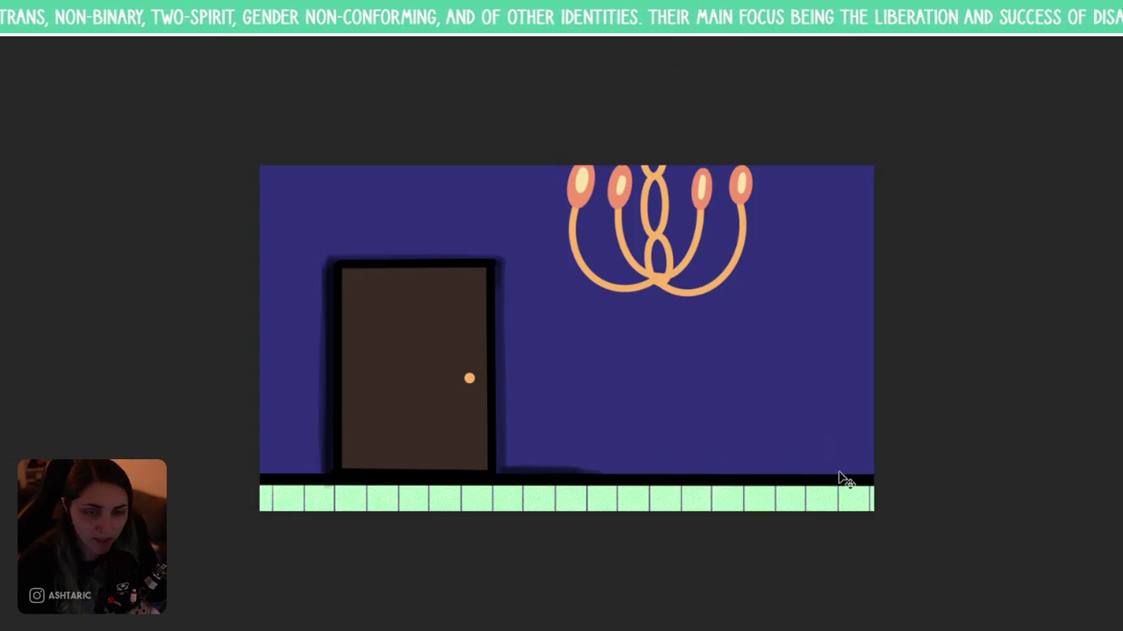
left_click_drag(898, 491, 903, 87)
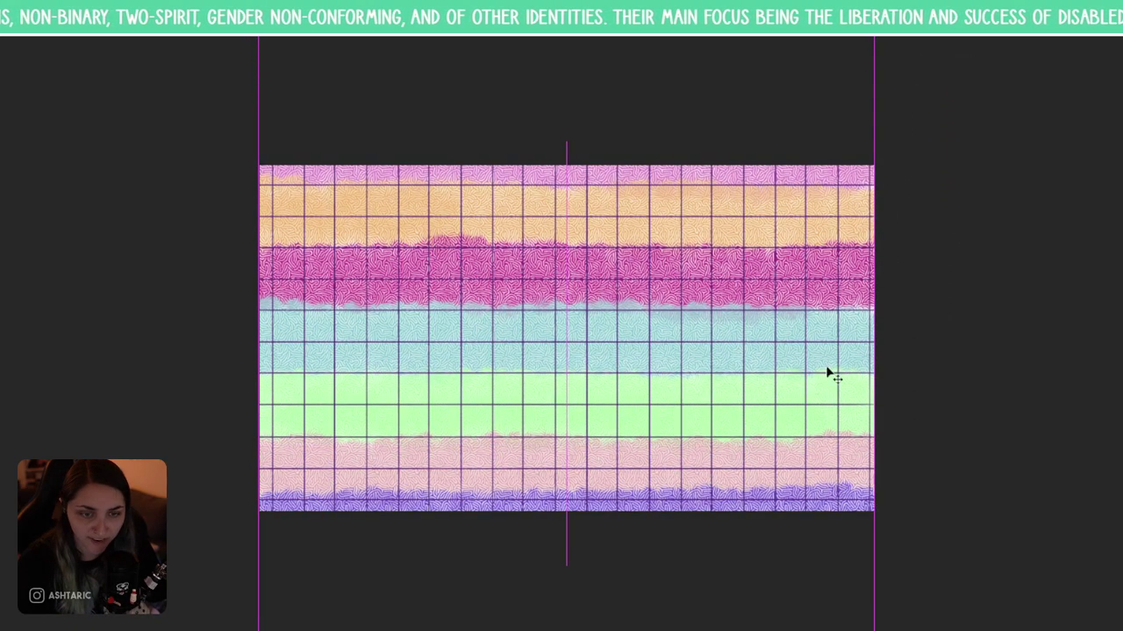
key("ctrl+plus")
key("ctrl+0")
left_click_drag(935, 447, 880, 465)
left_click_drag(849, 373, 816, 324)
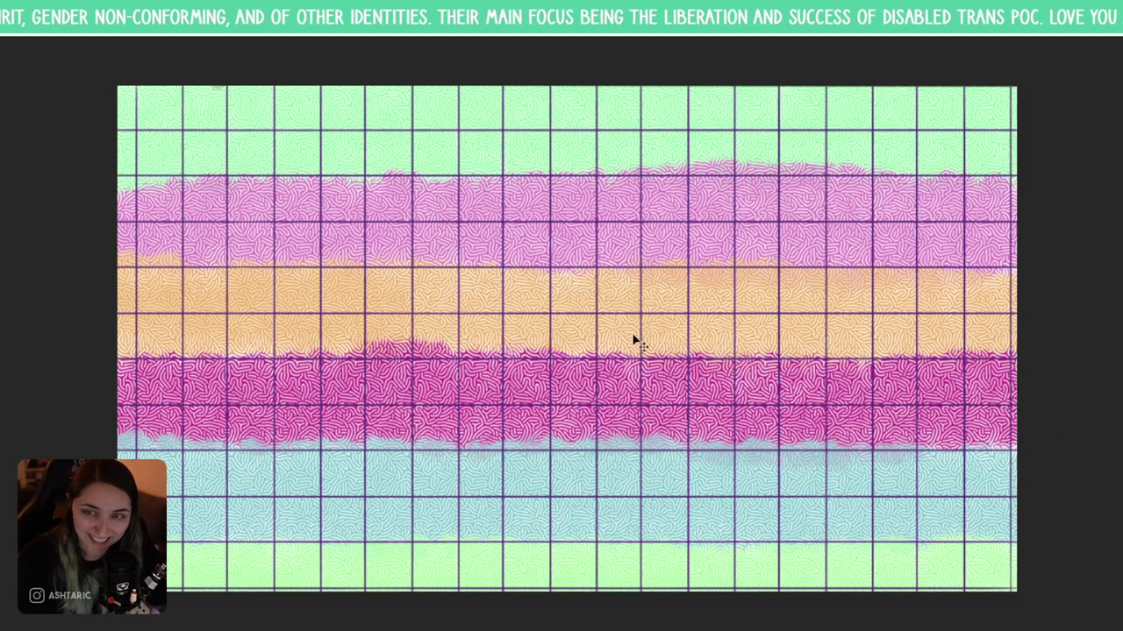
left_click_drag(634, 341, 653, 552)
left_click_drag(637, 318, 639, 418)
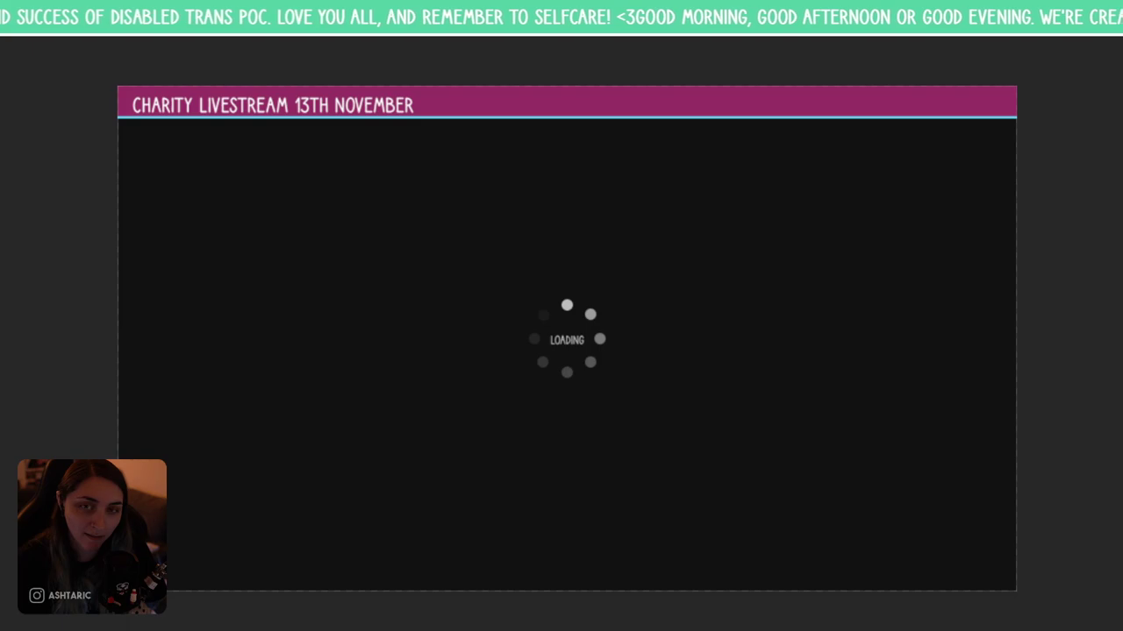
- Move the magenta bar down below the title, shorten it to about 80% of the canvas width, make it taller and centre it horizontally
left_click_drag(630, 118, 711, 243)
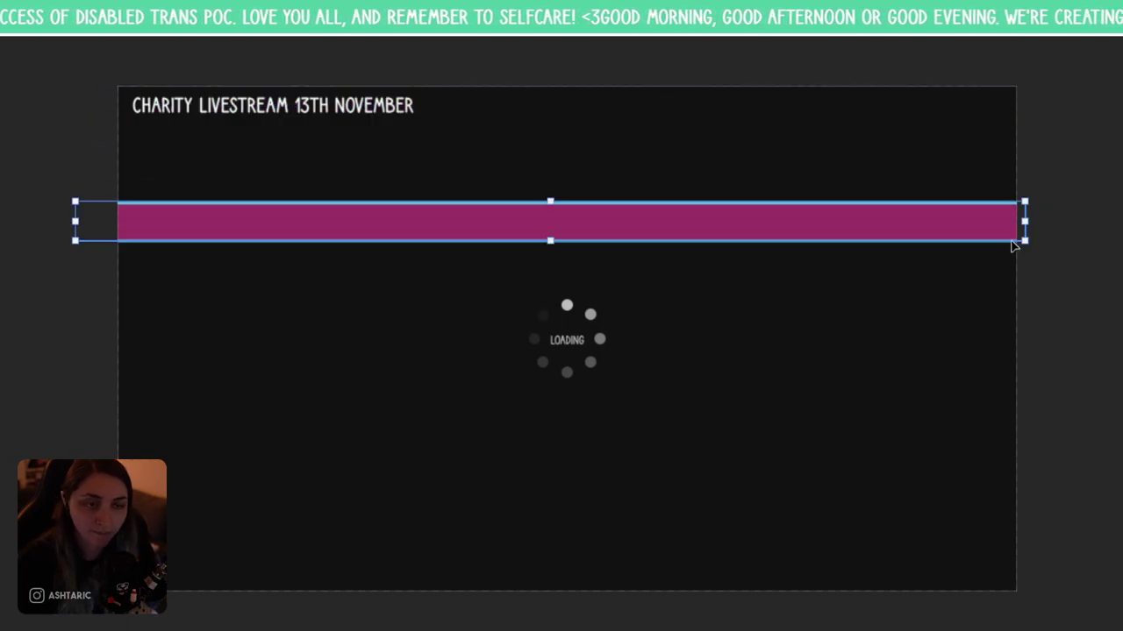
left_click_drag(991, 239, 886, 235)
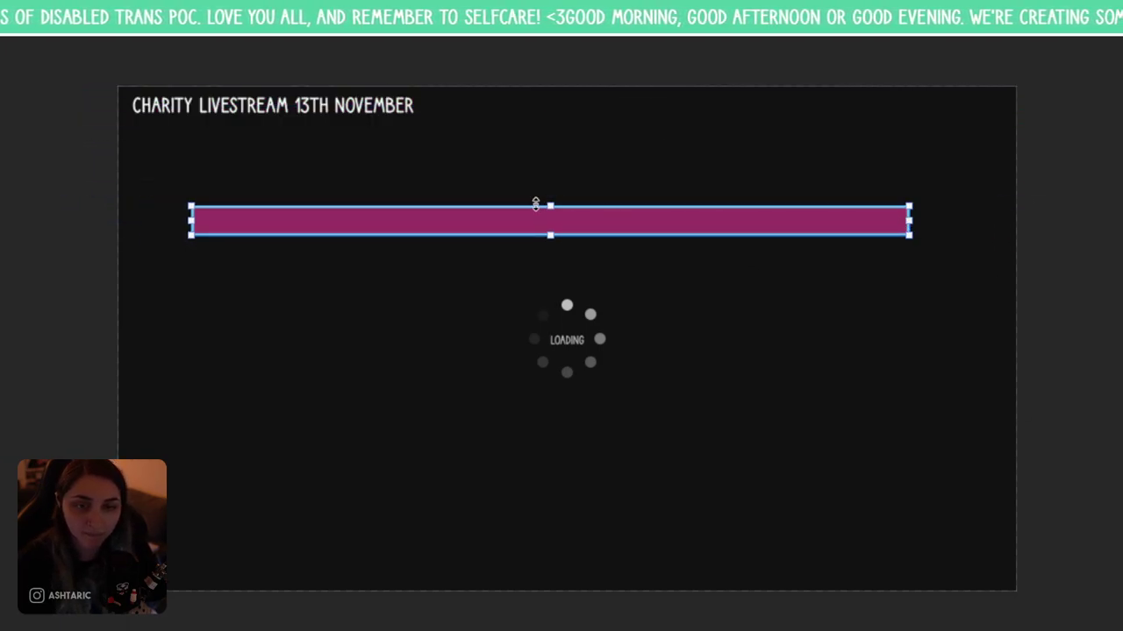
left_click_drag(536, 203, 549, 181)
left_click_drag(584, 228, 645, 251)
- Duplicate the magenta bar downward to build an evenly spaced stack of four matching bars
left_click_drag(571, 262, 616, 349)
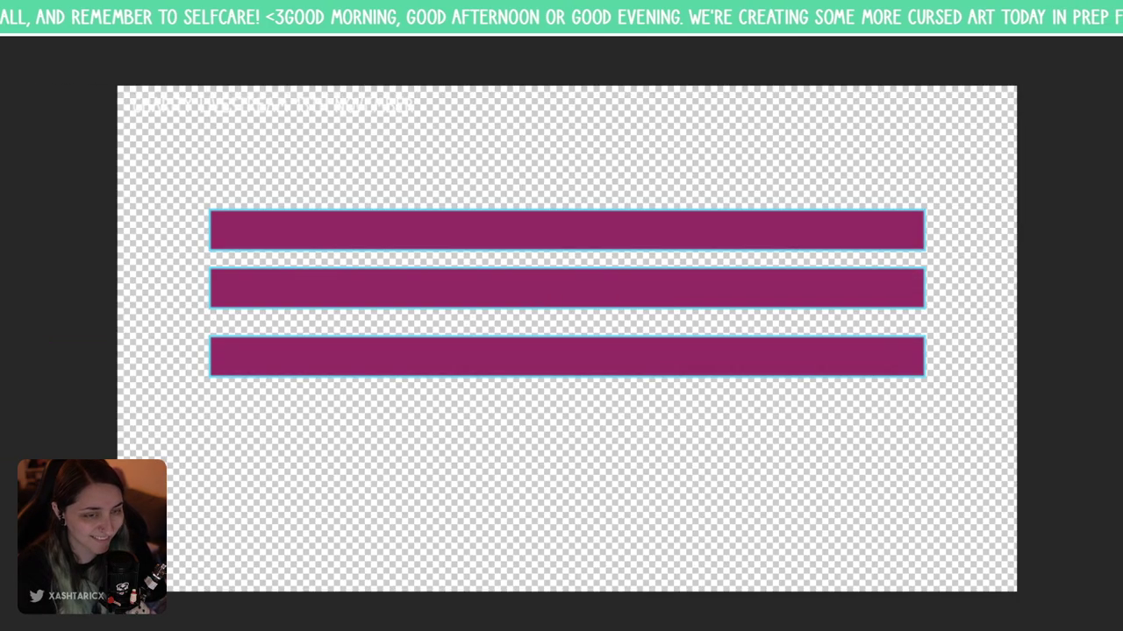
mouse_move(734, 348)
left_mouse_down()
mouse_move(734, 368)
mouse_move(733, 330)
left_mouse_up()
left_click_drag(666, 351, 649, 406)
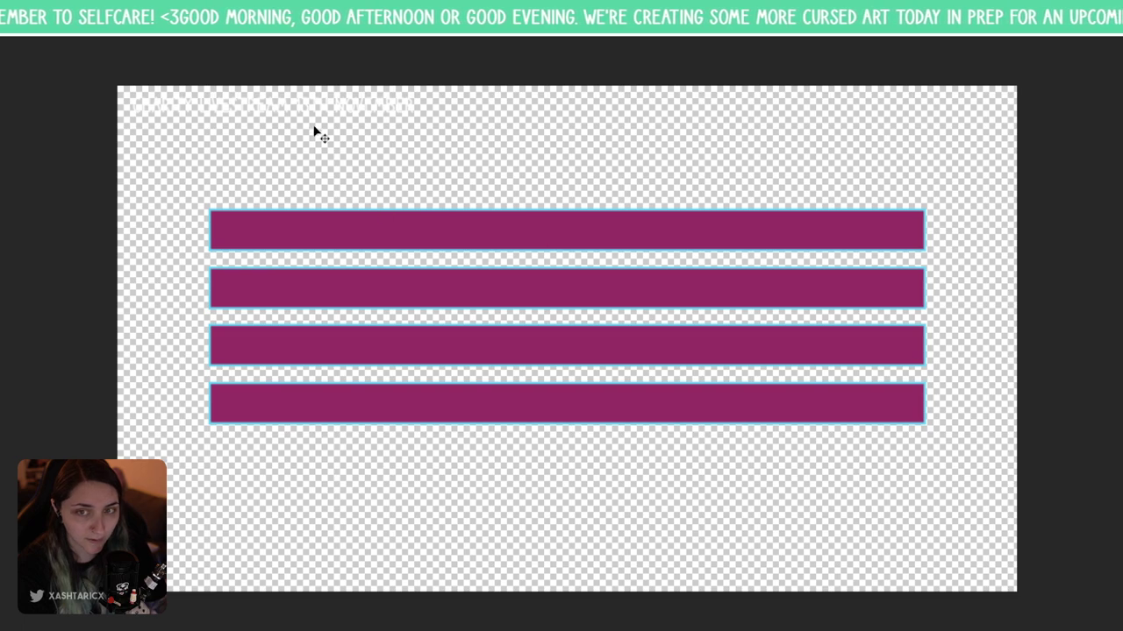
- Move the Charity Livestream 13th November title onto the centre of the uppermost bar
left_click_drag(316, 131, 587, 254)
left_click_drag(605, 253, 619, 241)
- Replace the title on the uppermost bar with "SET UP WAKE UP GRAB A TEA AND LISTEN TO"
double_click(624, 235)
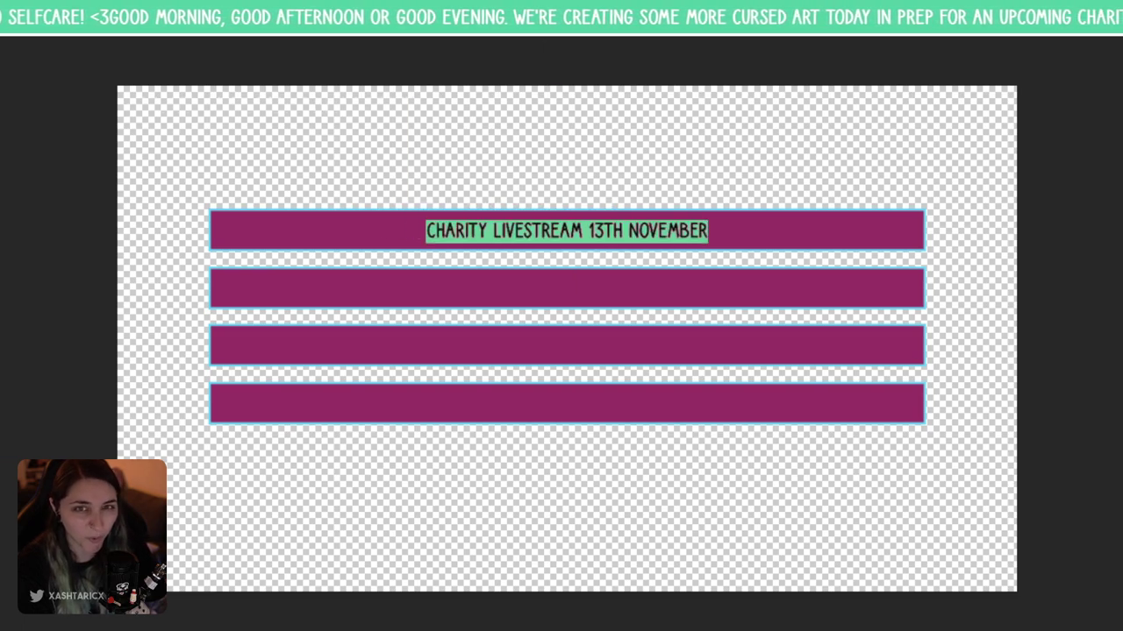
double_click(520, 233)
key("ctrl+a")
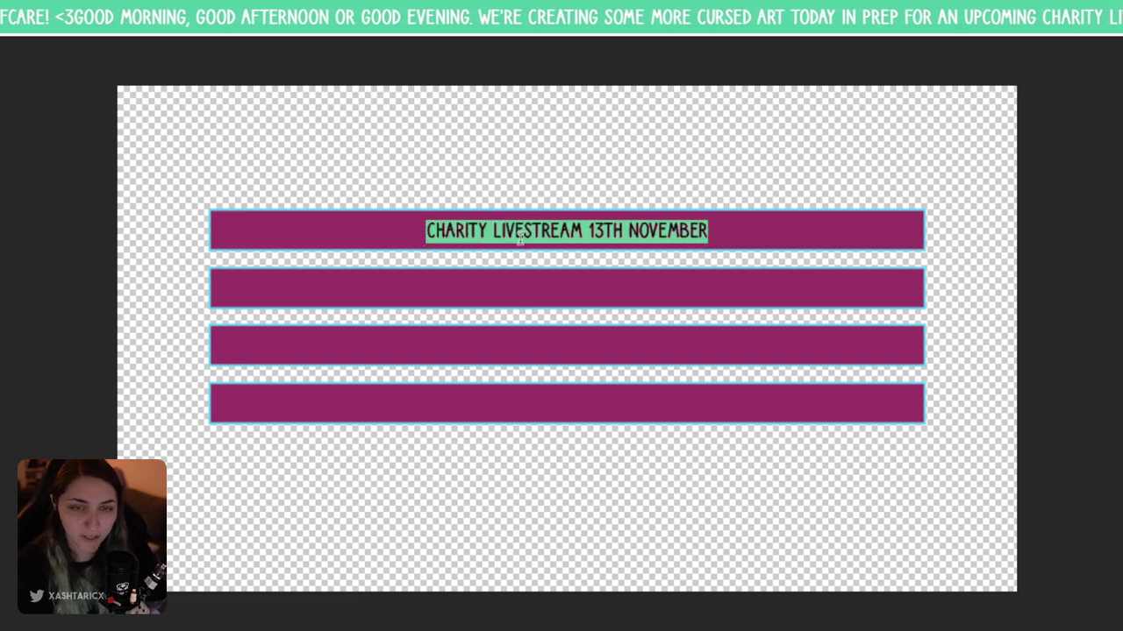
type("F")
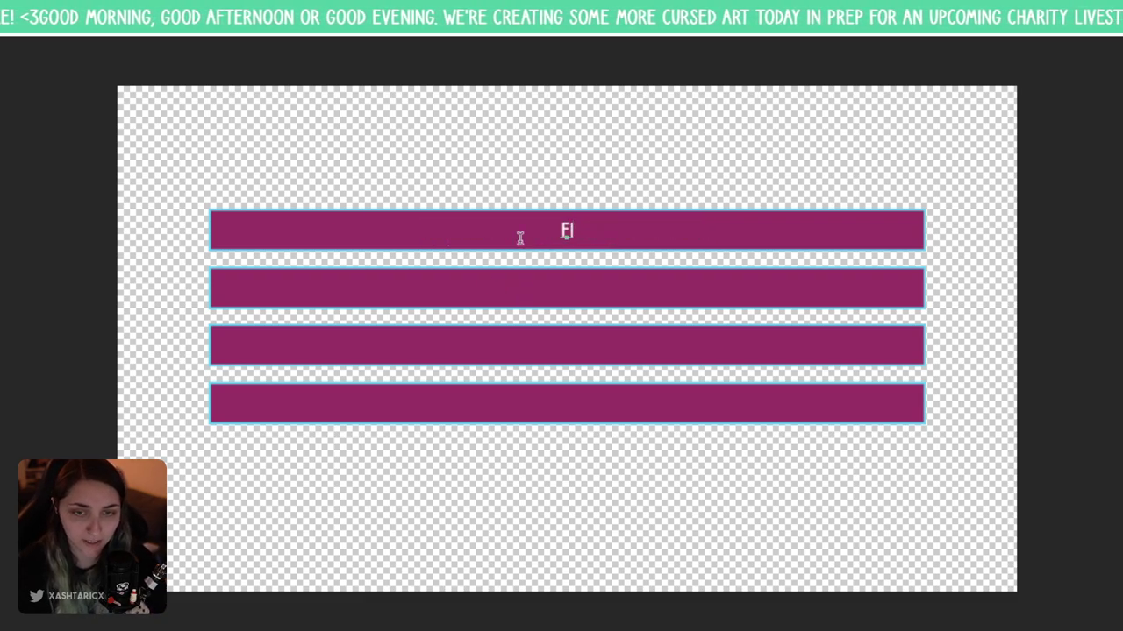
key("BackSpace")
type("SFT U")
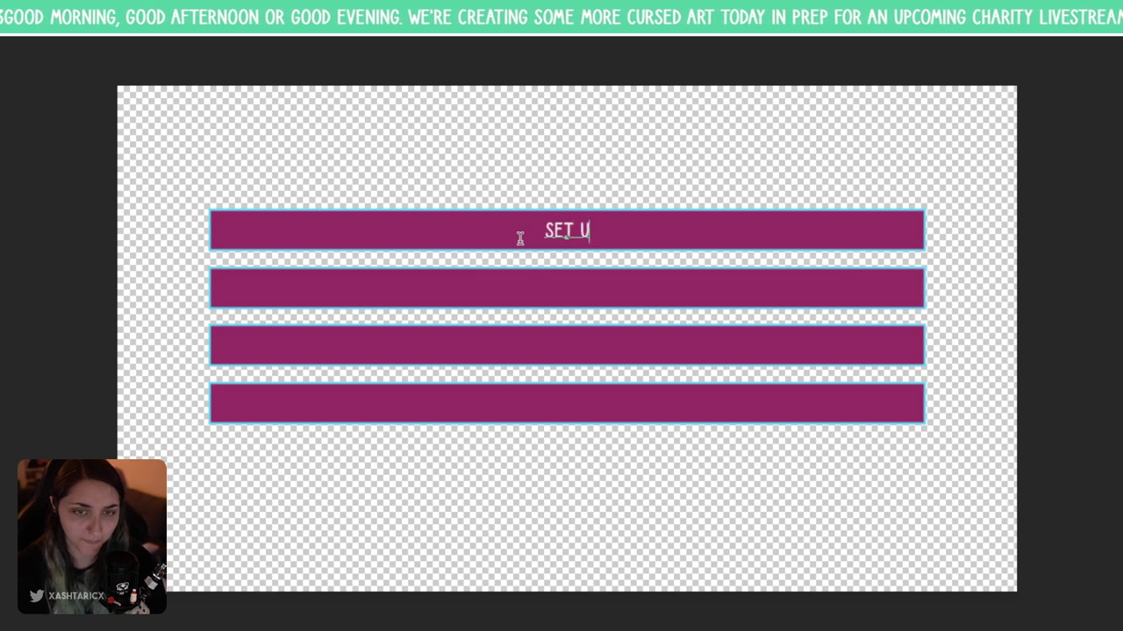
type("P ")
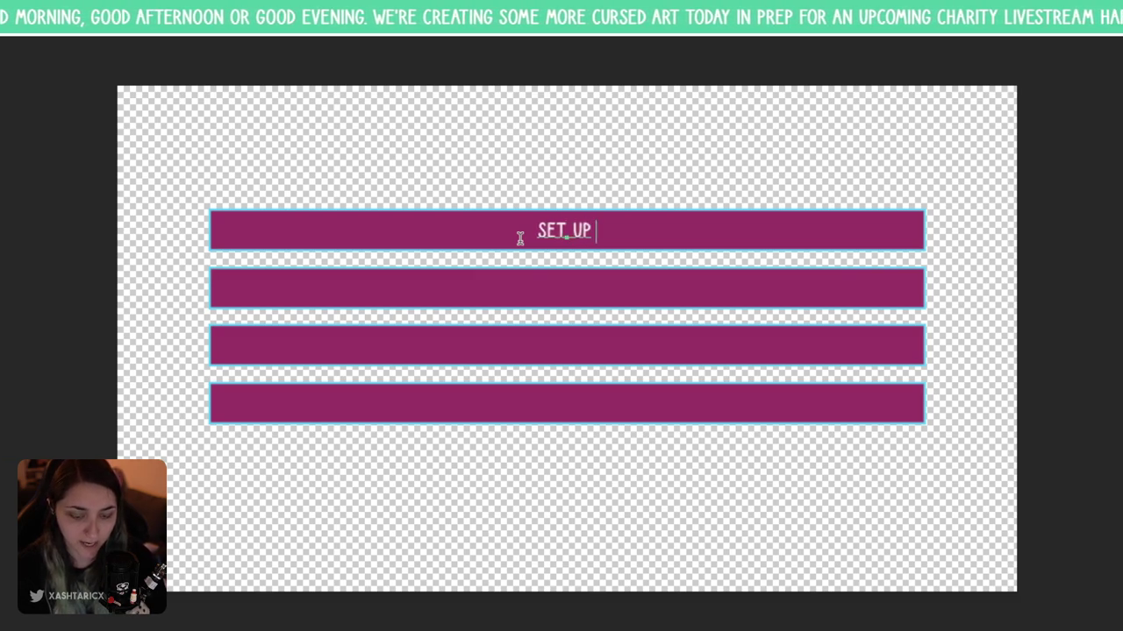
type("WAKE UP GEAR")
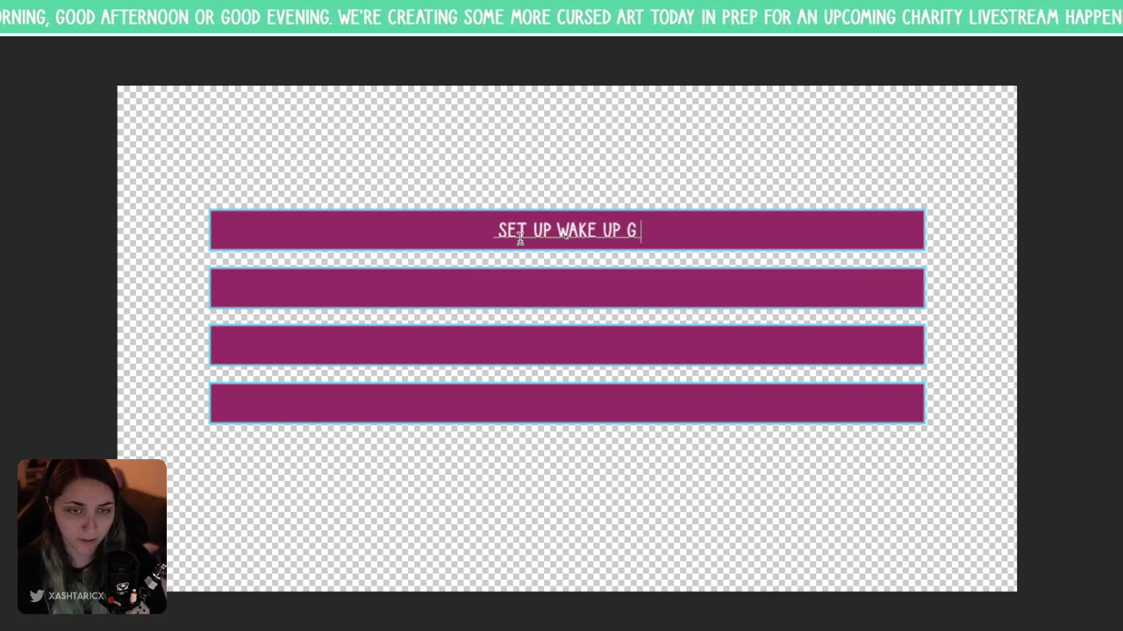
key("BackSpace")
key("BackSpace")
type("AB")
key("BackSpace")
key("BackSpace")
key("BackSpace")
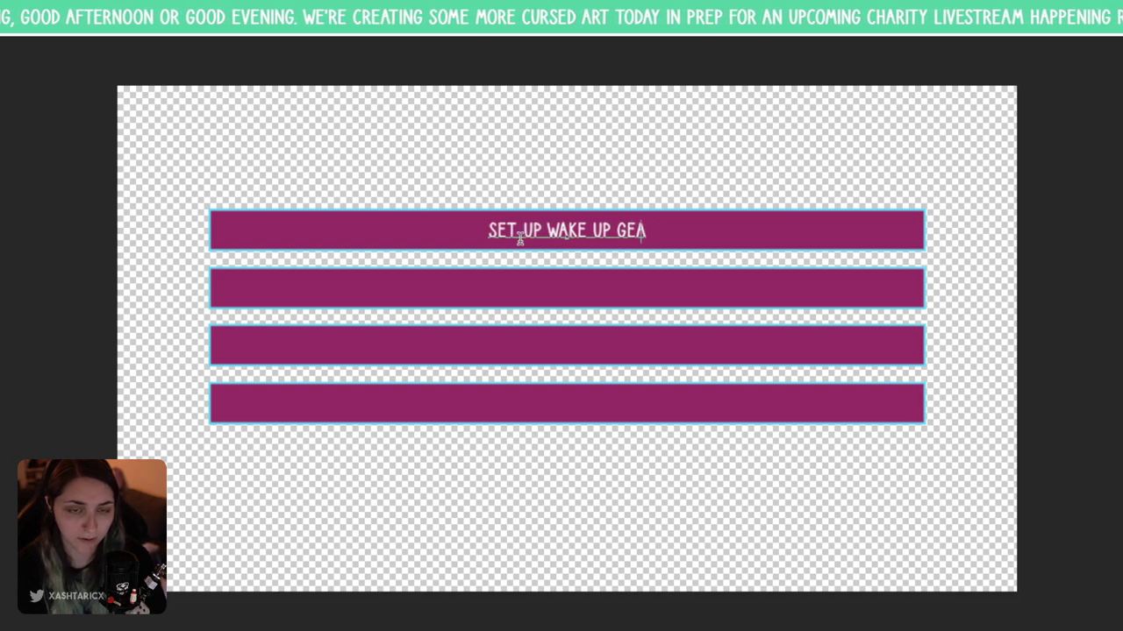
type("RAB A TEA AND")
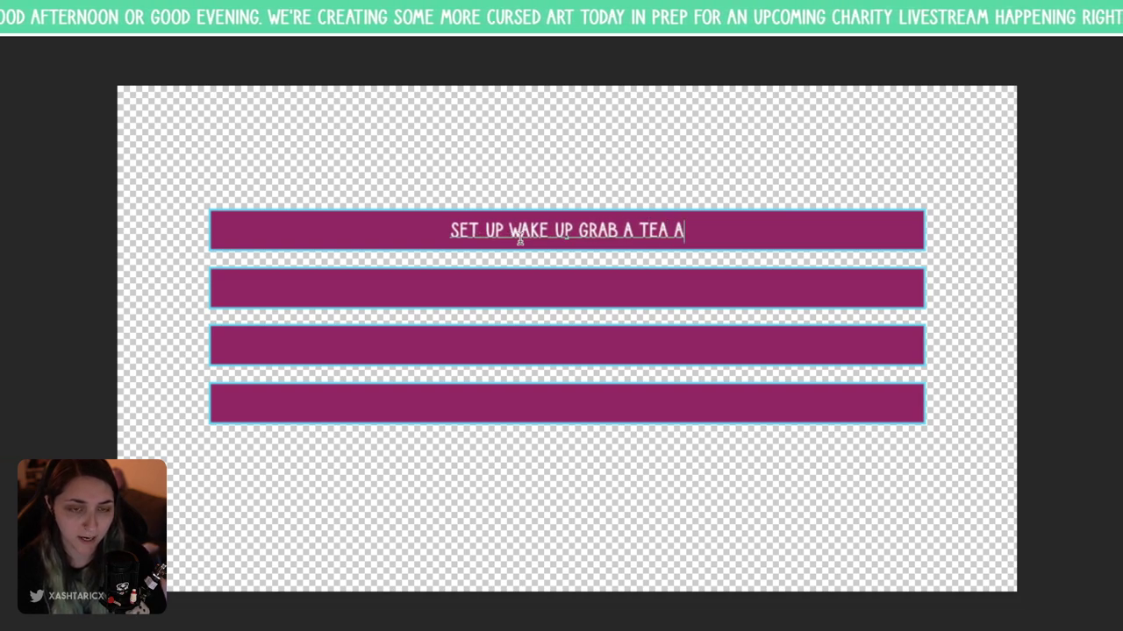
type(" L")
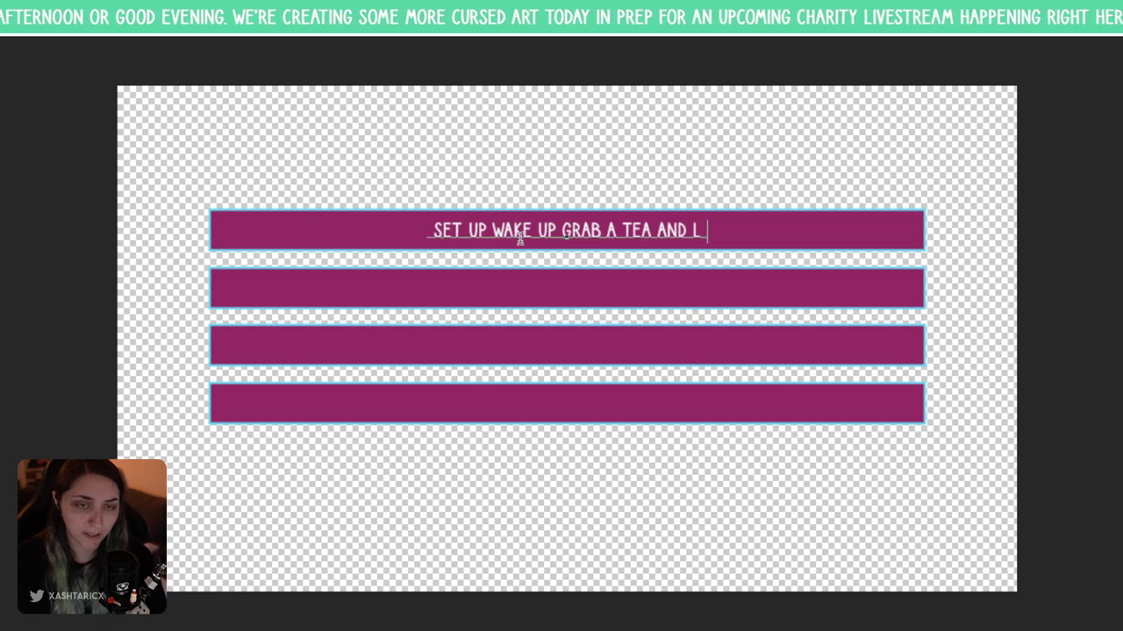
type("ISTEN T O")
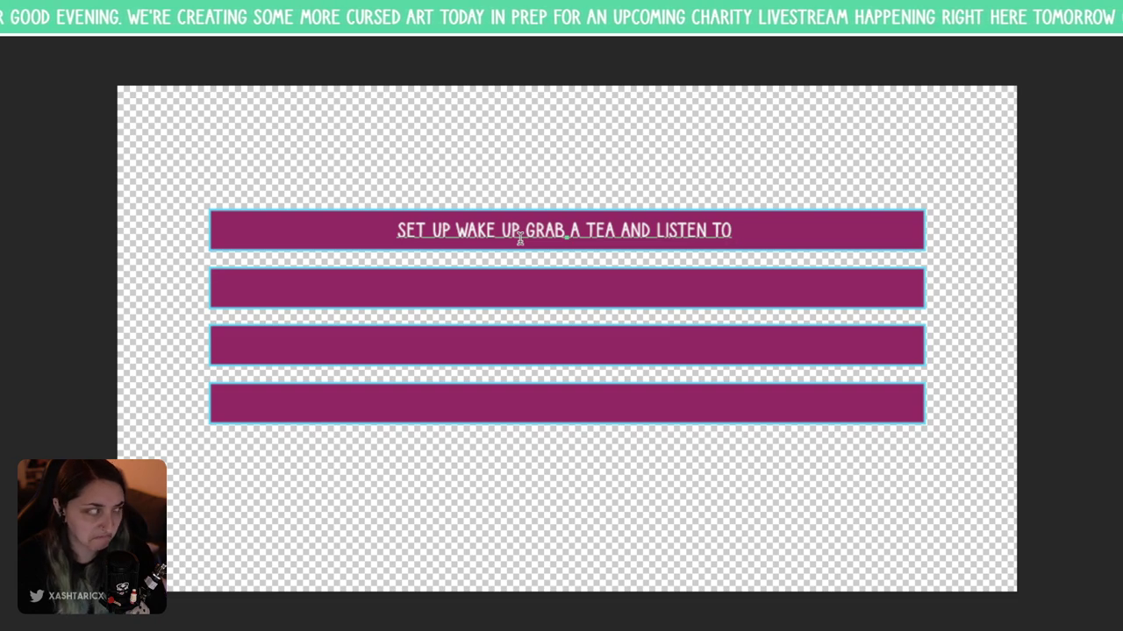
- Replace the ending "LISTEN TO" in the uppermost bar's text with "LETS RAISE SOME MONEY"
key("BackSpace")
key("BackSpace")
key("BackSpace")
key("BackSpace")
key("BackSpace")
key("BackSpace")
key("BackSpace")
key("BackSpace")
key("BackSpace")
key("BackSpace")
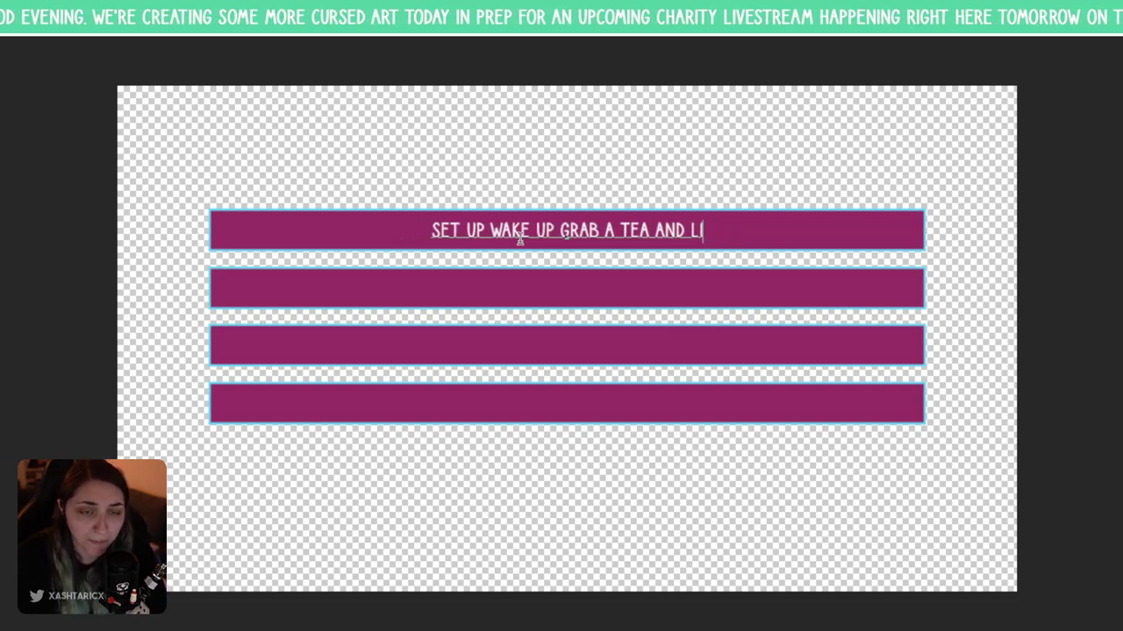
type("LE")
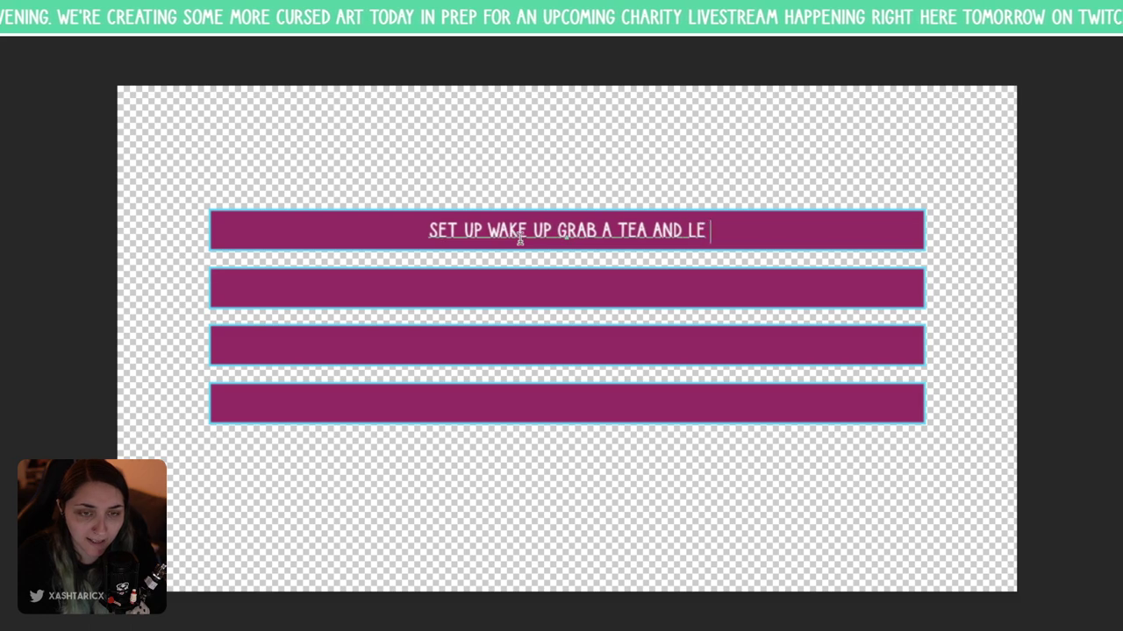
type("TS RAISE SOME")
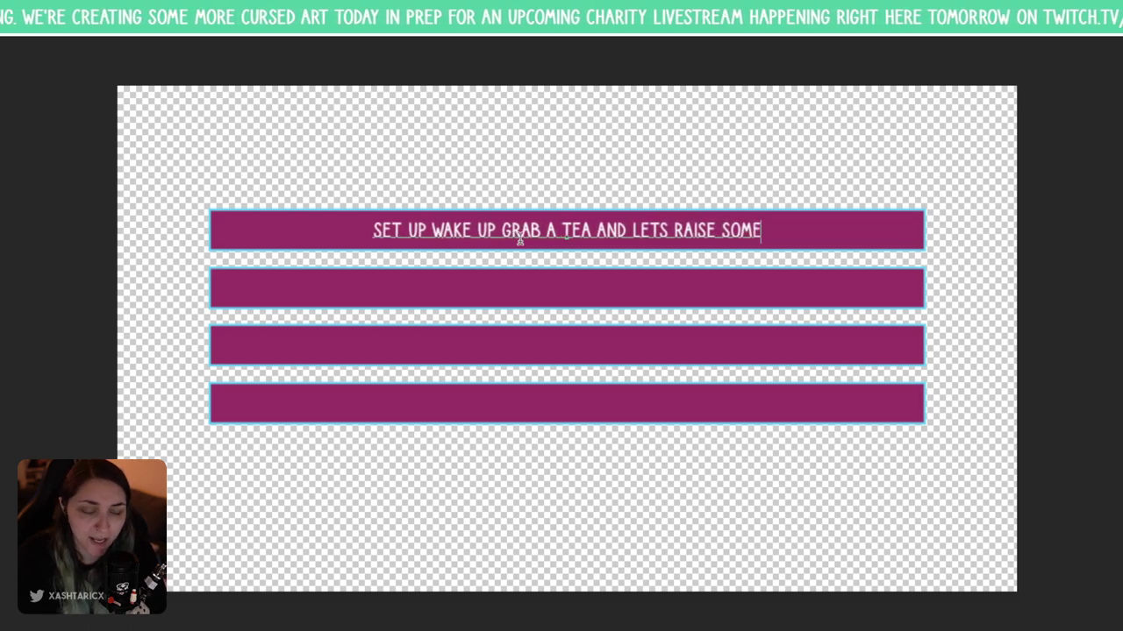
type(" MONEY")
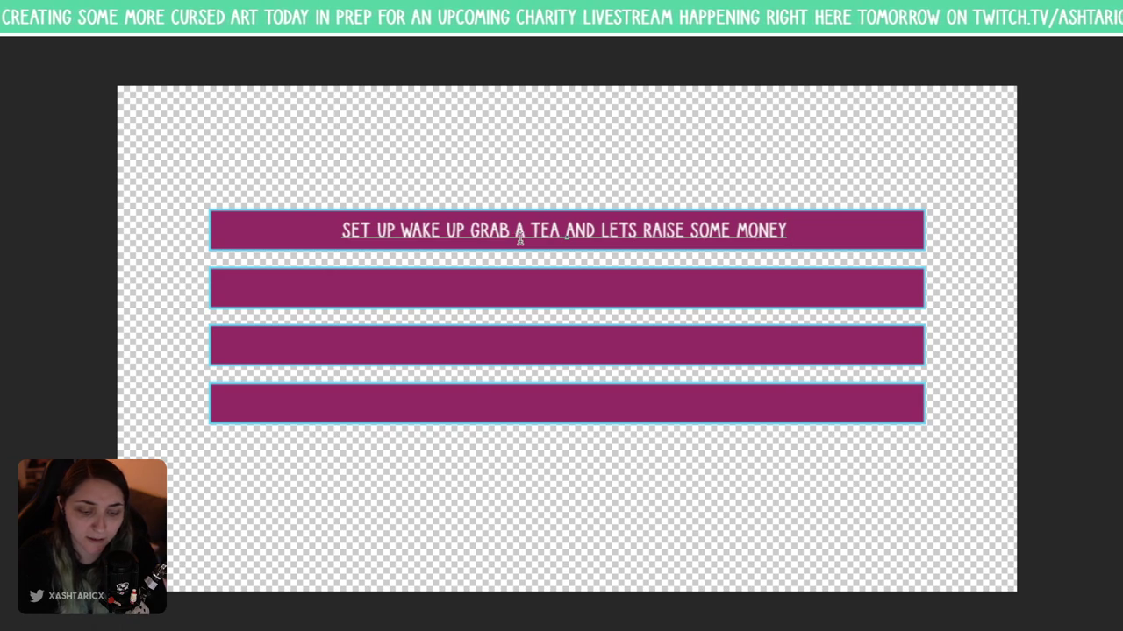
- Replace the word "MONEY" in the uppermost bar's text with "FUNDS/AWARENESS"
key("BackSpace")
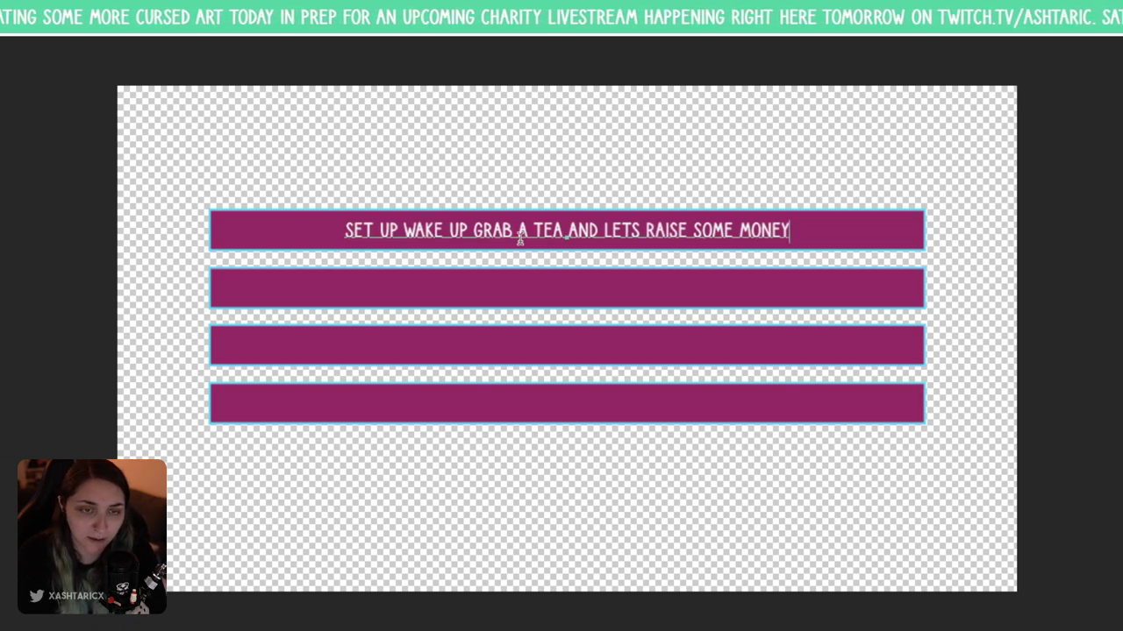
key("BackSpace")
key("BackSpace")
key("BackSpace")
key("BackSpace")
key("BackSpace")
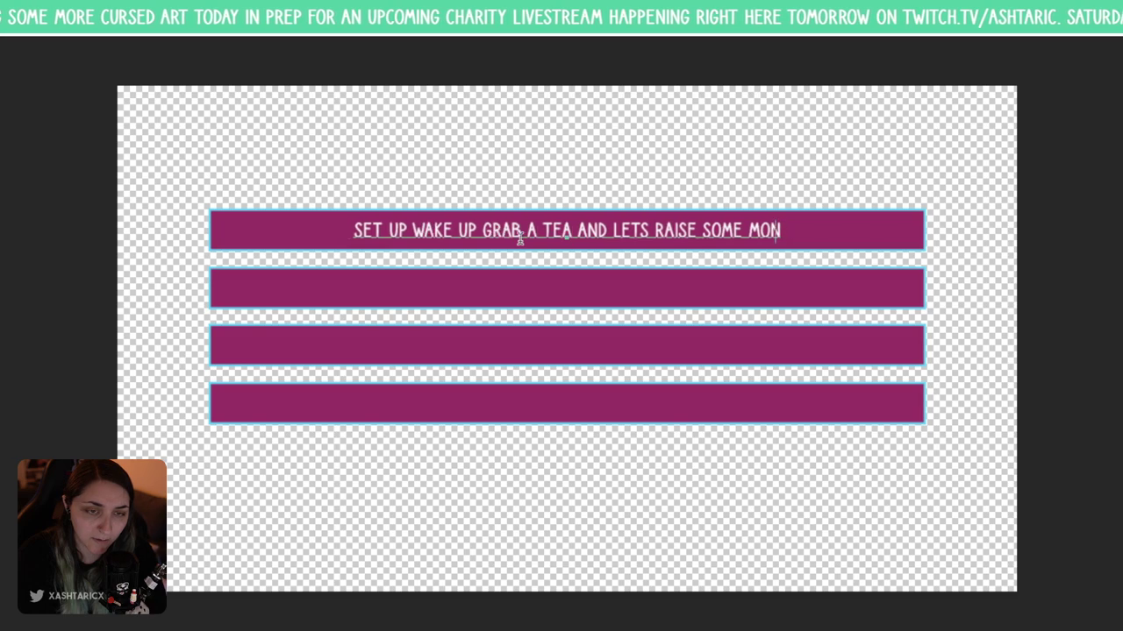
type("FUNDS")
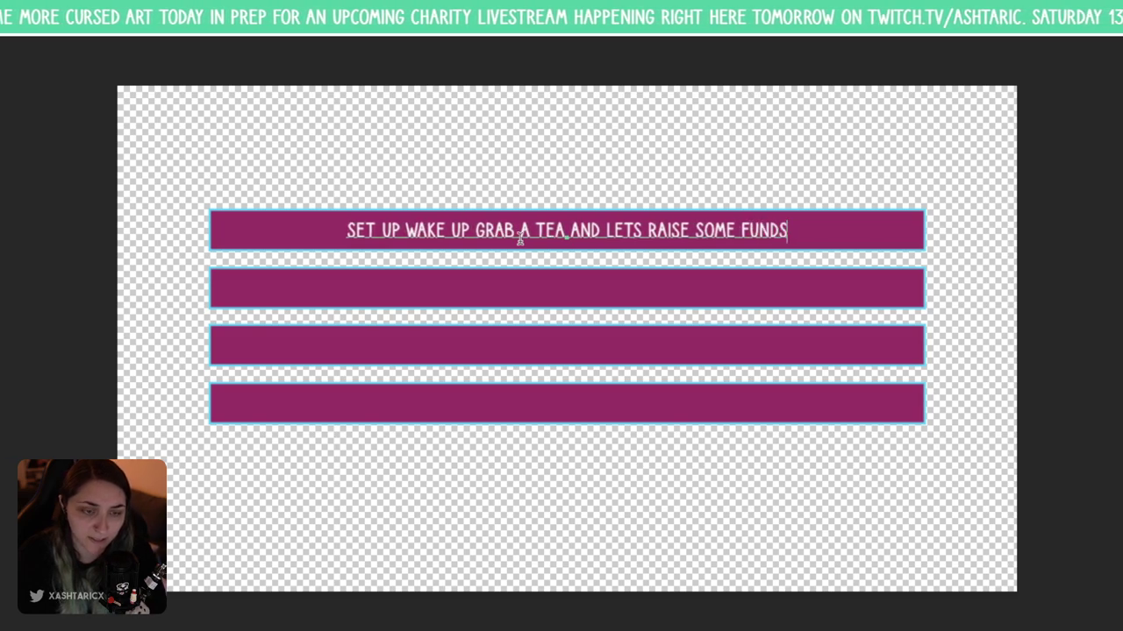
type("/AWARENESS")
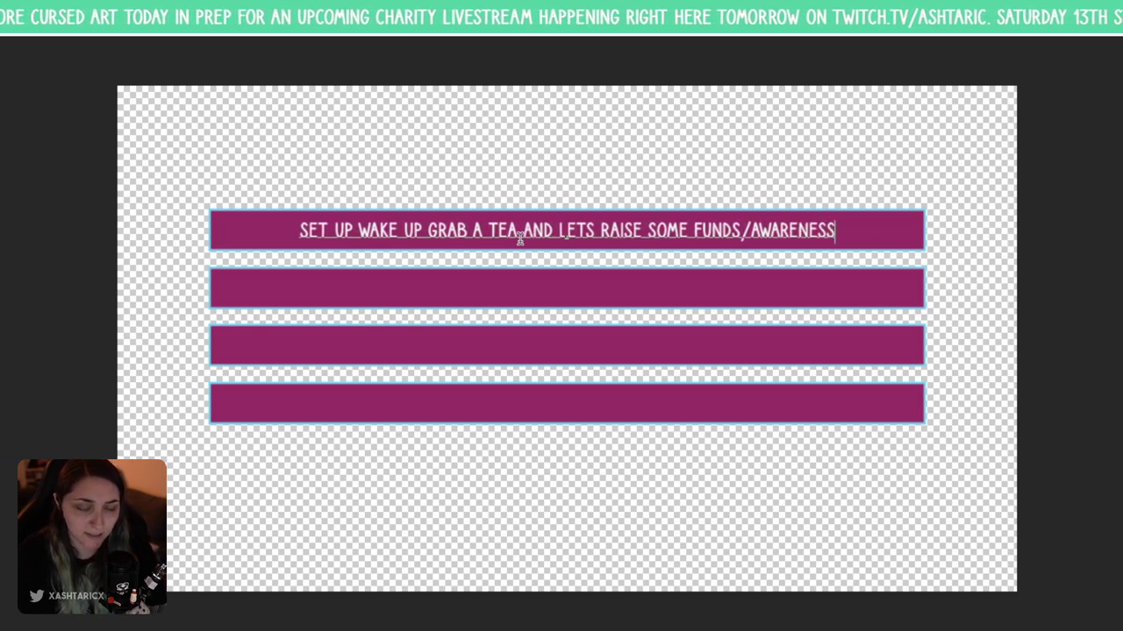
- Duplicate the uppermost bar's text onto the second bar and replace the copy with "FIGHTING FANTASY TIME - INTERACTIVE"
key("ctrl+Return")
left_click_drag(640, 237, 622, 295)
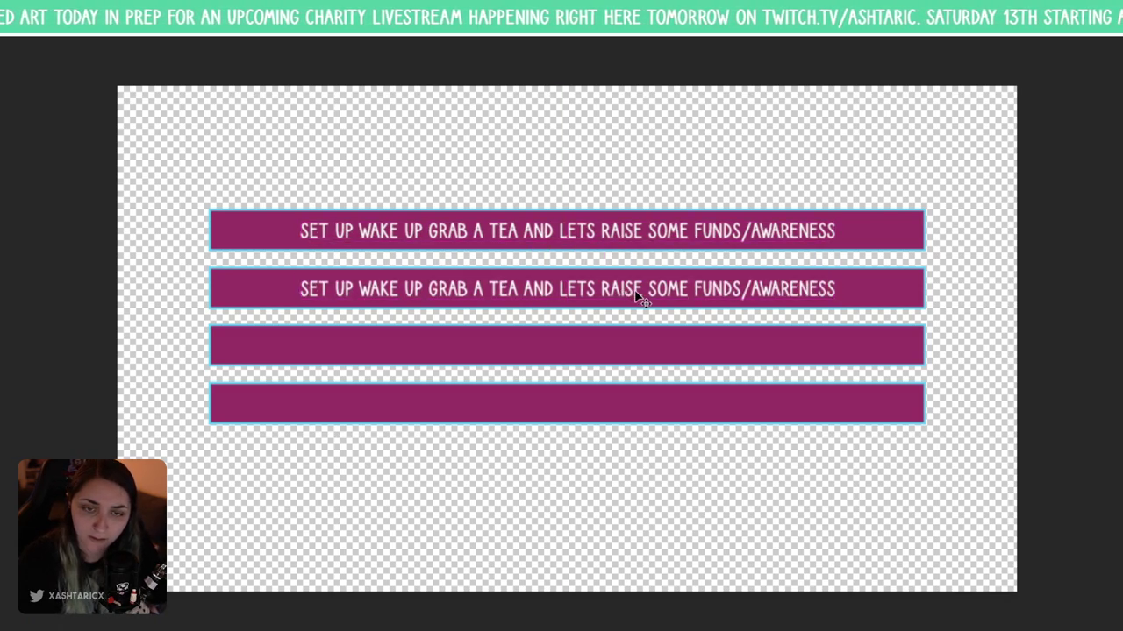
double_click(617, 292)
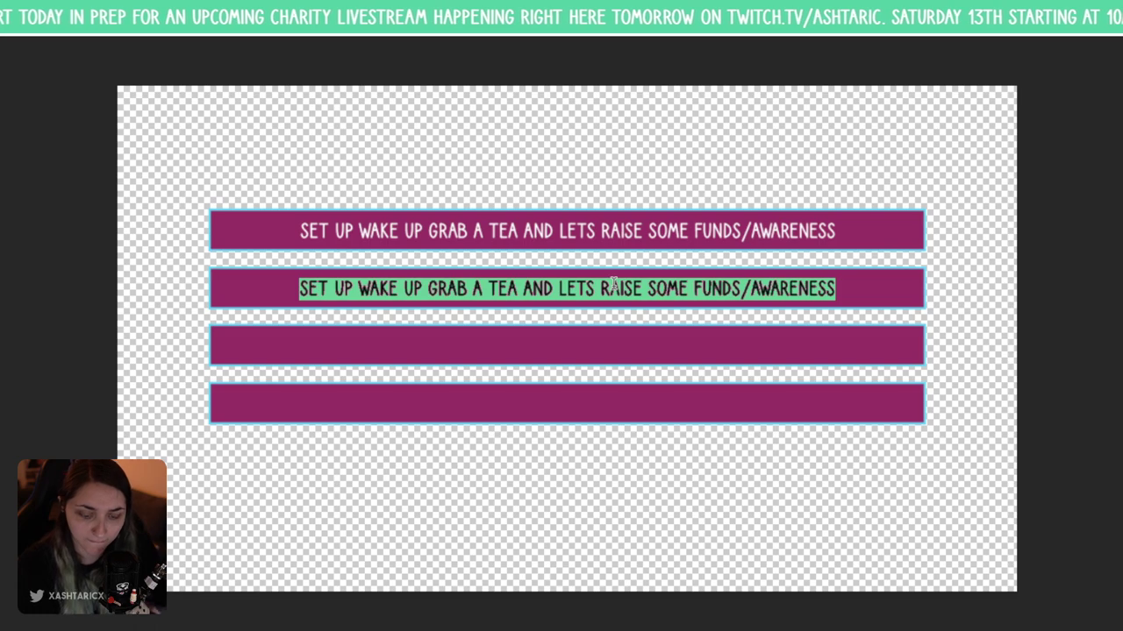
left_click(613, 282)
key("ctrl+a")
type("FIGHTING FA")
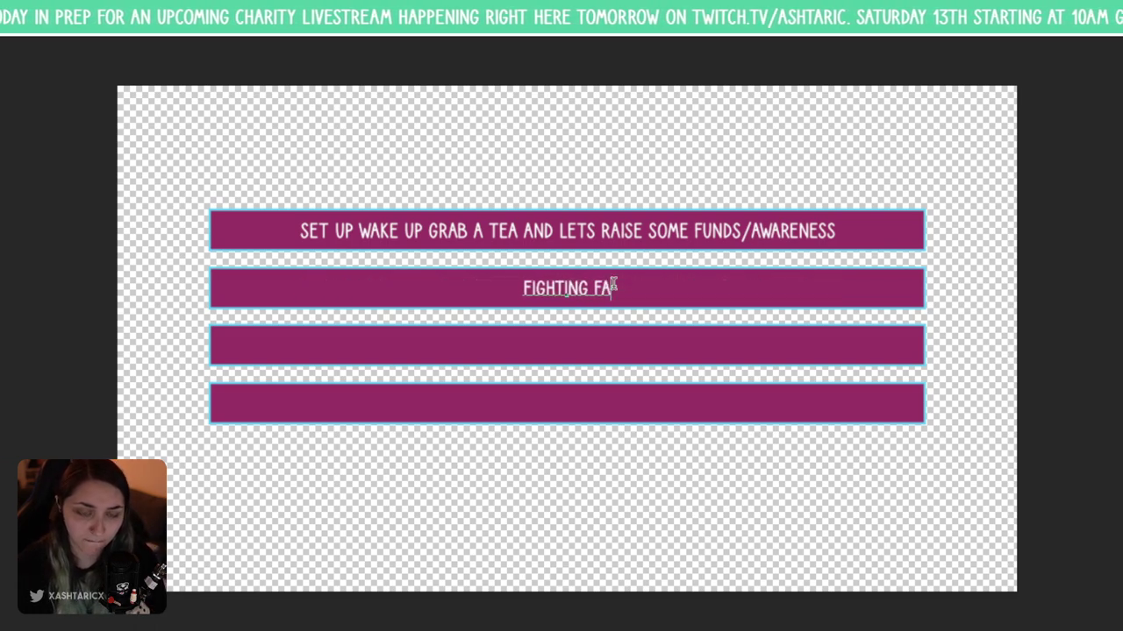
type("NTASY")
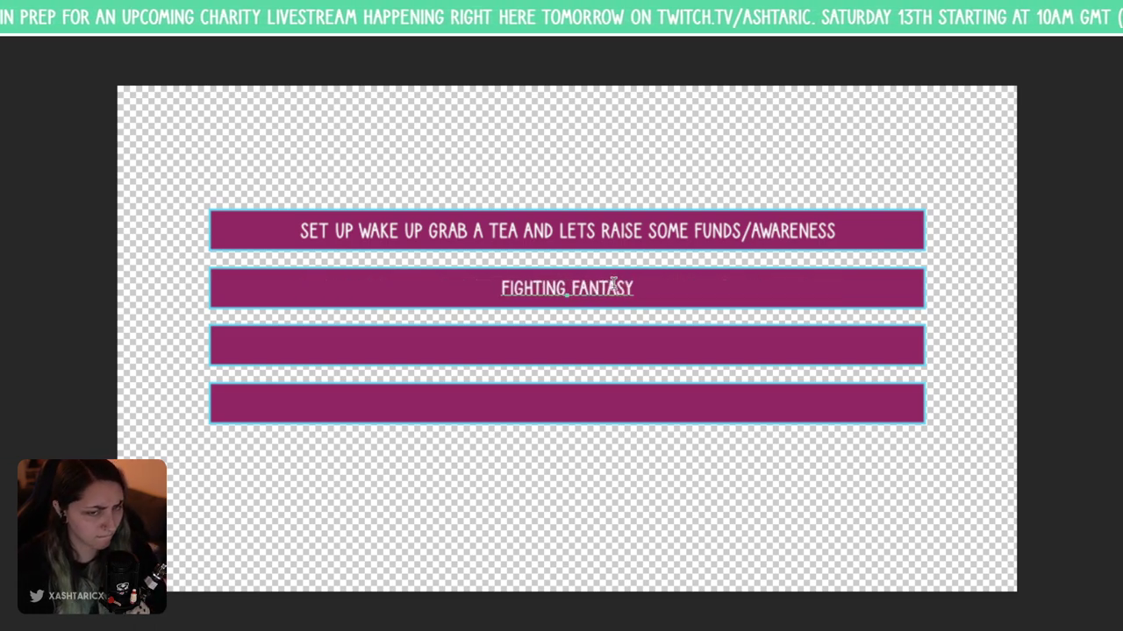
type(" TIME")
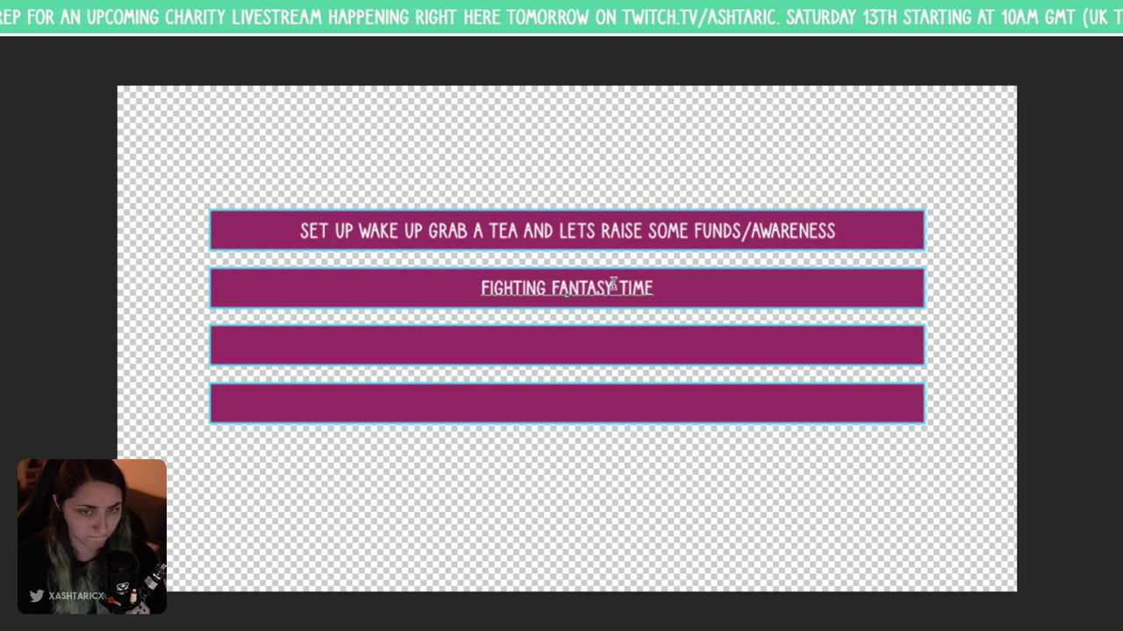
type(" - IN")
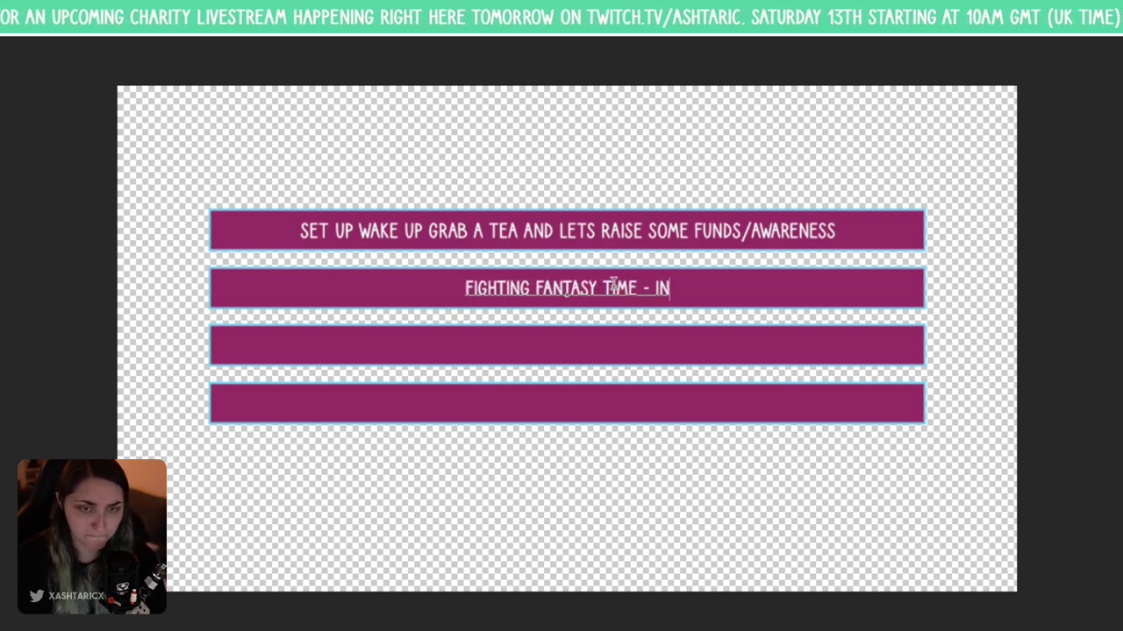
type("TERACTIVE")
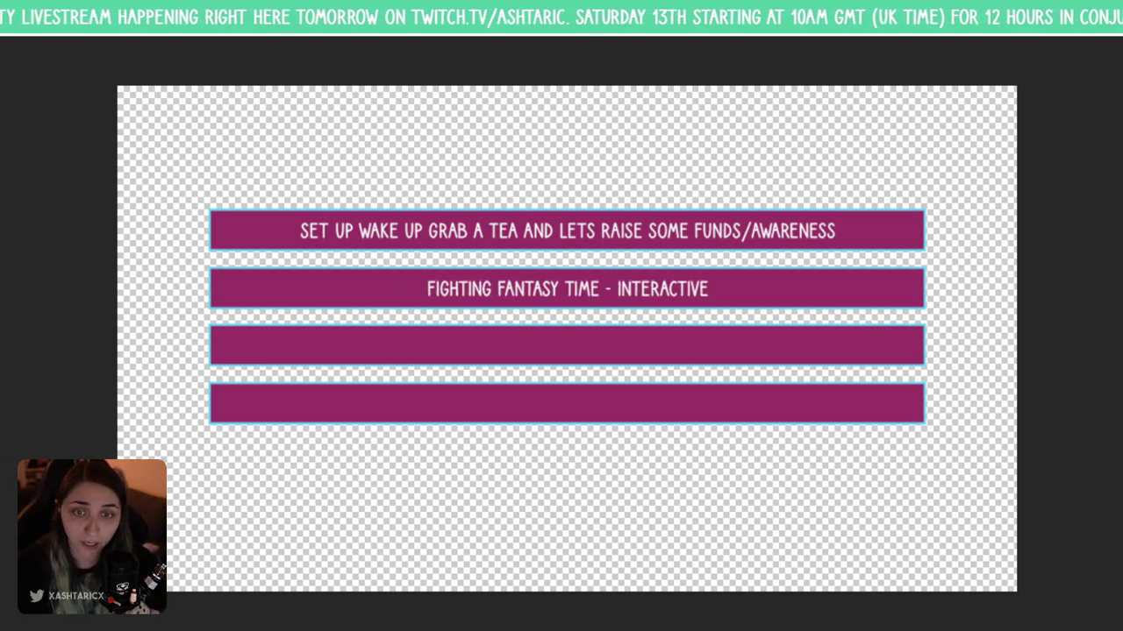
- Replace the word "INTERACTIVE" in the second bar's text with "CHOOSE YOUR OWN ADVENTURE"
triple_click(702, 290)
left_click(702, 289)
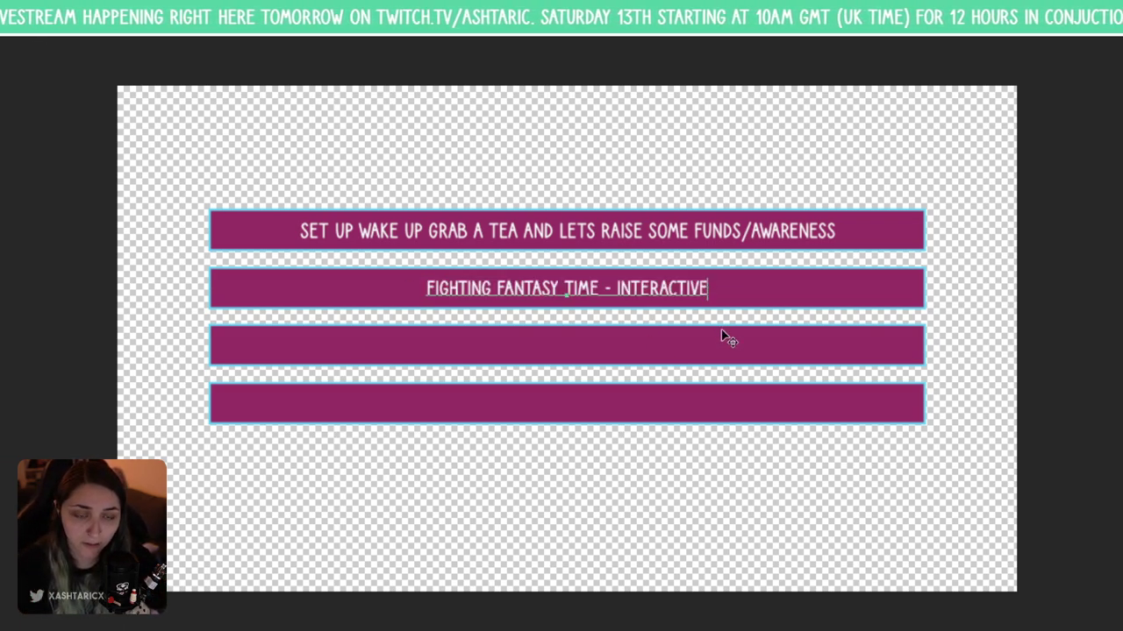
key("BackSpace")
key("BackSpace")
key("BackSpace")
key("BackSpace")
key("BackSpace")
key("BackSpace")
key("BackSpace")
key("BackSpace")
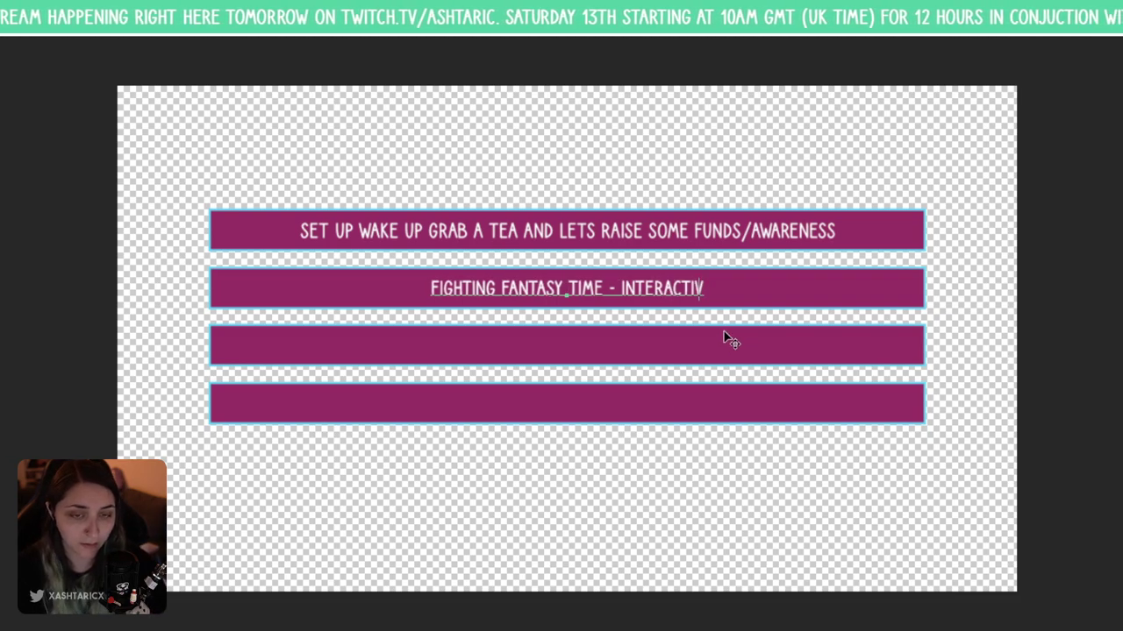
key("BackSpace")
key("BackSpace")
key("BackSpace")
type("CH")
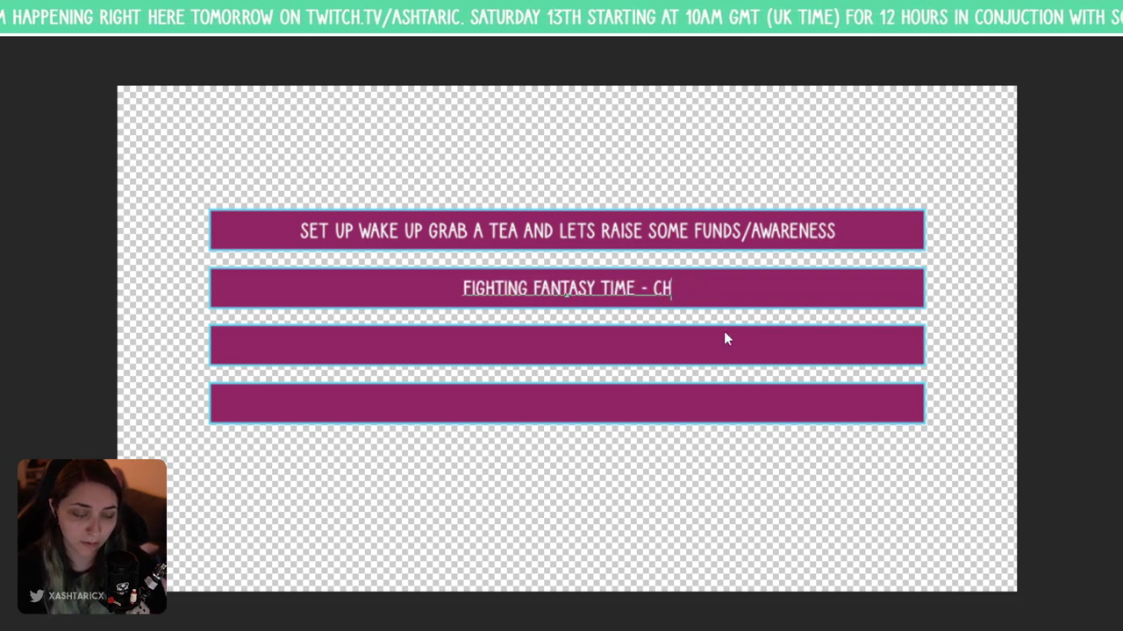
type("OOSE YOUR OWN AD")
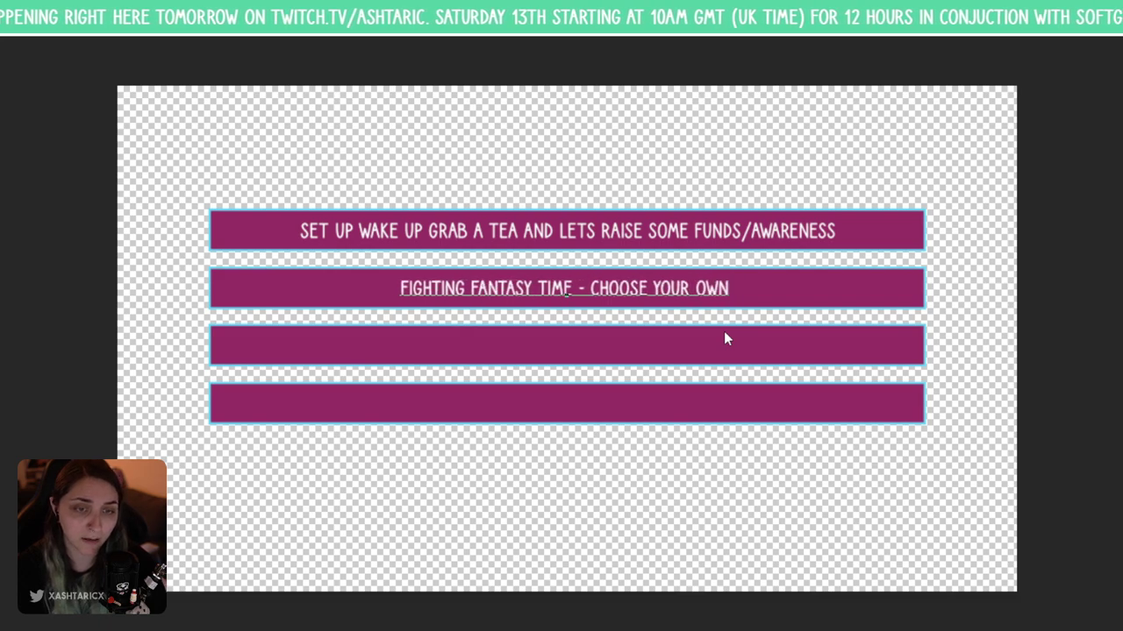
type("VENTURE")
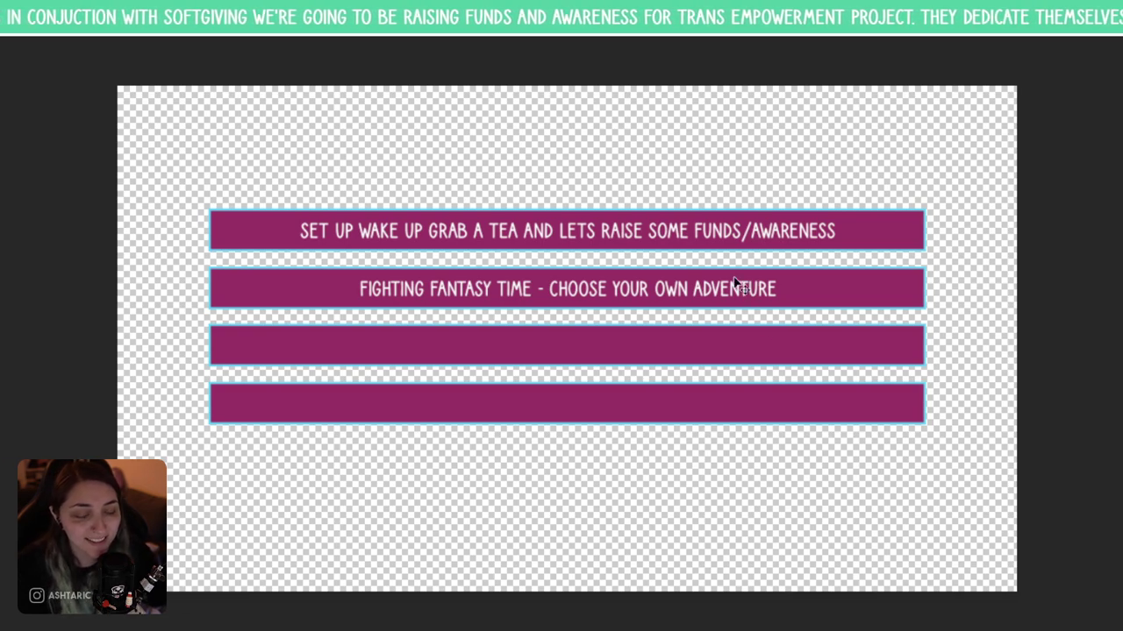
- Add "FANTASY BOOK" to the end of the second bar's text
left_click(762, 289)
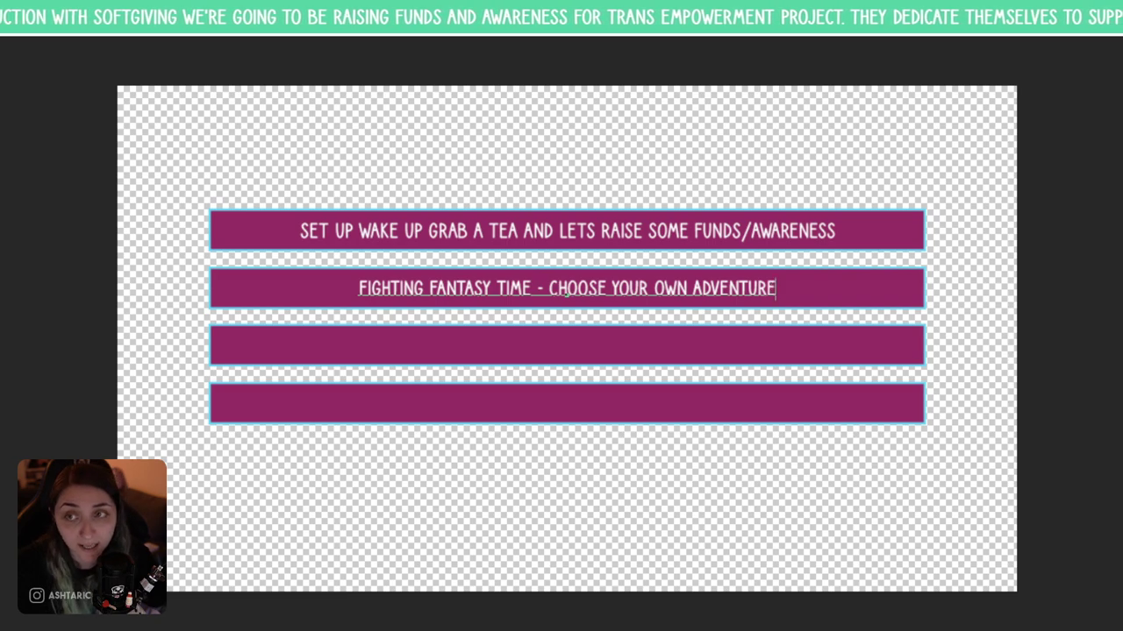
left_click(2, 54)
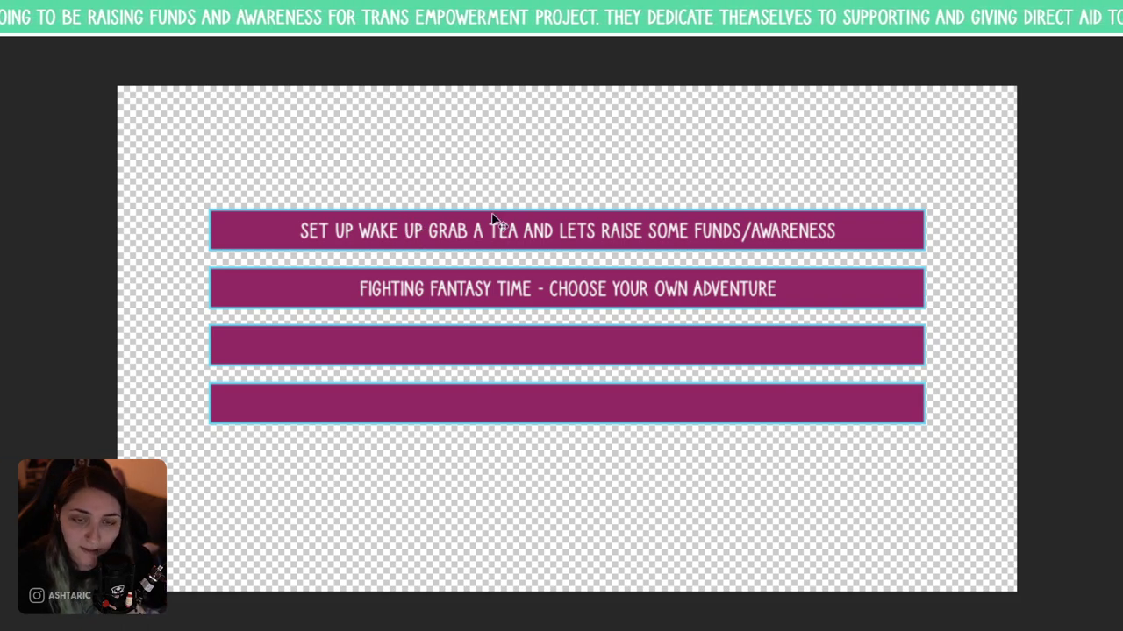
double_click(763, 296)
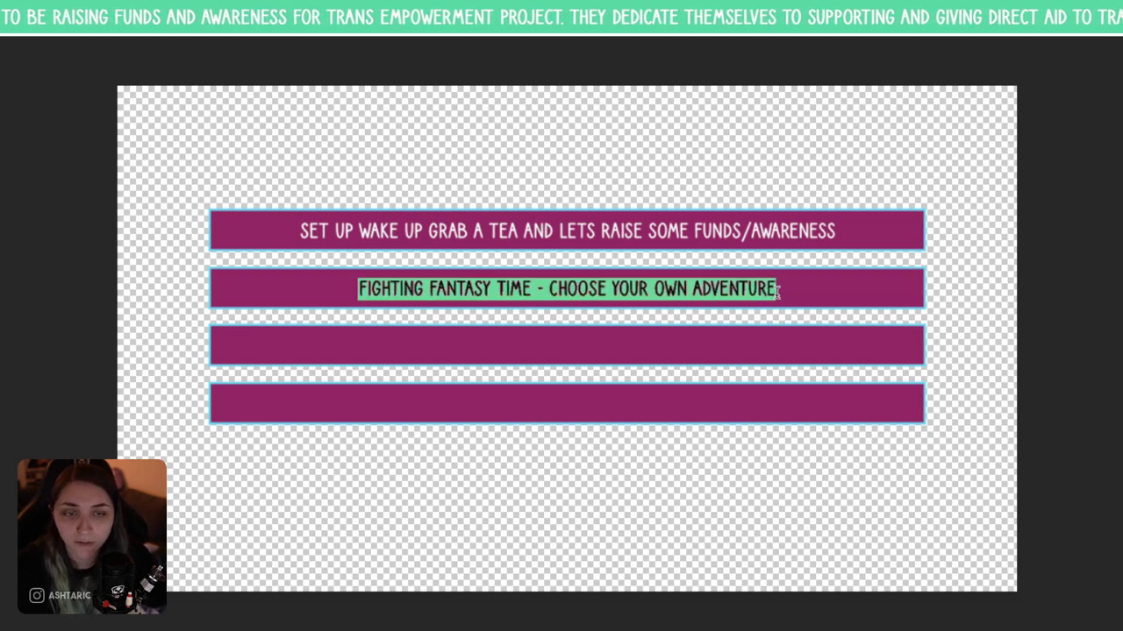
left_click(777, 292)
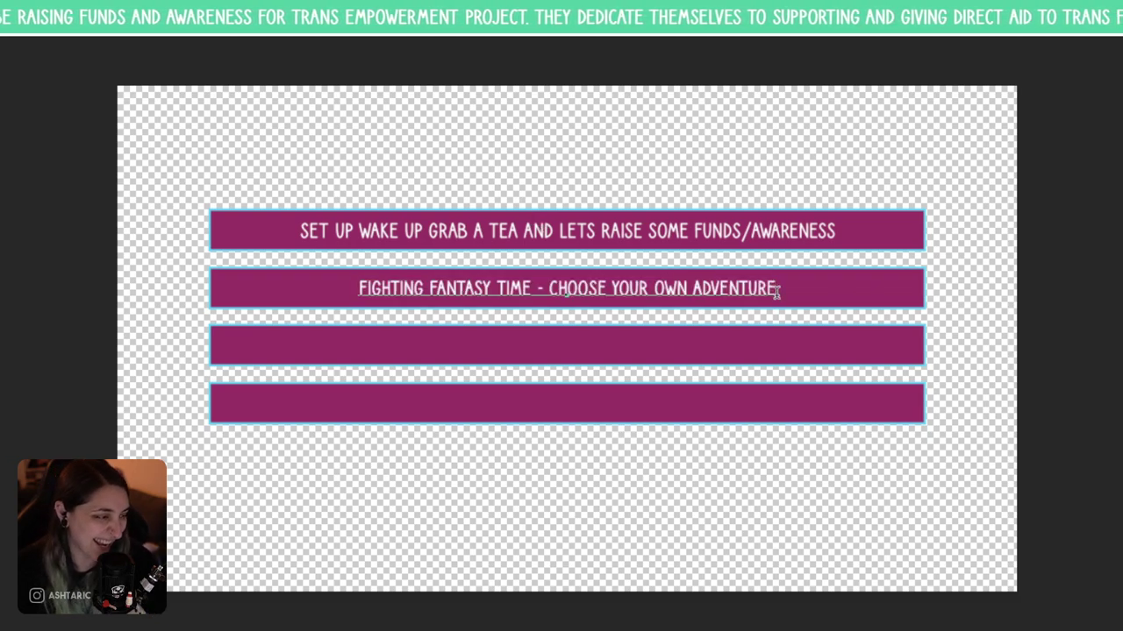
type("FNA")
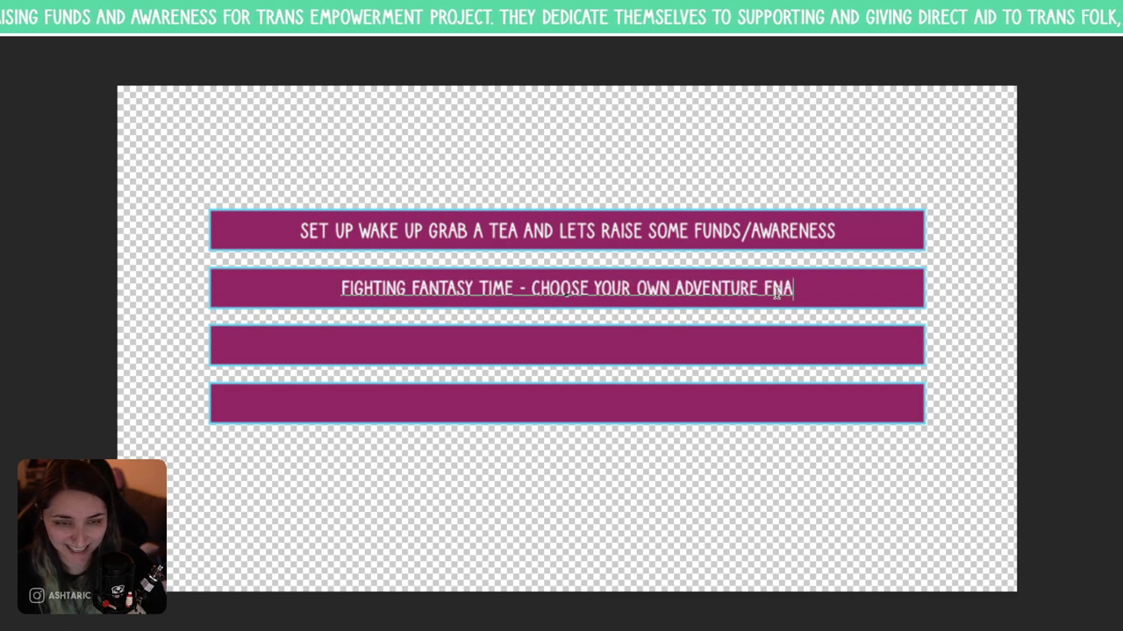
key("BackSpace")
key("BackSpace")
type("ANTASY")
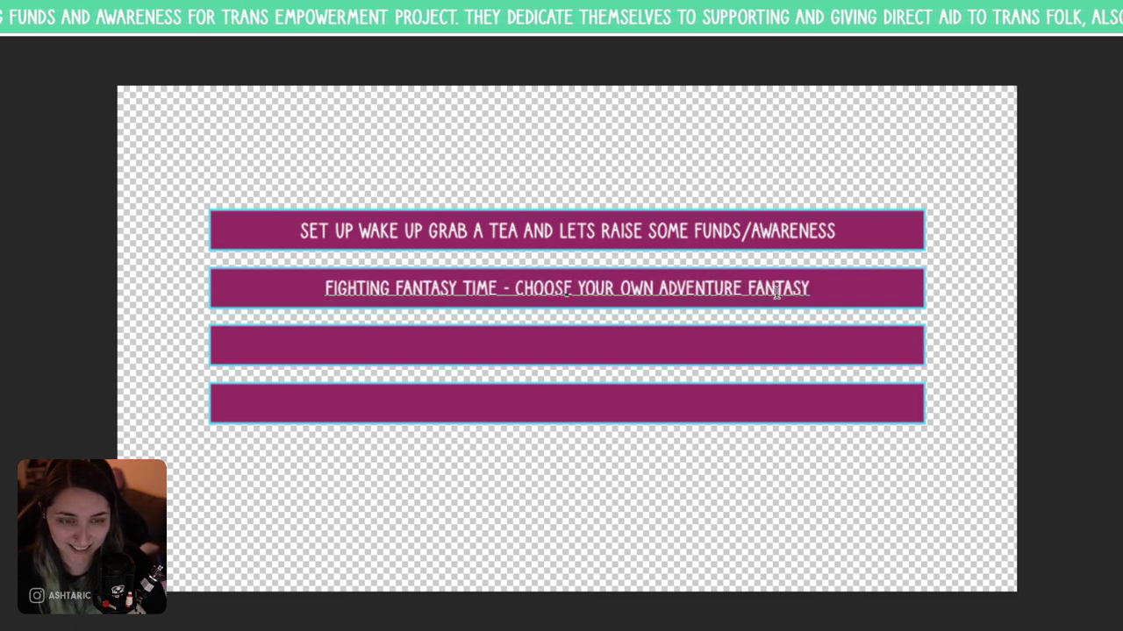
type(" BOOK")
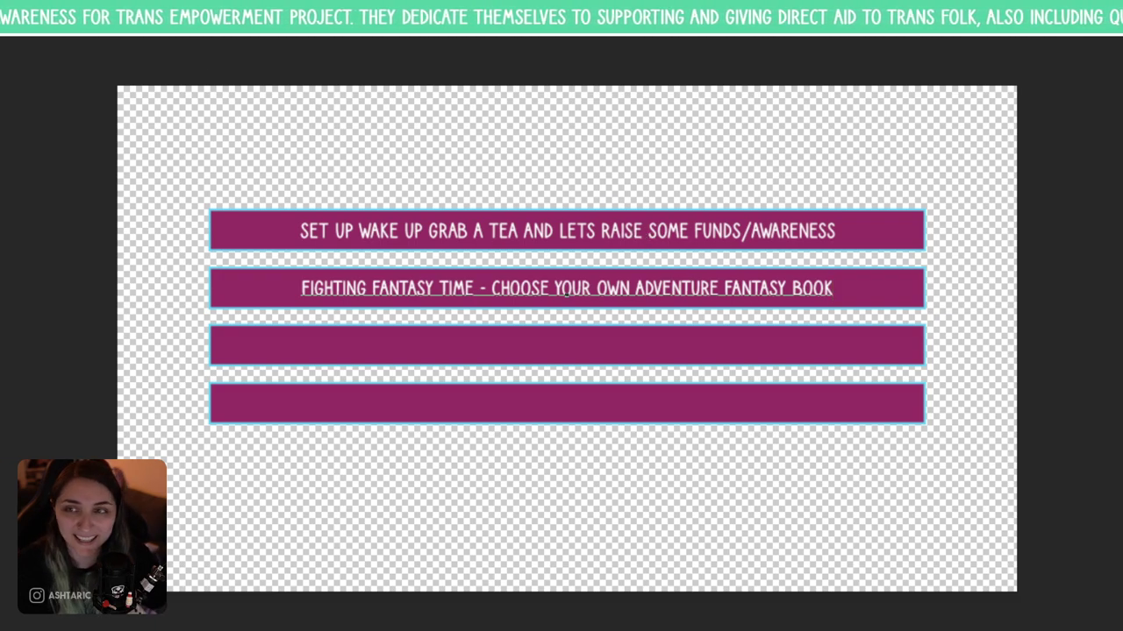
key("ctrl+Return")
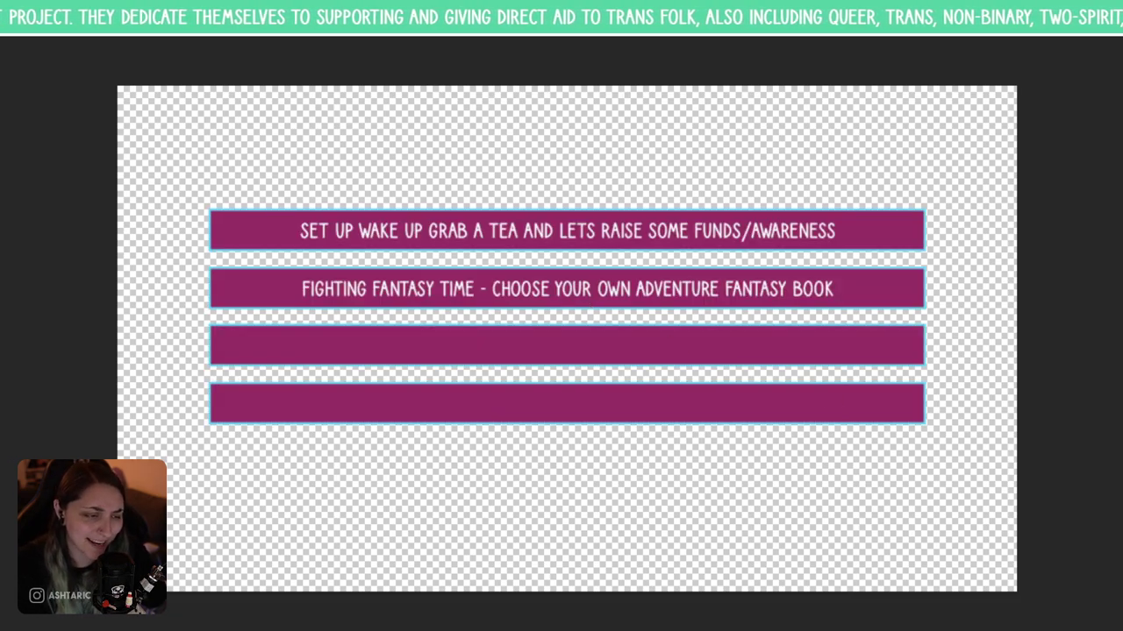
- Duplicate the second bar's text onto the centre of the third bar and open the copy for editing
left_click_drag(624, 293, 652, 345)
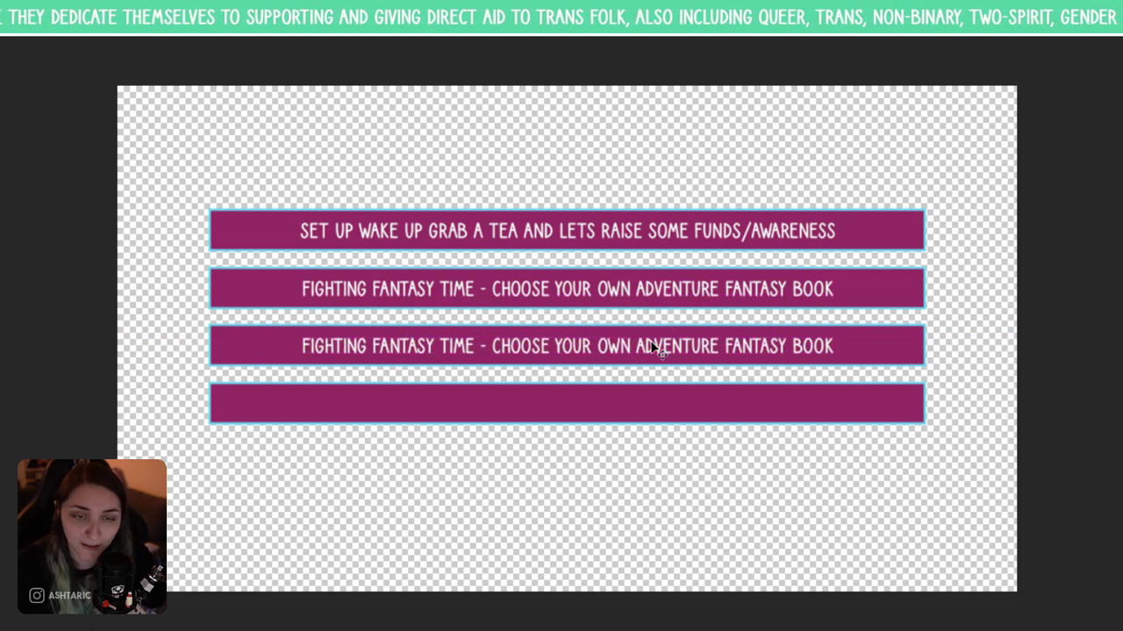
double_click(652, 346)
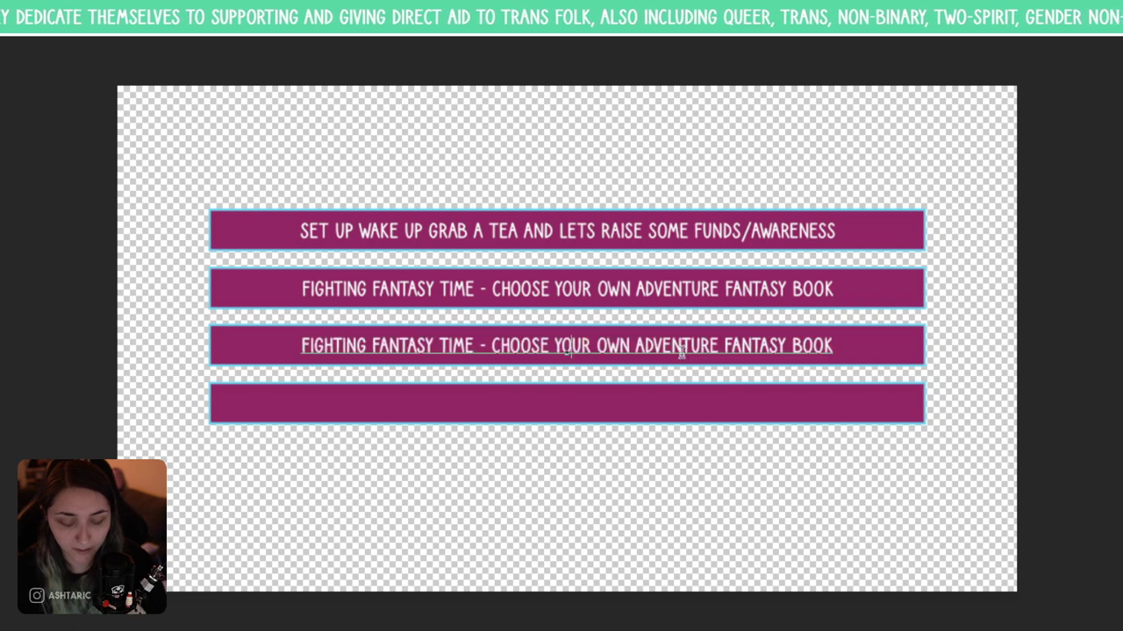
type("SURIVIVE")
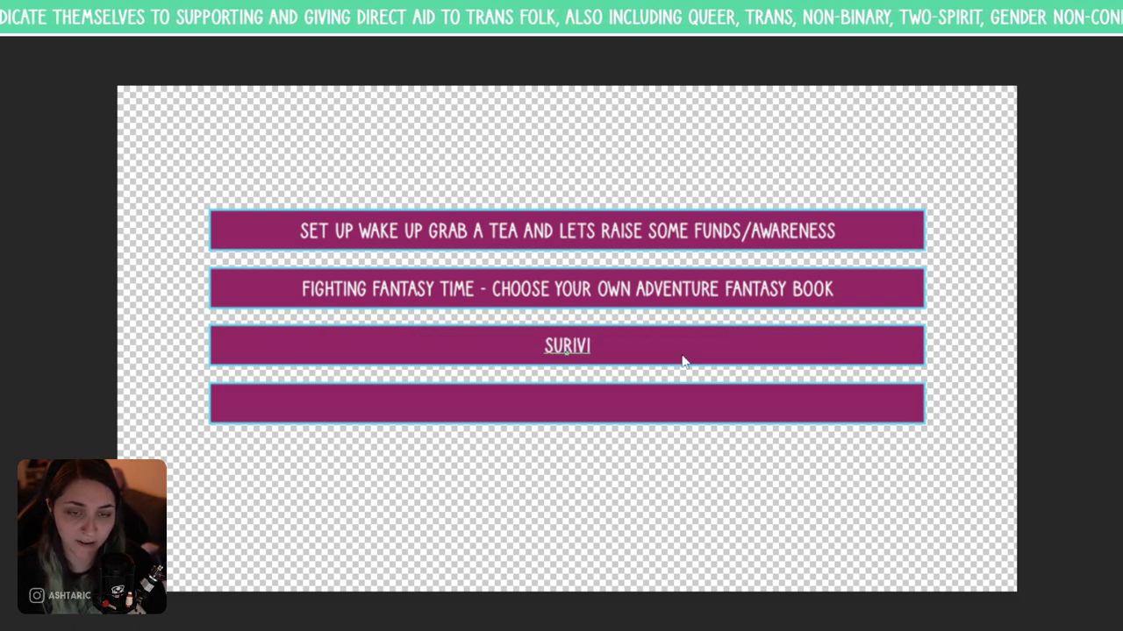
key("BackSpace")
key("BackSpace")
key("BackSpace")
key("BackSpace")
key("BackSpace")
key("BackSpace")
key("BackSpace")
key("BackSpace")
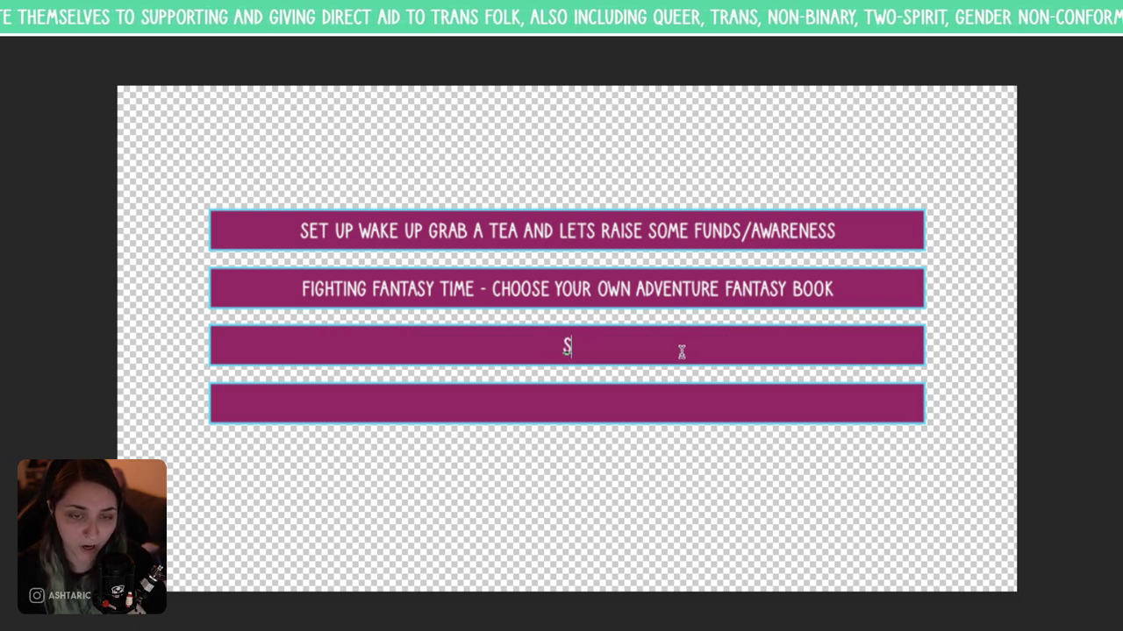
- Set the third bar's text to "PROTECT THE QUEEN"
type("PROTECT T")
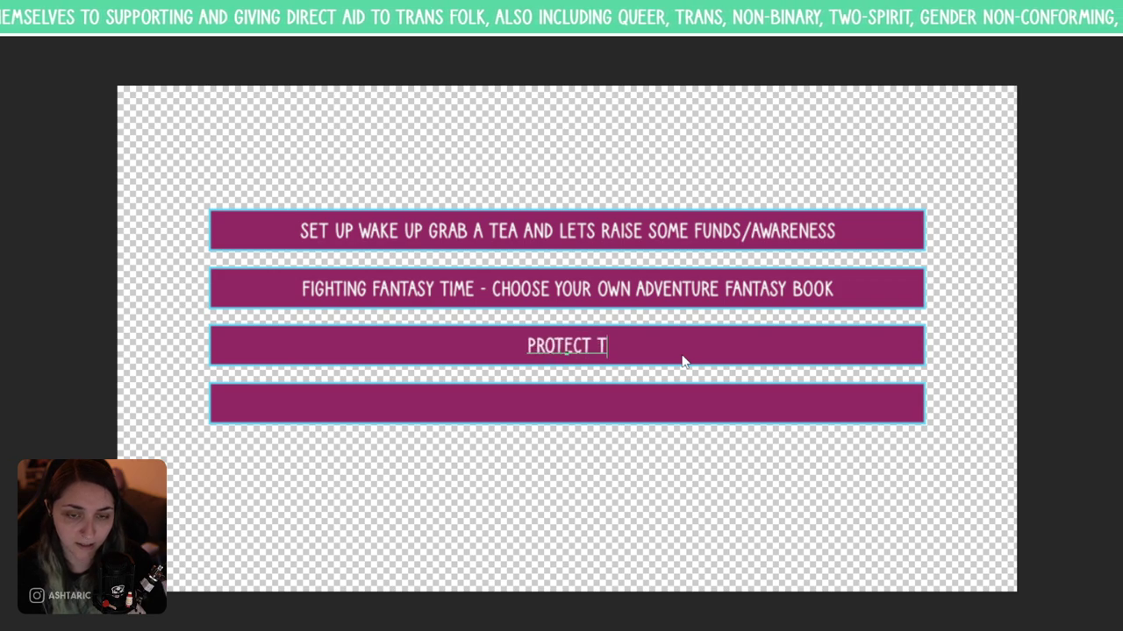
type("HE WIFE")
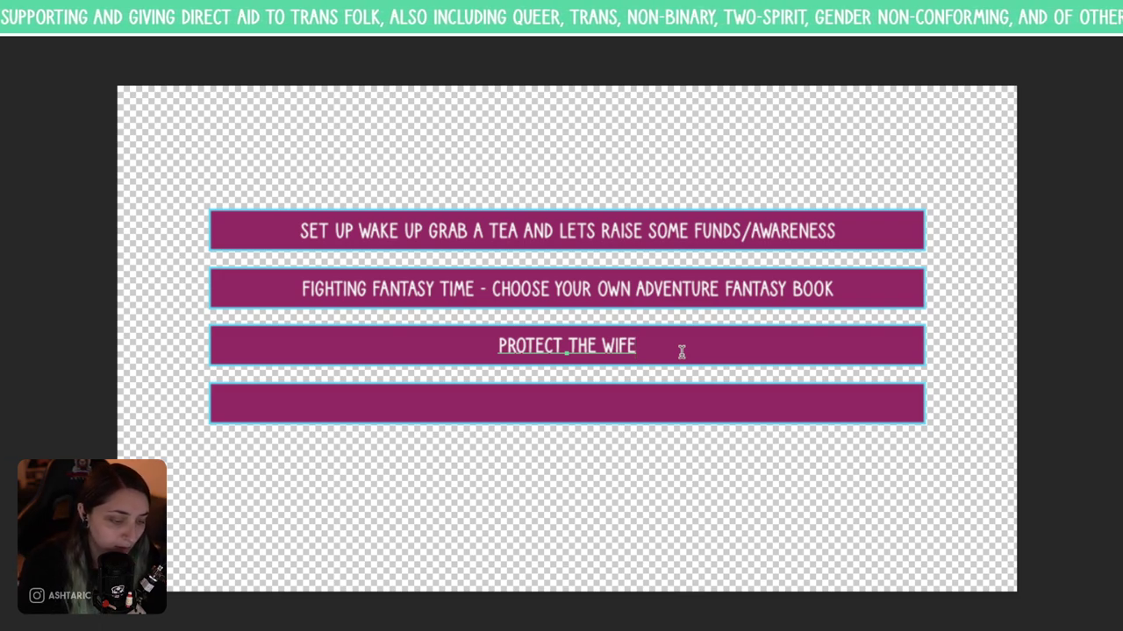
key("BackSpace")
key("BackSpace")
key("BackSpace")
type("EE")
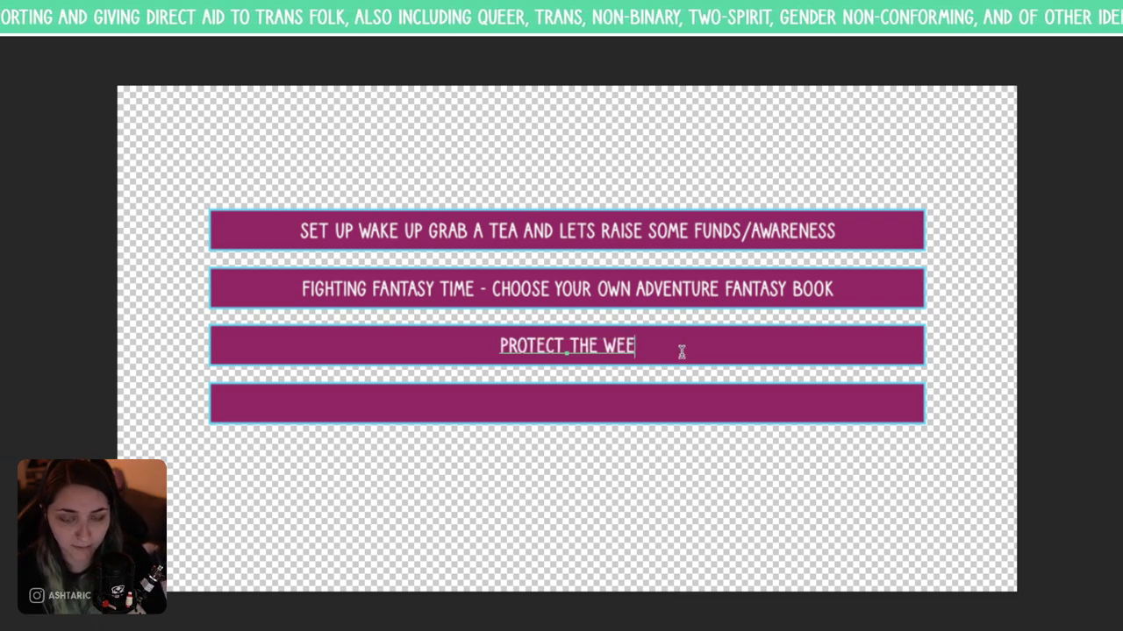
key("BackSpace")
key("BackSpace")
key("BackSpace")
type("Q")
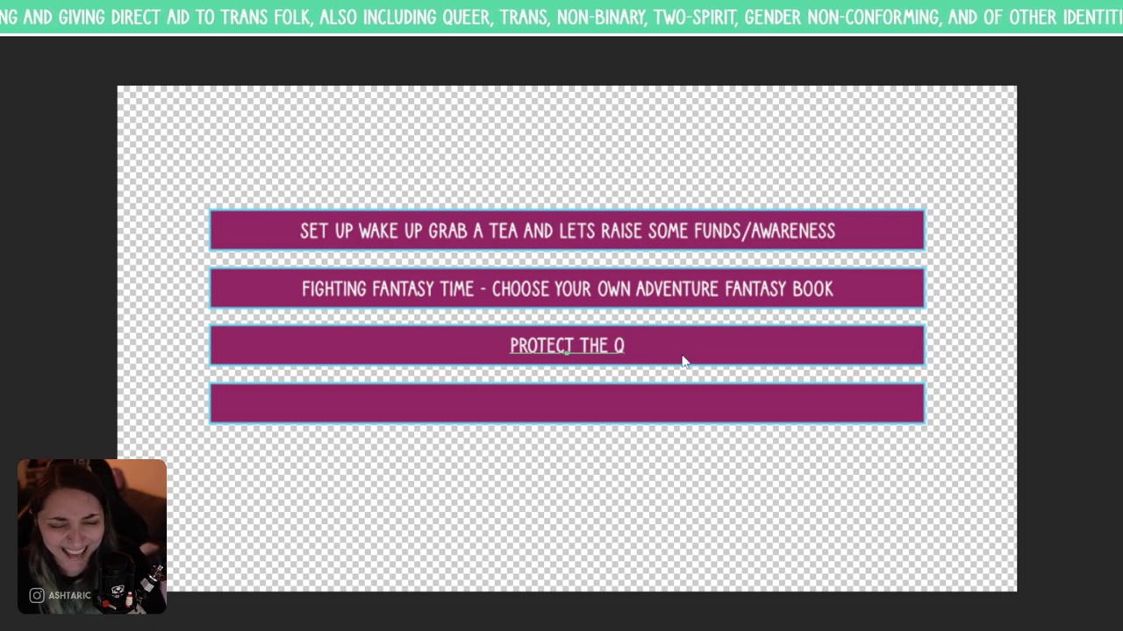
type("UEEN")
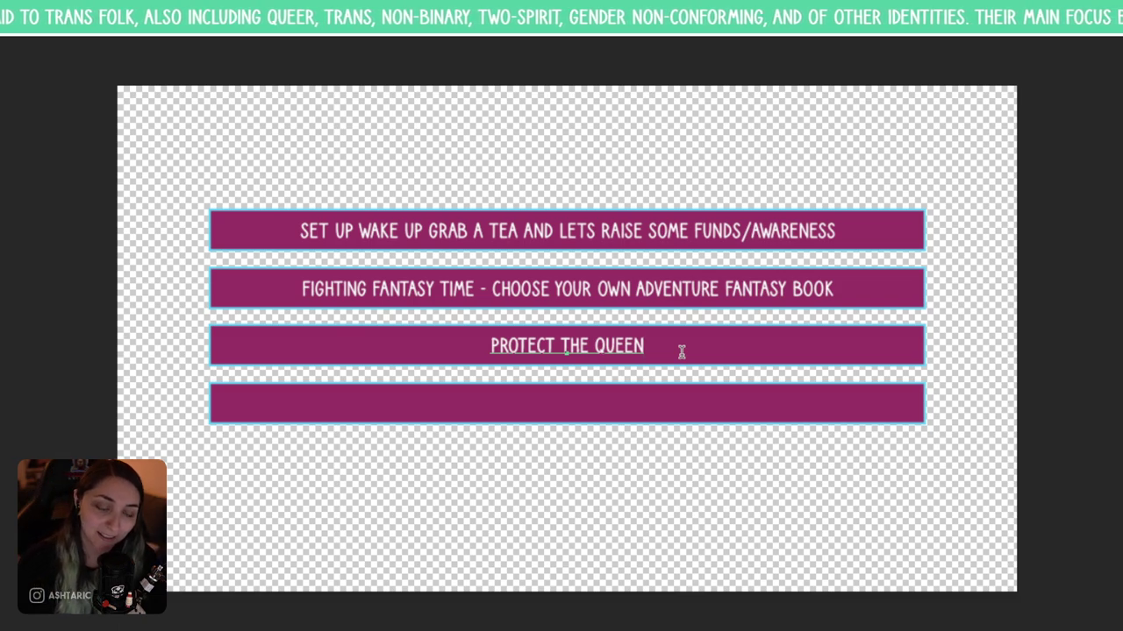
- Change the spelling of "QUEEN" in the third bar's text to "QWEEN"
key("Left")
key("Left")
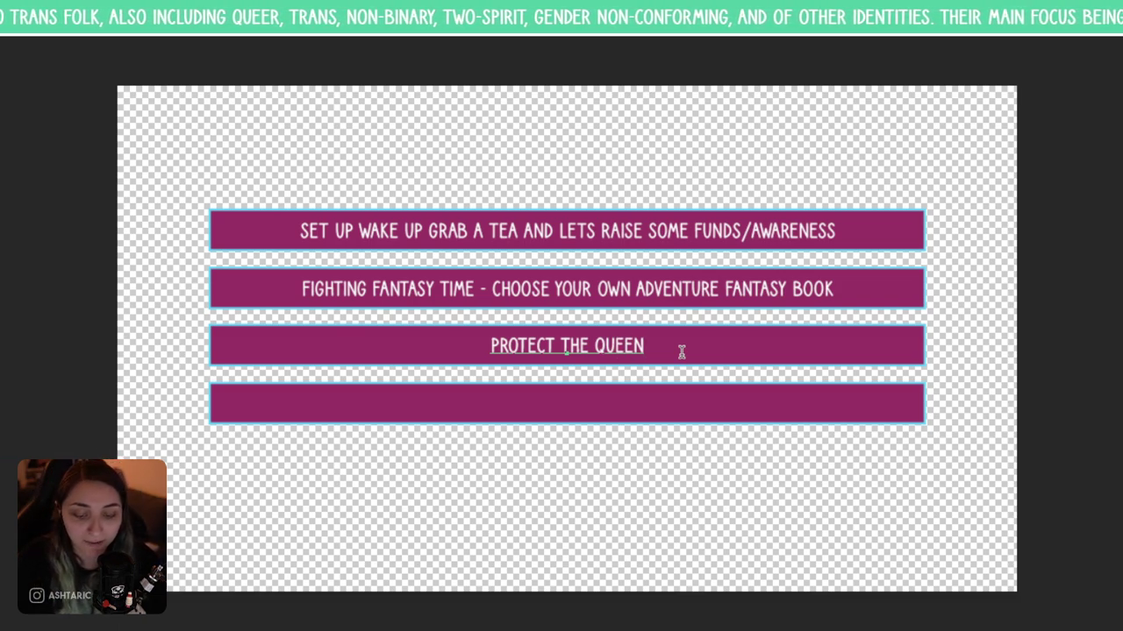
key("BackSpace")
type("W")
key("Right")
key("Right")
key("Right")
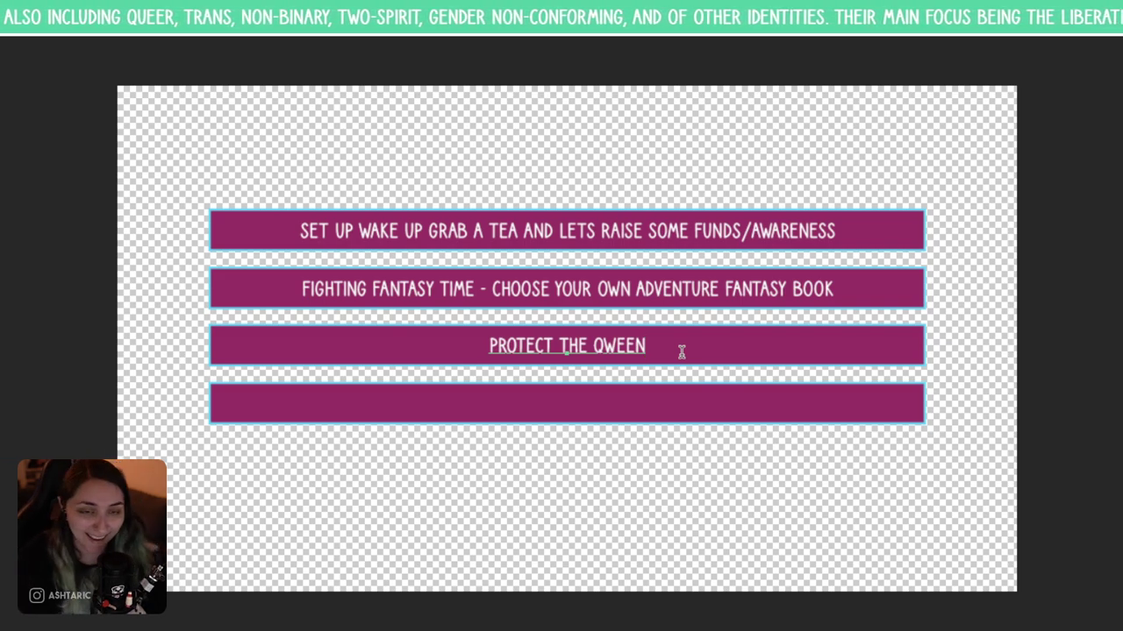
- Add "- MINECRAFT SURVIVAL SERVER (OPEN TO ALL IN JAVA)" to the end of the third bar's text
type("- M")
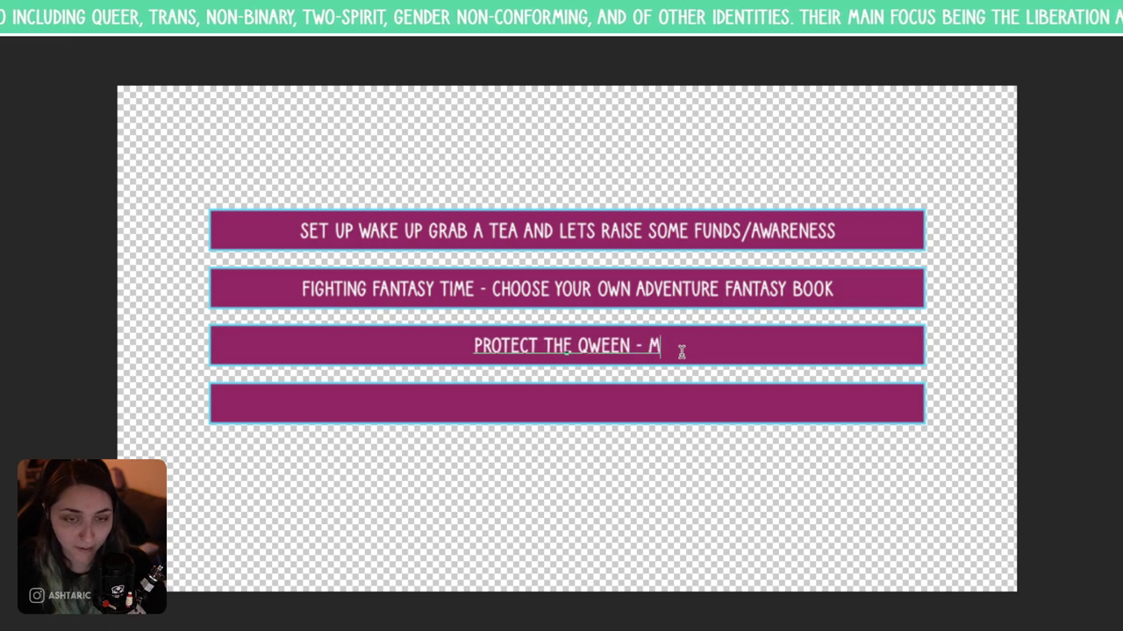
type("INECRAFT")
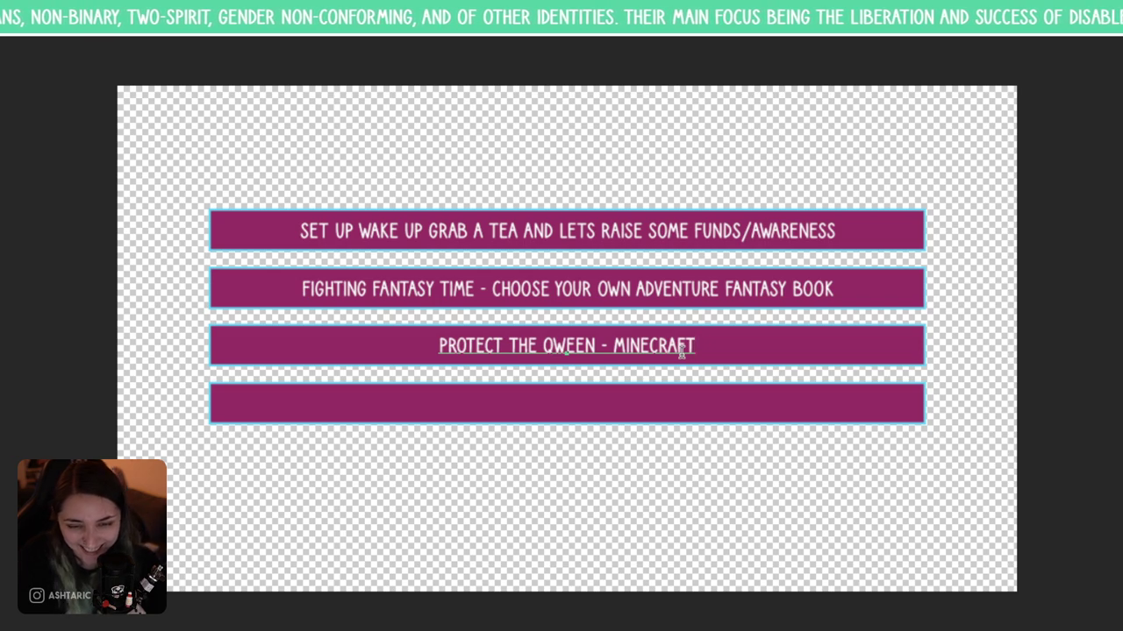
type("SUURV")
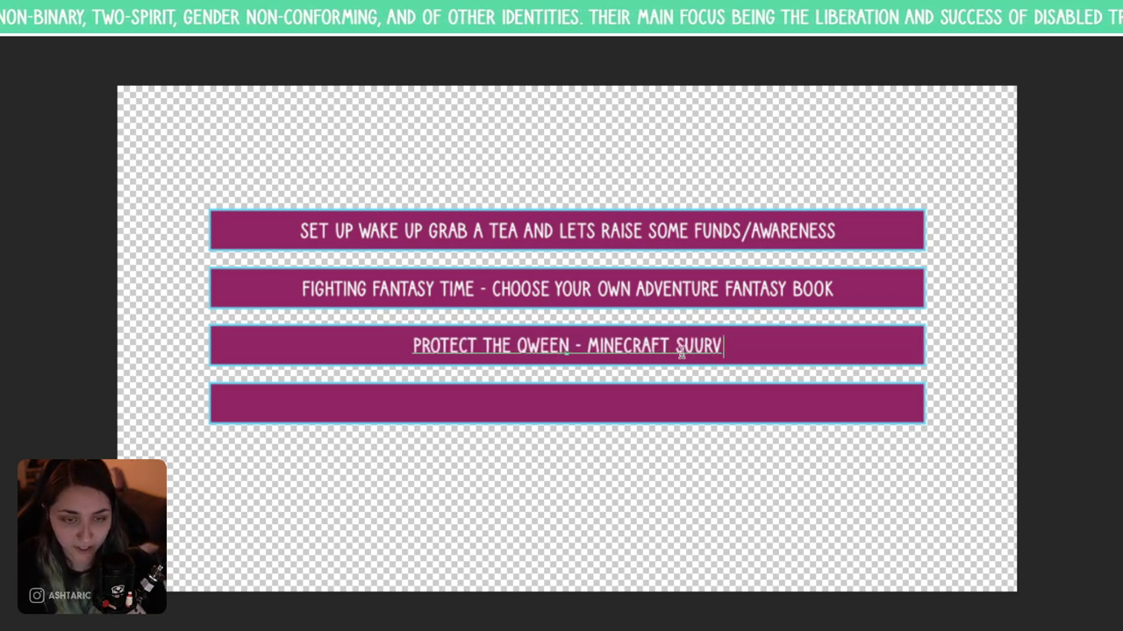
key("BackSpace")
key("BackSpace")
key("BackSpace")
type("R")
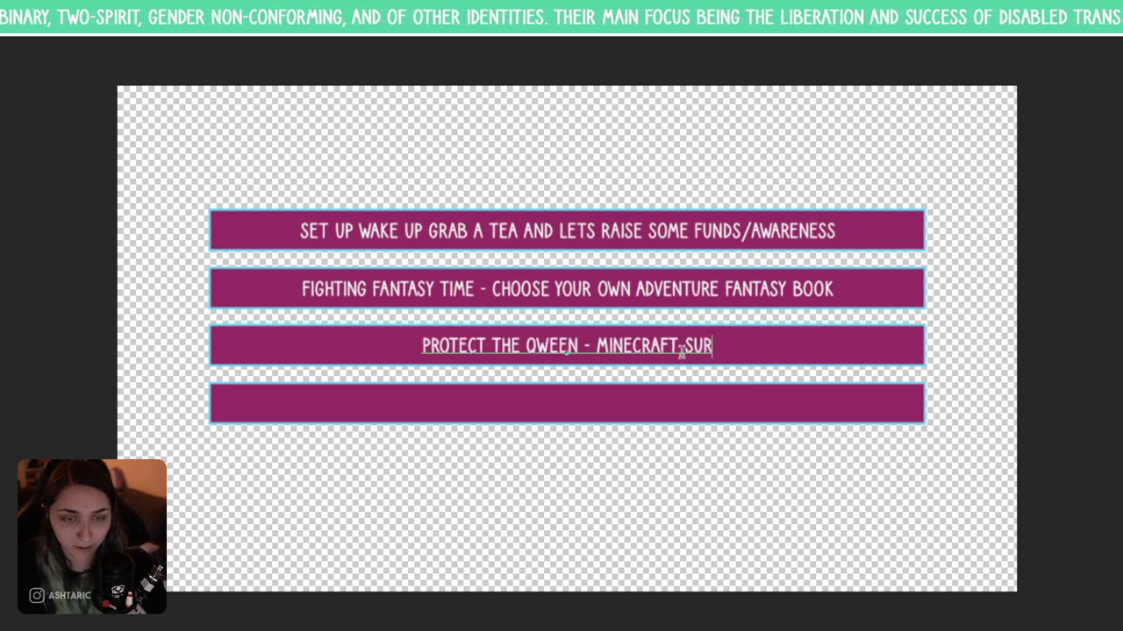
type("VIVAL SERVE")
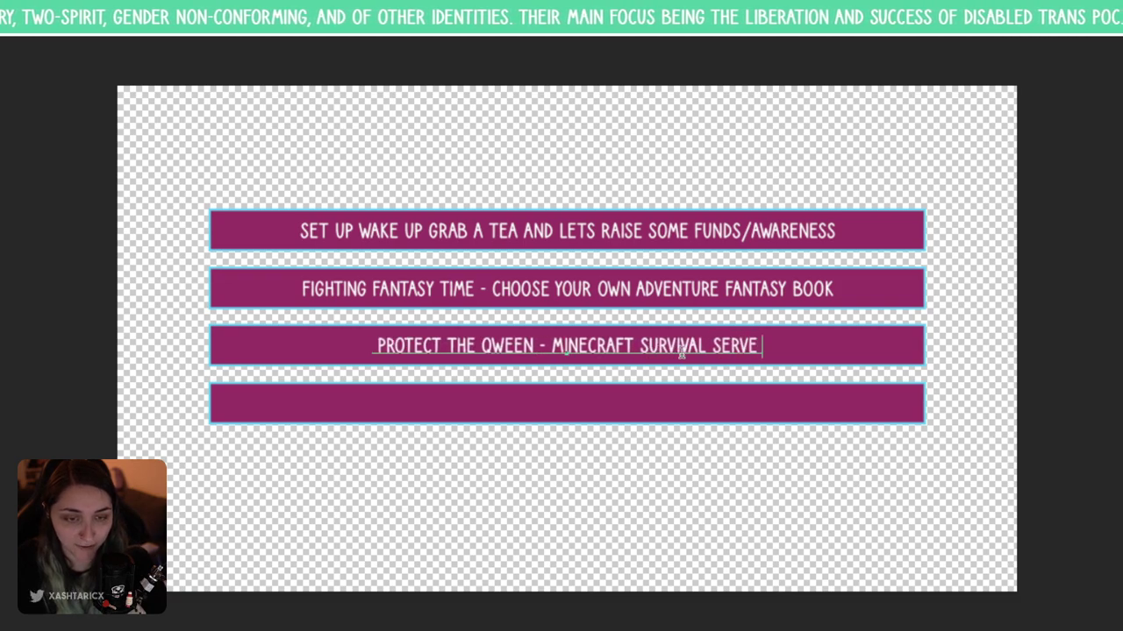
type("R (OPEN TO")
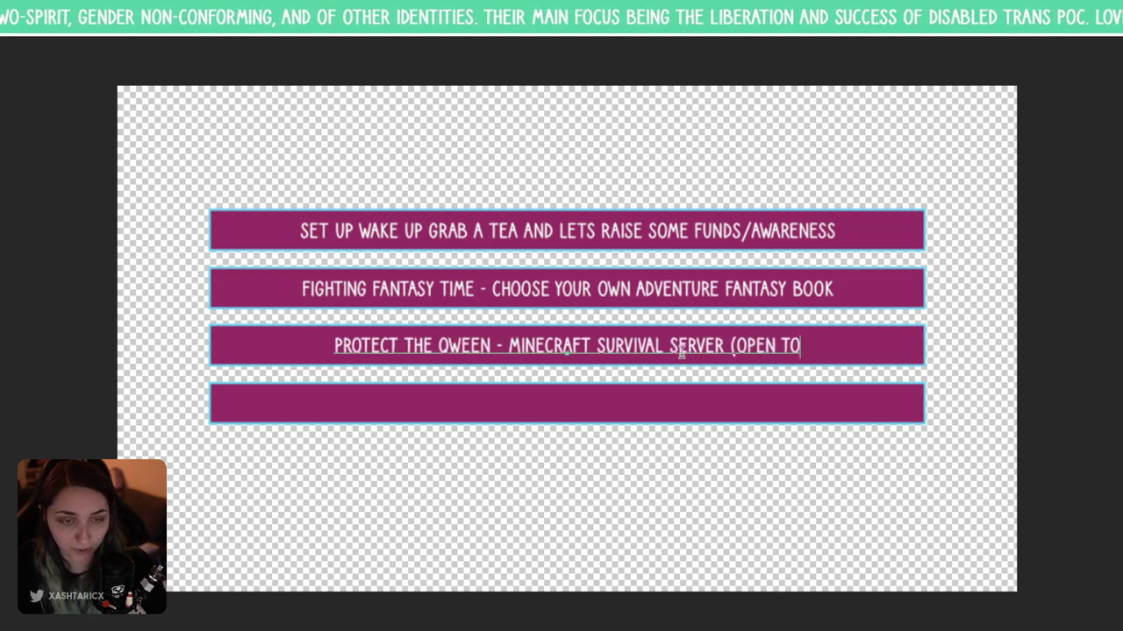
type(" ALL IN JAVA")
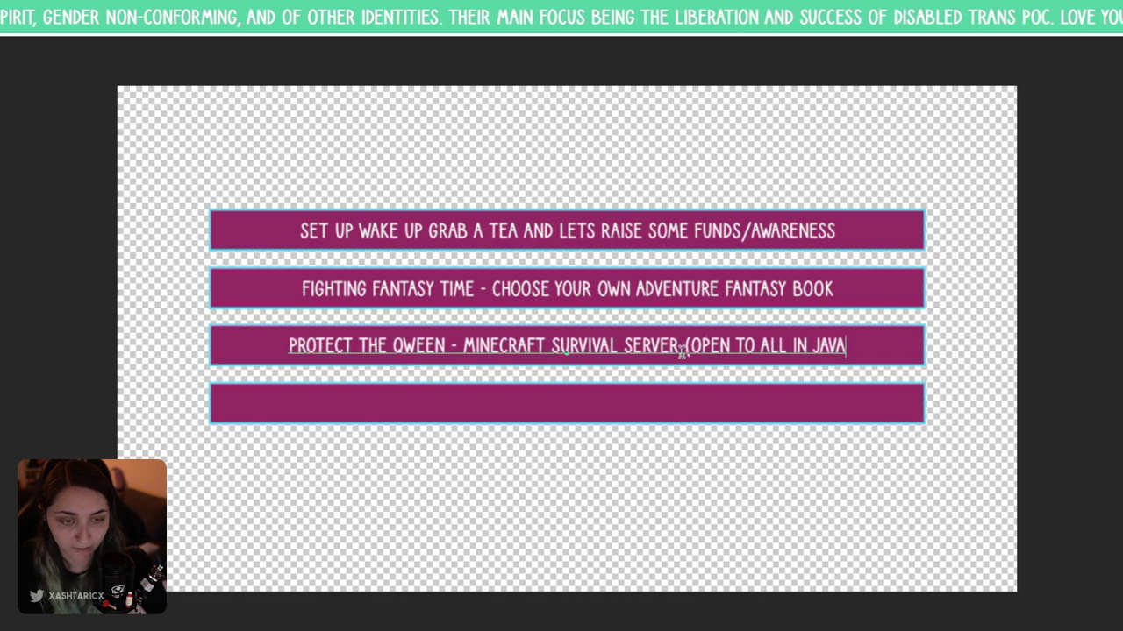
type(")")
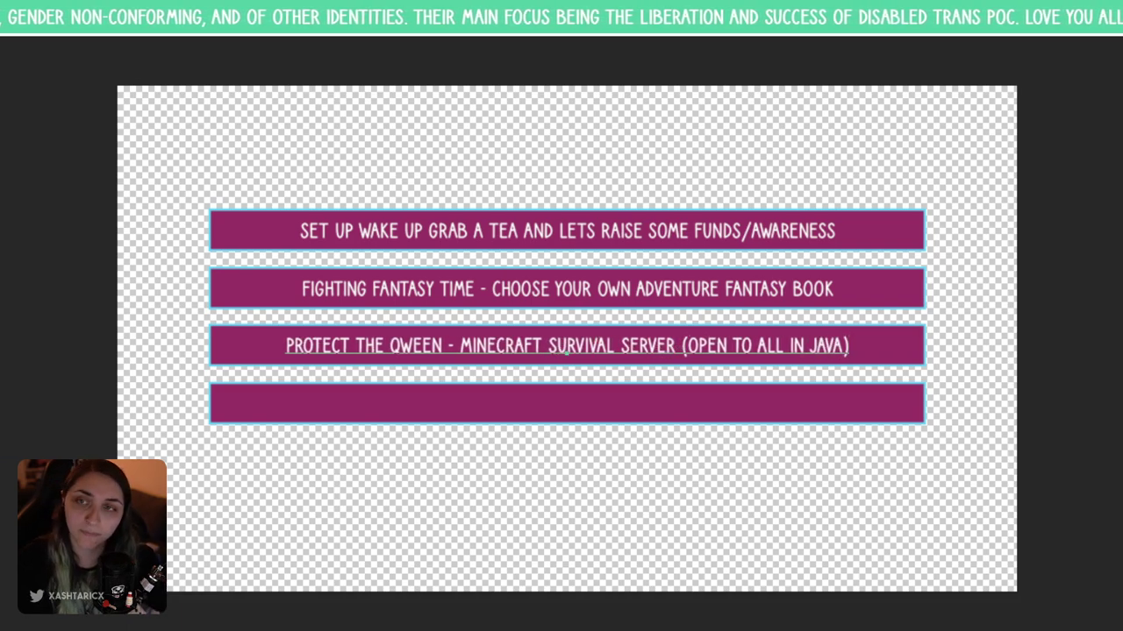
key("Escape")
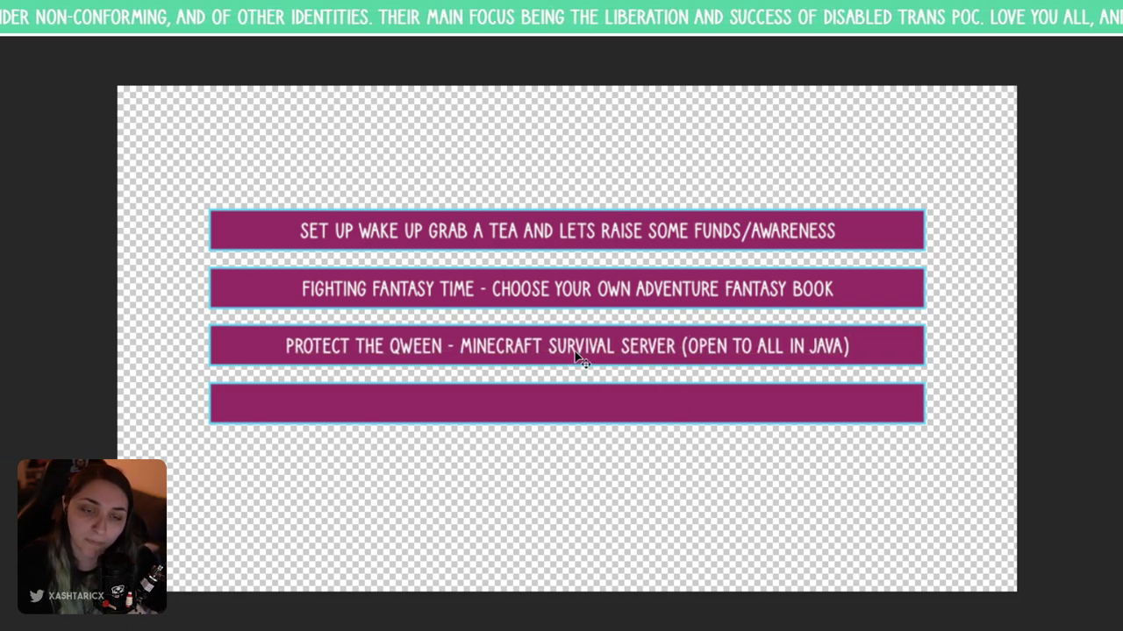
- Duplicate the third bar's text onto the fourth bar and set it to "SUPER MARIO PARTY 10 - WILL I STEAL A STAR FROM MY WIFE?"
left_click_drag(582, 351, 583, 407)
double_click(586, 404)
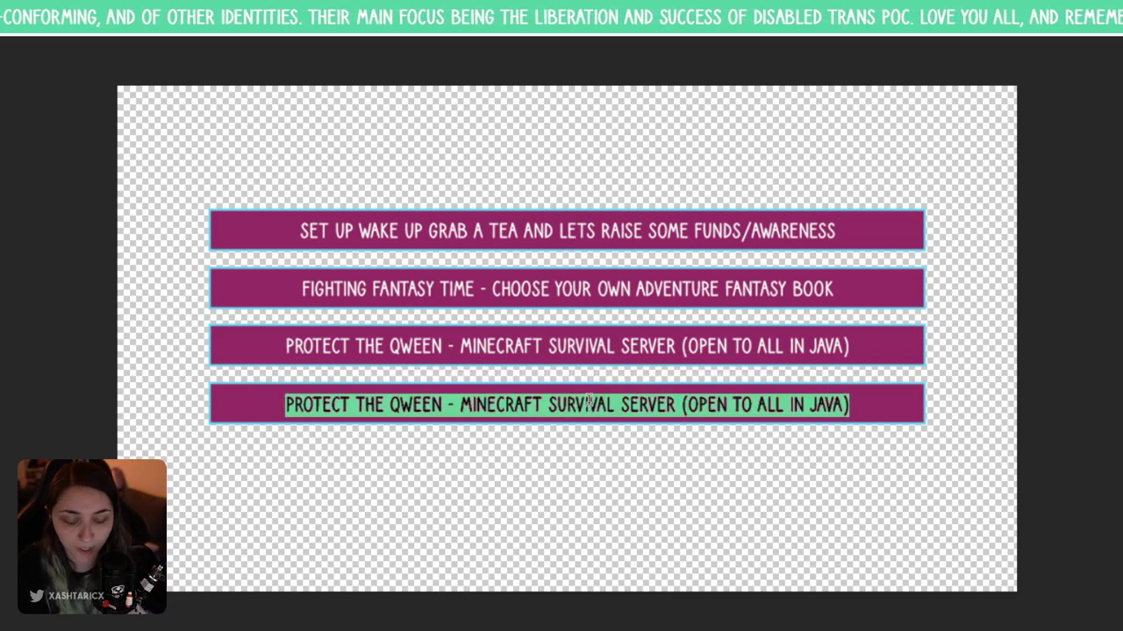
type("SUPER MARIO")
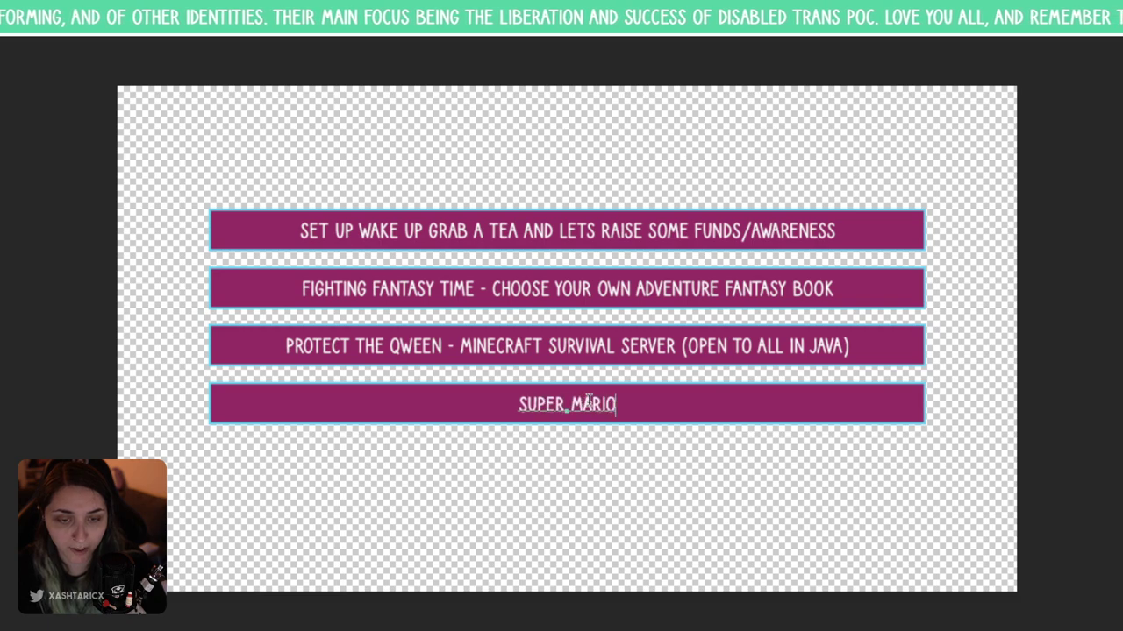
type(" PART Y")
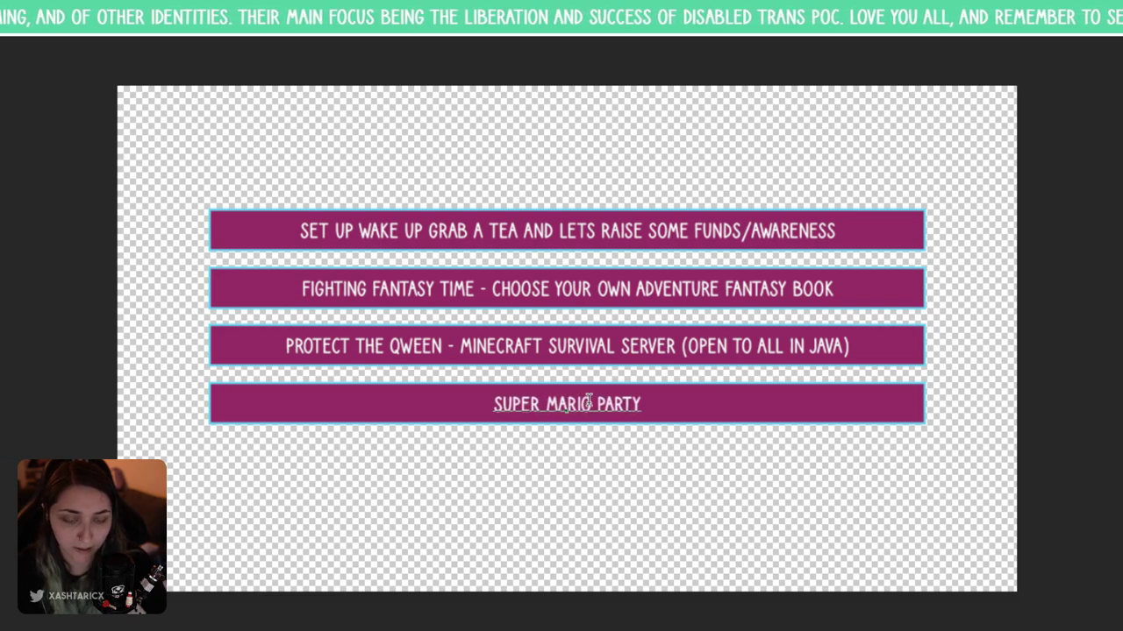
type(" 10 - ")
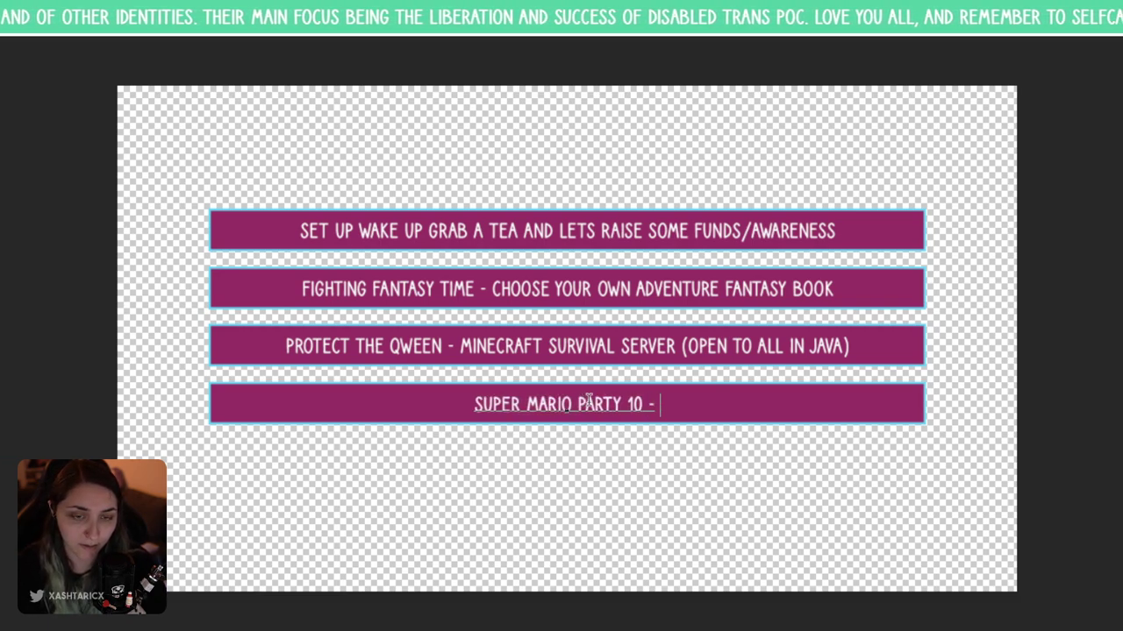
type("WILL I")
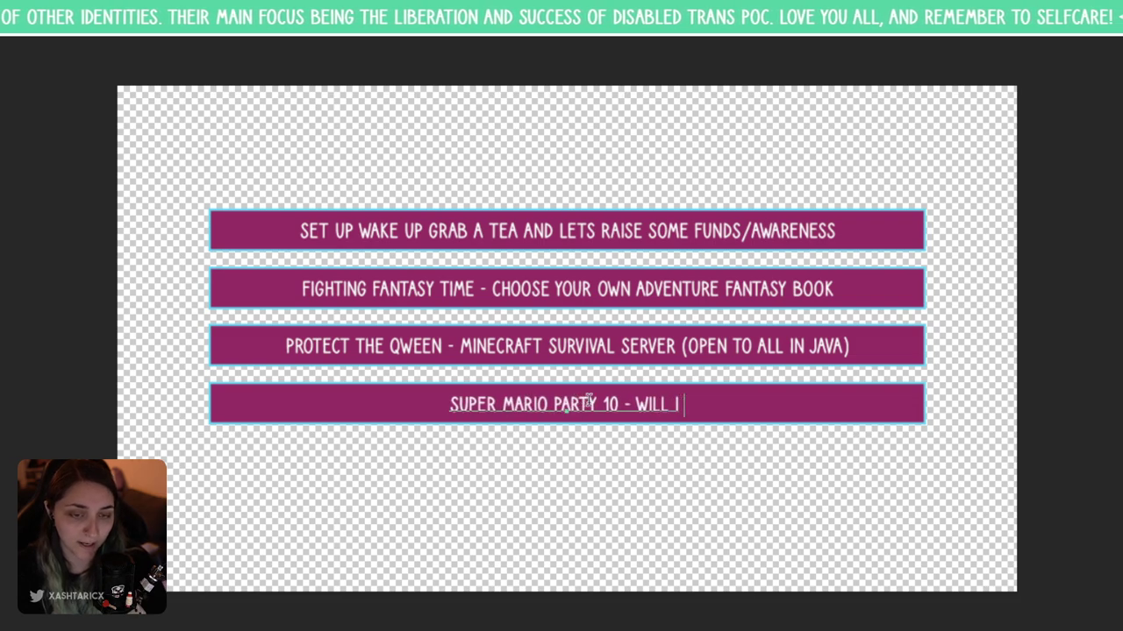
type(" STEAL A STA")
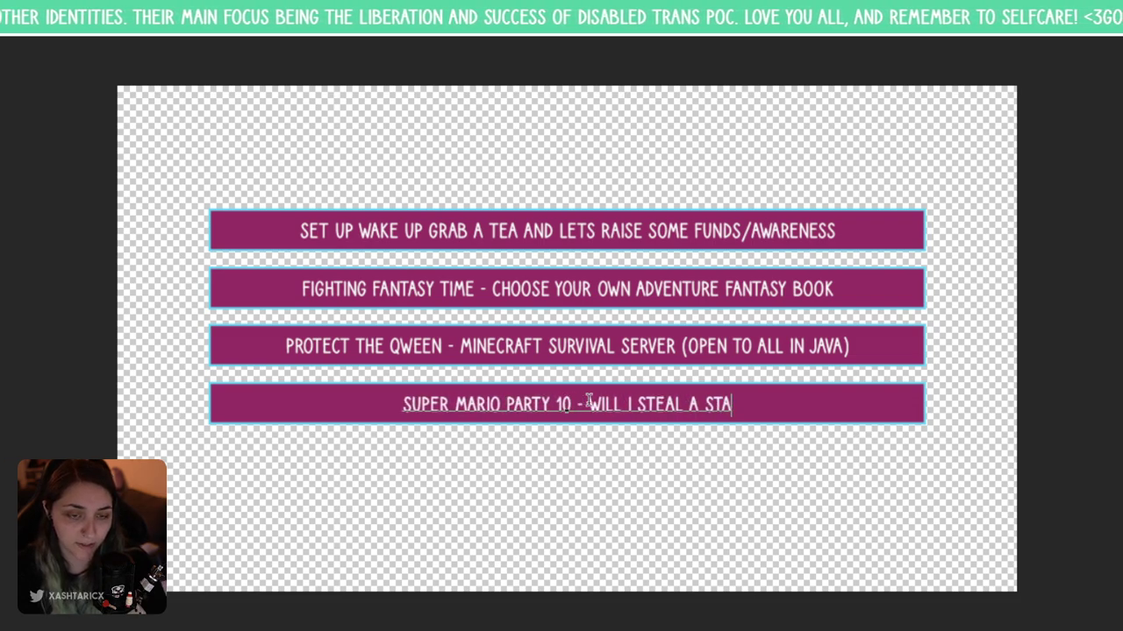
type("R FROM MY WIFE?")
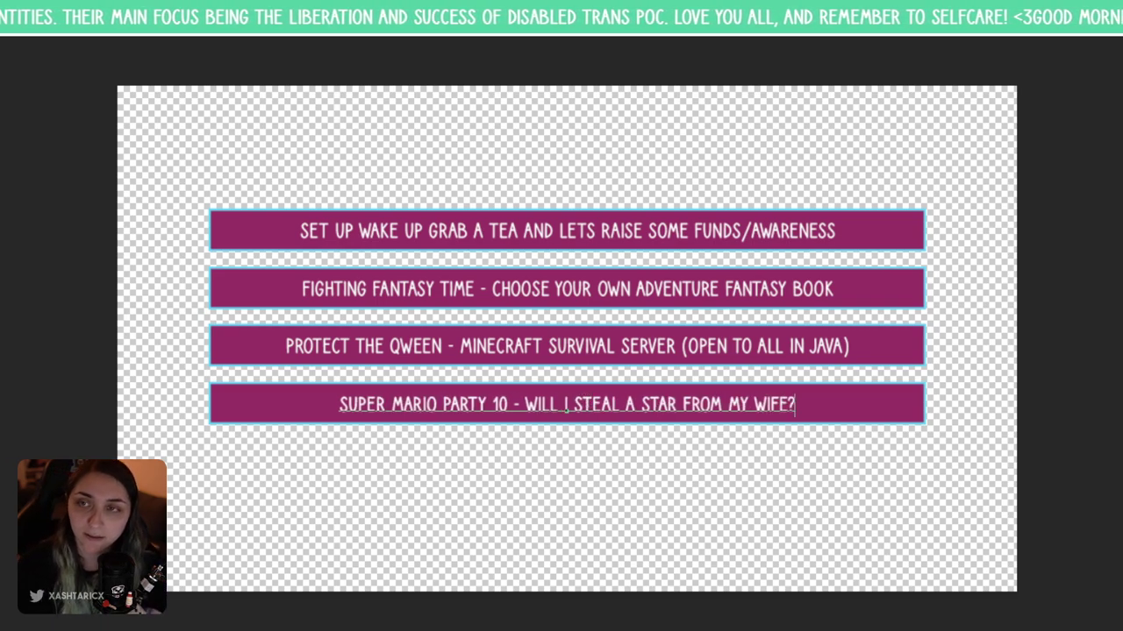
key("Escape")
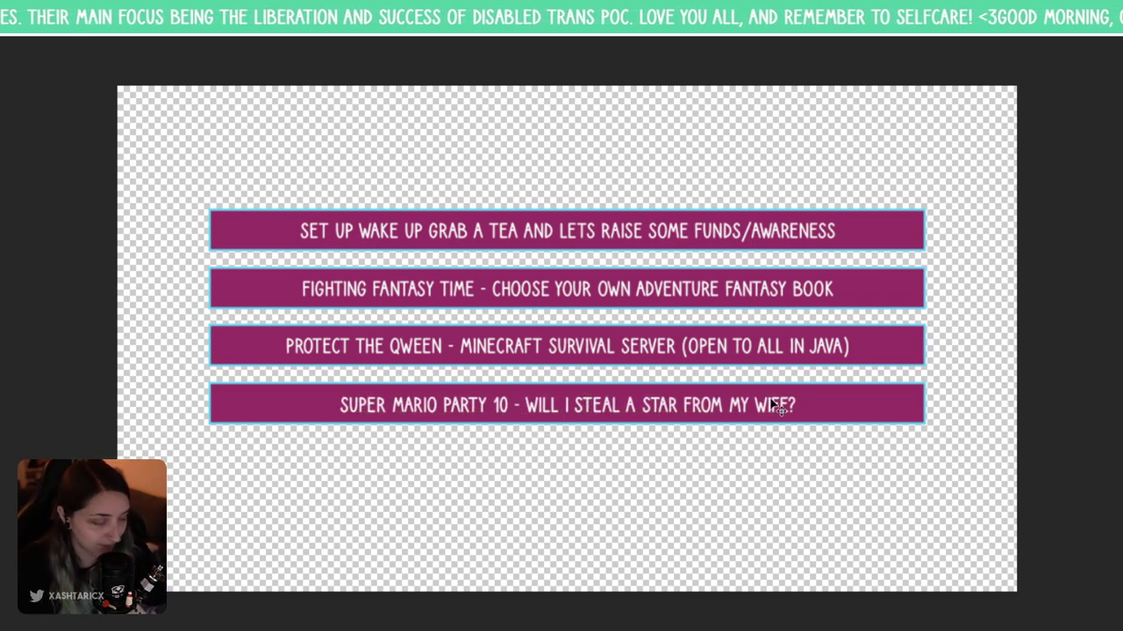
- Replace the part after the dash in the fourth bar's text with "DO I SMELL A DIVORCE?"
double_click(539, 405)
left_click_drag(525, 405, 709, 404)
left_click_drag(793, 421, 885, 441)
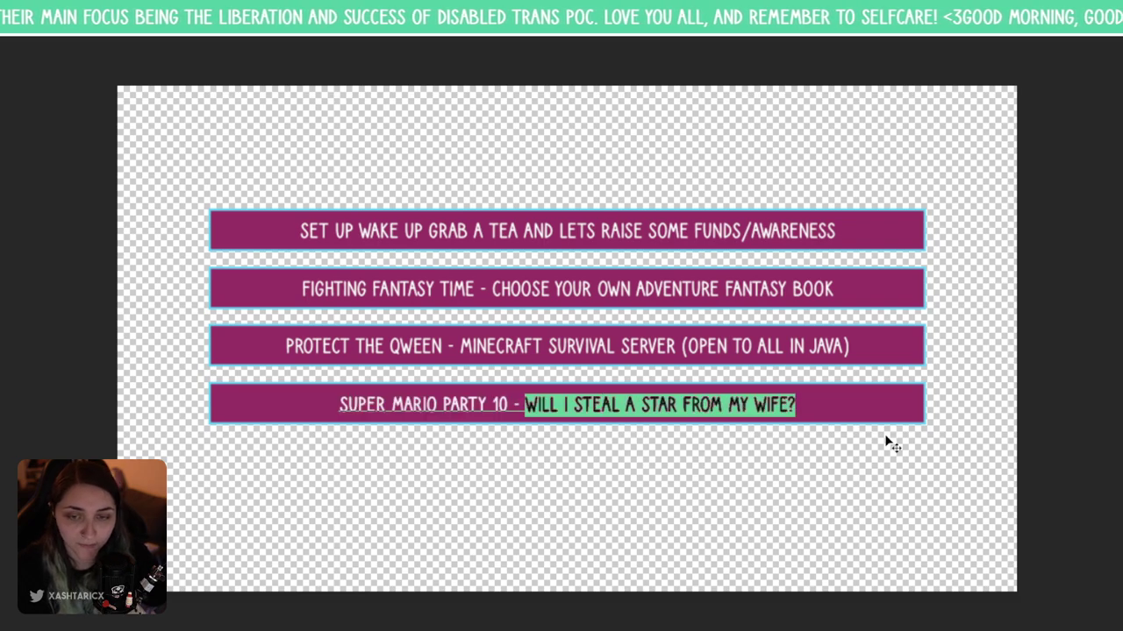
type("DO I SMEL")
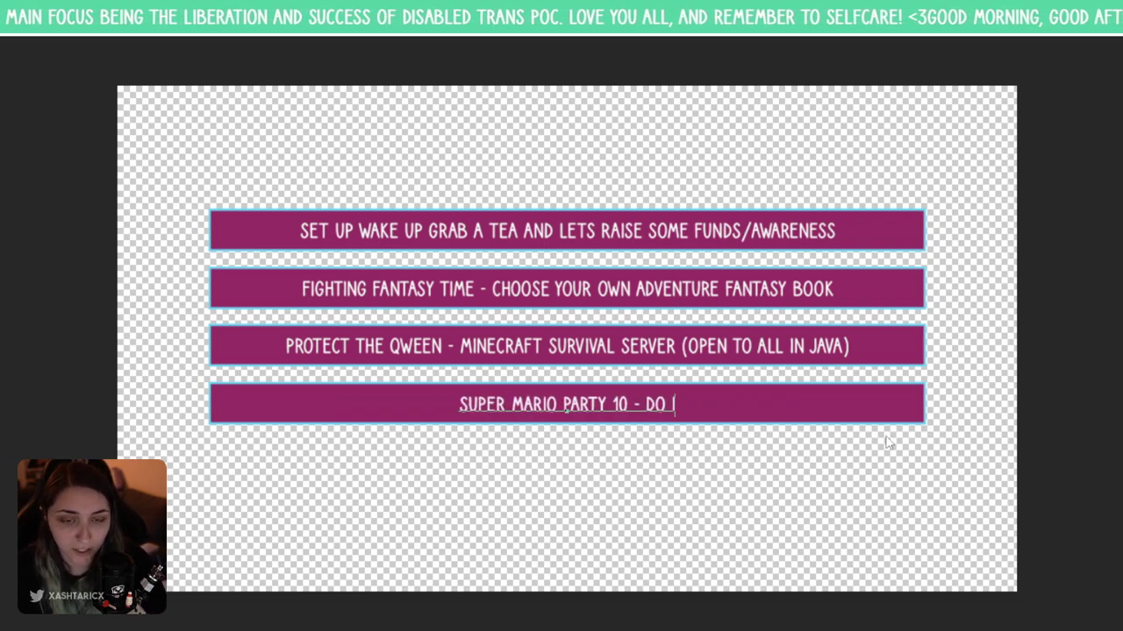
type("L A DIVO")
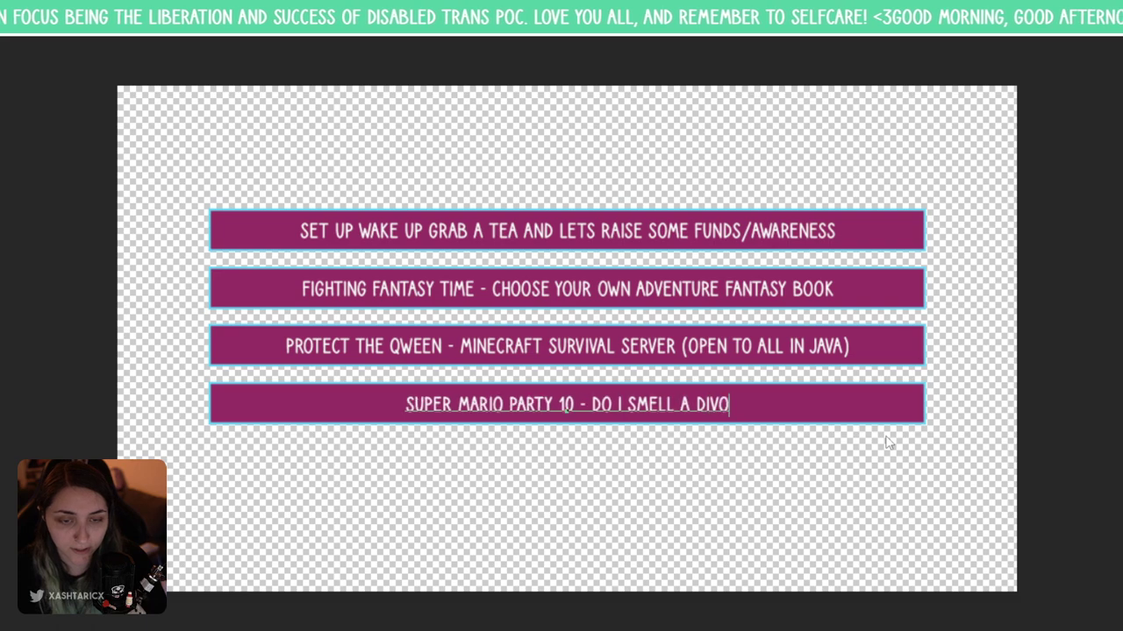
type("RCE?")
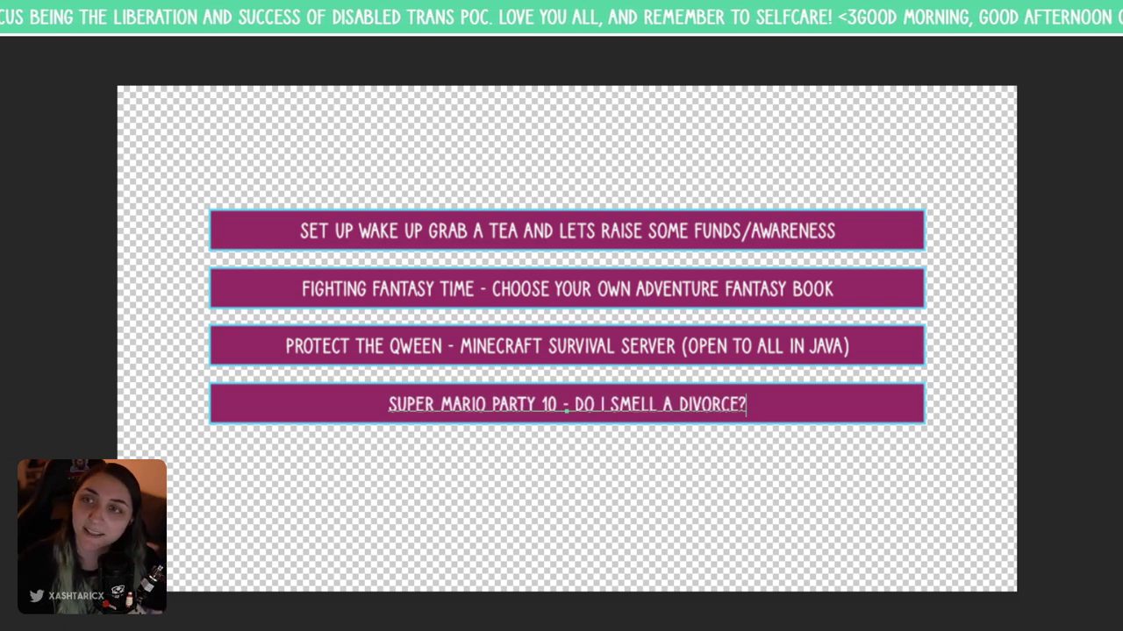
key("ctrl+Return")
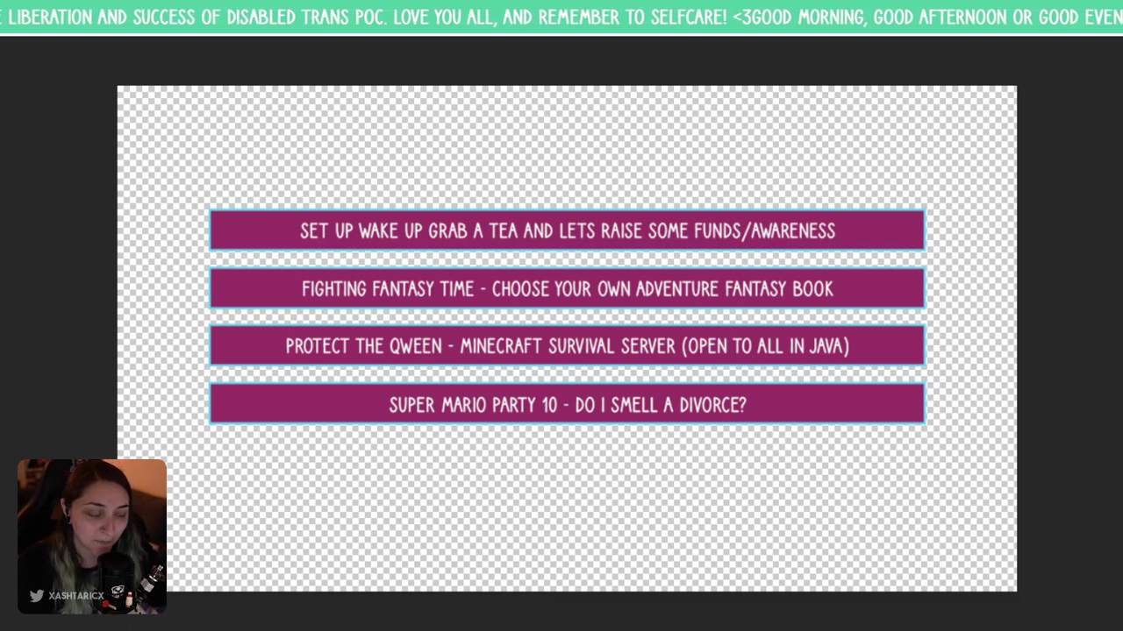
- Duplicate the fourth bar and its text below as an evenly spaced fifth bar and open the copied text for editing
left_click_drag(772, 406, 772, 470)
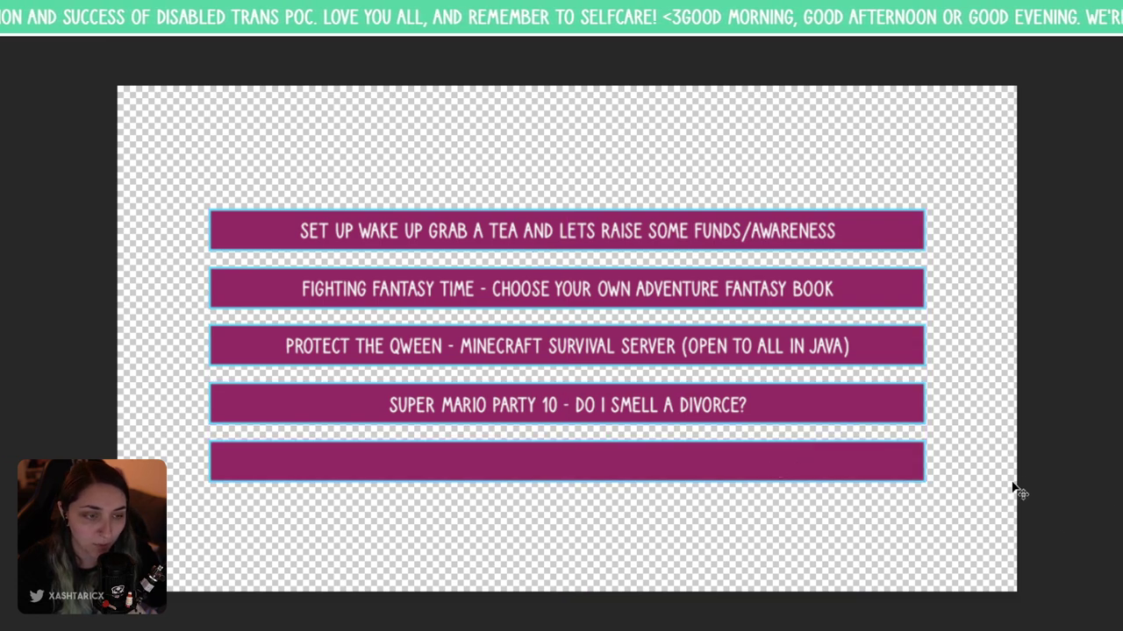
left_click_drag(672, 396, 679, 459)
key("Return")
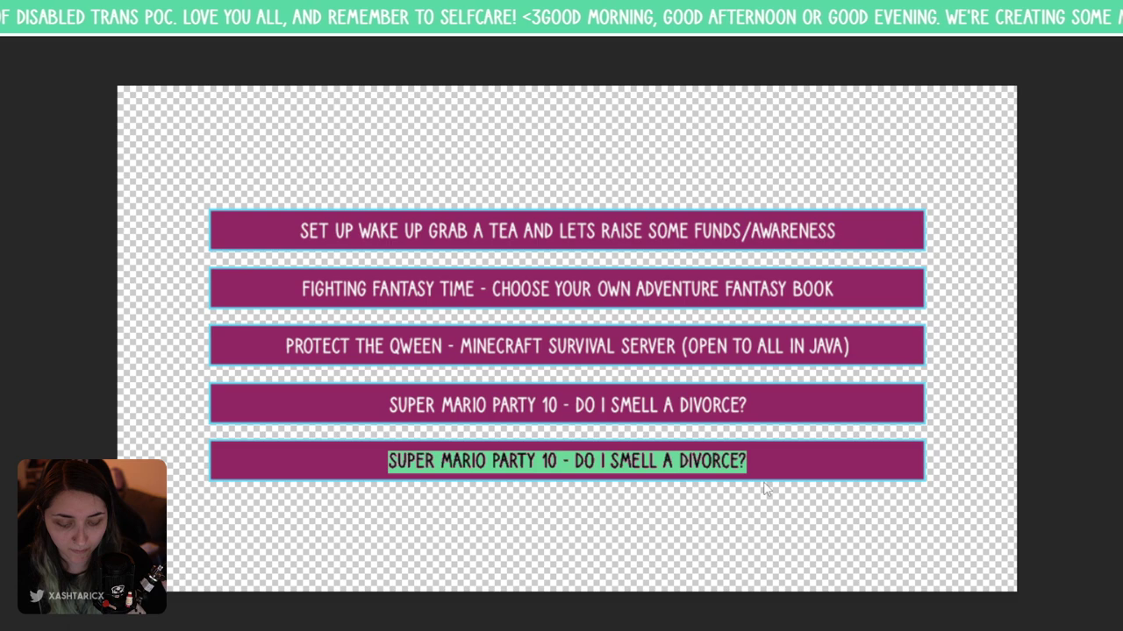
- Replace the fifth bar's text with "POSSIBLY PHASMO / POSSIBLY"
type("POSSIBLY P")
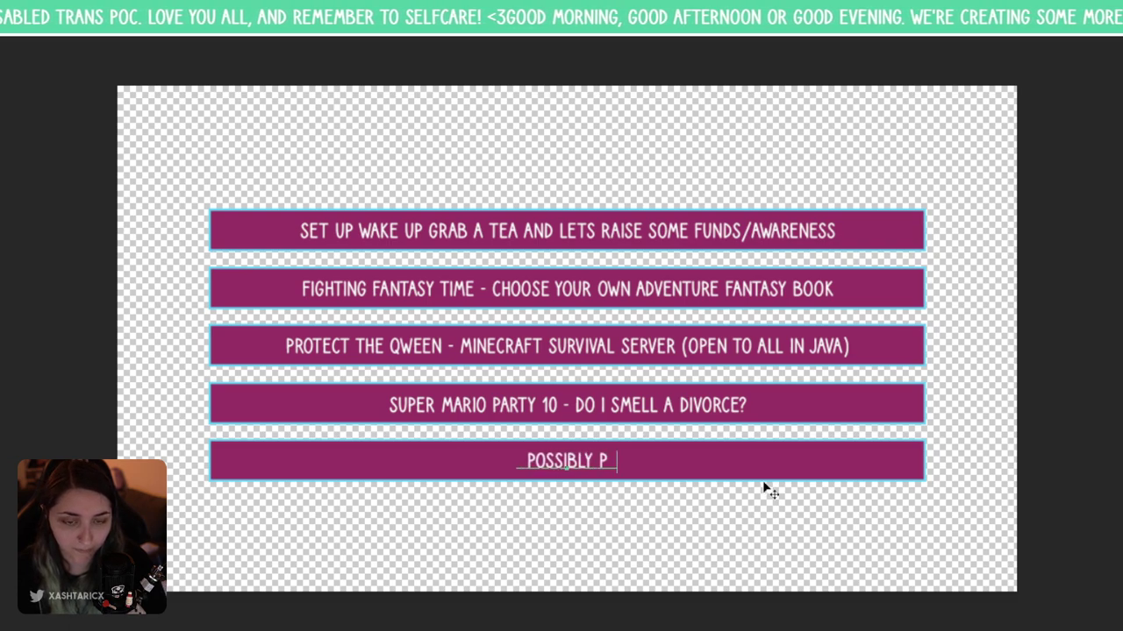
type("HASMO / POSS")
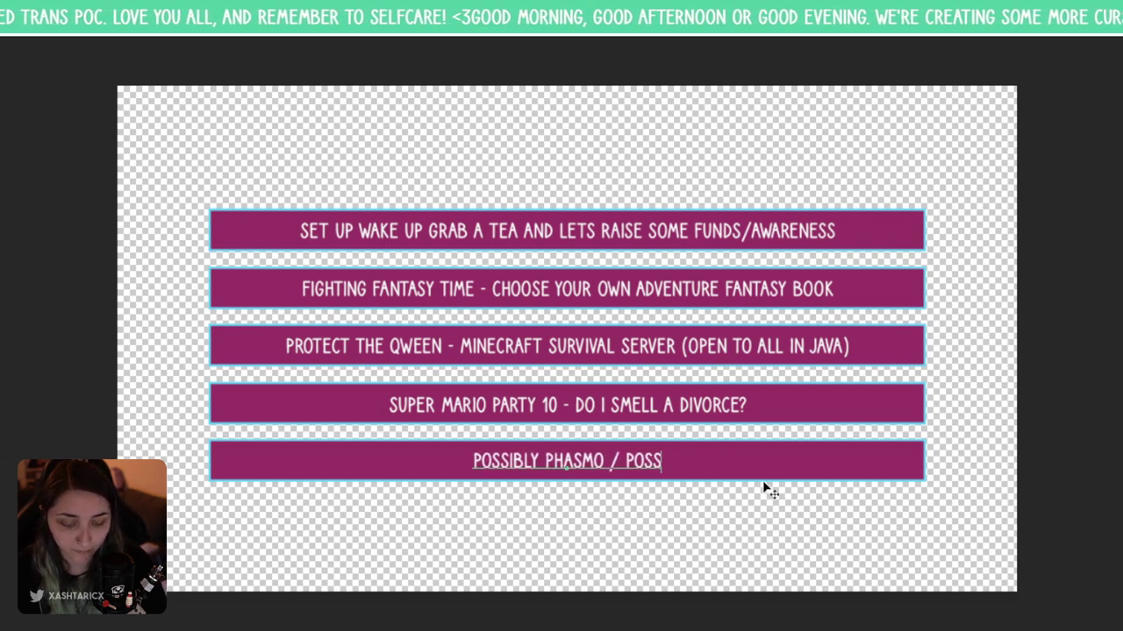
type("IBLE")
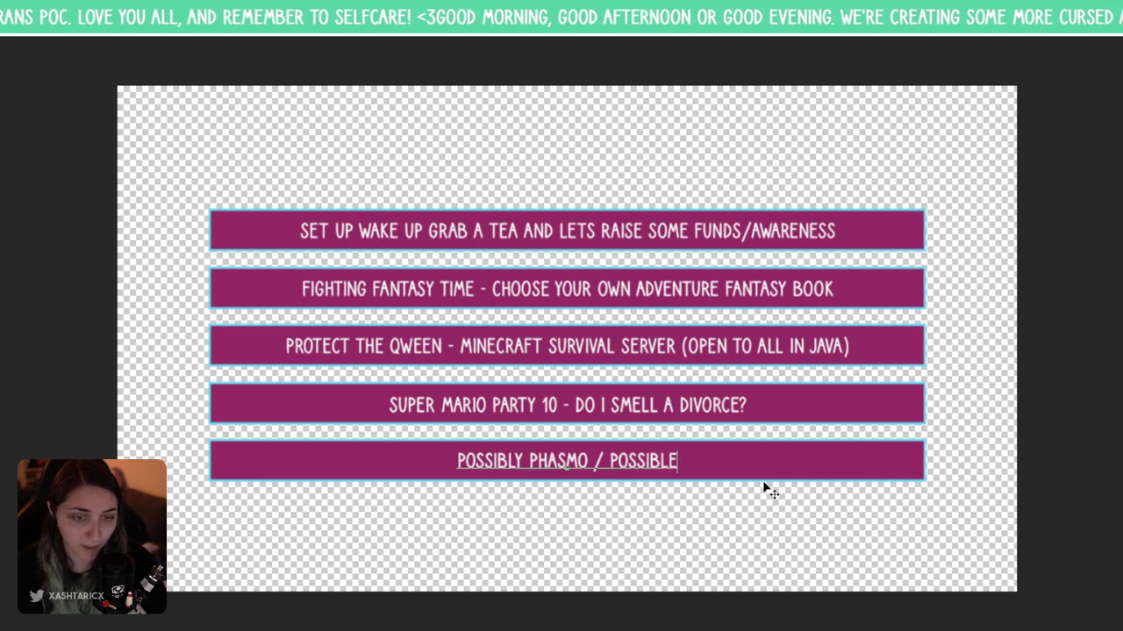
key("BackSpace")
type("Y")
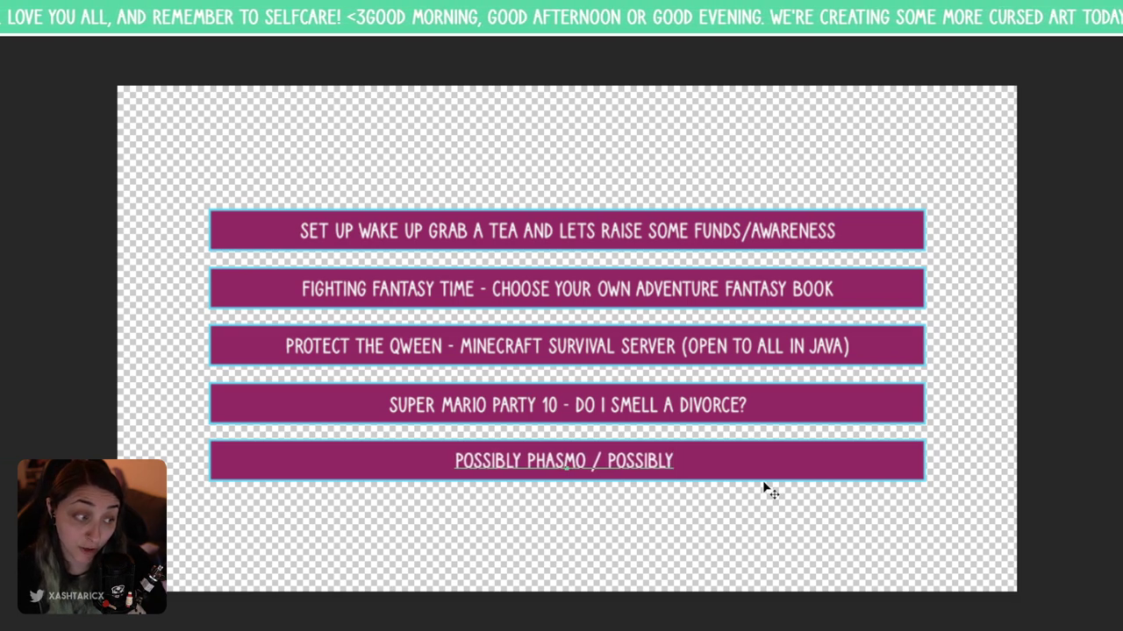
- Complete the fifth bar's text with "DOING MILESTONE ACHIEVEMENTS" after the last word
type(" DOINGS")
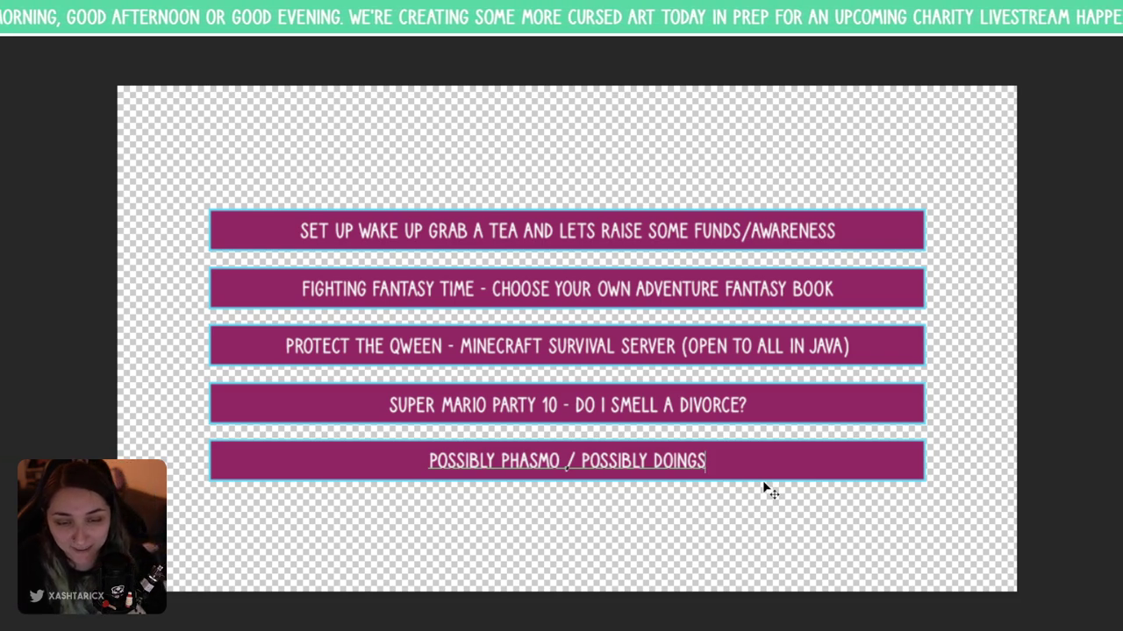
key("BackSpace")
type("MIES")
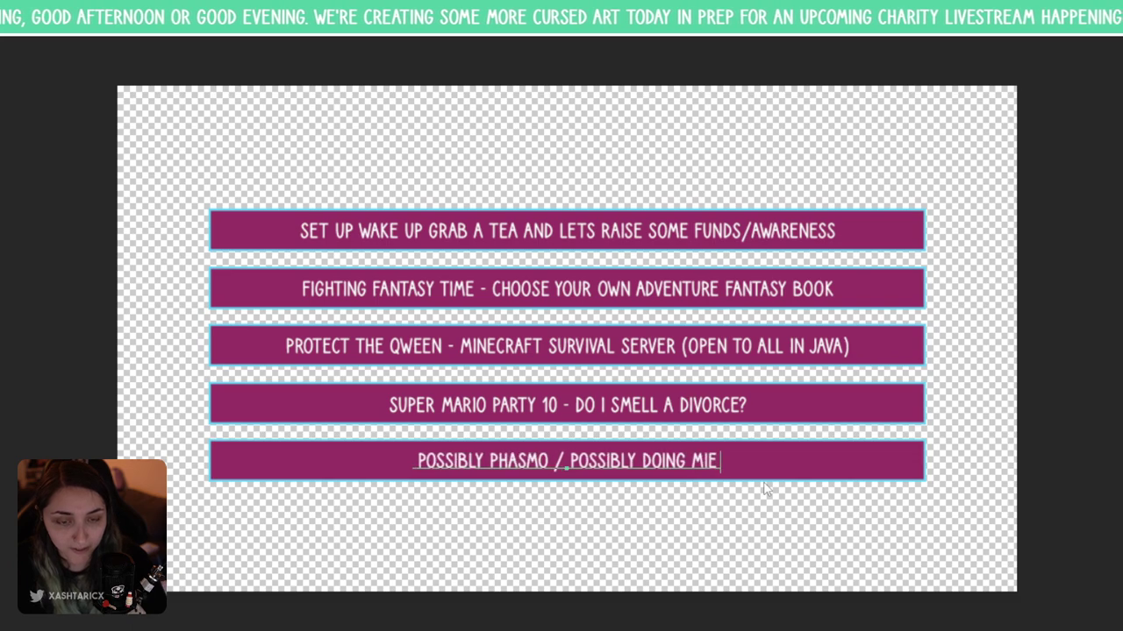
key("BackSpace")
key("BackSpace")
type(":")
key("BackSpace")
type("LE")
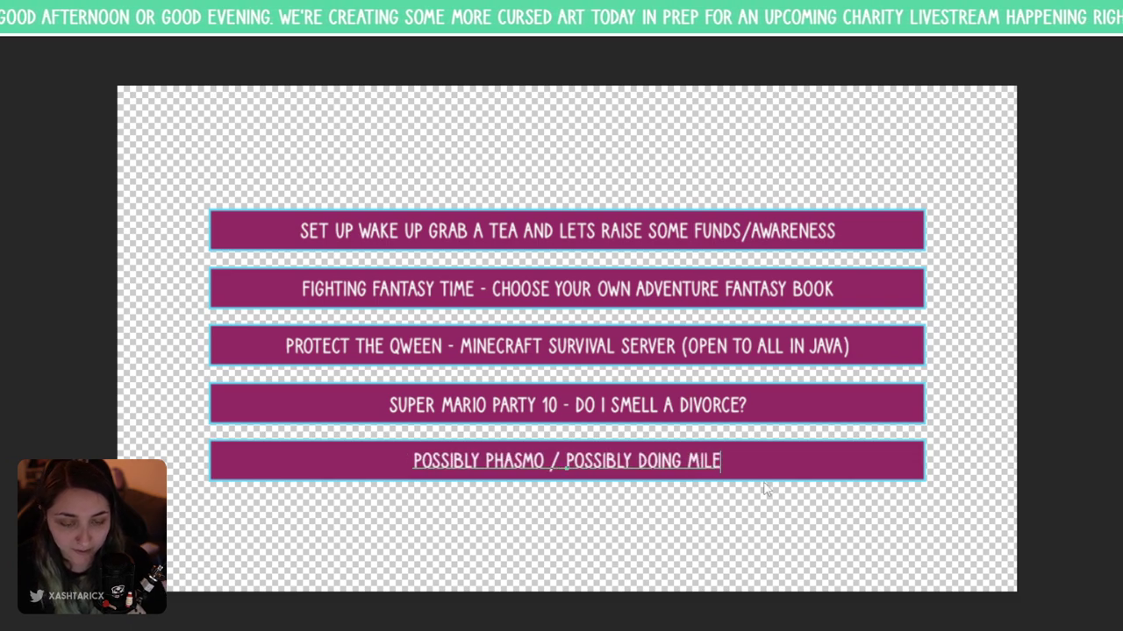
type("STONE AC")
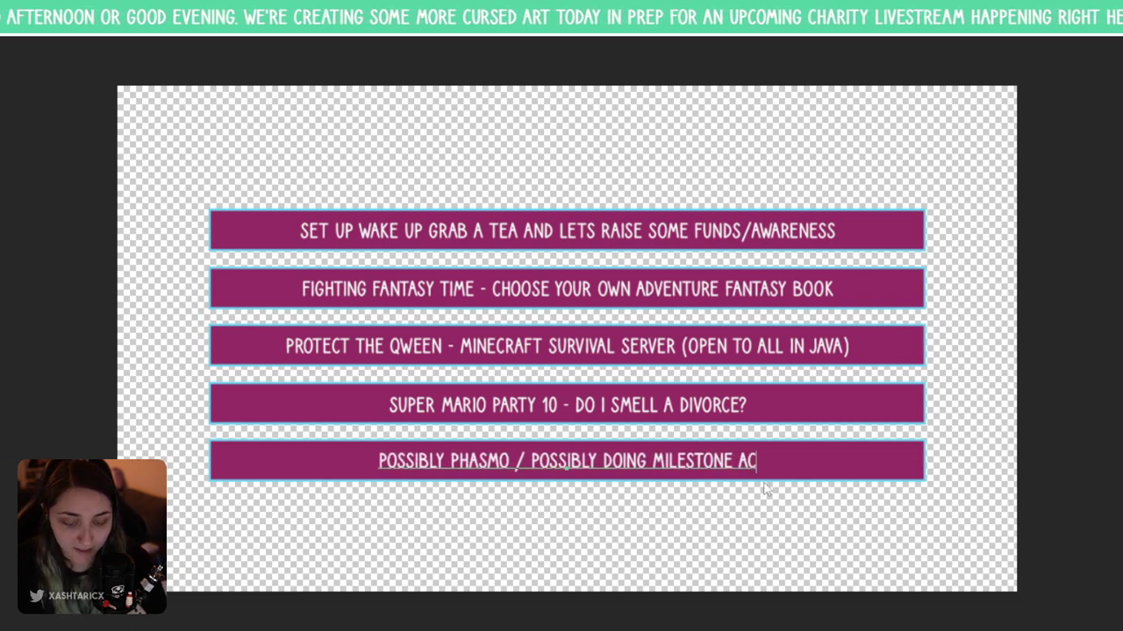
type("HIEVEMENTS")
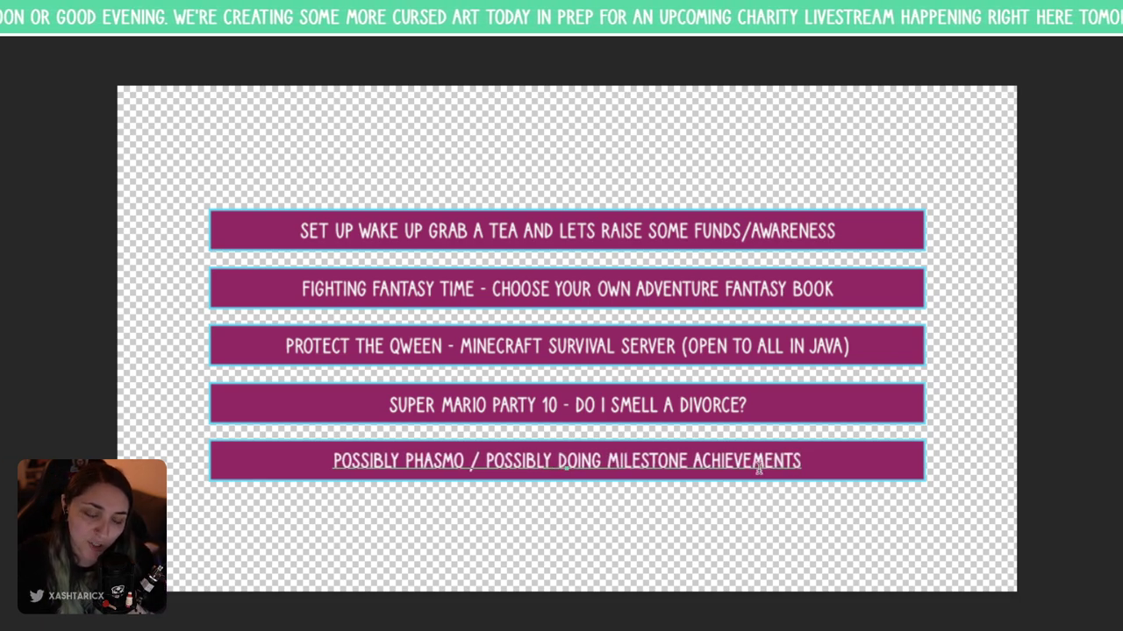
key("ctrl+Return")
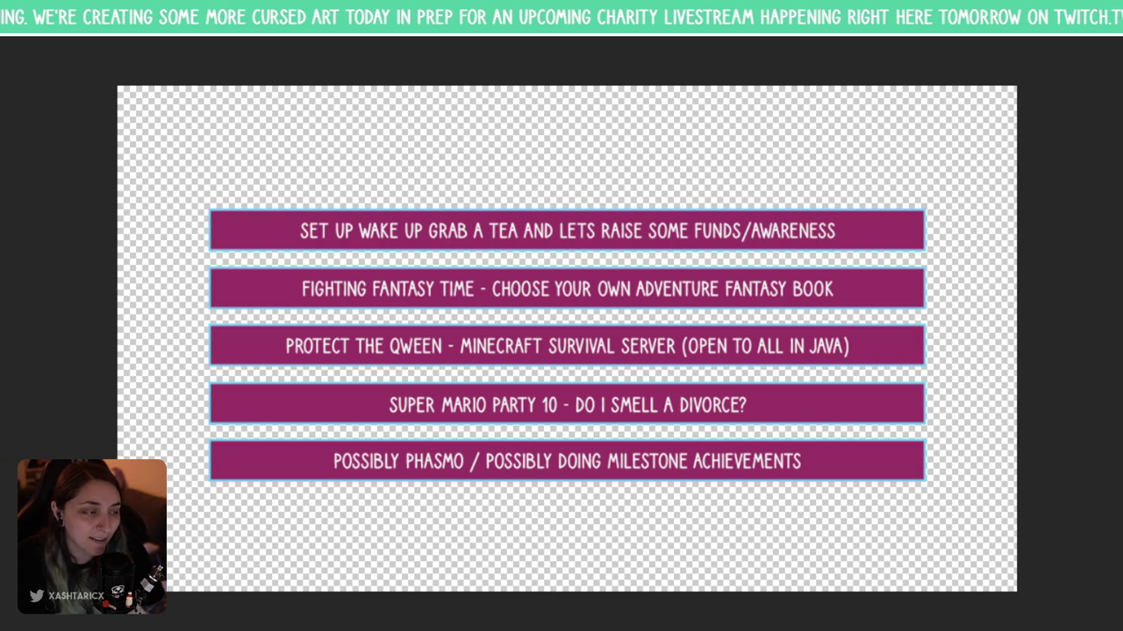
- Put the dark background behind the five schedule bars in place of the transparent canvas
key("alt+BackSpace")
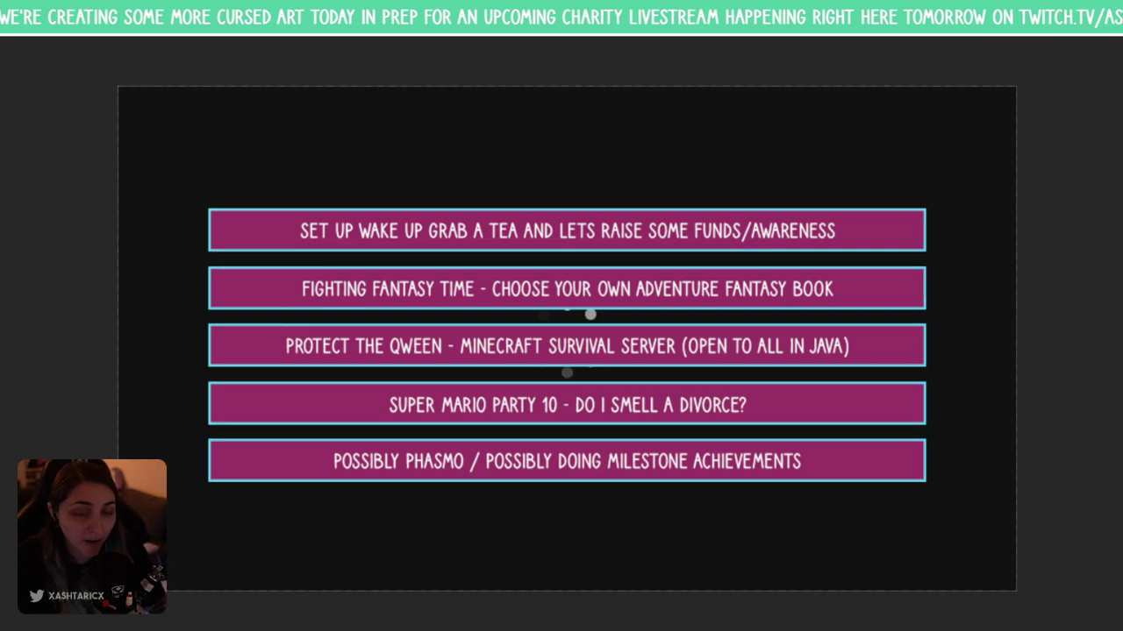
- Undo the dark background and shrink a copy of the first bar into a small box just above the bars
key("ctrl+z")
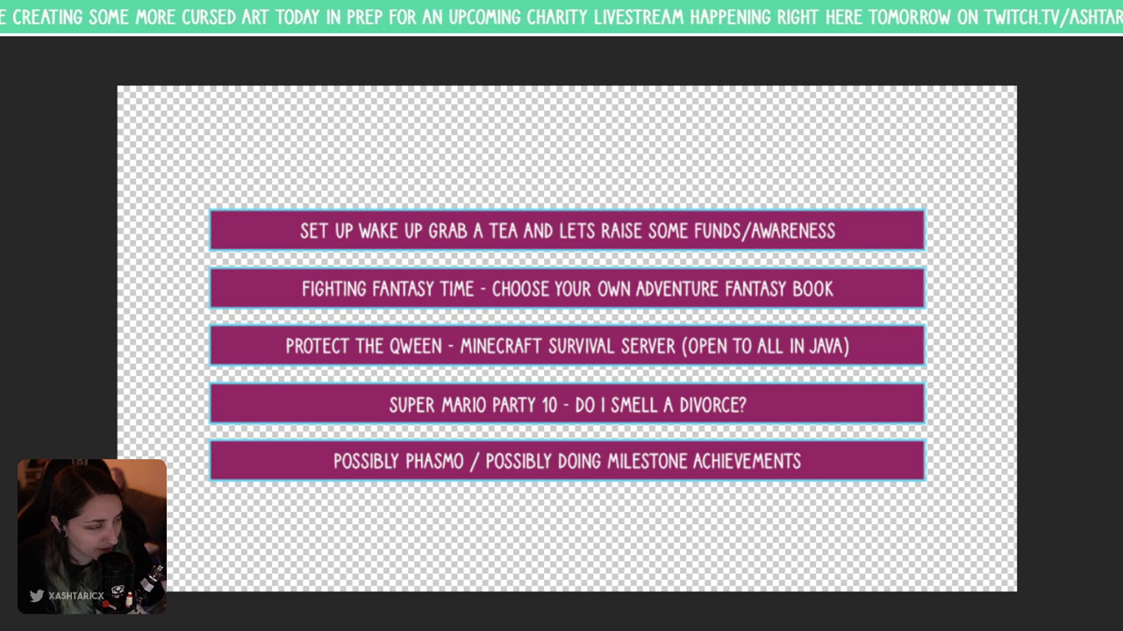
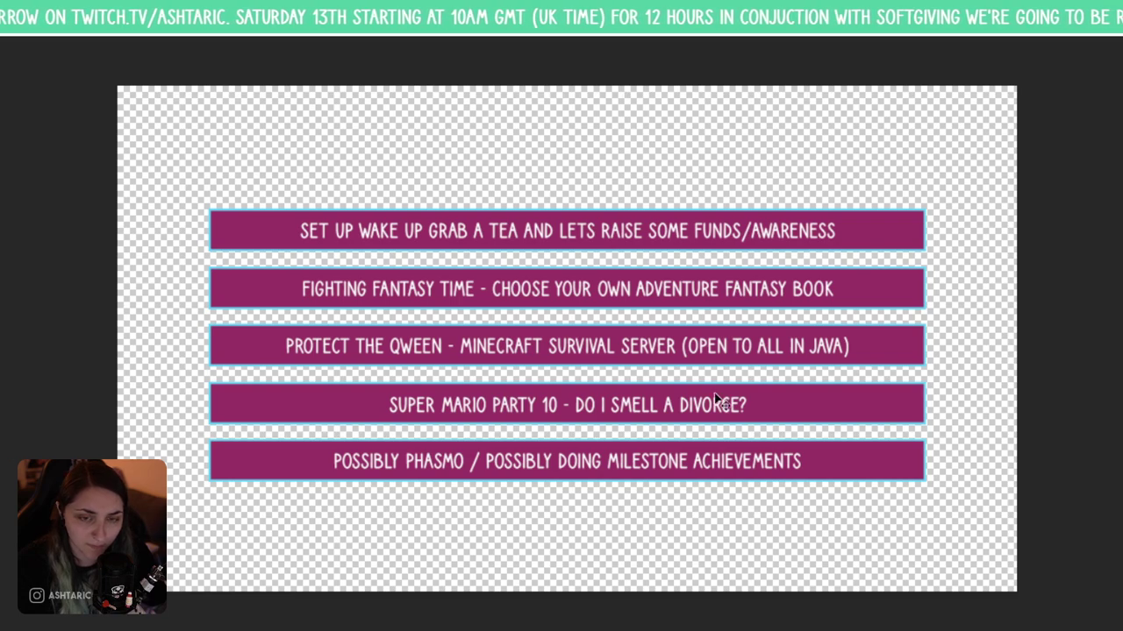
left_click_drag(588, 223, 528, 202)
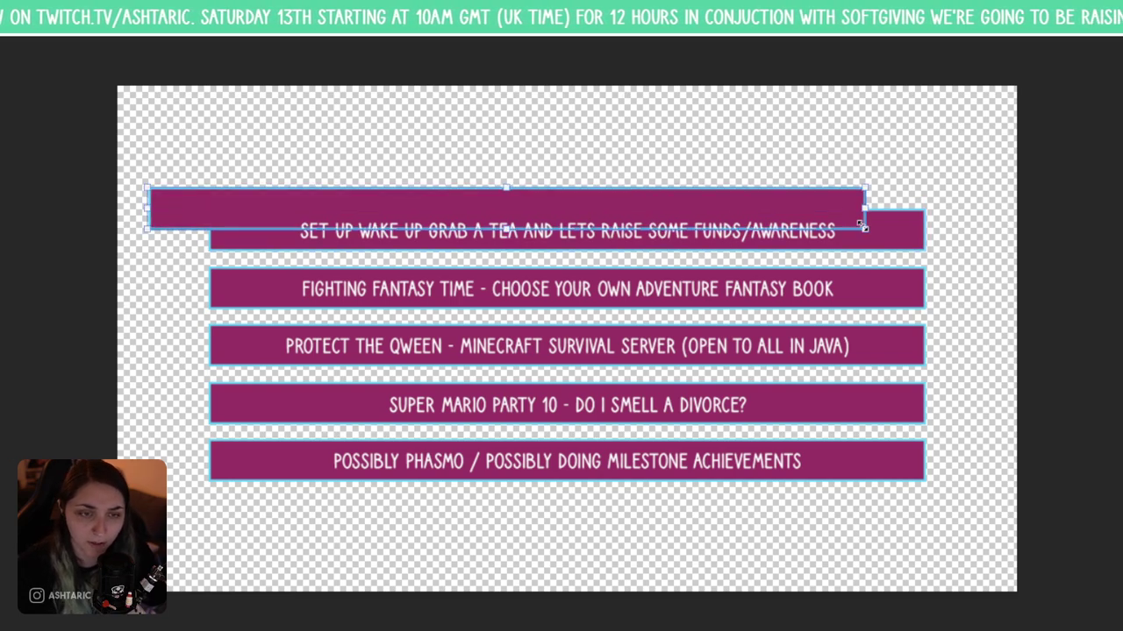
left_click_drag(862, 222, 242, 229)
left_click_drag(252, 218, 575, 187)
key("ctrl+t")
key("Return")
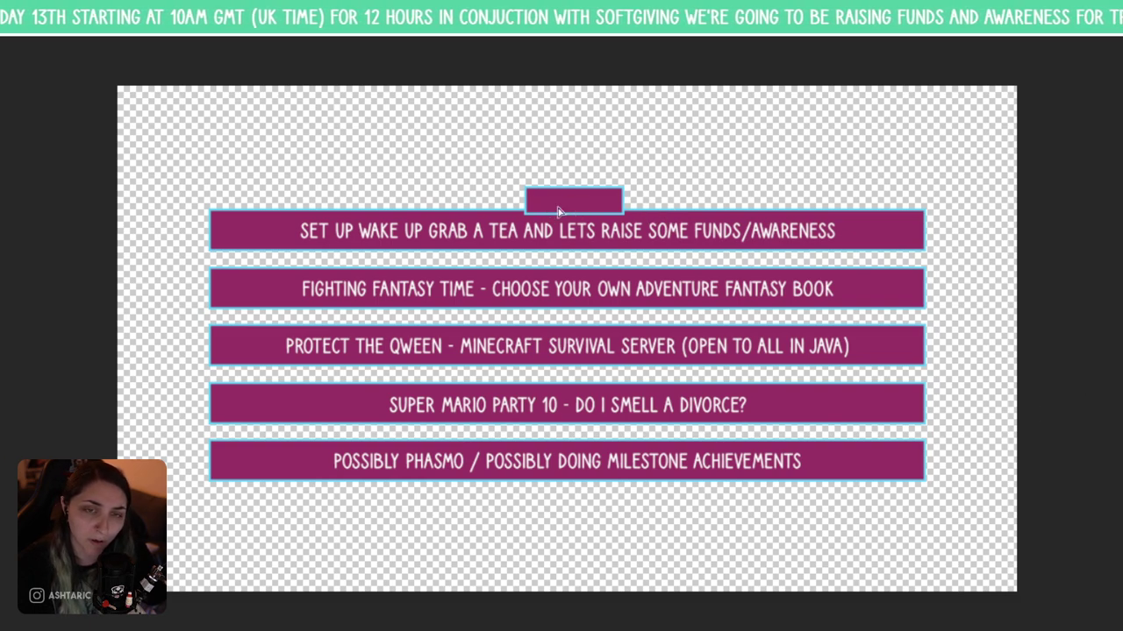
- Place the small box over the first bar's left end, vertically centred and overhanging its edge
left_click_drag(556, 201, 230, 237)
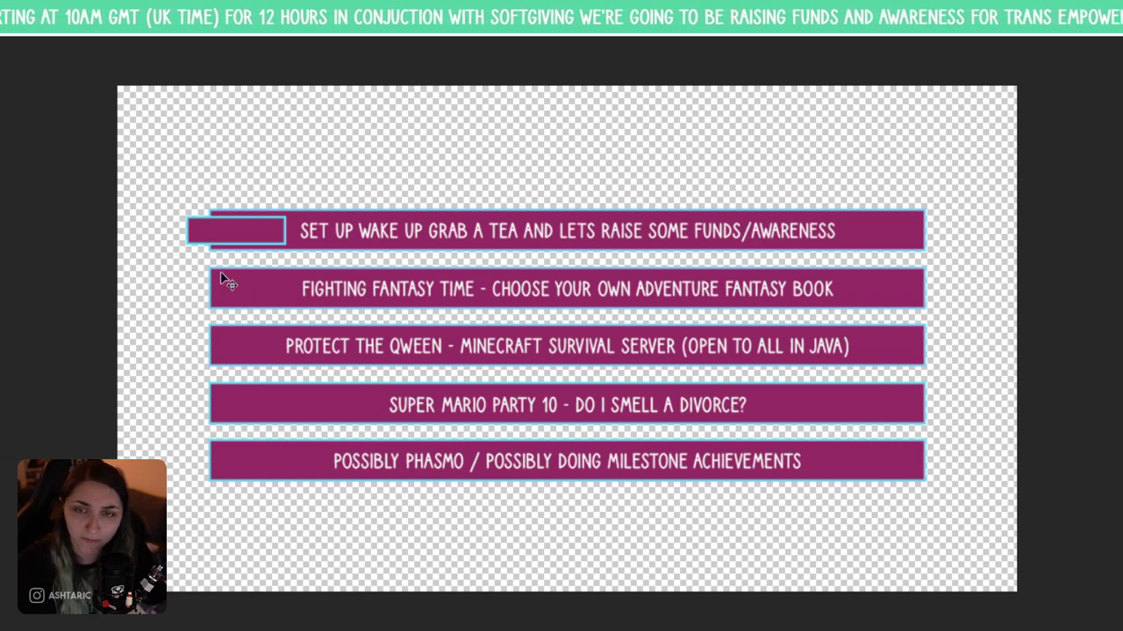
left_click_drag(241, 222, 235, 221)
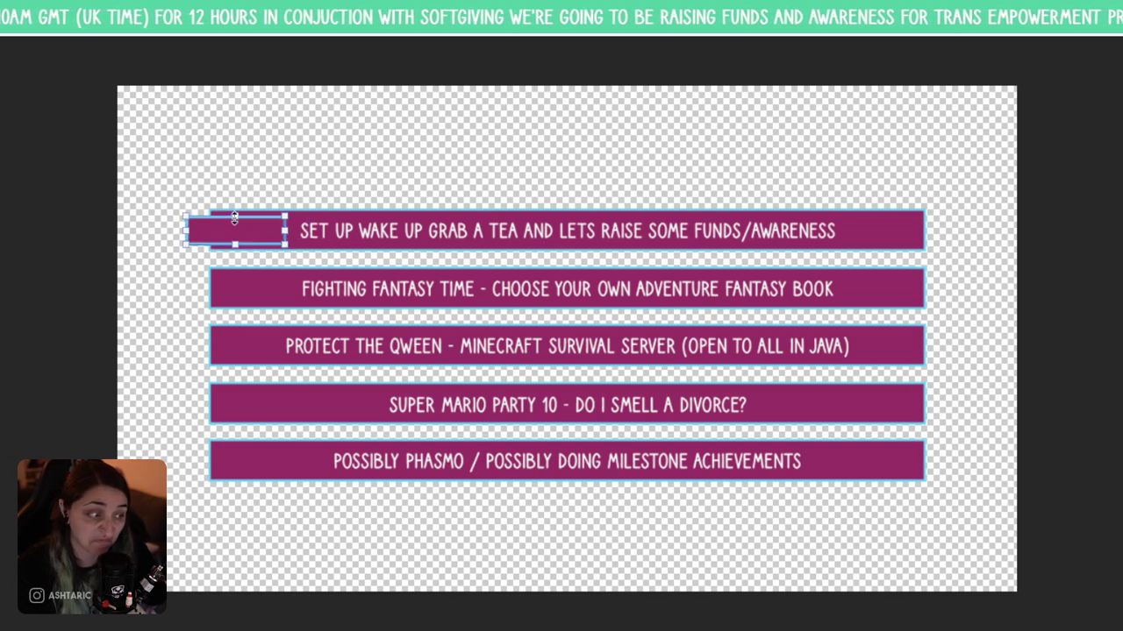
key("Return")
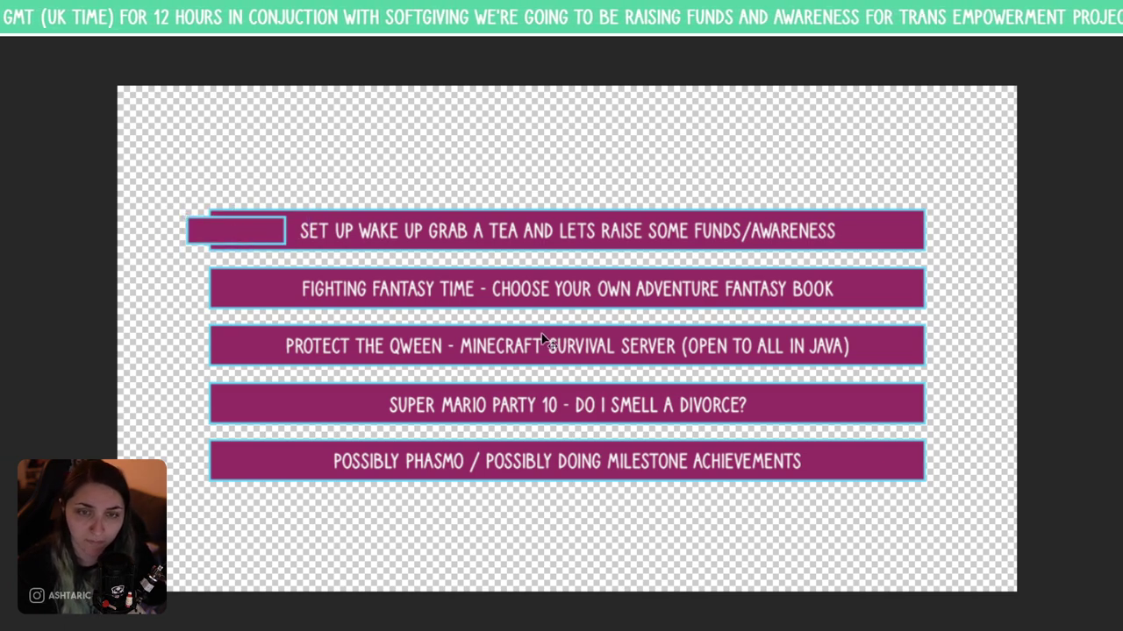
left_click_drag(260, 233, 248, 233)
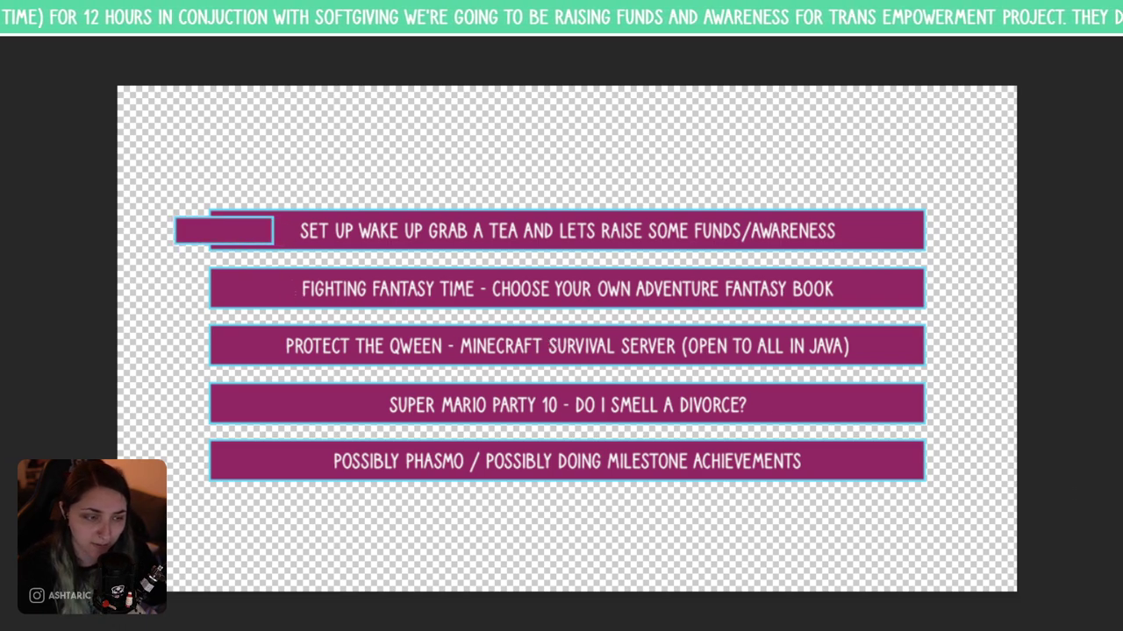
- Duplicate the small box onto the left ends of the second and third bars, with the copies in front of the bars
left_click_drag(240, 239, 238, 287)
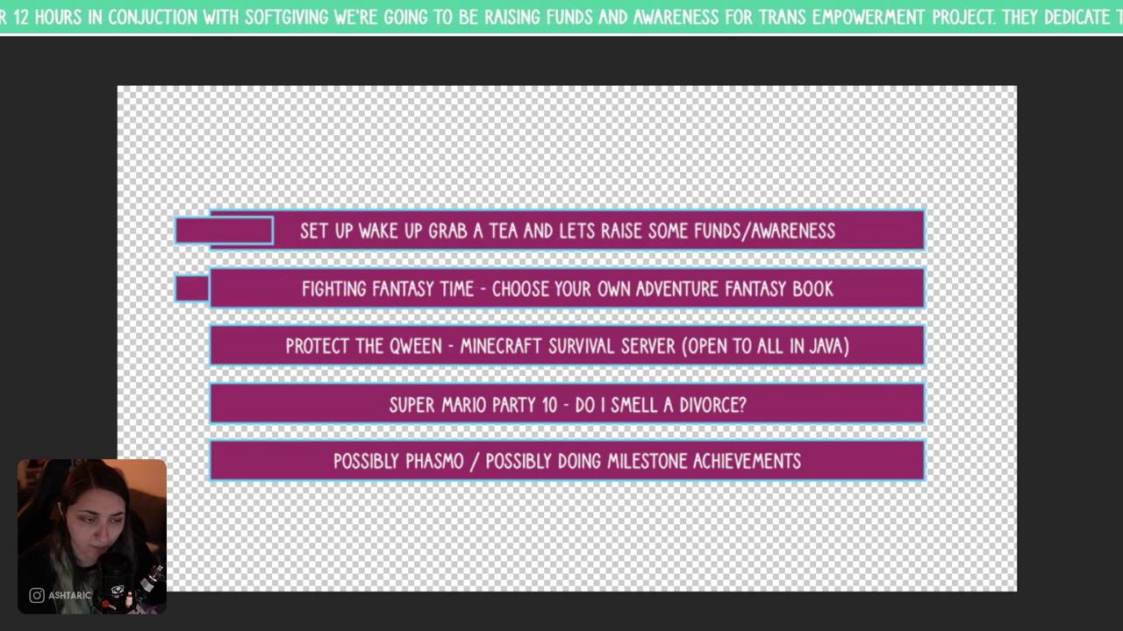
key("ctrl+shift+bracketright")
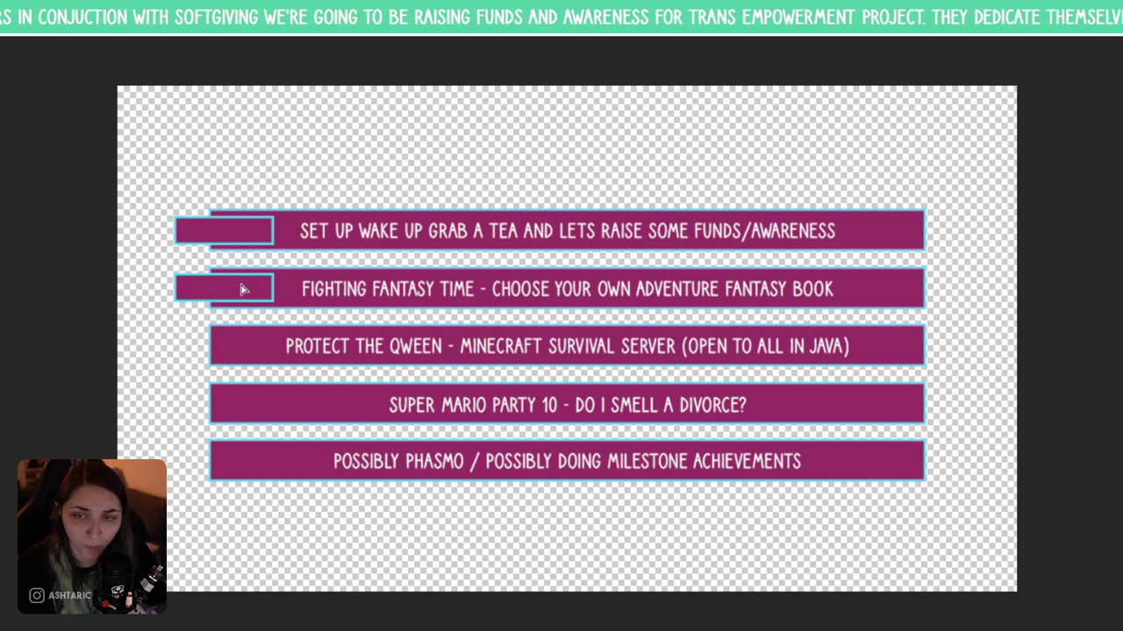
left_click_drag(248, 286, 253, 345)
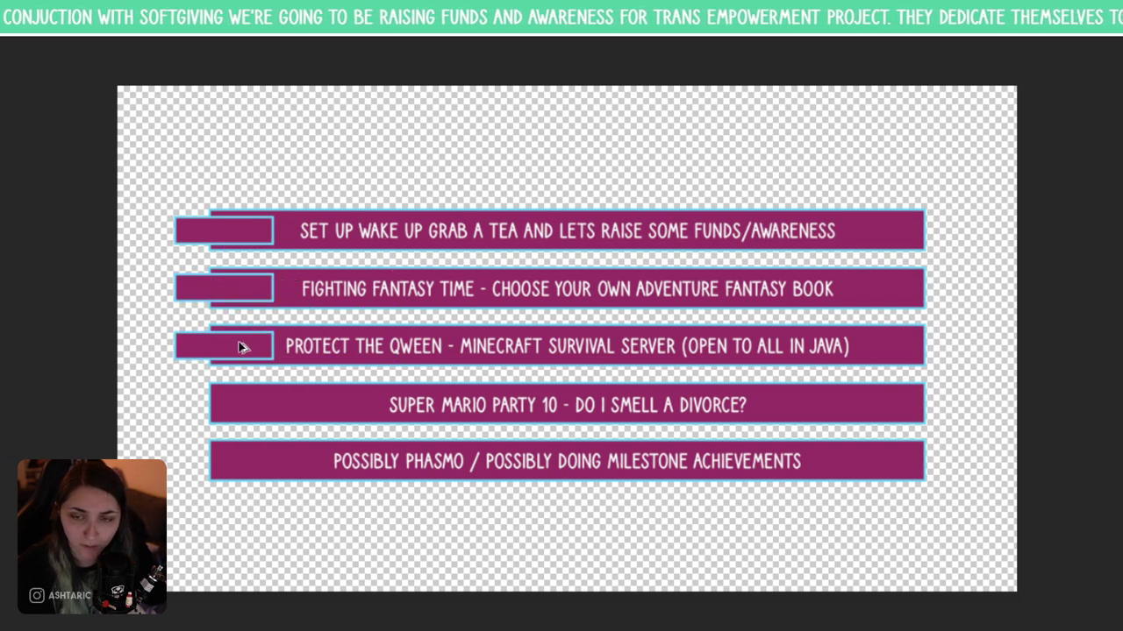
key("ctrl+z")
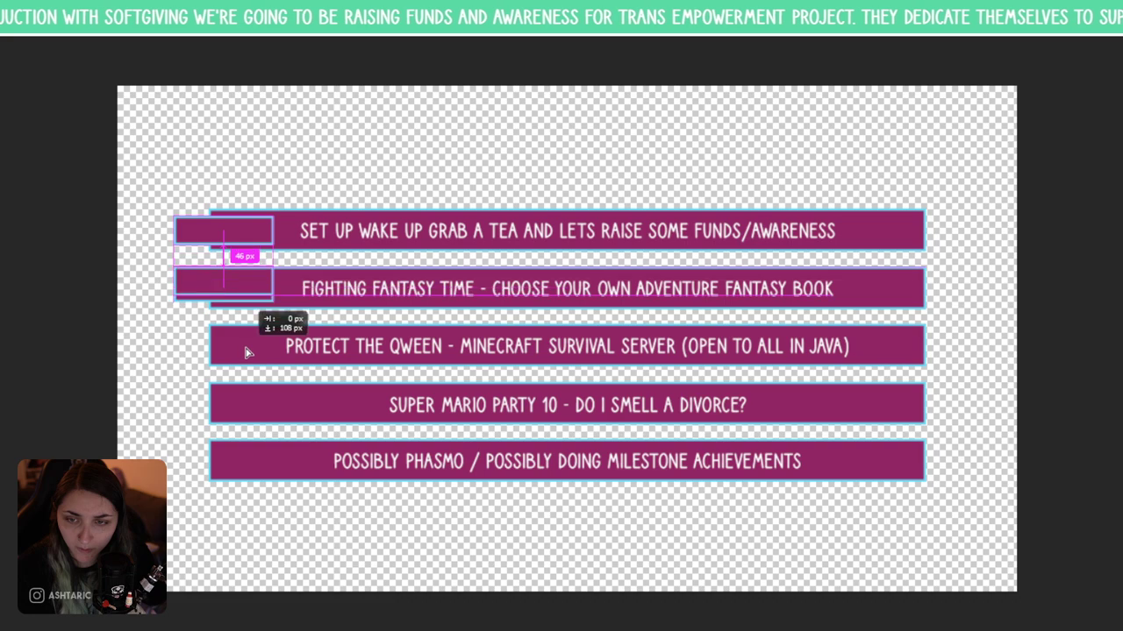
left_click_drag(261, 233, 248, 354)
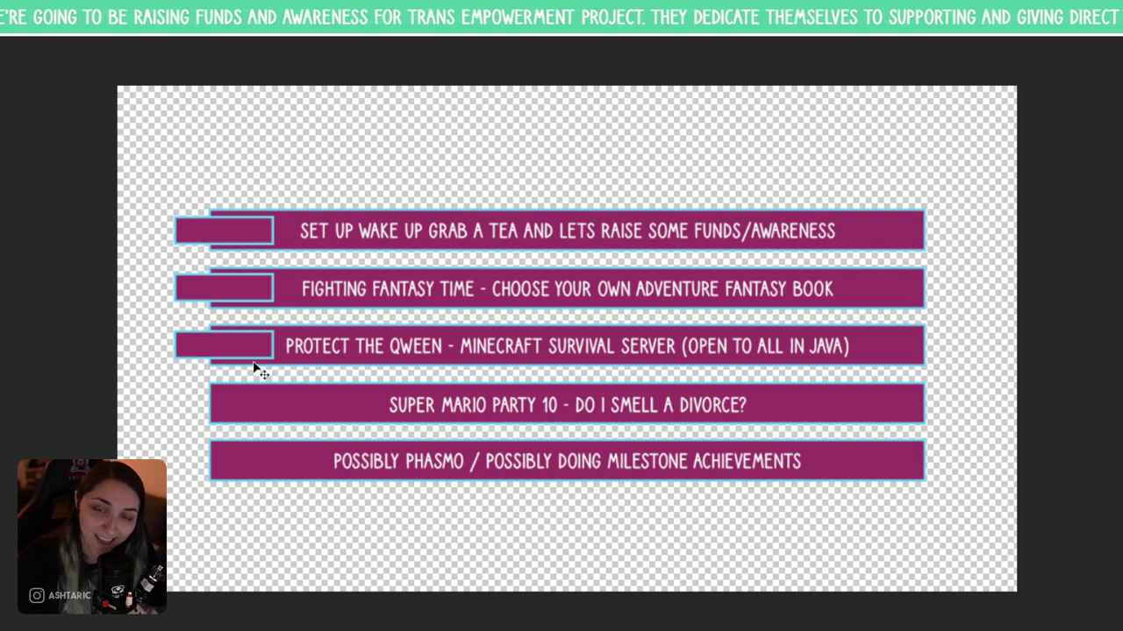
- Duplicate the small box onto the left ends of the fourth and fifth bars, aligned with the boxes above
left_click_drag(240, 354, 243, 411)
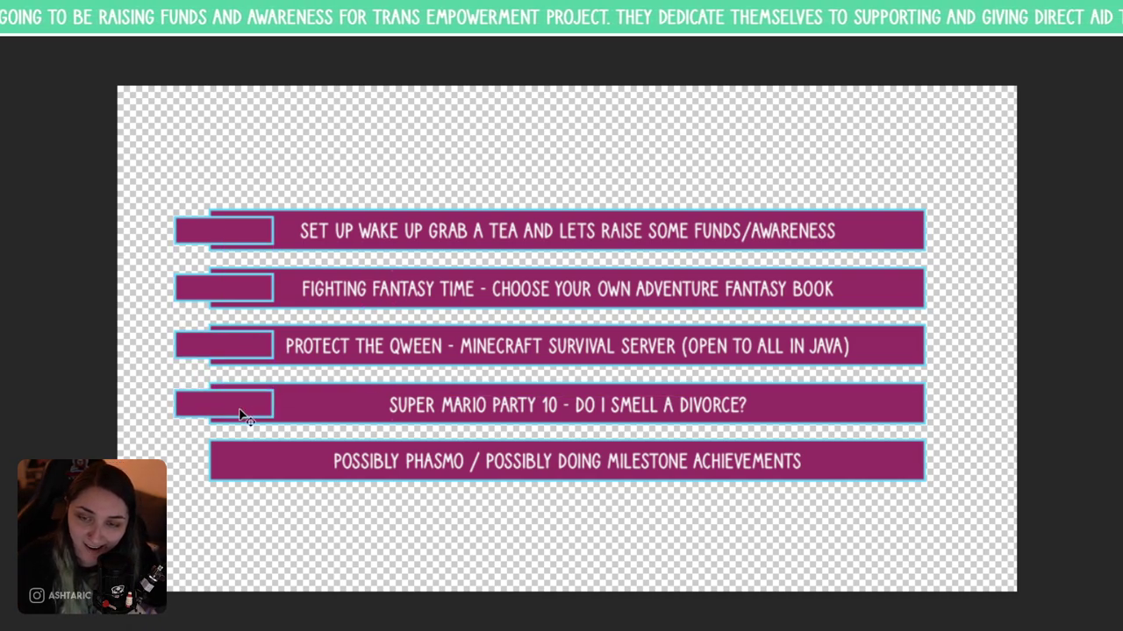
key("shift+Up")
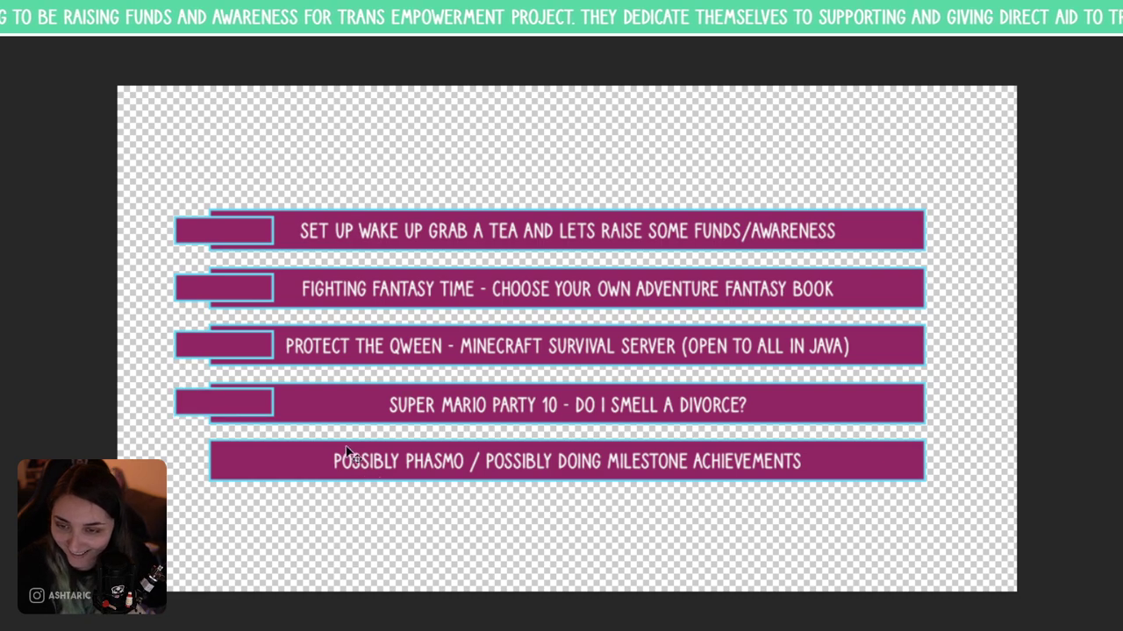
key("alt+f")
key("Escape")
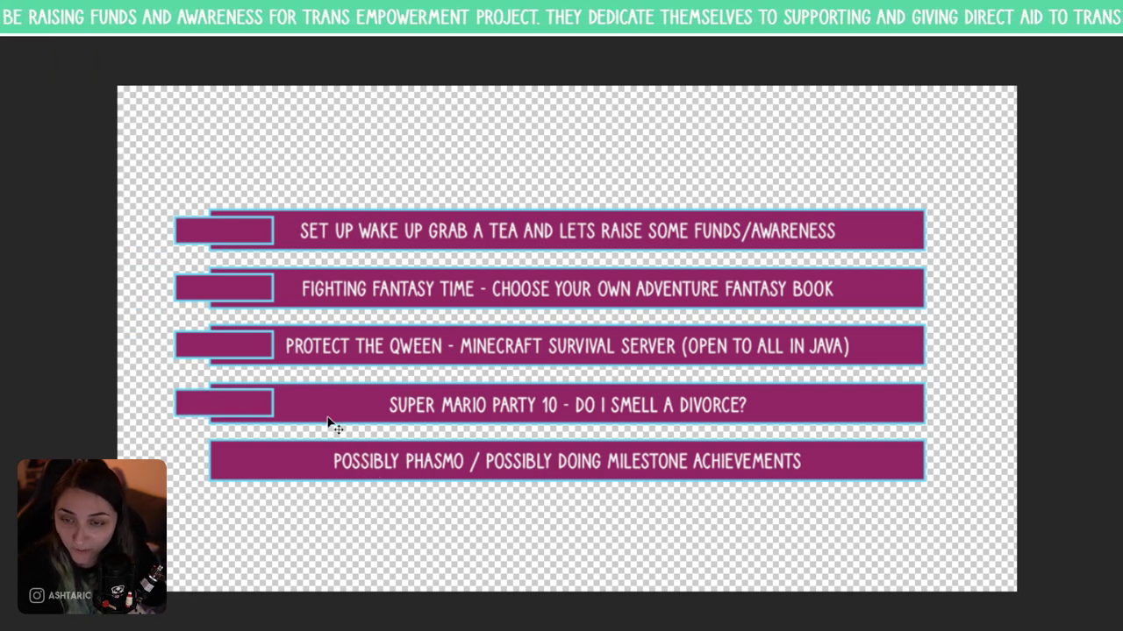
left_click_drag(261, 406, 261, 472)
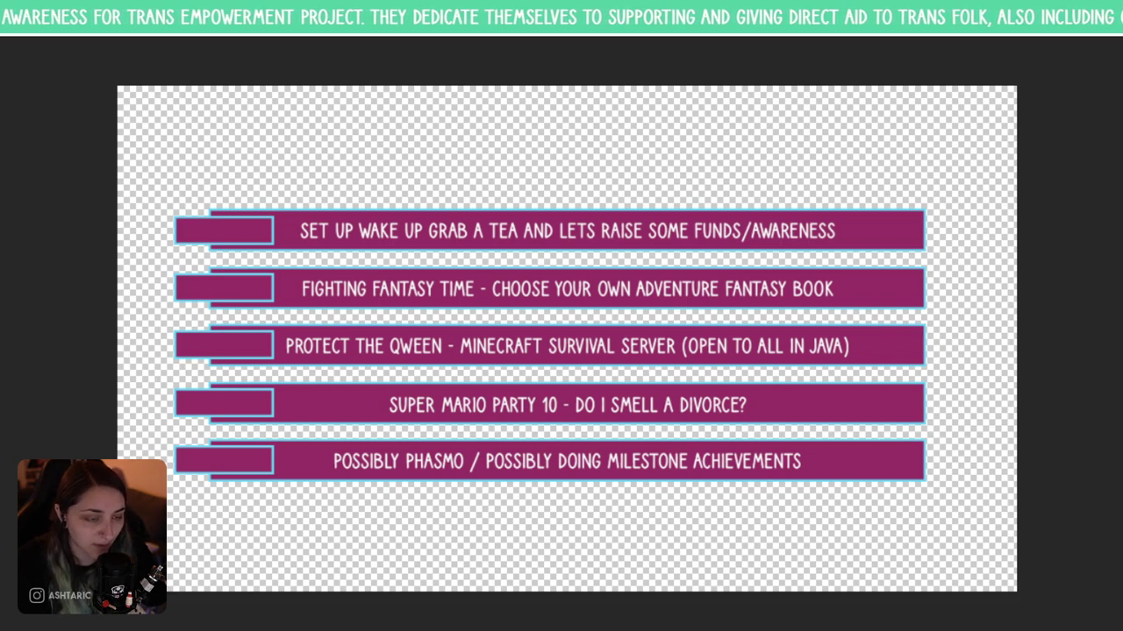
- Copy the fifth bar's text onto the first bar and replace its content with "10:00AM"
left_click_drag(510, 462, 340, 237)
double_click(340, 236)
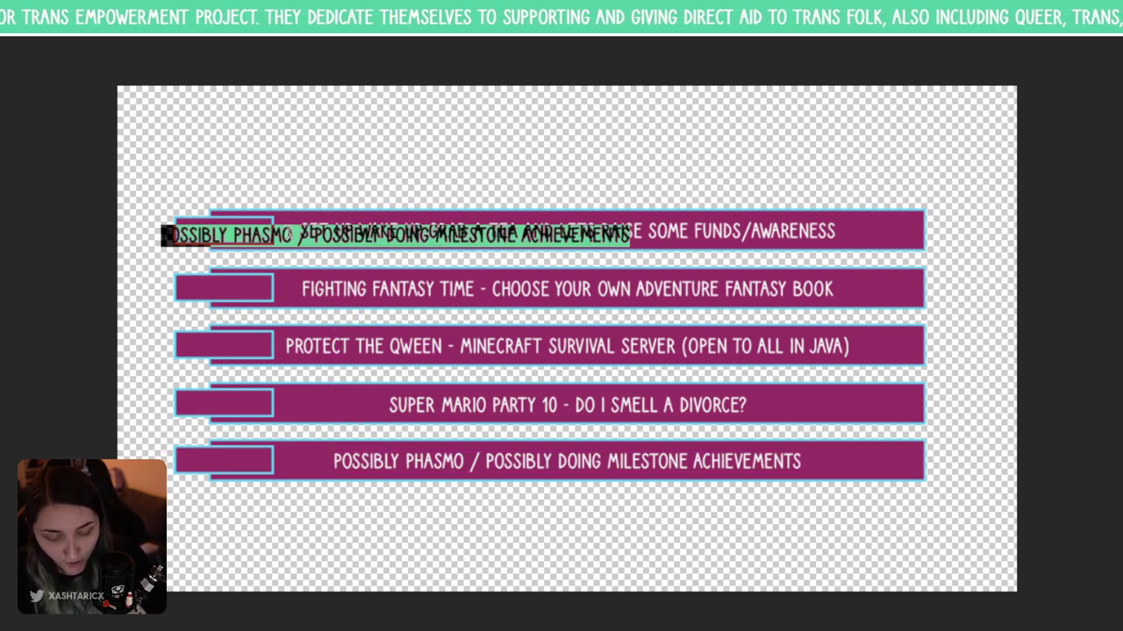
key("Escape")
key("Delete")
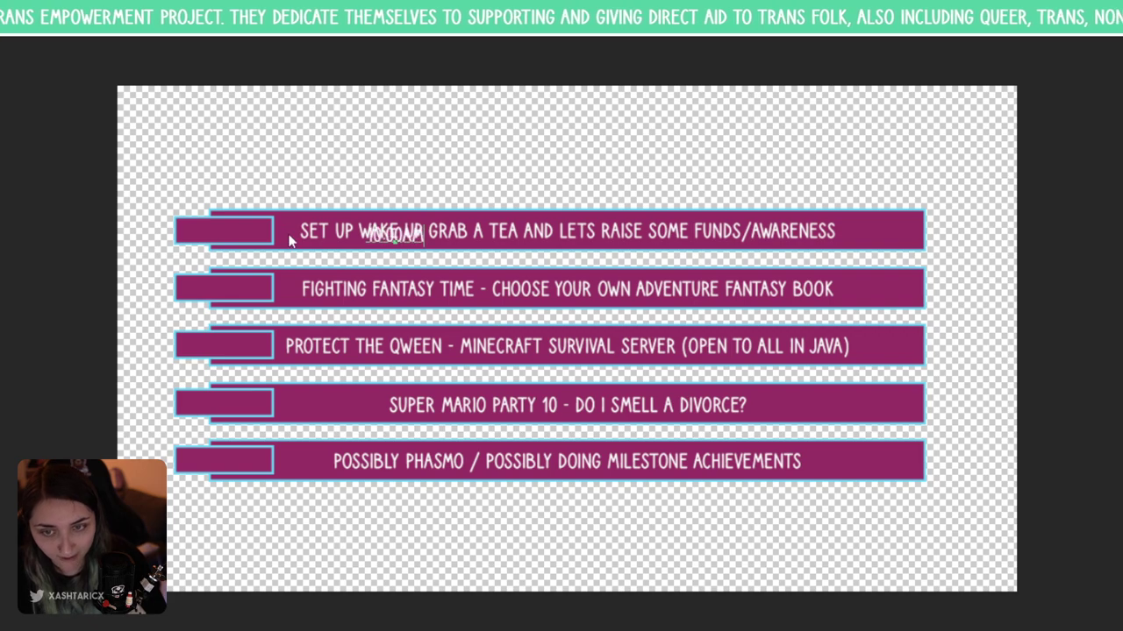
key("ctrl+a")
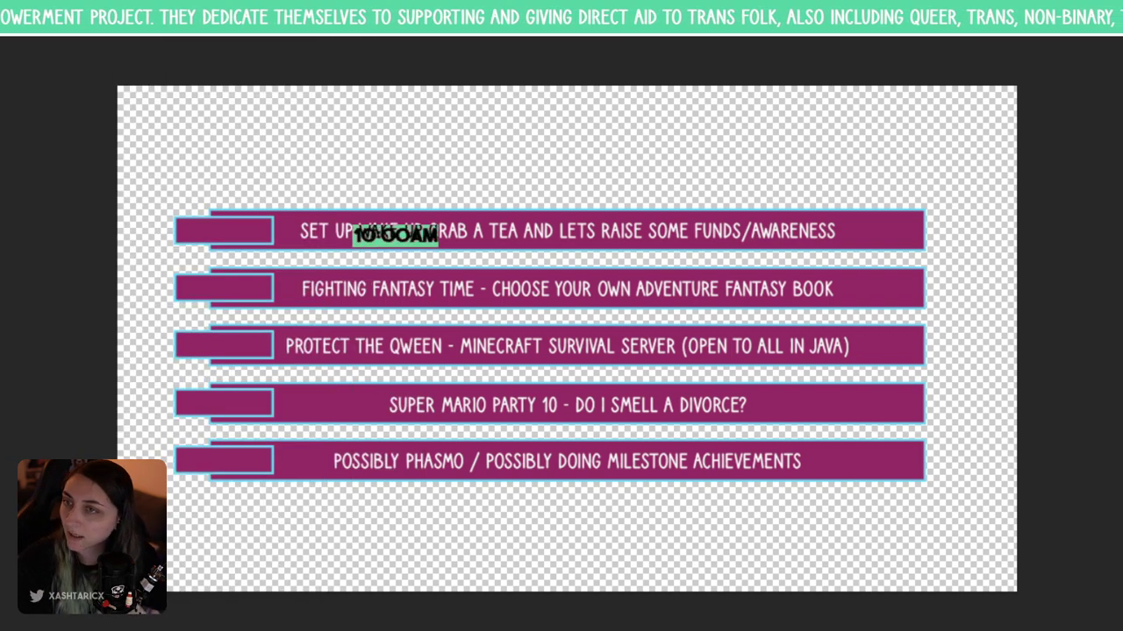
- Move the 10:00AM label into the first bar's small box and centre it there
left_click_drag(420, 213, 244, 204)
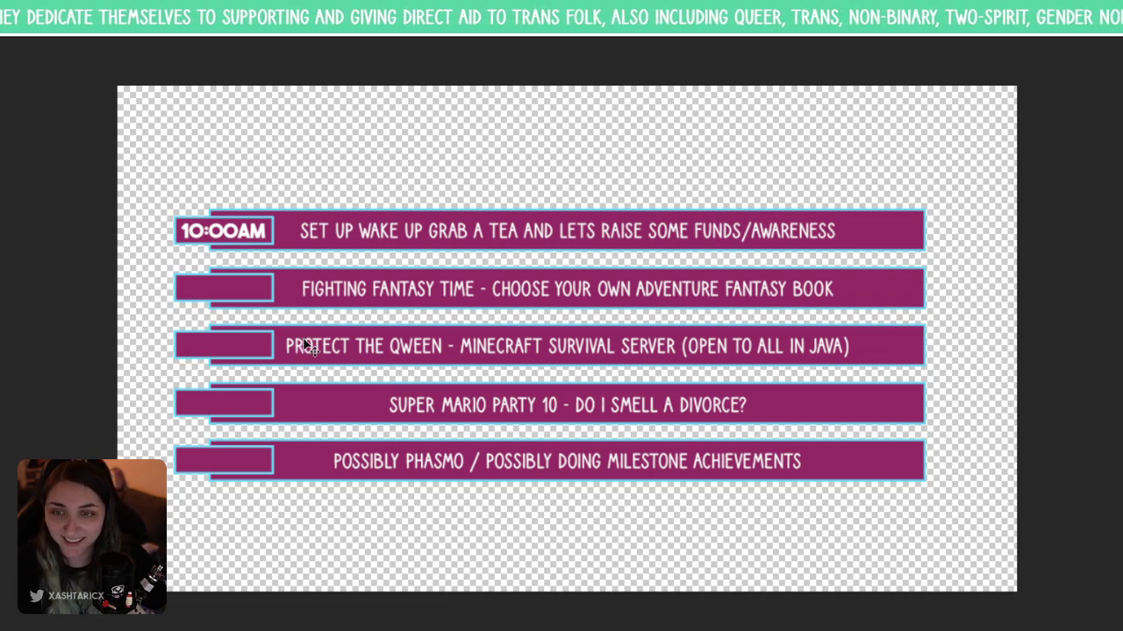
key("Right")
key("Left")
key("Left")
key("Left")
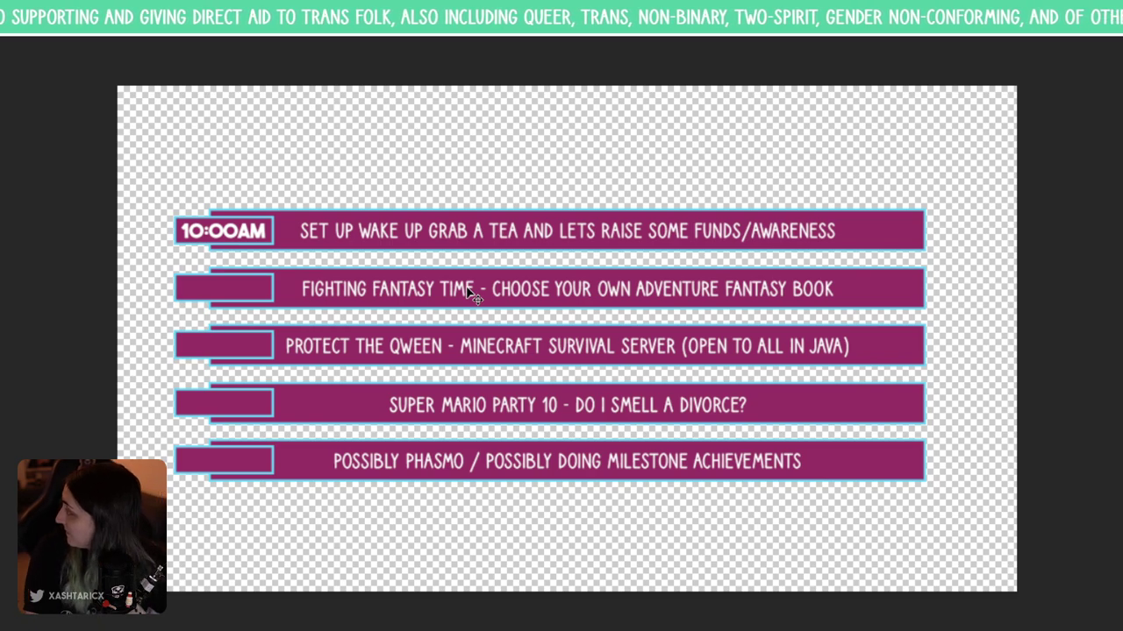
- Set the 10:00AM label's font to Lumie with faux bold
double_click(263, 231)
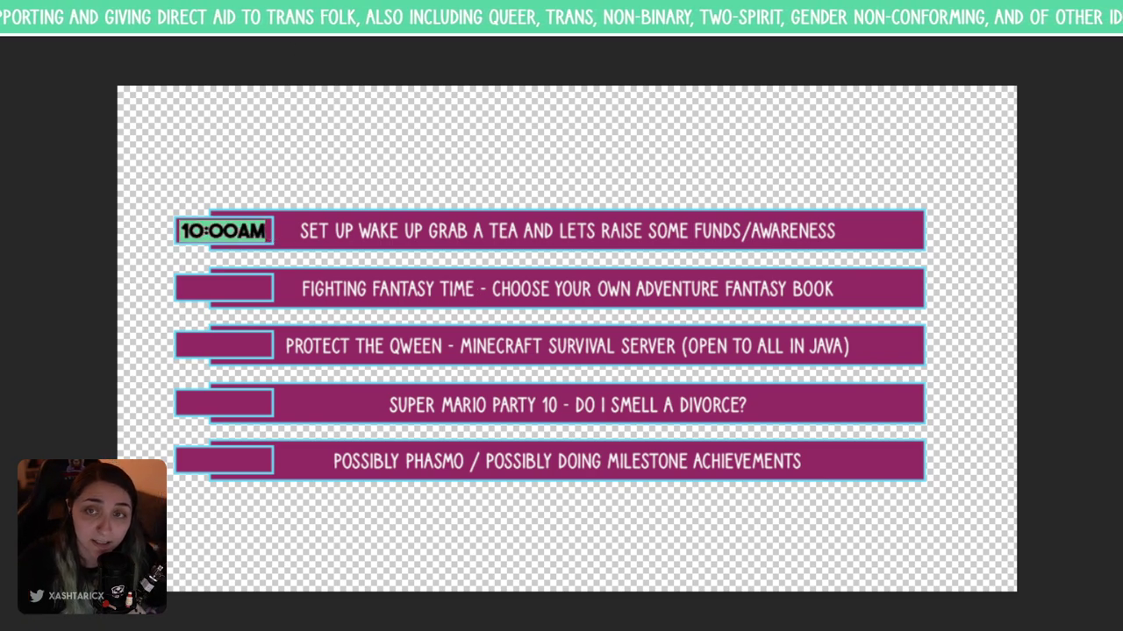
left_click(399, 36)
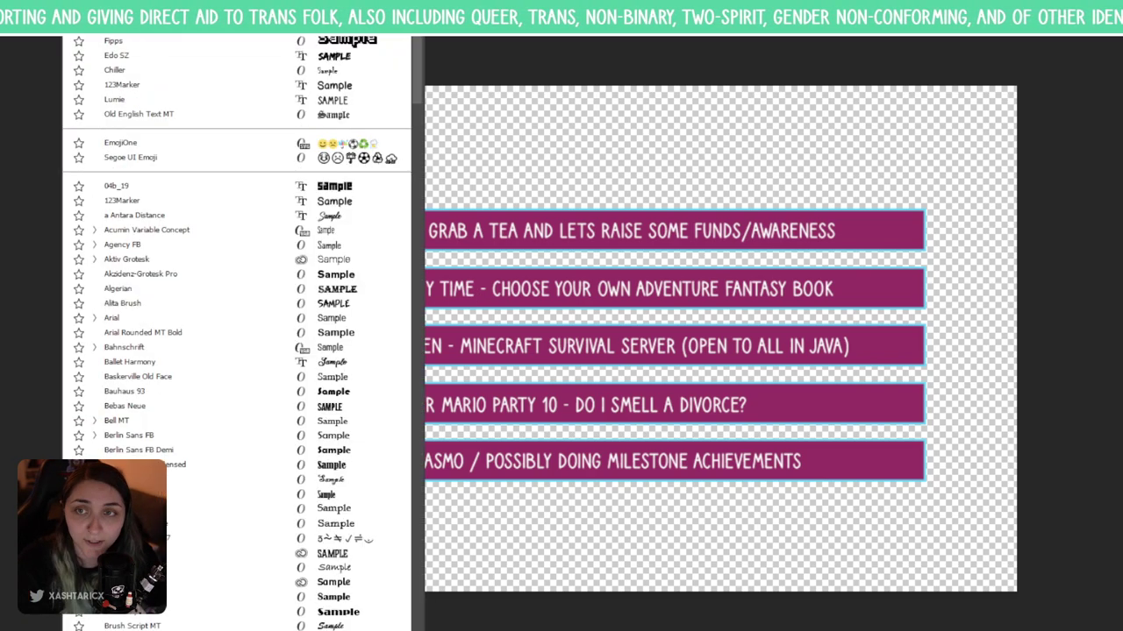
left_click(134, 100)
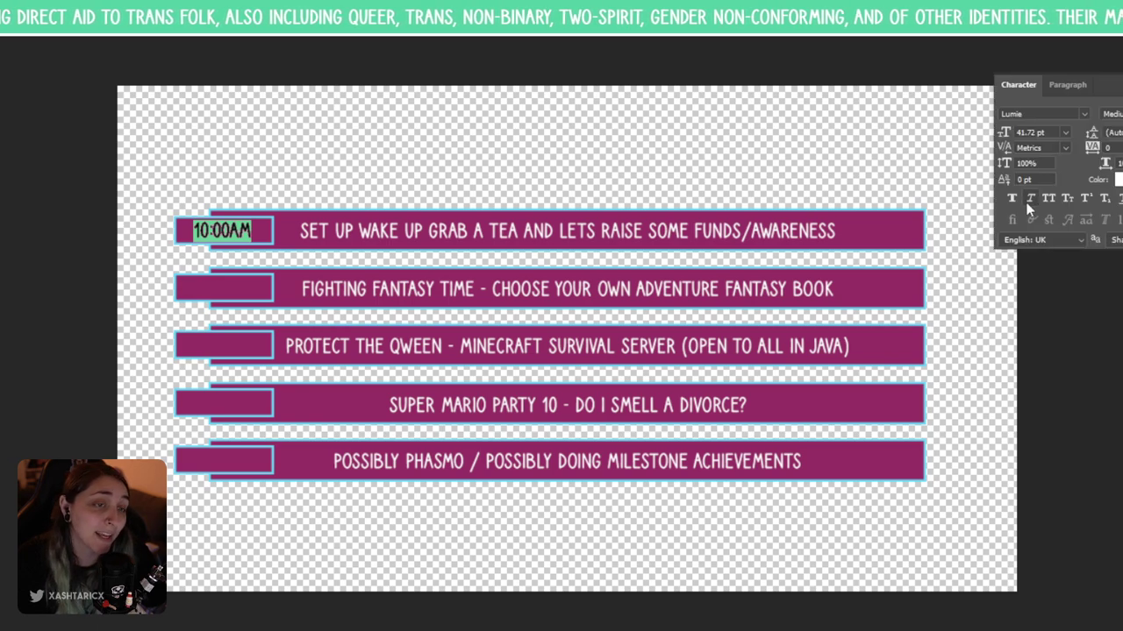
left_click(1015, 197)
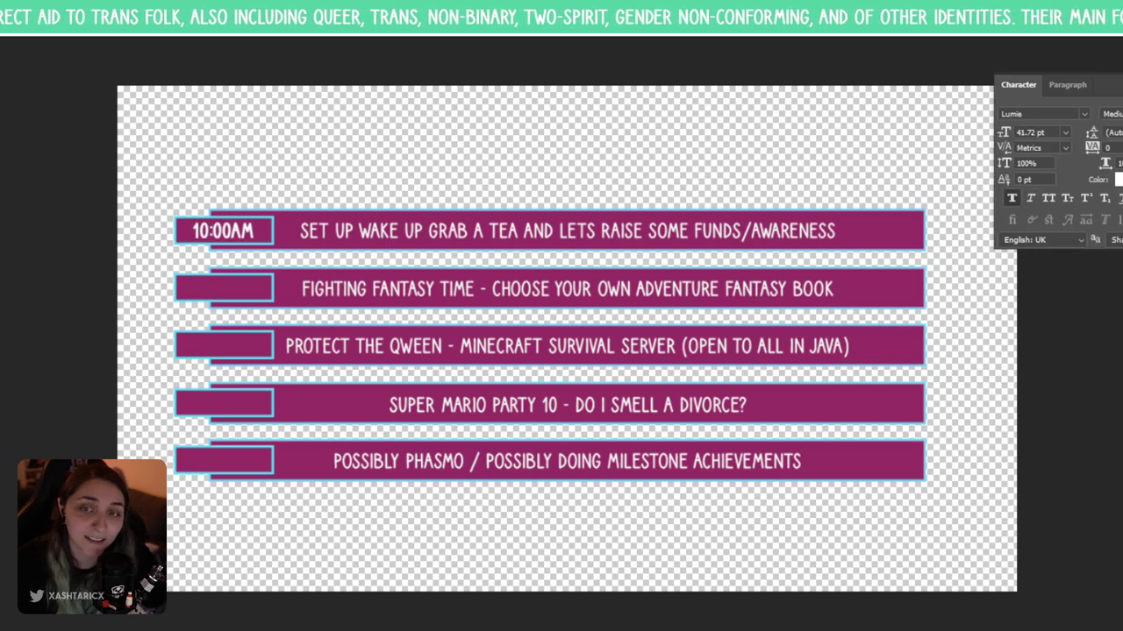
left_click(216, 231)
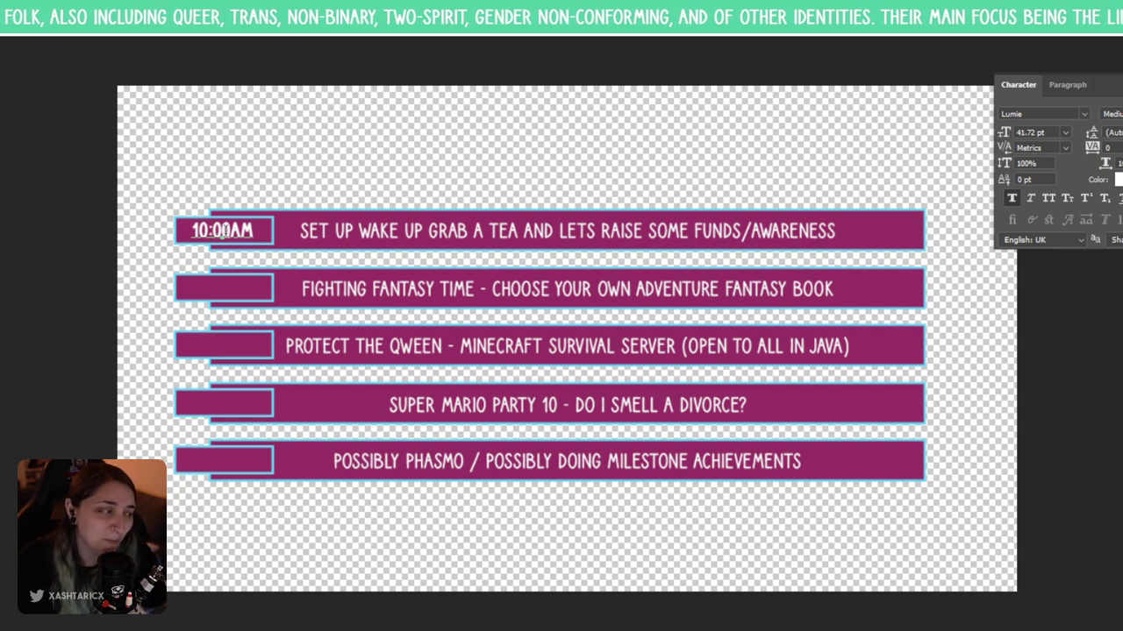
key("ctrl+Return")
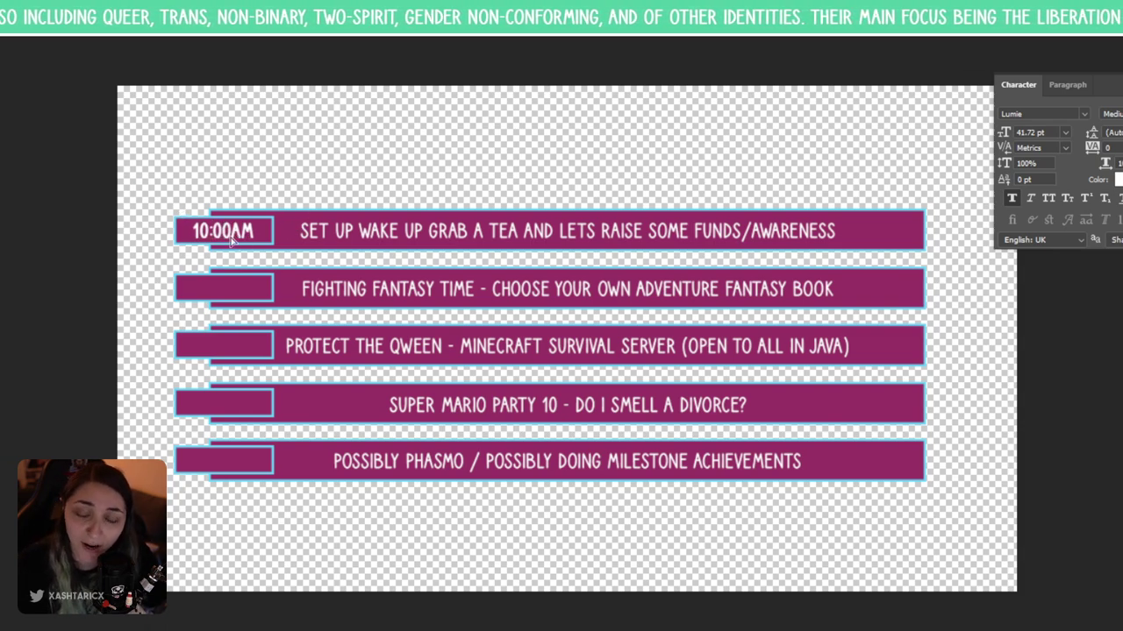
- Duplicate the 10:00AM label into the second bar's small box and change the copy to "10:30AM"
left_click_drag(241, 235, 230, 296)
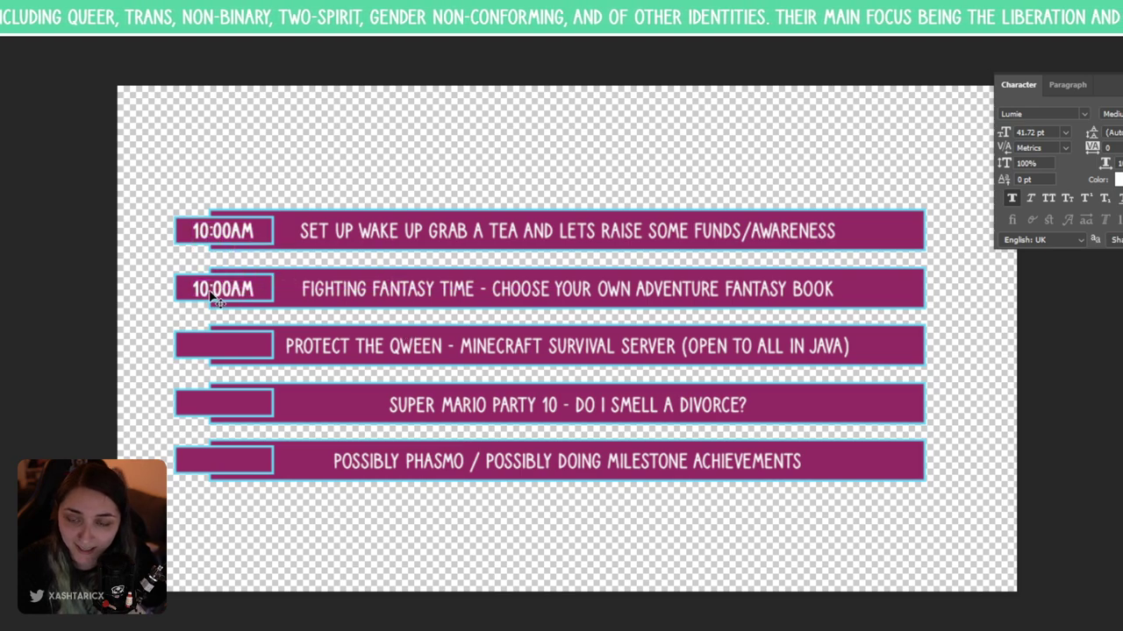
double_click(213, 295)
left_click(209, 291)
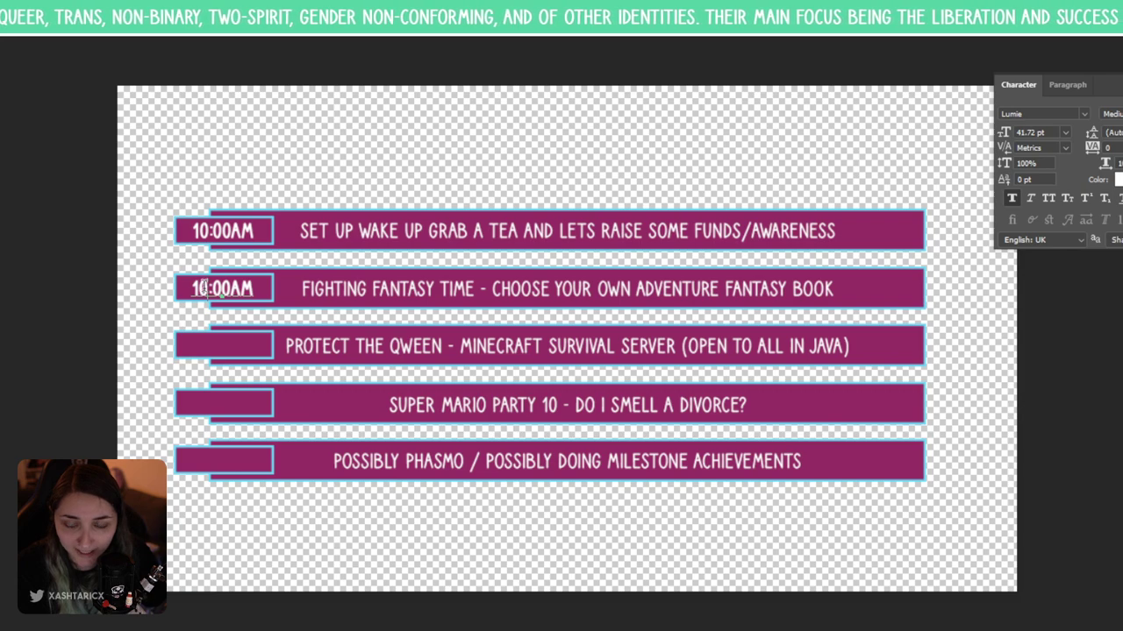
left_click_drag(222, 290, 213, 290)
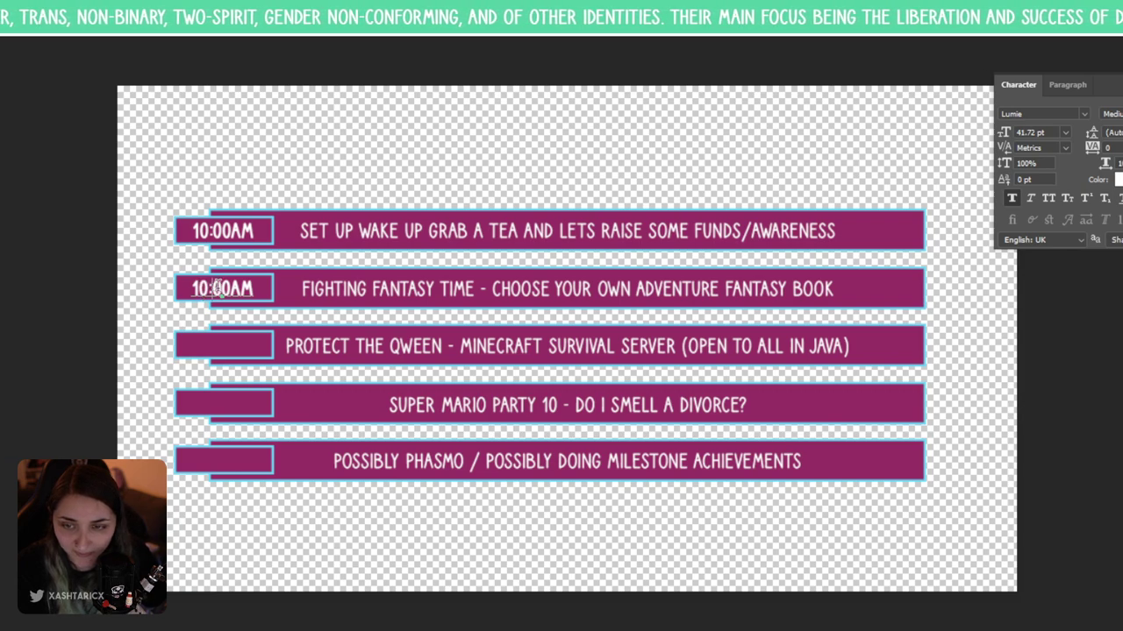
type("3")
key("ctrl+Return")
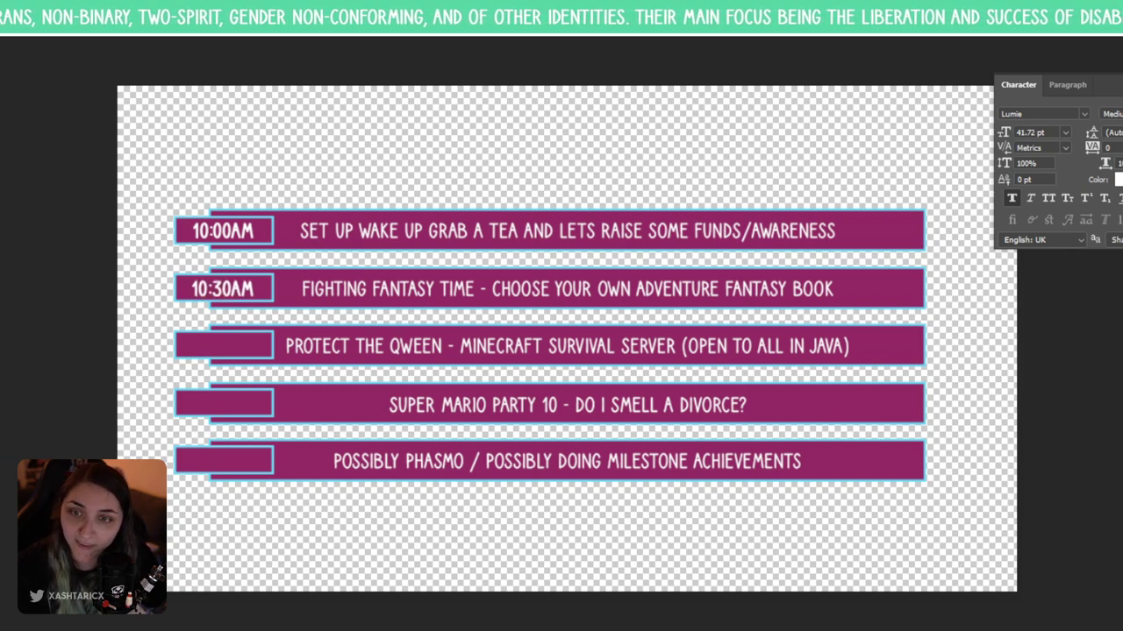
- Duplicate the 10:30AM label into the third bar's small box and change the copy to "13:30PM"
left_click_drag(243, 297, 231, 349)
double_click(235, 351)
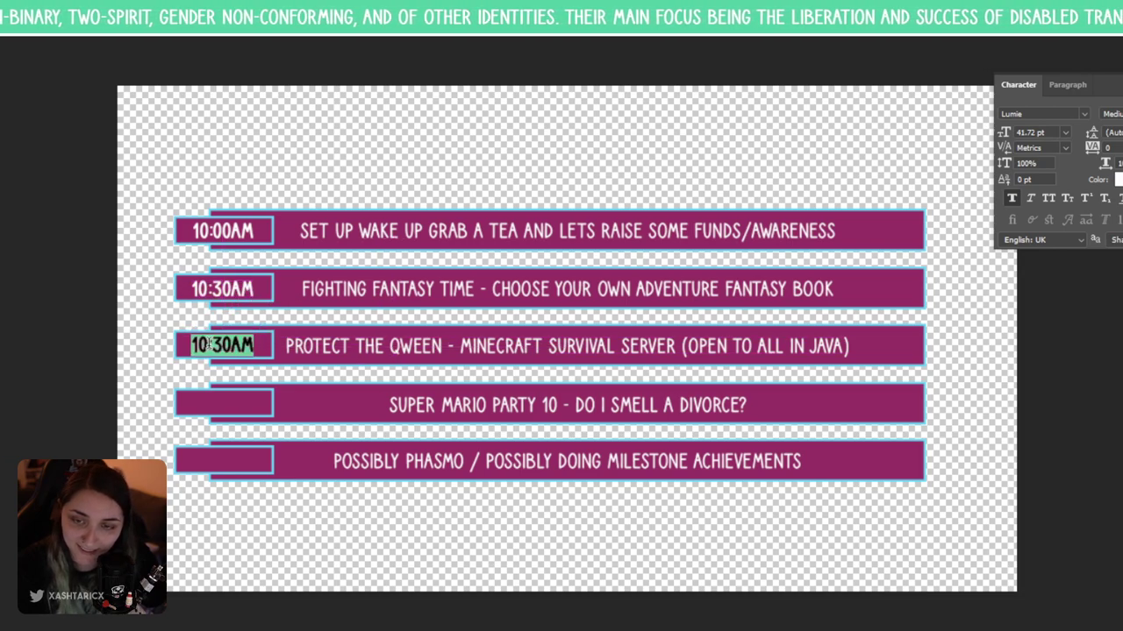
left_click(204, 344)
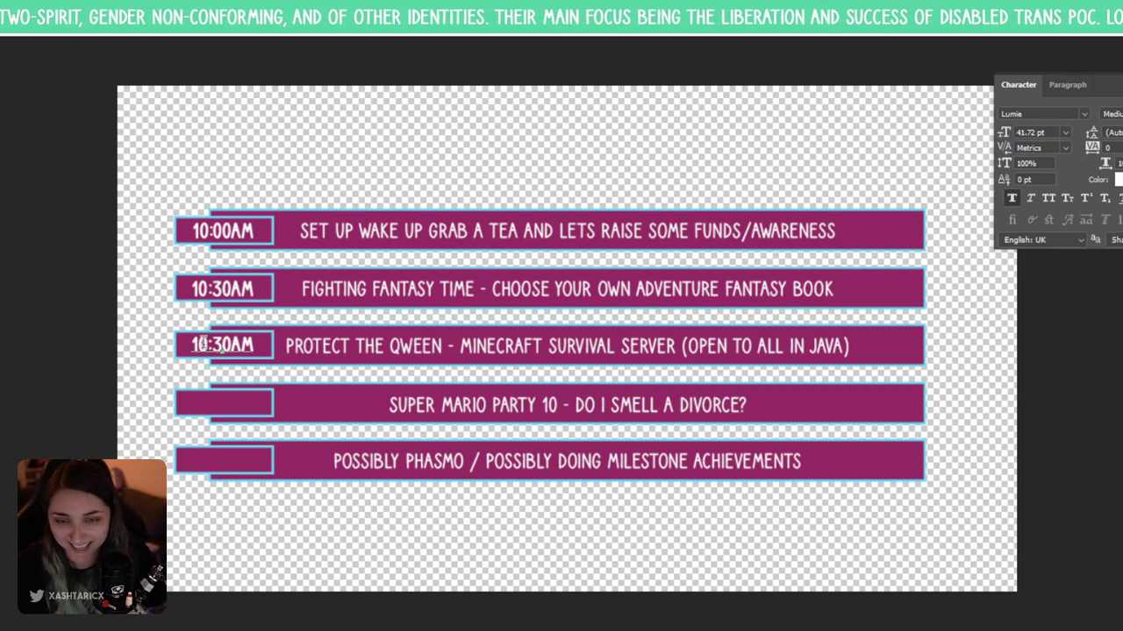
double_click(203, 344)
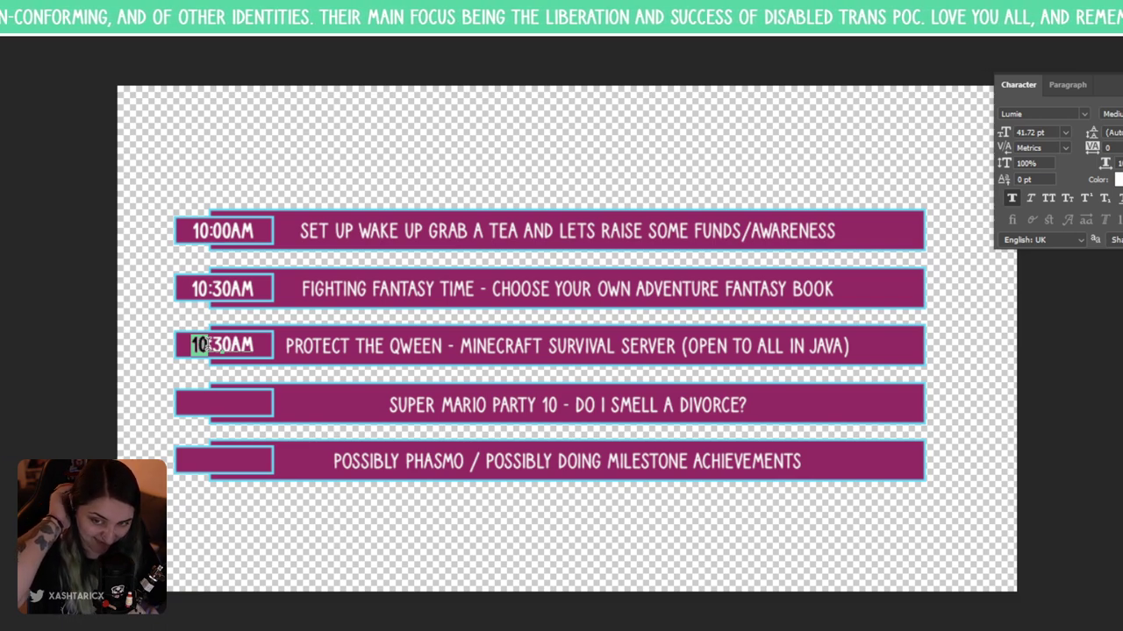
type("13")
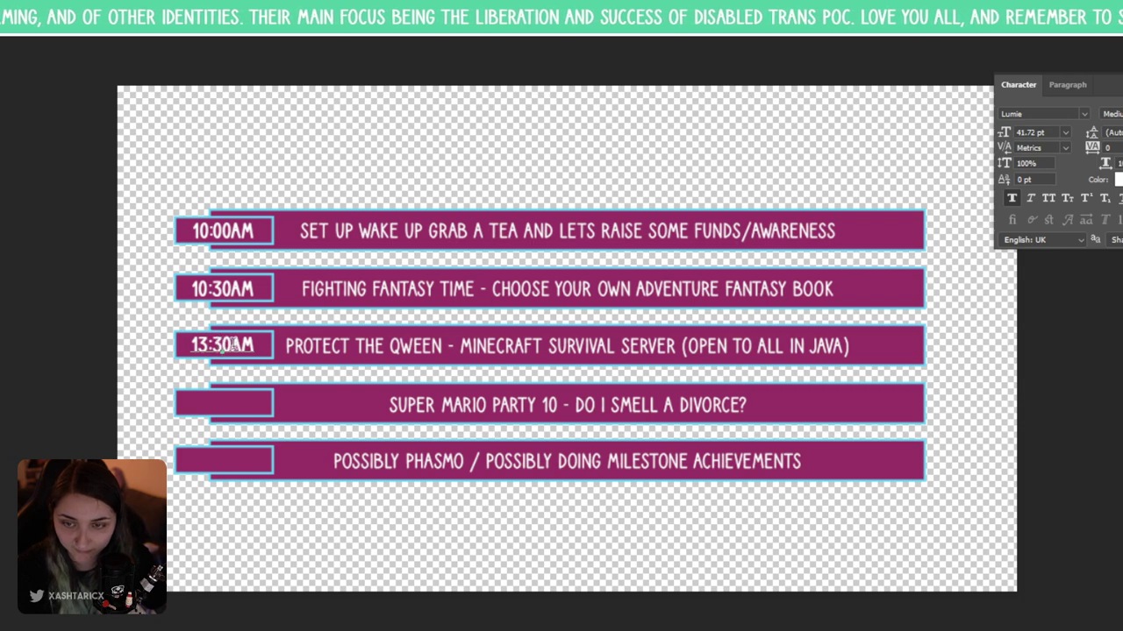
left_click_drag(231, 343, 242, 344)
type("P")
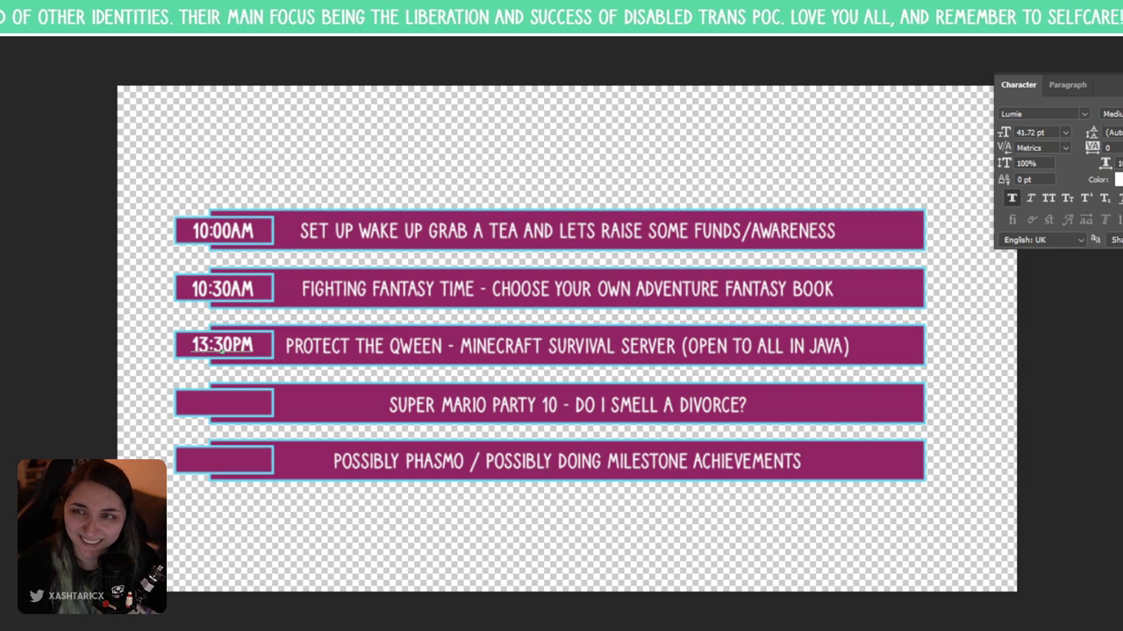
key("ctrl+Return")
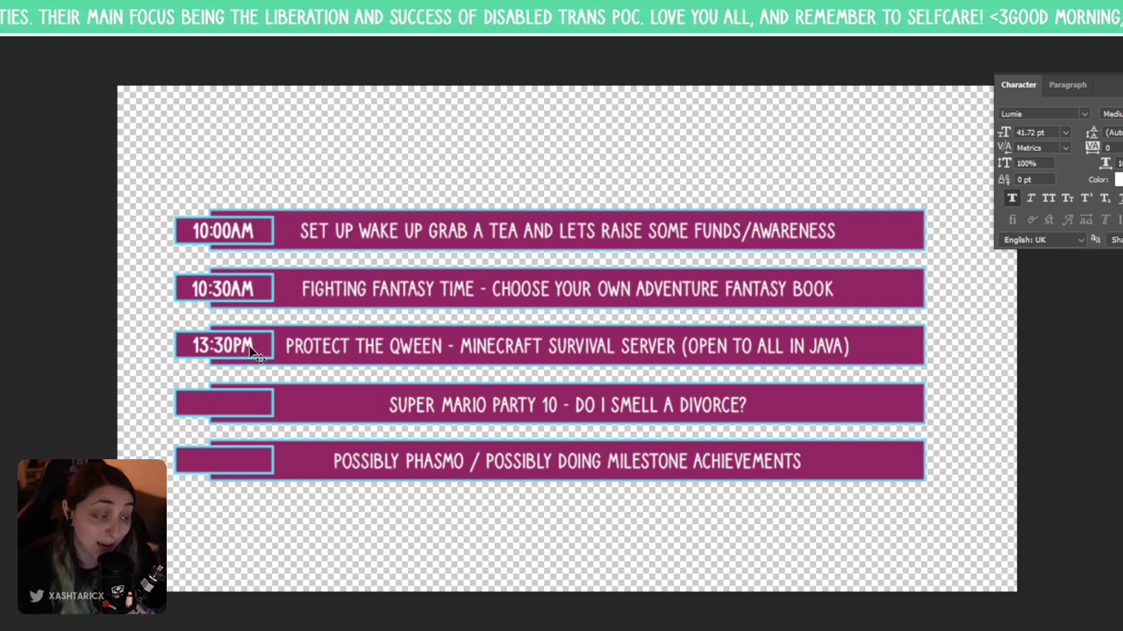
- Duplicate the 13:30PM label into the fourth bar's small box and change the copy to "16:00PM"
left_click_drag(250, 350, 252, 405)
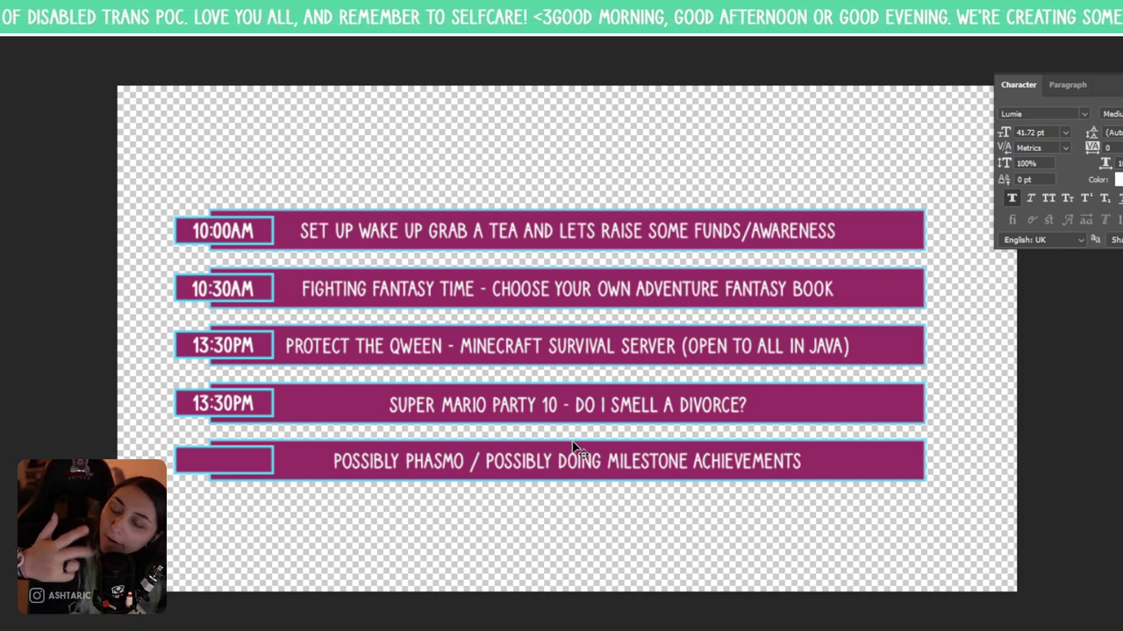
double_click(210, 409)
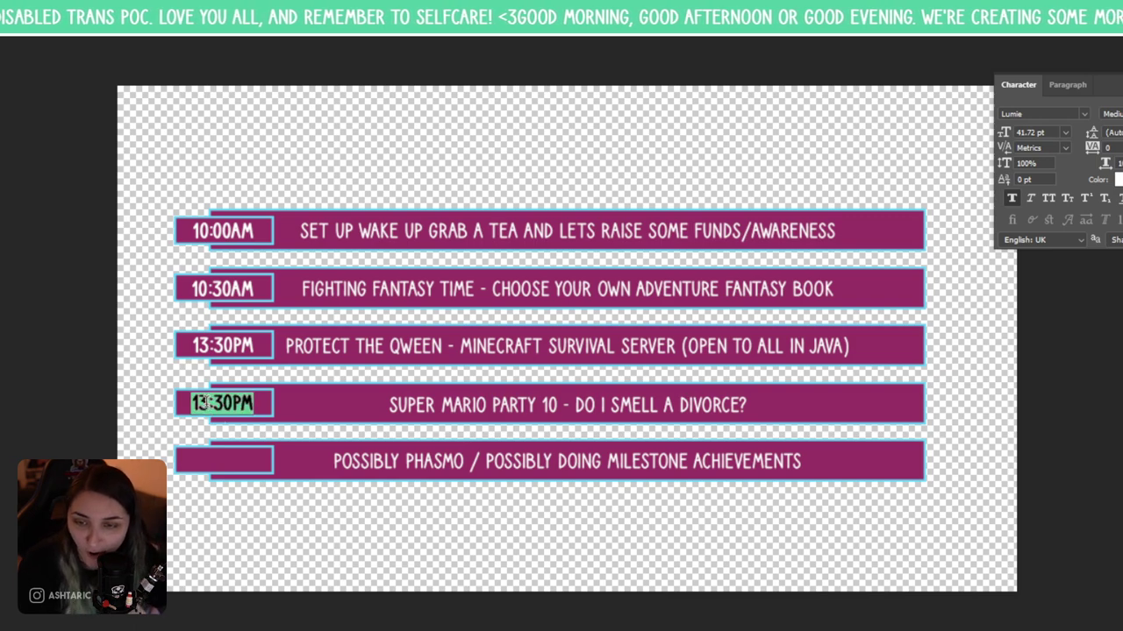
key("ctrl+a")
type("16:30PM")
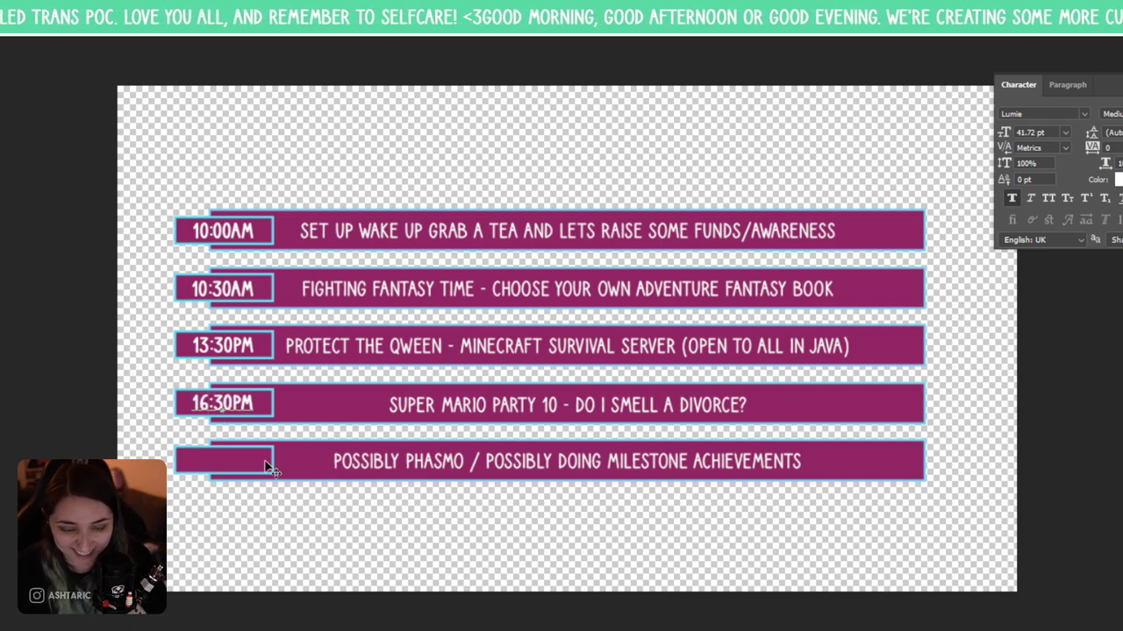
key("ctrl+a")
type("16:00PM")
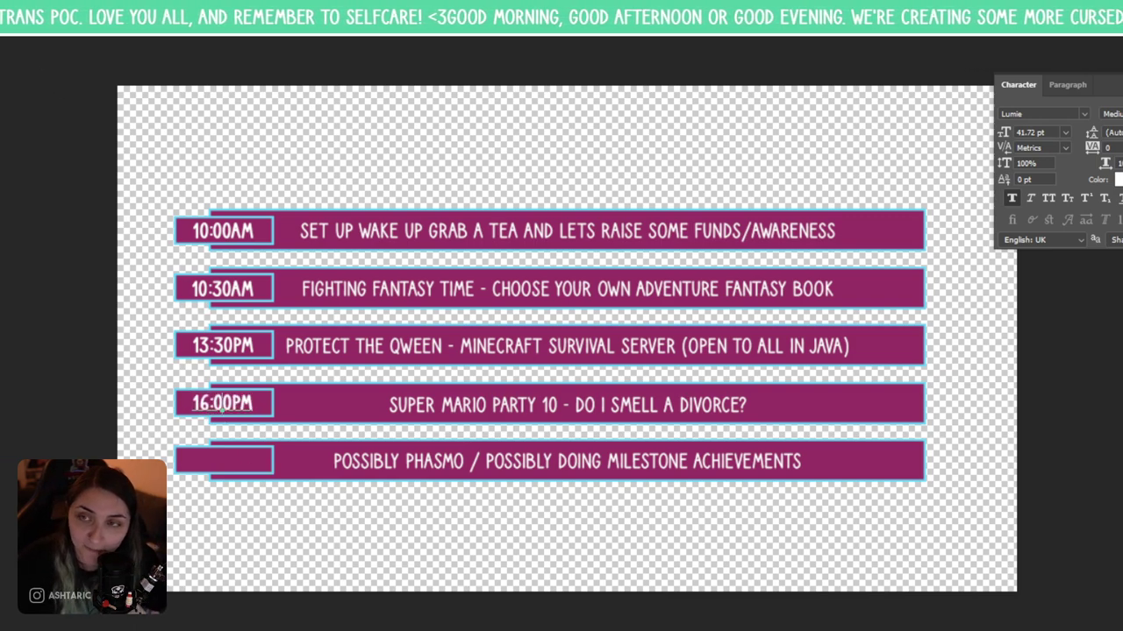
key("ctrl+Return")
- Duplicate the 16:00PM label into the fifth bar's small box and change the copy to "18:00PM"
left_click_drag(214, 413, 215, 469)
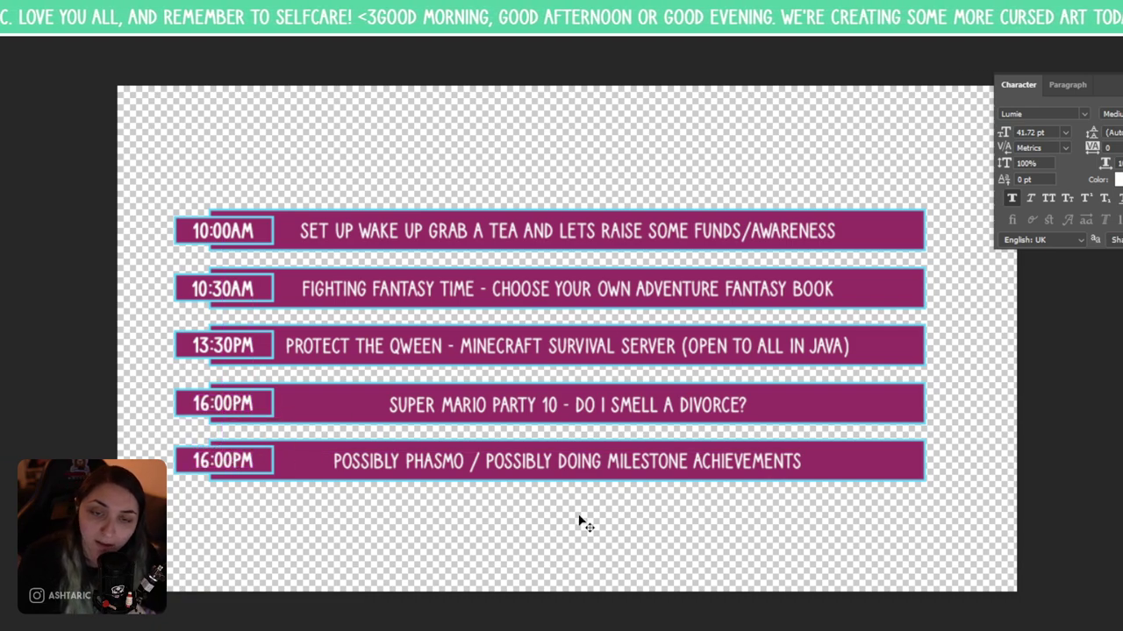
double_click(216, 467)
left_click(211, 461)
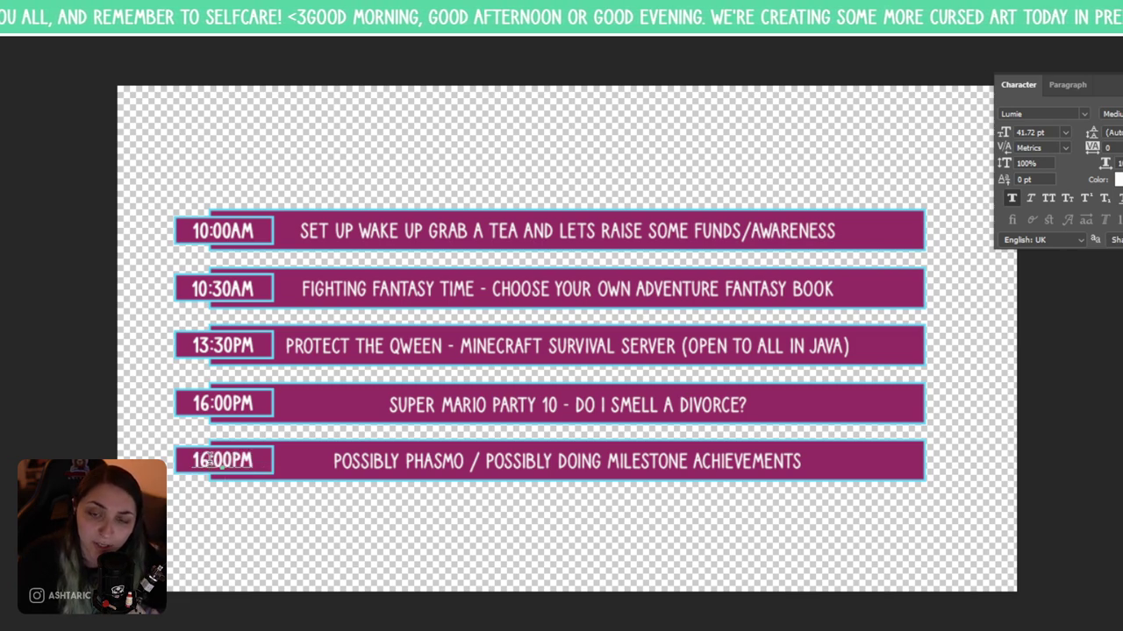
left_click_drag(211, 461, 188, 462)
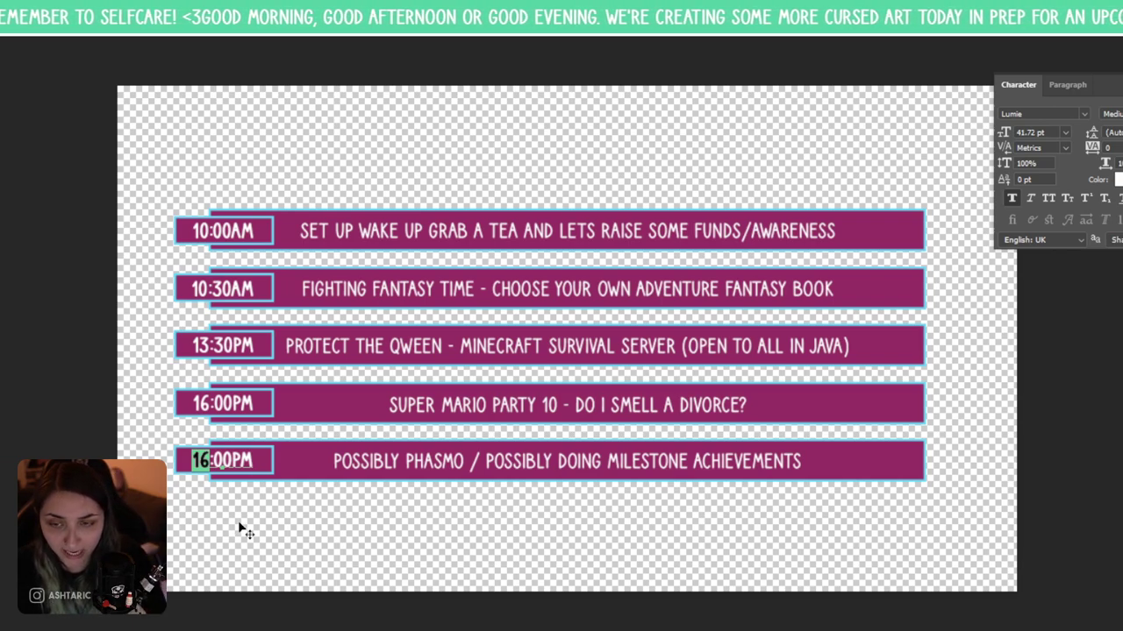
type("18")
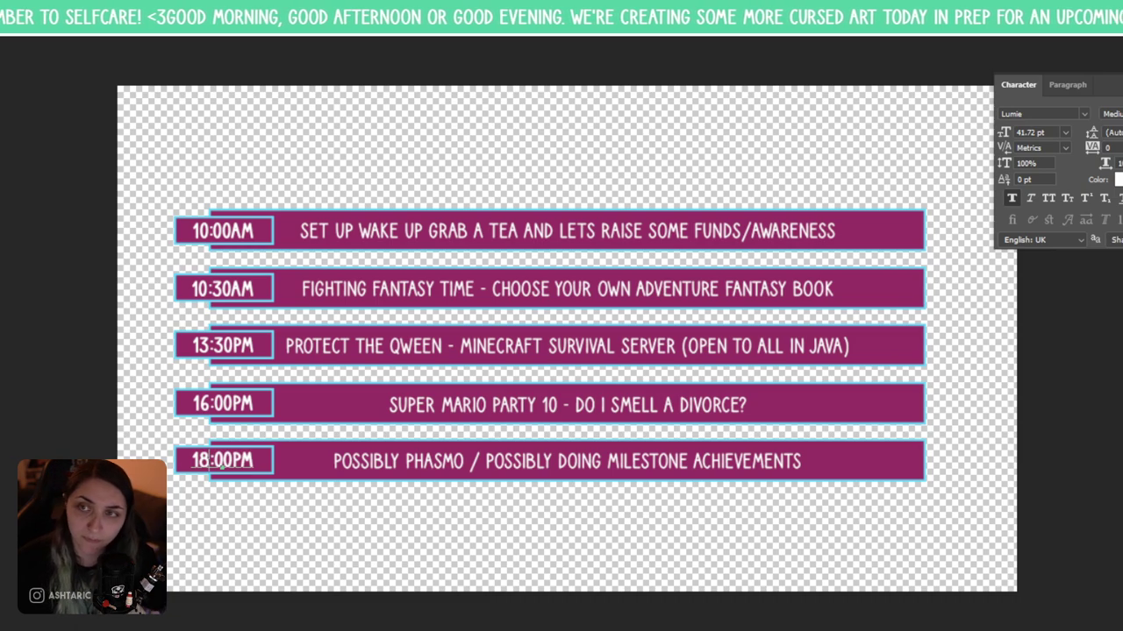
key("ctrl+Return")
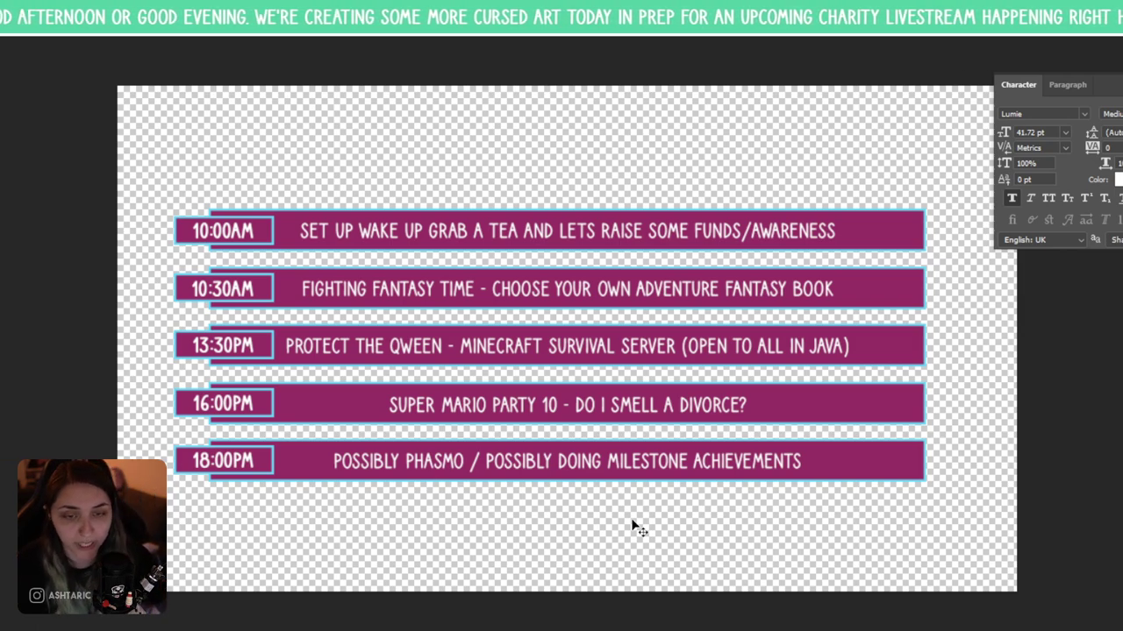
- Replace the fifth bar's text with "PHASMOPHOBIA & MILESTONE ACHIEVEMENTS"
double_click(607, 464)
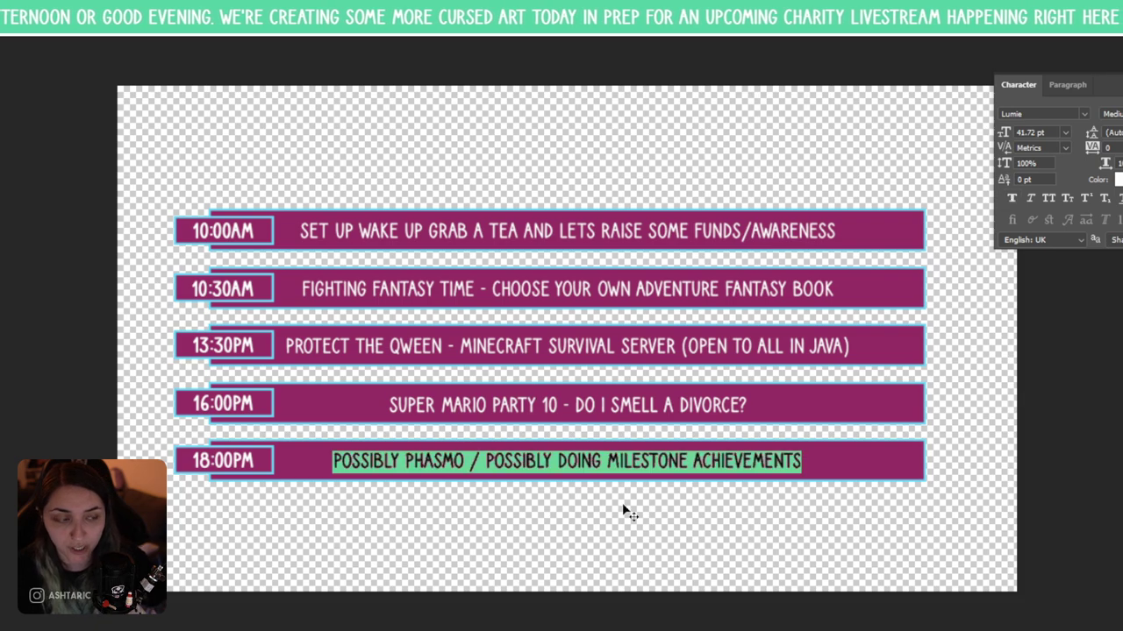
type("PHAS ")
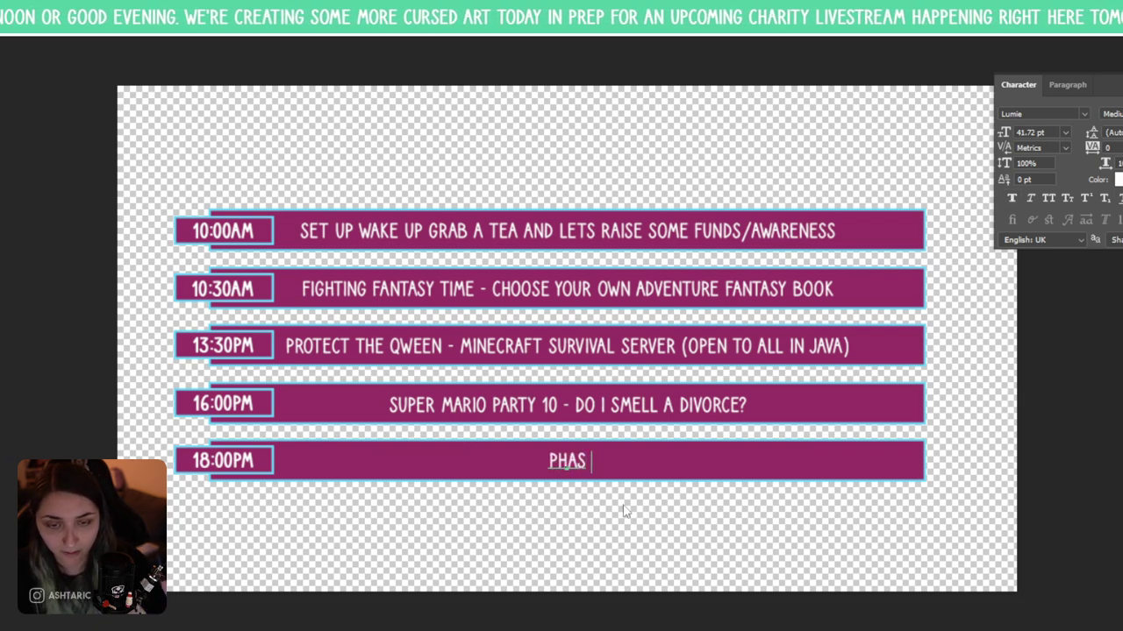
type("MOPHOBIA")
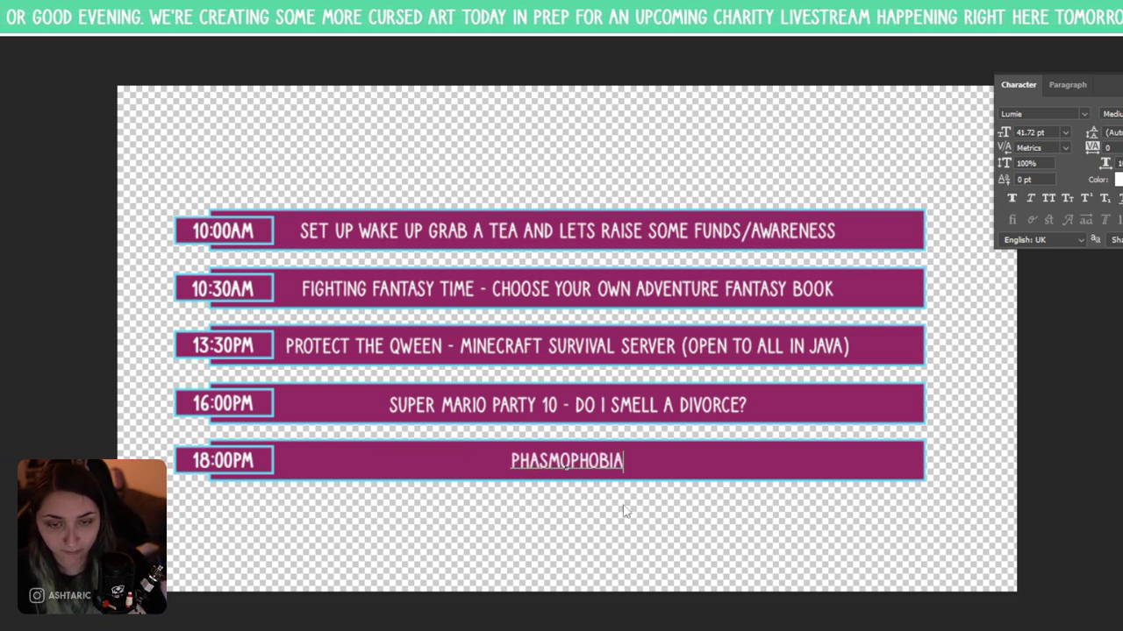
type(" & MILES ")
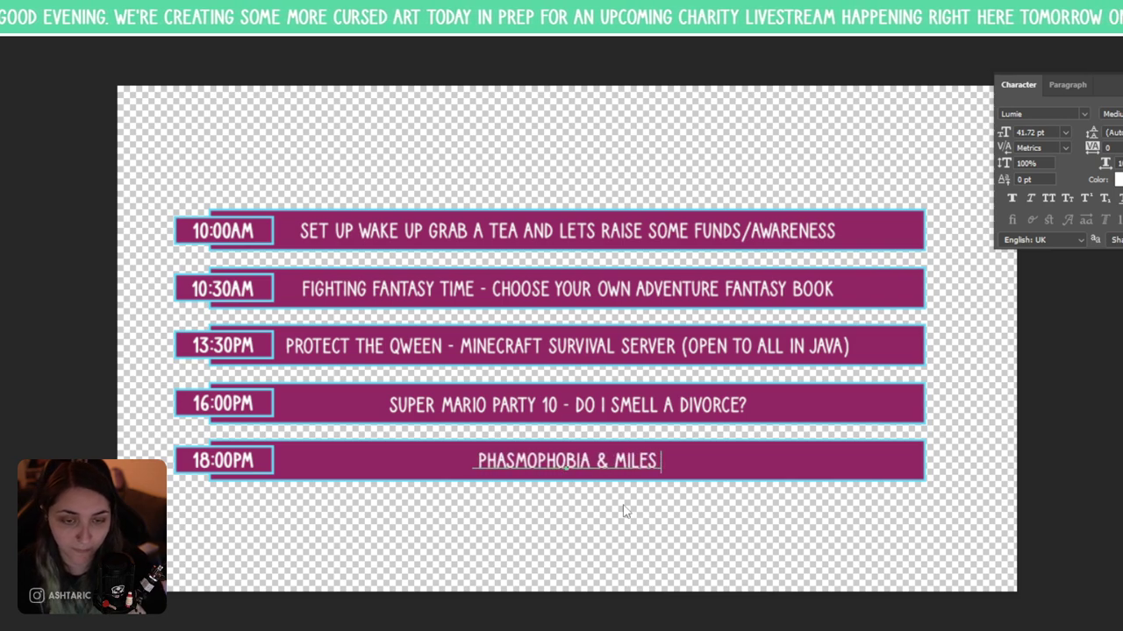
type("TONE ACHIEVEMEN")
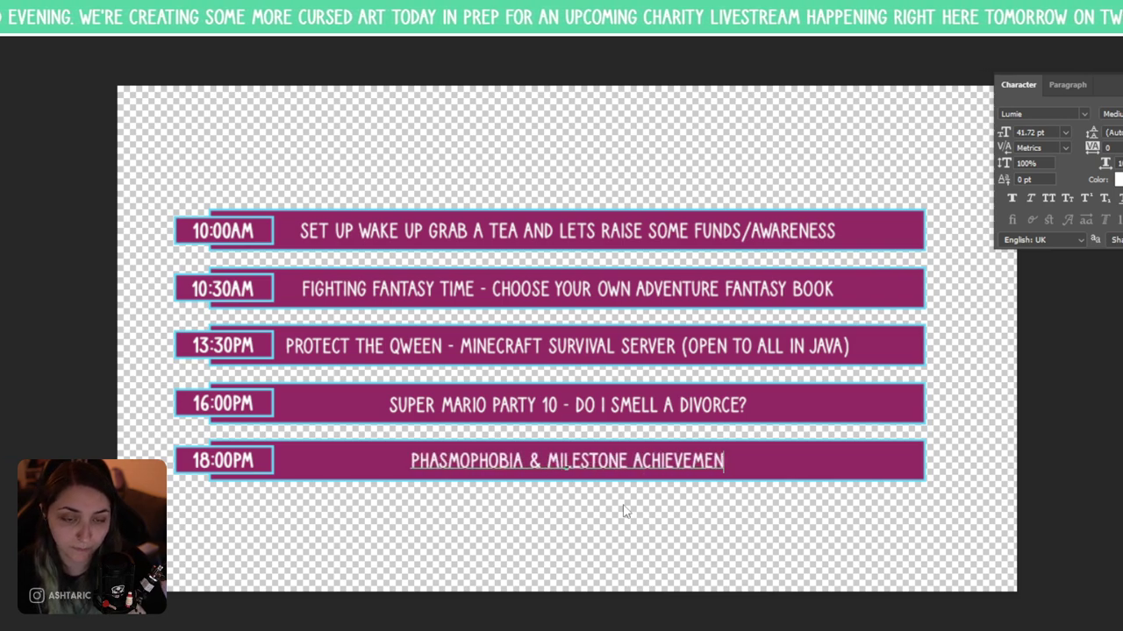
type("TS")
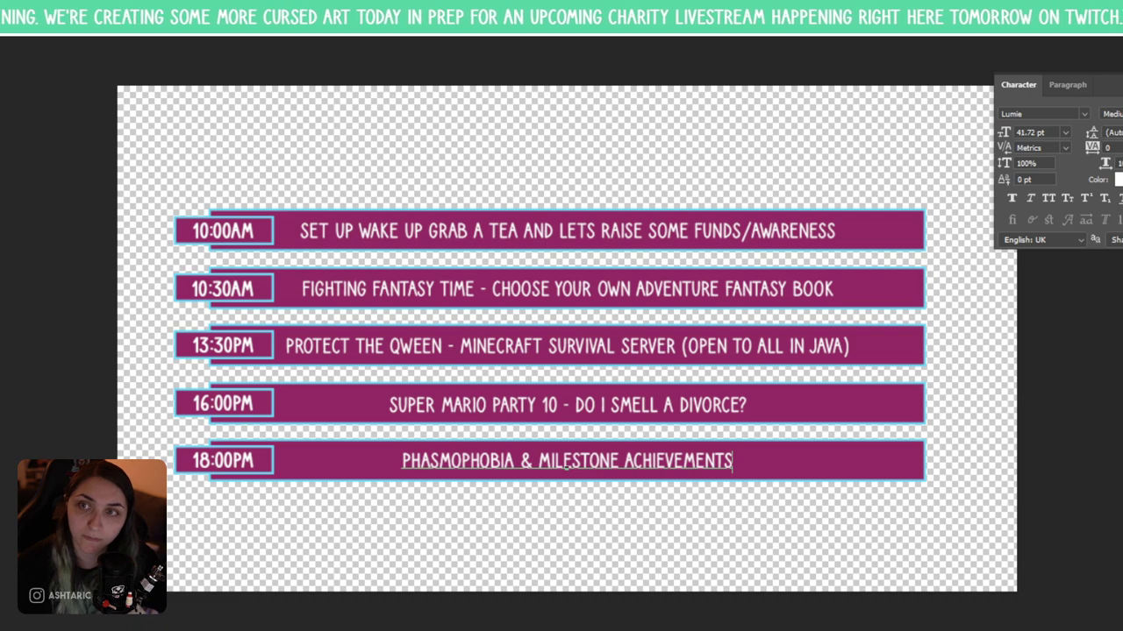
key("ctrl+Return")
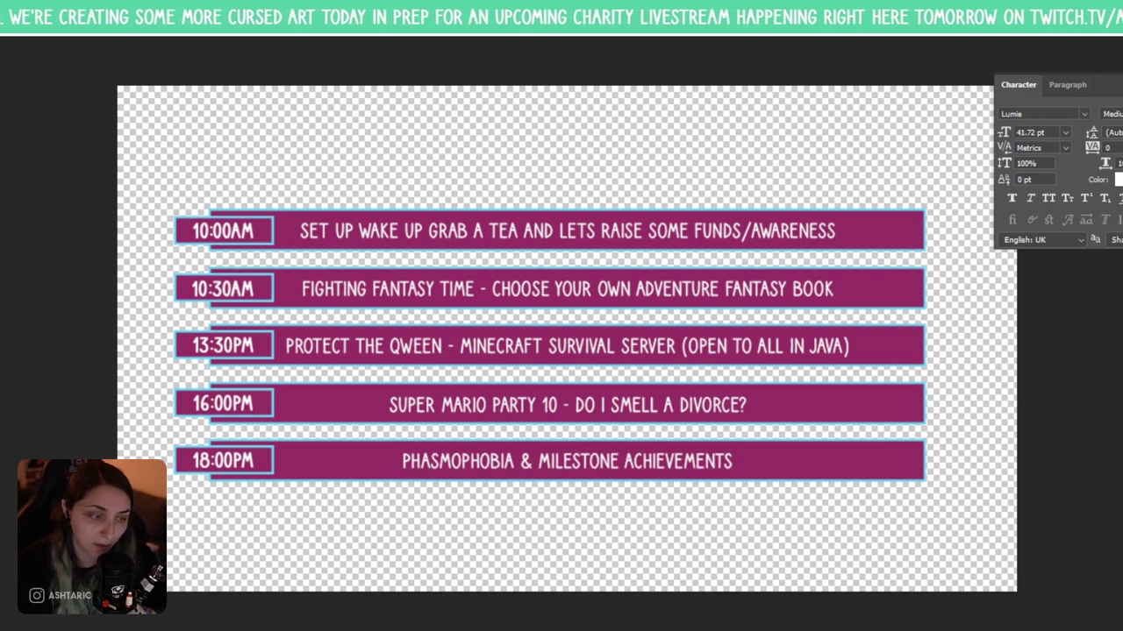
- Duplicate the fifth bar, its small time box and its description text directly below to form a sixth row
left_click(940, 526)
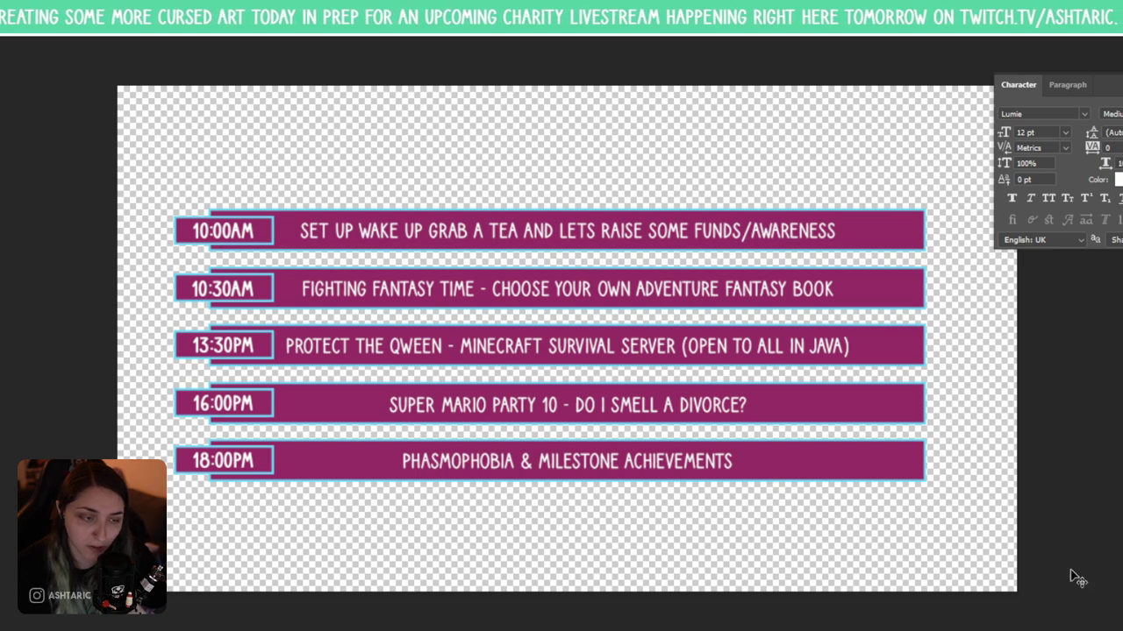
left_click_drag(782, 468, 785, 524)
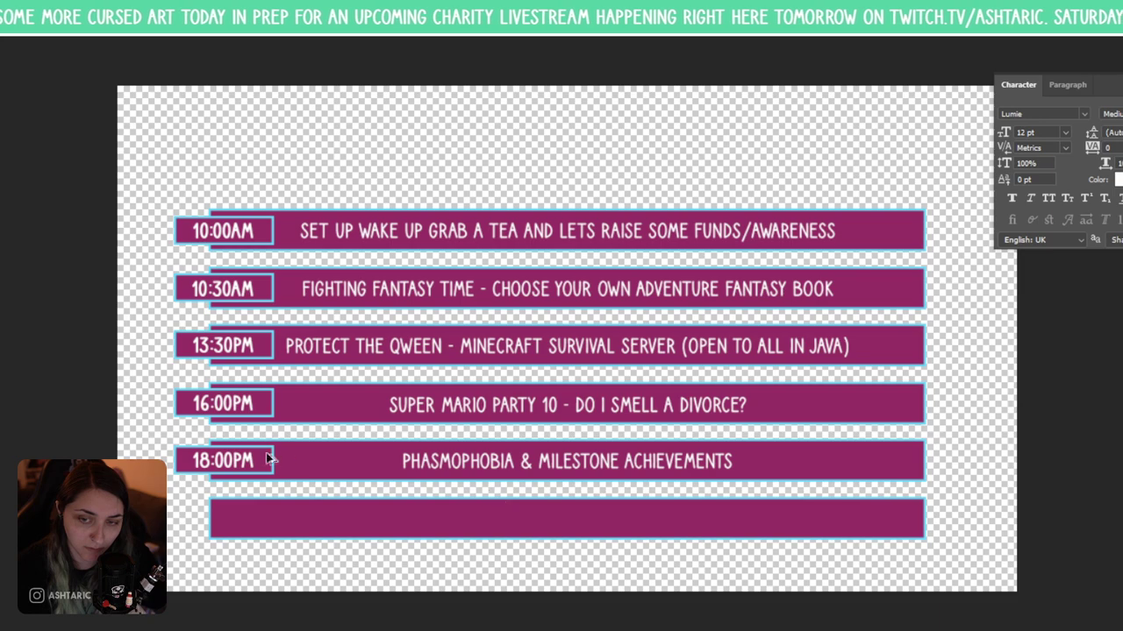
left_click_drag(226, 460, 226, 517)
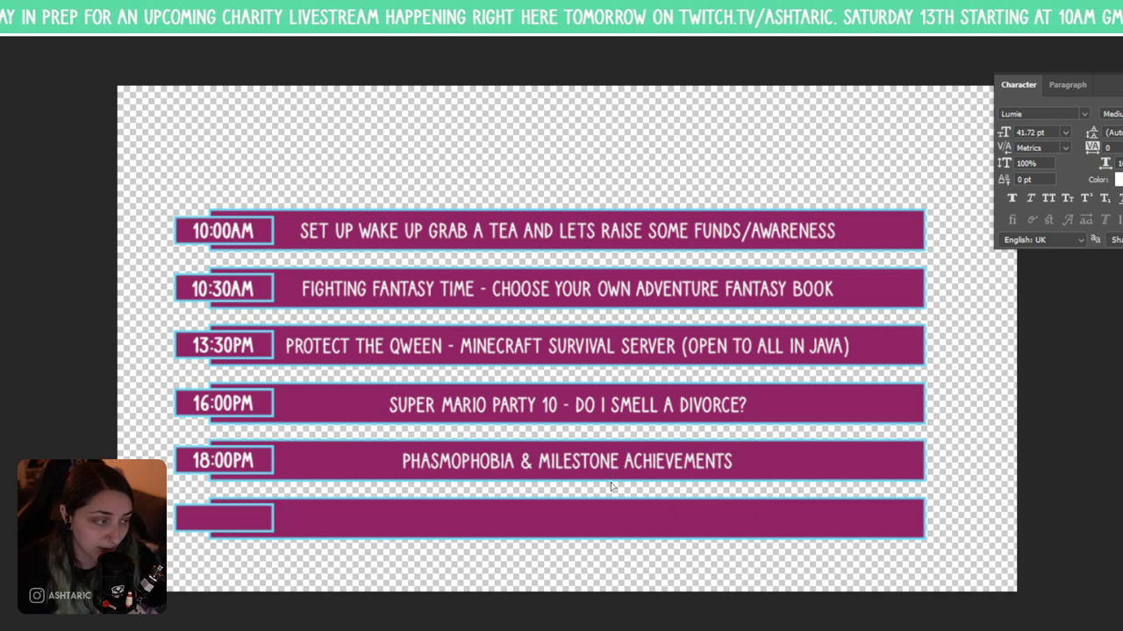
left_click_drag(612, 486, 631, 536)
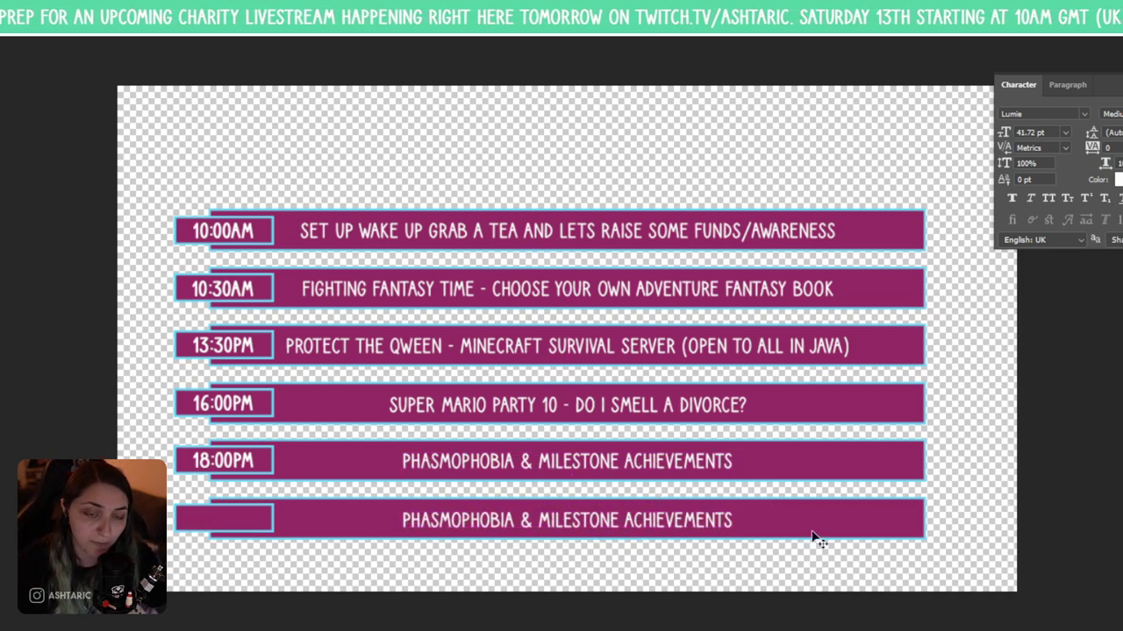
- Change "MILESTONE ACHIEVEMENTS" in the fifth bar's text to "STRETCH GOALS"
double_click(603, 465)
left_click_drag(538, 461, 855, 481)
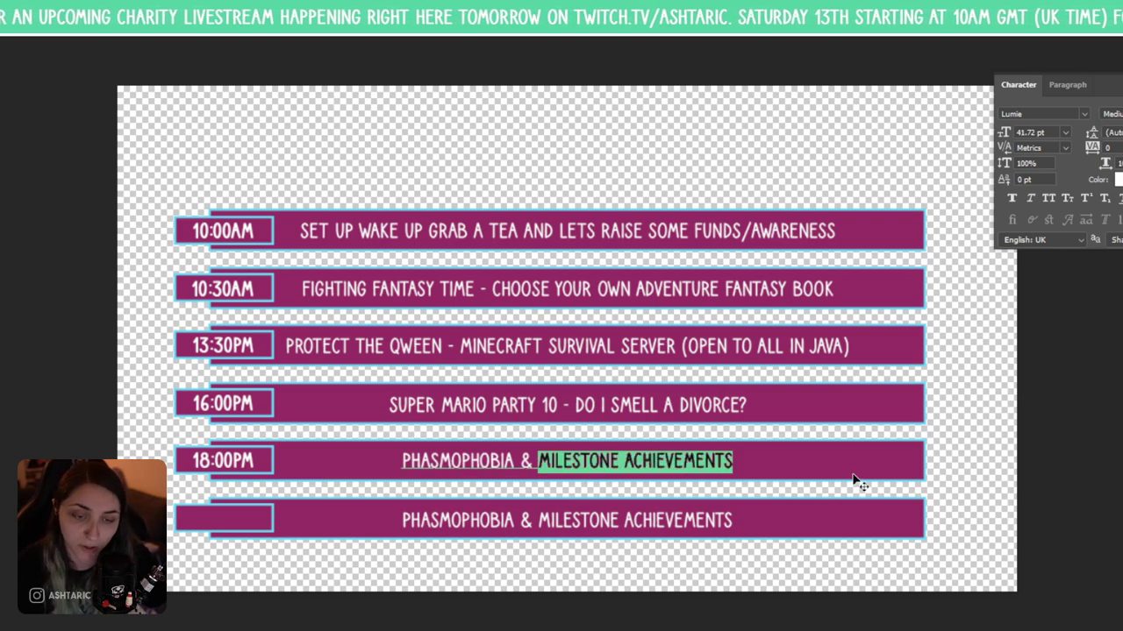
type("STRETCH GO")
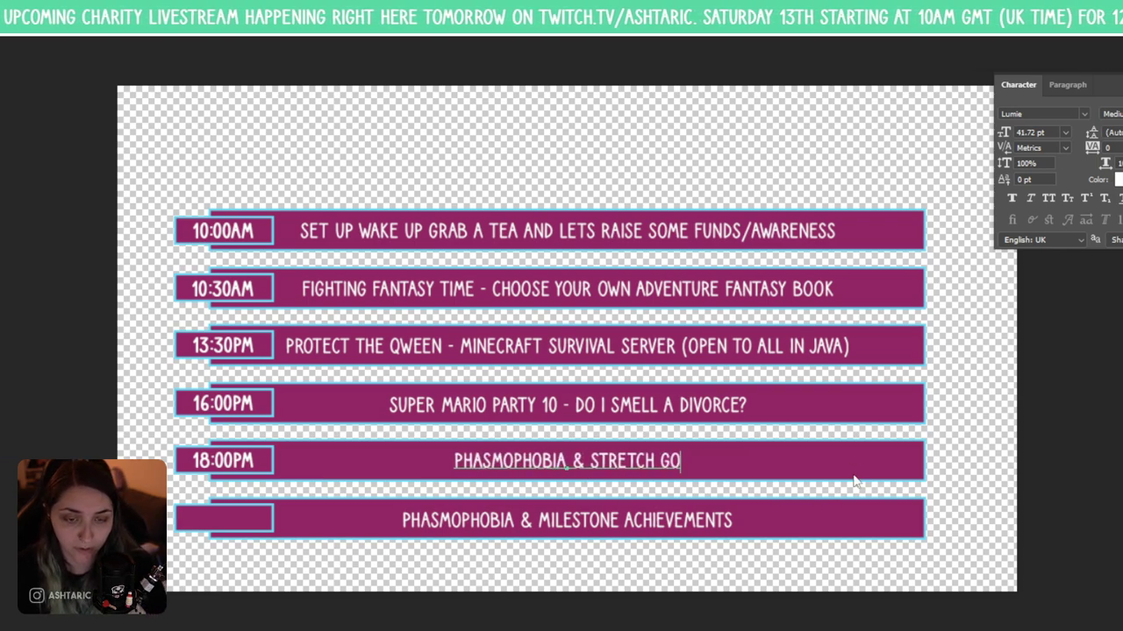
type("ALS")
key("ctrl+Return")
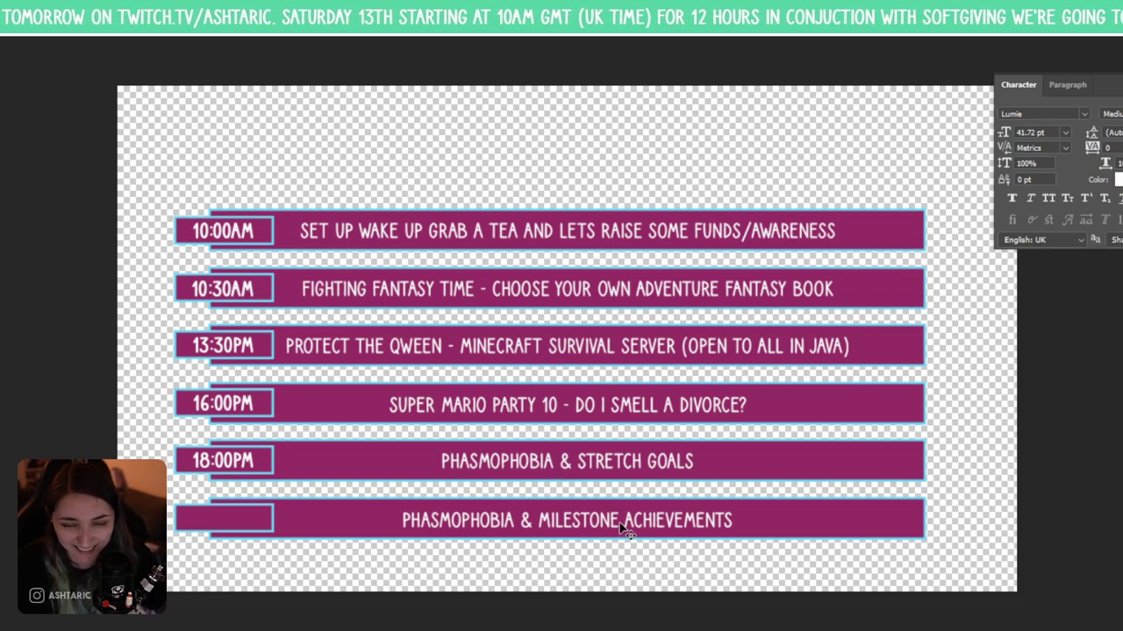
- Replace the sixth bar's text with "SUPRISE"
double_click(653, 522)
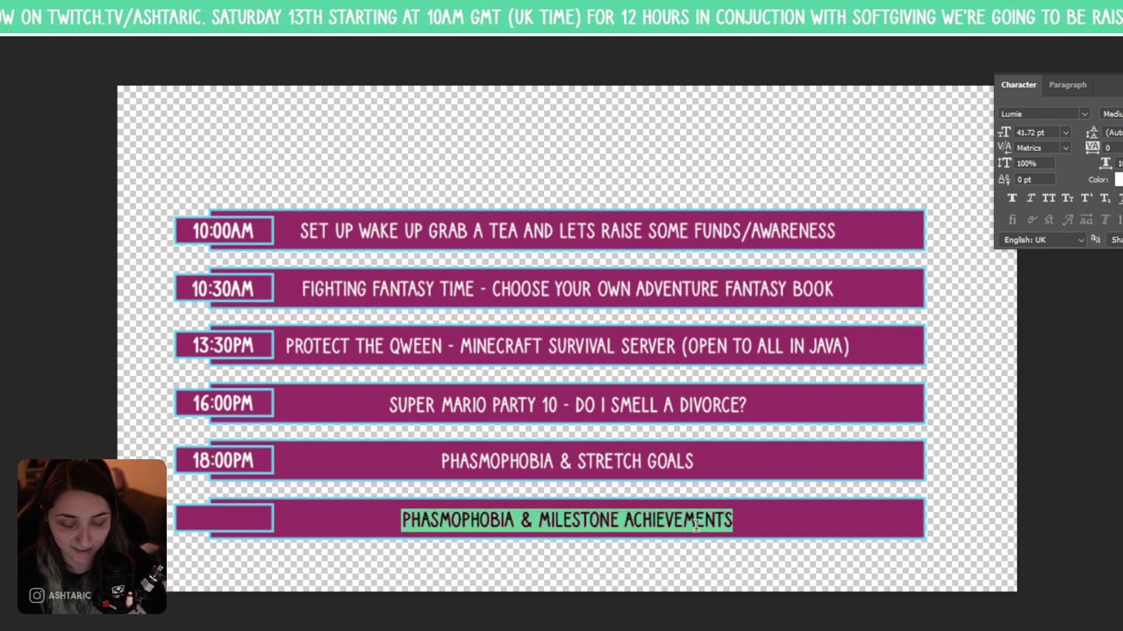
type("SUPR")
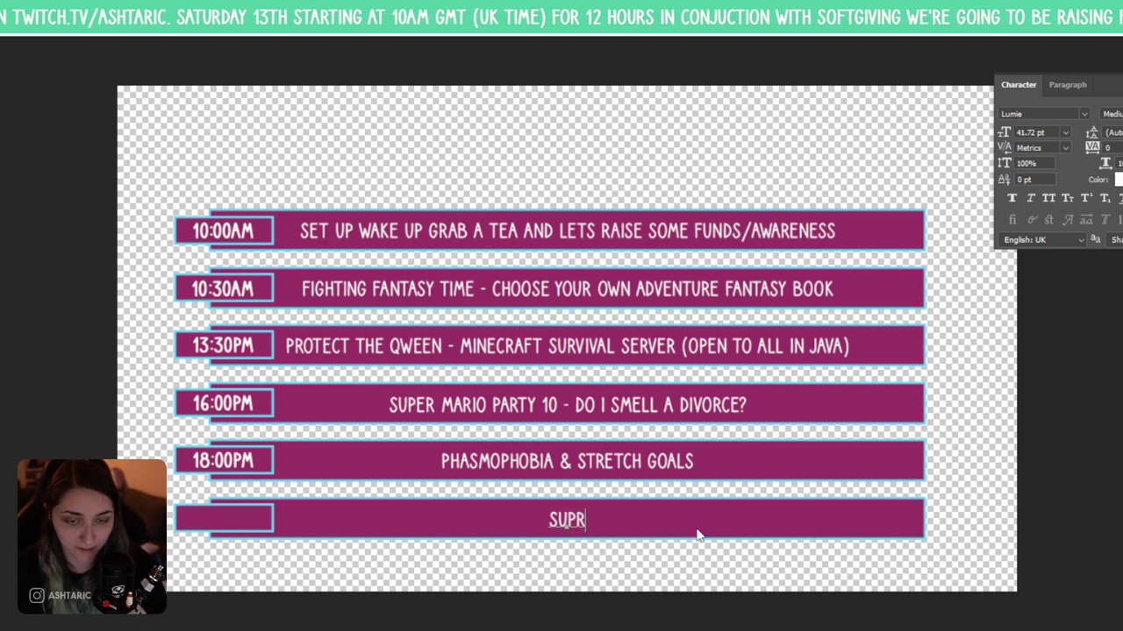
type("ISE")
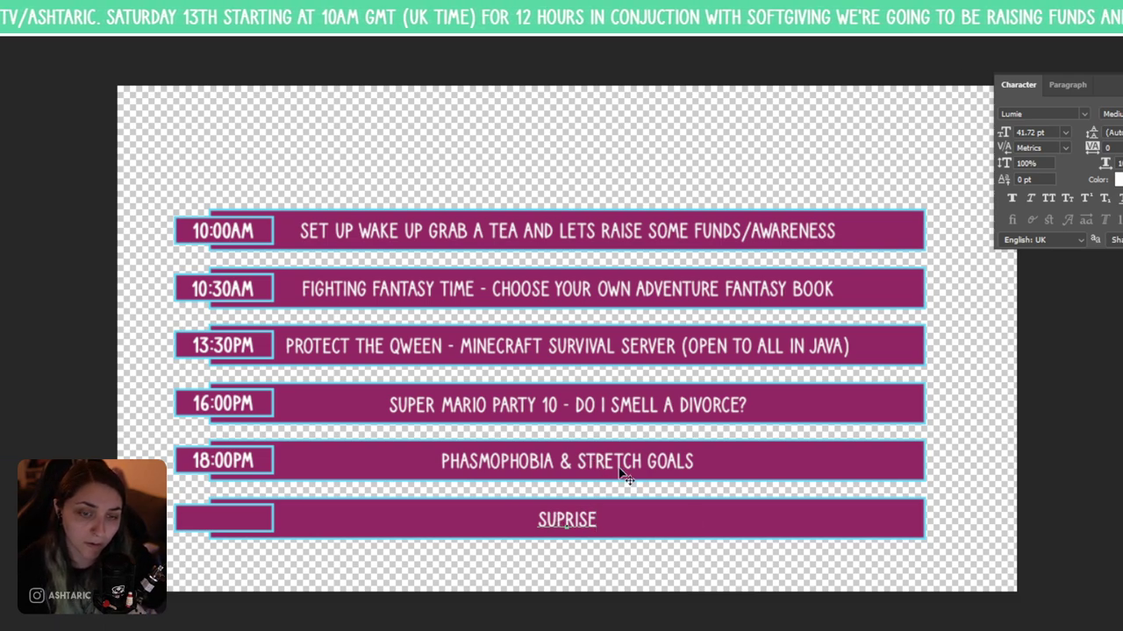
key("ctrl+Return")
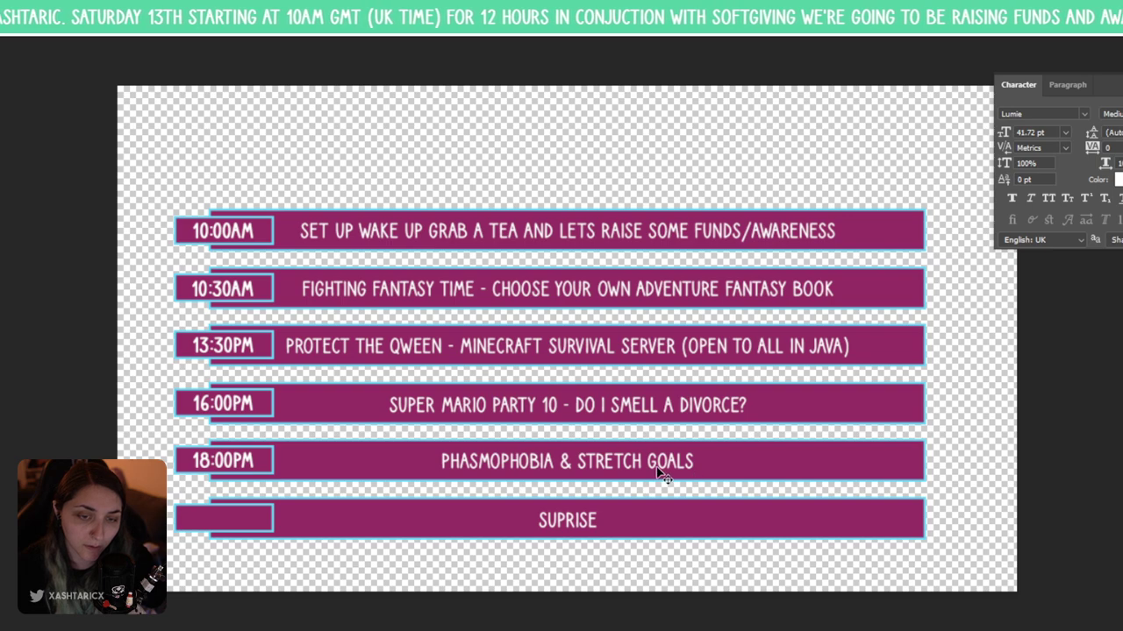
- Change "STRETCH GOALS" in the fifth bar's text to "MILESTONE REWARDS"
double_click(656, 467)
left_click(650, 460)
left_click_drag(647, 461, 586, 460)
key("BackSpace")
key("BackSpace")
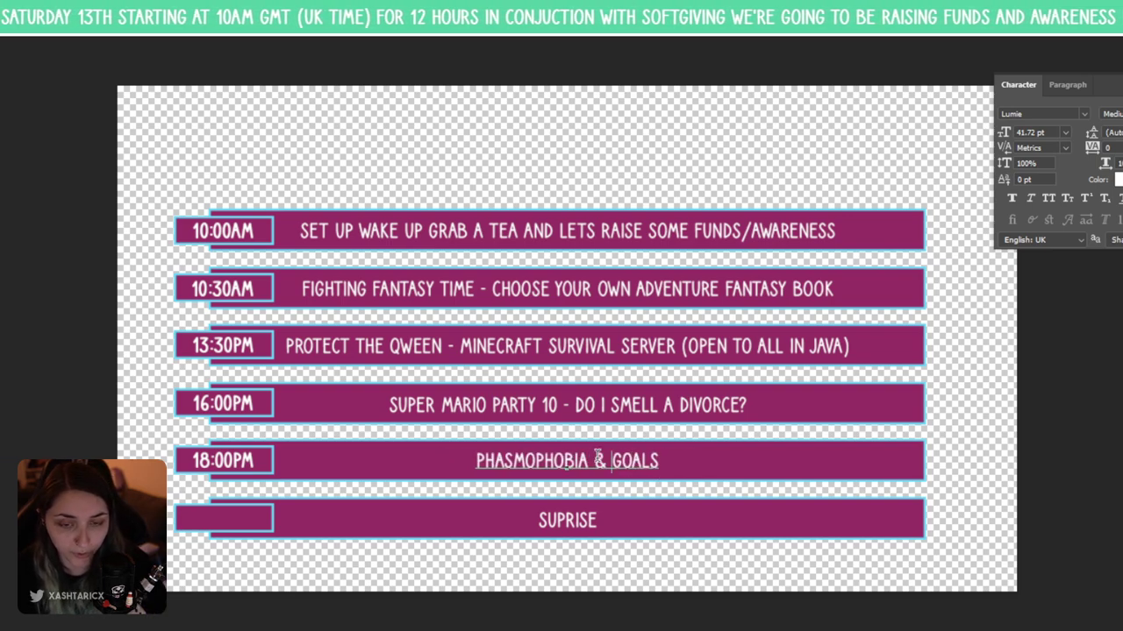
type("MILES")
type("TONE")
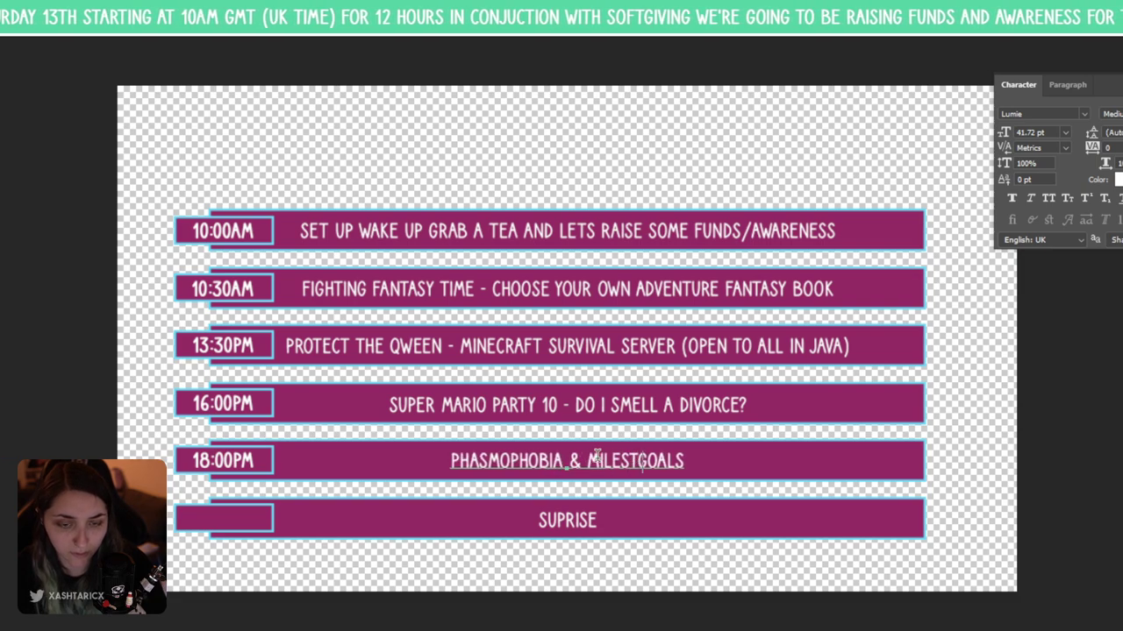
key("Delete")
key("Delete")
key("Delete")
key("Delete")
key("Delete")
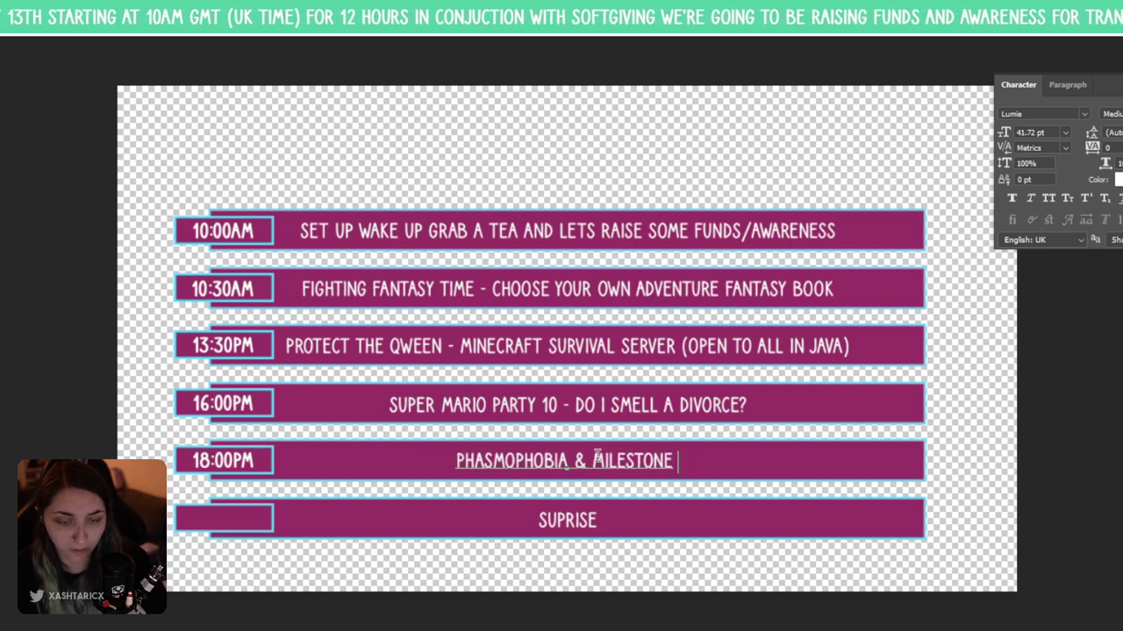
type("REWARDS")
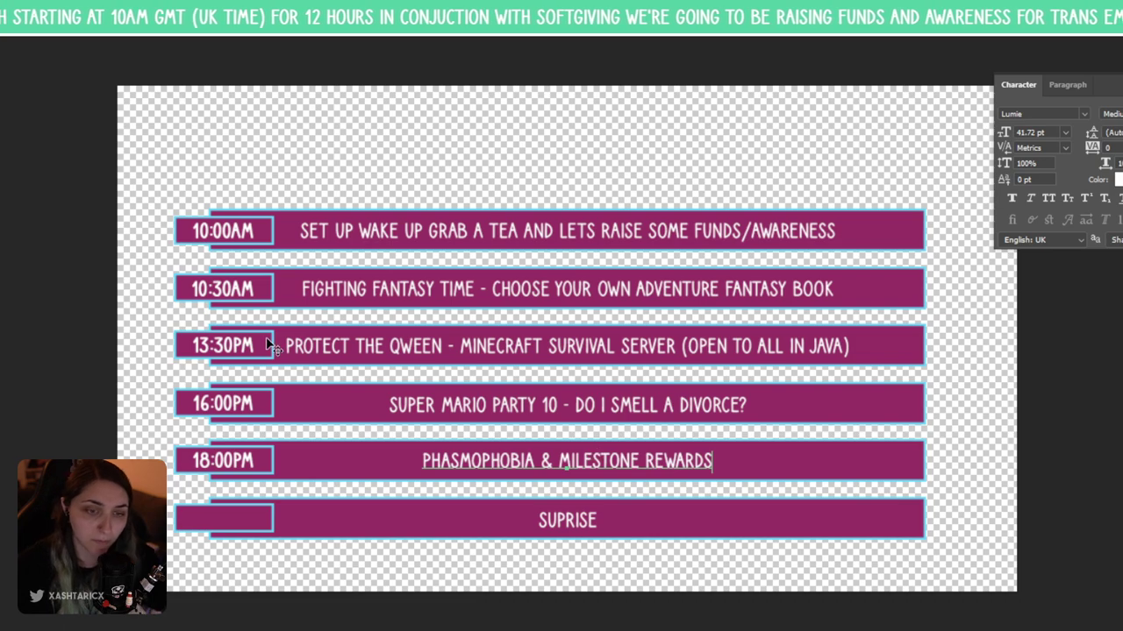
key("ctrl+Return")
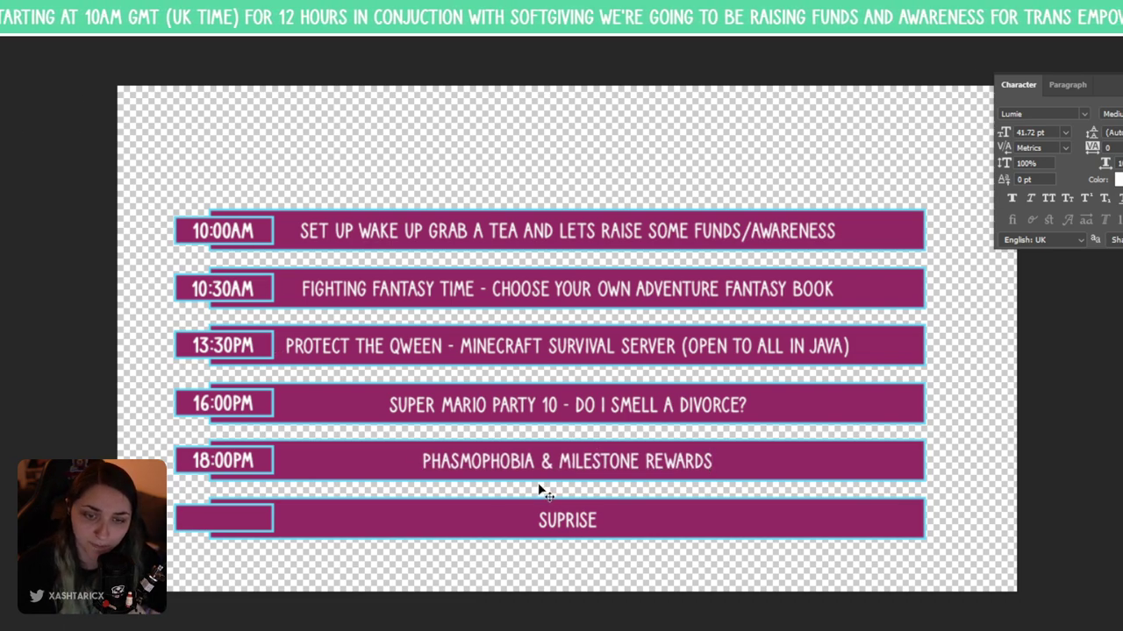
double_click(584, 523)
left_click(597, 520)
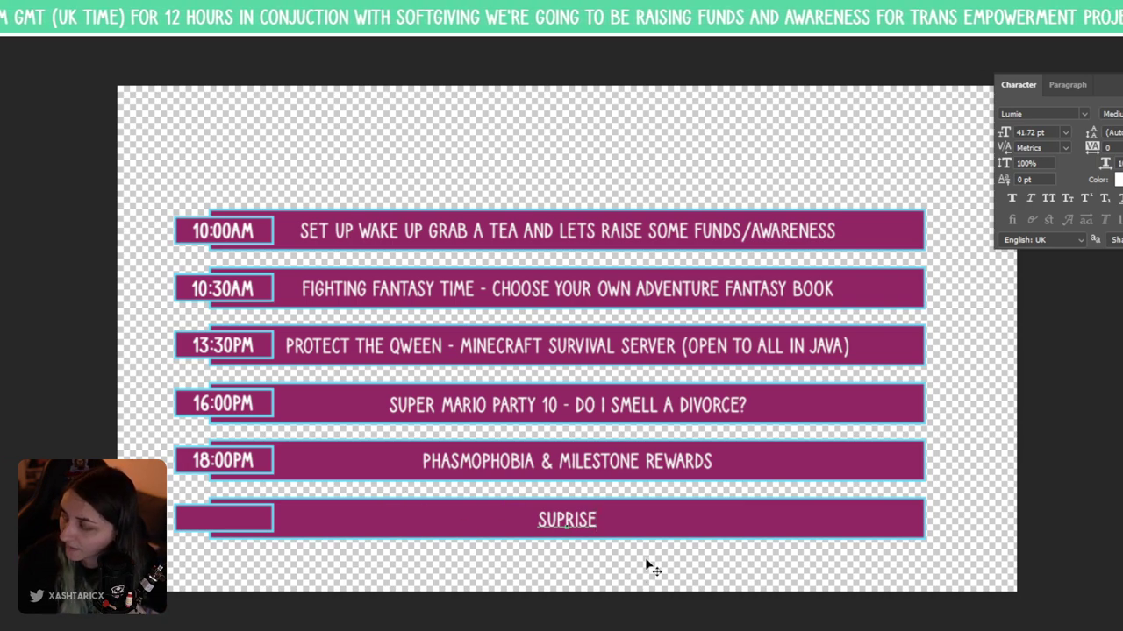
left_click(230, 132)
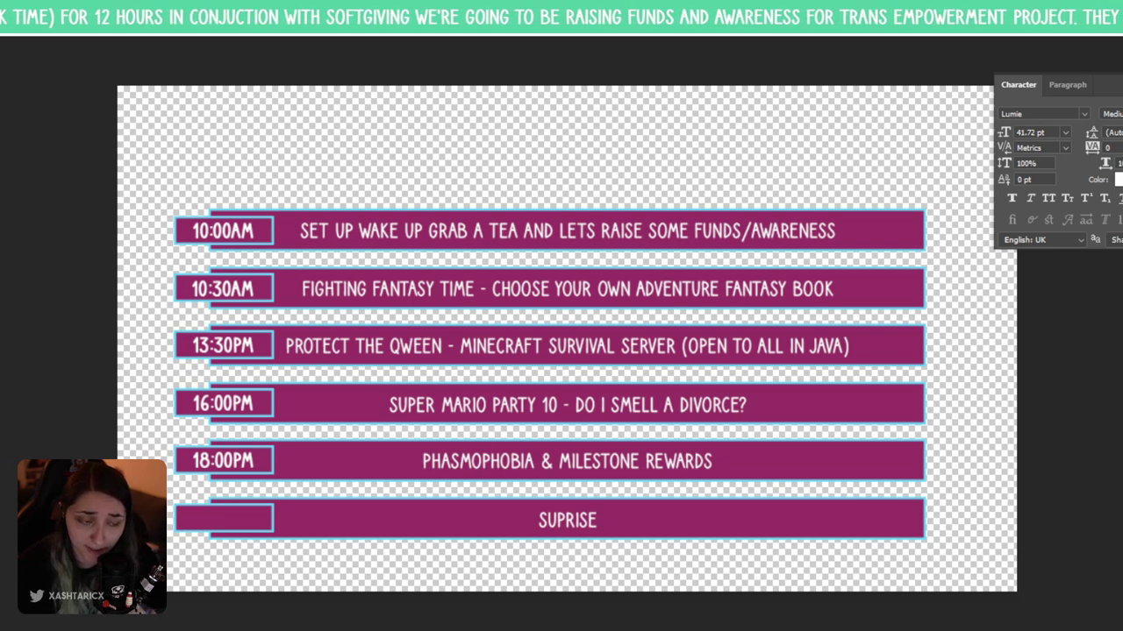
- Duplicate the "18:00PM" label into the sixth row's empty time box and change the copy to "21:30PM"
left_click_drag(226, 460, 236, 522)
double_click(279, 512)
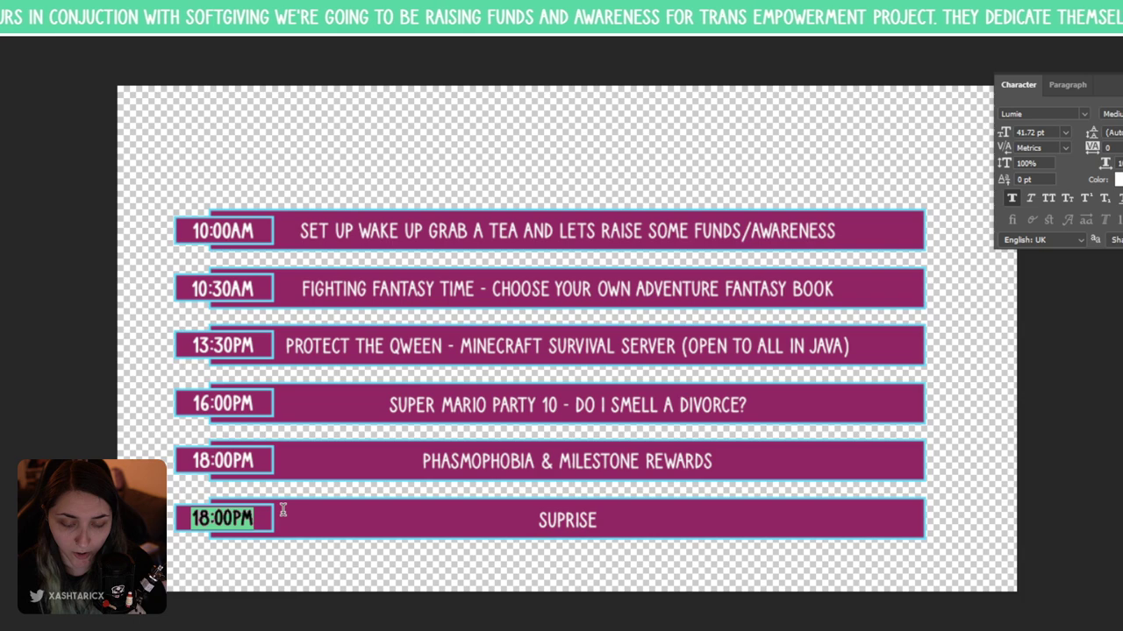
type("21:30")
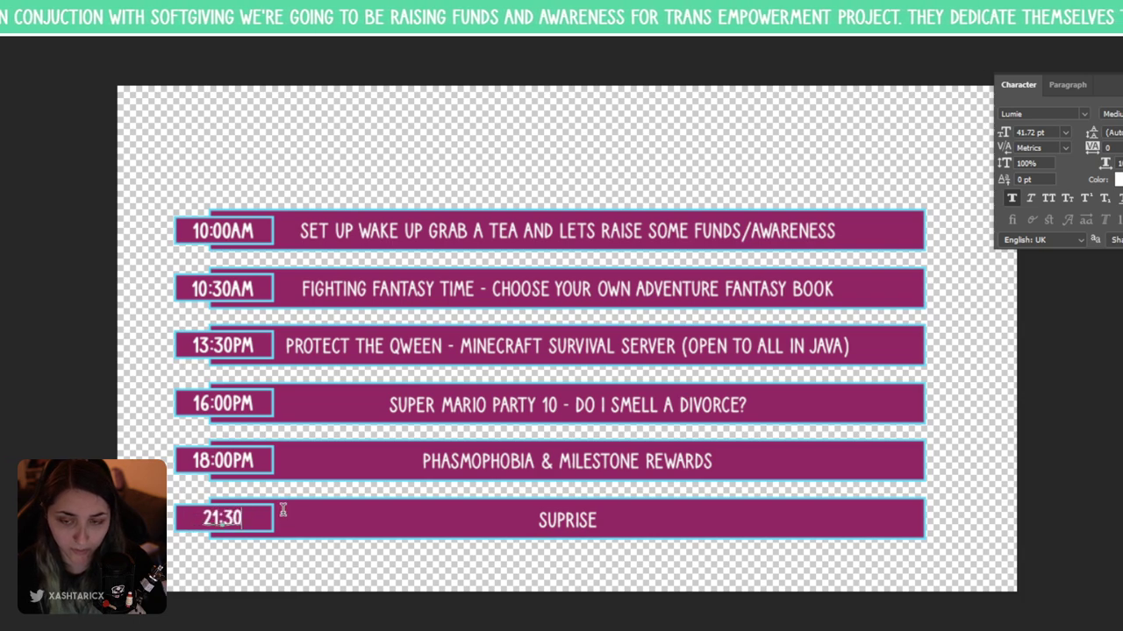
type("PM")
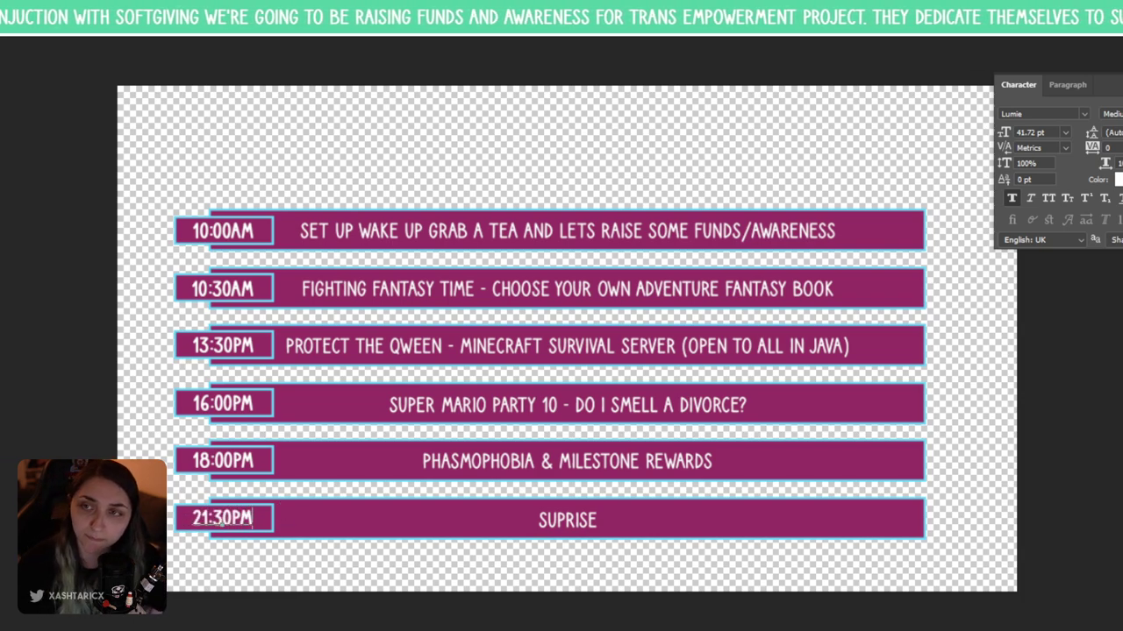
key("ctrl+Return")
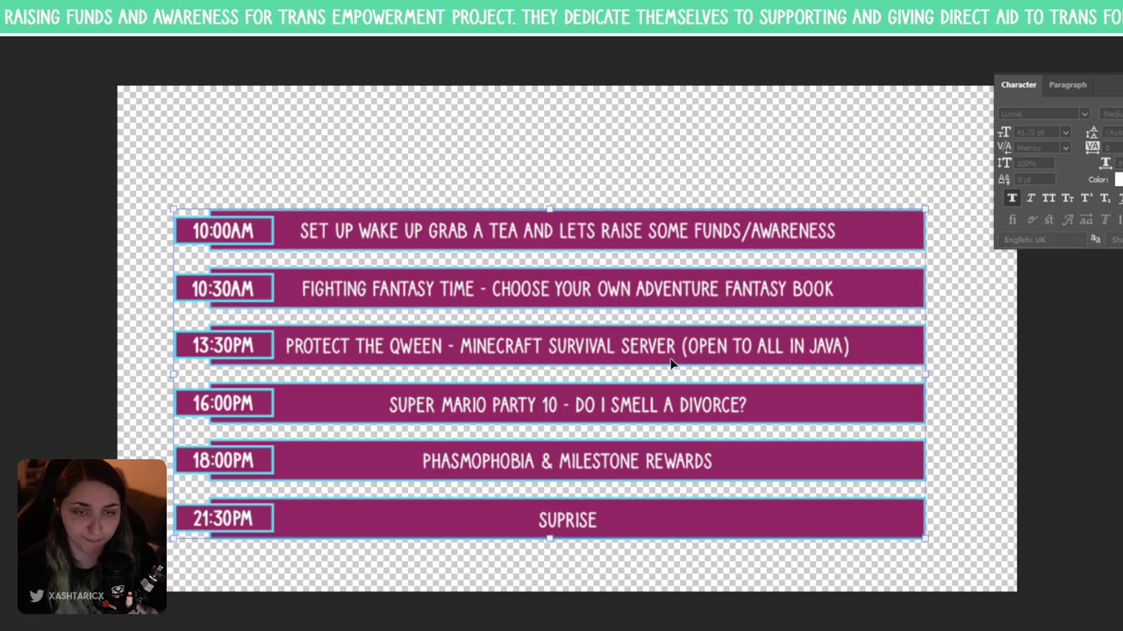
- Move the whole schedule slightly up and to the right, and fill the background behind it with dark grey #212121
left_click_drag(638, 356, 650, 320)
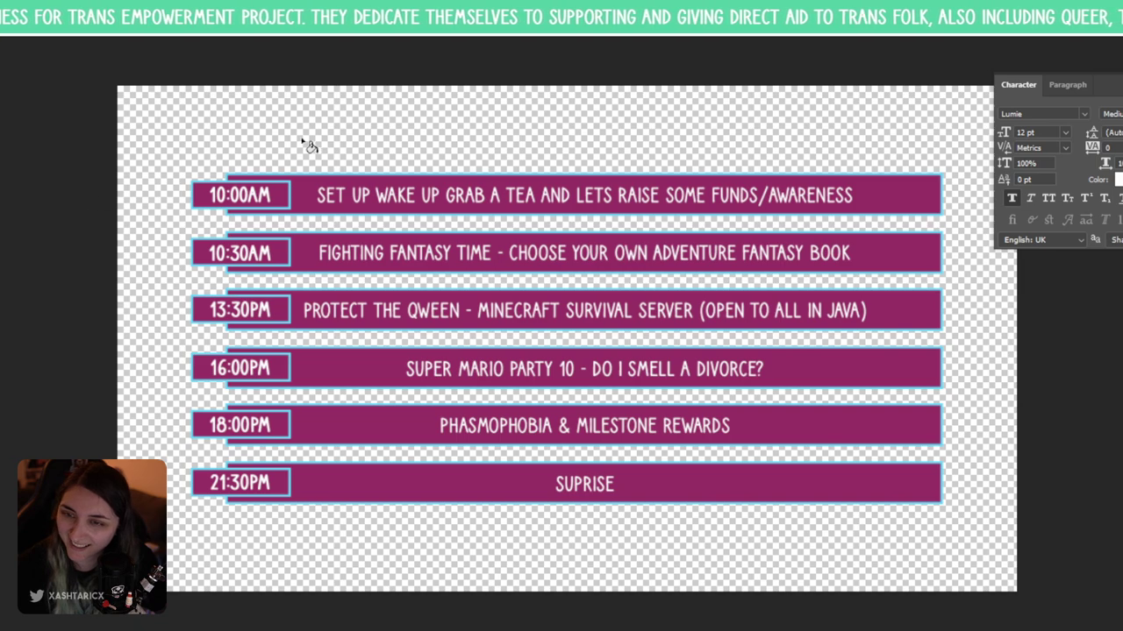
left_click(241, 168)
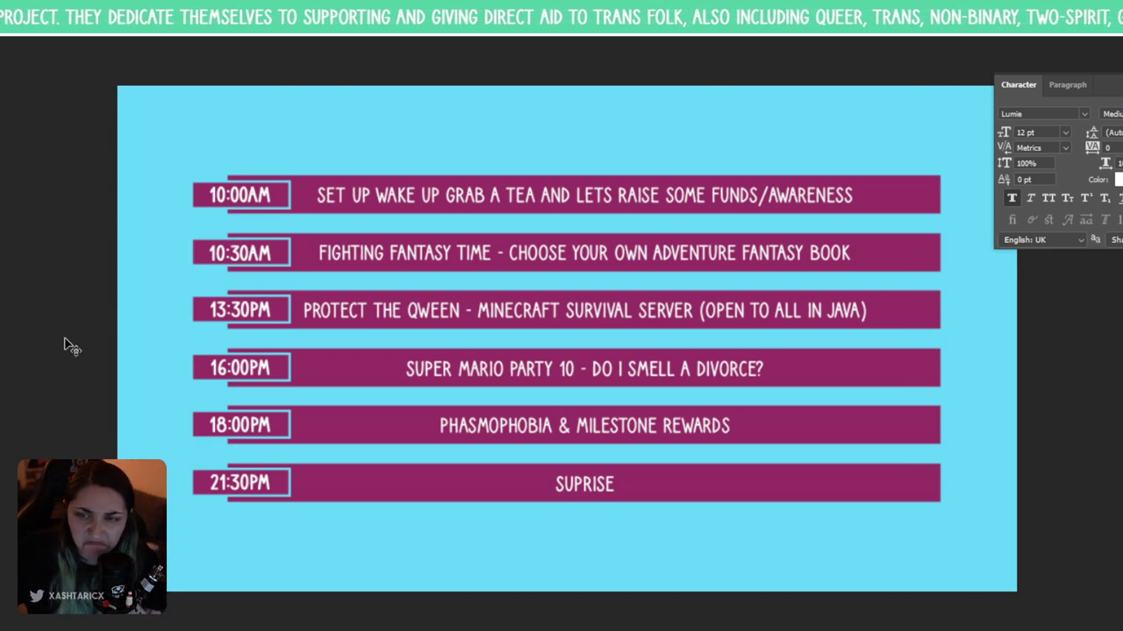
type("212121")
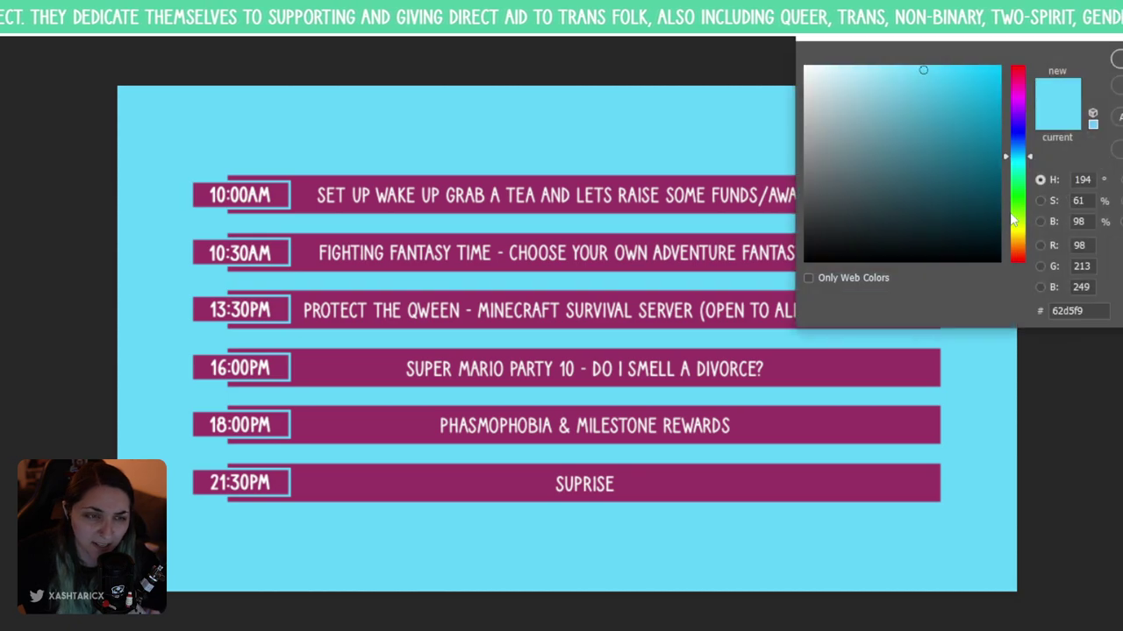
key("Return")
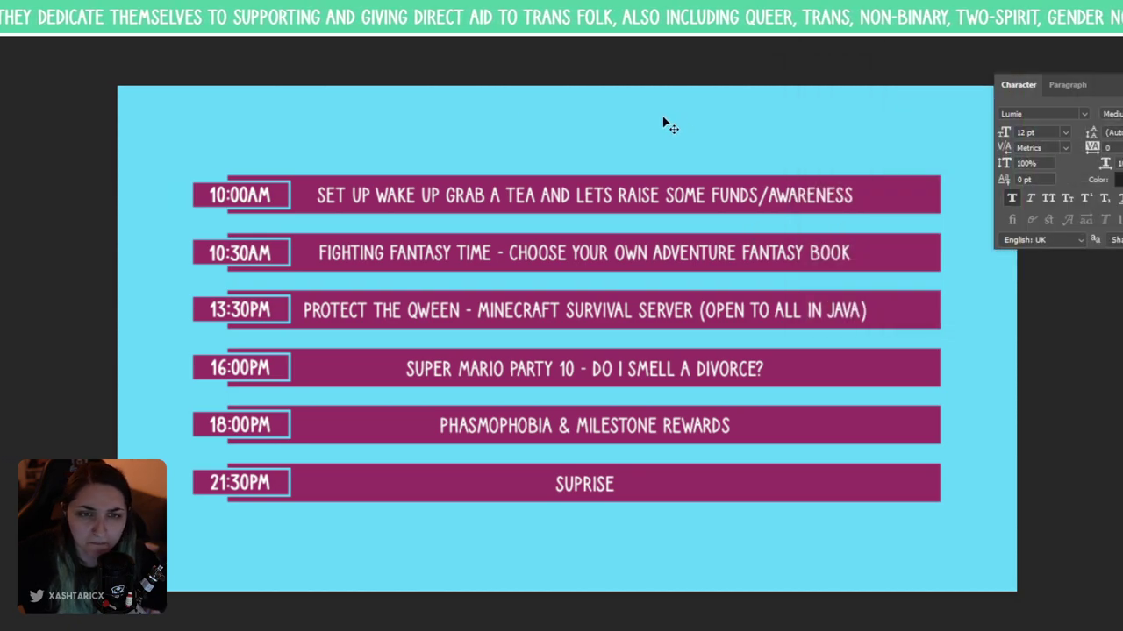
key("alt+BackSpace")
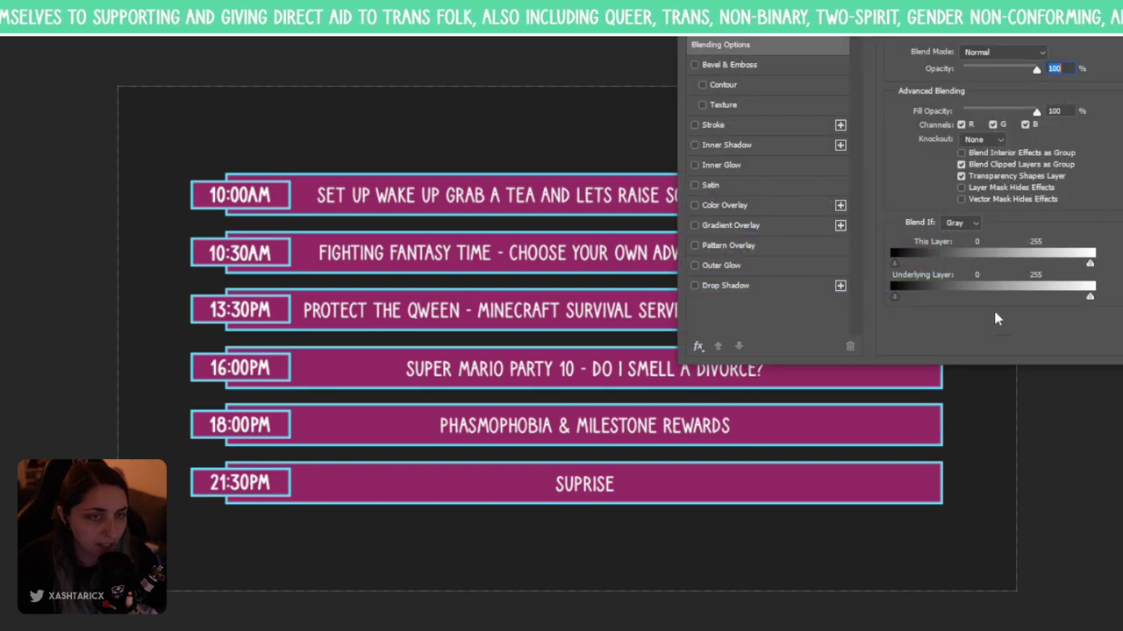
- Give the background layer a Pattern Overlay after briefly trying a Gradient Overlay
left_click(694, 226)
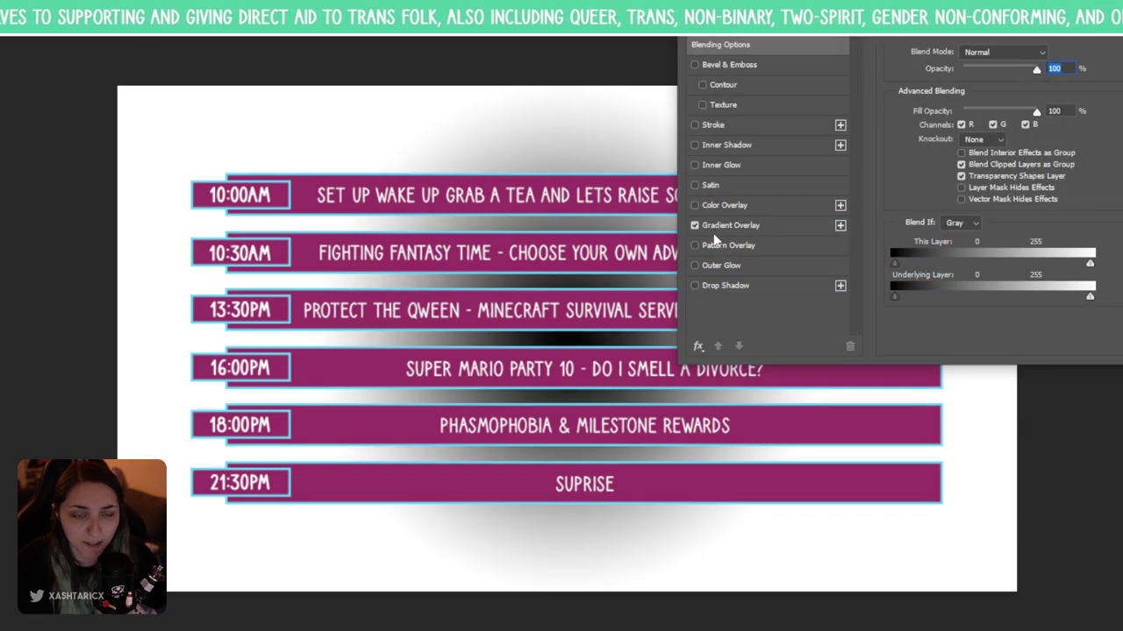
left_click(694, 230)
left_click(721, 245)
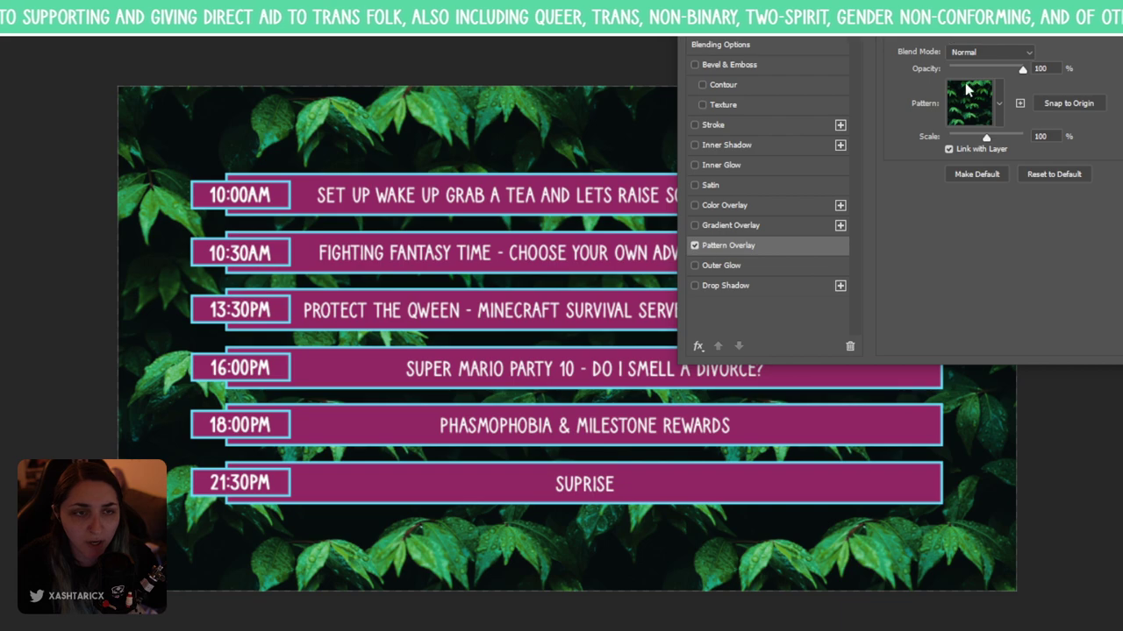
- Try the purple and light blue checker pattern and the Water patterns as the background's overlay
left_click(967, 89)
left_click(994, 217)
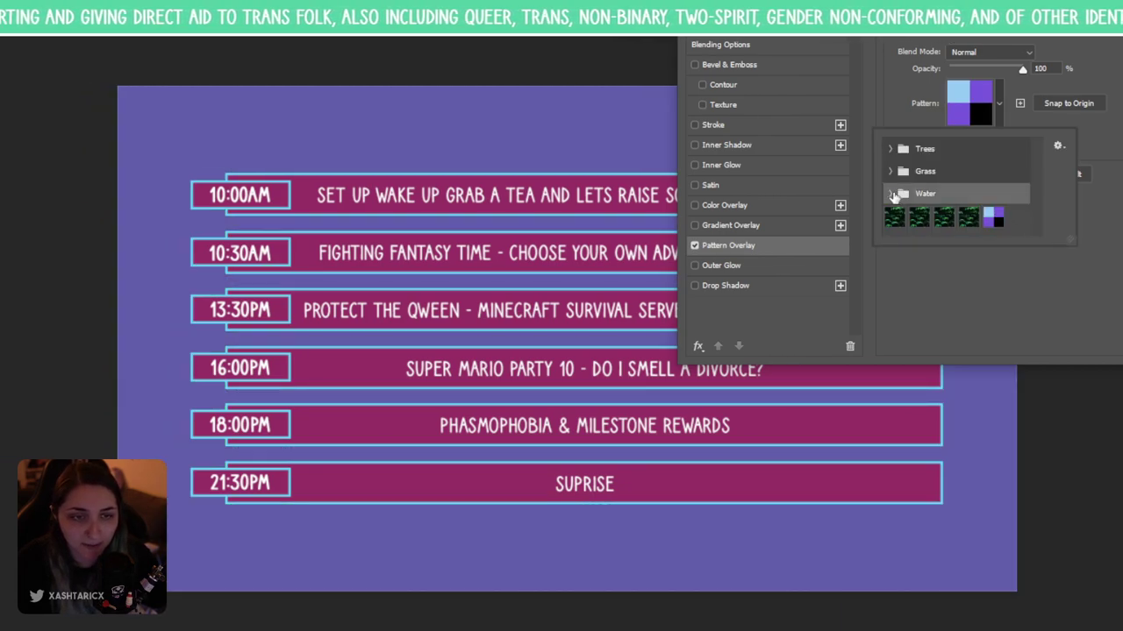
left_click(909, 216)
left_click(934, 218)
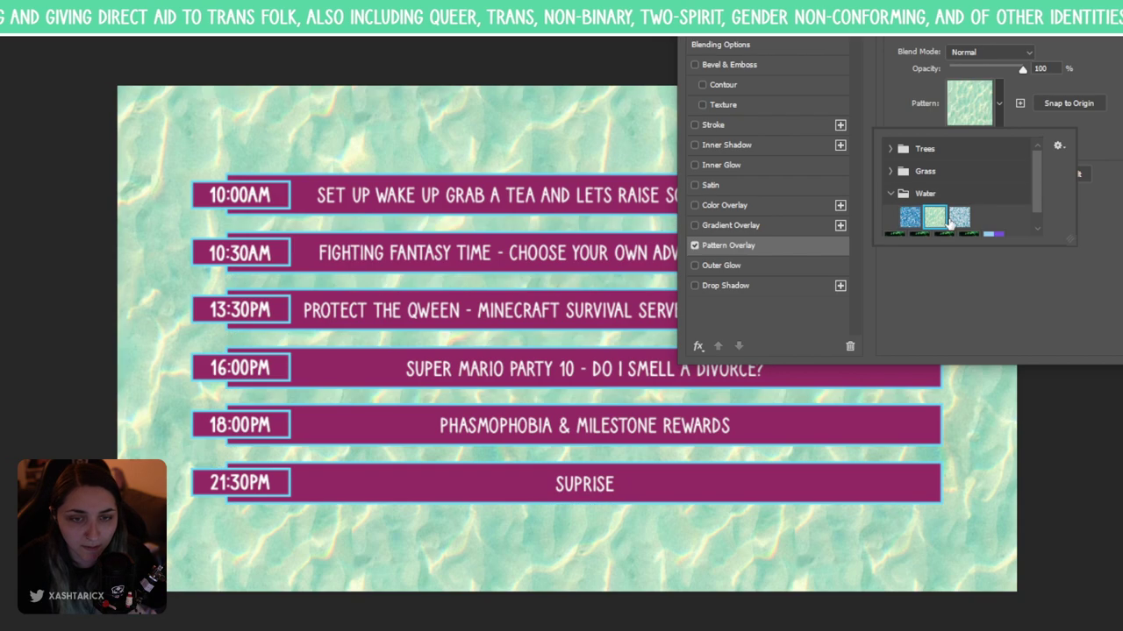
left_click(958, 219)
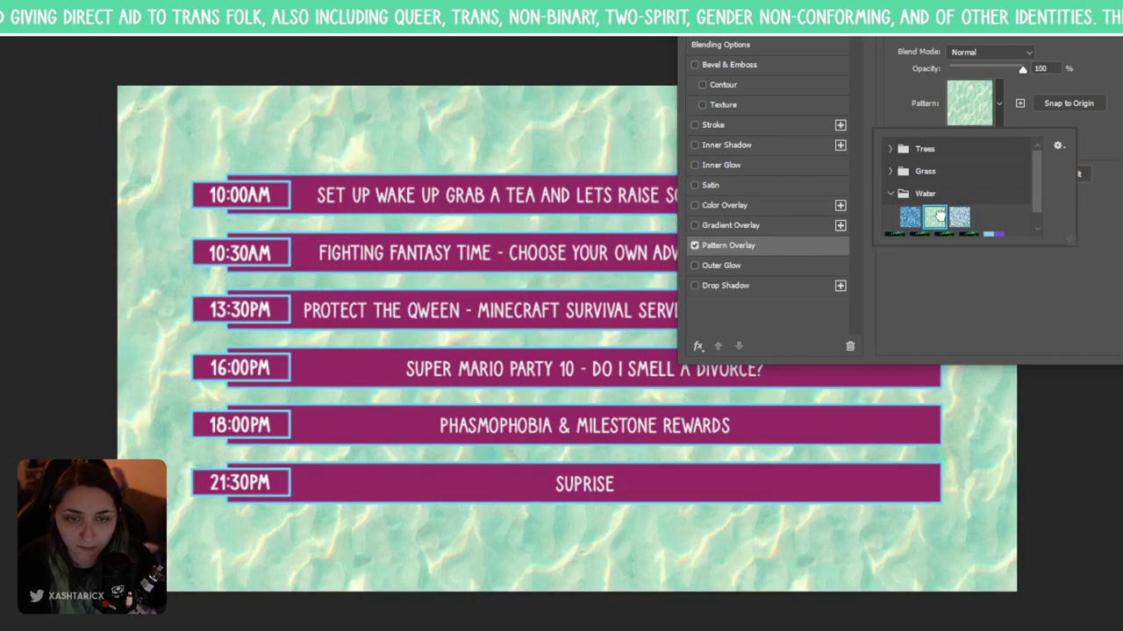
left_click(889, 194)
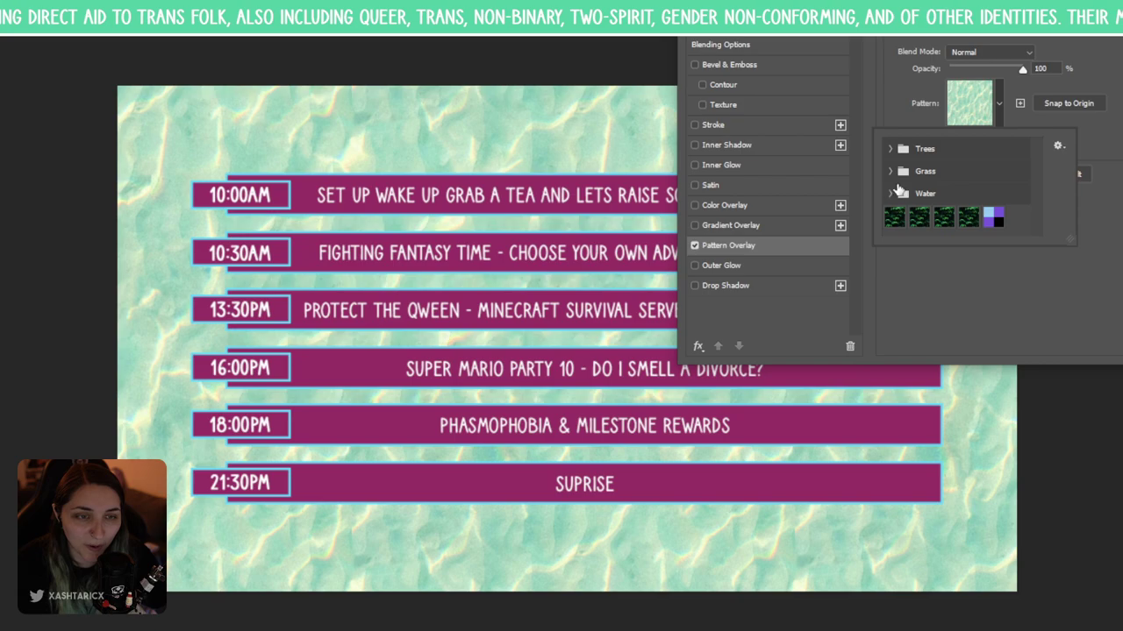
- Try the Grass patterns on the background, including yellow leaves on grass and plain green grass
left_click(890, 172)
left_click(932, 197)
left_click(912, 195)
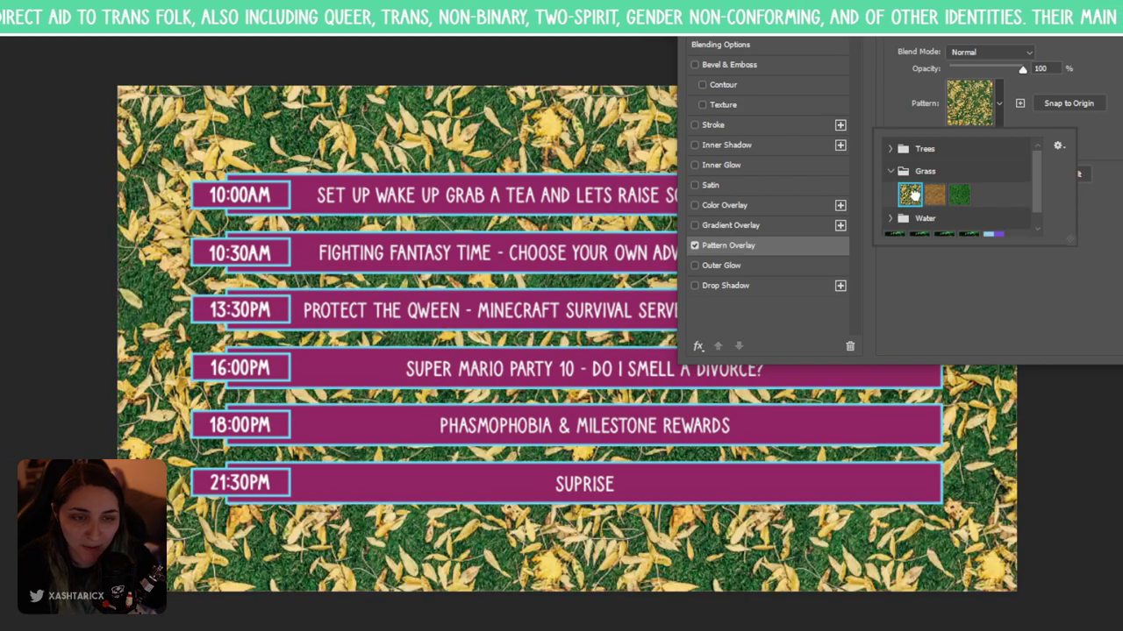
left_click(959, 196)
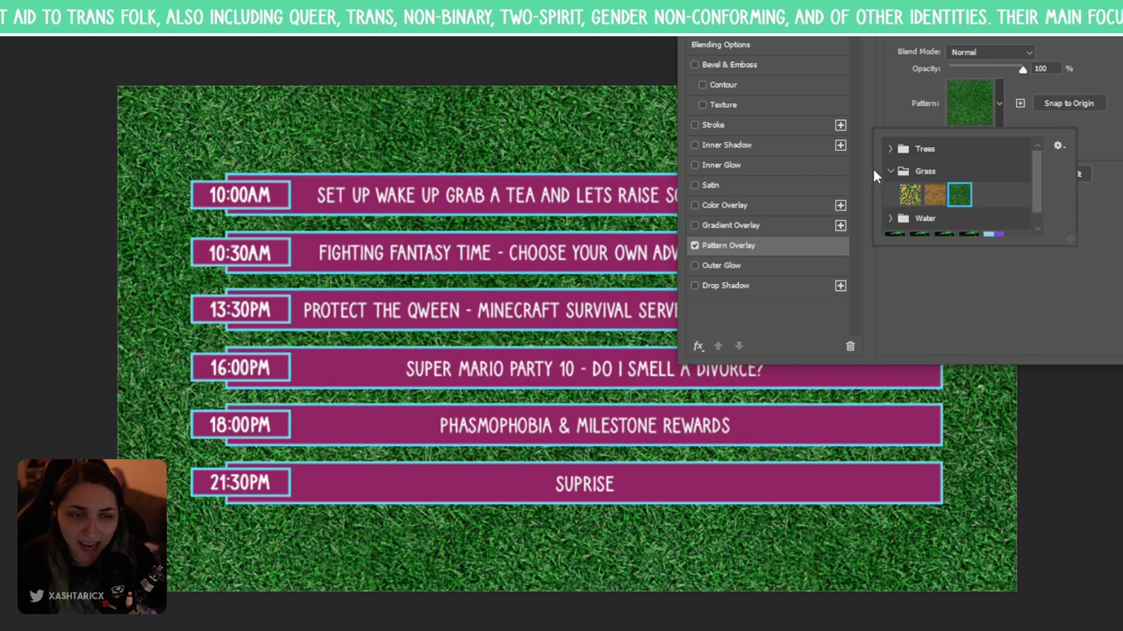
left_click(889, 171)
- Try the Trees patterns on the background, comparing the dark fern-like foliage, golden leaves and conifer forest
left_click(890, 148)
left_click(935, 173)
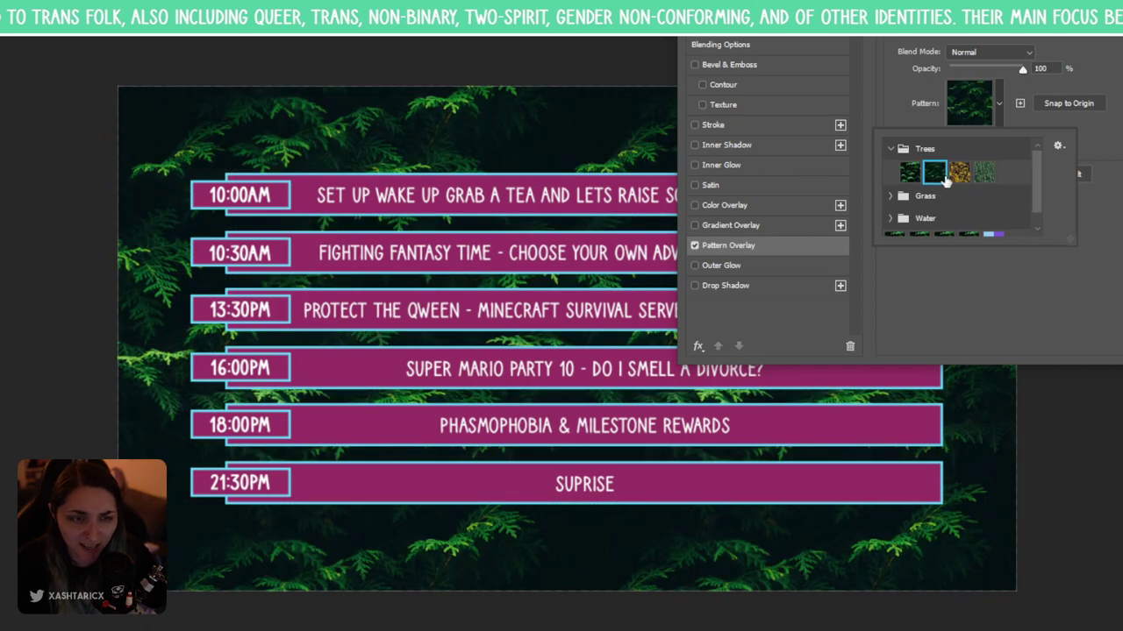
left_click(960, 174)
left_click(937, 174)
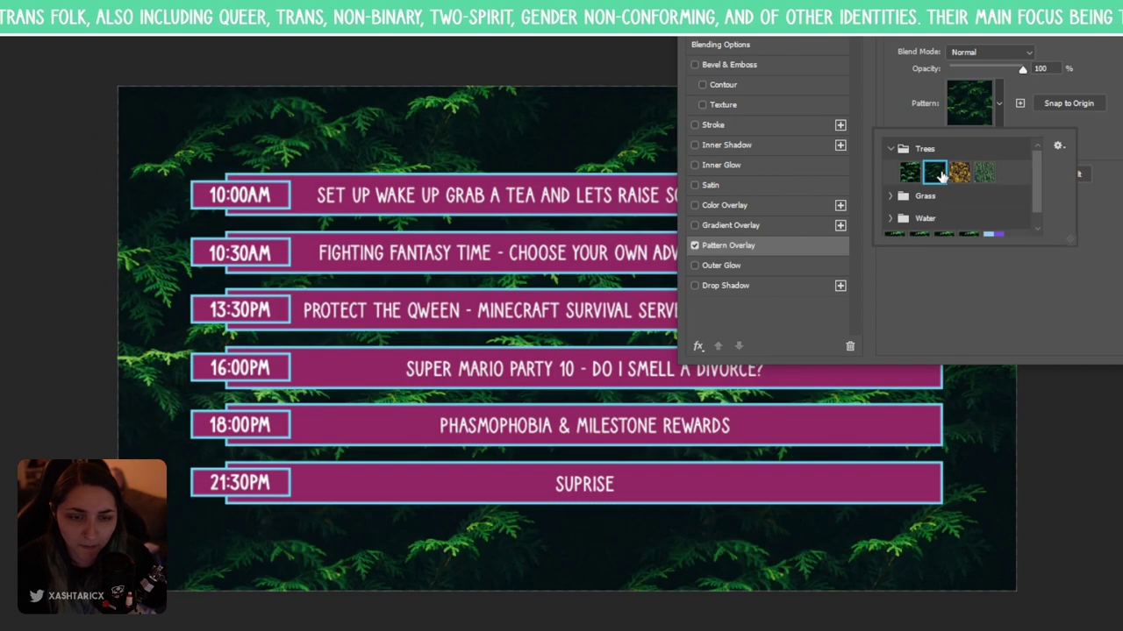
left_click(982, 175)
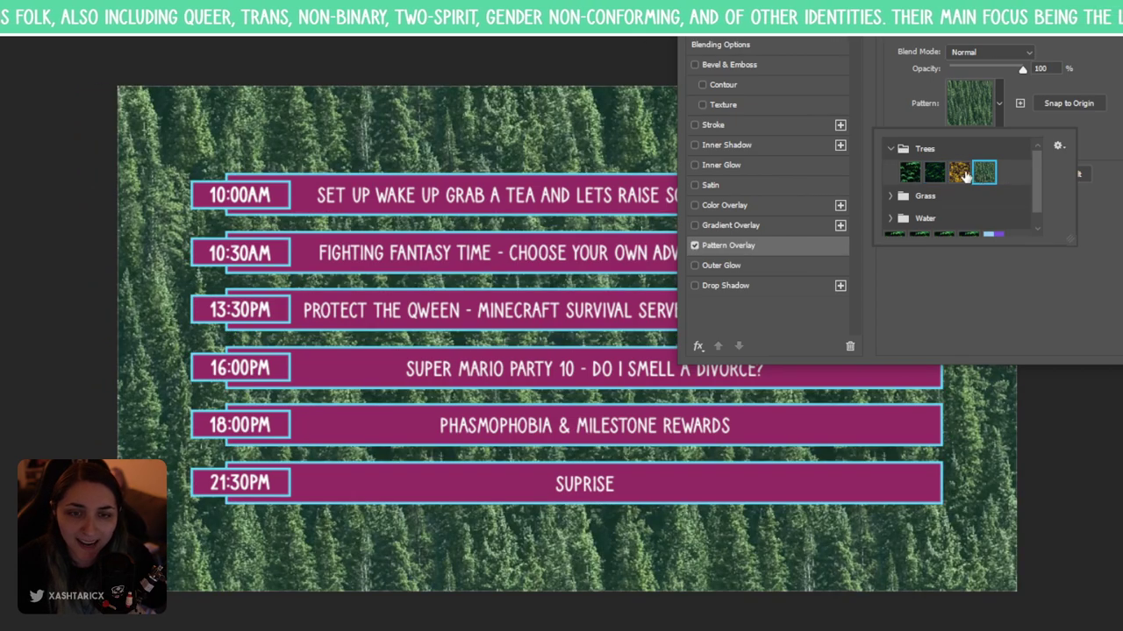
left_click(961, 174)
left_click(936, 173)
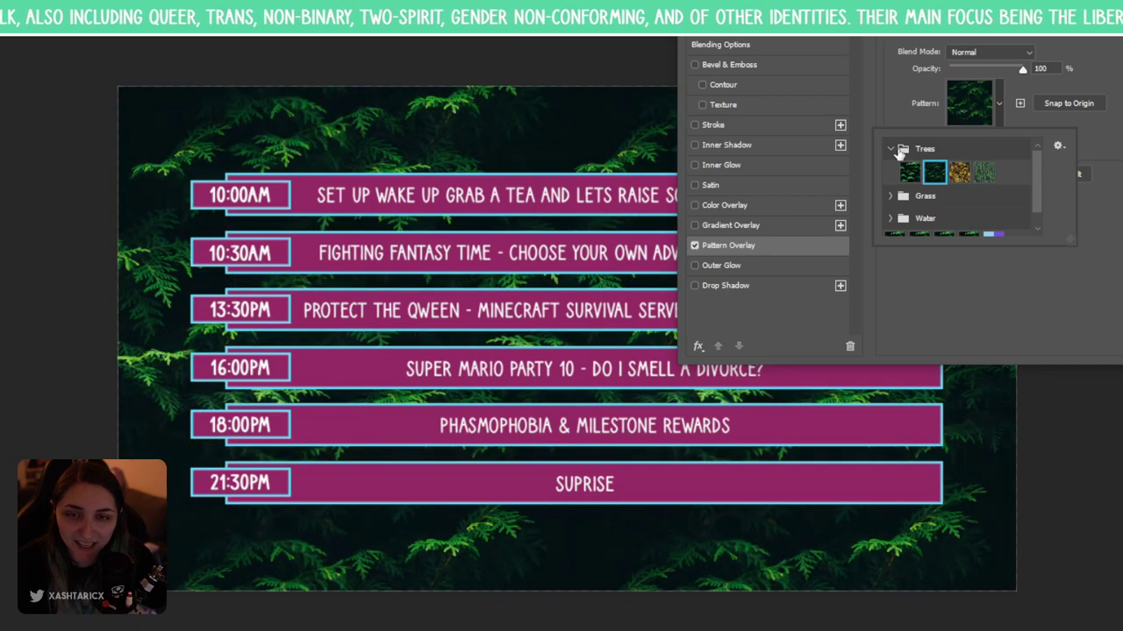
left_click(891, 149)
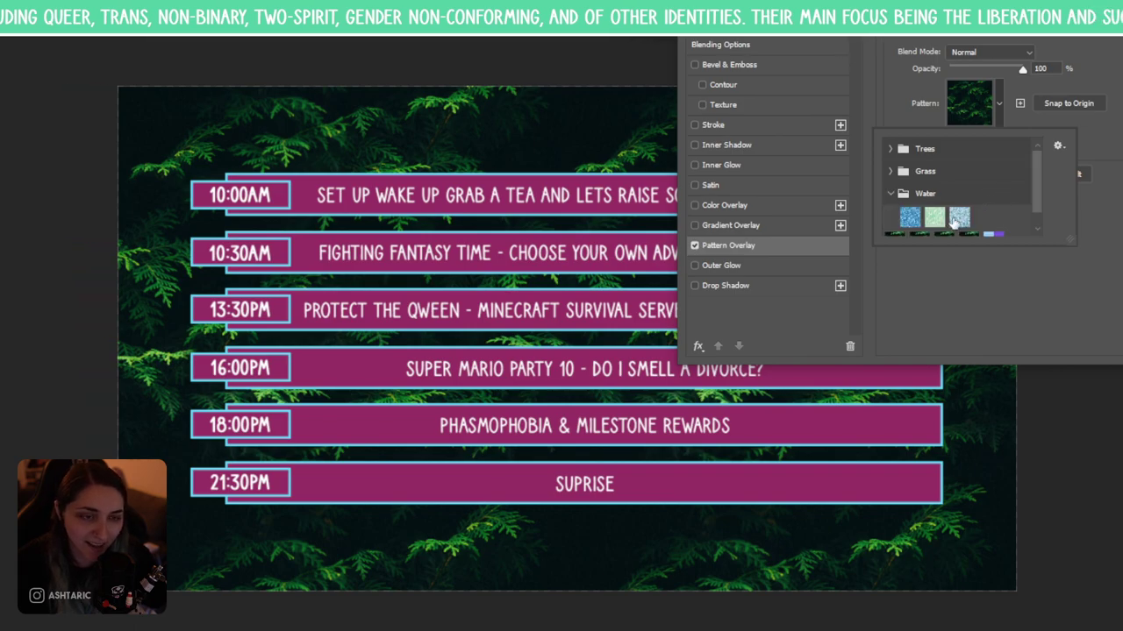
- Compare the three Water patterns again as the background's overlay
left_click(958, 219)
left_click(931, 217)
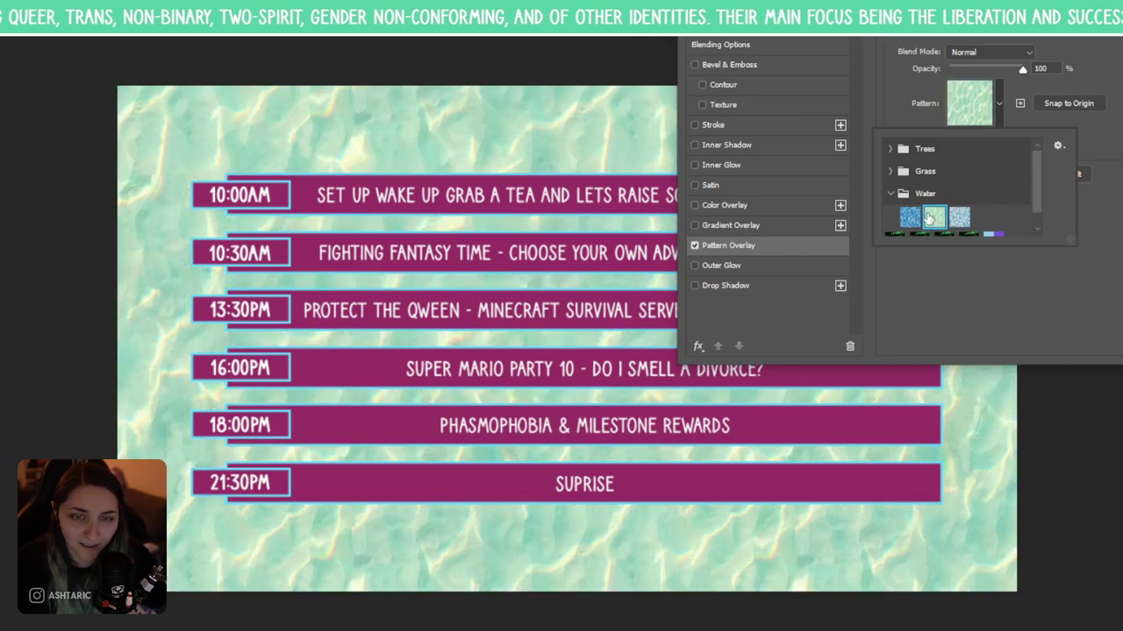
left_click(958, 221)
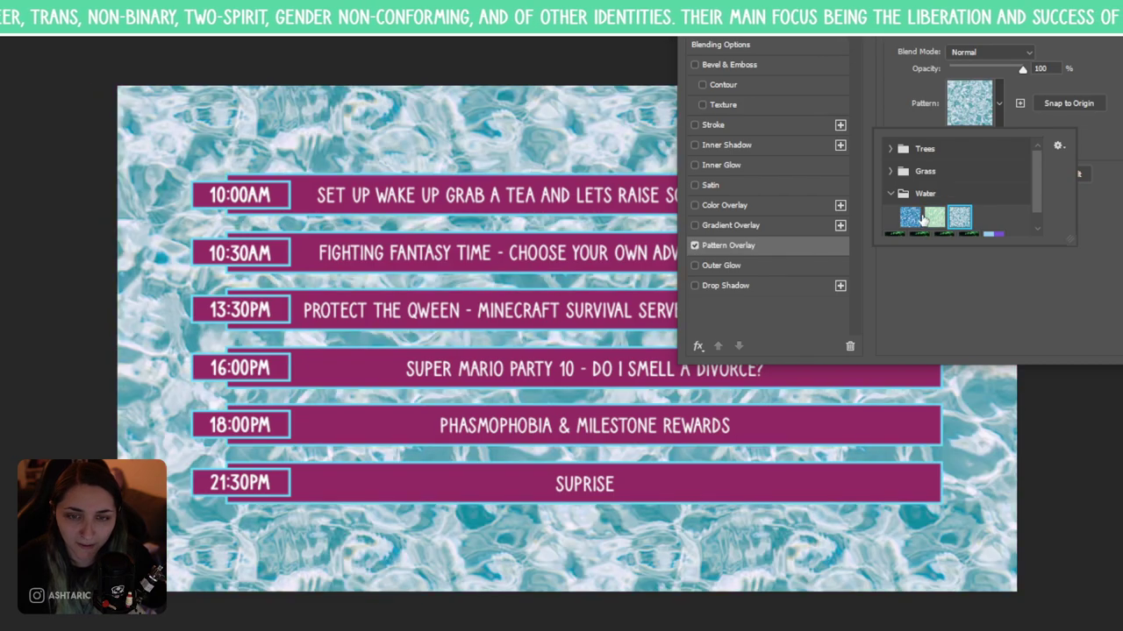
left_click(909, 216)
left_click(932, 218)
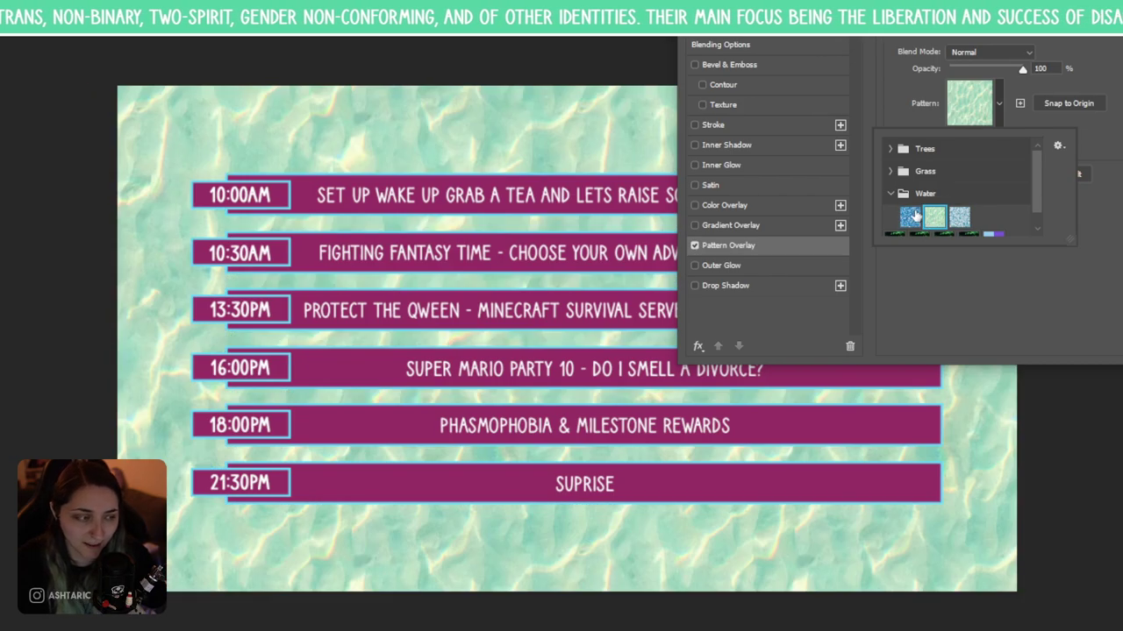
left_click(890, 195)
- Set the background's Pattern Overlay to the second Trees pattern, the dark green fern-like foliage, and apply the layer style
left_click(895, 149)
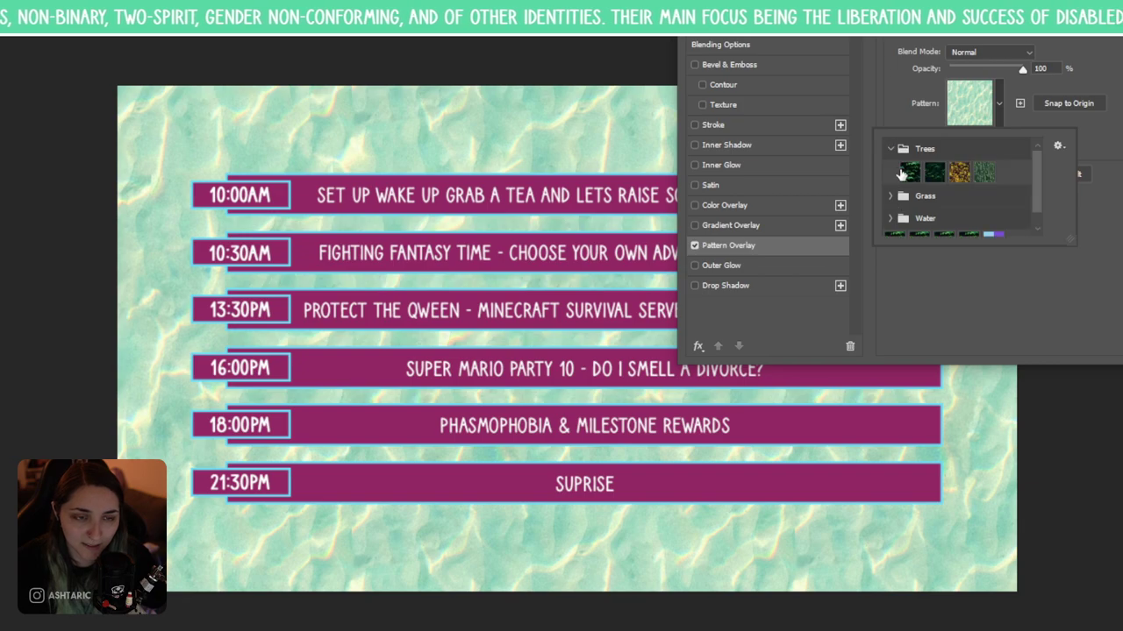
left_click(909, 173)
left_click(936, 175)
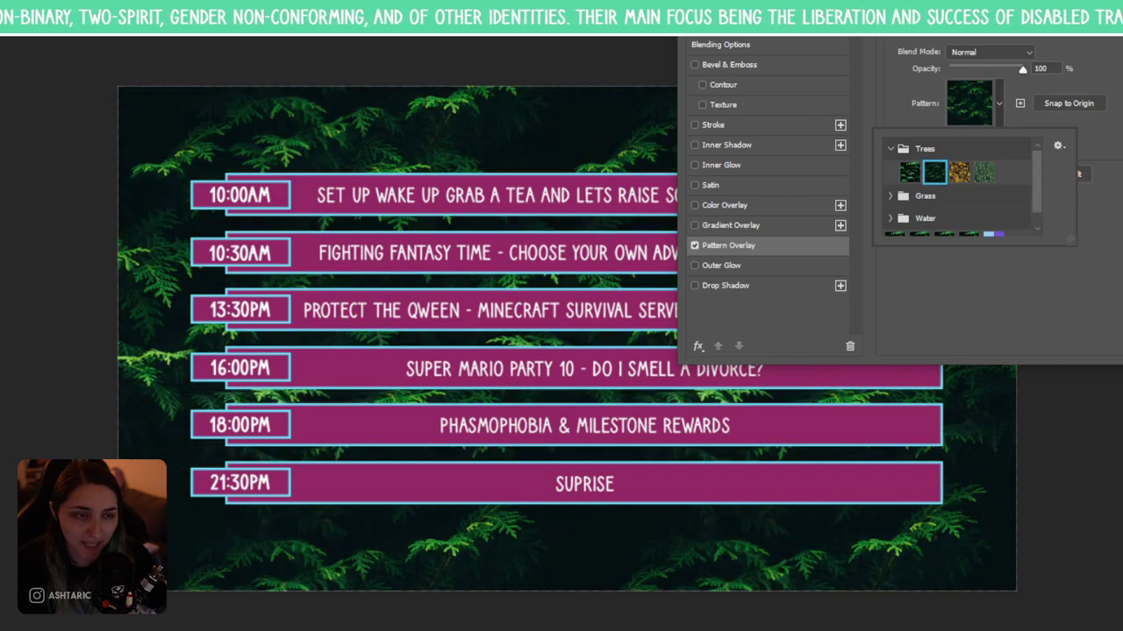
key("Return")
key("Return")
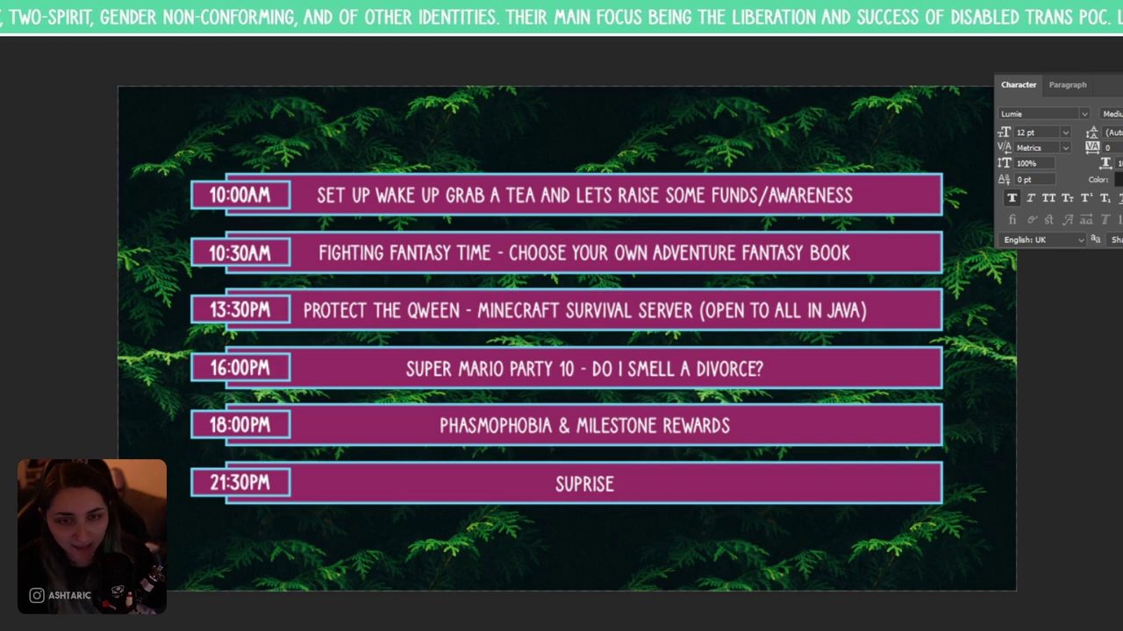
- Reduce the opacity of the background's foliage Pattern Overlay to 36%
left_click(739, 246)
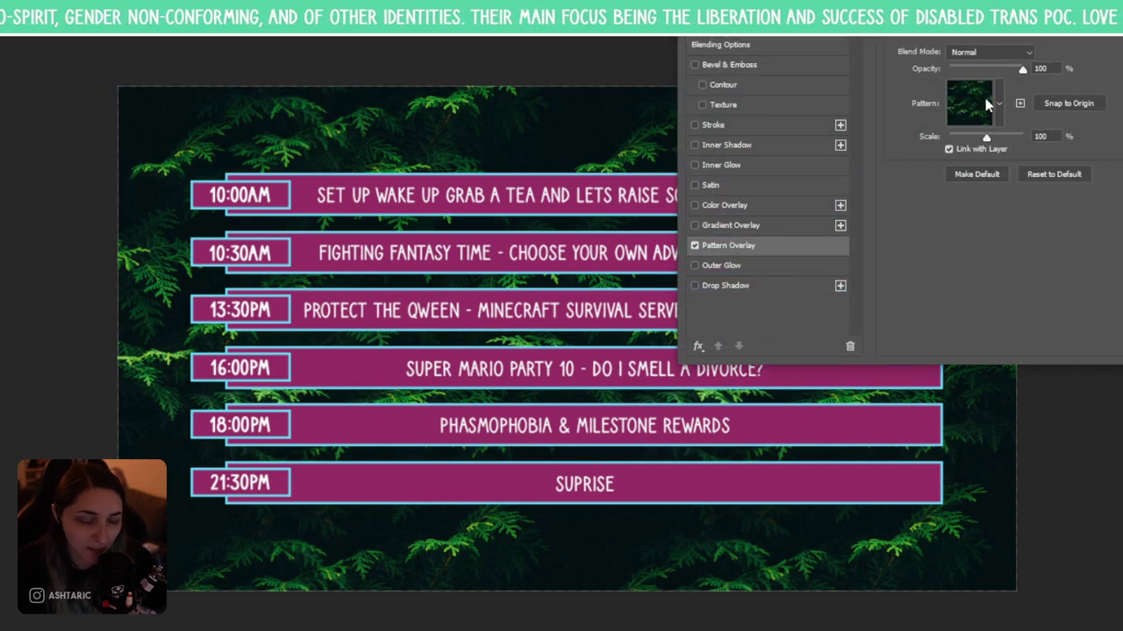
left_click(996, 69)
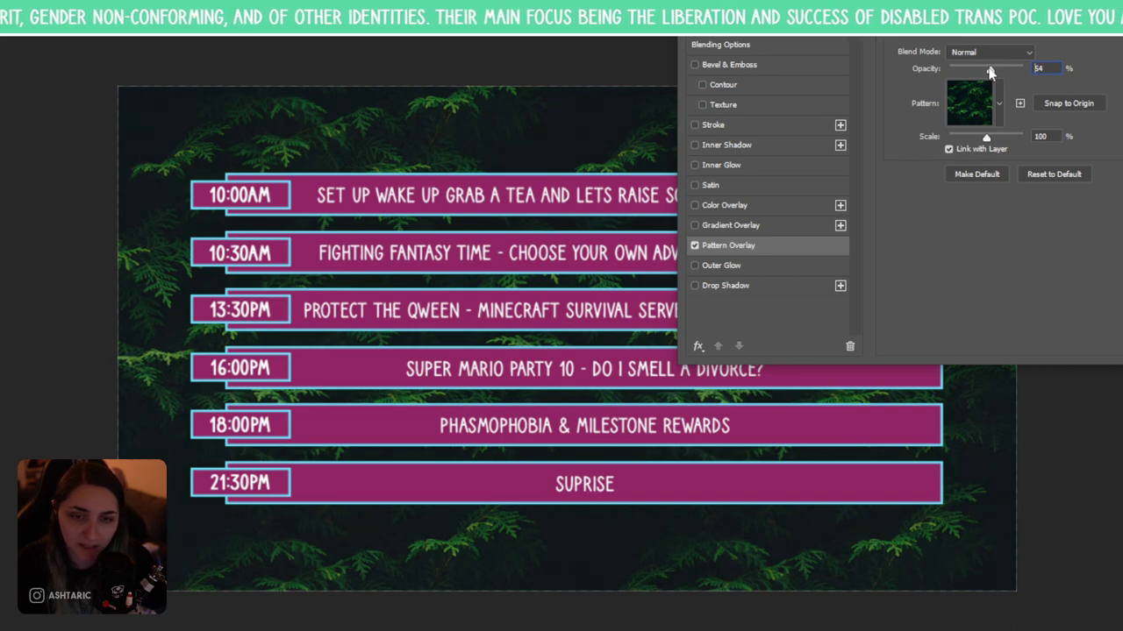
left_click_drag(989, 71, 979, 72)
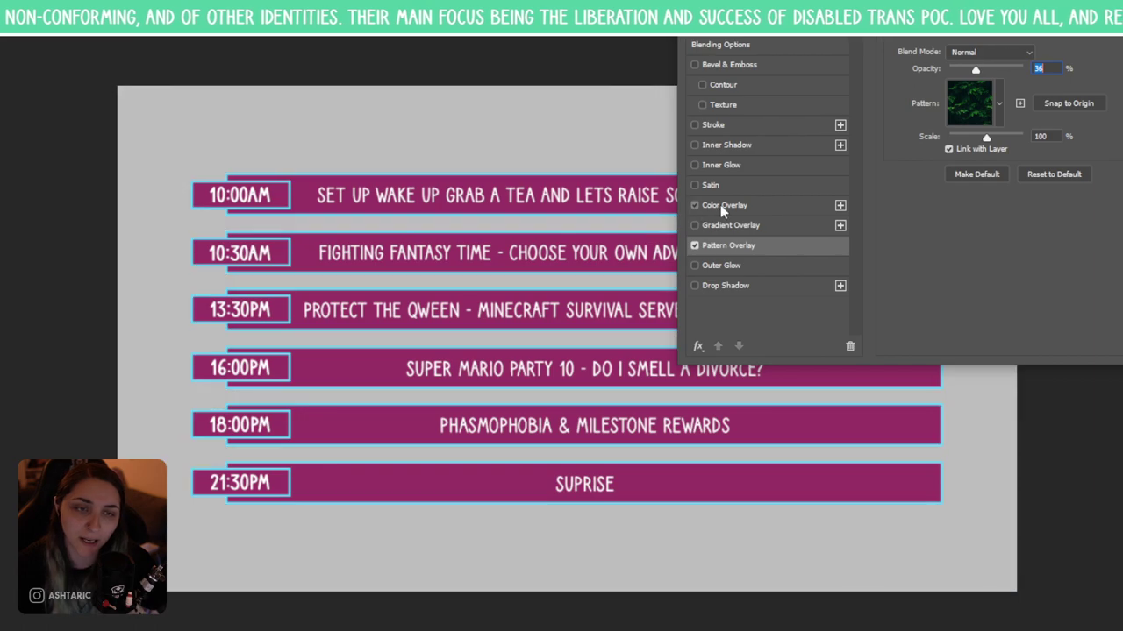
- Add a Color Overlay to the background in dark teal #023c45 with the Color blend mode, and apply the layer style
left_click(720, 204)
left_click(965, 53)
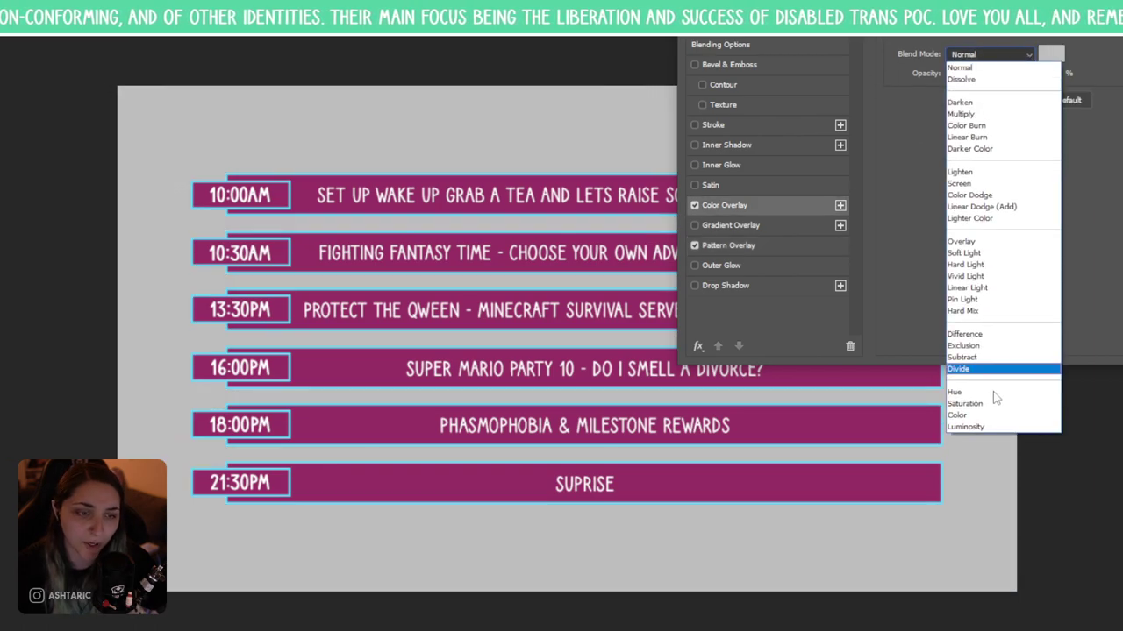
left_click(995, 416)
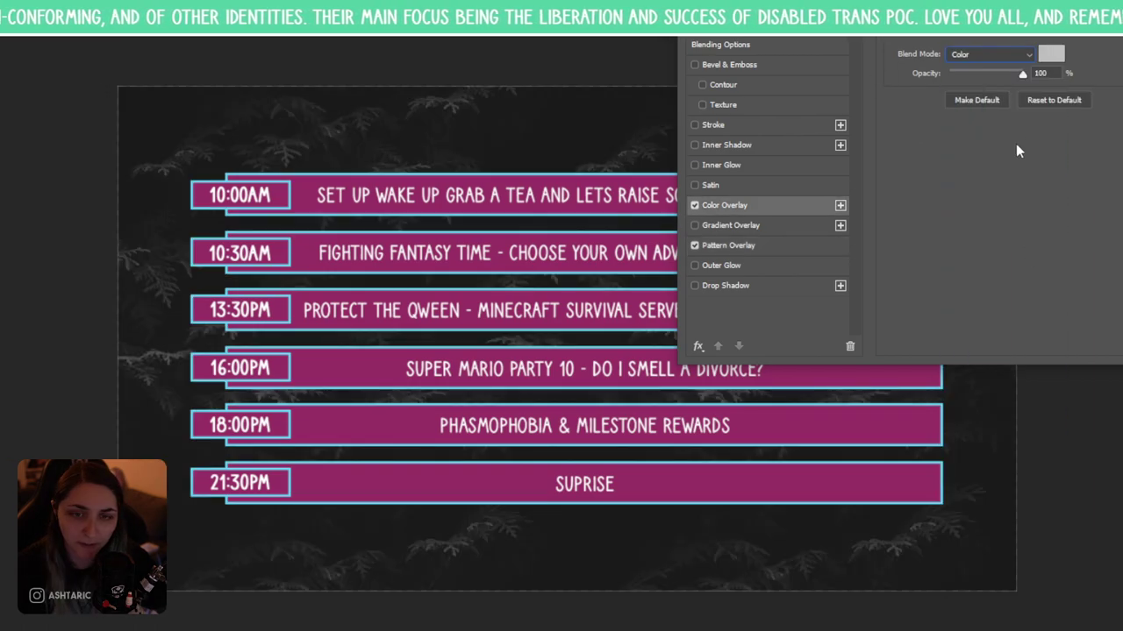
left_click(1050, 57)
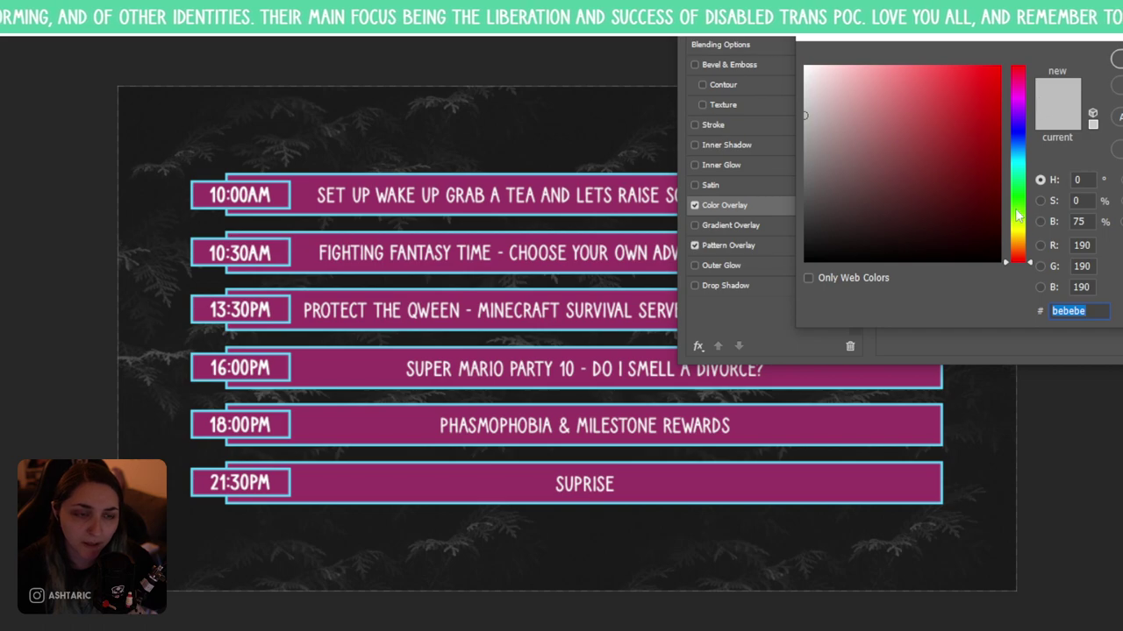
mouse_move(1017, 216)
left_mouse_down()
mouse_move(1015, 155)
mouse_move(973, 188)
mouse_move(988, 171)
mouse_move(996, 209)
left_mouse_up()
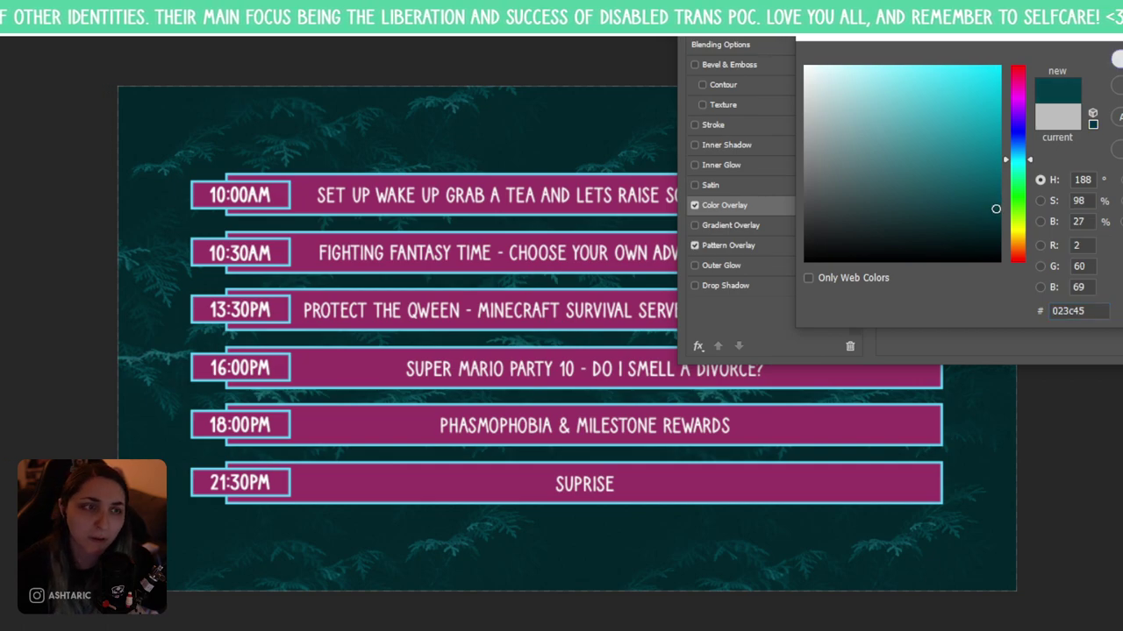
key("Return")
key("Return")
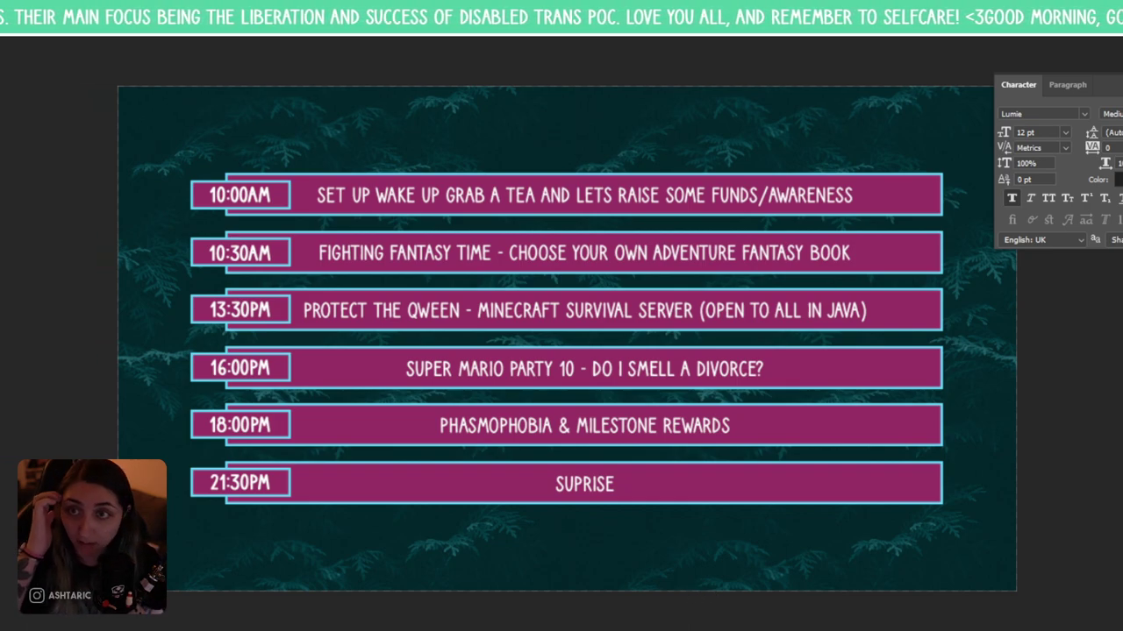
- Apply the Liquify filter to the teal foliage background, warping it with broad diagonal strokes into flowing marble-like swirls
key("alt+s")
key("Right")
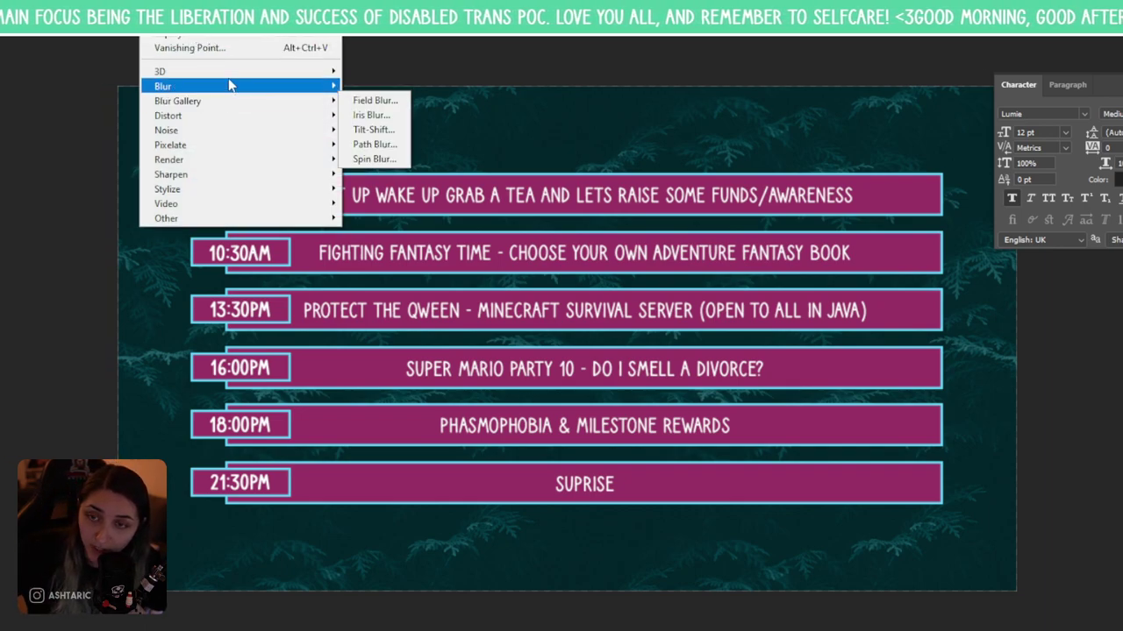
key("Escape")
key("shift+ctrl+x")
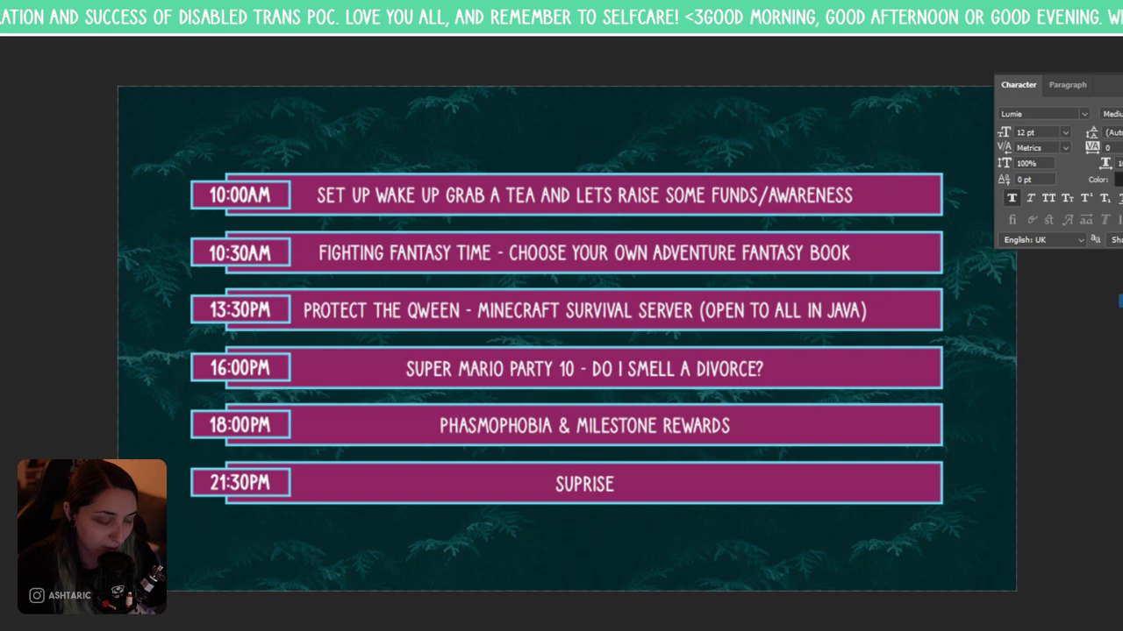
key("alt+t")
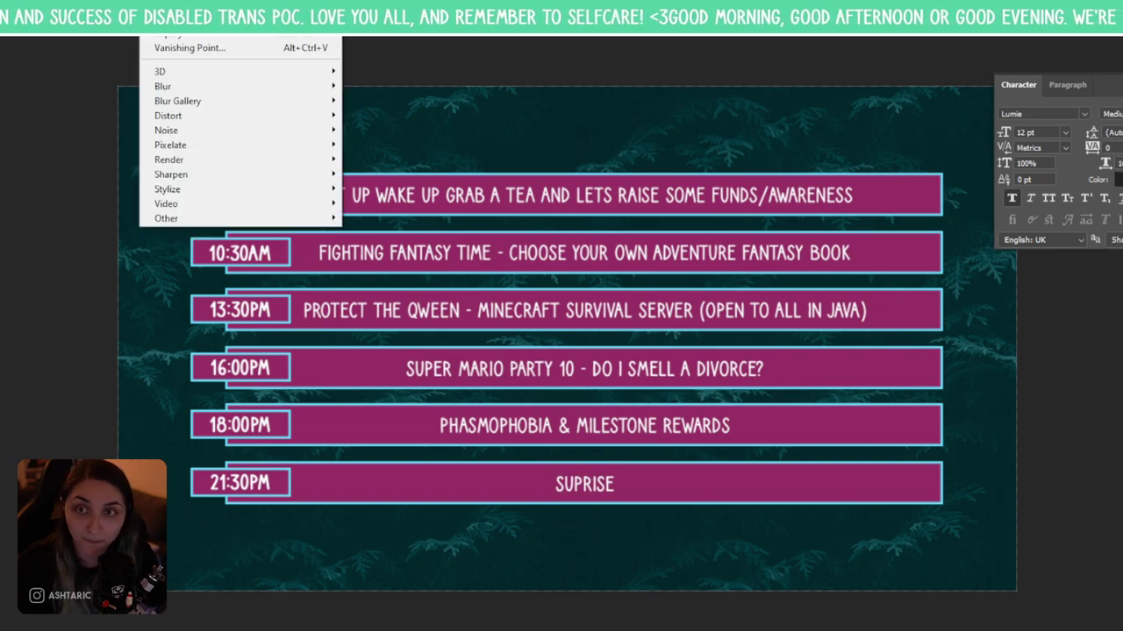
left_click(196, 37)
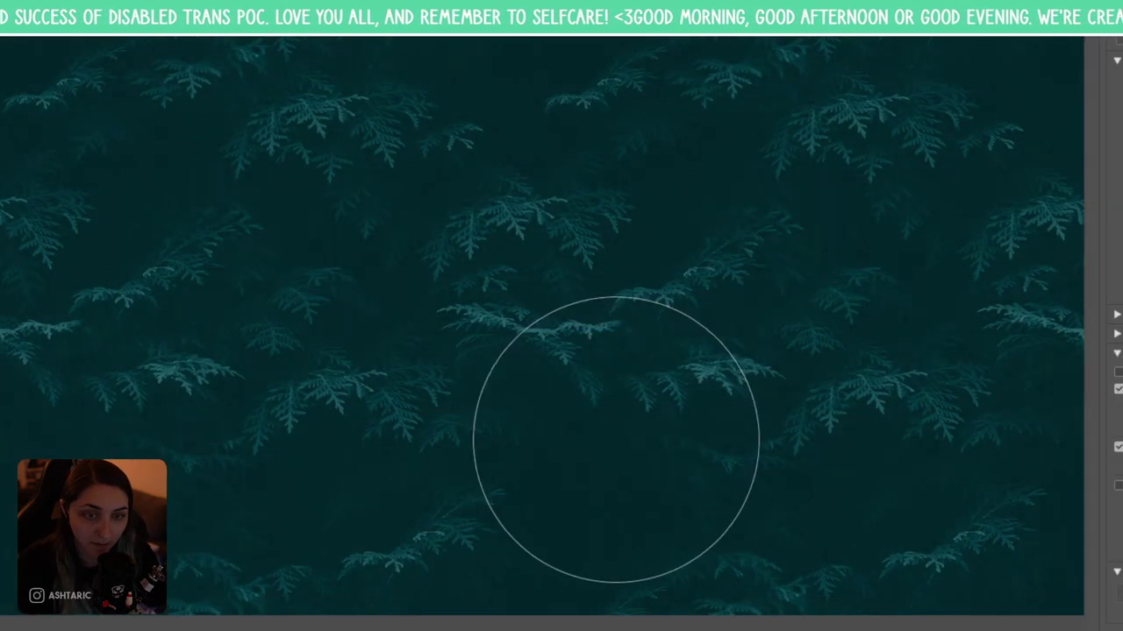
mouse_move(582, 436)
left_mouse_down()
mouse_move(107, 289)
mouse_move(381, 149)
mouse_move(128, 286)
mouse_move(720, 223)
mouse_move(904, 13)
mouse_move(560, 181)
mouse_move(655, 261)
mouse_move(596, 544)
mouse_move(959, 522)
mouse_move(1069, 456)
mouse_move(493, 473)
mouse_move(394, 499)
mouse_move(172, 42)
mouse_move(344, 111)
mouse_move(91, 57)
mouse_move(327, 105)
mouse_move(304, 177)
mouse_move(177, 241)
mouse_move(66, 49)
mouse_move(512, 66)
mouse_move(768, 40)
mouse_move(974, 79)
mouse_move(1062, 58)
mouse_move(1057, 44)
mouse_move(1092, 221)
mouse_move(1038, 369)
mouse_move(970, 446)
mouse_move(995, 535)
mouse_move(934, 469)
mouse_move(974, 287)
mouse_move(1083, 122)
mouse_move(829, 363)
mouse_move(992, 535)
mouse_move(1041, 630)
mouse_move(807, 475)
mouse_move(635, 447)
mouse_move(603, 421)
mouse_move(351, 427)
mouse_move(321, 321)
mouse_move(128, 413)
mouse_move(107, 486)
mouse_move(44, 555)
left_mouse_up()
mouse_move(66, 513)
left_mouse_down()
mouse_move(149, 526)
mouse_move(596, 268)
mouse_move(848, 501)
mouse_move(1004, 135)
left_mouse_up()
mouse_move(1046, 92)
left_mouse_down()
mouse_move(576, 45)
mouse_move(527, 158)
mouse_move(214, 276)
mouse_move(573, 343)
mouse_move(631, 236)
mouse_move(690, 522)
mouse_move(448, 187)
mouse_move(368, 220)
mouse_move(253, 223)
mouse_move(184, 58)
mouse_move(241, 256)
mouse_move(236, 309)
mouse_move(308, 371)
mouse_move(170, 371)
mouse_move(115, 235)
mouse_move(467, 242)
mouse_move(806, 608)
mouse_move(803, 425)
mouse_move(763, 239)
mouse_move(665, 571)
mouse_move(521, 563)
mouse_move(428, 266)
mouse_move(592, 219)
mouse_move(658, 151)
mouse_move(933, 70)
mouse_move(583, 128)
mouse_move(762, 48)
mouse_move(852, 214)
mouse_move(942, 185)
mouse_move(975, 55)
mouse_move(674, 29)
mouse_move(680, 82)
mouse_move(789, 282)
mouse_move(784, 439)
mouse_move(855, 380)
mouse_move(735, 422)
mouse_move(1022, 597)
mouse_move(1078, 581)
mouse_move(1118, 335)
mouse_move(867, 132)
mouse_move(759, 196)
mouse_move(272, 200)
mouse_move(630, 315)
mouse_move(530, 310)
mouse_move(671, 410)
mouse_move(314, 341)
mouse_move(307, 309)
mouse_move(369, 292)
mouse_move(382, 187)
mouse_move(442, 324)
mouse_move(469, 269)
mouse_move(547, 330)
mouse_move(556, 299)
mouse_move(428, 328)
mouse_move(245, 251)
mouse_move(216, 176)
mouse_move(302, 144)
mouse_move(199, 78)
mouse_move(184, 154)
mouse_move(136, 108)
mouse_move(377, 87)
mouse_move(321, 113)
mouse_move(460, 266)
mouse_move(478, 207)
mouse_move(425, 285)
mouse_move(238, 438)
mouse_move(308, 422)
mouse_move(304, 409)
mouse_move(687, 479)
mouse_move(782, 351)
mouse_move(660, 242)
mouse_move(571, 196)
mouse_move(657, 135)
mouse_move(237, 313)
mouse_move(316, 237)
mouse_move(113, 283)
mouse_move(256, 514)
mouse_move(388, 614)
mouse_move(556, 548)
mouse_move(639, 145)
mouse_move(641, 181)
mouse_move(503, 308)
mouse_move(402, 348)
mouse_move(582, 263)
mouse_move(694, 145)
mouse_move(965, 88)
mouse_move(897, 237)
mouse_move(883, 201)
mouse_move(672, 138)
mouse_move(652, 20)
mouse_move(412, 167)
mouse_move(591, 80)
mouse_move(587, 50)
mouse_move(518, 0)
mouse_move(205, 170)
mouse_move(258, 208)
mouse_move(341, 5)
mouse_move(131, 73)
mouse_move(56, 238)
mouse_move(55, 381)
mouse_move(143, 523)
mouse_move(131, 531)
mouse_move(416, 471)
mouse_move(430, 456)
mouse_move(299, 327)
mouse_move(501, 363)
mouse_move(245, 325)
mouse_move(83, 324)
mouse_move(93, 213)
mouse_move(359, 146)
mouse_move(36, 280)
mouse_move(255, 190)
mouse_move(110, 198)
mouse_move(353, 48)
mouse_move(406, 253)
mouse_move(22, 481)
mouse_move(26, 447)
mouse_move(188, 476)
mouse_move(84, 558)
mouse_move(494, 614)
mouse_move(302, 614)
mouse_move(676, 450)
mouse_move(769, 196)
mouse_move(895, 39)
mouse_move(1049, 94)
mouse_move(862, 241)
mouse_move(1080, 9)
mouse_move(1014, 130)
mouse_move(974, 263)
mouse_move(1092, 40)
mouse_move(889, 231)
mouse_move(681, 371)
mouse_move(888, 548)
mouse_move(1014, 501)
mouse_move(1015, 406)
mouse_move(1079, 614)
mouse_move(545, 627)
mouse_move(616, 430)
mouse_move(413, 630)
mouse_move(816, 177)
mouse_move(734, 233)
mouse_move(939, 39)
mouse_move(1000, 27)
mouse_move(952, 116)
mouse_move(1027, 62)
mouse_move(664, 325)
mouse_move(815, 326)
mouse_move(781, 294)
mouse_move(929, 389)
mouse_move(1009, 254)
mouse_move(968, 253)
mouse_move(1000, 317)
mouse_move(1084, 319)
mouse_move(902, 401)
mouse_move(1082, 276)
mouse_move(1081, 203)
mouse_move(1042, 233)
mouse_move(1073, 595)
left_mouse_up()
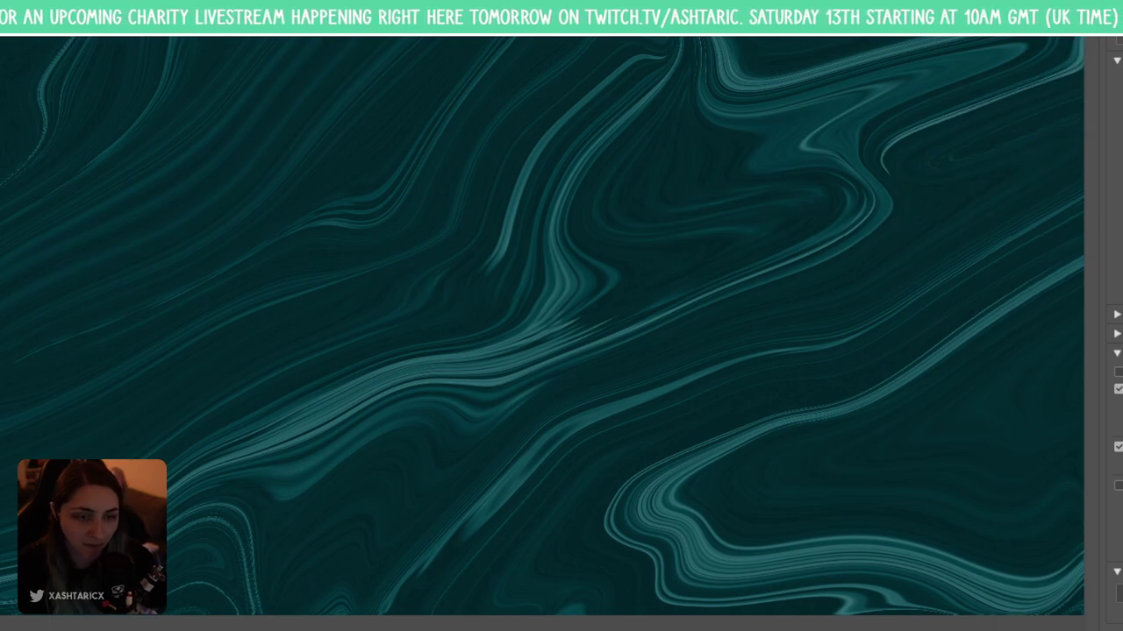
key("Return")
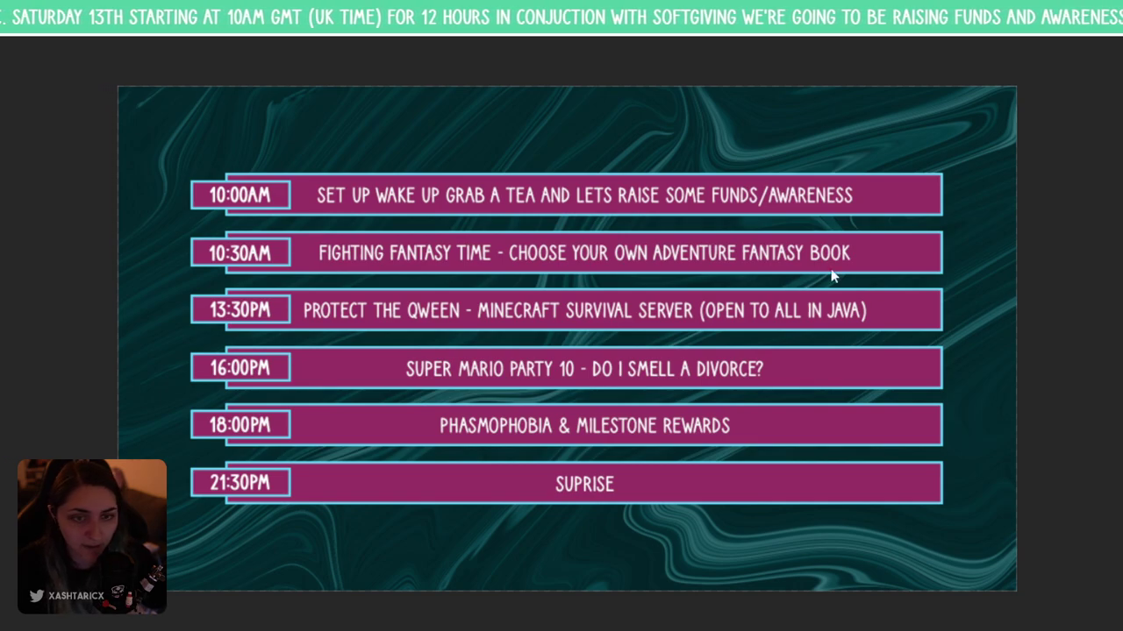
- Save the finished graphic as Schedule and export a further copy of it to the project folder
key("ctrl+shift+s")
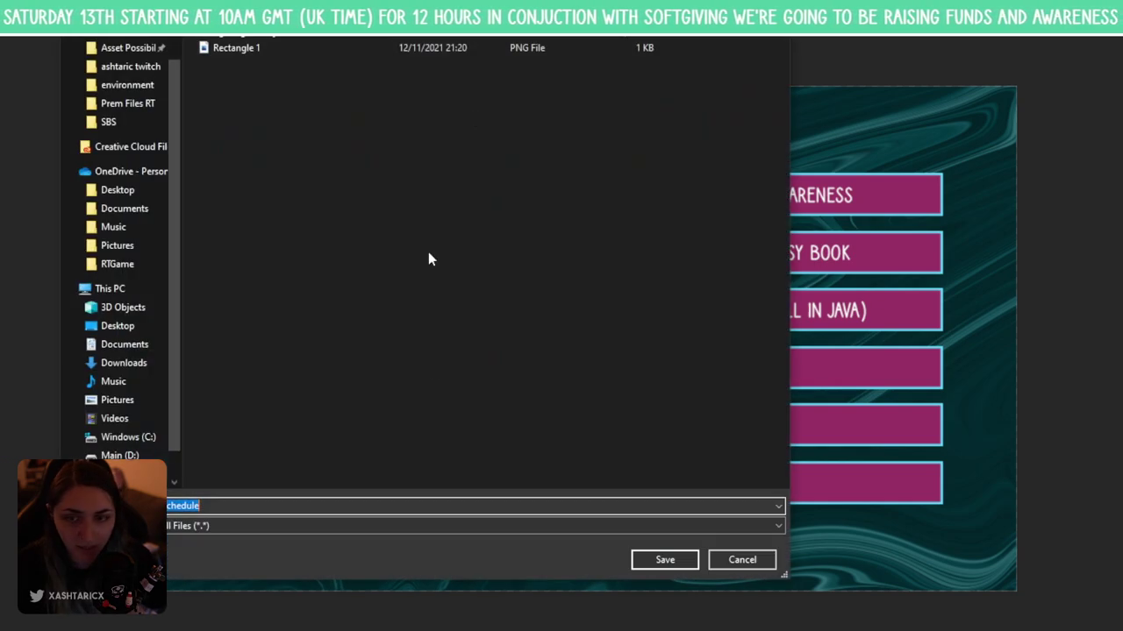
left_click(665, 560)
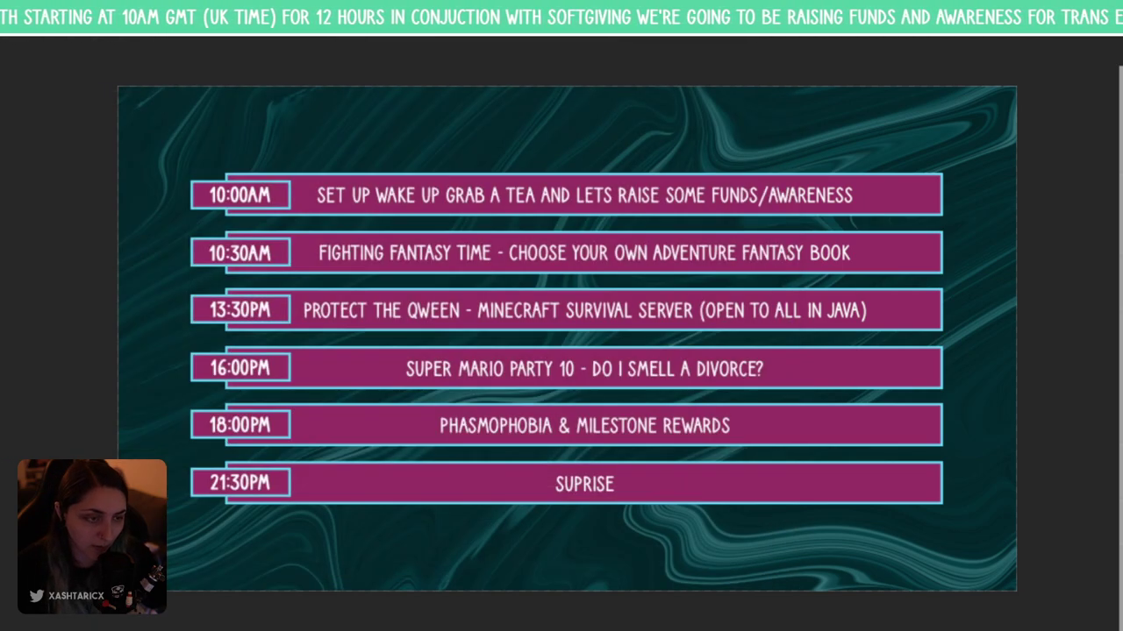
key("ctrl+shift+alt+w")
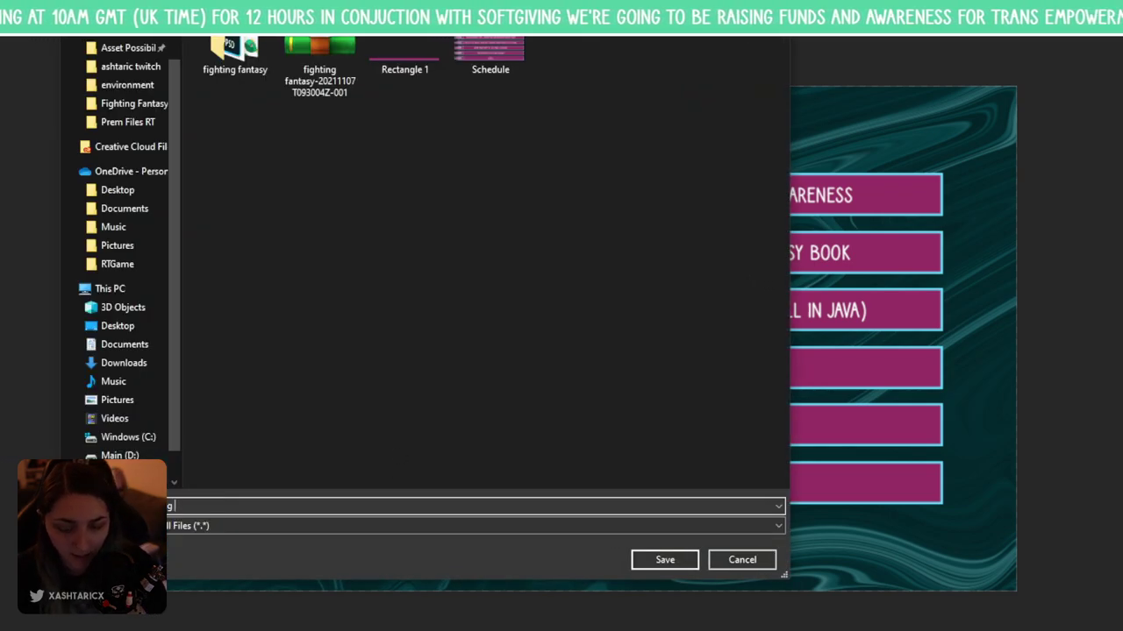
key("Return")
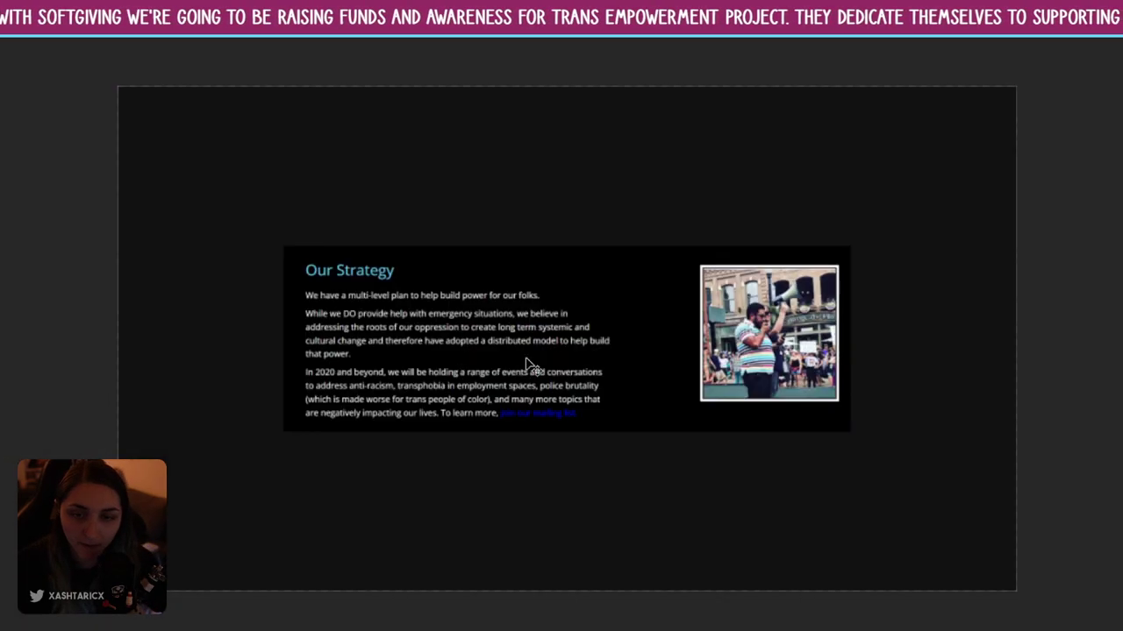
- Move the photo closer to the Our Strategy text and trim a narrow strip from the left edge of the black panel
left_click(864, 384)
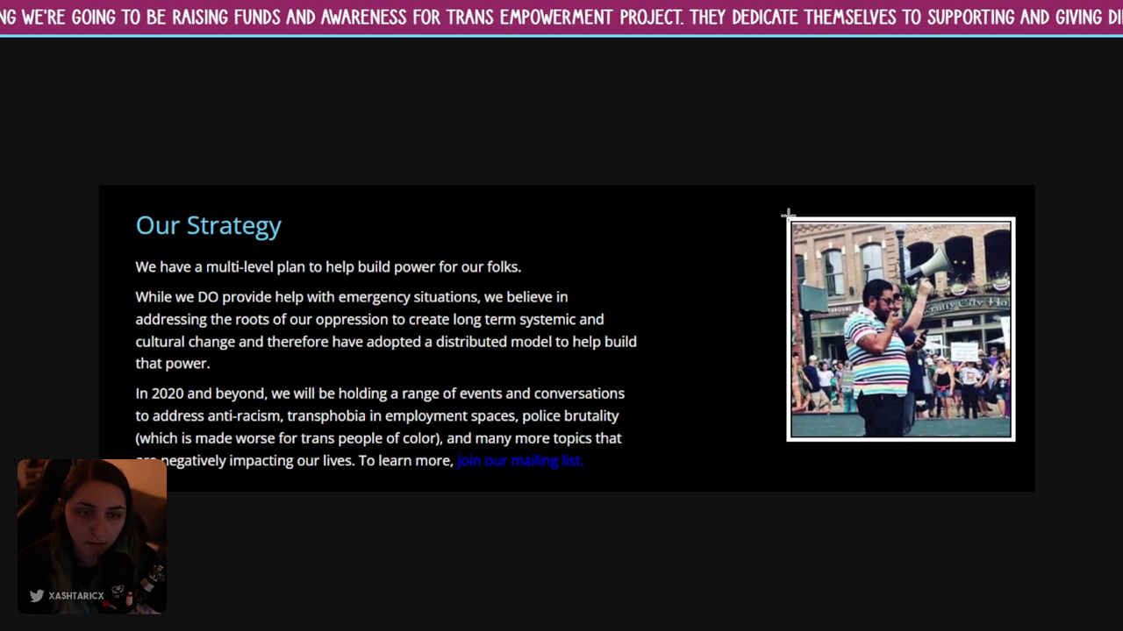
left_click_drag(765, 175, 1092, 509)
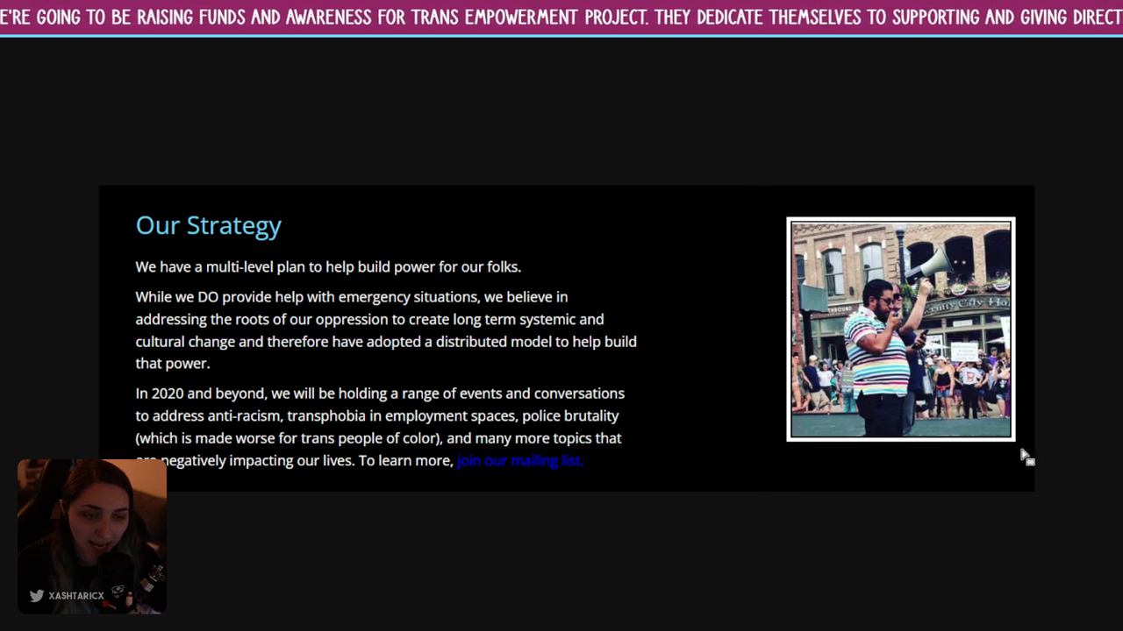
left_click_drag(973, 430, 861, 430)
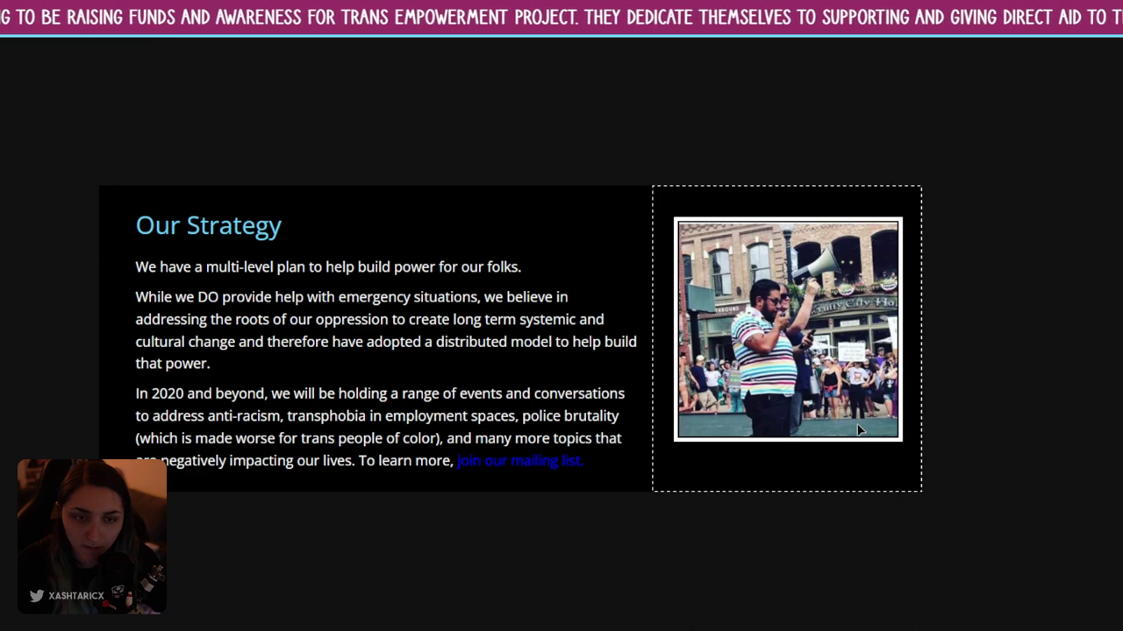
left_click(389, 131)
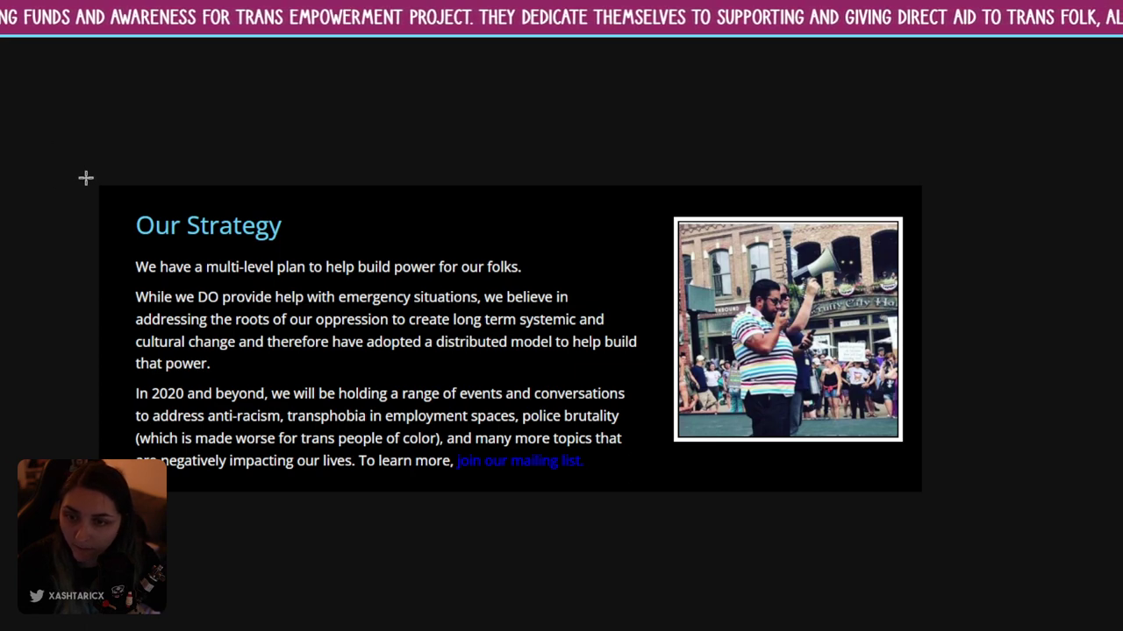
left_click_drag(87, 178, 112, 459)
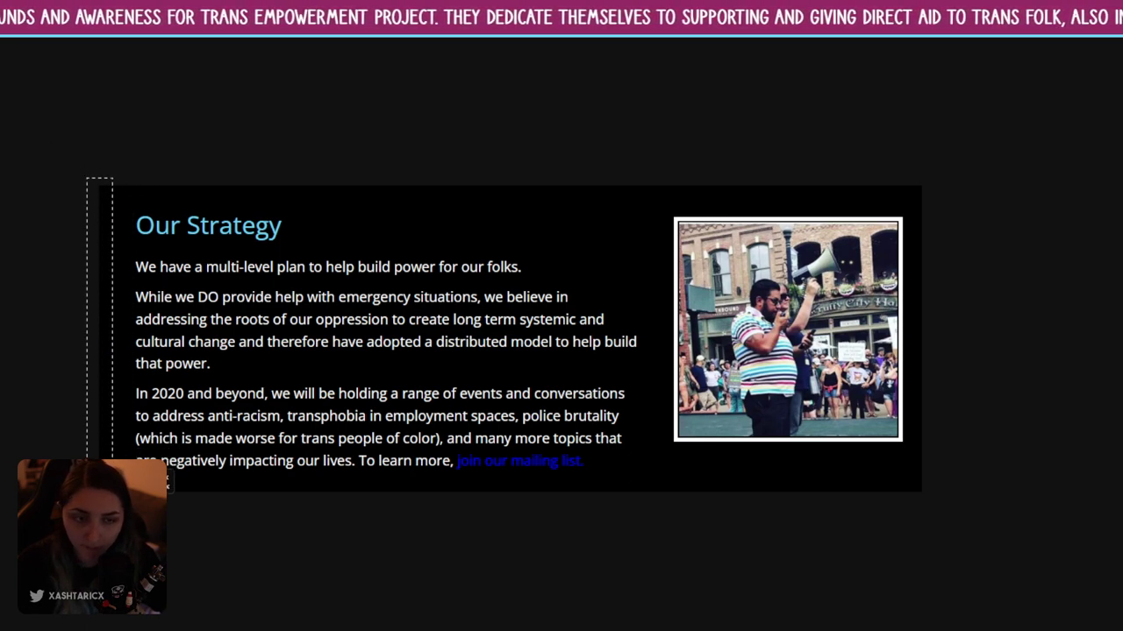
key("Escape")
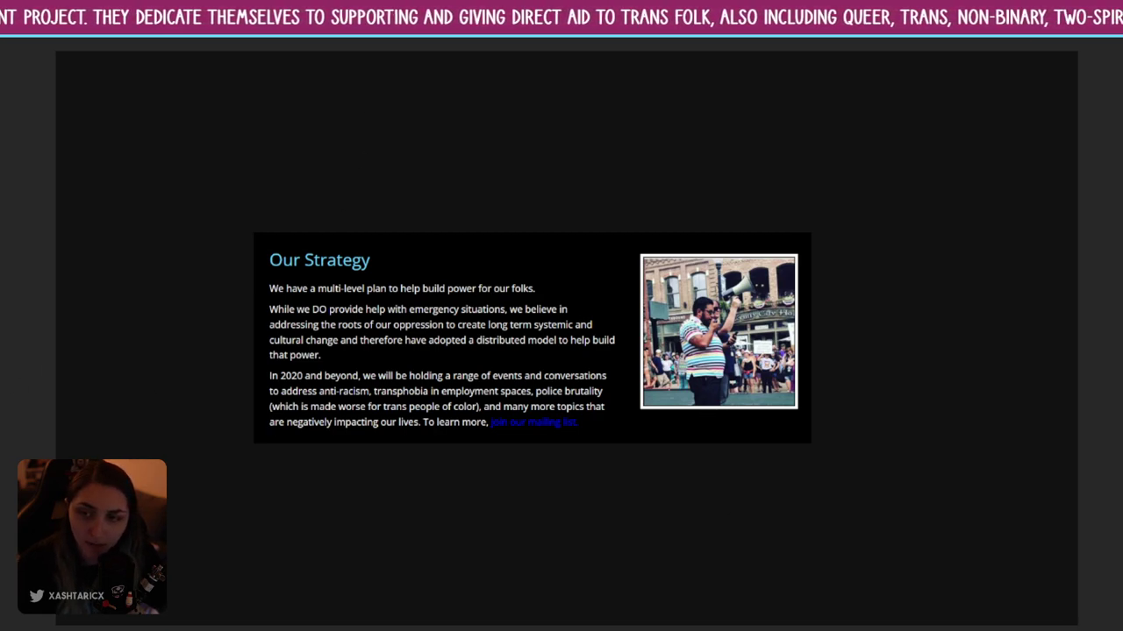
- Draw a rectangle over the Our Strategy panel, extending above its heading to leave header space
right_click(9, 335)
left_click(35, 341)
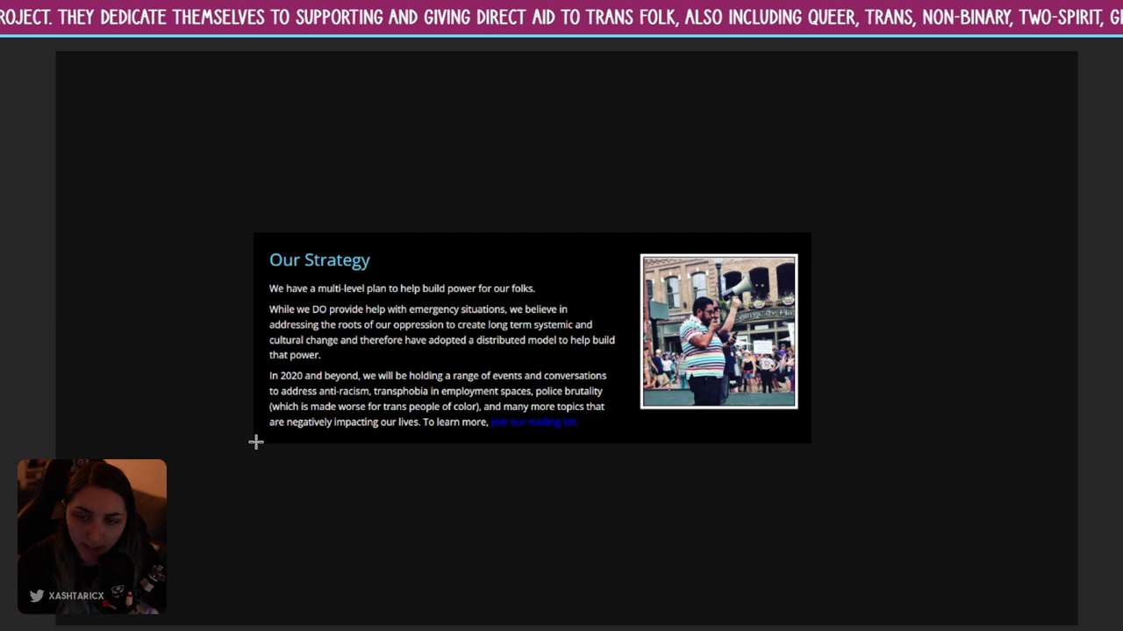
left_click_drag(256, 439, 805, 188)
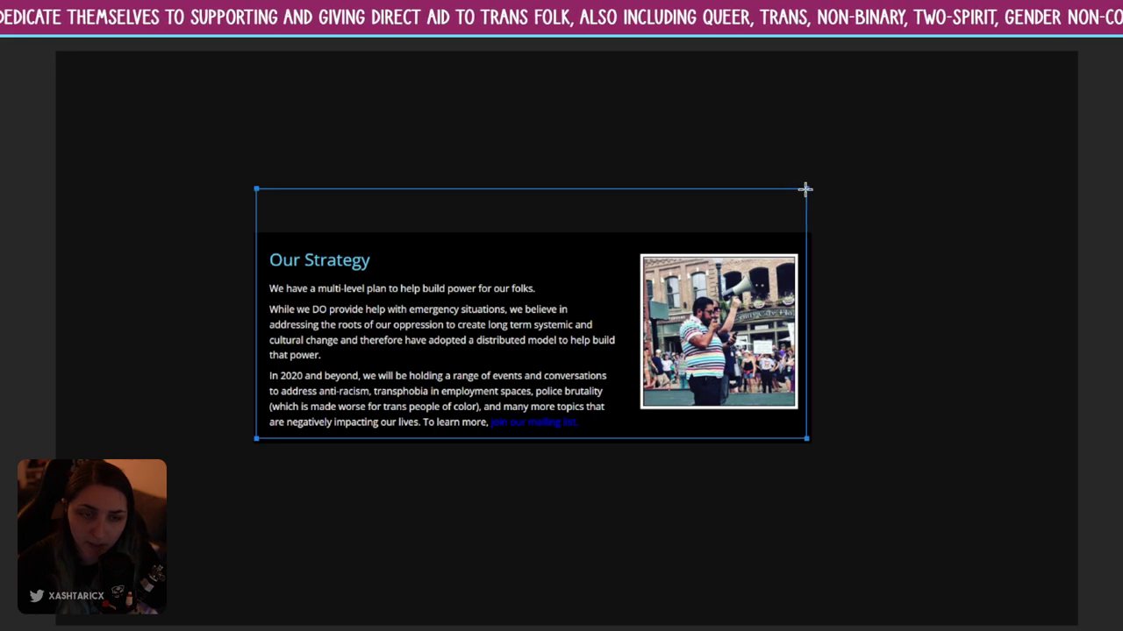
key("Escape")
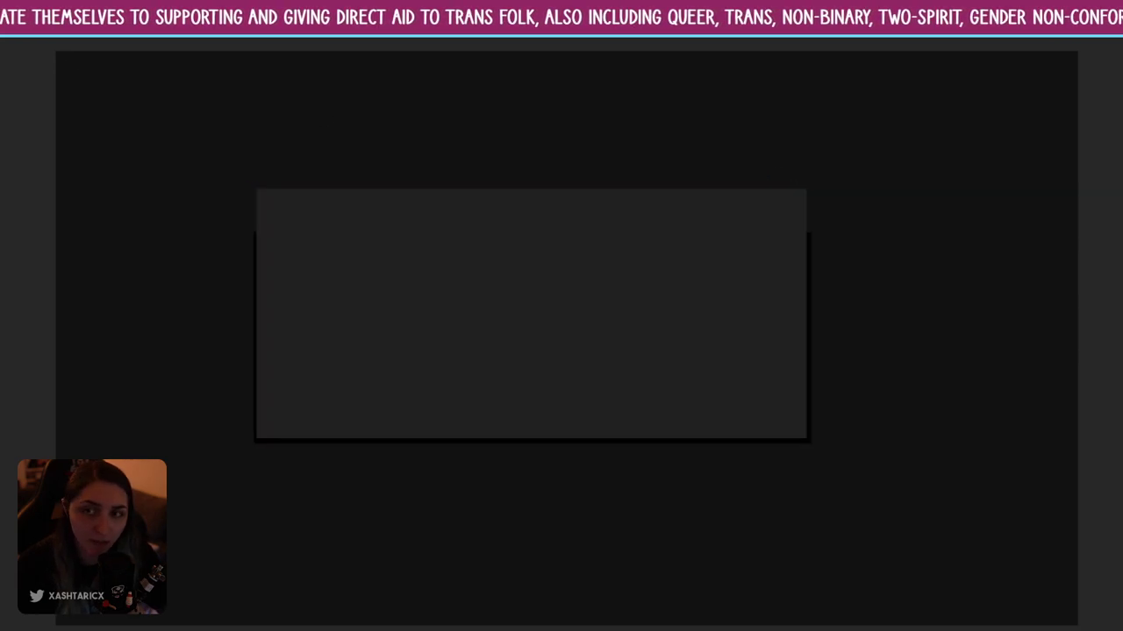
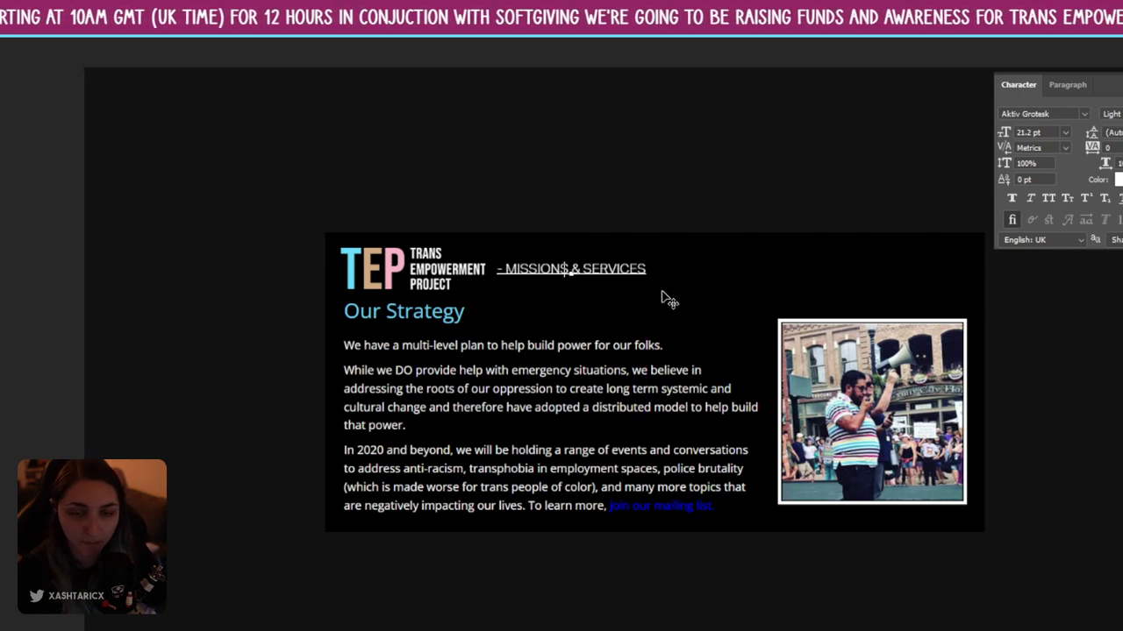
- Correct the header wording to "- MISSION & SERVICES" and append "- YOU CAN FIND MORE INFORMATION ON THEIR WEBSITE" in capitals
key("Left")
key("Left")
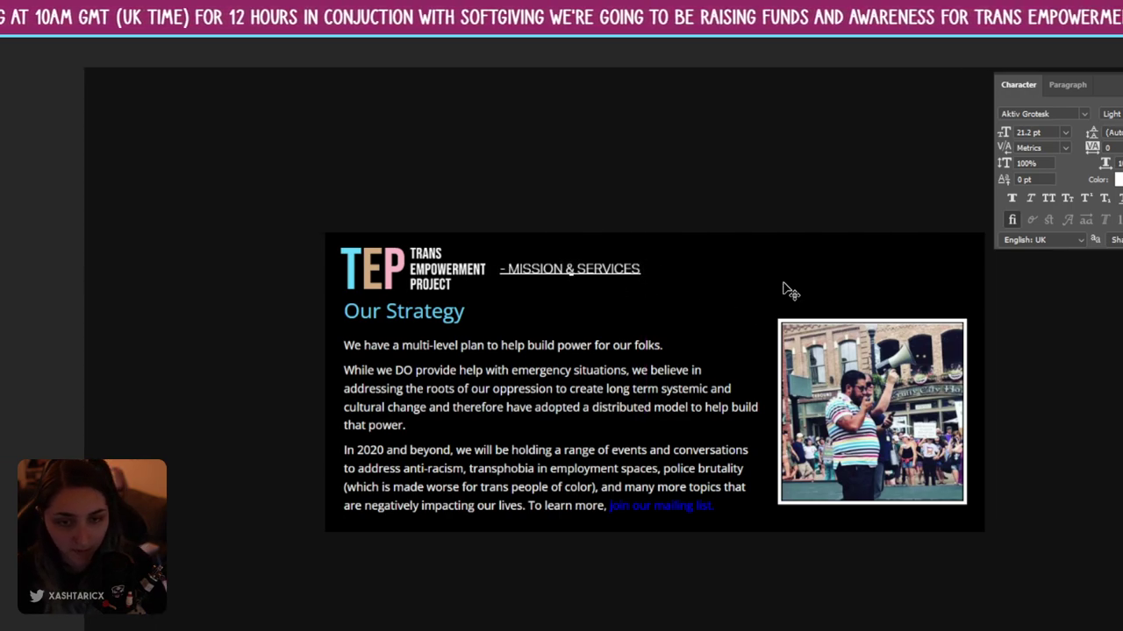
type("- you can")
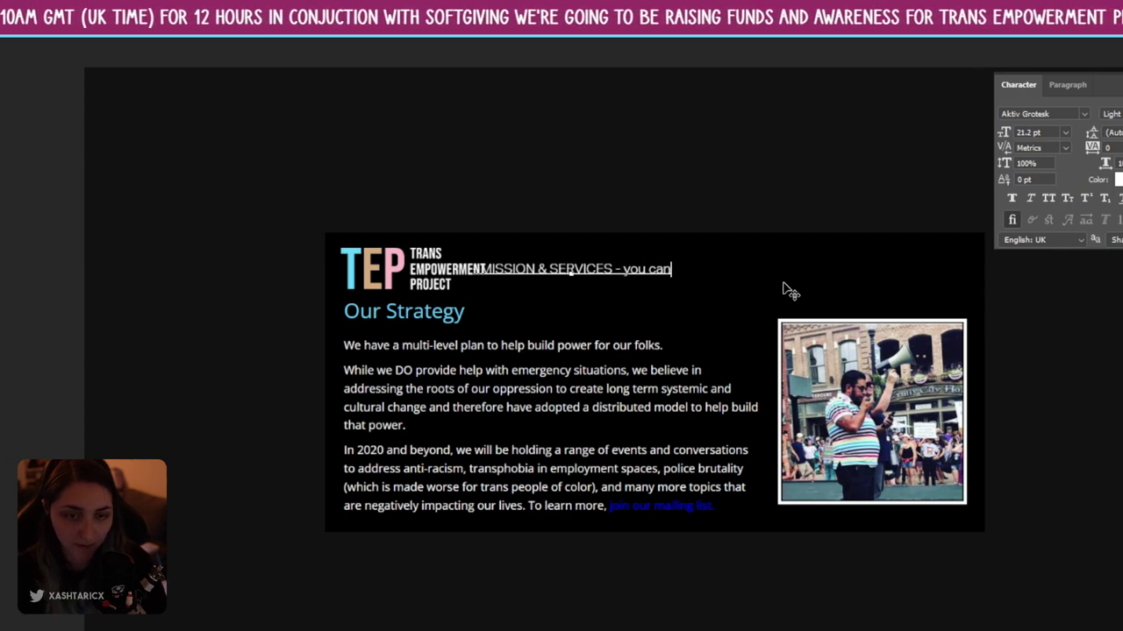
key("BackSpace")
key("BackSpace")
key("BackSpace")
key("BackSpace")
key("BackSpace")
key("BackSpace")
type("Y")
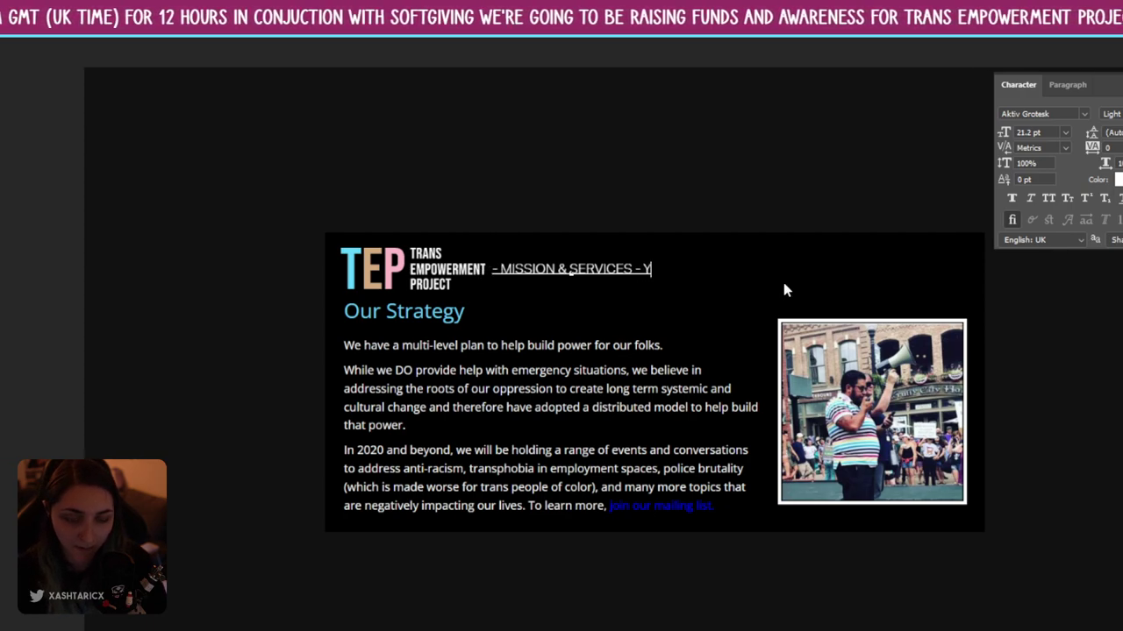
type("OU CAN FIND MORE")
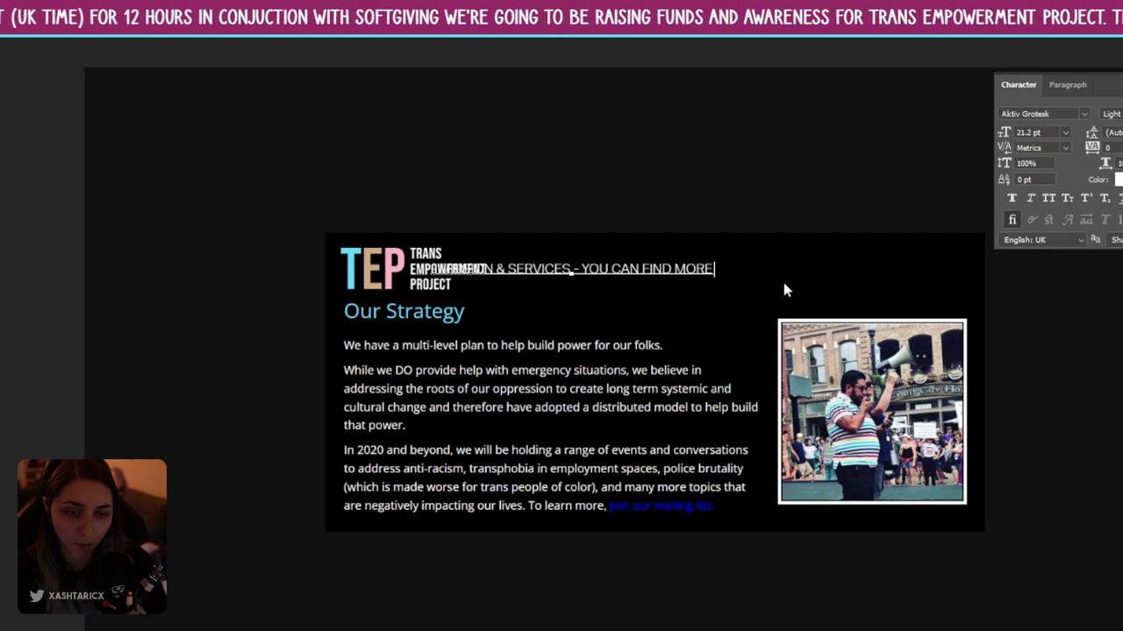
type(" INF ORMATION ON TH")
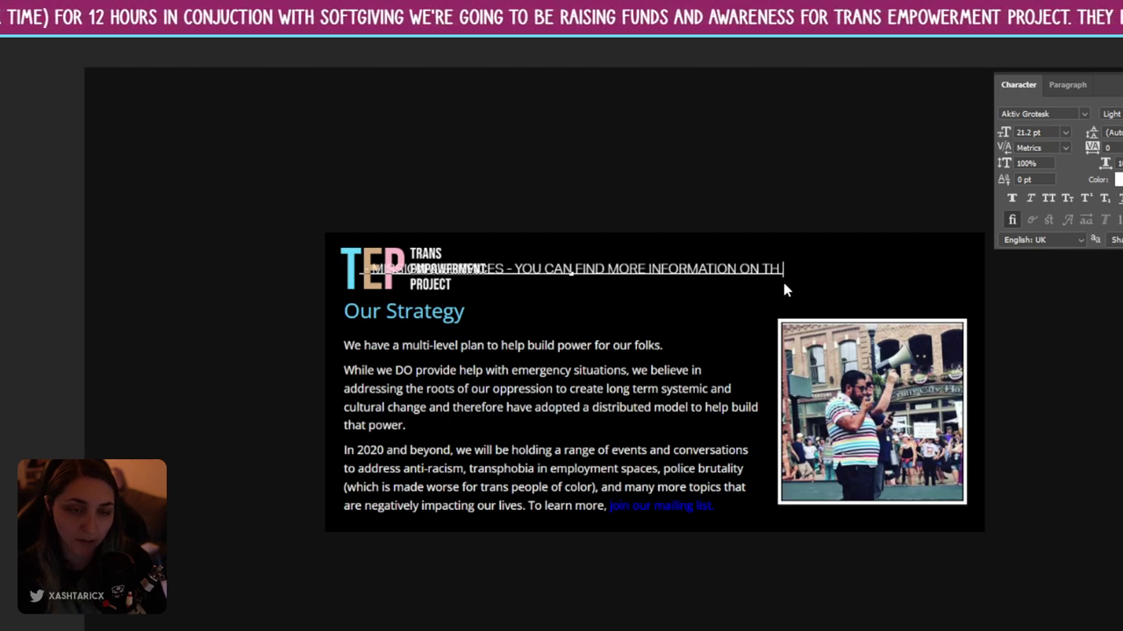
type("EIR WEBSITE")
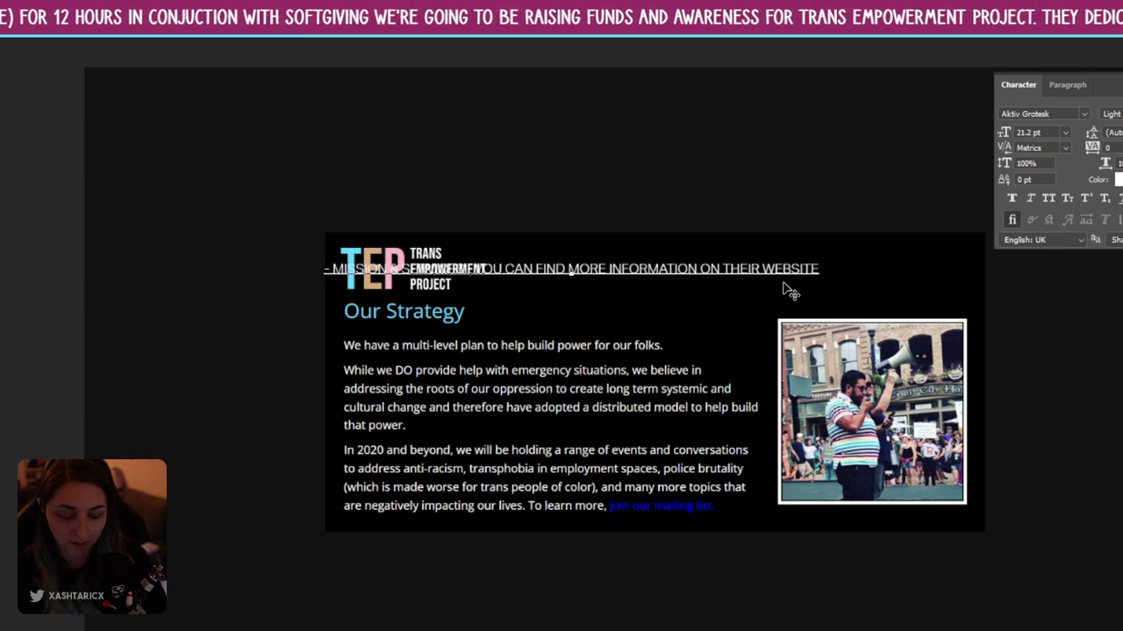
- Add the website address TRANSEMPOWERMENT.ORG as a second line of the header text and commit the text
type("TRANS")
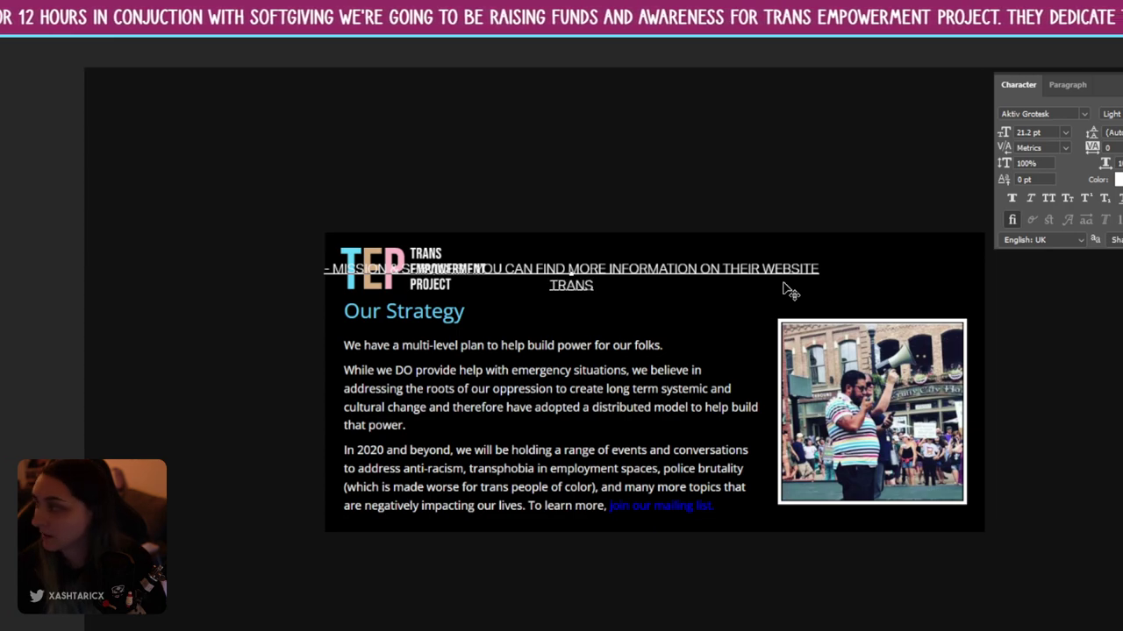
type("EMPO")
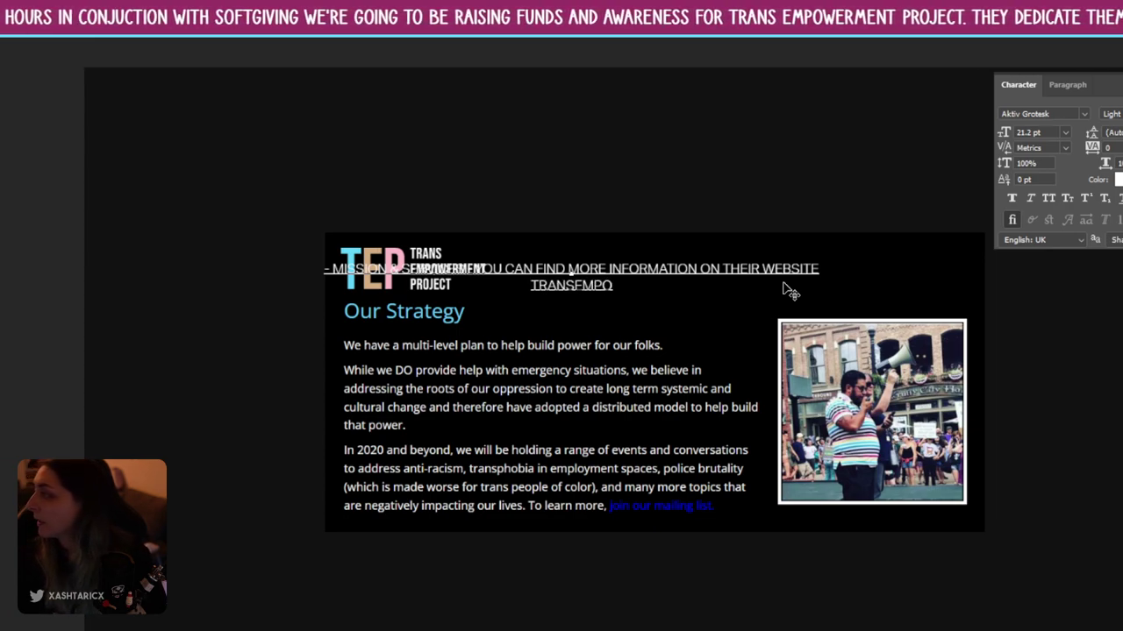
type("WERMENT")
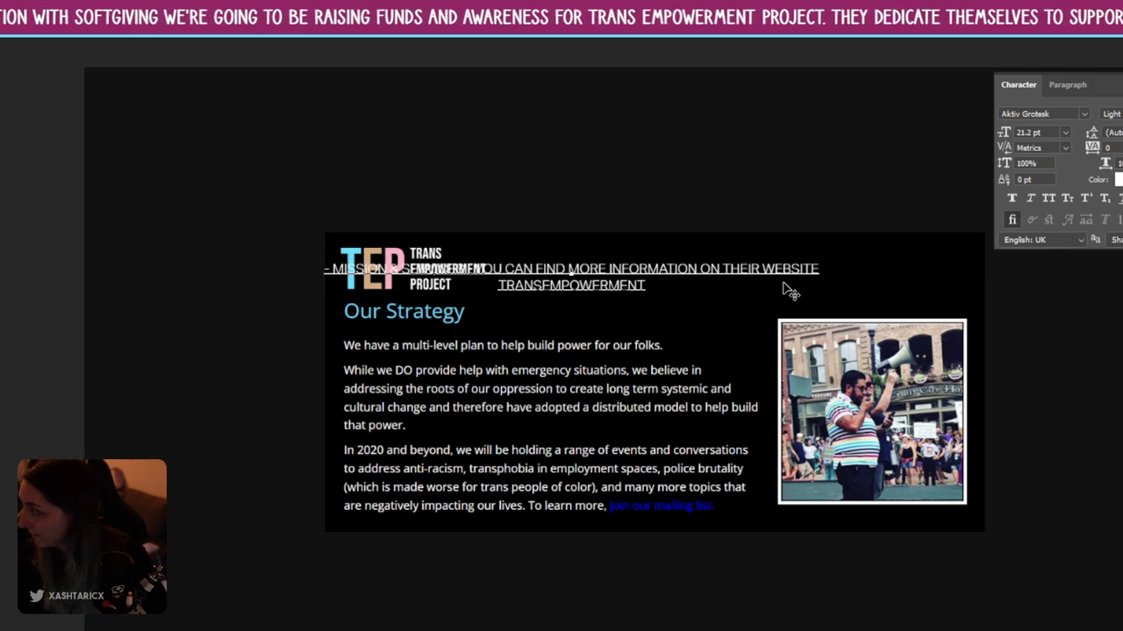
type(".ORG")
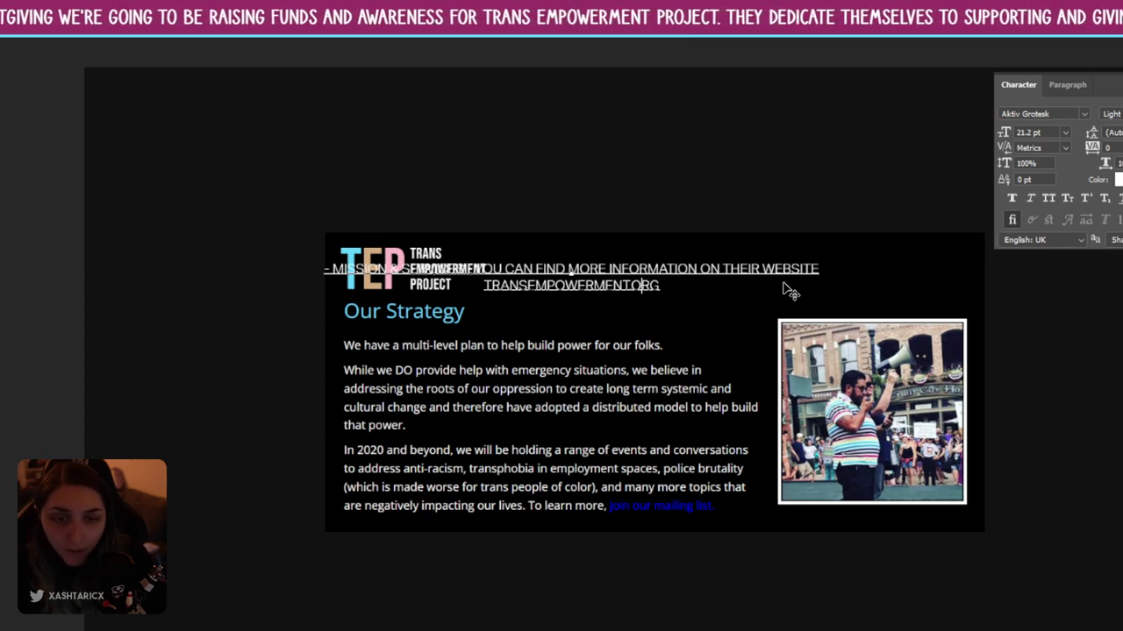
left_click(485, 287)
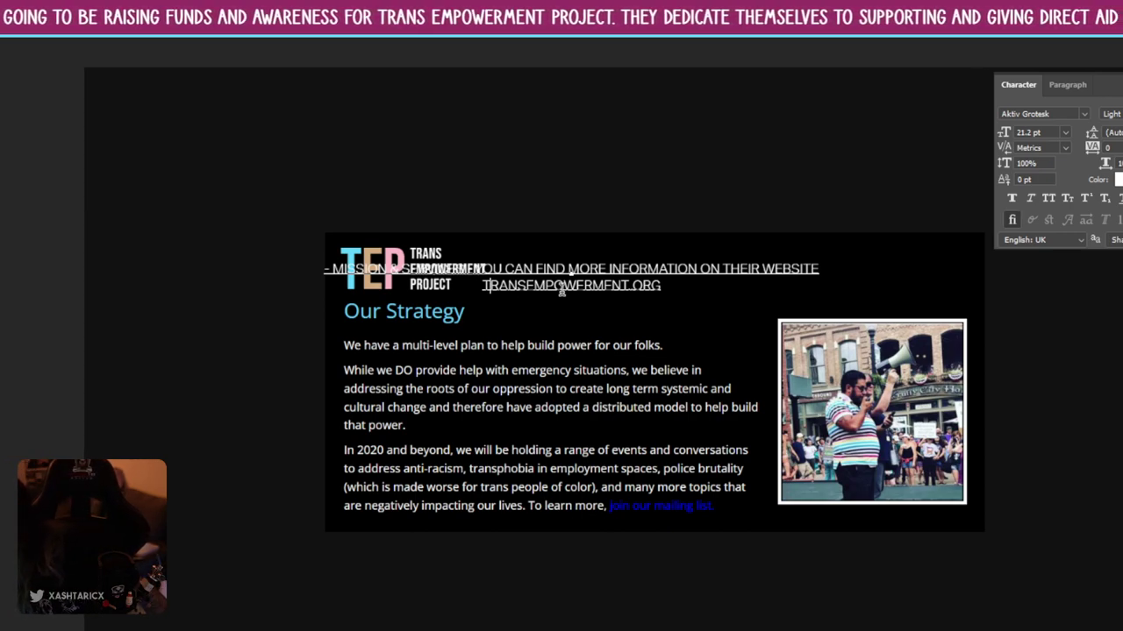
key("ctrl+Return")
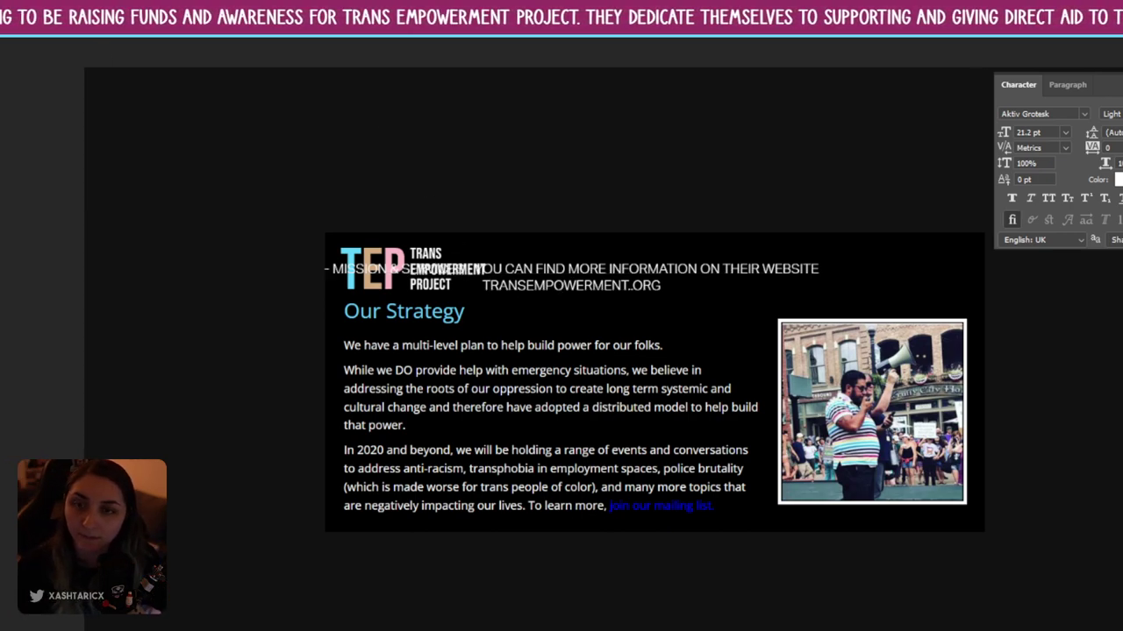
- Left-align the header text and place it directly beside the TEP logo
left_click_drag(613, 275, 697, 275)
double_click(727, 293)
key("ctrl+a")
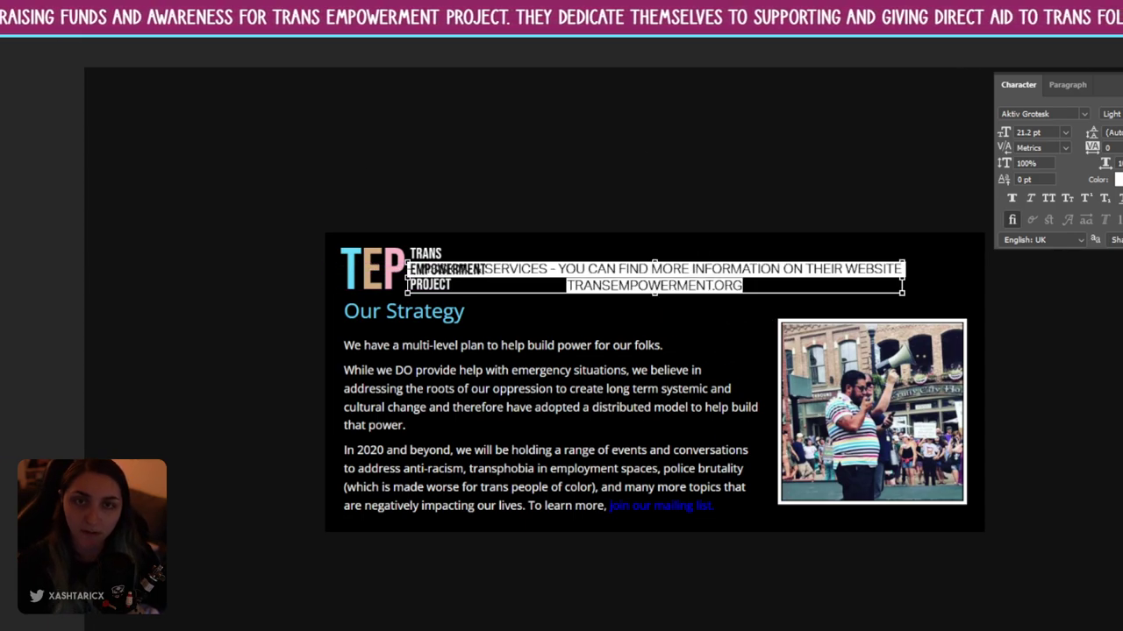
key("ctrl+shift+l")
key("ctrl+Return")
left_click_drag(741, 279, 588, 275)
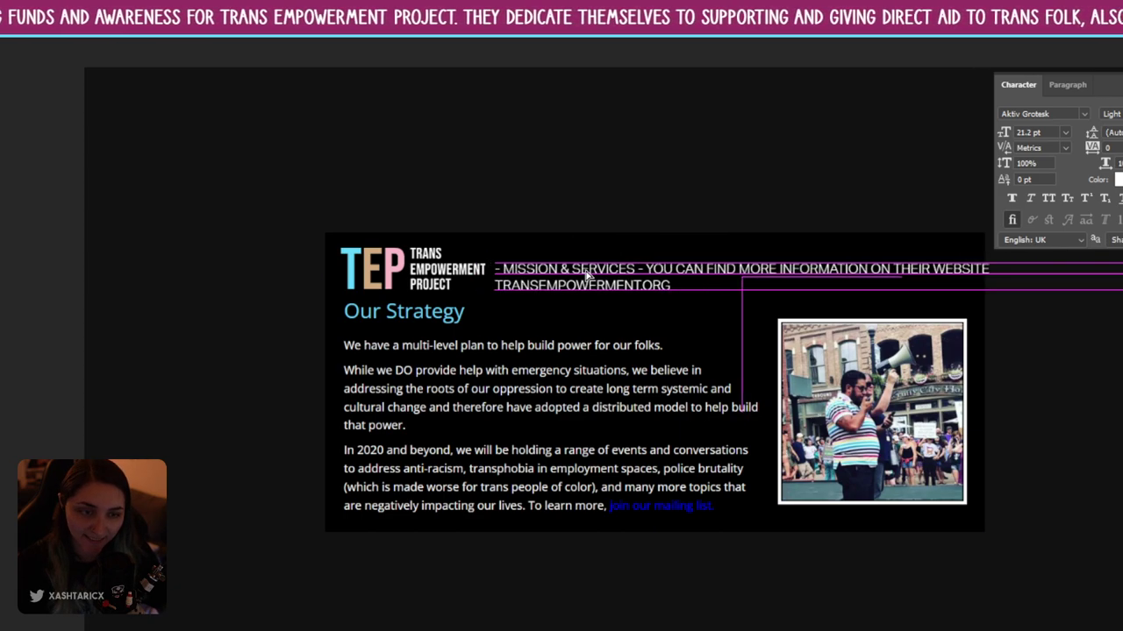
- Break the header after "MISSION & SERVICES -" to make three lines, and raise the text level with the TEP logo
double_click(650, 270)
key("BackSpace")
key("Return")
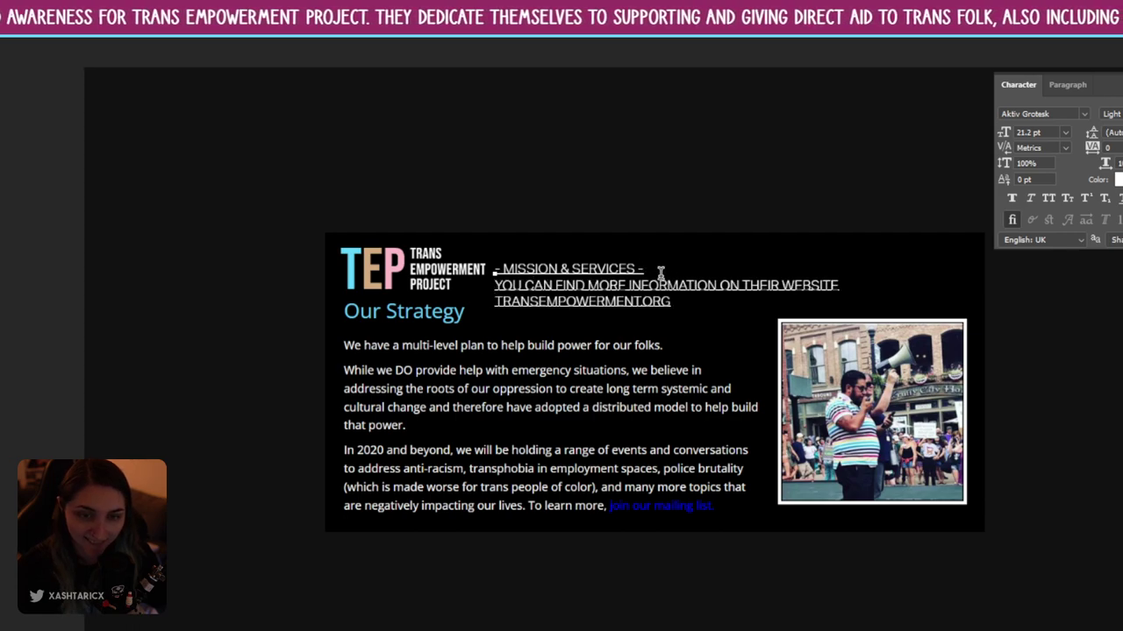
left_click(73, 37)
left_click_drag(549, 277, 554, 262)
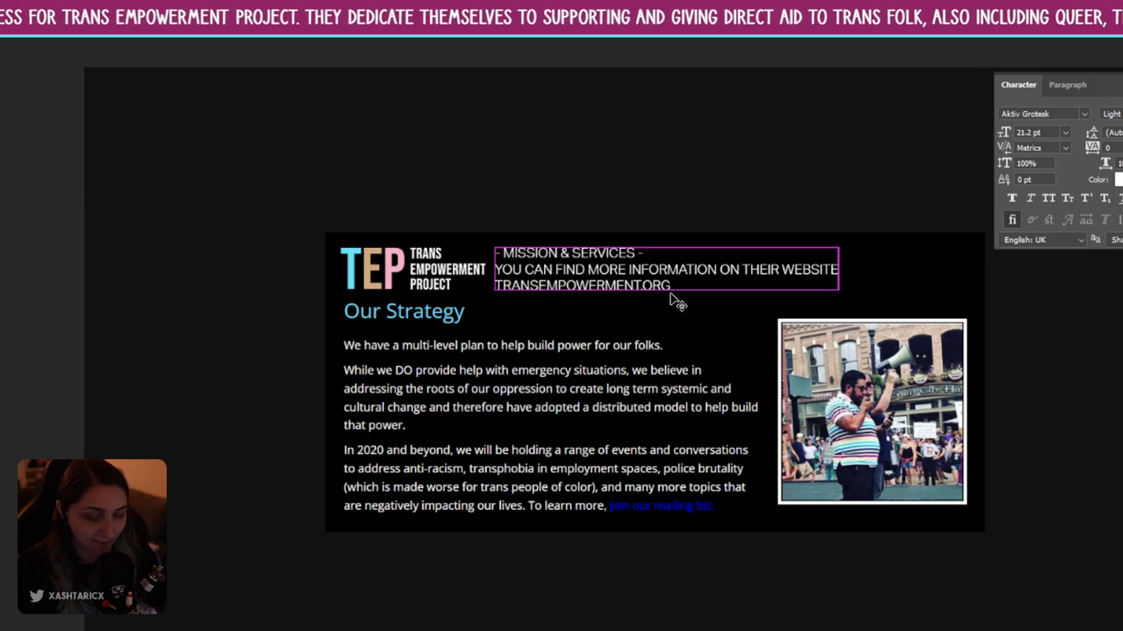
- Try centre-aligning the three header lines and moving them into the space to the right of the logo
left_click_drag(627, 291, 638, 291)
double_click(629, 283)
key("ctrl+a")
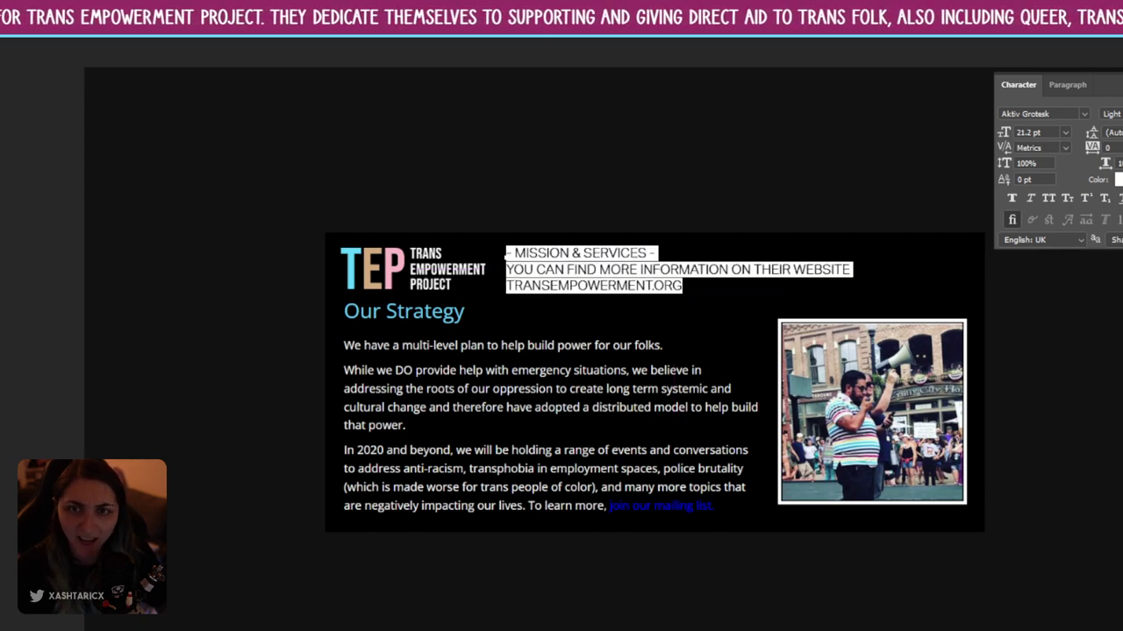
key("ctrl+shift+c")
key("ctrl+Return")
left_click_drag(601, 267, 816, 276)
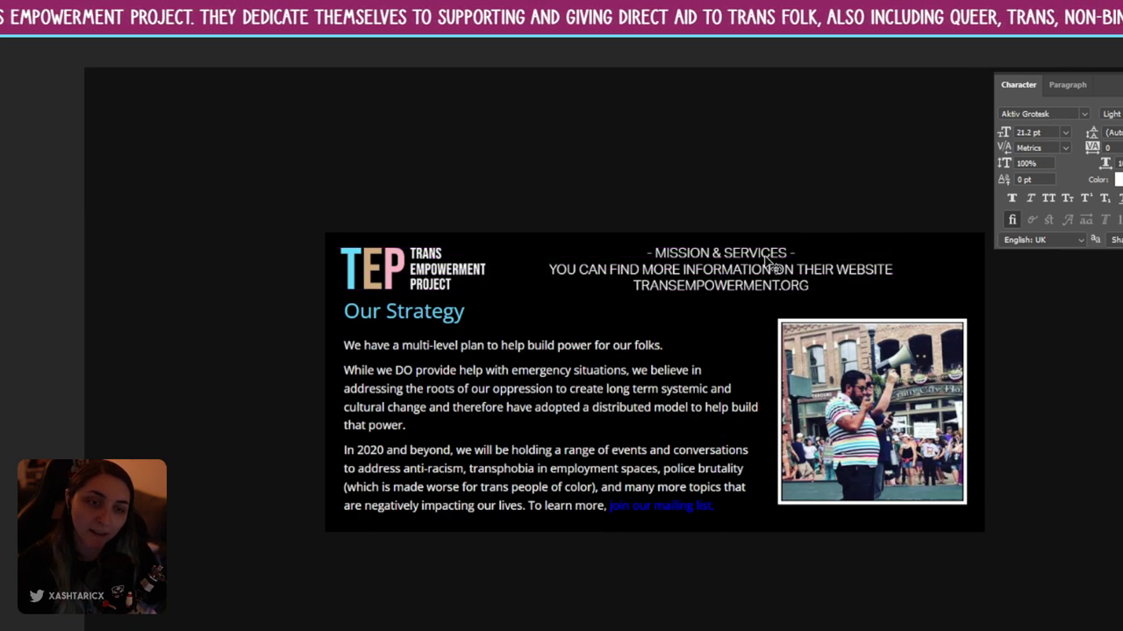
key("ctrl+z")
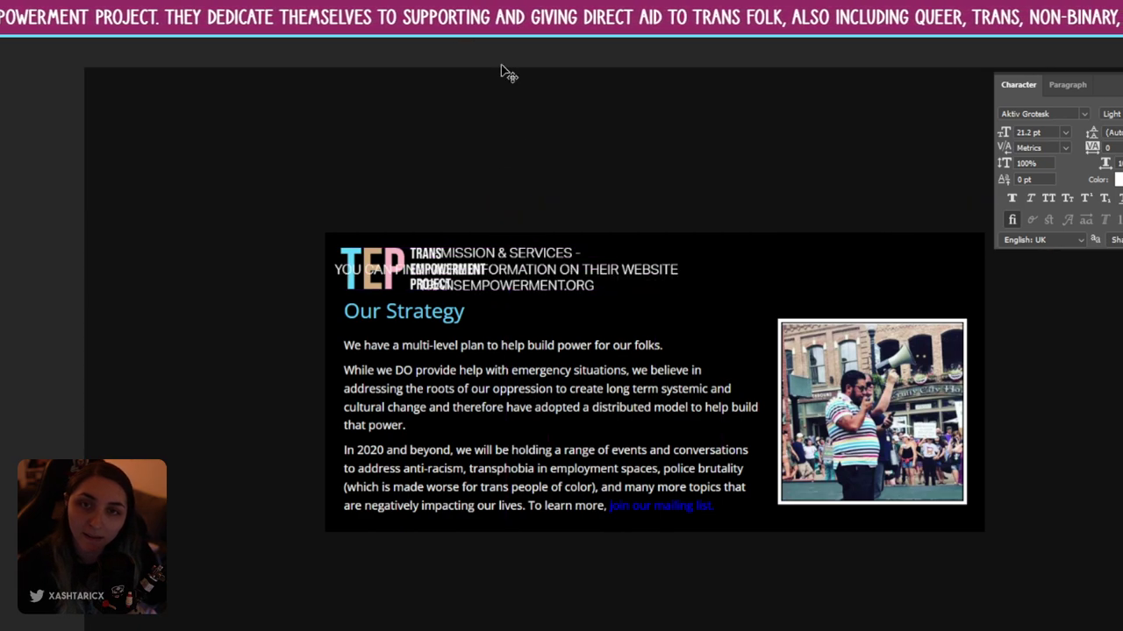
- Right-align the header text and position it in the panel's upper-right corner, in line with the photo's right edge
key("Return")
key("ctrl+shift+r")
key("ctrl+Return")
left_click_drag(481, 347, 939, 342)
left_click_drag(894, 269, 900, 274)
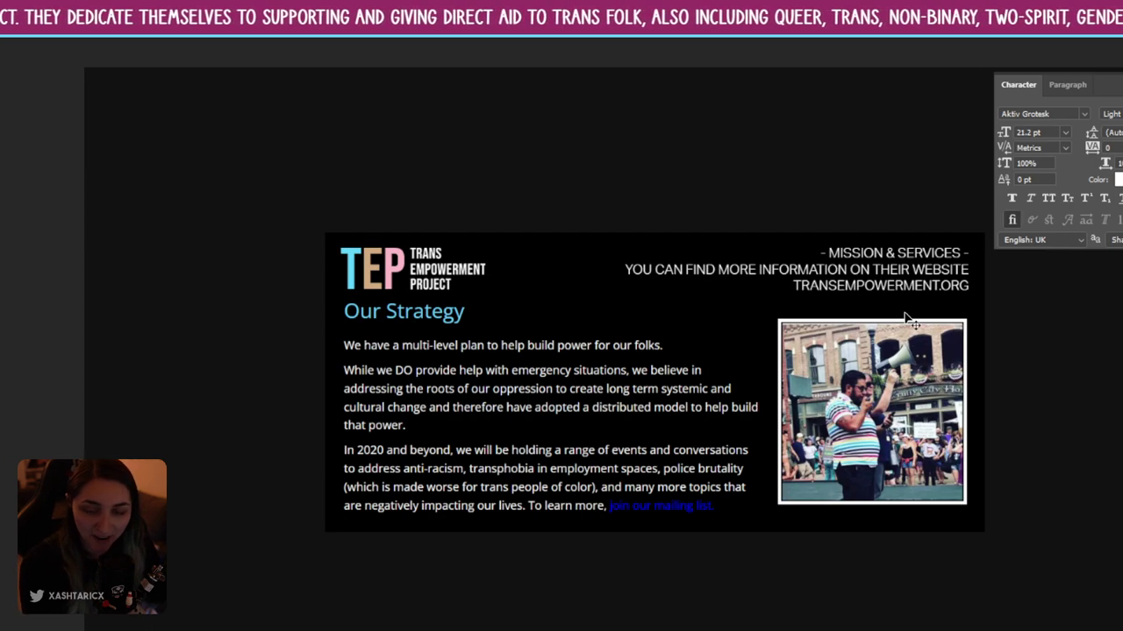
left_click_drag(858, 260, 451, 261)
left_click_drag(519, 277, 919, 289)
key("Right")
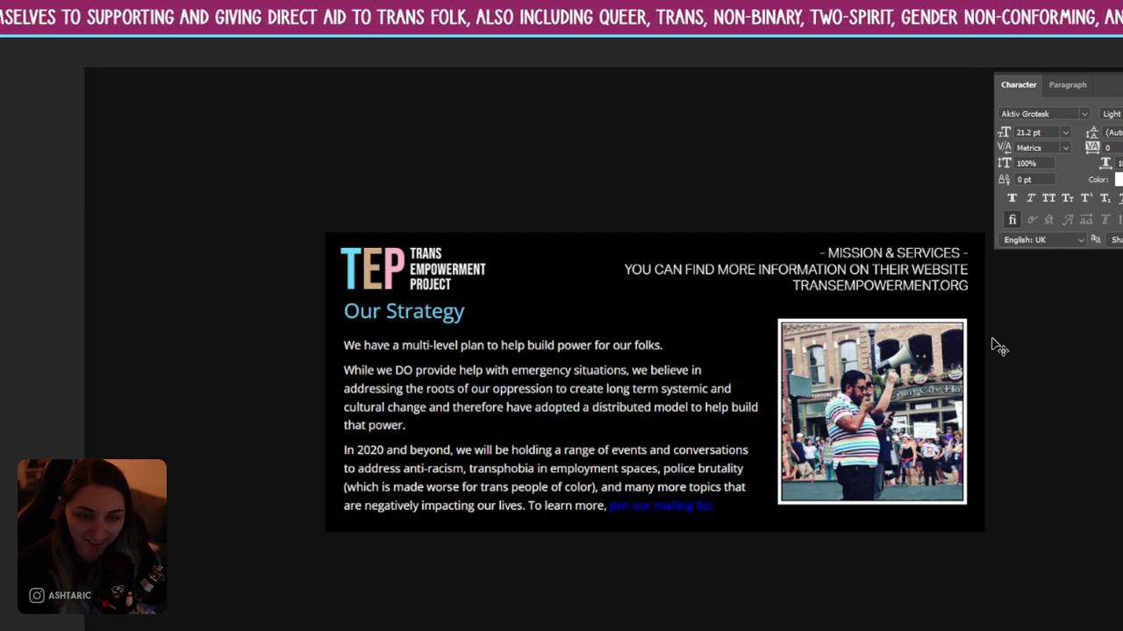
- Apply a Color Overlay to the header text using the light blue 66d4f8 sampled from the logo's T
double_click(915, 277)
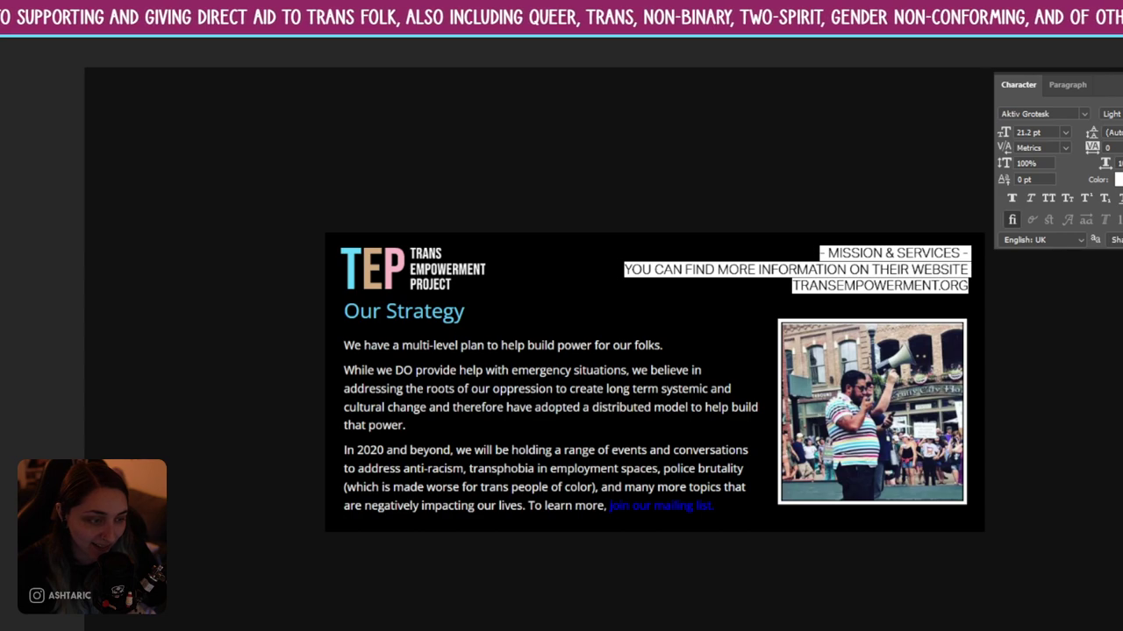
key("Escape")
double_click(1103, 426)
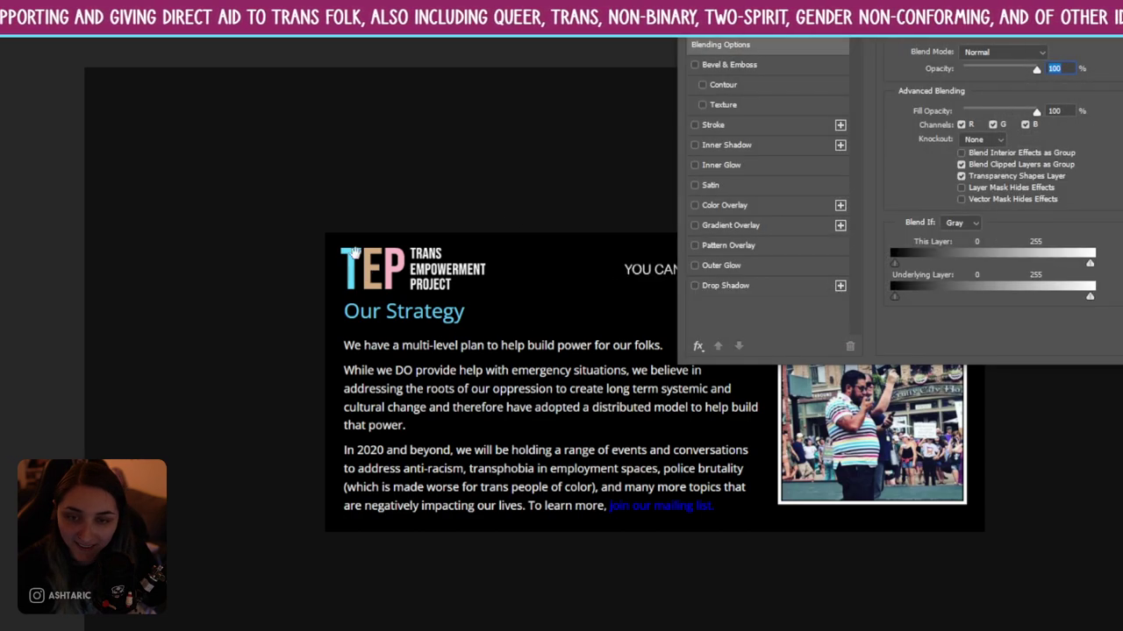
left_click(785, 203)
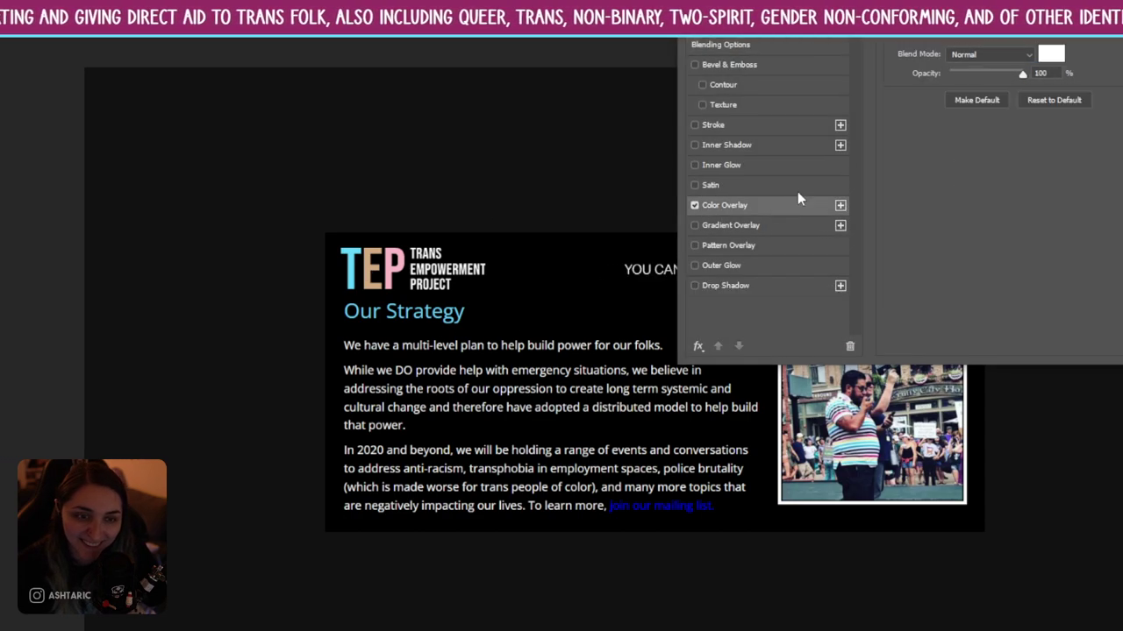
left_click(1051, 53)
left_click(349, 265)
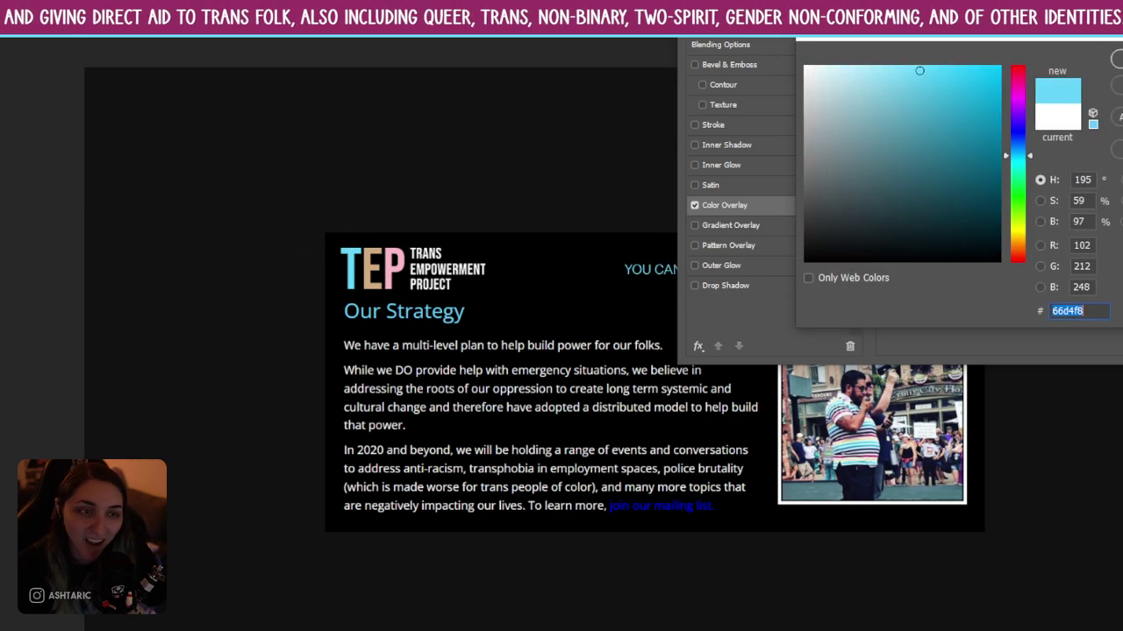
key("Return")
key("Return")
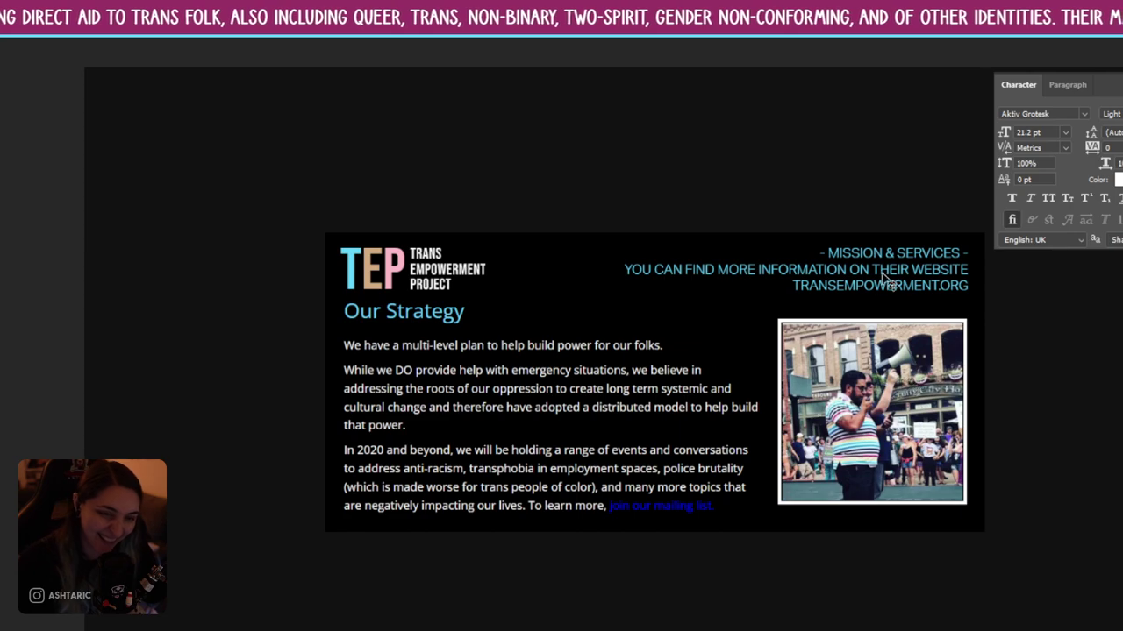
- Set the "- MISSION & SERVICES -" line of the header to the Bold font style
left_click(964, 253)
left_click_drag(966, 254, 753, 229)
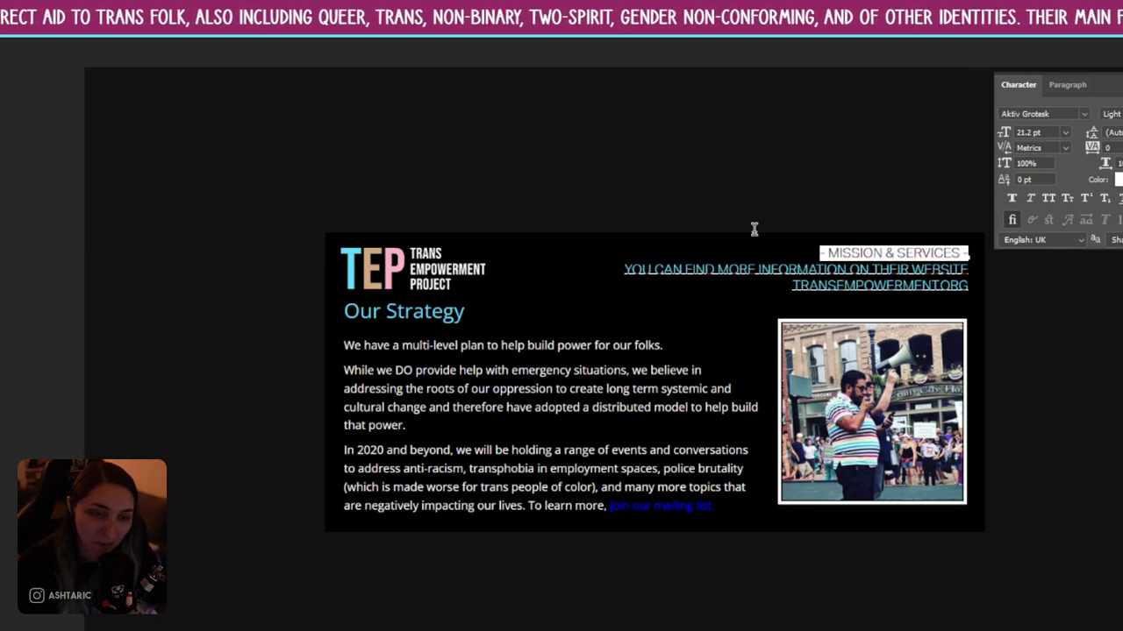
left_click(1112, 114)
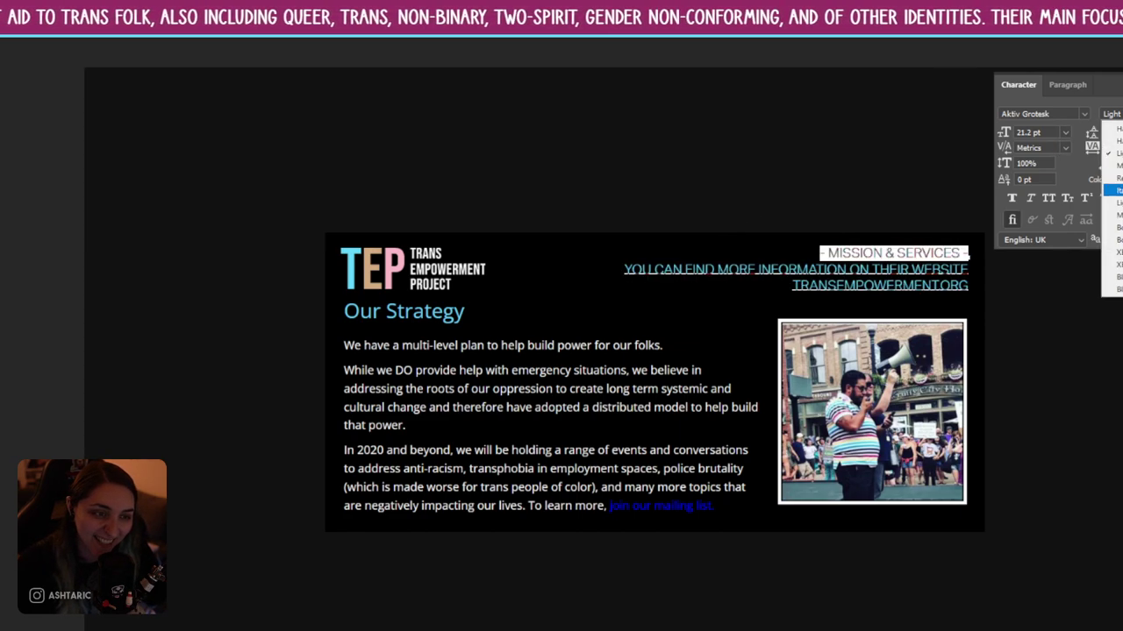
left_click(1112, 228)
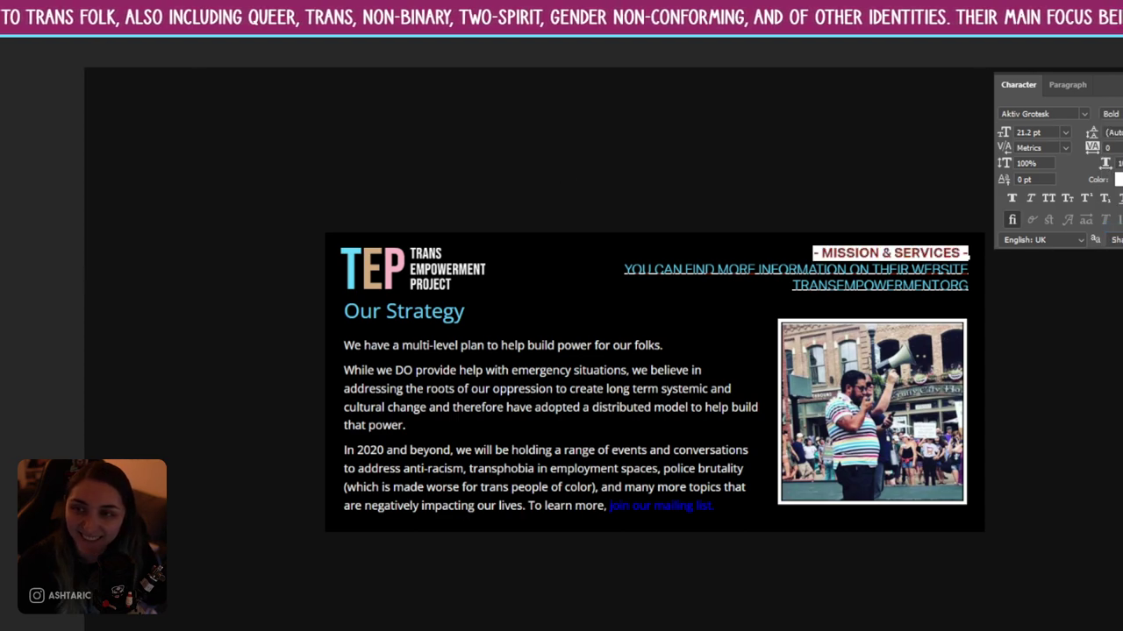
key("ctrl+Return")
left_click(888, 219)
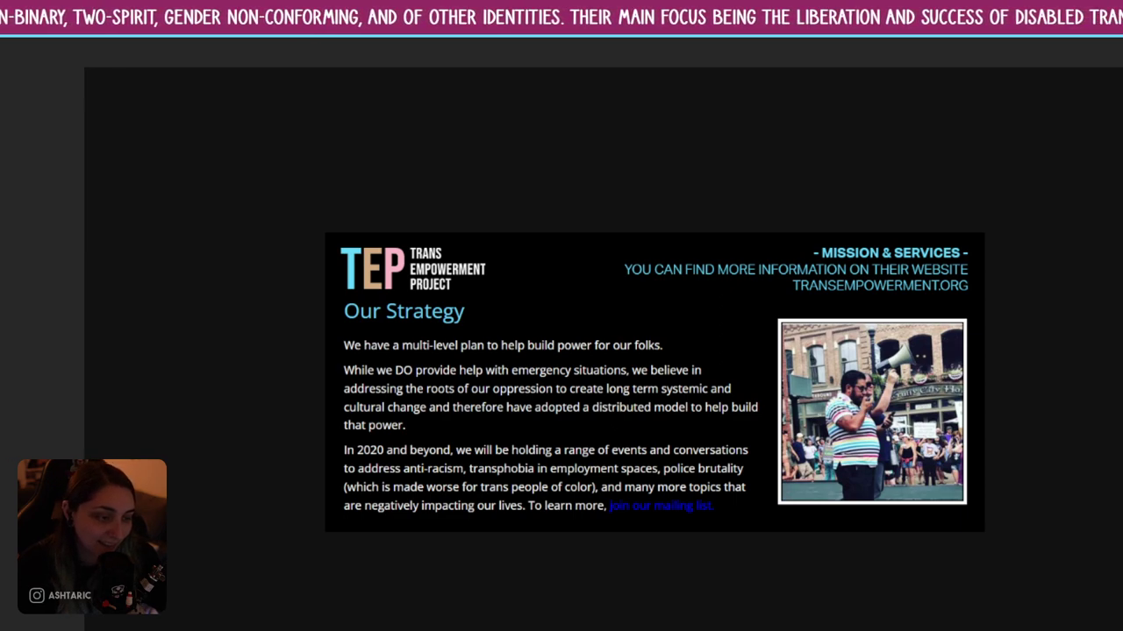
- Draw a rectangular selection around the Our Strategy heading
left_click_drag(333, 299, 487, 330)
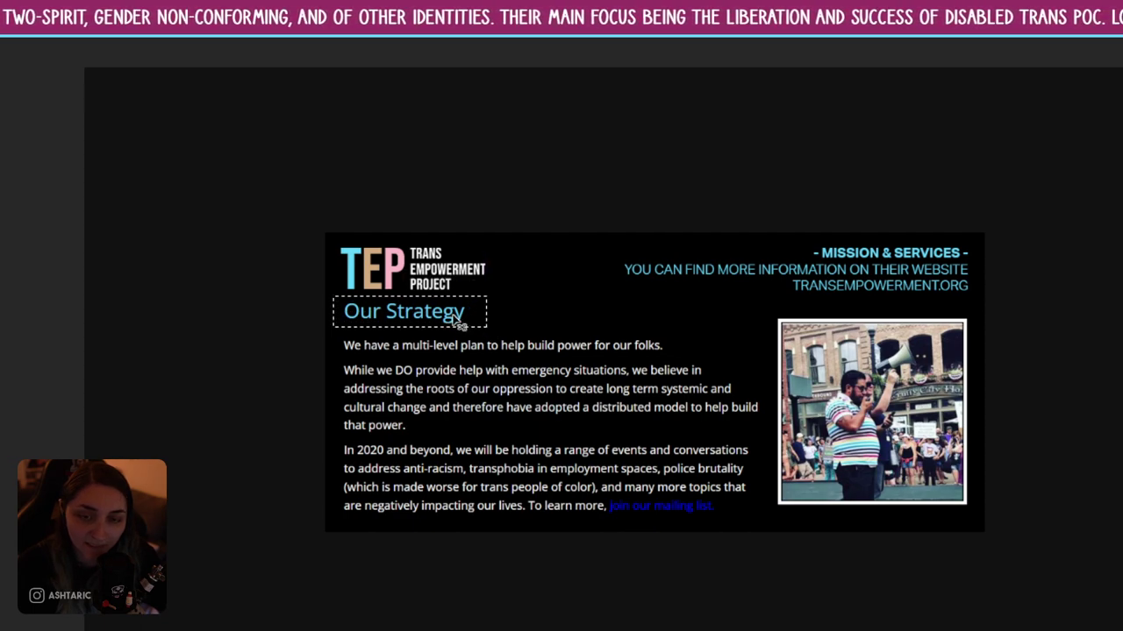
left_click(469, 321)
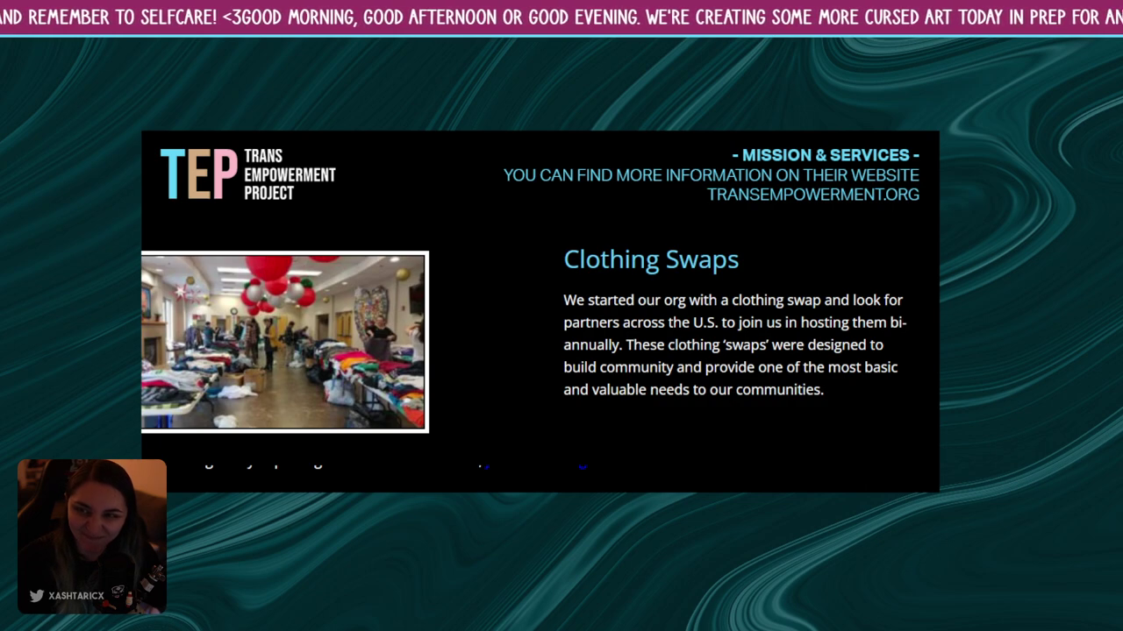
- Move the Clothing Swaps heading and paragraph left toward the photo and slightly lower in the panel
left_click_drag(477, 268, 675, 286)
left_click_drag(998, 471, 930, 470)
left_click_drag(838, 376, 758, 376)
left_click_drag(598, 327, 587, 338)
left_click(992, 518)
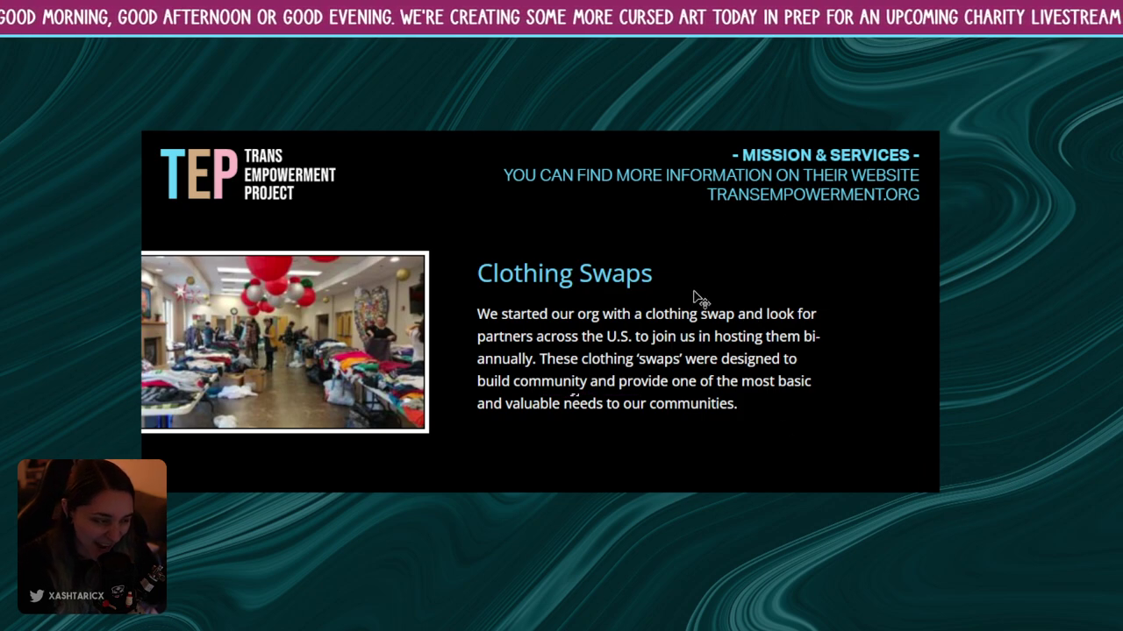
- Shift the clothing swap photo and text right inside the black panel, and widen the gap between the text and photo
left_click_drag(467, 316, 528, 321)
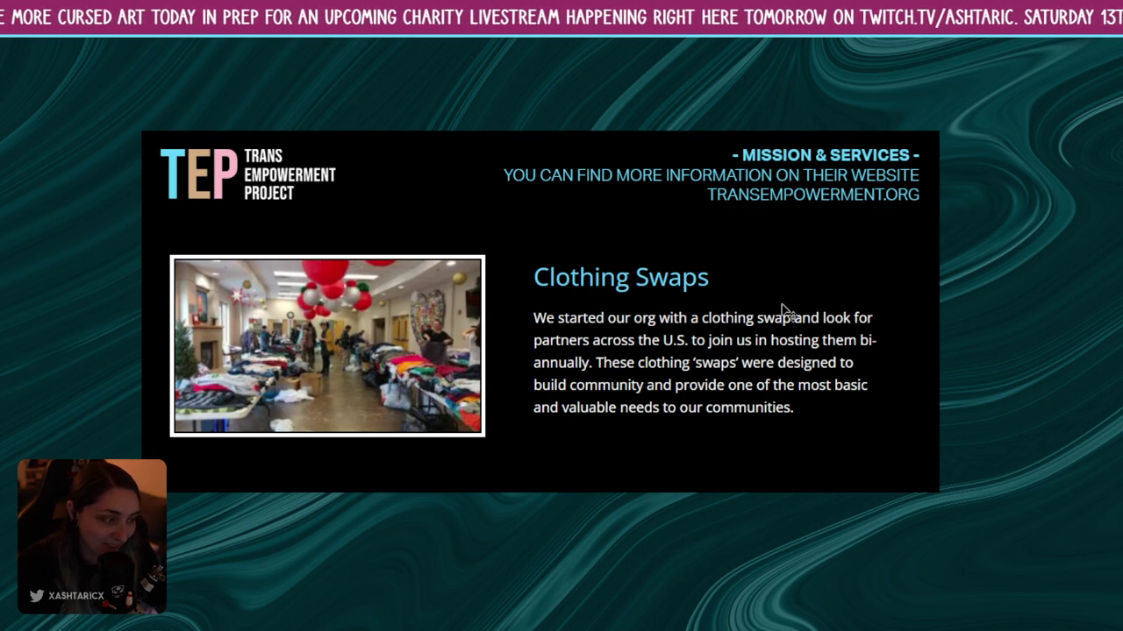
left_click_drag(517, 243, 897, 447)
left_click_drag(778, 399, 797, 395)
left_click(882, 413)
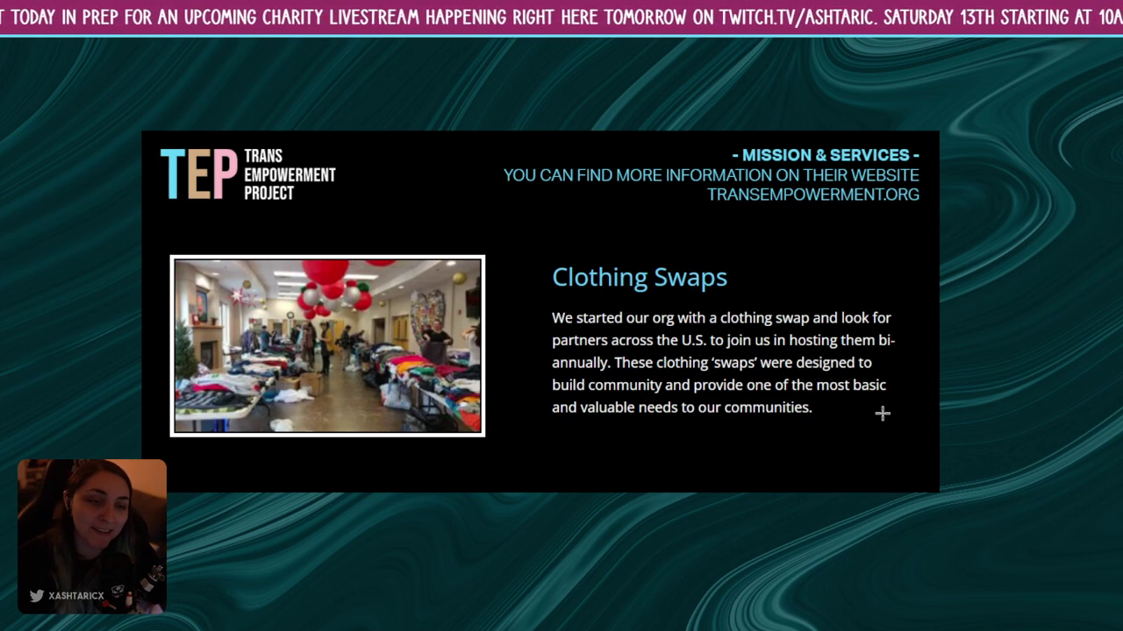
- Select the Clothing Swaps photo and text together and nudge them right to balance them within the panel
left_click_drag(163, 229, 898, 477)
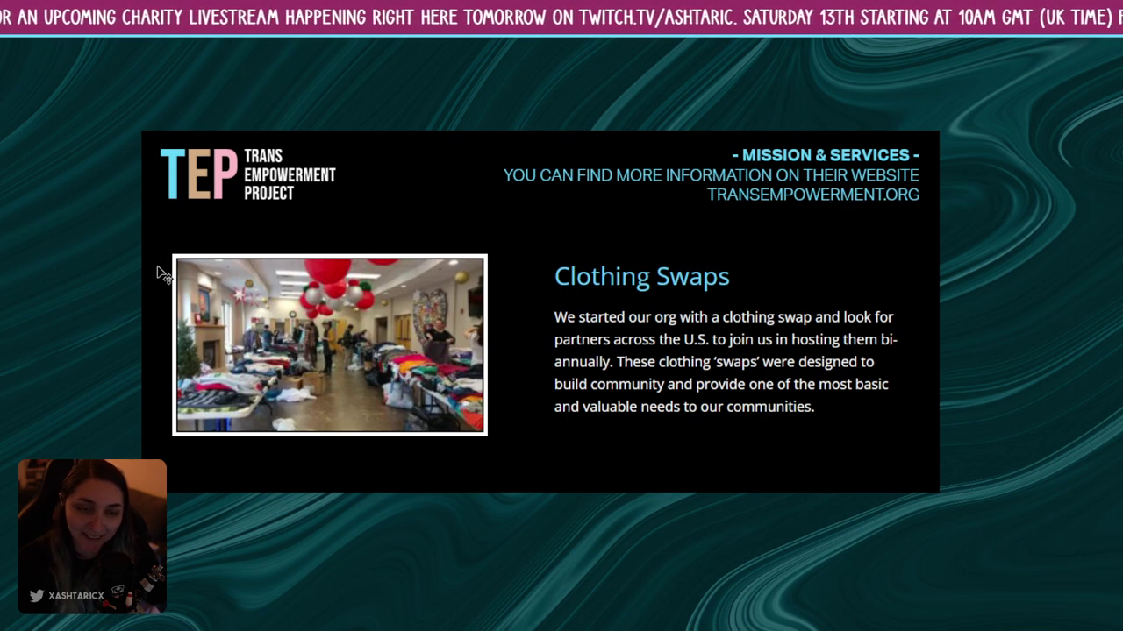
left_click_drag(155, 243, 888, 495)
left_click_drag(709, 418, 714, 418)
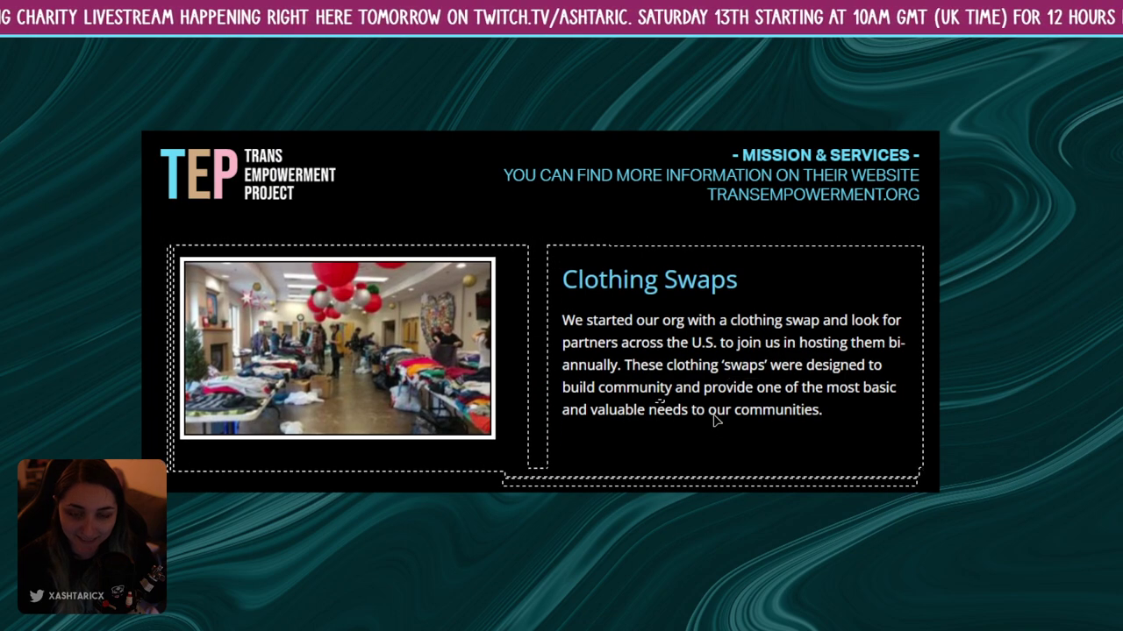
key("Escape")
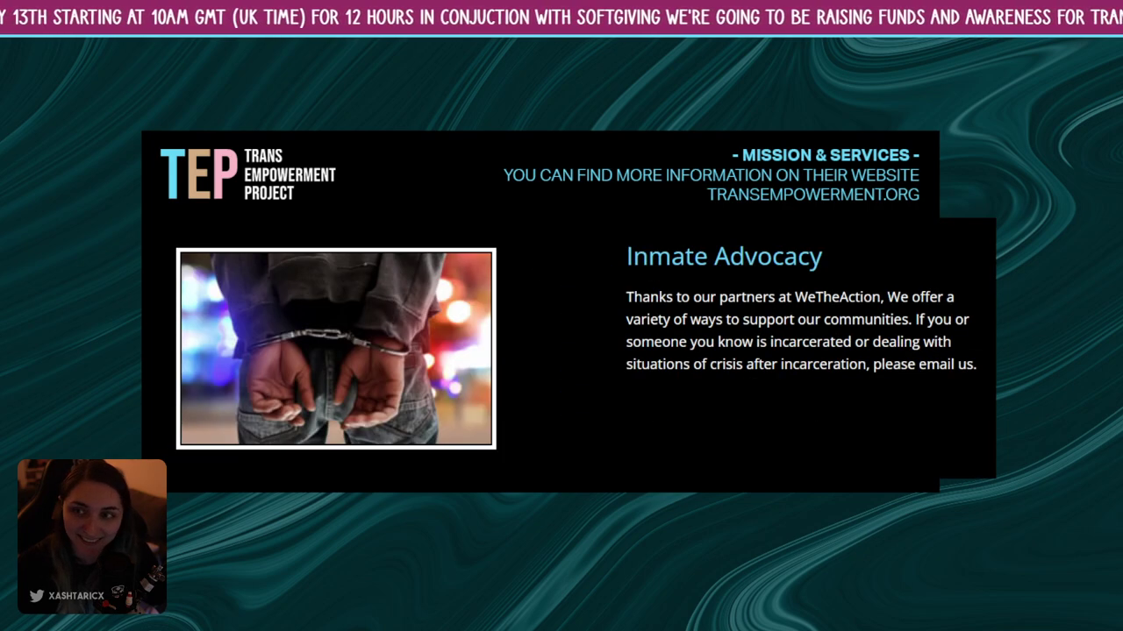
- Select the Inmate Advocacy heading and paragraph and move them left and down, closer to the handcuffs photo
left_click_drag(614, 231, 1041, 456)
left_click_drag(893, 354, 817, 376)
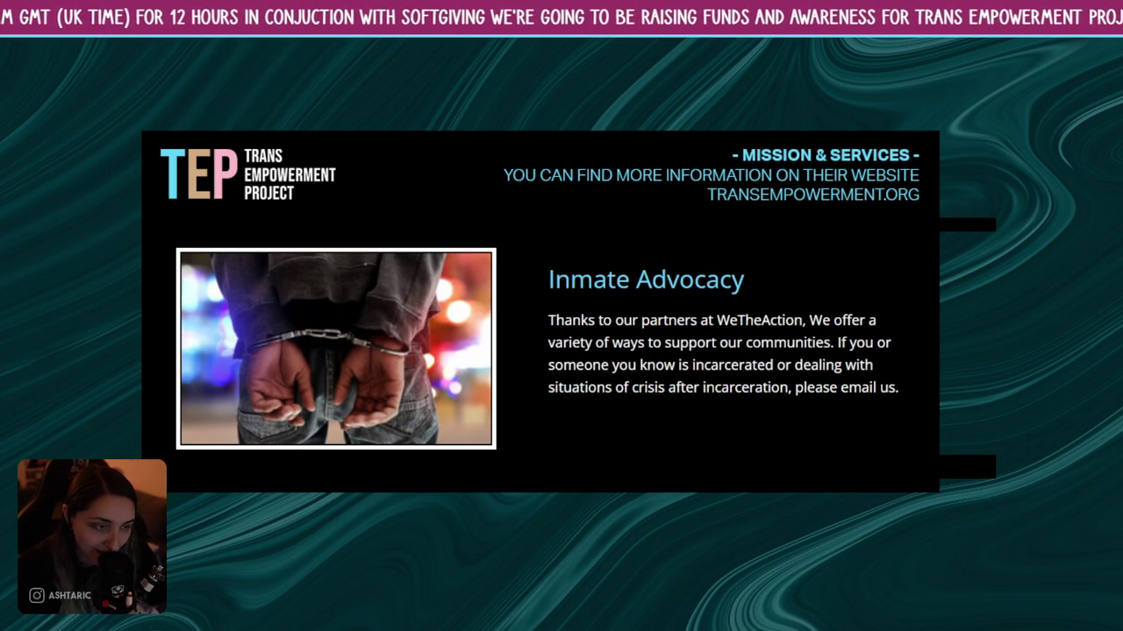